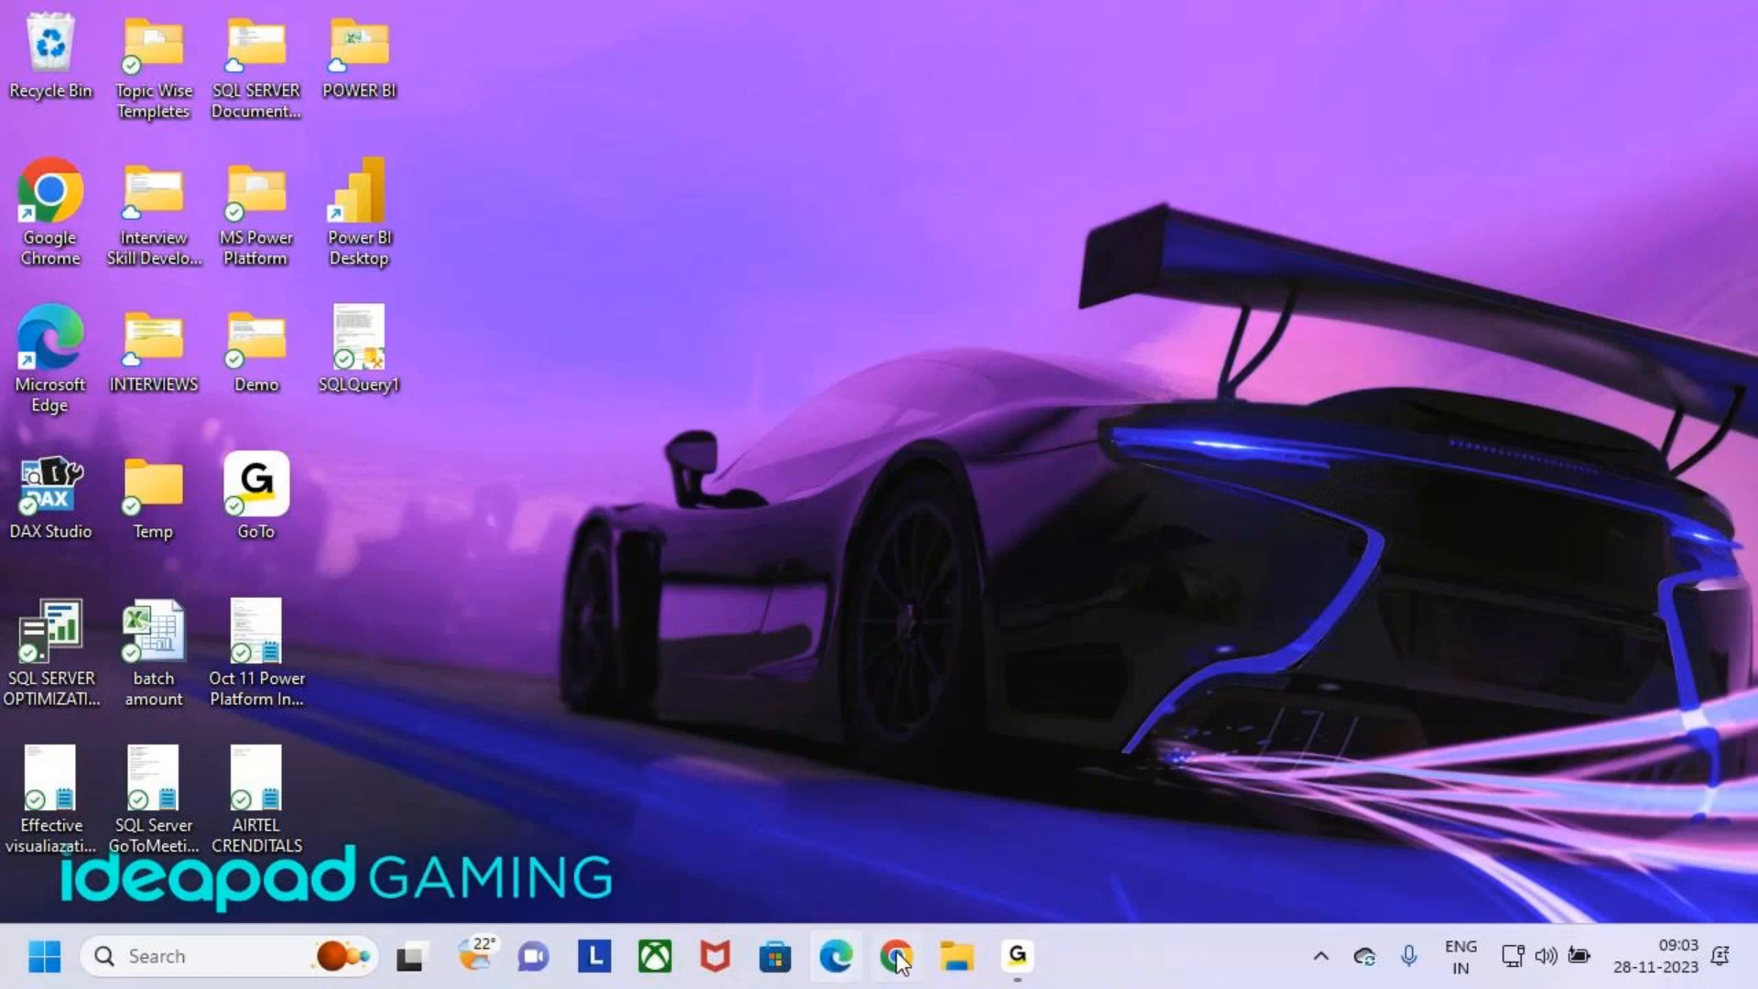
- Open the Demo folder on the Desktop in File Explorer
left_click(957, 956)
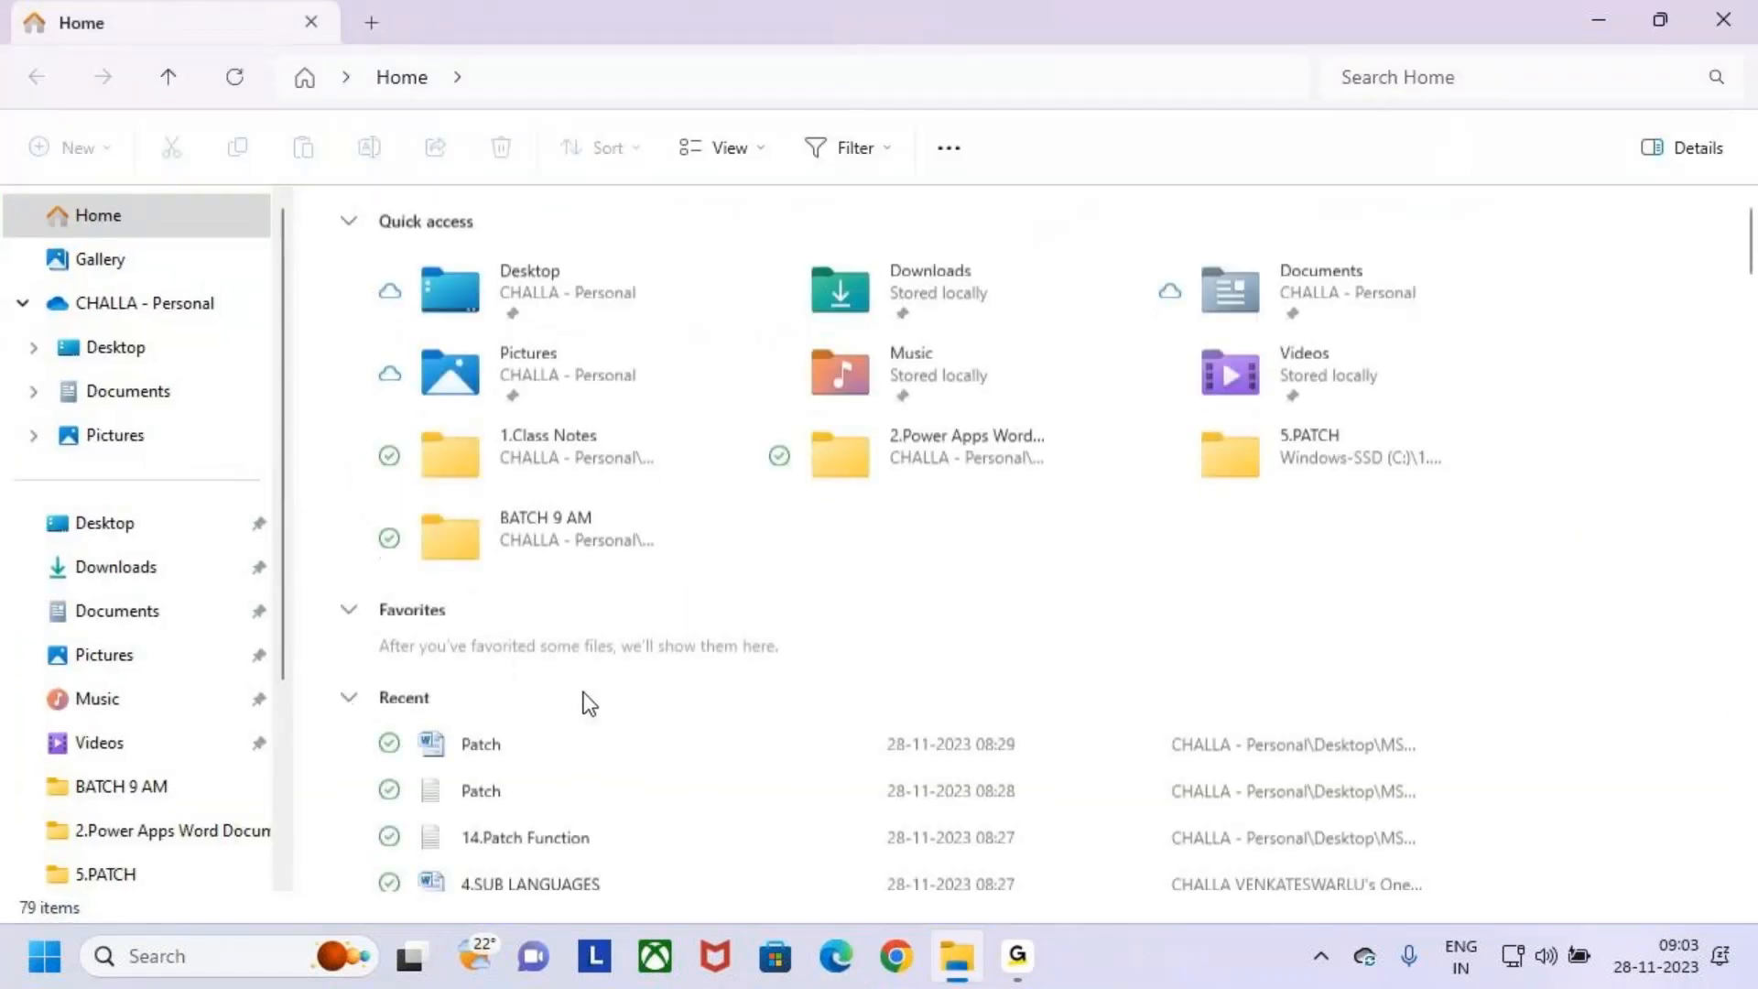
scroll(586, 705, "down", 5)
scroll(591, 710, "down", 10)
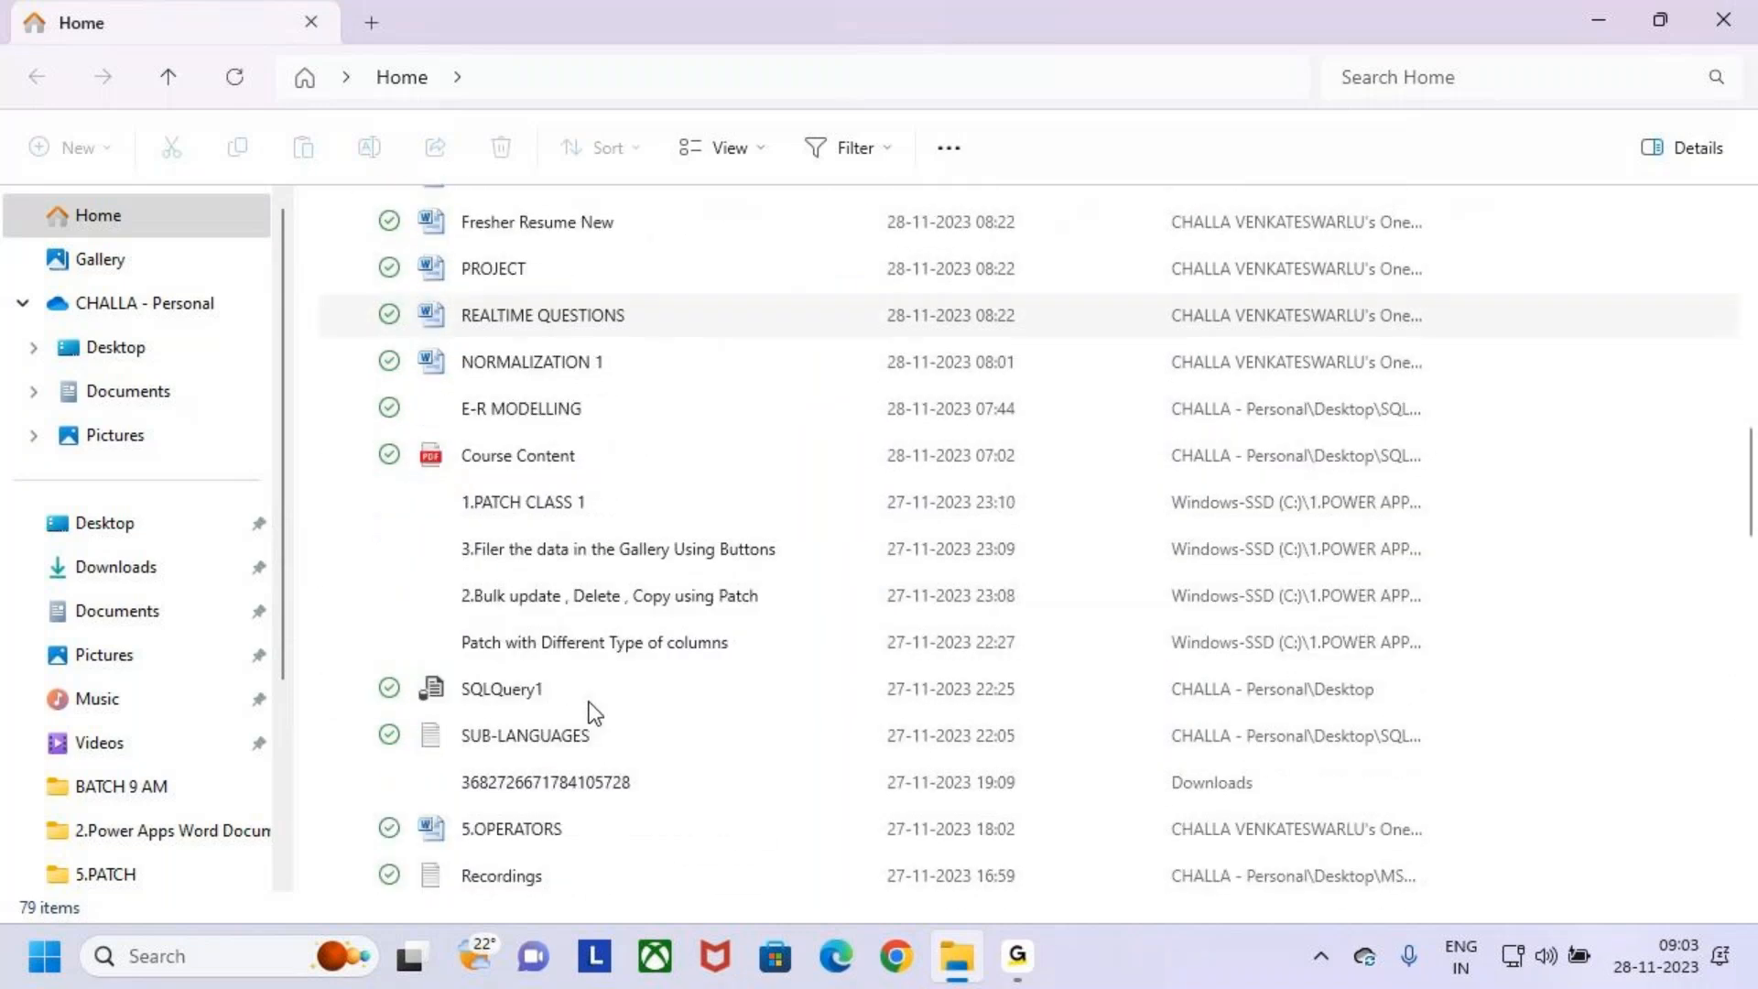
scroll(595, 700, "down", 7)
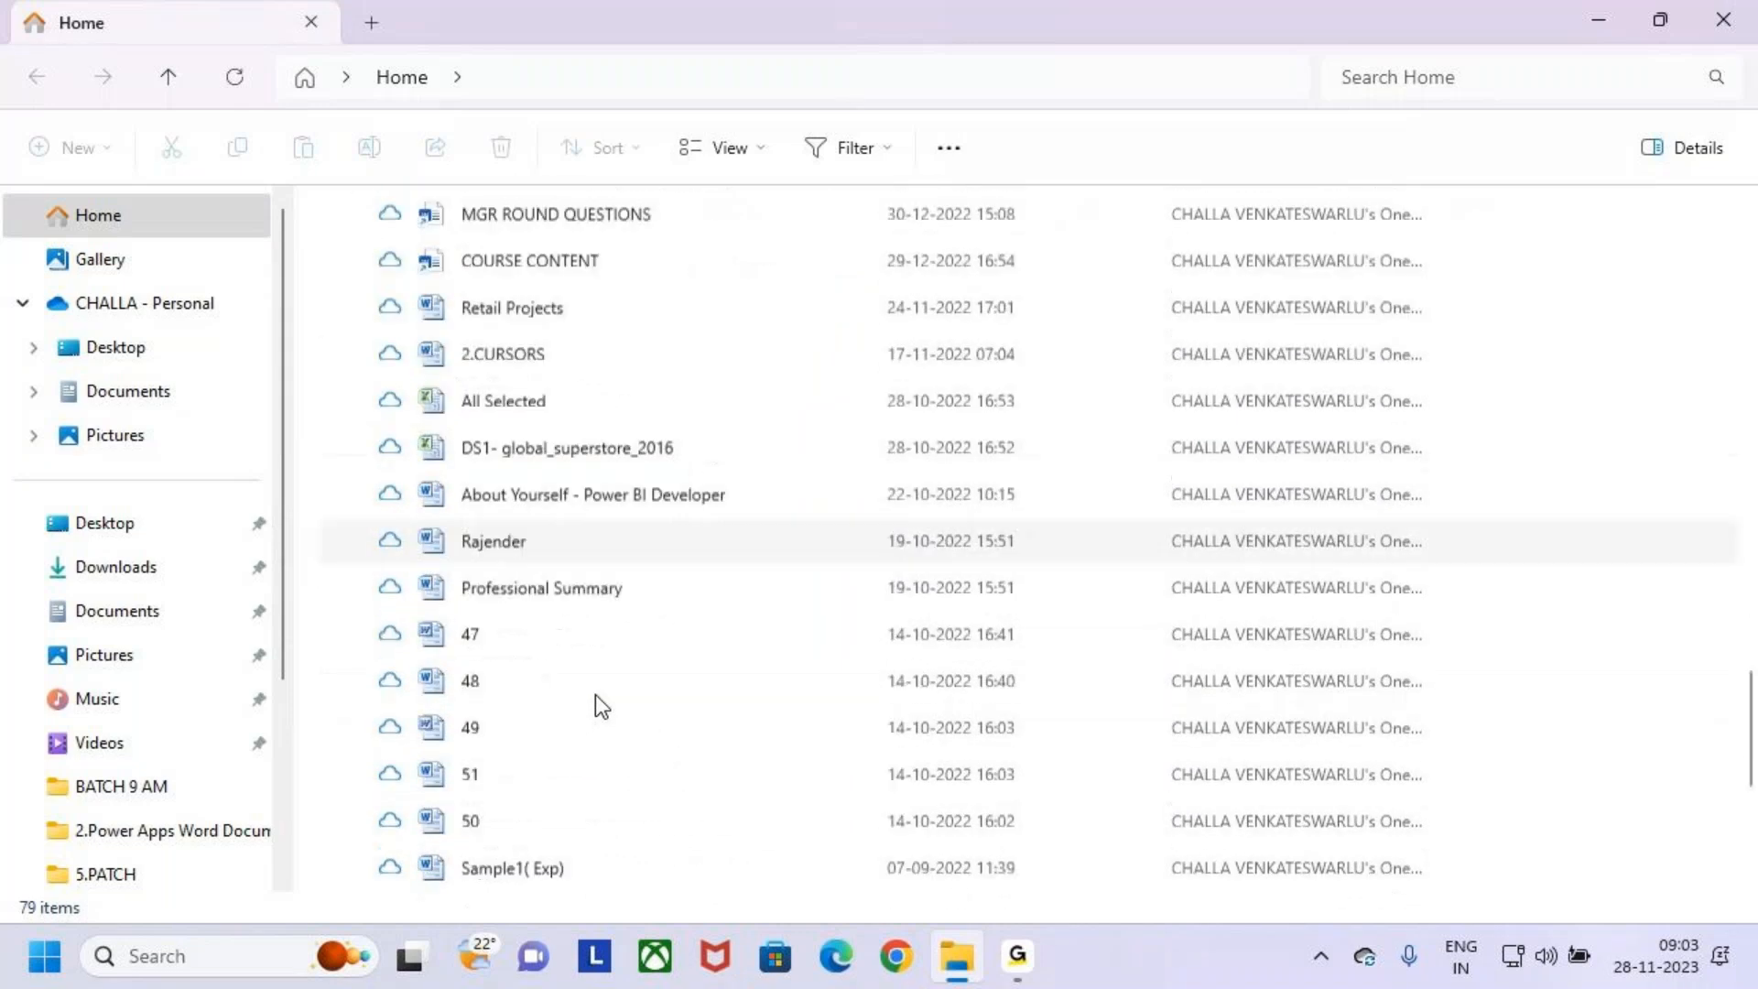
scroll(586, 687, "up", 6)
scroll(577, 687, "up", 15)
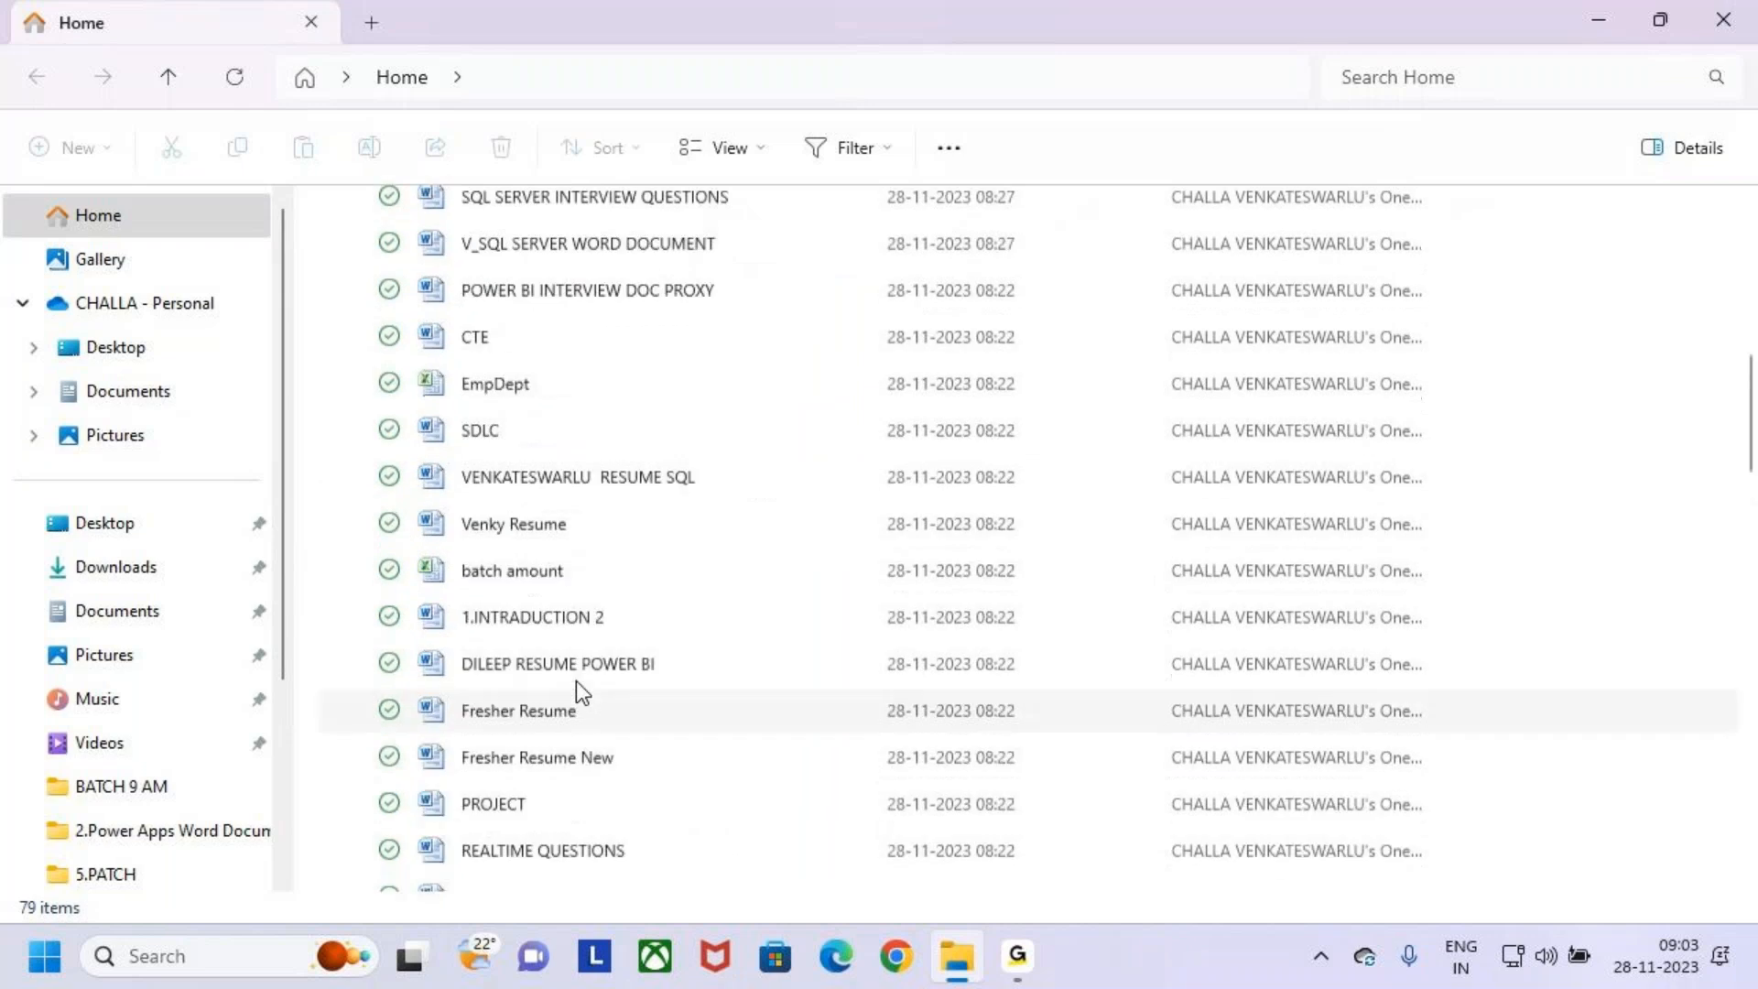
left_click(180, 349)
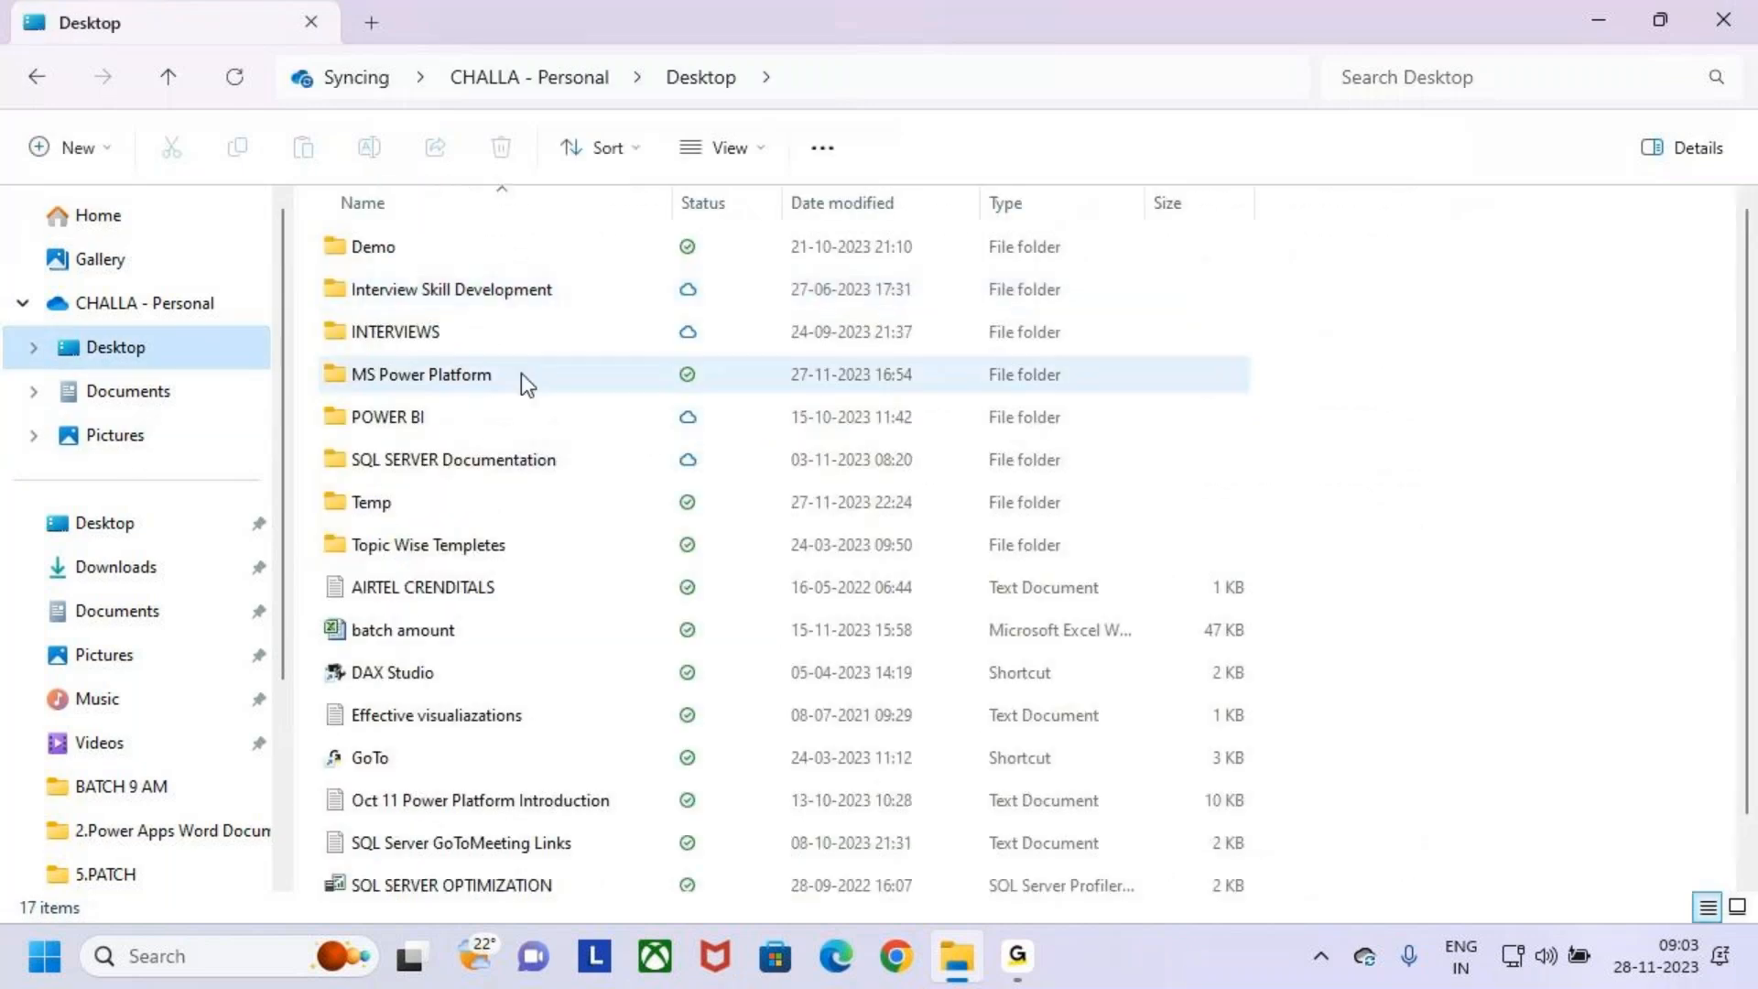
left_click(356, 291)
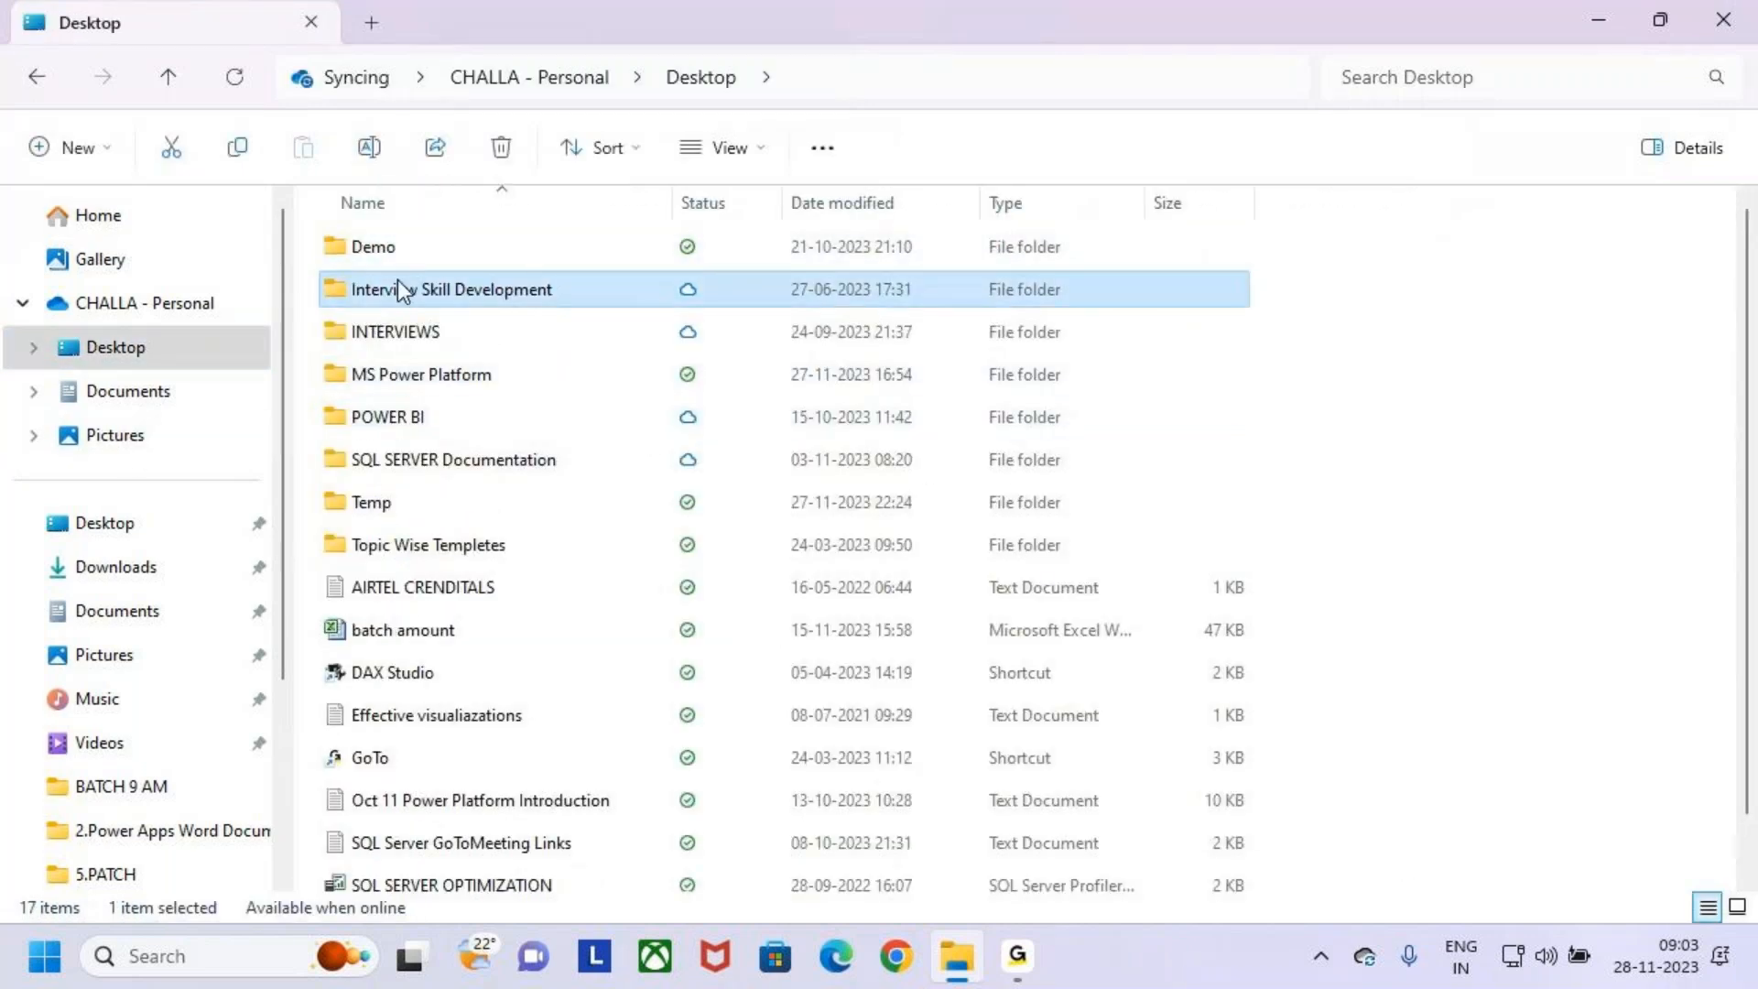
left_click(353, 252)
left_click(409, 353)
left_click(367, 325)
left_click(346, 250)
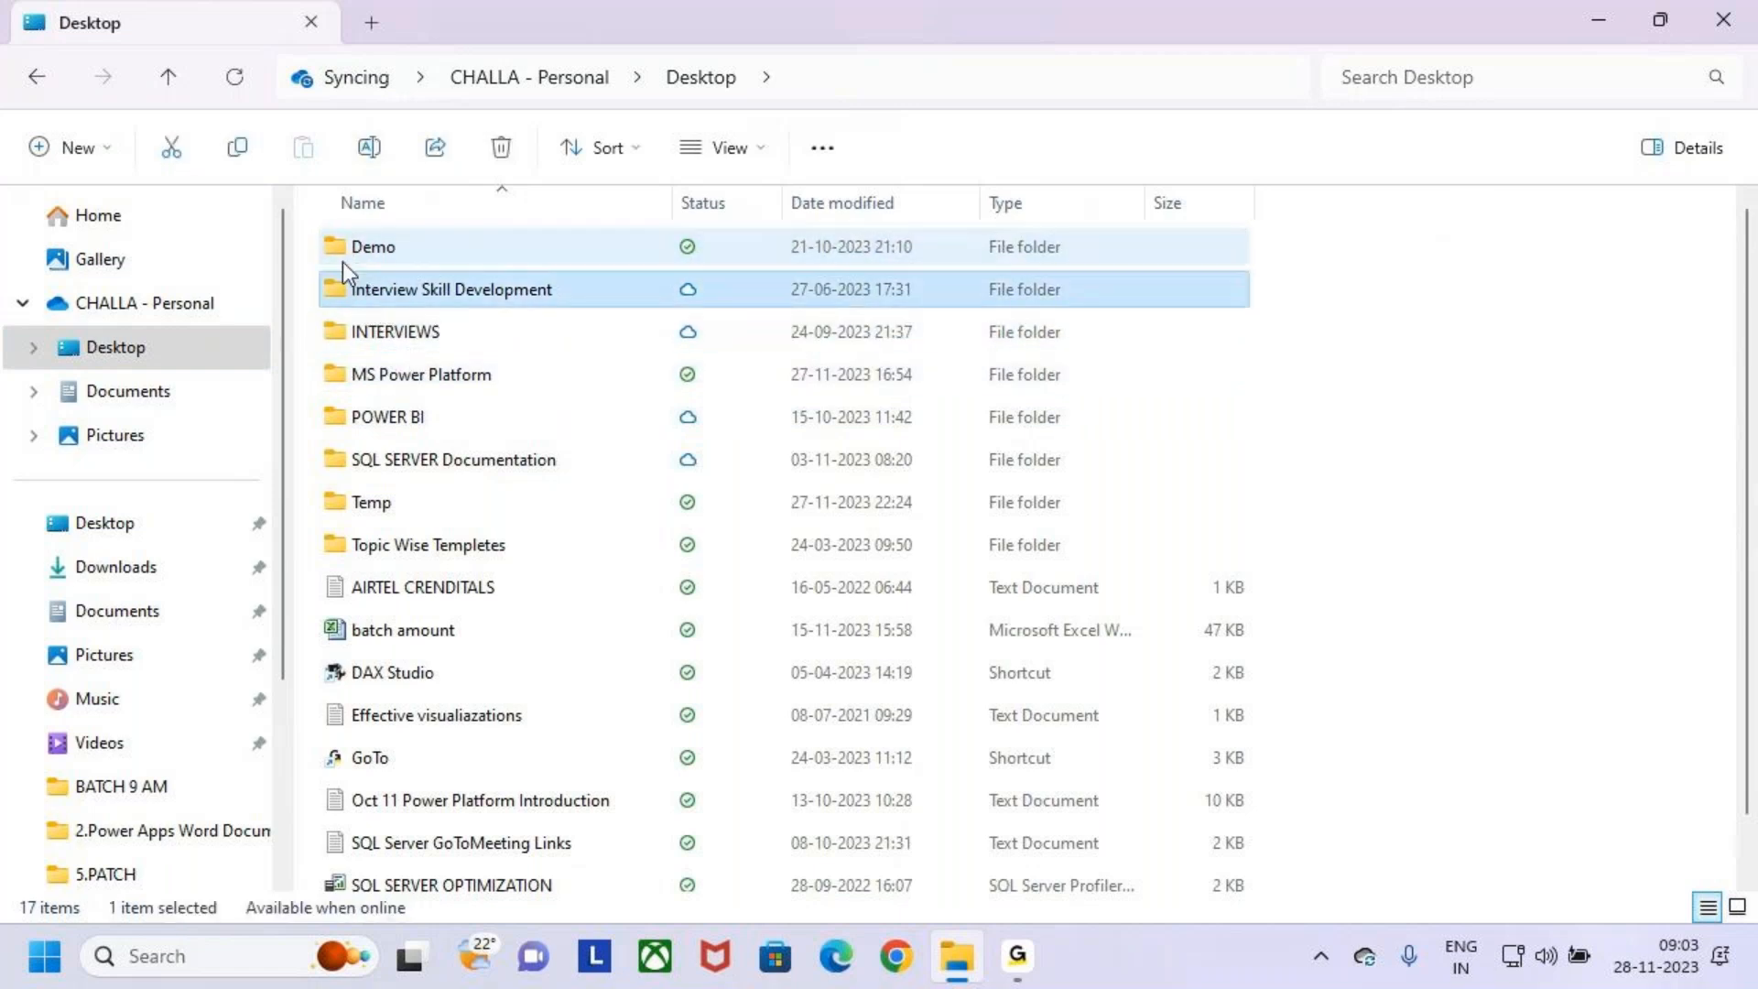
double_click(344, 260)
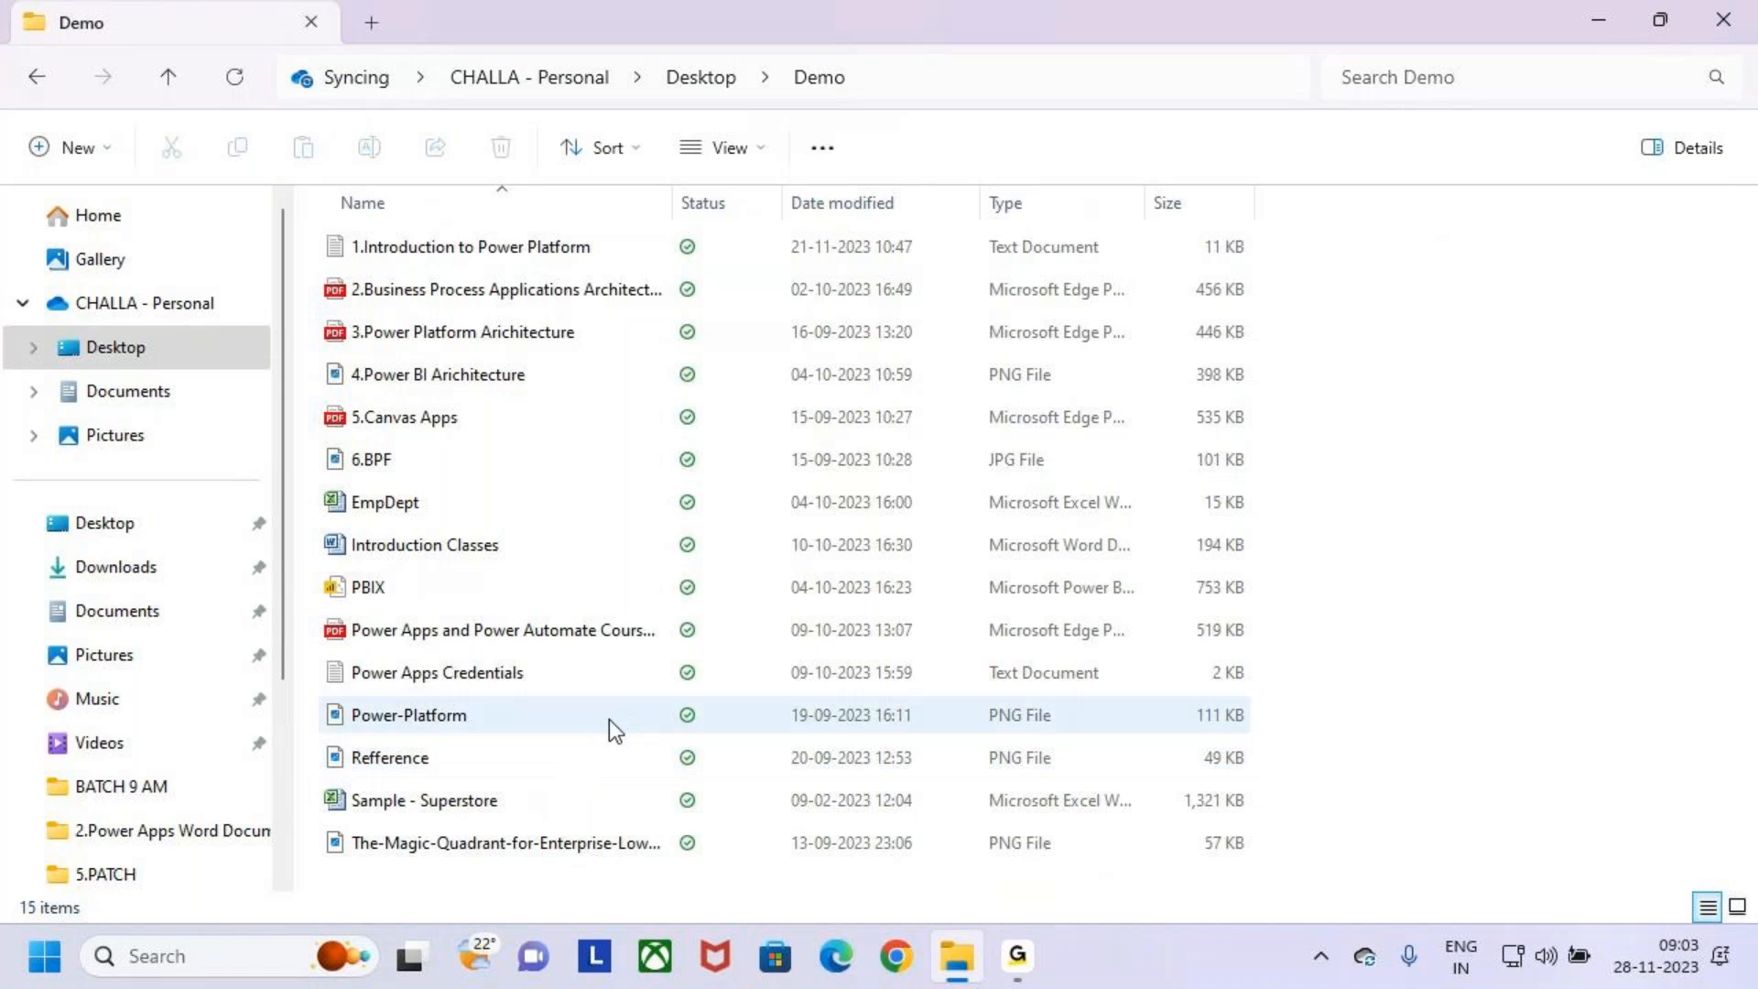
- Open the Power Apps and Power Automate Course Content PDF
left_click(337, 593)
key("Down")
key("Return")
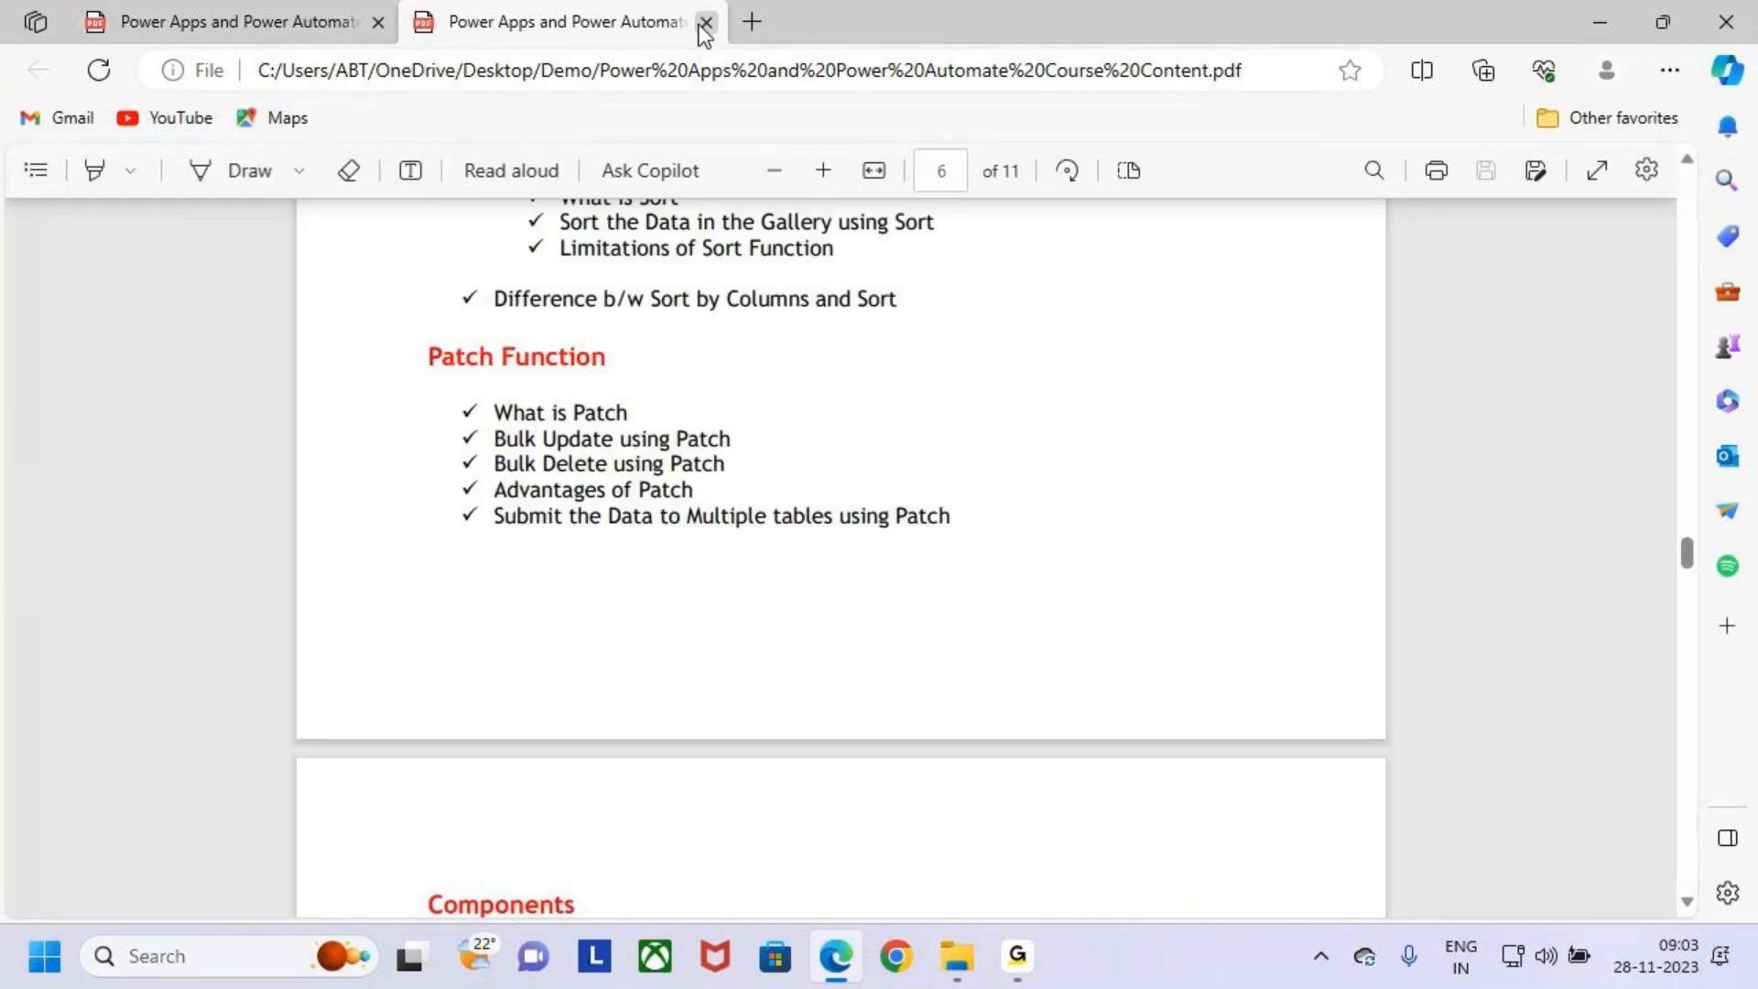
- Close the duplicate PDF tab and bring the Patch Function section of the course content into view
left_click(705, 24)
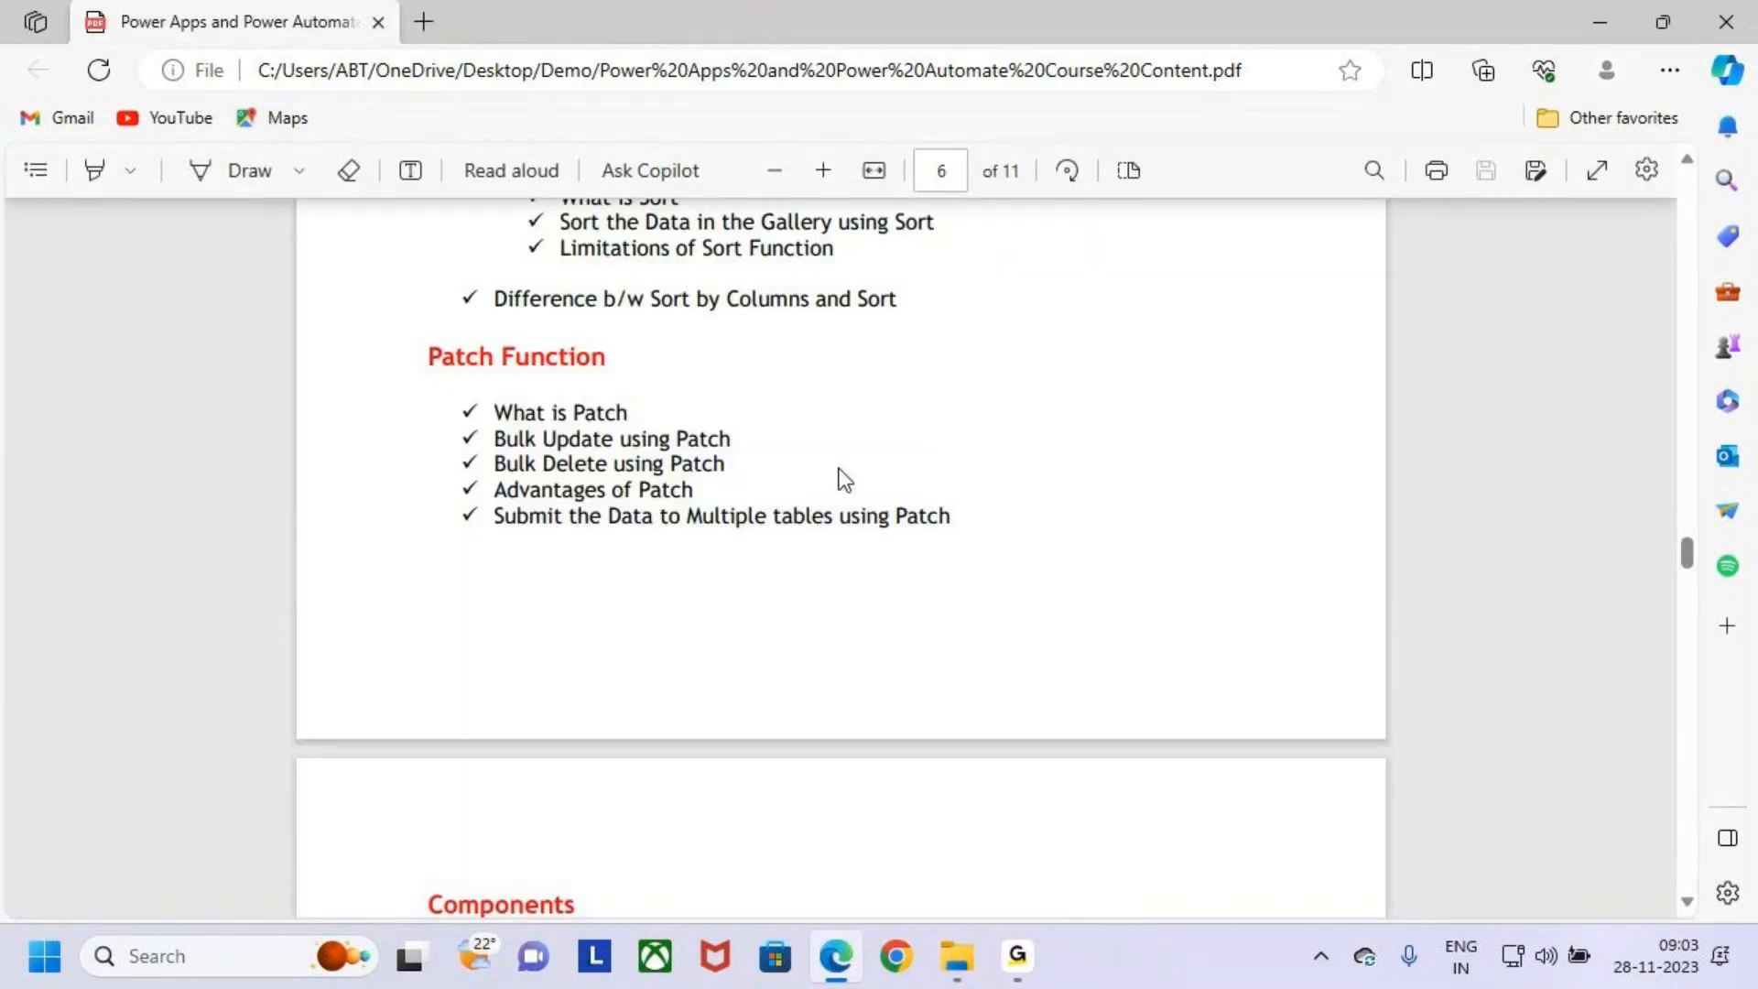
scroll(834, 474, "up", 1)
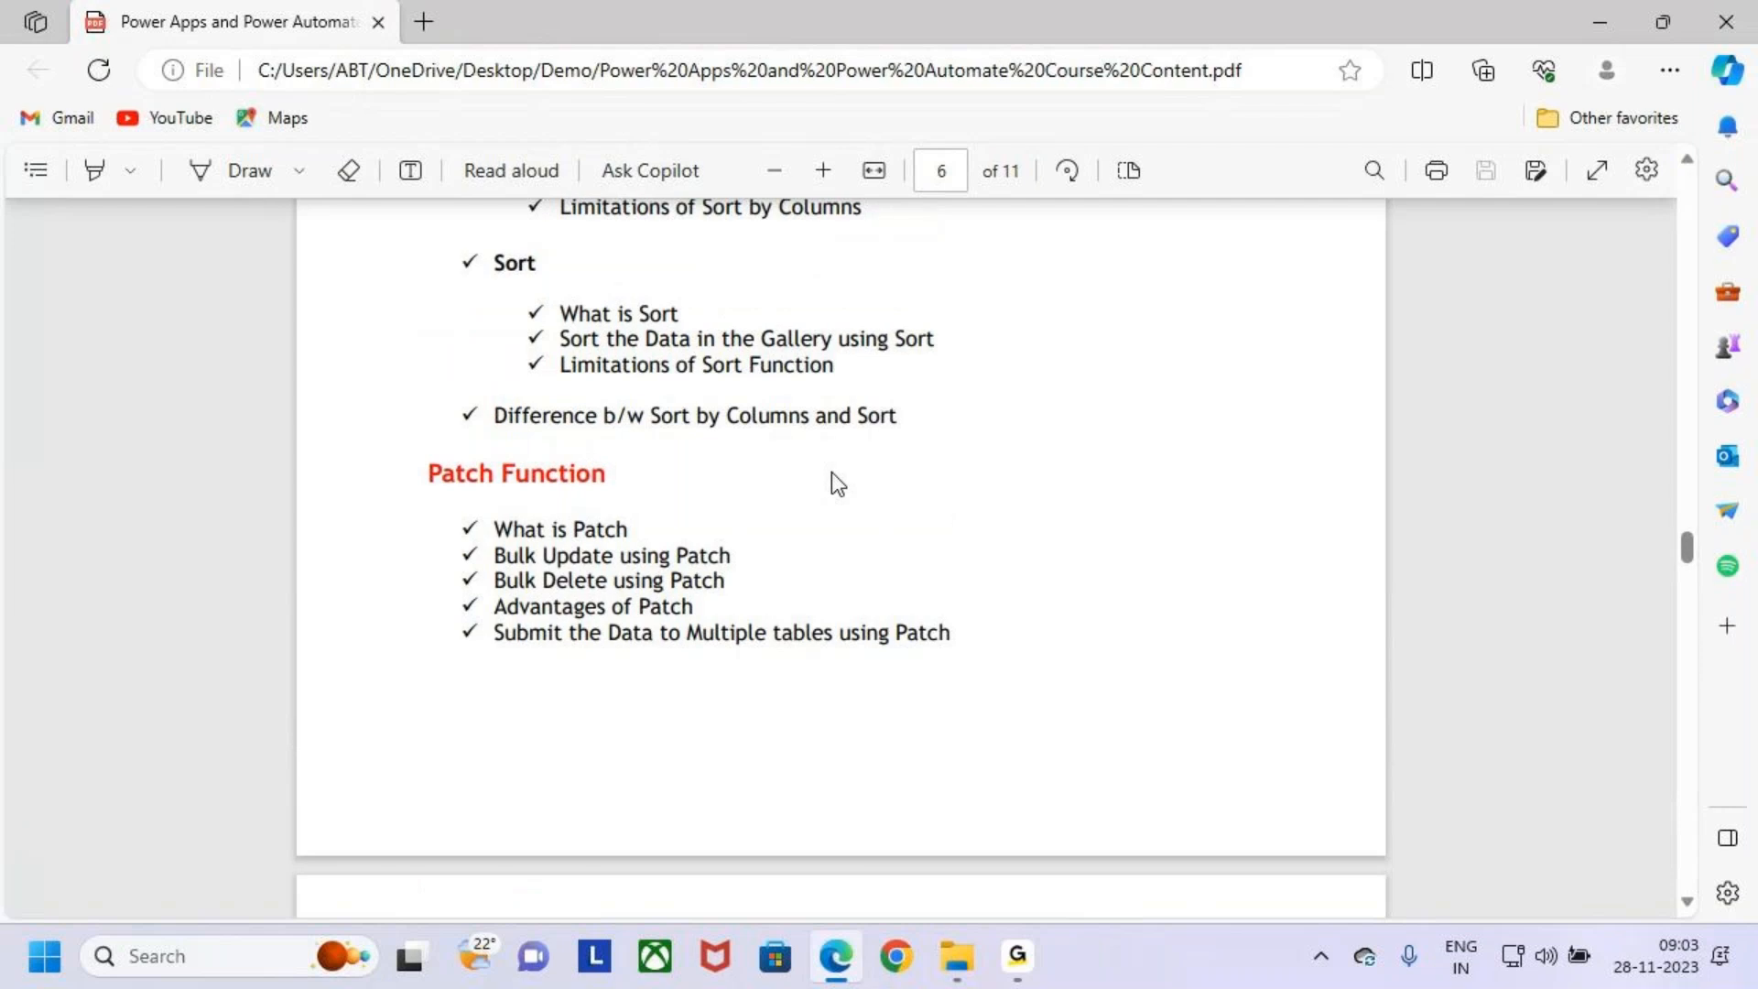
mouse_move(419, 454)
left_mouse_down()
mouse_move(616, 499)
mouse_move(644, 440)
left_mouse_up()
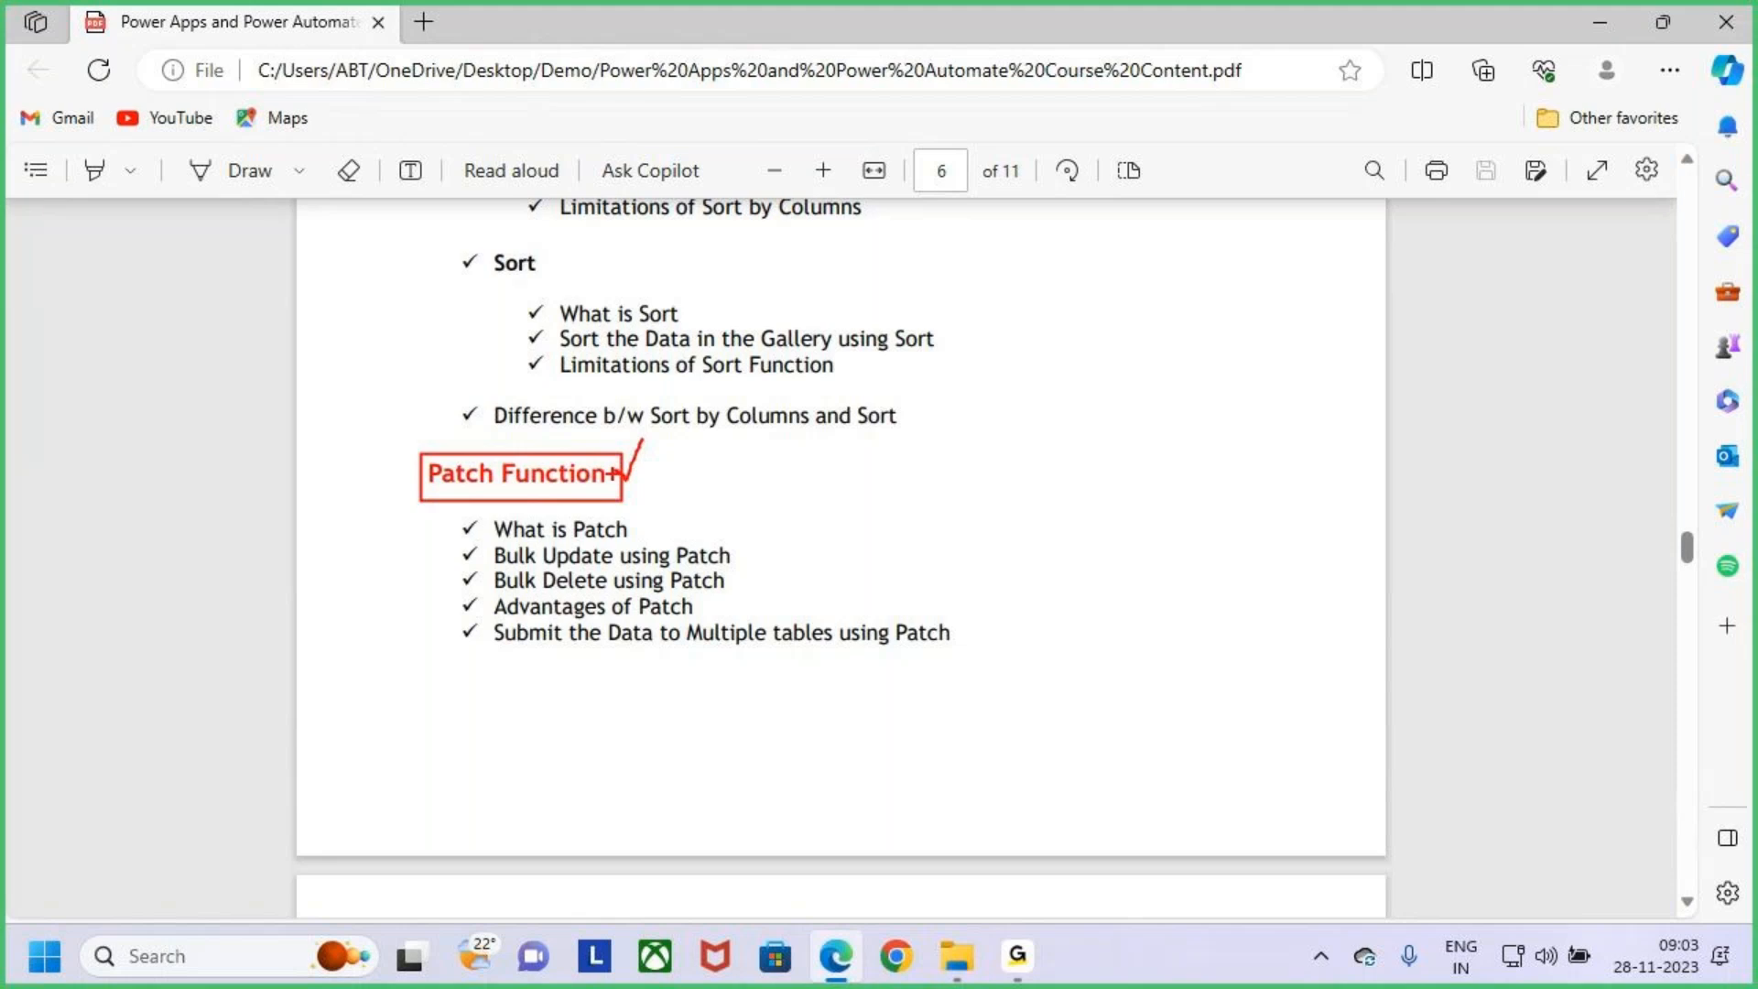
left_click_drag(619, 473, 653, 432)
left_click_drag(631, 480, 667, 415)
key("Escape")
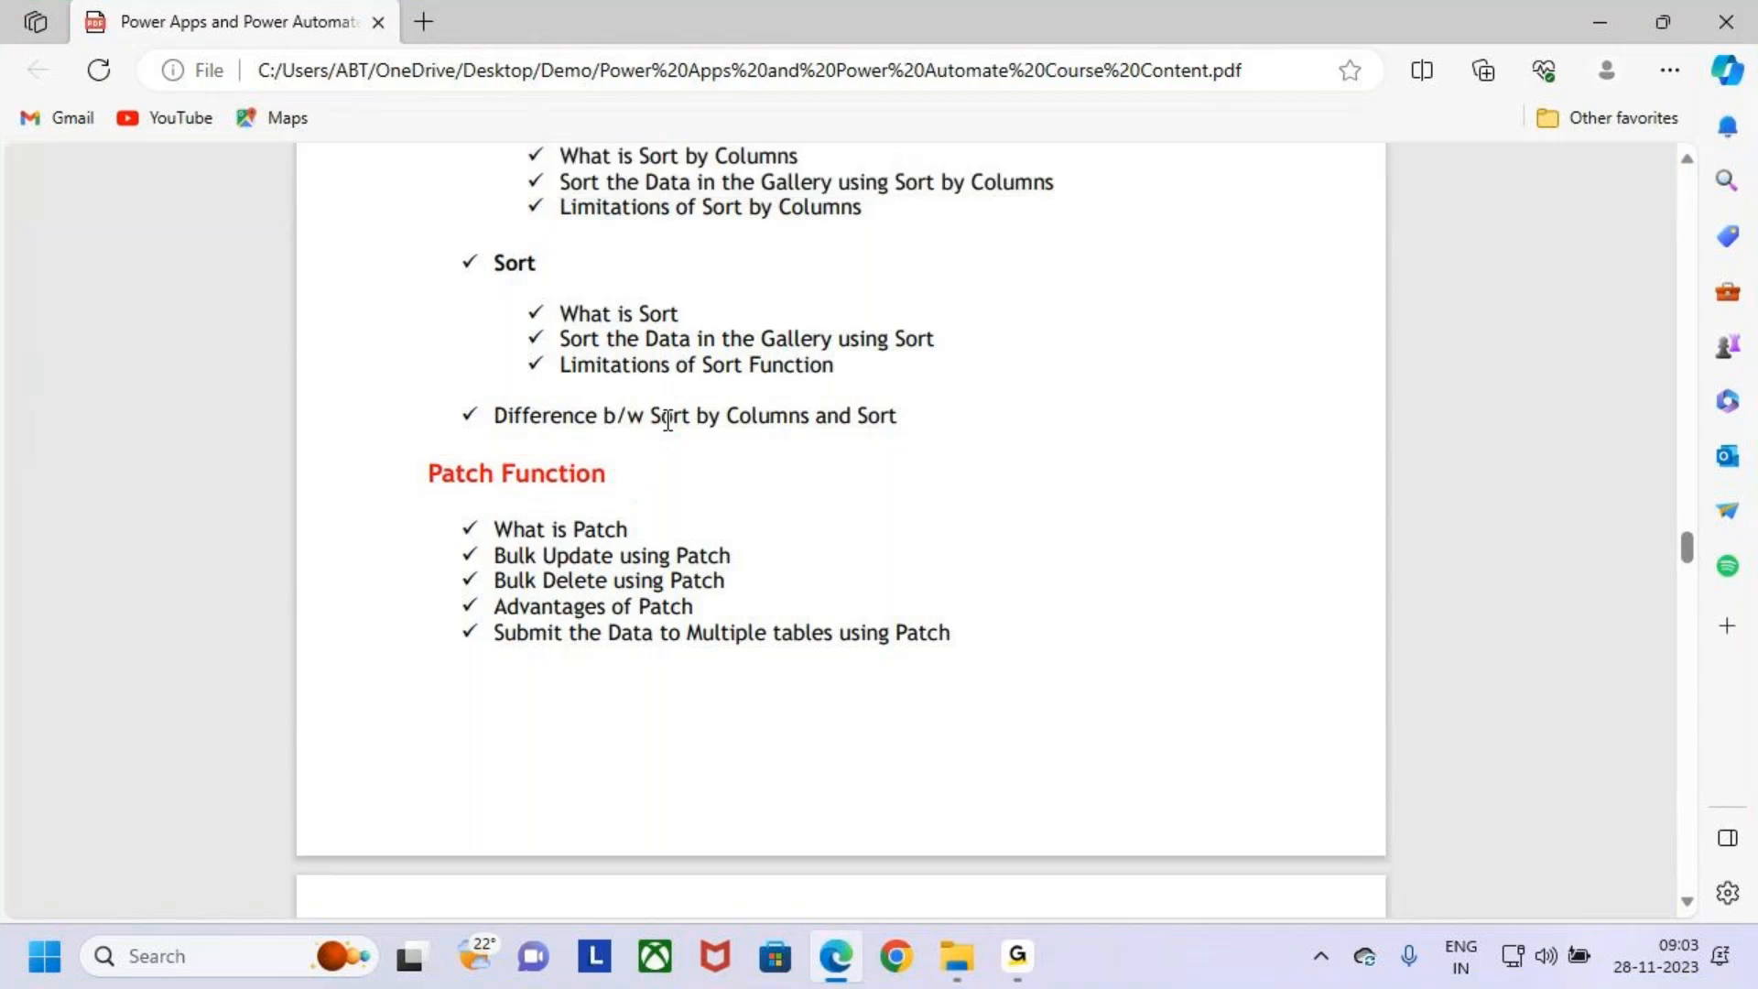
- Minimize the open windows and launch Notepad from the Windows search
left_click(1573, 22)
left_click(1725, 20)
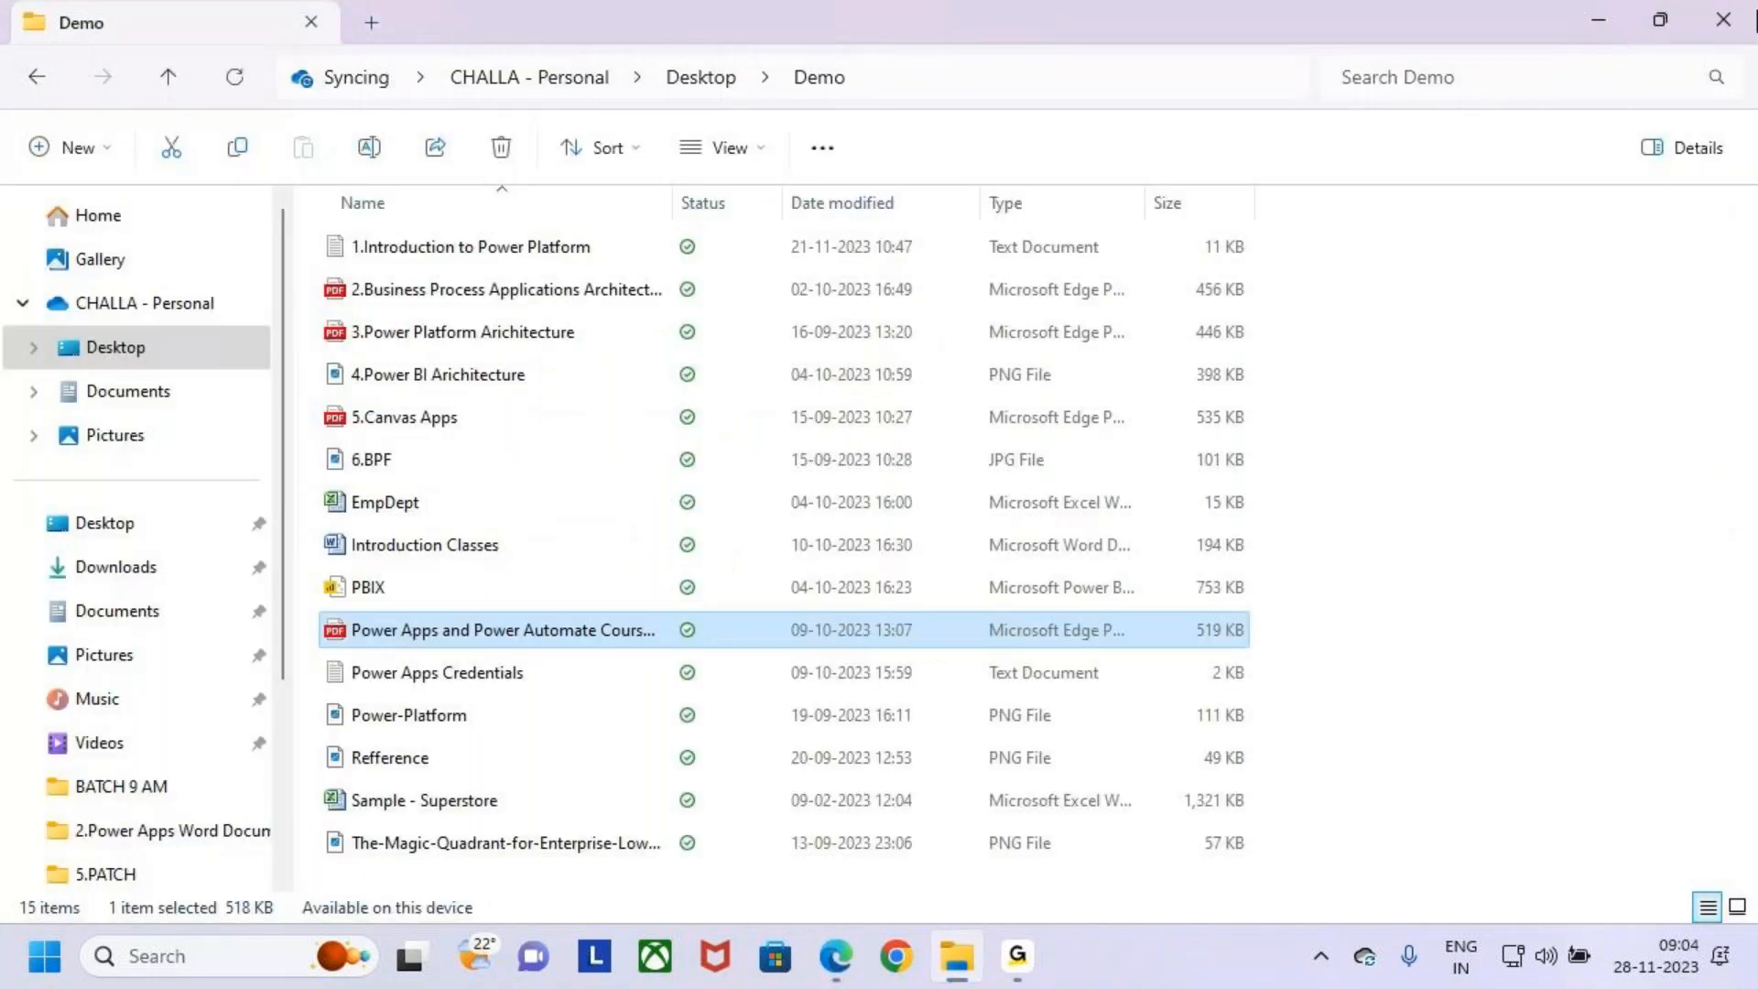
left_click(208, 965)
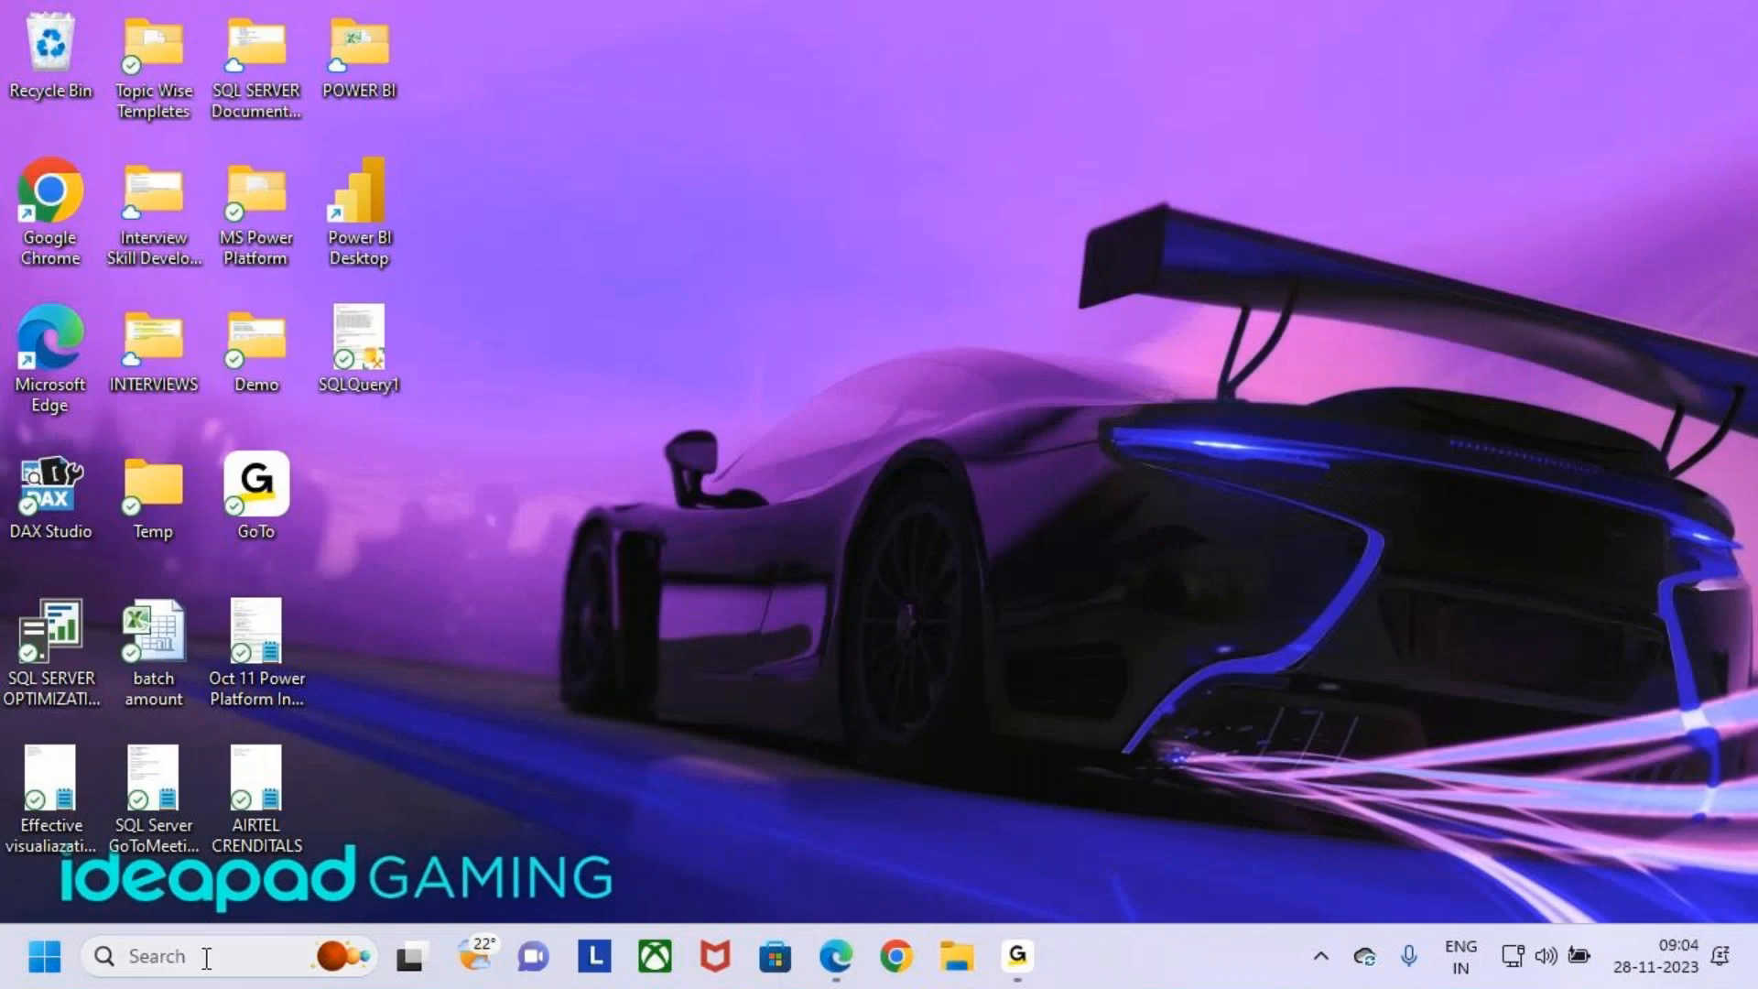
type("NIO")
key("BackSpace")
key("BackSpace")
key("BackSpace")
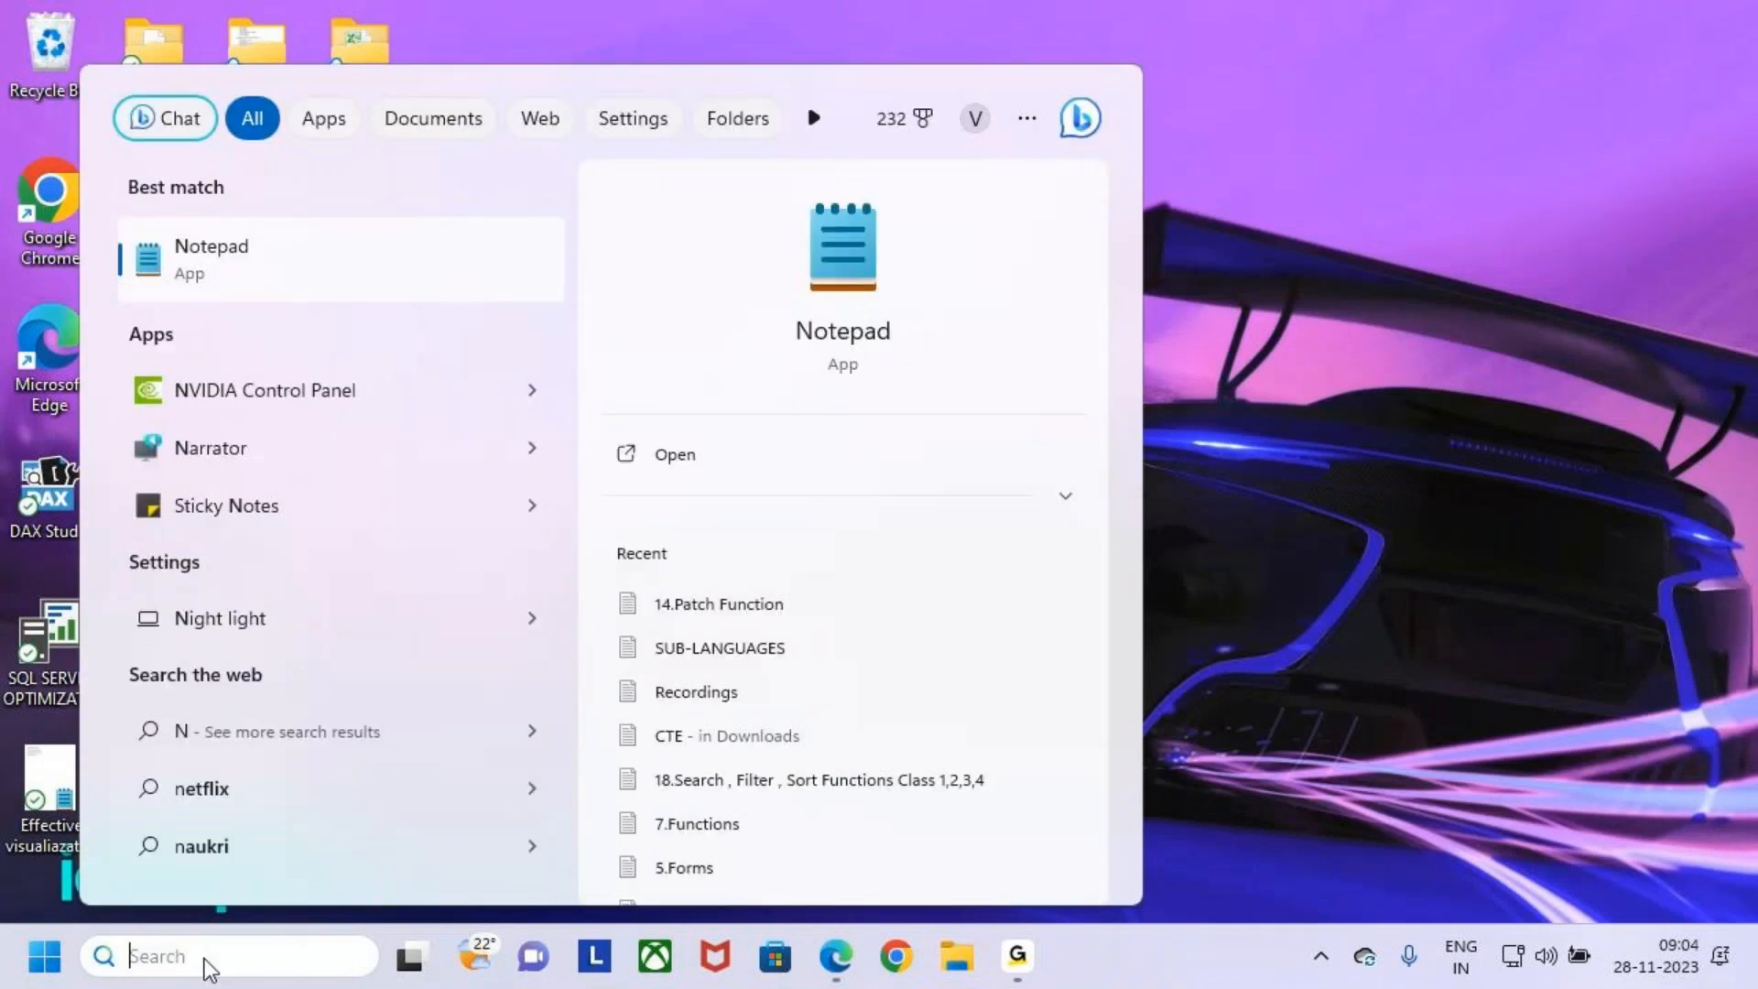
type("NOT")
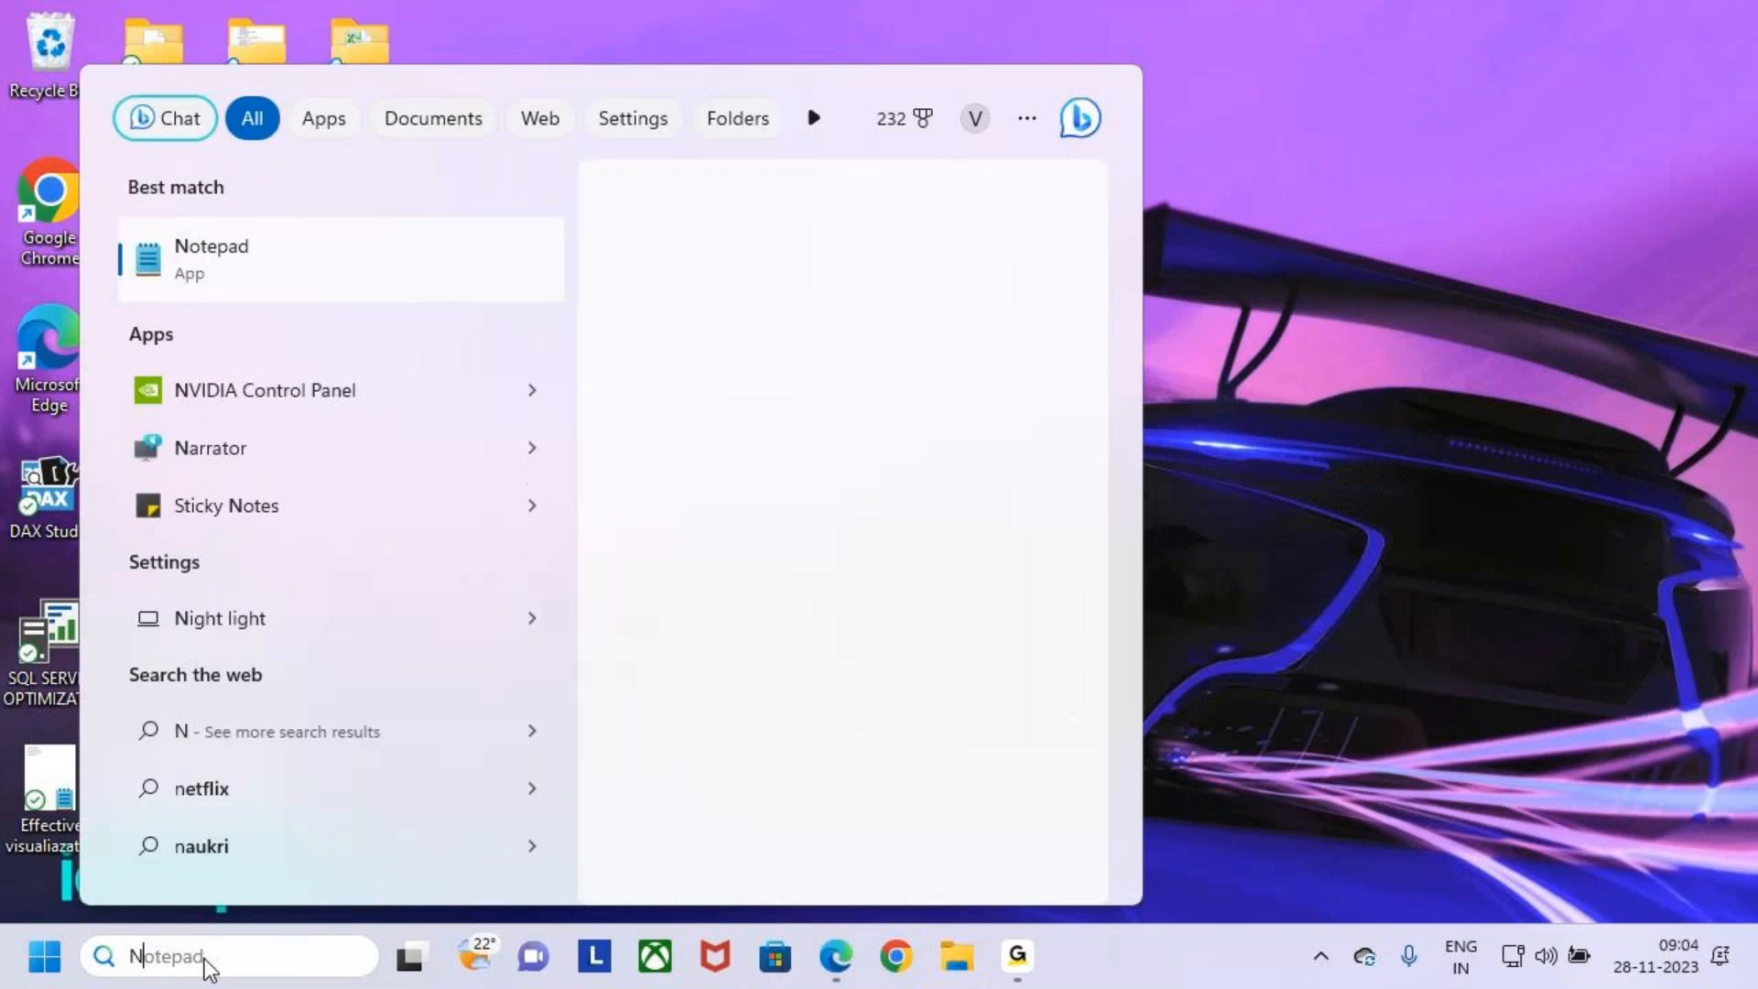
key("Return")
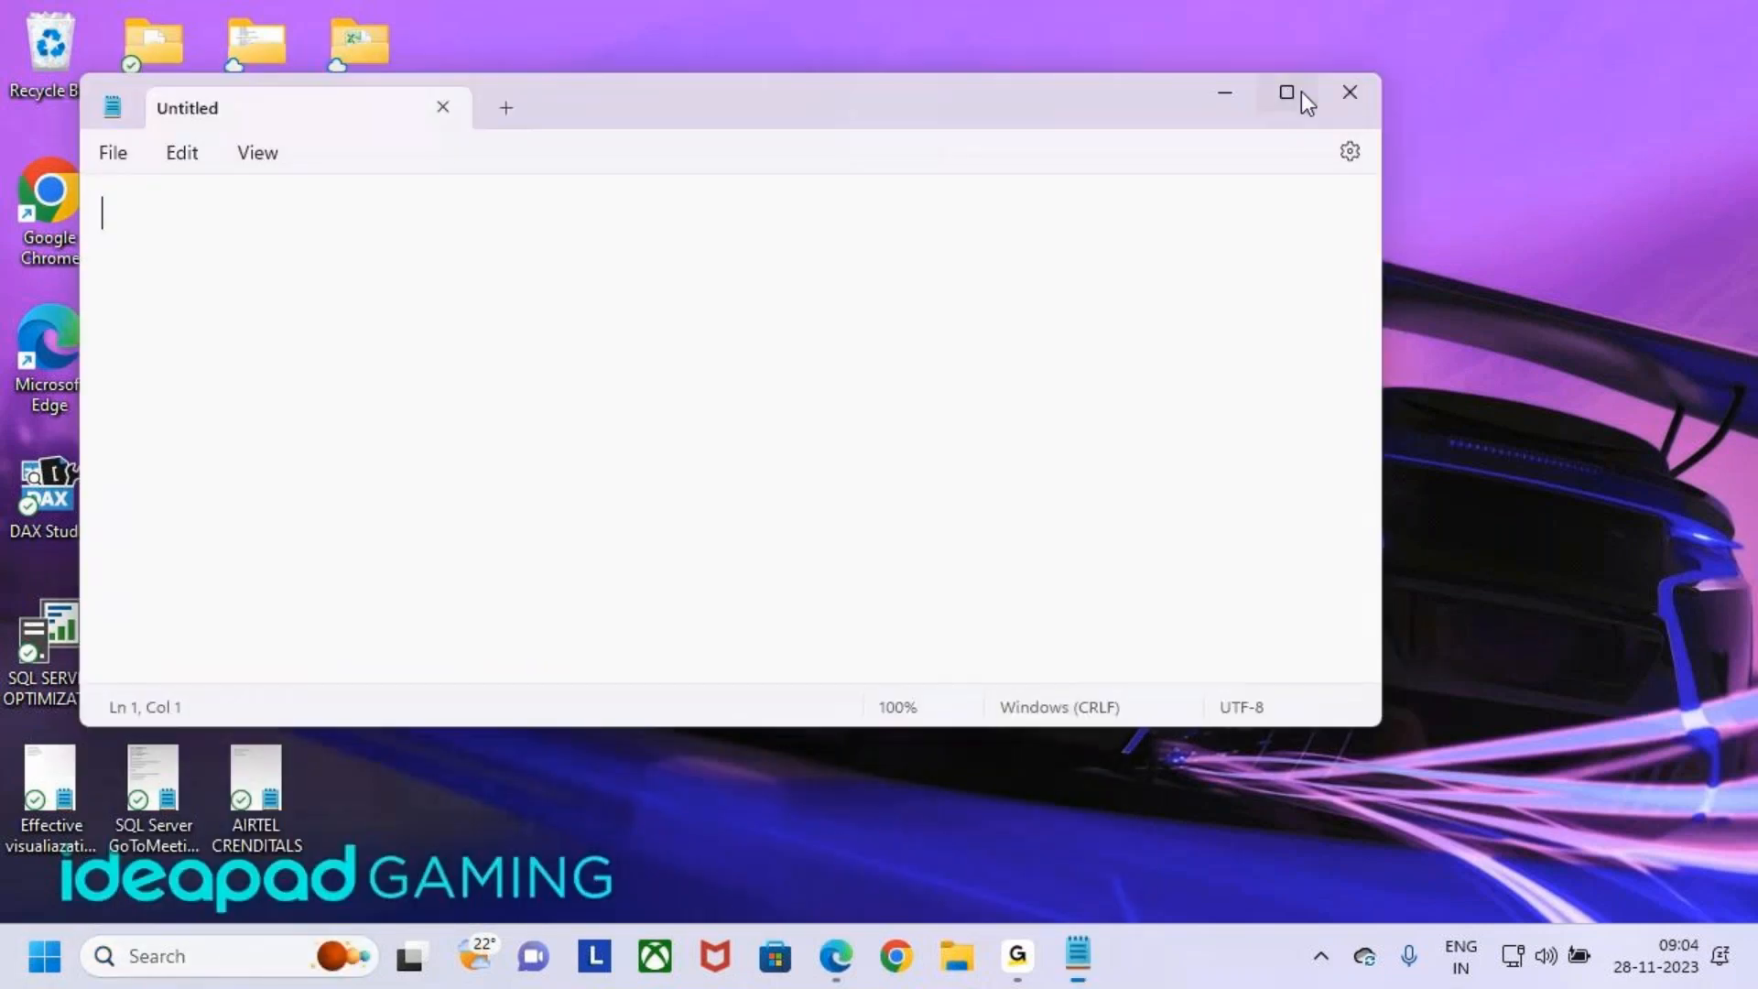
- Maximize Notepad and type an indented heading Patch Function on the first line
left_click(1299, 90)
key("Return")
key("Return")
key("BackSpace")
key("BackSpace")
key("Tab")
key("BackSpace")
key("Return")
key("Return")
key("BackSpace")
key("BackSpace")
key("Tab")
key("Tab")
key("Tab")
key("Tab")
key("Tab")
key("Tab")
key("Tab")
key("Tab")
key("Tab")
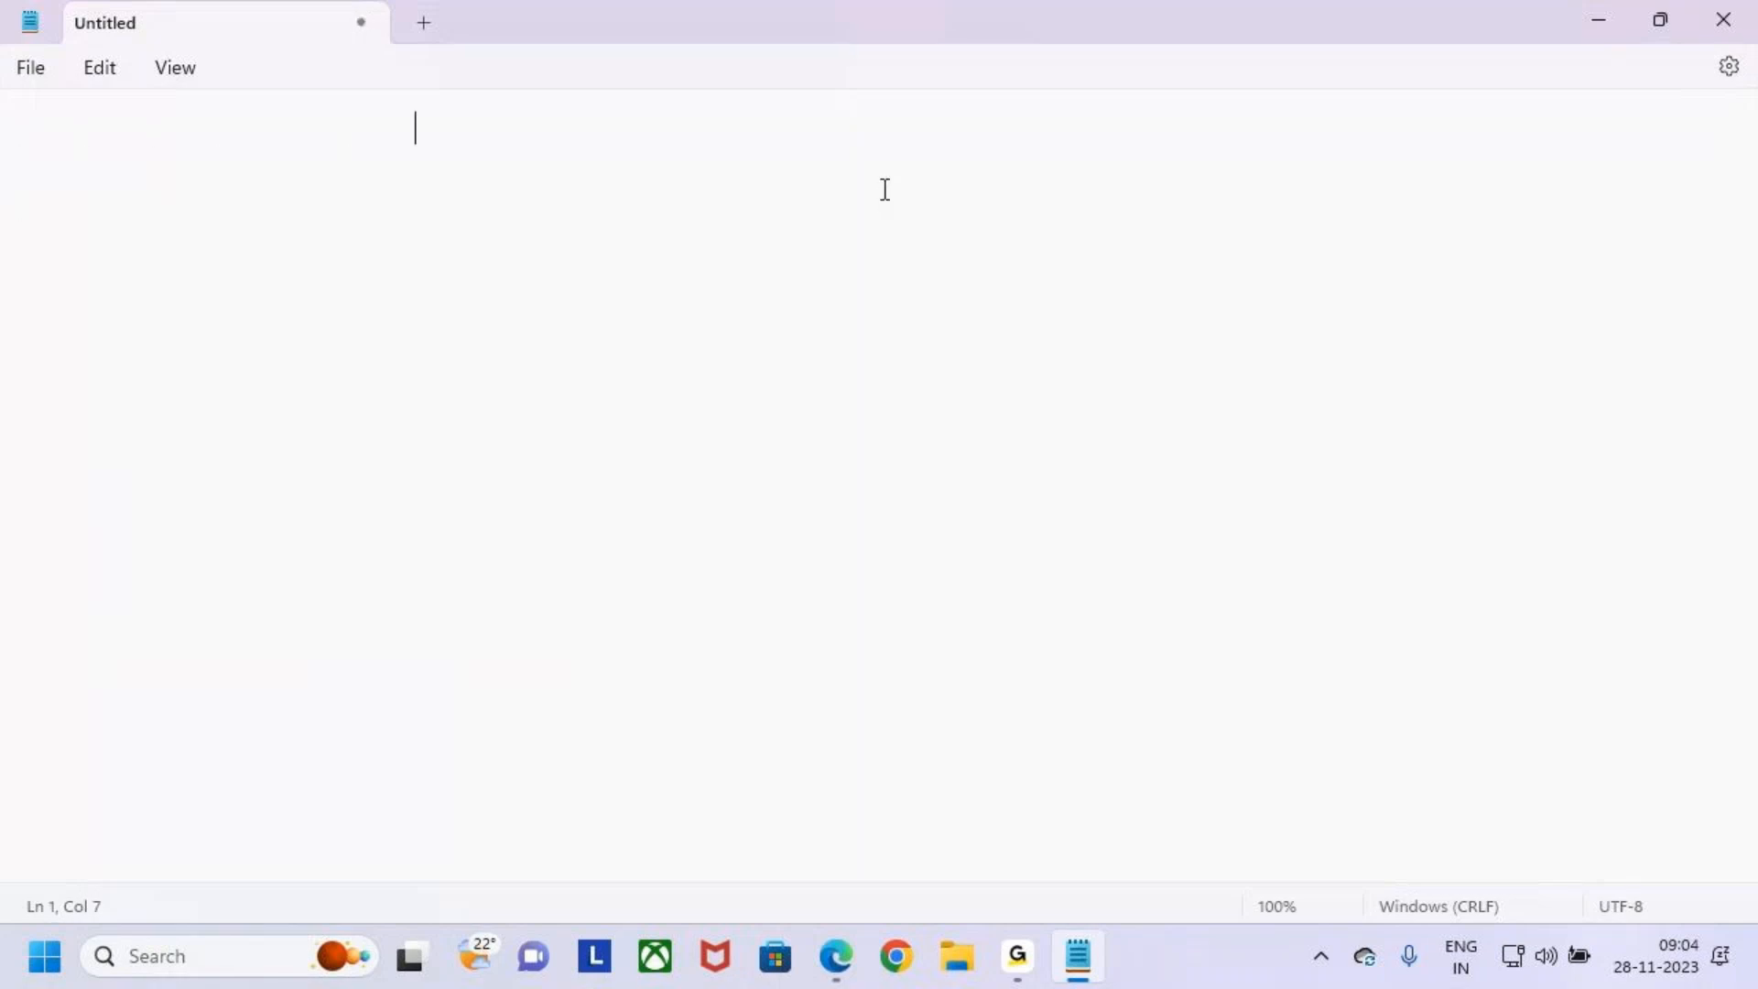
key("BackSpace")
key("BackSpace")
type("pA")
key("BackSpace")
key("BackSpace")
key("BackSpace")
key("Tab")
key("Caps_Lock")
type("Patch")
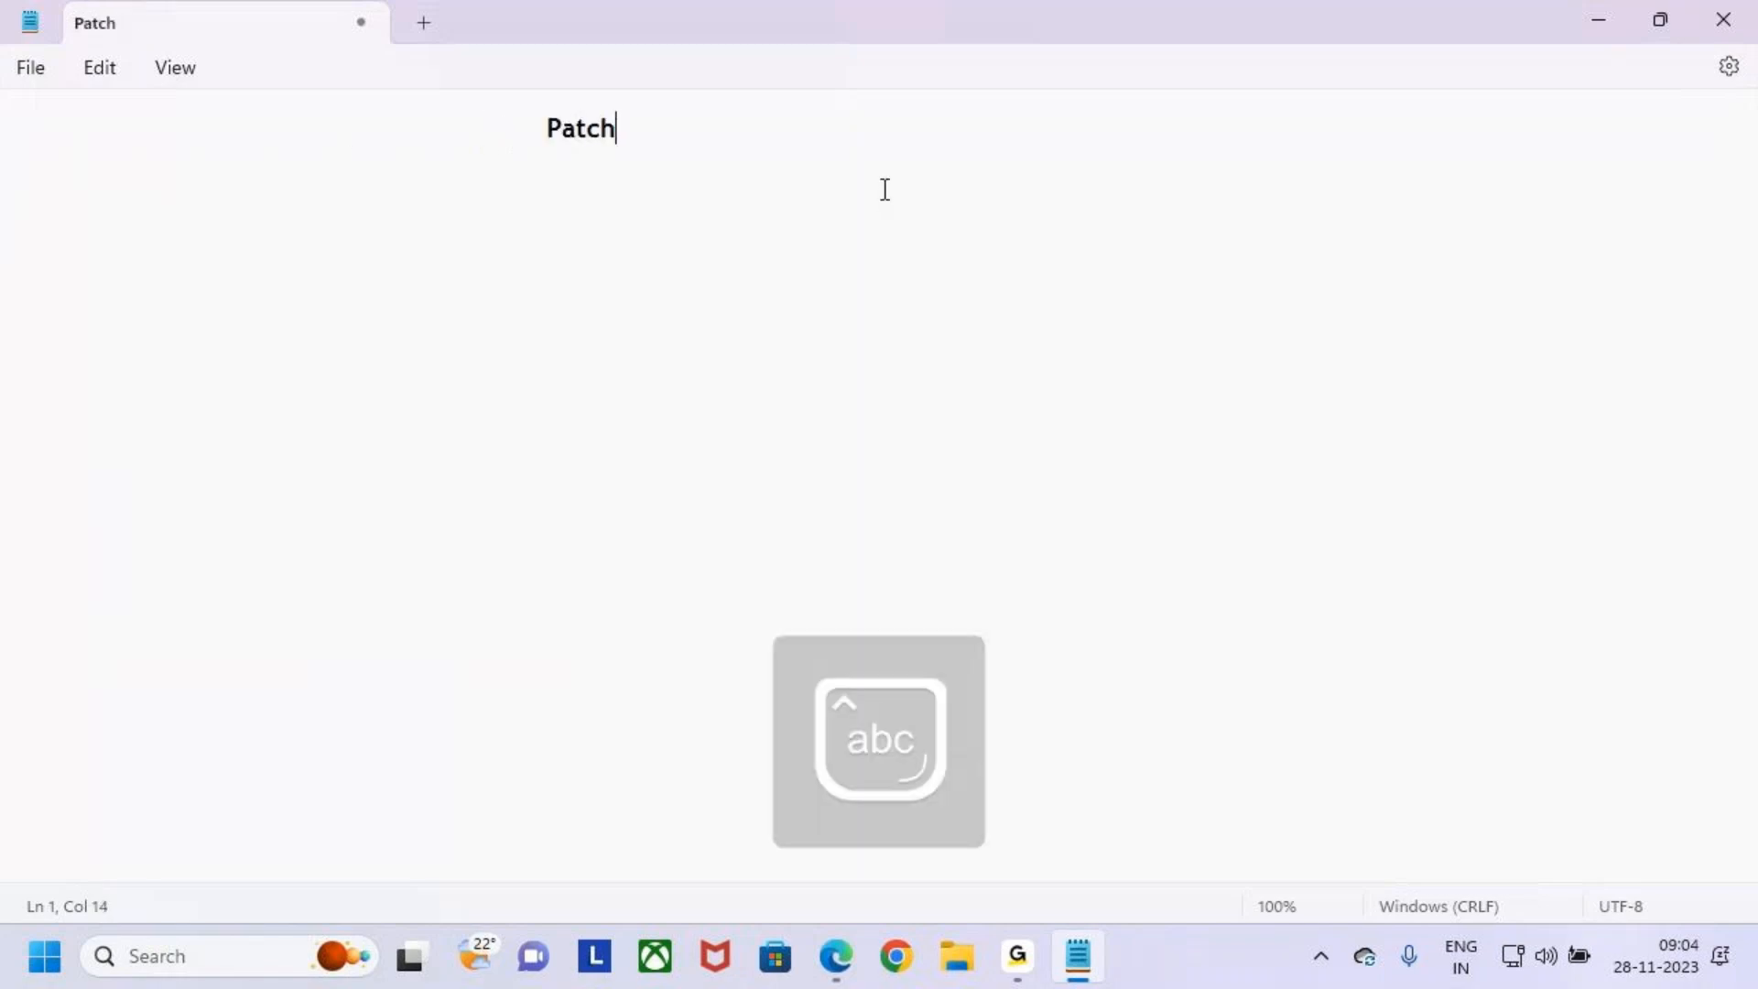
type(" F")
key("BackSpace")
key("BackSpace")
key("BackSpace")
key("BackSpace")
key("BackSpace")
type("tch Function")
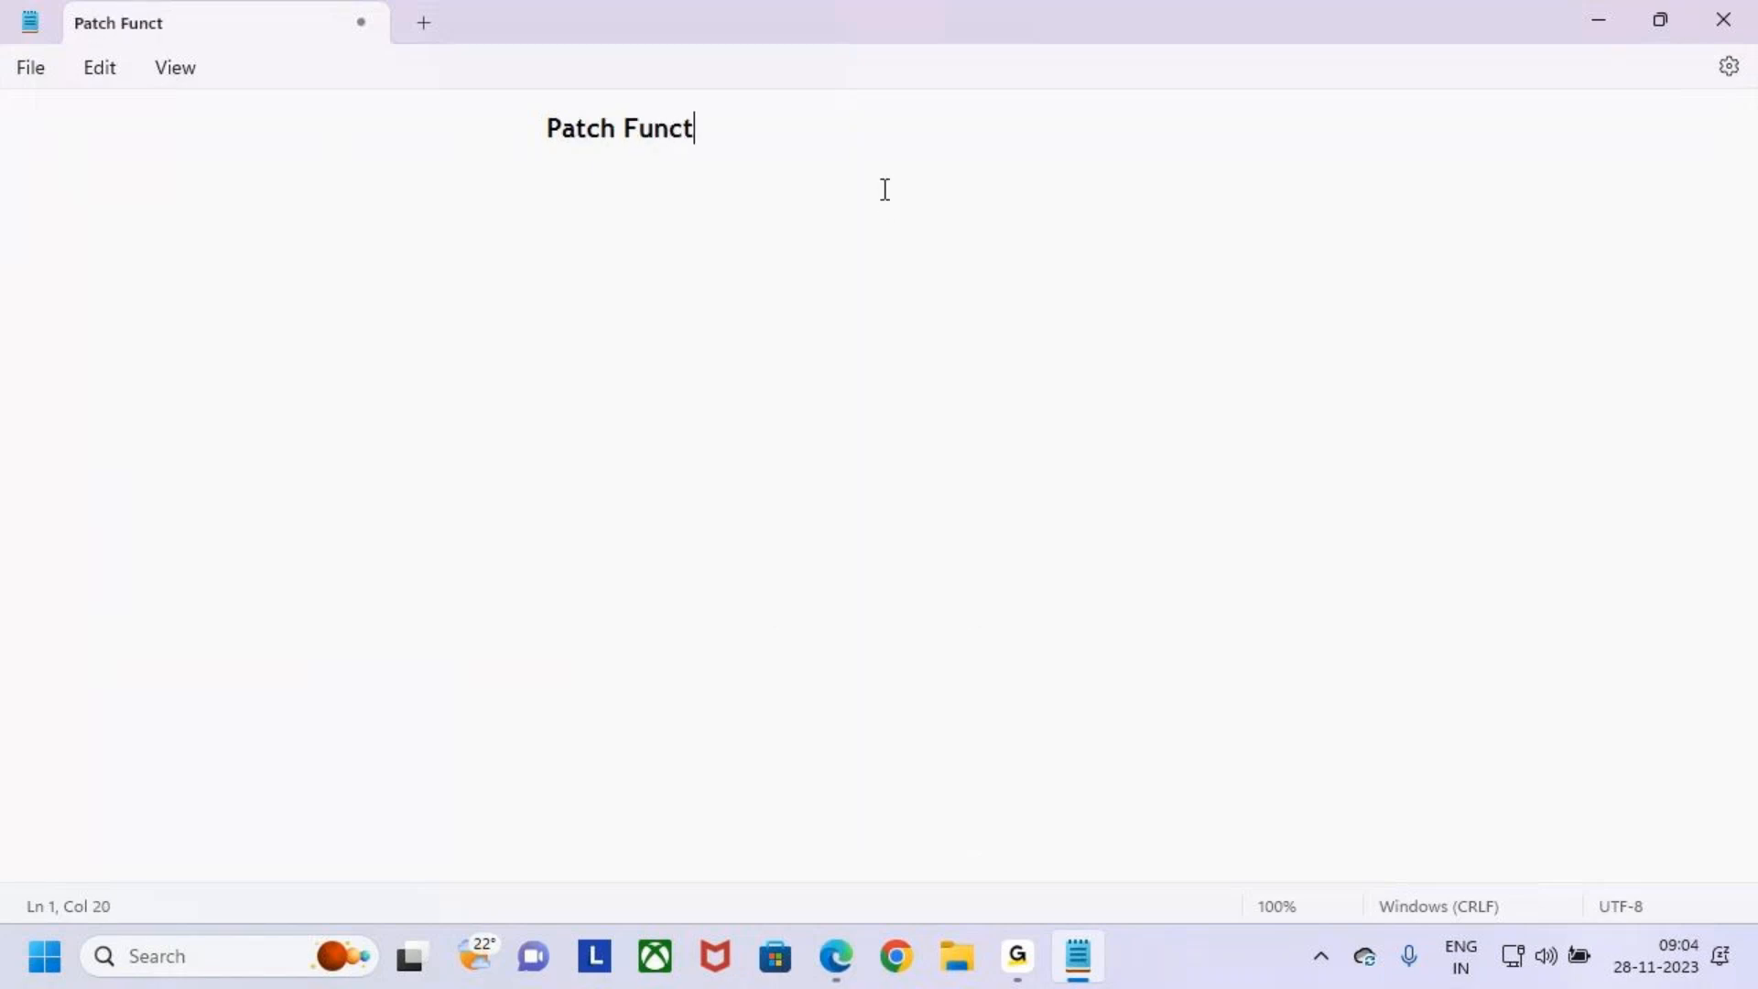
- Start a second line and shift the Patch Function heading one tab stop to the left
key("Return")
key("Tab")
key("Tab")
key("Tab")
key("Tab")
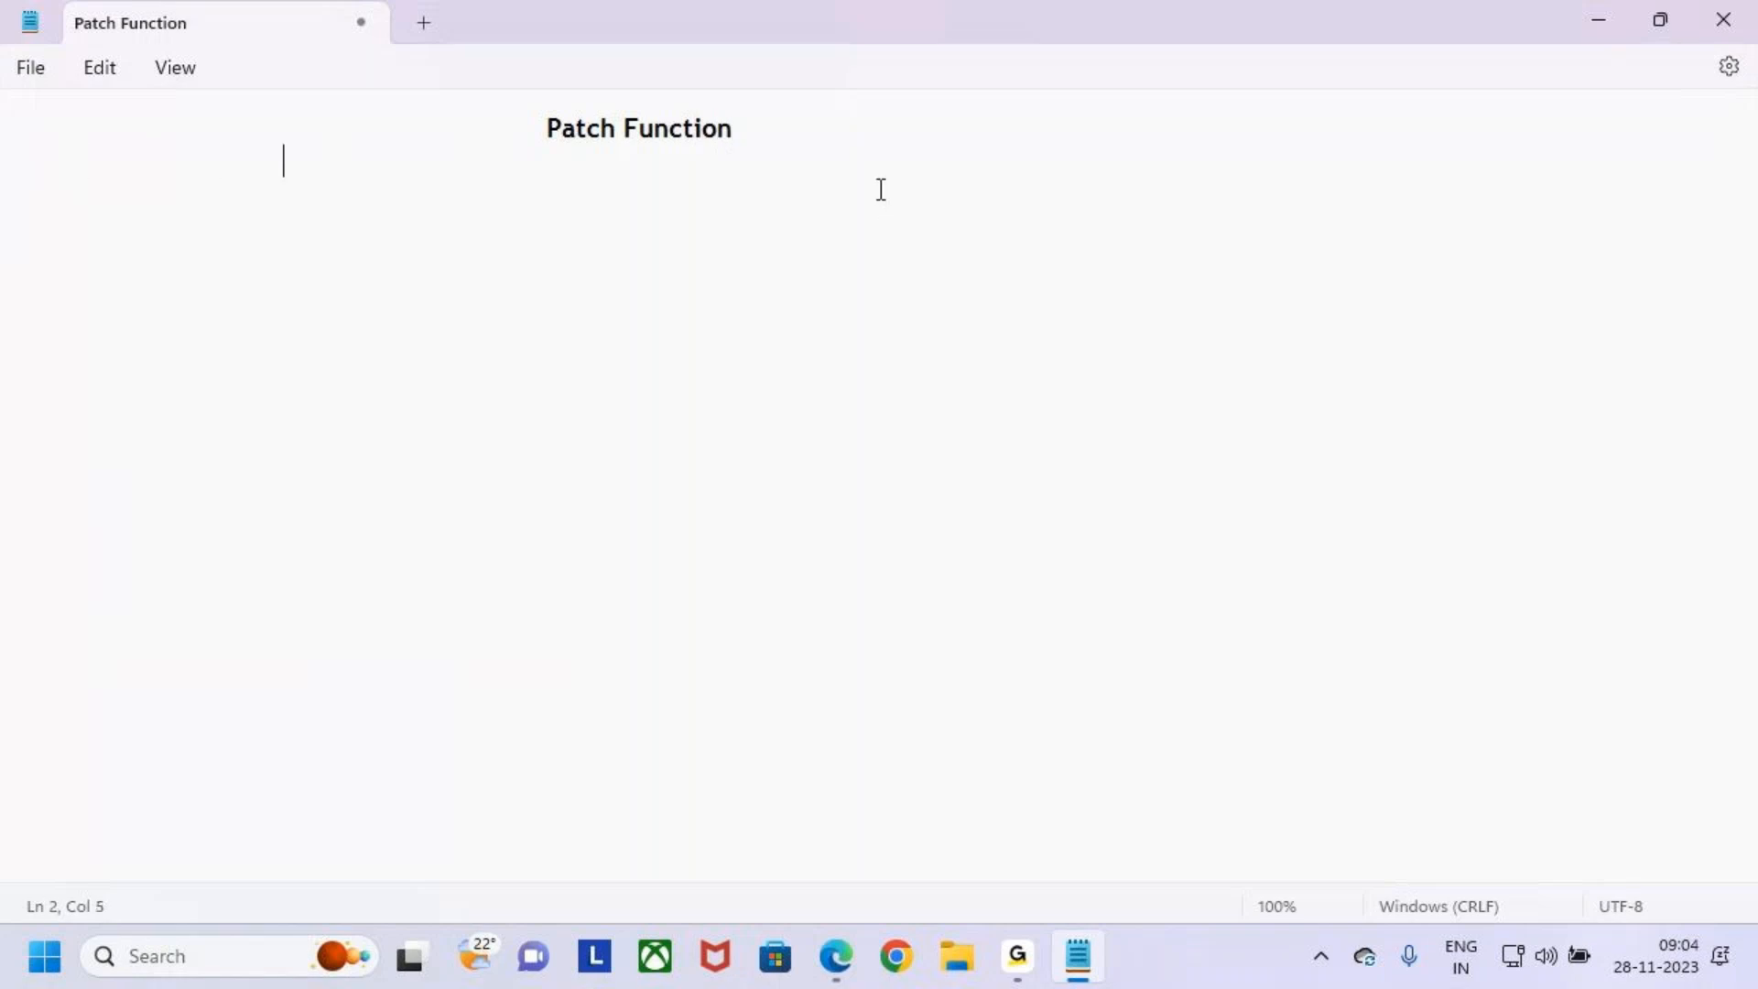
left_click(548, 127)
key("BackSpace")
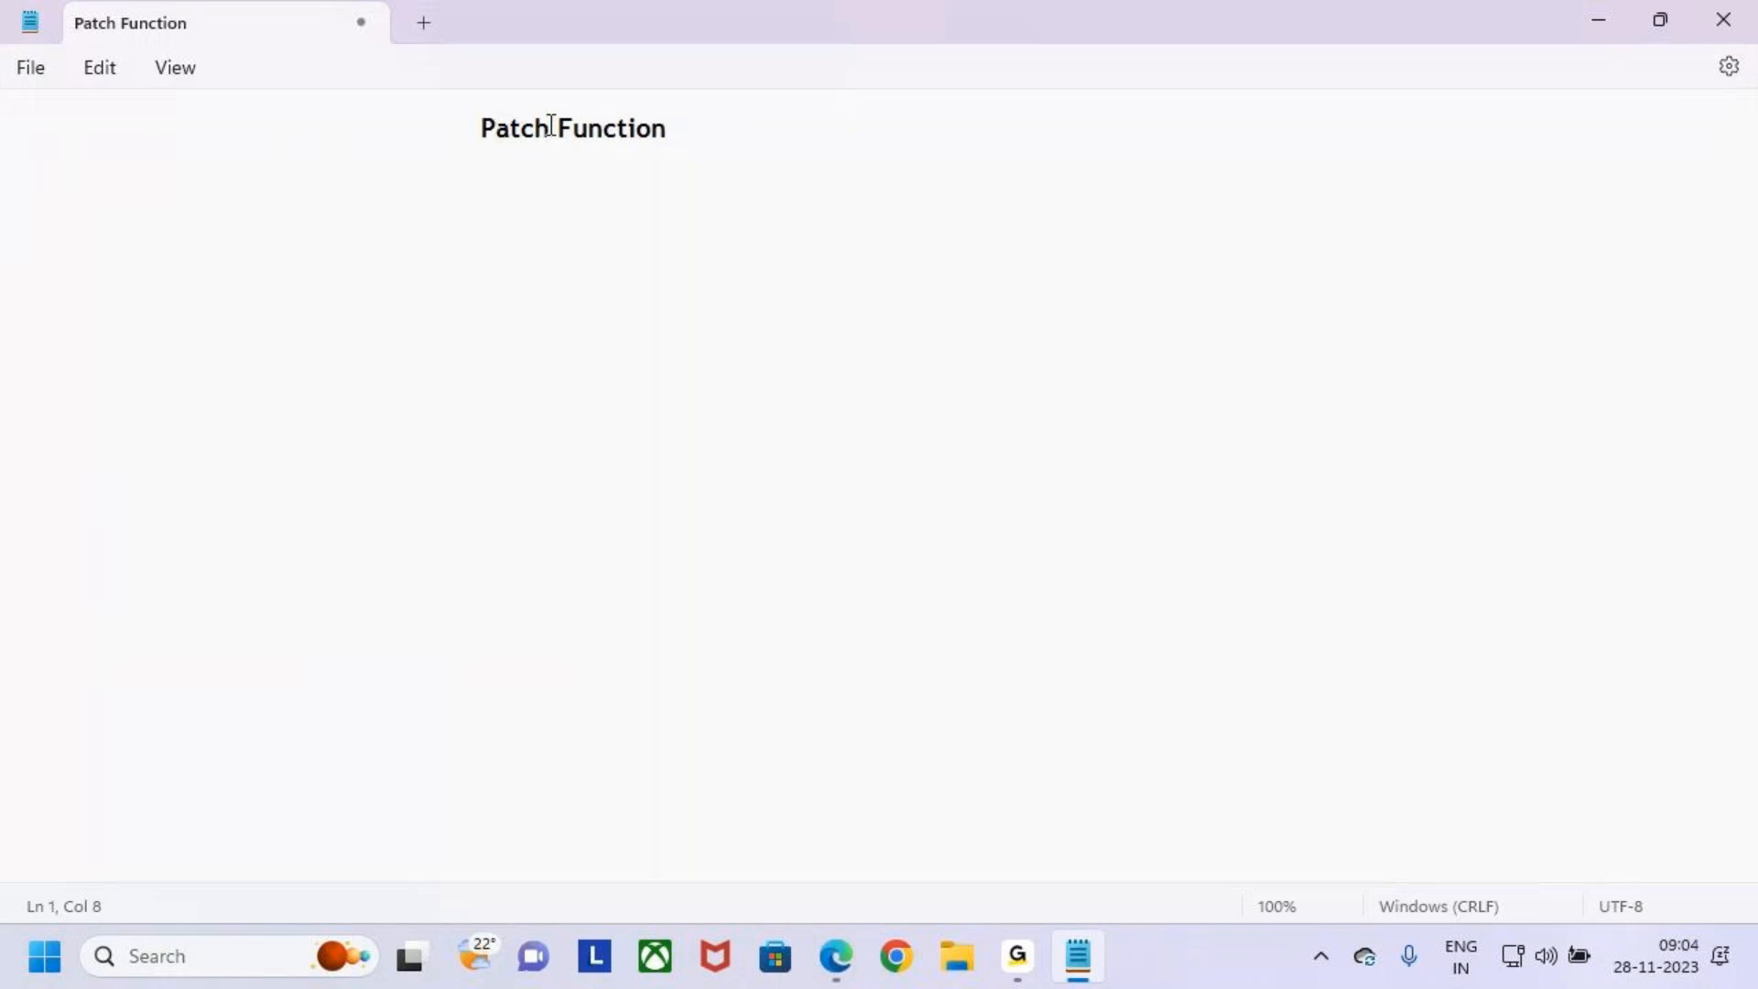
- Underline the heading with a row of dashes on the line below it
left_click(439, 162)
key("Tab")
key("Tab")
key("Tab")
key("Left")
key("Left")
key("Left")
key("Right")
key("Right")
key("Right")
type("------")
key("BackSpace")
key("BackSpace")
key("BackSpace")
type("----")
key("BackSpace")
key("BackSpace")
key("BackSpace")
key("BackSpace")
type("-------------------")
key("Return")
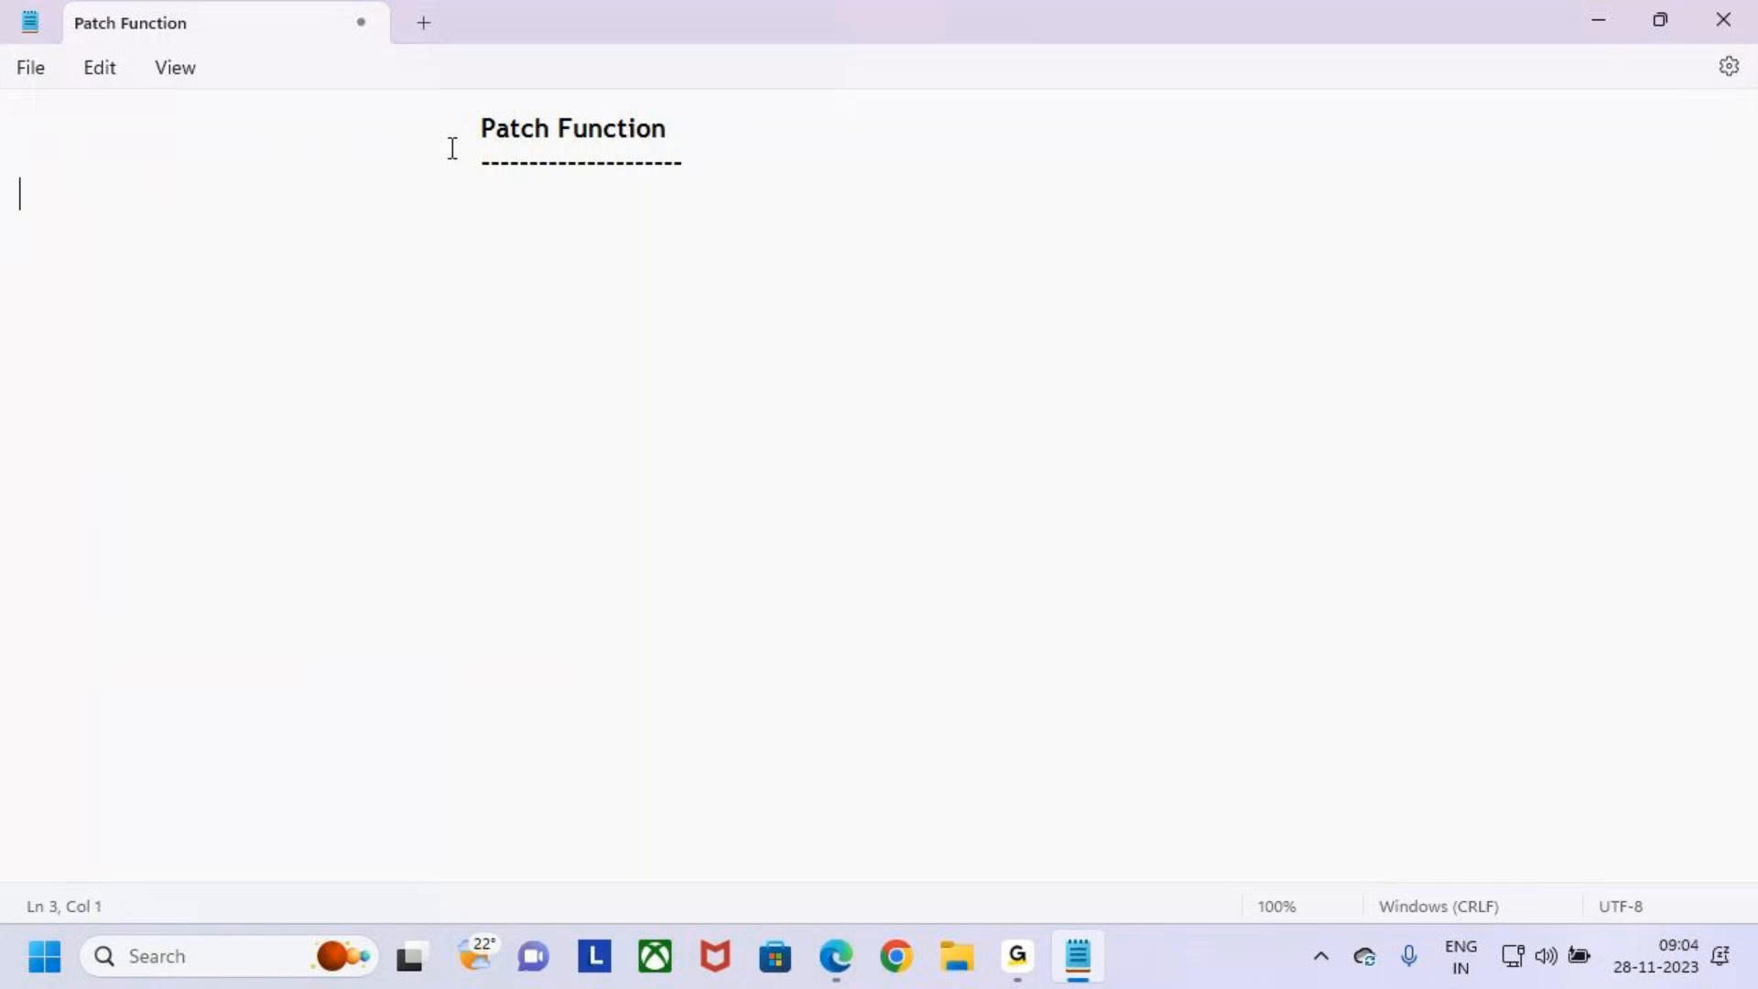
- On a new line, type Patch Function is used to, fixing the misspelled word
key("Tab")
type("Patch Fuinction")
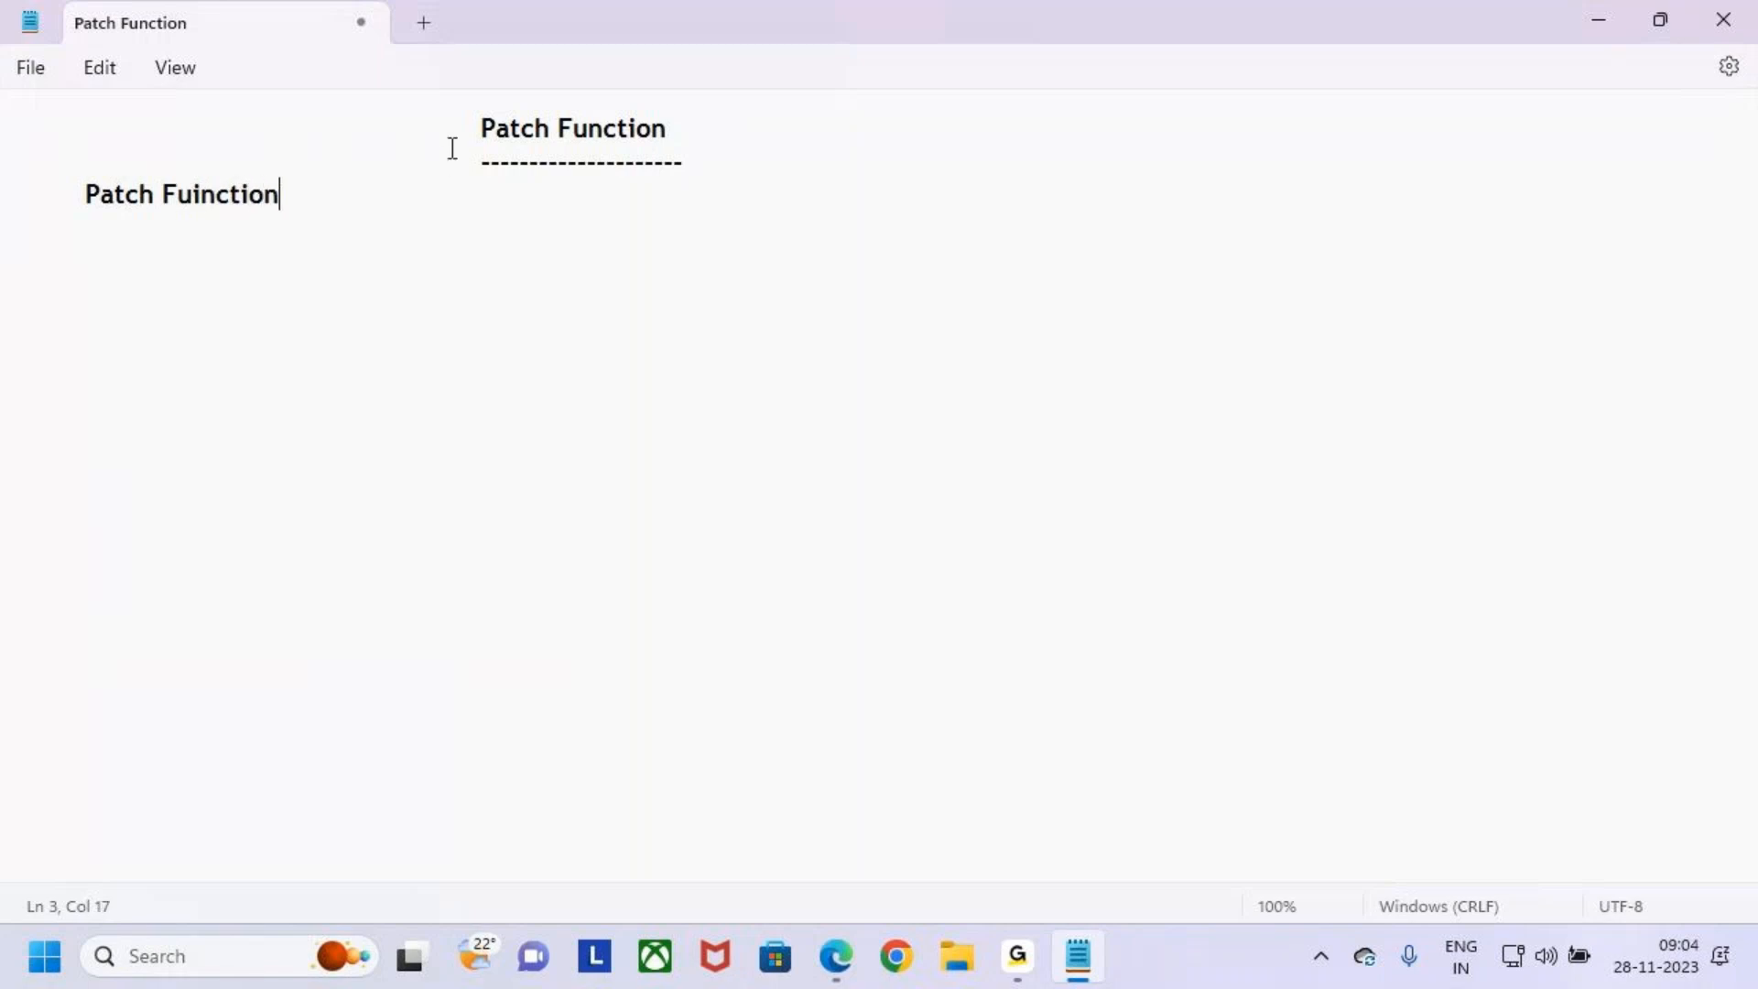
key("Left")
key("Left")
key("Left")
key("Left")
key("Left")
key("Left")
key("Right")
key("BackSpace")
key("BackSpace")
key("BackSpace")
key("BackSpace")
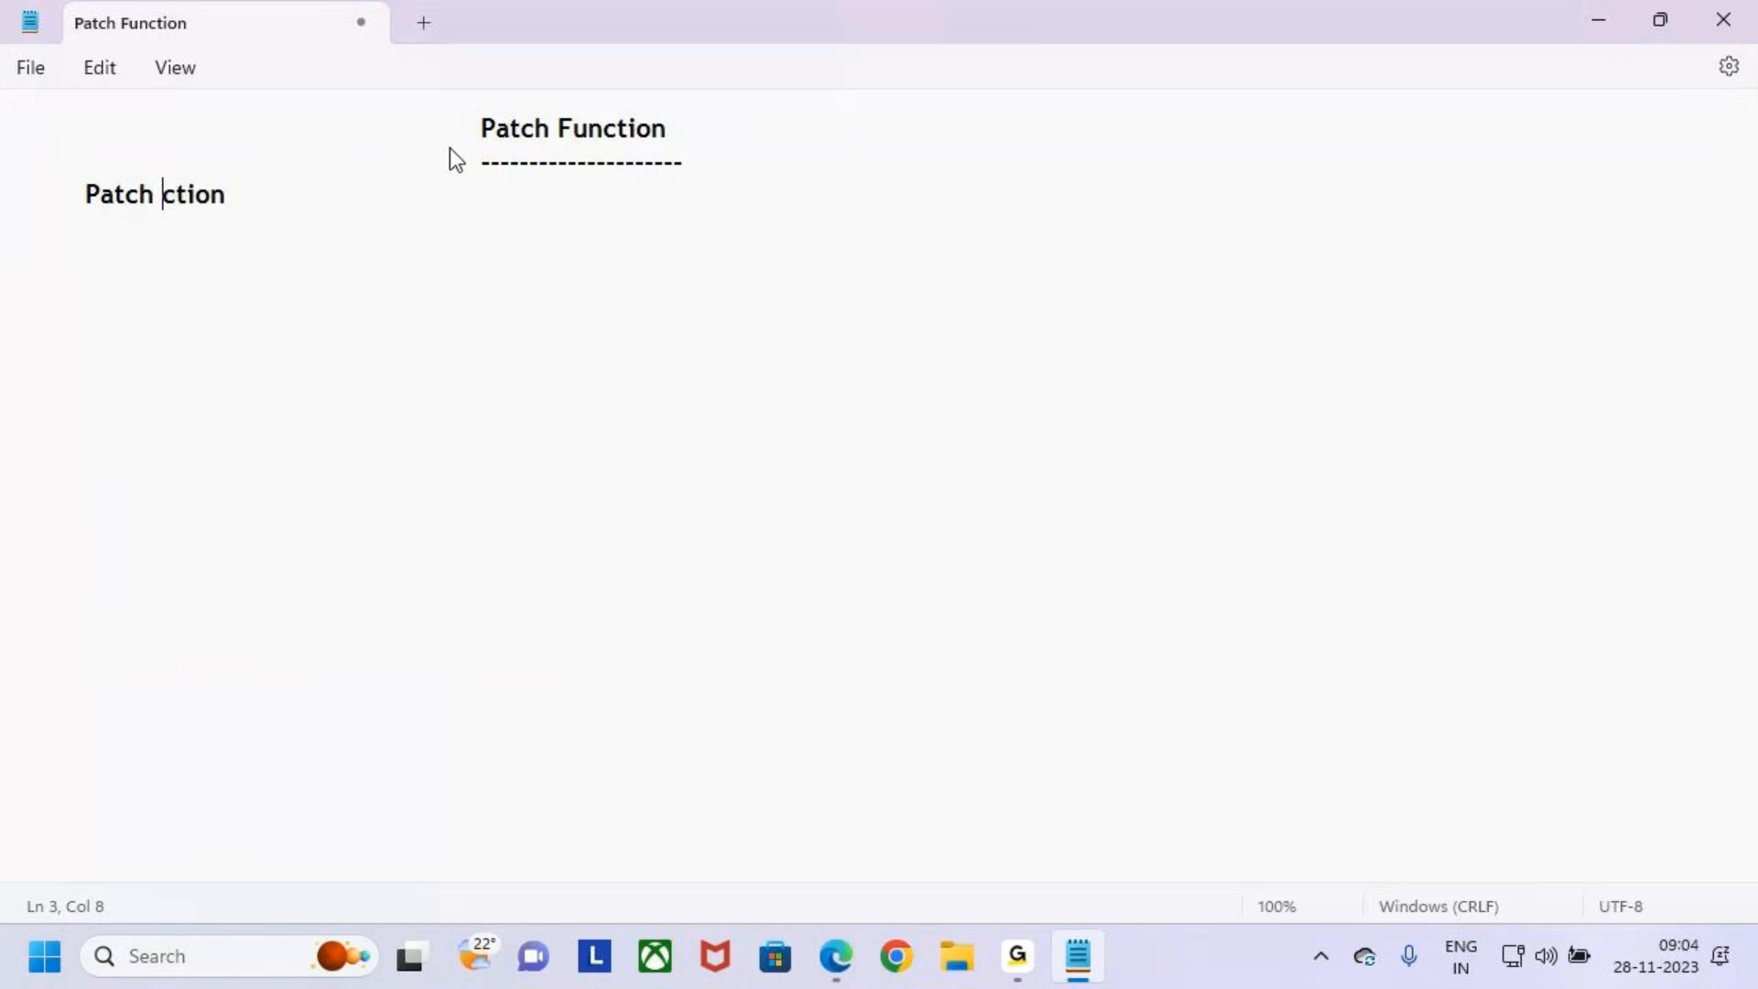
type("Fun")
key("Right")
key("Right")
key("Right")
key("Right")
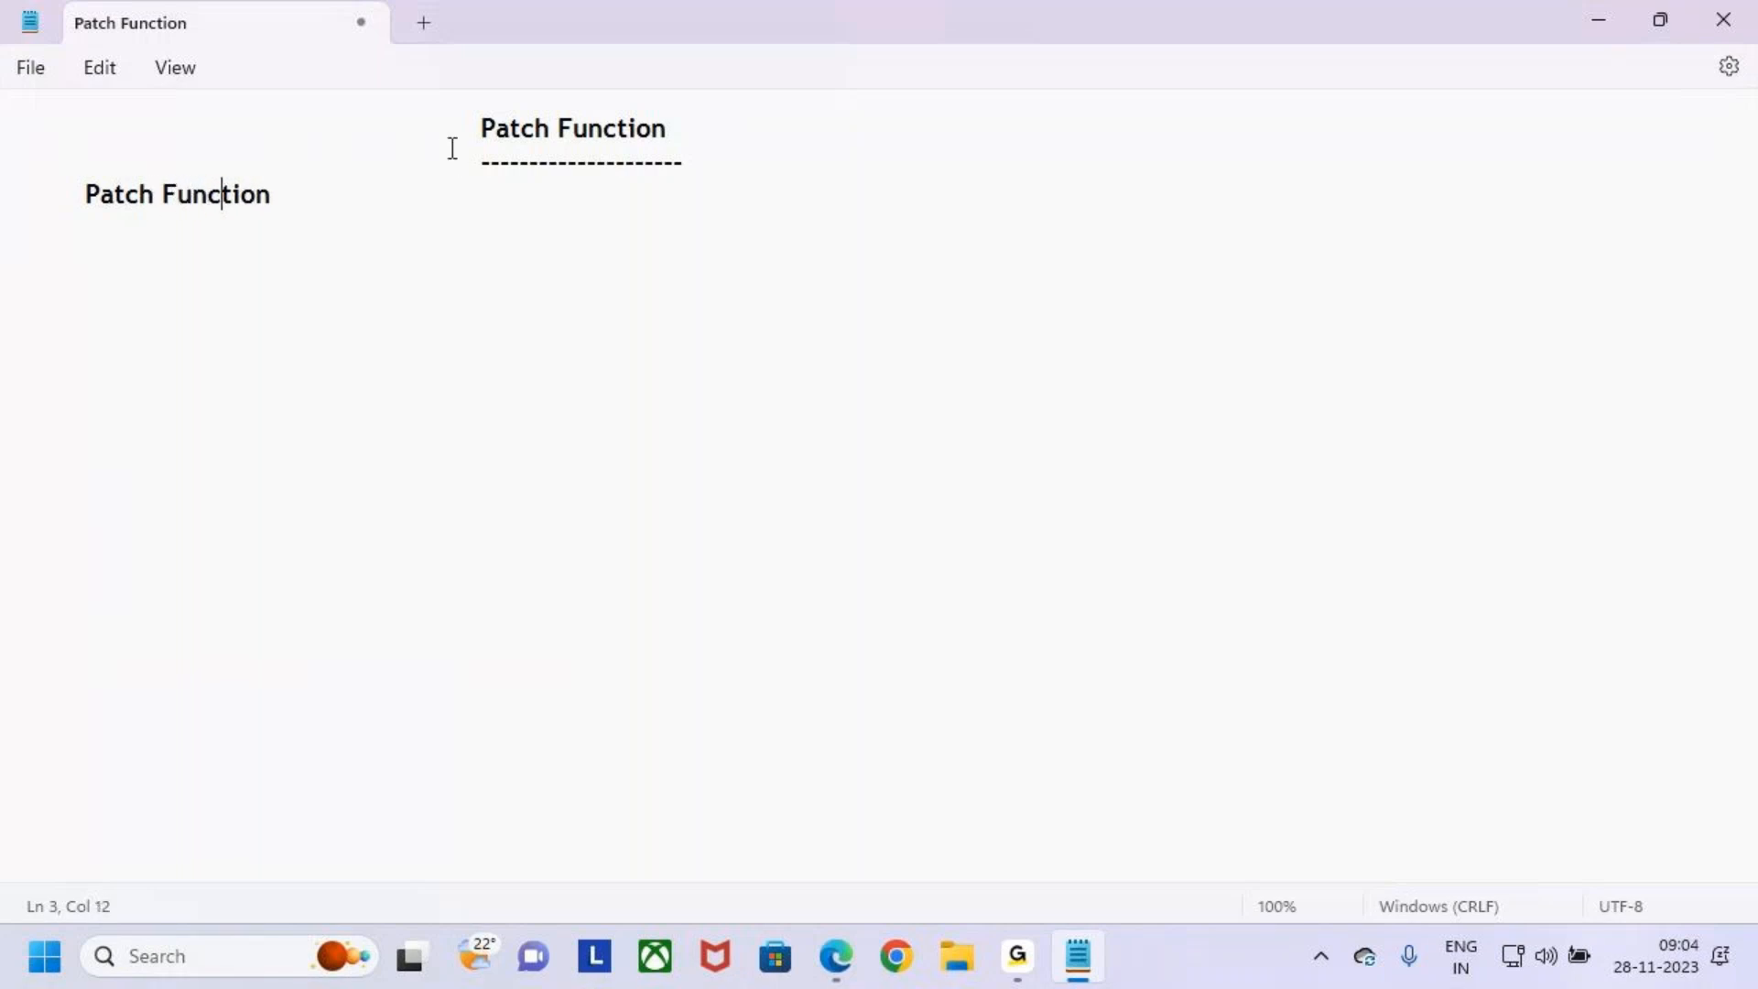
key("Right")
key("BackSpace")
key("BackSpace")
key("BackSpace")
key("BackSpace")
type("tion is used to")
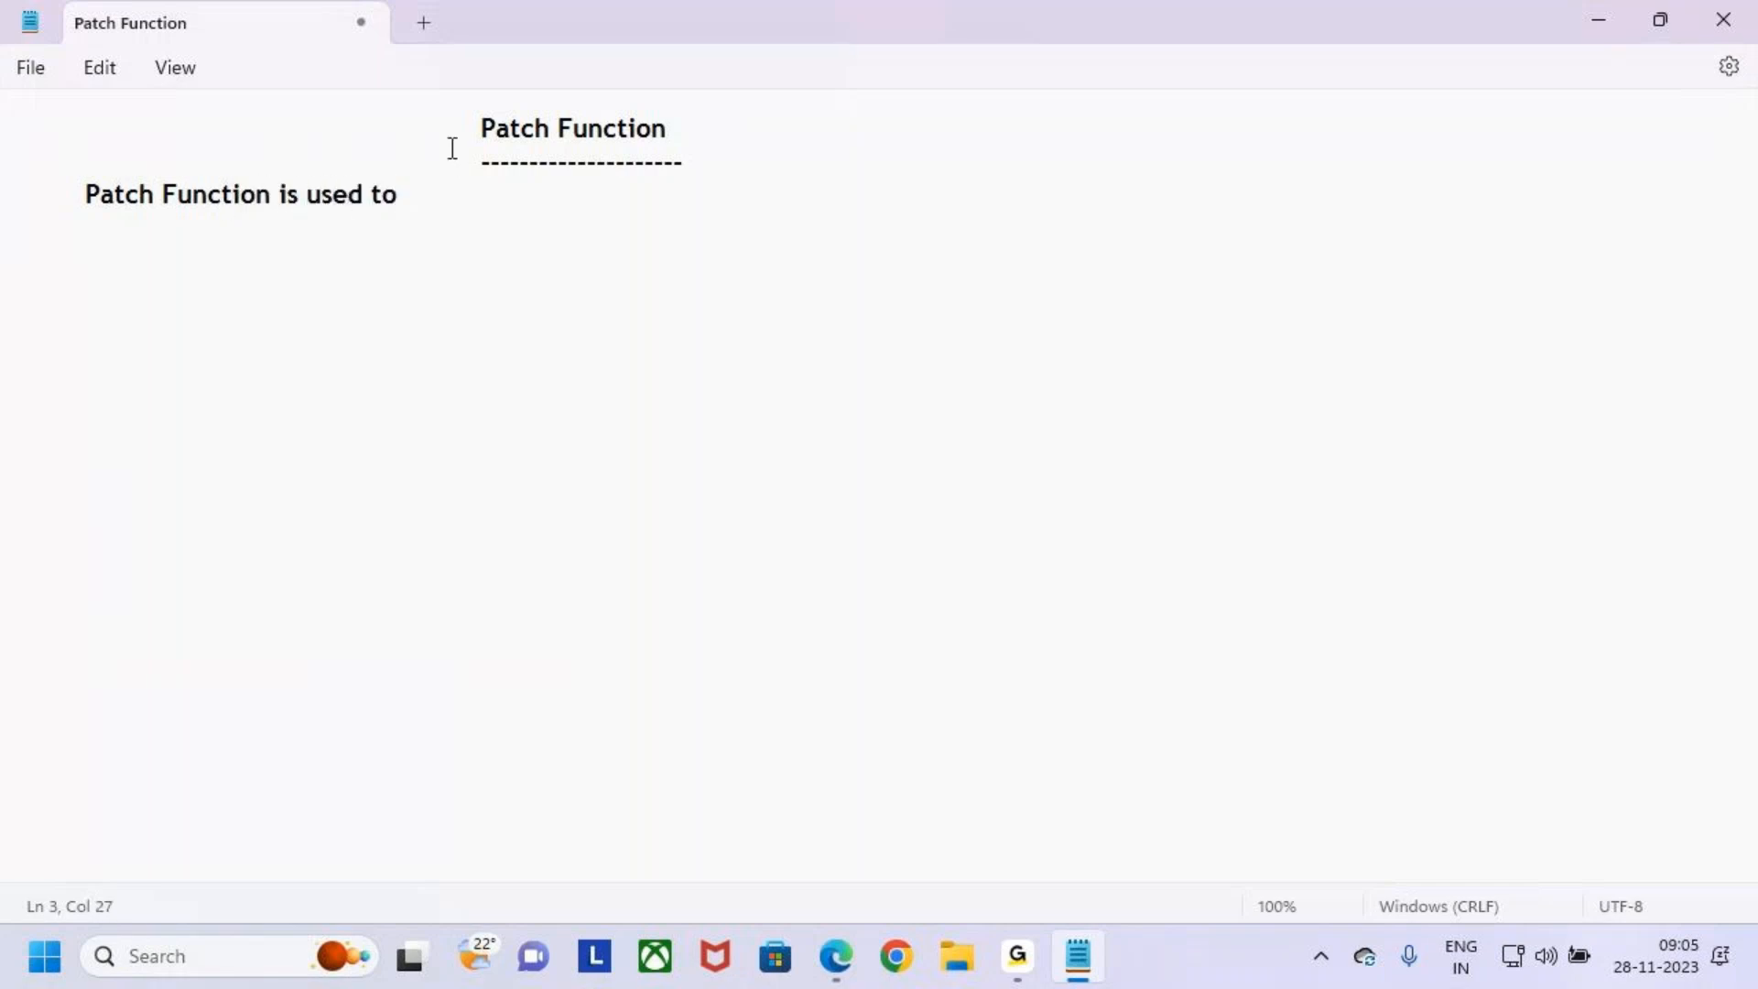
type(" Create a New ")
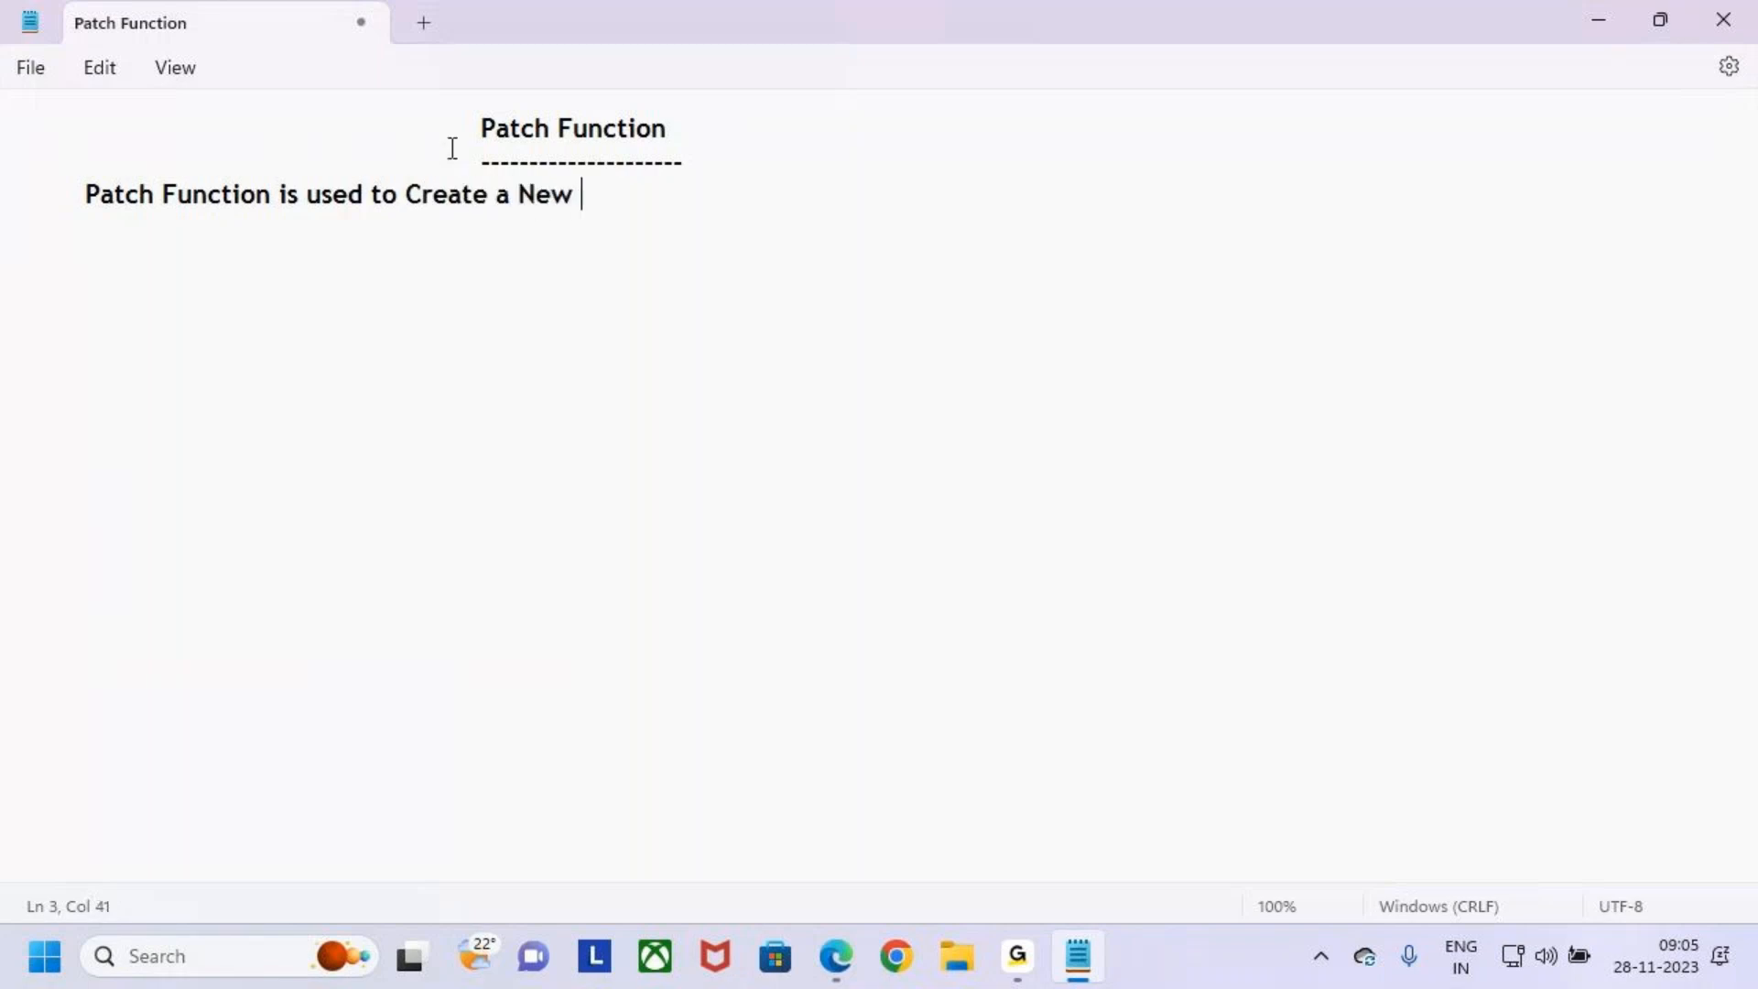
type("Rcord")
- Continue the sentence with Create a New Record (or) Modify an Existing Record
key("Left")
key("Left")
key("Left")
key("Left")
type("e")
key("Right")
key("Right")
key("Right")
key("Right")
type("()")
key("Left")
type("or")
key("Right")
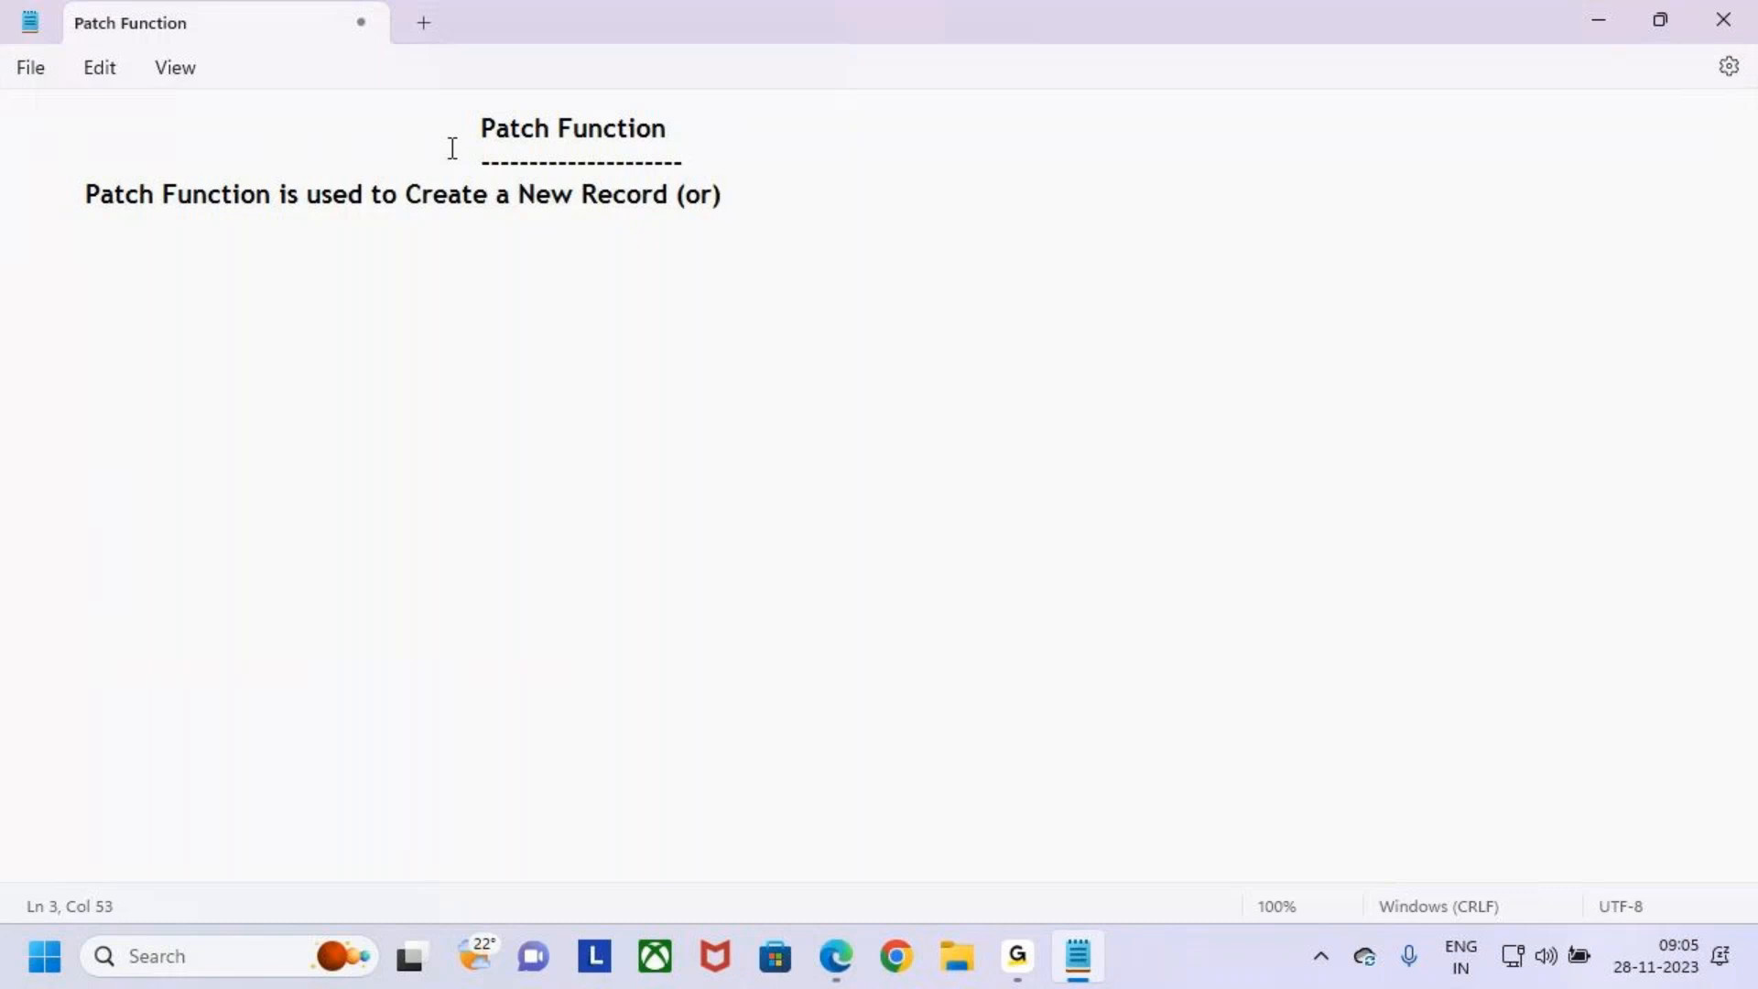
type("Modify an")
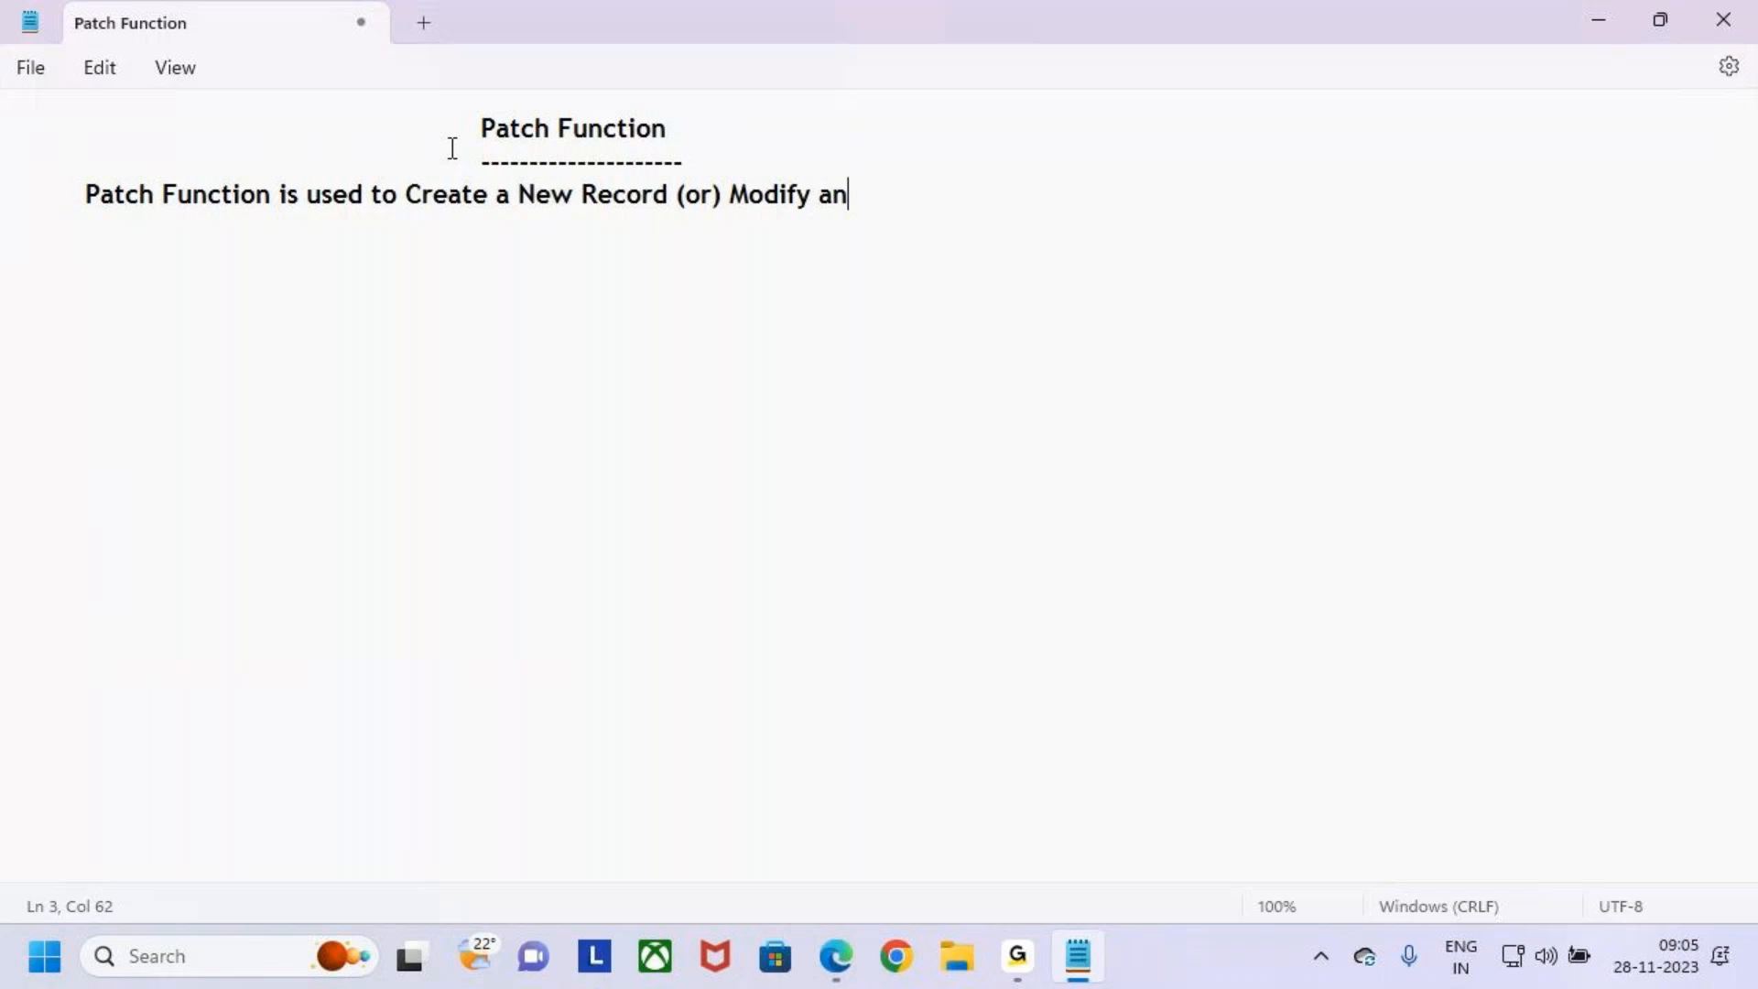
type(" Existin")
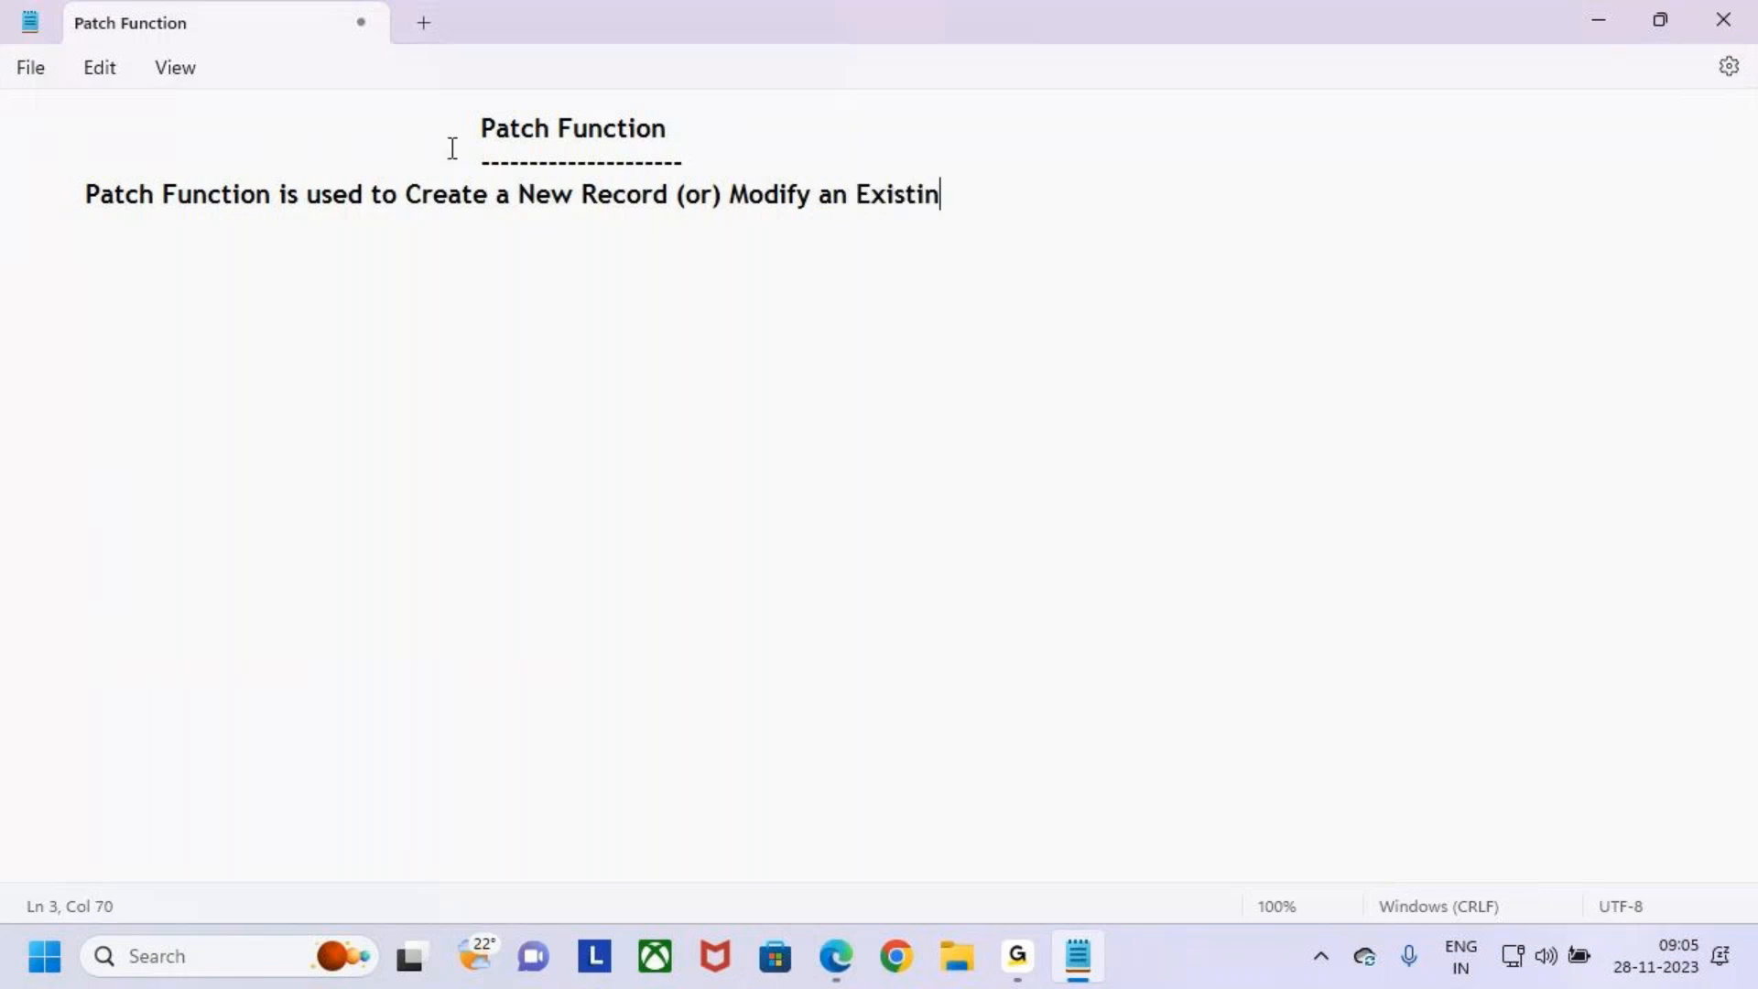
type("g Record")
- Append in the Data Sources to the end of the definition sentence
left_click(1017, 956)
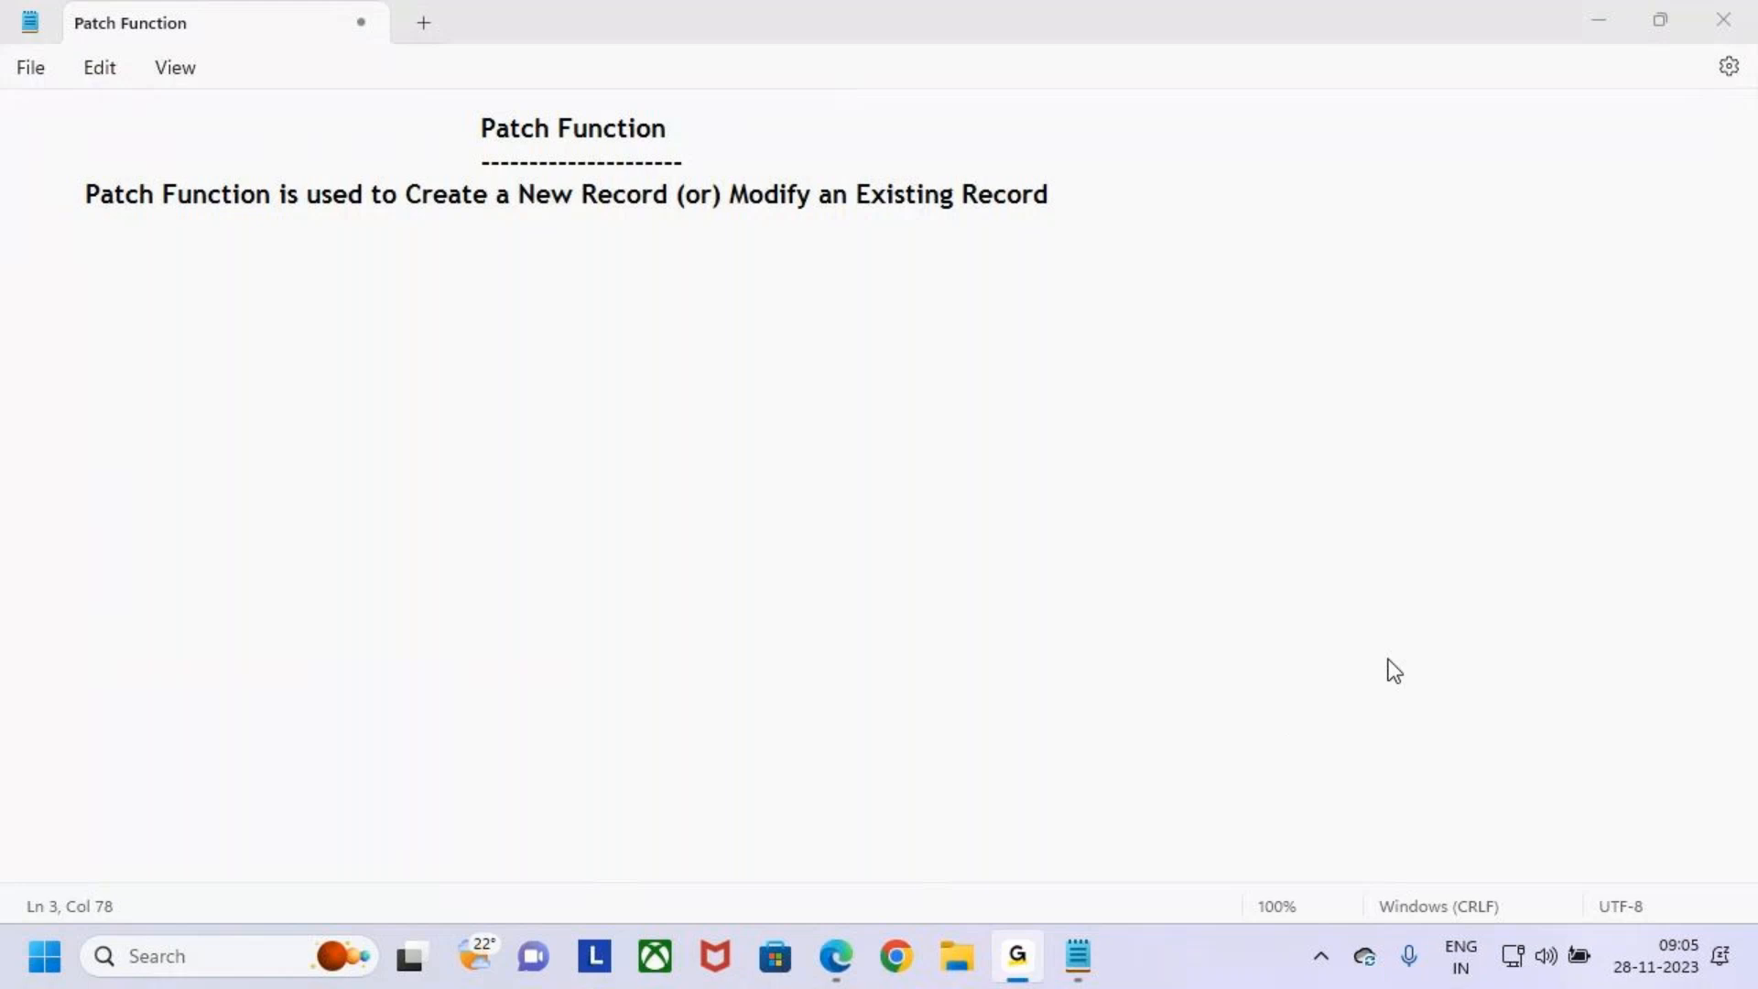
left_click(1602, 13)
left_click_drag(91, 203, 1059, 208)
left_click(1086, 204)
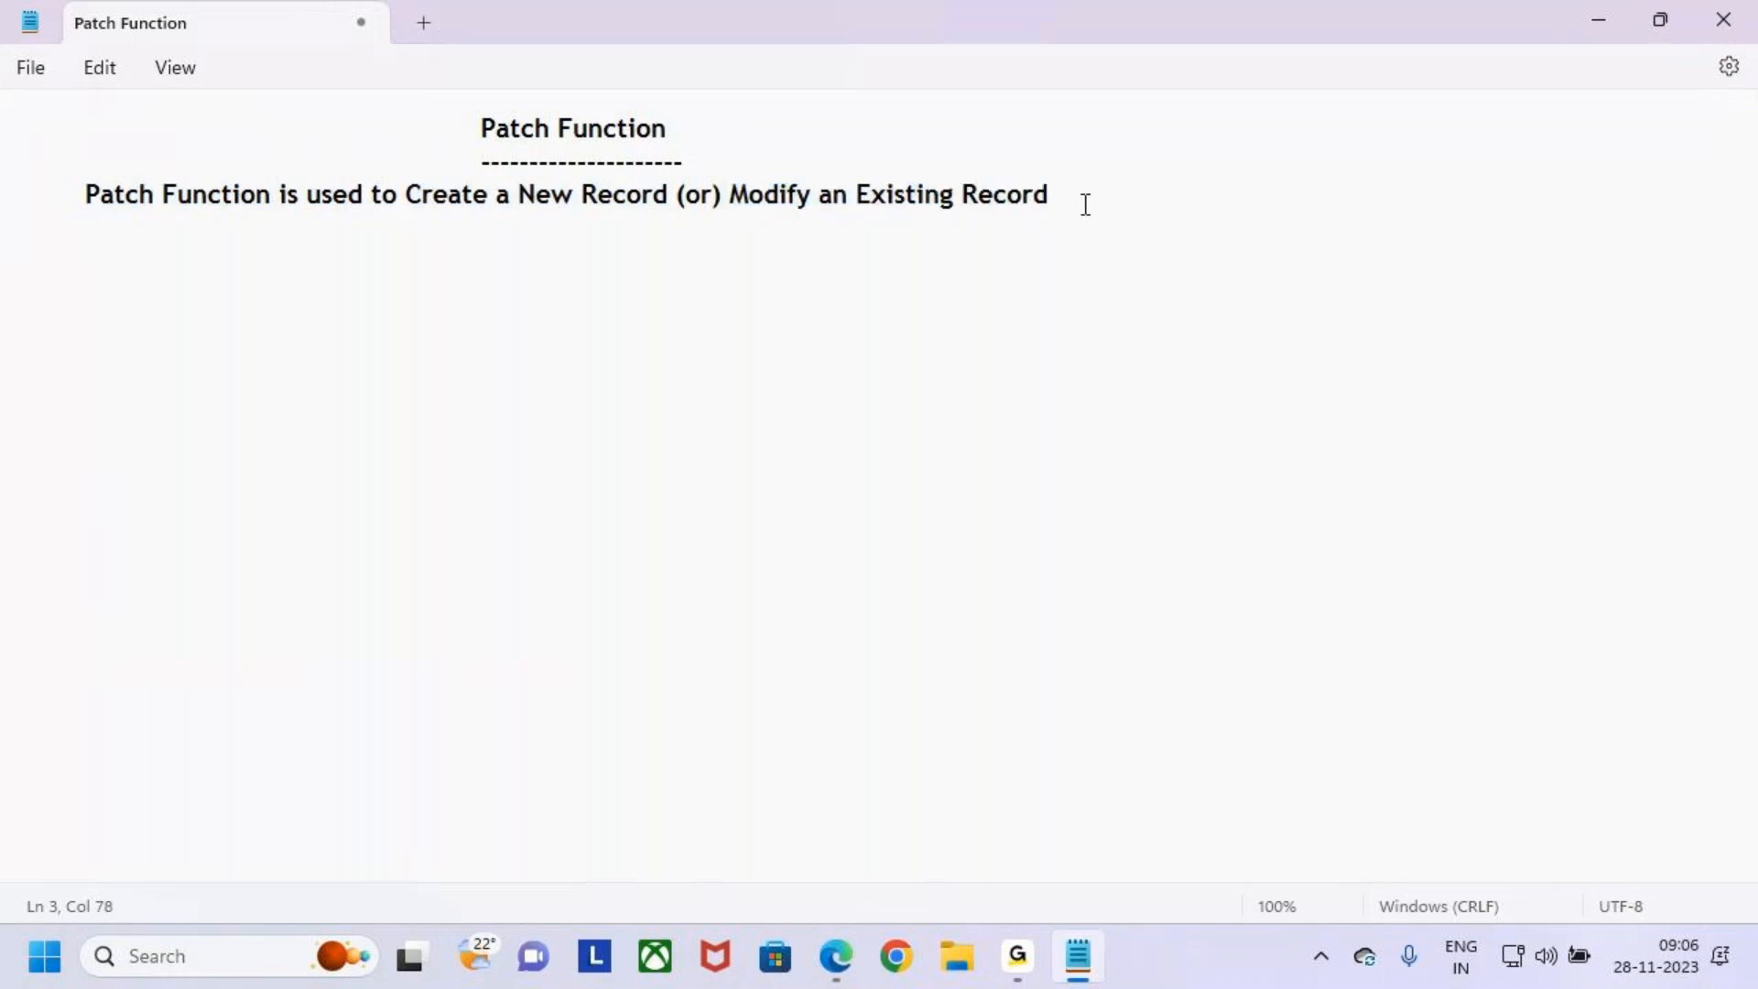
type("in the Data Sources")
- Highlight the heading and the Create a New Record, Modify an Existing Record and Data Sources phrases in turn
left_click_drag(480, 134, 693, 135)
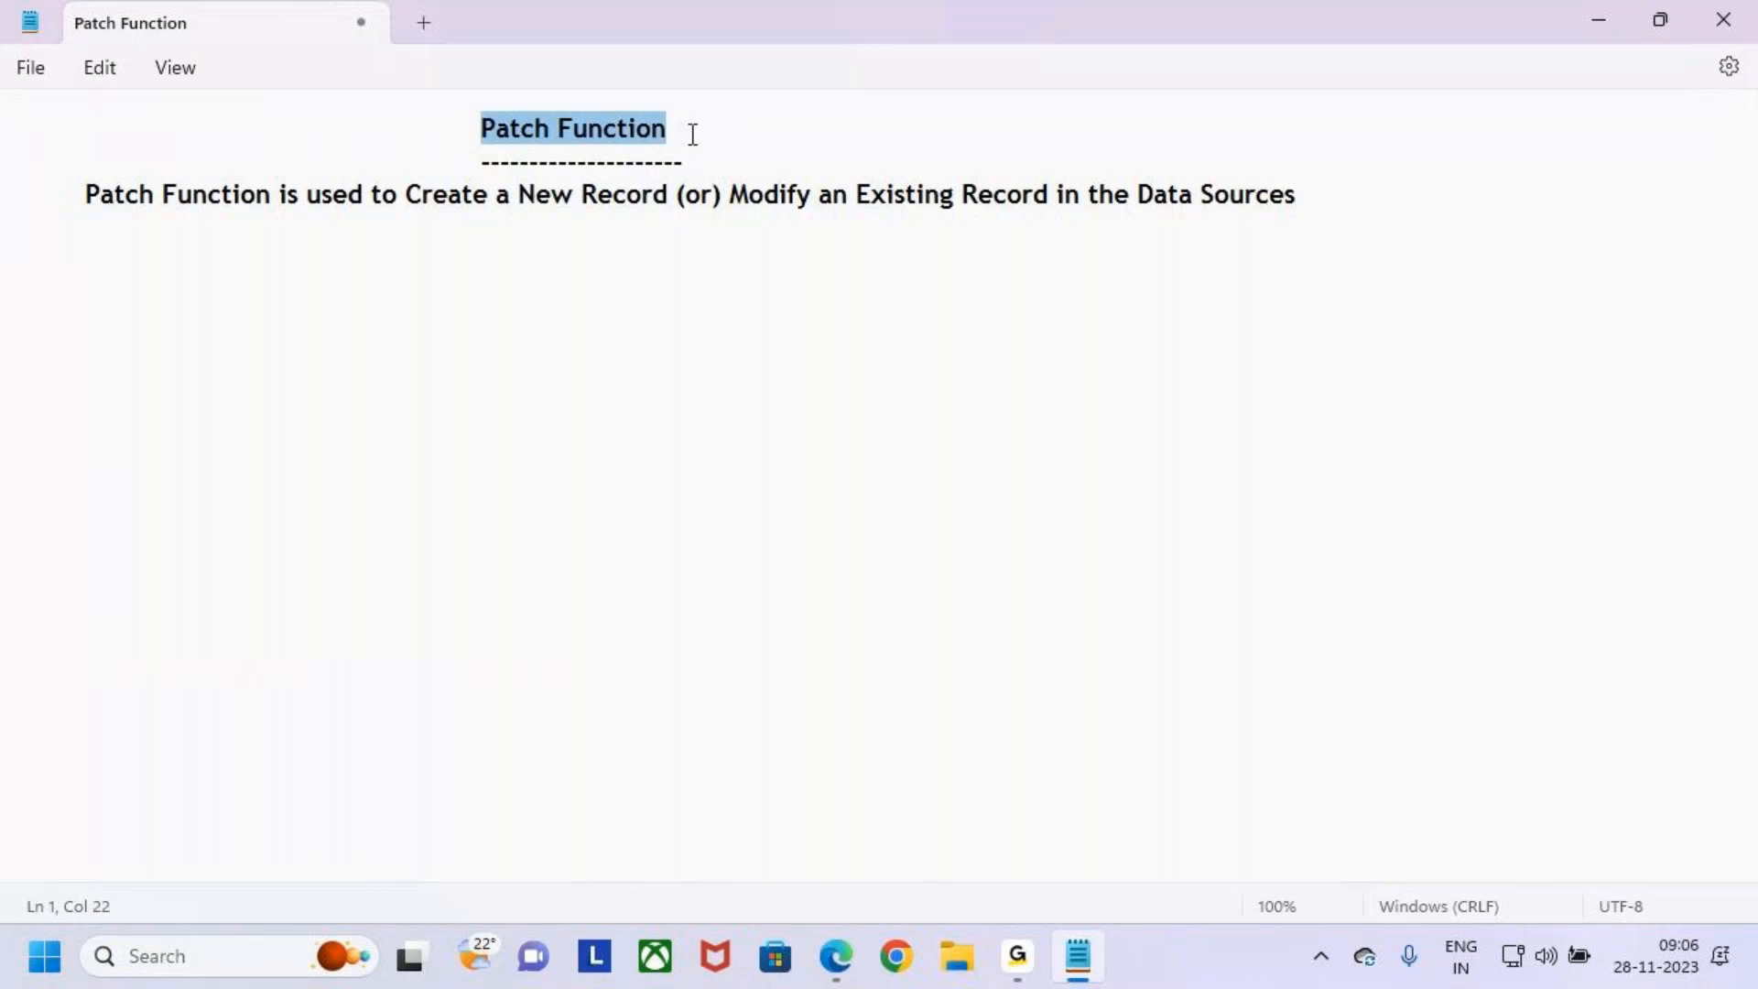
left_click(643, 257)
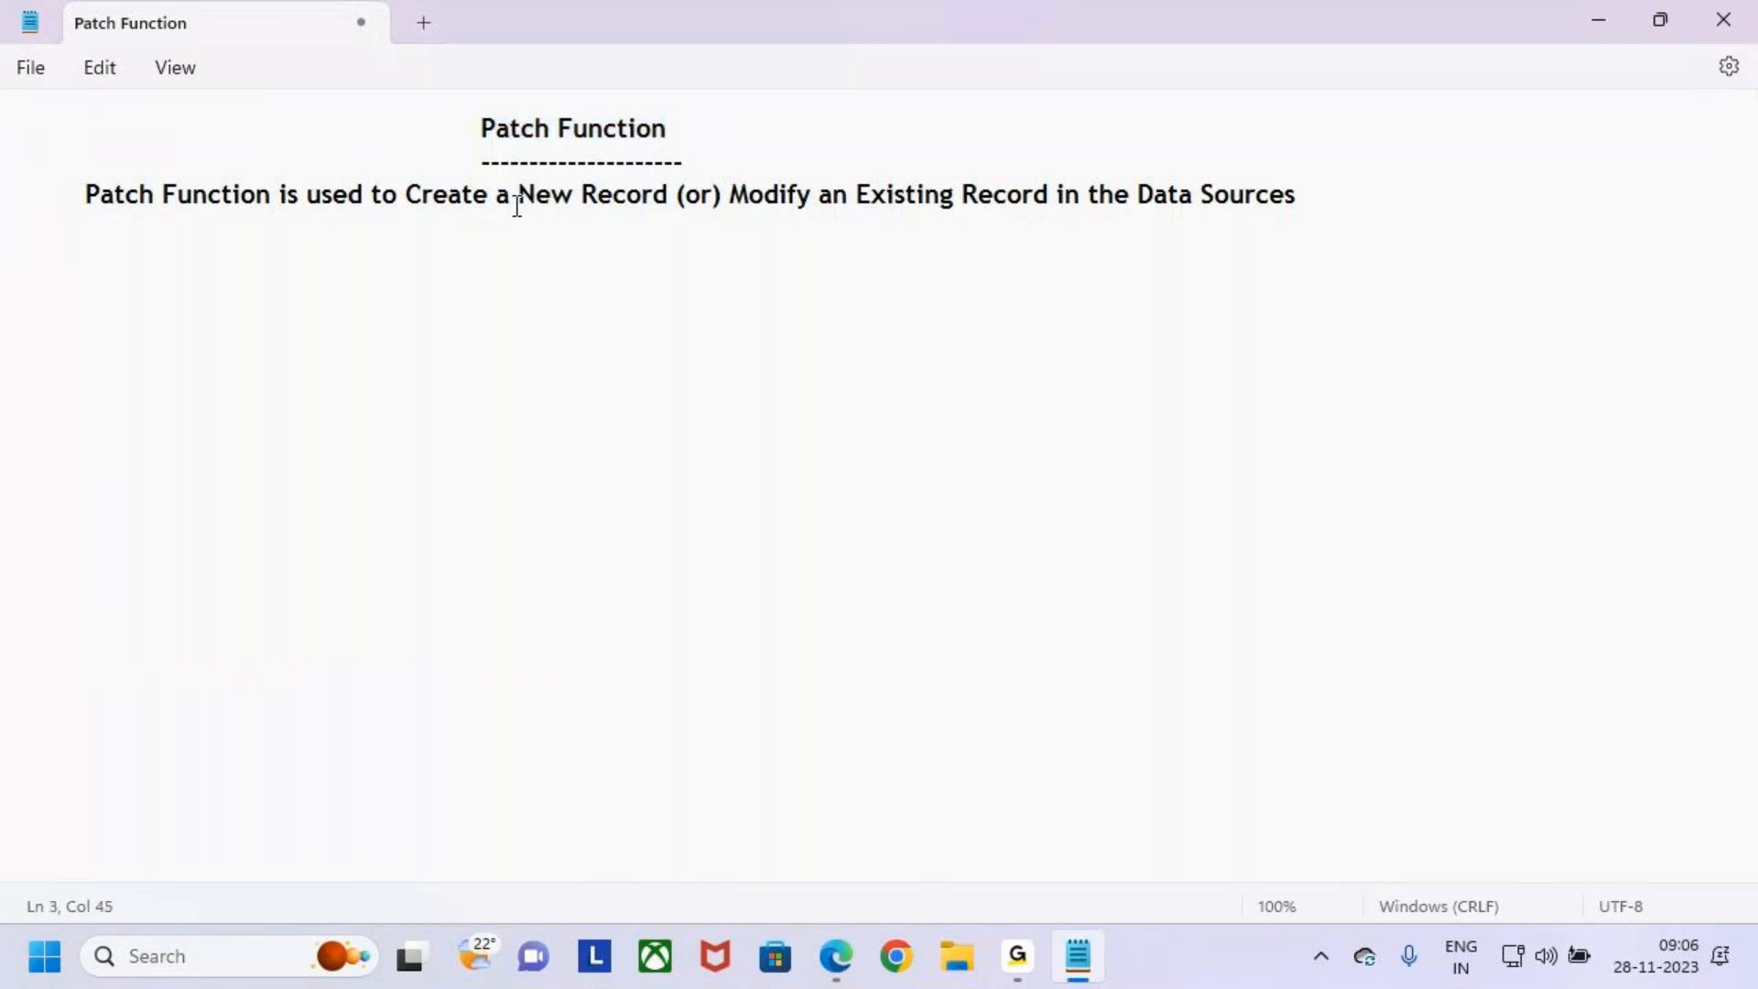
left_click_drag(406, 196, 675, 201)
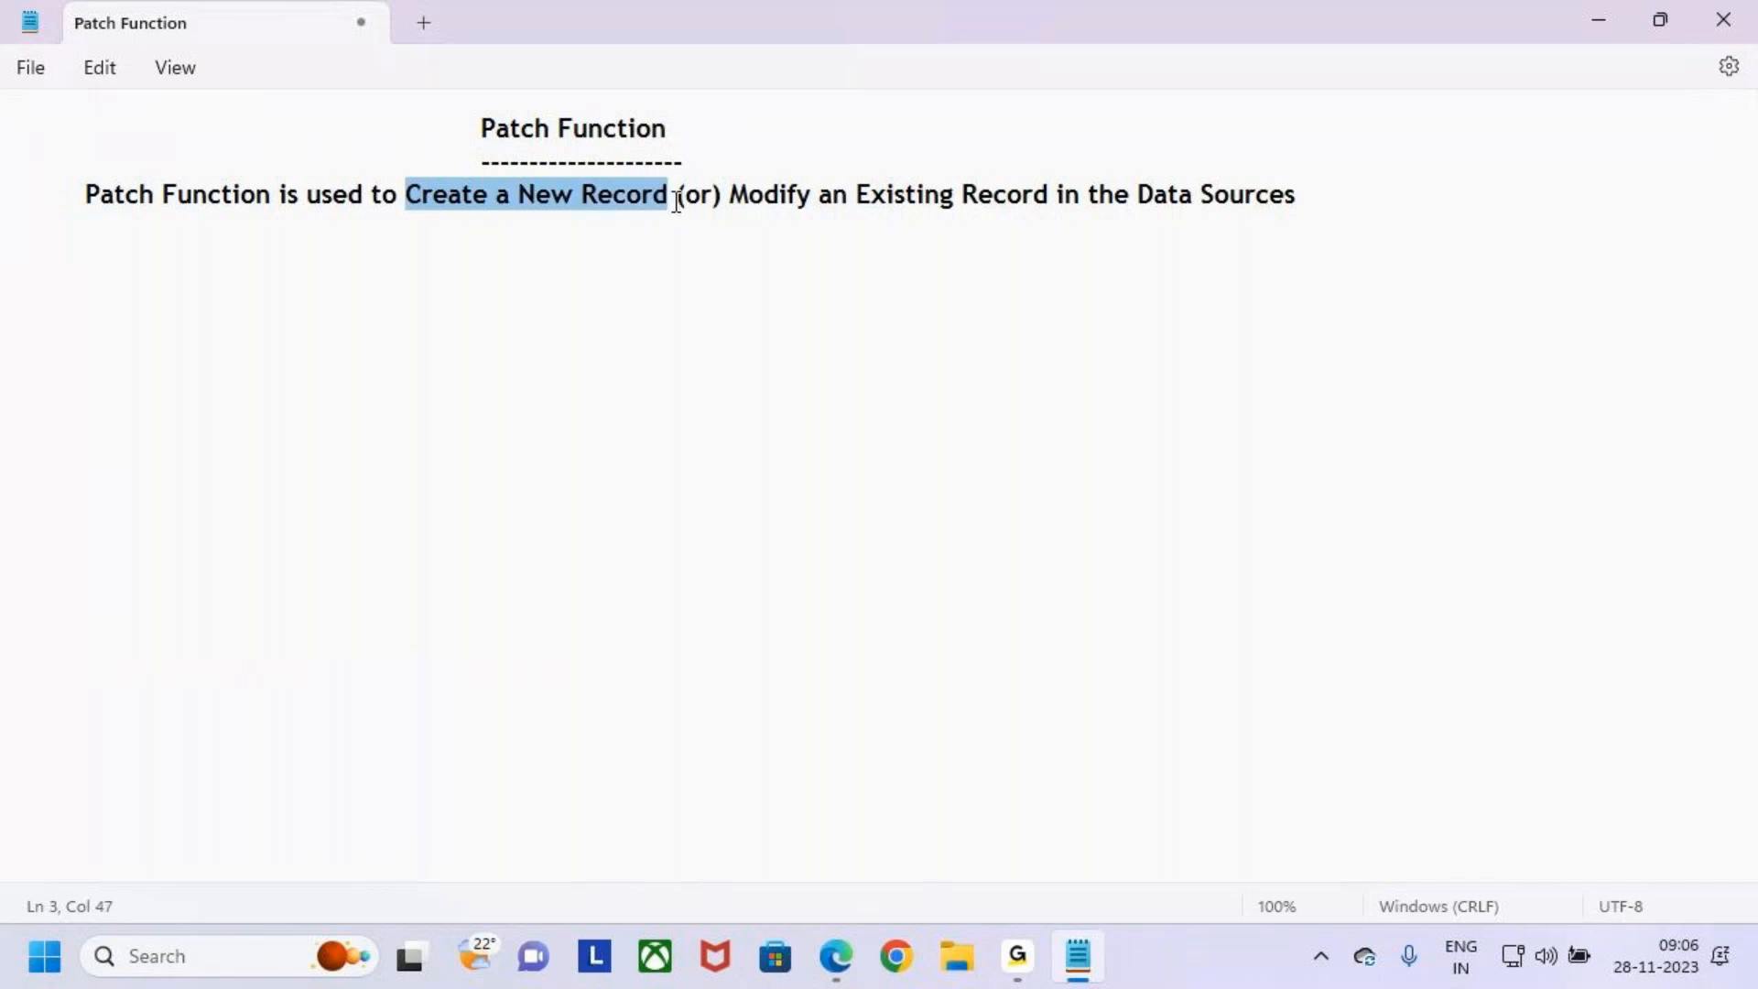
left_click_drag(1168, 200, 1281, 201)
left_click(1229, 270)
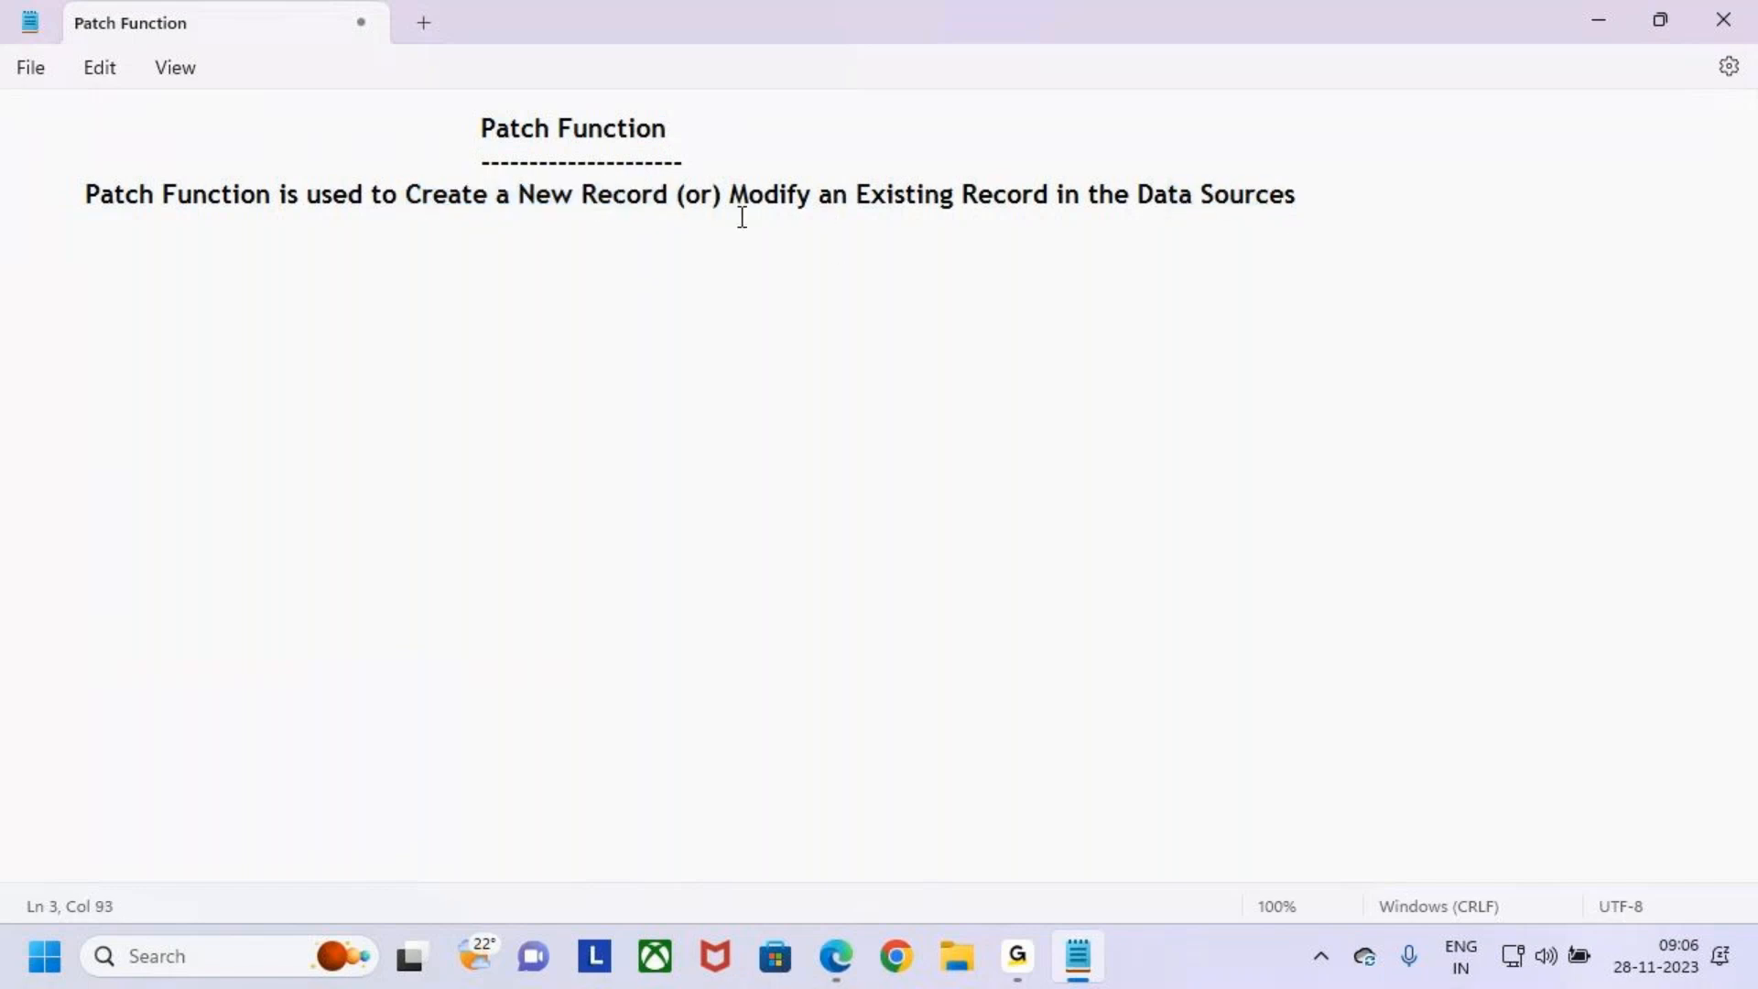
left_click_drag(723, 196, 1056, 201)
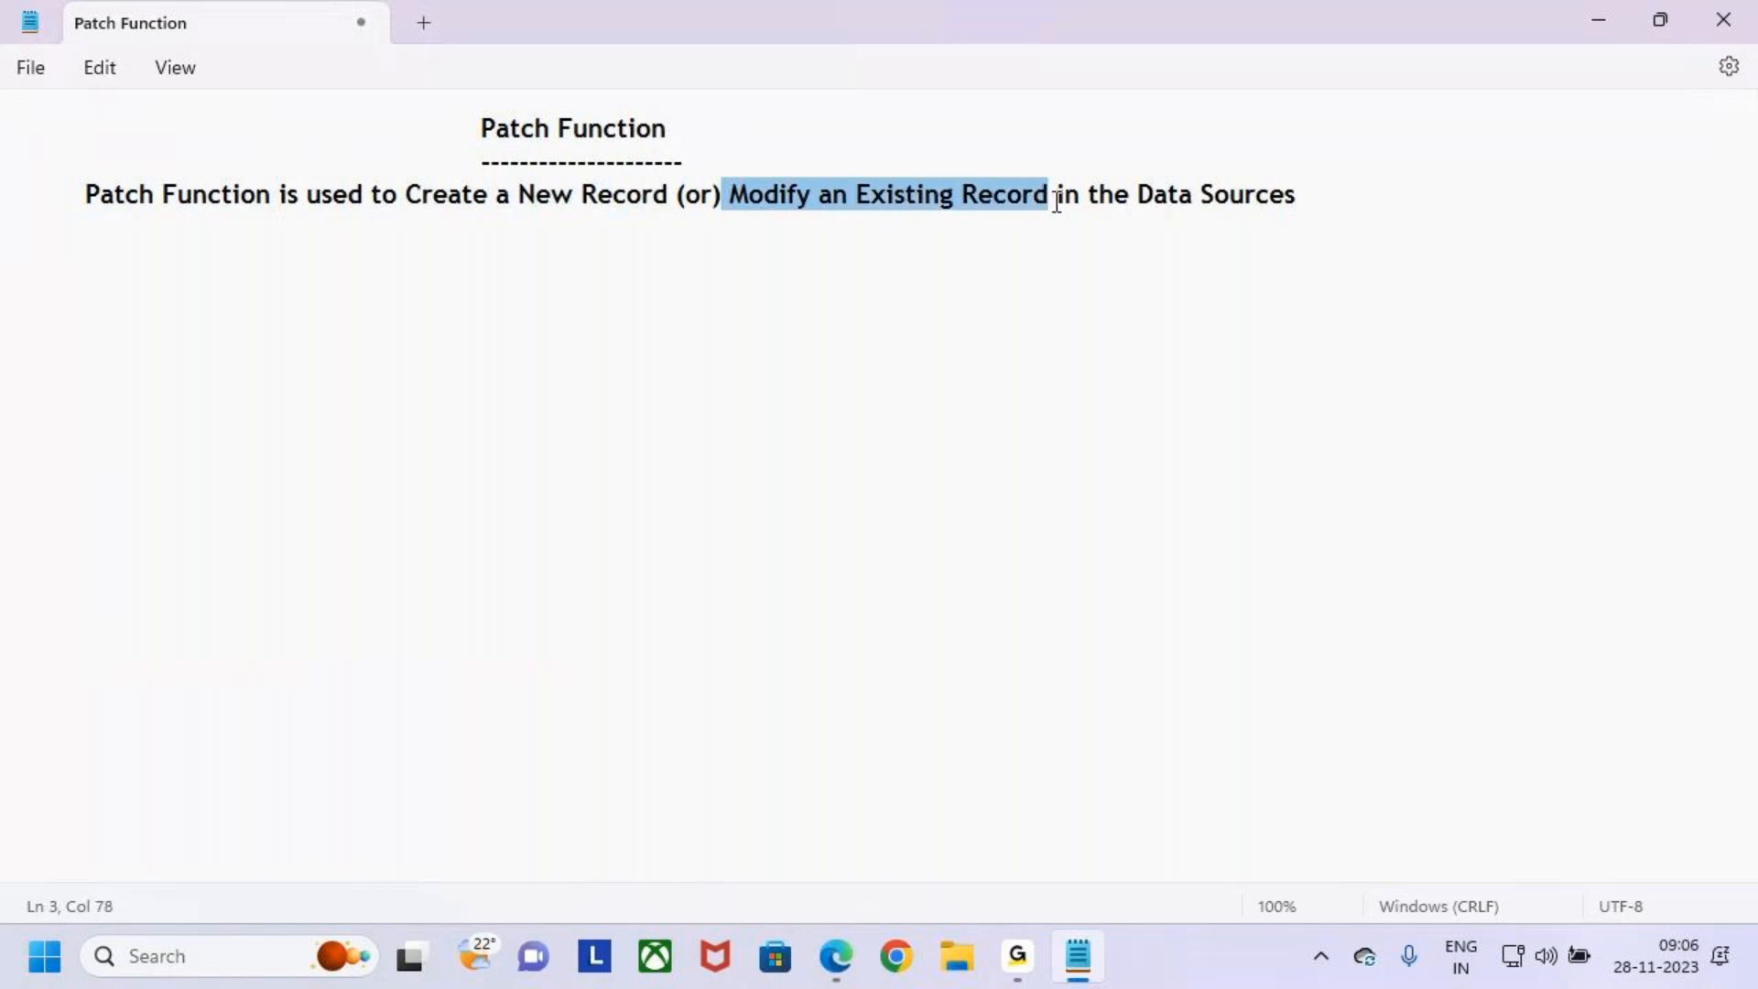
left_click(479, 129)
left_click_drag(479, 129, 683, 137)
left_click(745, 141)
left_click(747, 154)
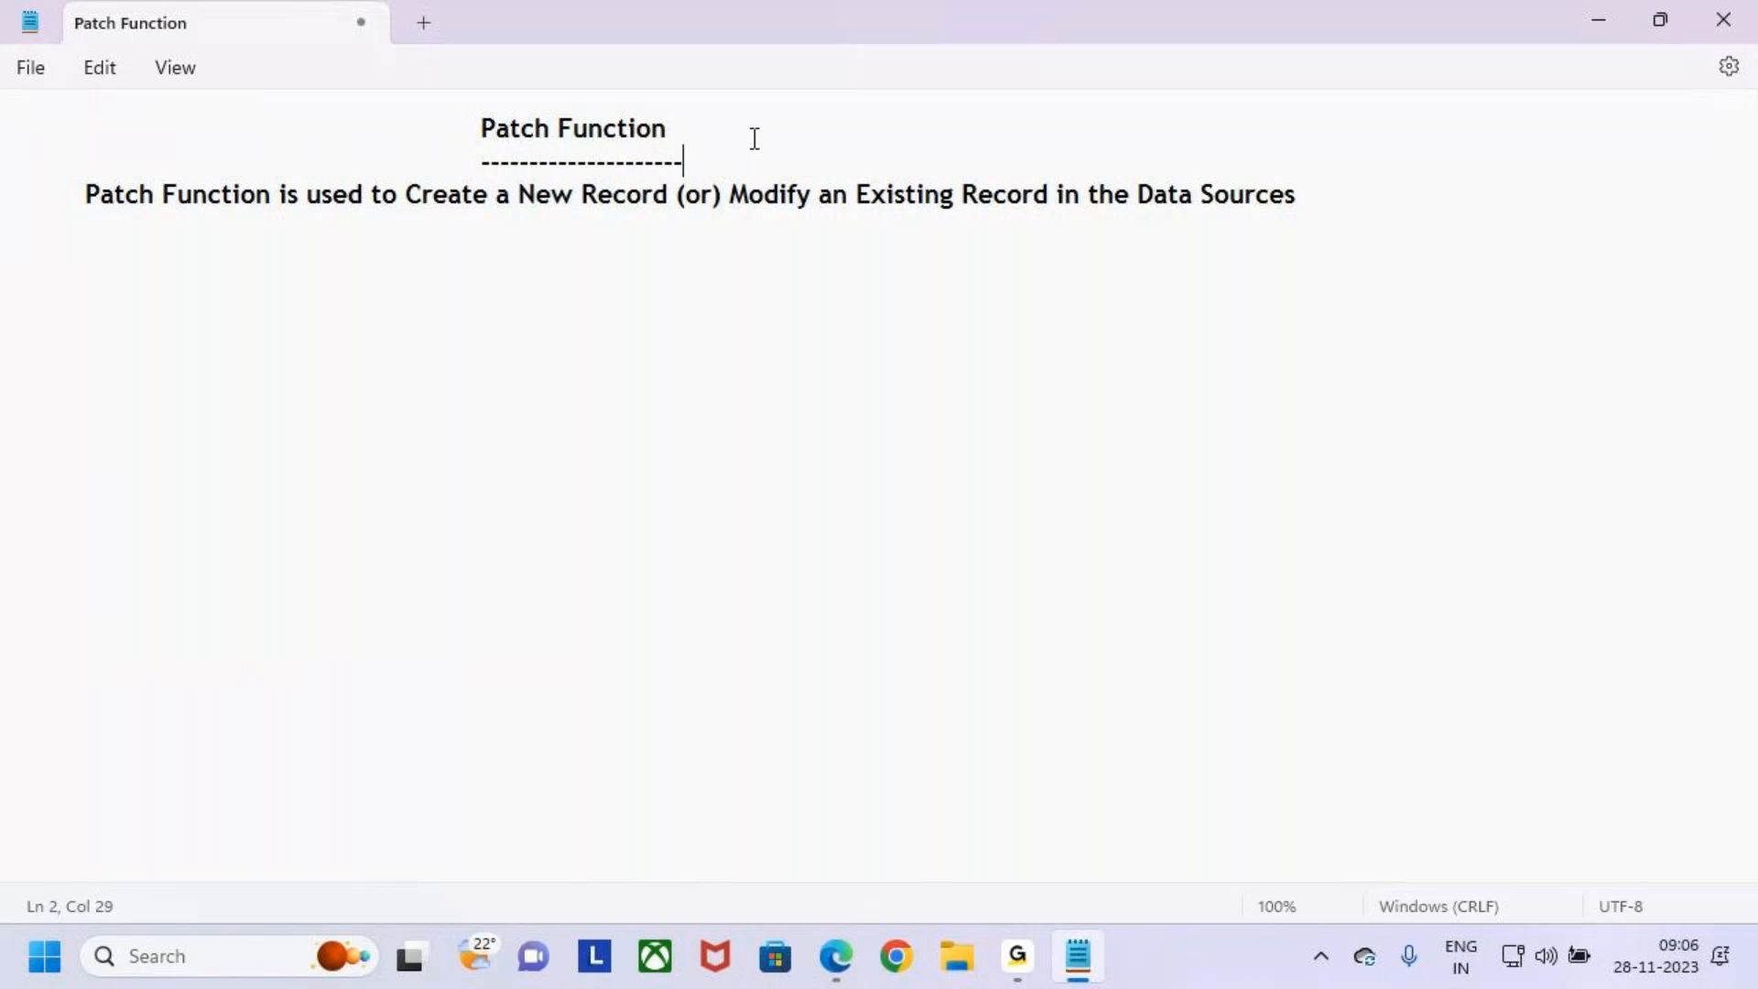
left_click_drag(479, 129, 698, 166)
left_click(700, 171)
key("ctrl+2")
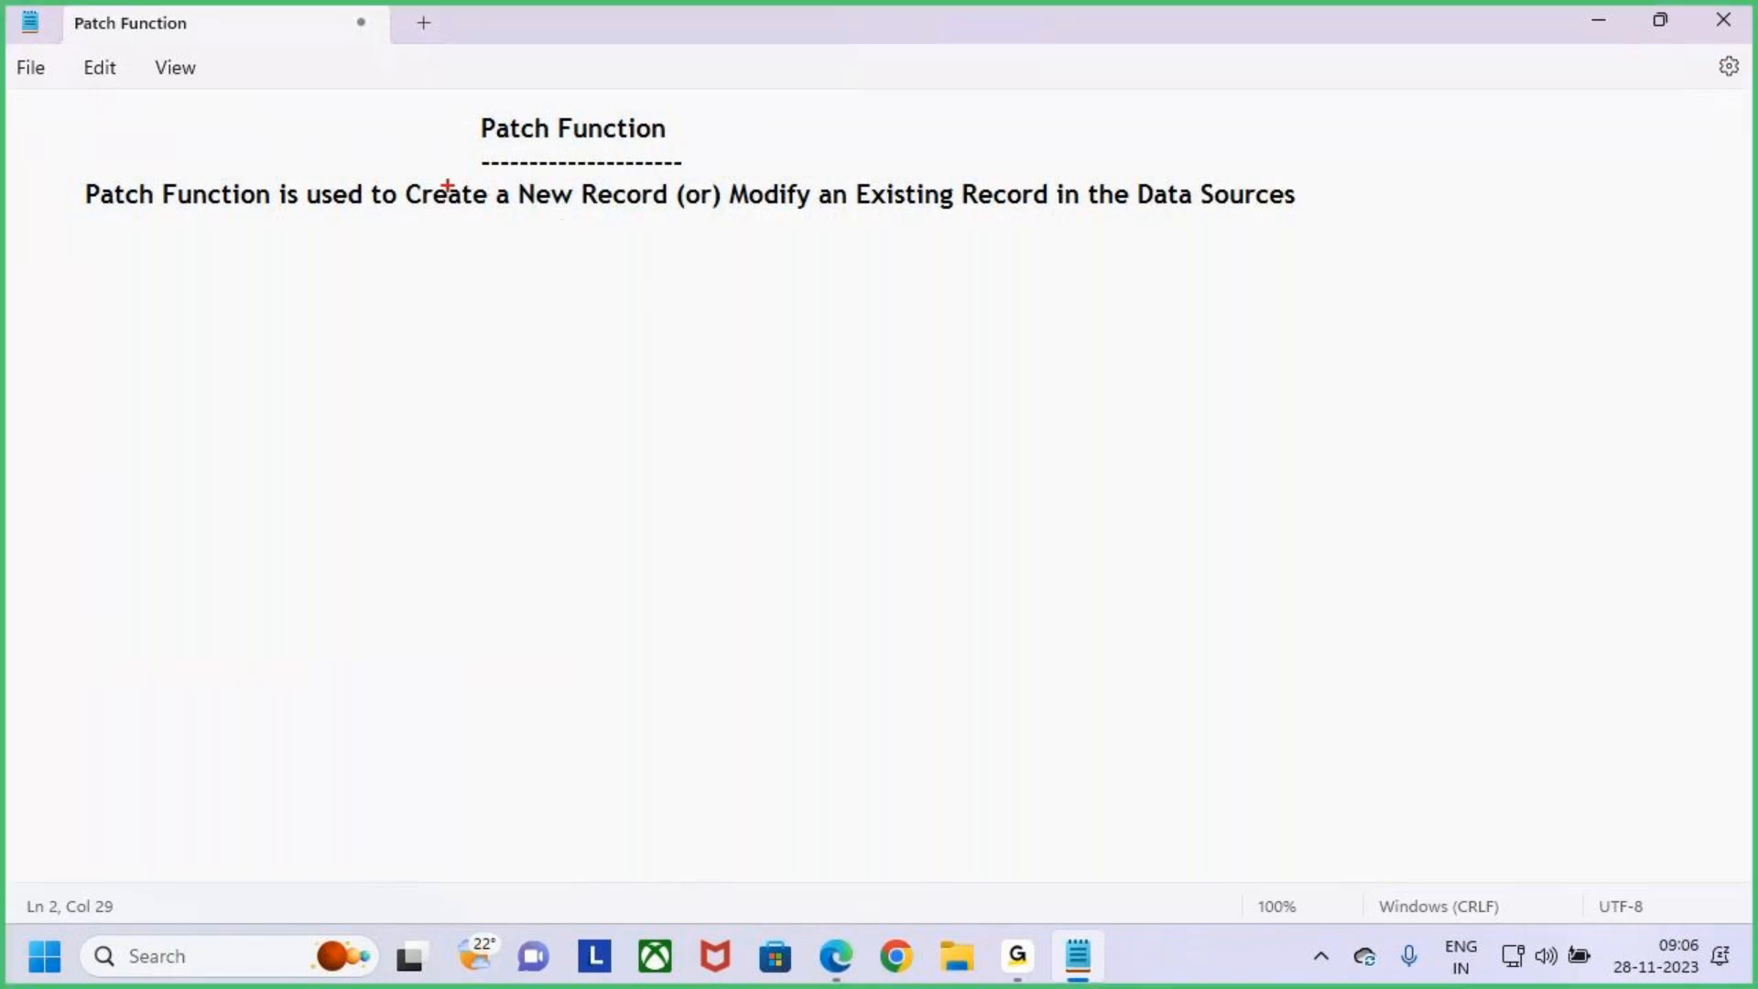
left_click_drag(397, 171, 673, 216)
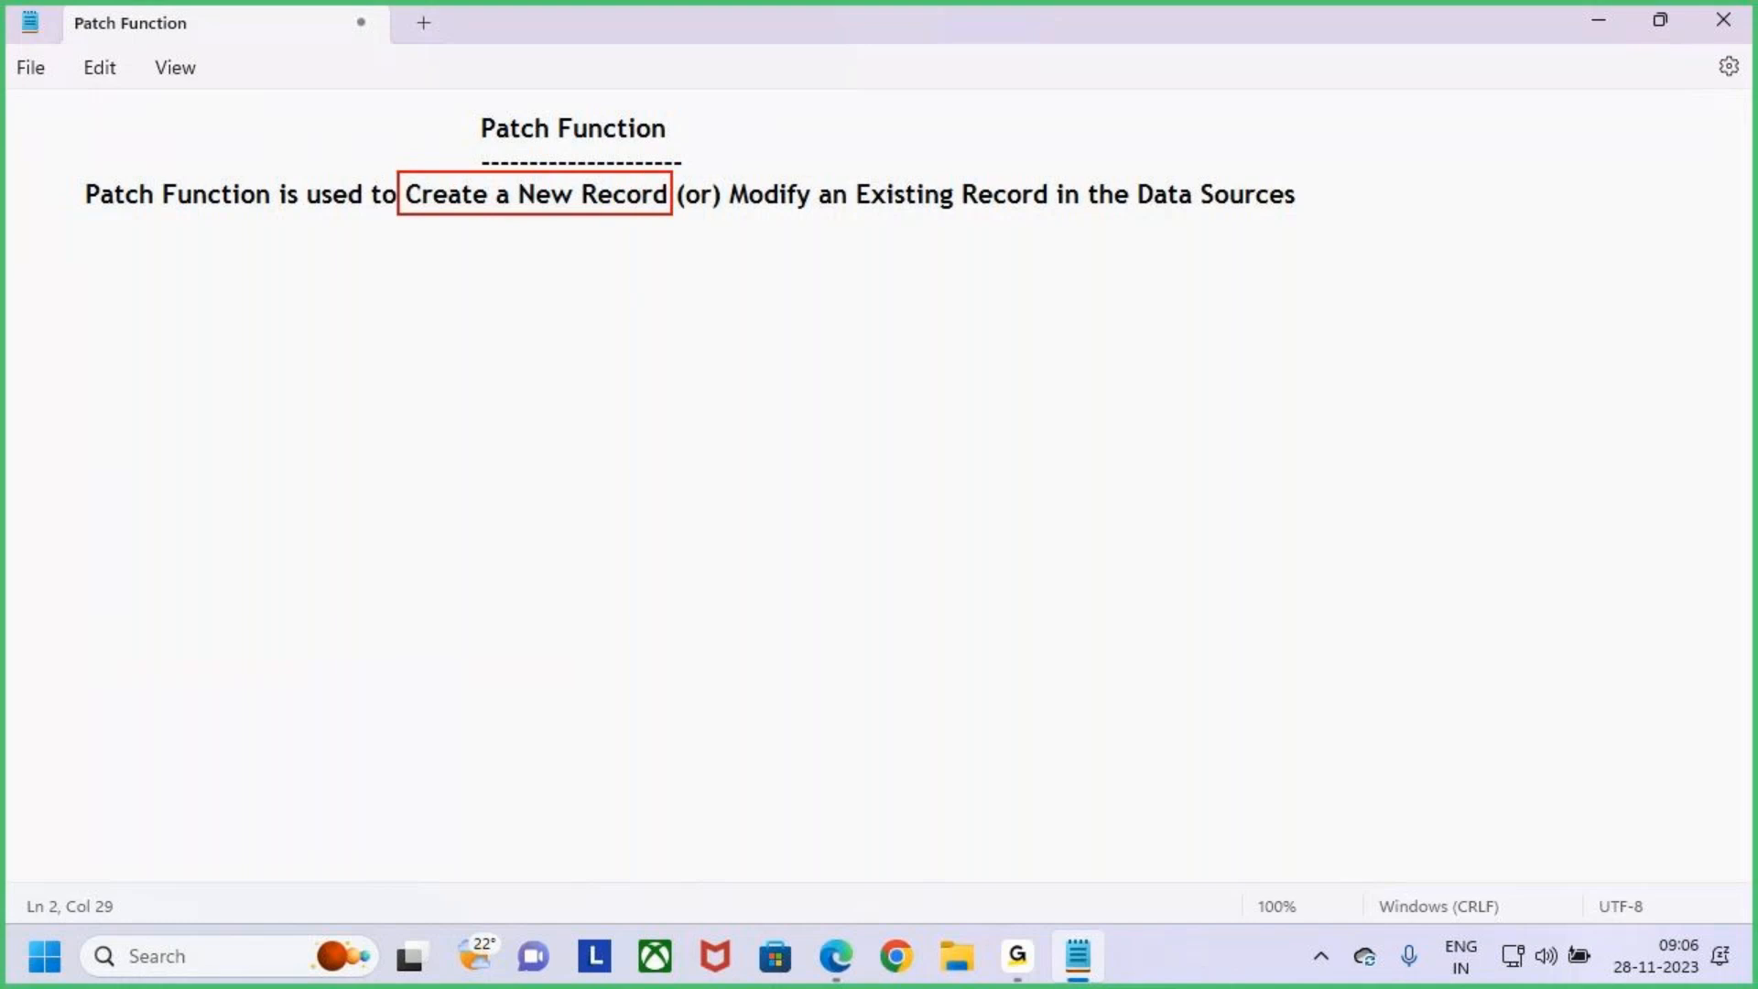
mouse_move(1125, 173)
left_mouse_down()
mouse_move(1223, 212)
mouse_move(1328, 221)
left_mouse_up()
mouse_move(1230, 133)
left_mouse_down()
mouse_move(1240, 173)
mouse_move(1258, 144)
left_mouse_up()
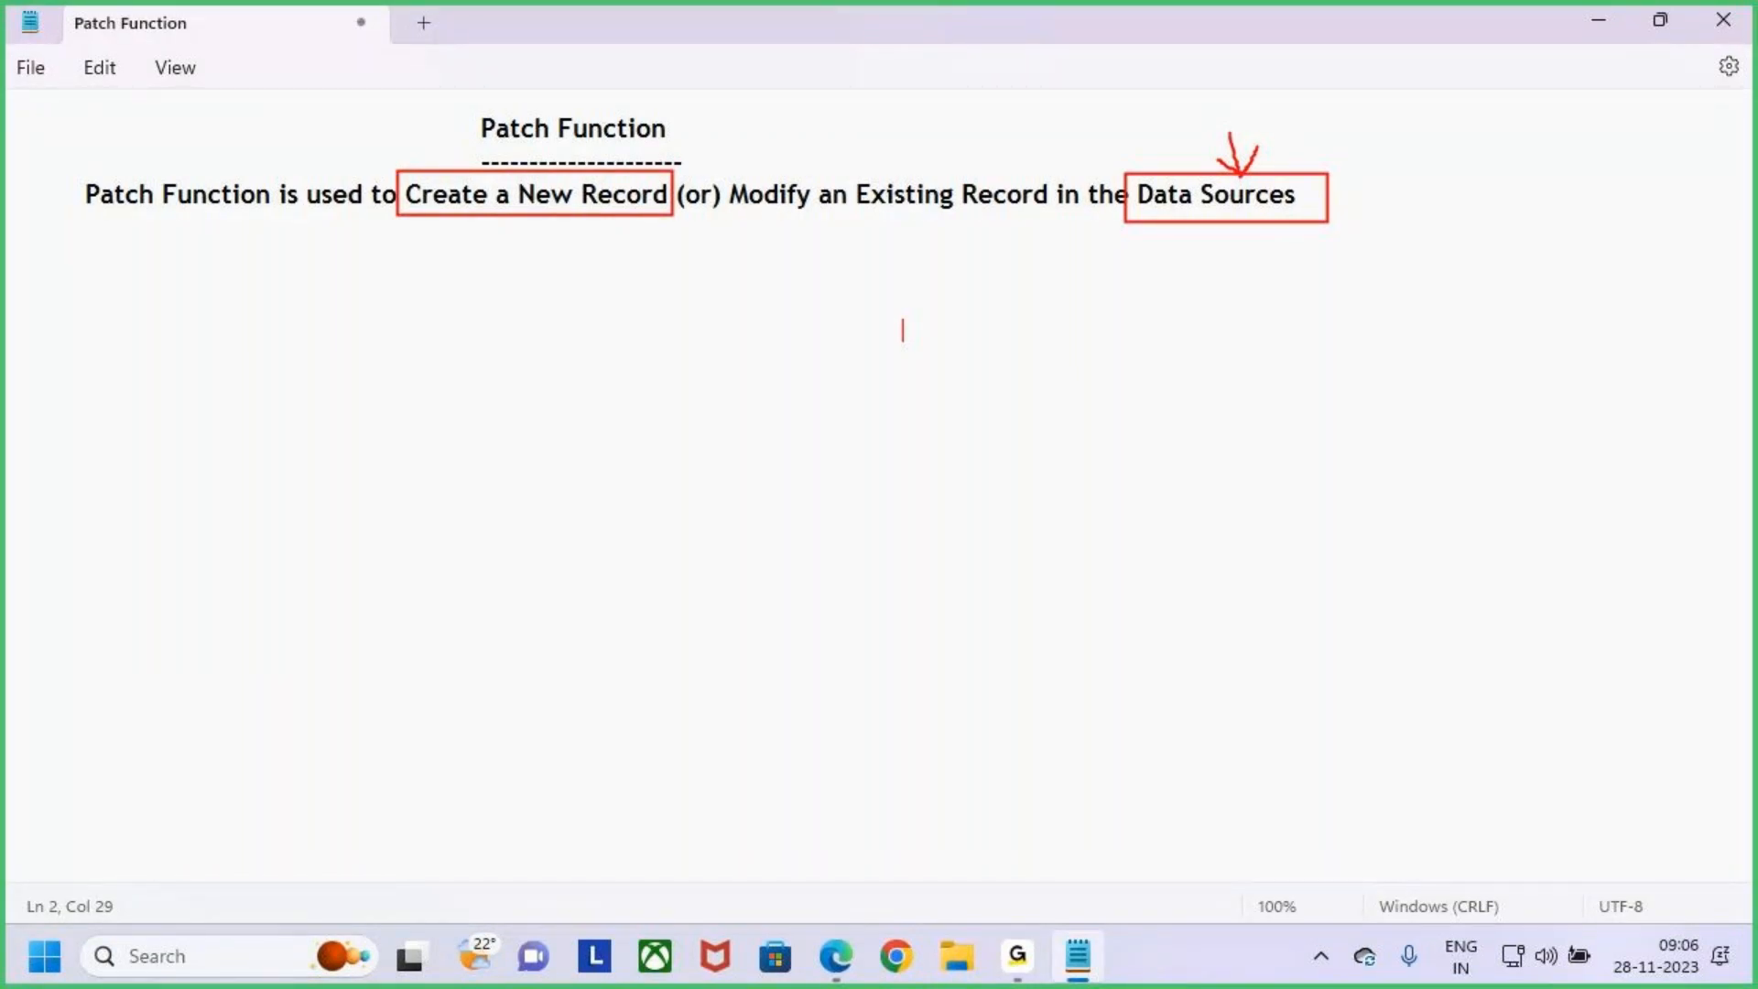
type("Forms")
key("Escape")
left_click_drag(867, 303, 1006, 358)
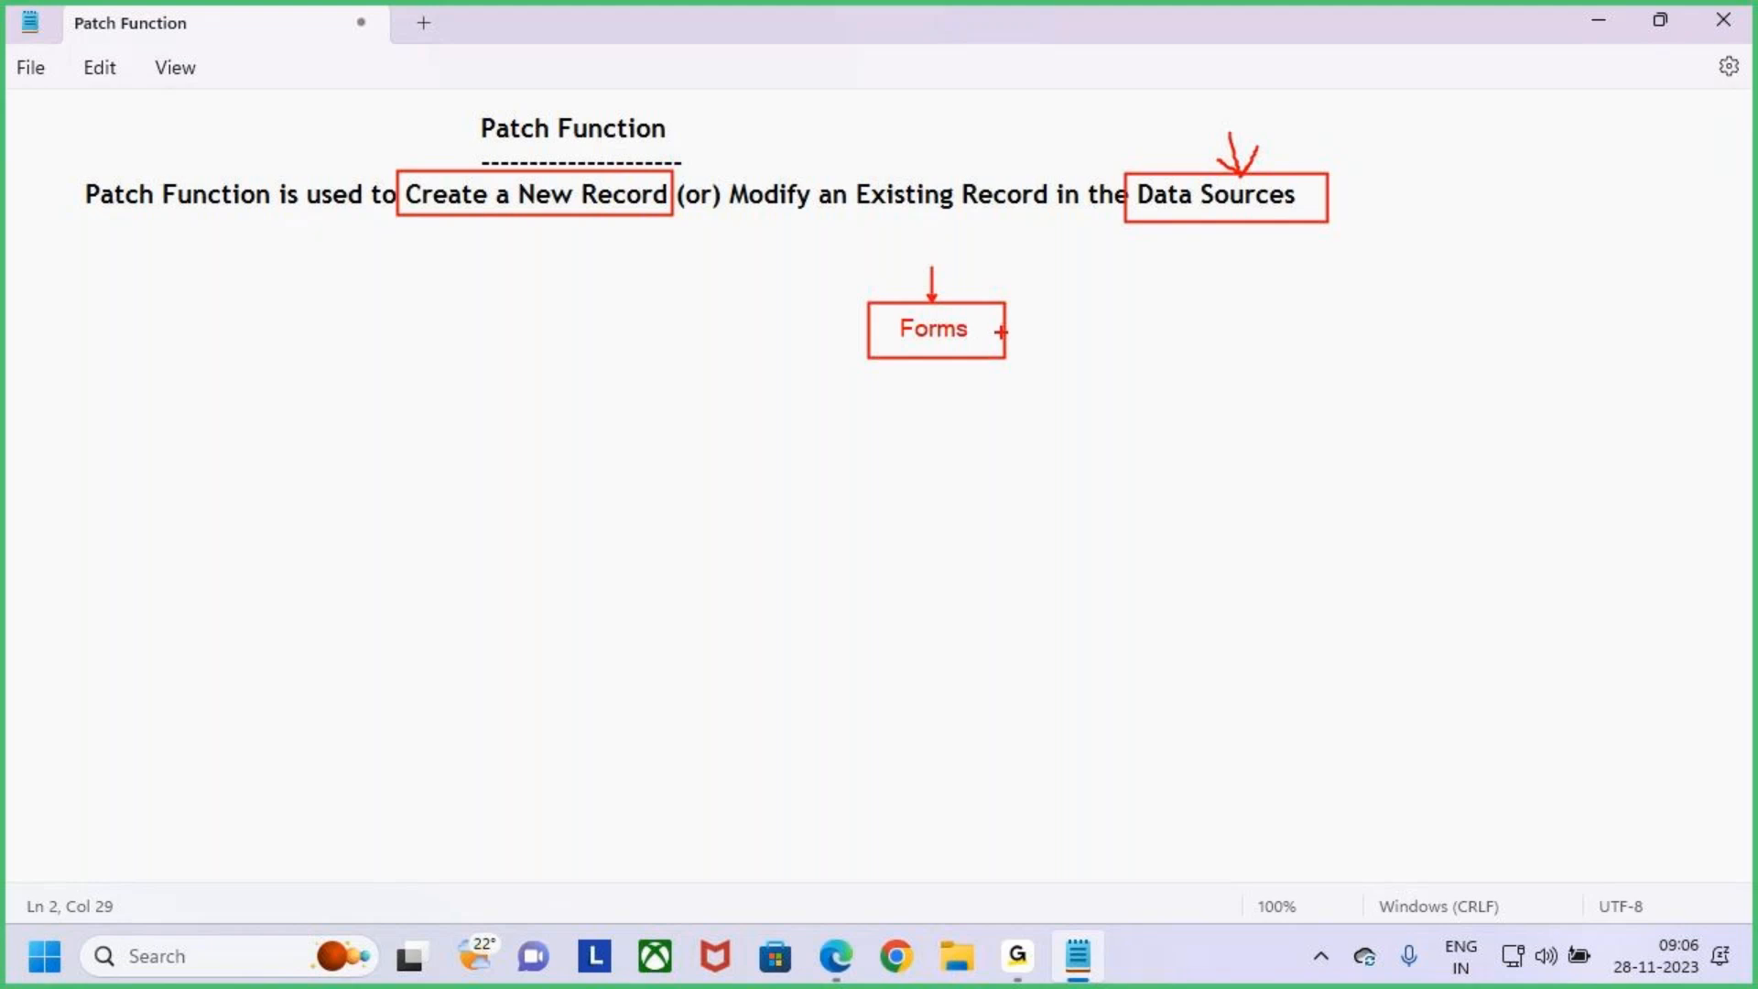
mouse_move(1007, 327)
left_mouse_down()
mouse_move(1156, 344)
mouse_move(1212, 249)
left_mouse_up()
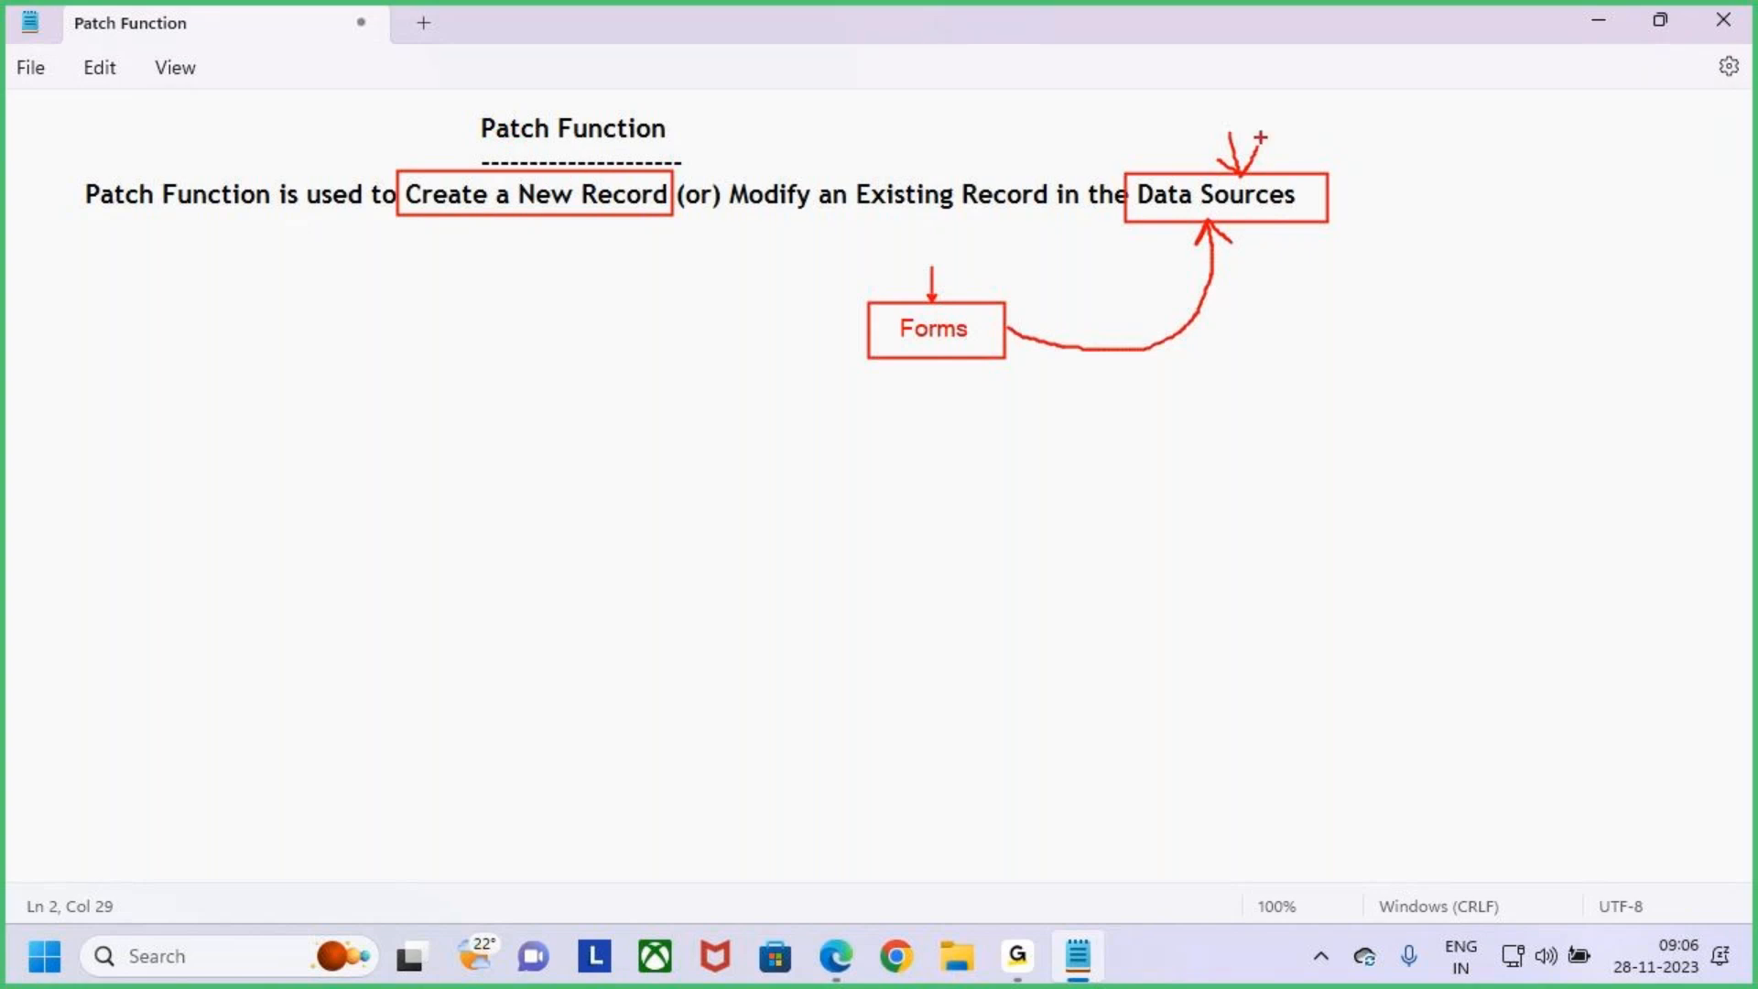
left_click_drag(1225, 127, 1243, 182)
left_click_drag(933, 301, 933, 268)
mouse_move(1103, 440)
left_mouse_down()
mouse_move(1248, 620)
mouse_move(1472, 754)
mouse_move(1452, 805)
mouse_move(1531, 805)
left_mouse_up()
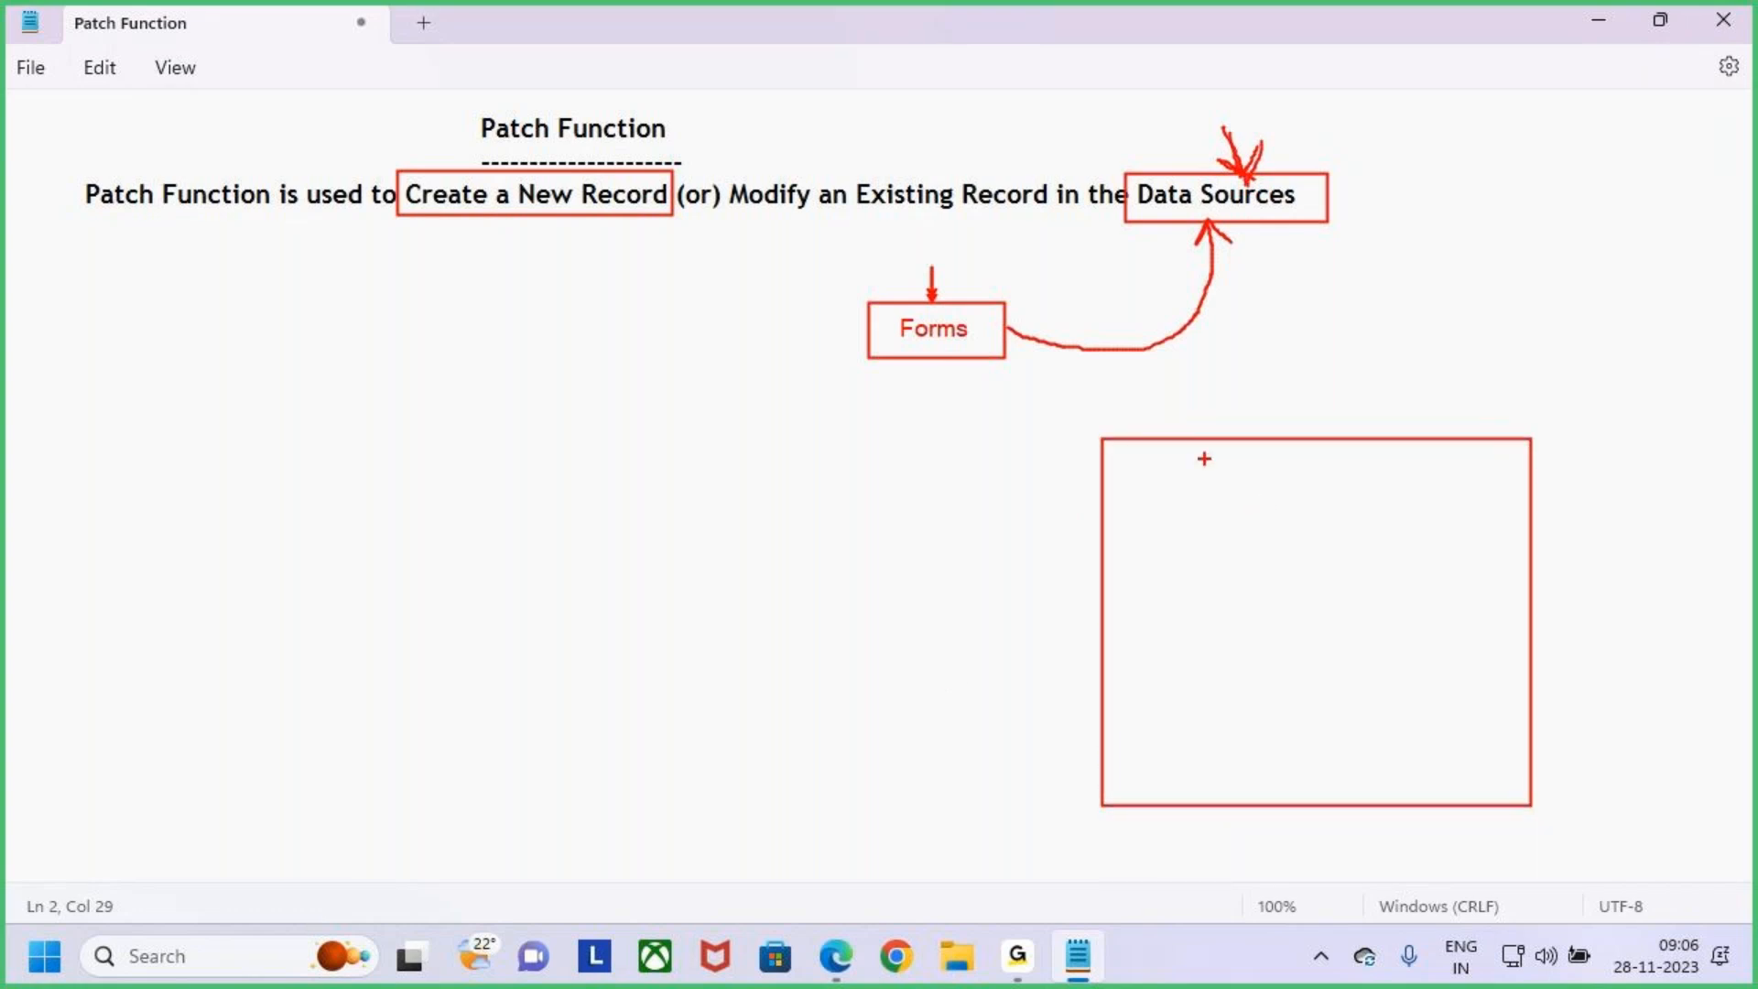
mouse_move(1127, 468)
left_mouse_down()
mouse_move(1284, 507)
mouse_move(1507, 506)
left_mouse_up()
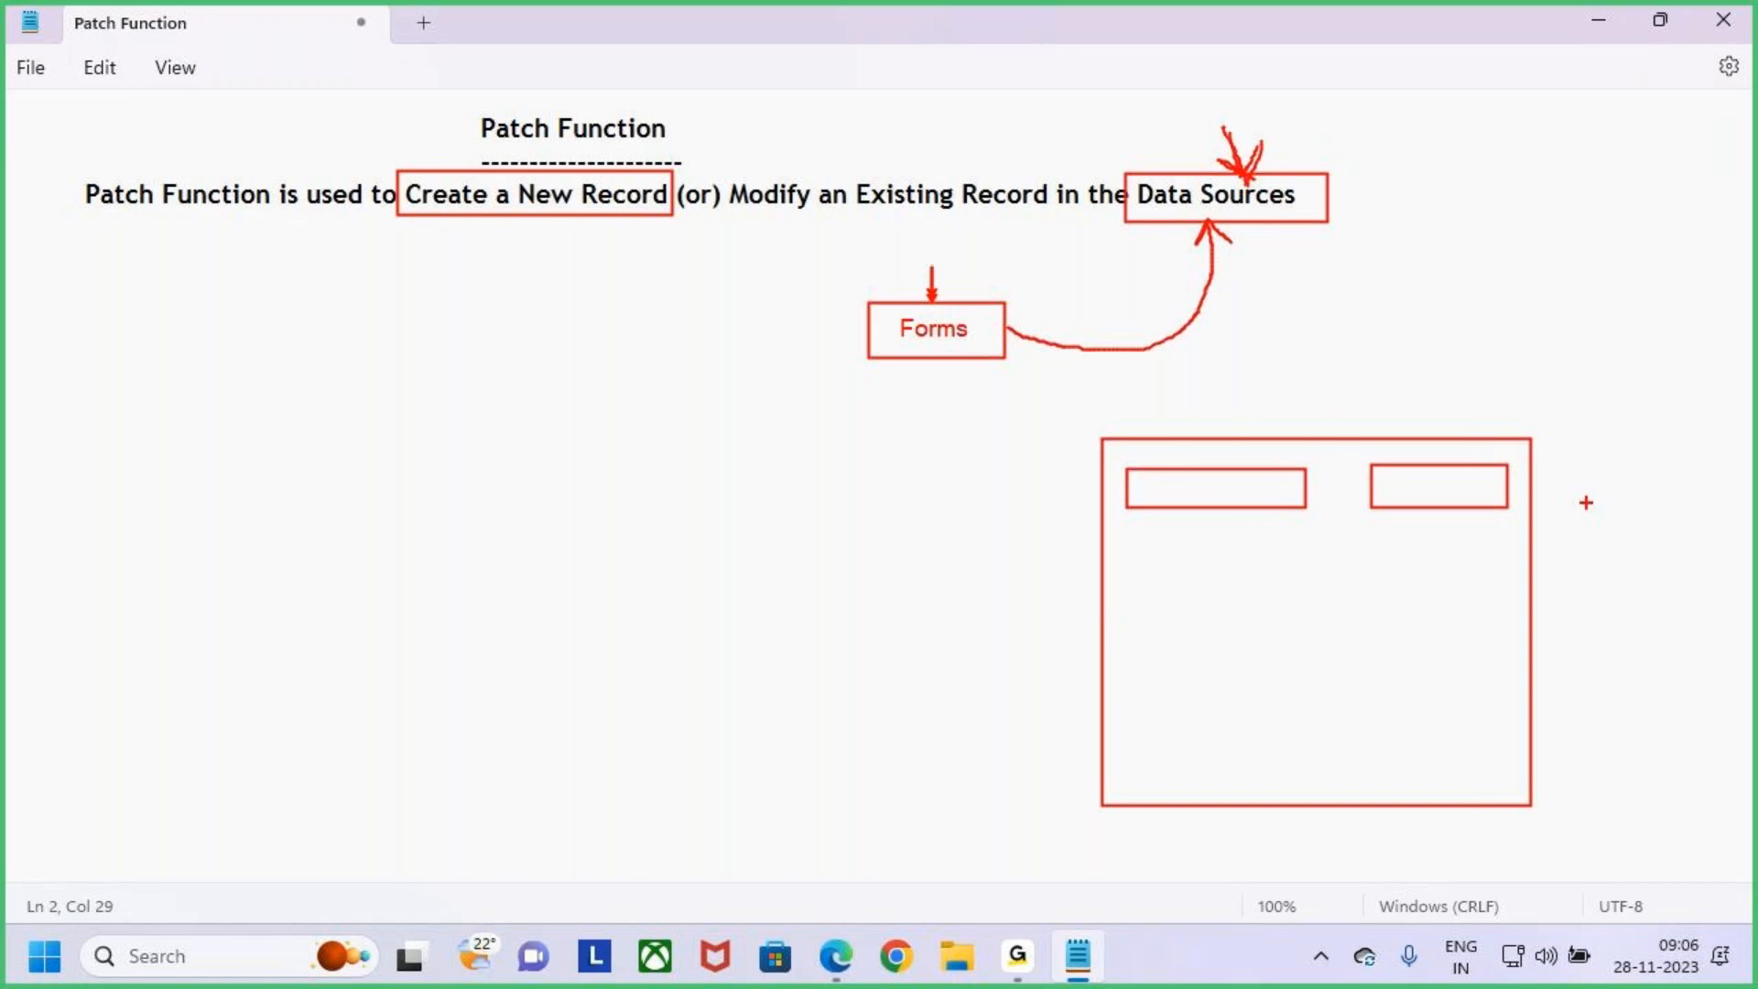
mouse_move(1127, 538)
left_mouse_down()
mouse_move(1301, 575)
mouse_move(1497, 577)
left_mouse_up()
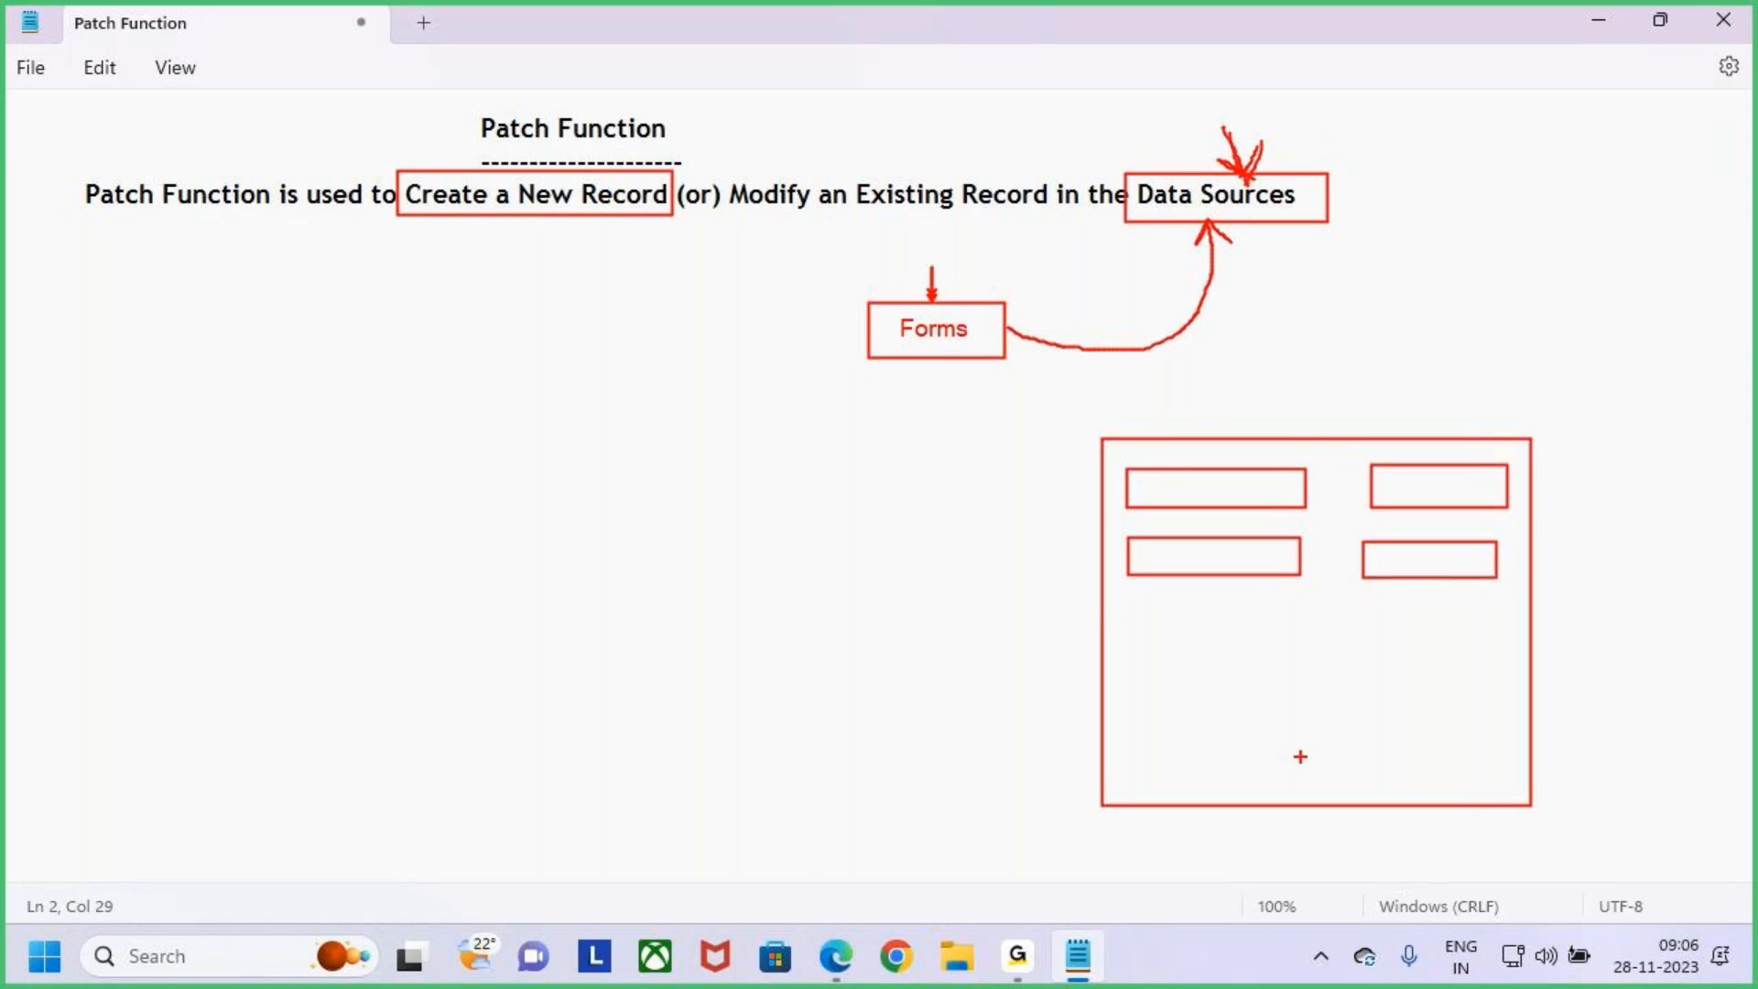
mouse_move(1141, 601)
left_mouse_down()
mouse_move(1316, 636)
mouse_move(1522, 638)
left_mouse_up()
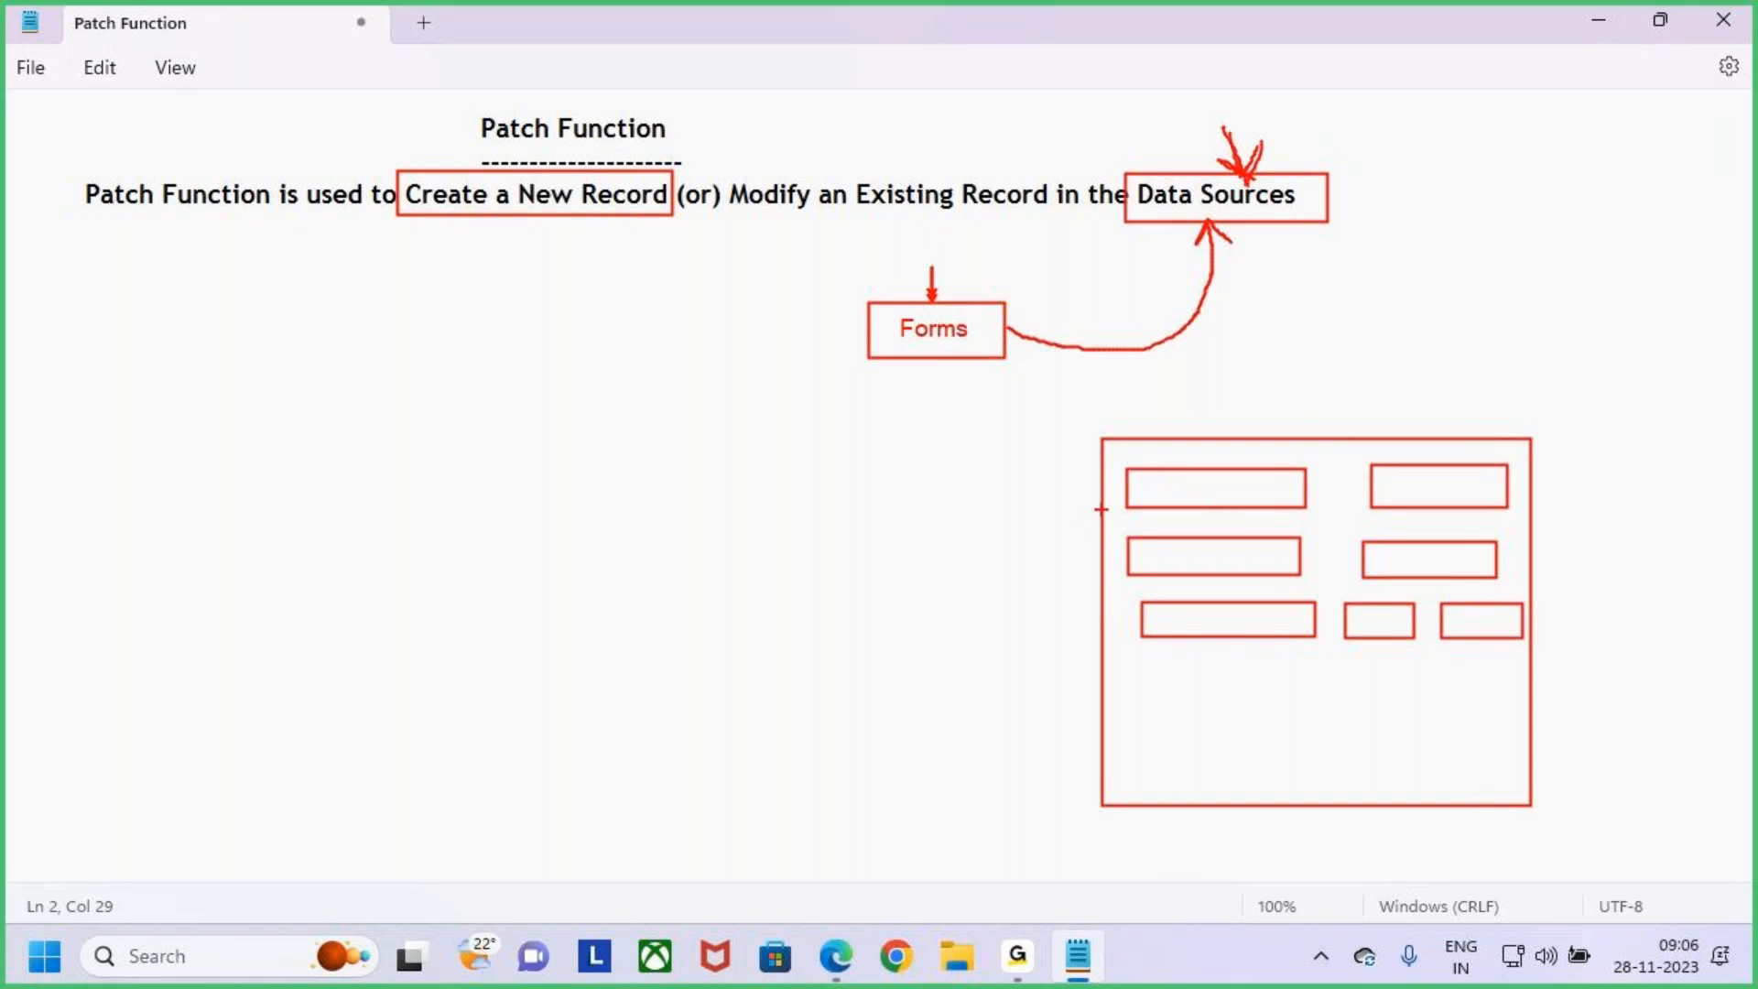
left_click_drag(1064, 491, 1102, 491)
left_click_drag(1098, 628, 1062, 632)
left_click_drag(1312, 374, 1330, 425)
mouse_move(1296, 414)
left_mouse_down()
mouse_move(1342, 428)
mouse_move(1316, 458)
left_mouse_up()
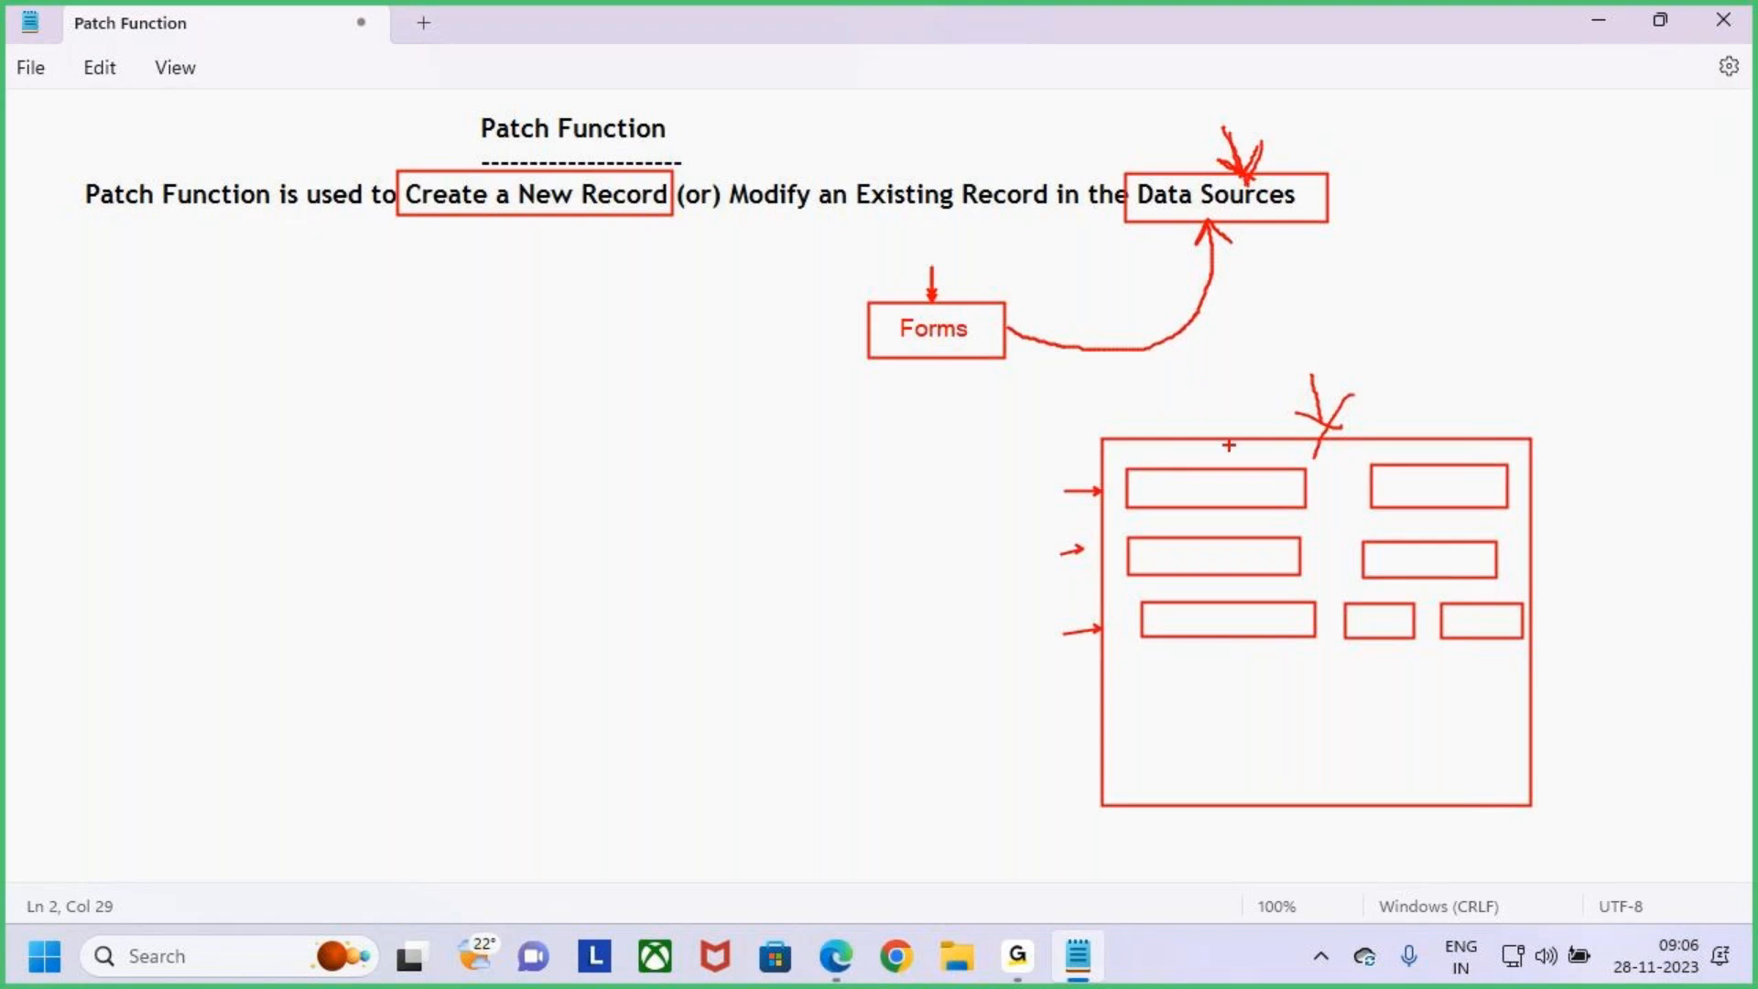
mouse_move(1305, 369)
left_mouse_down()
mouse_move(1321, 420)
mouse_move(1297, 418)
mouse_move(1333, 433)
left_mouse_up()
left_click_drag(1401, 492, 1434, 448)
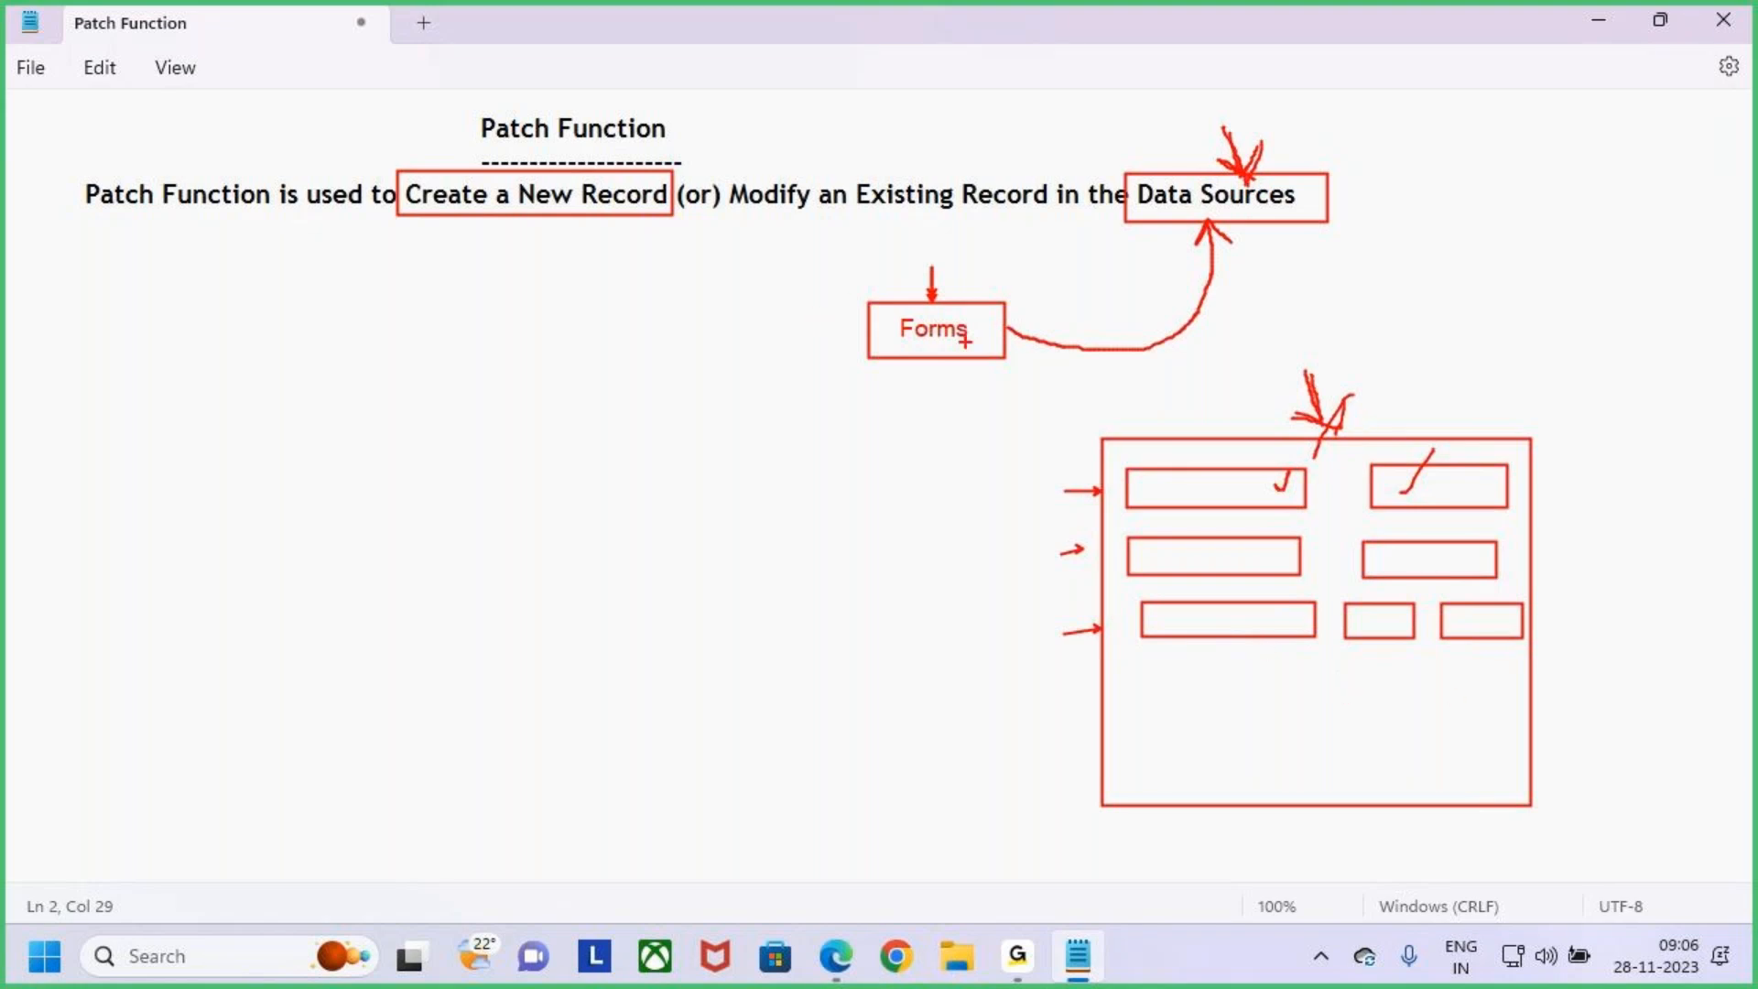
left_click_drag(1007, 337, 1014, 357)
mouse_move(1002, 316)
left_mouse_down()
mouse_move(964, 377)
mouse_move(1076, 353)
left_mouse_up()
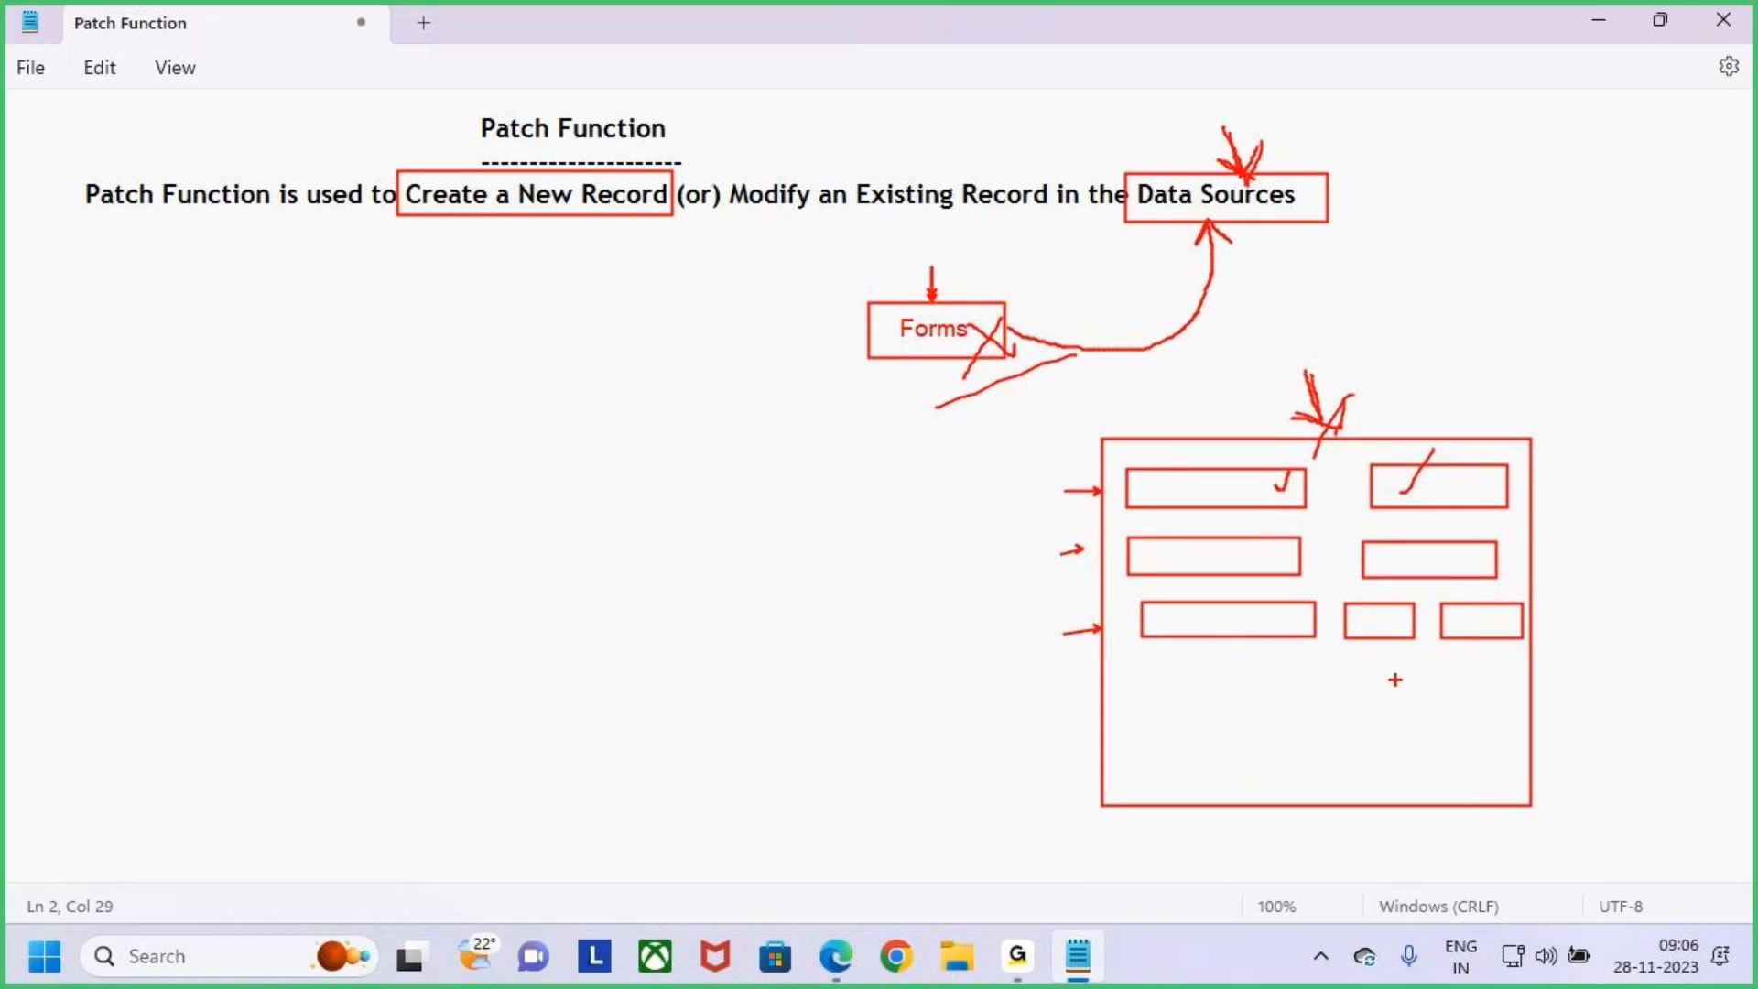
left_click_drag(1148, 663, 1463, 698)
left_click_drag(1130, 723, 1268, 755)
left_click_drag(1379, 723, 1478, 756)
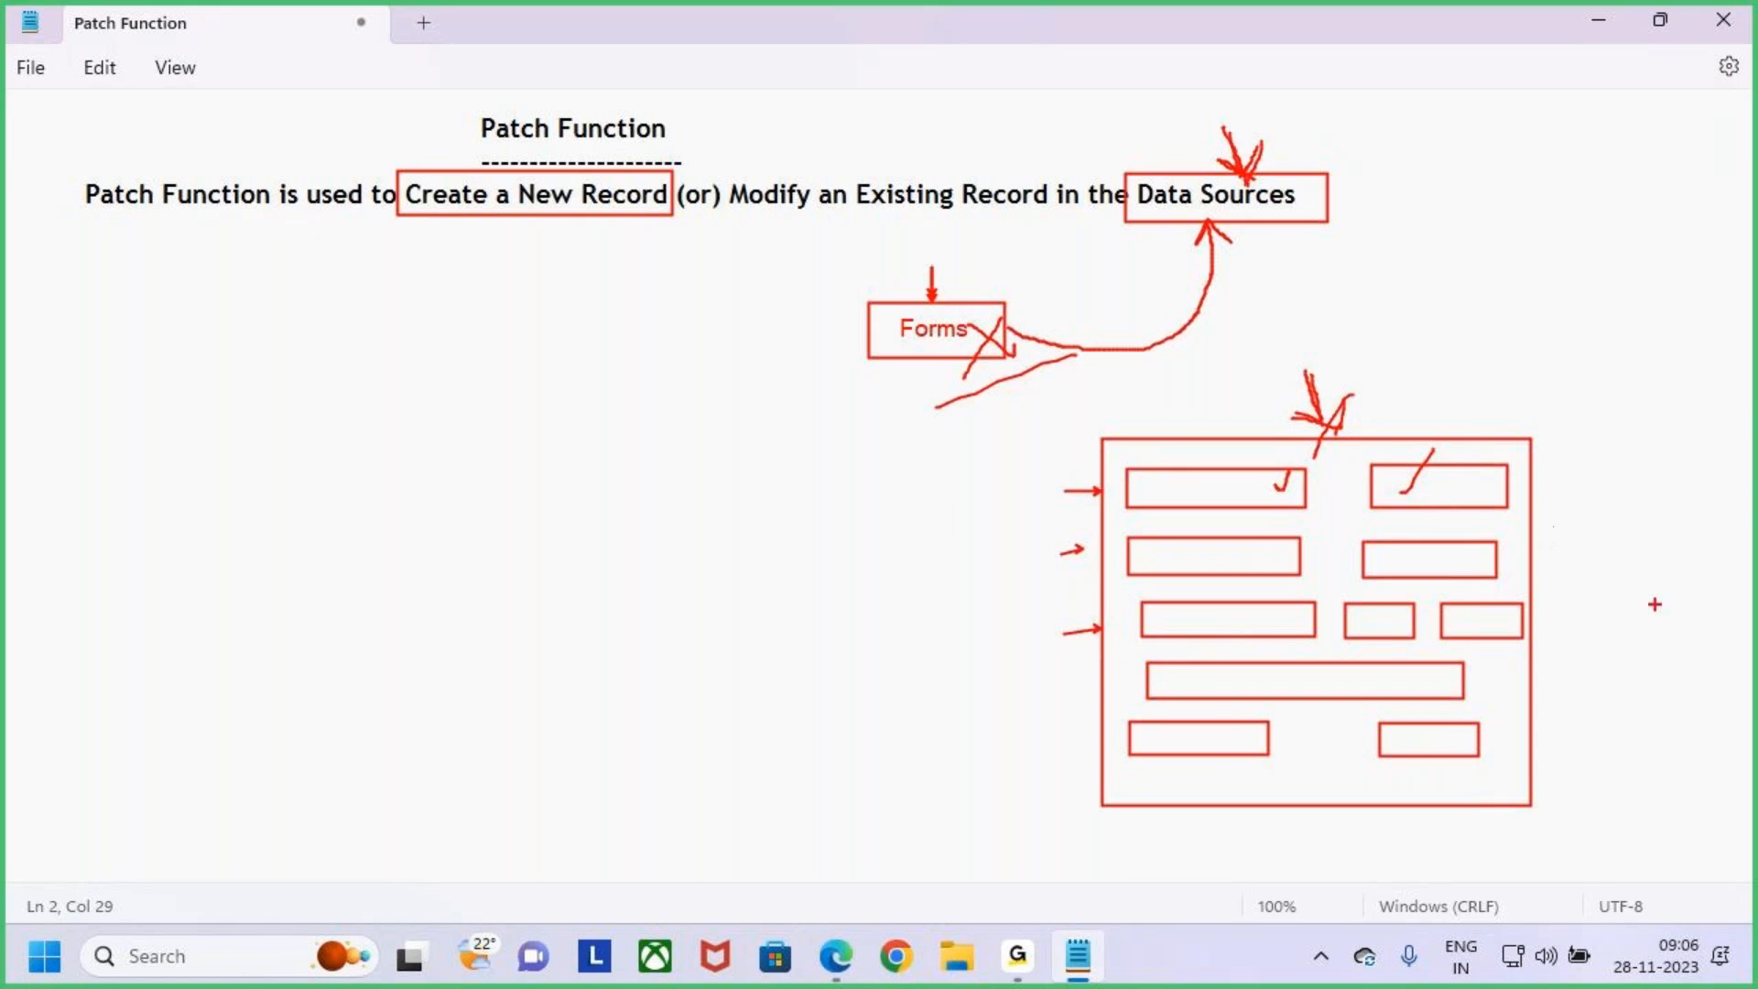
left_click_drag(1015, 316, 989, 350)
left_click_drag(1499, 662, 1601, 576)
left_click_drag(1014, 346, 943, 409)
mouse_move(506, 147)
left_mouse_down()
mouse_move(547, 153)
mouse_move(655, 91)
mouse_move(429, 145)
mouse_move(561, 156)
left_mouse_up()
left_click_drag(554, 33, 560, 94)
left_click_drag(576, 71, 560, 99)
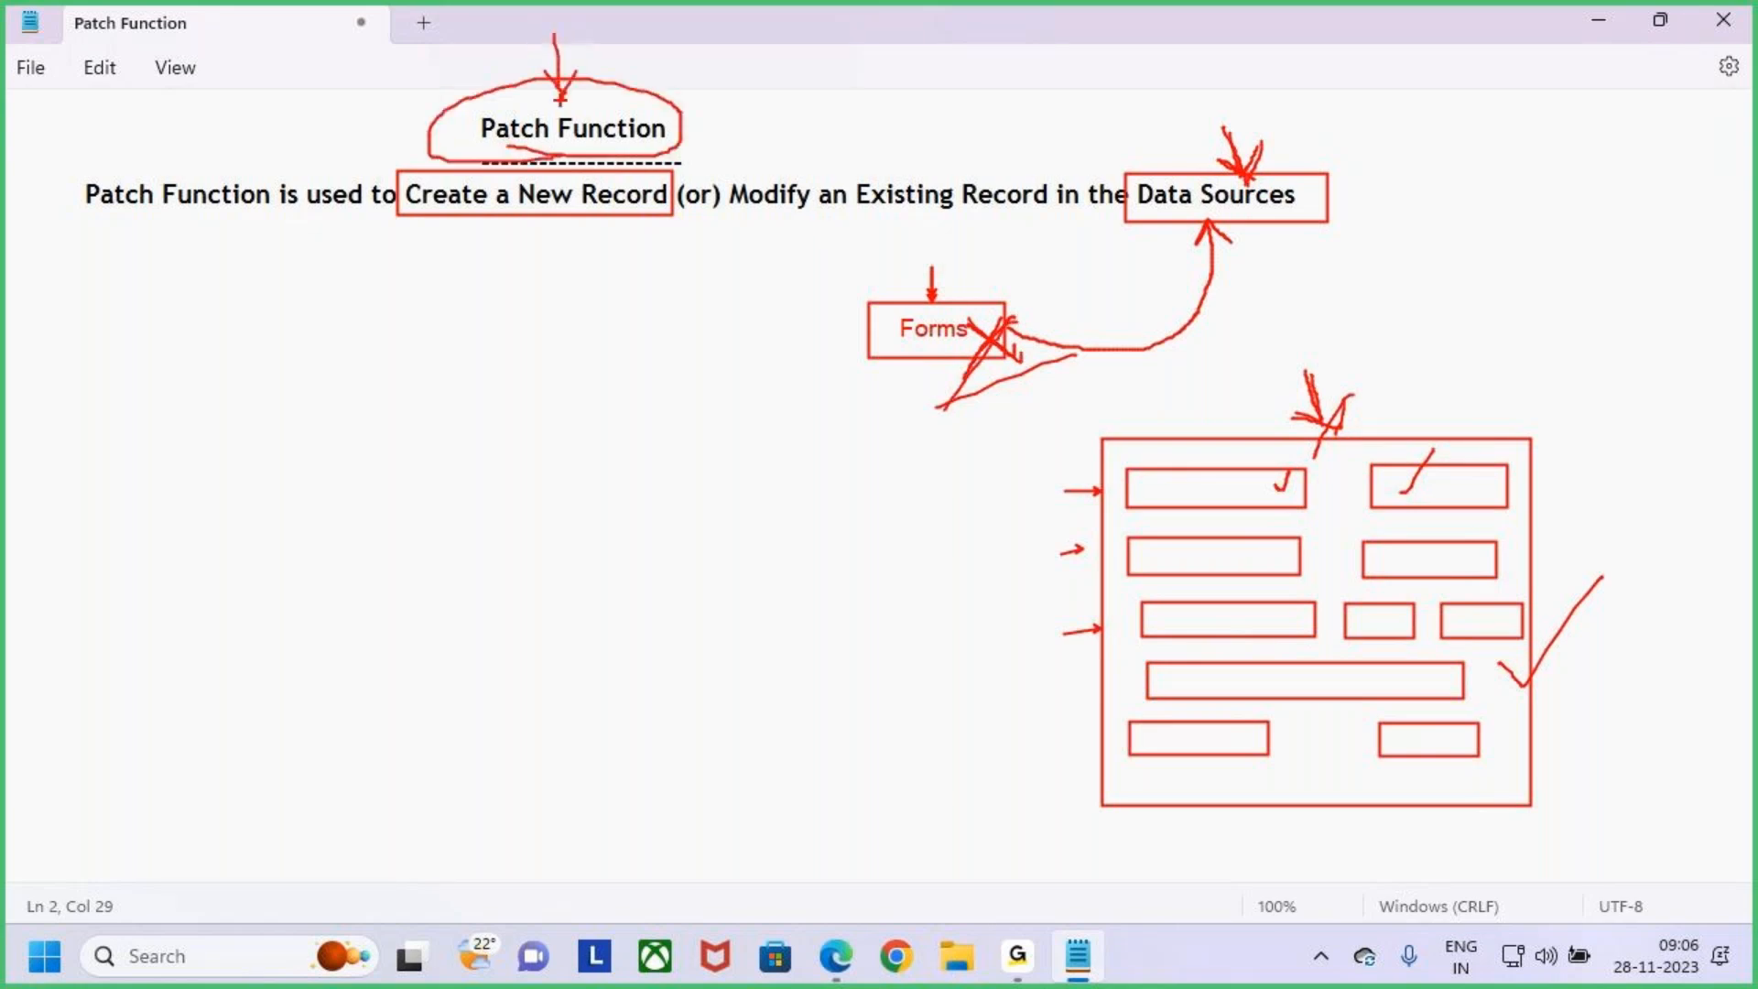
mouse_move(1211, 128)
left_mouse_down()
mouse_move(1242, 176)
mouse_move(1269, 174)
left_mouse_up()
left_click_drag(1308, 366, 1324, 429)
left_click_drag(1544, 586, 1573, 673)
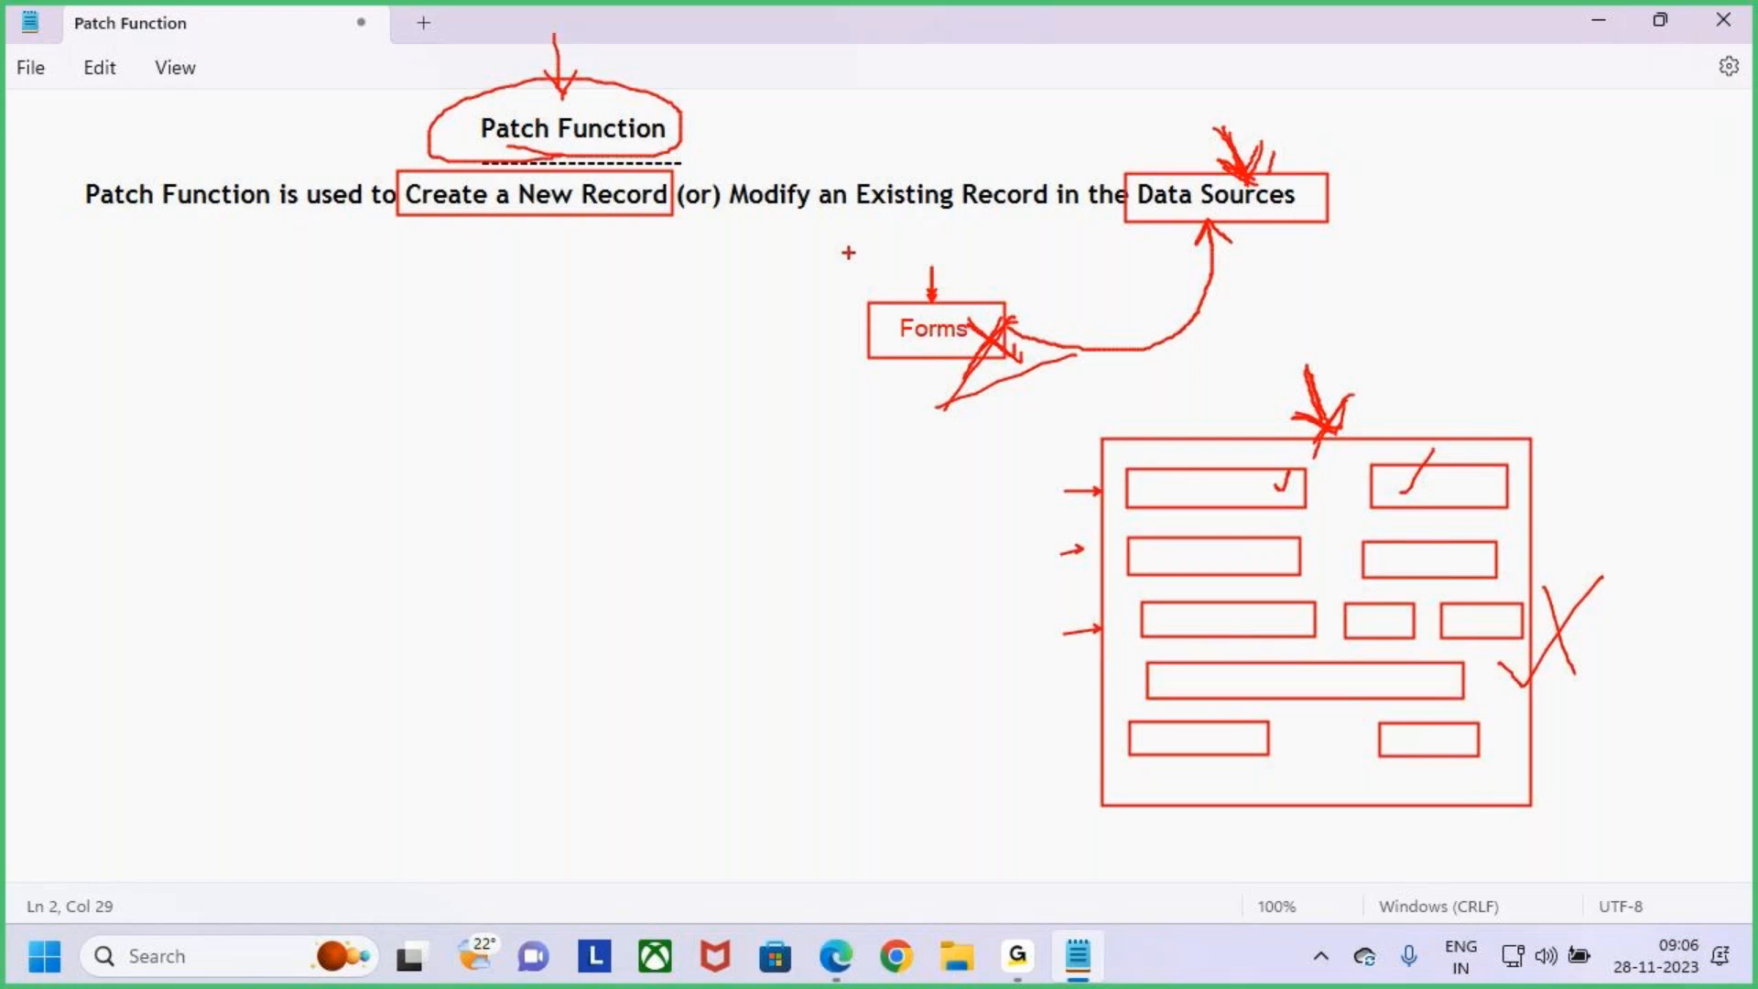
left_click_drag(727, 175, 1049, 220)
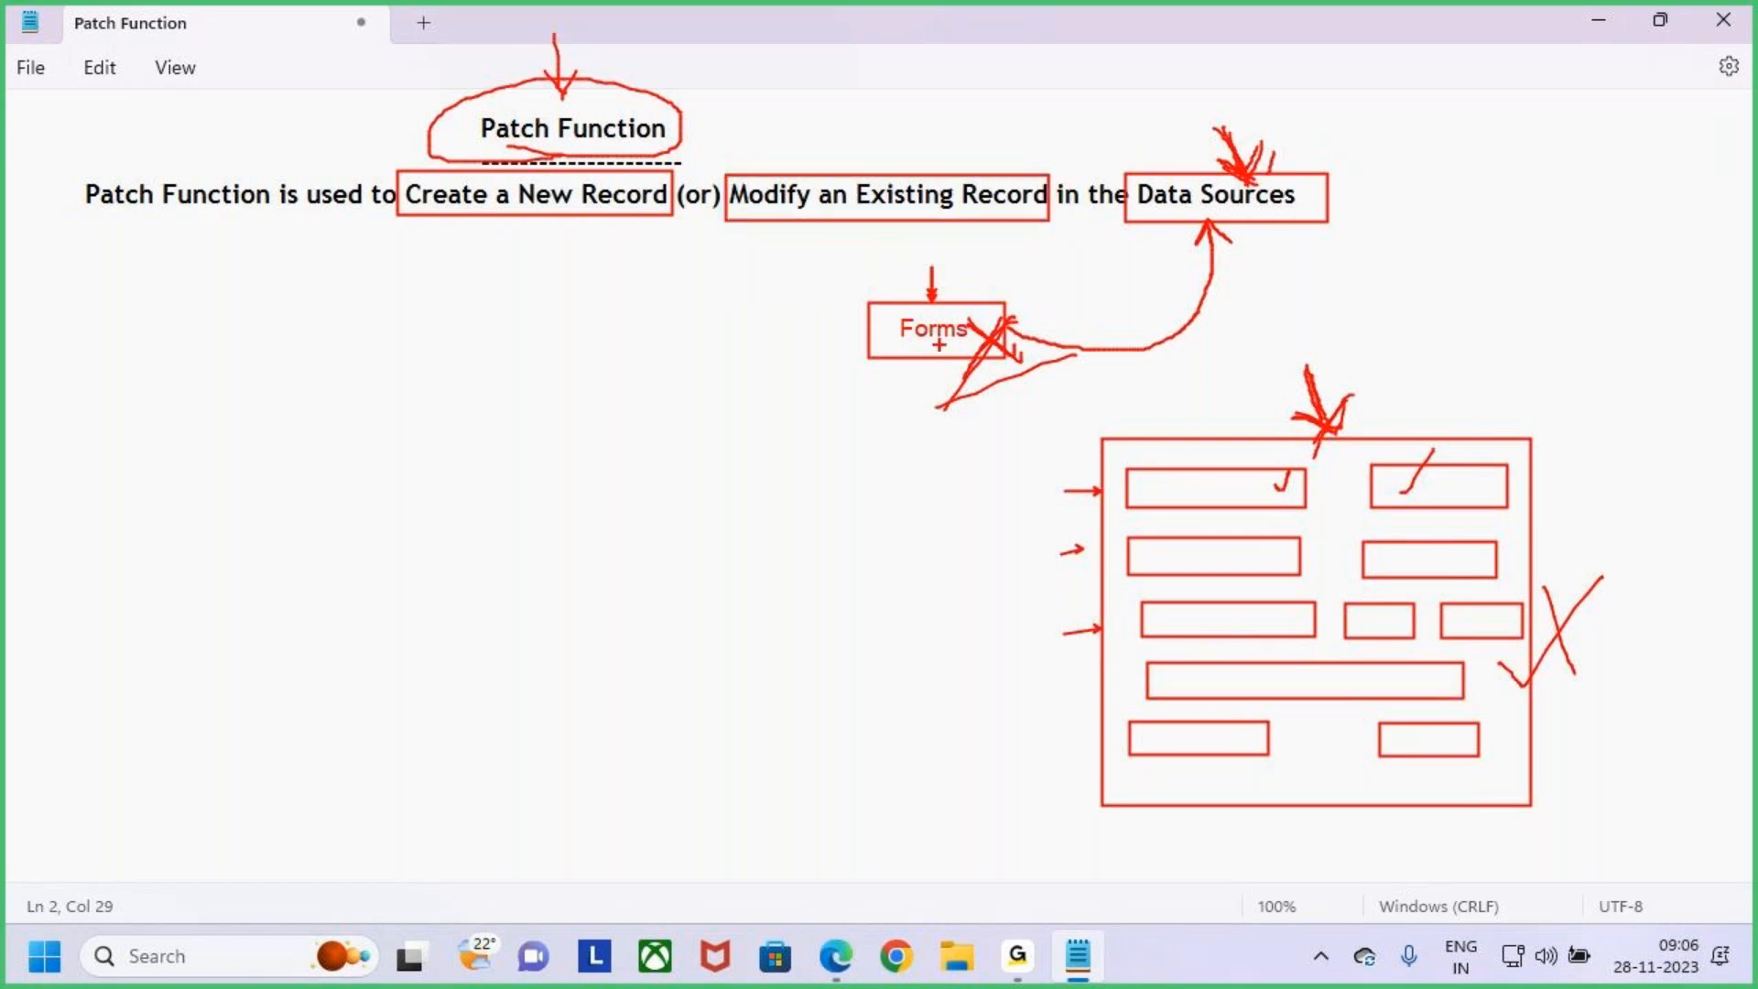
left_click_drag(904, 353, 879, 404)
left_click_drag(907, 343, 904, 380)
left_click(690, 383)
type("Edit Form")
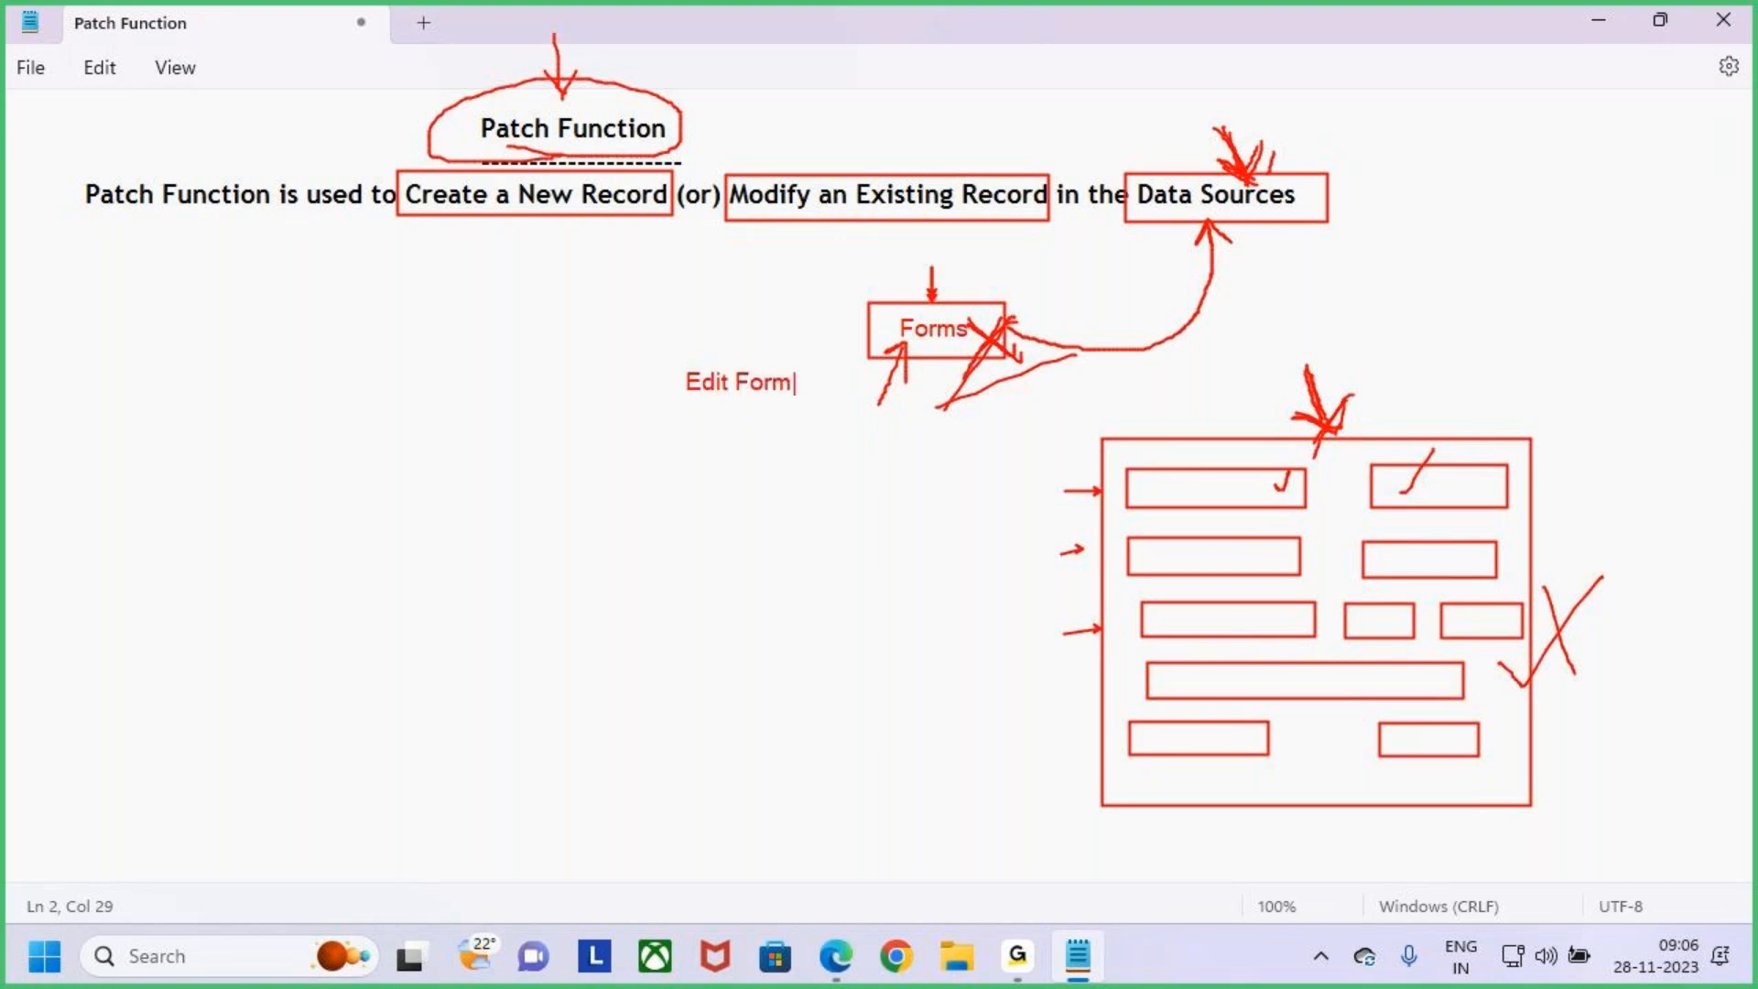
left_click_drag(670, 359, 792, 411)
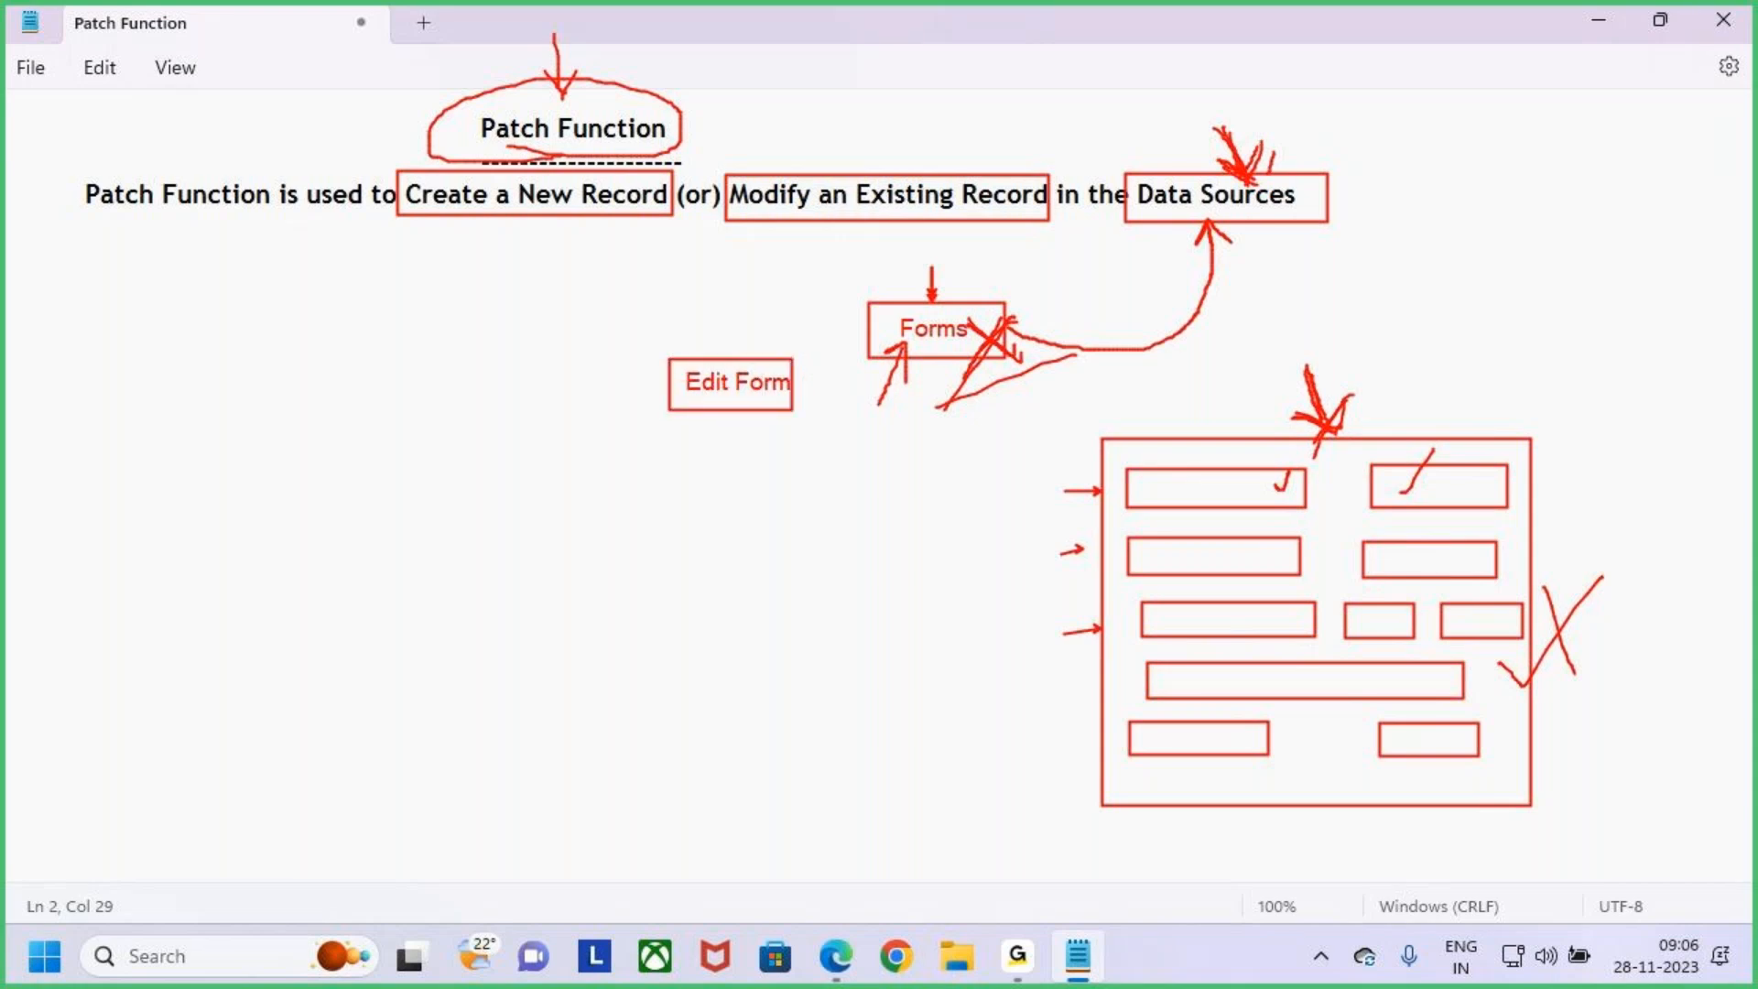
mouse_move(730, 320)
left_mouse_down()
mouse_move(730, 360)
mouse_move(758, 337)
mouse_move(733, 357)
left_mouse_up()
left_click_drag(703, 447, 738, 478)
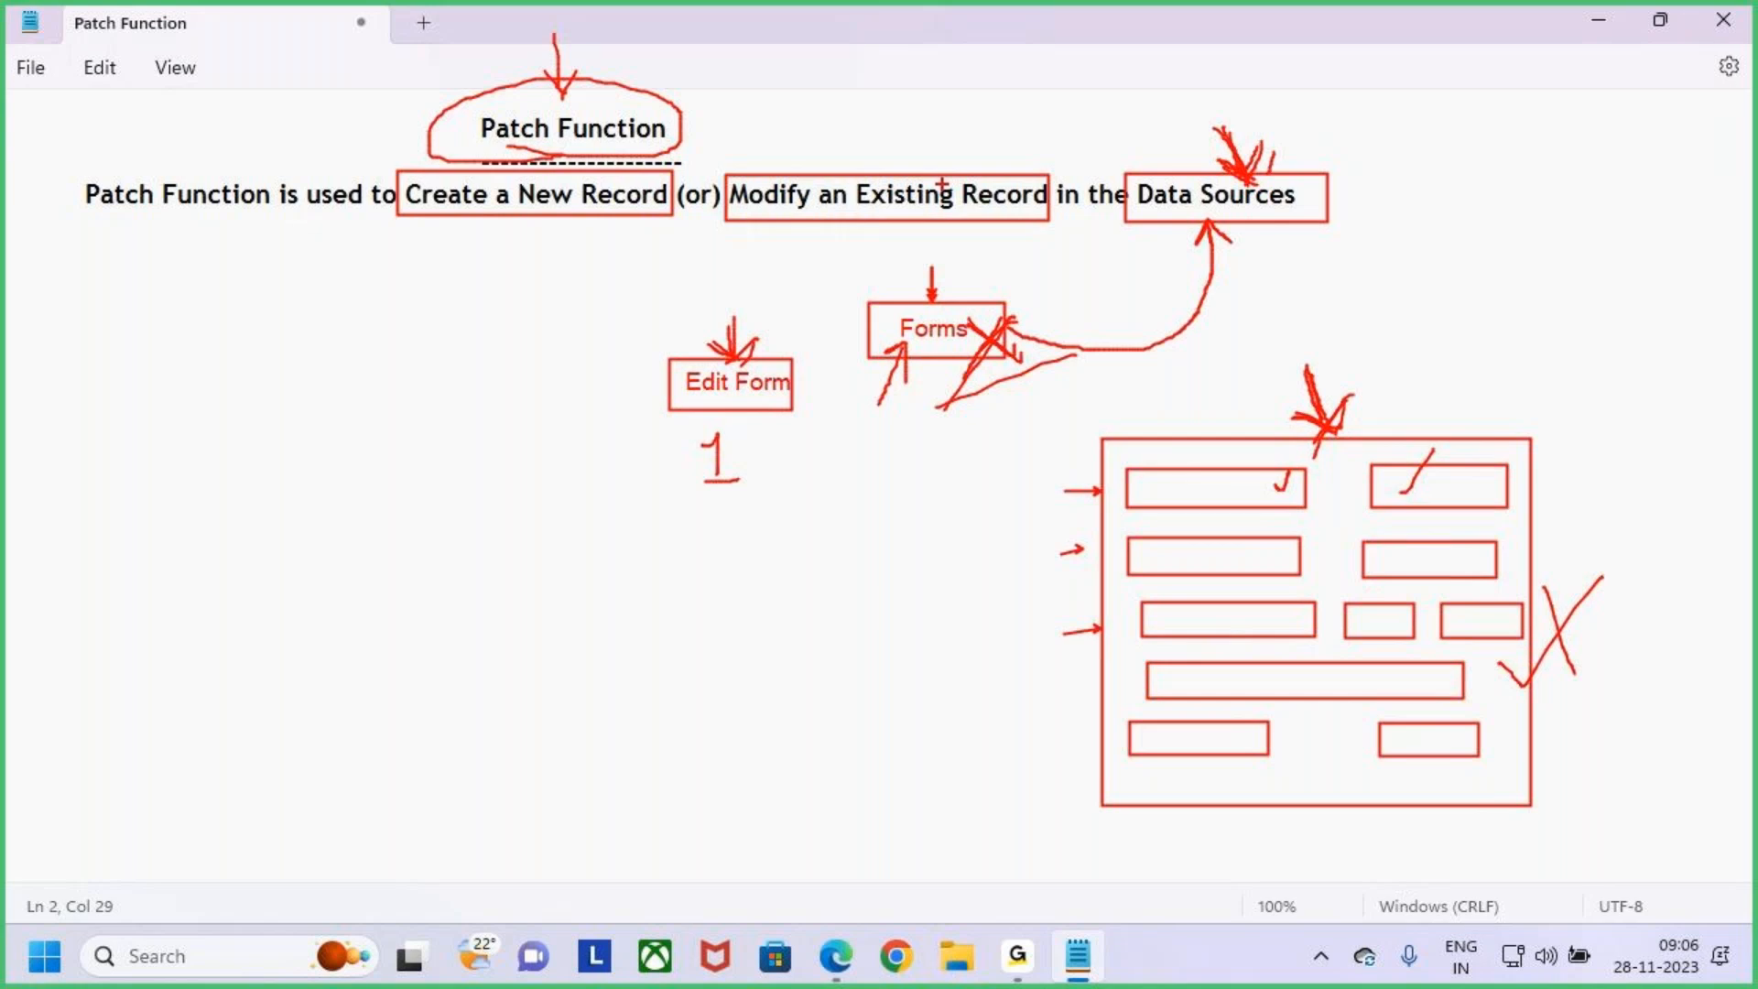
mouse_move(535, 249)
left_mouse_down()
mouse_move(535, 214)
mouse_move(549, 245)
left_mouse_up()
mouse_move(743, 359)
left_mouse_down()
mouse_move(804, 412)
mouse_move(768, 430)
left_mouse_up()
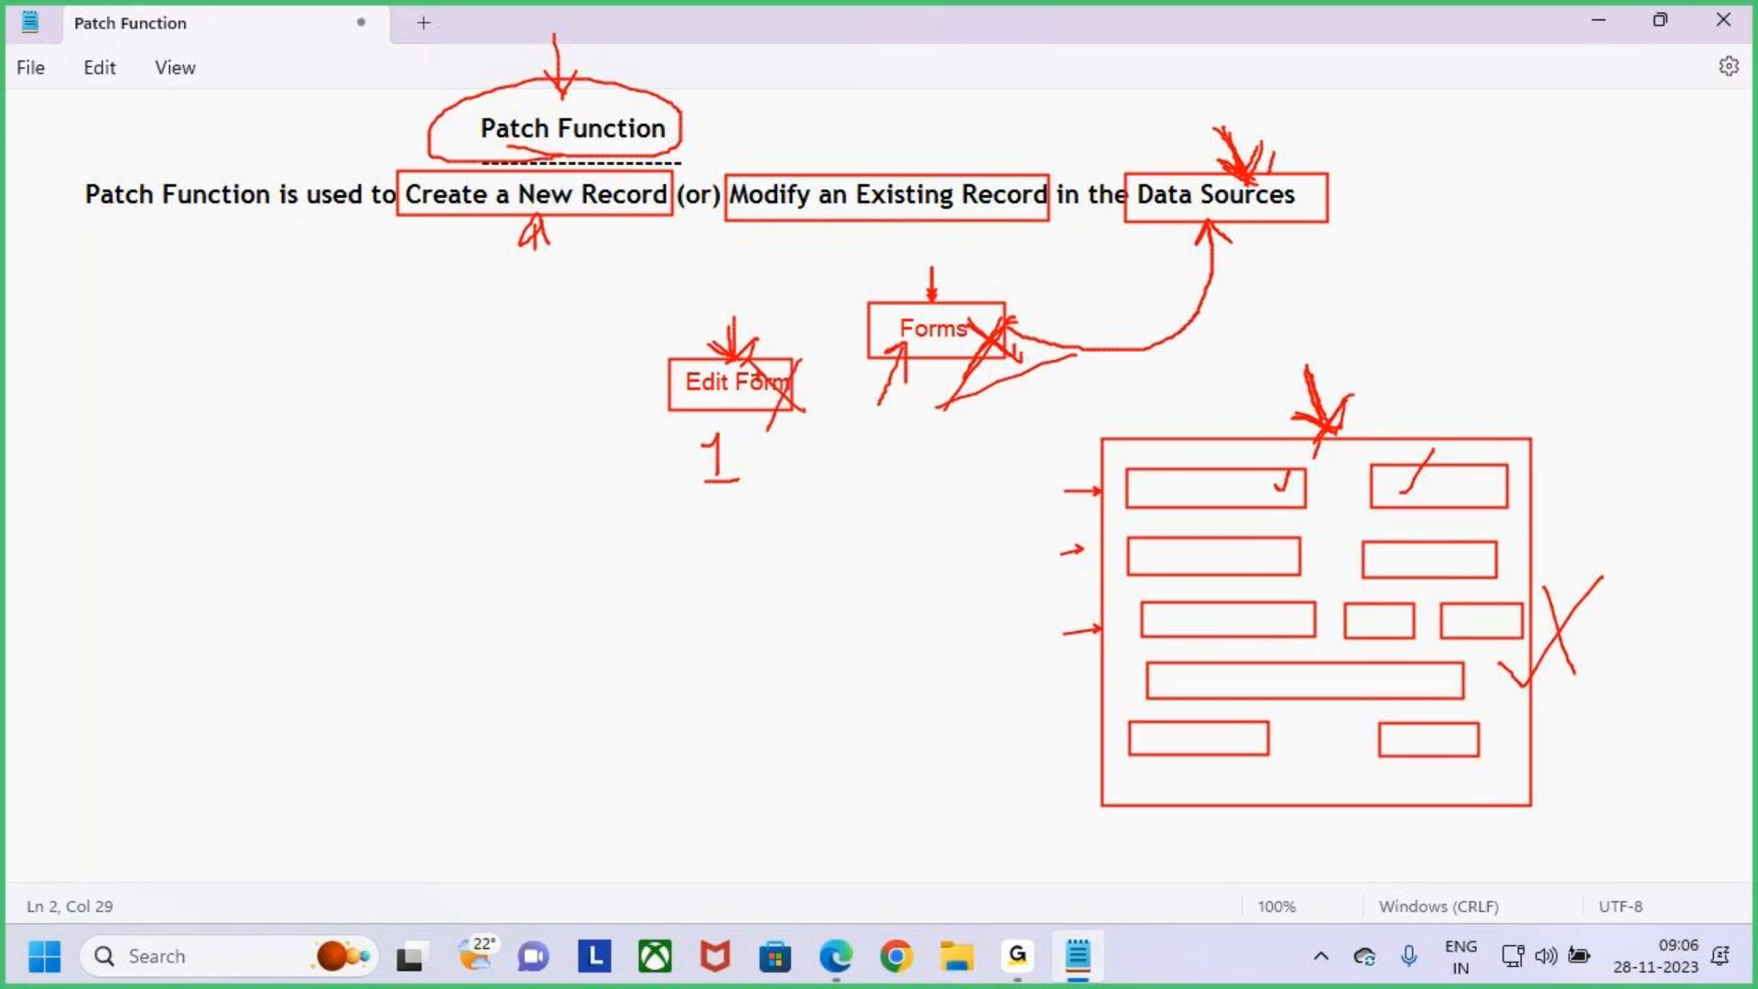
mouse_move(769, 423)
left_mouse_down()
mouse_move(796, 333)
mouse_move(746, 449)
left_mouse_up()
left_click_drag(333, 493, 334, 529)
left_click_drag(381, 502, 381, 536)
mouse_move(420, 478)
left_mouse_down()
mouse_move(439, 518)
mouse_move(489, 522)
left_mouse_up()
left_click_drag(490, 503, 490, 524)
mouse_move(509, 484)
left_mouse_down()
mouse_move(536, 481)
mouse_move(529, 528)
left_mouse_up()
mouse_move(572, 467)
left_mouse_down()
mouse_move(305, 561)
mouse_move(505, 437)
left_mouse_up()
mouse_move(481, 346)
left_mouse_down()
mouse_move(478, 423)
mouse_move(516, 364)
left_mouse_up()
left_click_drag(519, 357, 528, 368)
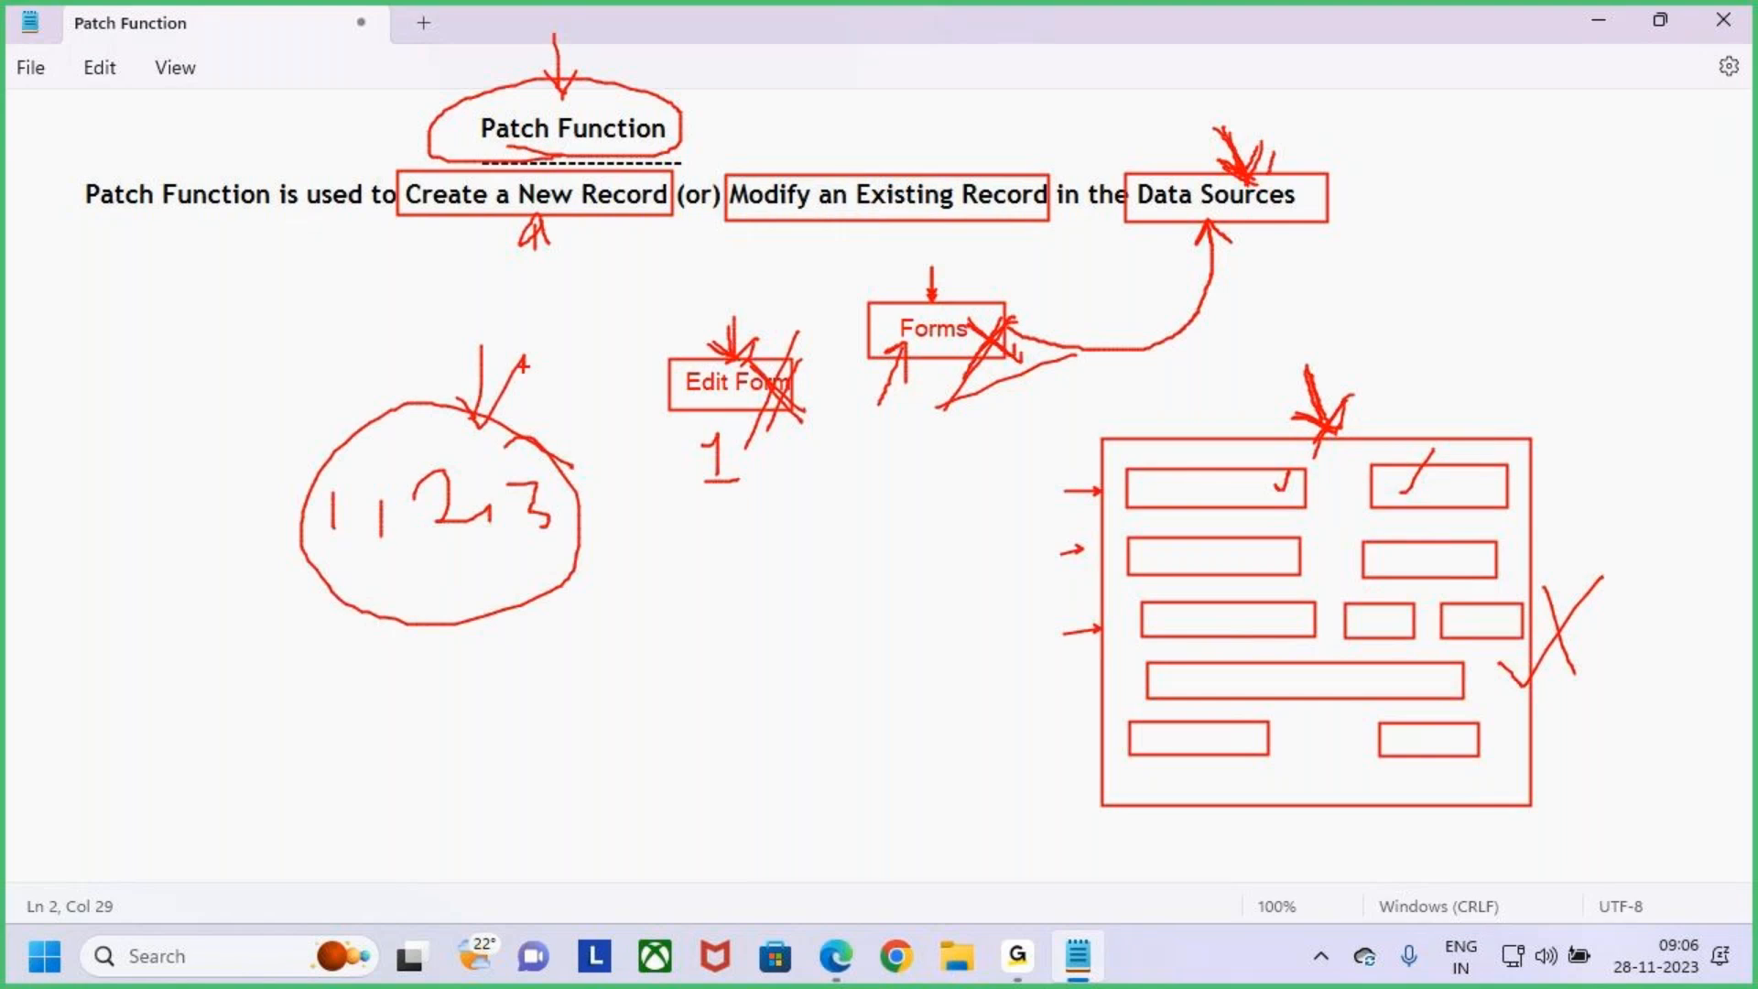
key("ctrl+z")
left_click_drag(1005, 329, 1059, 264)
left_click_drag(1358, 372, 1318, 450)
left_click_drag(602, 99, 657, 69)
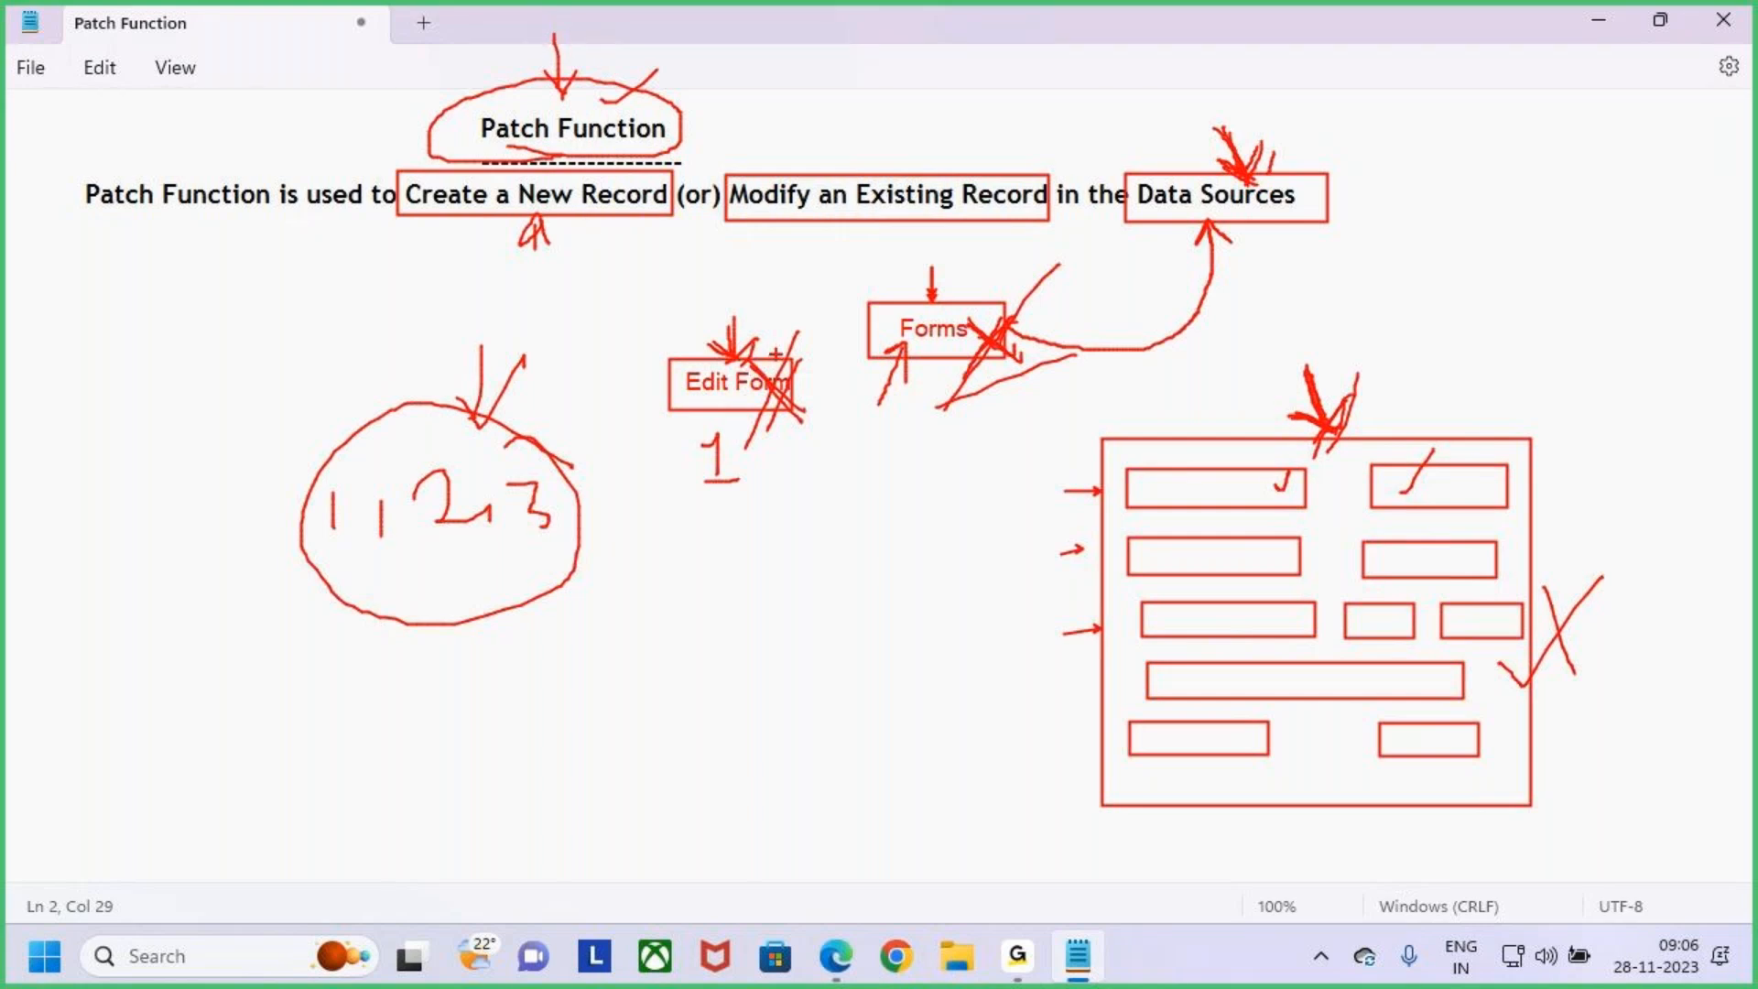
mouse_move(734, 562)
left_mouse_down()
mouse_move(738, 595)
mouse_move(736, 577)
mouse_move(753, 595)
mouse_move(857, 597)
left_mouse_up()
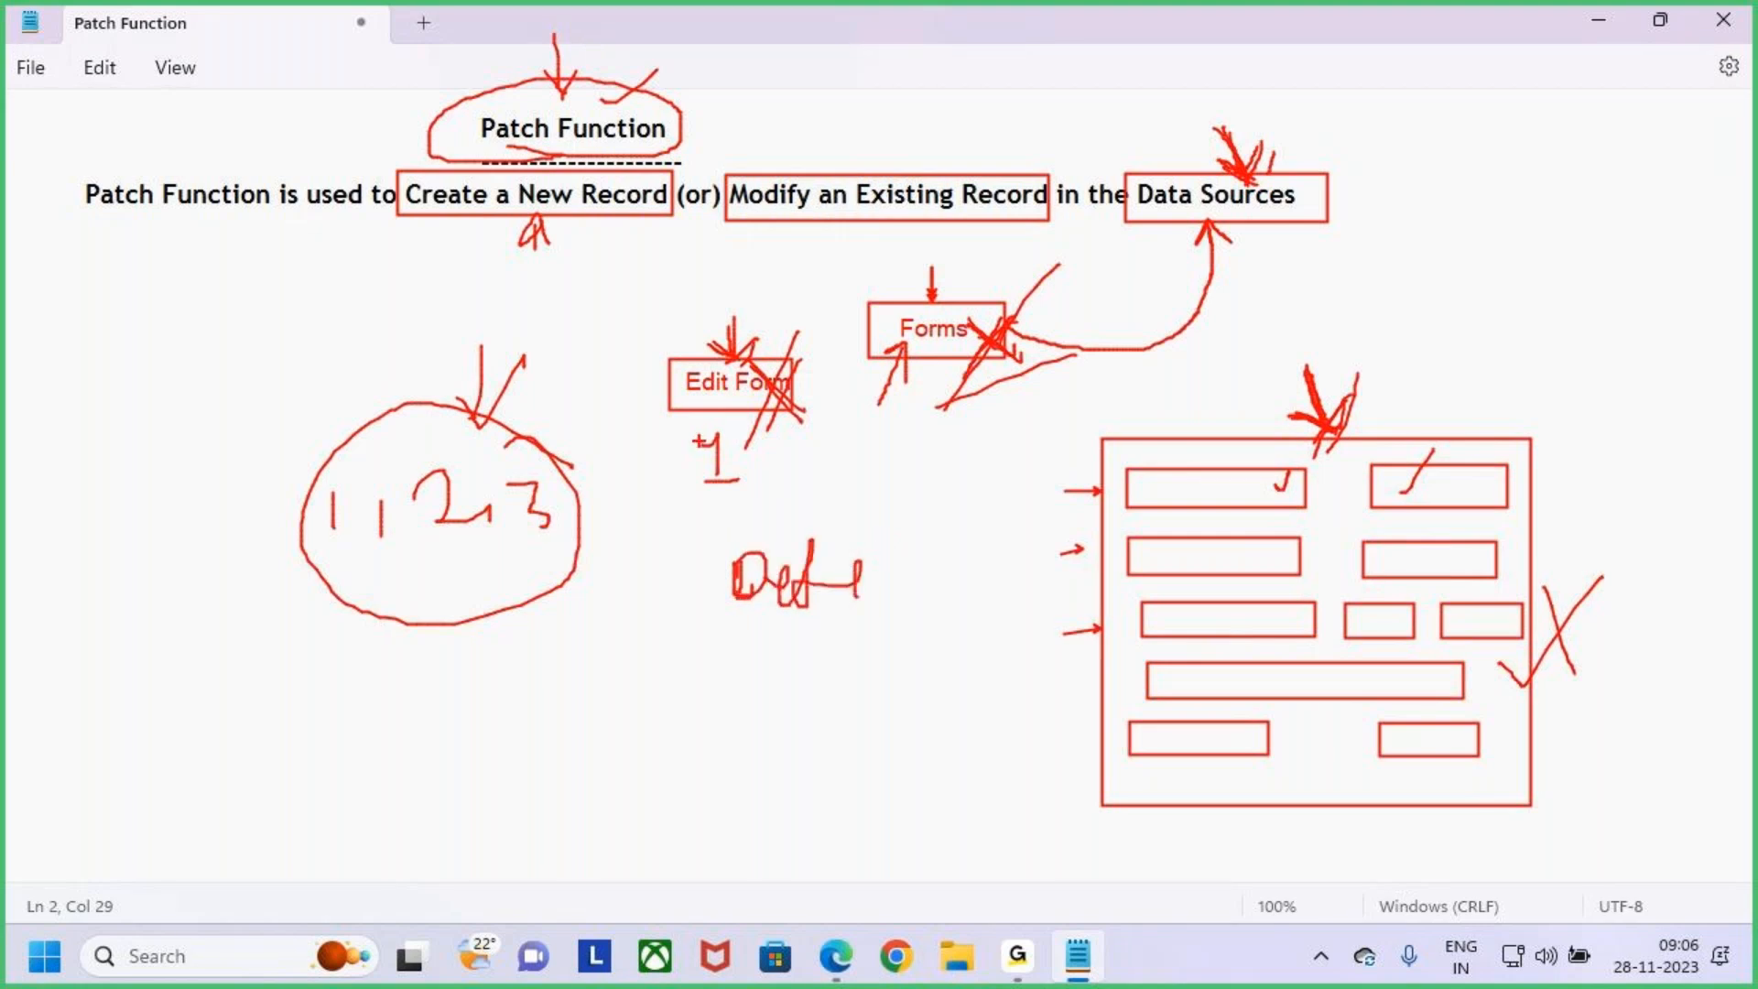
left_click_drag(689, 382, 732, 339)
left_click_drag(752, 679, 945, 625)
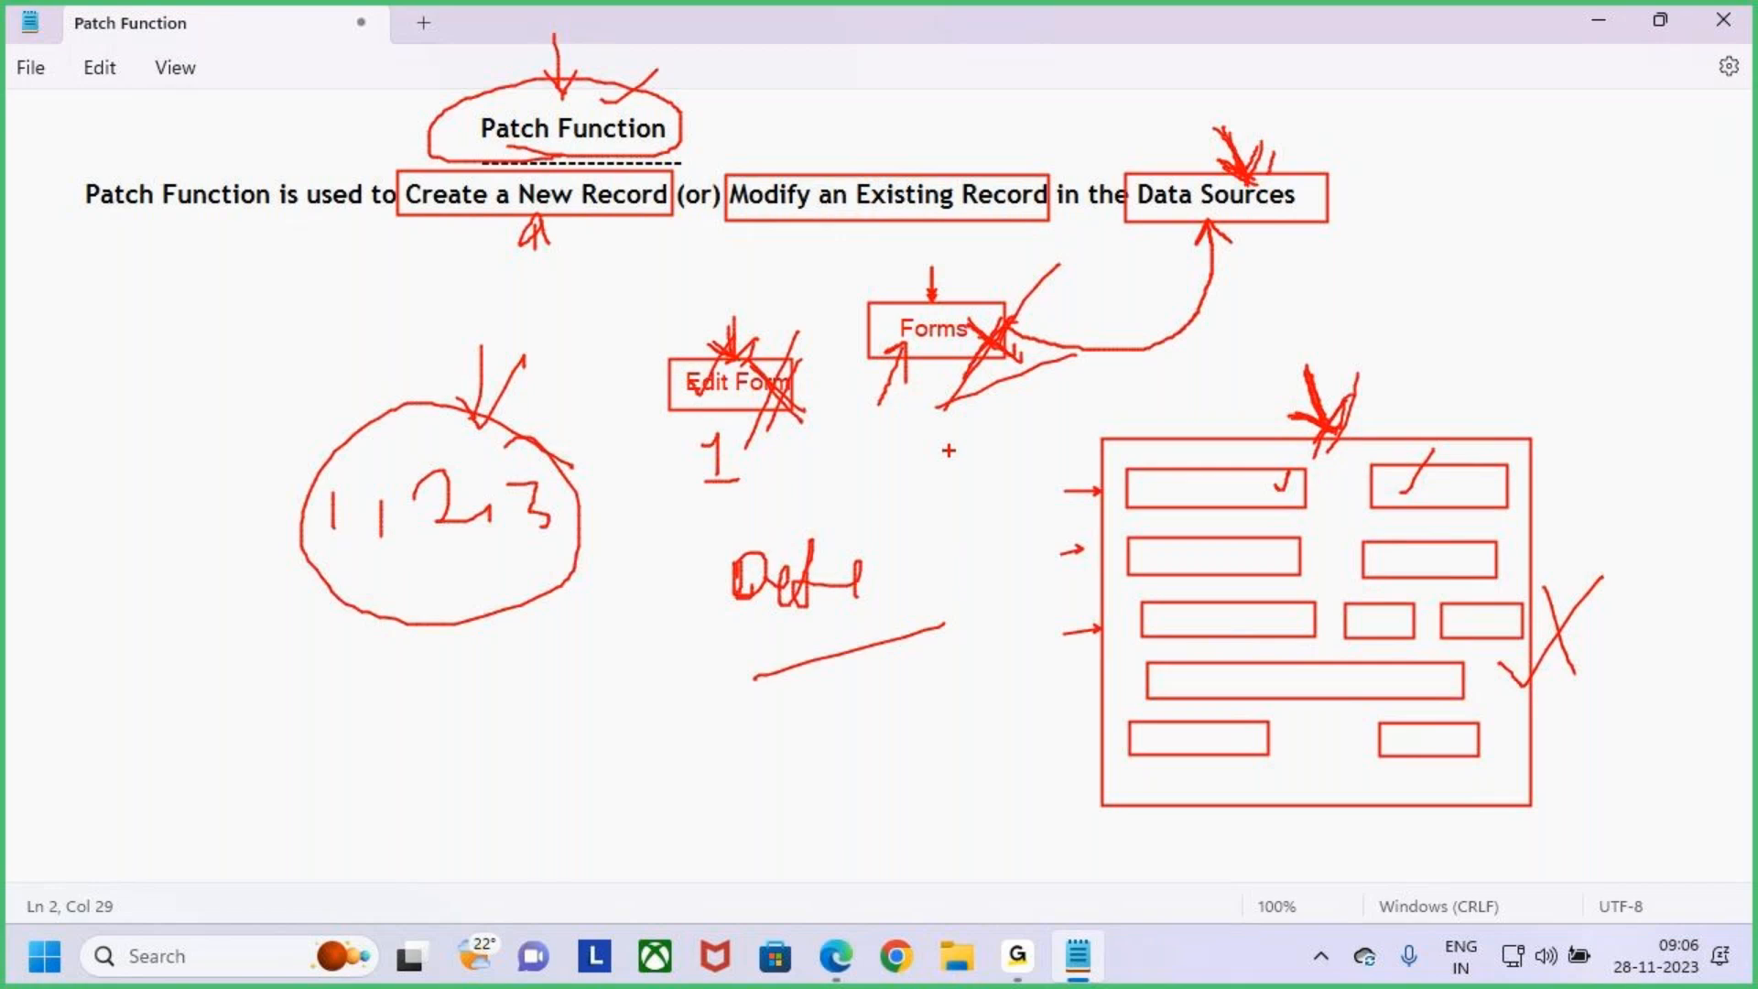
left_click_drag(693, 318, 951, 446)
left_click_drag(877, 348, 753, 506)
left_click_drag(561, 40, 555, 103)
mouse_move(527, 86)
left_mouse_down()
mouse_move(582, 101)
mouse_move(566, 110)
left_mouse_up()
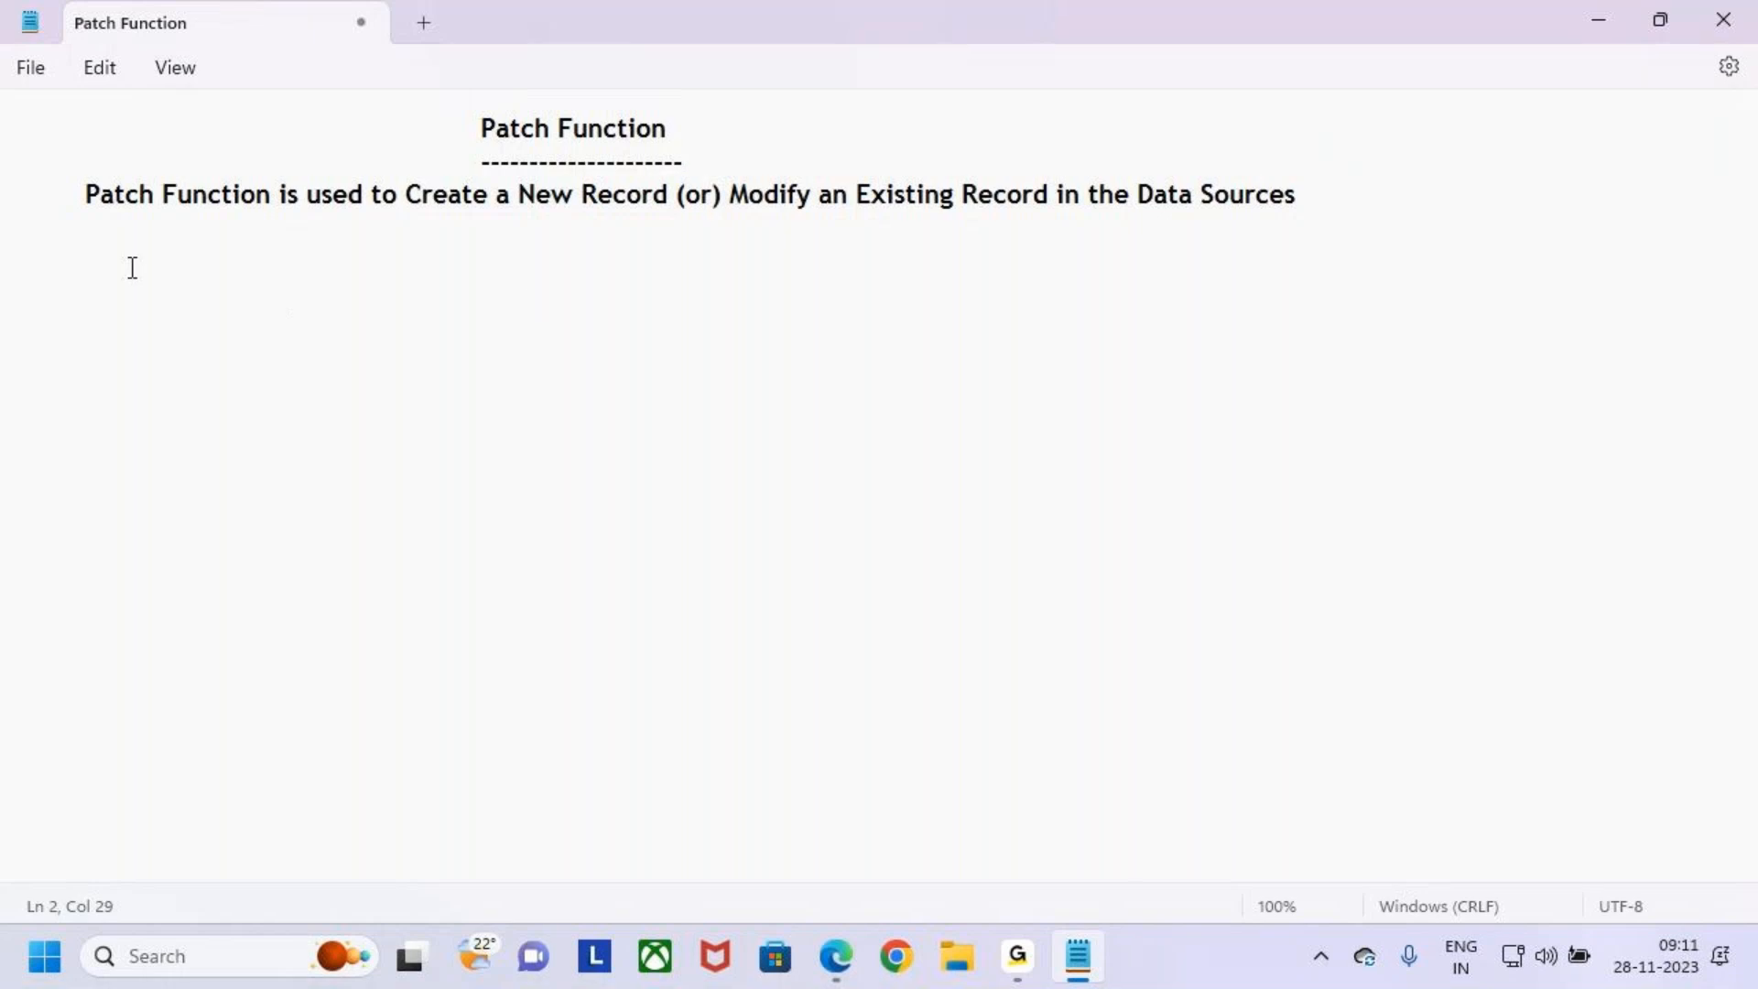
left_click(129, 265)
- Retype the ending of Data Sources and add a blank line below the definition sentence
left_click(1358, 193)
key("BackSpace")
key("BackSpace")
key("BackSpace")
type("ces")
key("Return")
key("BackSpace")
key("BackSpace")
key("BackSpace")
key("BackSpace")
key("BackSpace")
key("BackSpace")
type("urces")
key("Return")
key("Return")
- Start a new indented line reading Patch Function is used below the definition
key("Tab")
type("Patch Function")
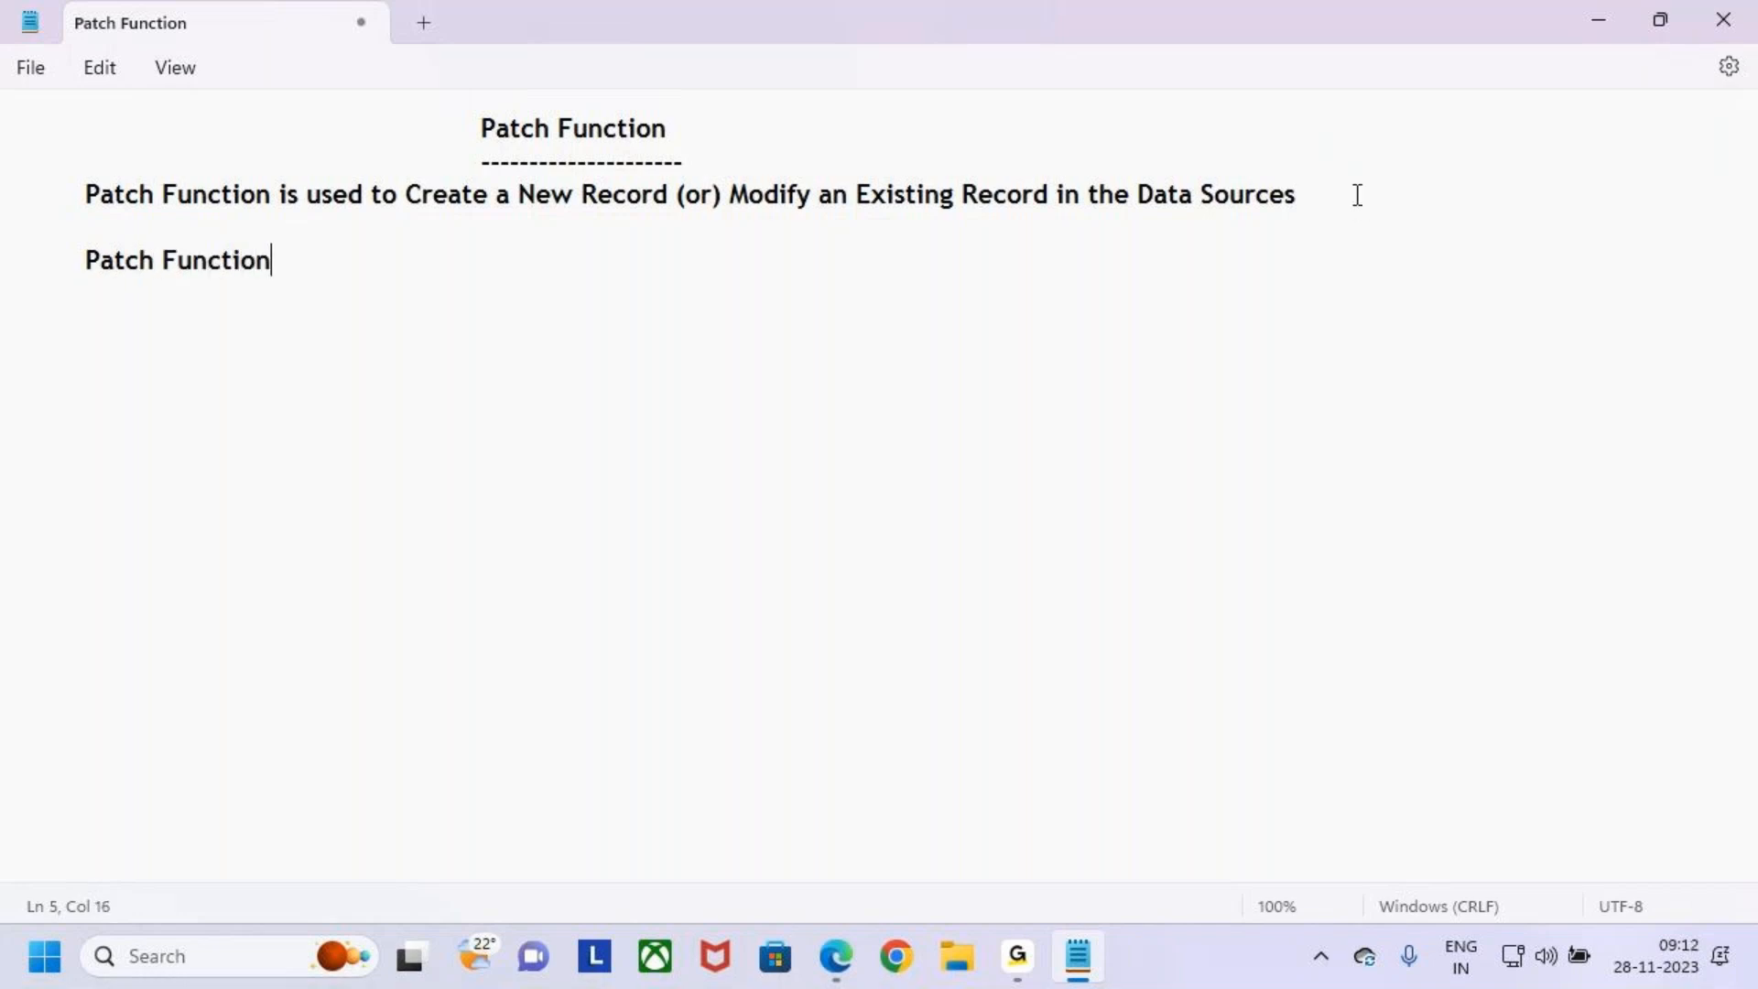
key("BackSpace")
key("BackSpace")
key("BackSpace")
key("BackSpace")
key("BackSpace")
type("ction is used t")
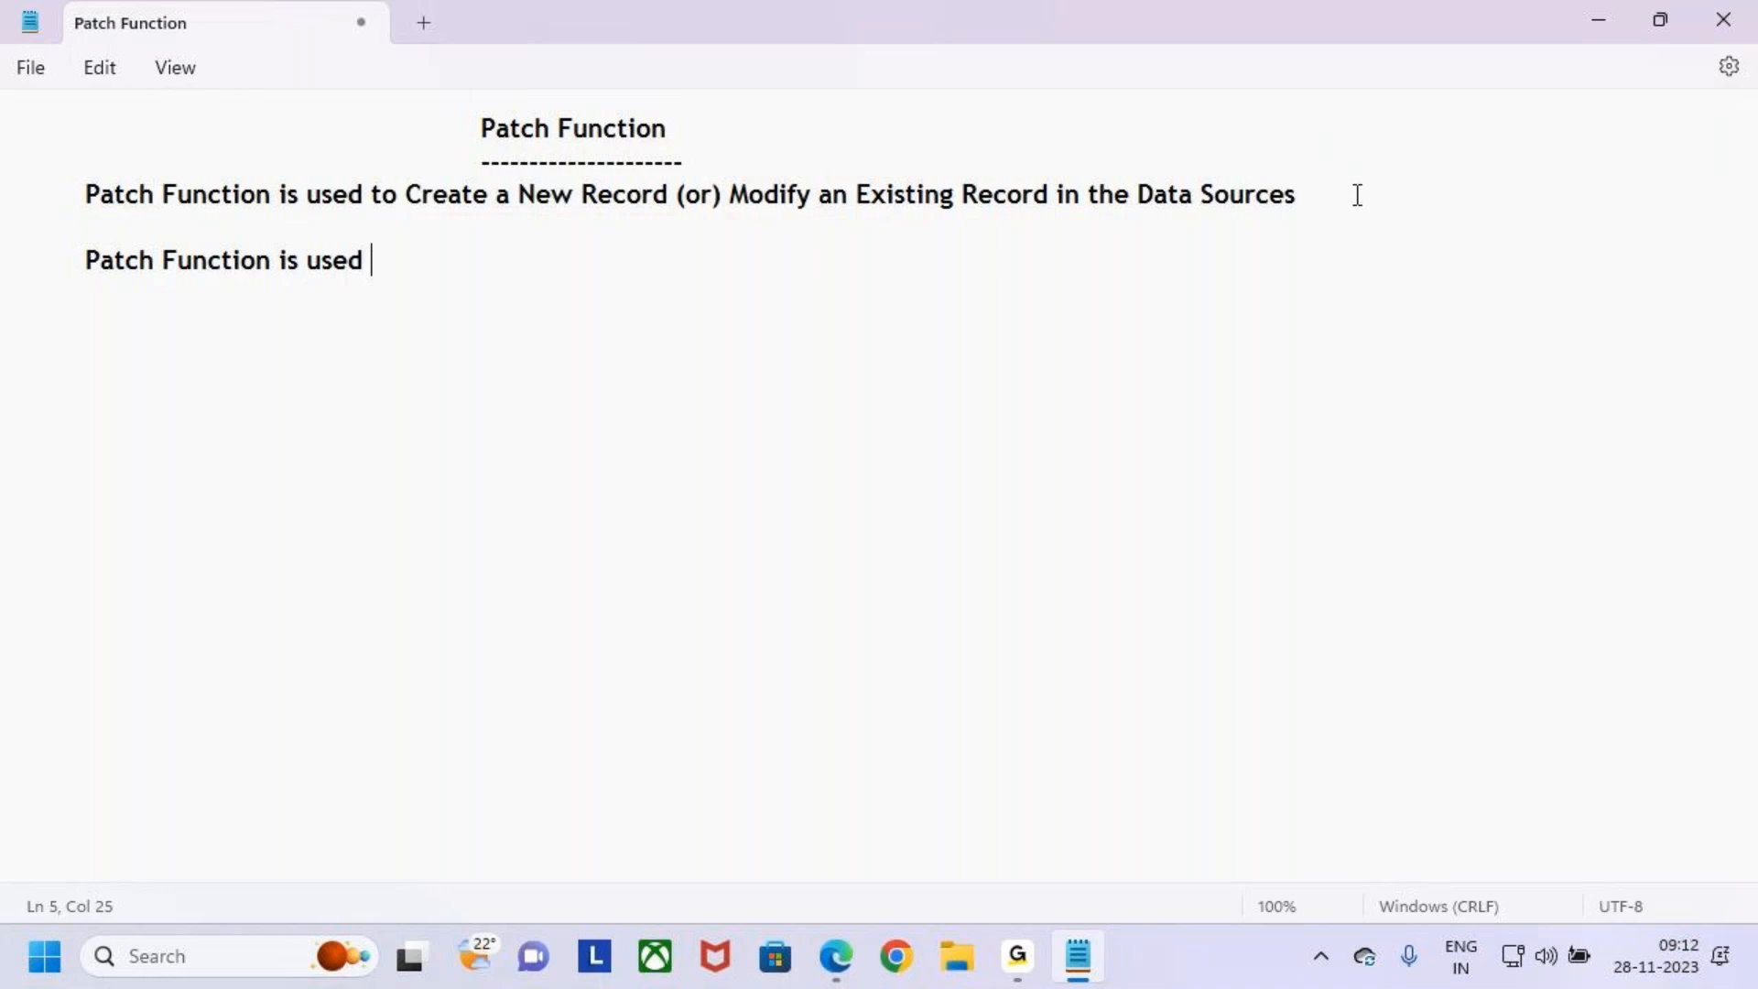
- Complete the line with instead of "Submitform()", wrapping Submitform() in quotes
key("BackSpace")
type("instaed")
key("BackSpace")
key("BackSpace")
key("BackSpace")
key("BackSpace")
type("tead ")
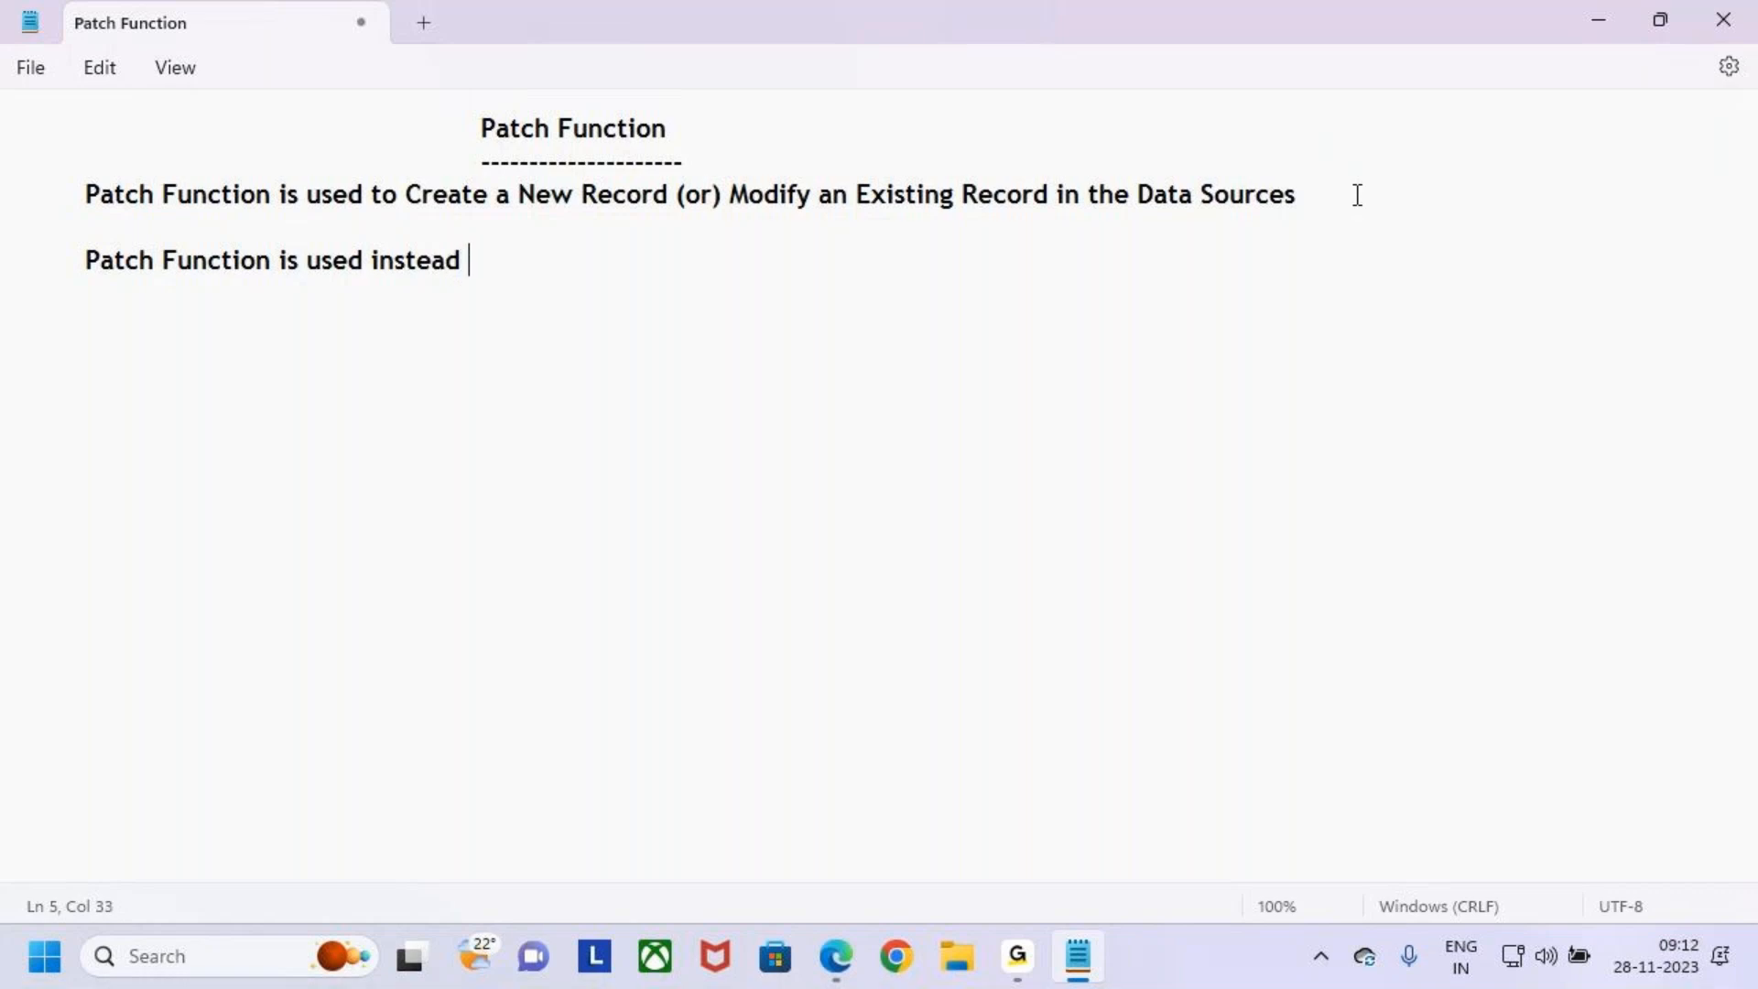
type("of Submitform()")
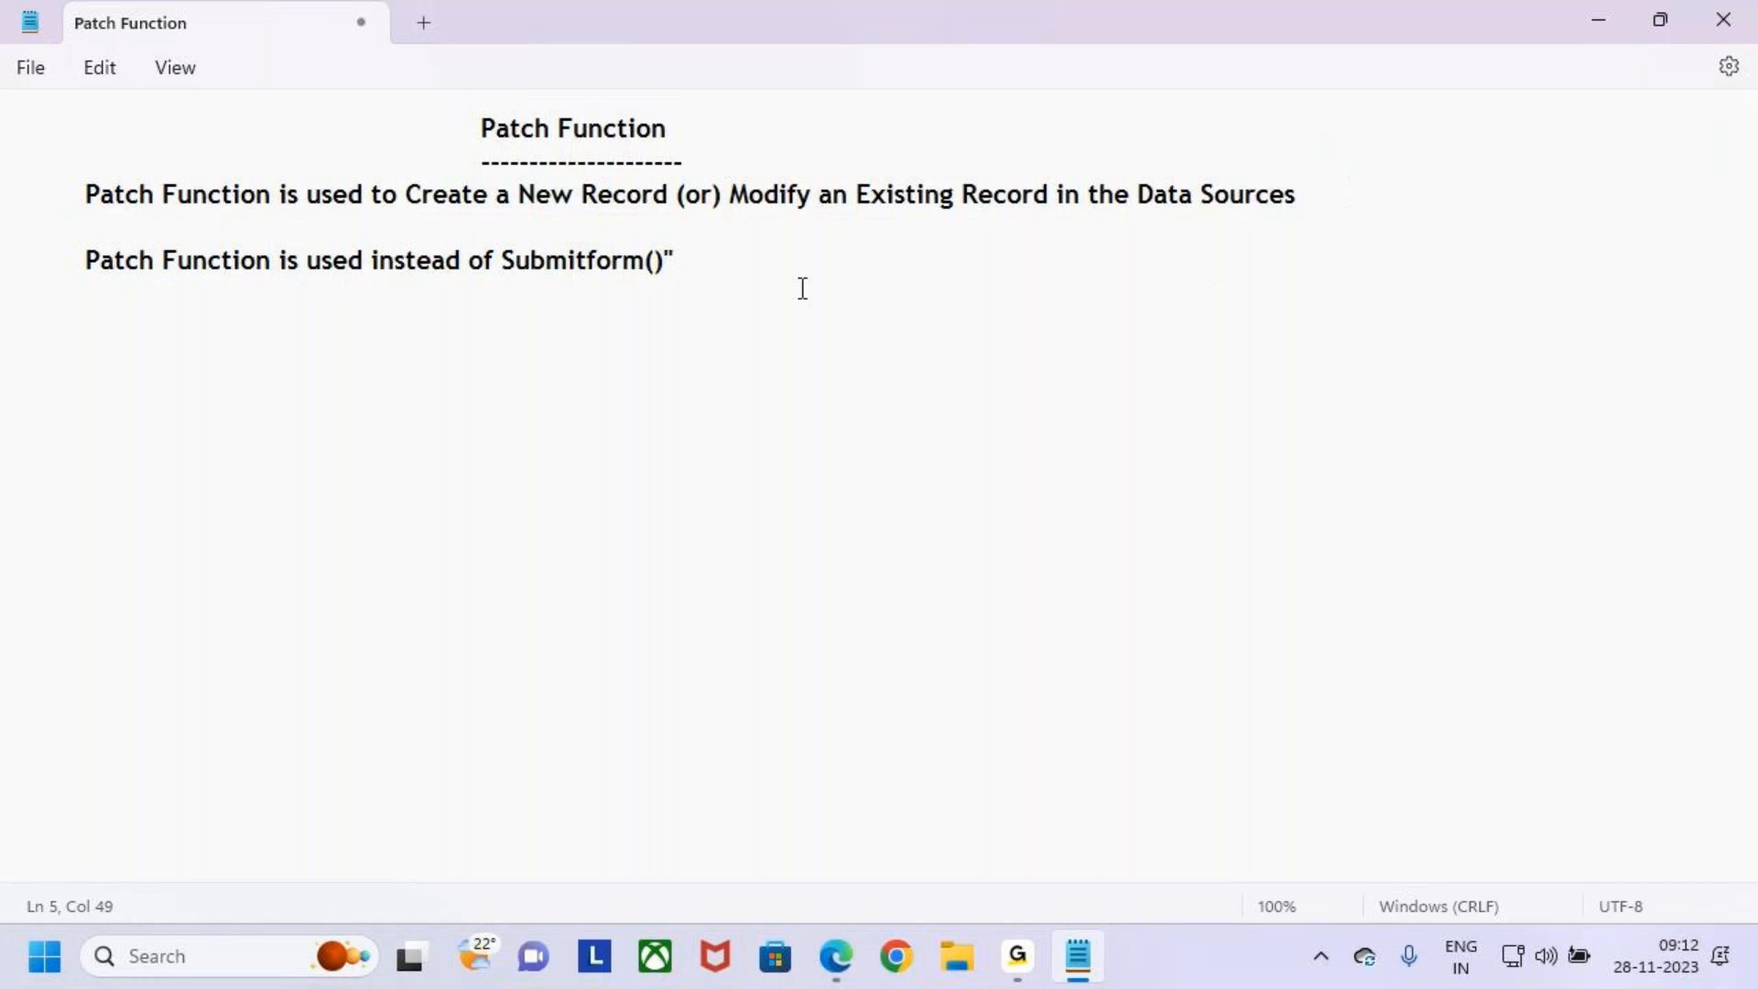
left_click(519, 263)
type("\"")
left_click(502, 260)
left_click_drag(502, 260, 714, 259)
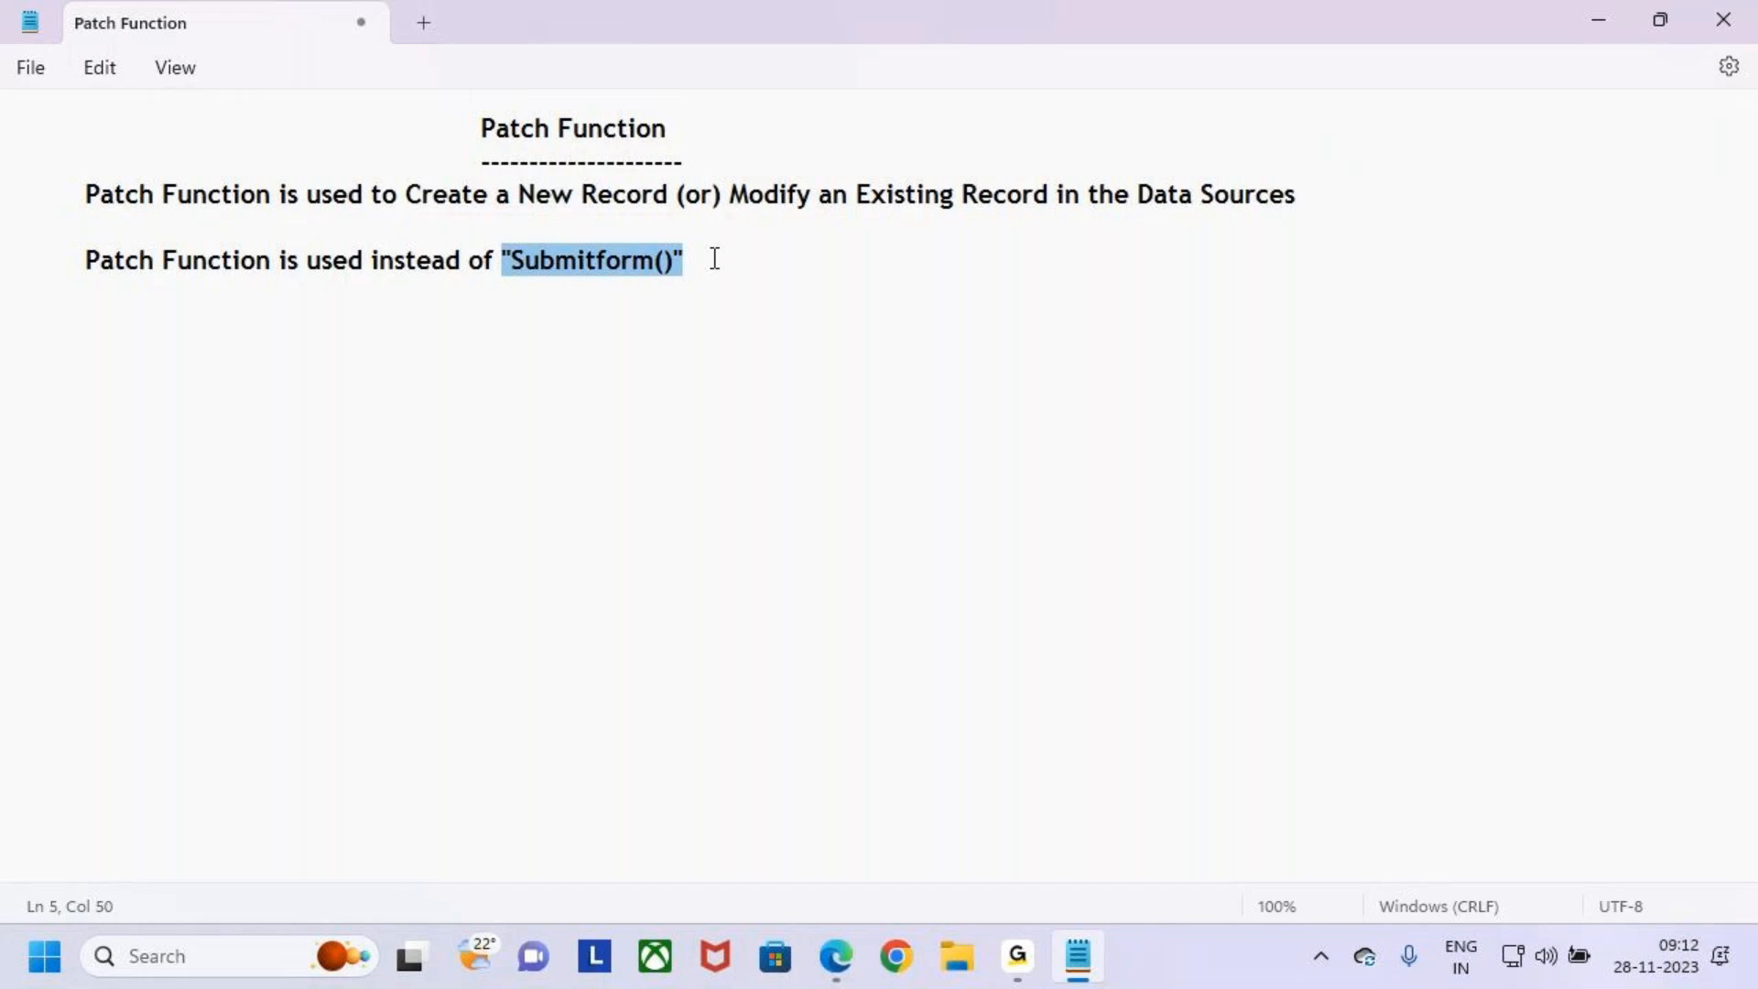
- Highlight the heading, the Data Sources phrase and "Submitform()" in turn
left_click(736, 261)
left_click_drag(505, 258, 661, 263)
left_click(748, 256)
mouse_move(482, 128)
left_mouse_down()
mouse_move(560, 128)
mouse_move(497, 146)
mouse_move(517, 98)
mouse_move(481, 123)
mouse_move(910, 37)
mouse_move(1205, 184)
mouse_move(1216, 152)
left_mouse_up()
key("ctrl+2")
left_click_drag(395, 177, 701, 225)
key("Escape")
left_click_drag(503, 261, 735, 266)
left_click_drag(1098, 194, 1314, 196)
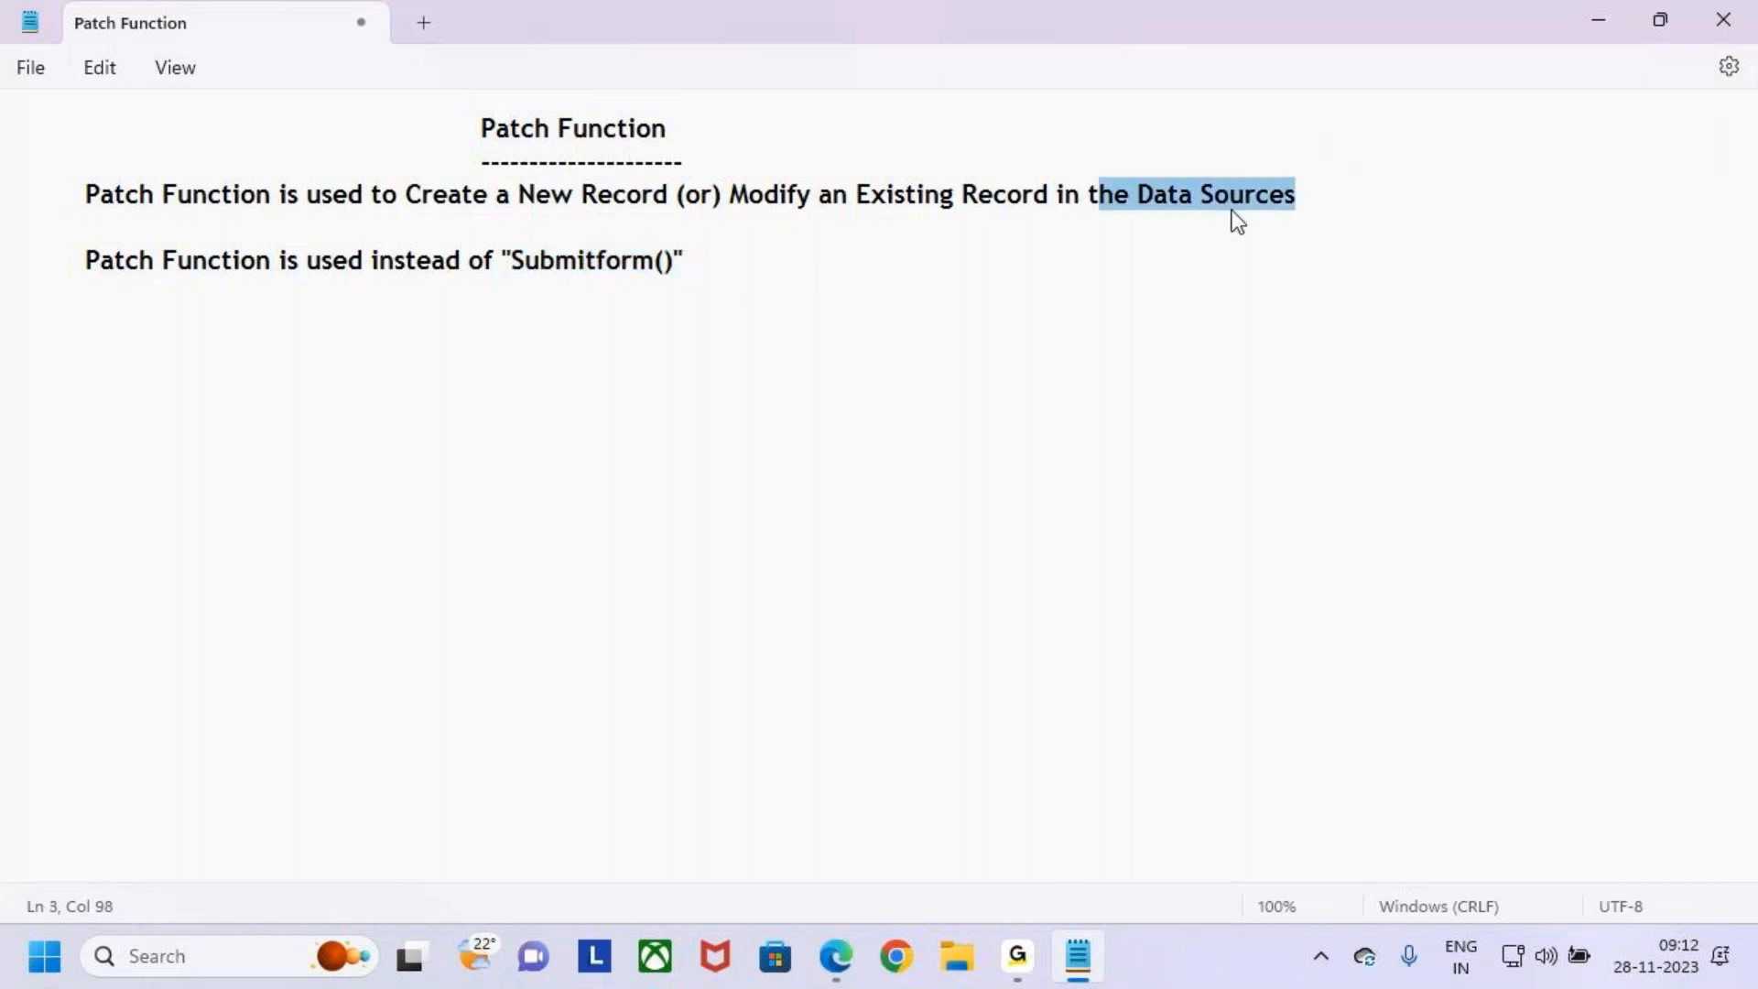
left_click_drag(477, 128, 557, 131)
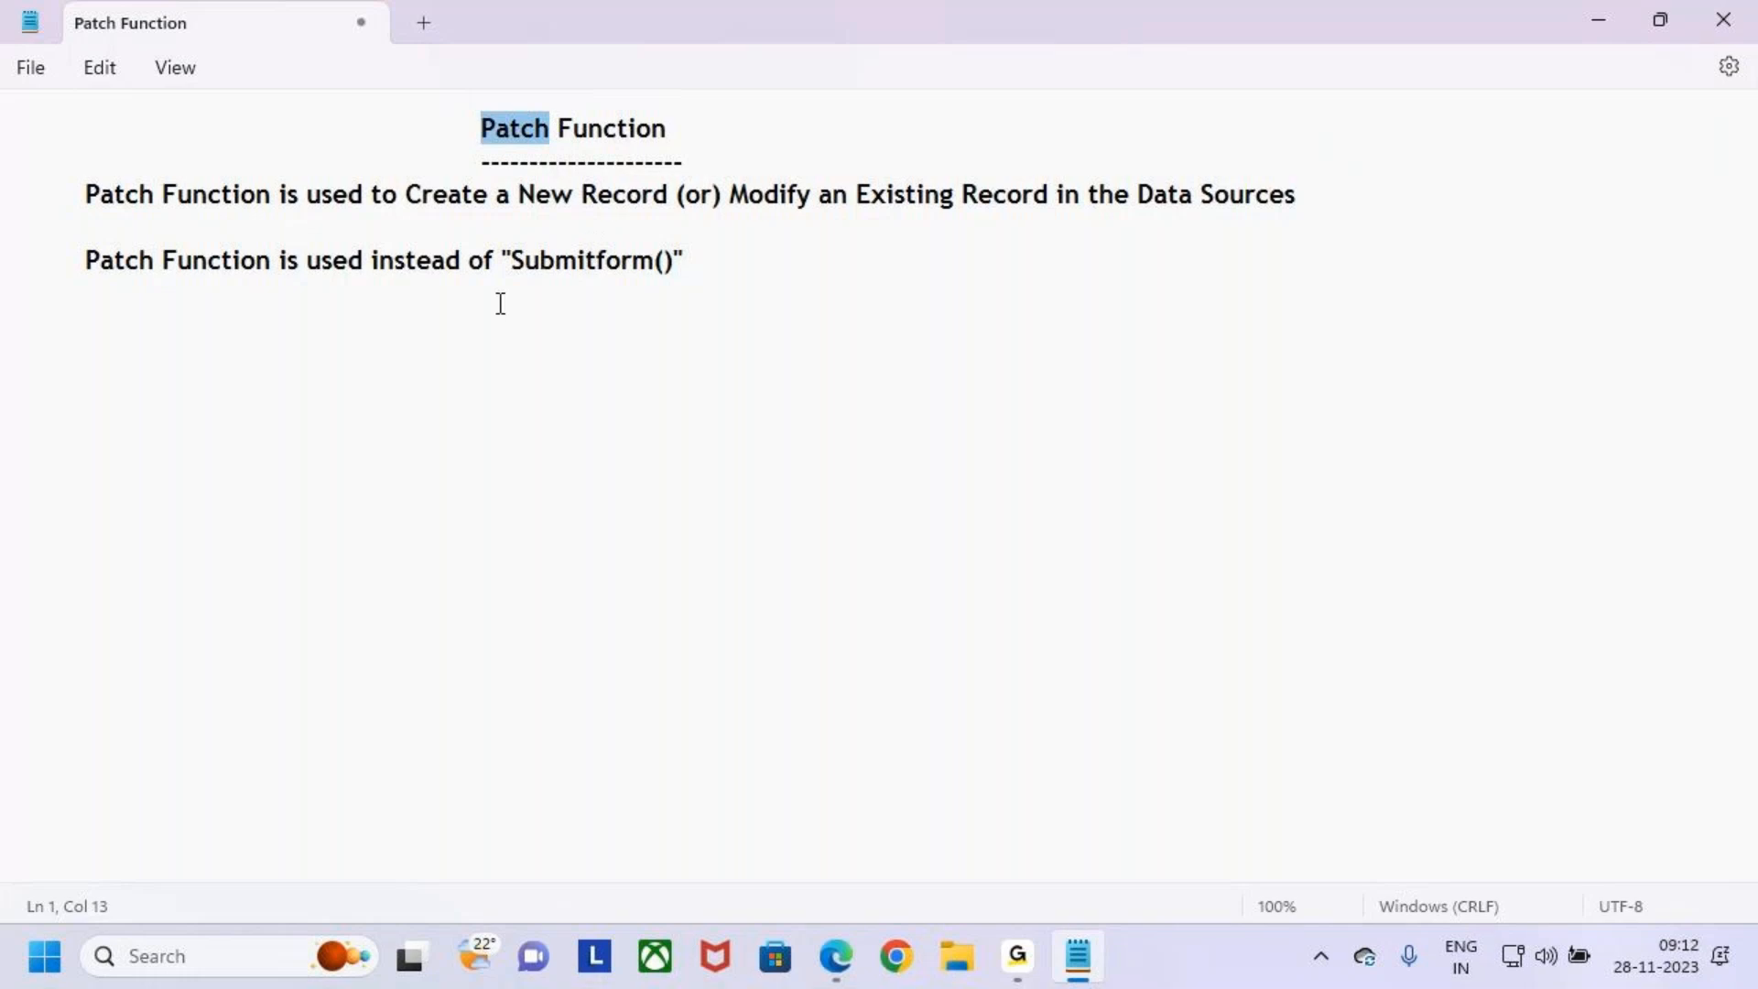
left_click_drag(485, 125, 522, 128)
left_click_drag(510, 260, 666, 261)
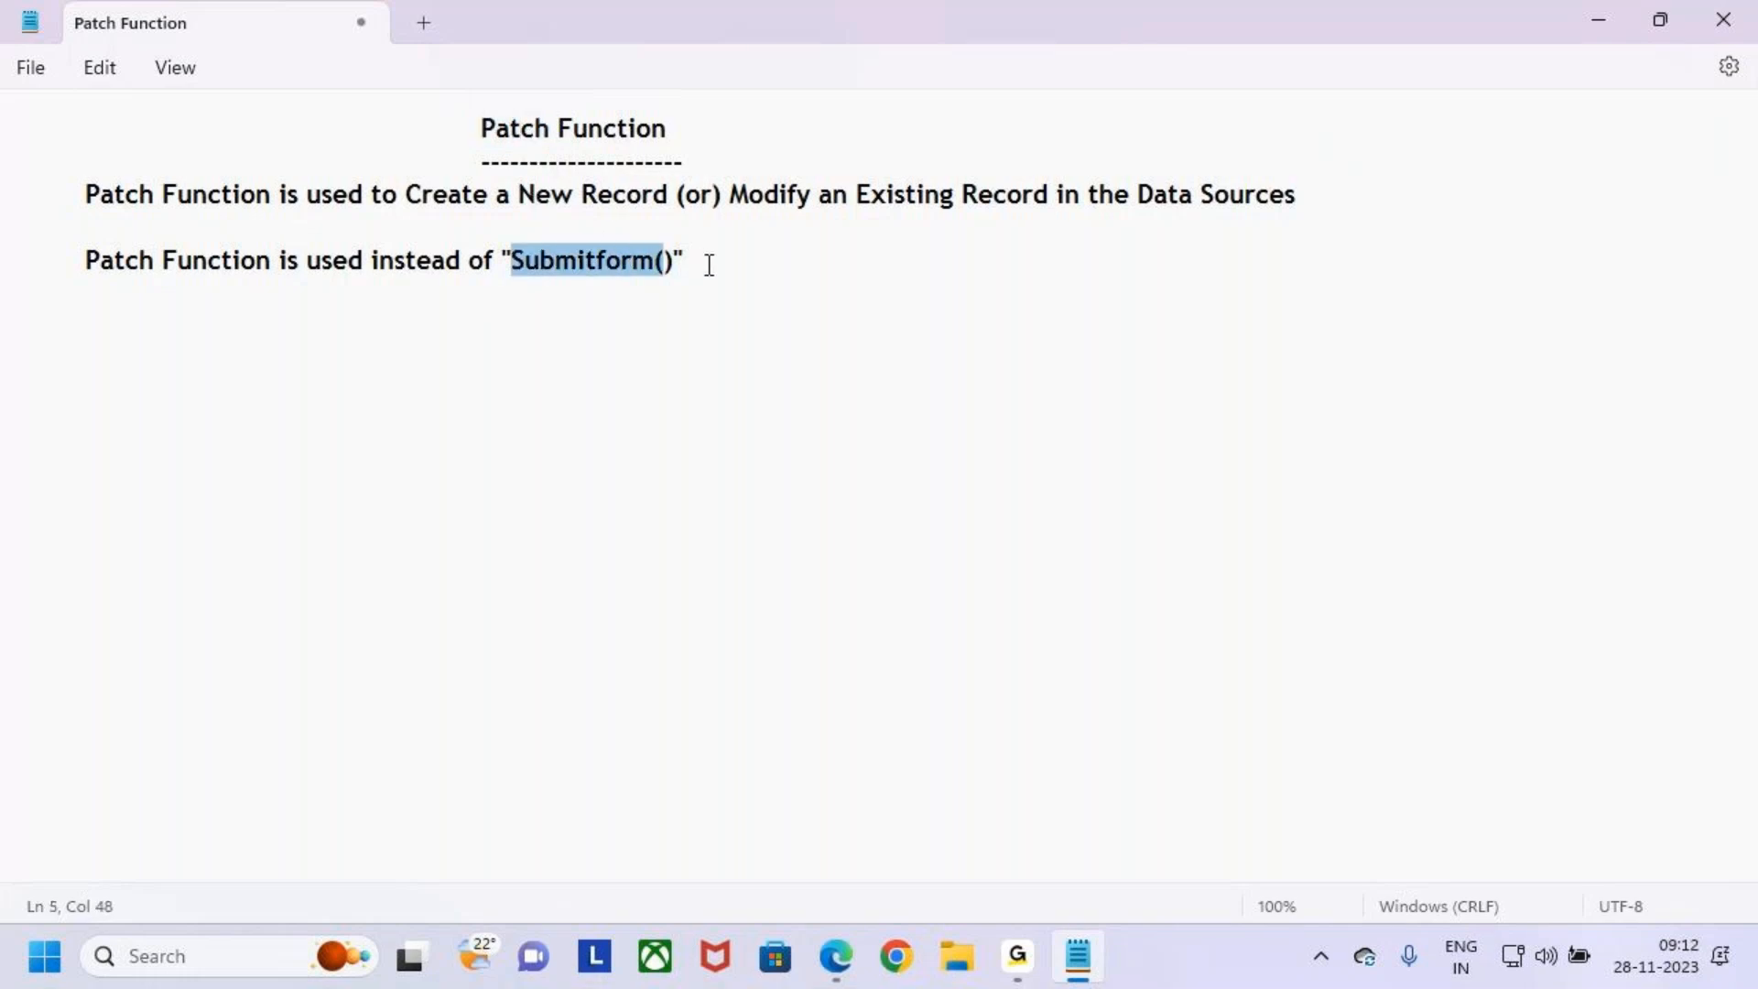
left_click(709, 263)
key("ctrl+2")
mouse_move(806, 272)
left_mouse_down()
mouse_move(973, 503)
mouse_move(1211, 633)
left_mouse_up()
left_click_drag(478, 143, 587, 145)
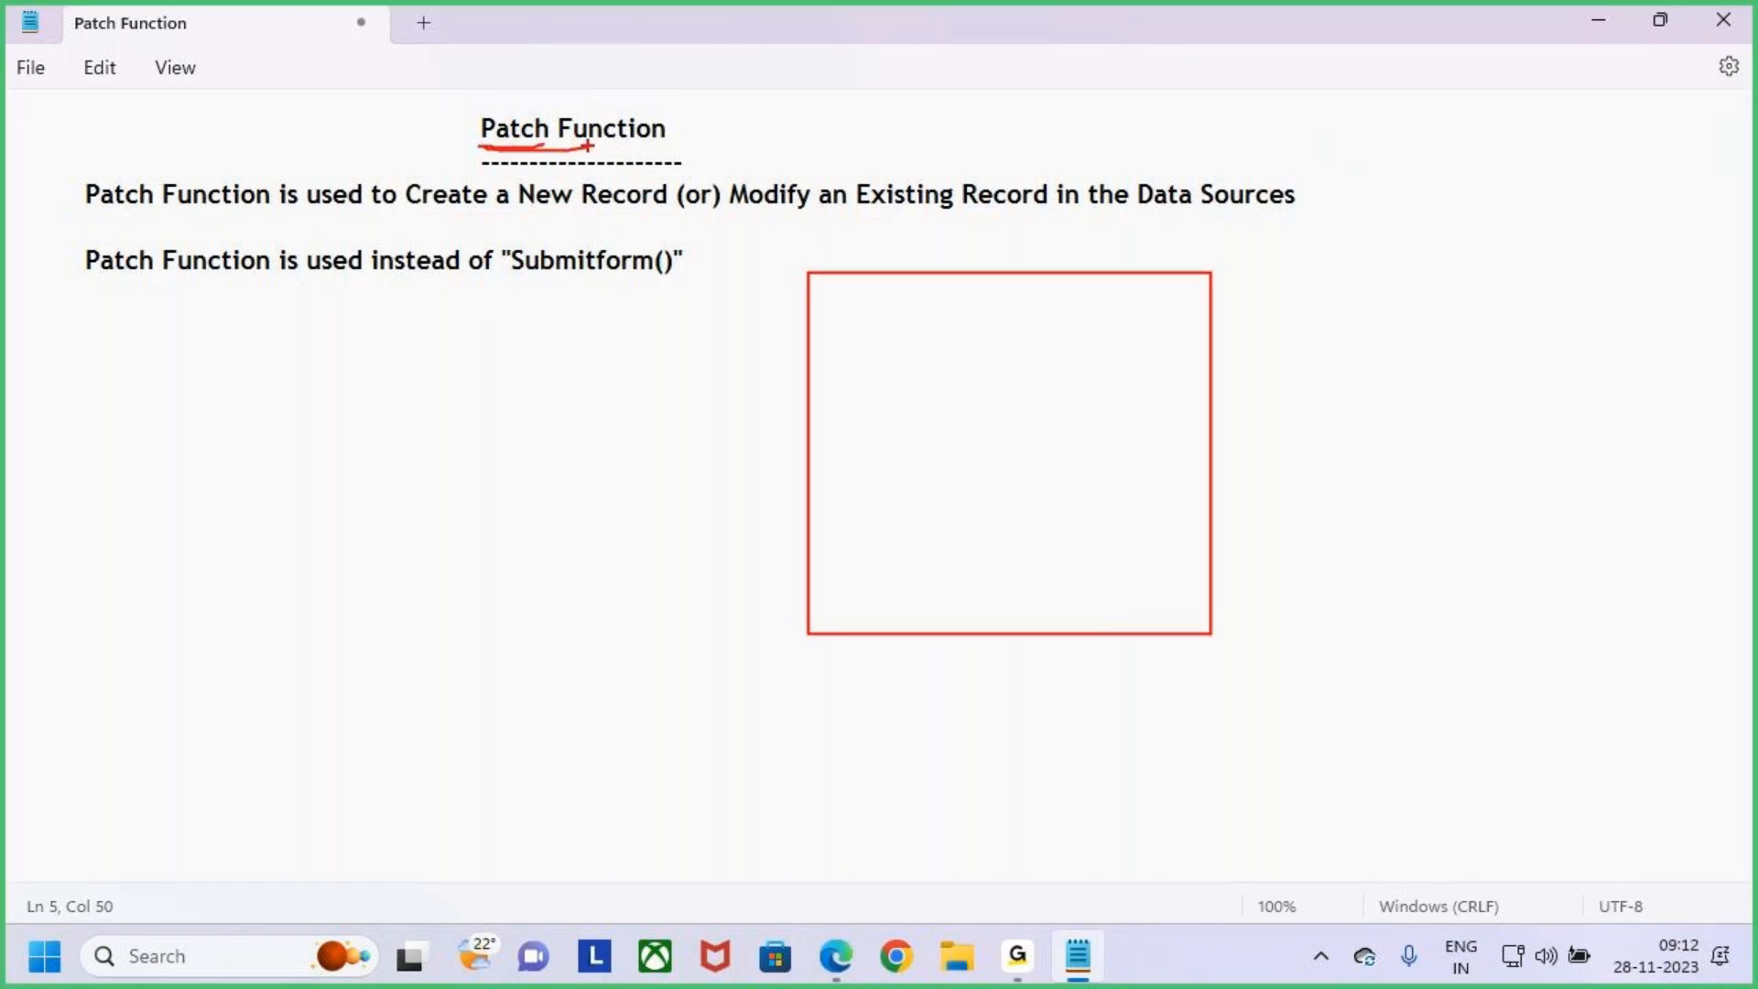
key("Escape")
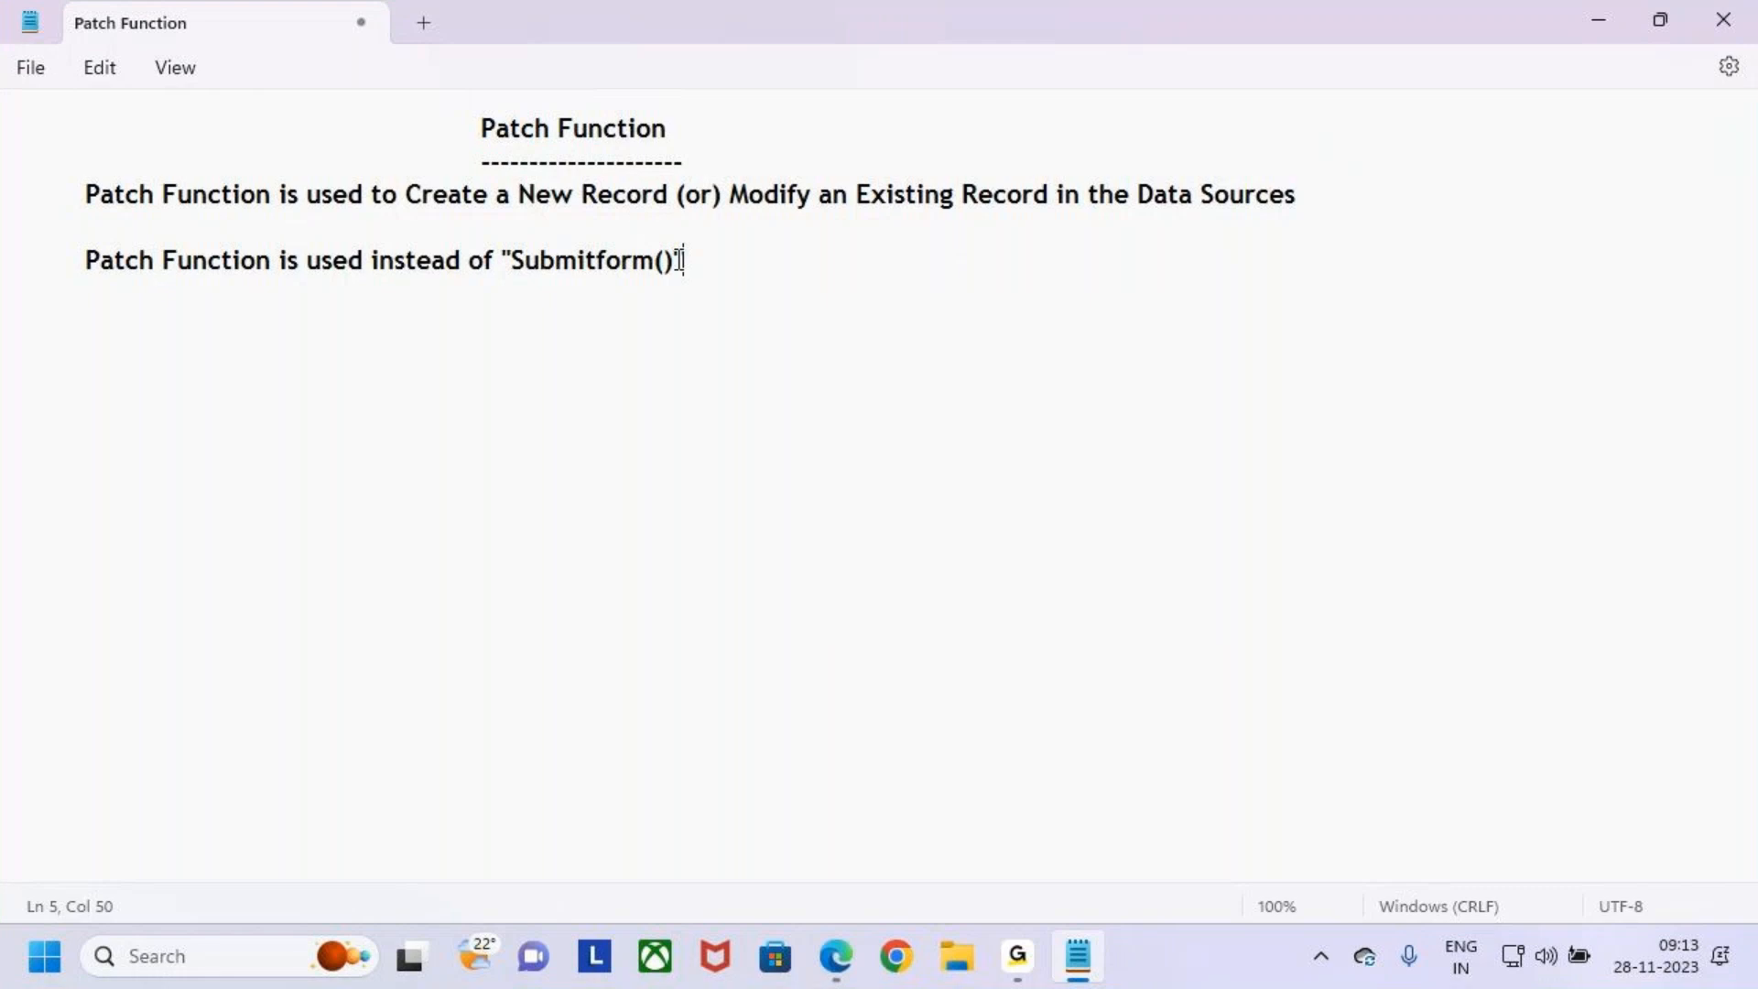
- Retype the closing quote after Submitform() and start a new indented line after a blank line
key("BackSpace")
type("\"")
key("BackSpace")
type(":")
key("BackSpace")
type("\"")
key("Return")
key("Return")
key("Tab")
- Write By Default using Patch function on the new line
left_click(456, 196)
left_click_drag(623, 209, 840, 200)
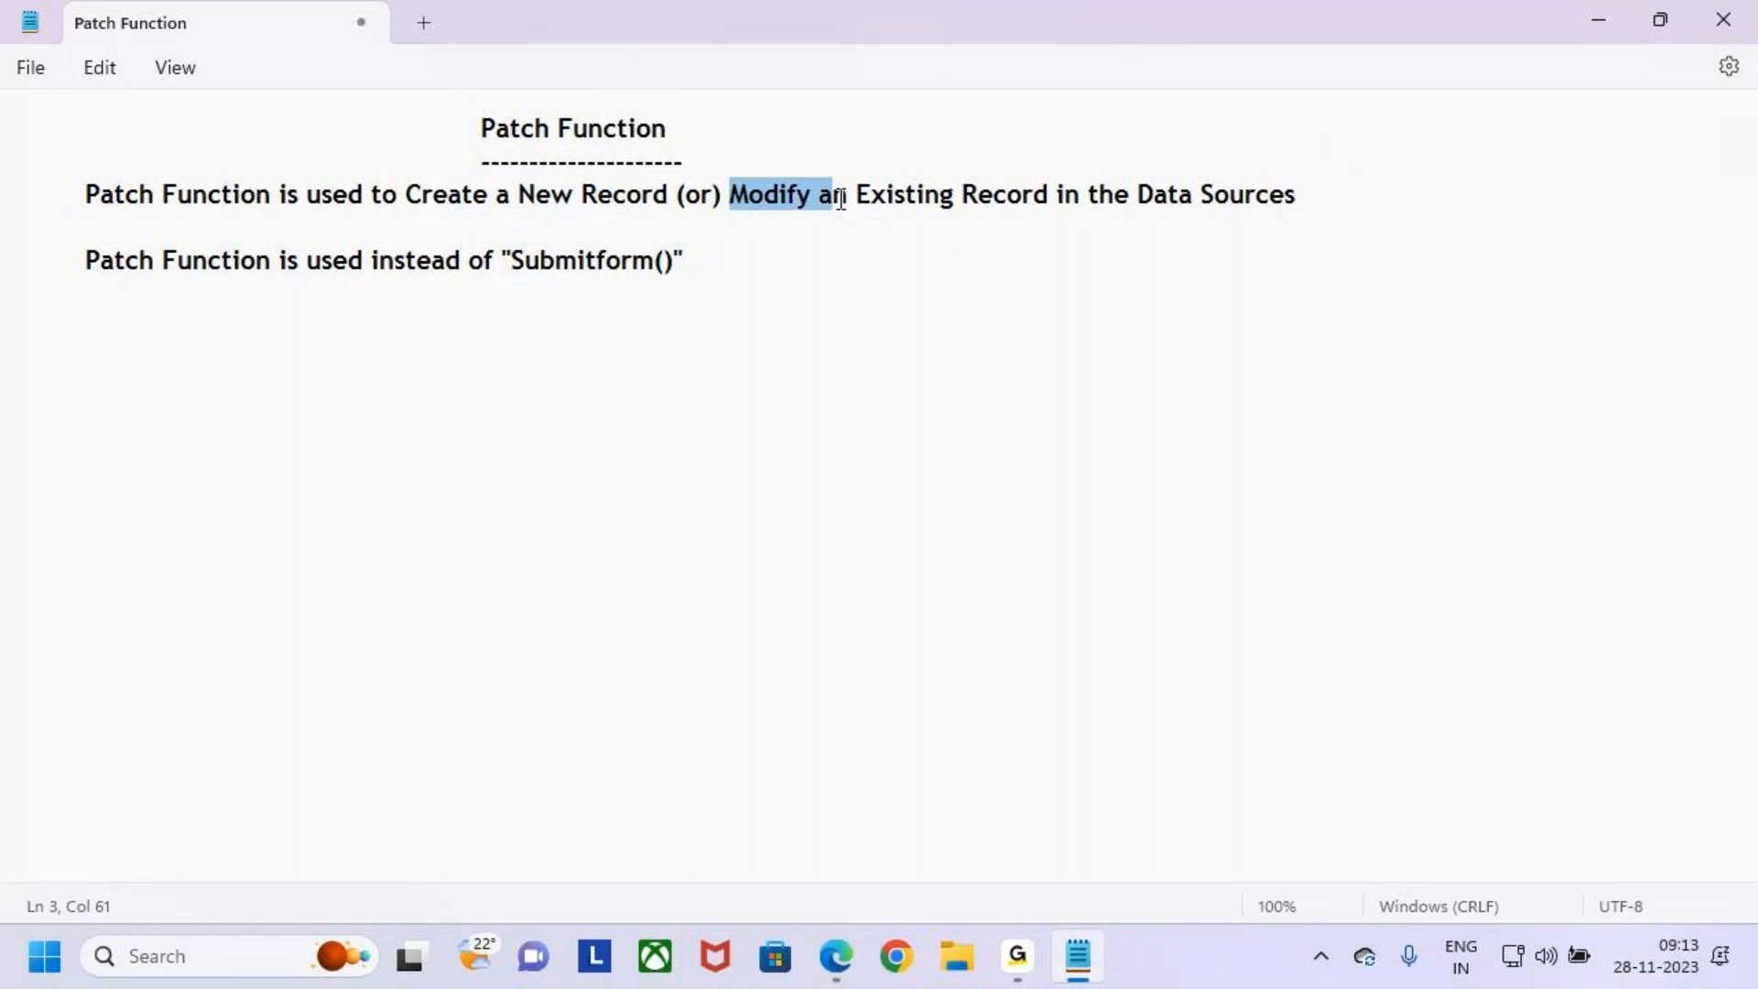
left_click_drag(467, 122, 561, 128)
left_click(304, 317)
key("Left")
key("Down")
key("Down")
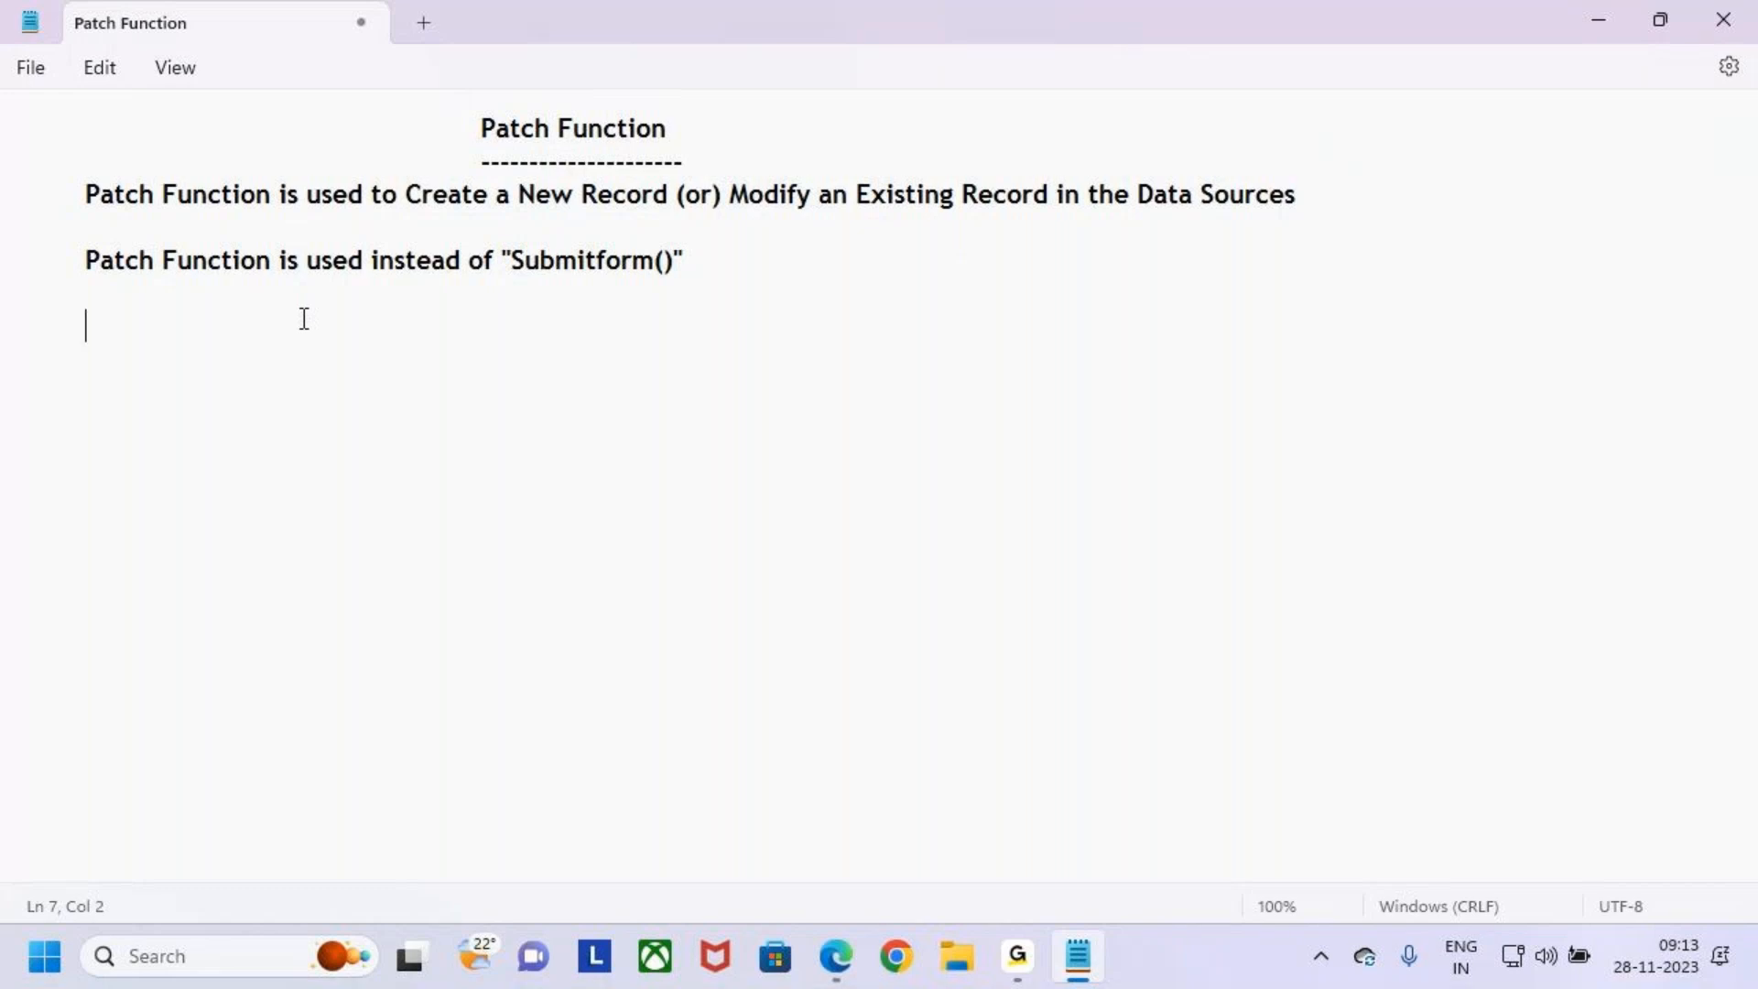
type("Bydefauklt")
key("BackSpace")
key("BackSpace")
key("BackSpace")
key("BackSpace")
key("BackSpace")
key("BackSpace")
key("BackSpace")
key("BackSpace")
type("Default ")
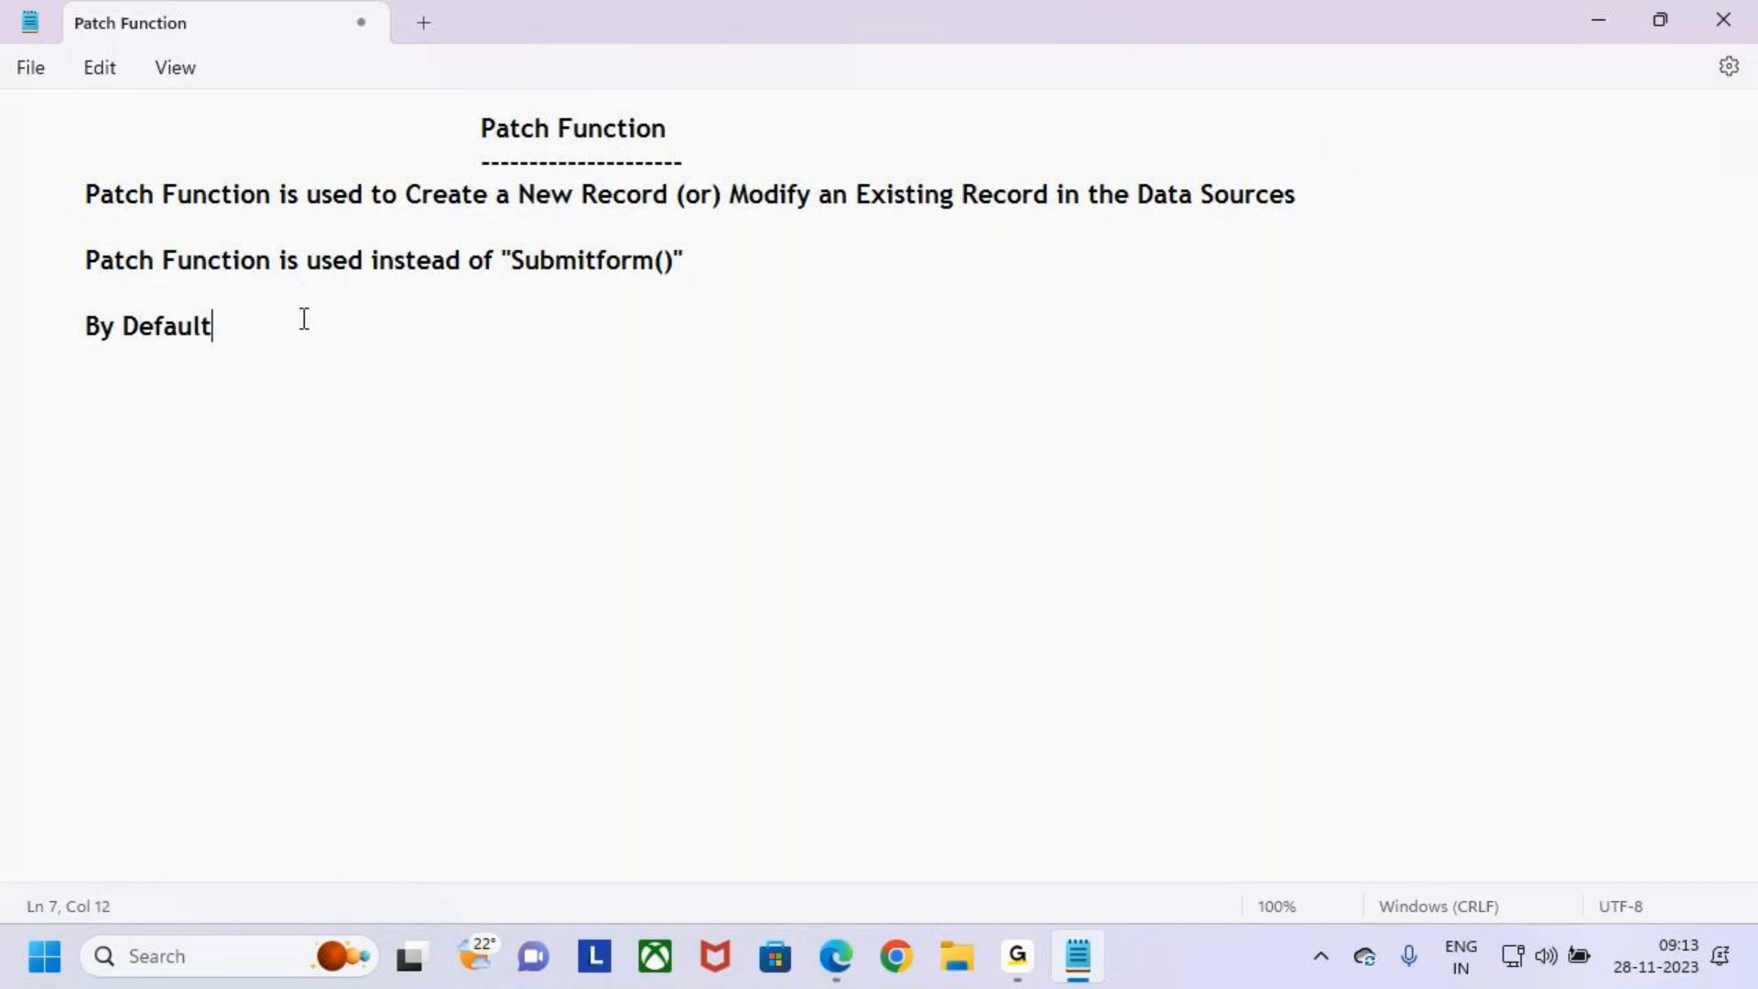
type("using Patch functio")
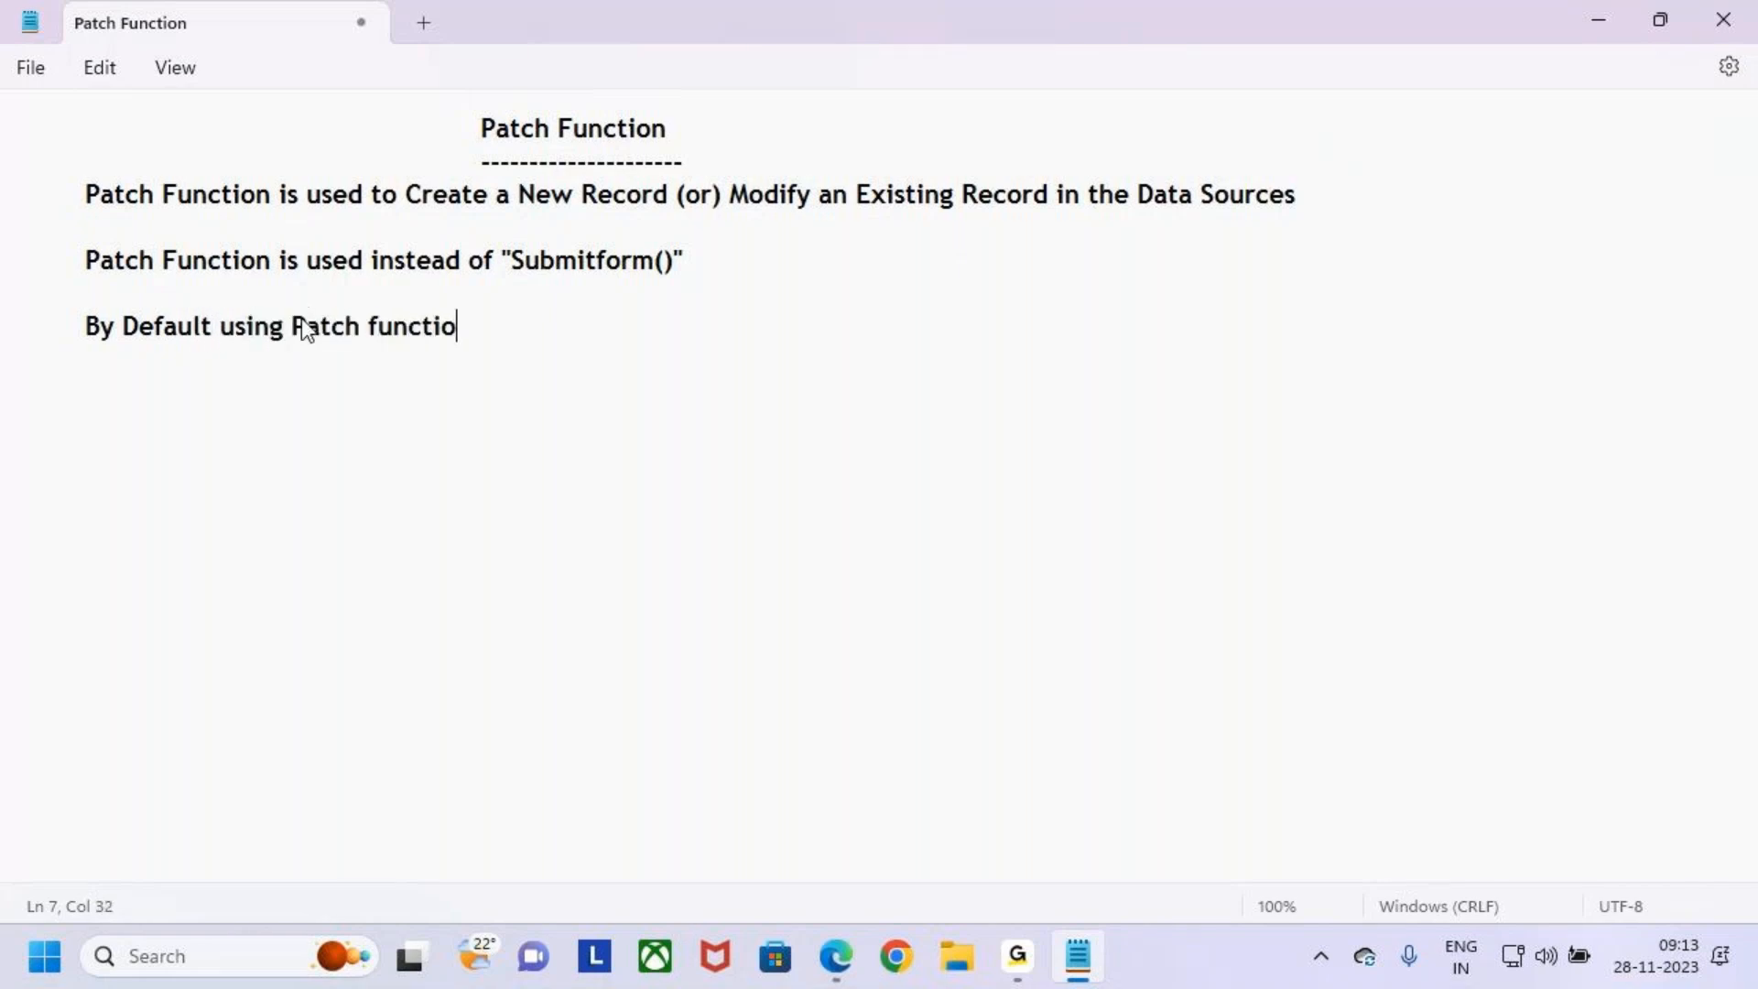
type("n we can Create")
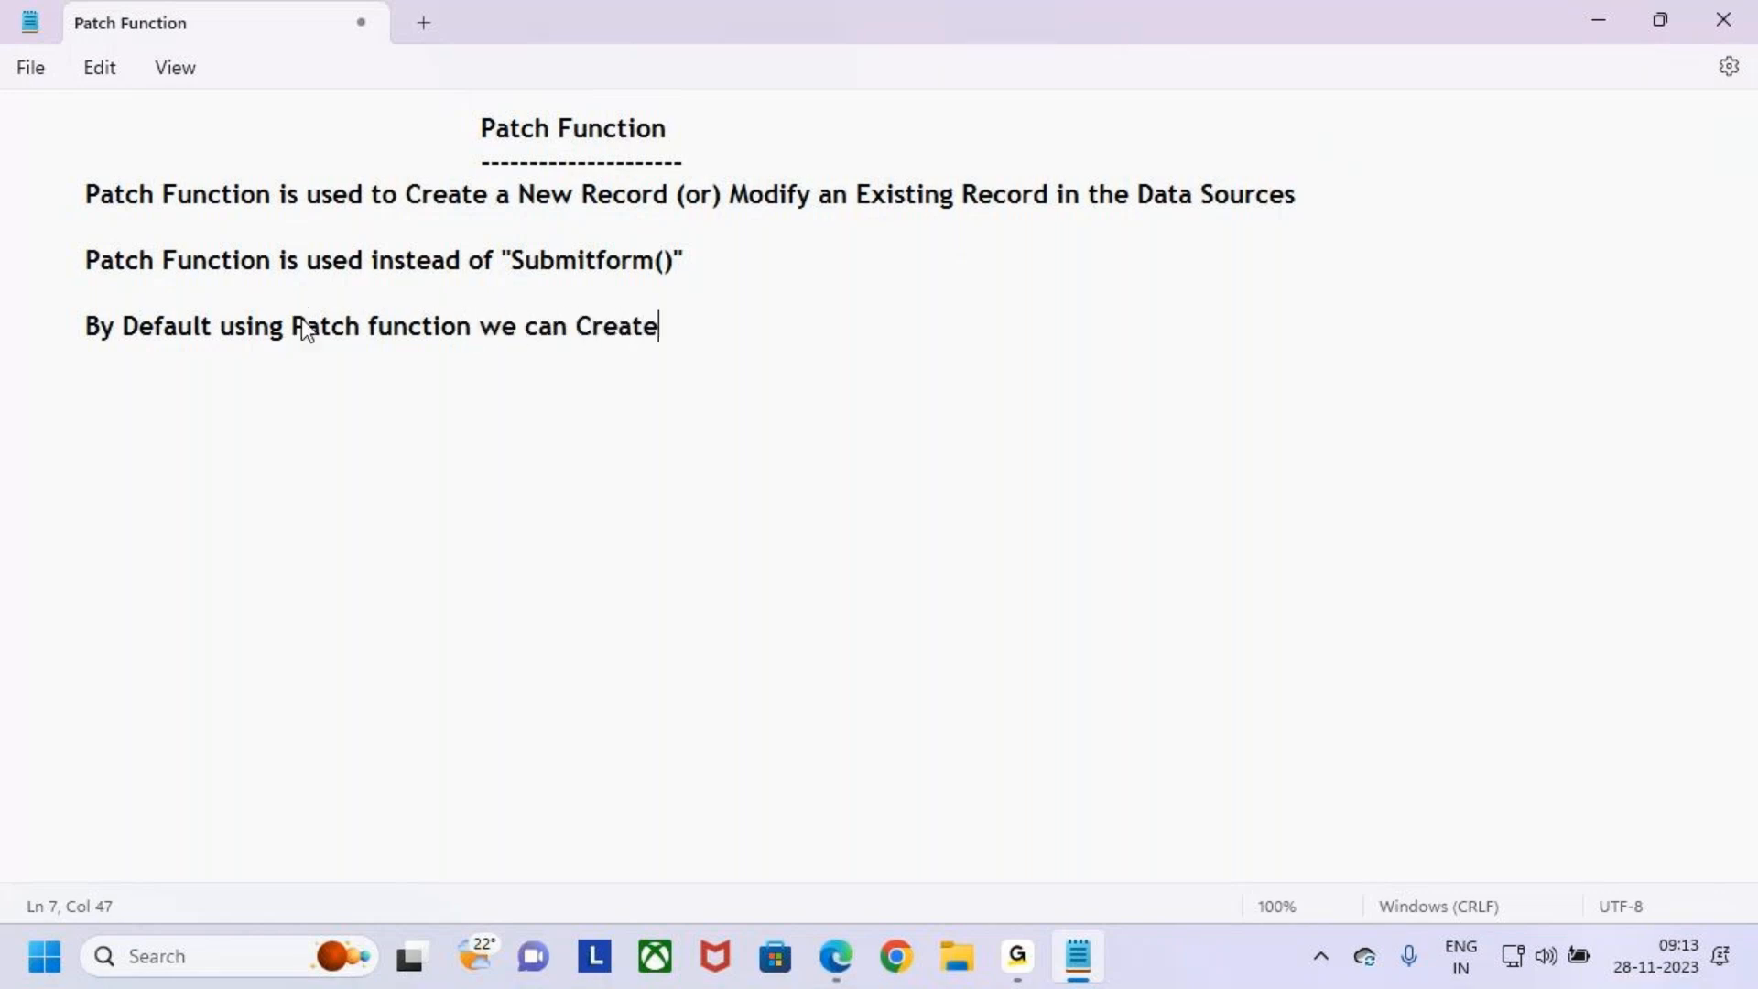
type(" / Midify")
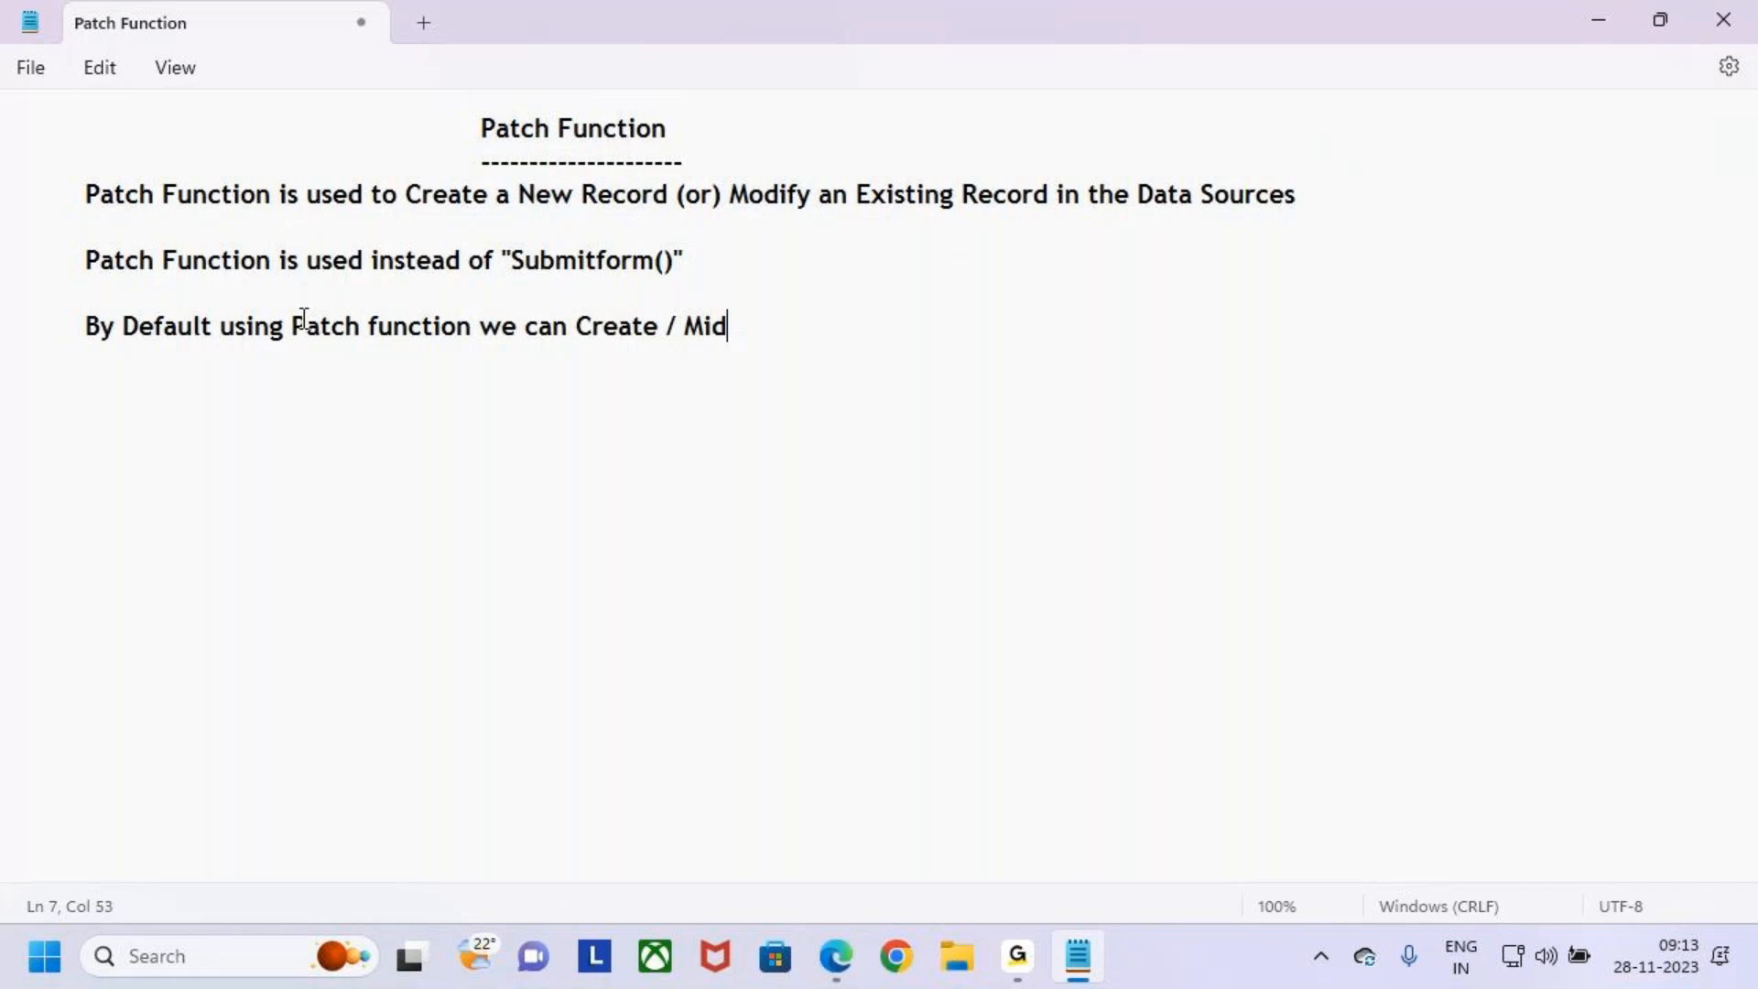
- Continue the sentence with we can Create / Modify only one single Record
key("BackSpace")
key("BackSpace")
key("BackSpace")
key("BackSpace")
key("BackSpace")
key("BackSpace")
type("Modify only")
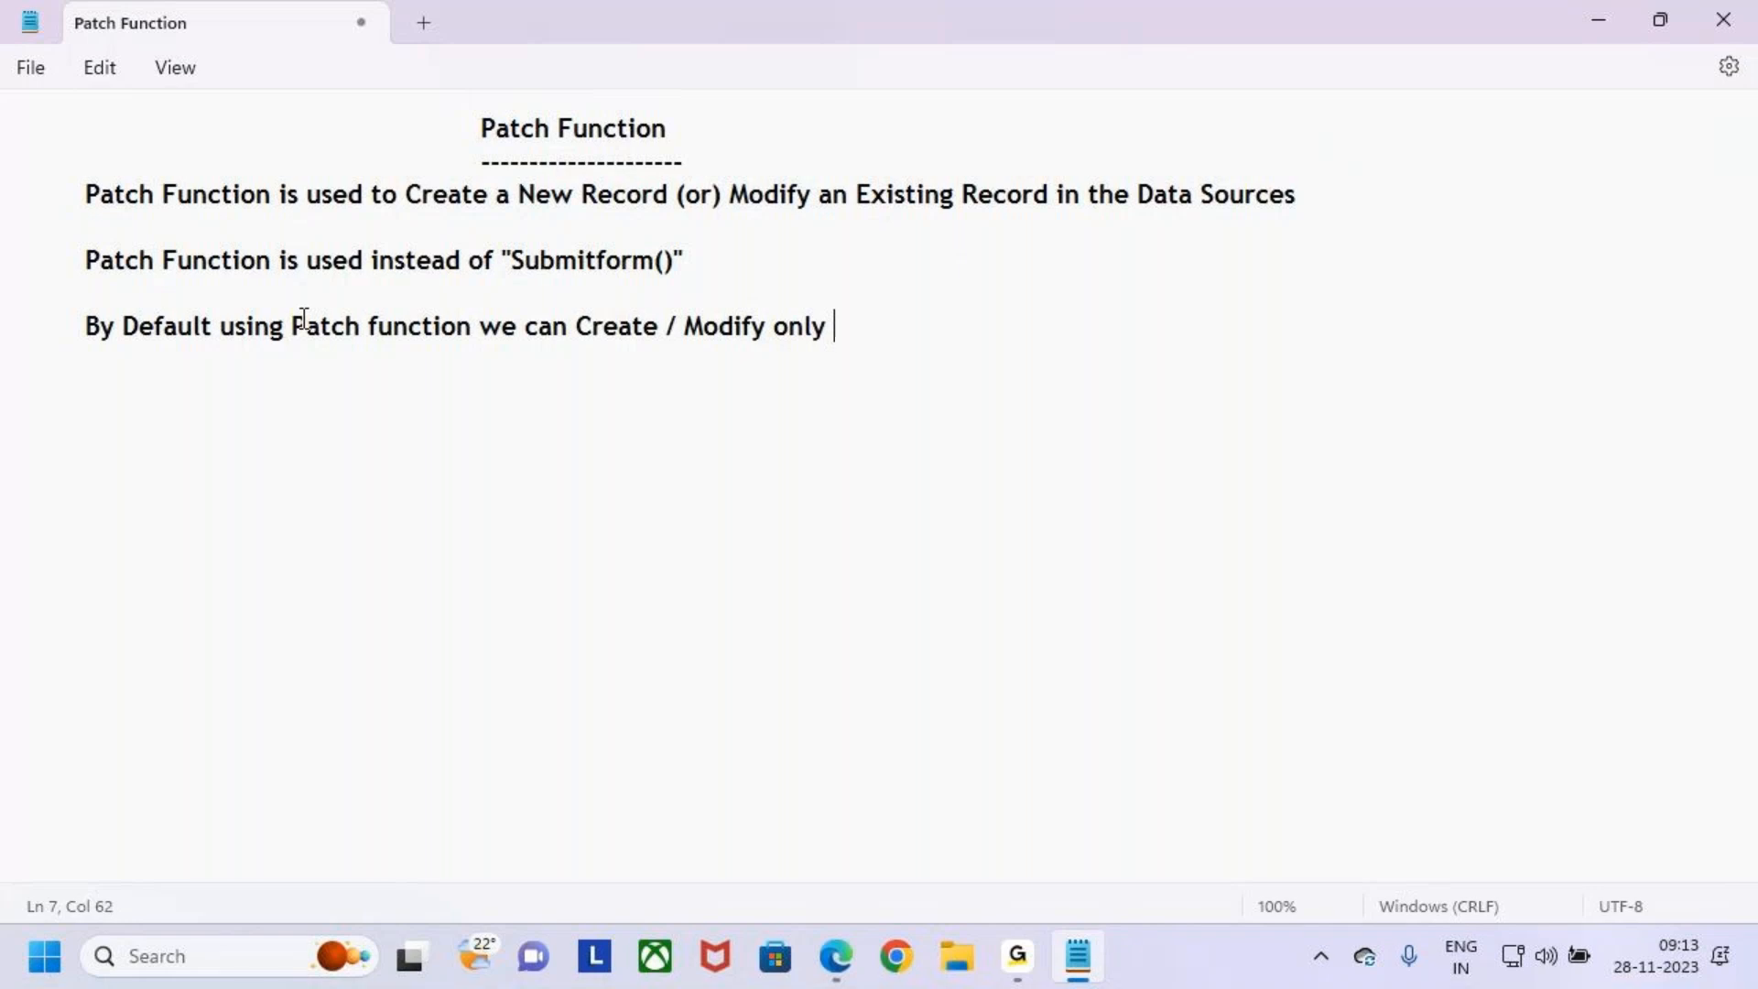
type(" one sinle")
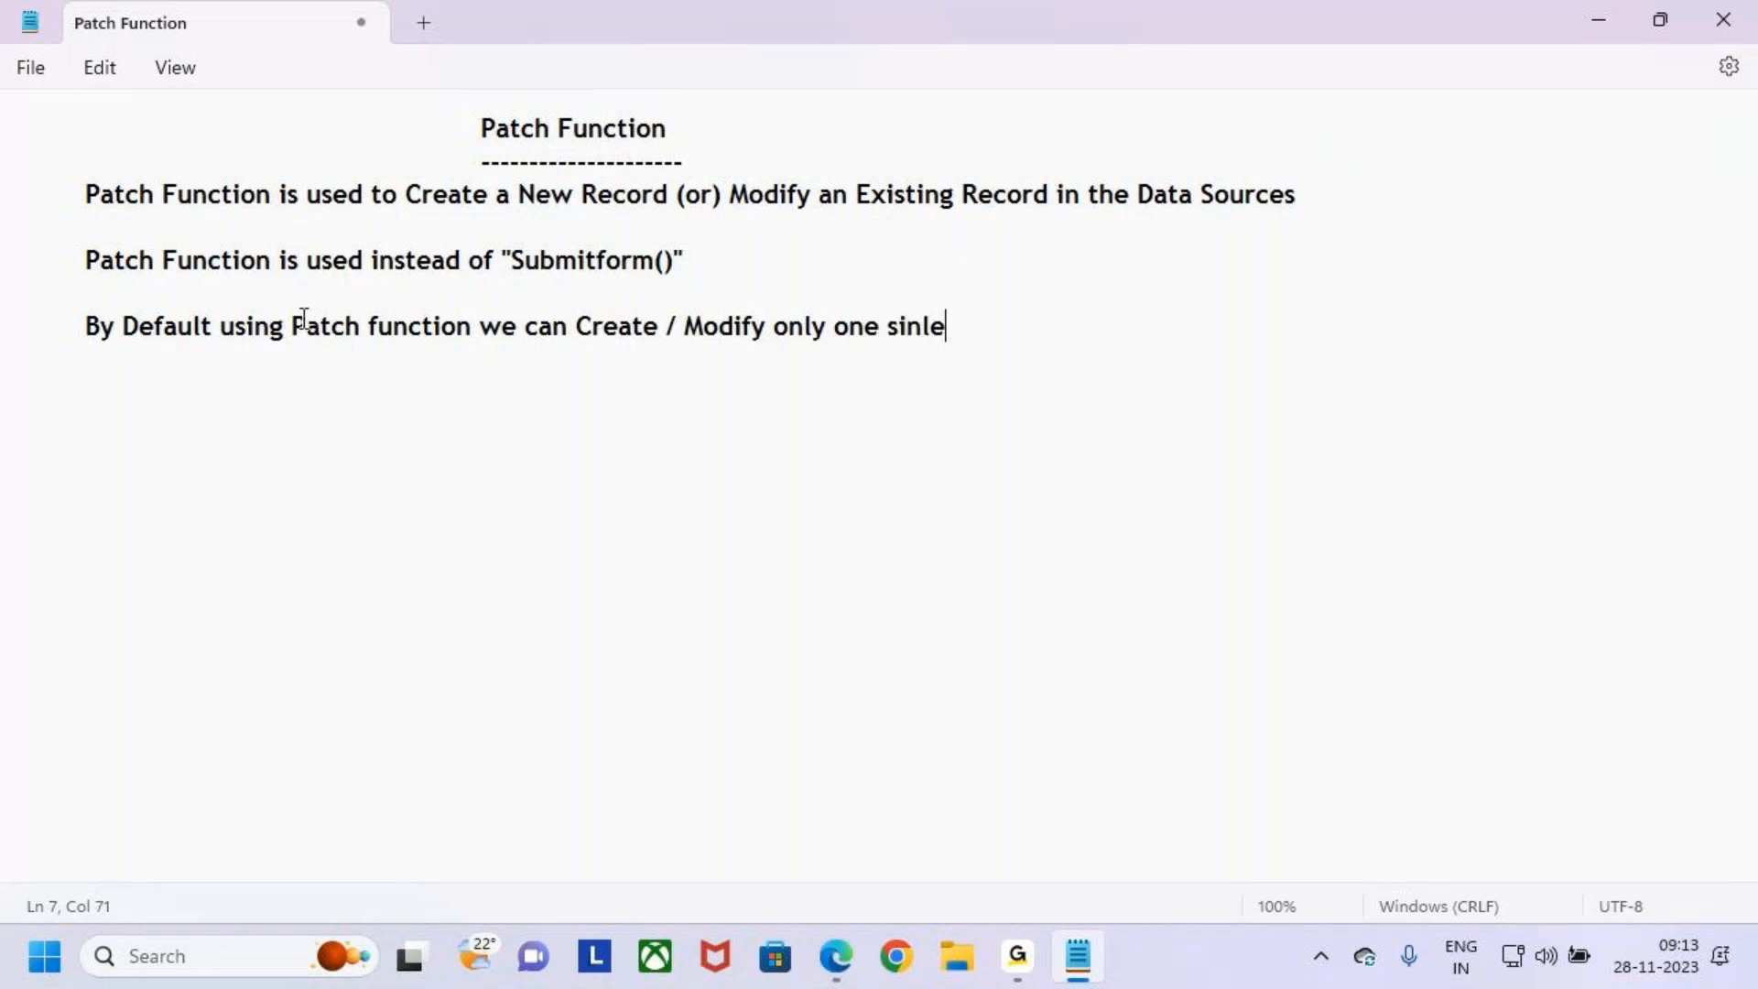
key("BackSpace")
key("BackSpace")
type("gle Record")
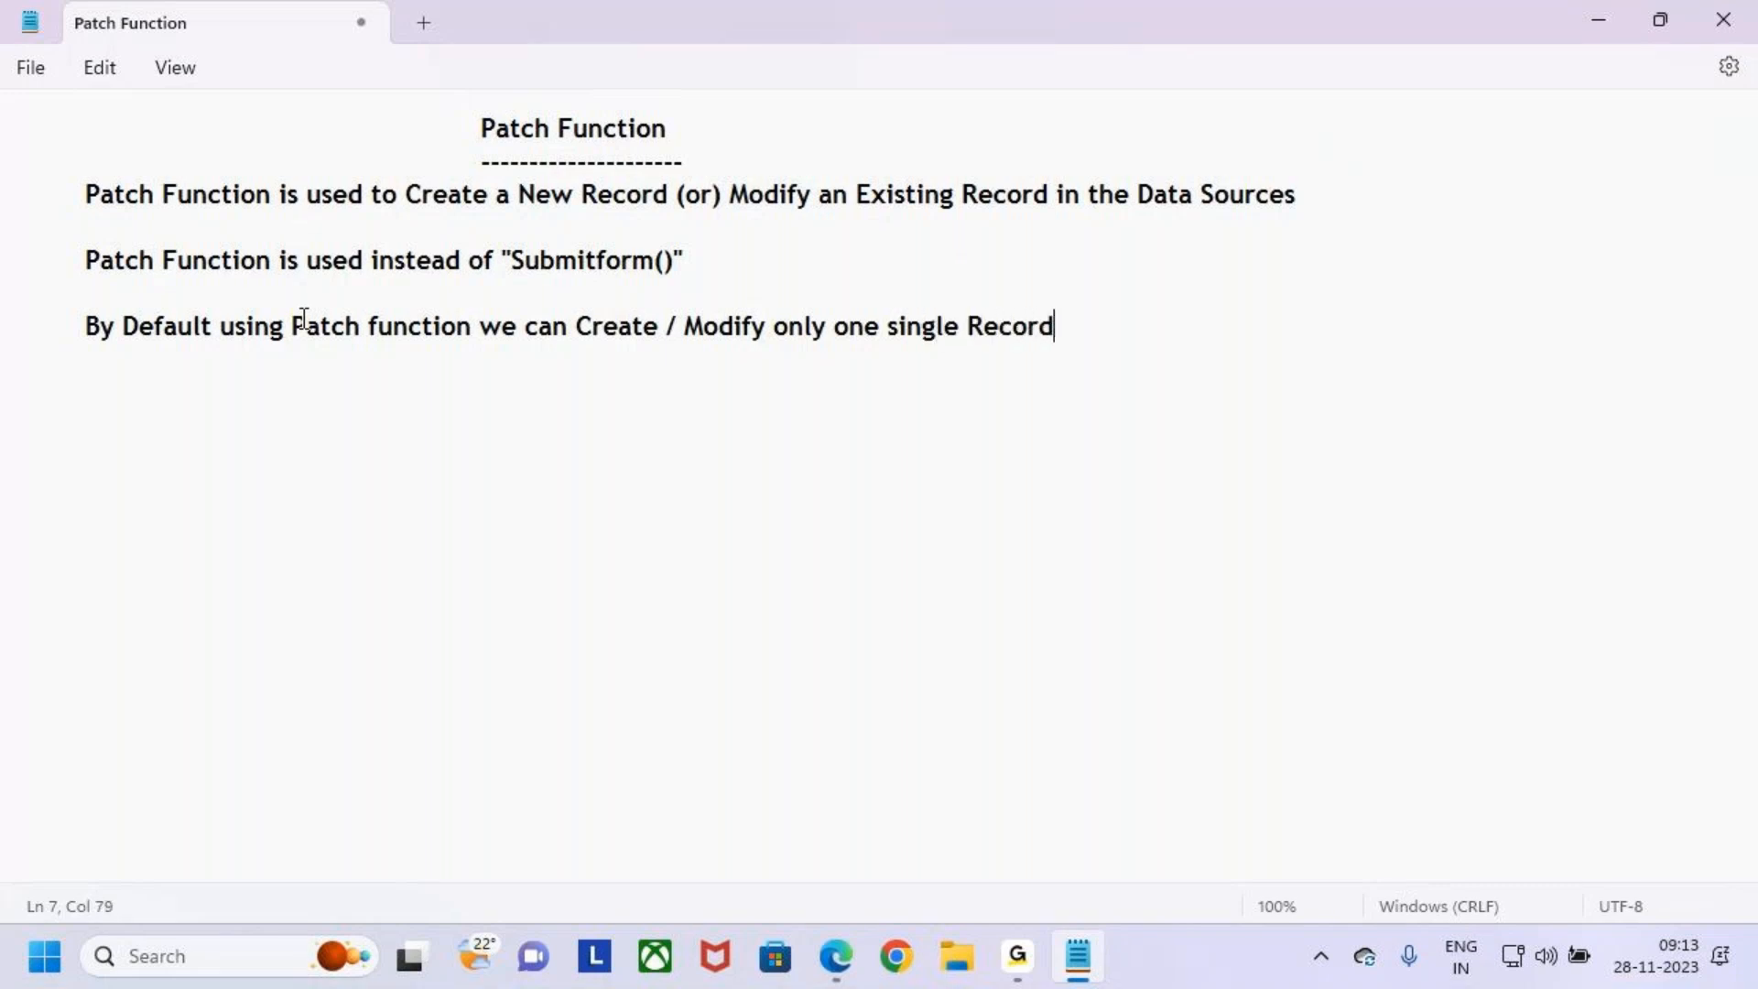
- Capitalize single to Single in the third sentence
left_click(901, 326)
key("BackSpace")
type("S")
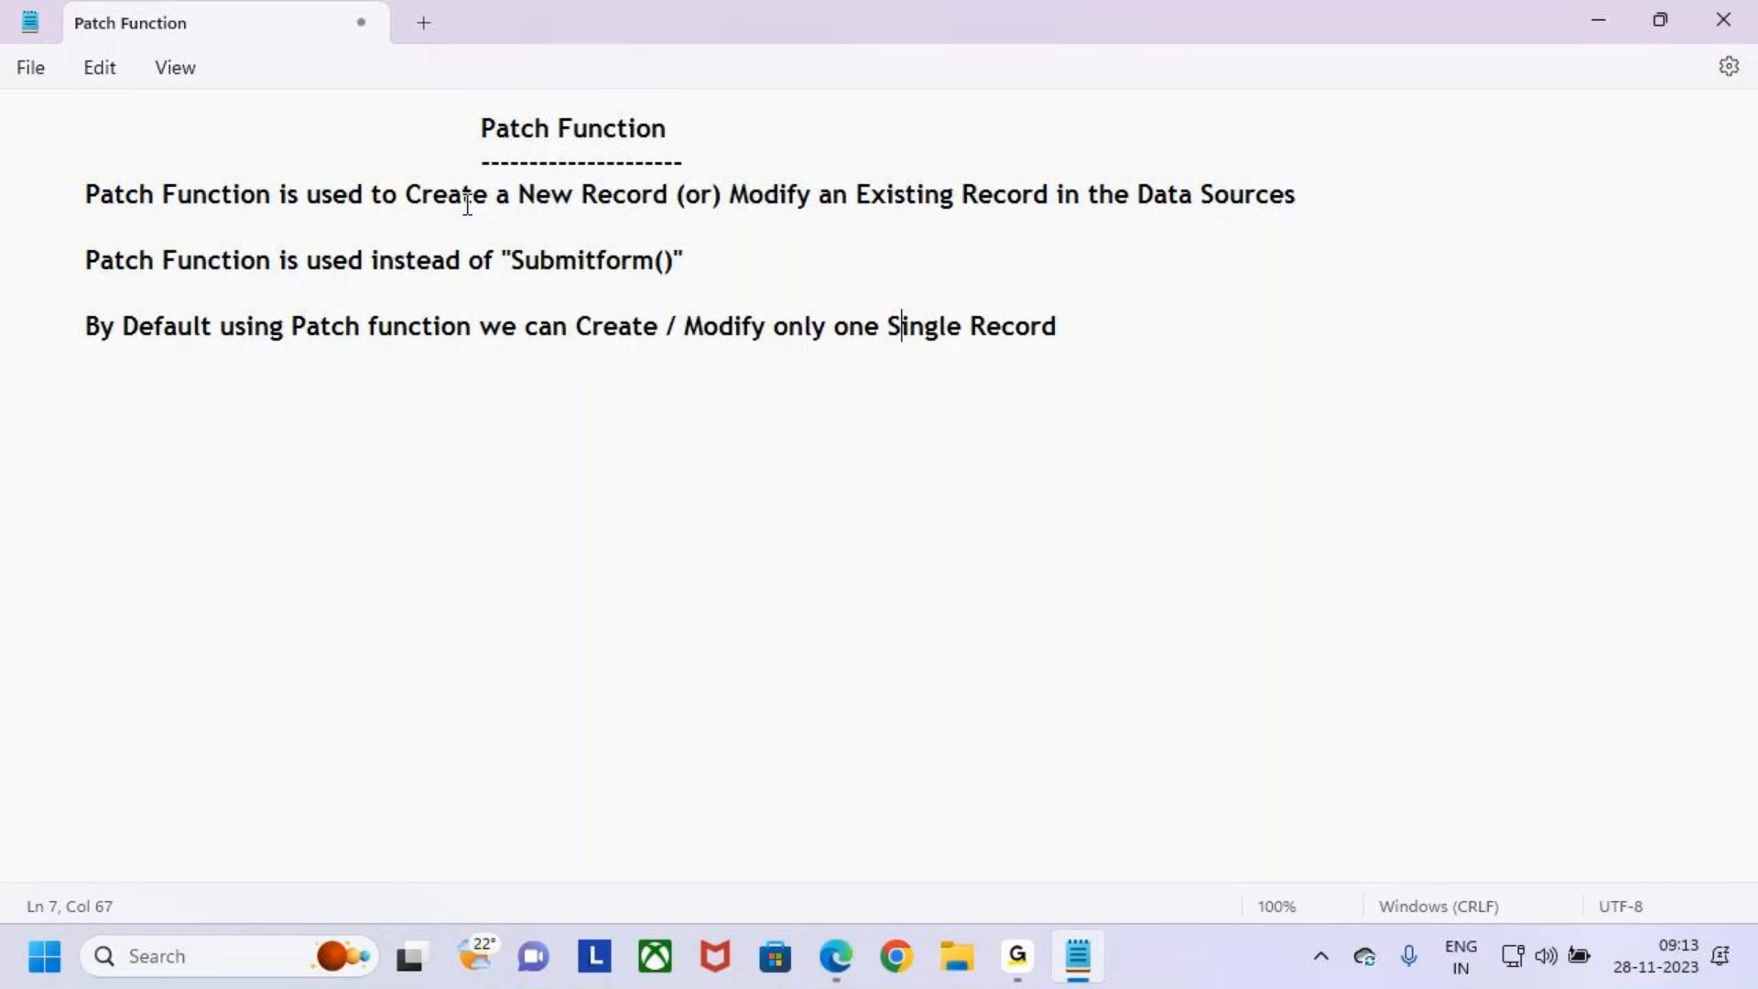
left_click_drag(405, 194, 555, 194)
left_click_drag(724, 194, 832, 194)
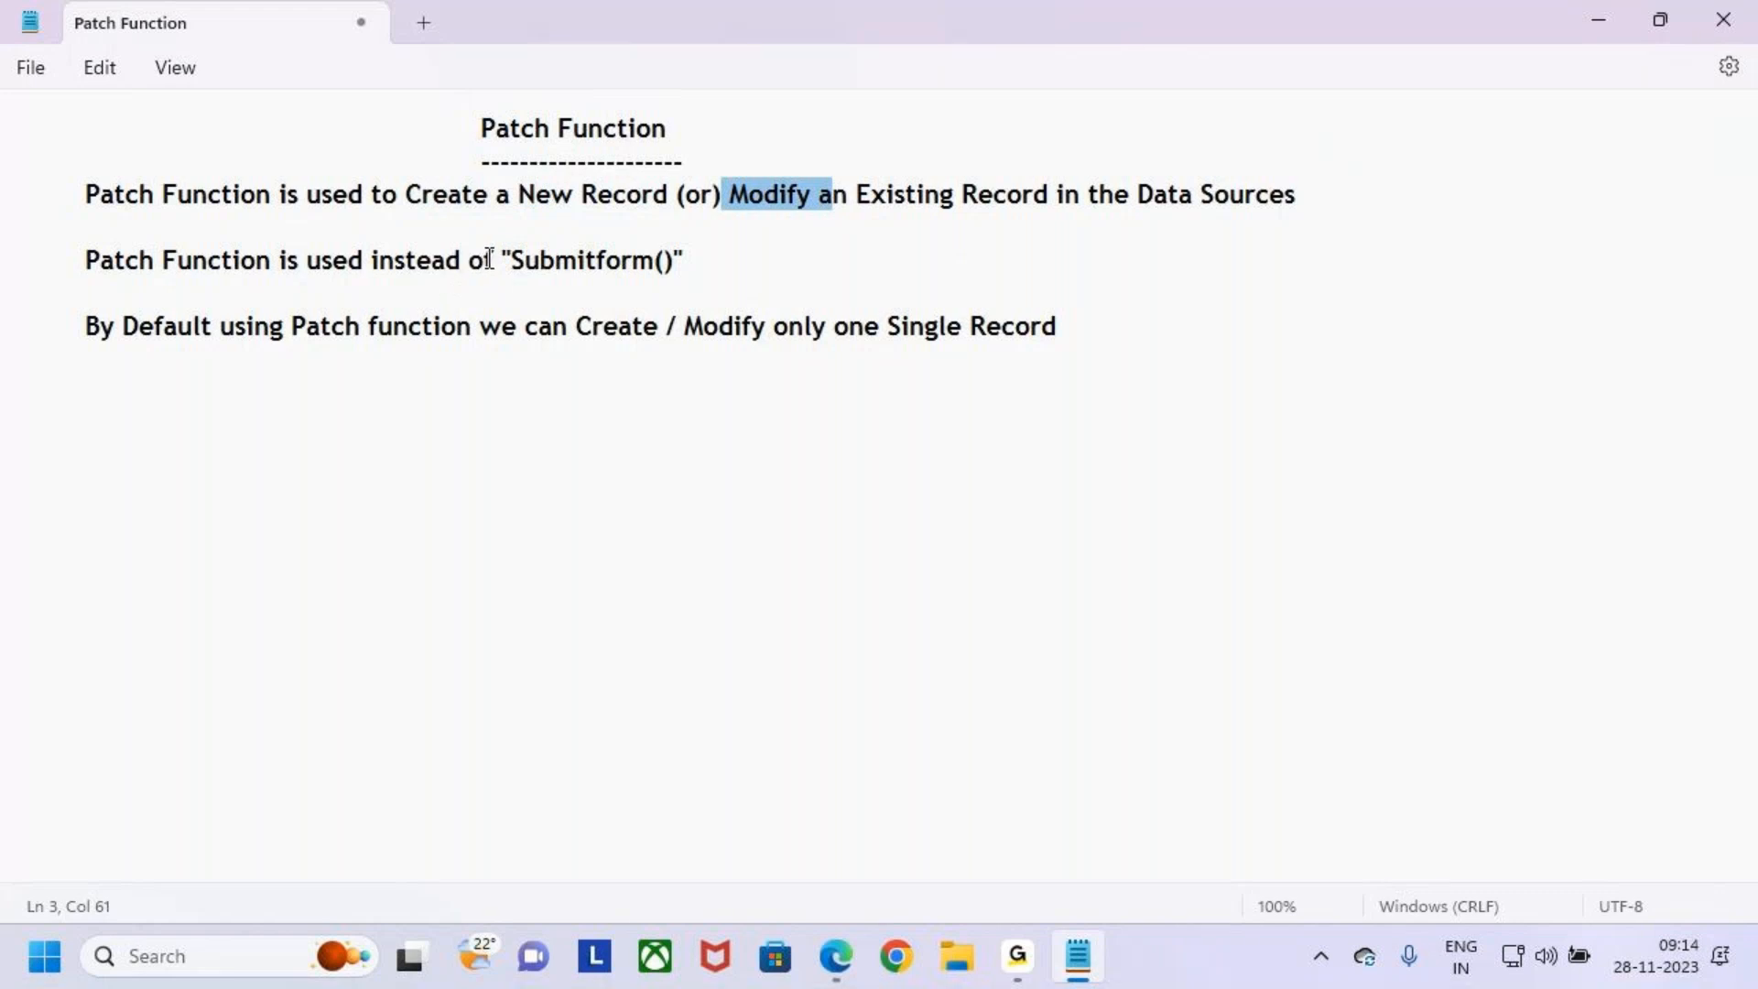
left_click(612, 203)
left_click_drag(422, 197, 537, 196)
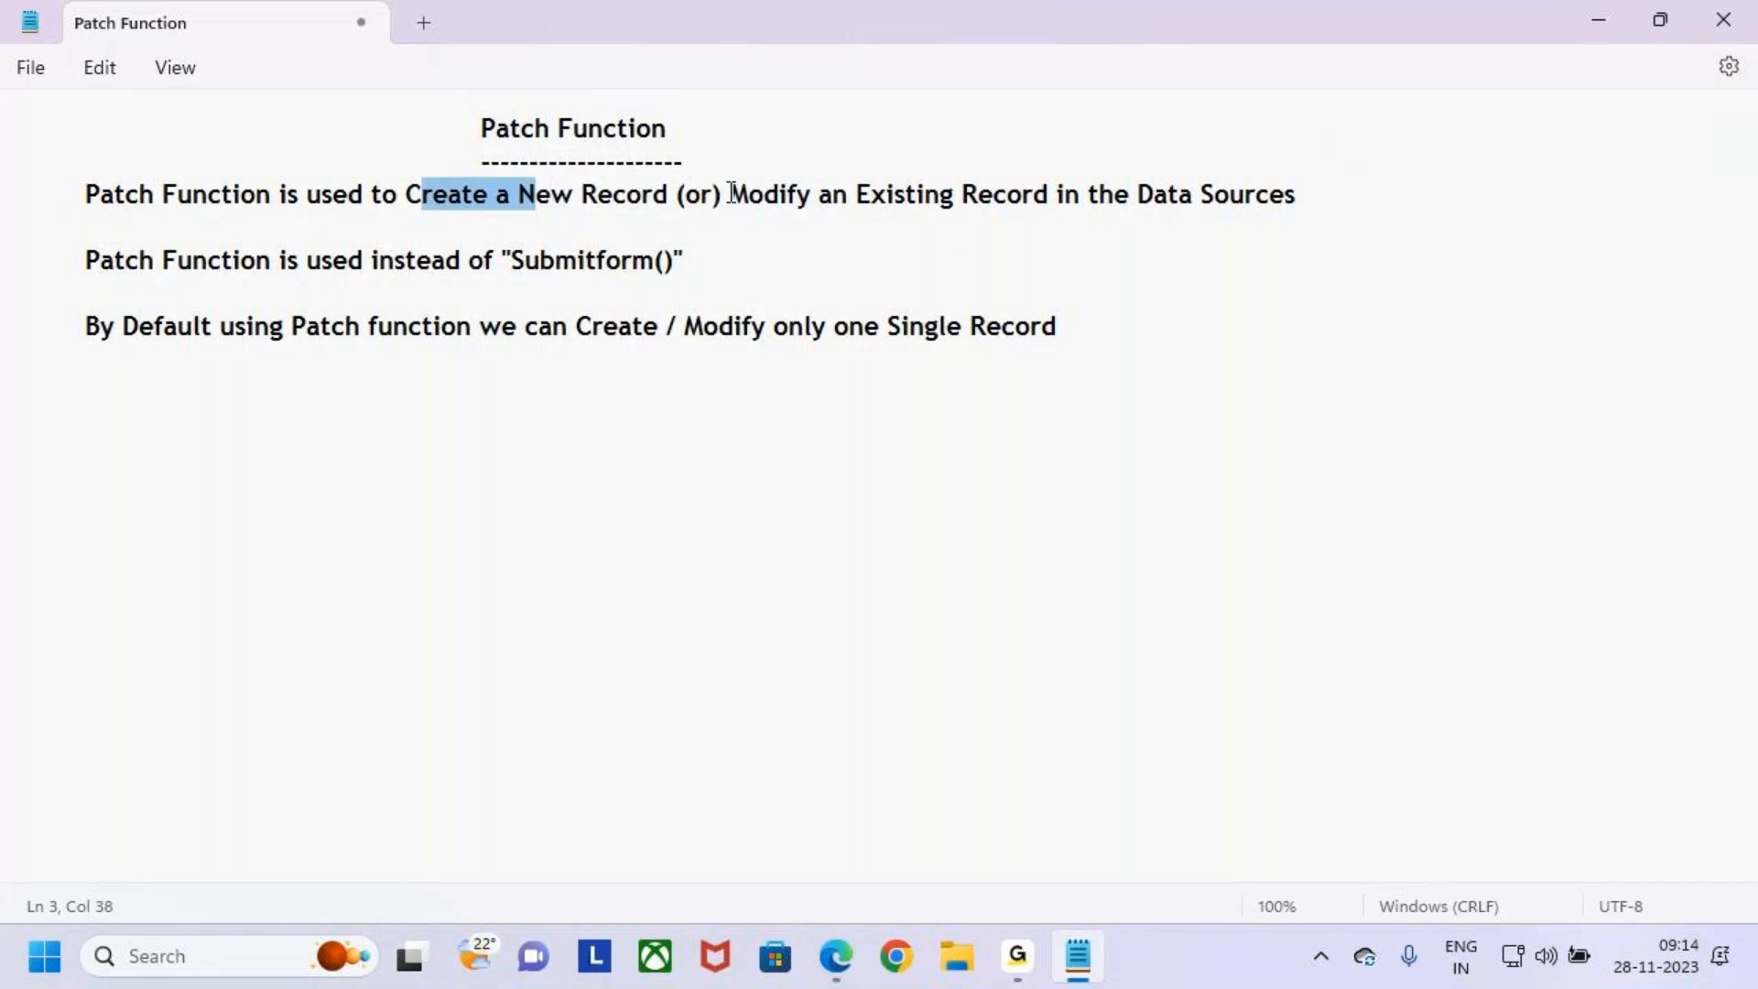
left_click_drag(729, 196, 809, 192)
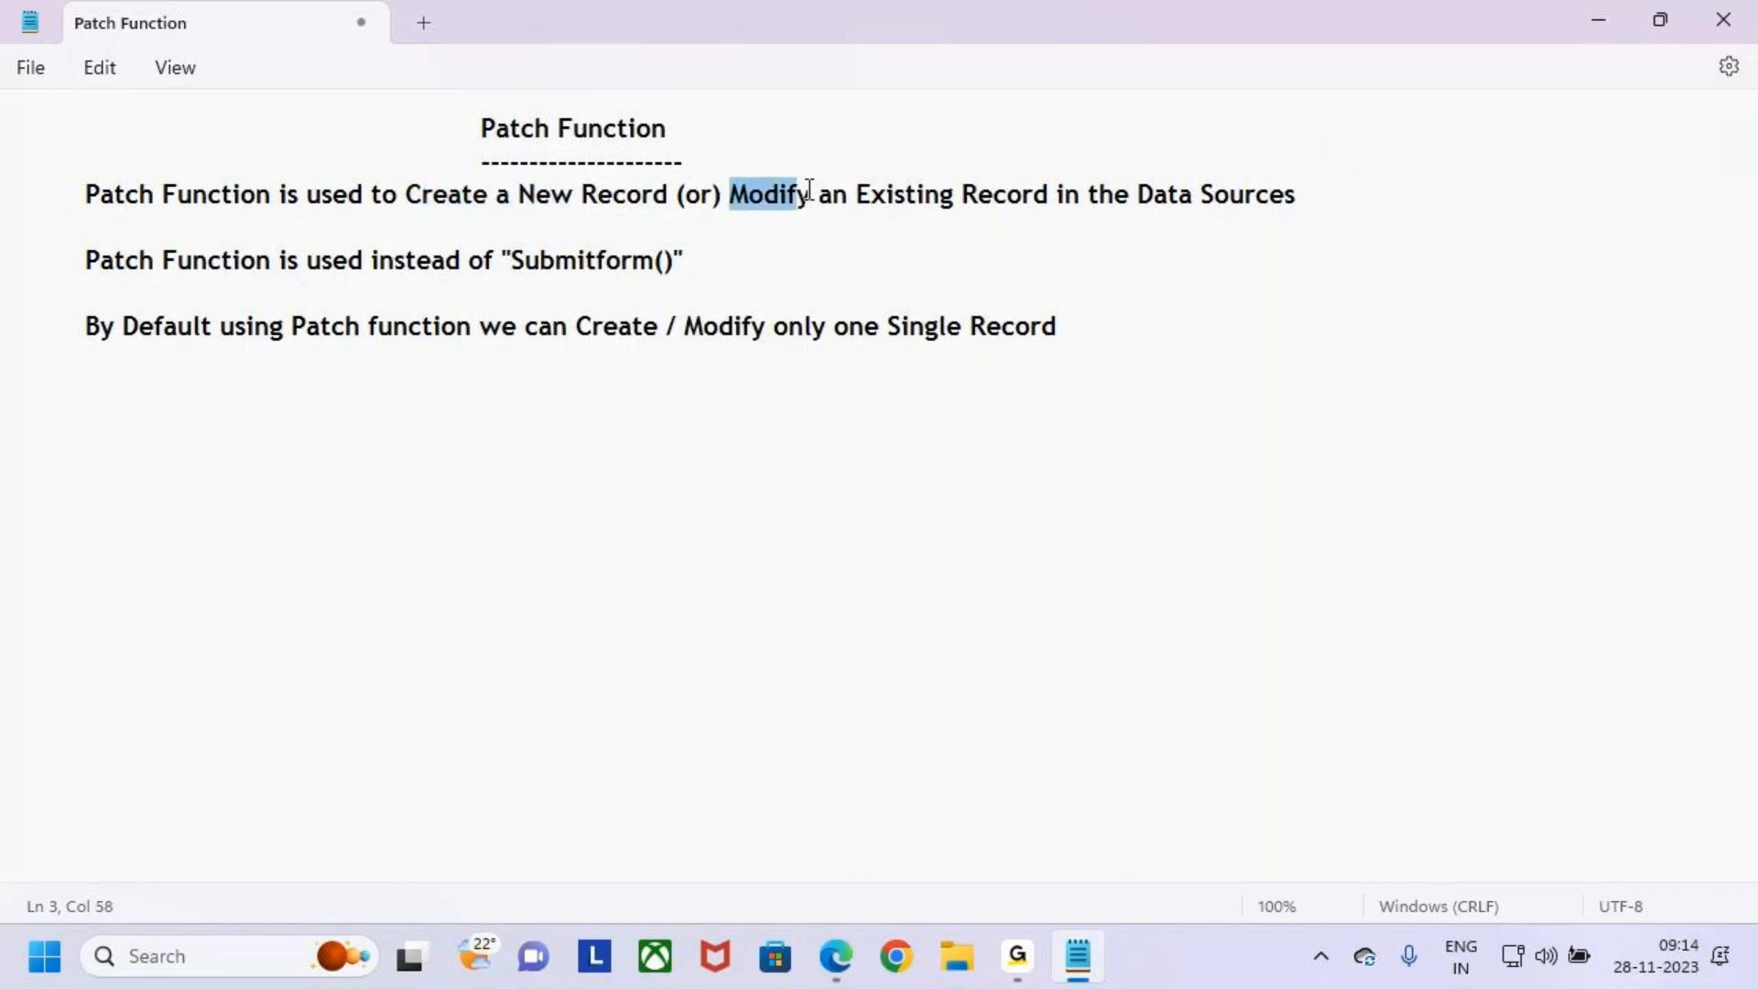
left_click(768, 260)
left_click_drag(82, 327, 456, 326)
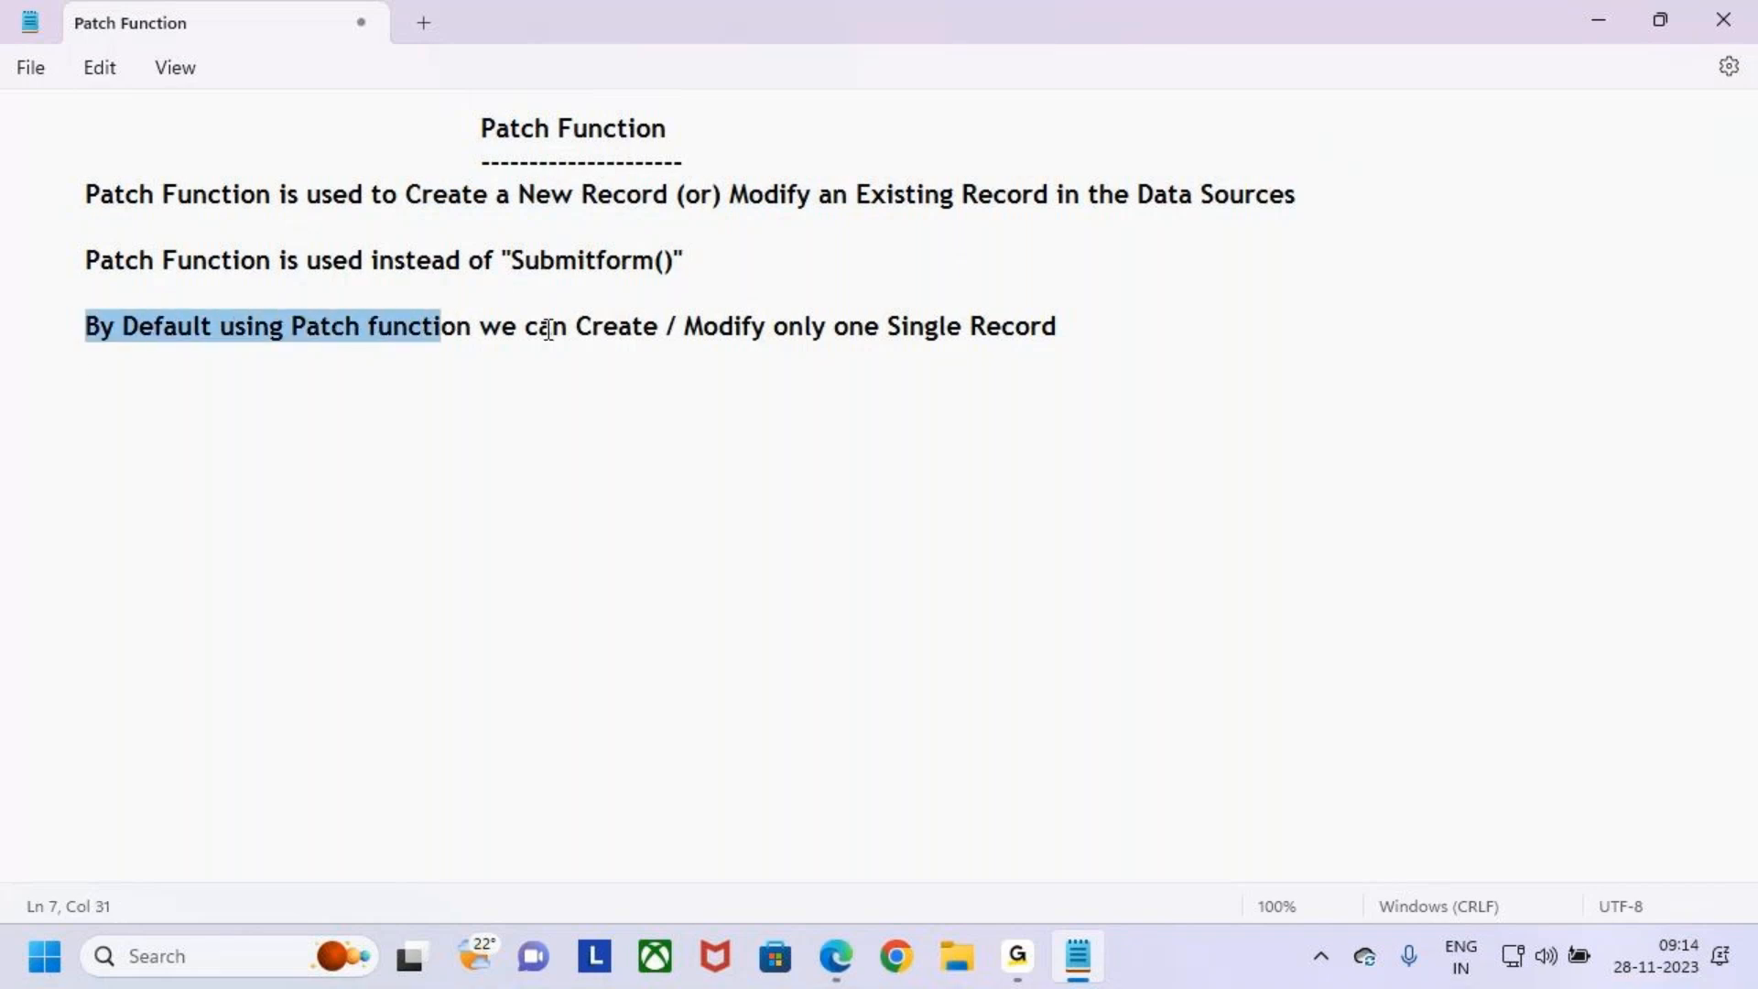
- Capitalize function to Function in the third sentence and start a new indented line below it
left_click(391, 327)
key("Left")
key("BackSpace")
key("BackSpace")
type("F")
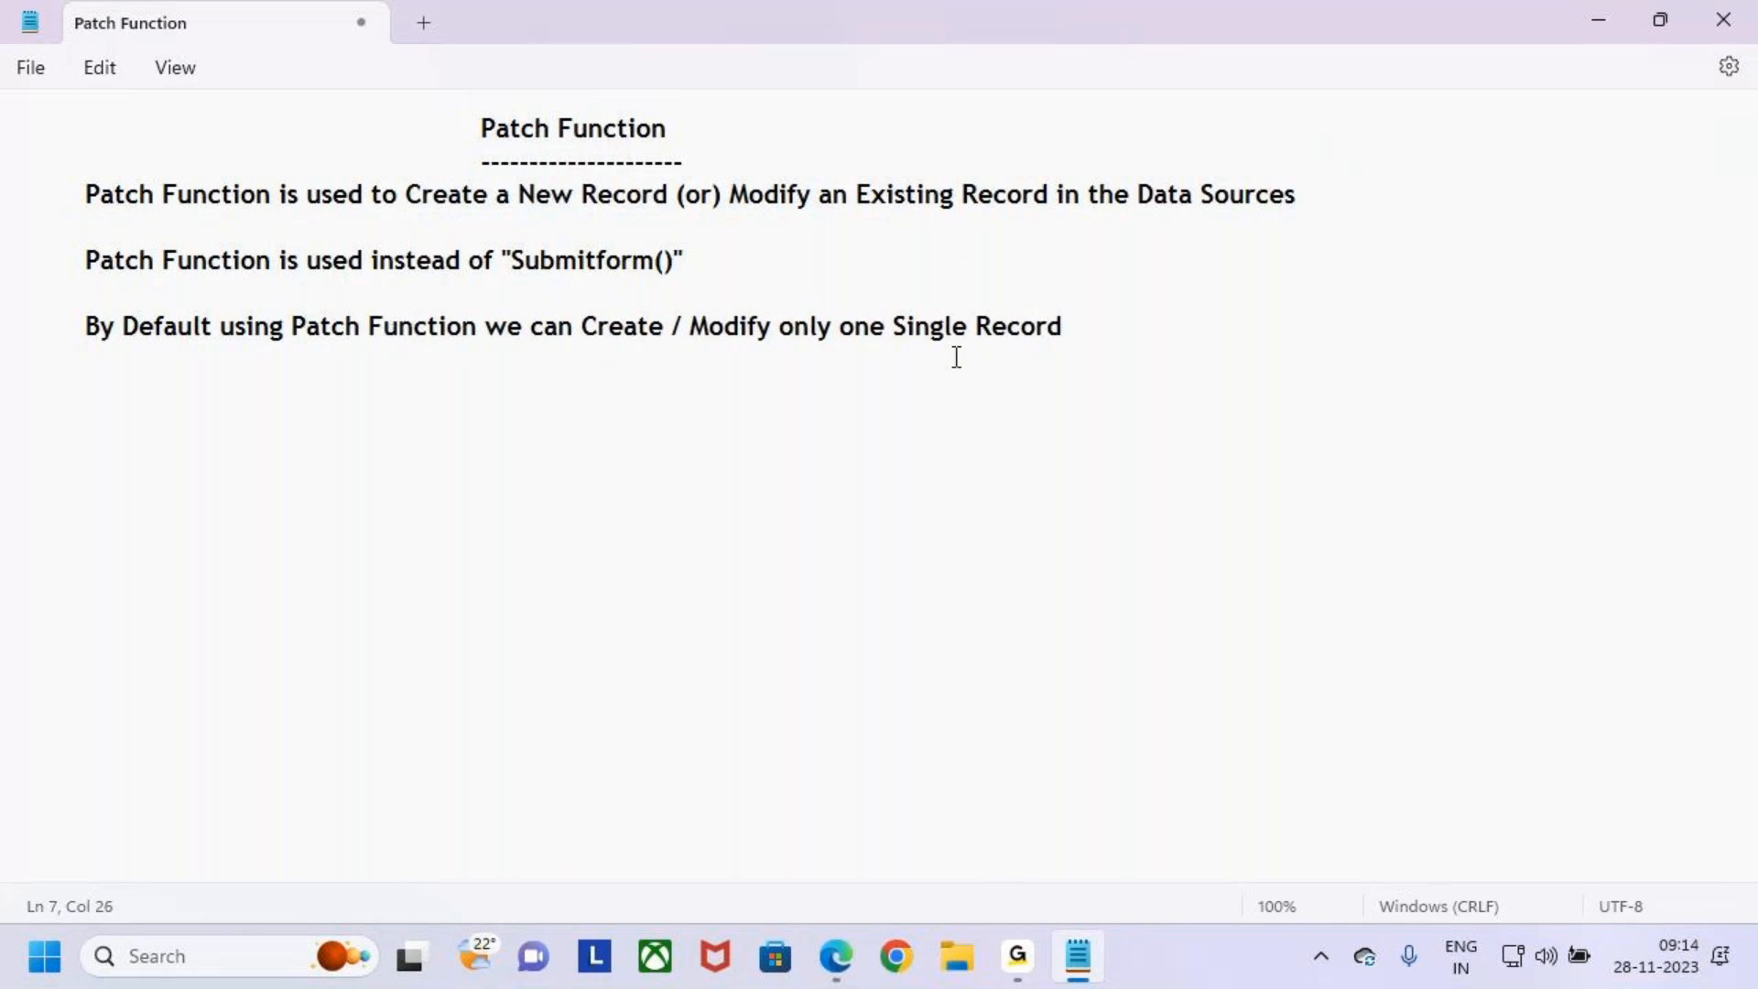
left_click_drag(814, 327, 1075, 326)
left_click(1146, 327)
key("Return")
key("Tab")
- Highlight the Create a New Record, Modify an Existing Record and Data Sources phrases of the definition
left_click_drag(1102, 348, 4, 201)
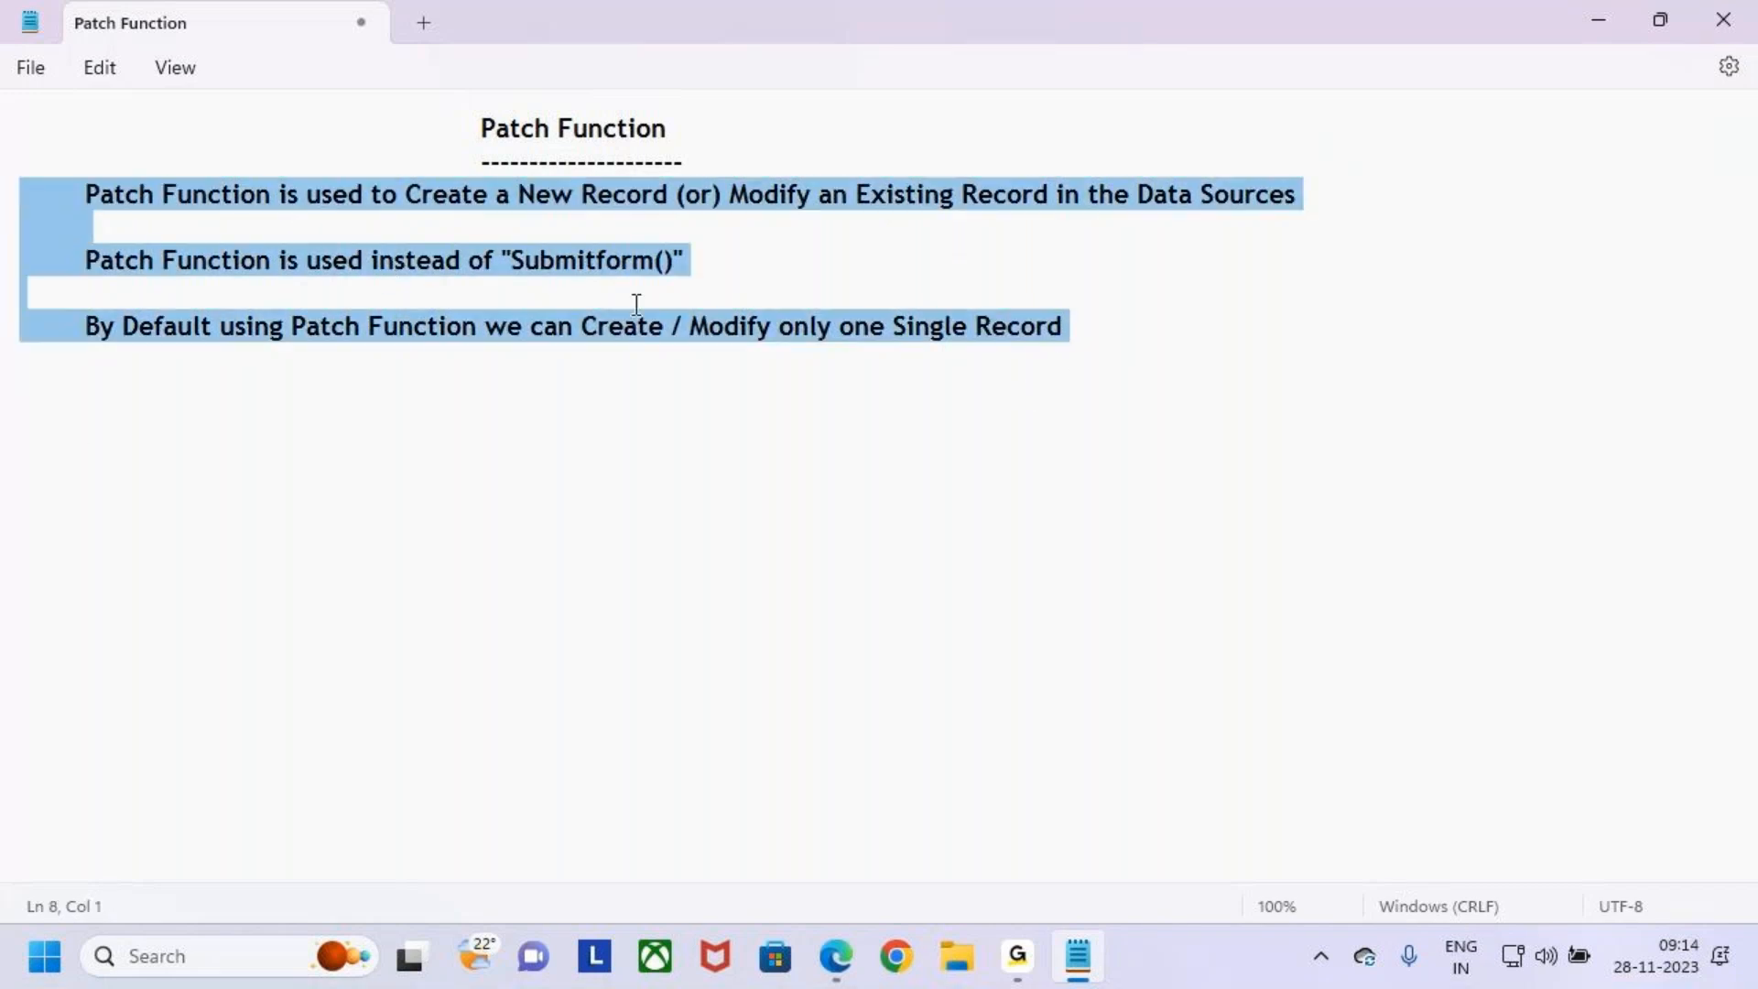
left_click(748, 271)
key("ctrl+2")
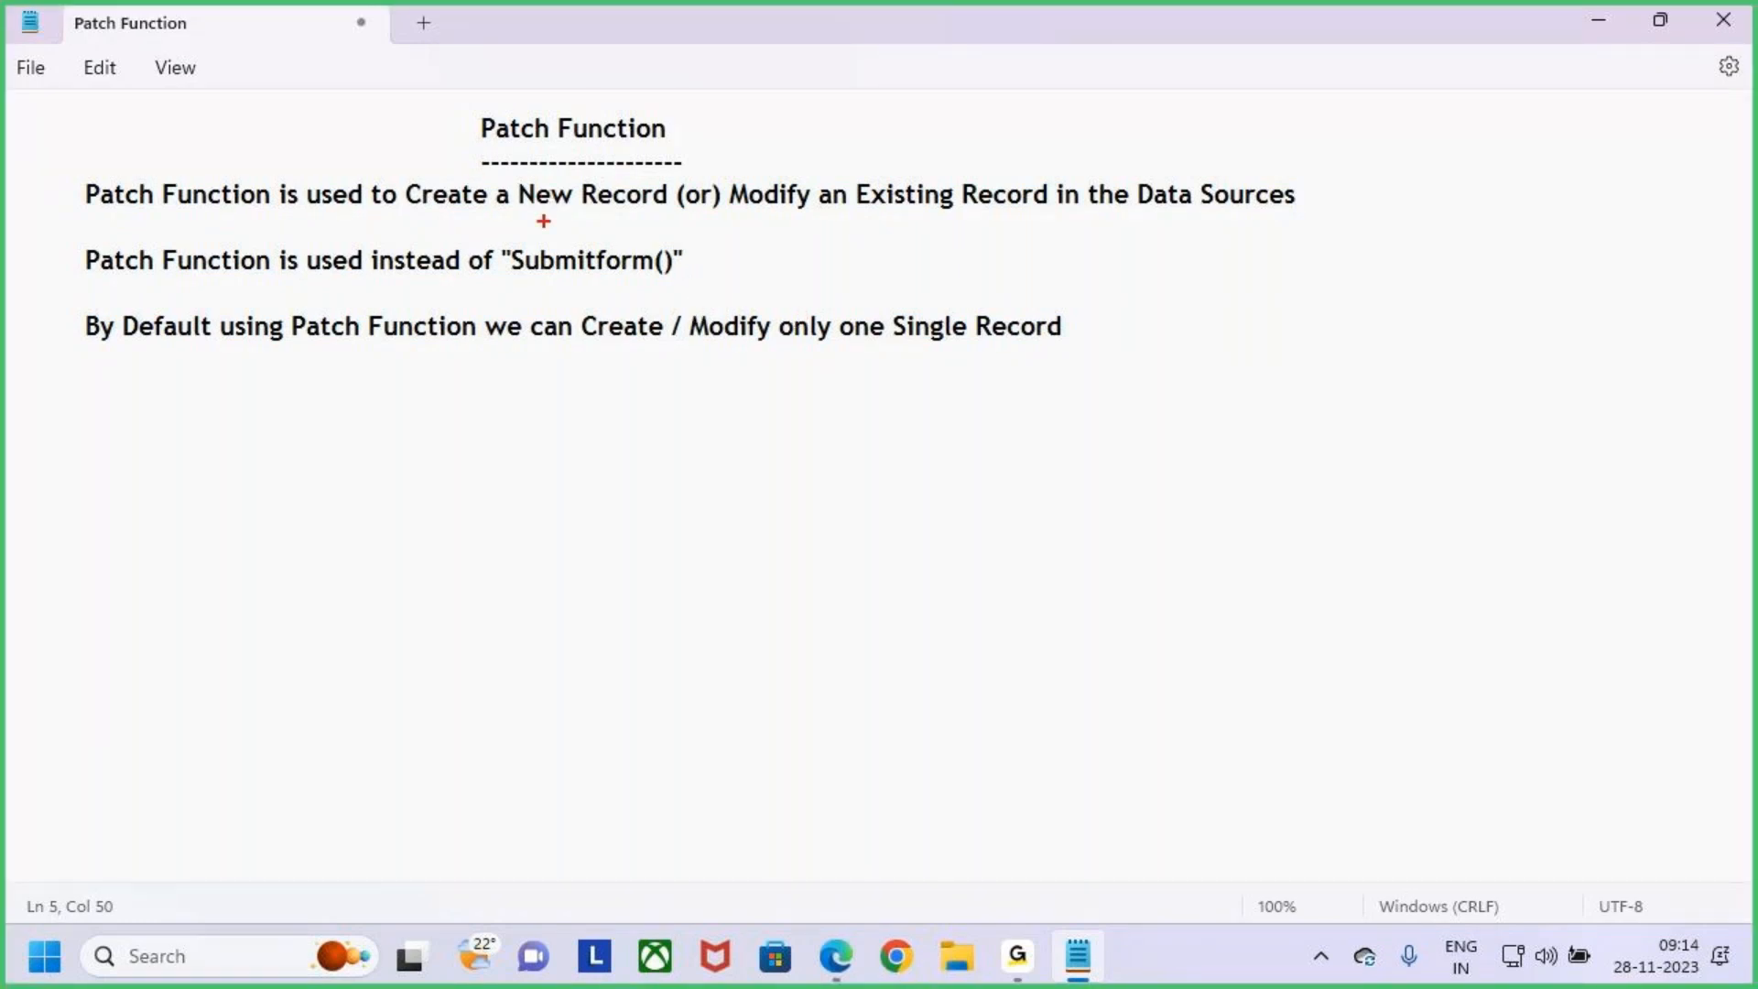
left_click_drag(403, 180, 674, 214)
mouse_move(1129, 200)
left_mouse_down()
mouse_move(1251, 175)
mouse_move(1315, 218)
left_mouse_up()
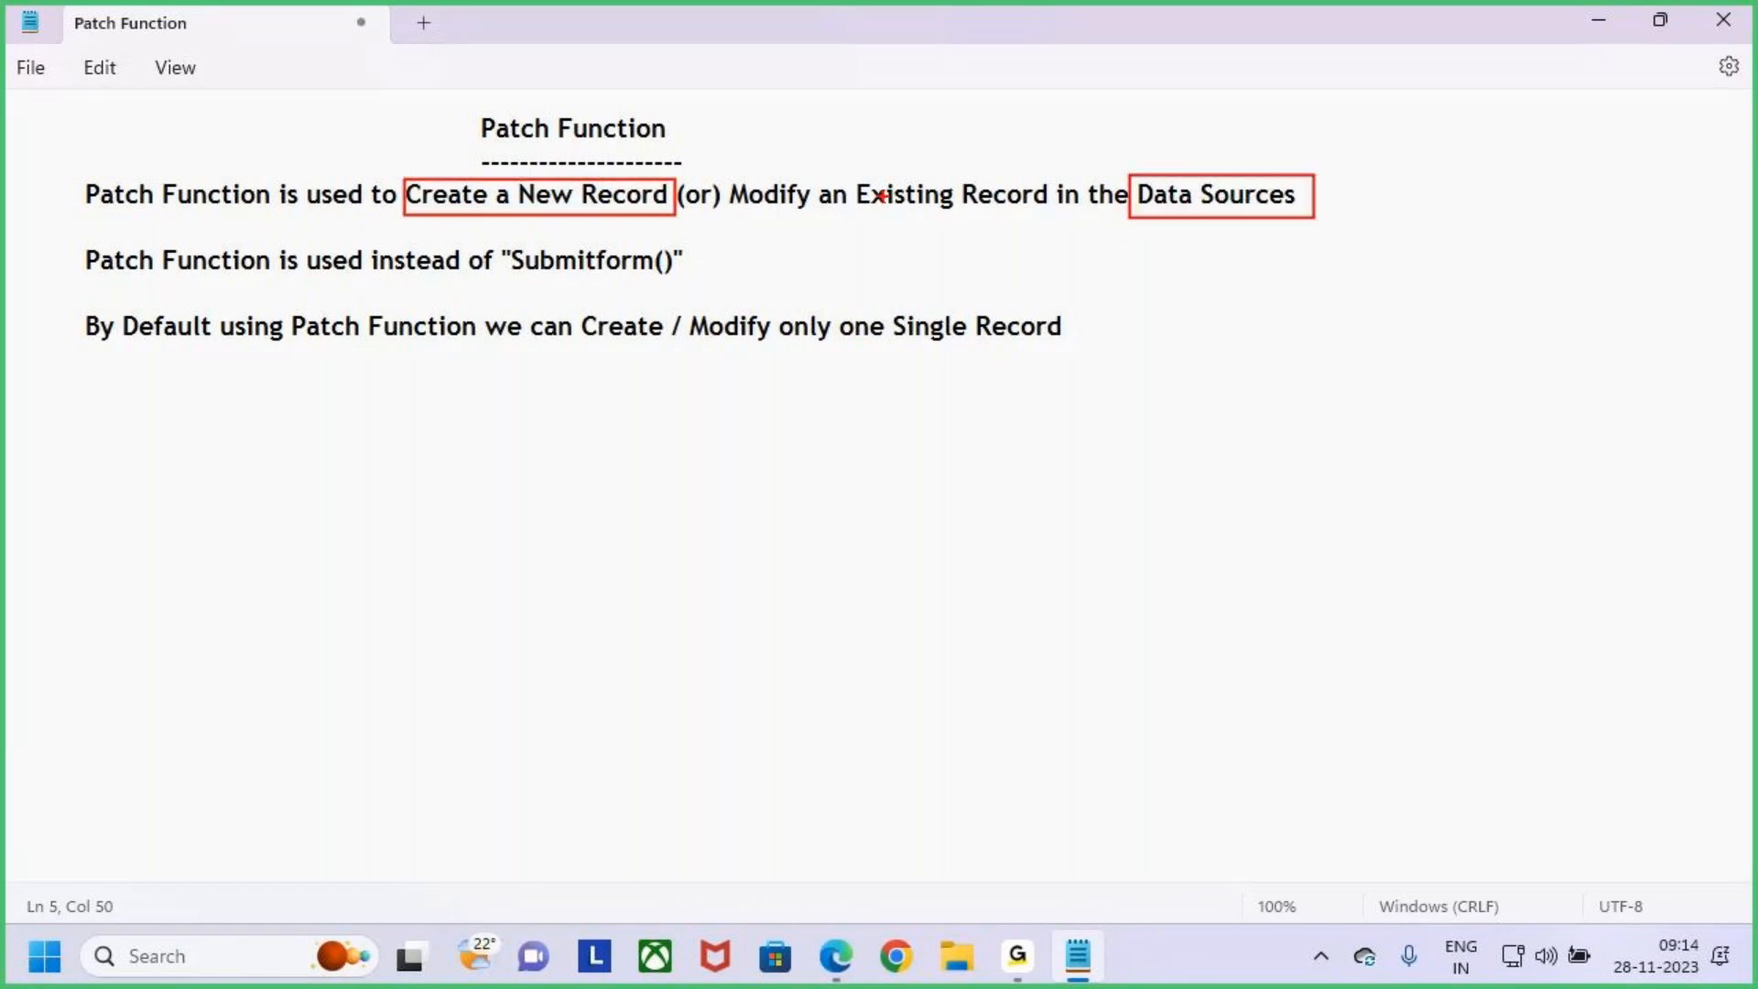
mouse_move(726, 175)
left_mouse_down()
mouse_move(961, 227)
mouse_move(1057, 218)
left_mouse_up()
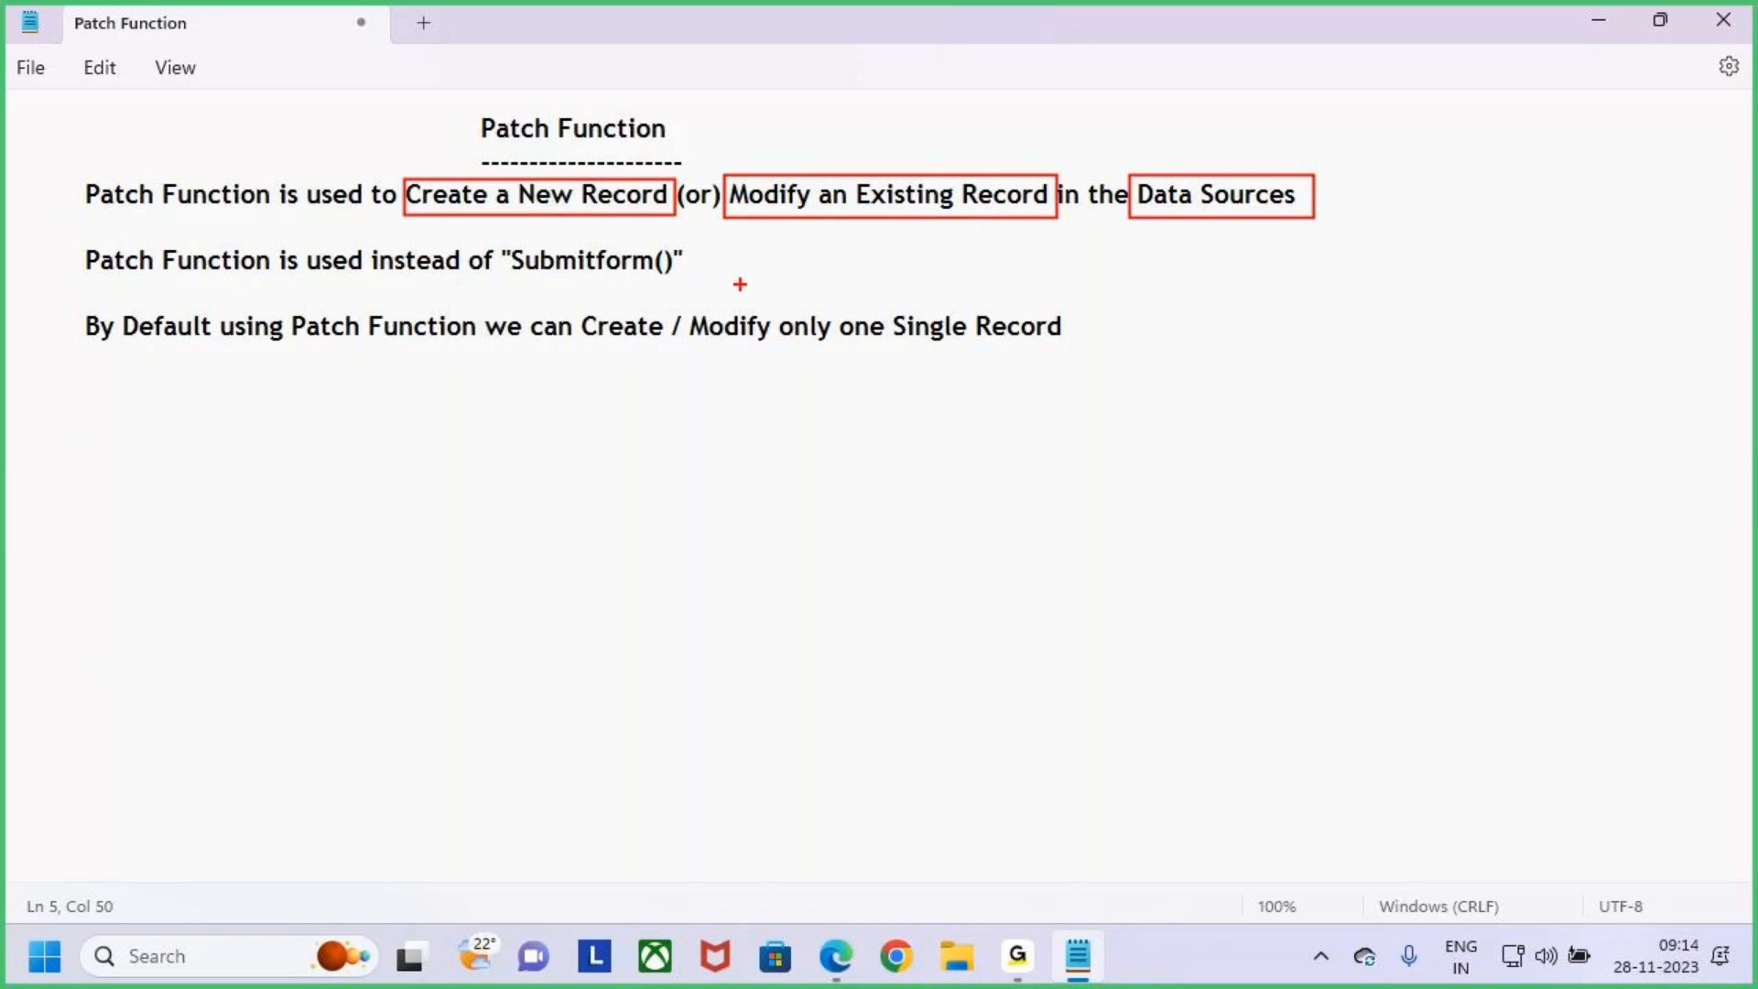
mouse_move(528, 113)
left_mouse_down()
mouse_move(529, 170)
mouse_move(548, 183)
left_mouse_up()
left_click_drag(884, 116, 880, 174)
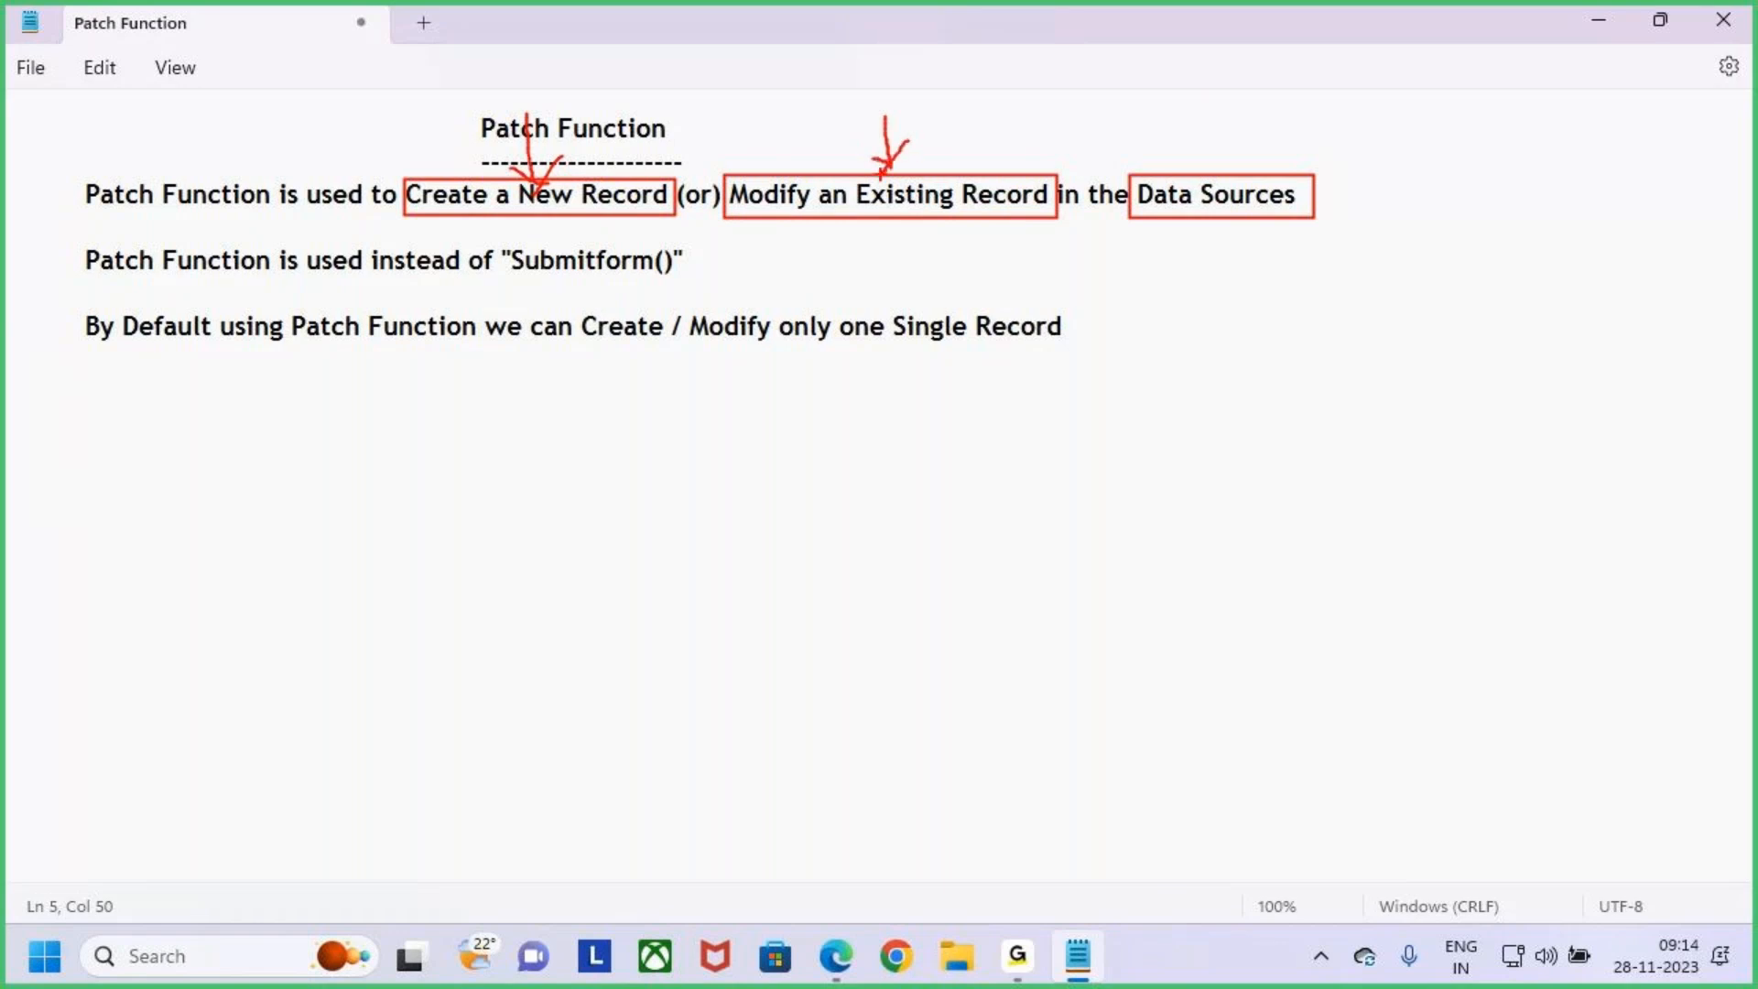
key("Escape")
left_click(621, 293)
left_click_drag(669, 194, 415, 195)
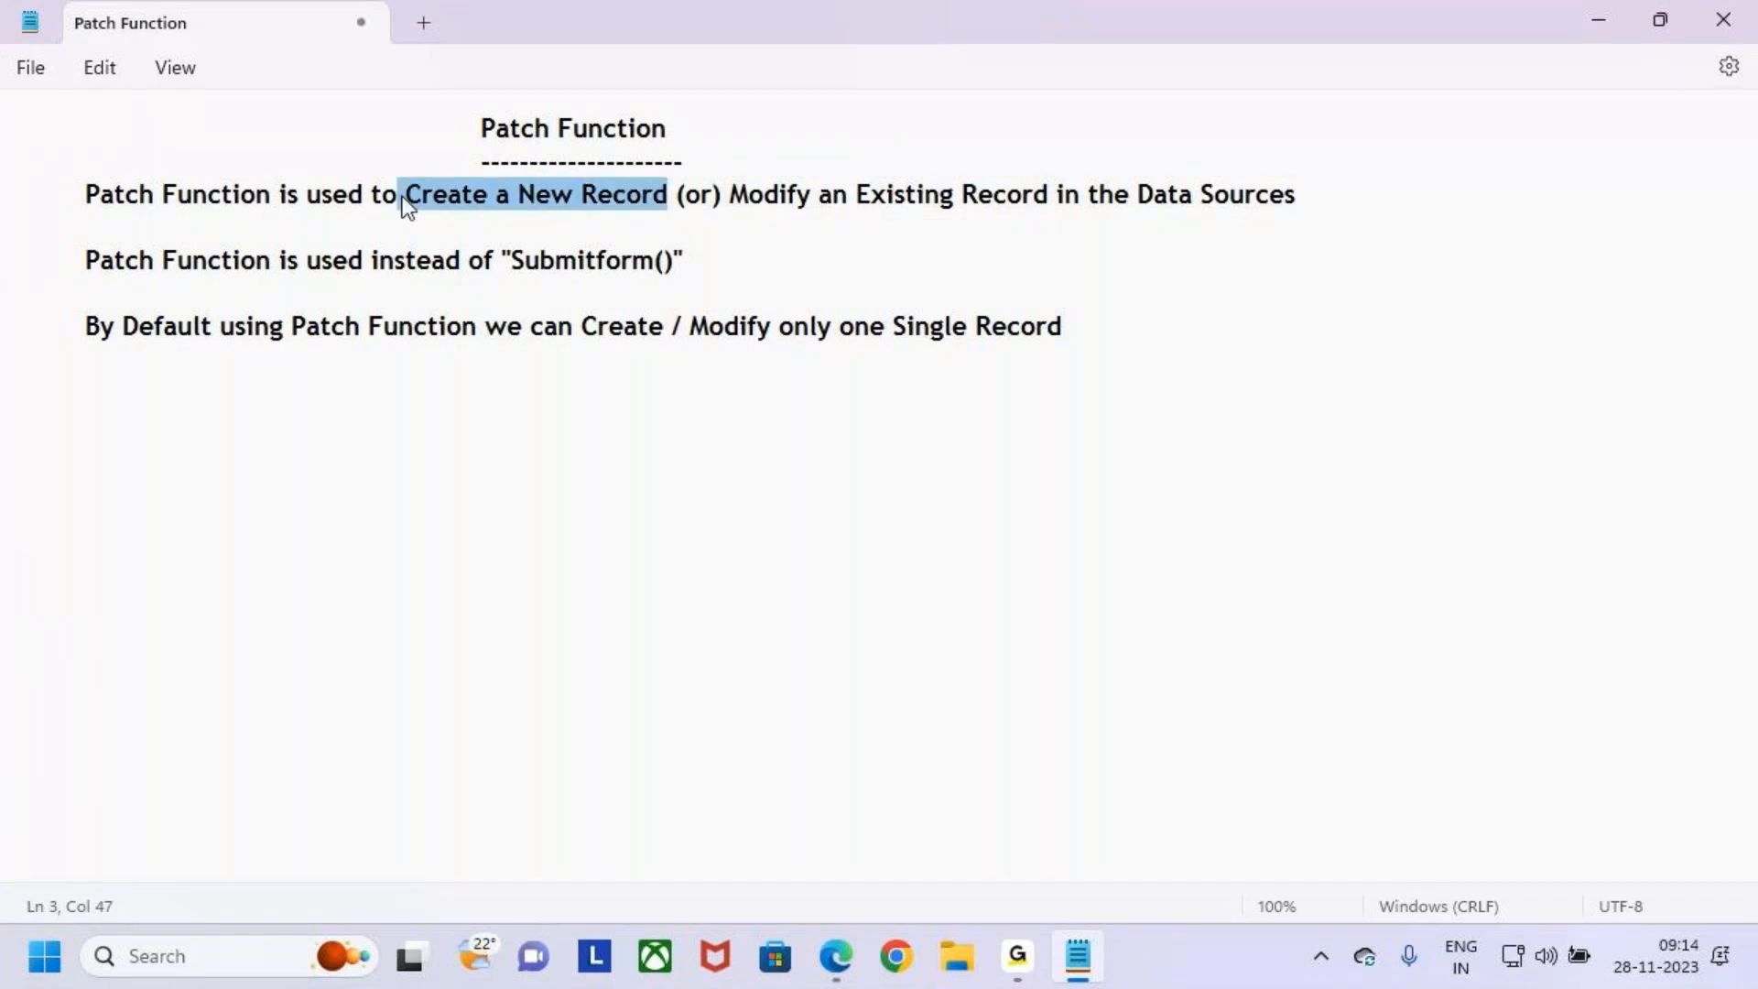
left_click(1146, 346)
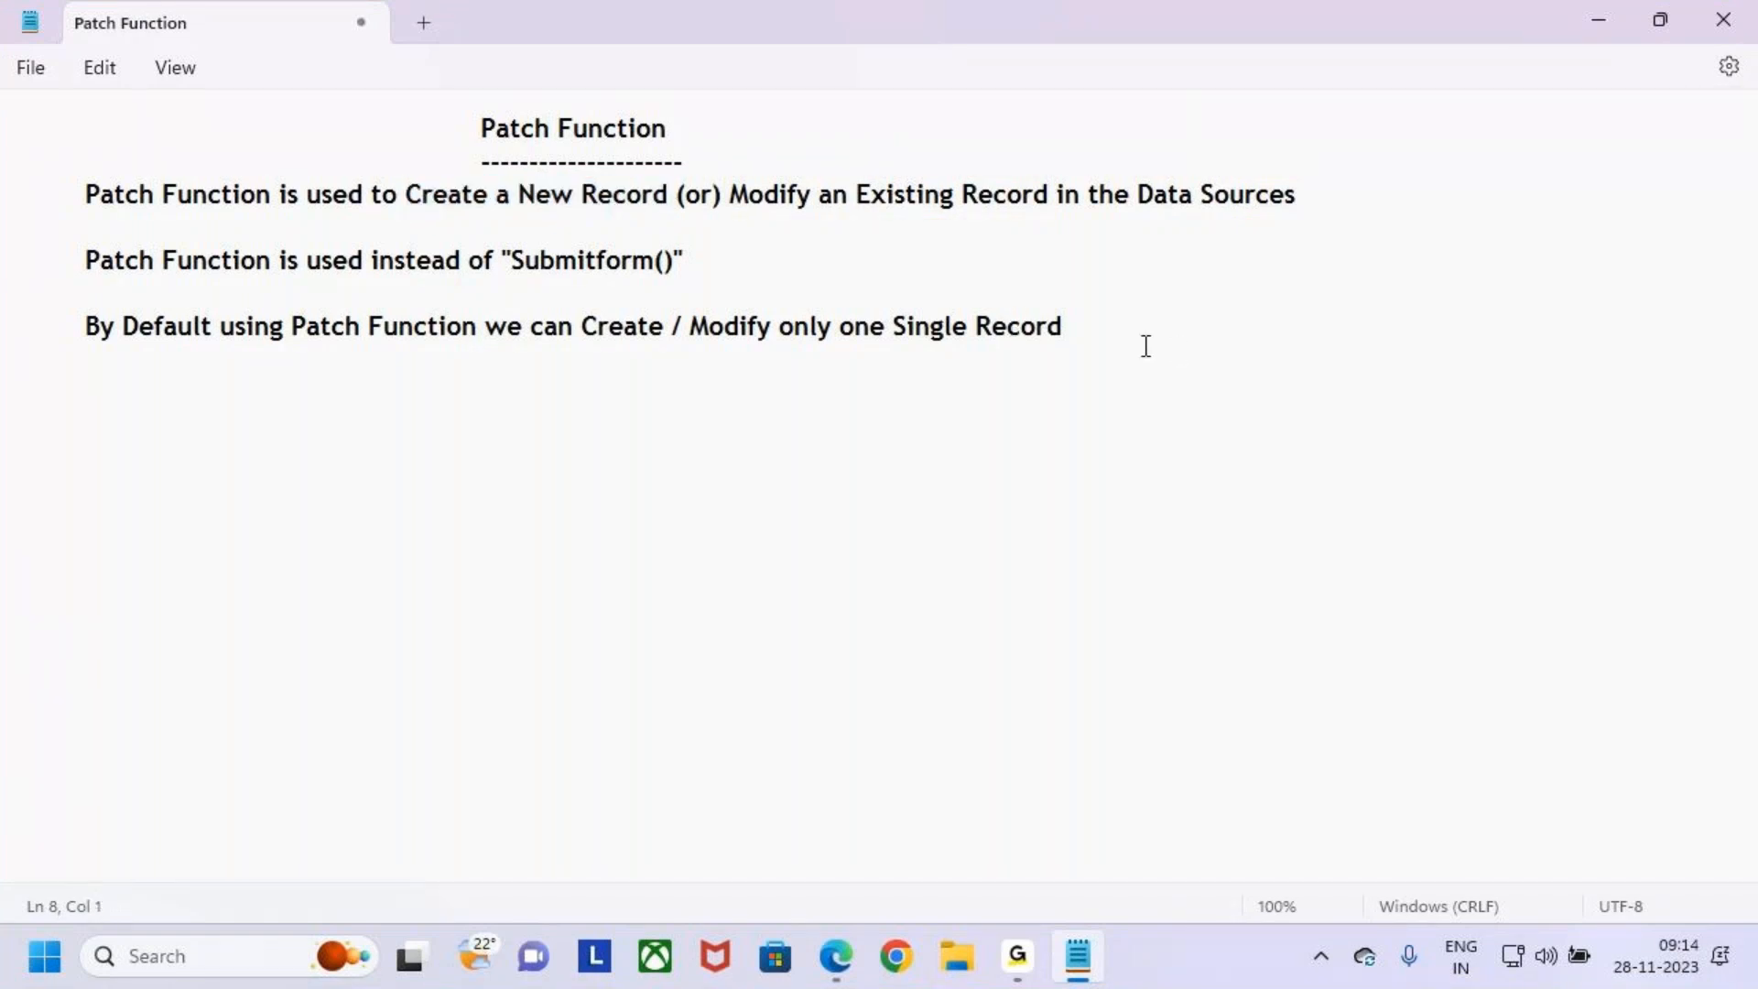
- Add a new indented line reading Create a New Record below the third sentence
left_click(1110, 330)
key("BackSpace")
key("BackSpace")
key("BackSpace")
key("BackSpace")
key("BackSpace")
key("BackSpace")
key("BackSpace")
key("ctrl+z")
key("Return")
key("Tab")
type("Create a New Record")
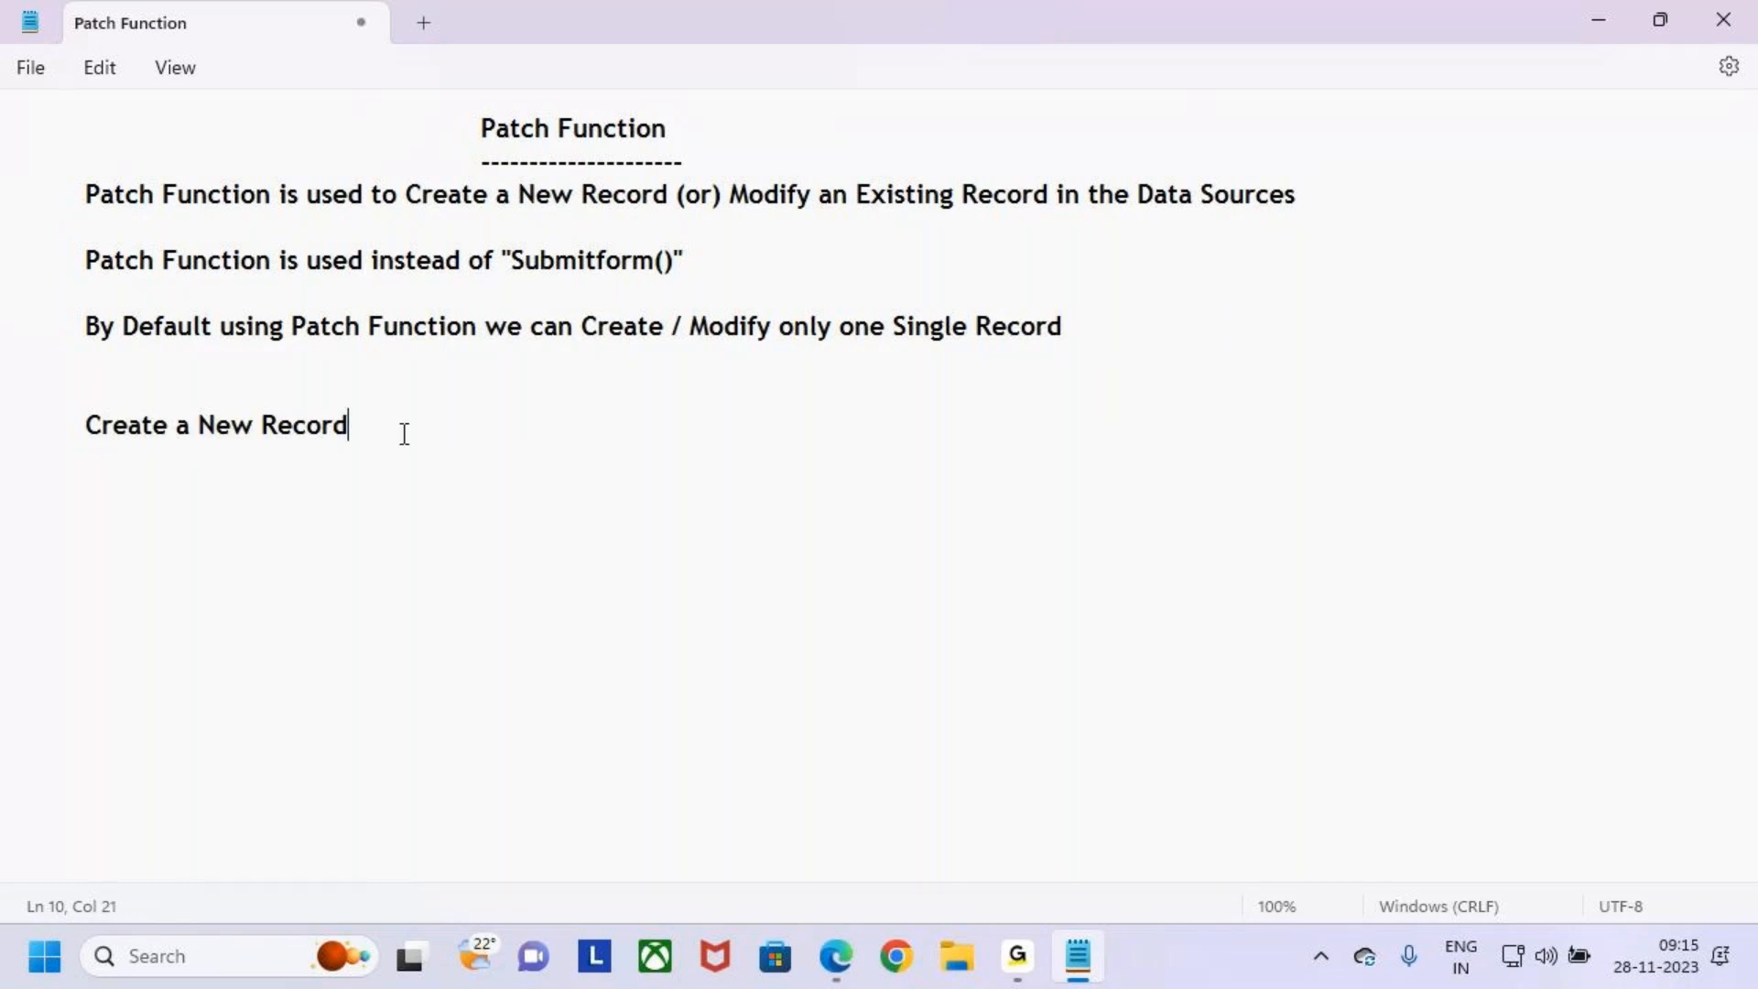
type(" us")
- Extend the new line to read Create a New Record using Patch Function
key("BackSpace")
type("using")
key("BackSpace")
type("Patch Function")
key("Return")
key("BackSpace")
key("BackSpace")
key("BackSpace")
key("BackSpace")
key("BackSpace")
key("BackSpace")
type("ctio")
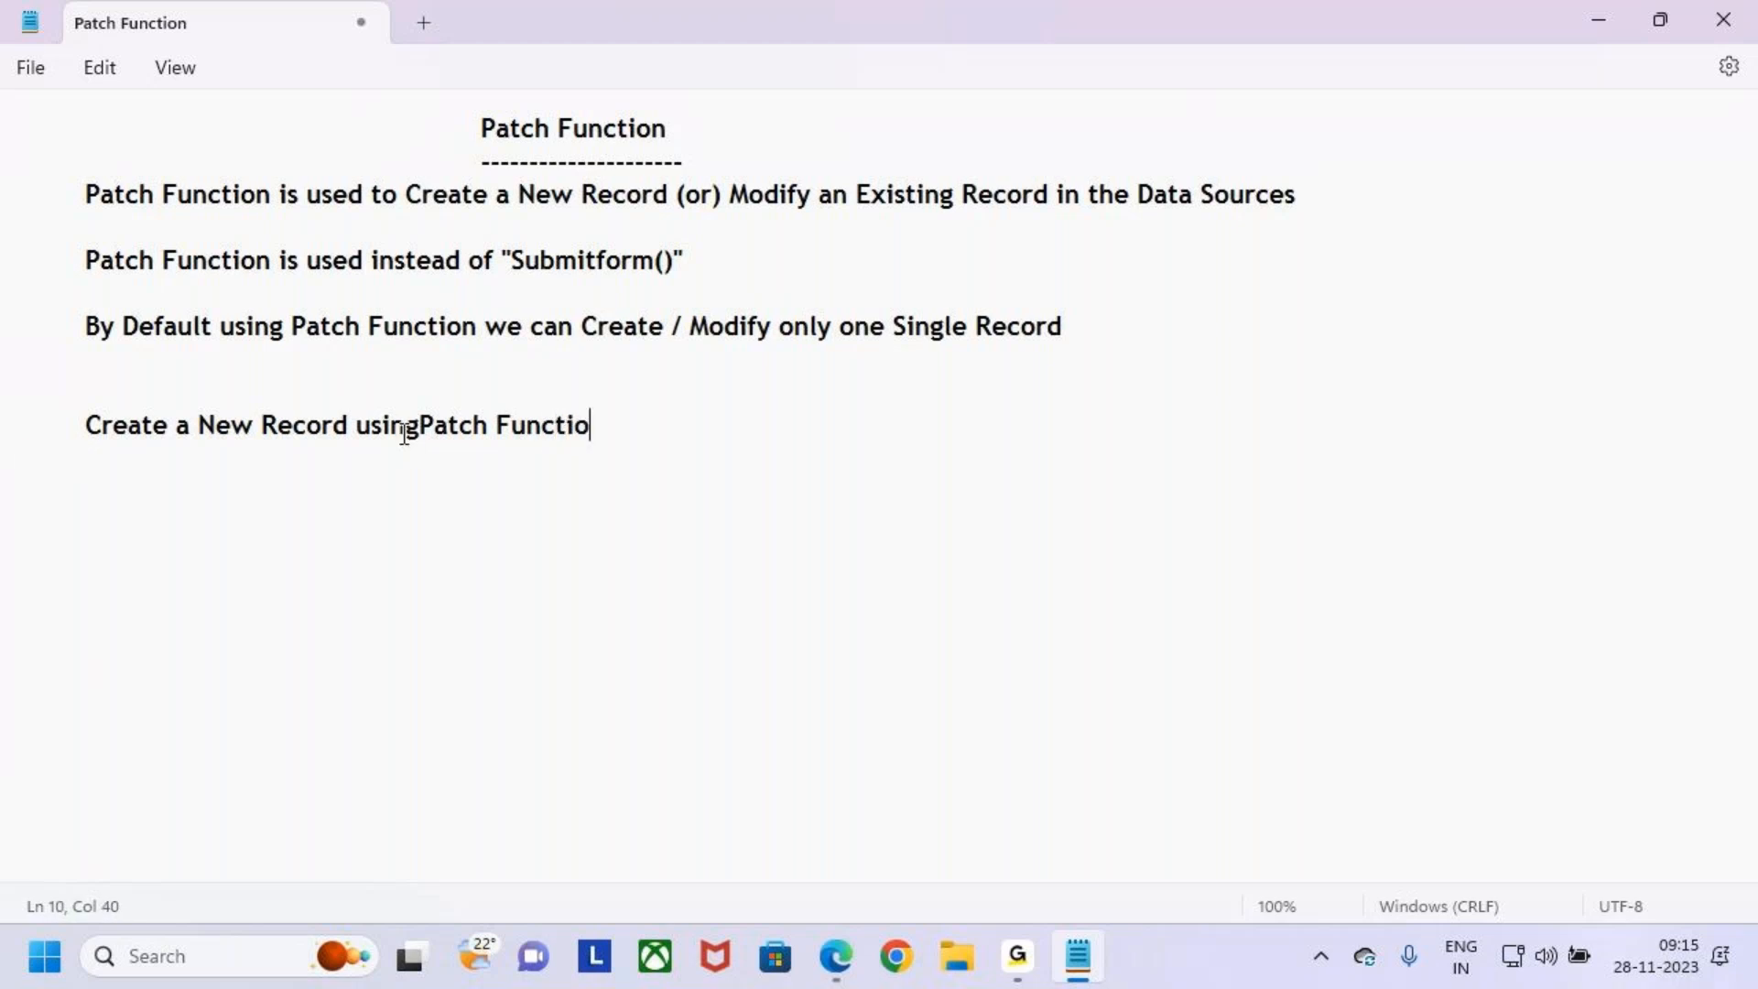
type("n")
- Underline the Create a New Record using Patch Function heading with a row of dashes and start a new line below it
key("Return")
key("BackSpace")
key("BackSpace")
key("BackSpace")
type("on")
key("Return")
type("- ------------------------------------------------")
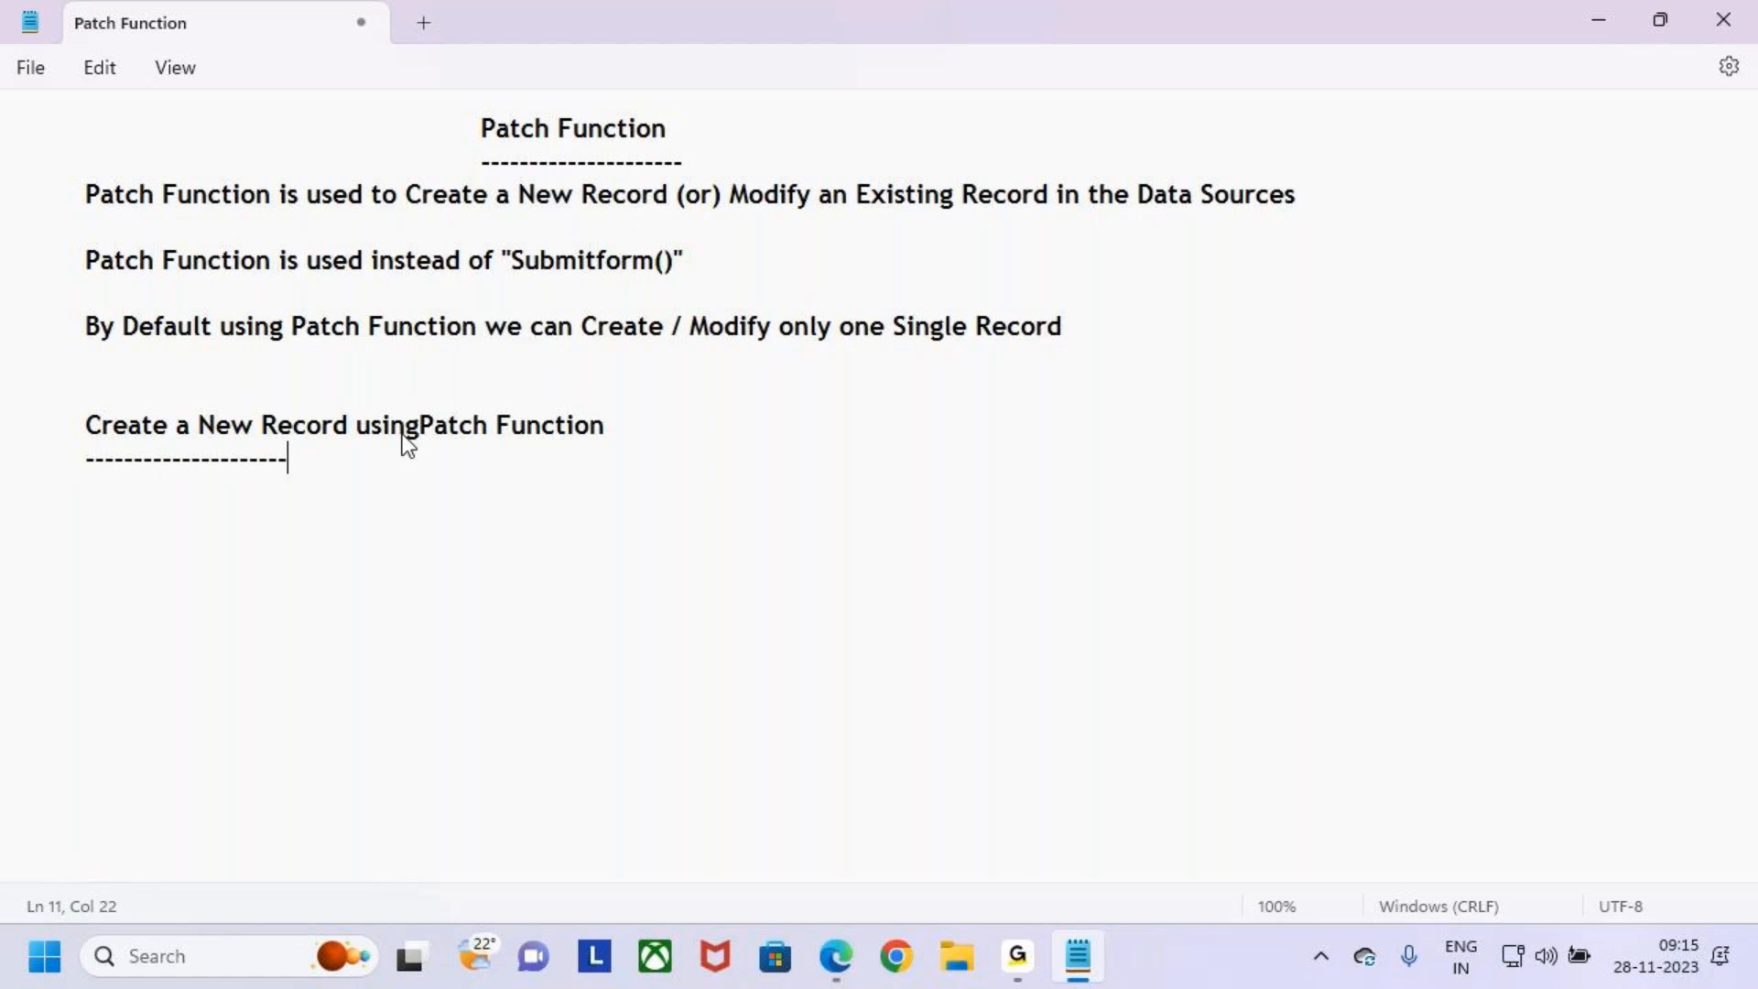
key("BackSpace")
key("BackSpace")
key("BackSpace")
key("BackSpace")
key("BackSpace")
type("-----")
key("BackSpace")
key("BackSpace")
key("BackSpace")
key("BackSpace")
key("BackSpace")
key("BackSpace")
key("BackSpace")
type("--------------------------------")
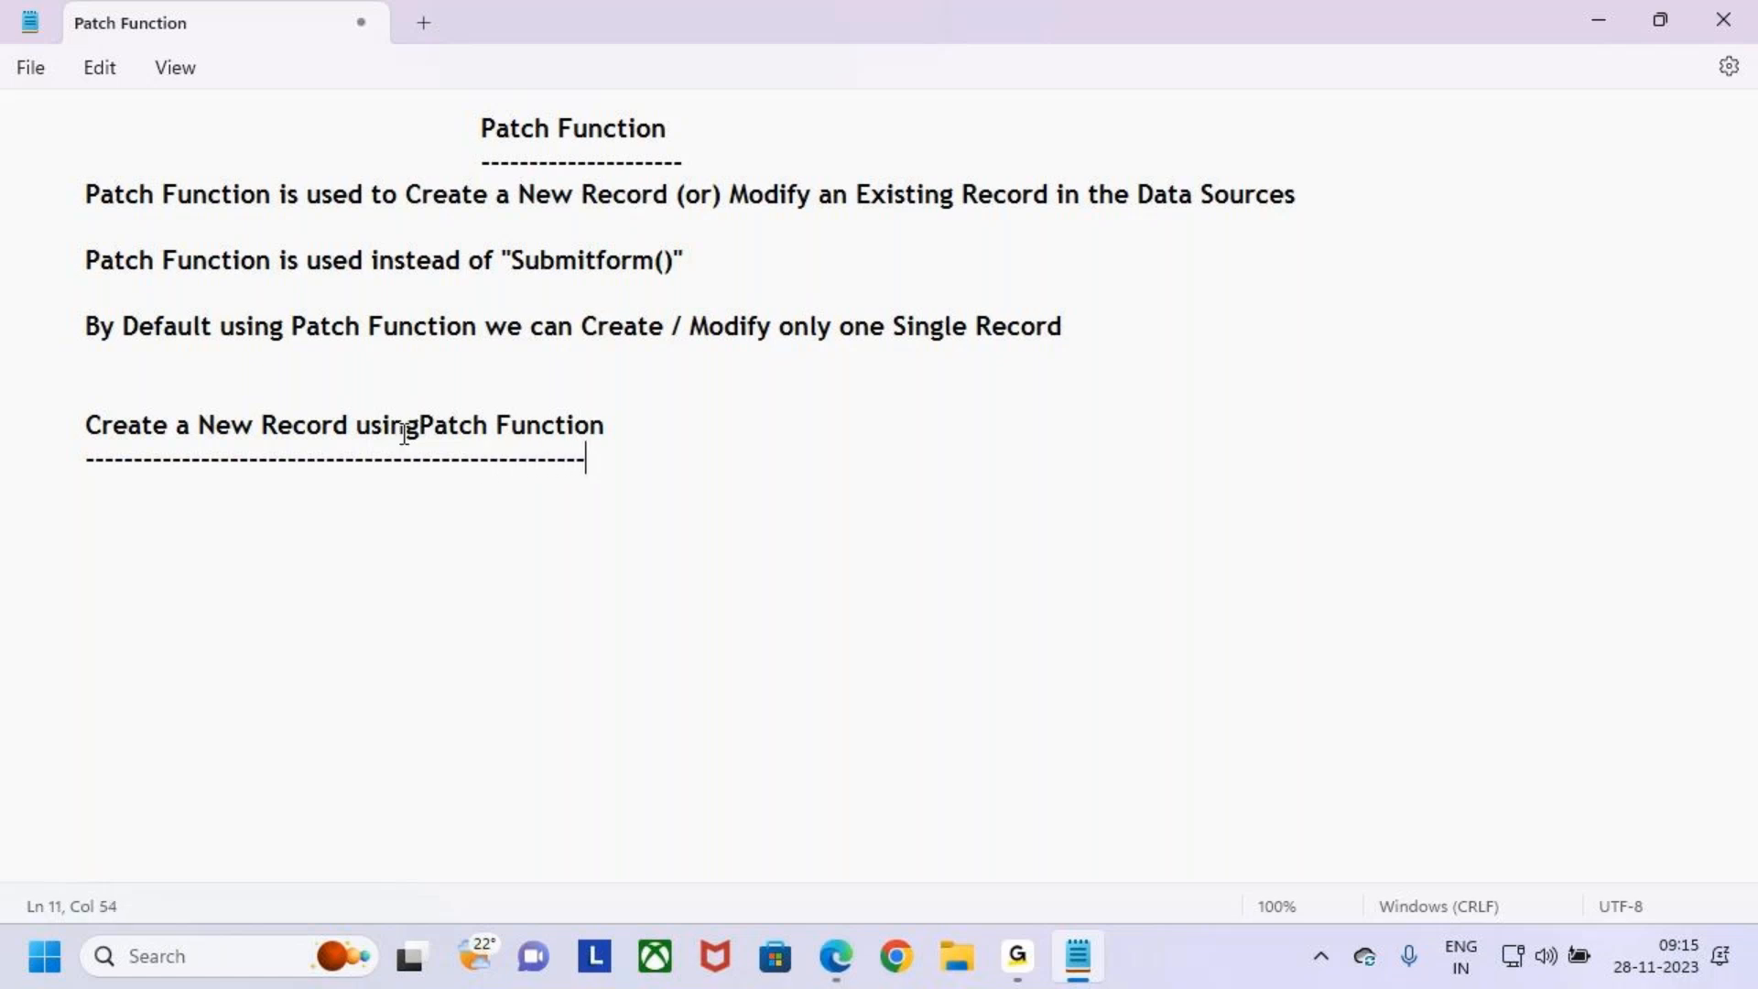
key("Return")
- Add an indented line reading Defaults Function below the dashed underline
double_click(557, 127)
key("ctrl+2")
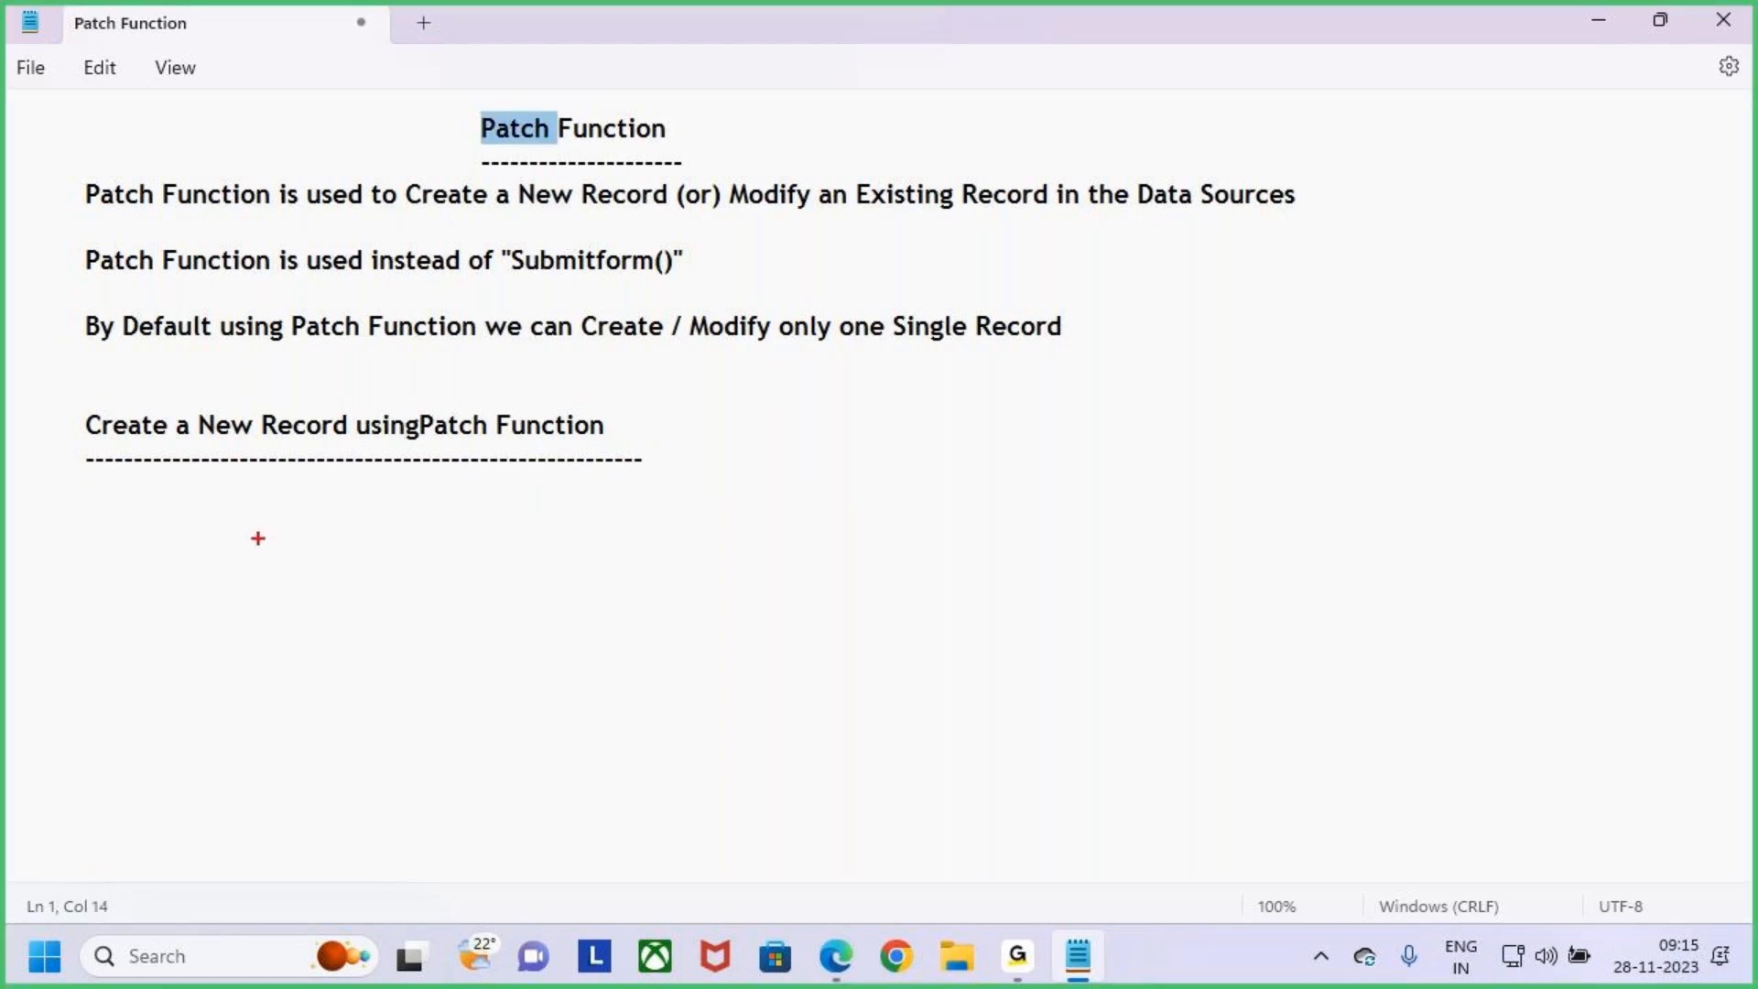
key("ctrl+2")
left_click(243, 505)
key("Tab")
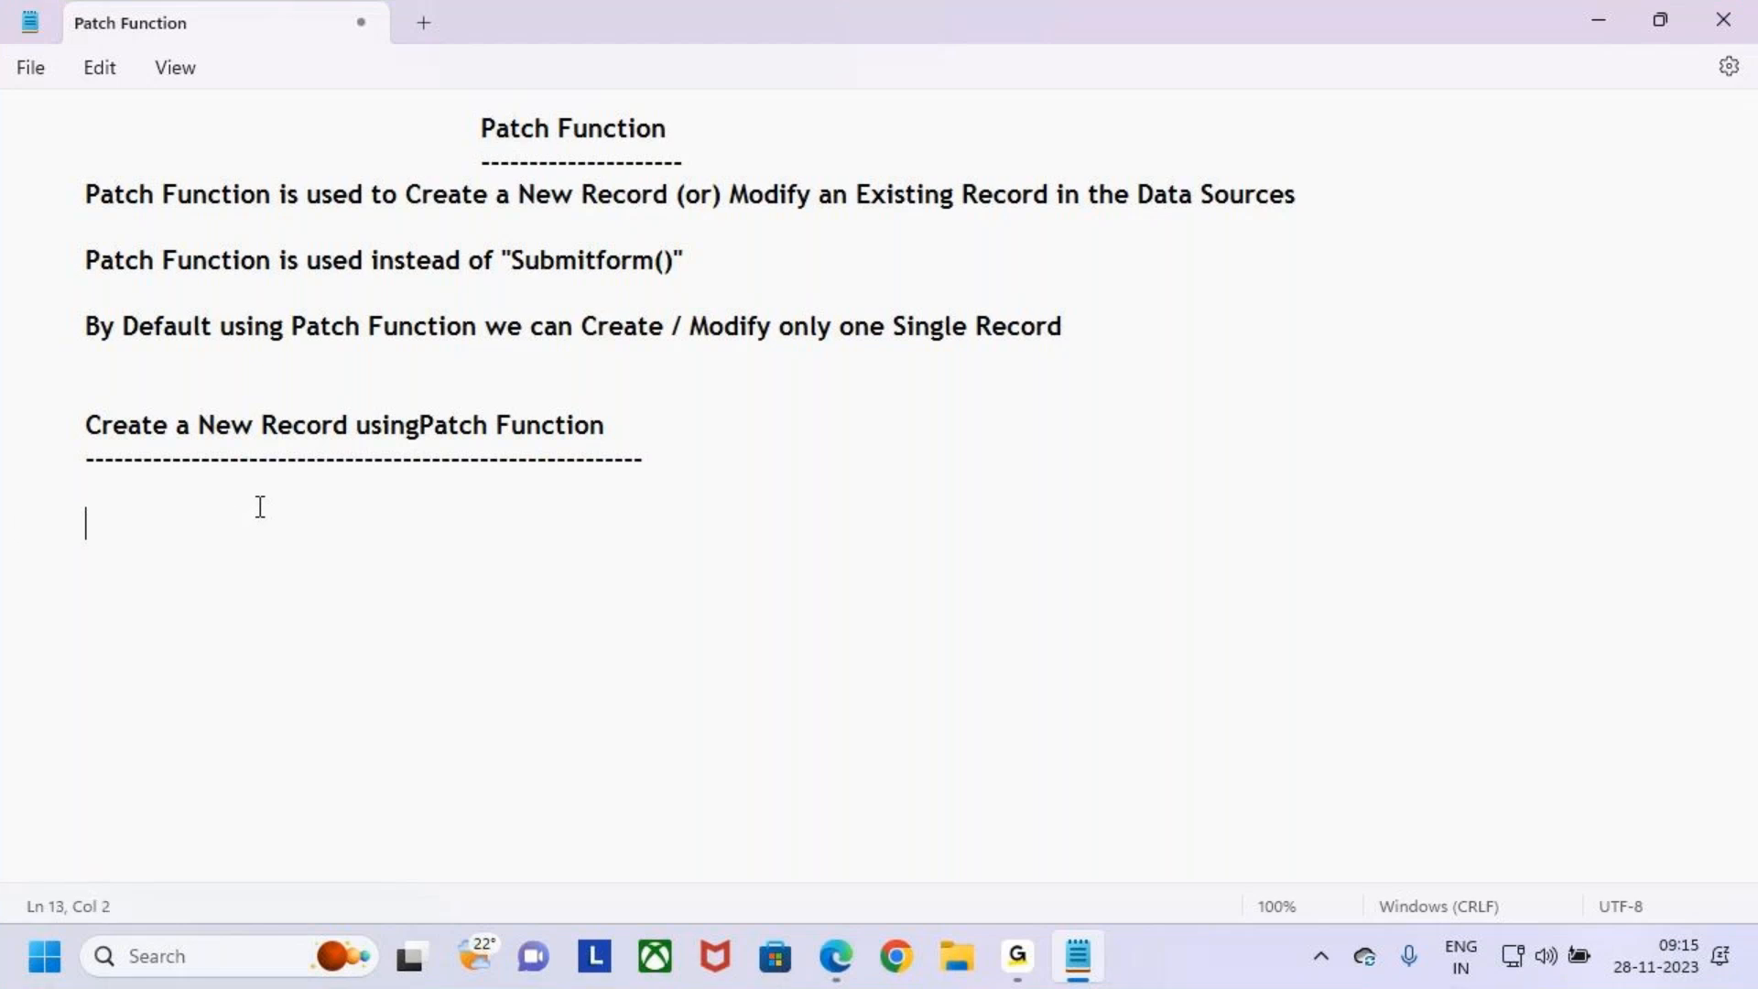
type("Defaults")
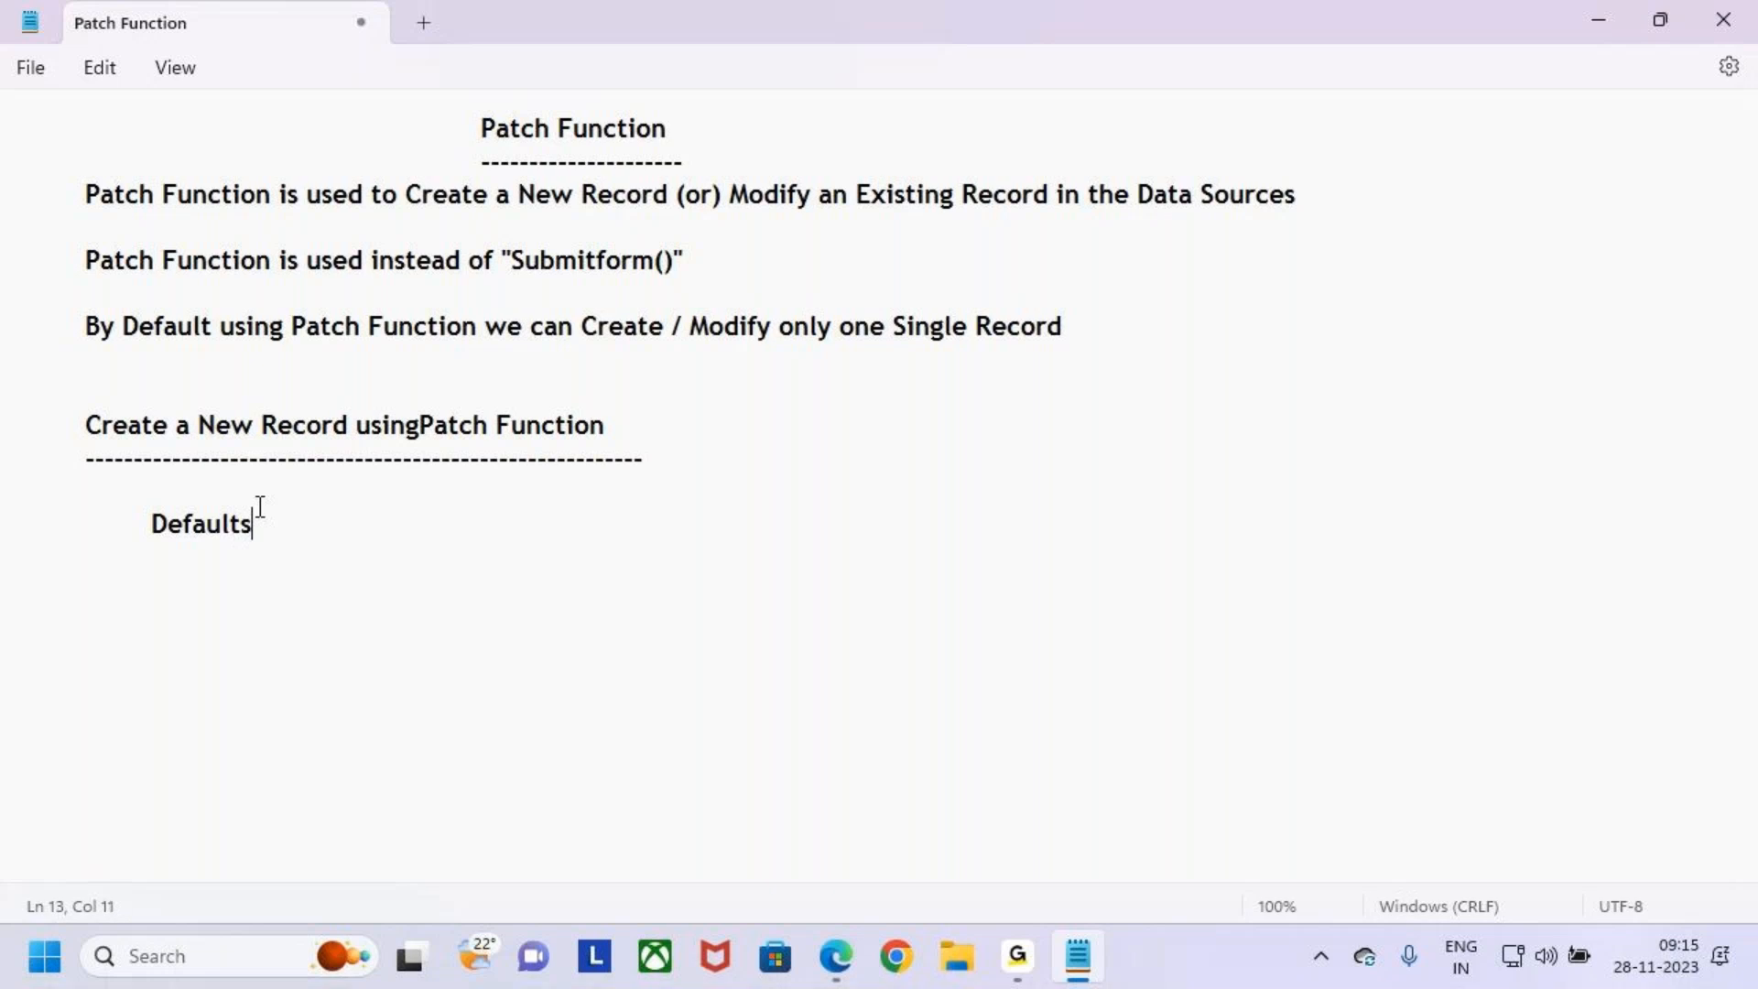
type(" Function")
- Insert the missing space between using and Patch in the Create a New Record heading
key("ctrl+2")
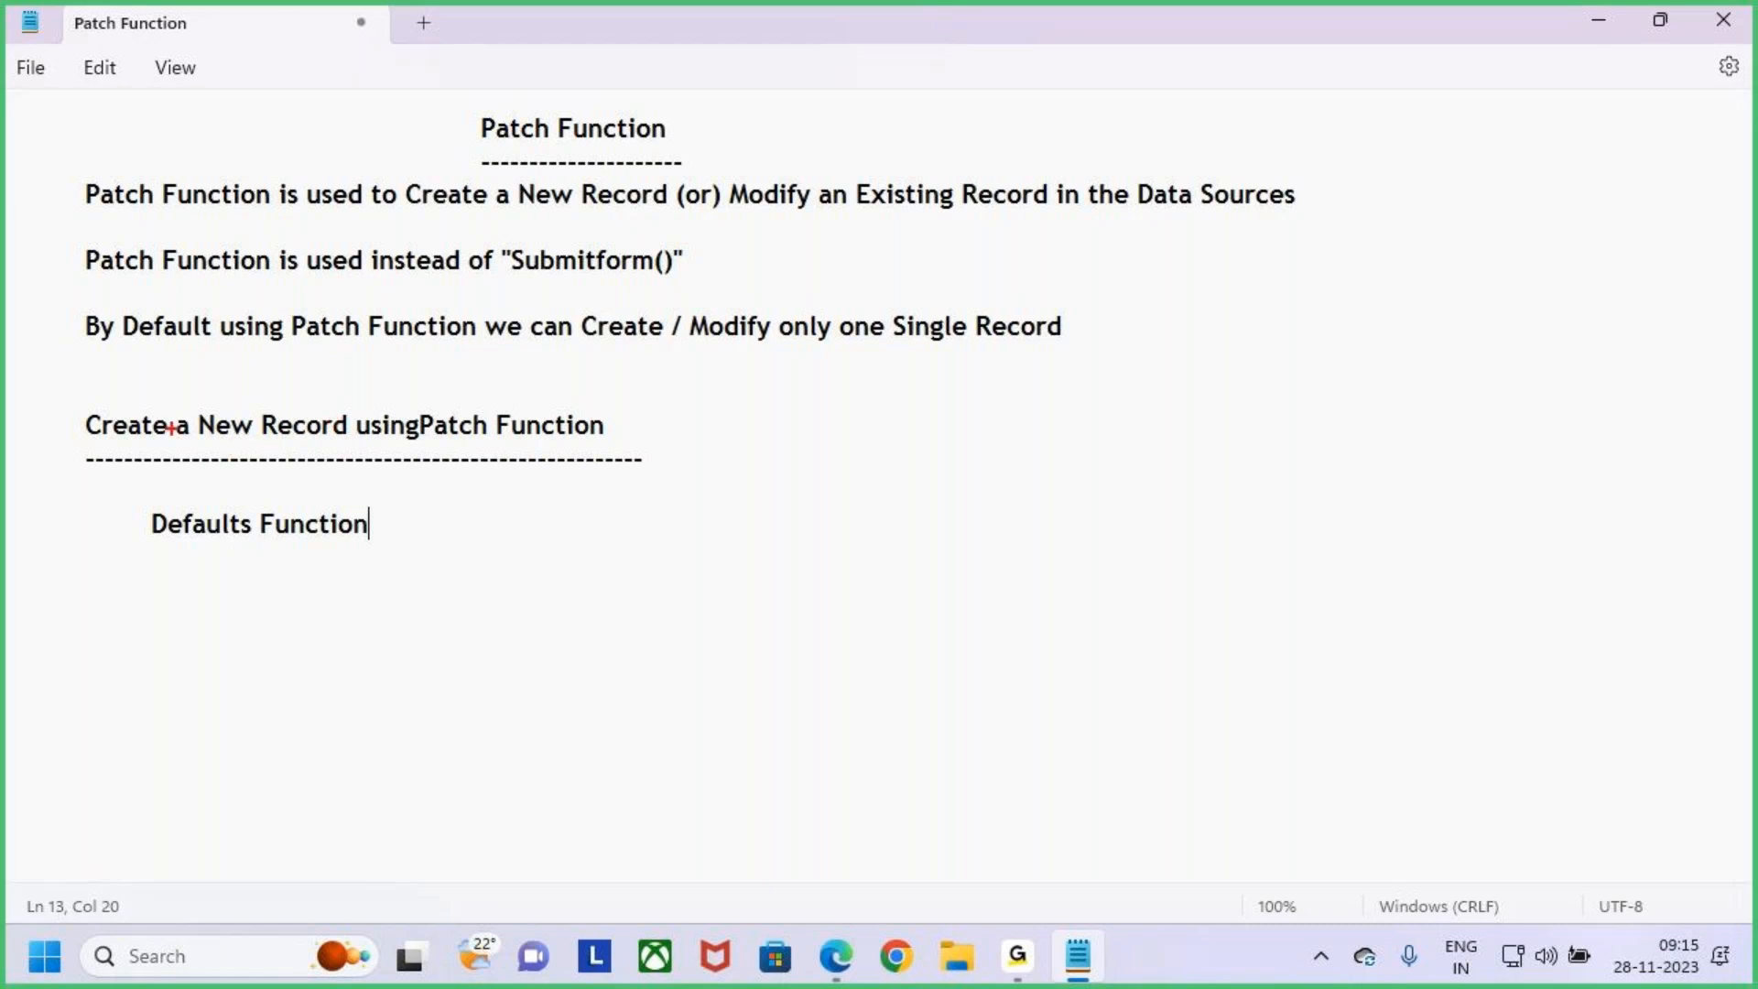
left_click_drag(65, 407, 625, 448)
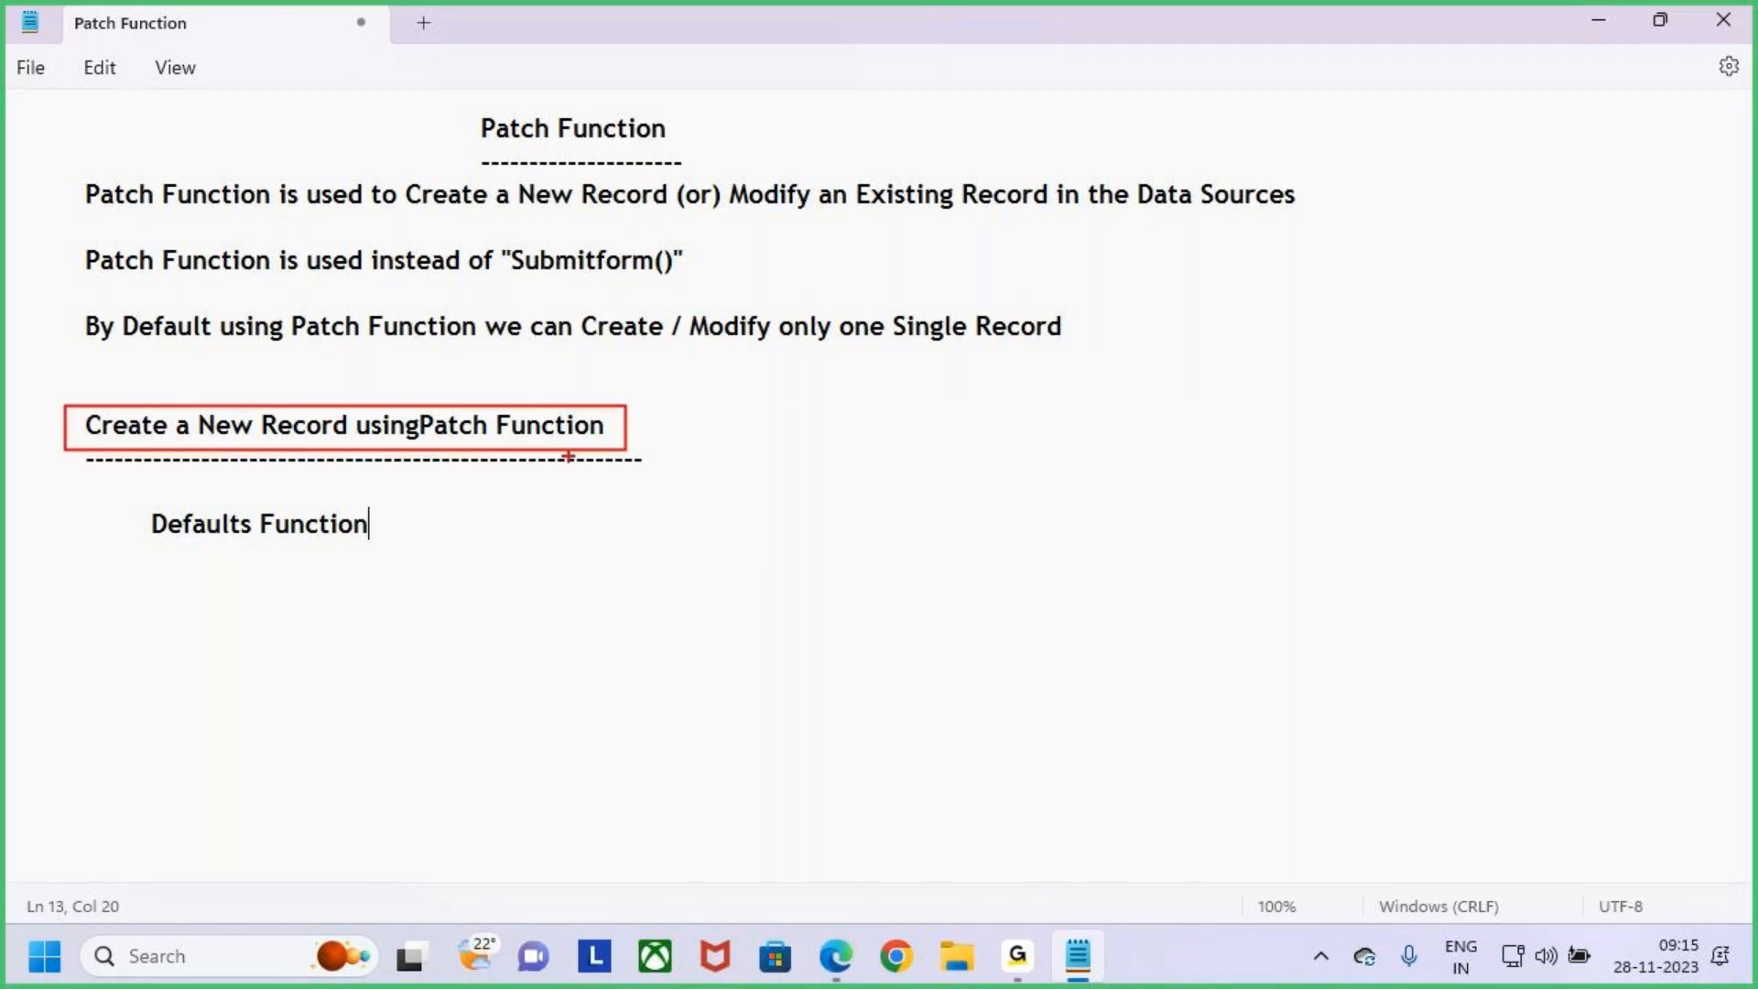
key("ctrl+2")
left_click(424, 423)
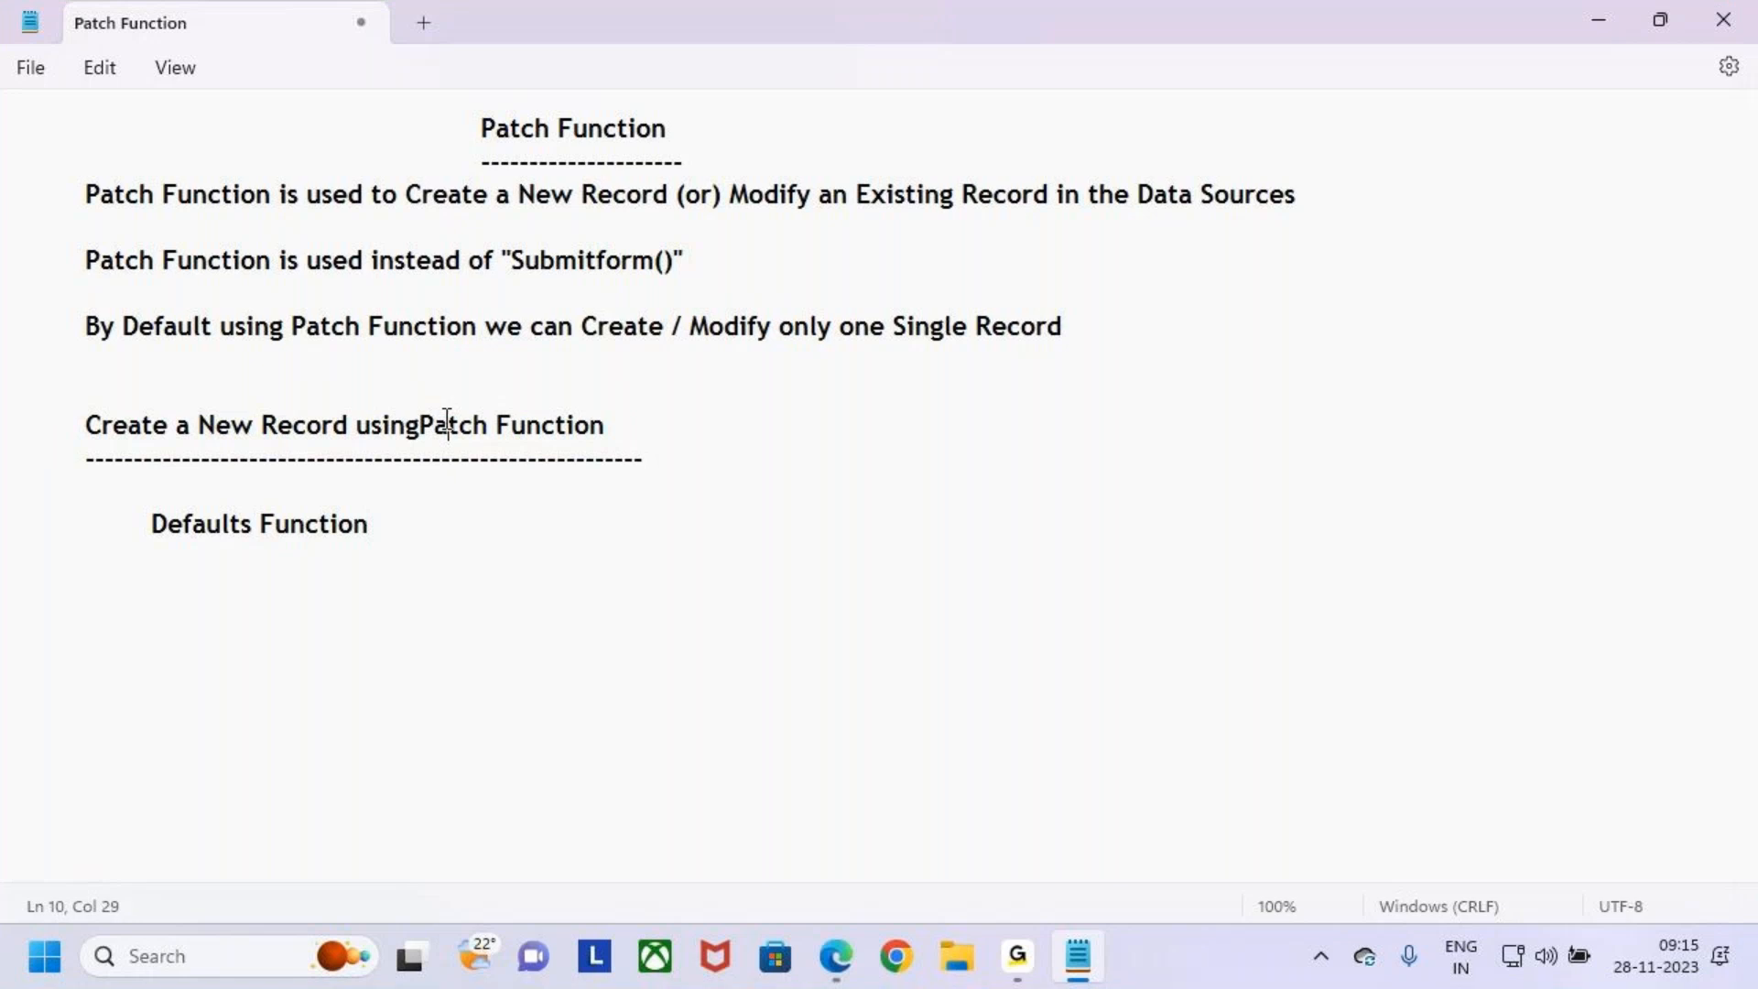
key("ctrl+2")
left_click_drag(89, 396, 622, 451)
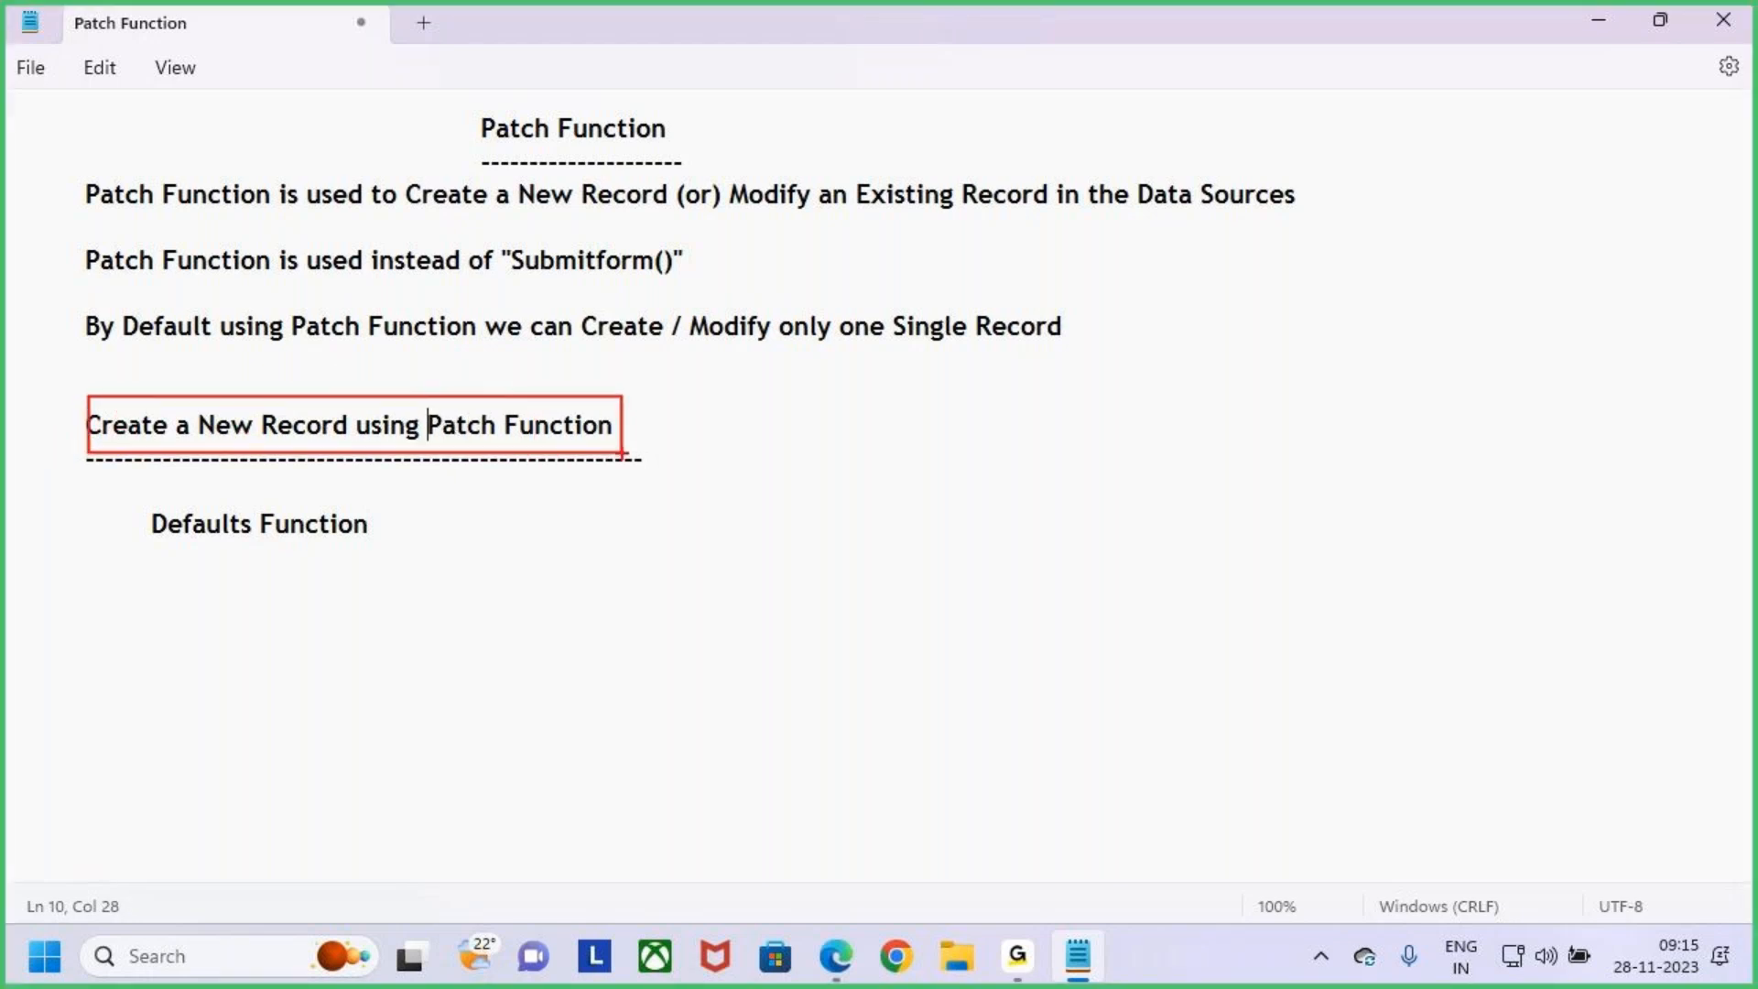
mouse_move(387, 353)
left_mouse_down()
mouse_move(394, 389)
mouse_move(634, 349)
mouse_move(256, 589)
left_mouse_up()
left_click_drag(140, 494, 378, 547)
mouse_move(256, 559)
left_mouse_down()
mouse_move(242, 584)
mouse_move(290, 589)
left_mouse_up()
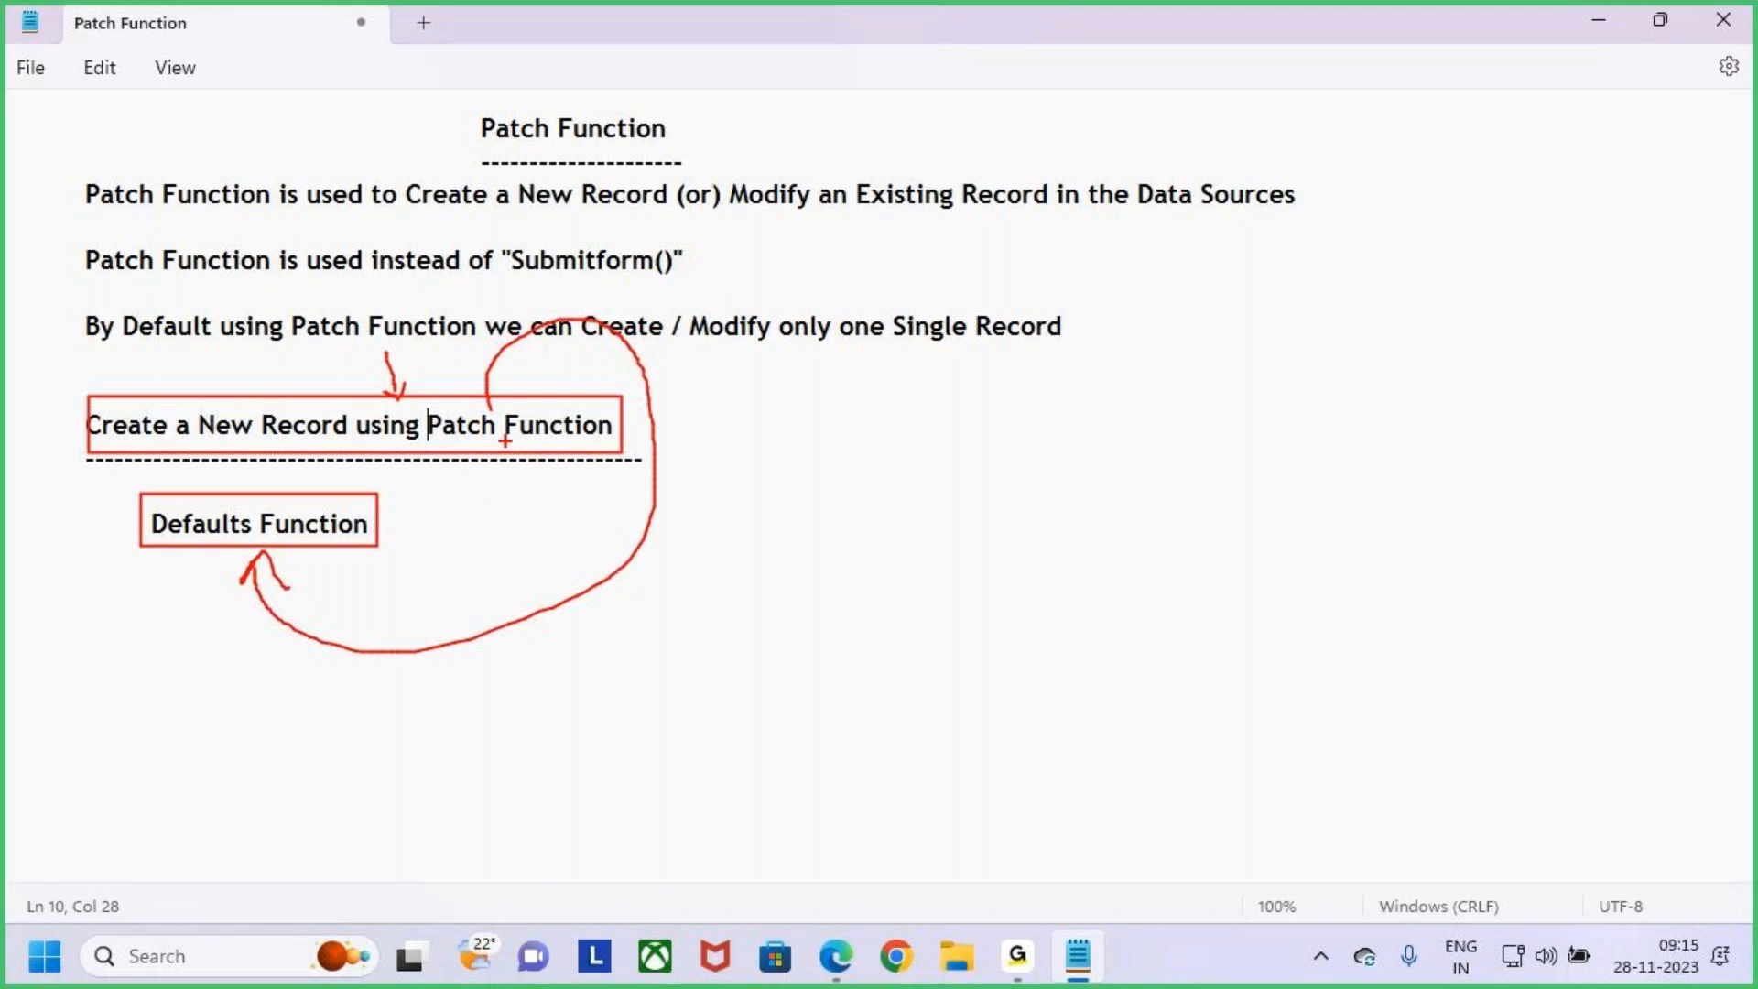
key("Escape")
left_click(144, 529)
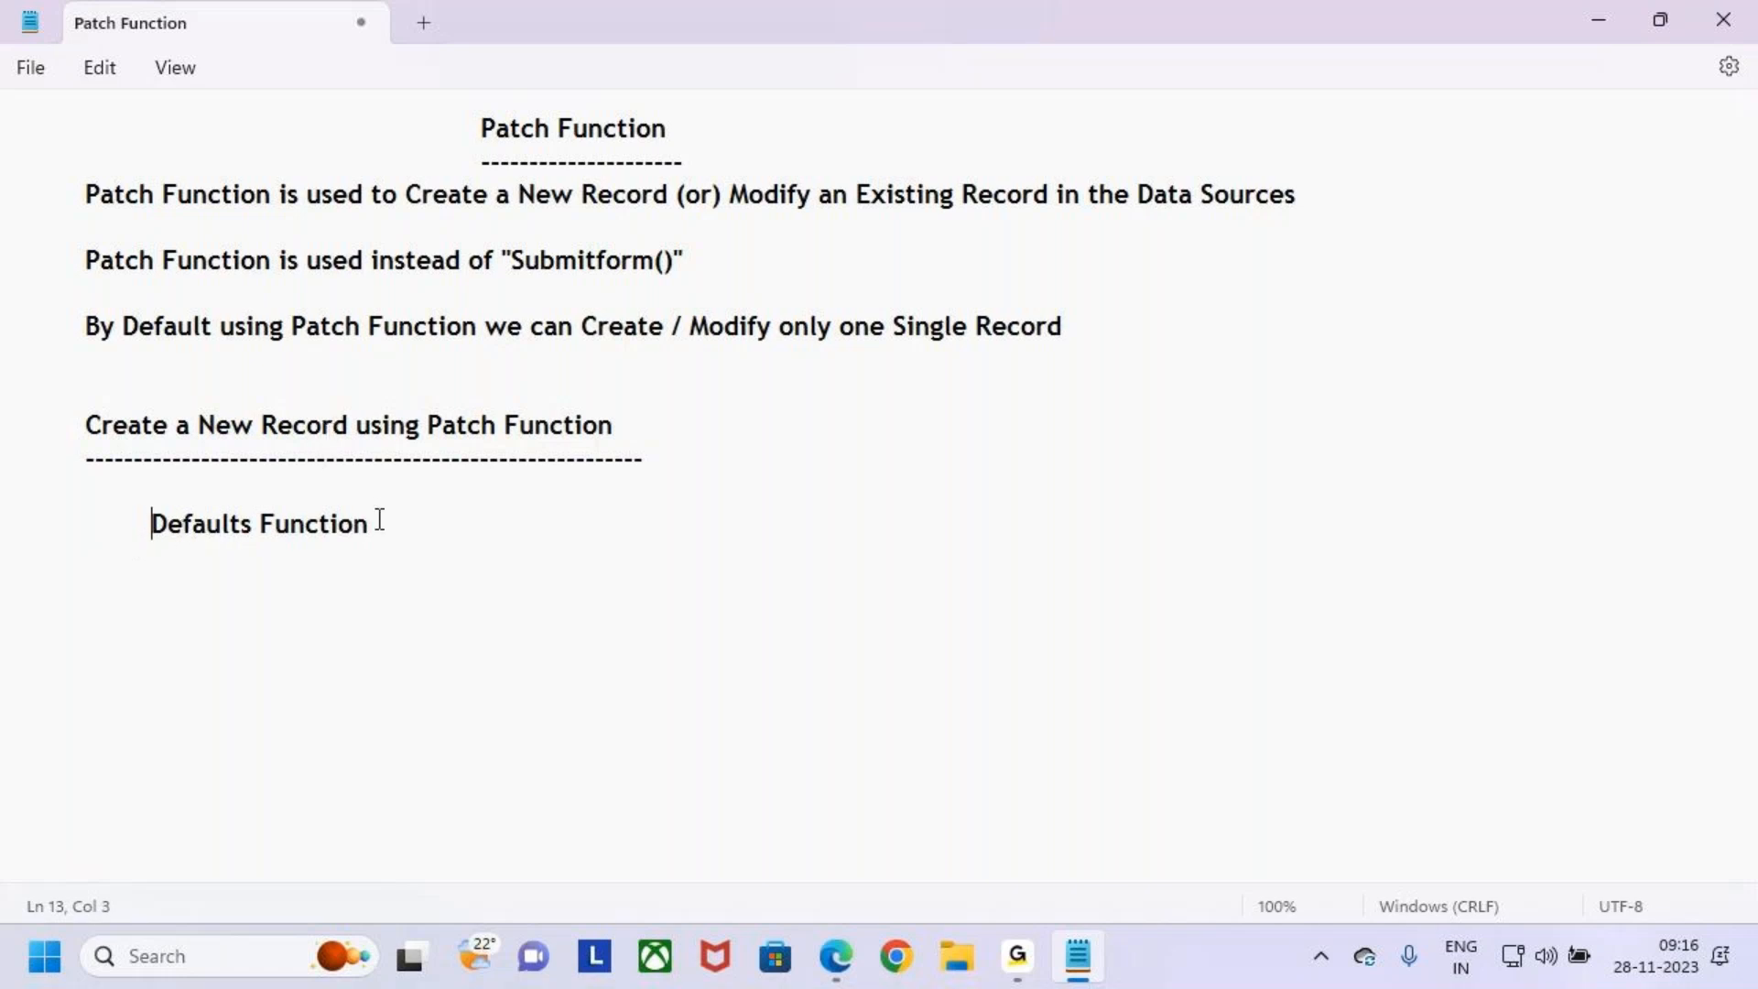
- Highlight Modify, the title and Patch Function while explaining, and add blank lines after the Defaults Function line
left_click_drag(732, 207, 819, 189)
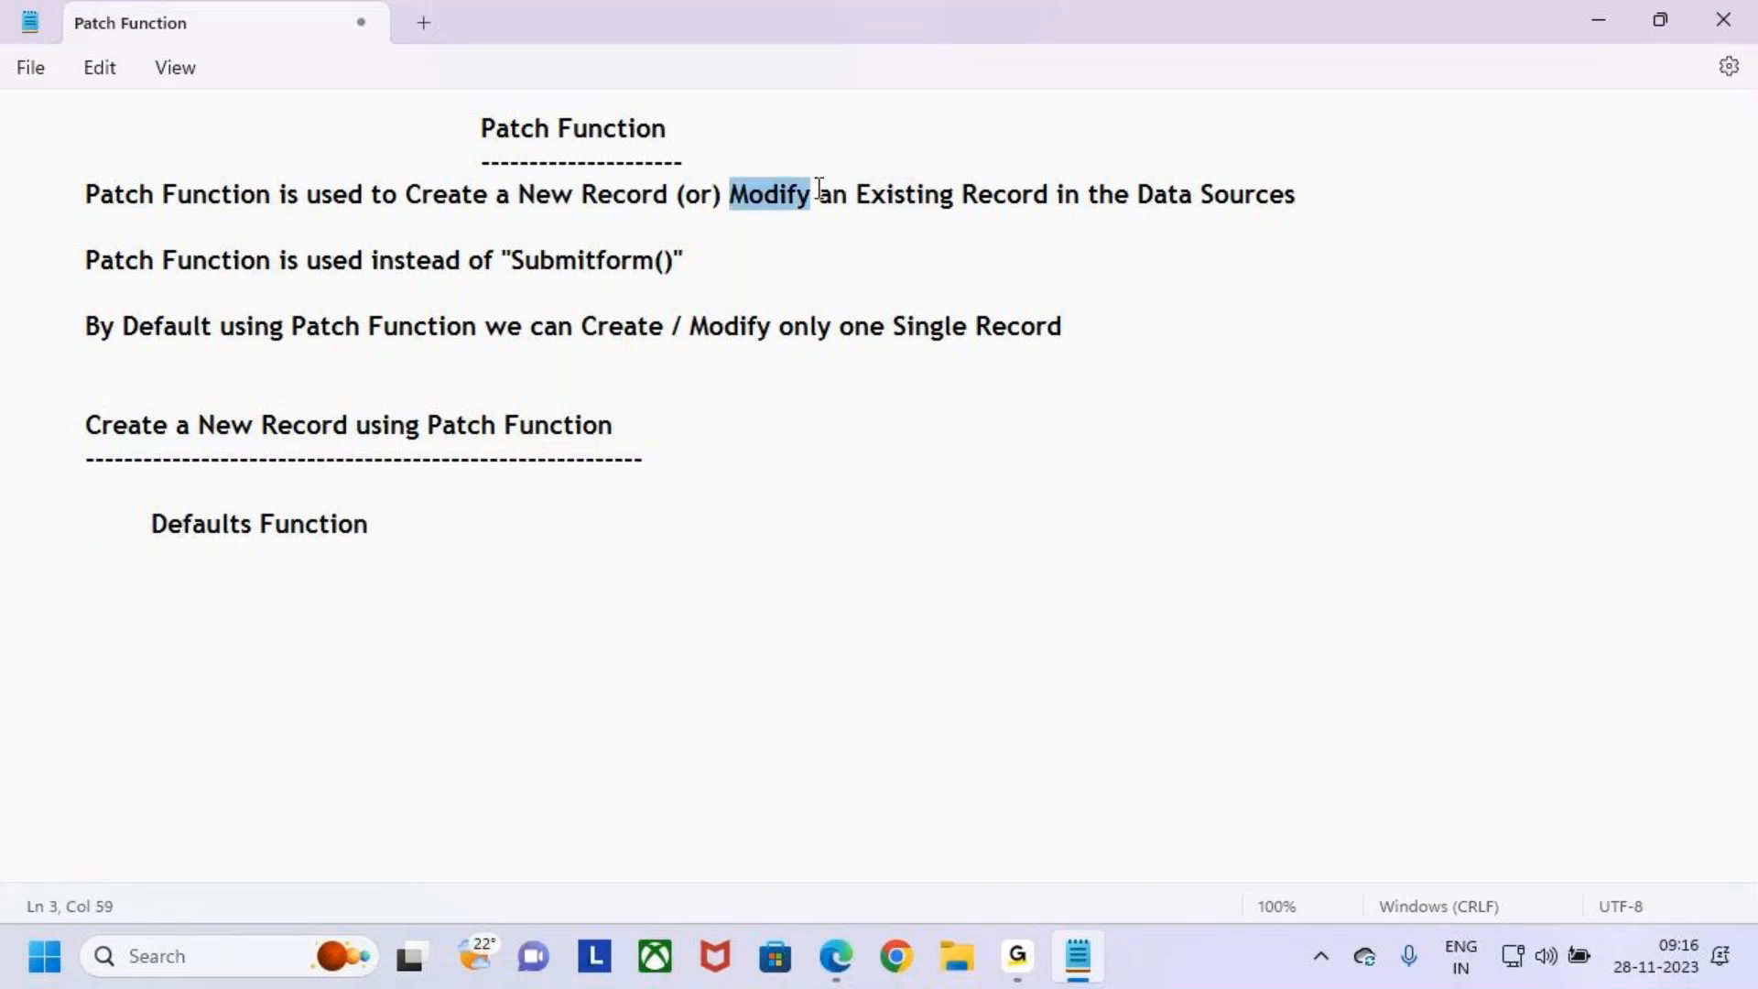
left_click_drag(478, 133, 536, 131)
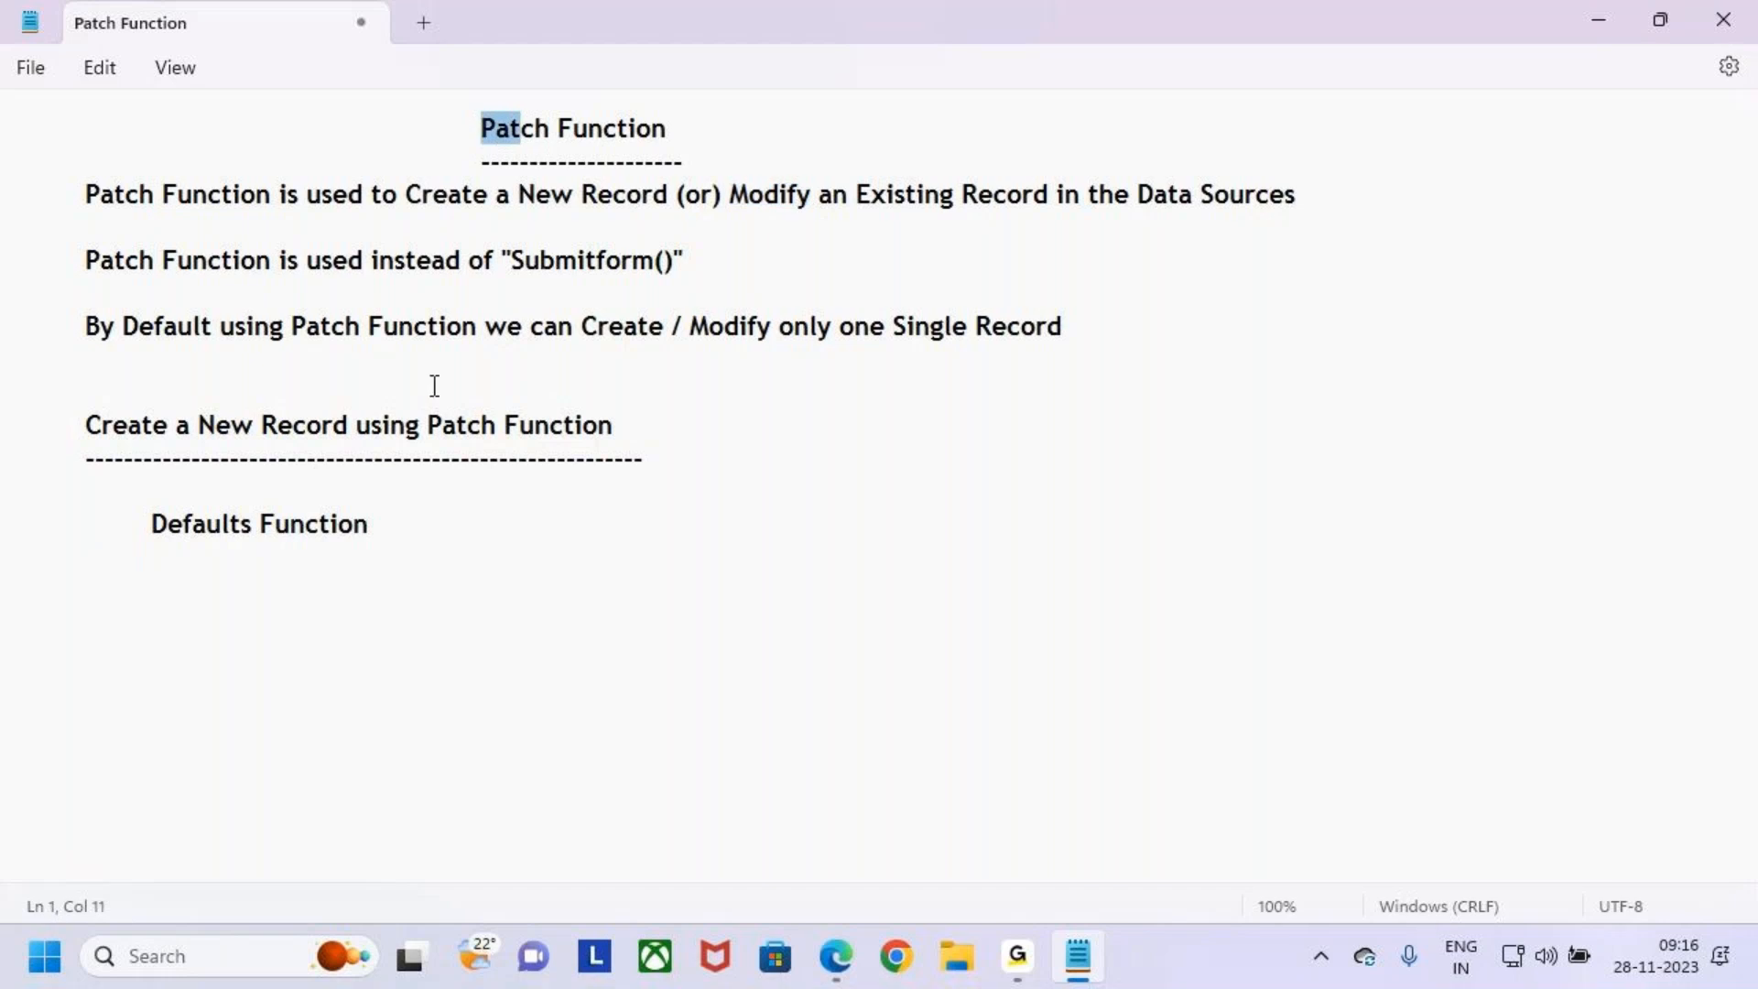
left_click(441, 532)
key("Return")
key("Return")
left_click_drag(428, 424, 641, 425)
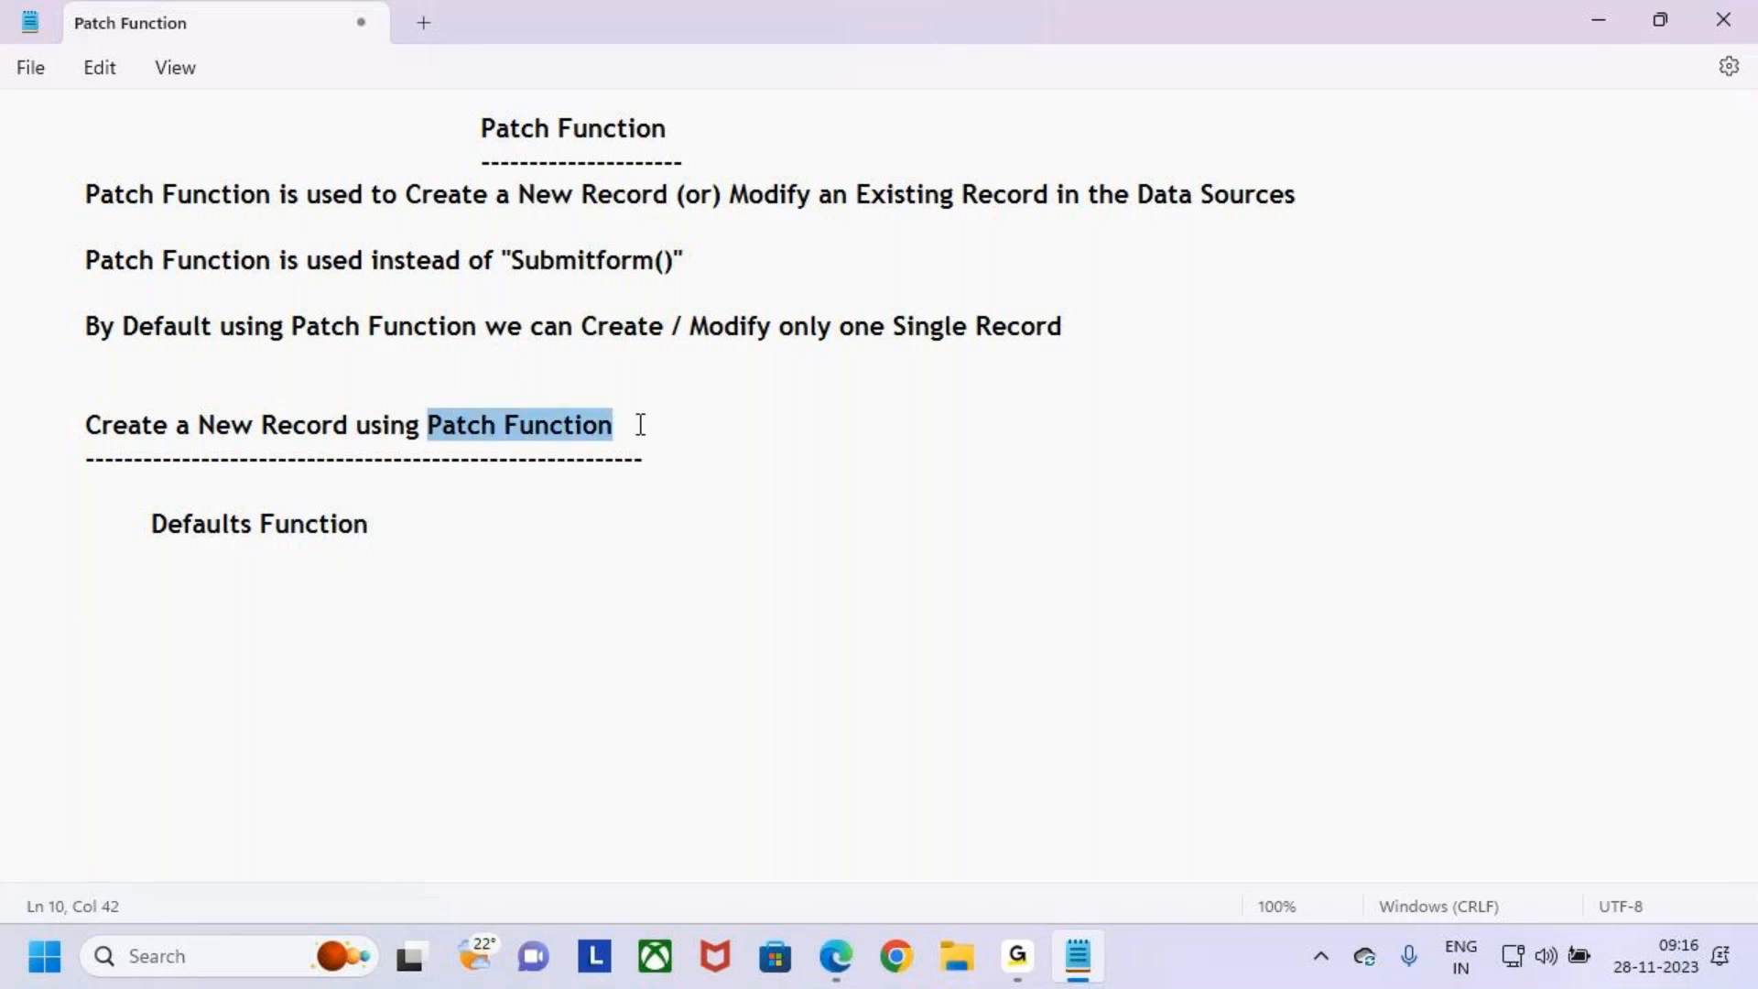
left_click(666, 475)
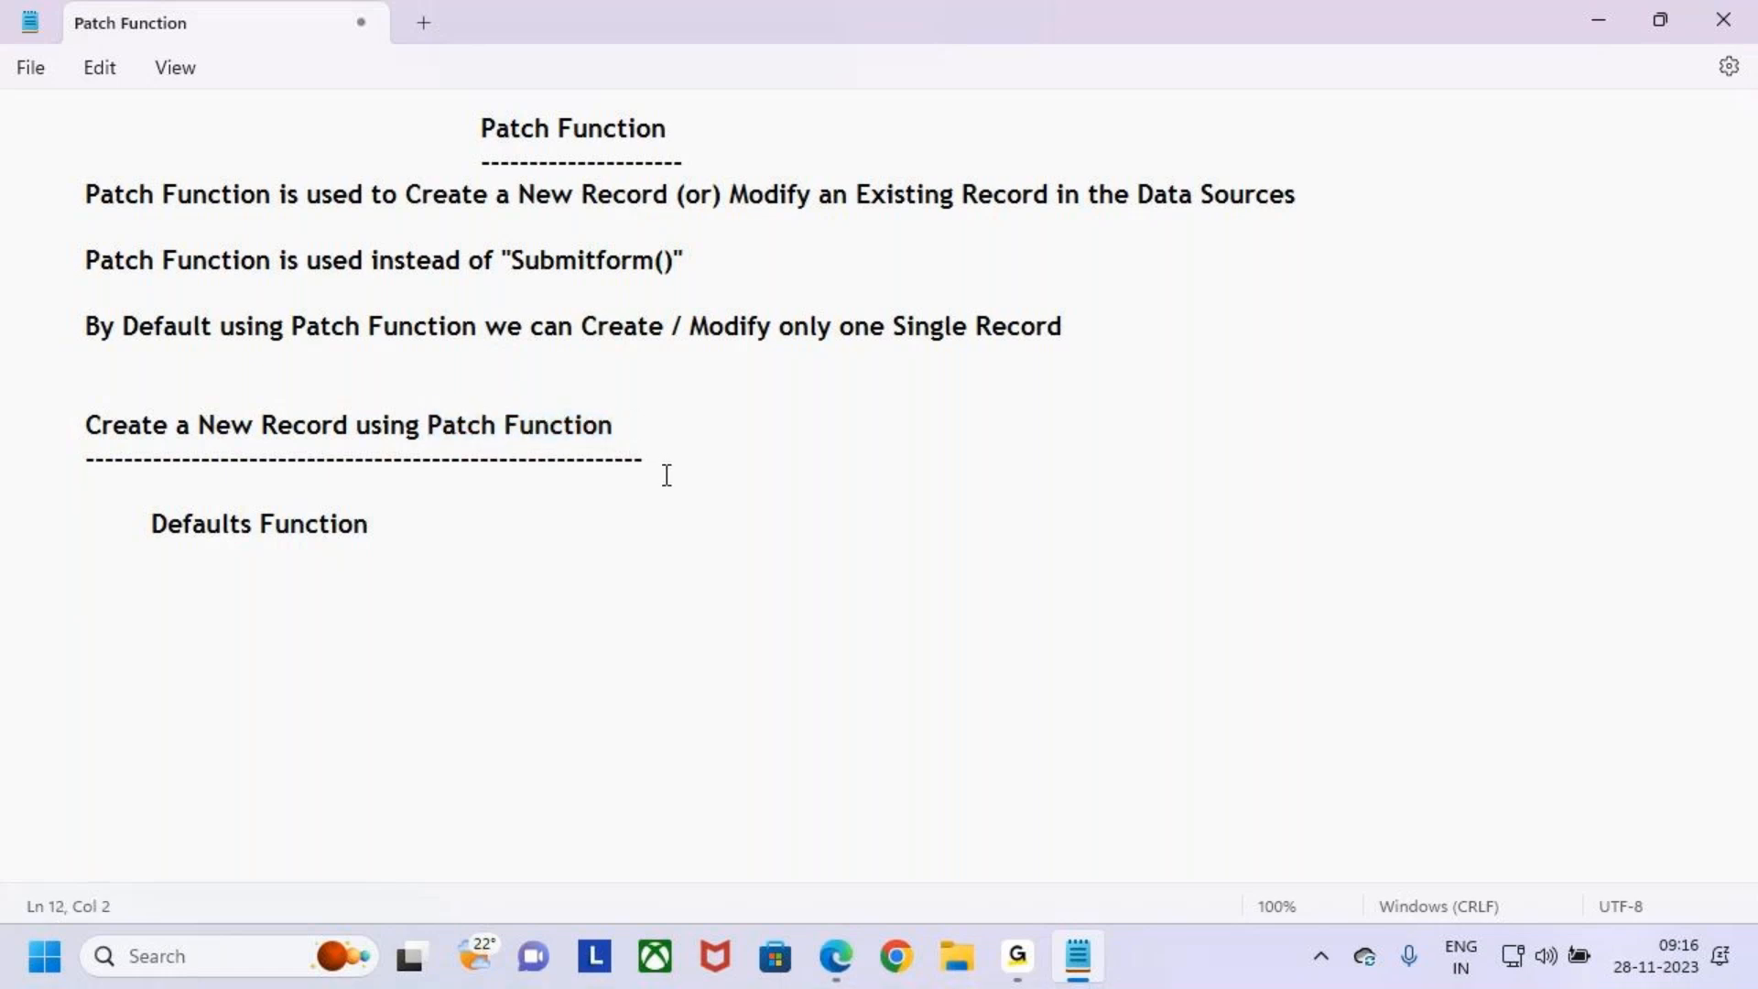
- Open make.powerapps.com in a new browser tab
left_click(901, 965)
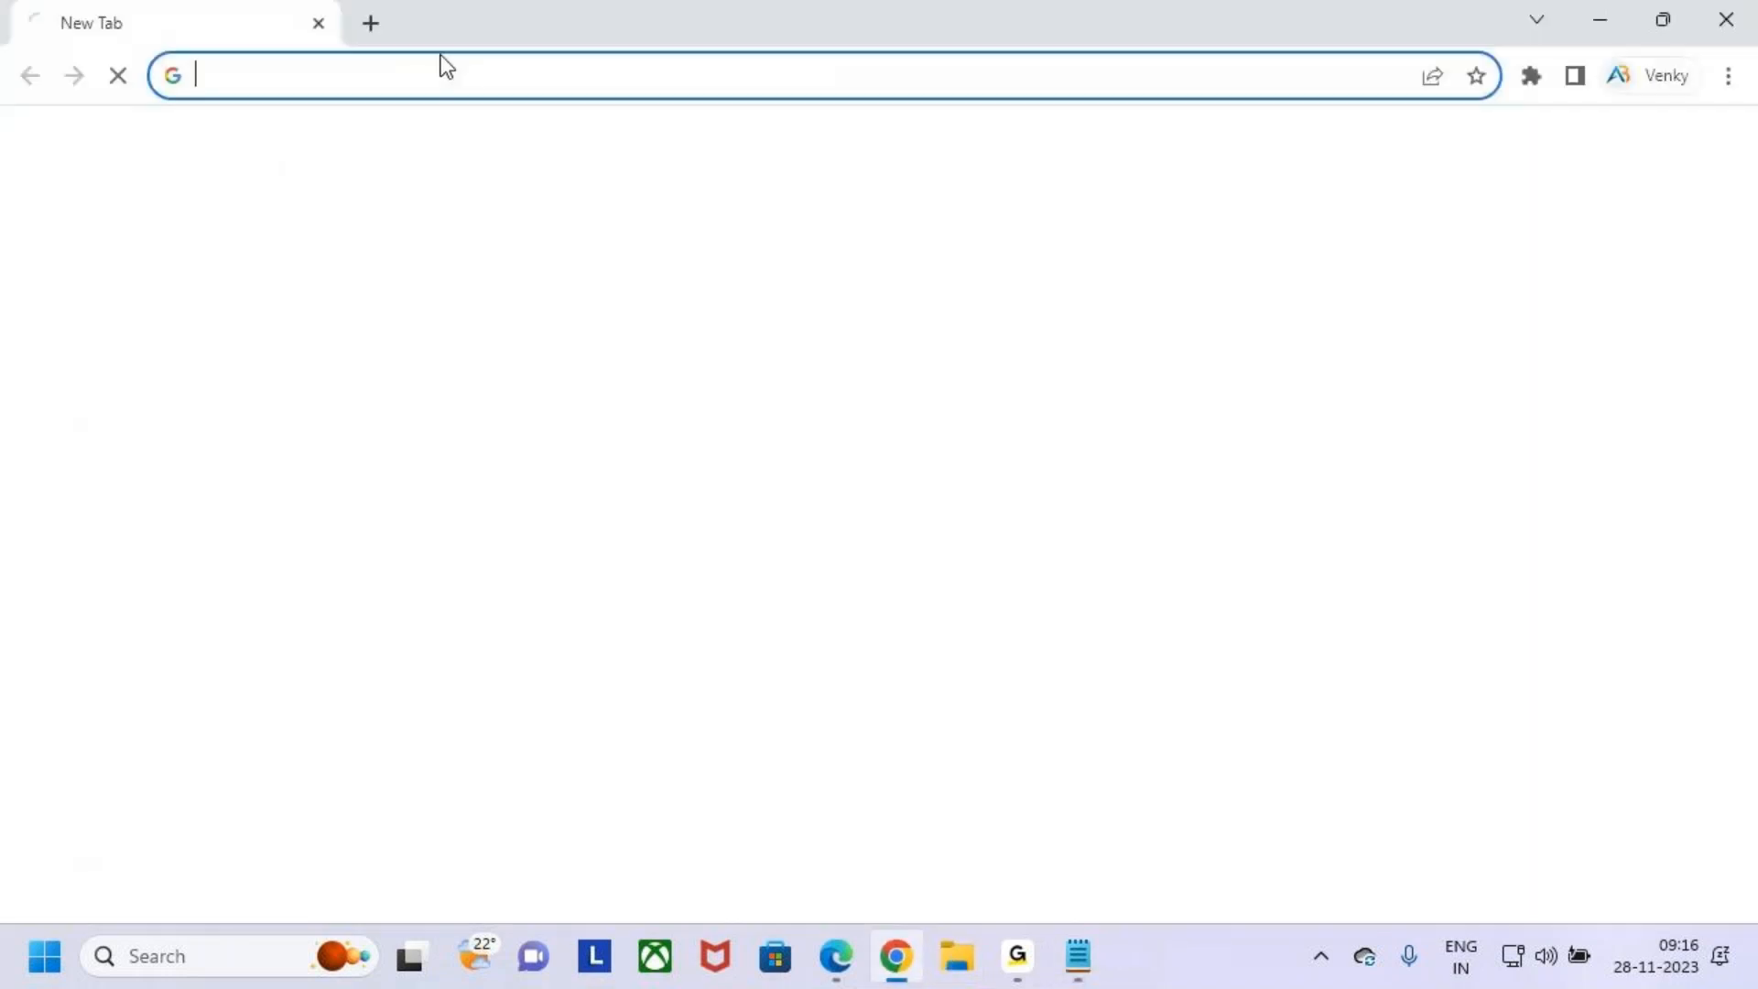
left_click(363, 70)
type("make.powerapps.com")
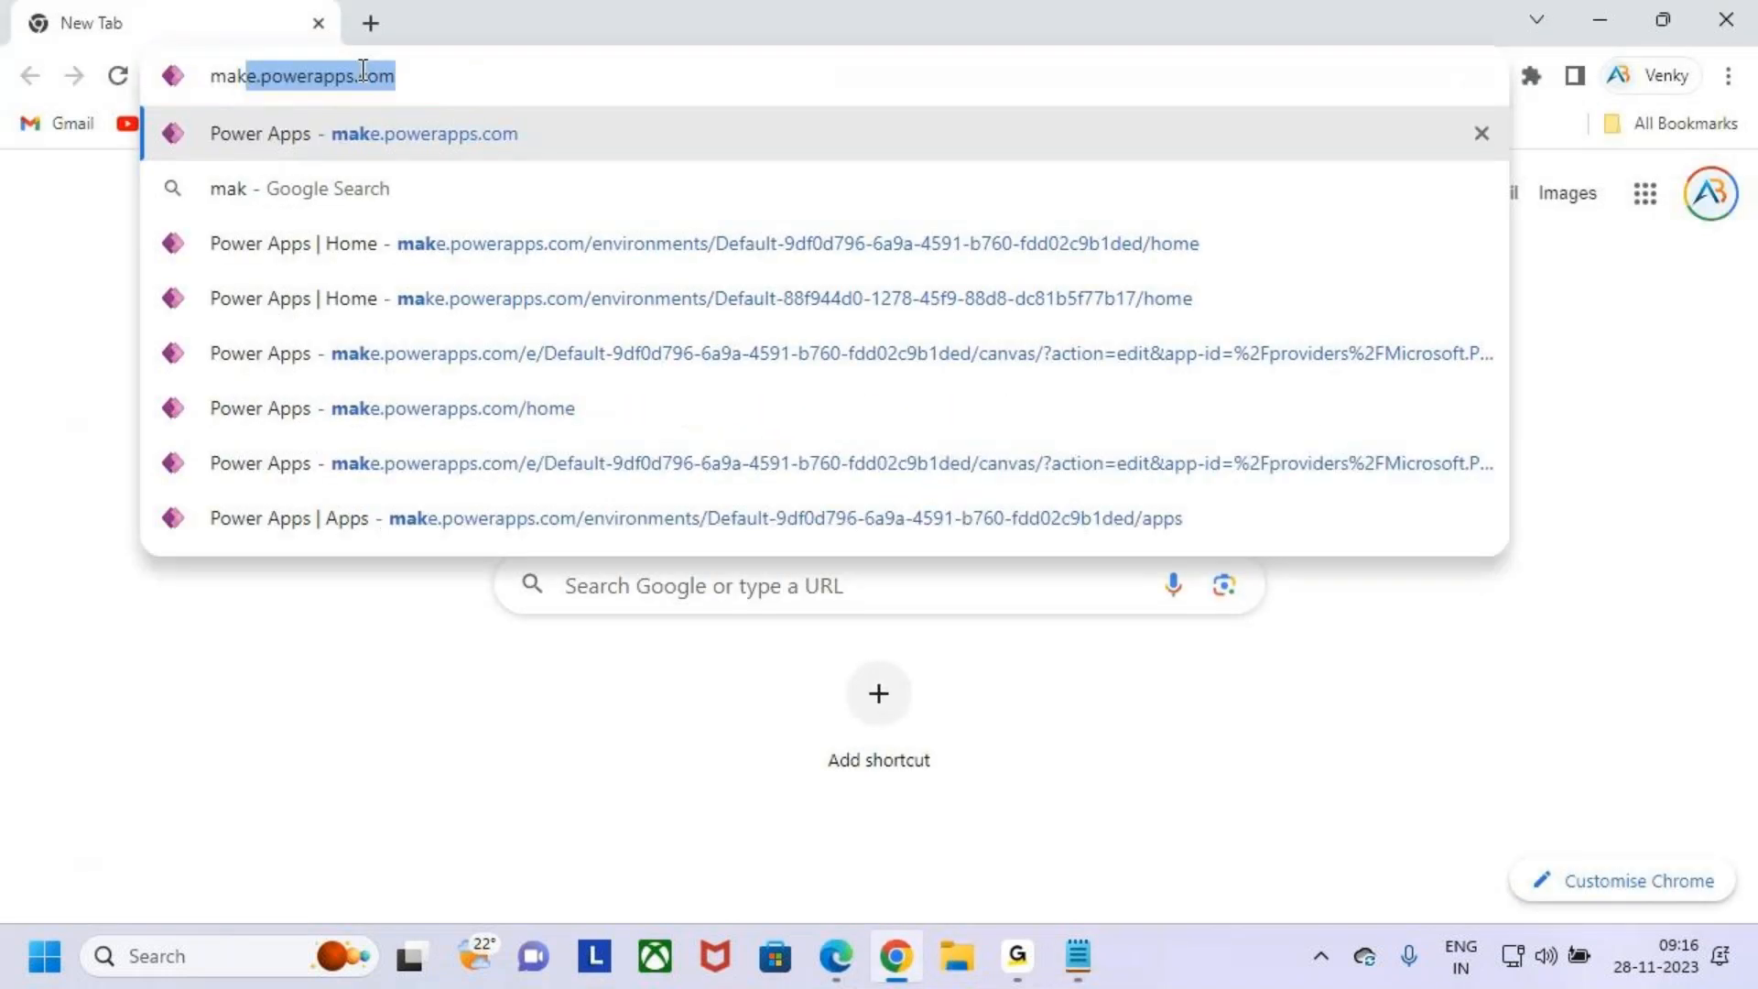
key("Right")
key("Return")
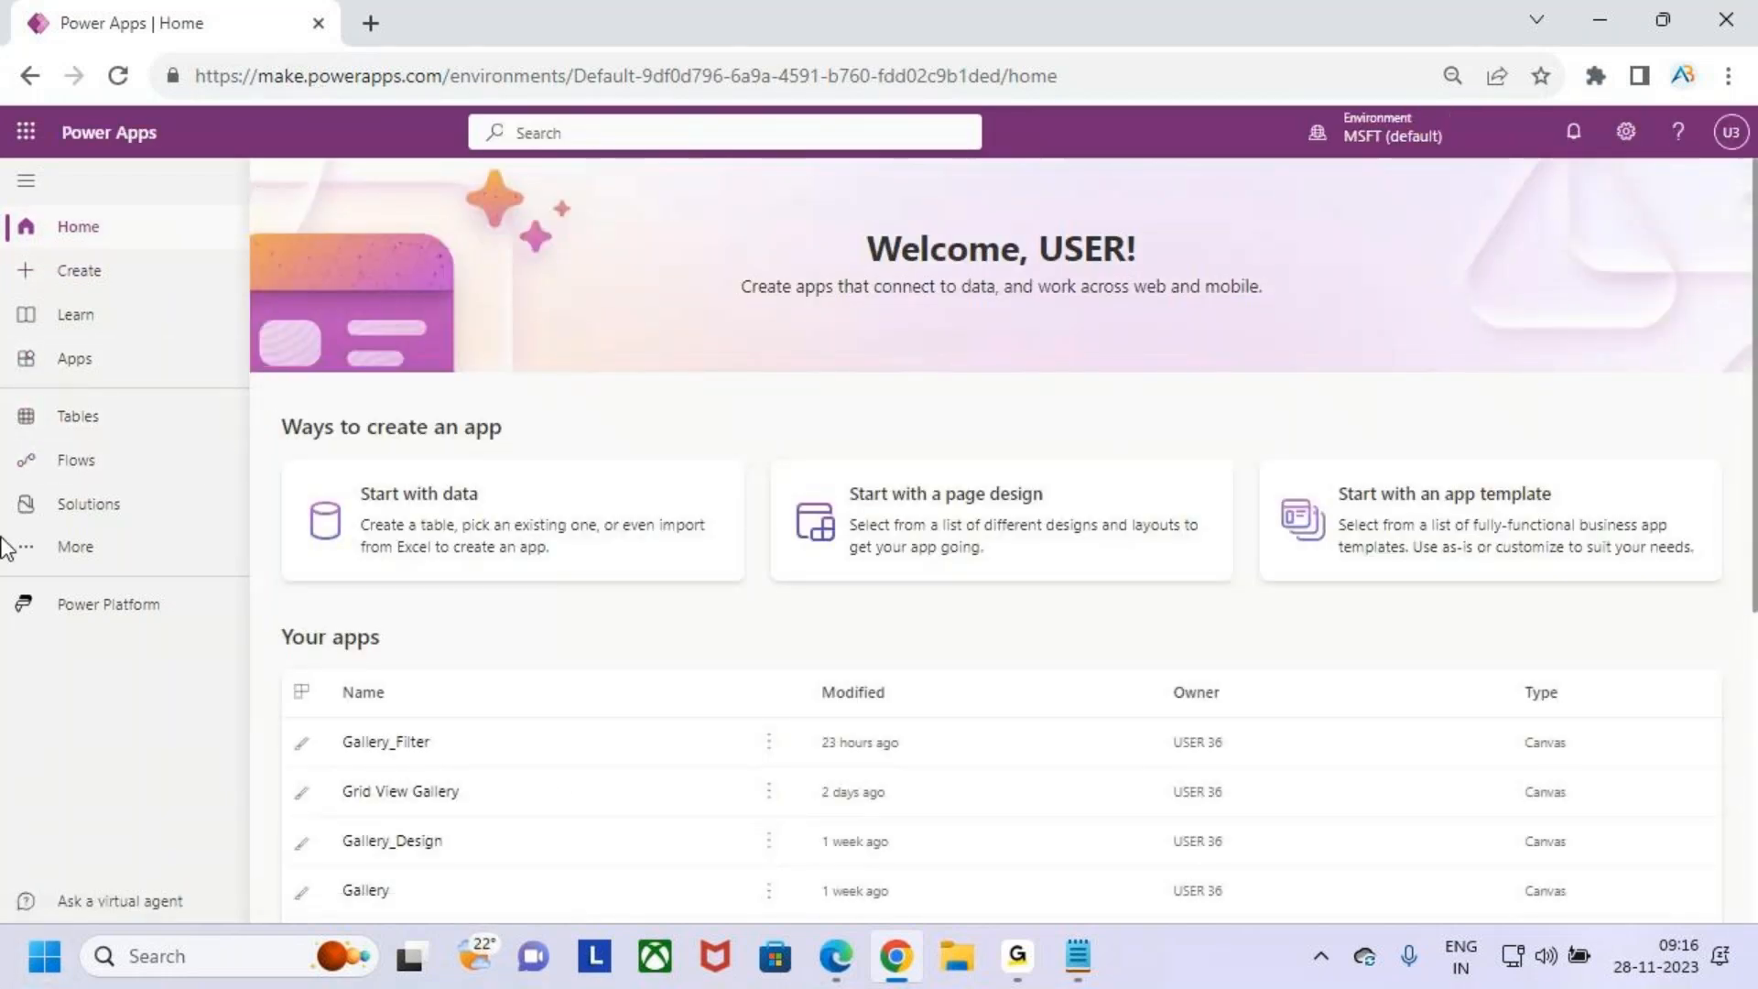
- Open SharePoint from the app launcher and go to the Patch site
left_click(26, 134)
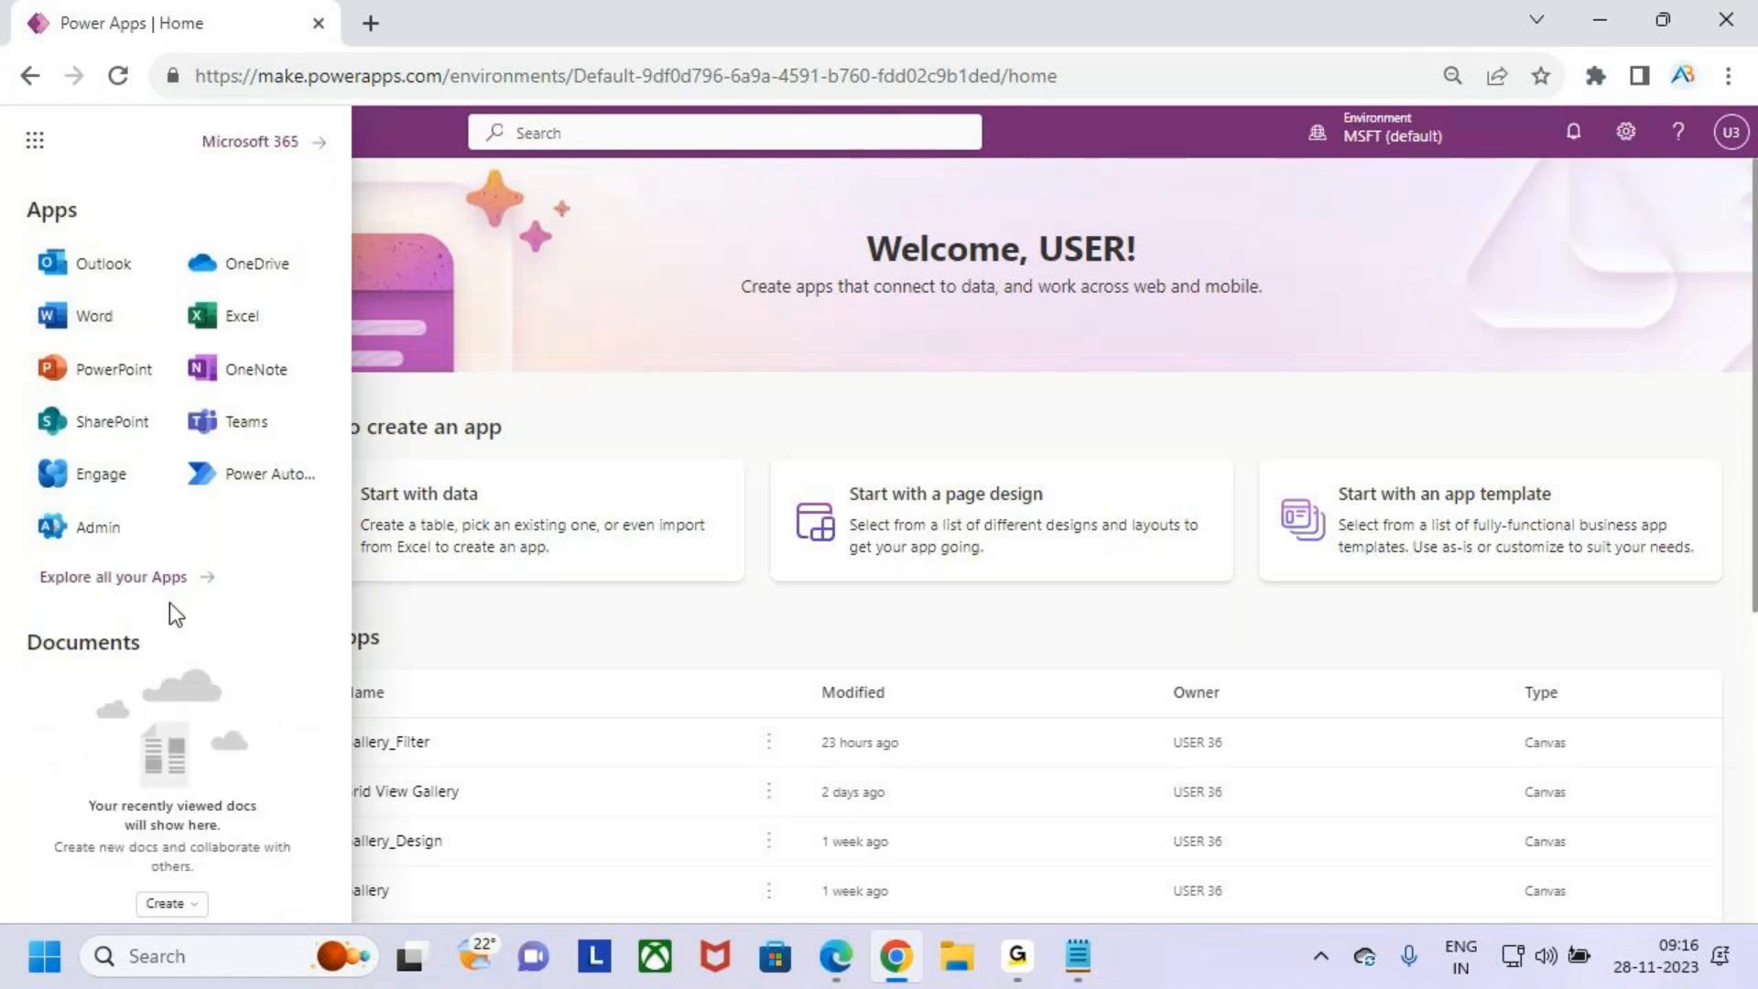
left_click(134, 426)
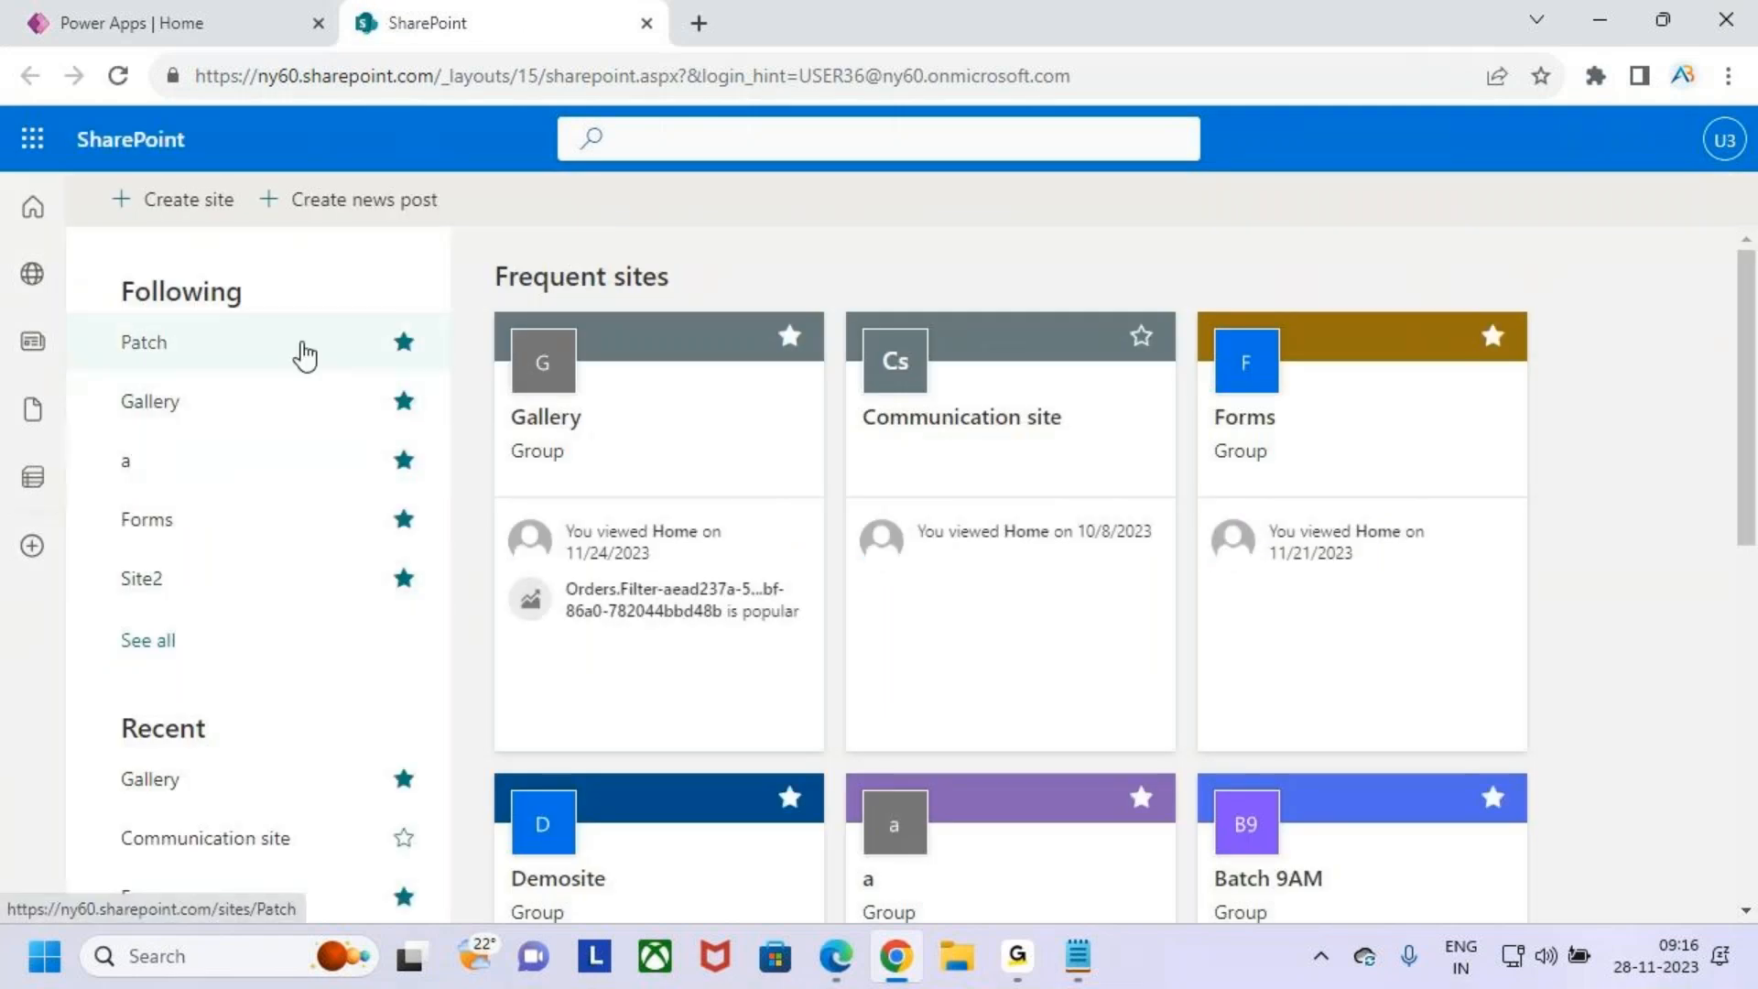
key("ctrl+2")
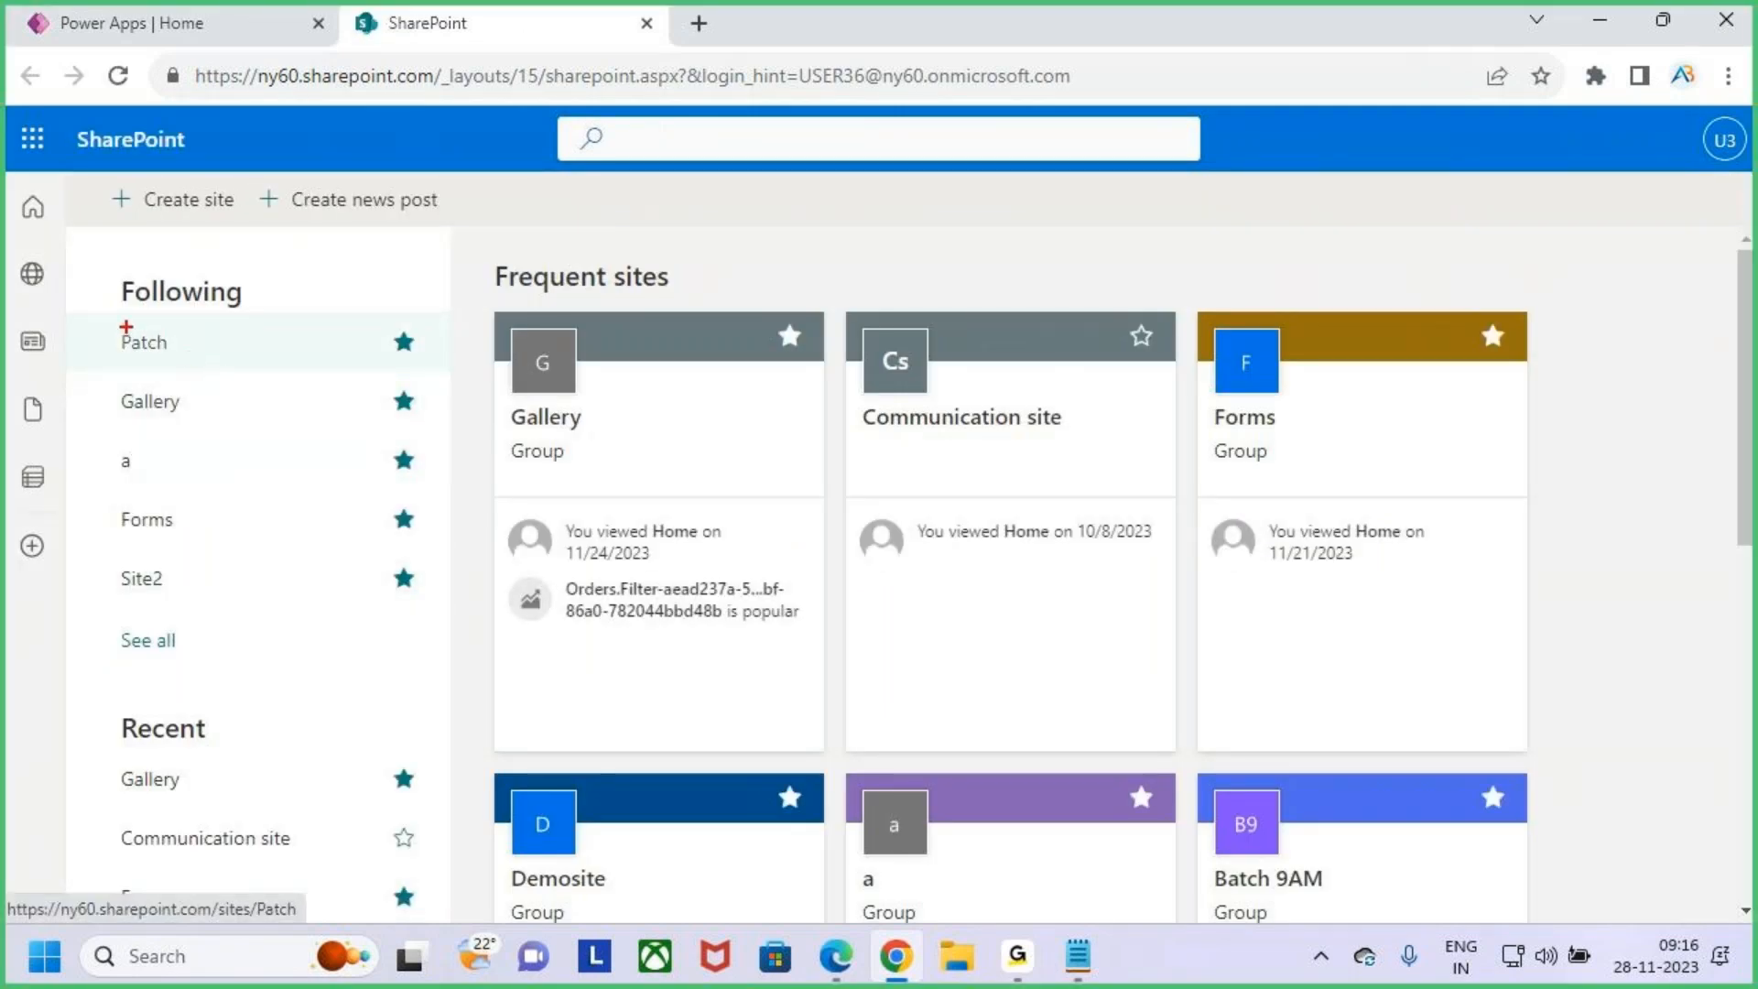
left_click_drag(103, 322, 256, 369)
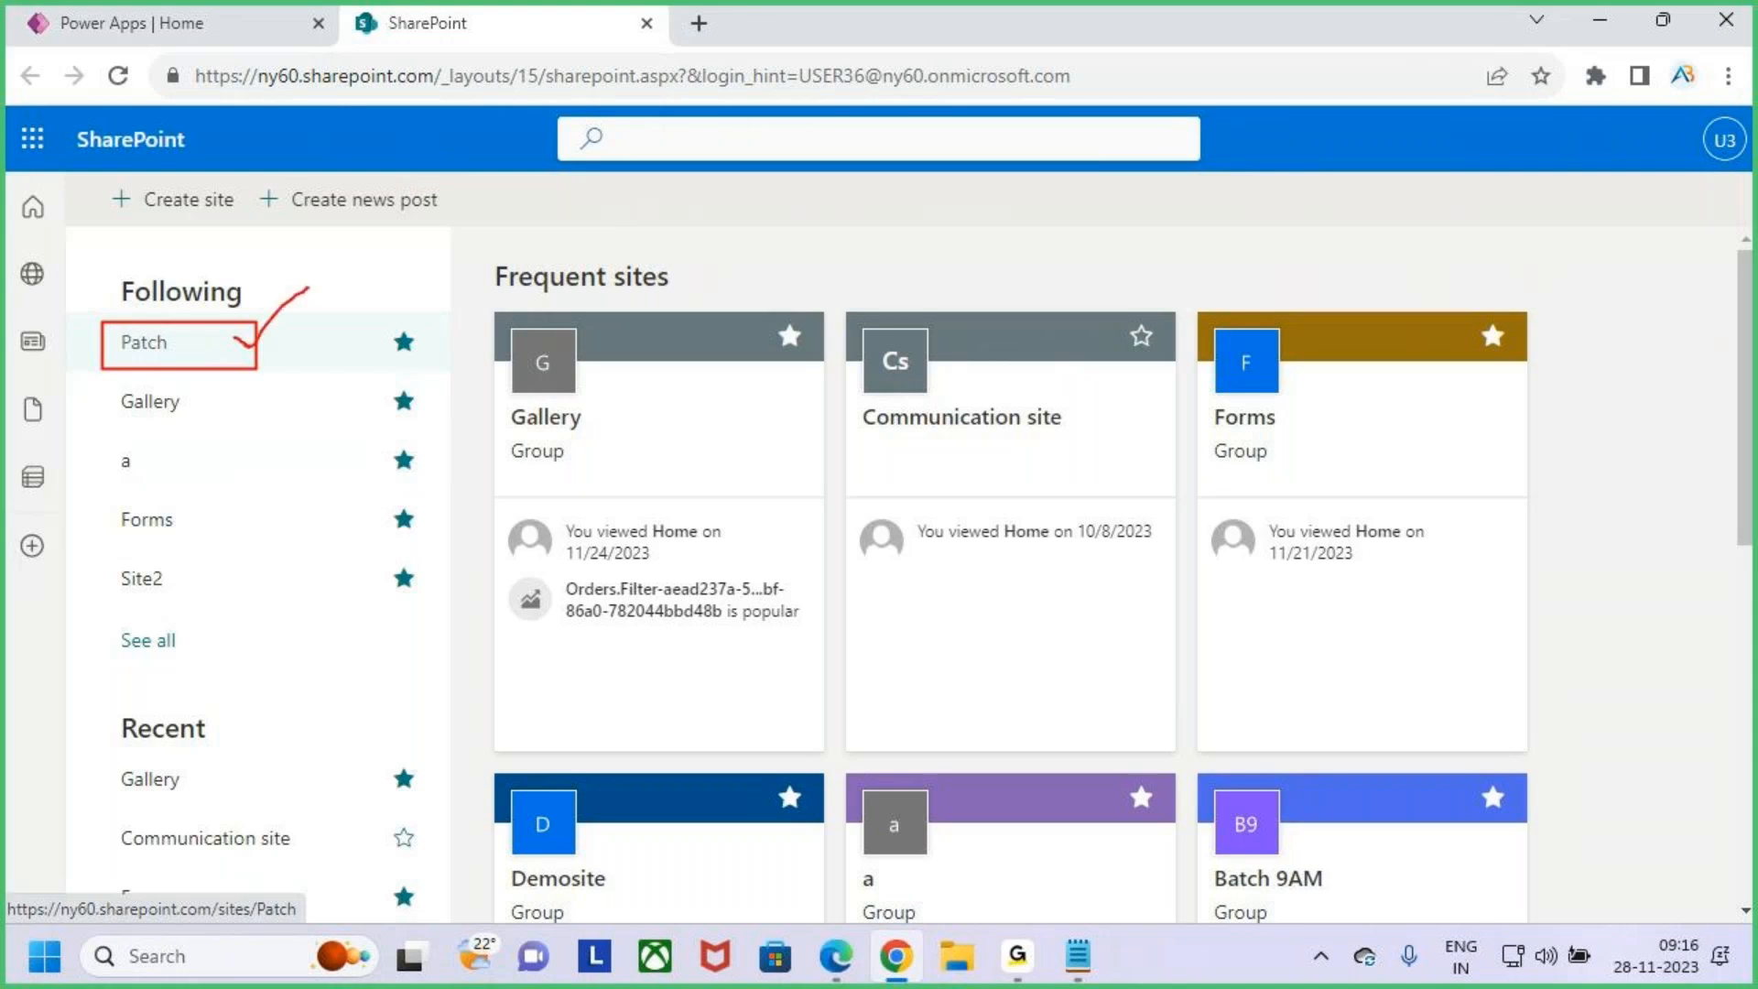
key("Escape")
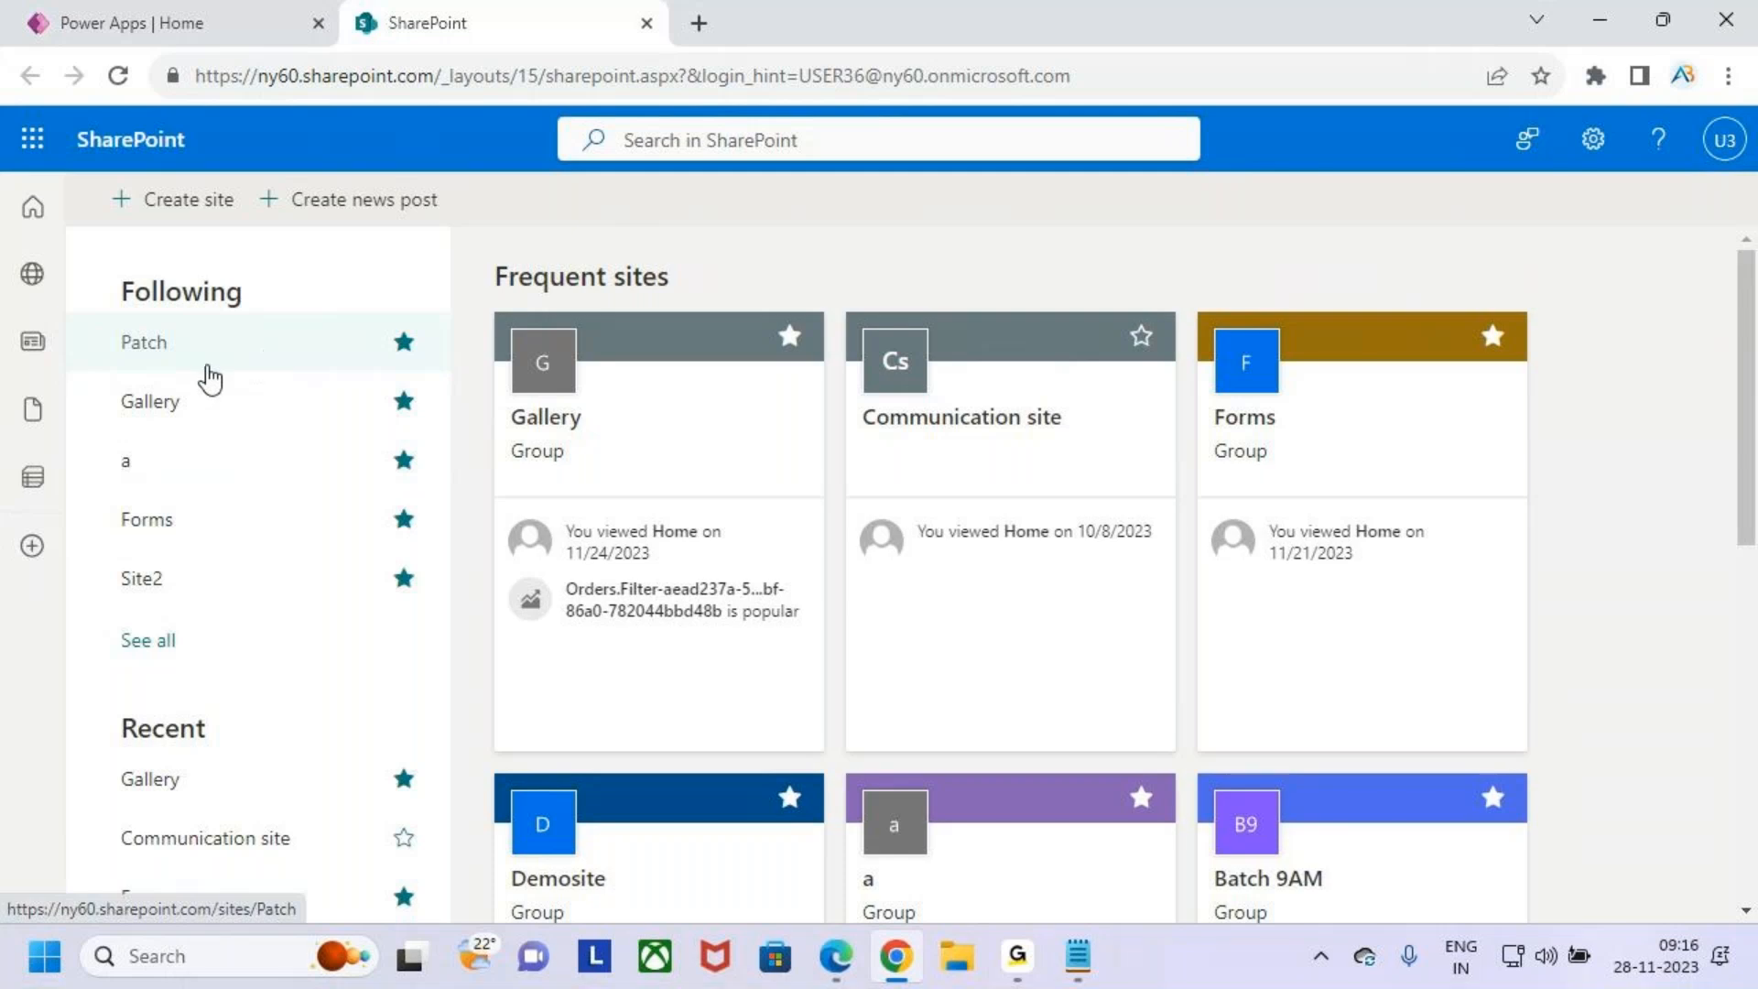
left_click(278, 354)
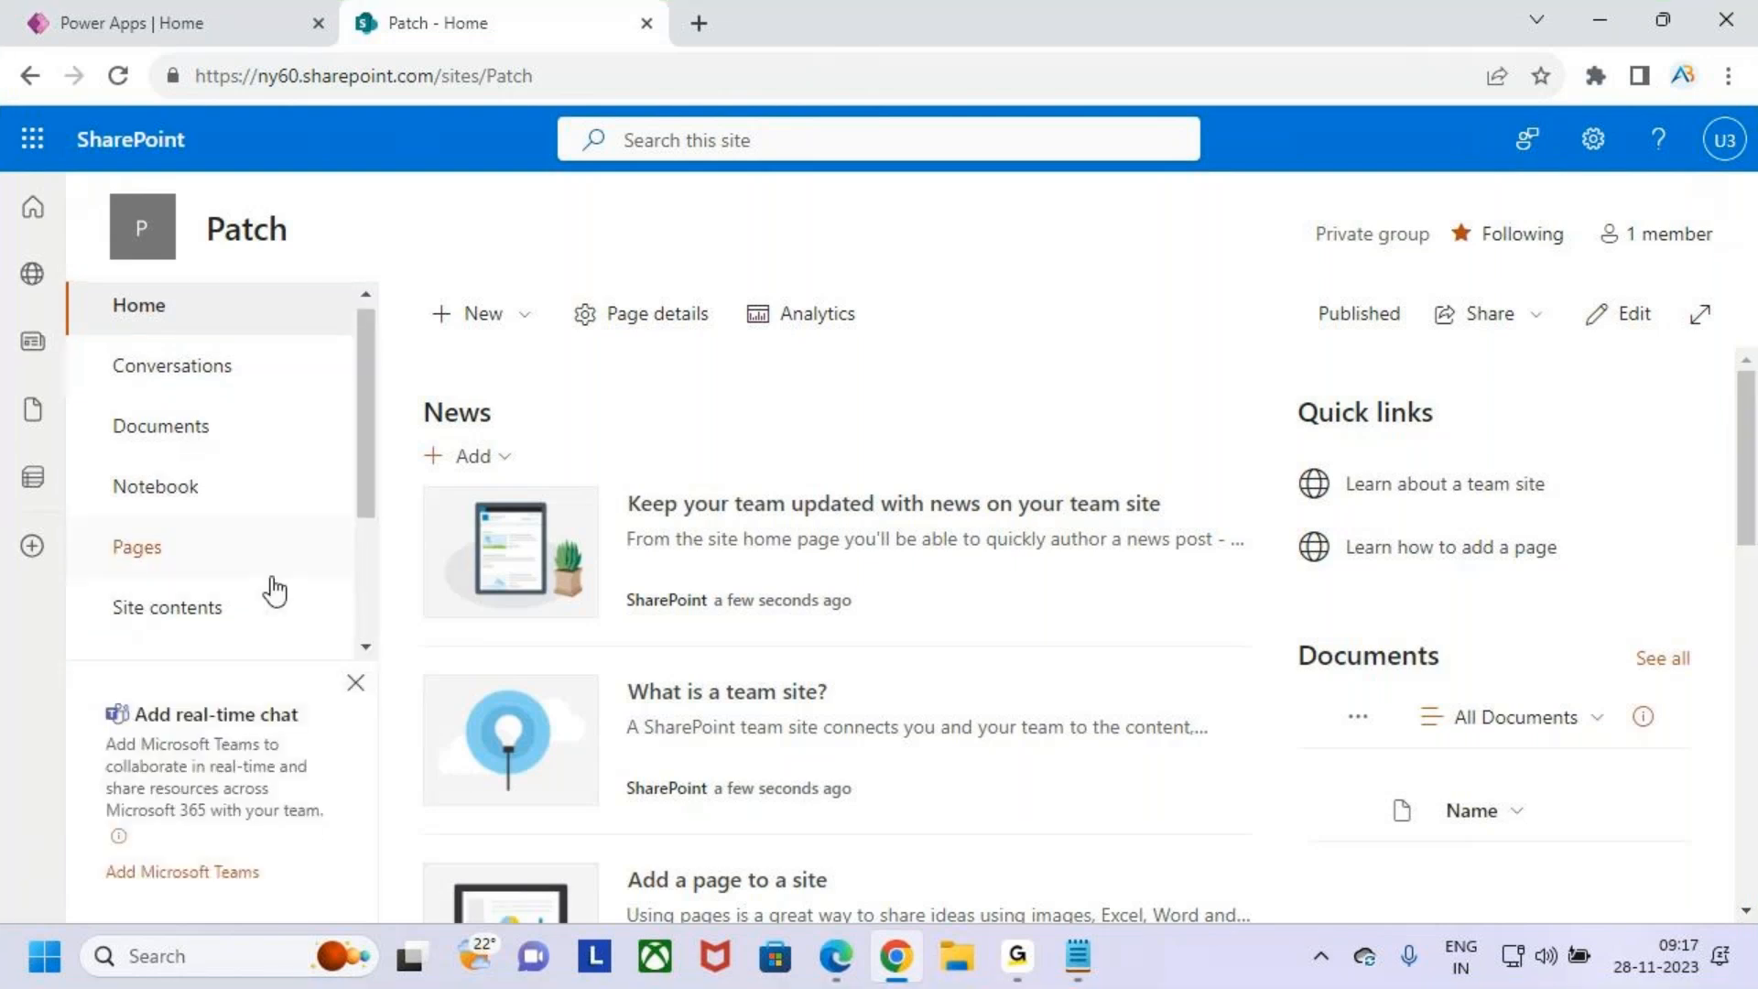
- Open the Students list on the Patch site
scroll(266, 589, "down", 3)
scroll(275, 557, "up", 3)
scroll(275, 557, "down", 3)
left_click(171, 458)
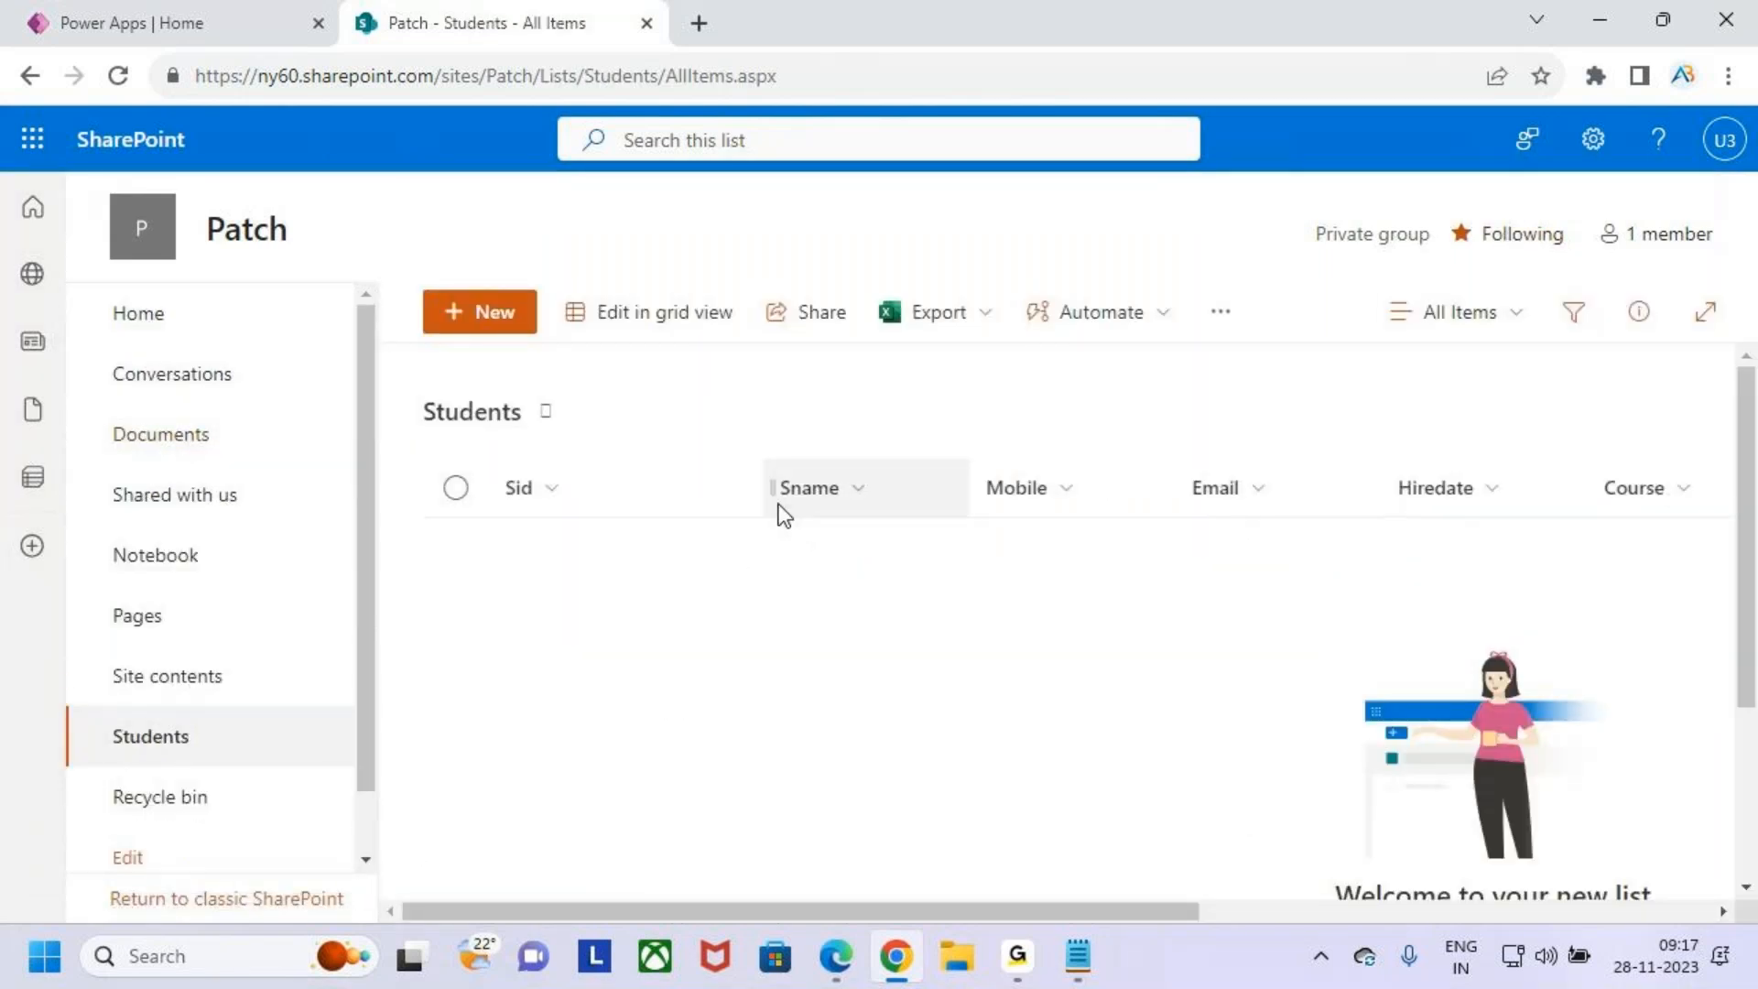
- Review the Students list columns from Sid through Status
left_click(767, 487)
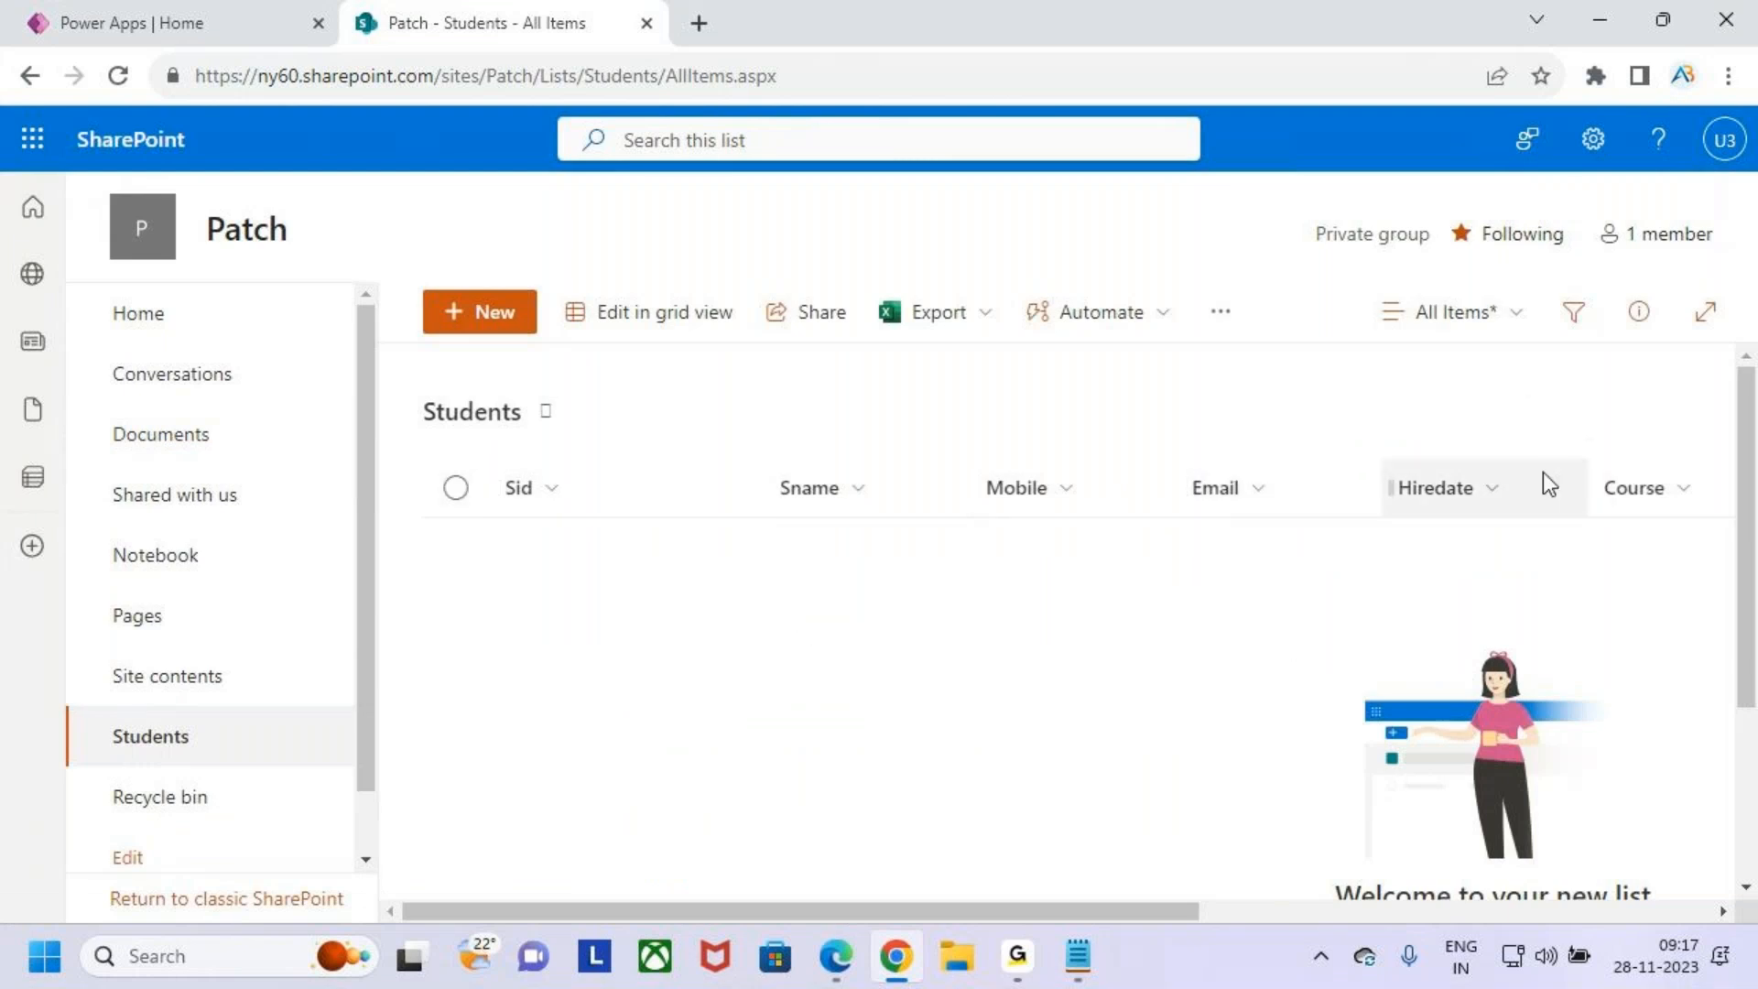
key("ctrl+2")
mouse_move(485, 458)
left_mouse_down()
mouse_move(577, 498)
mouse_move(887, 518)
mouse_move(1516, 516)
left_mouse_up()
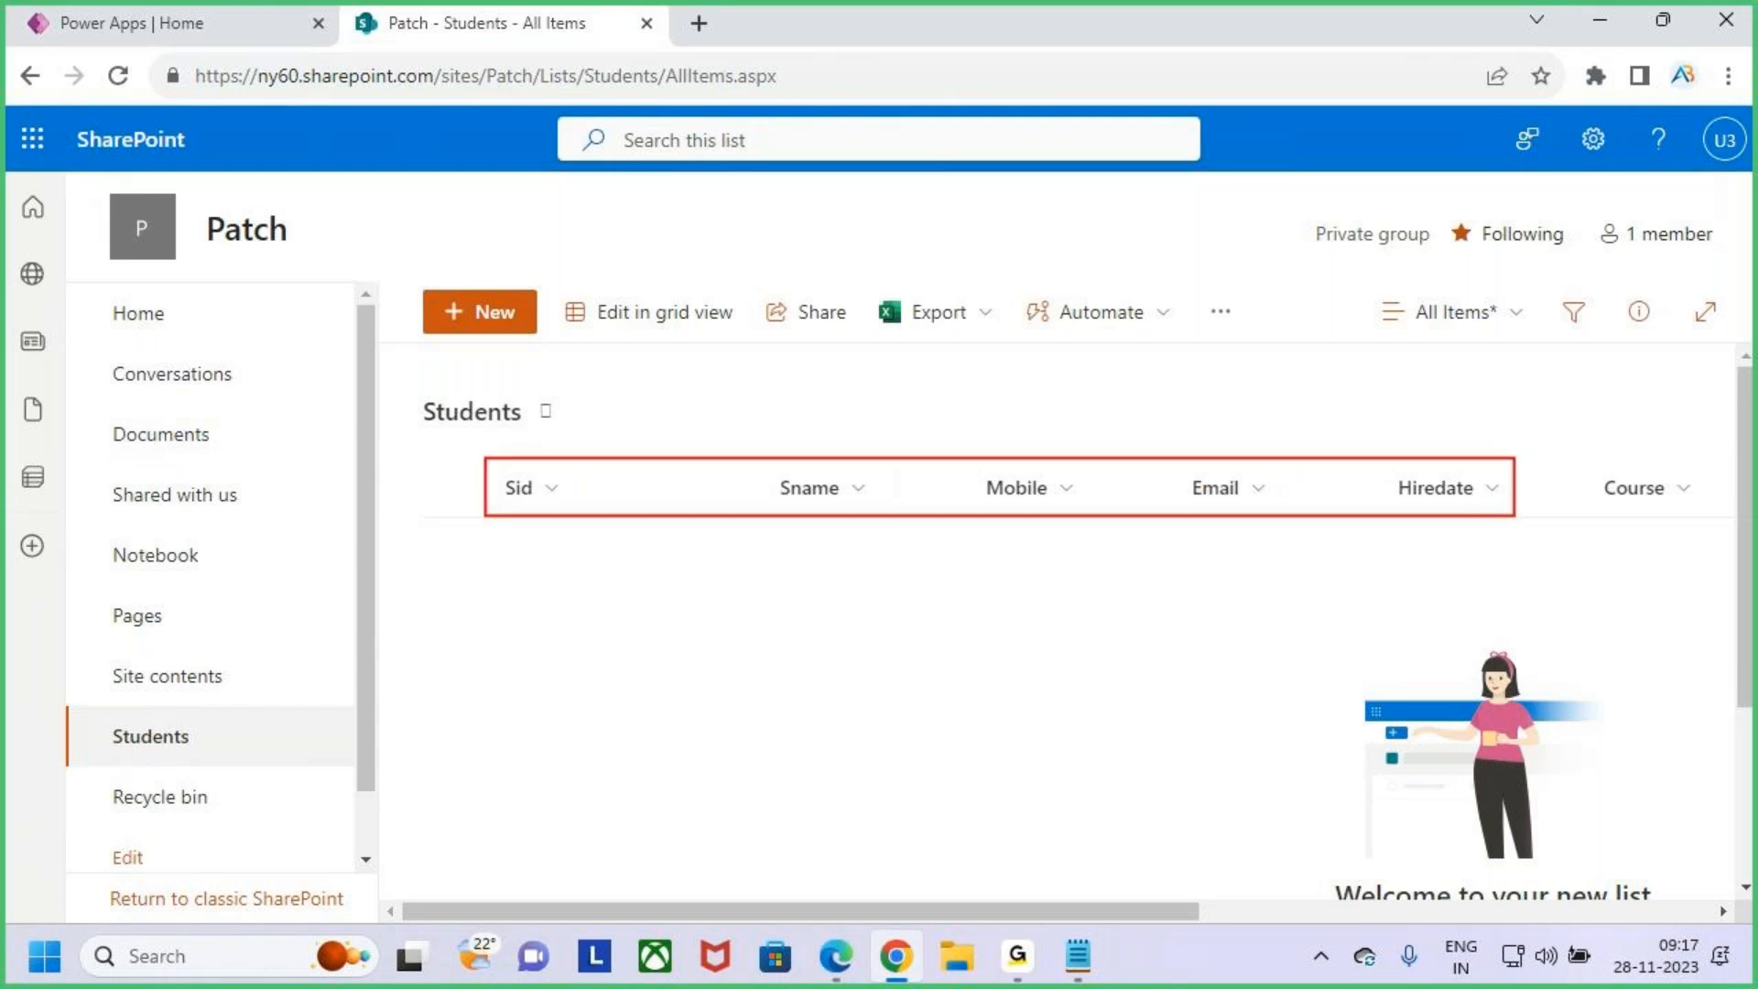
key("Escape")
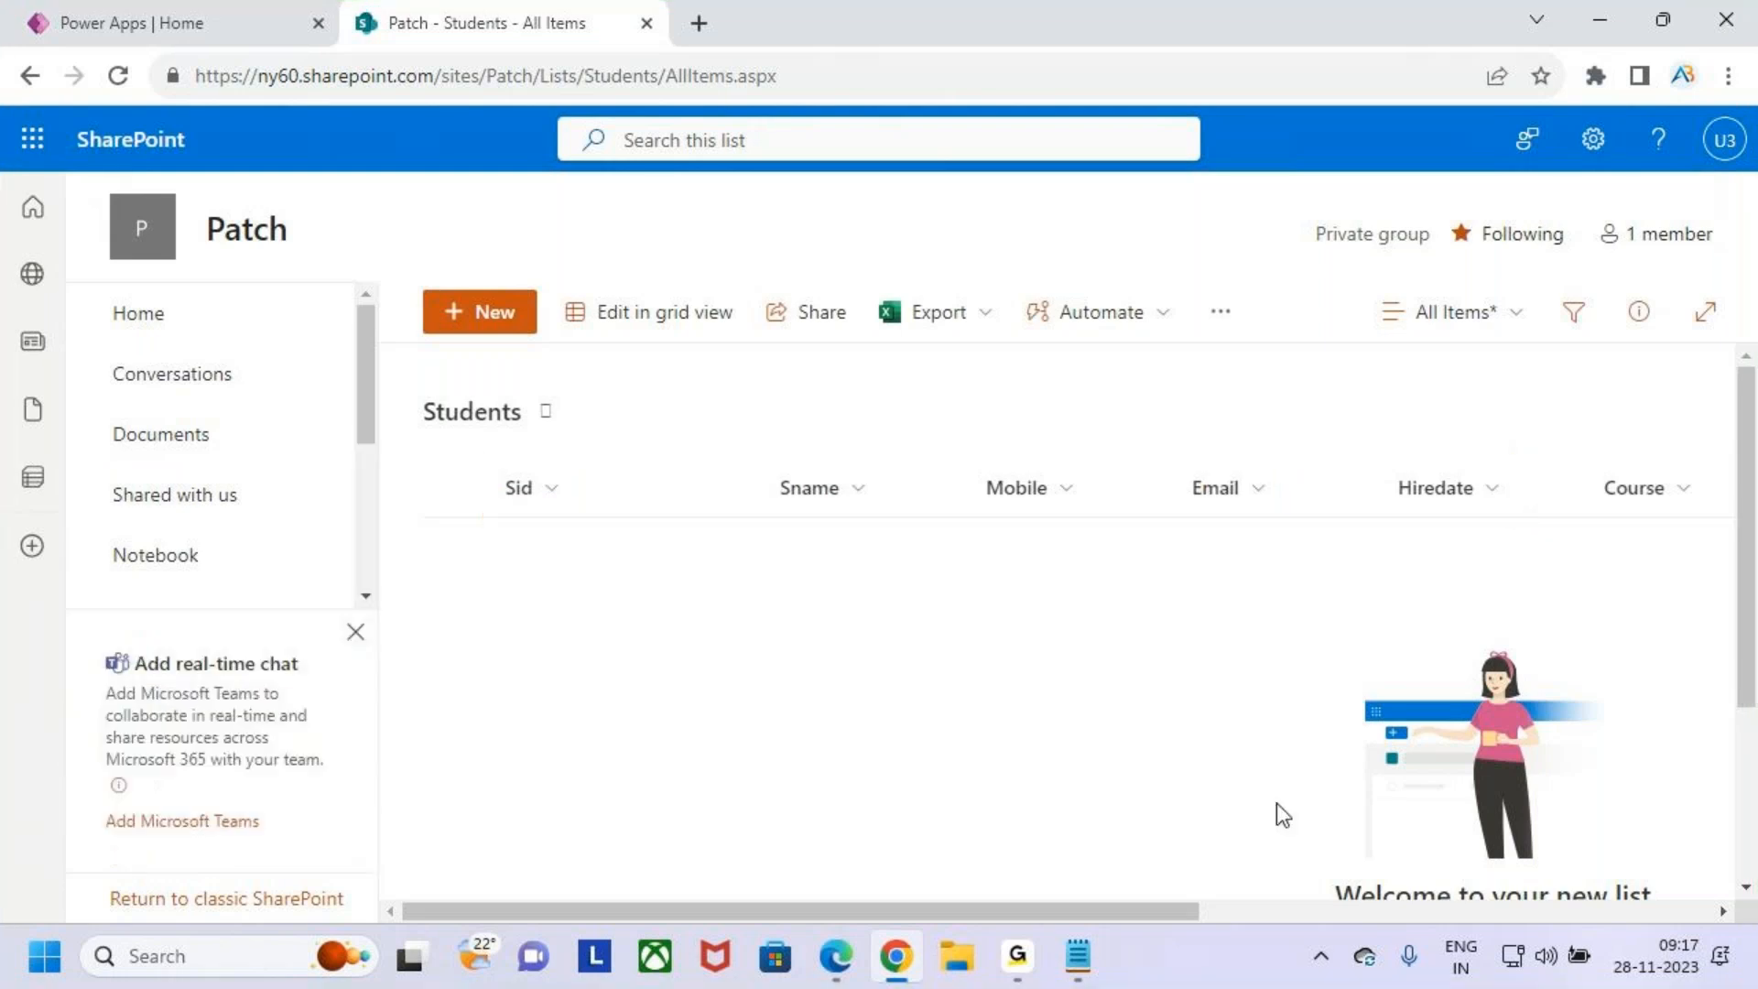
left_click_drag(1150, 915, 1502, 912)
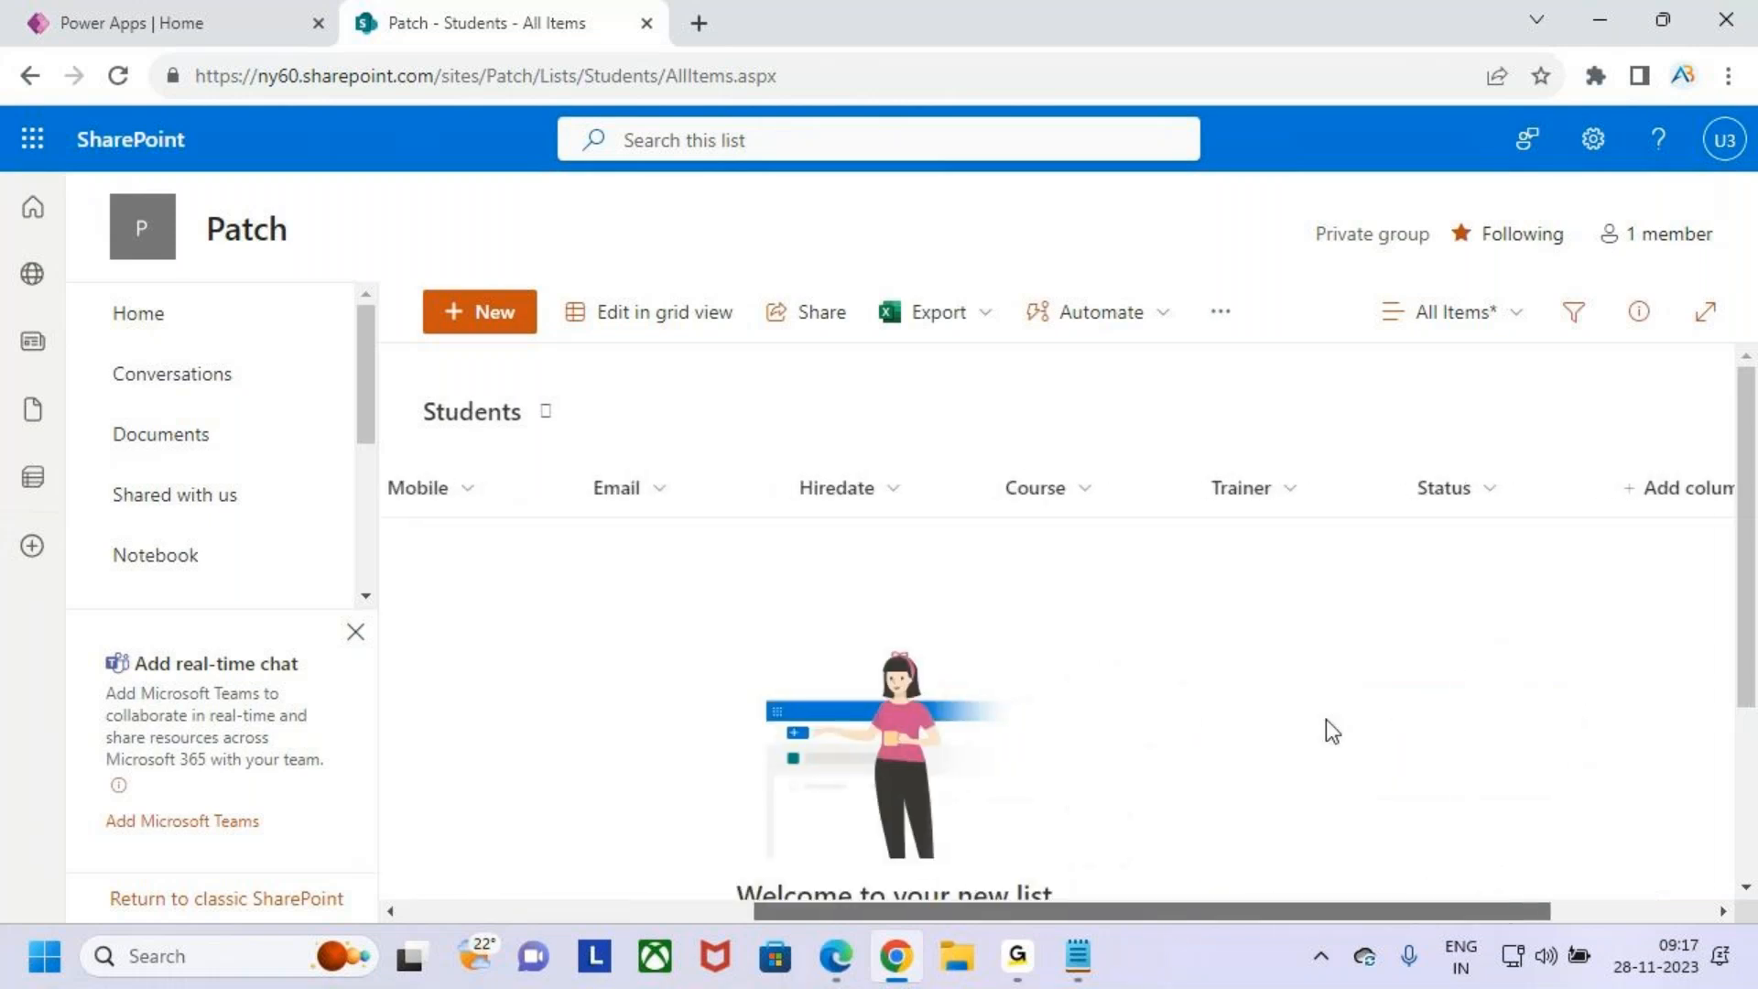
key("ctrl+2")
mouse_move(985, 457)
left_mouse_down()
mouse_move(1124, 499)
mouse_move(1339, 521)
left_mouse_up()
left_click_drag(1389, 458, 1528, 523)
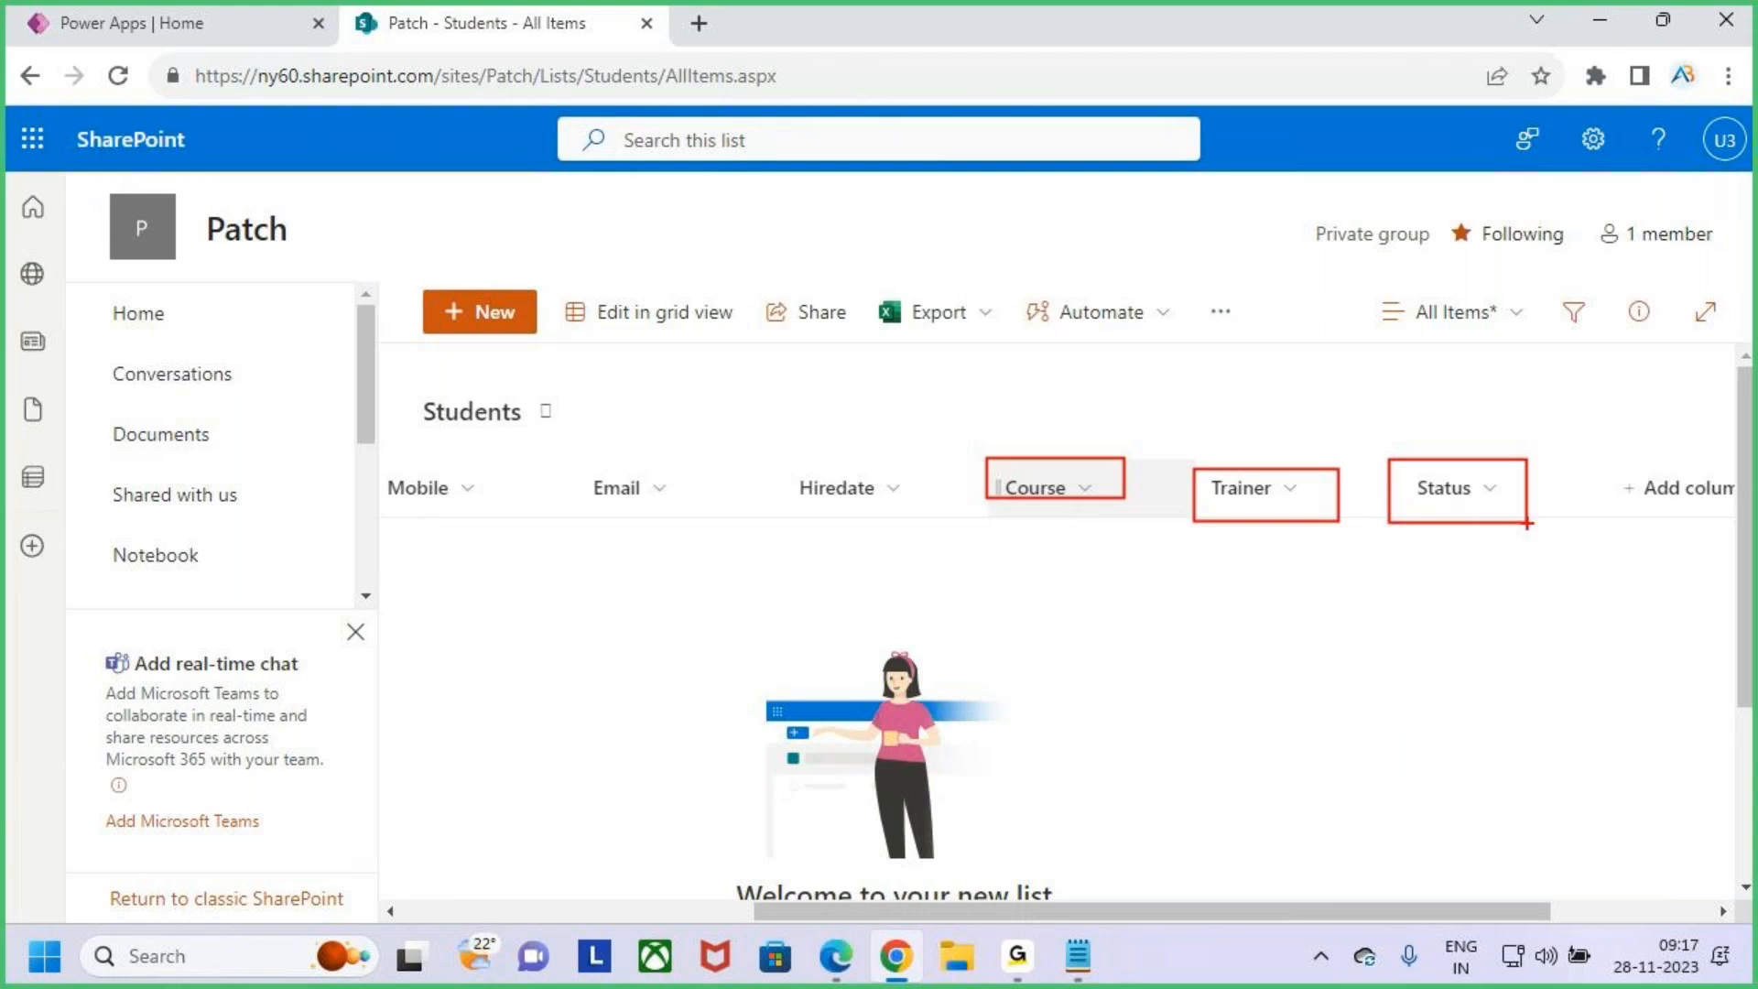
key("Escape")
left_click_drag(1518, 915, 1168, 916)
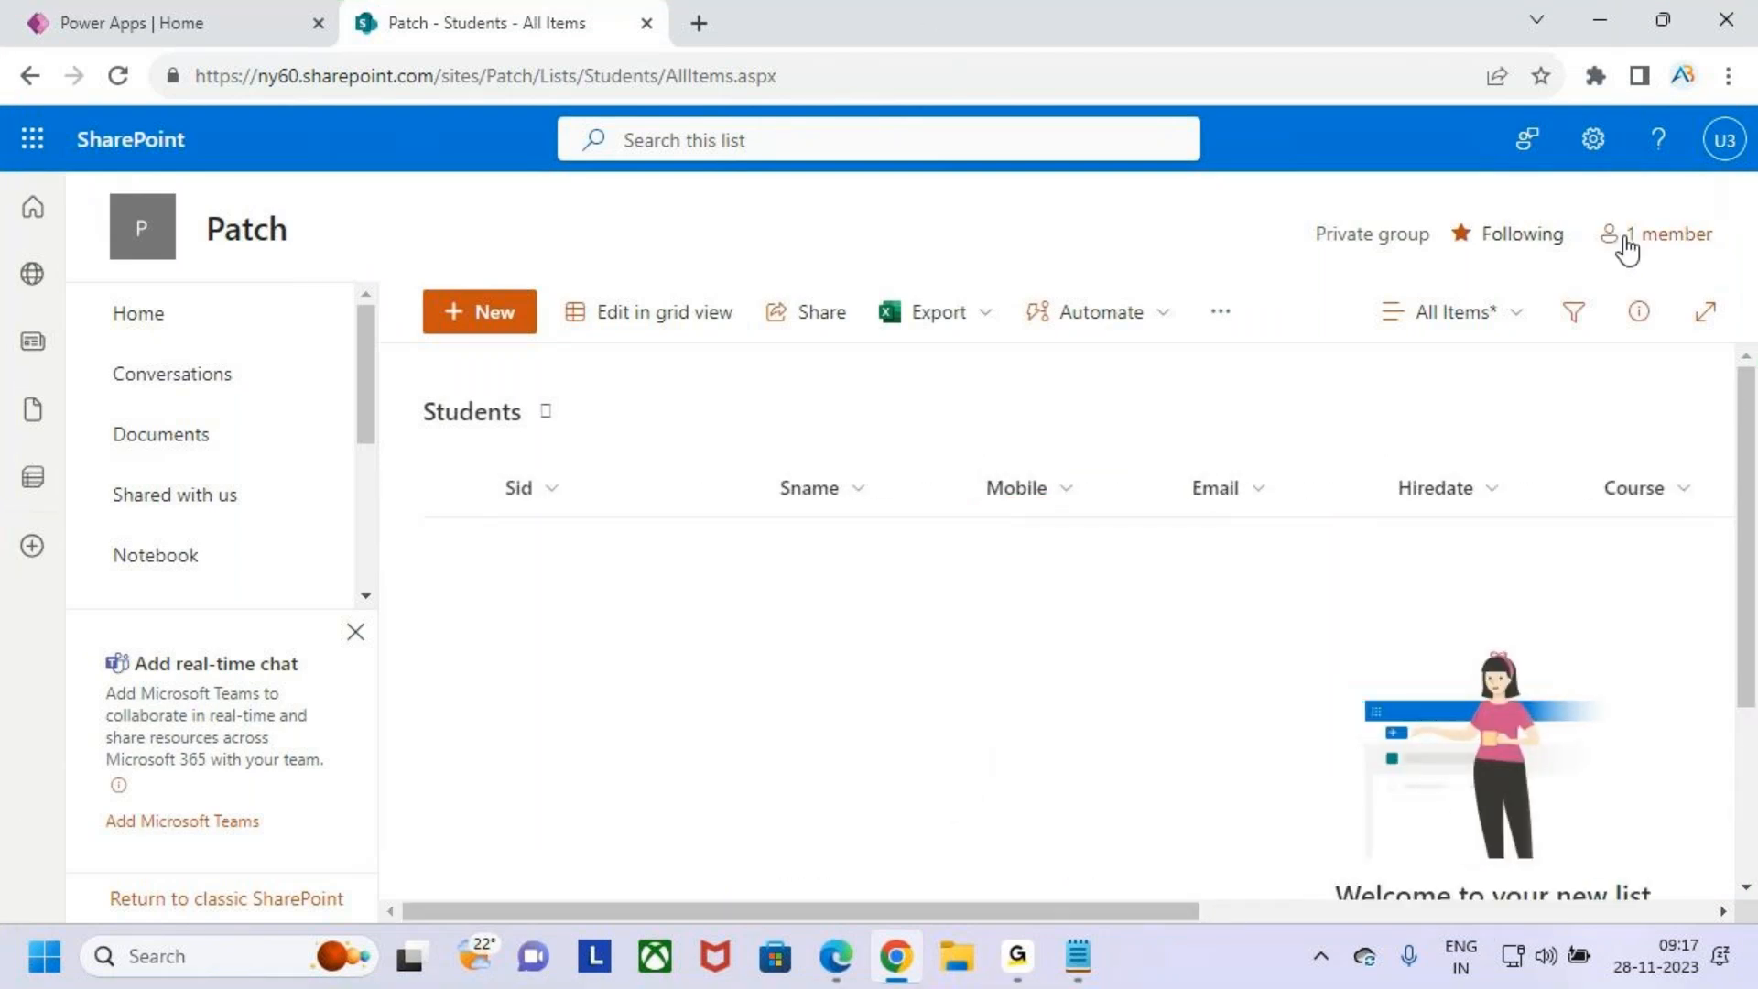
- Open the Patch text file from the Desktop's MS Power Platform > Power Apps > 3.Topic Wise Queries folder
left_click(1600, 19)
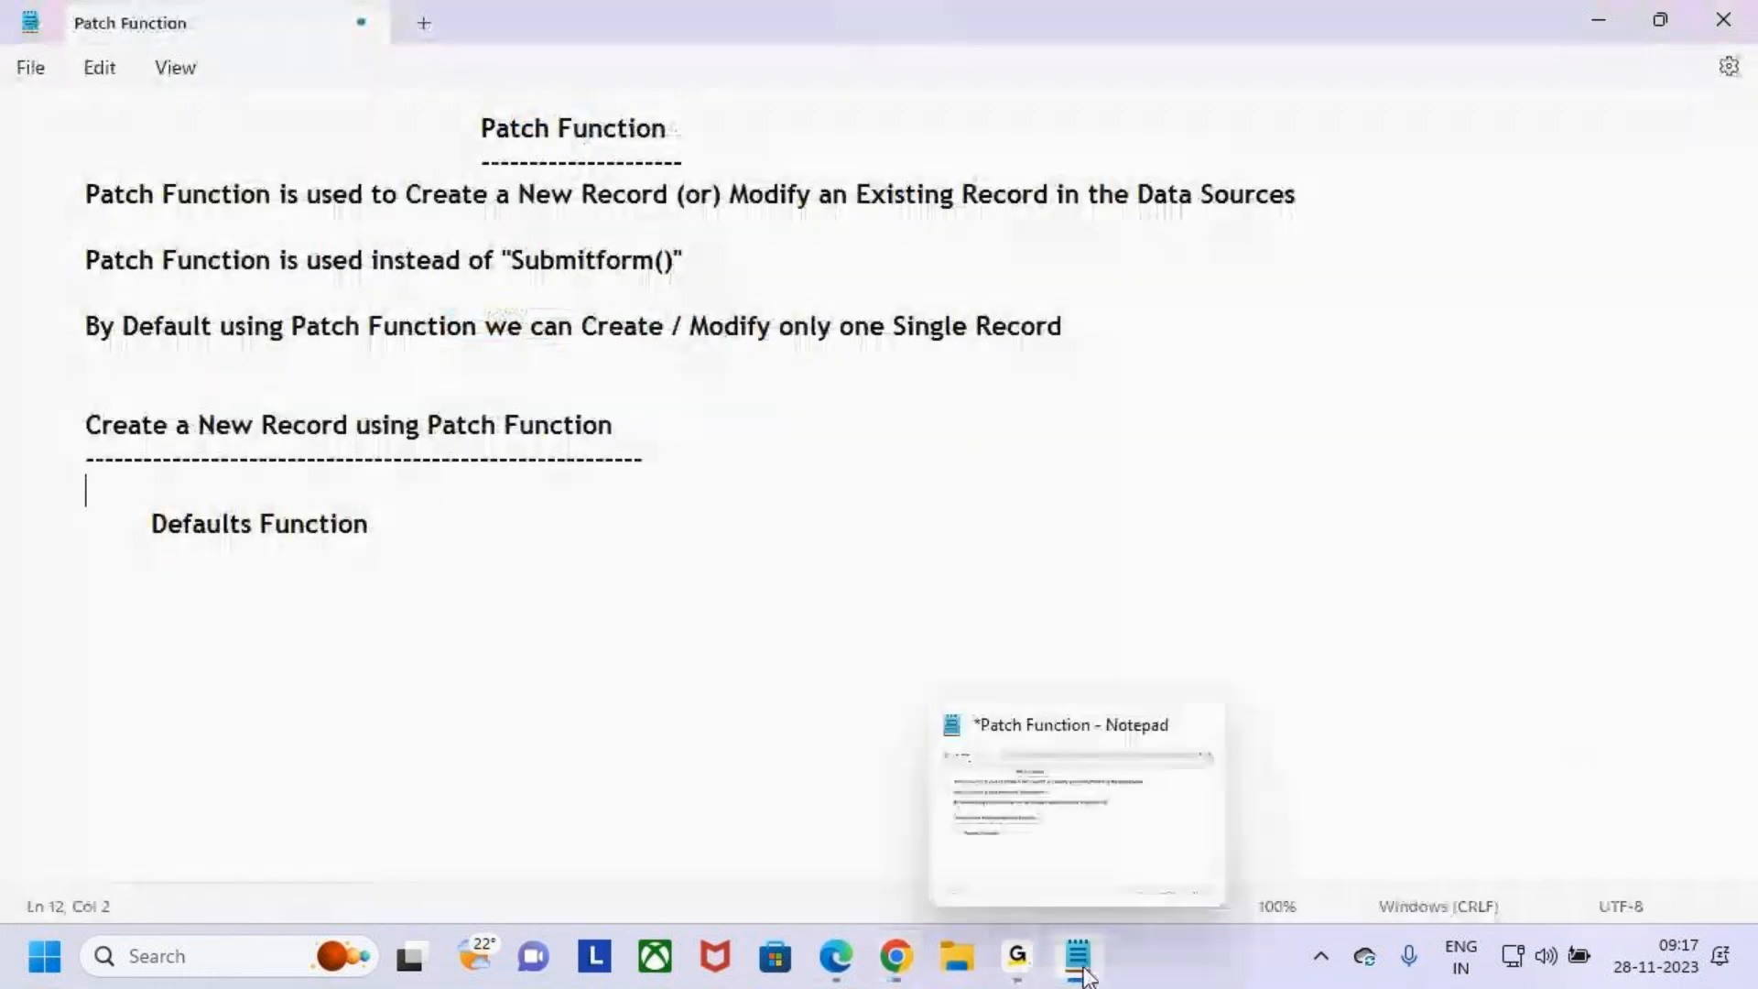
key("super+e")
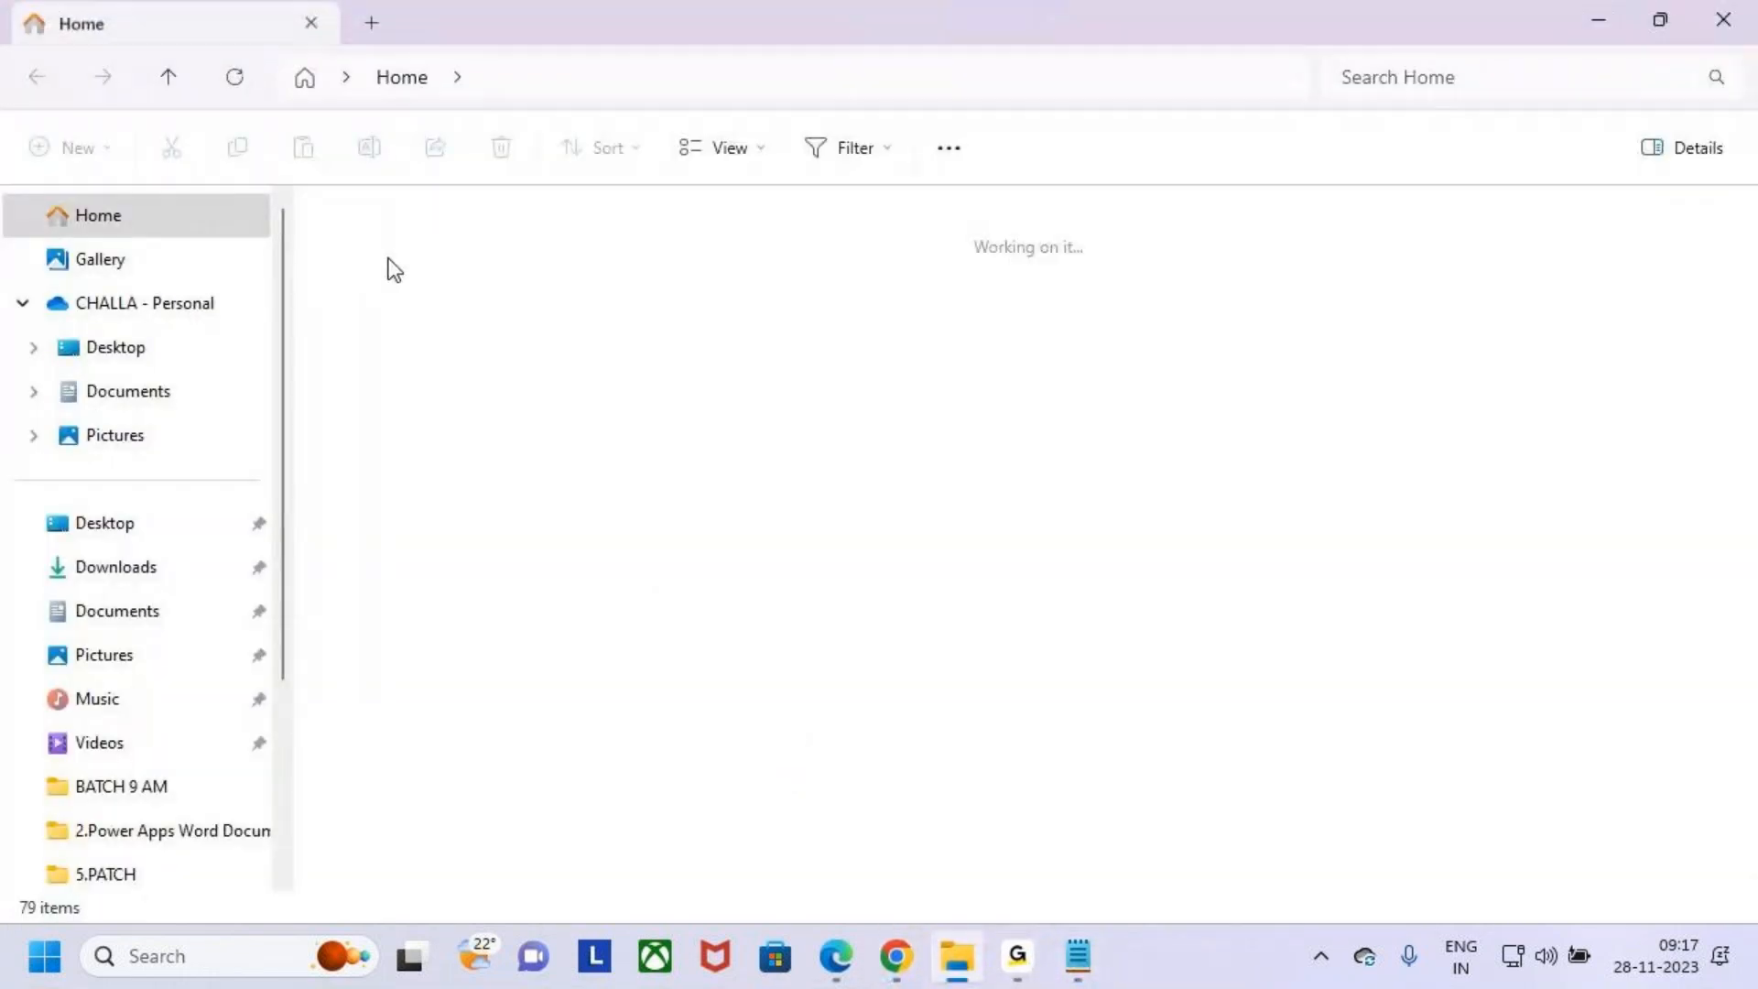
left_click(156, 348)
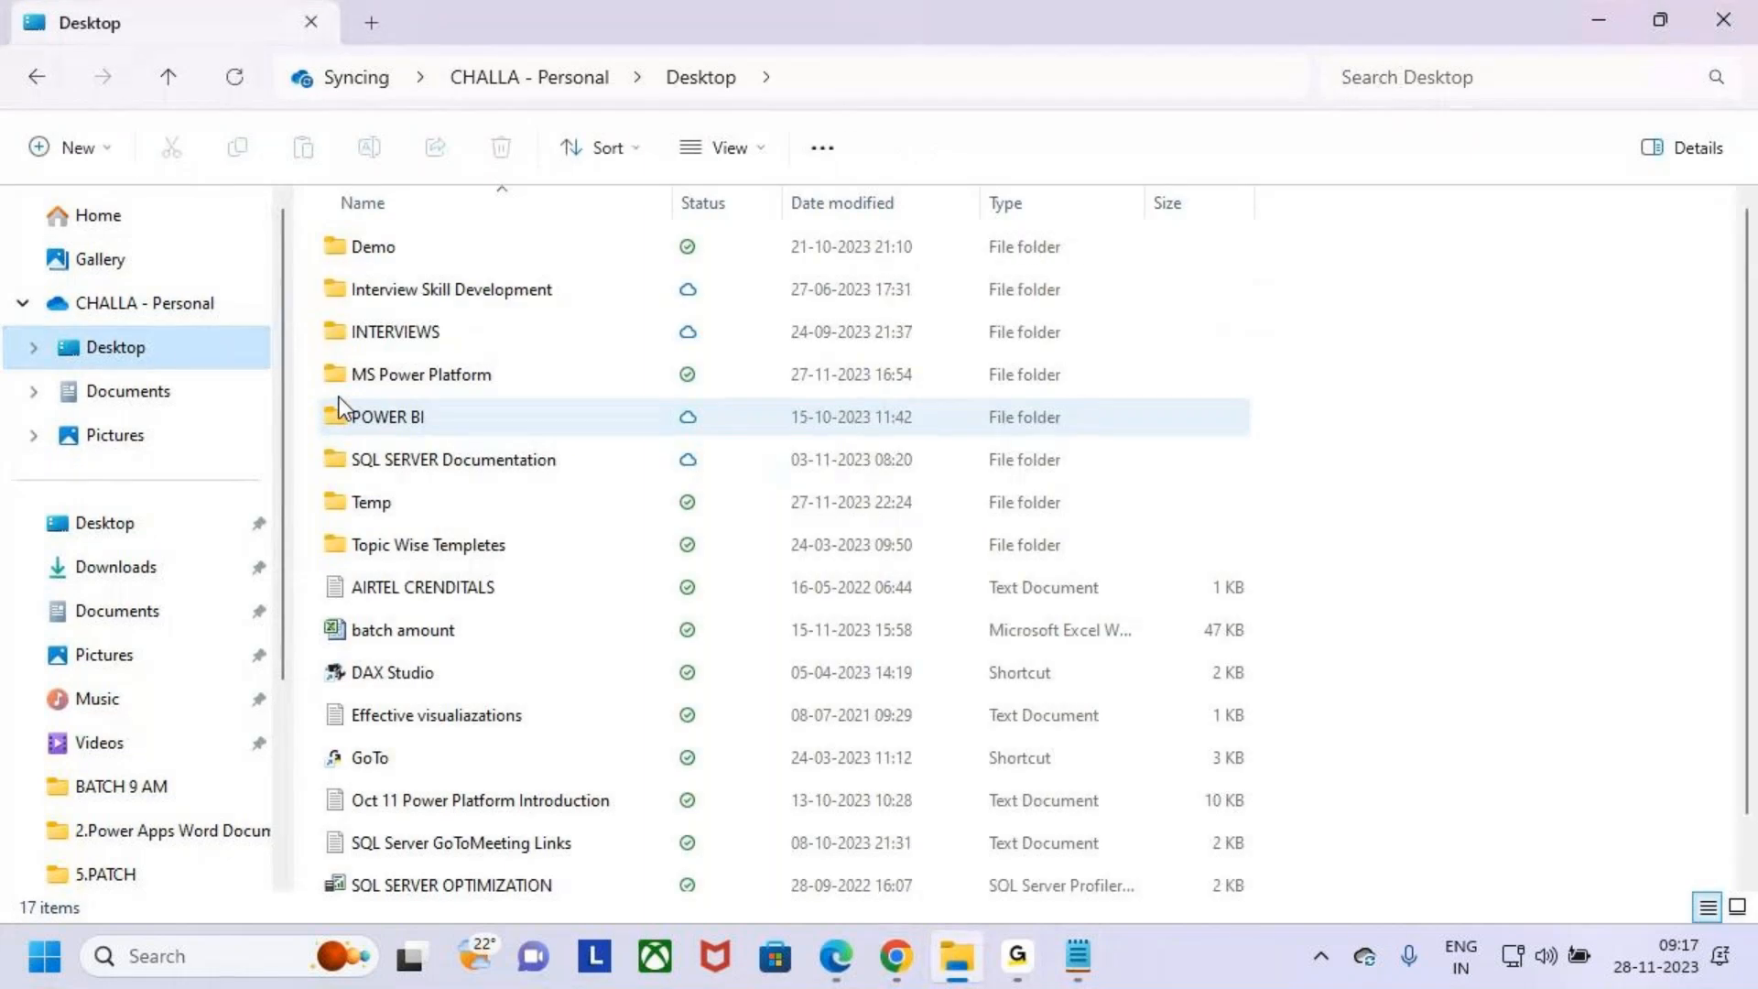
left_click(380, 368)
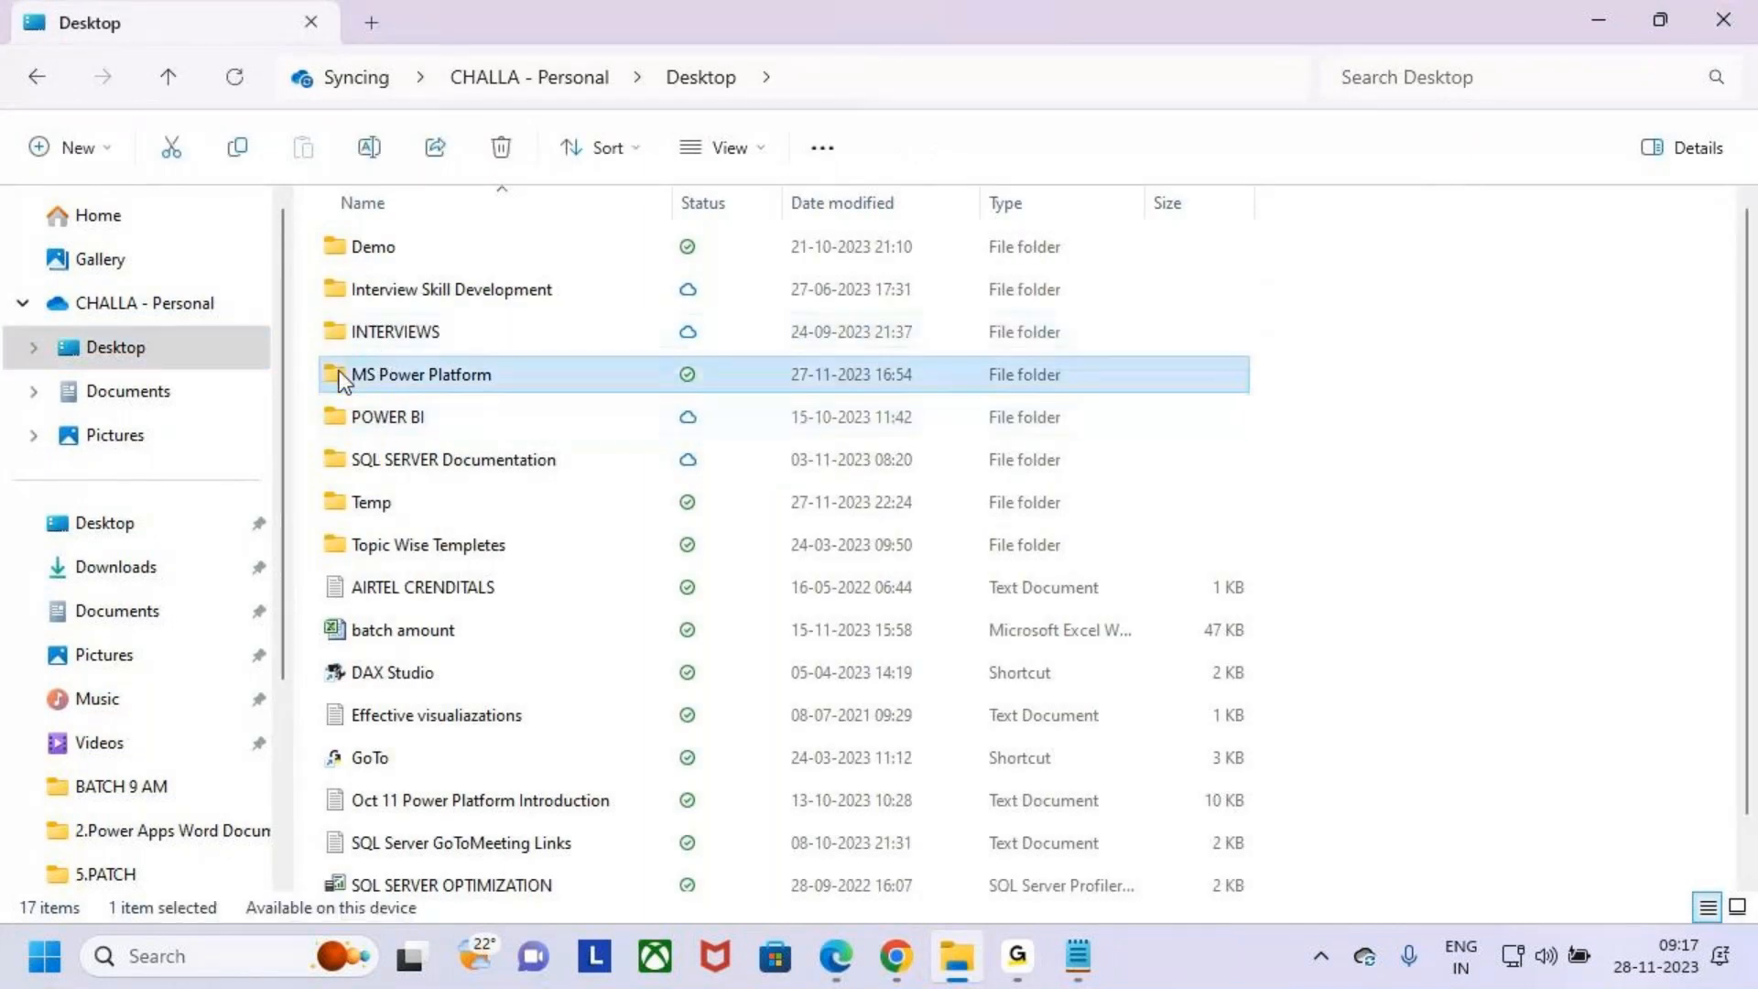
left_click(371, 339)
double_click(385, 364)
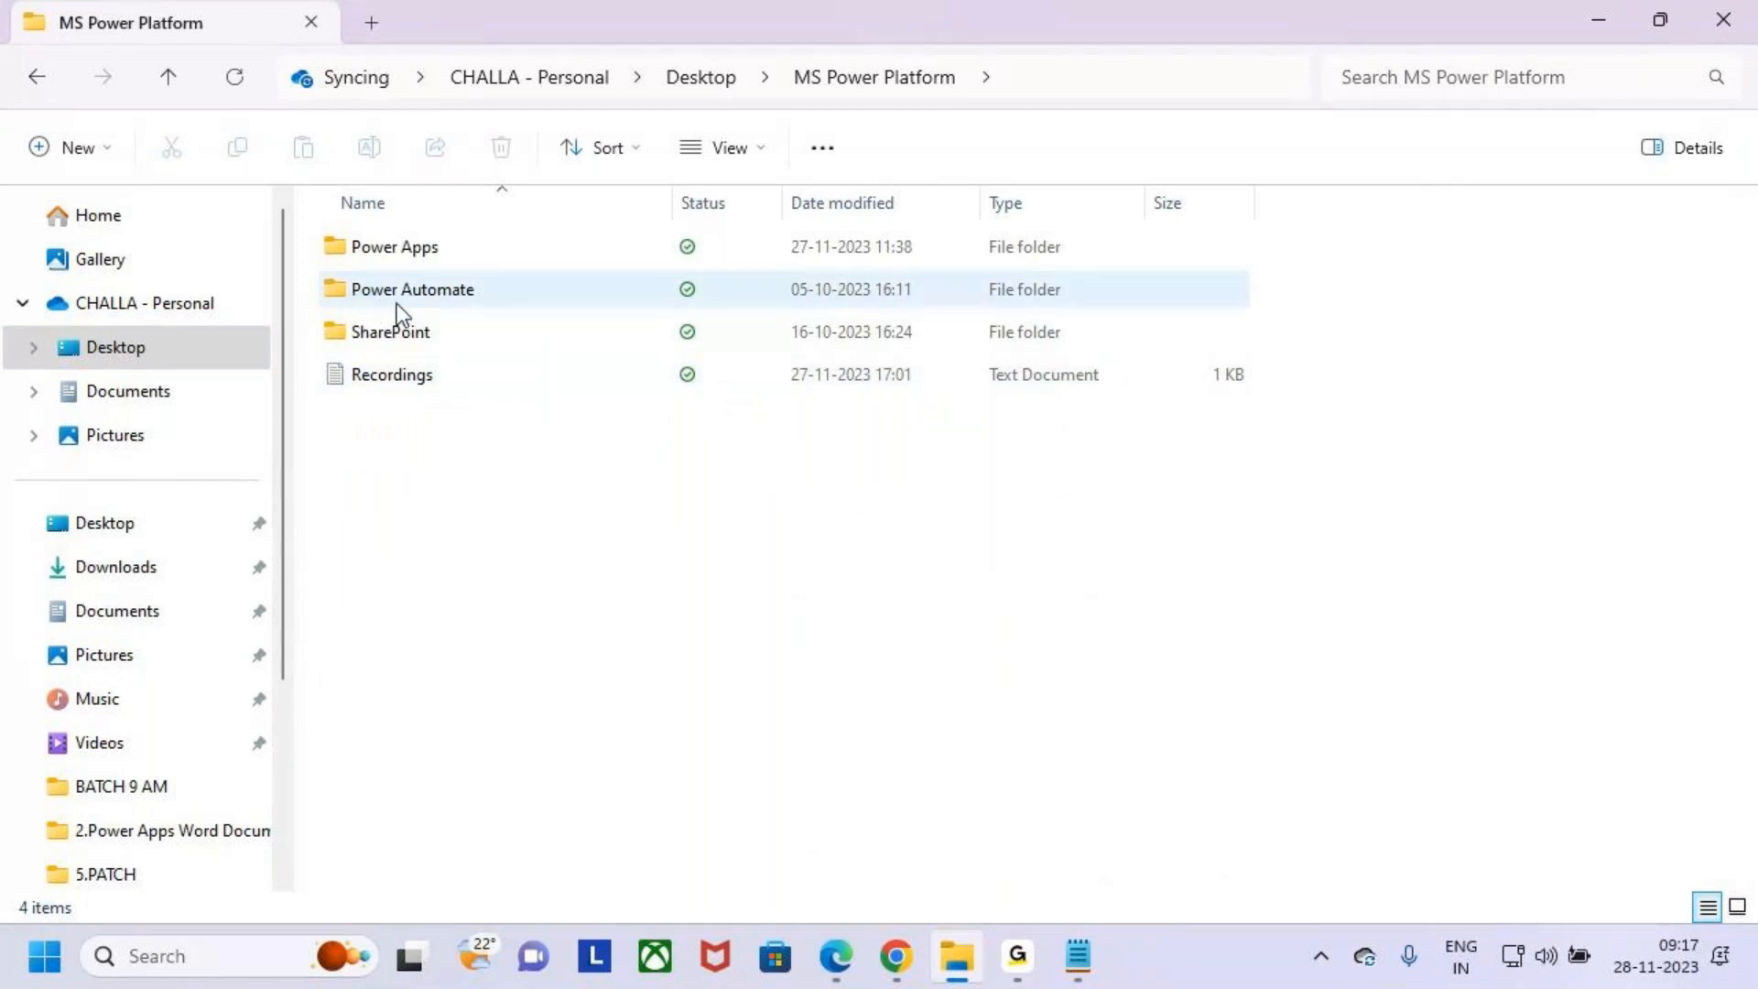
double_click(347, 258)
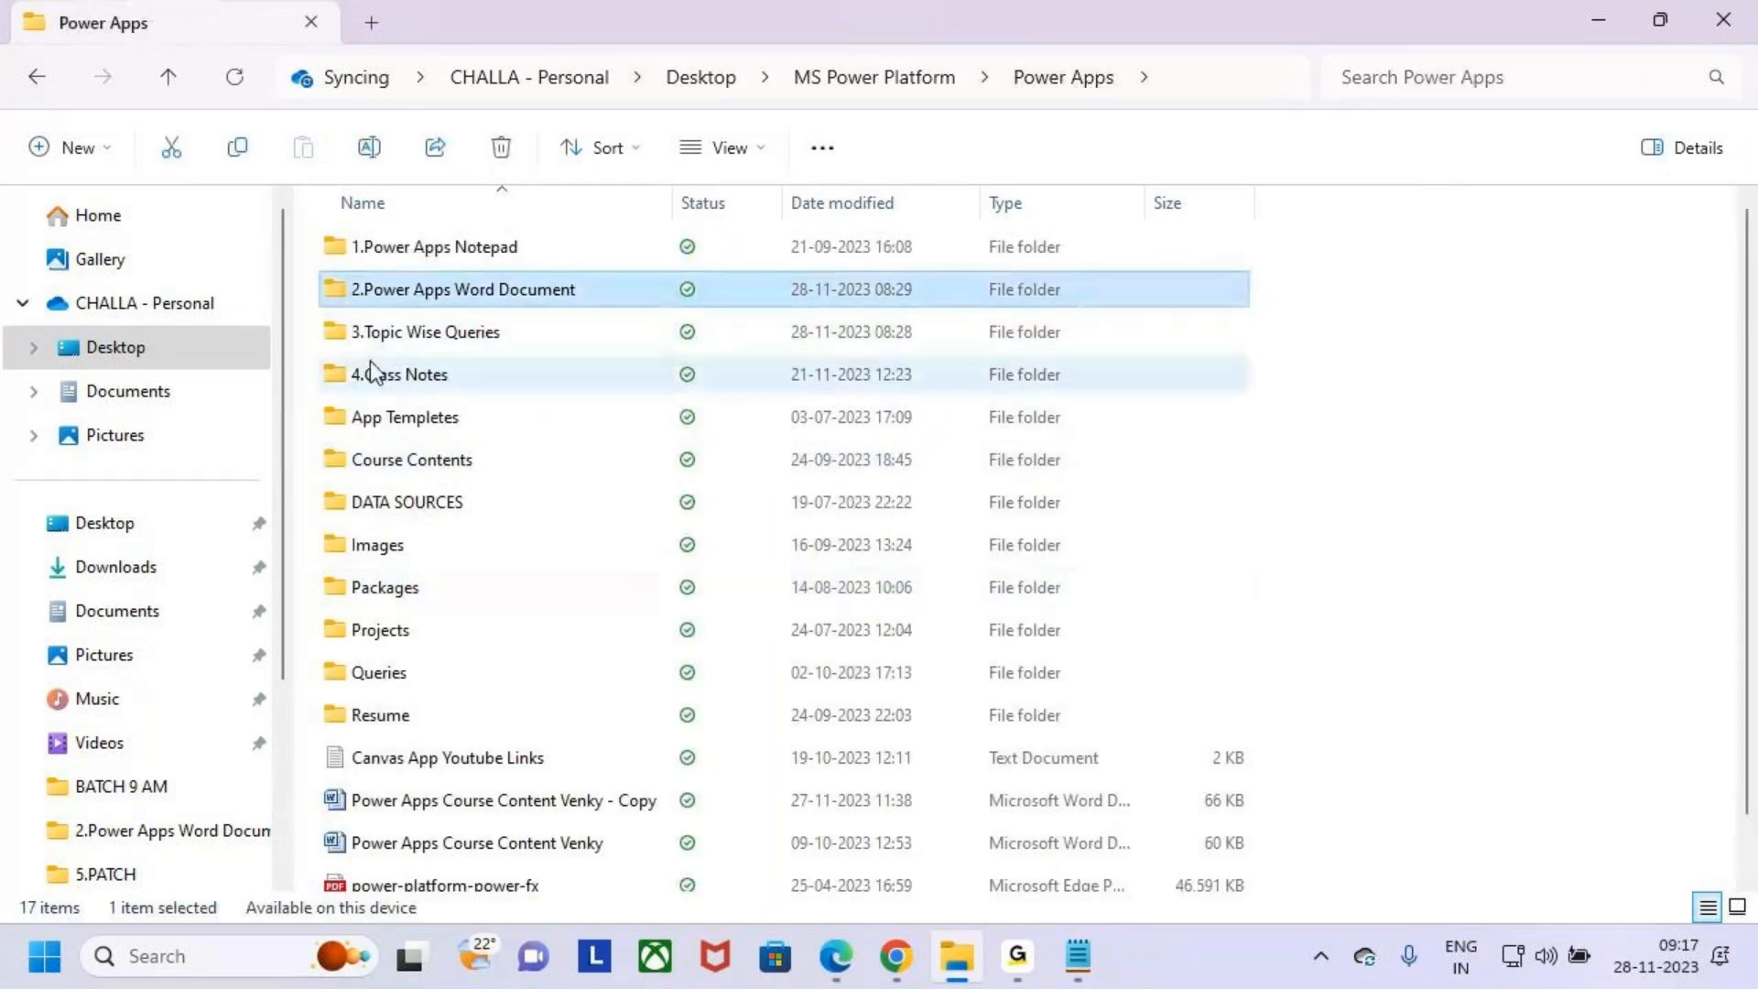
double_click(366, 331)
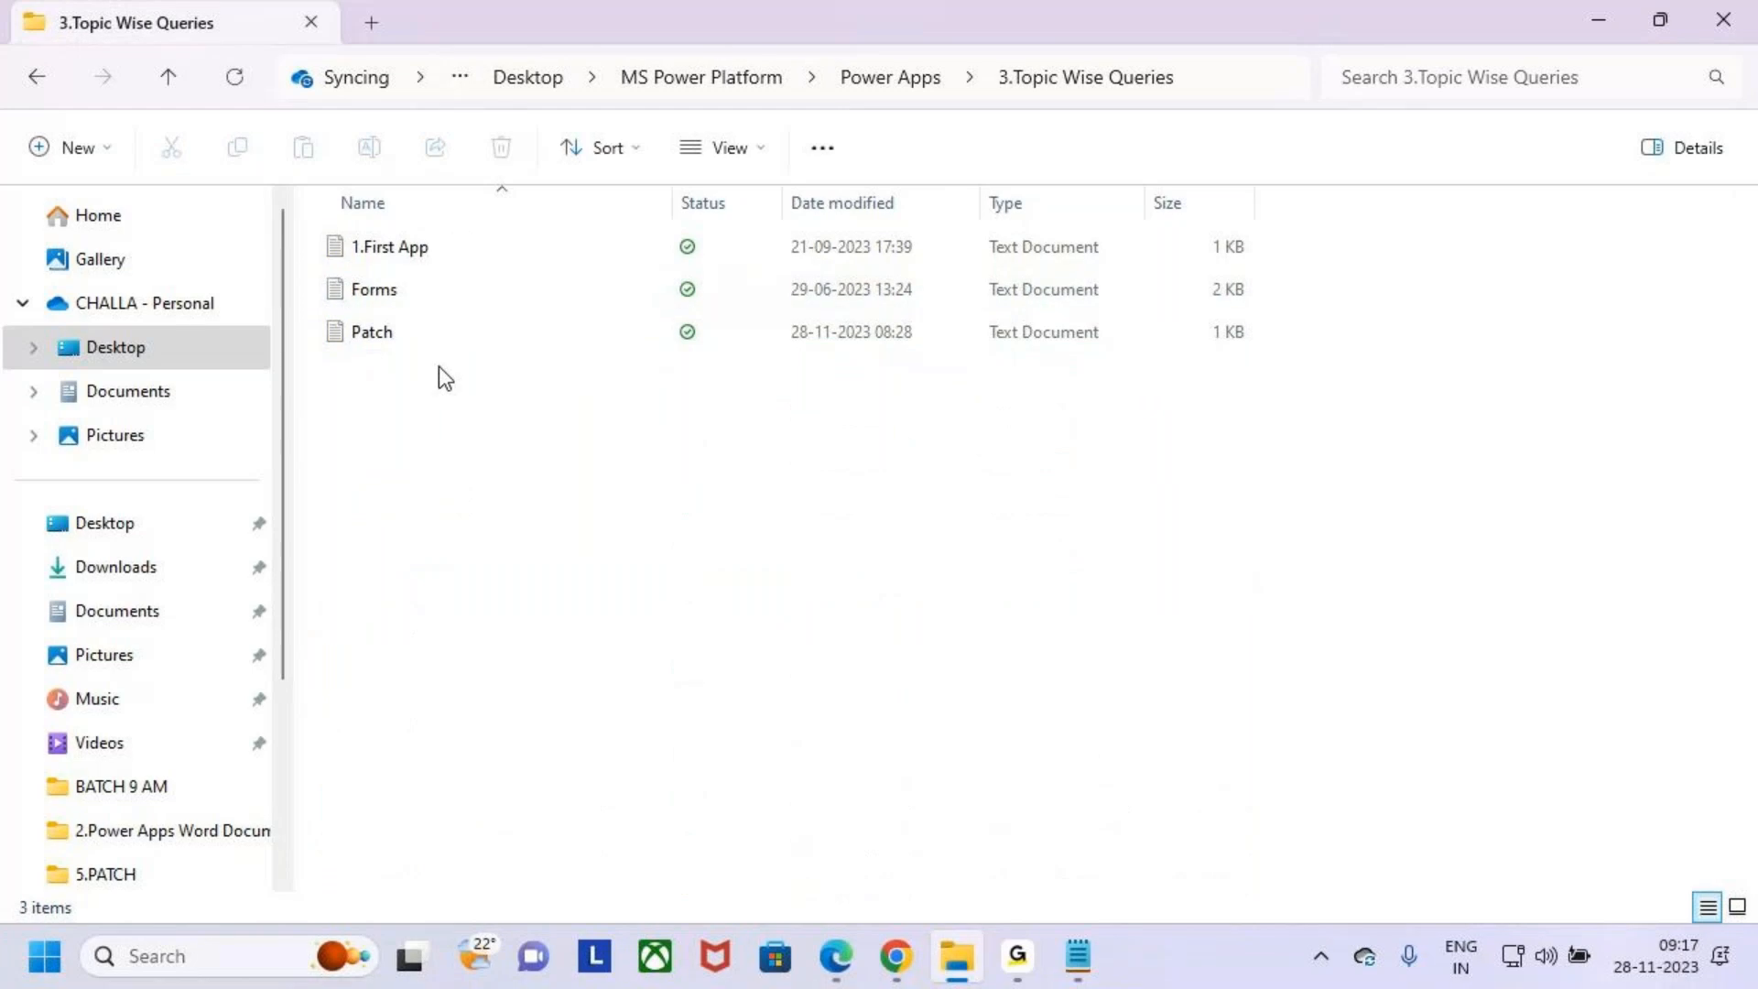
double_click(381, 335)
- Copy the Sid through Status column-type list from the Patch file and close that file
left_click(479, 545)
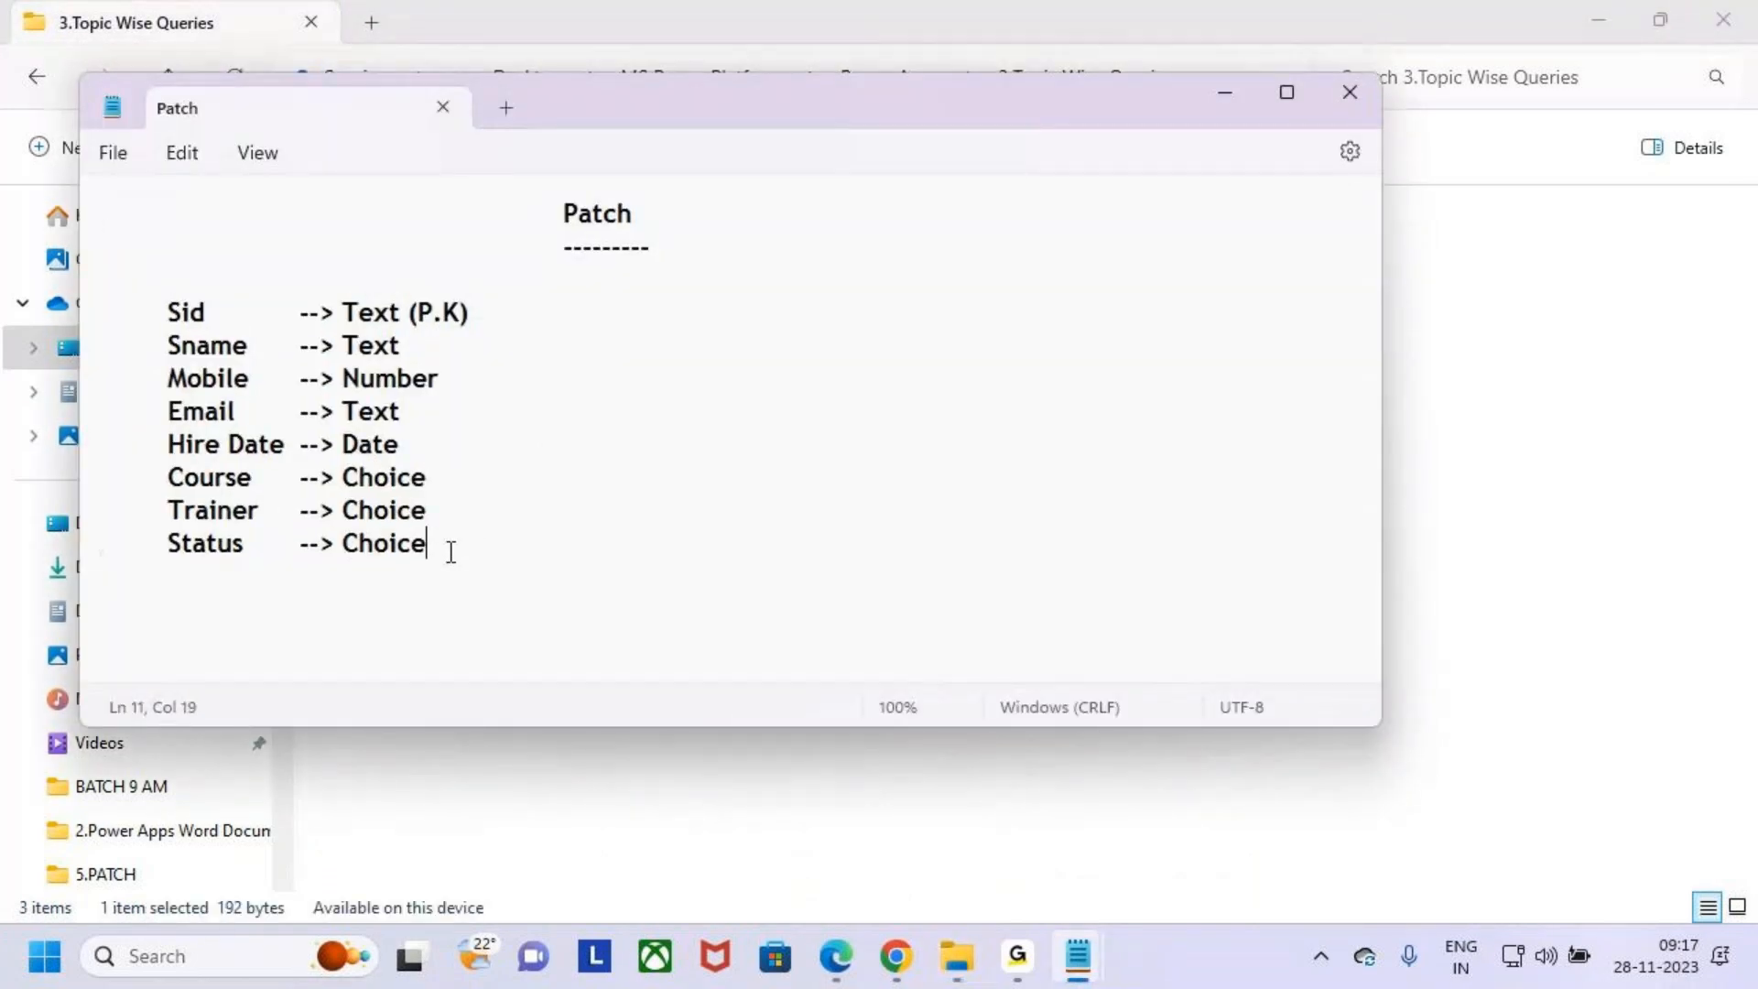
key("Return")
left_click(465, 542)
left_click(388, 589)
left_click(467, 543)
left_click(376, 588)
left_click(454, 539)
left_click(444, 569)
left_click(426, 547)
left_click(420, 574)
left_click_drag(498, 541, 55, 310)
key("ctrl+c")
key("alt+Tab")
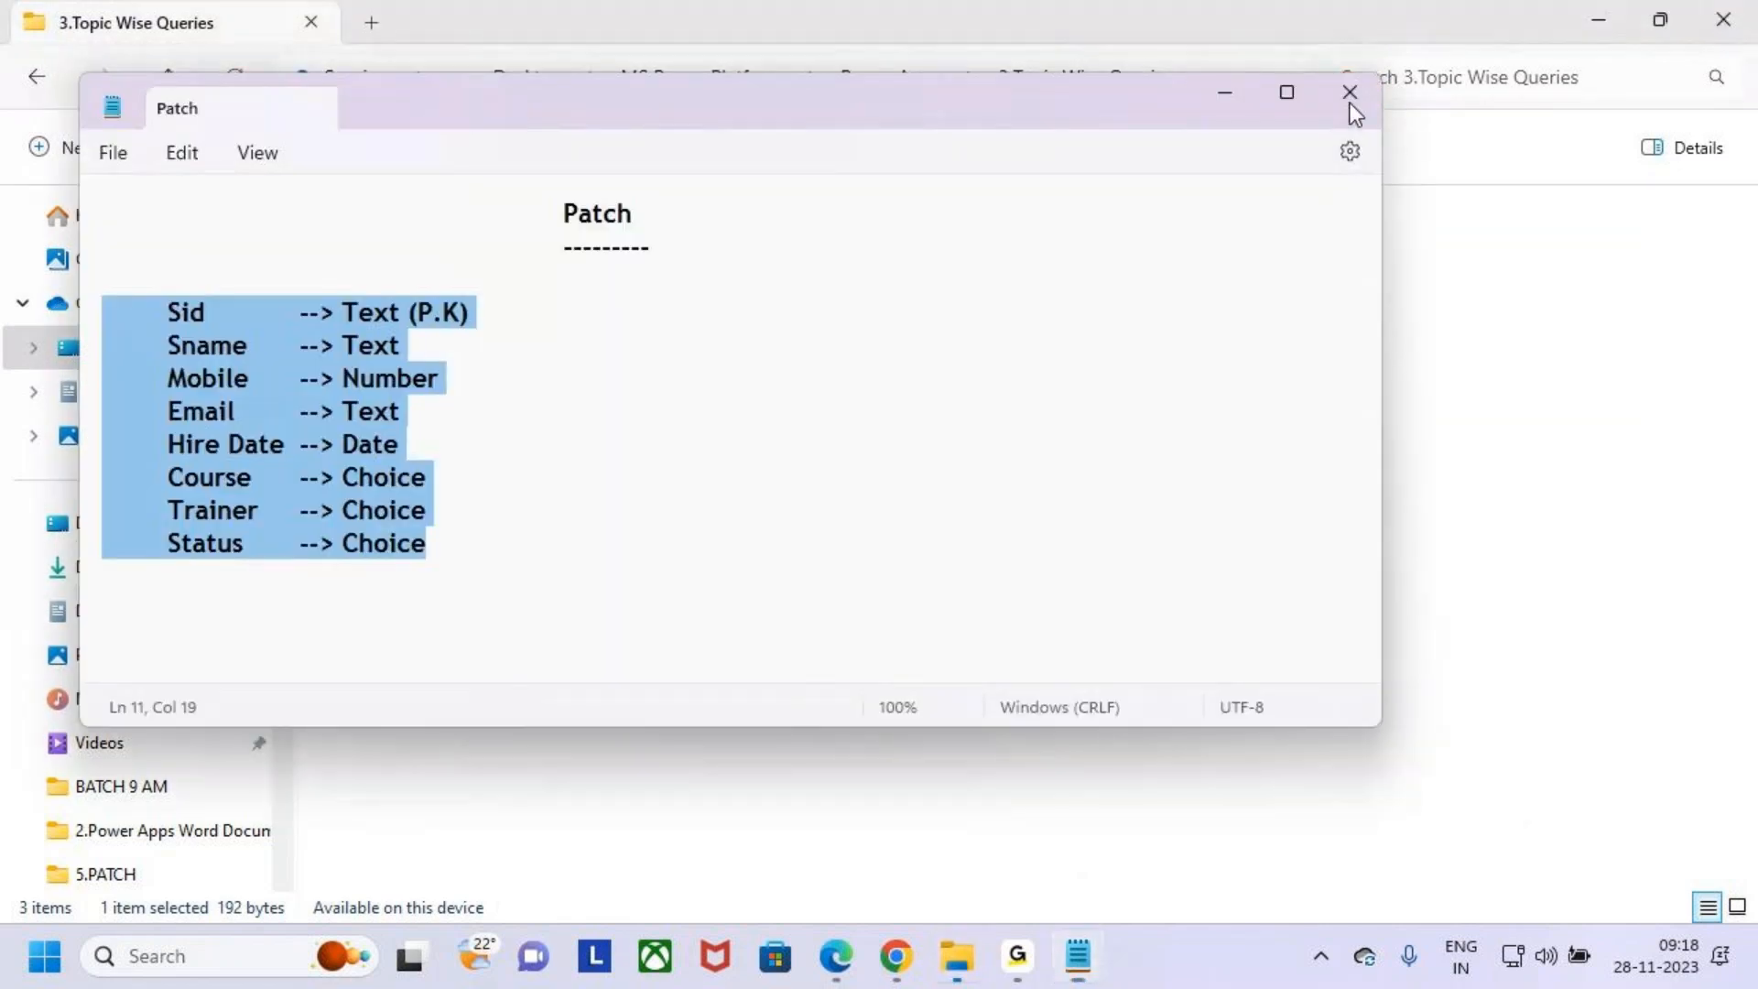
left_click(1349, 96)
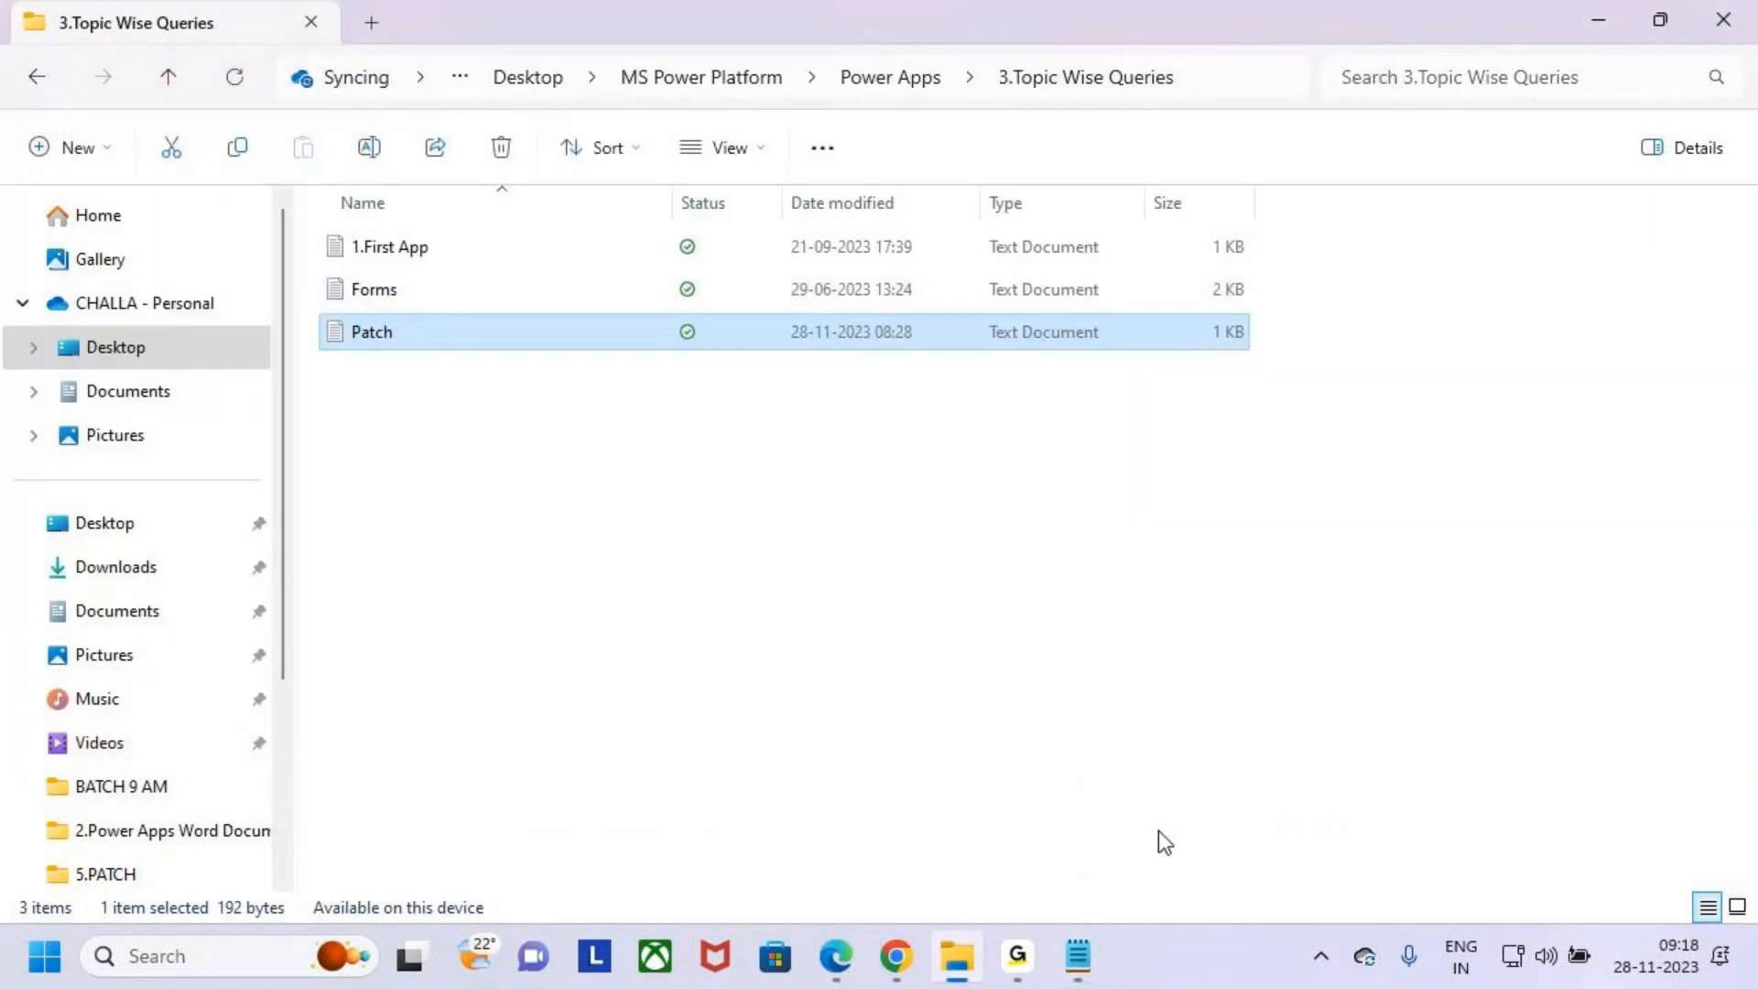
- Paste the column-type list below the Defaults Function heading in the Patch Function notes
left_click(1079, 957)
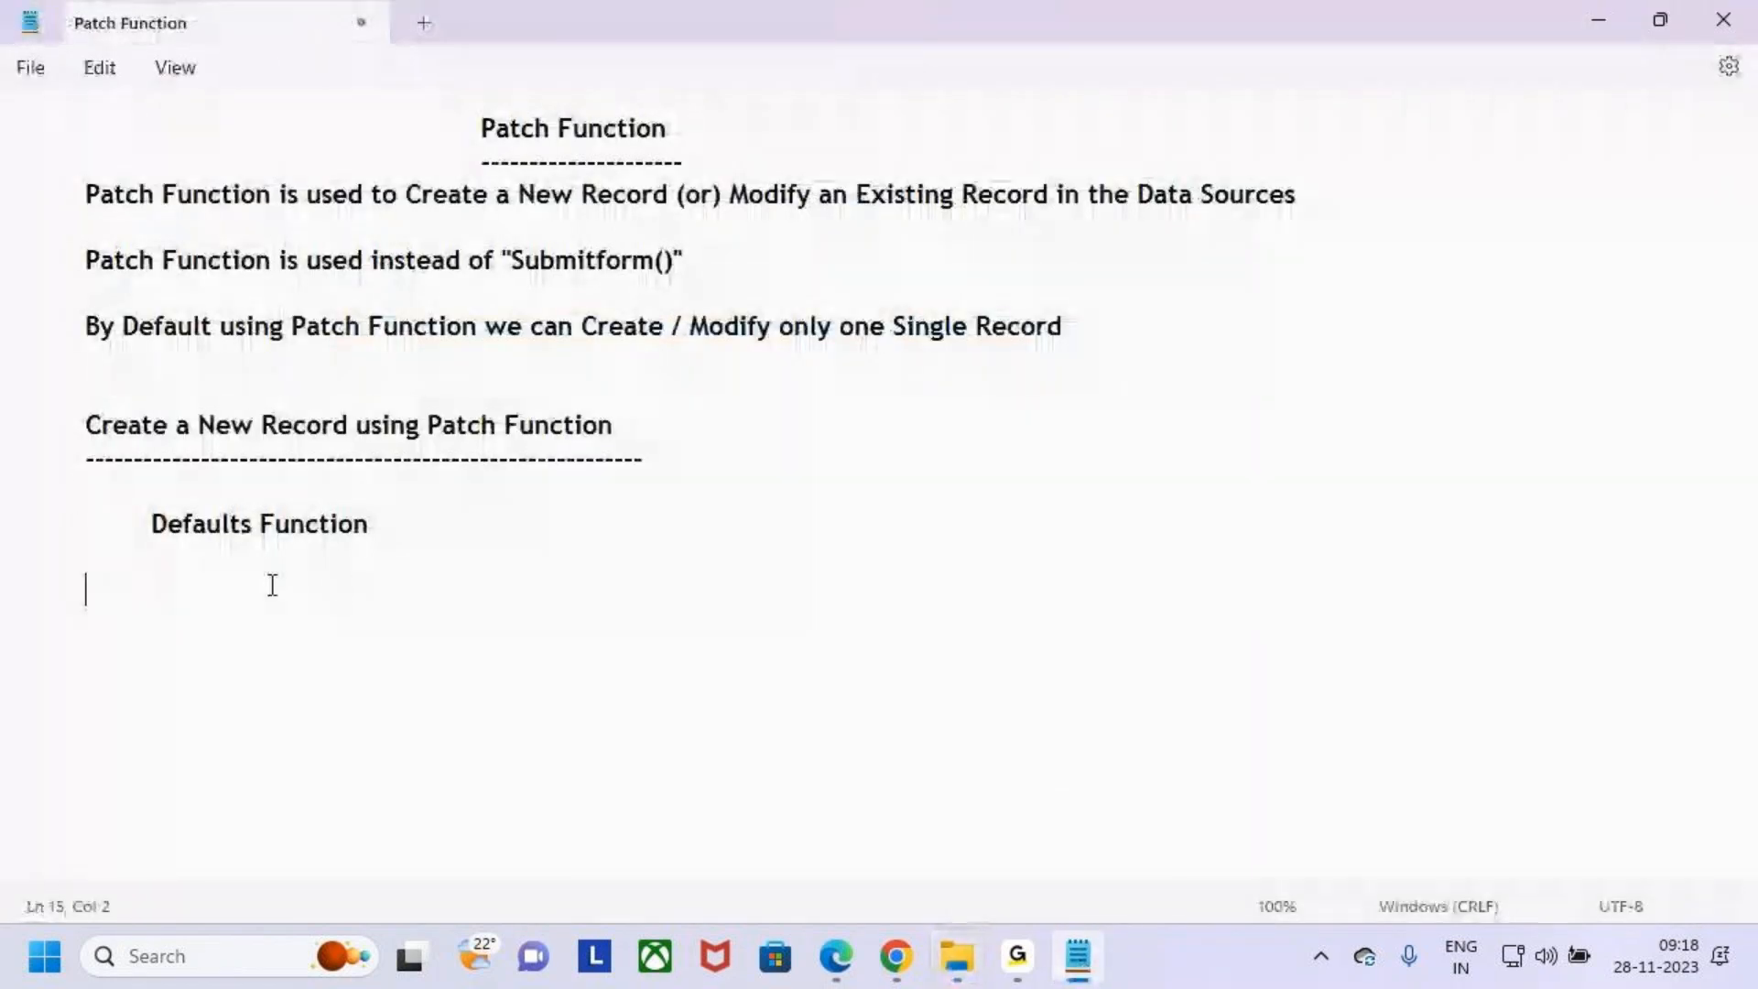
key("ctrl+v")
left_click(150, 592)
key("BackSpace")
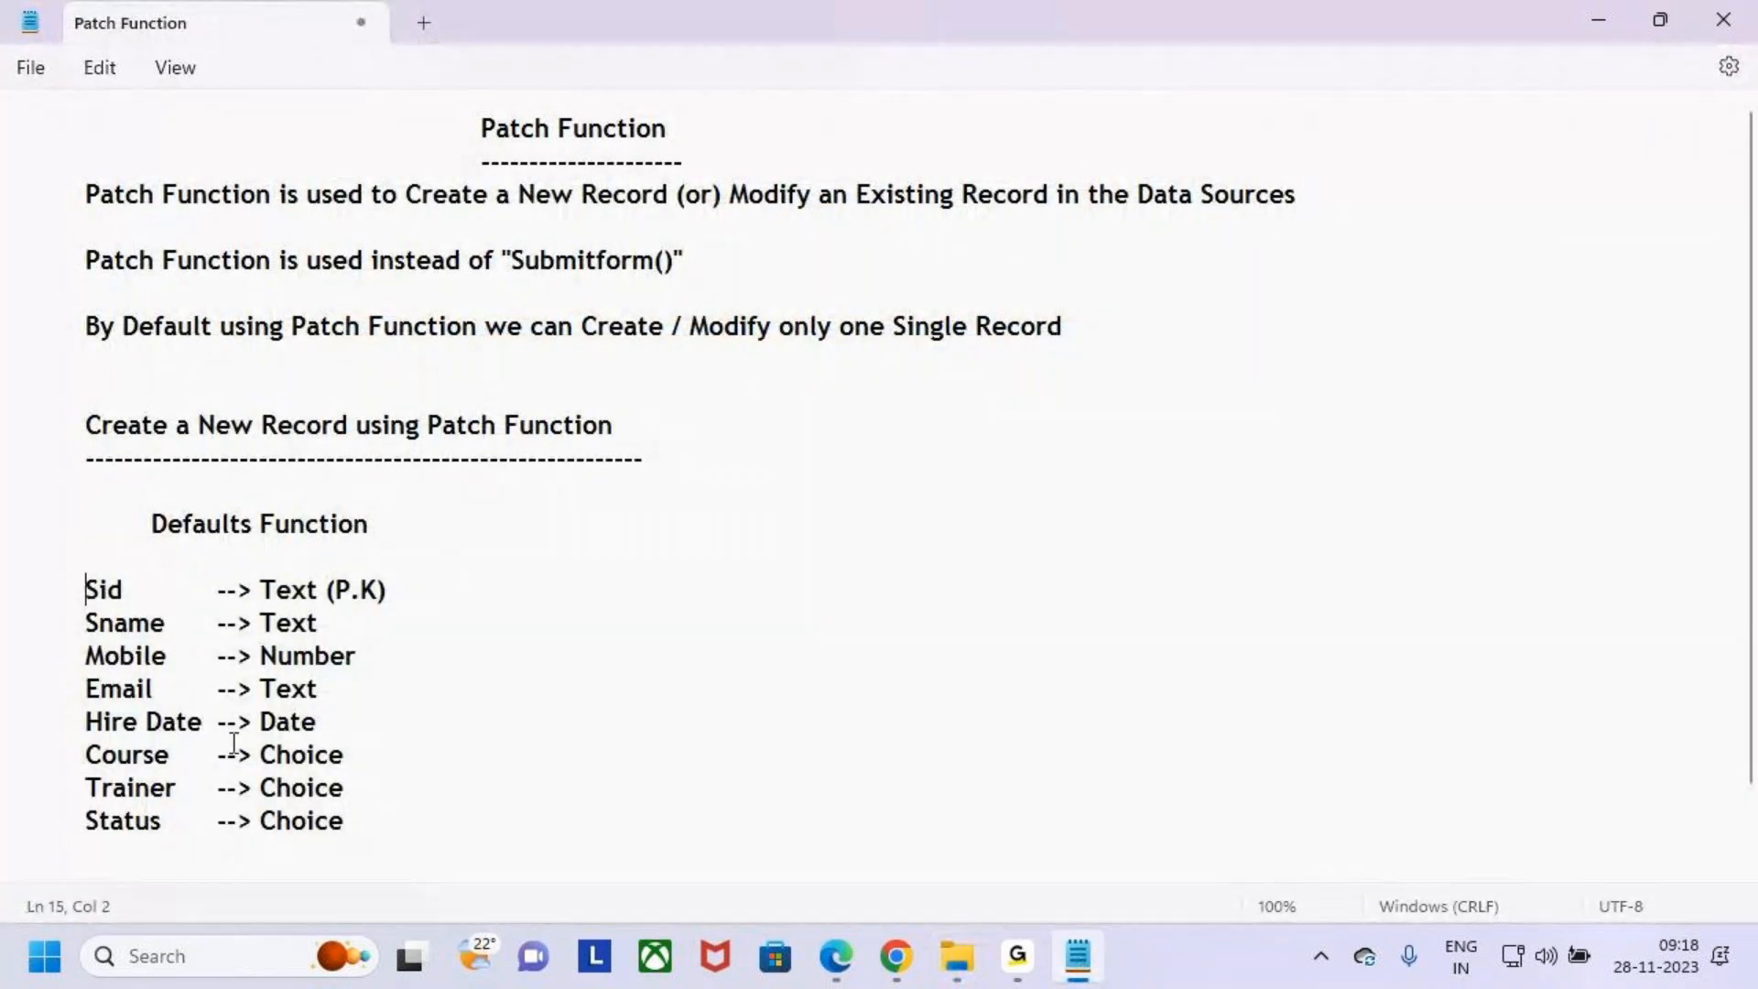
left_click_drag(348, 821, 23, 622)
left_click(355, 753)
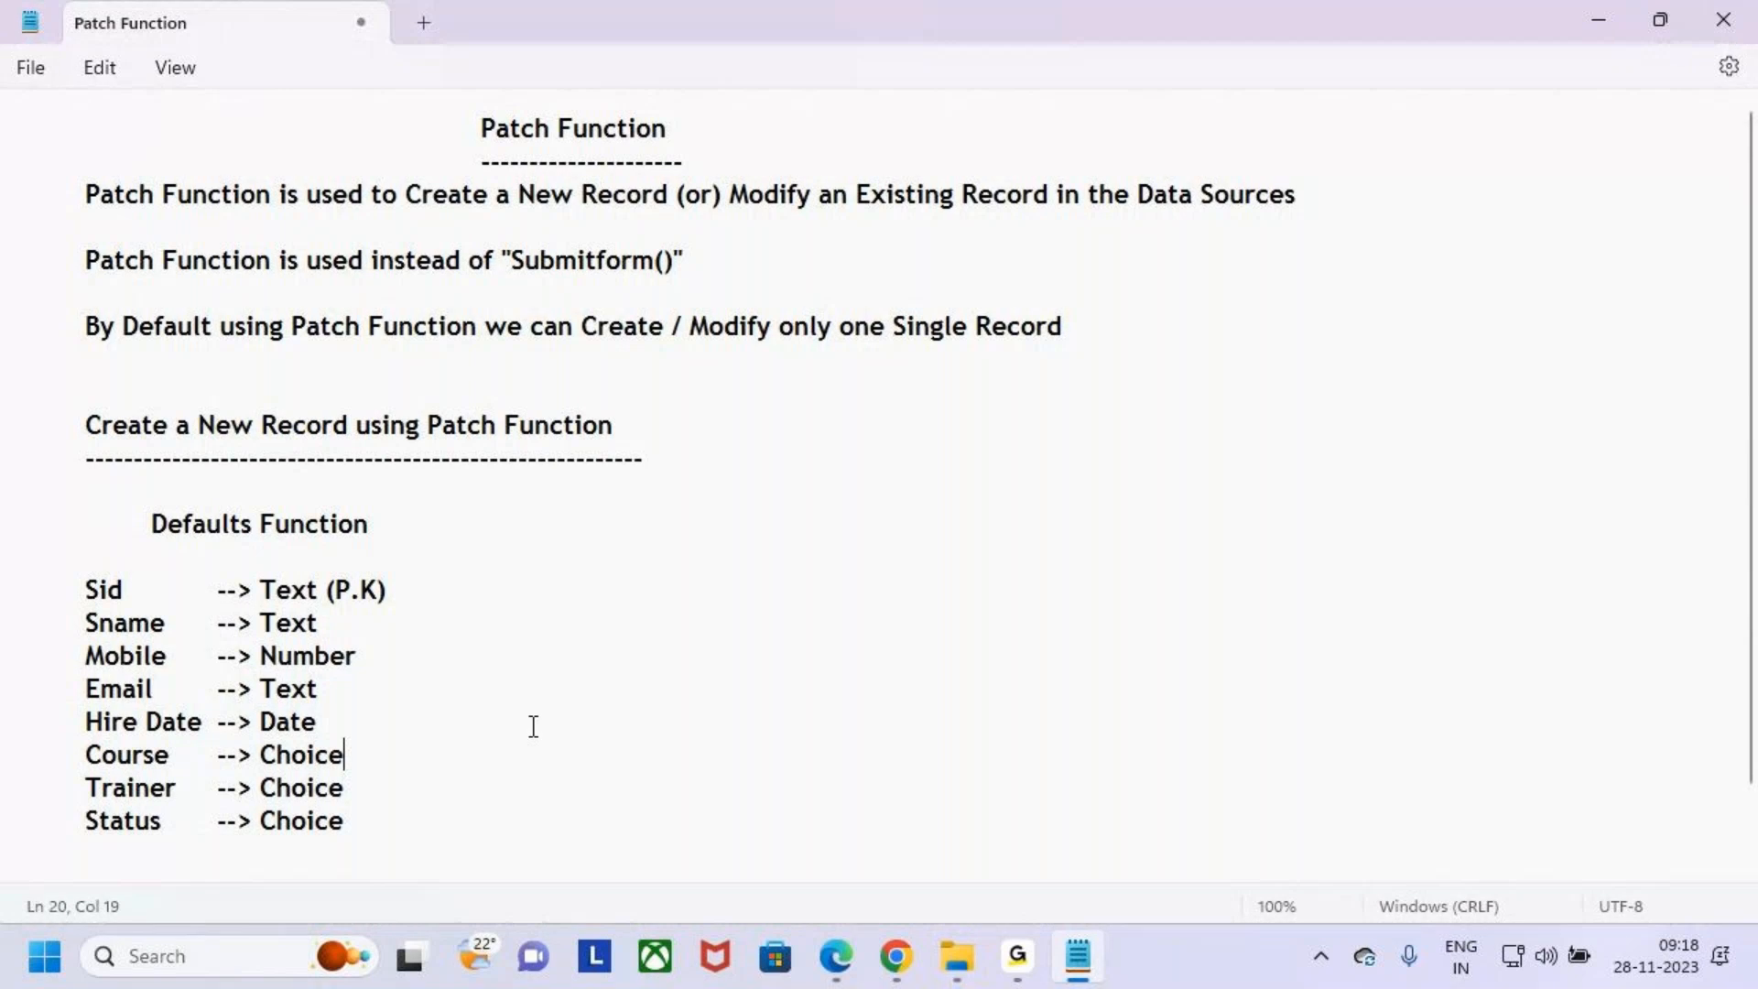
- Review the pasted column list and its data types in the Patch Function notes
scroll(513, 724, "down", 1)
left_click_drag(84, 528, 120, 525)
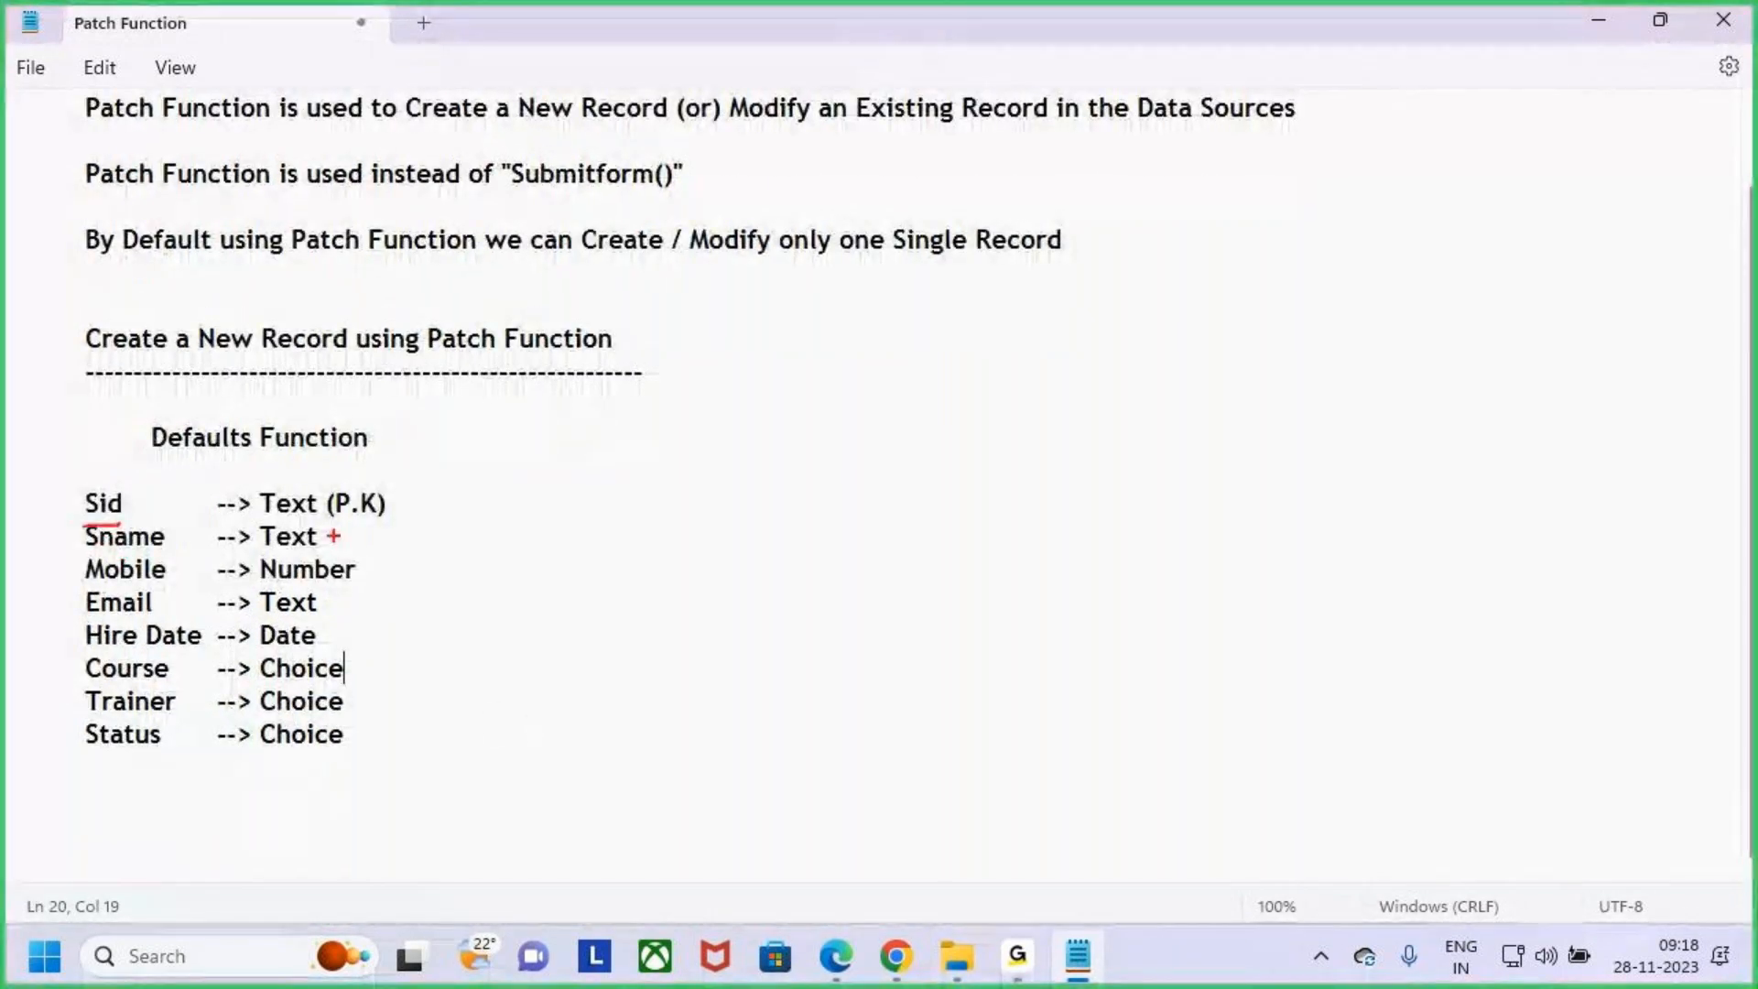
left_click_drag(346, 521, 373, 518)
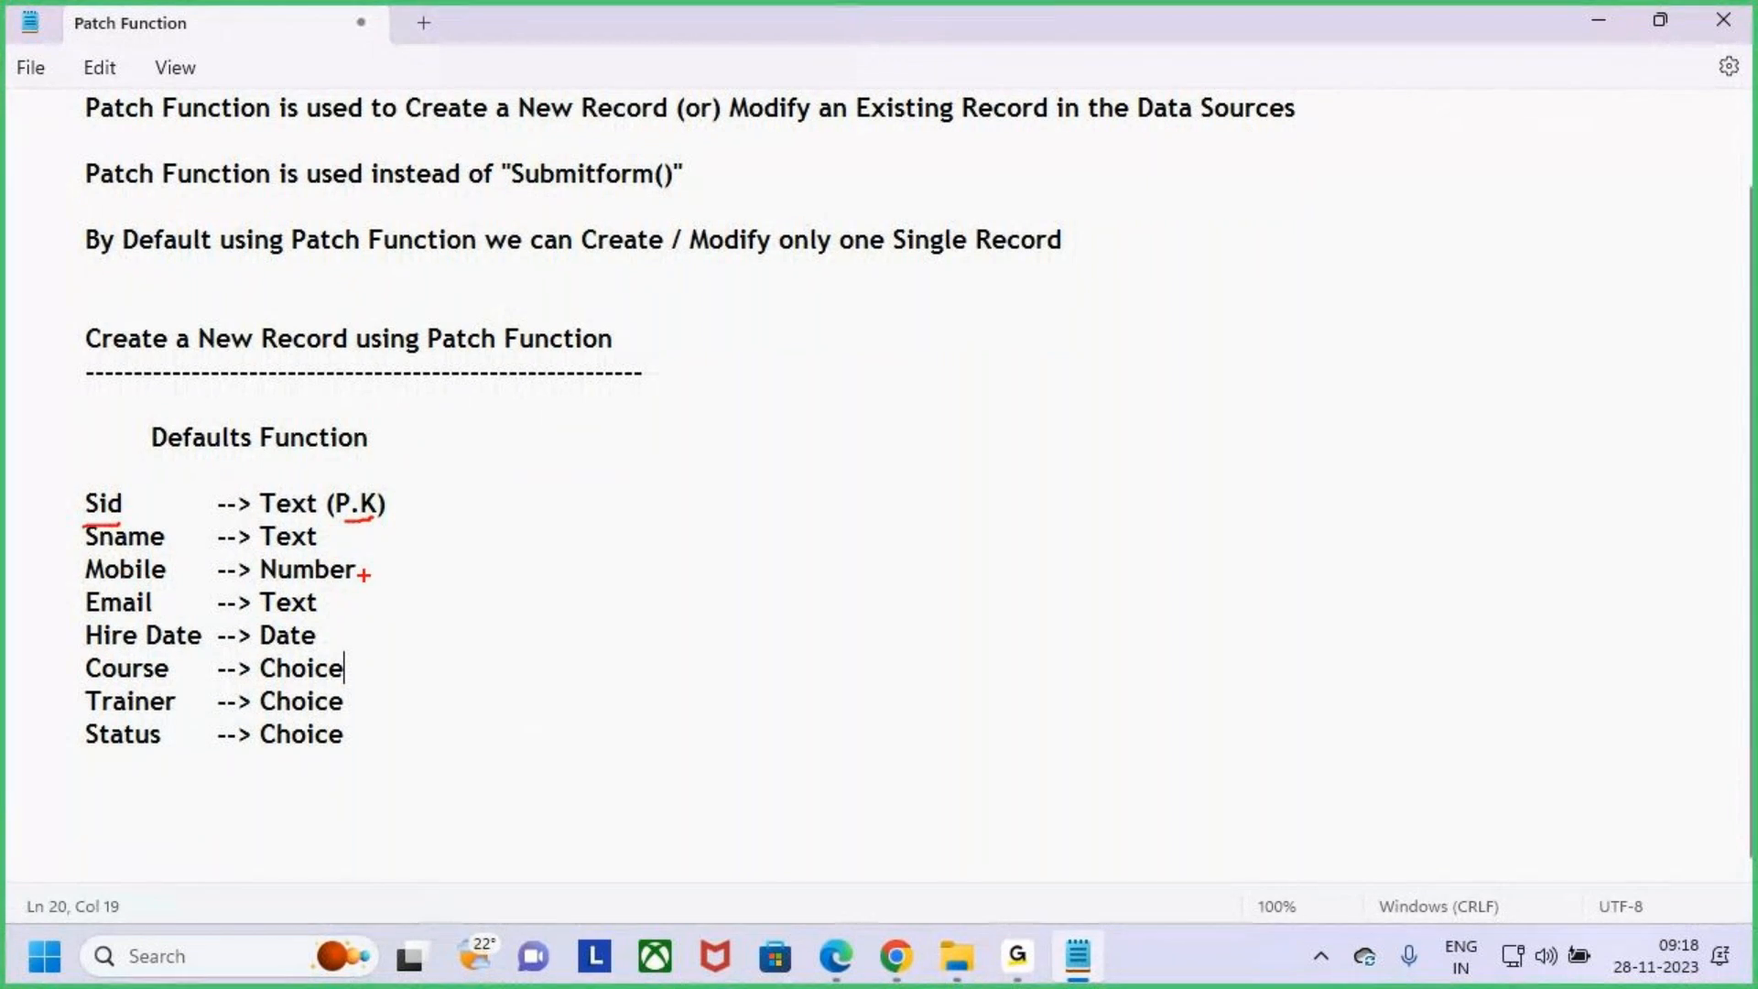
mouse_move(334, 600)
left_mouse_down()
mouse_move(373, 587)
mouse_move(419, 608)
left_mouse_up()
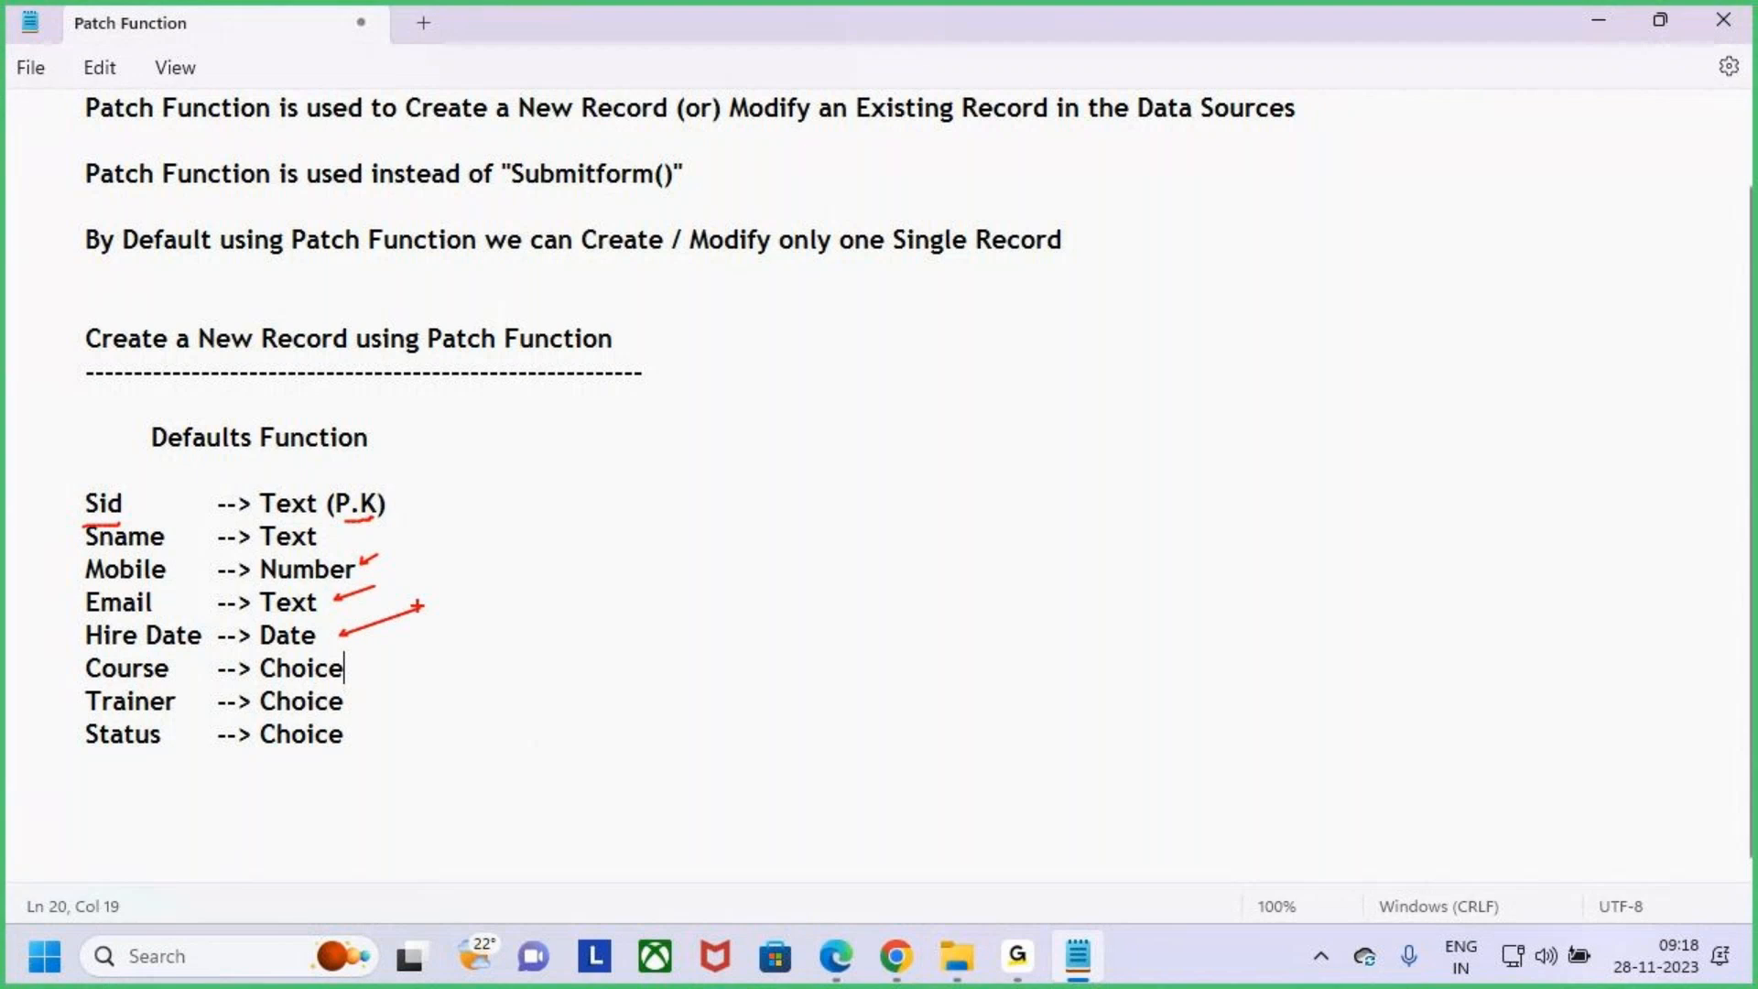
left_click_drag(71, 654, 191, 764)
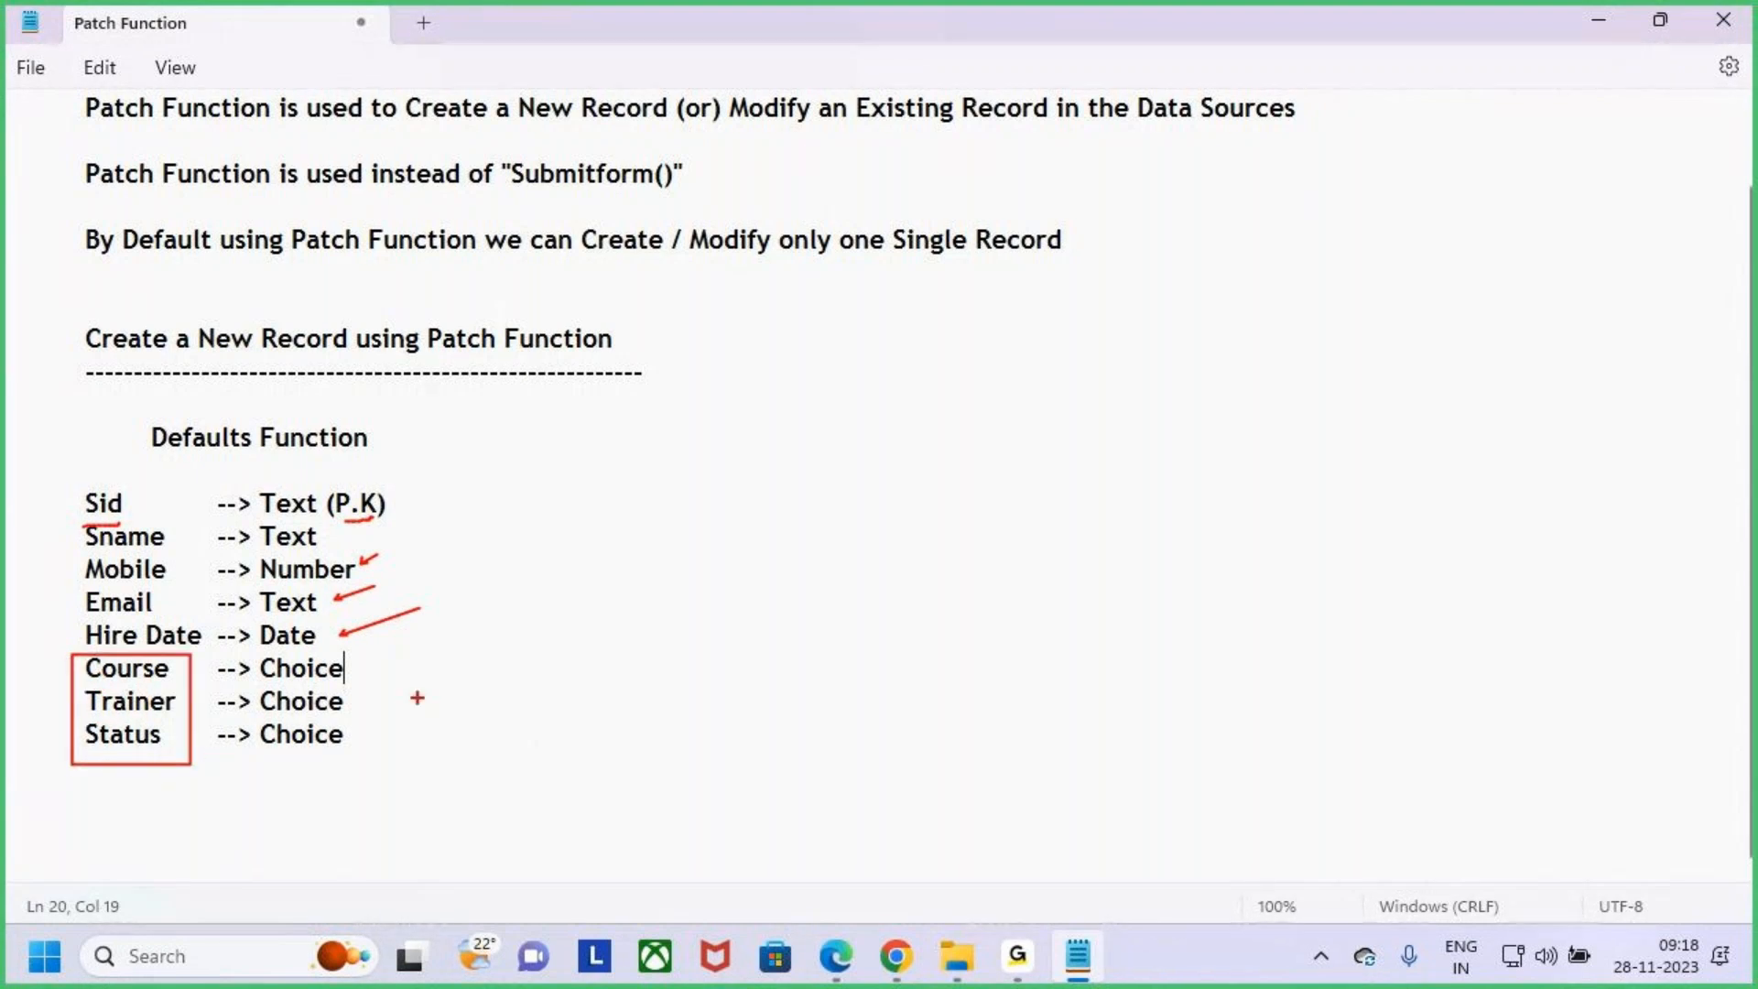
left_click_drag(370, 652, 359, 781)
left_click_drag(414, 703, 532, 633)
key("Escape")
key("Down")
key("Down")
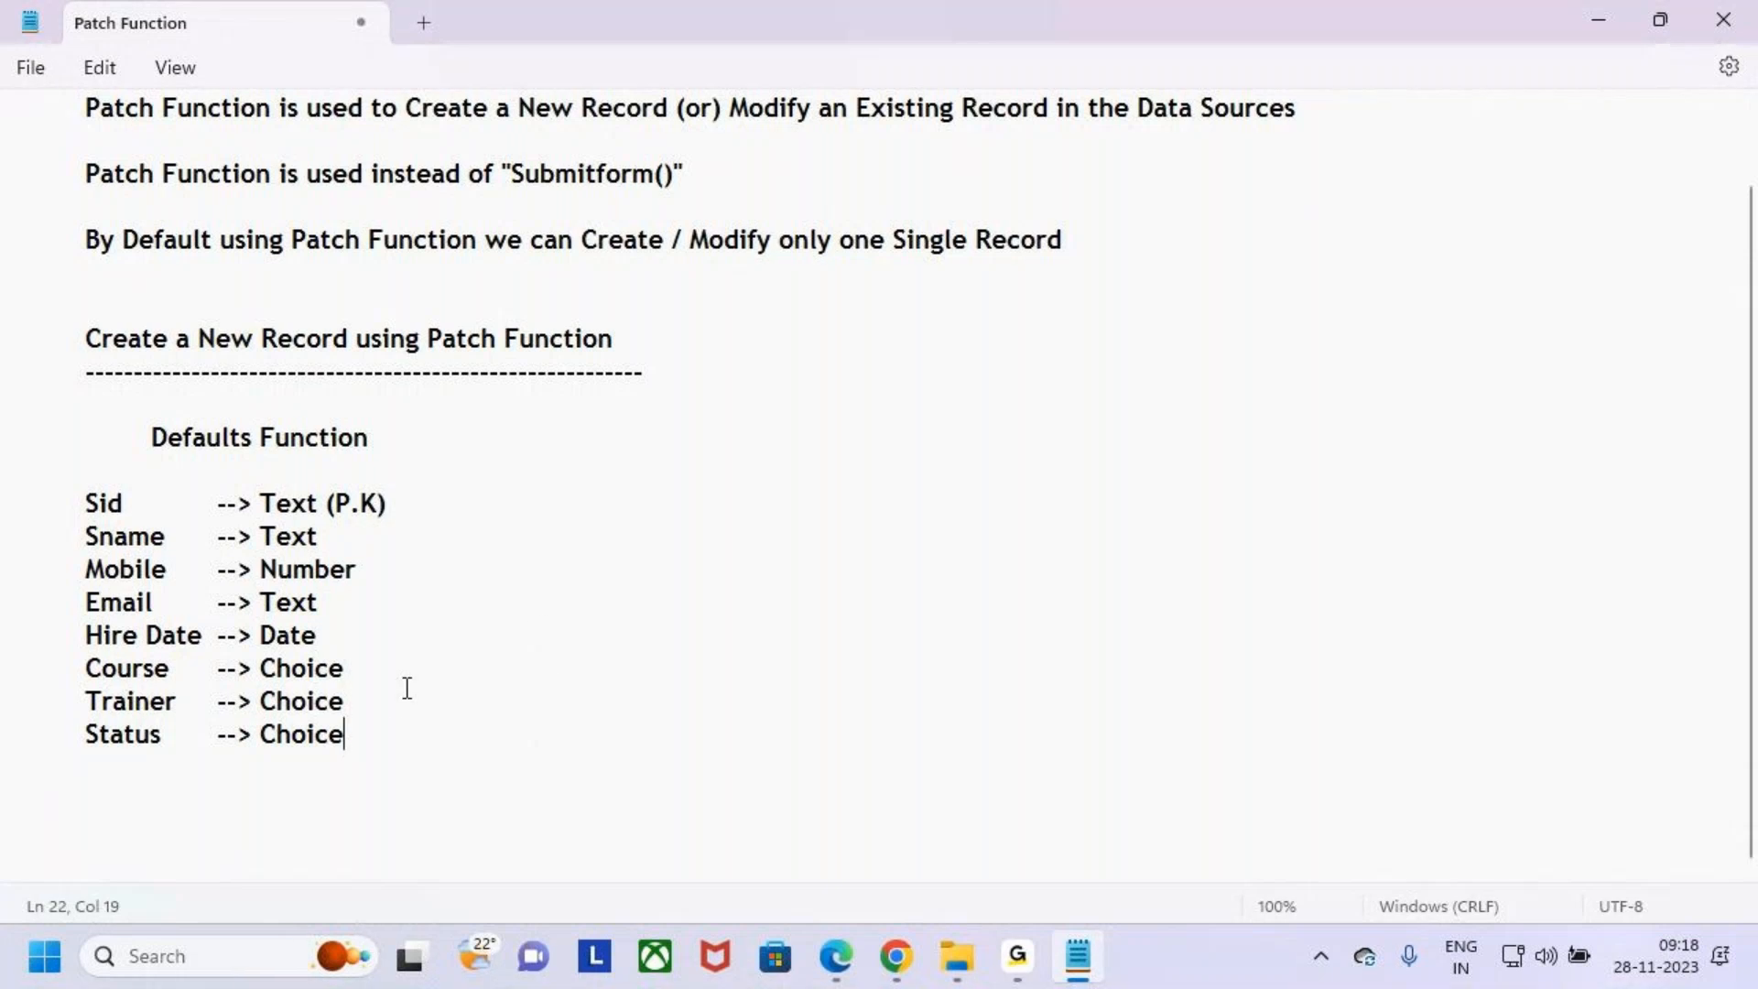
left_click_drag(385, 737, 4, 495)
left_click(467, 668)
- Review the empty Students list columns in SharePoint as the target for Patch records
left_click(897, 957)
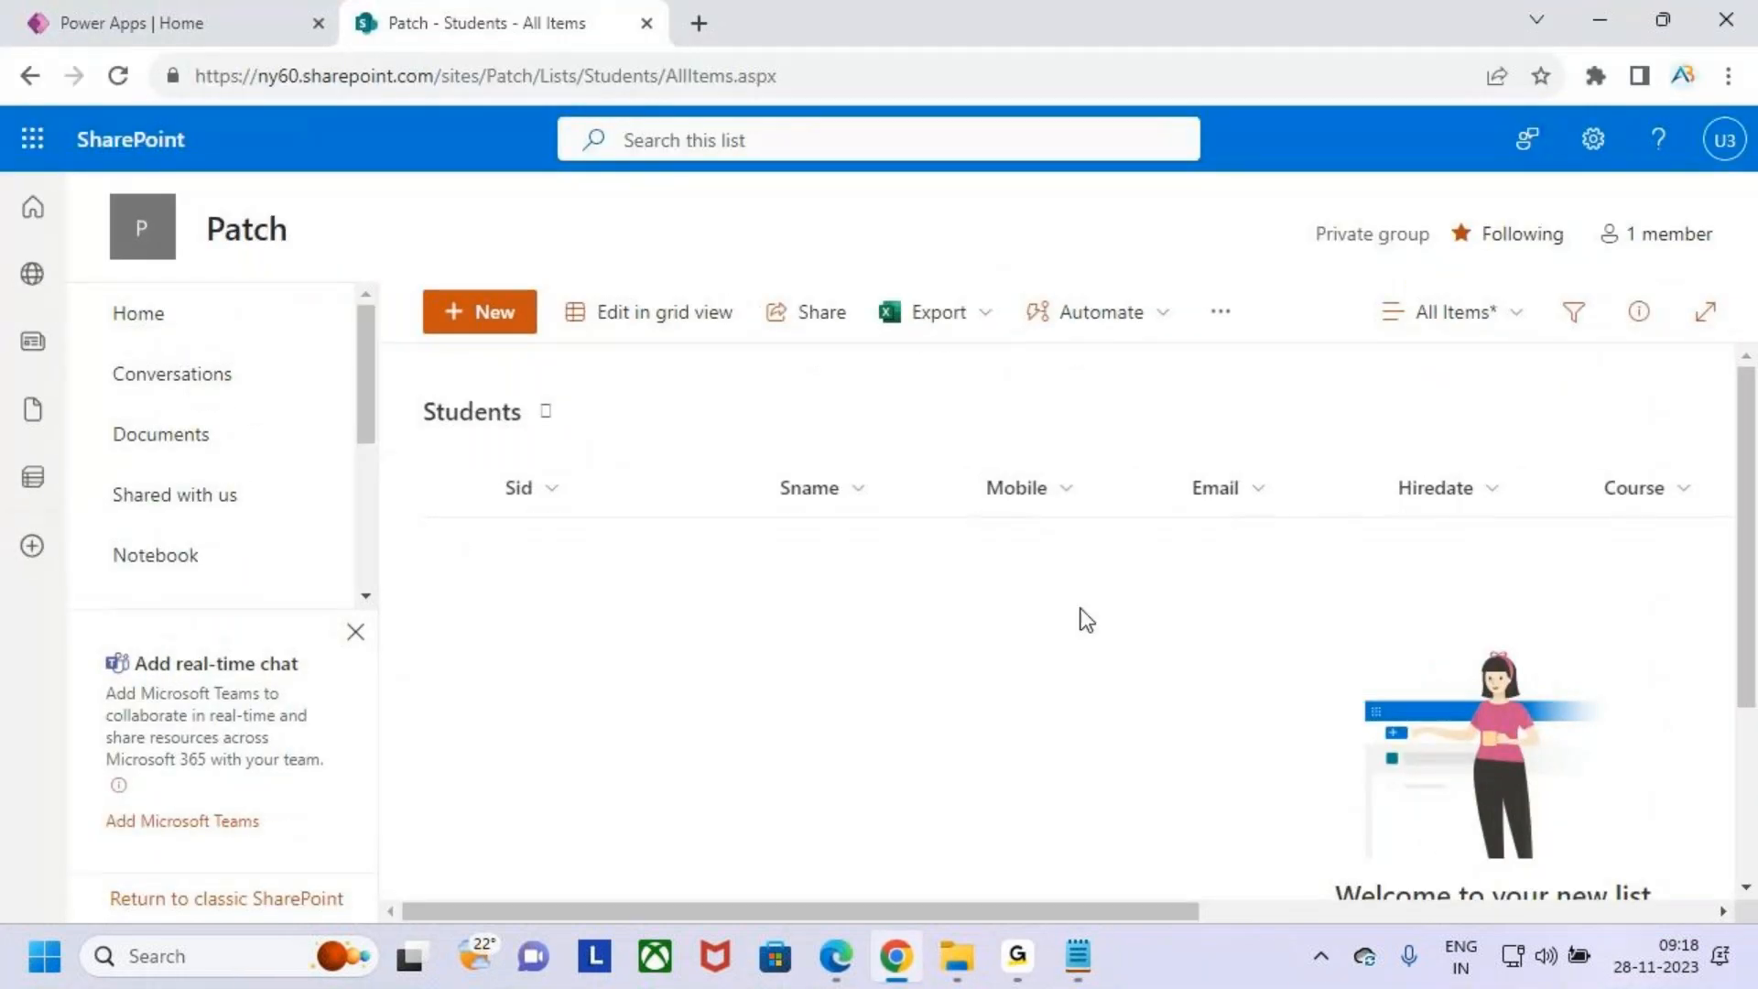
key("ctrl+2")
mouse_move(486, 472)
left_mouse_down()
mouse_move(1086, 716)
mouse_move(1613, 717)
mouse_move(1694, 784)
left_mouse_up()
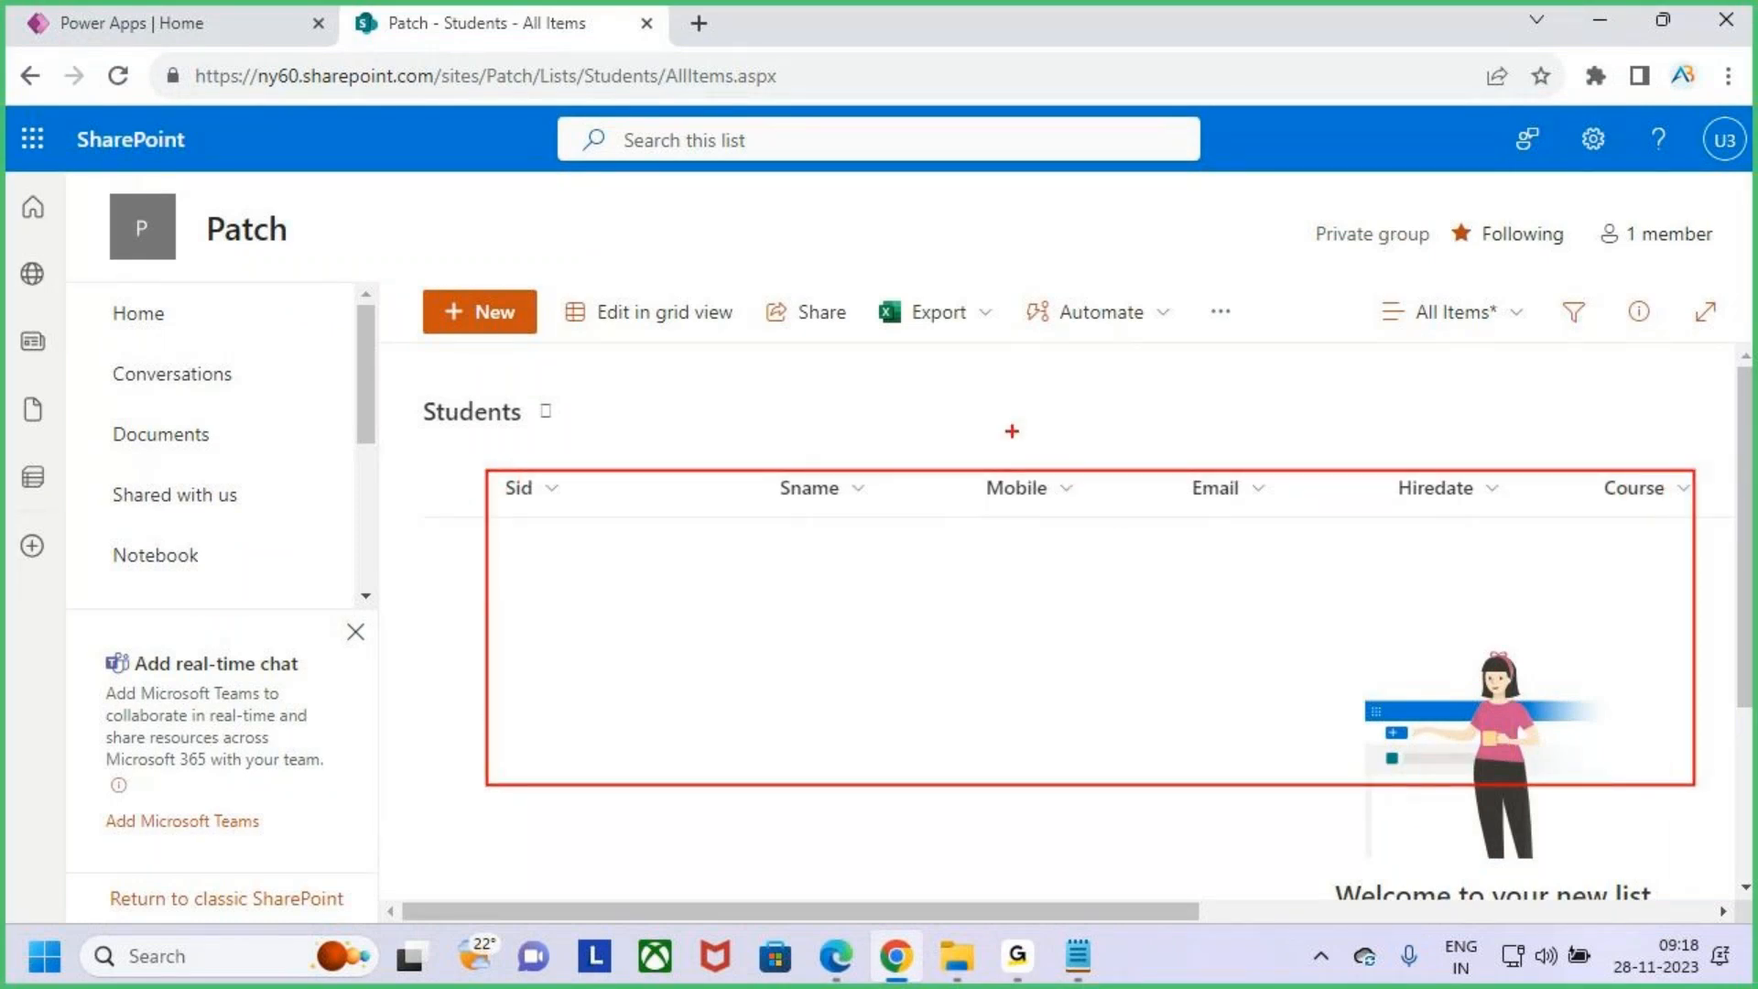
left_click_drag(1026, 451, 1066, 425)
left_click_drag(1124, 339, 1124, 438)
mouse_move(1185, 368)
left_mouse_down()
mouse_move(1213, 383)
mouse_move(1243, 344)
mouse_move(1325, 316)
mouse_move(1371, 361)
left_mouse_up()
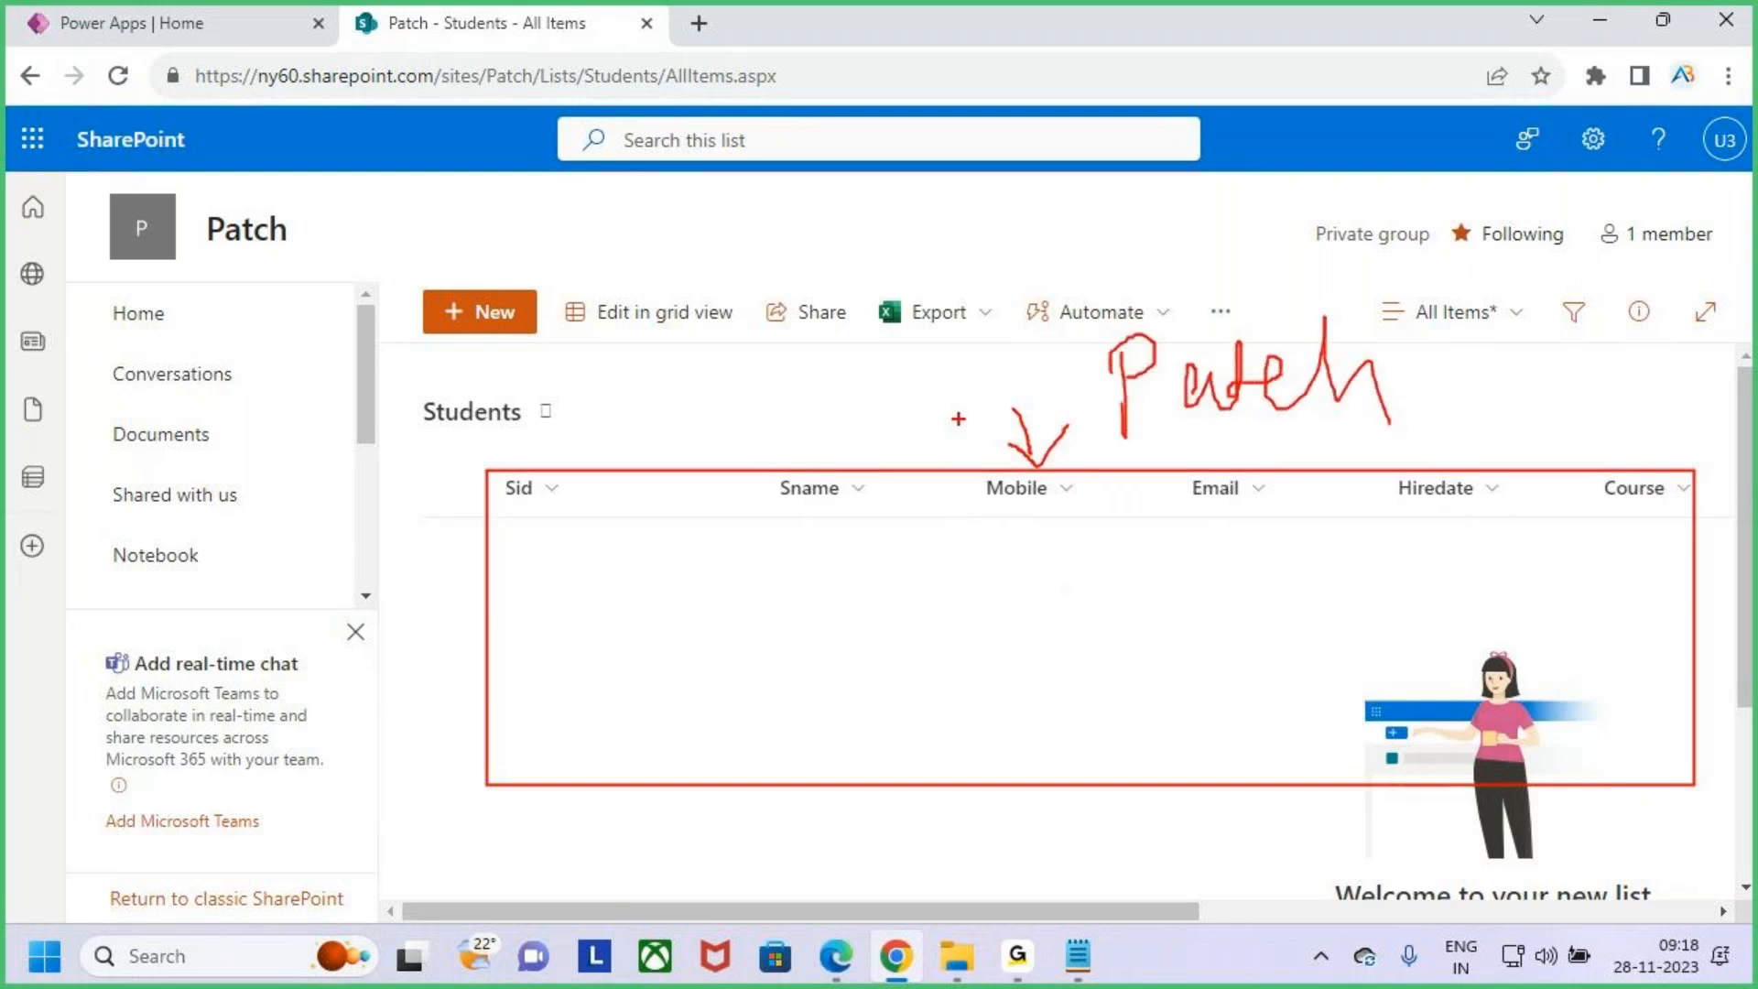
left_click_drag(713, 244, 733, 351)
left_click_drag(699, 303, 743, 290)
mouse_move(767, 293)
left_mouse_down()
mouse_move(804, 344)
mouse_move(927, 268)
left_mouse_up()
left_click_drag(764, 381, 1005, 323)
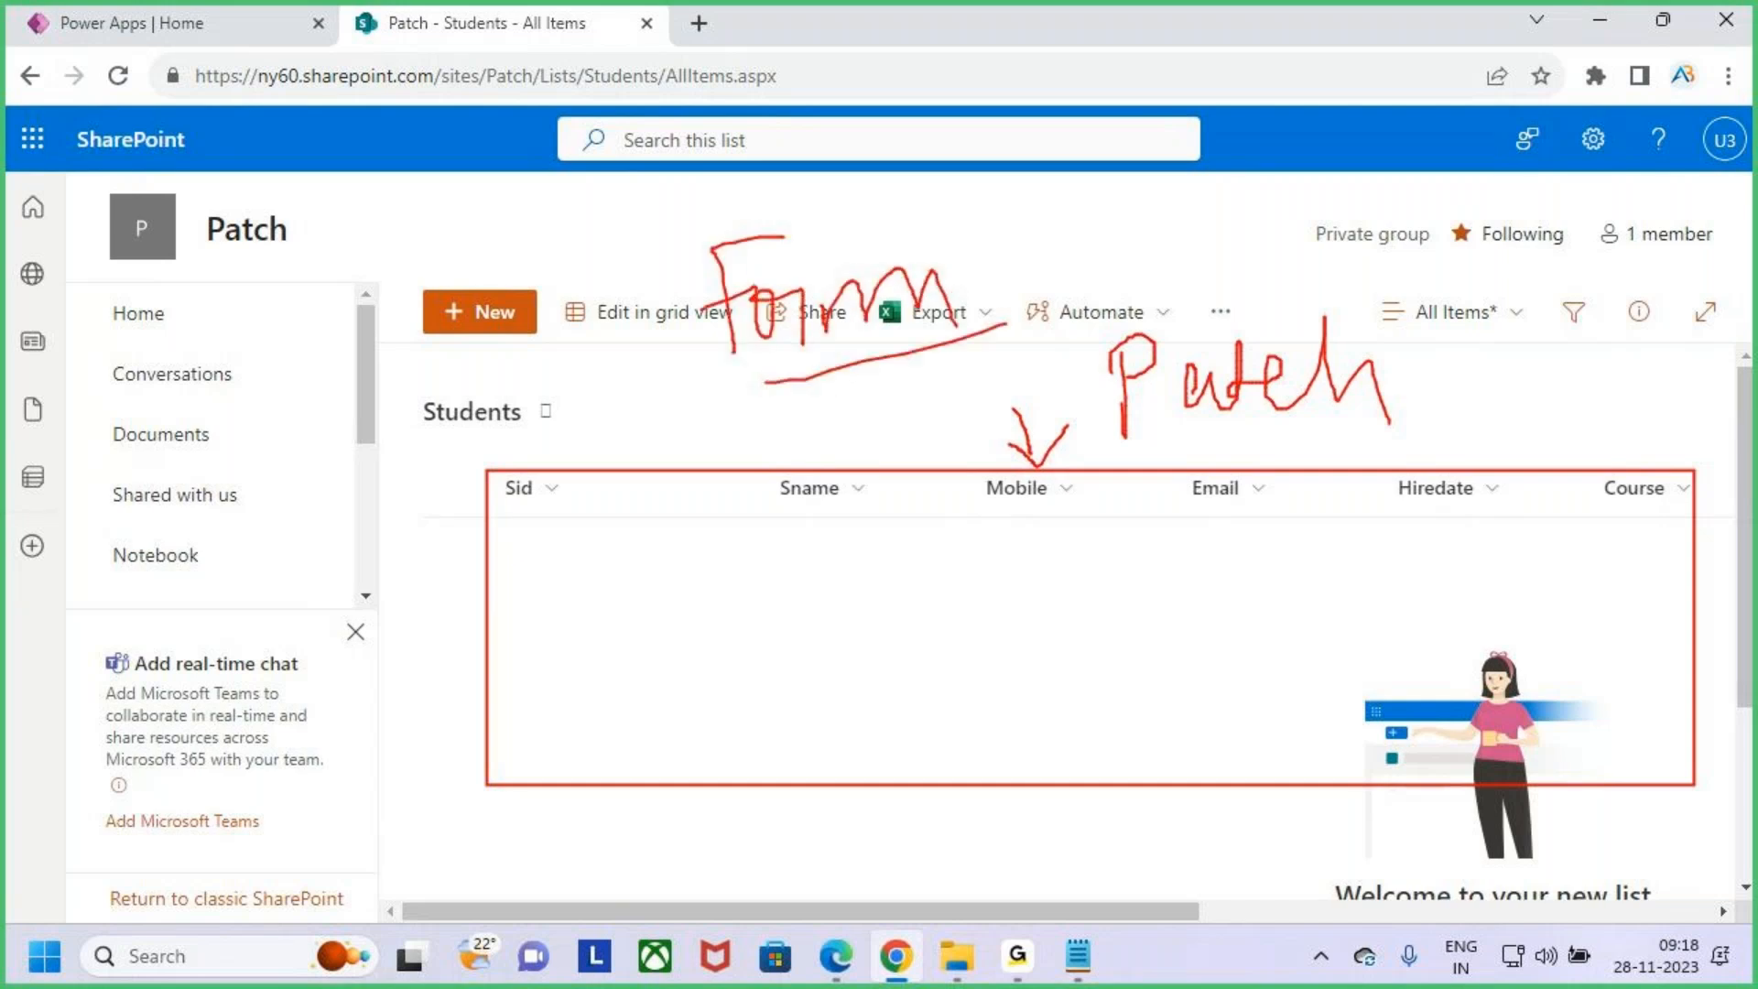
left_click_drag(770, 379, 952, 327)
mouse_move(1340, 323)
left_mouse_down()
mouse_move(1152, 276)
mouse_move(1424, 394)
mouse_move(1278, 275)
left_mouse_up()
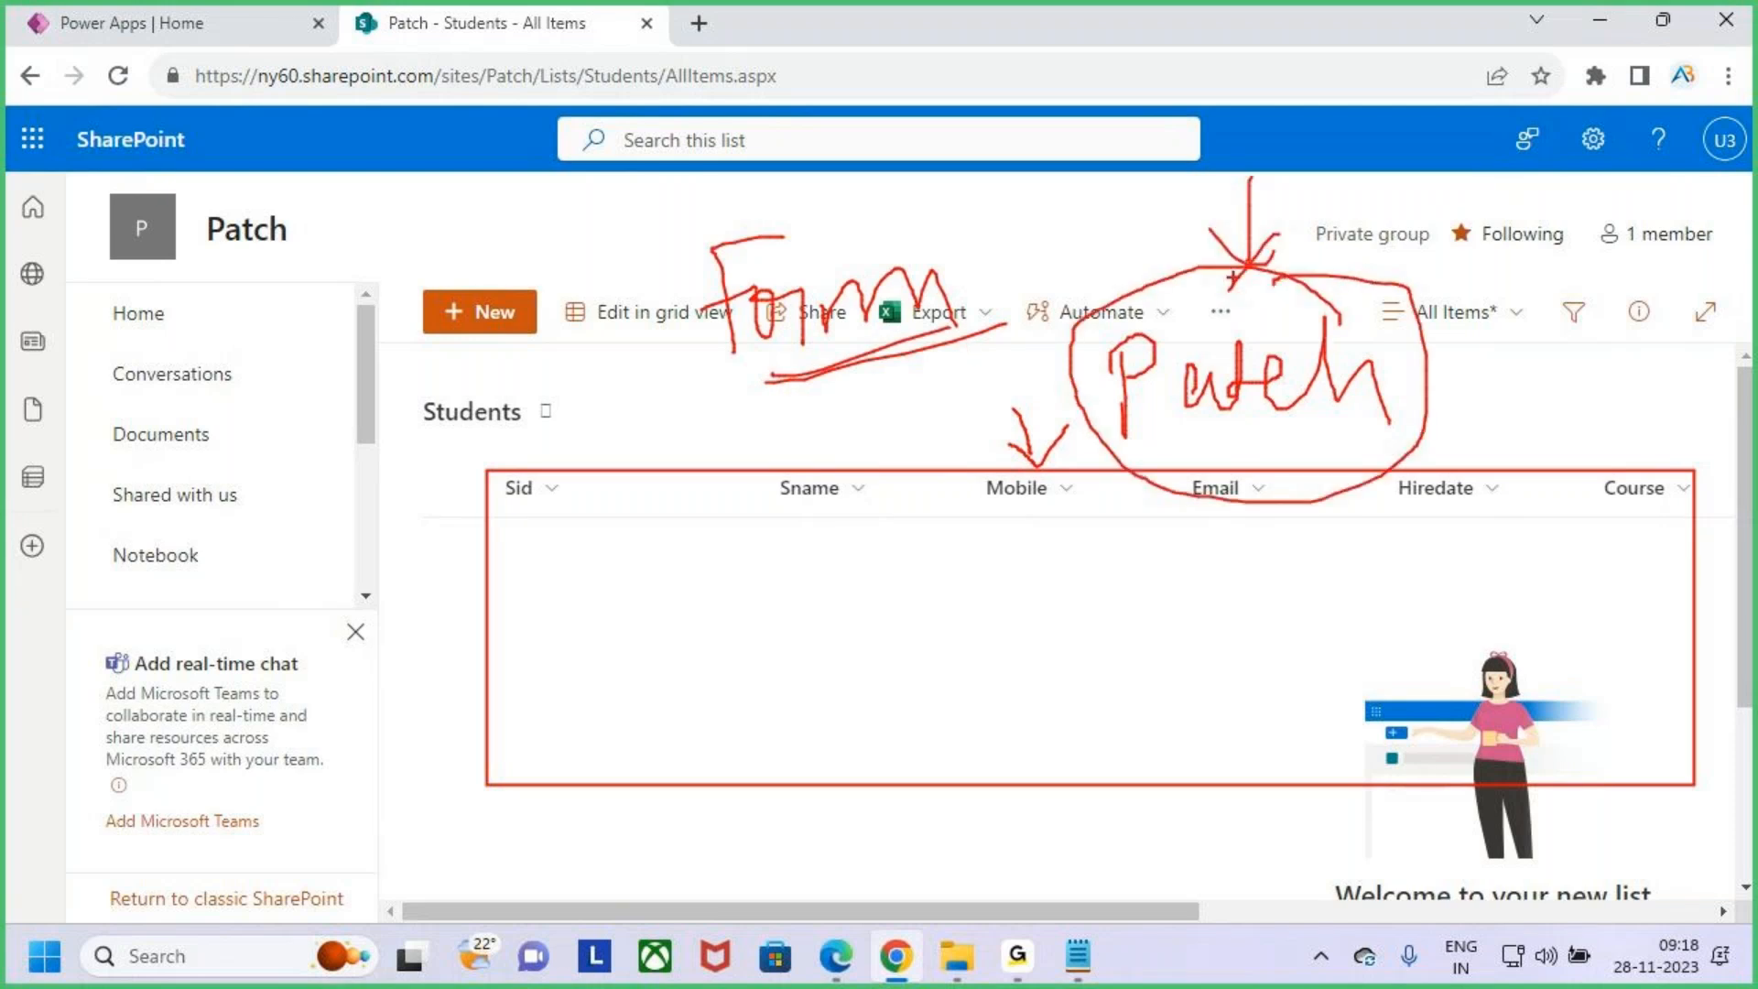
key("Escape")
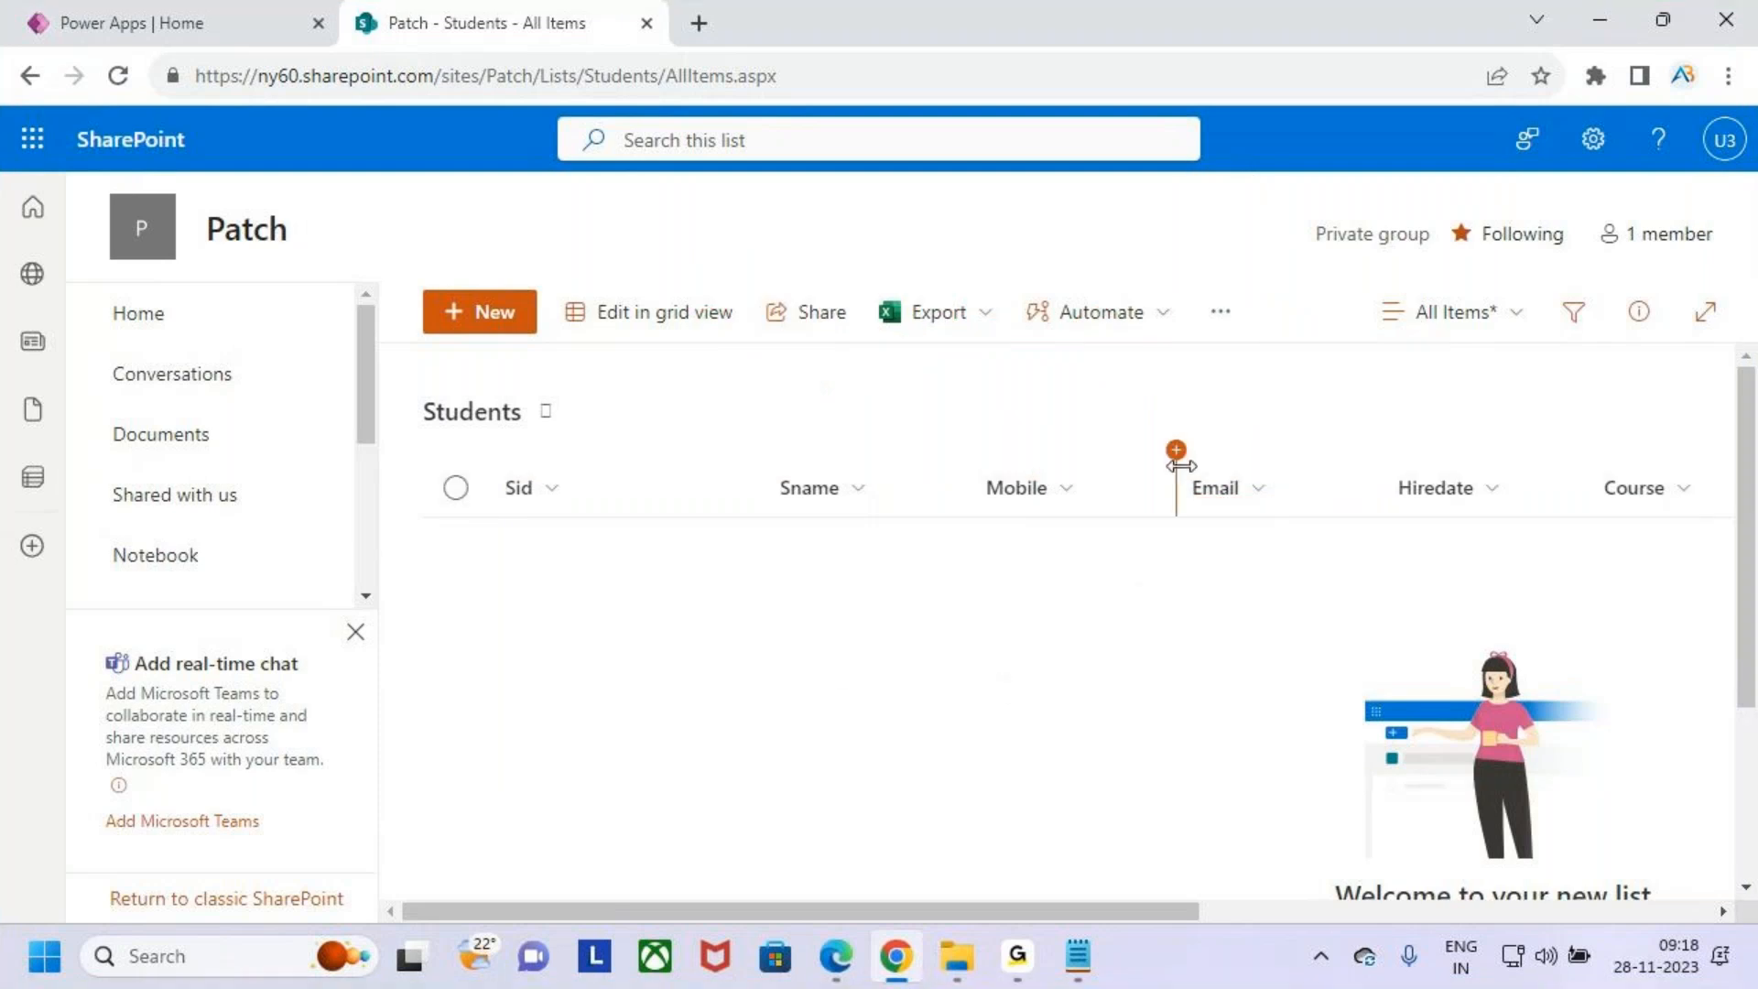
left_click(222, 24)
left_click(430, 26)
left_click(265, 26)
left_click(458, 23)
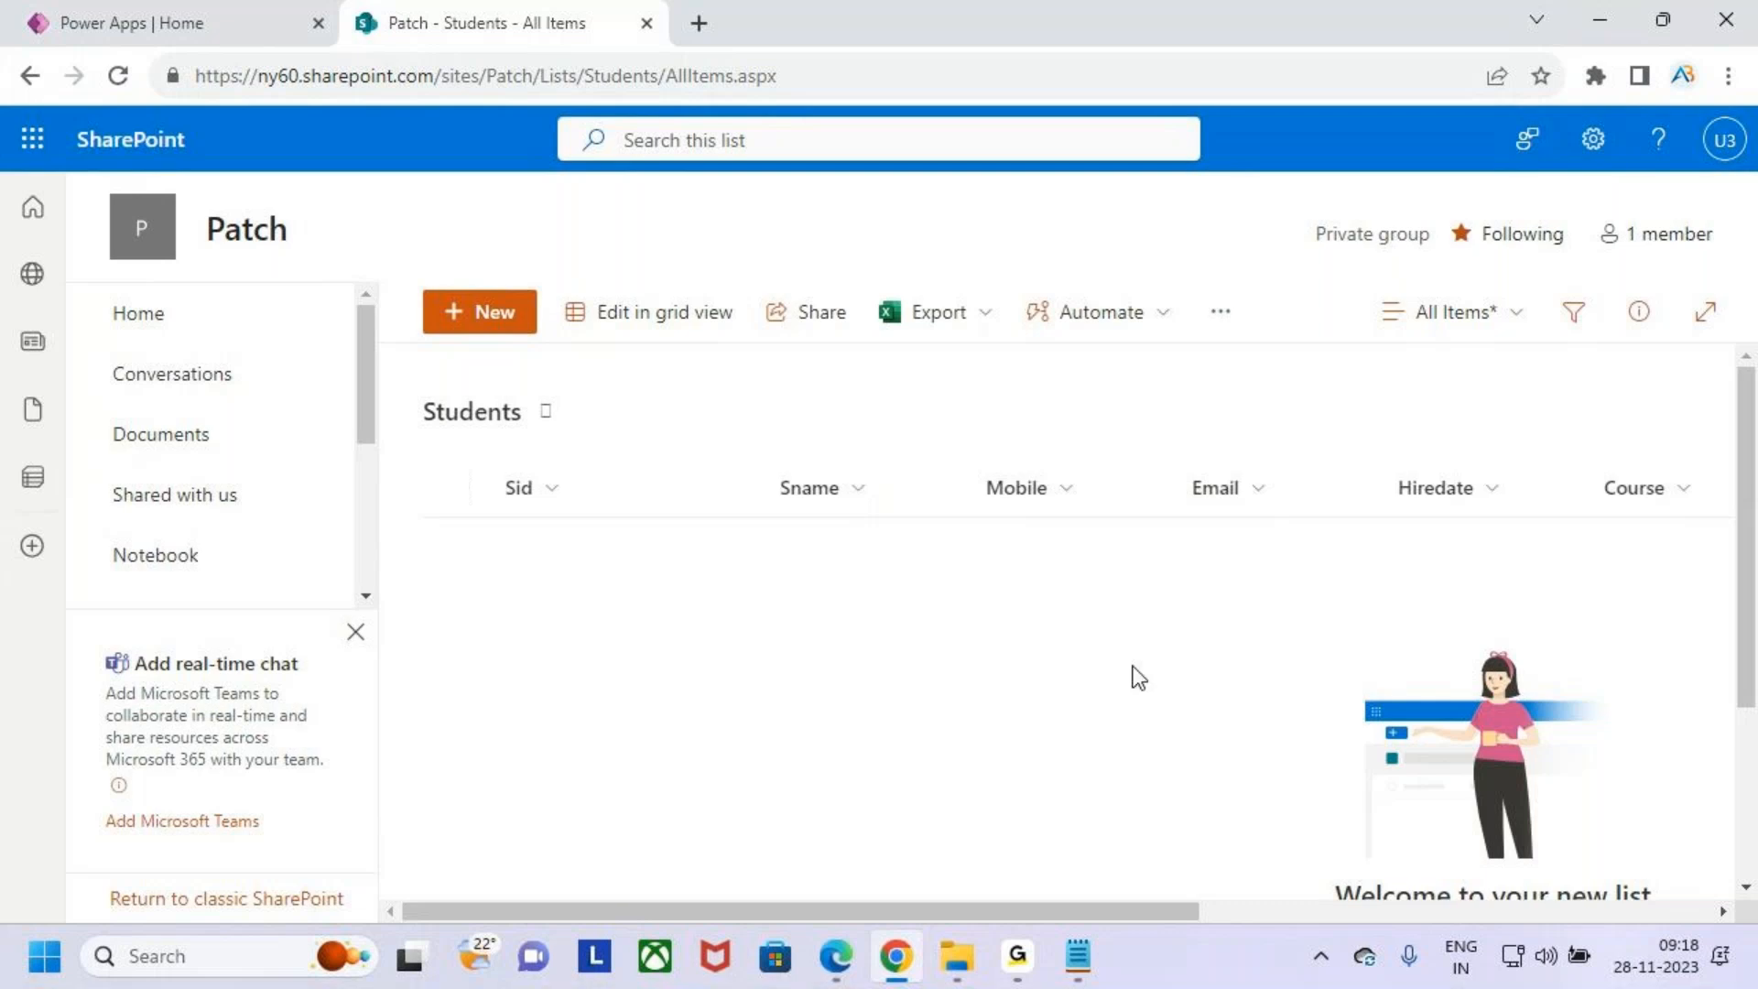
left_click(157, 18)
left_click(439, 18)
left_click(133, 19)
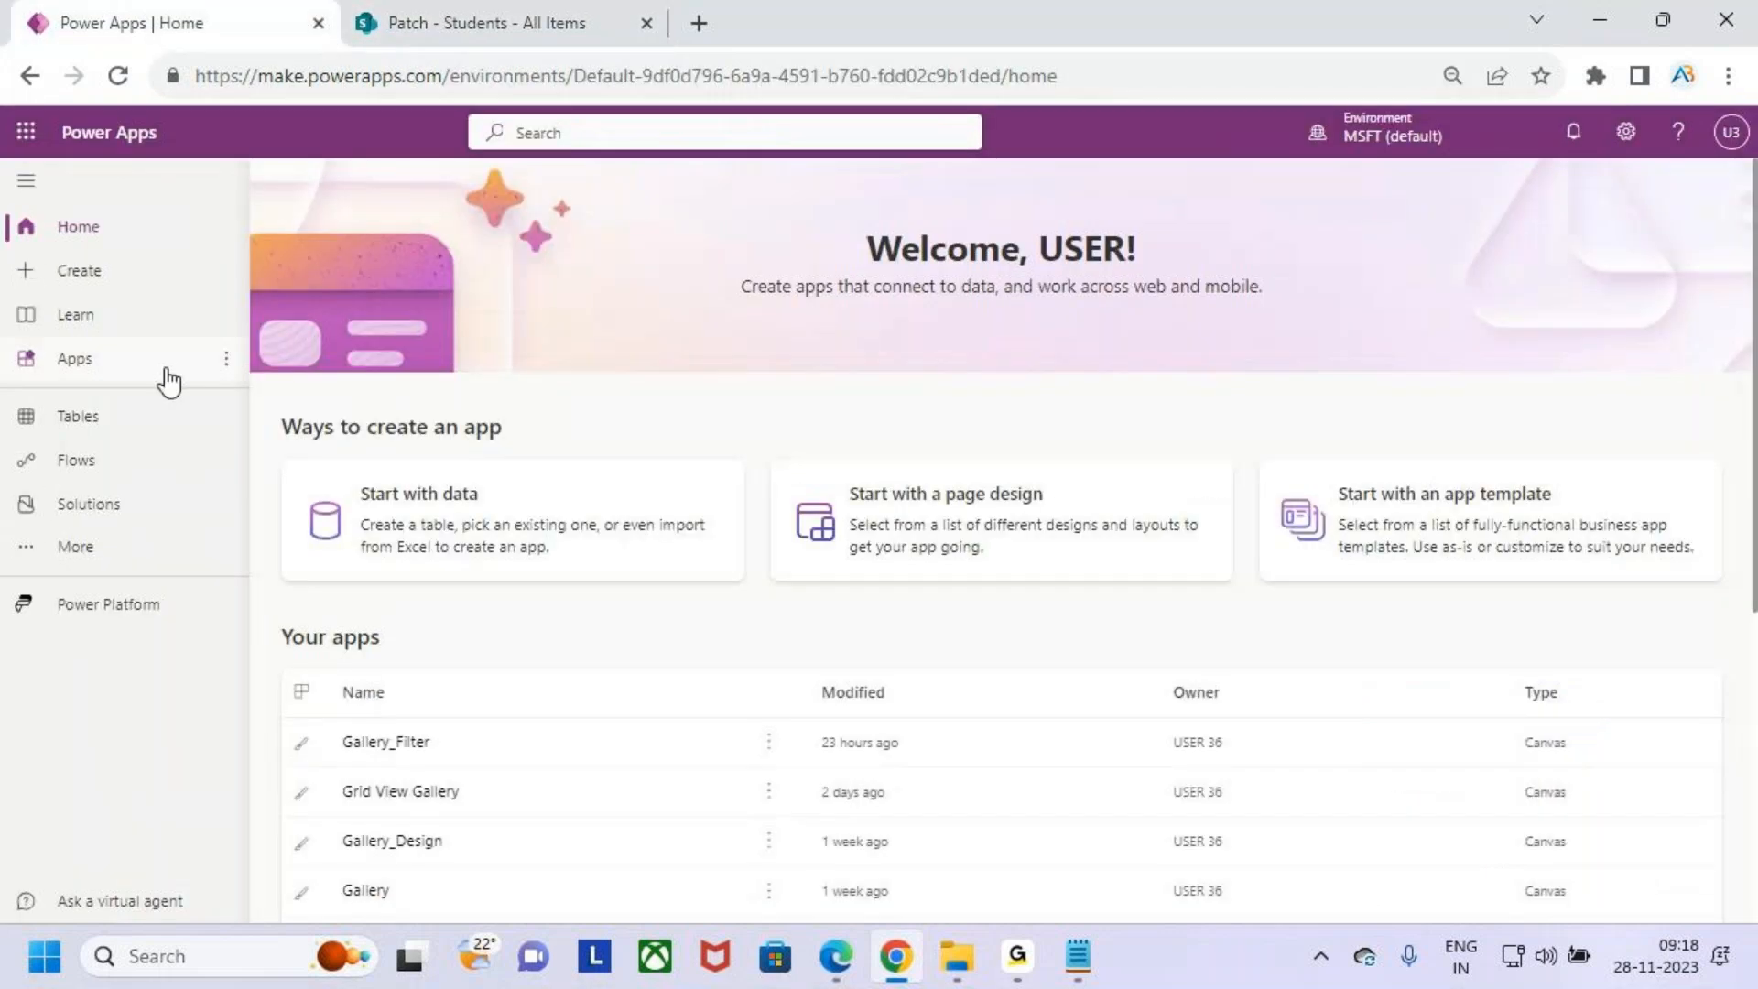
left_click(439, 25)
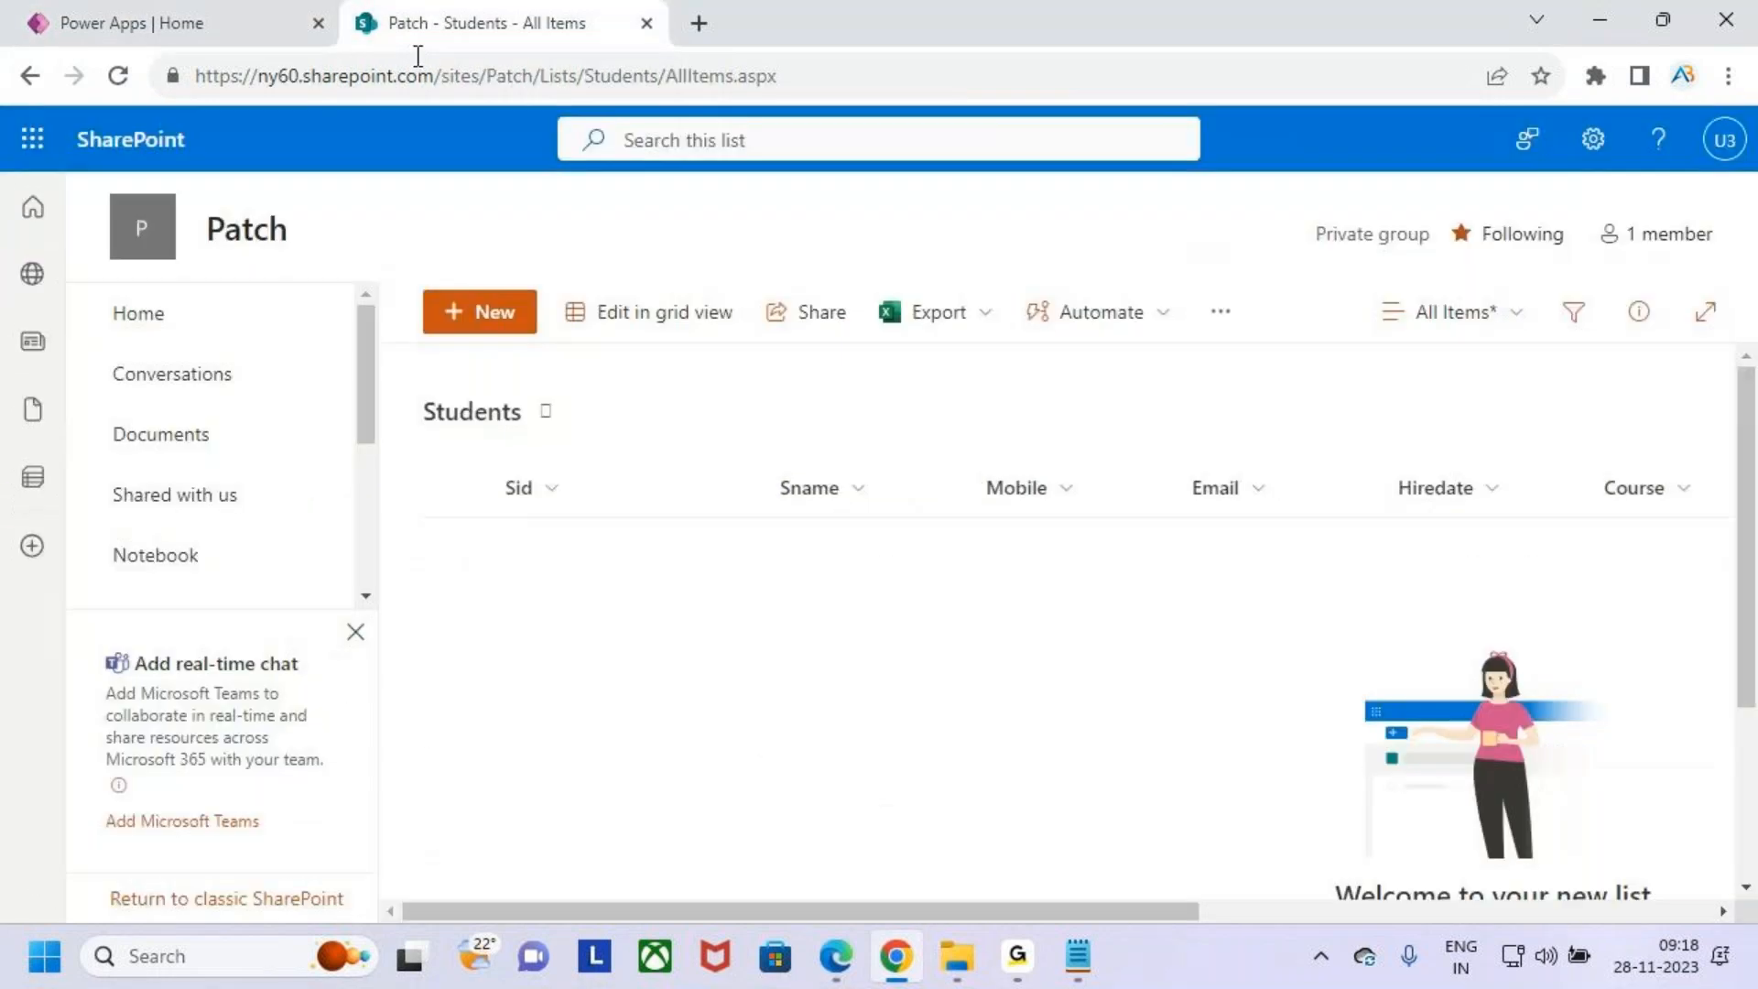
- Create a blank tablet canvas app named Patch and skip the welcome dialog
left_click(253, 14)
left_click(129, 274)
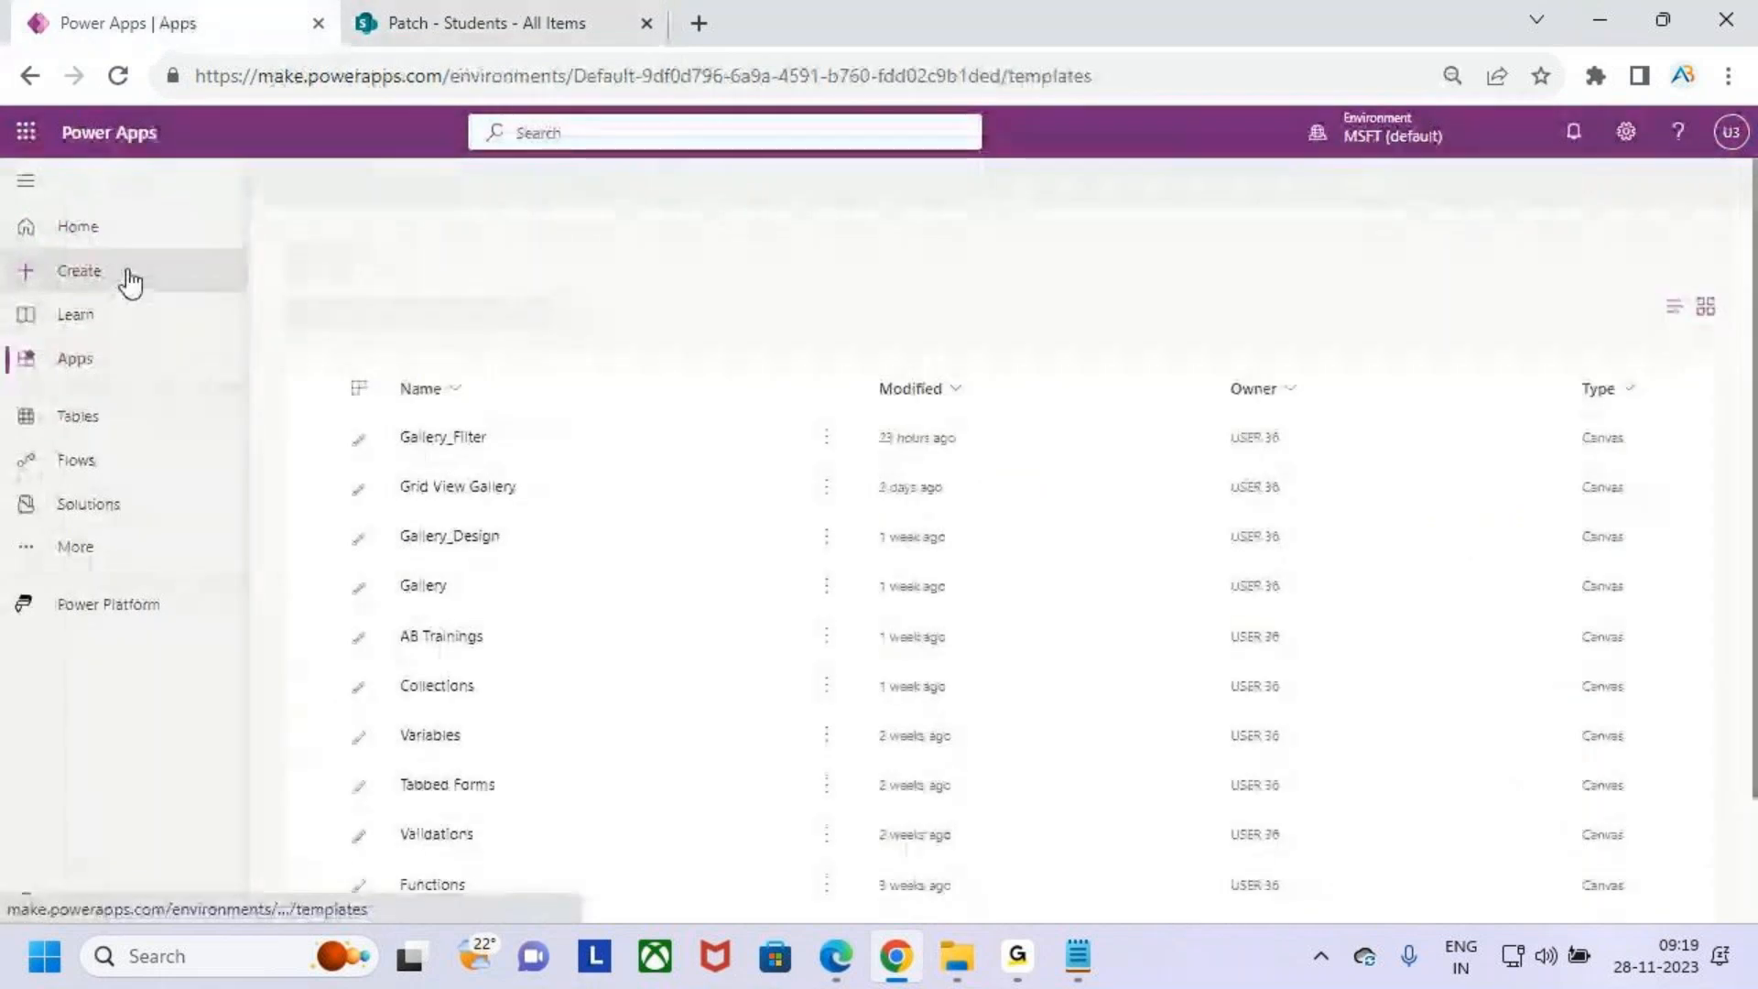
left_click(143, 232)
left_click(135, 280)
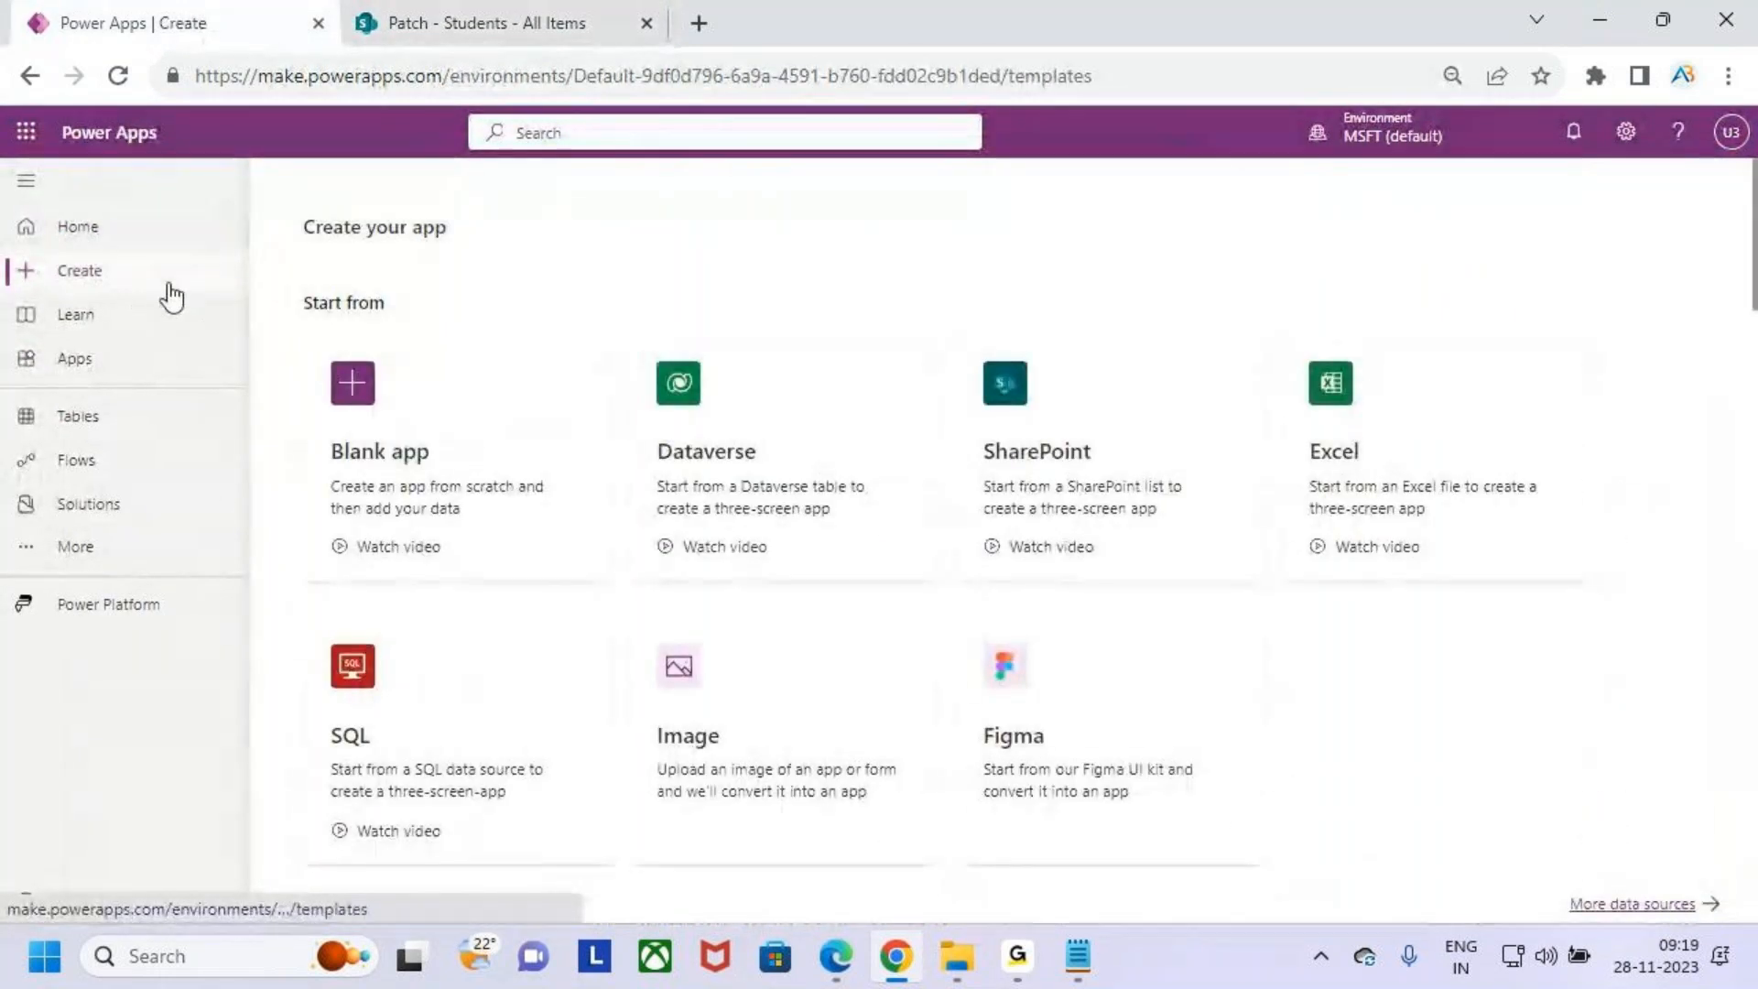
left_click(546, 477)
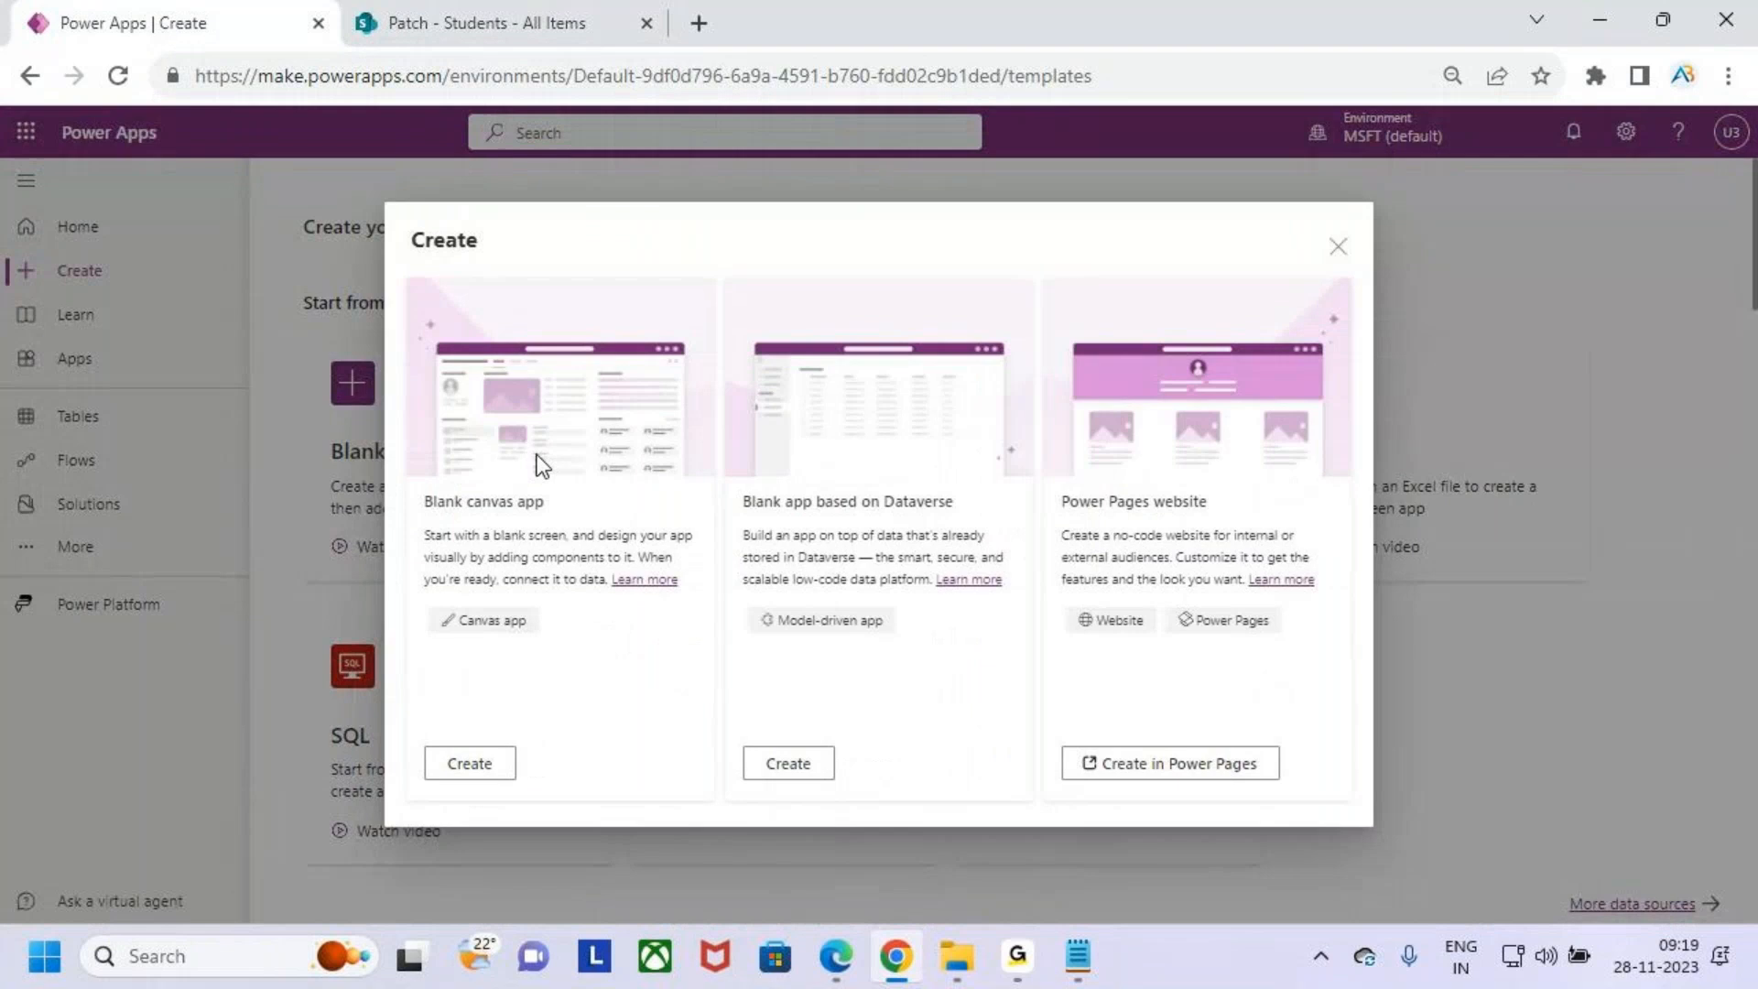
left_click(499, 769)
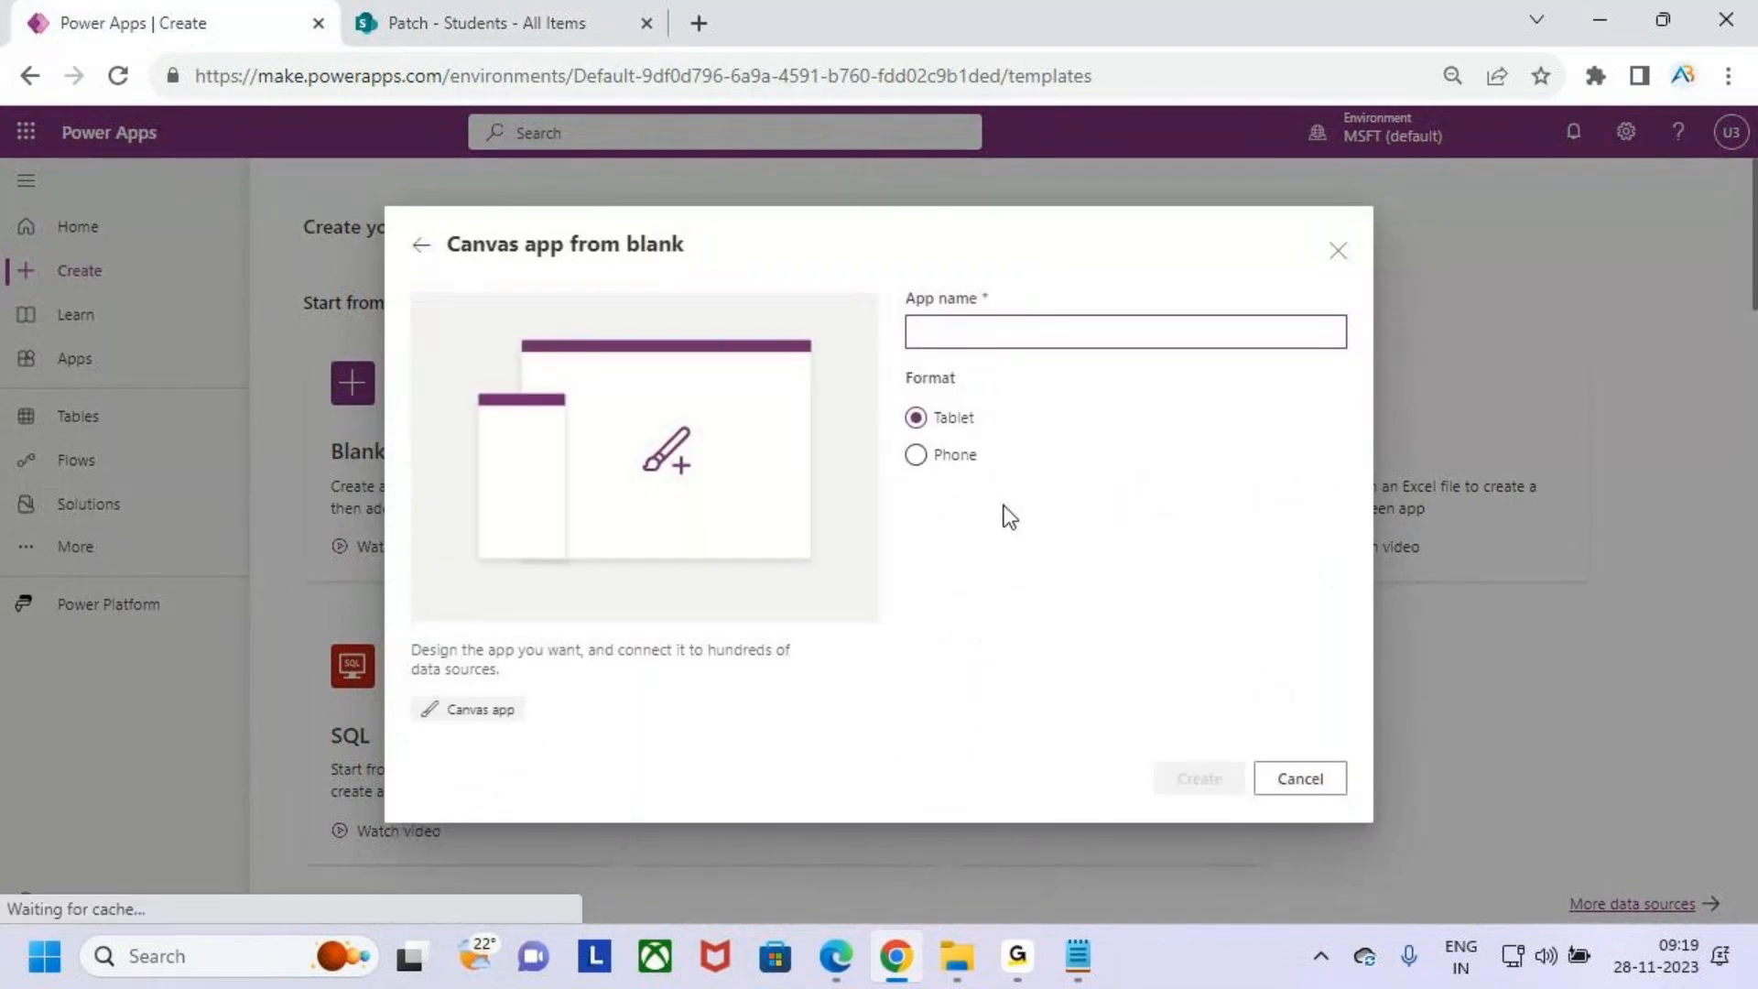
type("Patch")
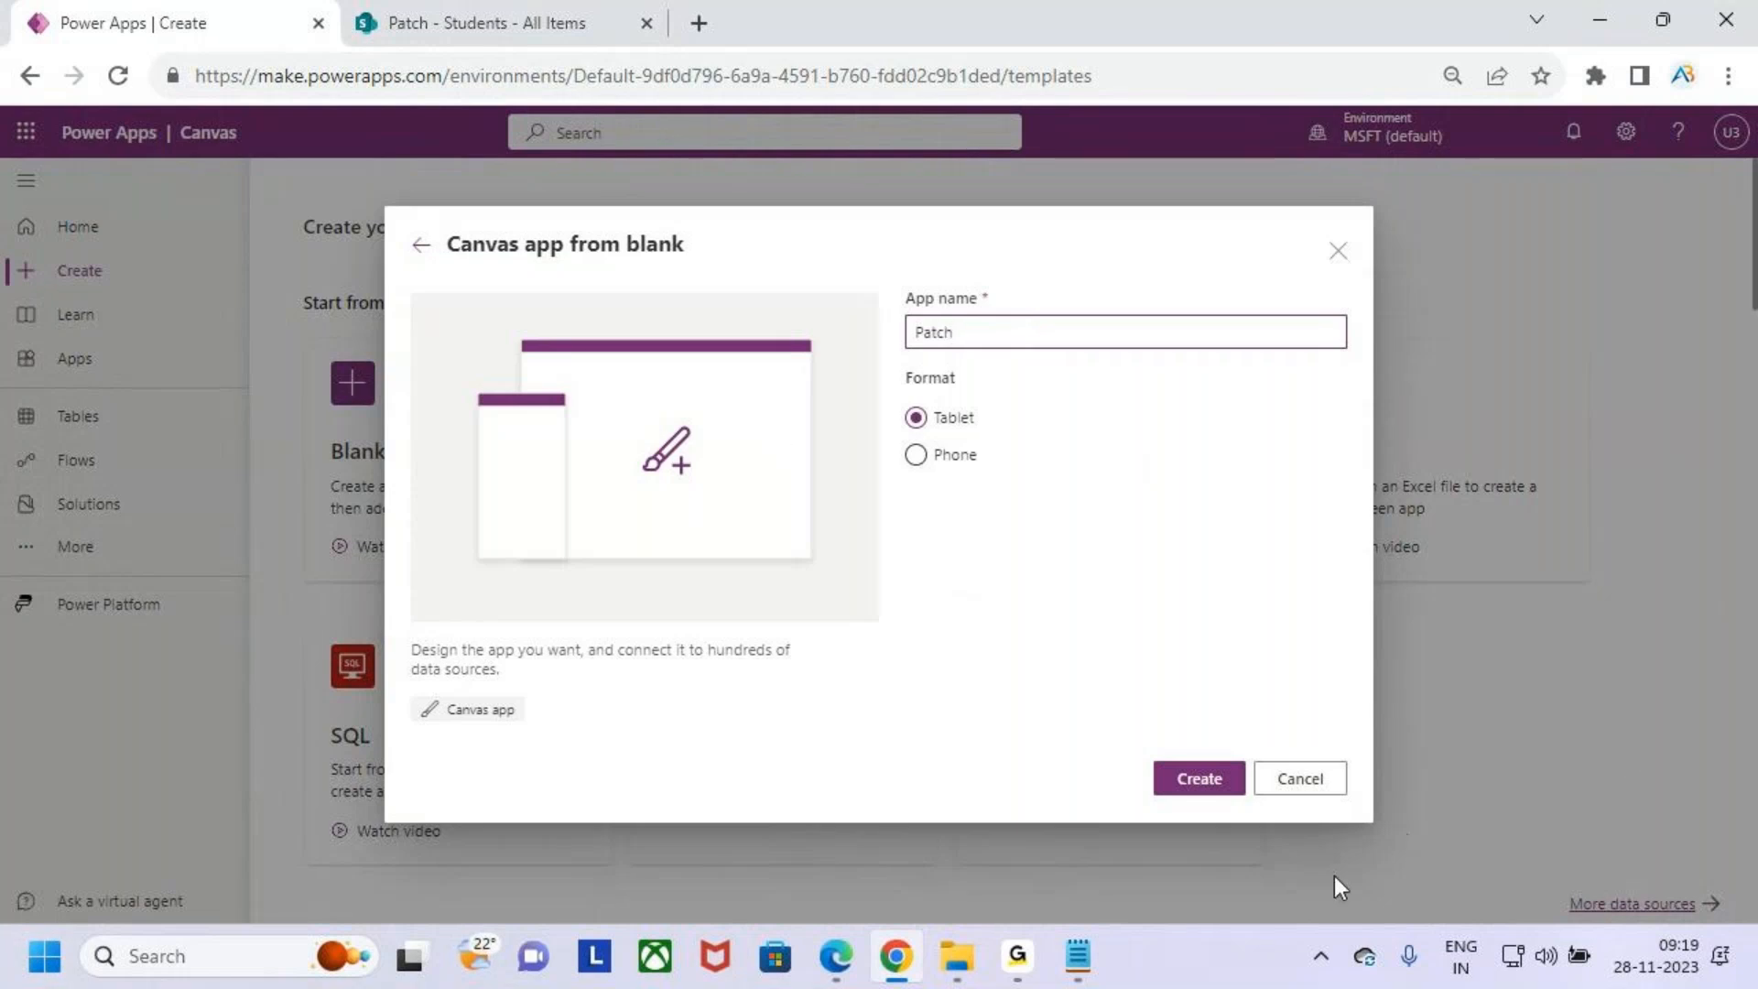
left_click(1215, 787)
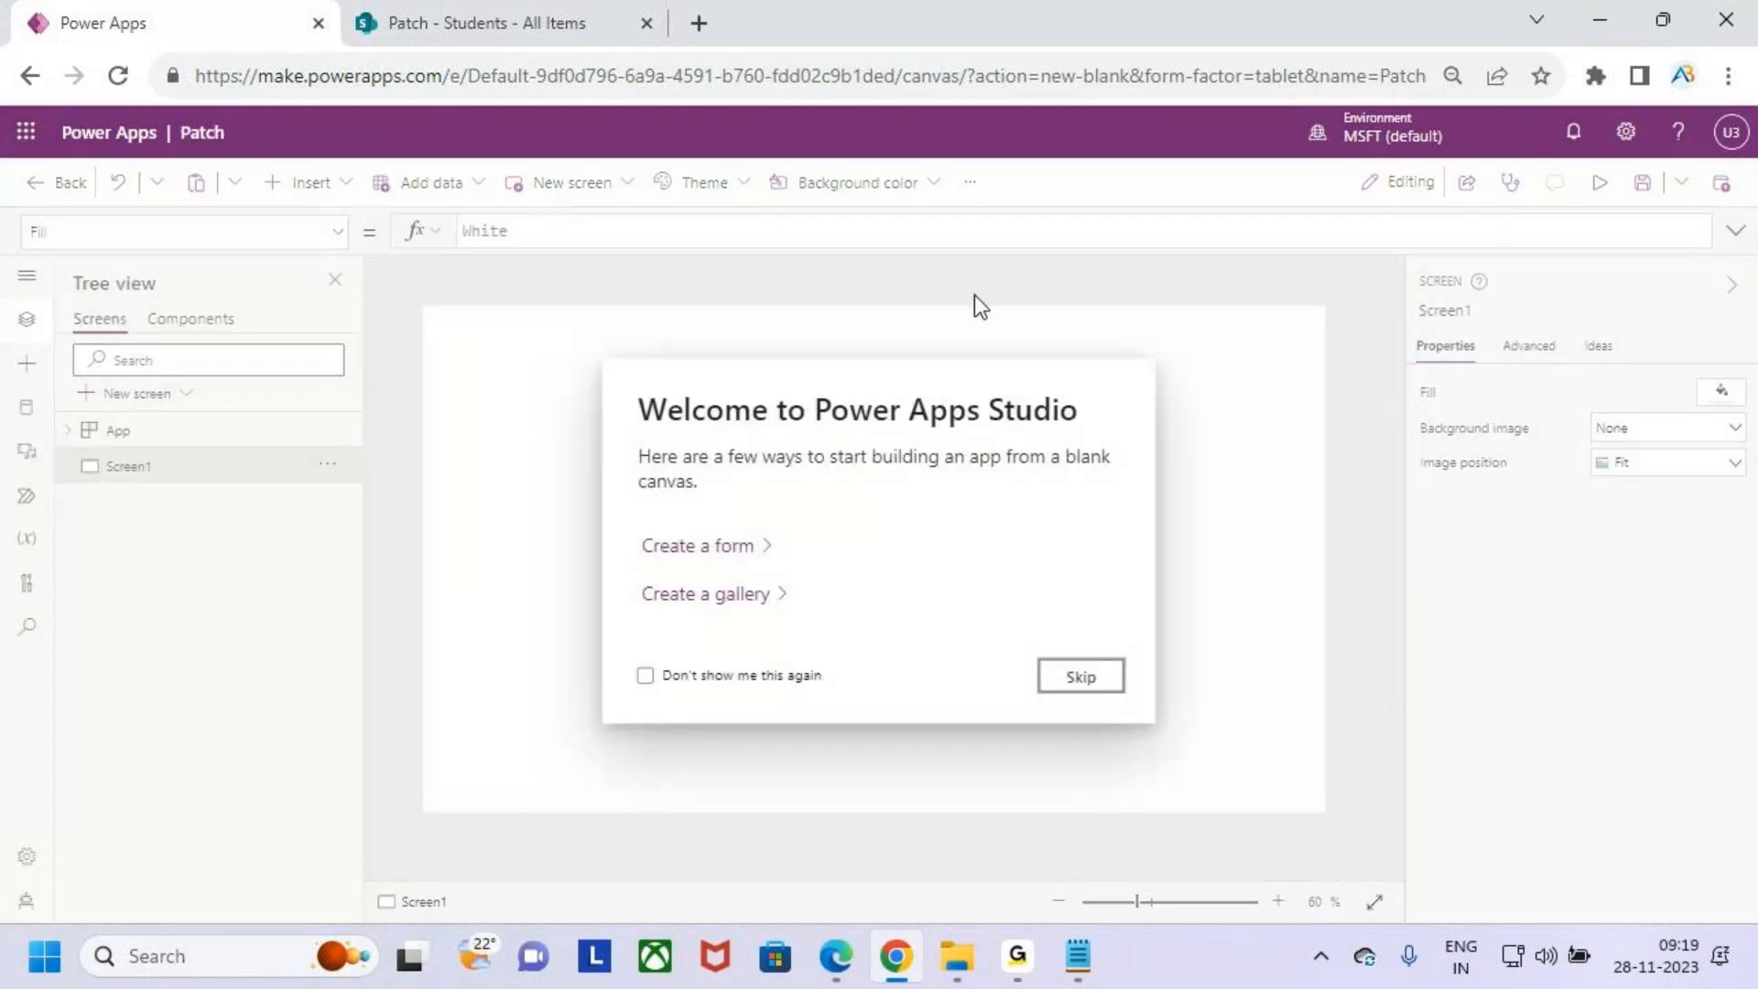
left_click(1097, 668)
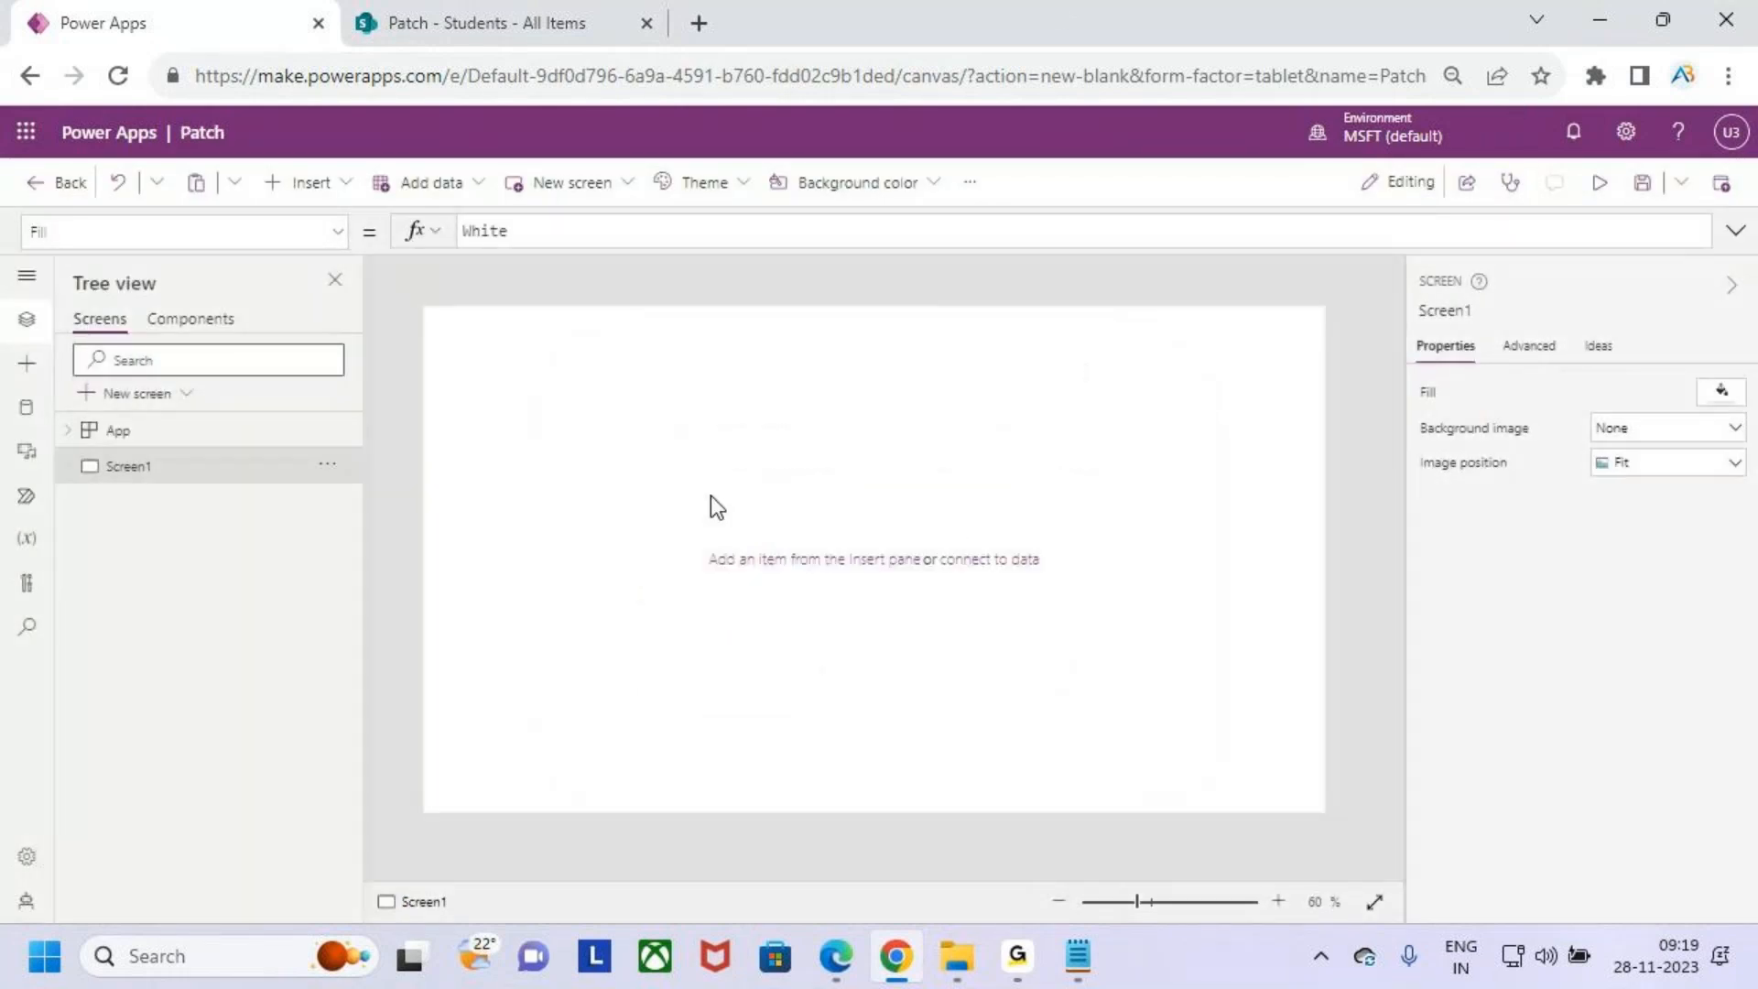
- Rename the screen as Patch_Screen
double_click(138, 469)
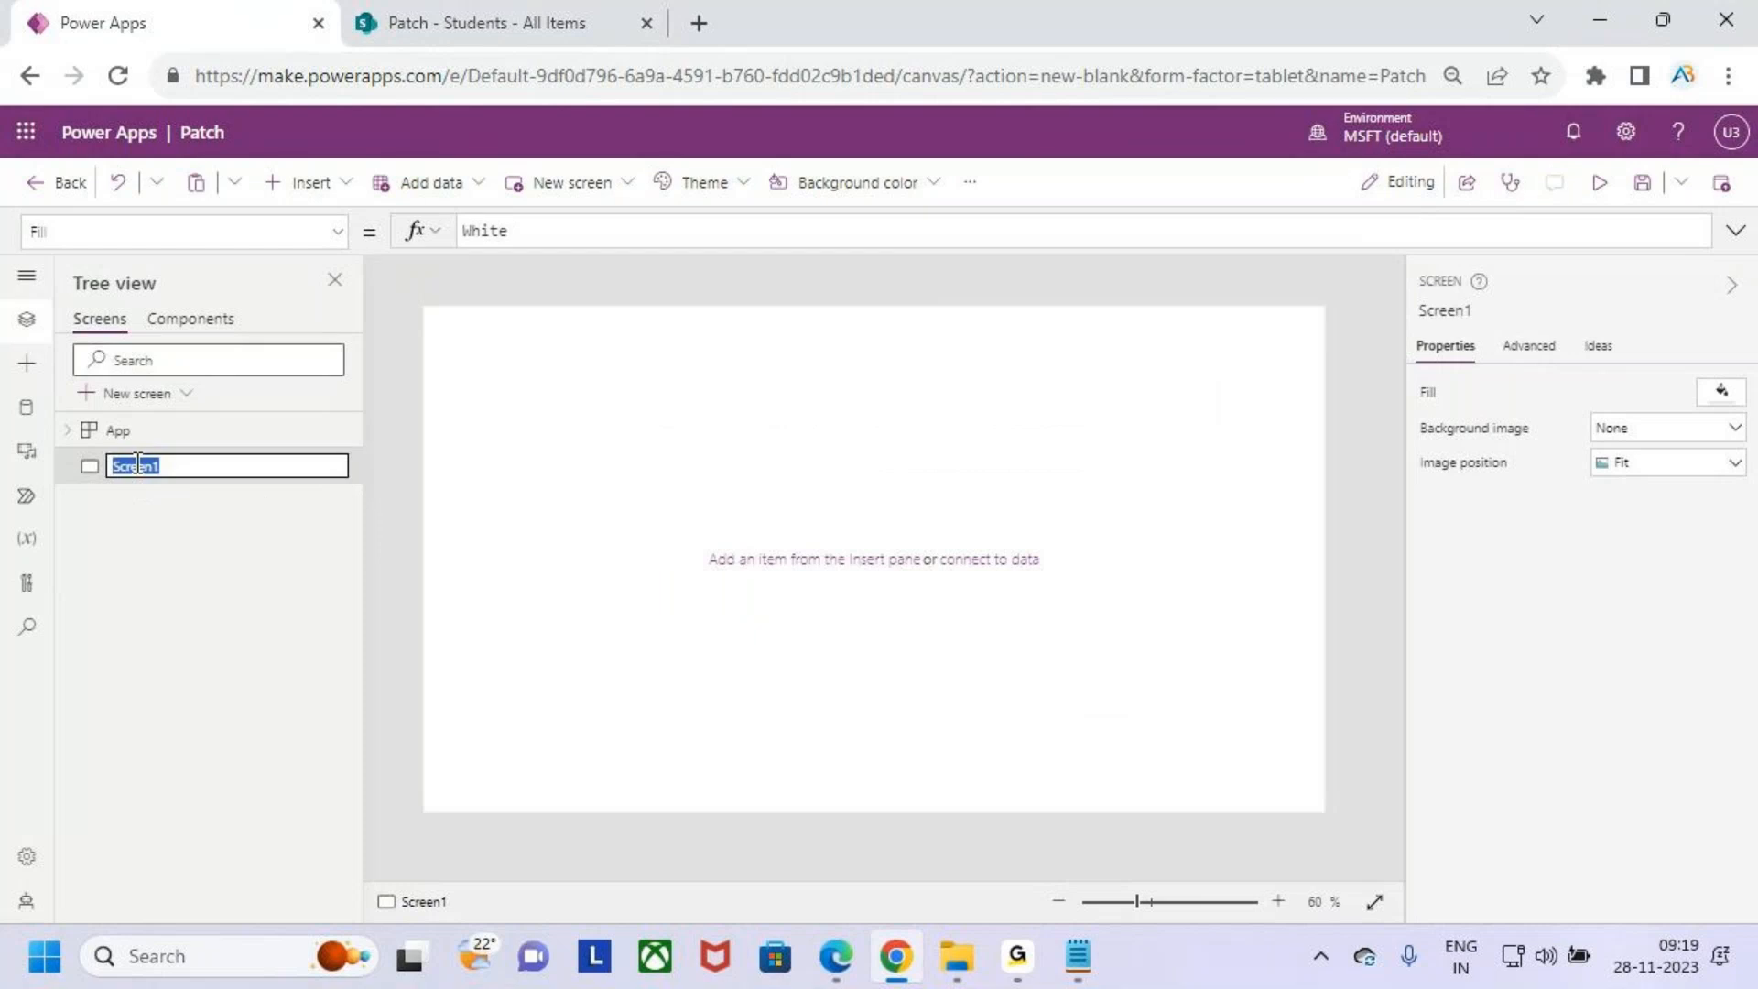
type("Patch_")
left_click(119, 672)
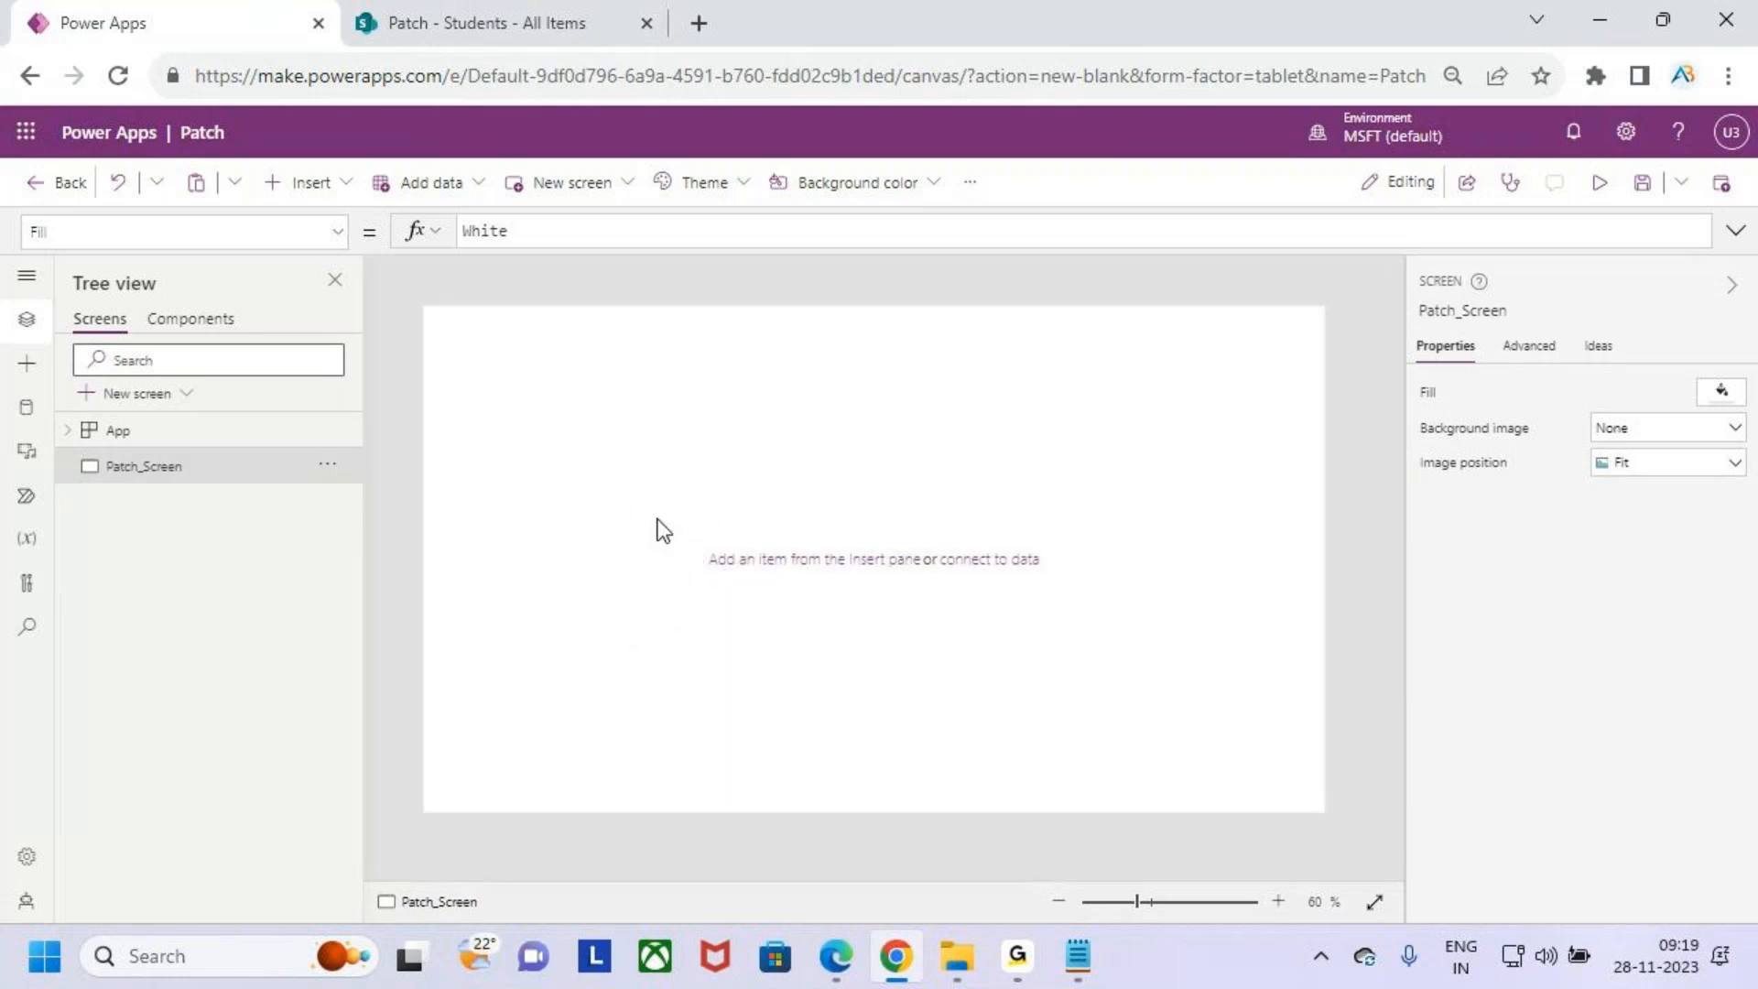
- Insert a text label and stretch it across the top of the screen, about 1366 wide and 80 high
left_click_drag(440, 318, 1308, 373)
key("Escape")
left_click(312, 182)
left_click(357, 314)
left_click_drag(536, 363, 502, 329)
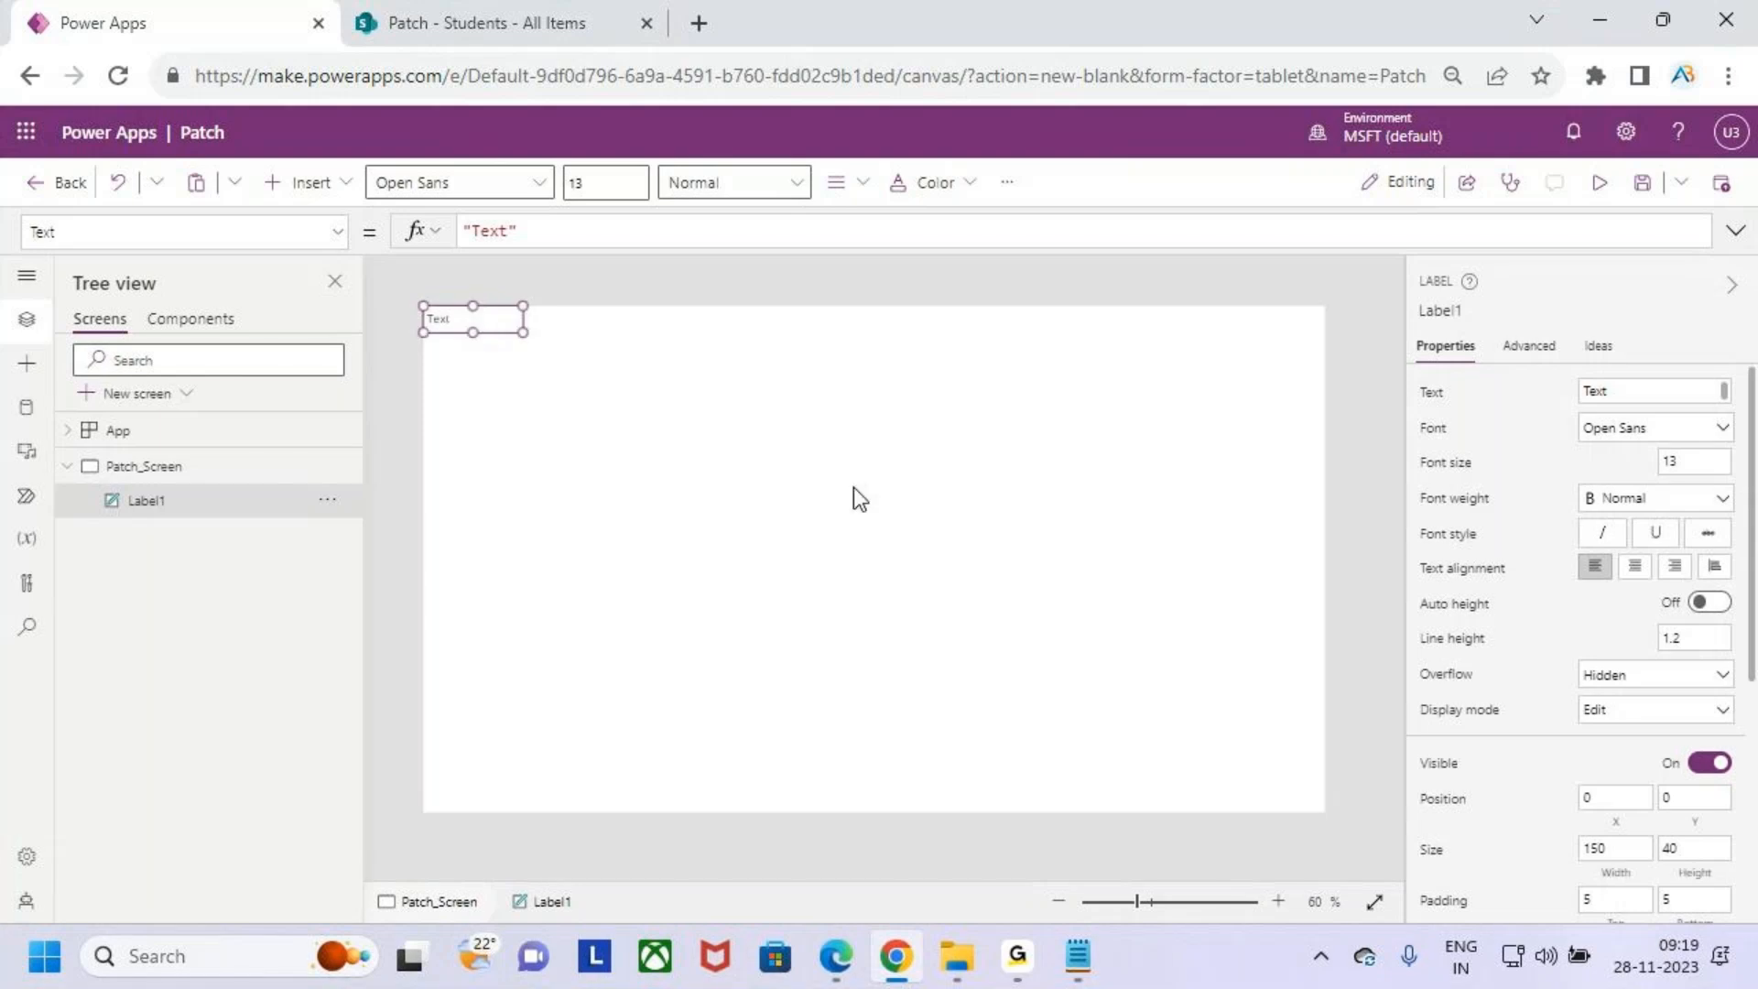
scroll(853, 488, "down", 1)
key("ctrl+minus")
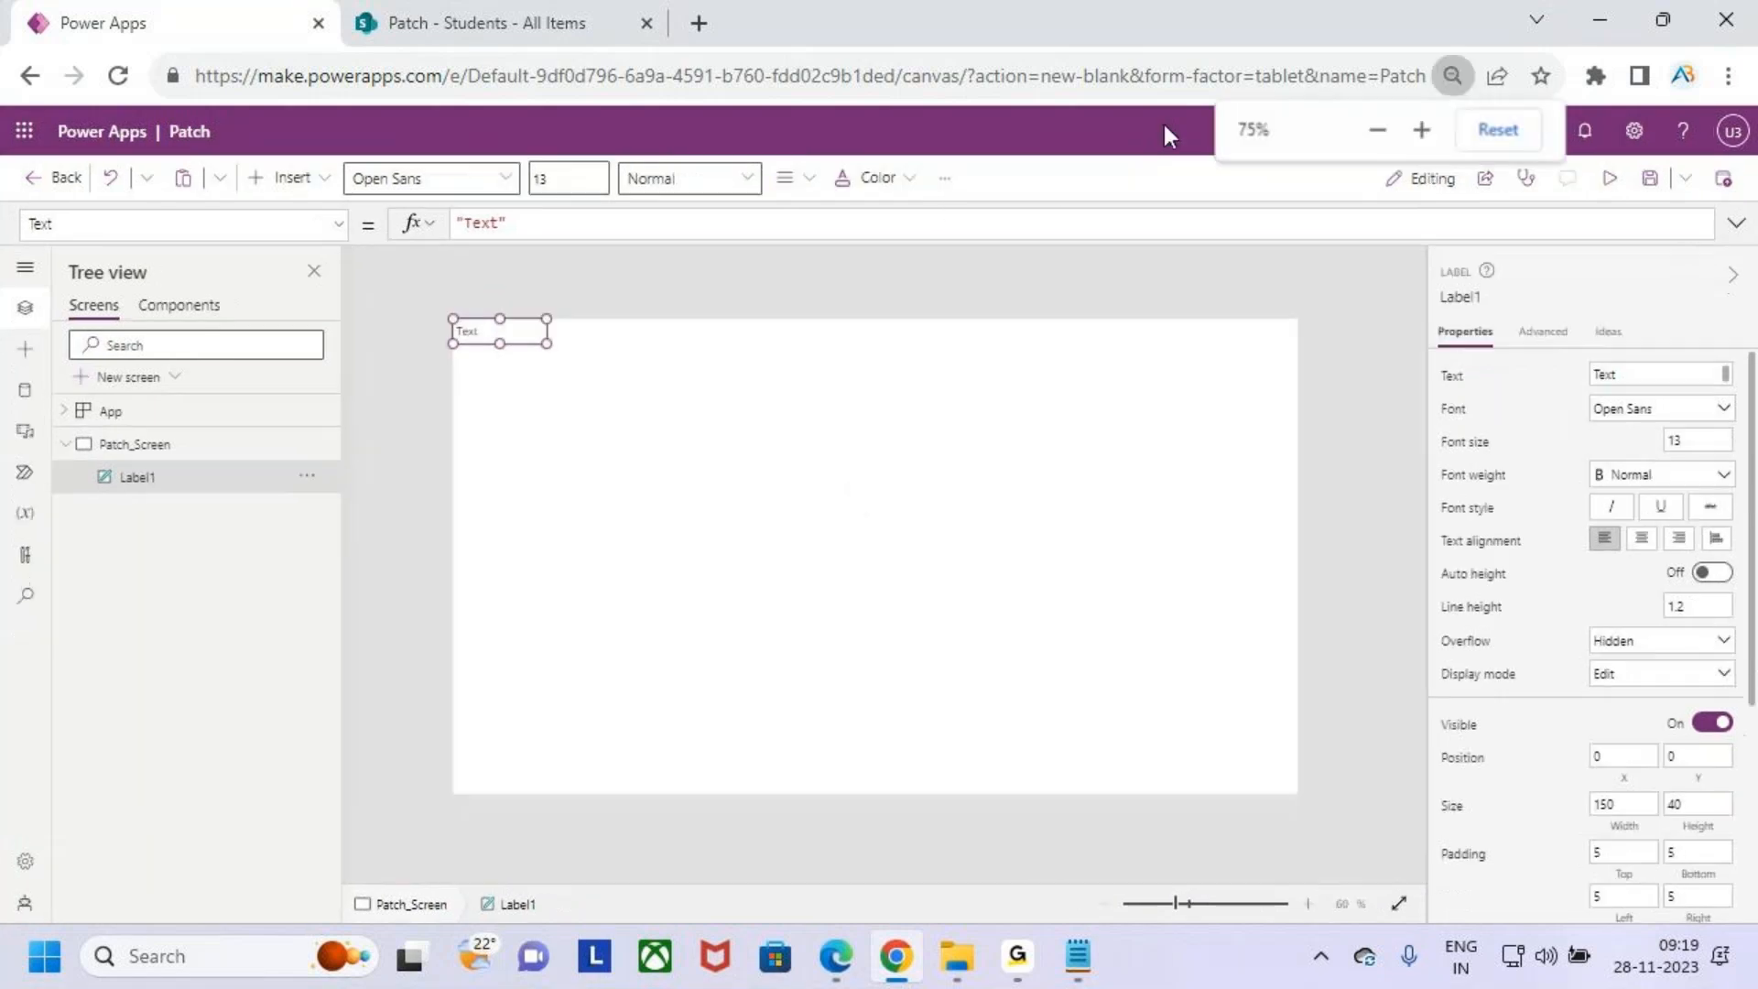
key("ctrl+plus")
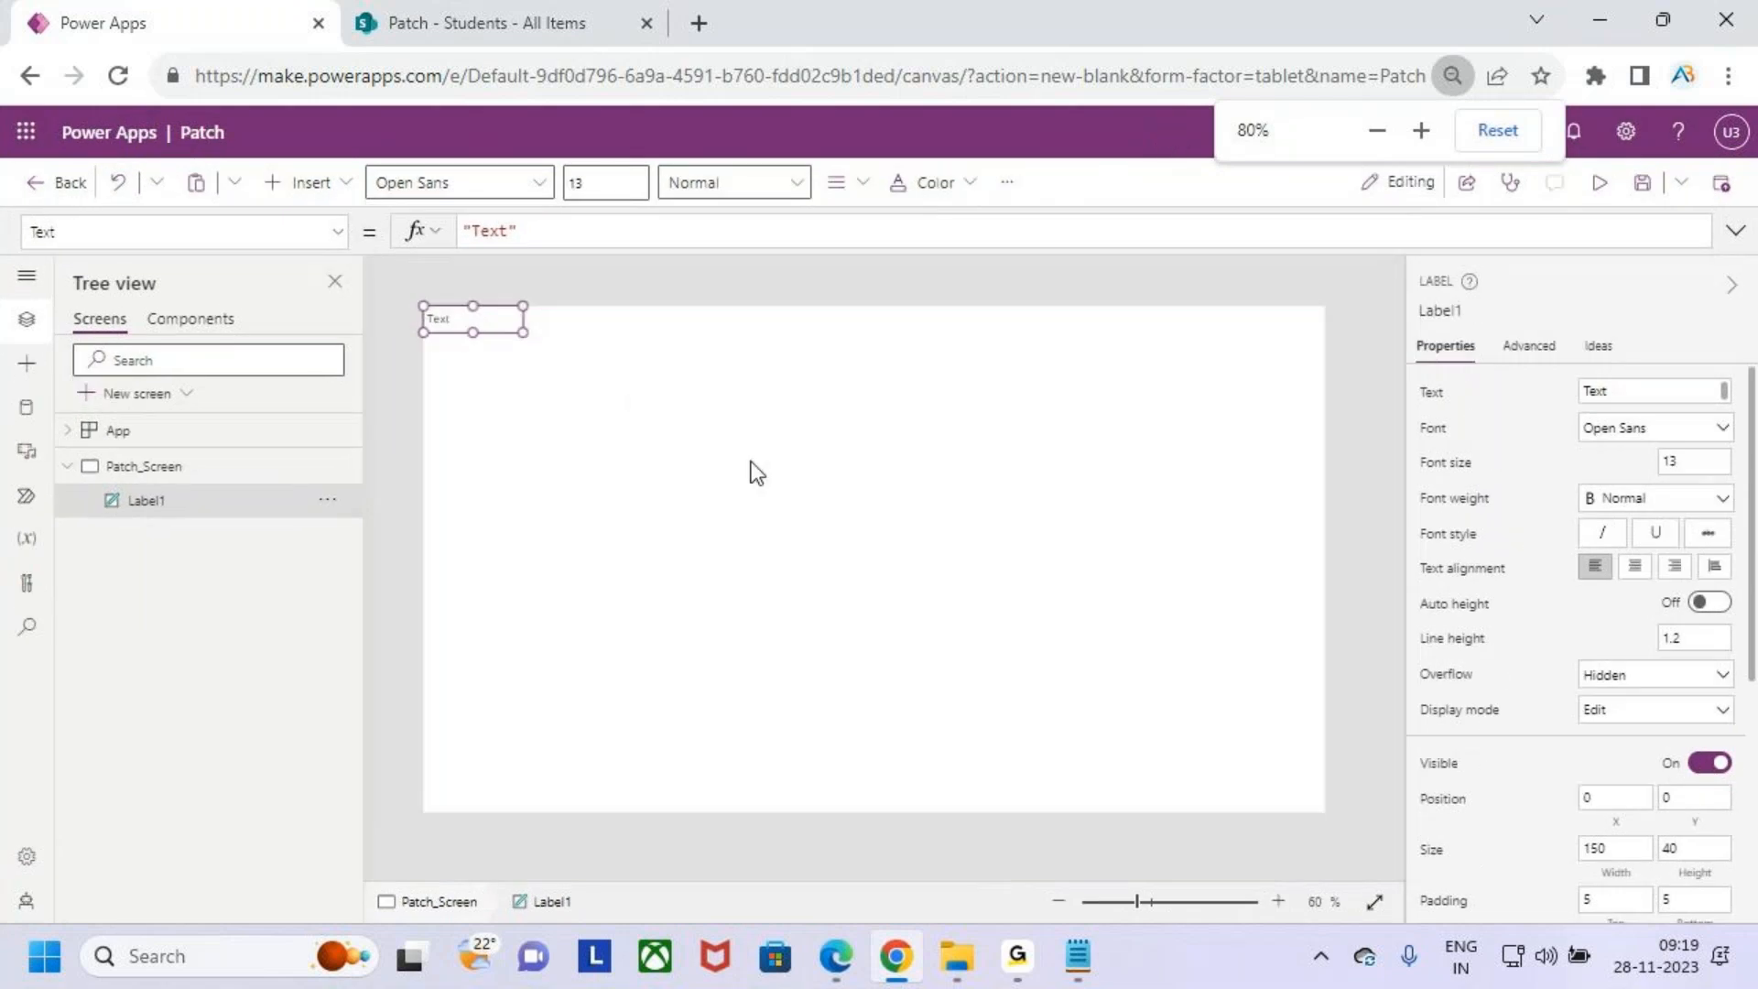
left_click_drag(522, 332, 1349, 368)
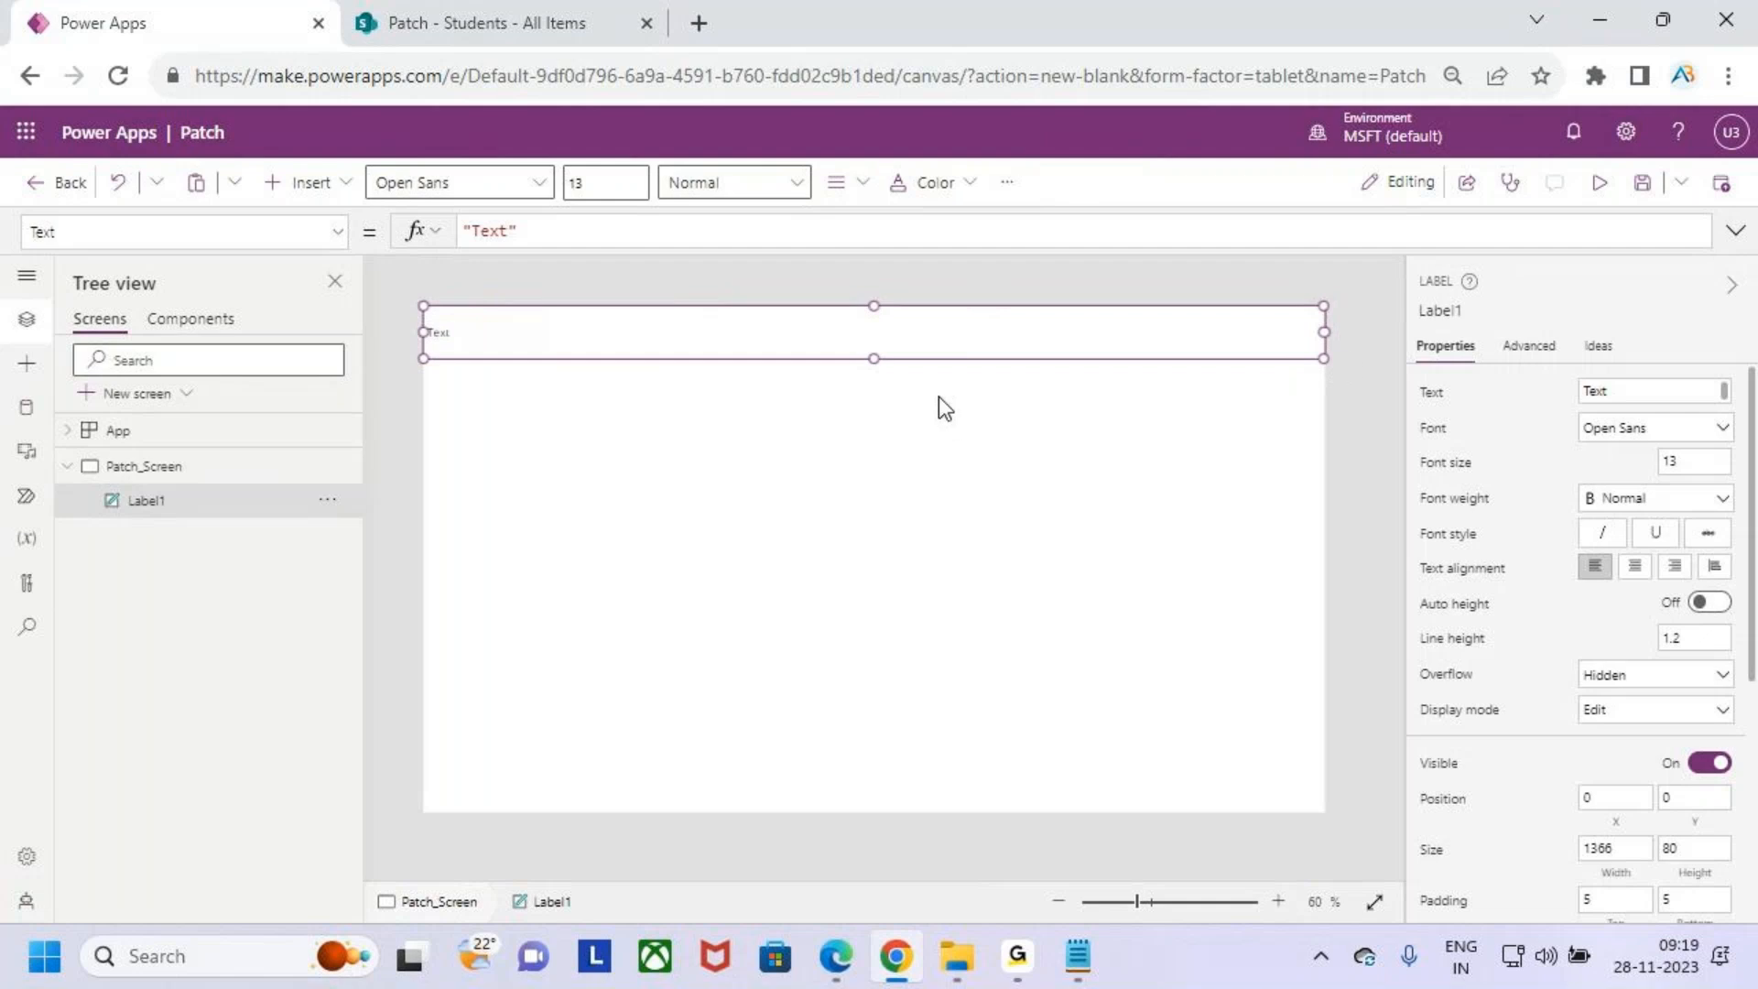
key("ctrl+plus")
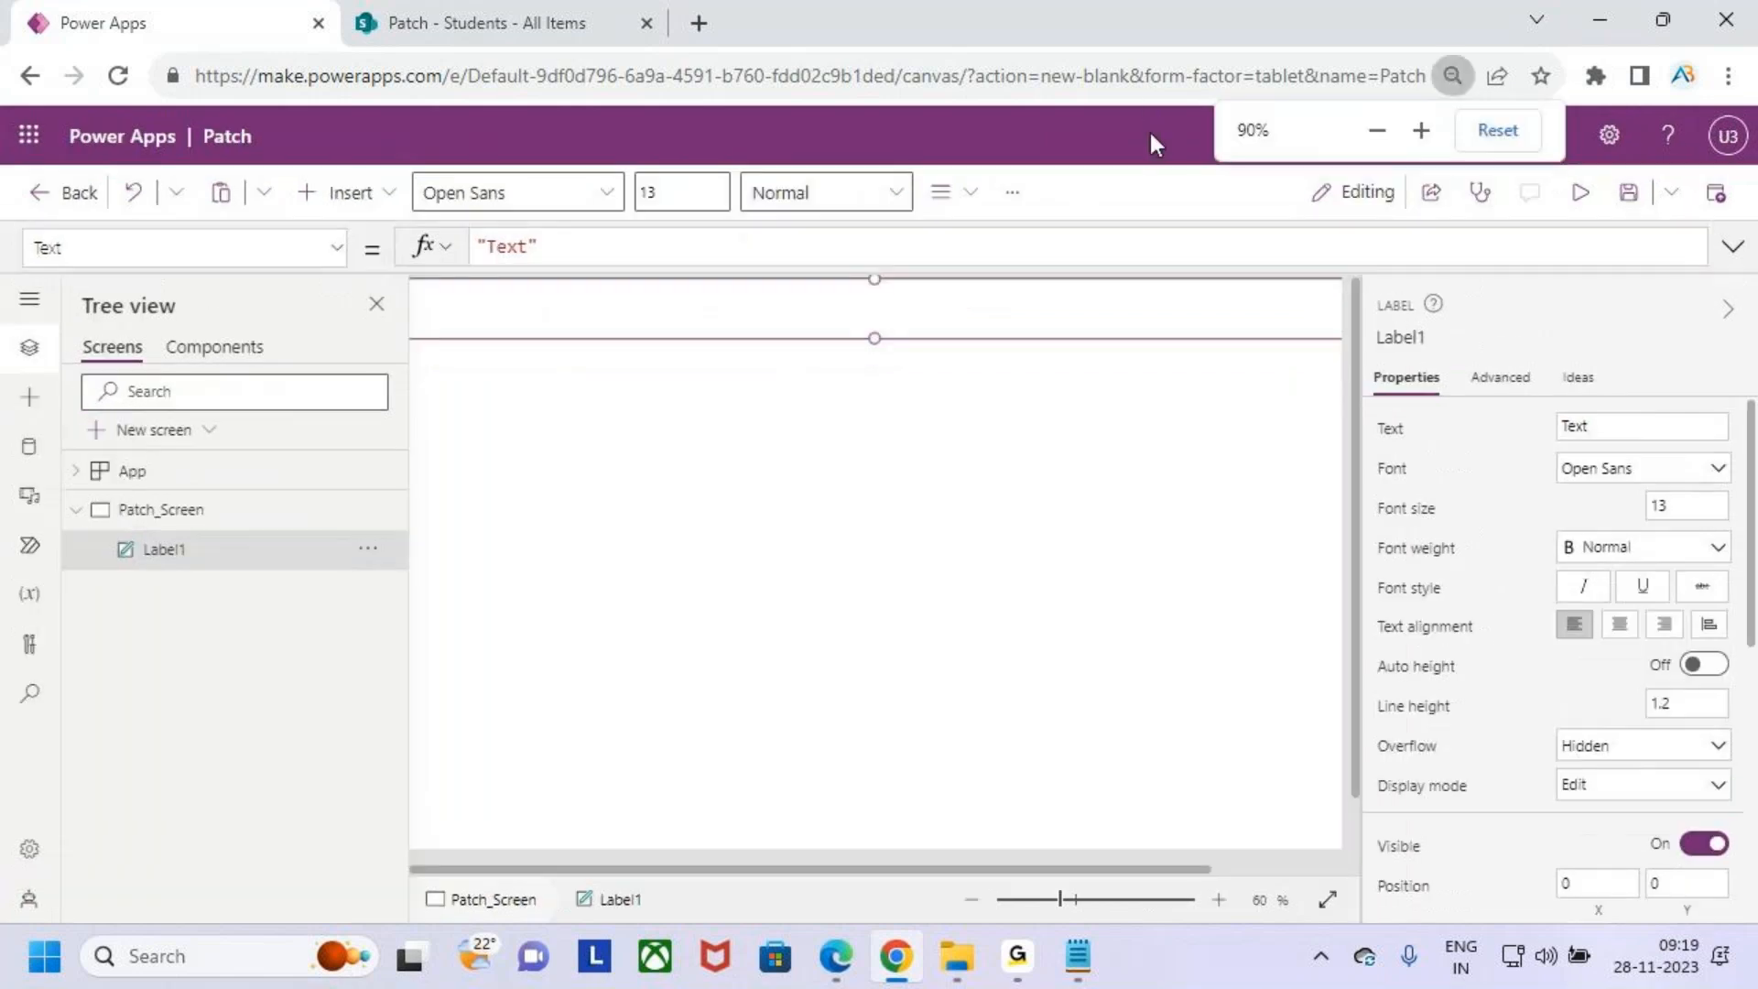
key("ctrl+minus")
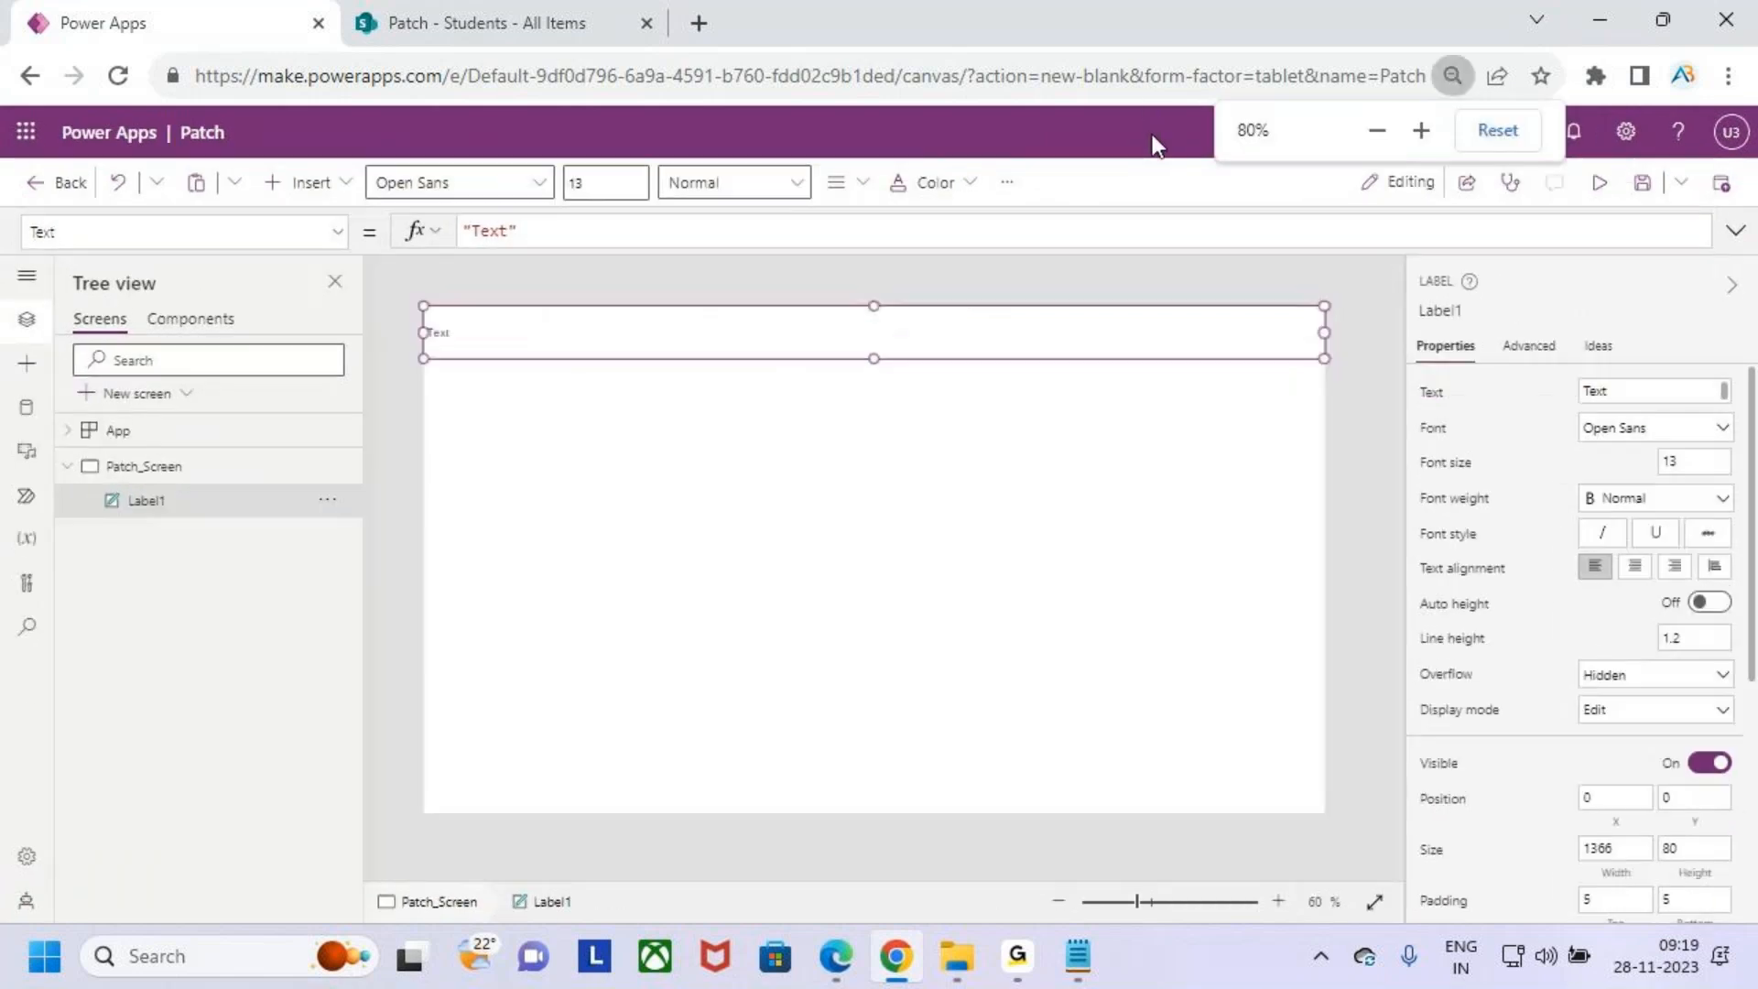
- Set the label's font weight to Bold and center-align its text
left_click(1057, 454)
left_click(816, 349)
left_click(774, 182)
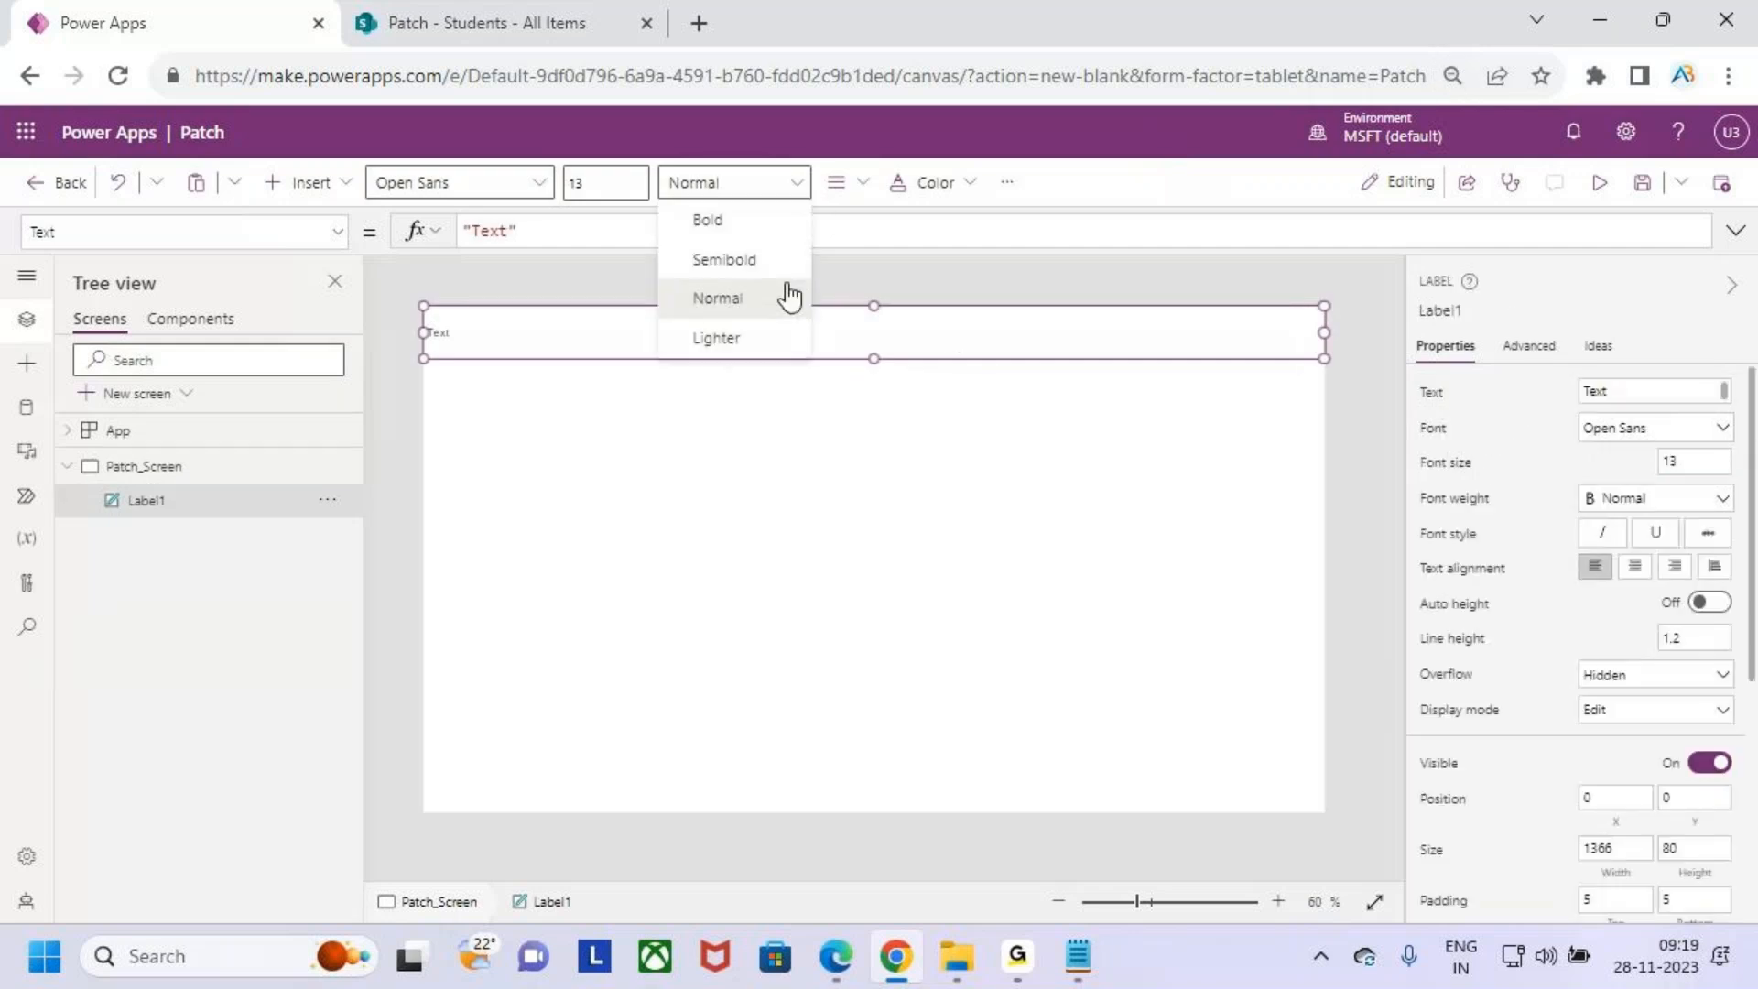
left_click(707, 220)
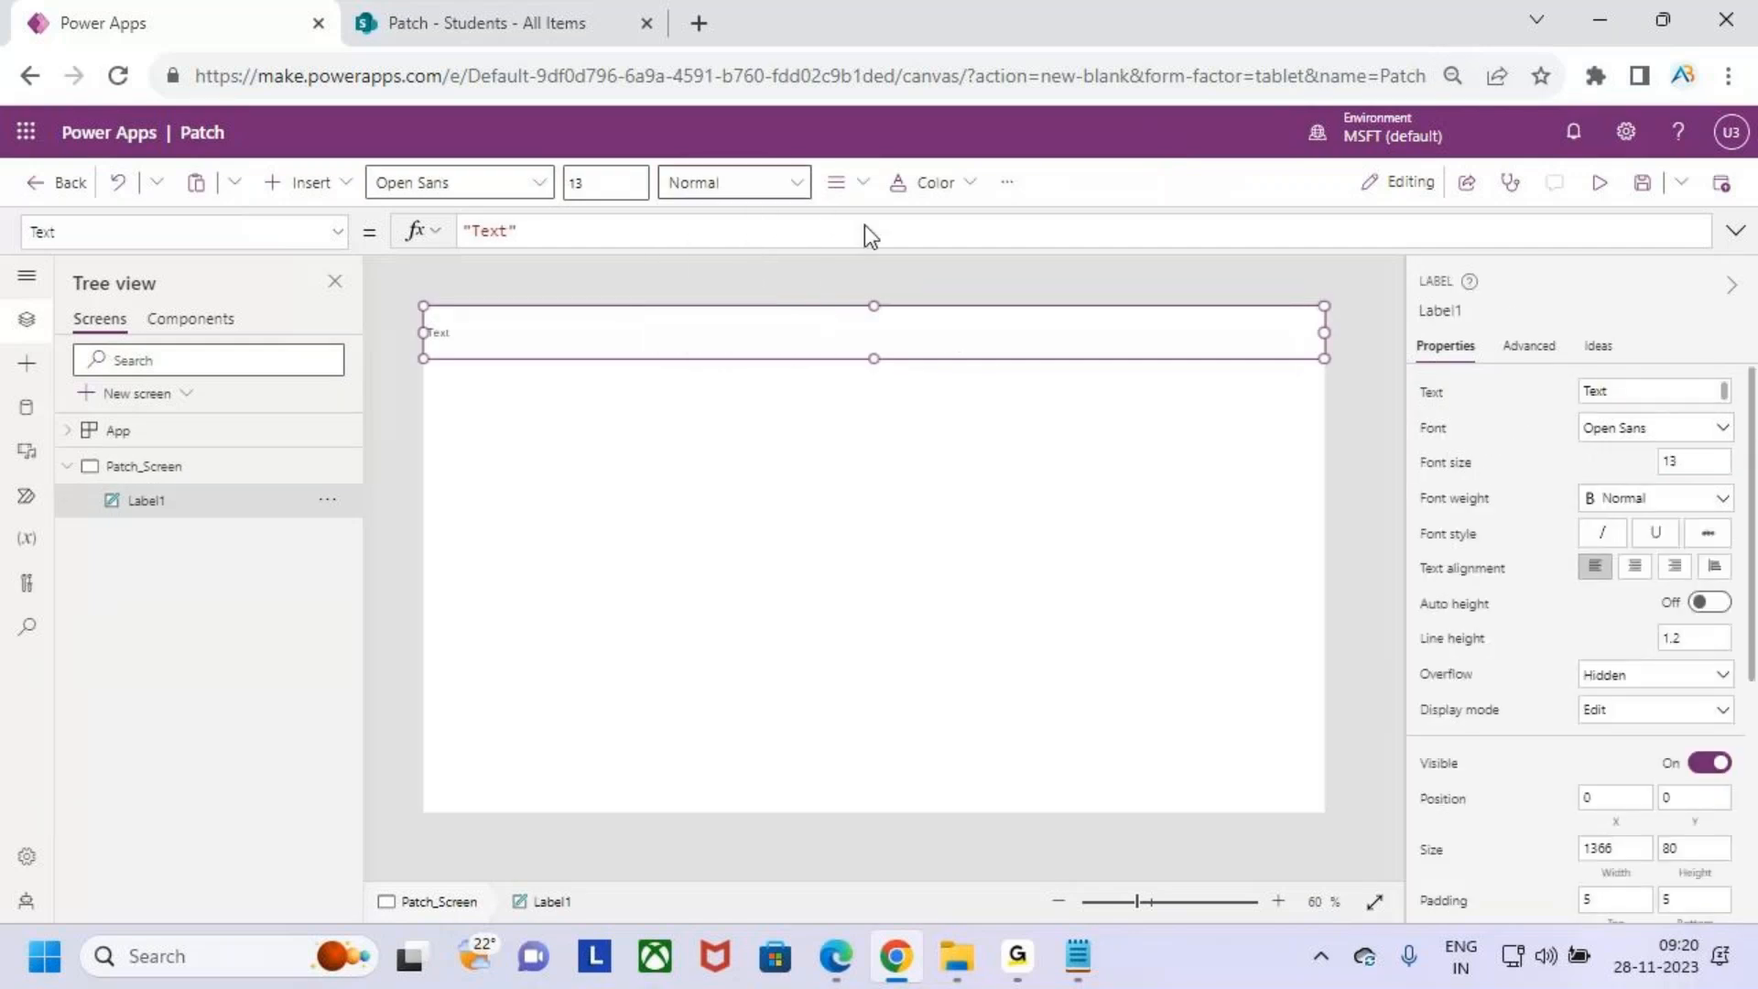
left_click(838, 182)
left_click(905, 277)
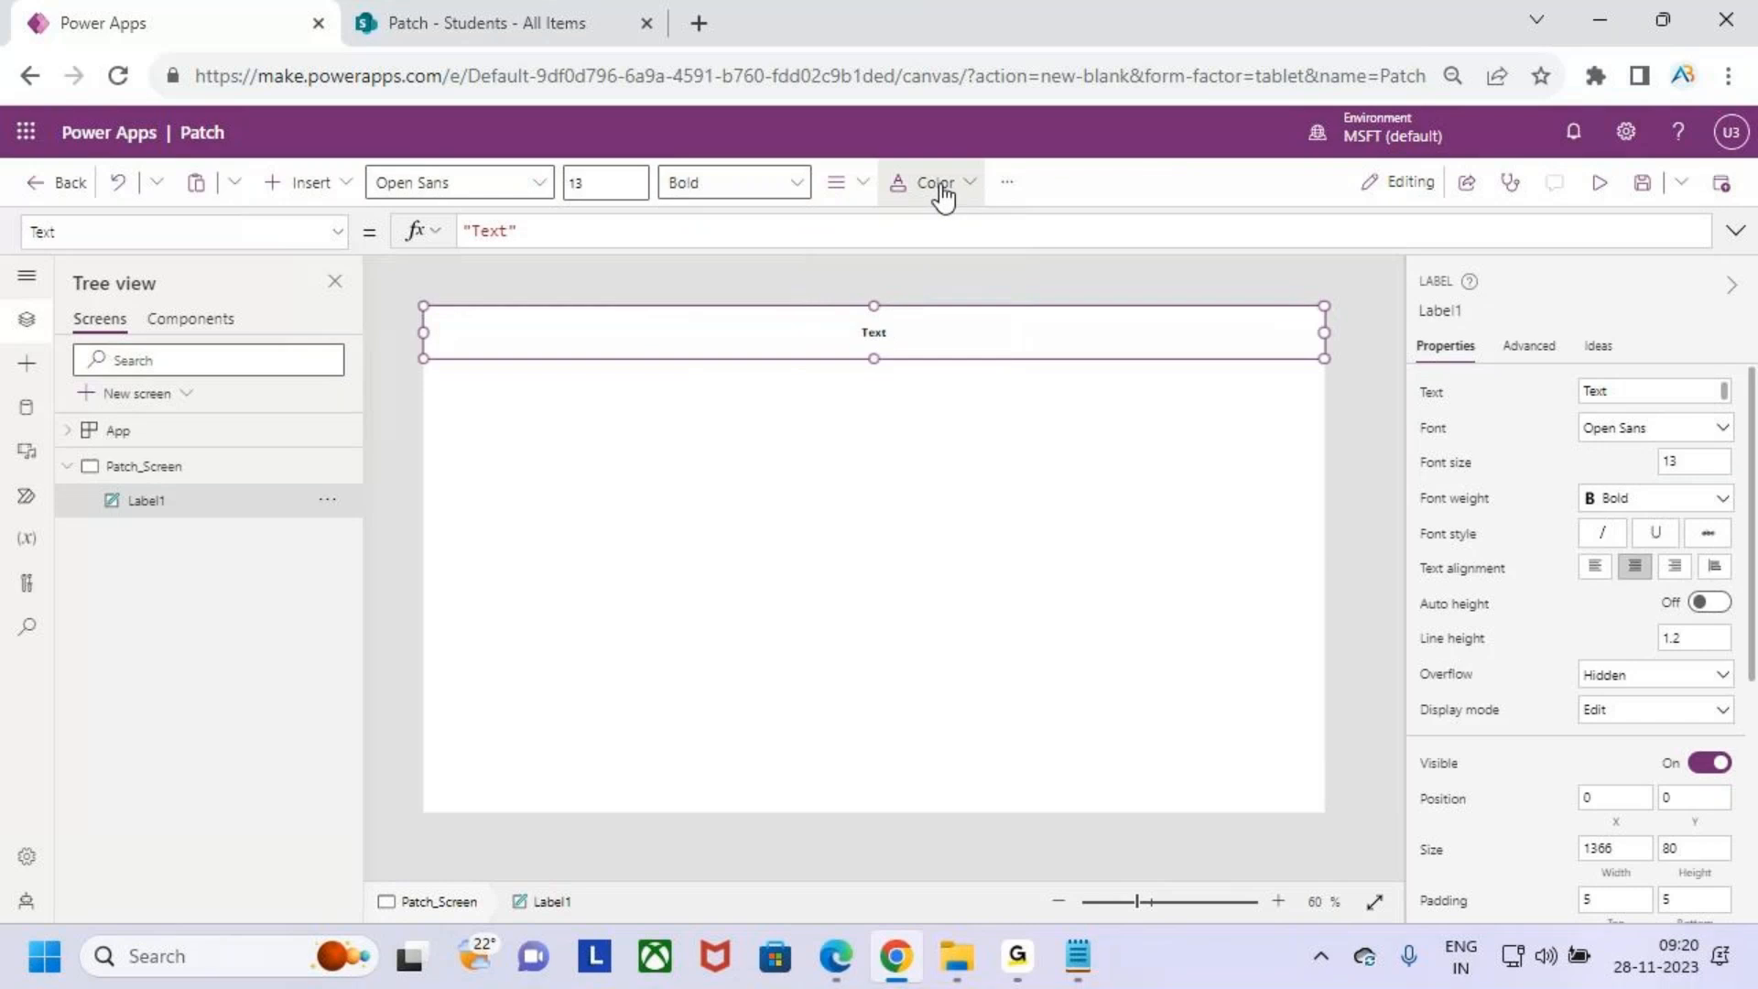
- Set the label's background colour to orange
left_click(970, 186)
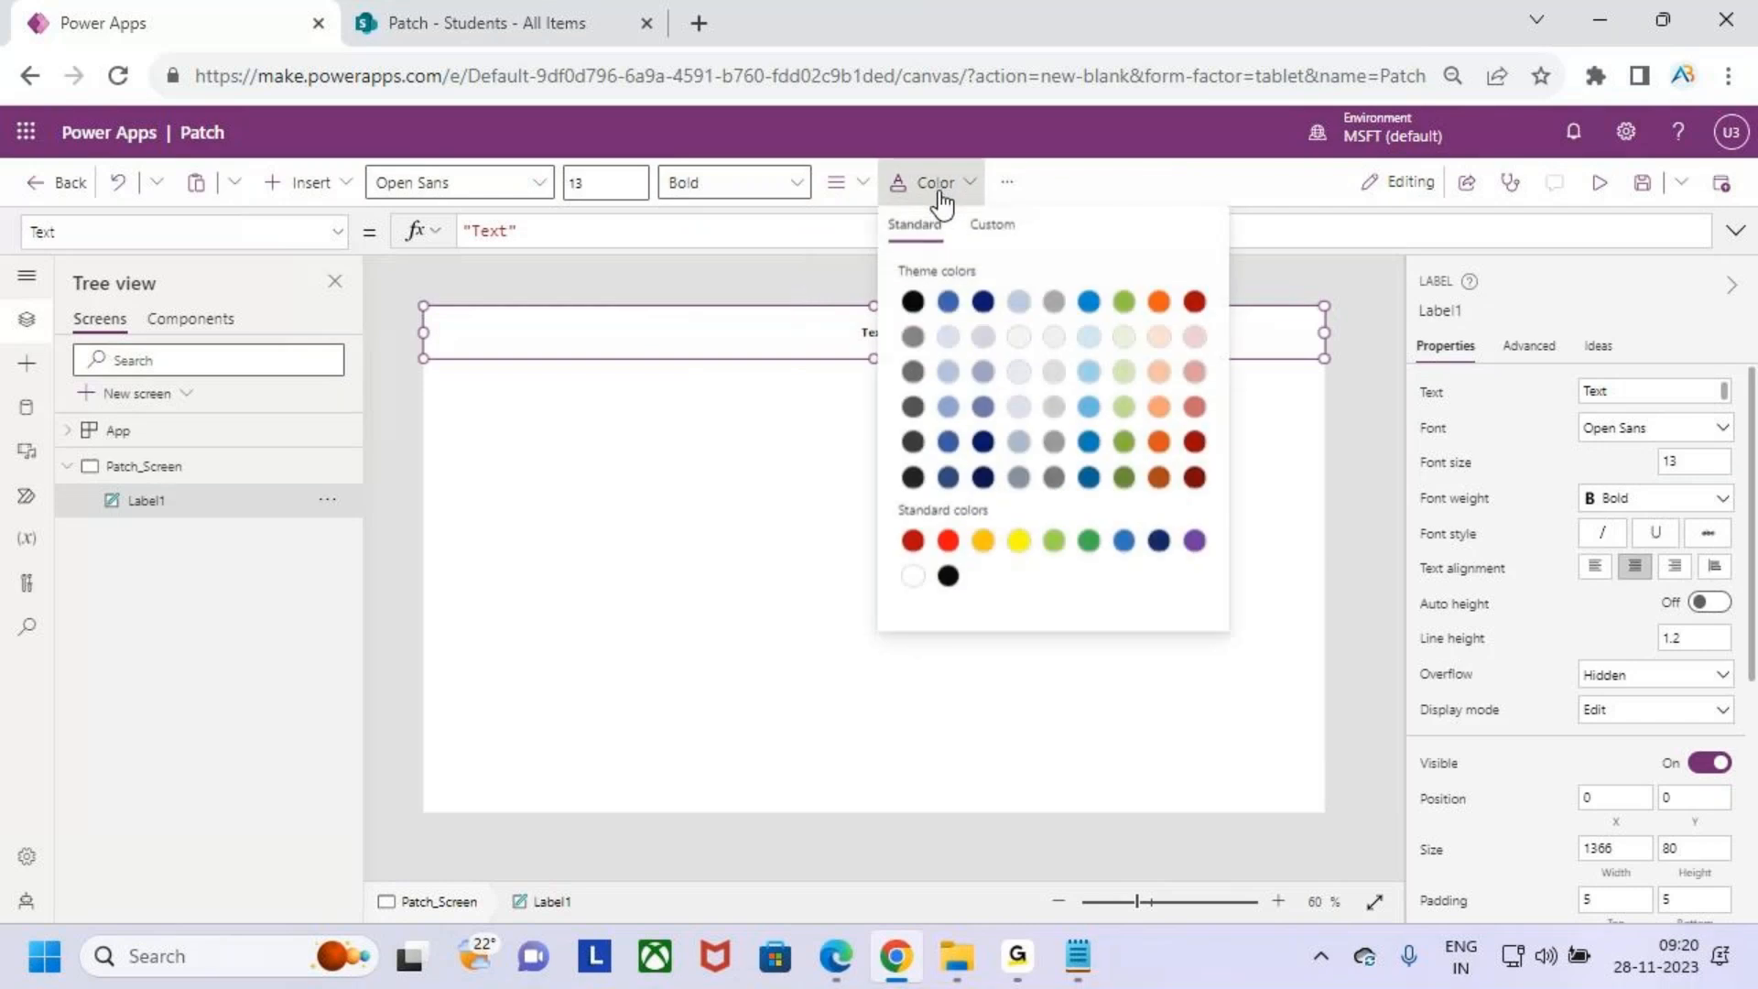
left_click(1007, 183)
mouse_move(1117, 243)
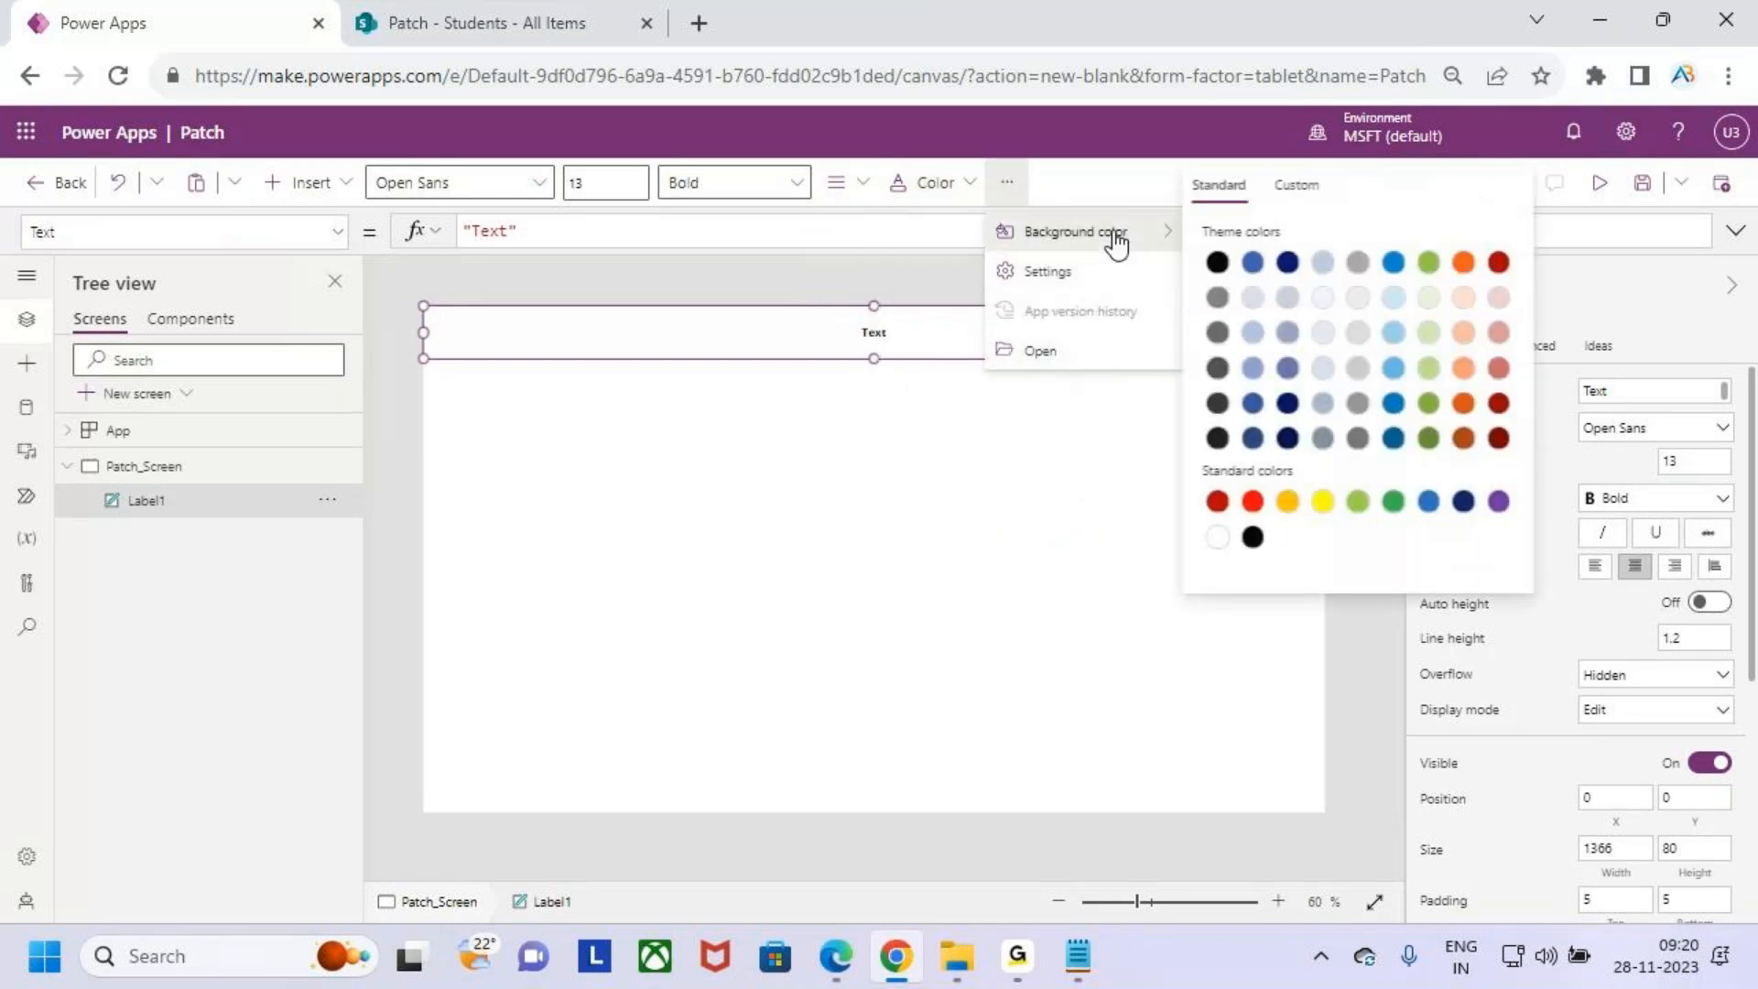
left_click(1464, 262)
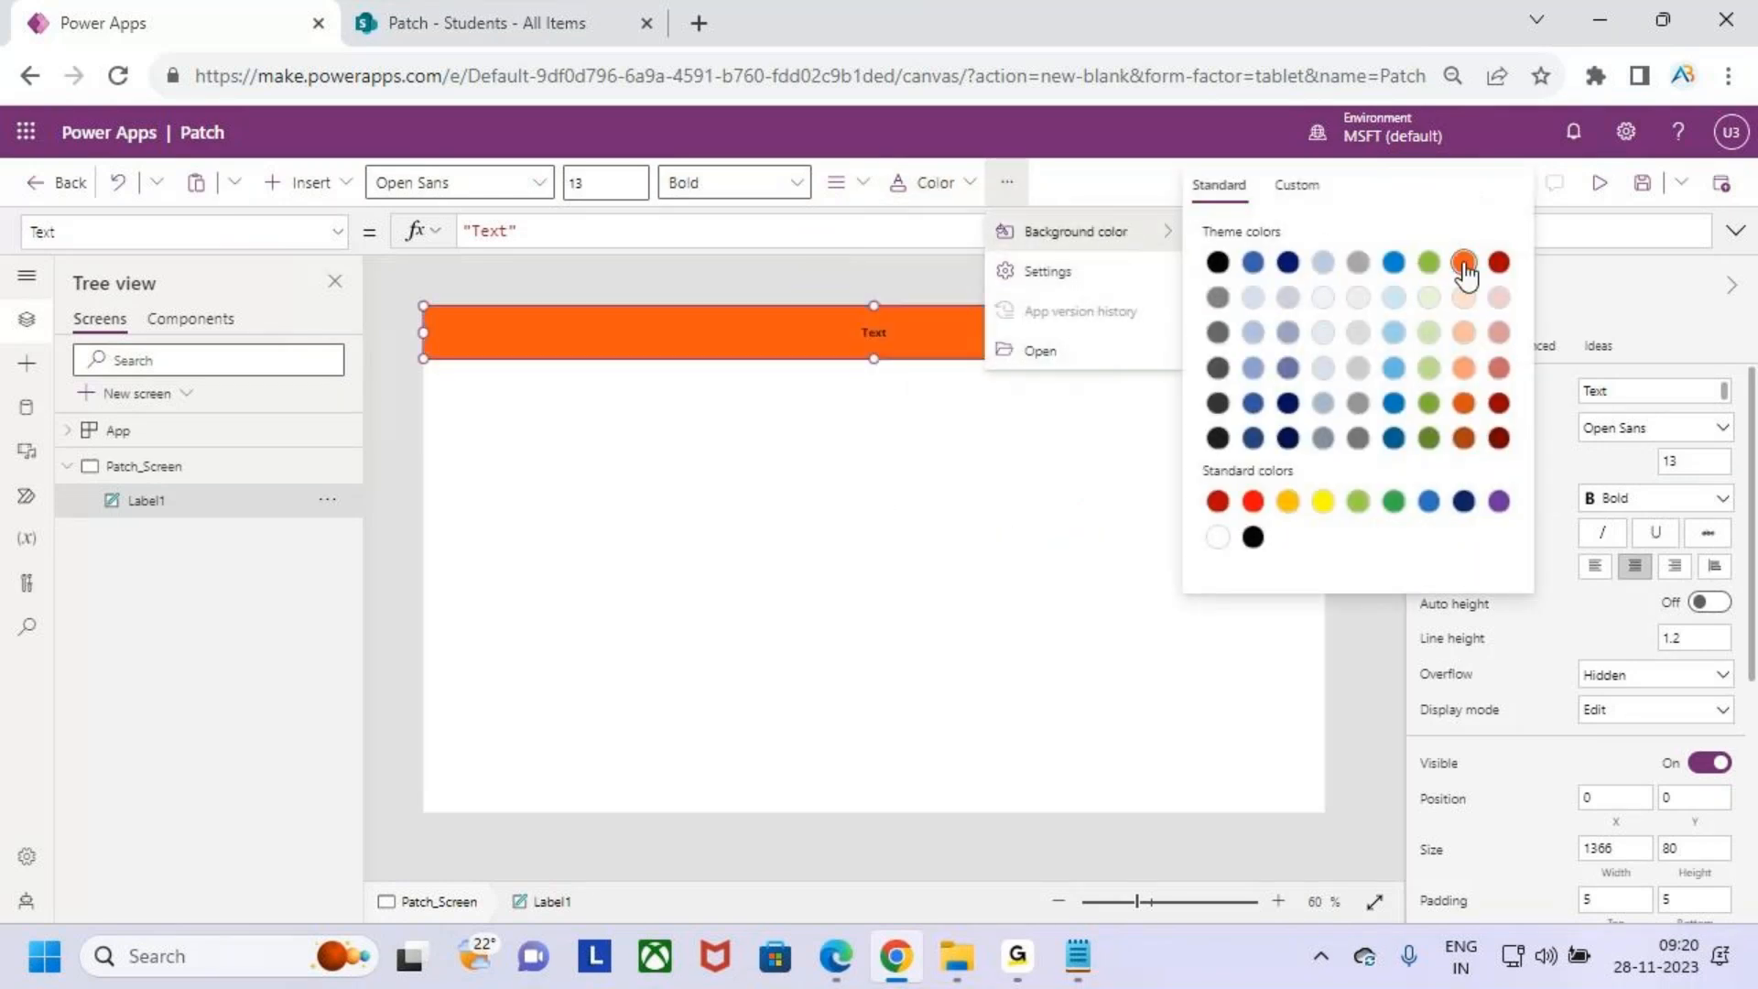
- Set the label's text colour to white and its font size to 24
left_click(906, 186)
left_click(912, 575)
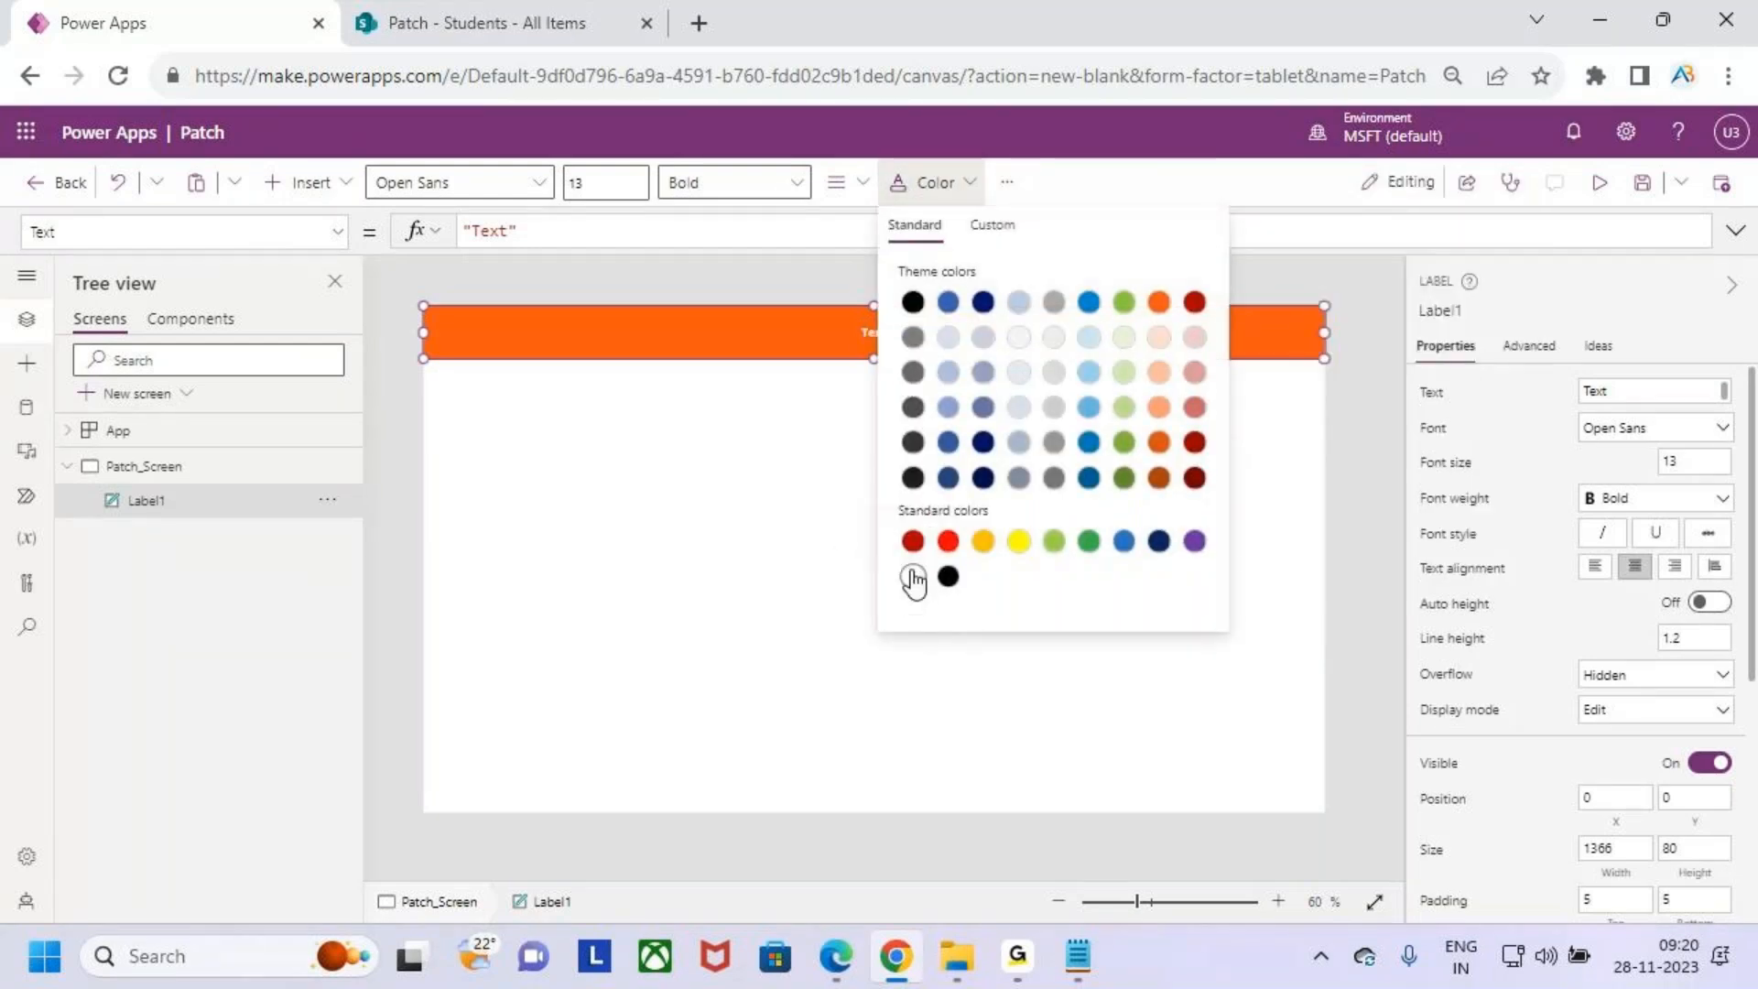
left_click(590, 185)
left_click_drag(632, 183, 551, 172)
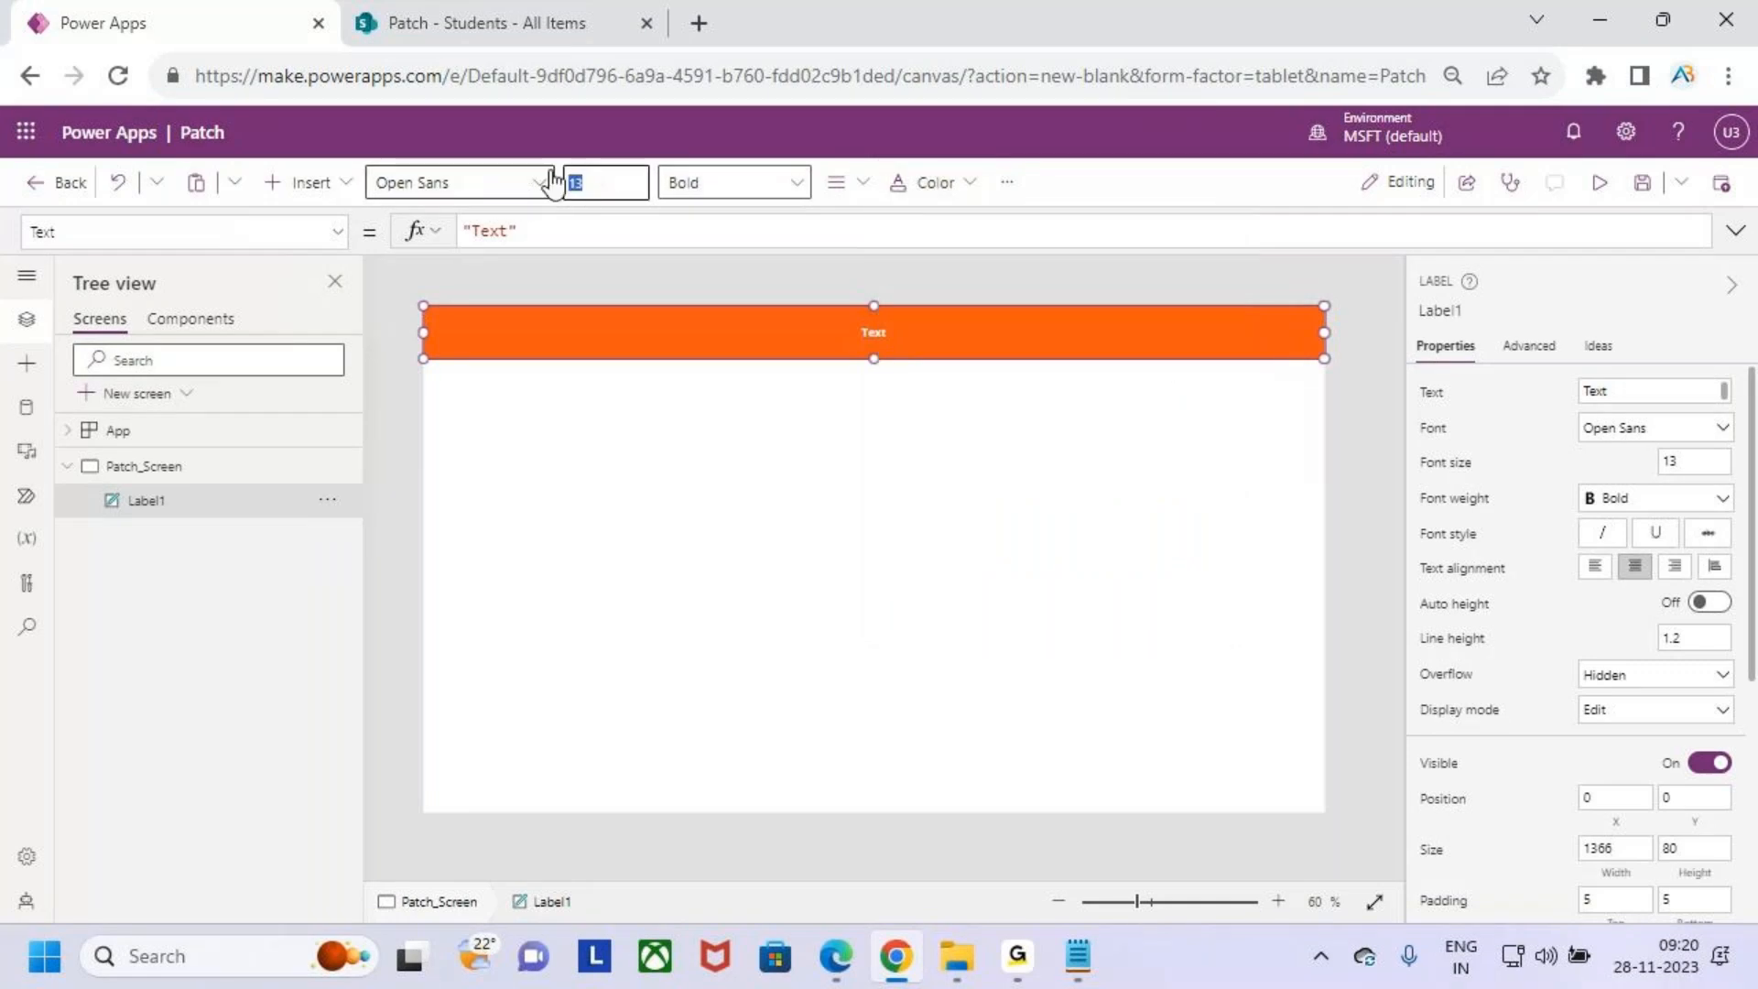
type("24")
key("Return")
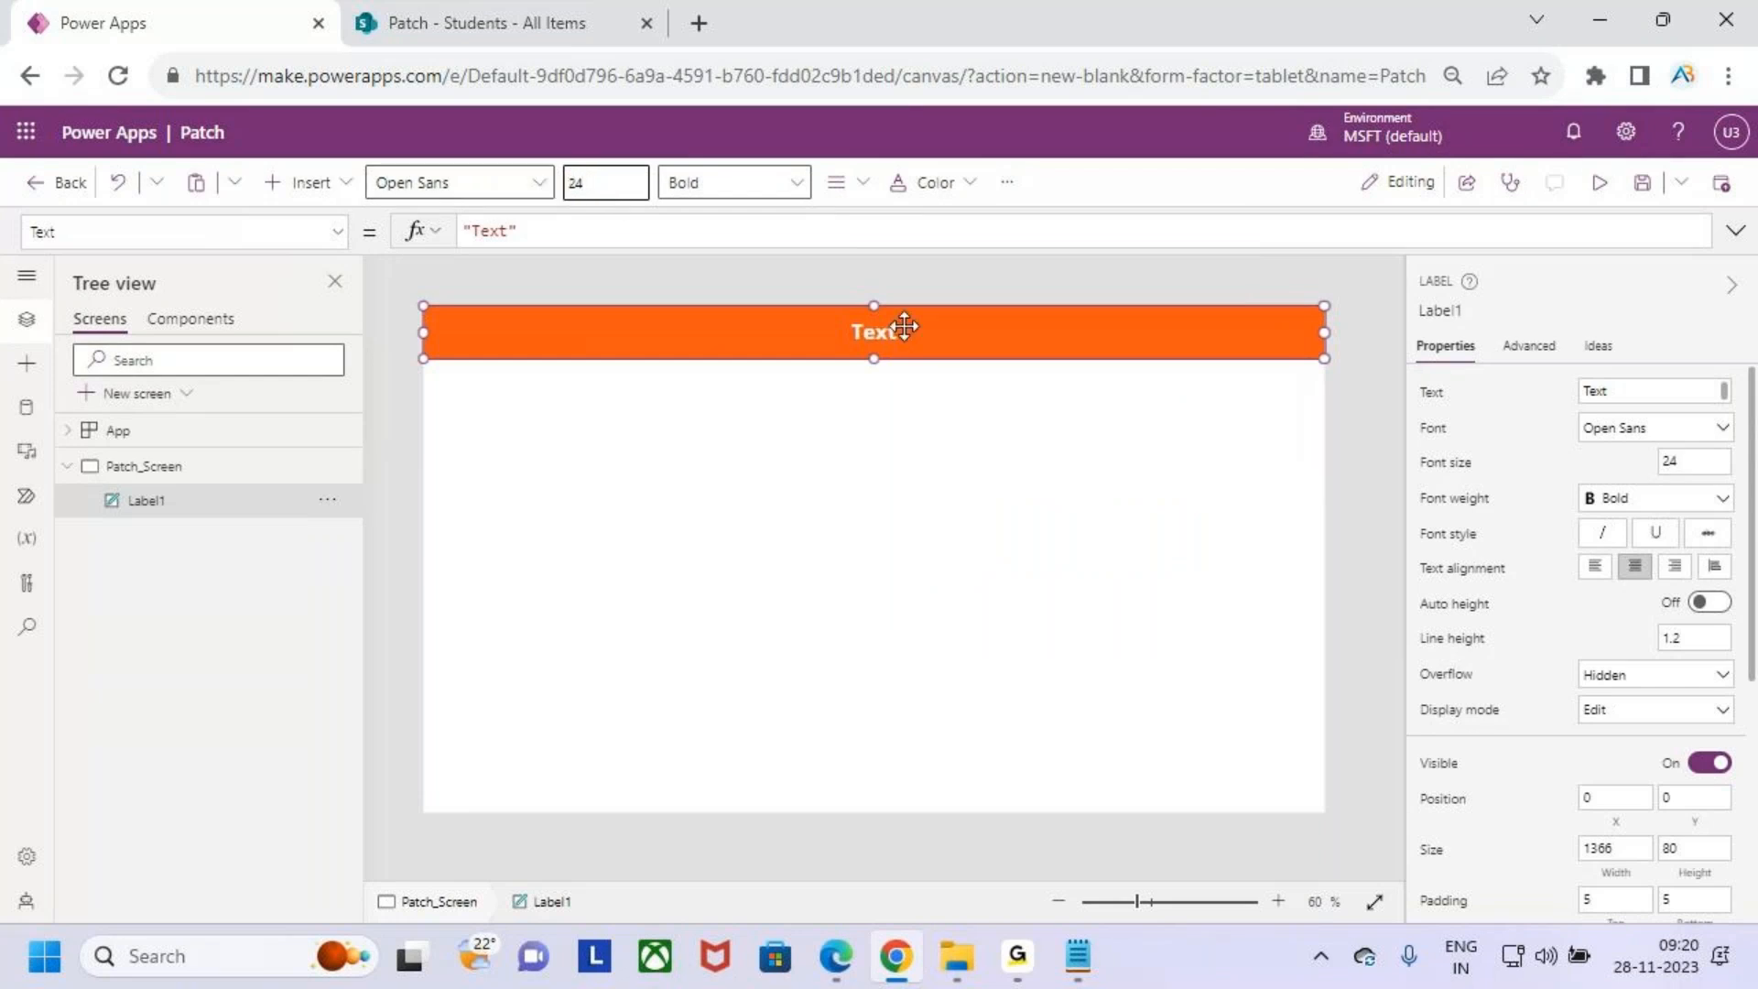
- Change the label's text to "Patch"
left_click(541, 231)
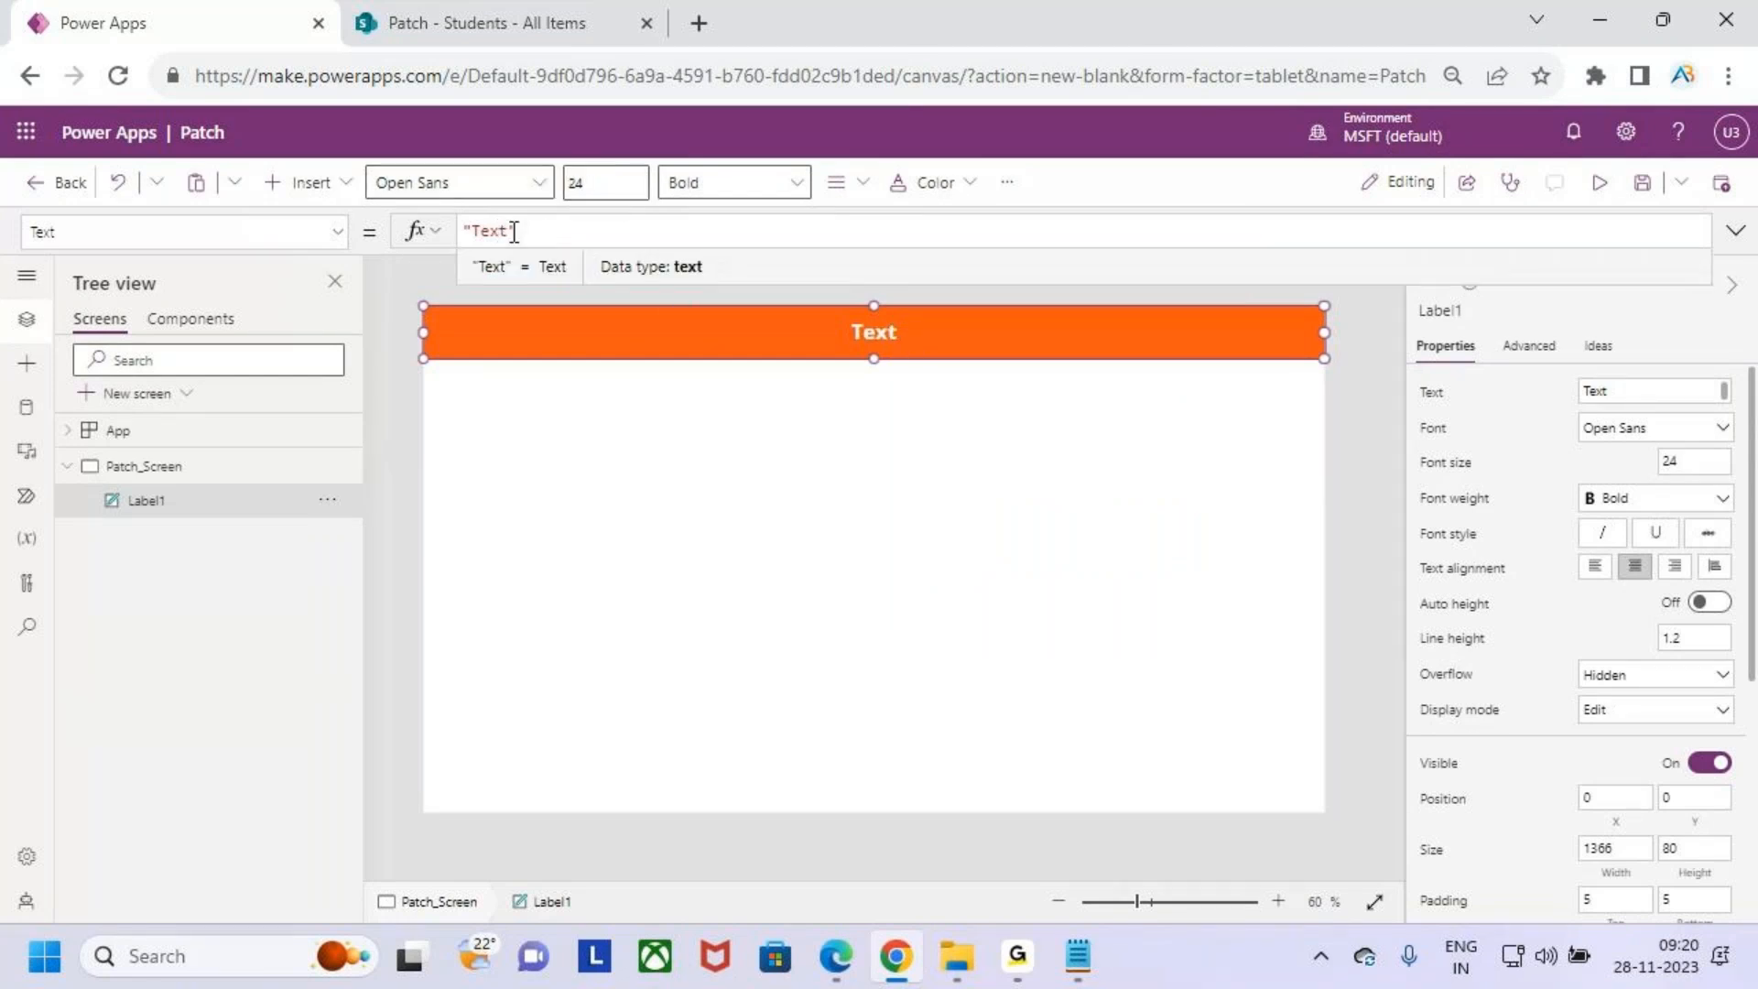
double_click(501, 231)
type("Patch")
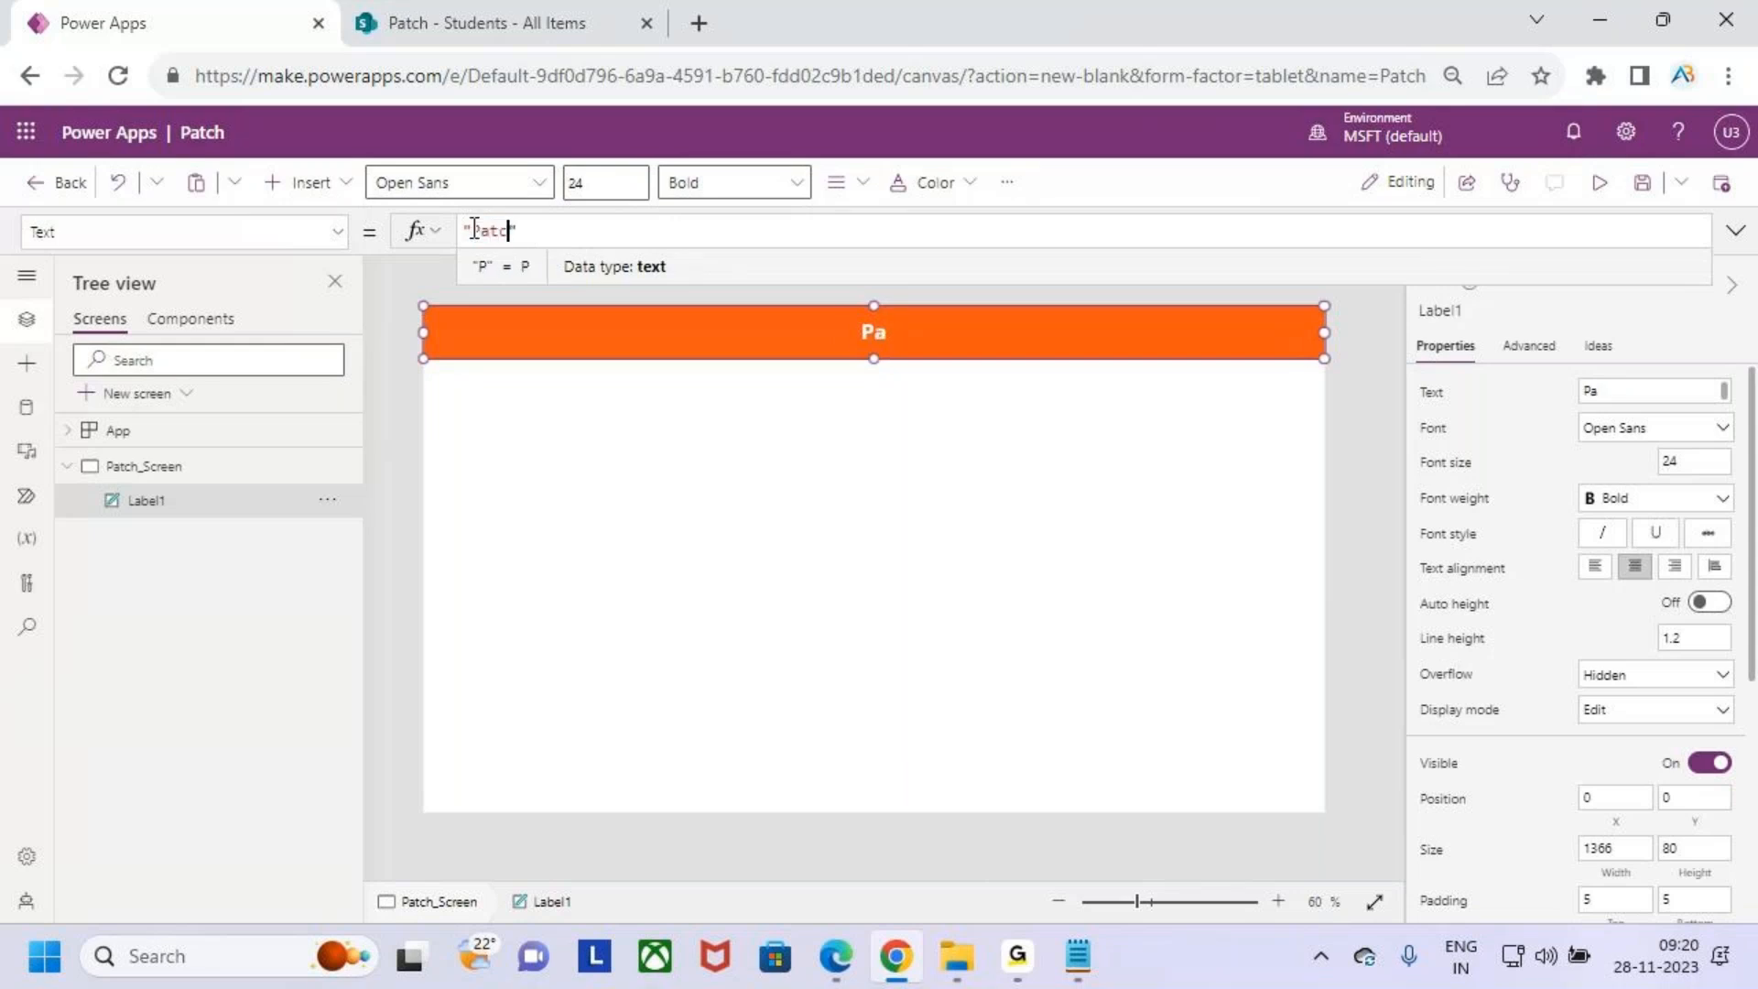
left_click(688, 459)
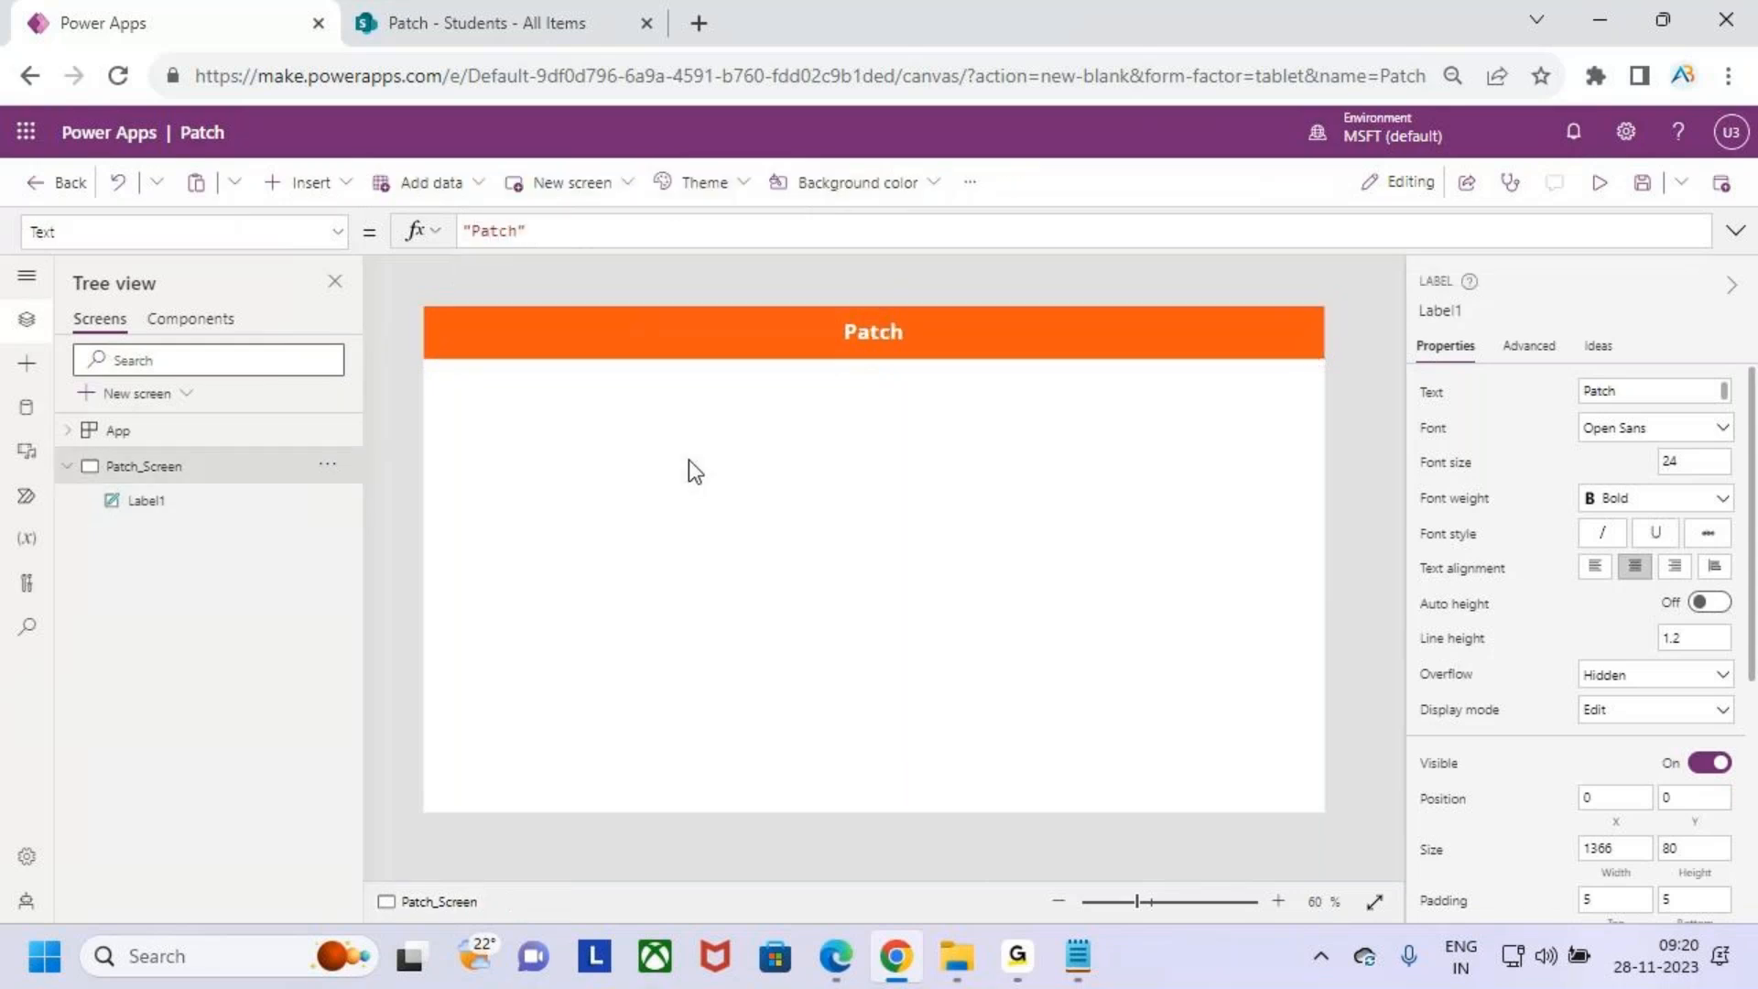
- Set the header label's font size to 26
left_click(862, 350)
left_click(620, 182)
left_click_drag(620, 182, 569, 182)
type("26")
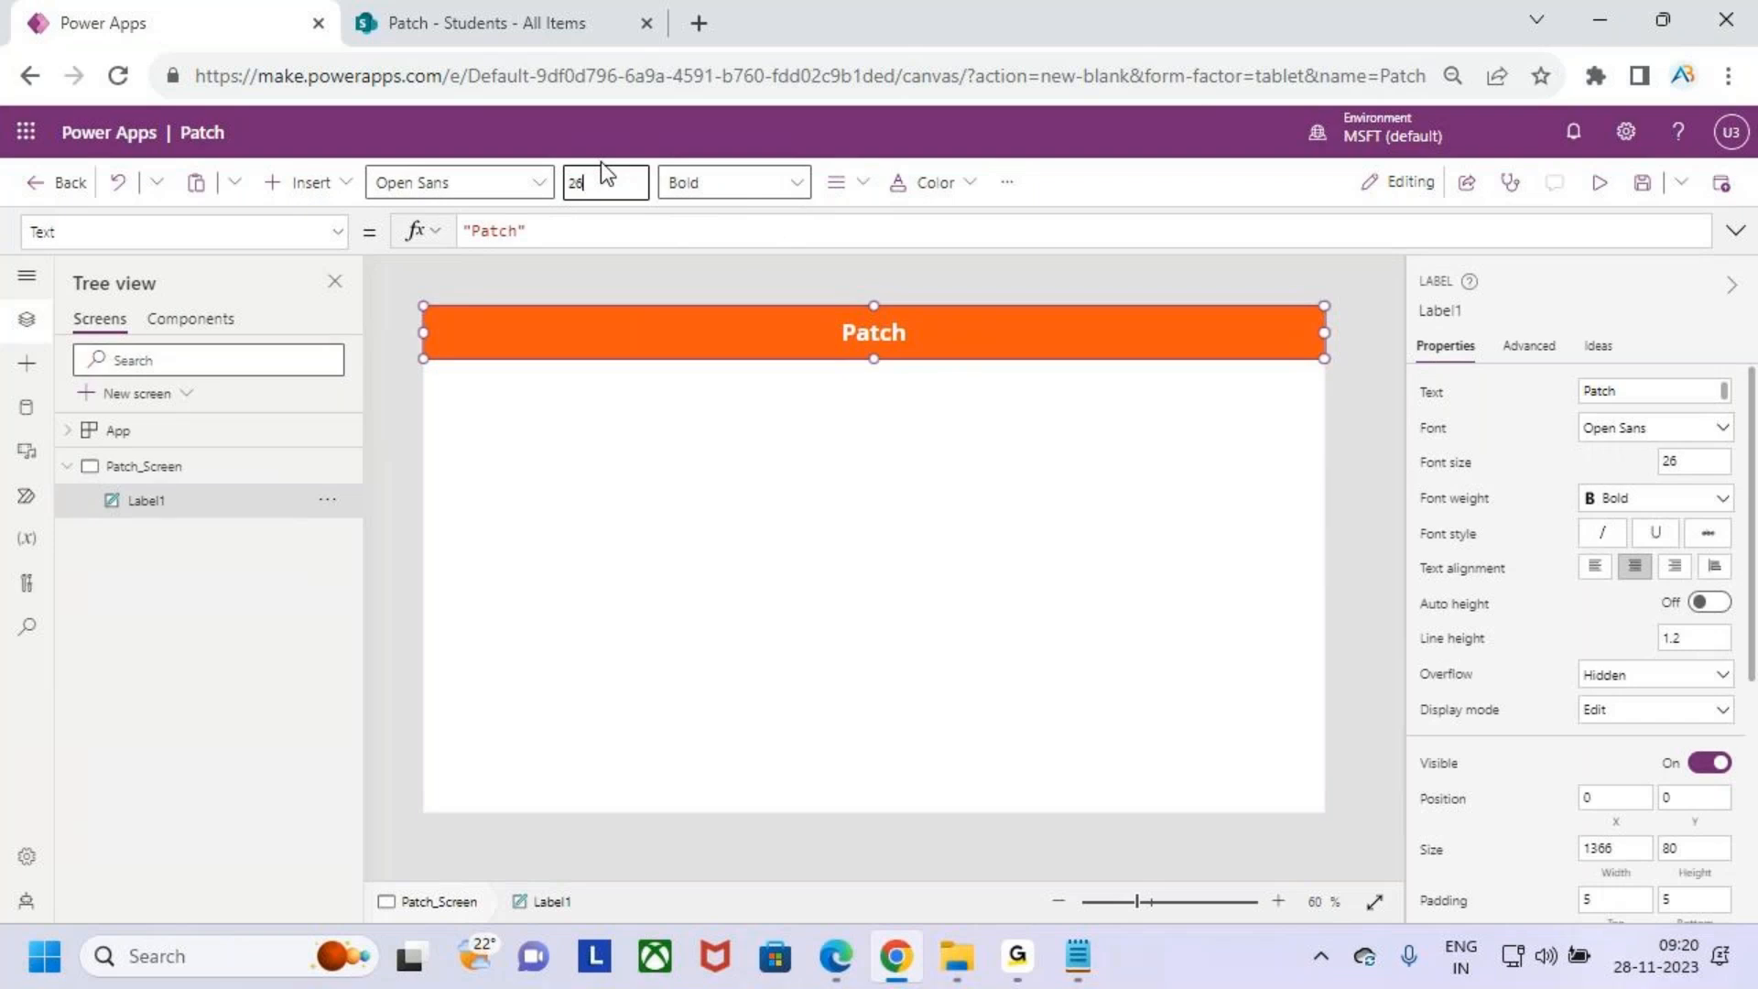
left_click(856, 543)
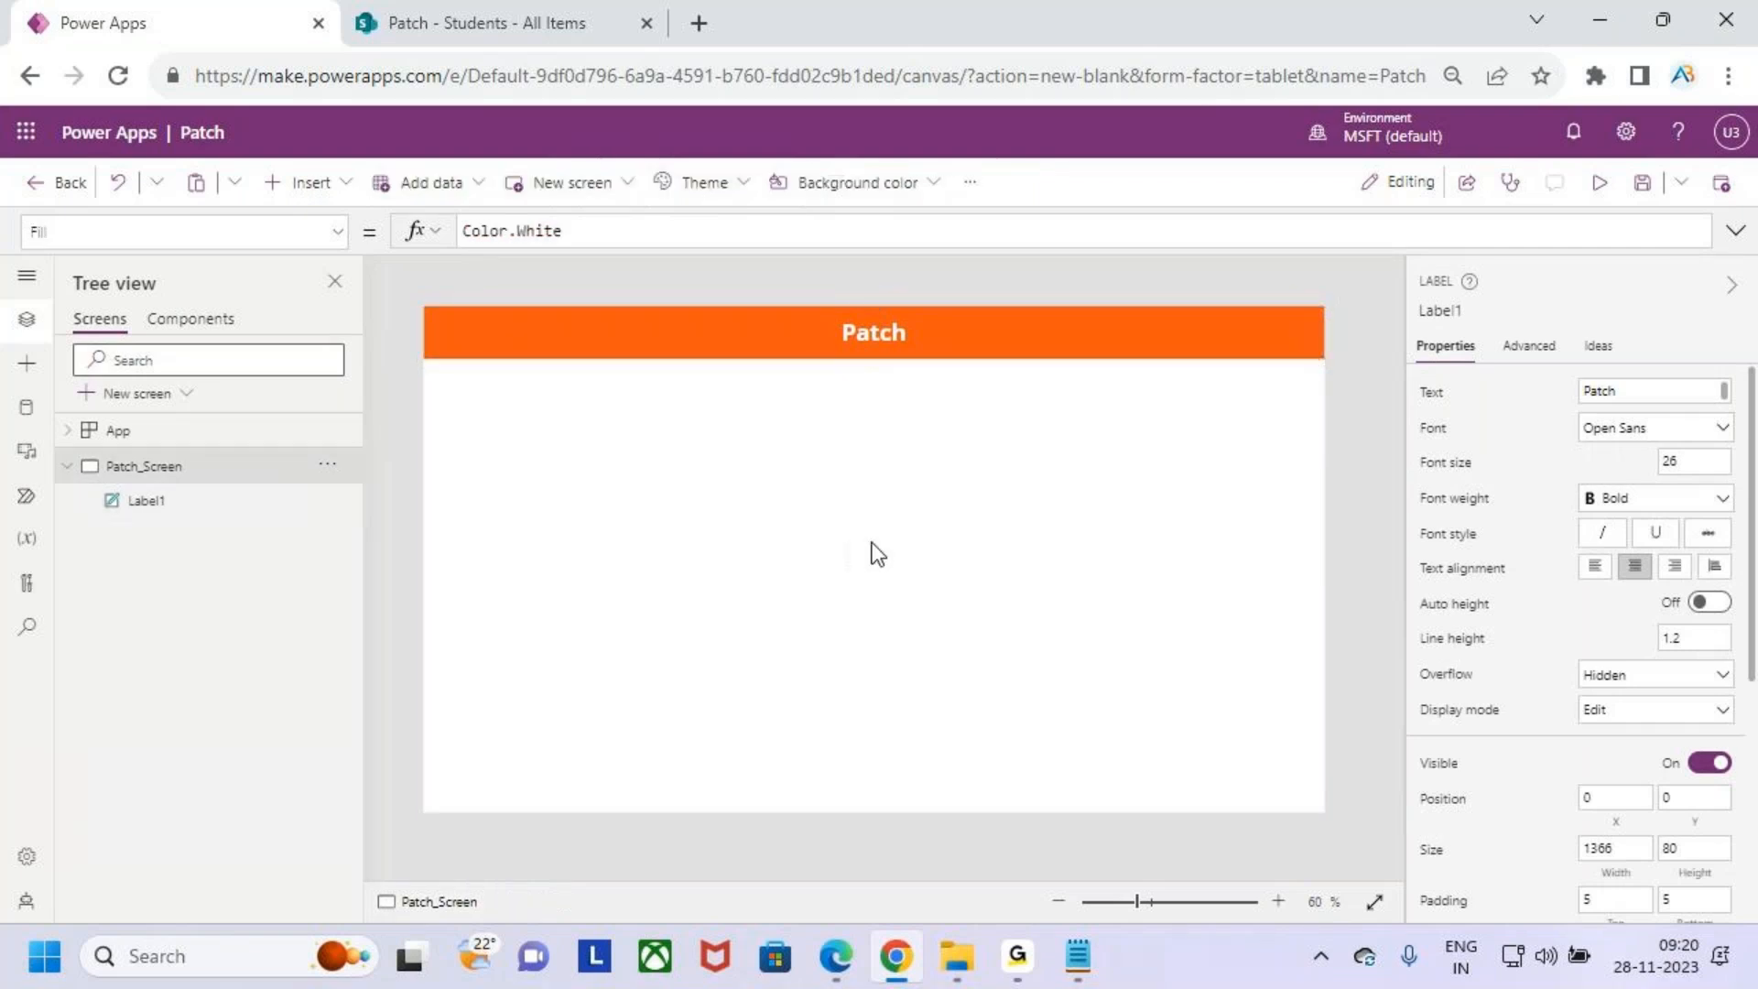
- Reduce the header label's height slightly to about 78
left_click(922, 349)
left_click_drag(875, 361, 881, 355)
left_click(877, 444)
left_click(986, 317)
left_click_drag(877, 355, 882, 357)
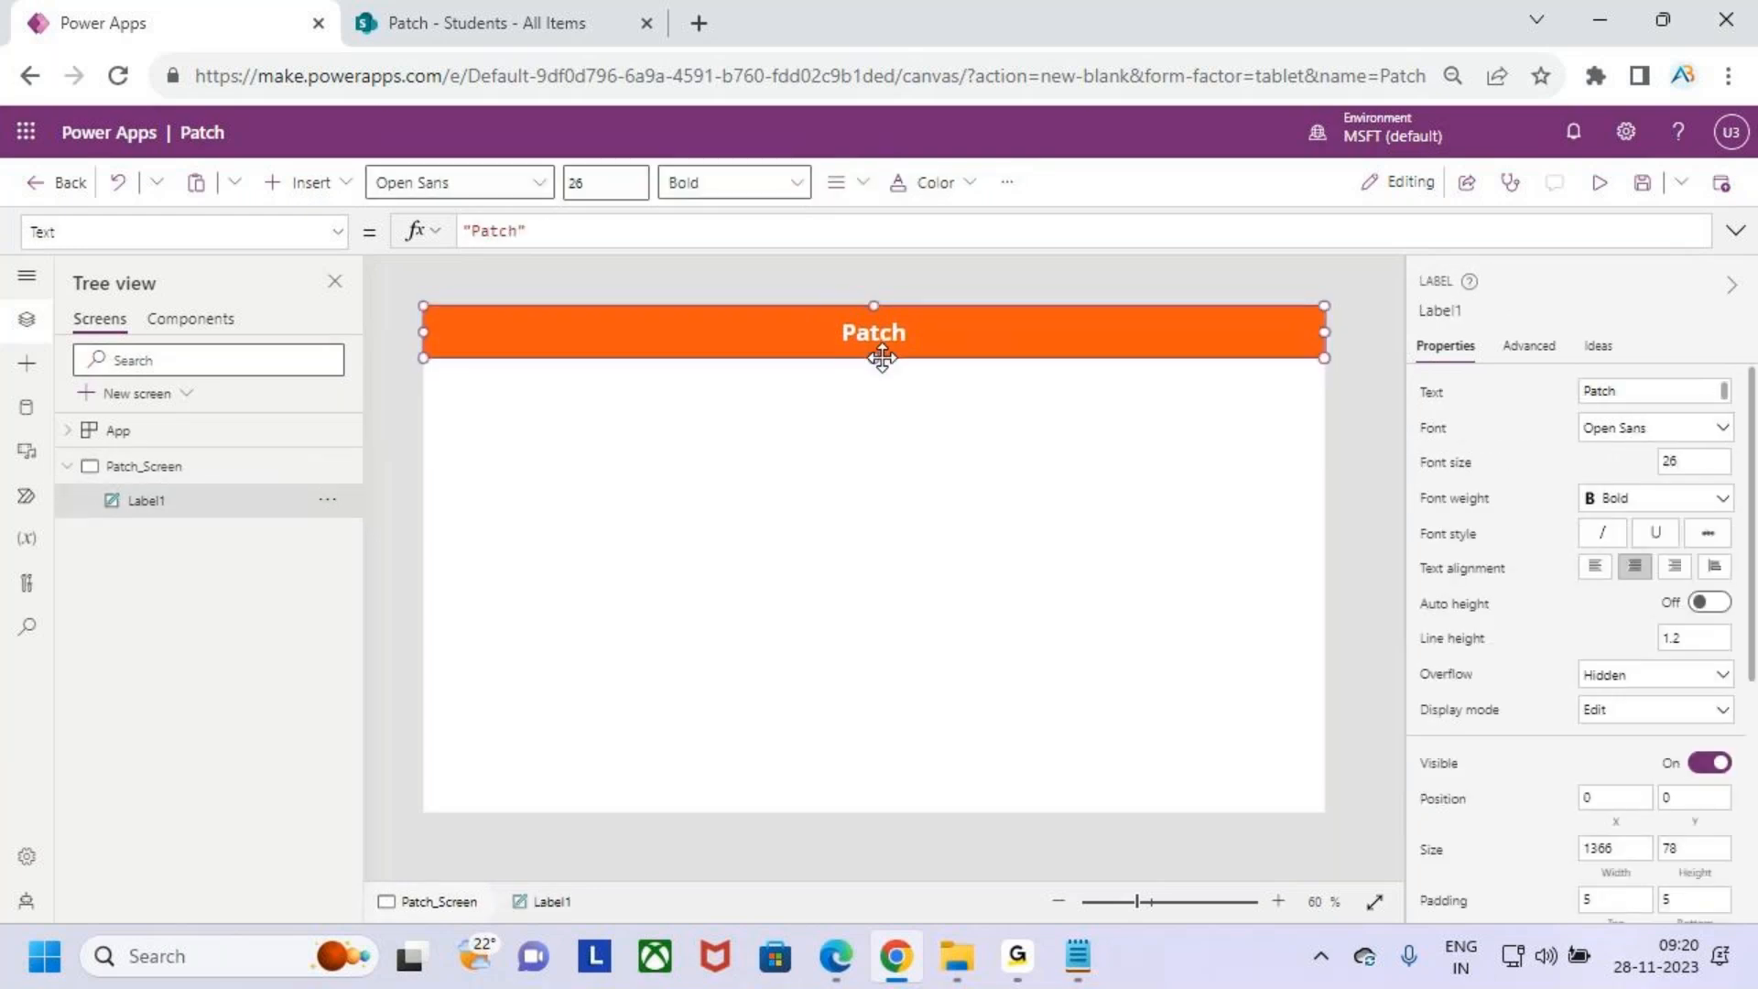
left_click(913, 423)
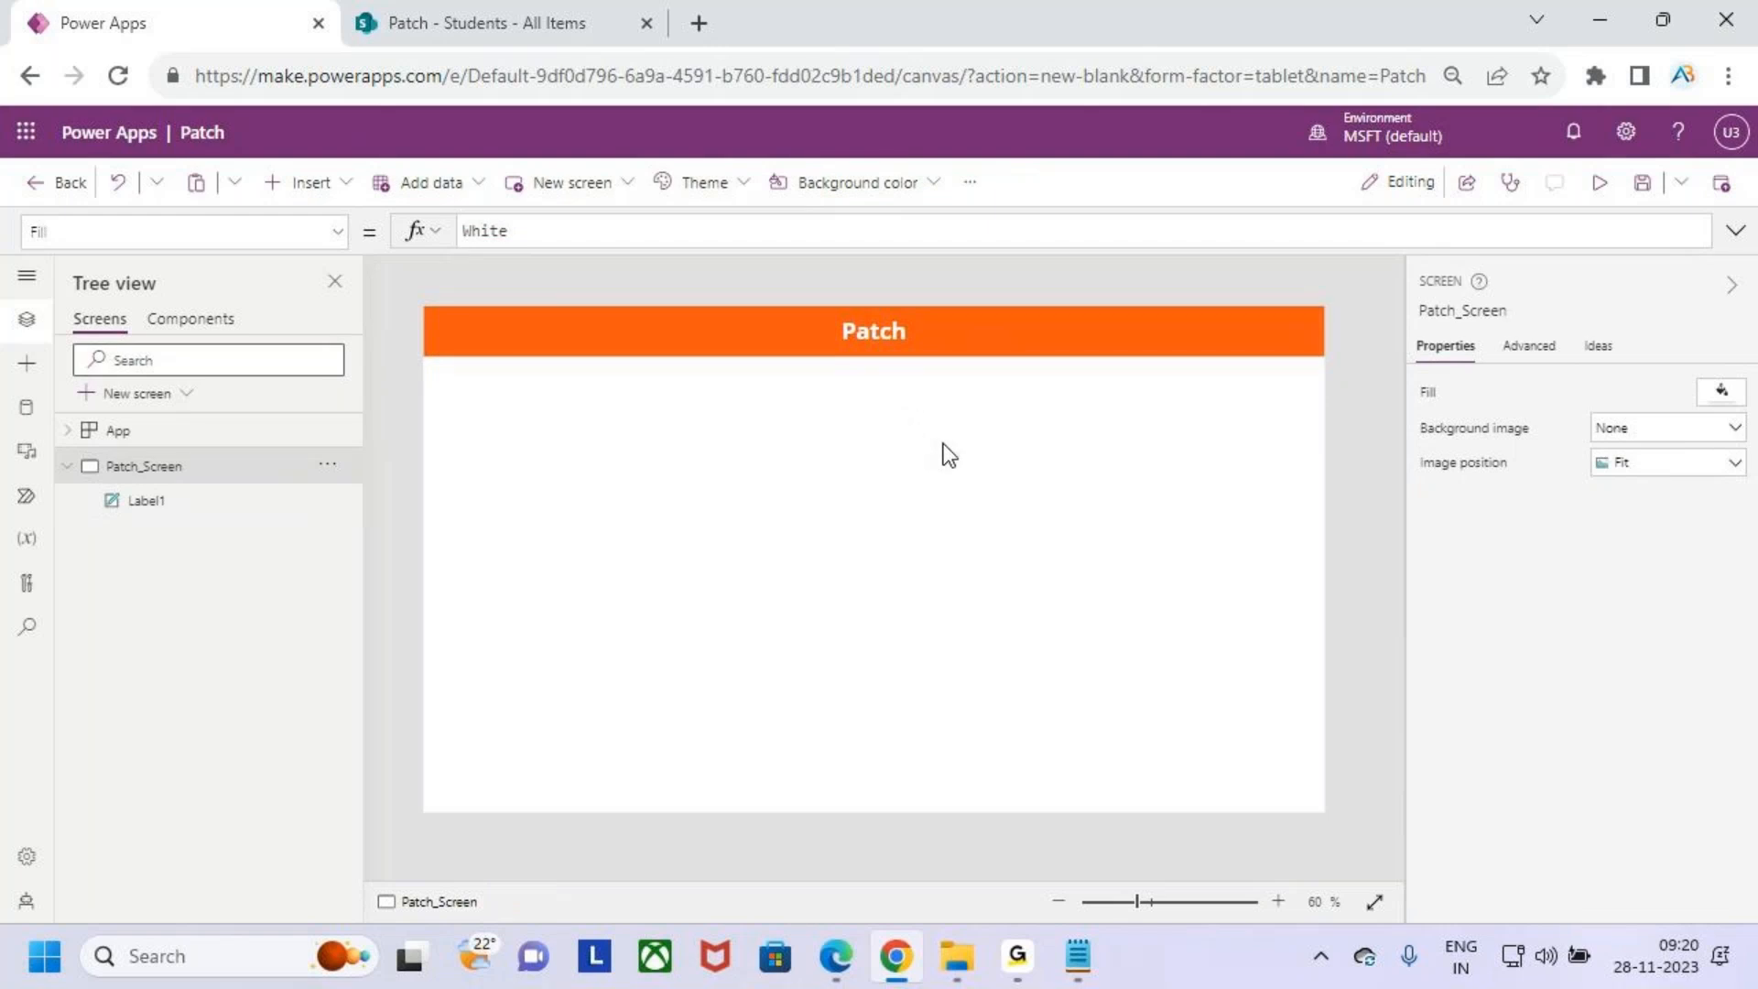
- Insert a text label and move it below the Patch header near the middle of the screen
left_click(314, 184)
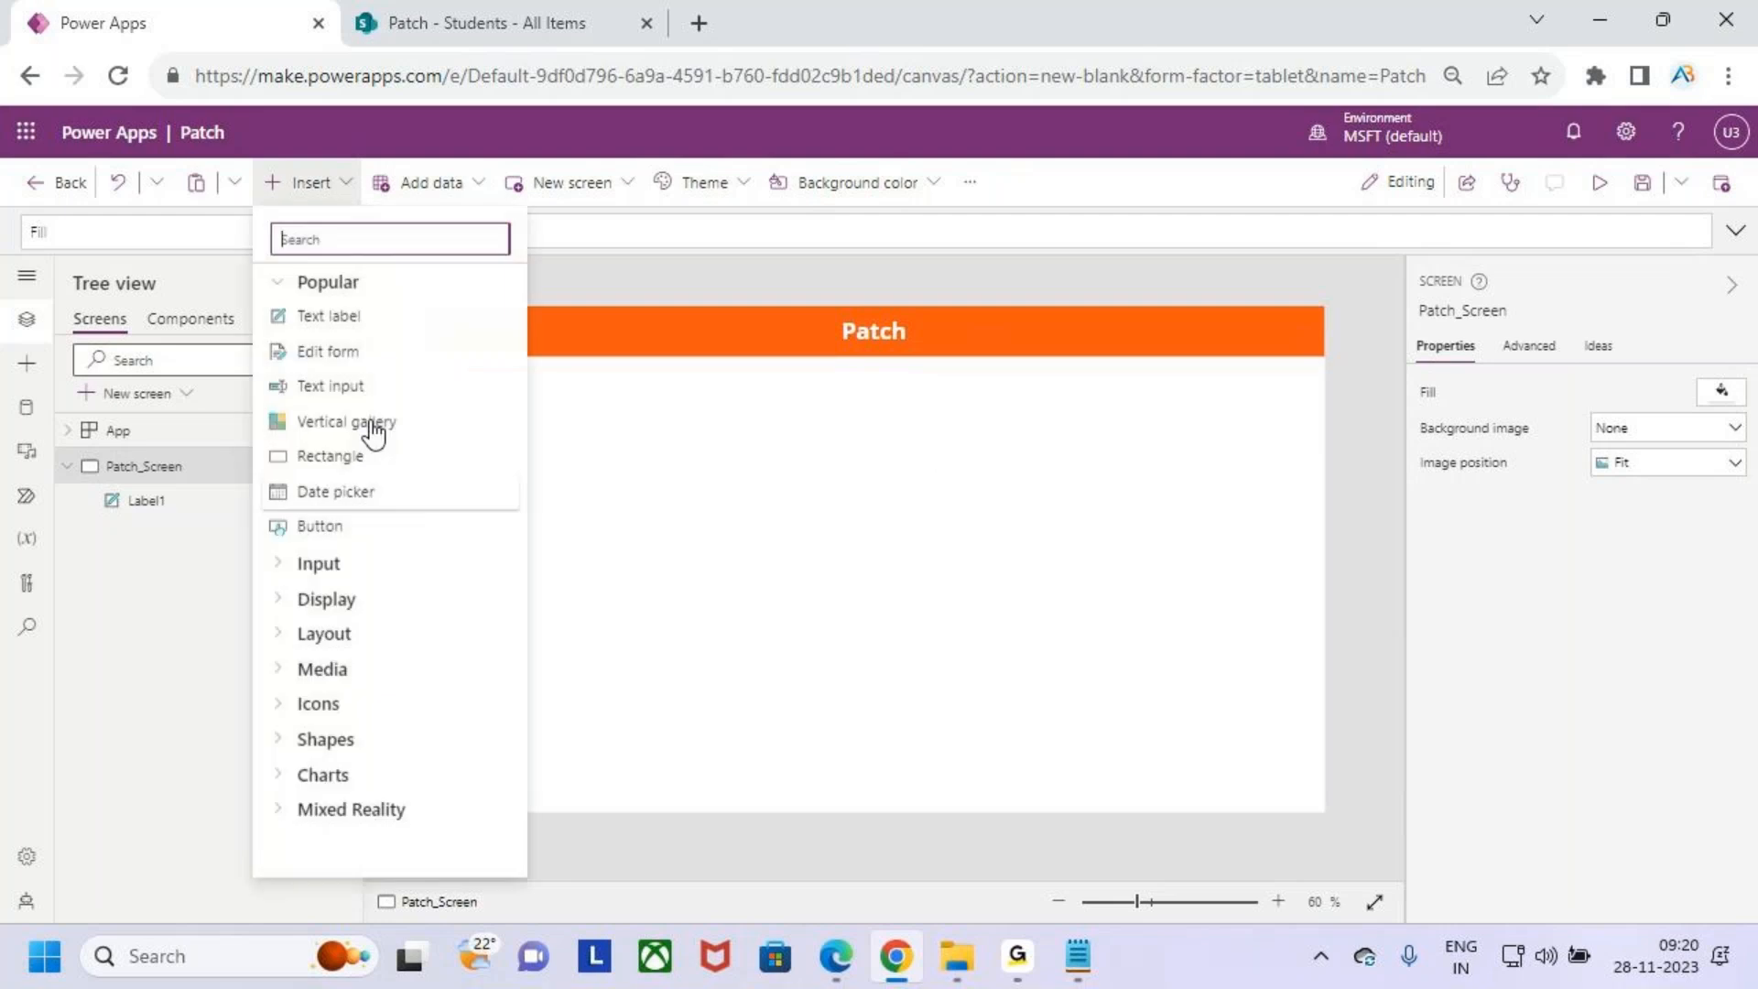
left_click(911, 532)
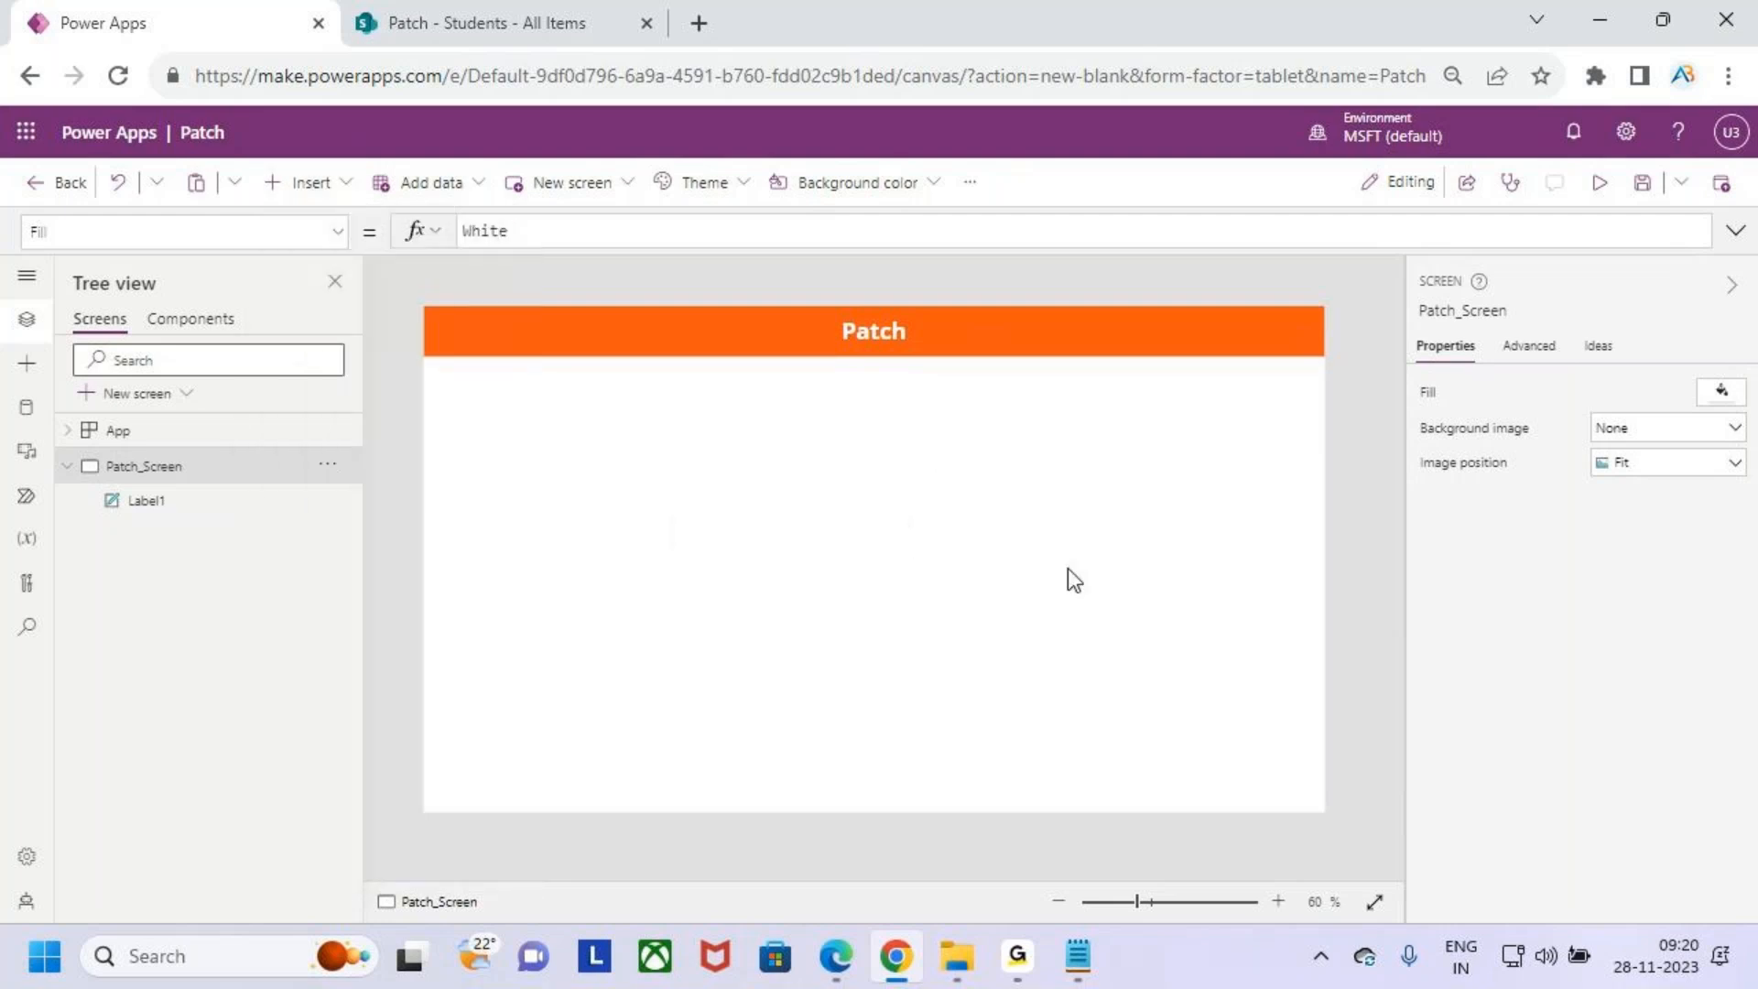
left_click(328, 186)
left_click(386, 320)
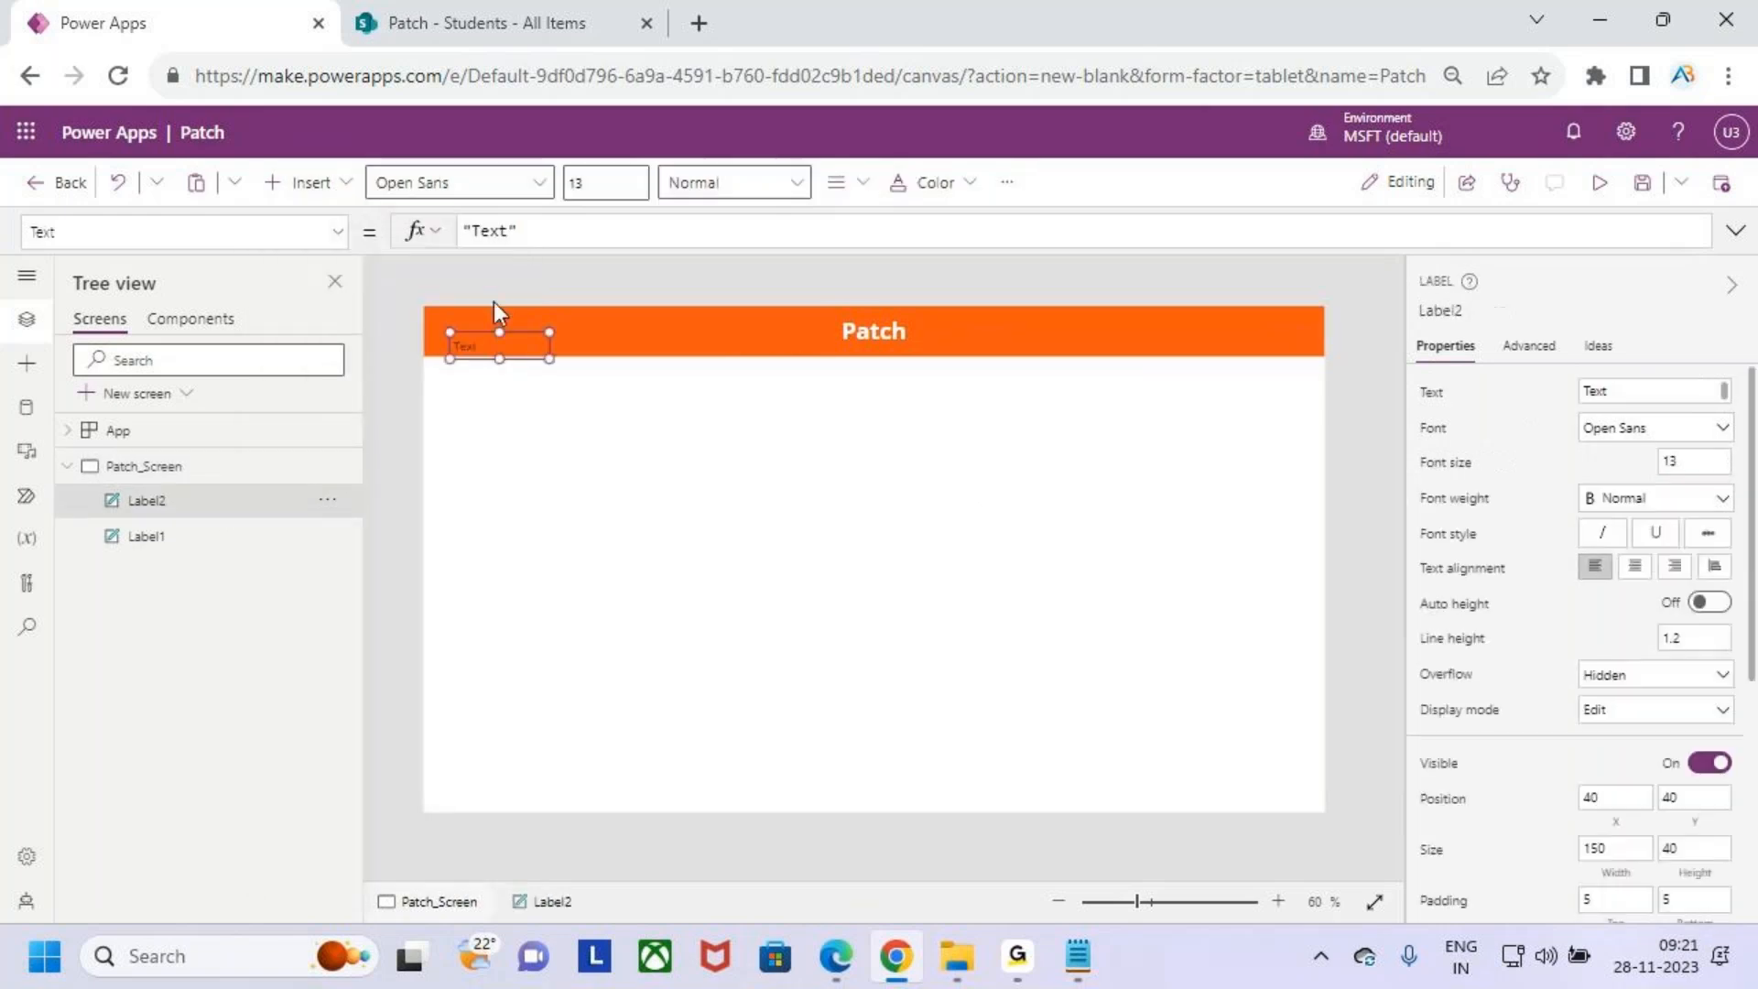
left_click_drag(503, 356, 996, 414)
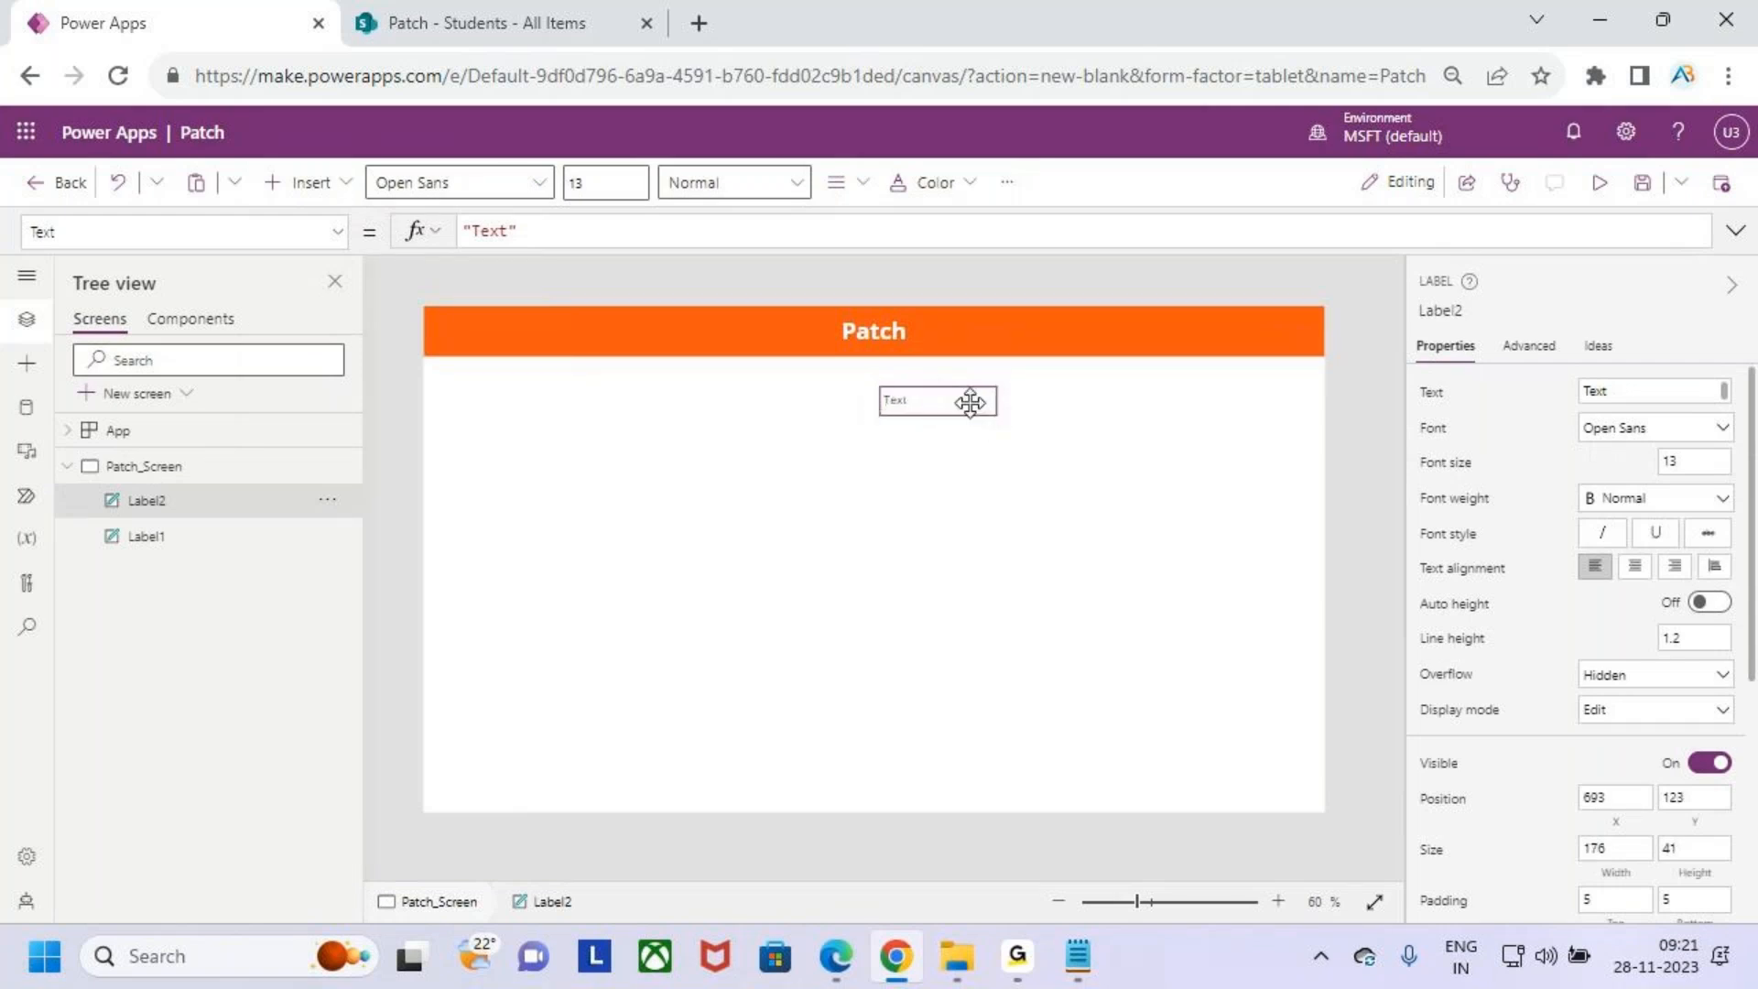
- Set the new label's font weight to Bold and resize it to about 132 by 44, placing it under the header
left_click(728, 182)
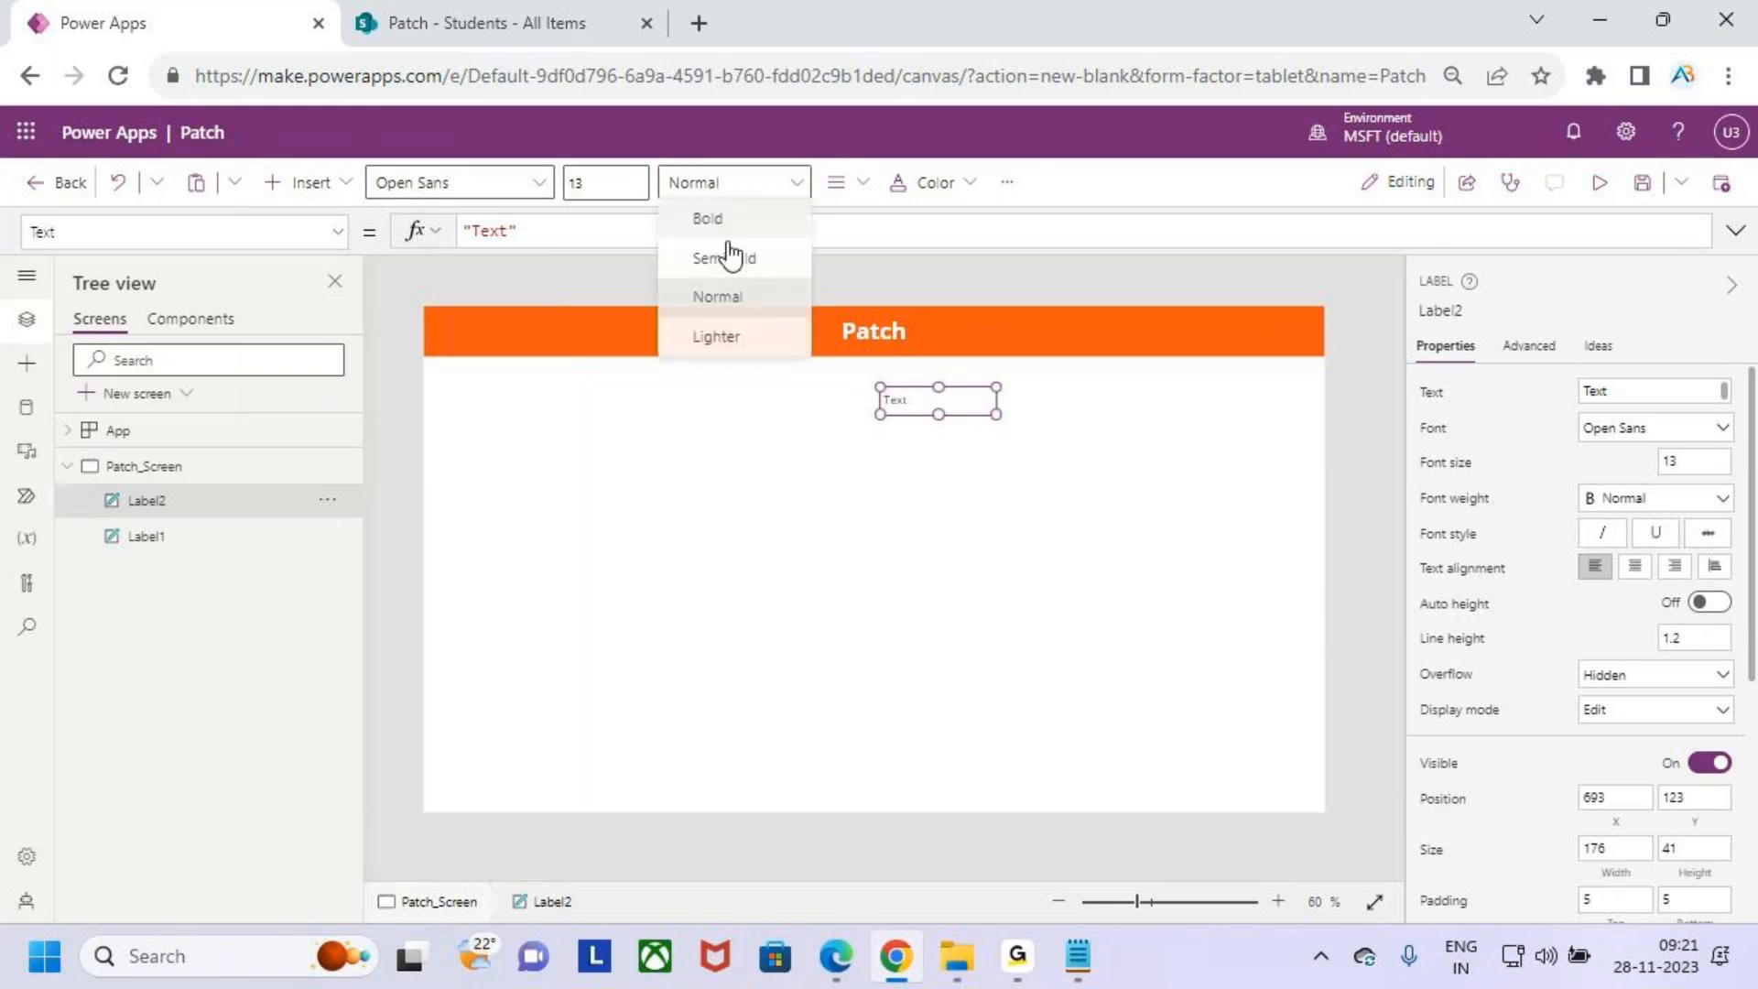
left_click(743, 227)
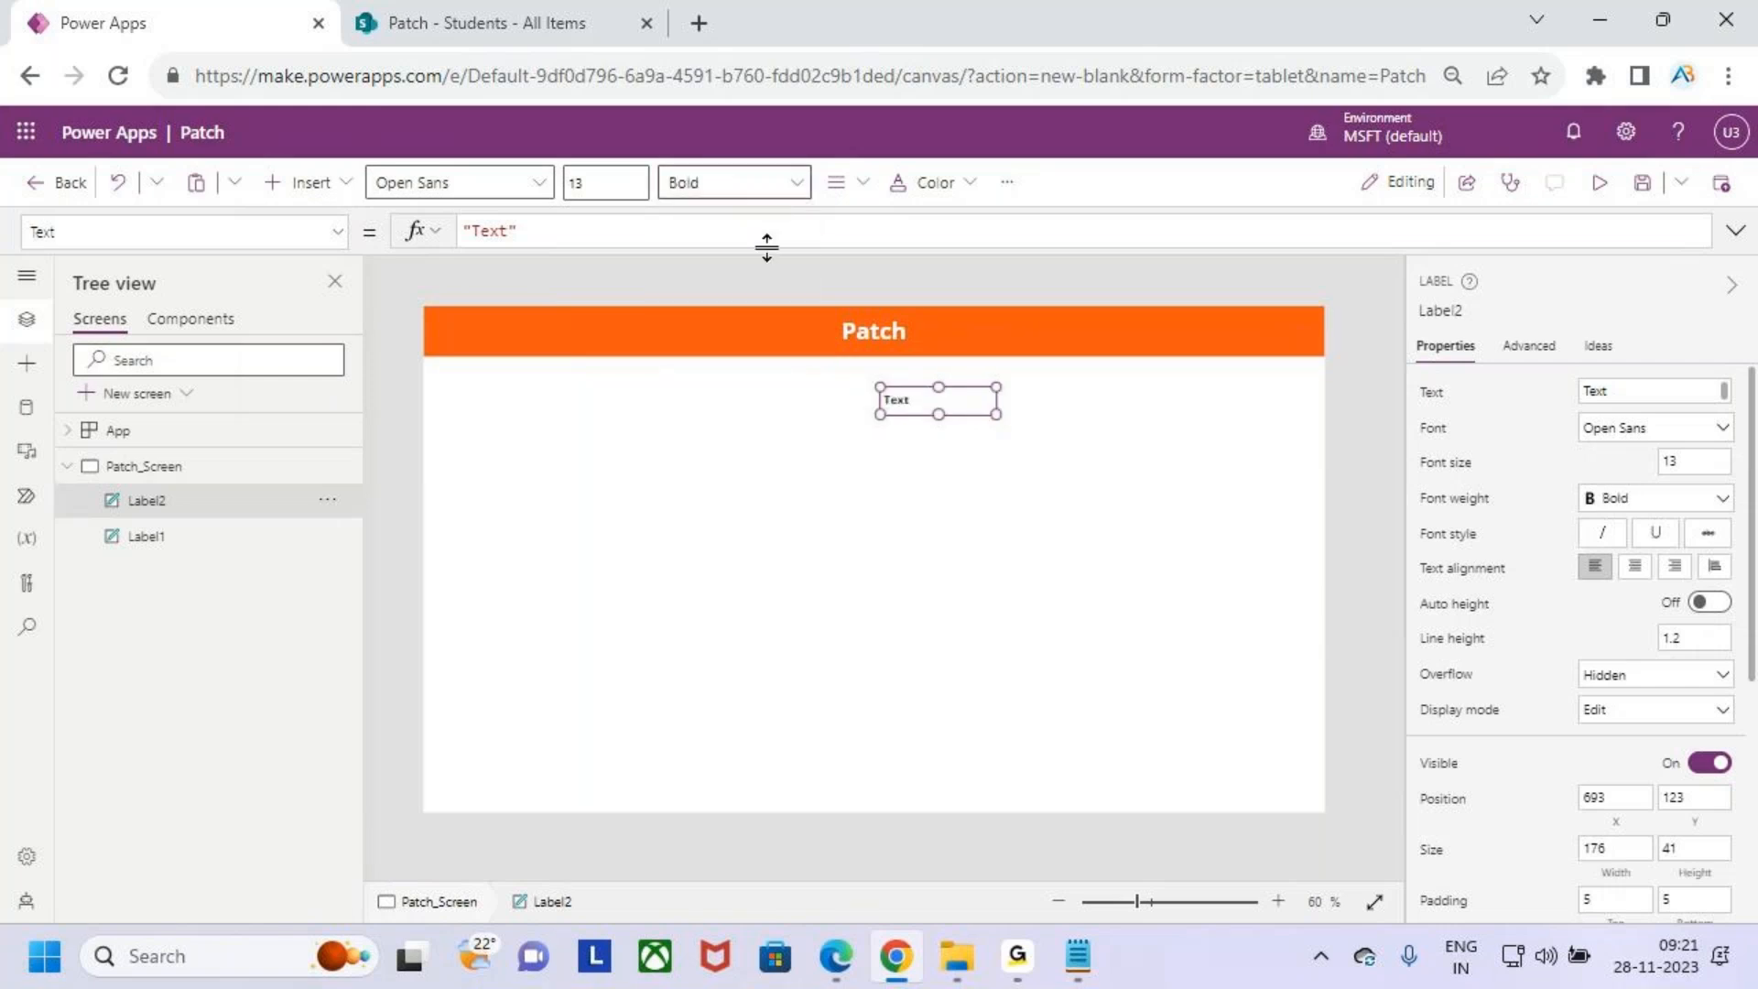
left_click_drag(998, 412, 968, 419)
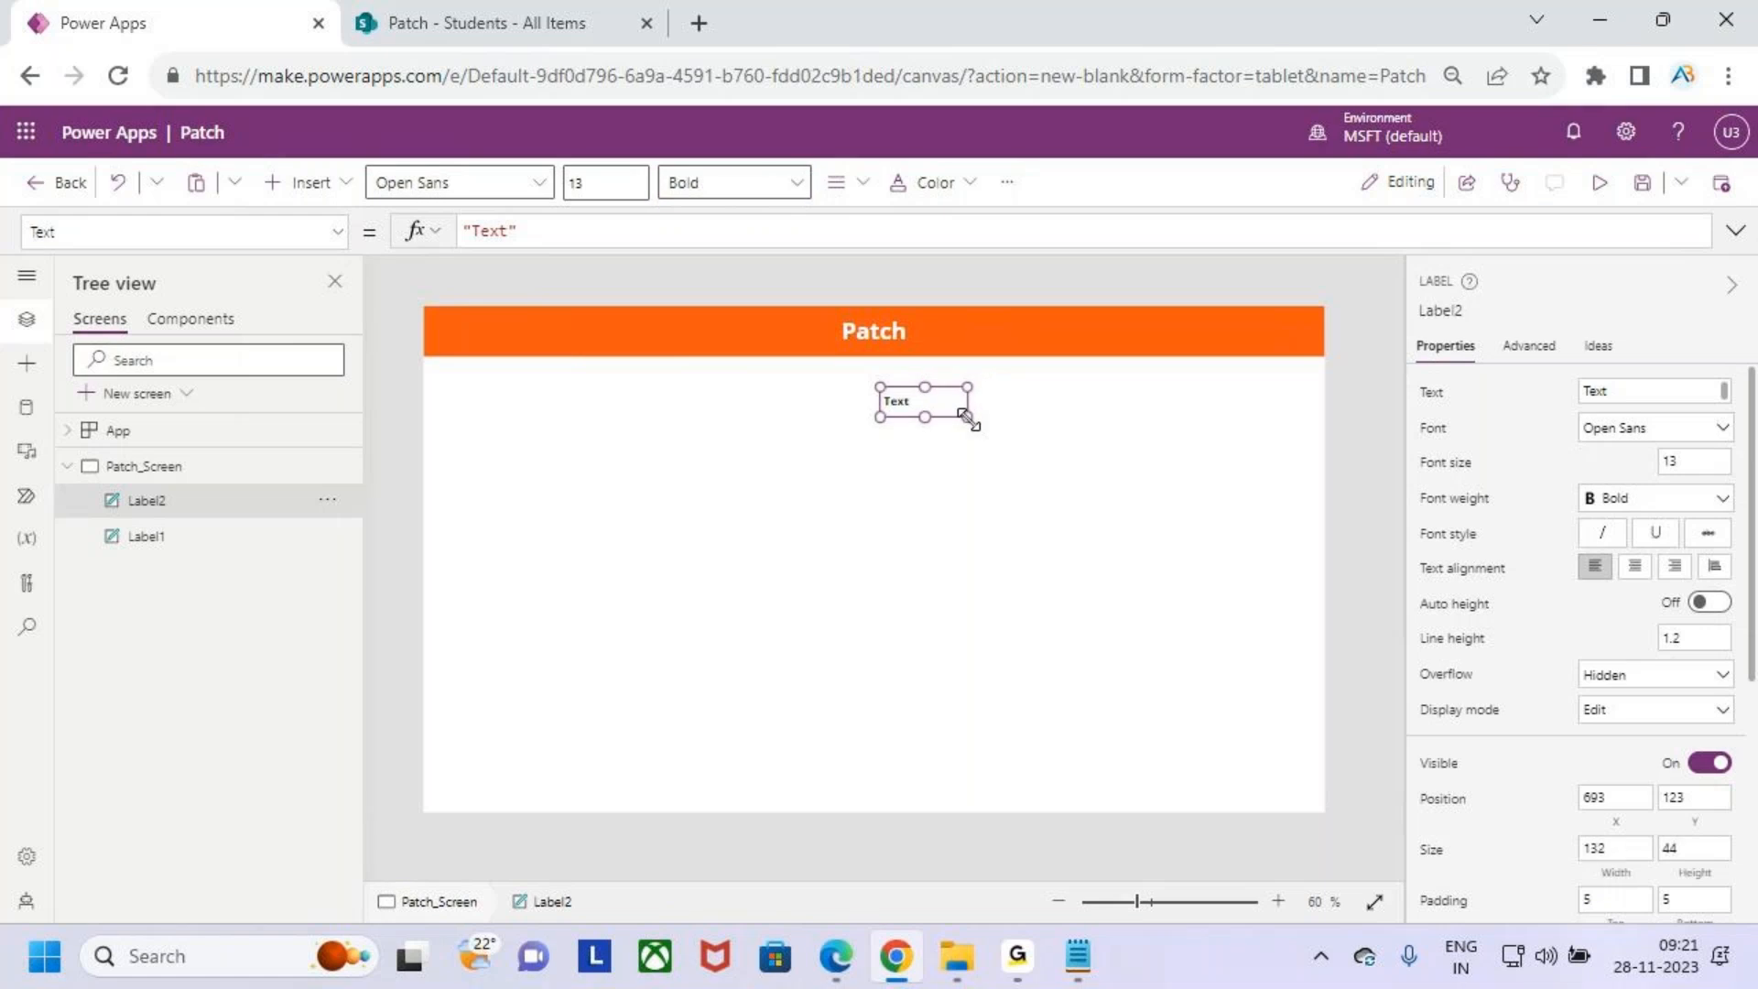
left_click_drag(931, 398, 938, 430)
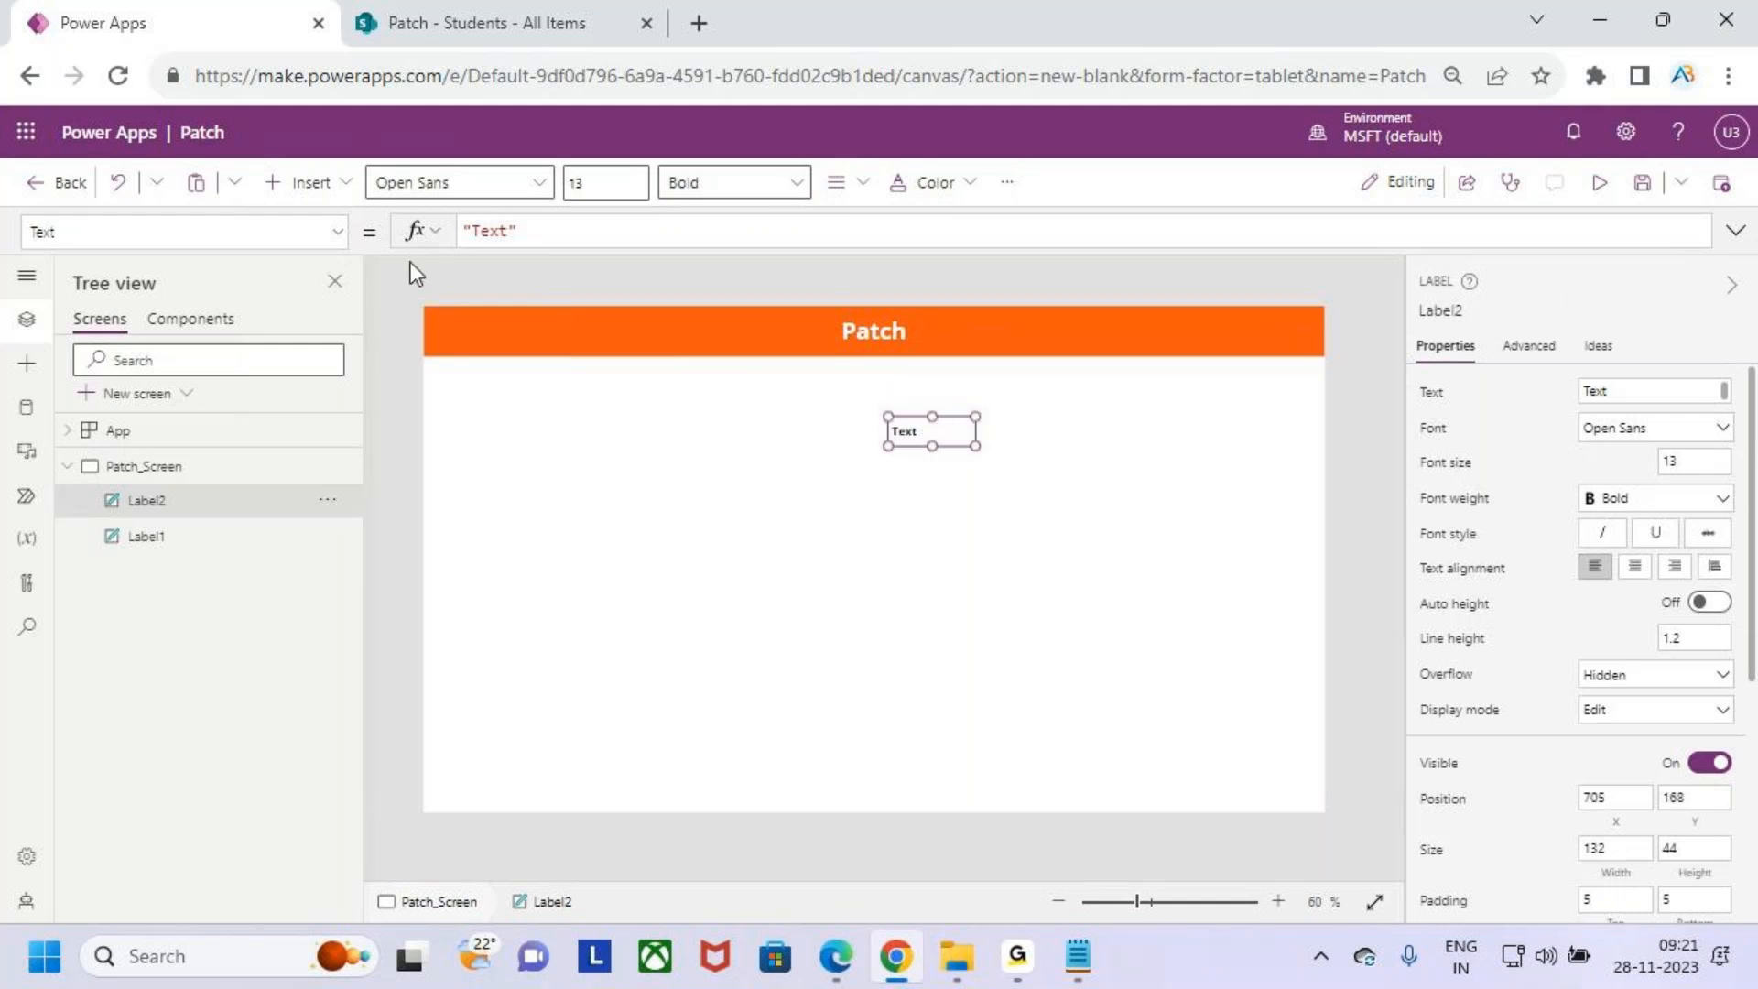
- Change the label's text to Sid
double_click(904, 430)
type("Sid")
left_click(1011, 536)
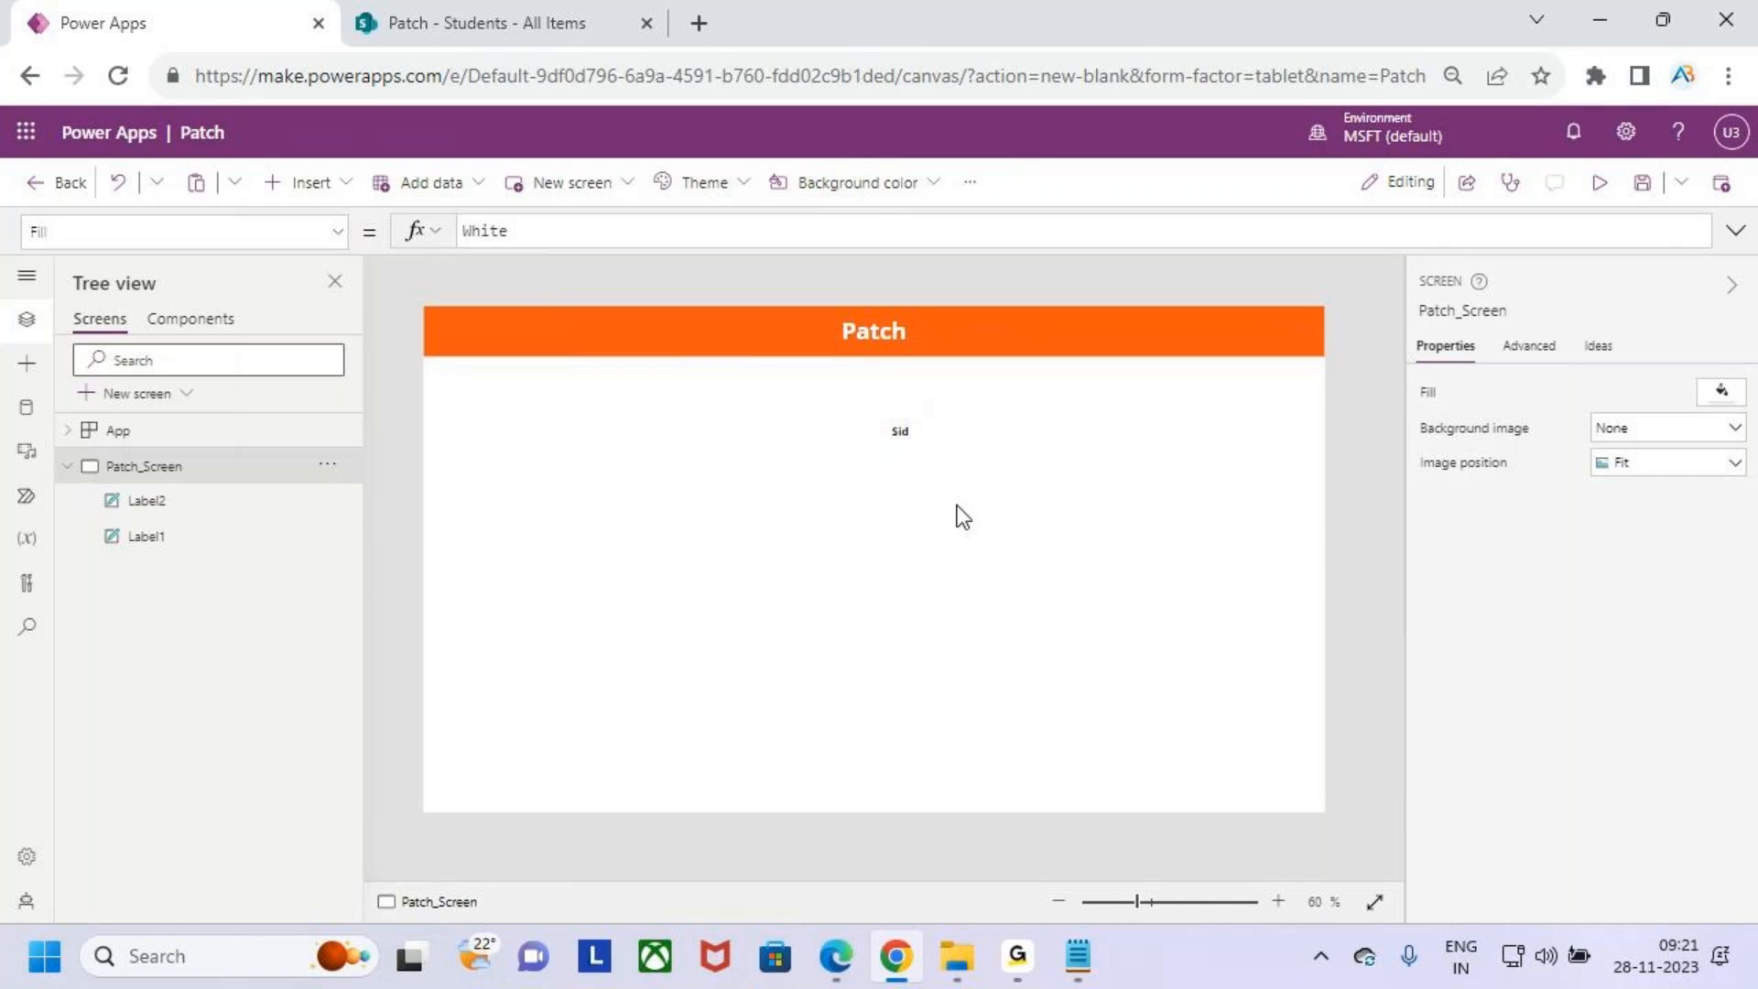
- Set the Sid label's font size to 16 and resize it to about 117 by 49
left_click(910, 430)
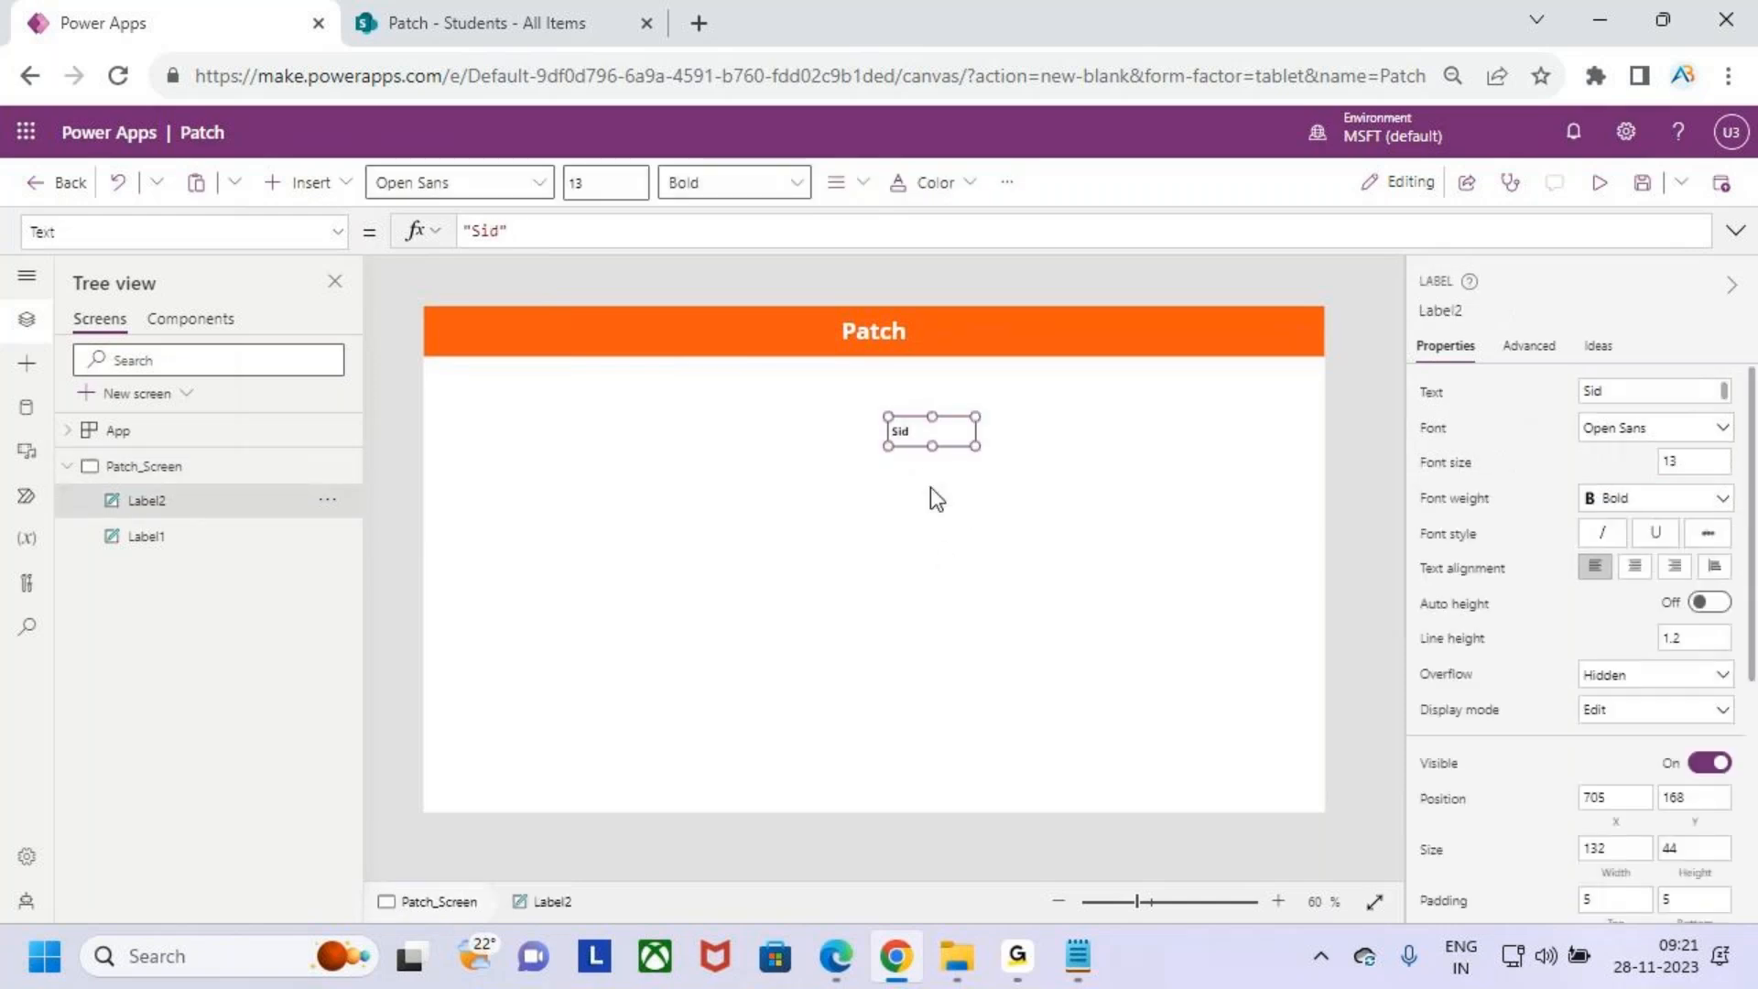
left_click(637, 184)
left_click(536, 188)
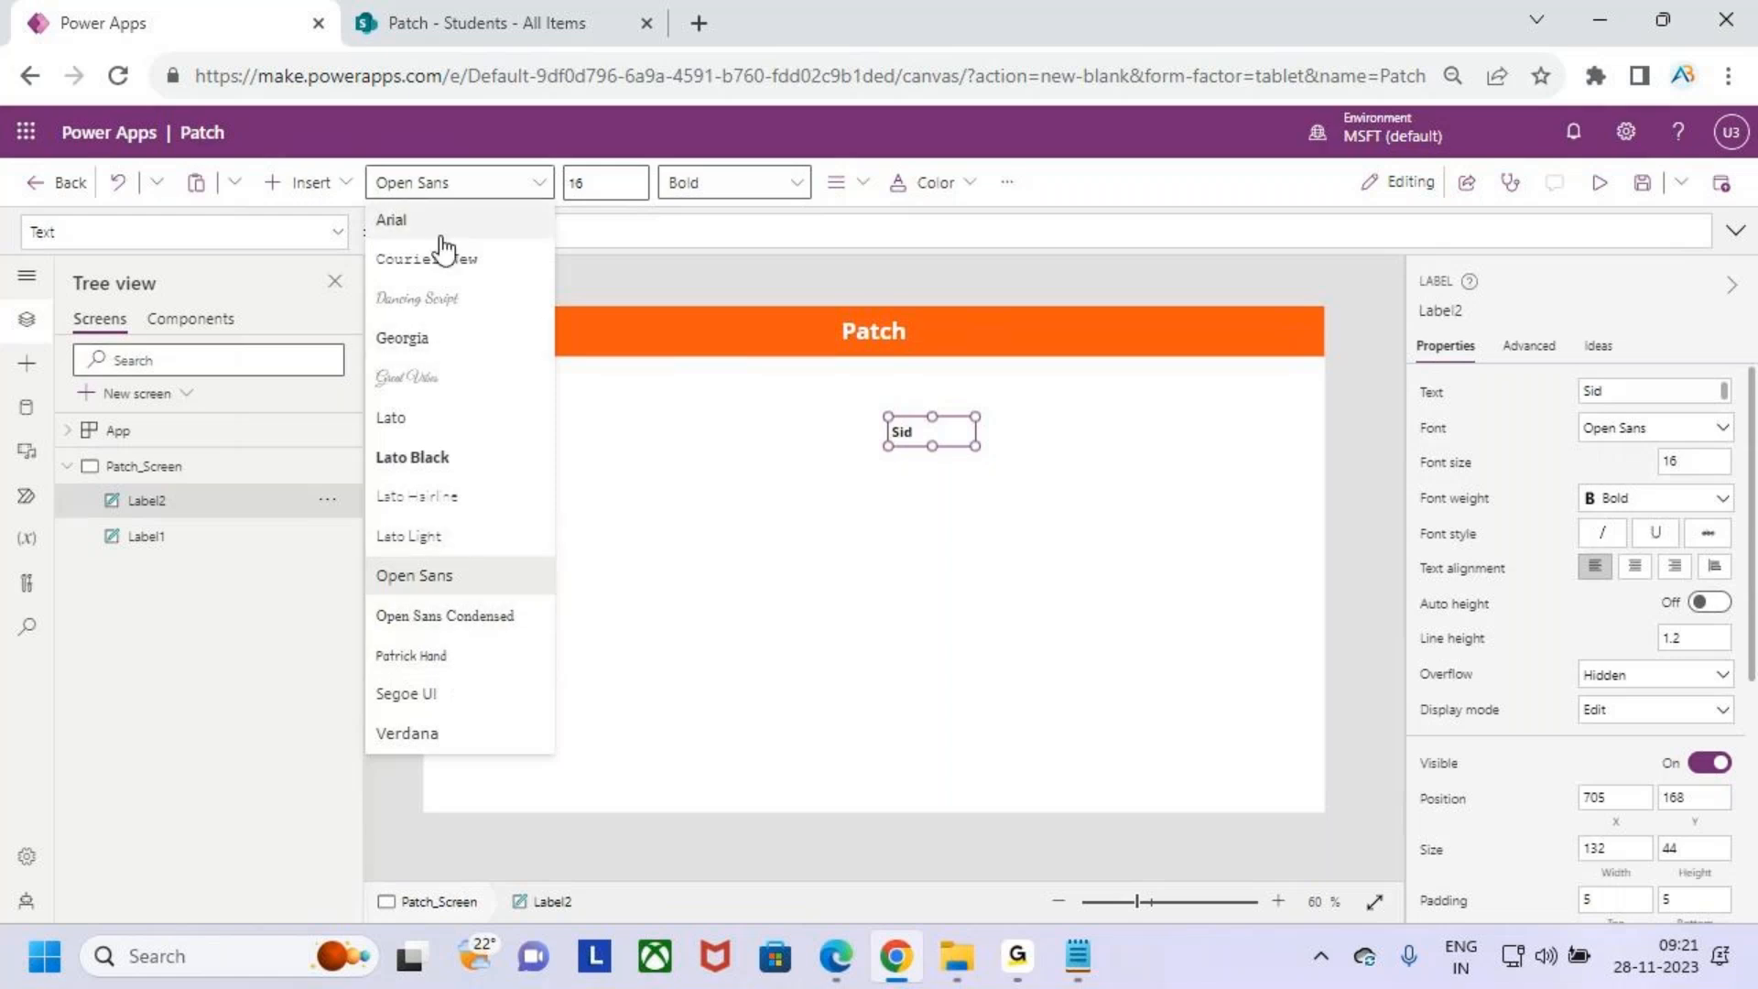
left_click(1010, 560)
left_click(959, 438)
left_click_drag(975, 446, 963, 444)
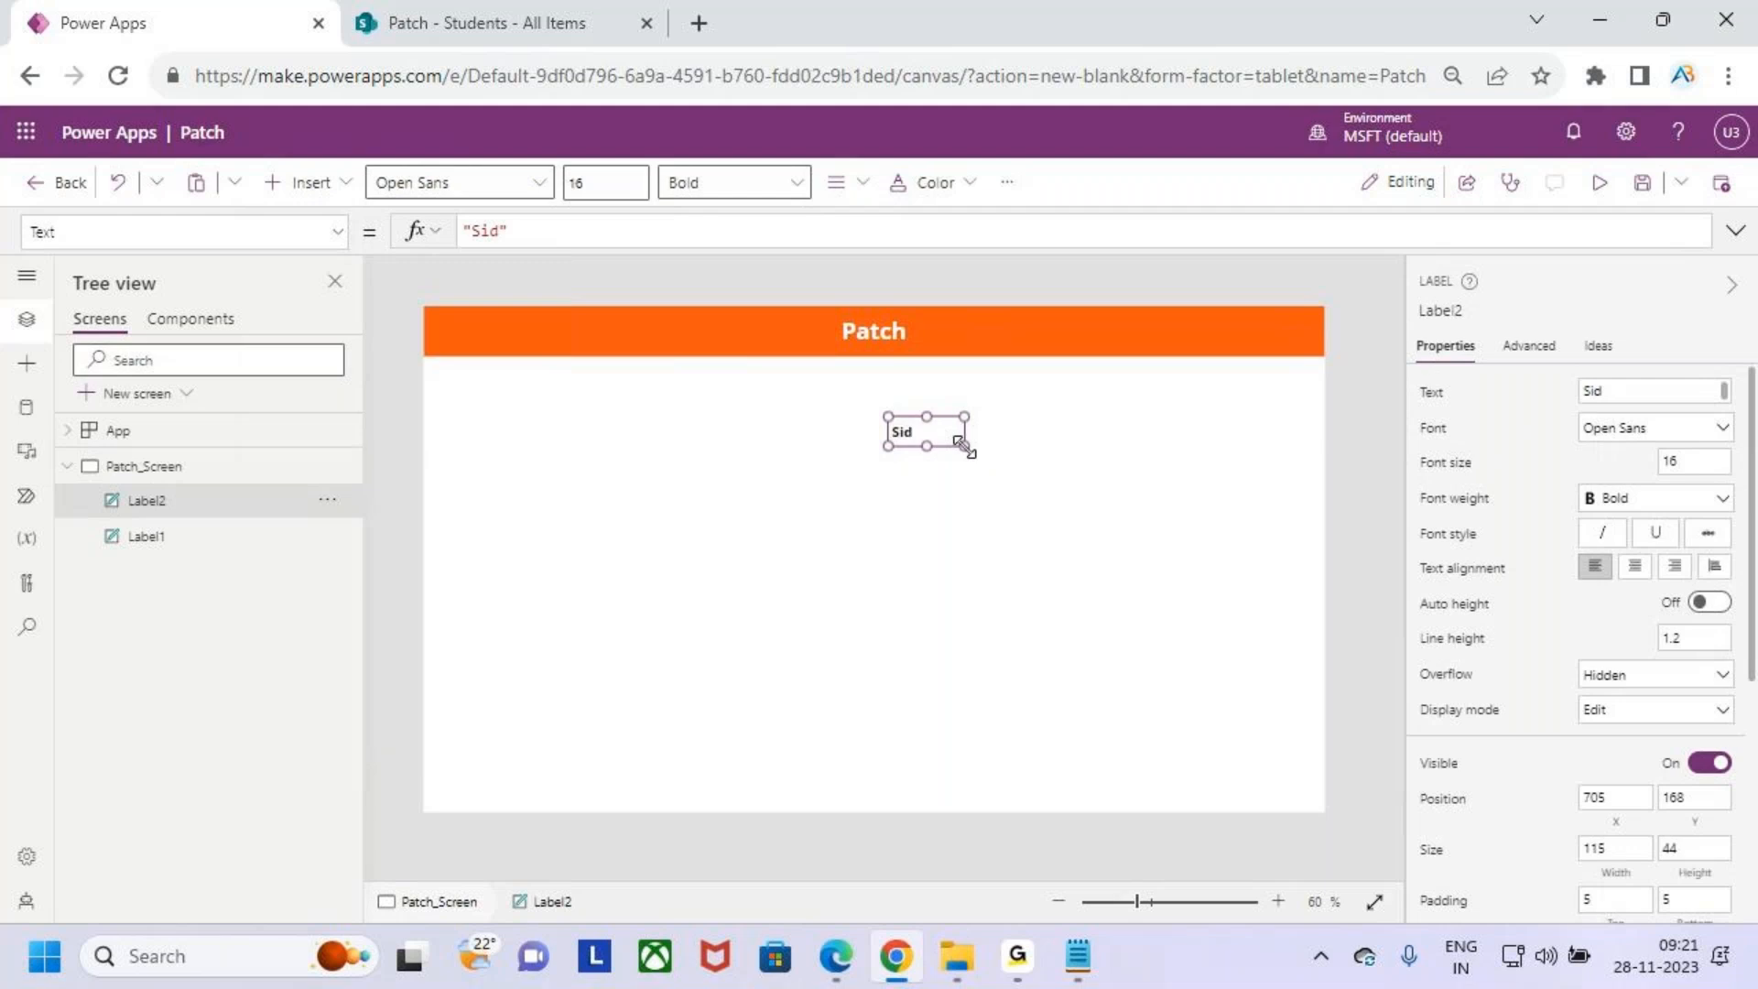
left_click_drag(962, 443, 962, 445)
left_click_drag(961, 445, 962, 448)
left_click(998, 549)
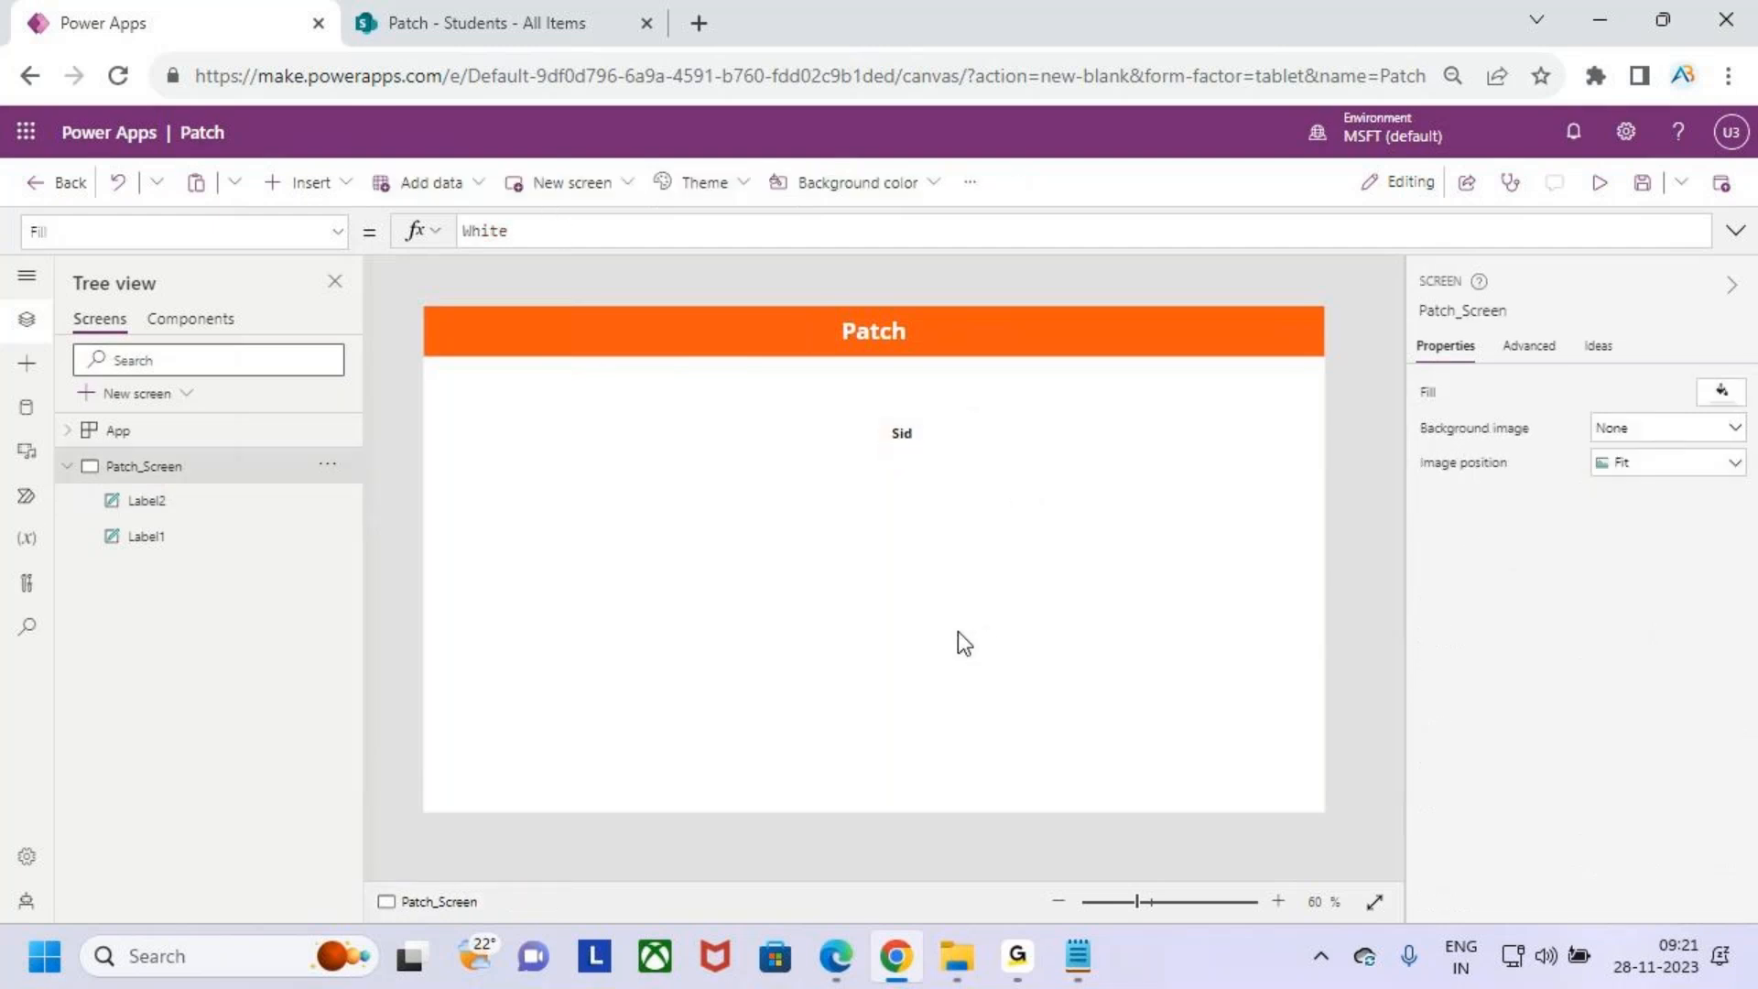
- Paste a copy of the Sid label just below it and change its text to Sname
left_click(902, 438)
left_click(945, 536)
key("ctrl+v")
left_click_drag(922, 445, 919, 483)
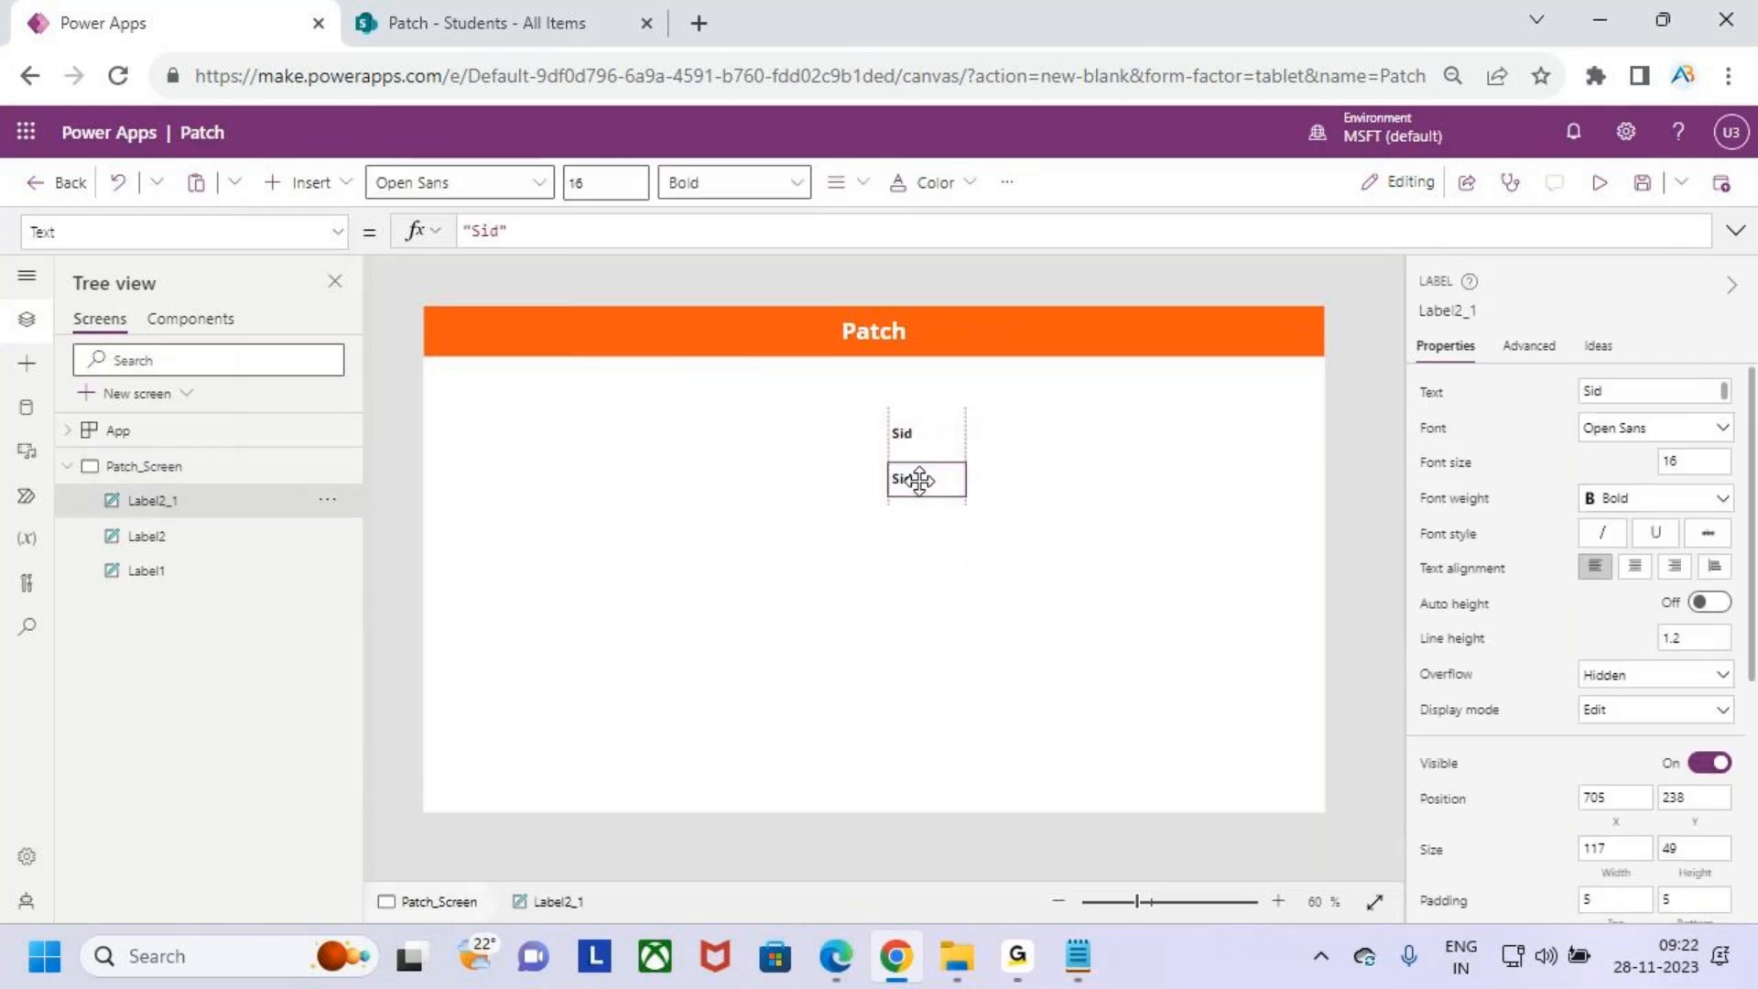
double_click(918, 482)
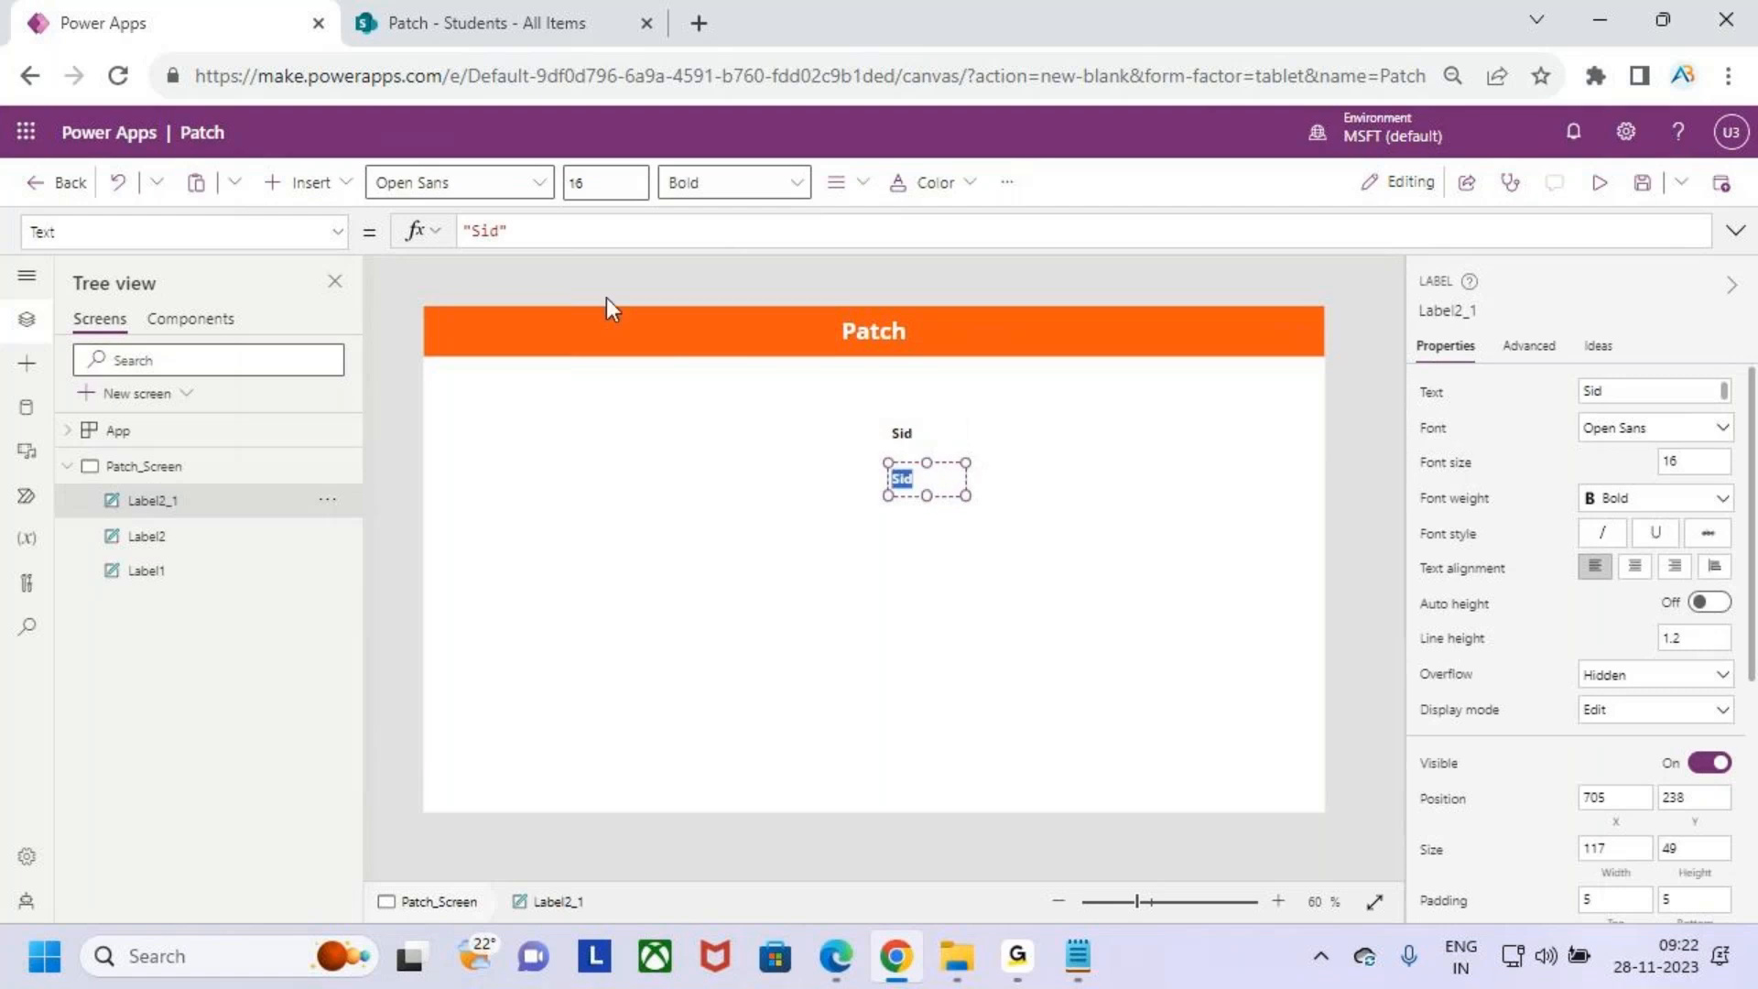
type("Sname")
- Paste another label copy below Sname, checking the field list in the notes, and change its text to Mobile
left_click(985, 638)
left_click(960, 592)
left_click(930, 475)
left_click(947, 576)
key("ctrl+v")
left_click_drag(927, 485, 927, 524)
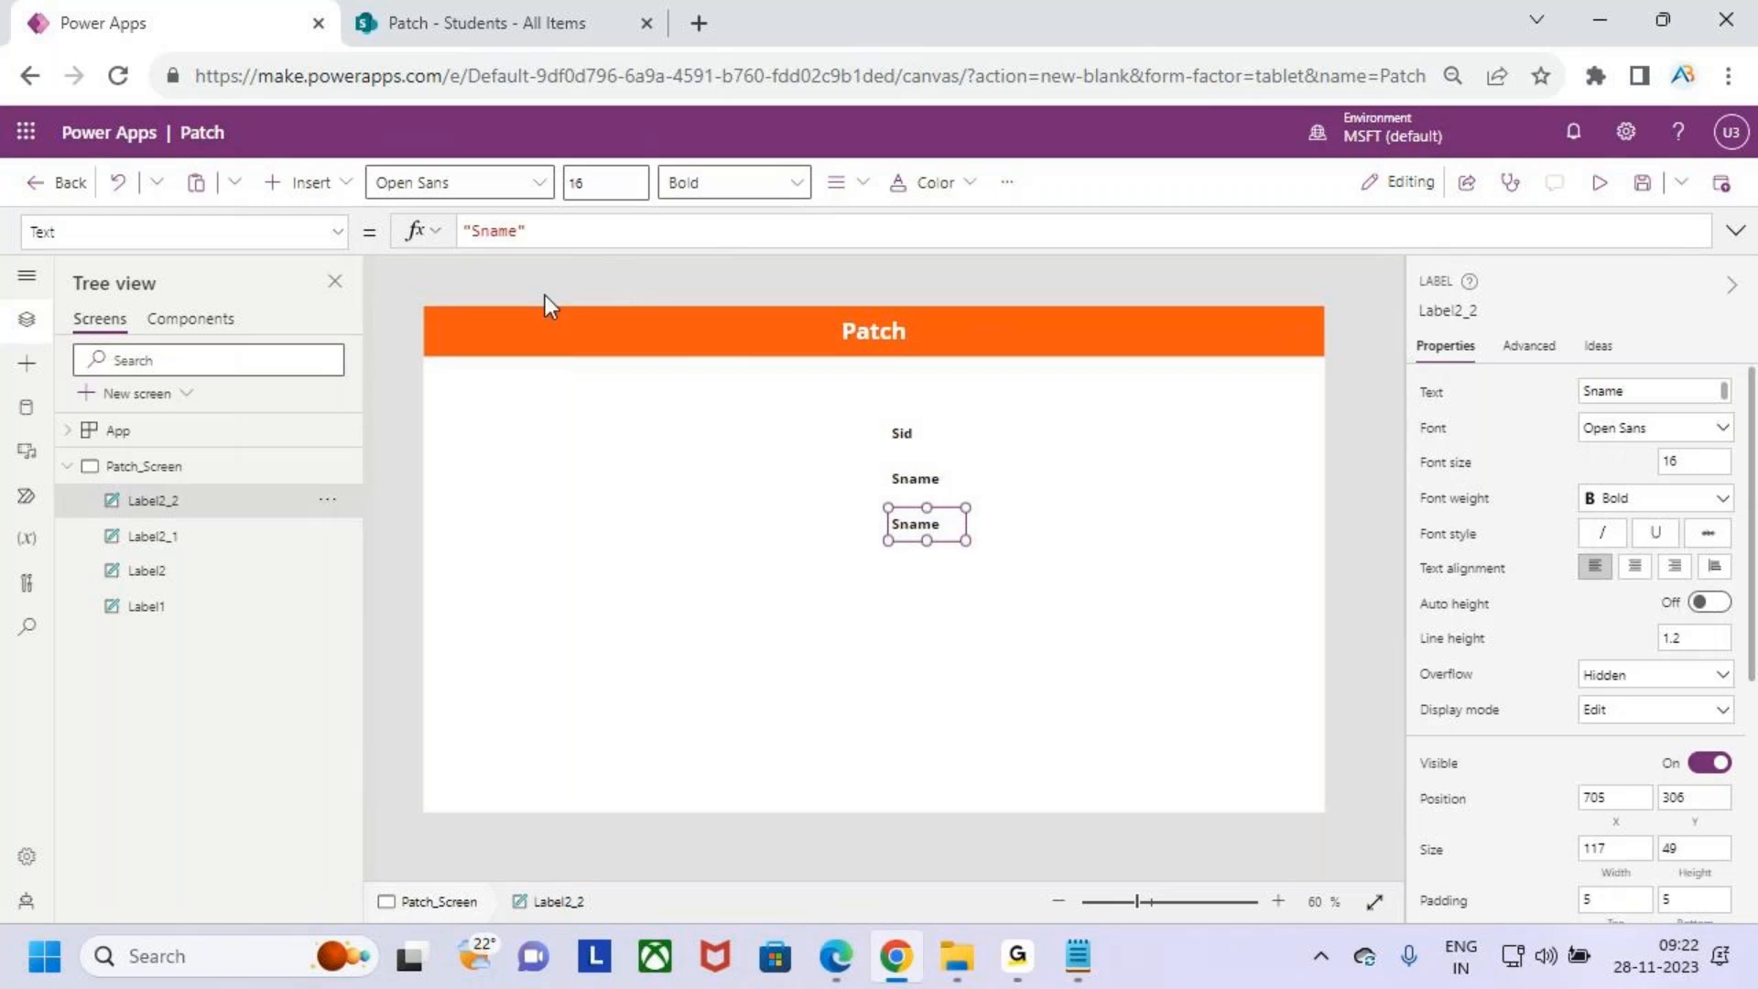
double_click(915, 524)
key("alt+Tab")
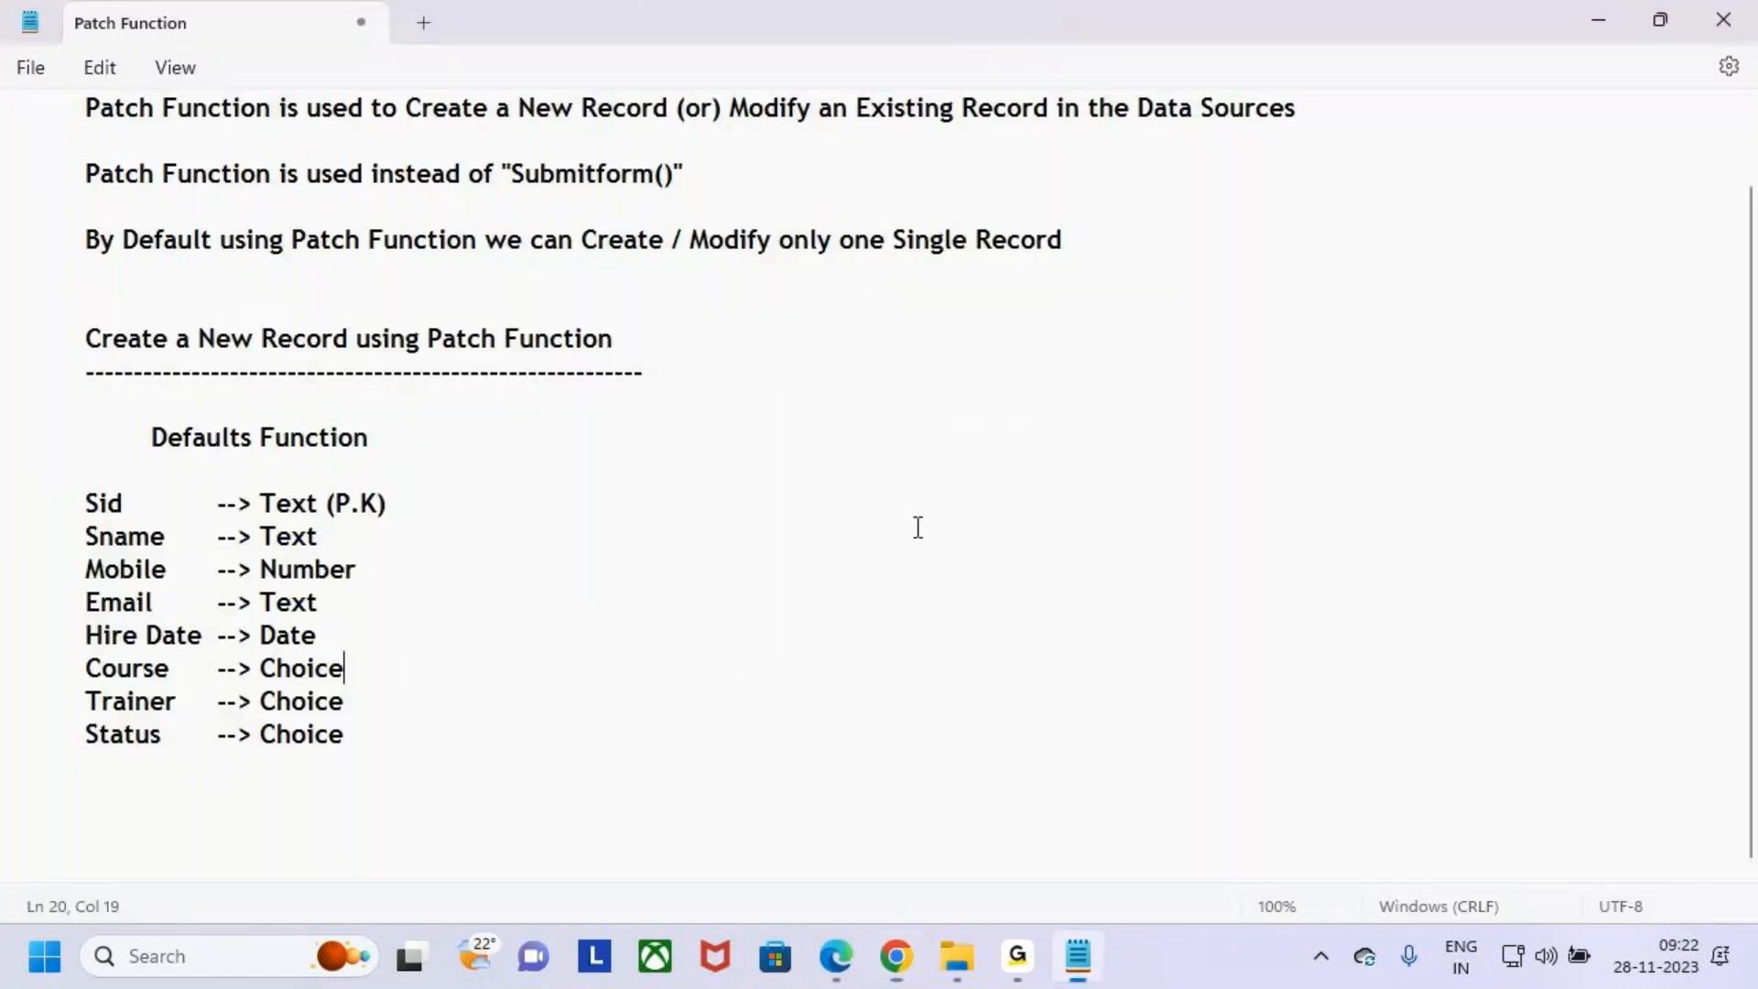
key("alt+Tab")
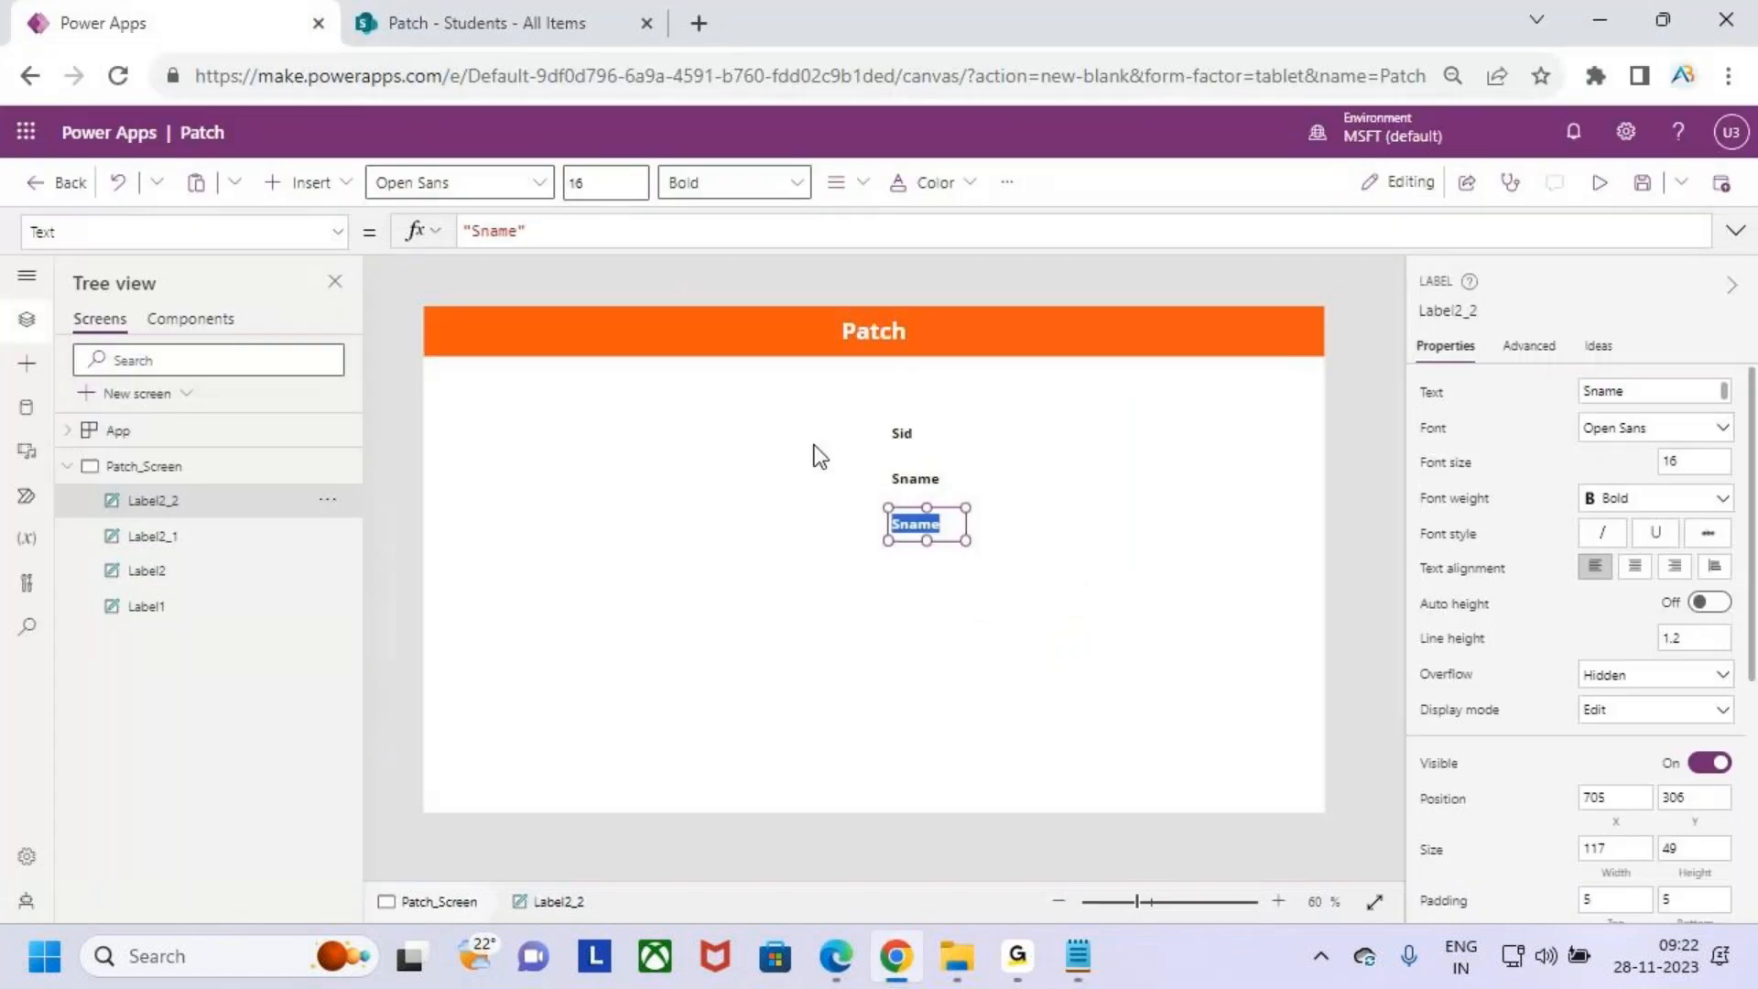
left_click(1070, 667)
double_click(933, 525)
type("Mobile")
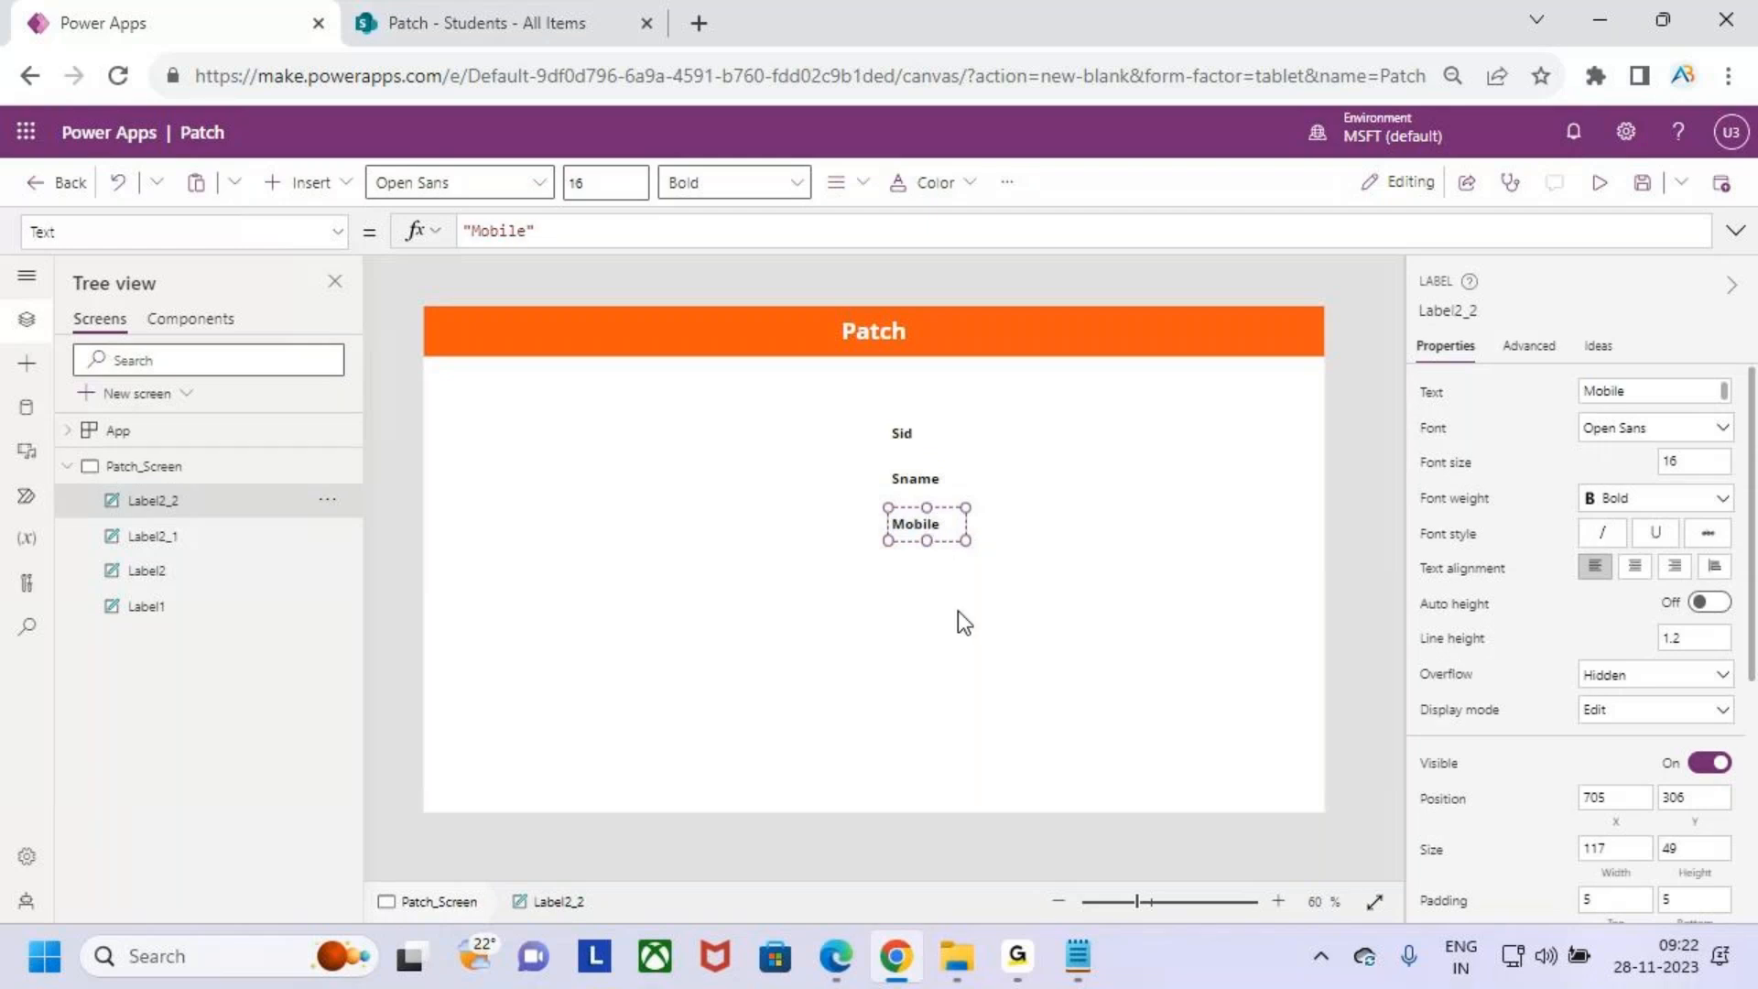
- Duplicate the Mobile label, move the copy below it, and change its text to Email
left_click(953, 548)
key("ctrl+c")
key("ctrl+v")
left_click(953, 620)
left_click_drag(943, 540, 930, 582)
key("alt+Tab")
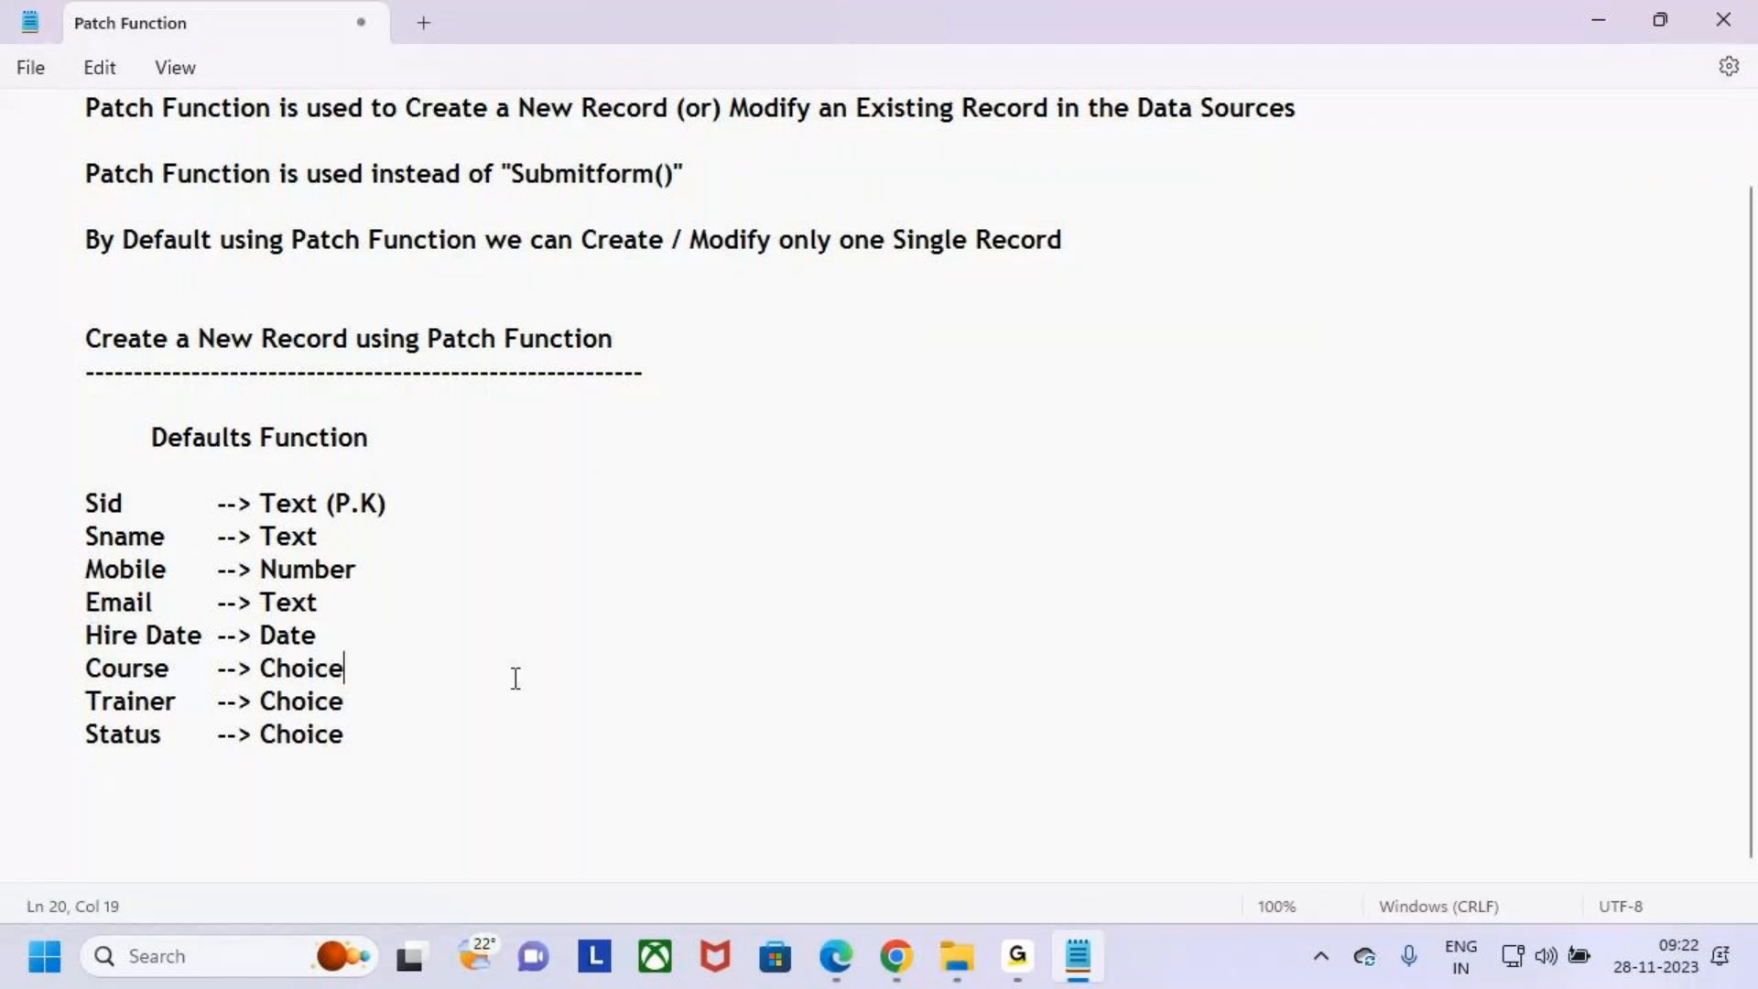
key("alt+Tab")
double_click(928, 581)
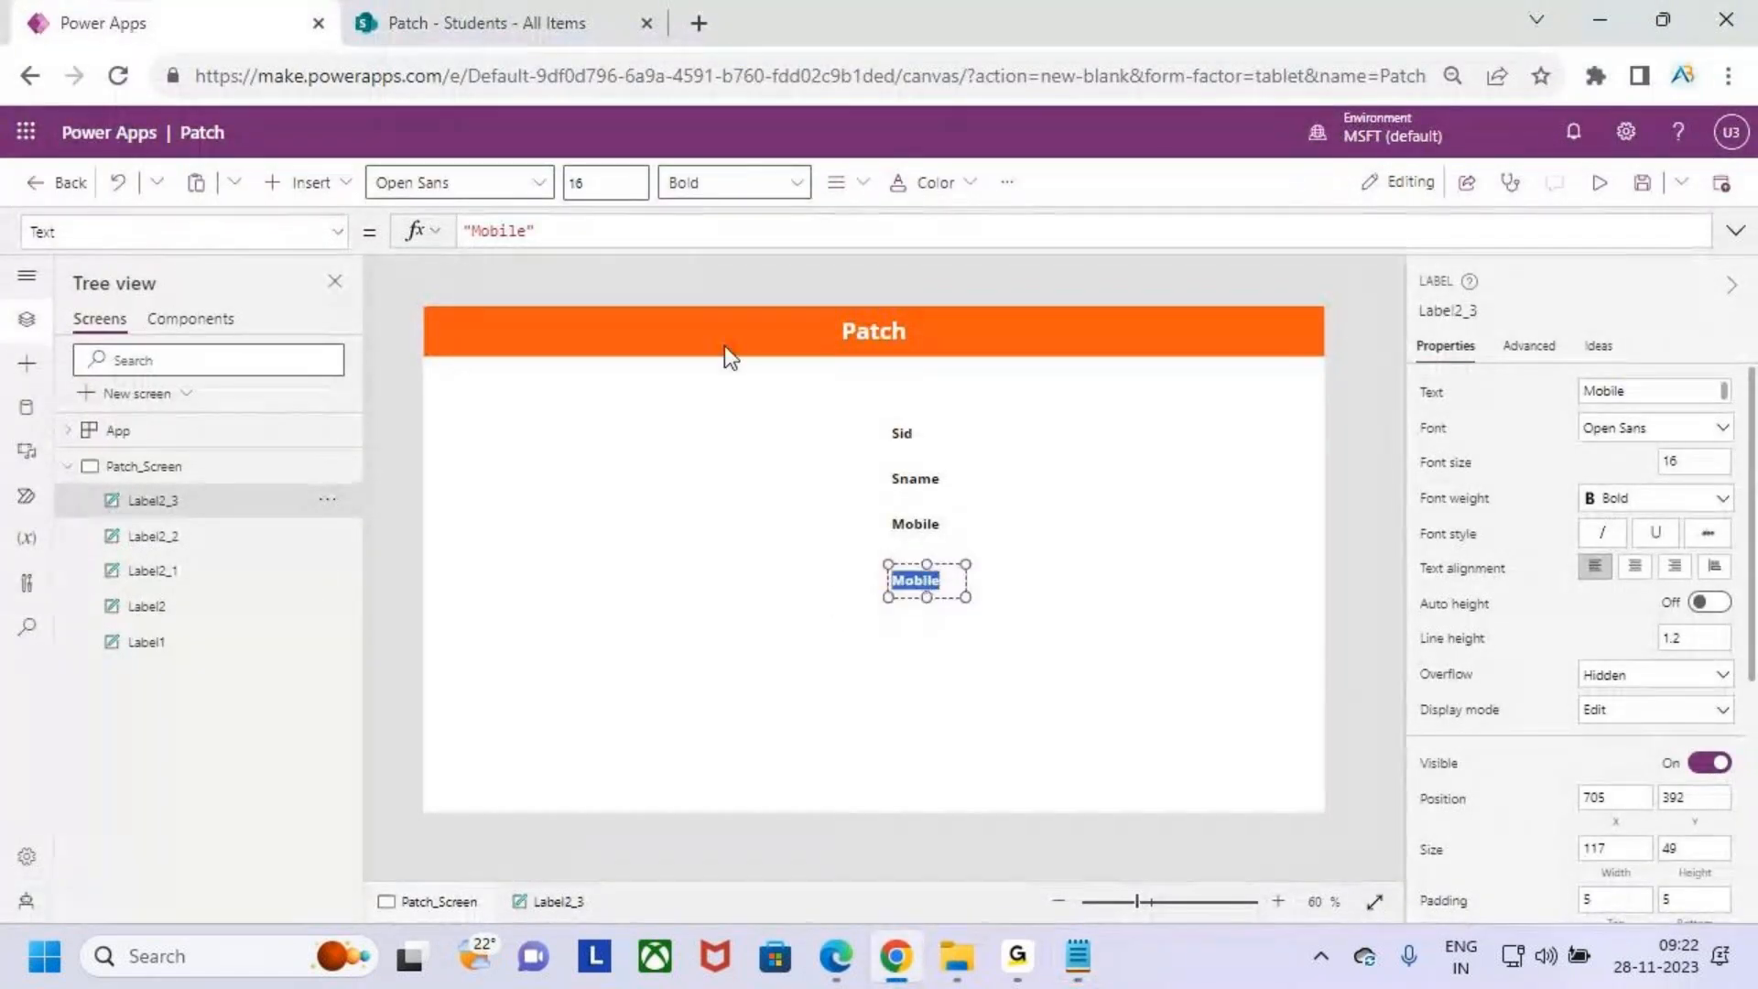
type("Email")
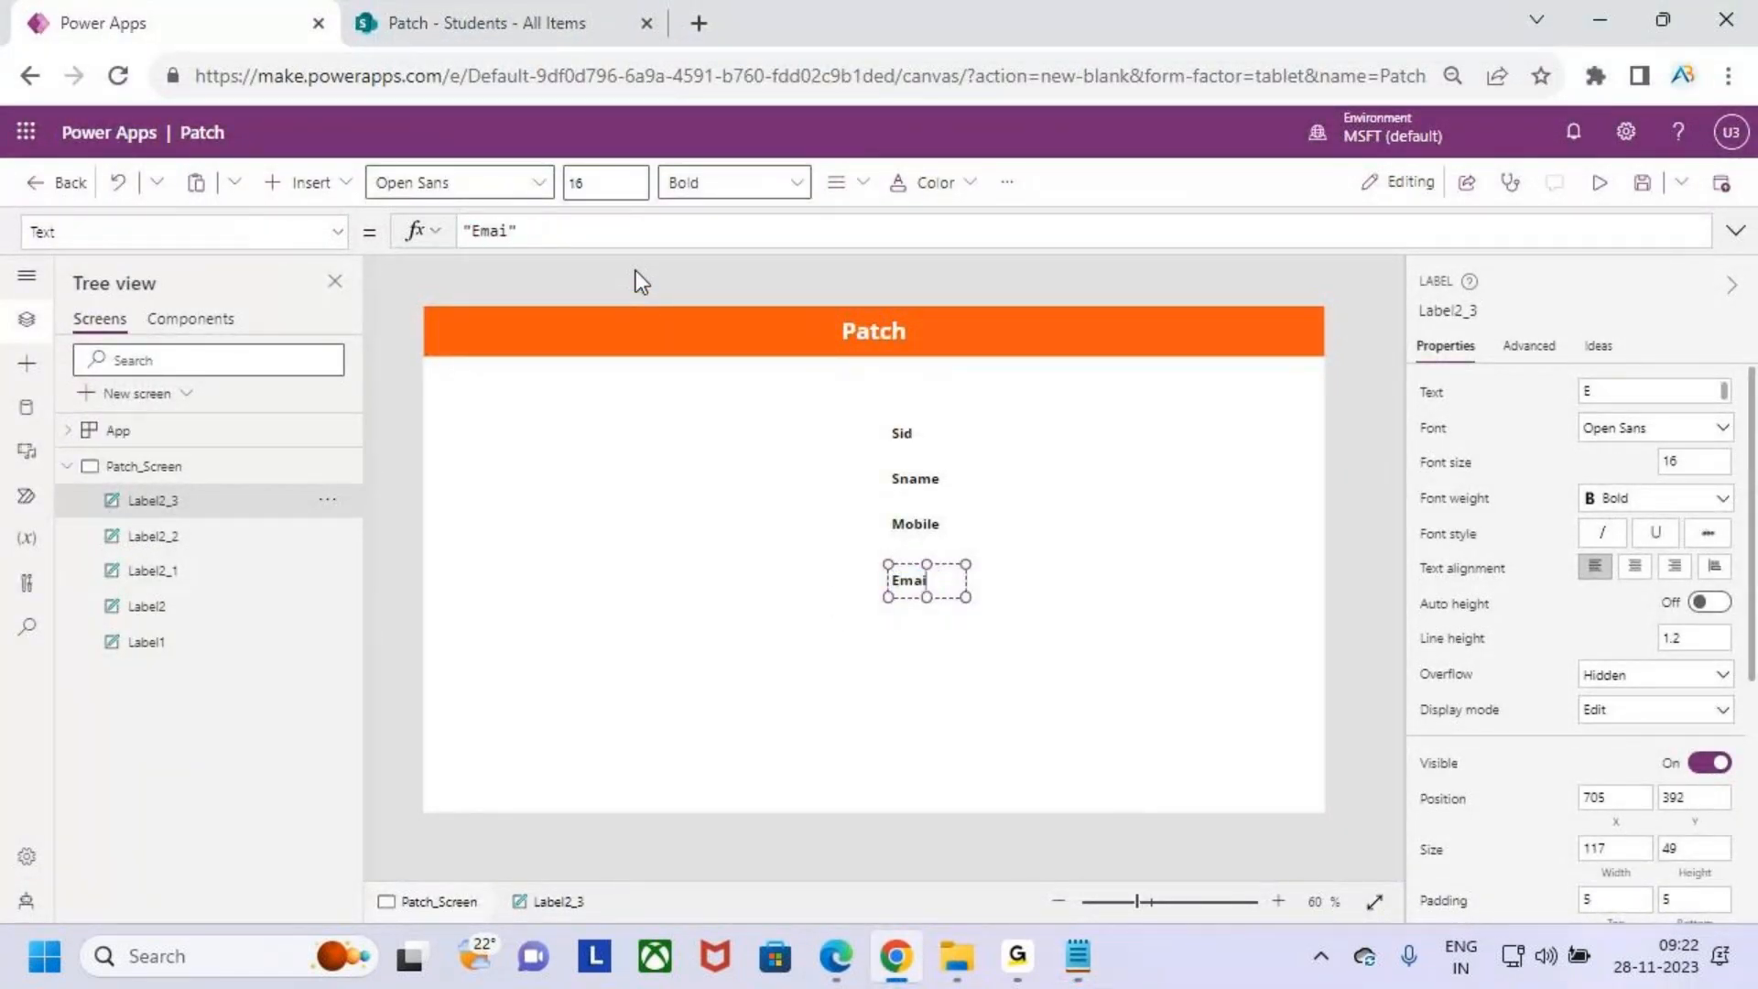
left_click(925, 644)
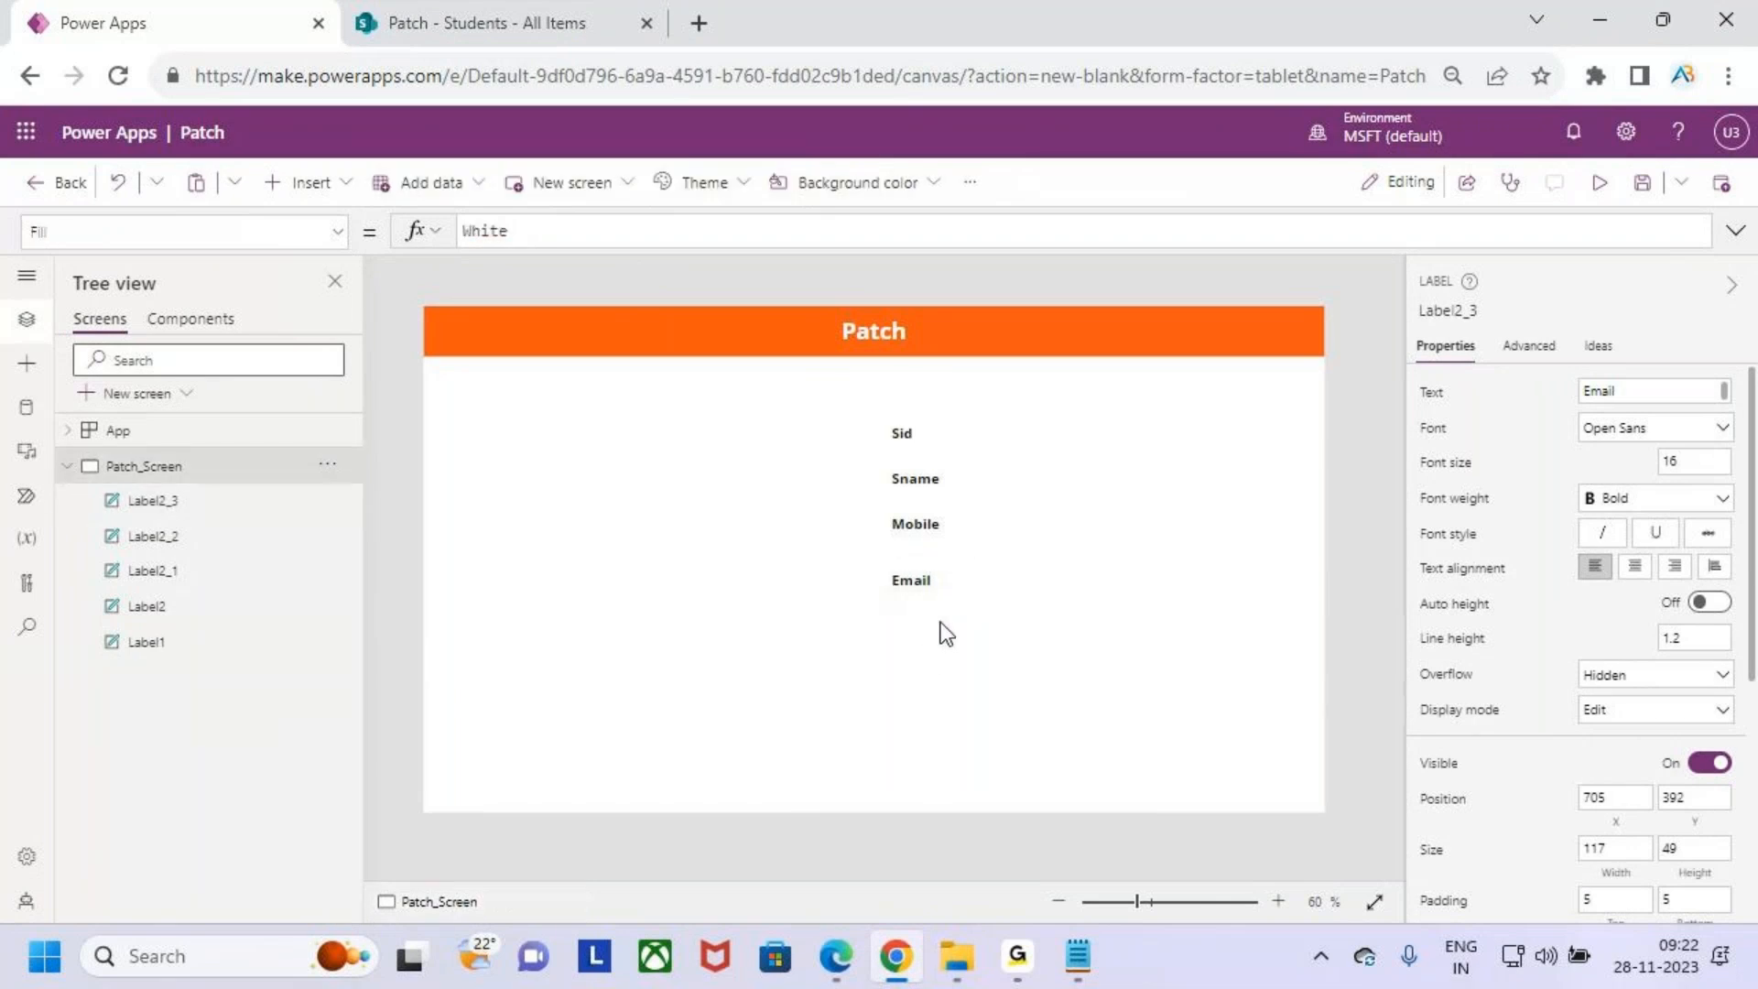
- Duplicate the Email label below it, change the copy's text to Joining Data, and widen it slightly
left_click(930, 588)
key("ctrl+c")
key("ctrl+v")
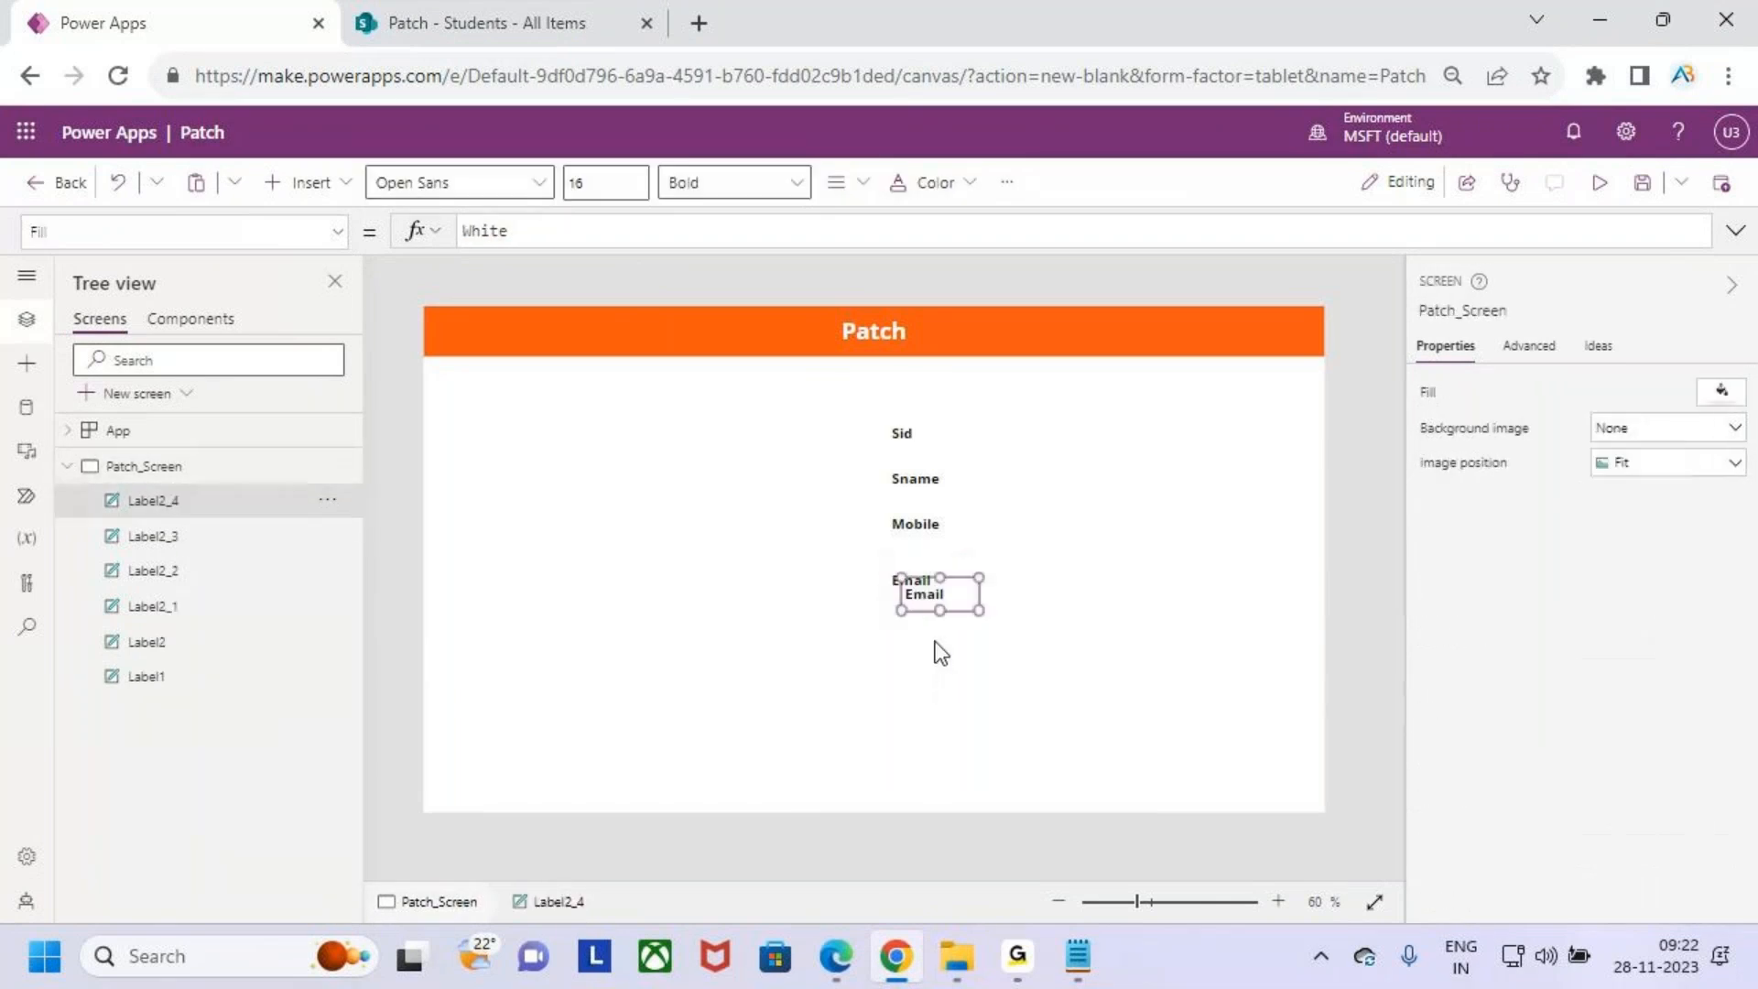
left_click_drag(929, 591, 929, 633)
double_click(931, 632)
type("H")
key("BackSpace")
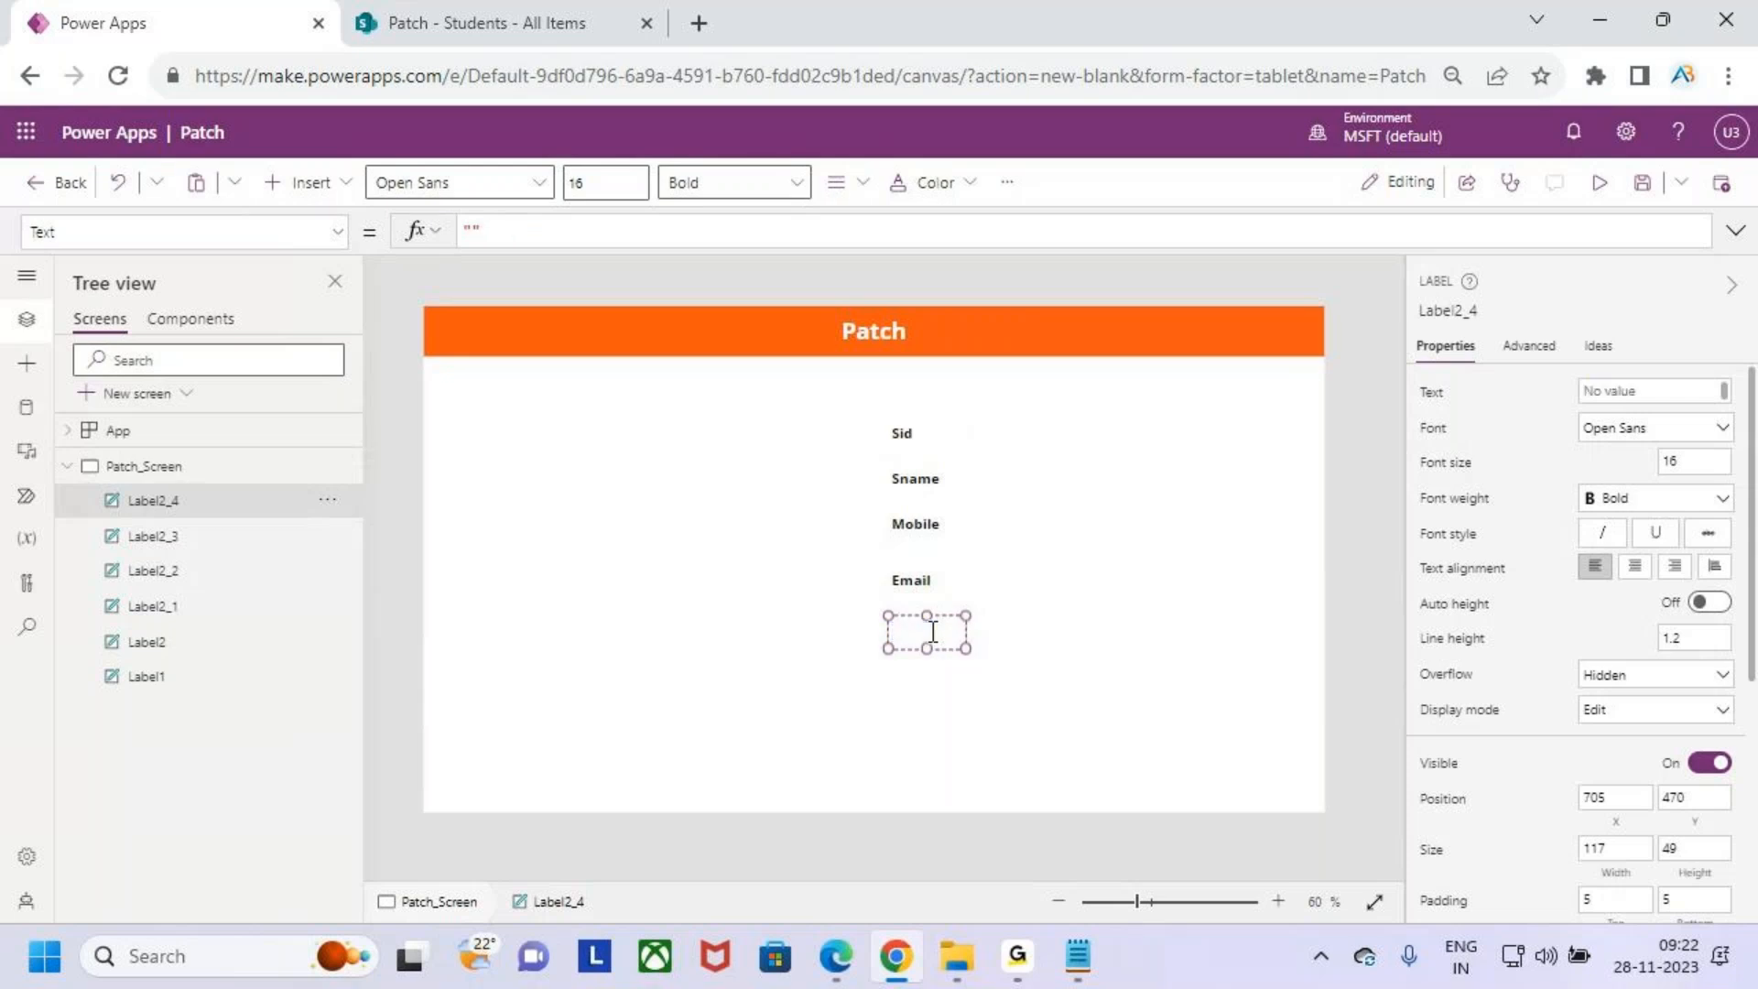
type("Joining Data")
left_click_drag(963, 648, 984, 646)
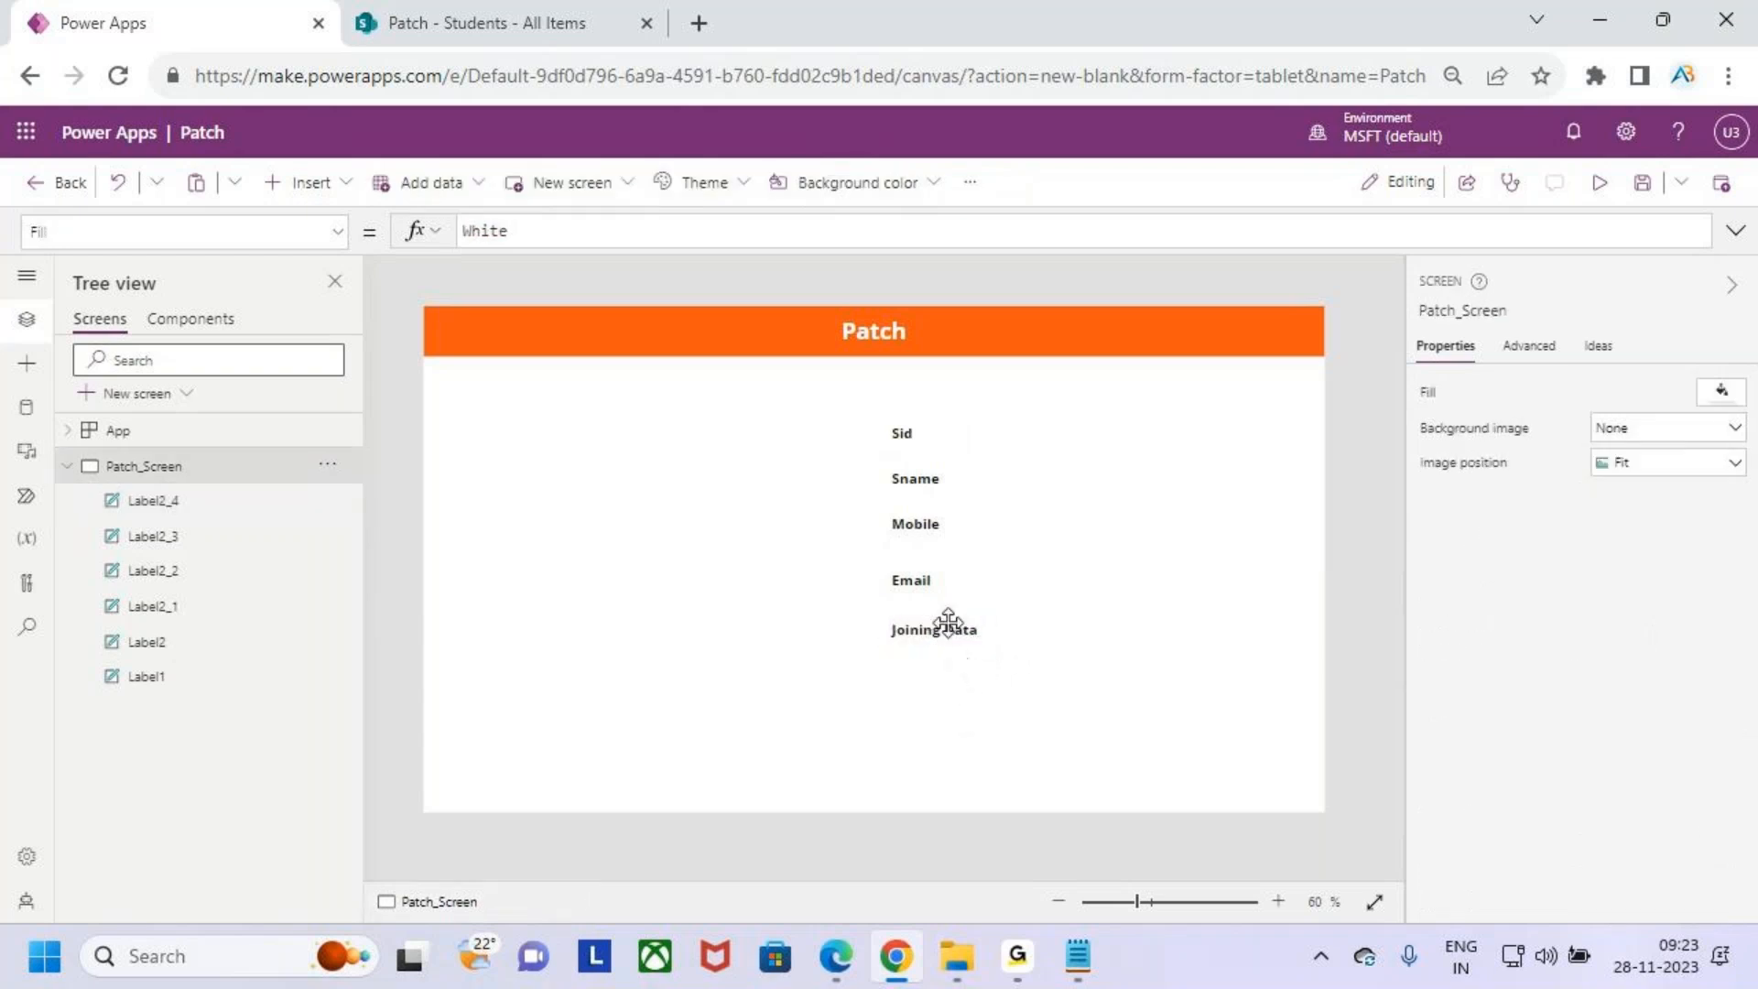
- Paste a copy below Joining Data and change its text to Course
left_click(943, 623)
left_click(982, 735)
key("ctrl+v")
left_click_drag(957, 633, 953, 678)
double_click(954, 678)
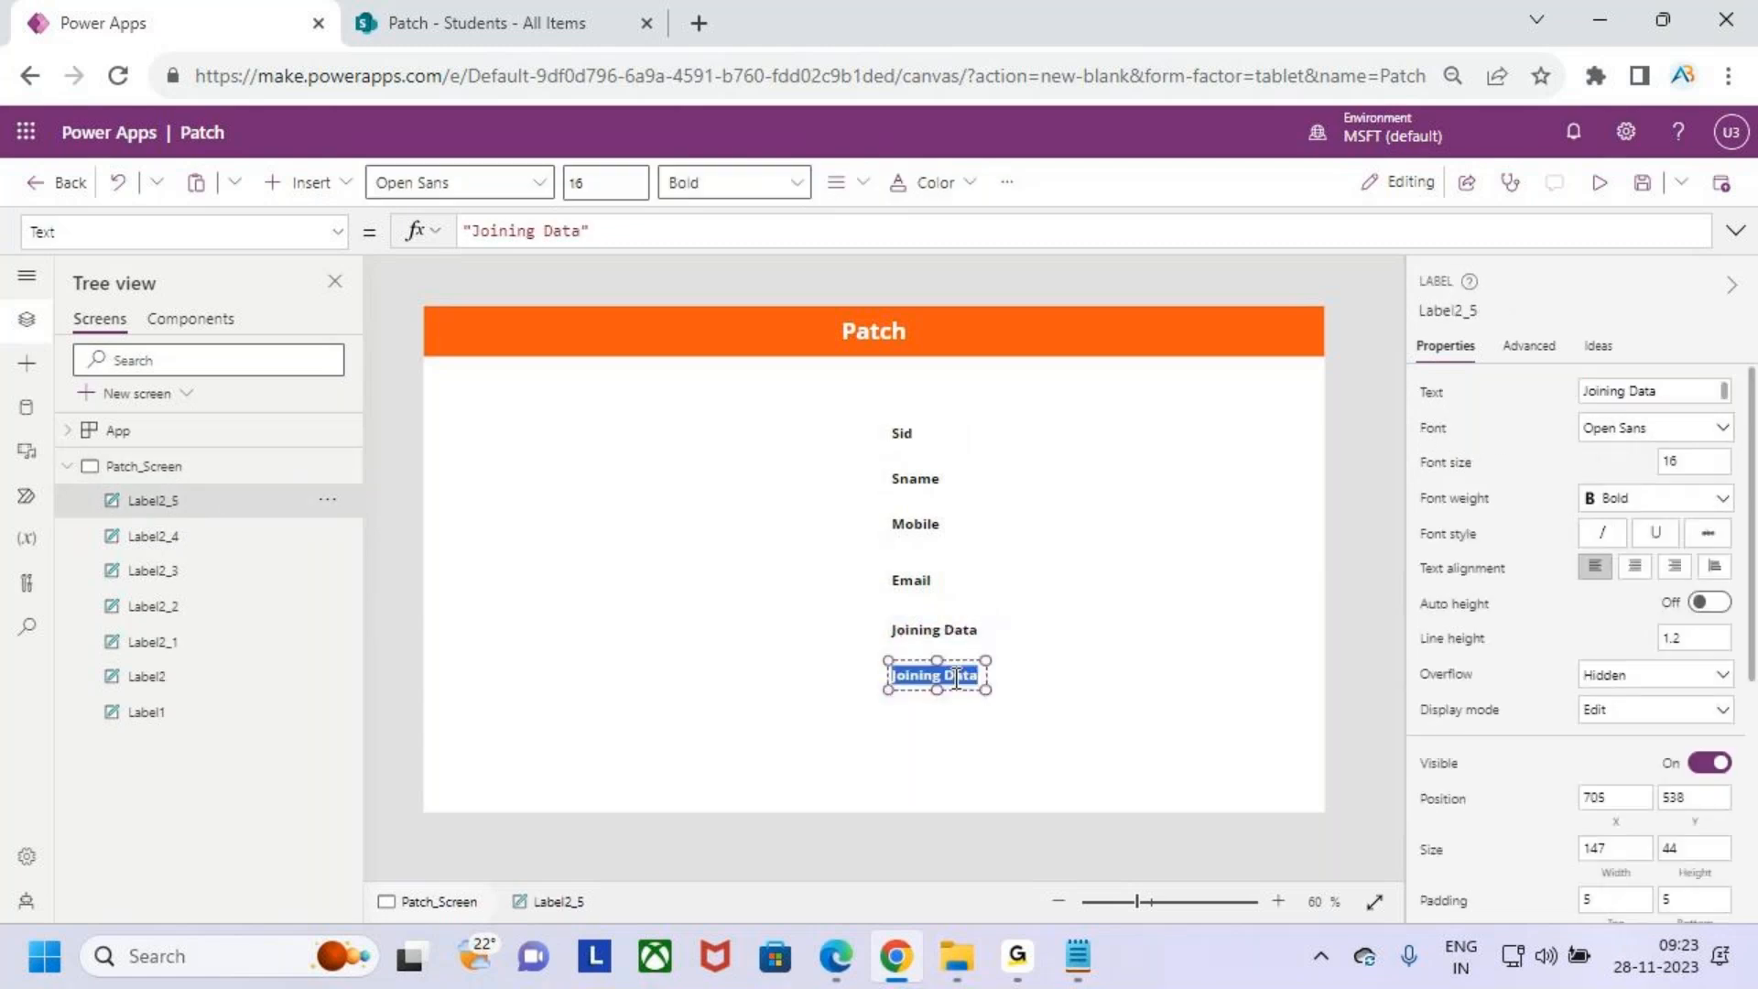
type("Course")
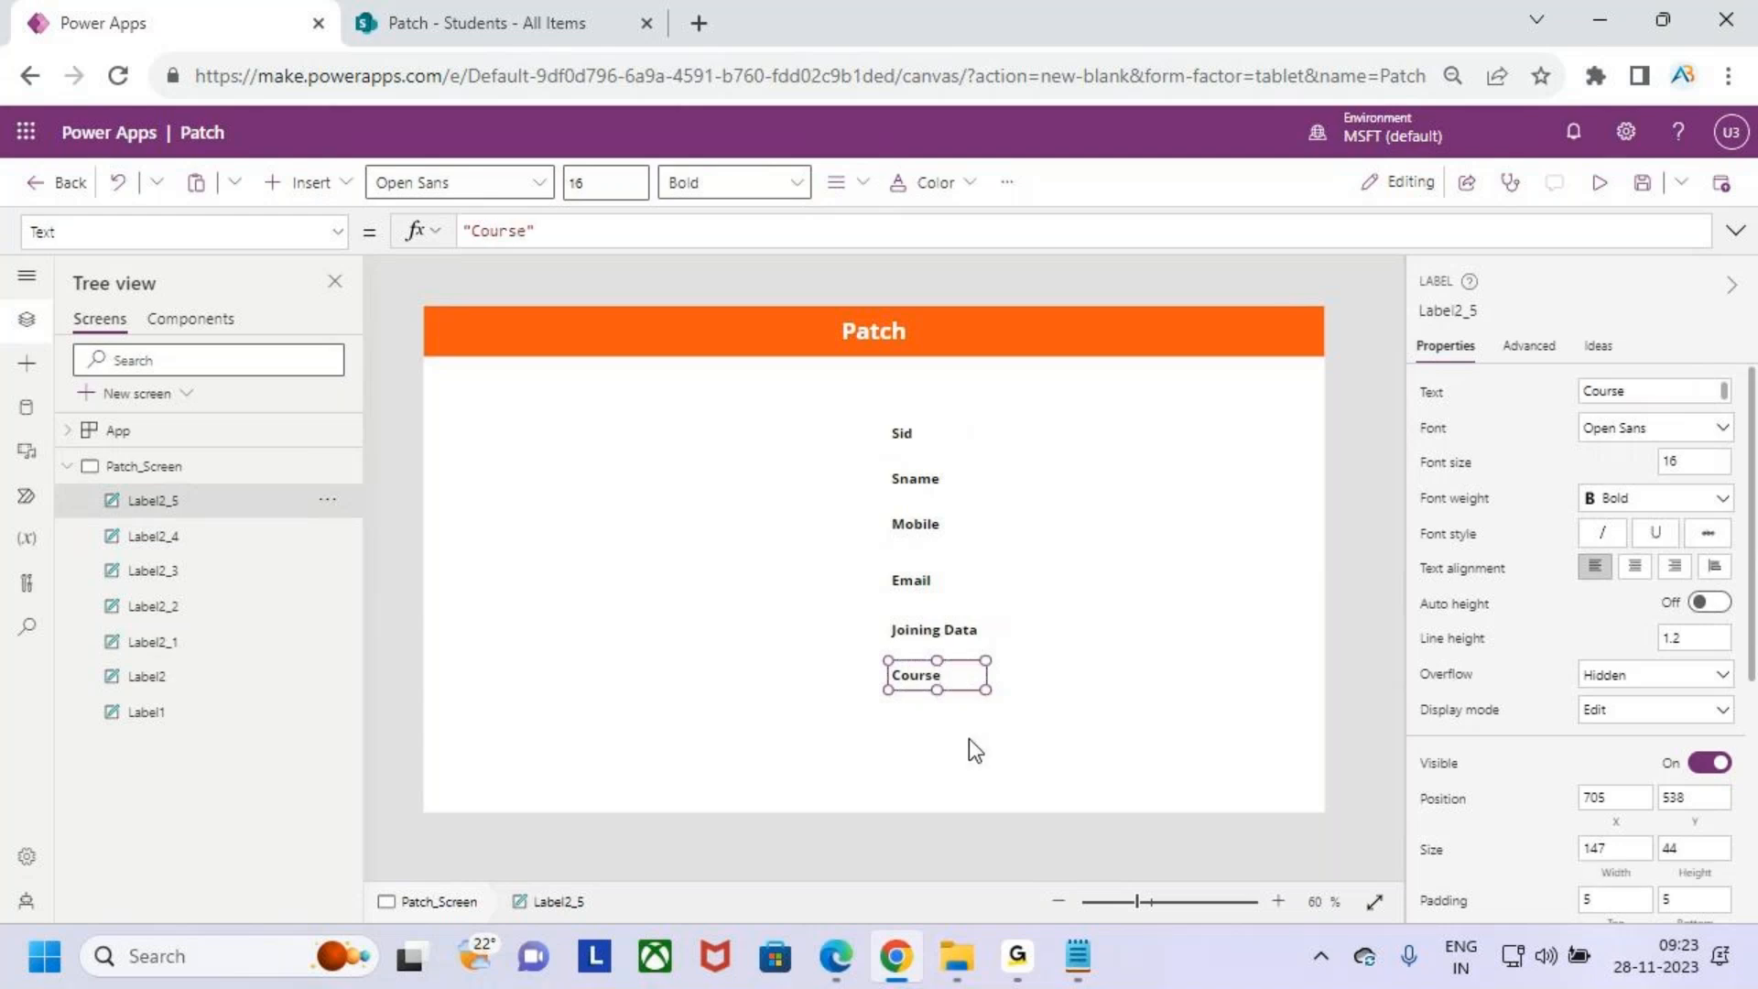
left_click(1117, 702)
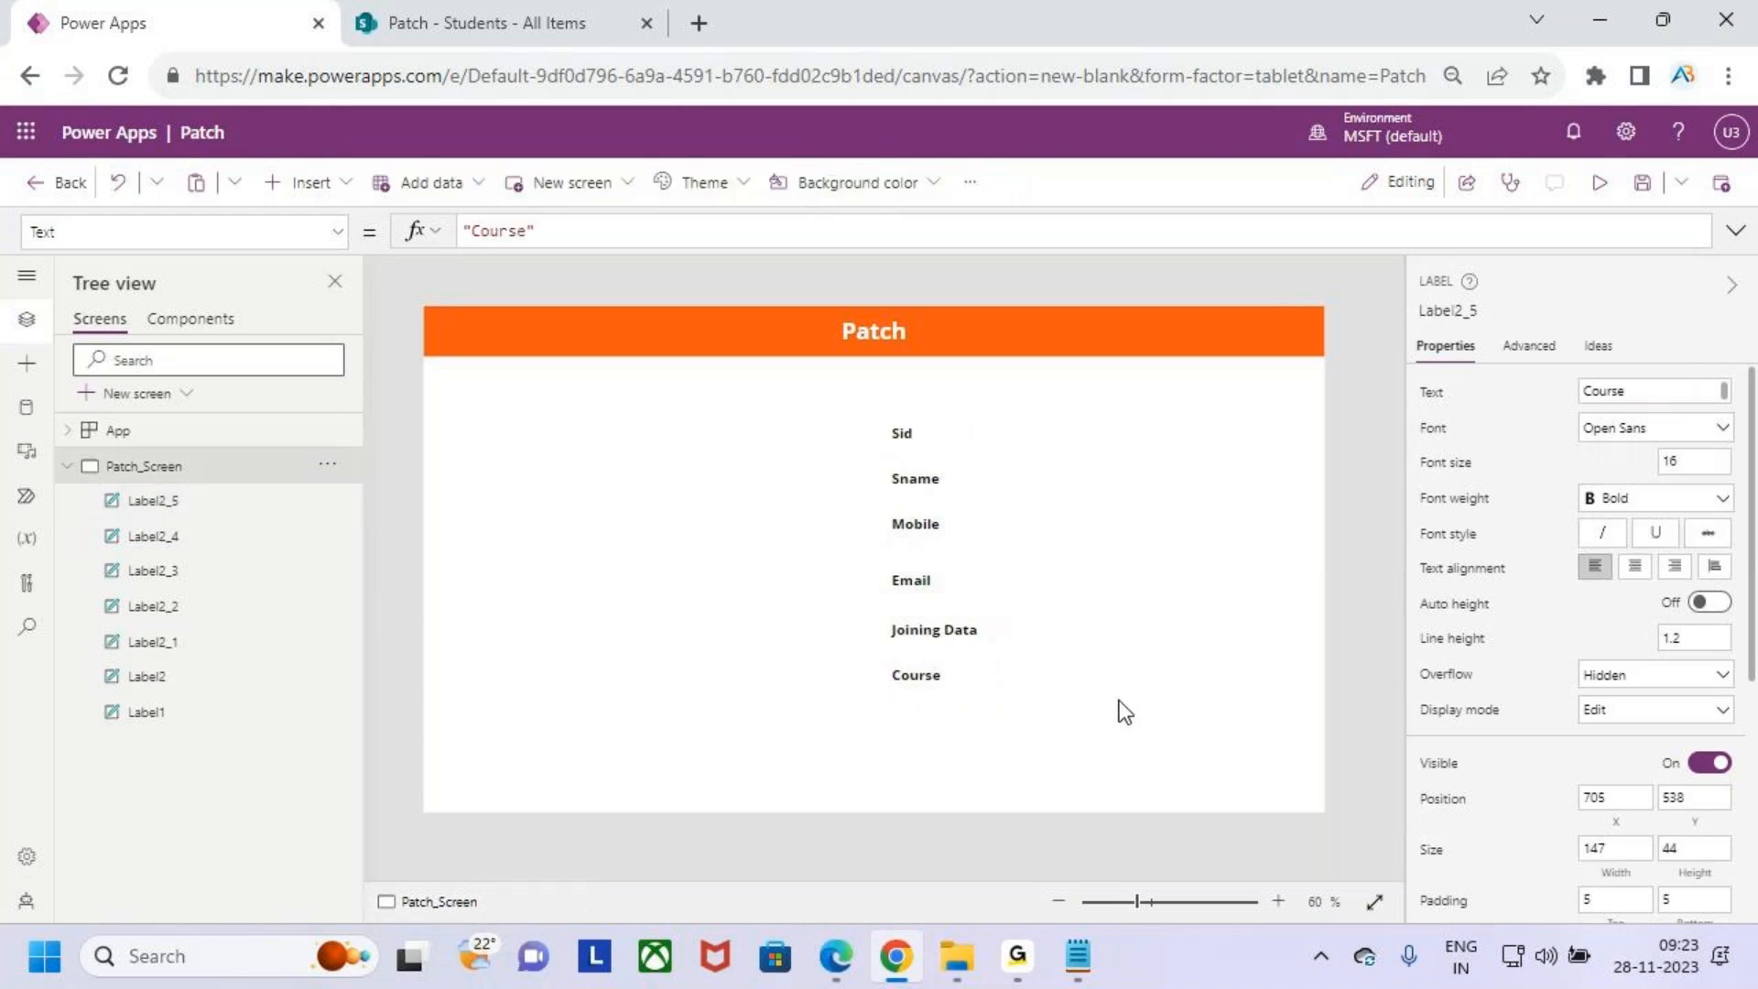
- Paste a copy below Course and change its text to Trainer
key("ctrl+v")
left_click_drag(976, 689, 958, 718)
double_click(955, 718)
type("Traine")
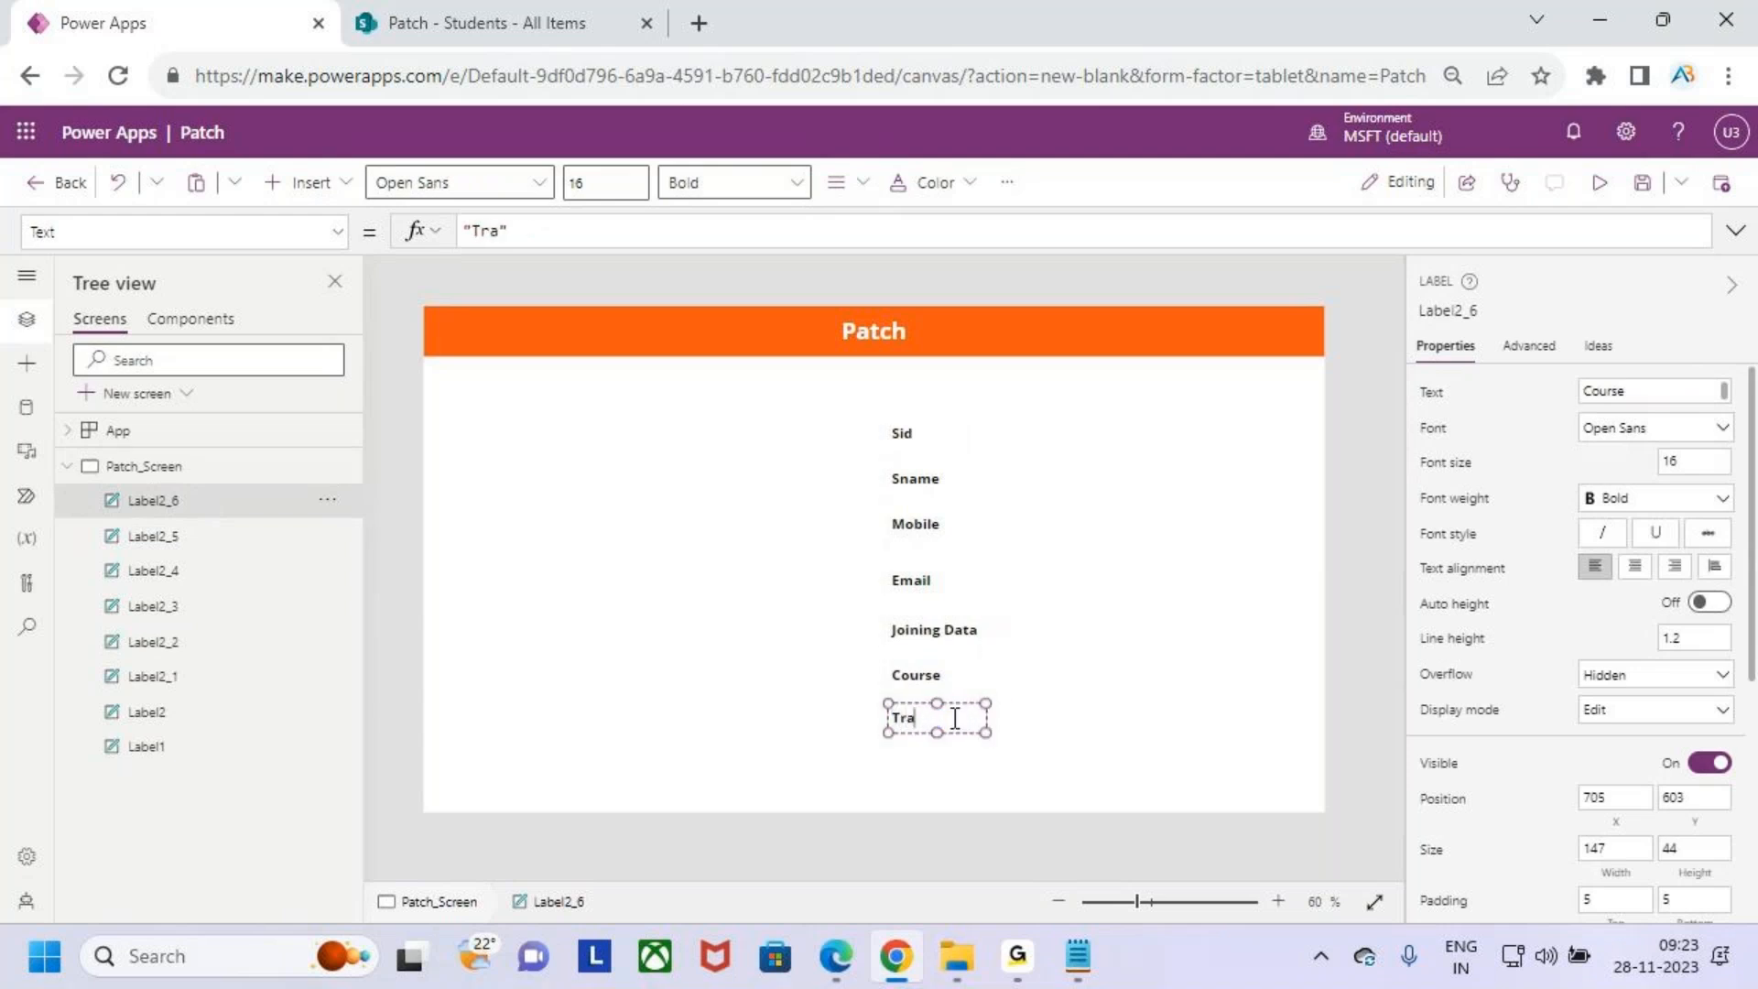
left_click(1105, 734)
- Paste a copy below Trainer and change its text to Status
left_click(1083, 757)
key("ctrl+v")
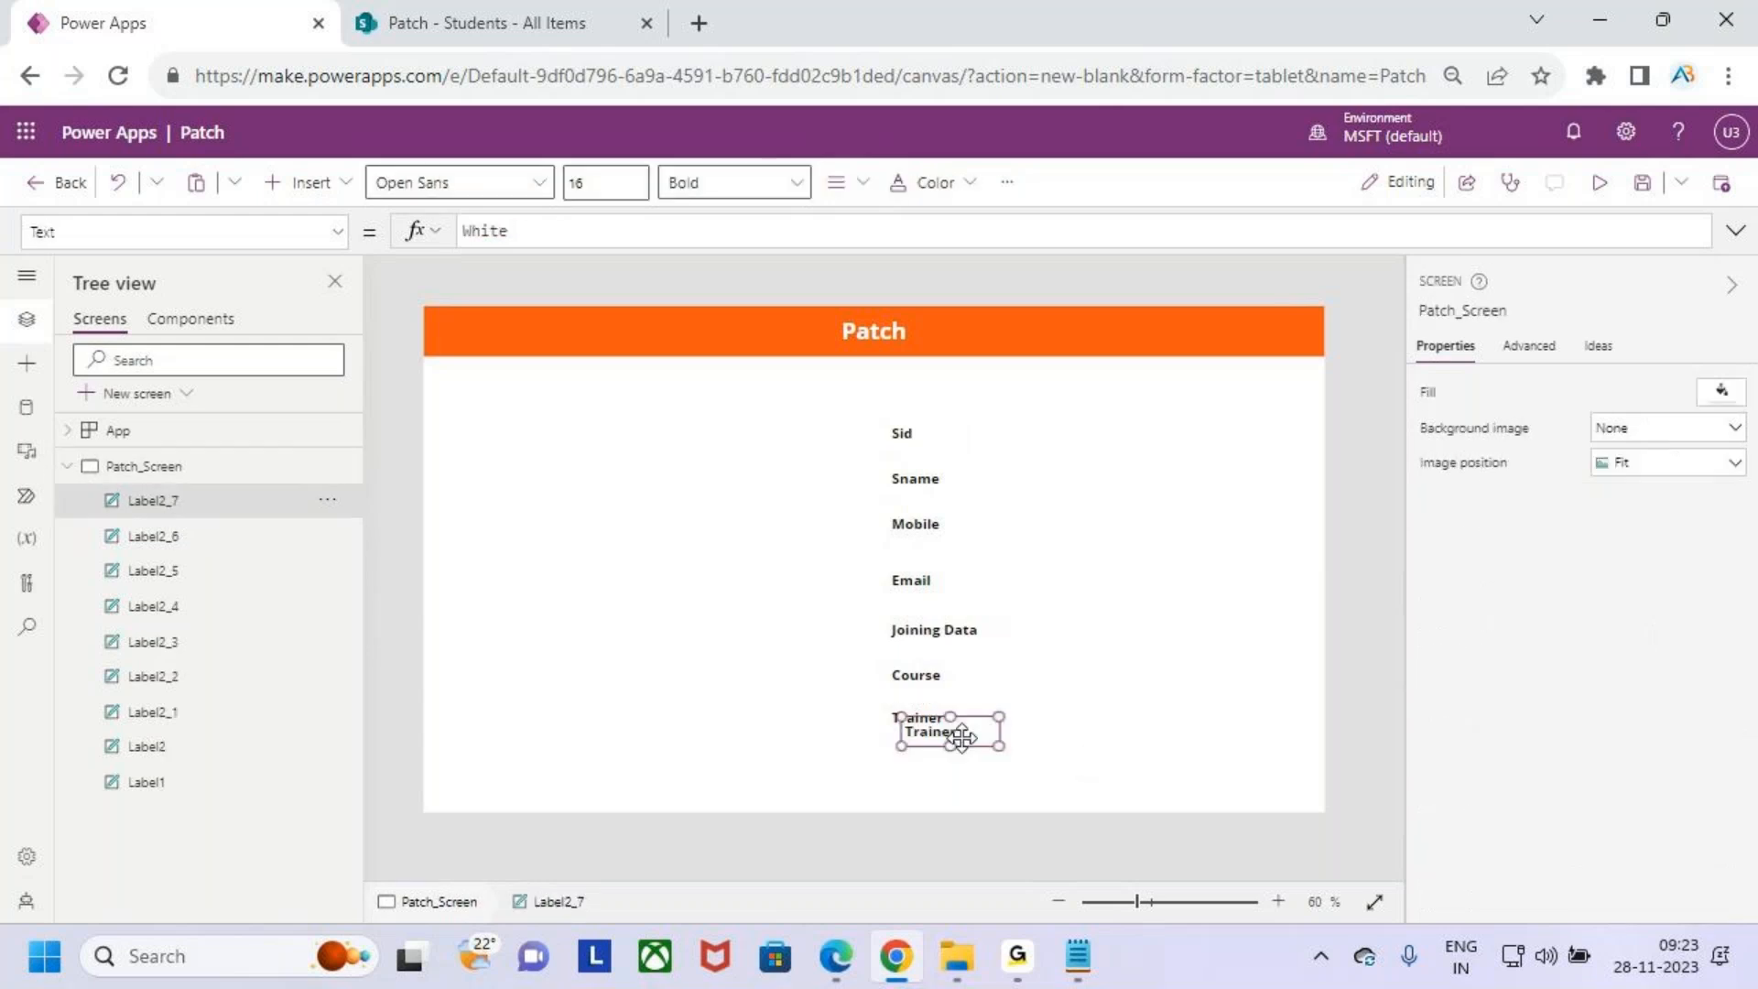
left_click_drag(953, 733, 940, 761)
double_click(947, 767)
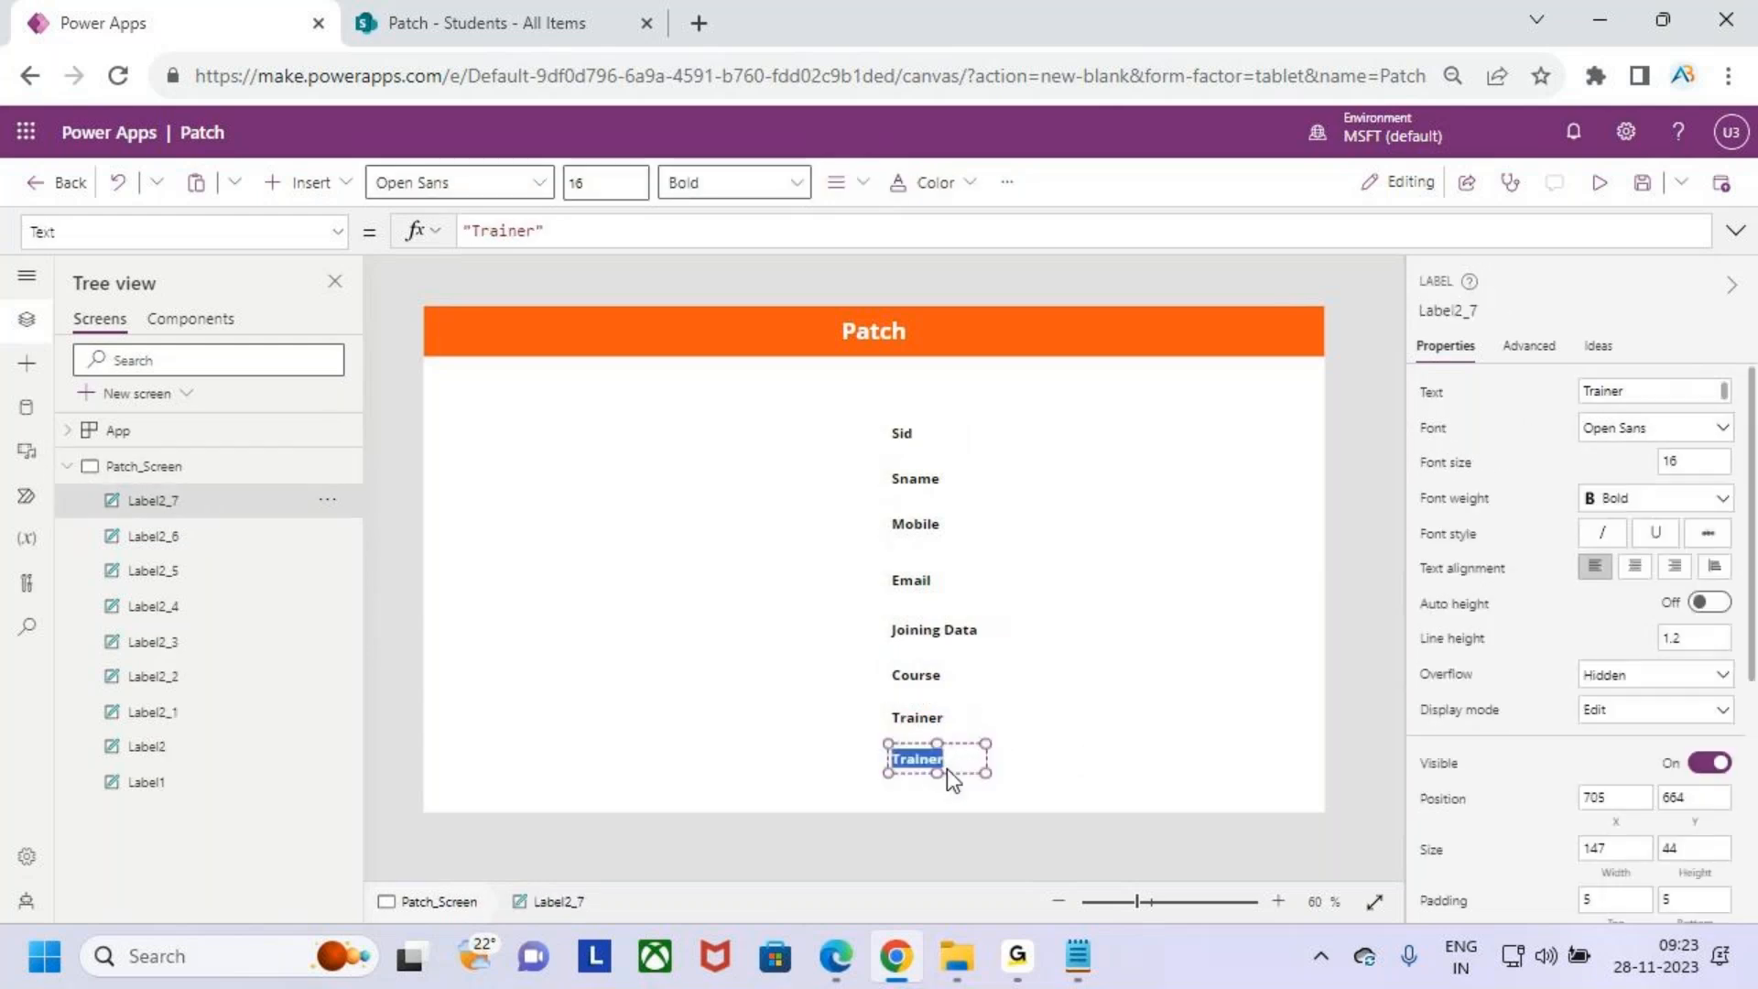
type("Status")
left_click(1111, 662)
- Preview the app, then close the preview and dismiss the tip dialog
left_click(1599, 183)
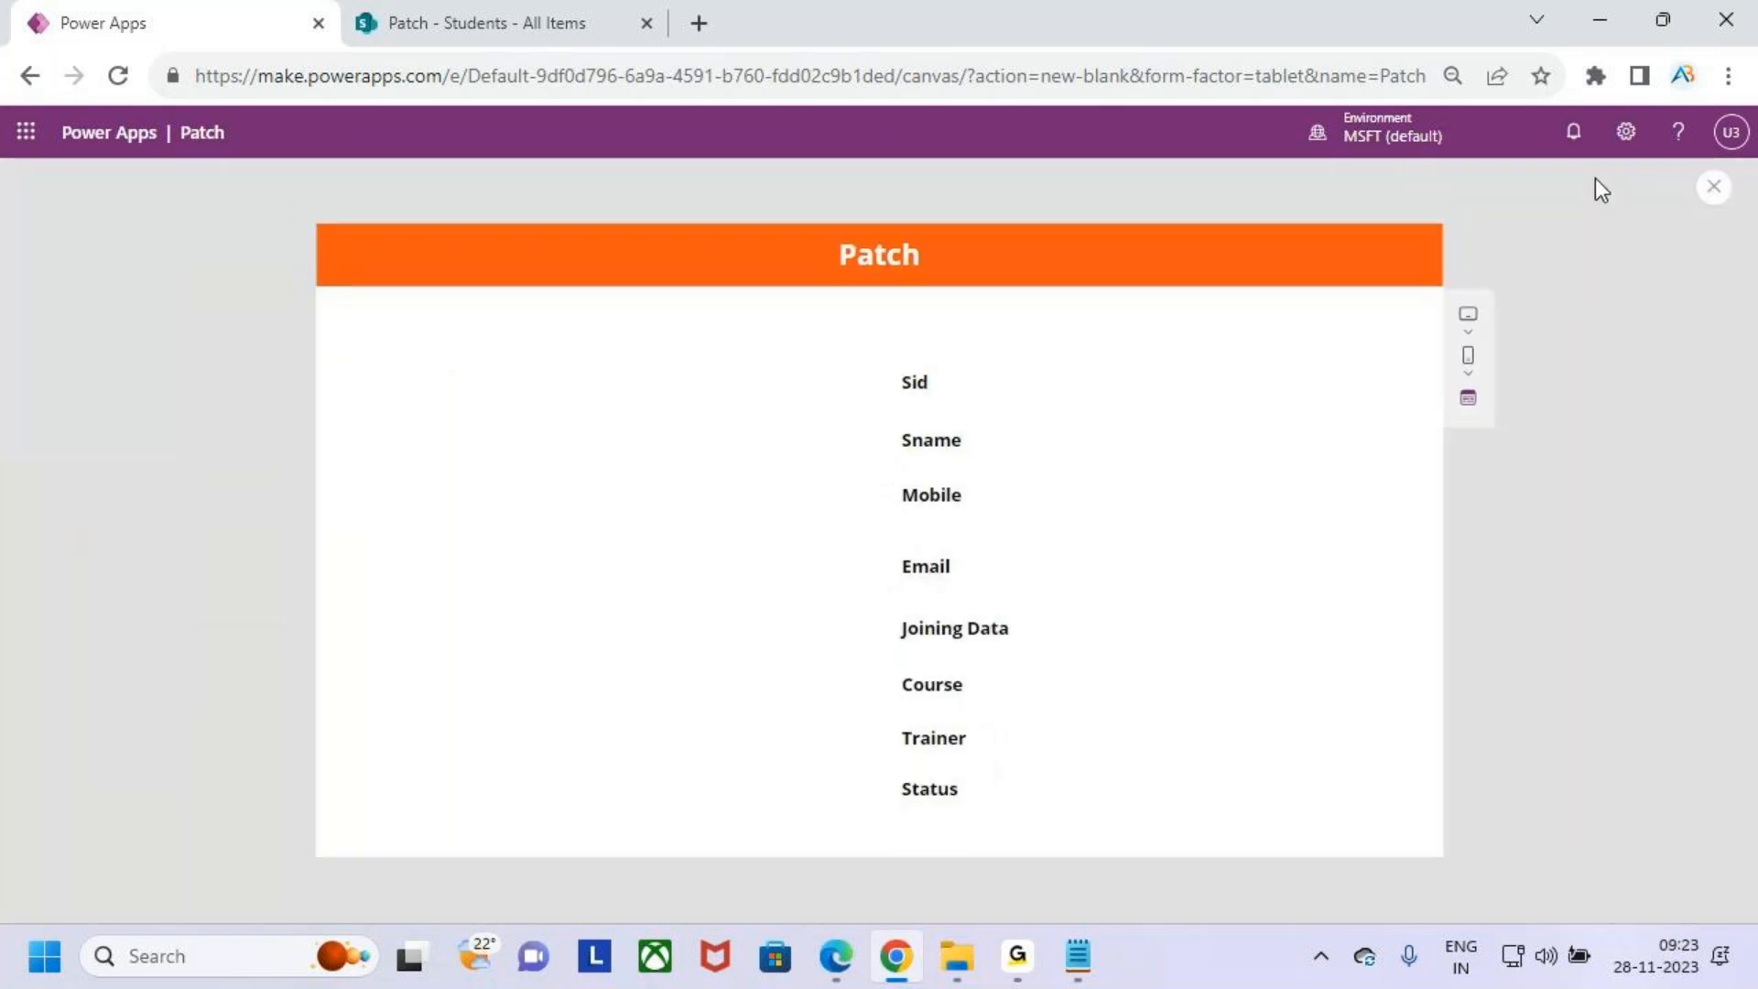
left_click(1714, 187)
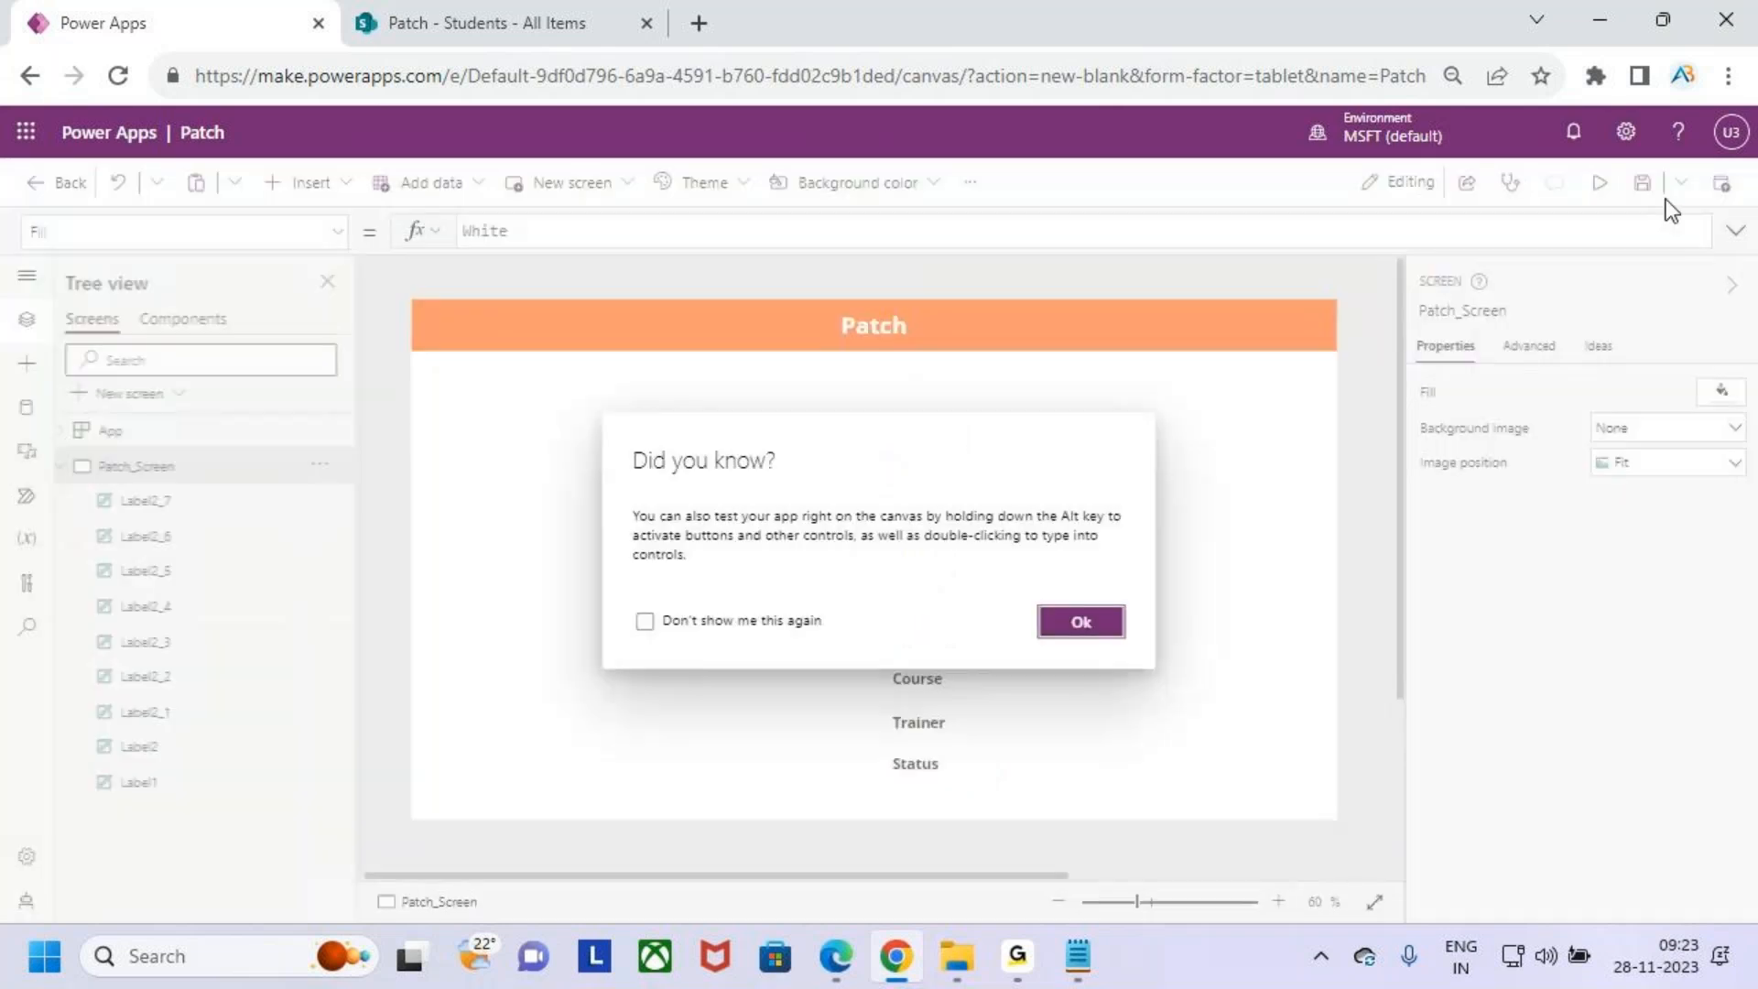
left_click(1093, 624)
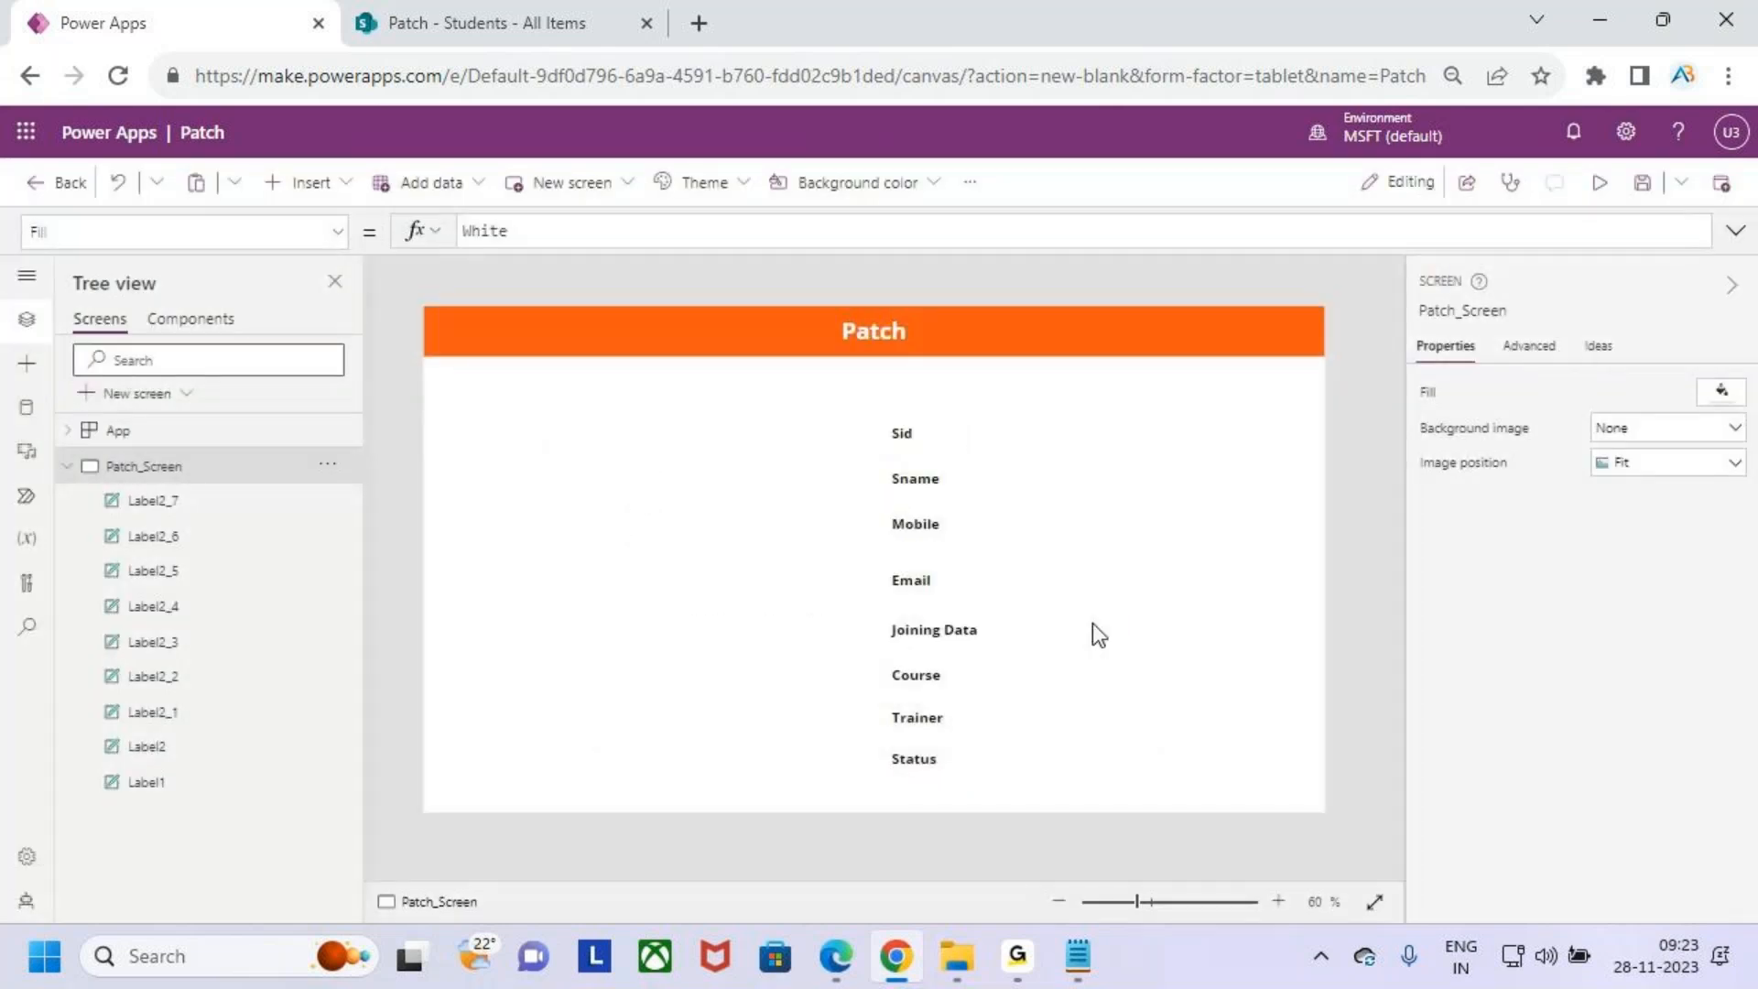
left_click(924, 448)
left_click_drag(927, 450, 928, 455)
left_click(919, 483, "shift")
left_click(919, 525, "shift")
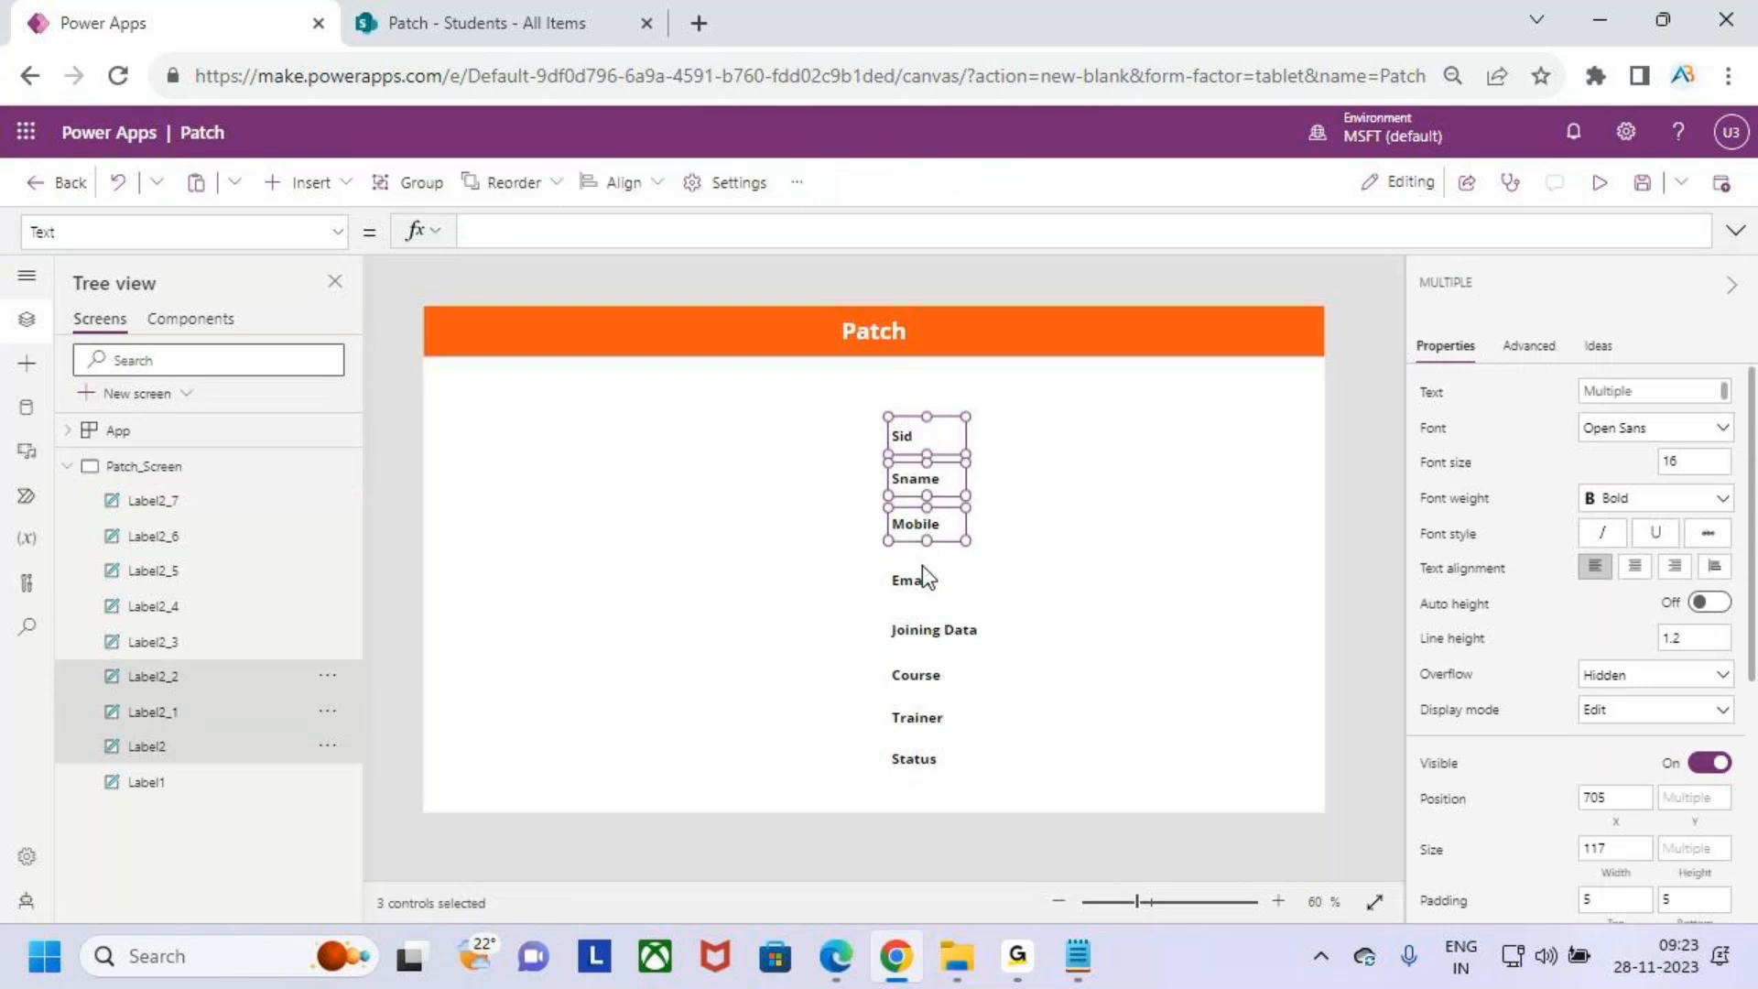
left_click(921, 575, "shift")
left_click(921, 630, "shift")
left_click(932, 679, "shift")
left_click(925, 719, "shift")
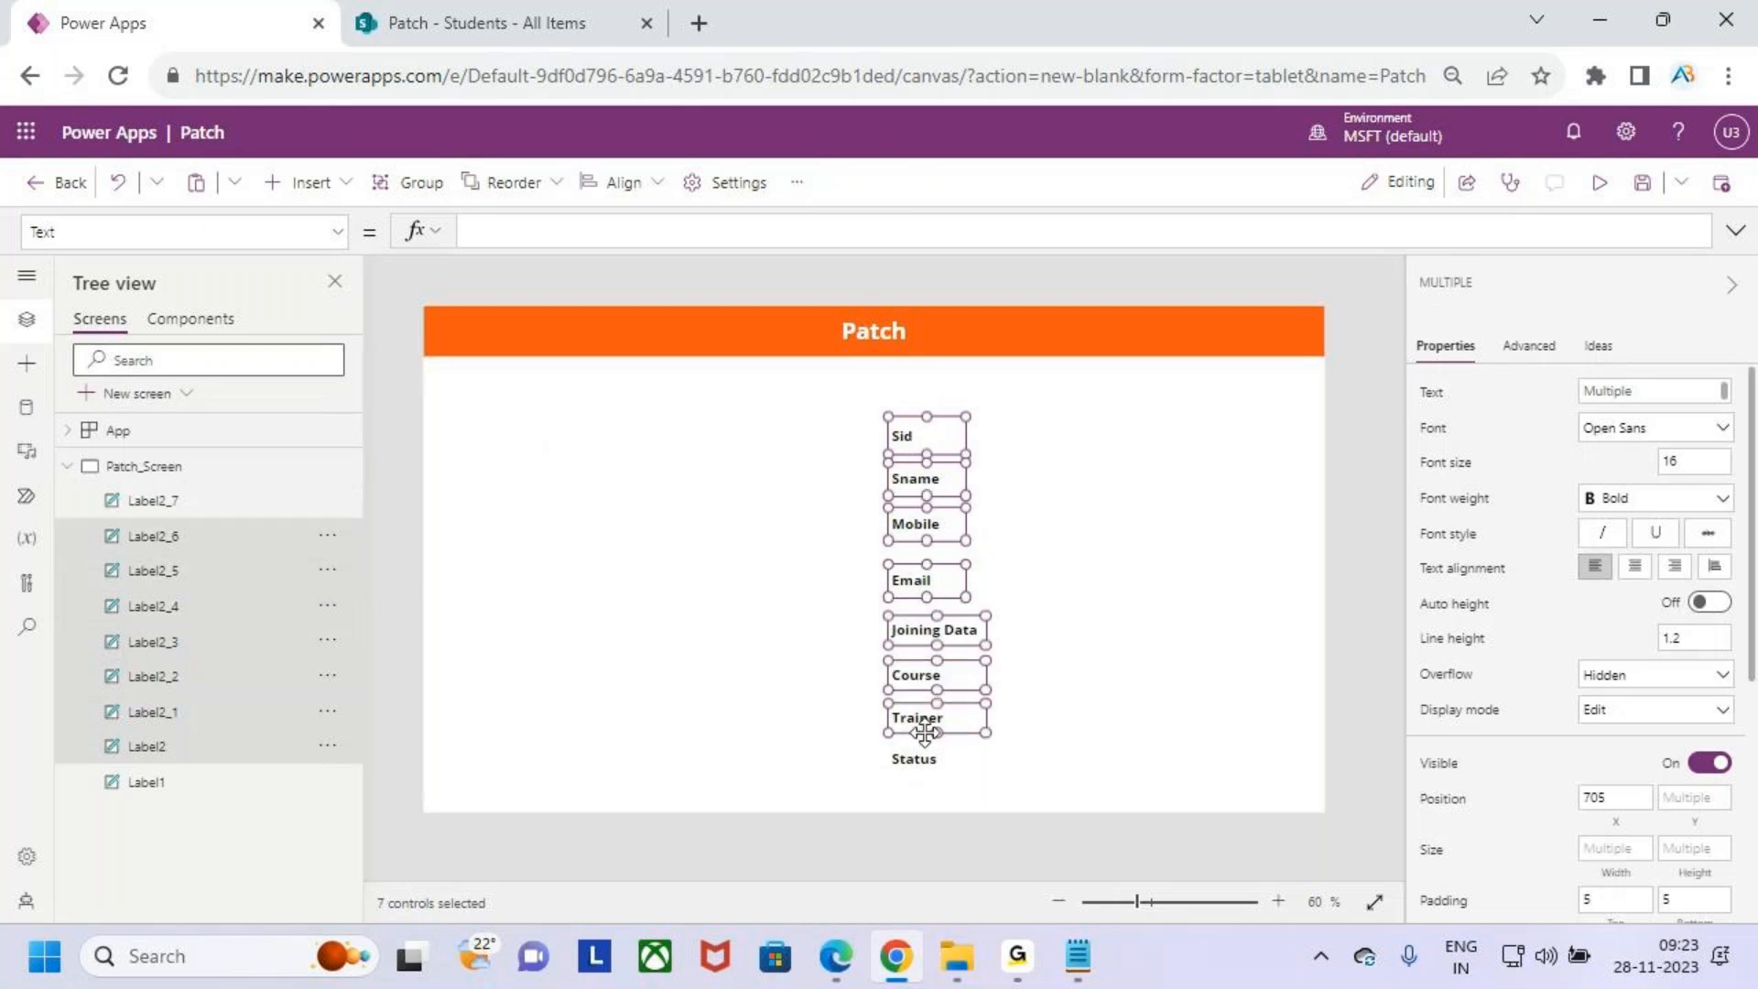
left_click(925, 760, "shift")
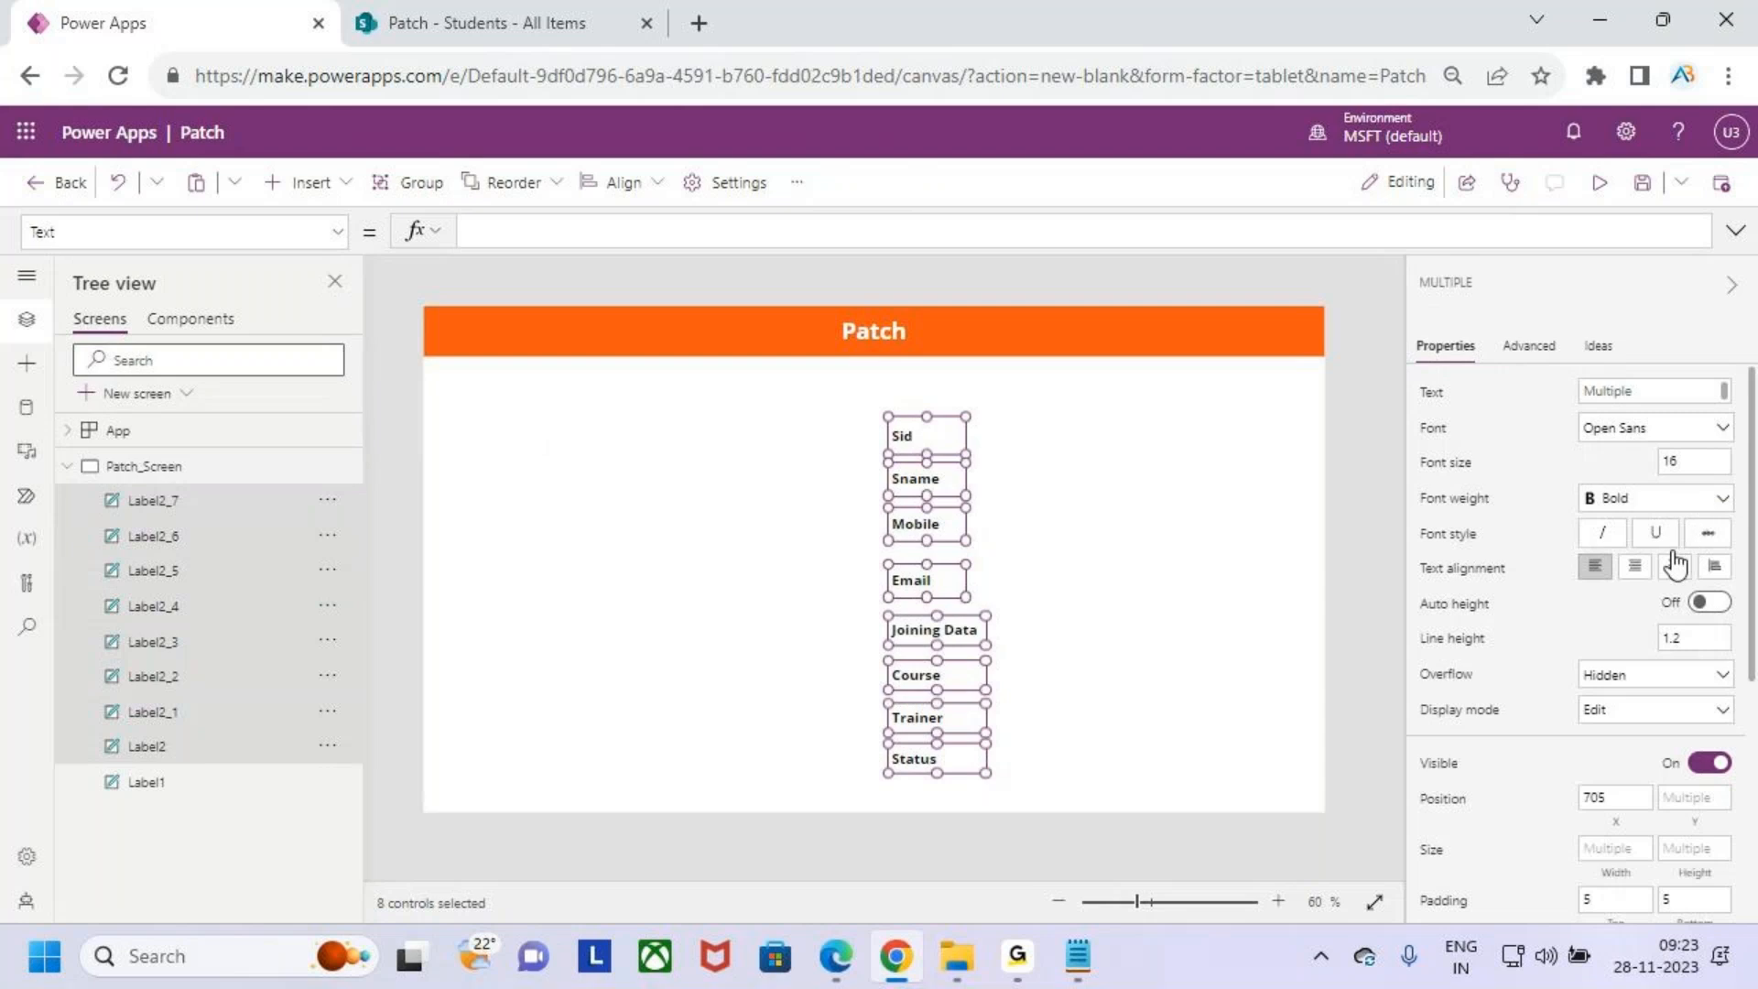
scroll(1731, 731, "down", 2)
scroll(1734, 731, "down", 2)
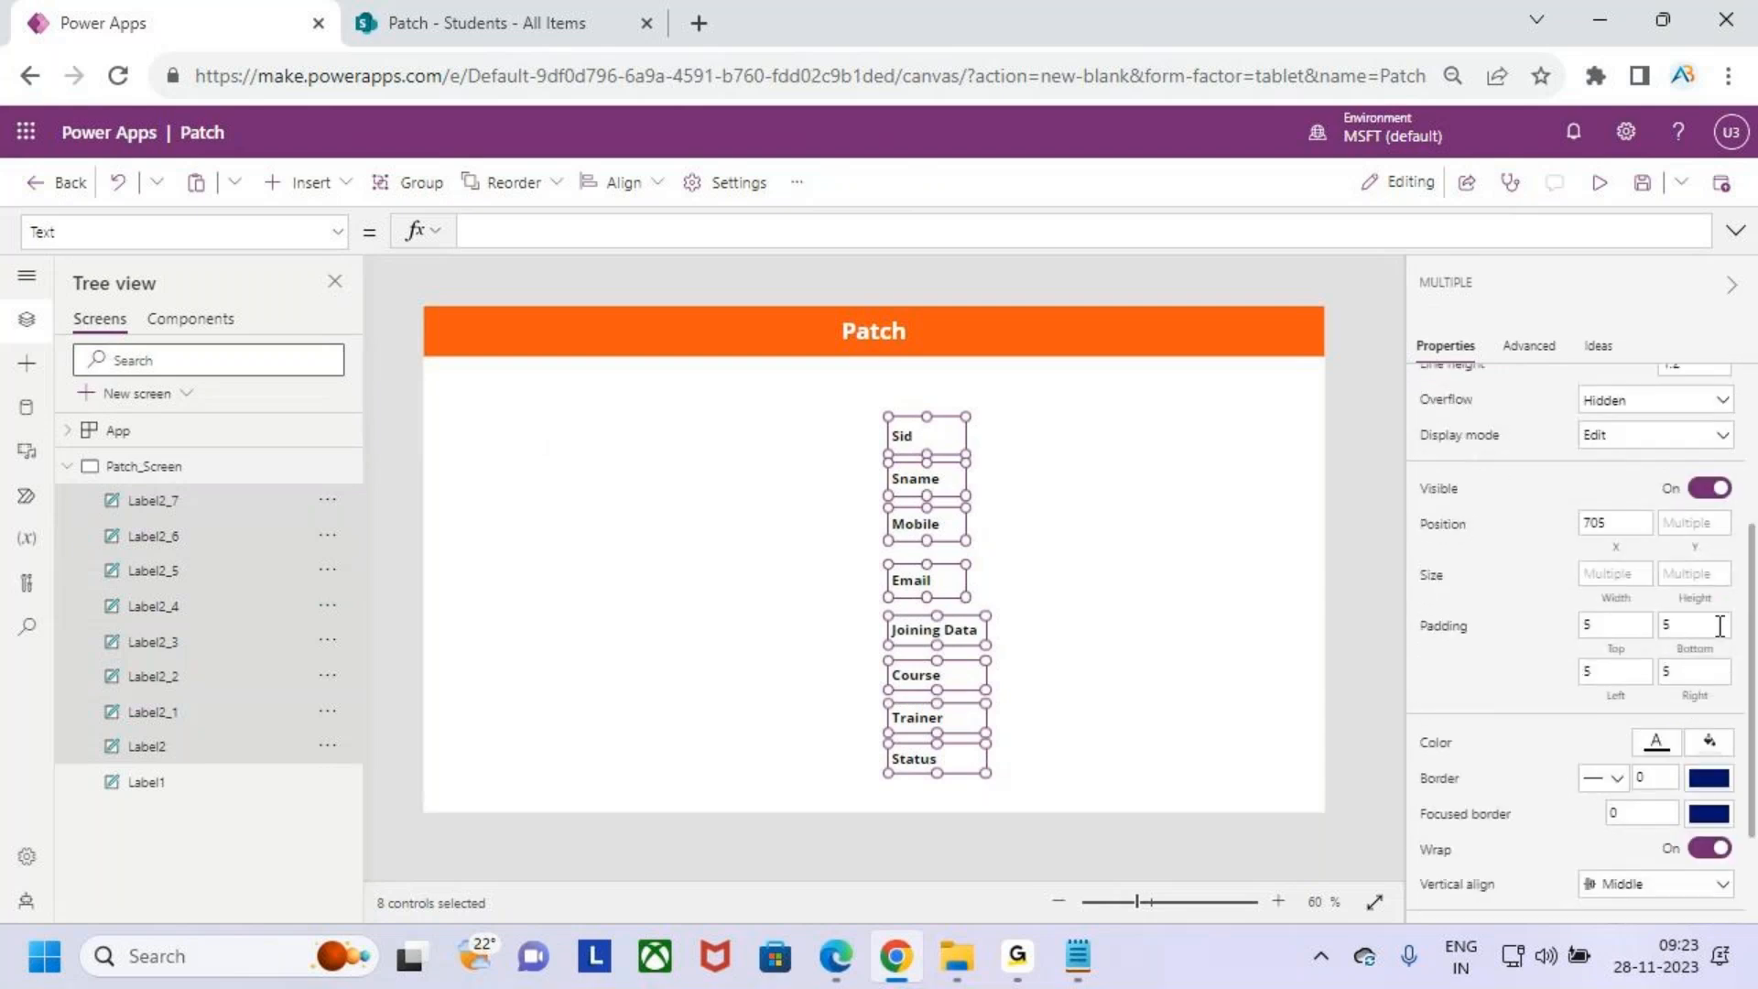
left_click(1699, 577)
left_click(1185, 546)
- Set the height of all eight field labels to 40
left_click(929, 432)
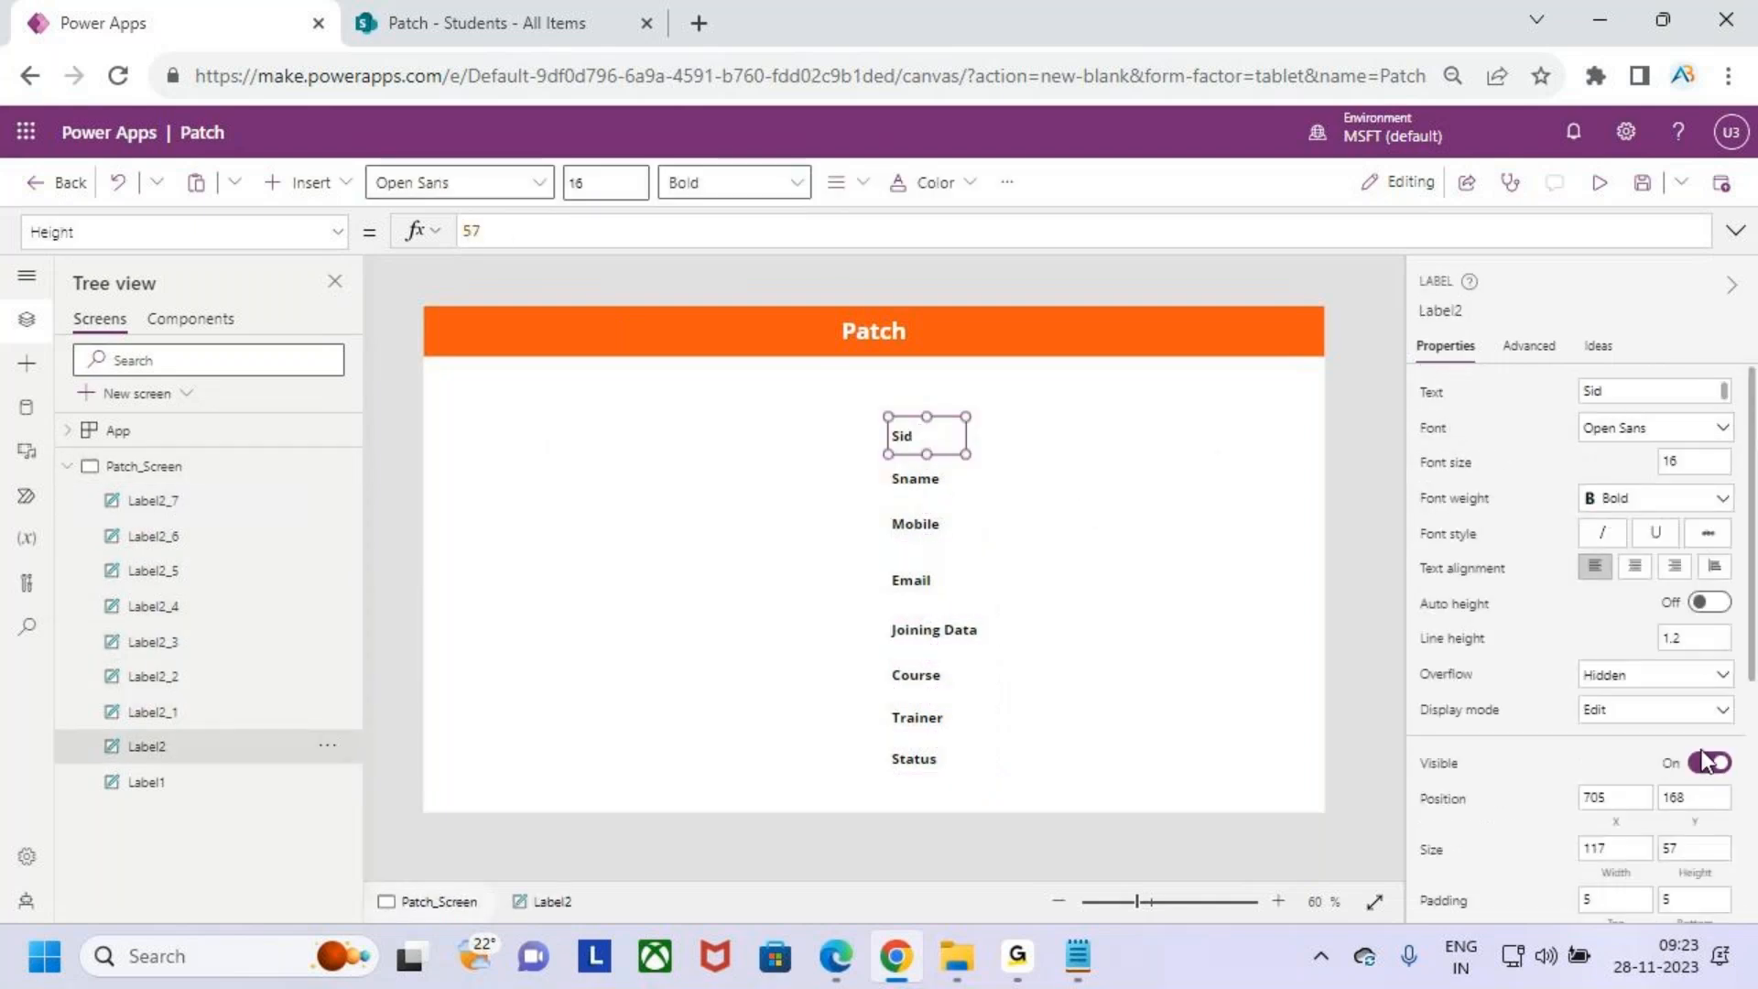
scroll(1701, 760, "down", 2)
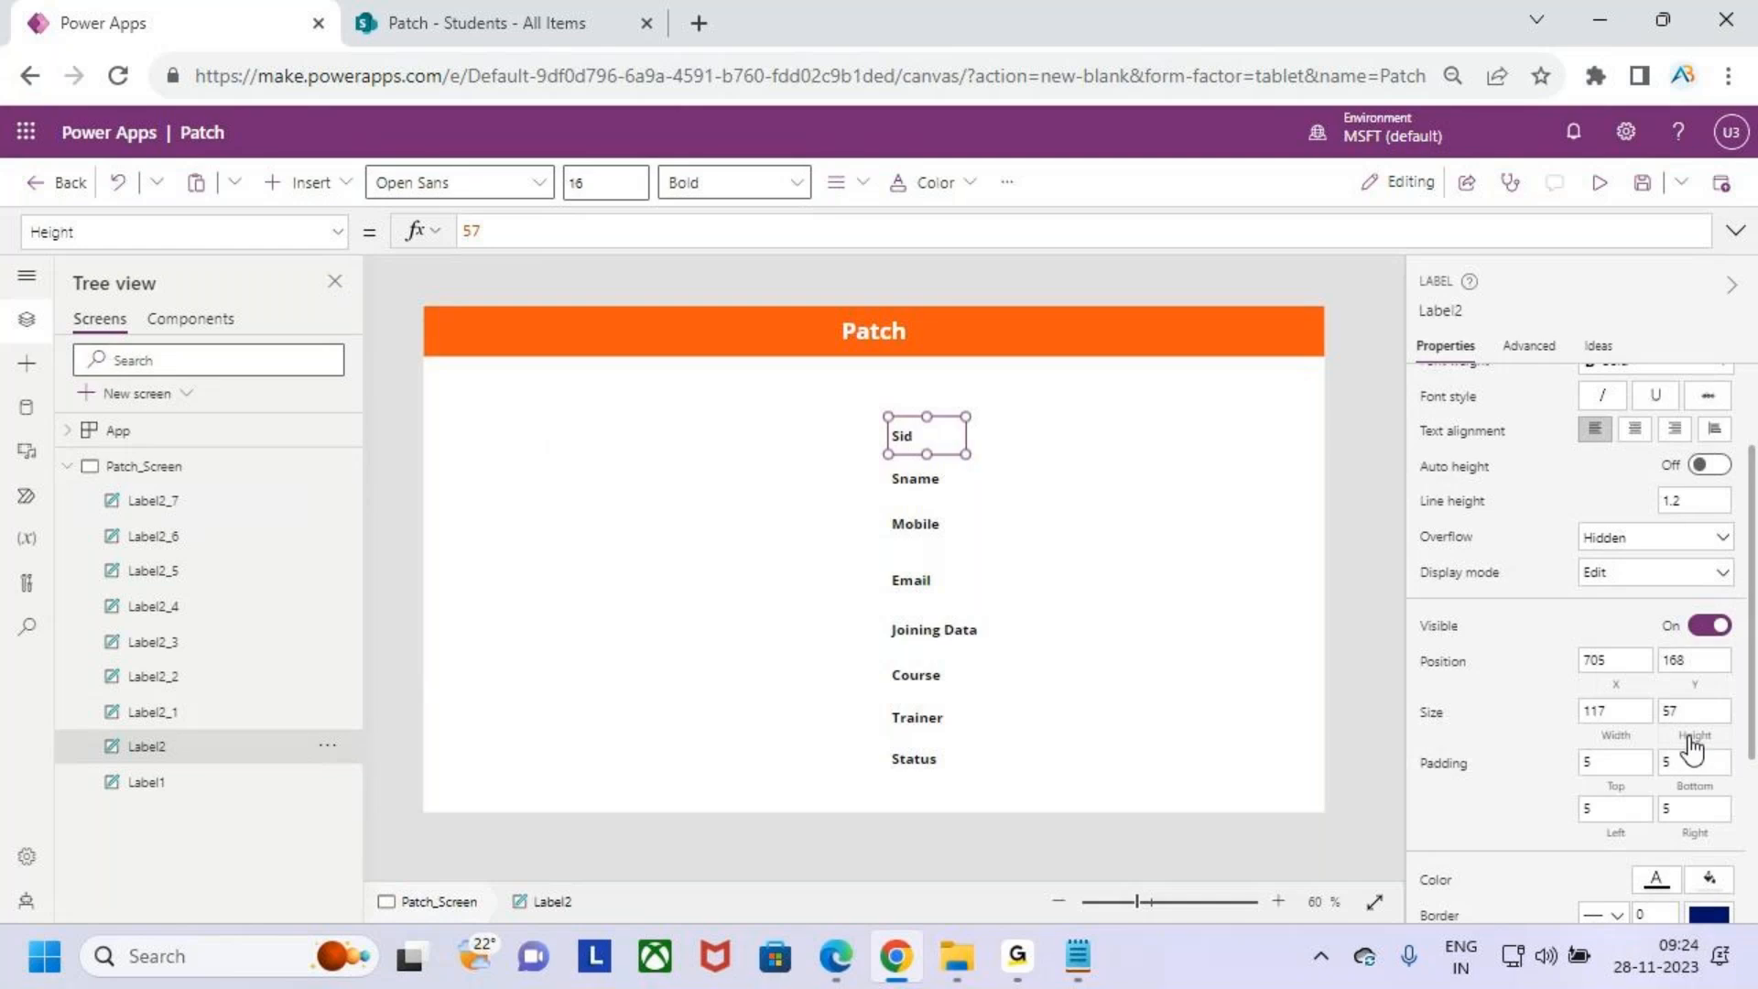
left_click(919, 478, "shift")
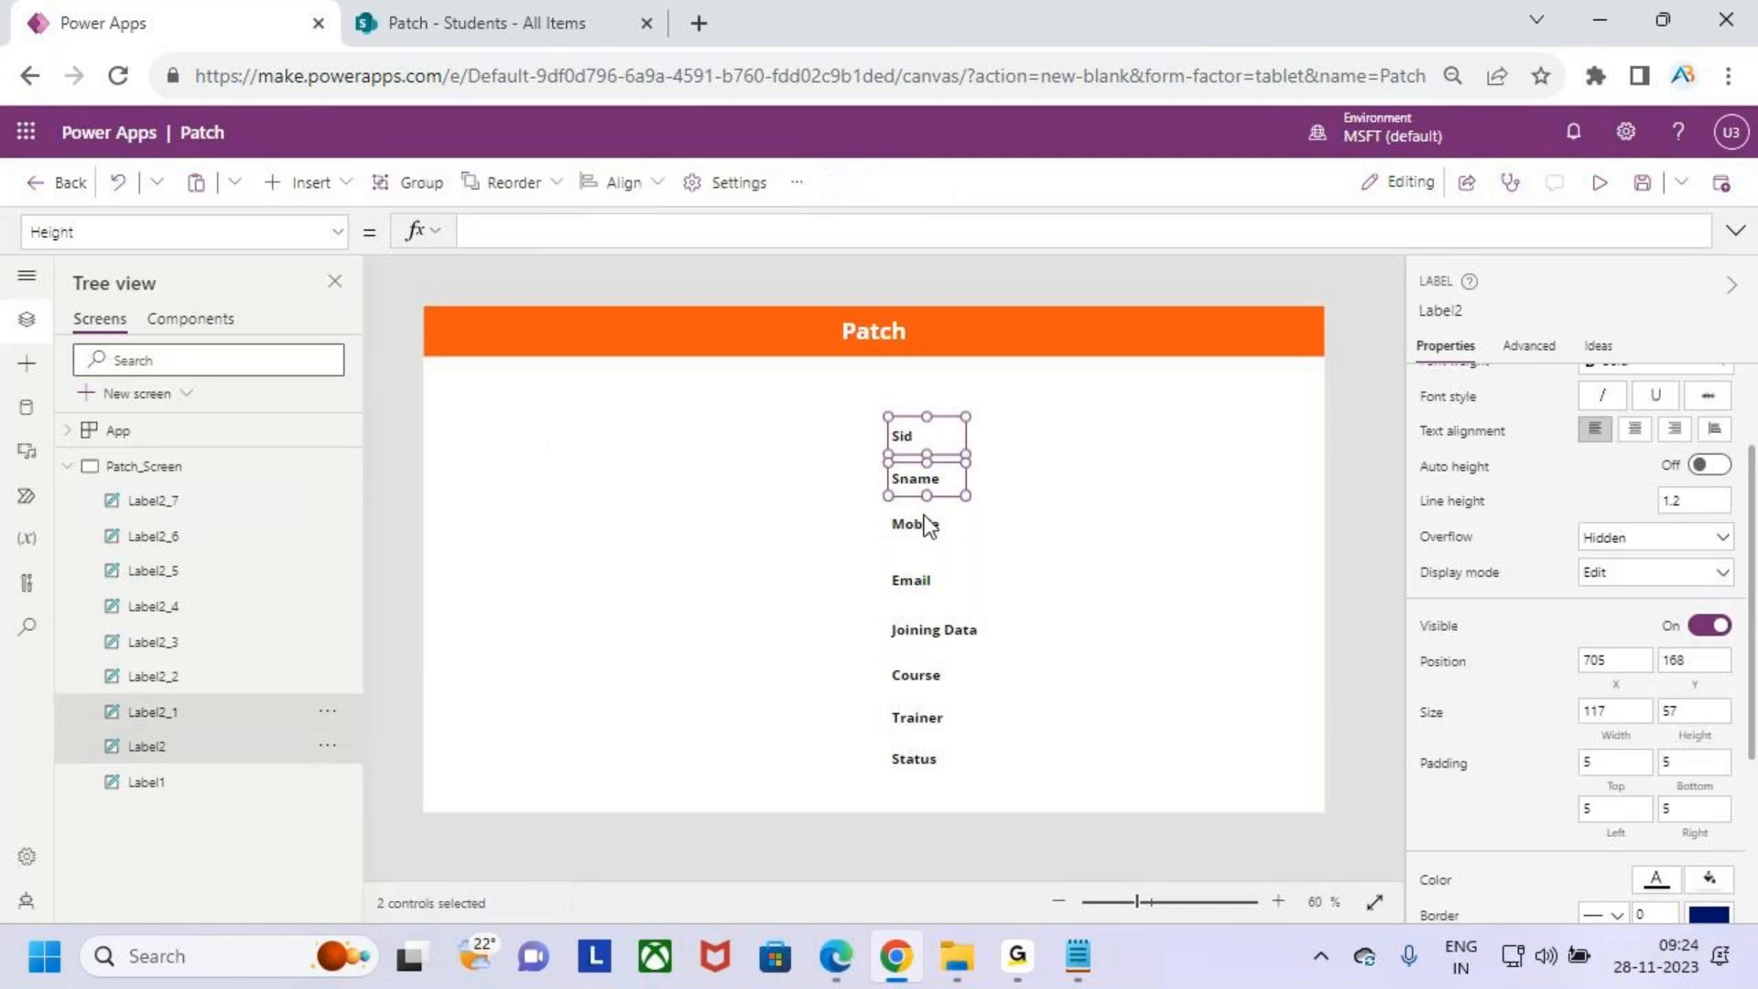
left_click(923, 524, "shift")
left_click(921, 580, "shift")
left_click(941, 629, "shift")
left_click(927, 675, "shift")
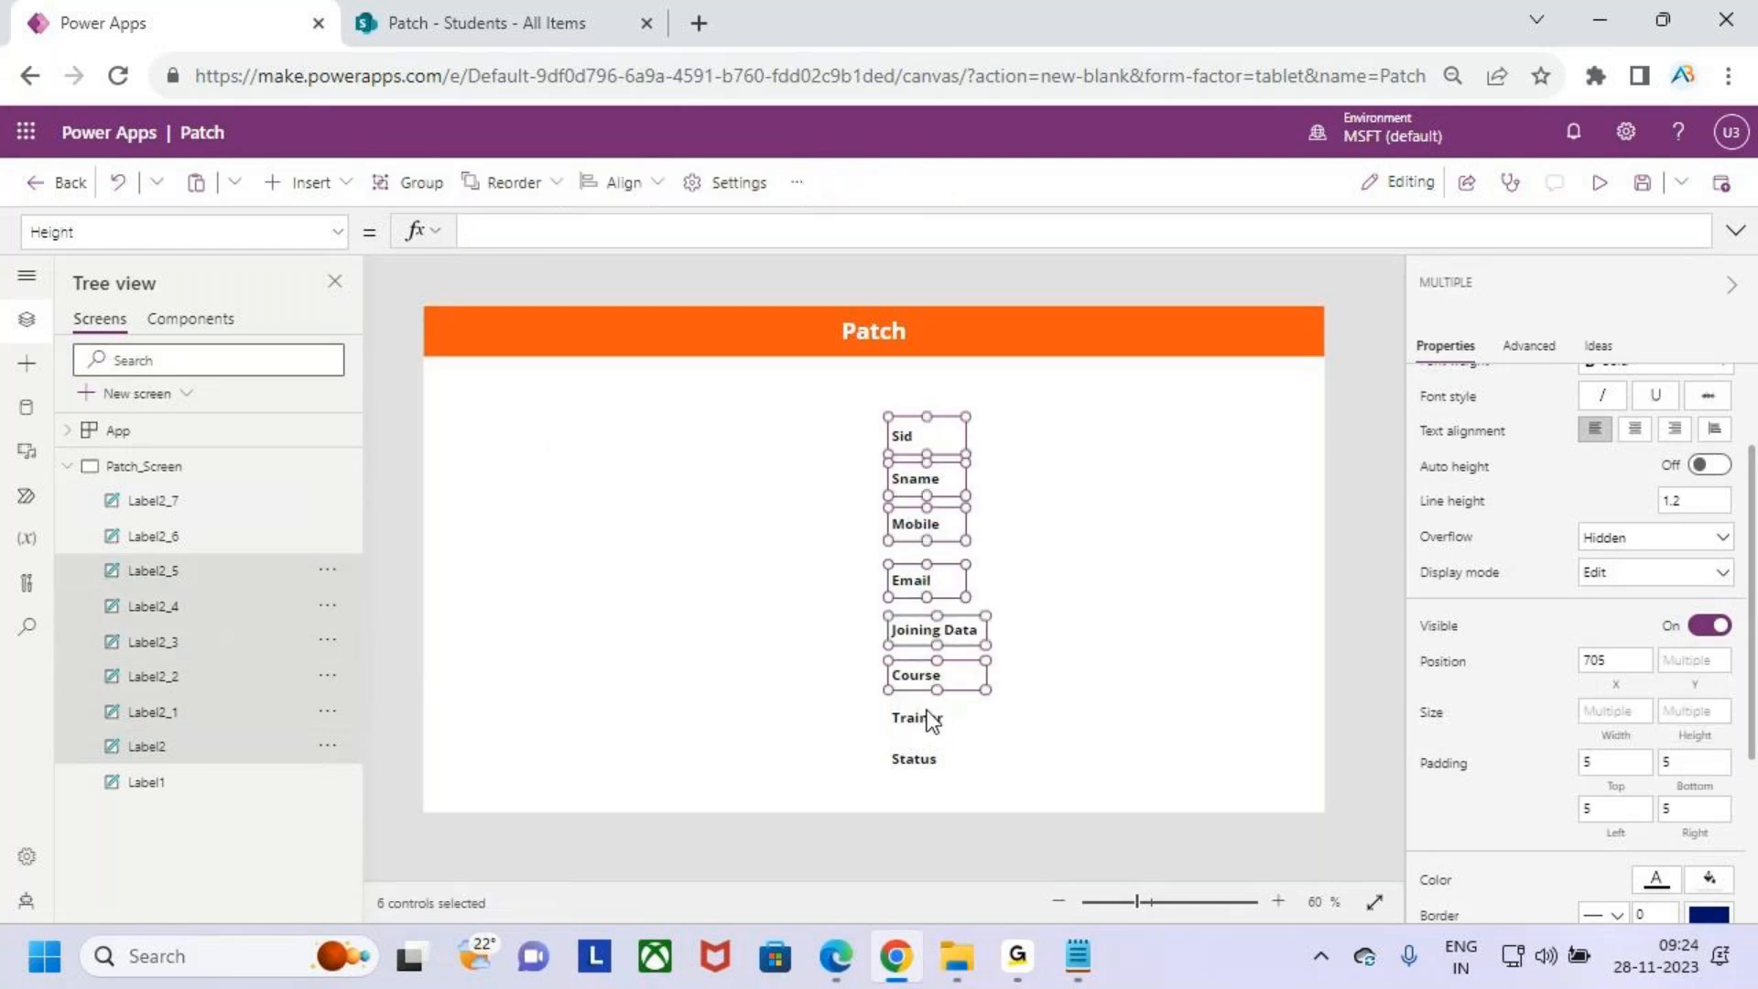
left_click(928, 717, "shift")
left_click(925, 758, "shift")
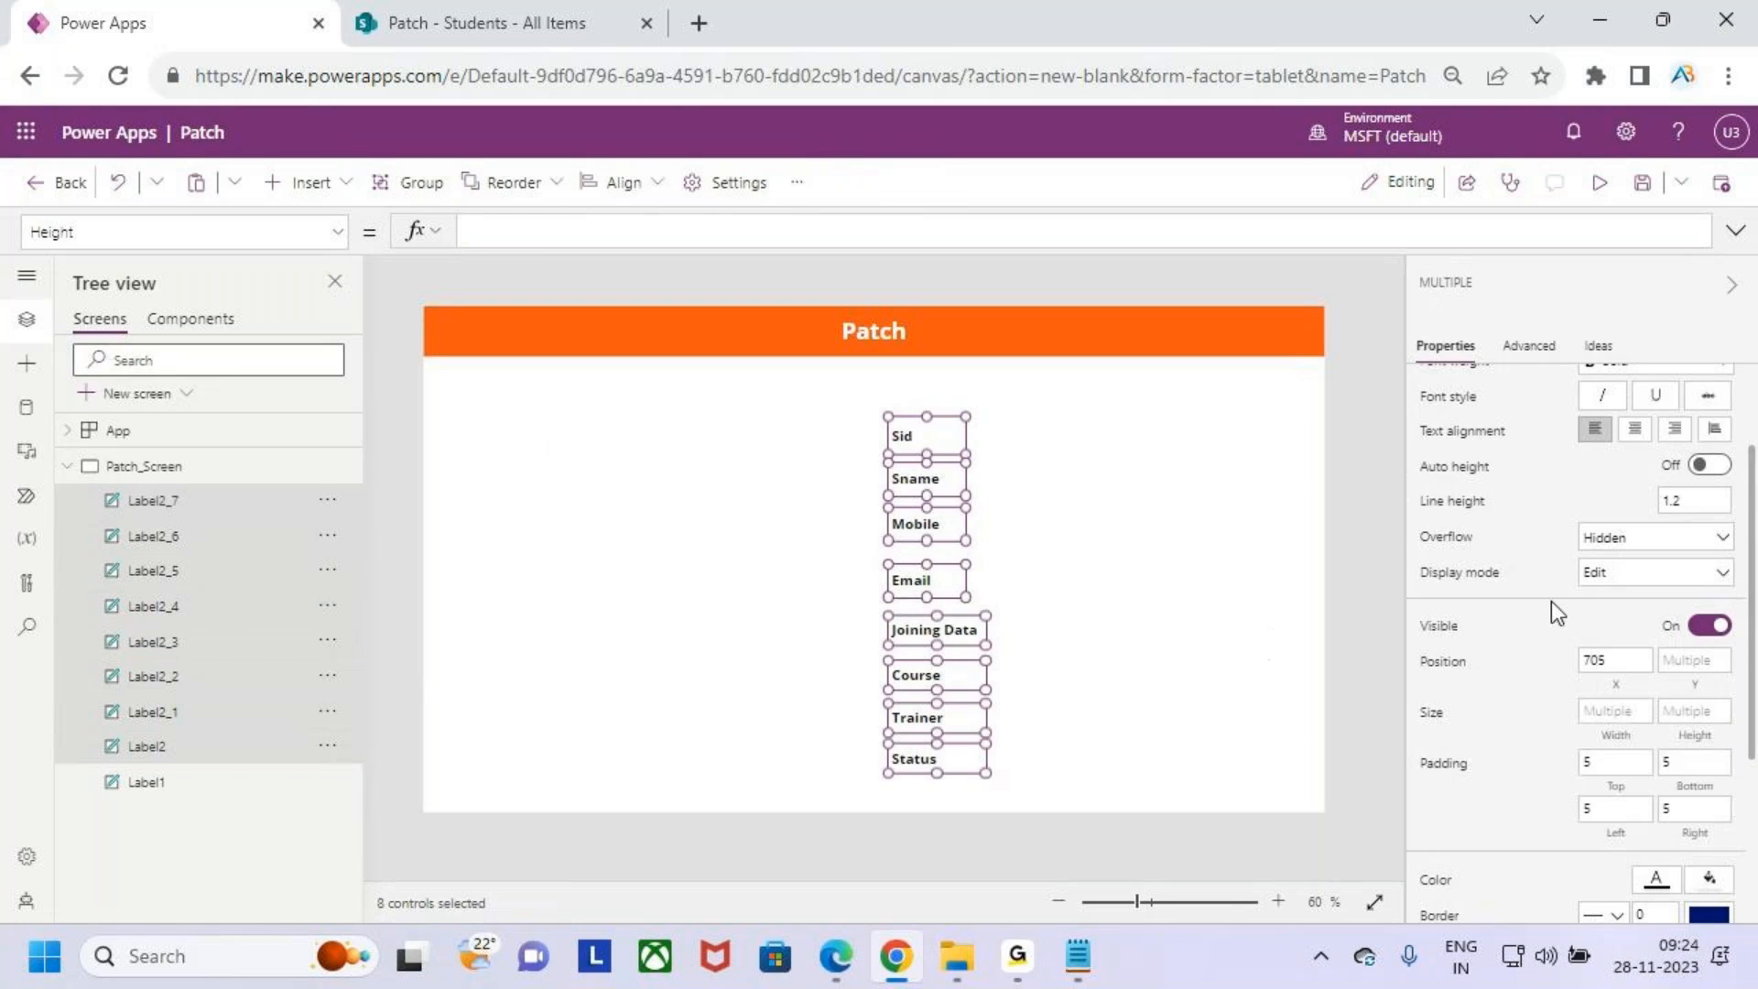
left_click(523, 229)
type("50")
key("Return")
key("BackSpace")
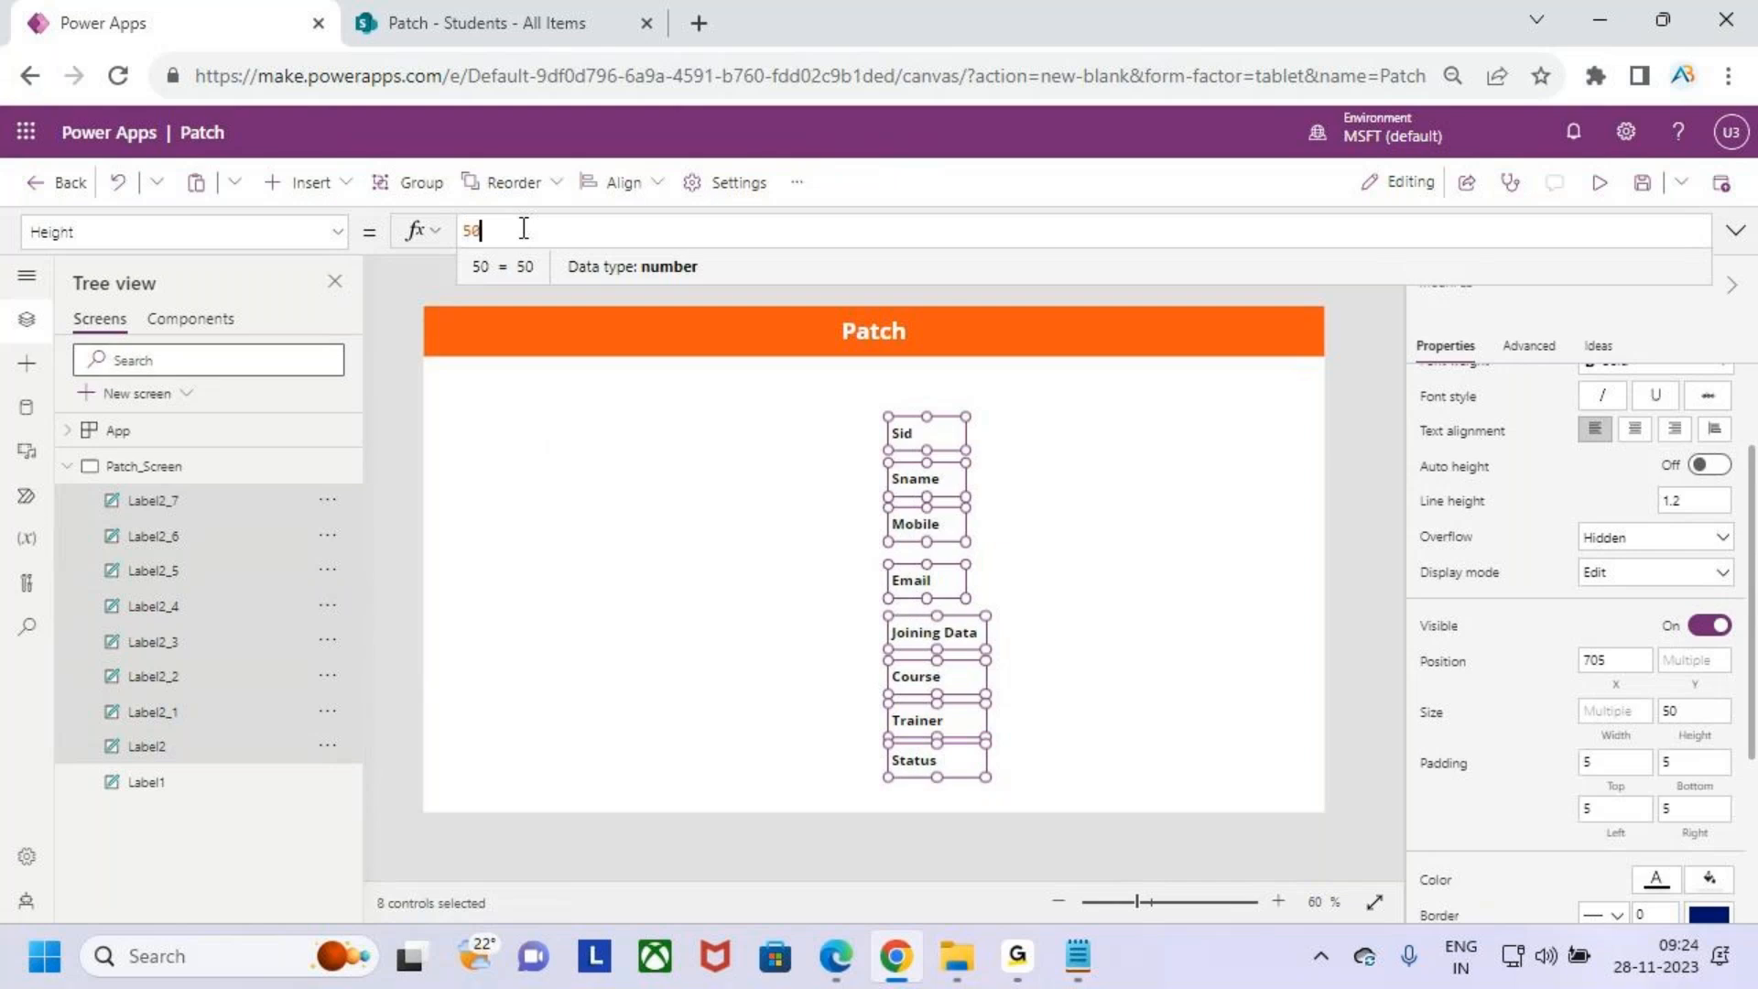
key("BackSpace")
key("BackSpace")
type("45")
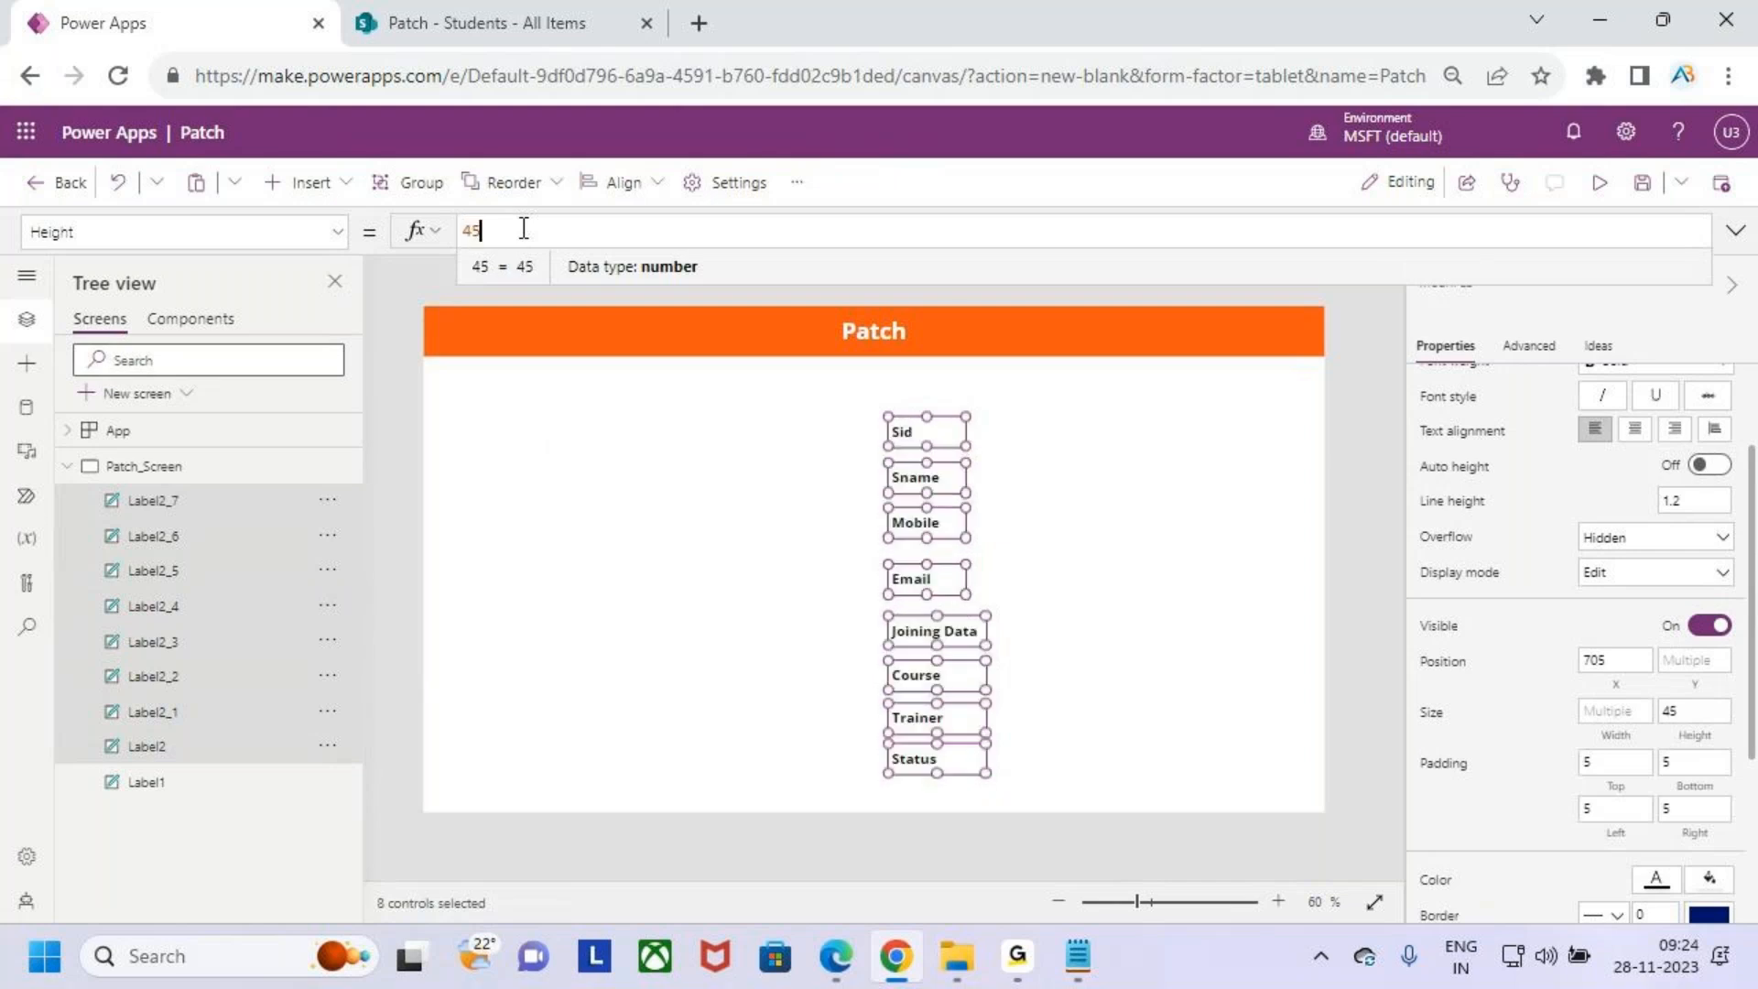
type("0")
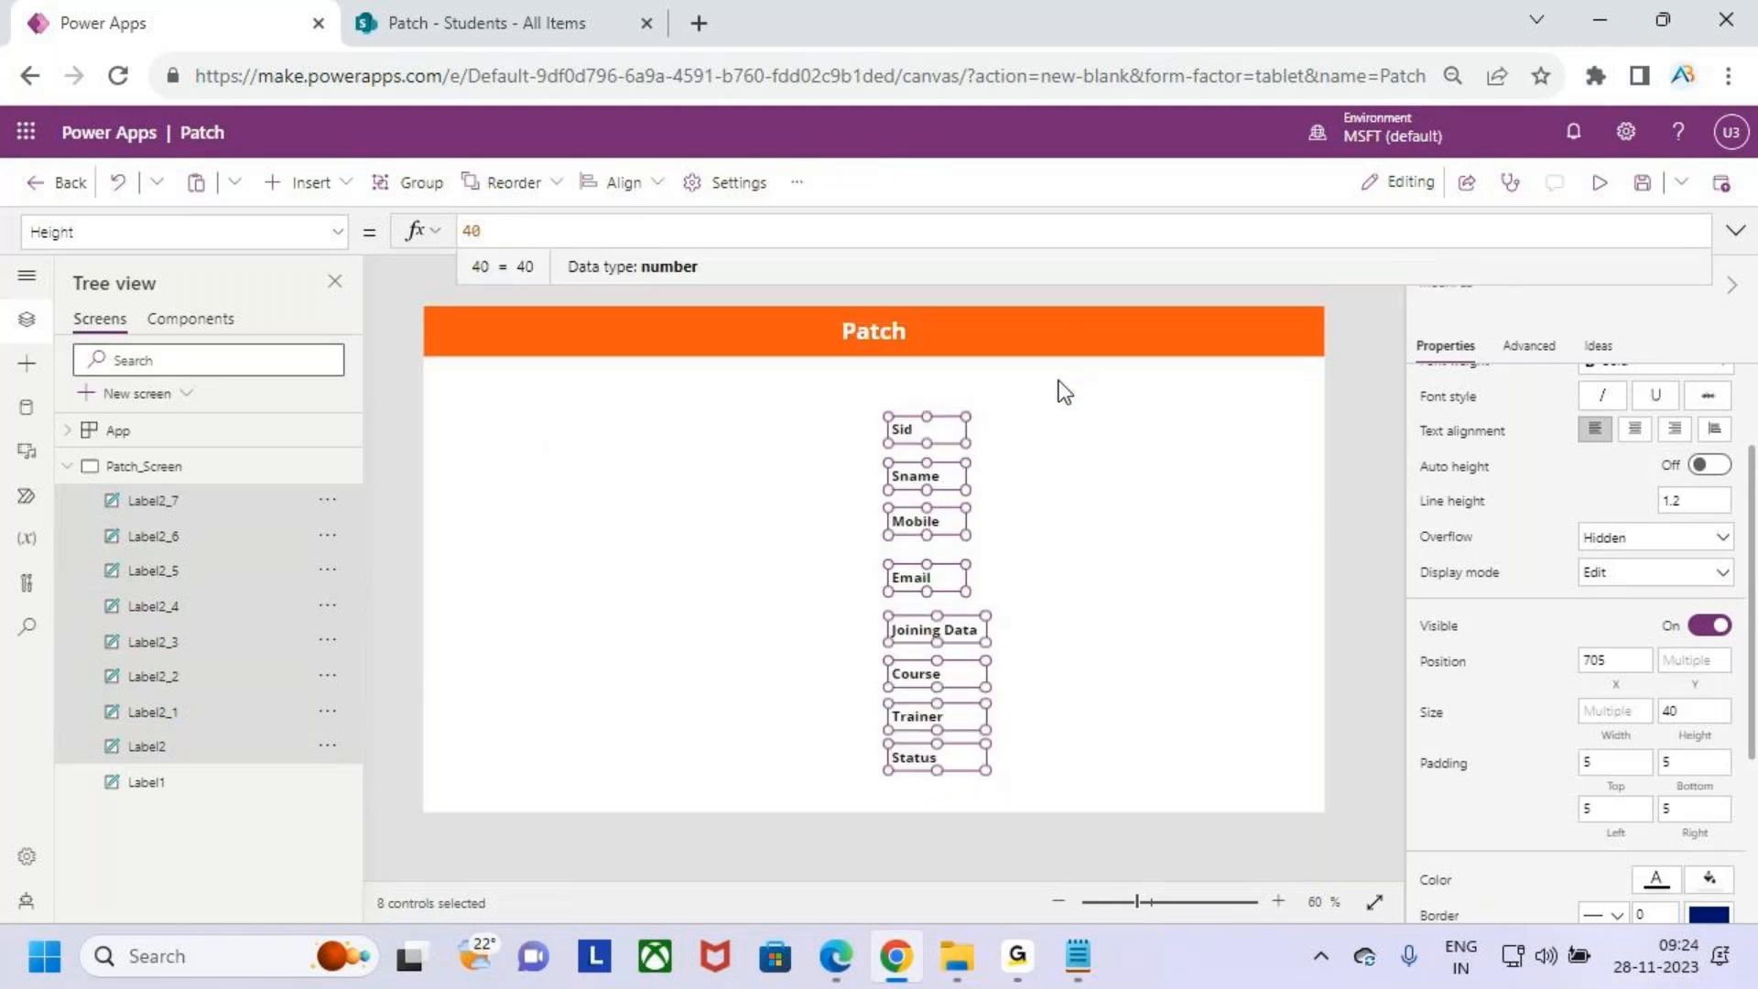
- Move the Email, Joining Data, Course, Trainer and Status labels up so all labels are evenly spaced
left_click(1048, 536)
left_click(902, 433)
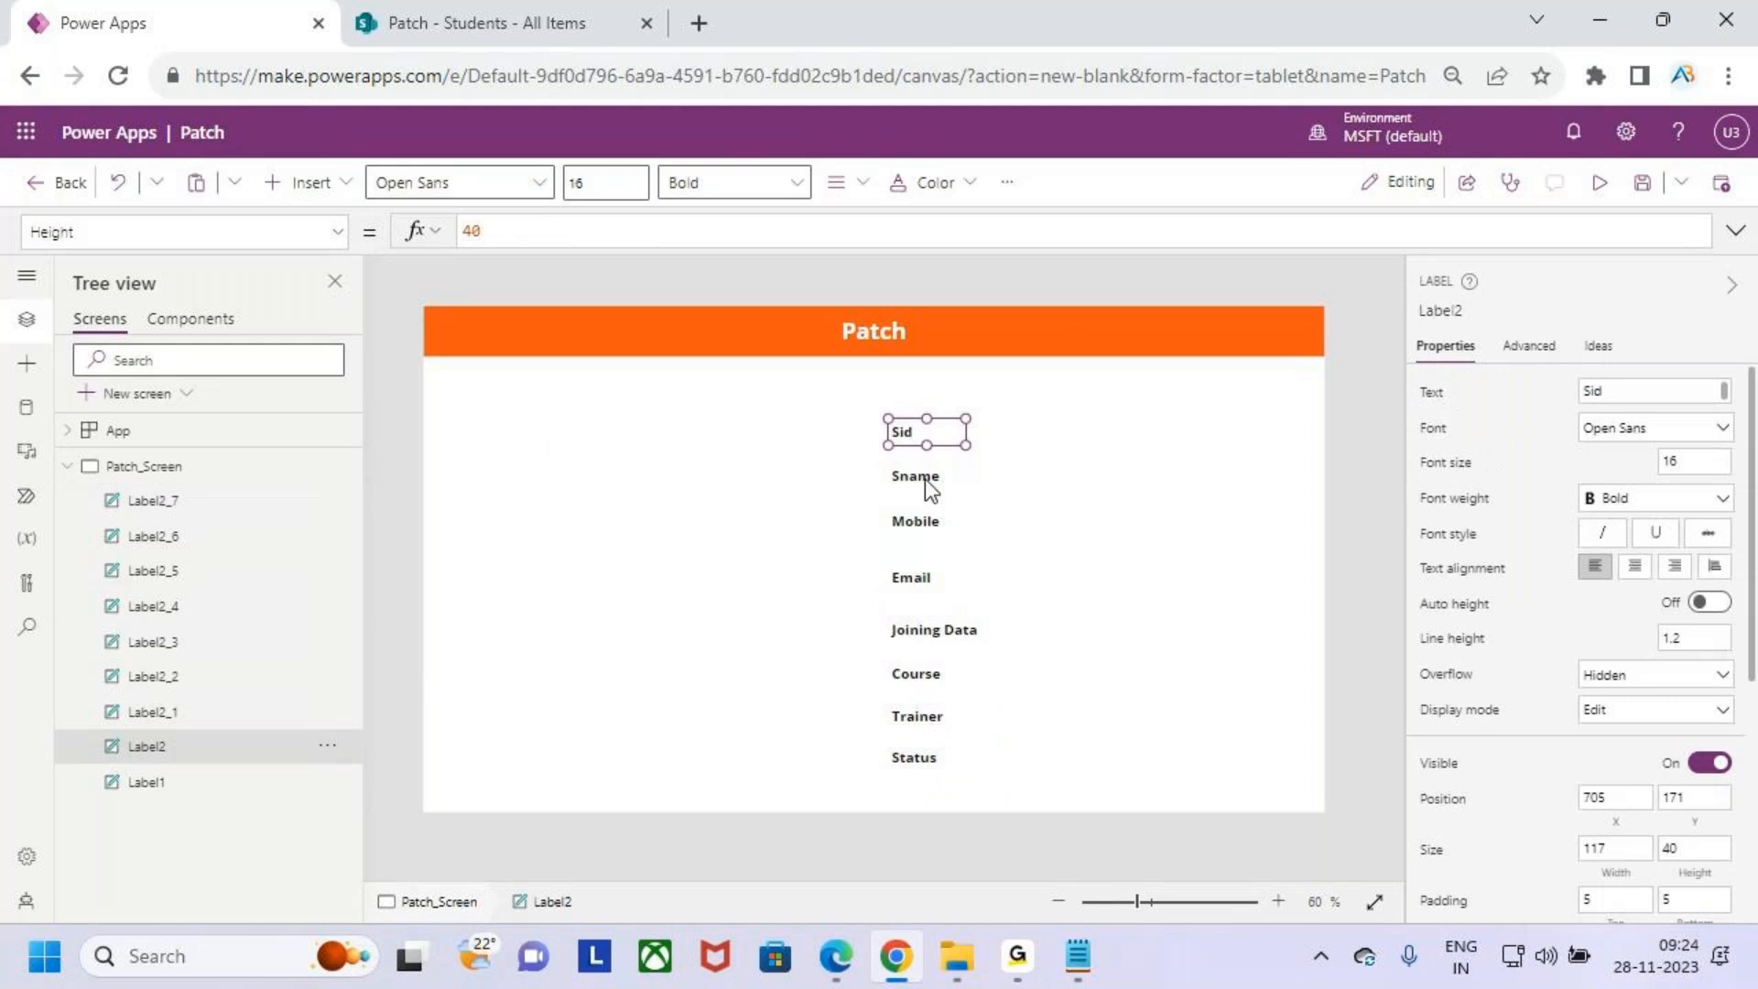
left_click(917, 475)
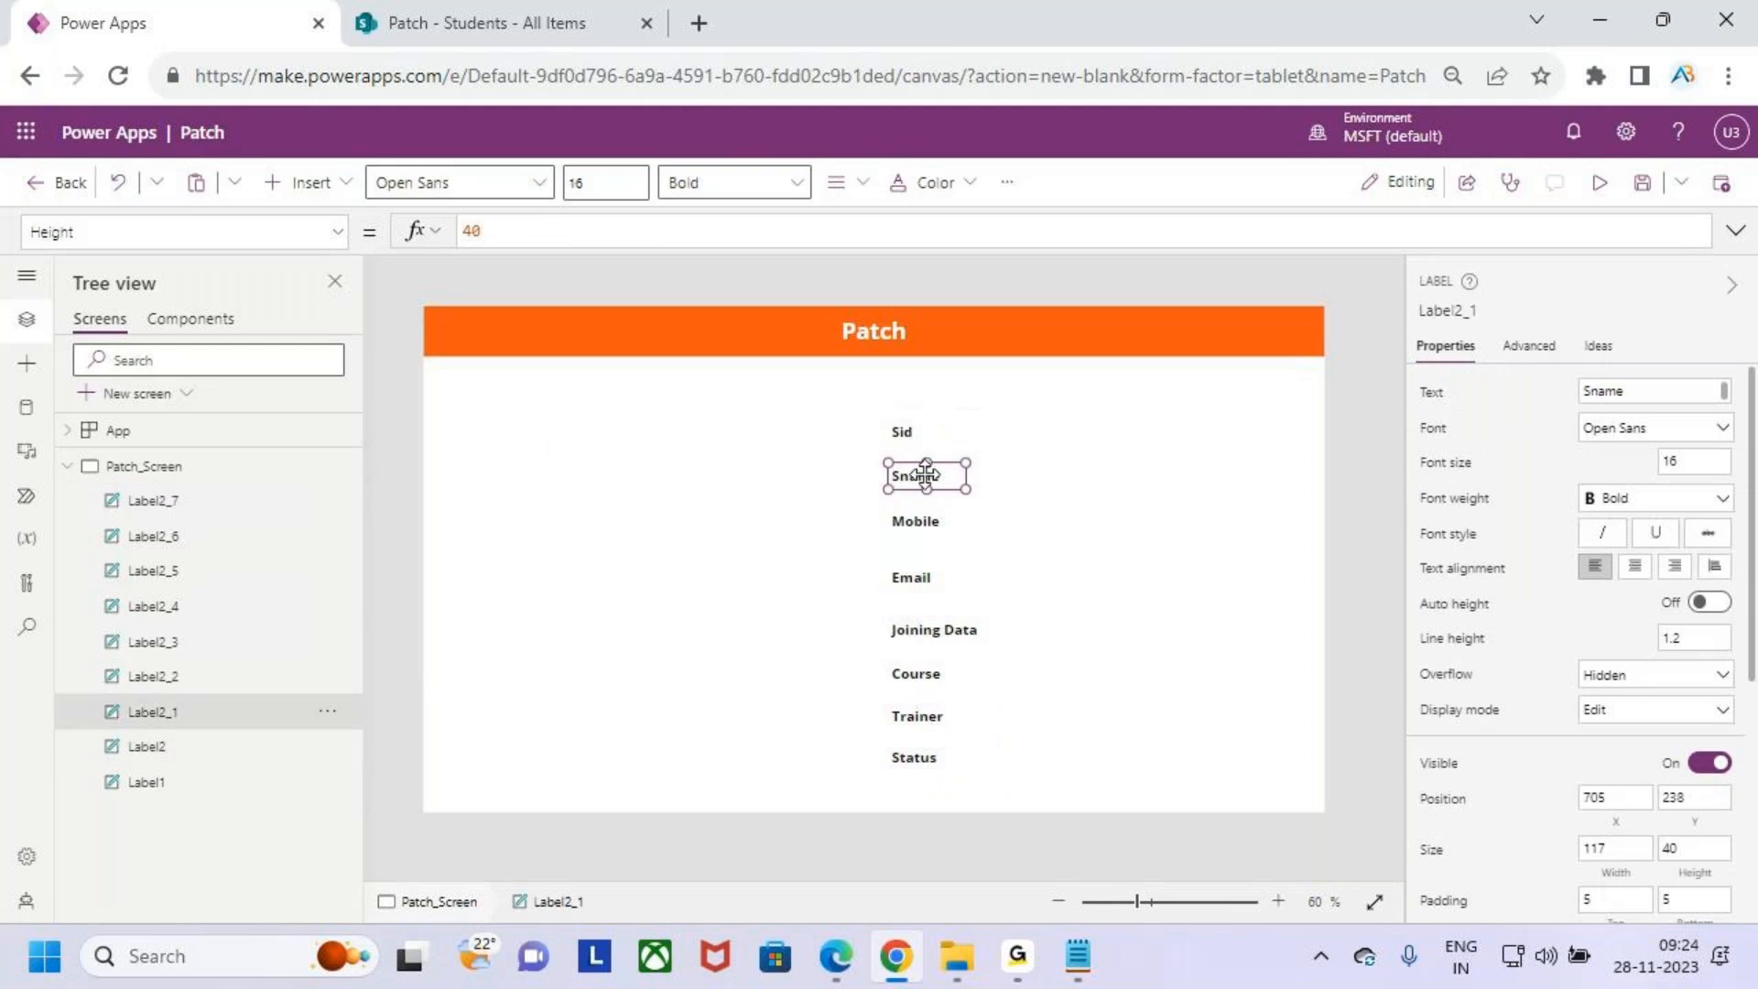
left_click(916, 520)
left_click_drag(916, 577, 922, 560)
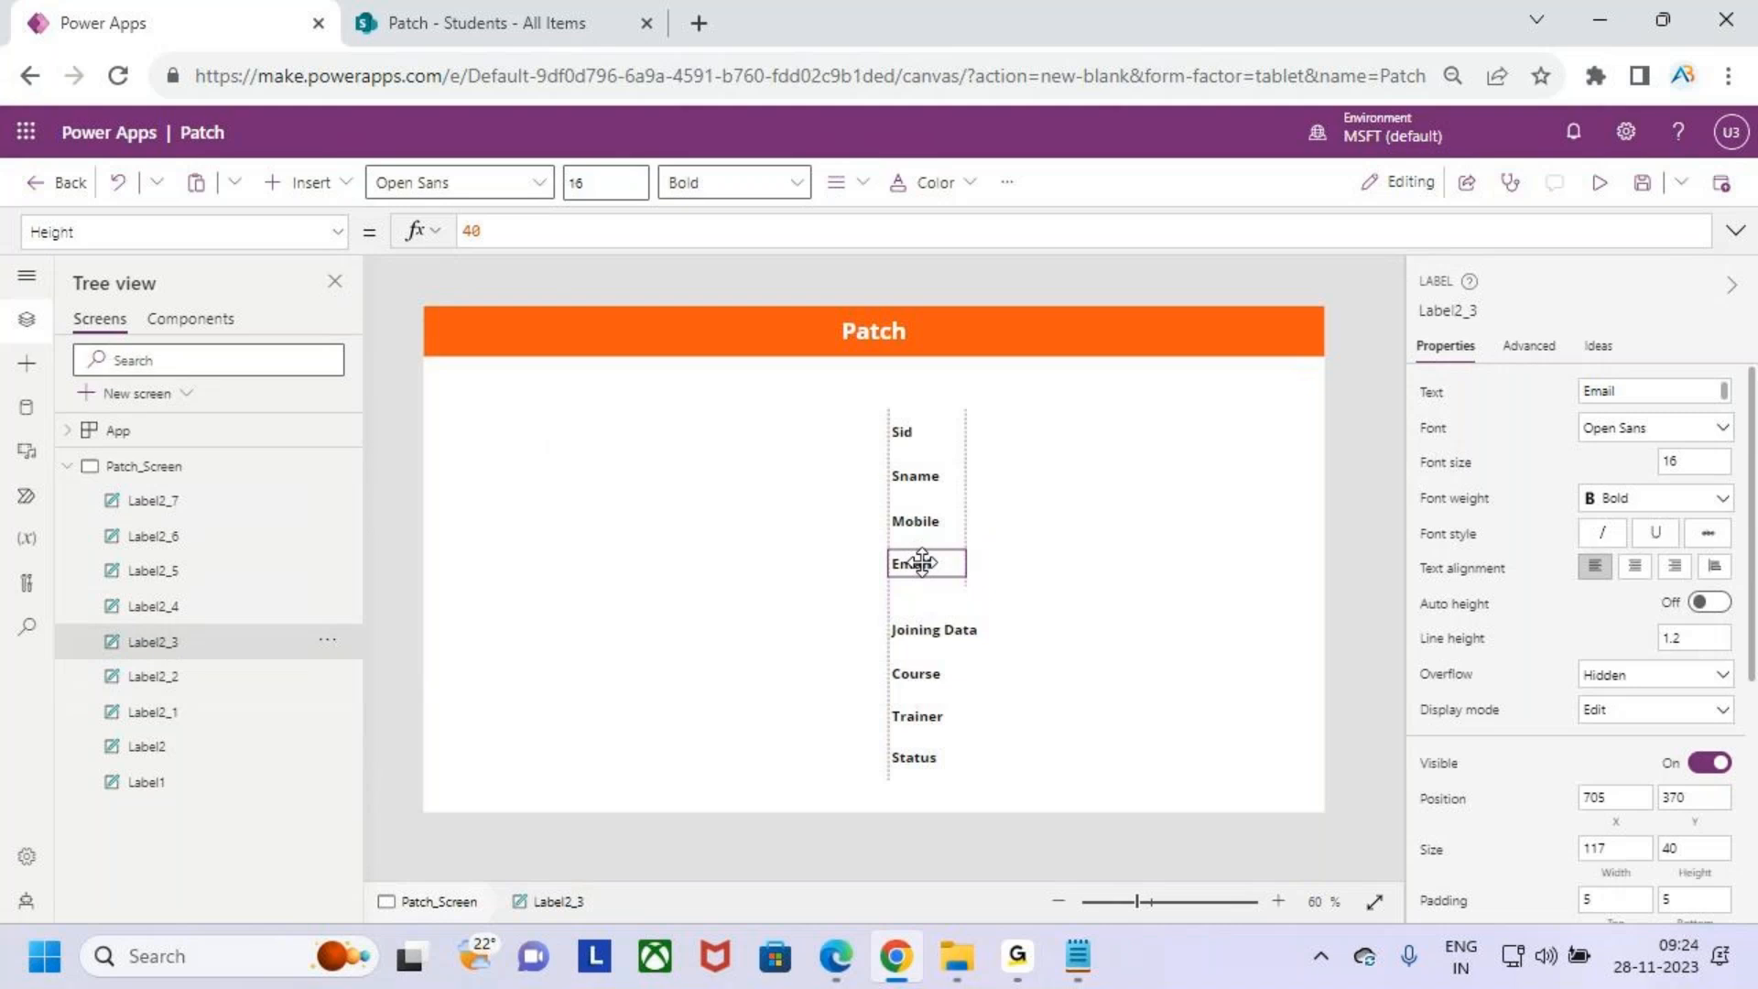
left_click_drag(921, 630, 926, 608)
left_click(926, 674)
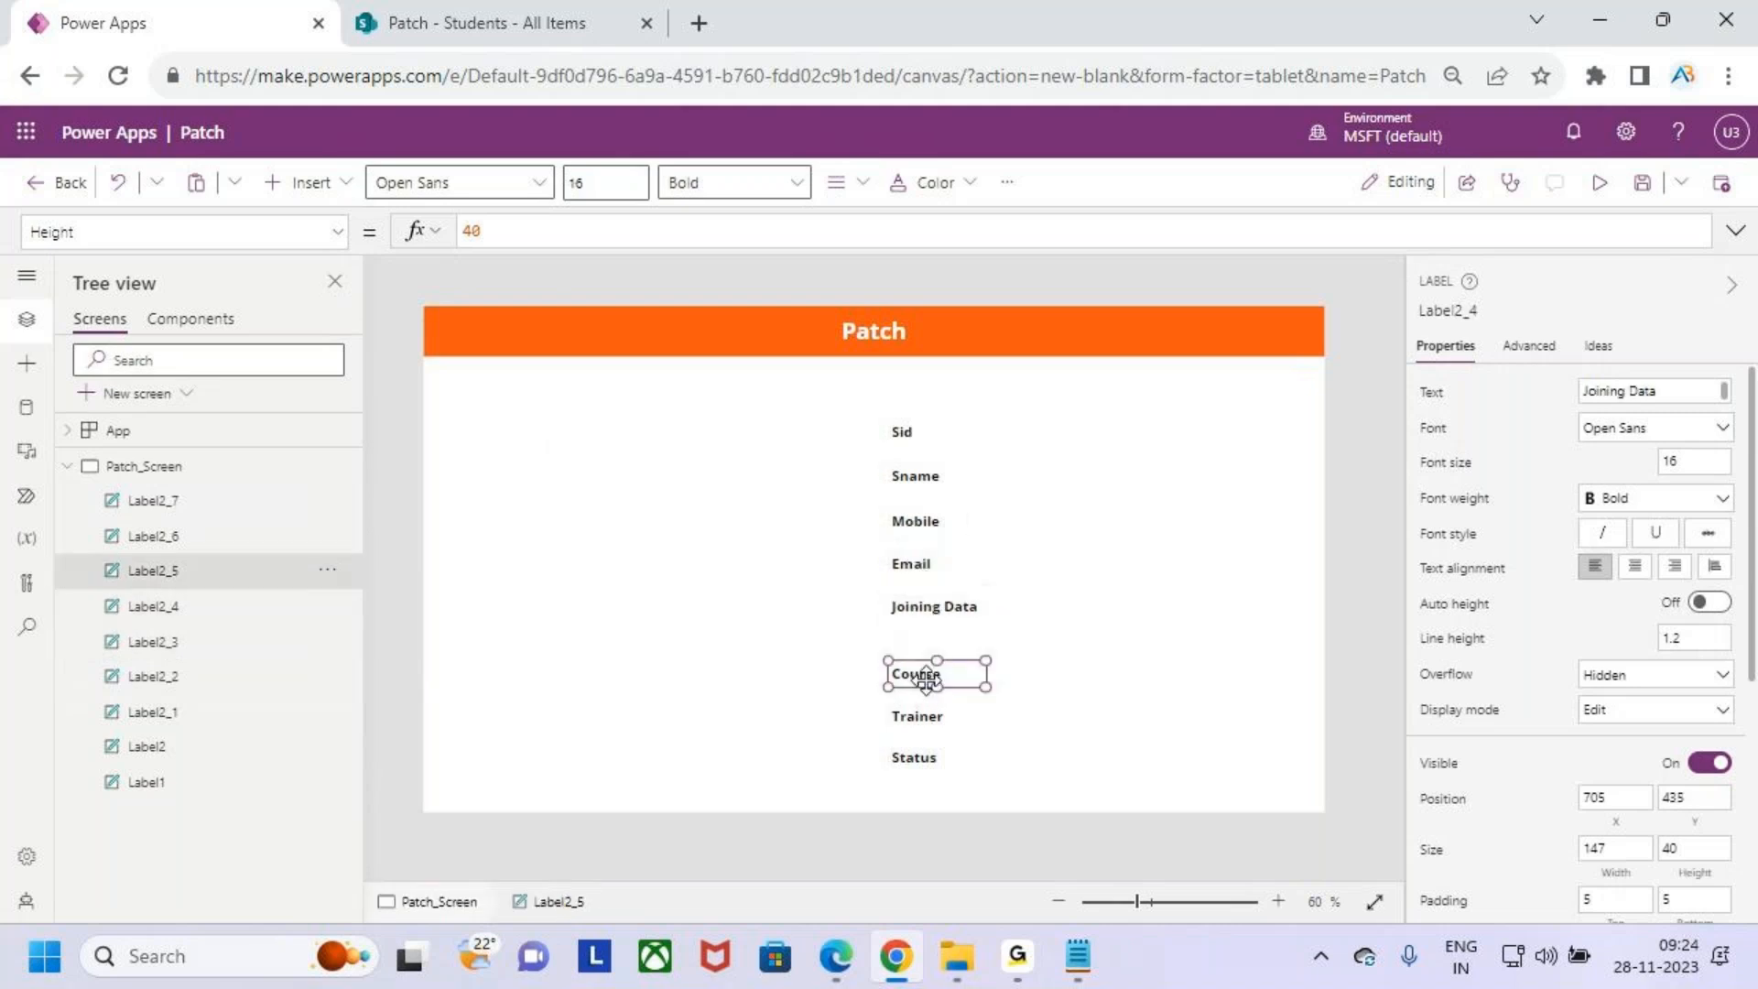
left_click_drag(928, 677, 923, 651)
left_click_drag(917, 716, 961, 692)
left_click(925, 689)
left_click(929, 684)
left_click(929, 772)
left_click_drag(934, 753, 938, 732)
- Shift all eight field labels together slightly to the right
left_click(903, 432)
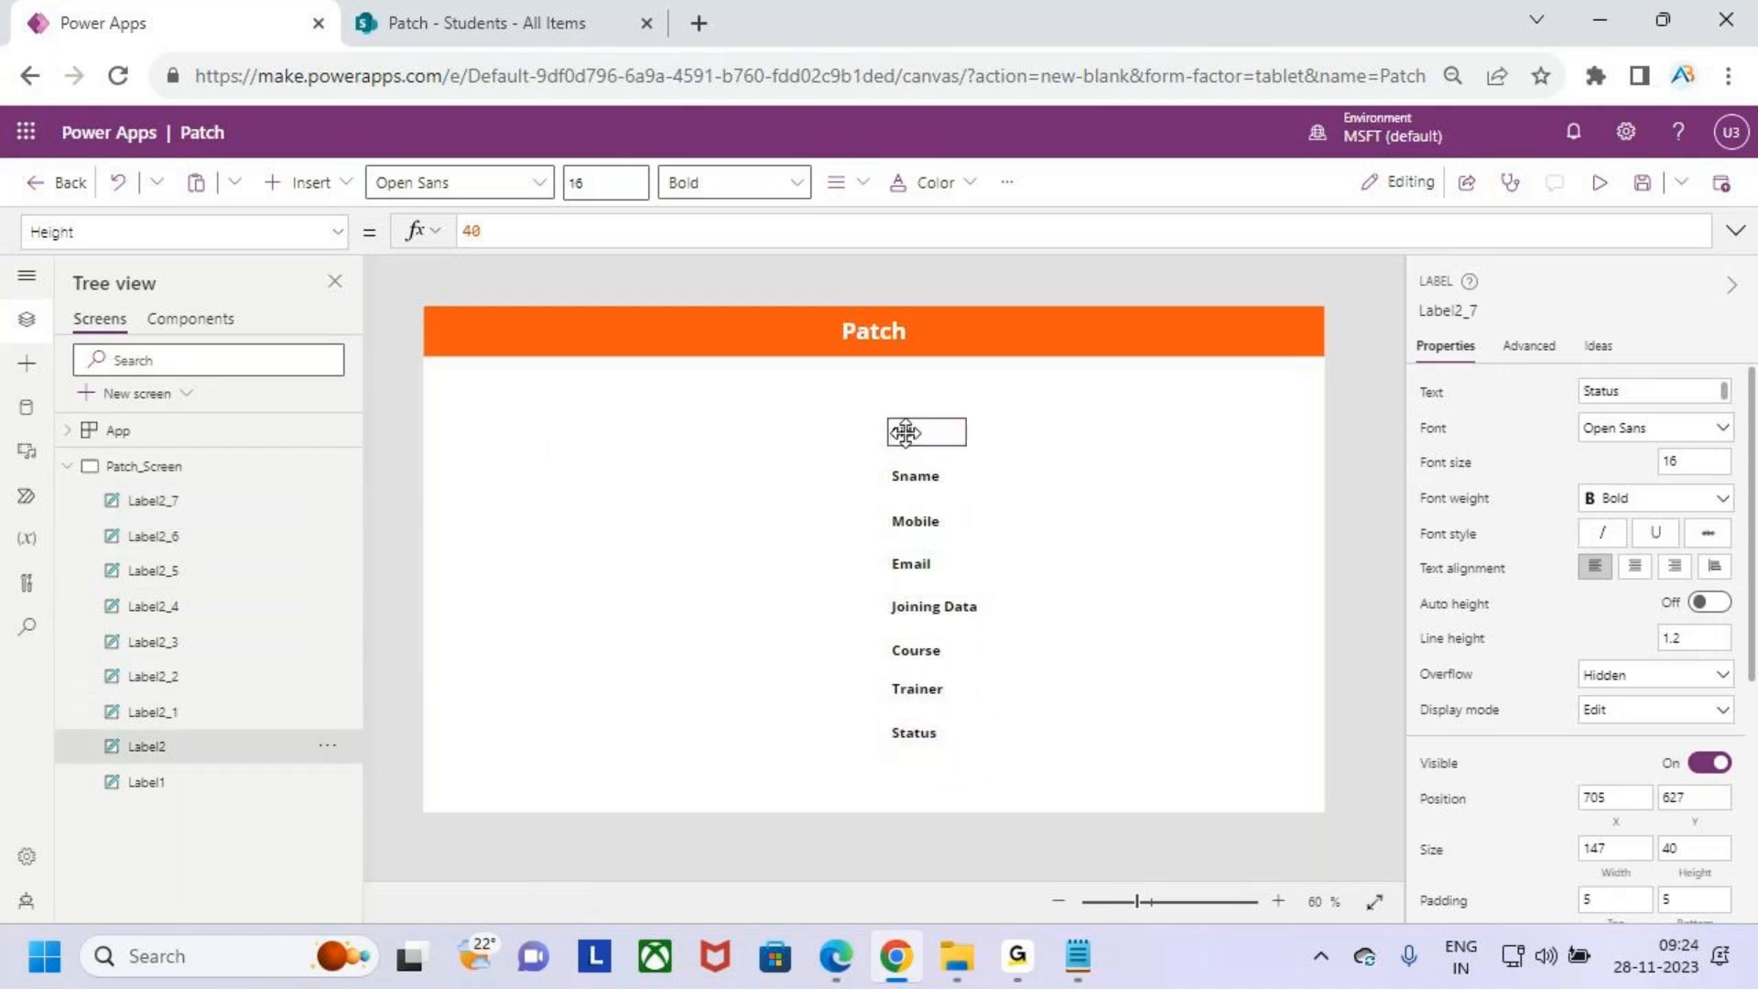
left_click(914, 477, "shift")
left_click(919, 523, "shift")
left_click(916, 563, "shift")
left_click(934, 606, "shift")
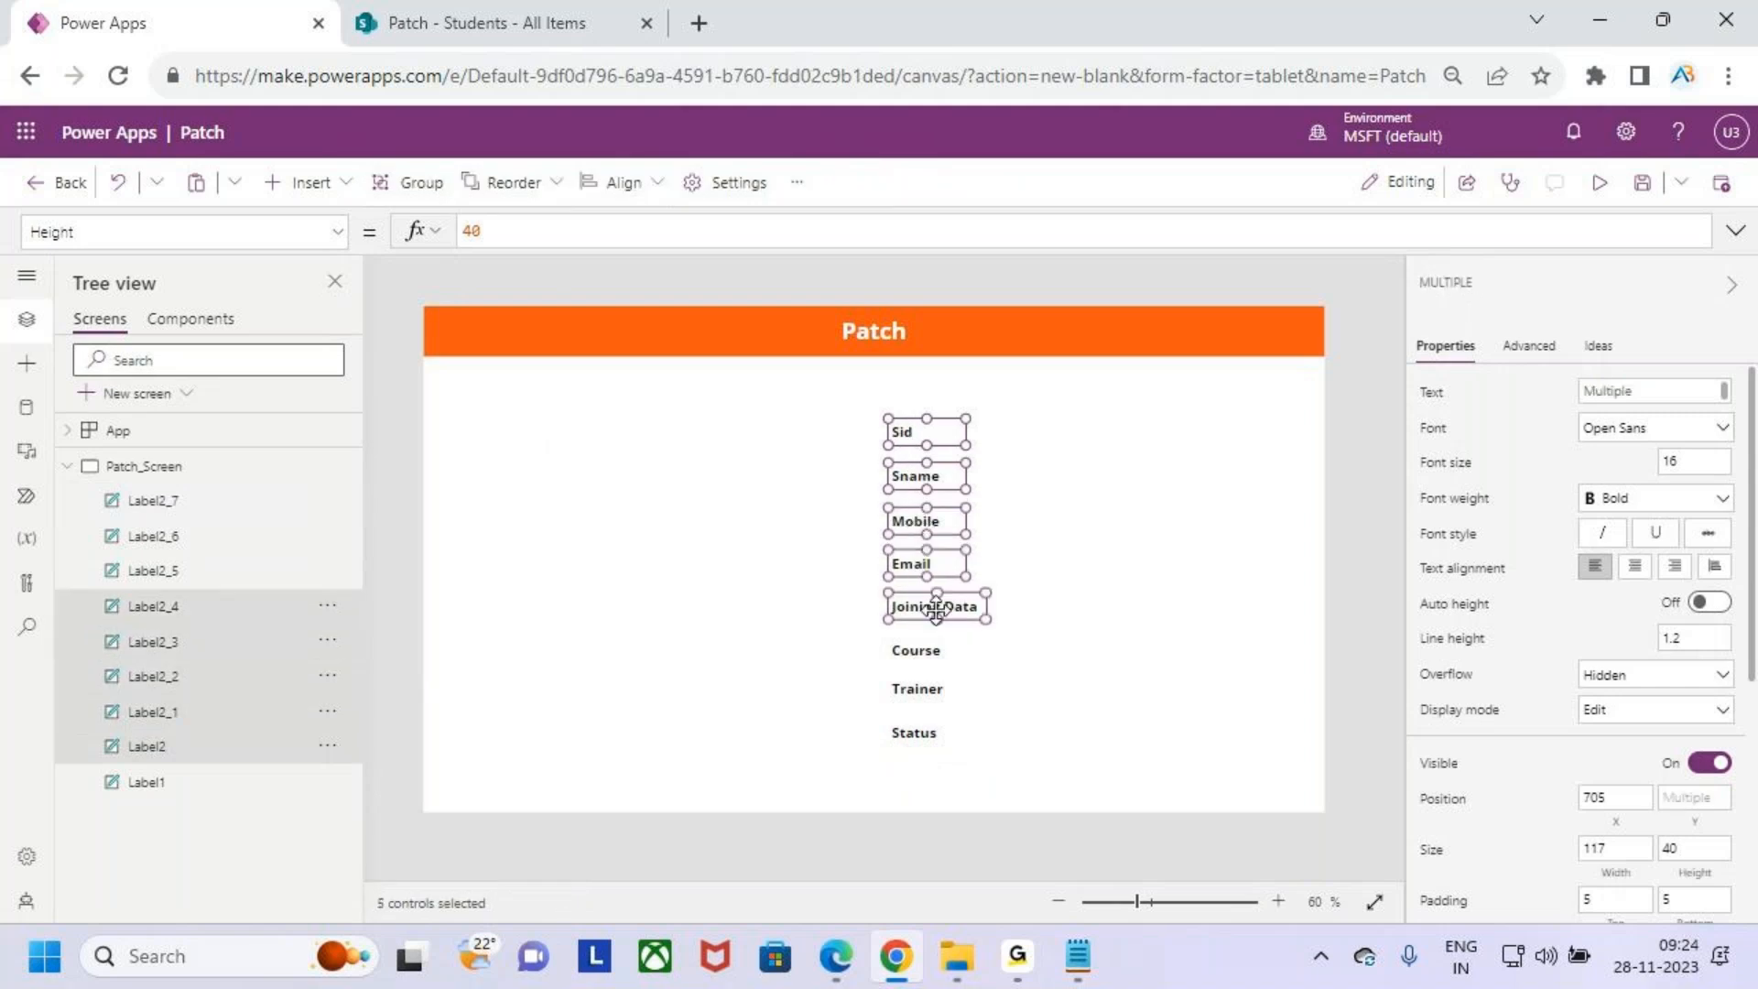
left_click(915, 650, "shift")
left_click(916, 686, "shift")
left_click(927, 732, "shift")
mouse_move(935, 437)
left_mouse_down()
mouse_move(950, 428)
mouse_move(940, 447)
left_mouse_up()
left_click(1100, 643)
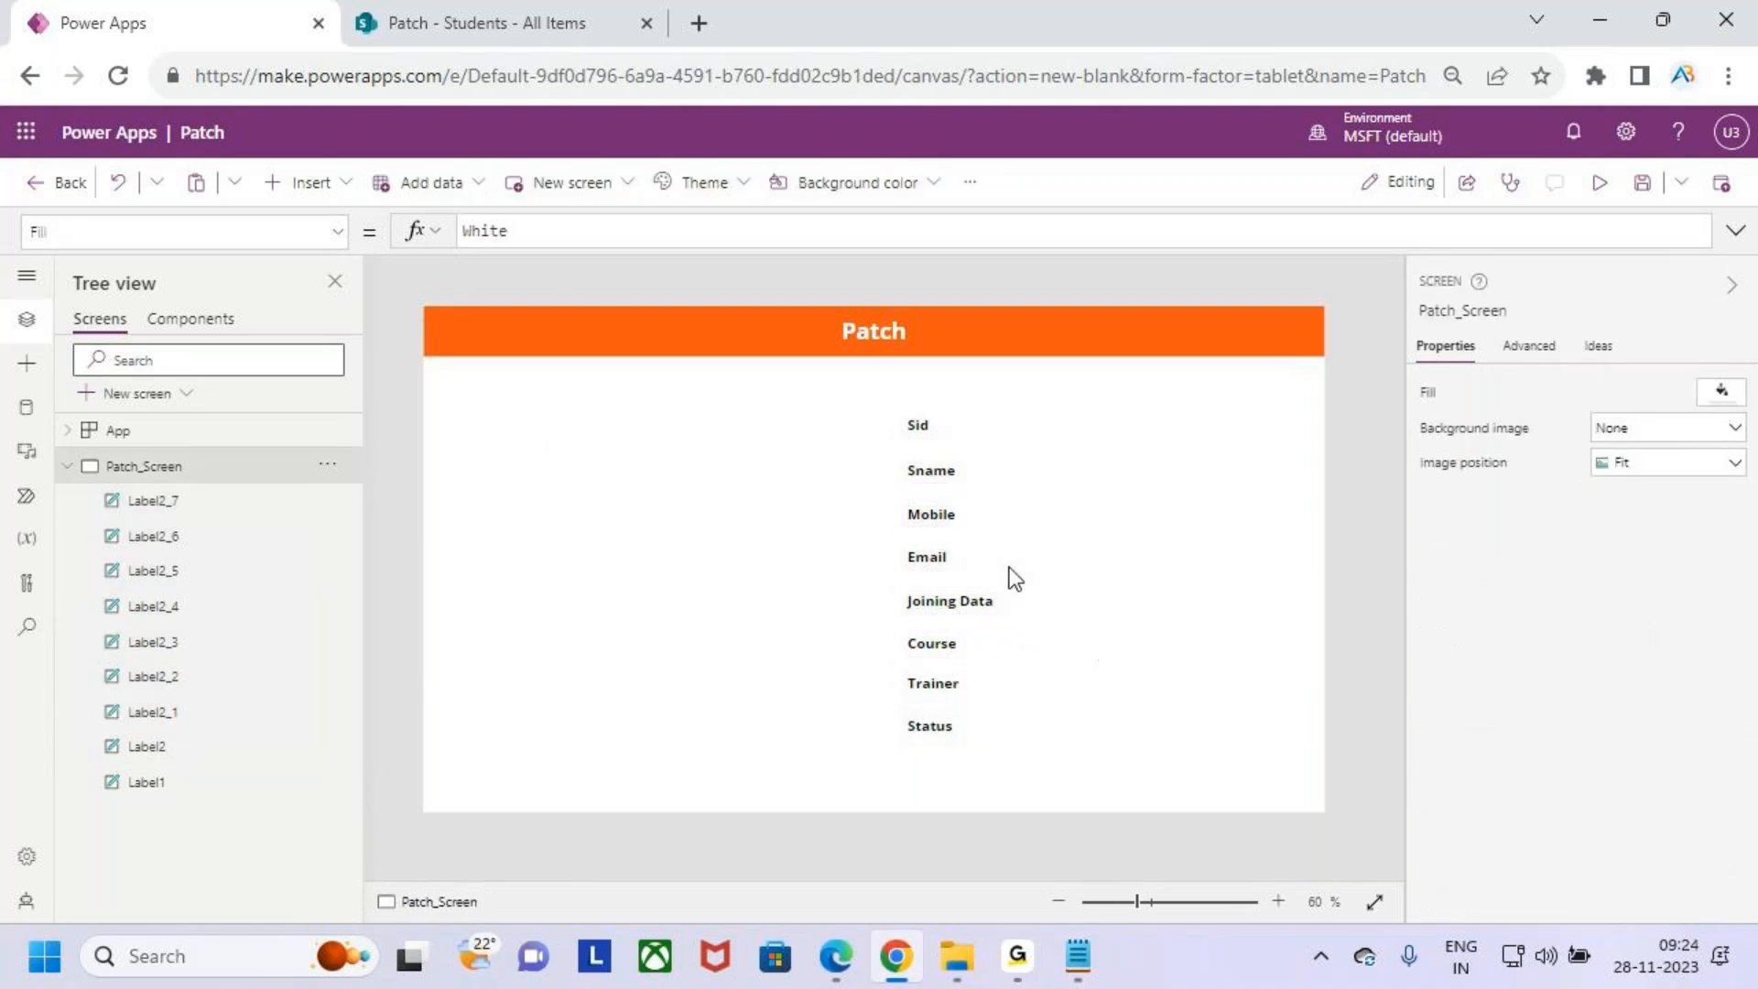
left_click_drag(889, 394, 1005, 743)
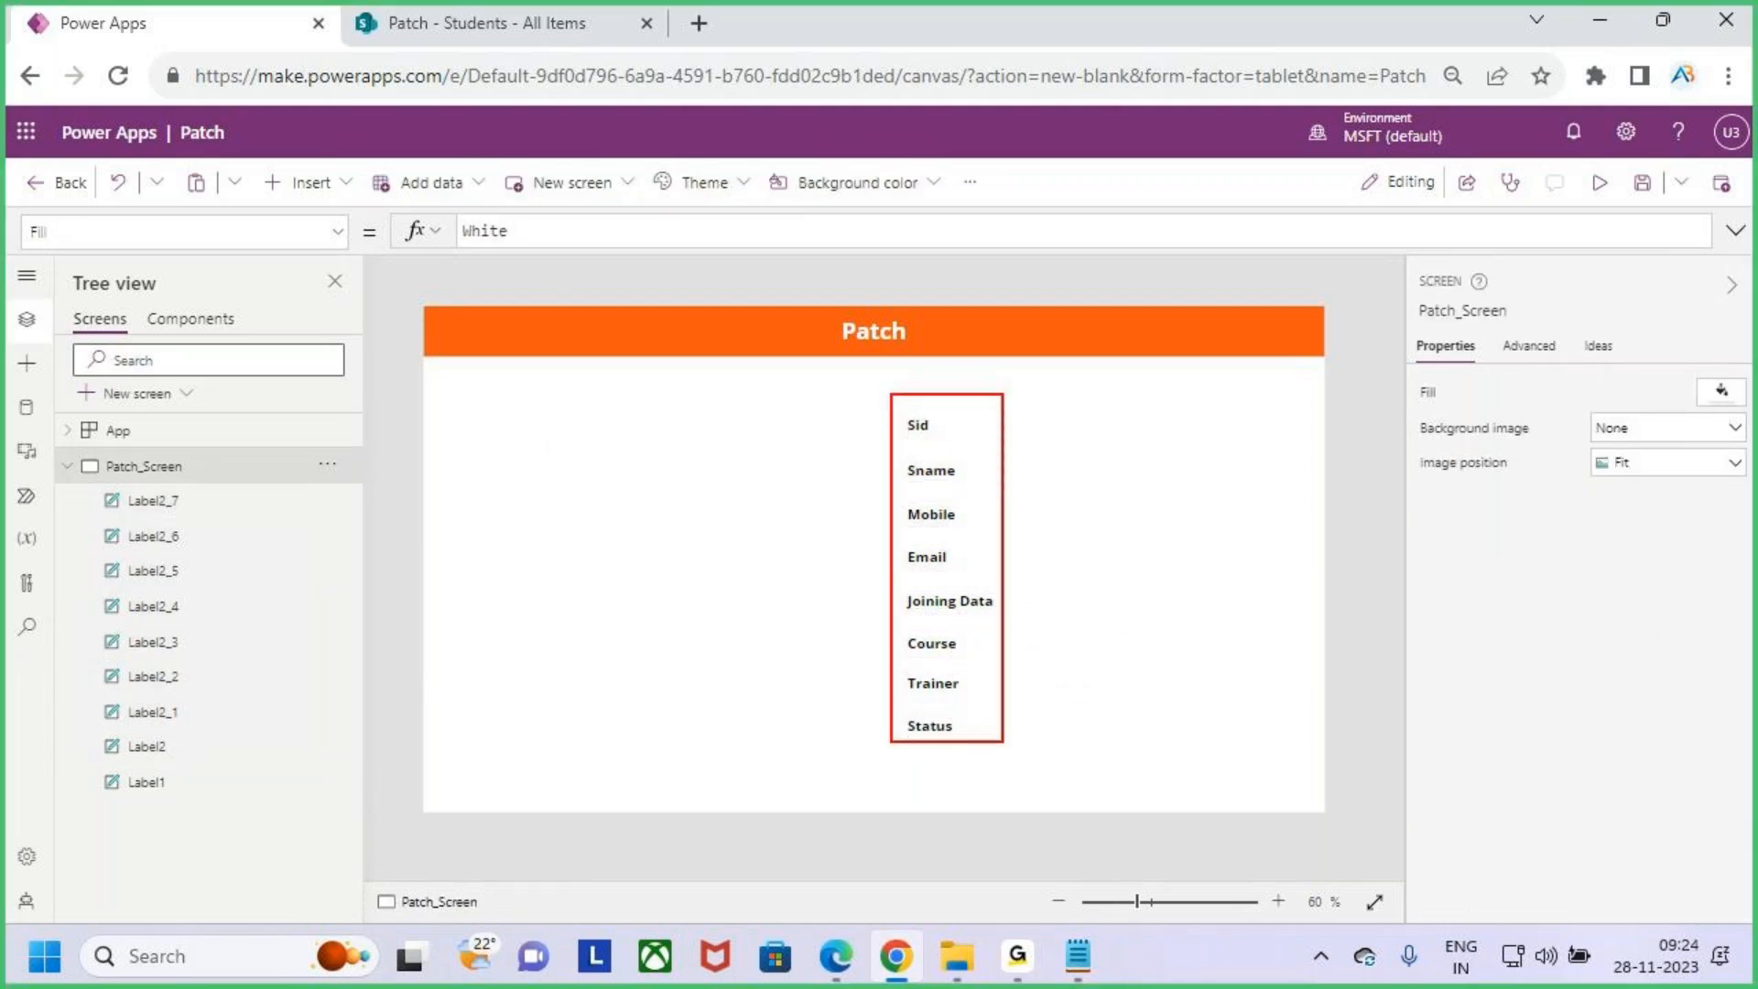
key("Escape")
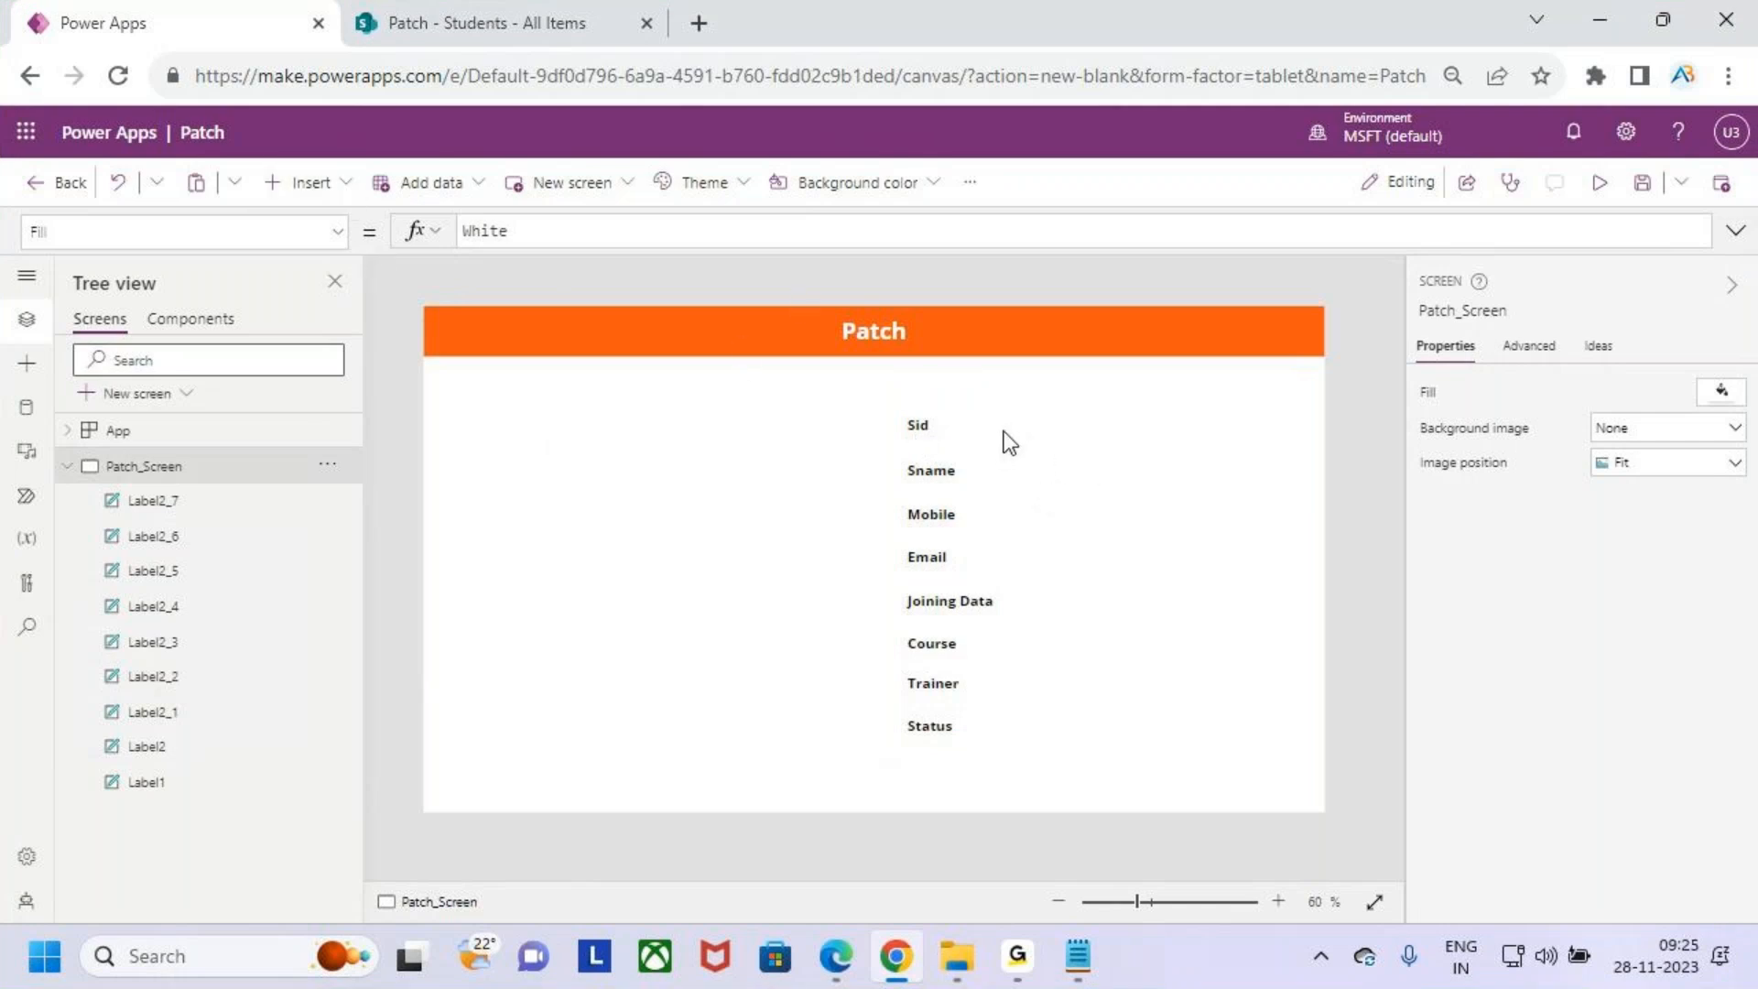
- Insert a text input and place it beside the Sid label
left_click(329, 188)
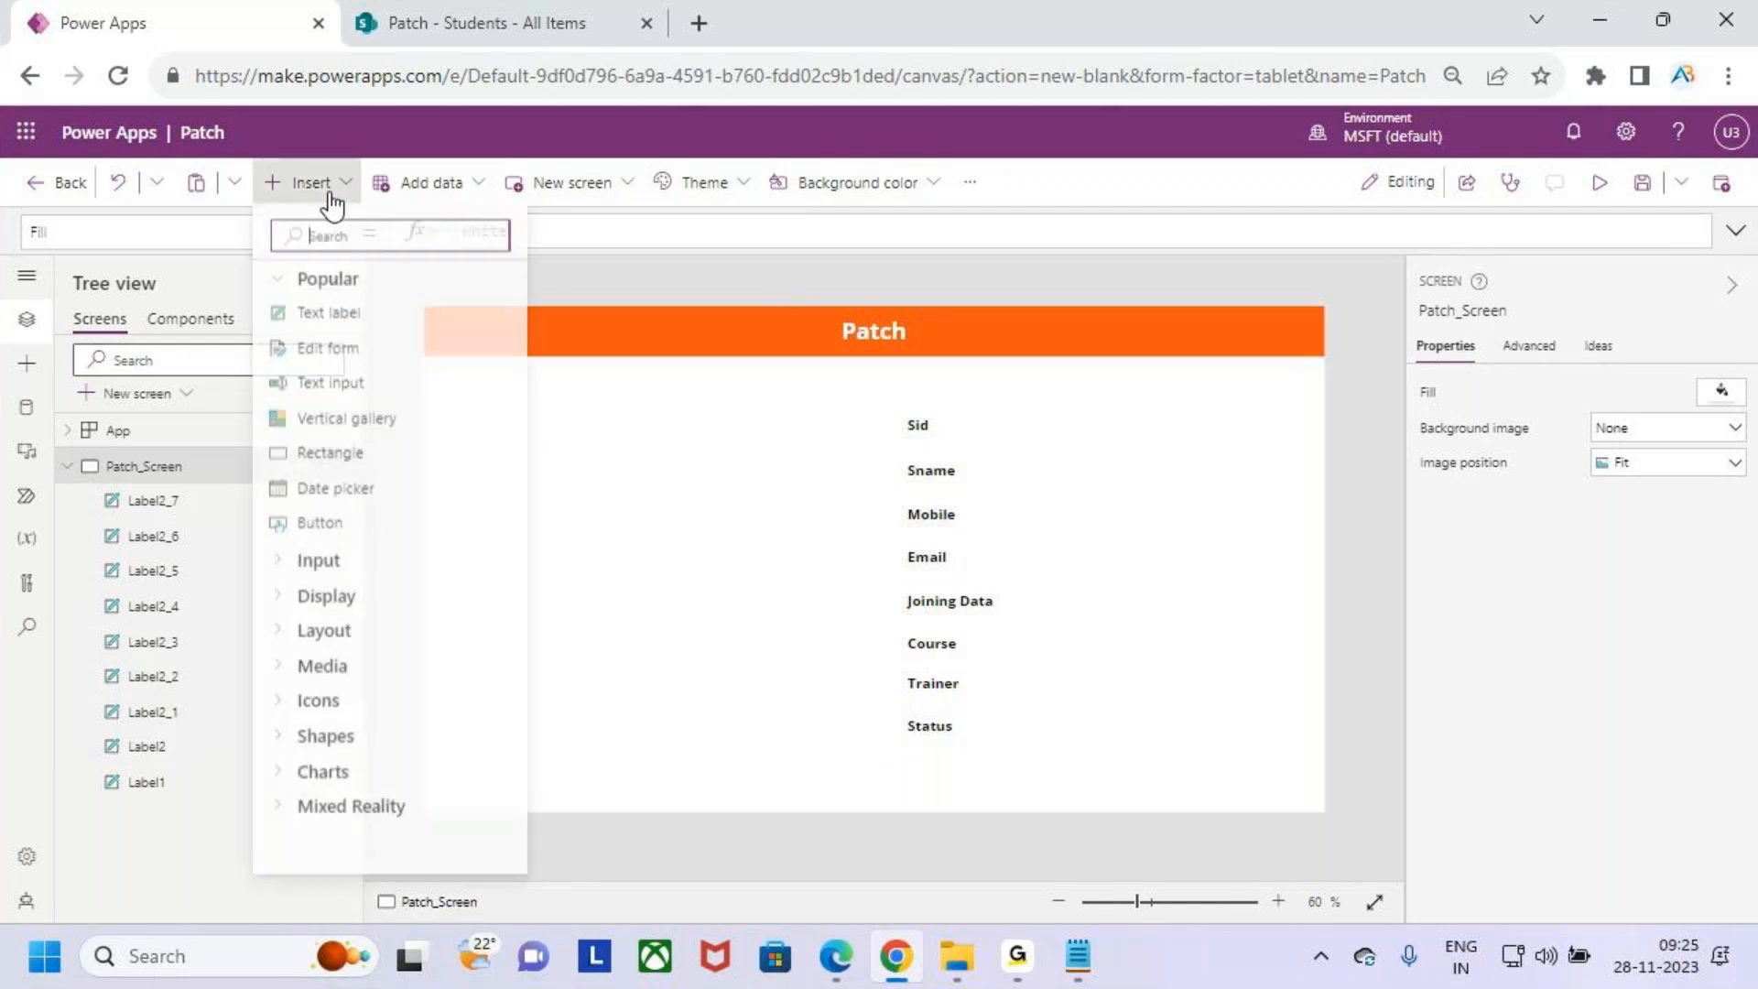
left_click(366, 386)
left_click_drag(572, 356, 1135, 424)
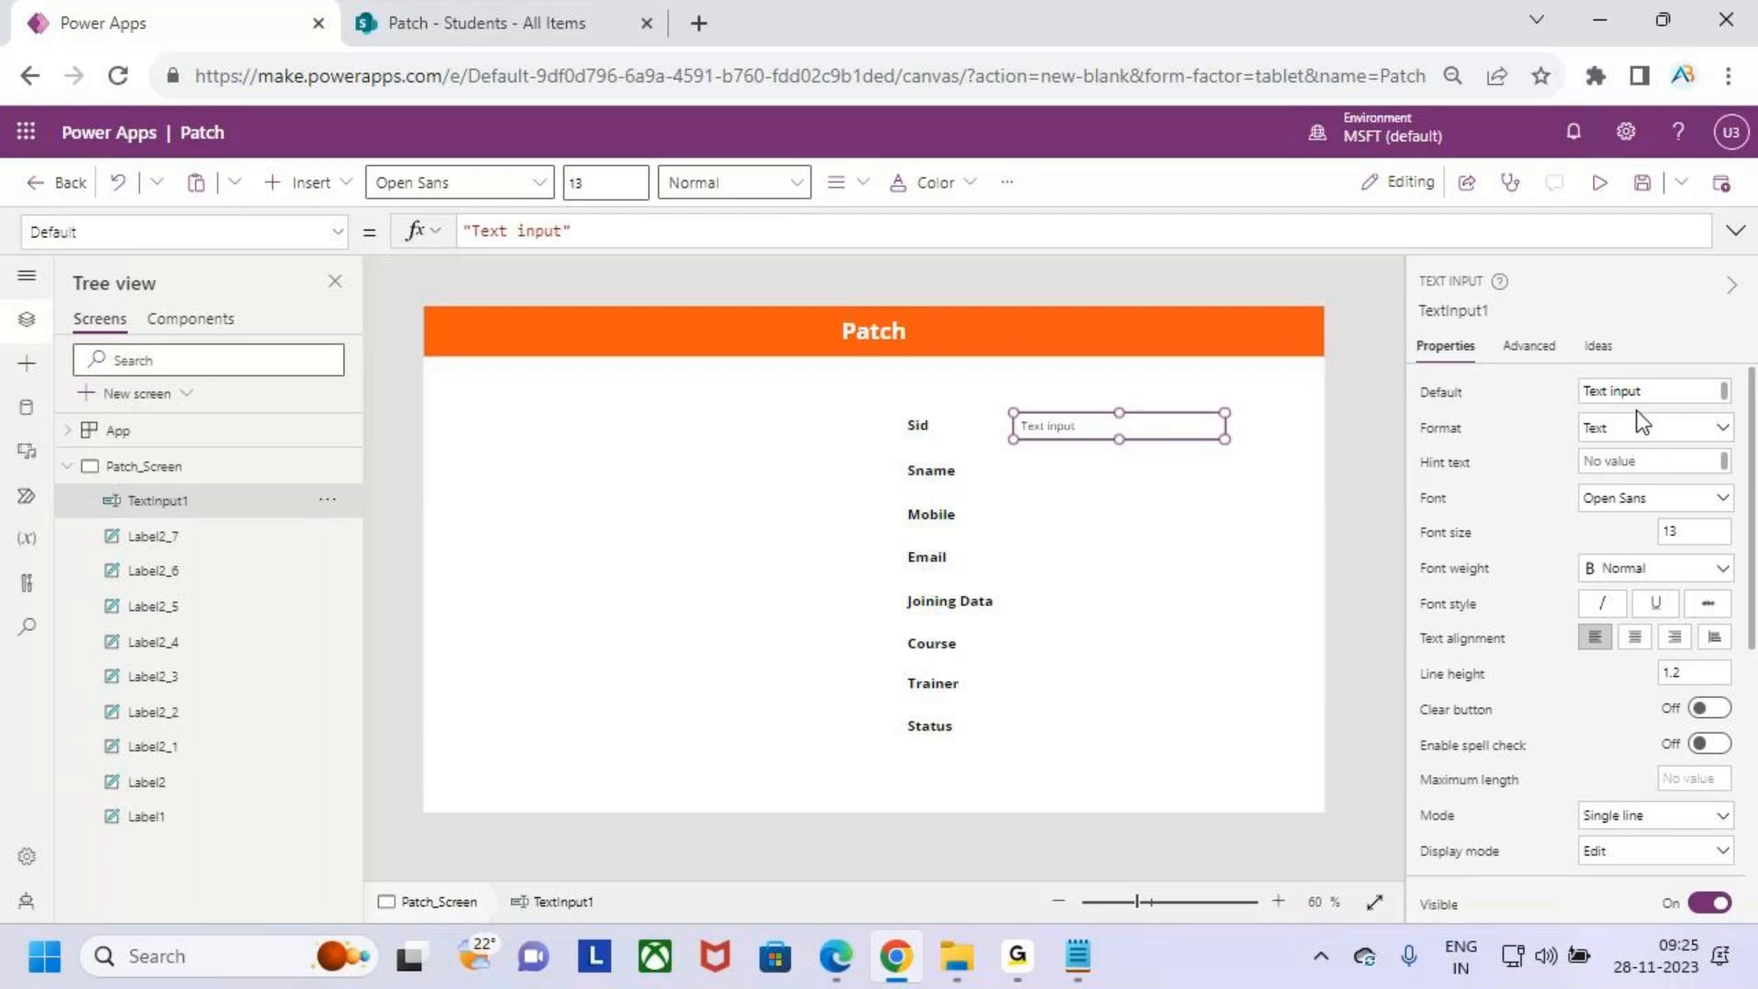
- Clear the text input's default text and set its hint text to Sid
left_click_drag(1688, 391, 1561, 403)
key("BackSpace")
left_click(1644, 460)
type("S")
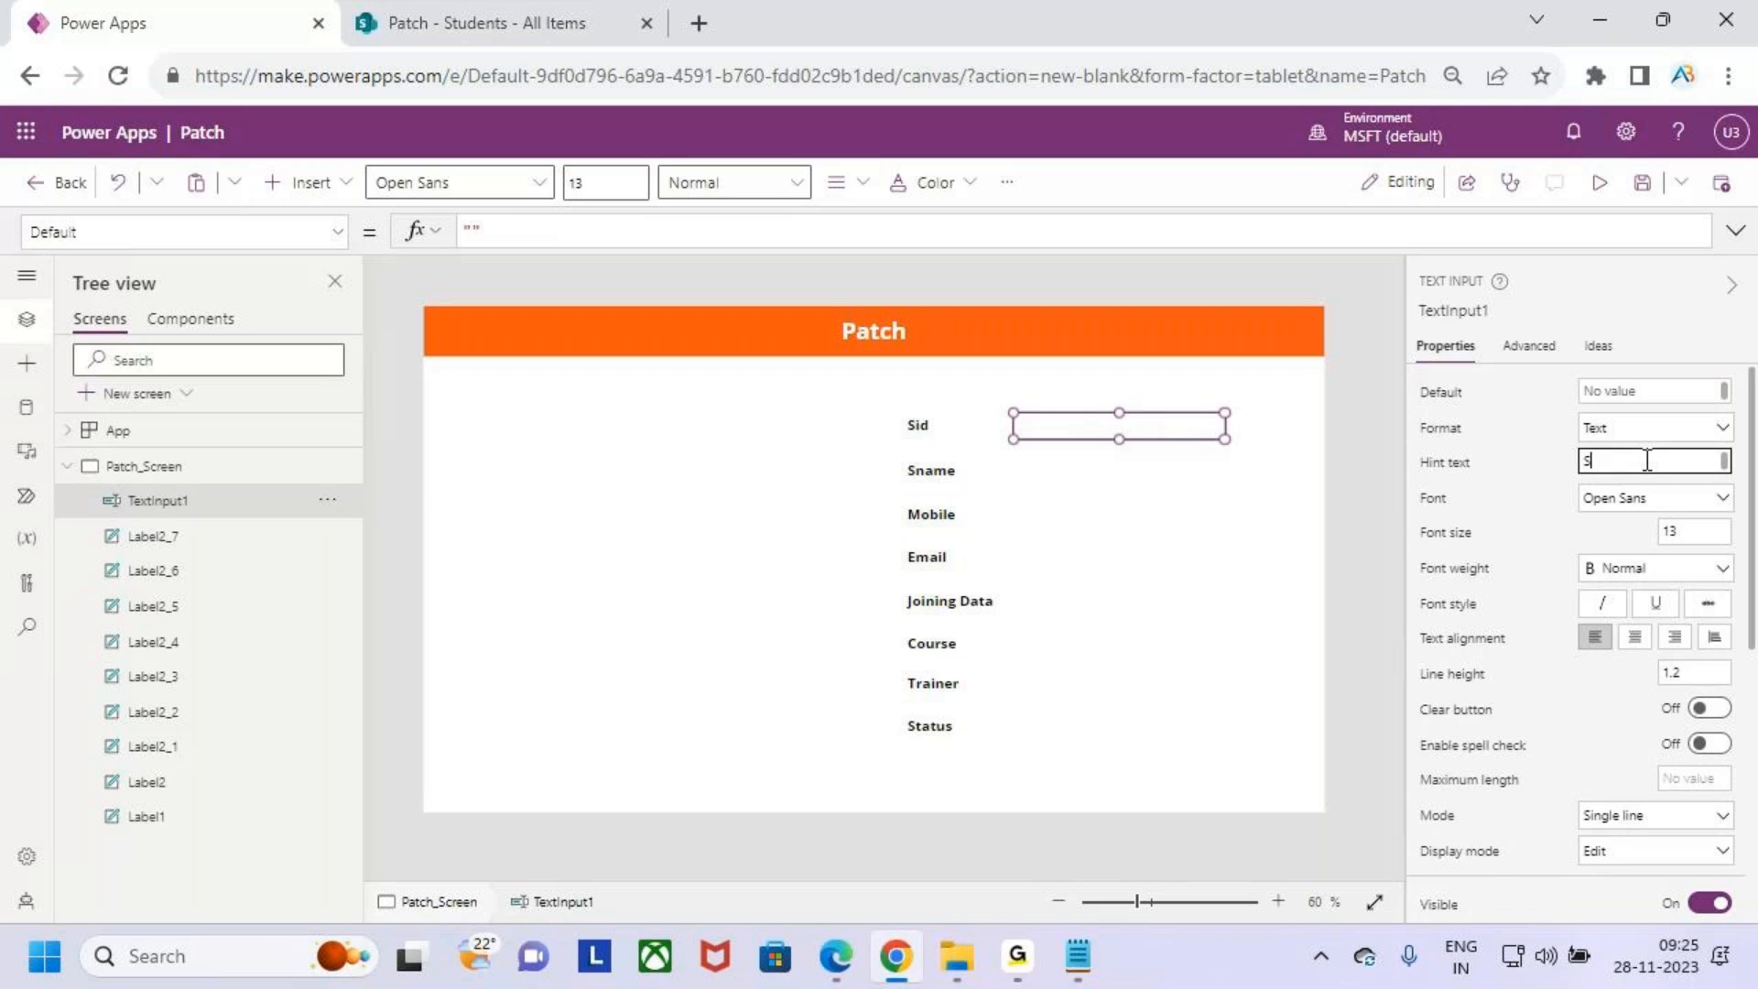
key("BackSpace")
type("S")
left_click(1194, 509)
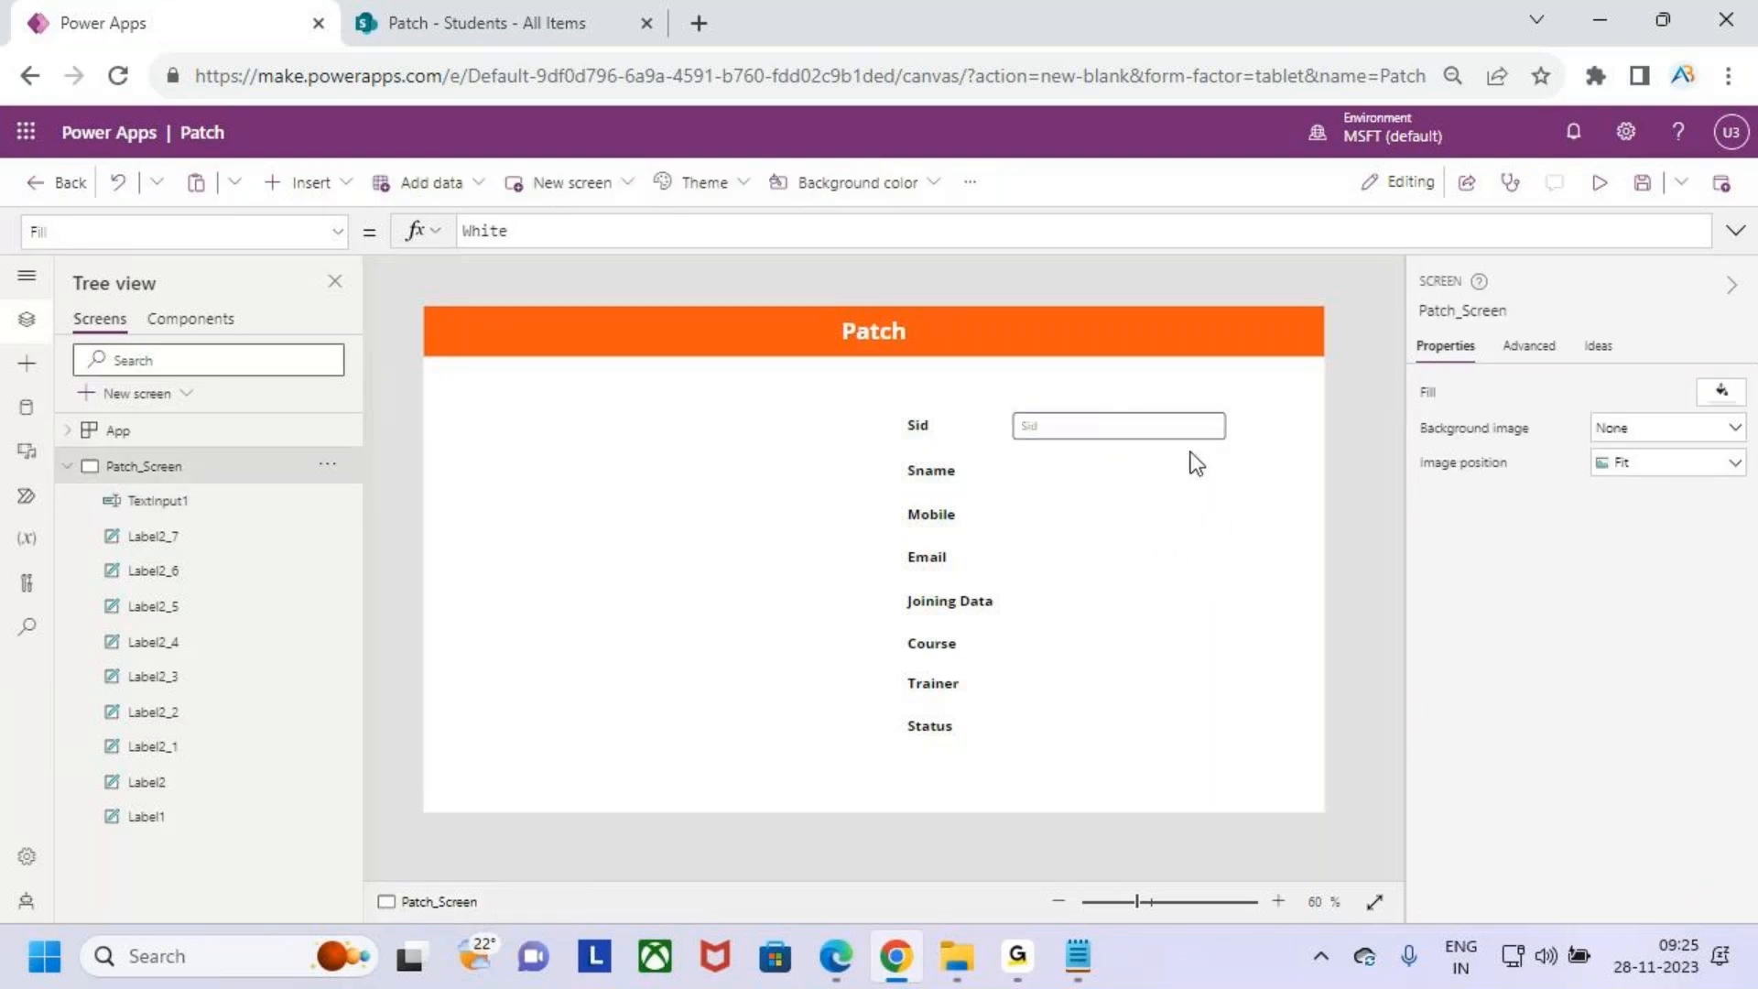
- Preview the app, then close the preview
left_click(1160, 425)
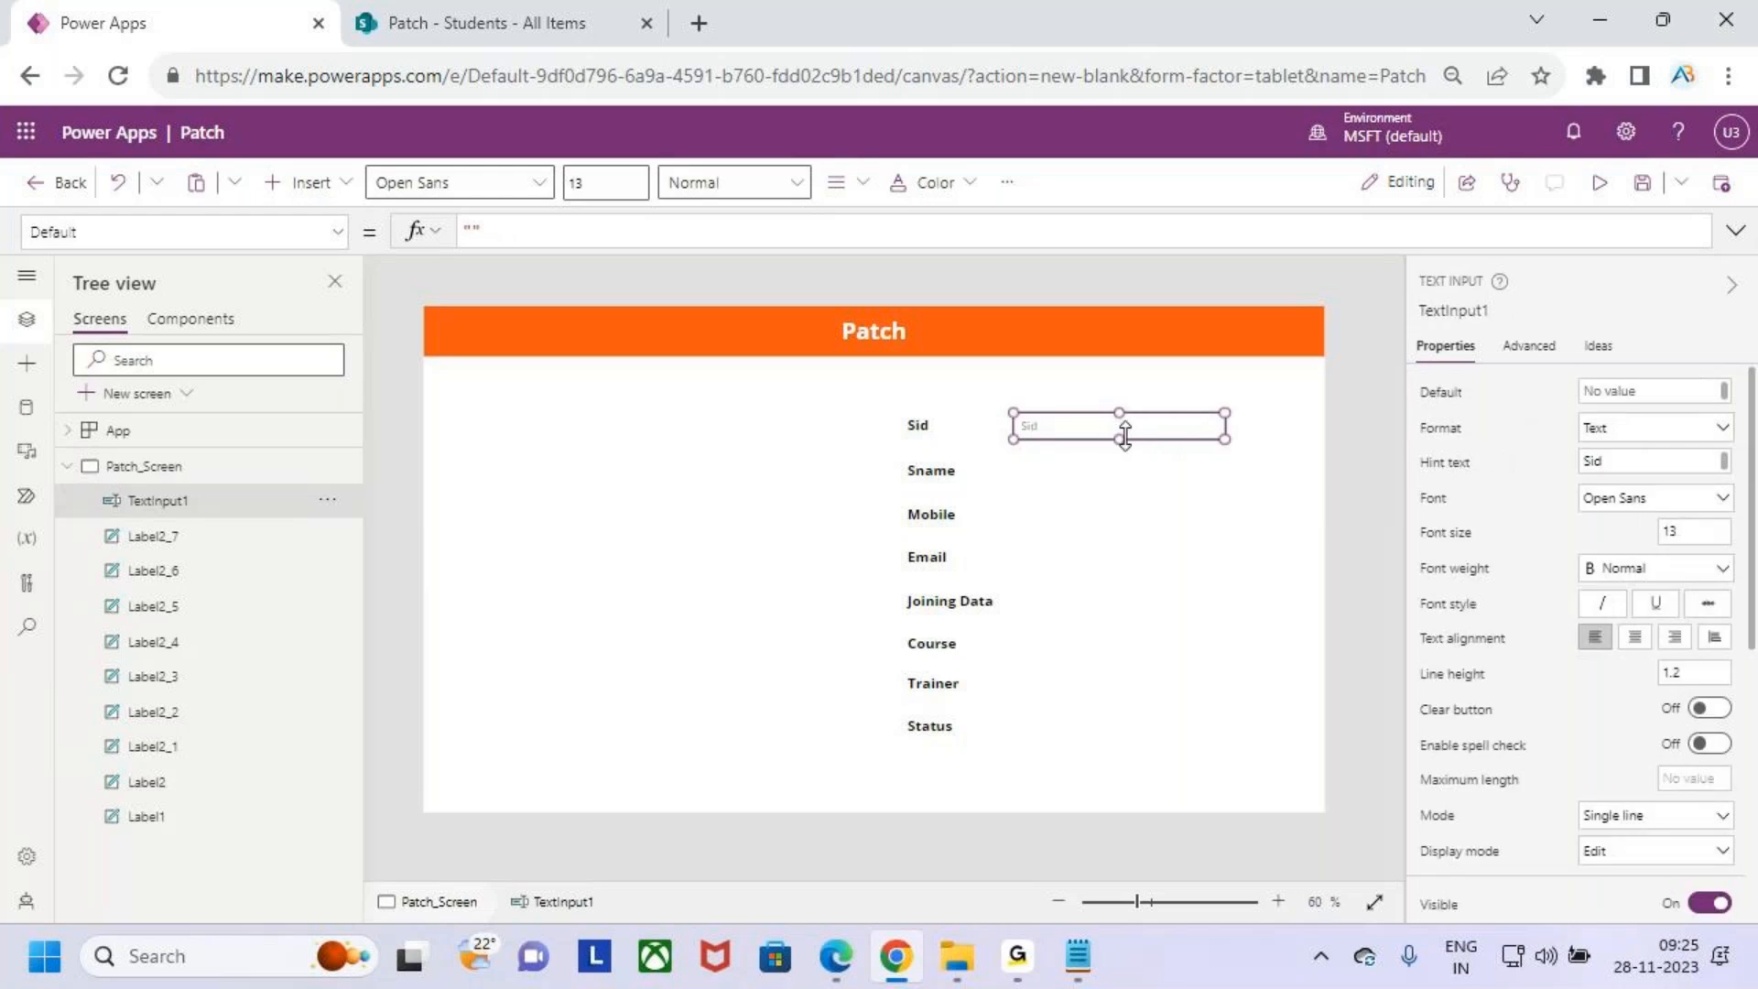
left_click(1597, 185)
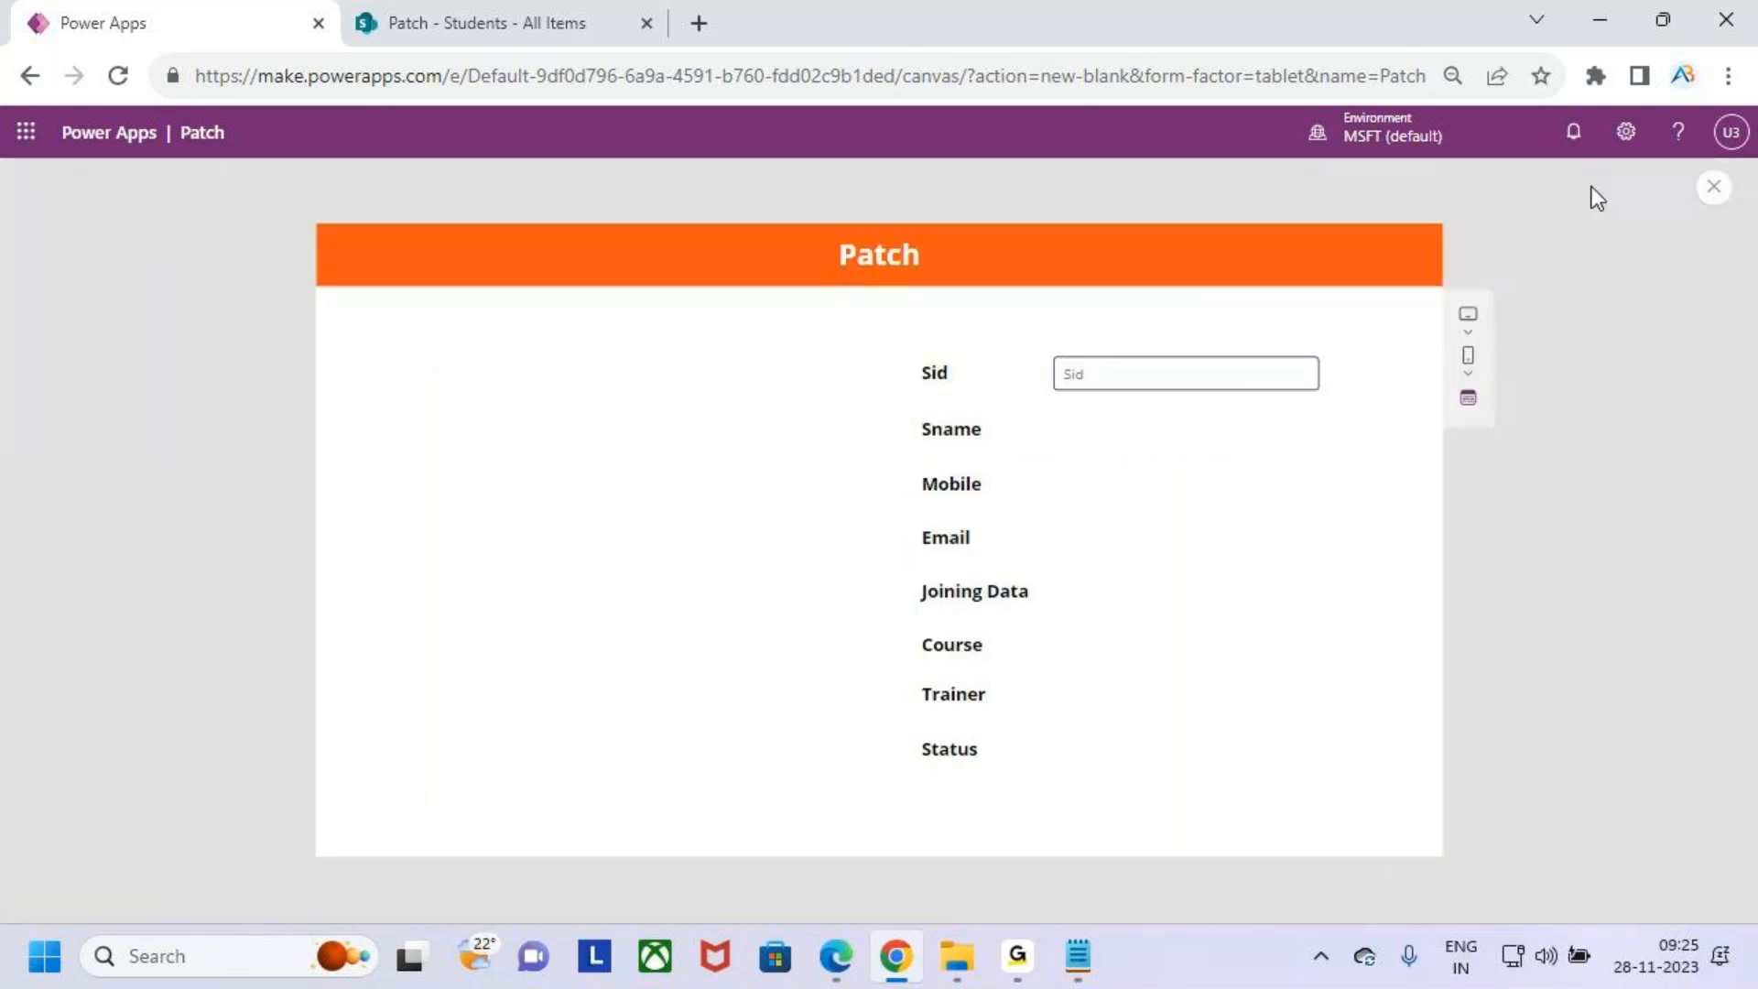
left_click(1701, 194)
key("Escape")
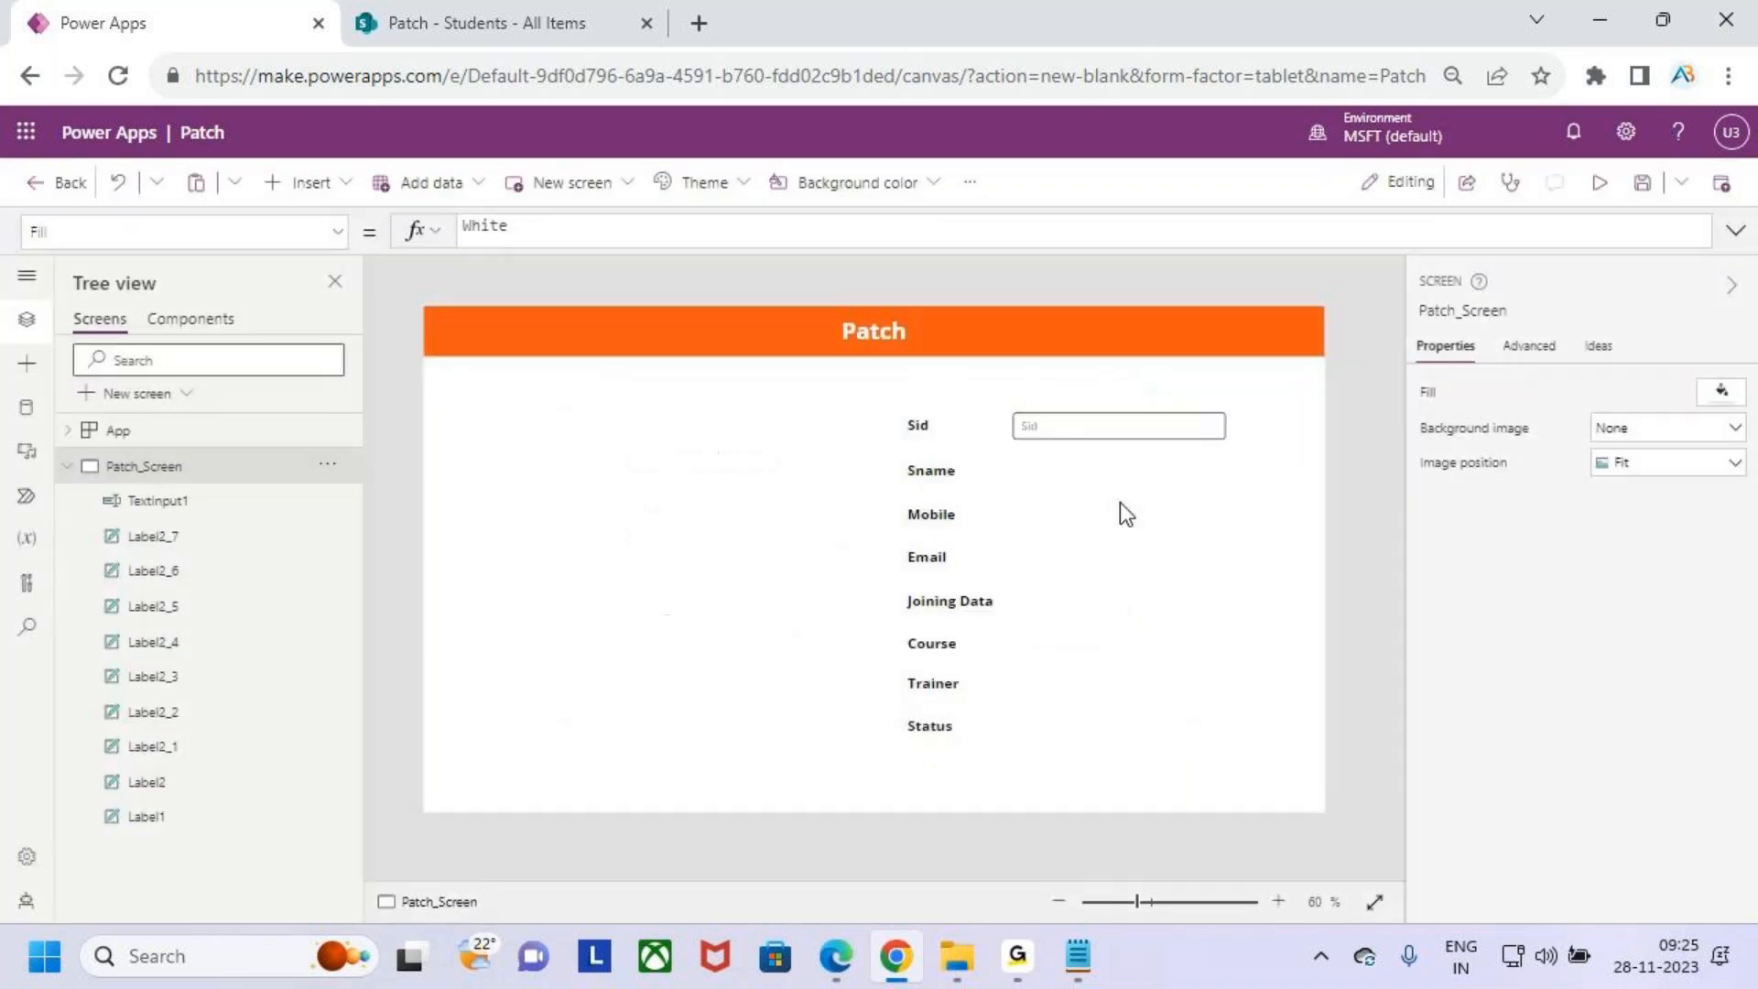
- Copy the Sid text input, place the copy beside Sname and set its hint text to Sname
left_click(1106, 424)
left_click_drag(1102, 431, 1099, 431)
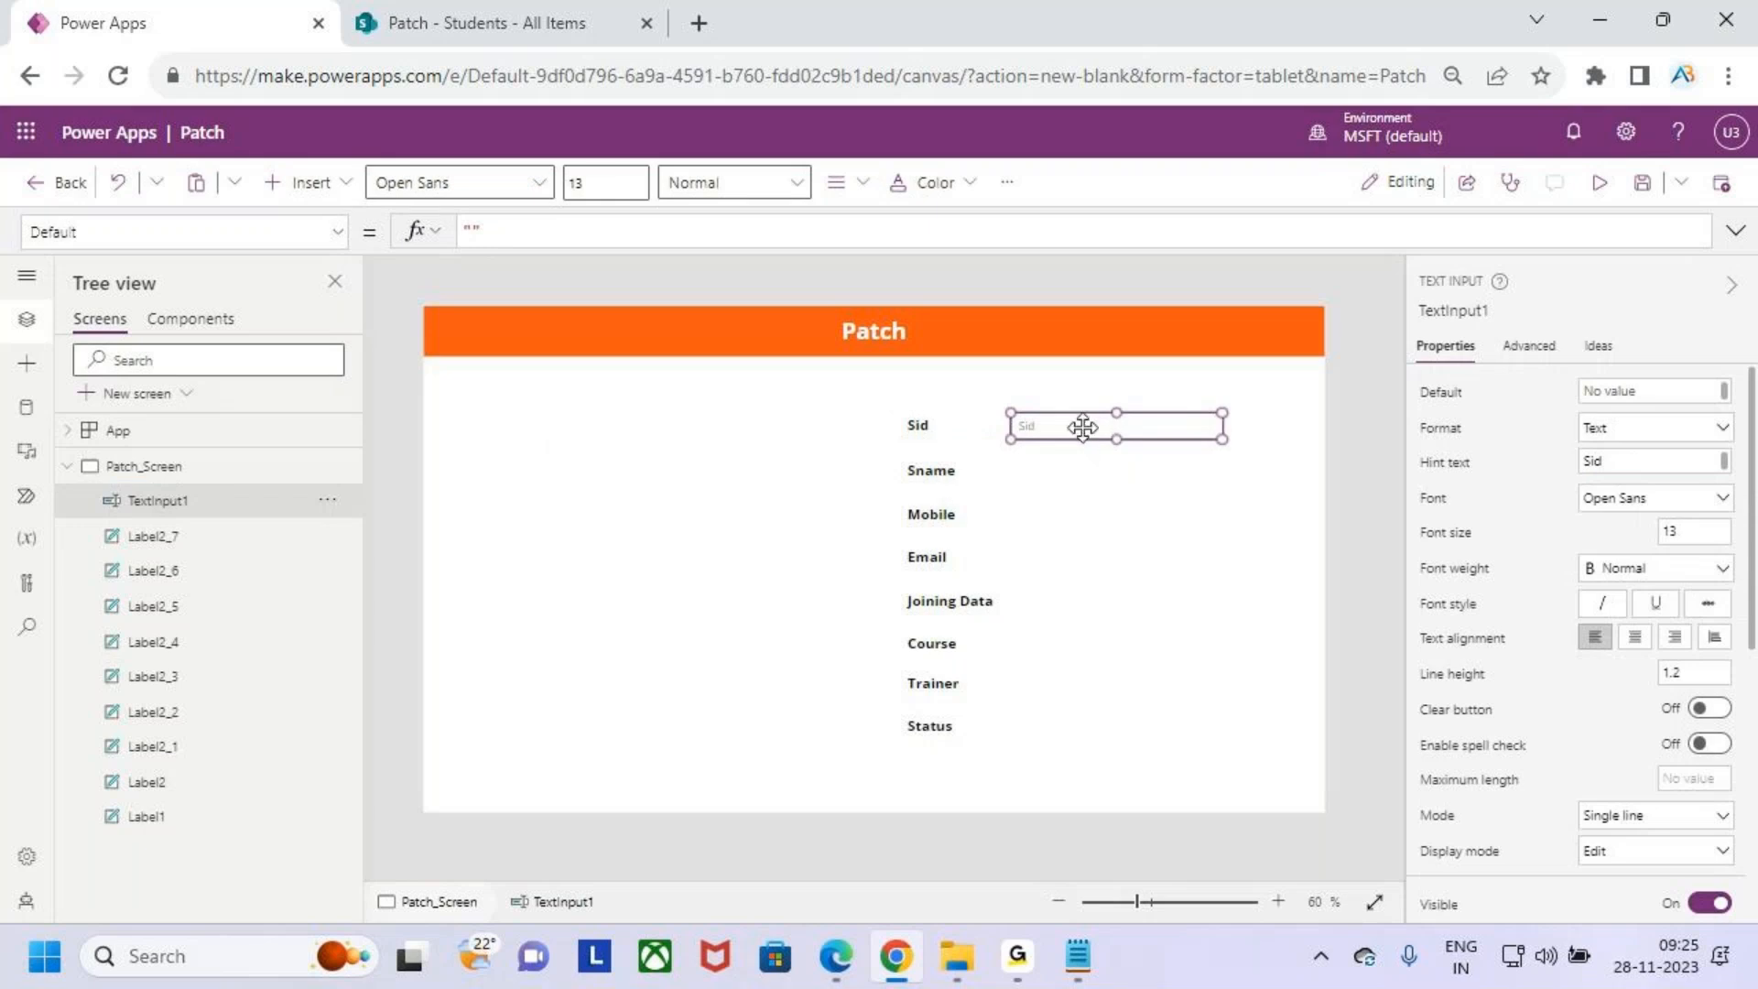
key("ctrl+c")
key("ctrl+v")
left_click_drag(1072, 437, 1057, 475)
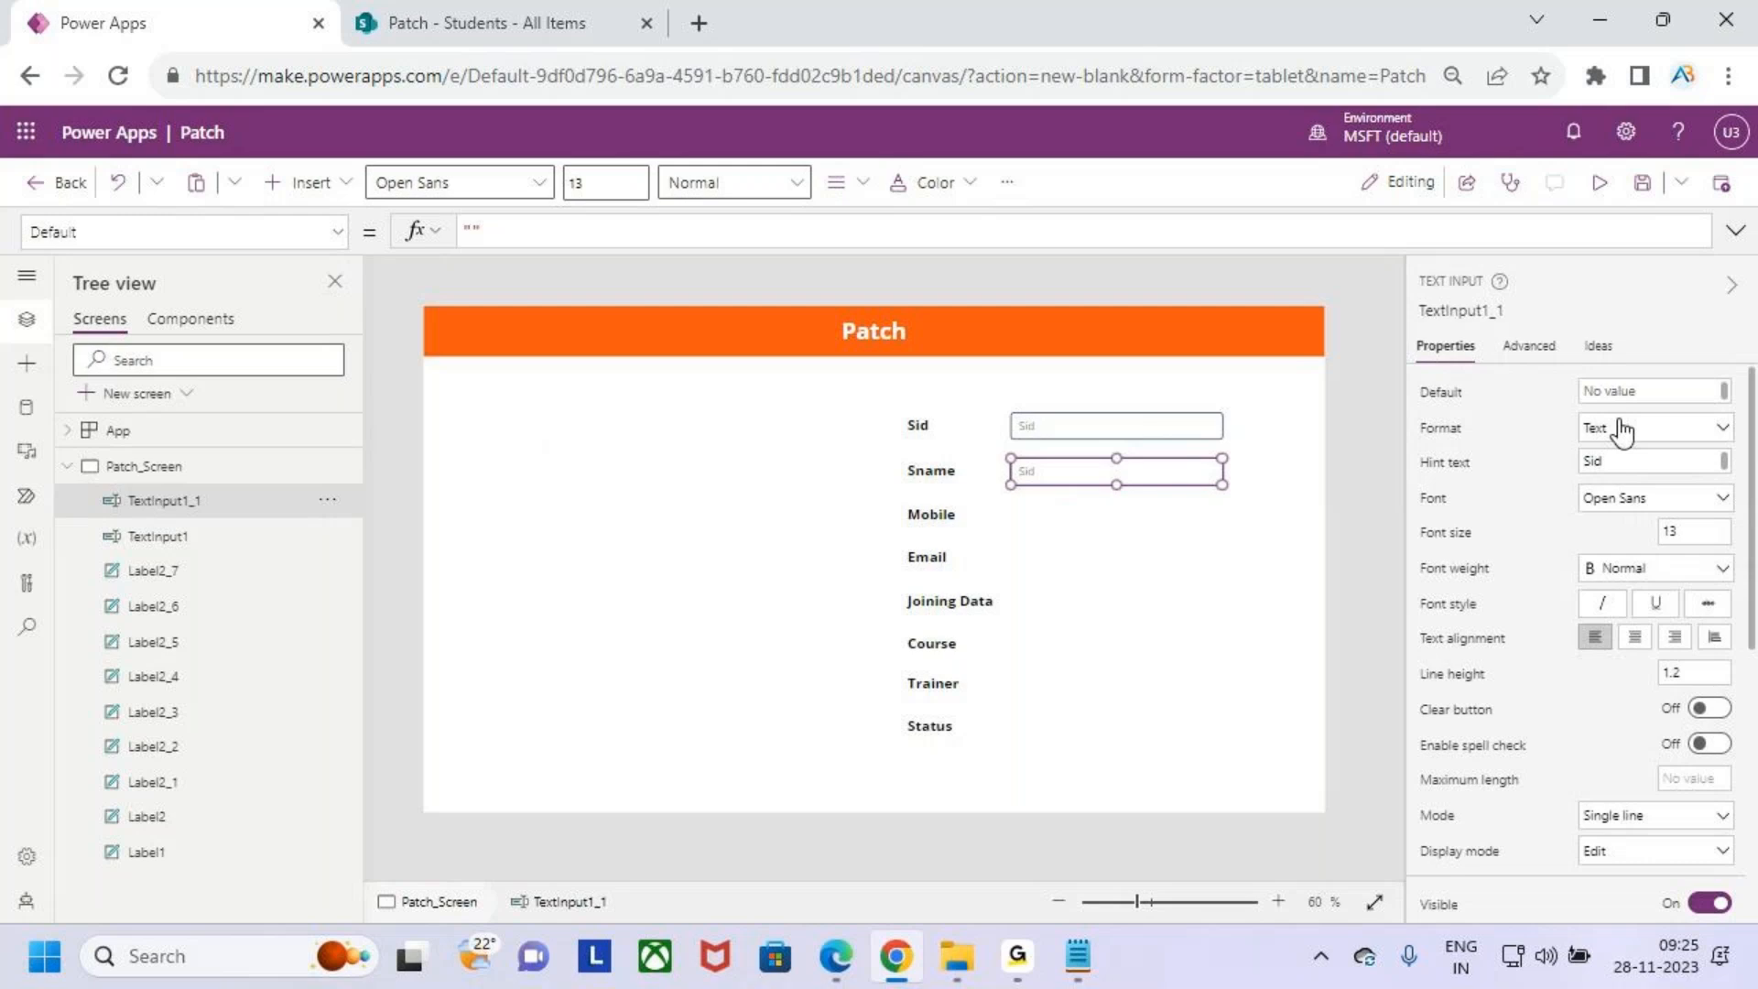
left_click(1614, 459)
type("Sname")
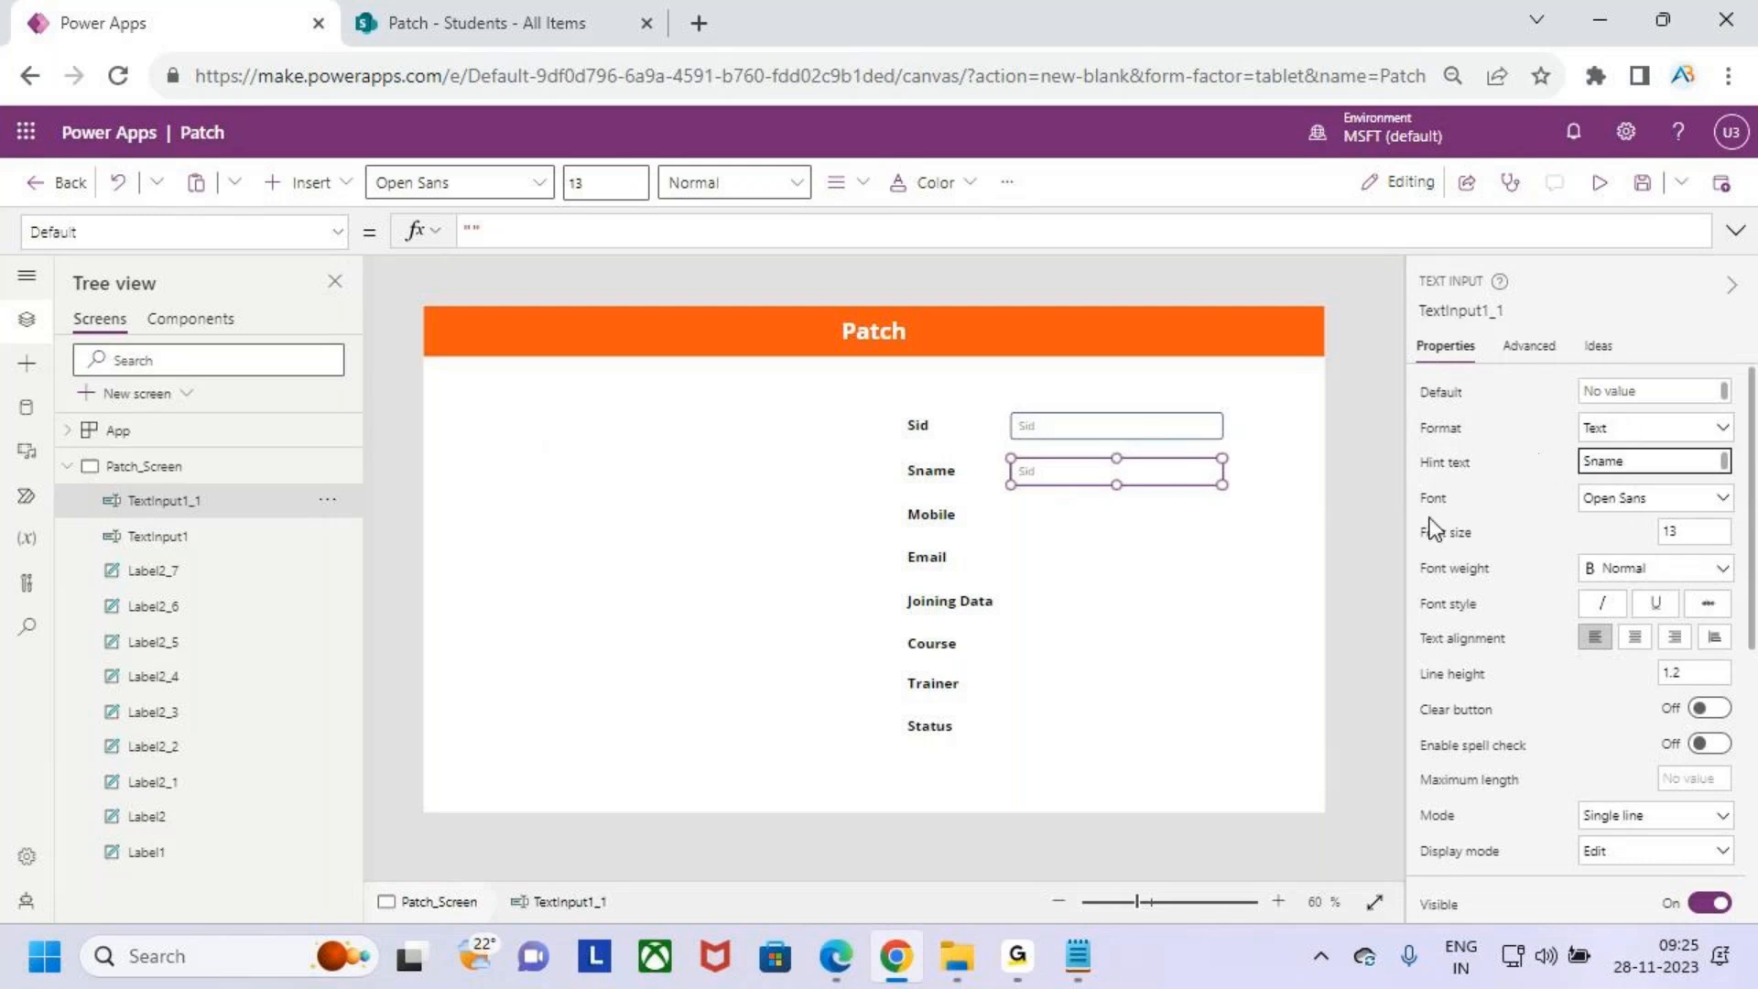
left_click(1157, 574)
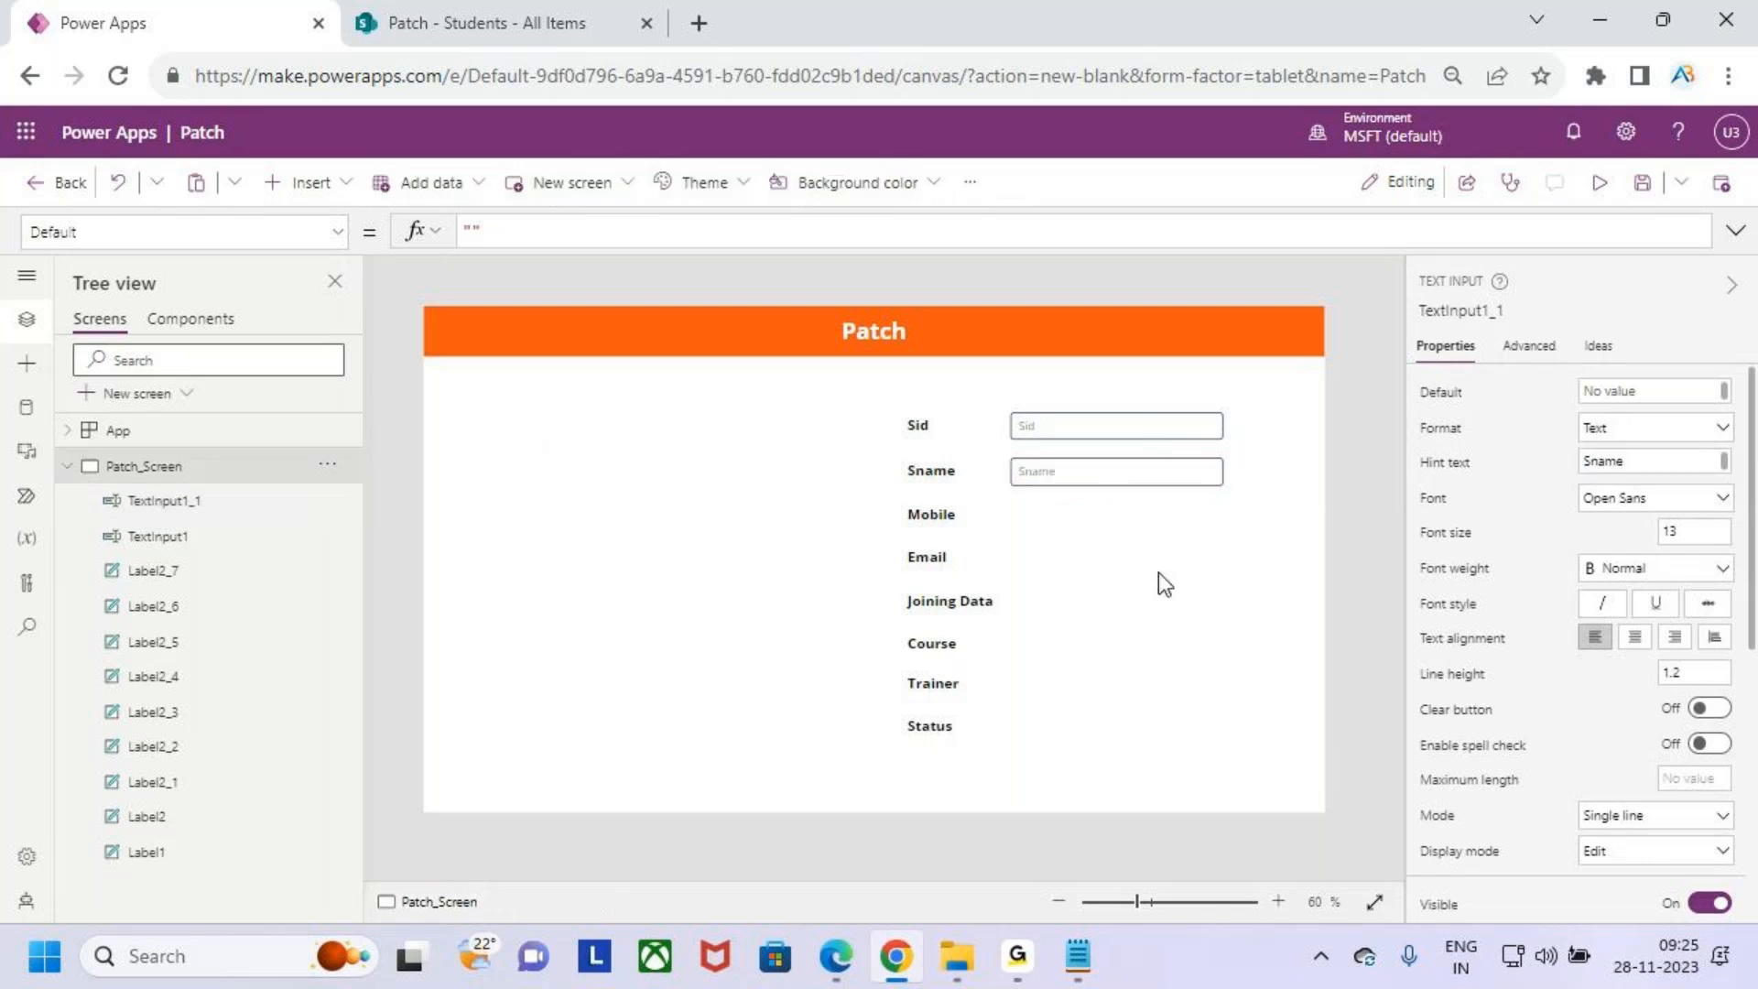
- Paste another text input beside Mobile and set its hint text to Mobile
left_click(1105, 477)
left_click(1128, 553)
key("ctrl+v")
left_click_drag(1103, 486, 1088, 514)
double_click(1659, 462)
type("Mobile")
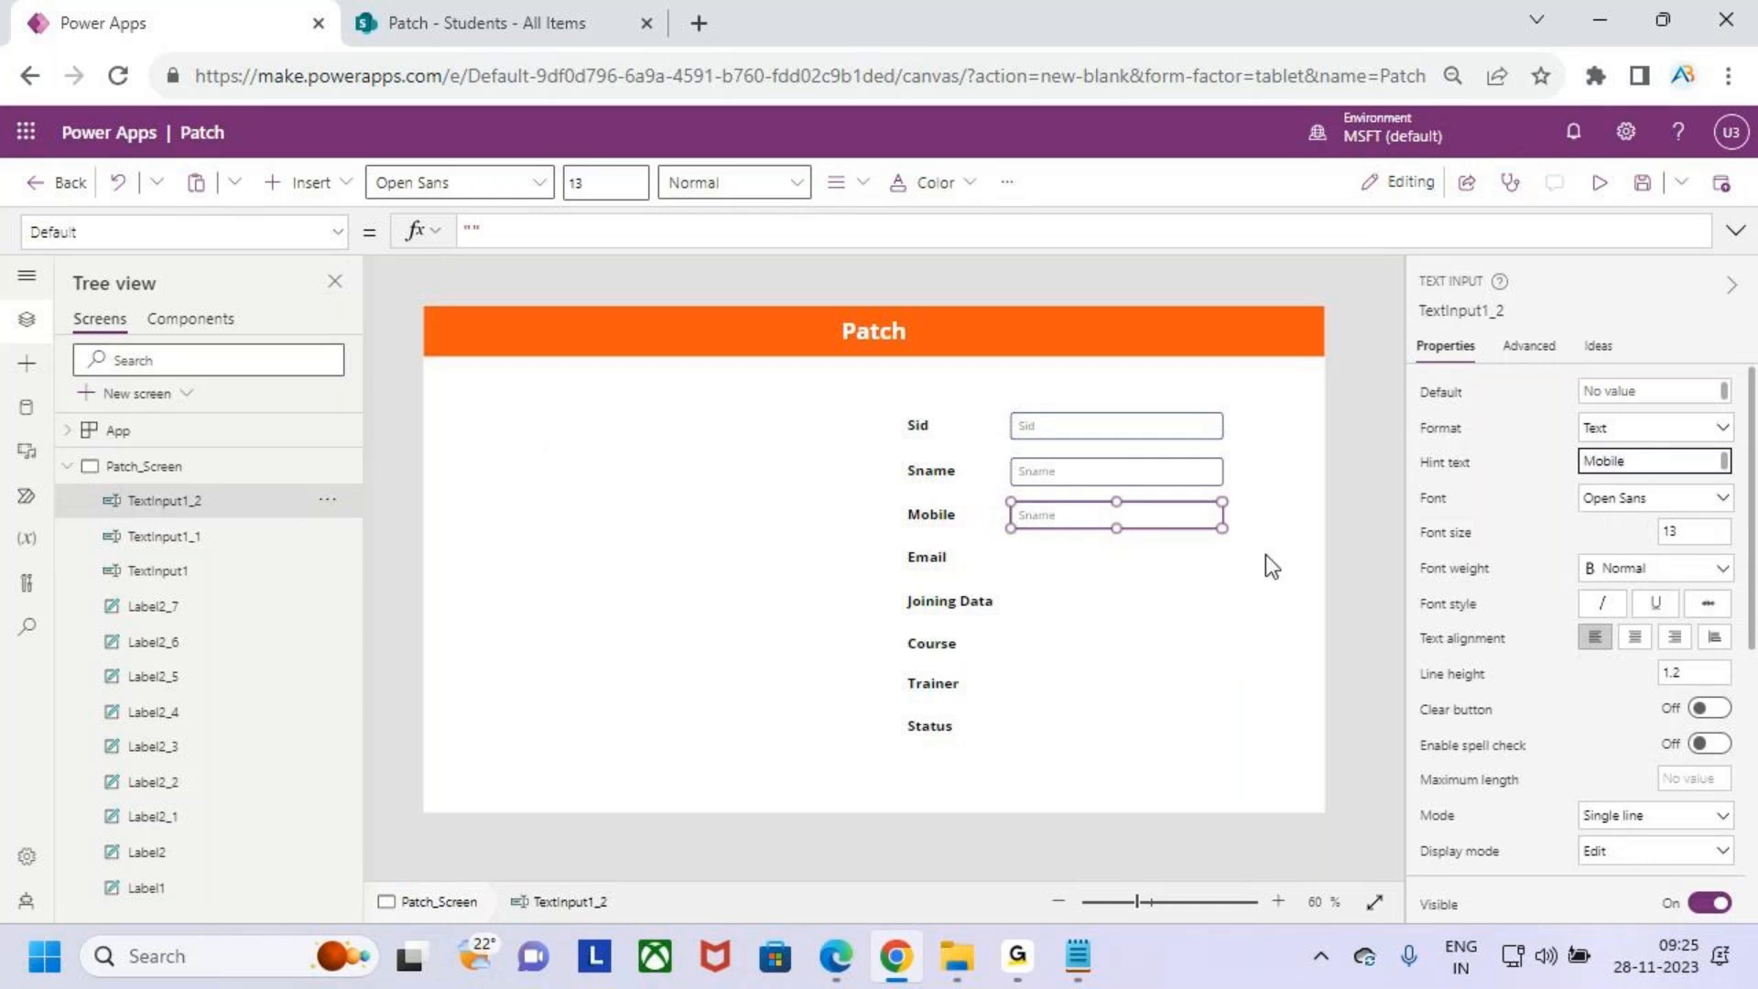
left_click(1073, 575)
- Copy the Mobile text input, place the copy beside Email and set its hint text to Email
left_click(1106, 518)
key("ctrl+c")
left_click(1118, 608)
key("ctrl+v")
left_click_drag(1091, 525, 1073, 562)
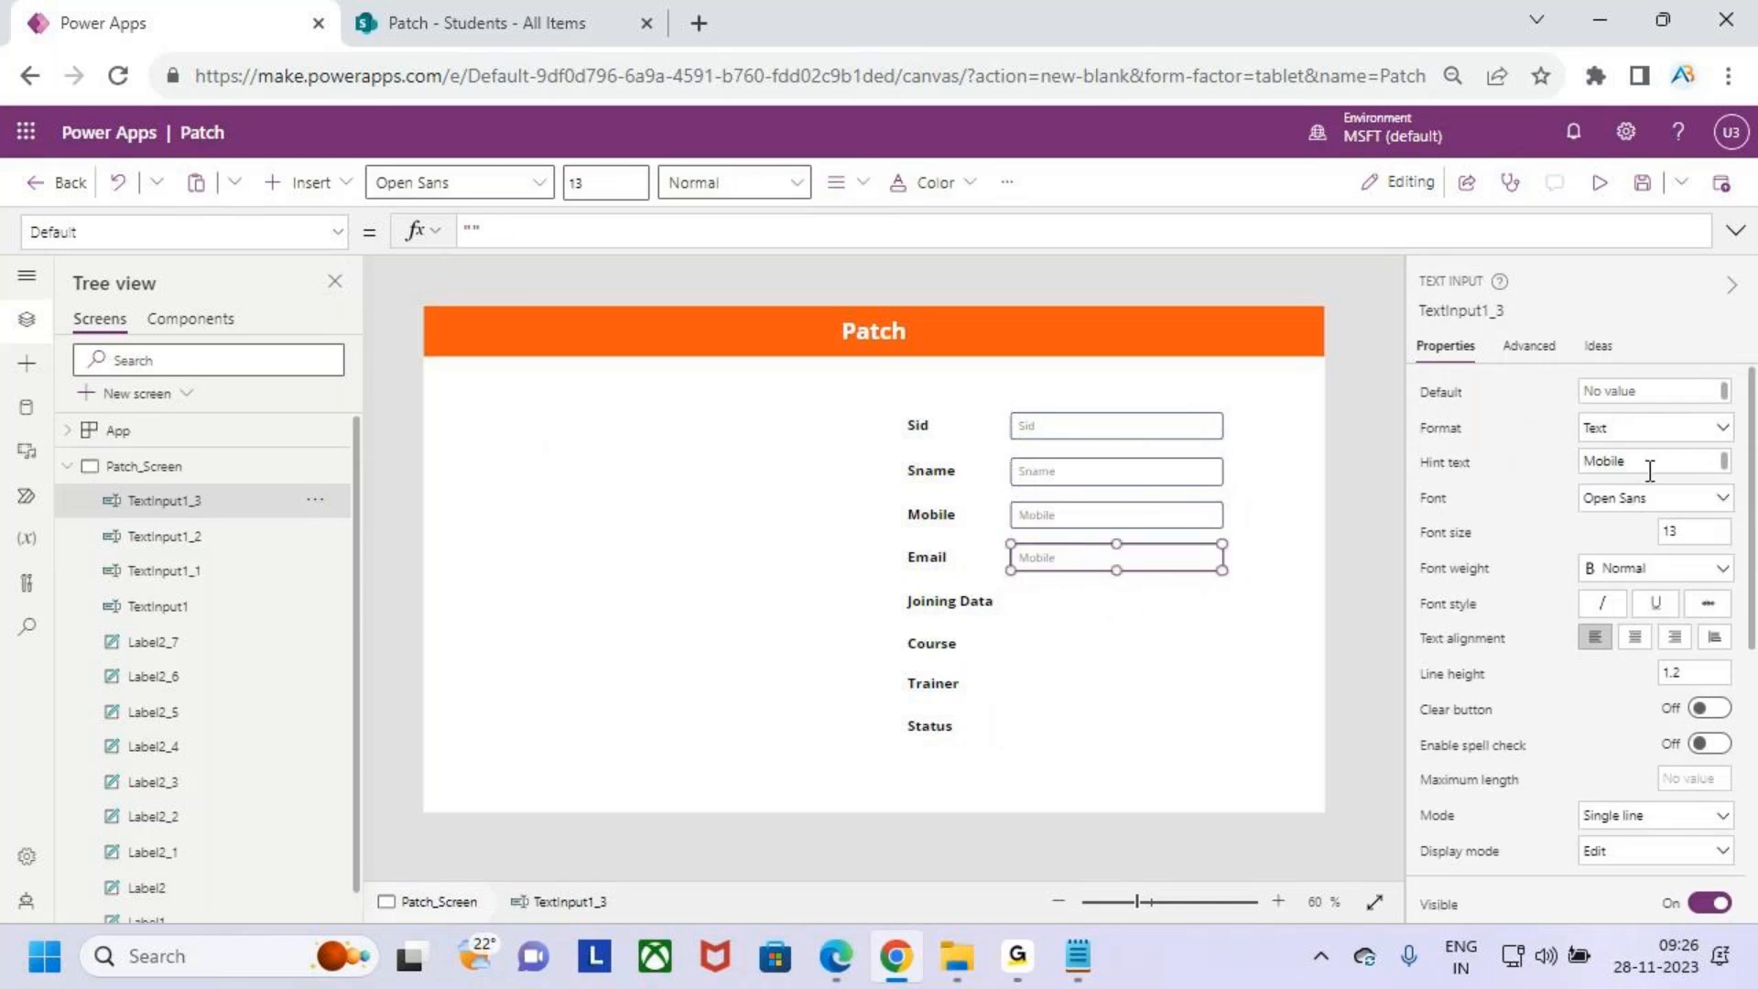
left_click_drag(1650, 471, 1531, 478)
type("Em")
key("BackSpace")
key("BackSpace")
key("BackSpace")
type("ail")
left_click(1092, 679)
- Insert a date picker and place it beside the Joining Data label
left_click(1079, 557)
left_click(938, 611)
left_click(1193, 710)
left_click(339, 192)
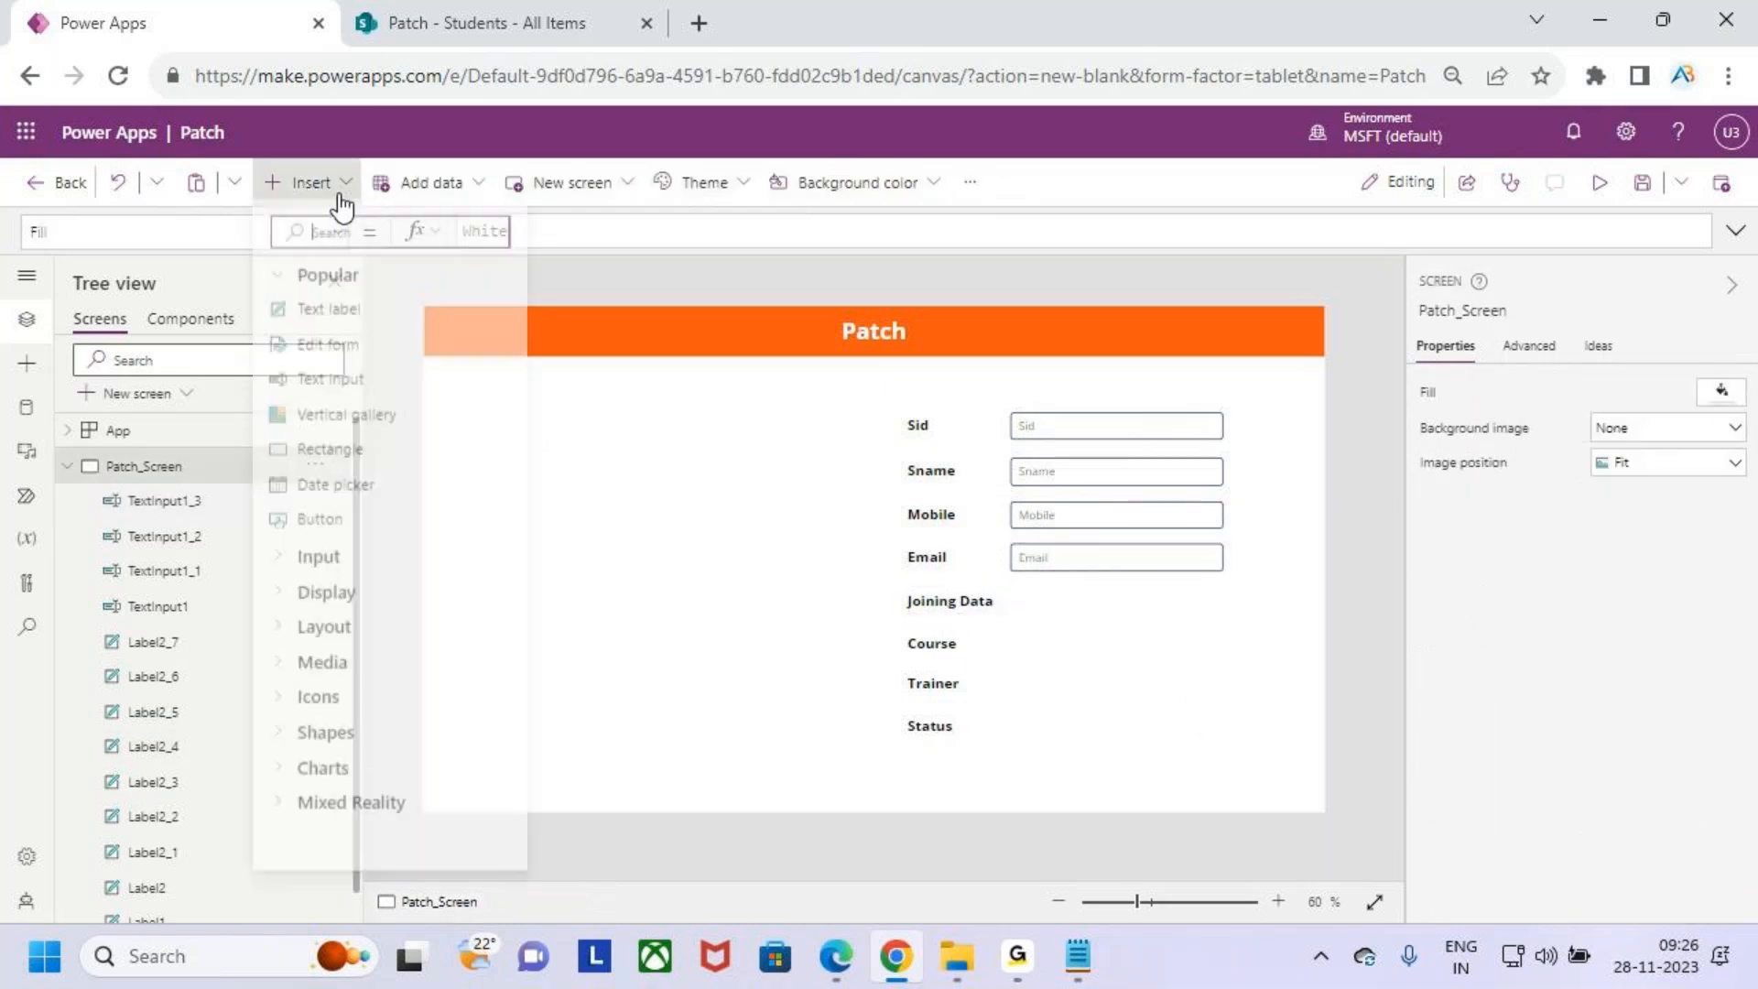
left_click(381, 231)
type("date")
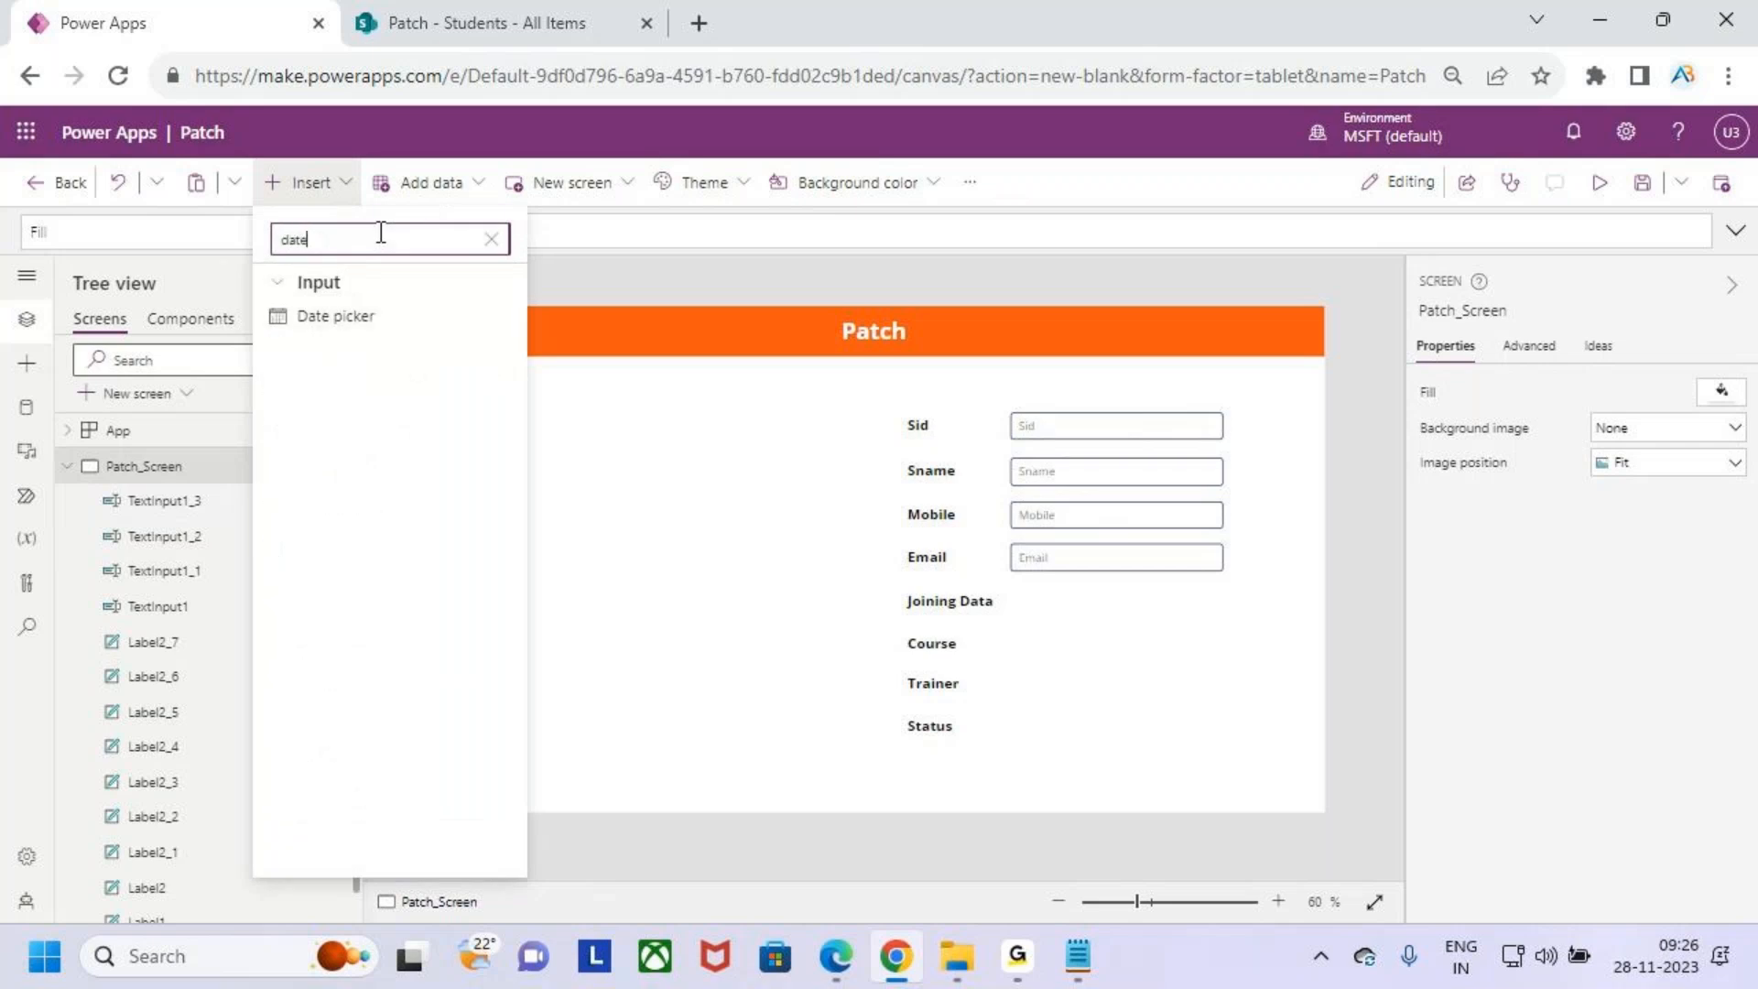
left_click(350, 322)
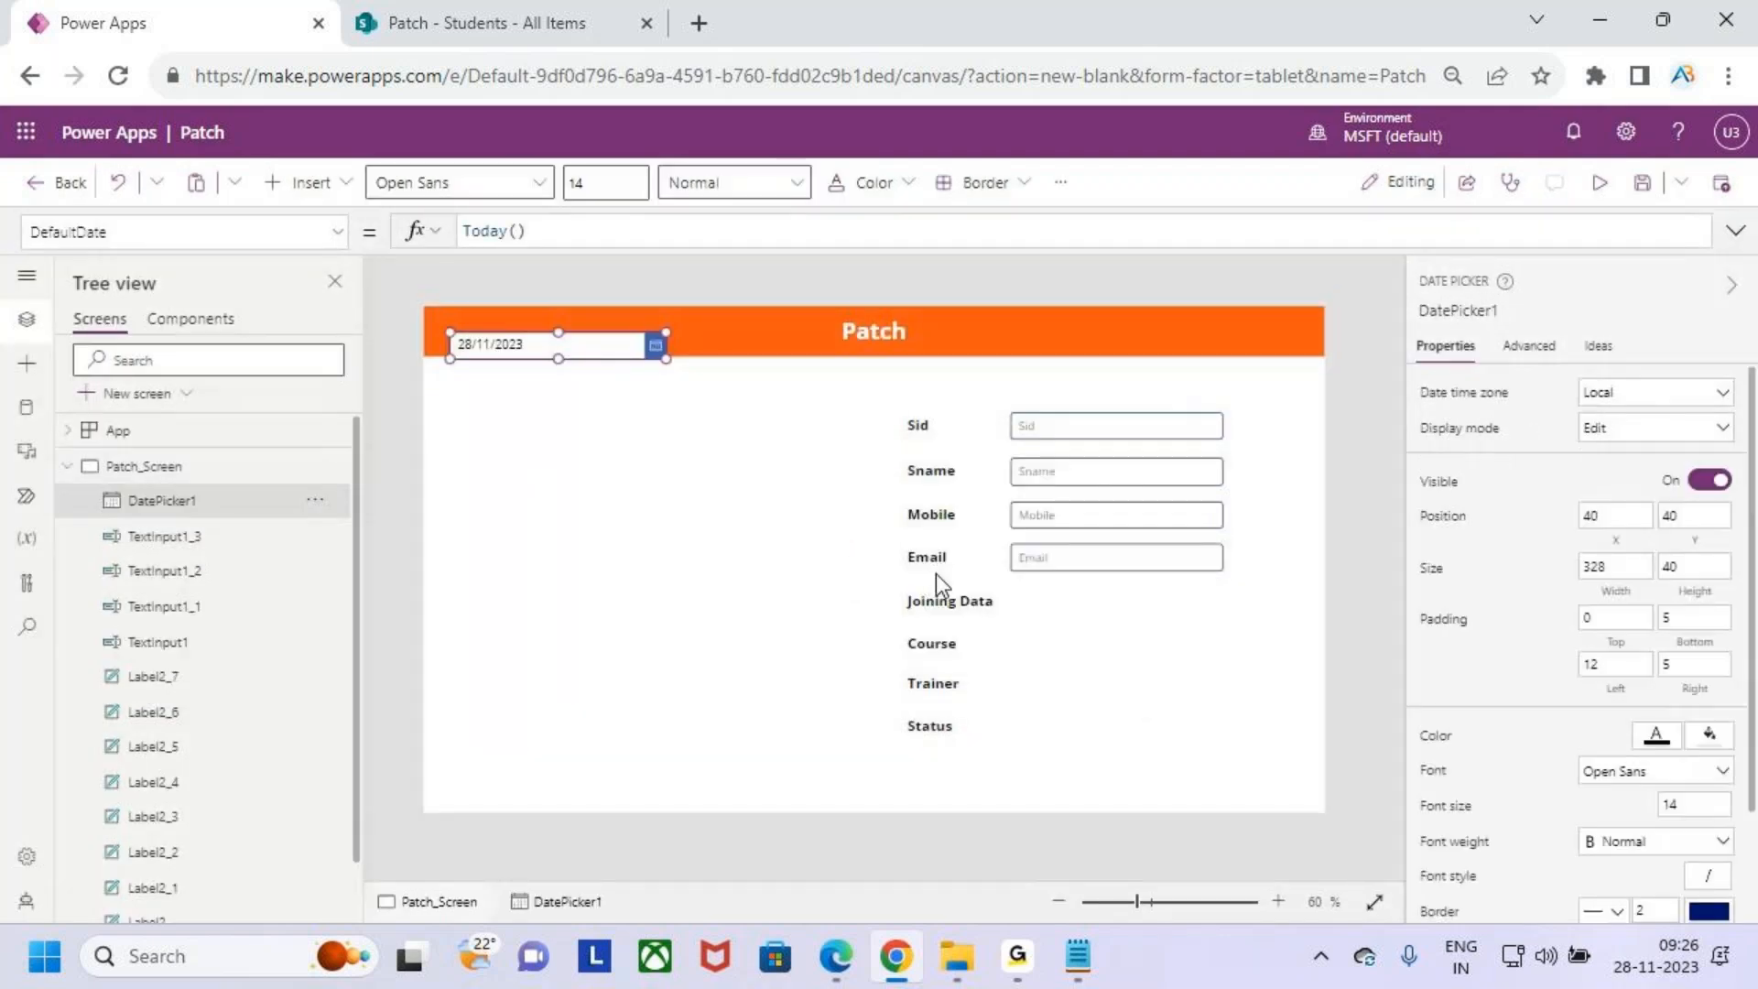
left_click_drag(652, 353, 1179, 634)
left_click_drag(1172, 633, 1094, 599)
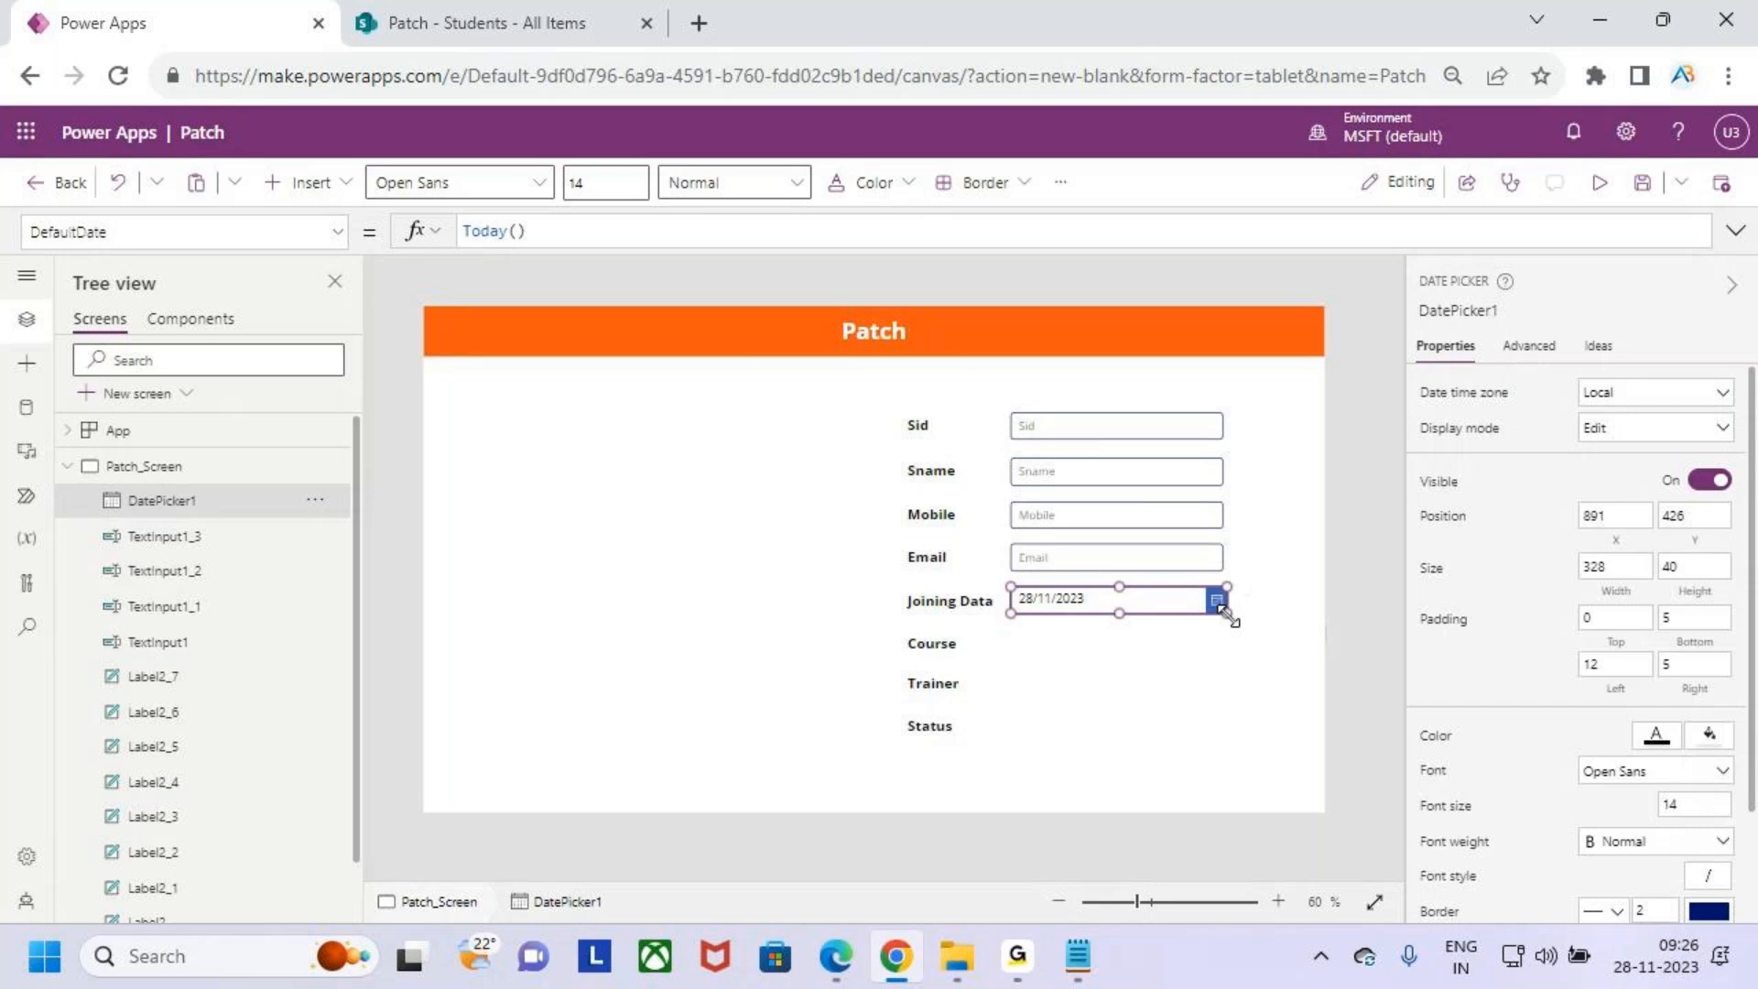
- Narrow the date picker so its right edge lines up with the text inputs above
scroll(1227, 609, "up", 5)
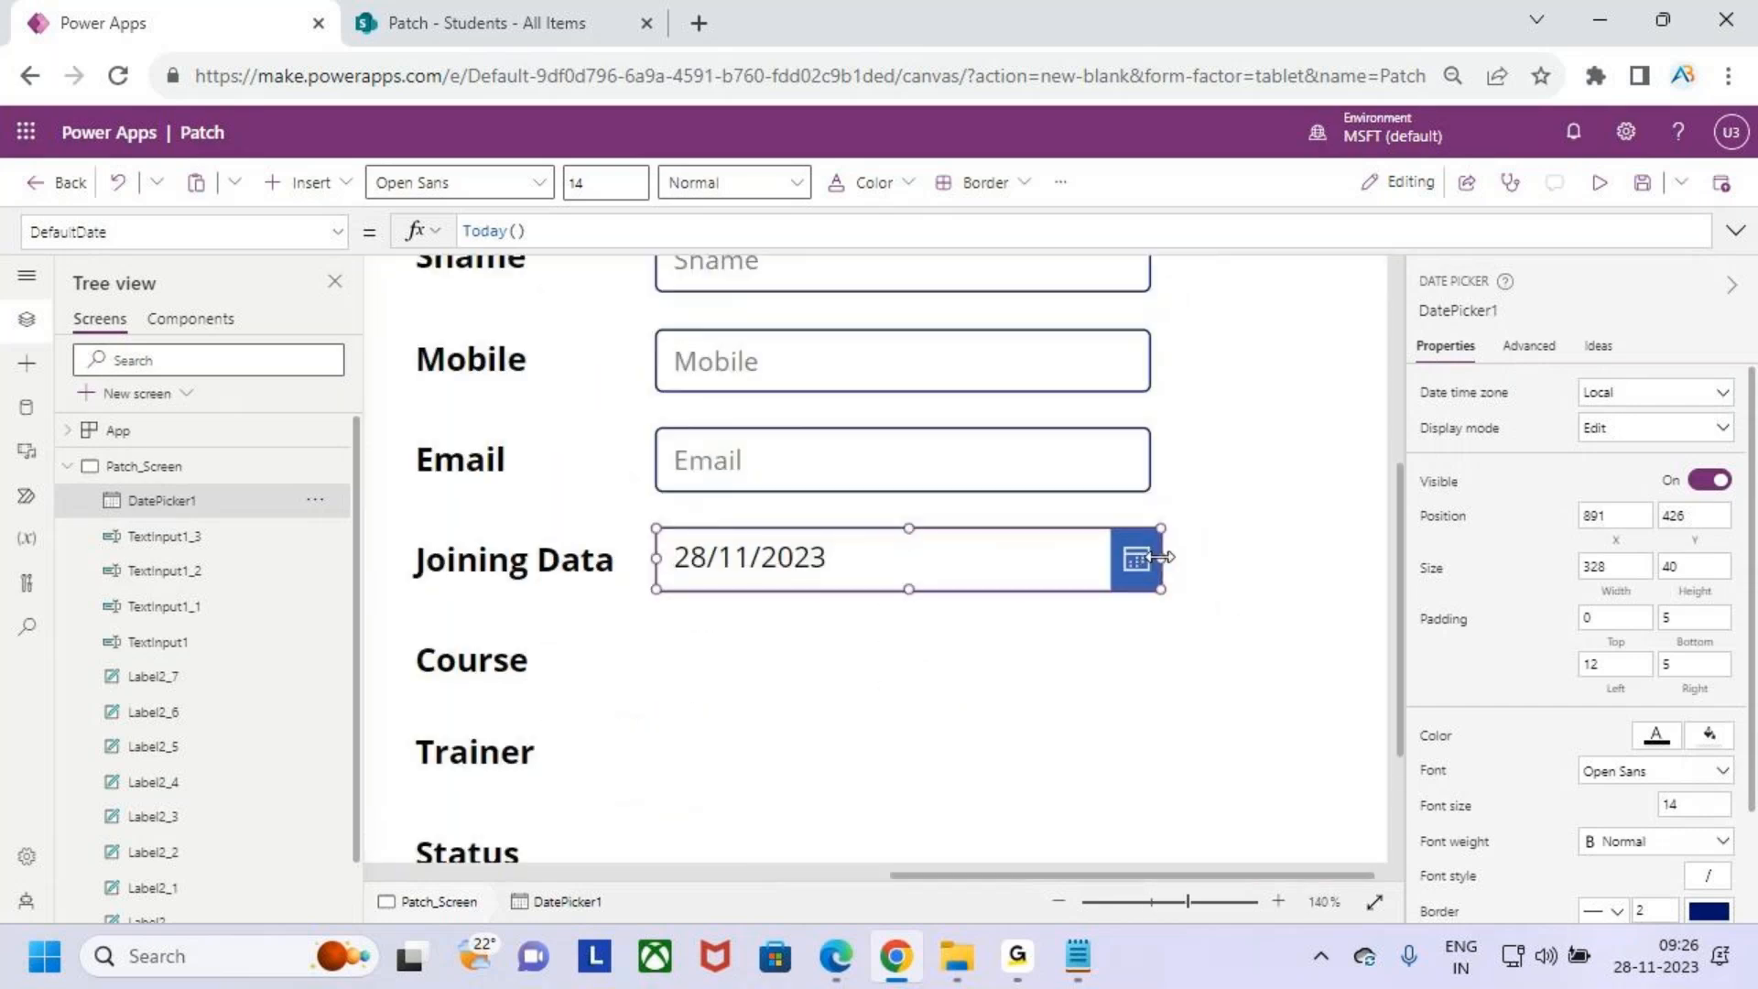
left_click_drag(1158, 560, 1151, 560)
left_click(952, 641)
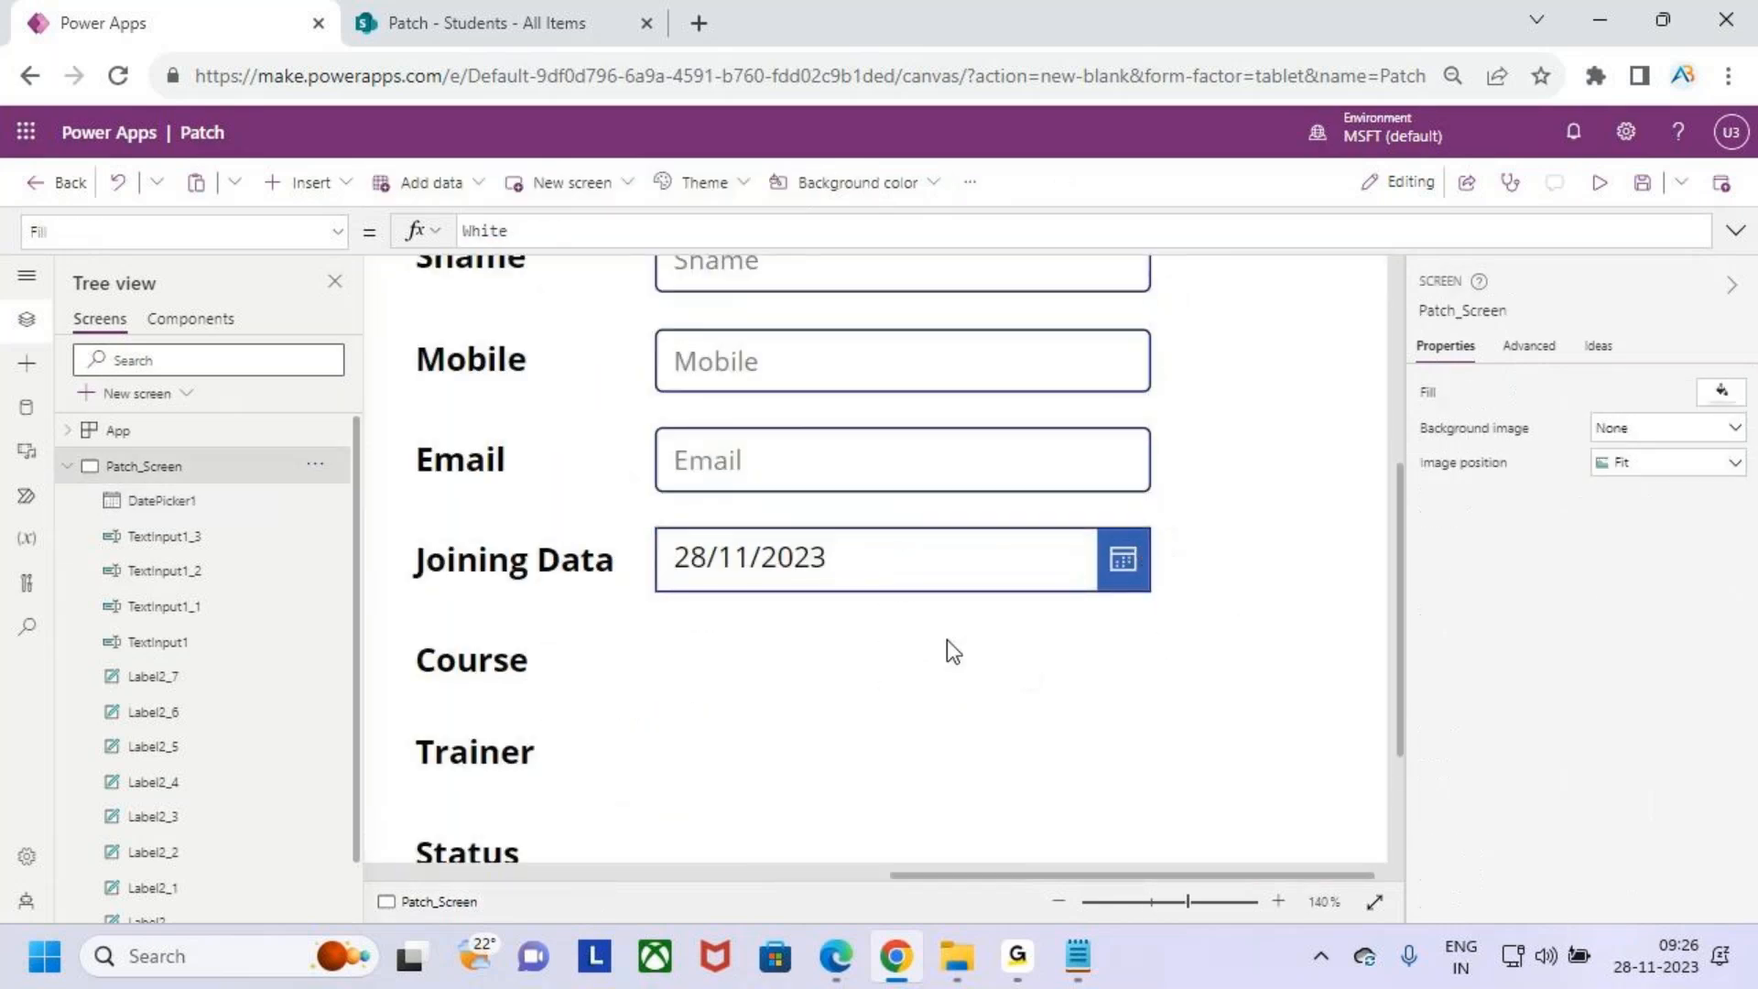
scroll(959, 645, "down", 6)
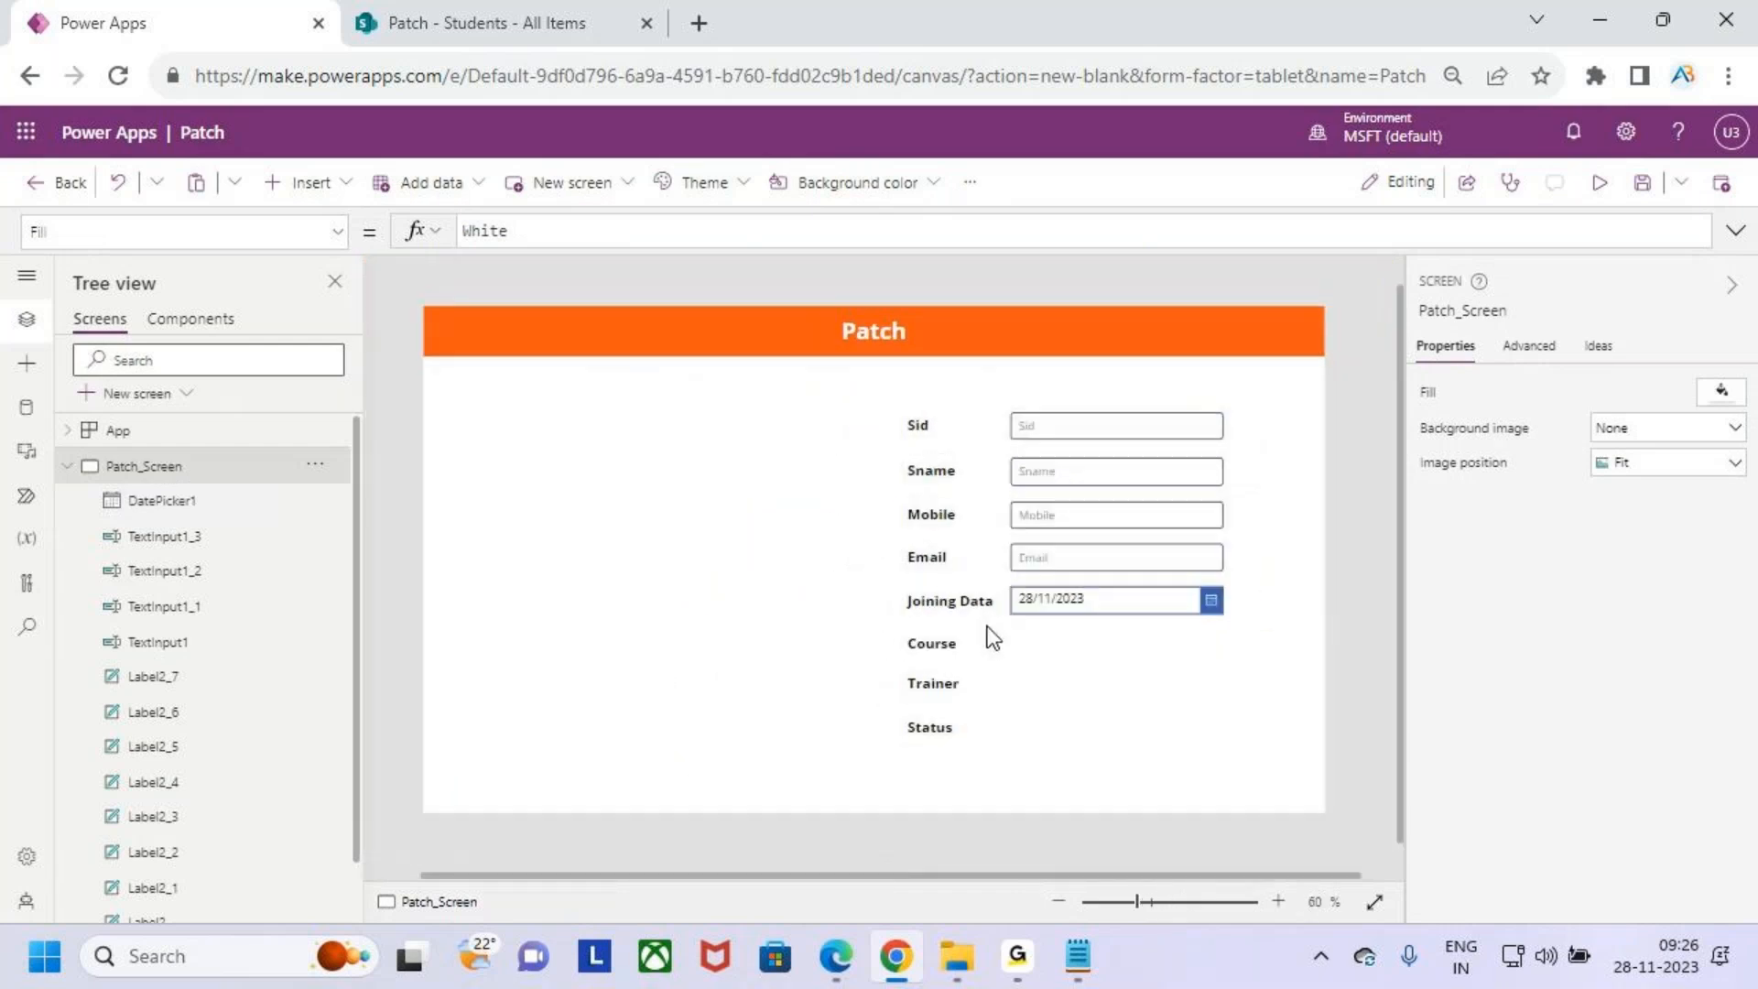
scroll(993, 639, "up", 2)
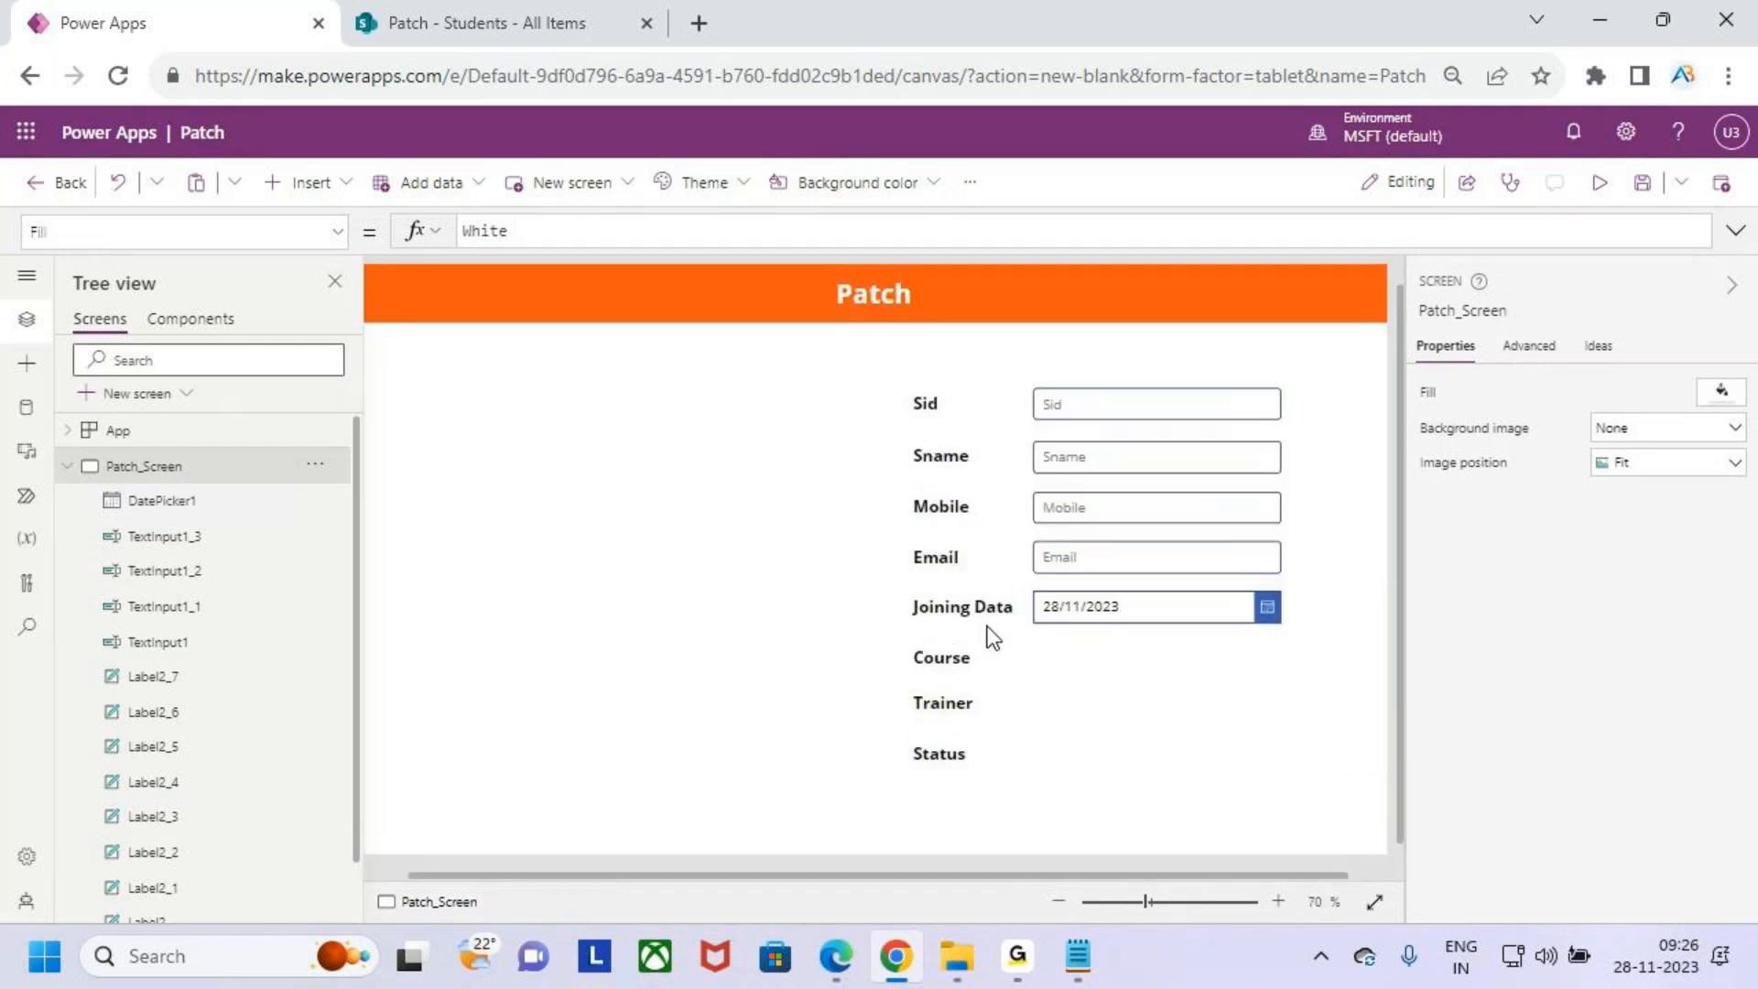
left_click_drag(1039, 877, 1111, 870)
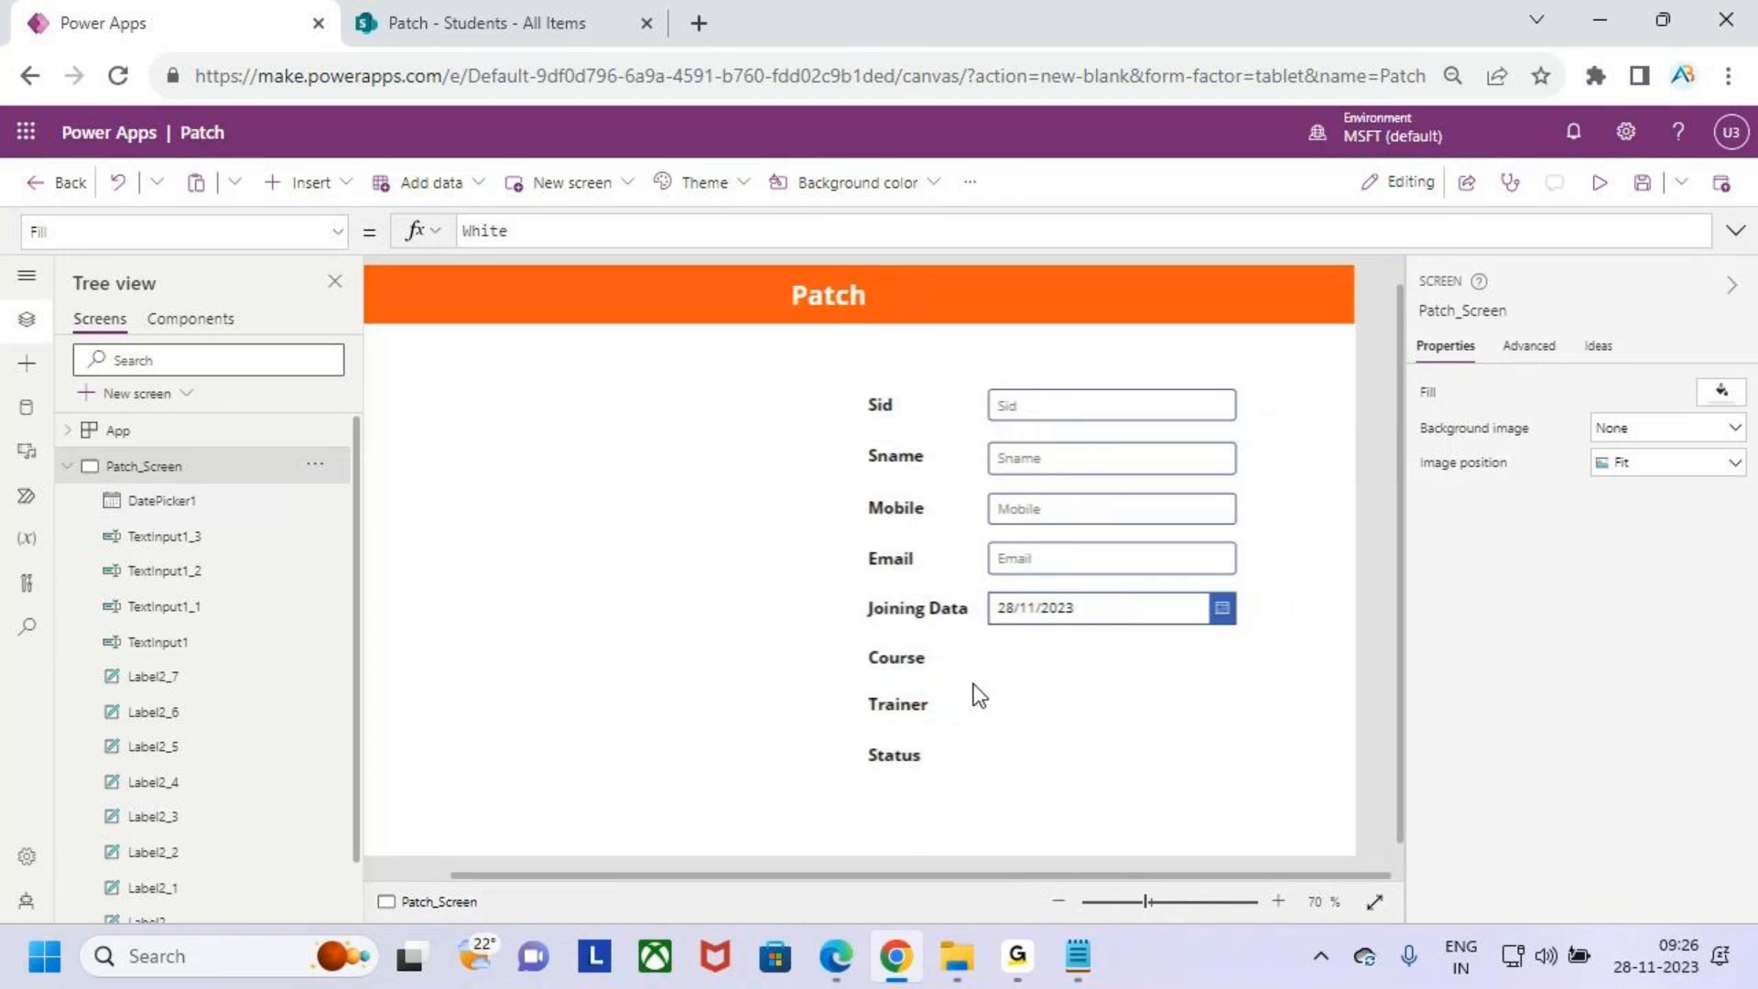
key("ctrl+2")
left_click_drag(851, 644, 1258, 775)
key("Escape")
- Insert a drop down beside the Course label and set its width to about 320 to match the inputs
left_click(306, 182)
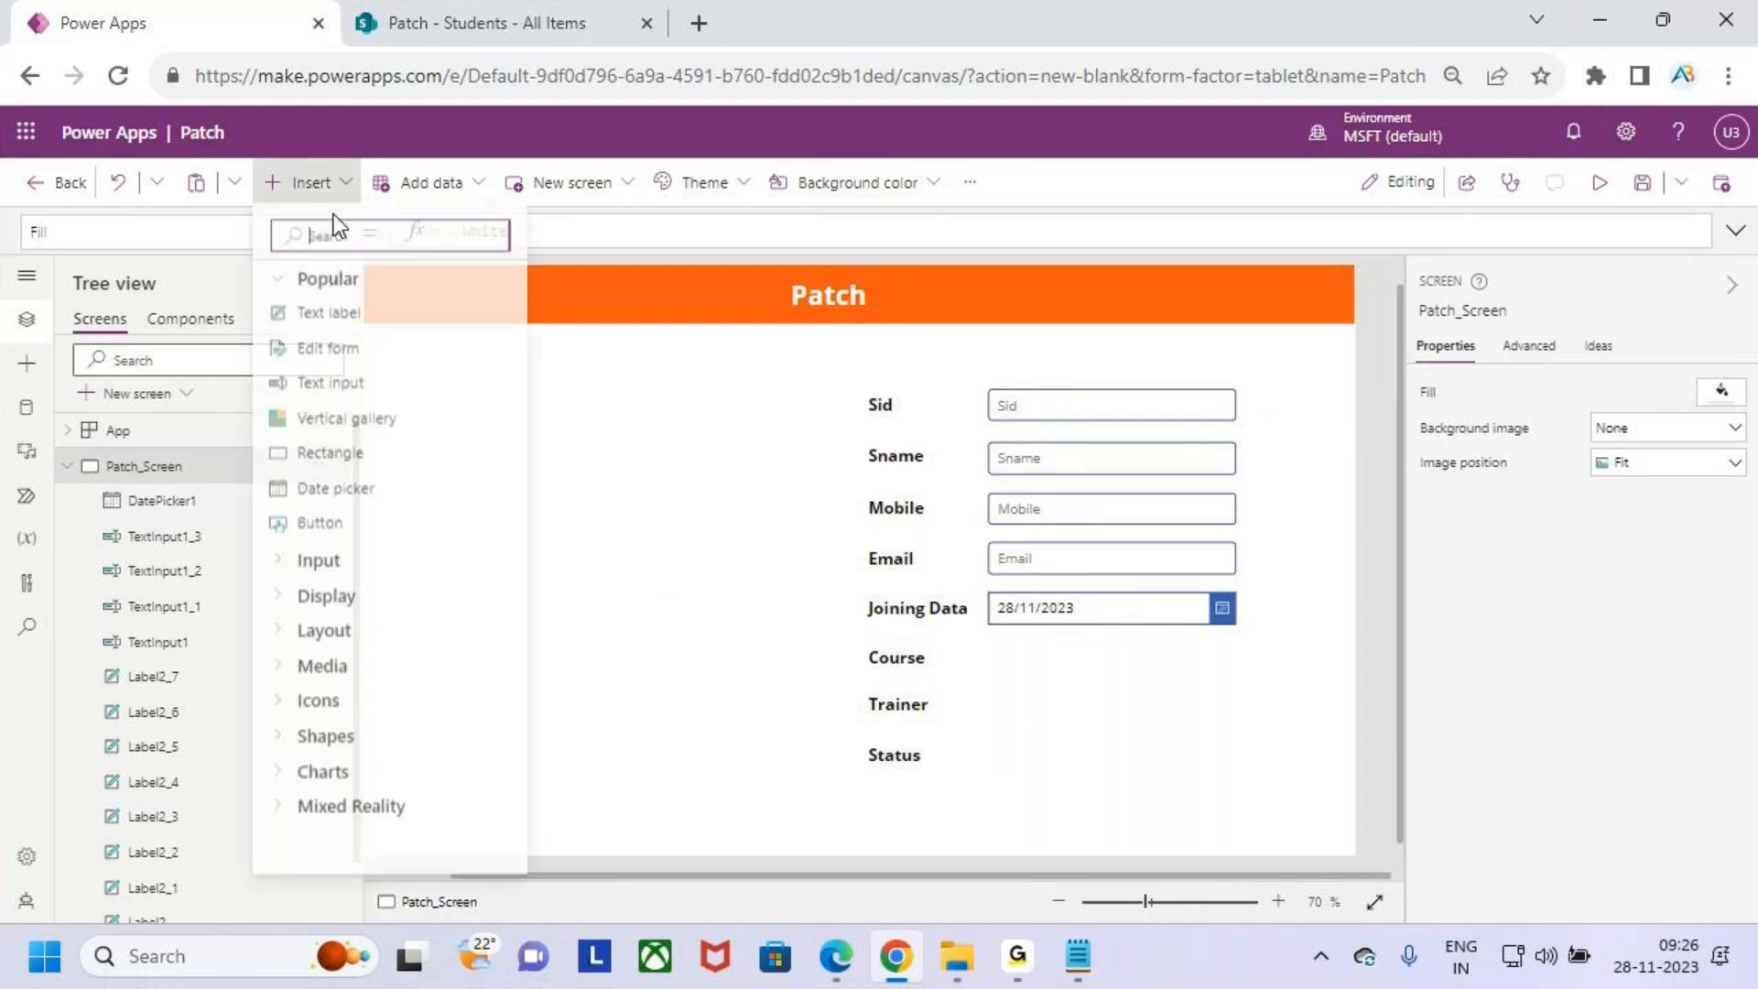
type("drop")
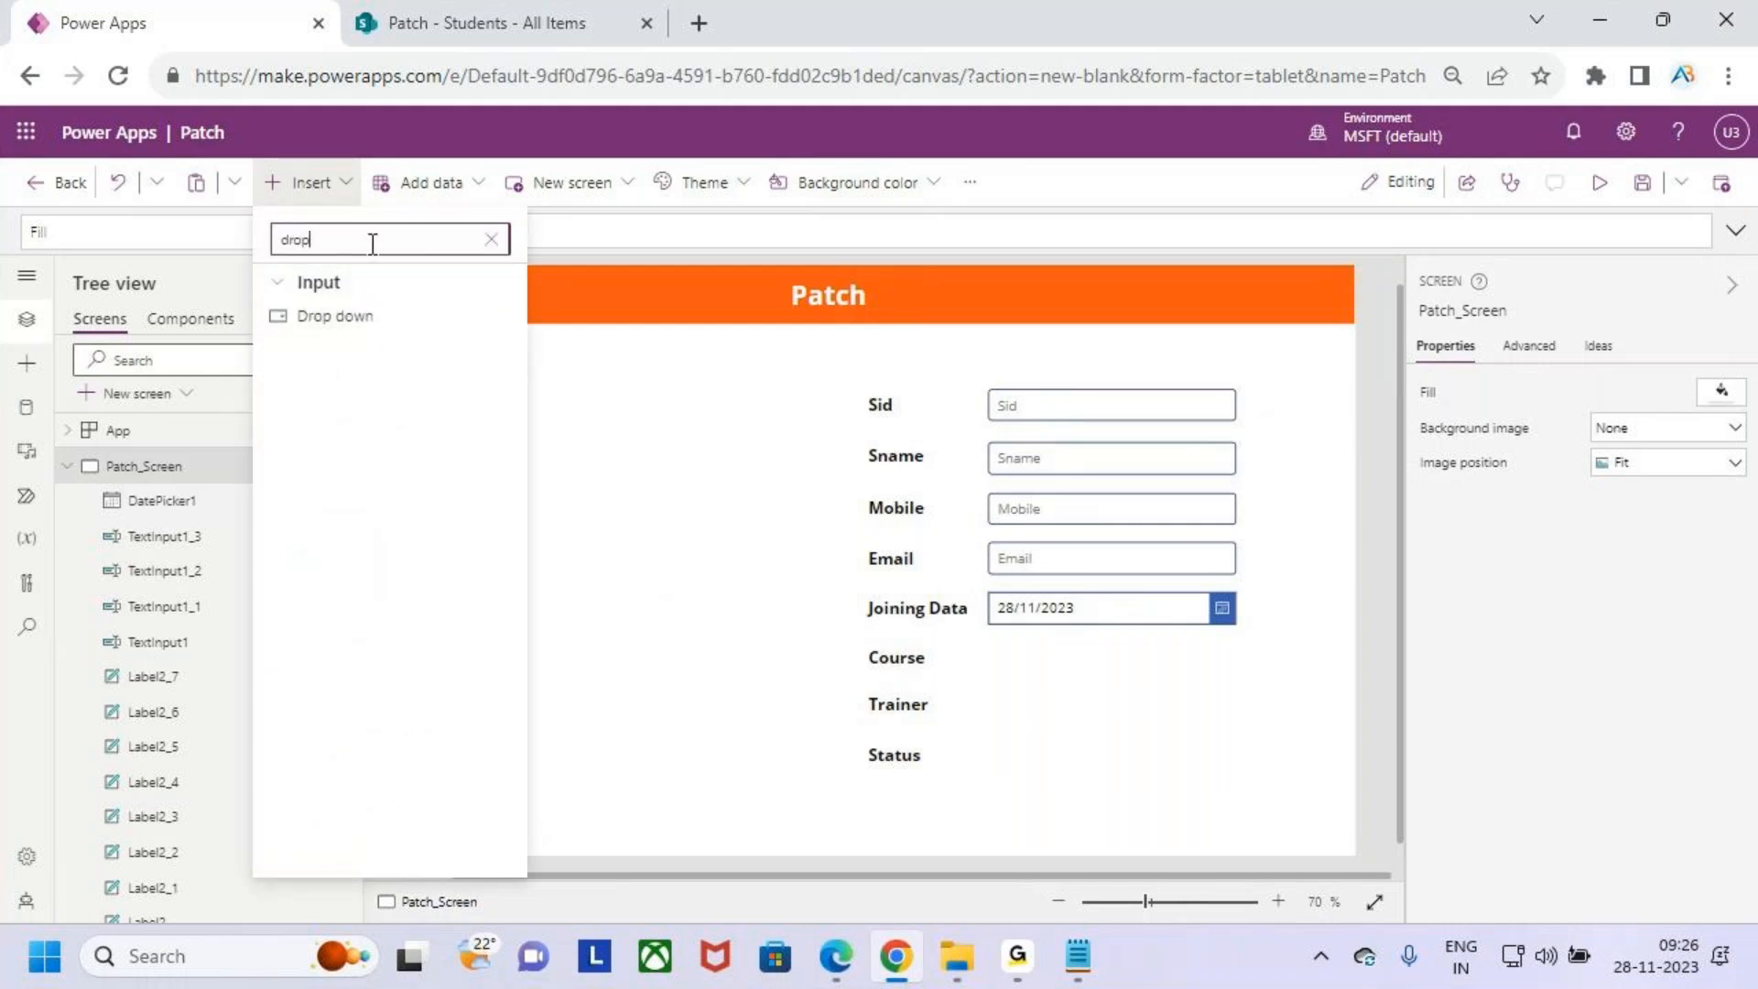
left_click(357, 321)
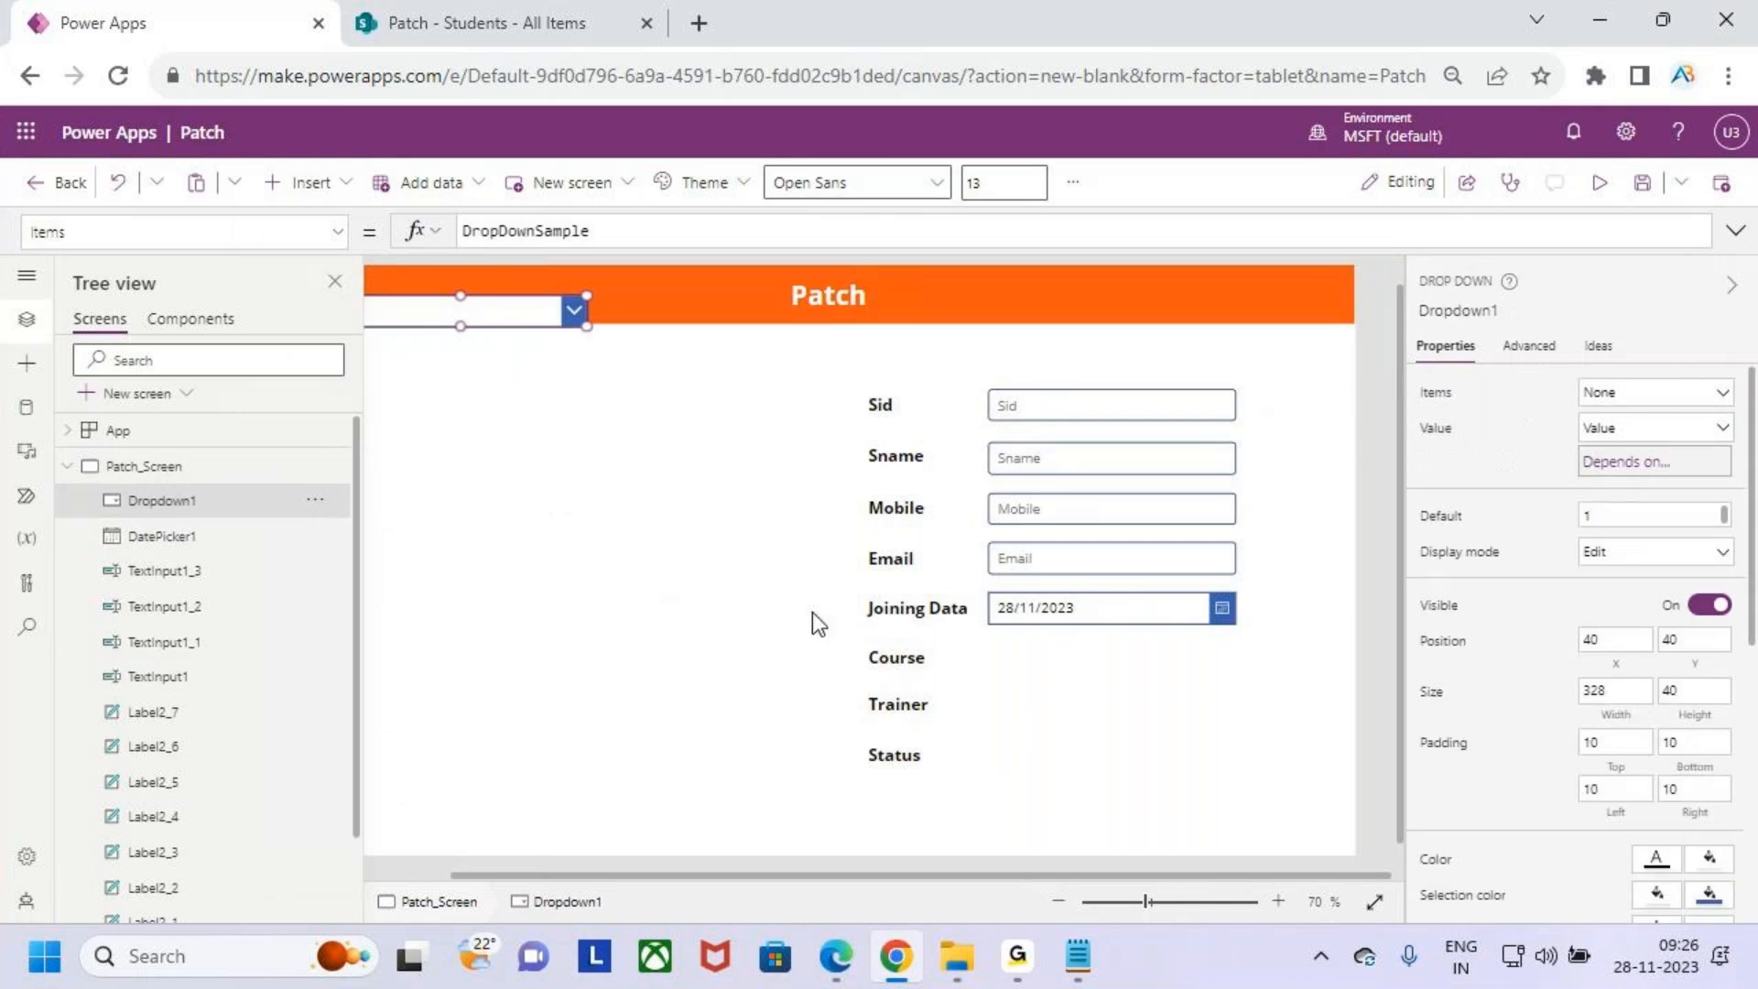
left_click_drag(518, 312, 1132, 659)
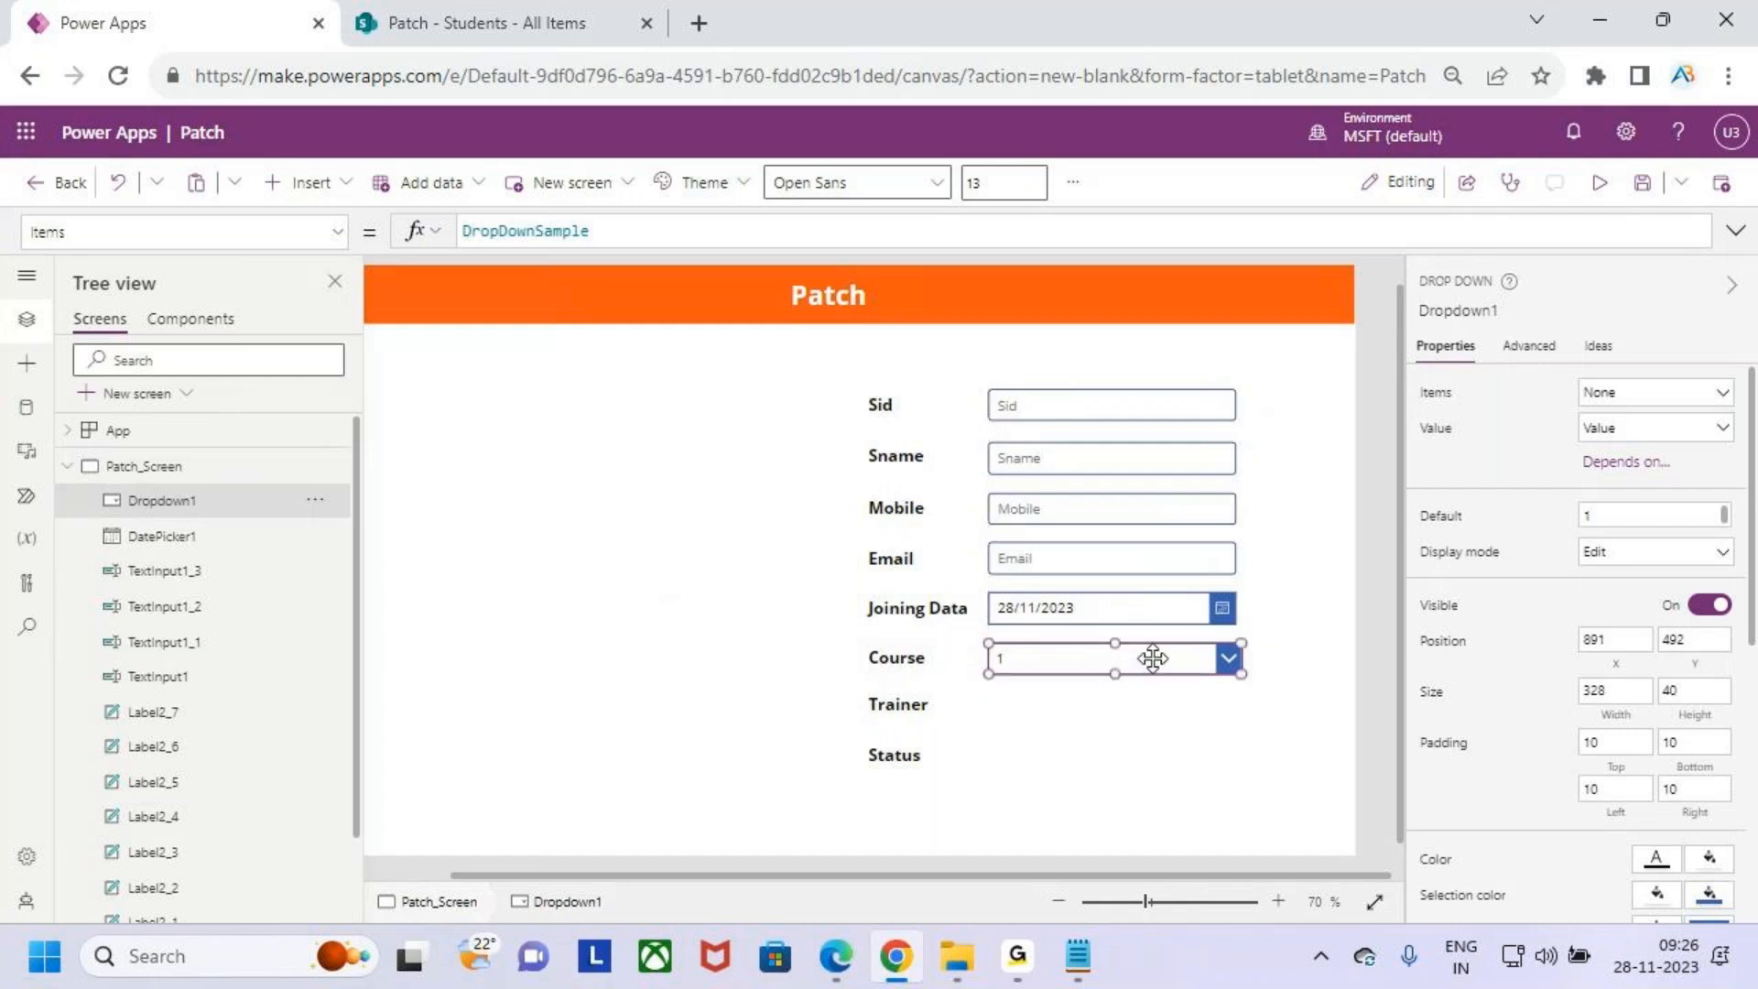
scroll(1227, 659, "up", 4)
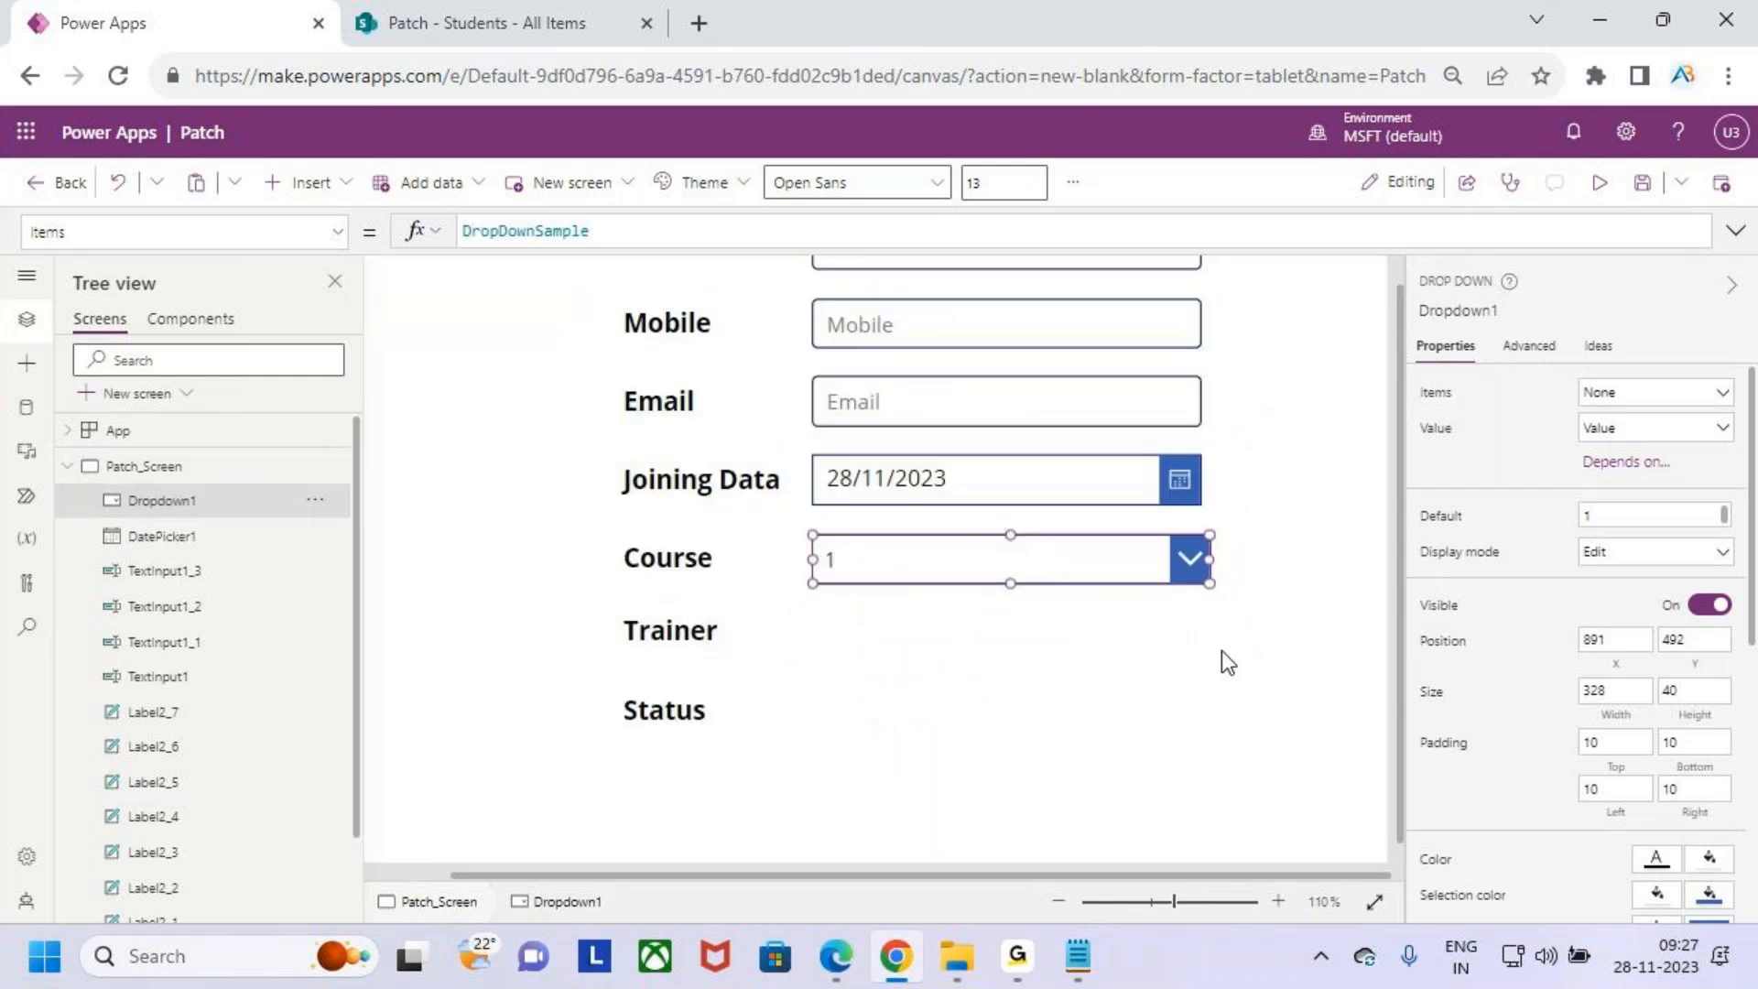
left_click_drag(1207, 560, 1202, 561)
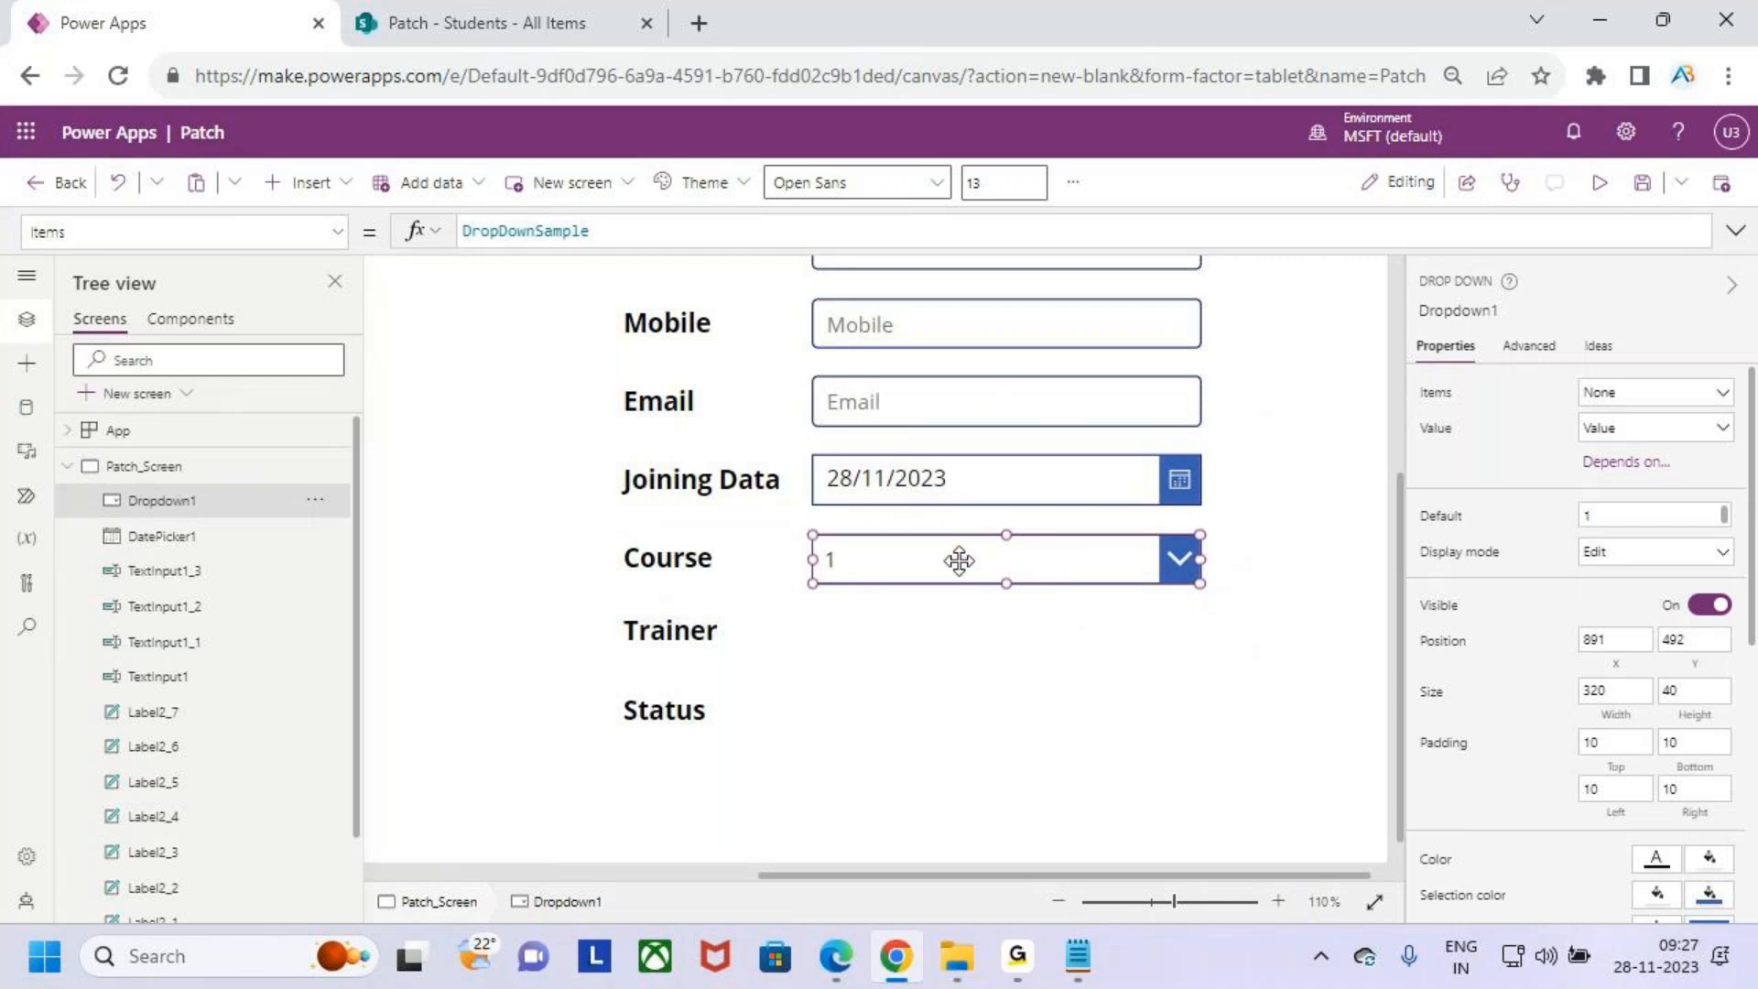
- Paste copies of the drop down beside the Trainer and Status labels
left_click(981, 635)
key("ctrl+v")
left_click_drag(971, 583, 976, 714)
left_click(969, 701)
key("ctrl+v")
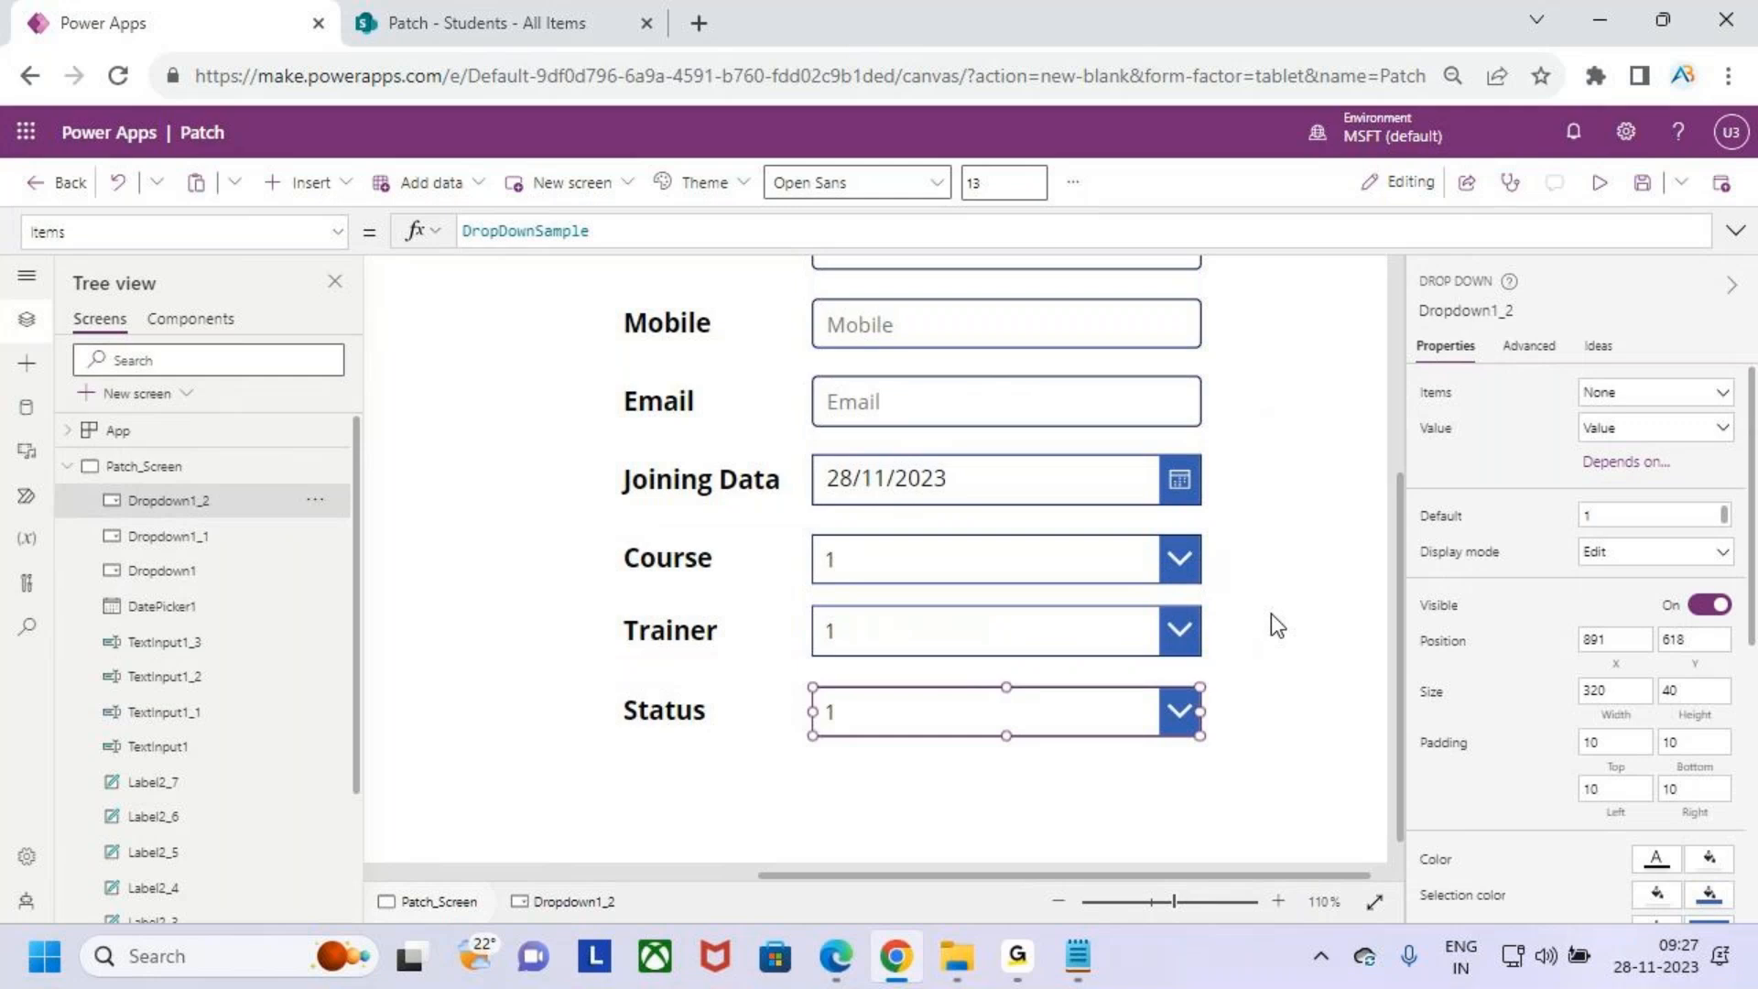
scroll(1273, 614, "down", 4)
scroll(1262, 608, "down", 1)
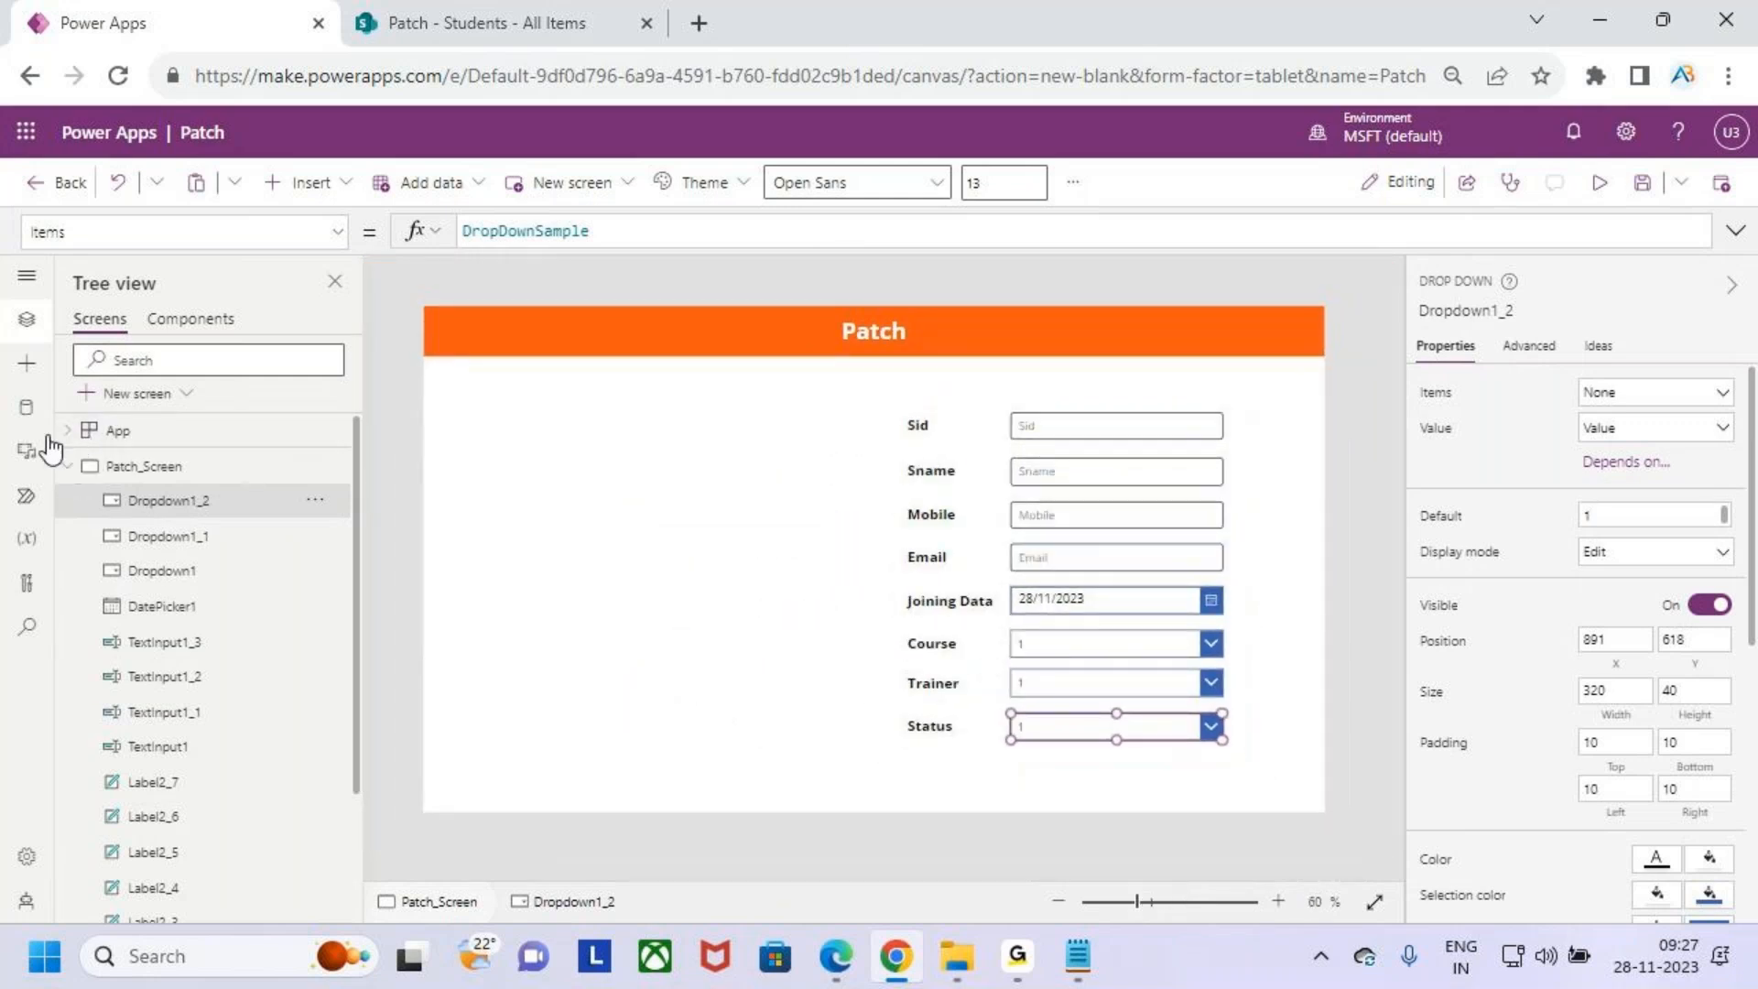
left_click(26, 407)
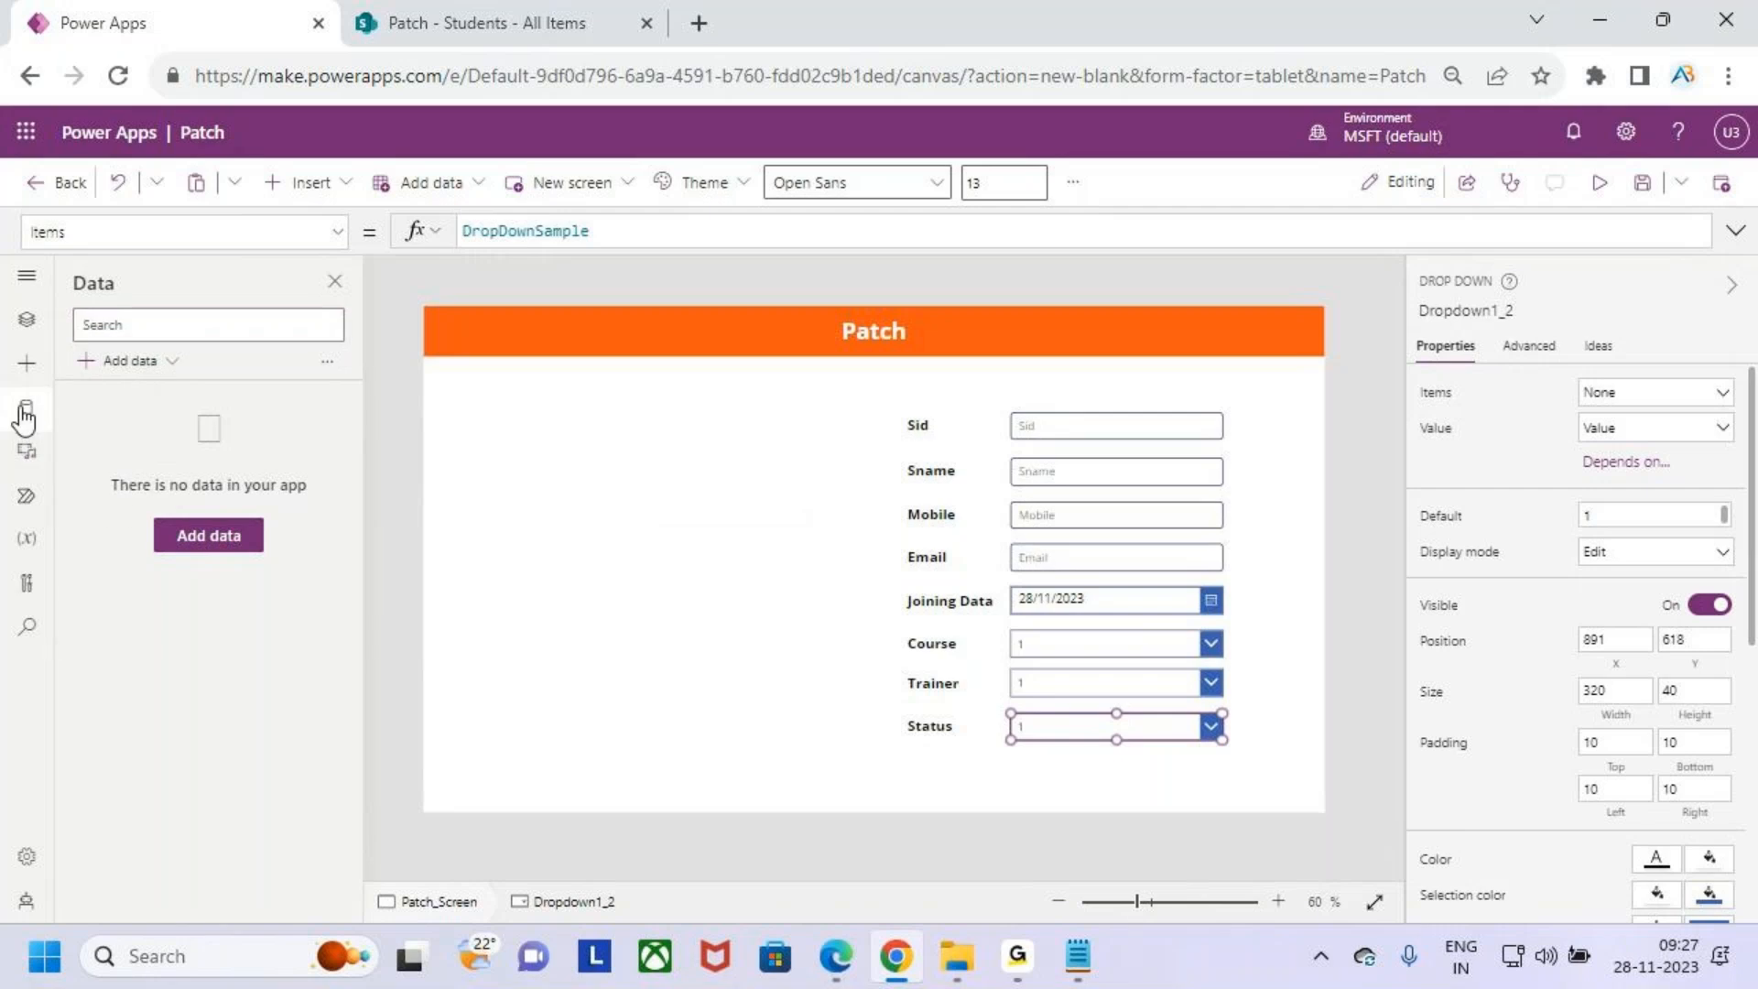
left_click(27, 408)
left_click(30, 413)
left_click(135, 361)
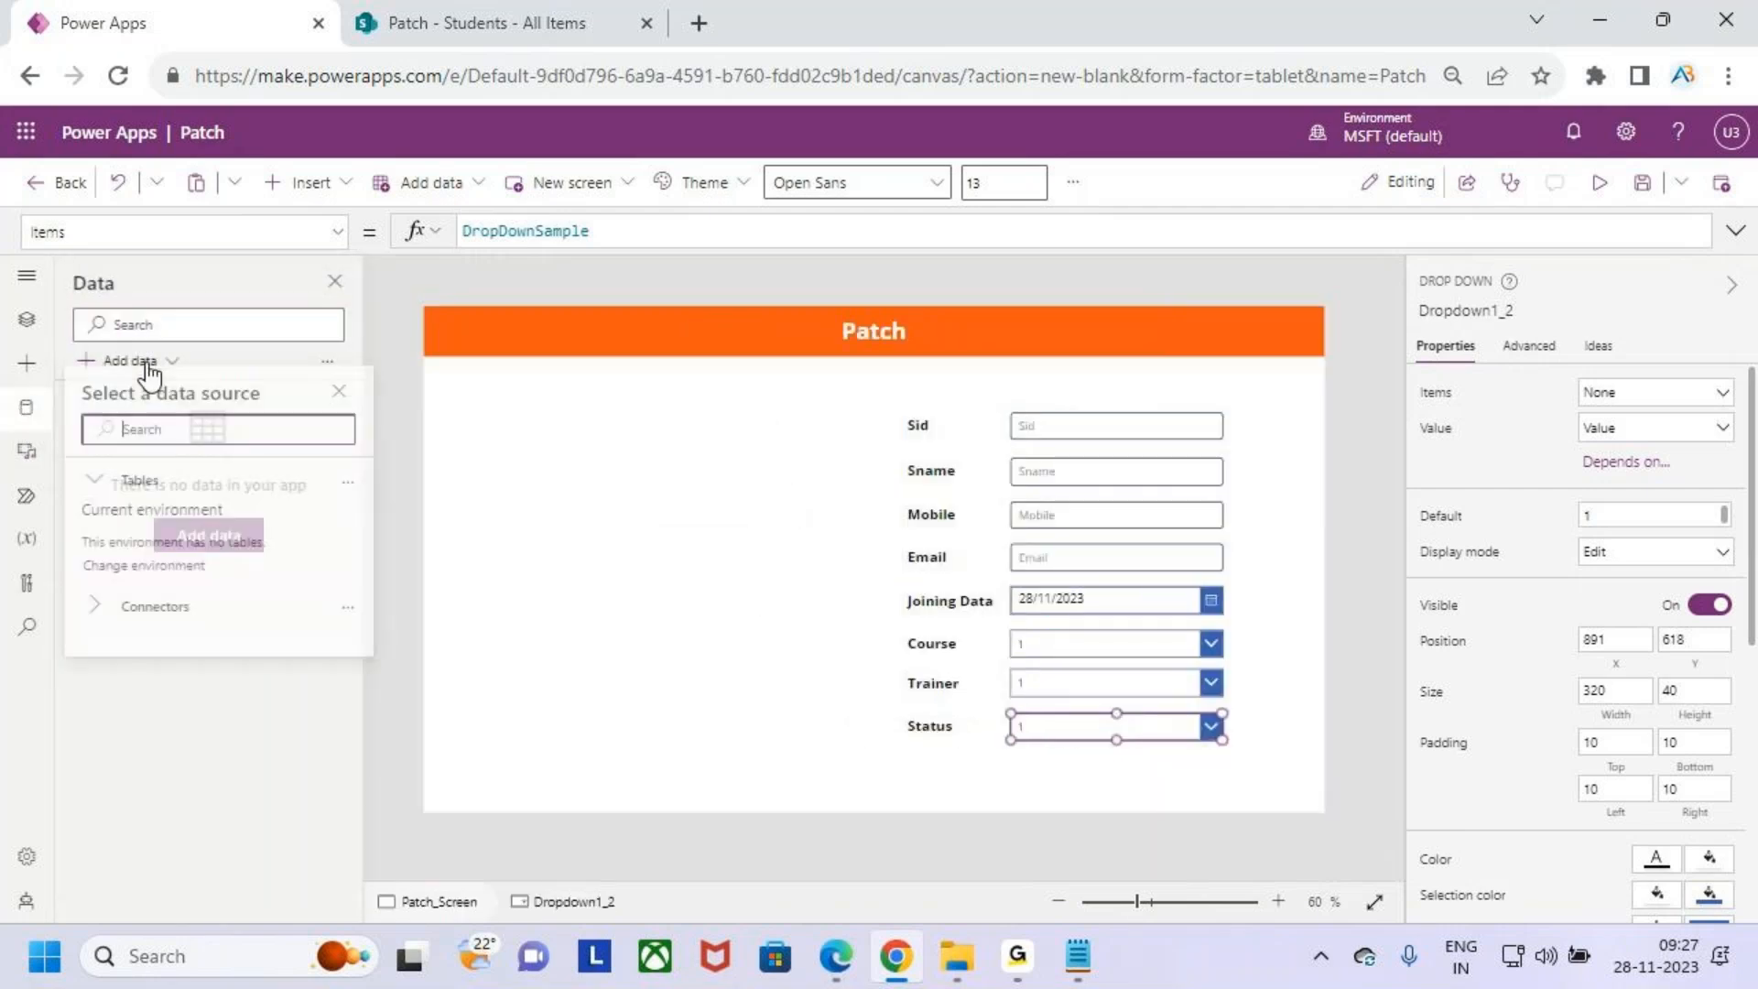
type("share")
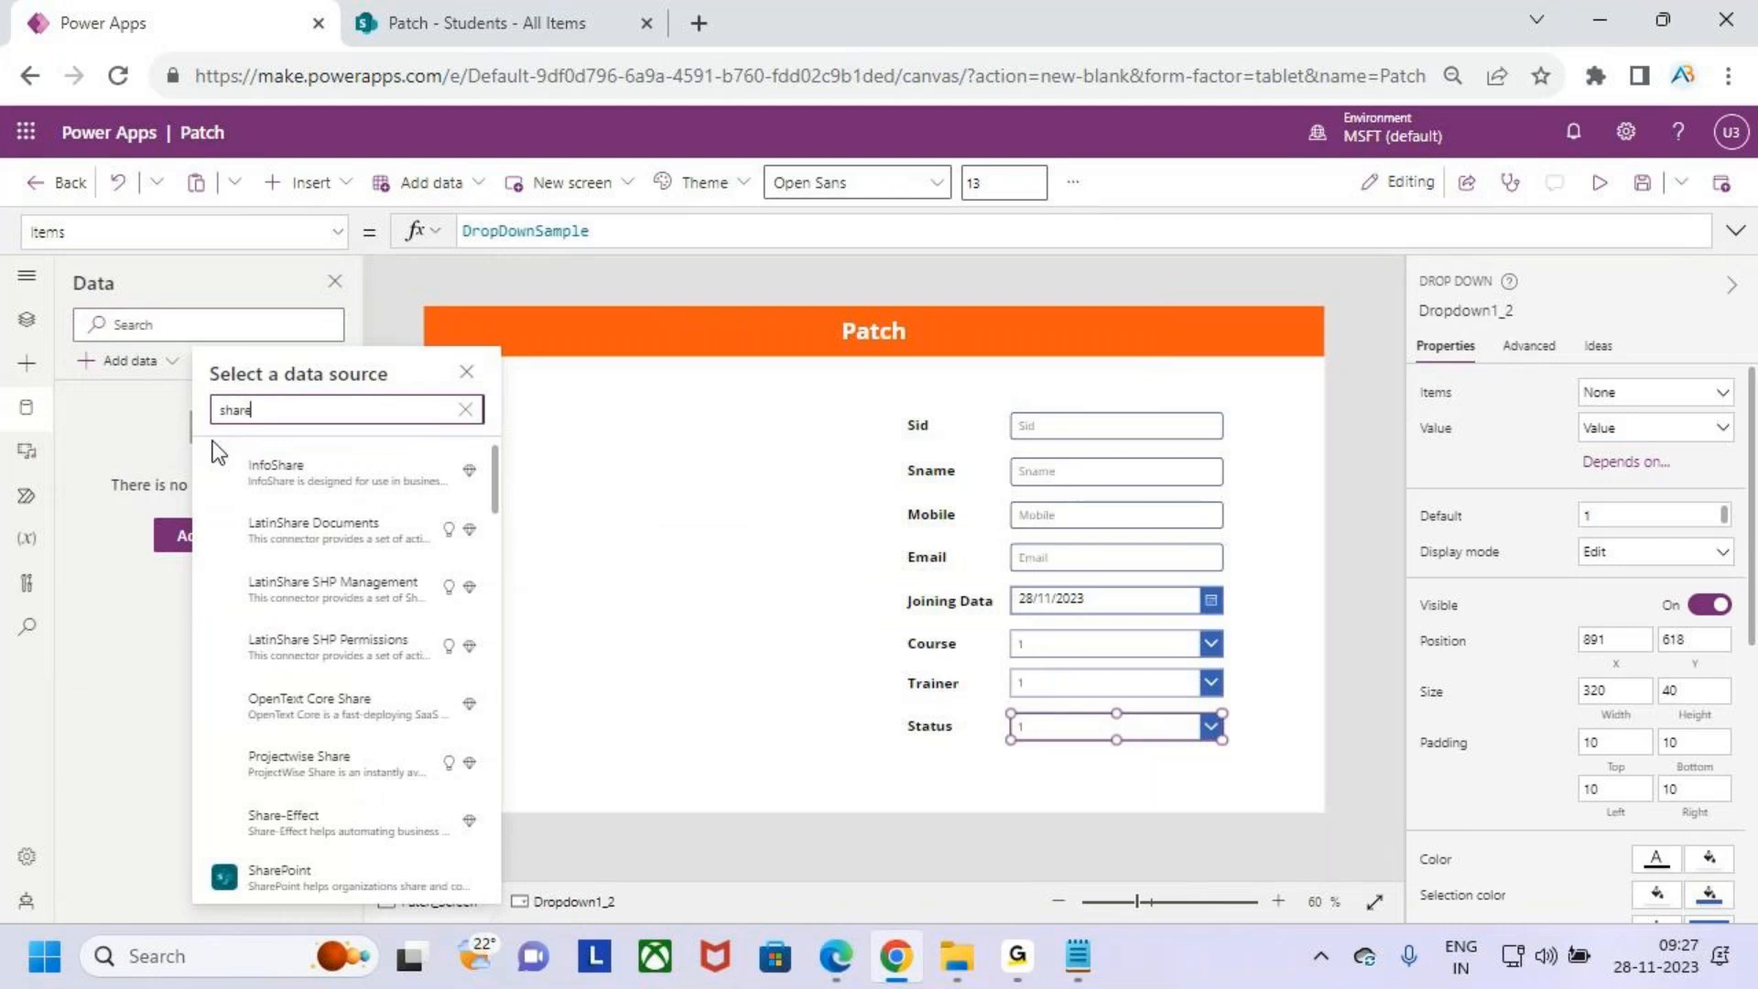
type("Point")
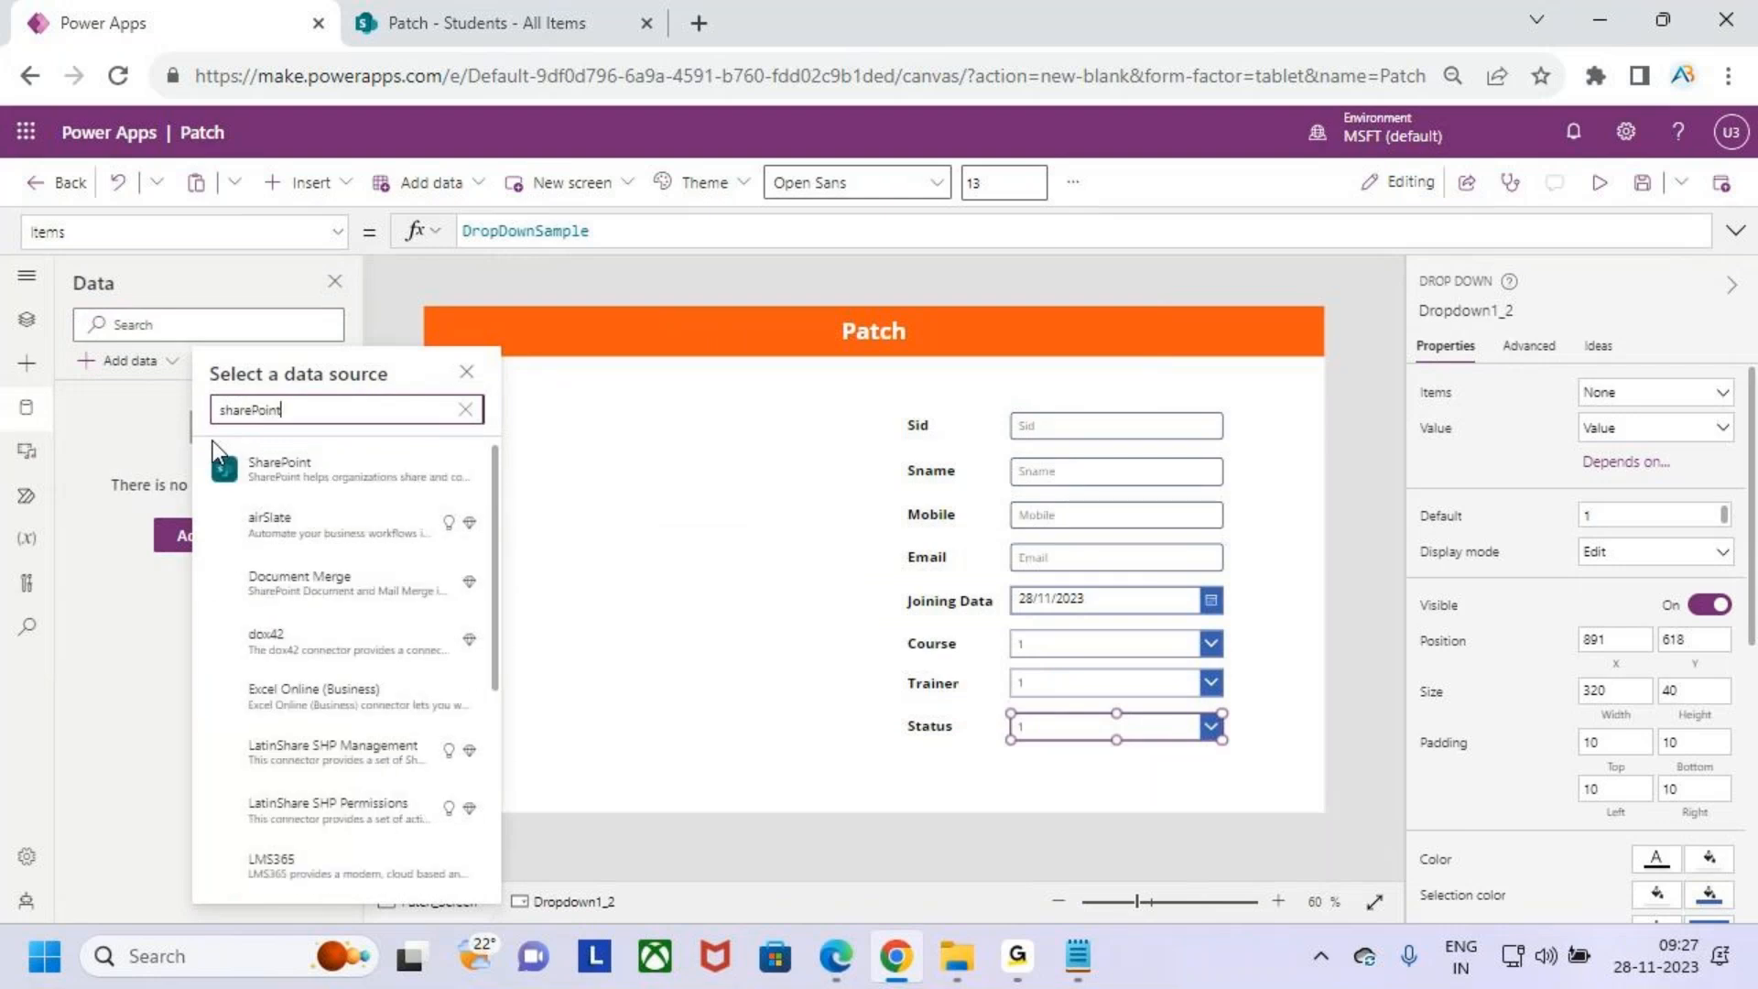
left_click(326, 479)
left_click(367, 463)
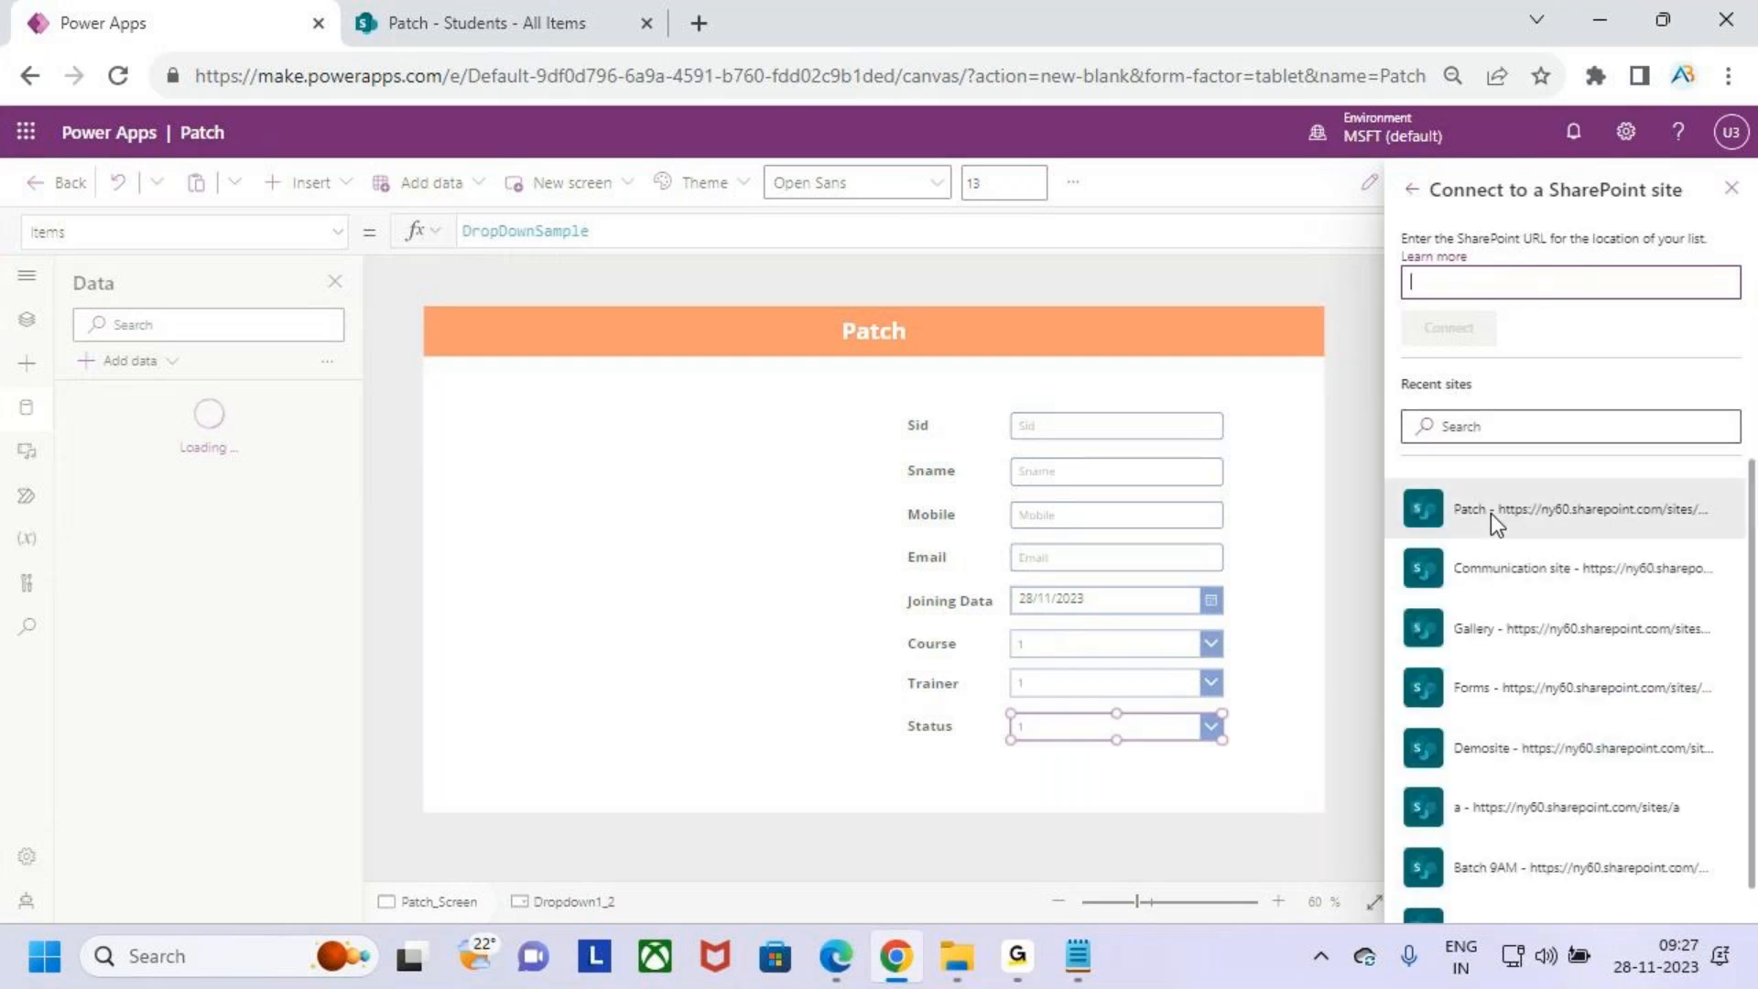
left_click(1521, 520)
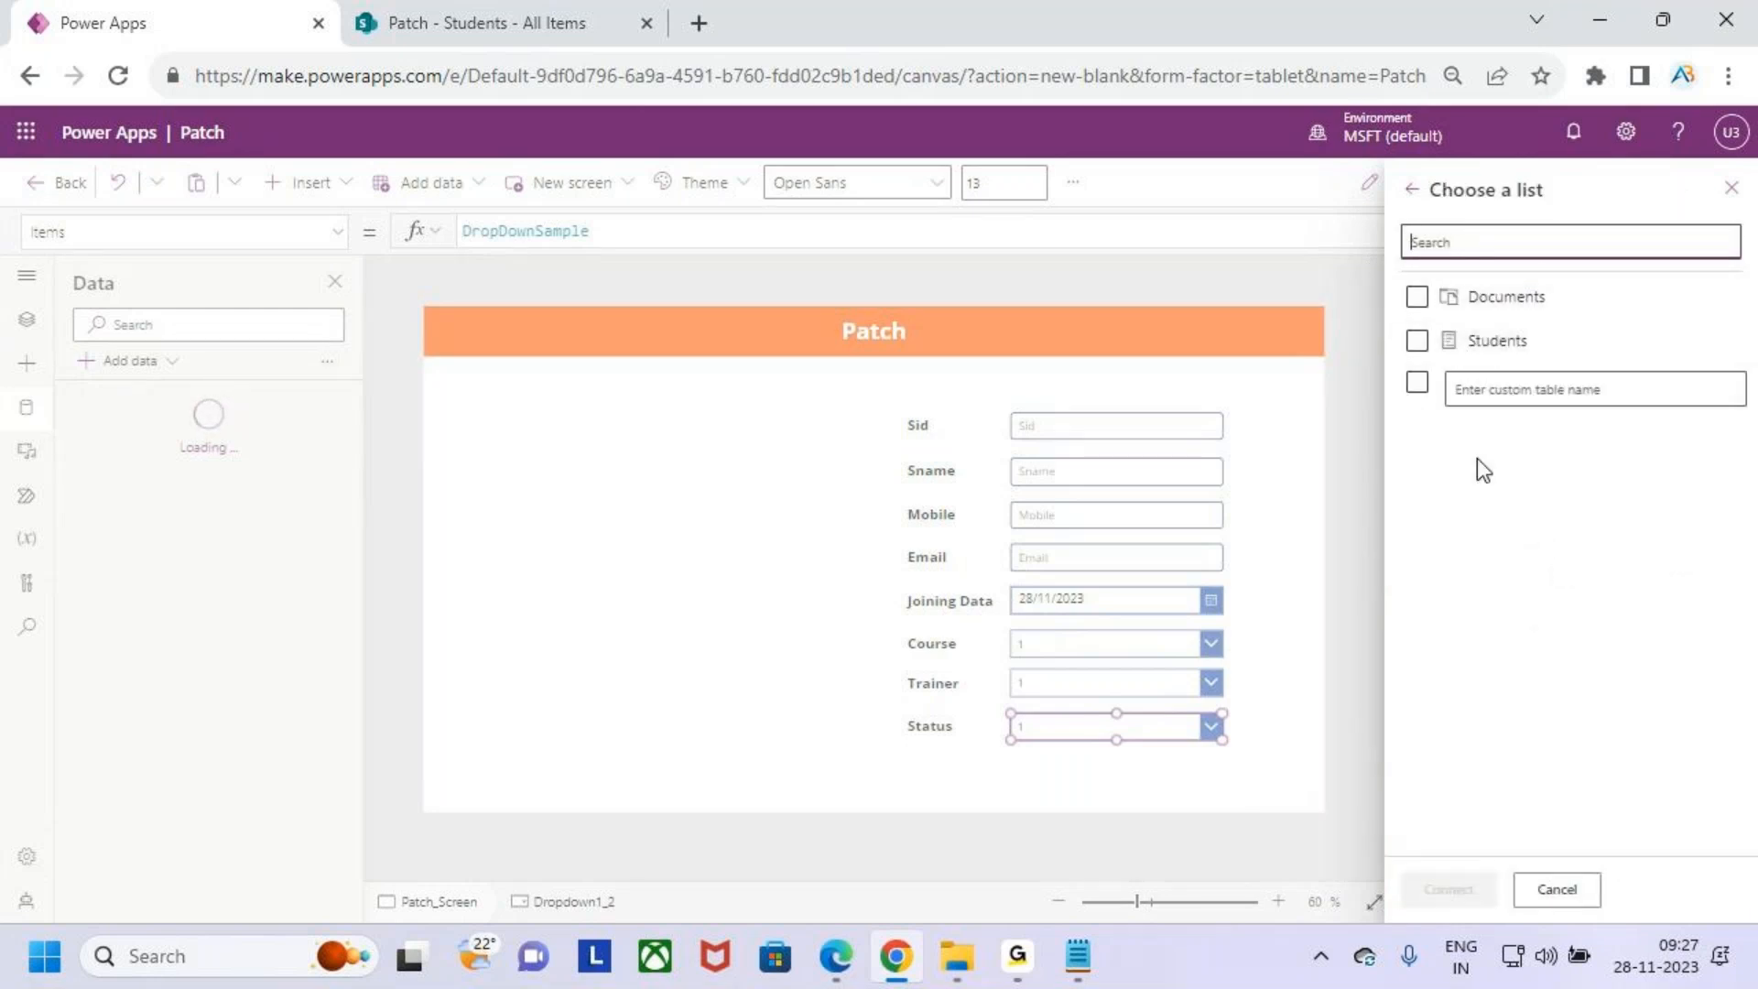
left_click(1429, 353)
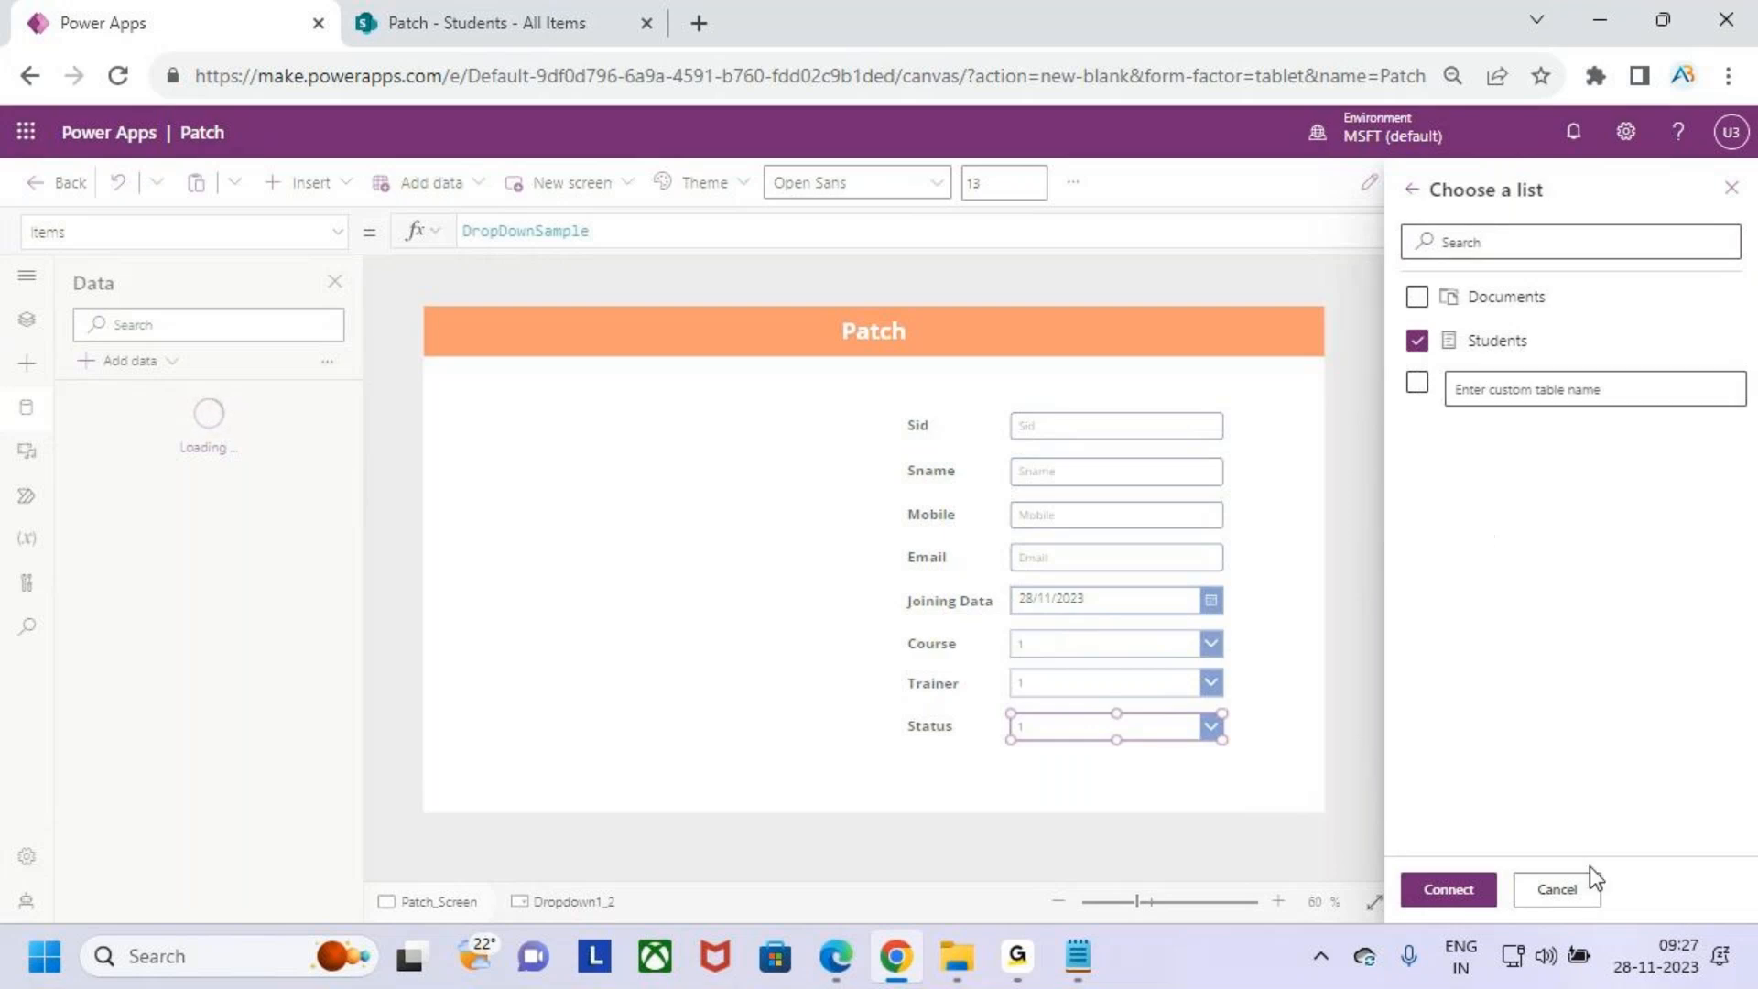
left_click(1568, 886)
- In the SharePoint Students list, rename the Hiredate column to JoiningDate
left_click(437, 11)
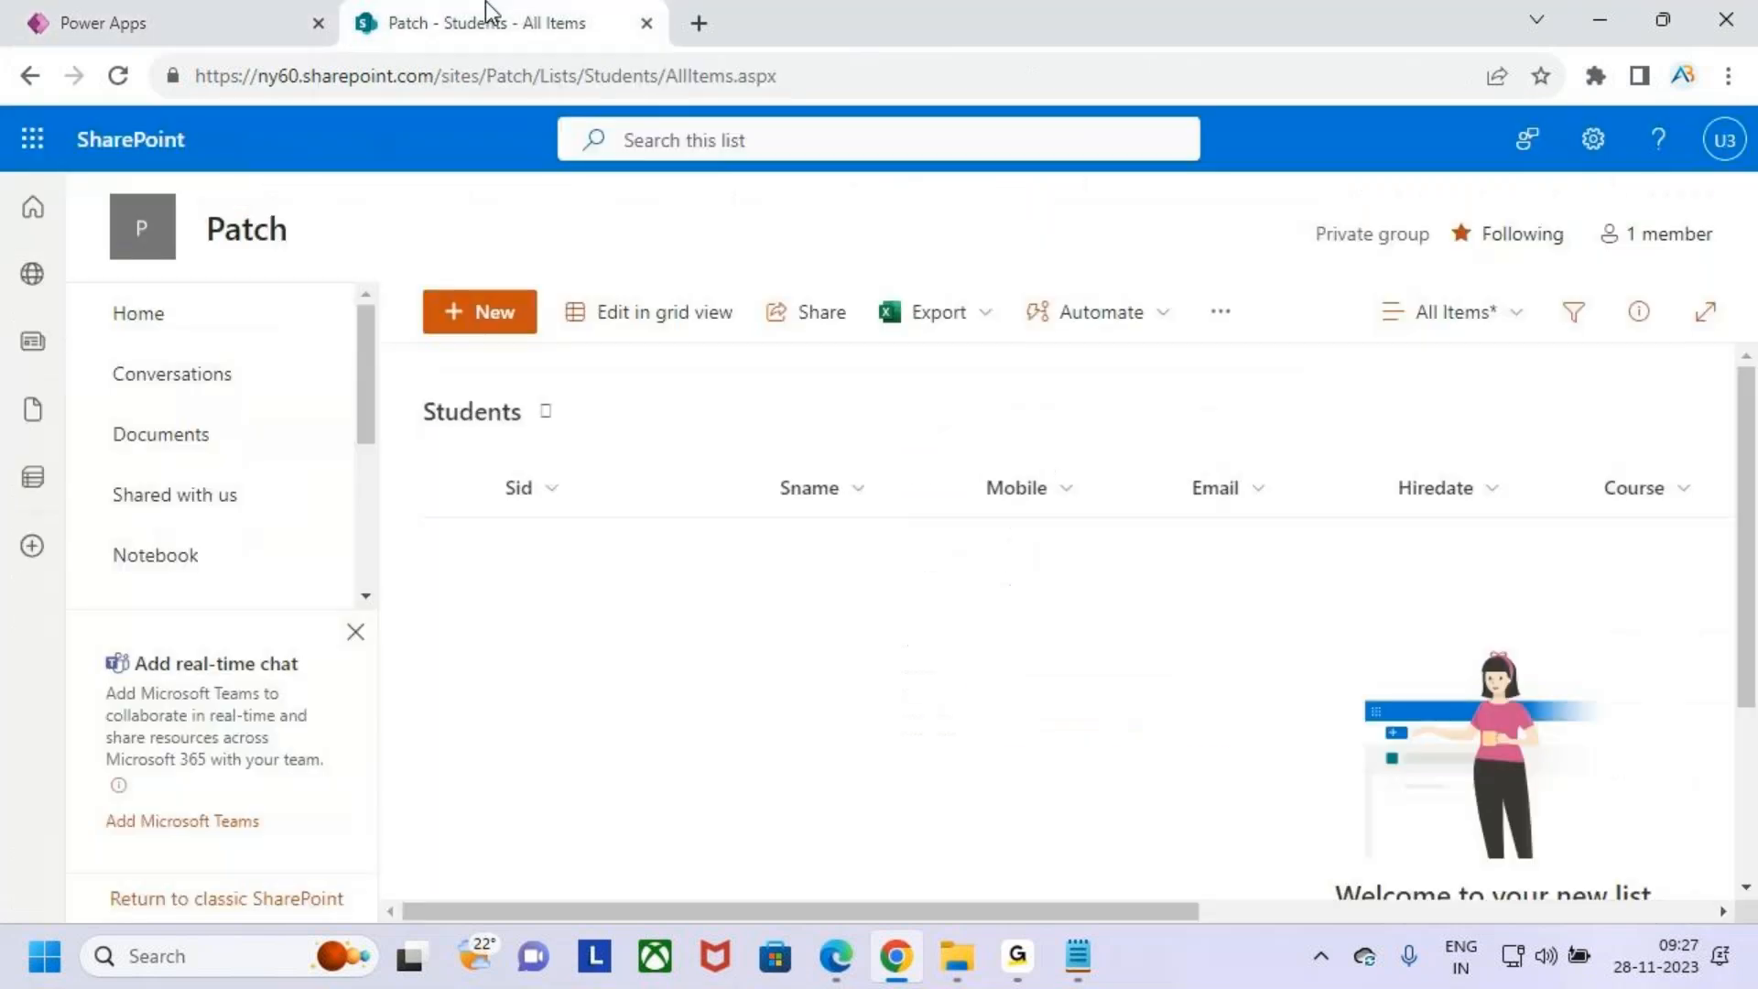
left_click_drag(1156, 911, 1286, 914)
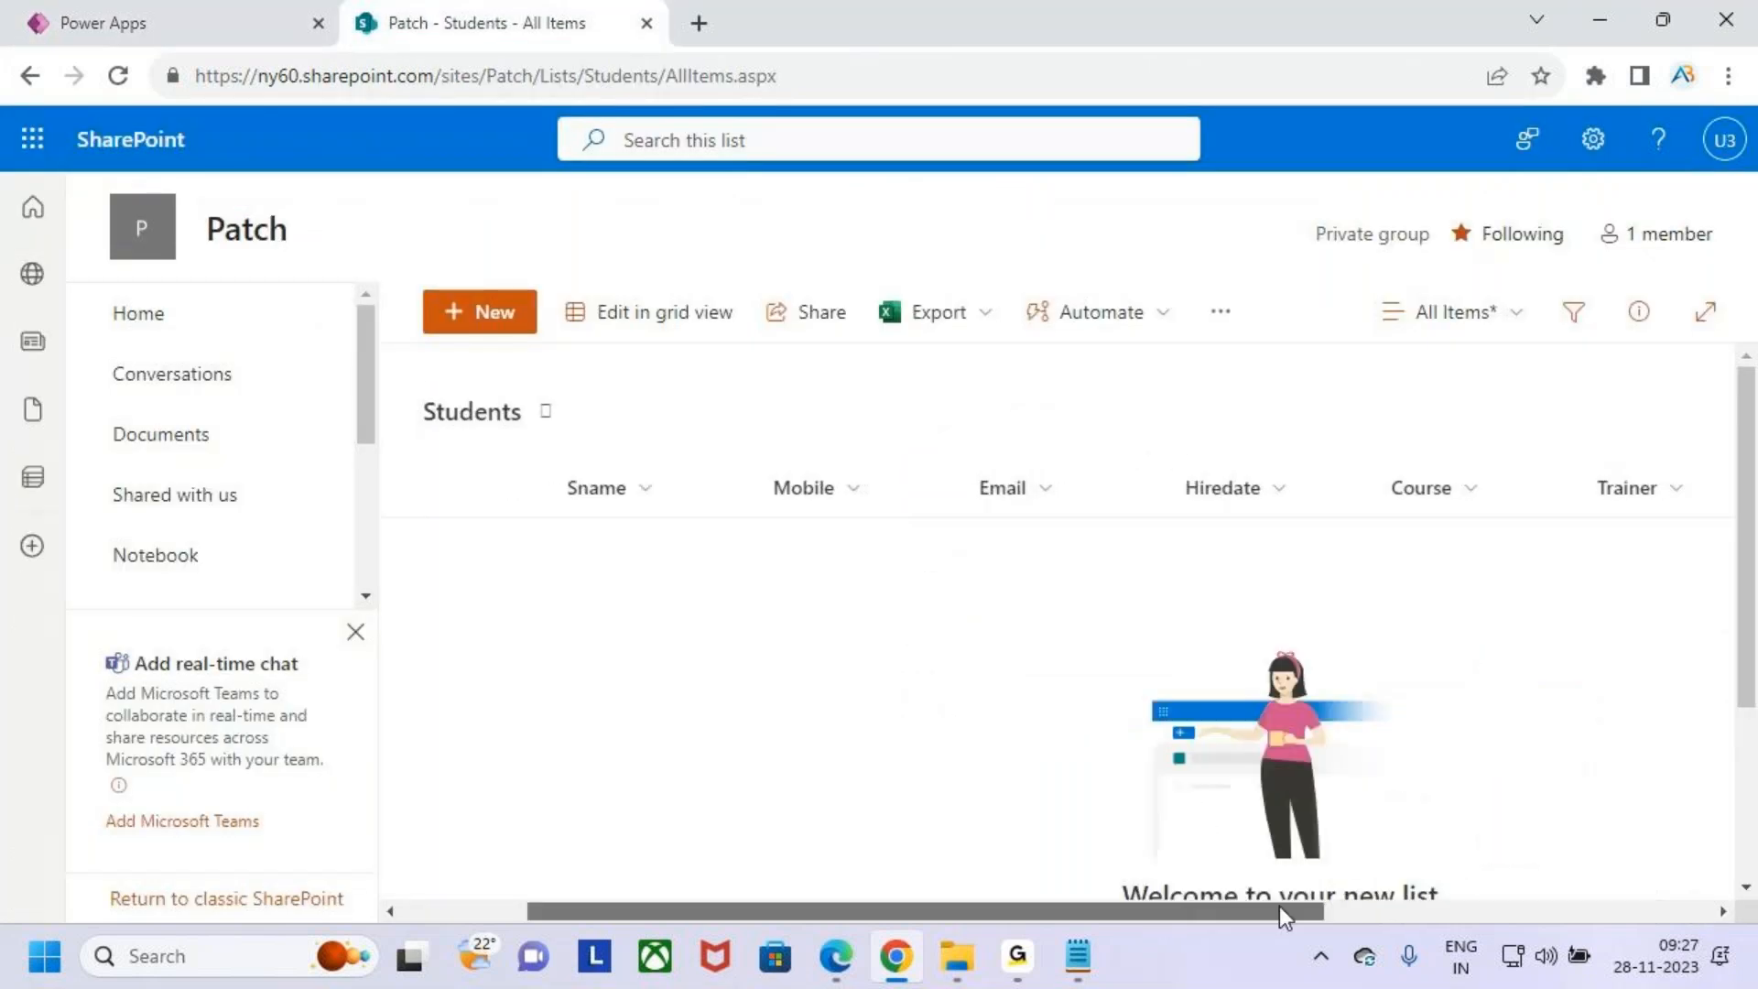
left_click(1244, 494)
mouse_move(1369, 745)
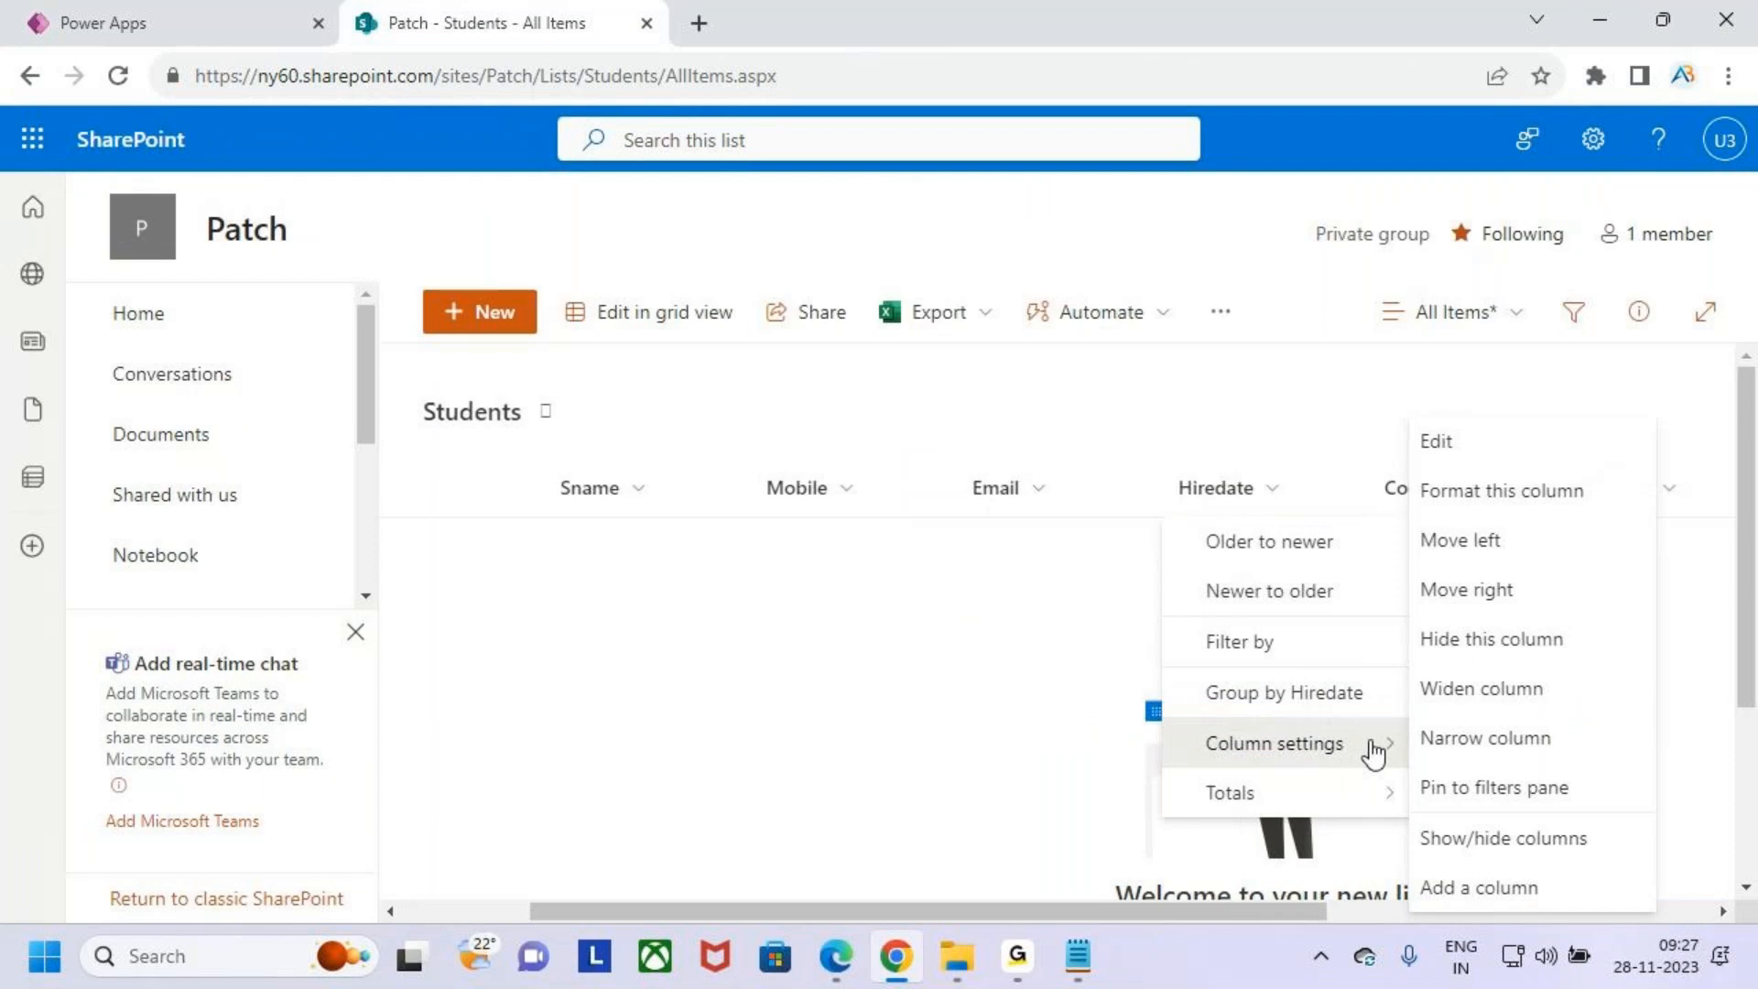
left_click(1447, 449)
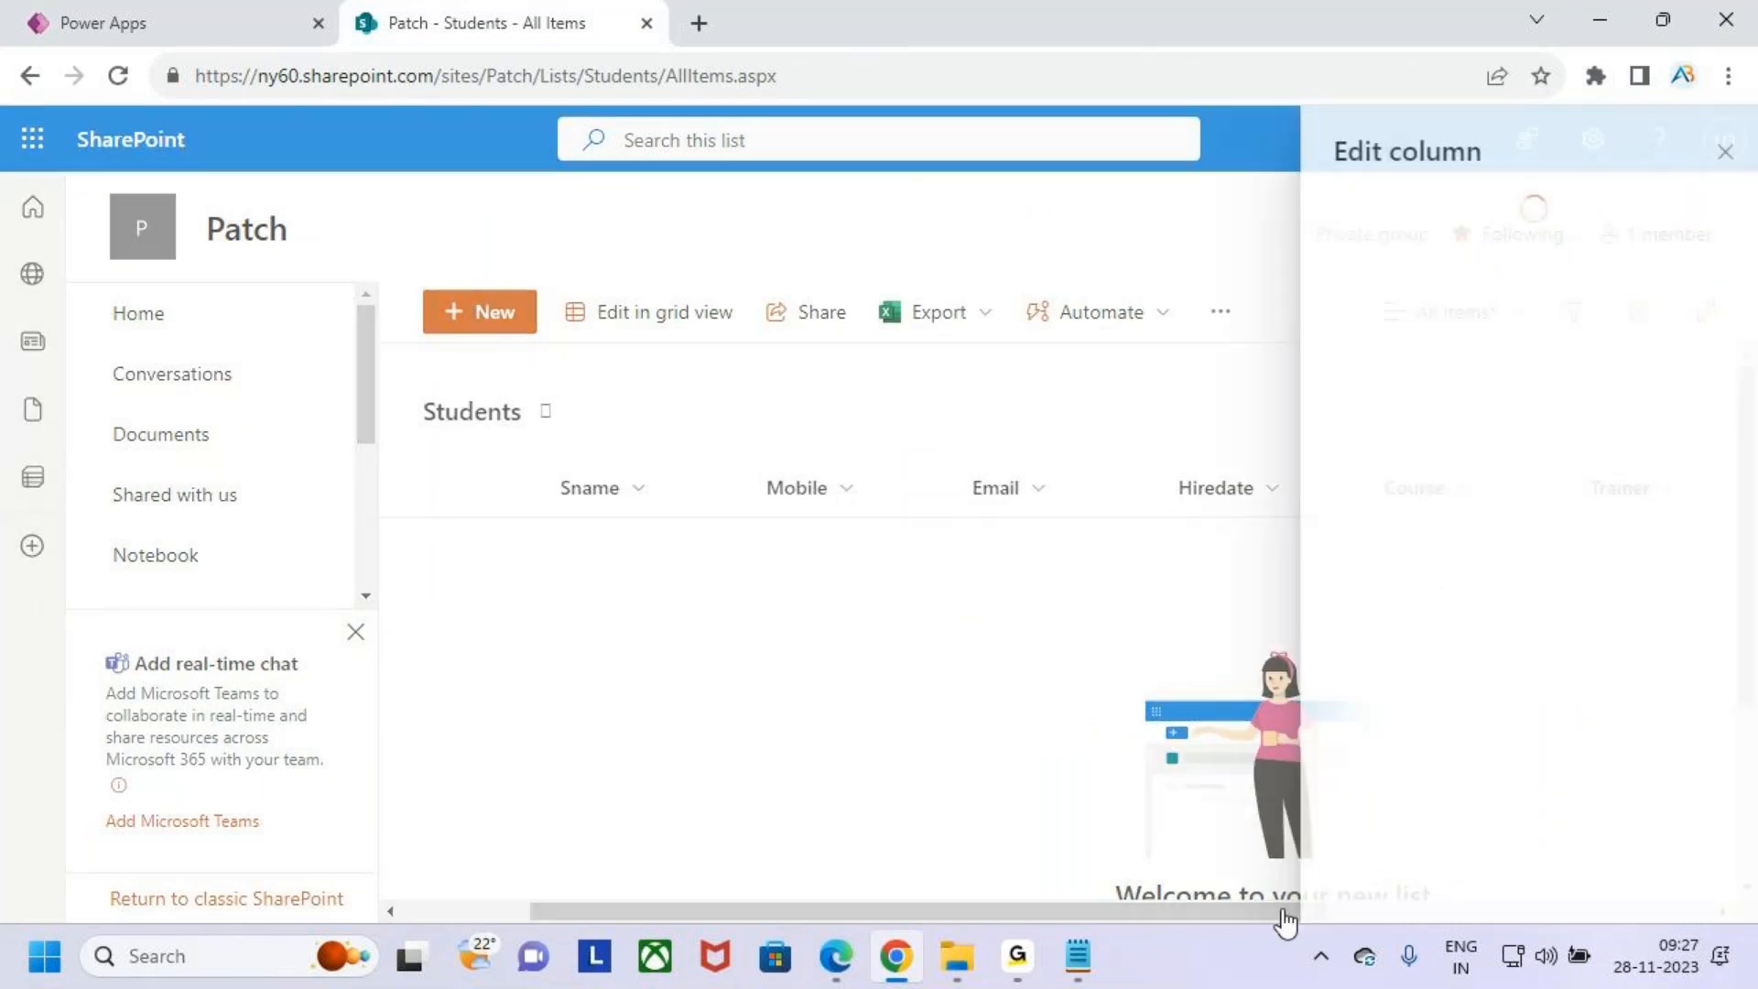
key("ctrl+a")
type("Jo")
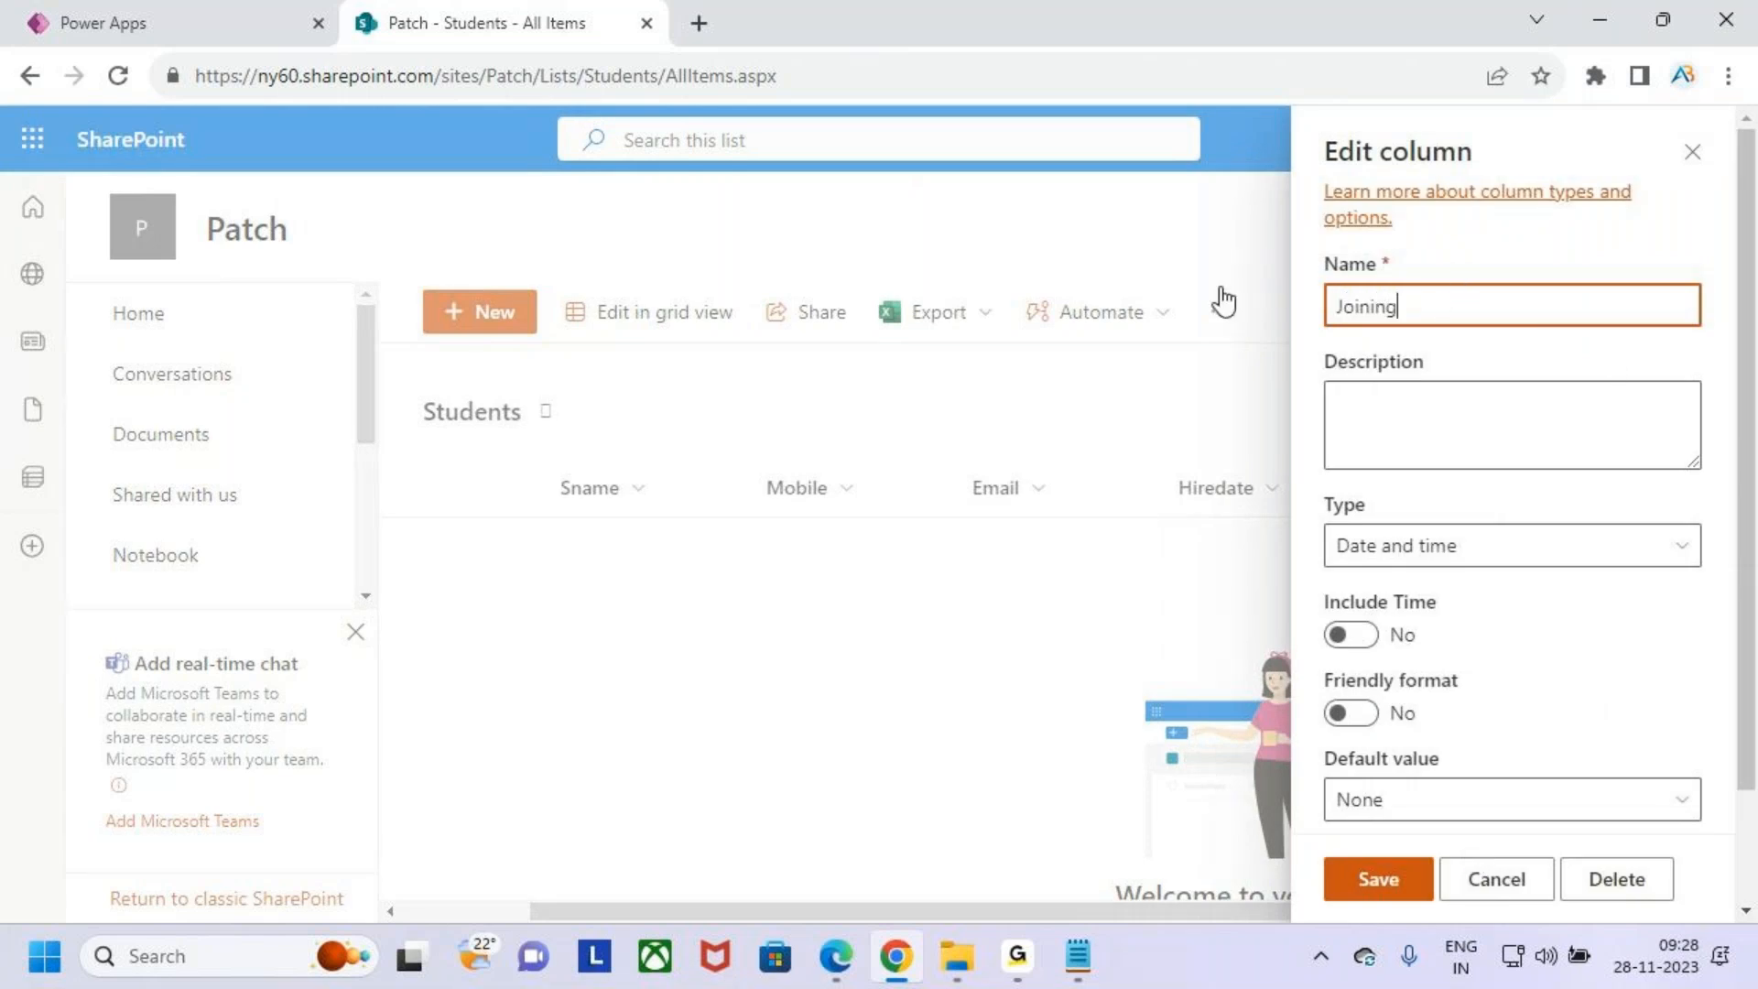
type("iningDa")
scroll(1561, 620, "down", 2)
left_click(1388, 881)
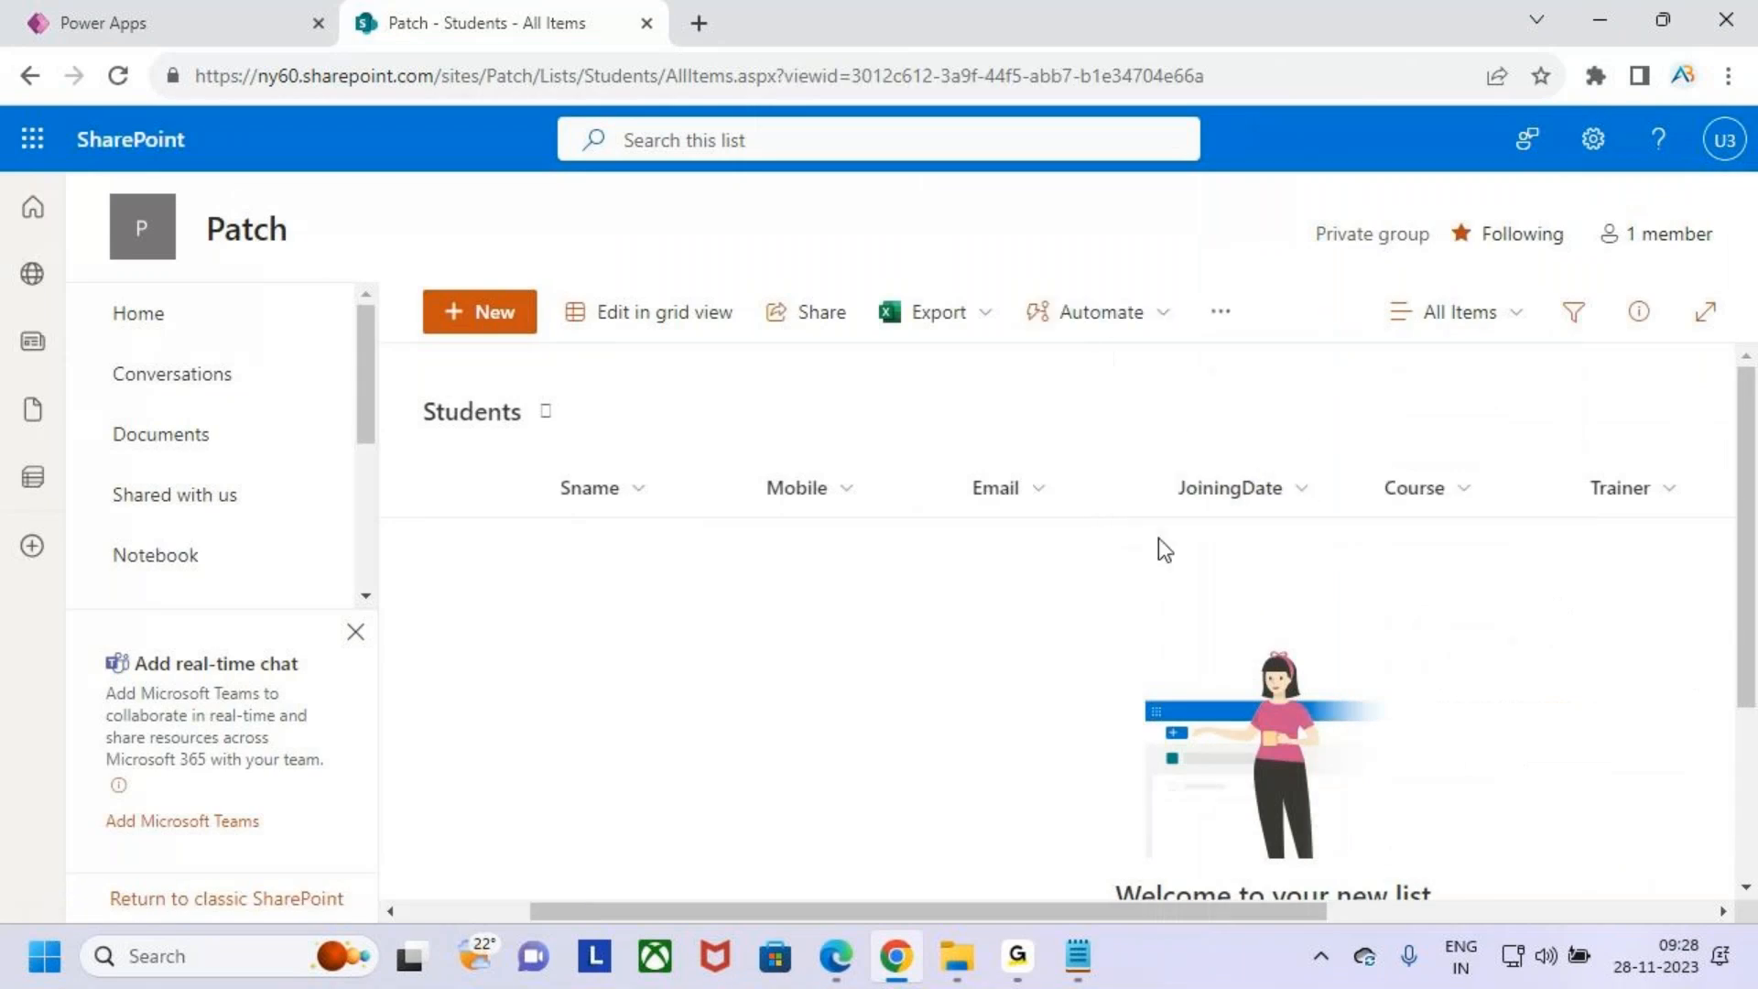
- Add the SharePoint Students list to the app as a data source
left_click(209, 18)
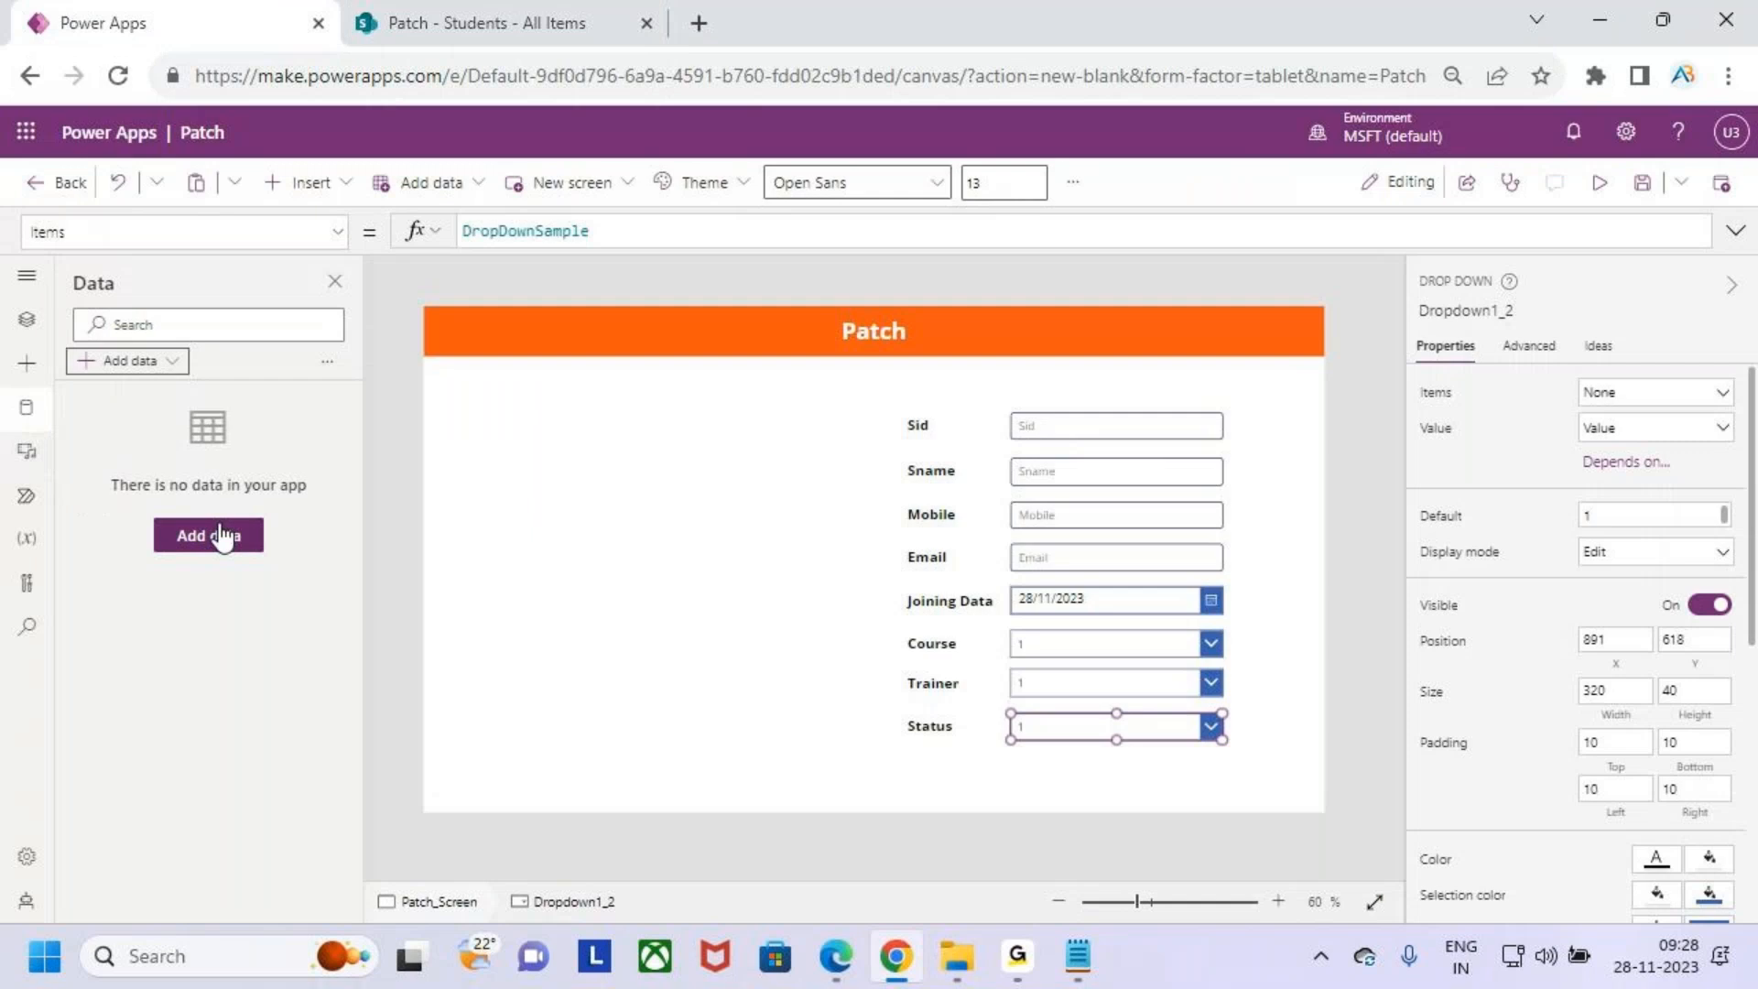
left_click(165, 324)
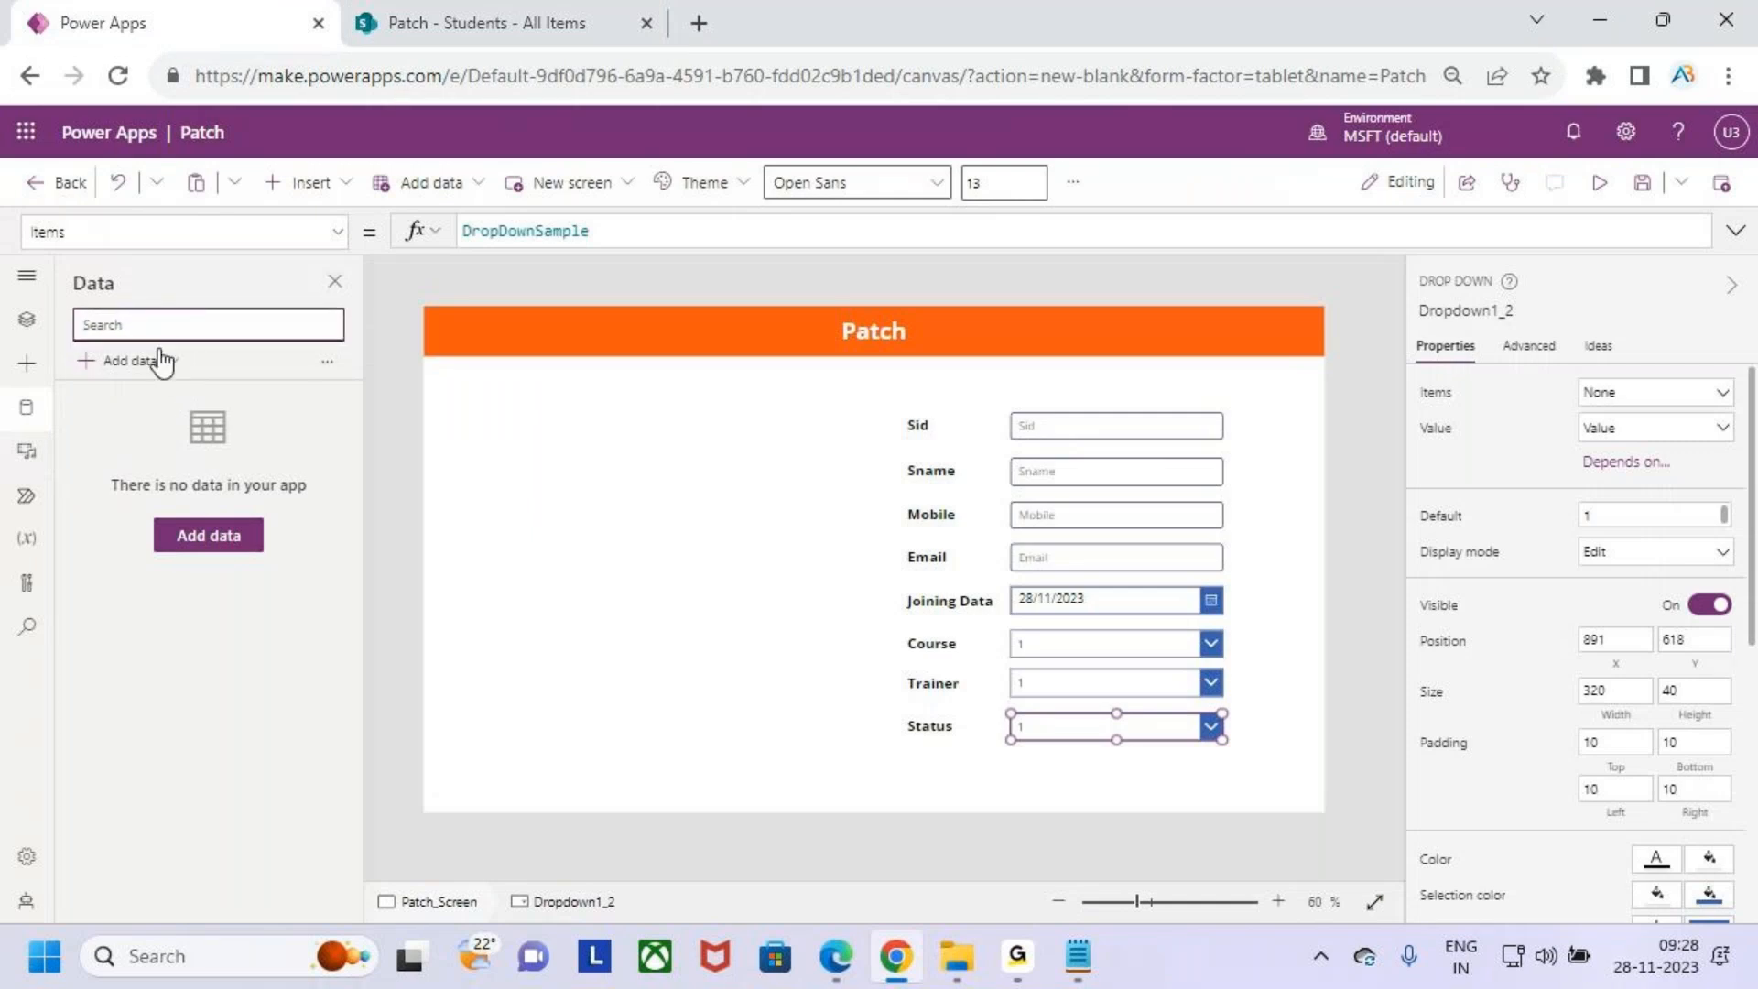
left_click(161, 360)
type("sharepoint")
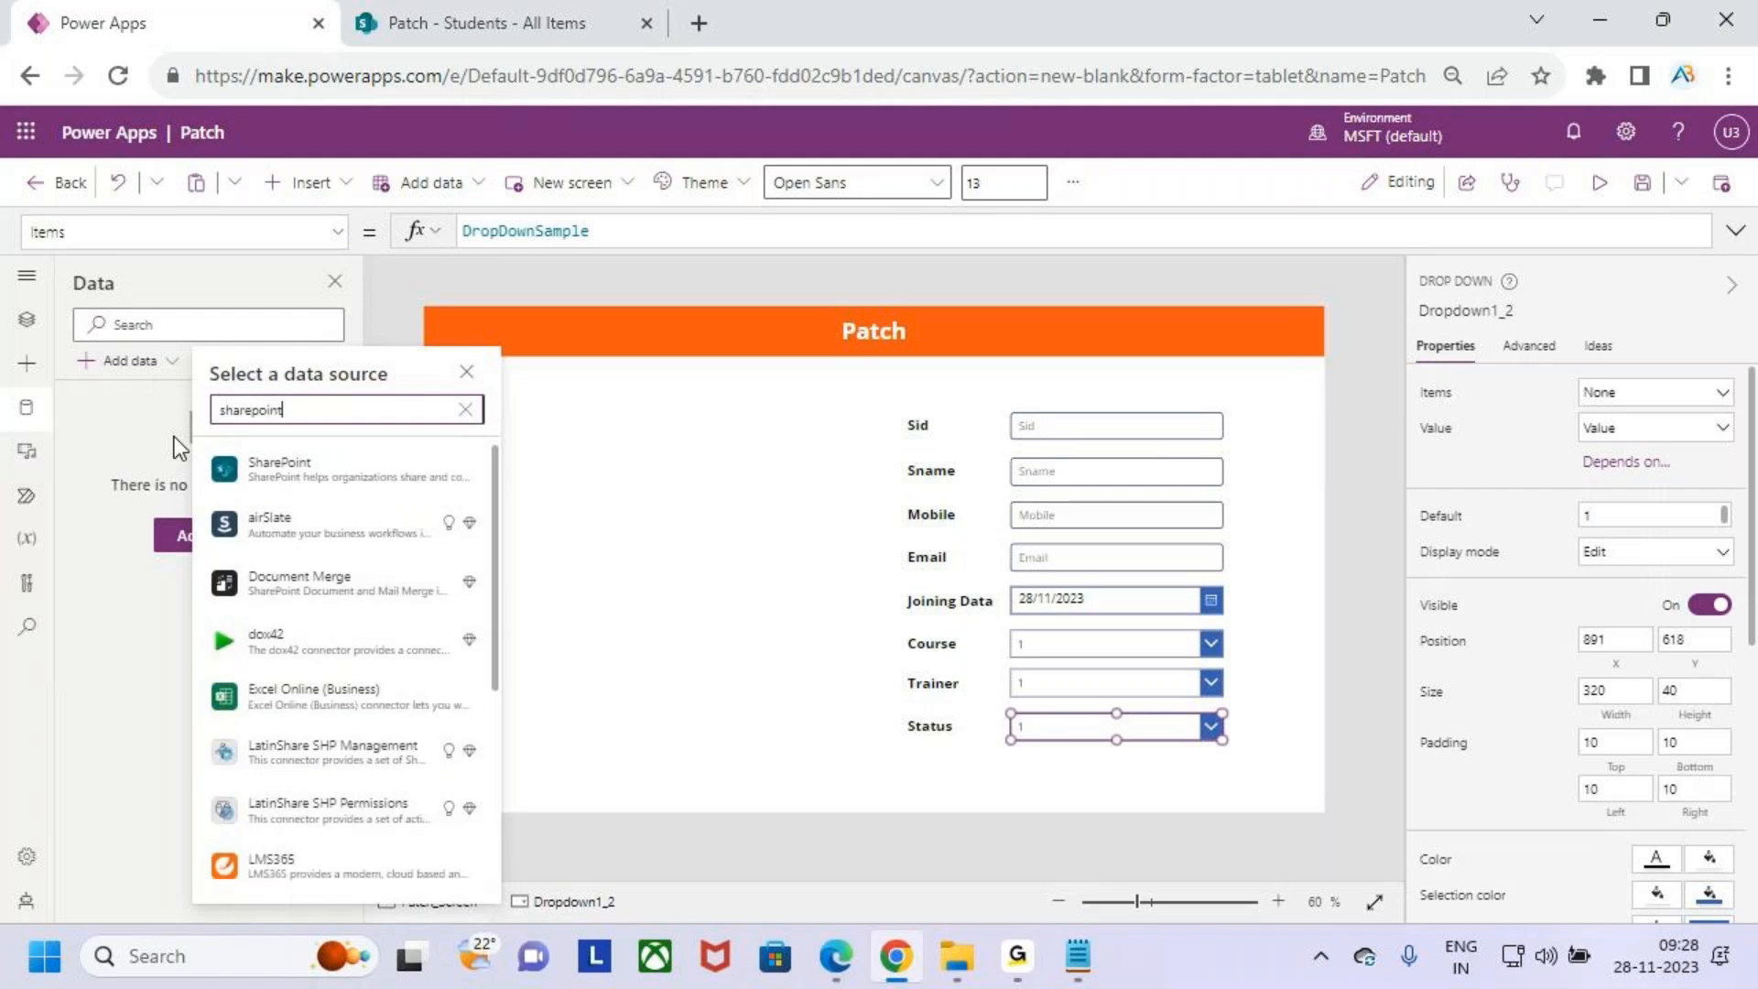
left_click(262, 469)
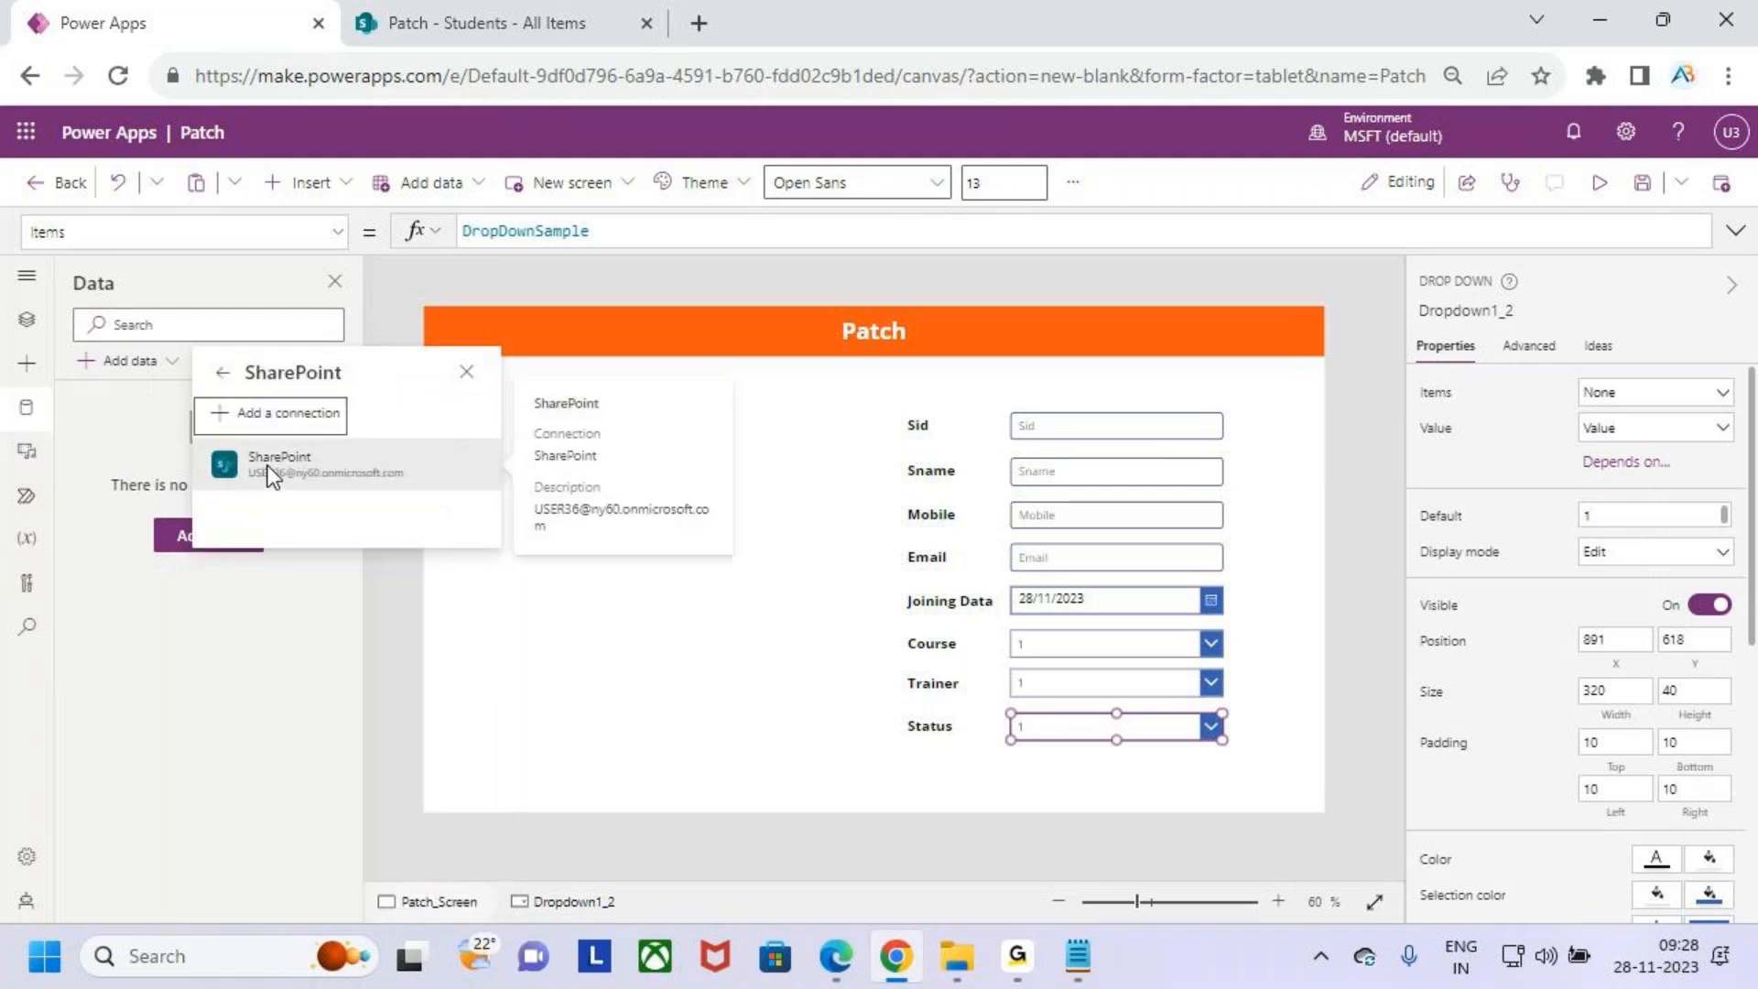
left_click(331, 455)
left_click(1540, 515)
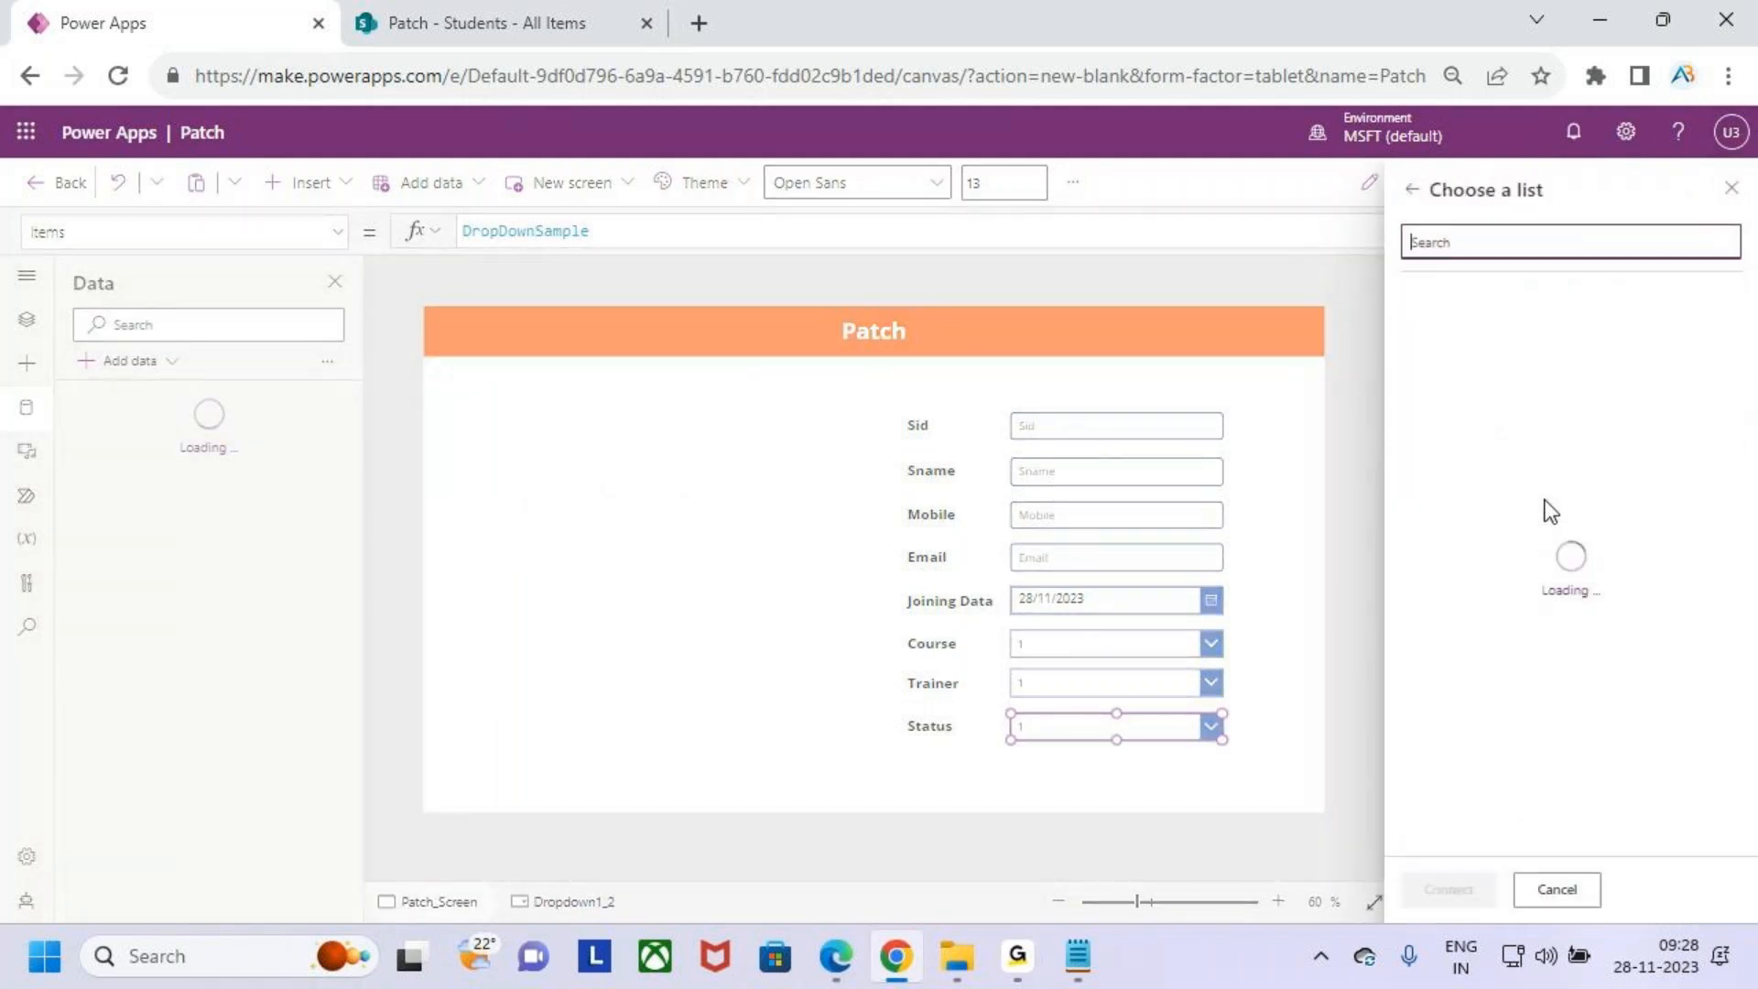
left_click(1428, 348)
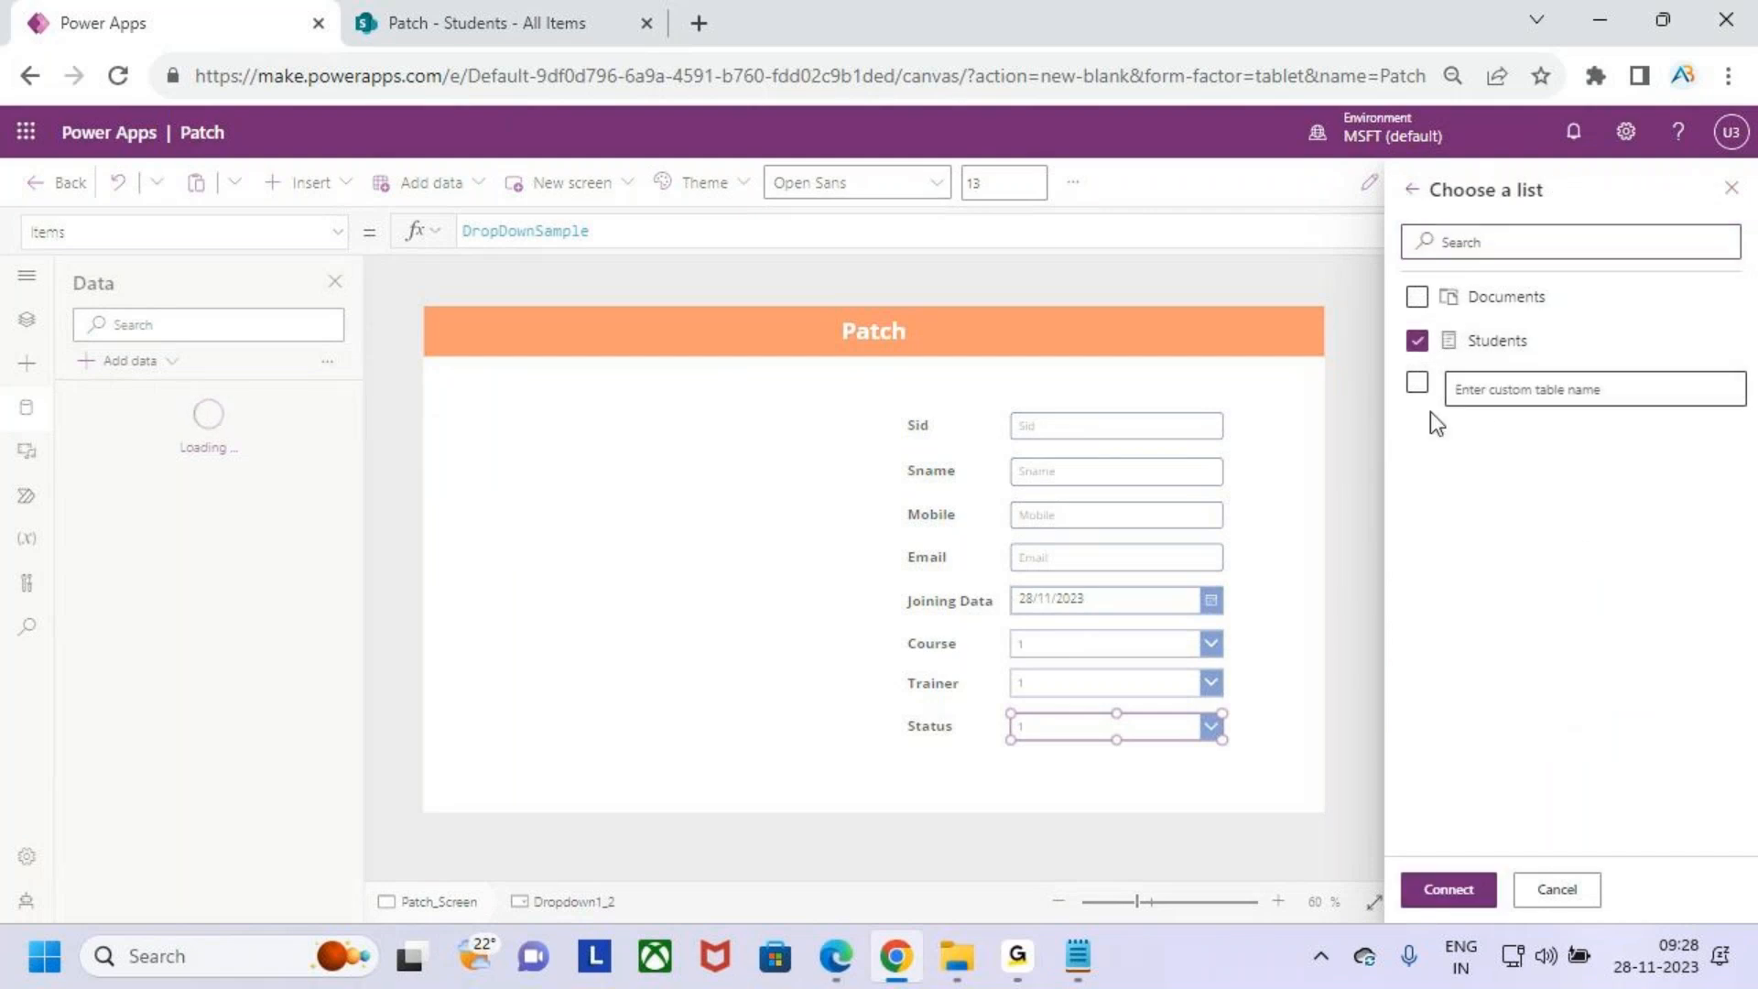
left_click(1447, 347)
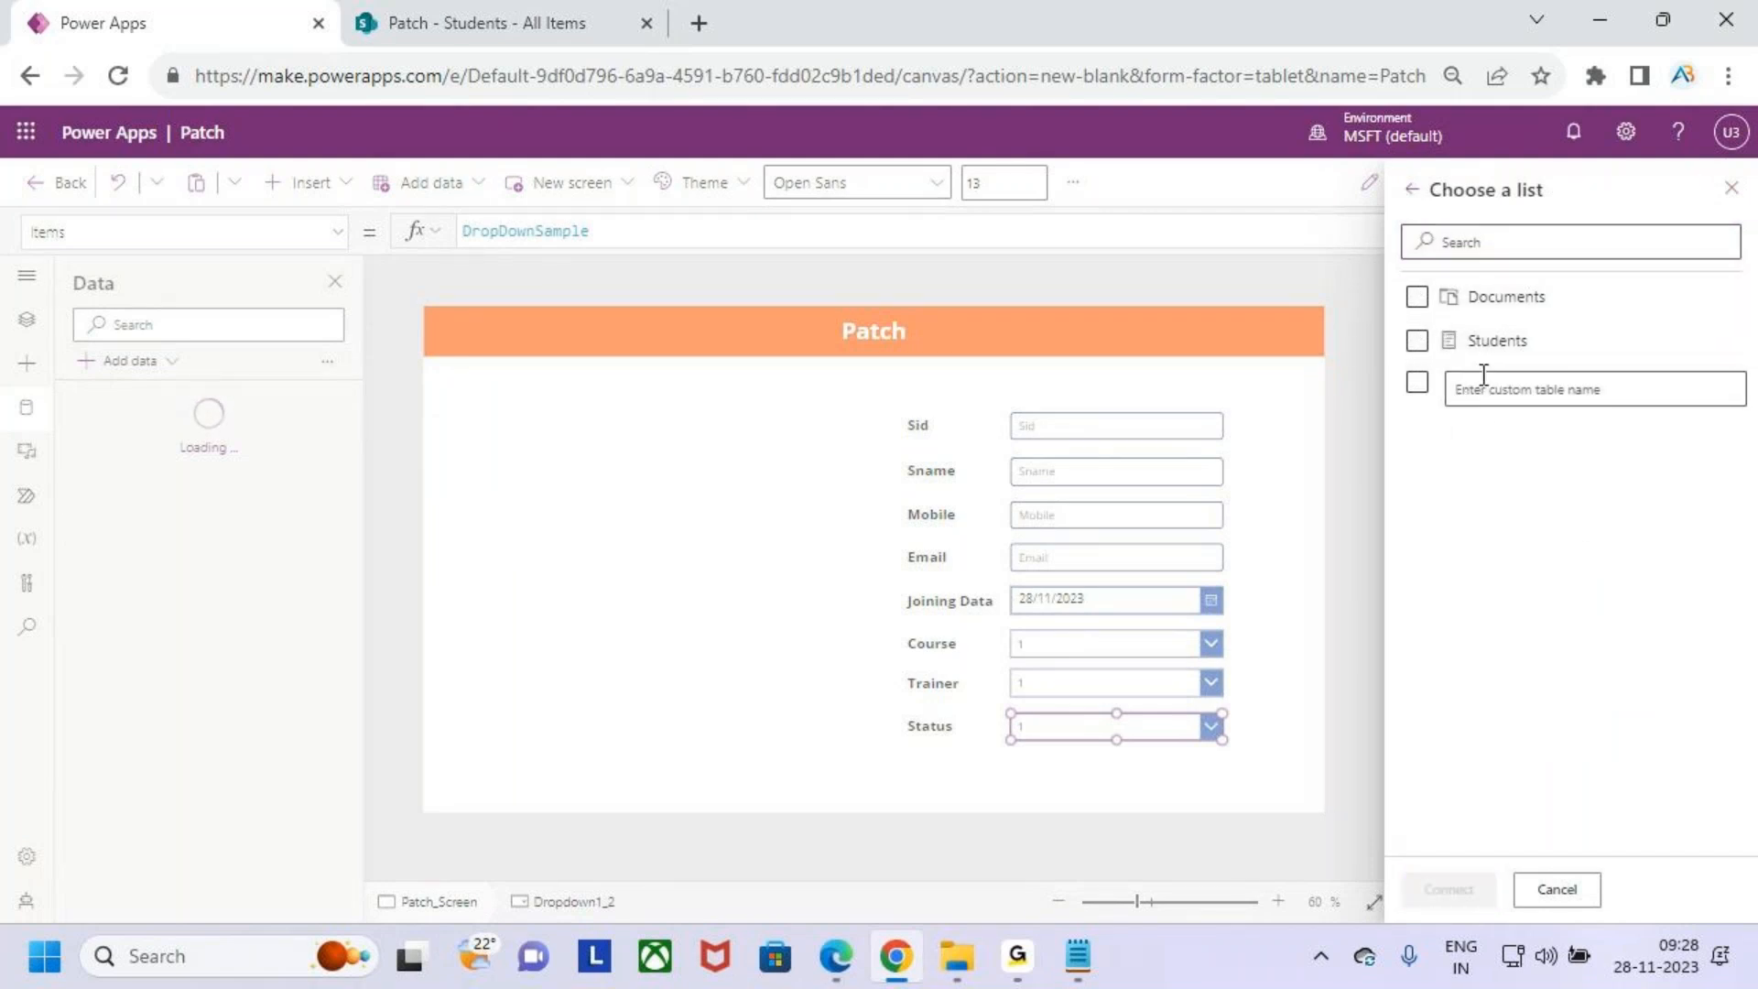
left_click(1417, 341)
left_click(1454, 887)
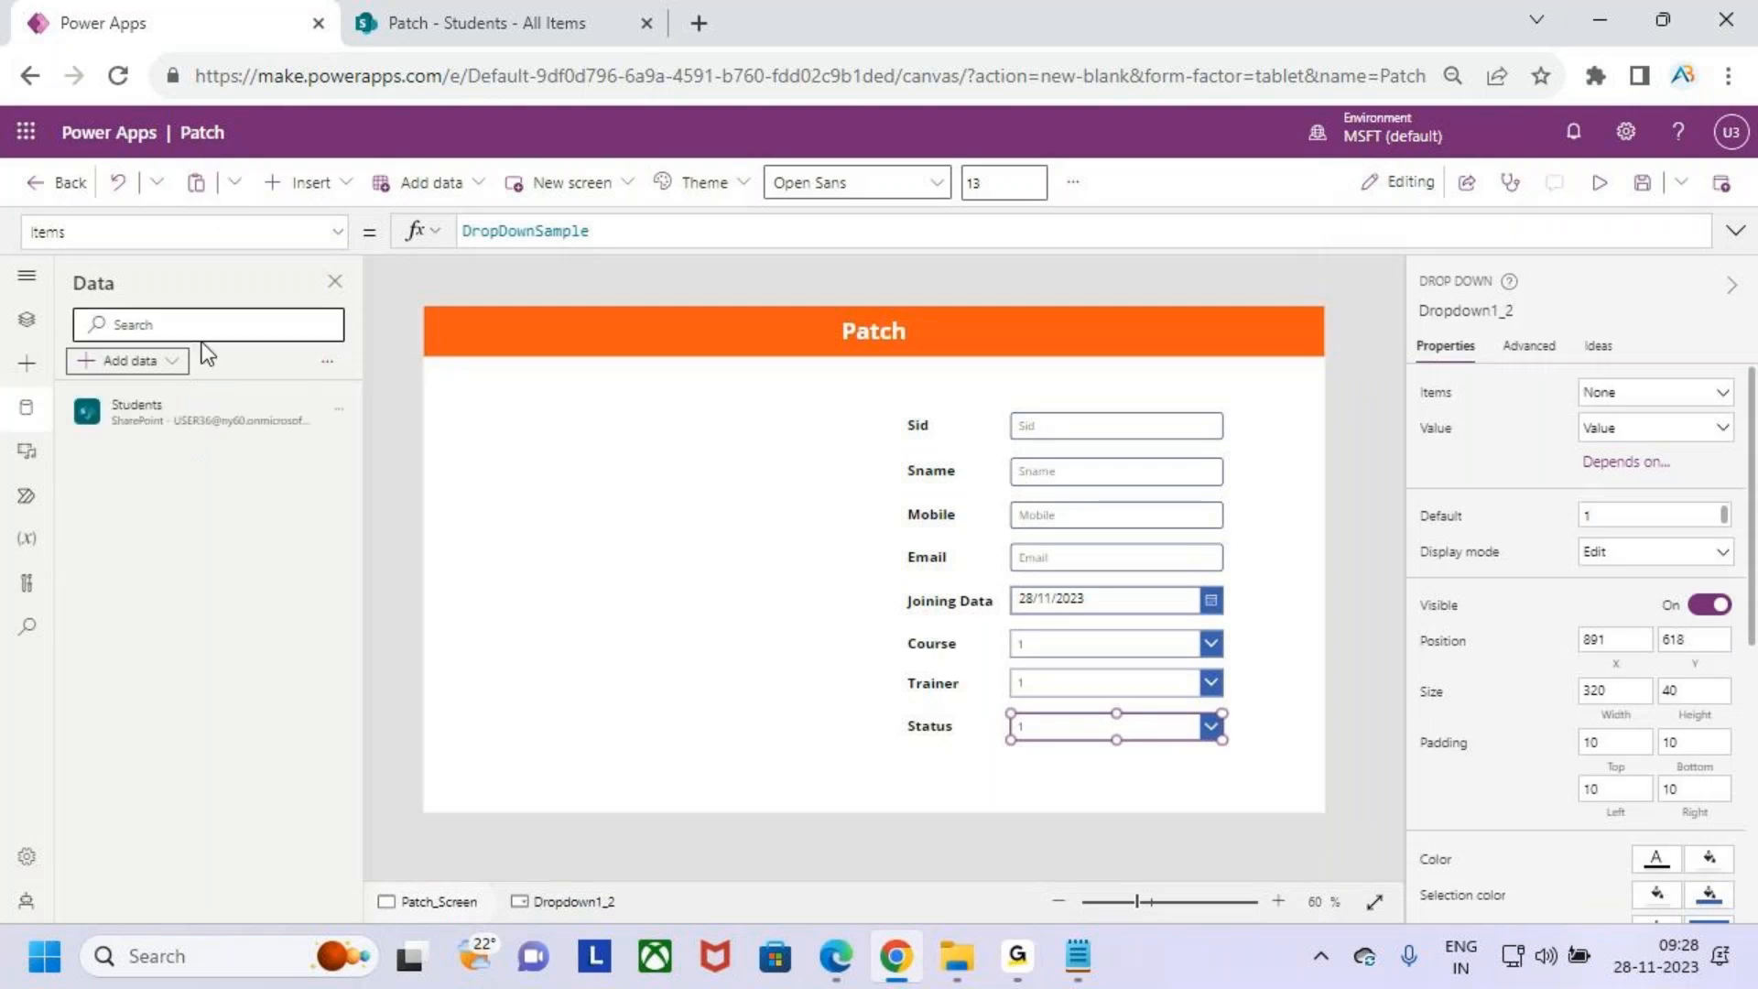
- Select the Course drop down and inspect the choices defined for the Course column in the SharePoint list
mouse_move(87, 382)
left_mouse_down()
mouse_move(263, 458)
mouse_move(258, 426)
mouse_move(299, 373)
left_mouse_up()
key("Escape")
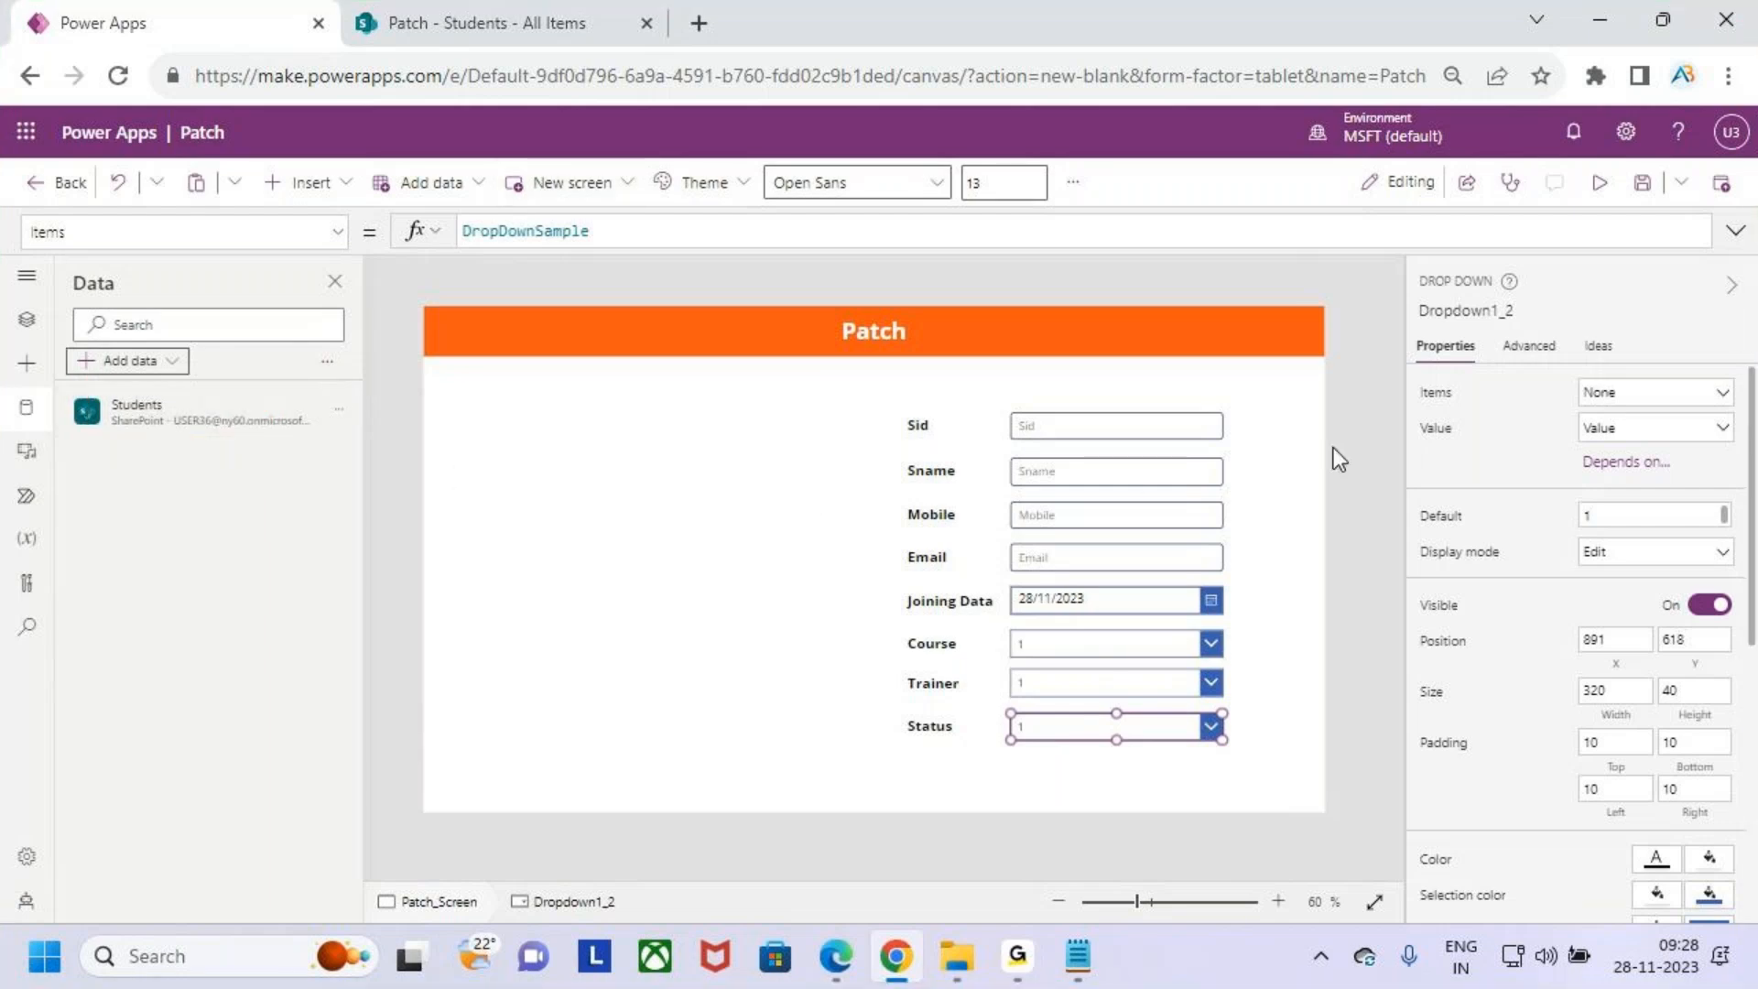
left_click(1117, 645)
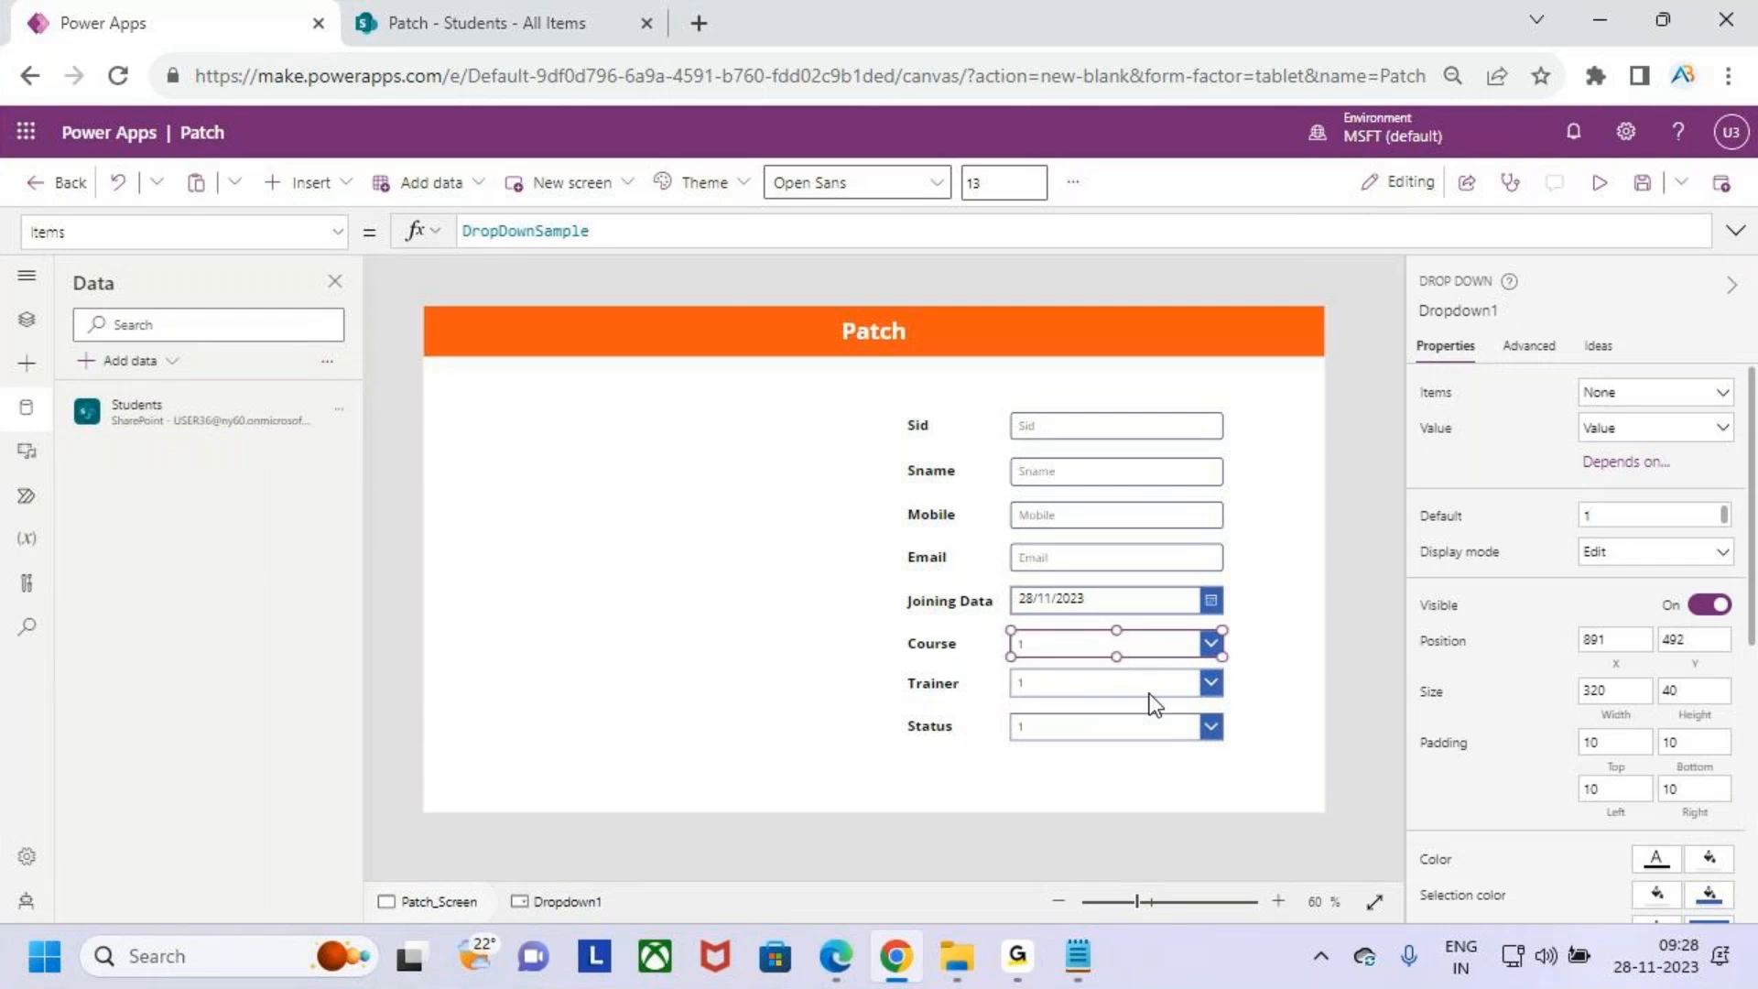
scroll(1150, 694, "up", 3)
key("ctrl+2")
mouse_move(906, 574)
left_mouse_down()
mouse_move(1049, 631)
mouse_move(1242, 641)
left_mouse_up()
key("Escape")
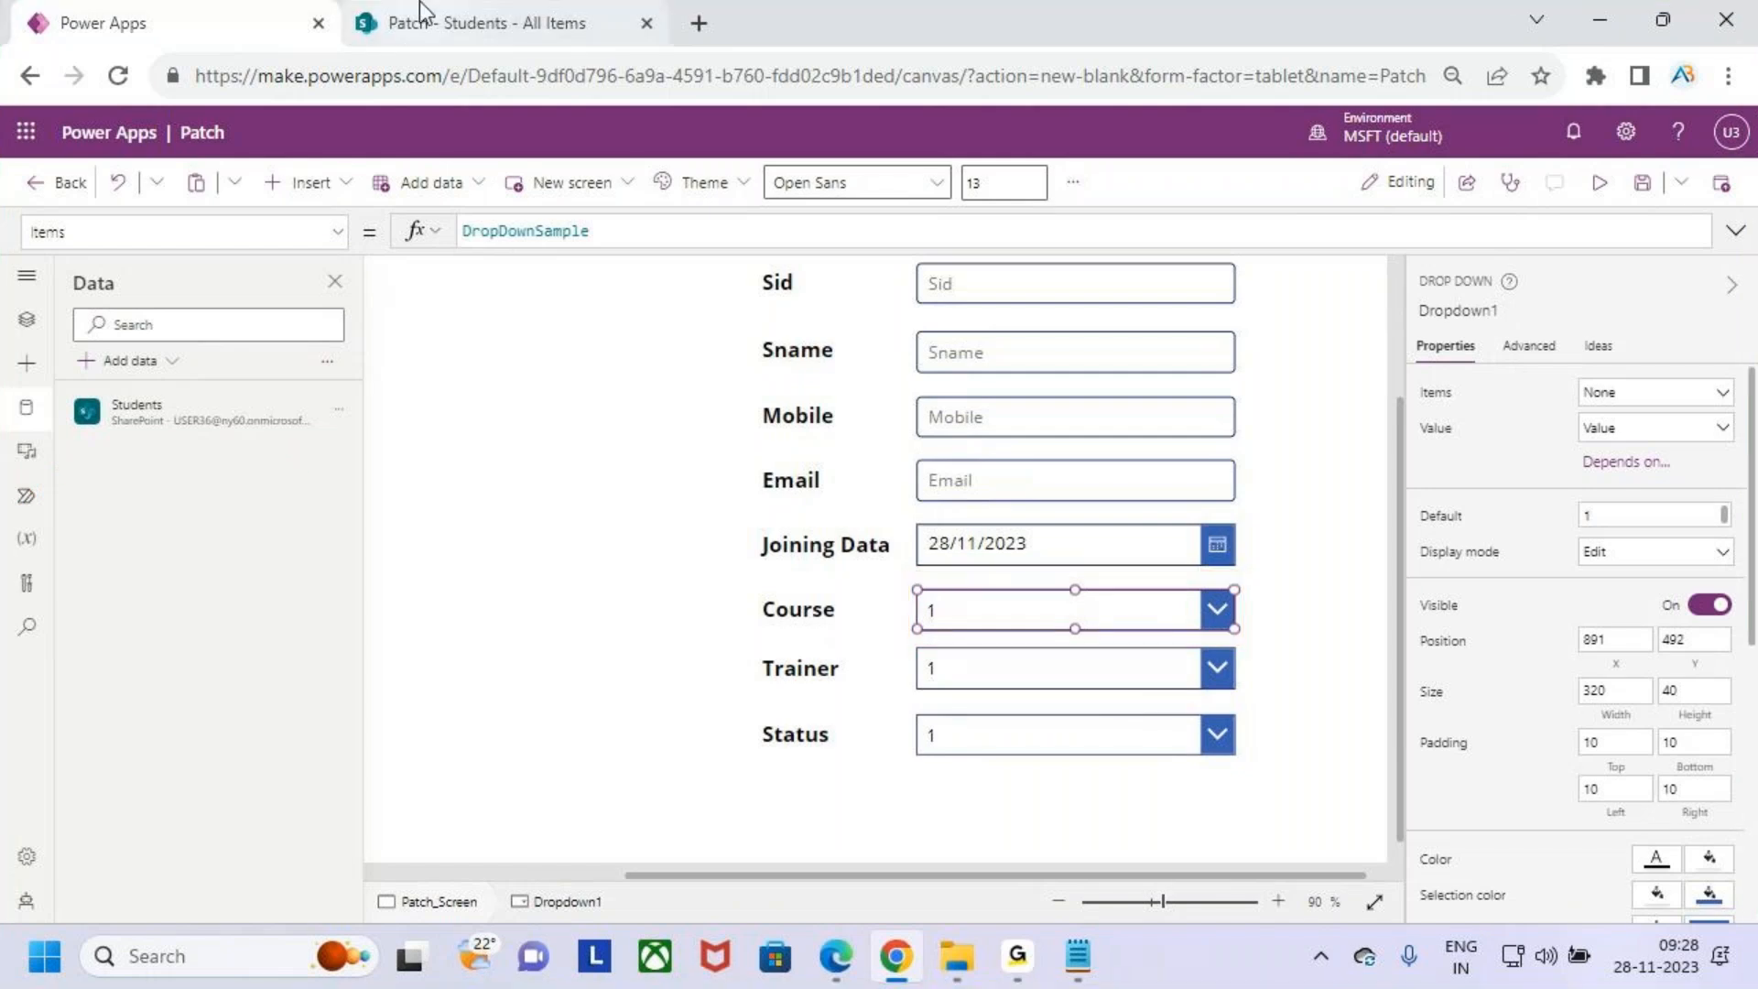
left_click(458, 20)
left_click(1487, 496)
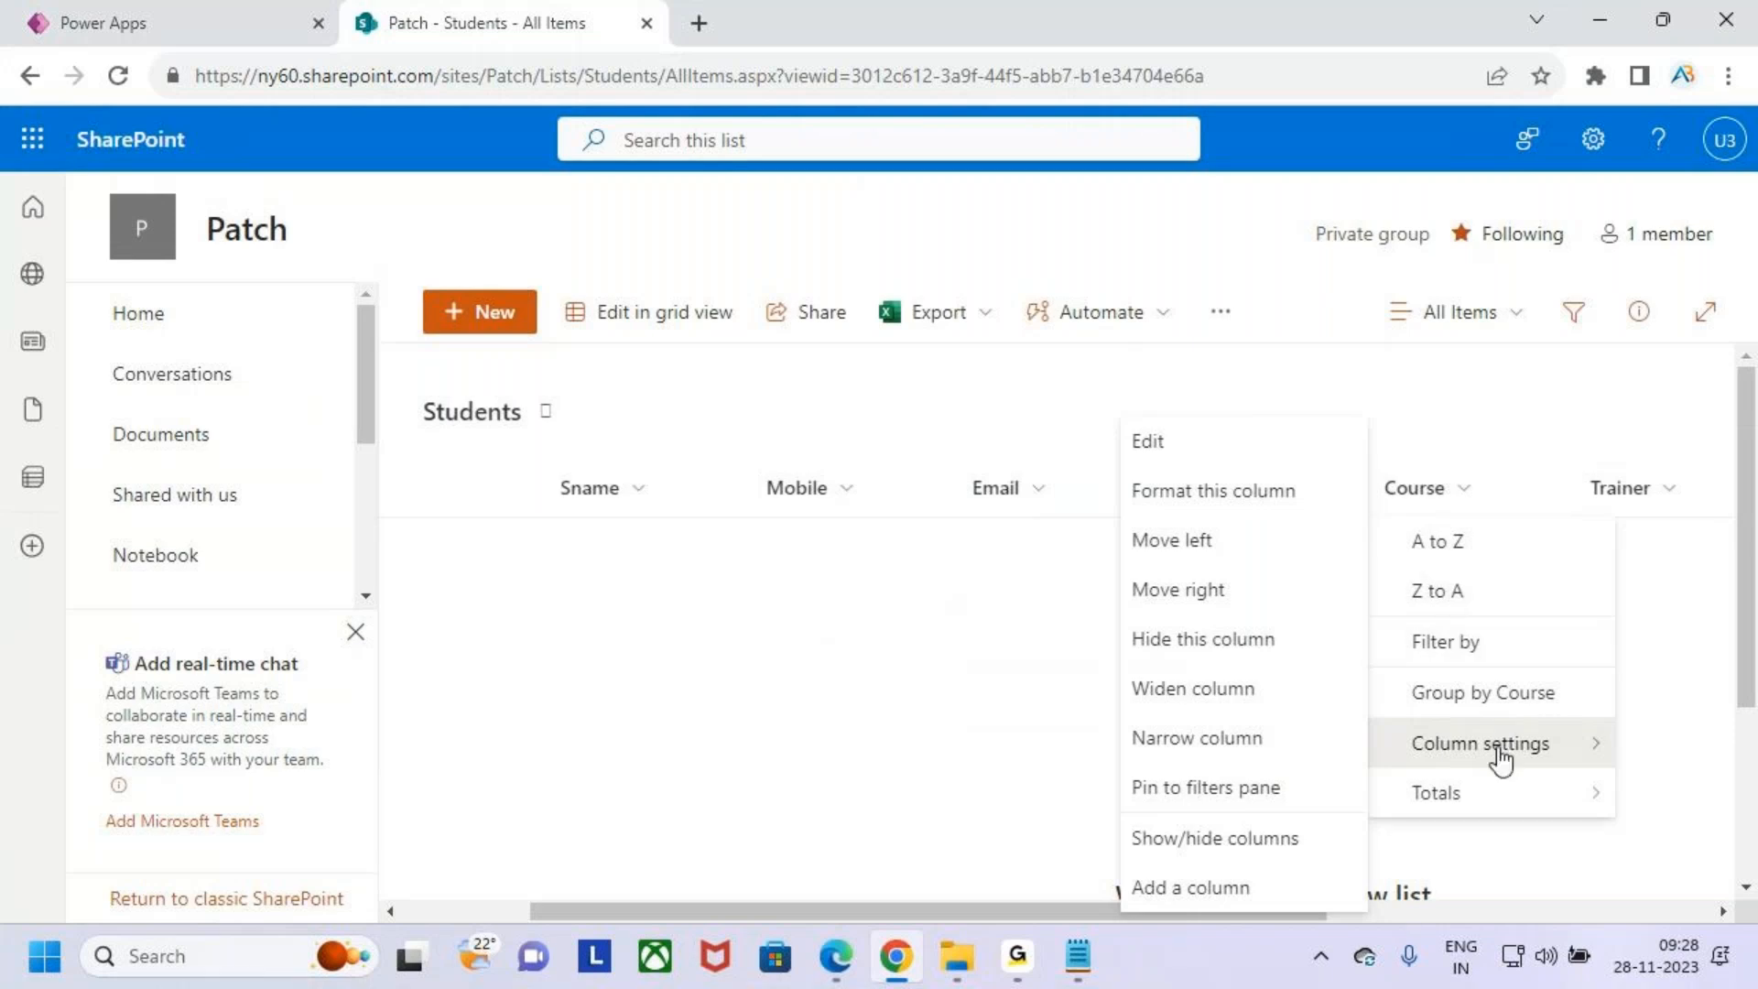
left_click(1219, 449)
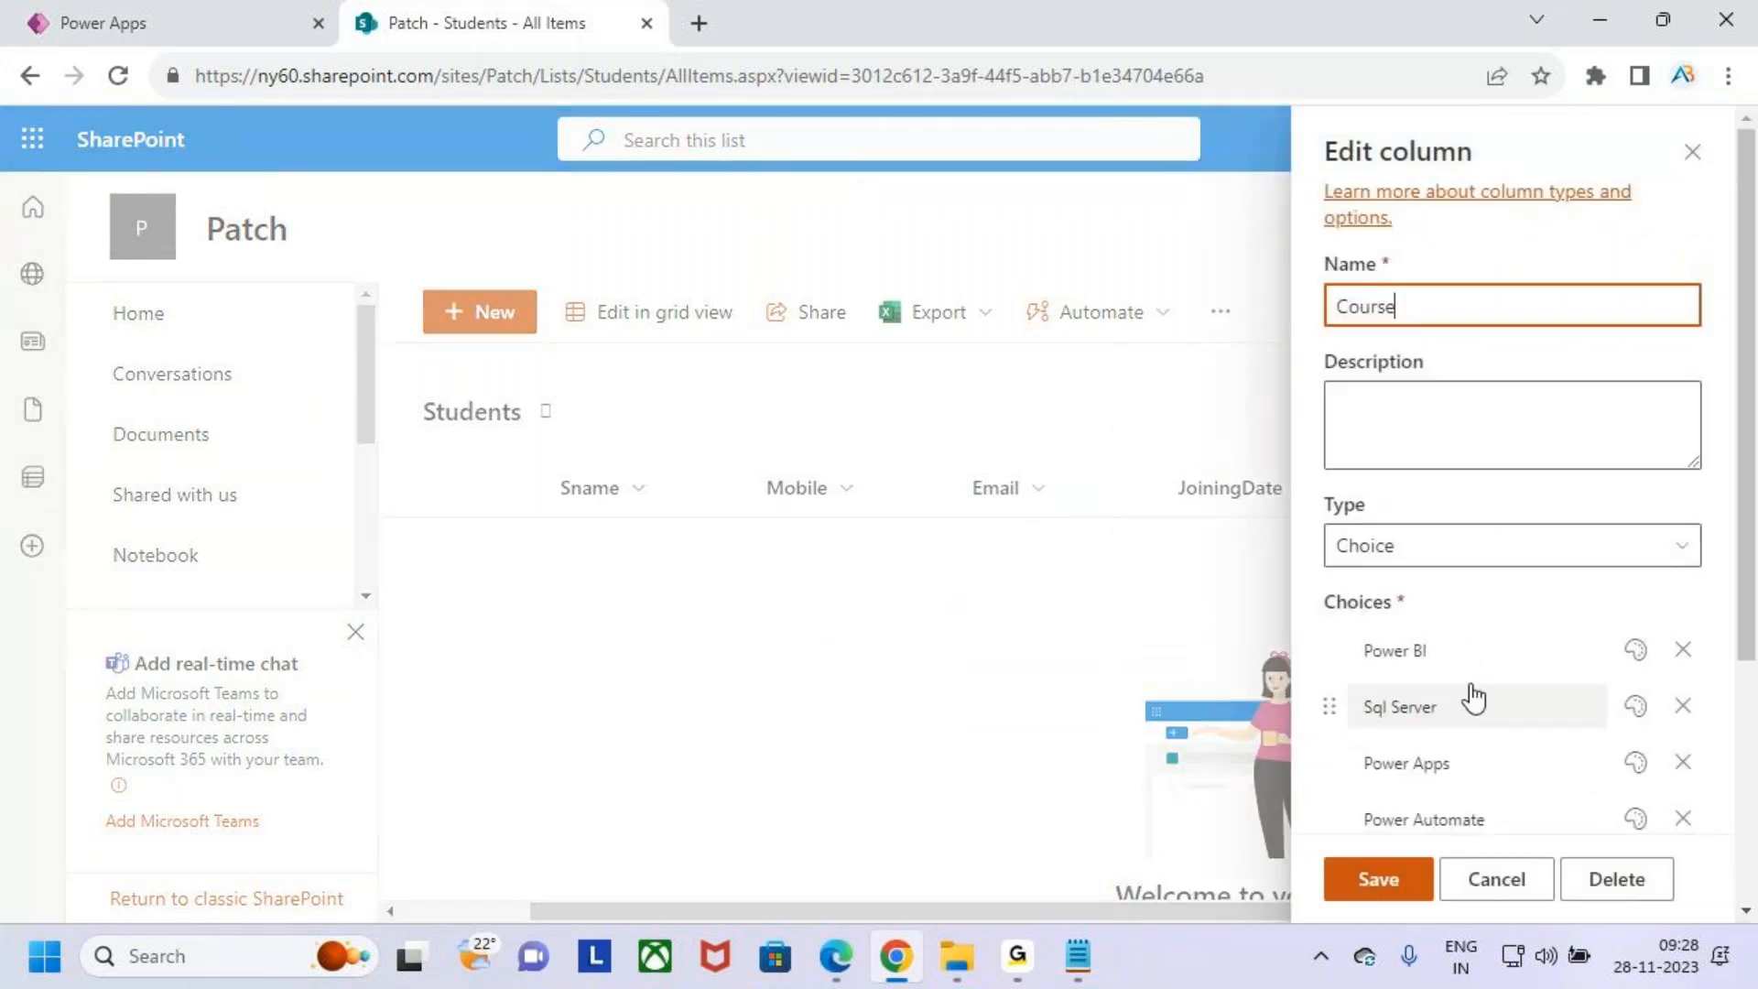
scroll(1502, 628, "down", 2)
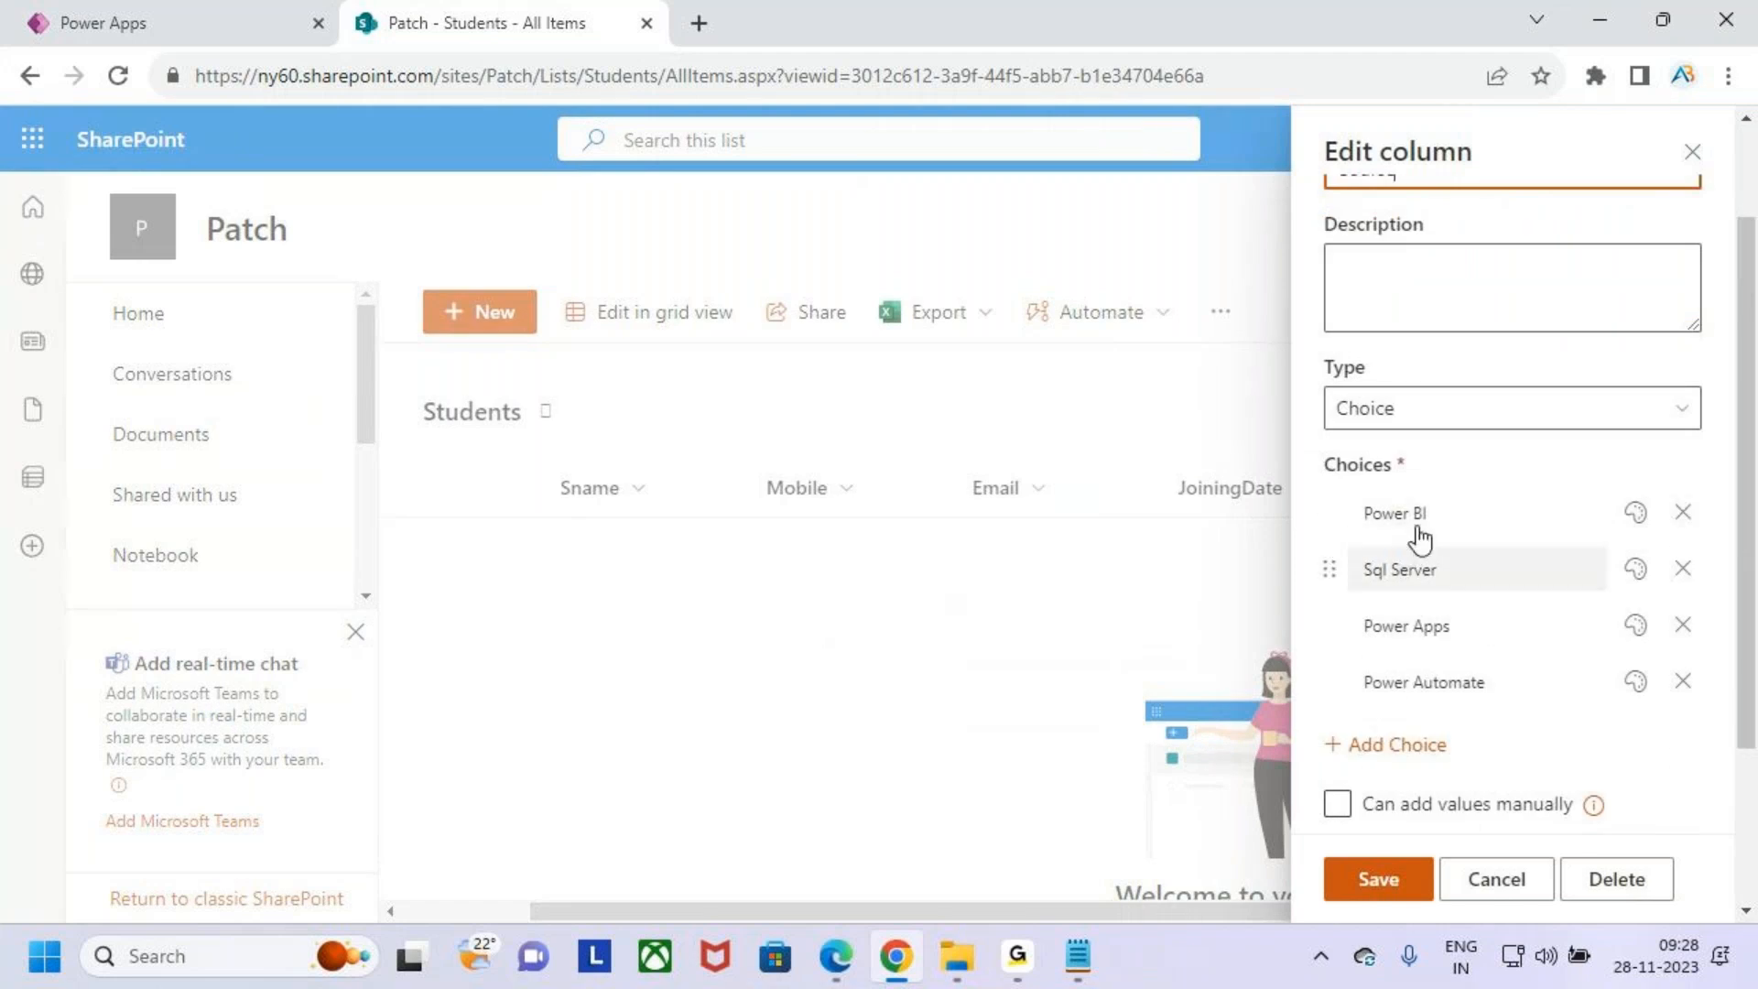
left_click(1694, 152)
- Open the Course drop down's Default property and start a Choices formula on the Students list
left_click(256, 17)
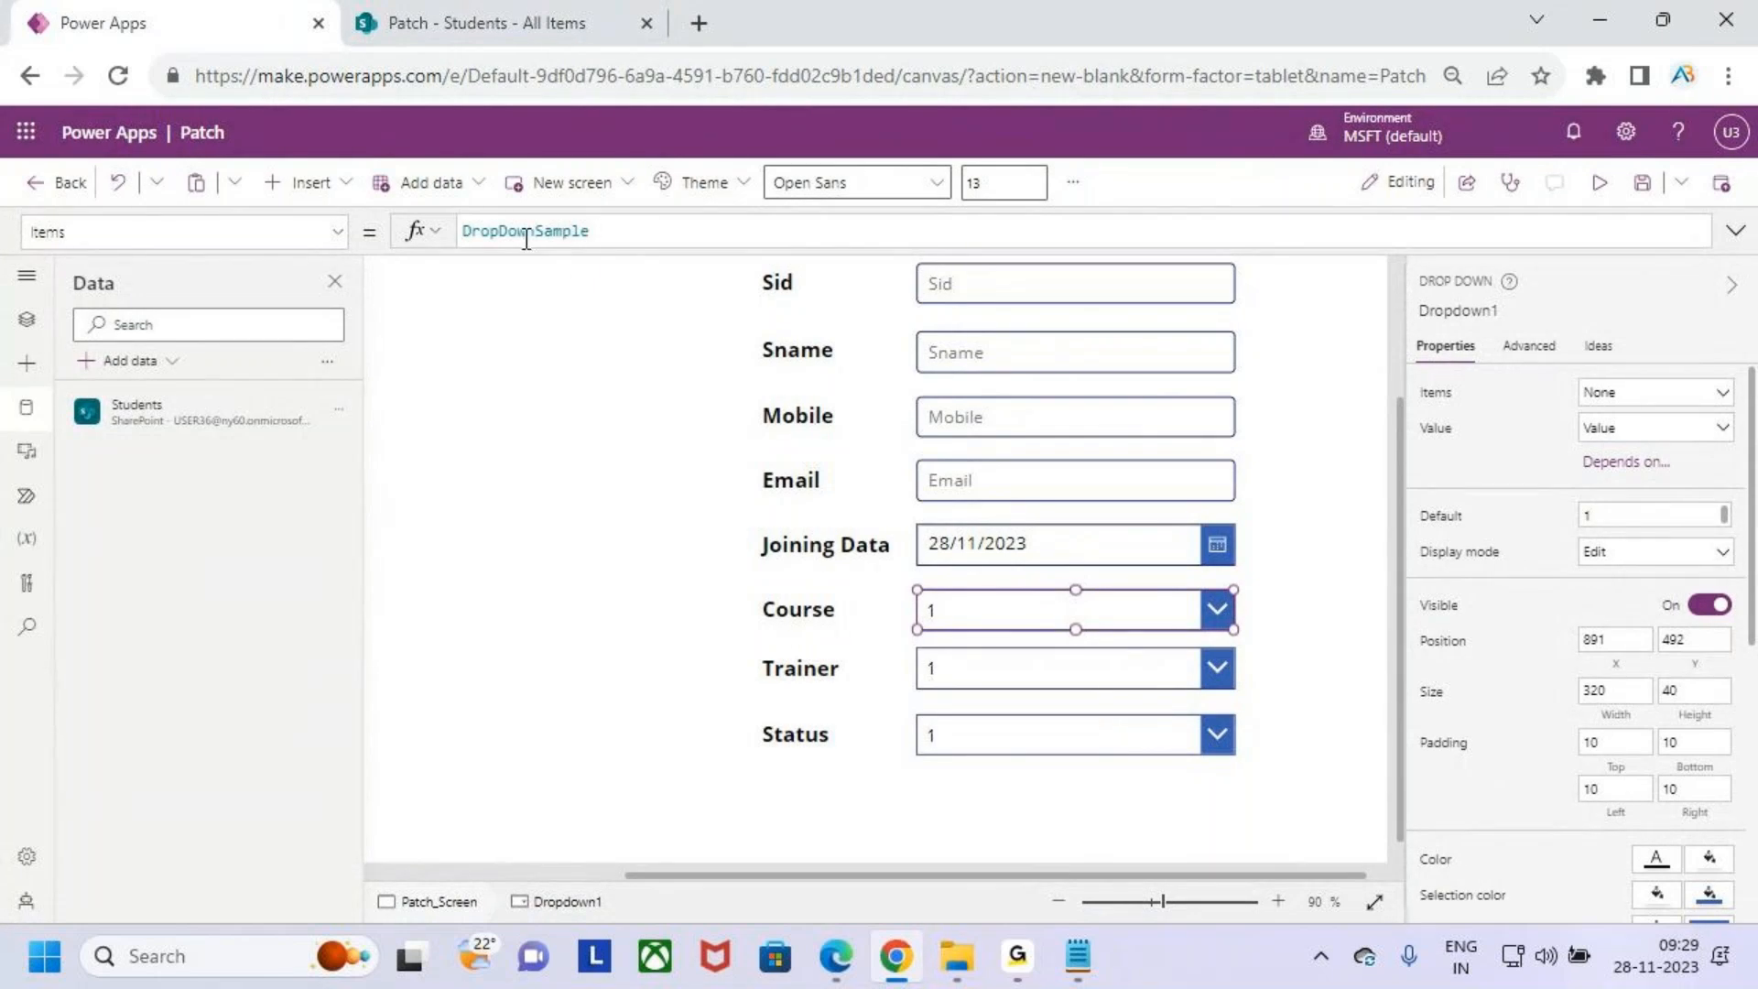
left_click(337, 232)
scroll(118, 457, "down", 5)
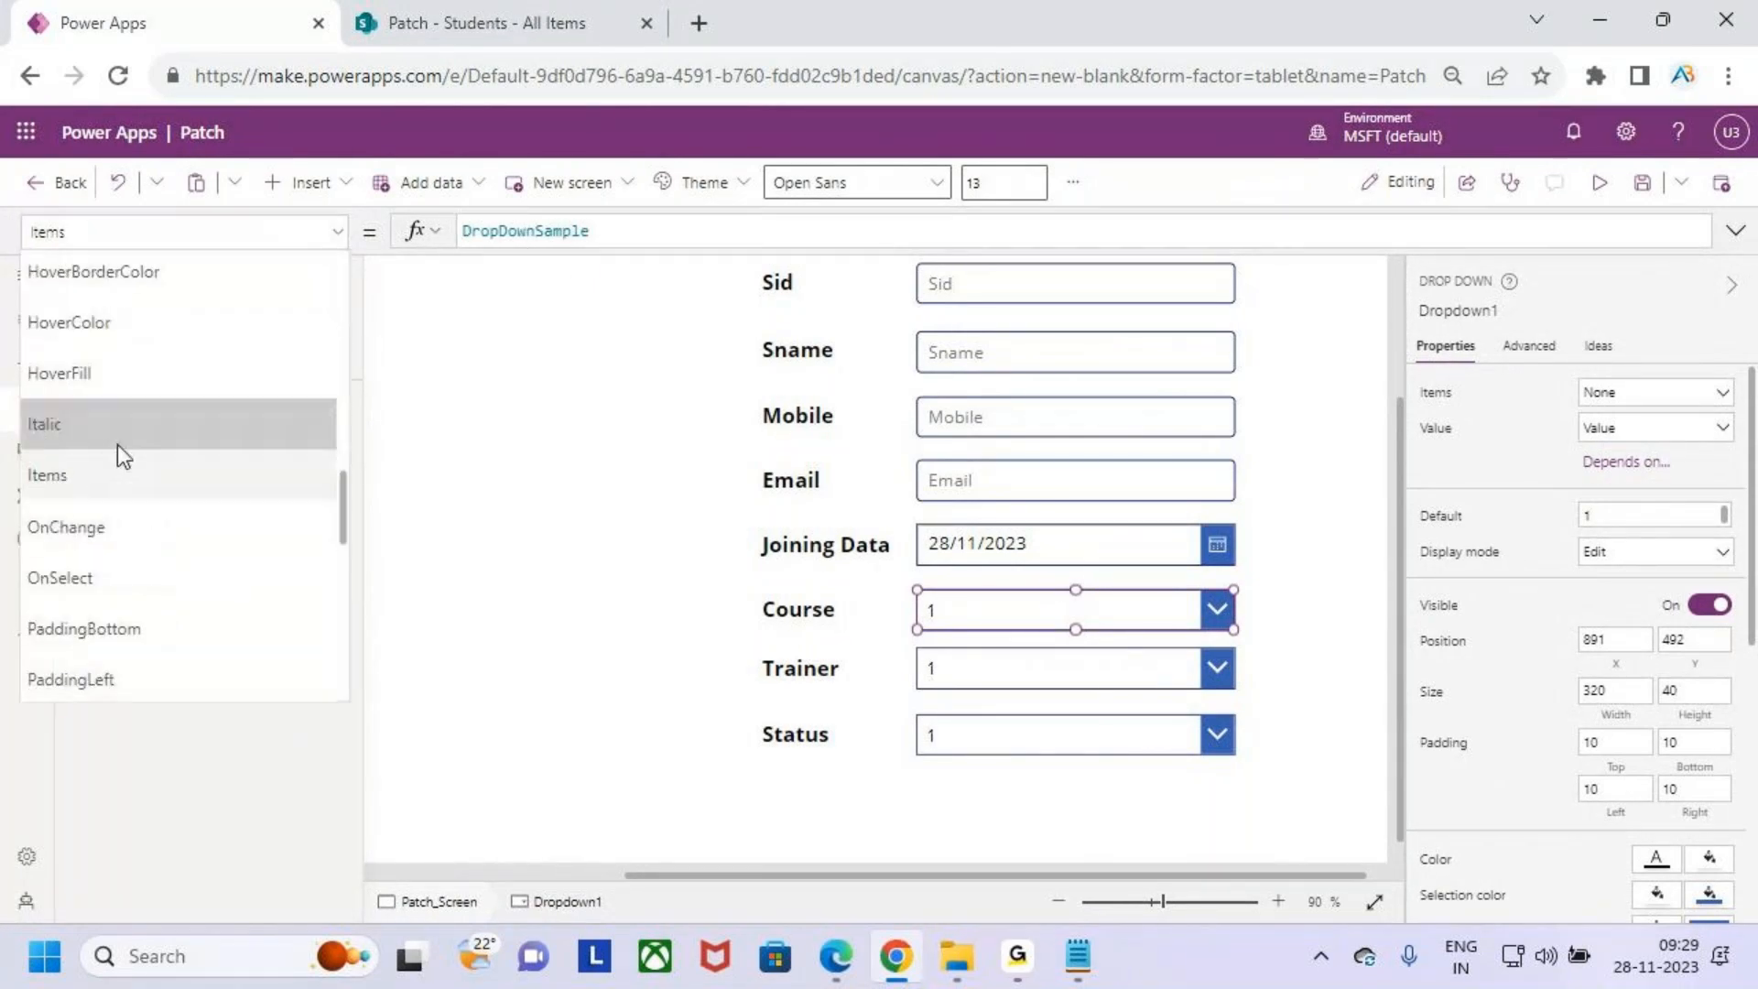
scroll(112, 513, "up", 5)
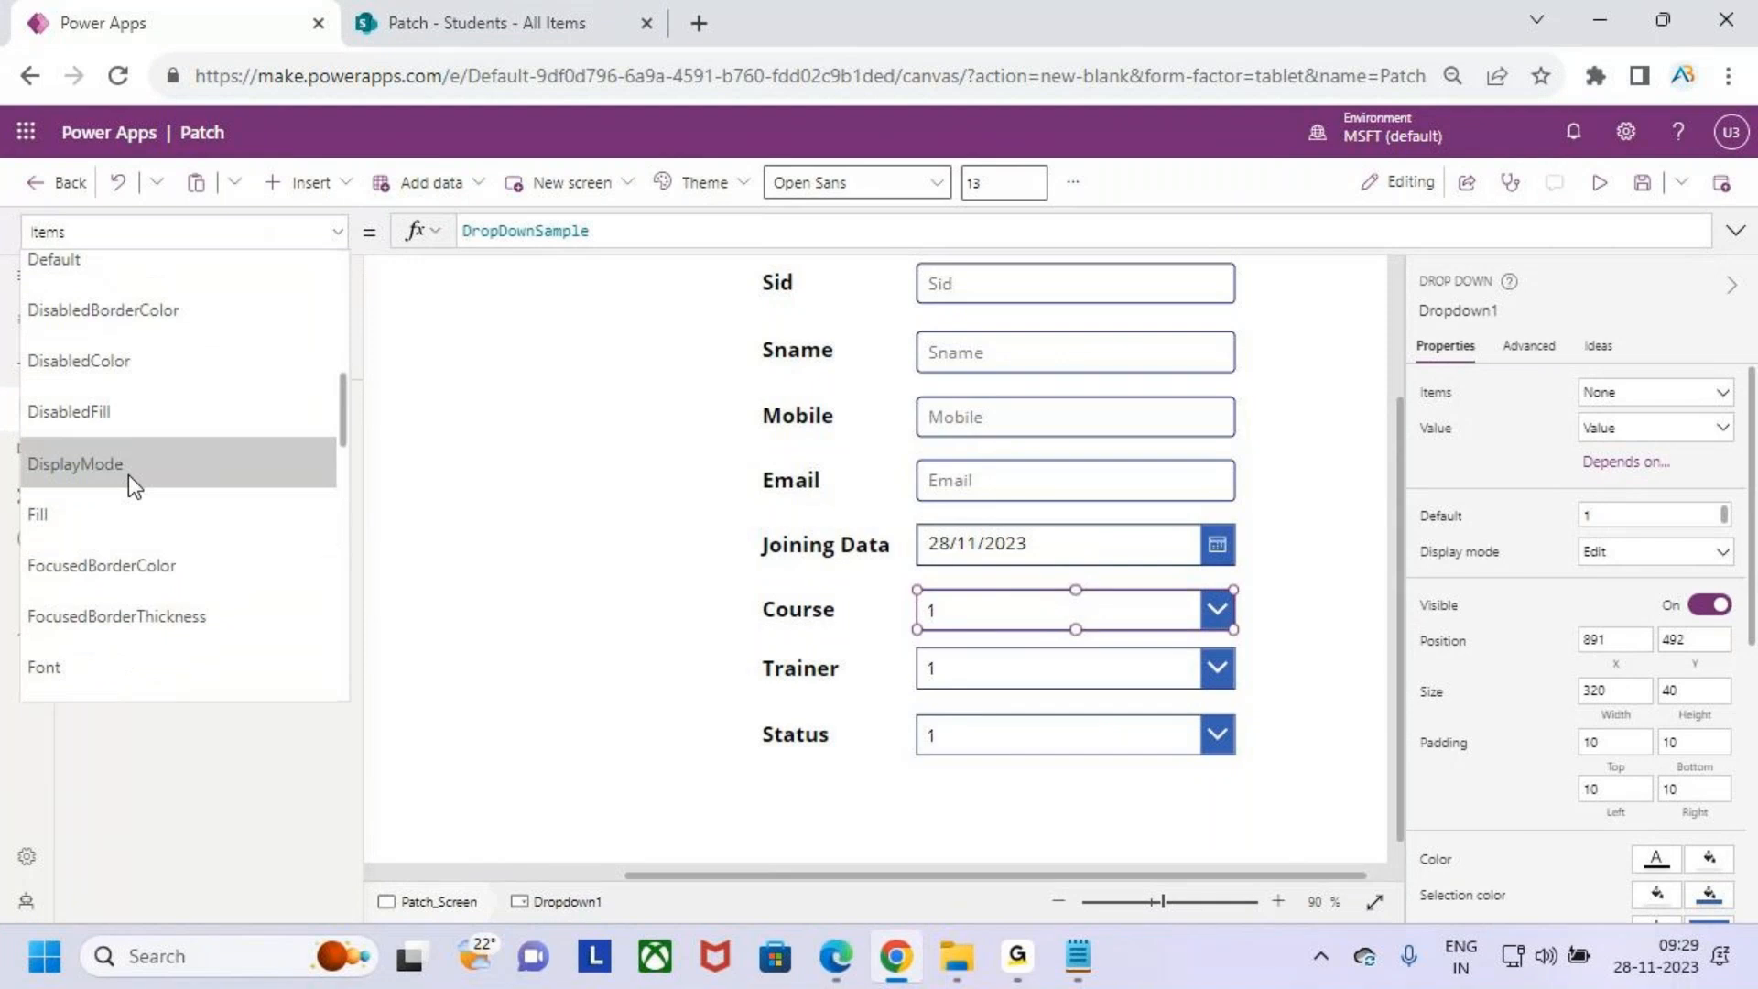
scroll(141, 442, "up", 1)
left_click(130, 396)
left_click(528, 229)
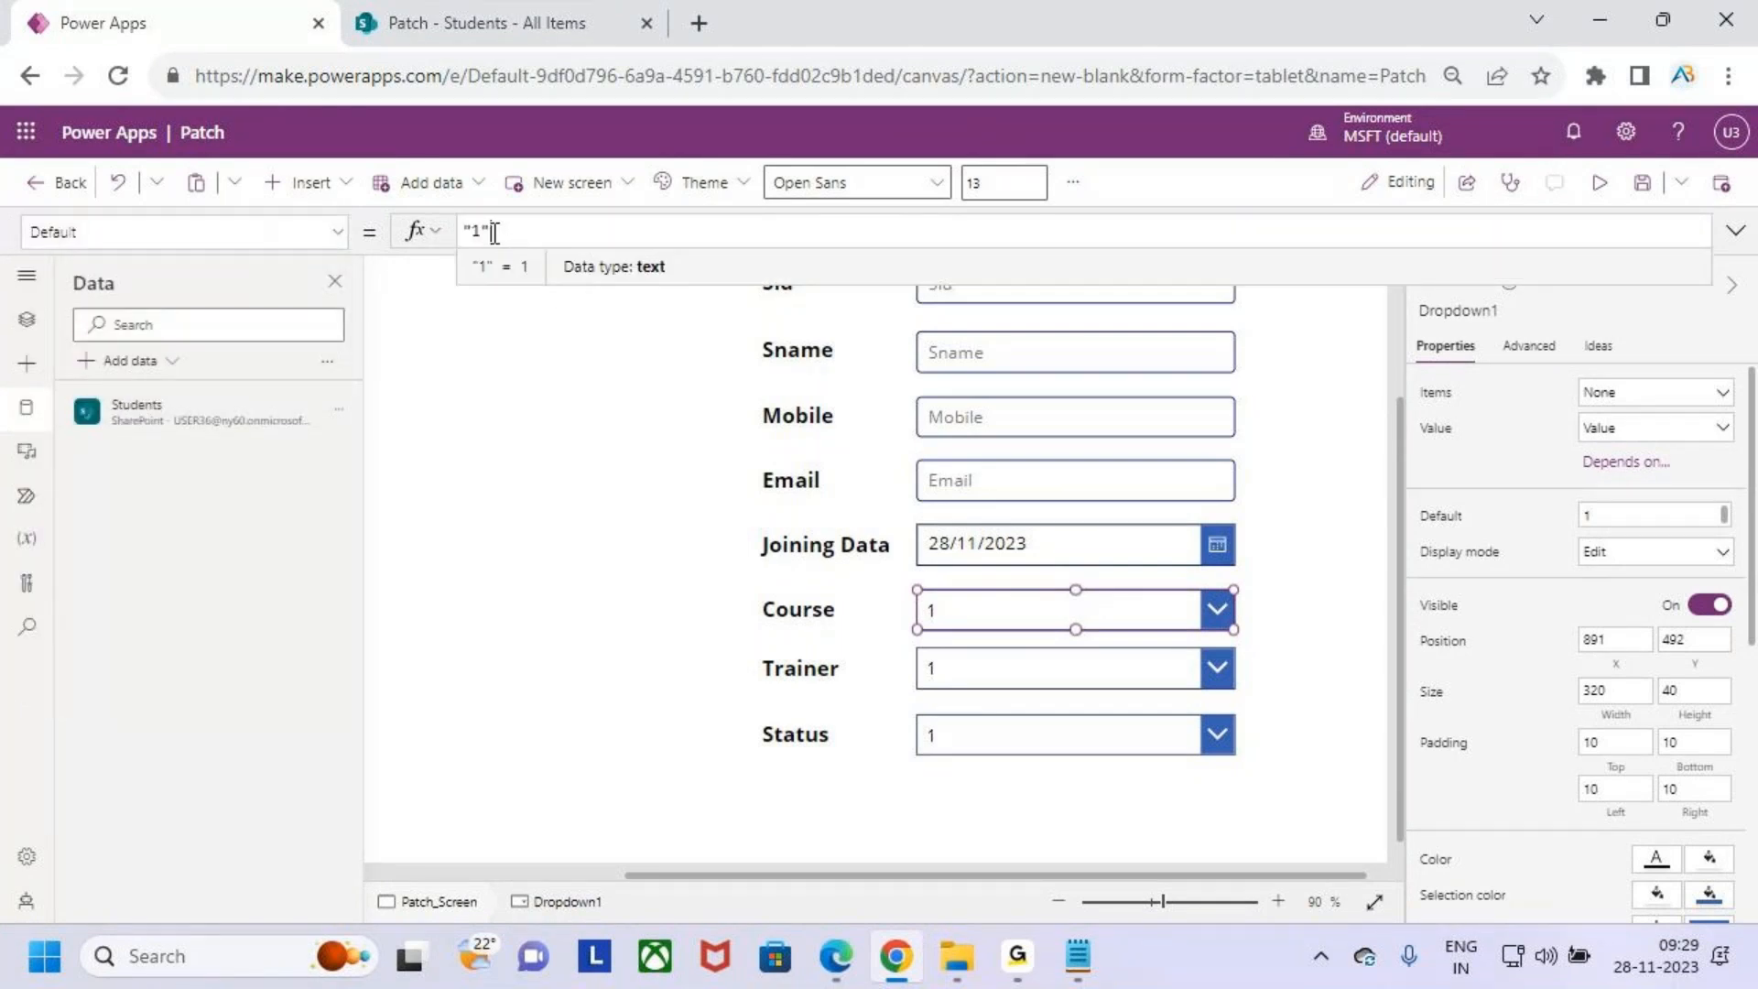
left_click_drag(549, 232, 444, 245)
key("BackSpace")
type("choi")
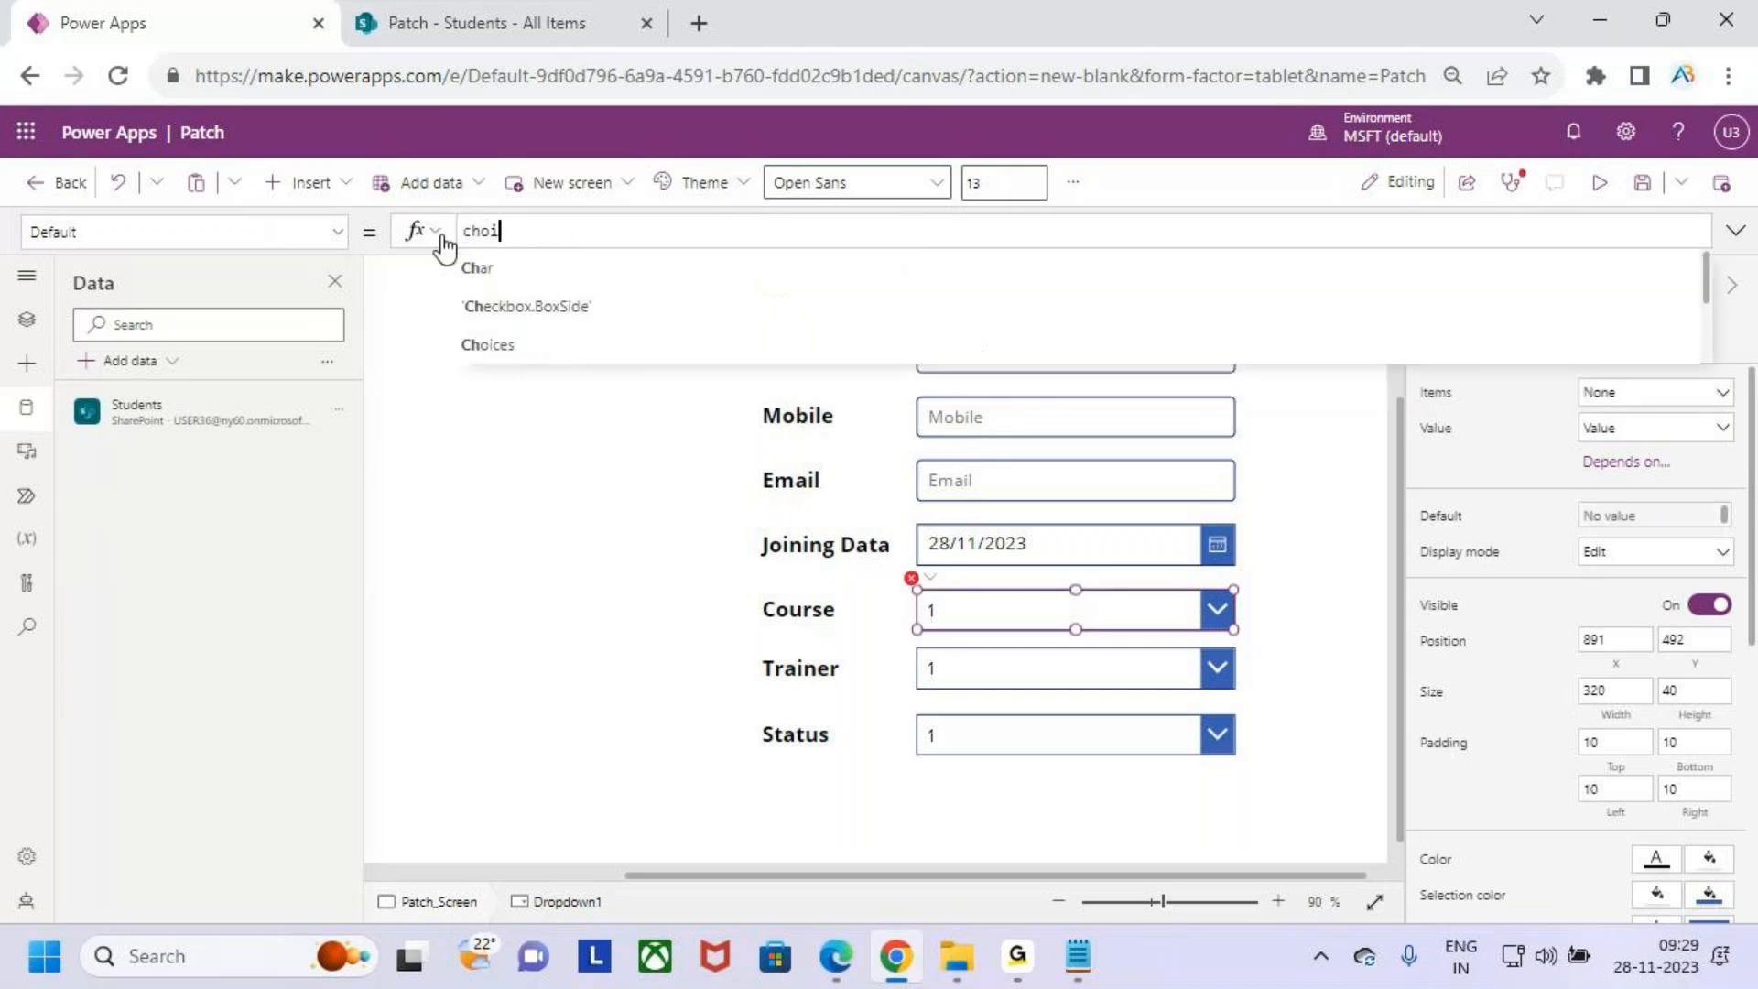
type("c")
key("Tab")
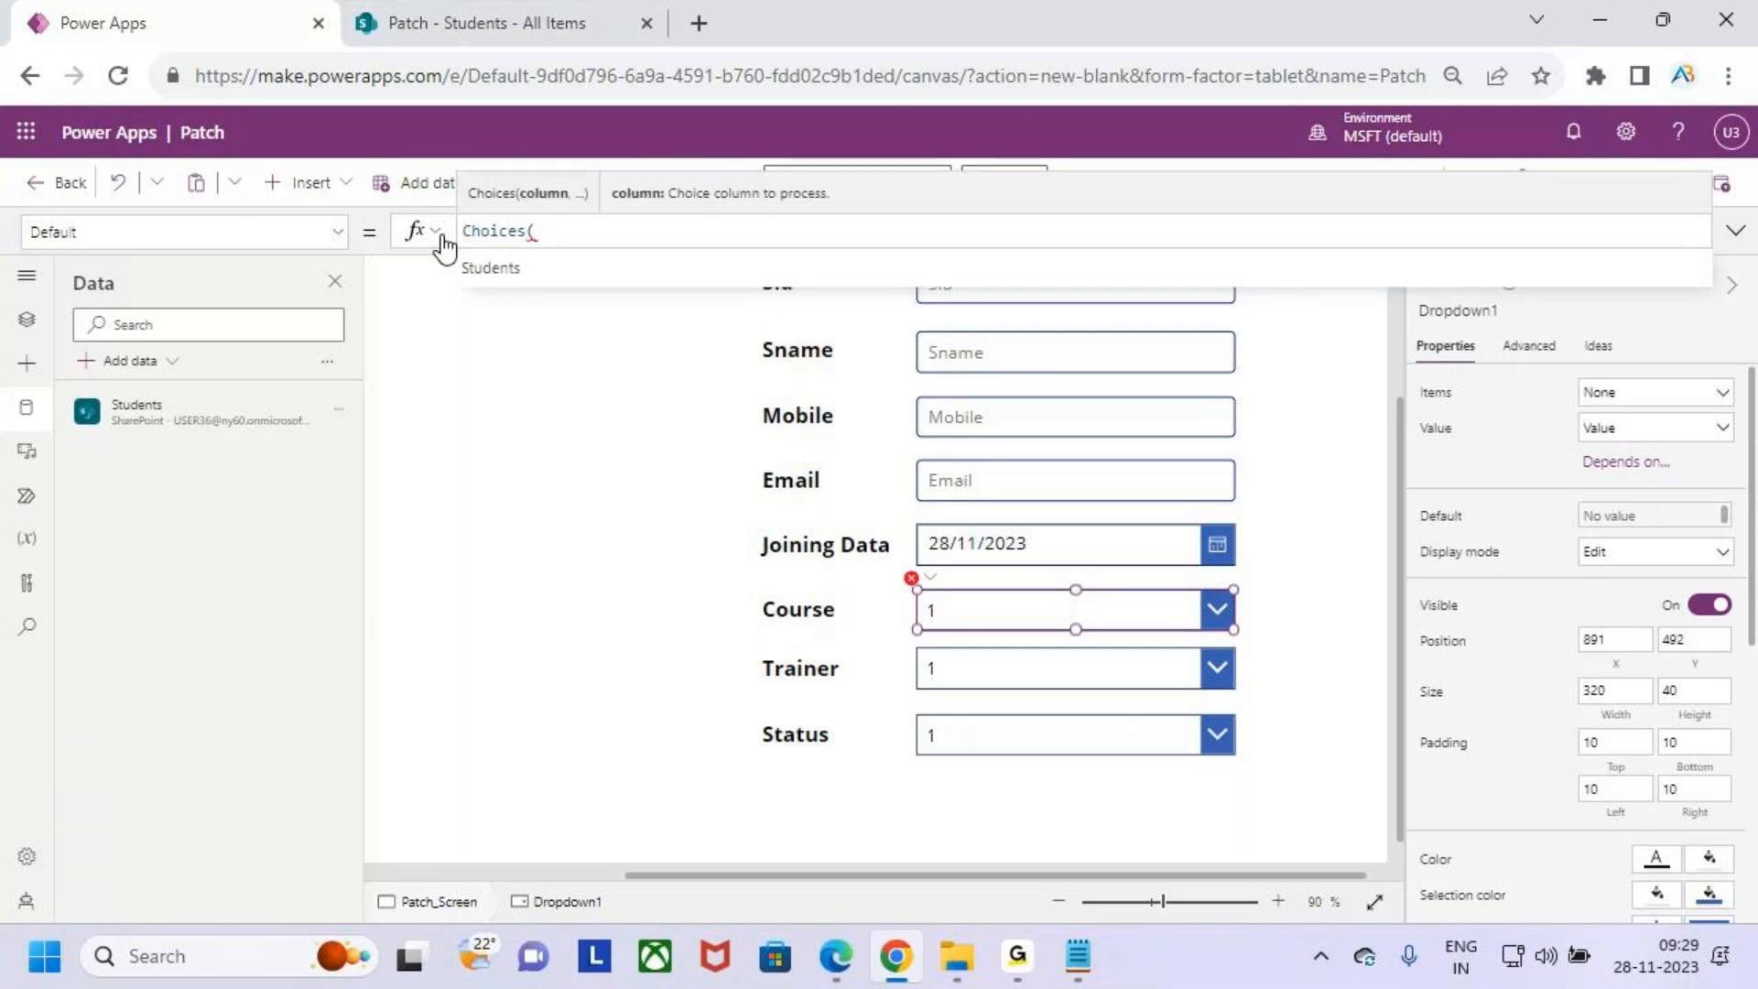
left_click(509, 280)
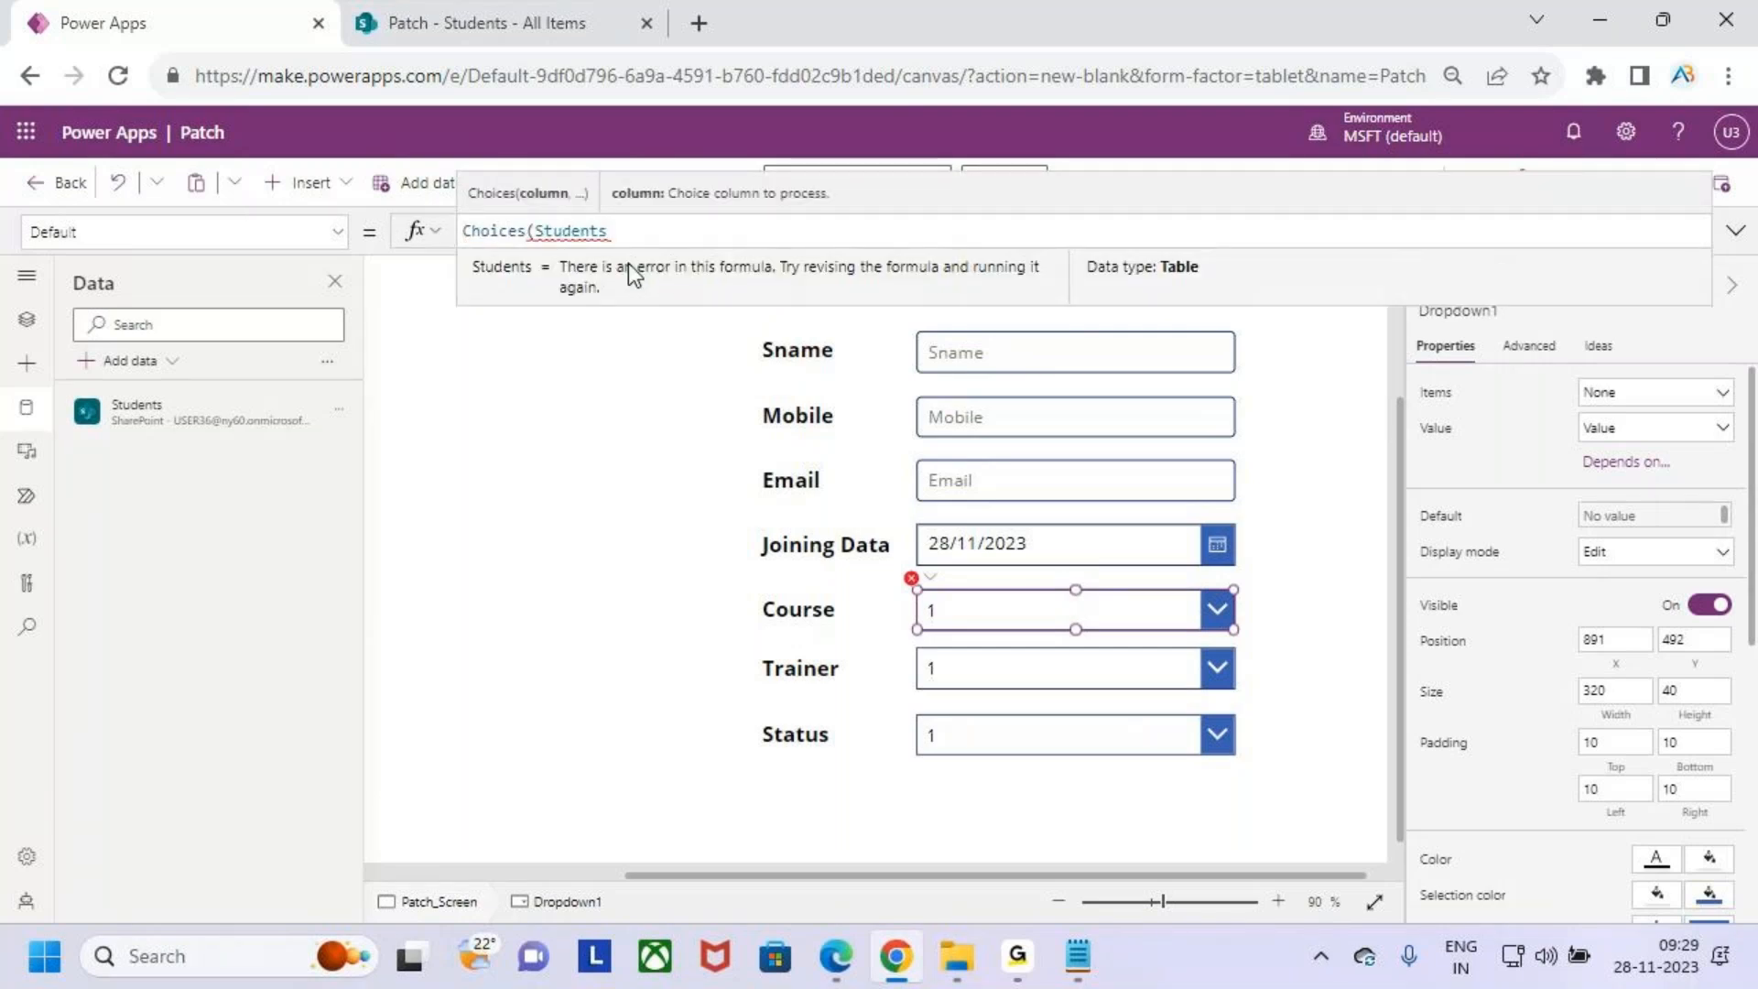
- Try Students.Course and Students.Course.Value as the column argument of the Choices formula
type(",")
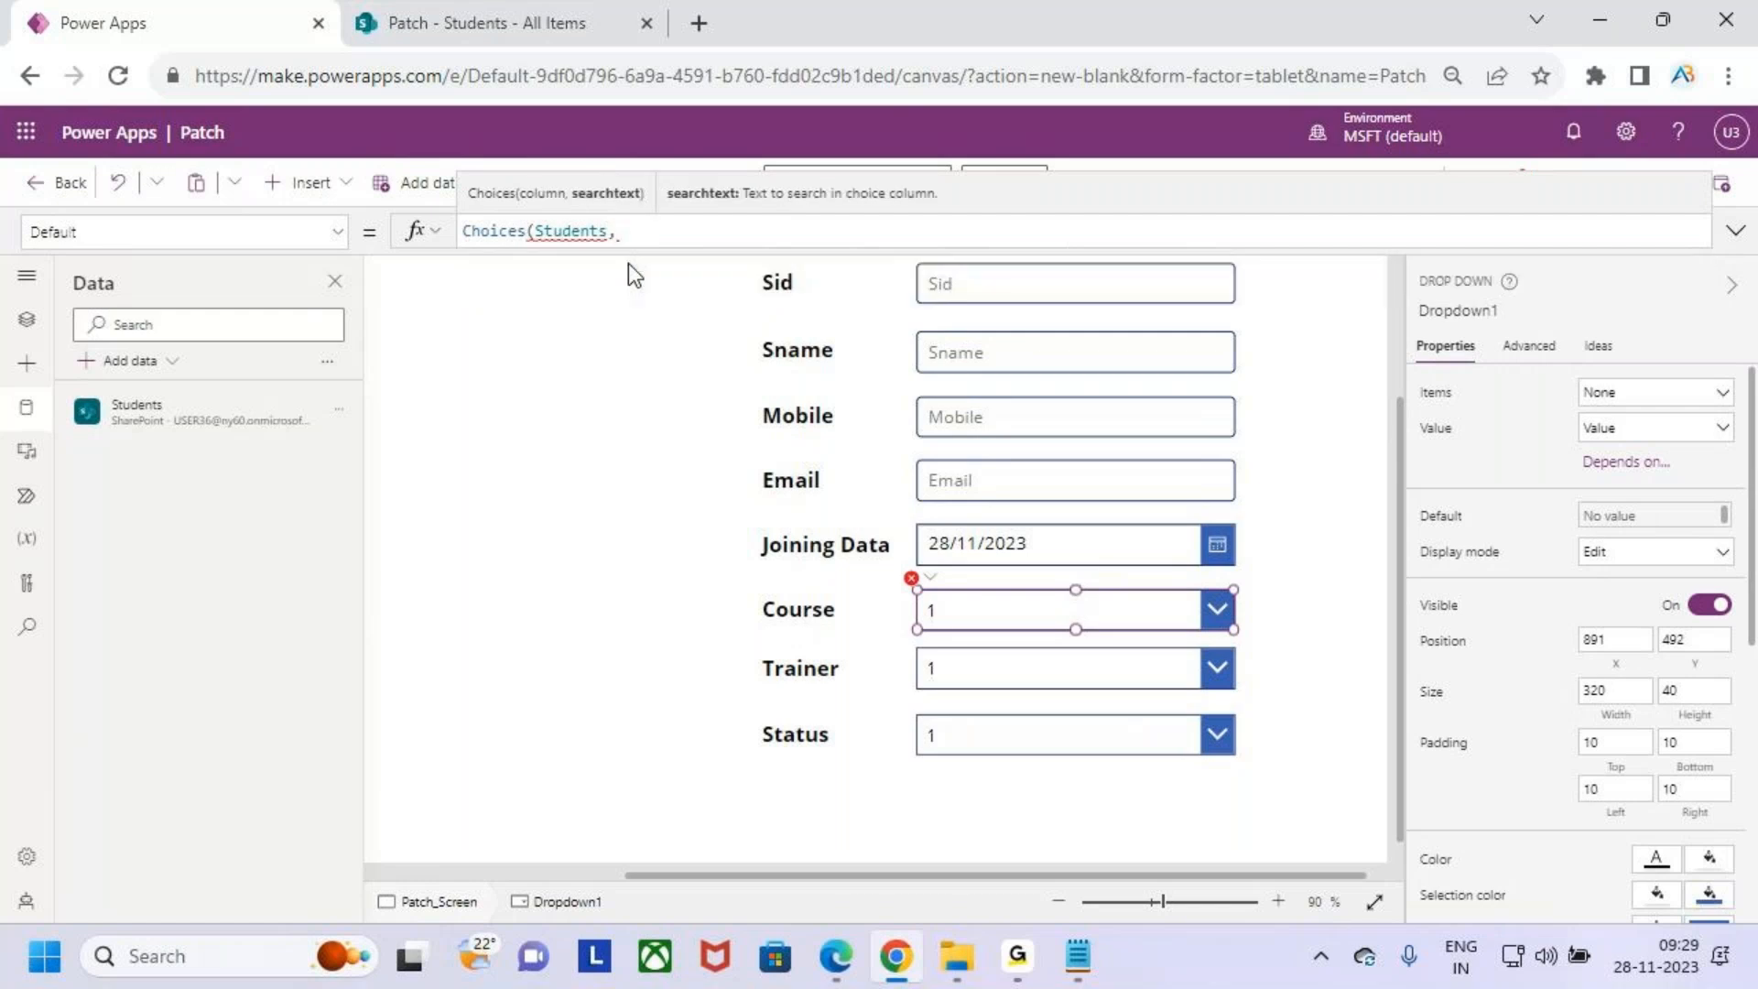
key("BackSpace")
type(".C")
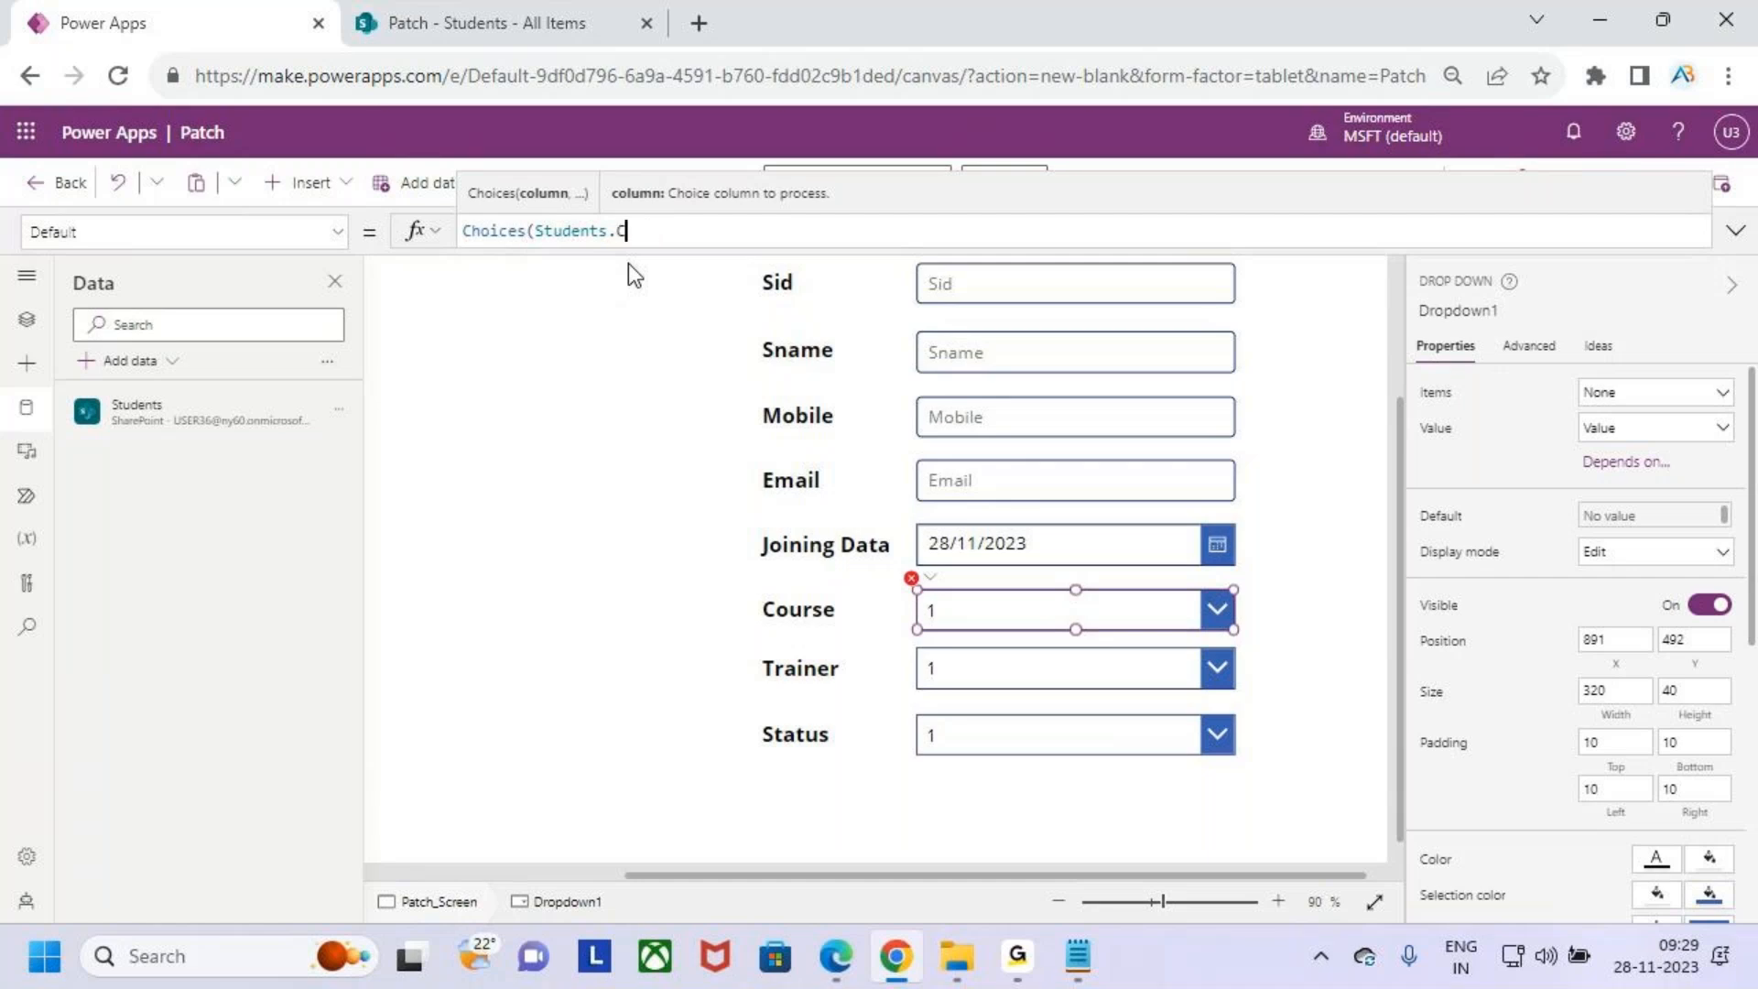
type("ourse")
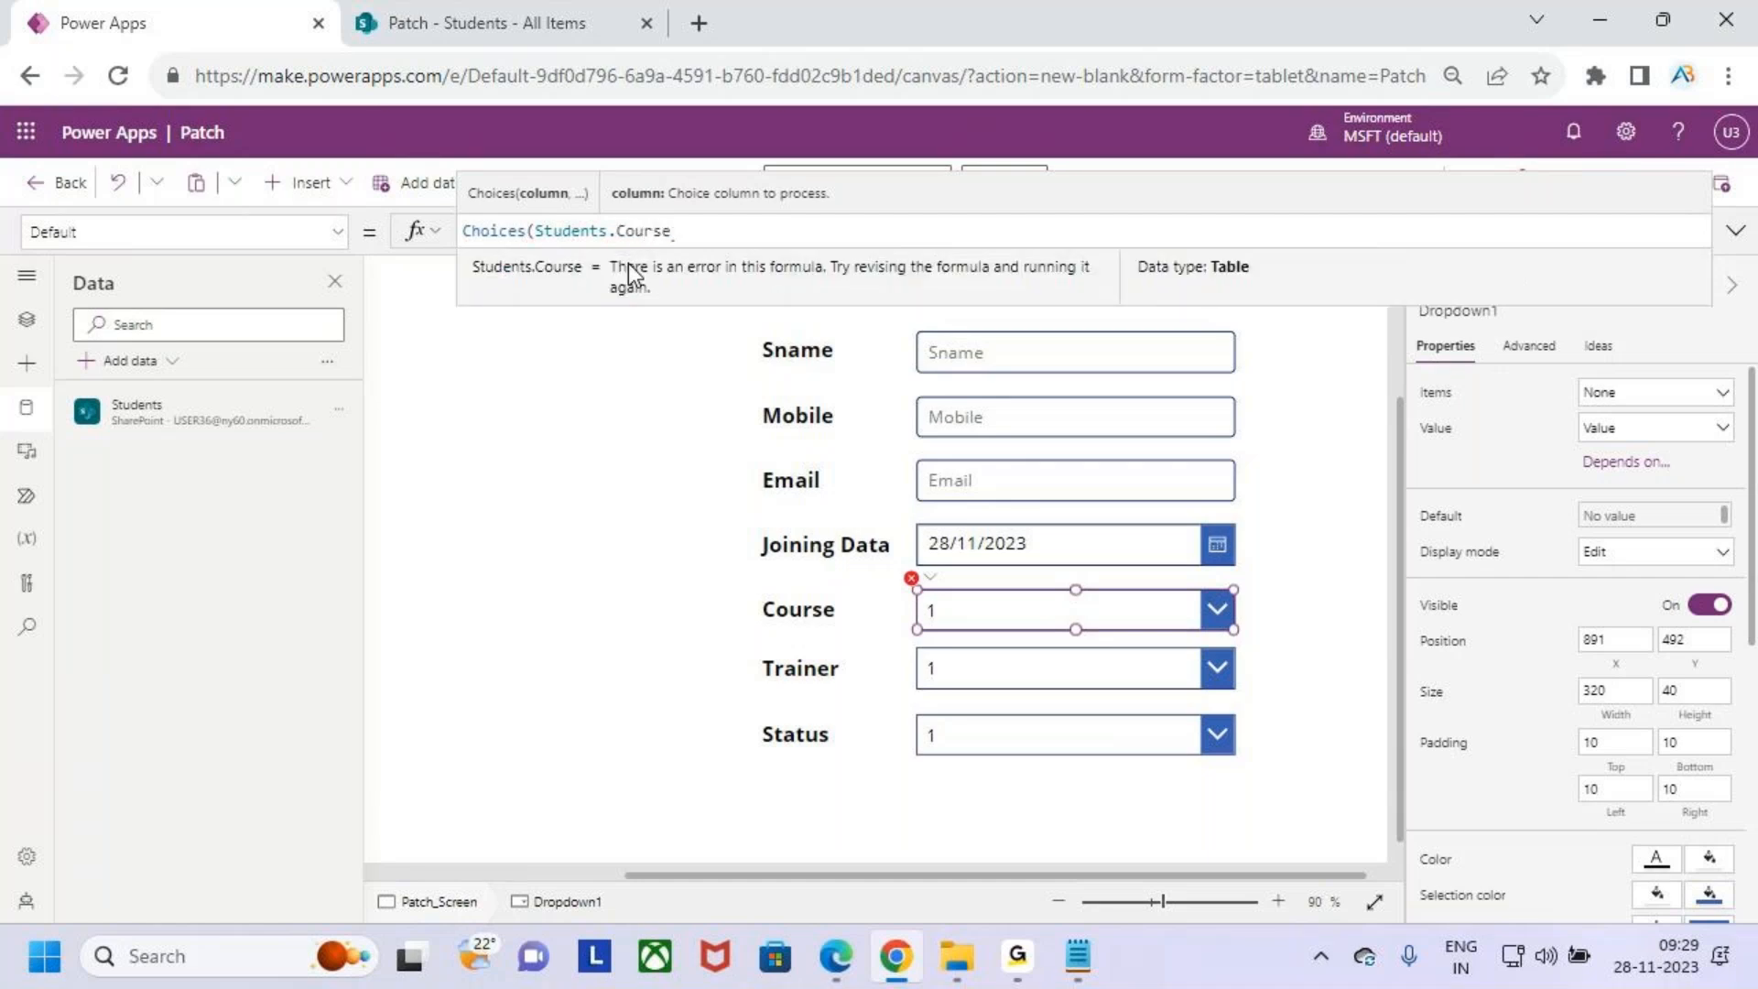
type(".value")
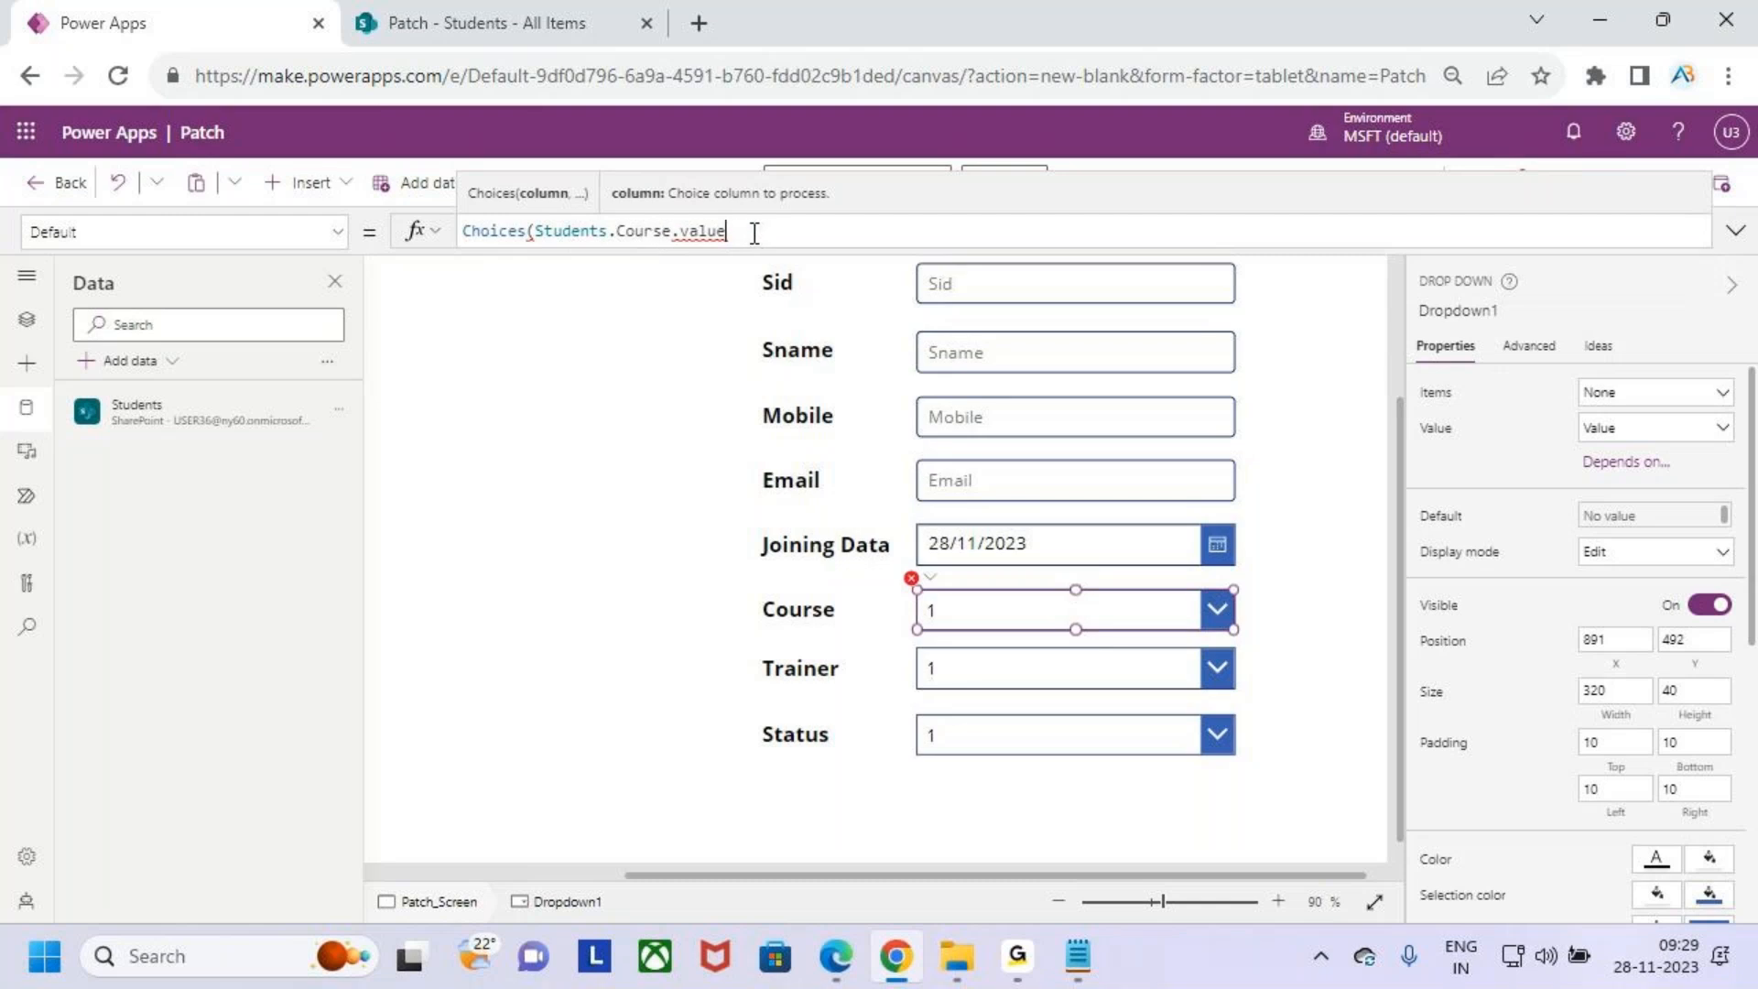
key("BackSpace")
key("BackSpace")
key("BackSpace")
key("BackSpace")
key("BackSpace")
key("BackSpace")
key("BackSpace")
key("BackSpace")
key("BackSpace")
key("BackSpace")
key("BackSpace")
key("BackSpace")
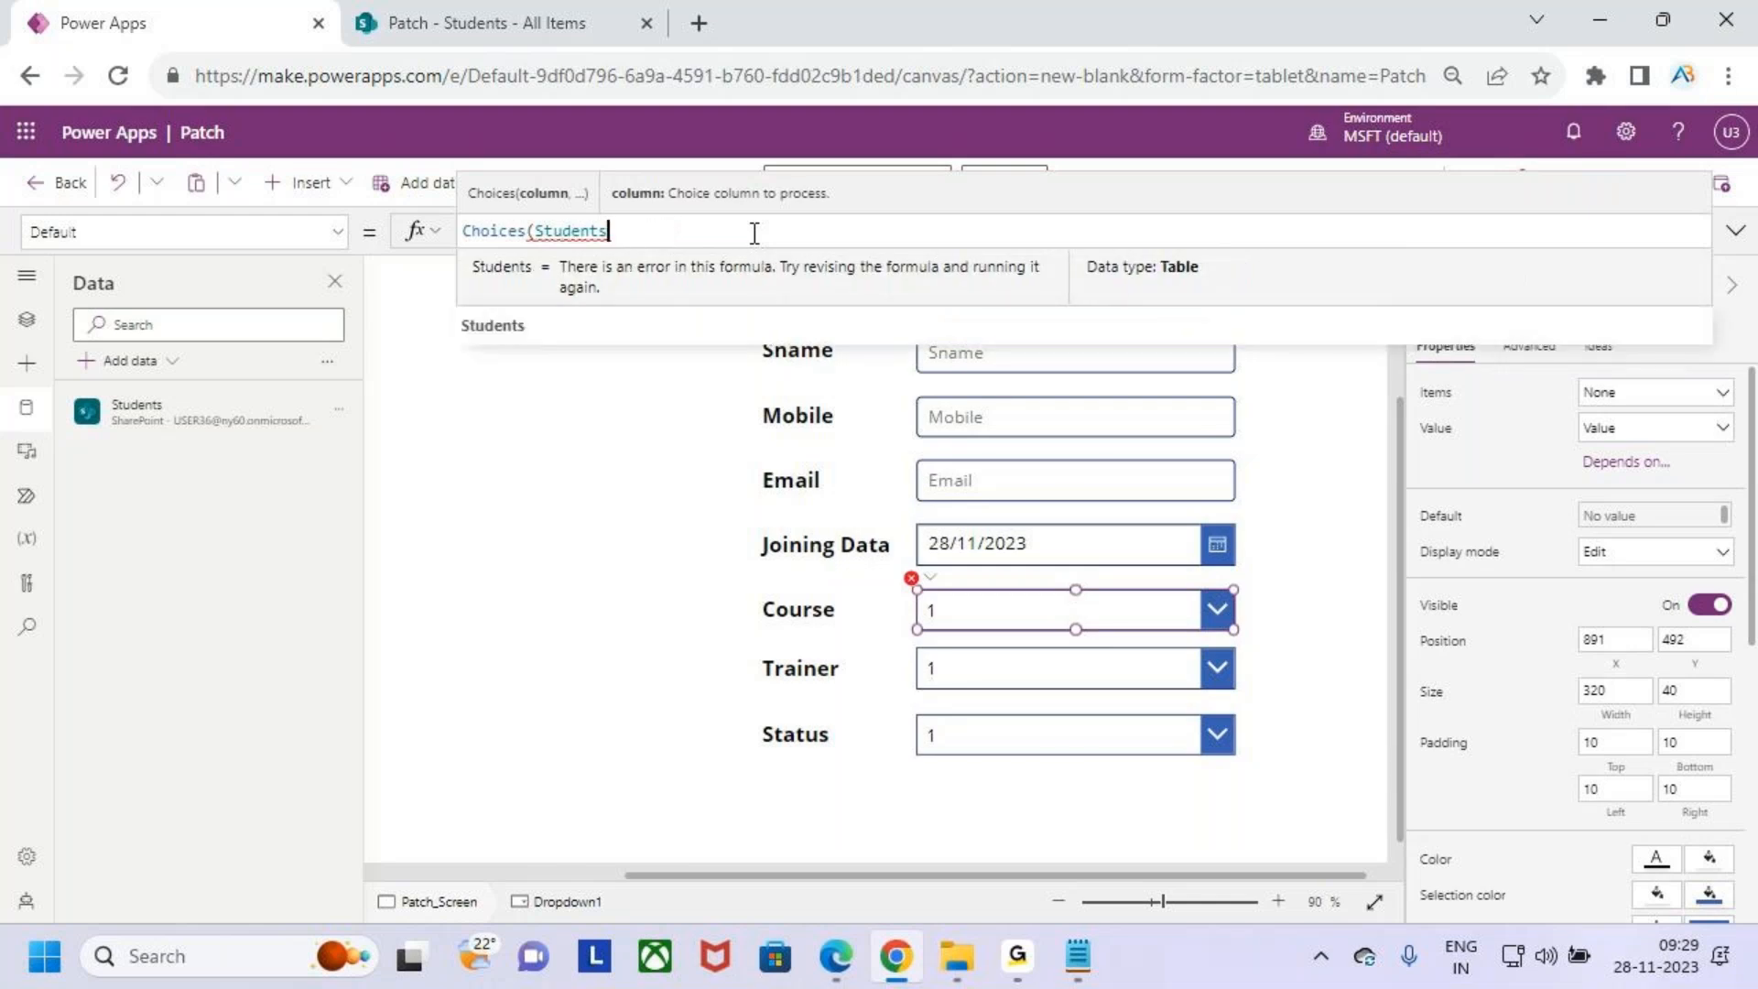
type(",C")
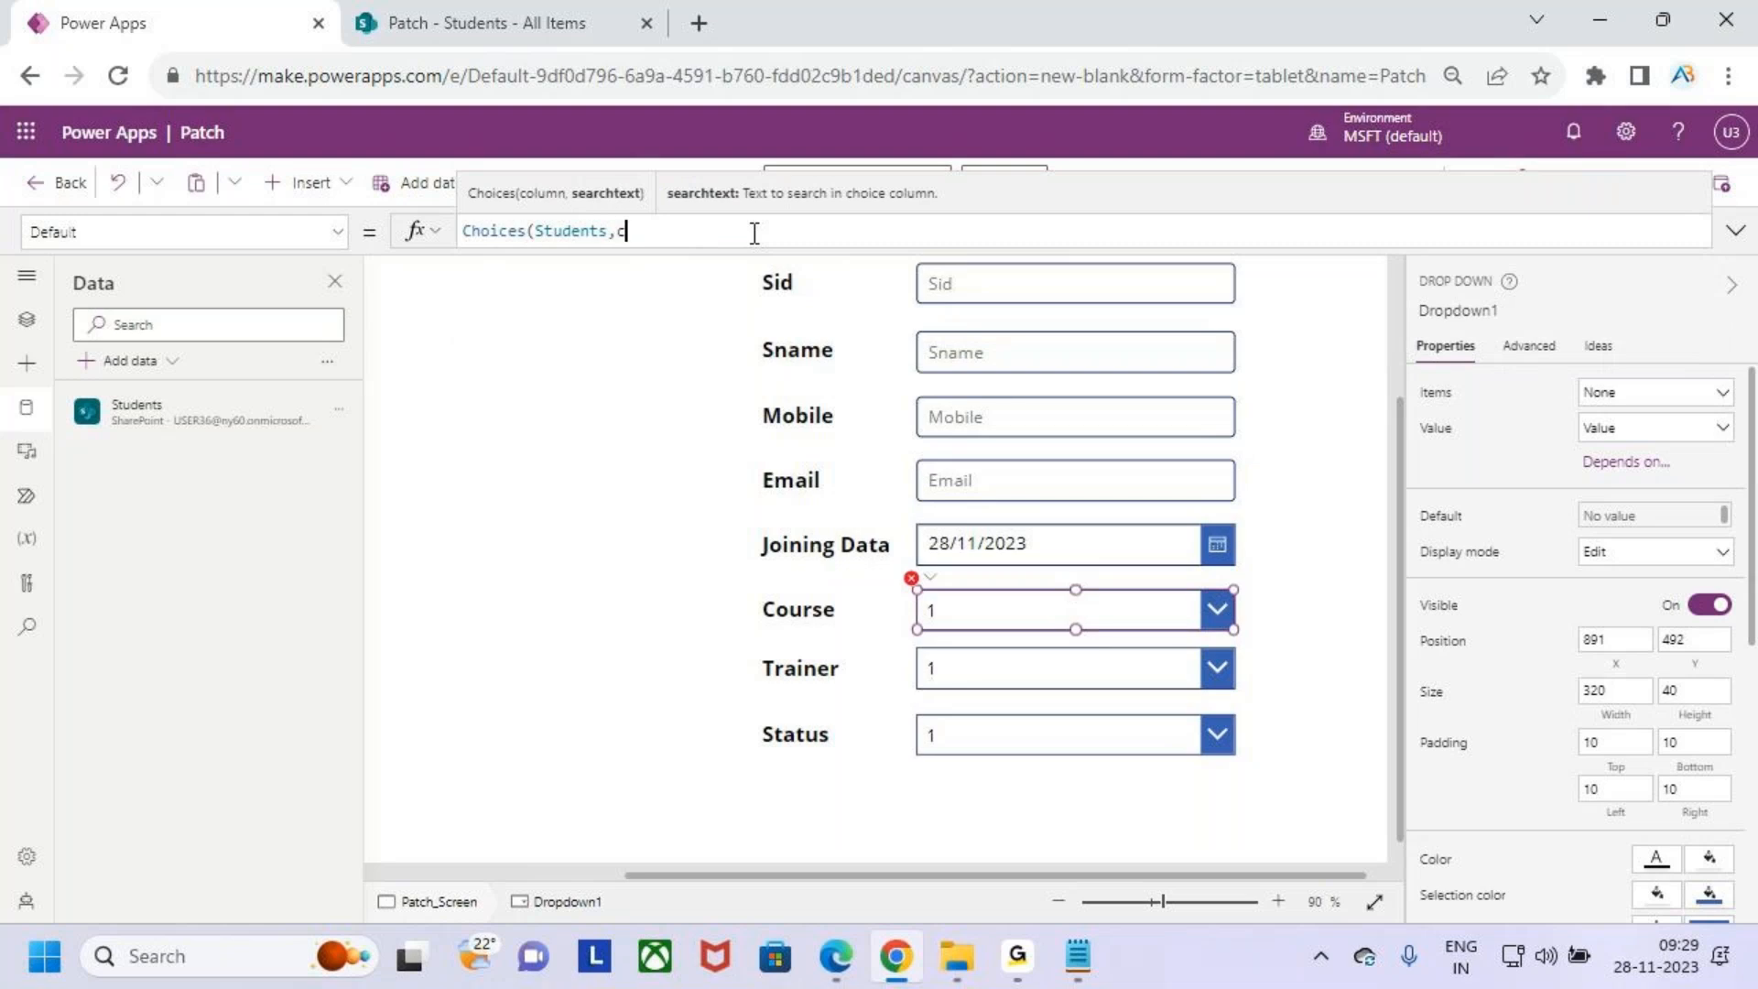
type("ou")
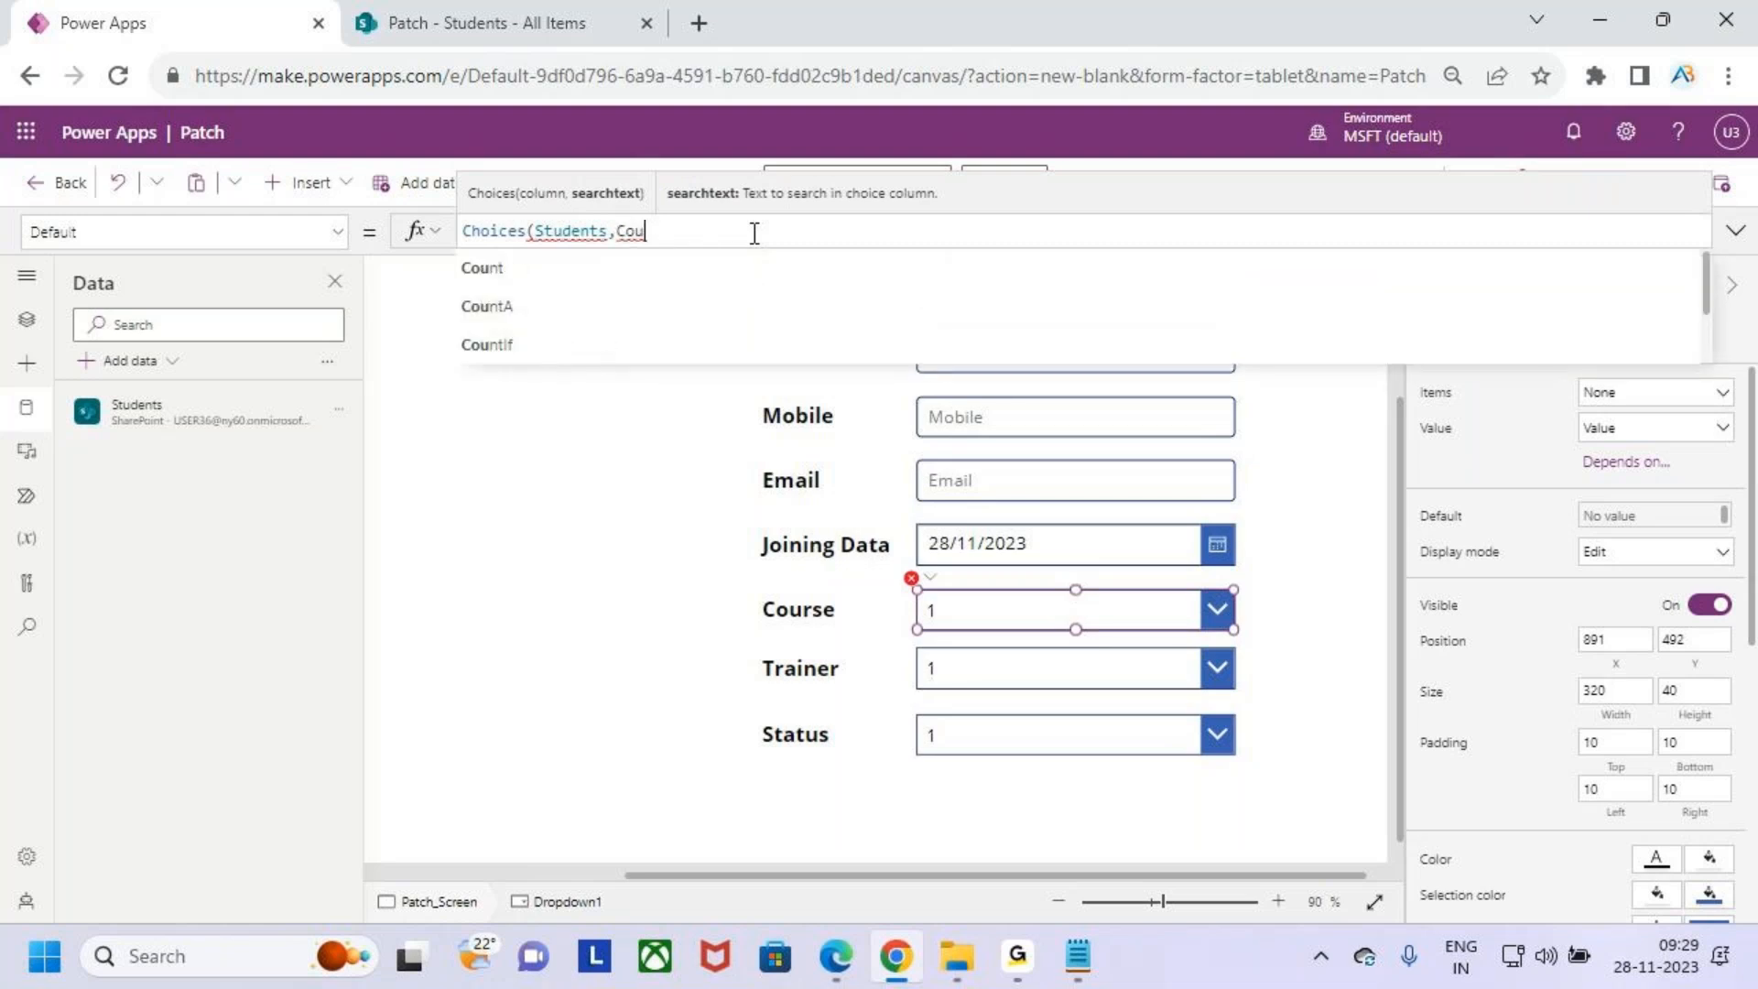
type("rse")
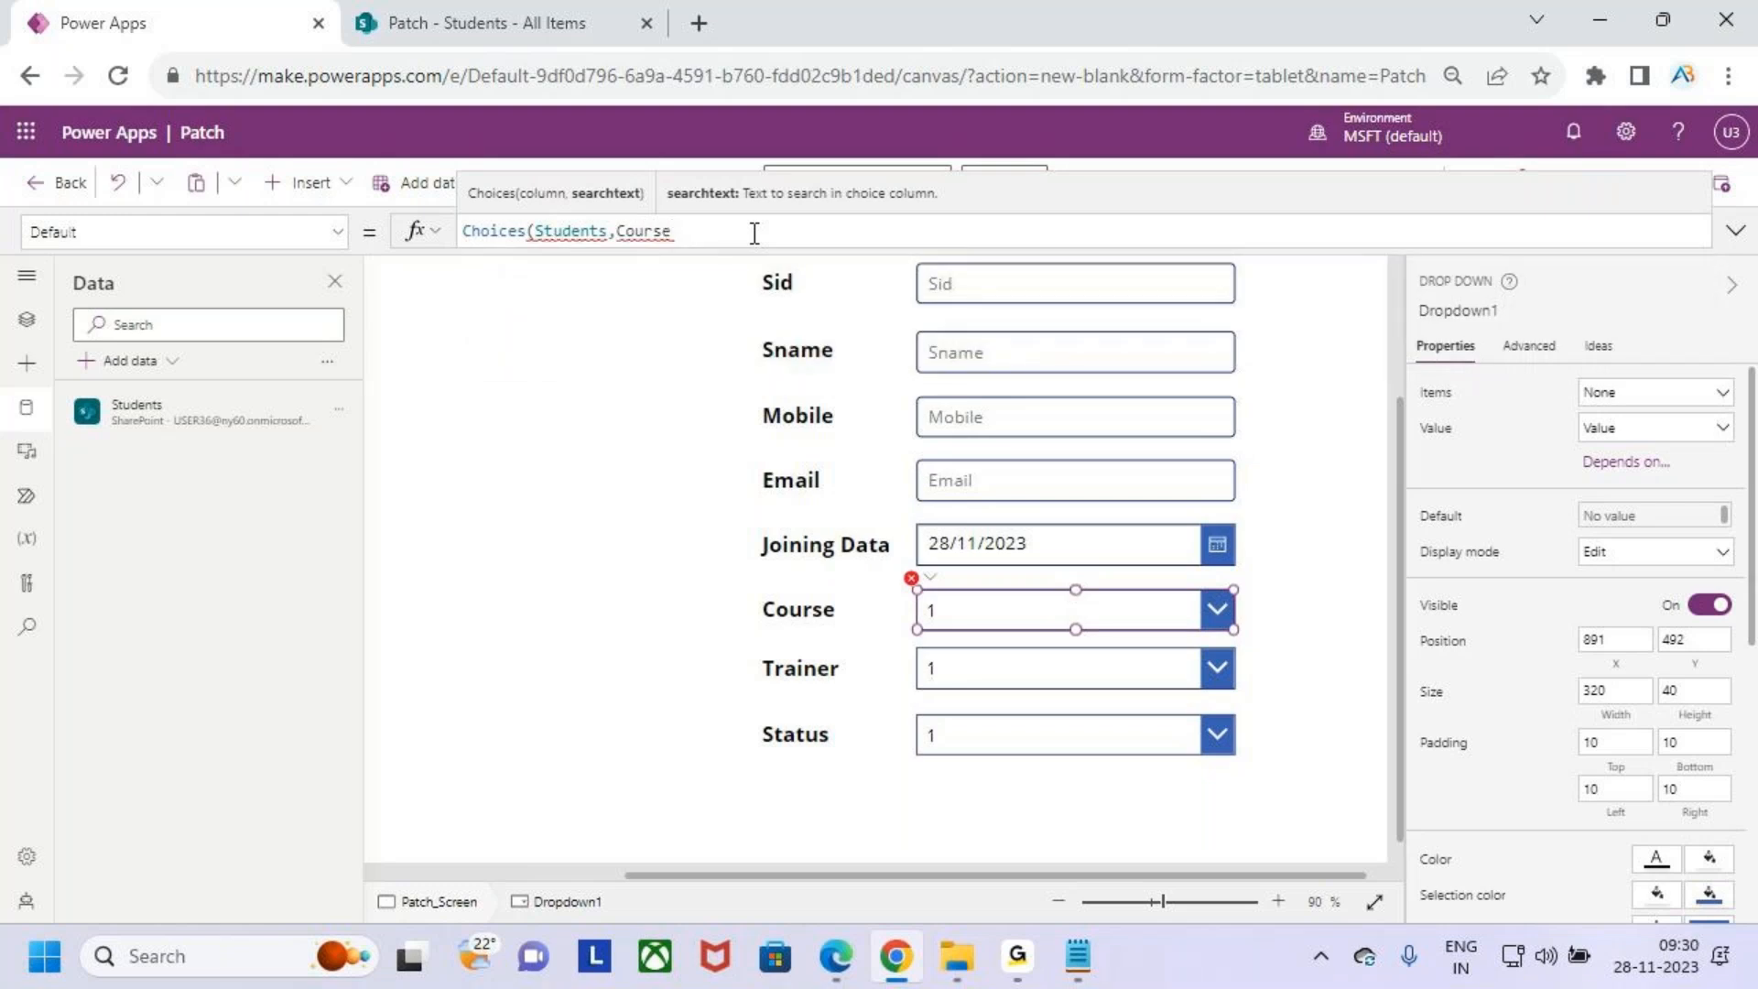
type(".Val")
key("BackSpace")
key("BackSpace")
key("BackSpace")
key("BackSpace")
key("BackSpace")
key("BackSpace")
key("BackSpace")
key("BackSpace")
key("BackSpace")
key("BackSpace")
key("BackSpace")
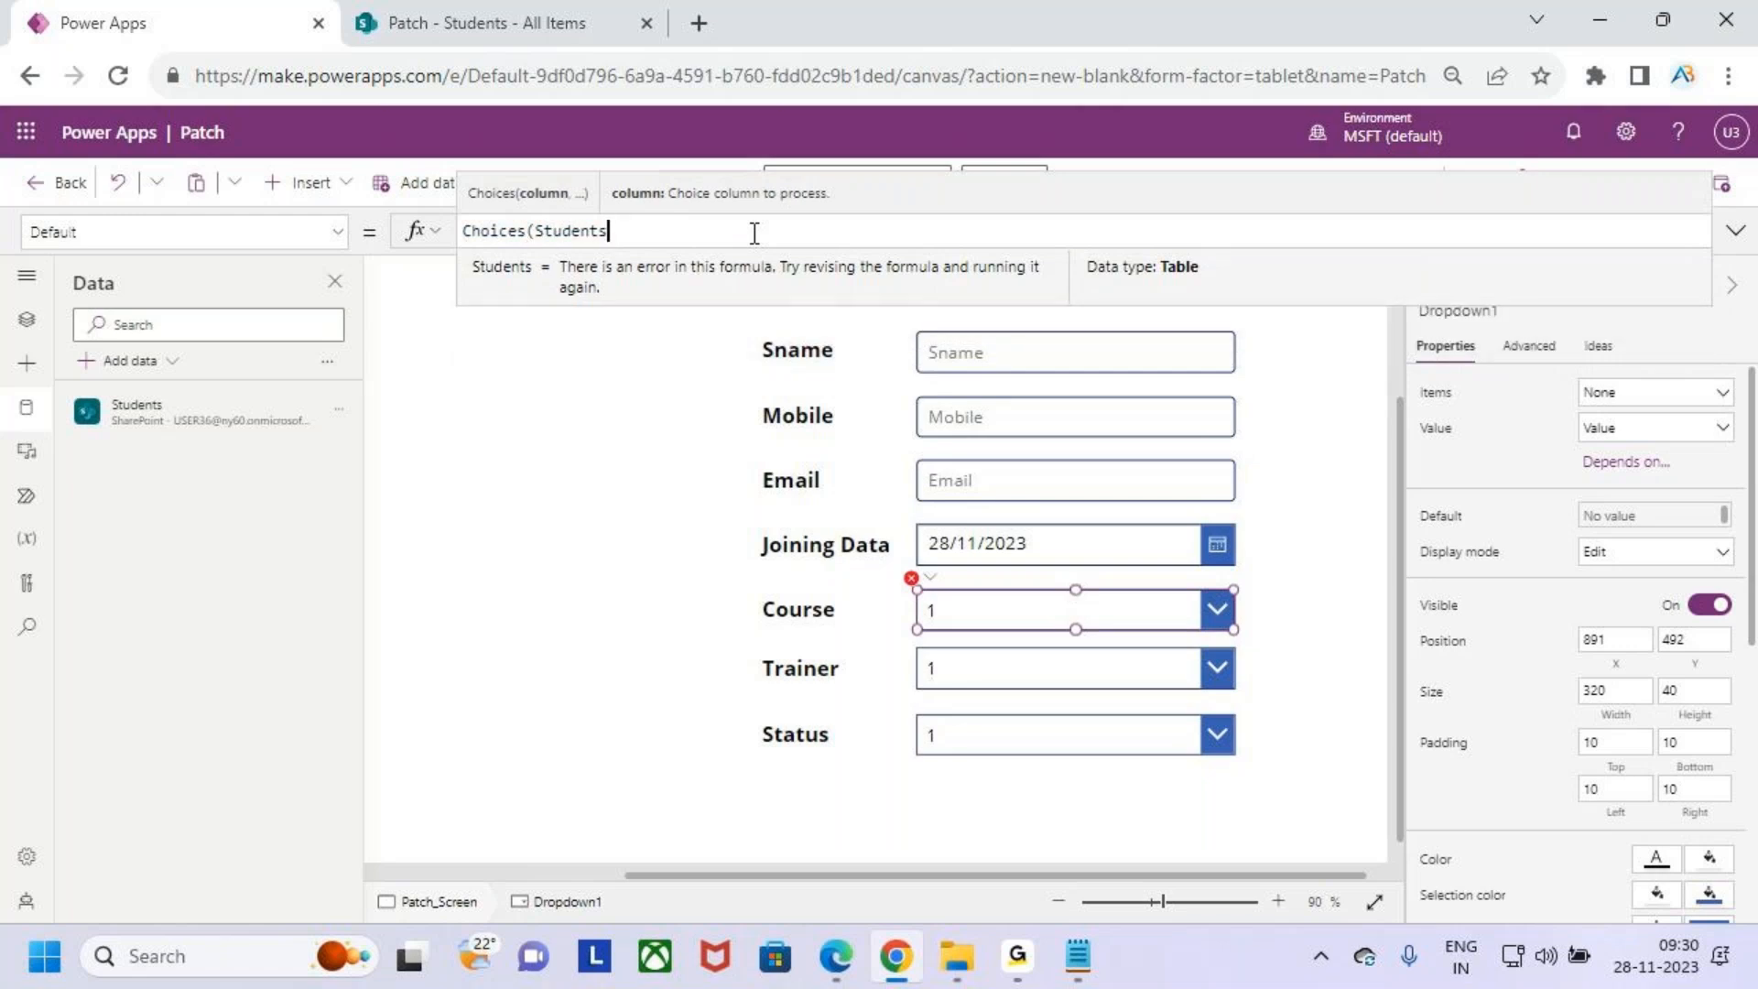
- Try Choices(Students.Course.Value) and Choices(Students,Course.Value) as the Course drop down's Default formula
type(",")
type("Course")
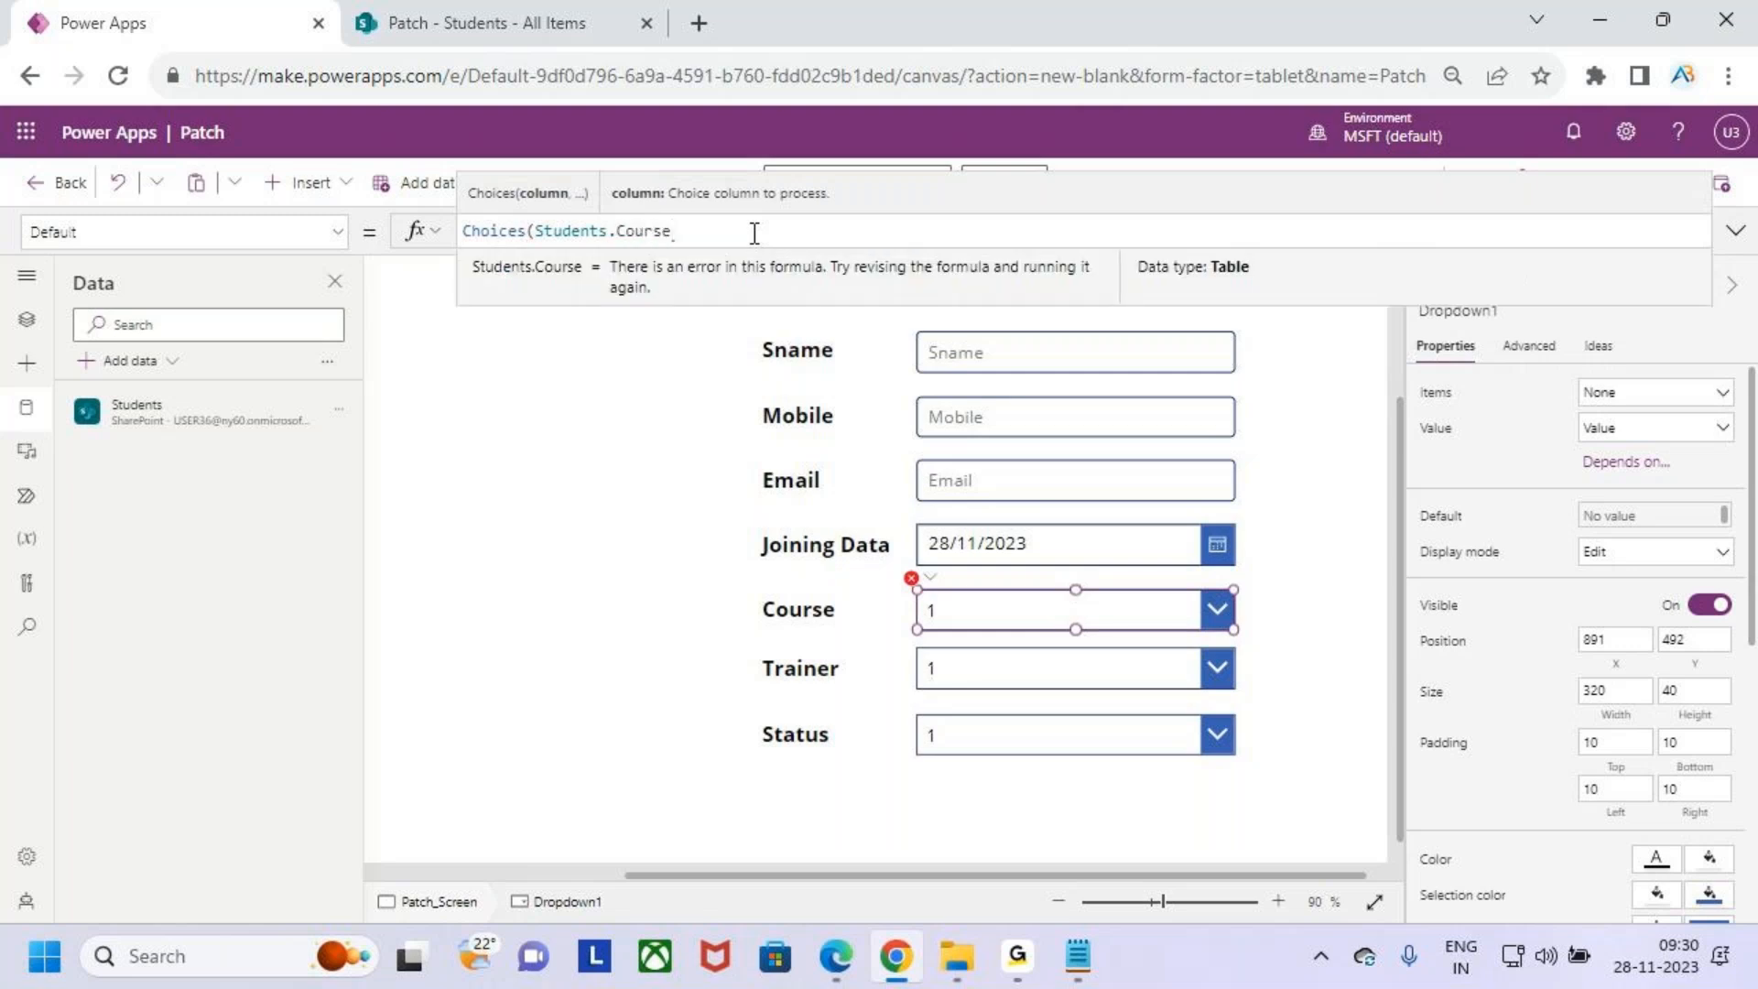
type(")")
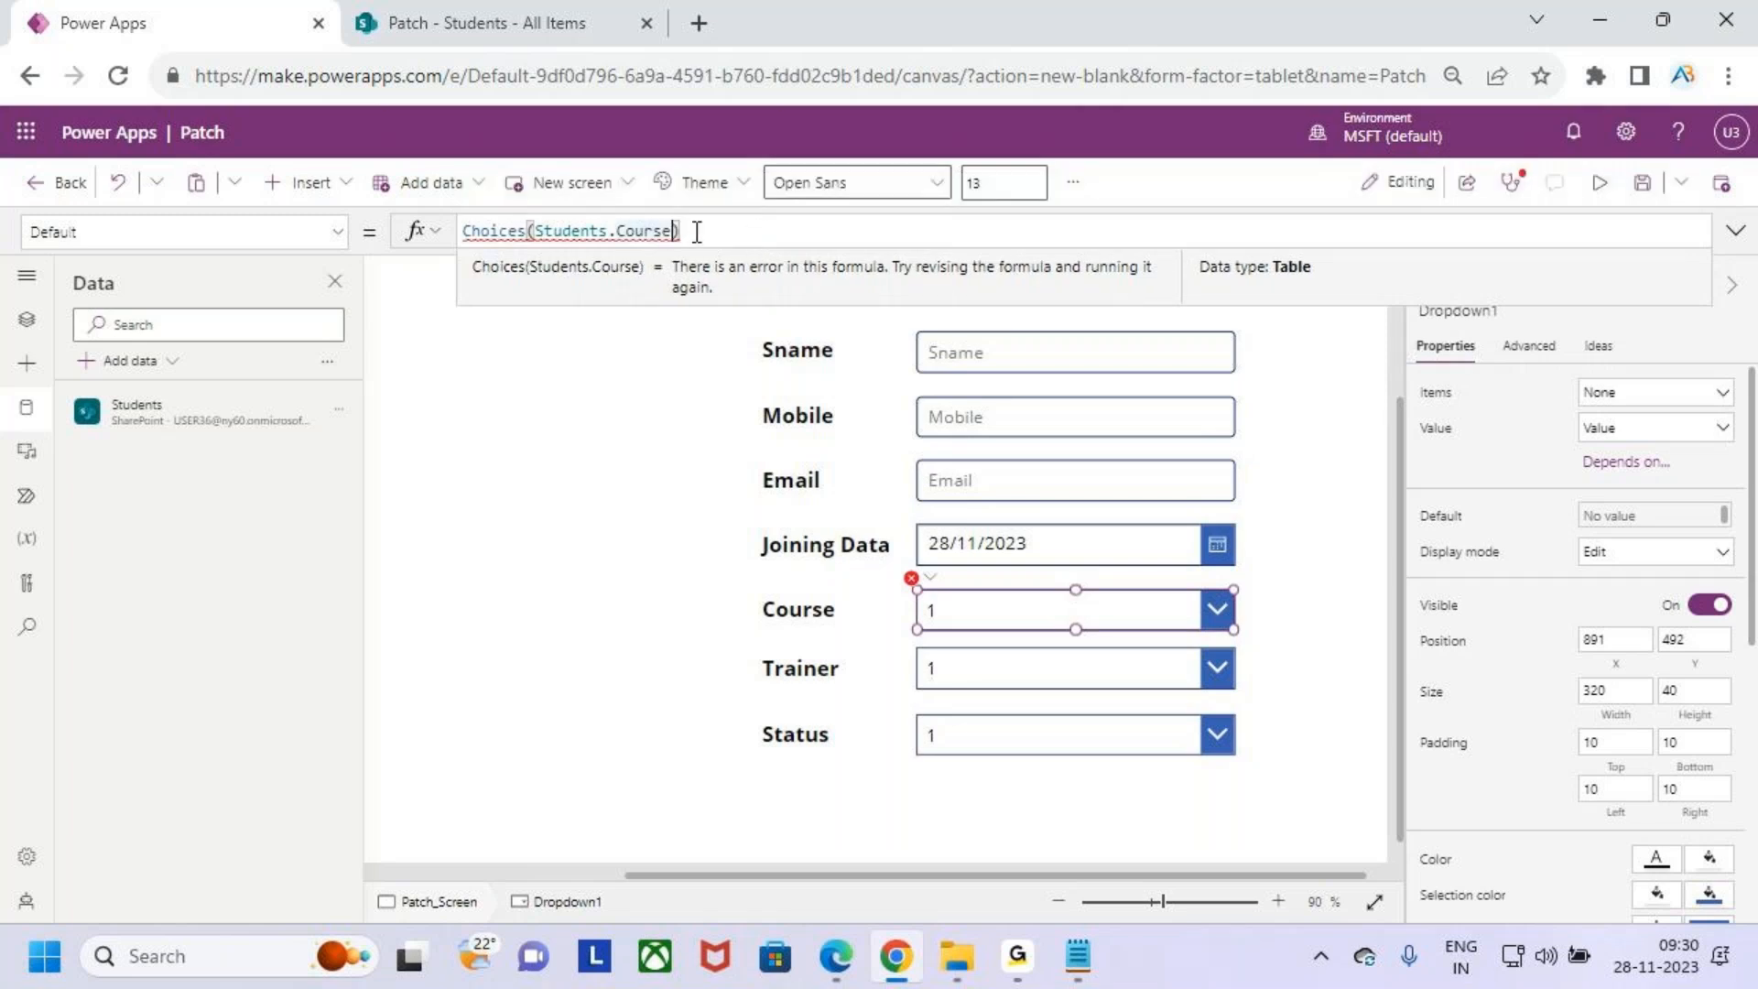
type(".Value")
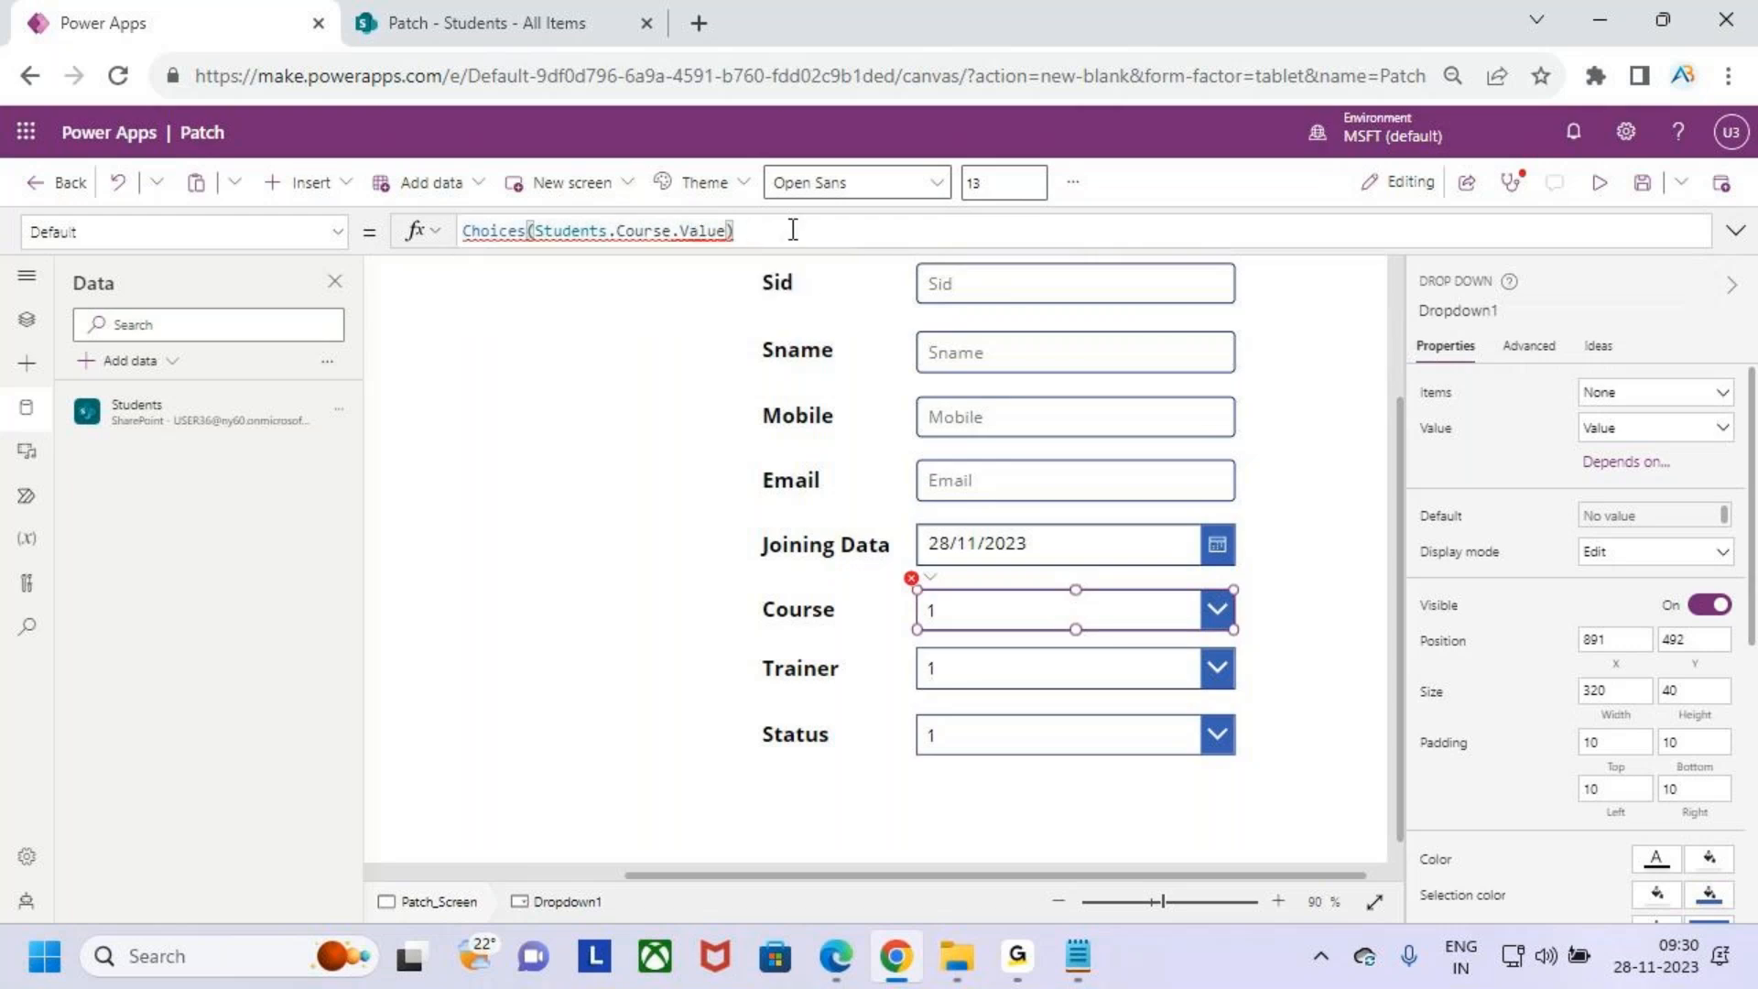
left_click(622, 233)
key("BackSpace")
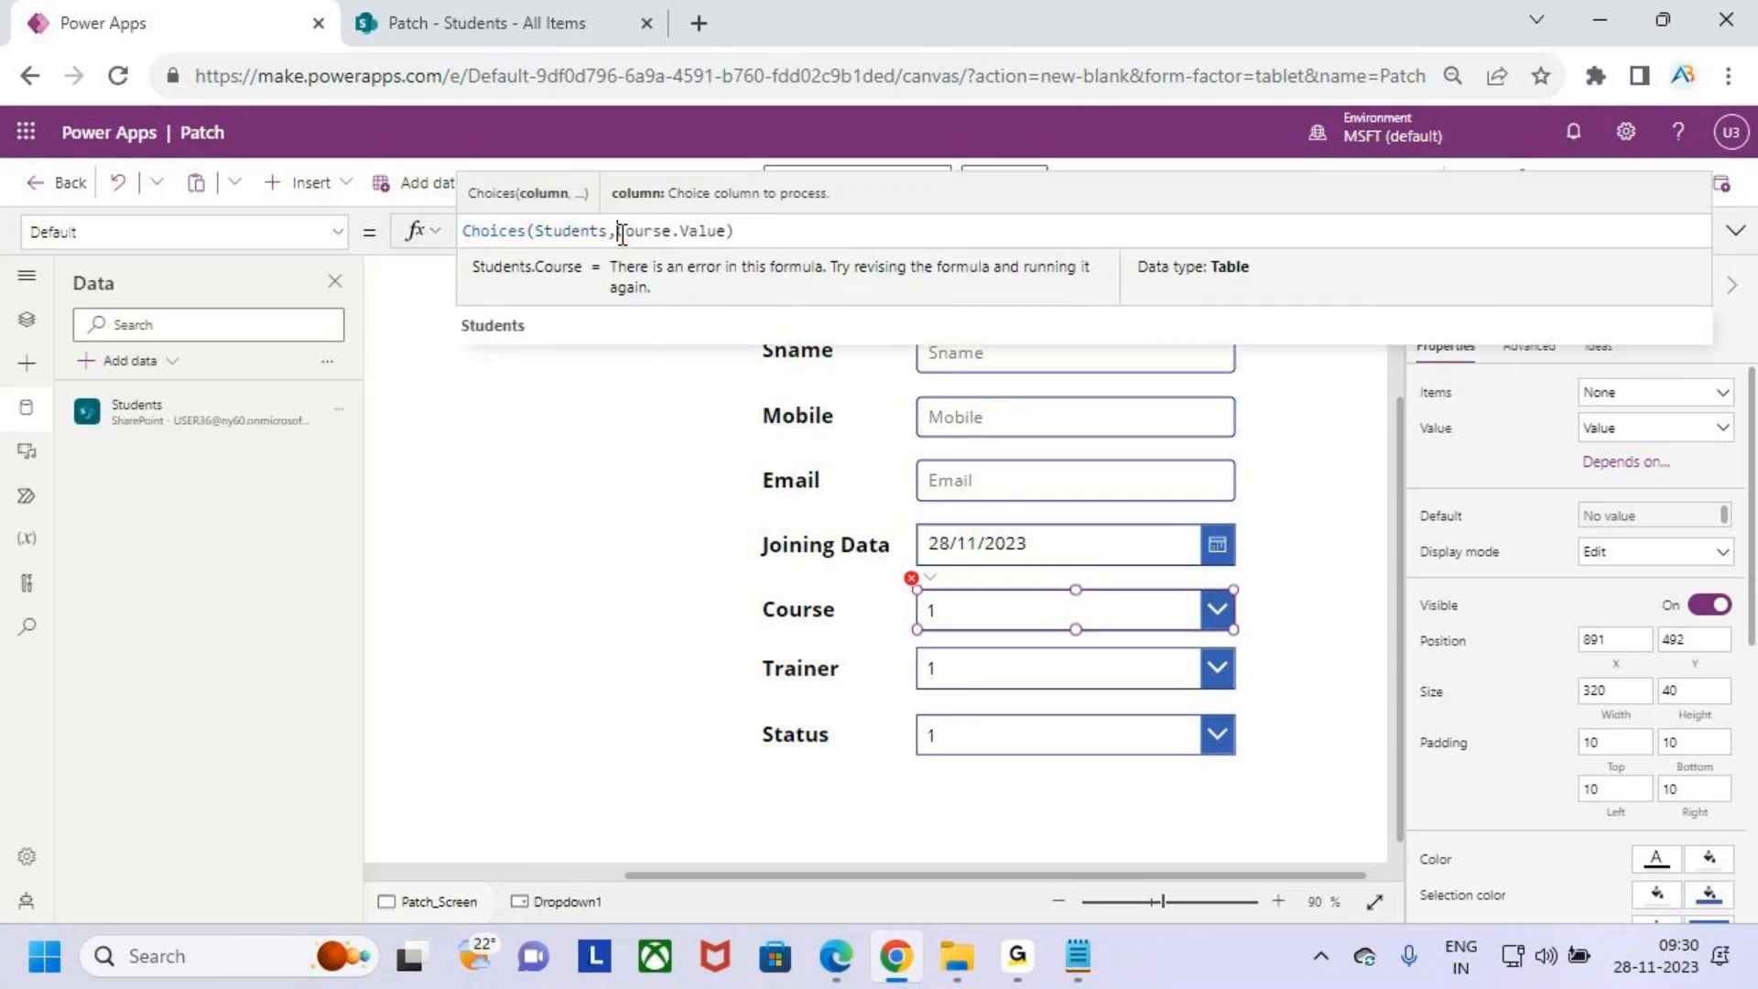
type(",")
left_click(770, 234)
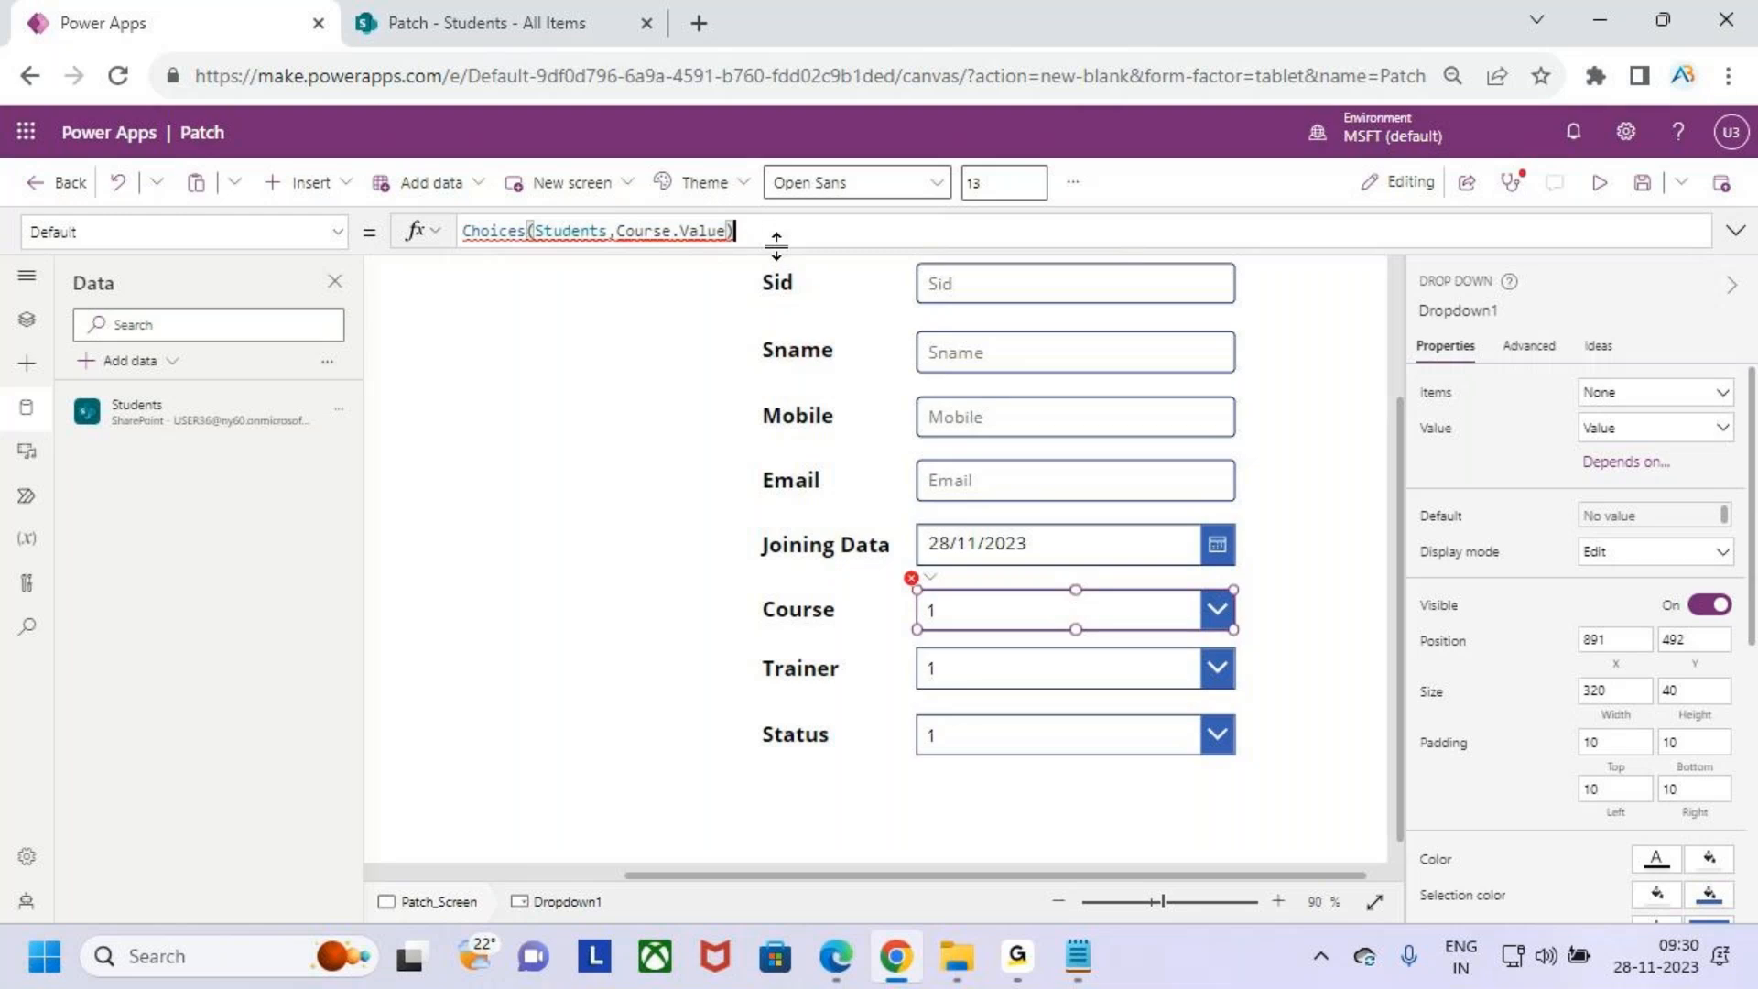
- Reset the Course drop down's Default formula to "1"
left_click_drag(760, 231, 463, 235)
key("ctrl+c")
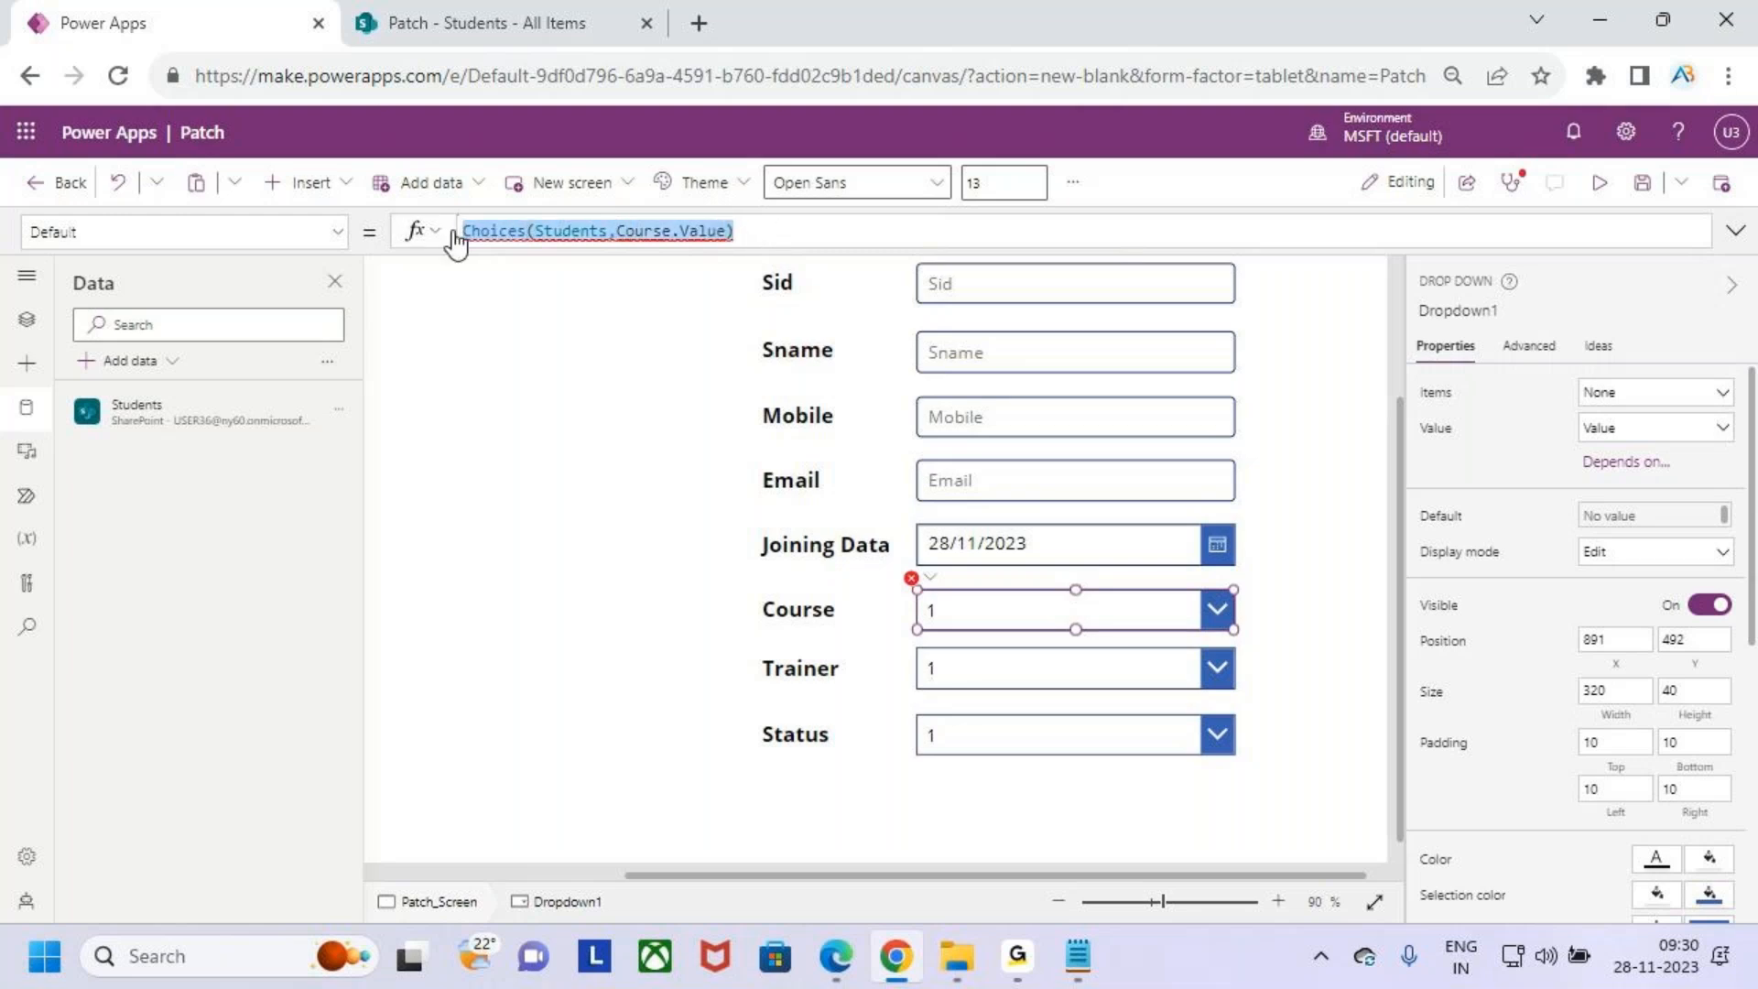
key("BackSpace")
type("\"1")
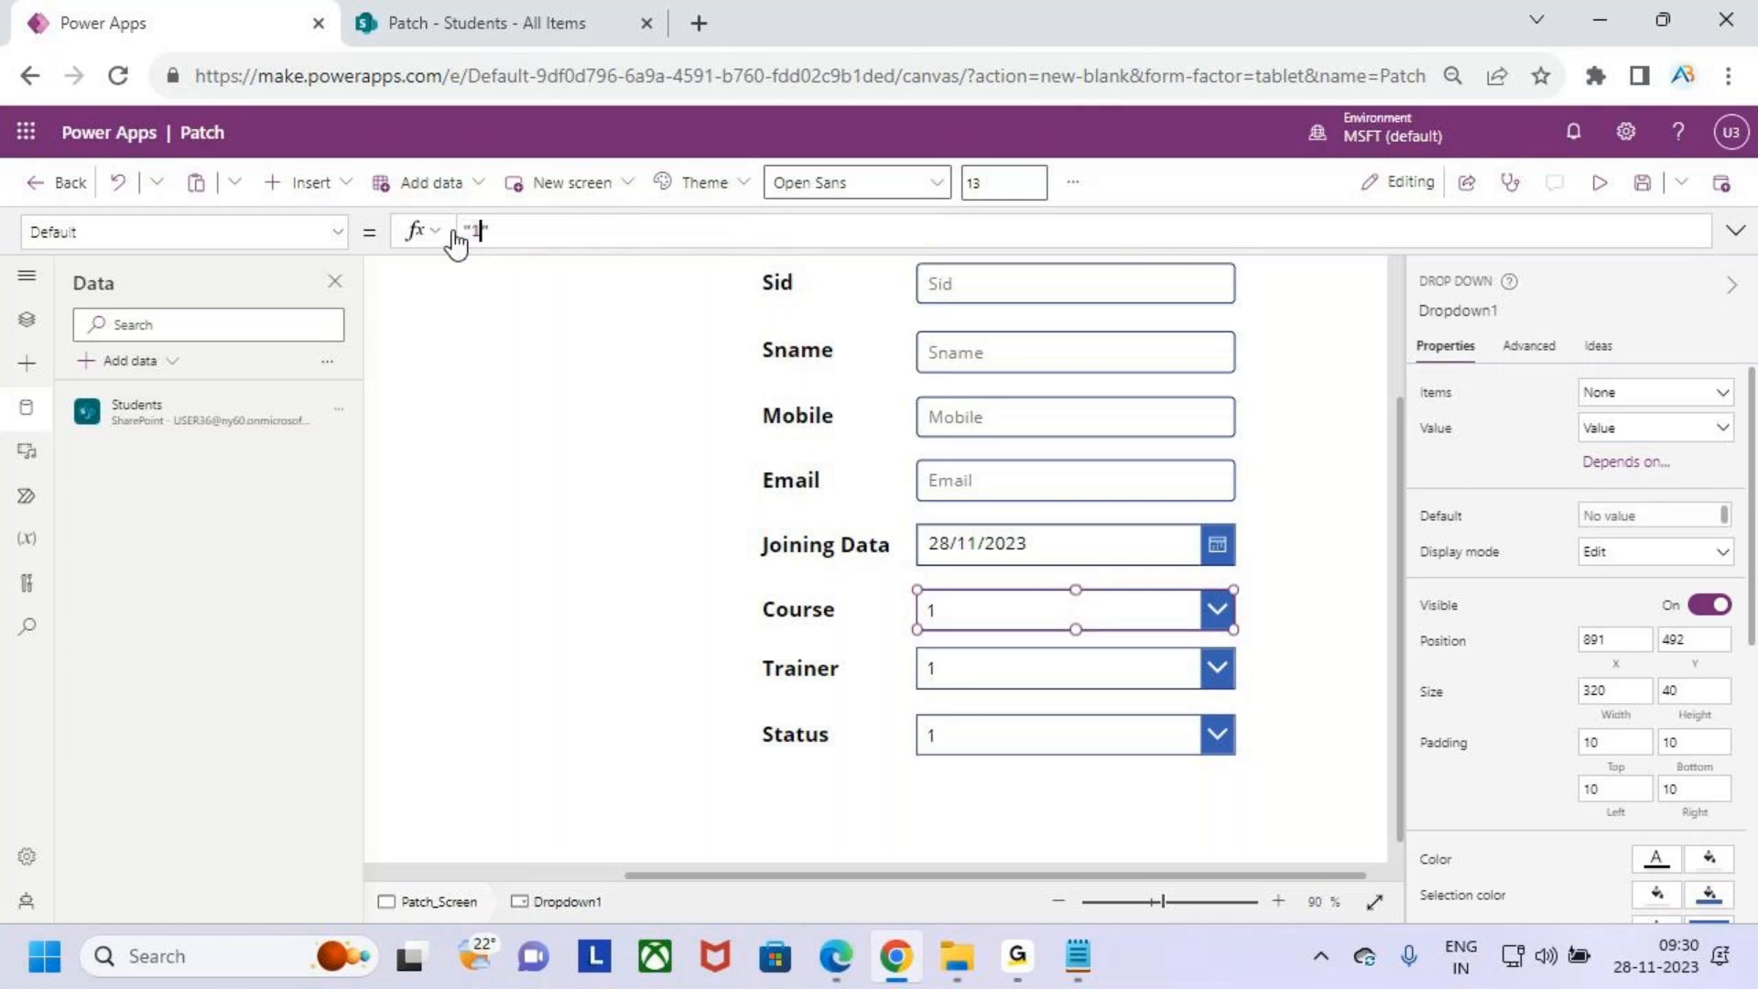
- Paste the Choices formula into the Course drop down's Items property and undo the change
left_click(332, 232)
scroll(187, 555, "down", 1)
scroll(191, 560, "down", 6)
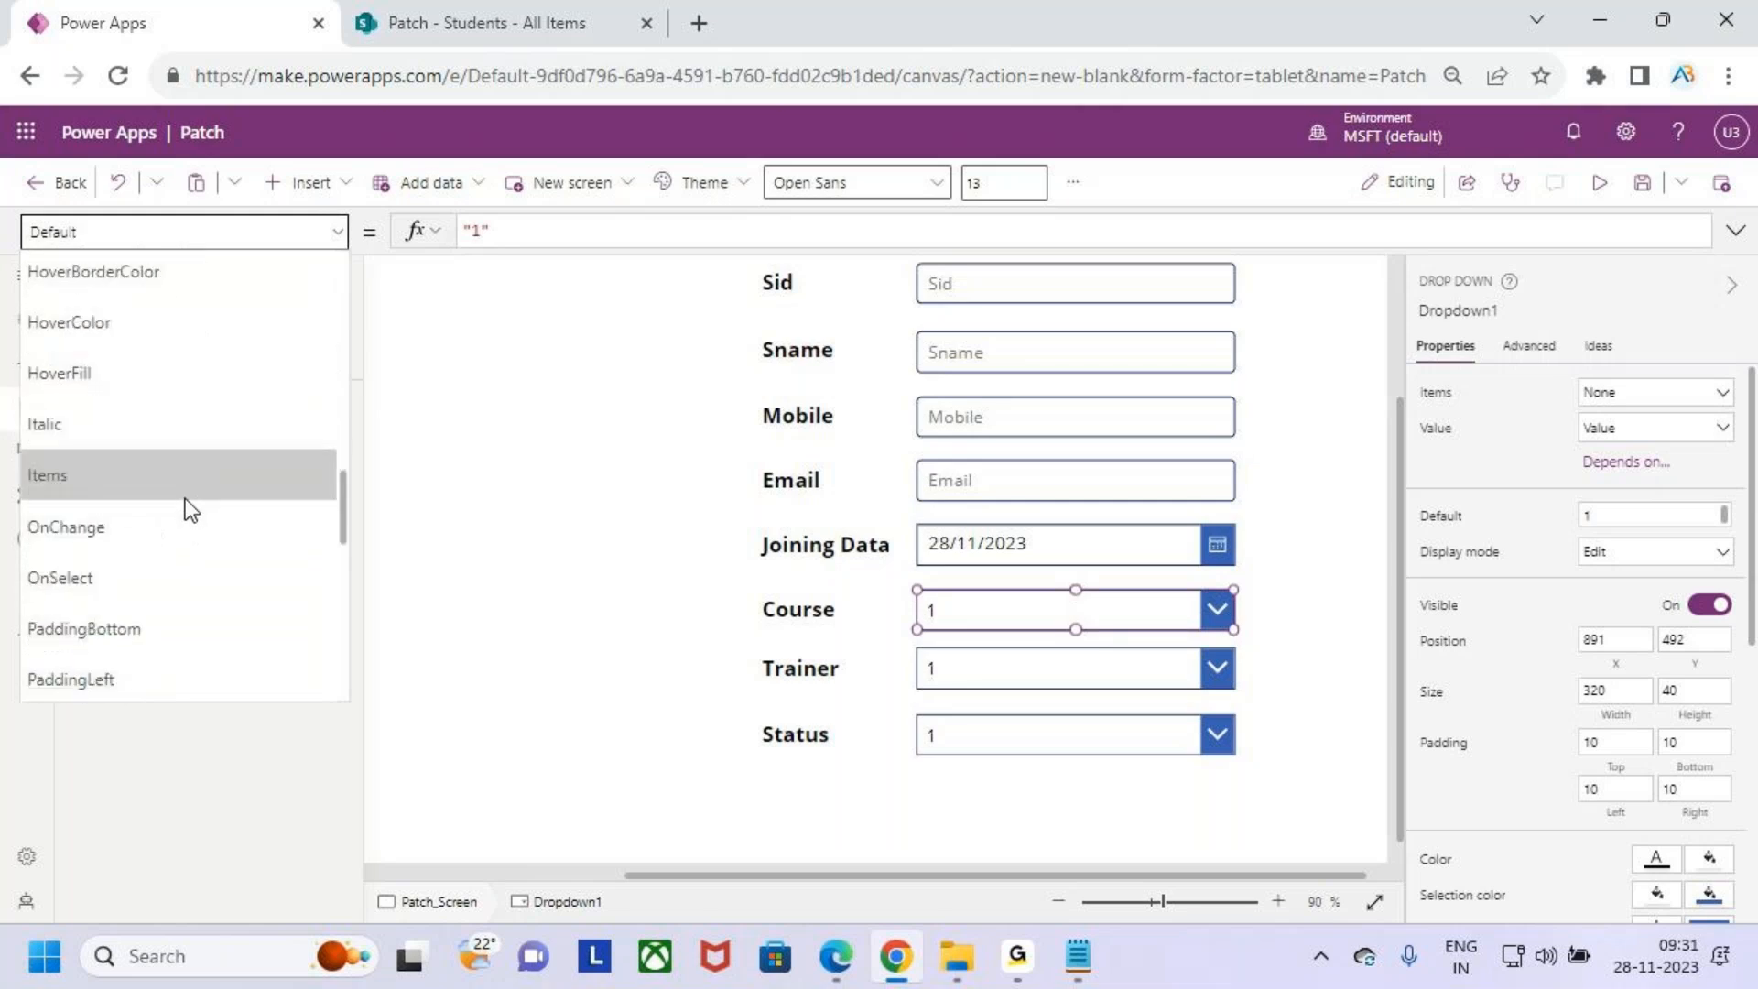
left_click(185, 494)
left_click_drag(641, 238, 371, 240)
key("ctrl+v")
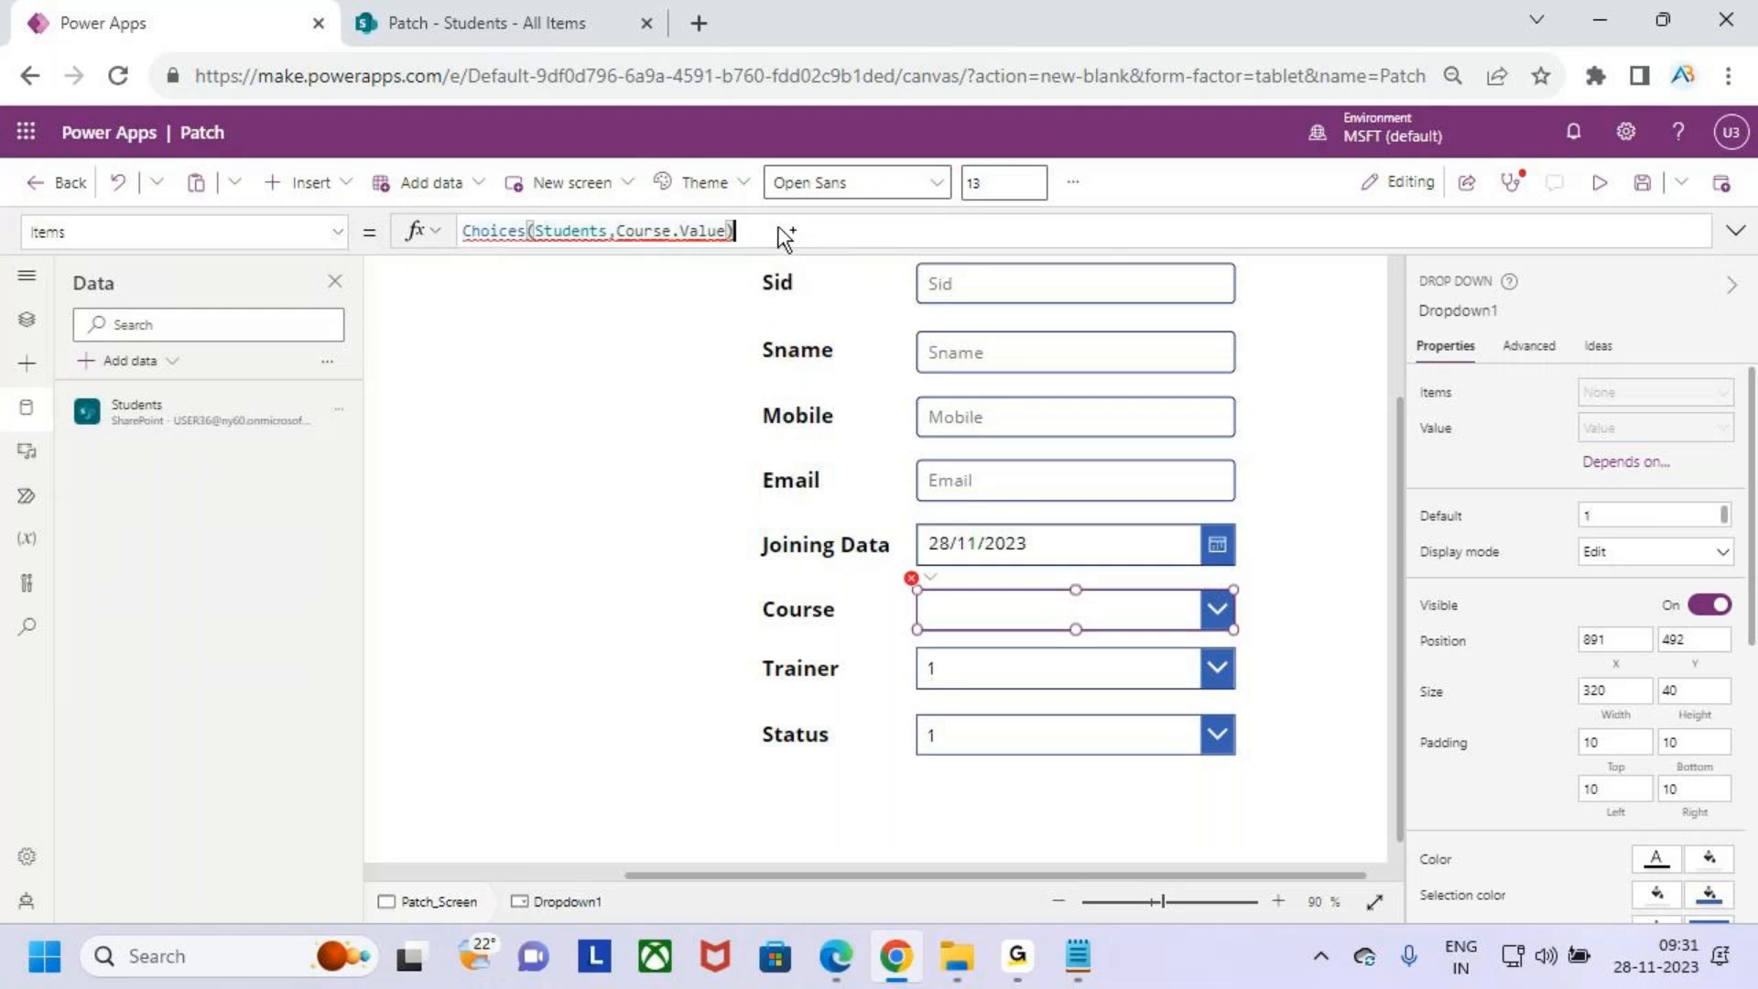
key("ctrl+a")
key("ctrl+z")
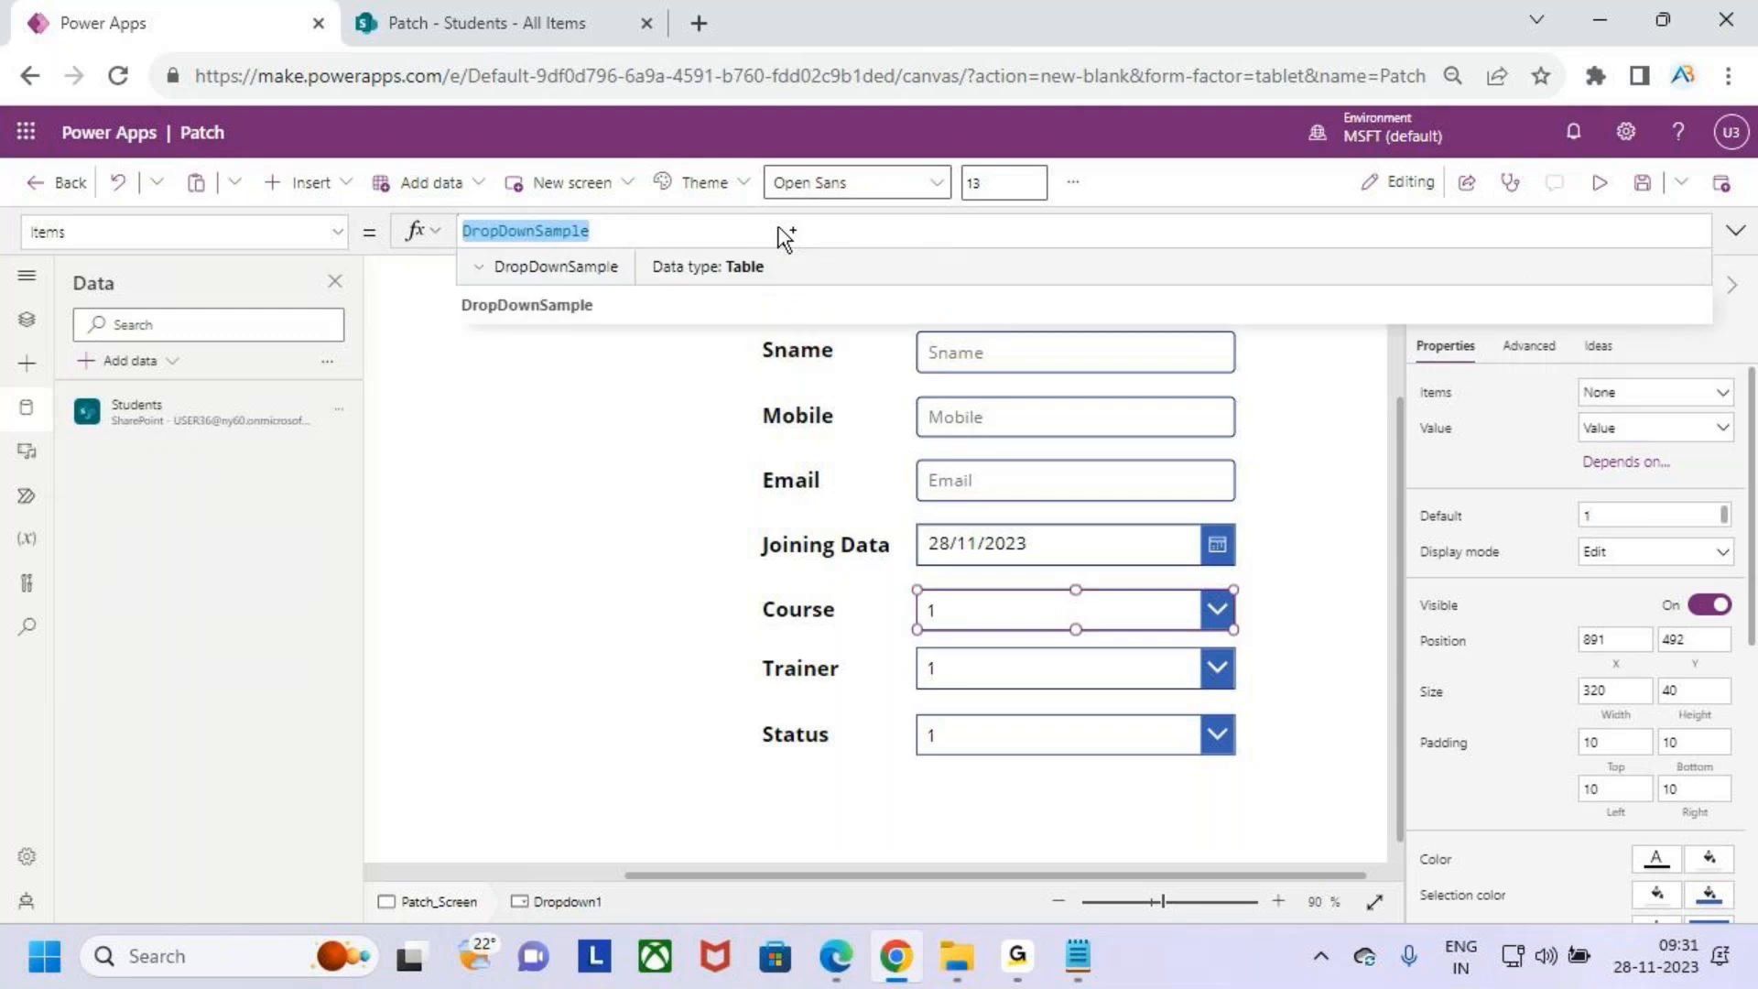
- Open the Patch notes Word document from the Power Apps Word Document folder and read through its steps
left_click(647, 416)
left_click(957, 957)
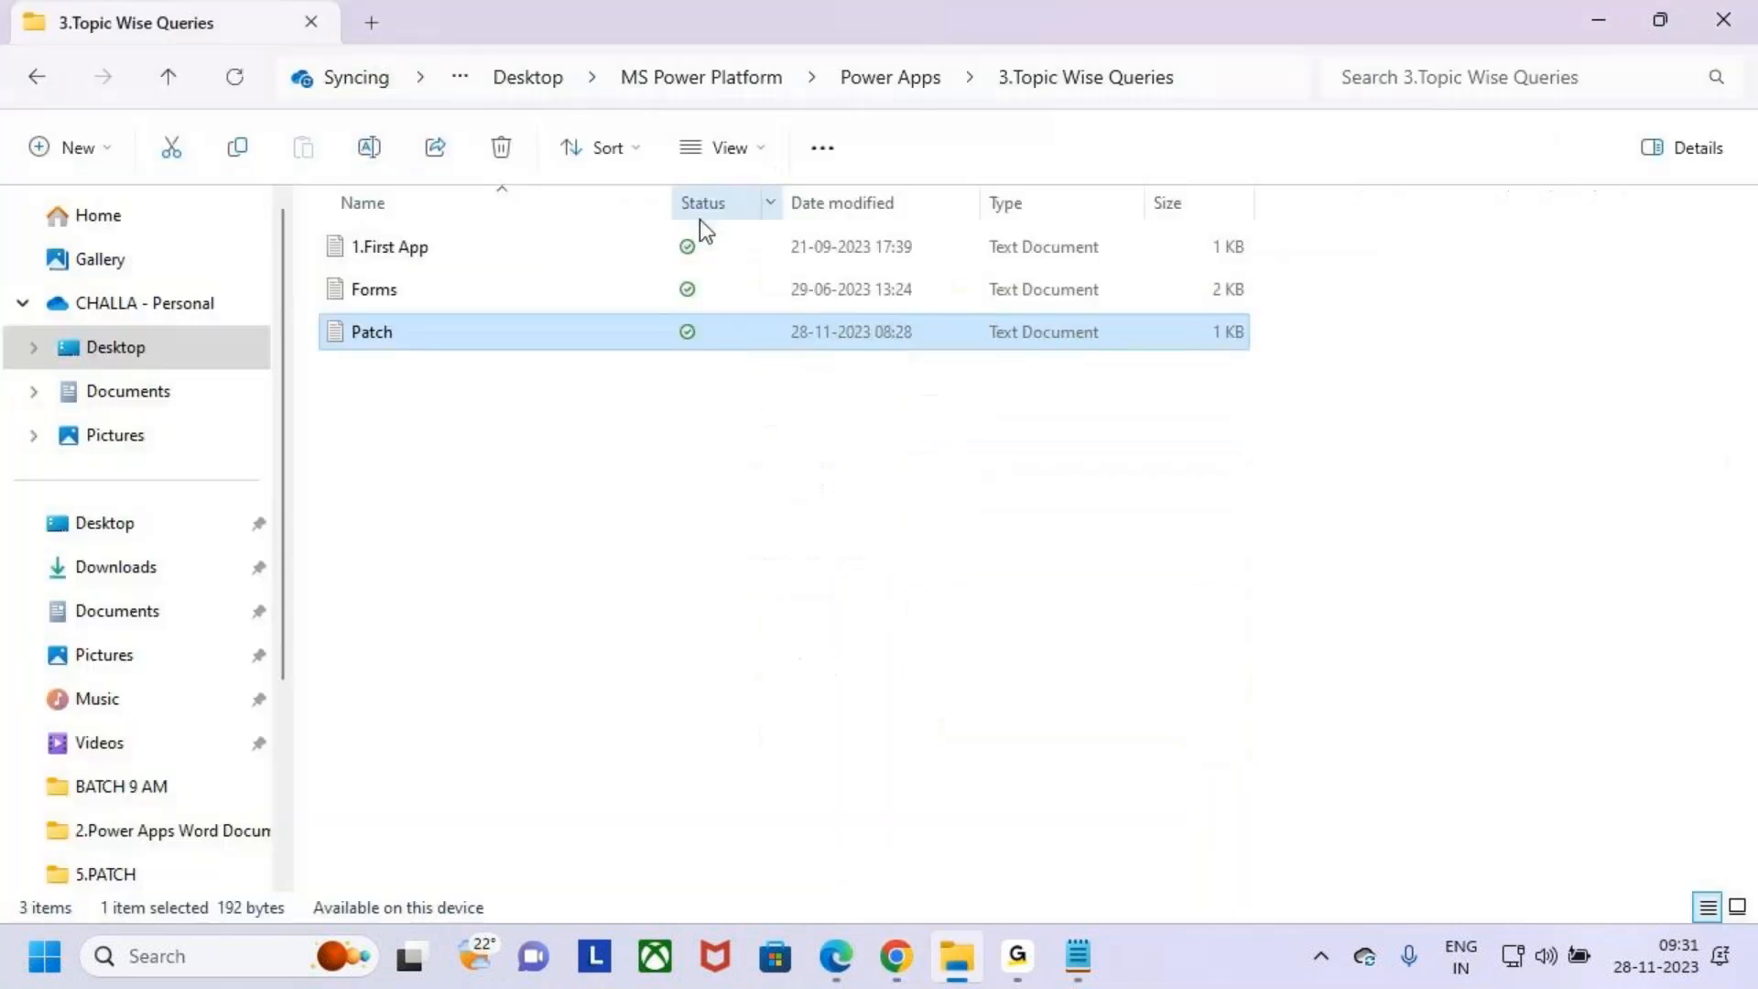
left_click(927, 80)
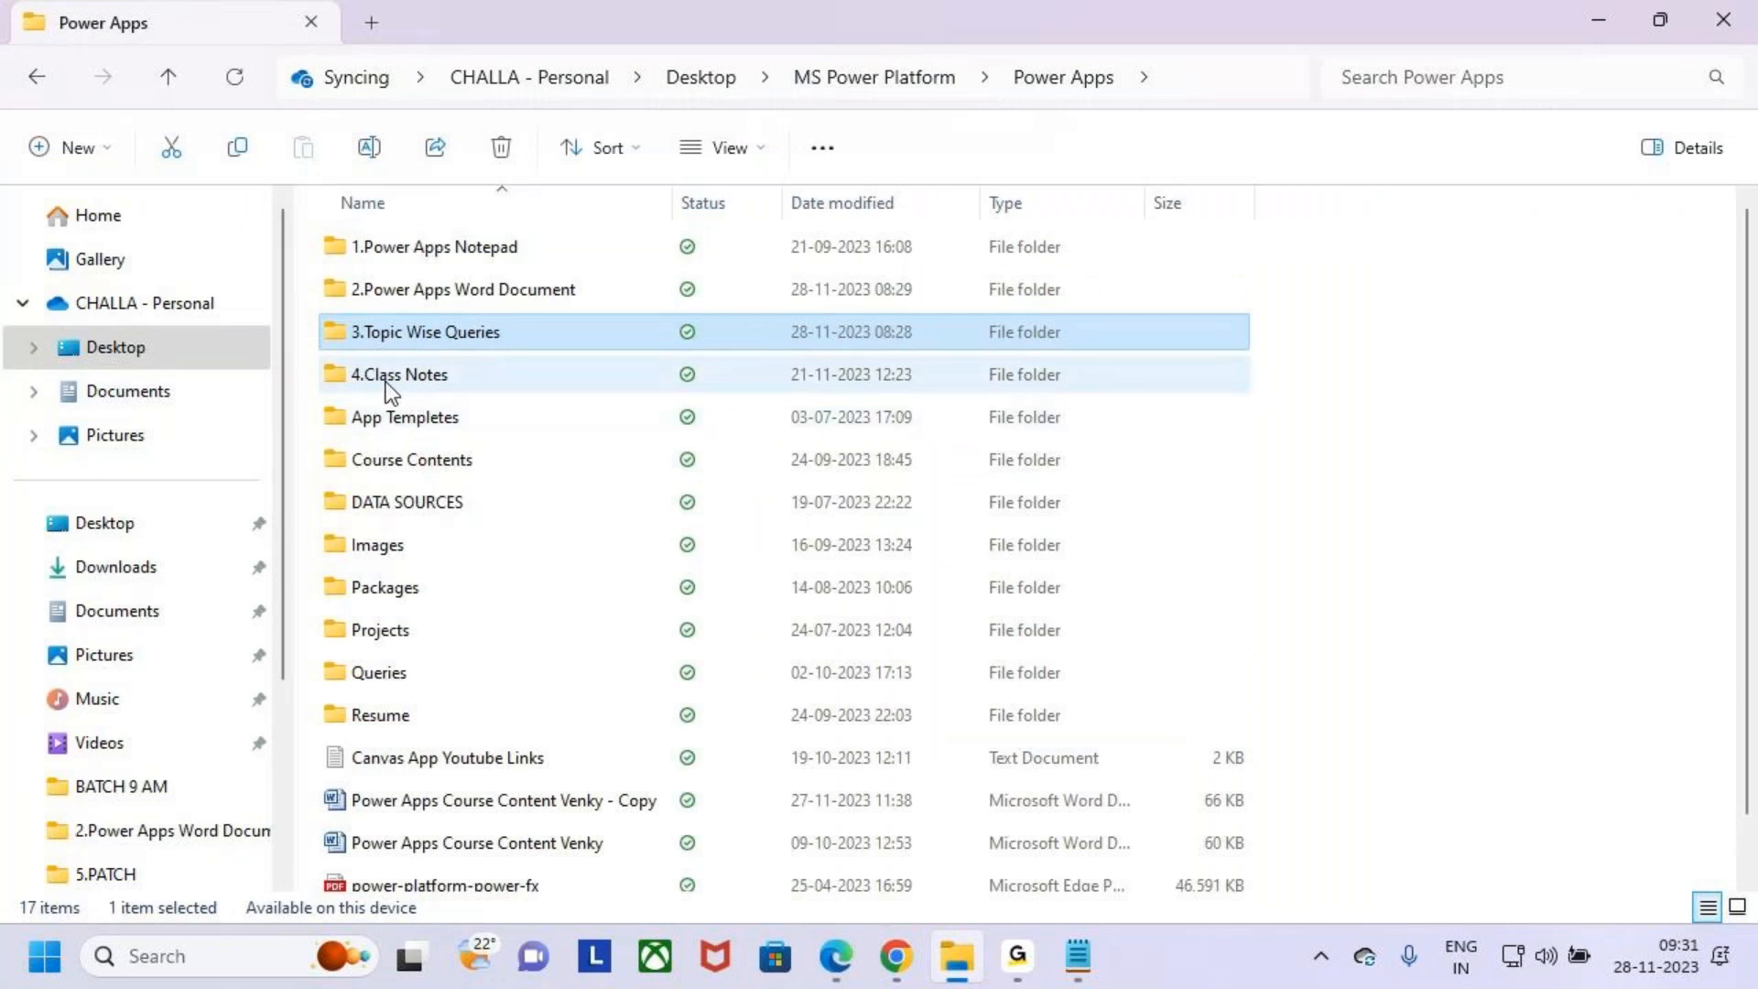
double_click(375, 289)
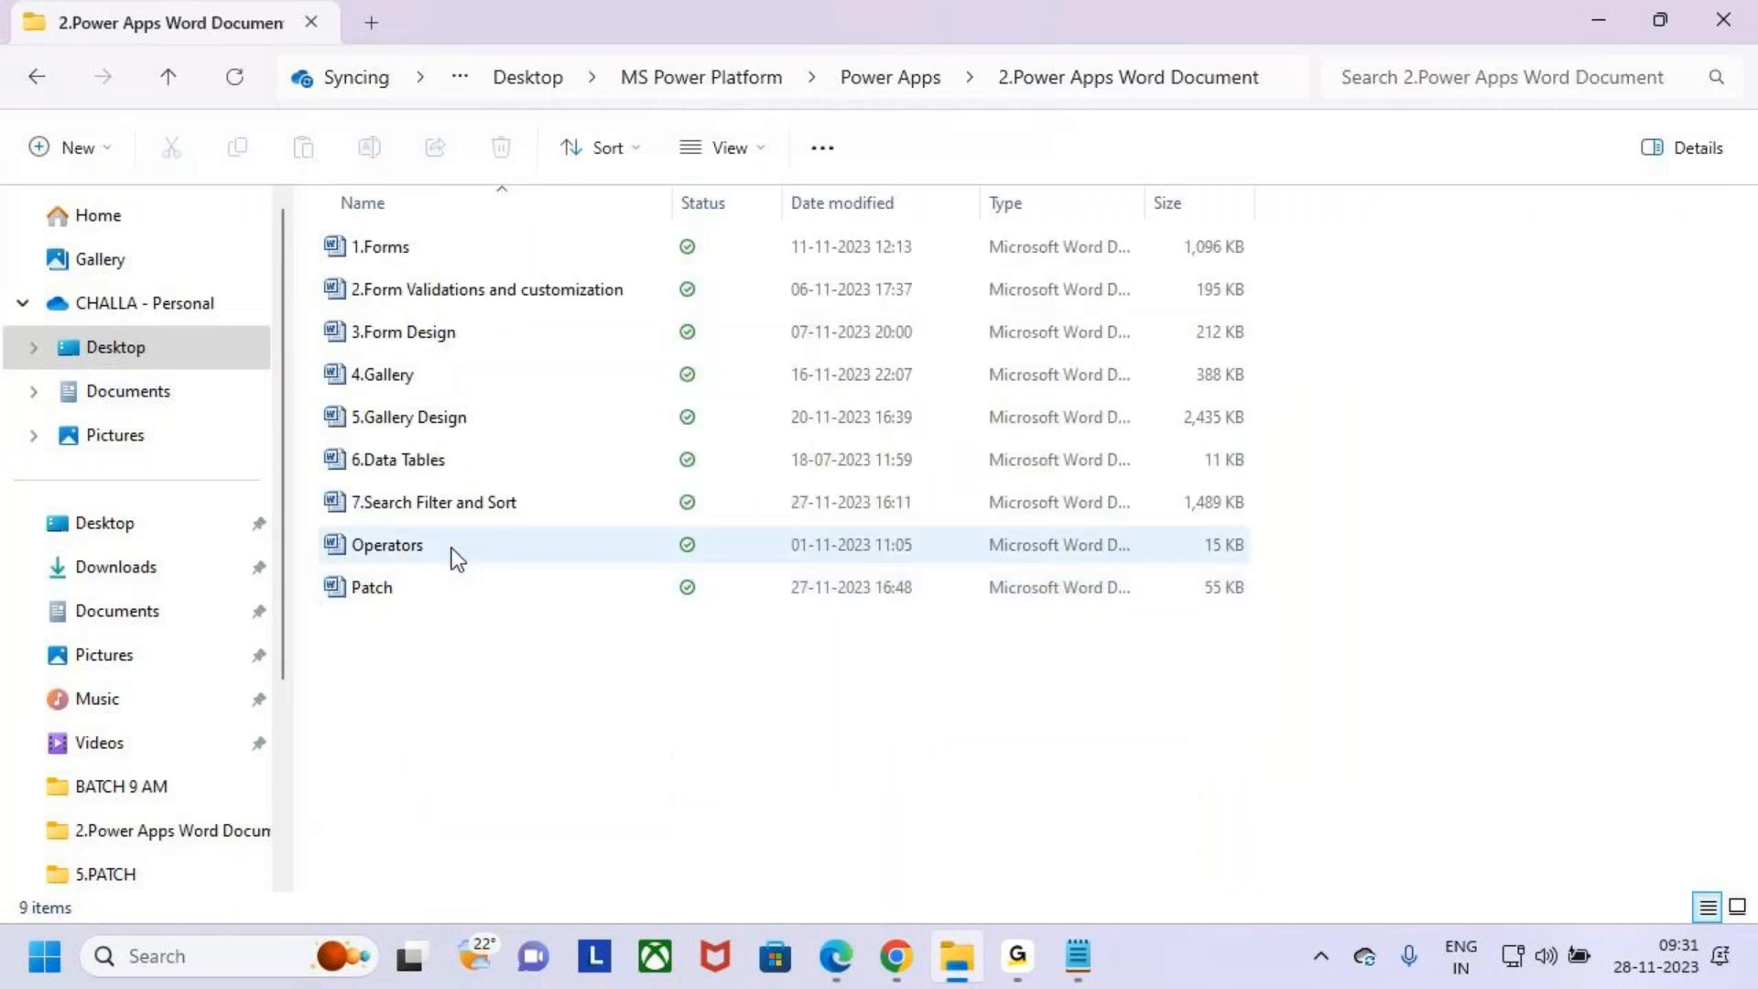
double_click(408, 581)
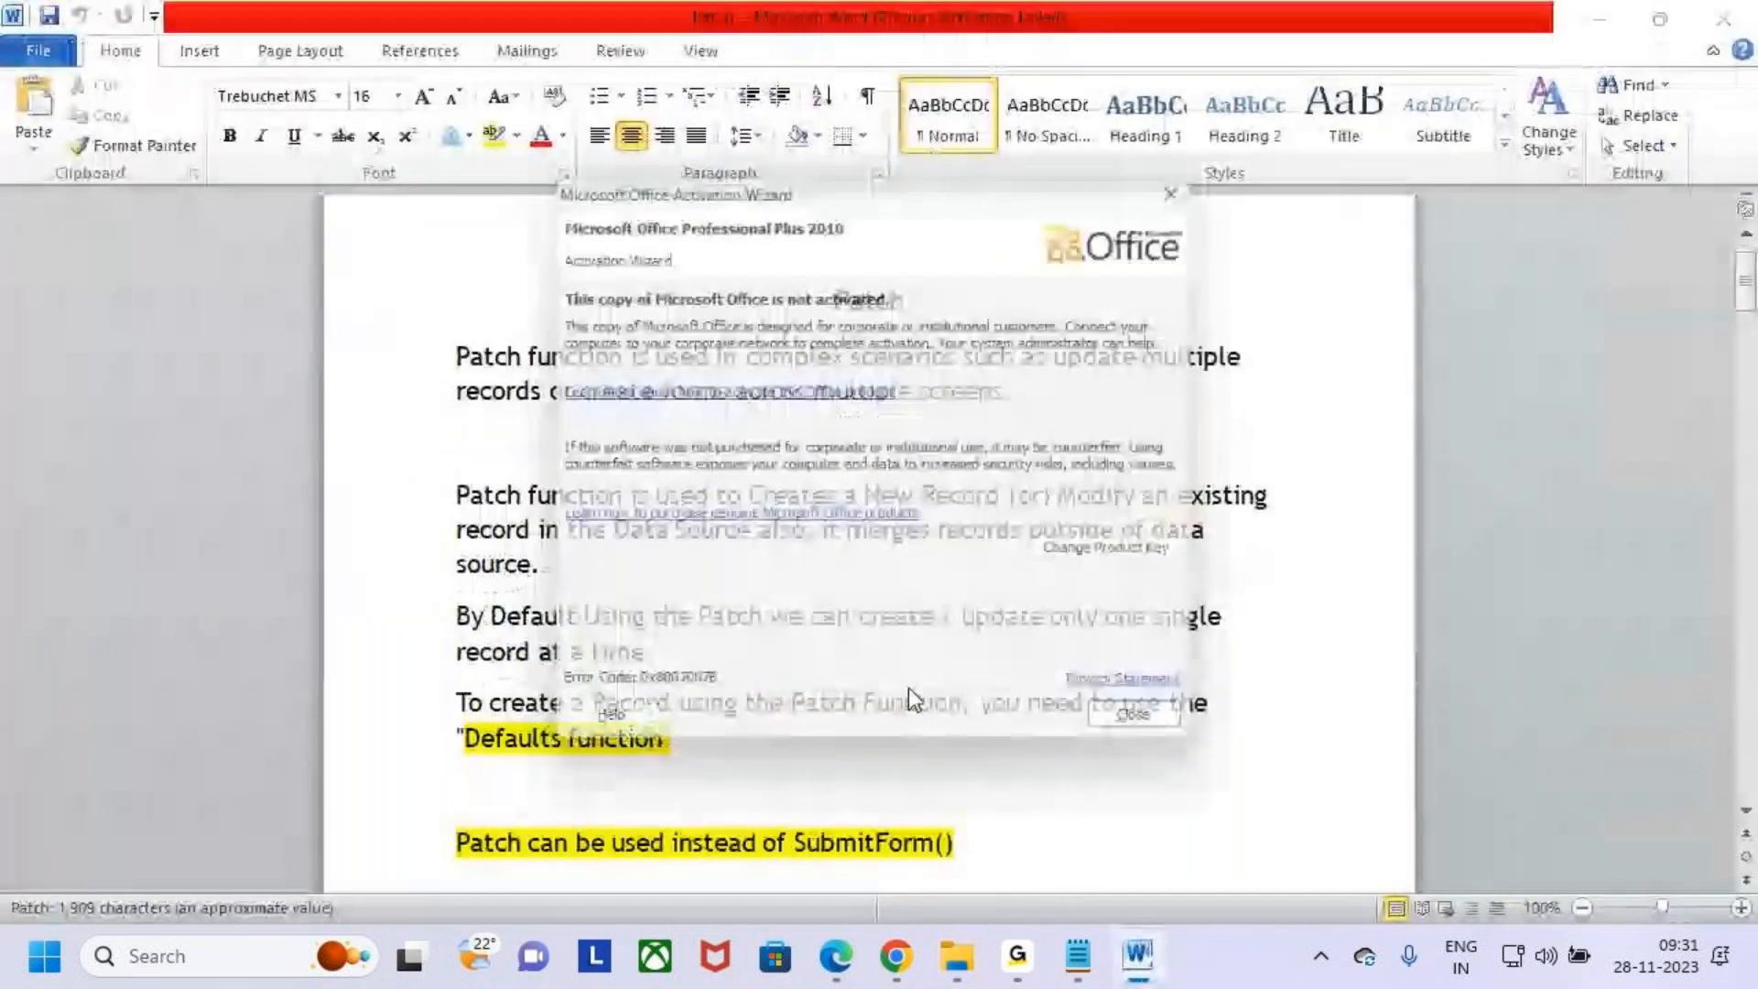
left_click(1156, 733)
scroll(1010, 742, "down", 3)
scroll(1010, 742, "down", 15)
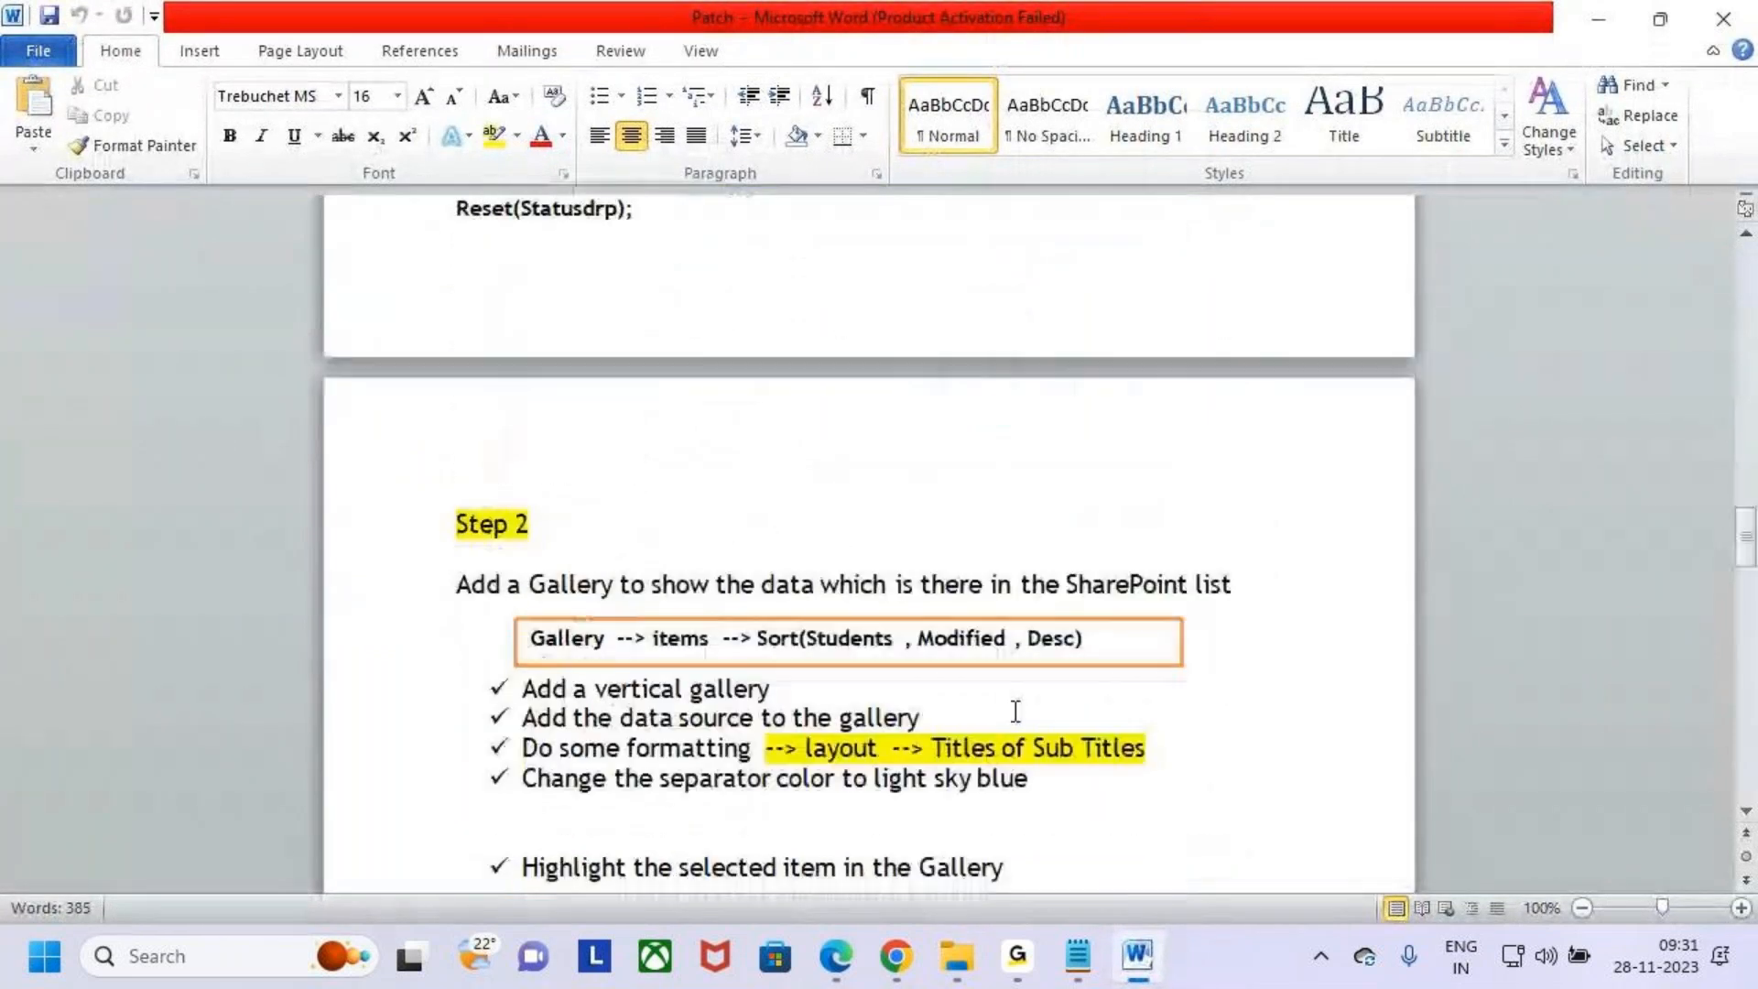
scroll(1016, 711, "down", 3)
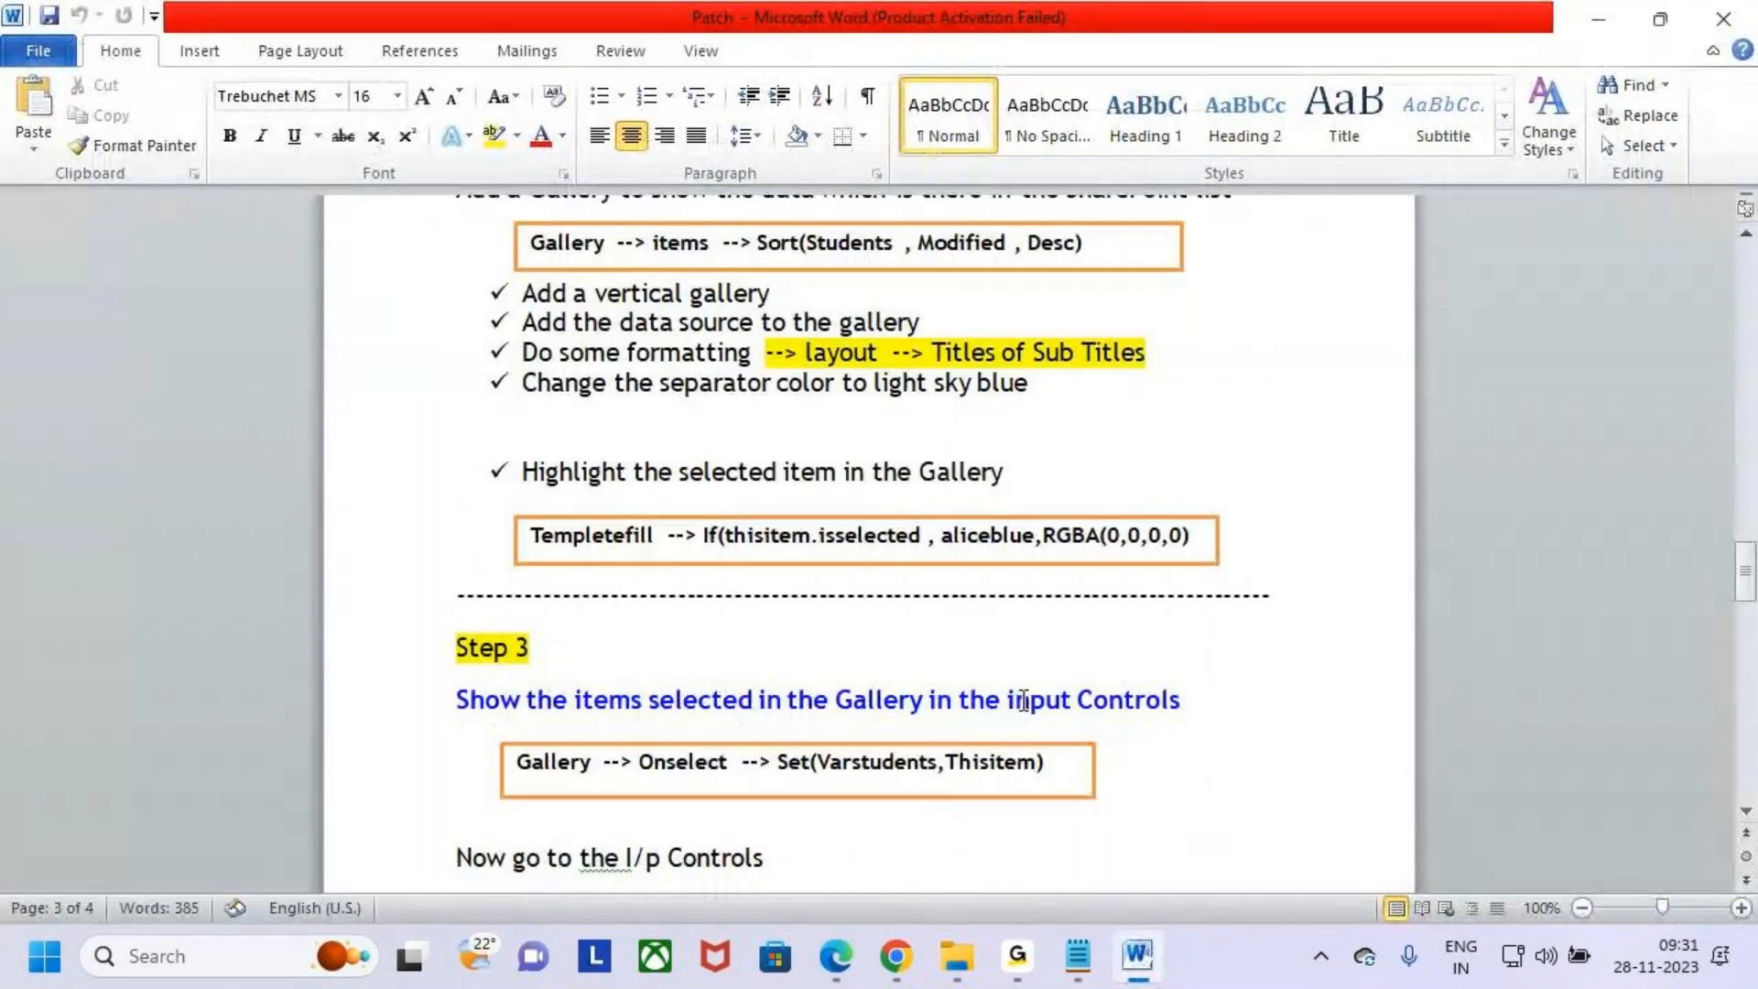
scroll(1023, 700, "down", 2)
scroll(1044, 696, "up", 6)
scroll(1048, 690, "up", 15)
scroll(1116, 645, "up", 5)
left_click(1722, 19)
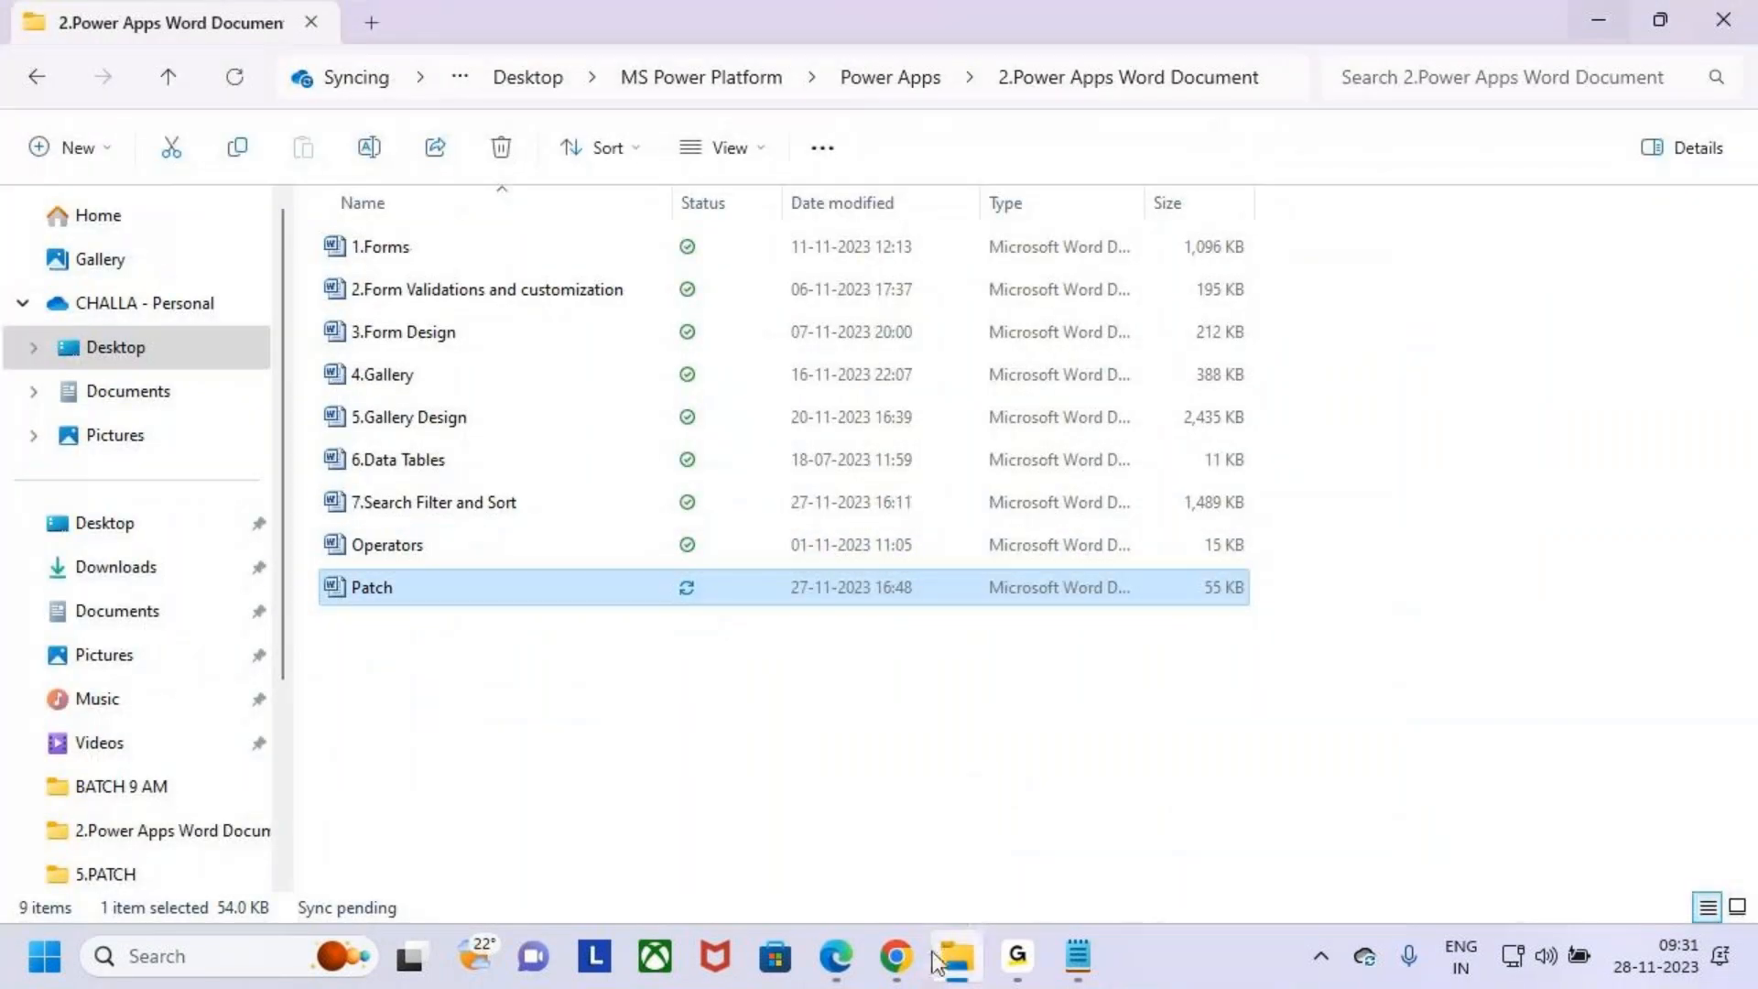
- Replace the Course drop down's Default with a Choices formula on the Students list
left_click(936, 962)
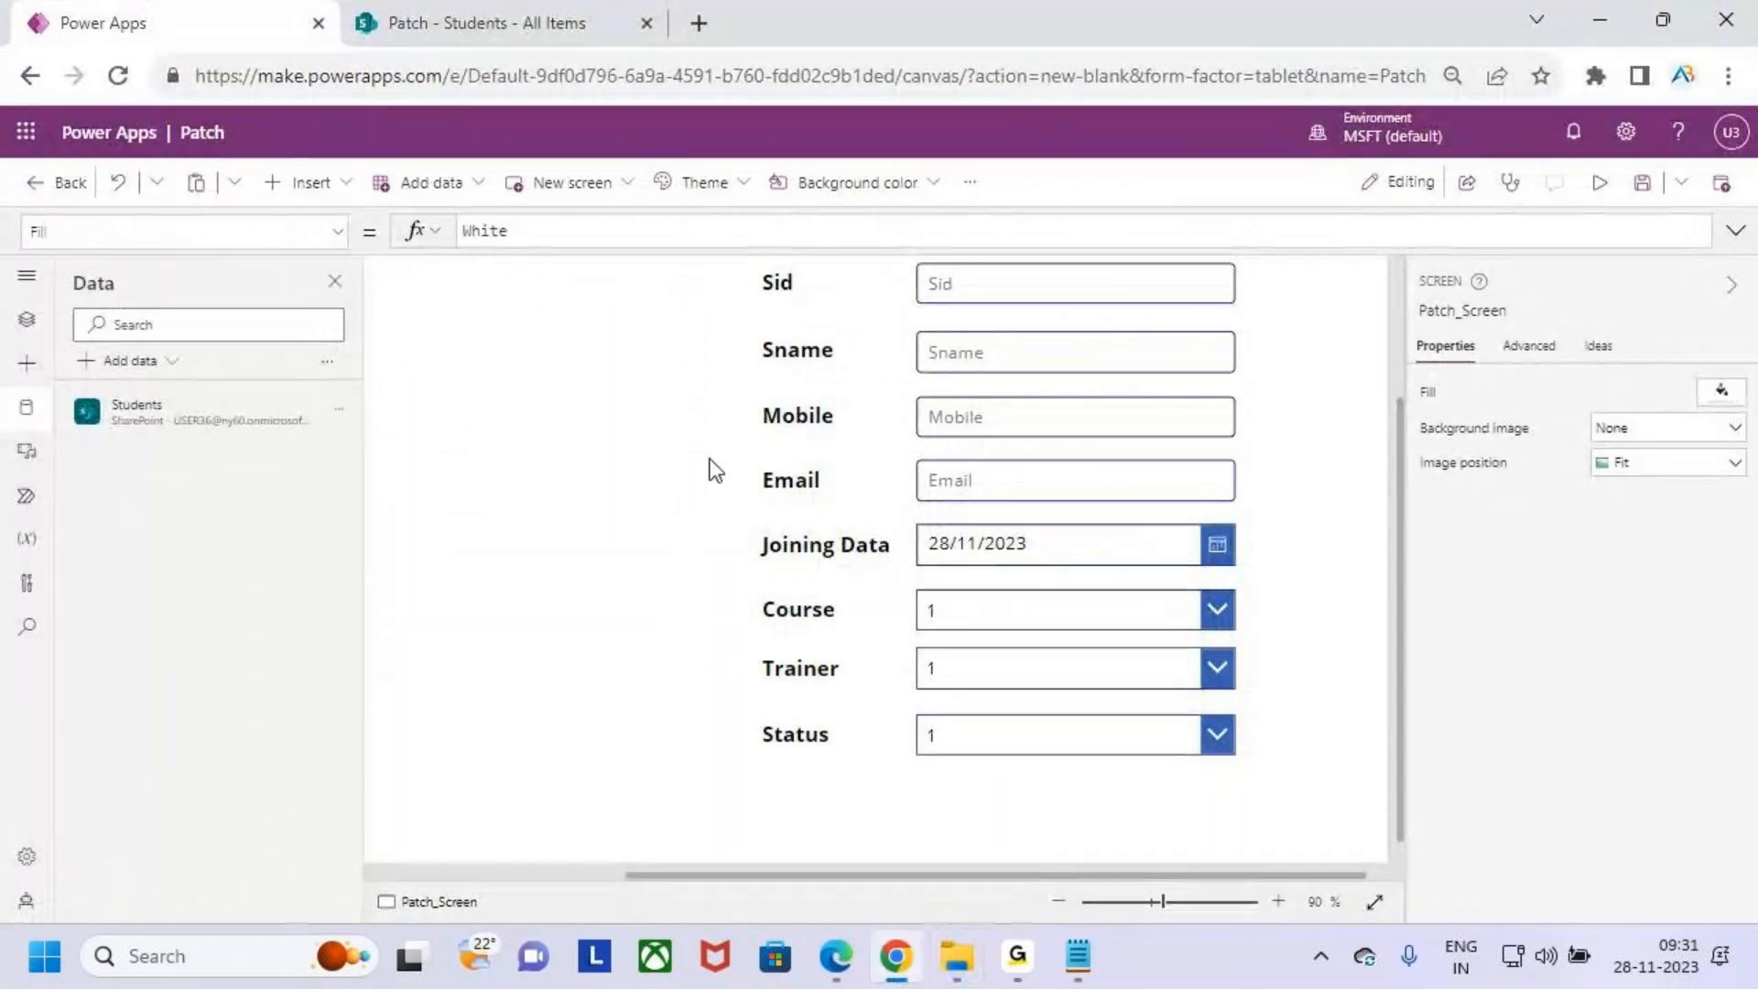
left_click(1029, 607)
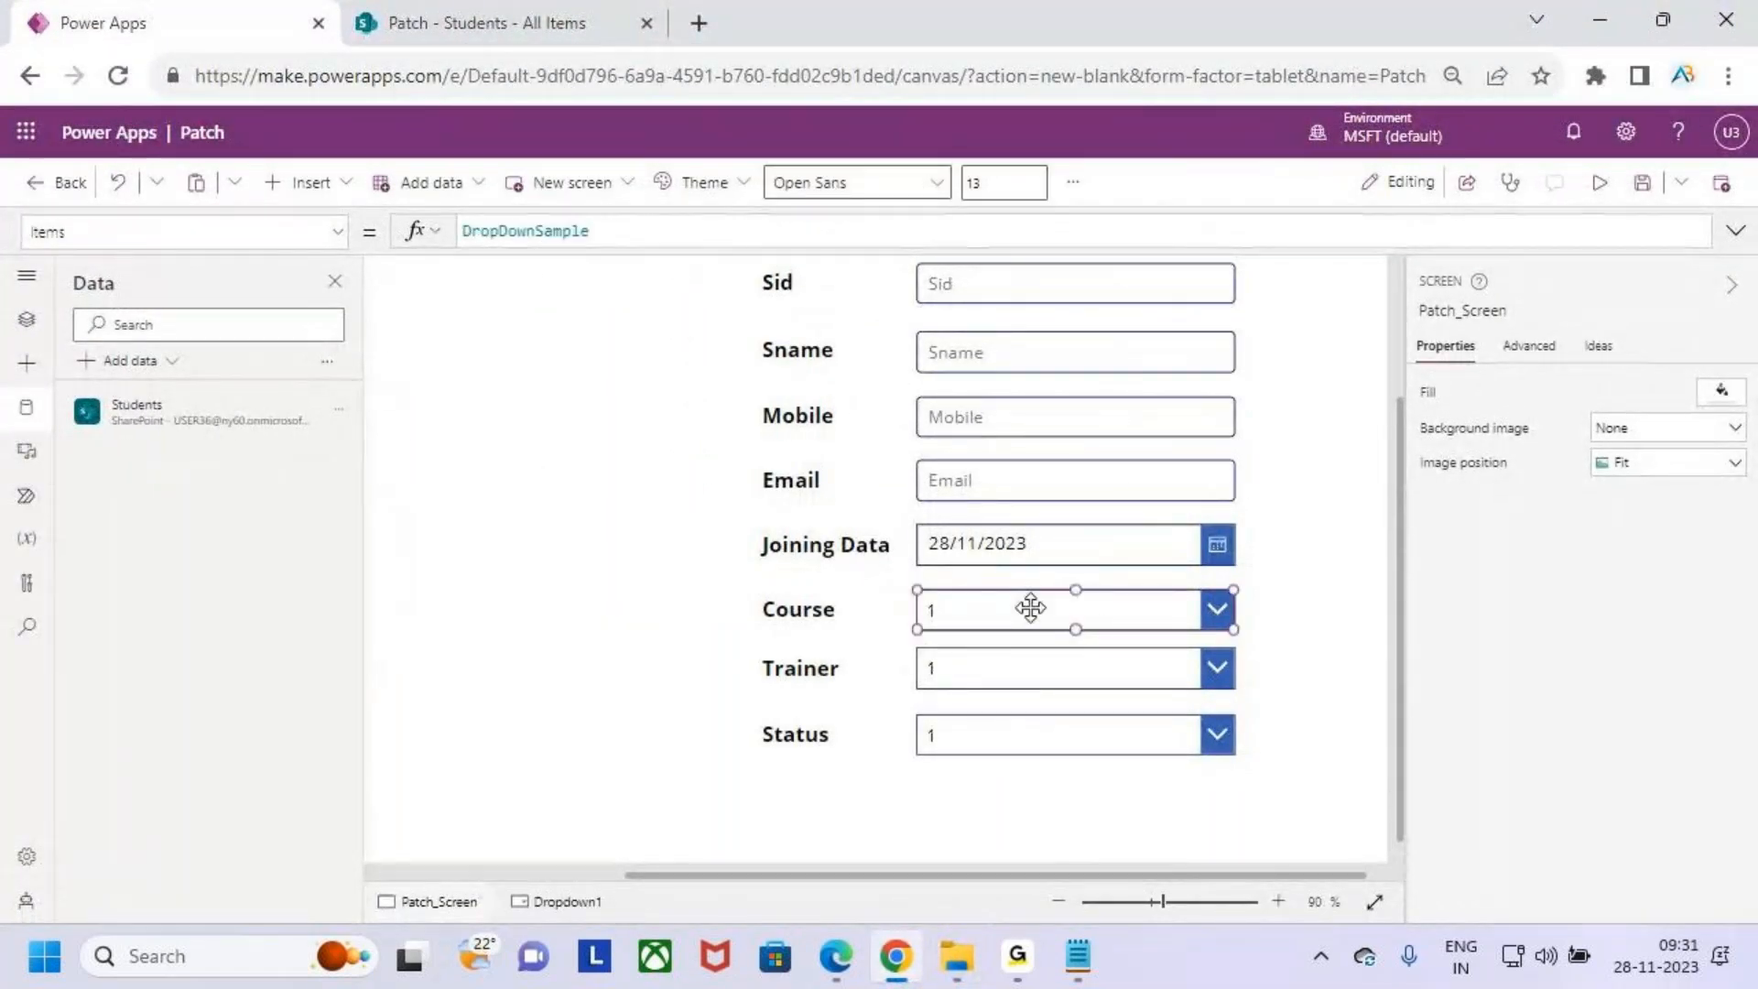
left_click(333, 233)
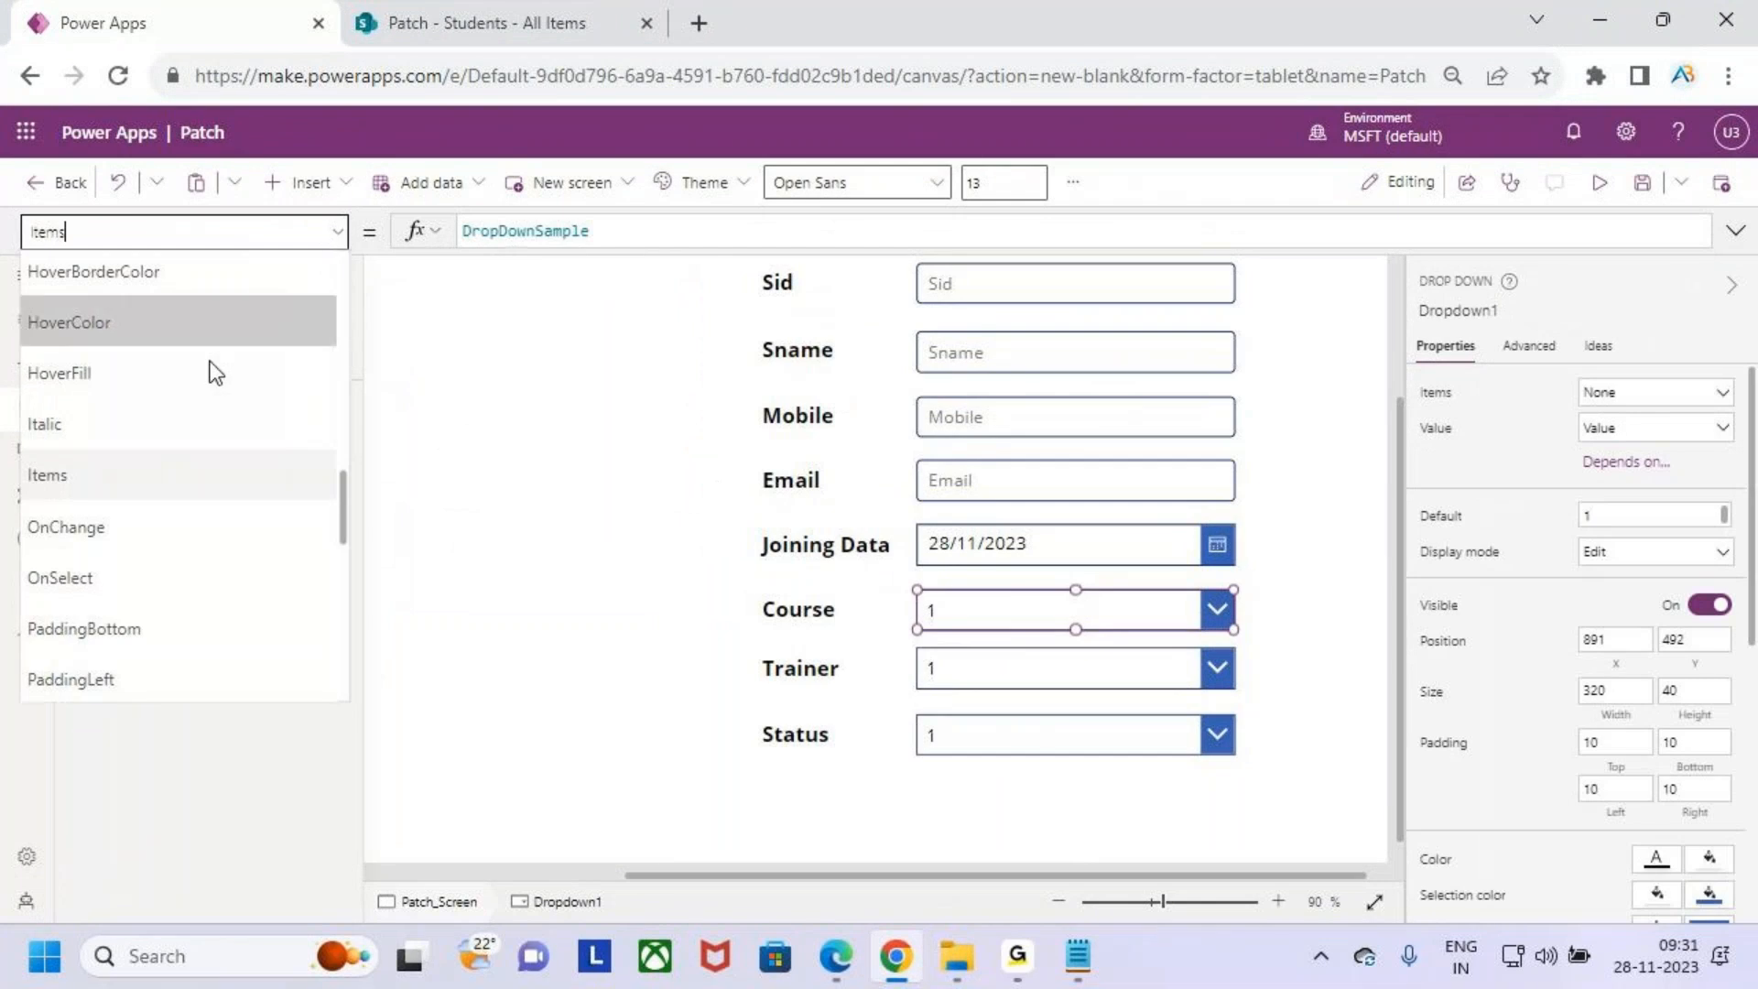
scroll(152, 419, "up", 5)
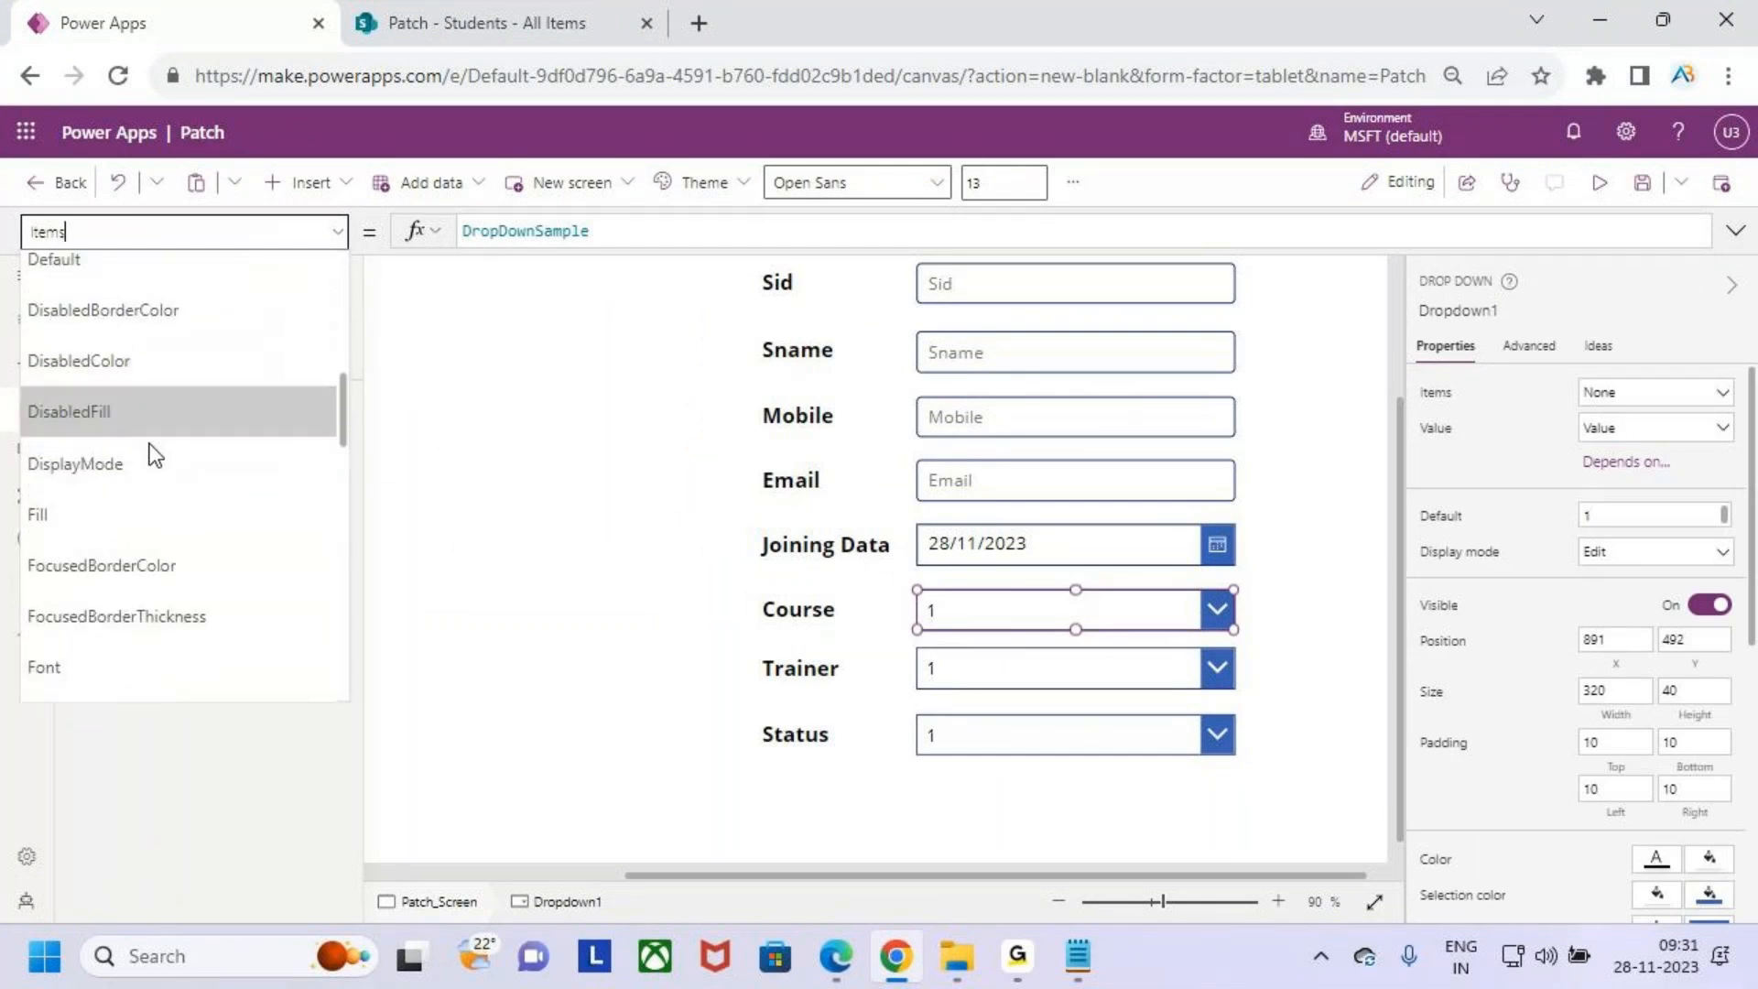
left_click(122, 265)
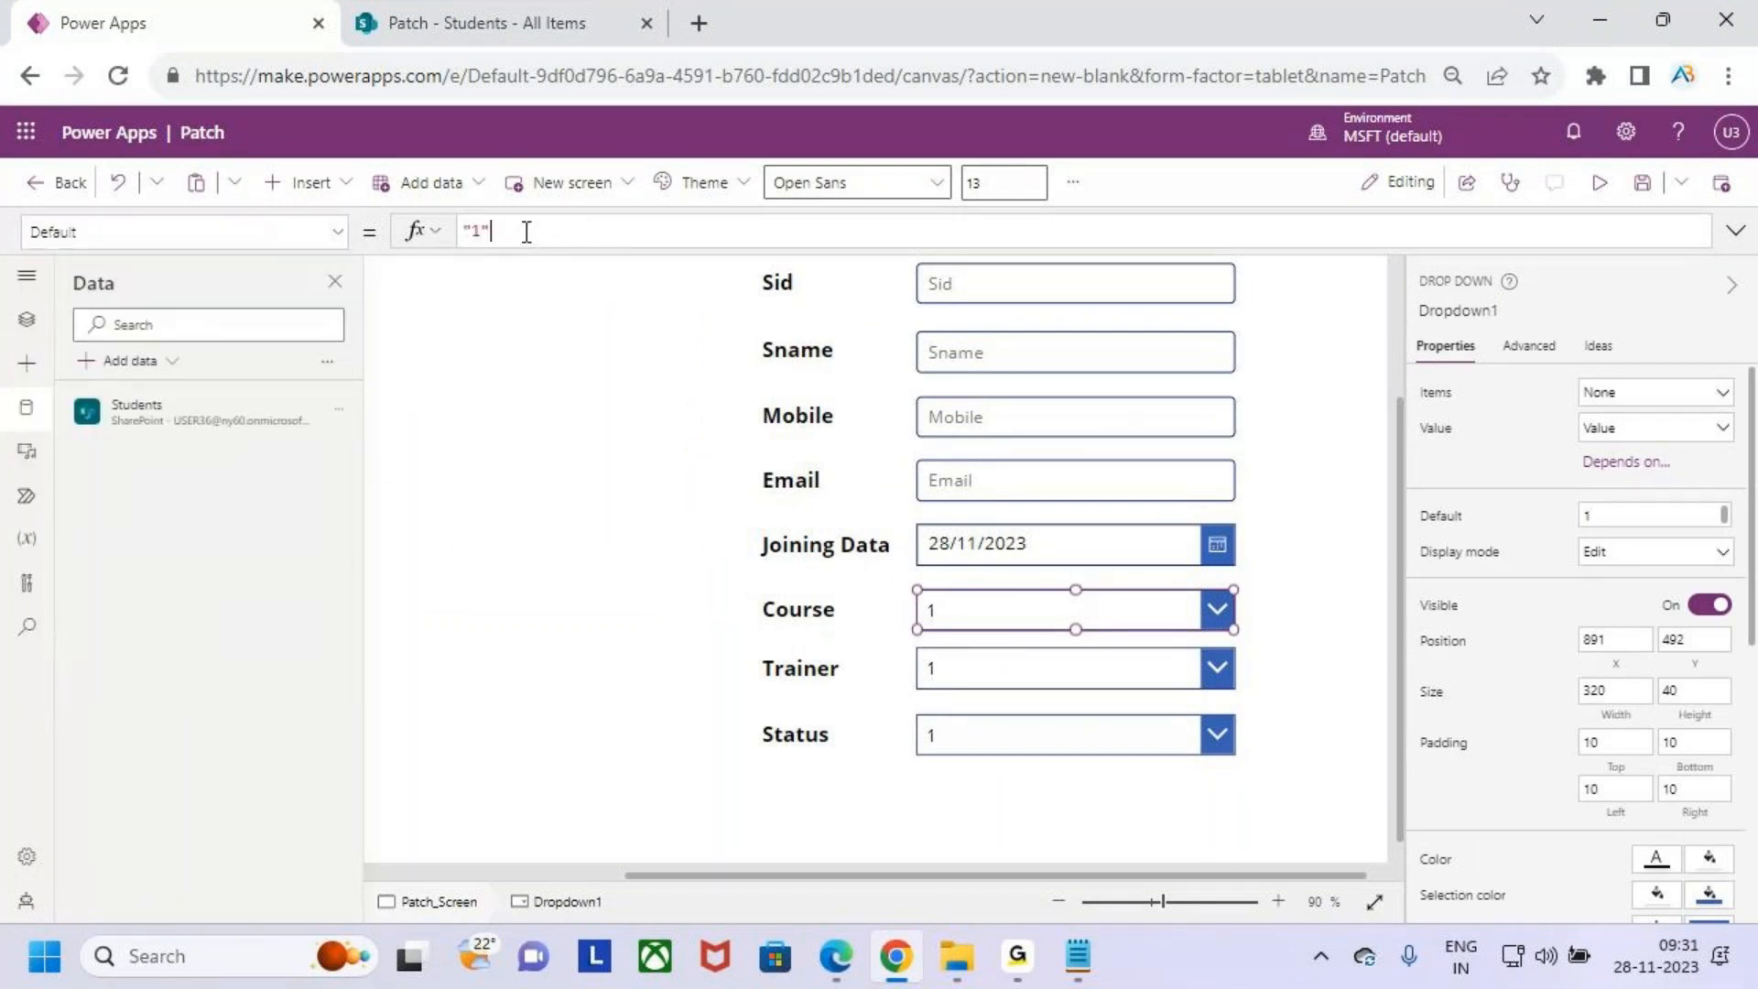
left_click_drag(526, 231, 440, 240)
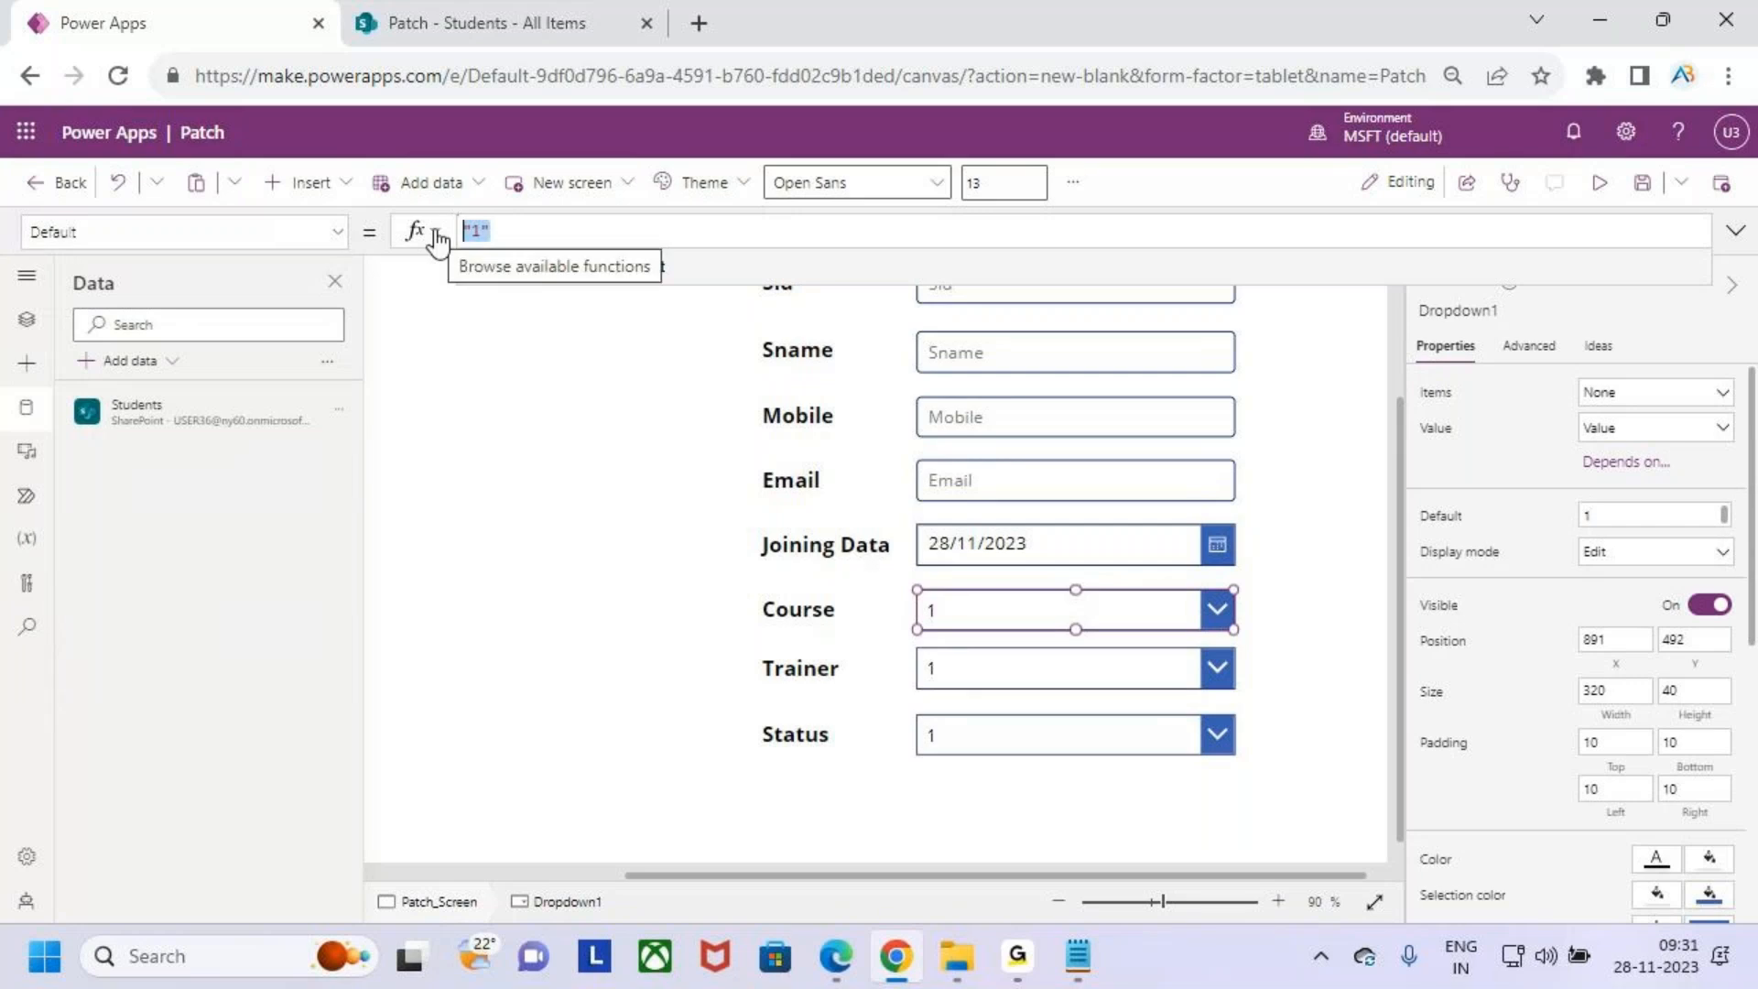
type("cho")
key("Tab")
key("Tab")
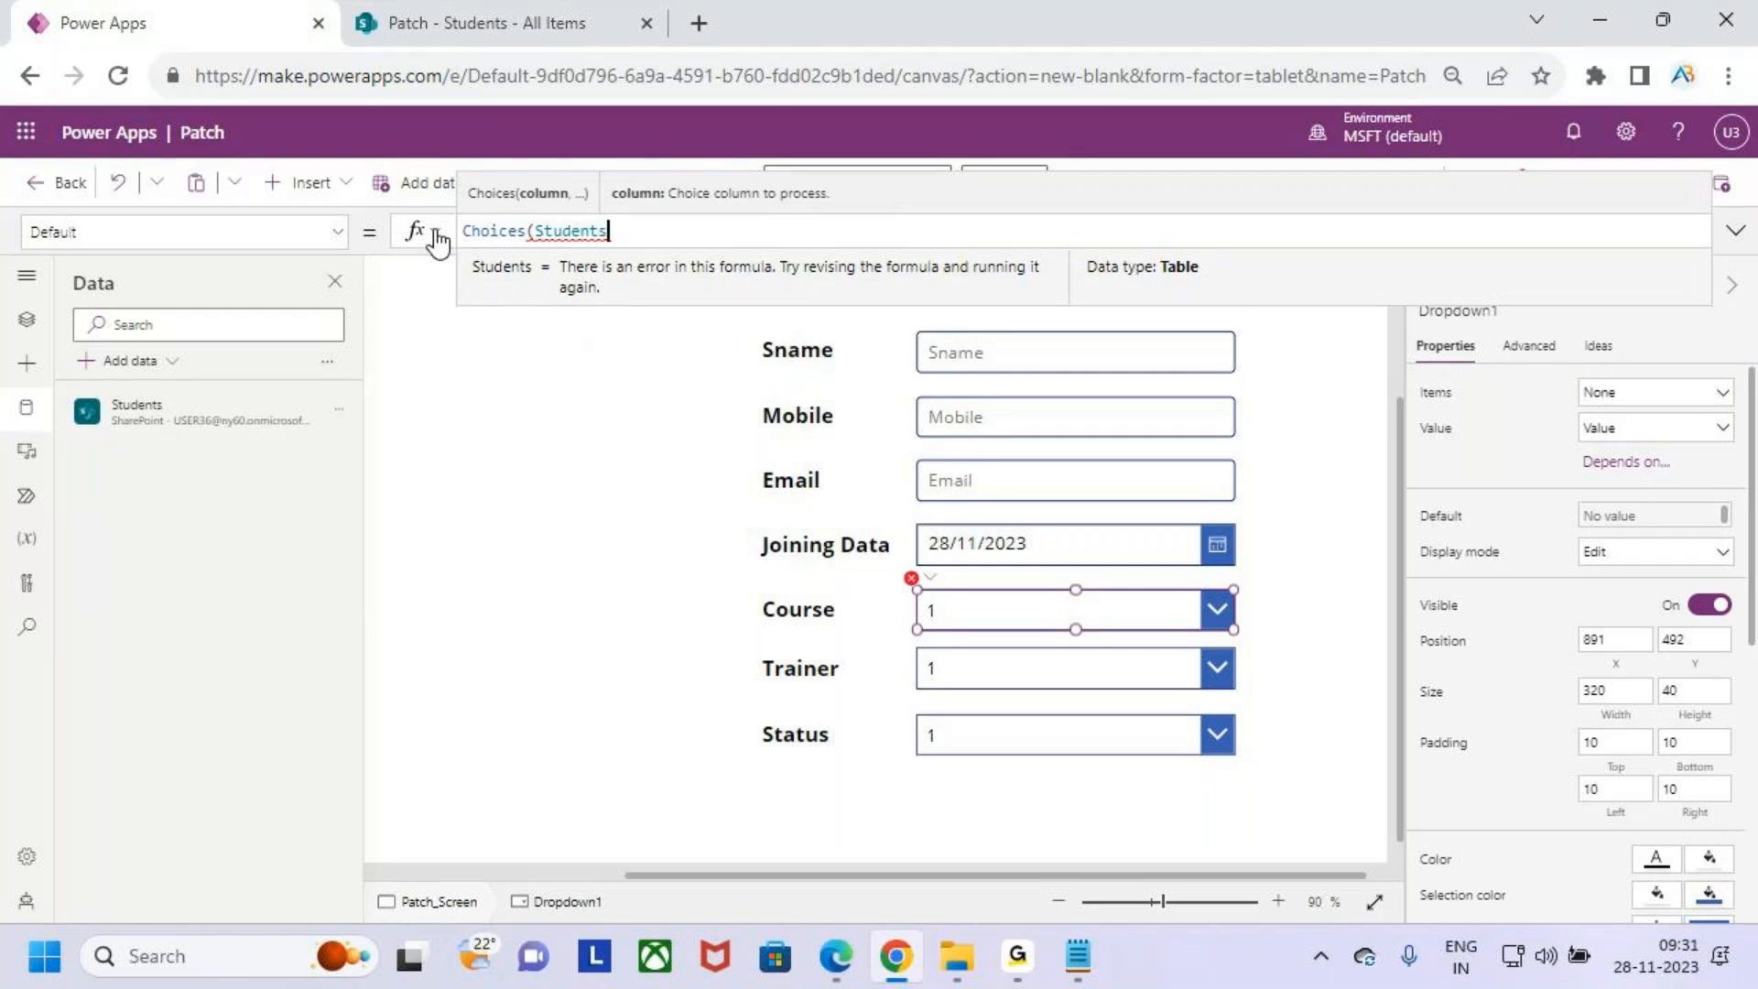
- Add Course as the second argument of the Choices formula in the Default property
type(".")
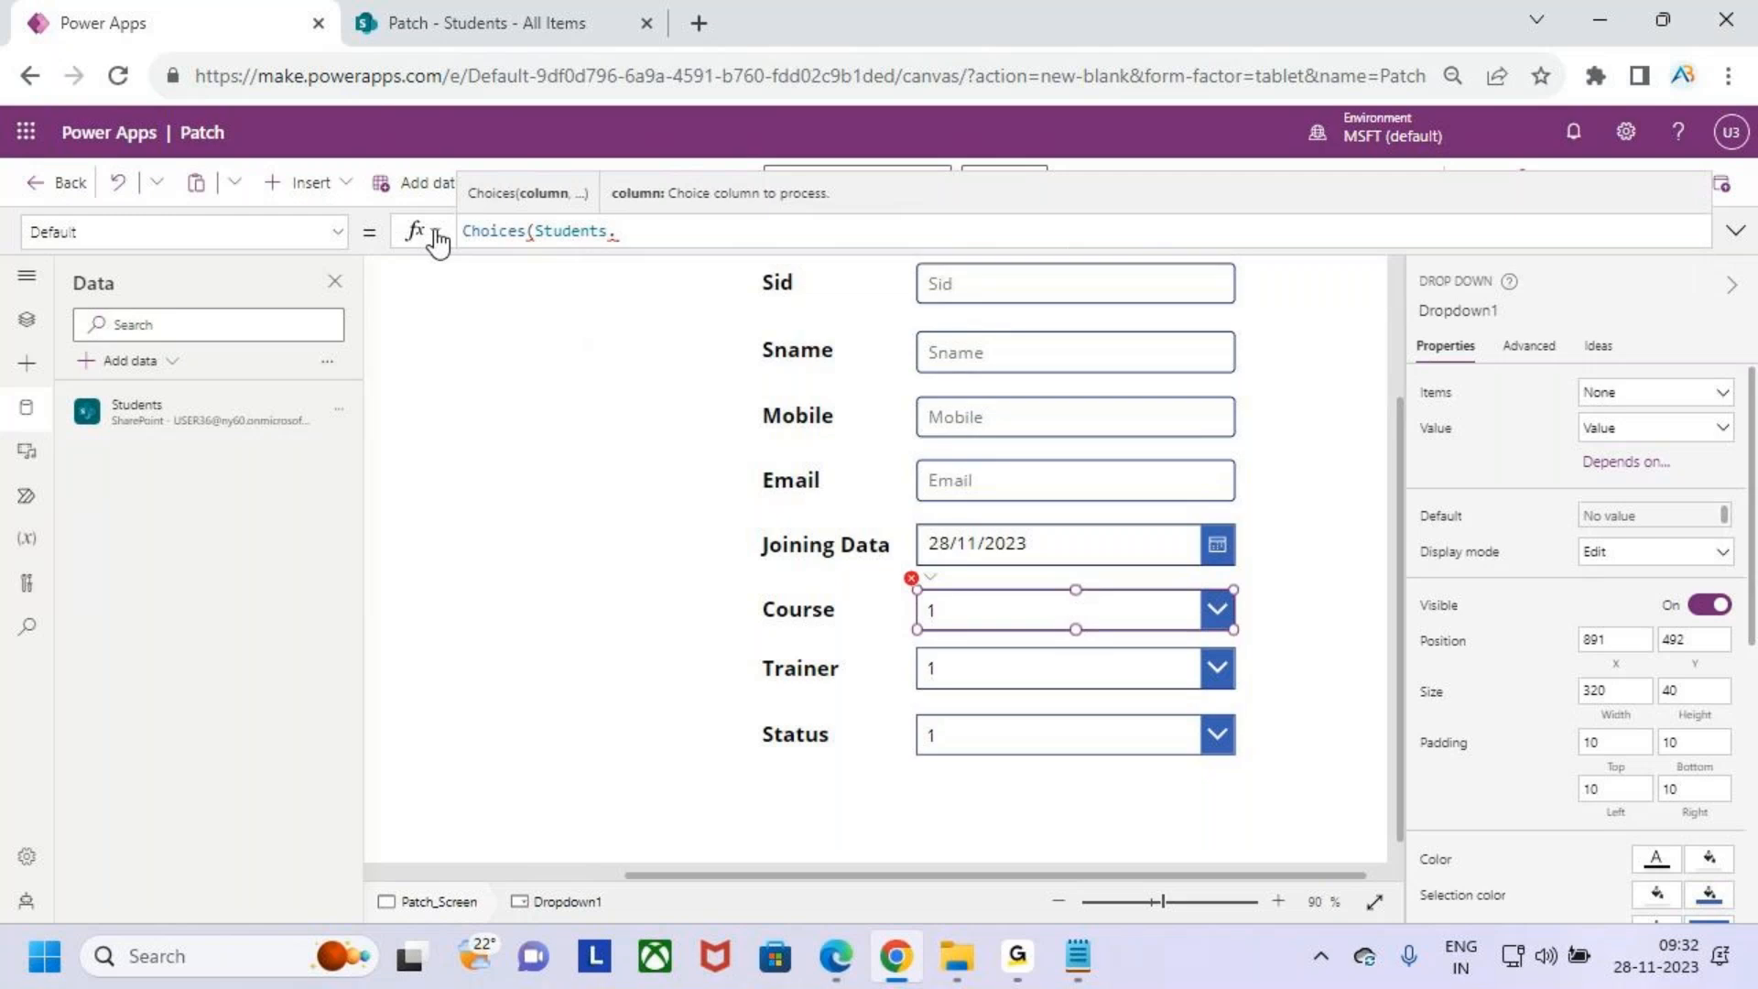
type("course.")
key("BackSpace")
key("BackSpace")
key("BackSpace")
key("BackSpace")
key("BackSpace")
key("BackSpace")
key("BackSpace")
key("BackSpace")
type(",")
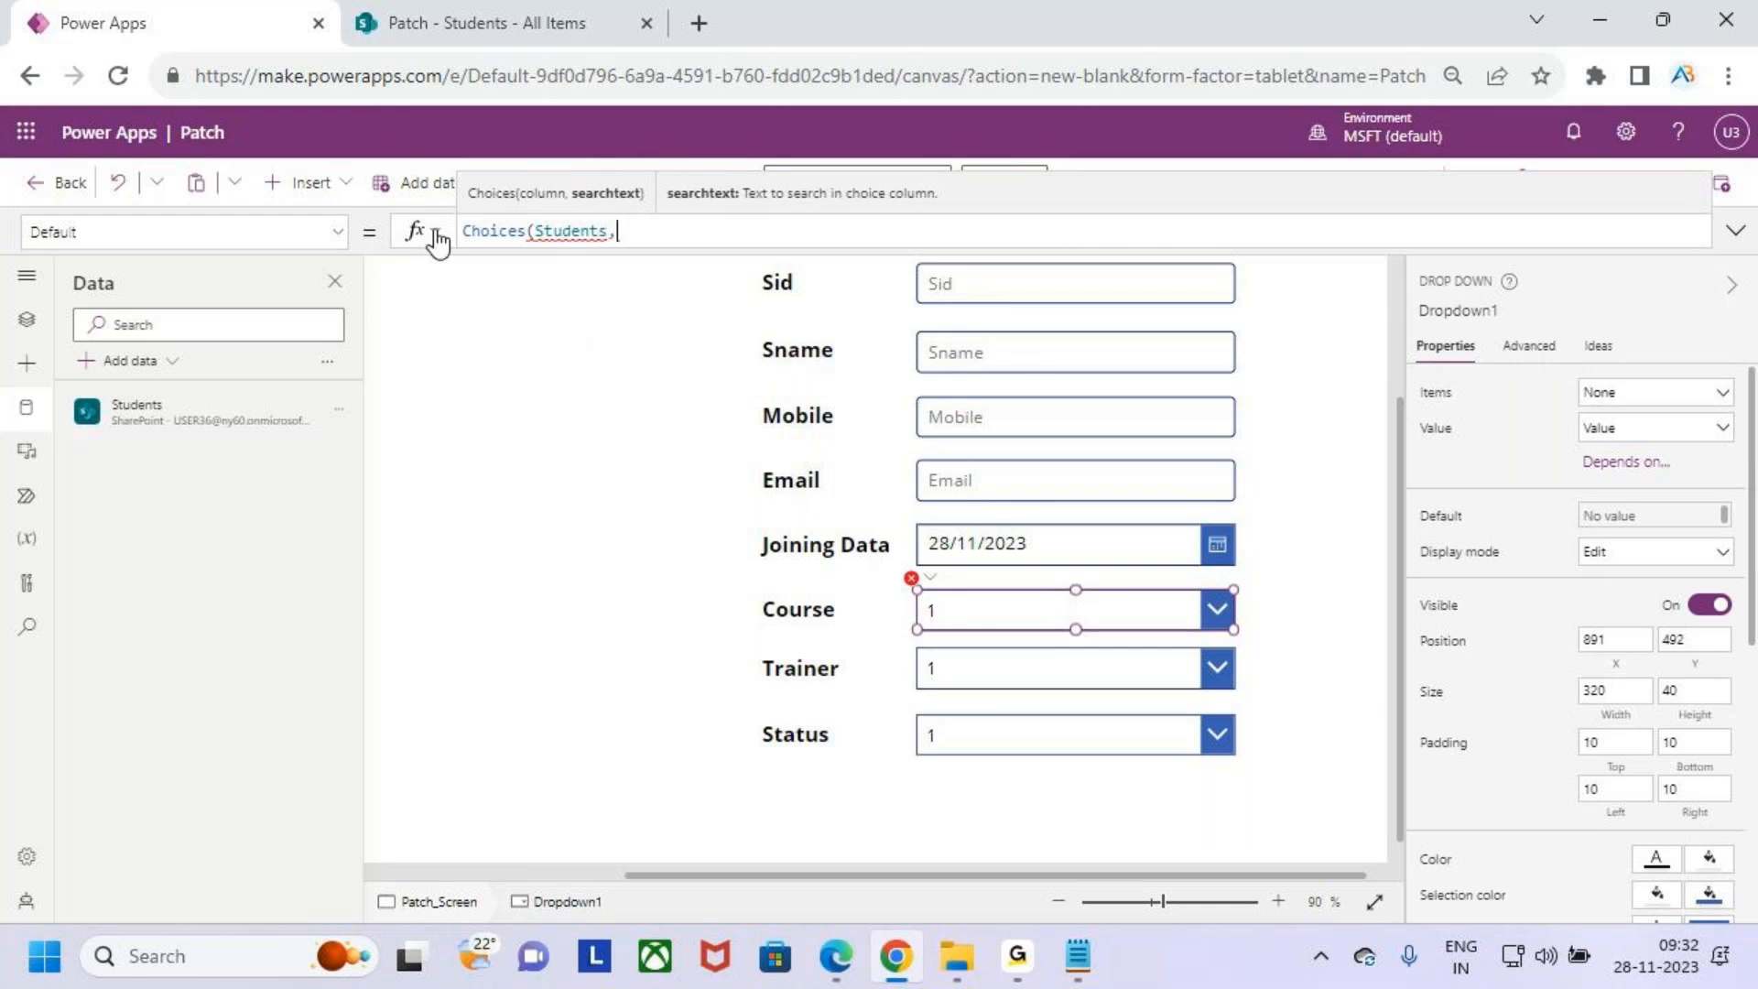
type("Course")
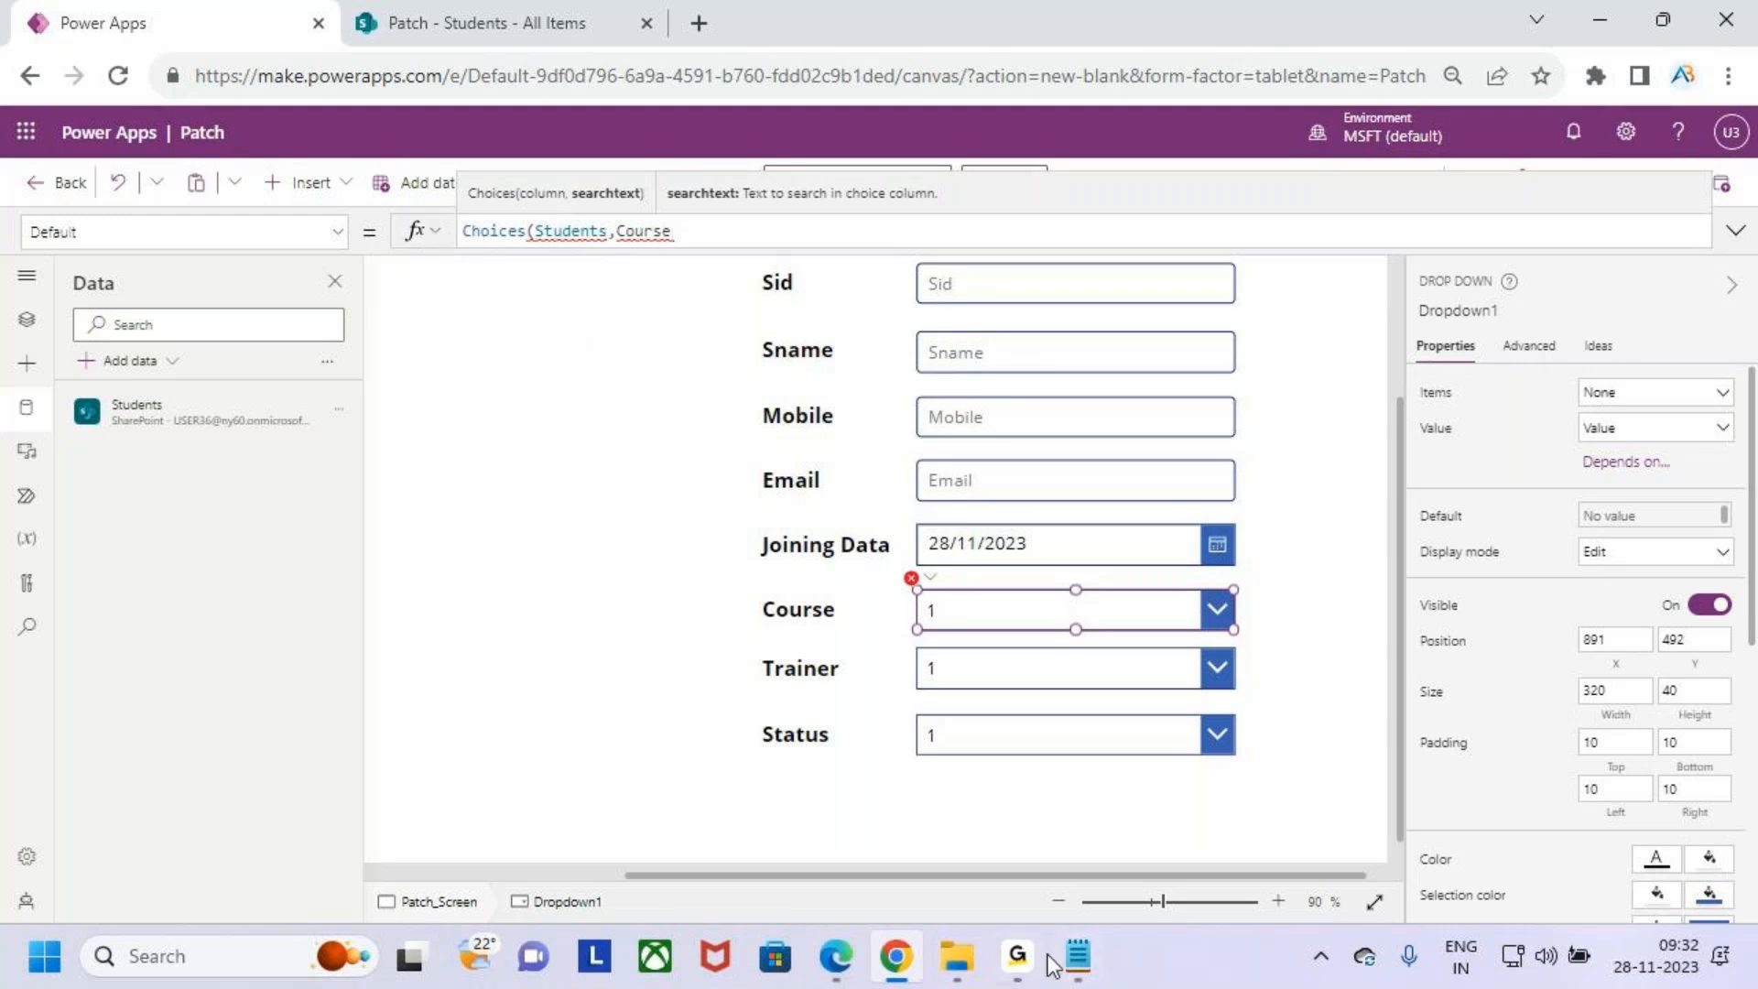
- Look over the Students list columns in SharePoint and return to the app editor
mouse_move(1016, 972)
left_click(1017, 971)
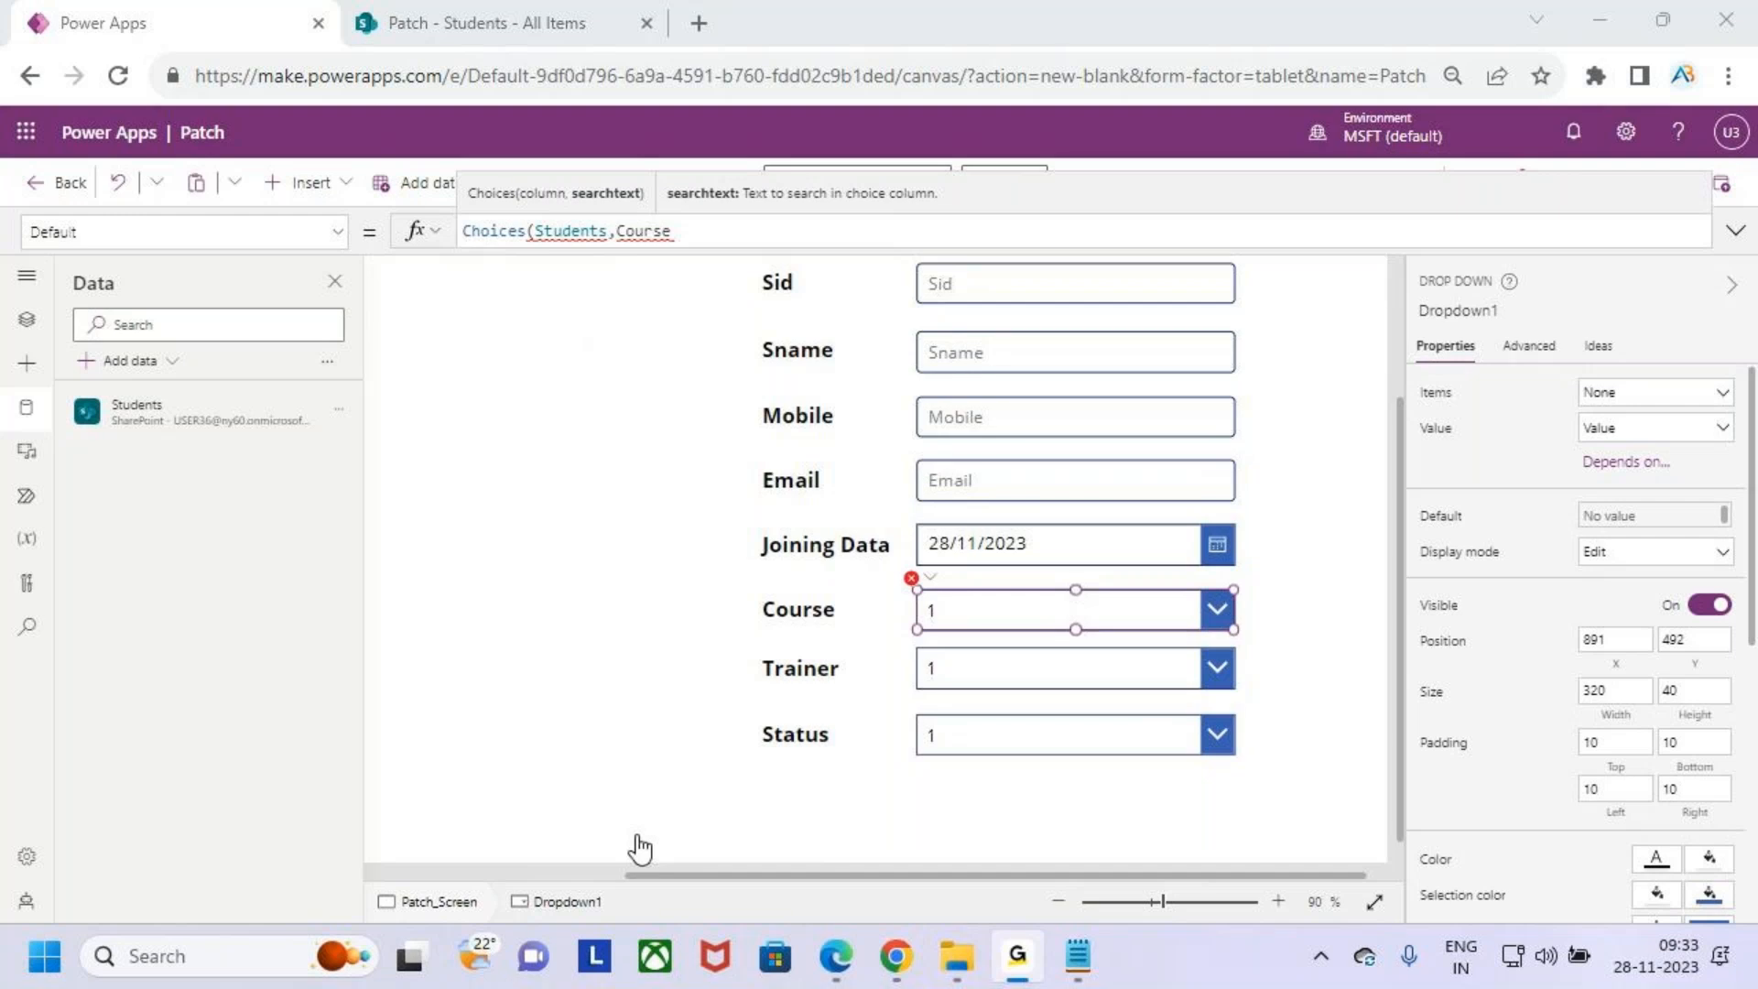
left_click(1602, 11)
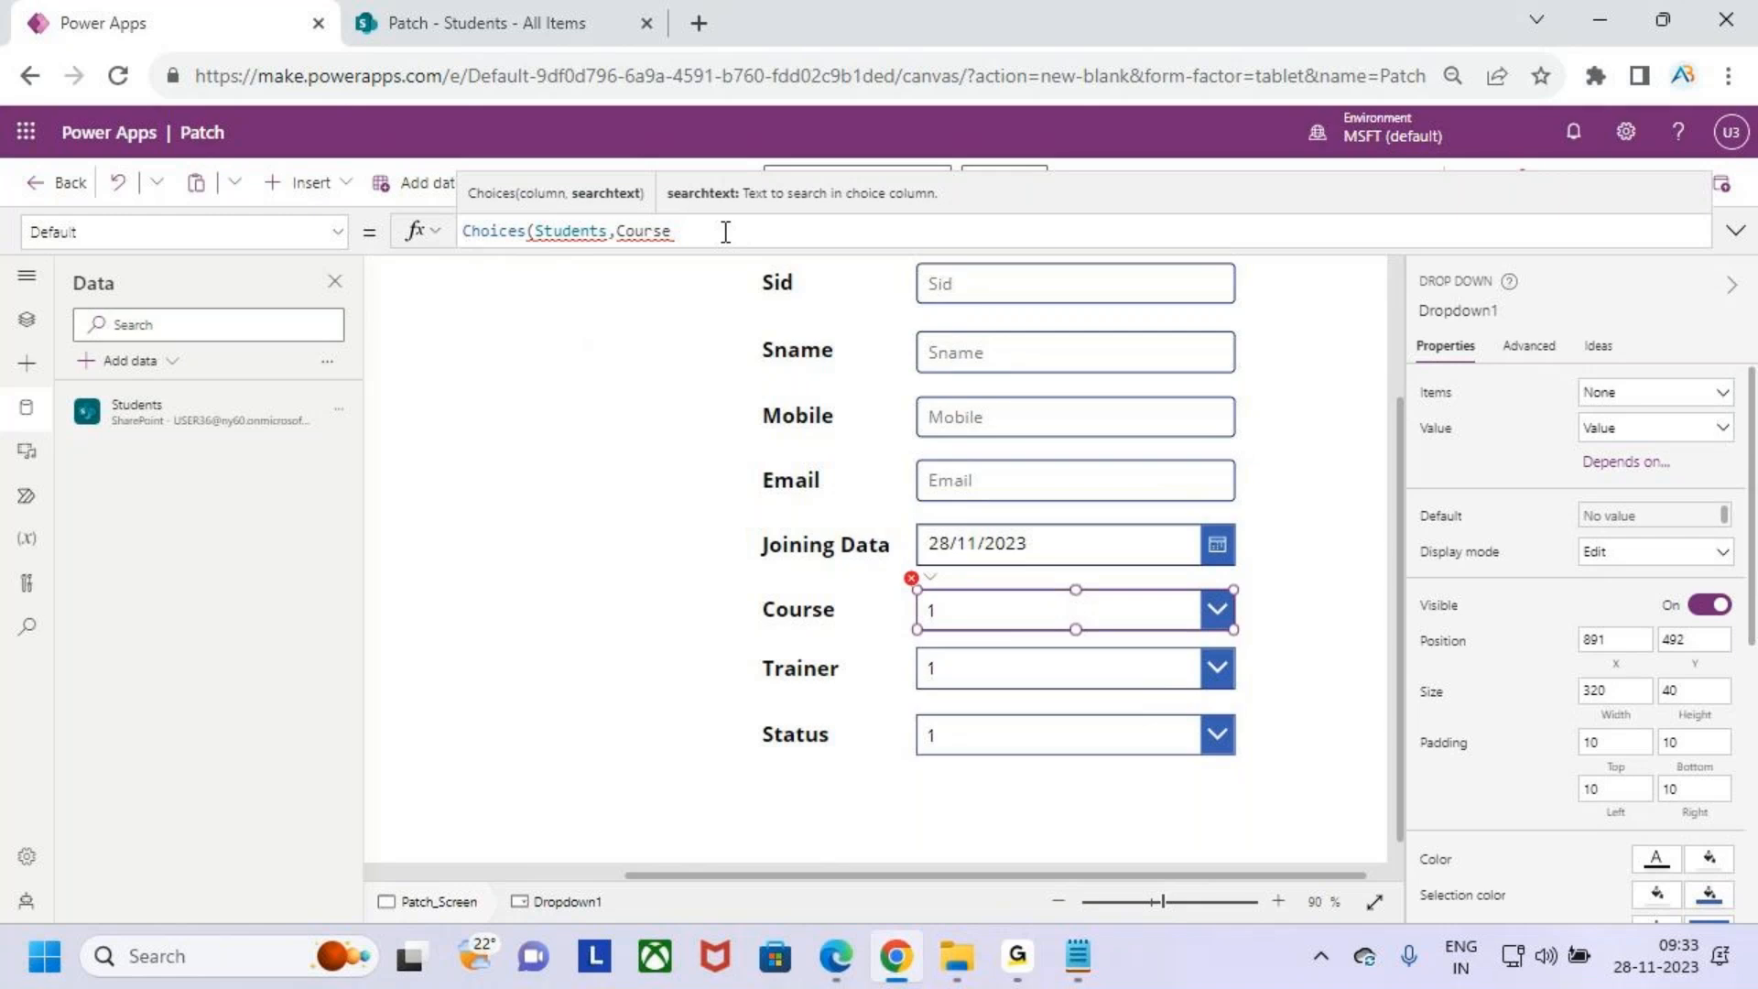
left_click(1017, 965)
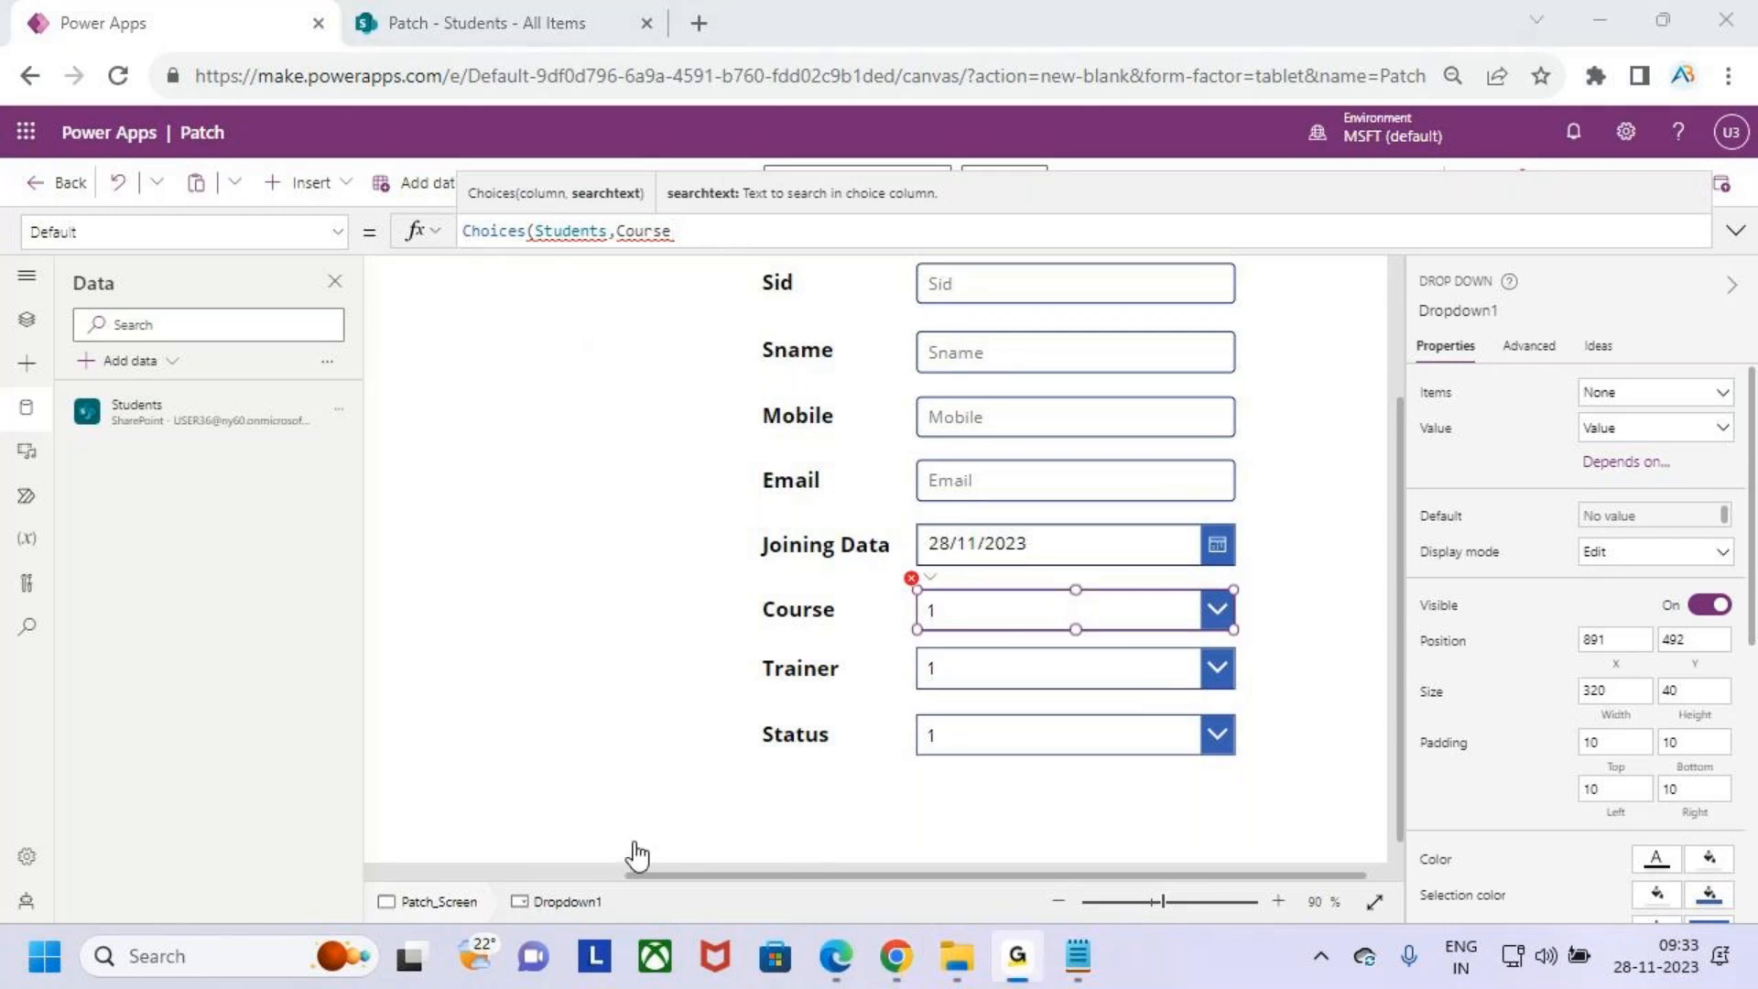
left_click(789, 223)
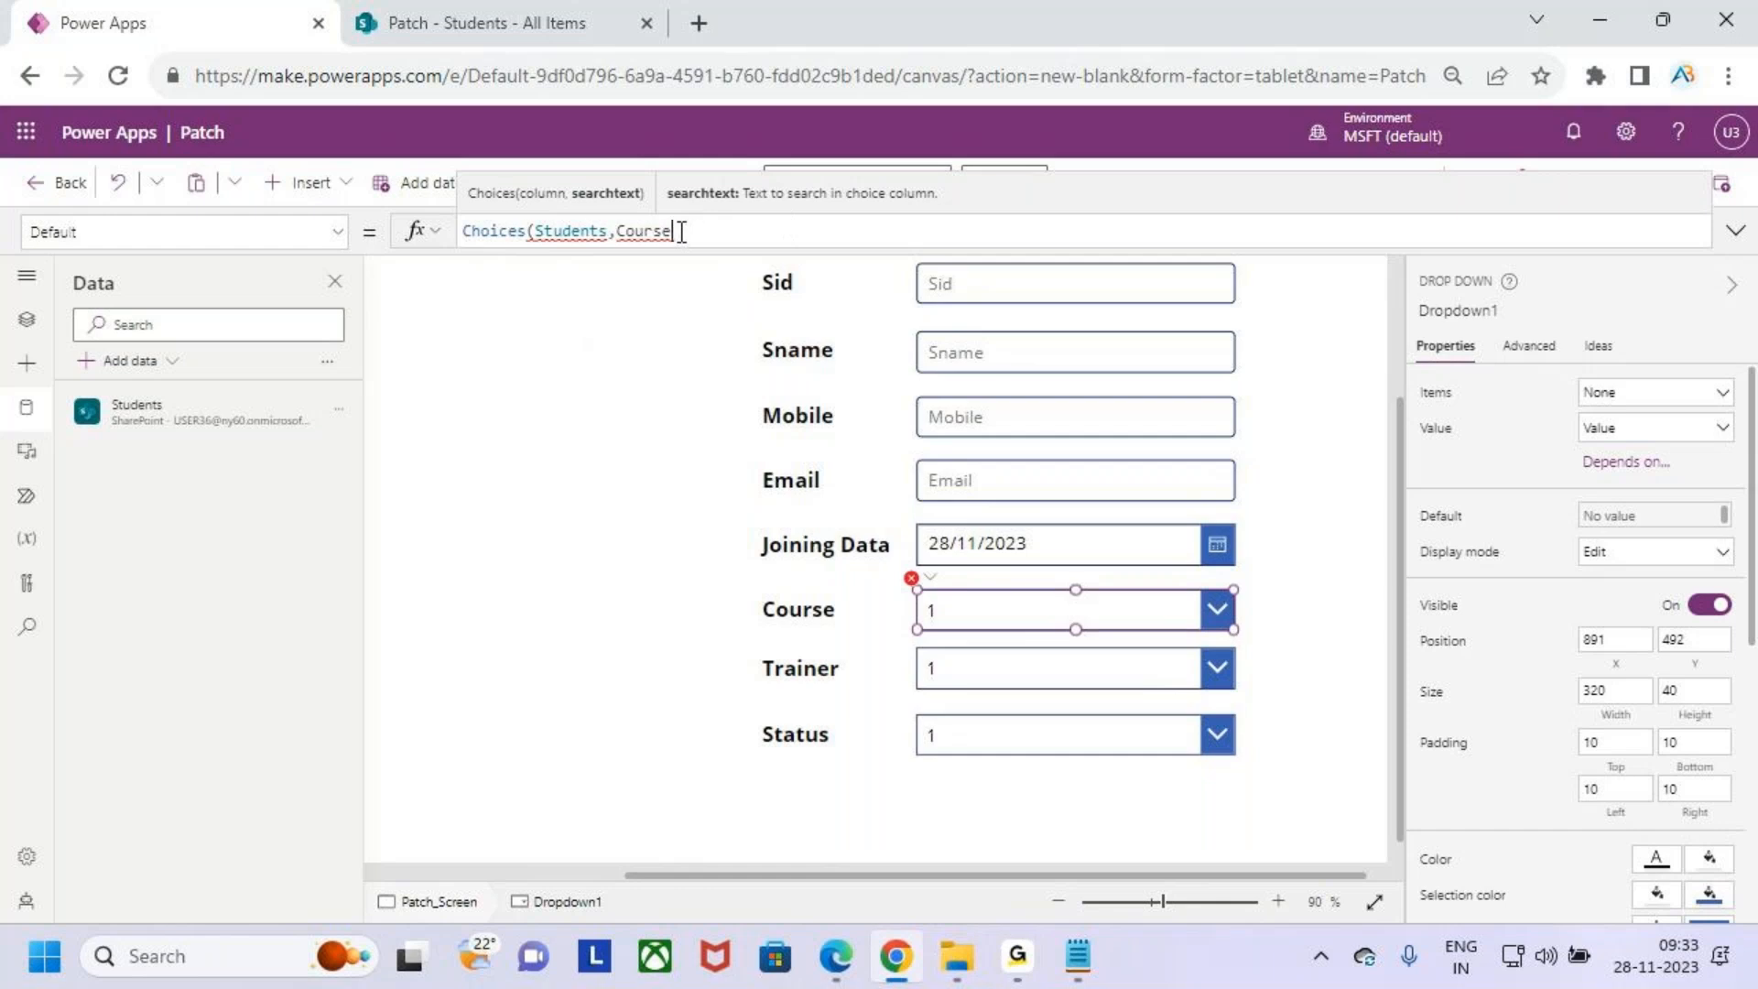
left_click(545, 21)
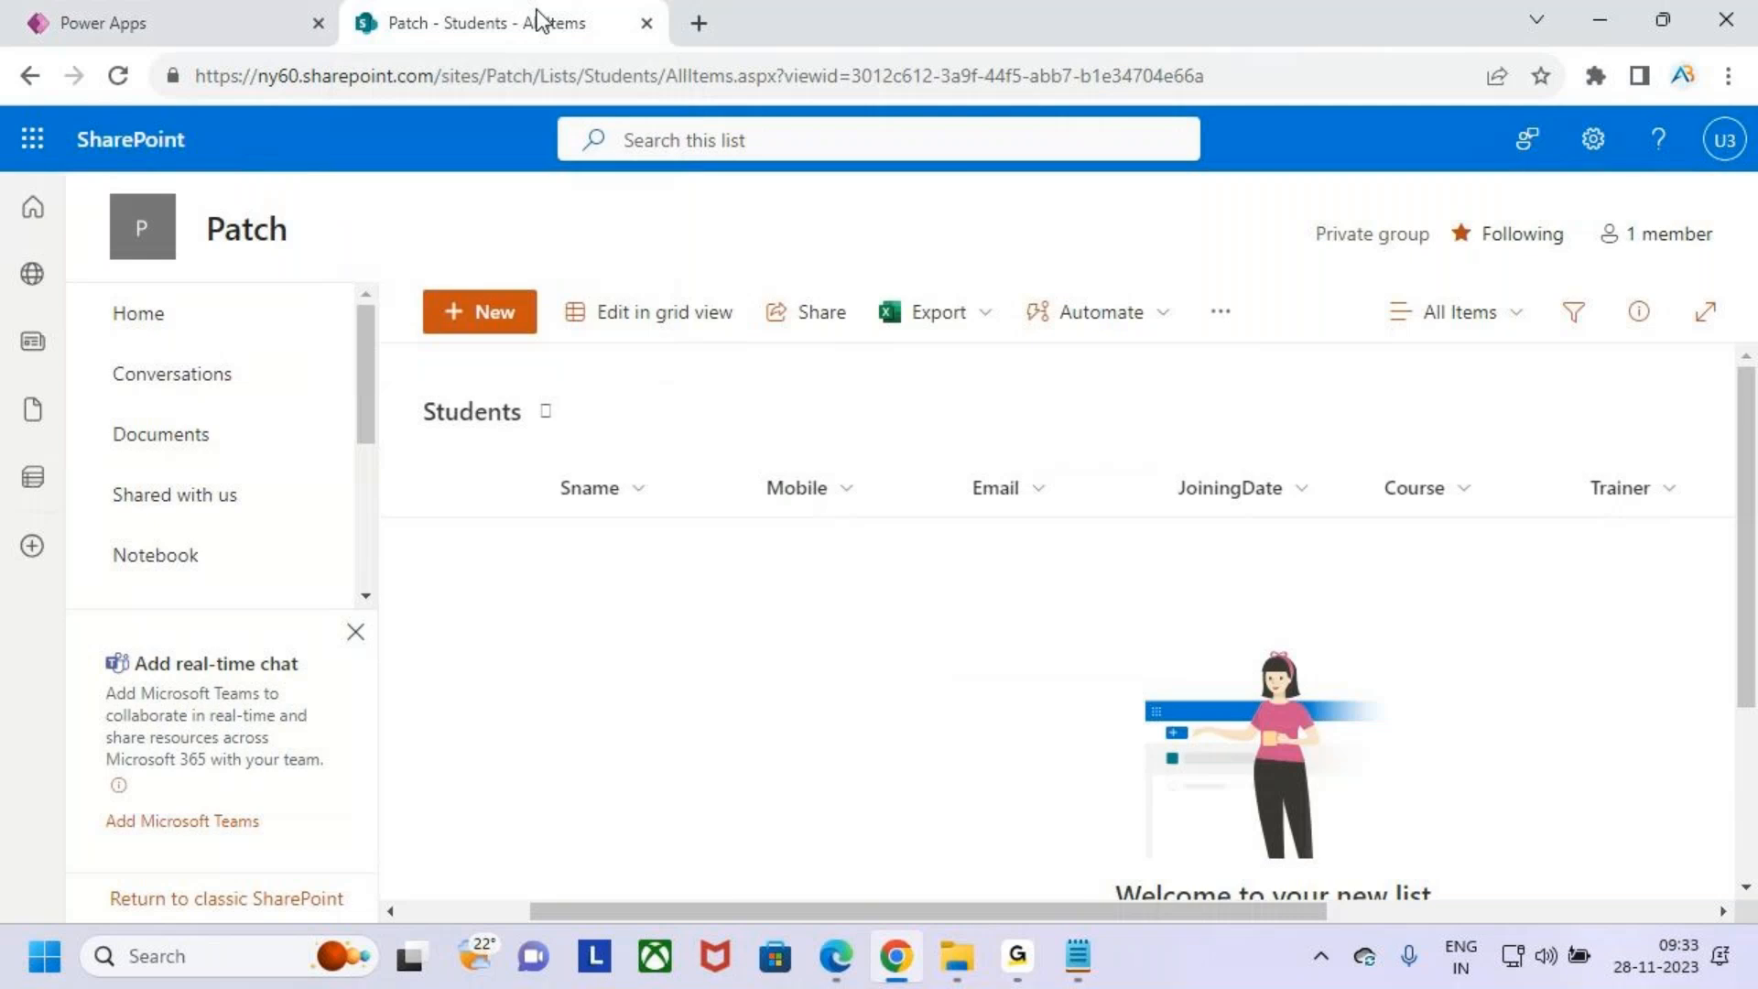
left_click(152, 37)
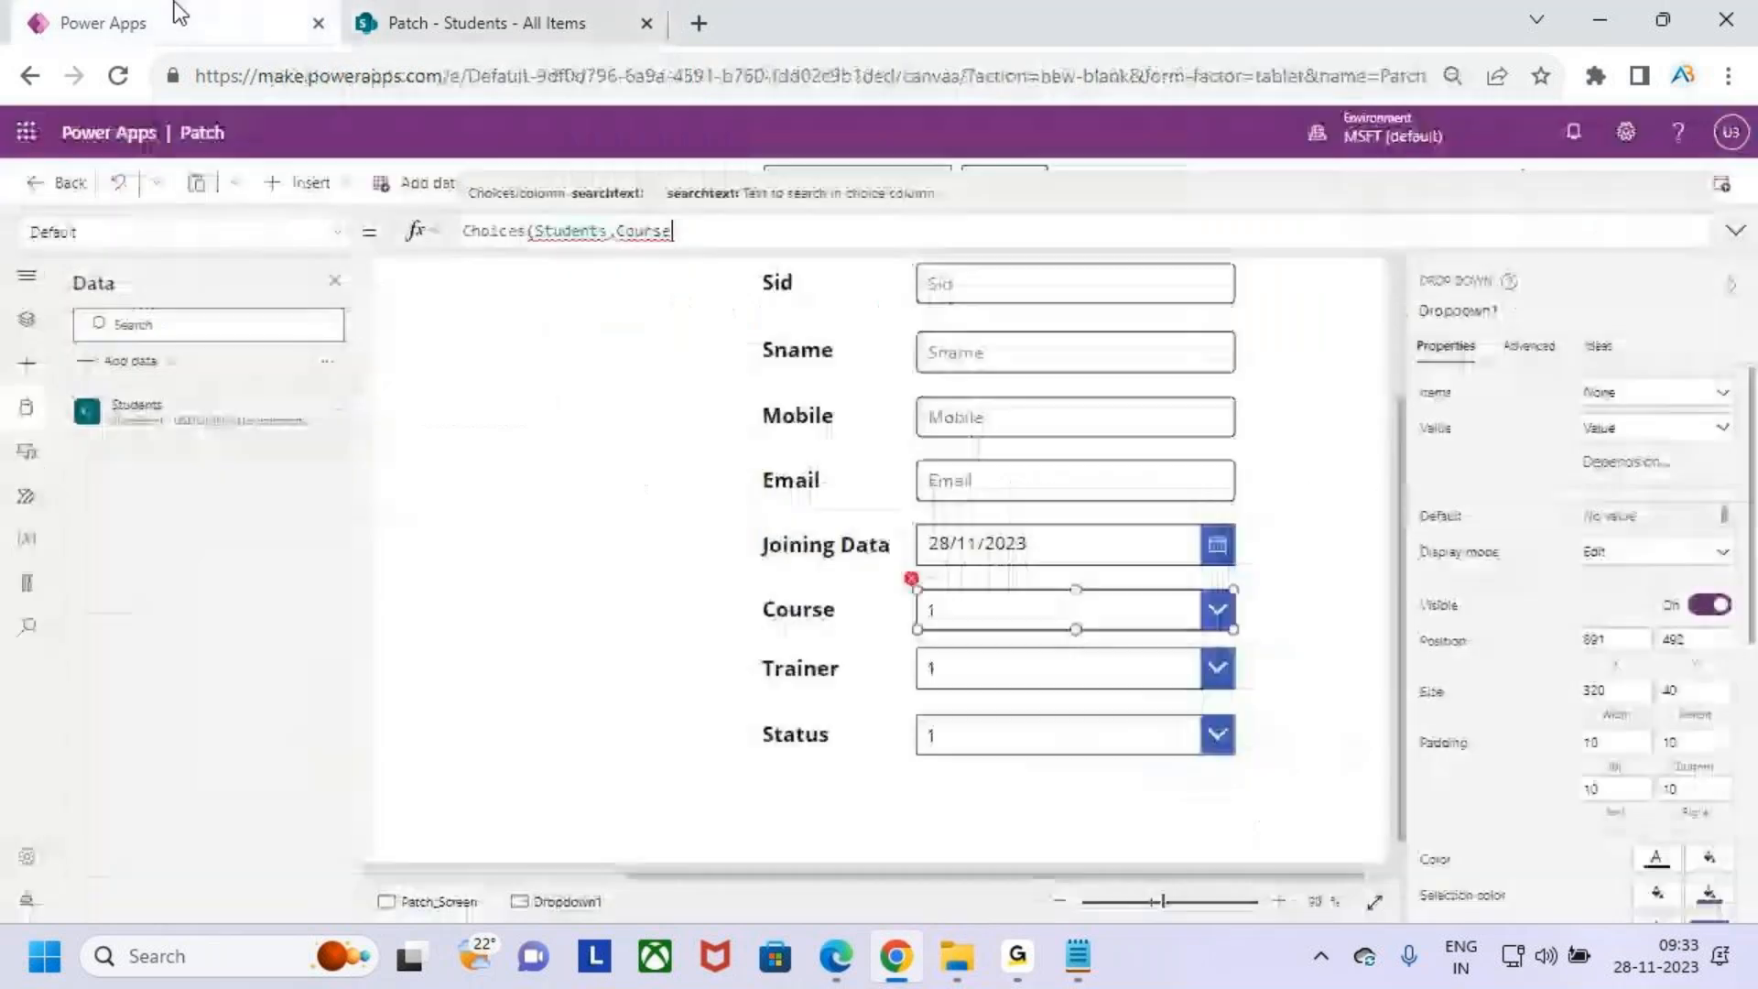
- Rewrite the Course drop down's Default formula as Choices(Students.Course.Value)
type(".")
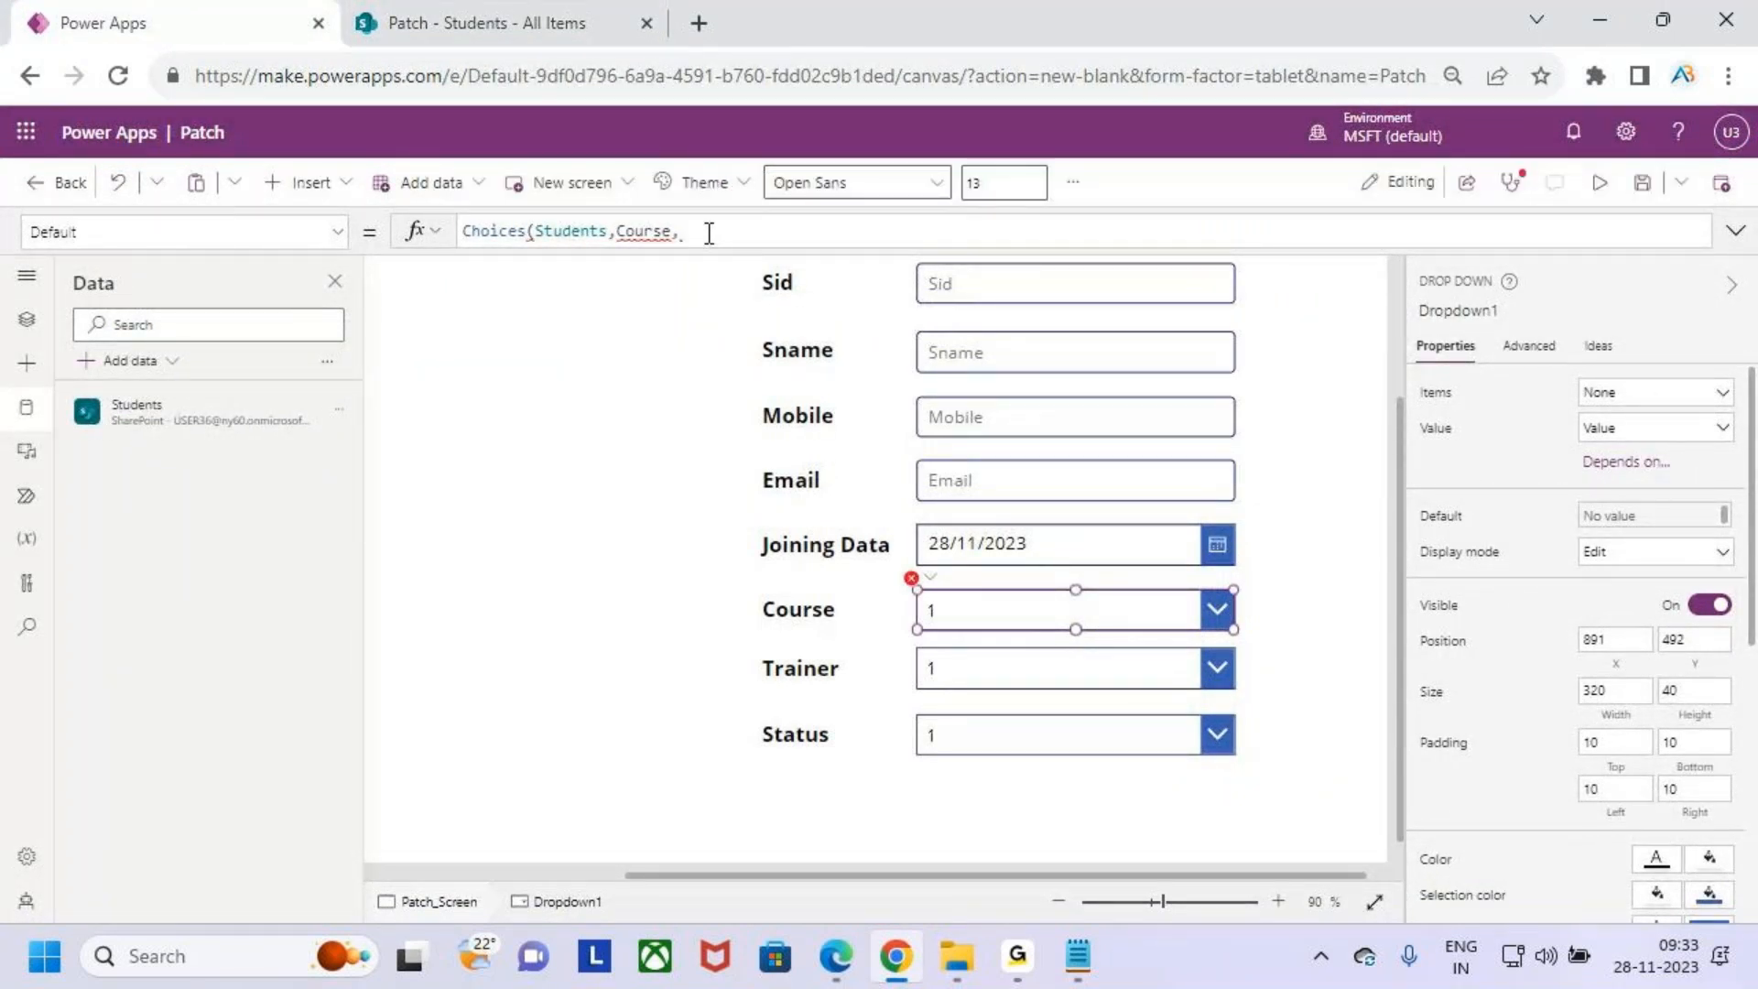
key("BackSpace")
type("Value")
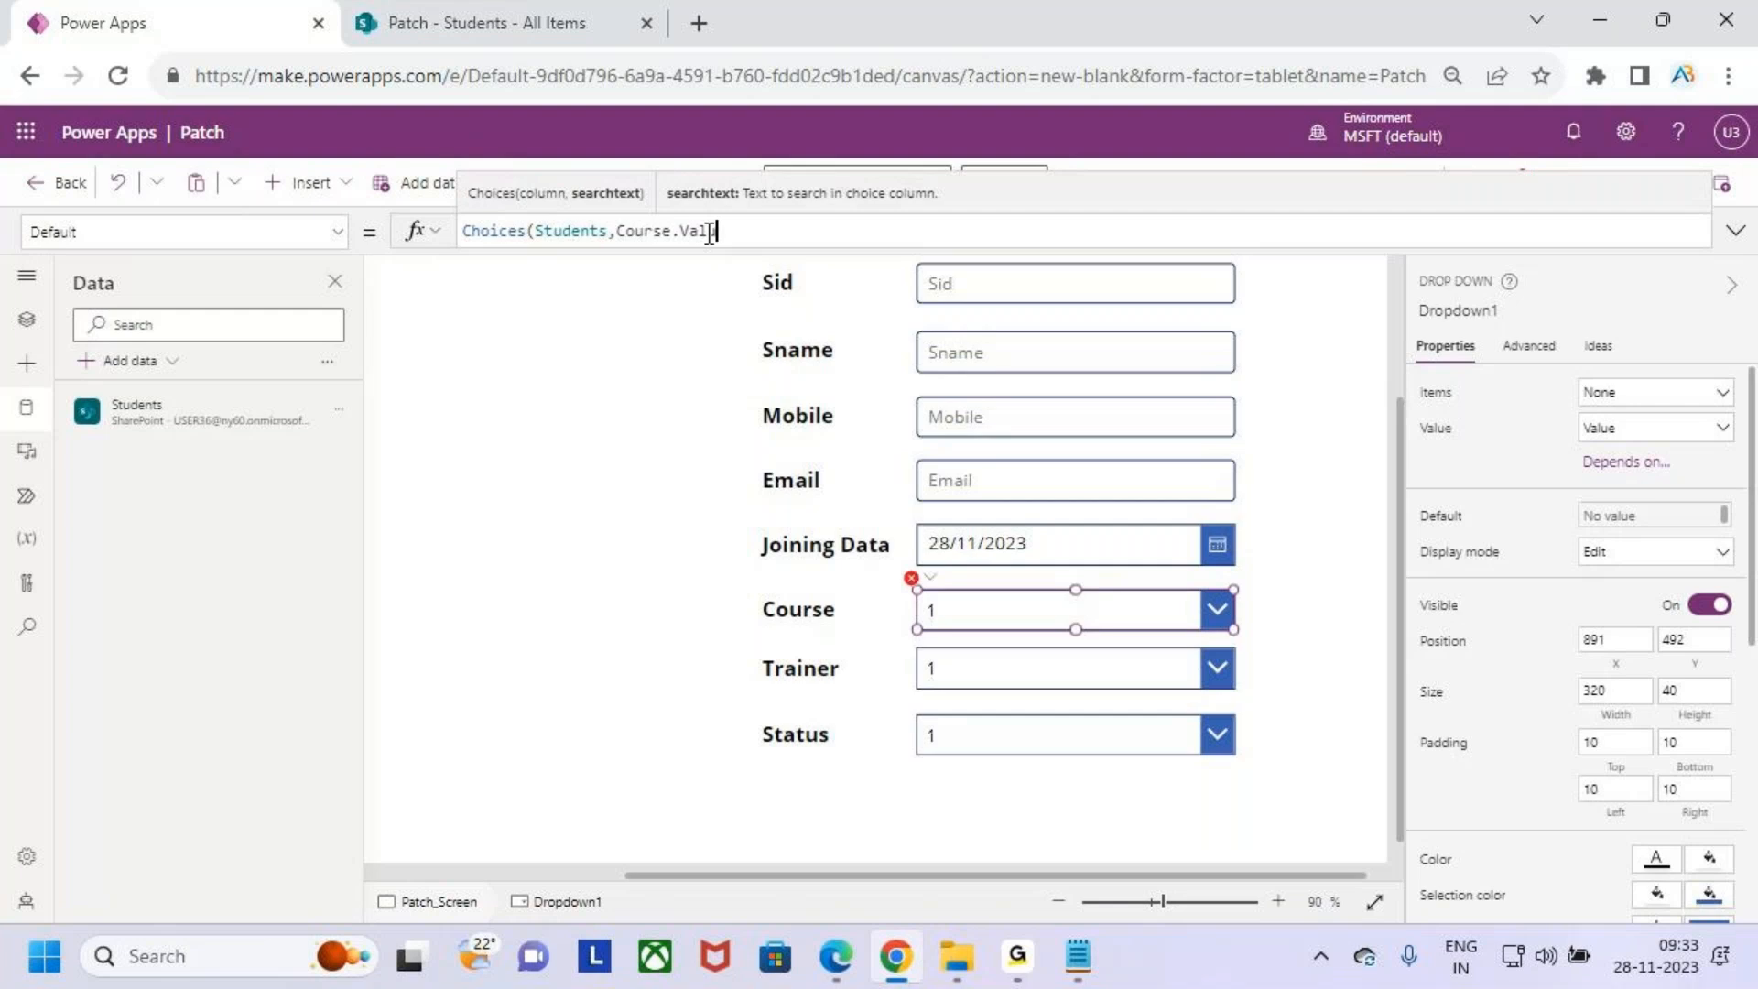
type(")")
left_click(616, 230)
key("BackSpace")
type(".")
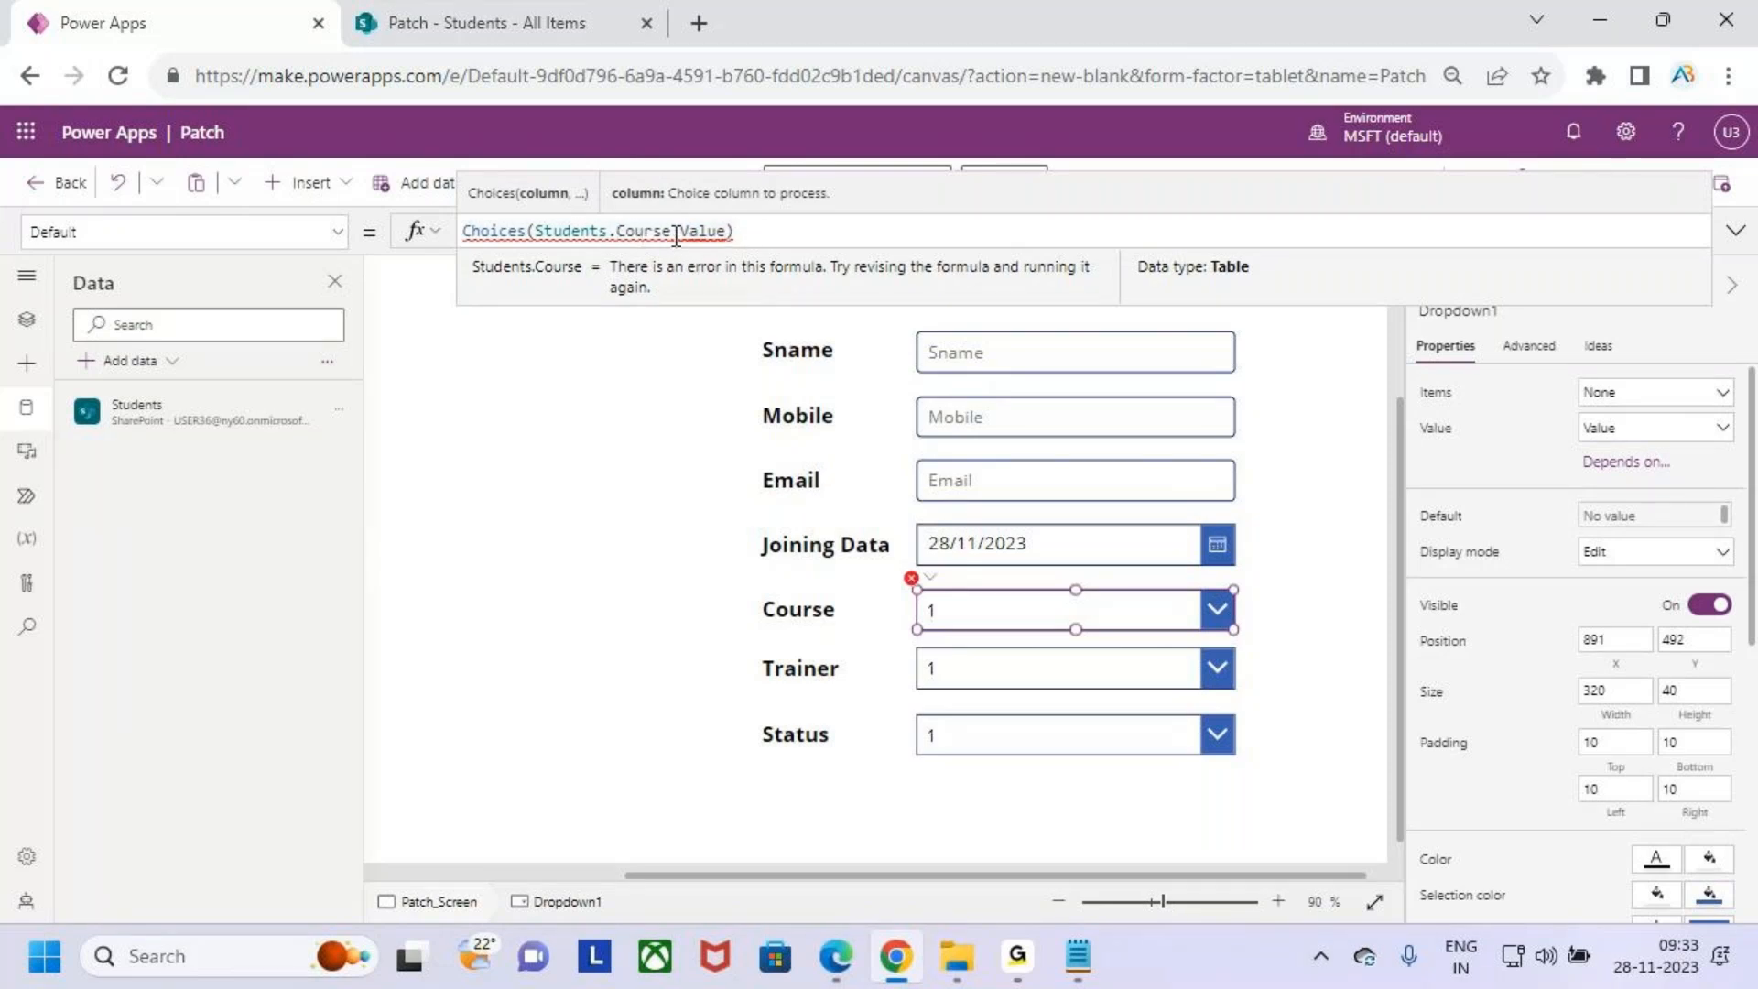
left_click(787, 233)
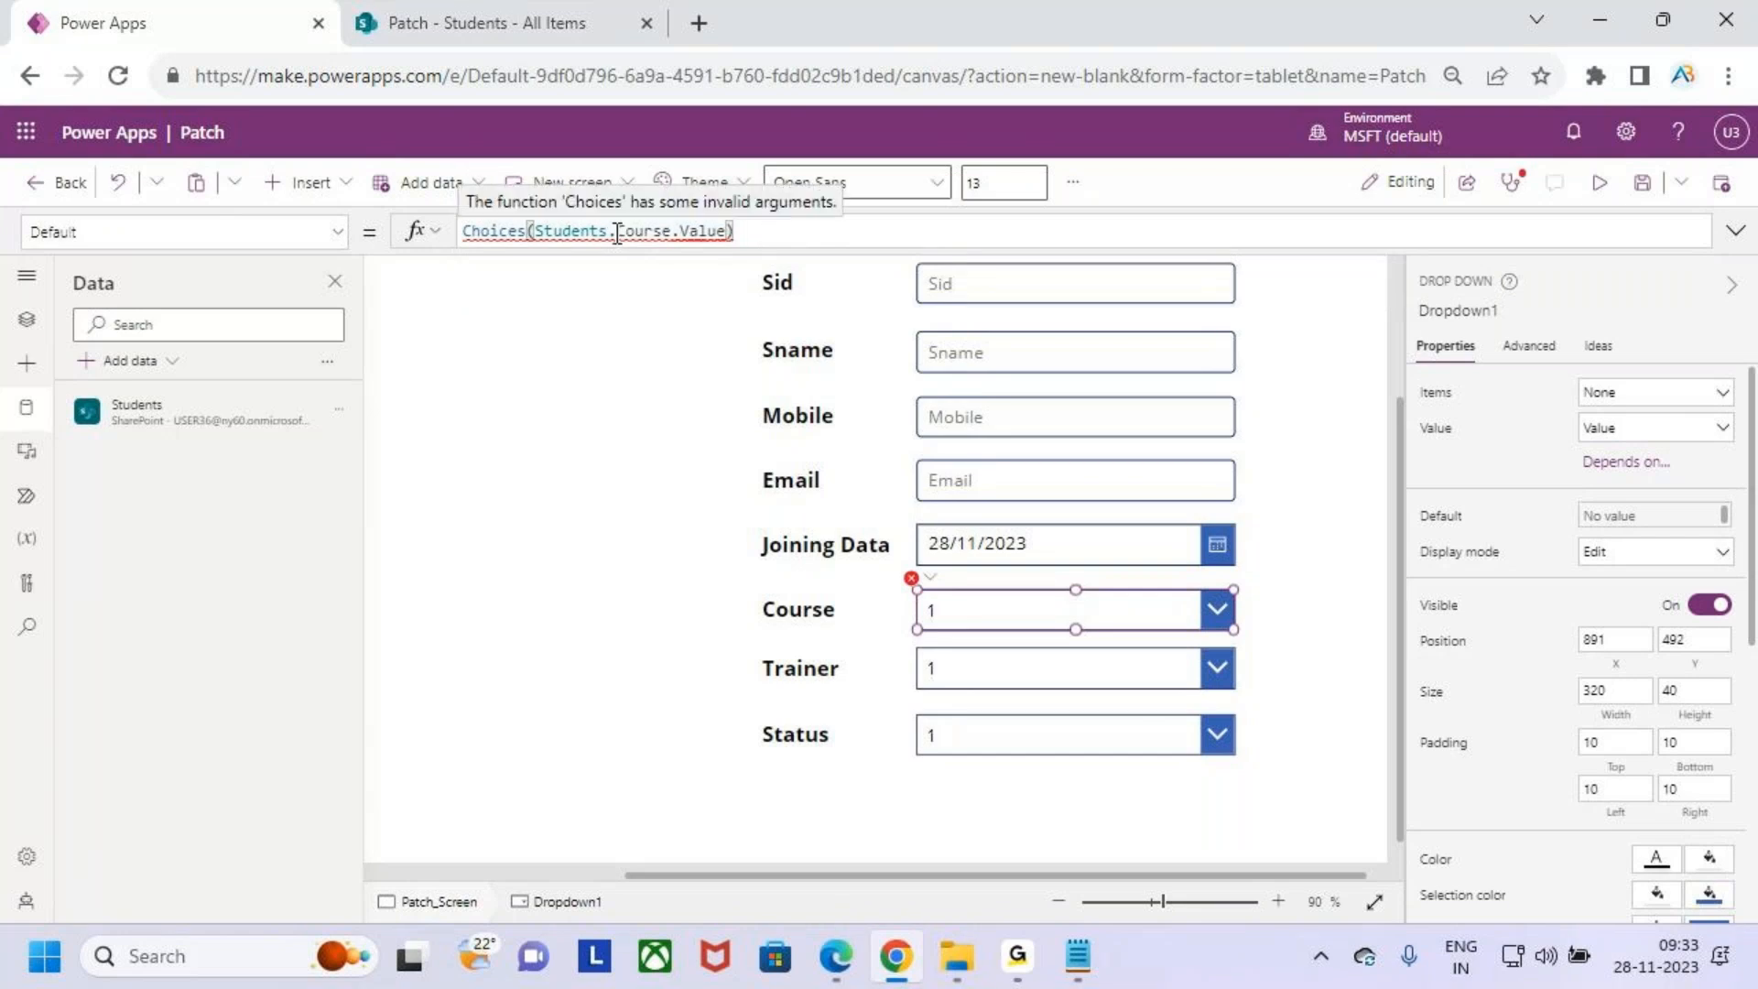
left_click(619, 233)
key("BackSpace")
type(",")
left_click(762, 232)
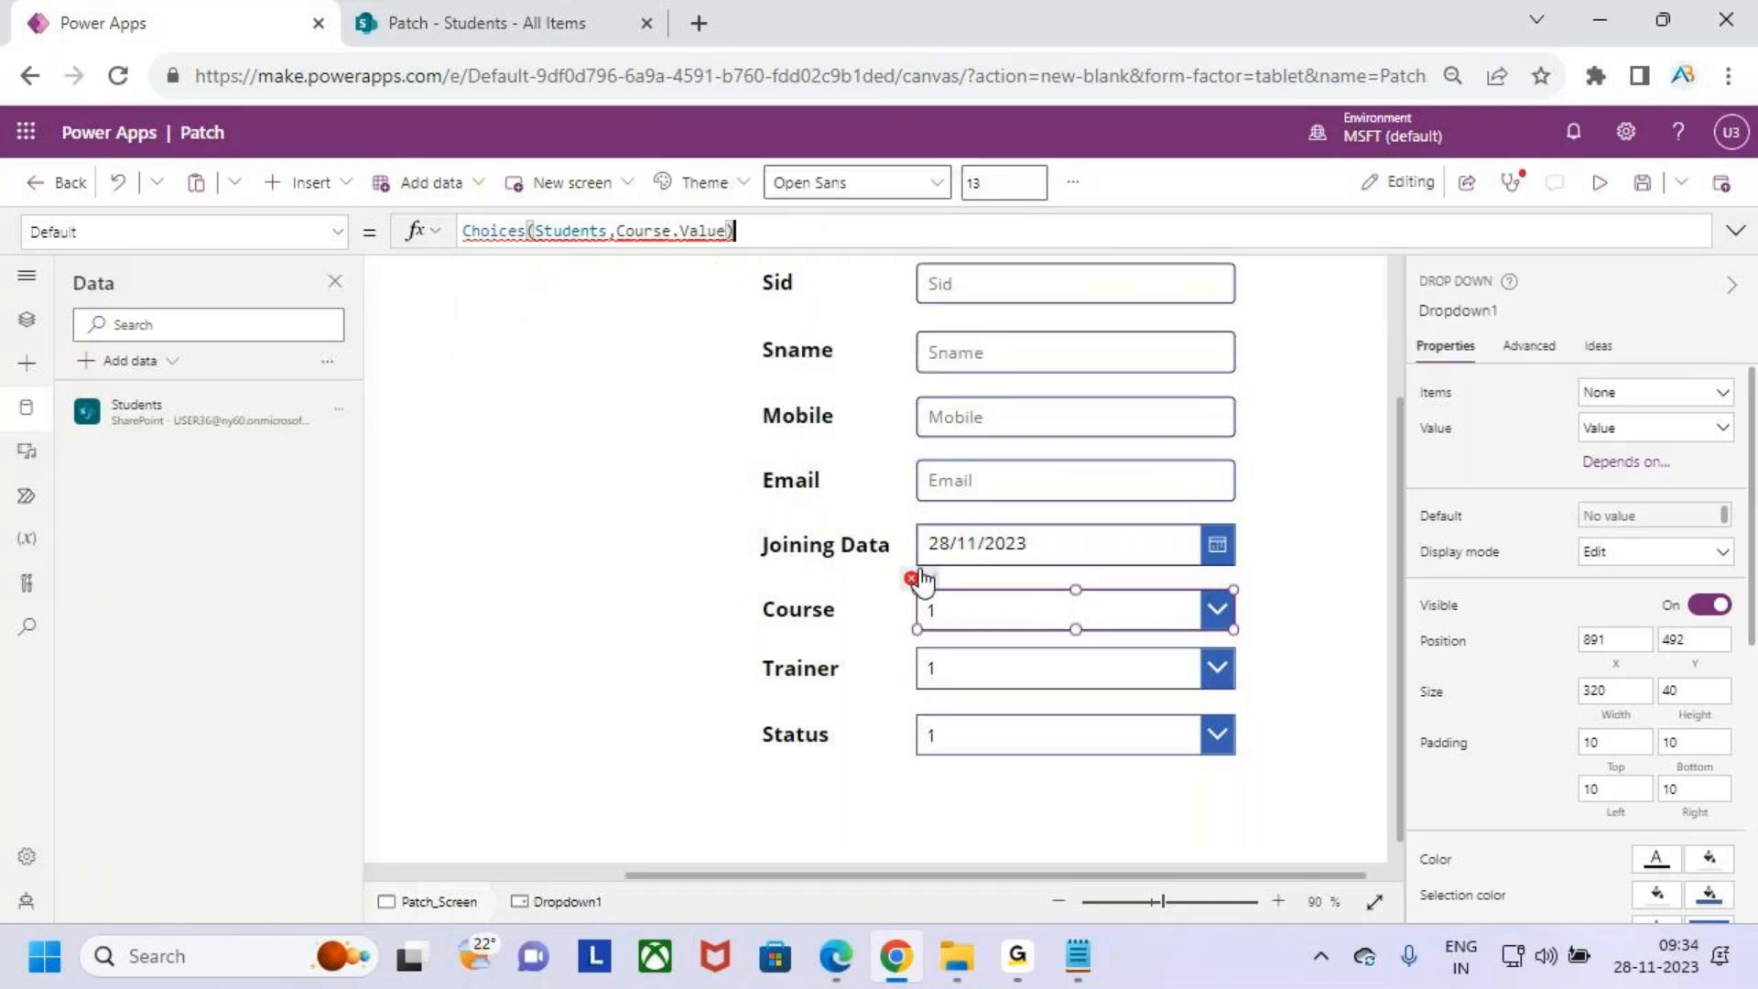
left_click(774, 240)
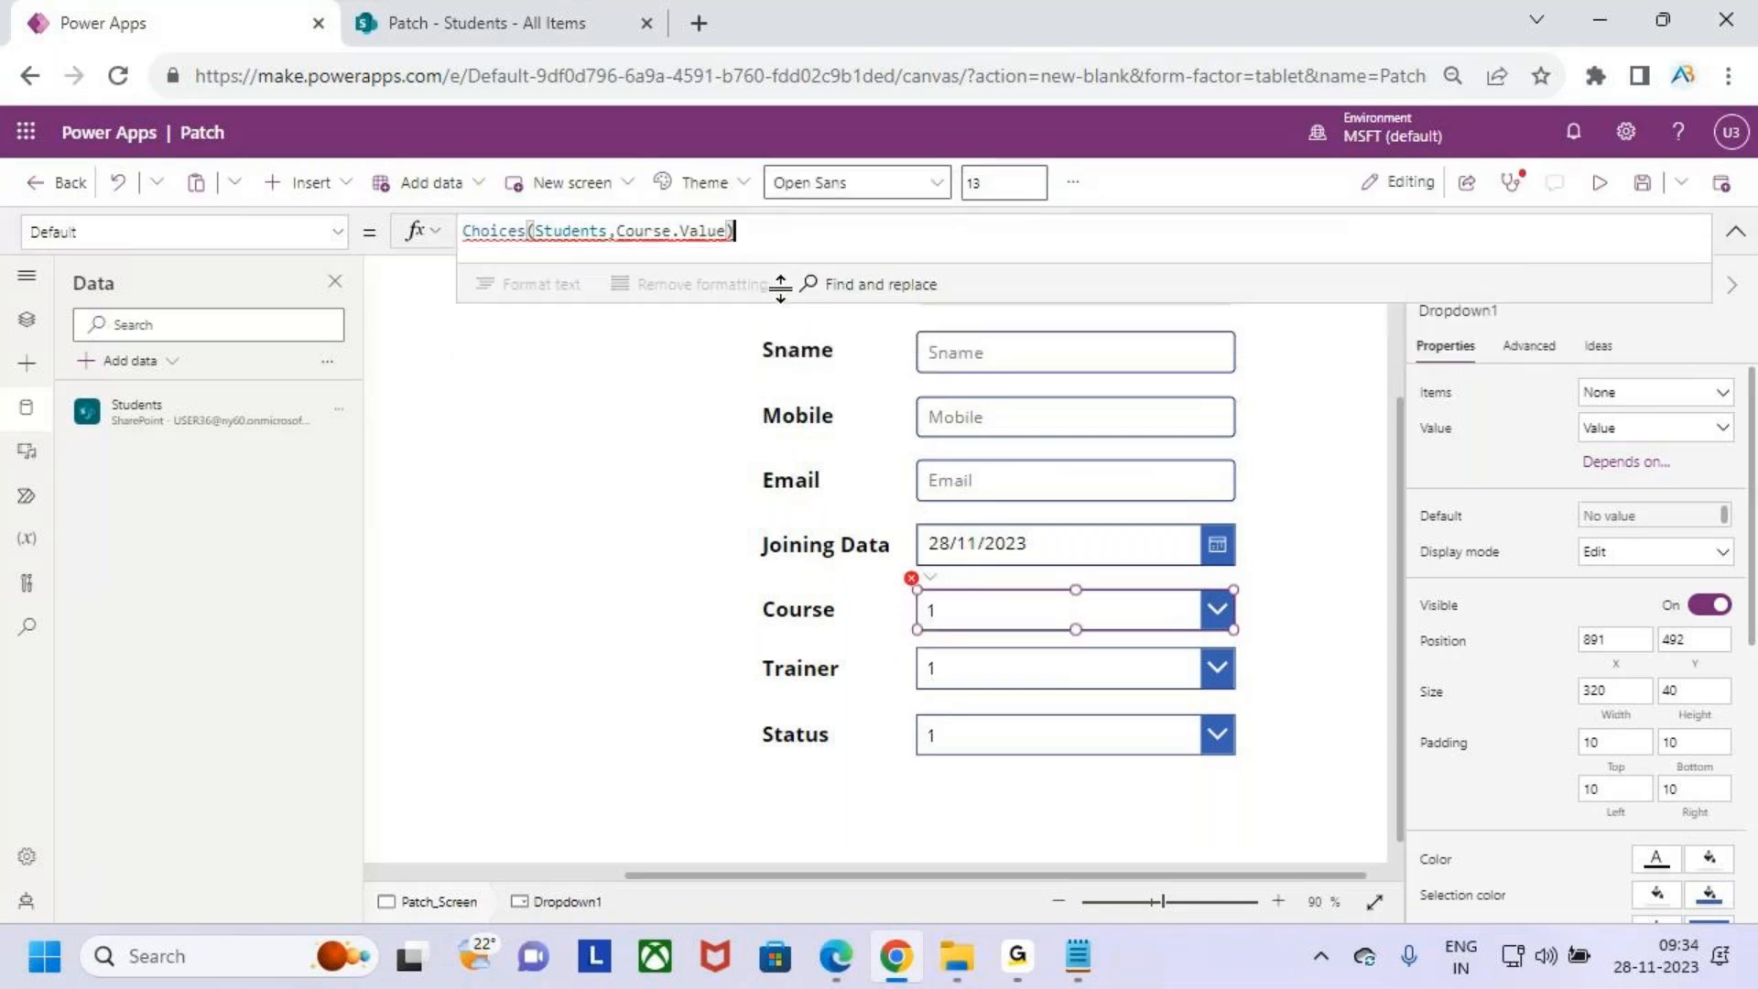
mouse_move(688, 239)
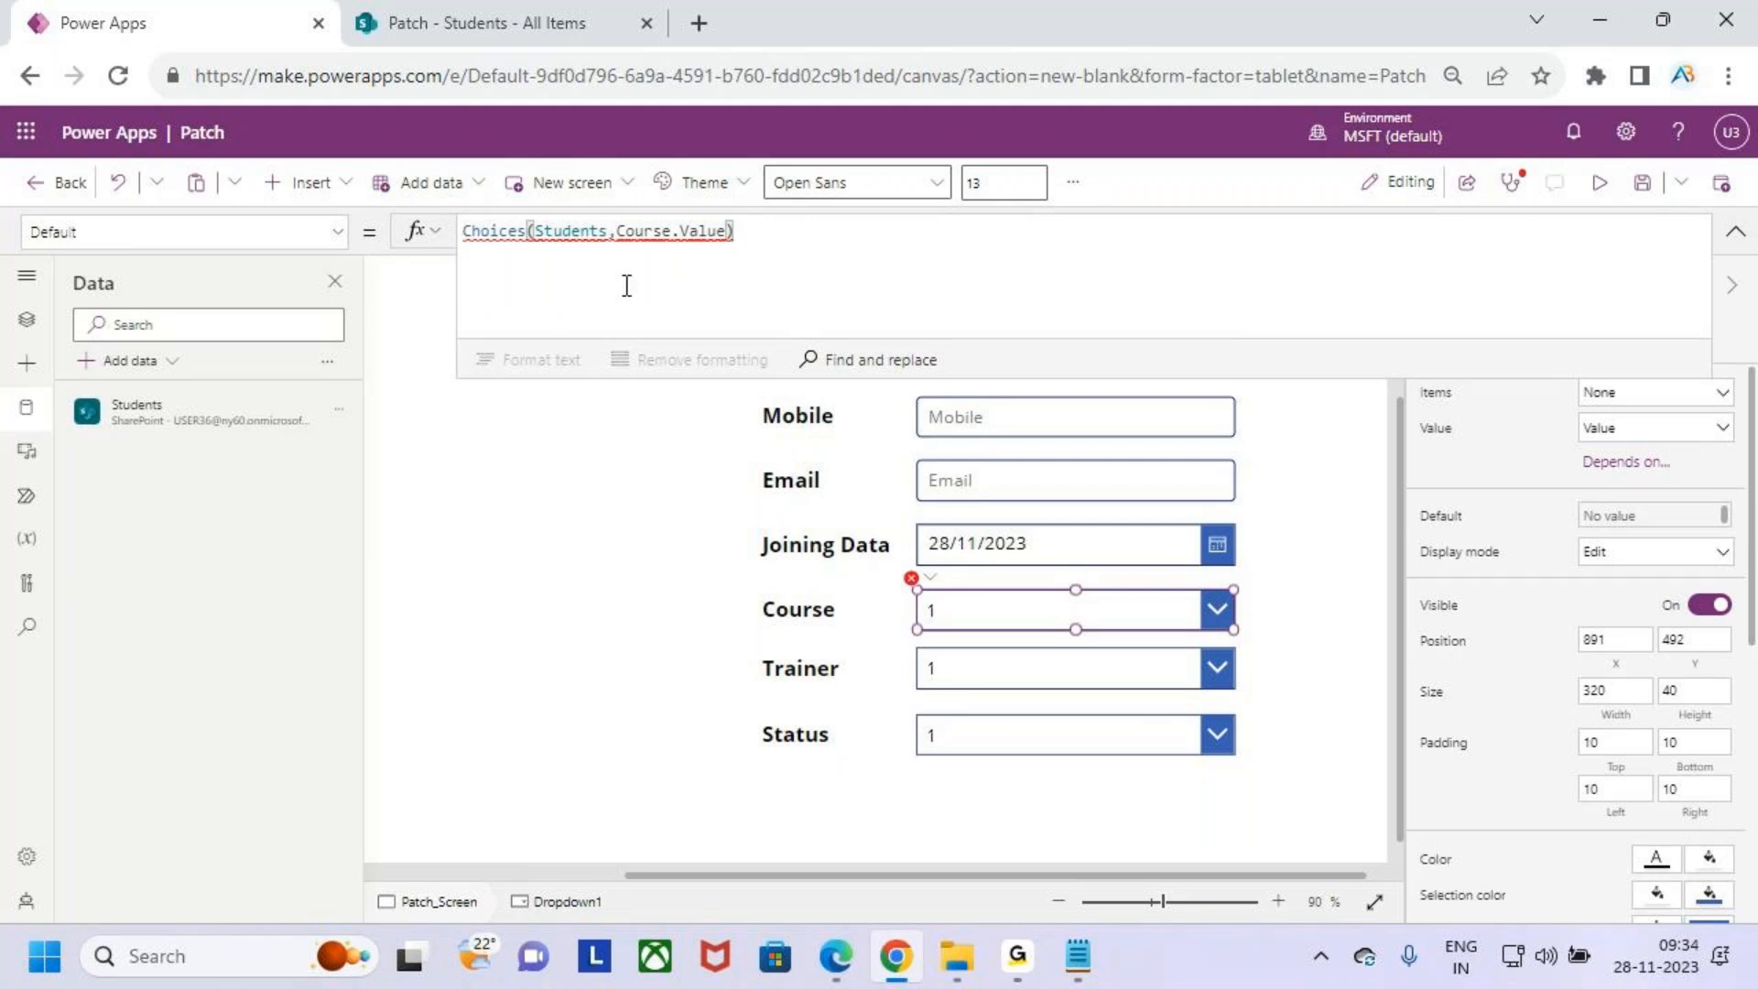
left_click(529, 236)
key("BackSpace")
left_click(537, 399)
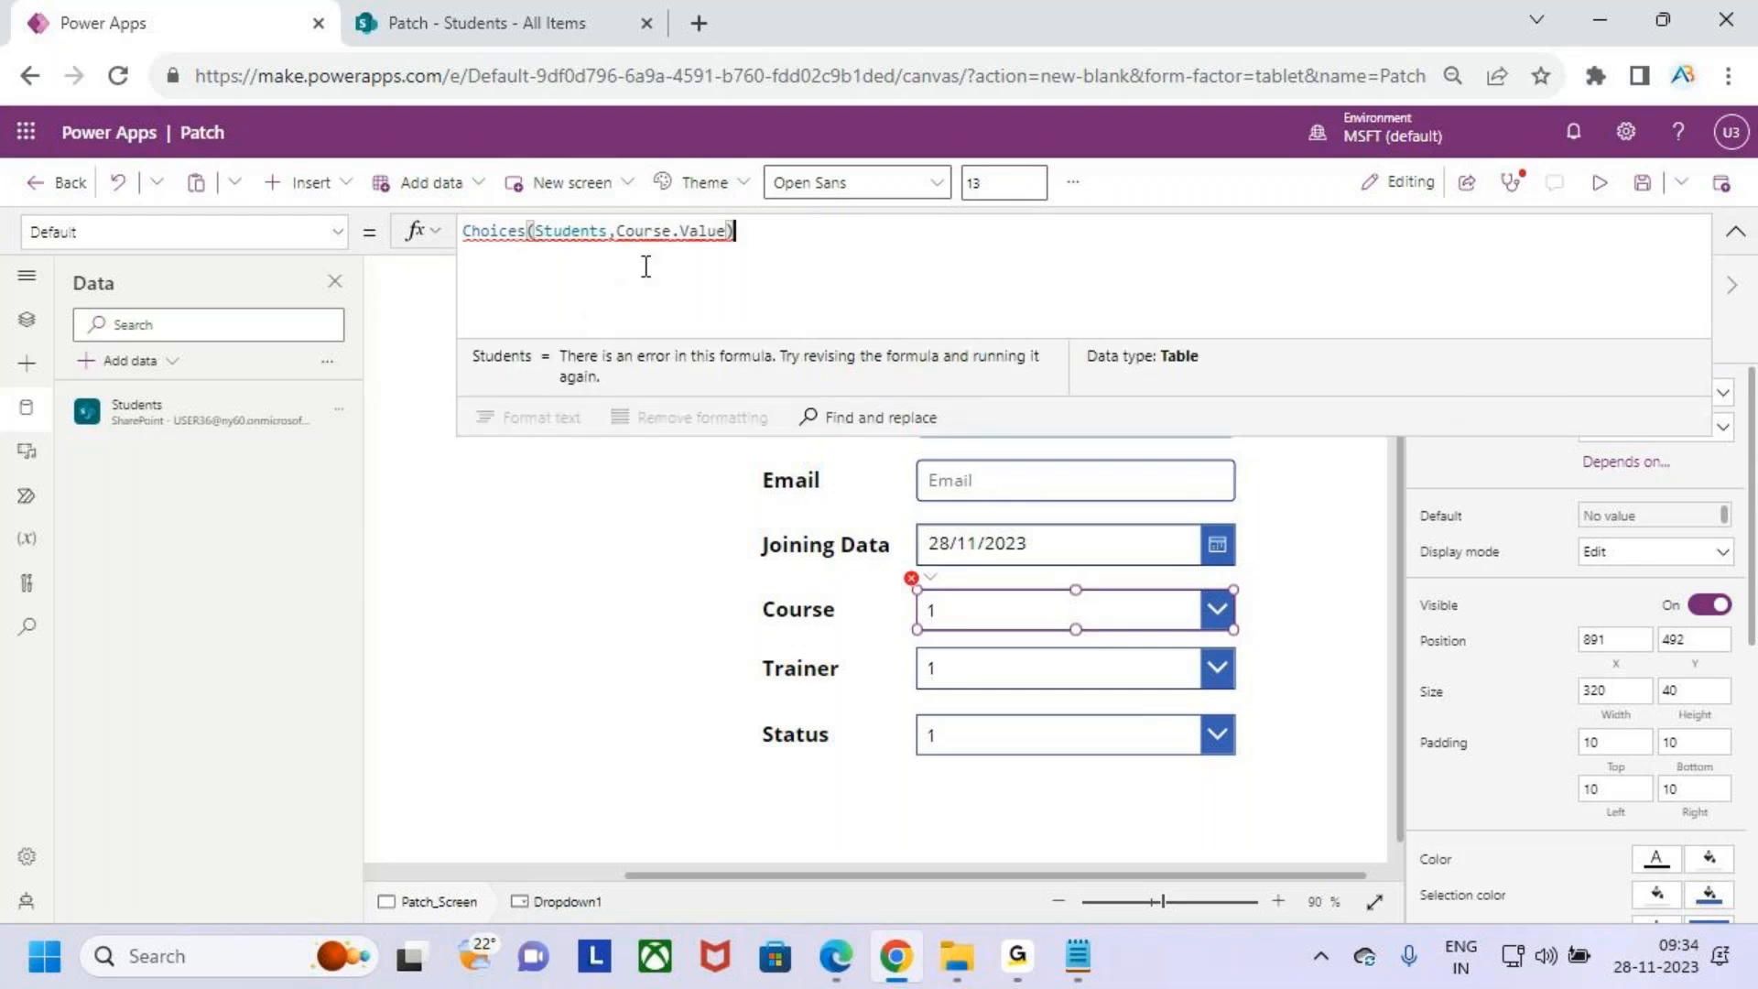
left_click(530, 235)
key("BackSpace")
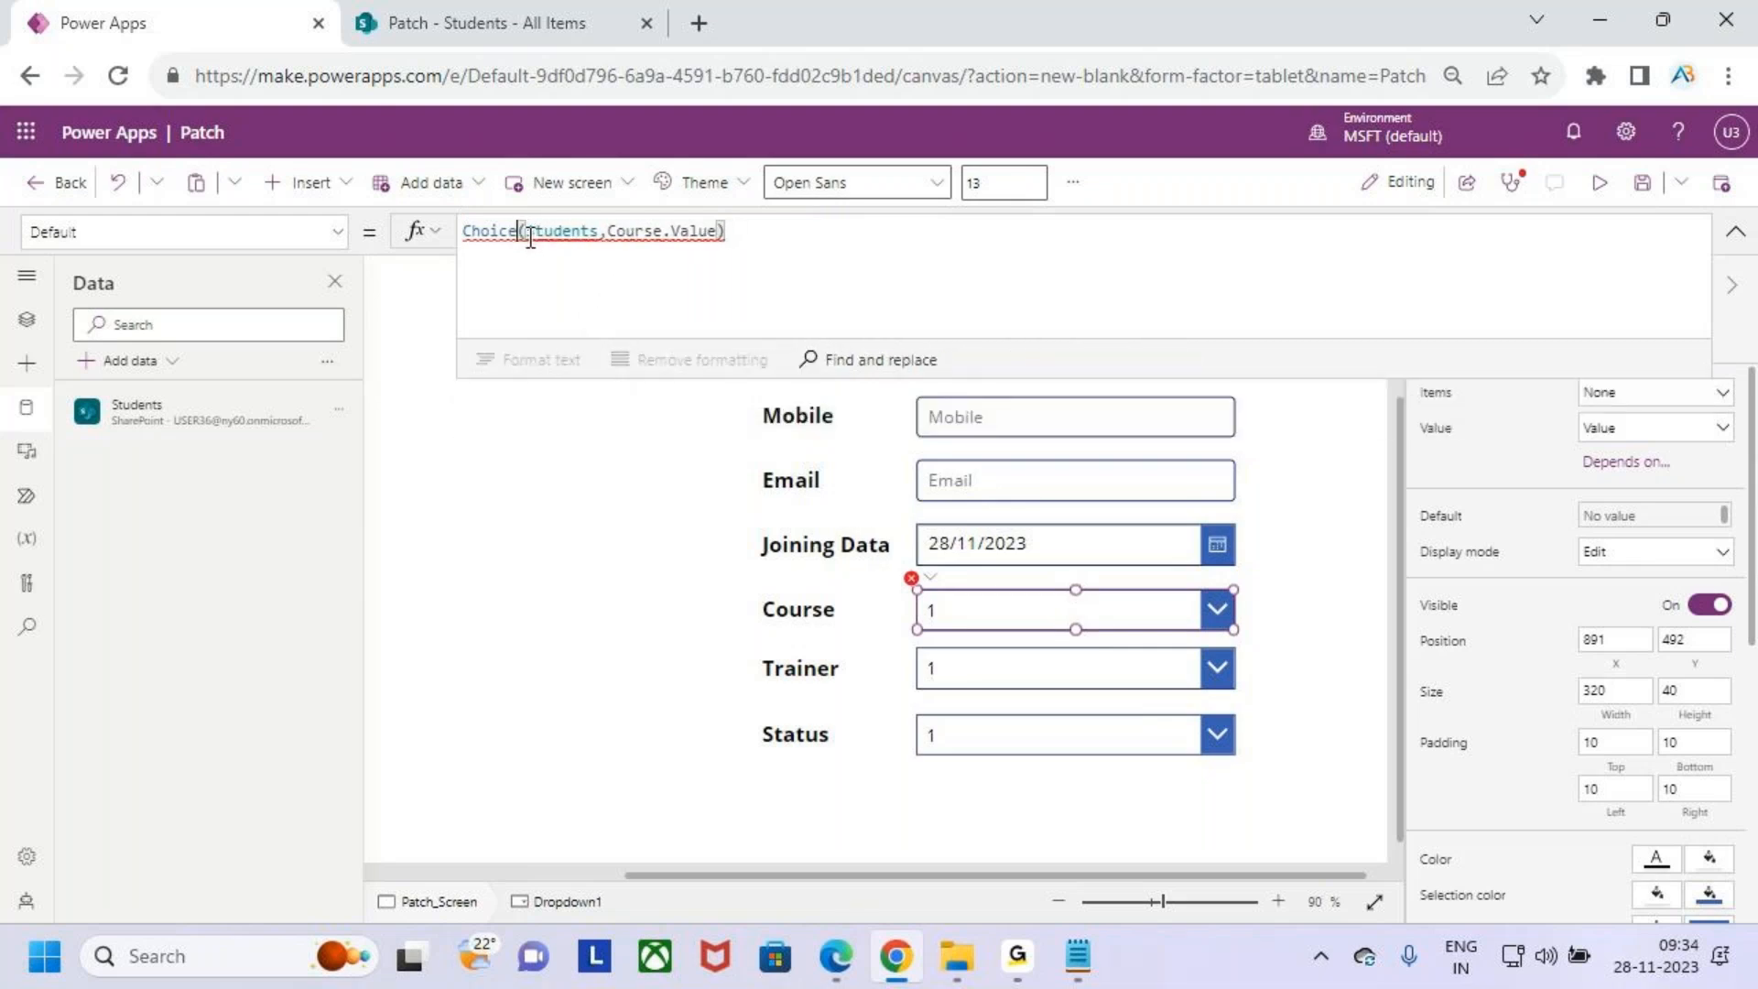
key("BackSpace")
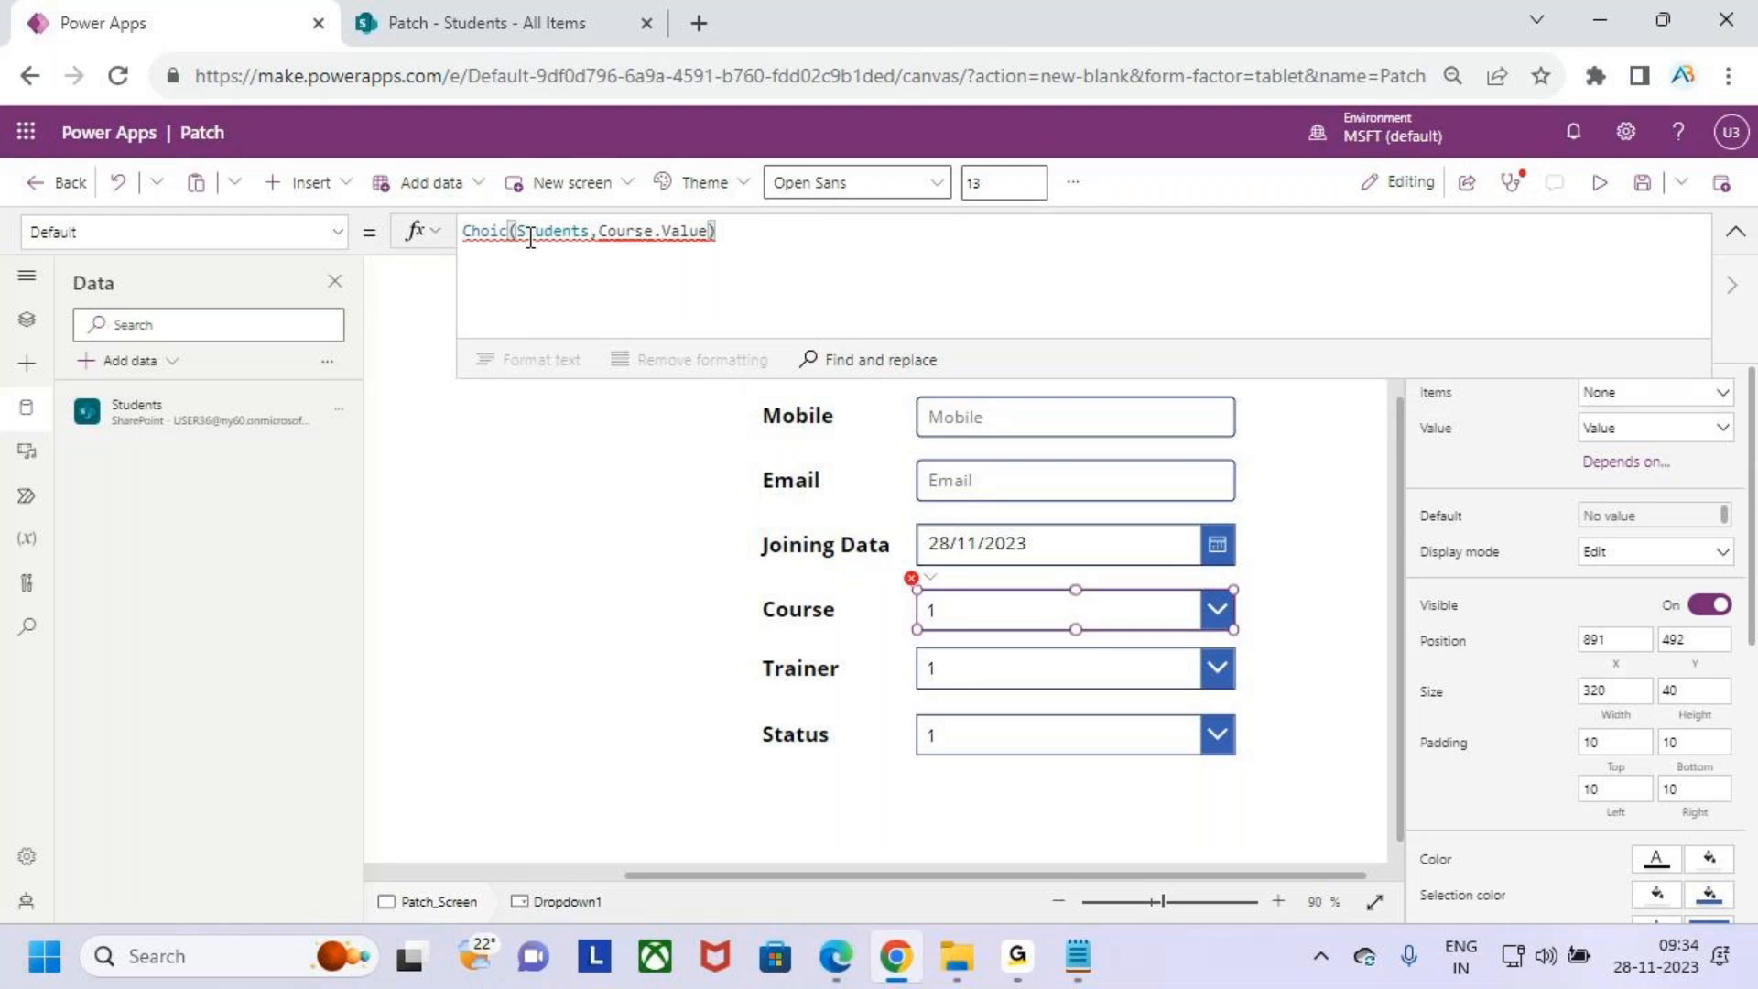
type("e")
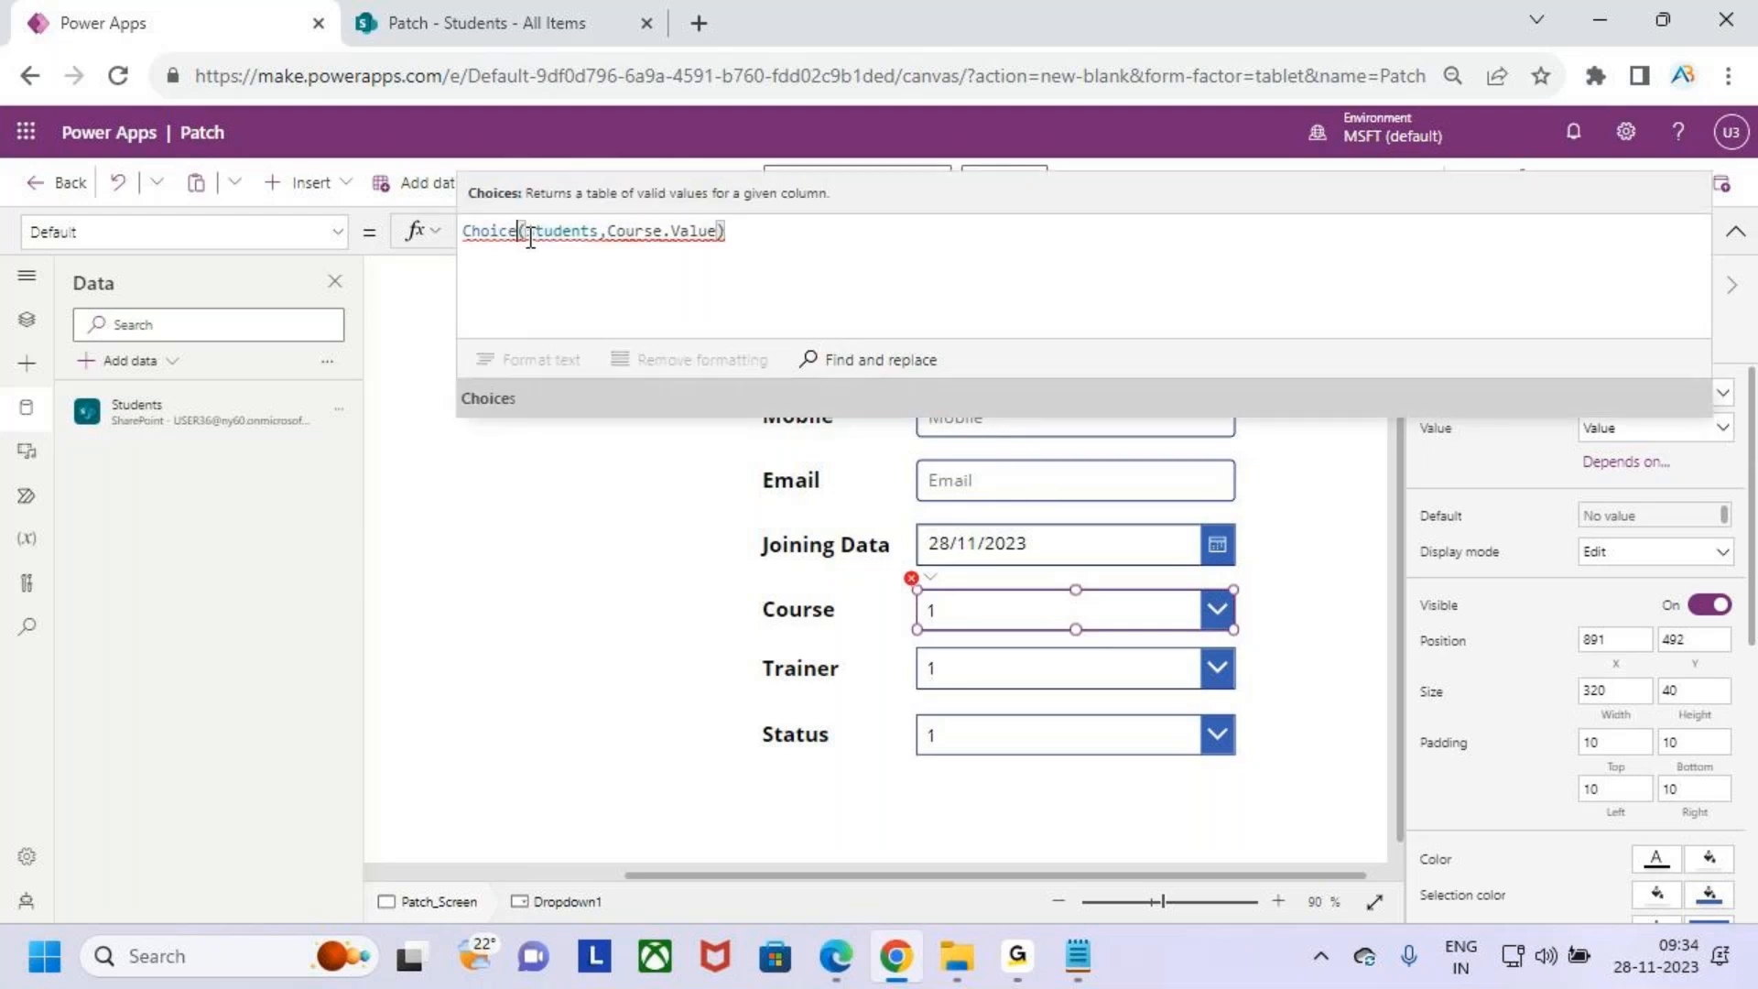
type("s")
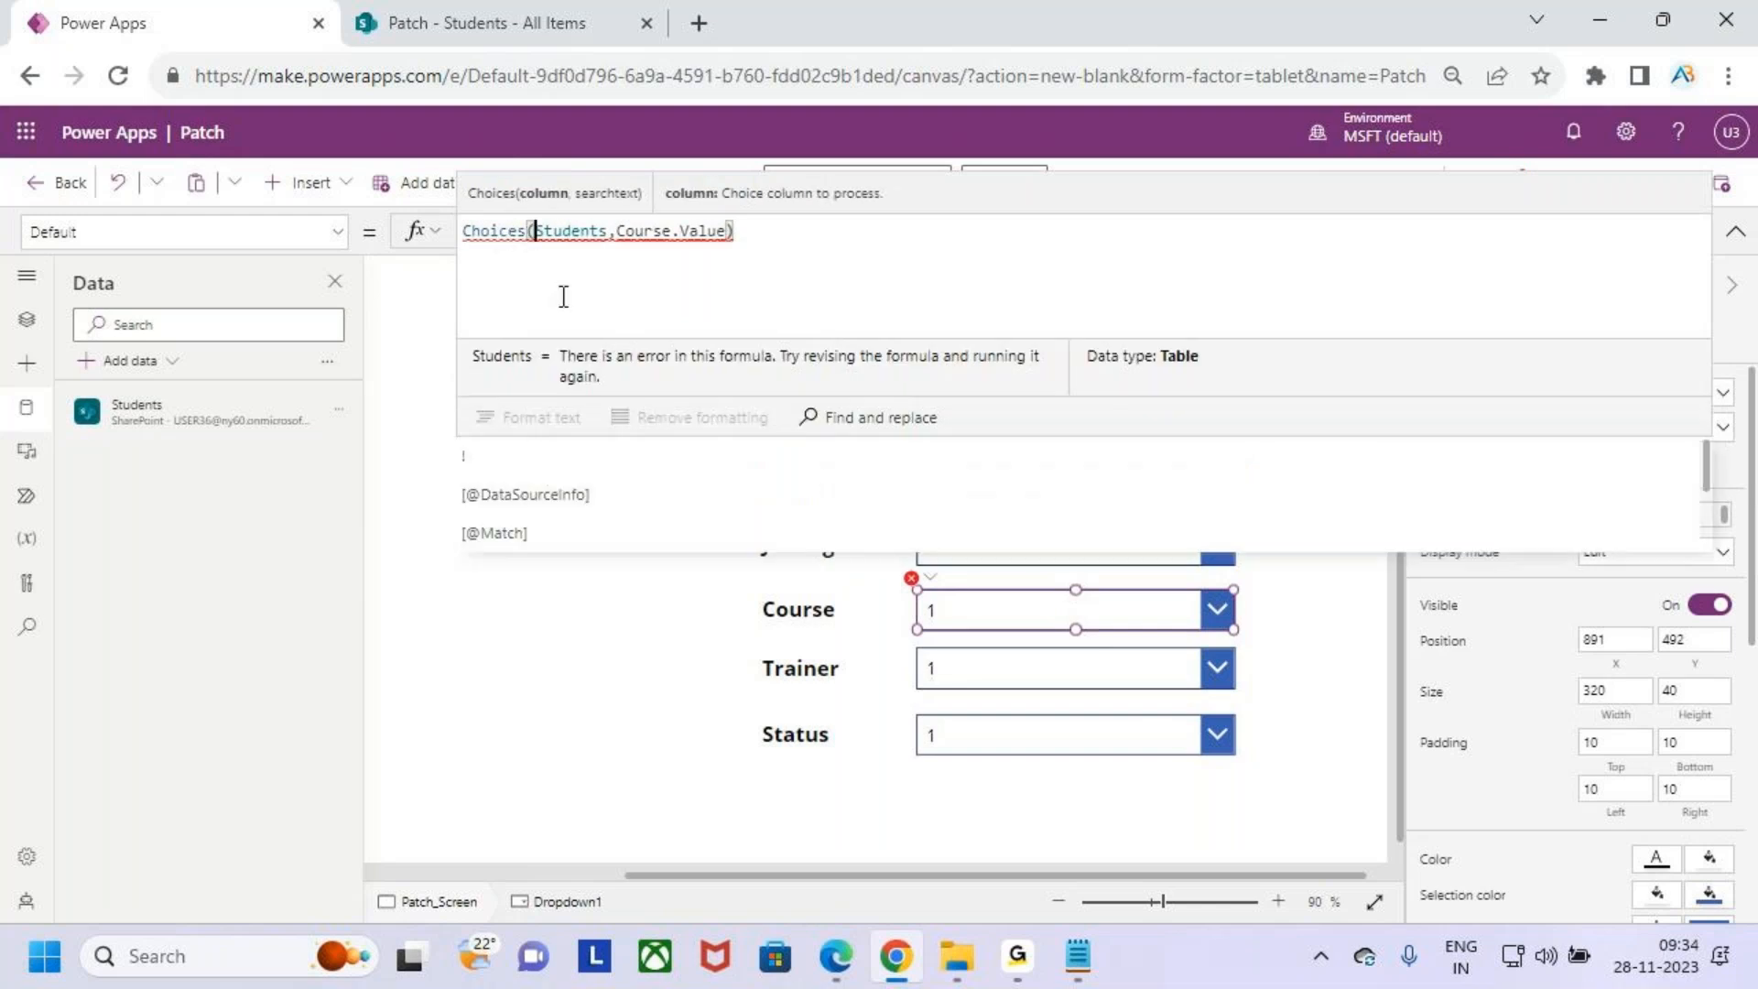
- Copy the Choices formula and replace the Course drop down's Default with "1"
left_click_drag(736, 231, 458, 238)
key("ctrl+c")
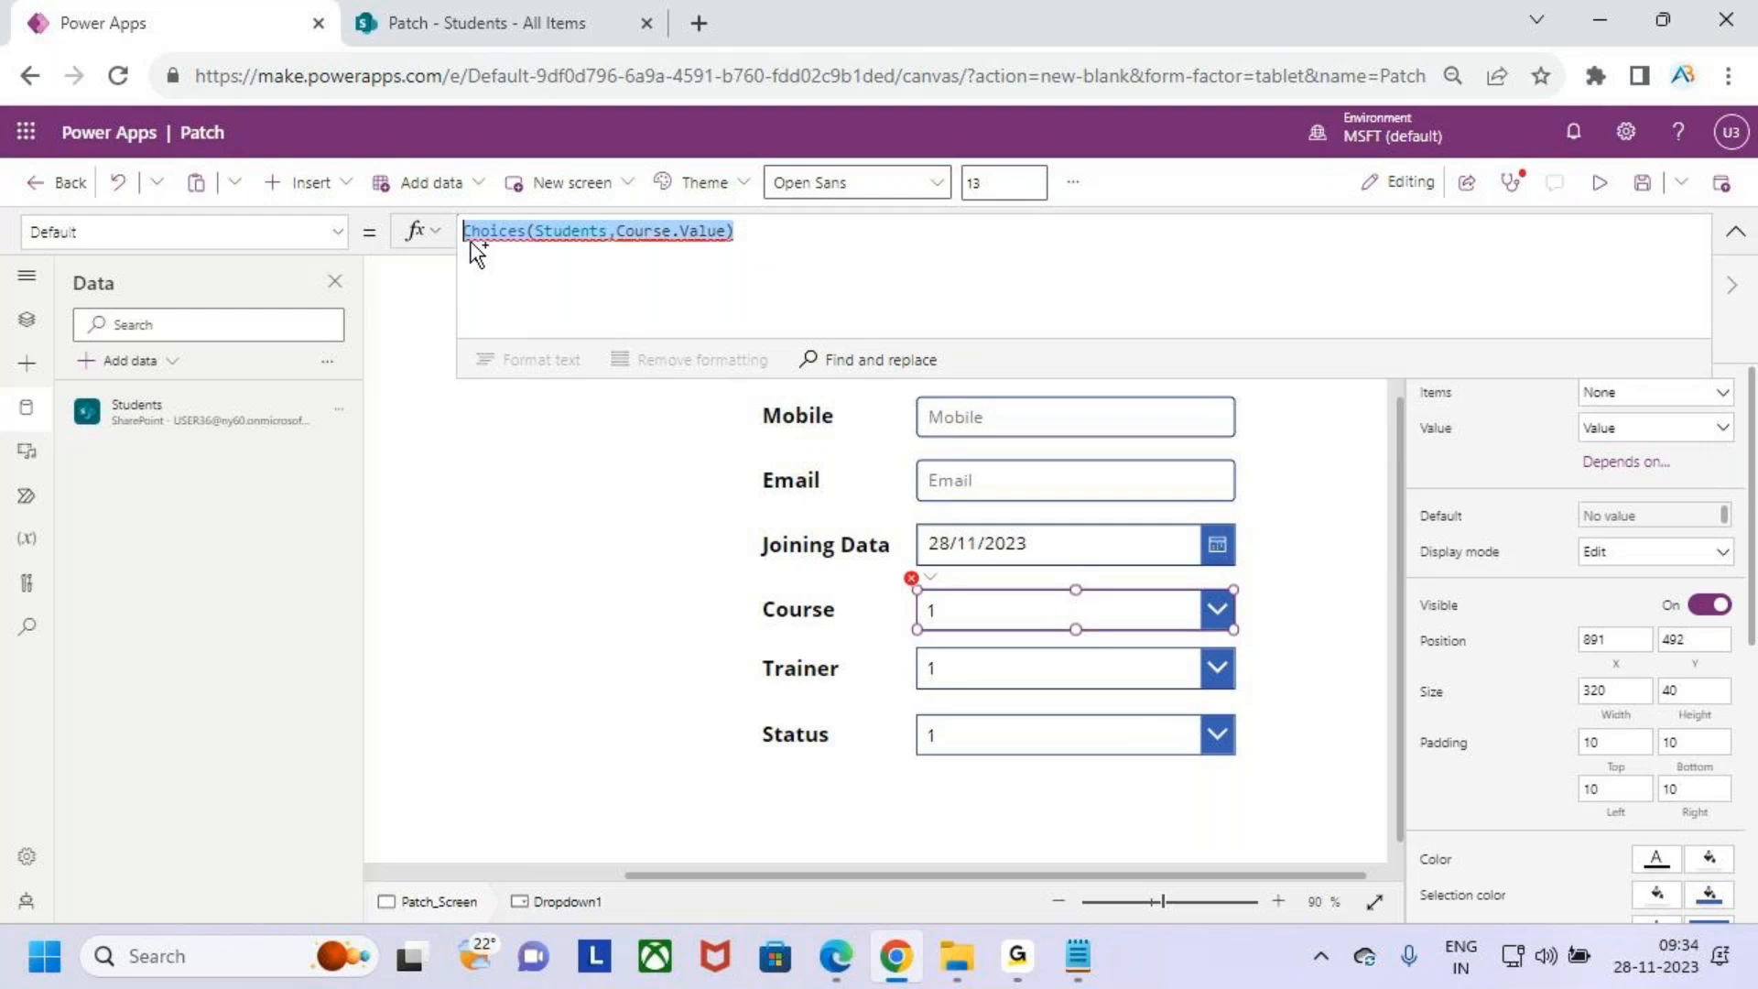
key("BackSpace")
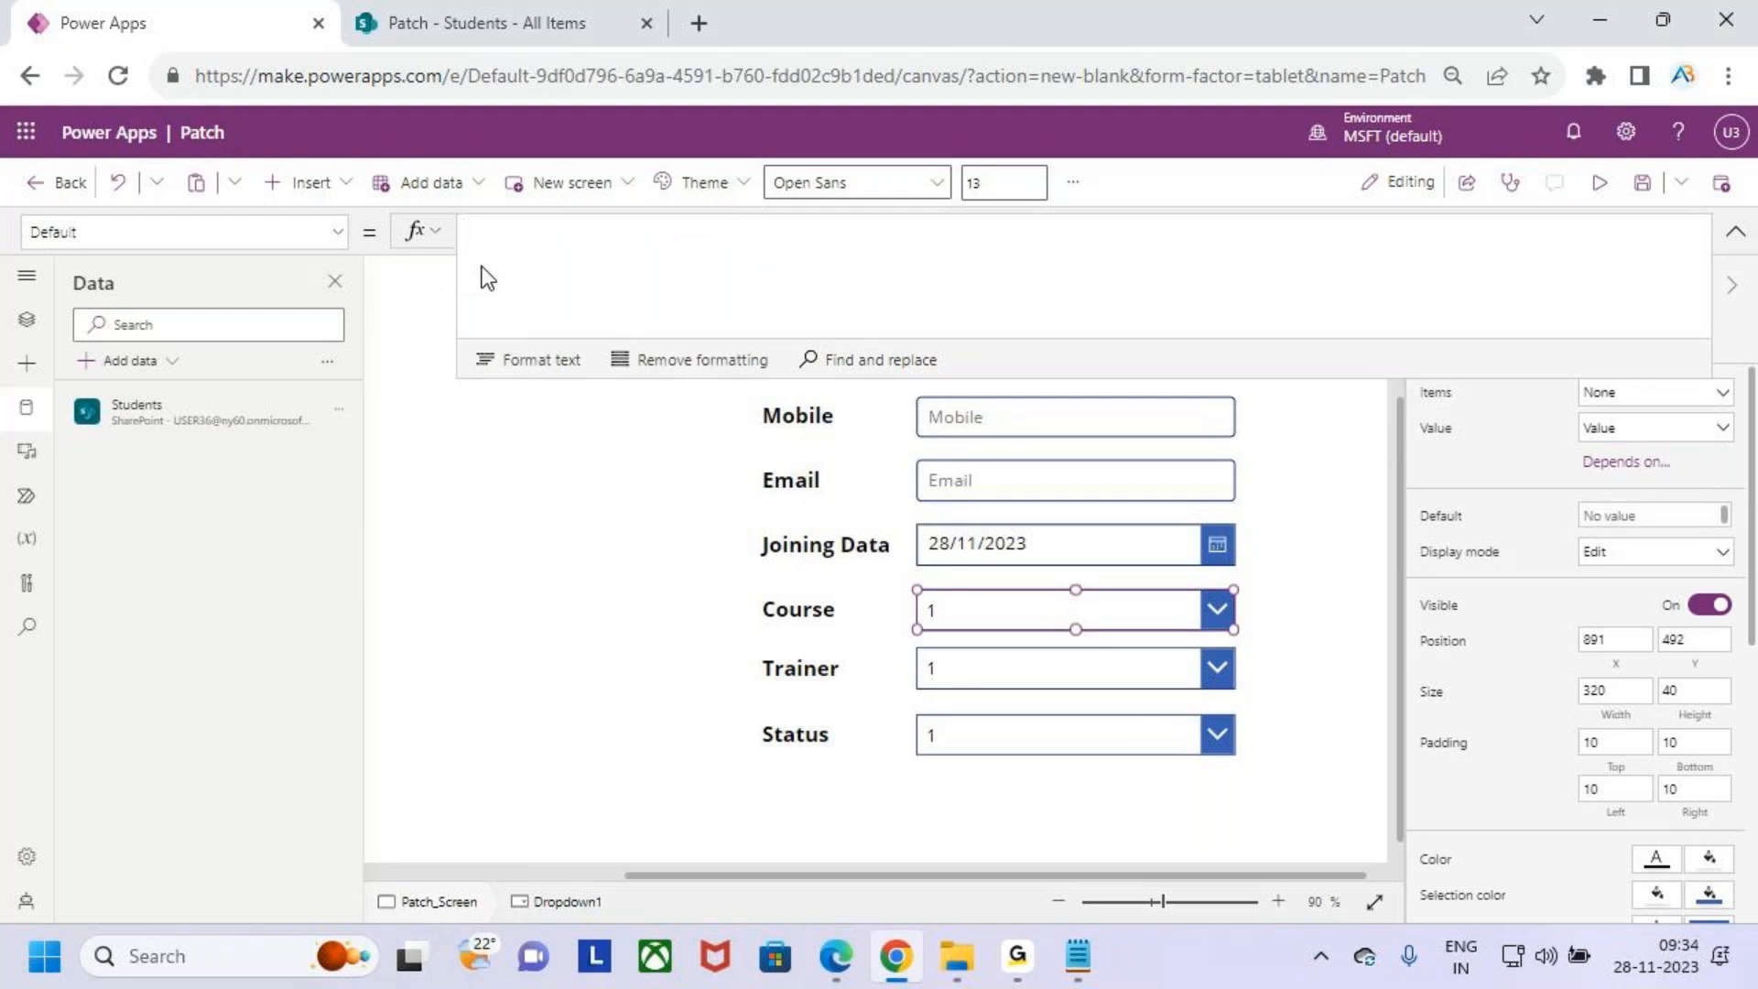
type("\"")
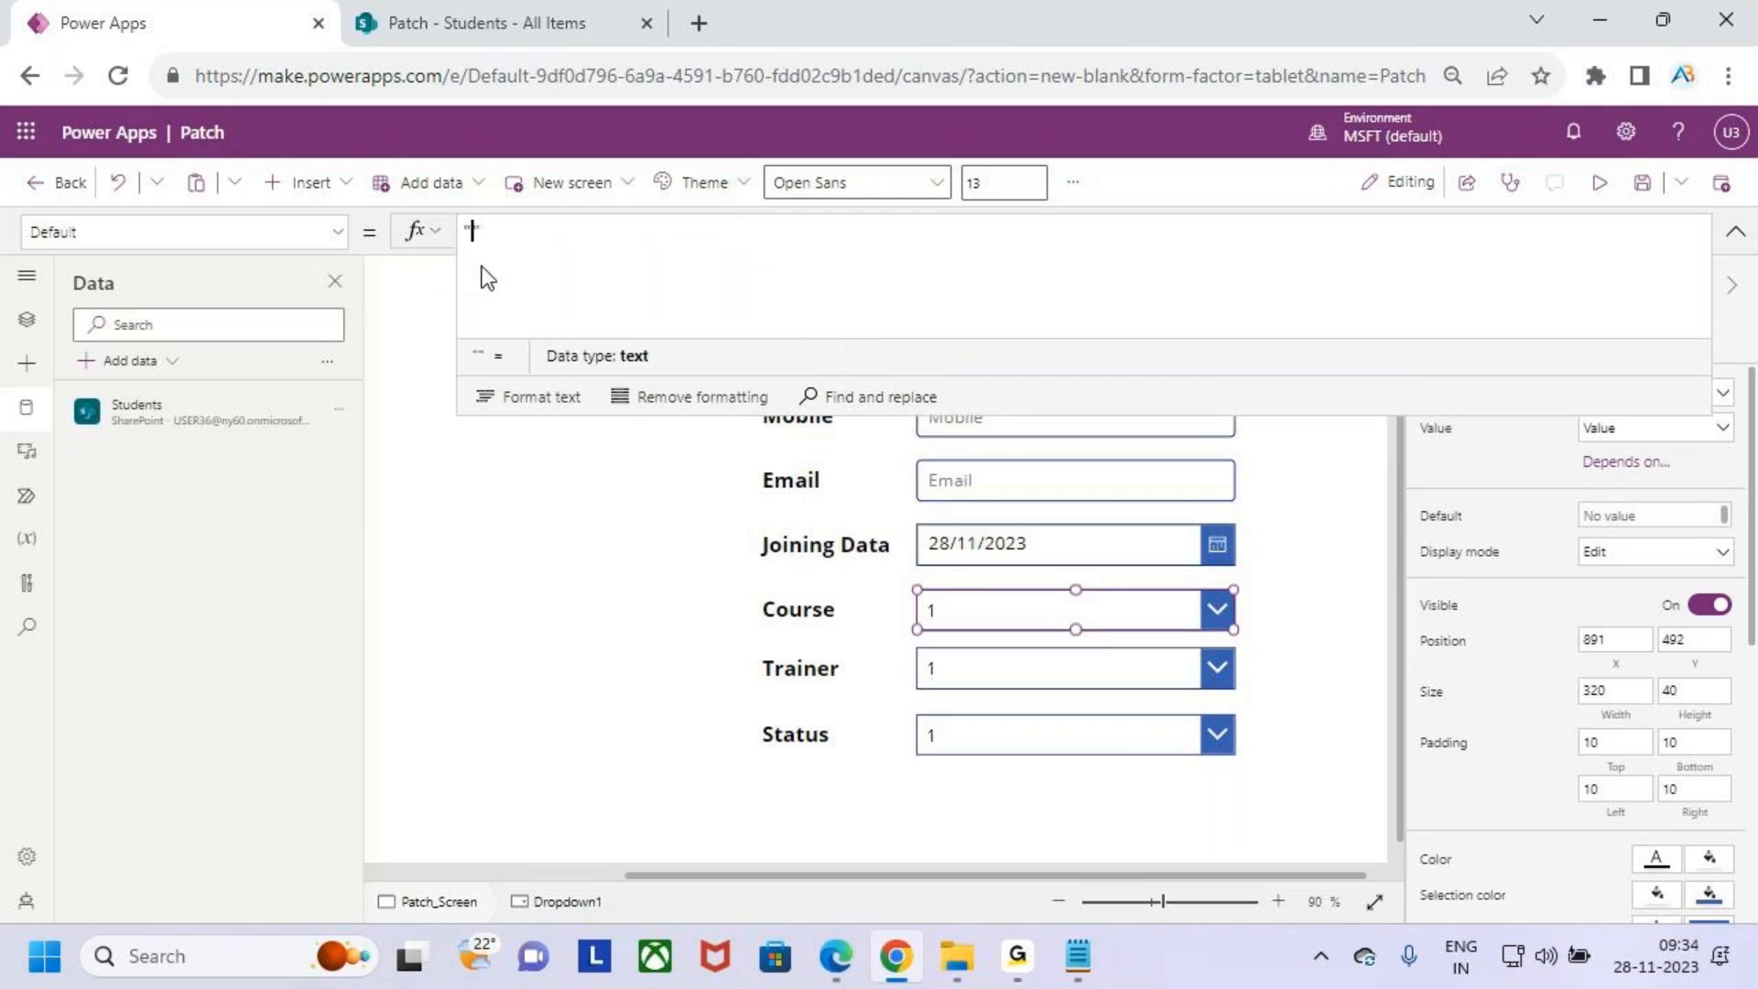
type("1")
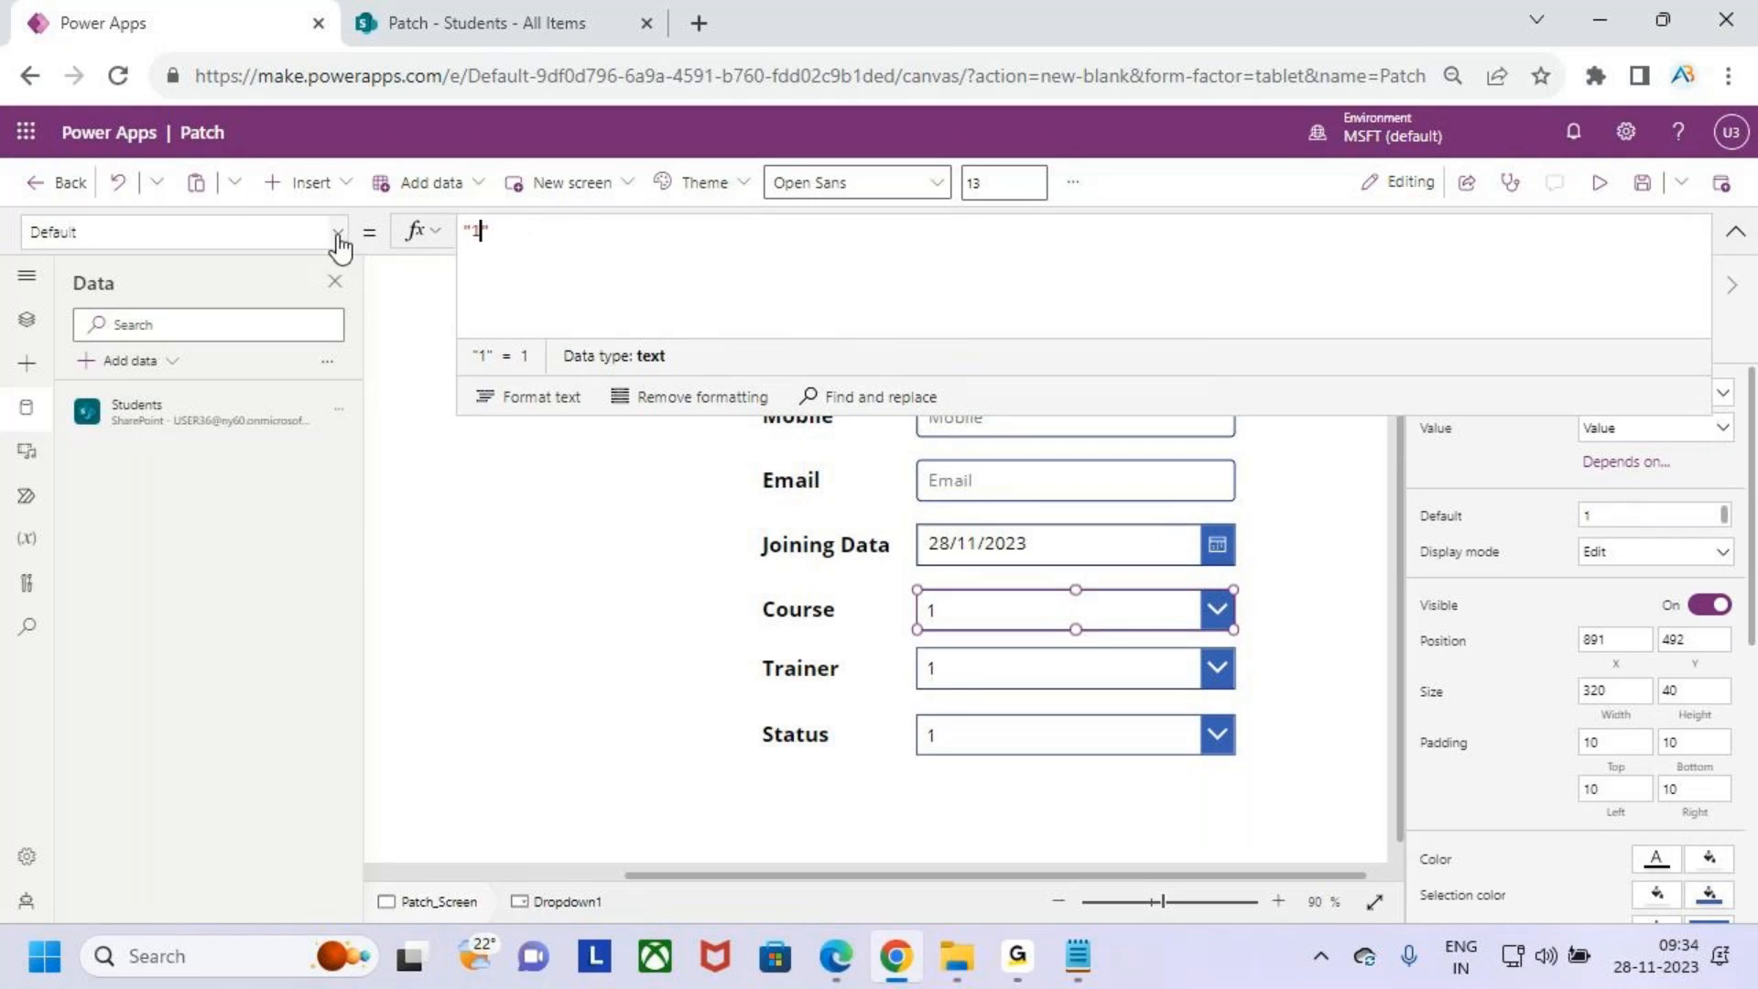
- Paste the Choices formula into the Course drop down's Items property
left_click(337, 232)
scroll(135, 518, "down", 7)
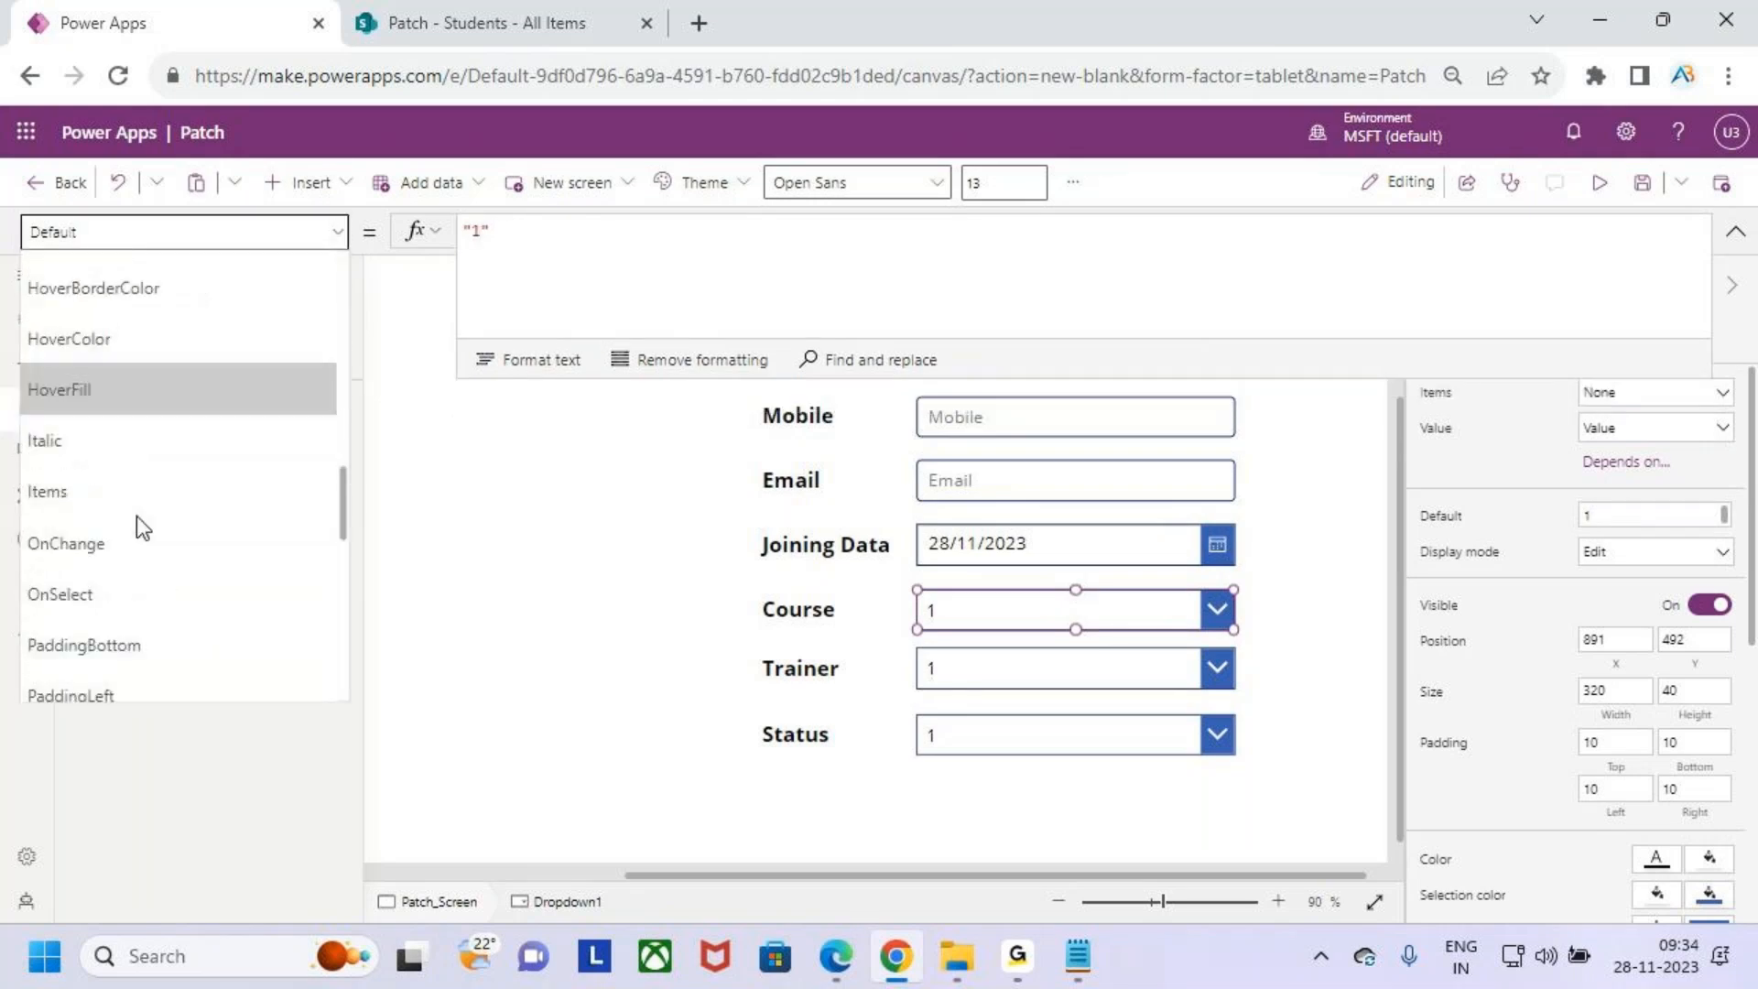
left_click(135, 495)
left_click_drag(617, 236, 403, 235)
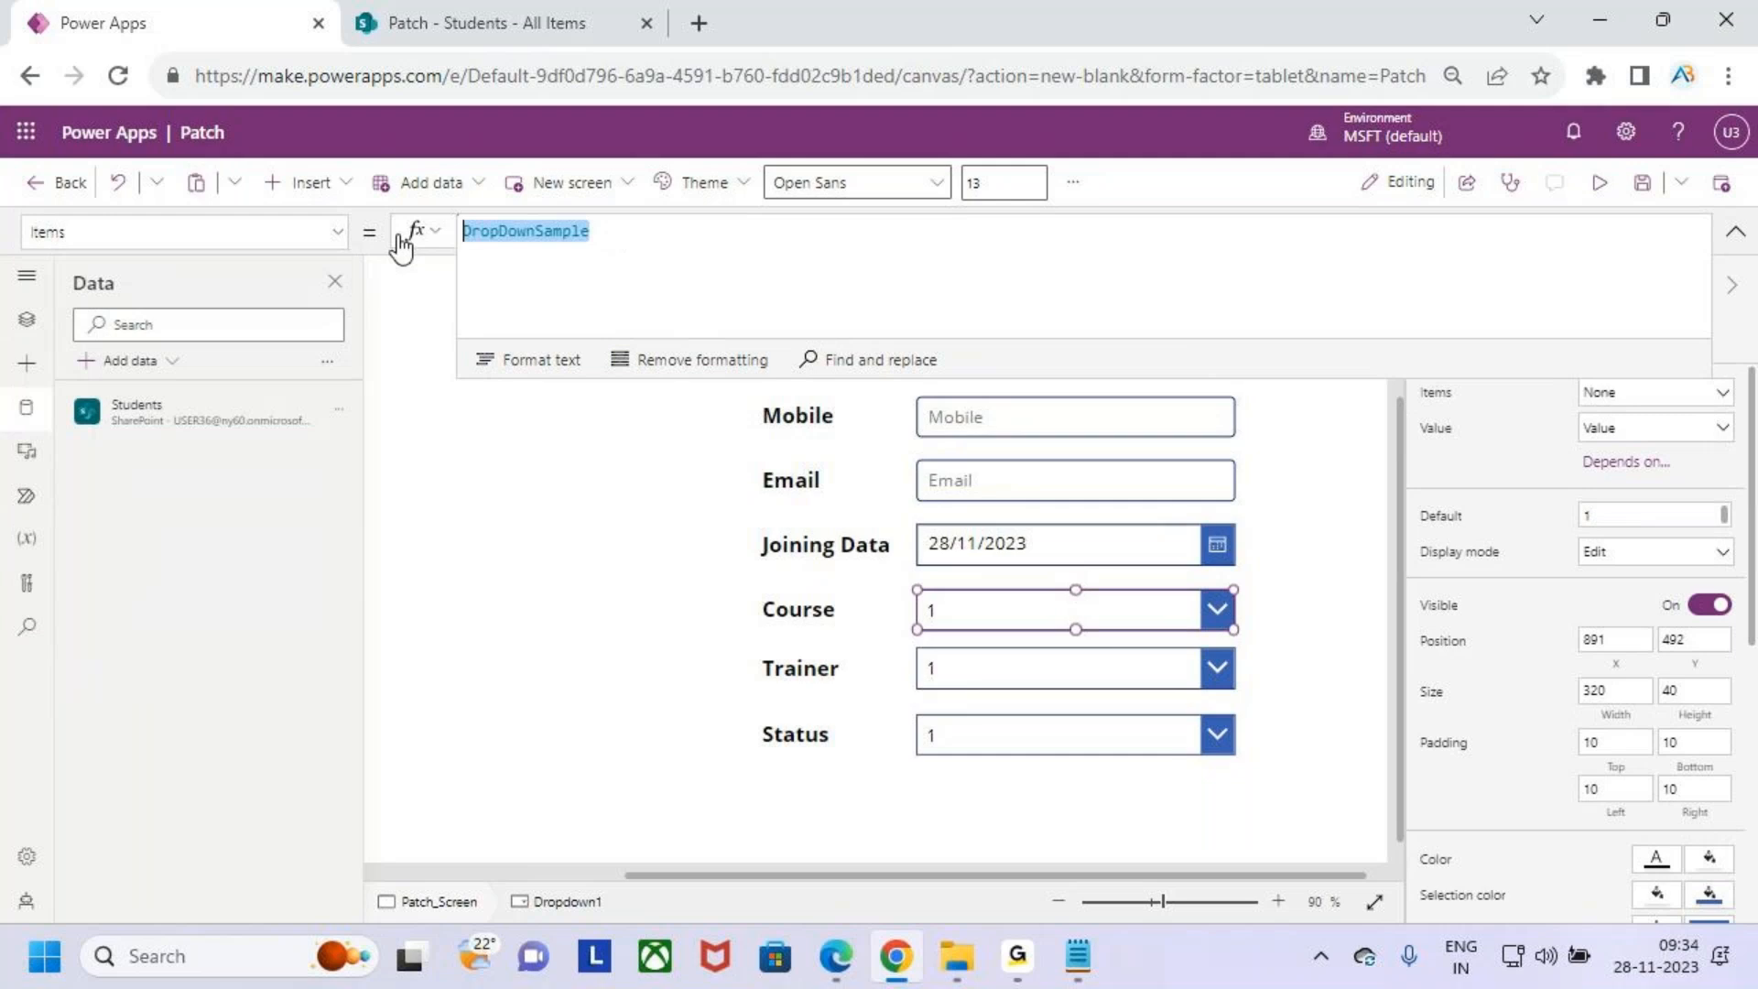
key("ctrl+v")
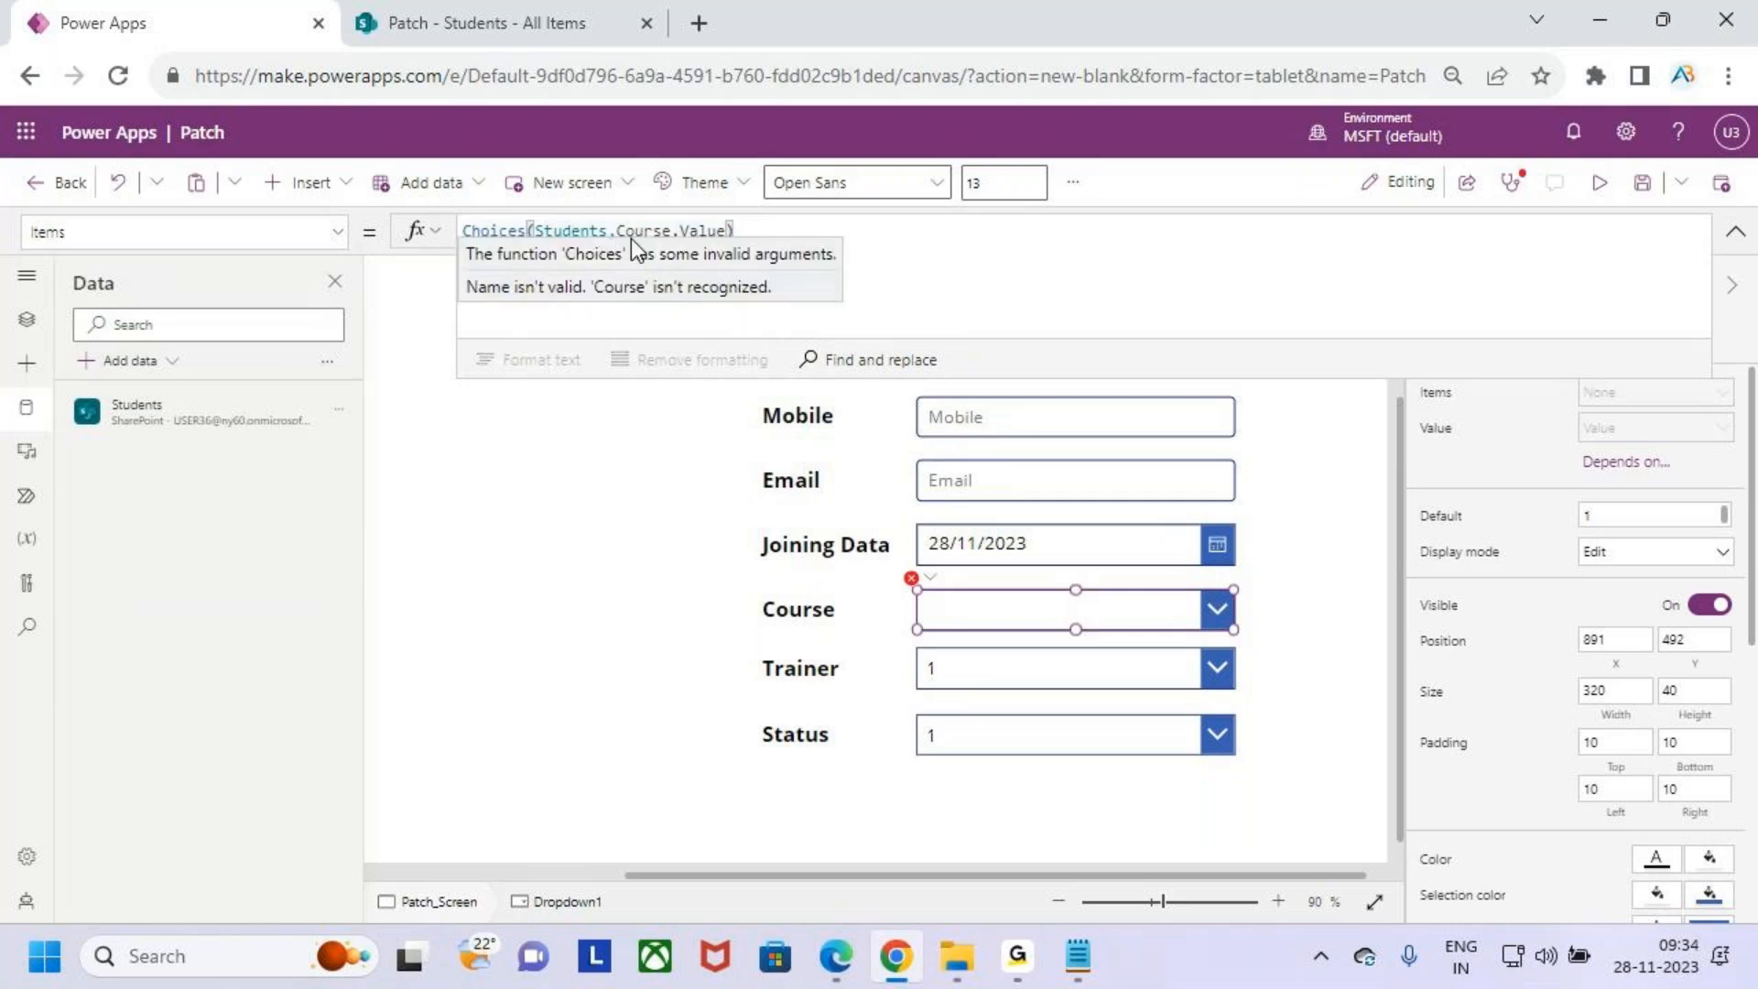
left_click(630, 240)
key("BackSpace")
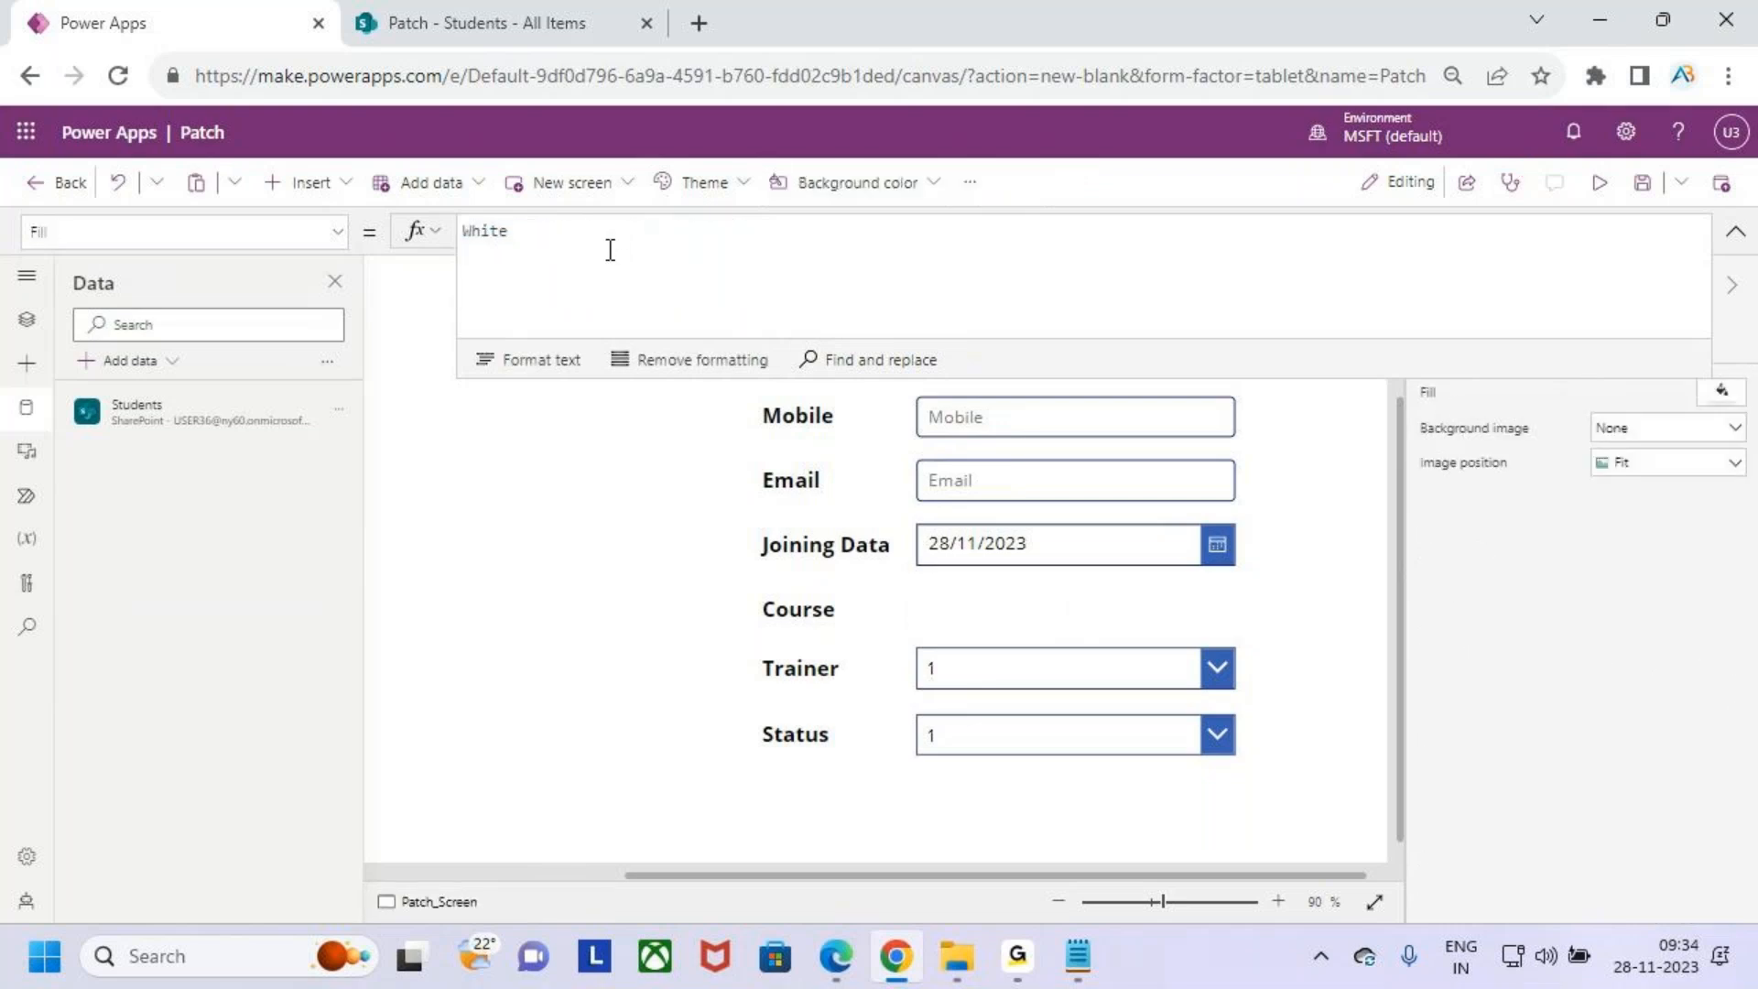
key("ctrl+z")
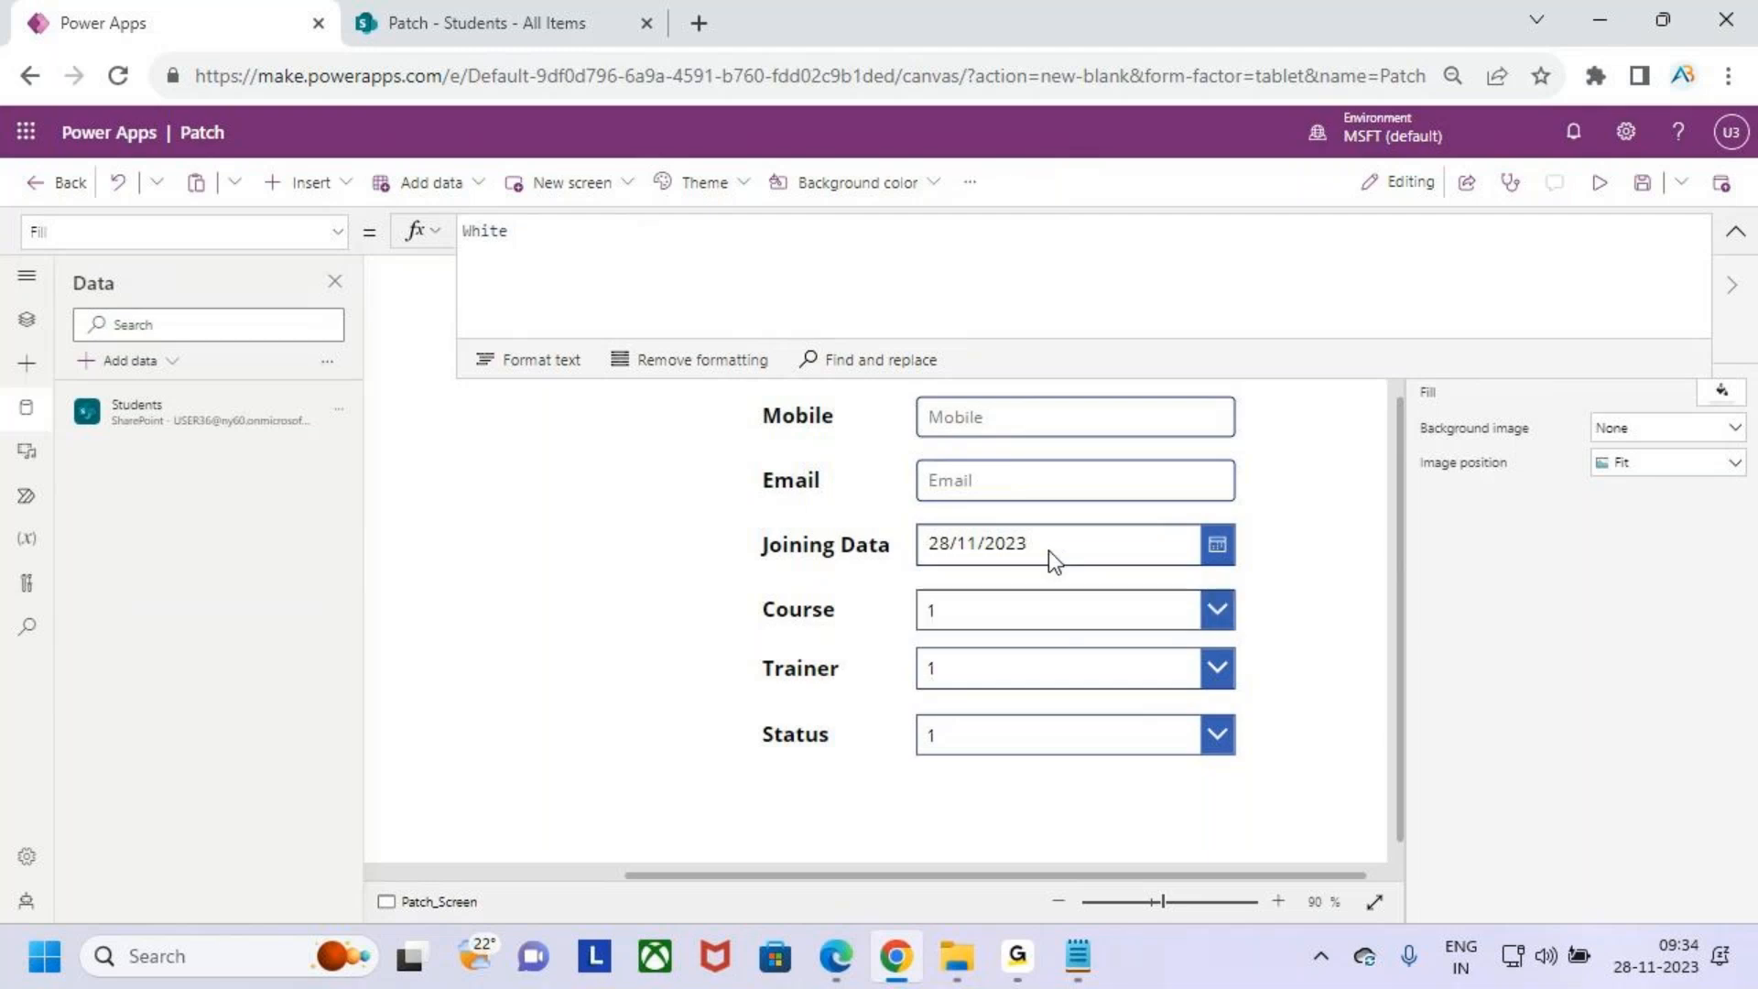
- Set the Course drop down's Items to Choices(Students.Course) by pasting and trimming the formula
left_click(1056, 601)
left_click_drag(615, 232, 403, 235)
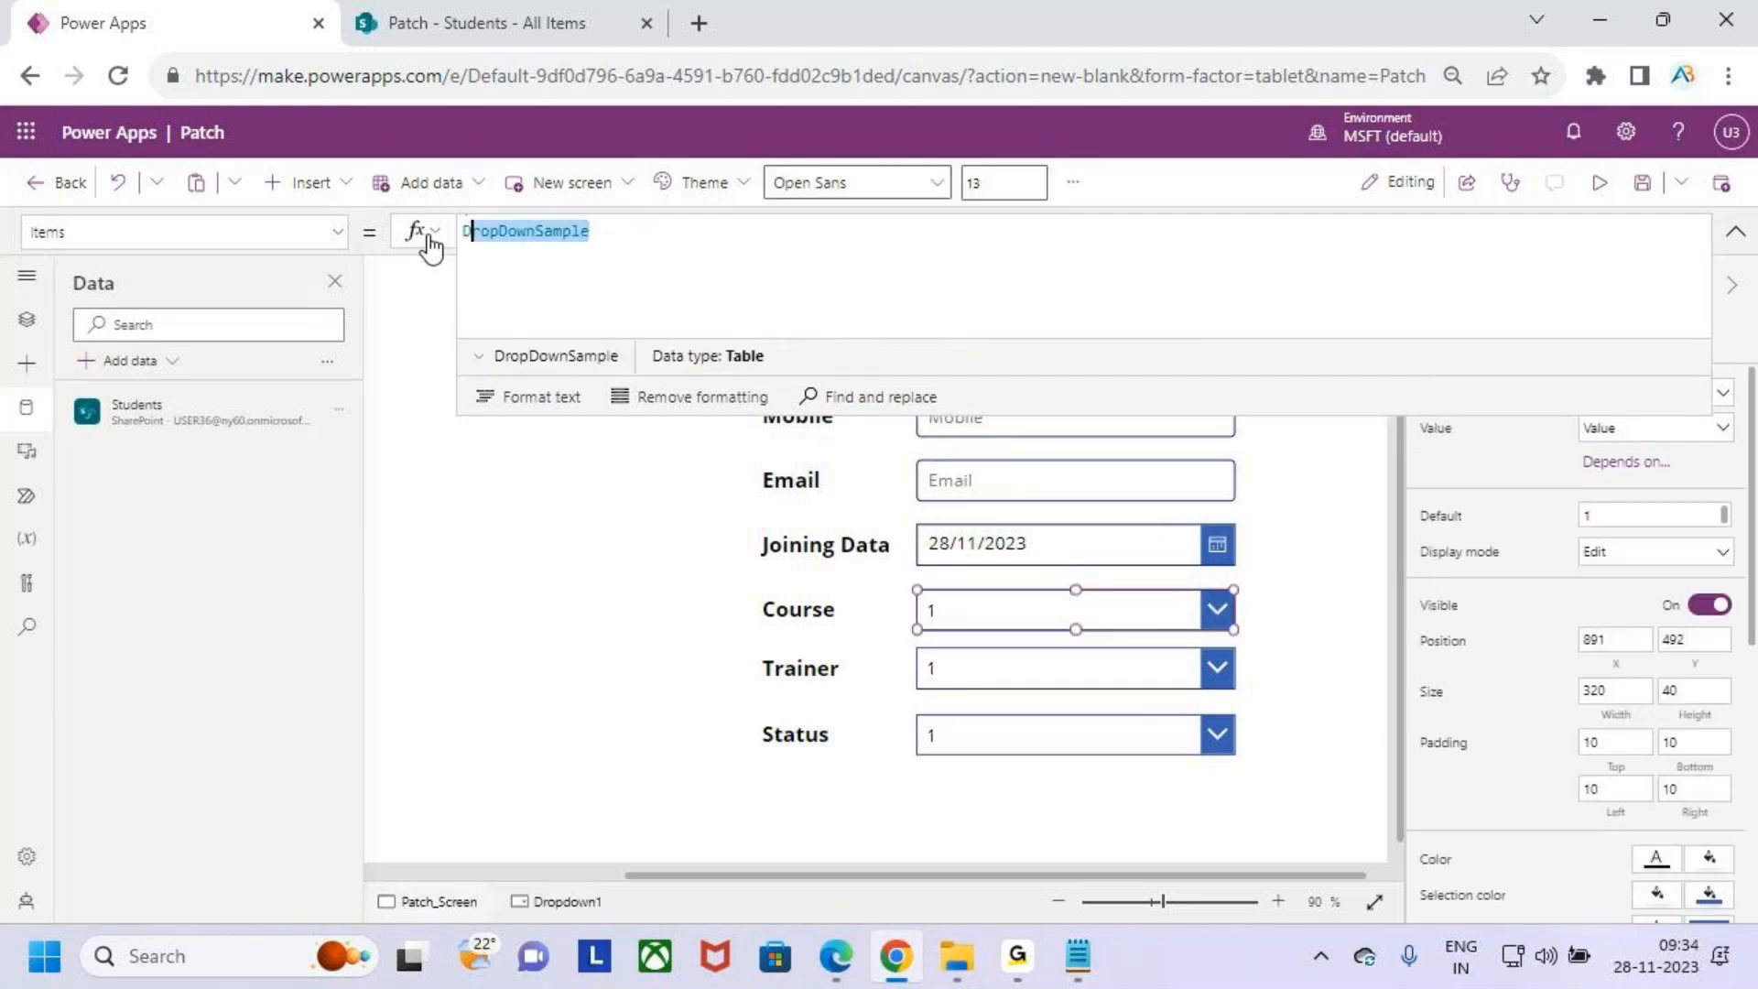
key("ctrl+v")
left_click(610, 231)
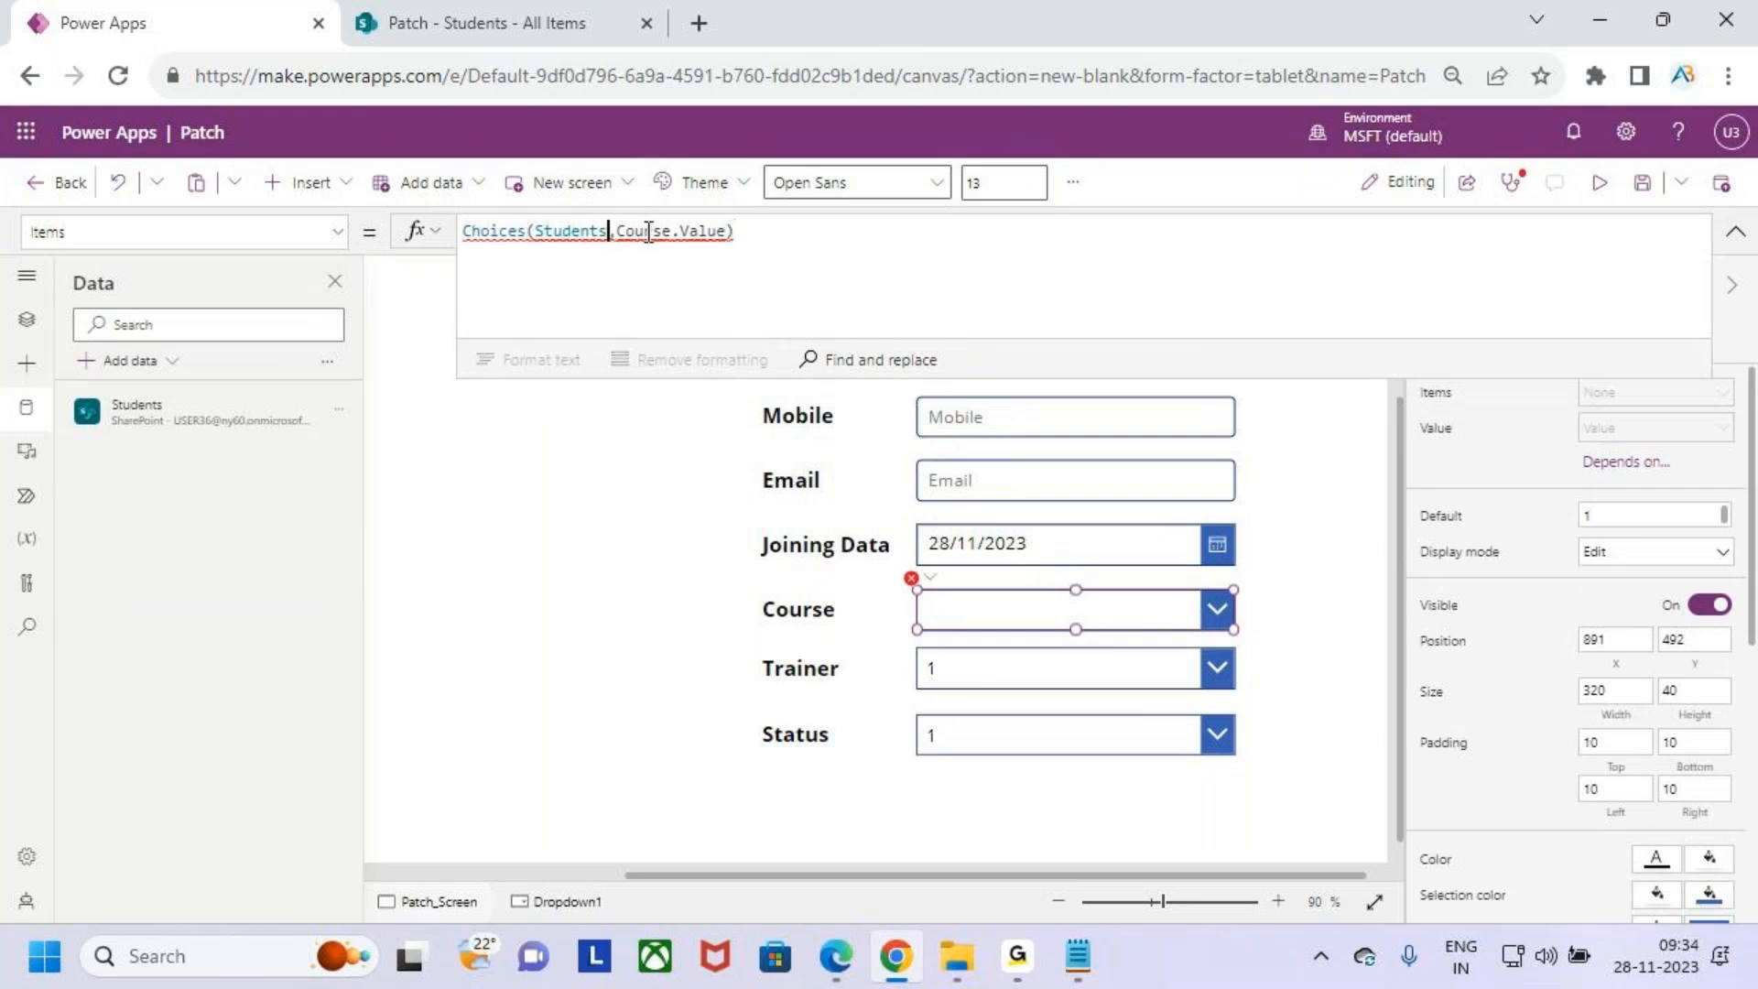
key("BackSpace")
type(".")
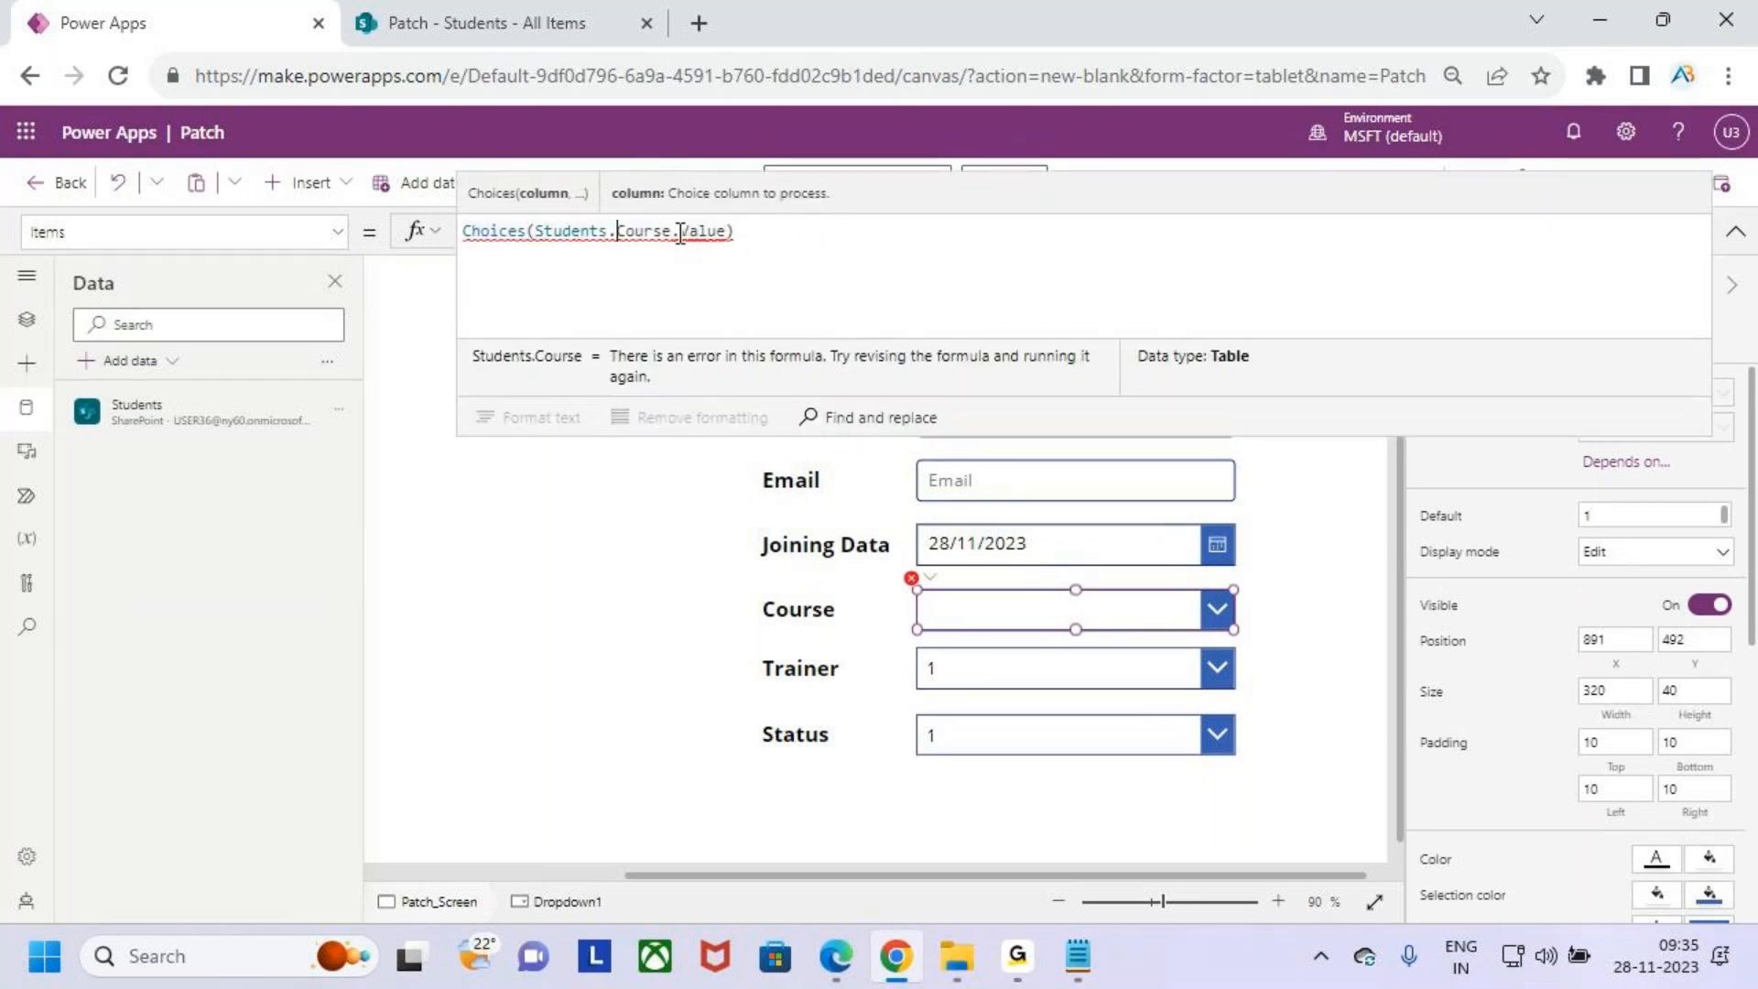
left_click(777, 236)
key("BackSpace")
key("BackSpace")
key("BackSpace")
key("BackSpace")
key("BackSpace")
key("BackSpace")
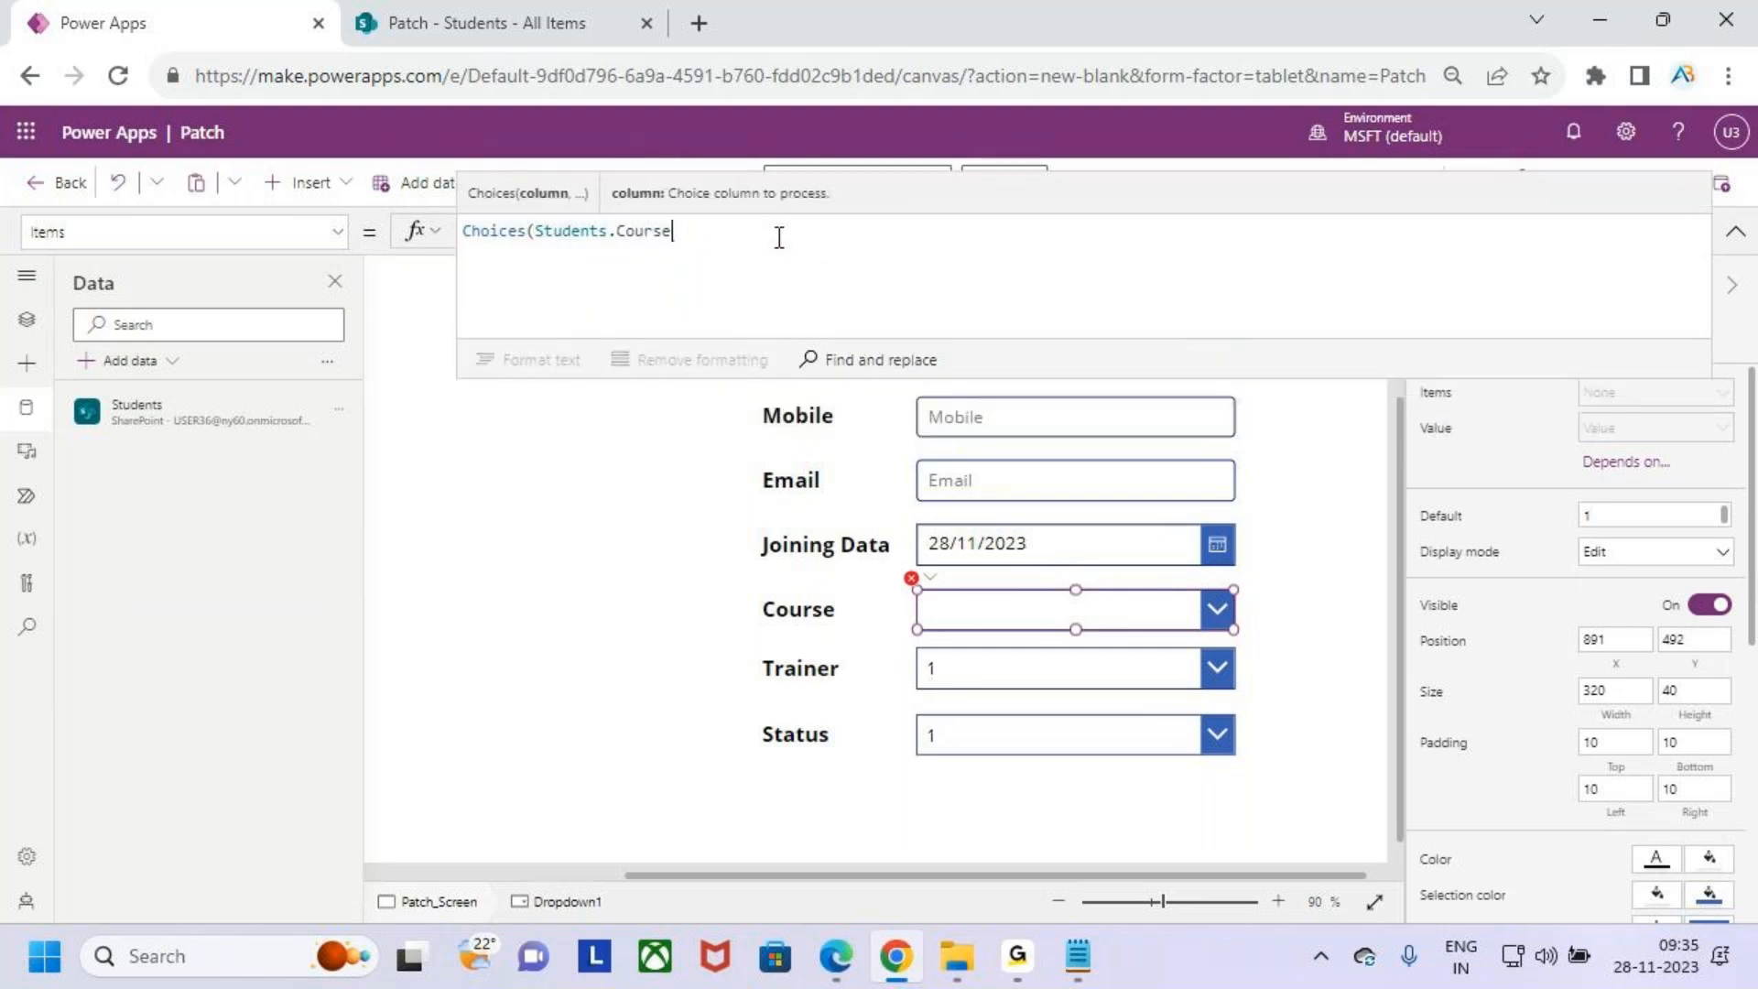
type(")")
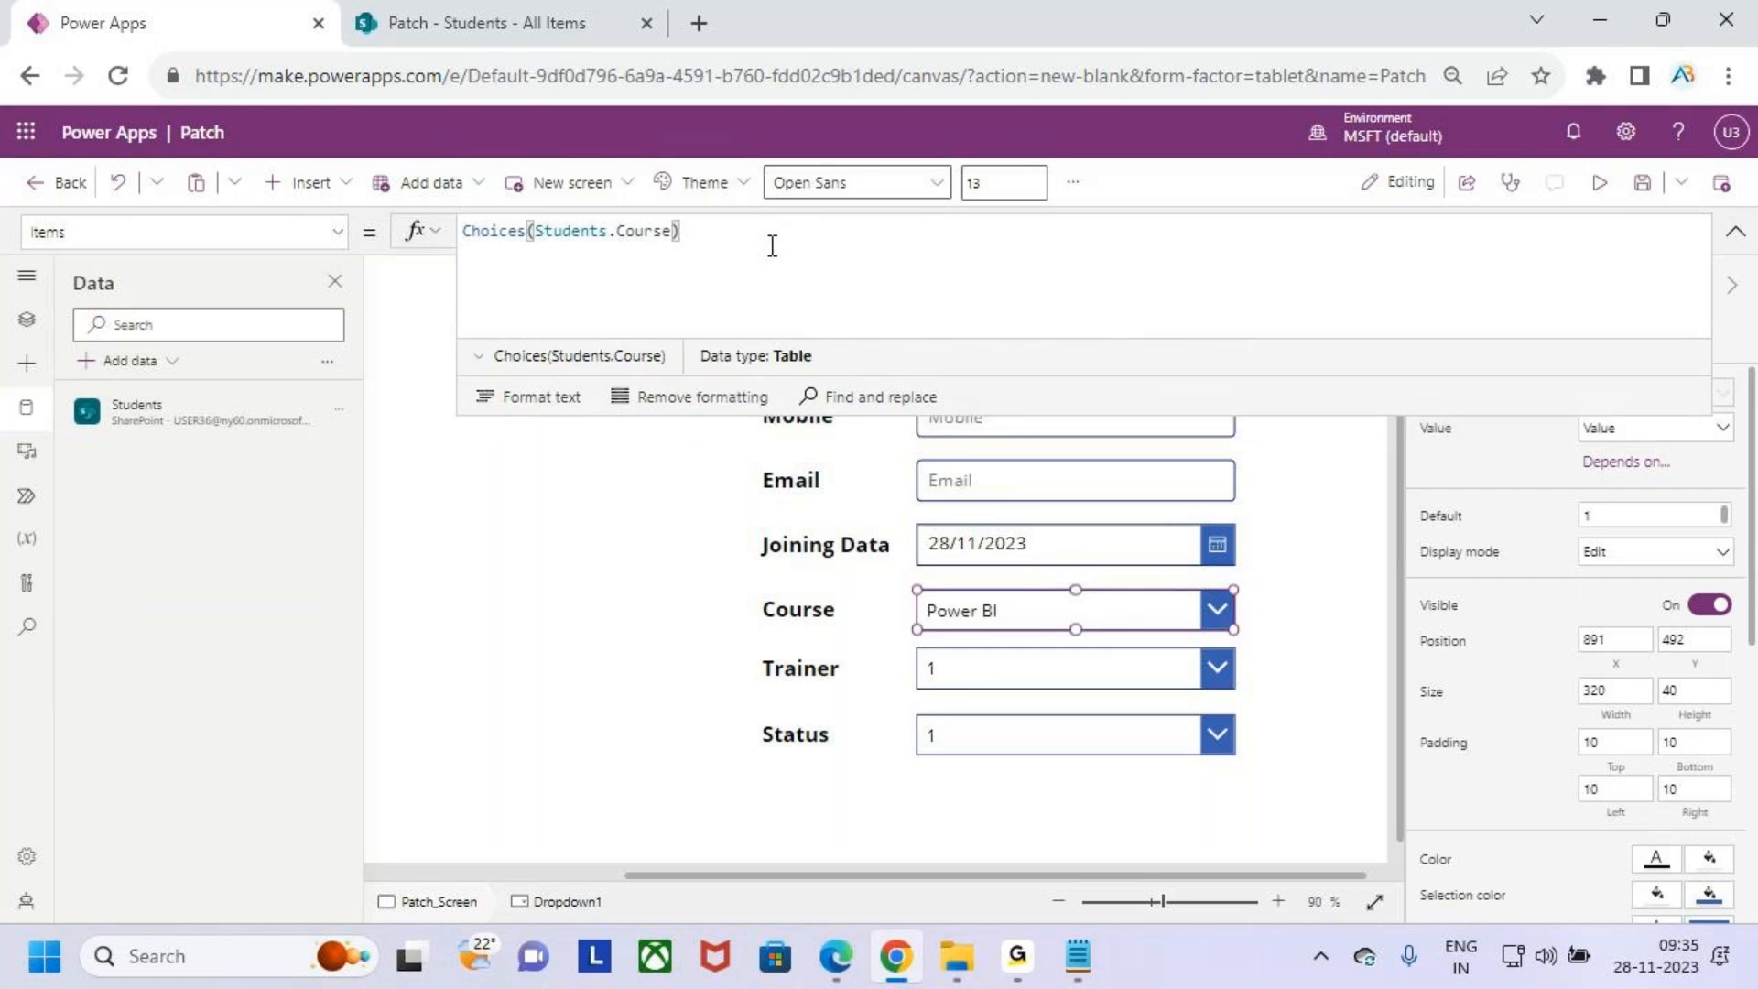
- Preview the app and check the options in the Course drop down
left_click(1733, 236)
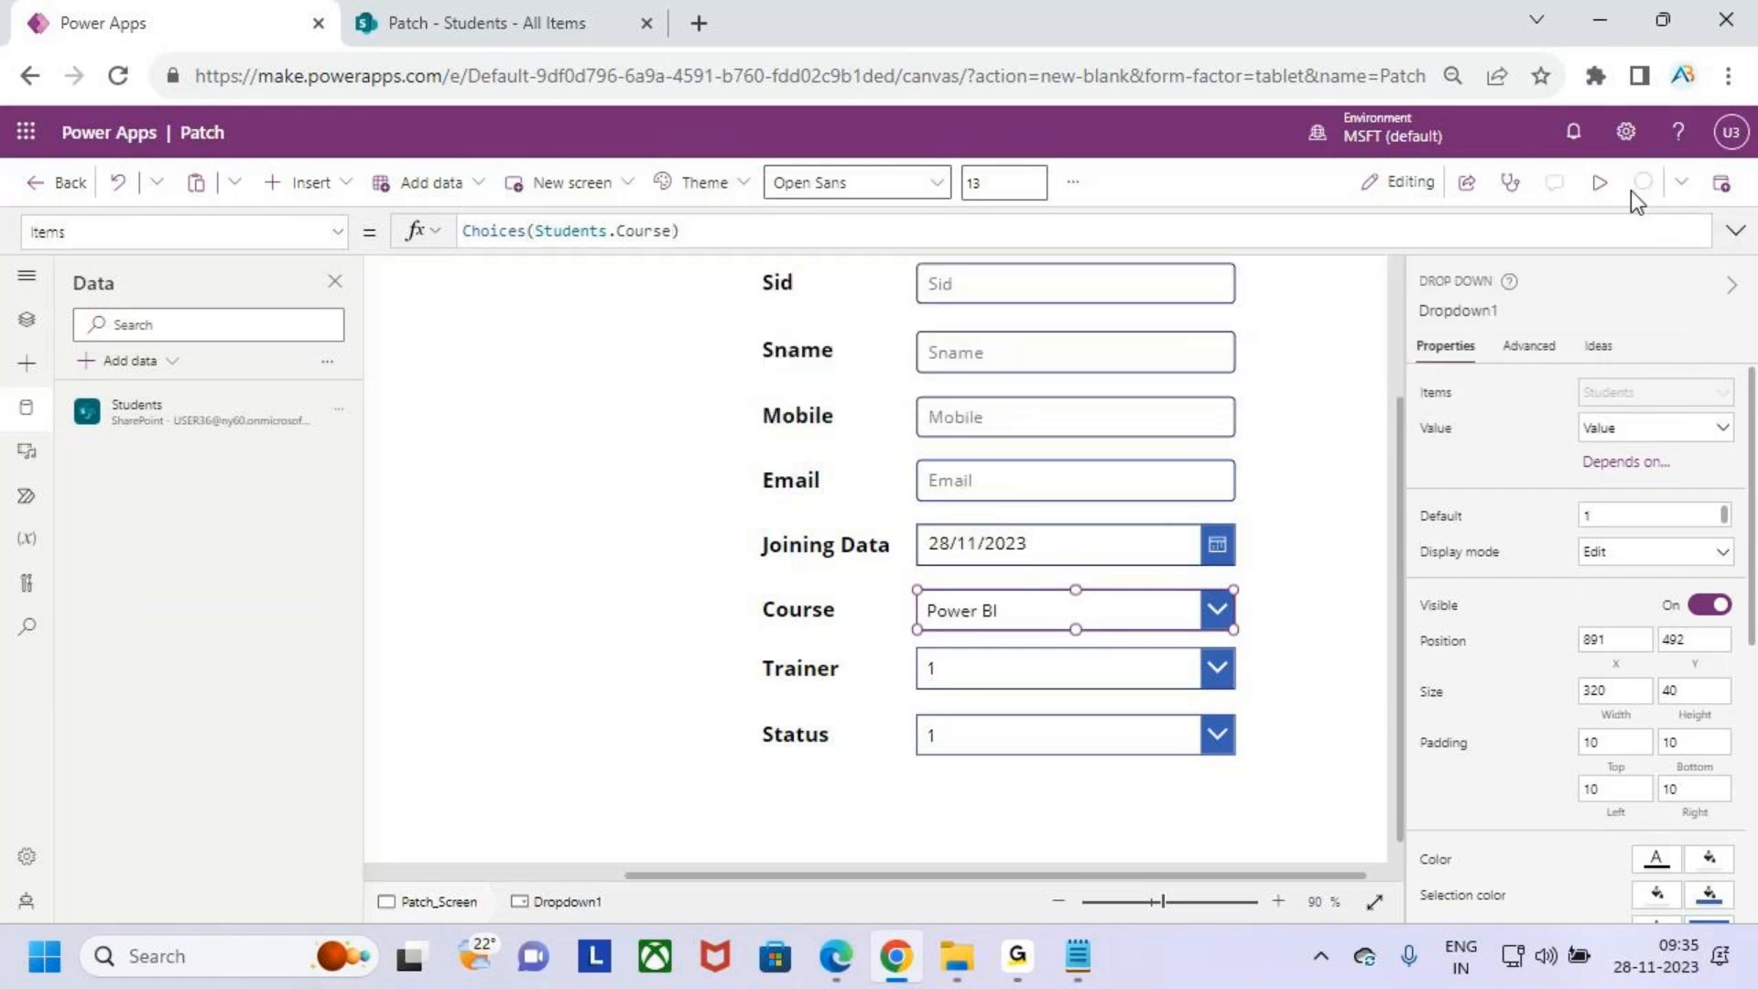
left_click(1599, 183)
left_click(1304, 647)
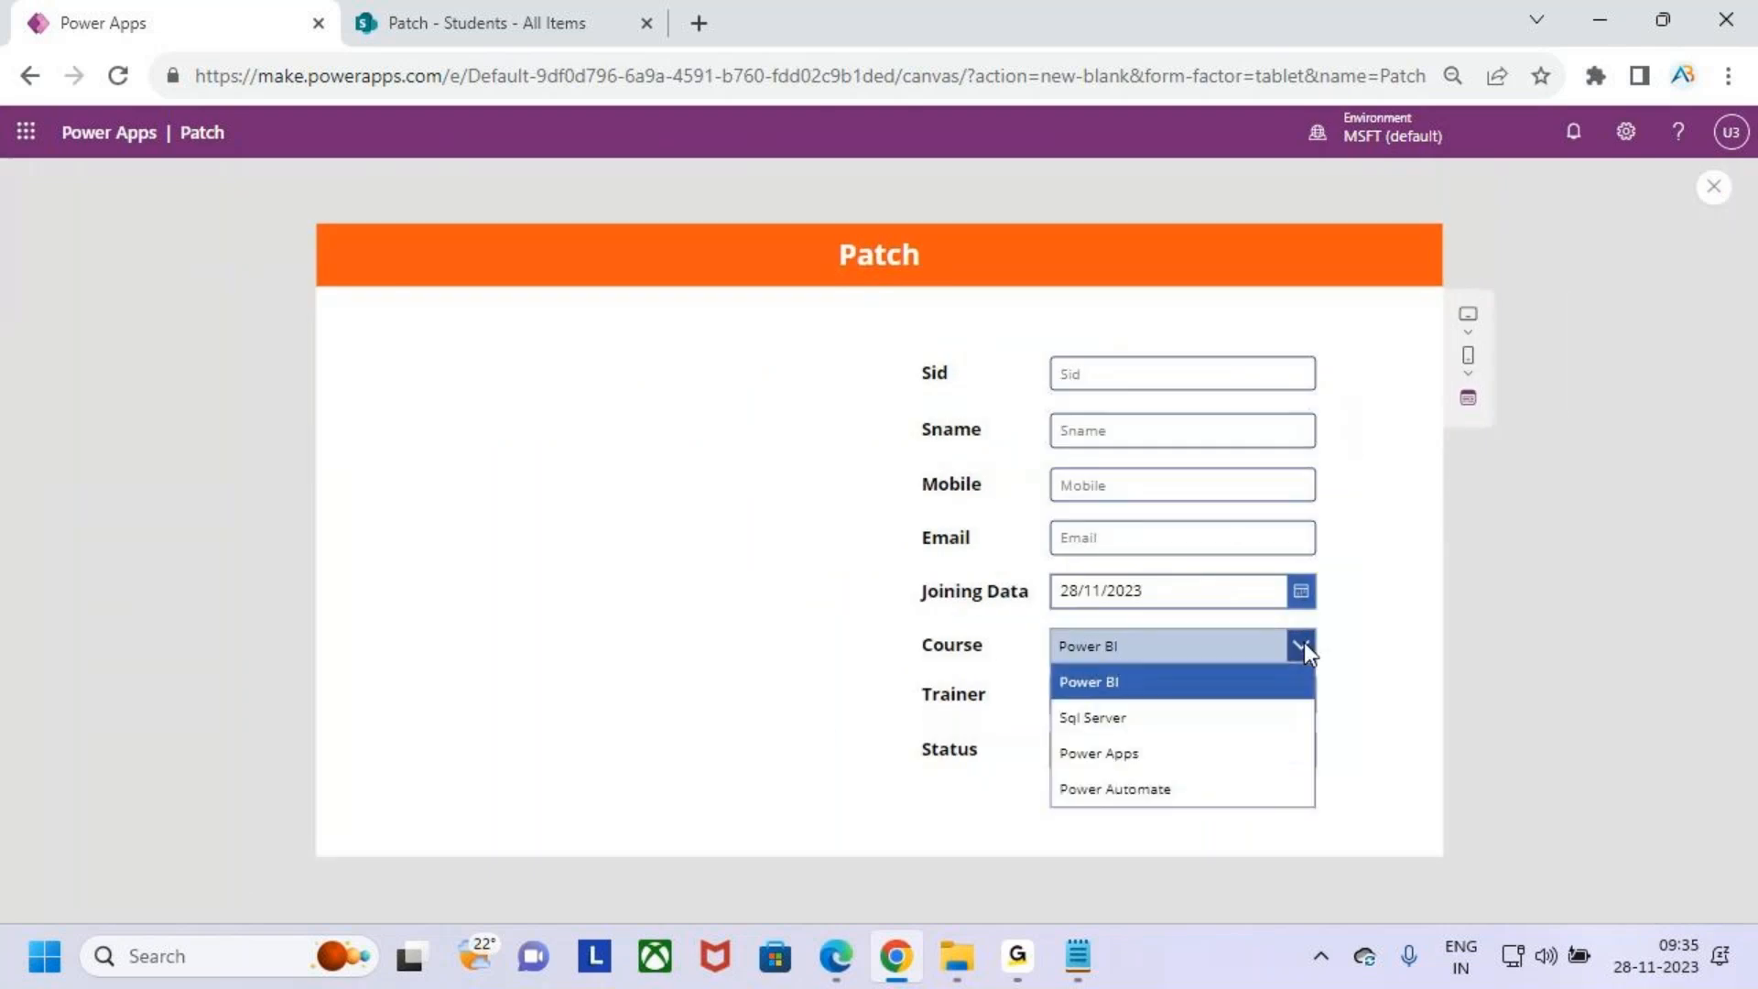
left_click(1717, 193)
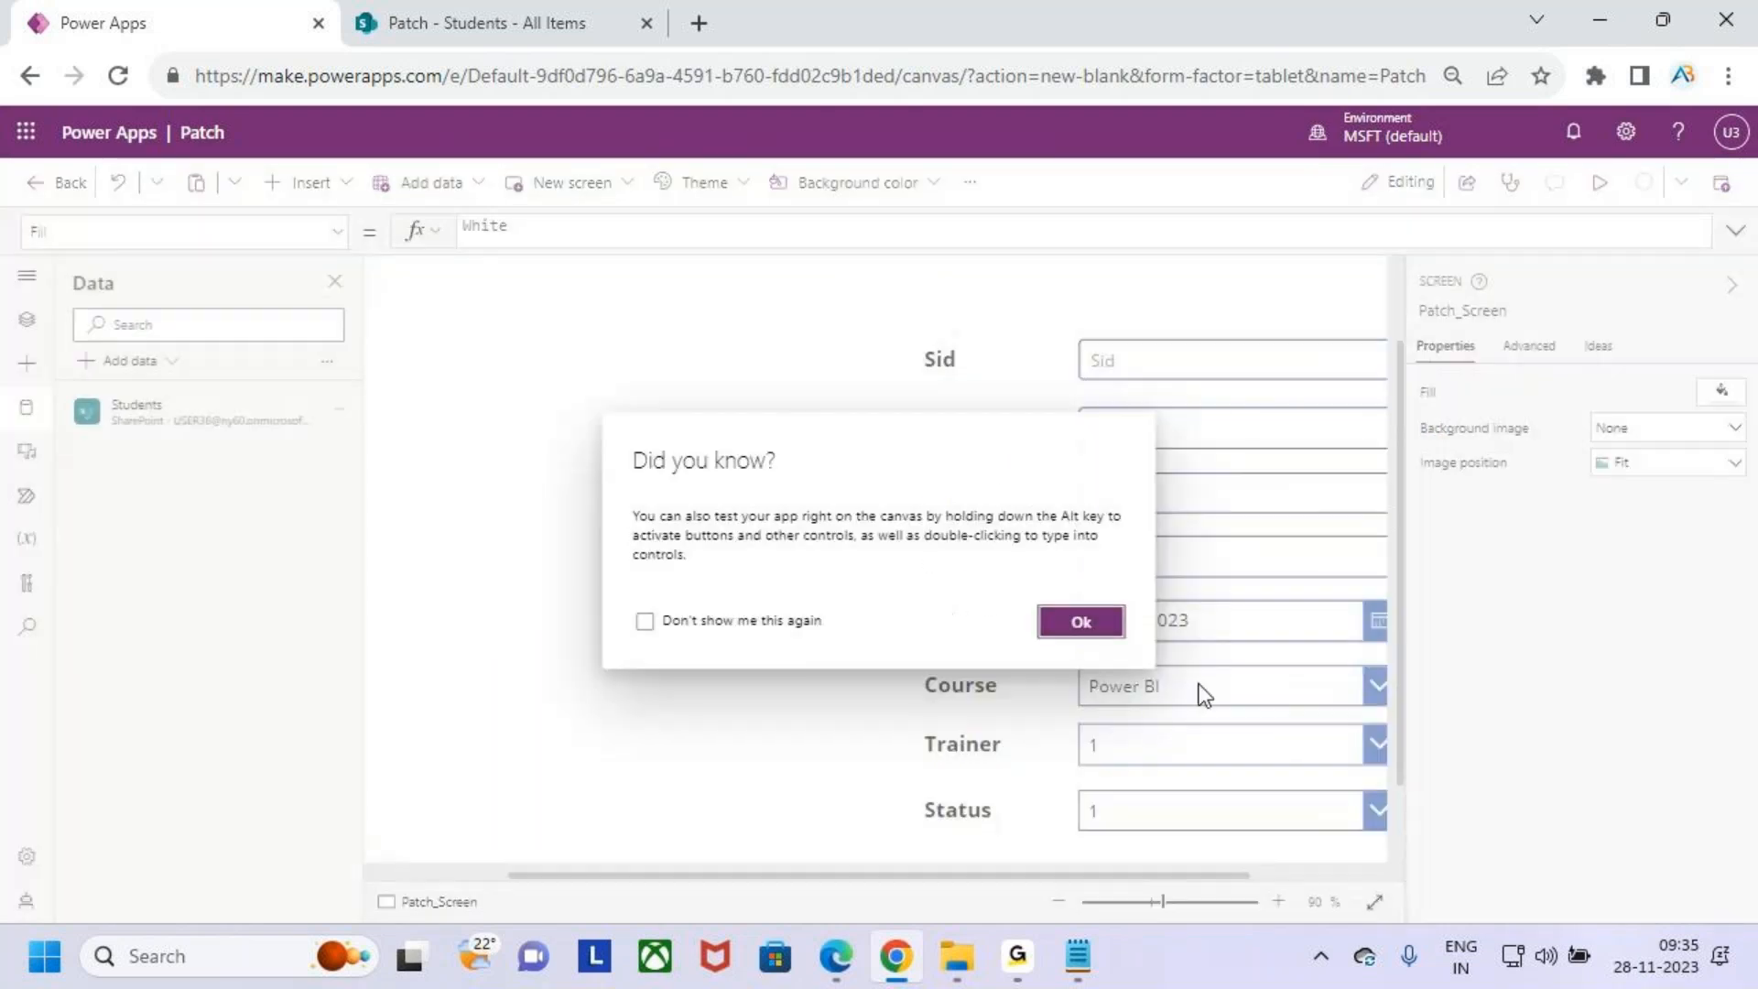
left_click(1079, 620)
left_click(1211, 700)
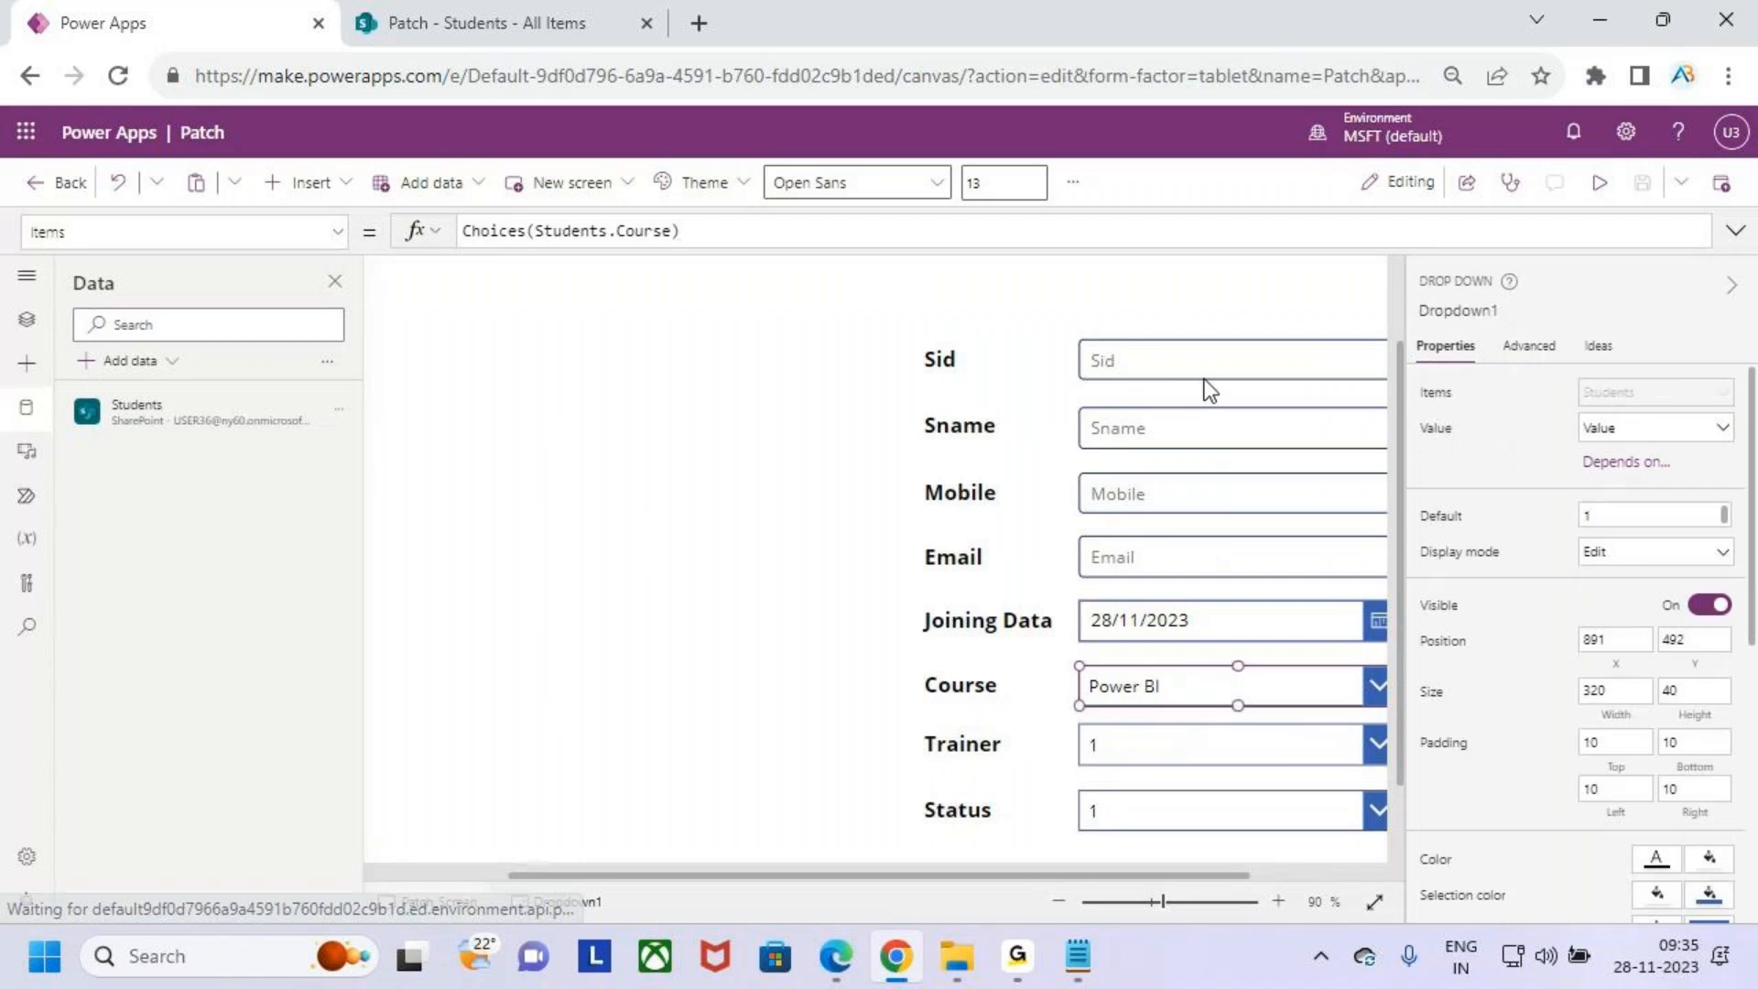
left_click(732, 232)
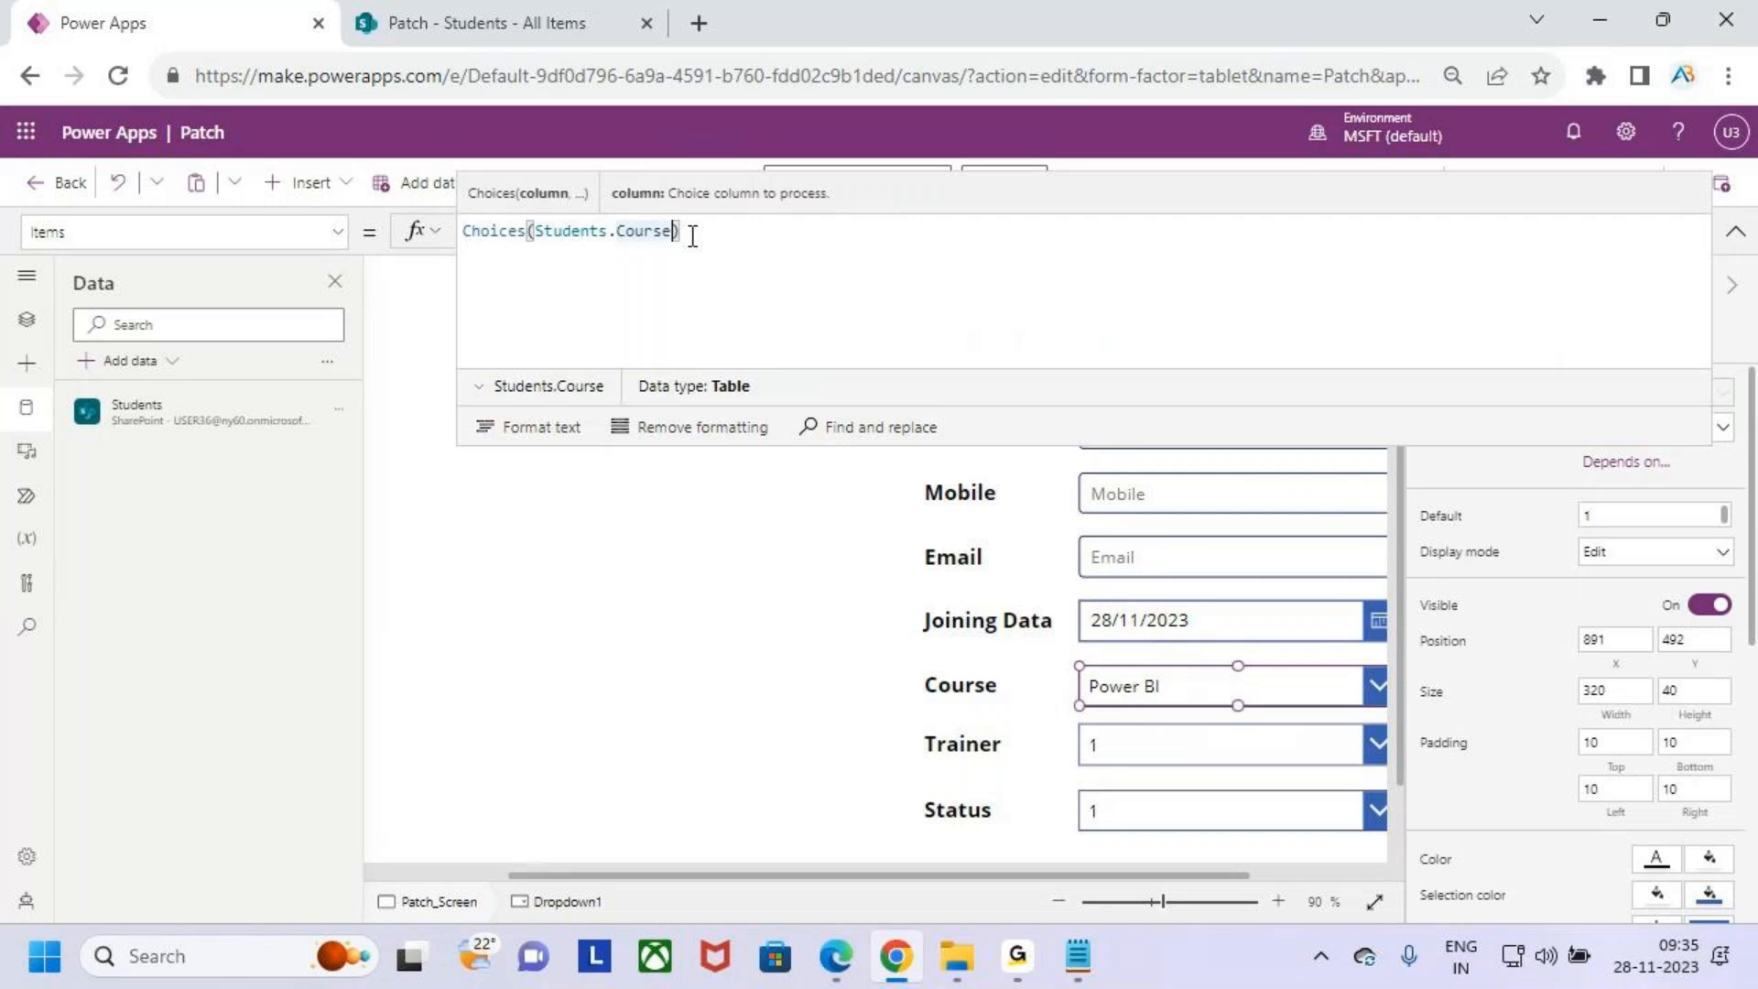
type(".")
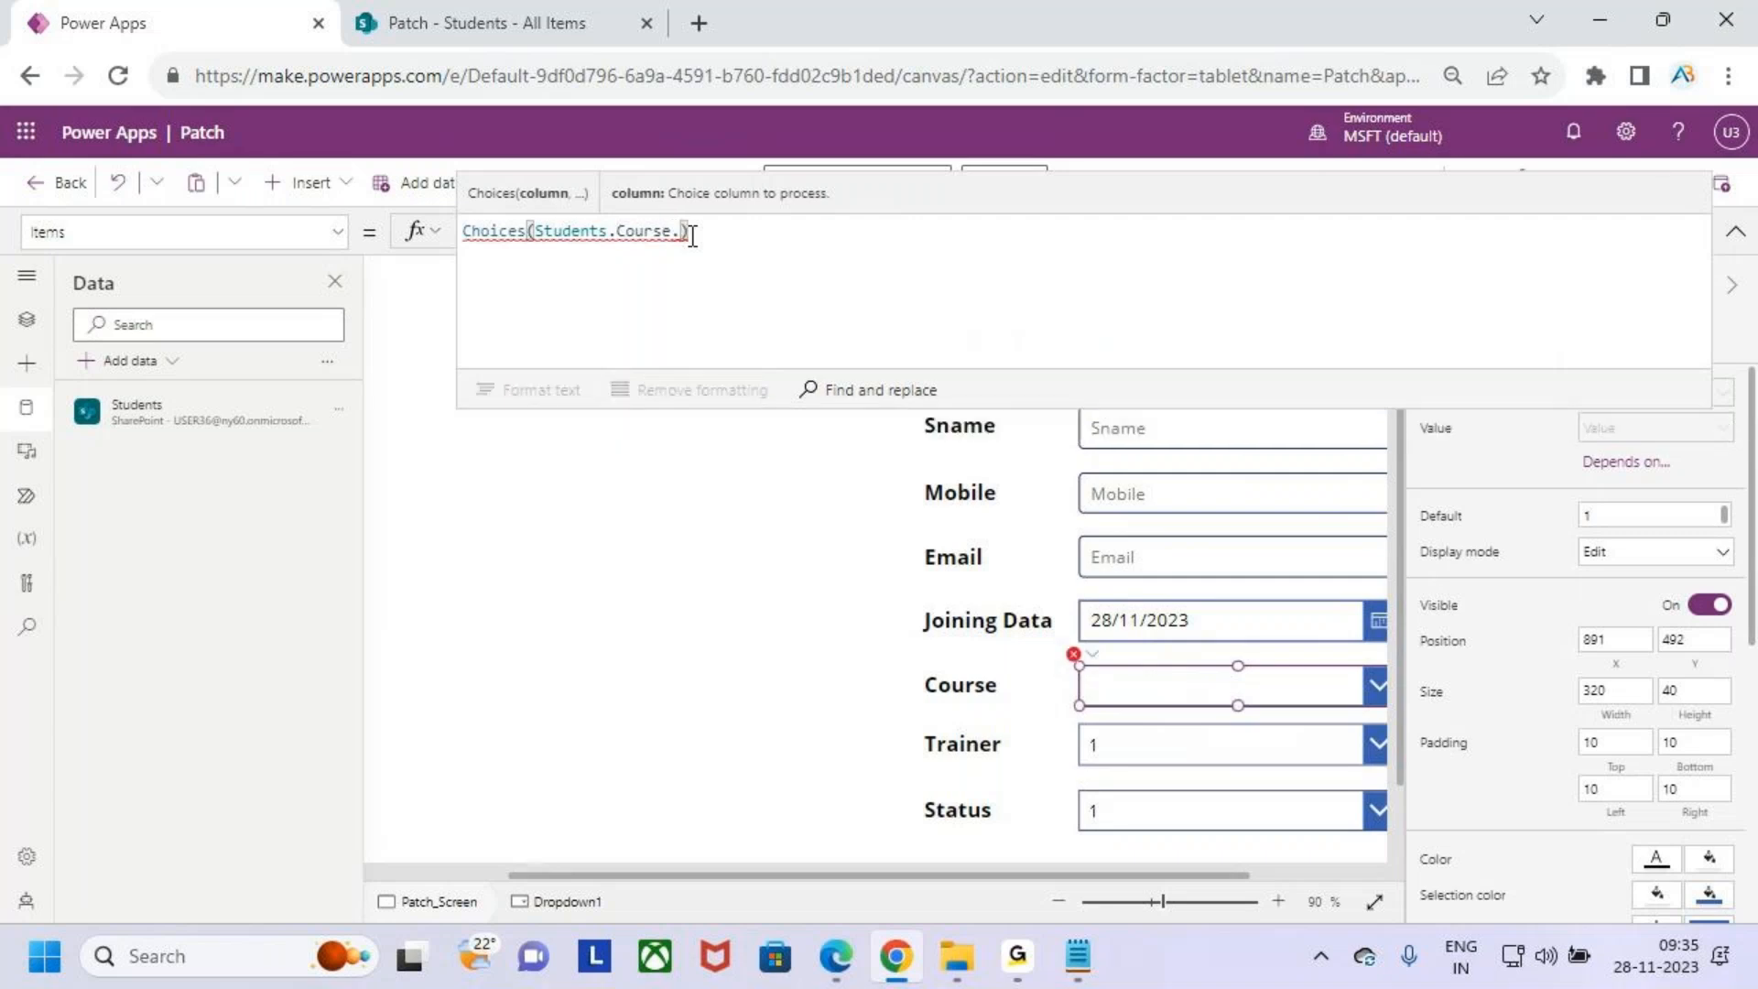
key("BackSpace")
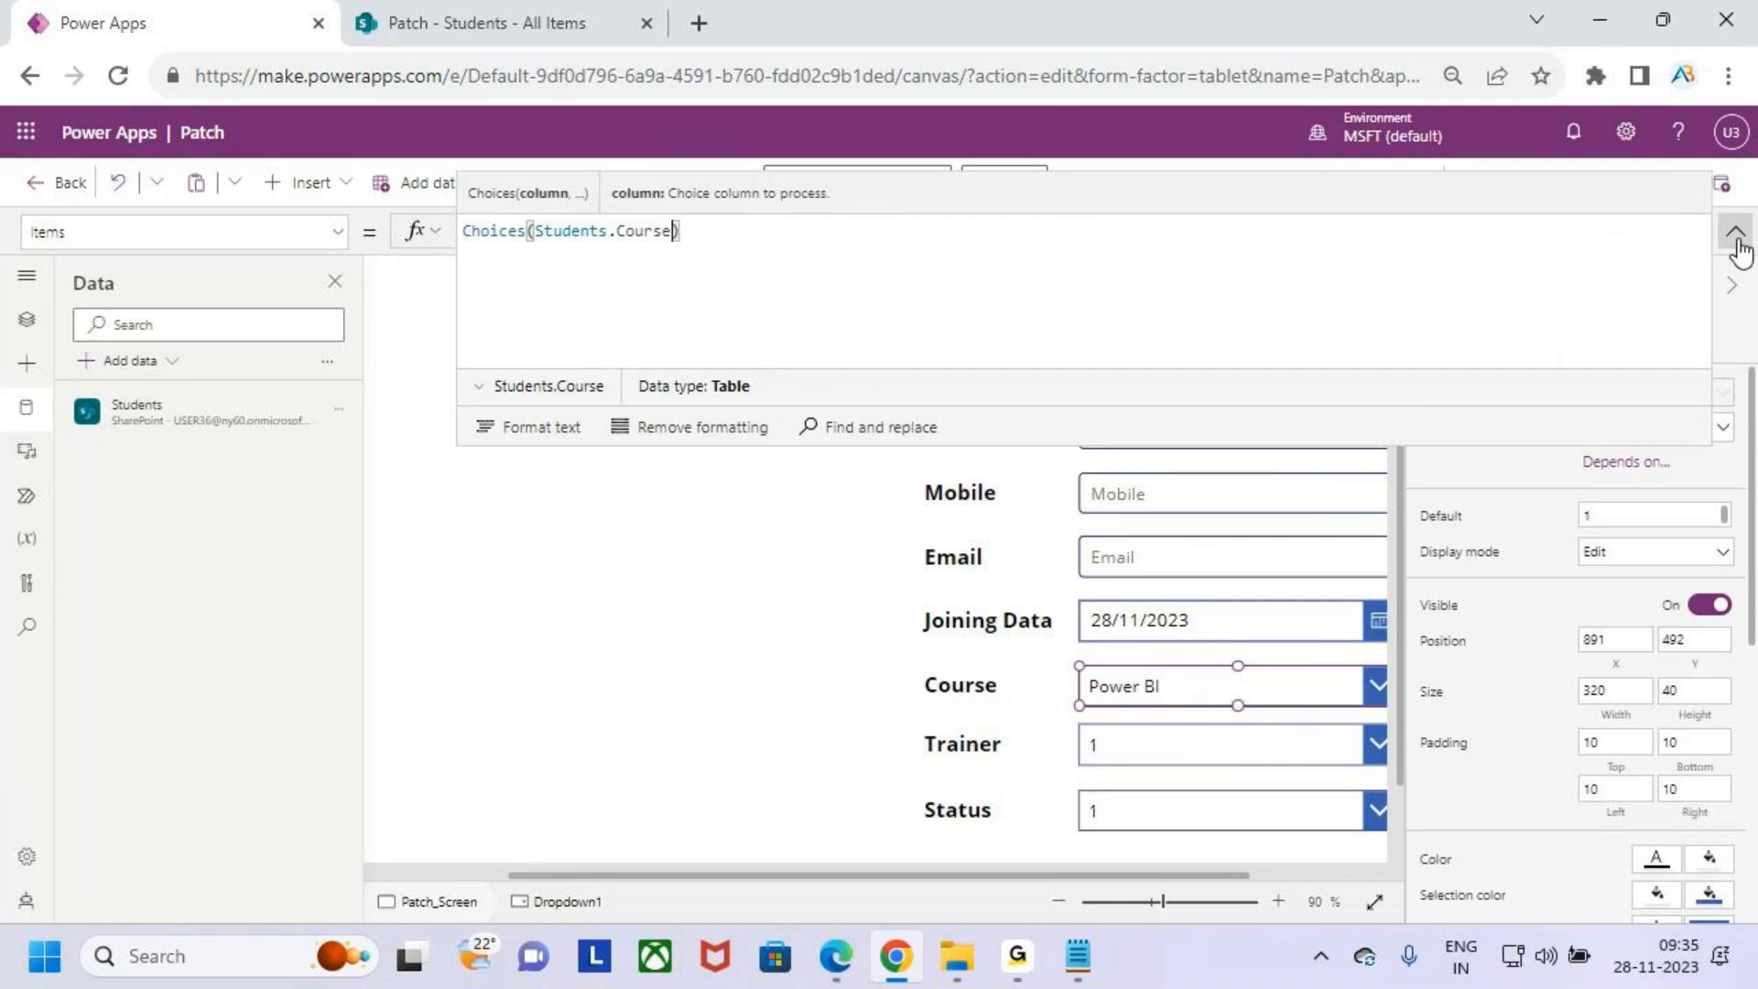
left_click(1735, 232)
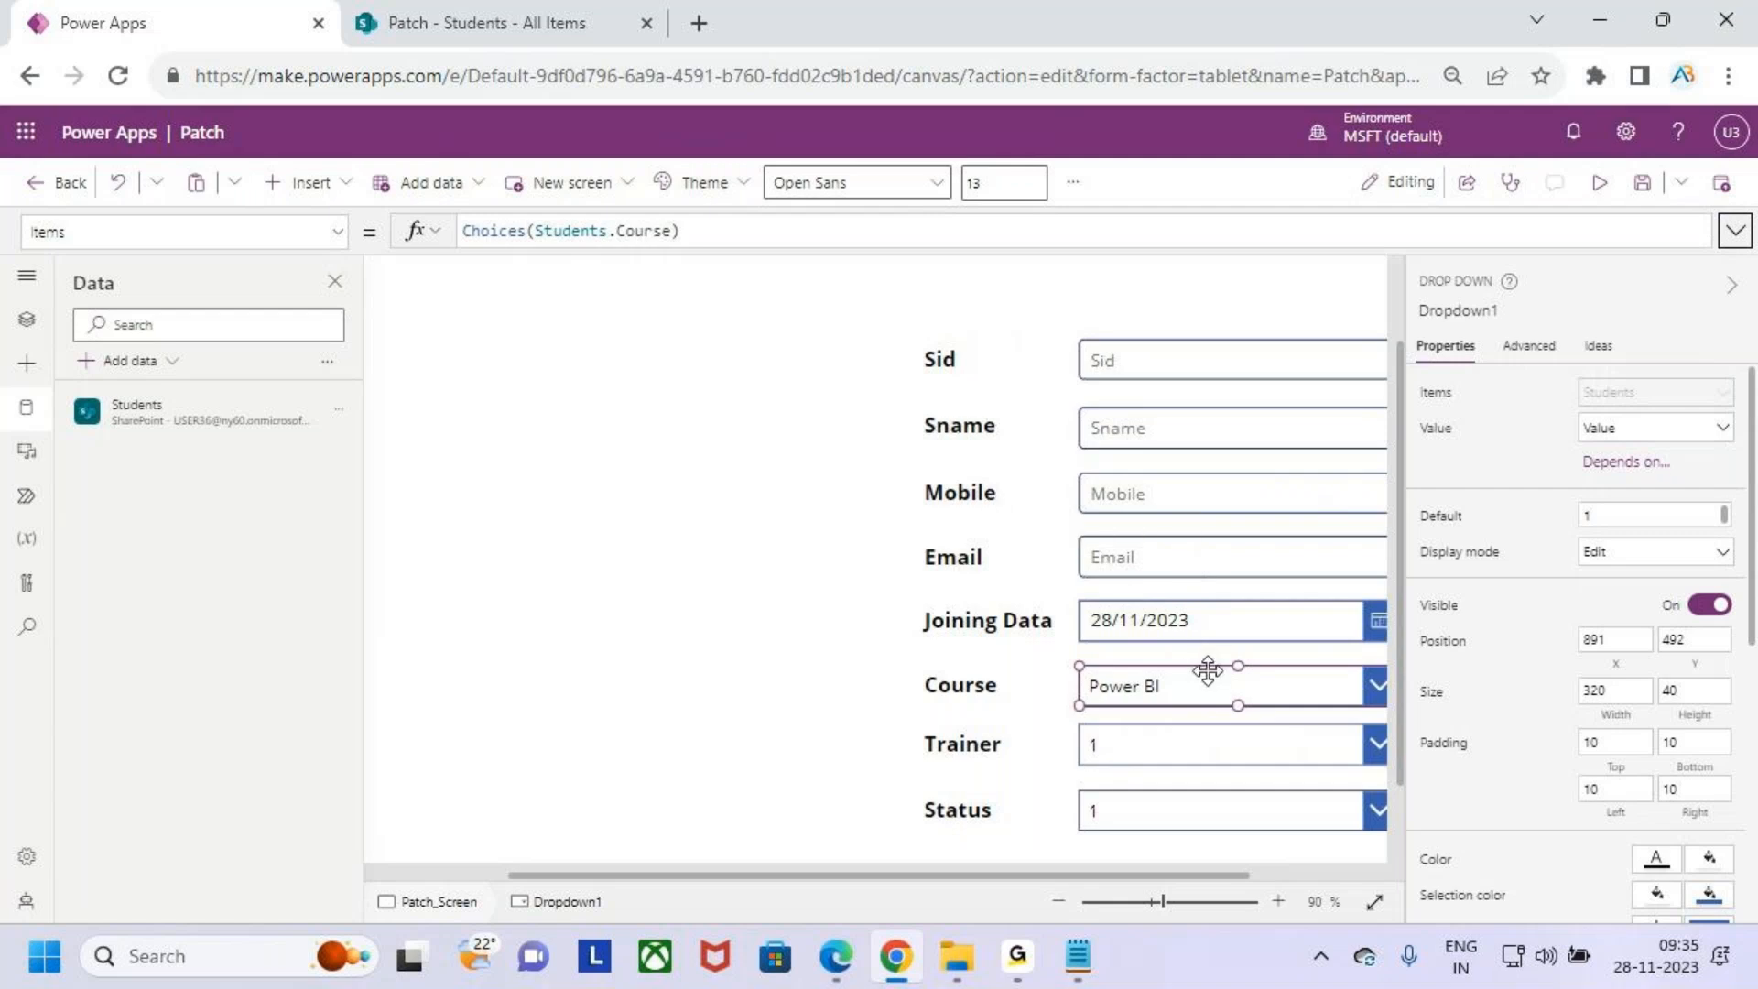
scroll(1205, 673, "down", 3)
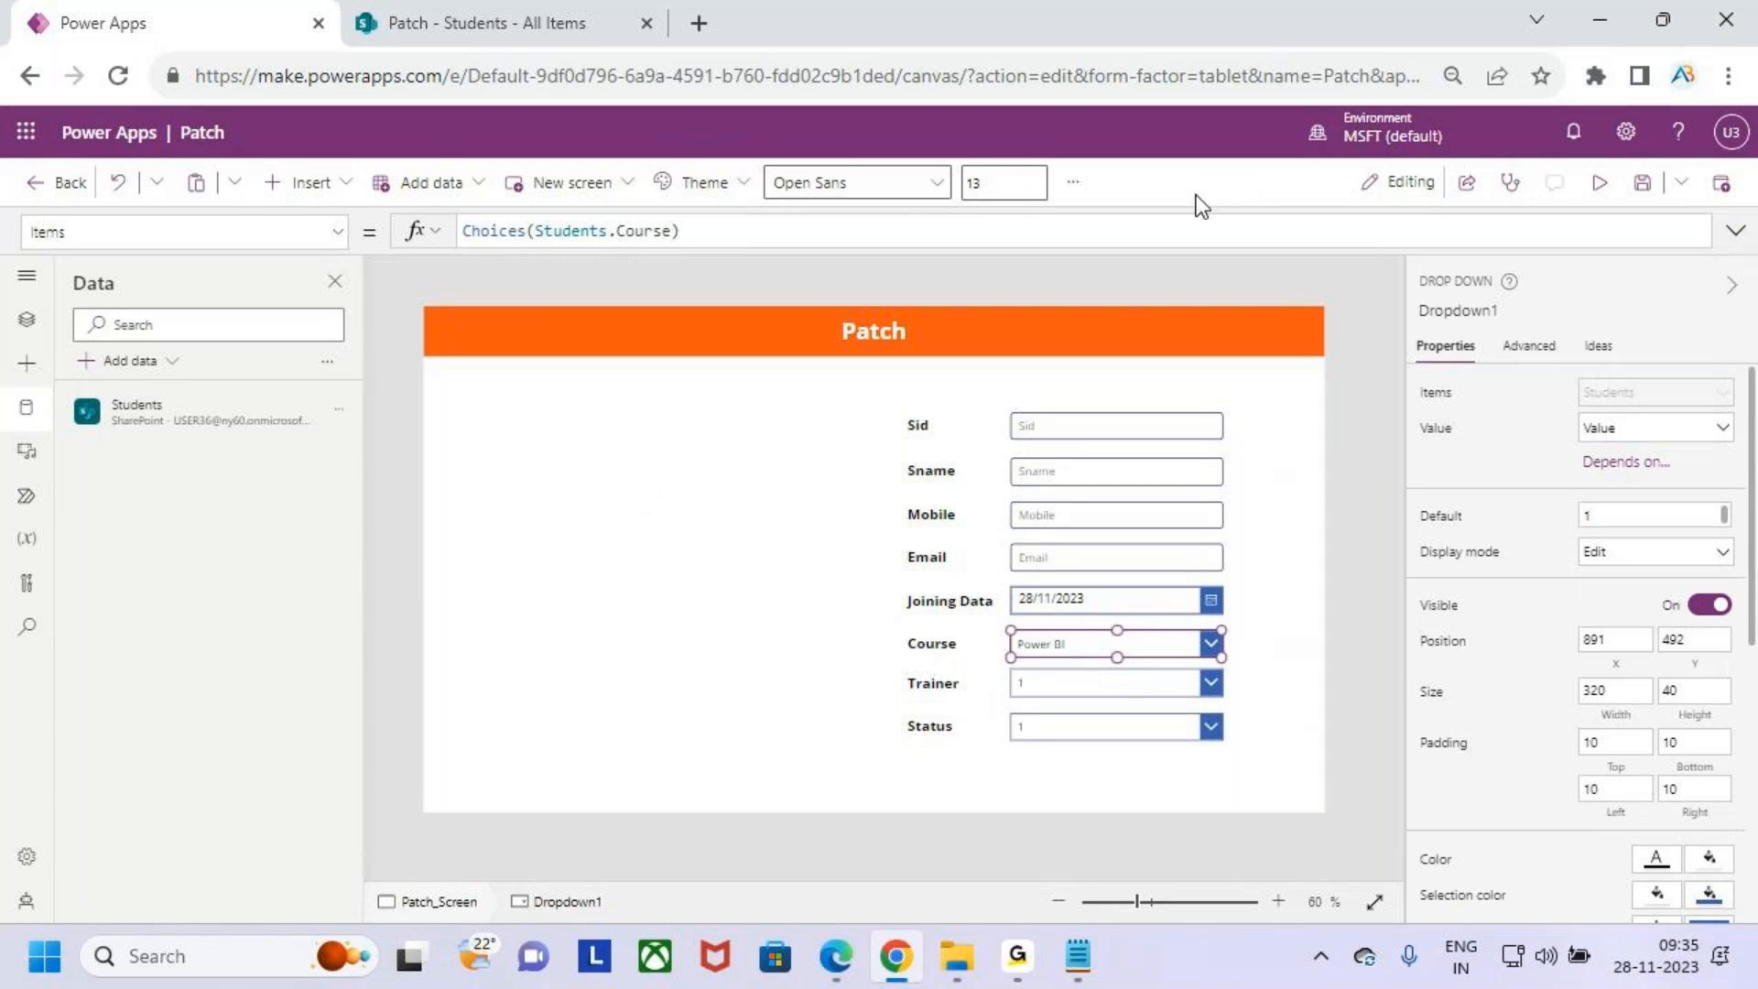
- Set the Trainer drop down's Items to Choices(Students.Trainer)
left_click(1149, 678)
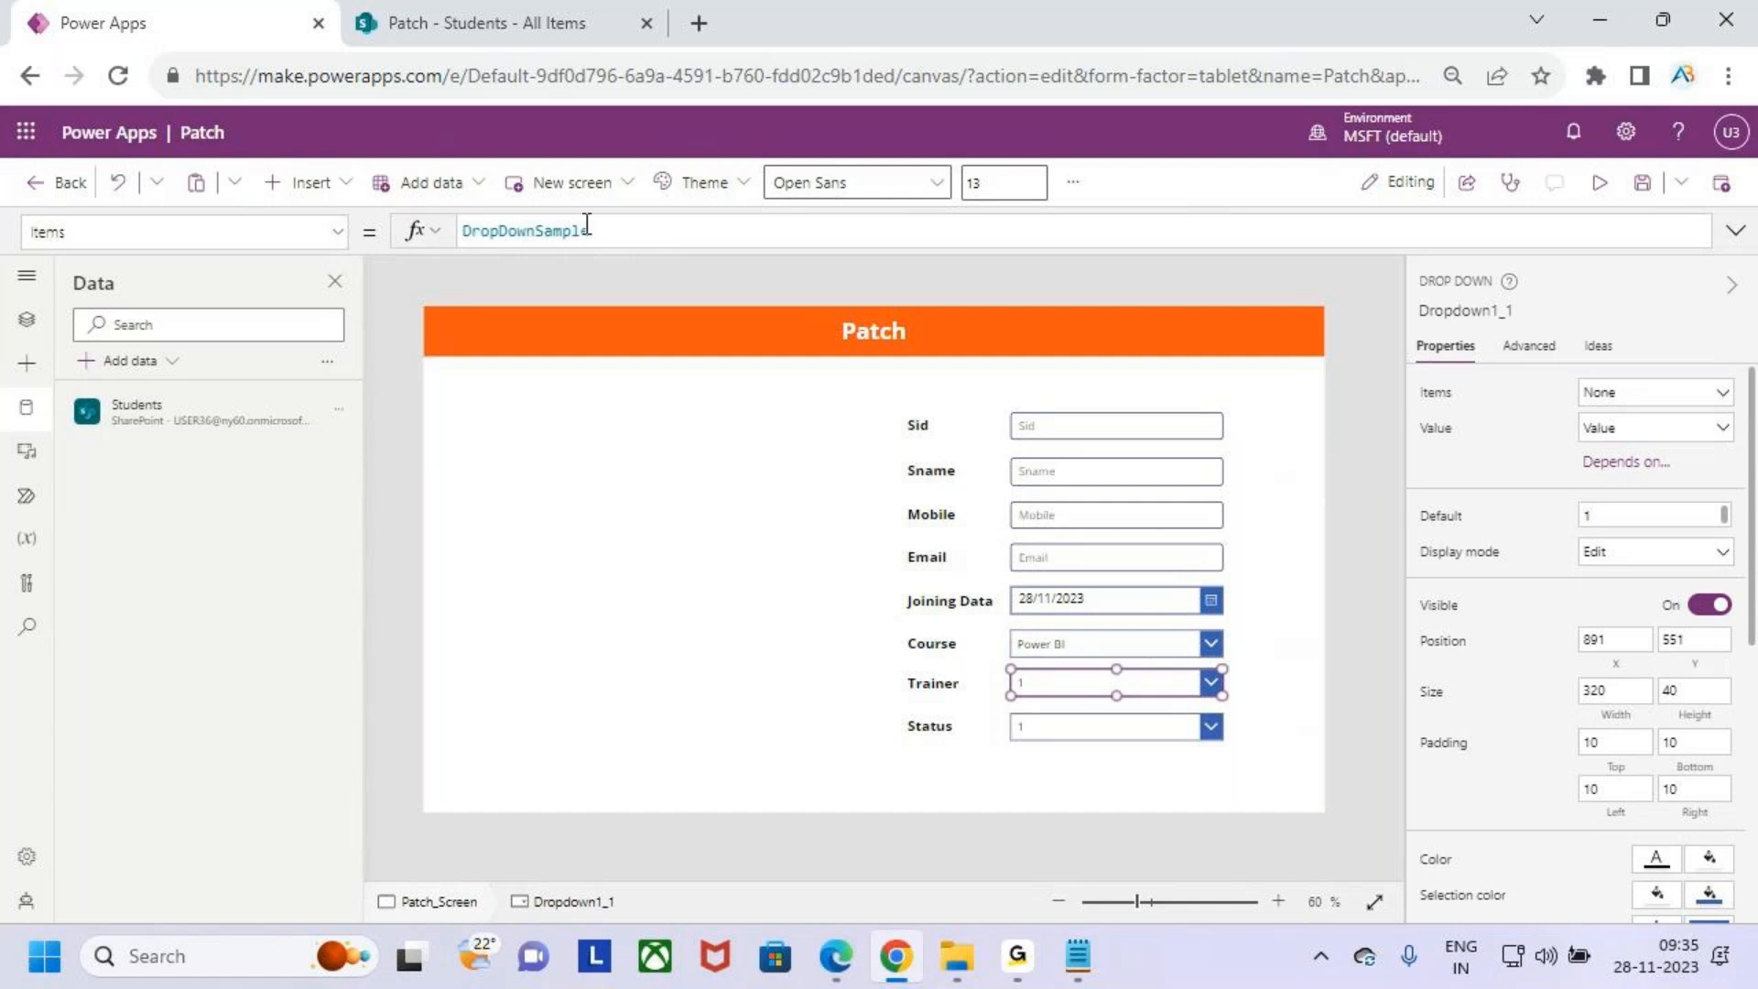
left_click_drag(620, 231, 396, 235)
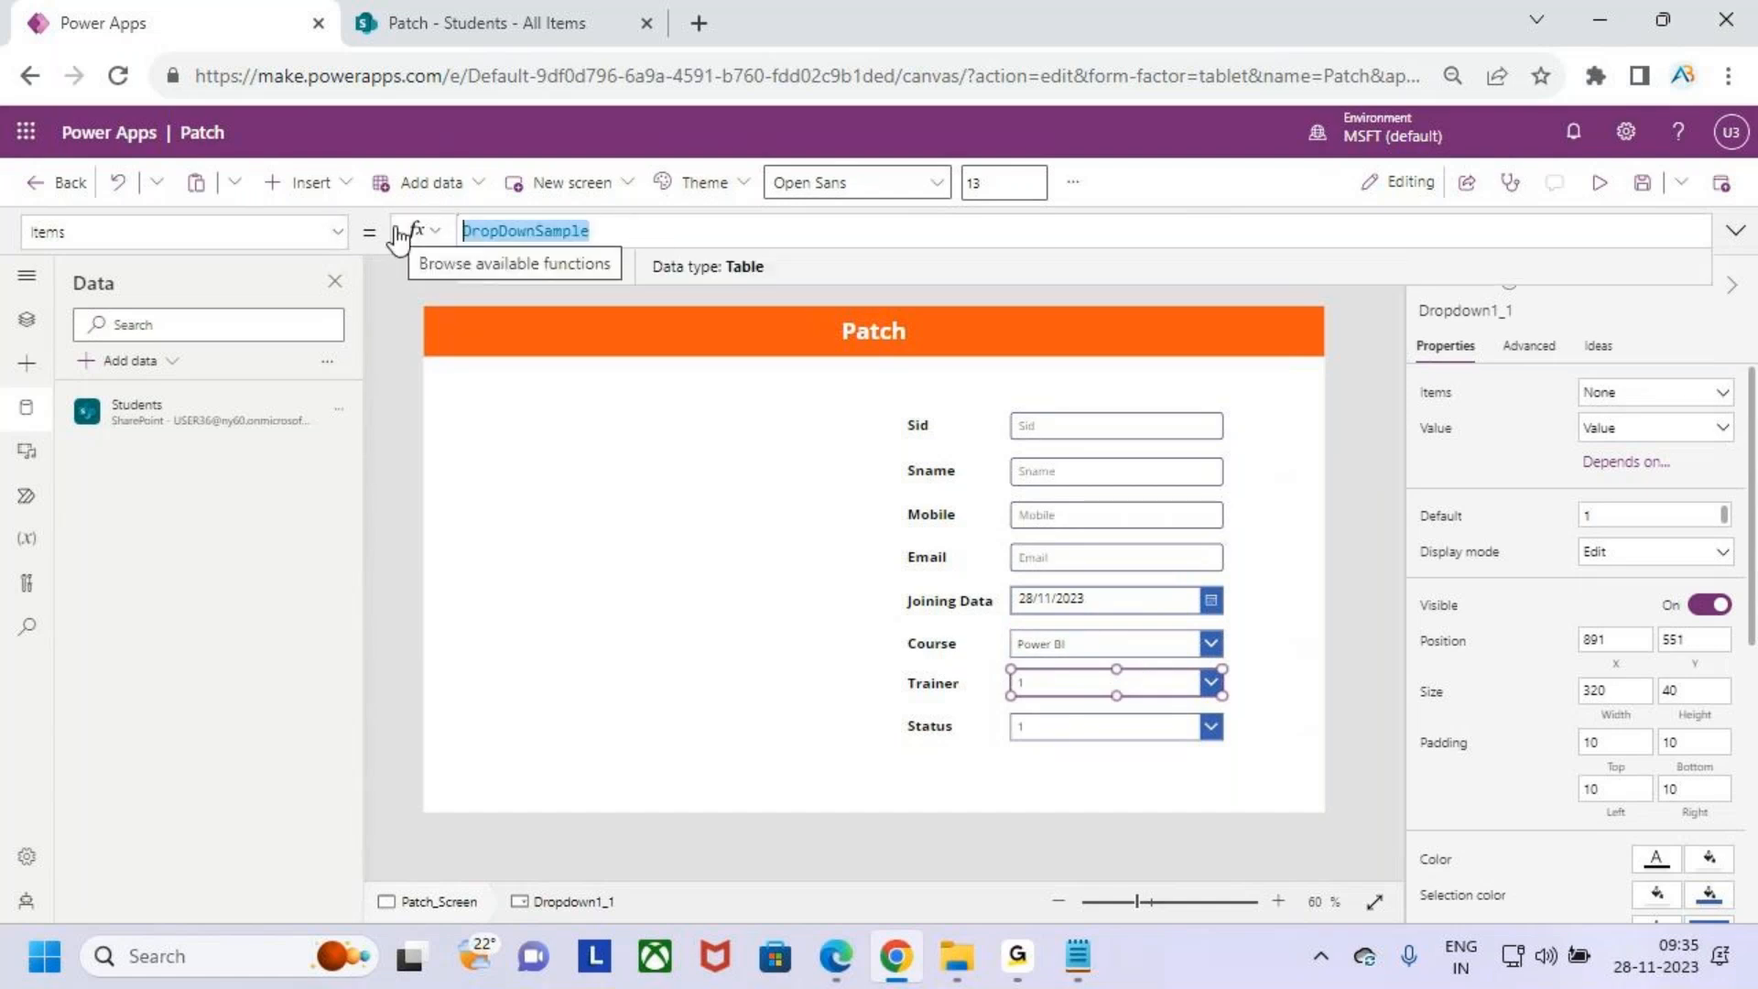
key("BackSpace")
type("choi")
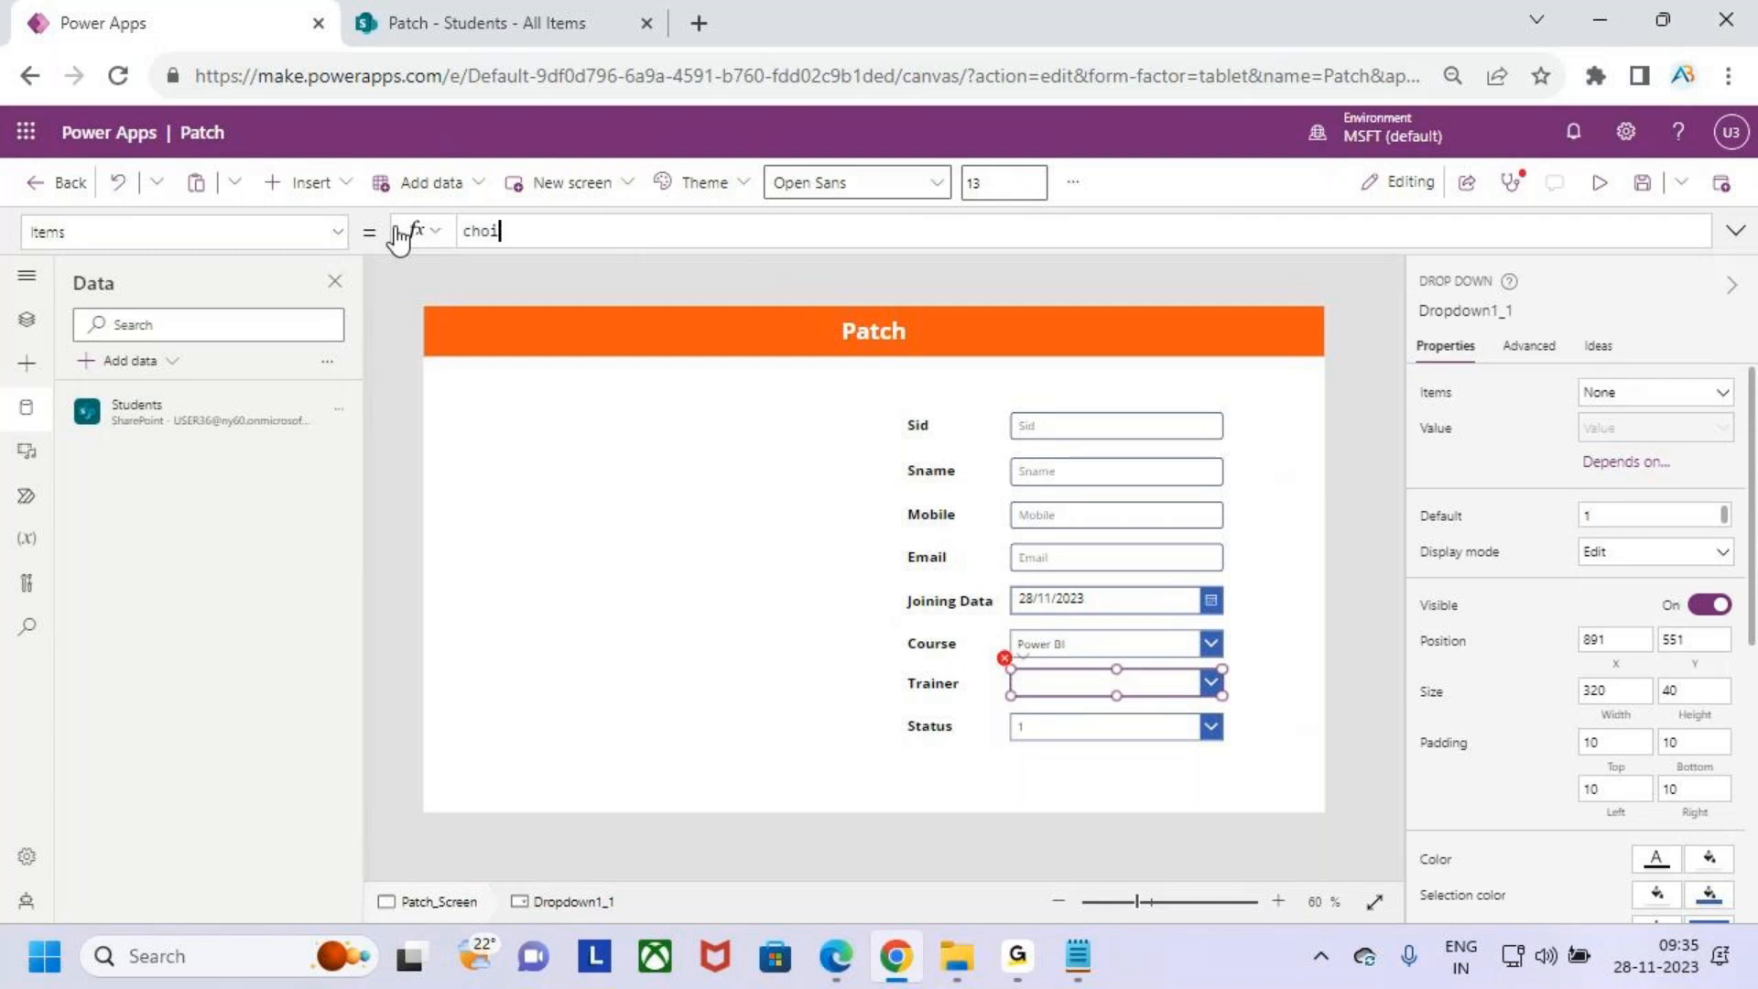
type("ces([")
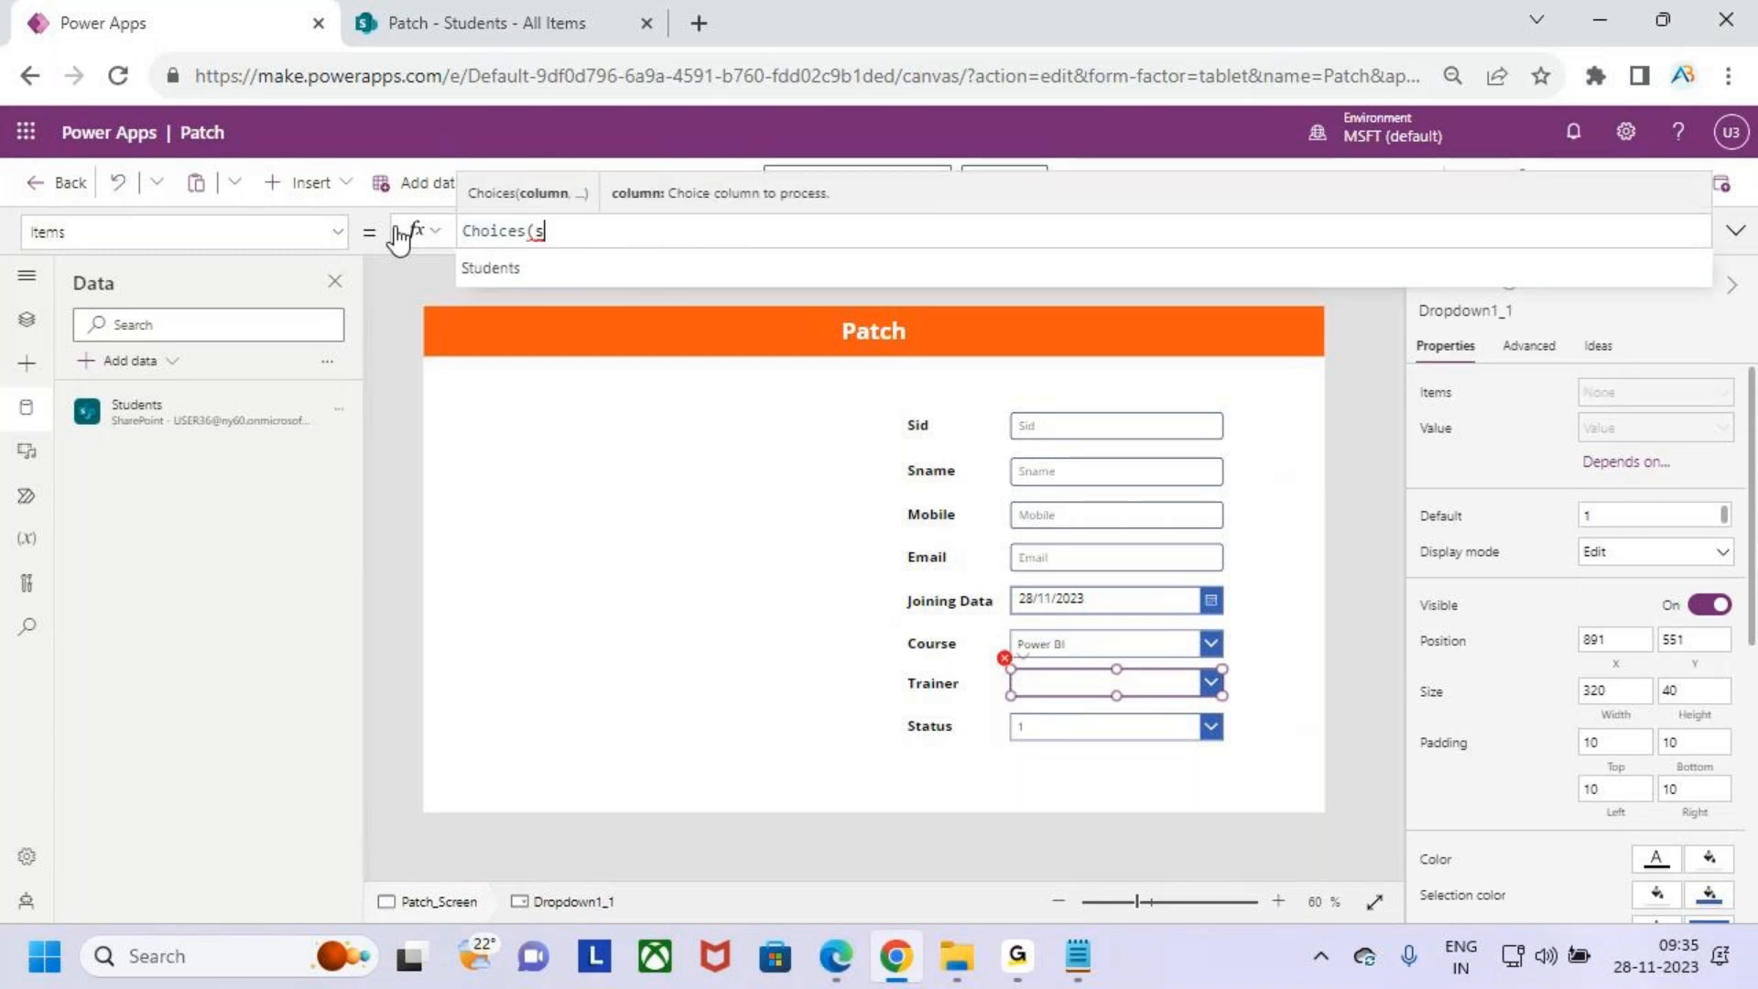
key("Tab")
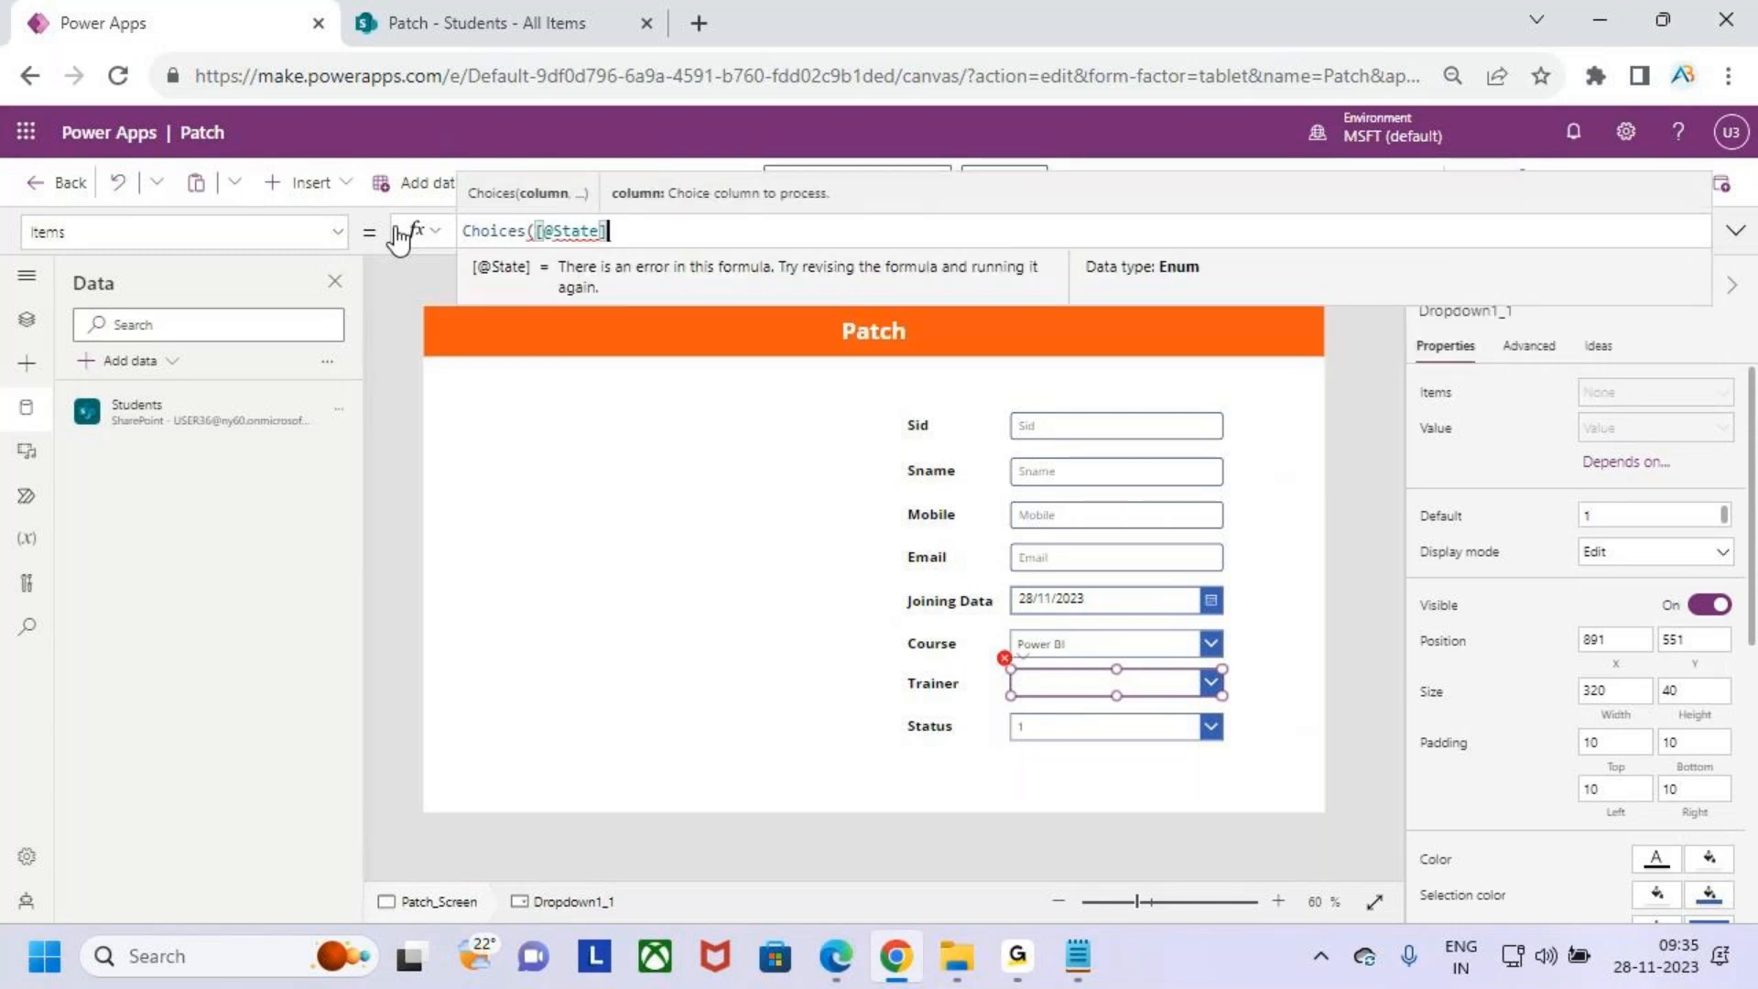
key("BackSpace")
key("BackSpace")
key("BackSpace")
key("BackSpace")
key("BackSpace")
key("BackSpace")
key("BackSpace")
key("BackSpace")
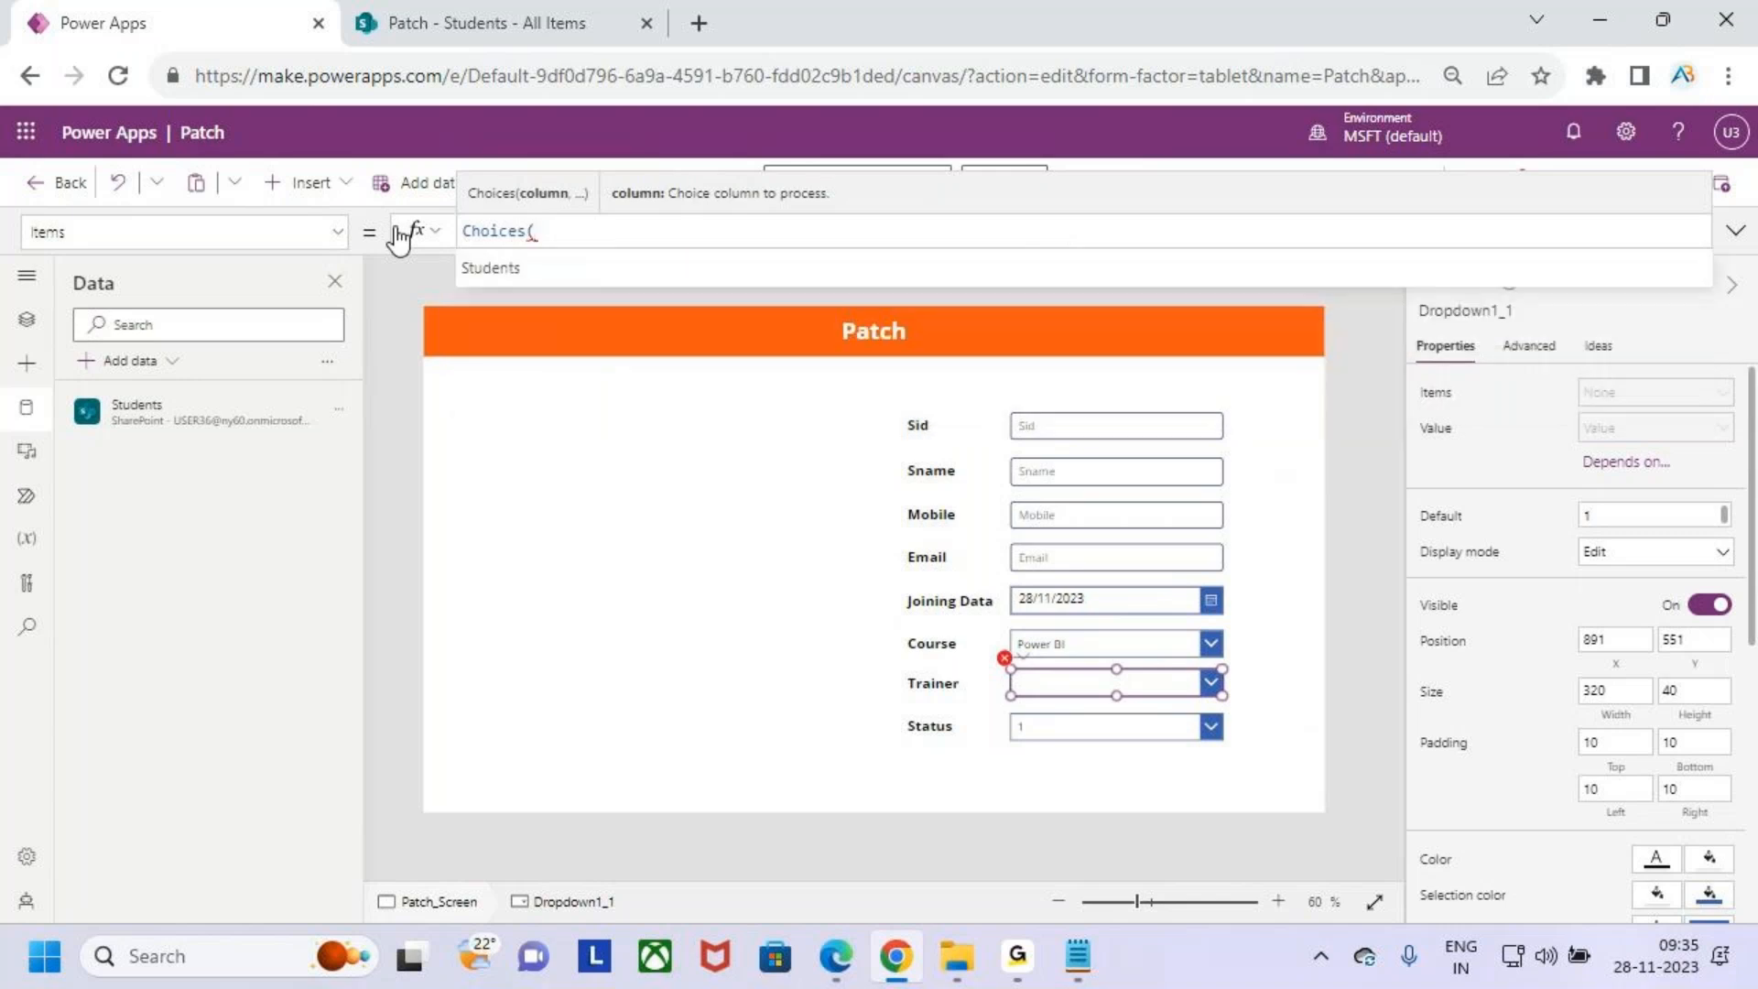
key("Tab")
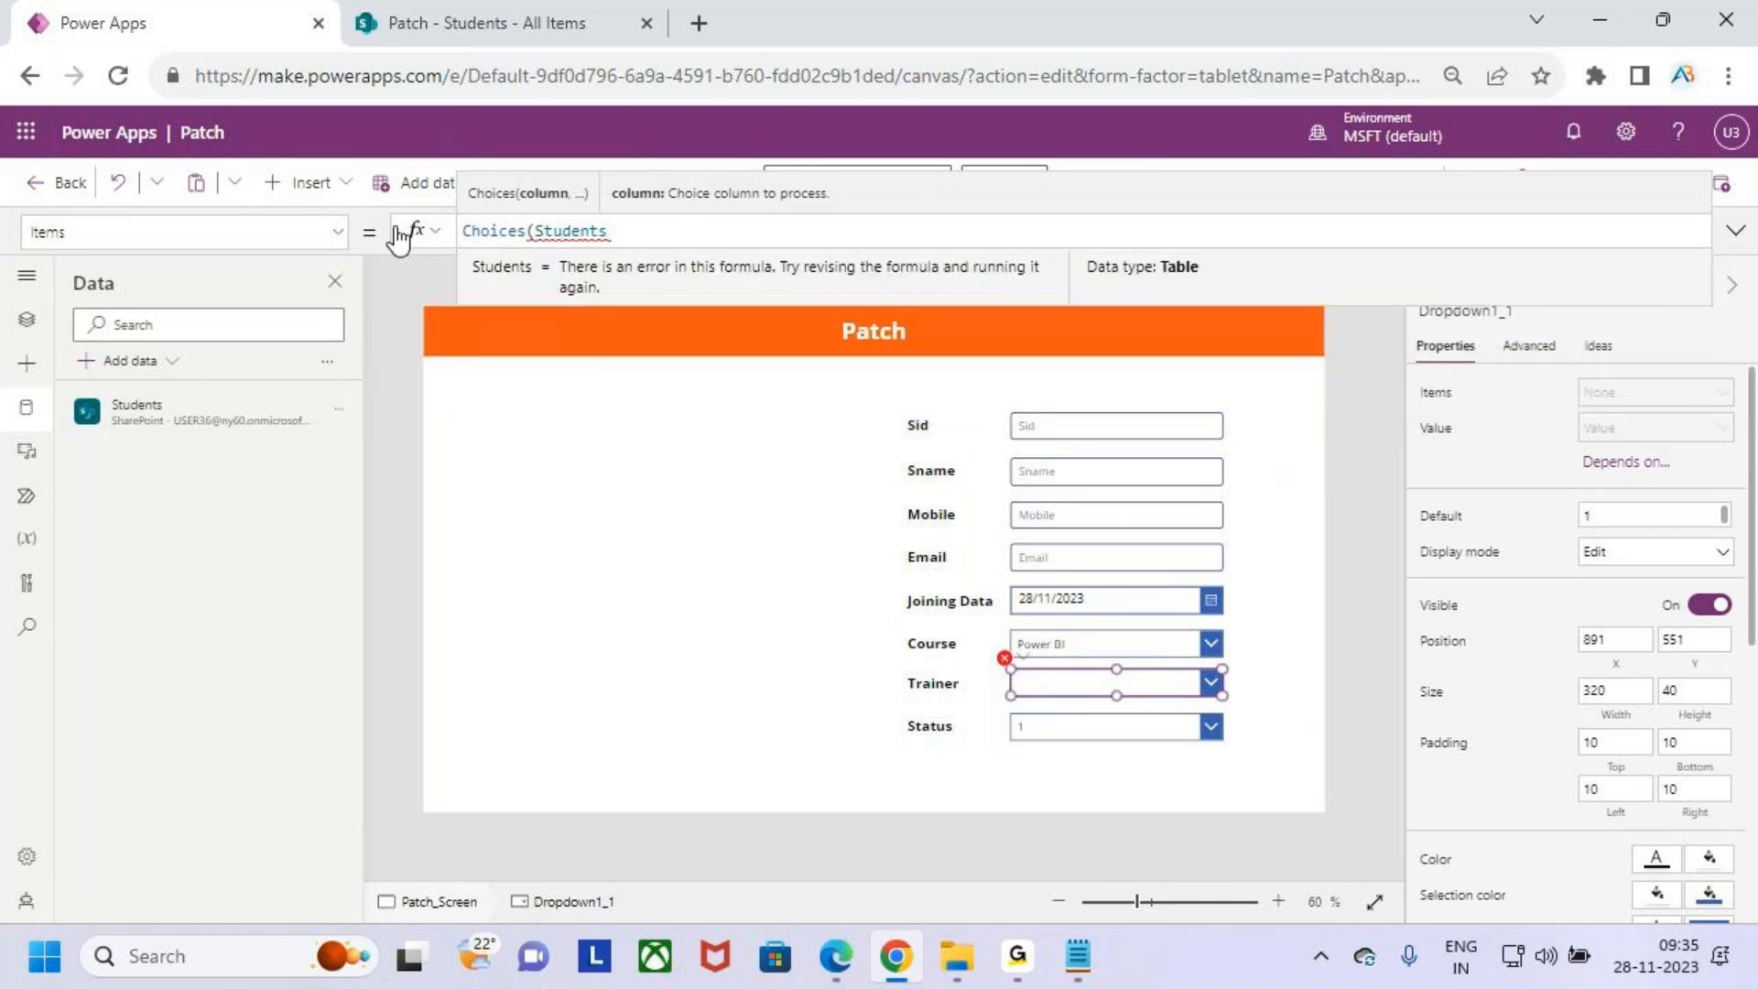
type(".tra")
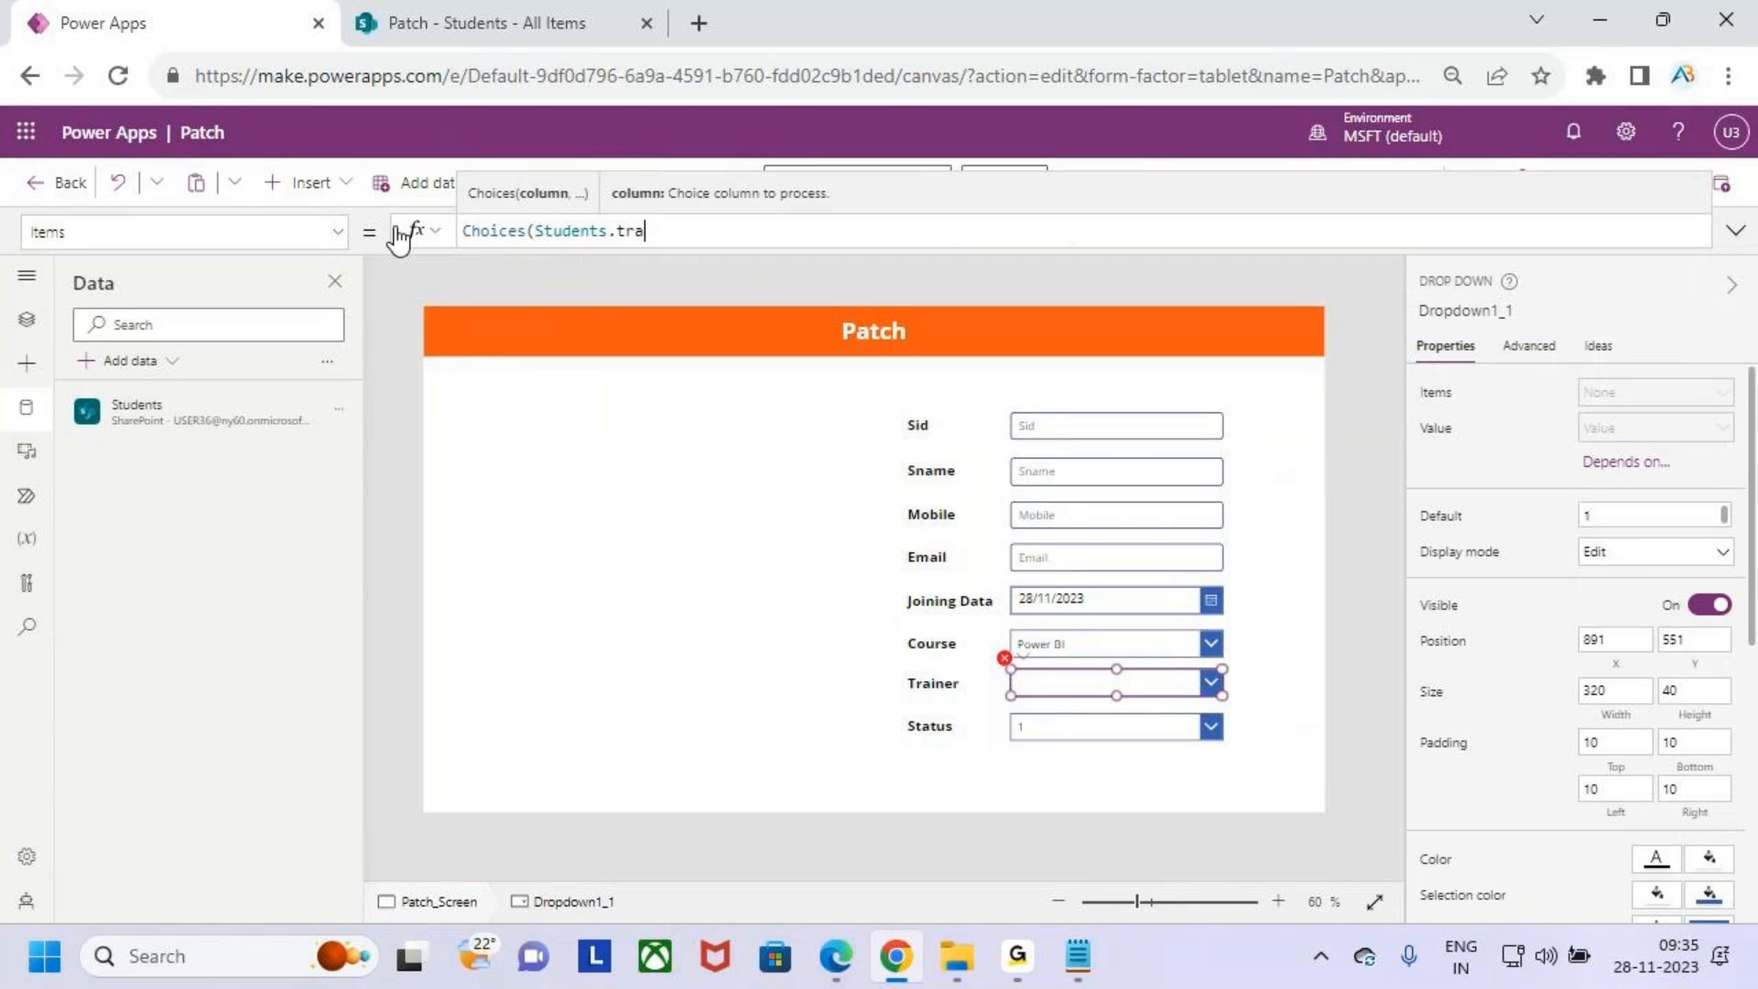
key("BackSpace")
key("BackSpace")
key("BackSpace")
key("BackSpace")
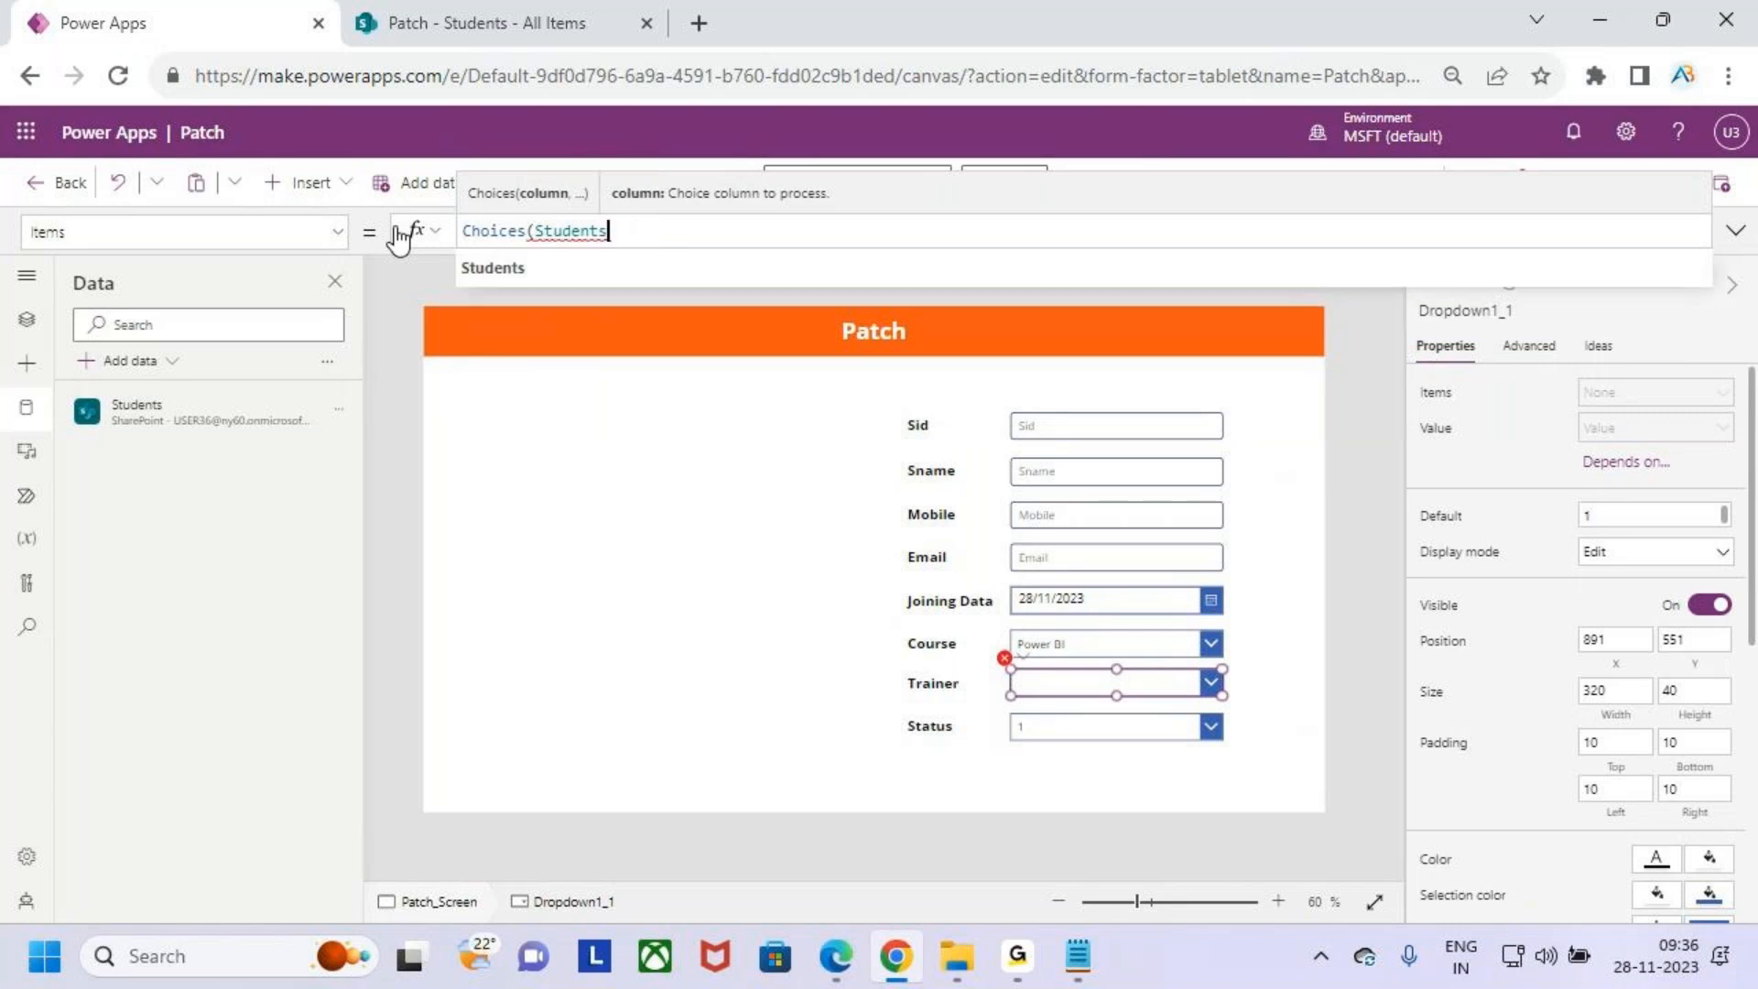
type(".Traine")
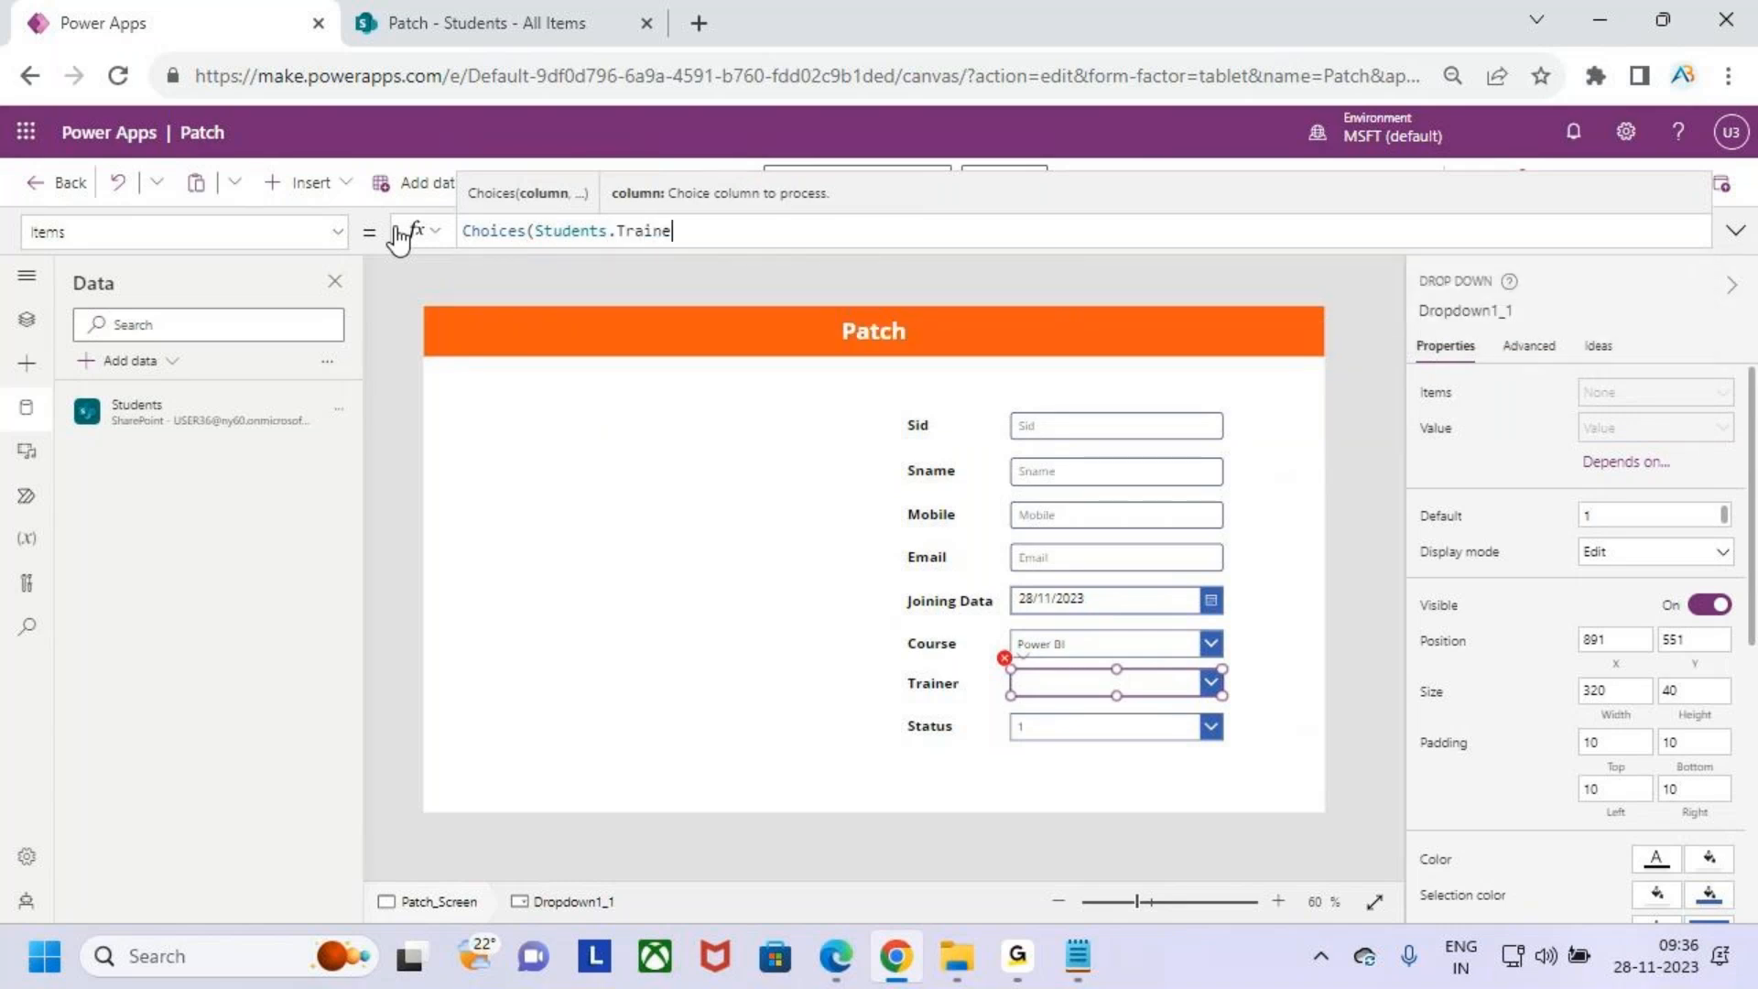
type("r)")
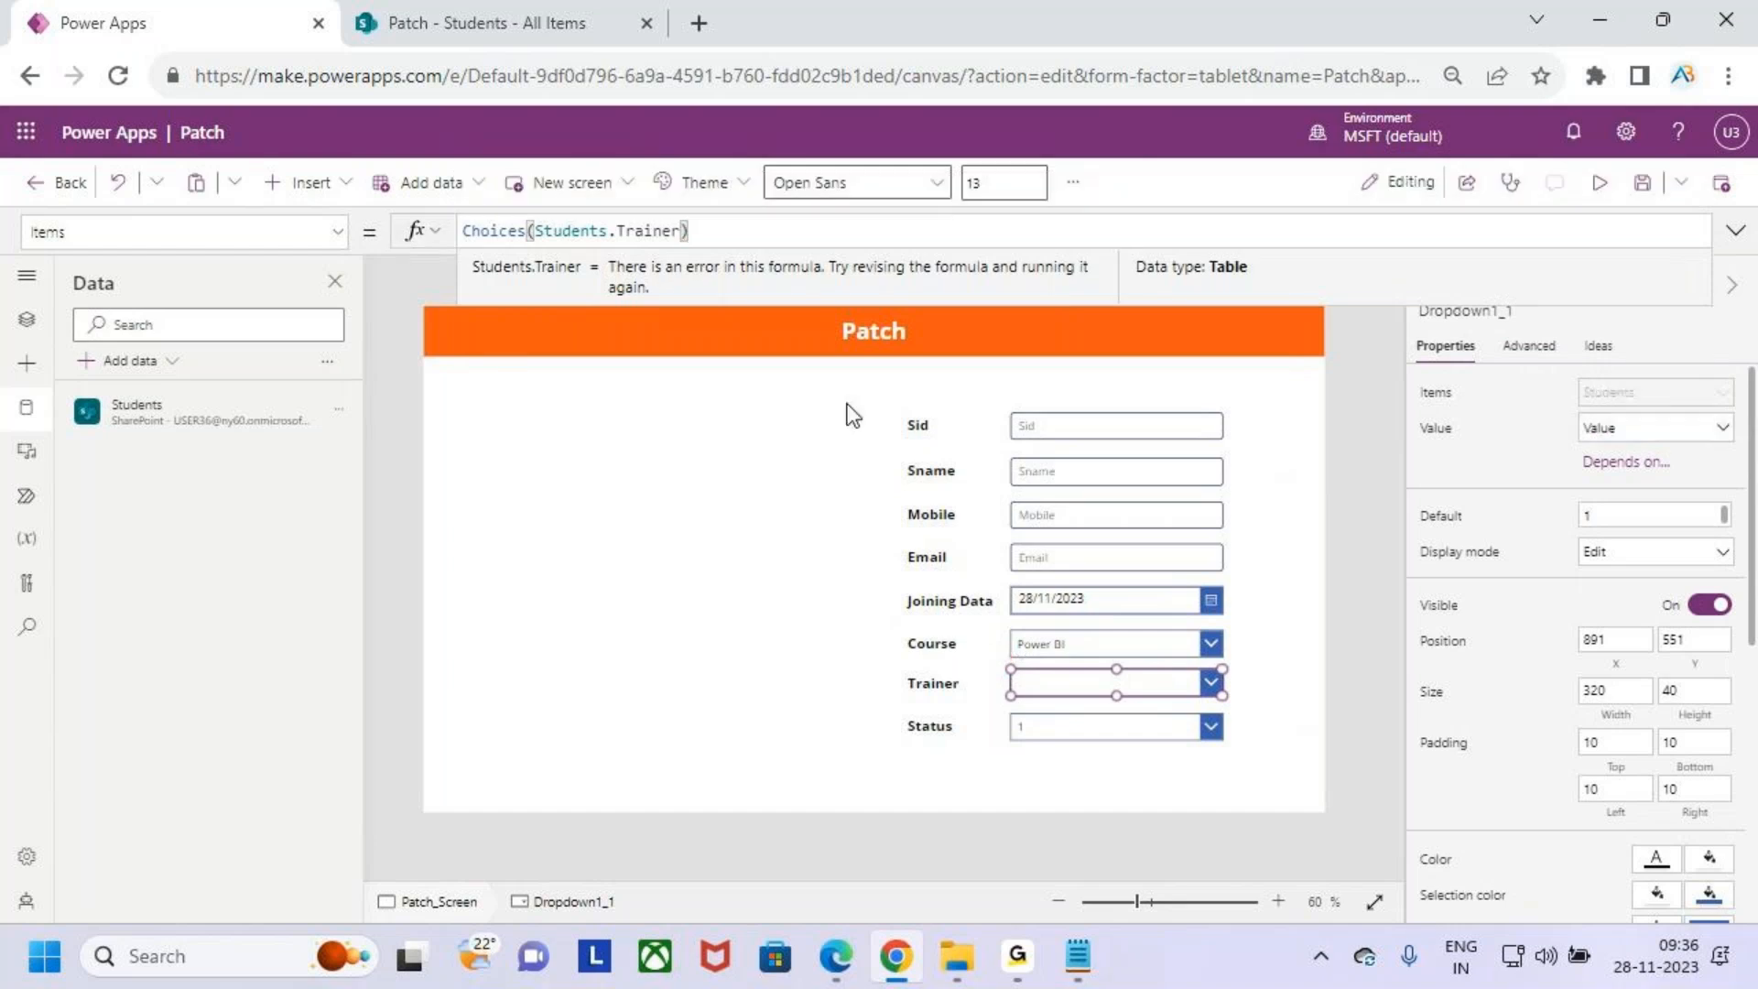
- Set the Status drop down's Items to Choices(Students.Status)
left_click(1079, 723)
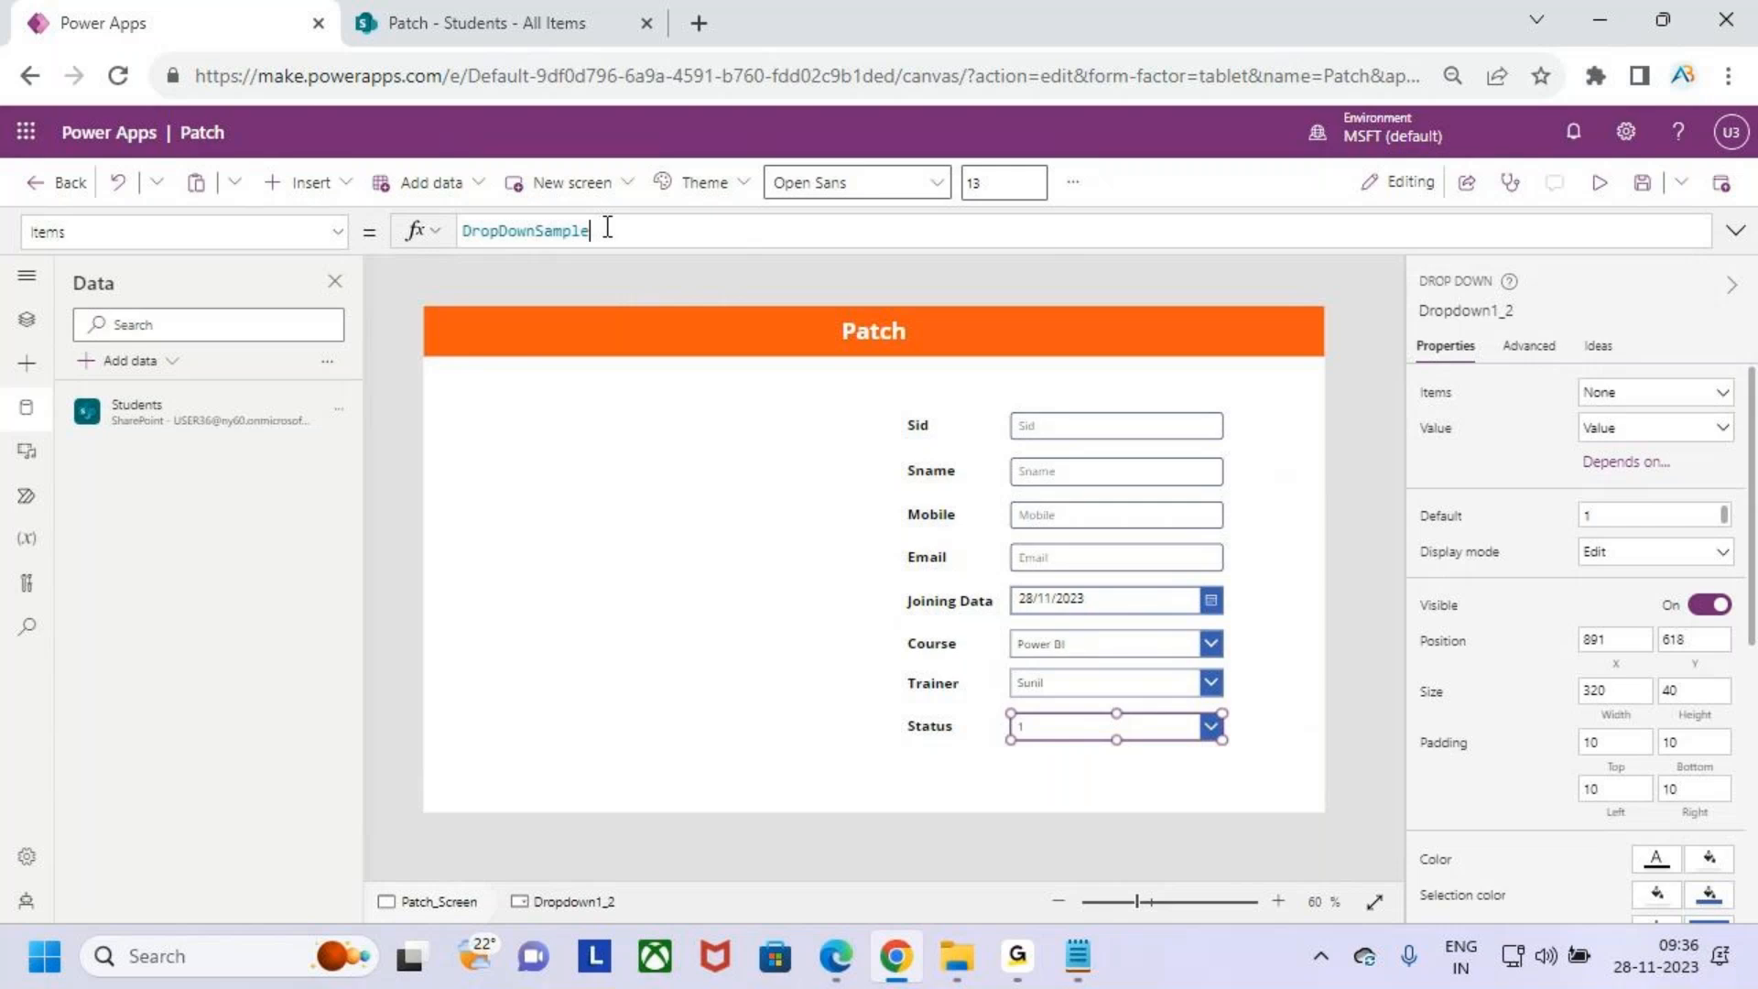
left_click_drag(608, 229, 387, 233)
key("BackSpace")
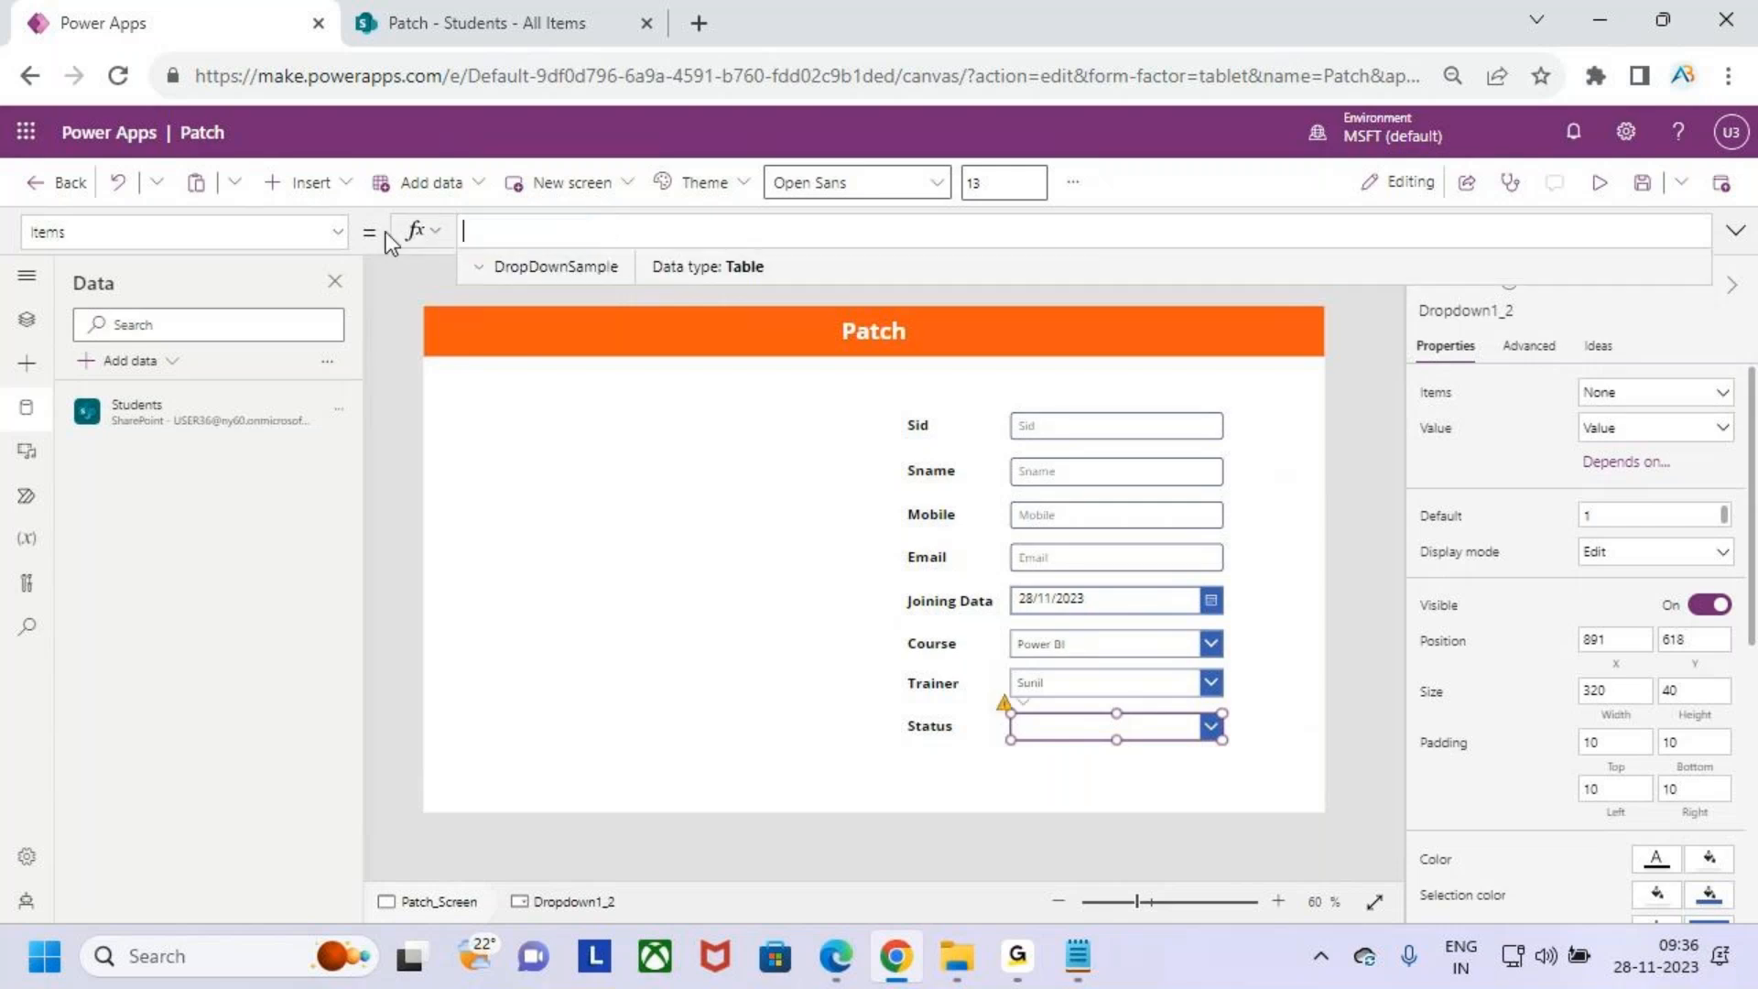
type("Choices(st")
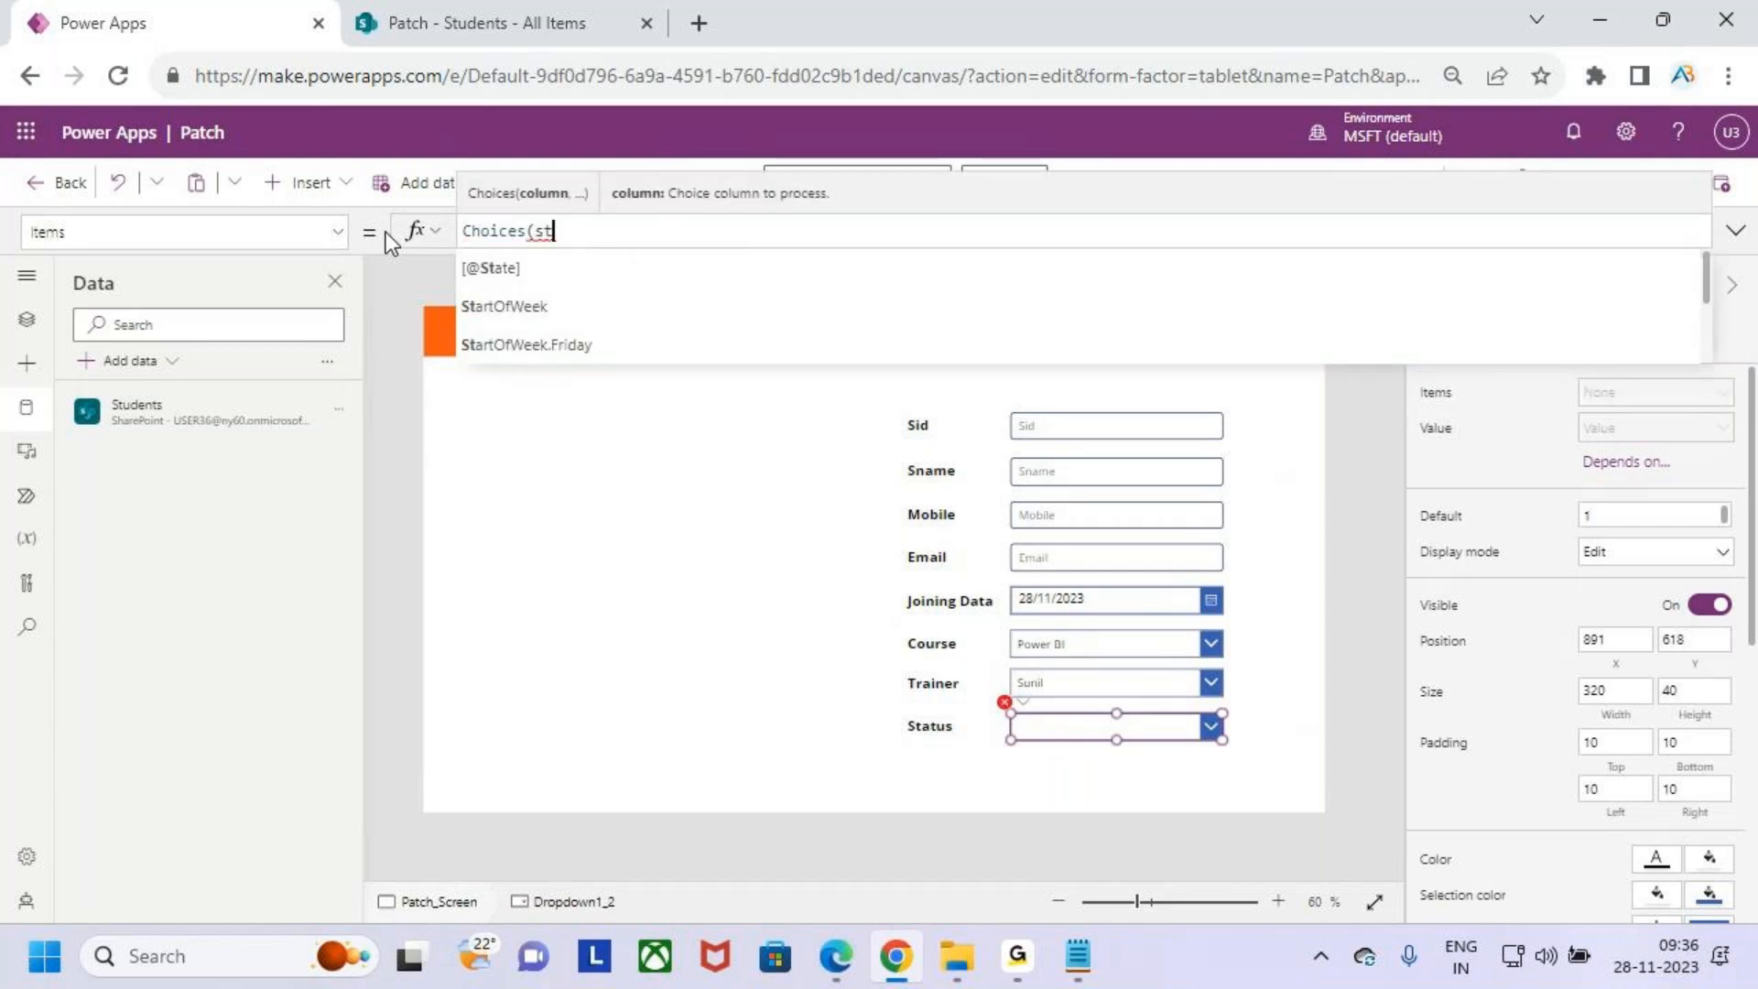
key("BackSpace")
key("BackSpace")
key("Tab")
type(",")
key("BackSpace")
type(".")
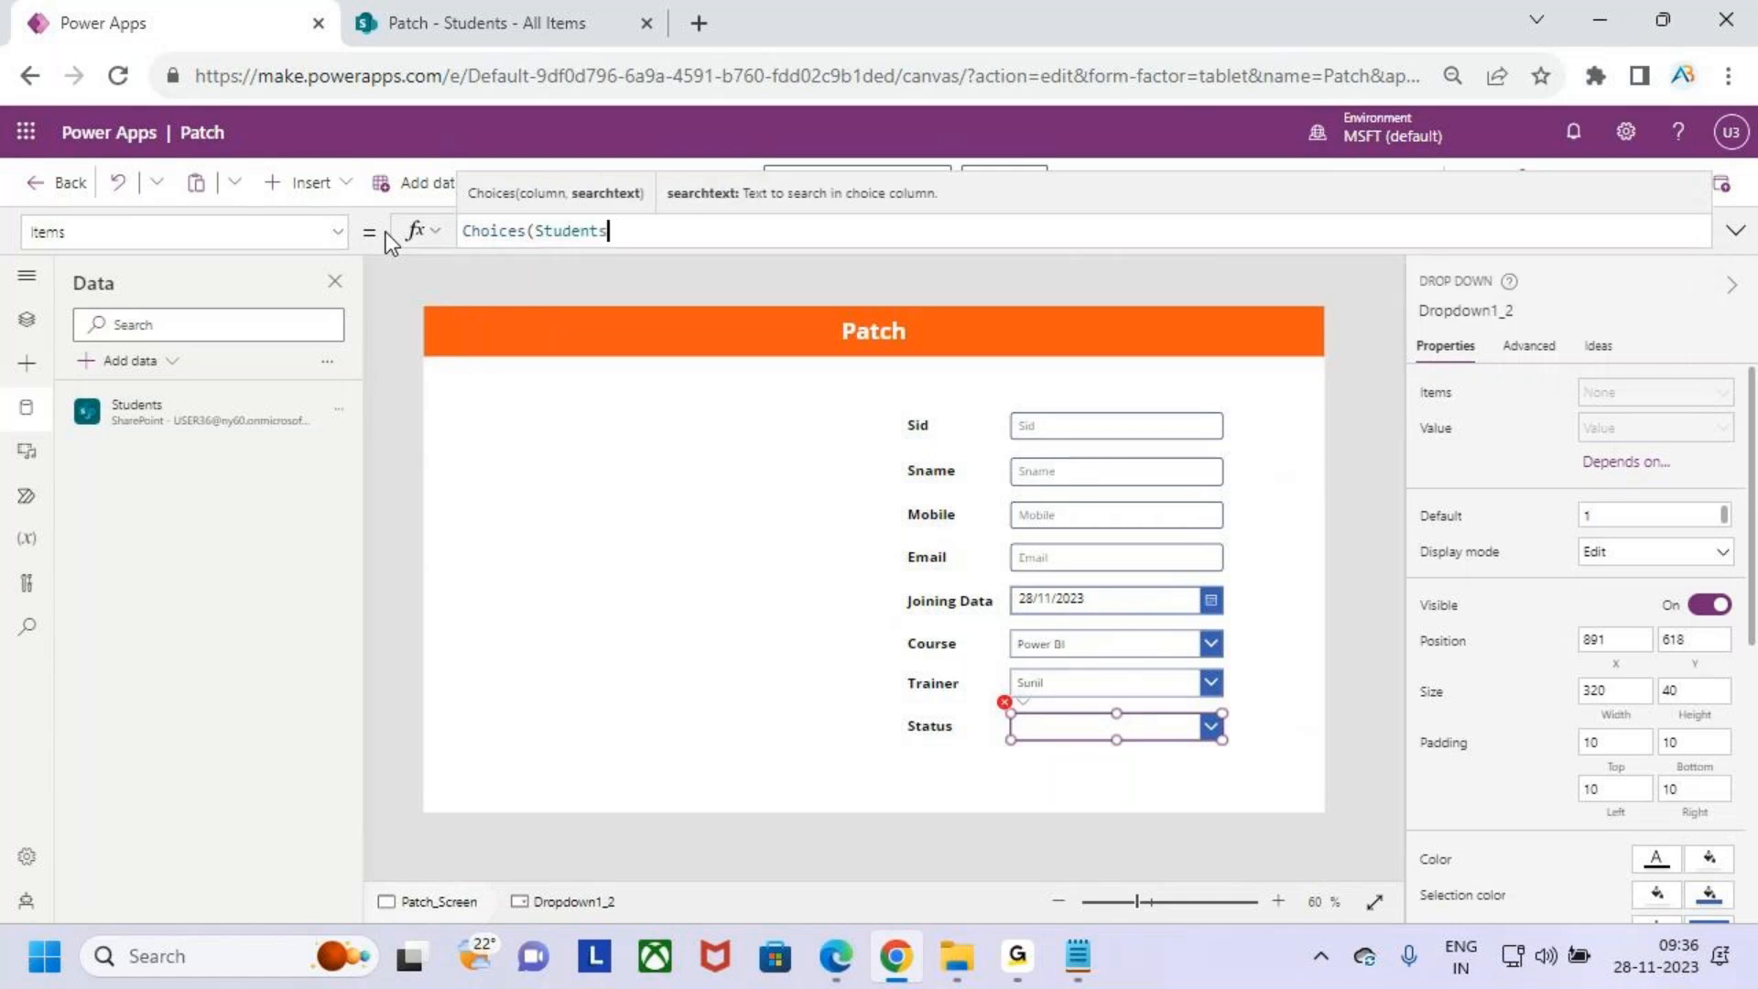
type("Status)")
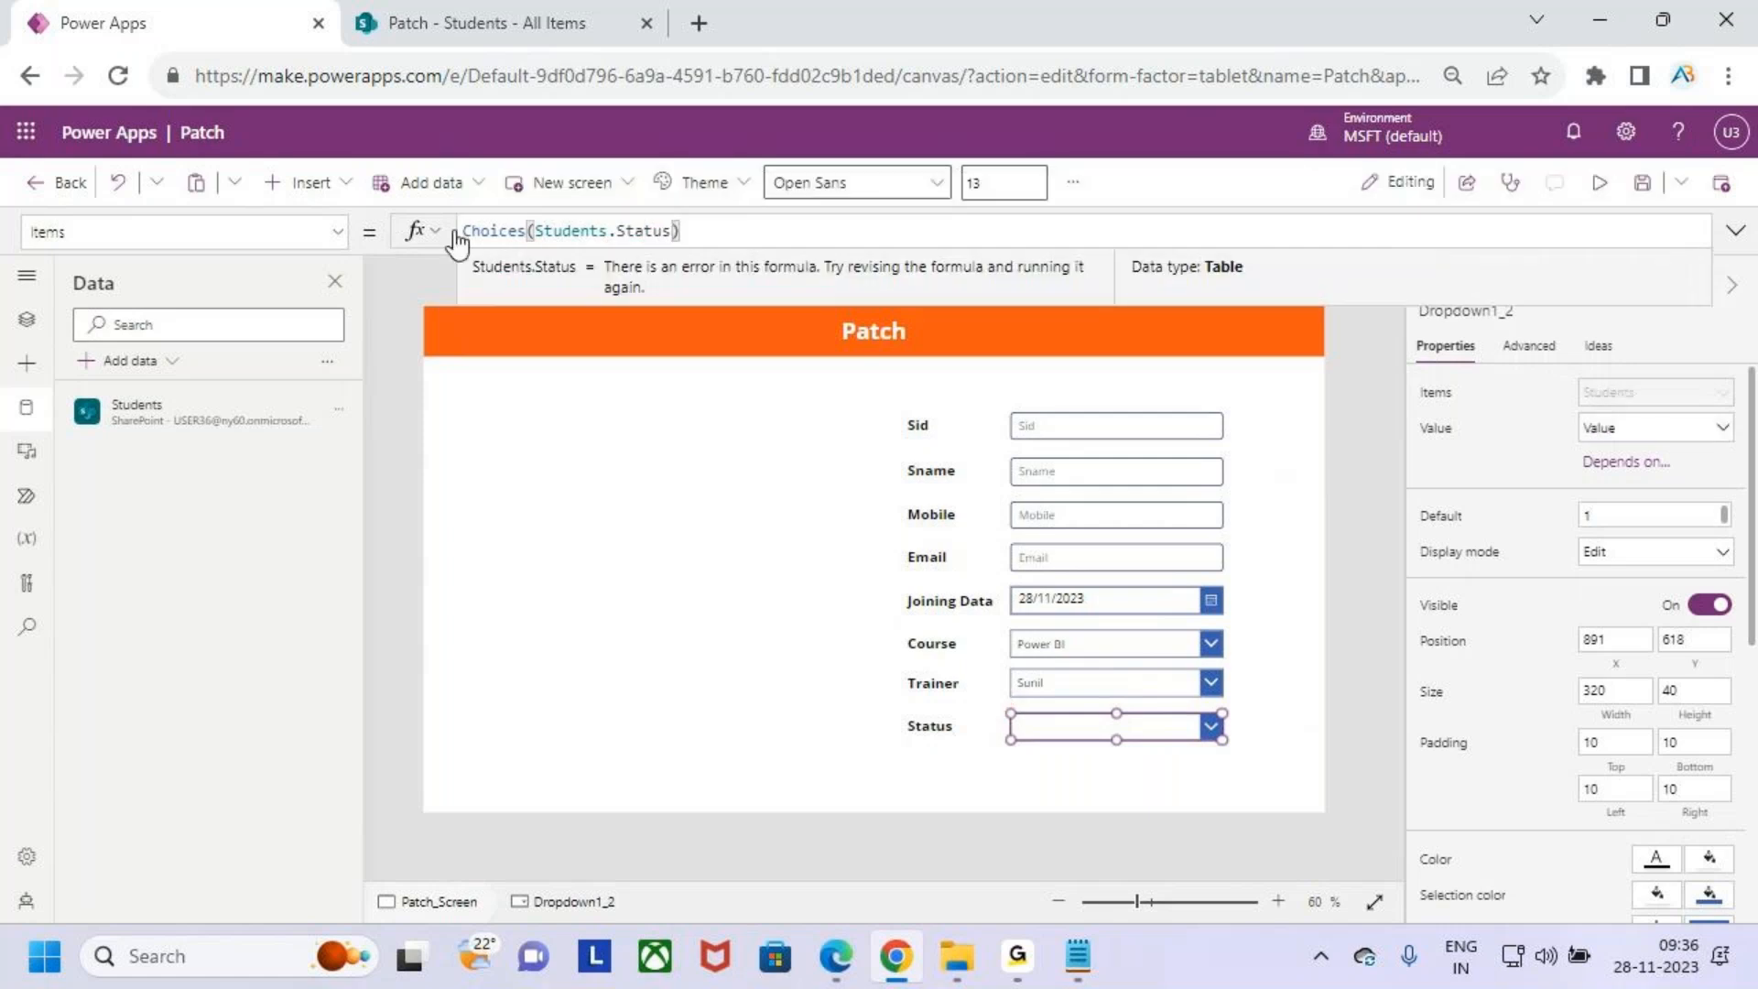
- Preview the app, open the Course, Trainer and Status drop downs to check their options, and return to editing
left_click(1602, 186)
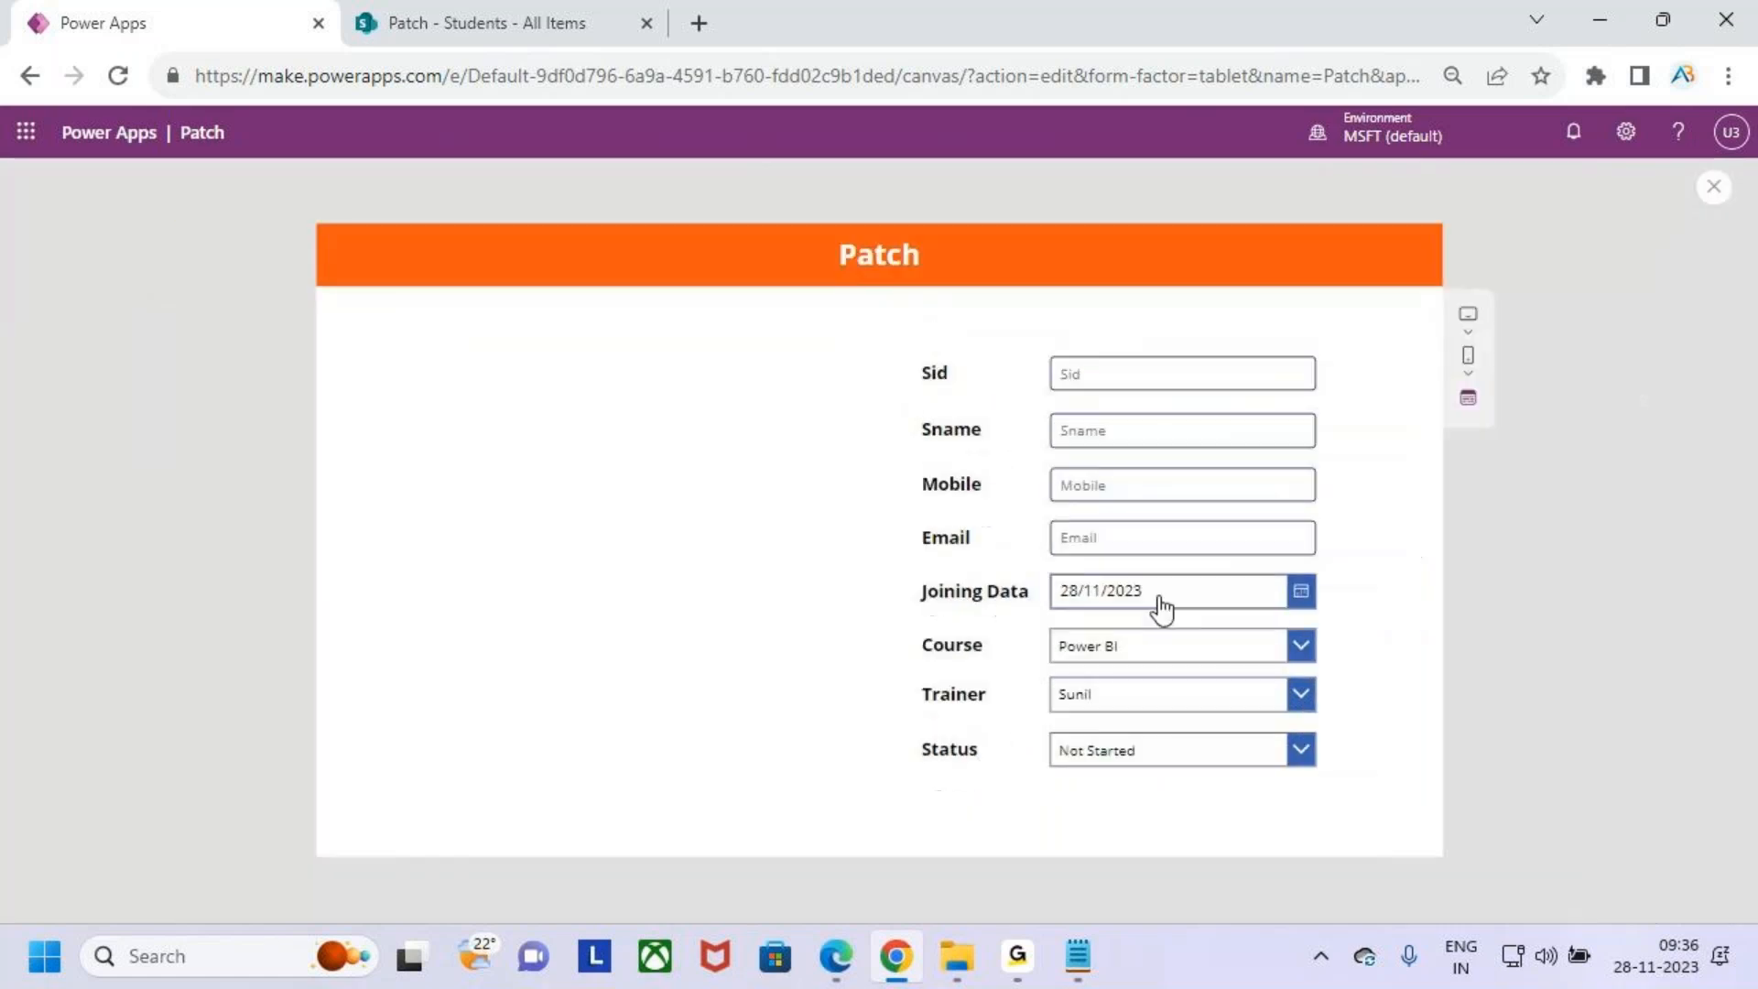
left_click(1300, 649)
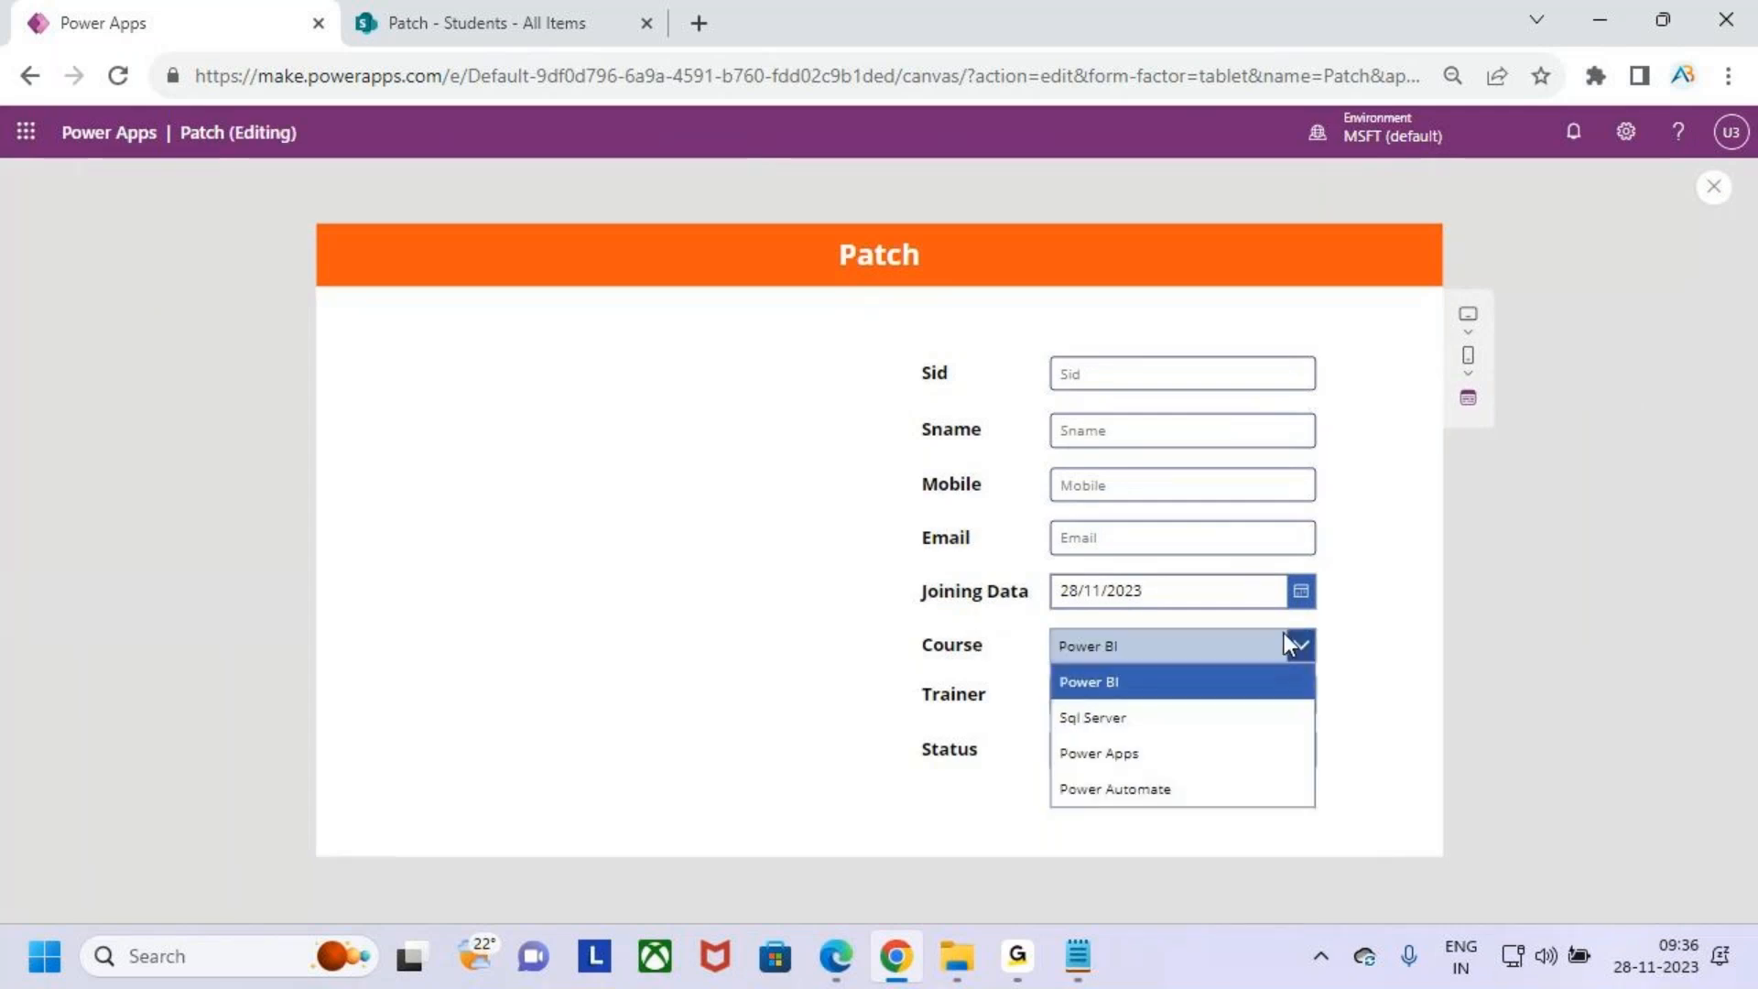
left_click(1301, 656)
left_click(1299, 694)
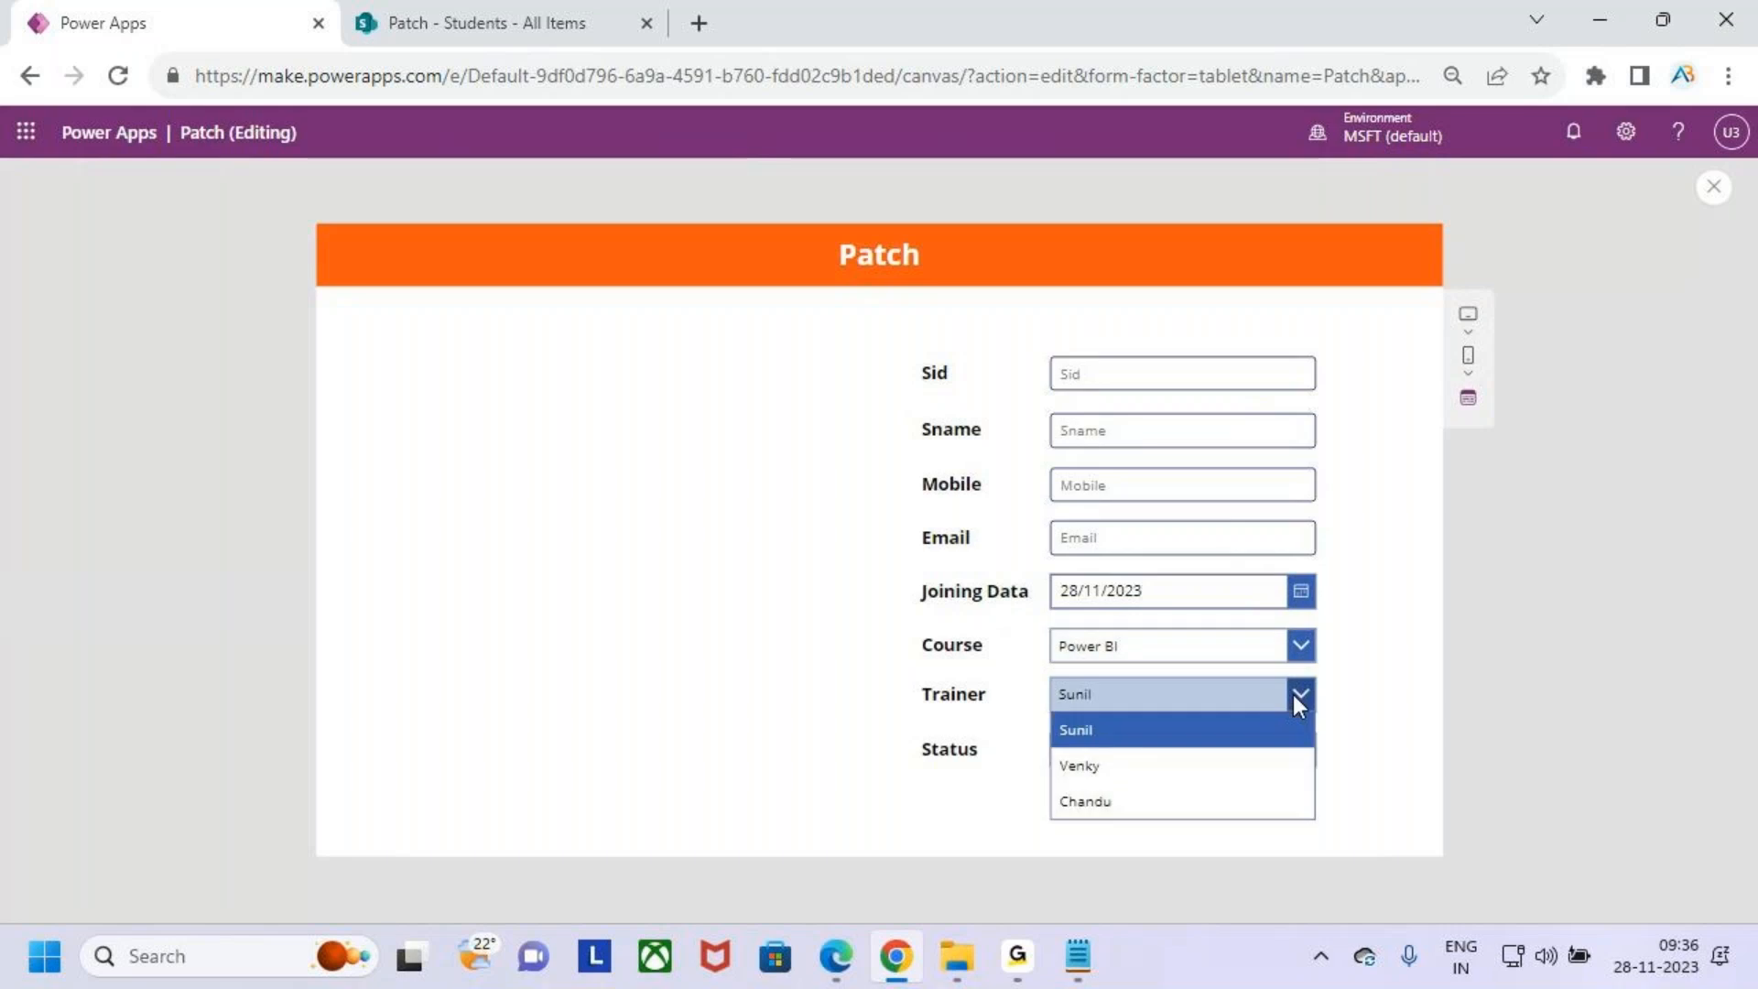
left_click(1298, 692)
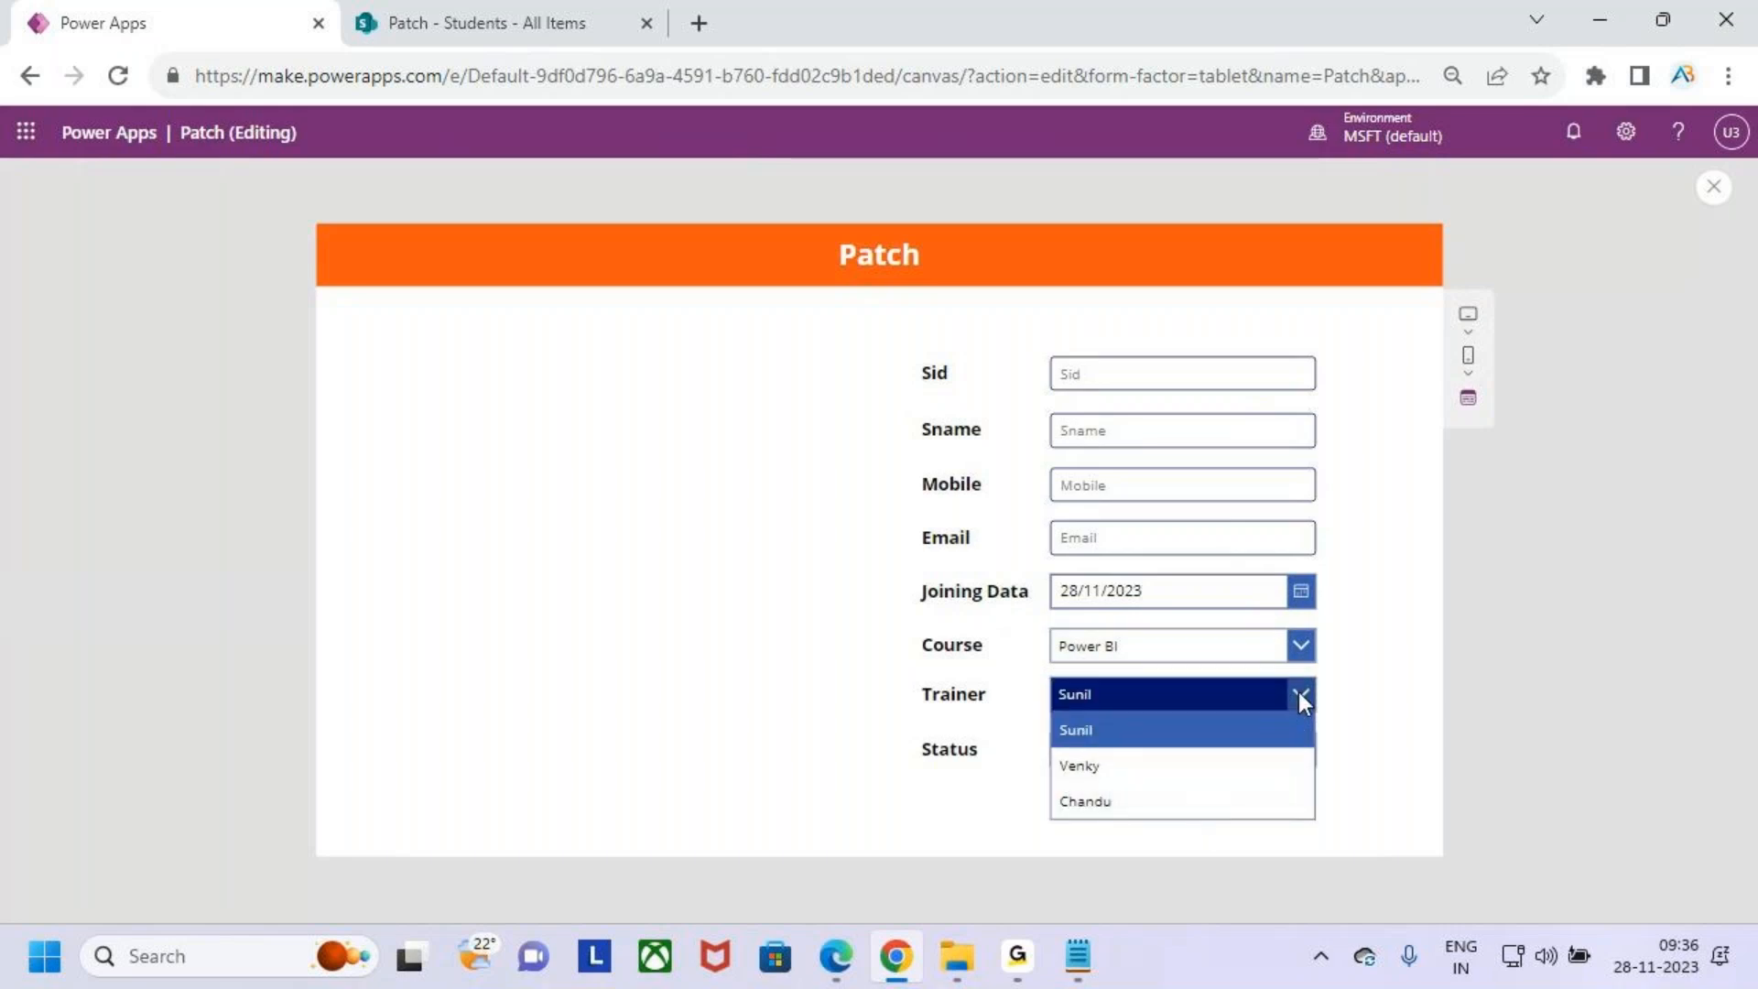
left_click(1299, 751)
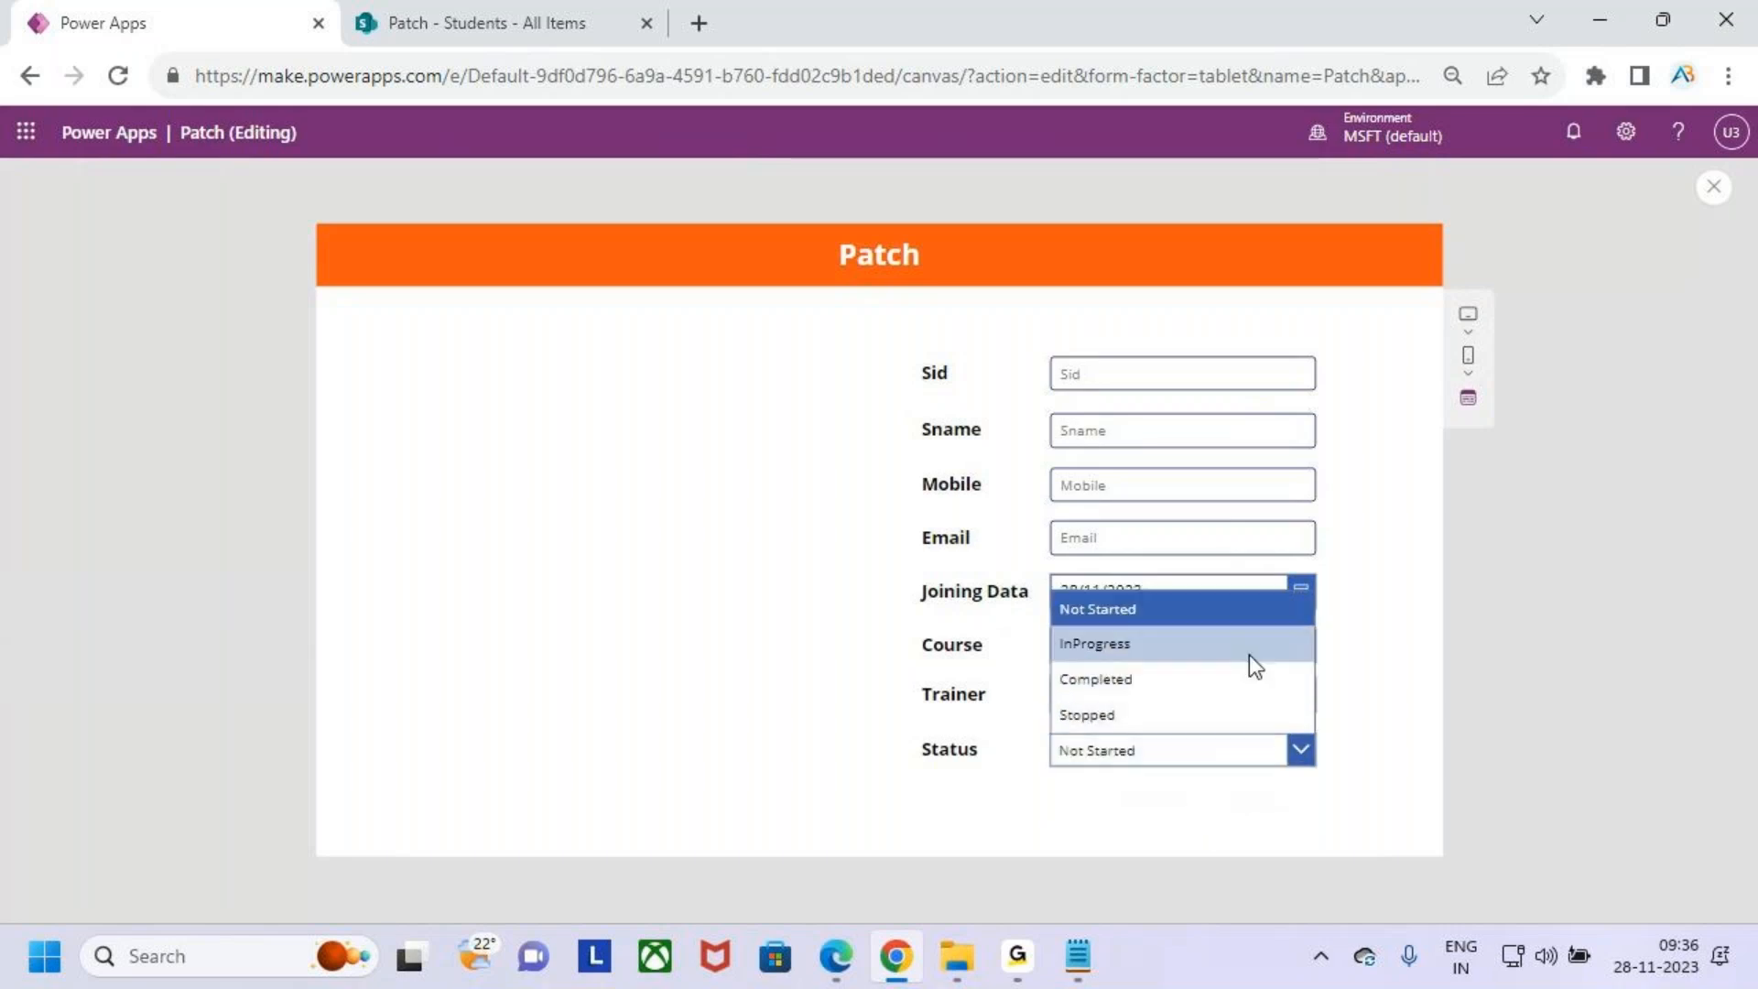
left_click(1727, 199)
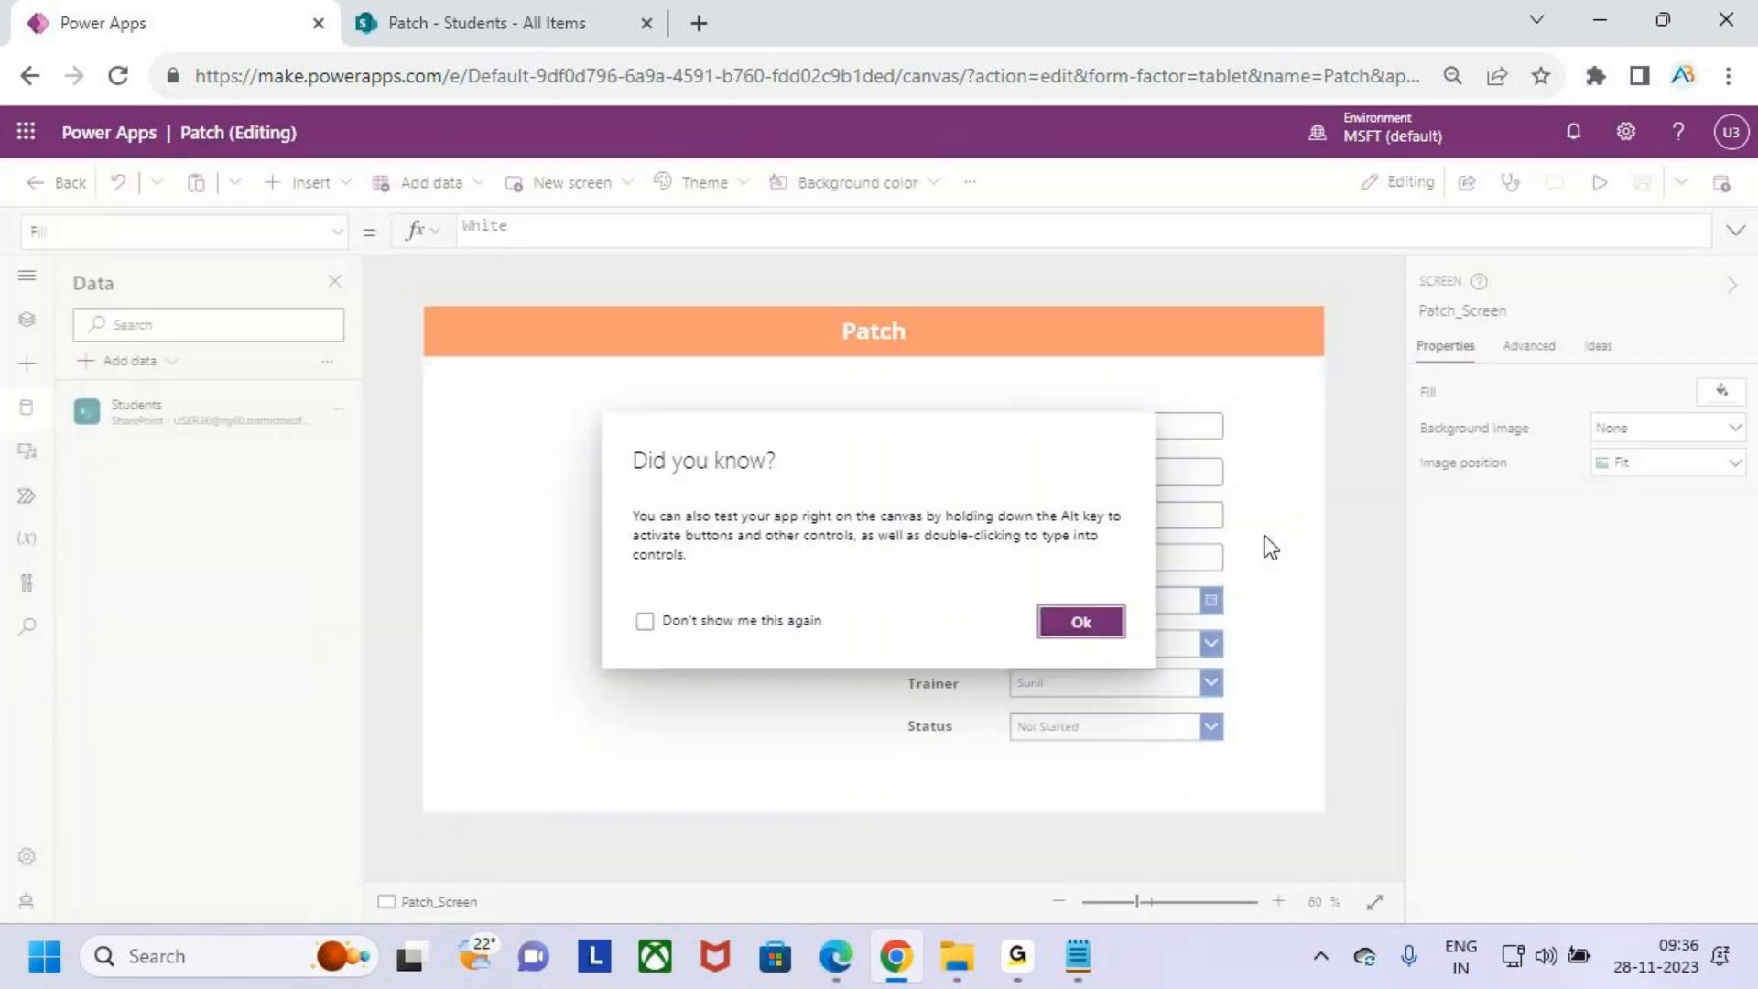
left_click(1070, 621)
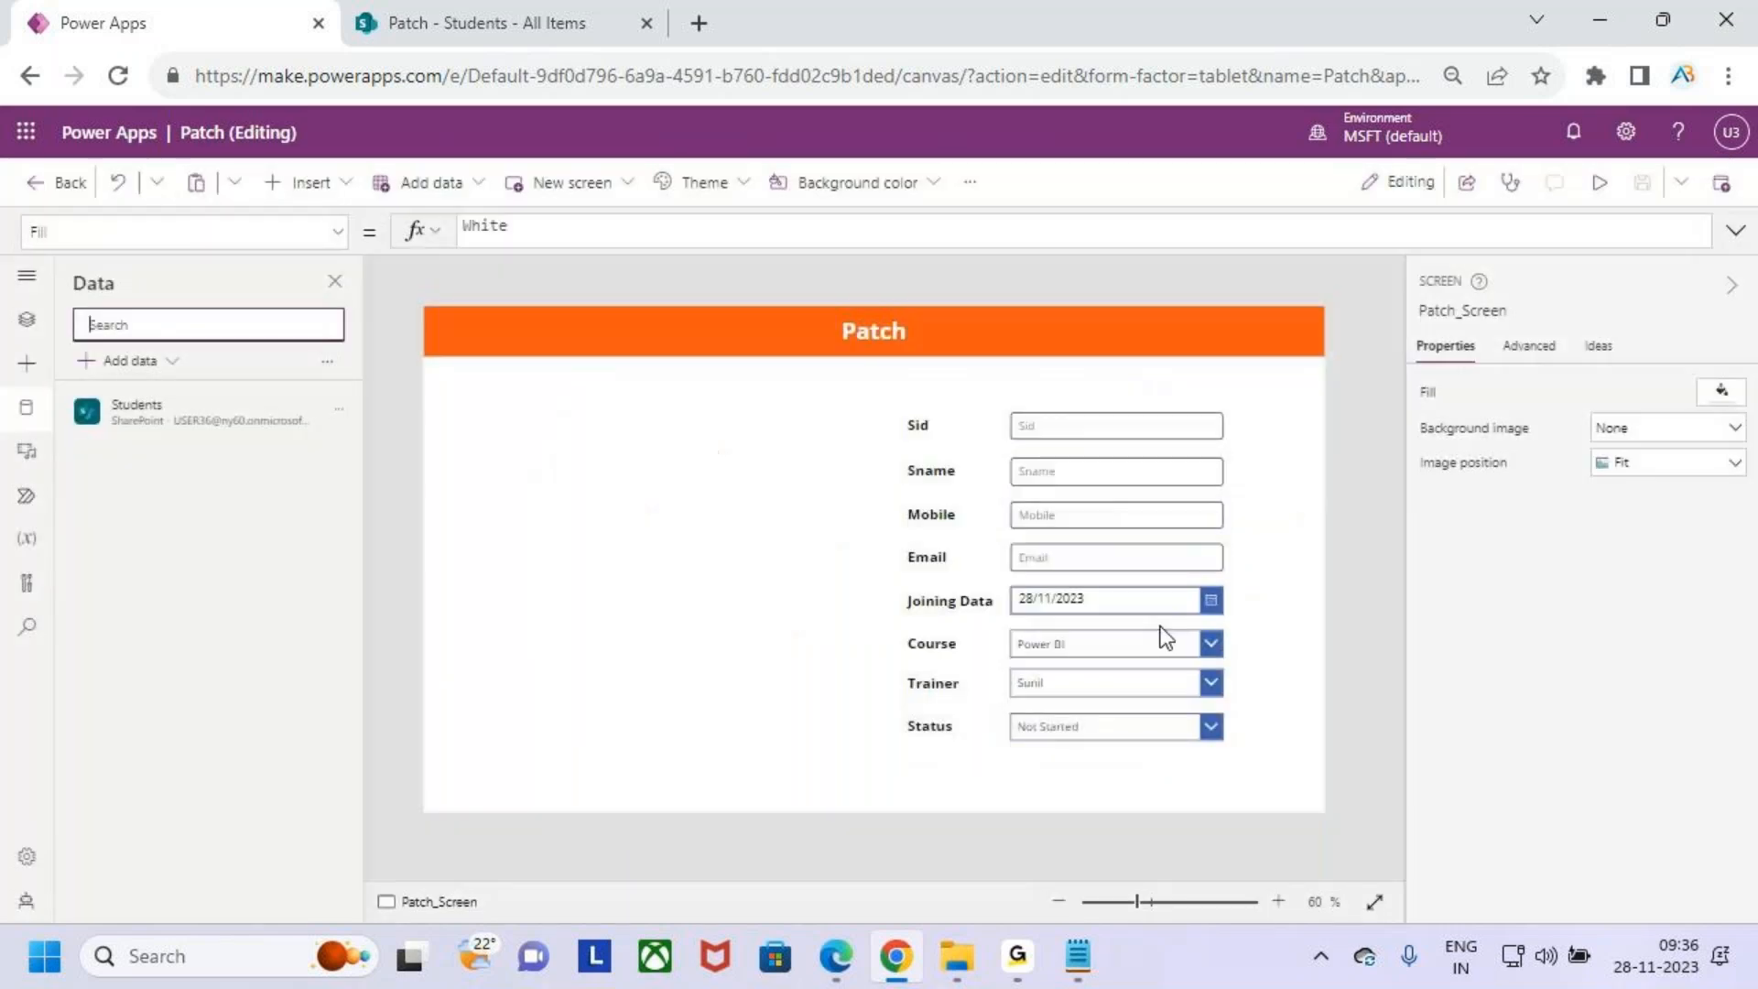
left_click(926, 432)
left_click(1238, 783)
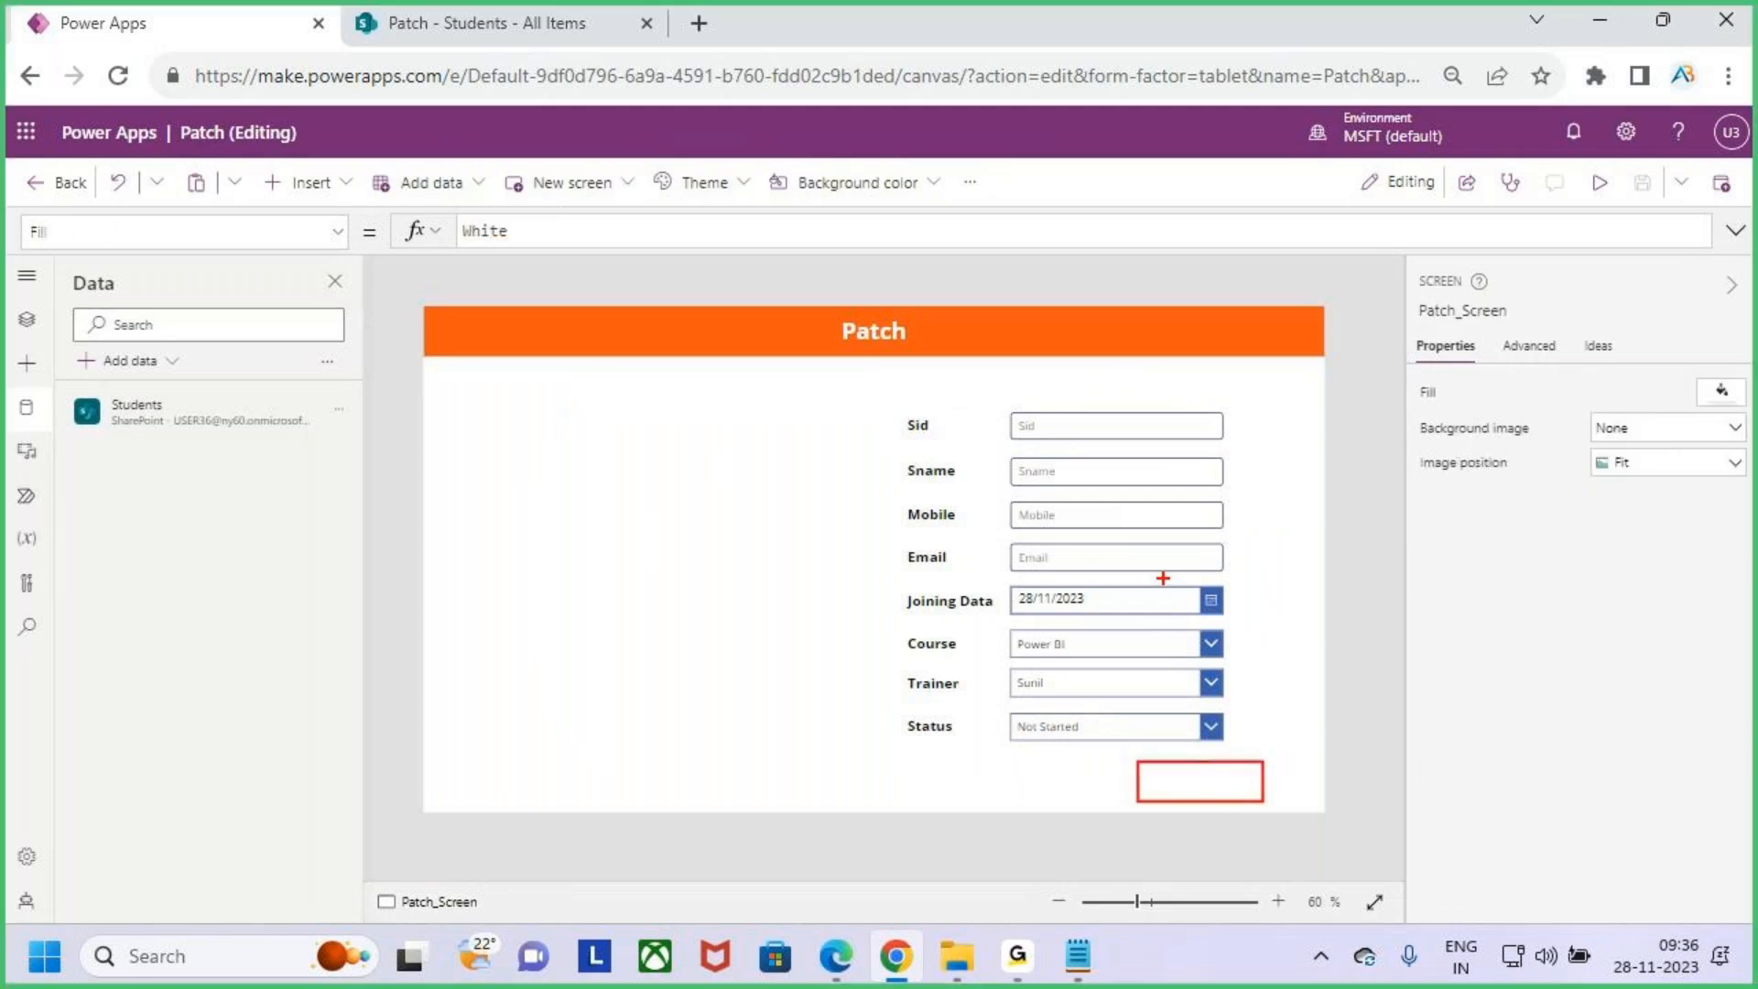
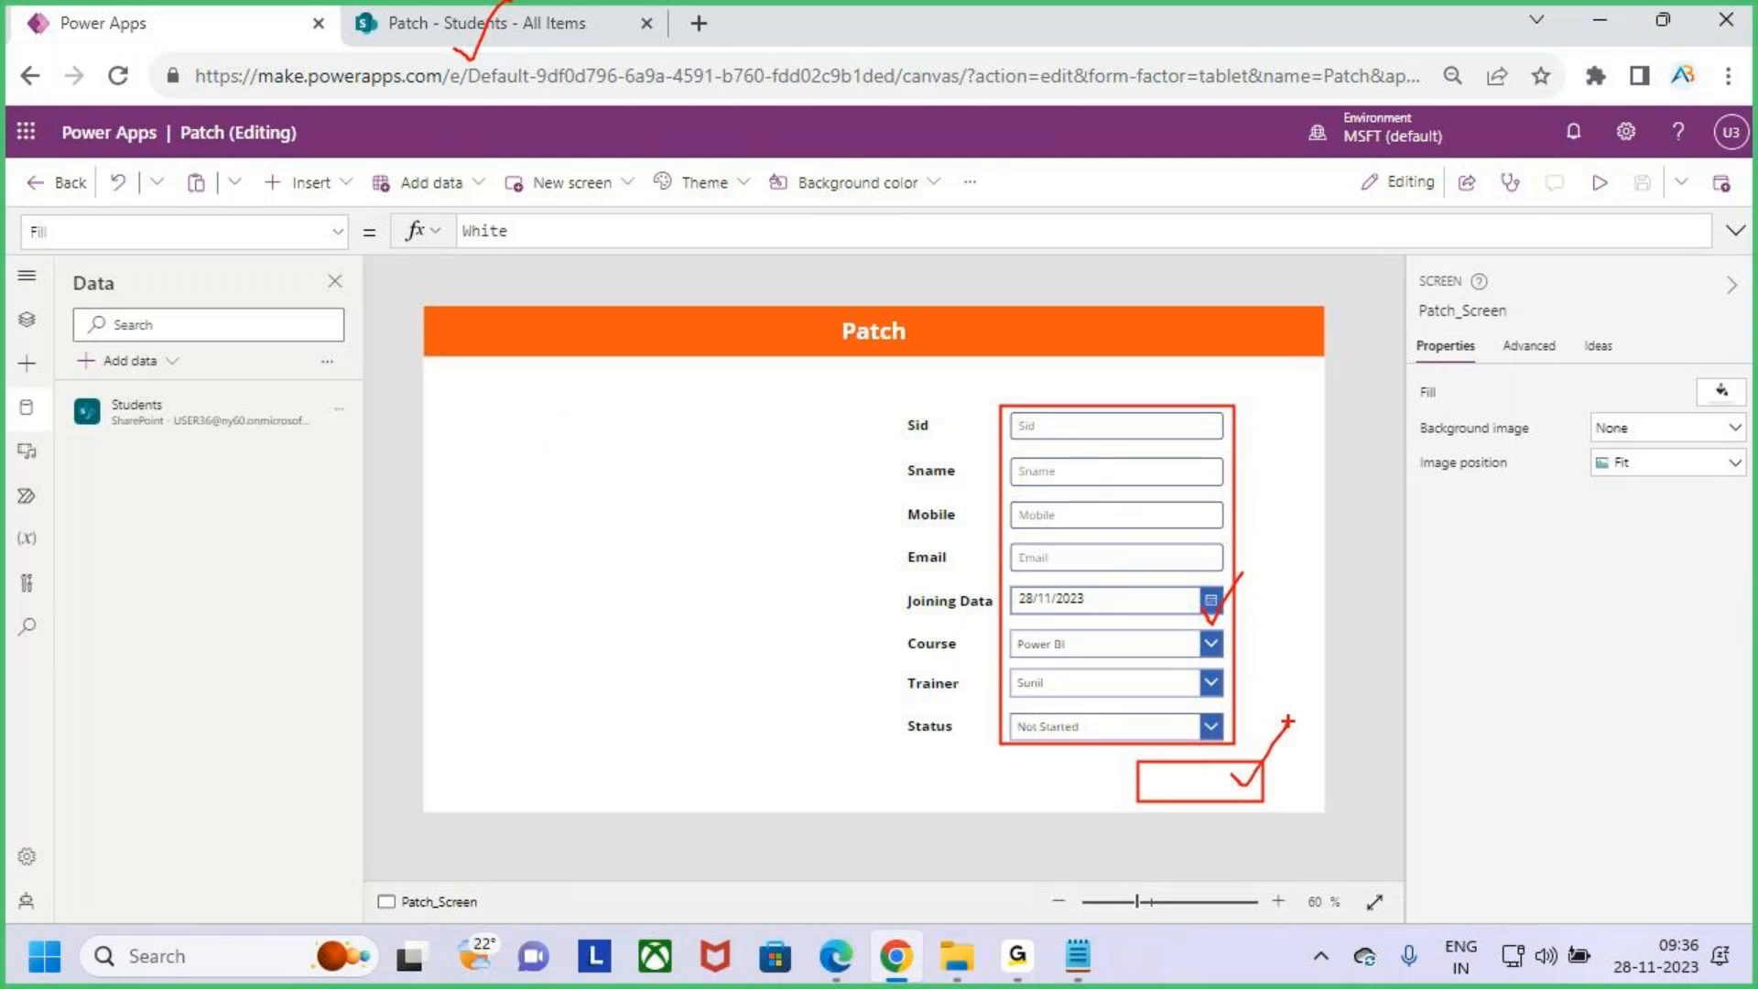
- Insert a button and place it below the Status drop down
left_click(316, 183)
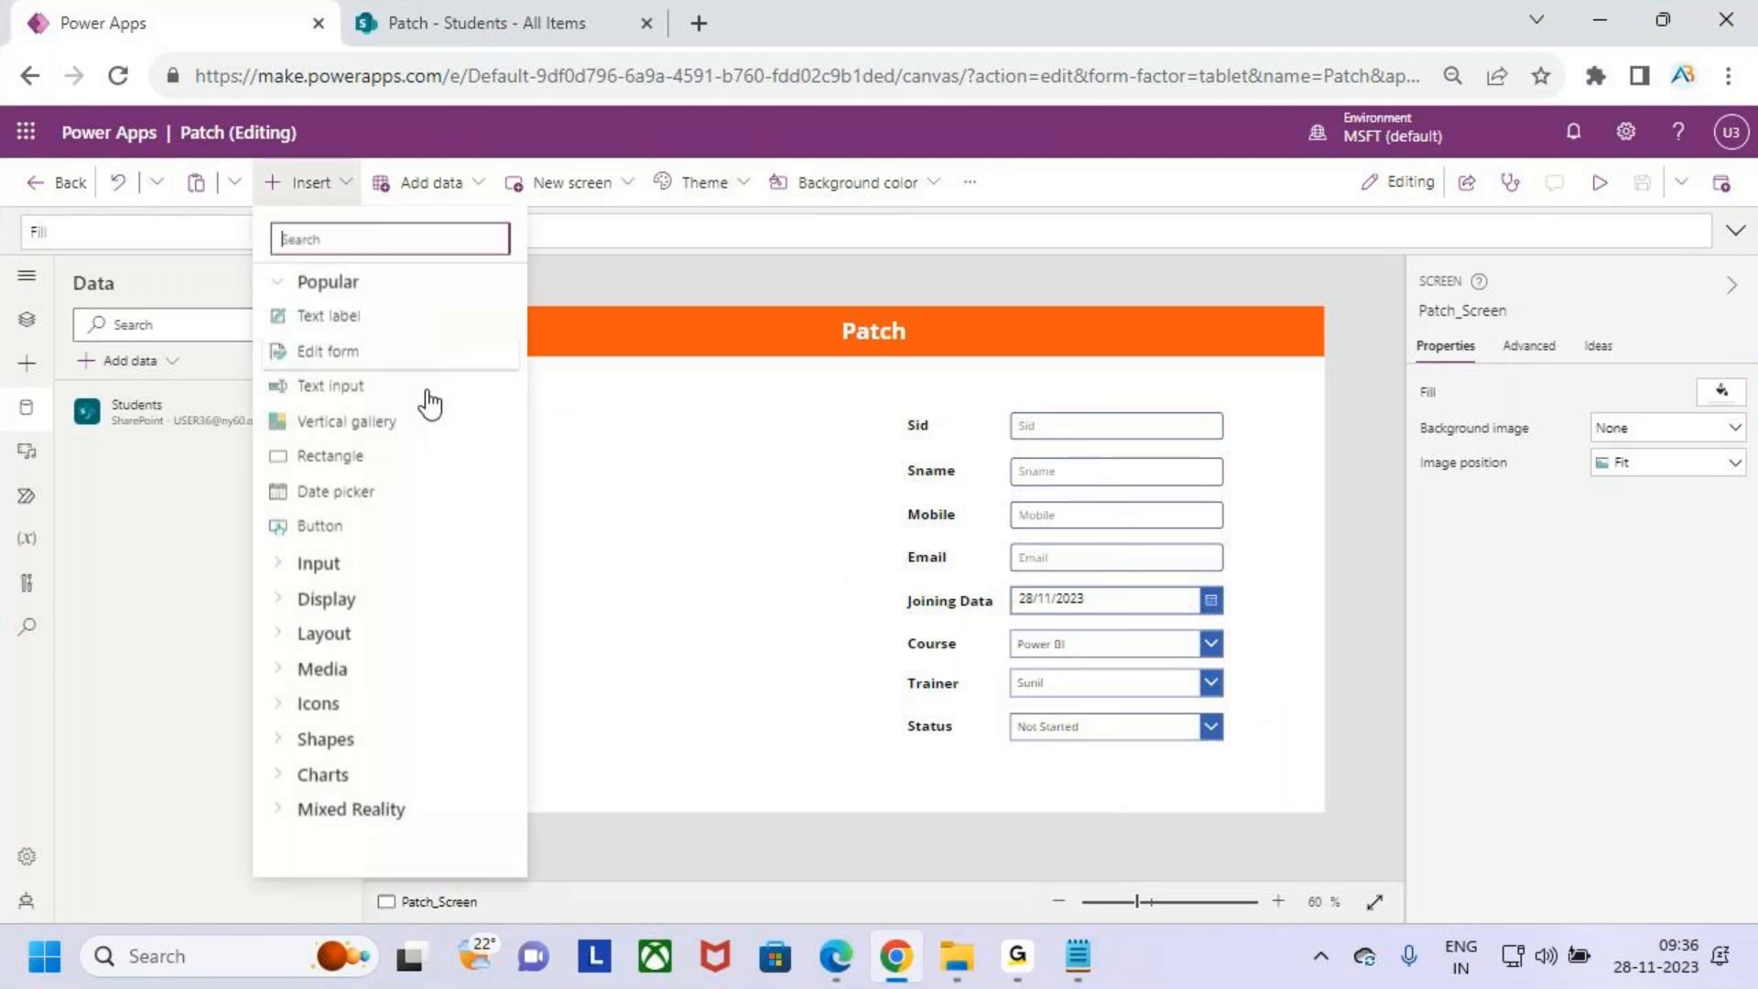
left_click(377, 529)
left_click_drag(501, 346, 1207, 782)
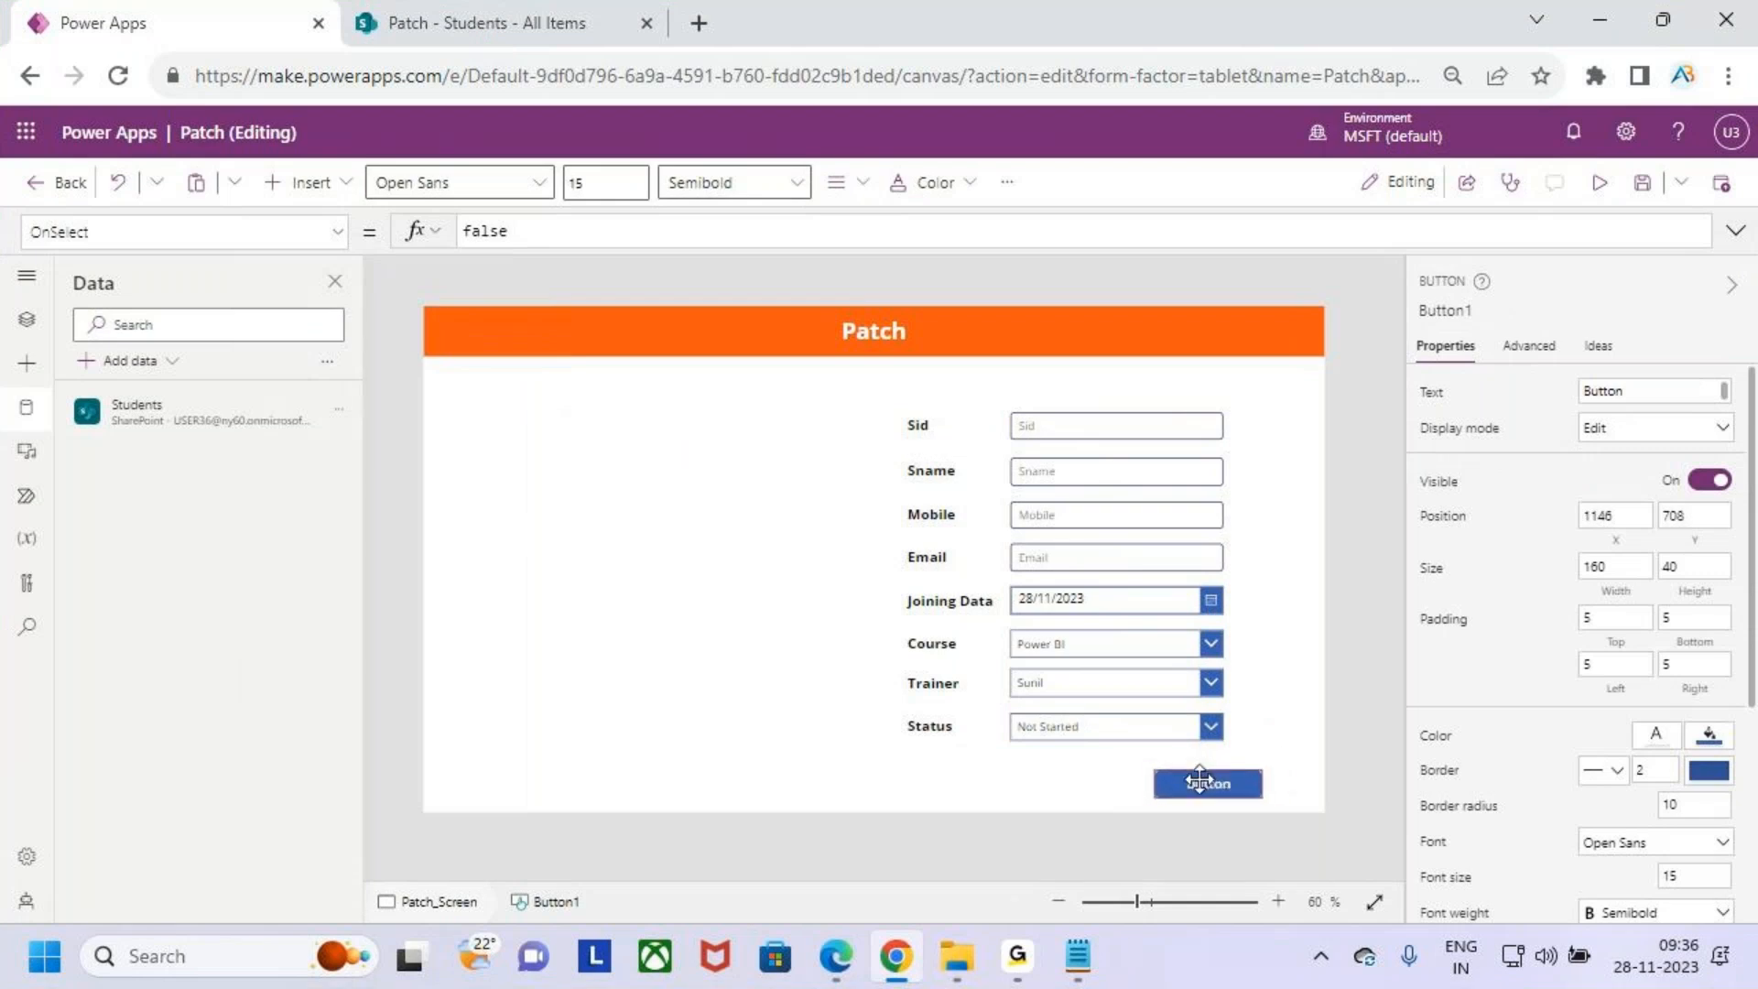
- Select all the field labels and input controls and move them up slightly on the screen
left_click(1026, 431)
left_click(925, 424, "shift")
left_click(930, 469, "shift")
left_click(1044, 472, "shift")
left_click(1044, 518, "shift")
left_click(1037, 597, "shift")
left_click(1037, 560, "shift")
left_click(927, 559, "shift")
left_click(924, 518, "shift")
left_click(950, 601, "shift")
left_click(1051, 639, "shift")
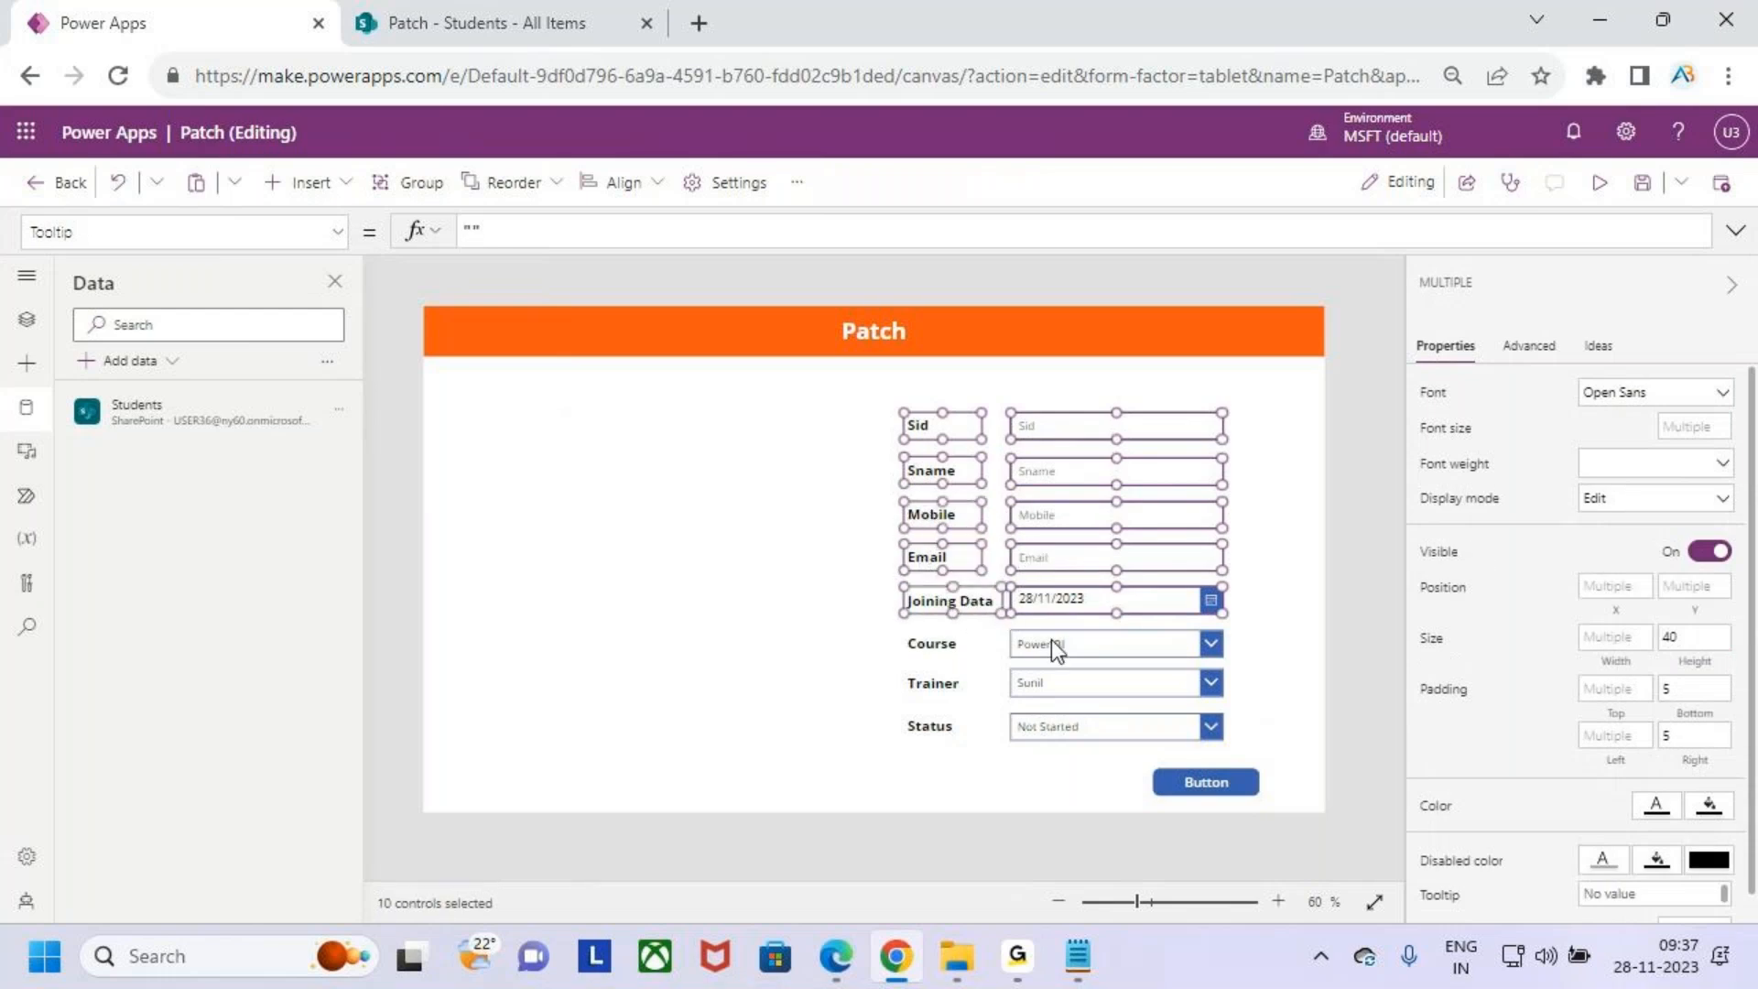
left_click(932, 644, "shift")
left_click(1053, 685, "shift")
left_click(1061, 724, "shift")
left_click(930, 726, "shift")
left_click_drag(1076, 485, 1074, 460)
left_click(1282, 678)
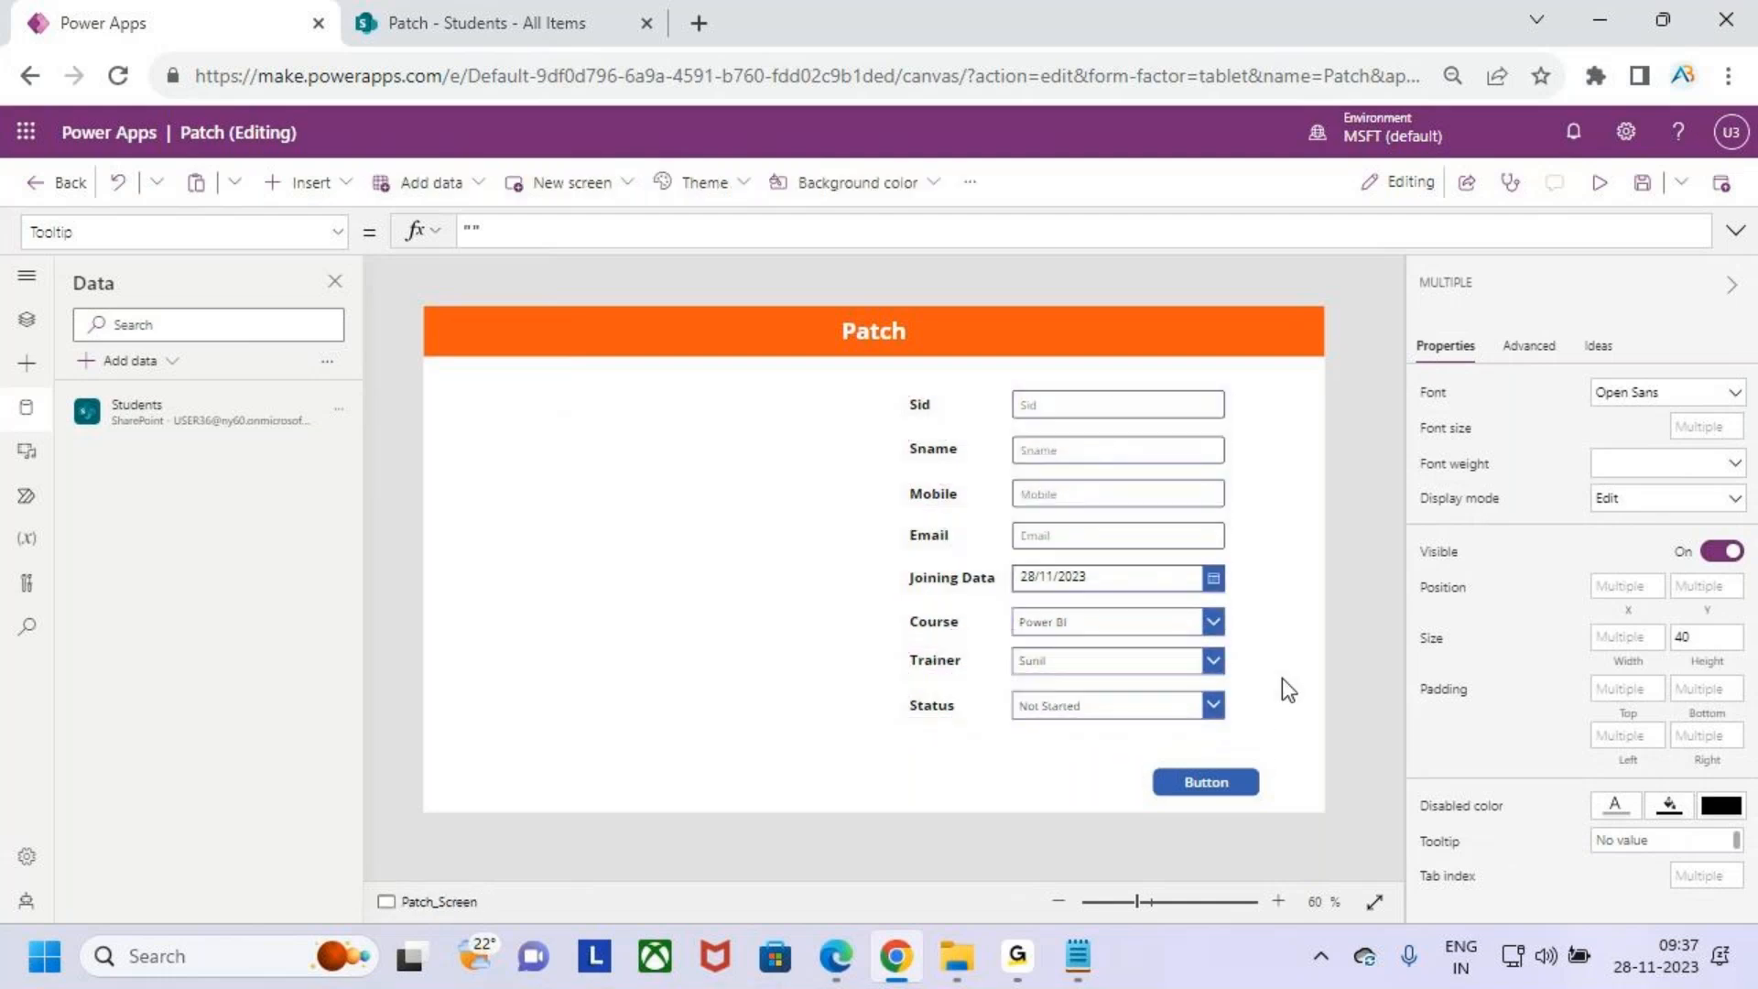
- Move the button up slightly and set its text to Patch
left_click(1203, 779)
left_click_drag(1207, 779, 1179, 761)
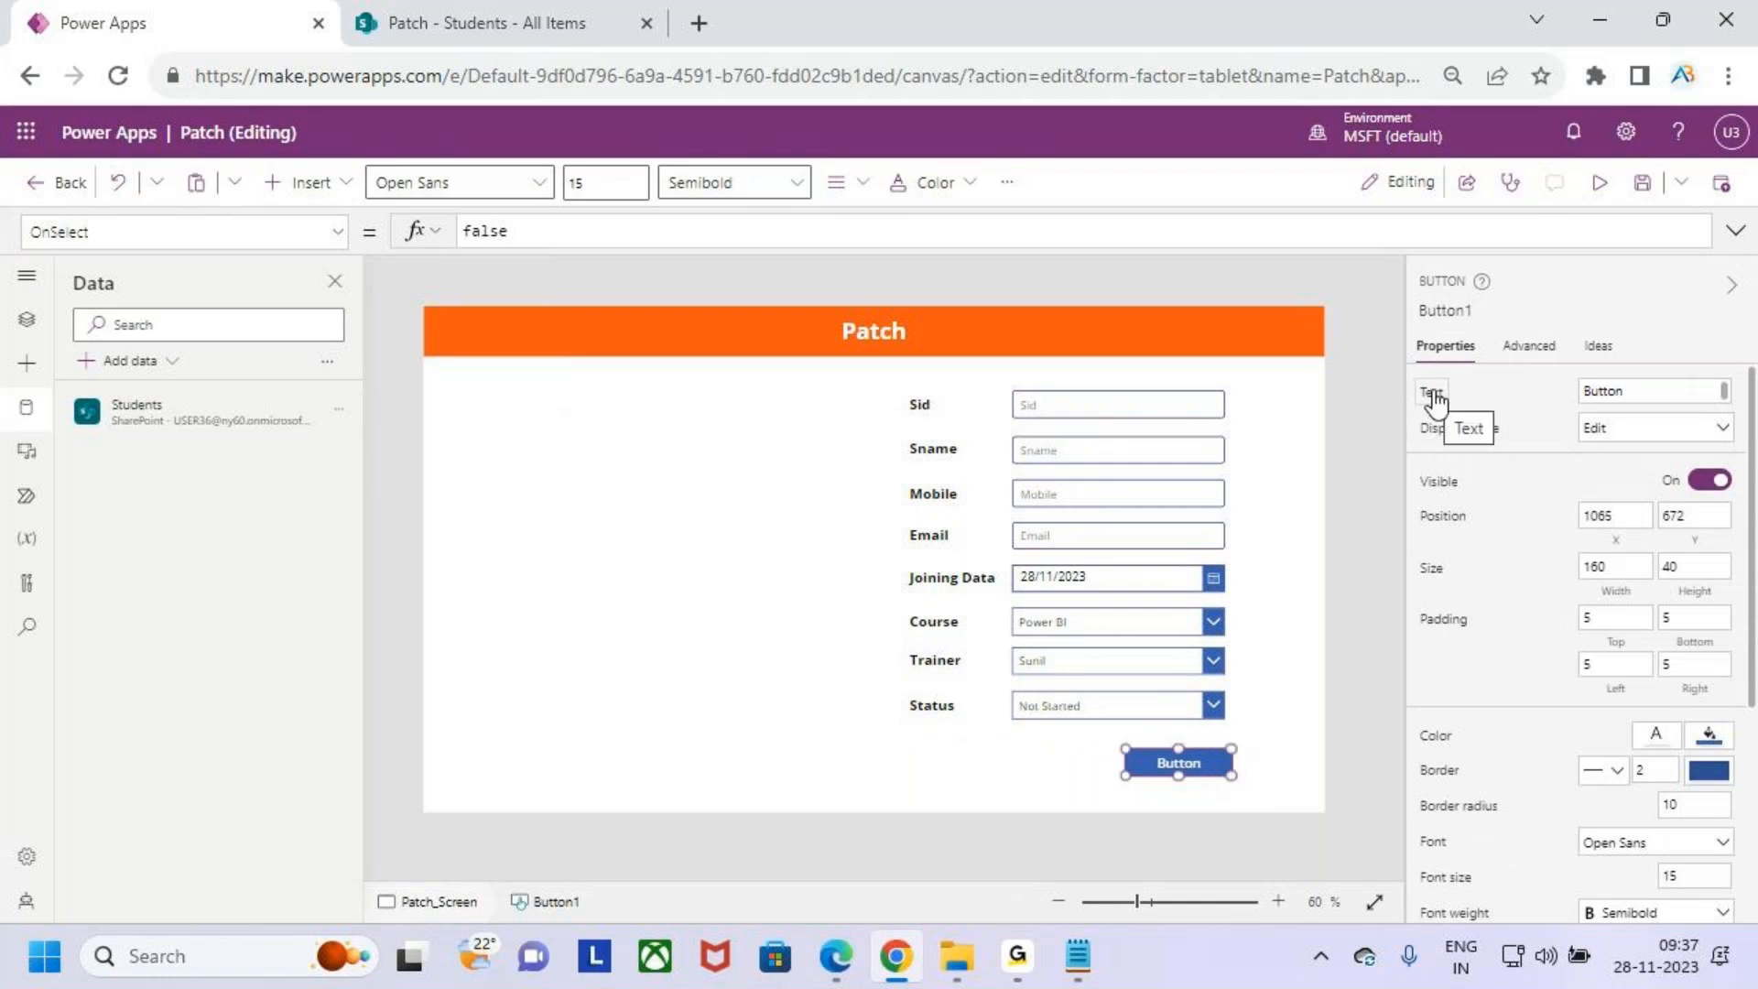
left_click(1433, 400)
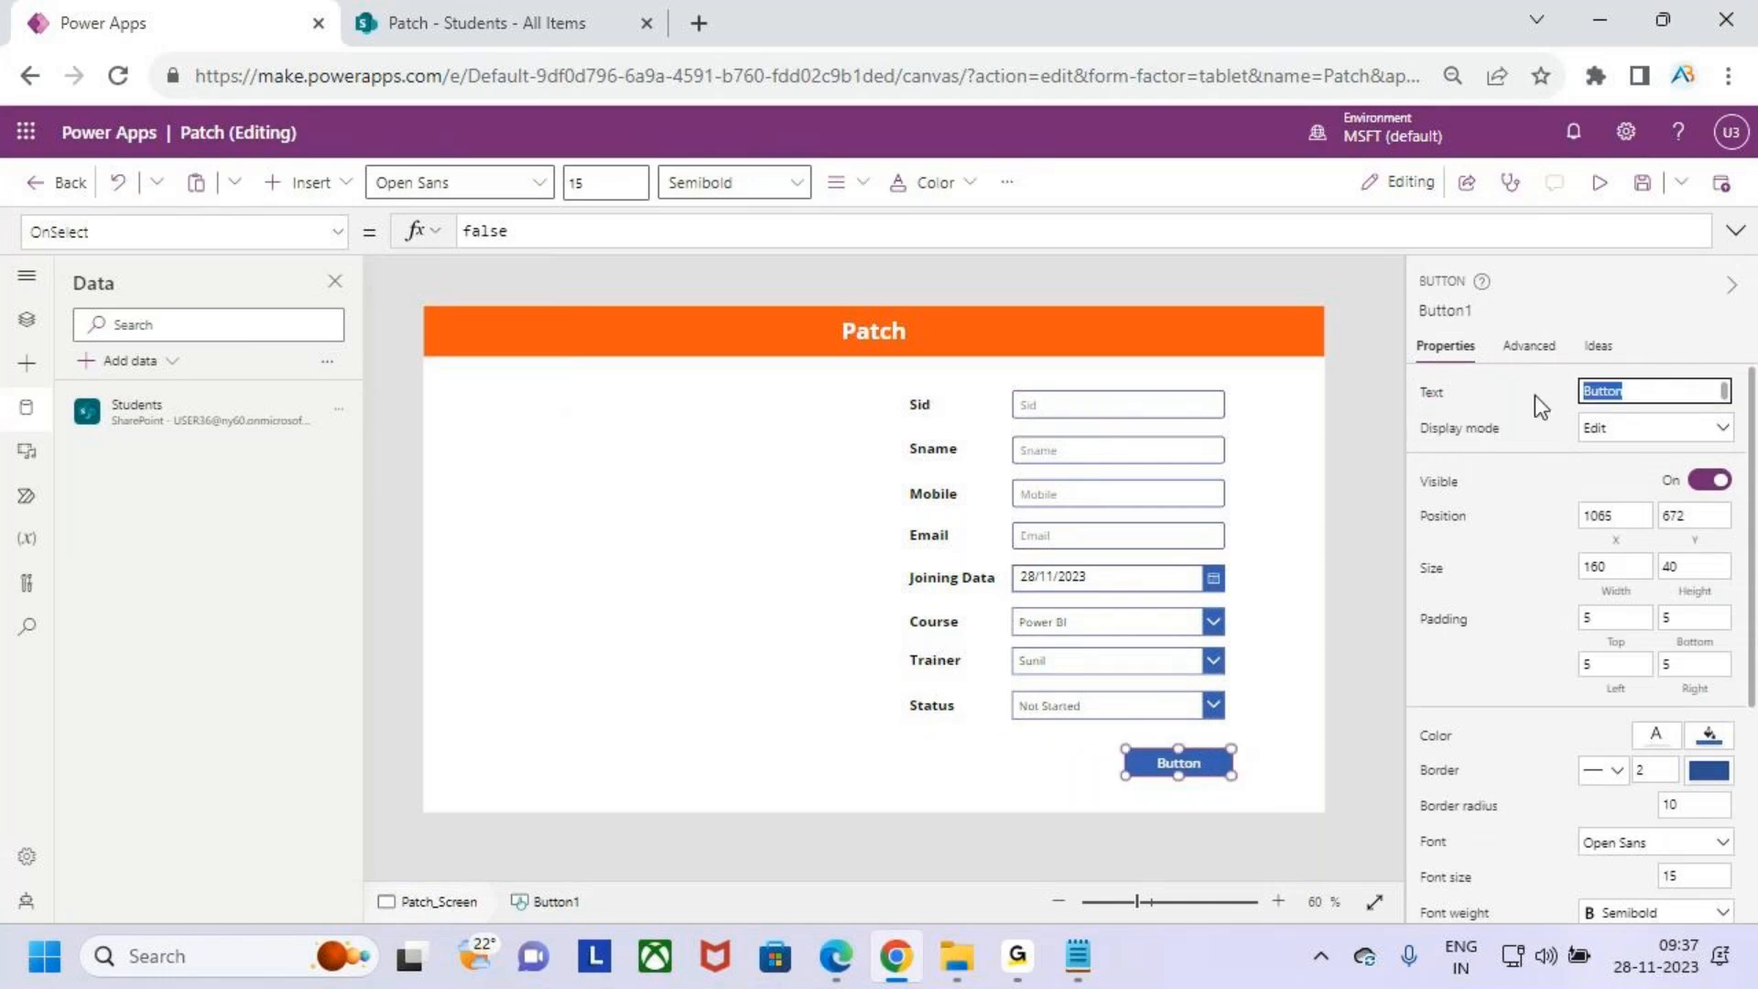
type("tch")
key("BackSpace")
key("BackSpace")
key("BackSpace")
key("BackSpace")
key("BackSpace")
key("BackSpace")
key("BackSpace")
key("BackSpace")
key("BackSpace")
type("Patch")
left_click(1290, 680)
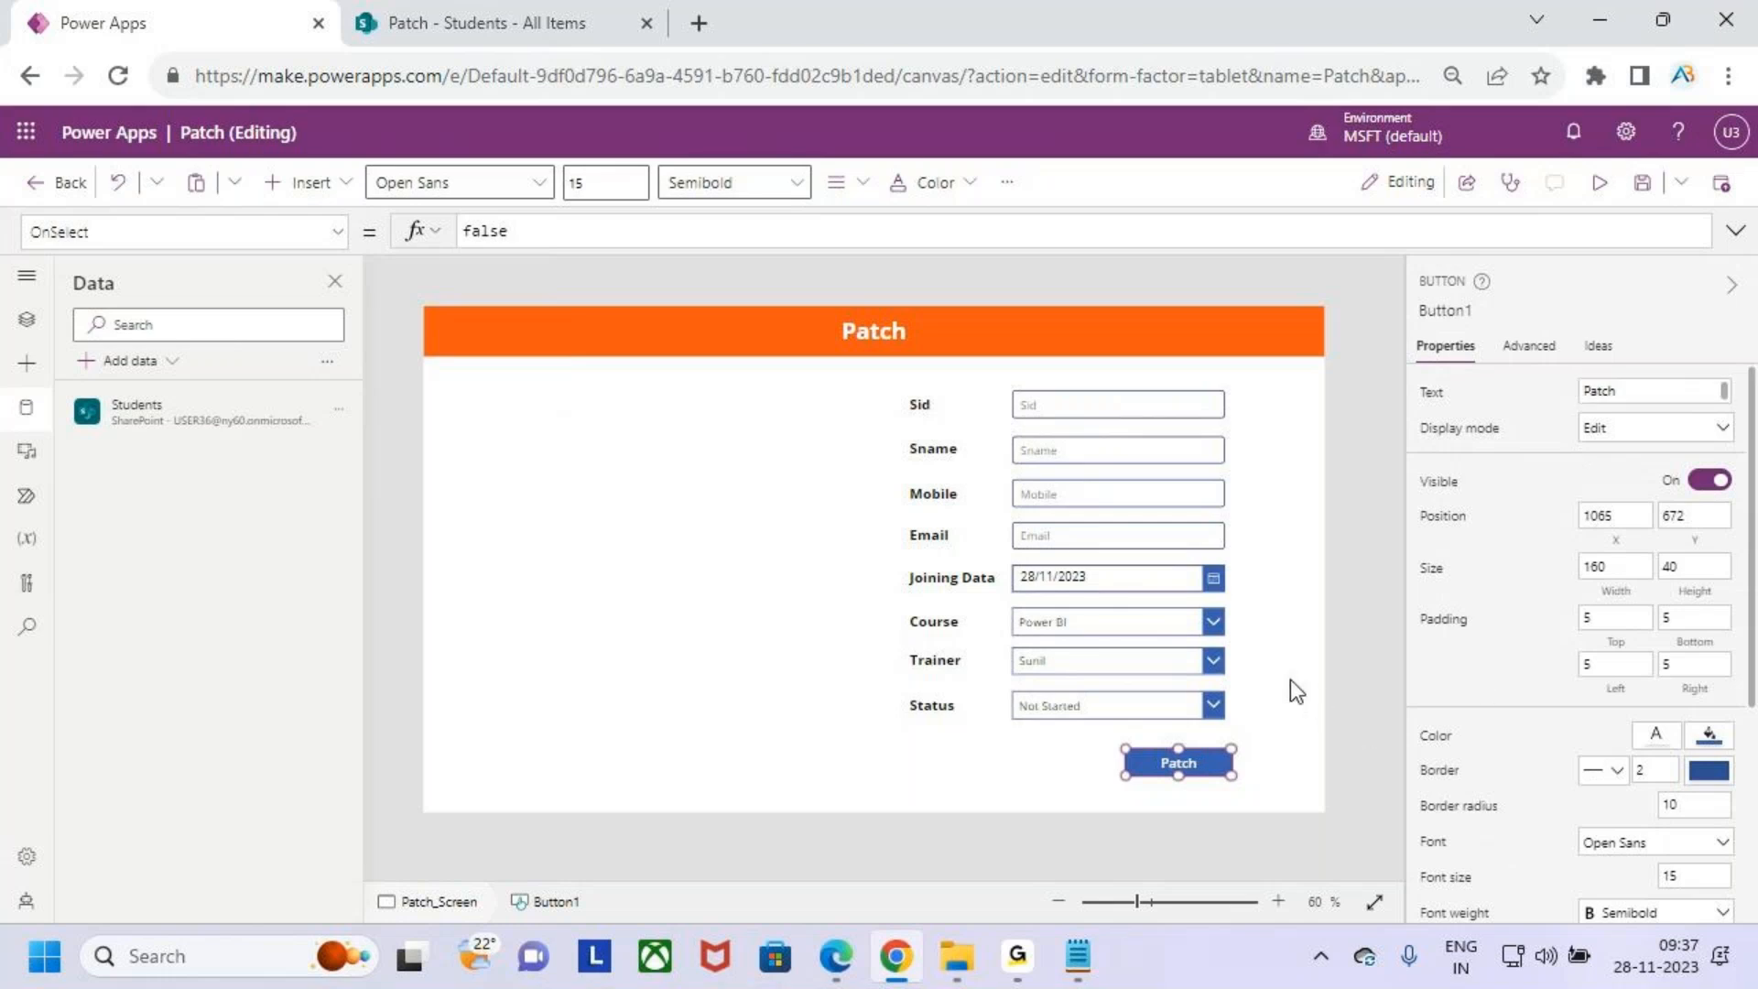
- Increase the Patch button's height to about 53
left_click(1211, 771)
key("ctrl+2")
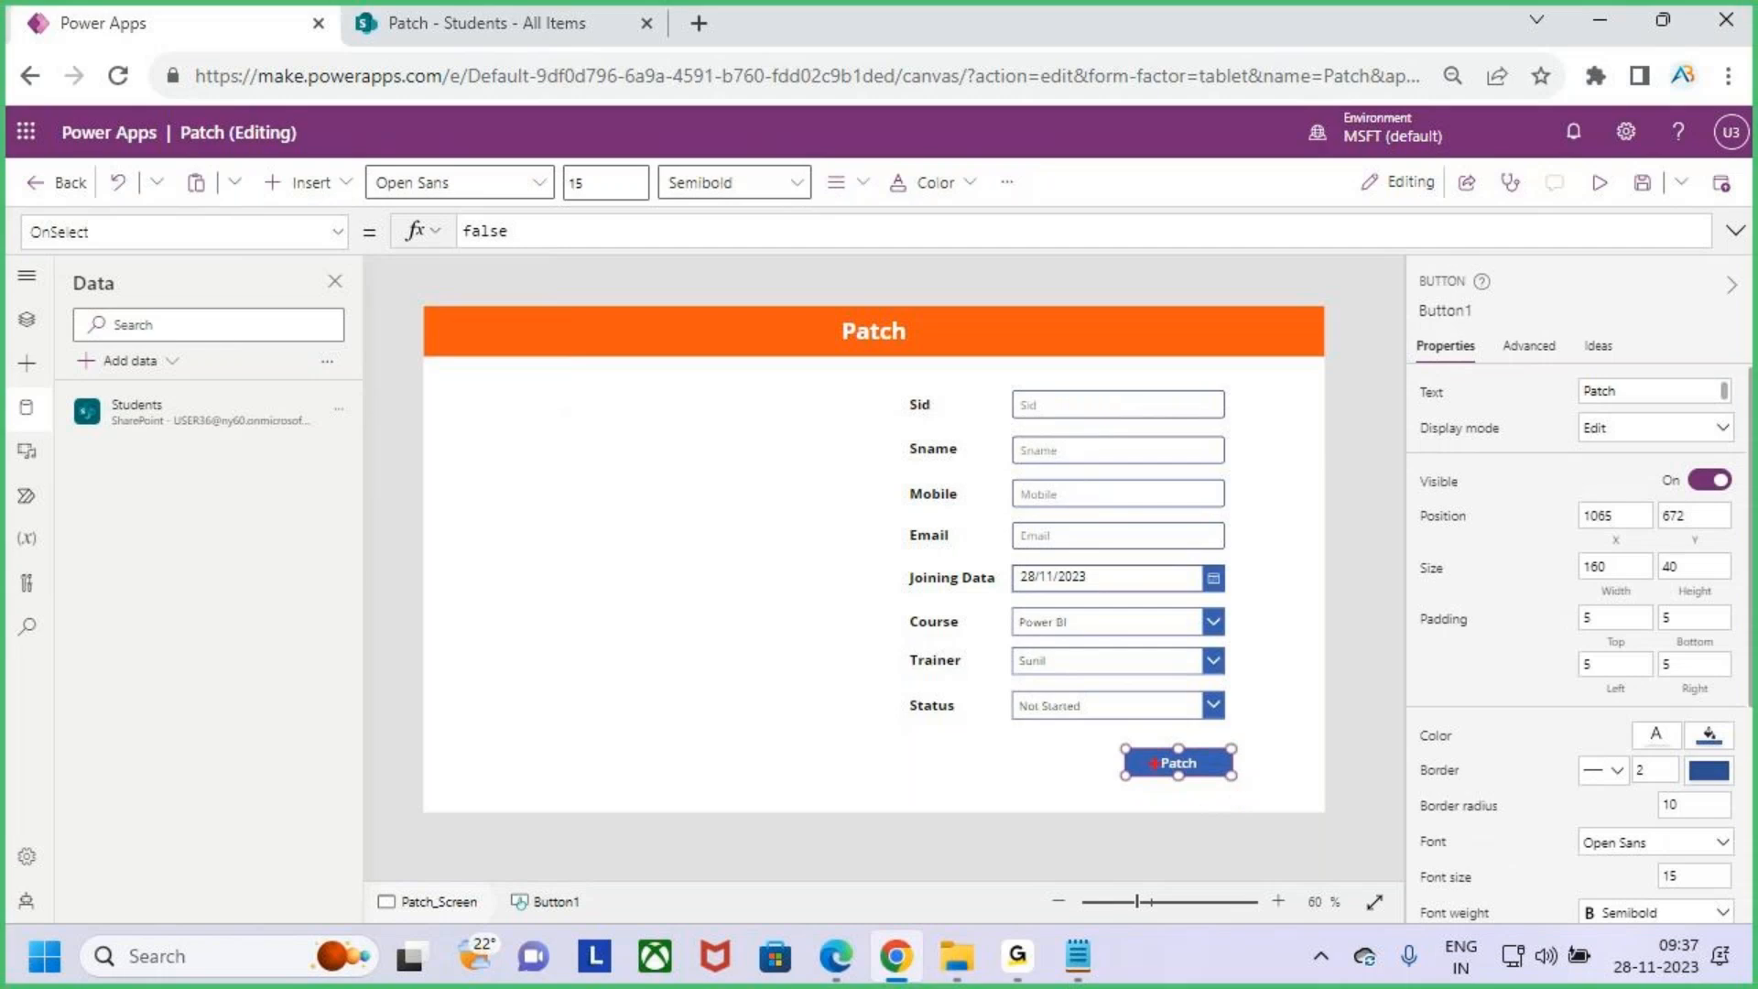
mouse_move(1101, 731)
left_mouse_down()
mouse_move(1244, 801)
mouse_move(1229, 784)
mouse_move(1253, 742)
left_mouse_up()
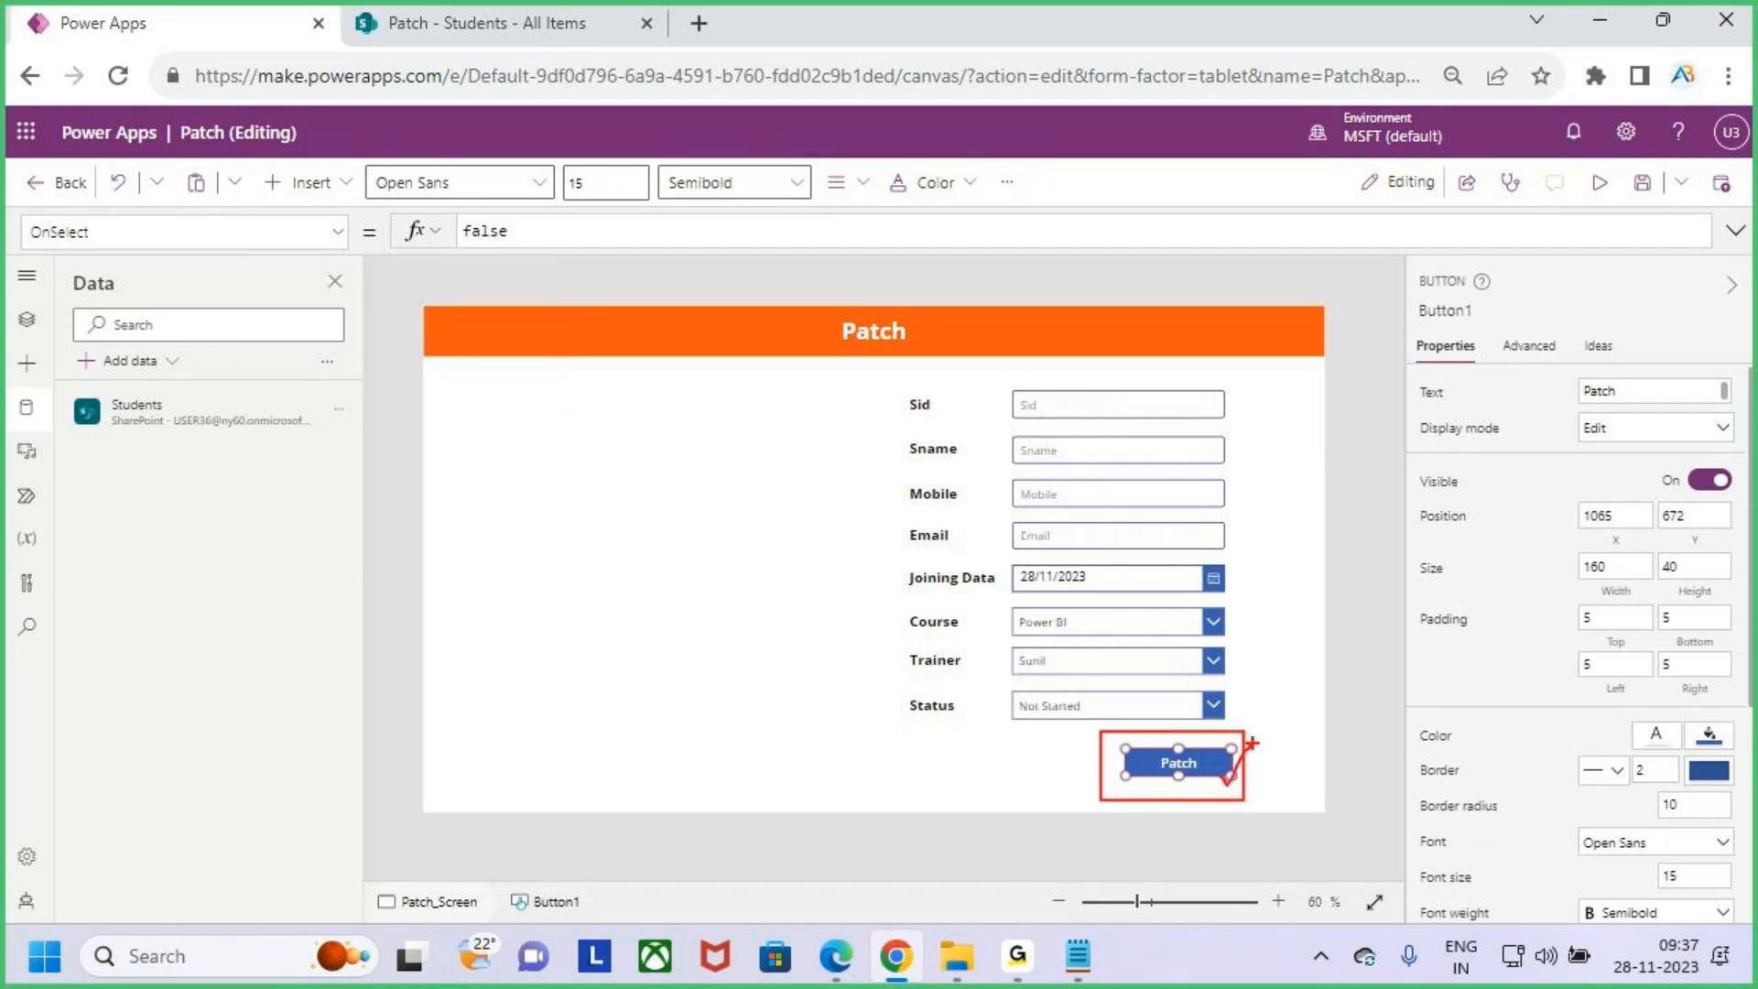
mouse_move(1116, 385)
left_mouse_down()
mouse_move(1012, 675)
mouse_move(1227, 505)
mouse_move(1119, 401)
left_mouse_up()
mouse_move(1064, 492)
left_mouse_down()
mouse_move(646, 341)
mouse_move(577, 41)
mouse_move(561, 99)
left_mouse_up()
left_click_drag(581, 40, 632, 122)
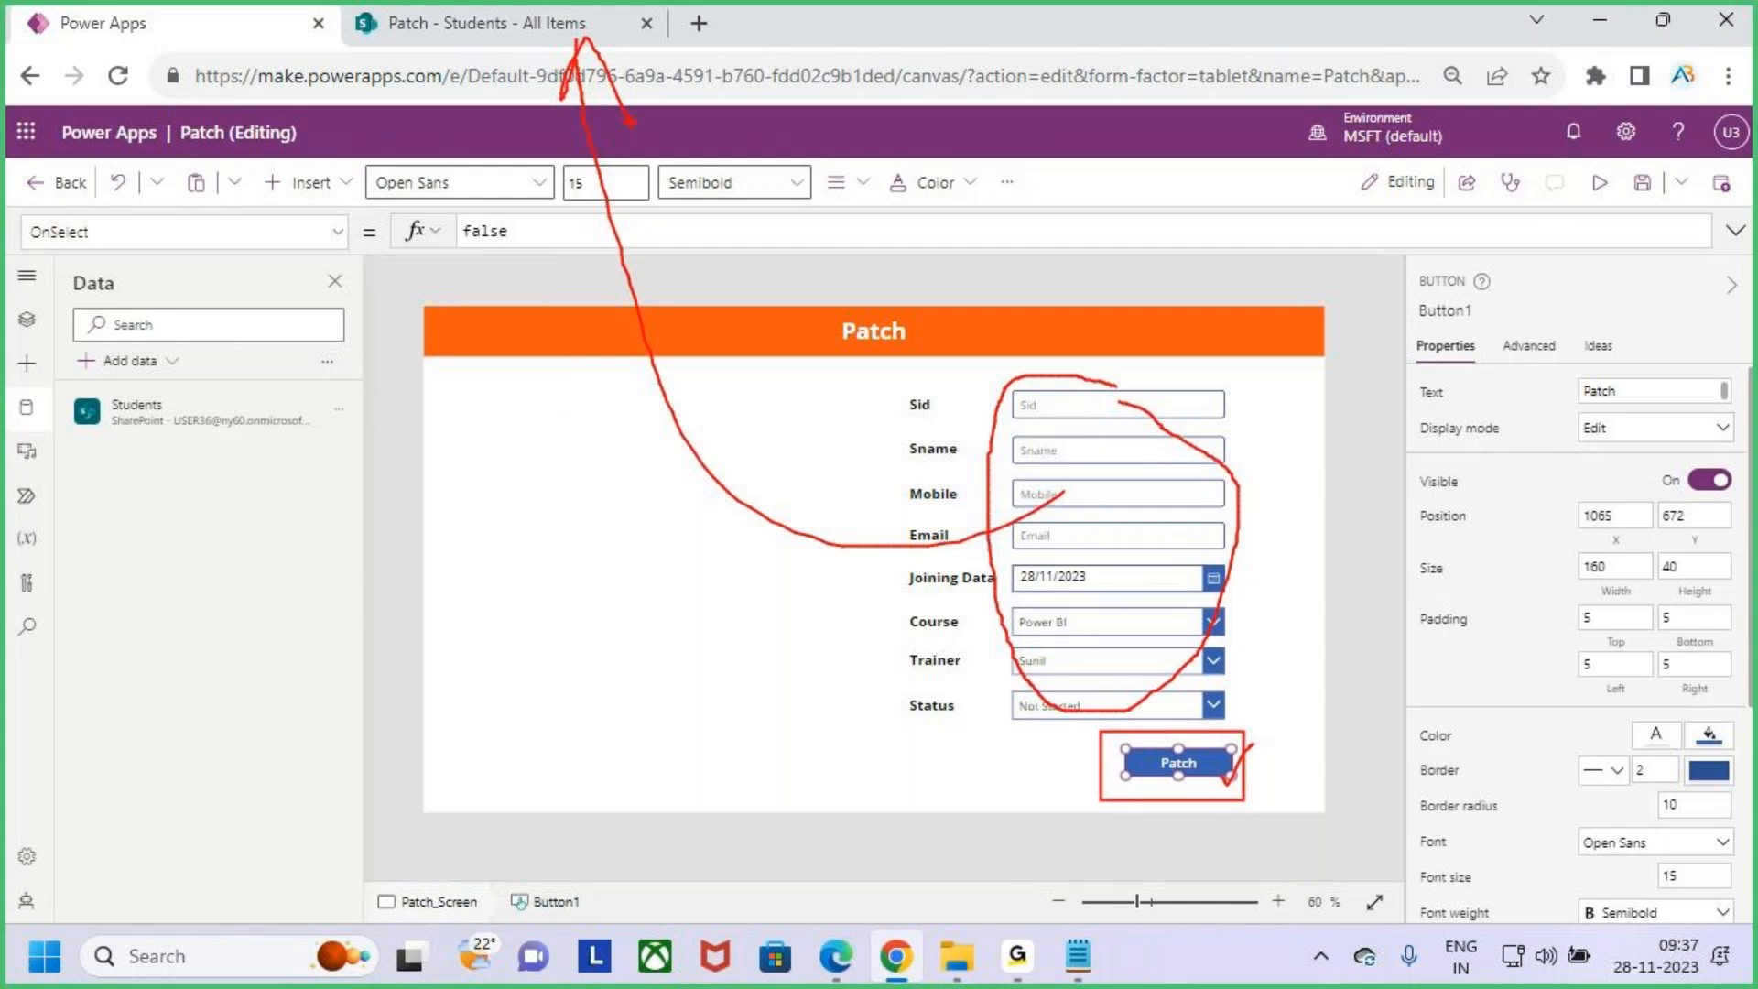
key("Escape")
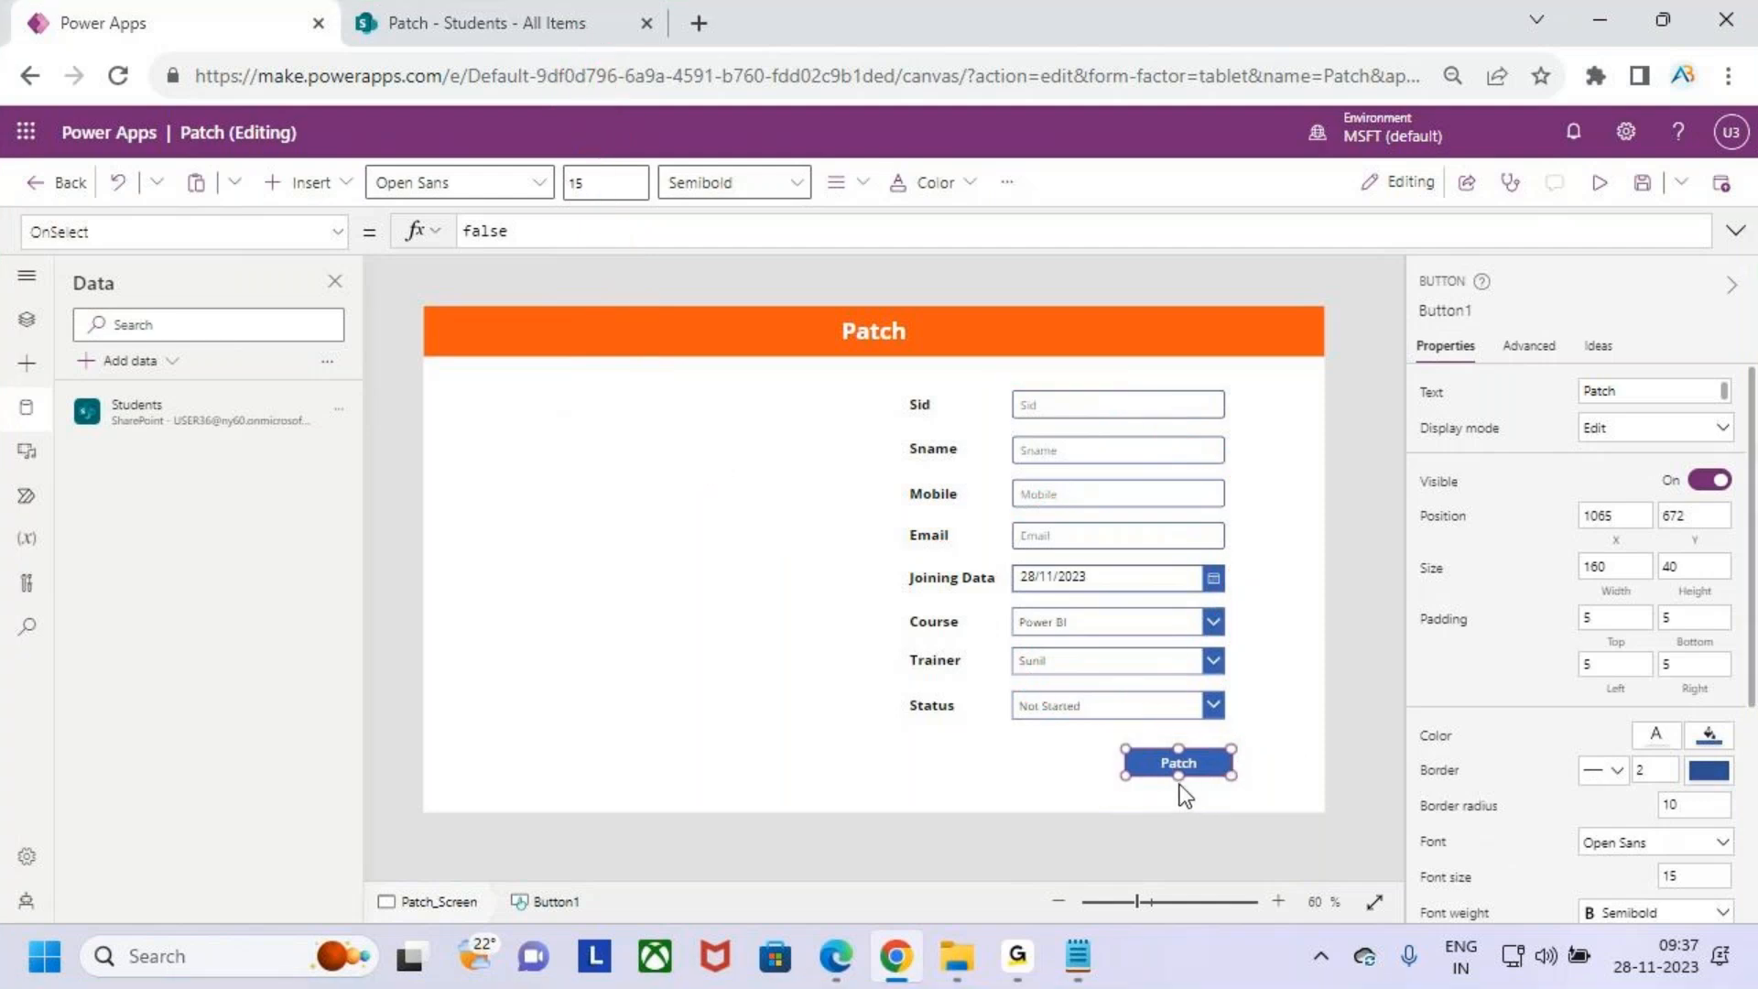
mouse_move(1180, 776)
left_mouse_down()
mouse_move(1179, 802)
mouse_move(1189, 785)
left_mouse_up()
- Replace the button's OnSelect formula with Patch(Students, in the expanded formula bar
left_click(1735, 234)
left_click_drag(550, 240, 400, 252)
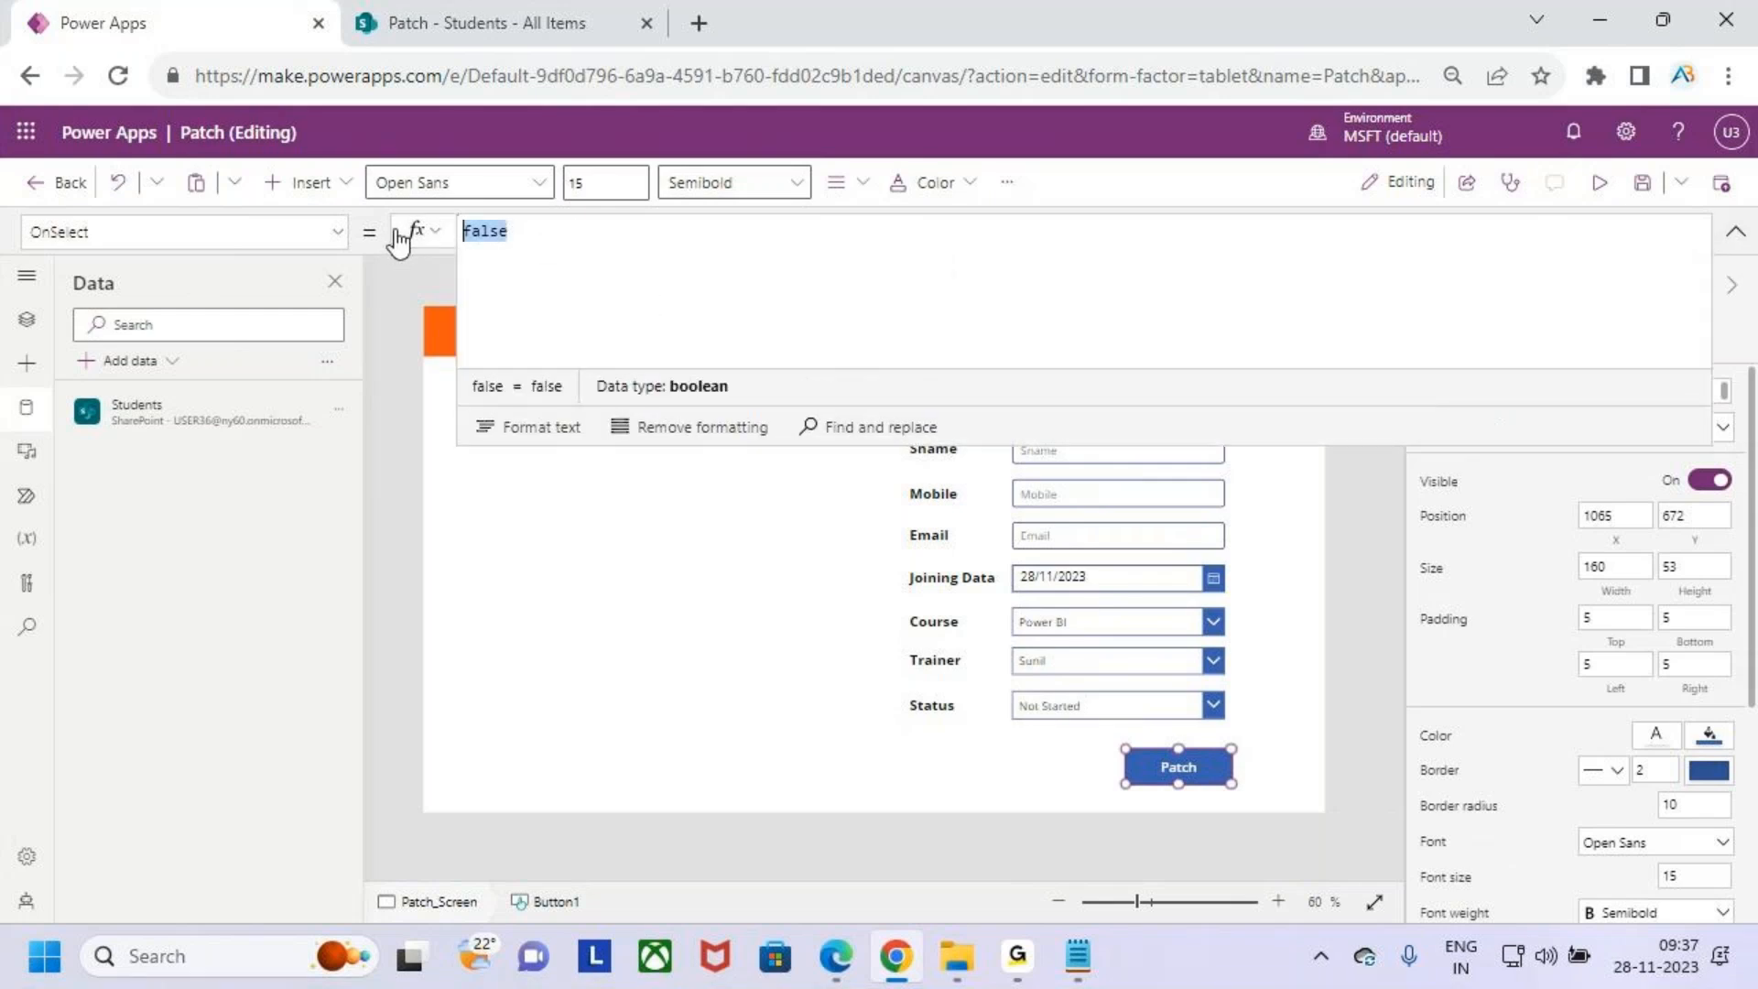
type("patch")
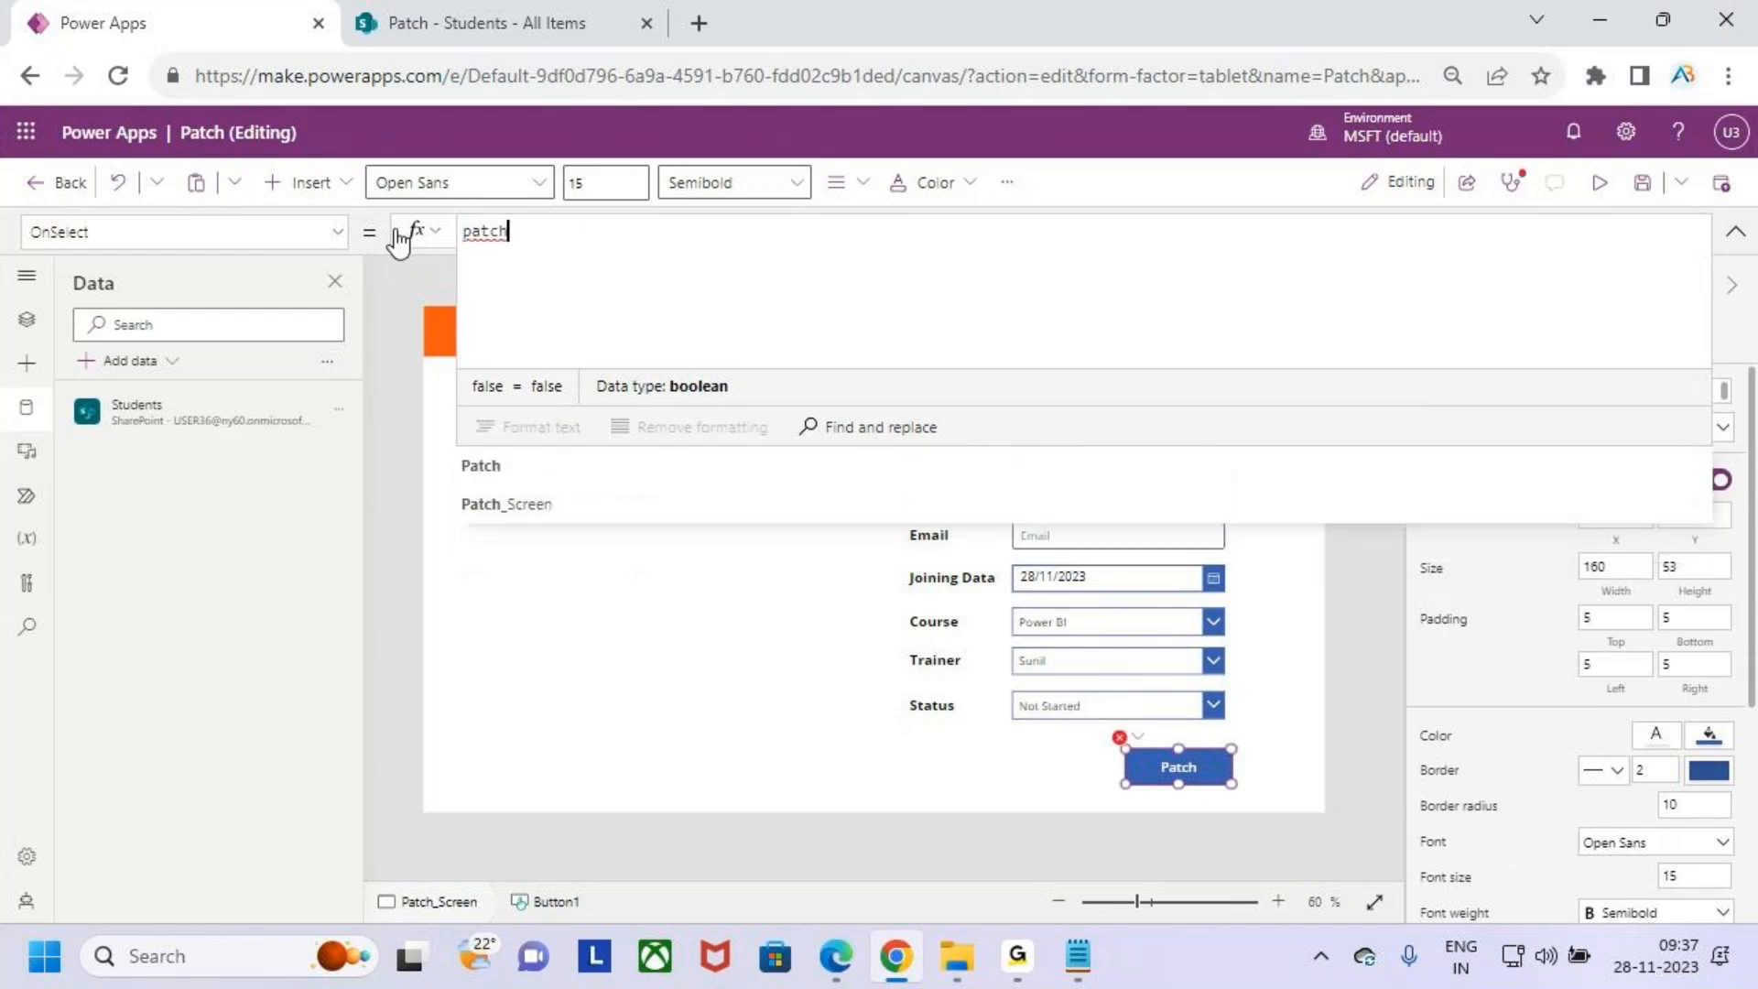
key("Tab")
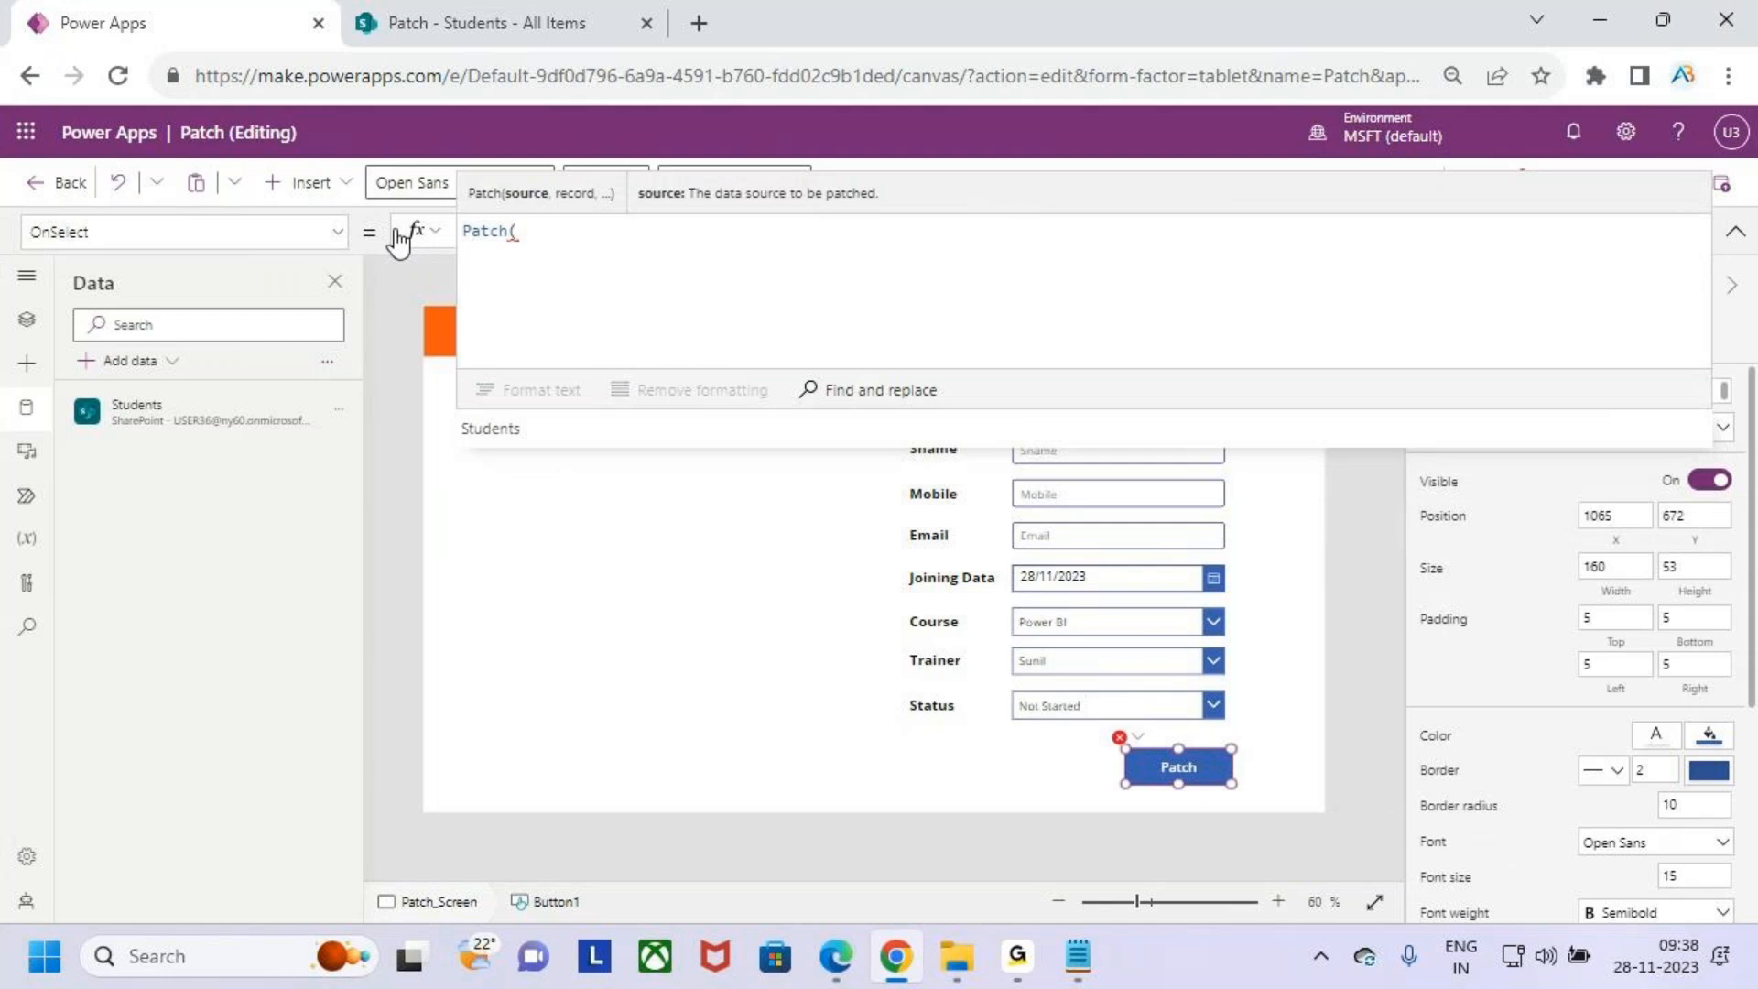
scroll(612, 258, "up", 1)
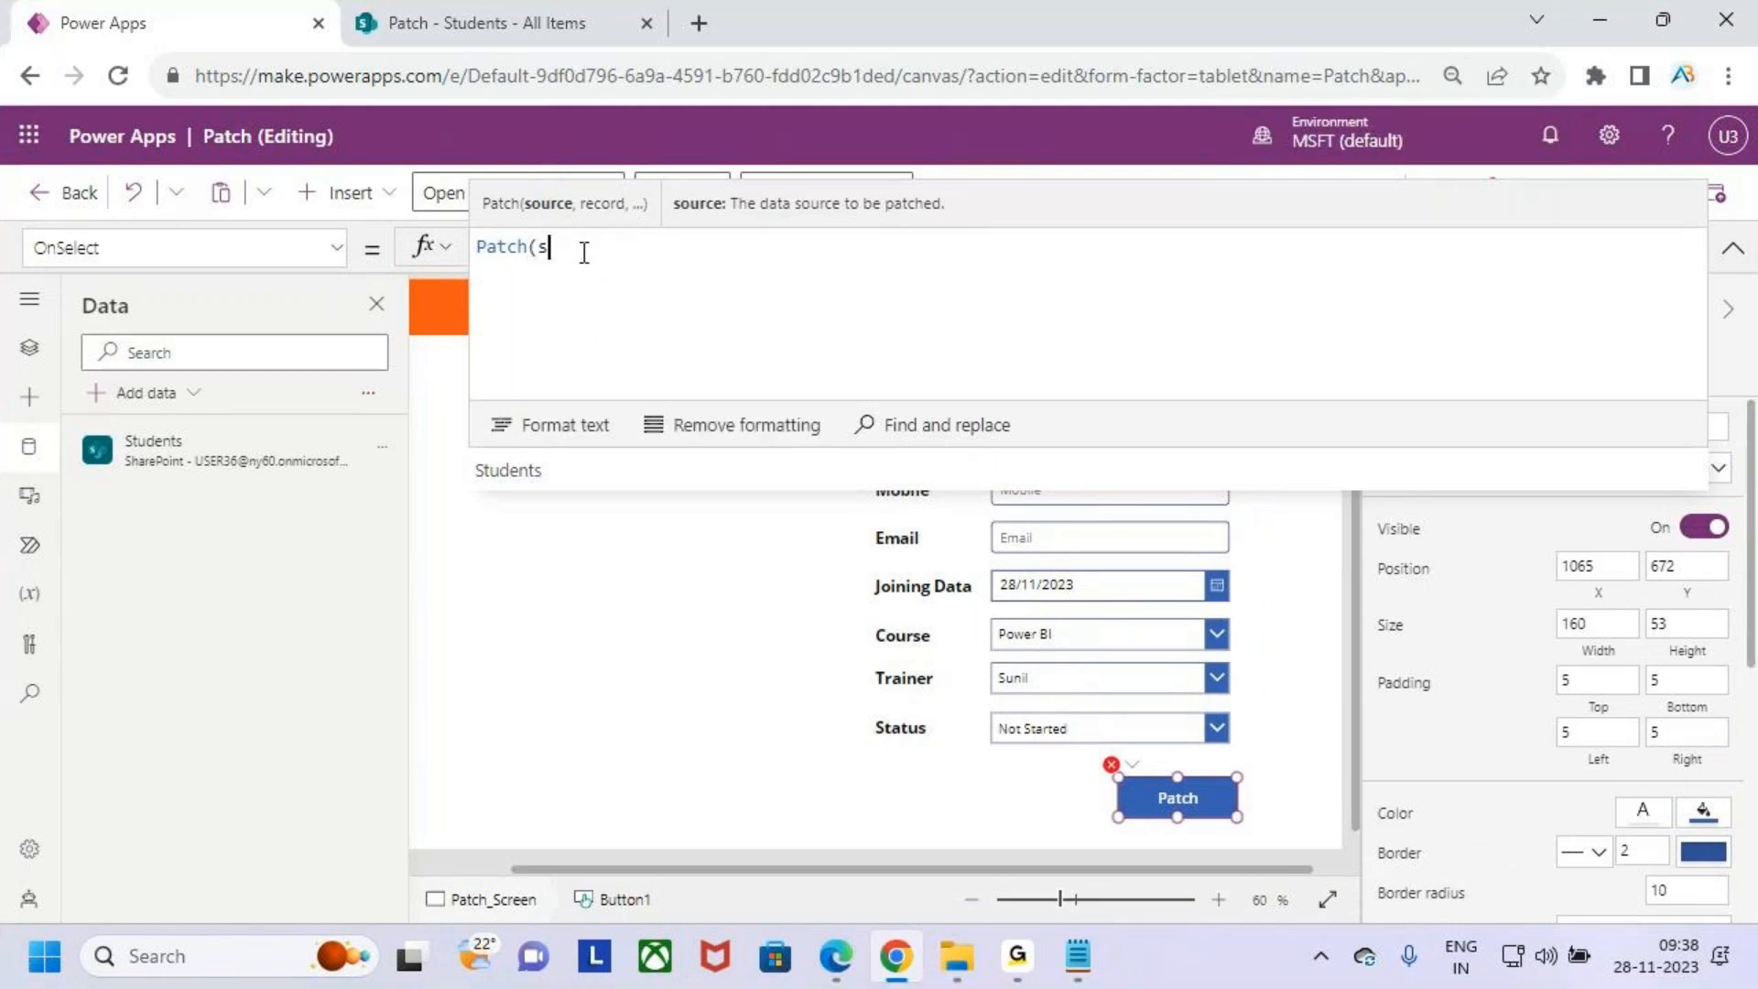
type("s")
key("Down")
key("Return")
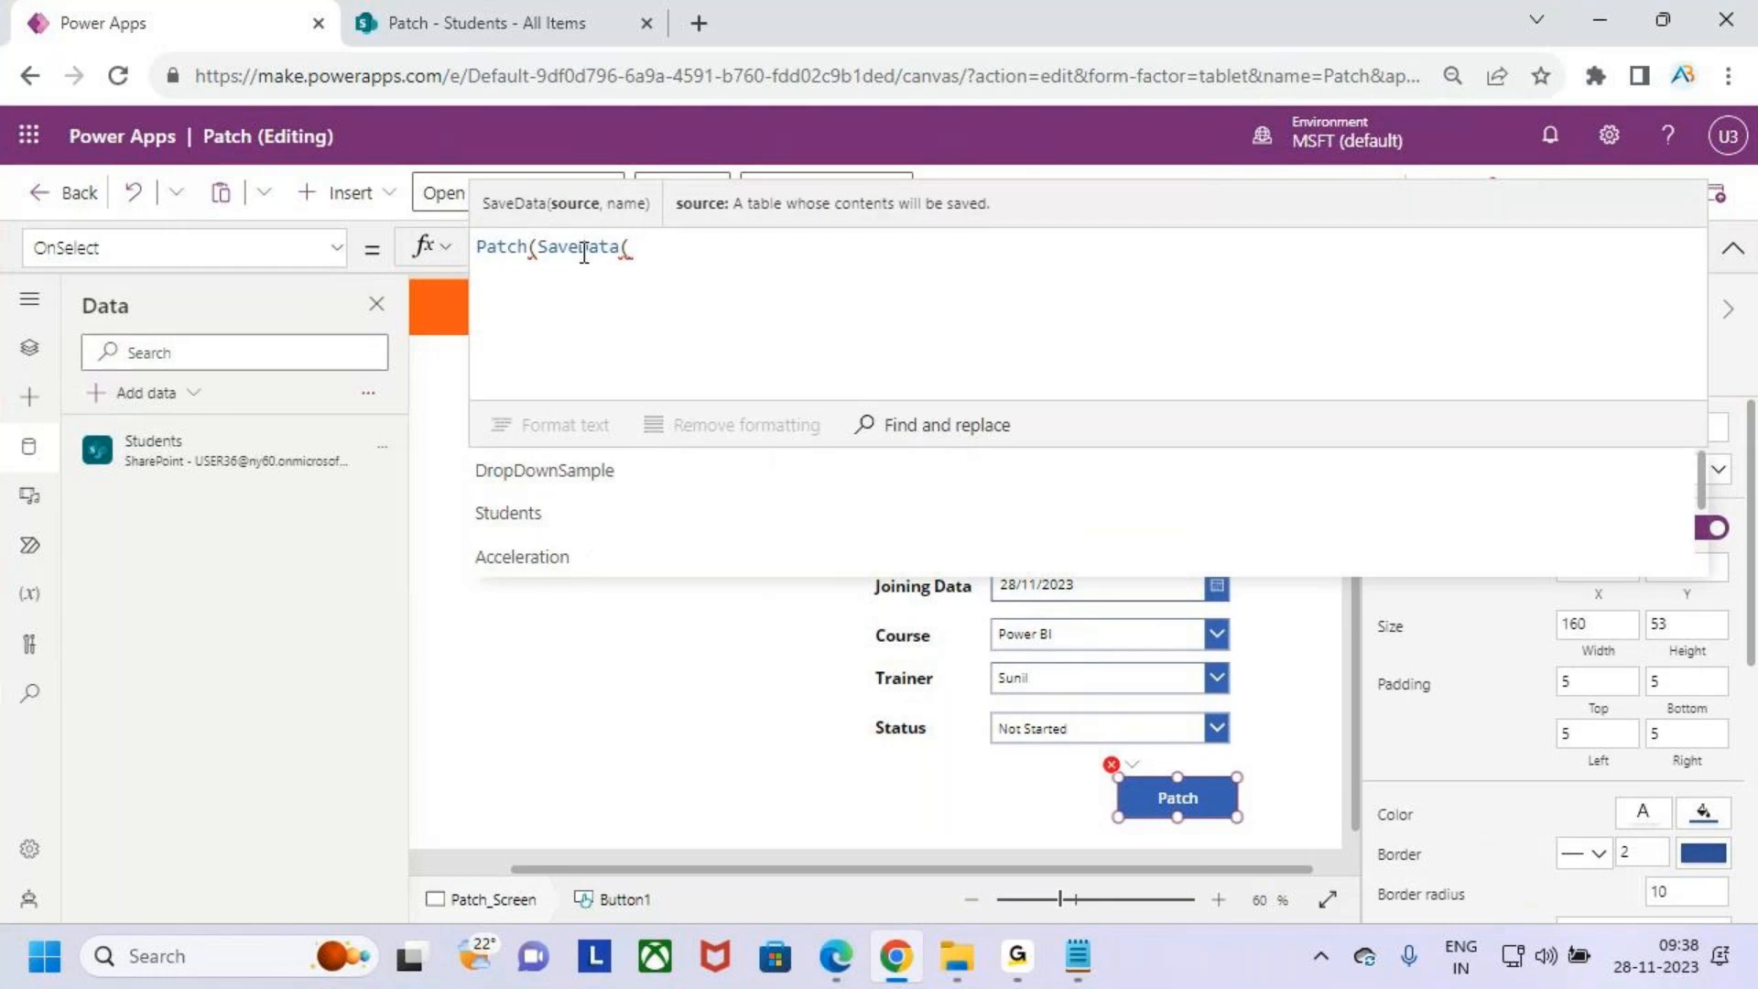
key("BackSpace")
key("BackSpace")
key("BackSpace")
key("BackSpace")
key("BackSpace")
key("BackSpace")
key("BackSpace")
key("BackSpace")
type("tch(")
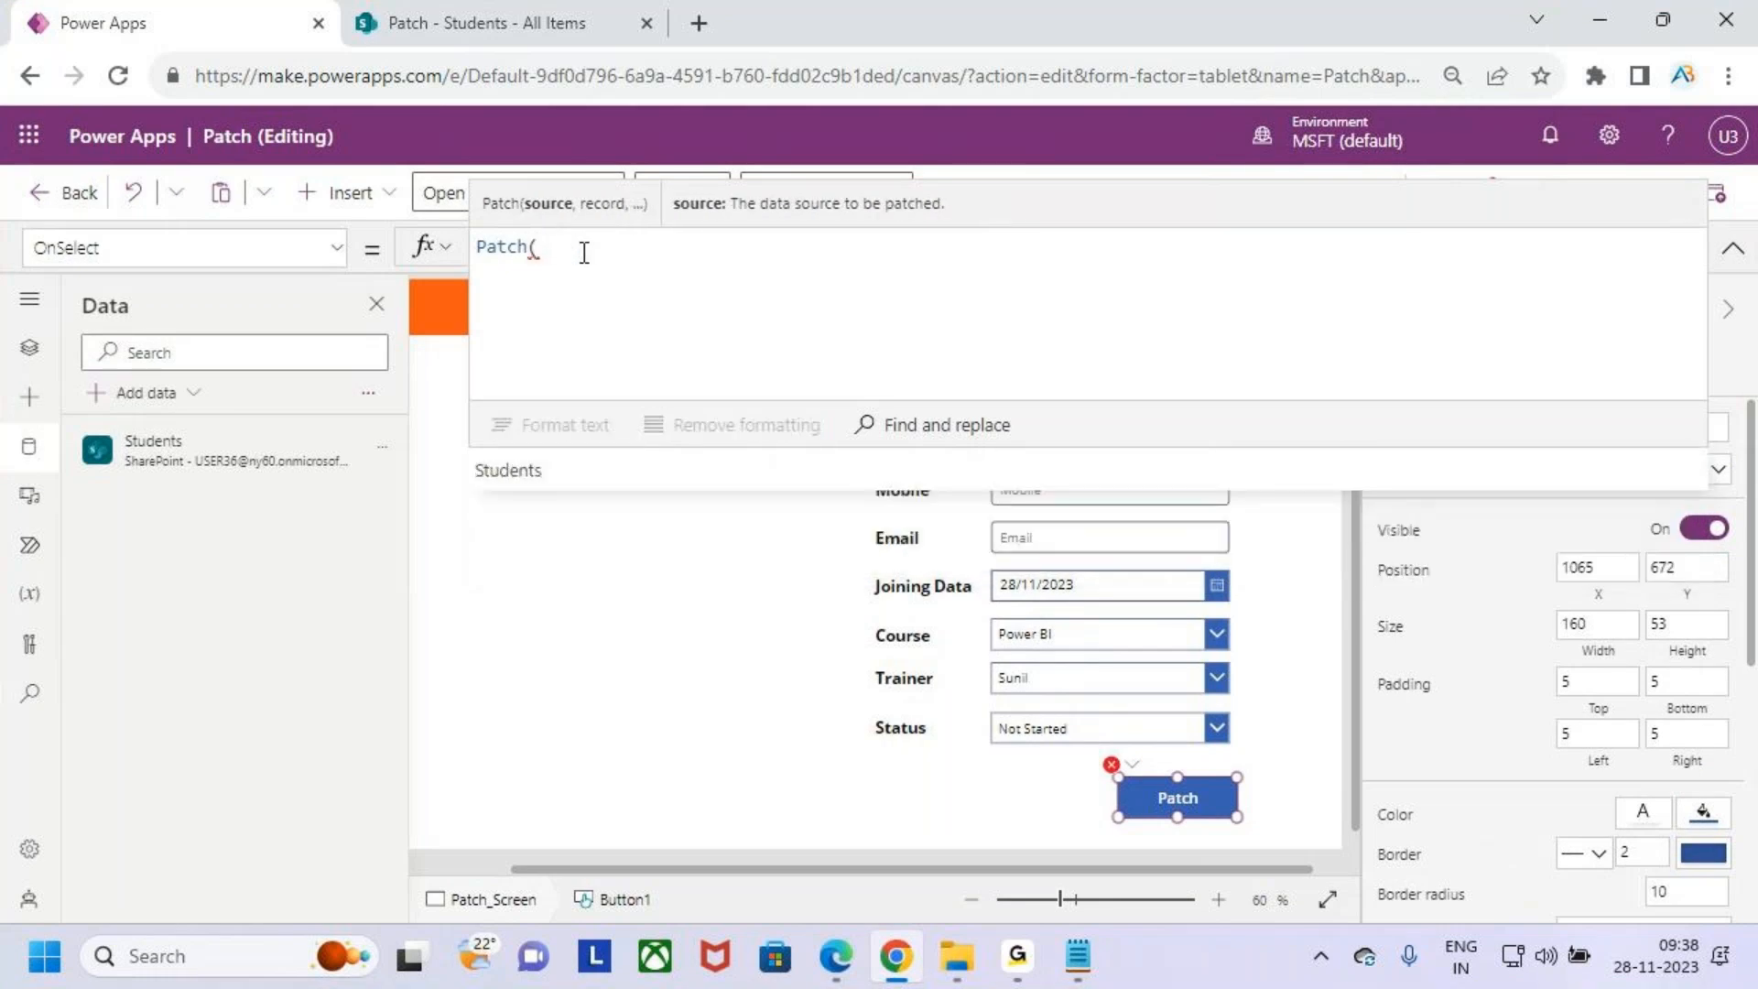
key("Return")
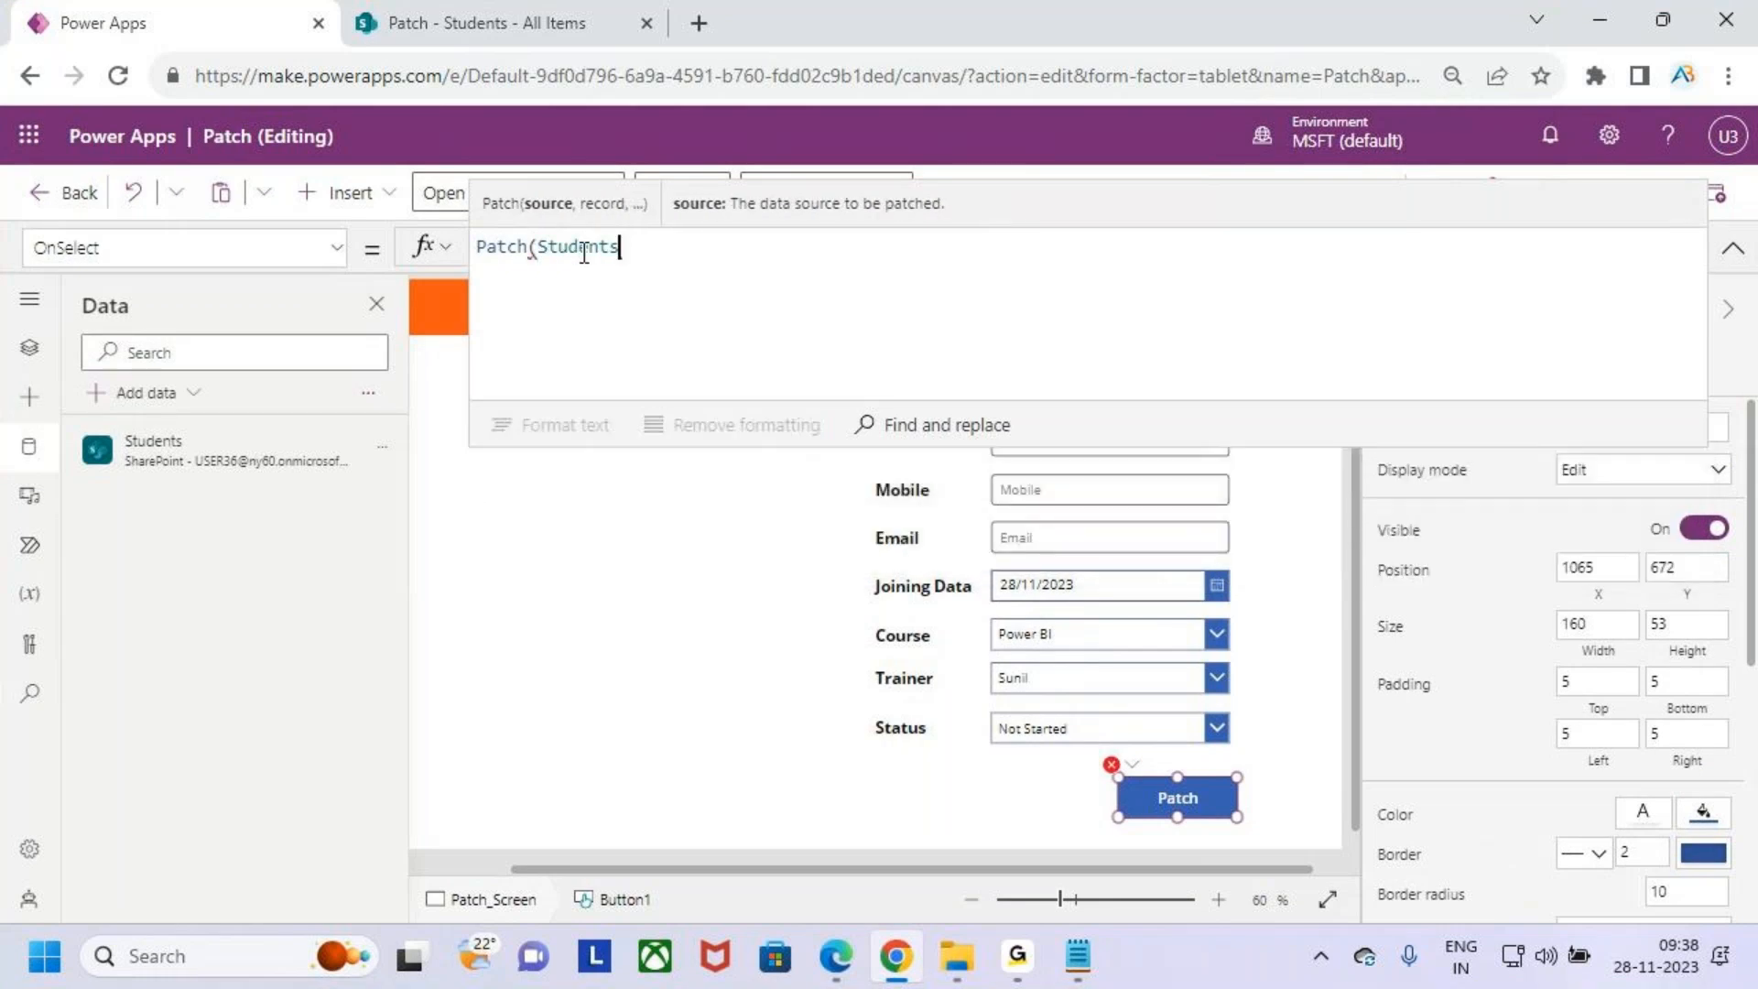
type(",")
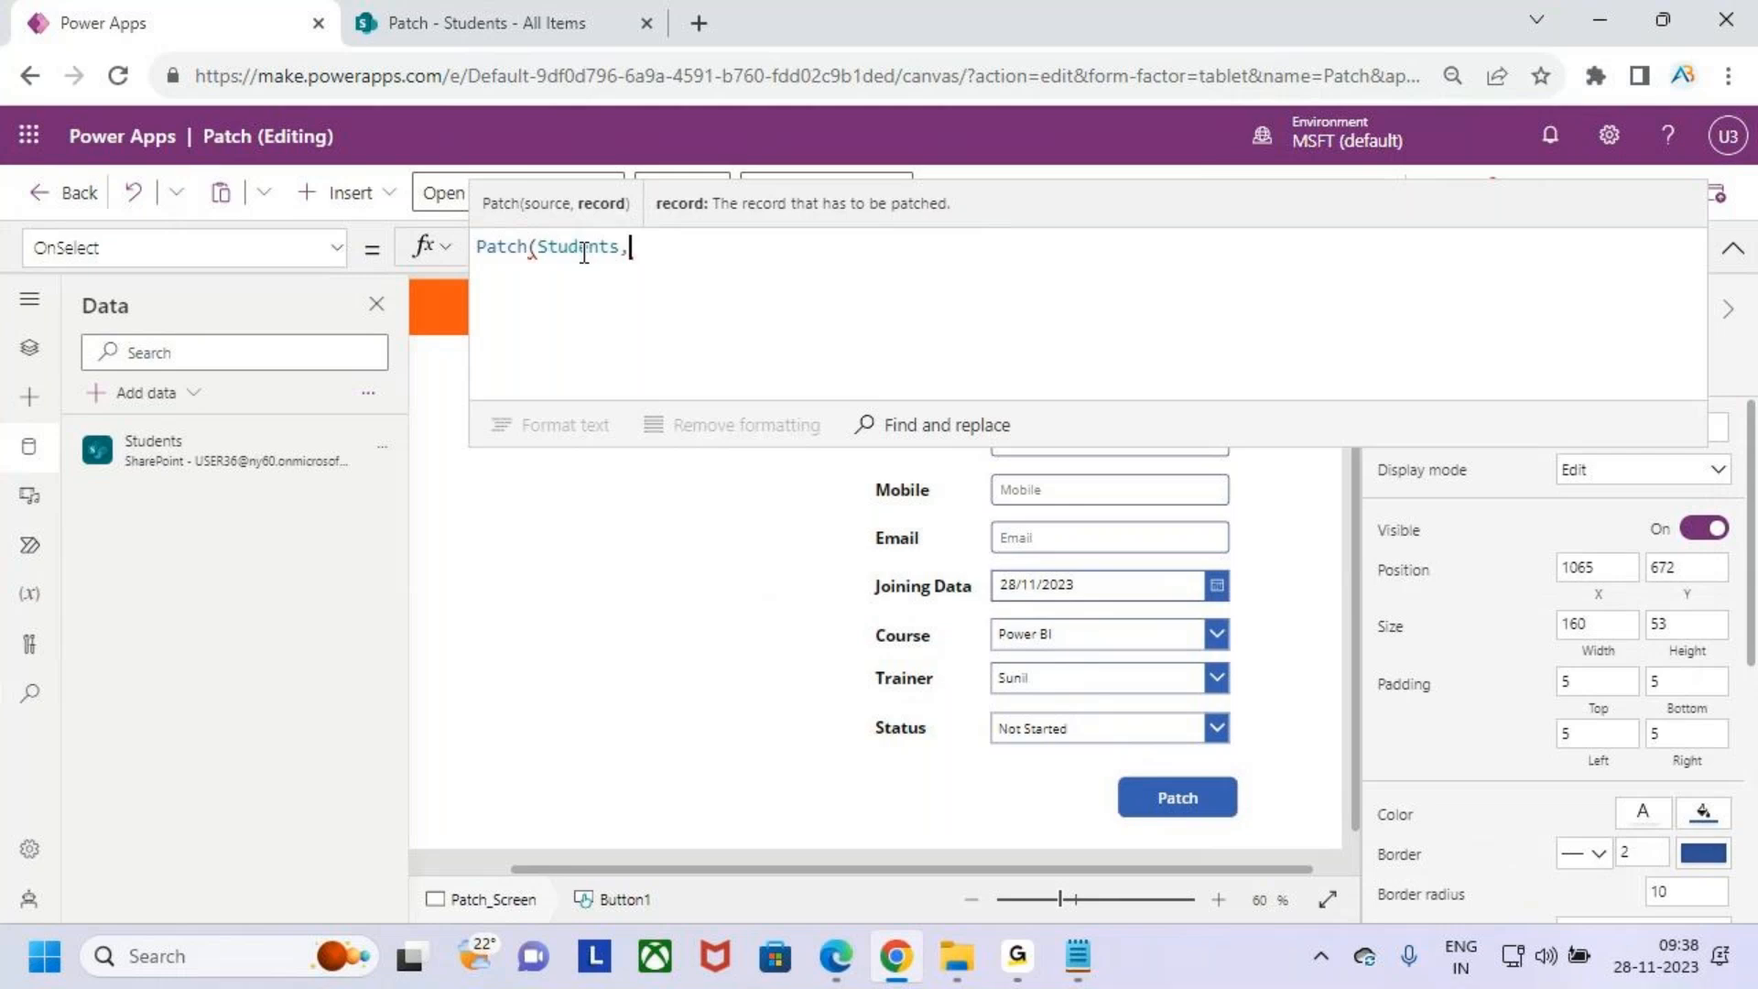
- Switch to the Patch Function notes in Notepad to review them, then return to the app
key("alt+Tab")
key("alt+Tab")
key("alt+Tab")
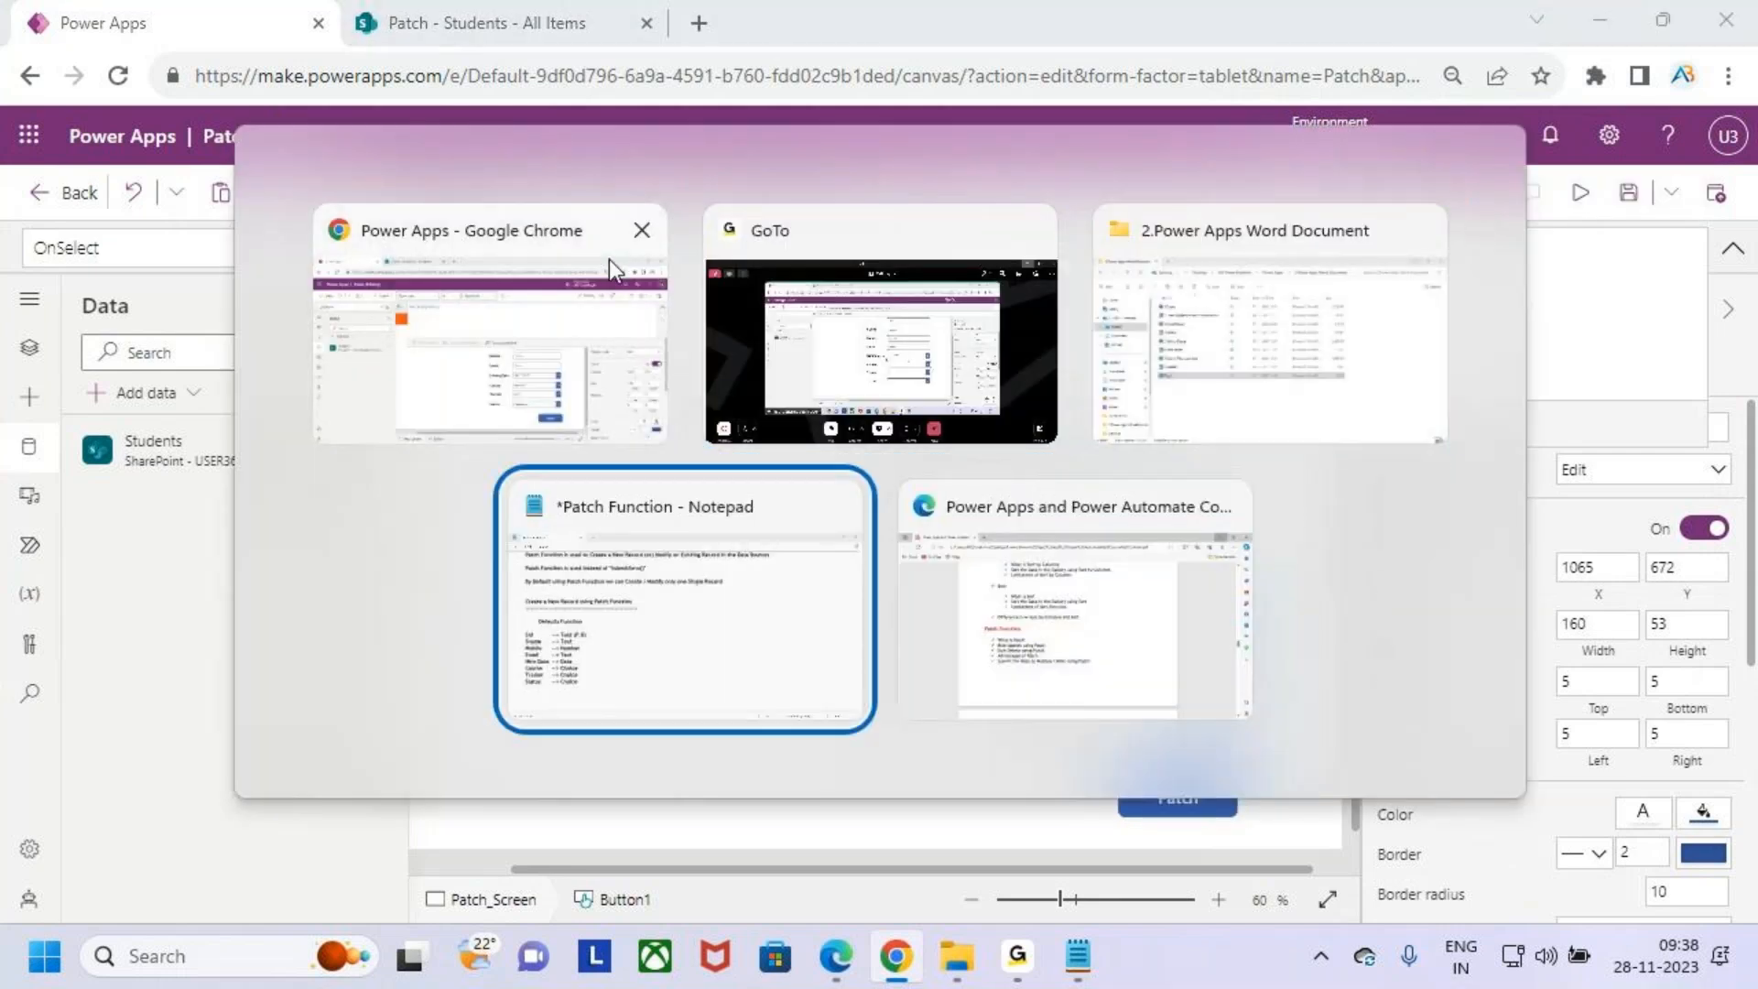
double_click(266, 338)
left_click_drag(151, 440, 404, 443)
left_click(406, 441)
key("alt+Tab")
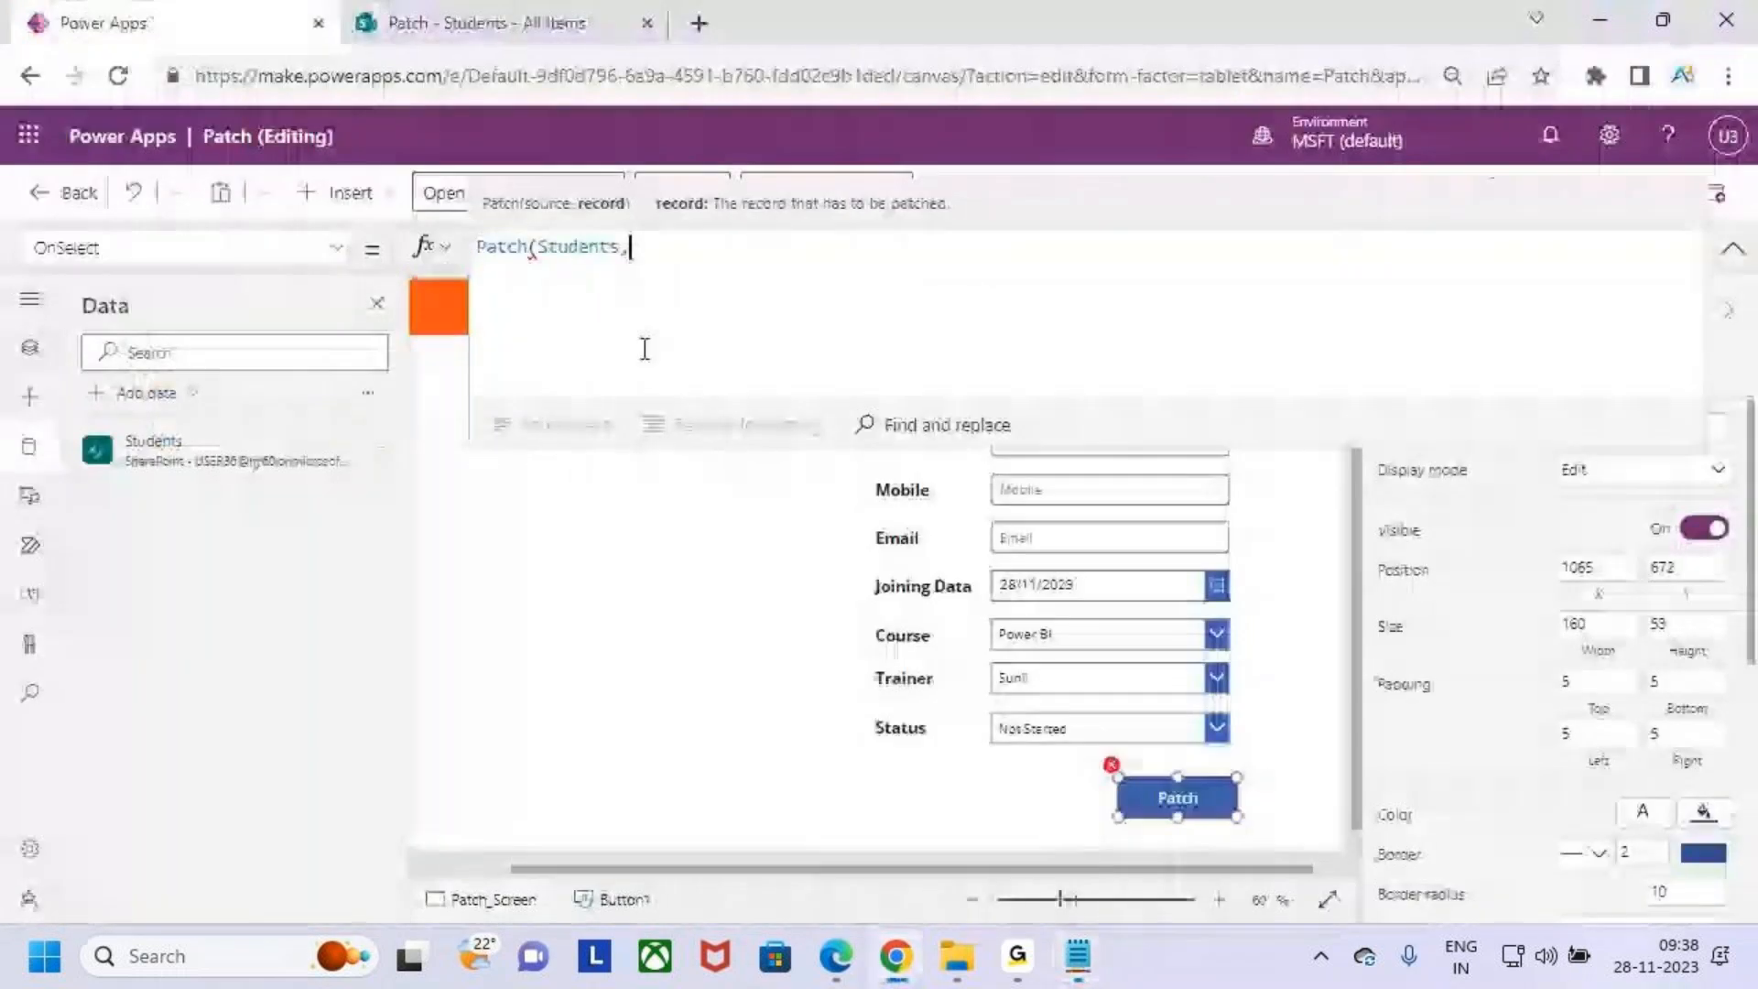
- Continue the formula with Defaults(Students), as the record argument
type("defa")
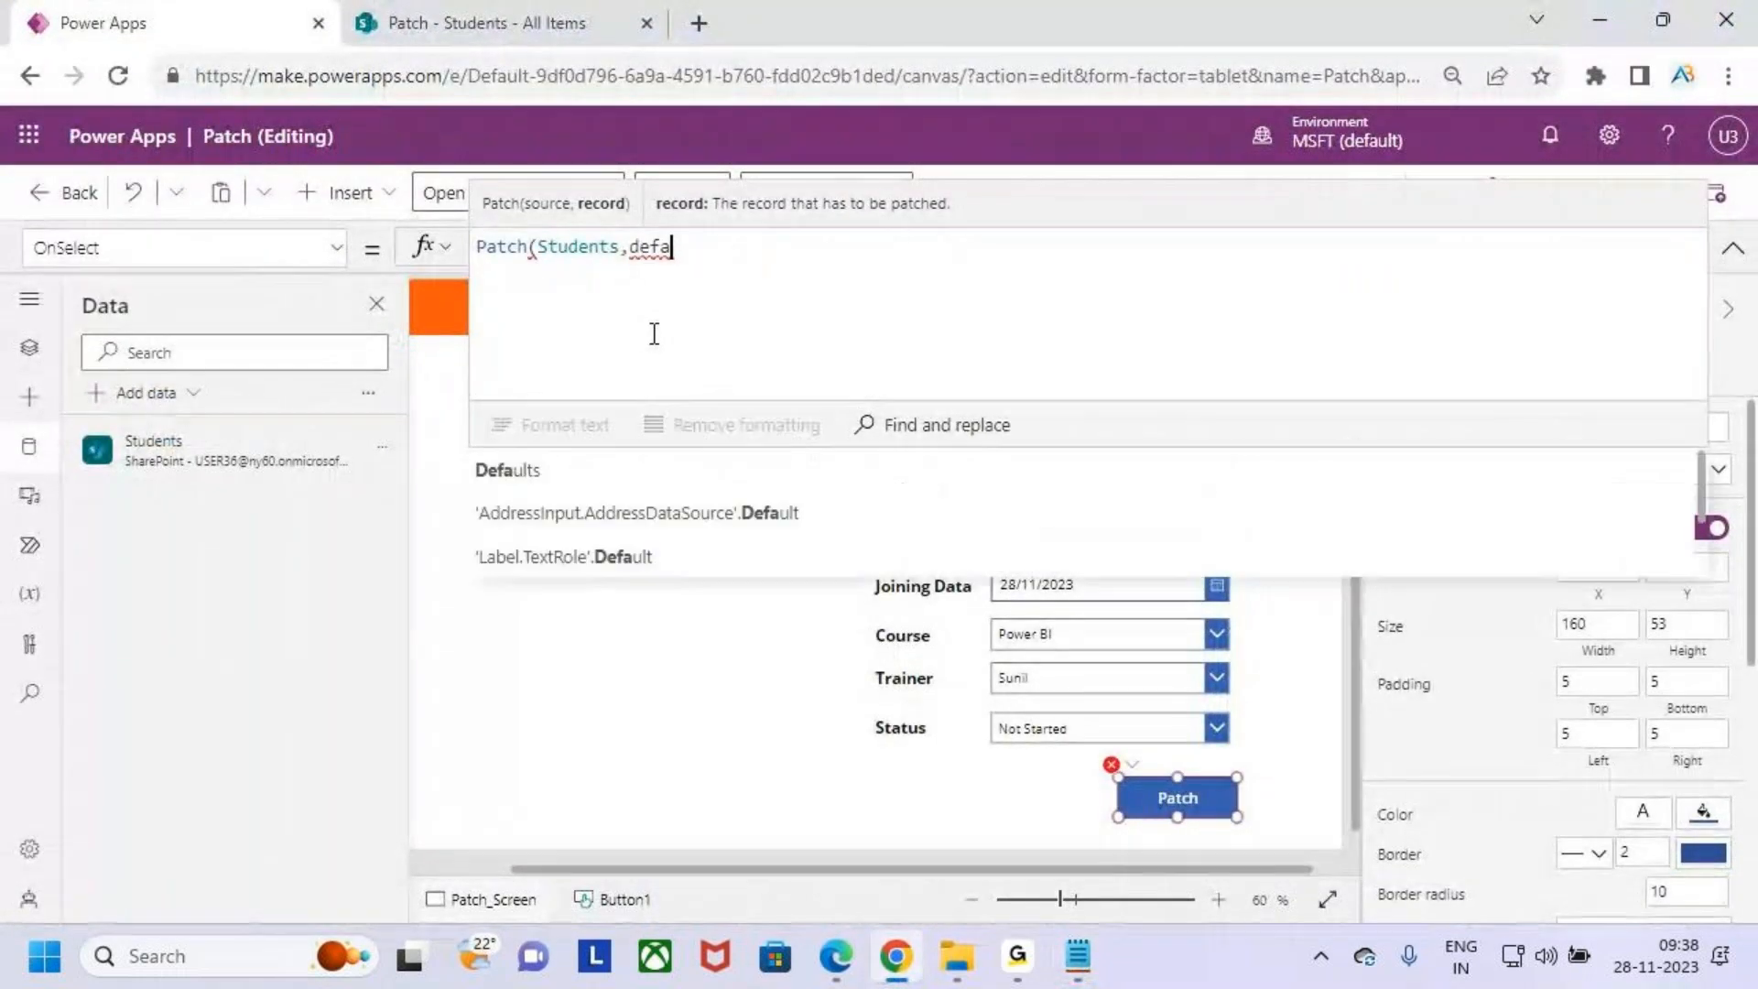
key("Tab")
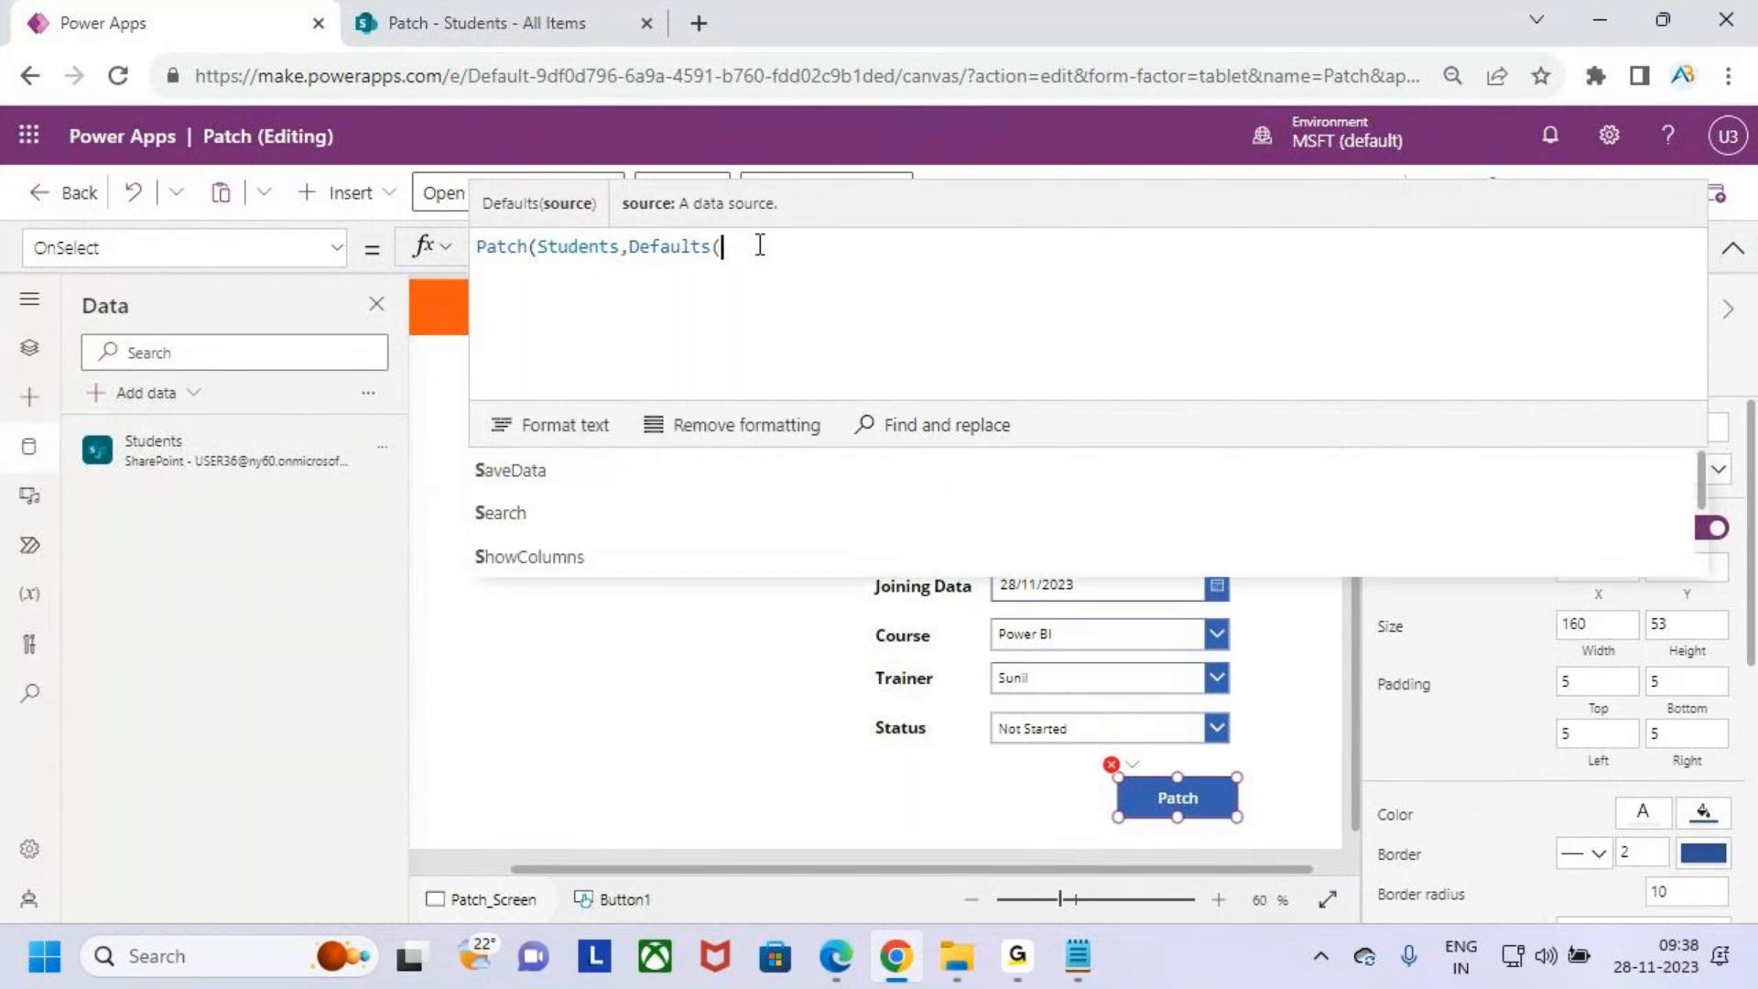
key("BackSpace")
key("Down")
key("Down")
key("Tab")
type("),")
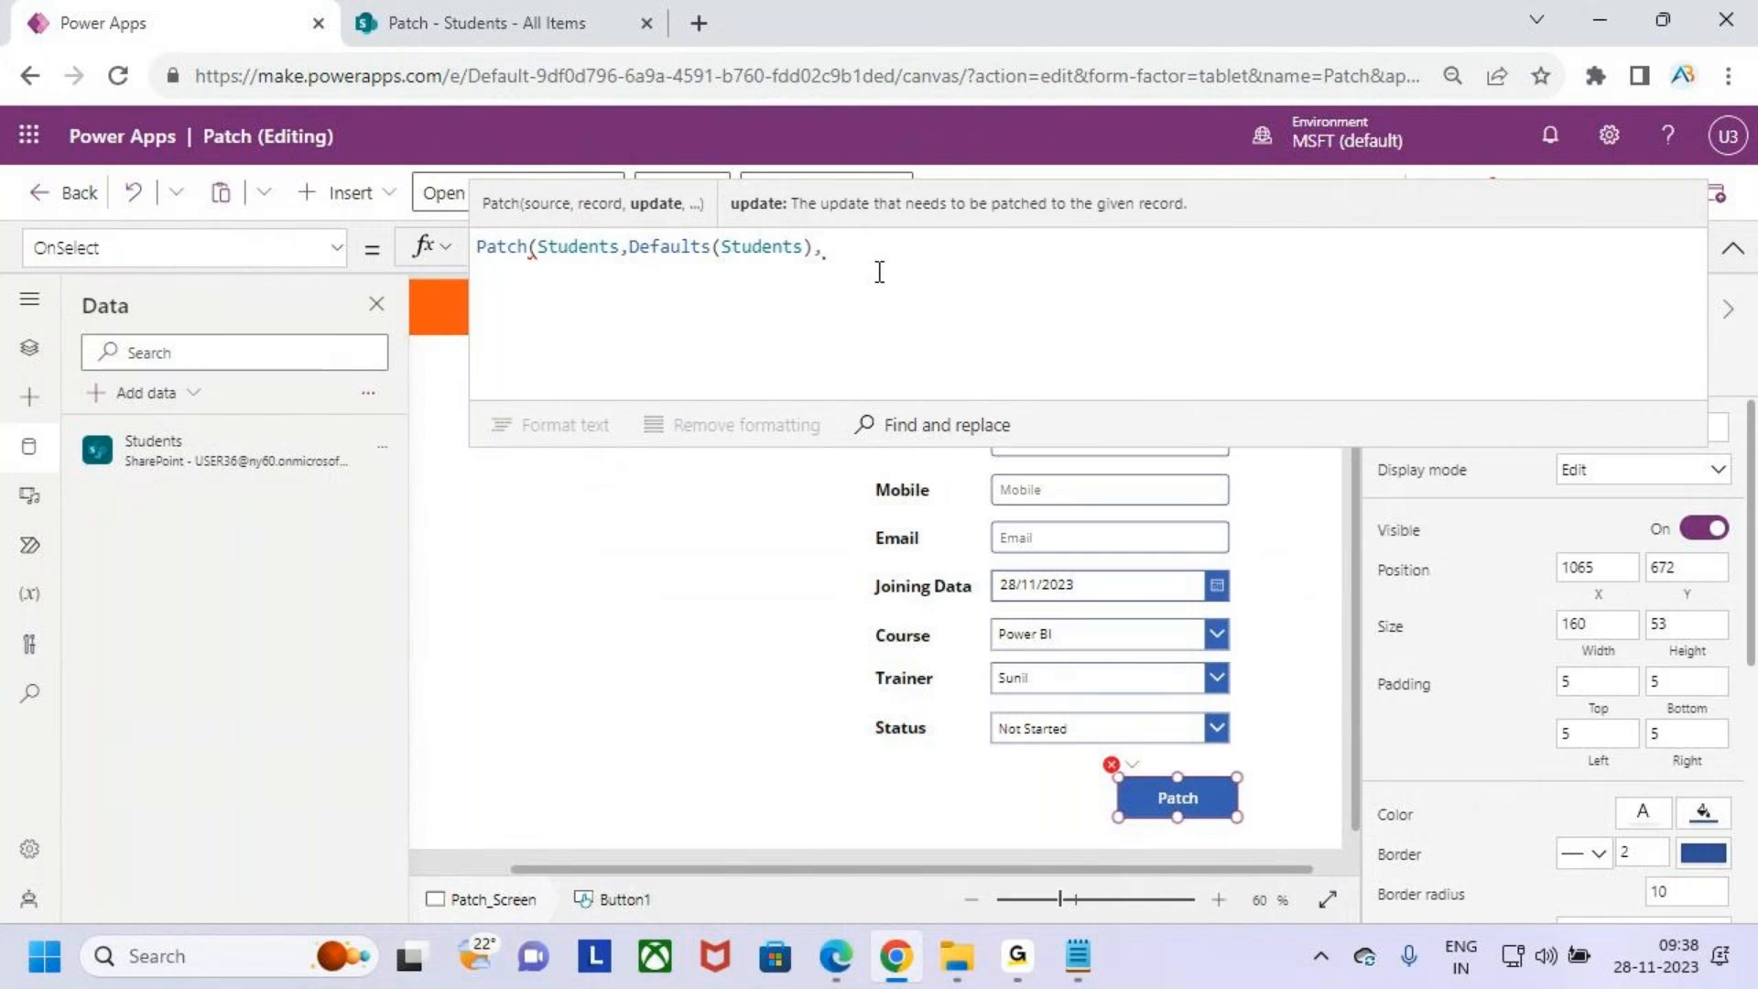
- Add an empty record block on new lines and close the Patch formula with a closing brace and parenthesis
key("shift+Return")
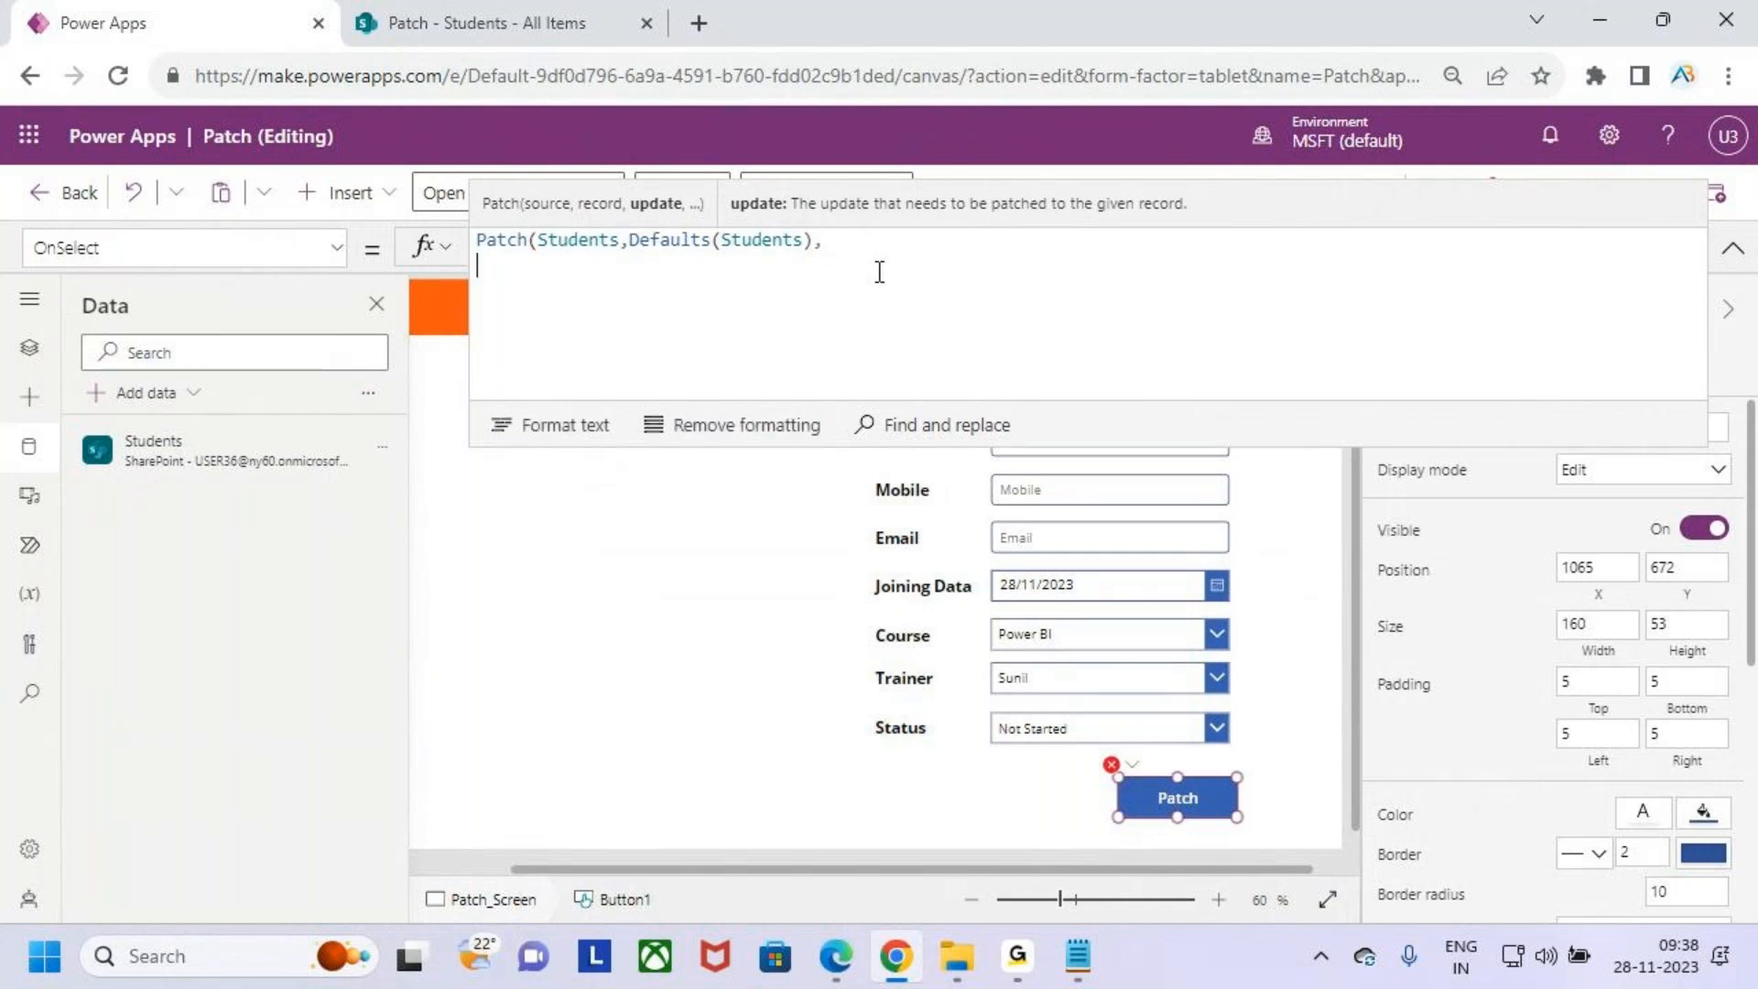
key("Tab")
type("{")
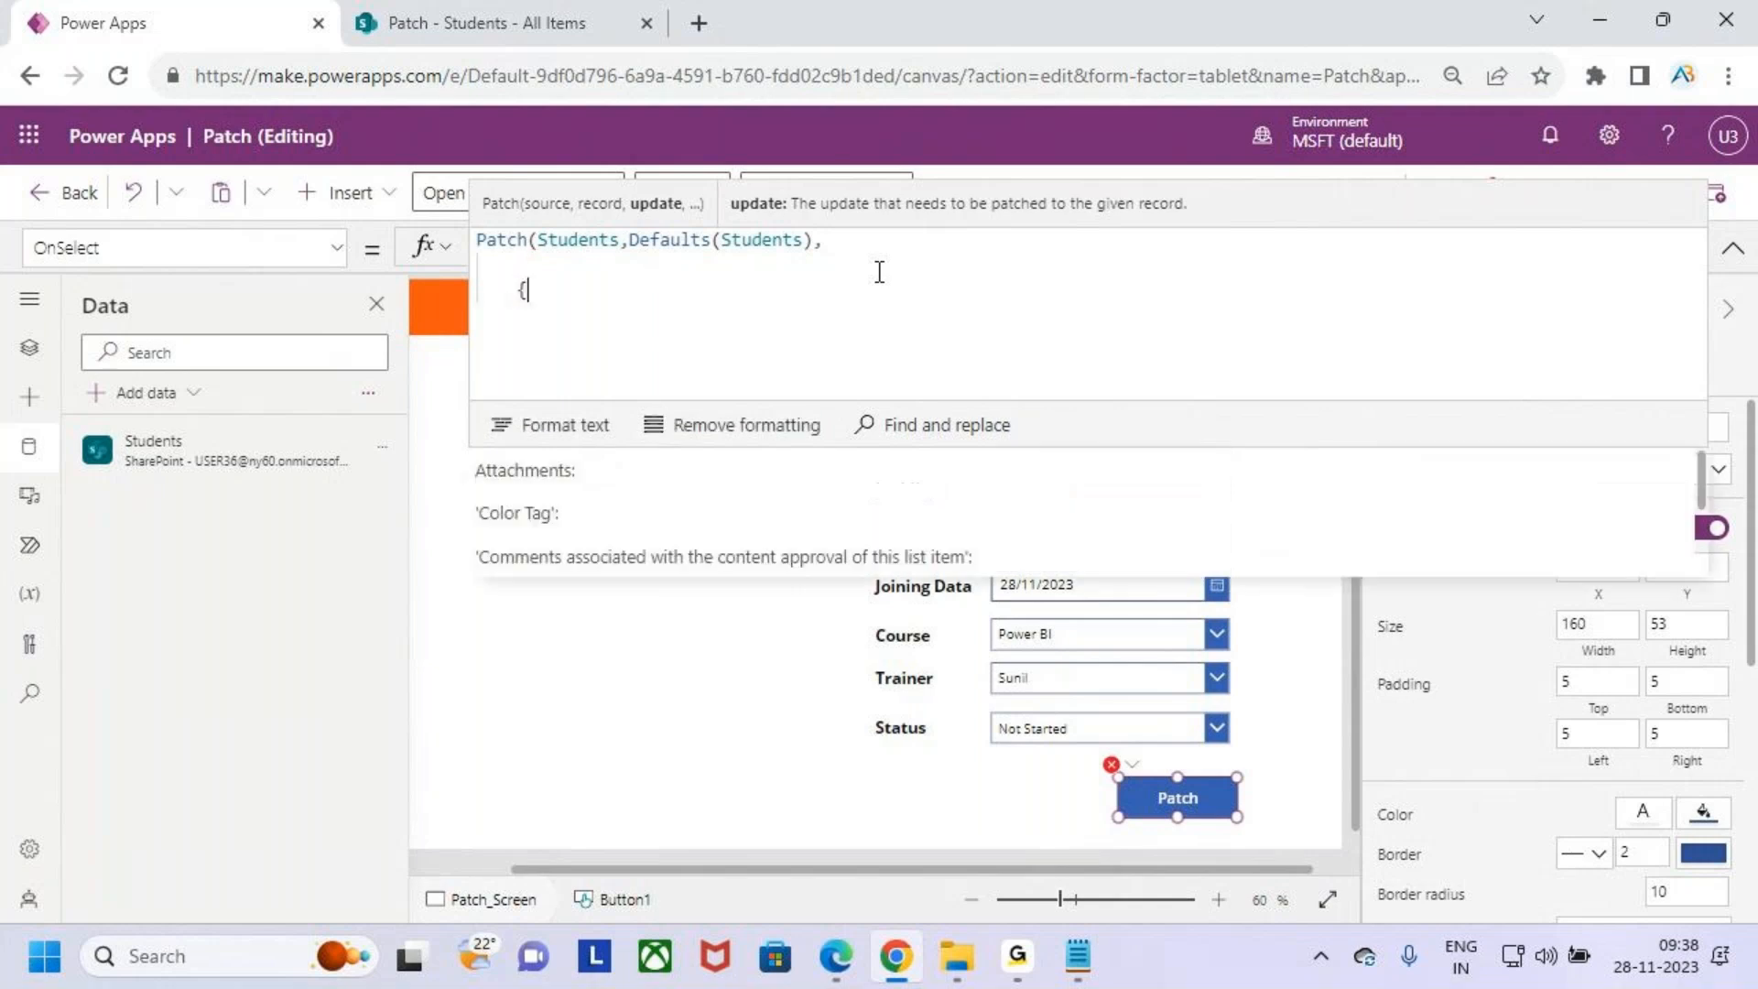
key("shift+Return")
key("shift+Return")
key("BackSpace")
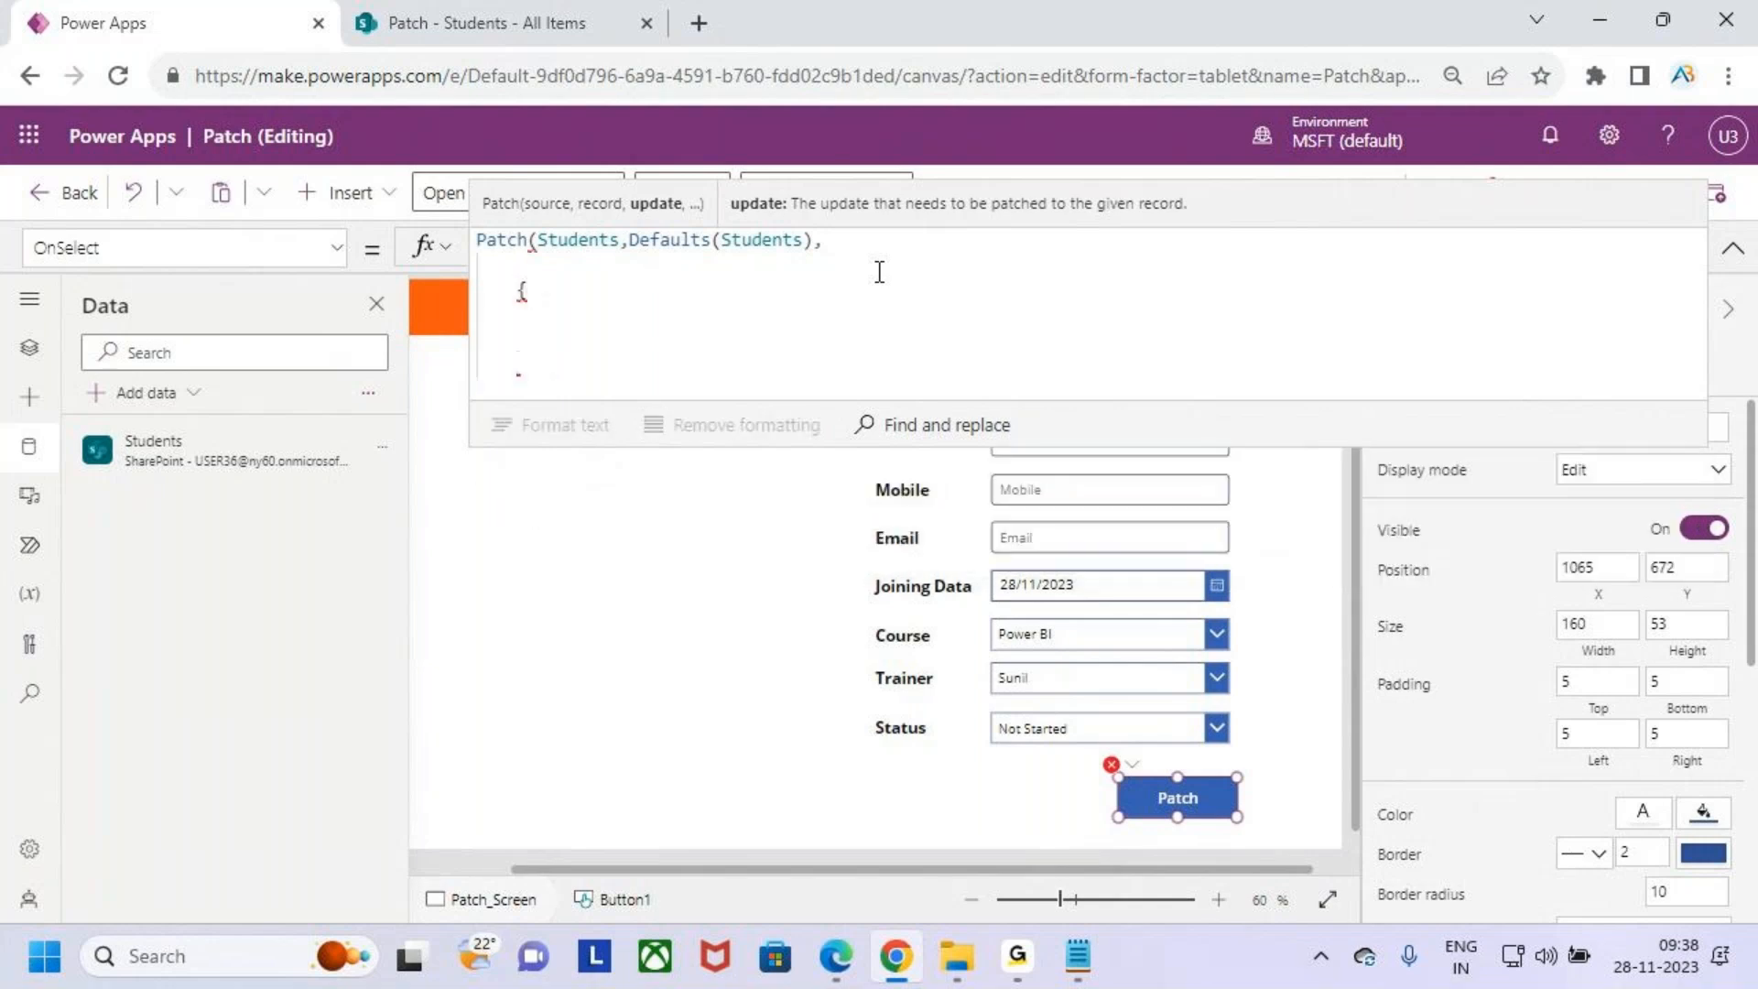
type("})")
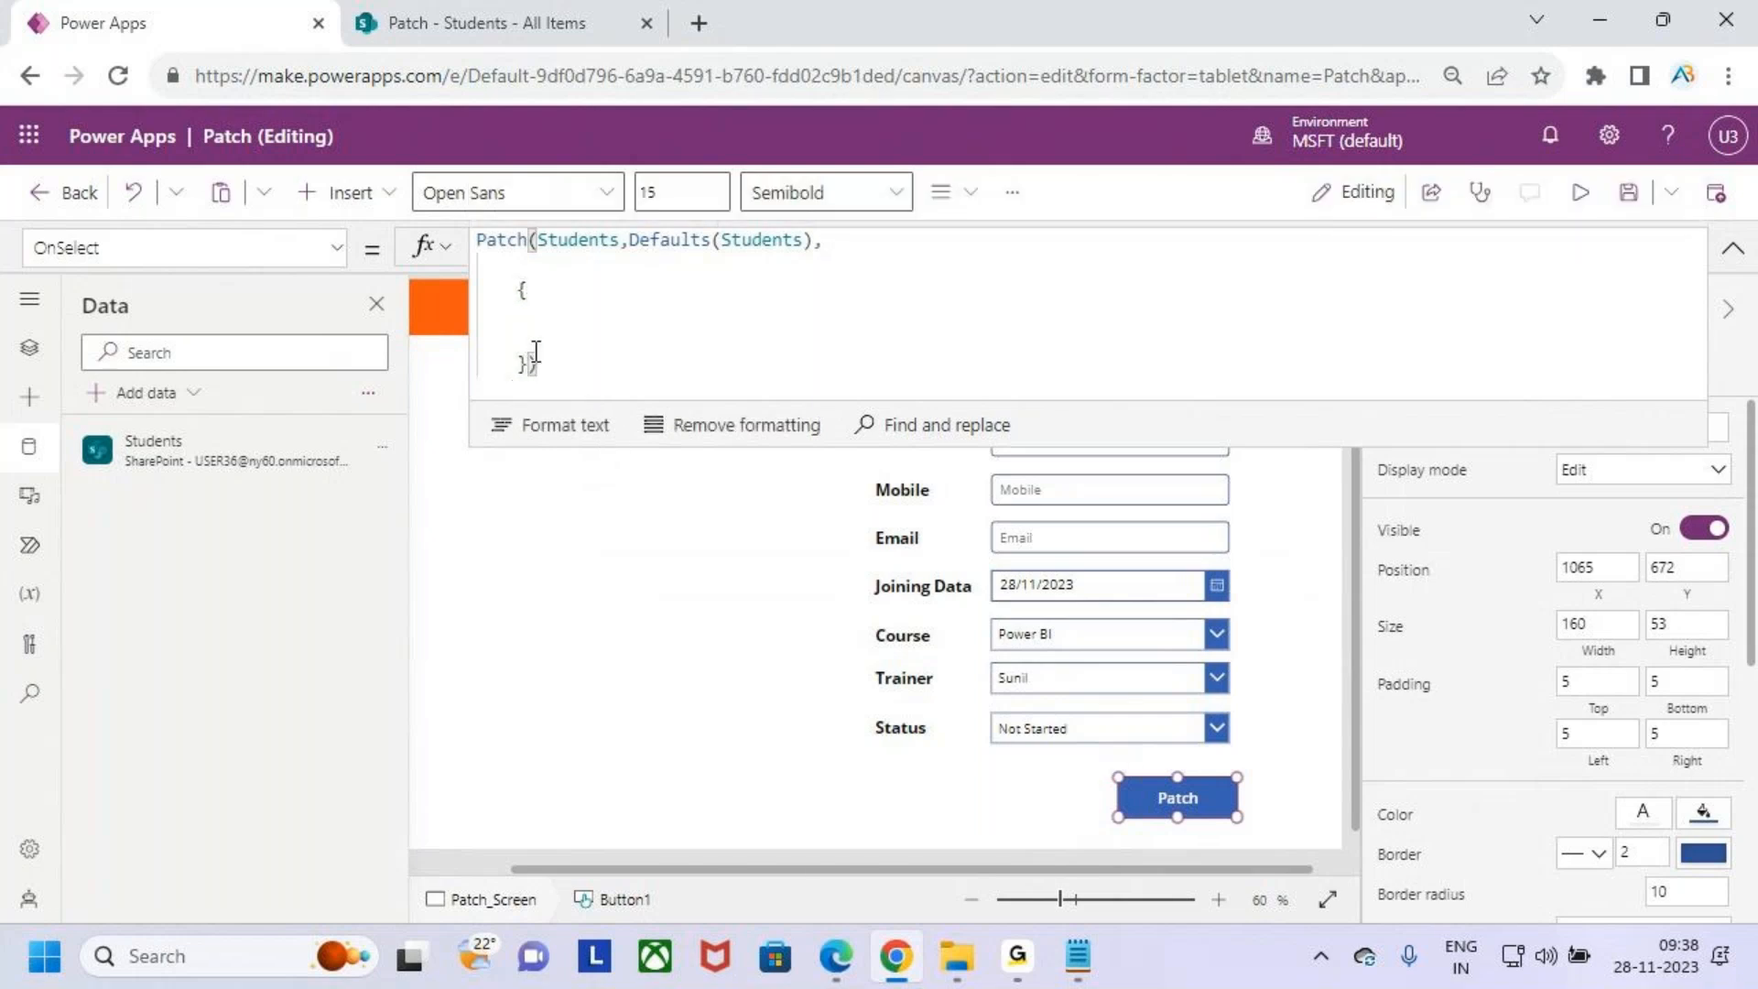
left_click(546, 325)
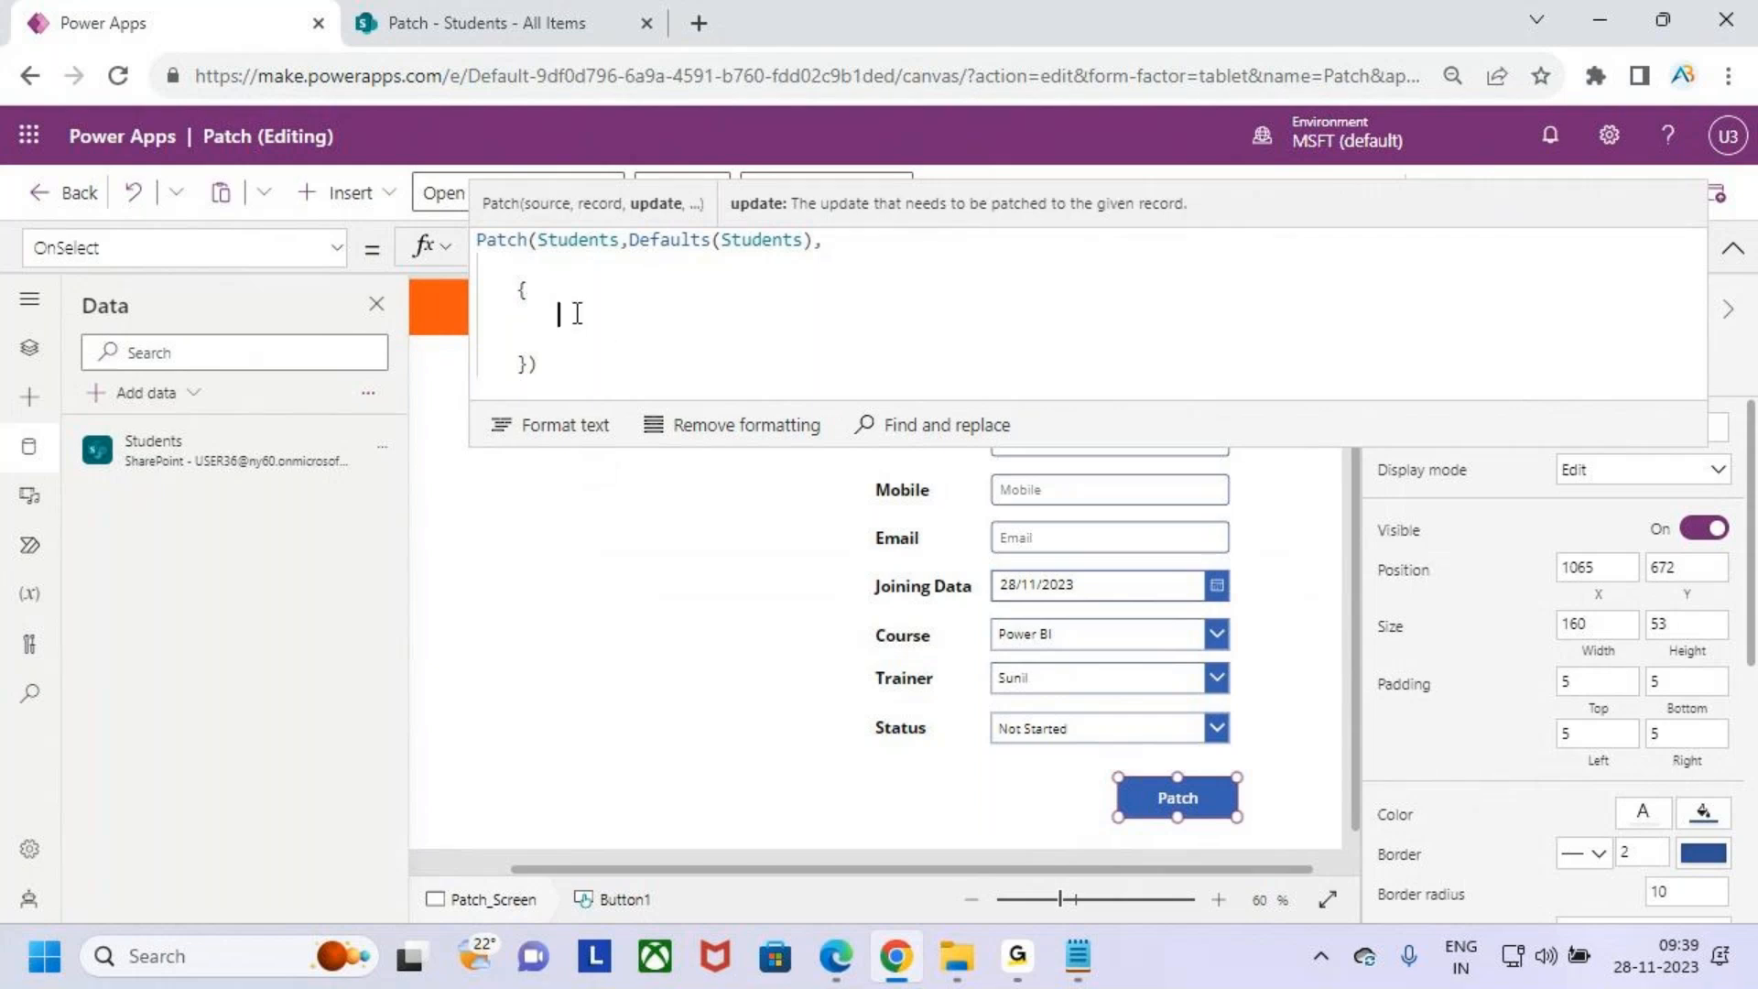
- Switch to the SharePoint Students list tab and examine its column names
left_click(522, 28)
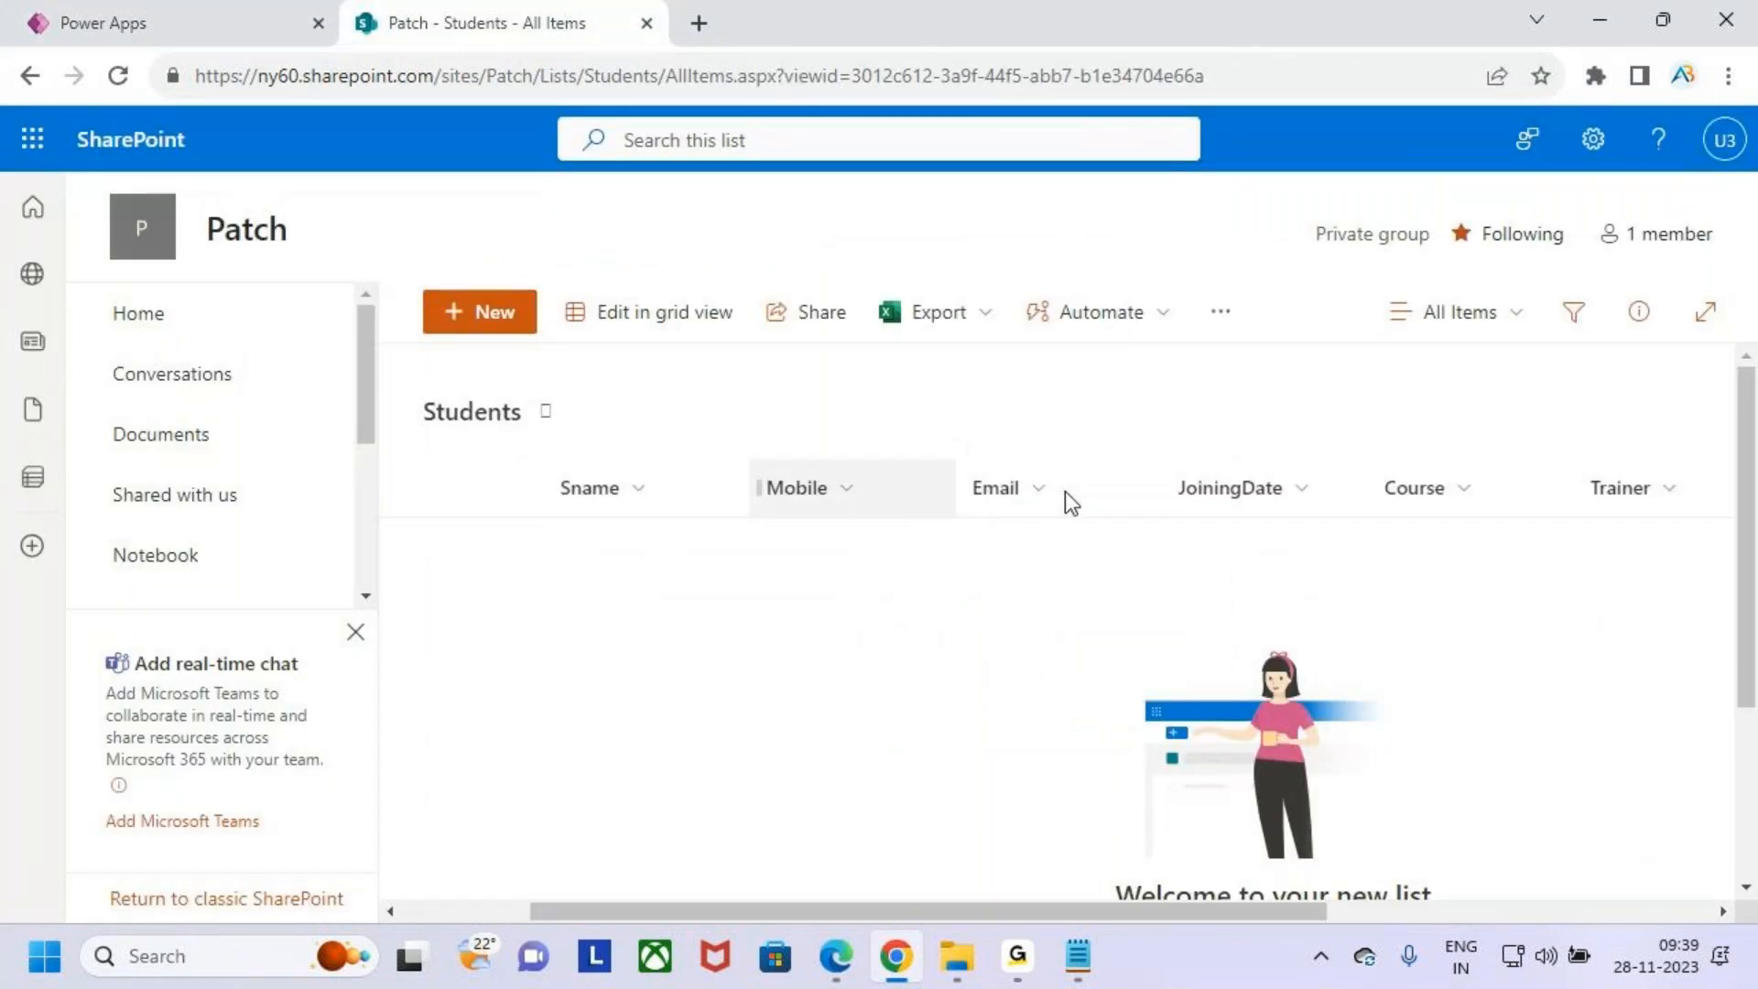
left_click(216, 5)
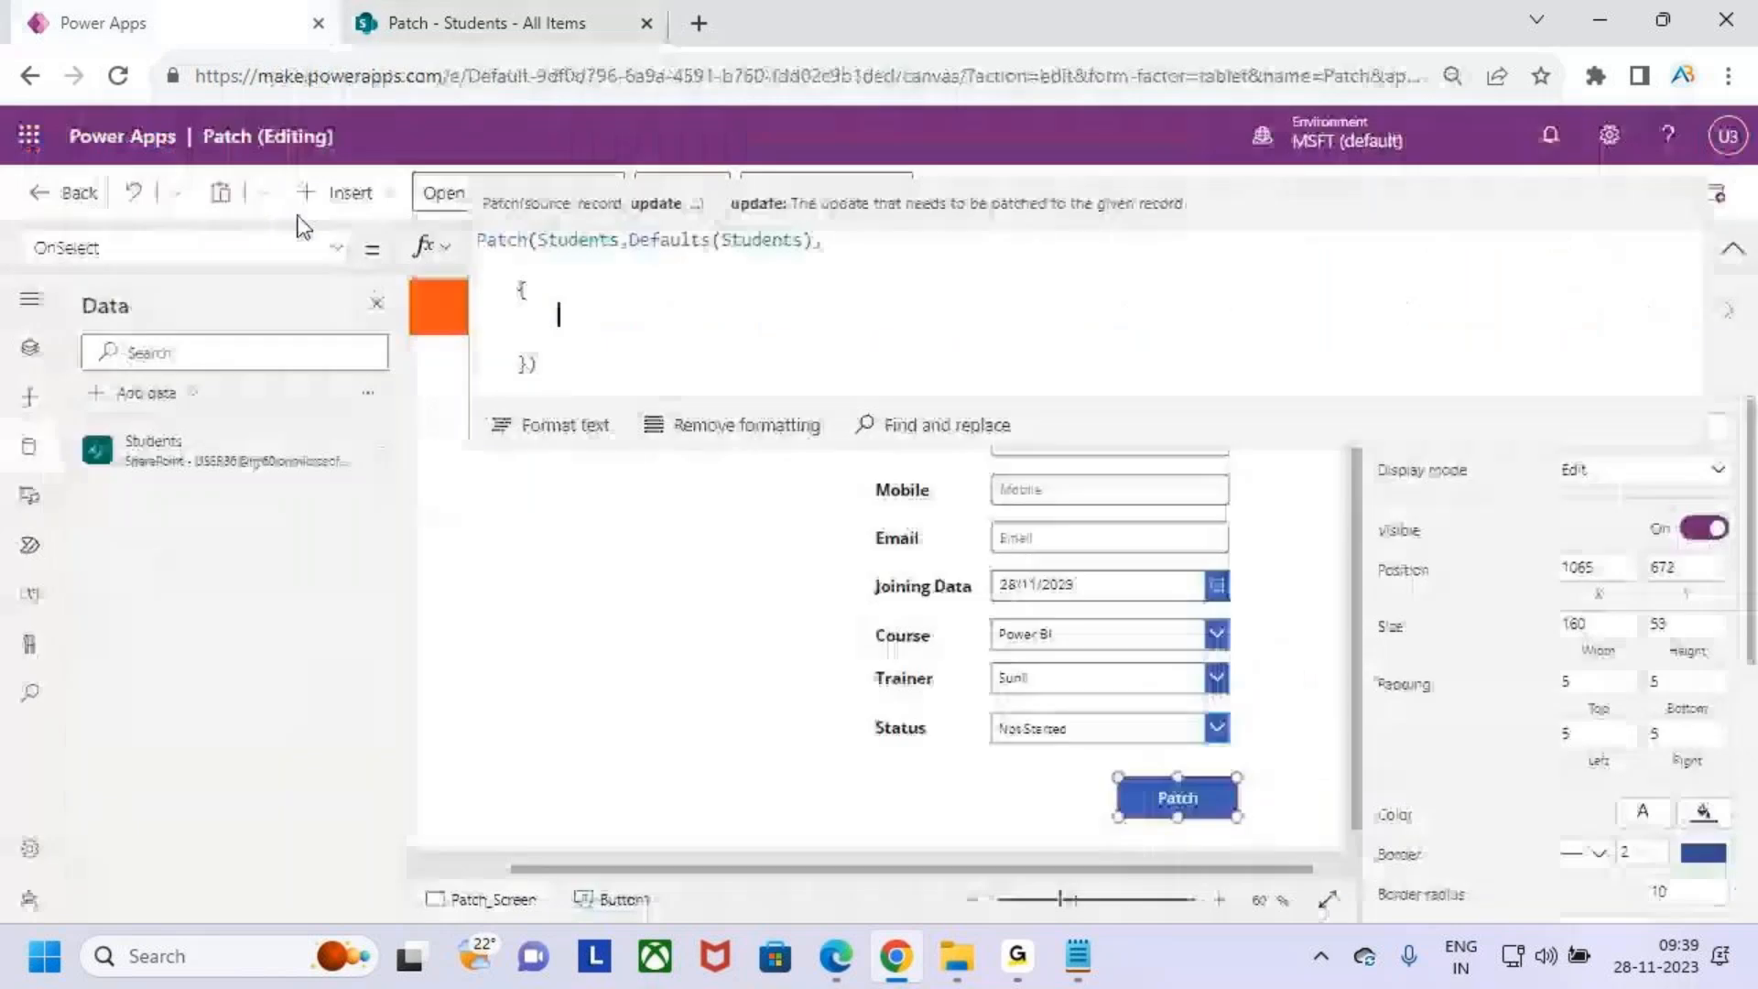
left_click_drag(1511, 452, 1327, 357)
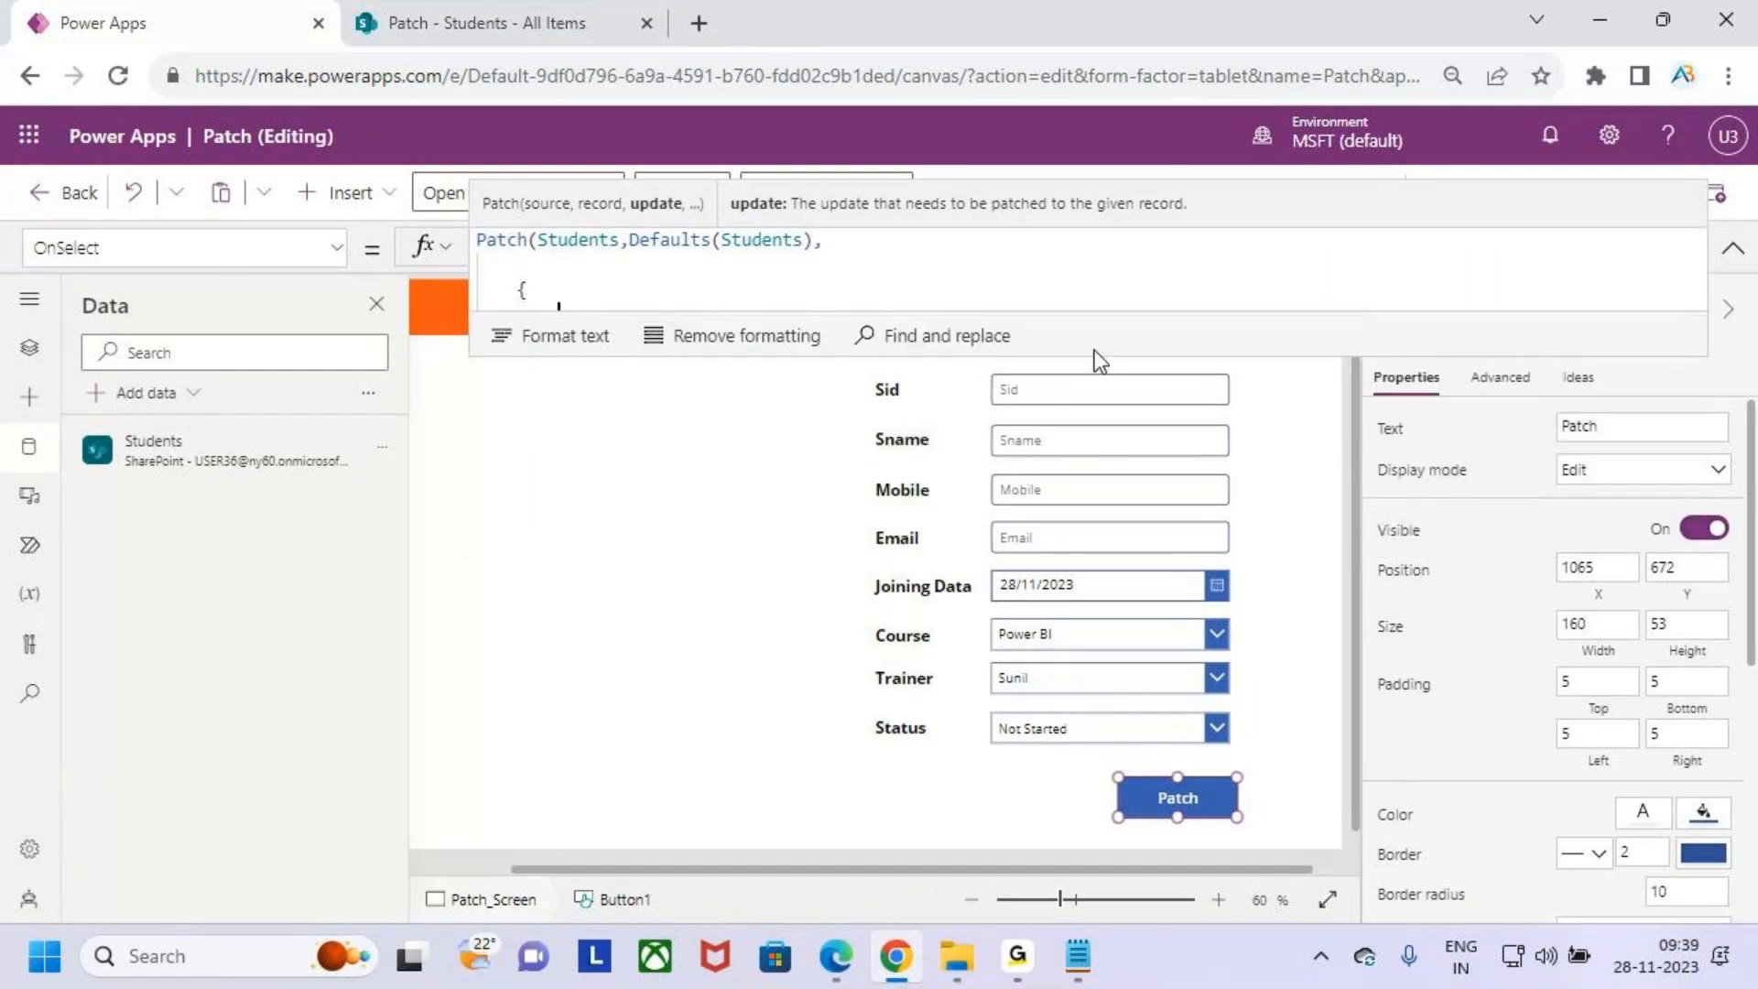
left_click(520, 13)
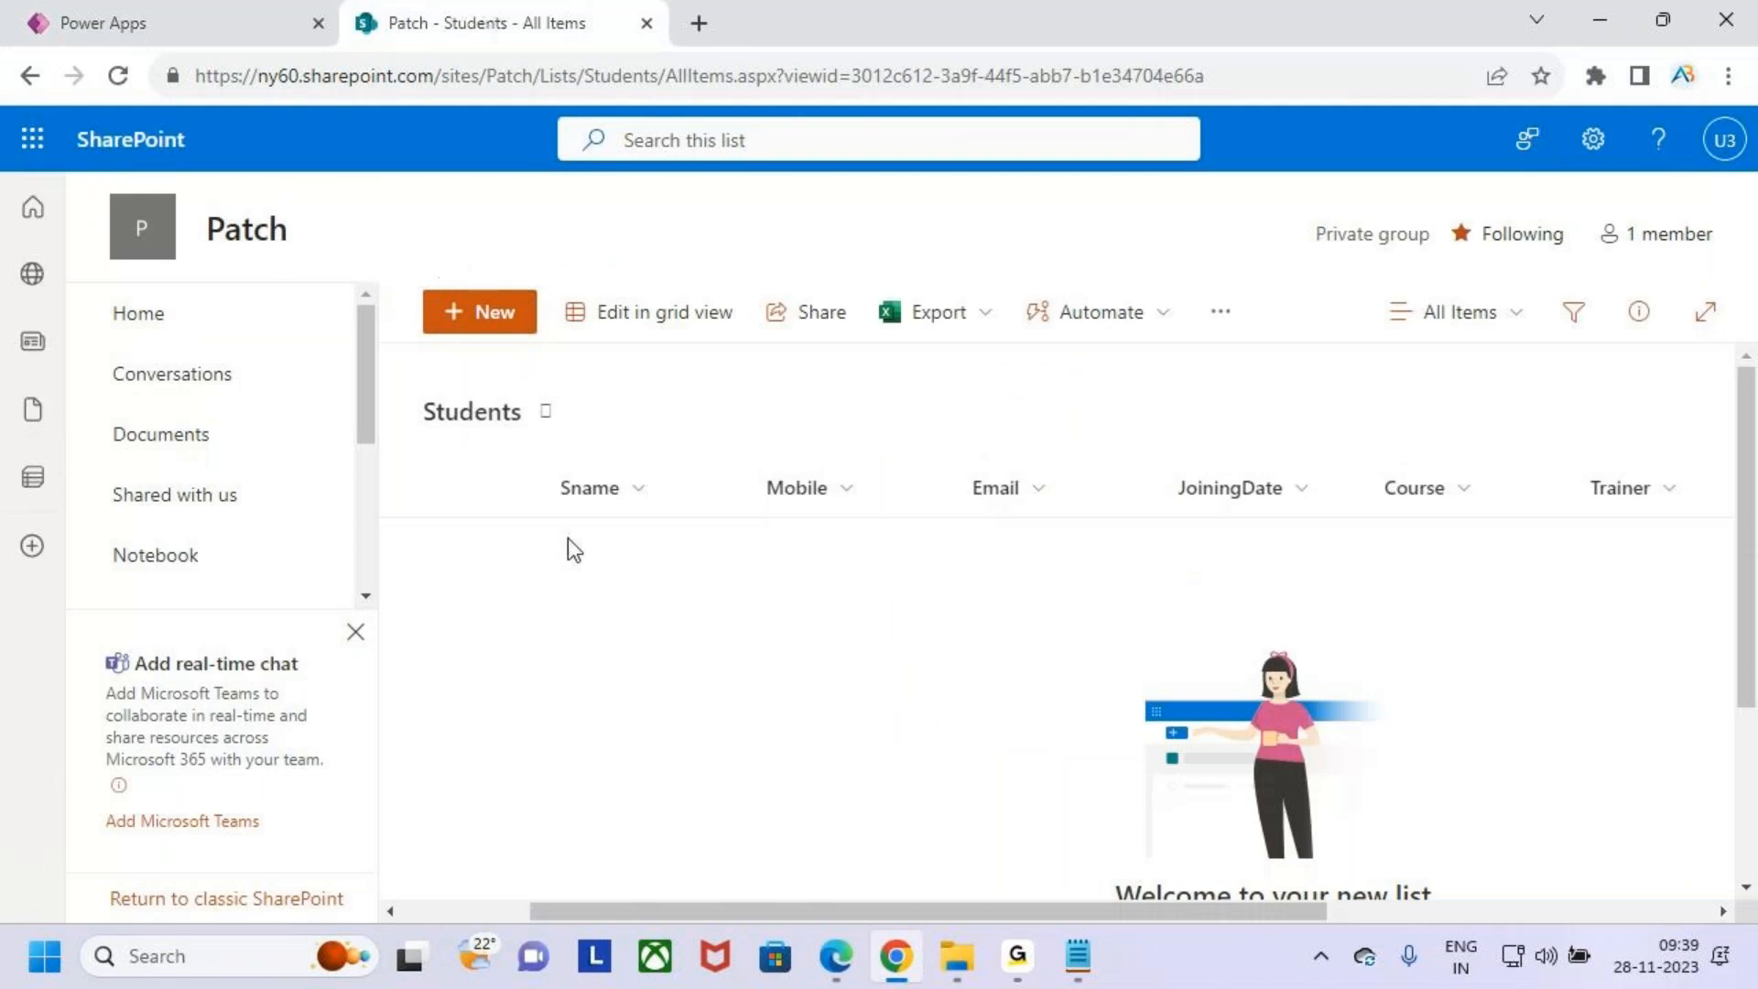
left_click_drag(797, 912, 510, 909)
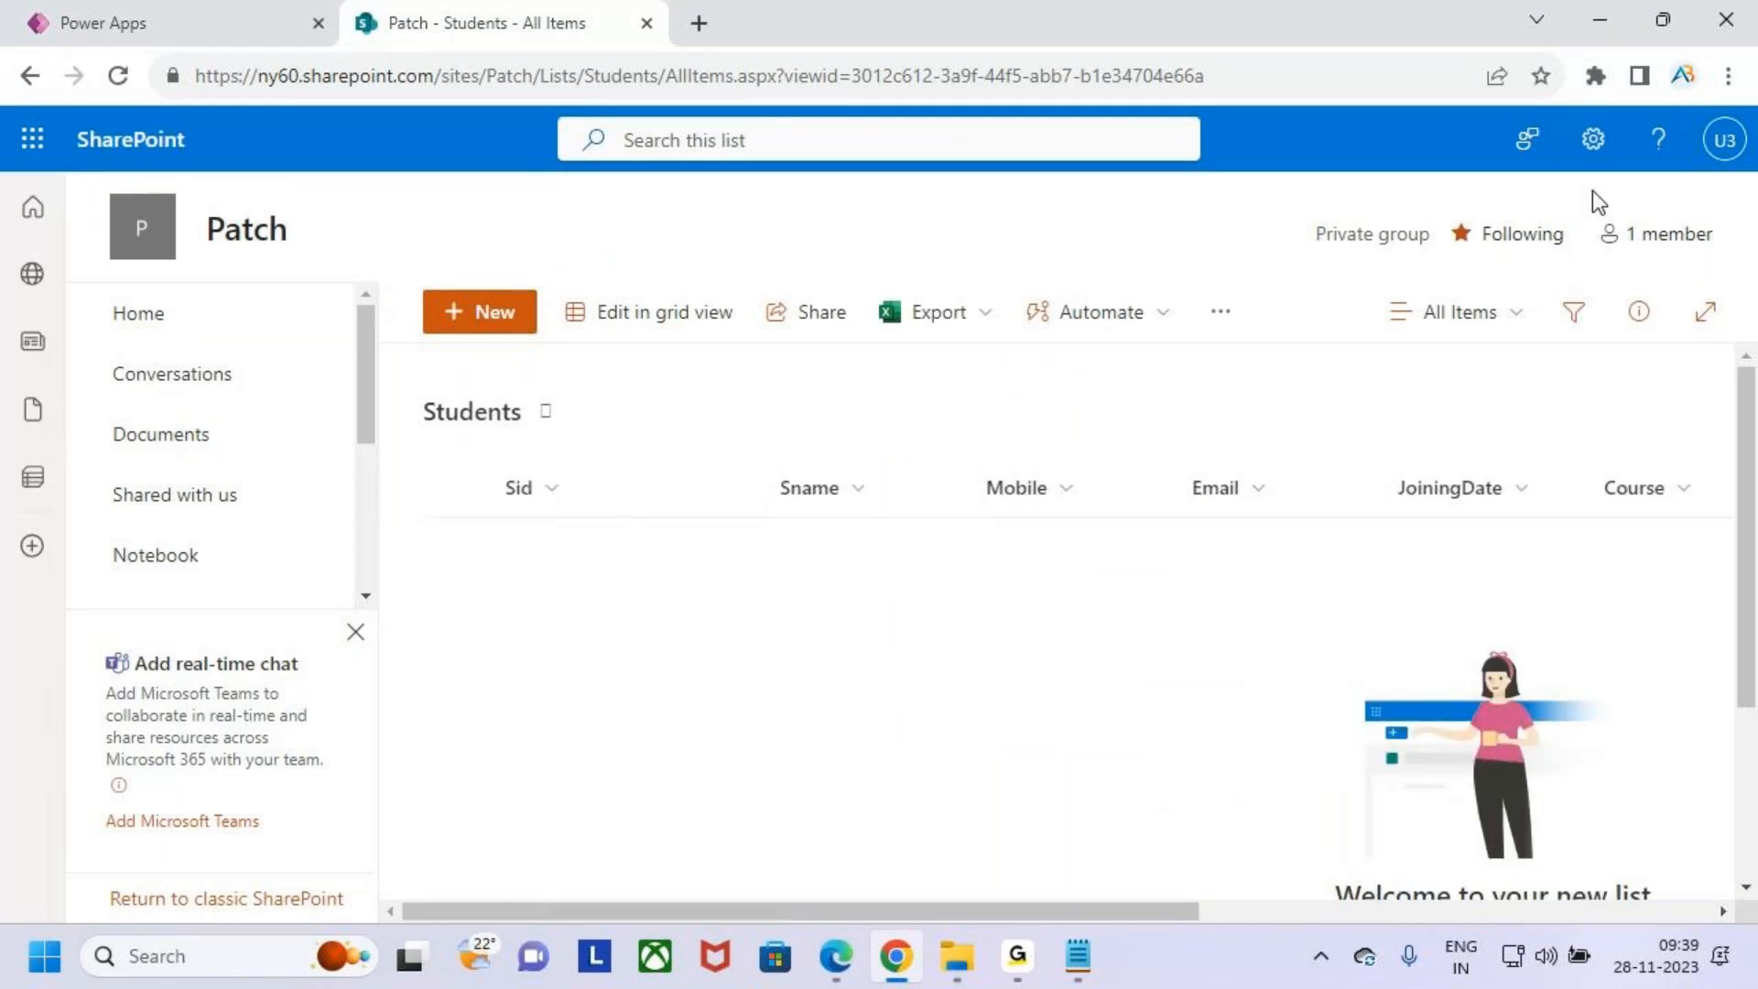
- Open the Students list settings and inspect the Sid column's internal field name in its edit page address
left_click(1593, 139)
left_click(1393, 424)
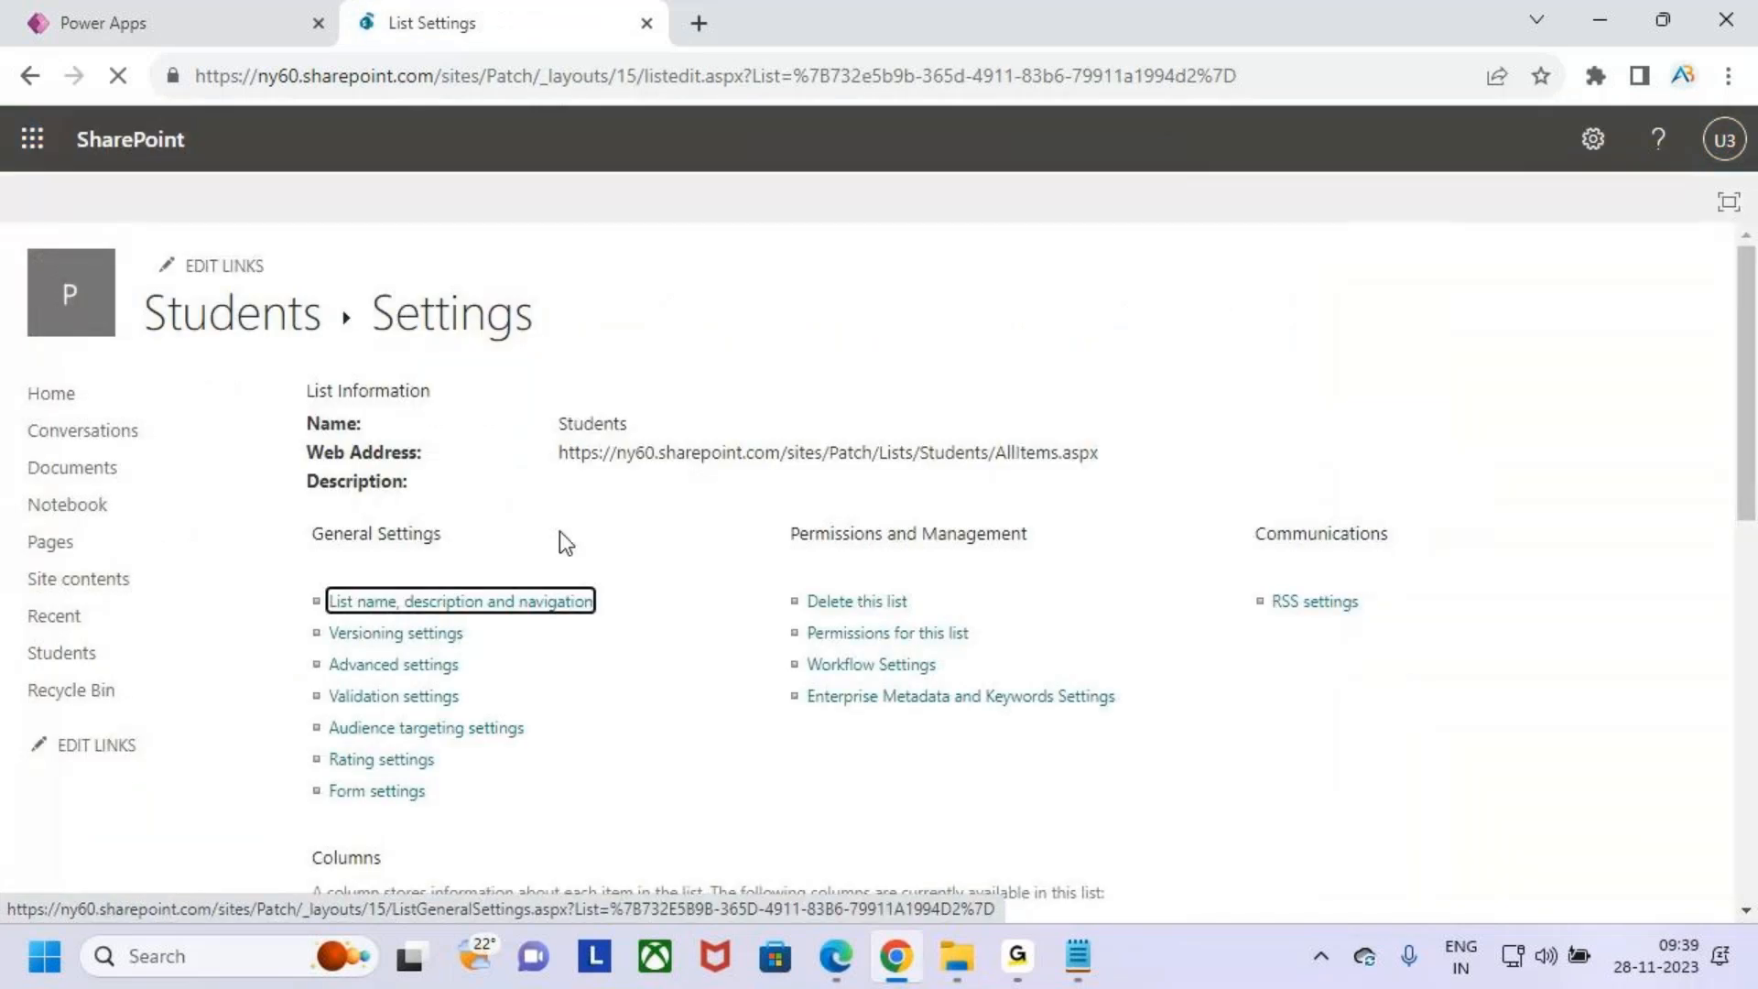
scroll(554, 658, "down", 6)
scroll(416, 455, "up", 3)
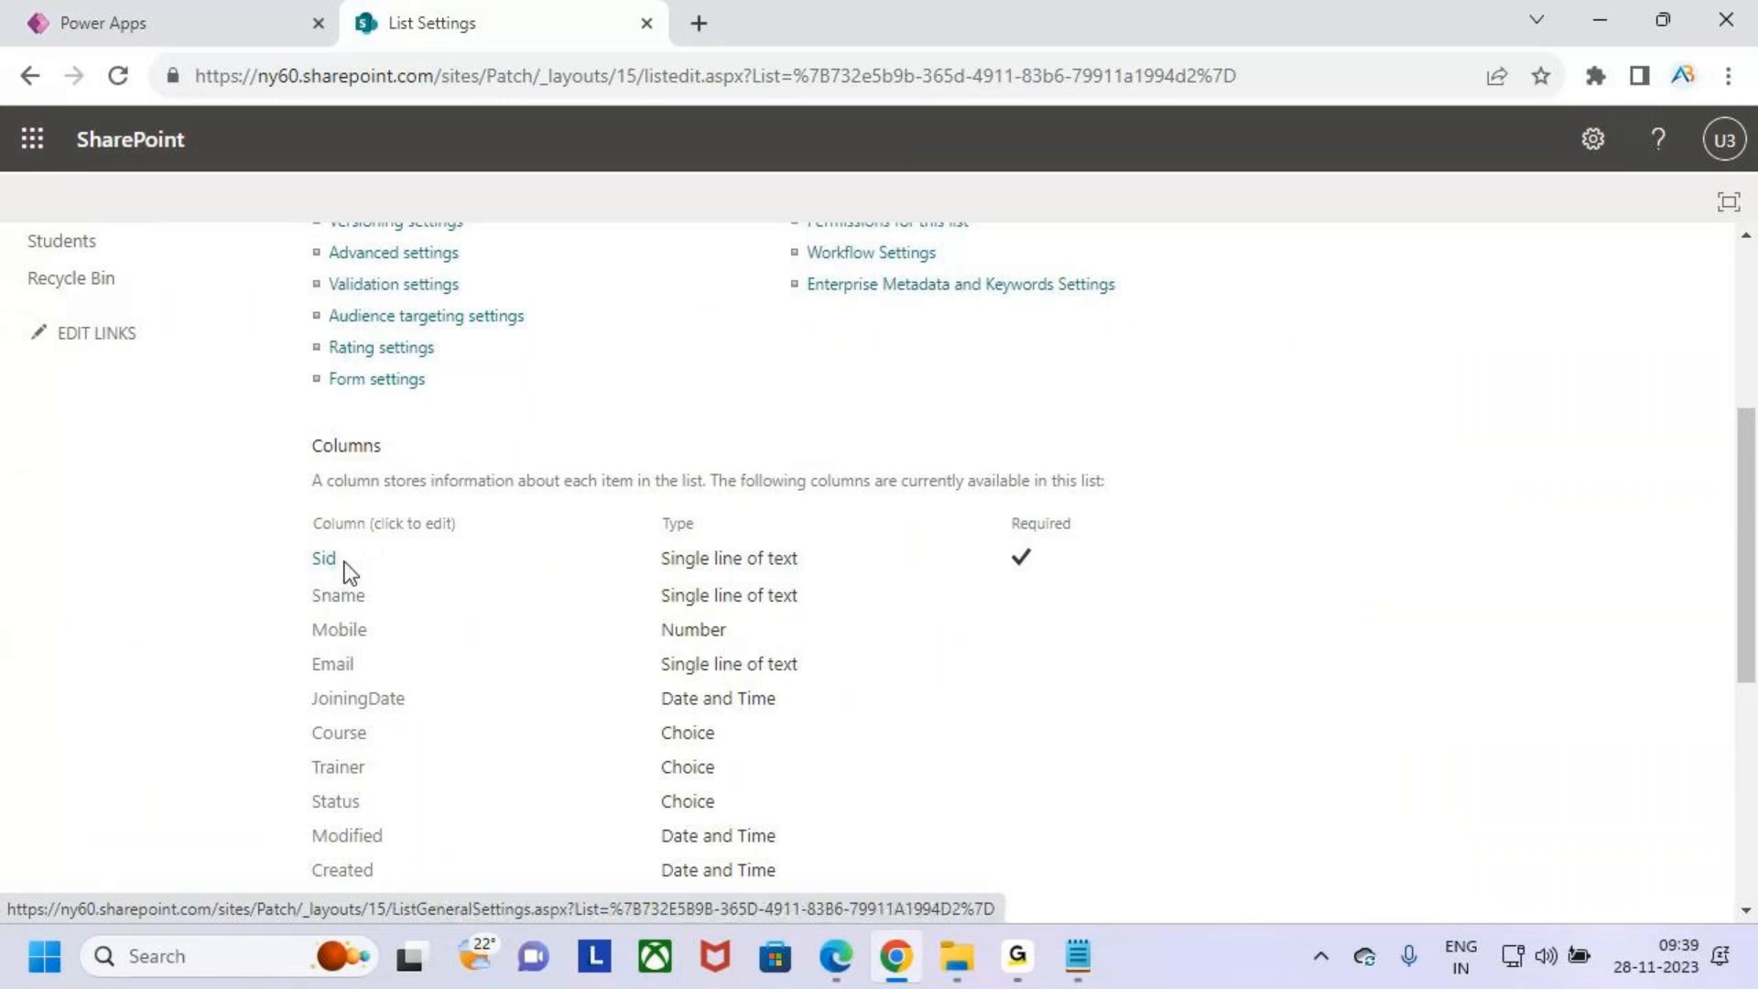
left_click(325, 561)
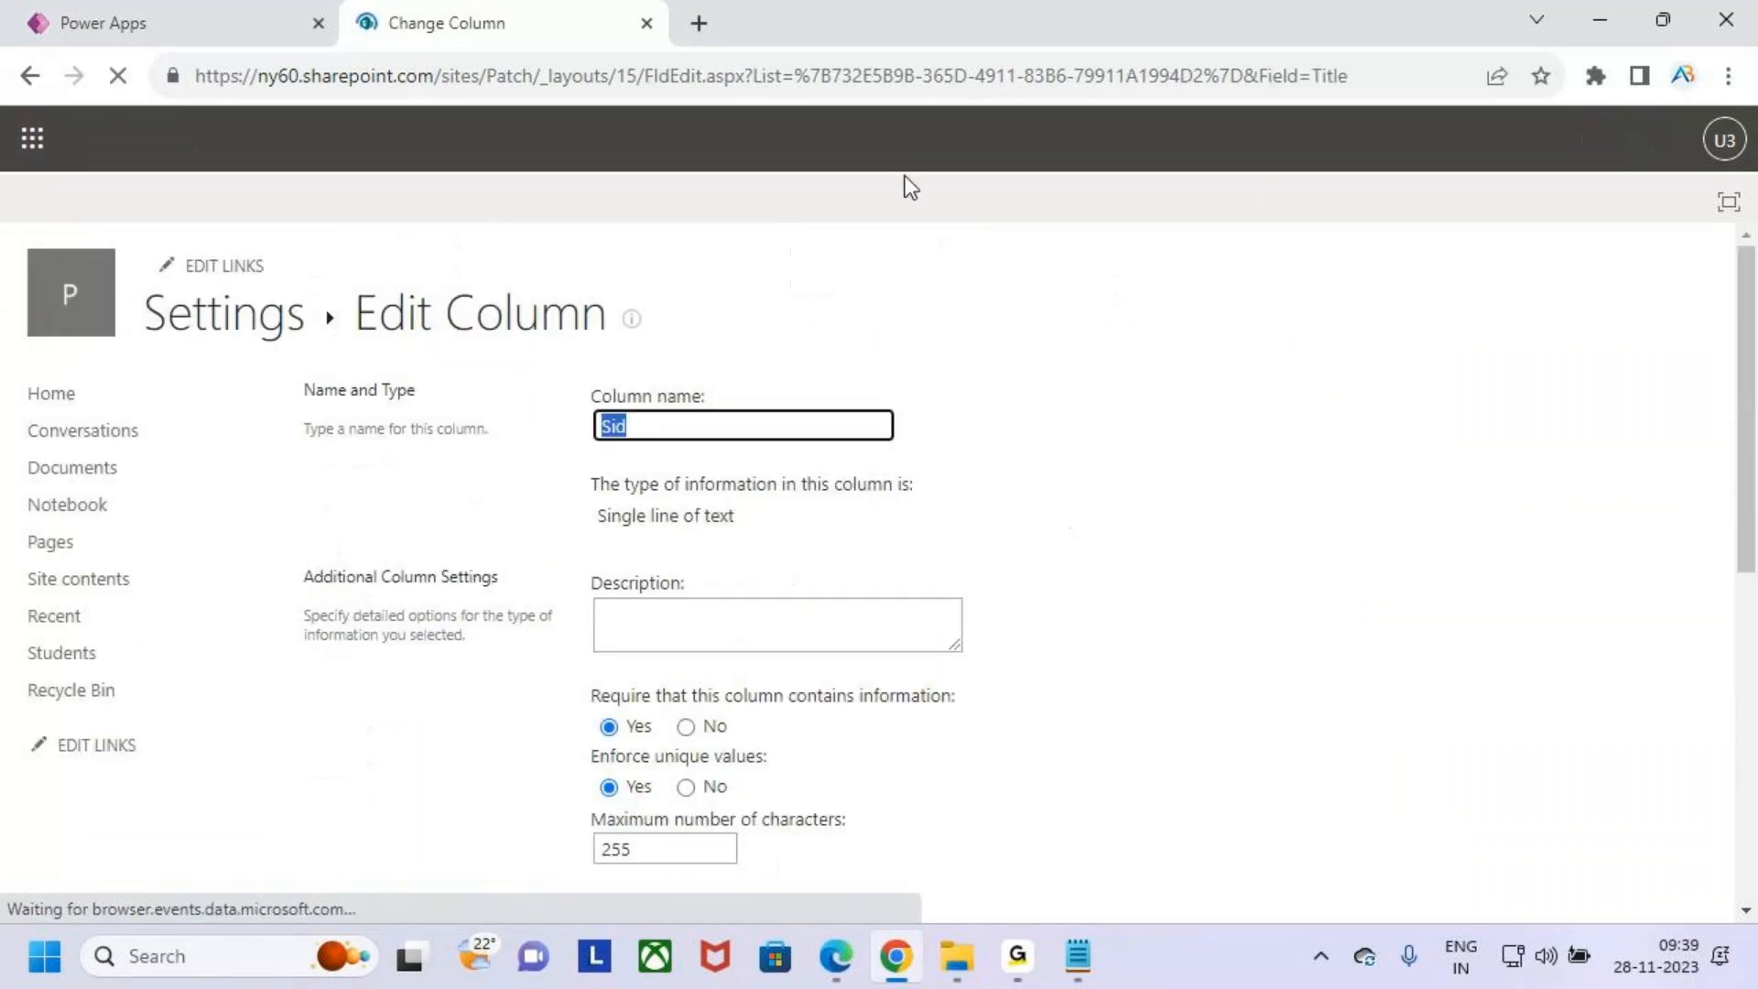
left_click(1385, 80)
left_click(1384, 80)
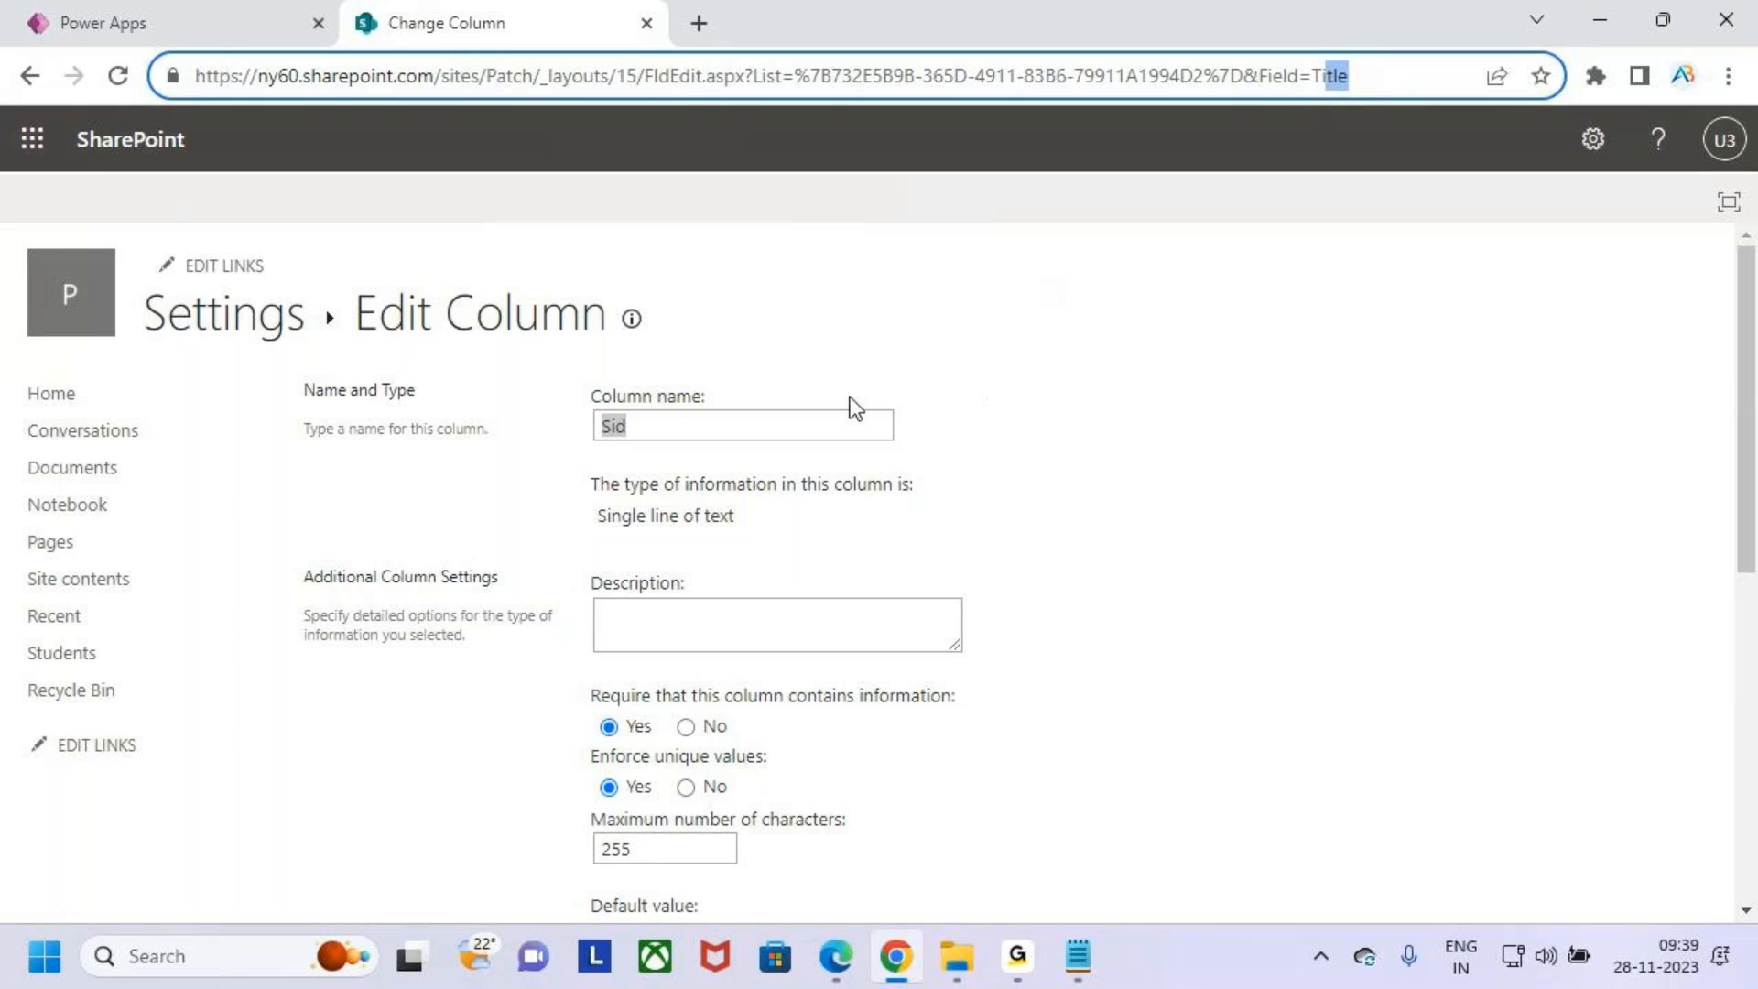
left_click(794, 422)
left_click_drag(649, 422, 581, 397)
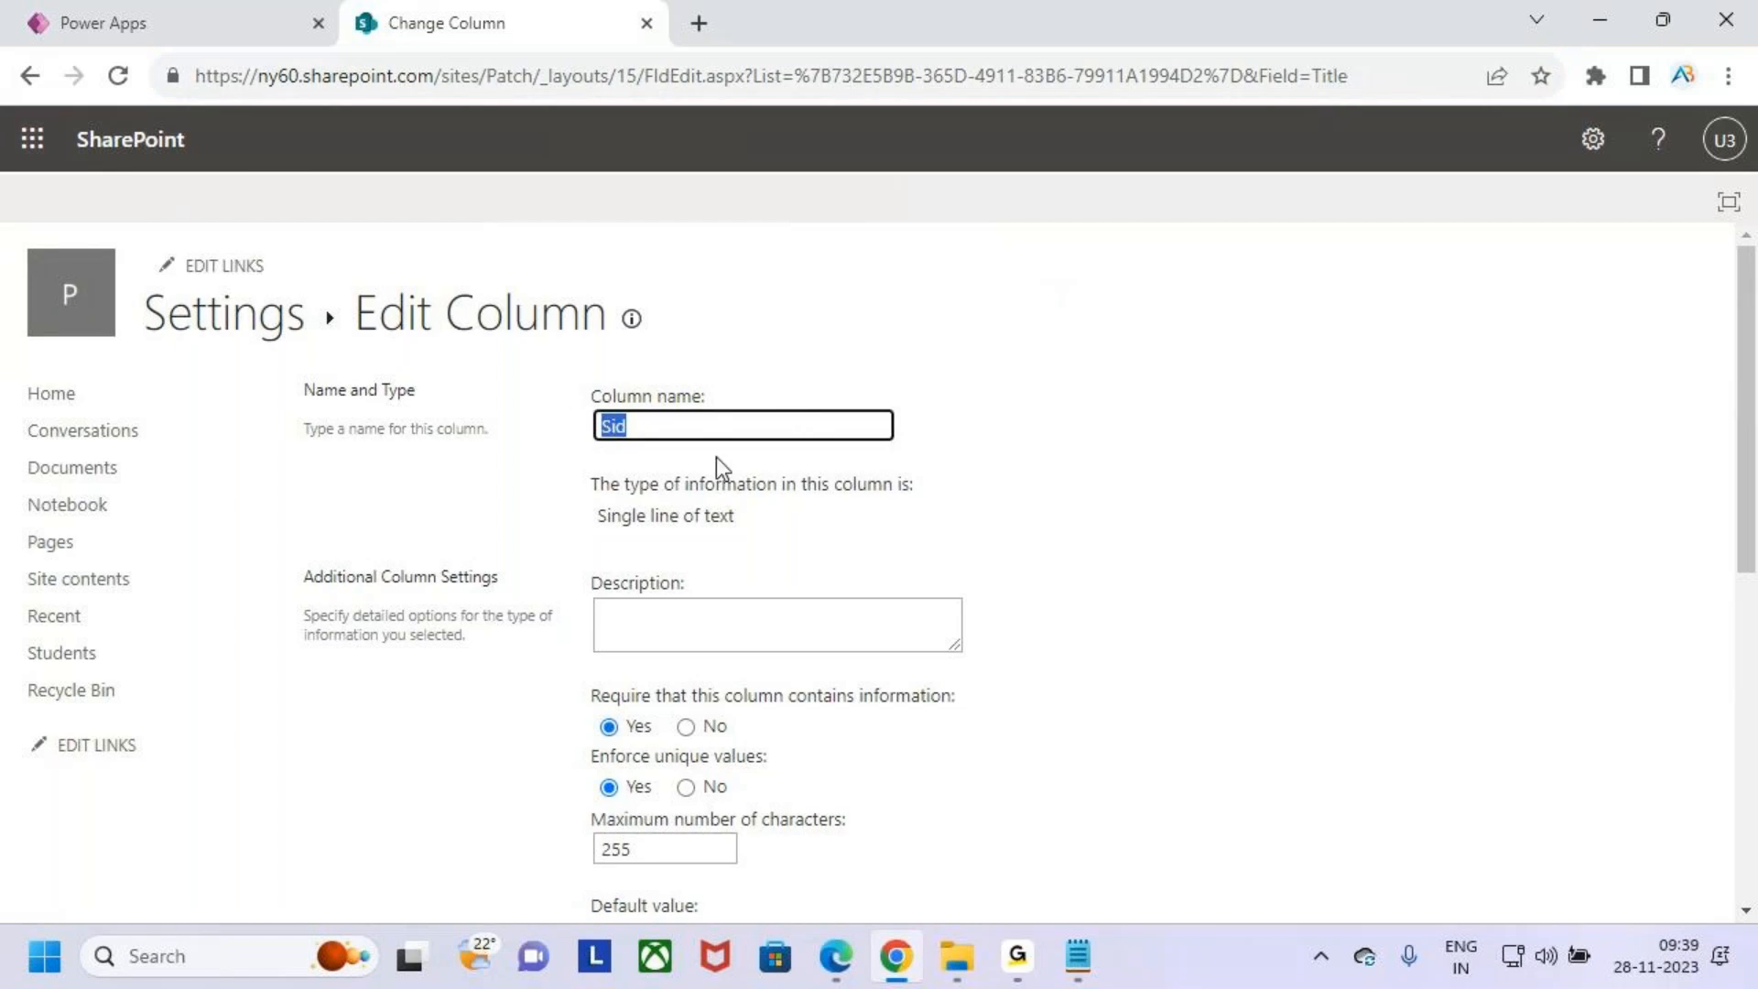
left_click(1410, 72)
left_click(1387, 74)
left_click_drag(1383, 75, 1314, 80)
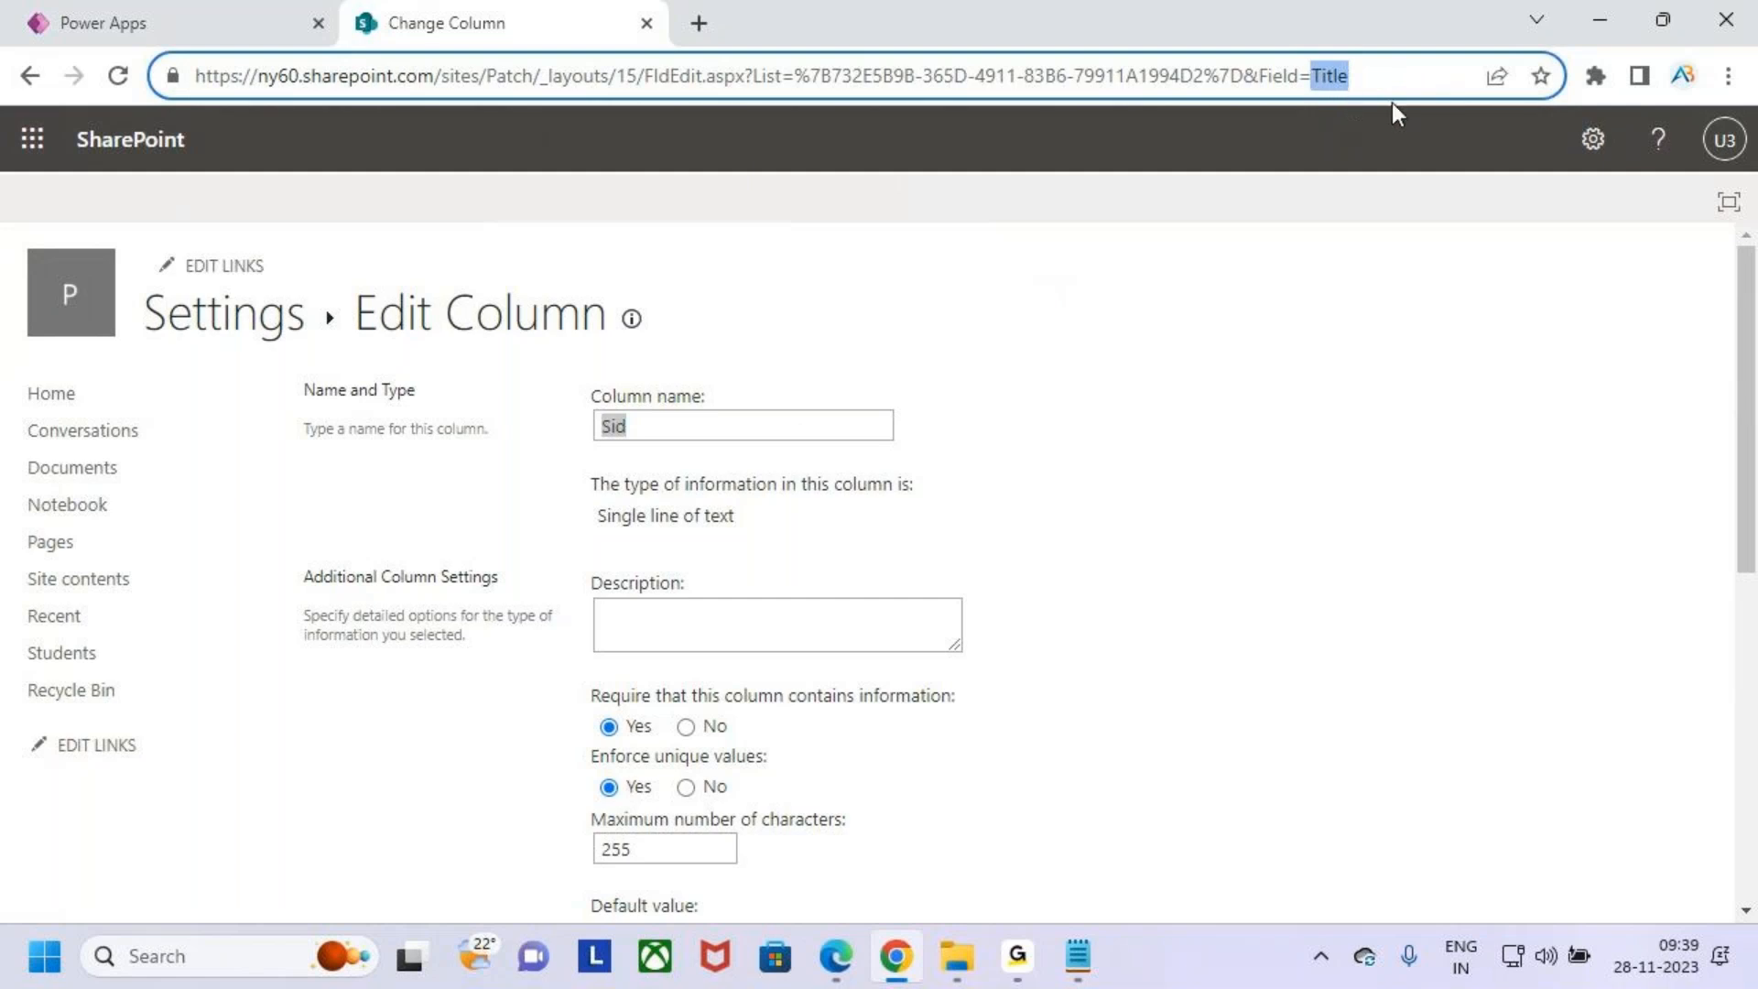
left_click(1424, 298)
left_click(1606, 19)
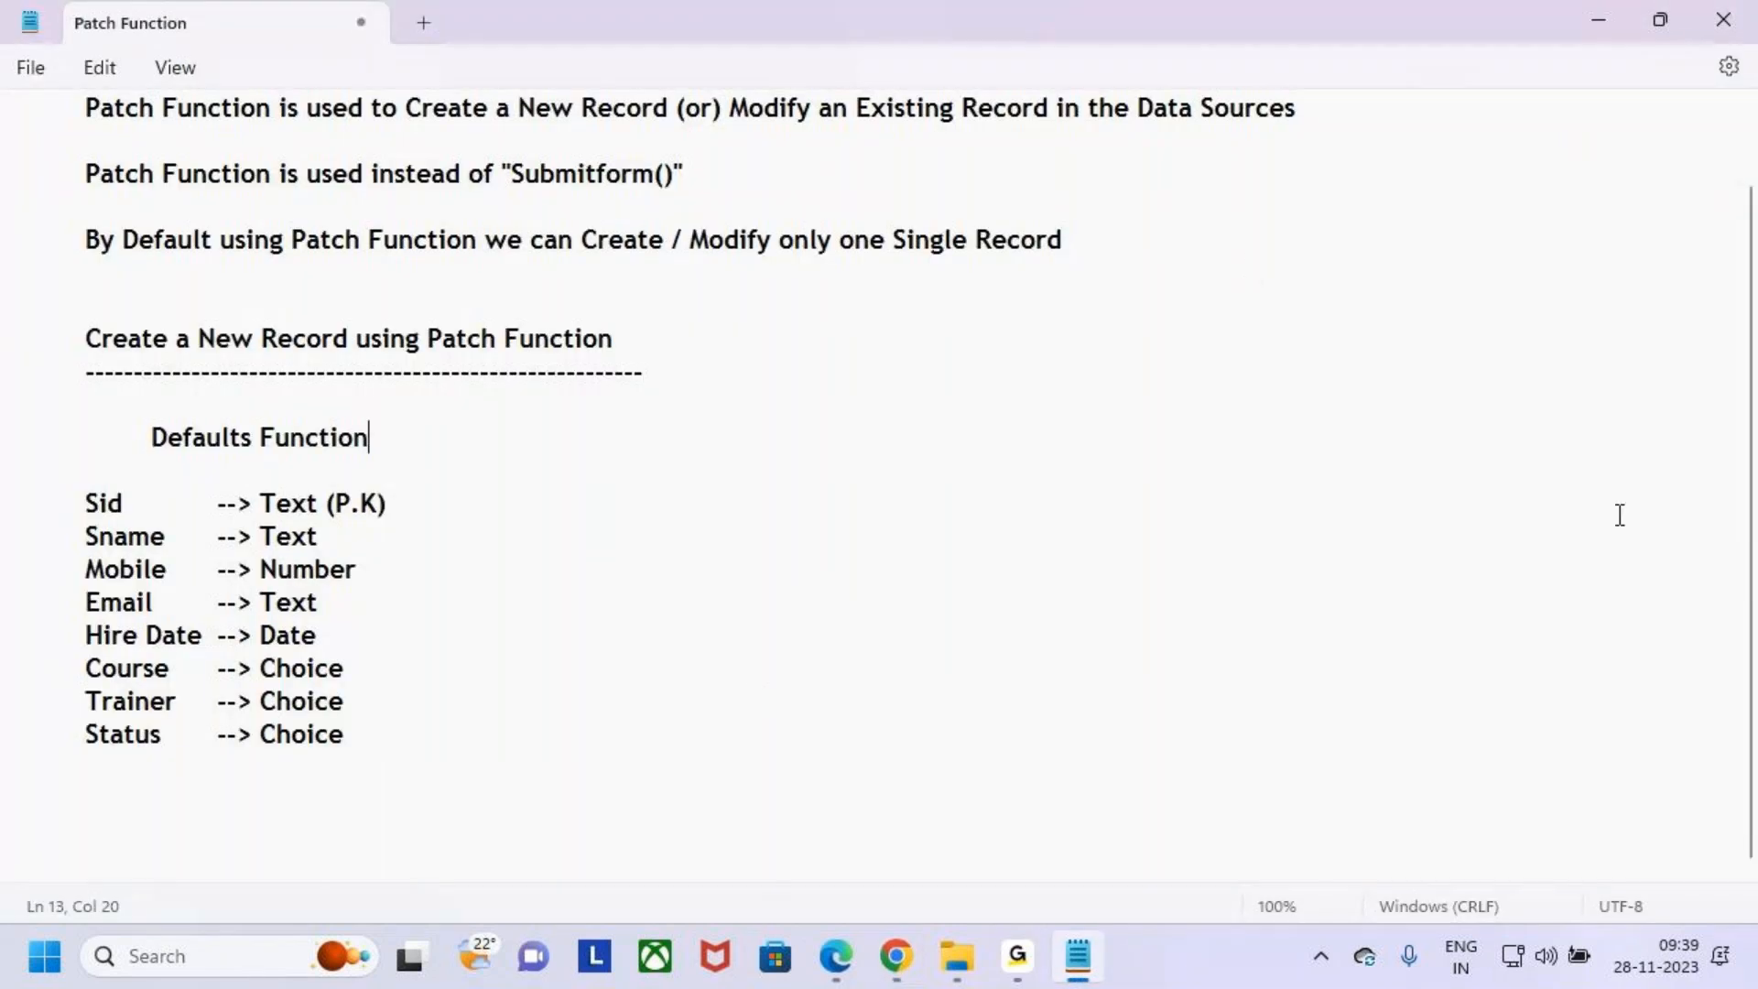
key("alt+Tab")
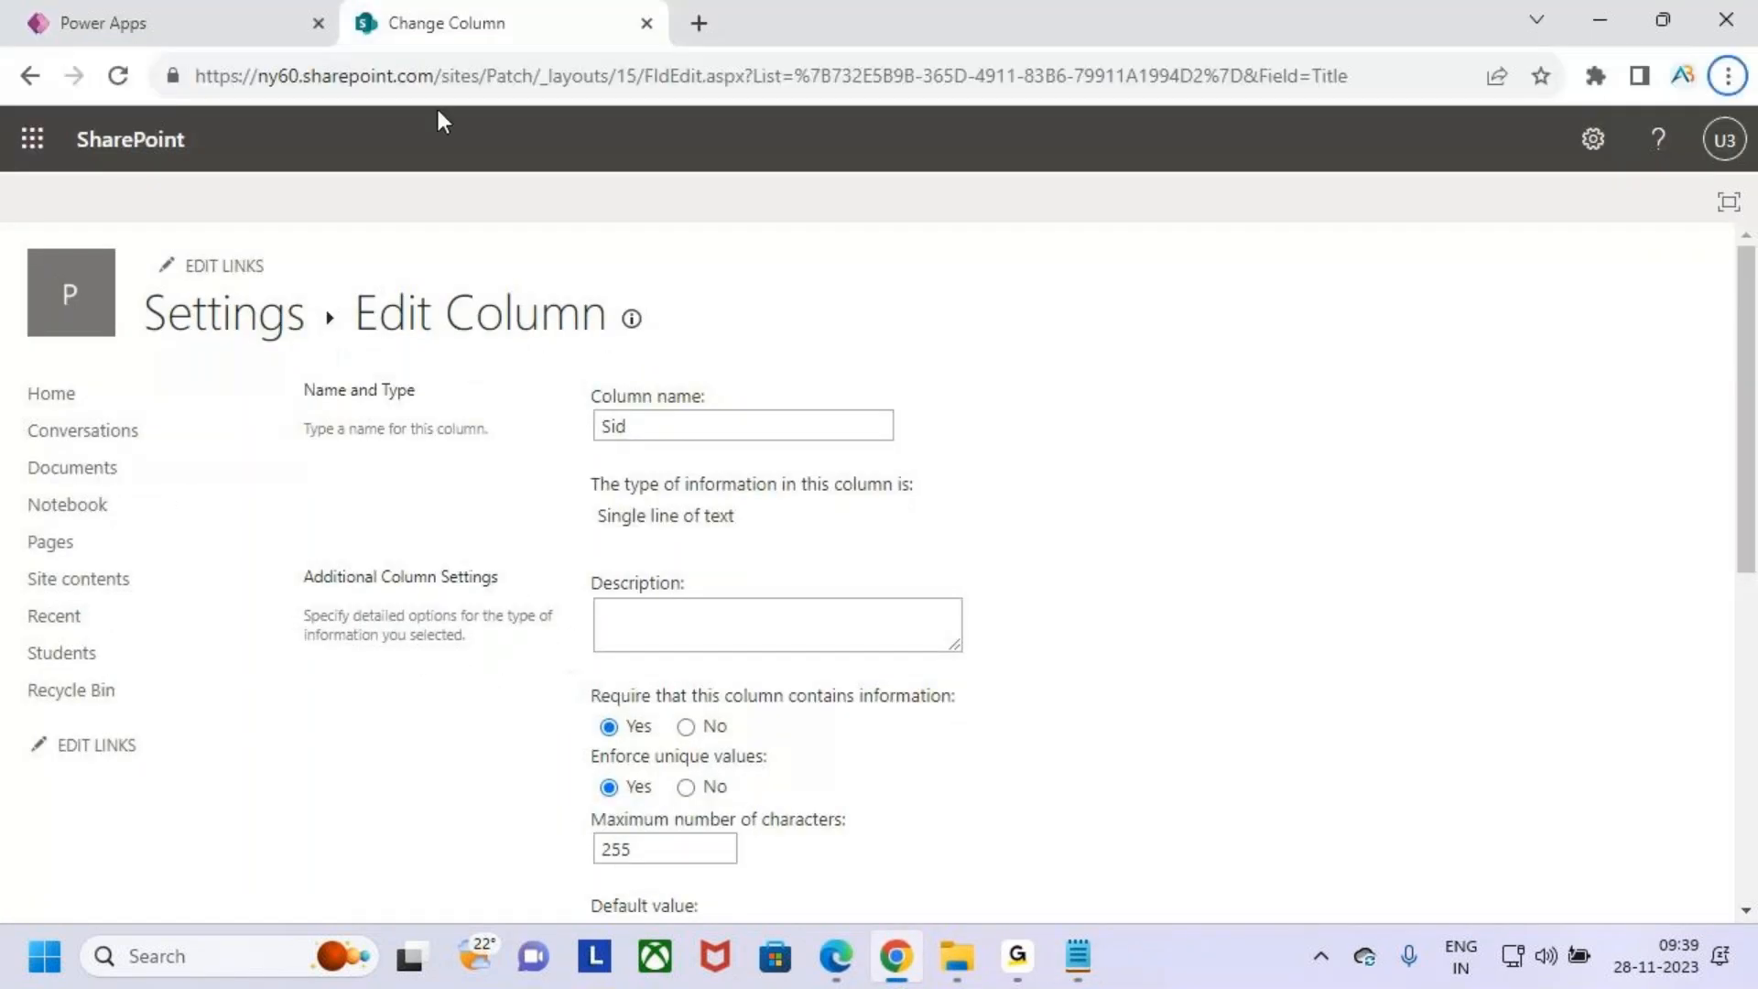
left_click(215, 315)
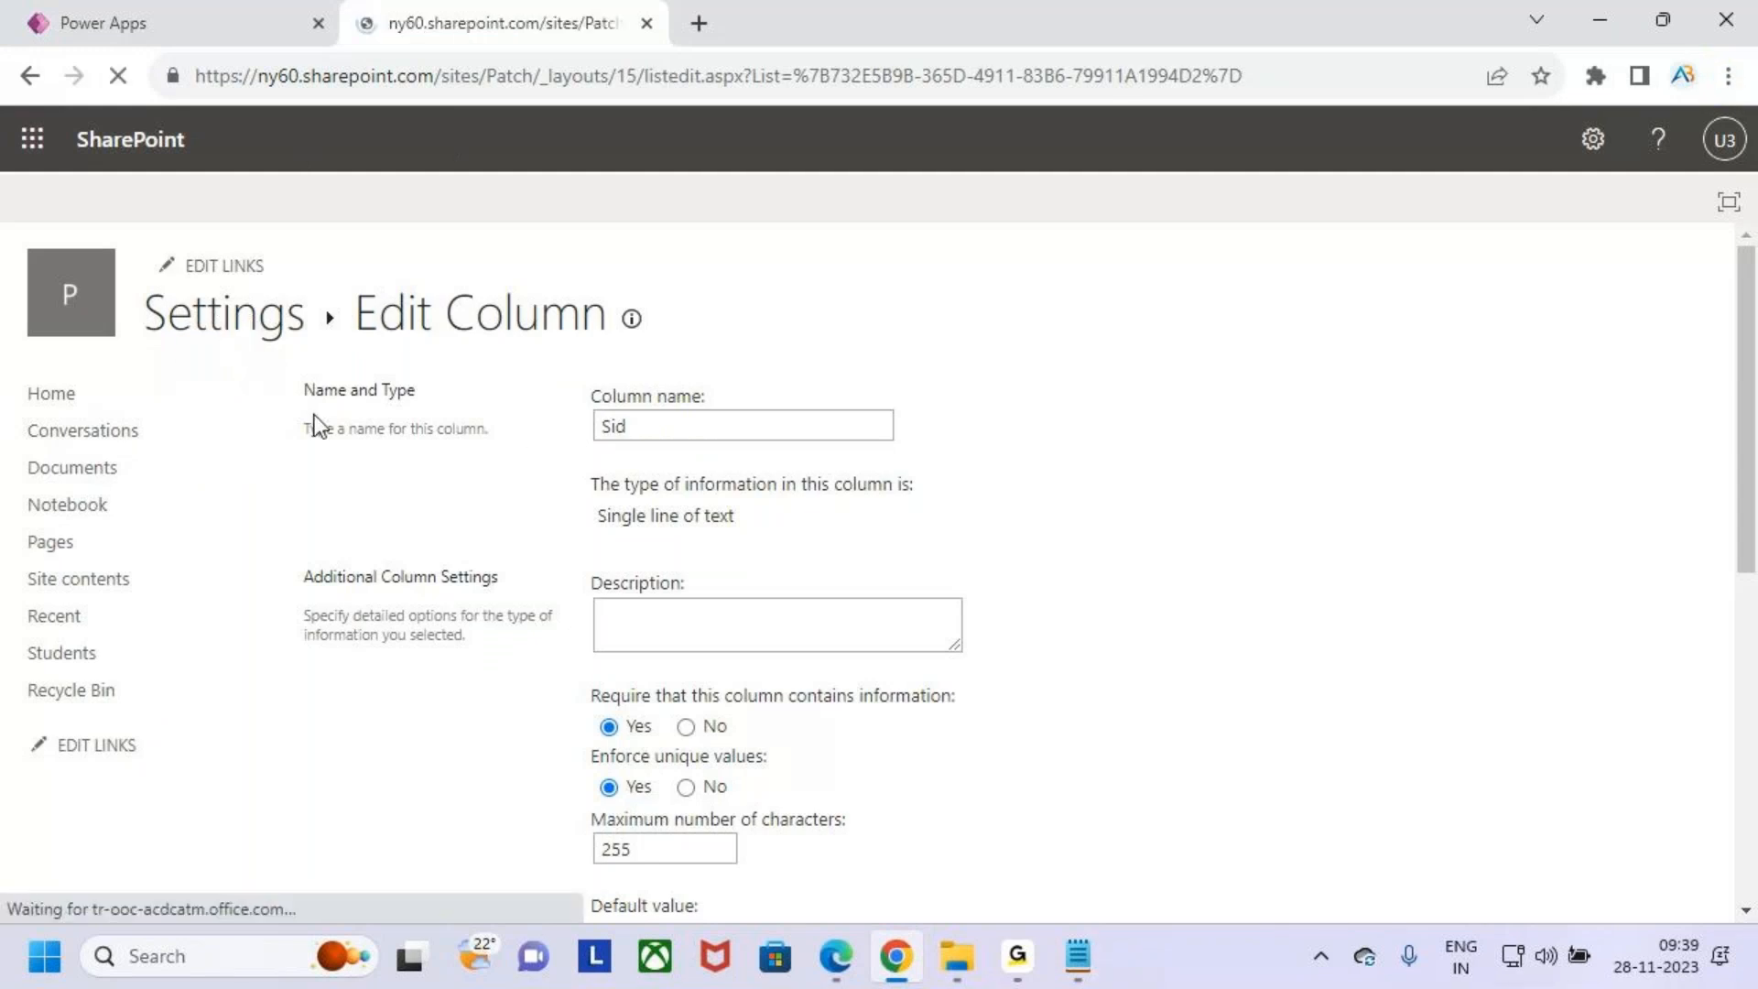
left_click(227, 331)
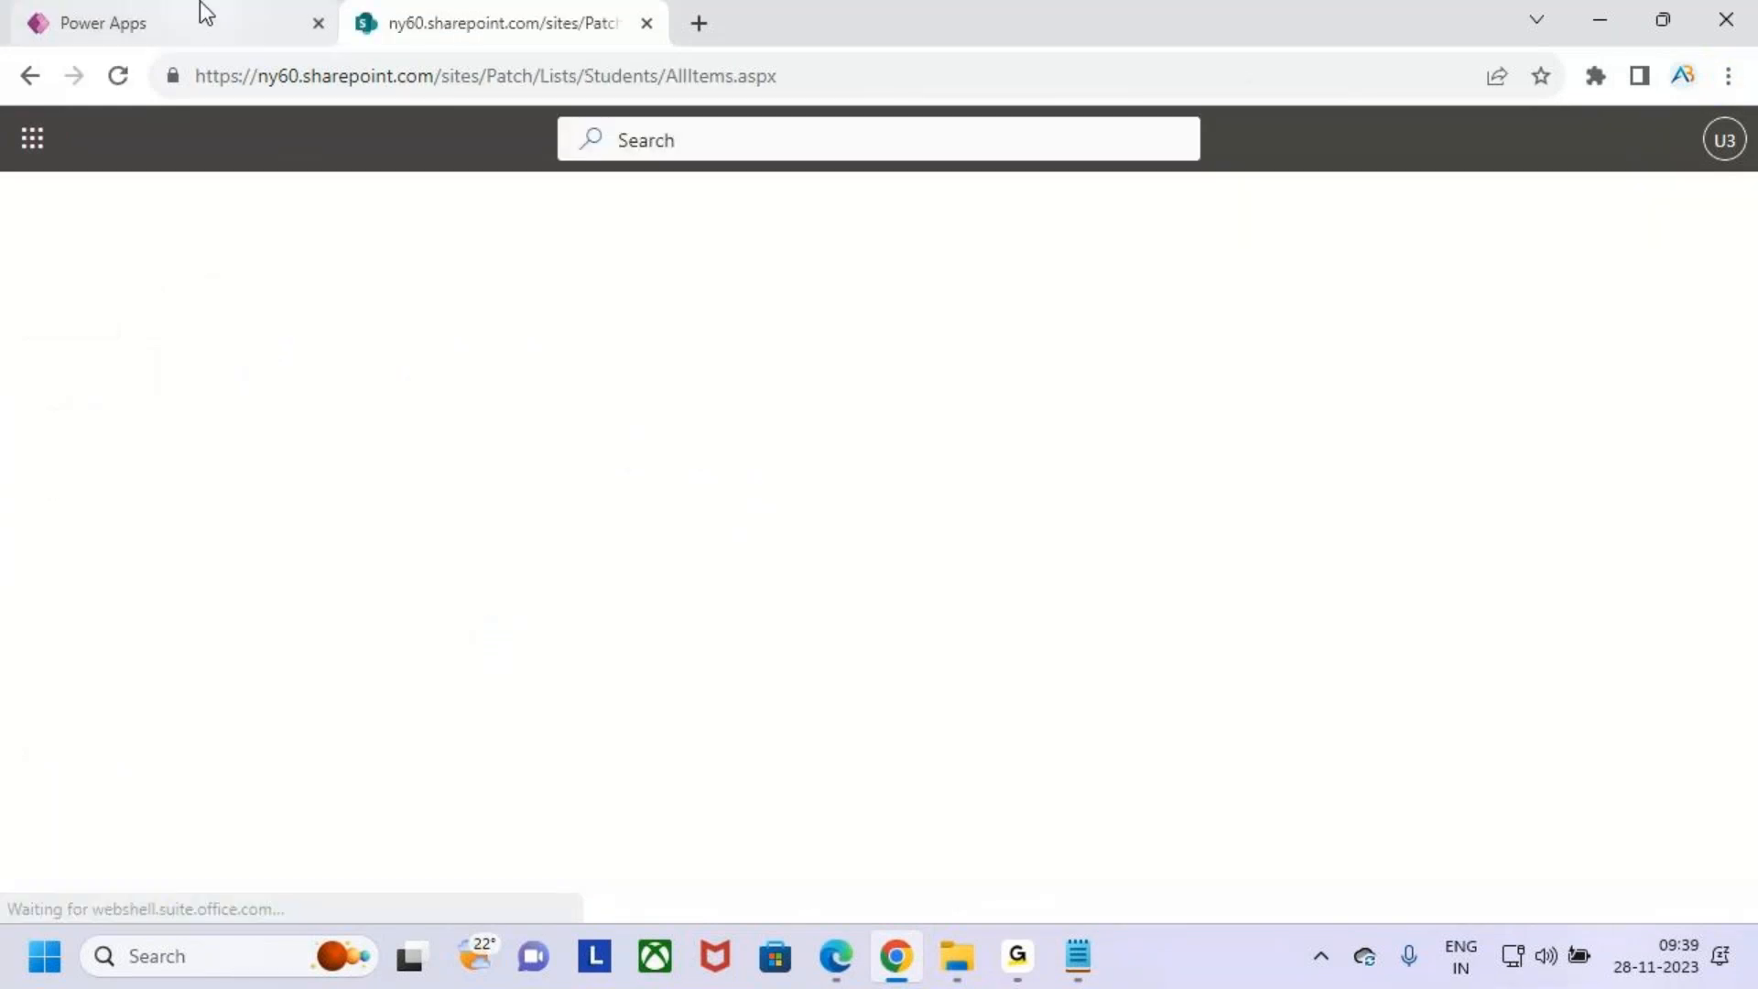
- Back in the app, enter Title : as the first field inside the record block of the Patch formula
left_click(204, 16)
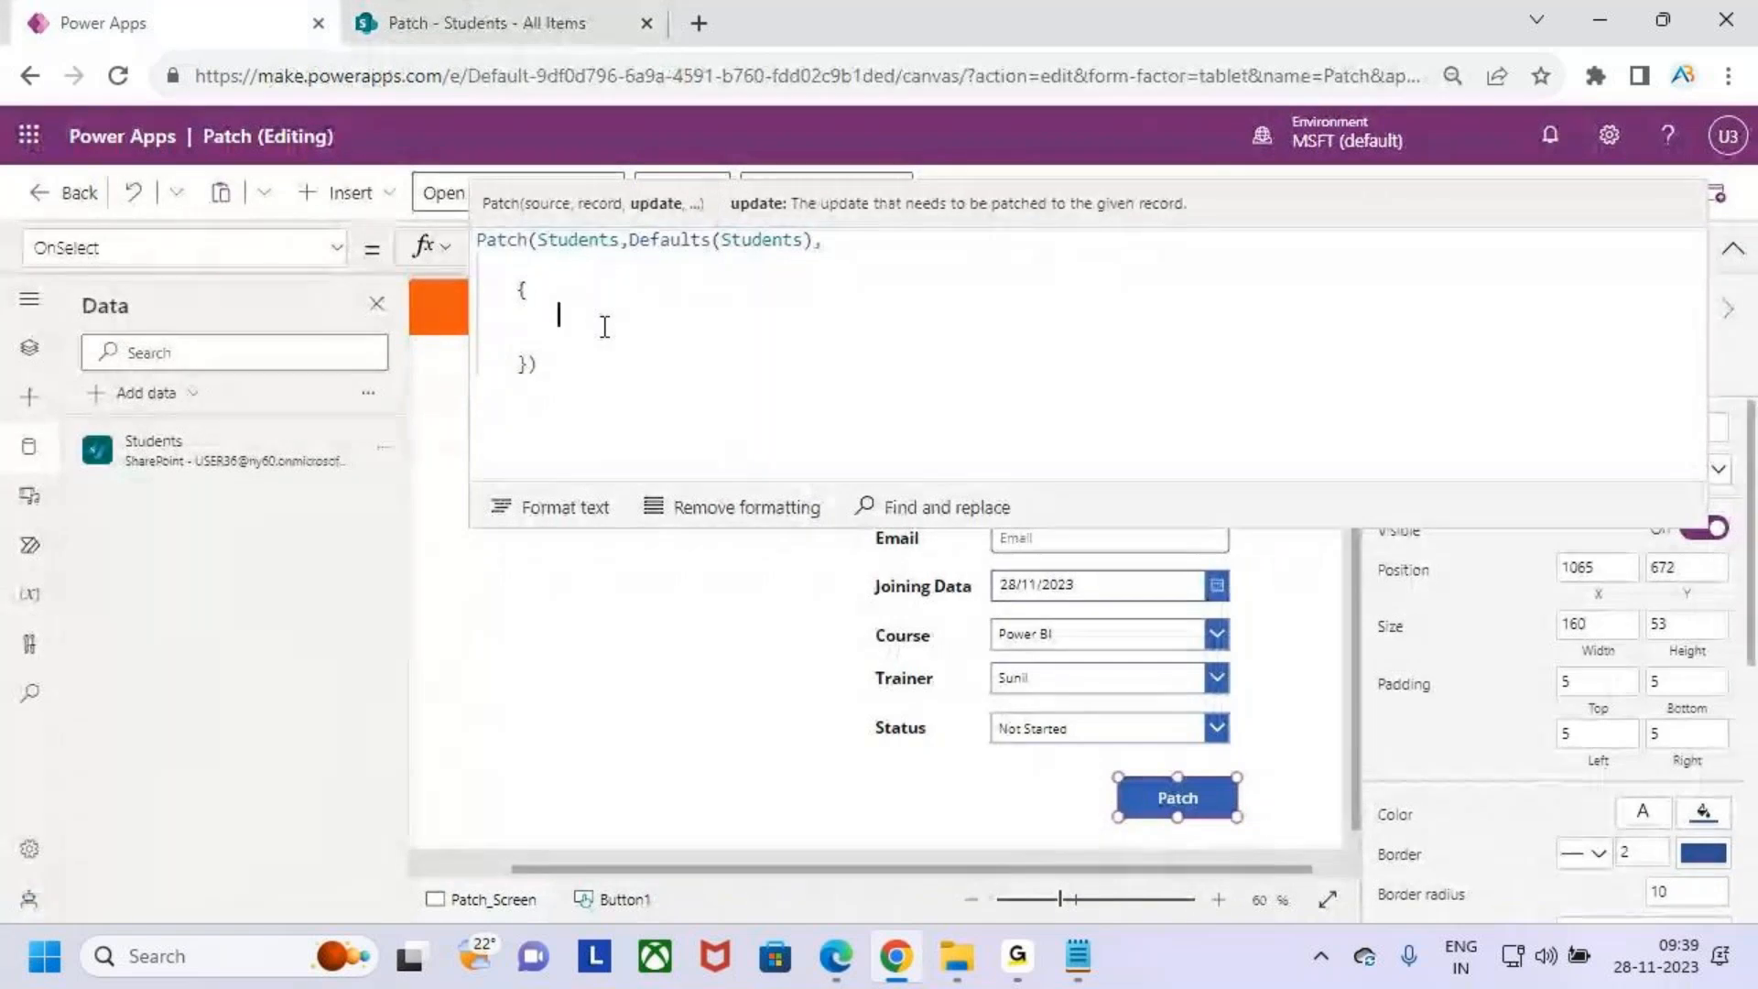
type("Ti")
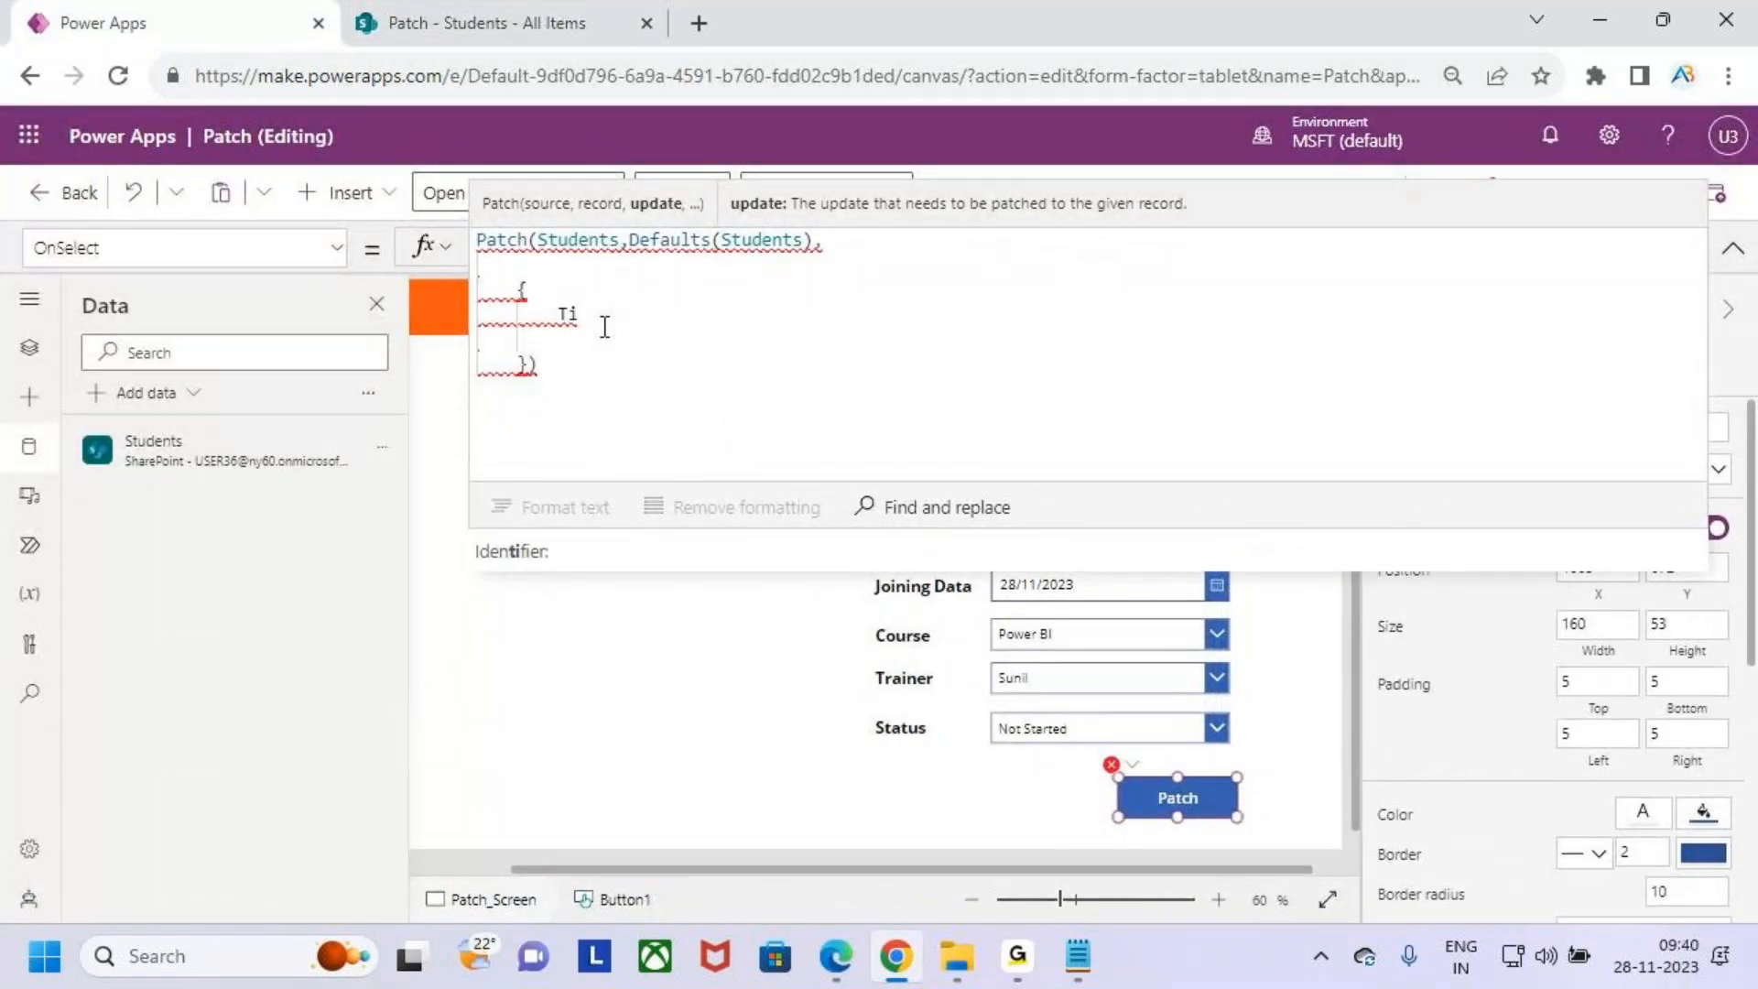
type("tle")
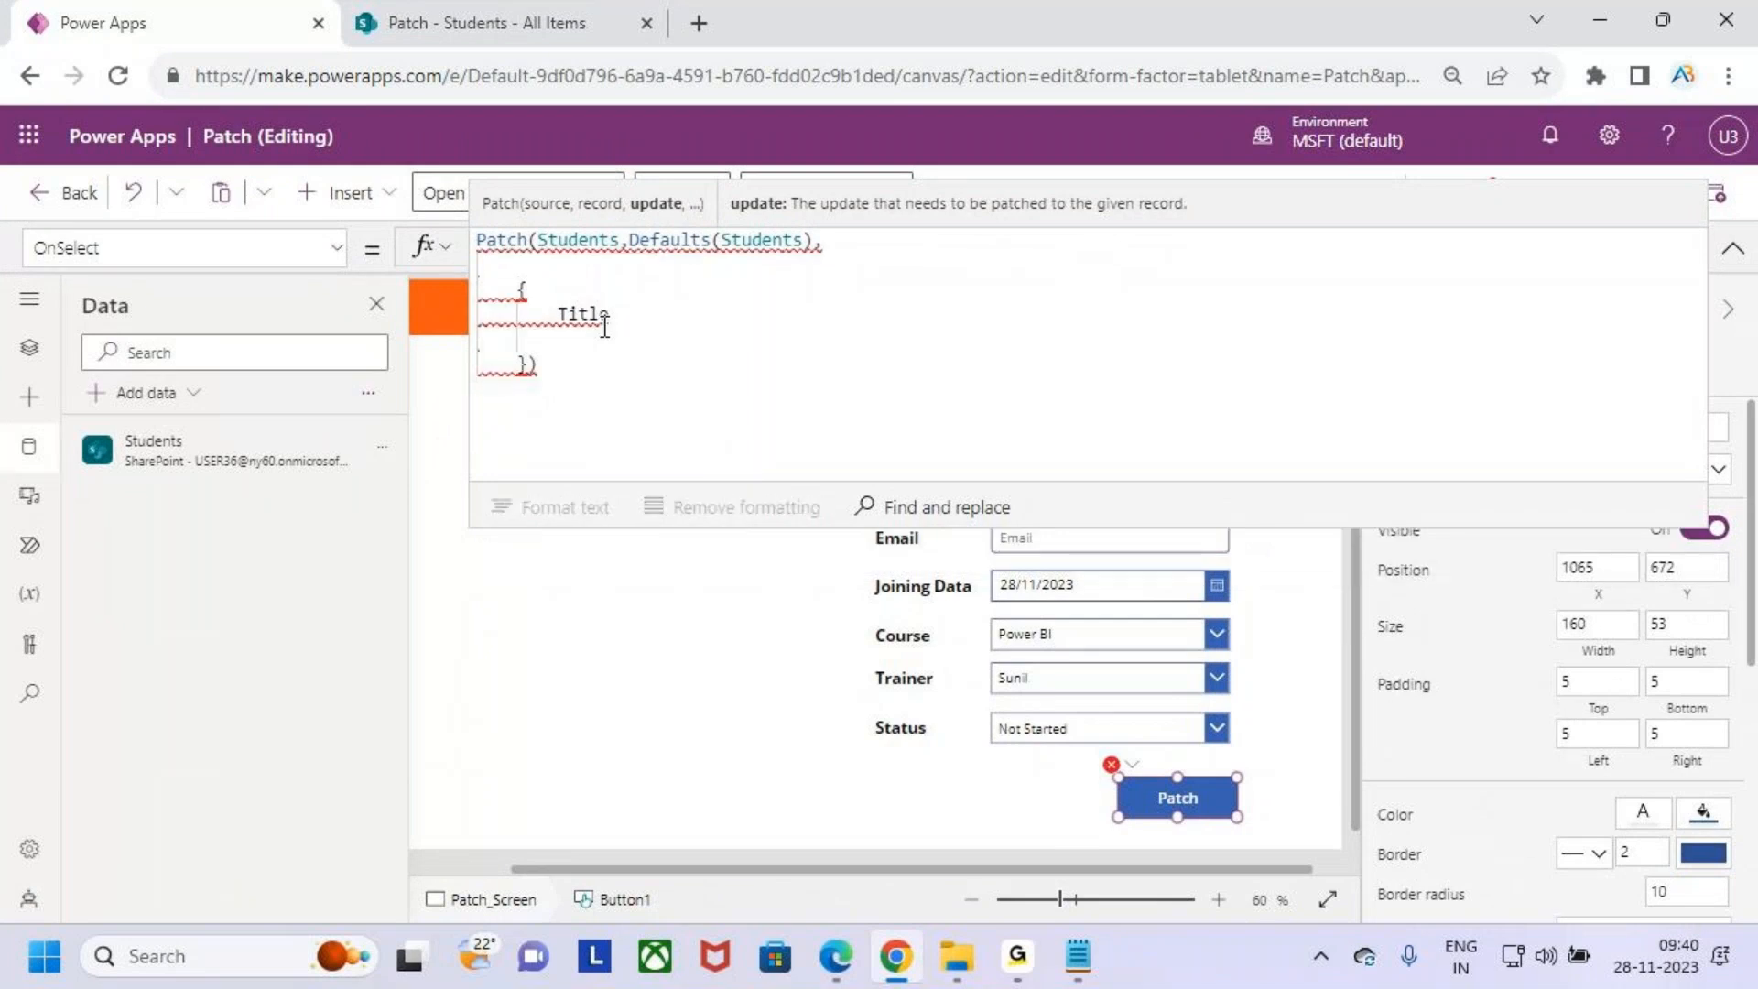
type(" :")
left_click(1732, 247)
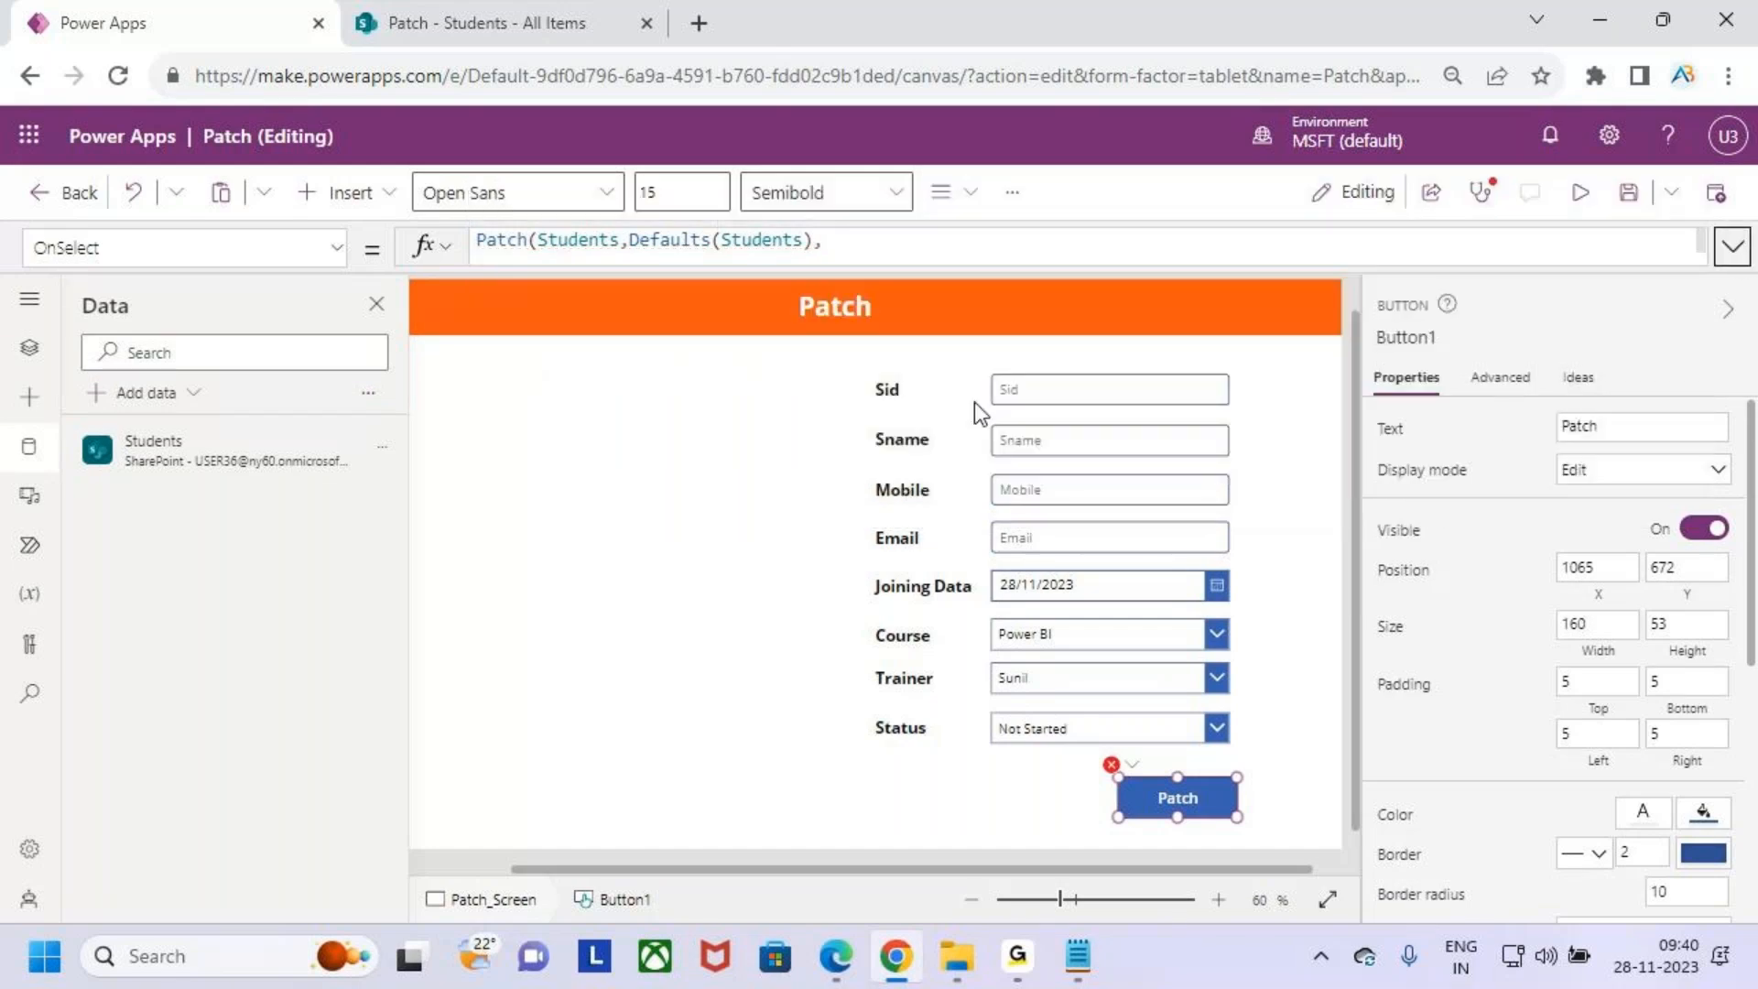
- Rename the Sid text input to Sidtxt
left_click(1093, 399)
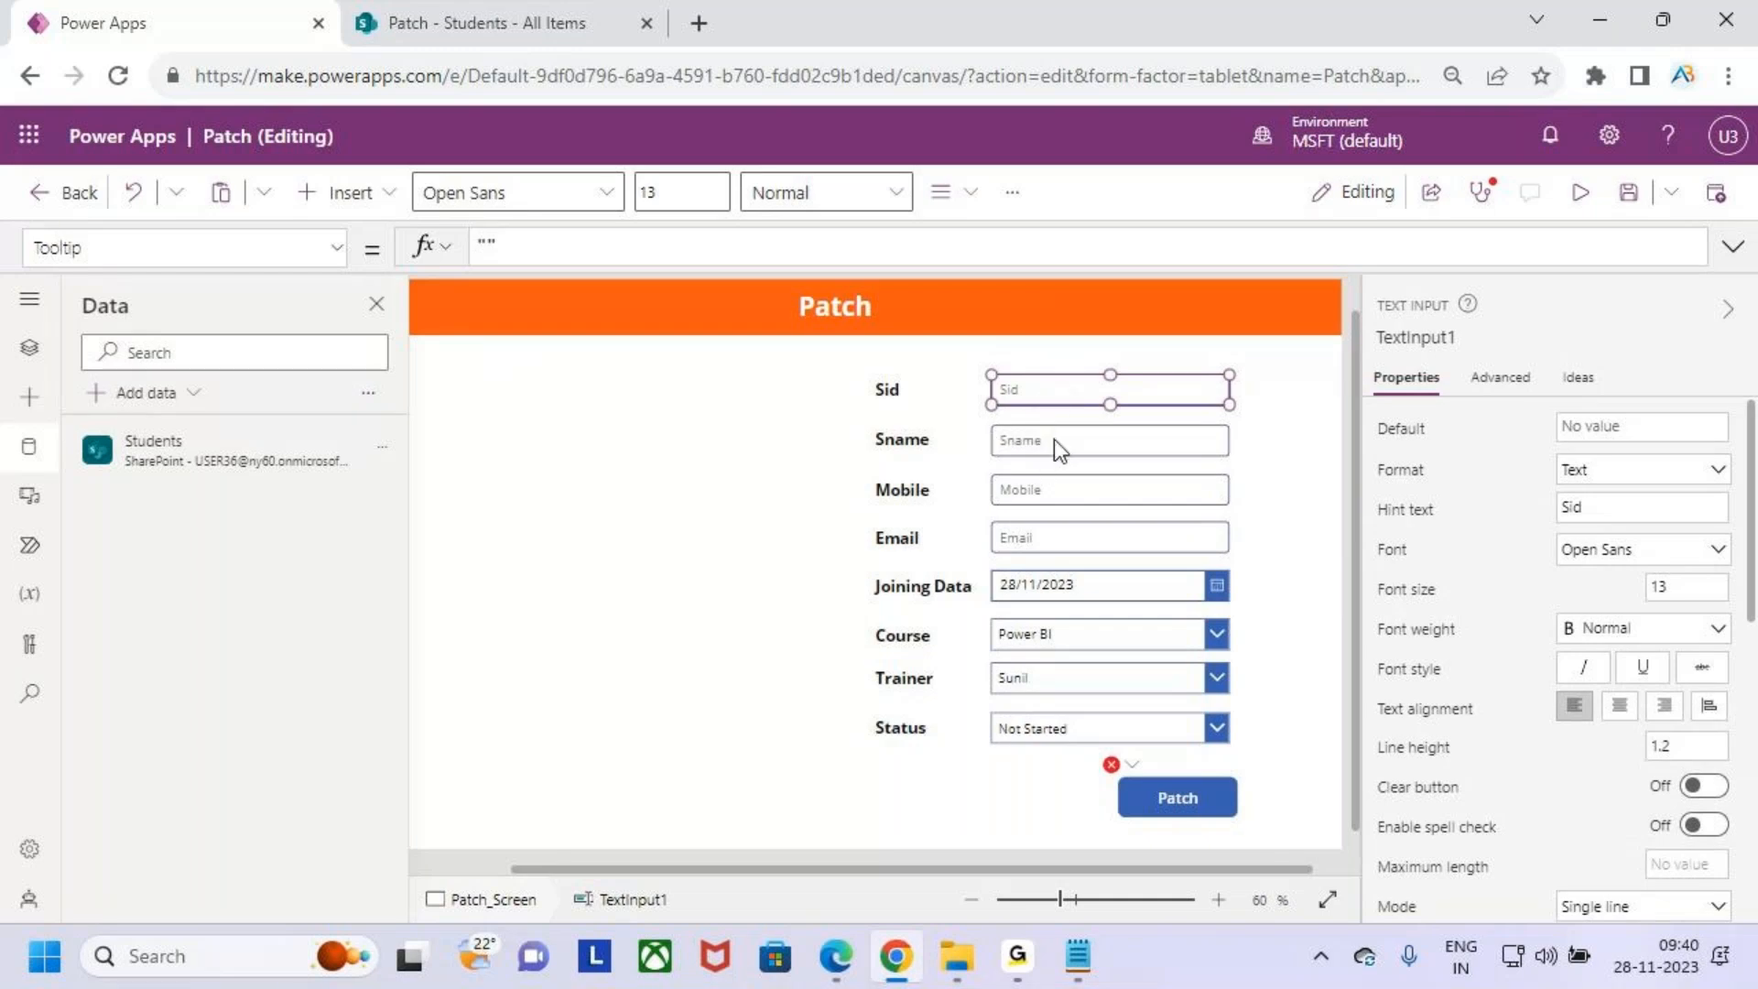
left_click(1421, 338)
left_click(1517, 339)
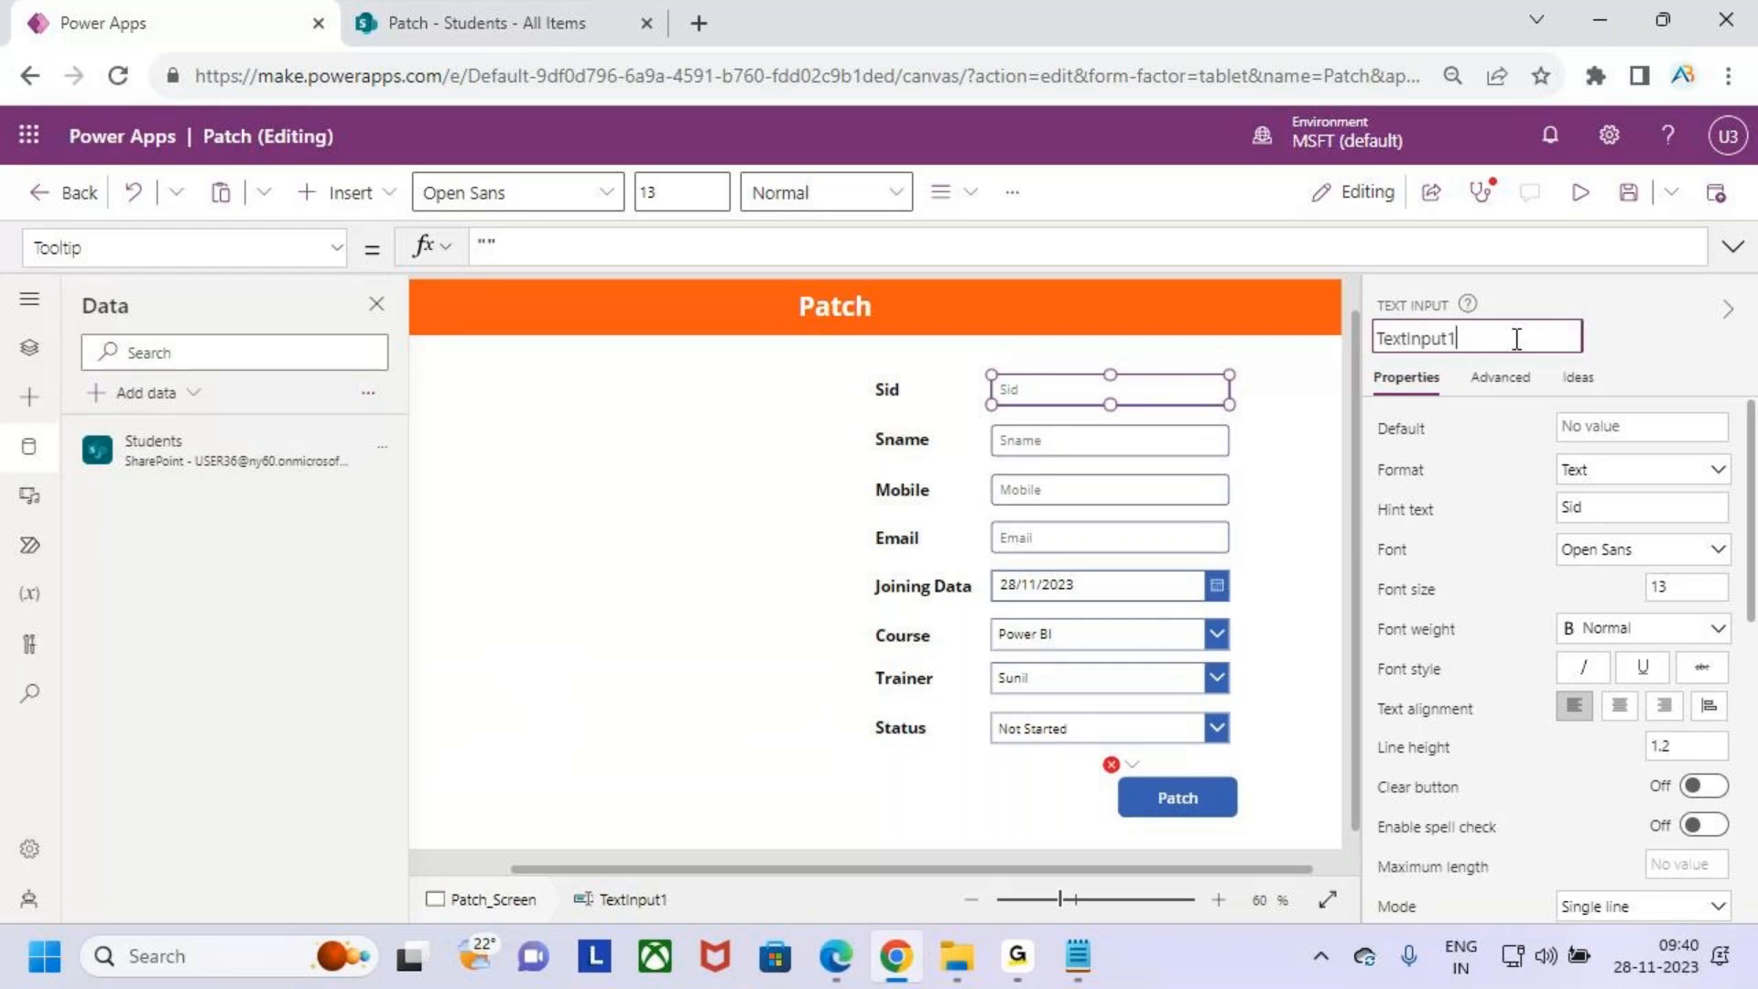
key("ctrl+a")
type("Sid")
- Rename the Sname text input to Snametxt
left_click(1161, 434)
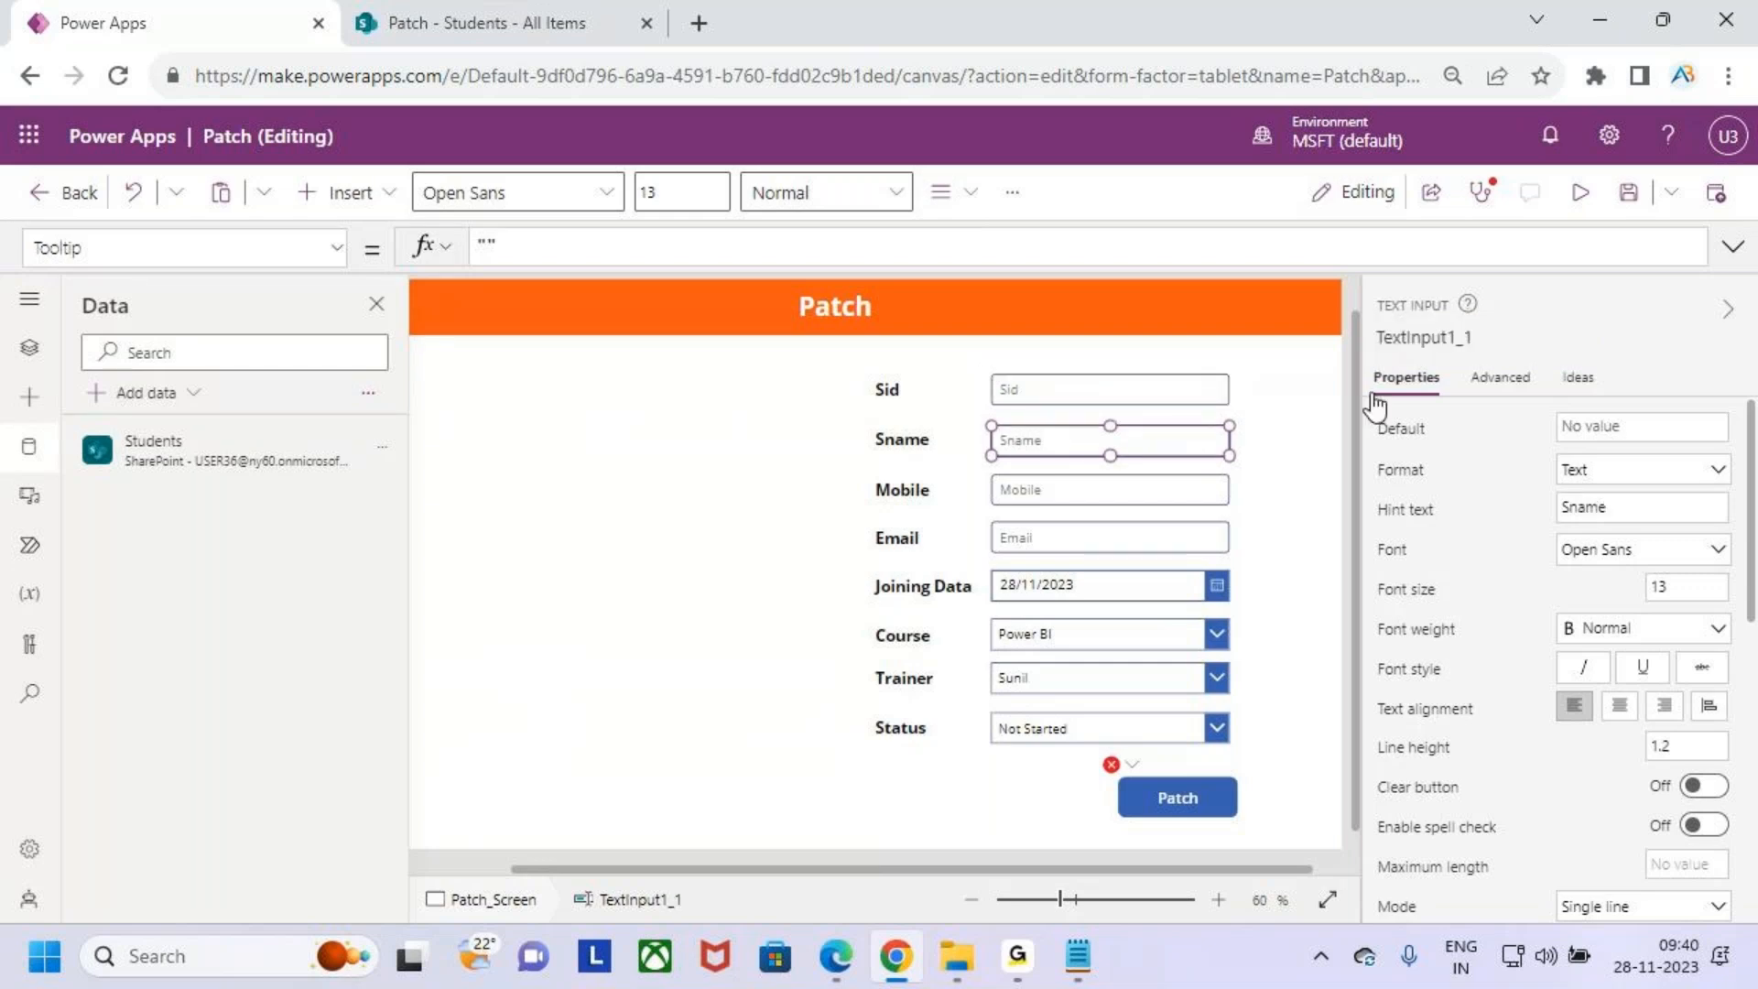
left_click(1427, 339)
type("Snametxt")
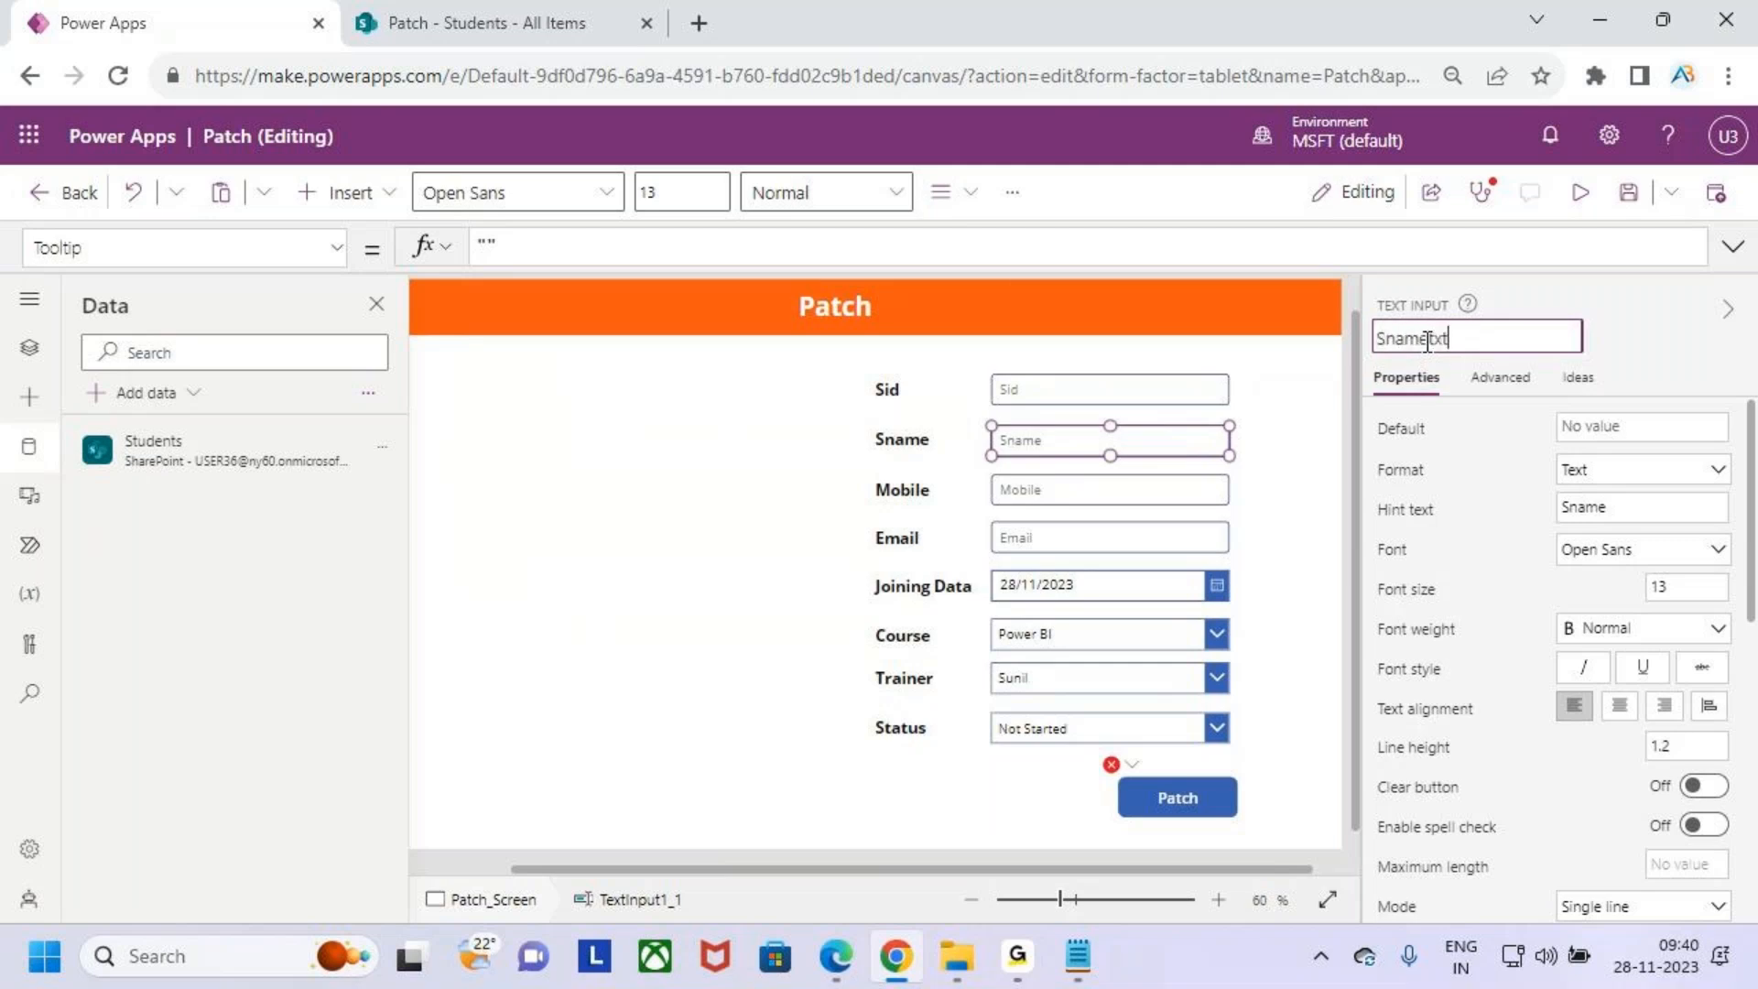
- Rename the Mobile text input to Mobiletxt
left_click(1119, 494)
left_click(1426, 342)
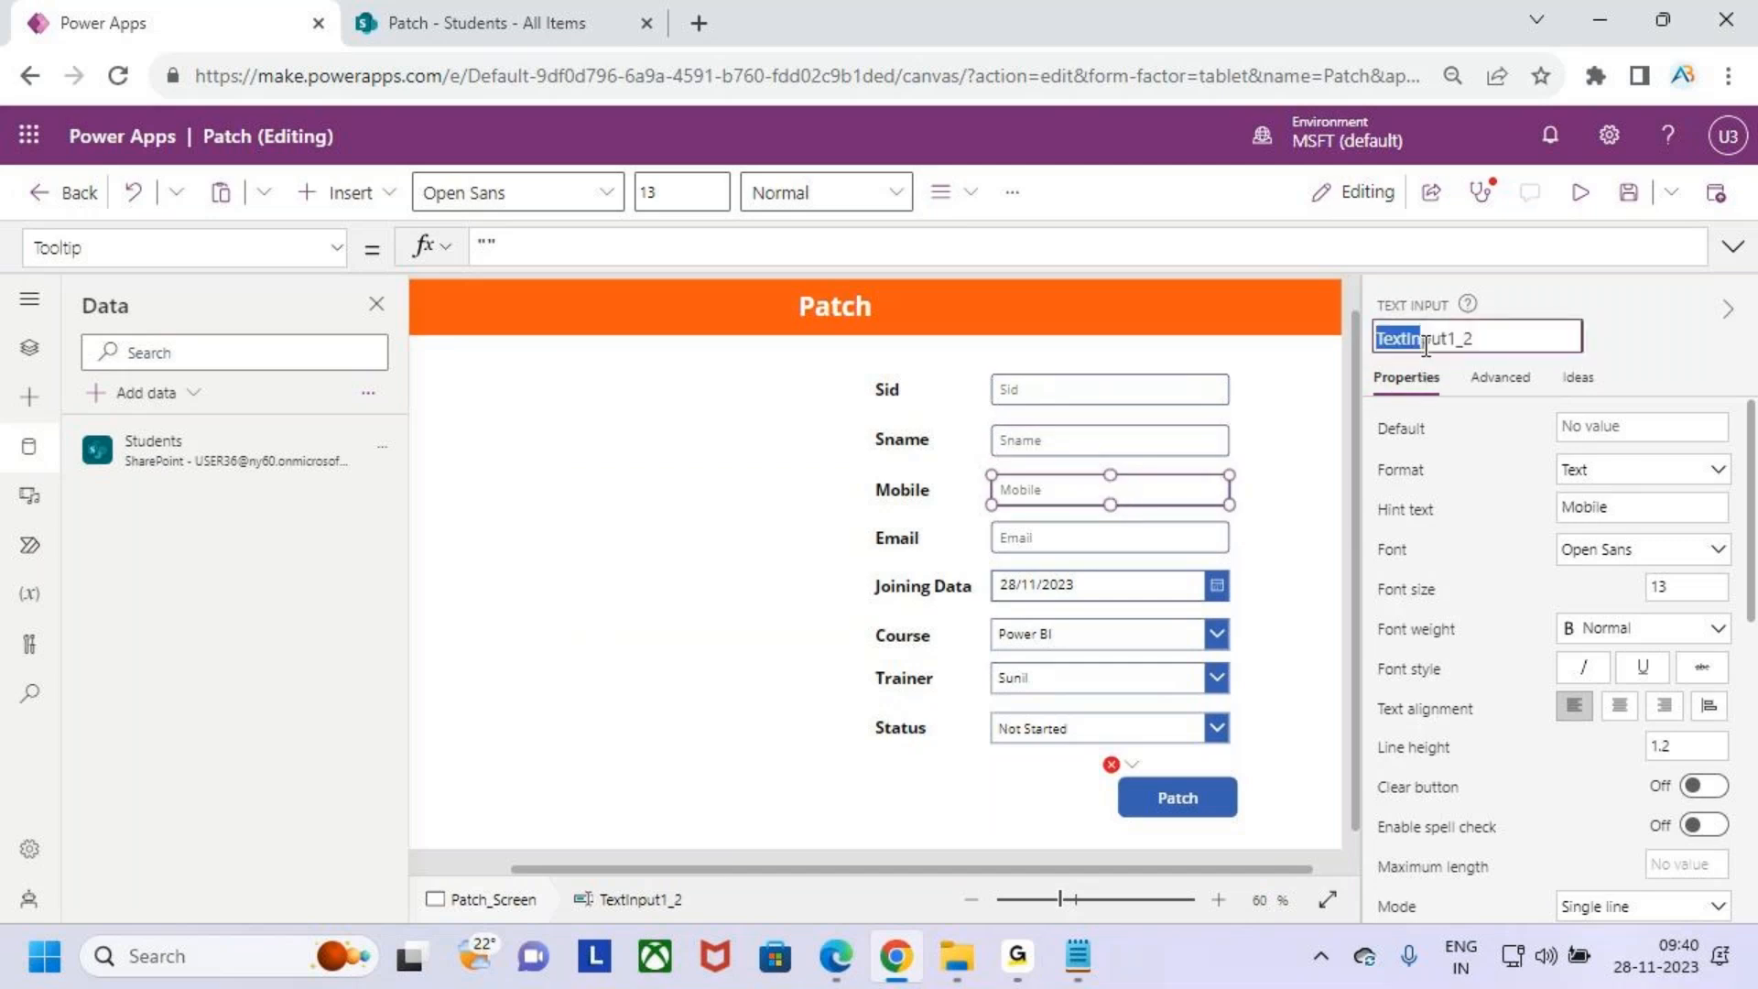
left_click_drag(1425, 346, 1522, 339)
type("Mobiletxt")
- Rename the Email text input to Emailtxt
left_click(1089, 540)
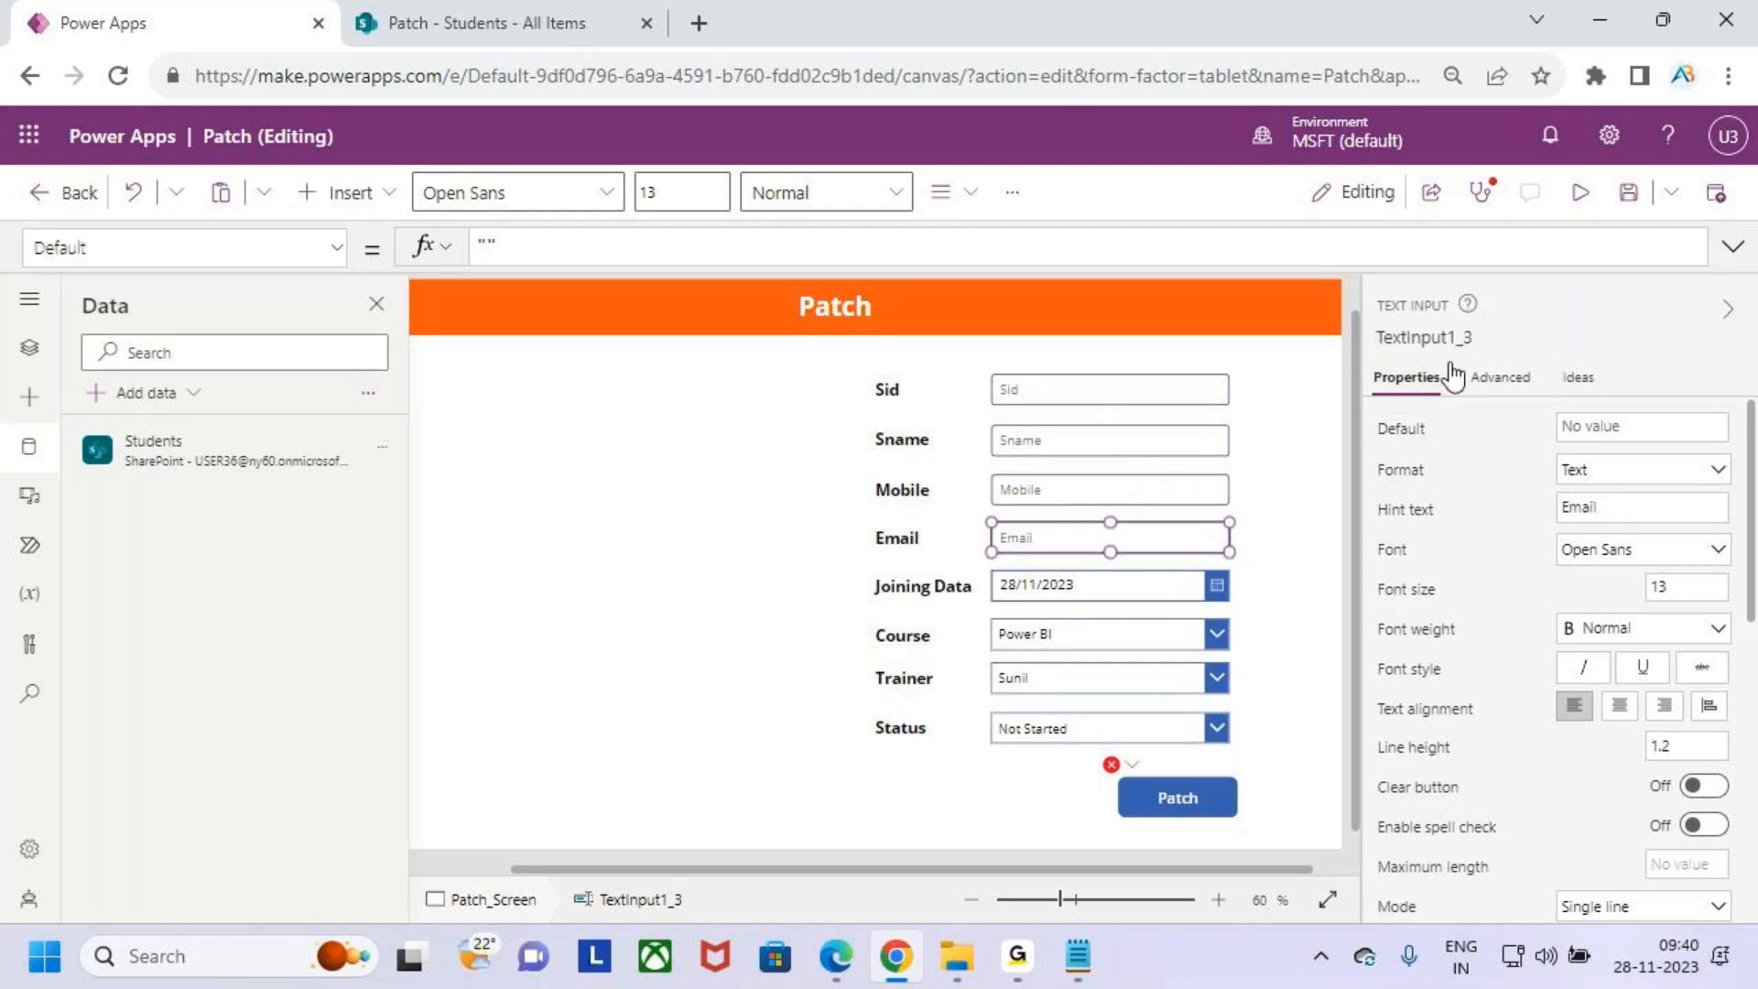
left_click_drag(1377, 339, 1444, 340)
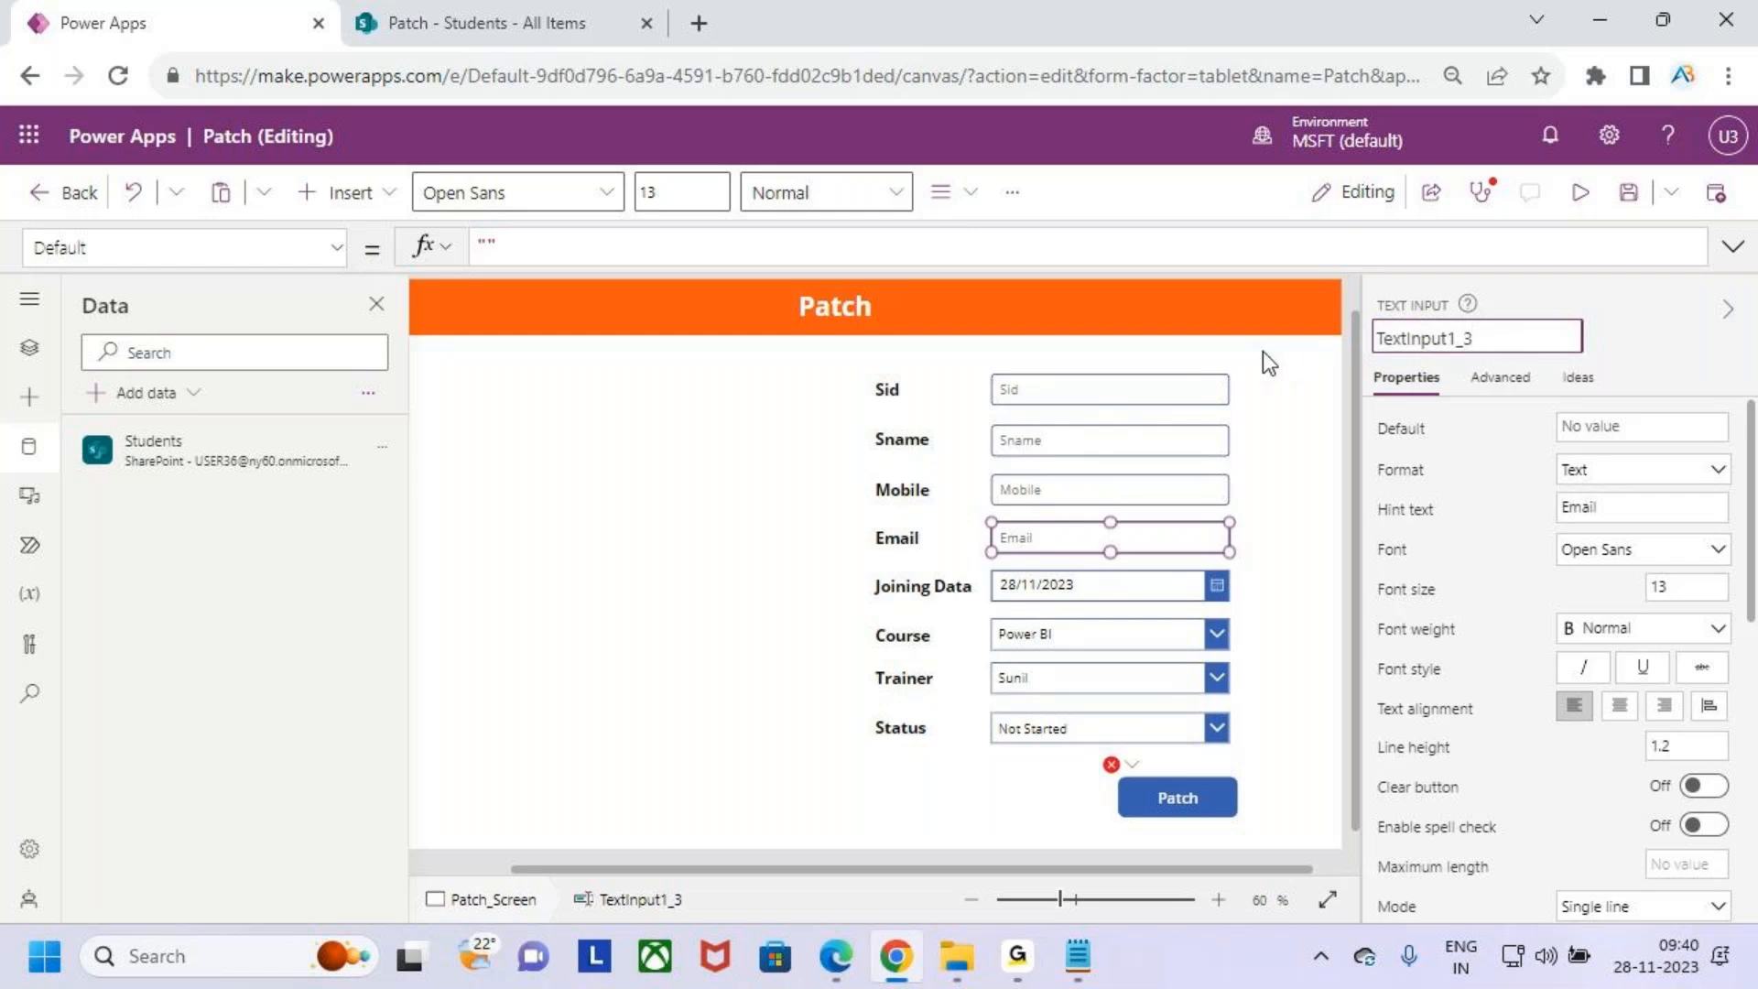
key("ctrl+a")
type("Emailtxt")
- Rename the Joining Data date picker to Datetxt
left_click(1058, 590)
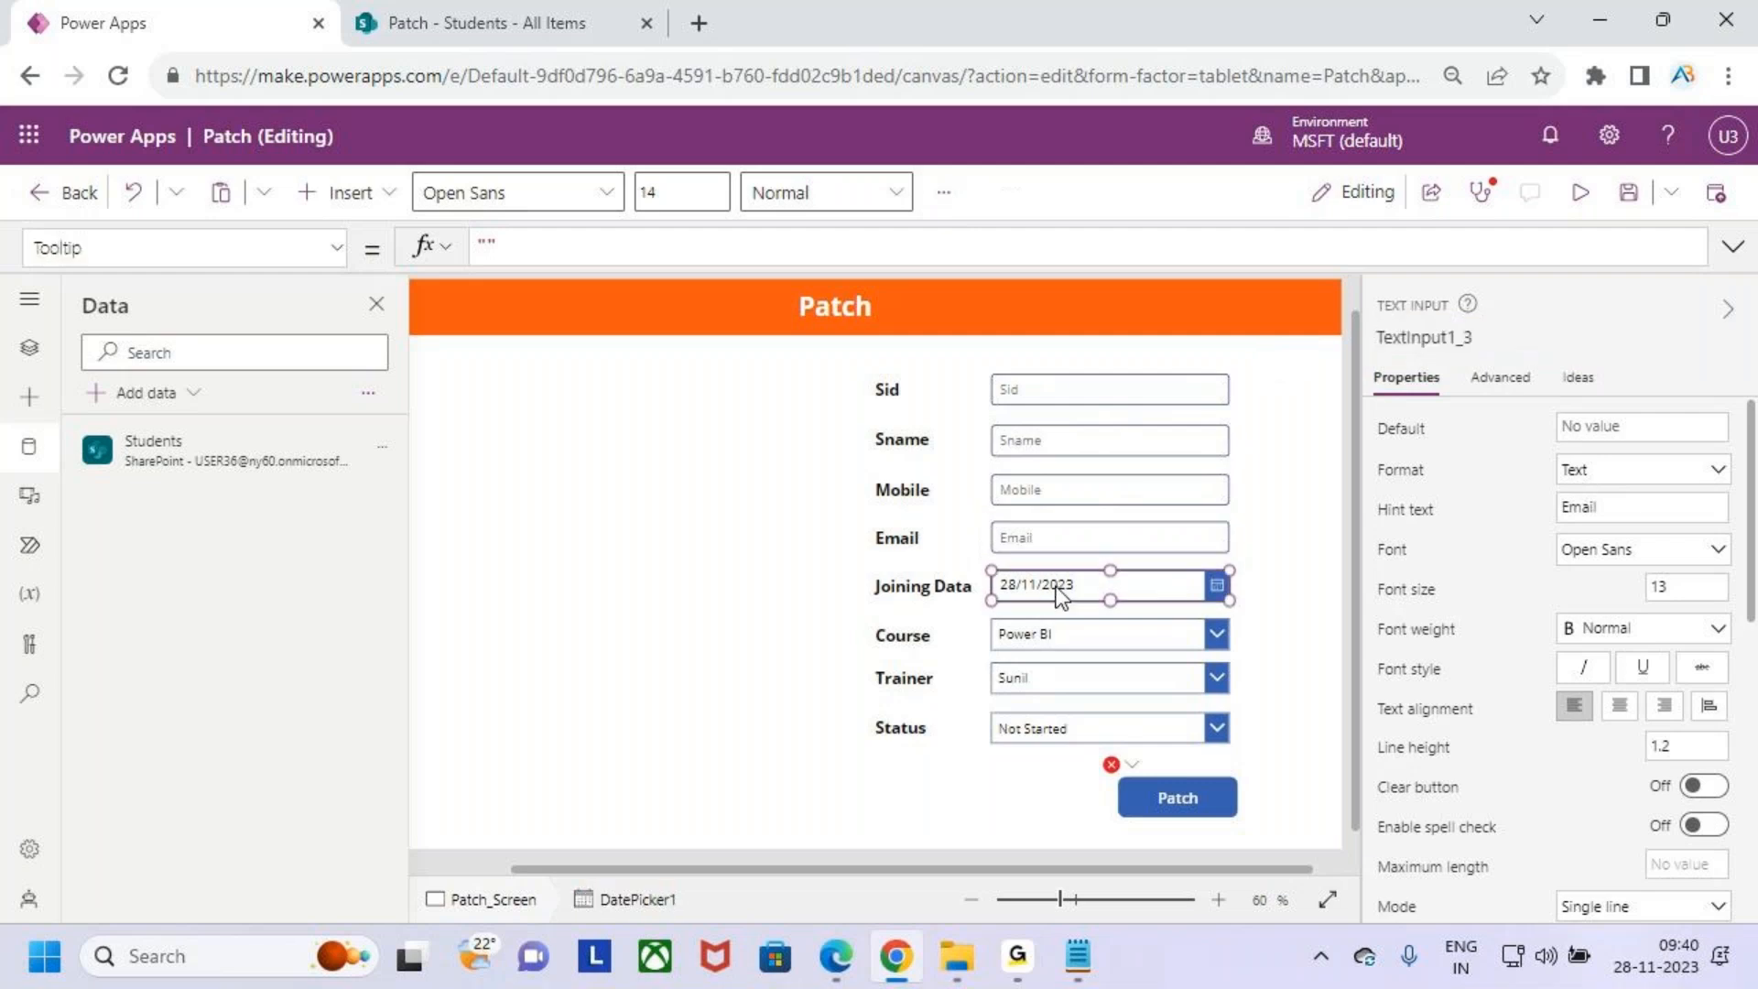
left_click_drag(1376, 338, 1332, 355)
double_click(1428, 341)
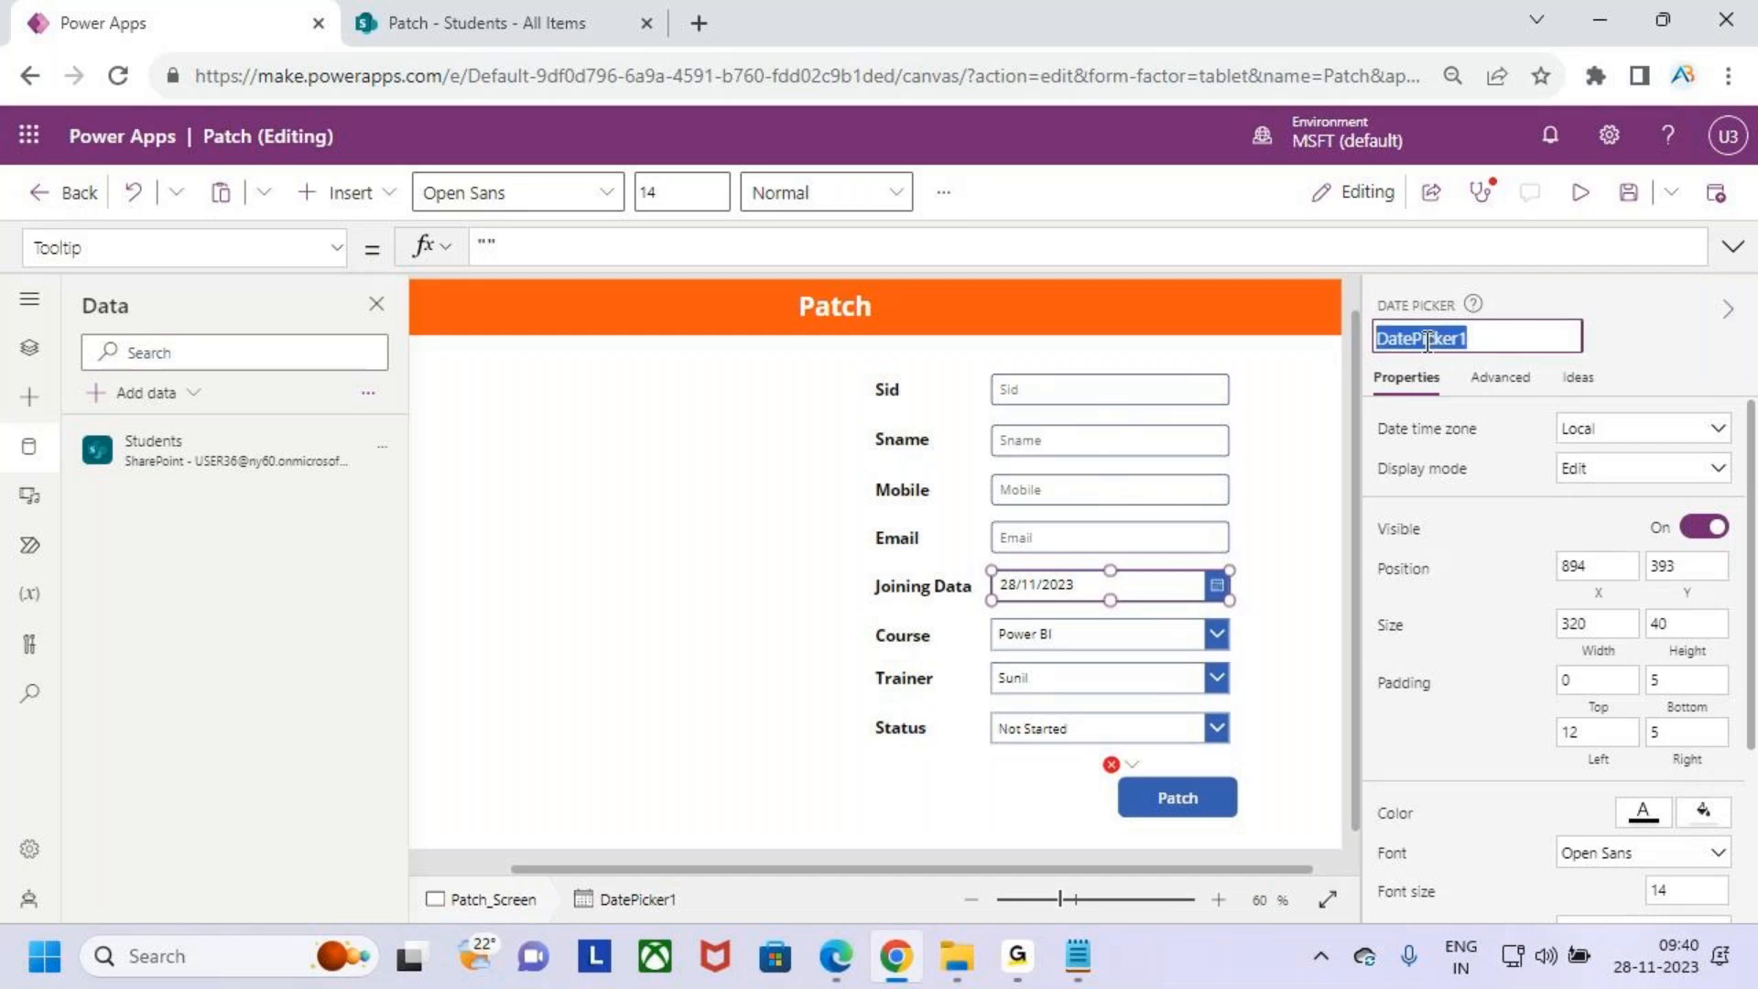
type("Datetxt")
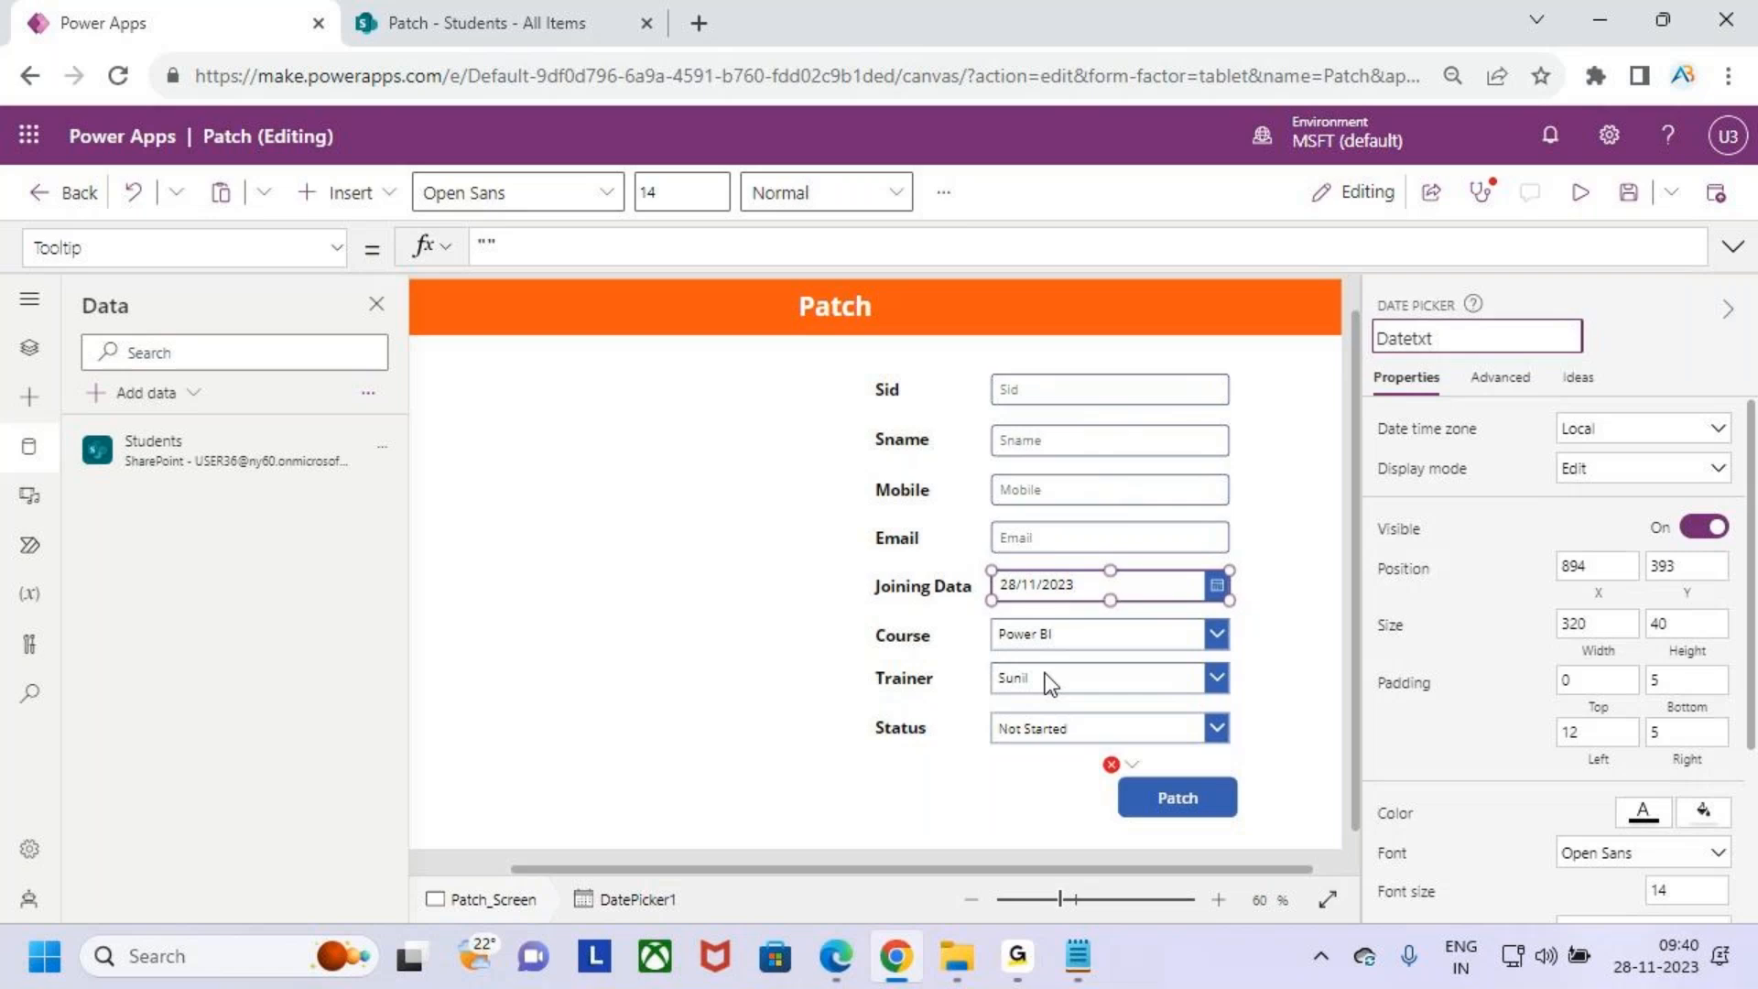
- Rename the Course drop down to DrpCourse
left_click(1079, 644)
double_click(1445, 335)
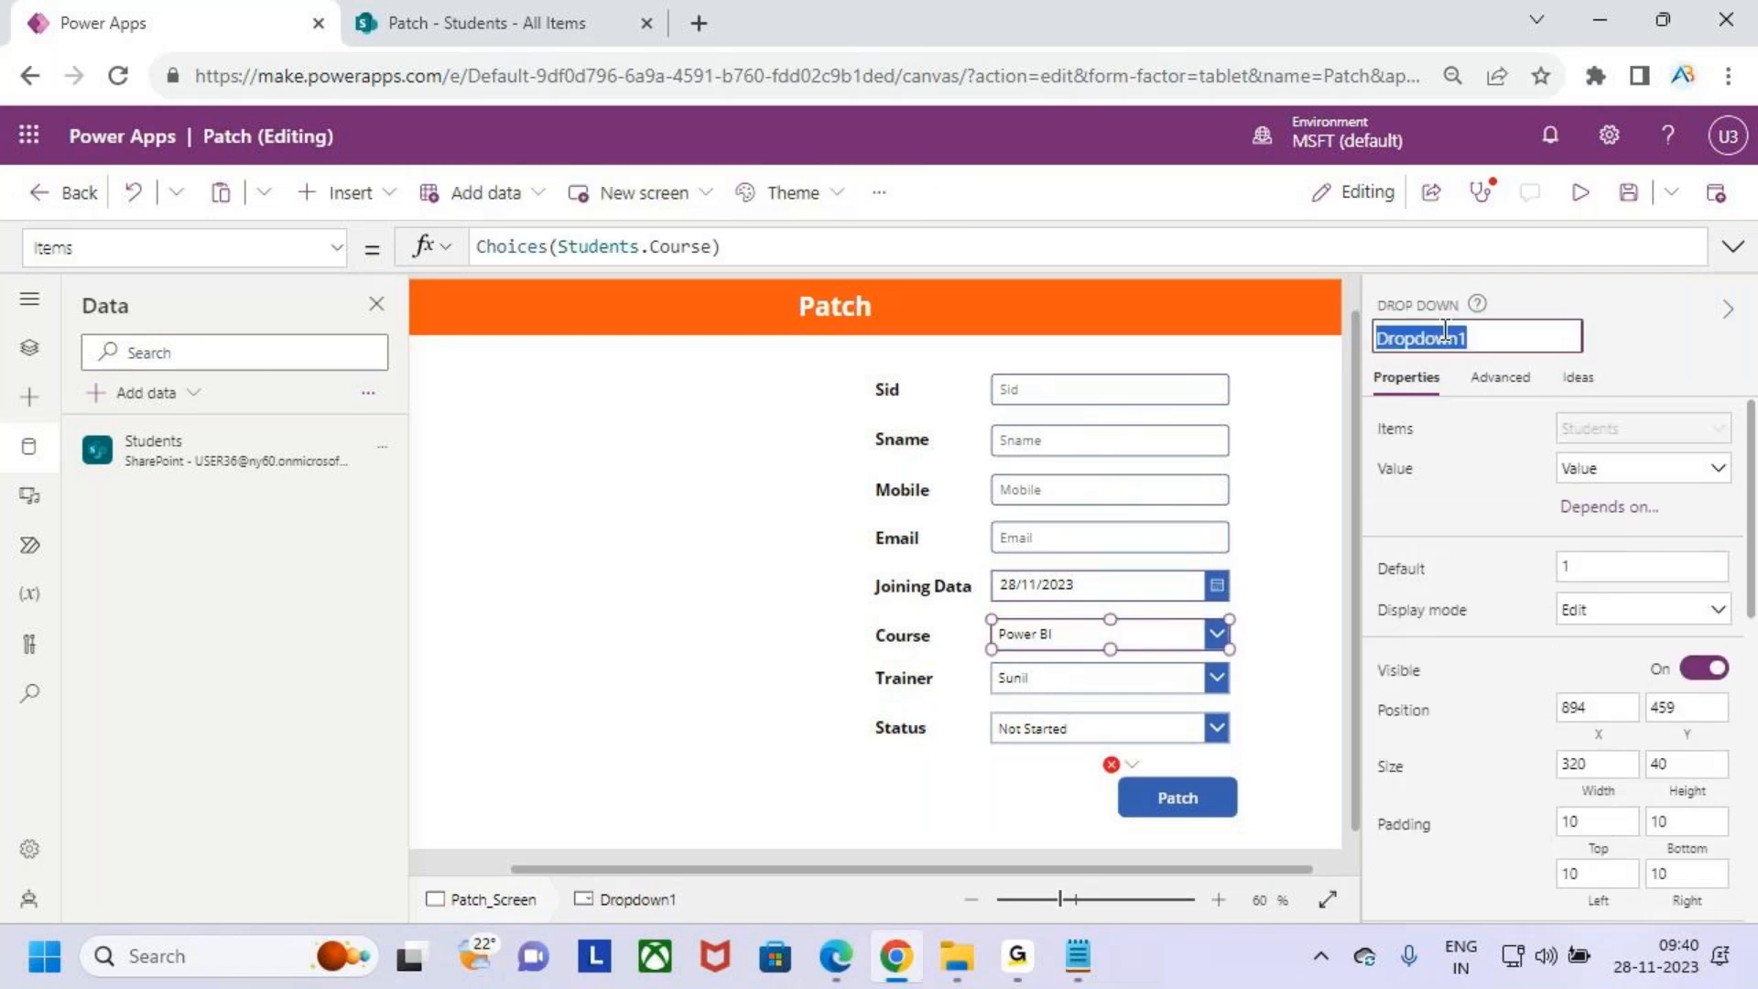
type("Dro")
type("p")
type("Cou")
type("r")
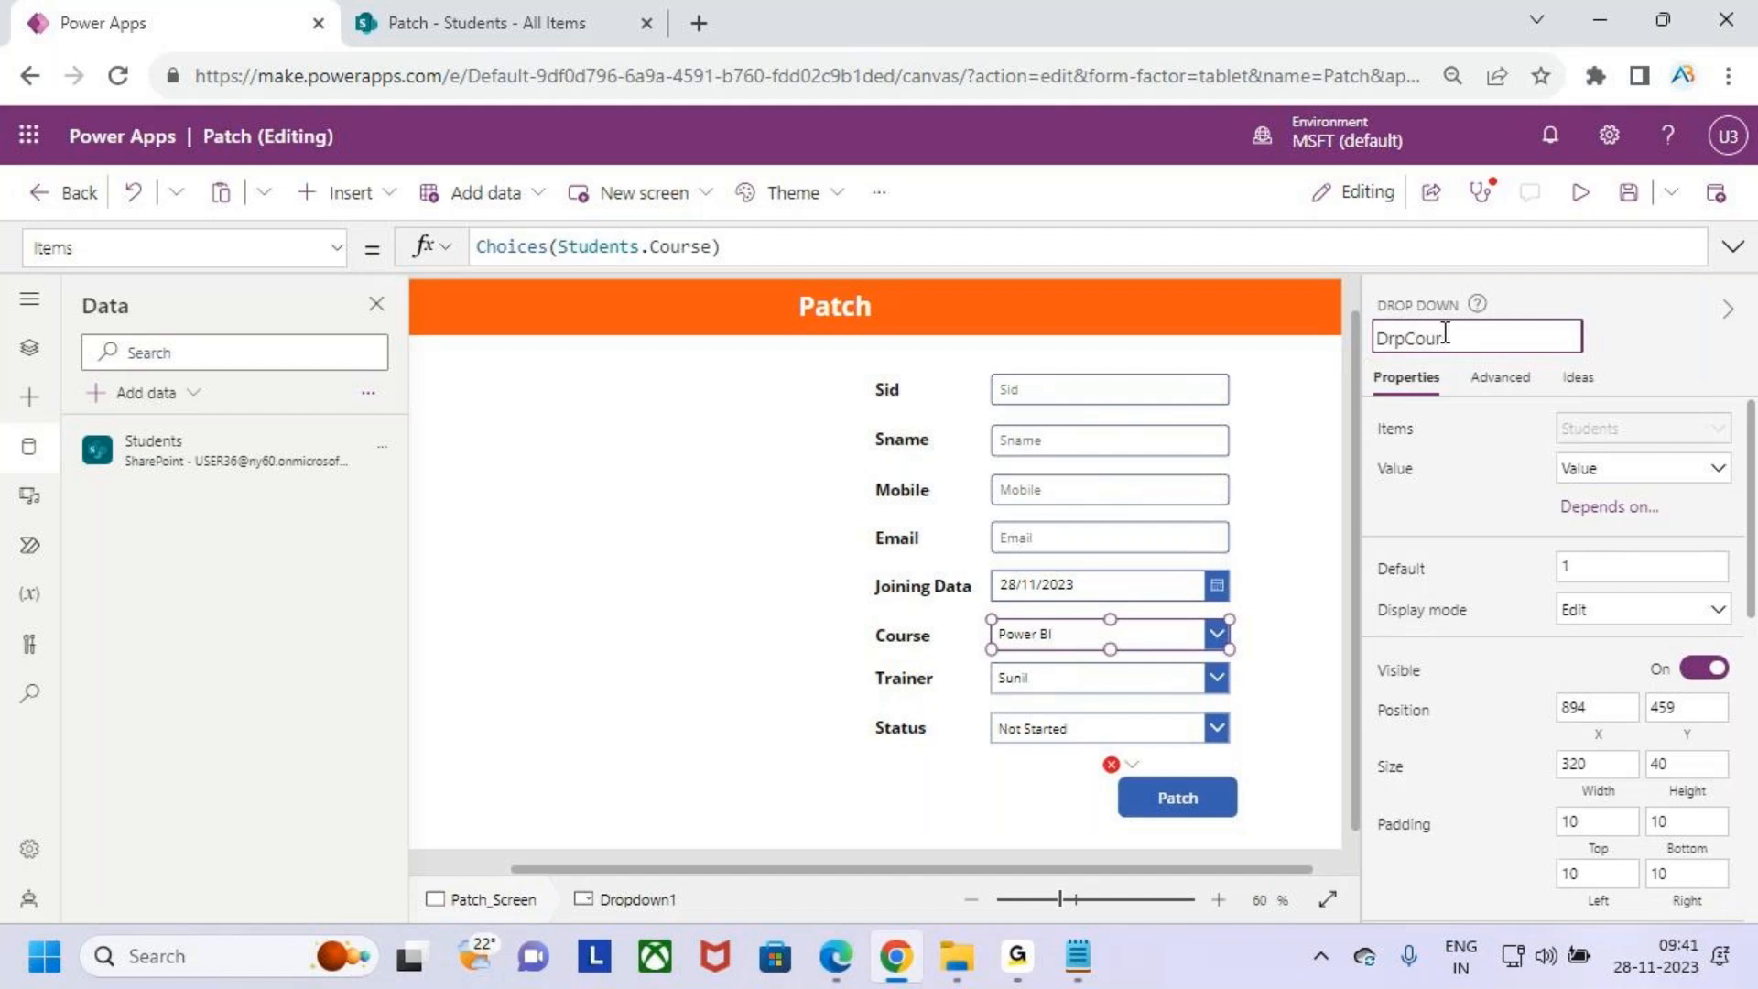
type("se")
- Rename the Trainer drop down to DrpTrainer
left_click(1087, 685)
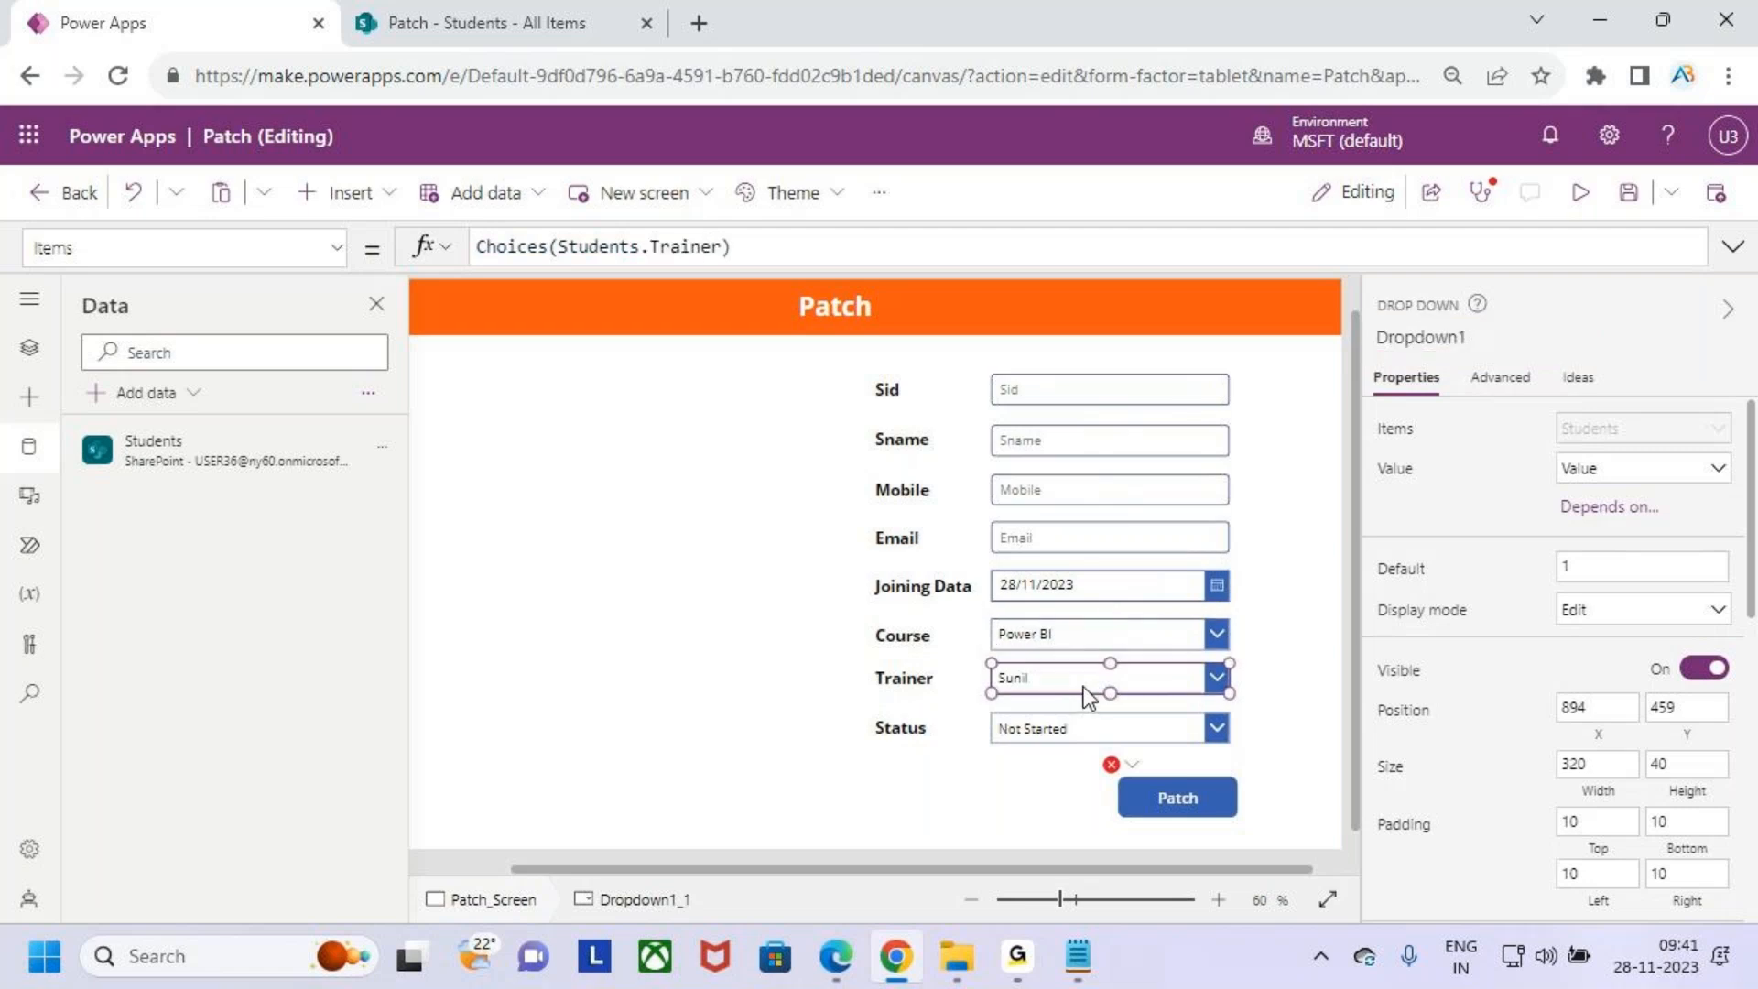
left_click_drag(1378, 338, 1437, 338)
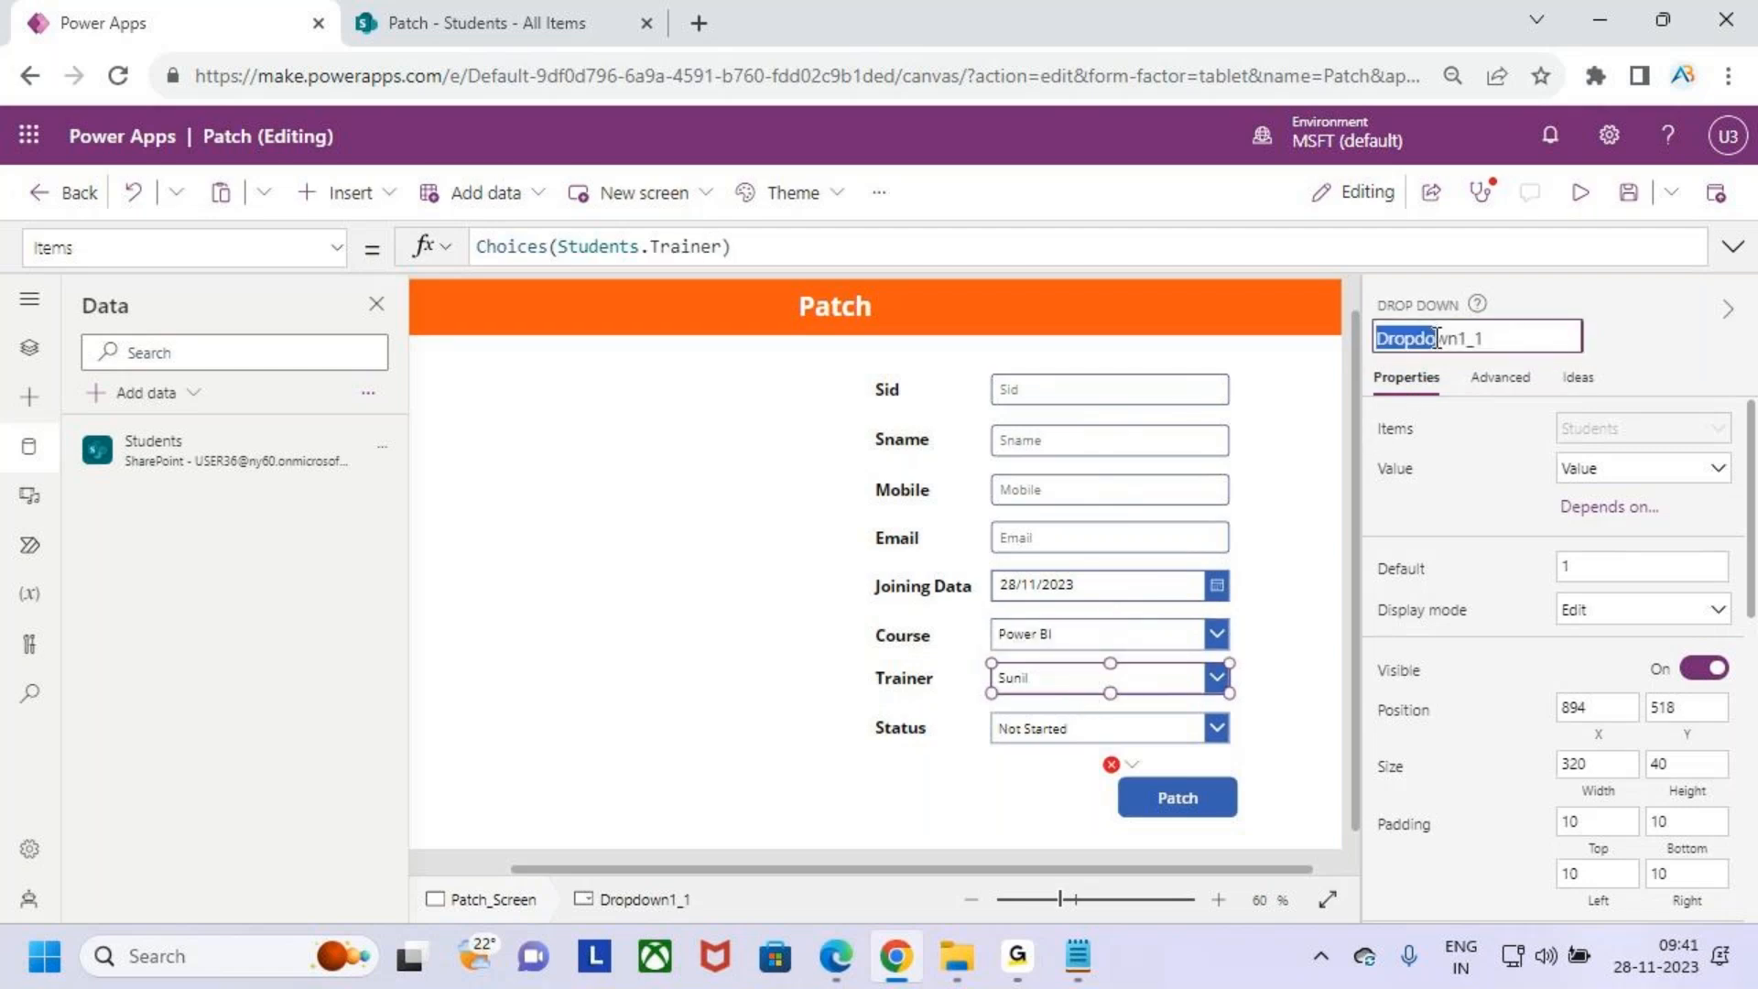
left_click(1523, 339)
key("ctrl+a")
type("DRp")
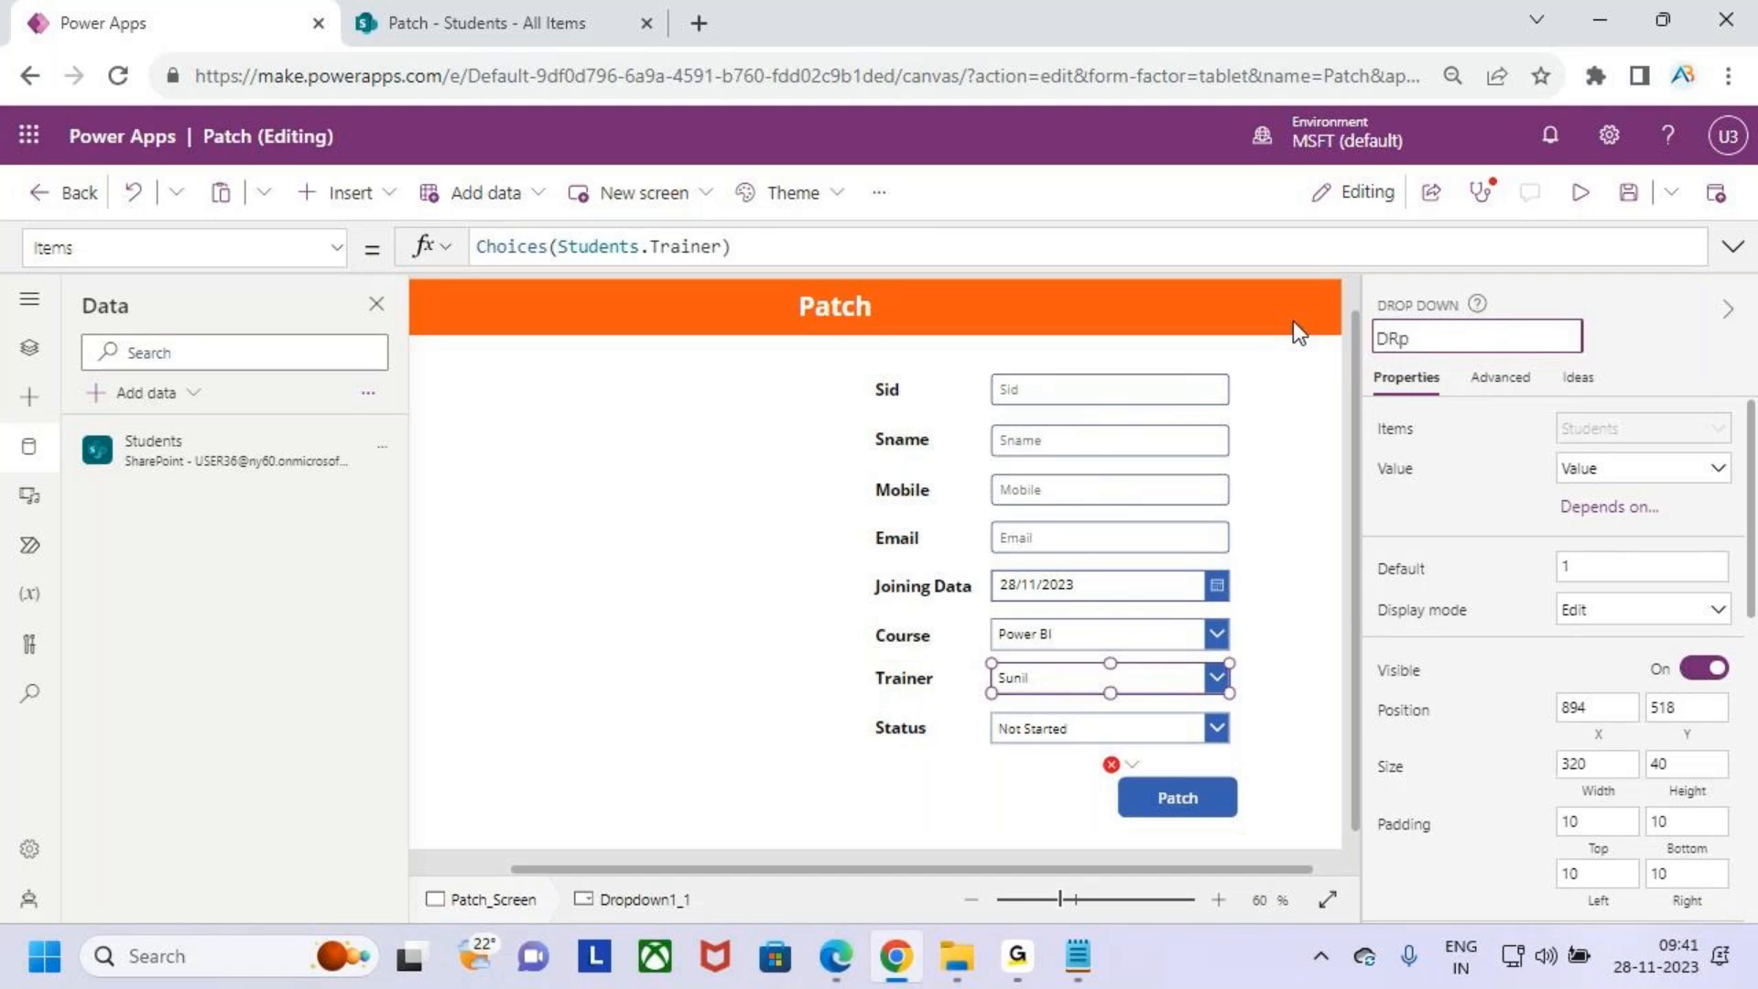
key("BackSpace")
key("BackSpace")
key("BackSpace")
type("DrpTrainer")
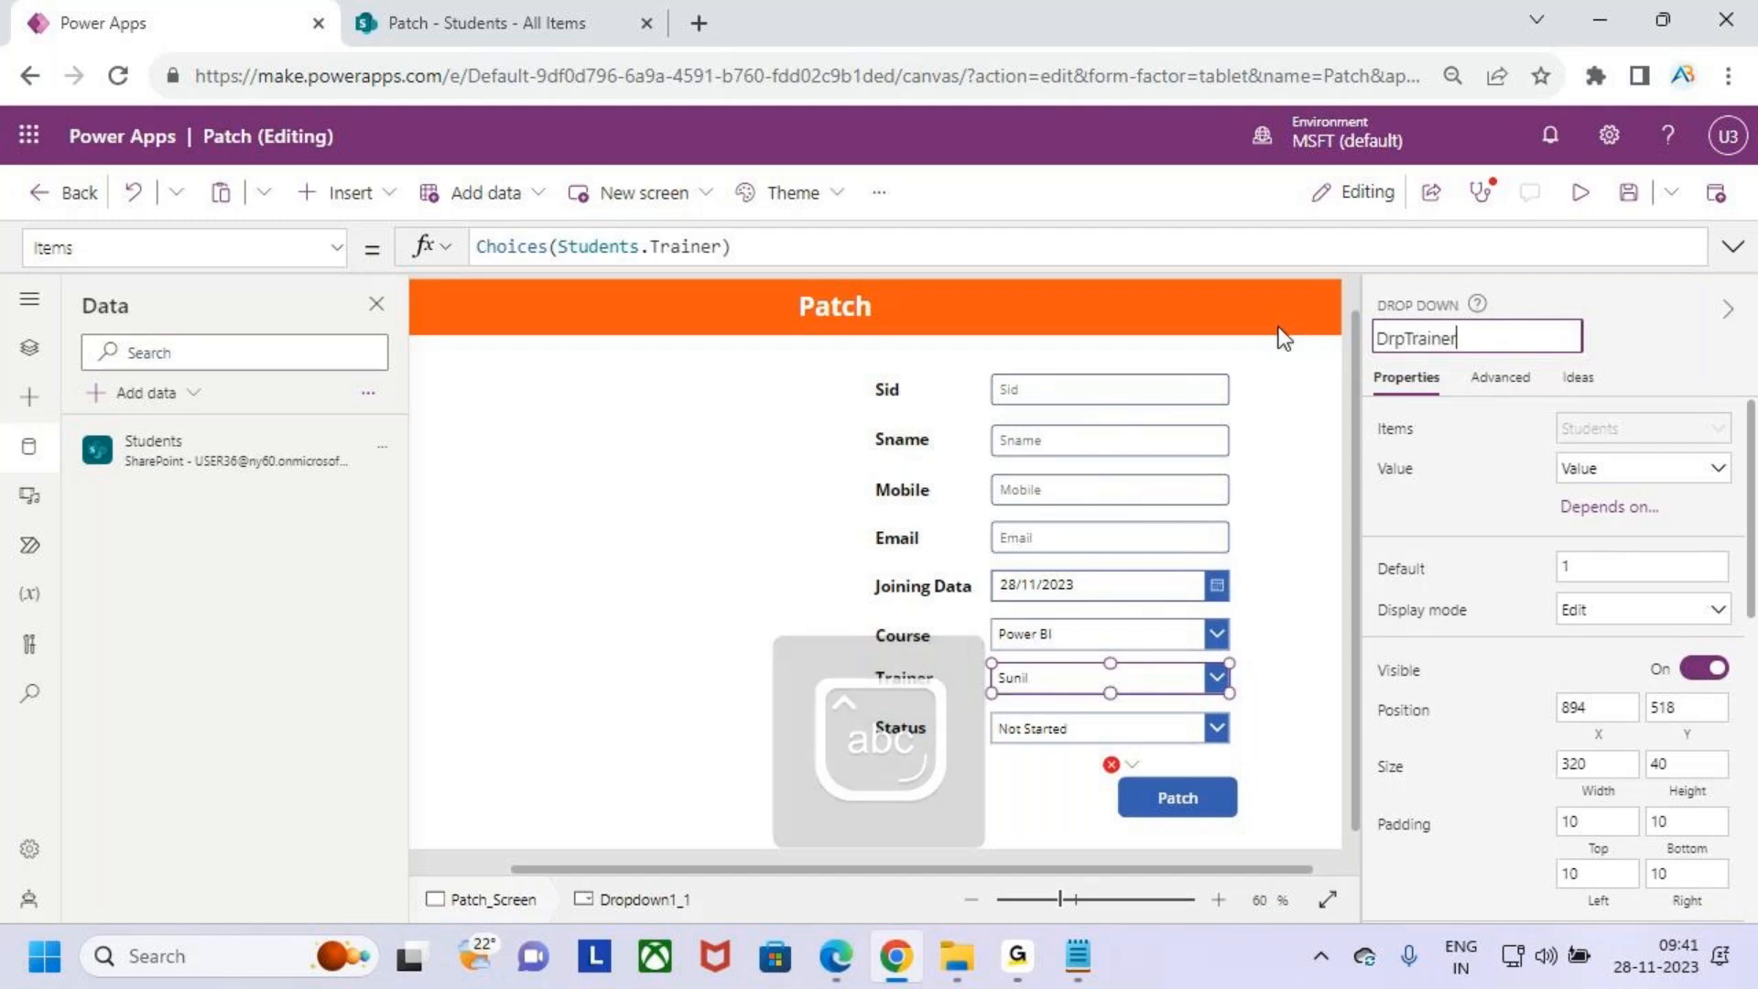
- Rename the Status drop down to DrpStatus
left_click(1119, 734)
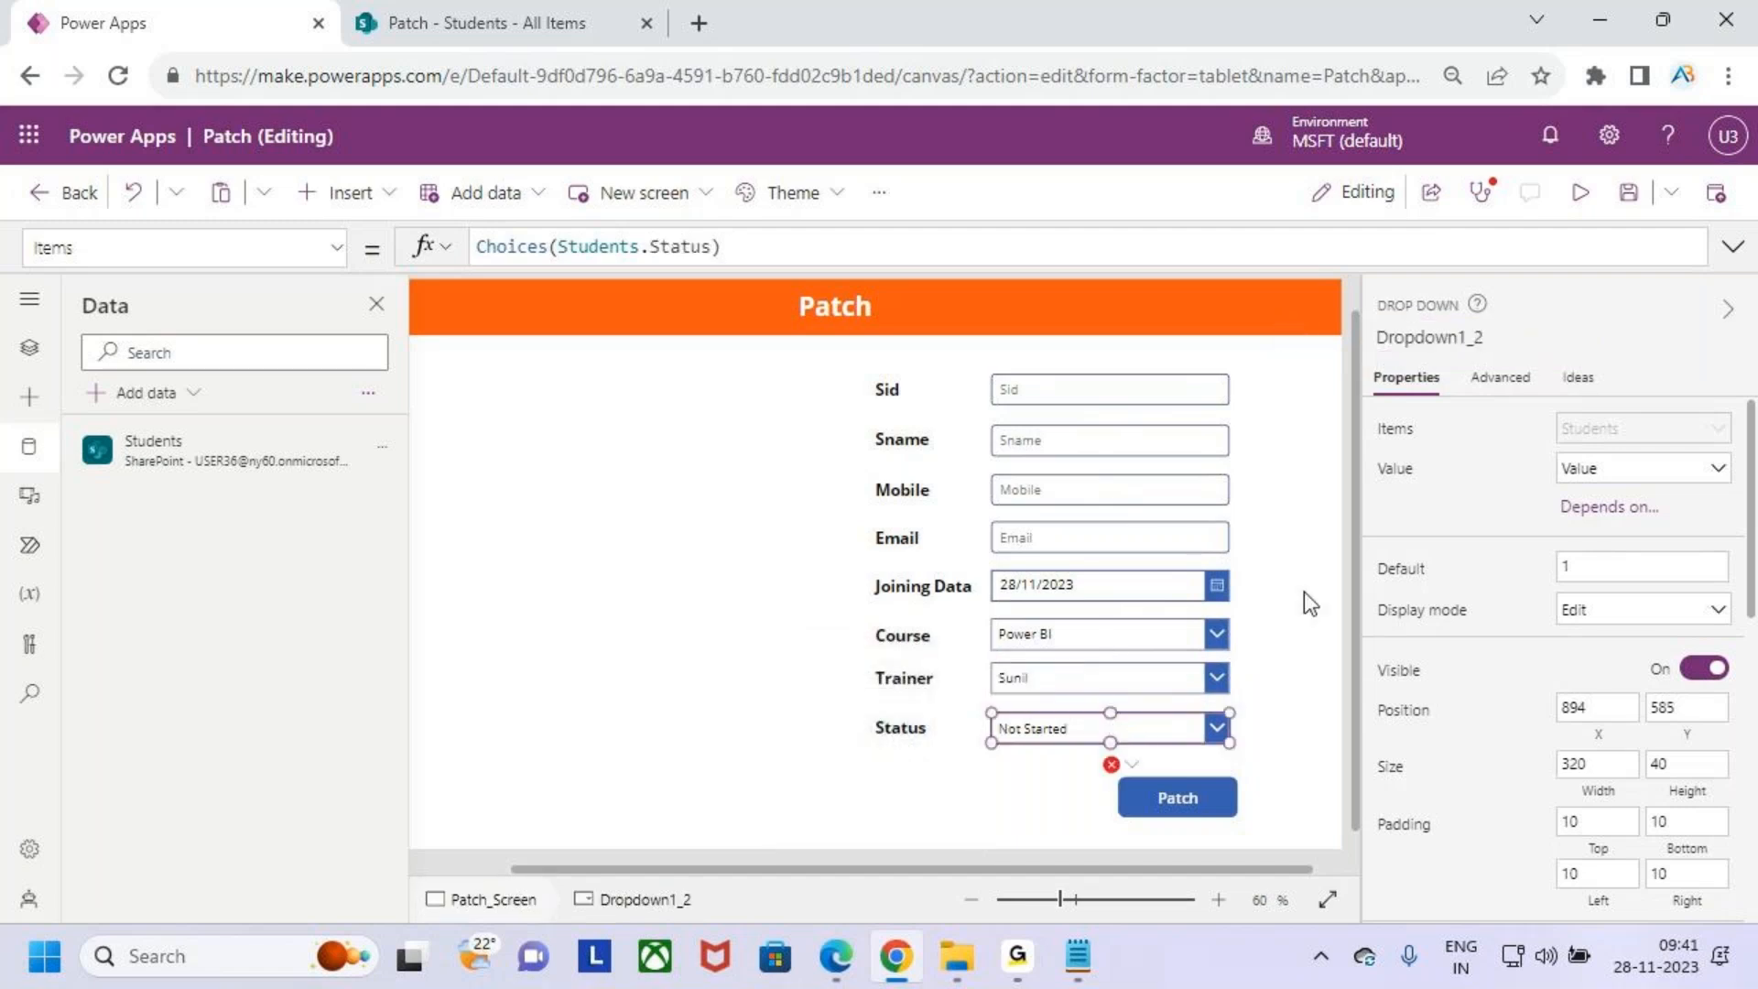
left_click(1498, 335)
left_click(1476, 338)
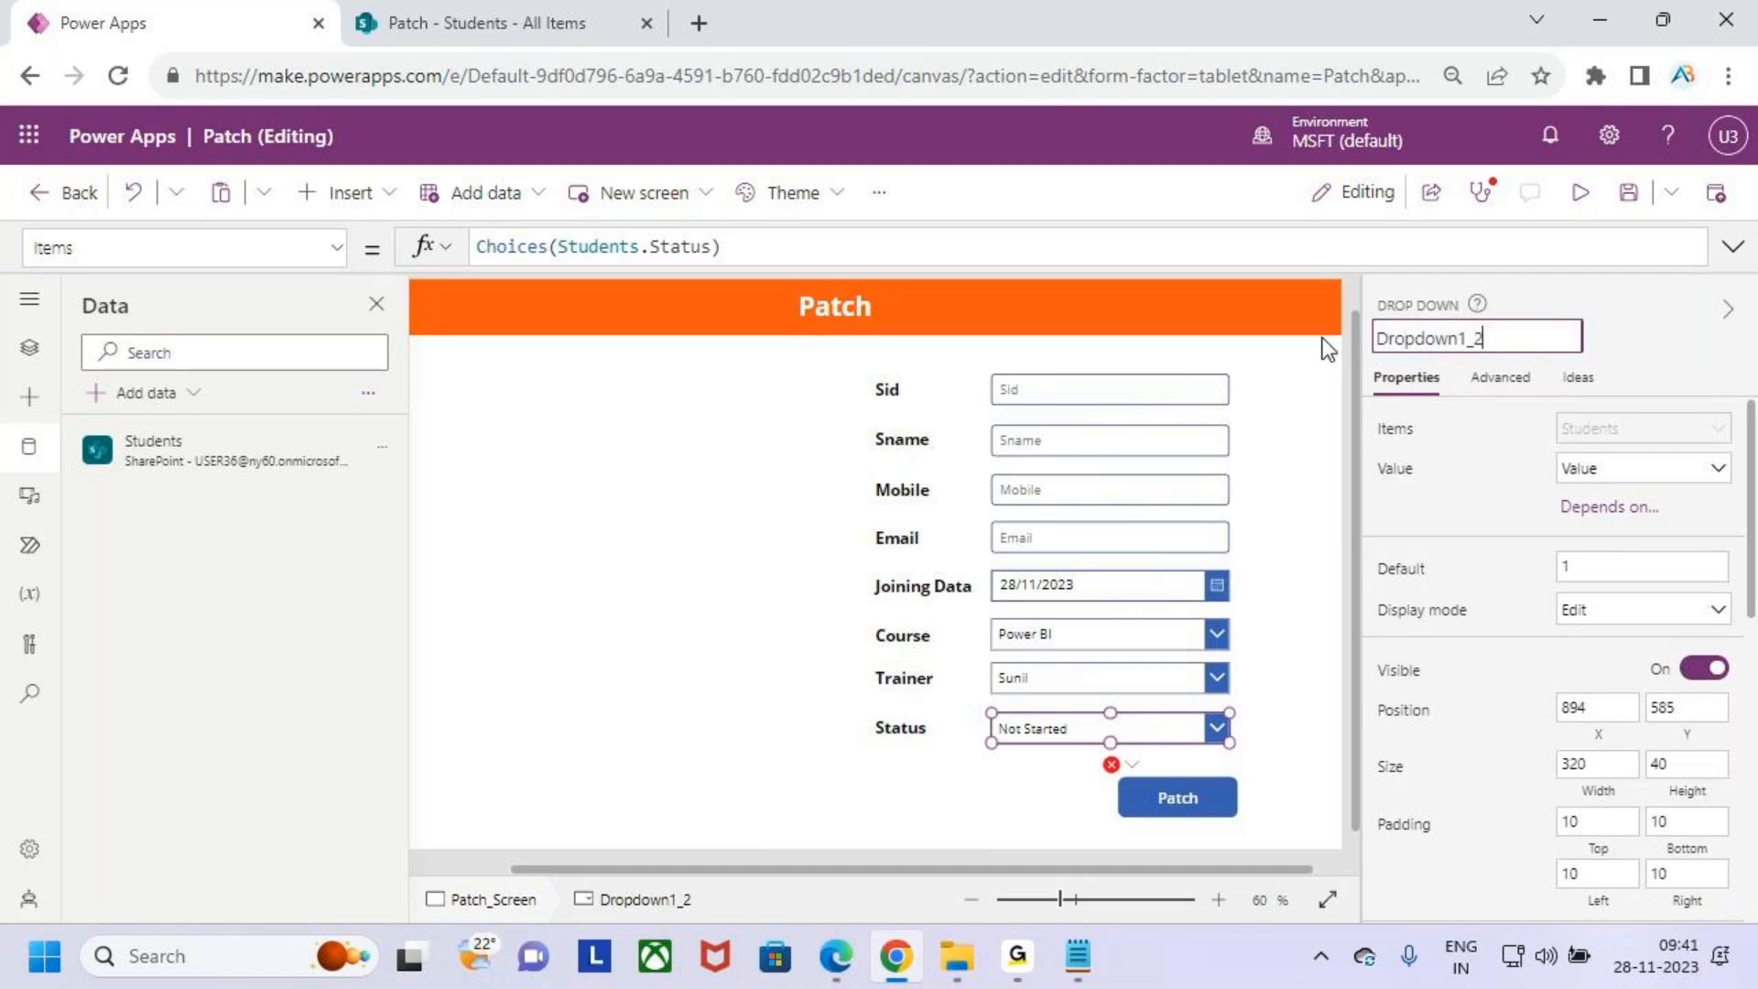
key("ctrl+a")
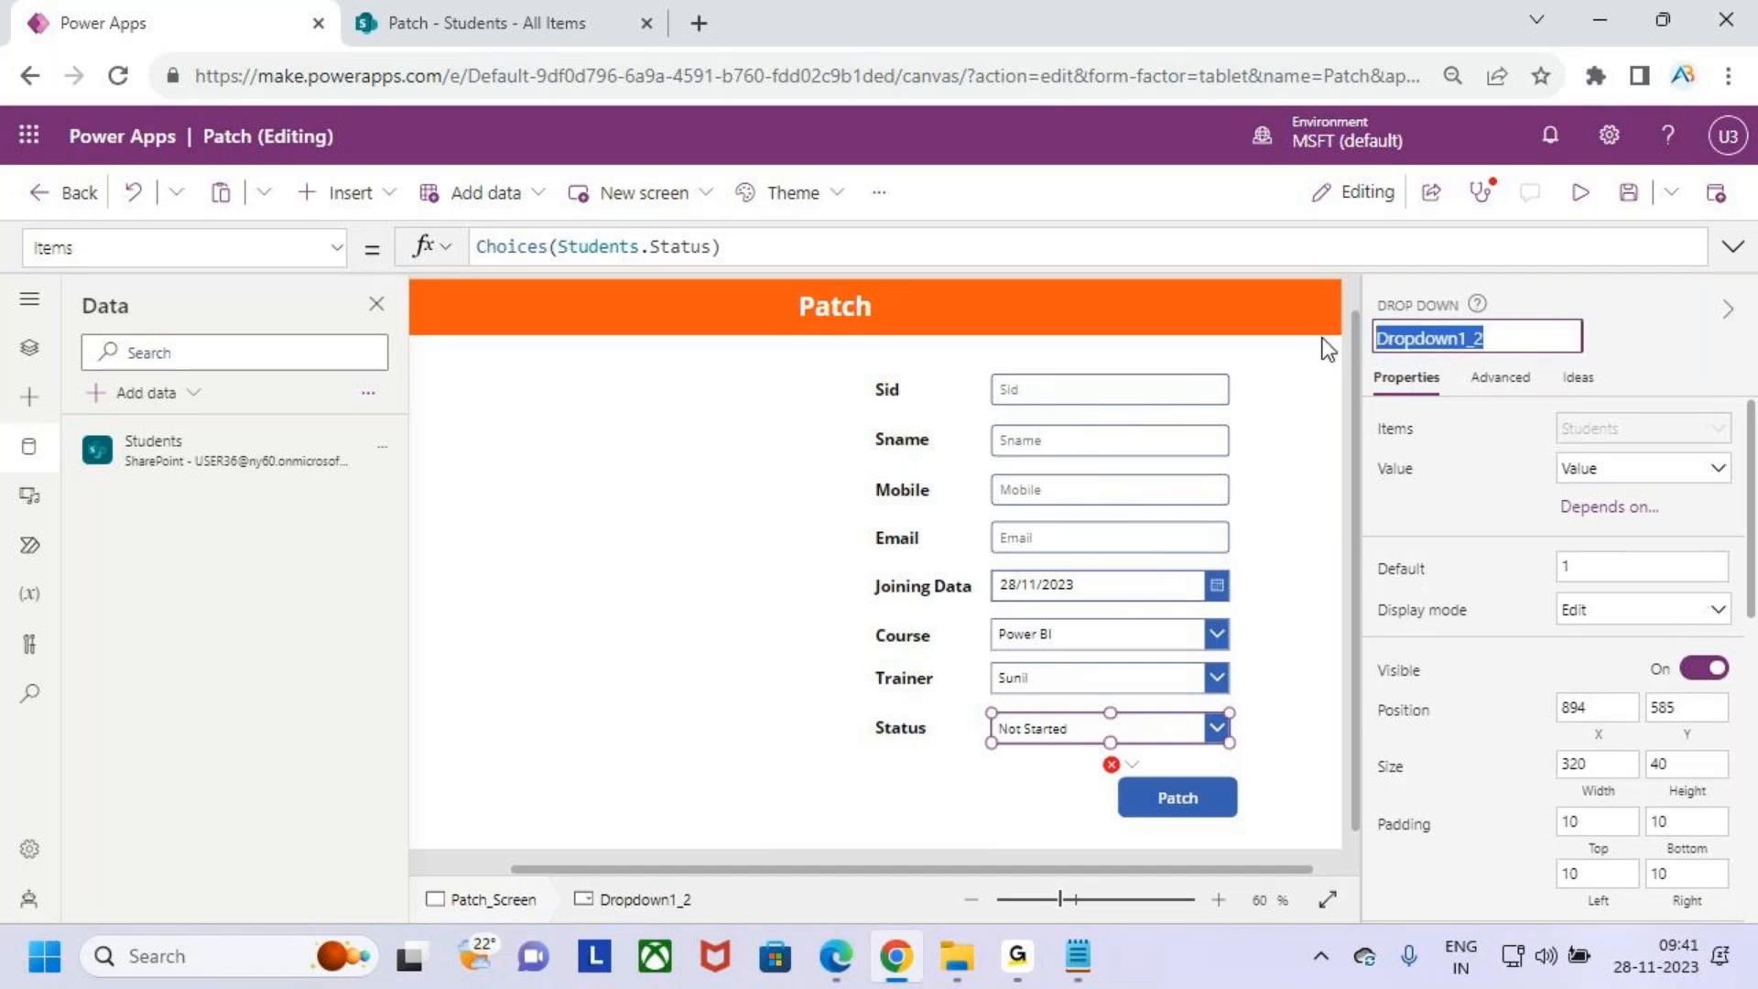
type("DrpStatus")
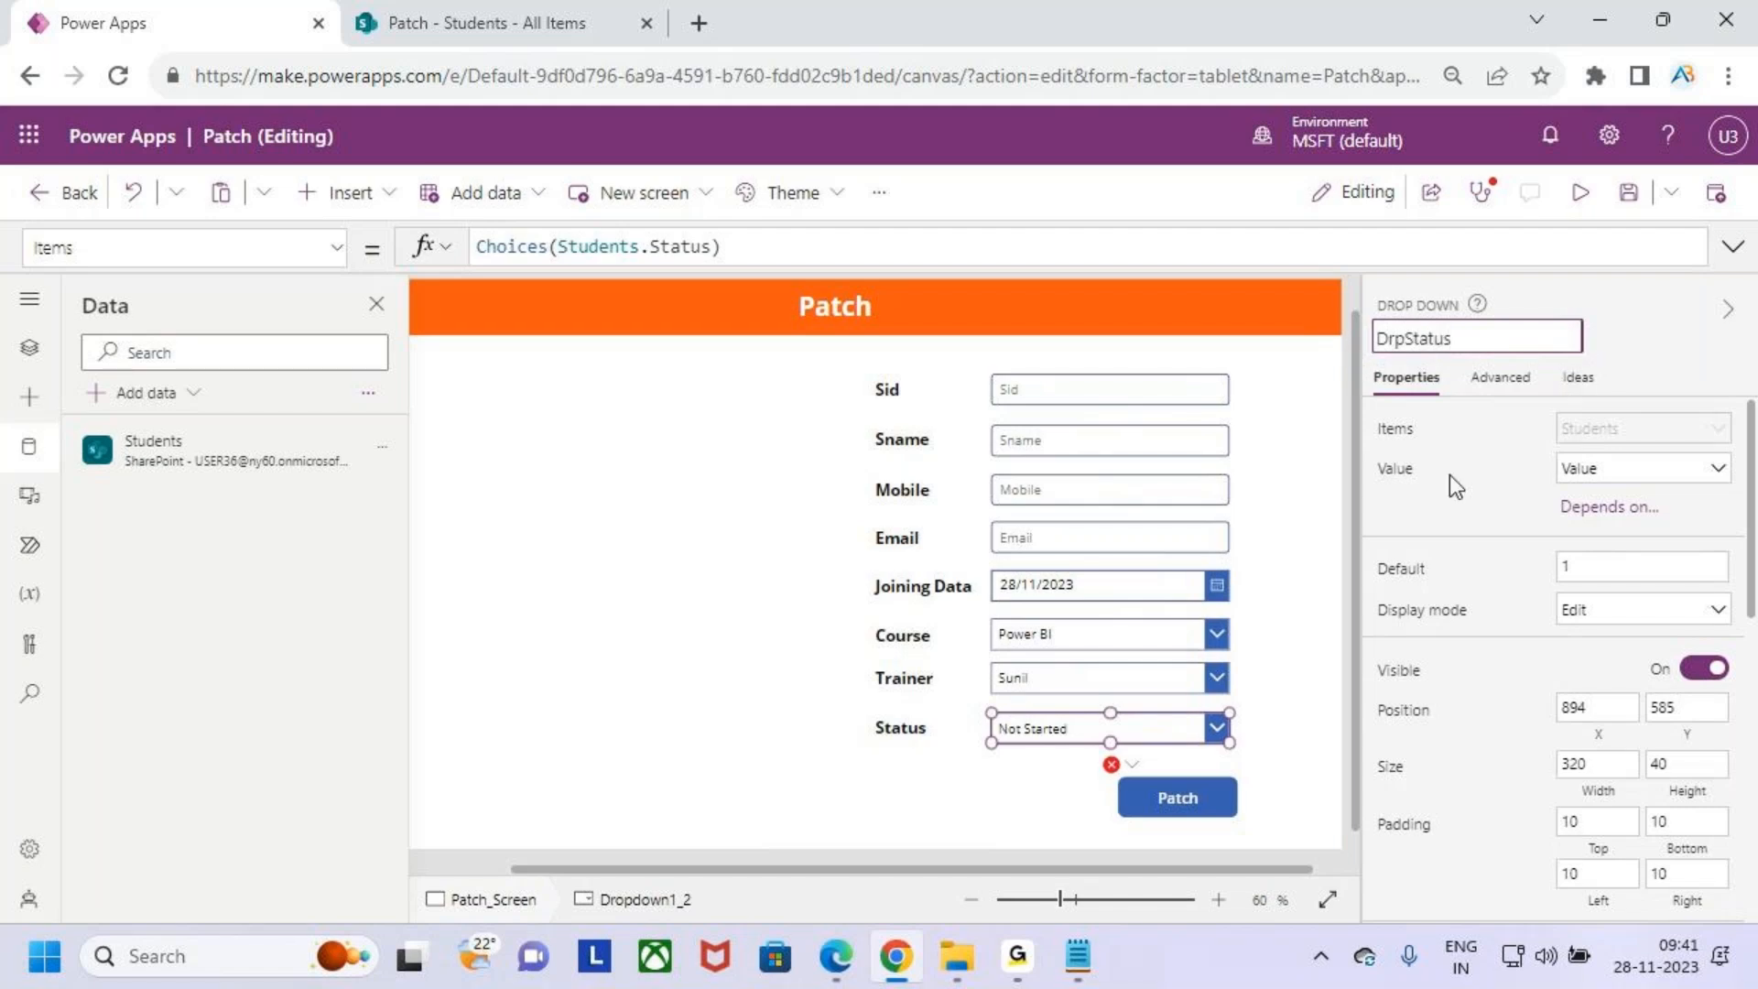
left_click(1265, 729)
left_click(1042, 403)
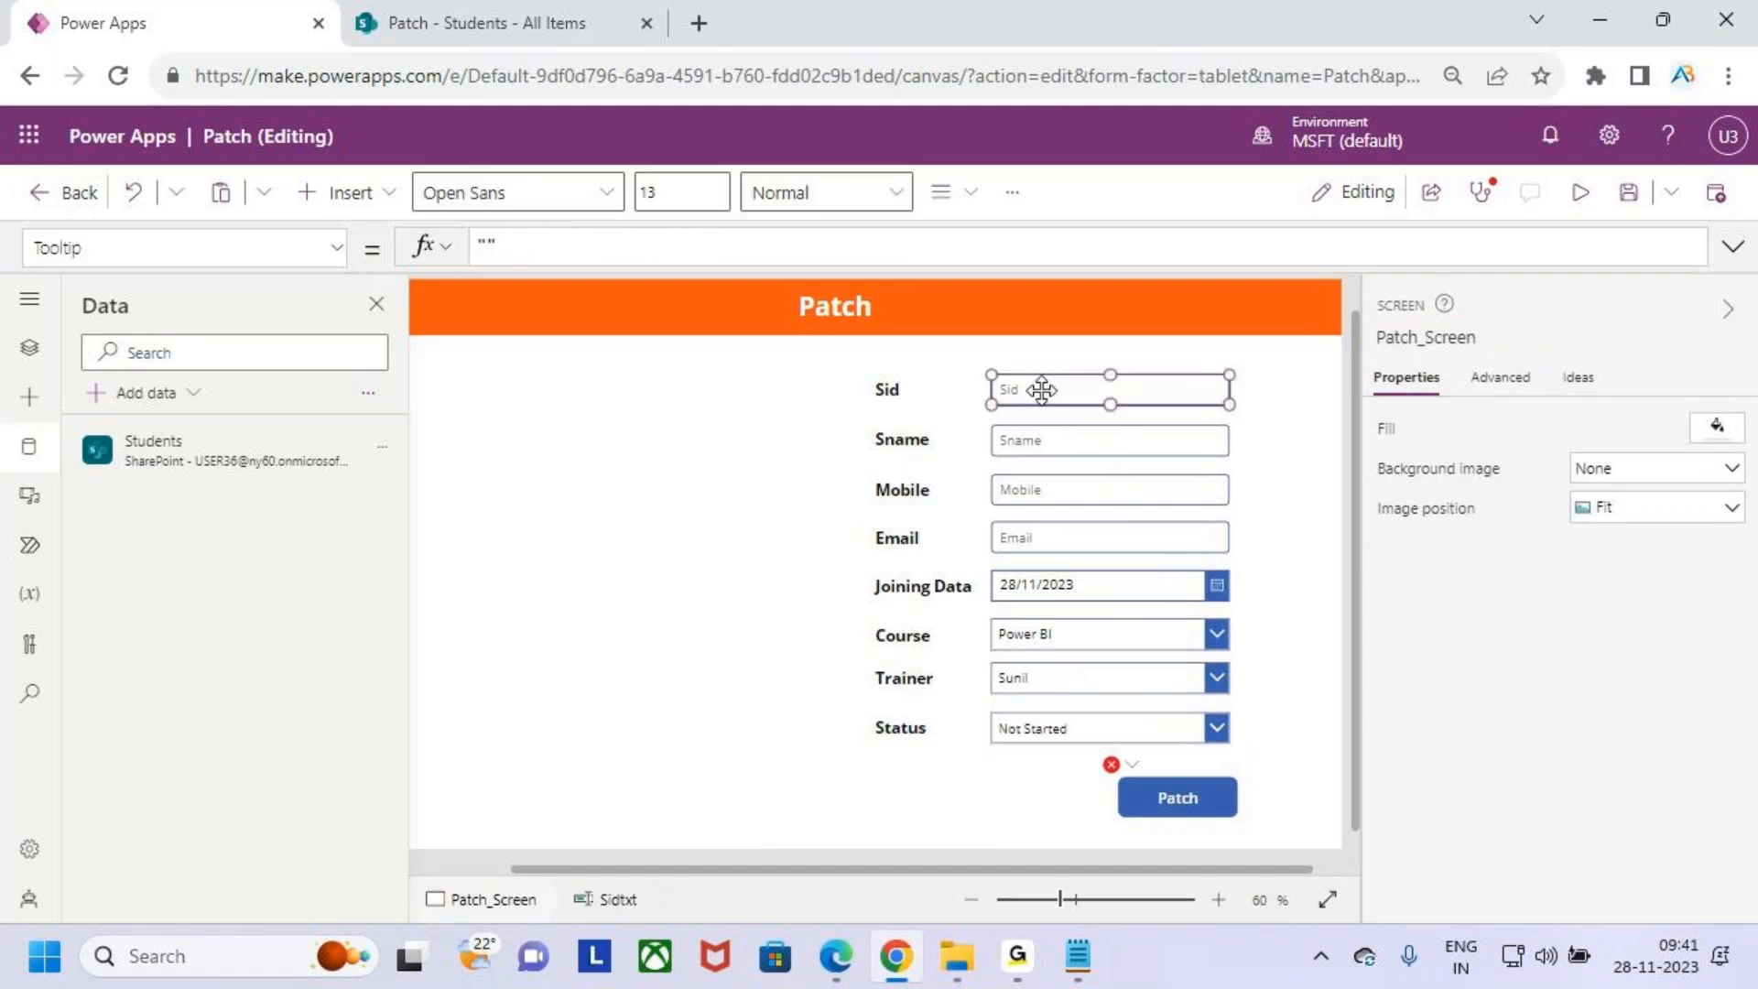
- Map the Title column to Sidtxt.Text in the Patch button's OnSelect record, reusing the Sid input's name
left_click(1398, 337)
key("ctrl+c")
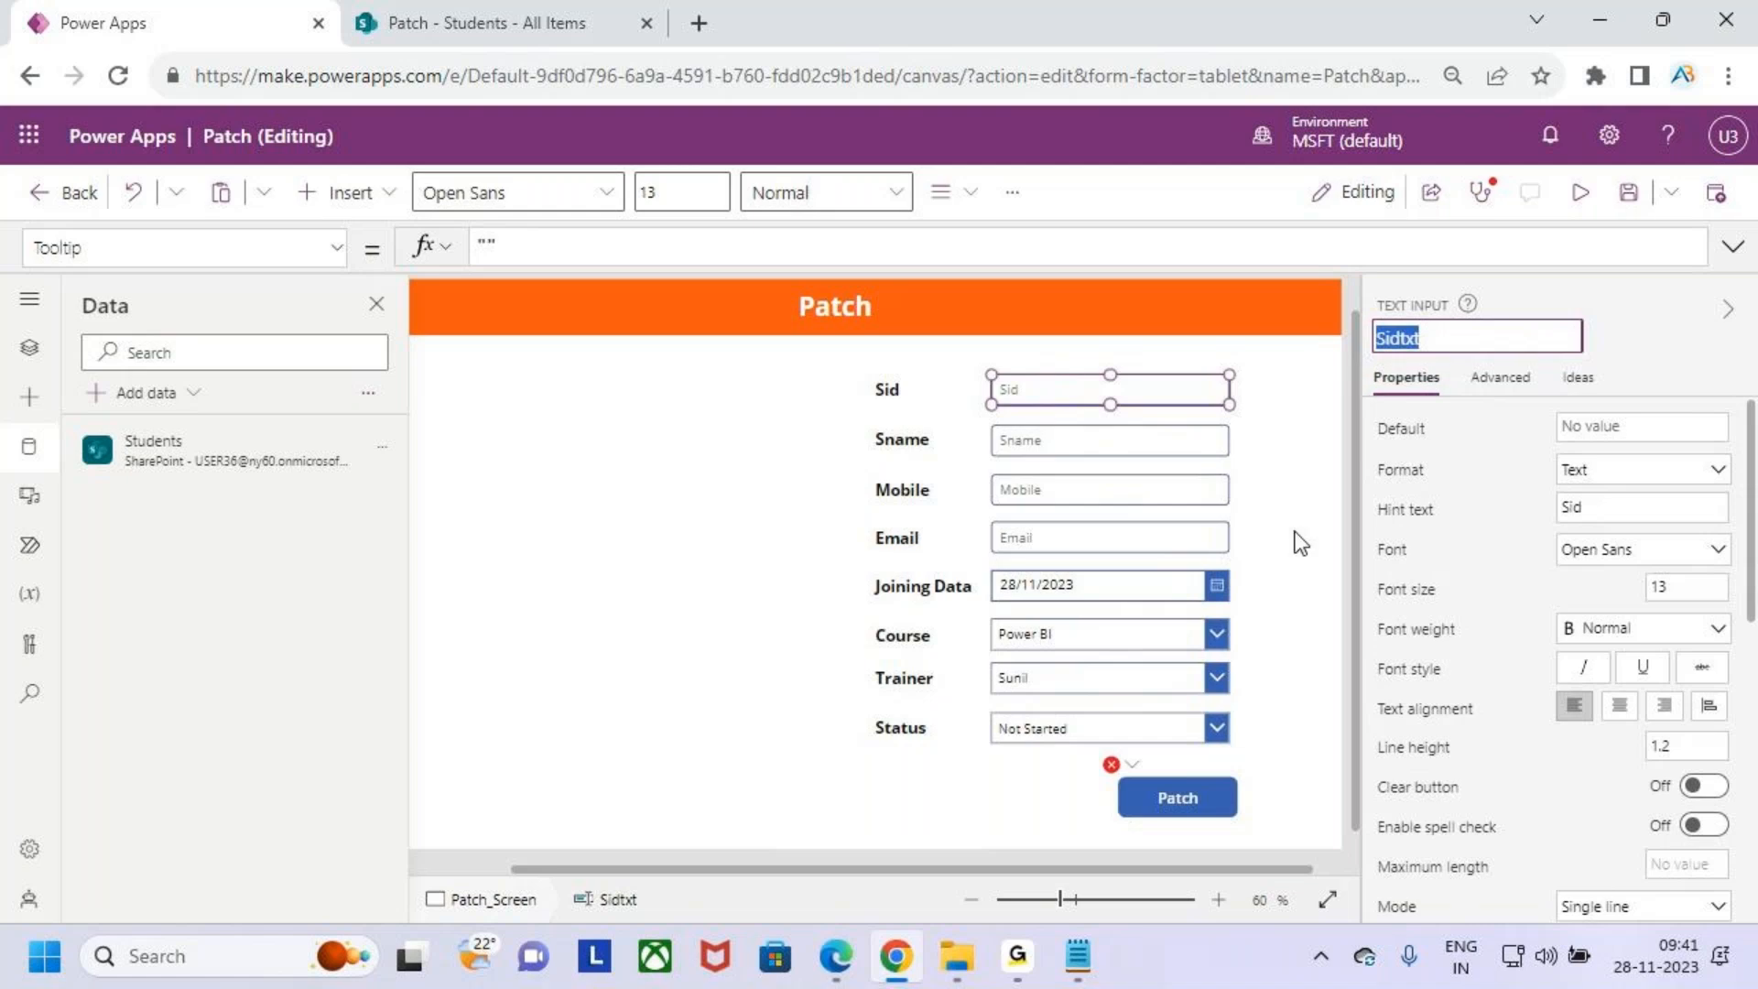
left_click(1180, 790)
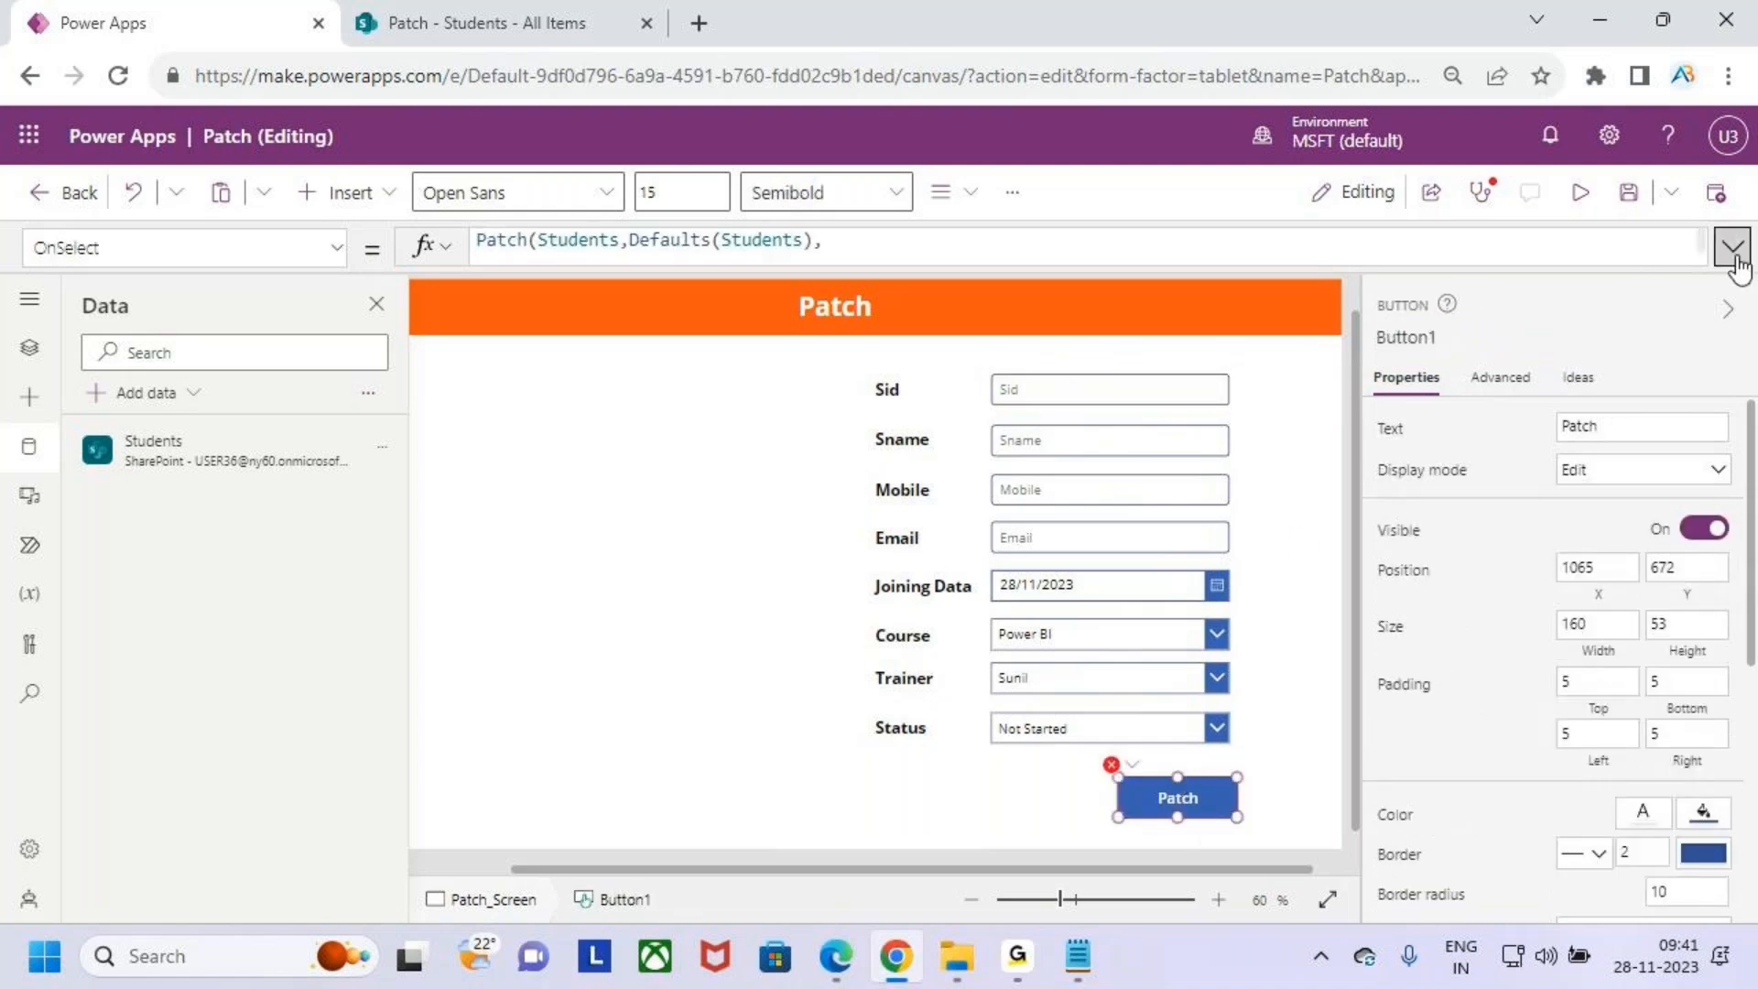
left_click(1734, 245)
left_click(691, 320)
key("ctrl+v")
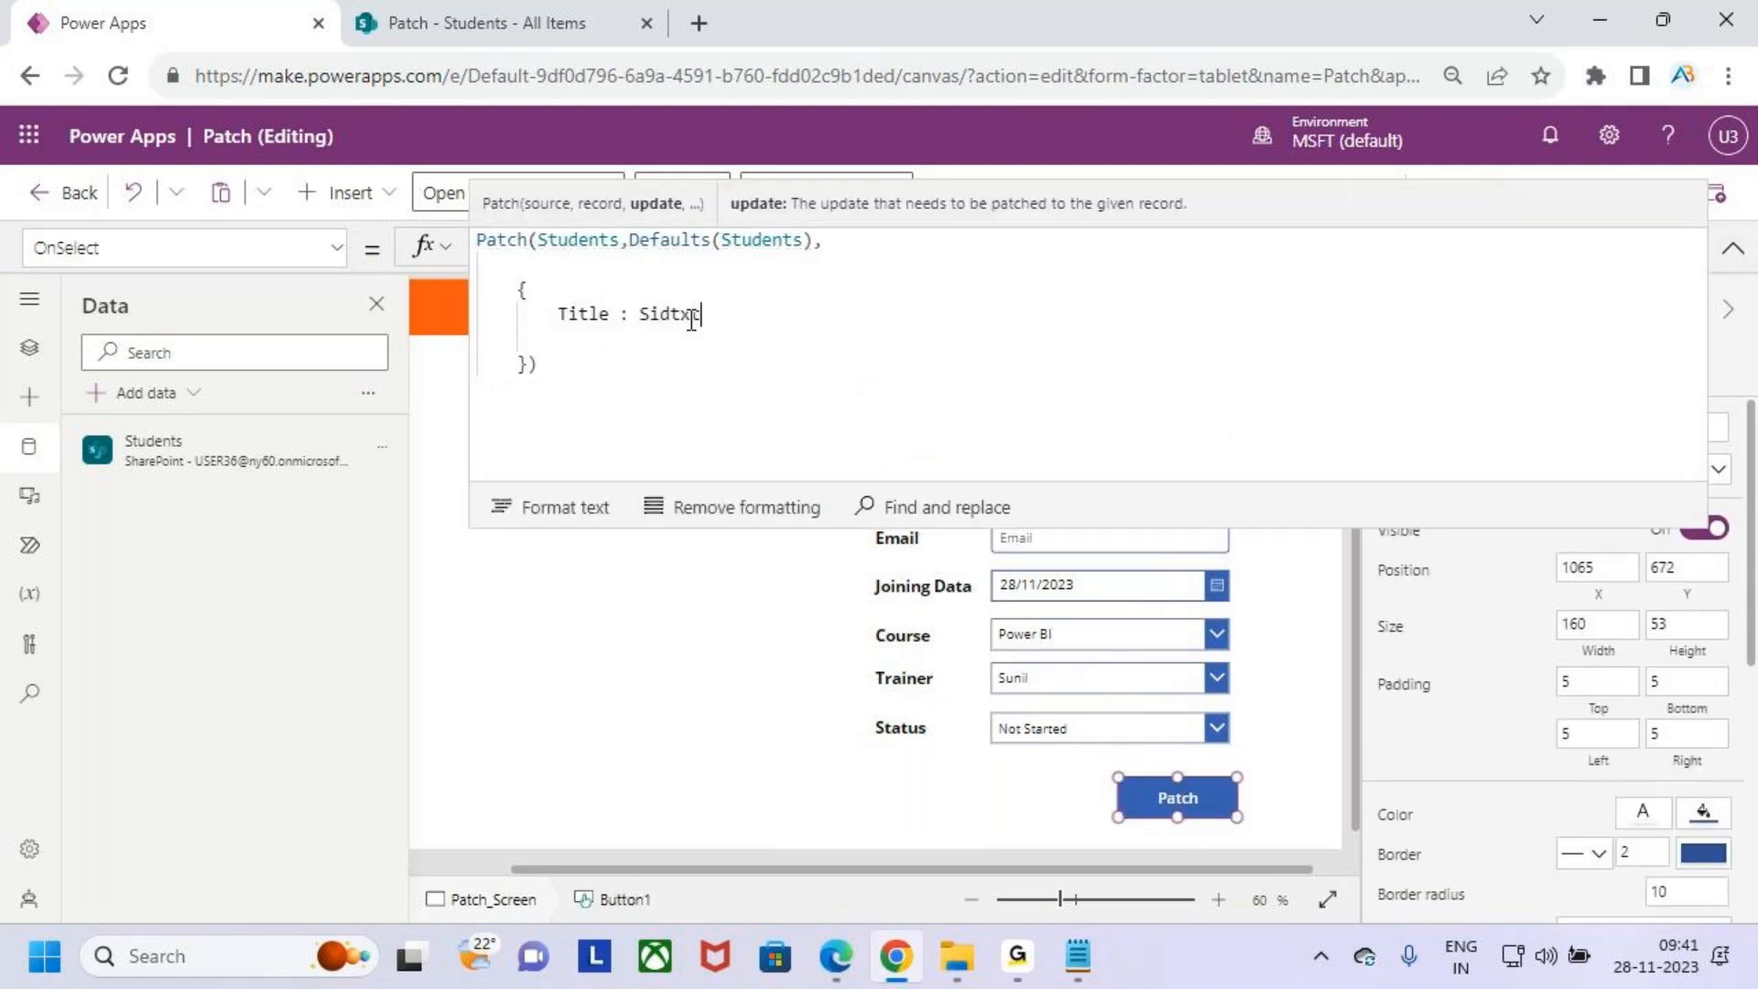
type(".Text")
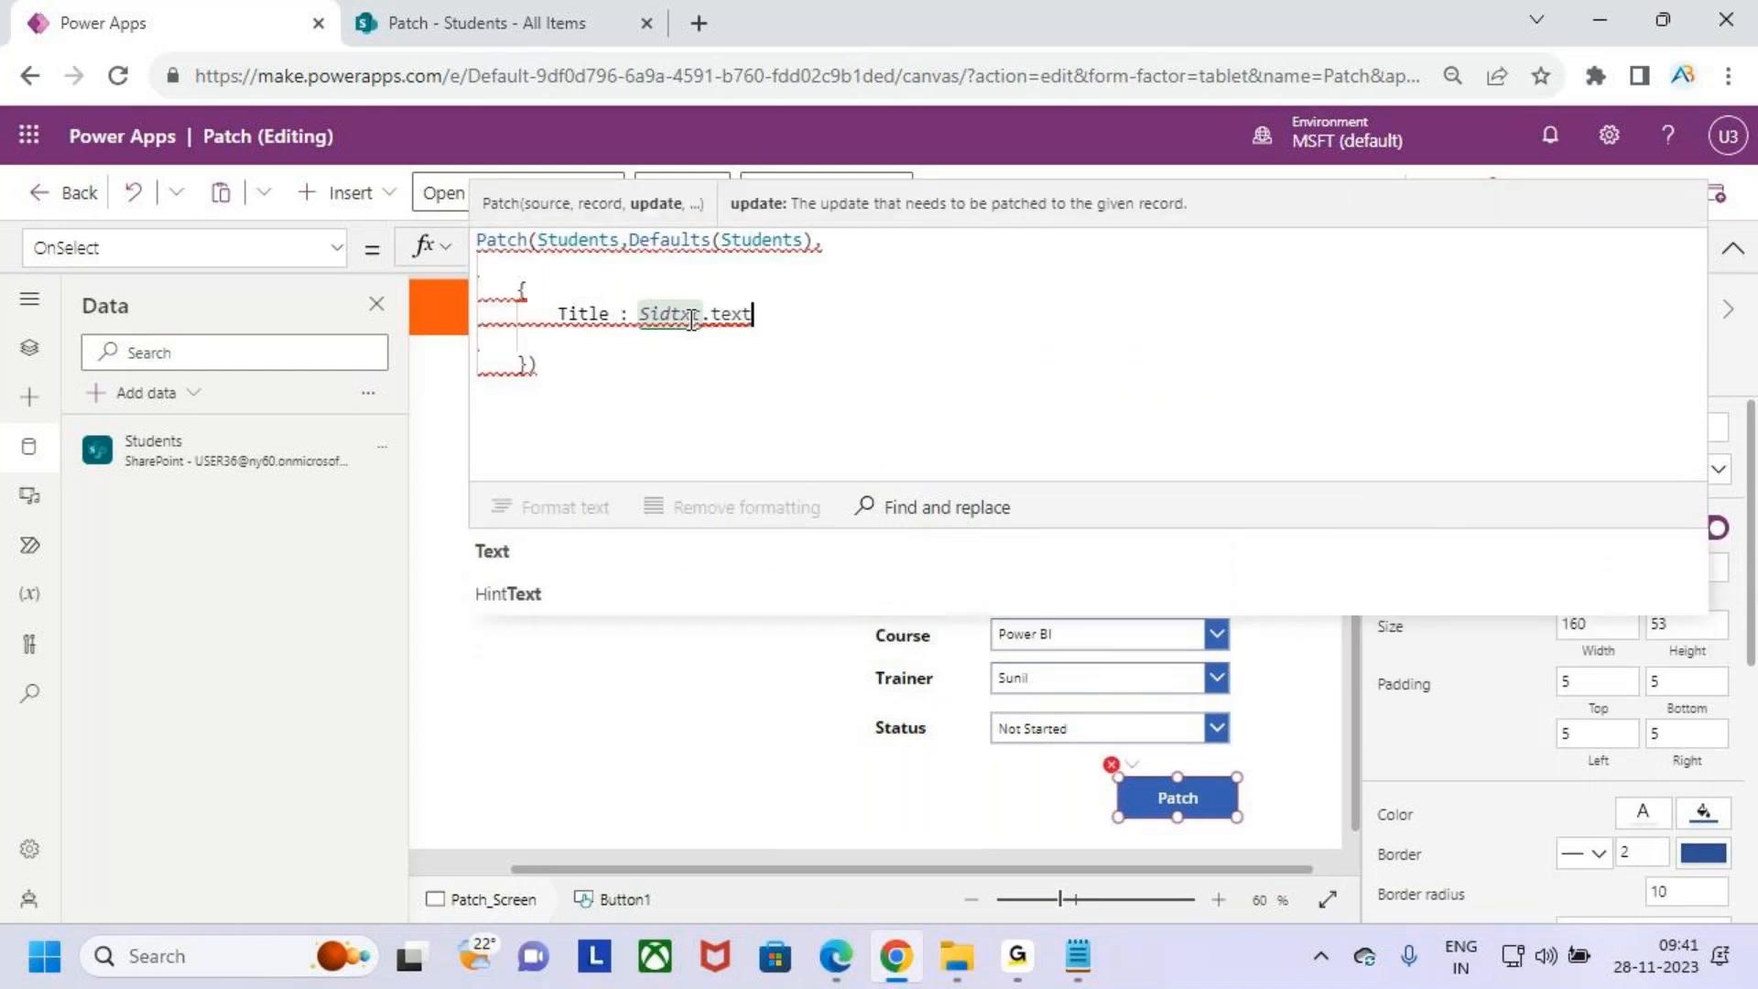
type(",")
key("Return")
- Add Sname : Snametxt.Text to the Patch record, taking the name from the Sname input
type("sname")
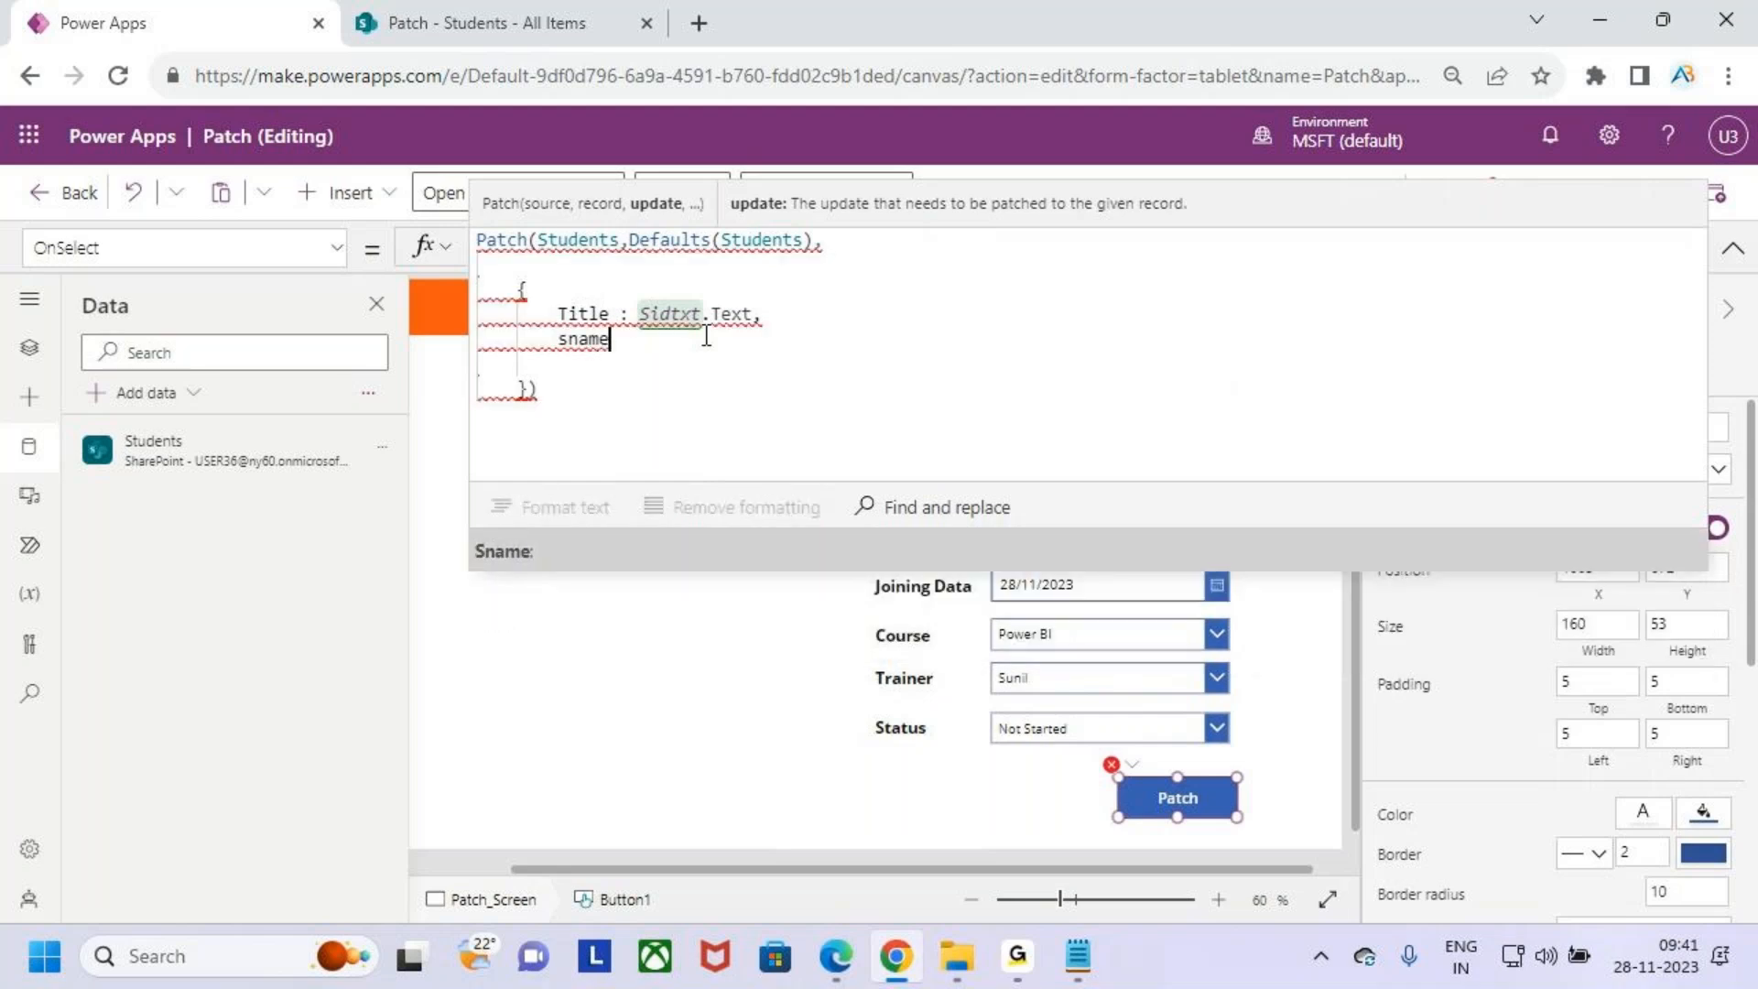
key("Tab")
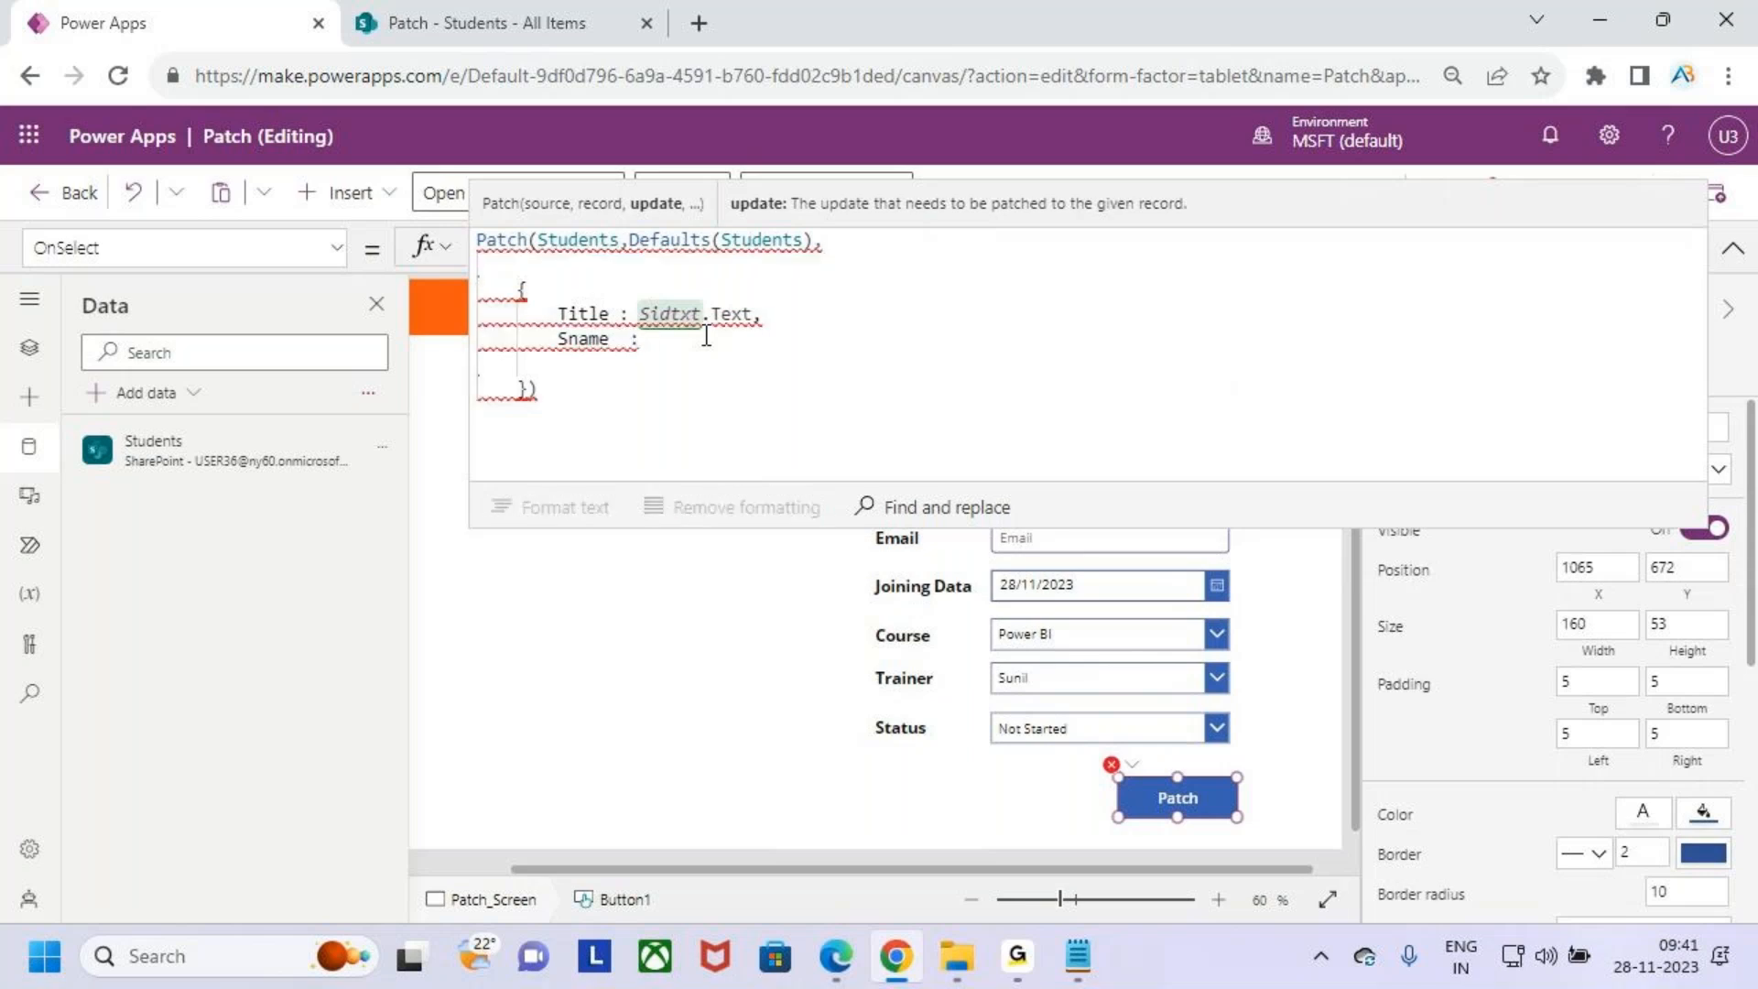
key("BackSpace")
left_click(1732, 247)
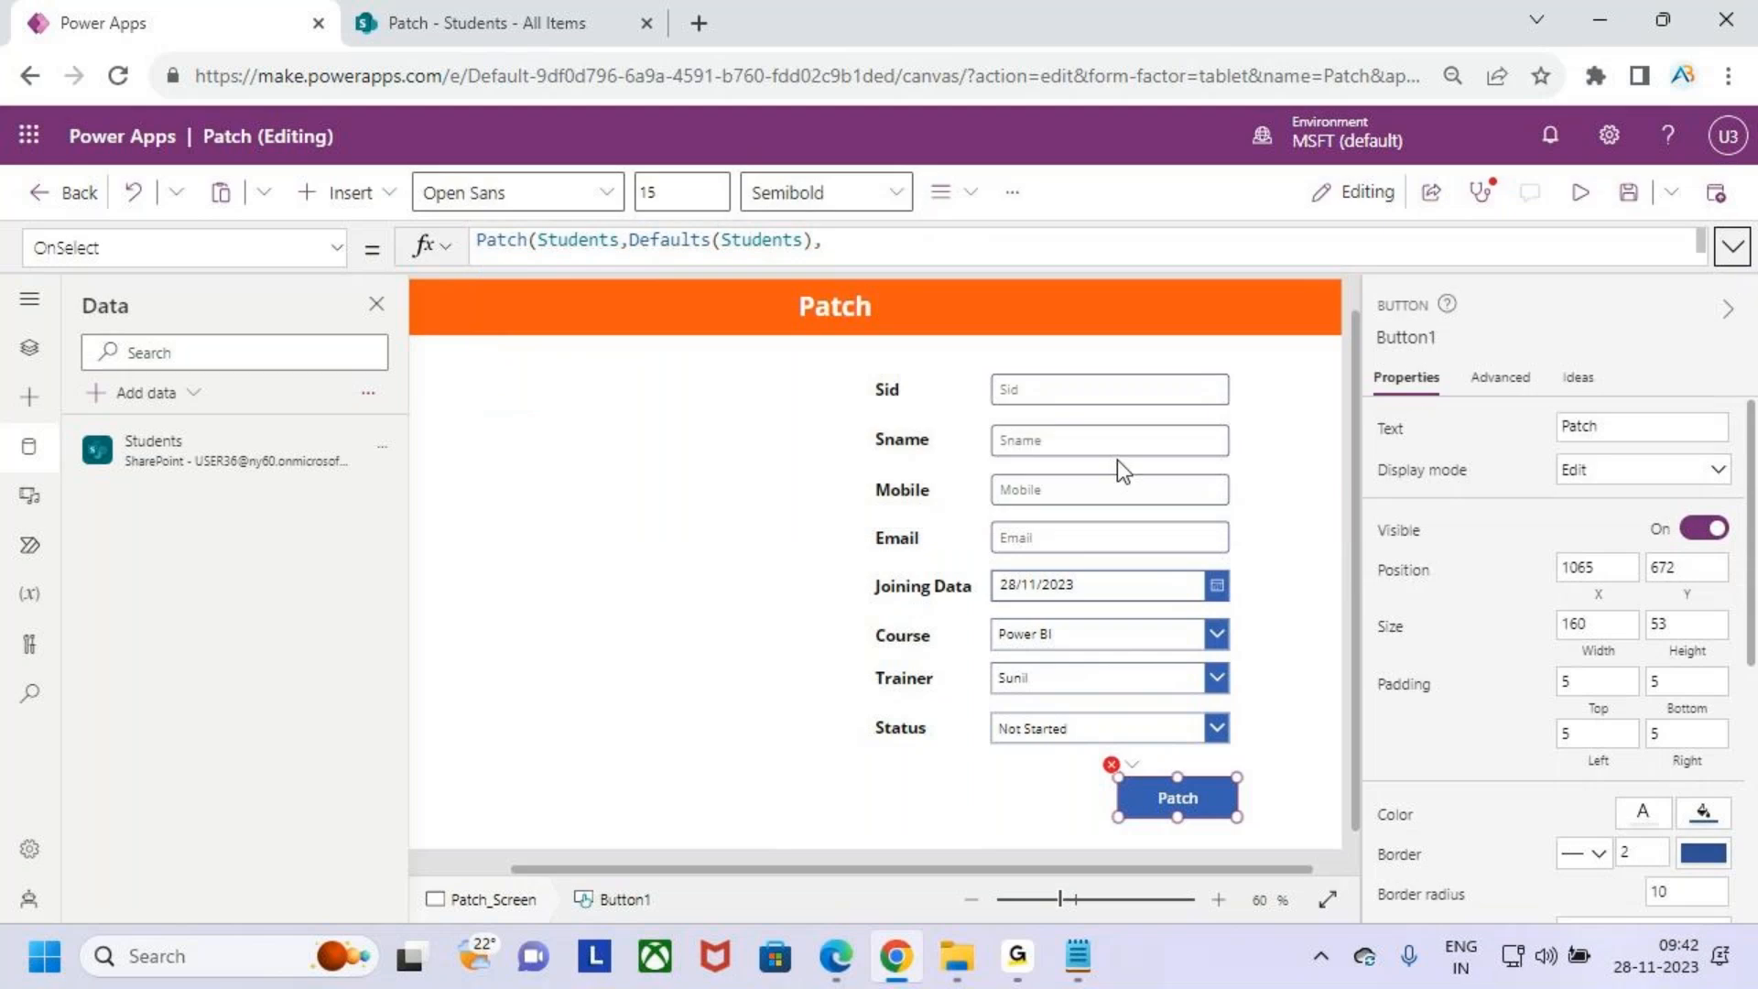
left_click(1069, 441)
left_click(1418, 335)
key("ctrl+c")
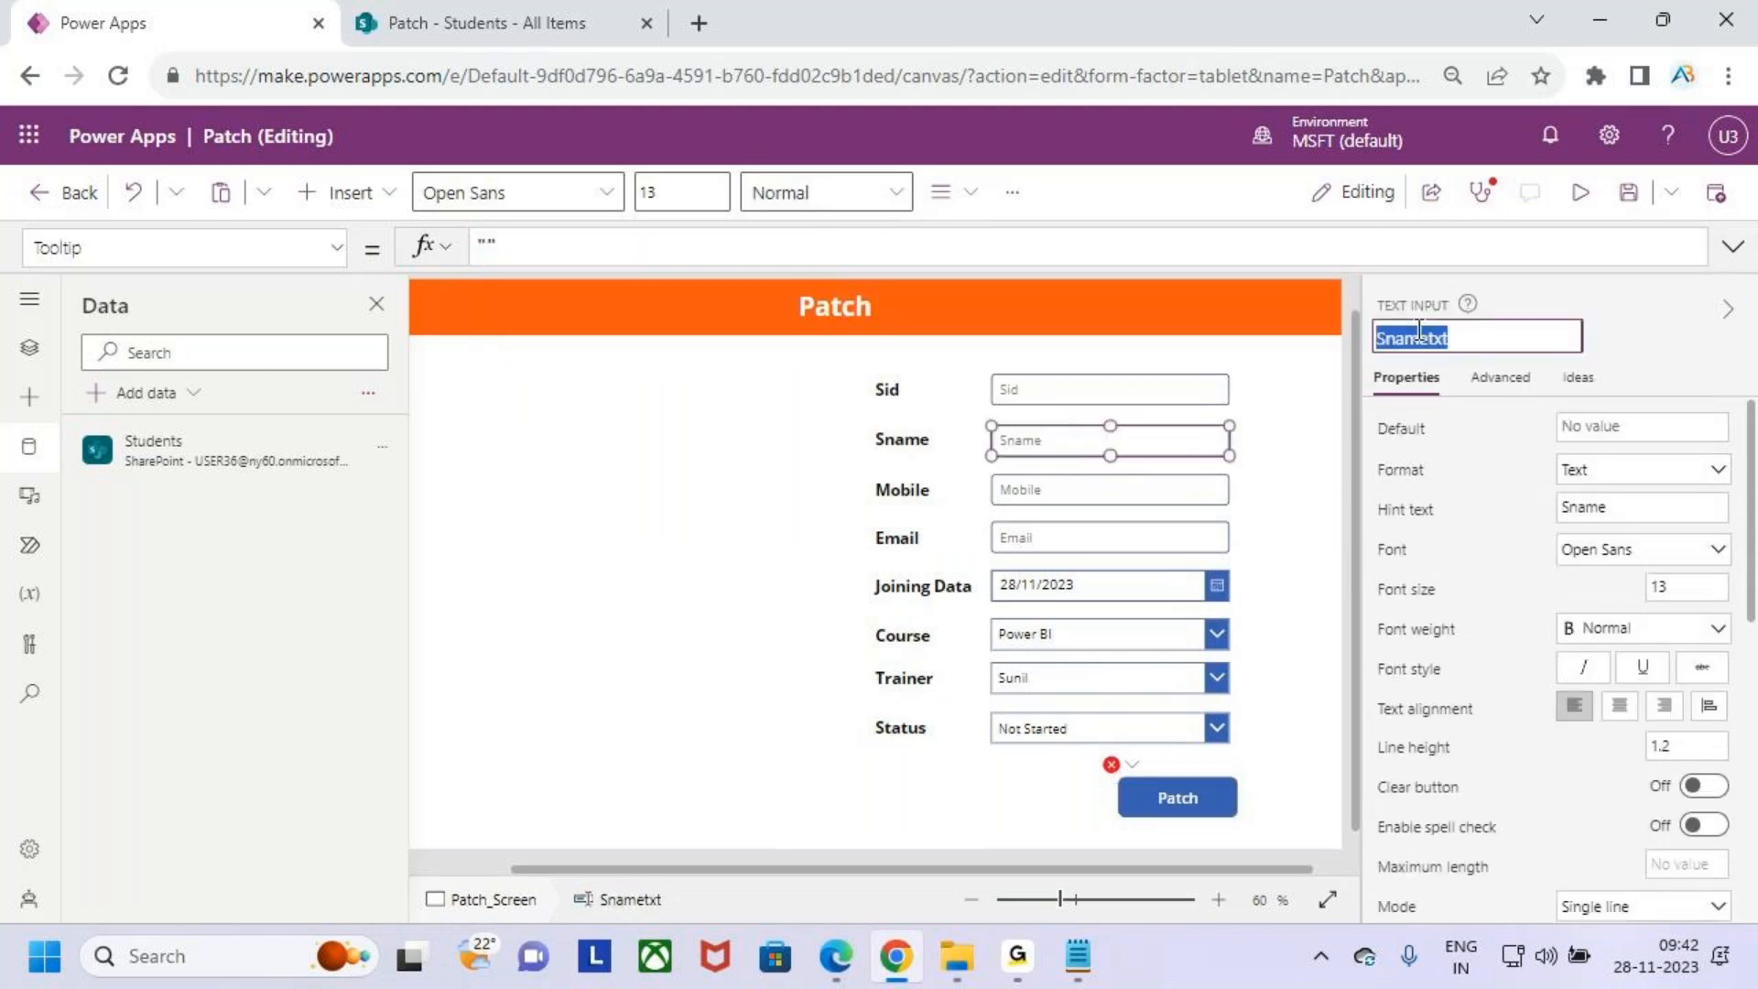
left_click(1183, 793)
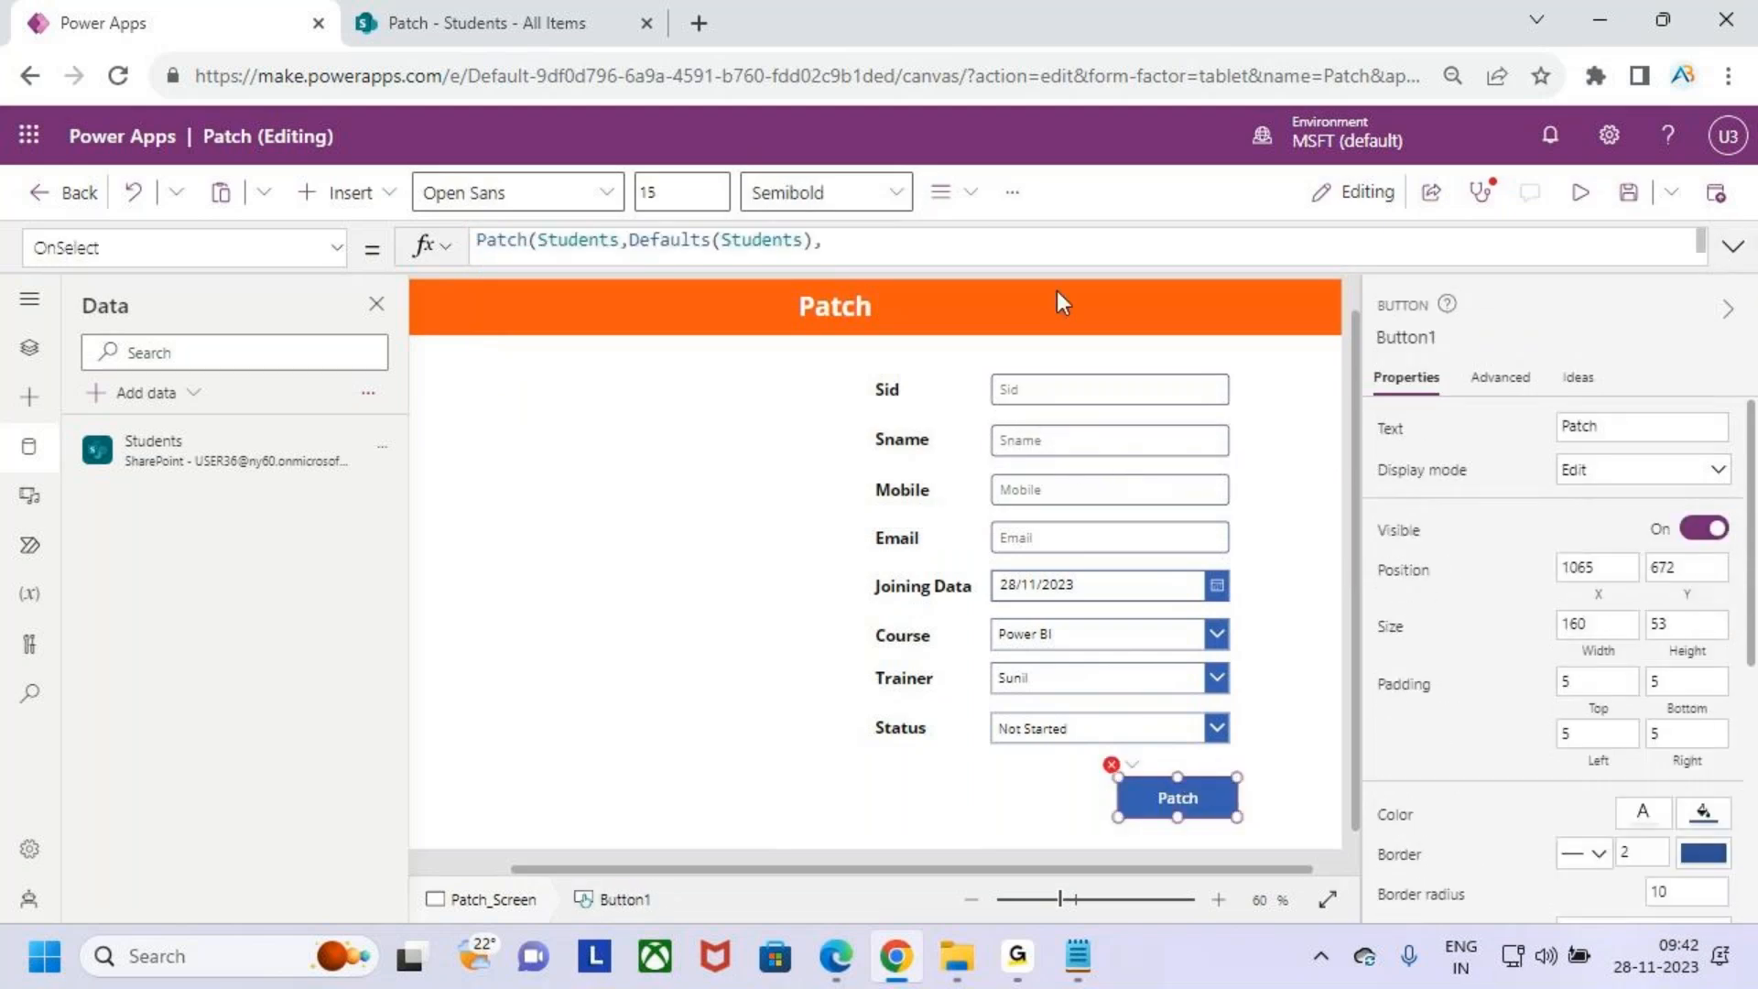
left_click(1733, 247)
left_click(670, 346)
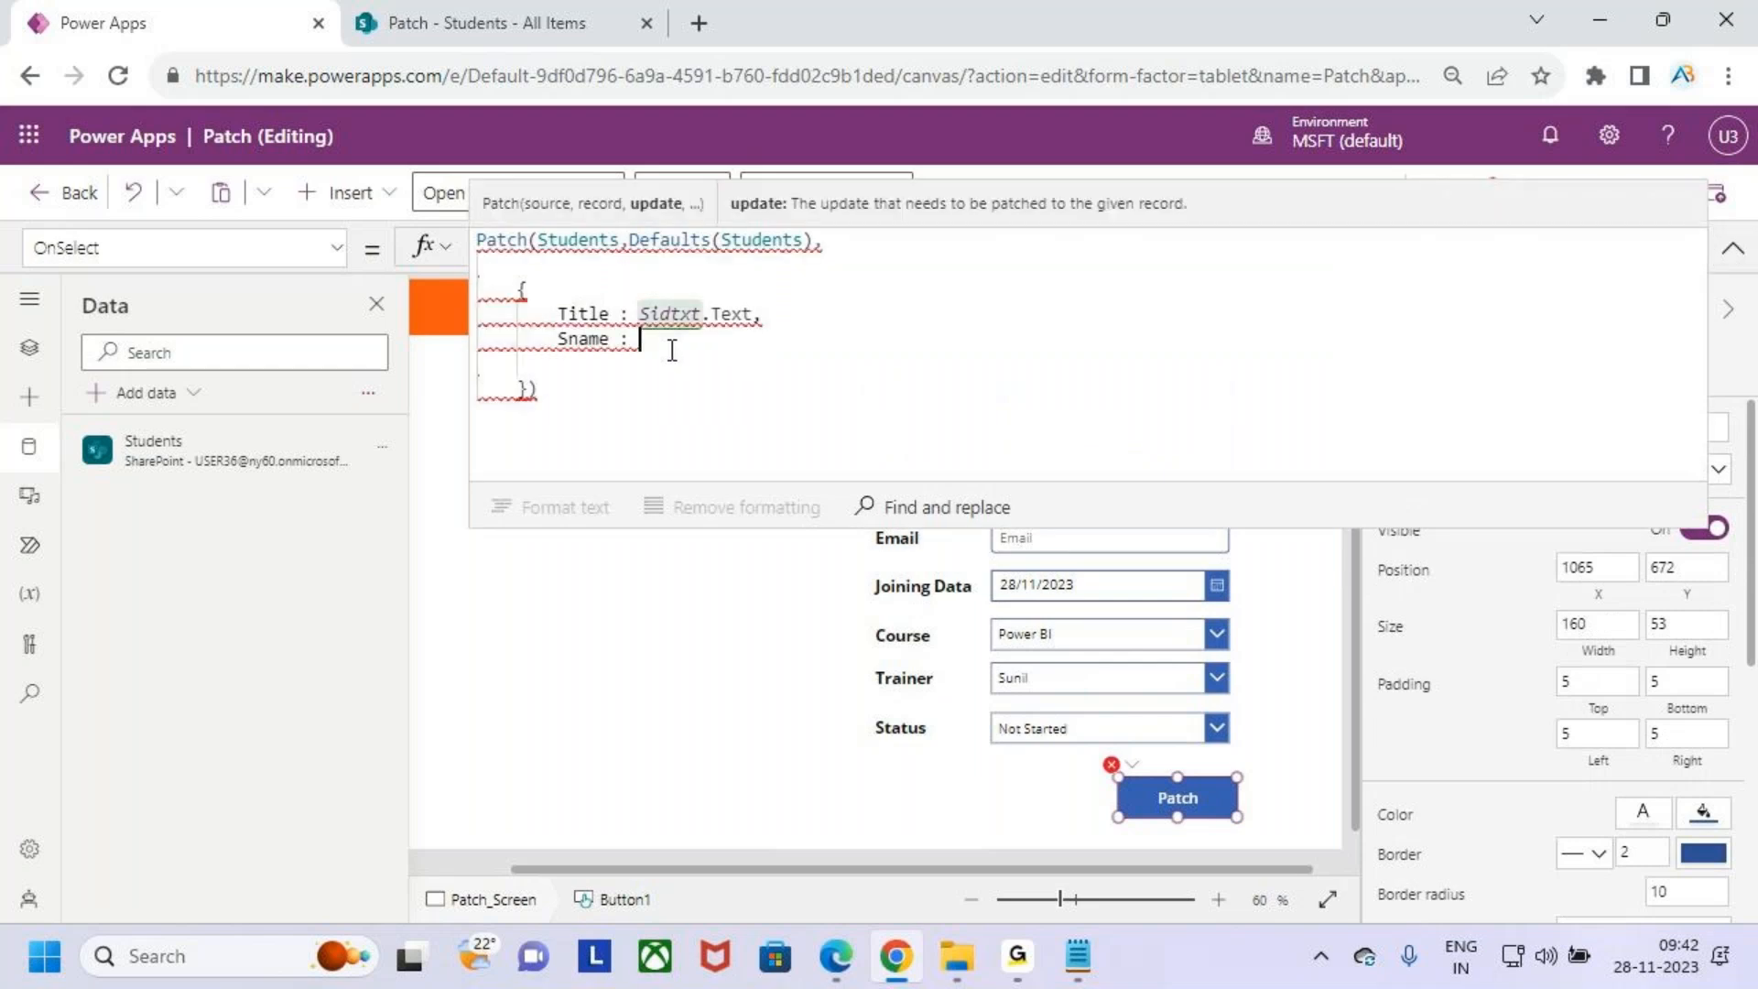
key("ctrl+v")
type(".text")
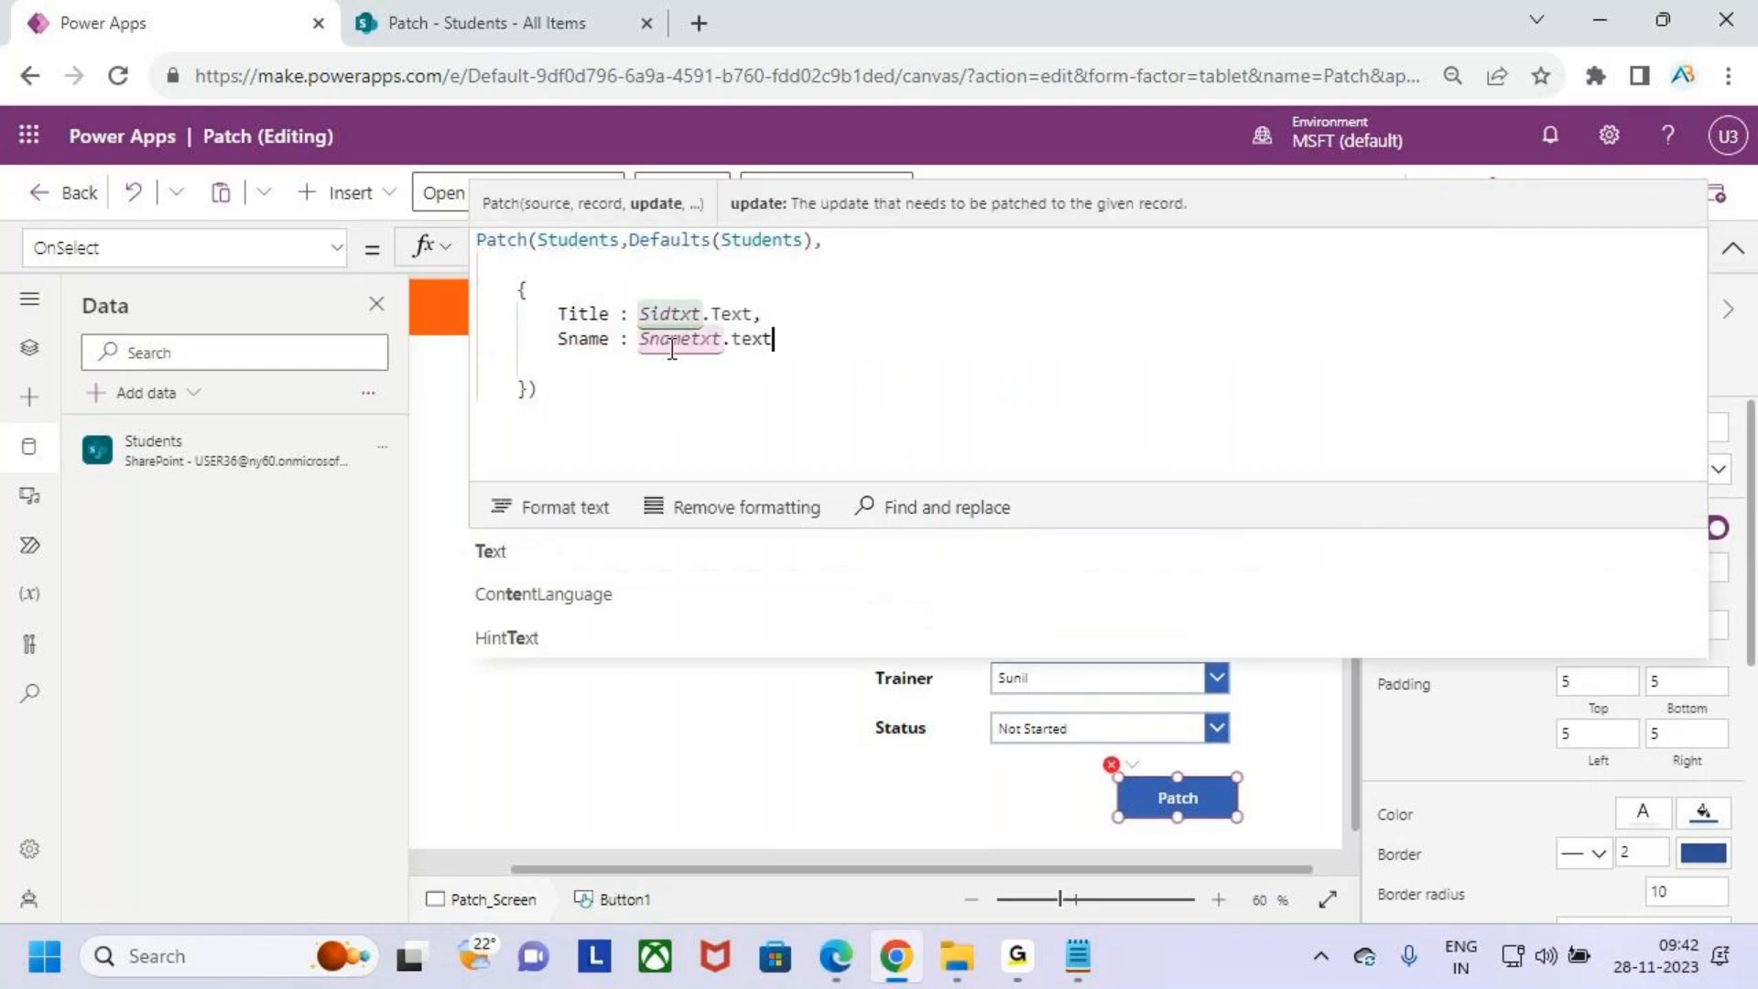
type(",")
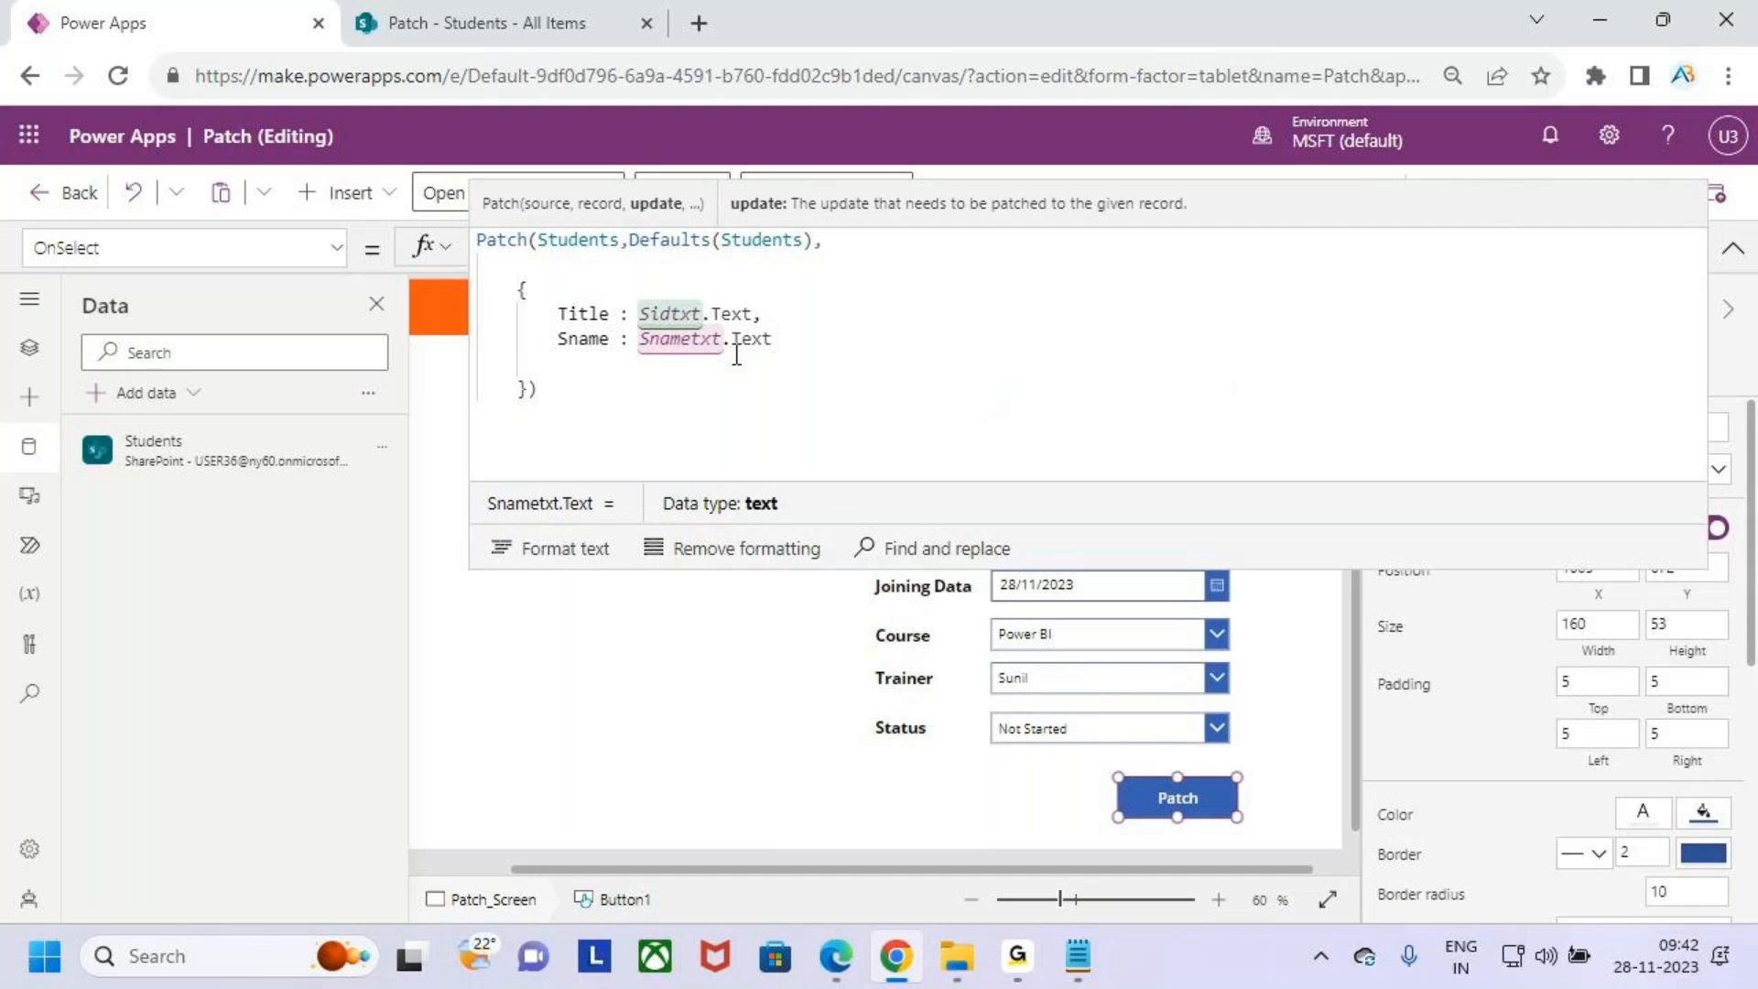
key("Return")
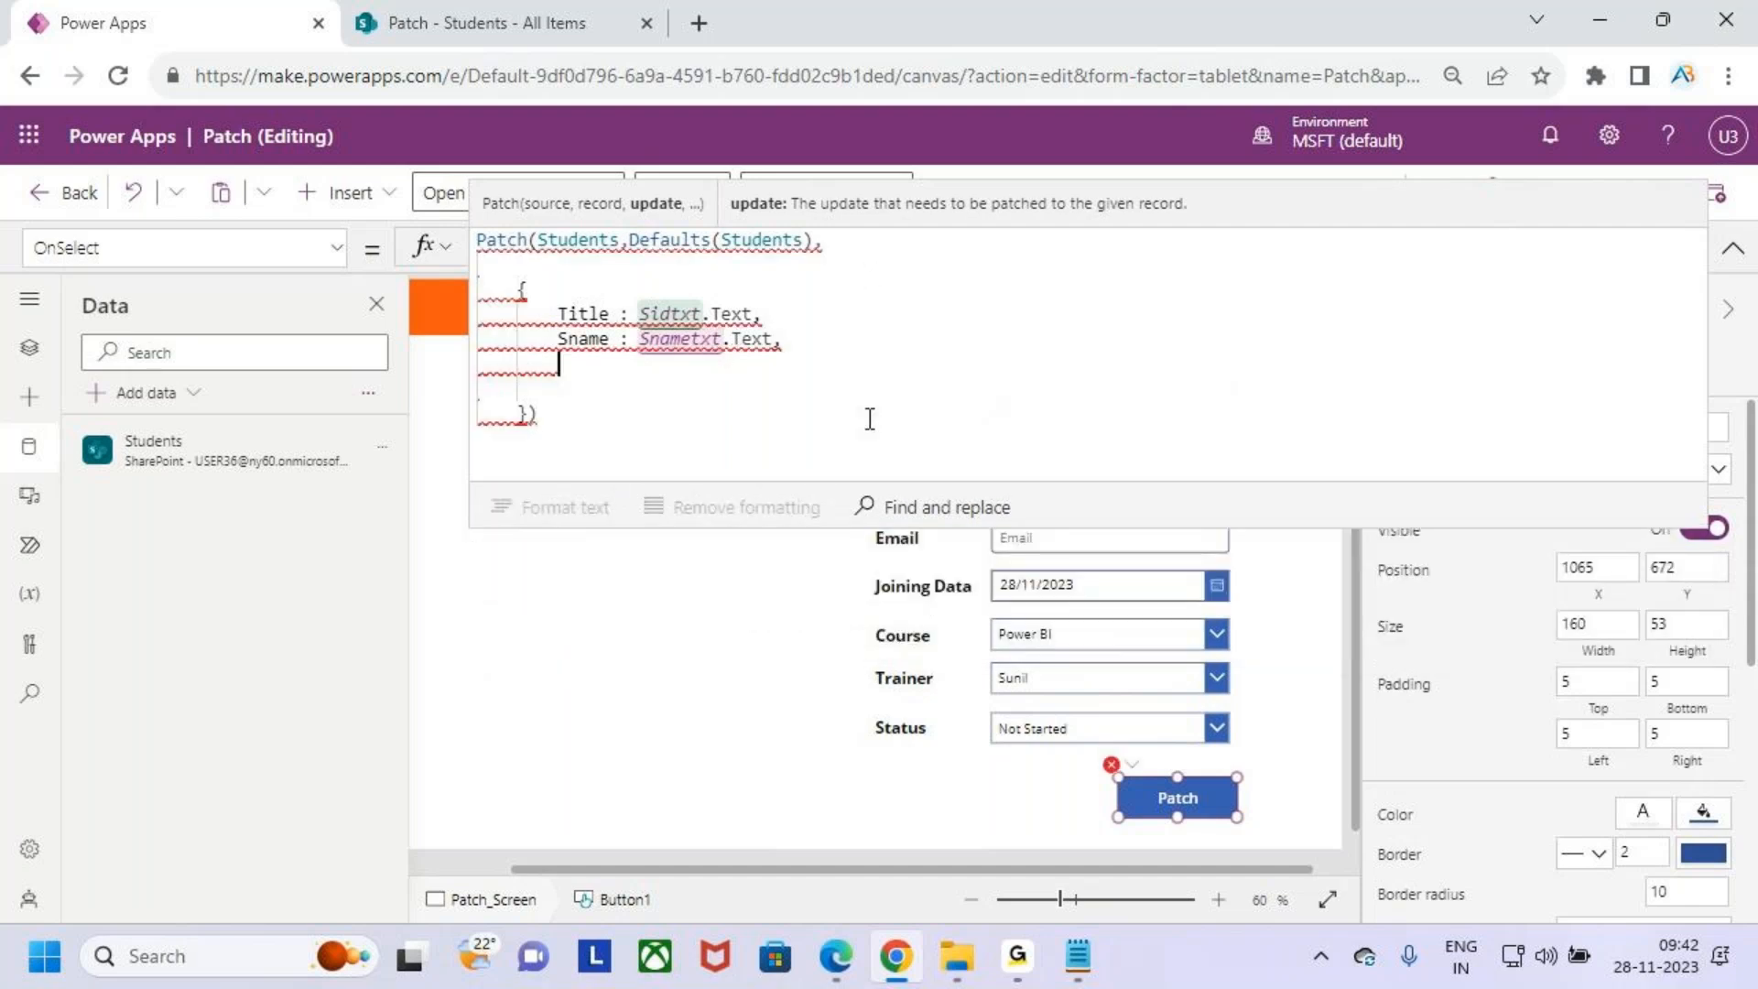
- Add a Mobile field entry to the Patch record and check the Mobile input's name
type("Mobile ")
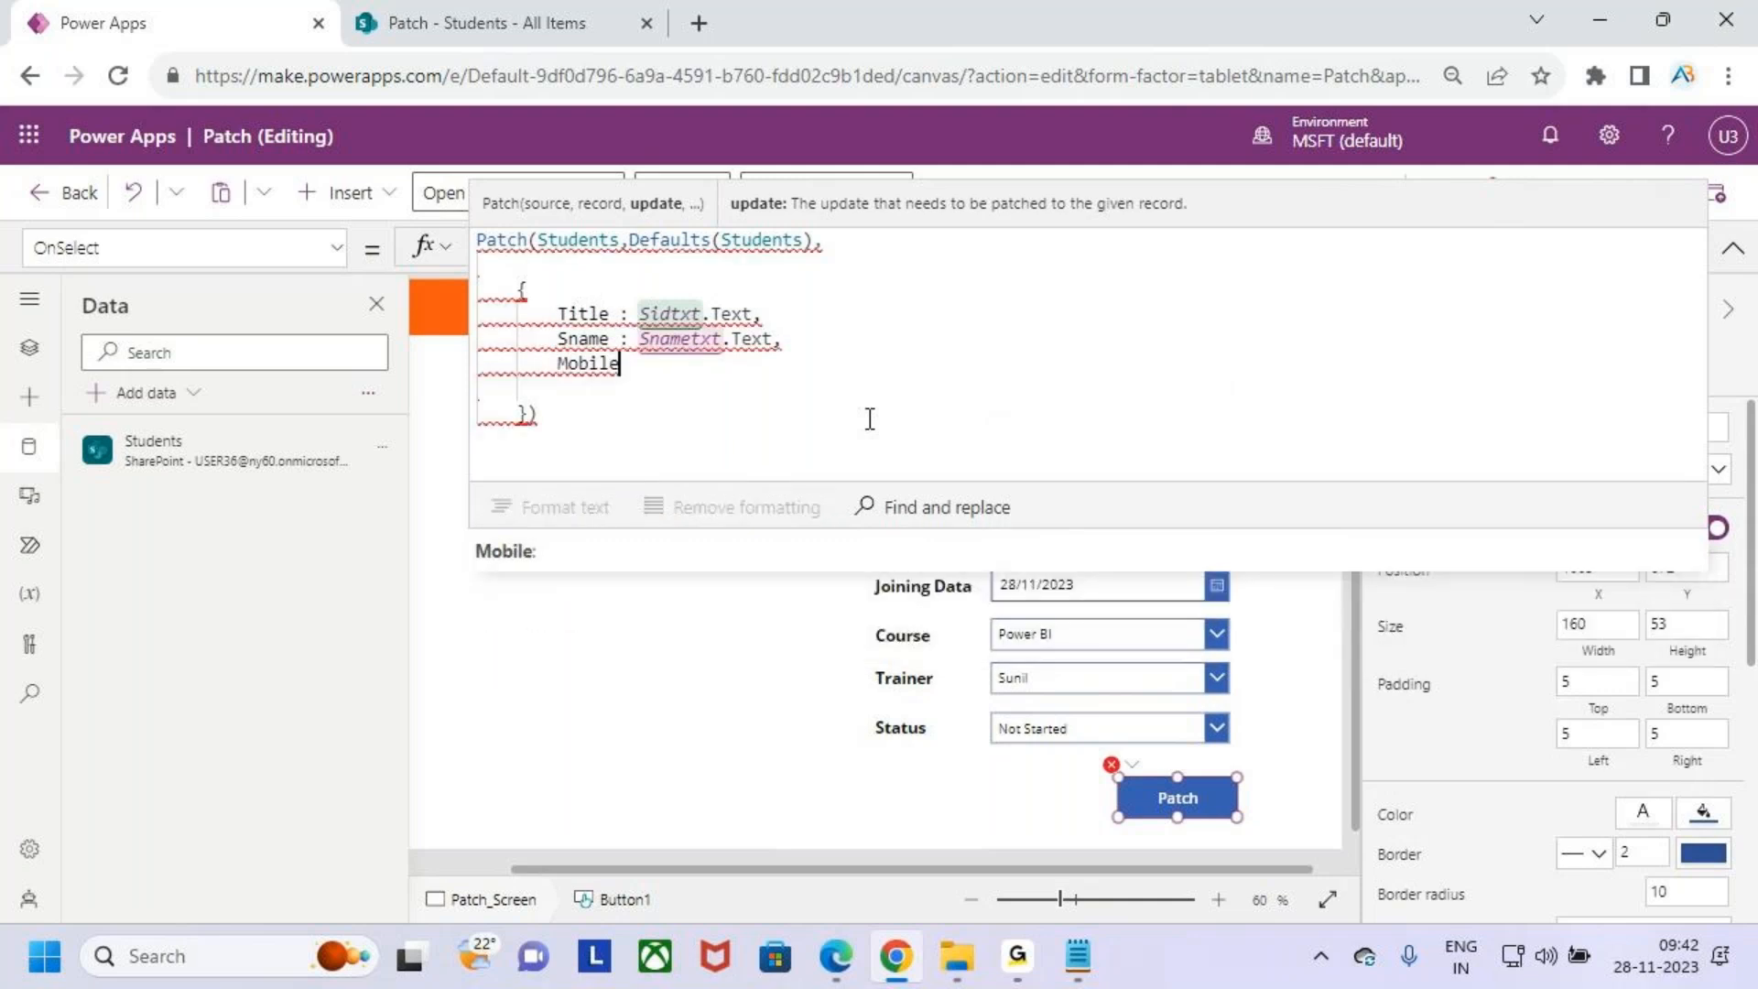
type(":")
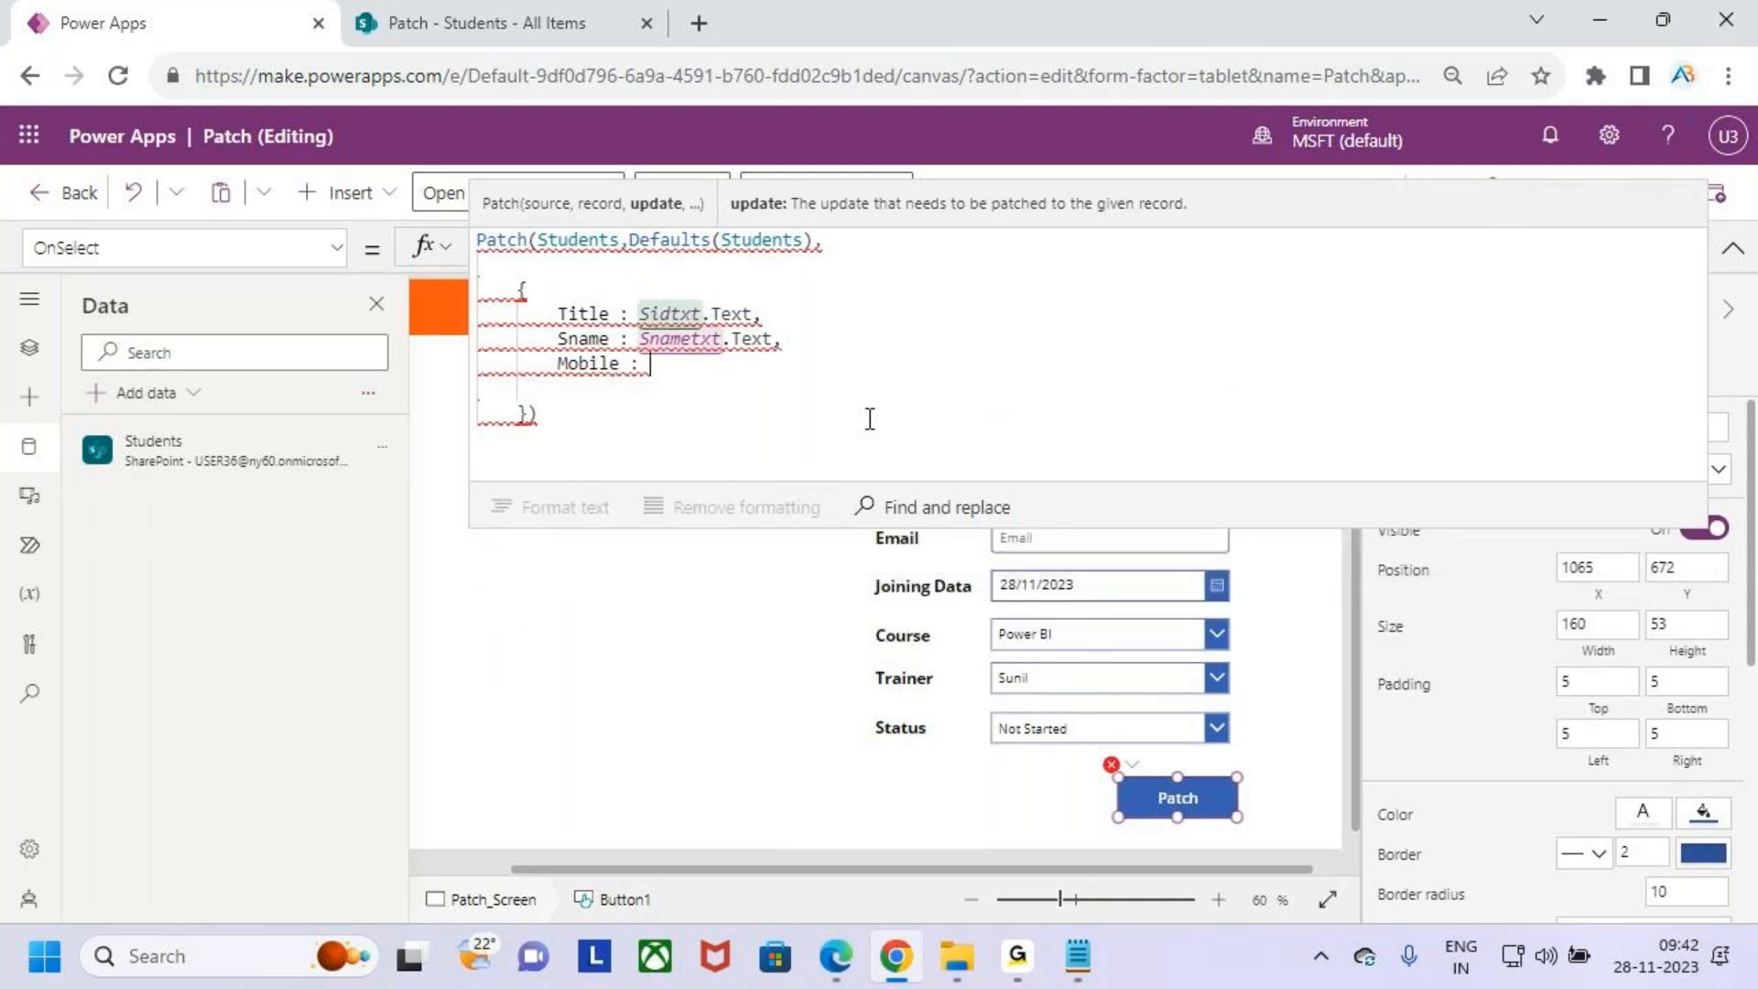
left_click(1733, 257)
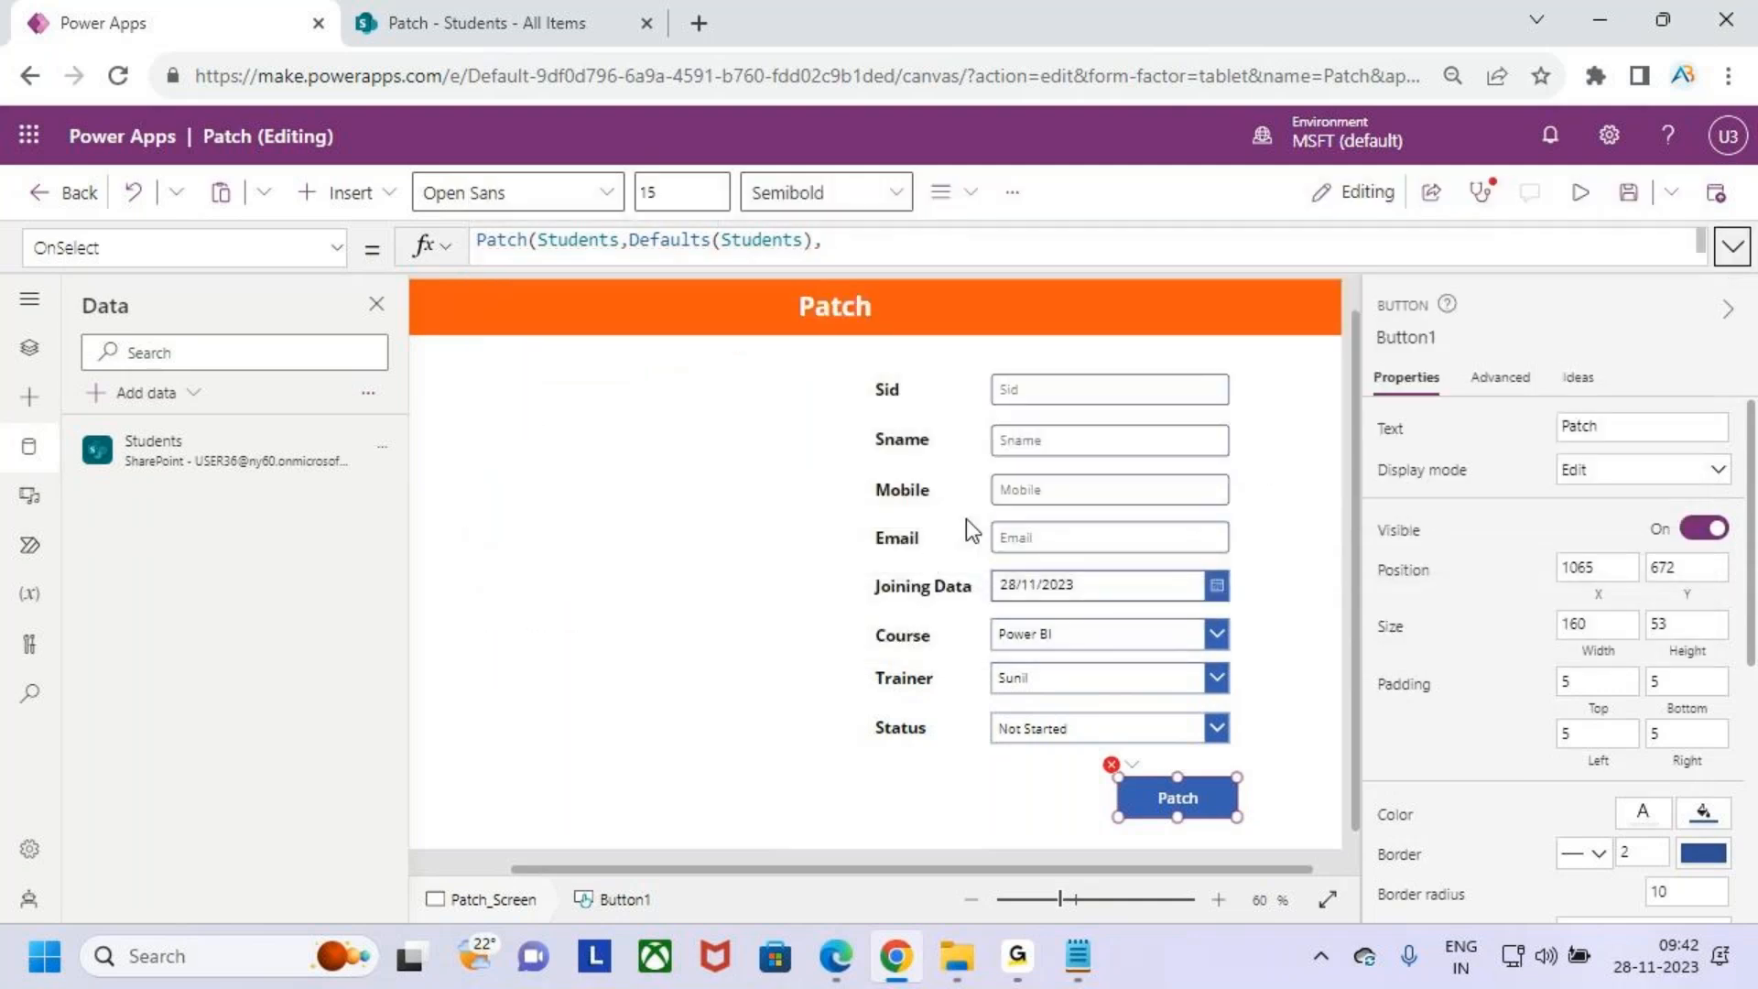
left_click(1113, 494)
left_click(1422, 336)
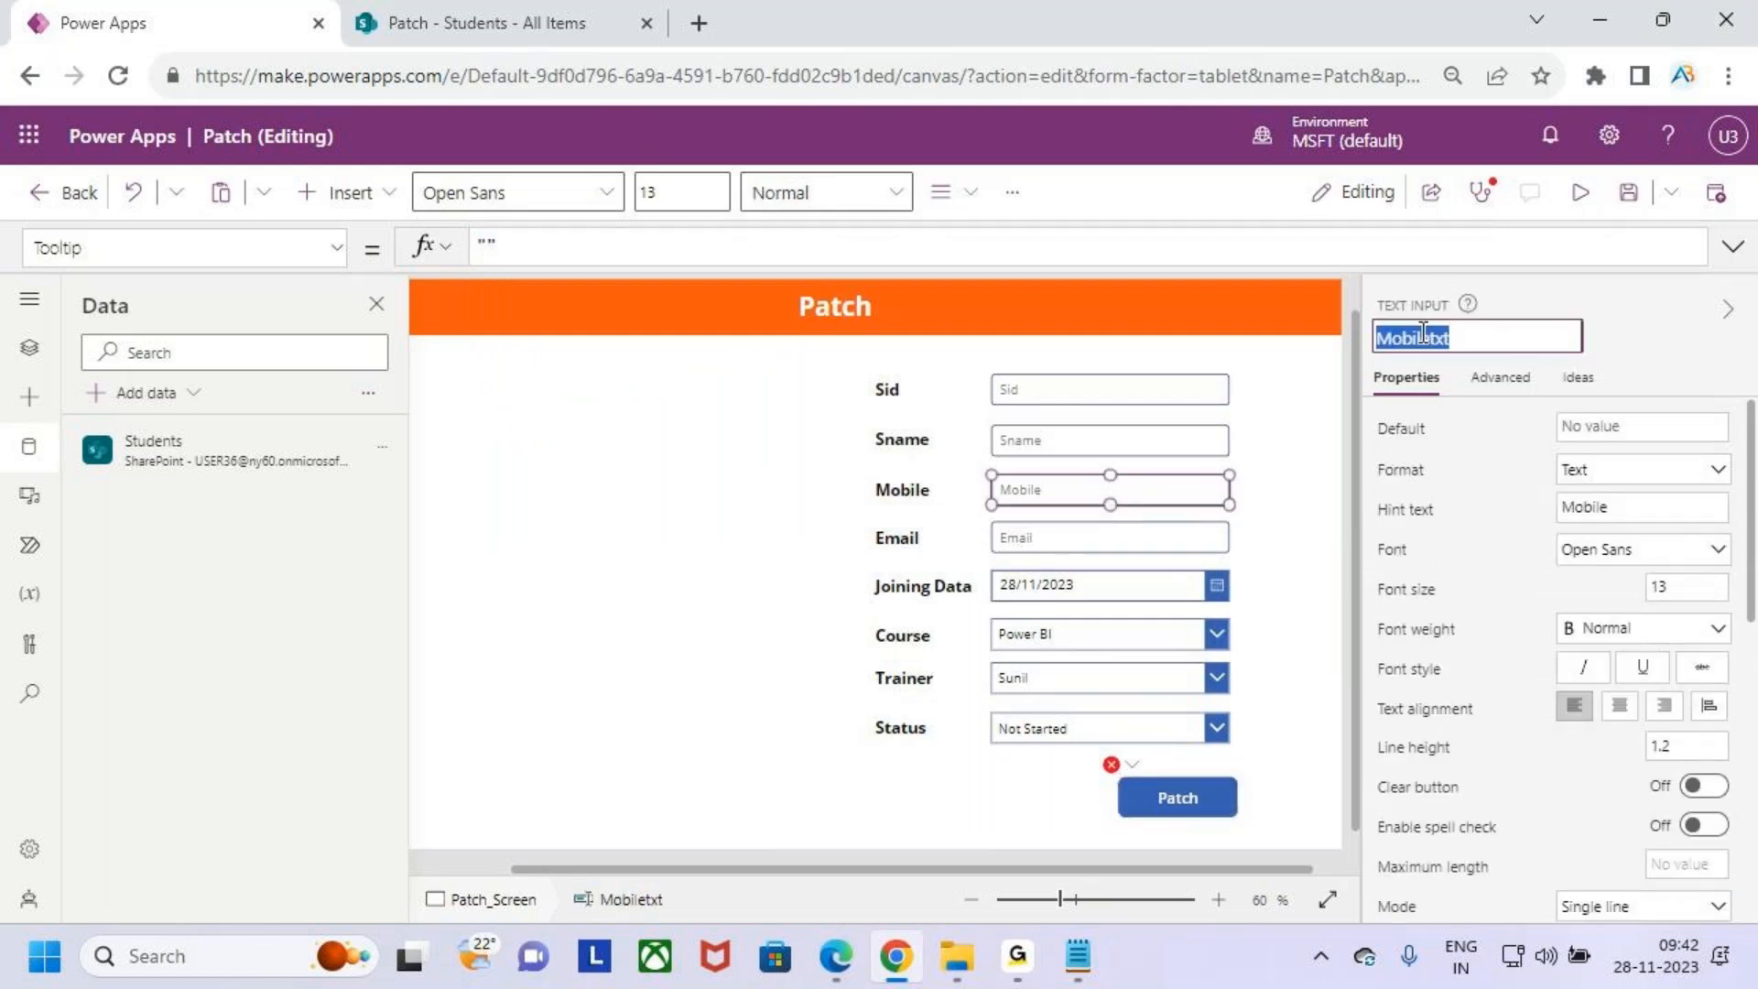
left_click(1192, 786)
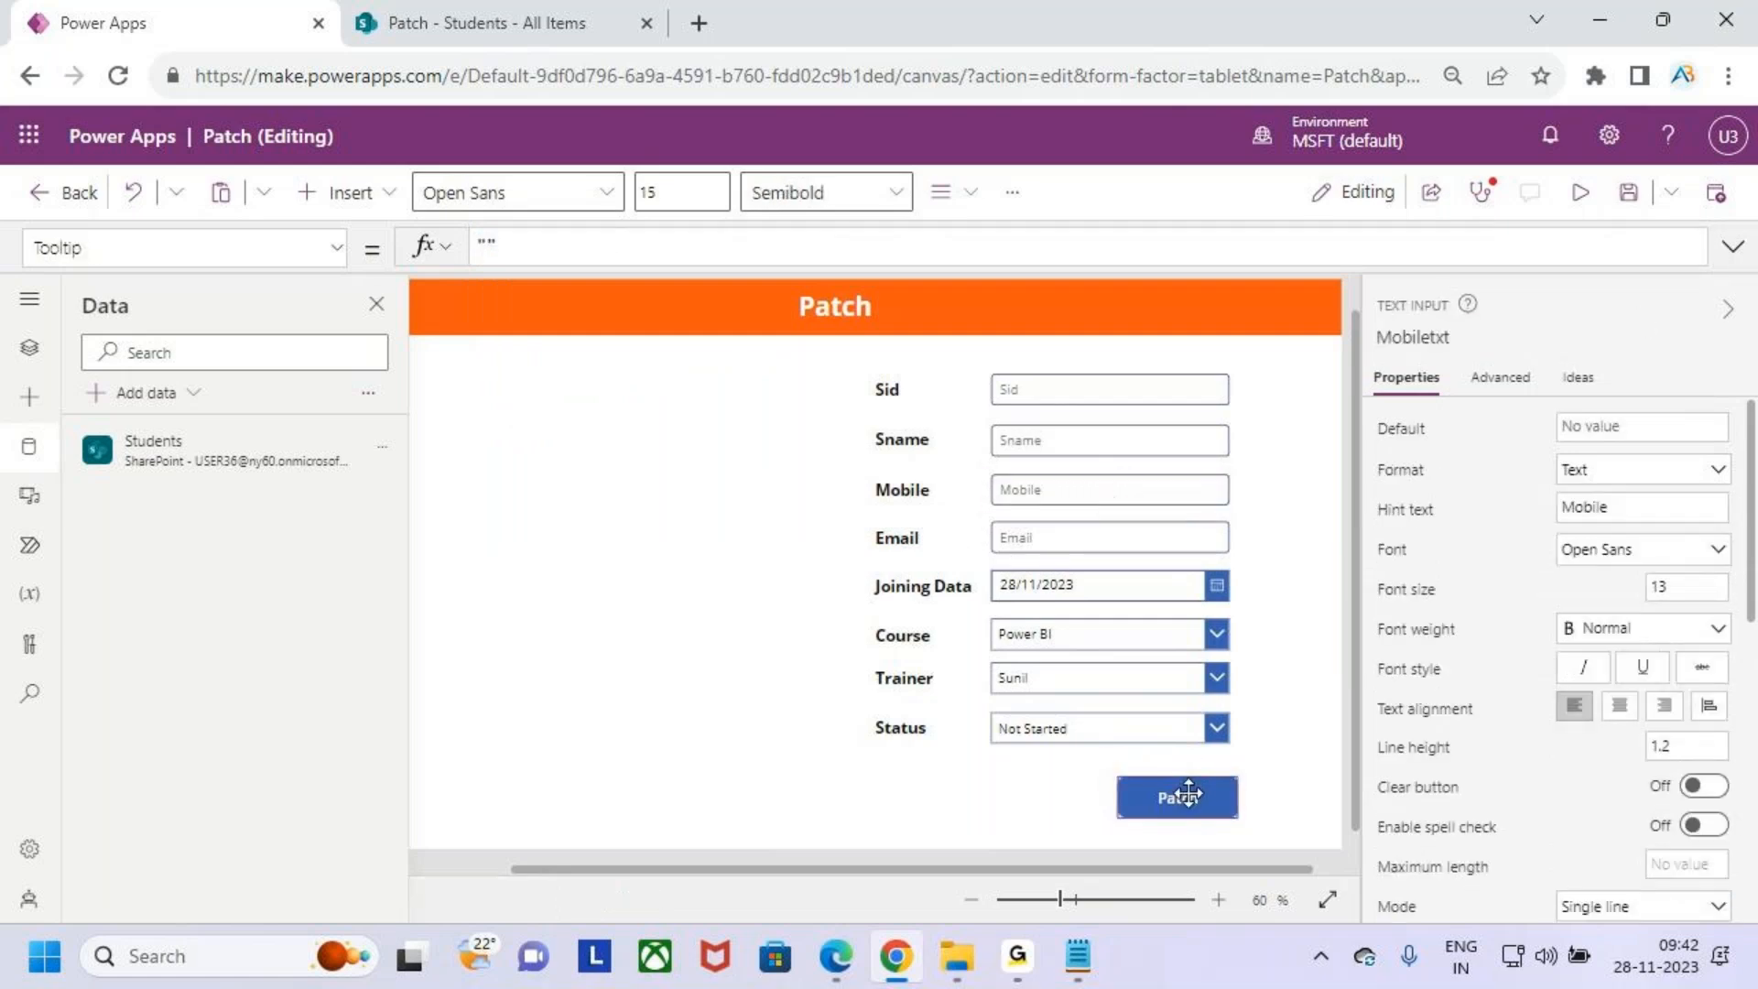
left_click(1732, 247)
left_click(703, 375)
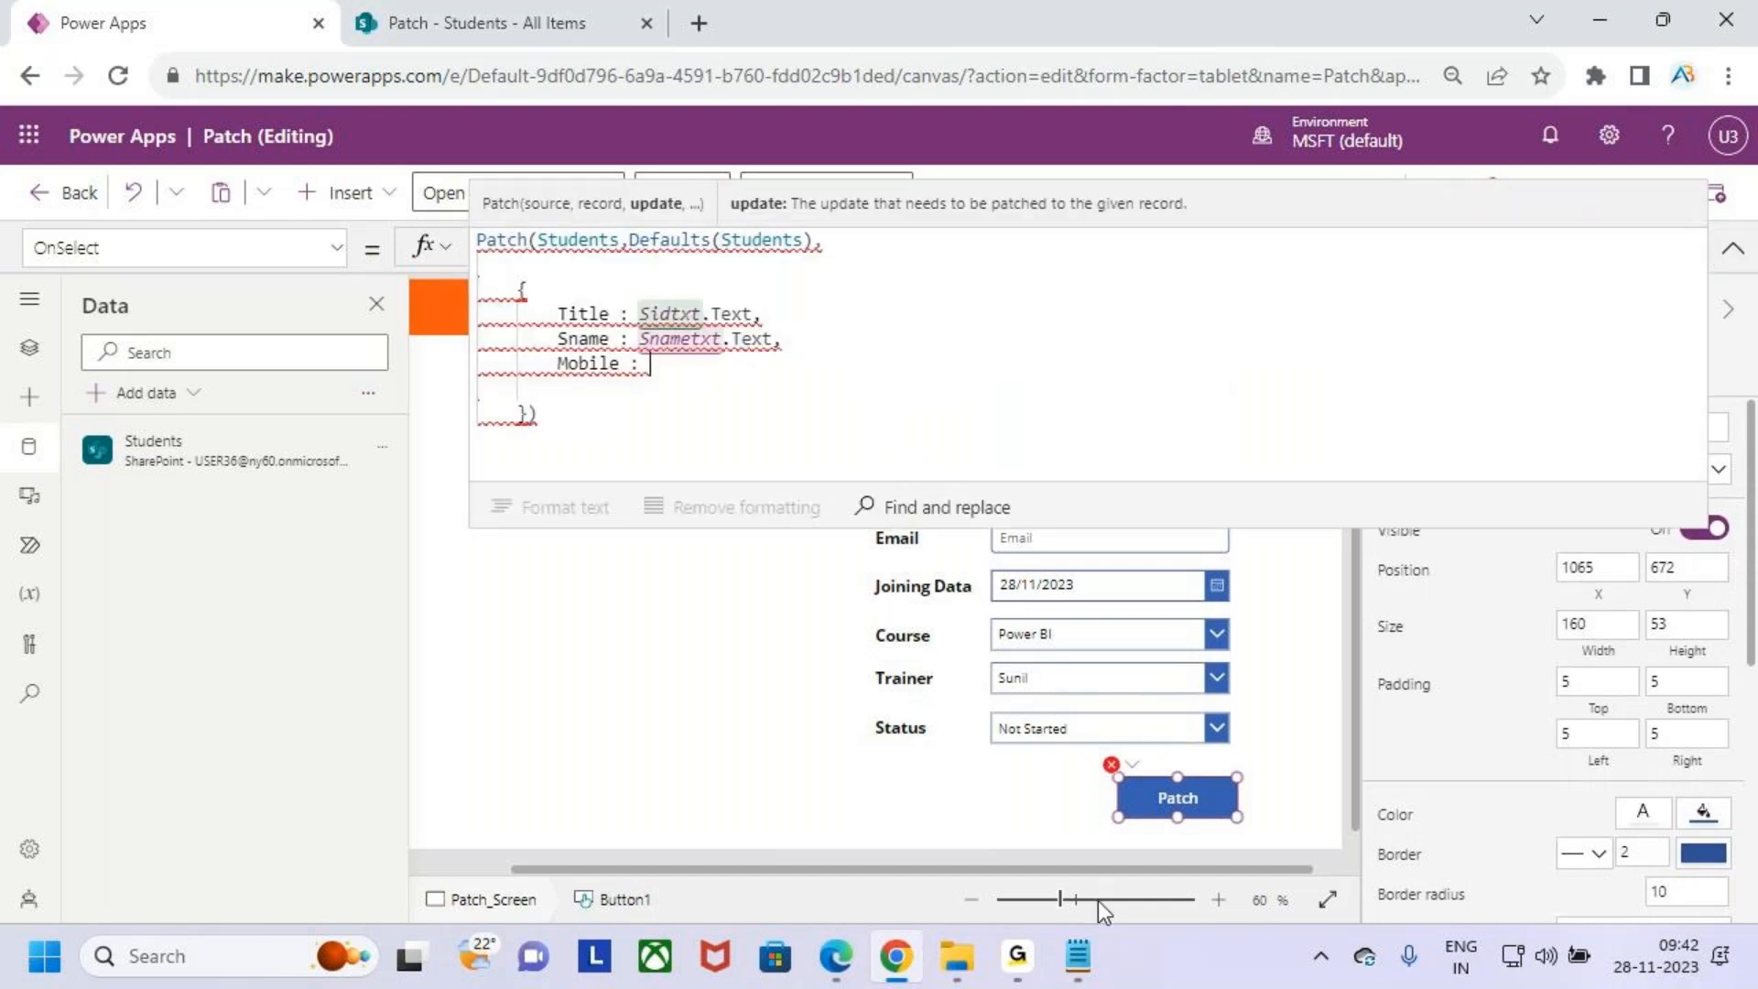
left_click(1078, 956)
double_click(360, 571)
left_click(358, 571)
left_click(1612, 26)
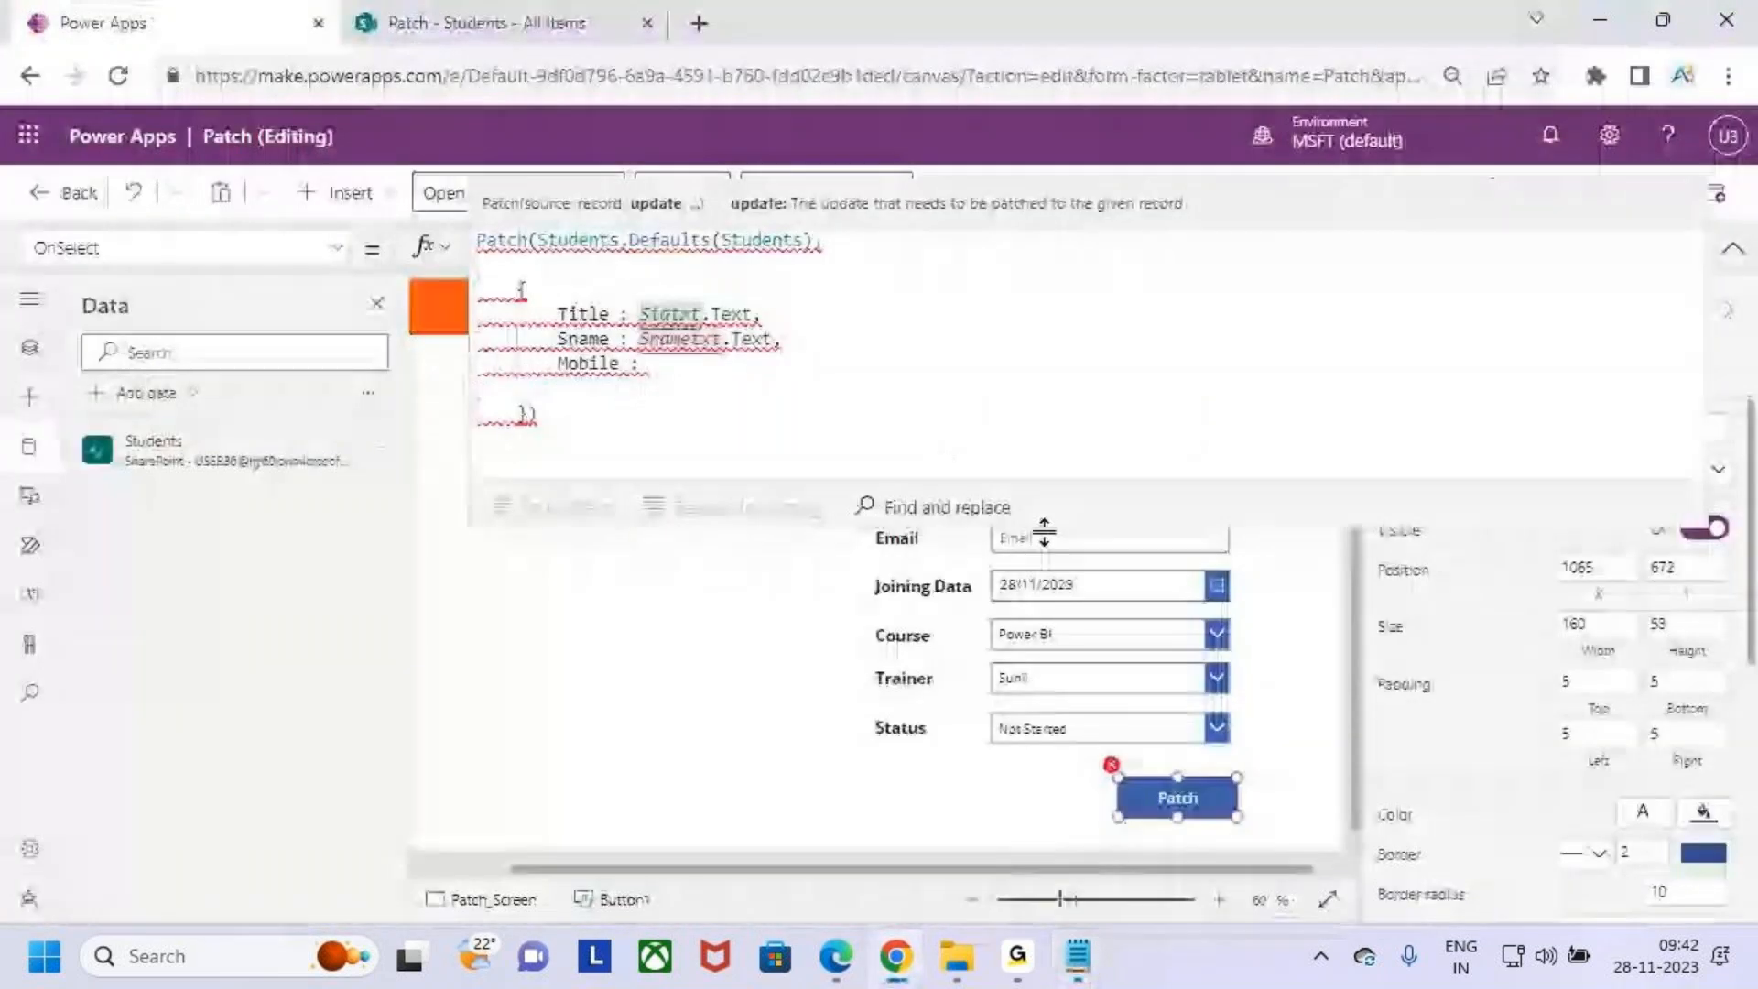
left_click_drag(1148, 523, 1139, 377)
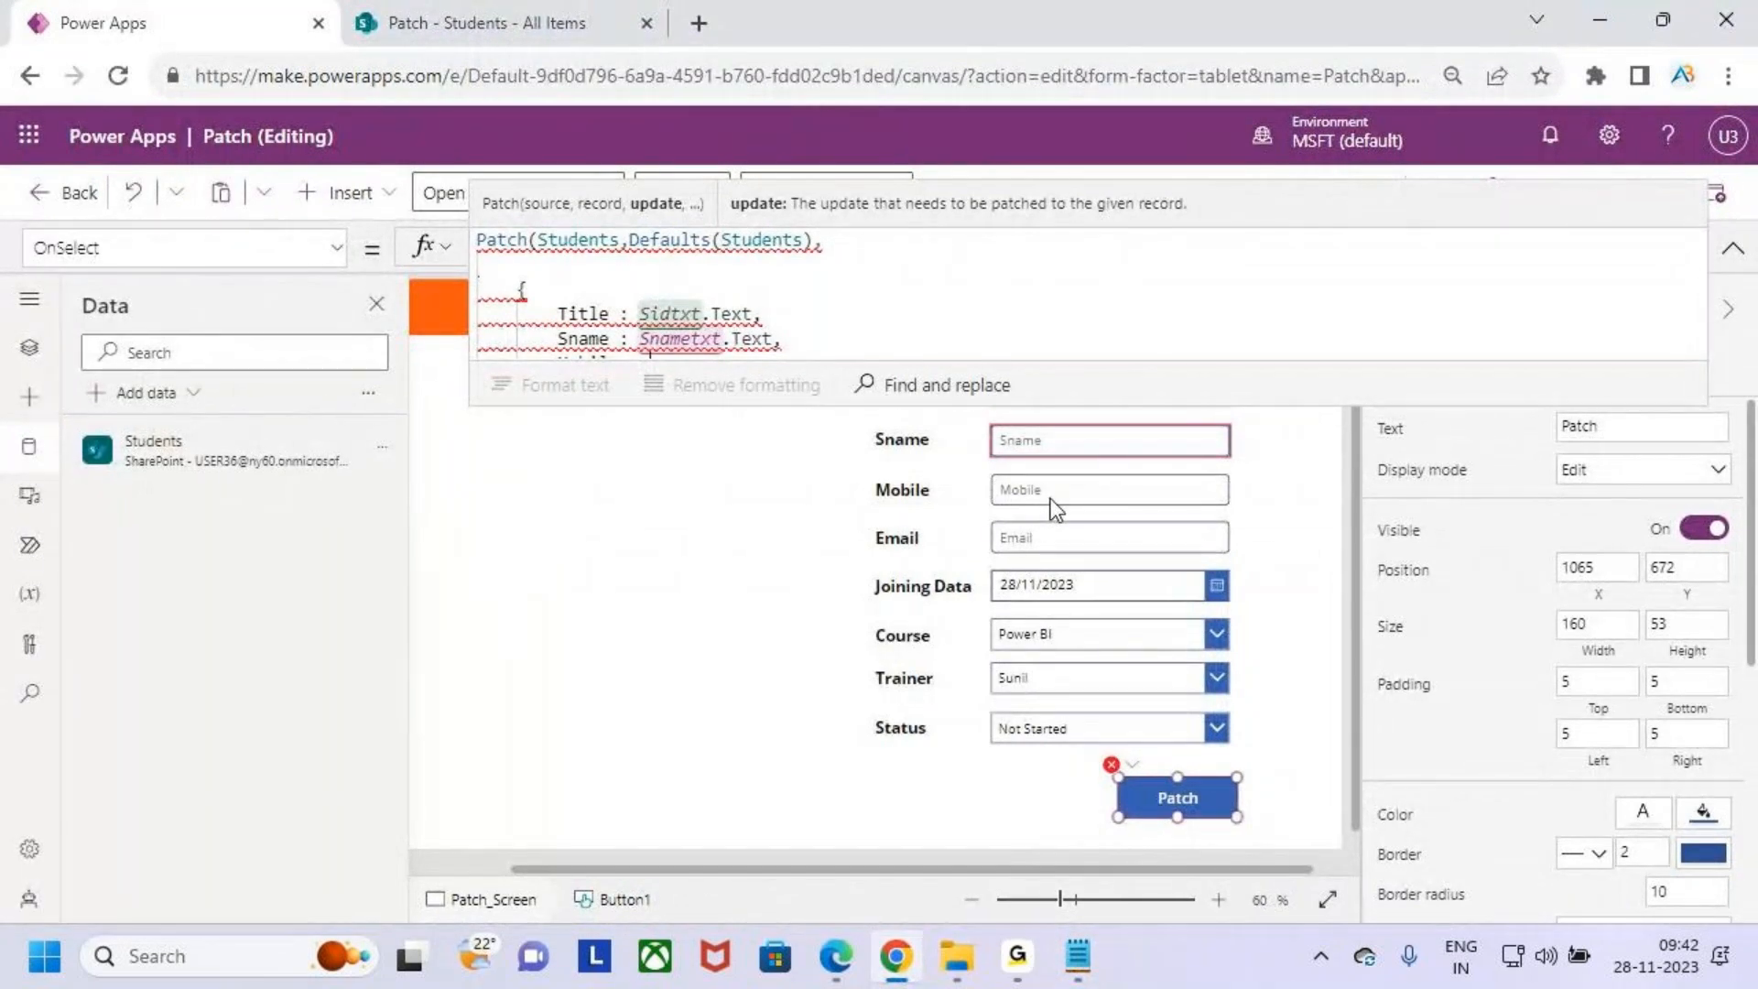
left_click_drag(1146, 406, 1143, 575)
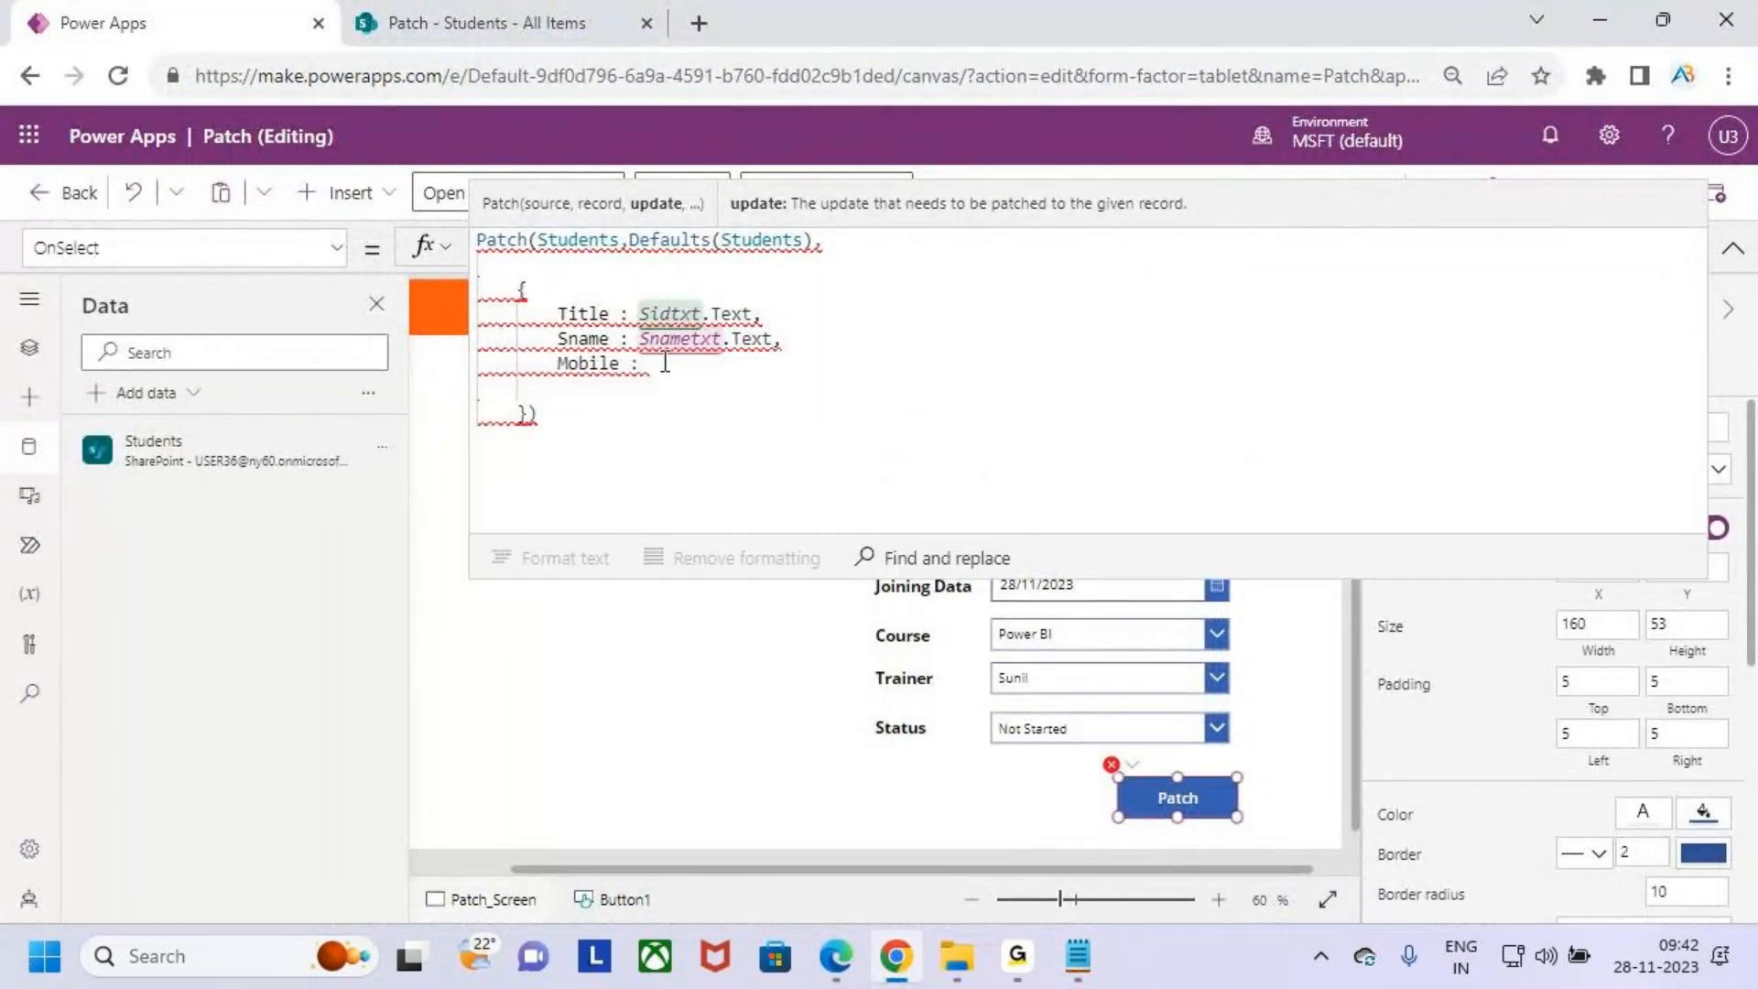
- Set Mobile to Value(Mobiletxt.Text) in the Patch record and start a new line
type("Value")
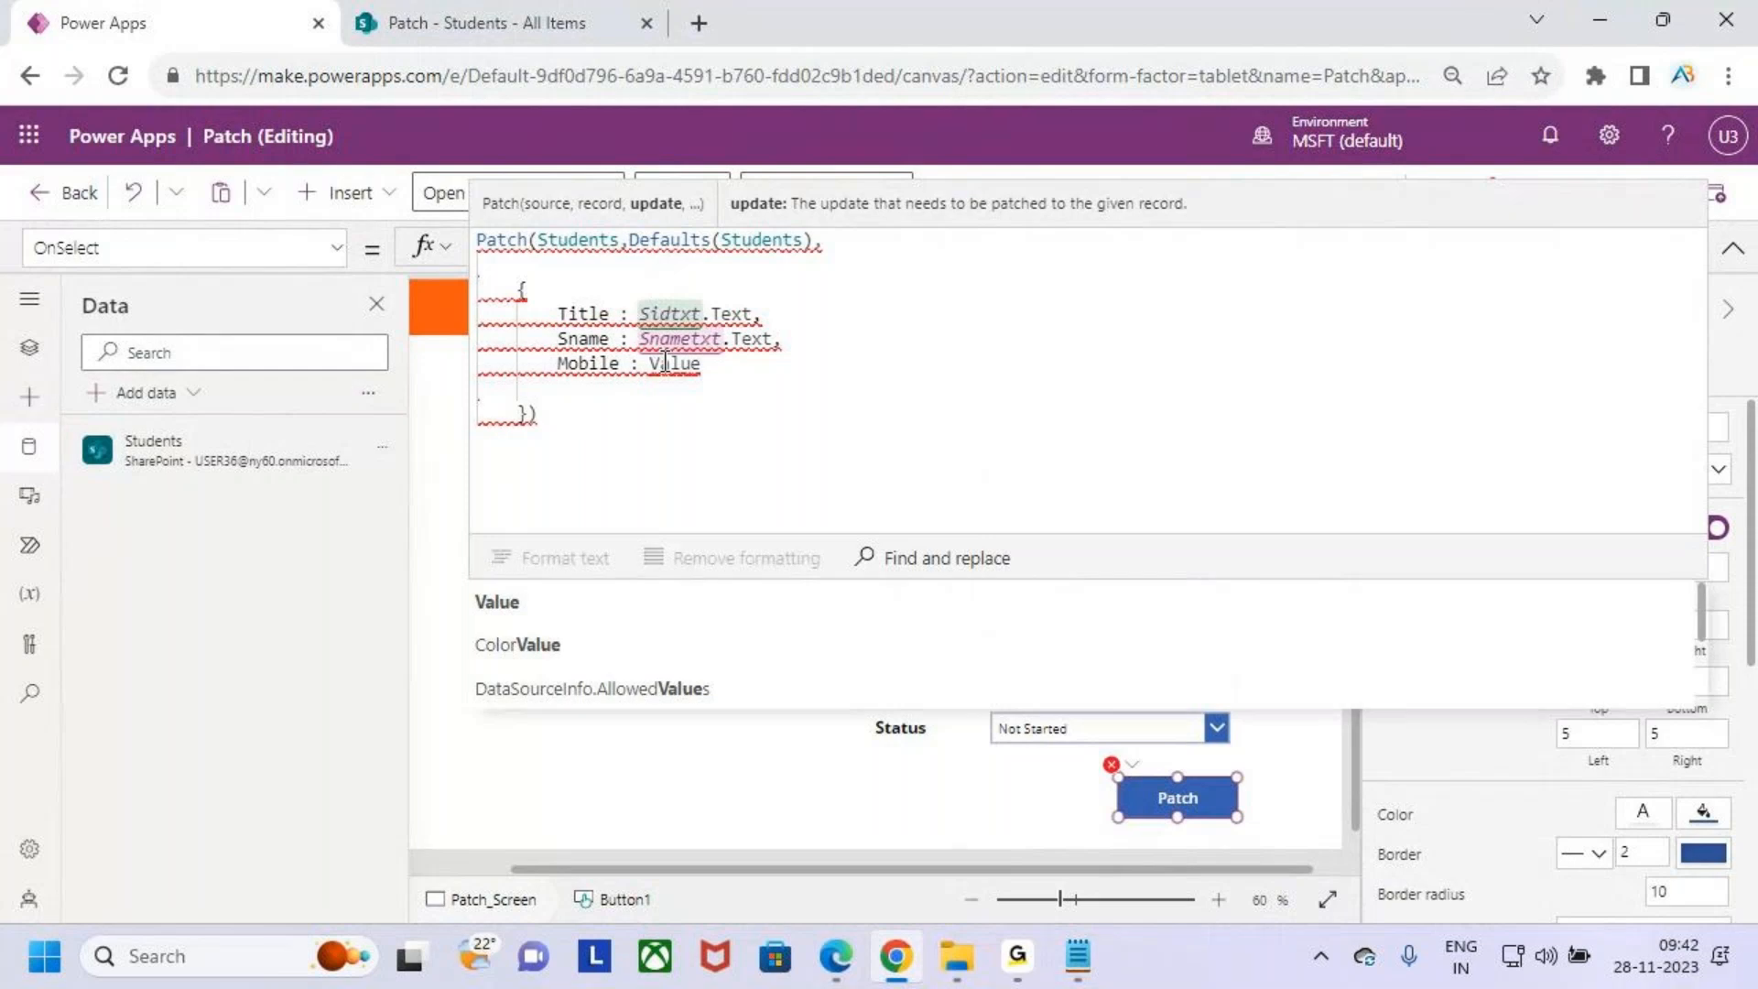
type("(Mobiletxt.text),")
key("Return")
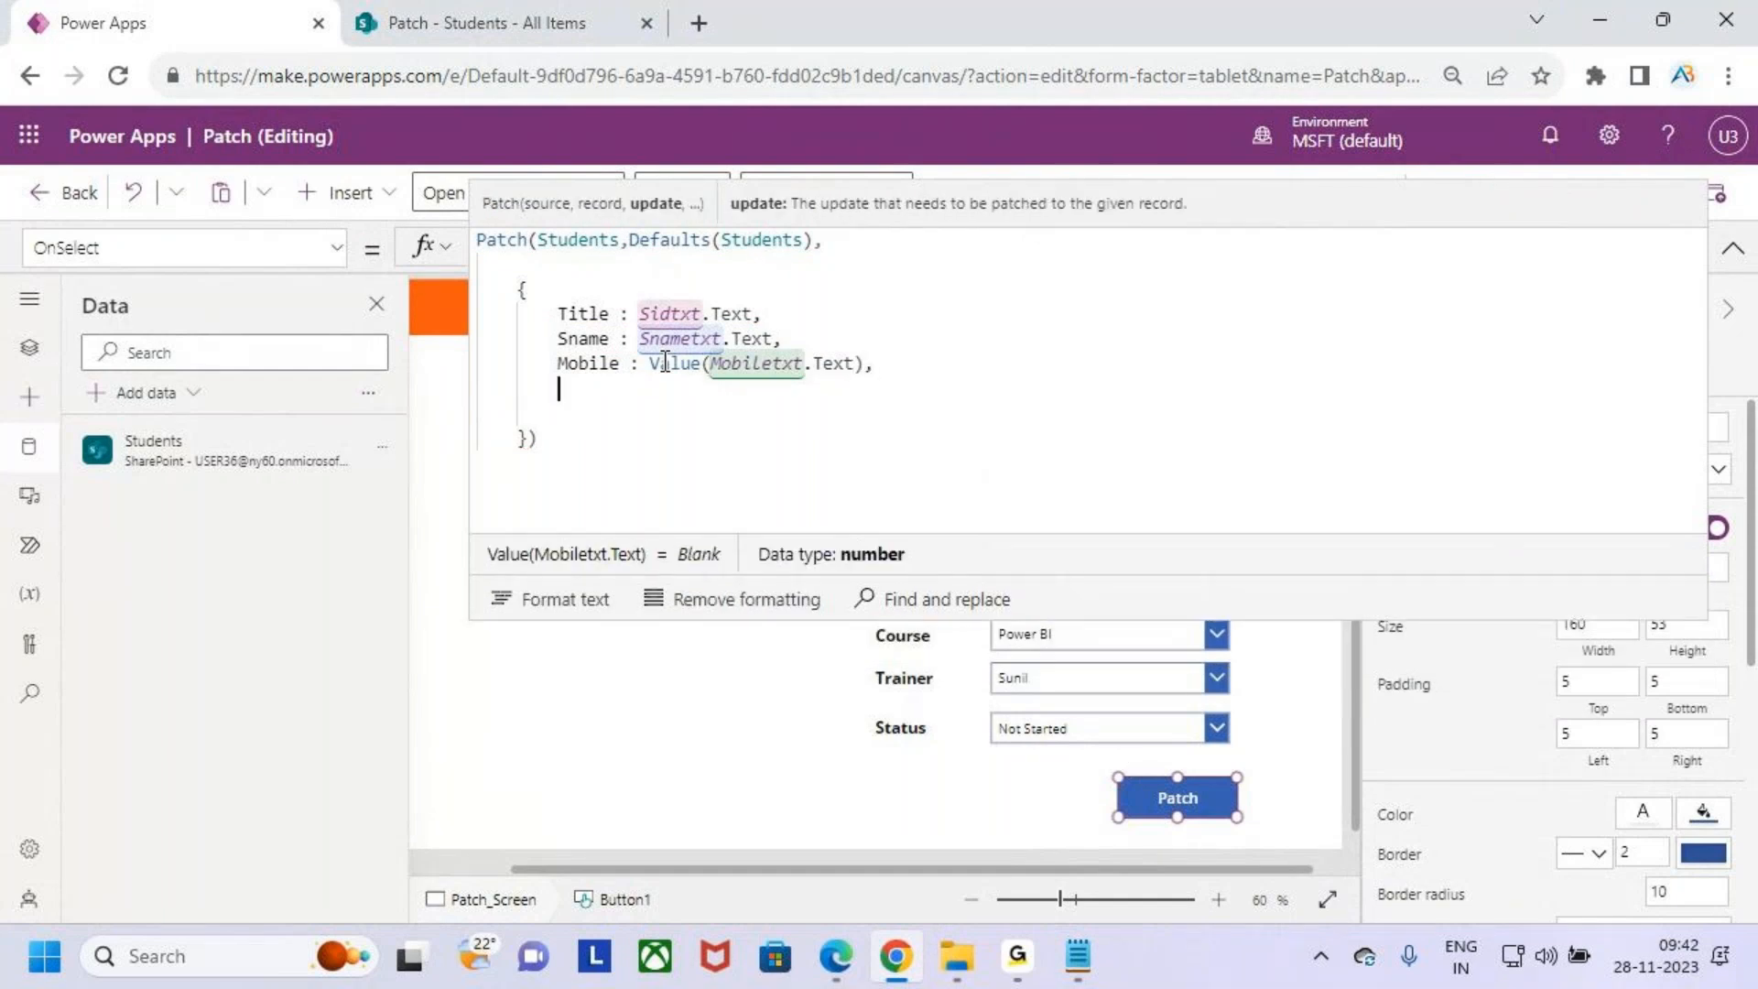
- Add Email : Emailtxt.Text to the Patch record, taking the name from the Email input
type("Email:")
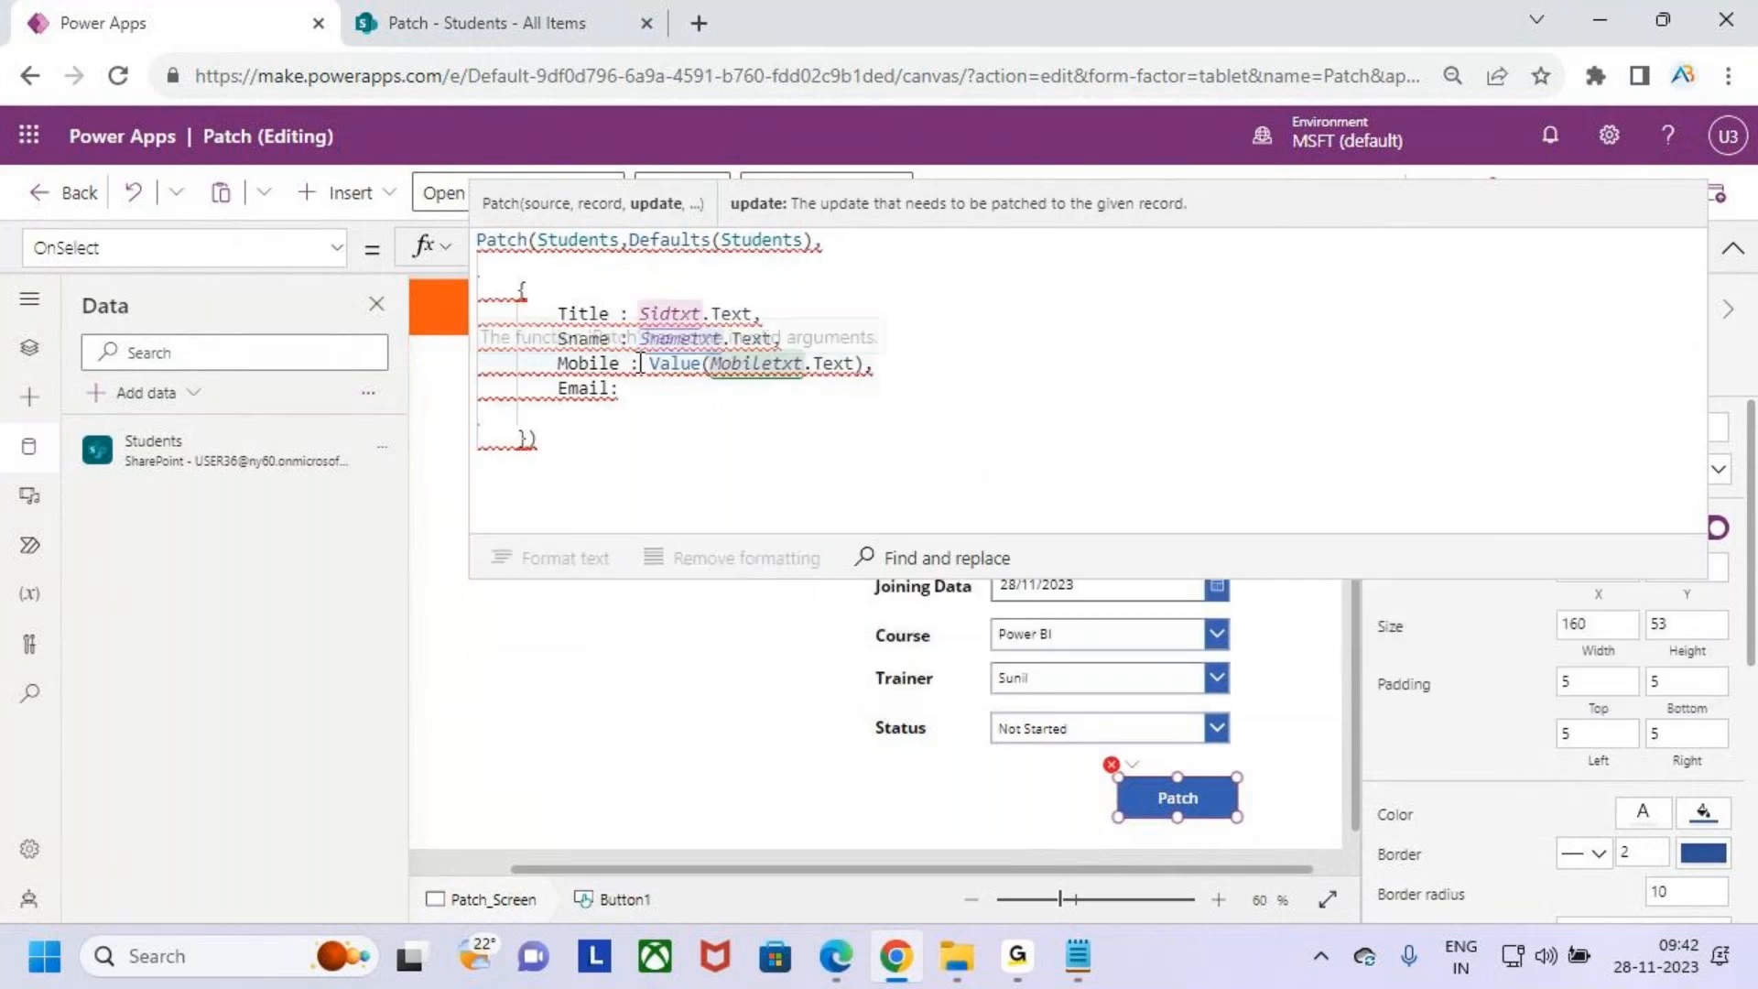
key("BackSpace")
type(":")
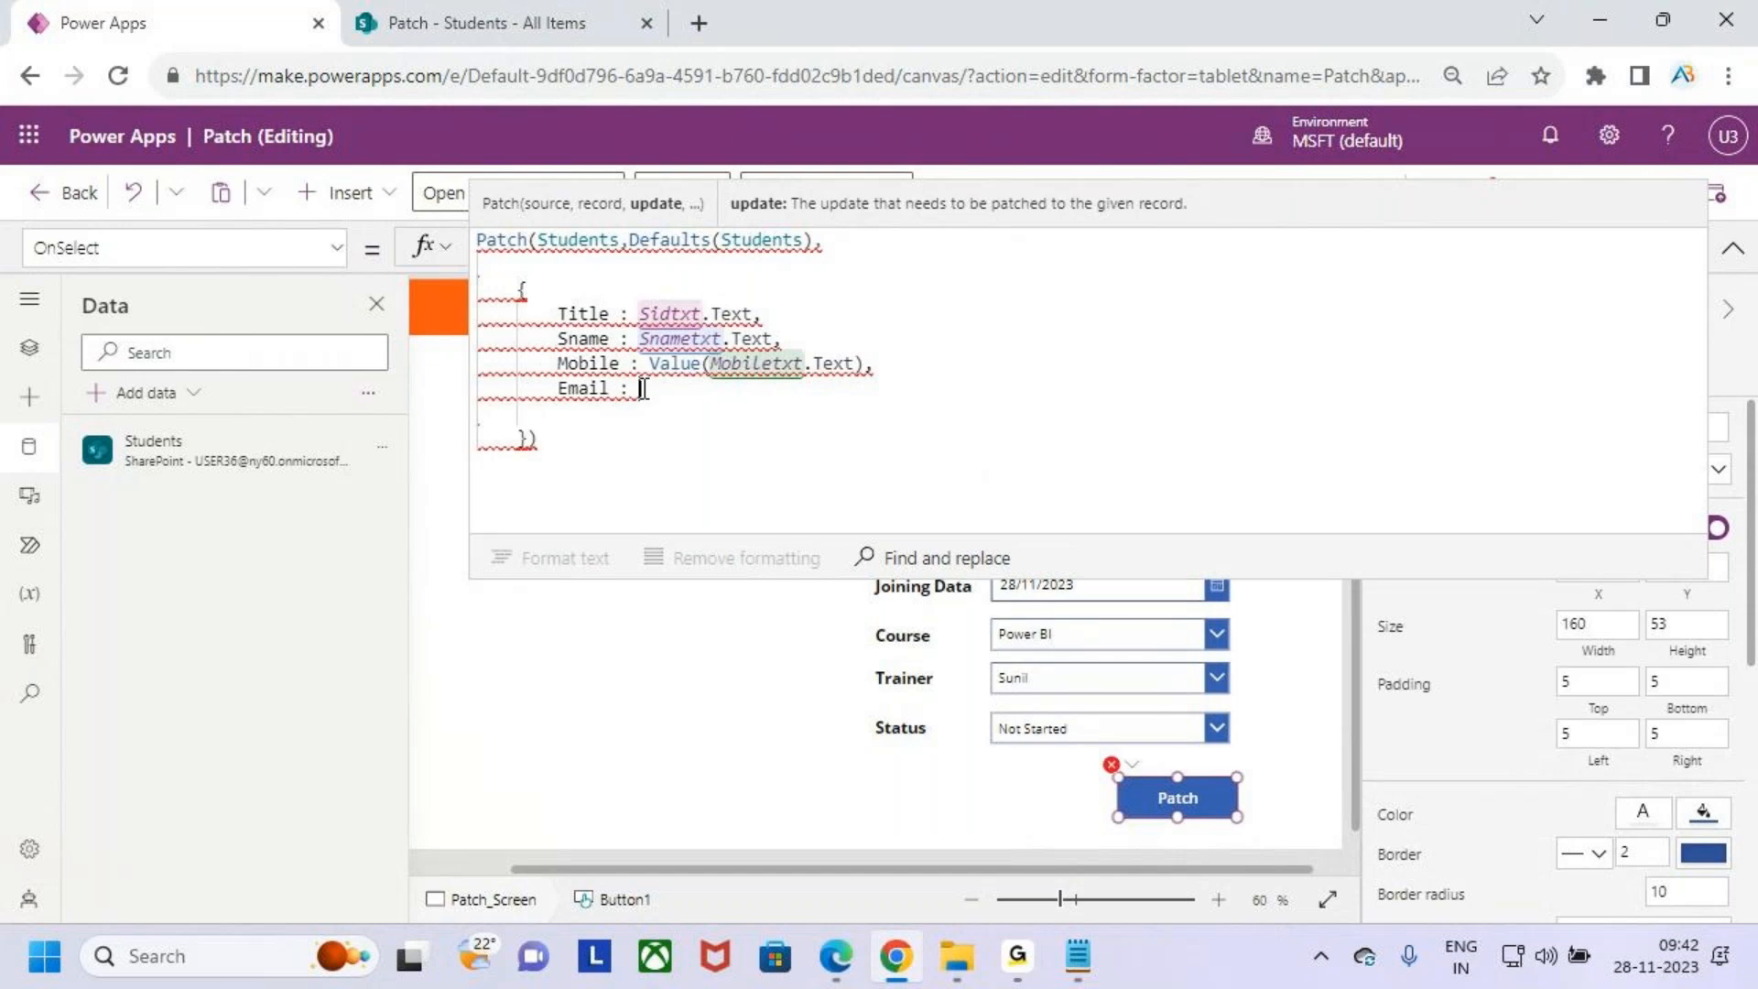
left_click(975, 564)
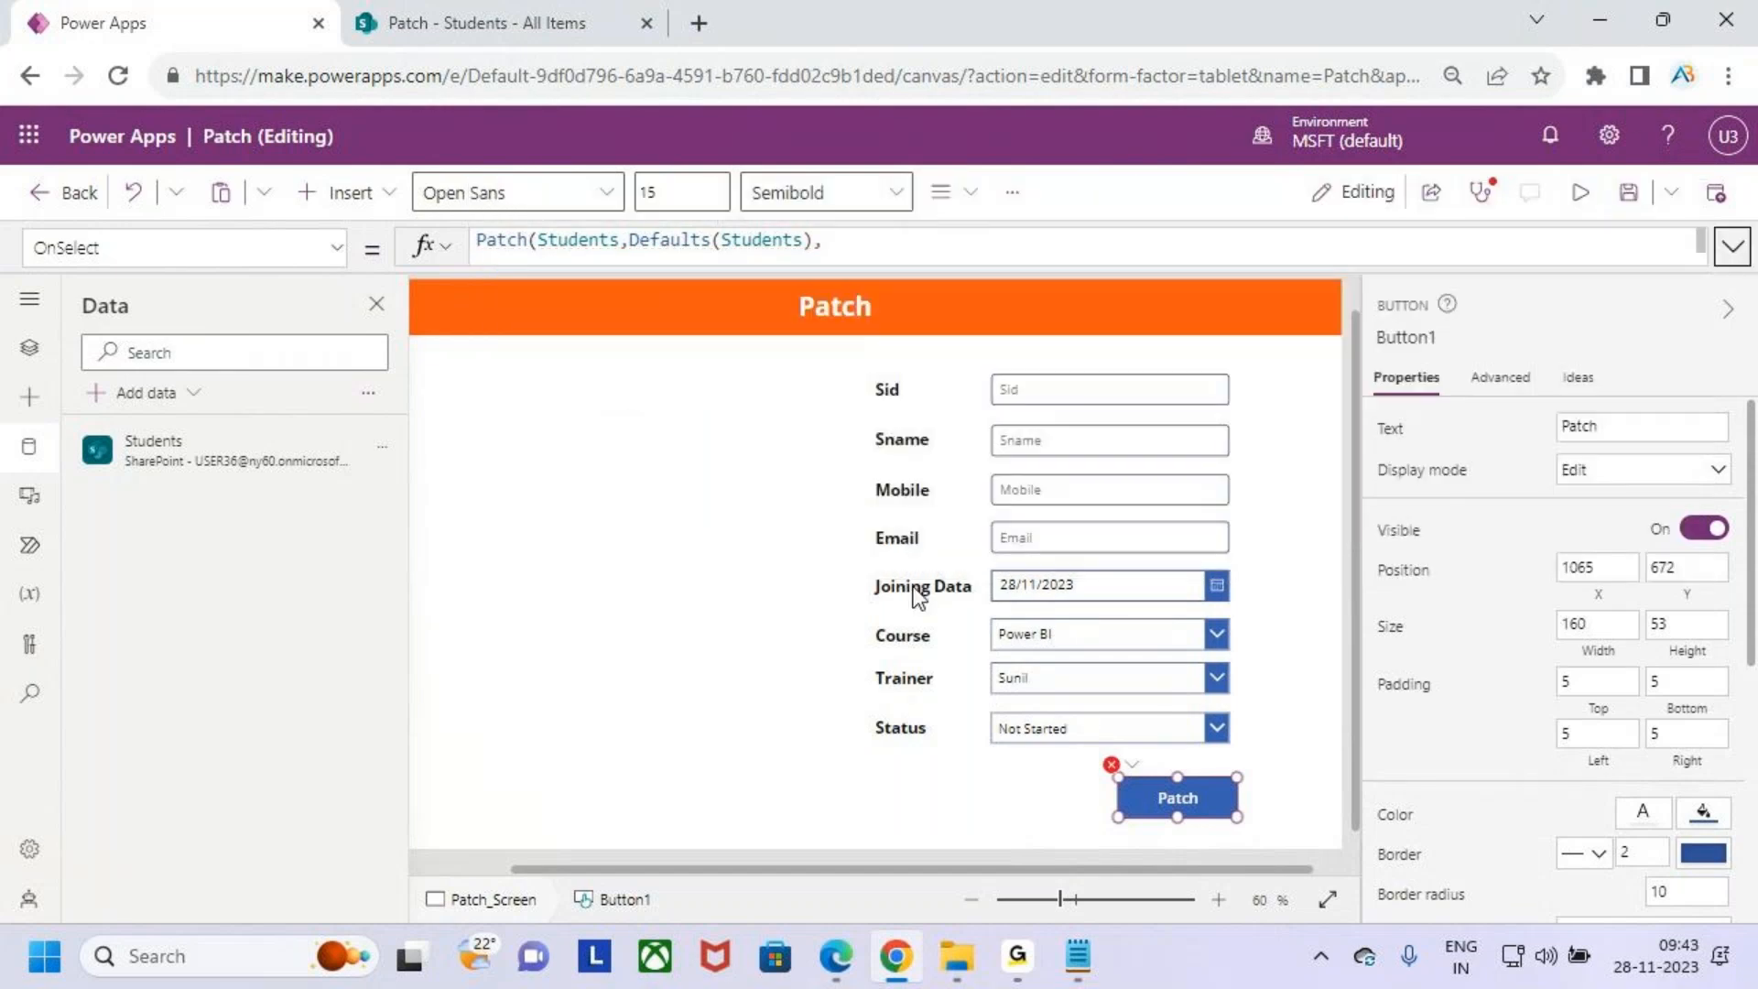
left_click(1068, 531)
left_click(1418, 335)
type("Mobiletxt")
key("ctrl+z")
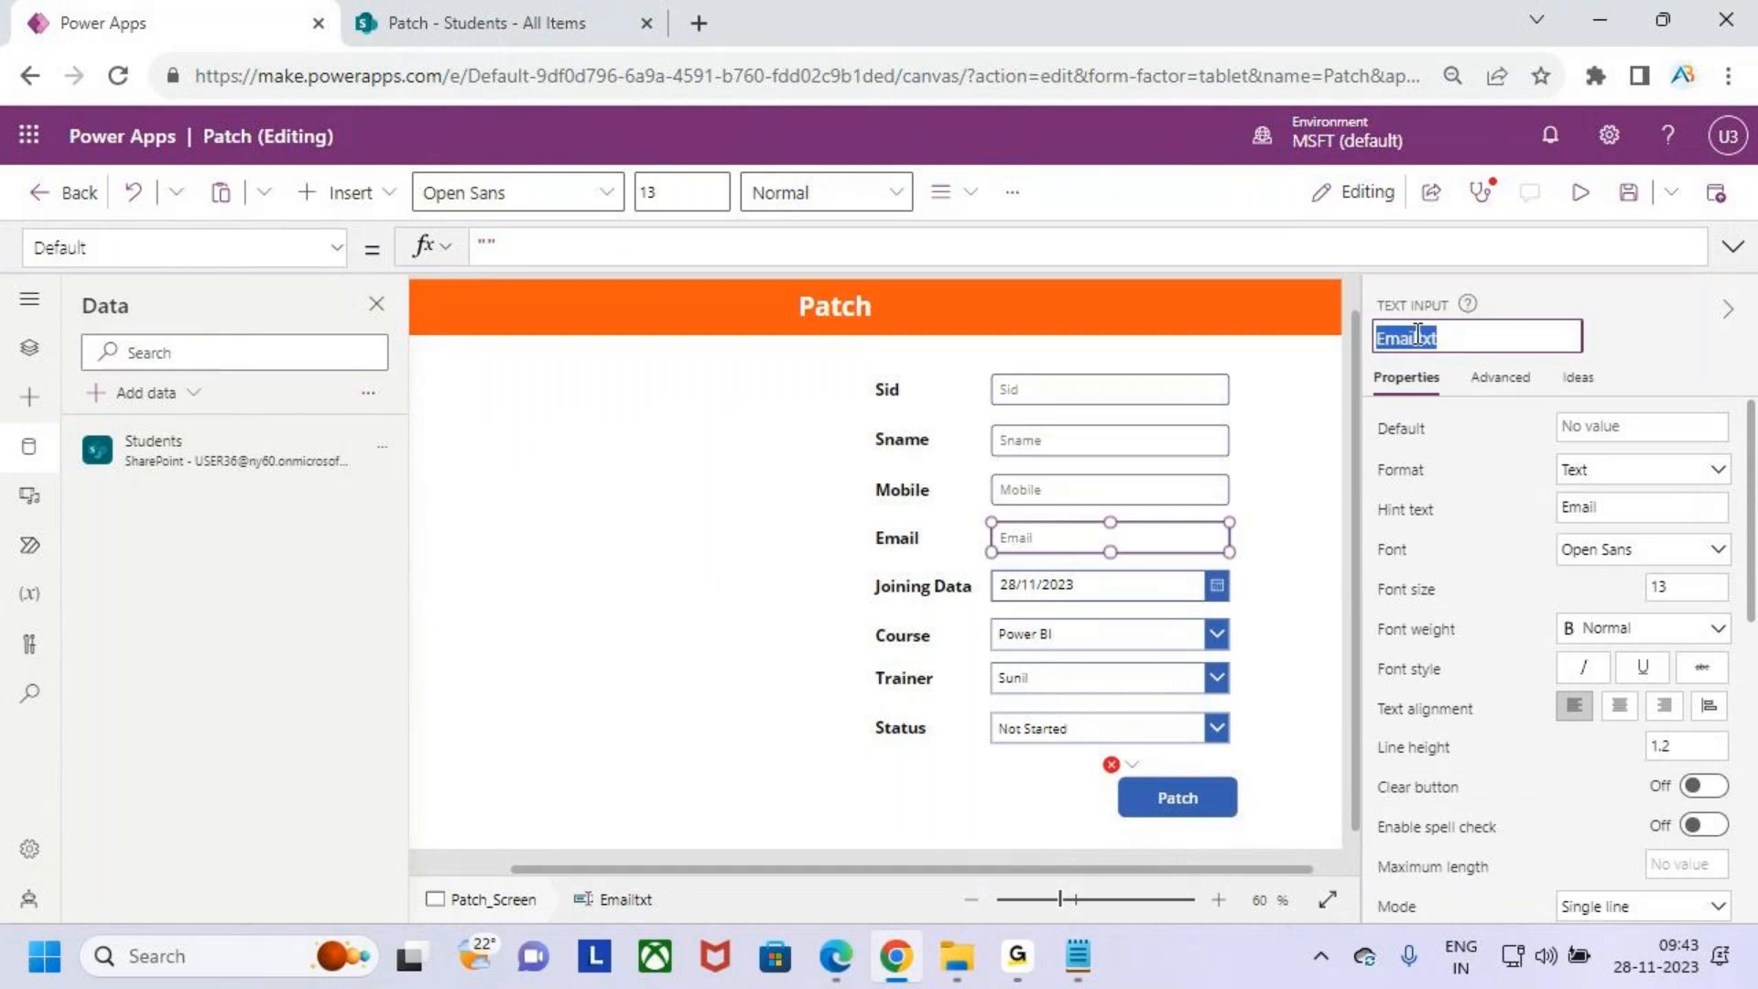
left_click(1174, 788)
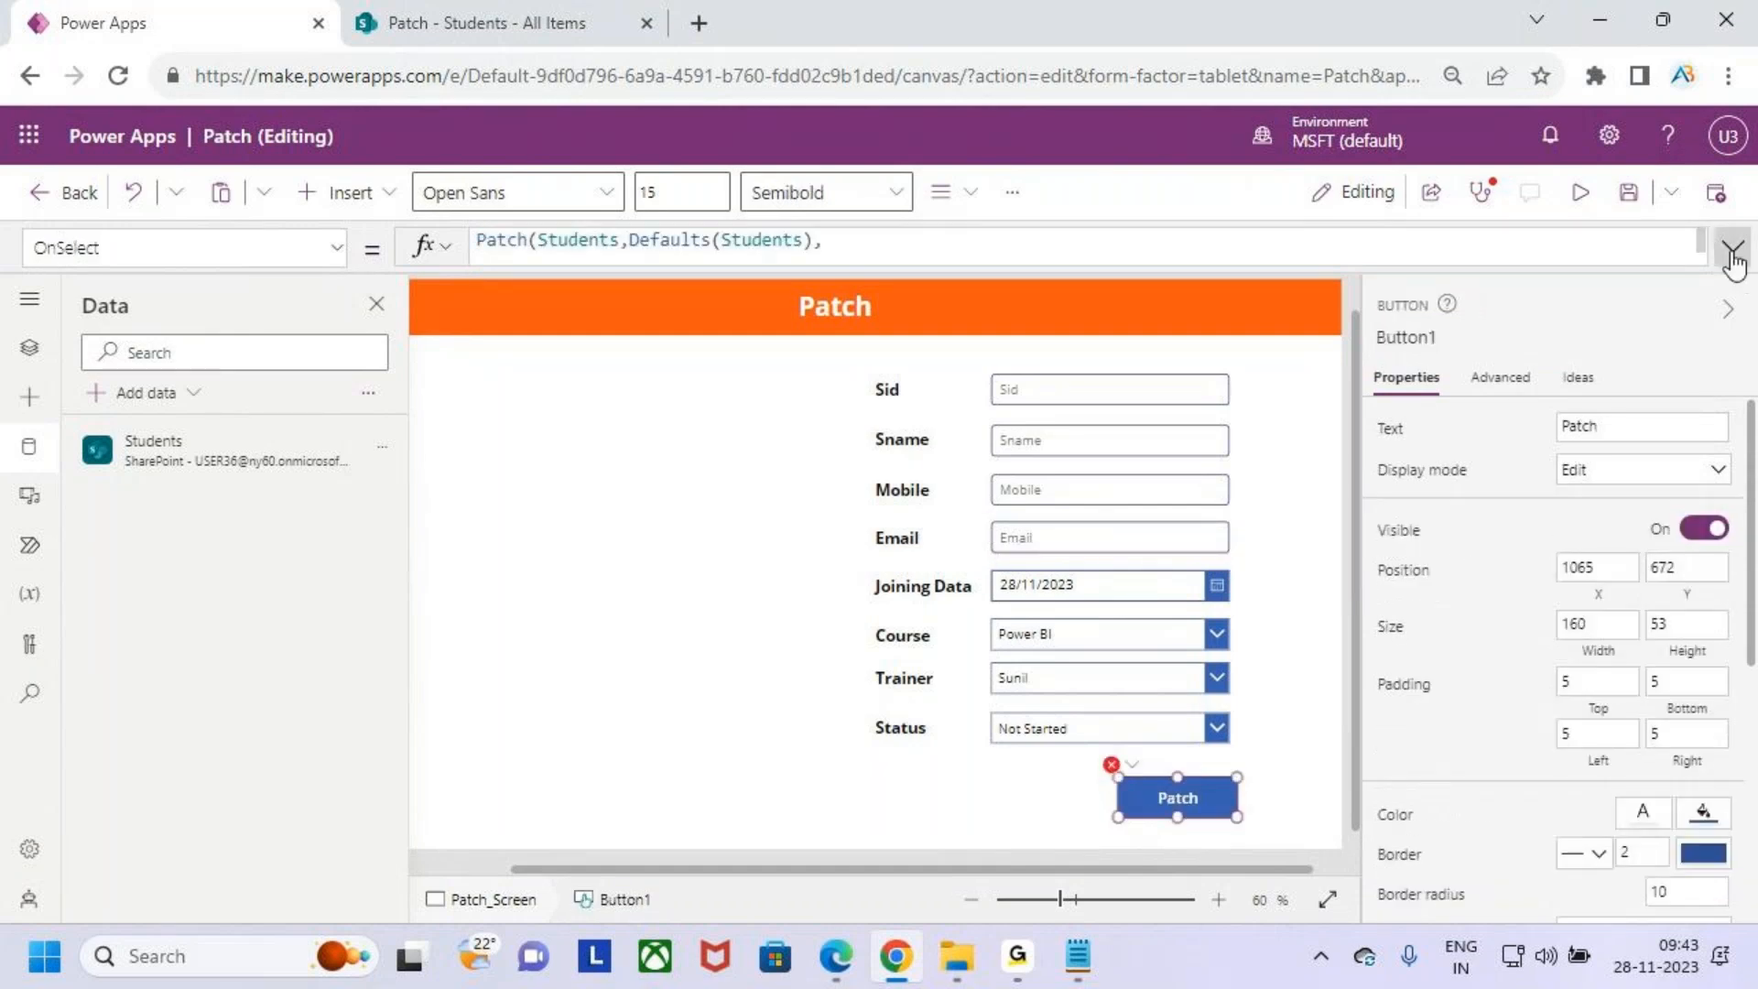
left_click(1734, 247)
left_click(700, 396)
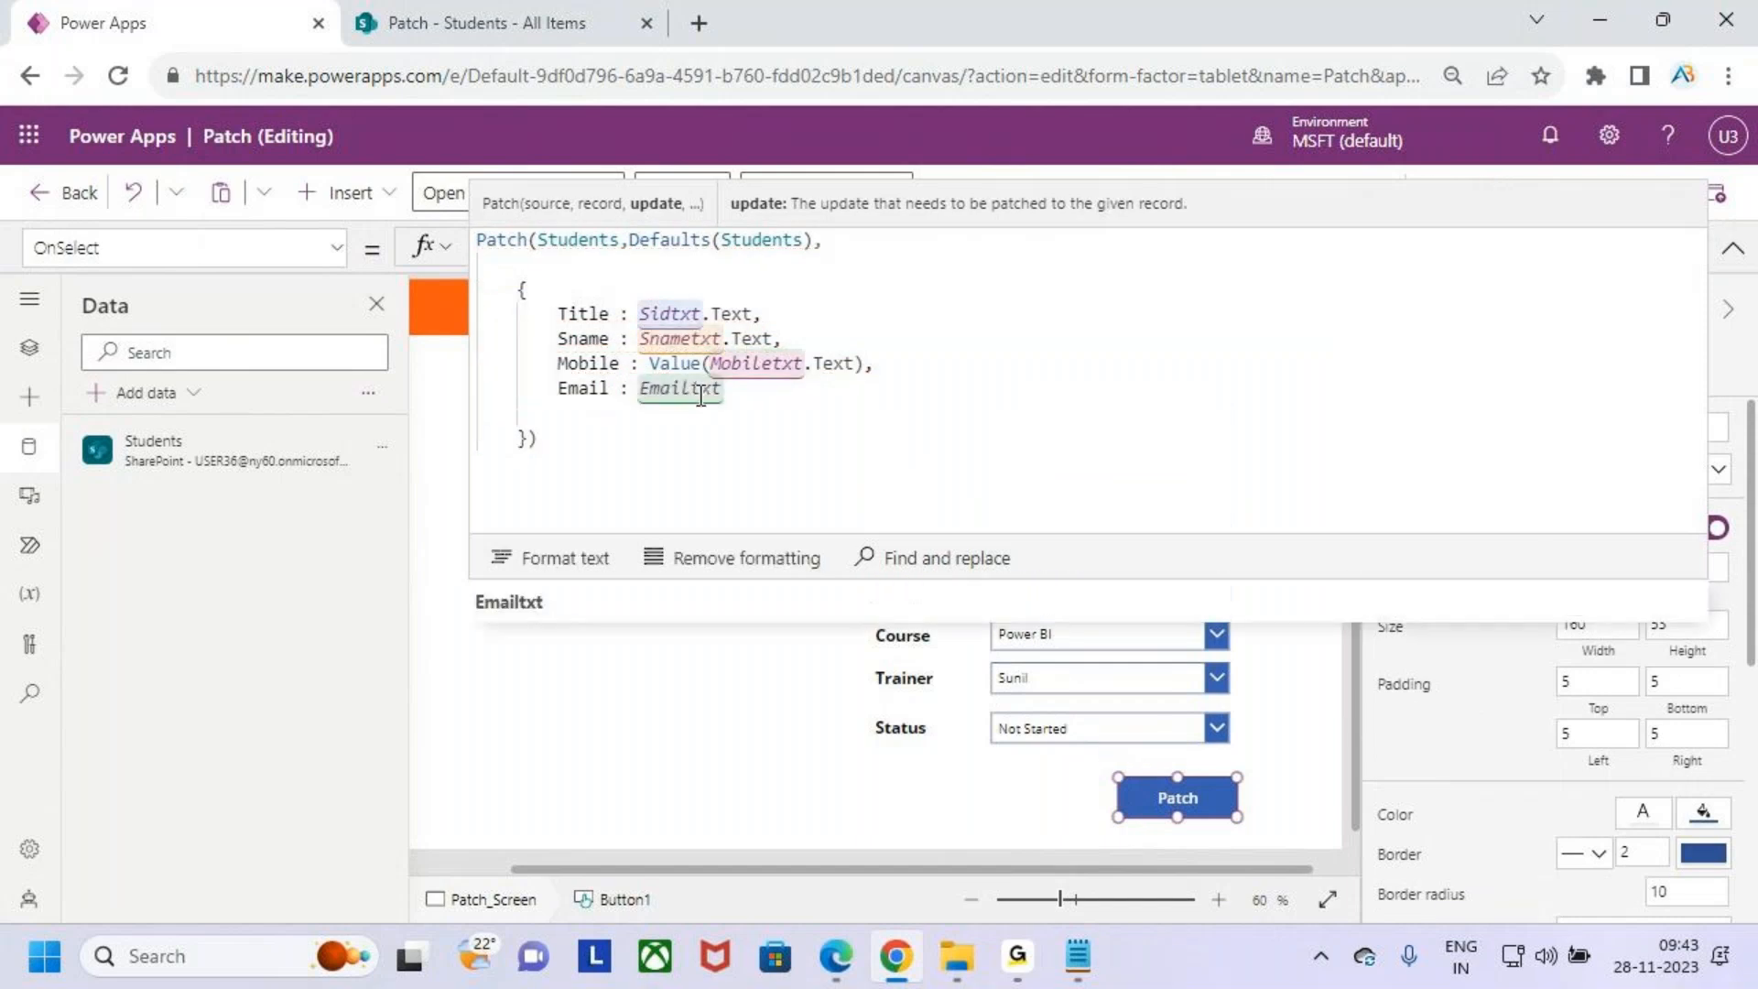
type(".text")
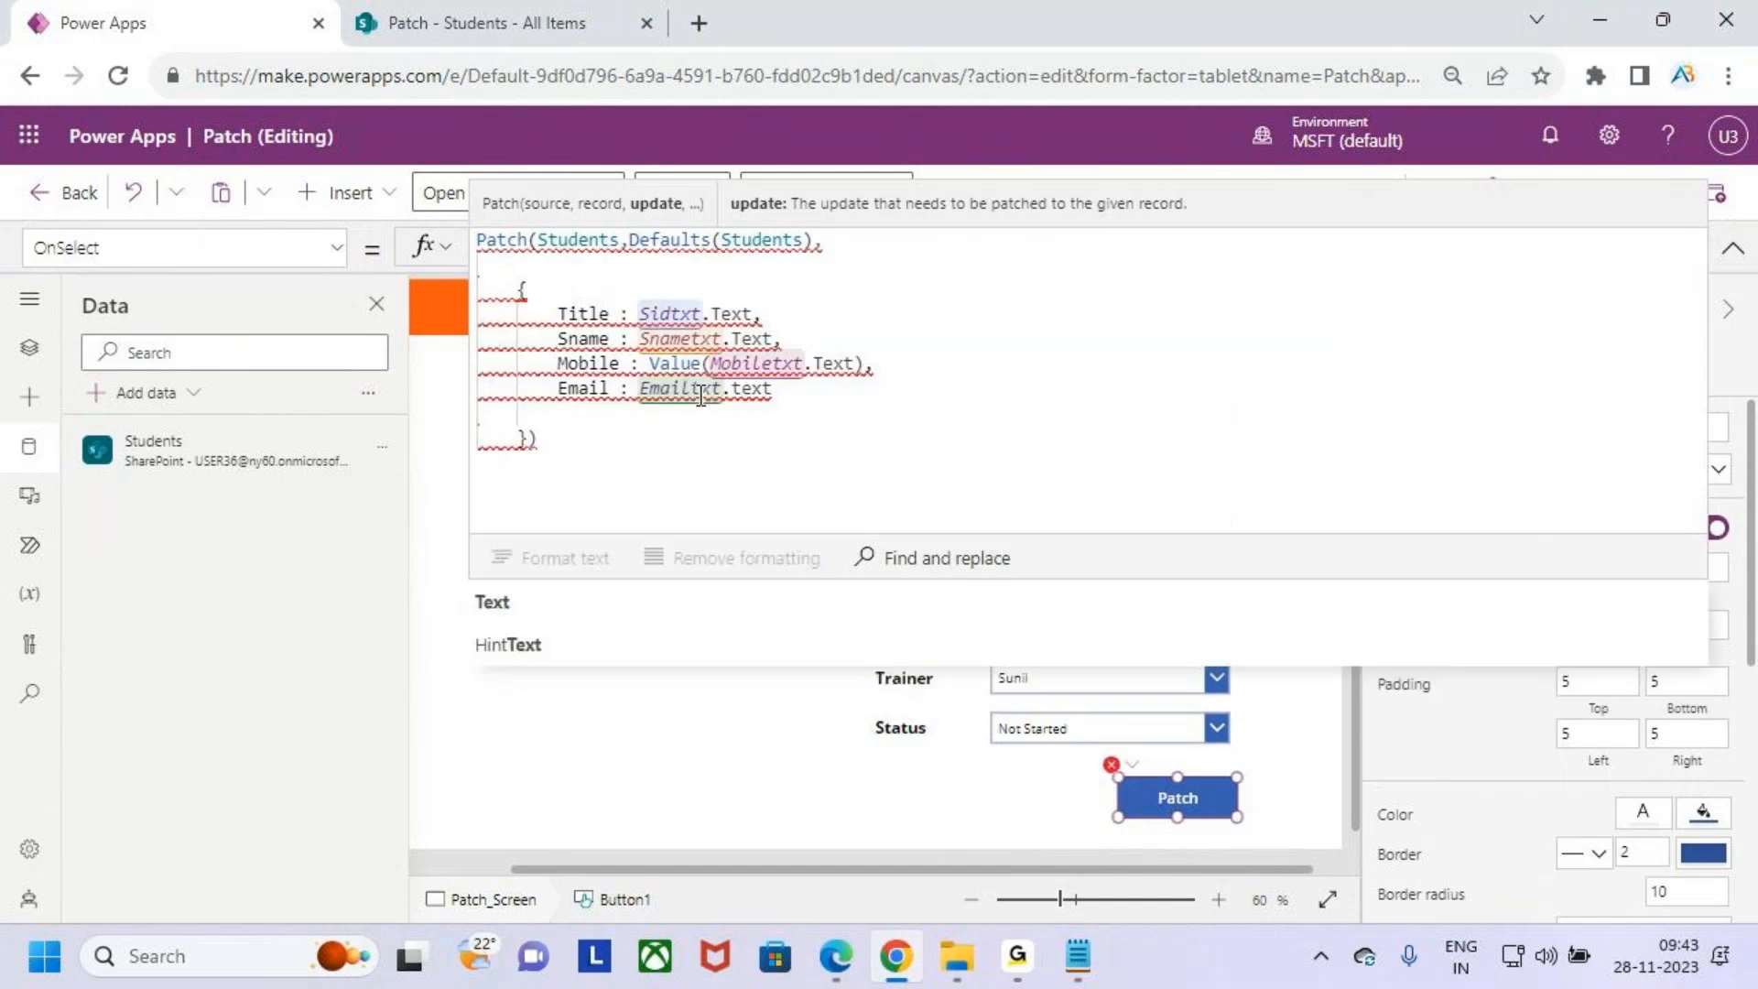
key("Tab")
type(",")
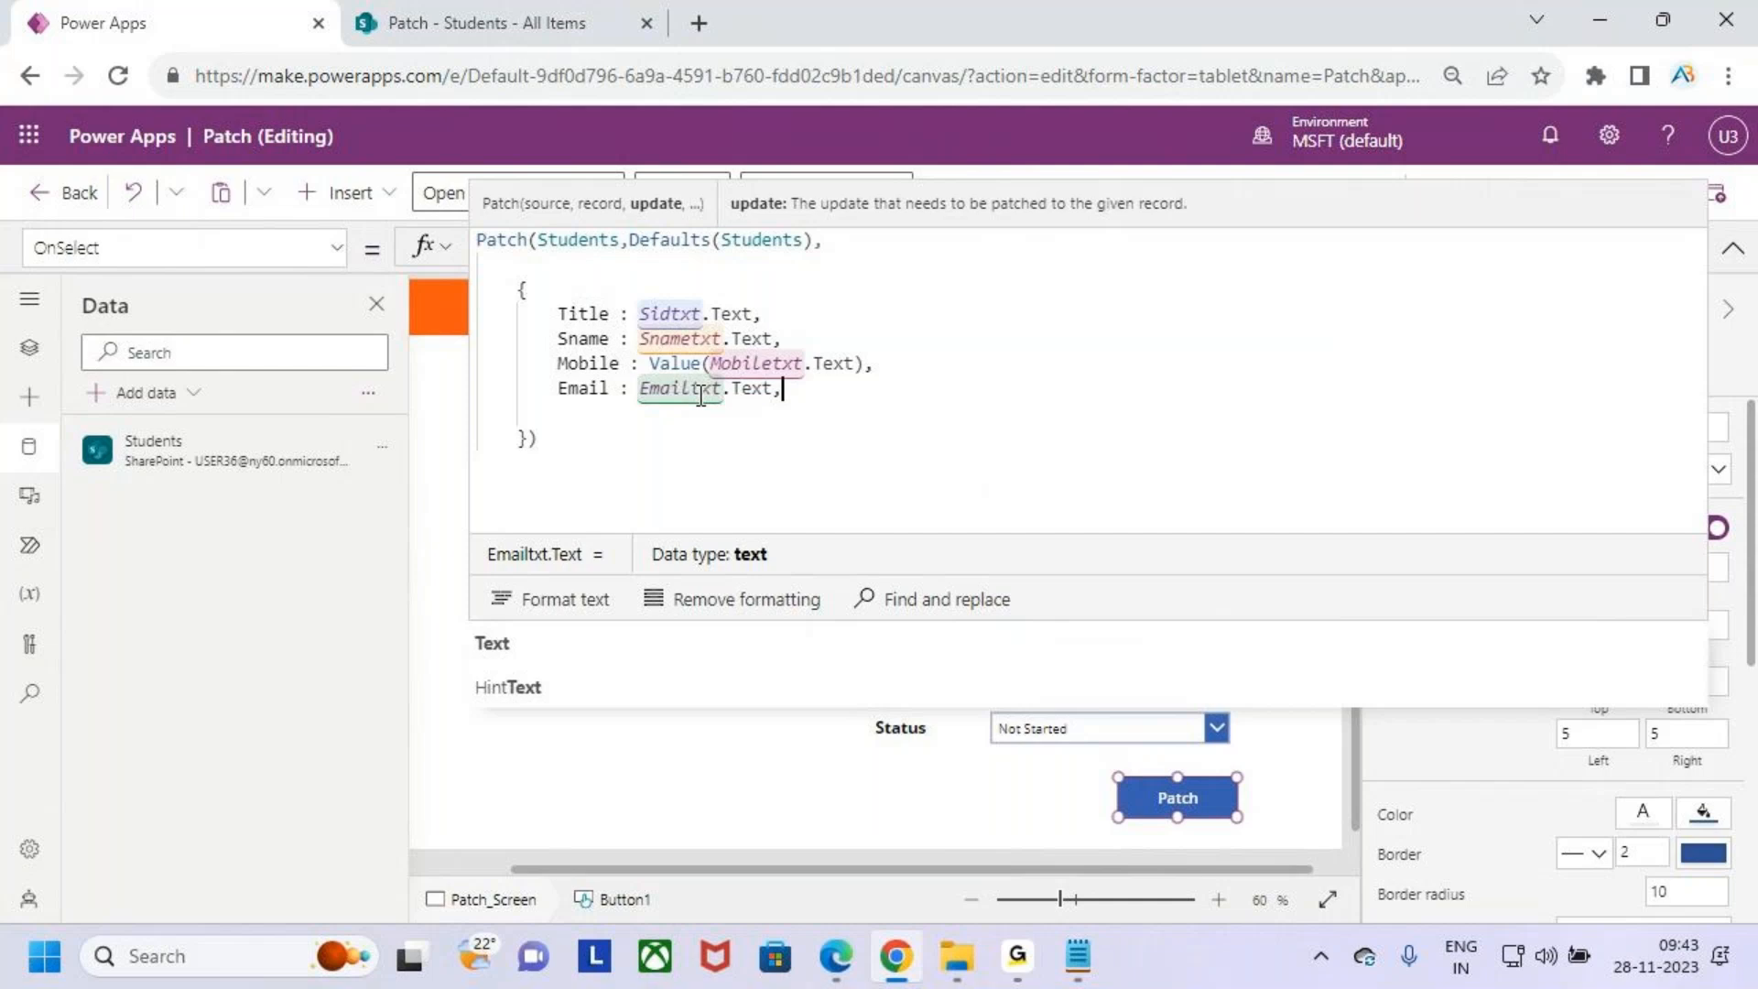
- Start a new line in the Patch record and add the JoiningDate field entry
key("shift+Return")
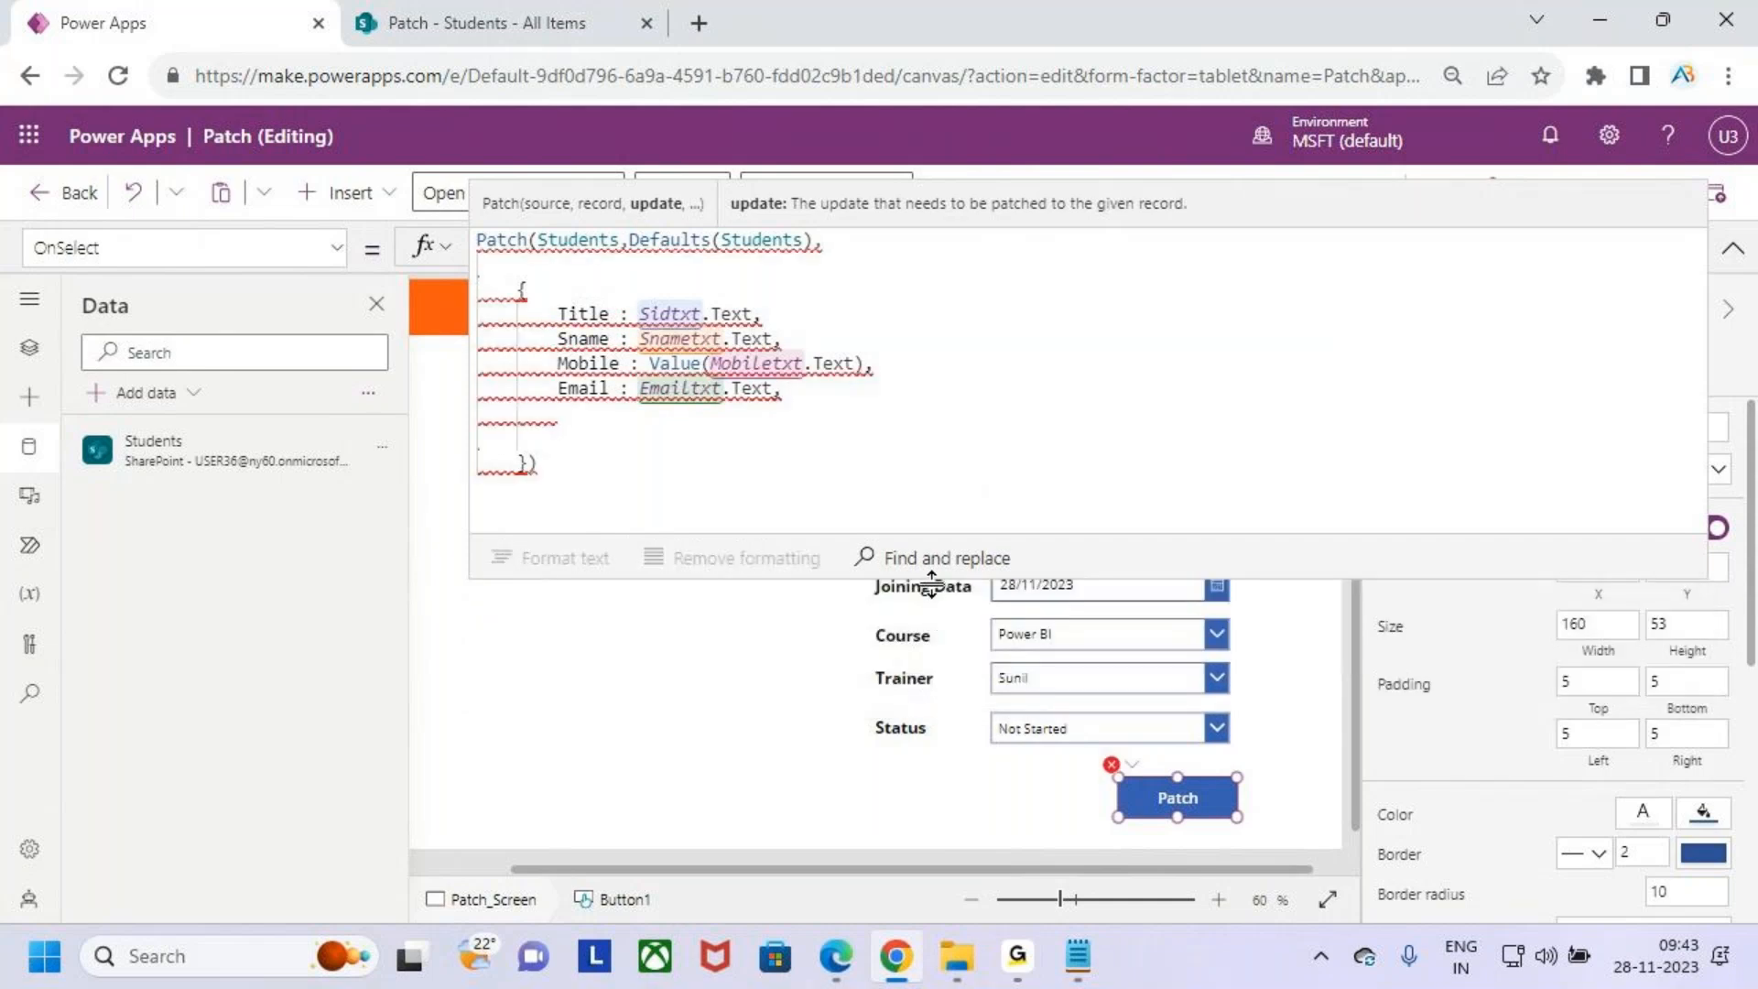
left_click_drag(930, 578, 930, 536)
type("Joining")
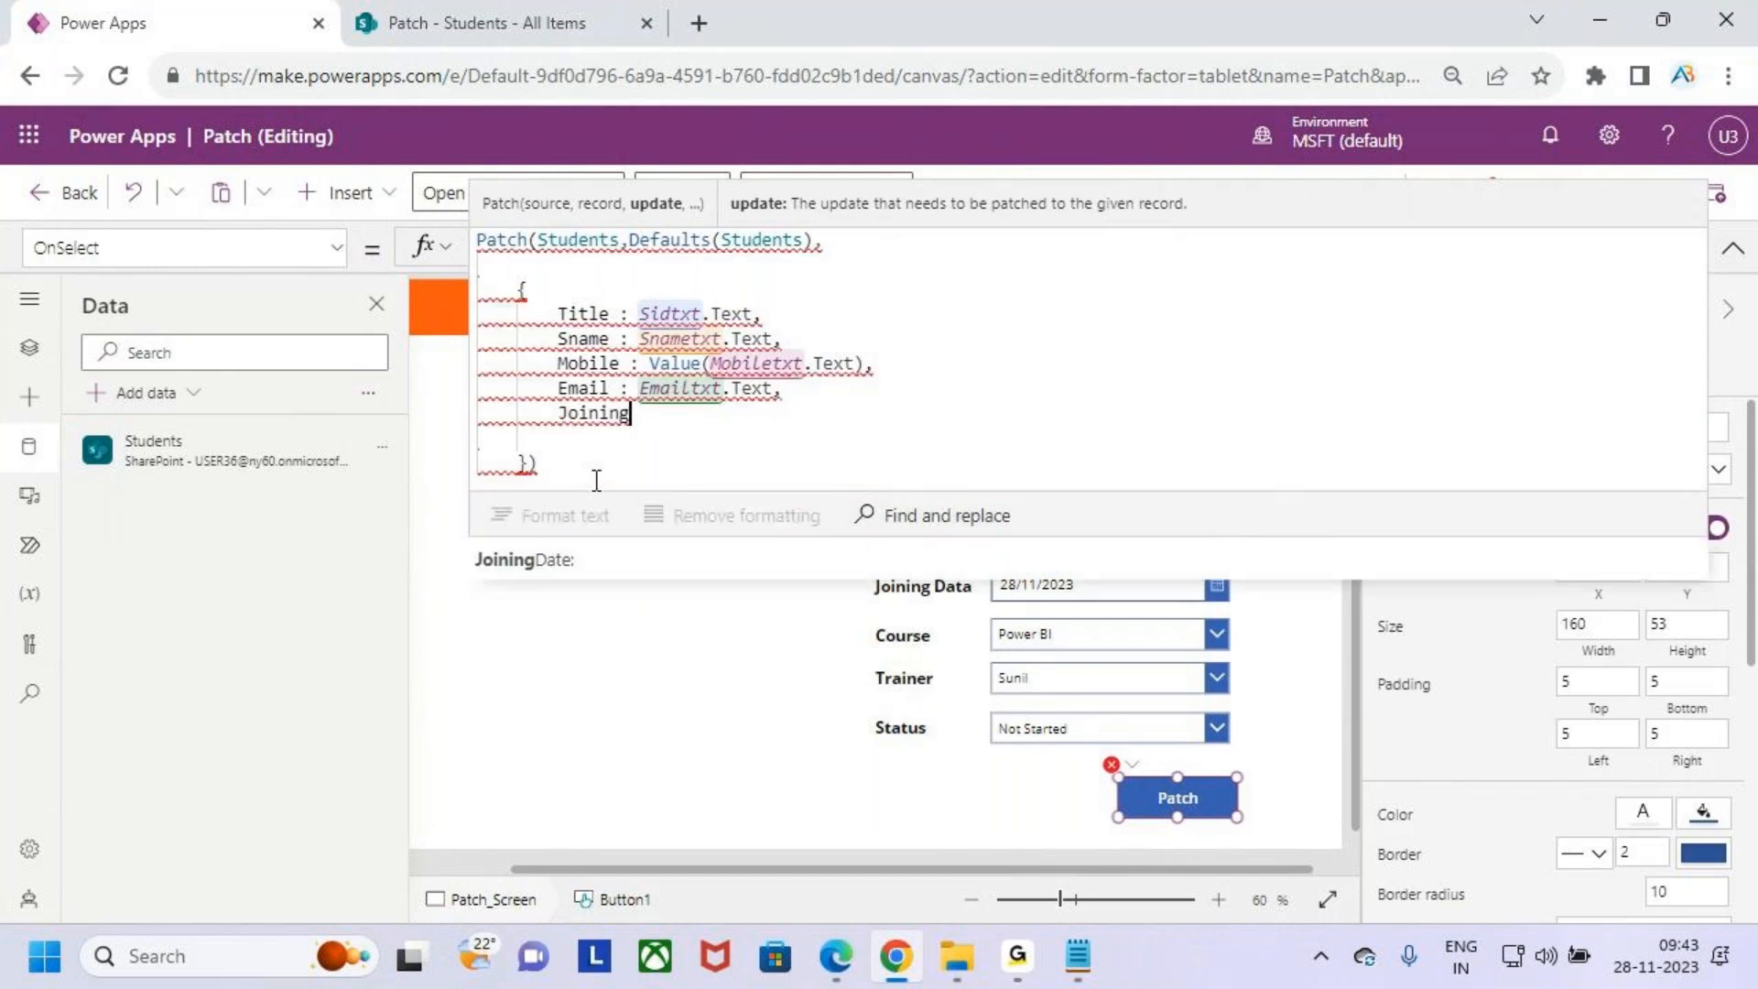
key("Tab")
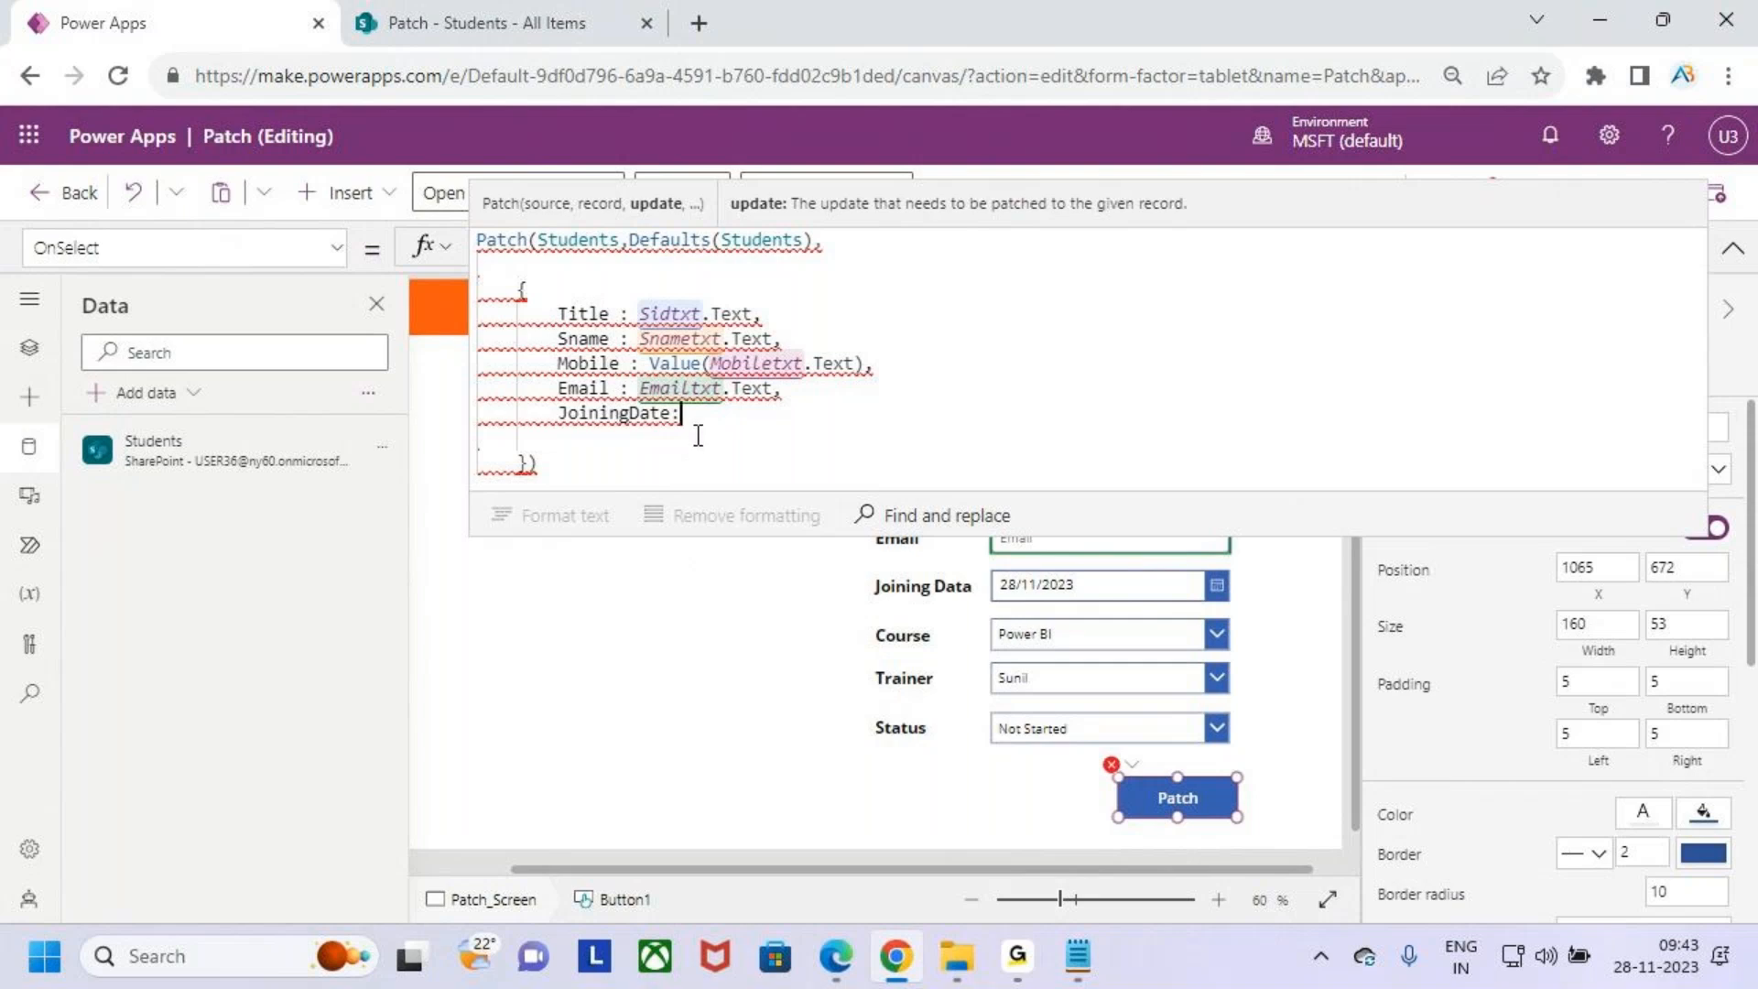
- Rename the Joining Data date picker as DatePicker
left_click(1106, 586)
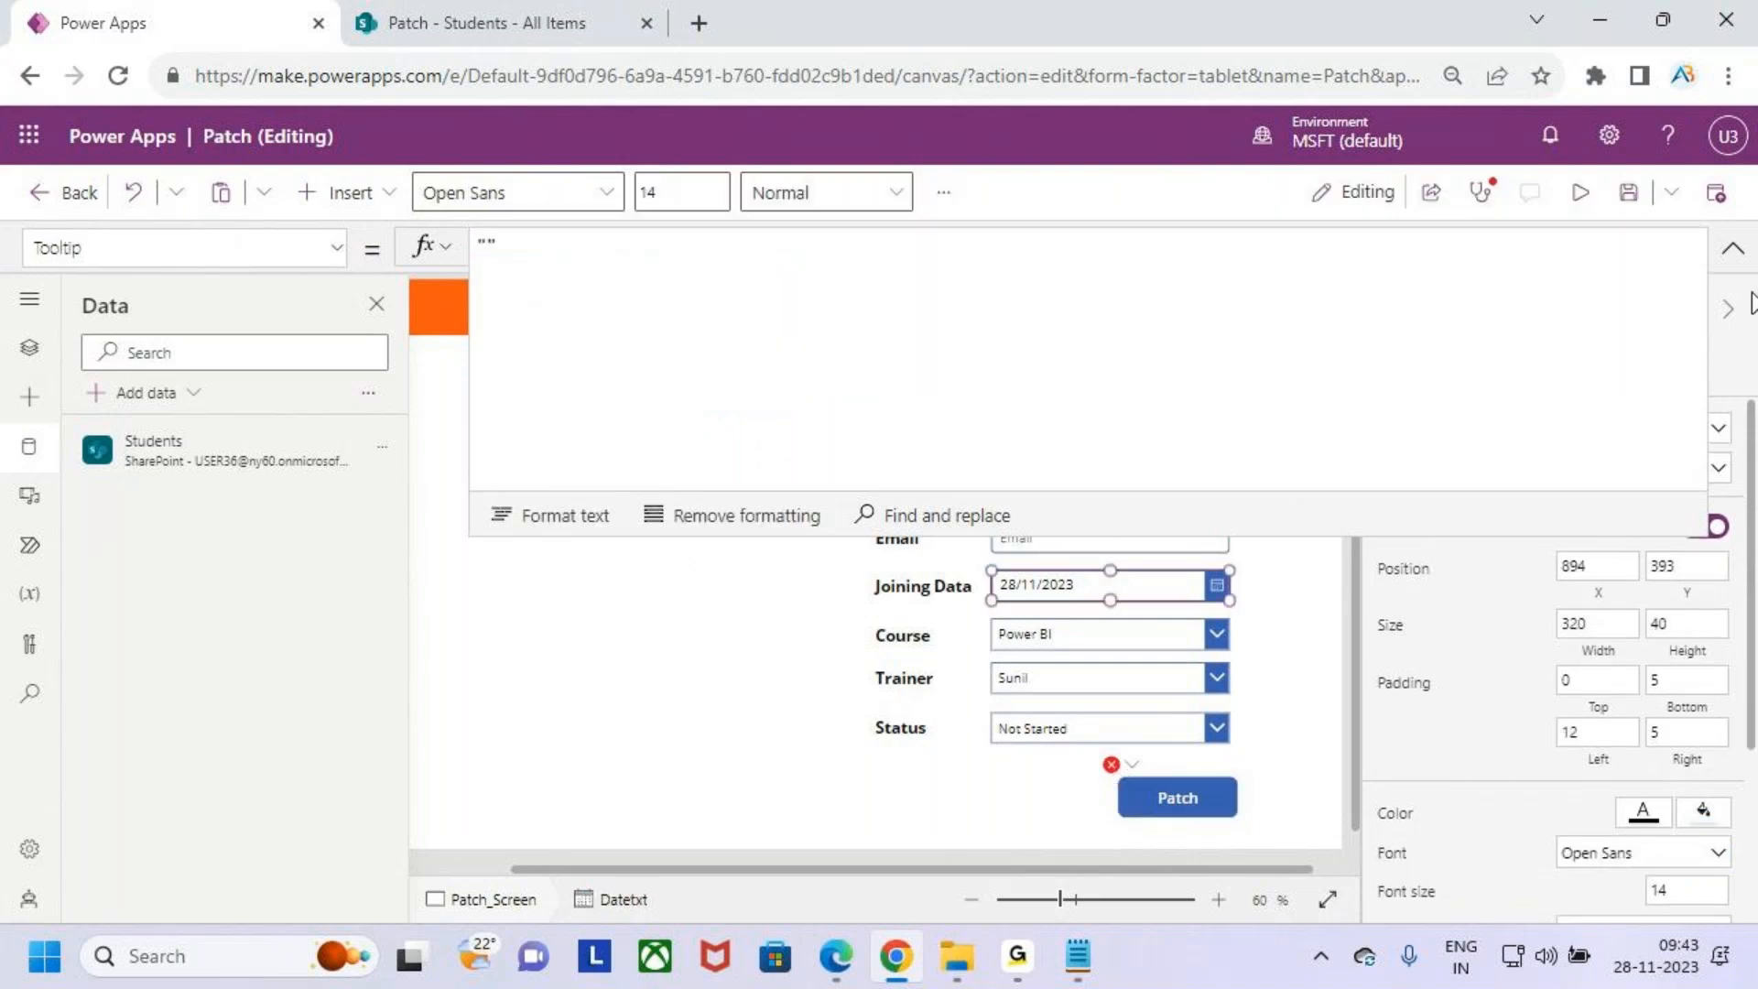
left_click(1730, 247)
left_click(1429, 339)
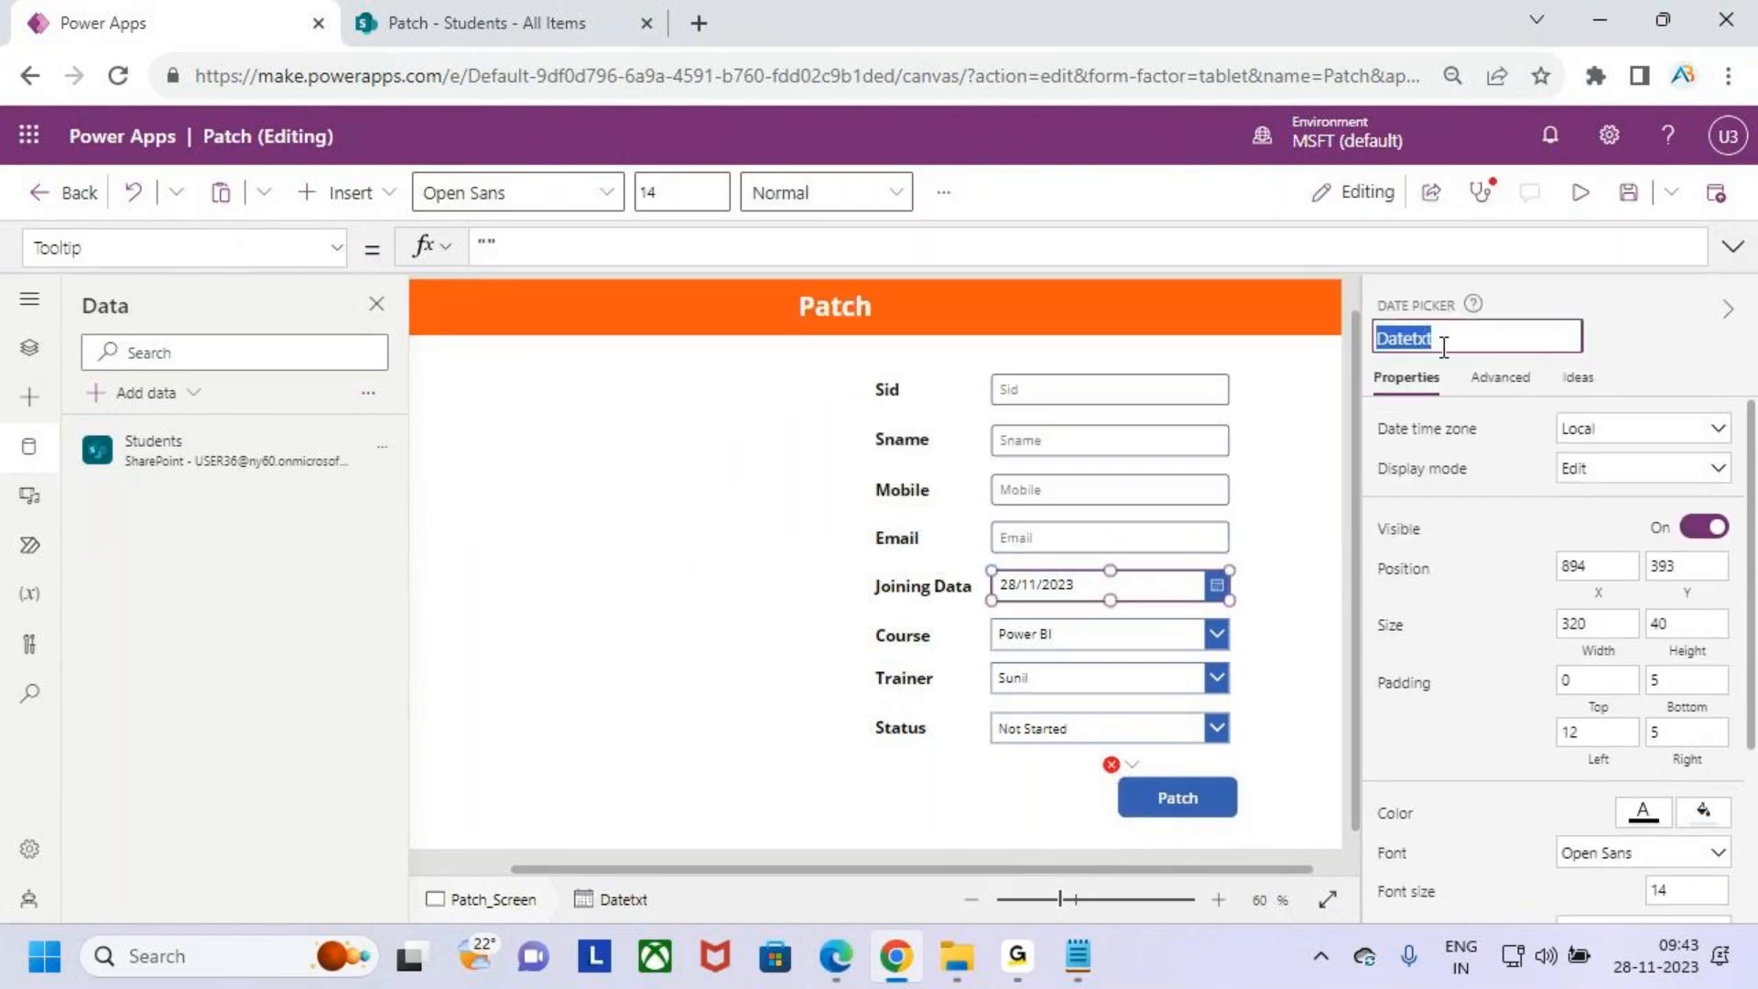
left_click(1451, 342)
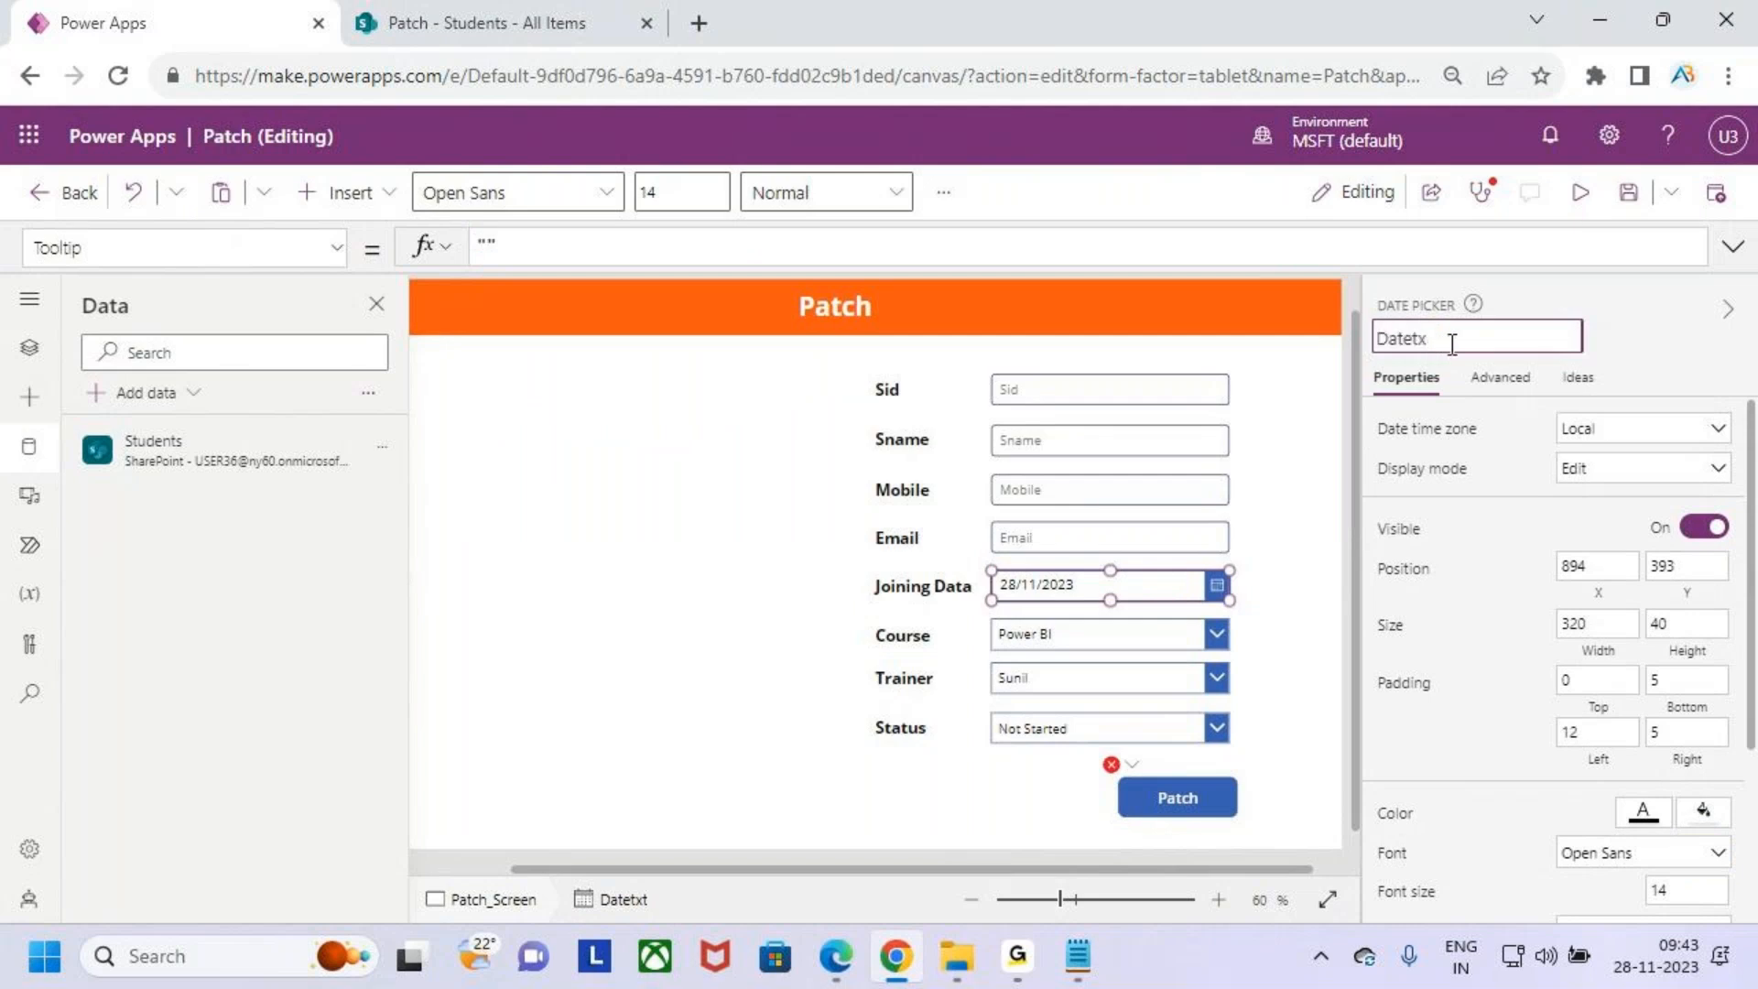
type("Picker")
left_click(1161, 634)
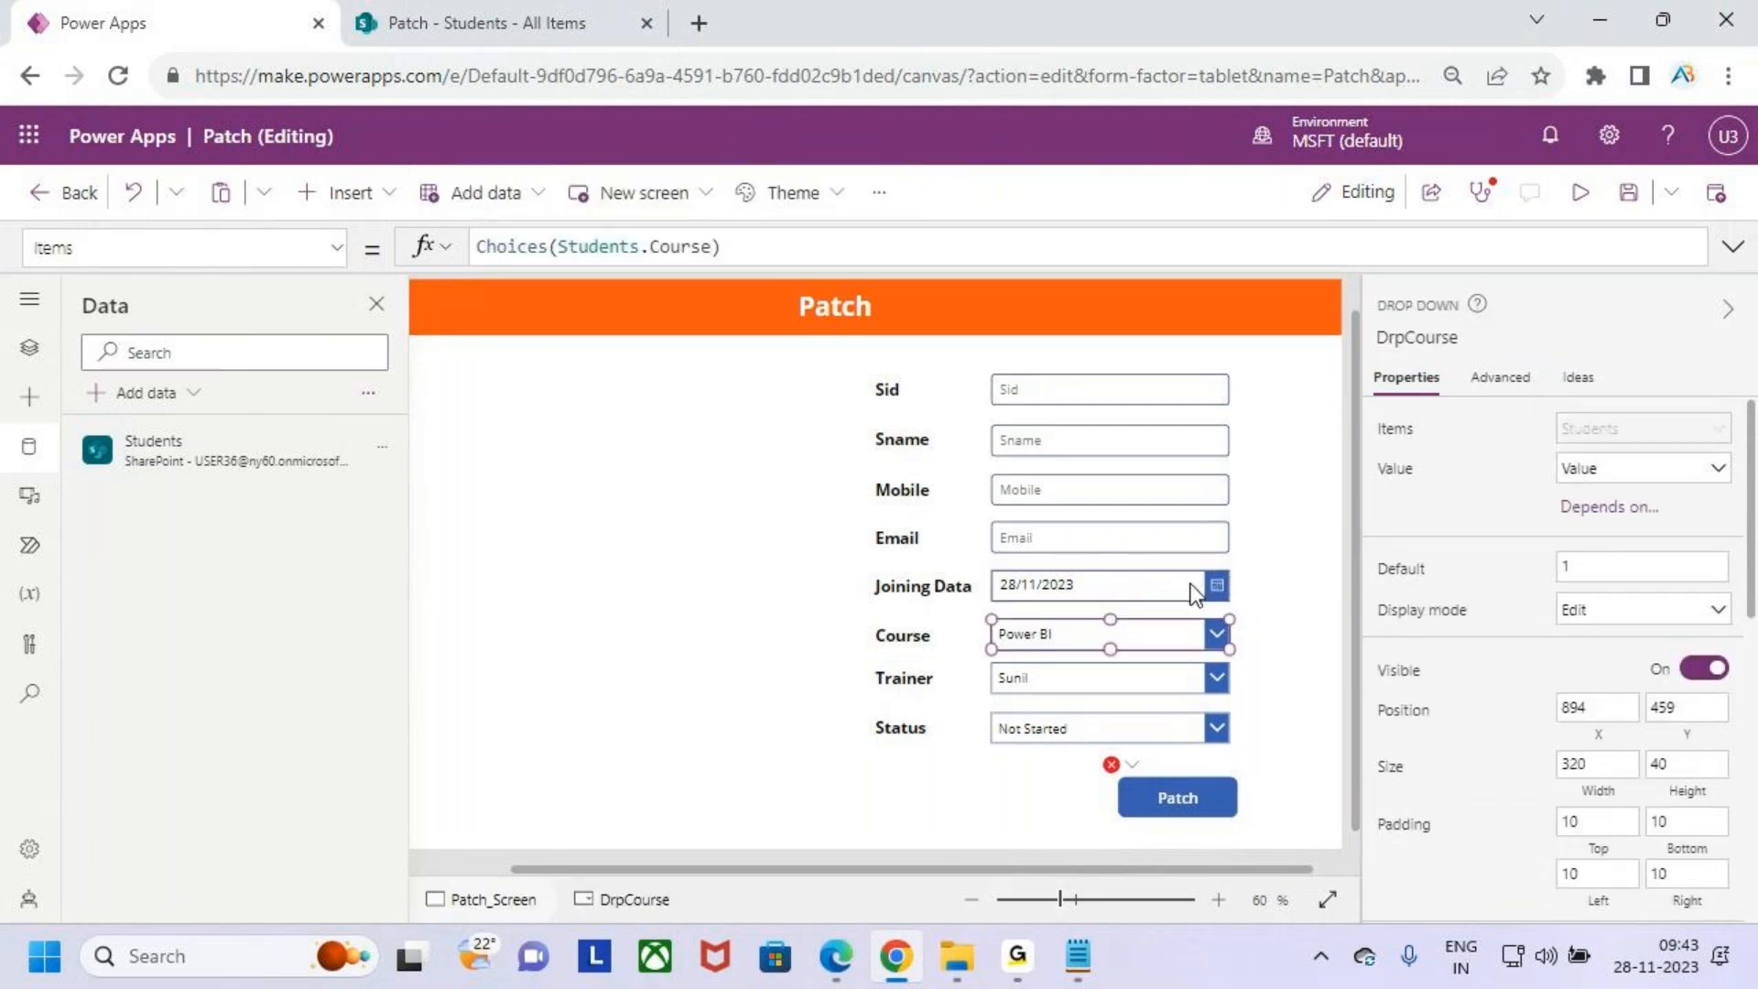
left_click(1195, 593)
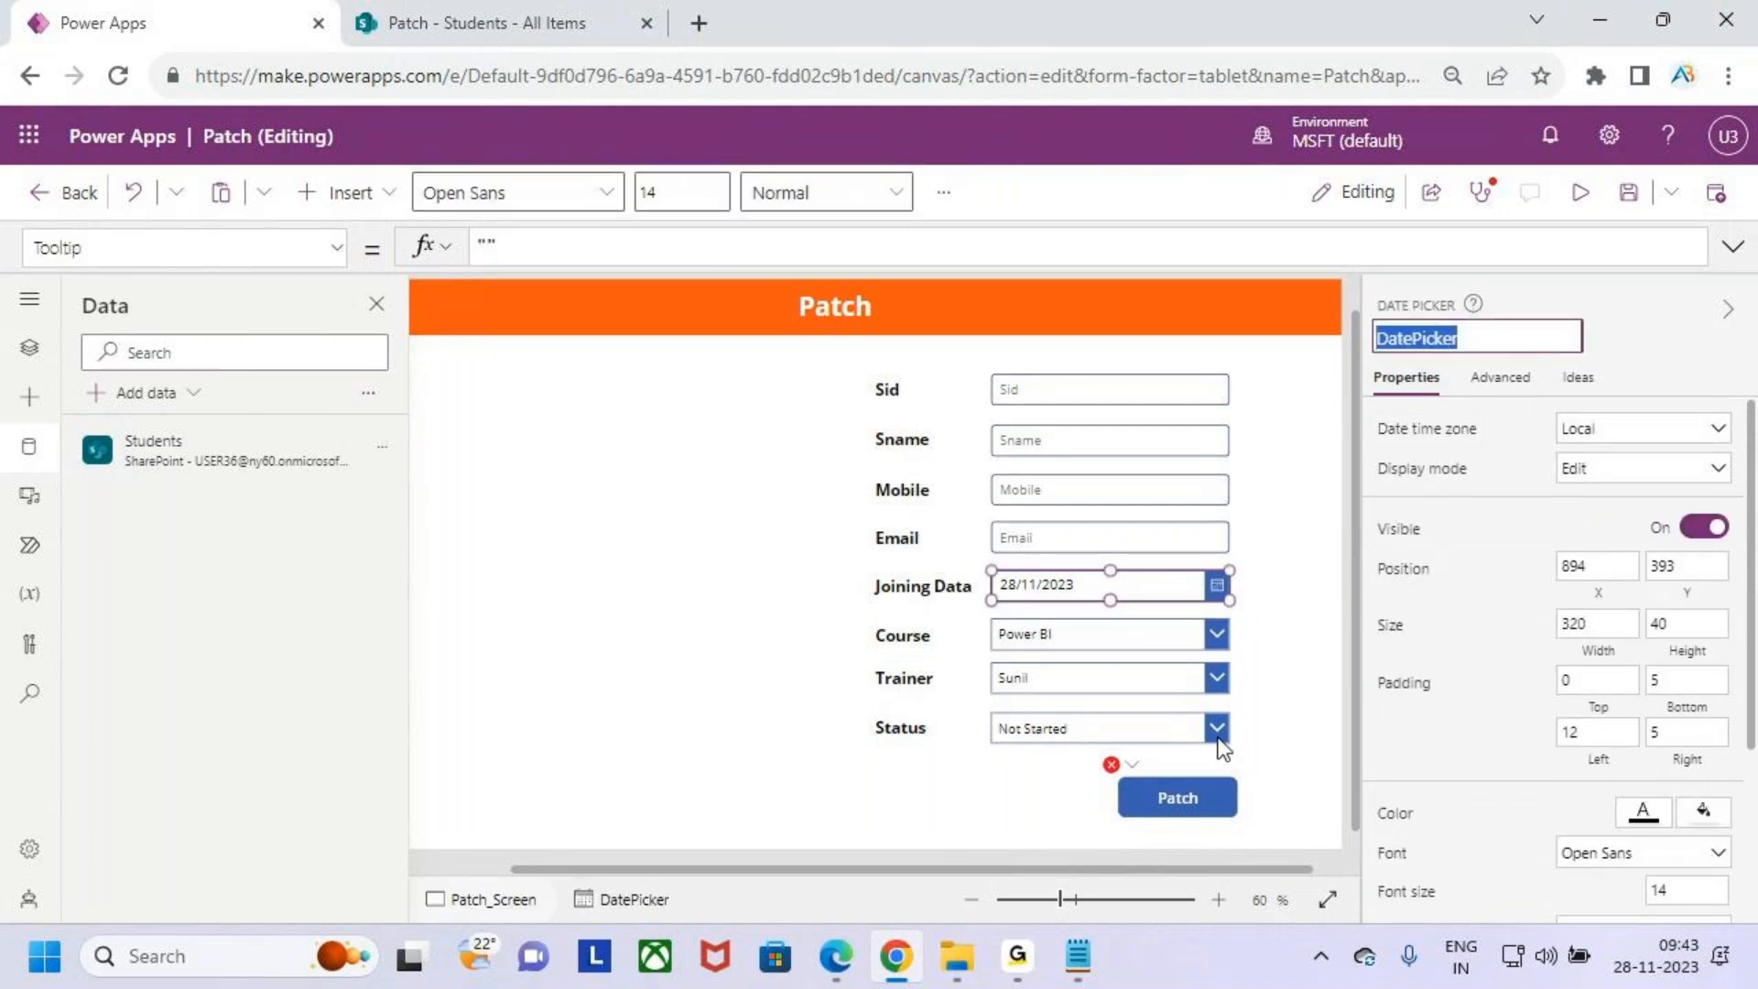
- Set JoiningDate to DatePicker.SelectedDate in the Patch button's formula and start a new line
left_click(1178, 798)
left_click(1733, 247)
left_click(748, 414)
type("DatePicker")
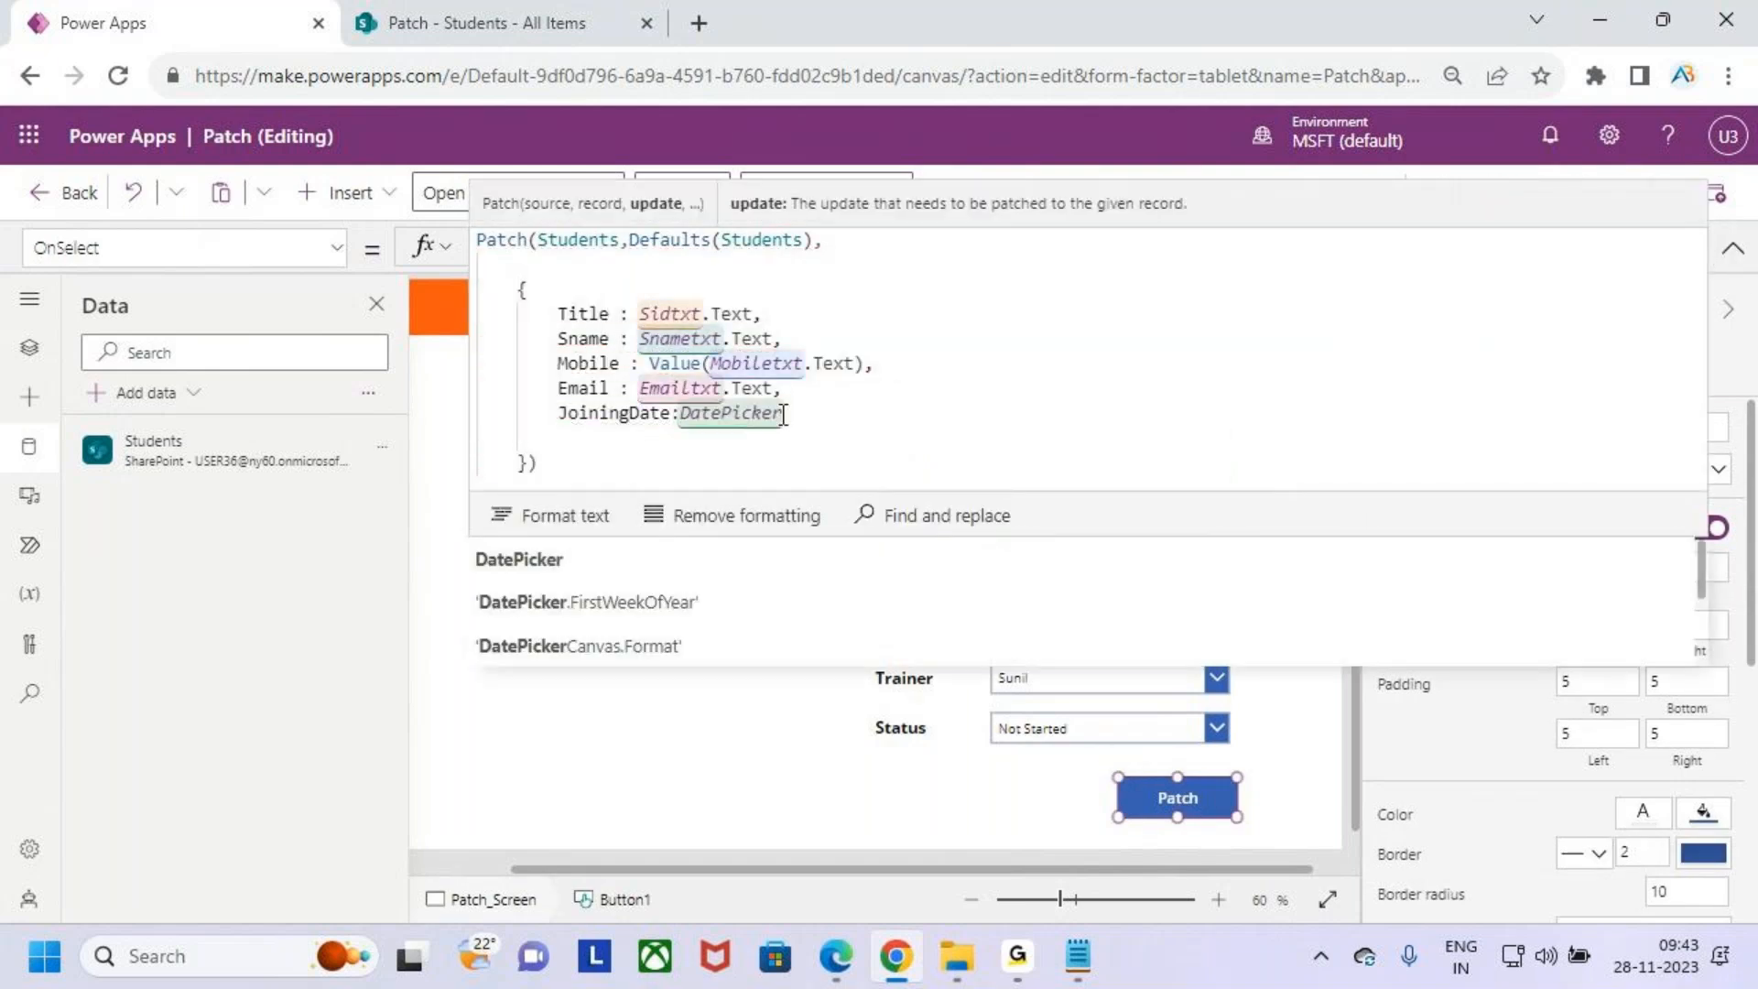
type(".")
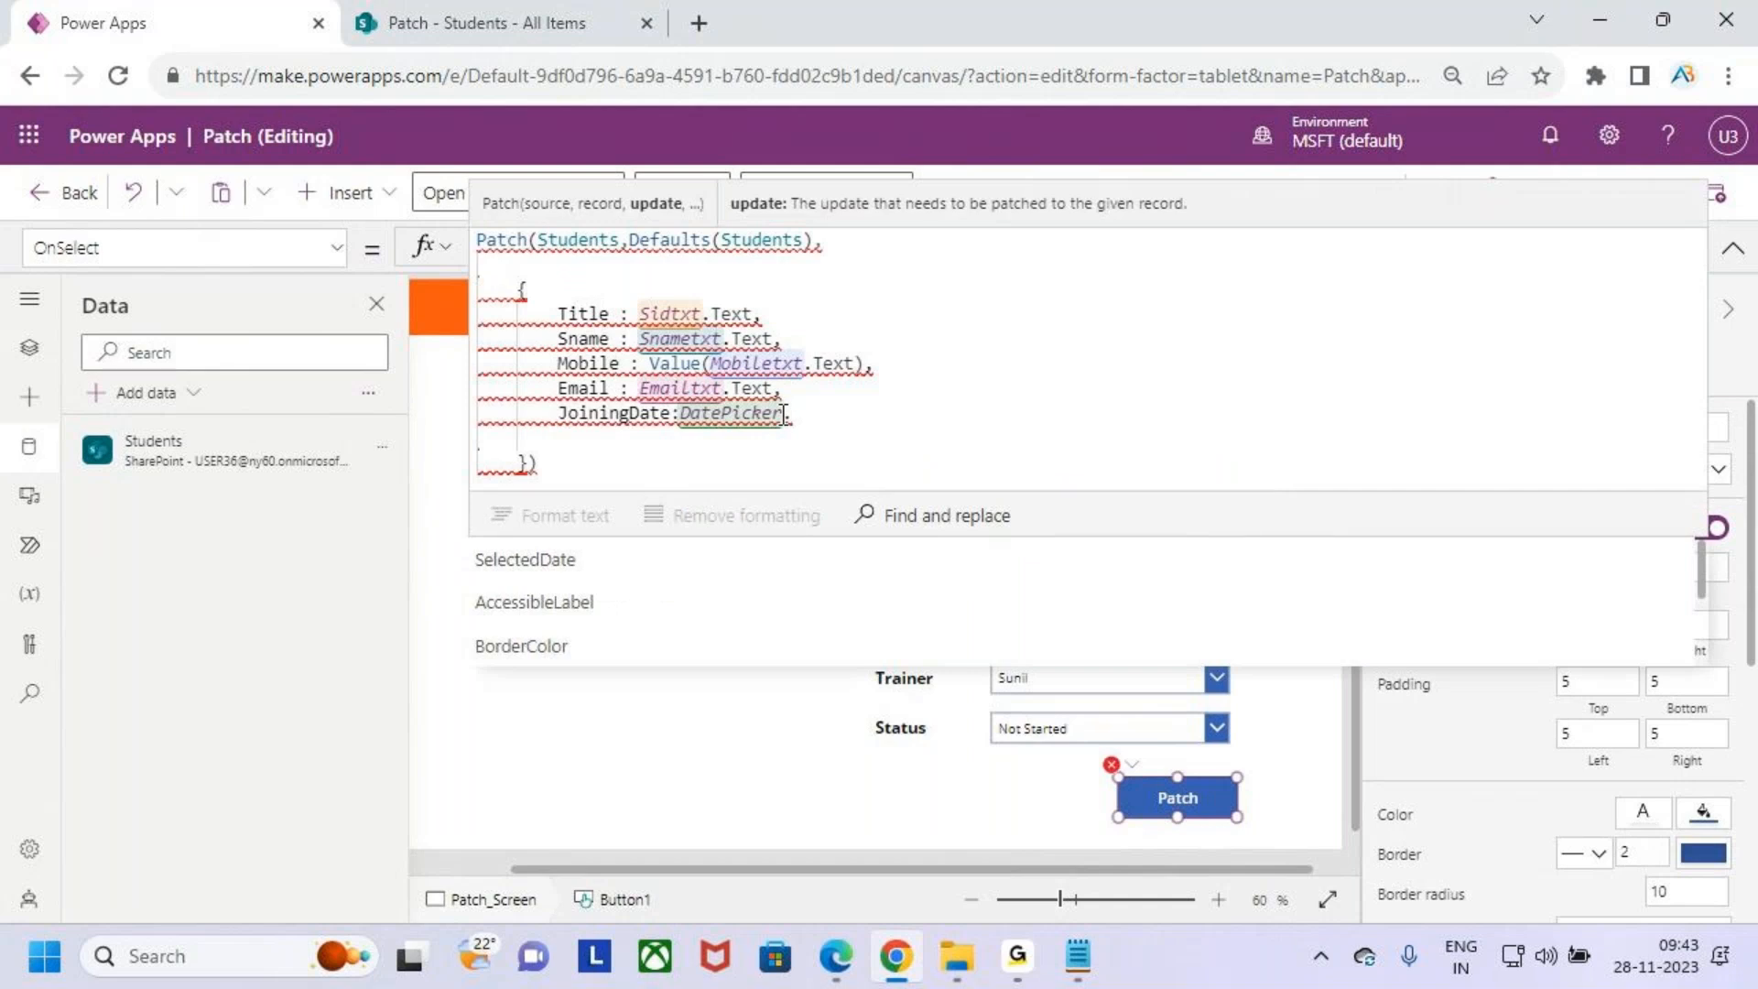
key("Tab")
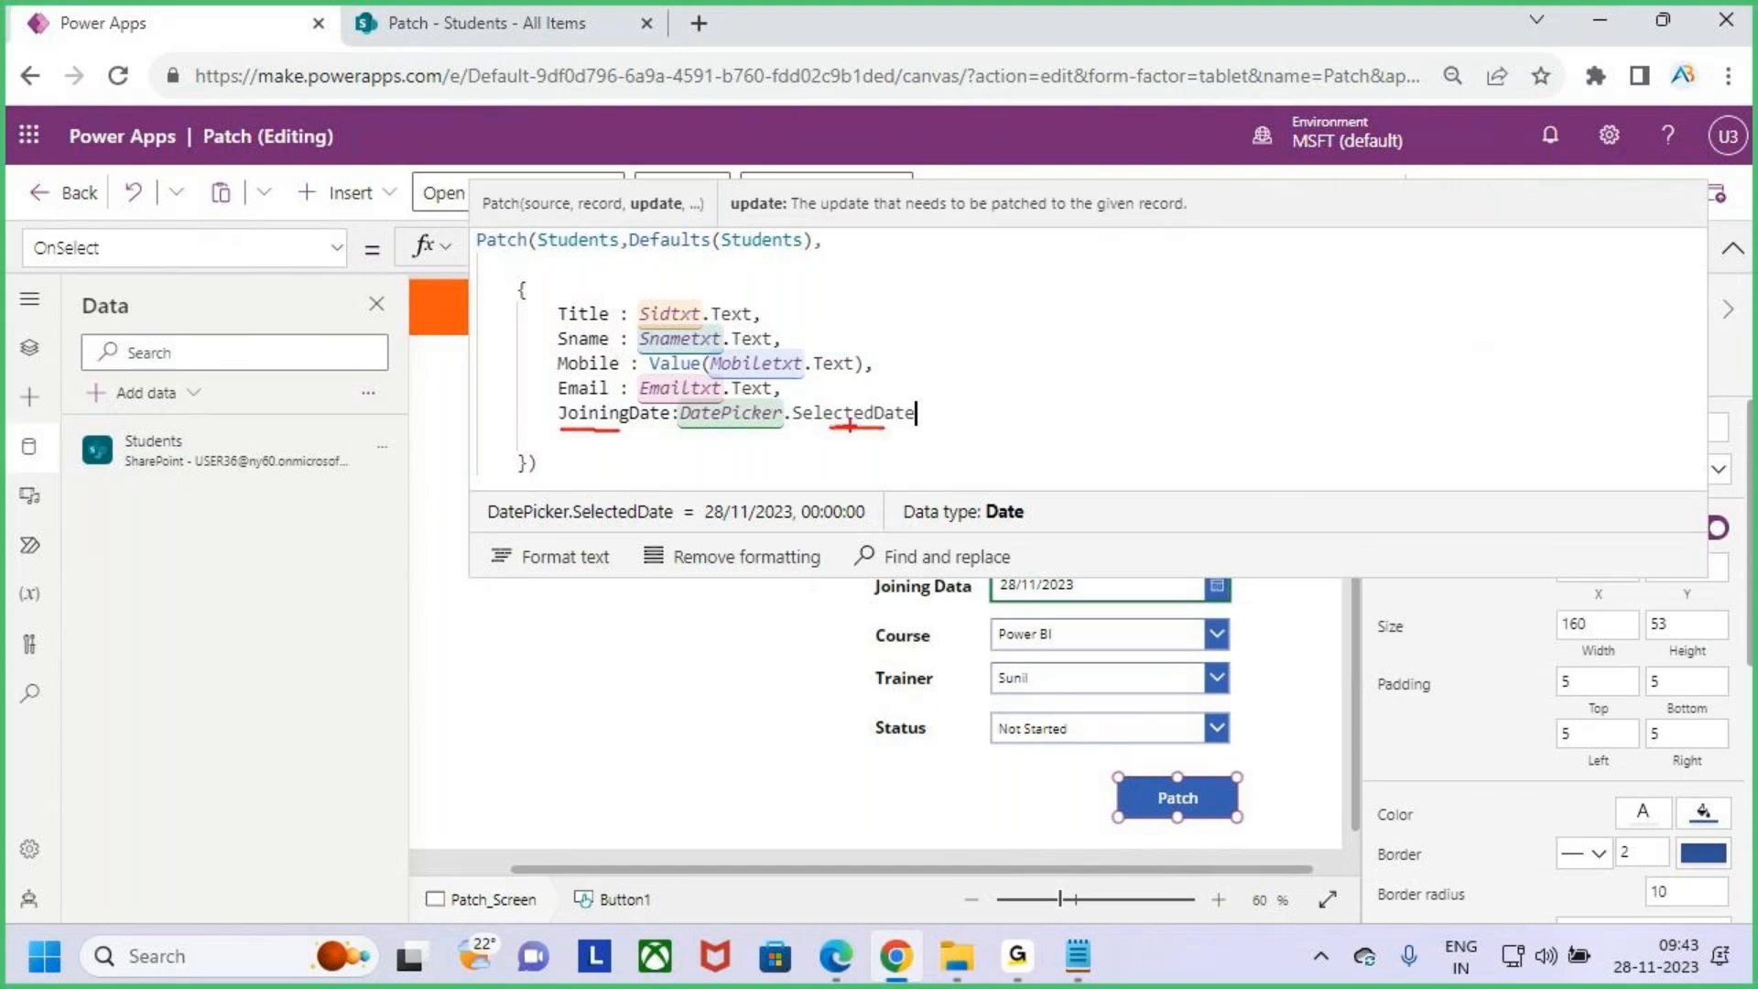
type(",")
key("shift+Return")
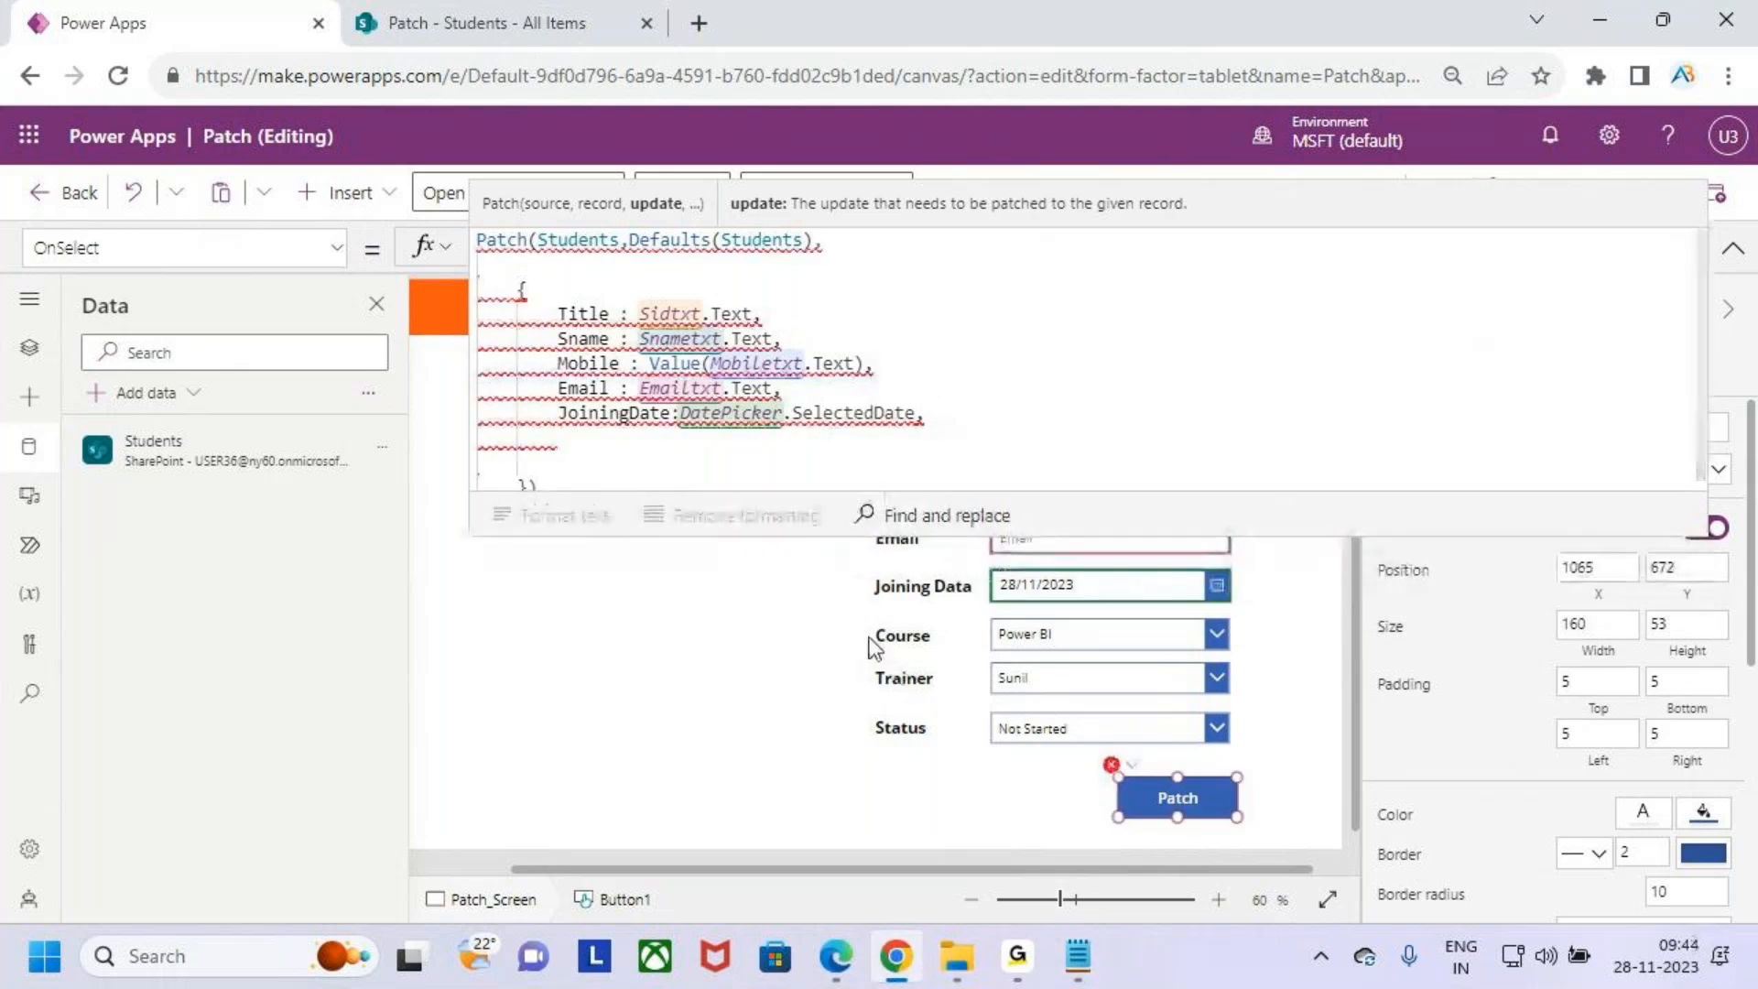
- Add a Course field entry to the Patch record and check the Course drop down's name
type("Courx")
key("BackSpace")
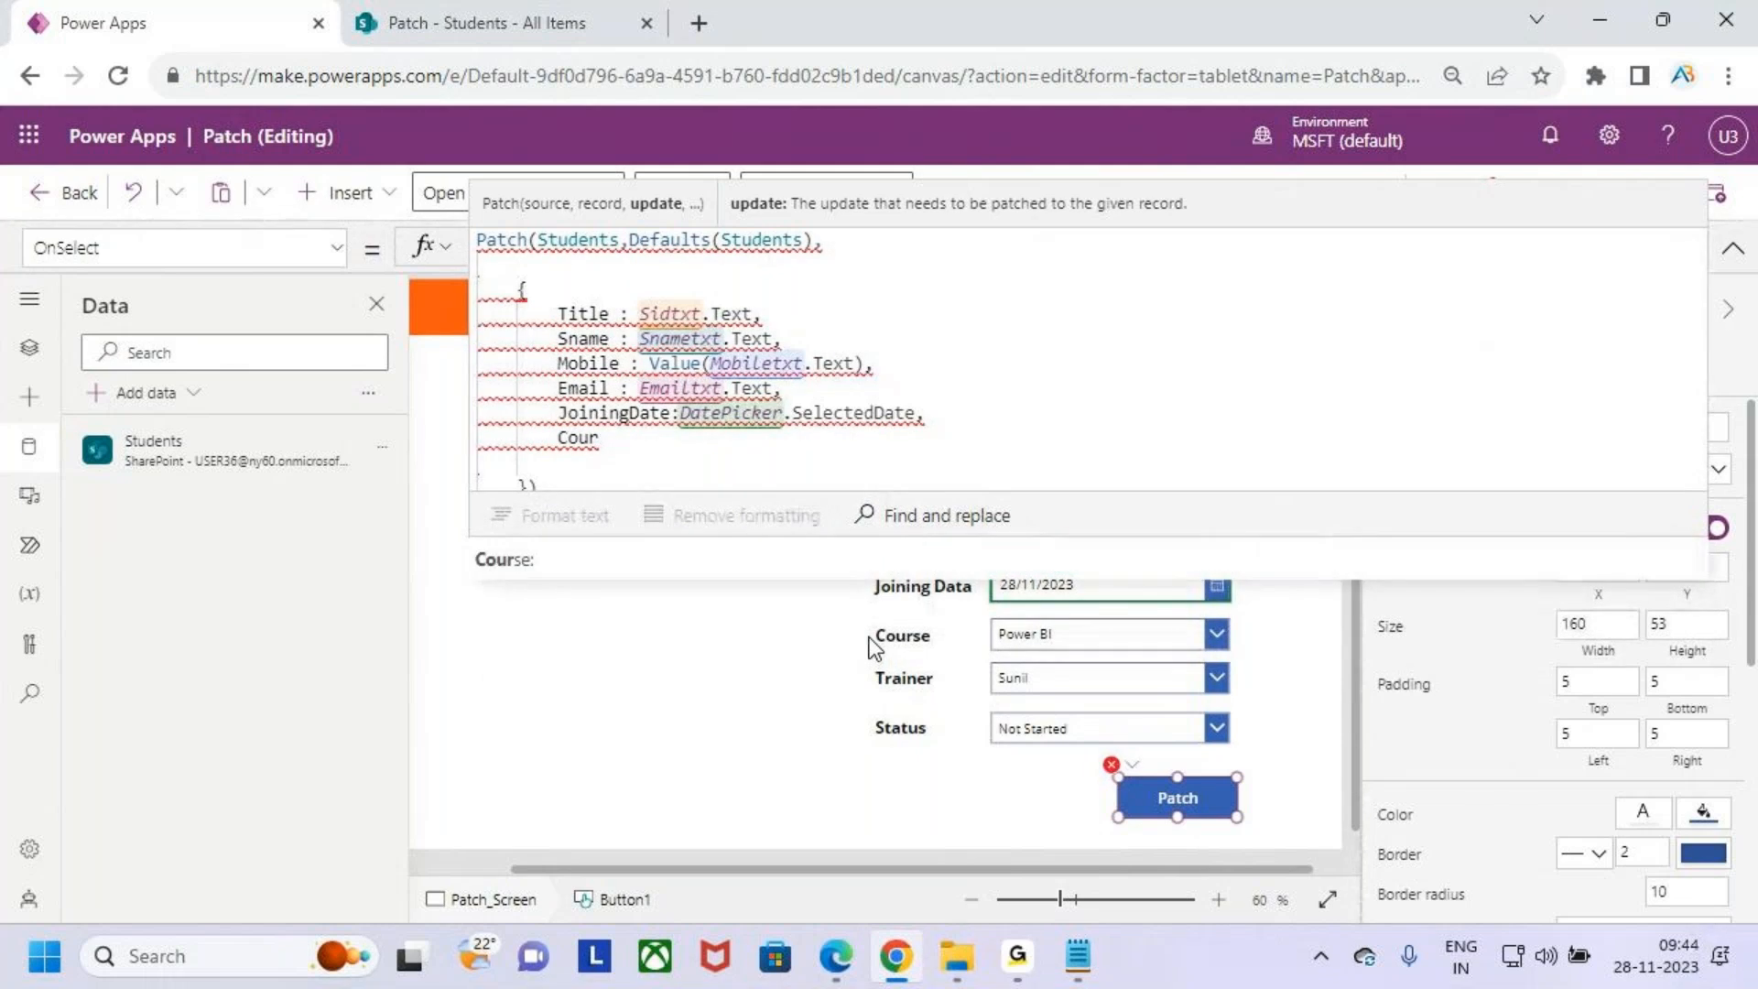
key("Tab")
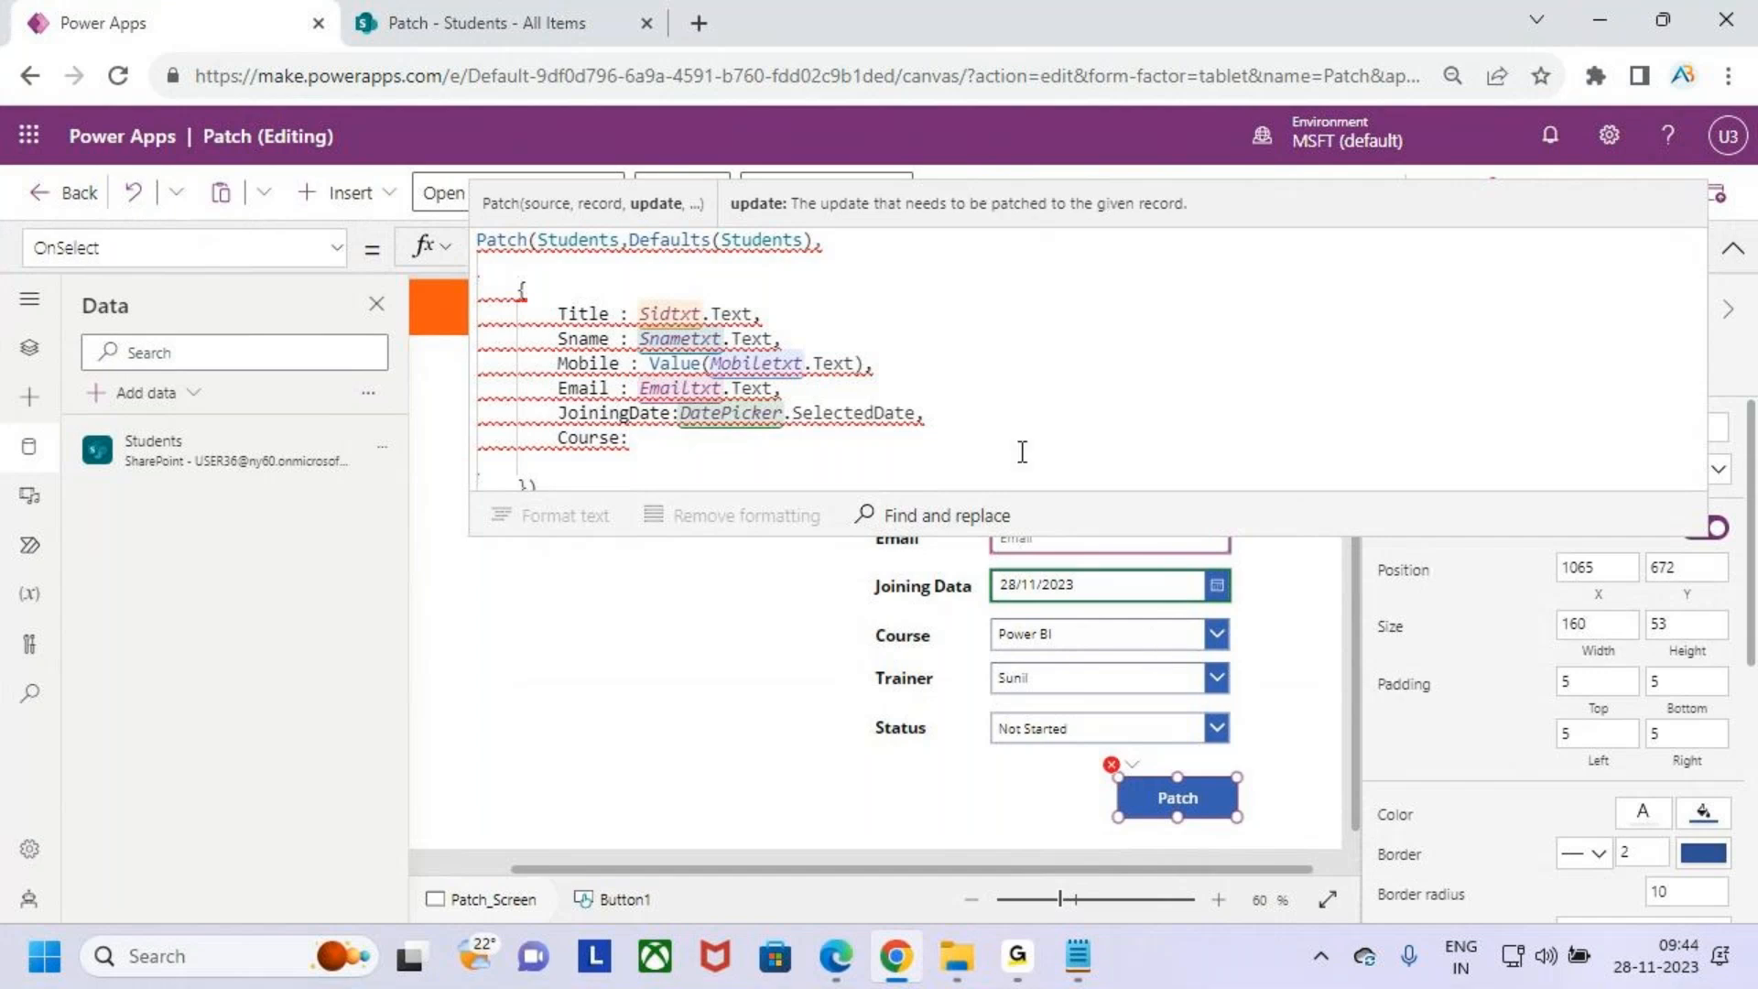
left_click(1139, 635)
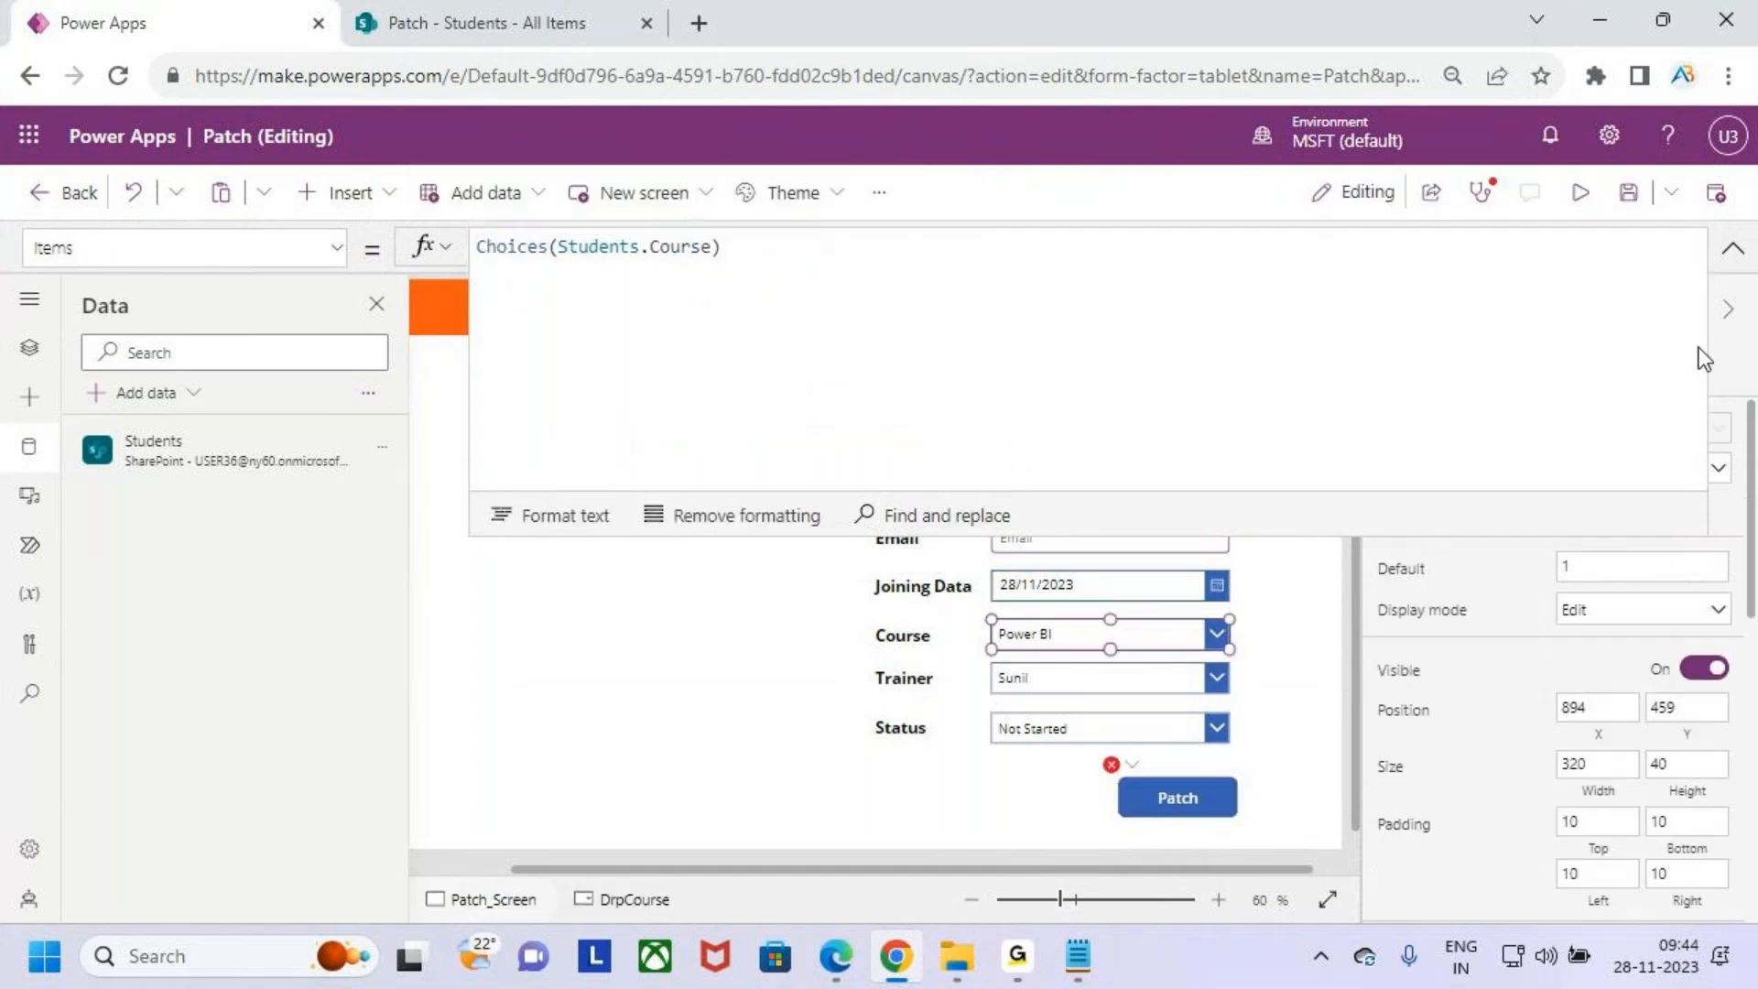
left_click(1733, 248)
left_click(1429, 339)
key("ctrl+c")
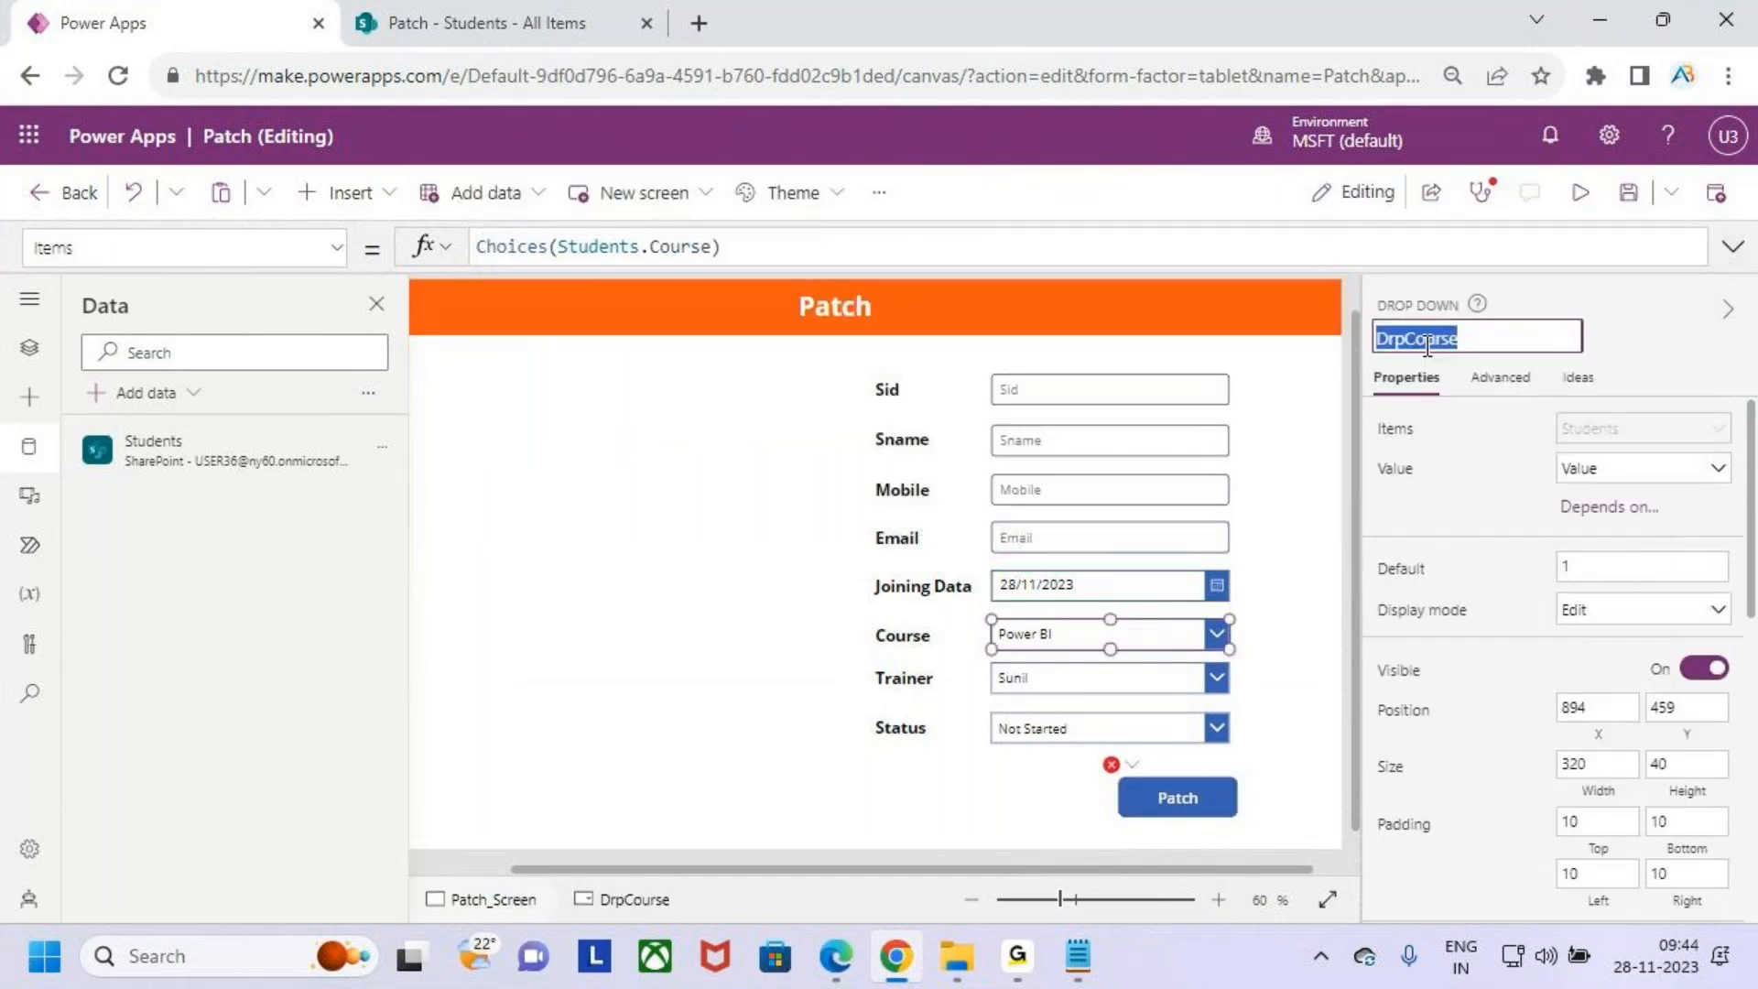
left_click(1152, 784)
left_click(1733, 248)
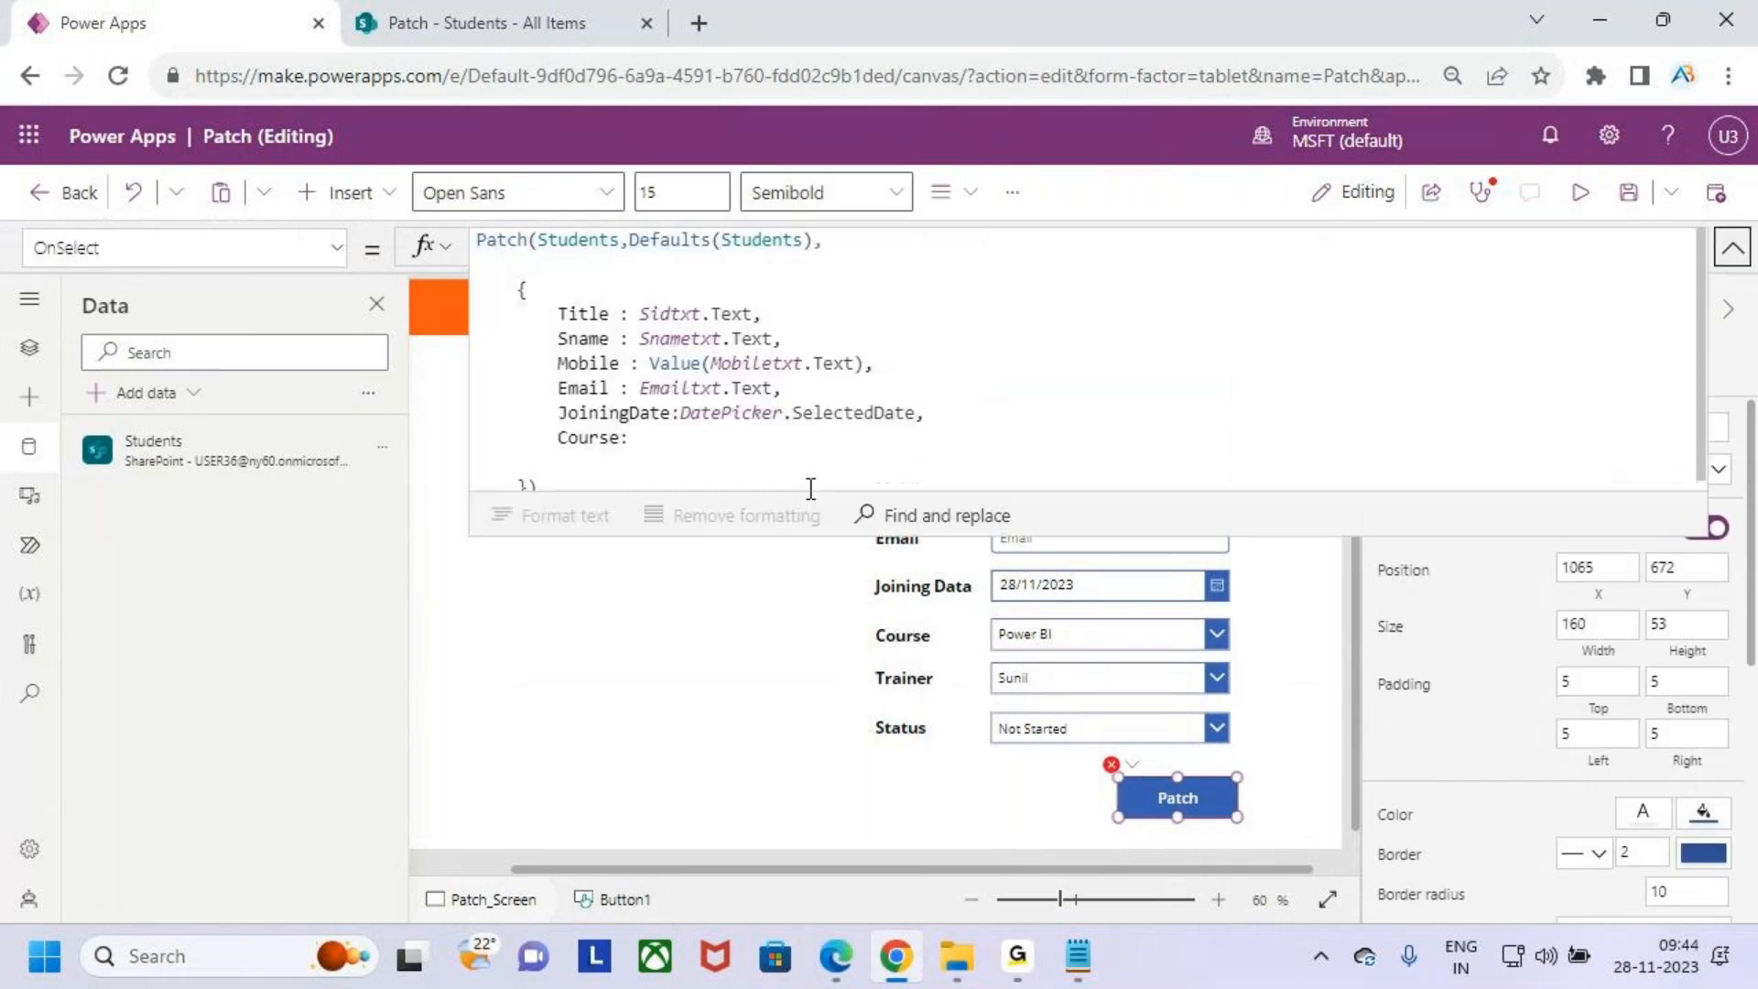
- Set Course to DrpCourse.Selected.Value in the Patch record
left_click(681, 440)
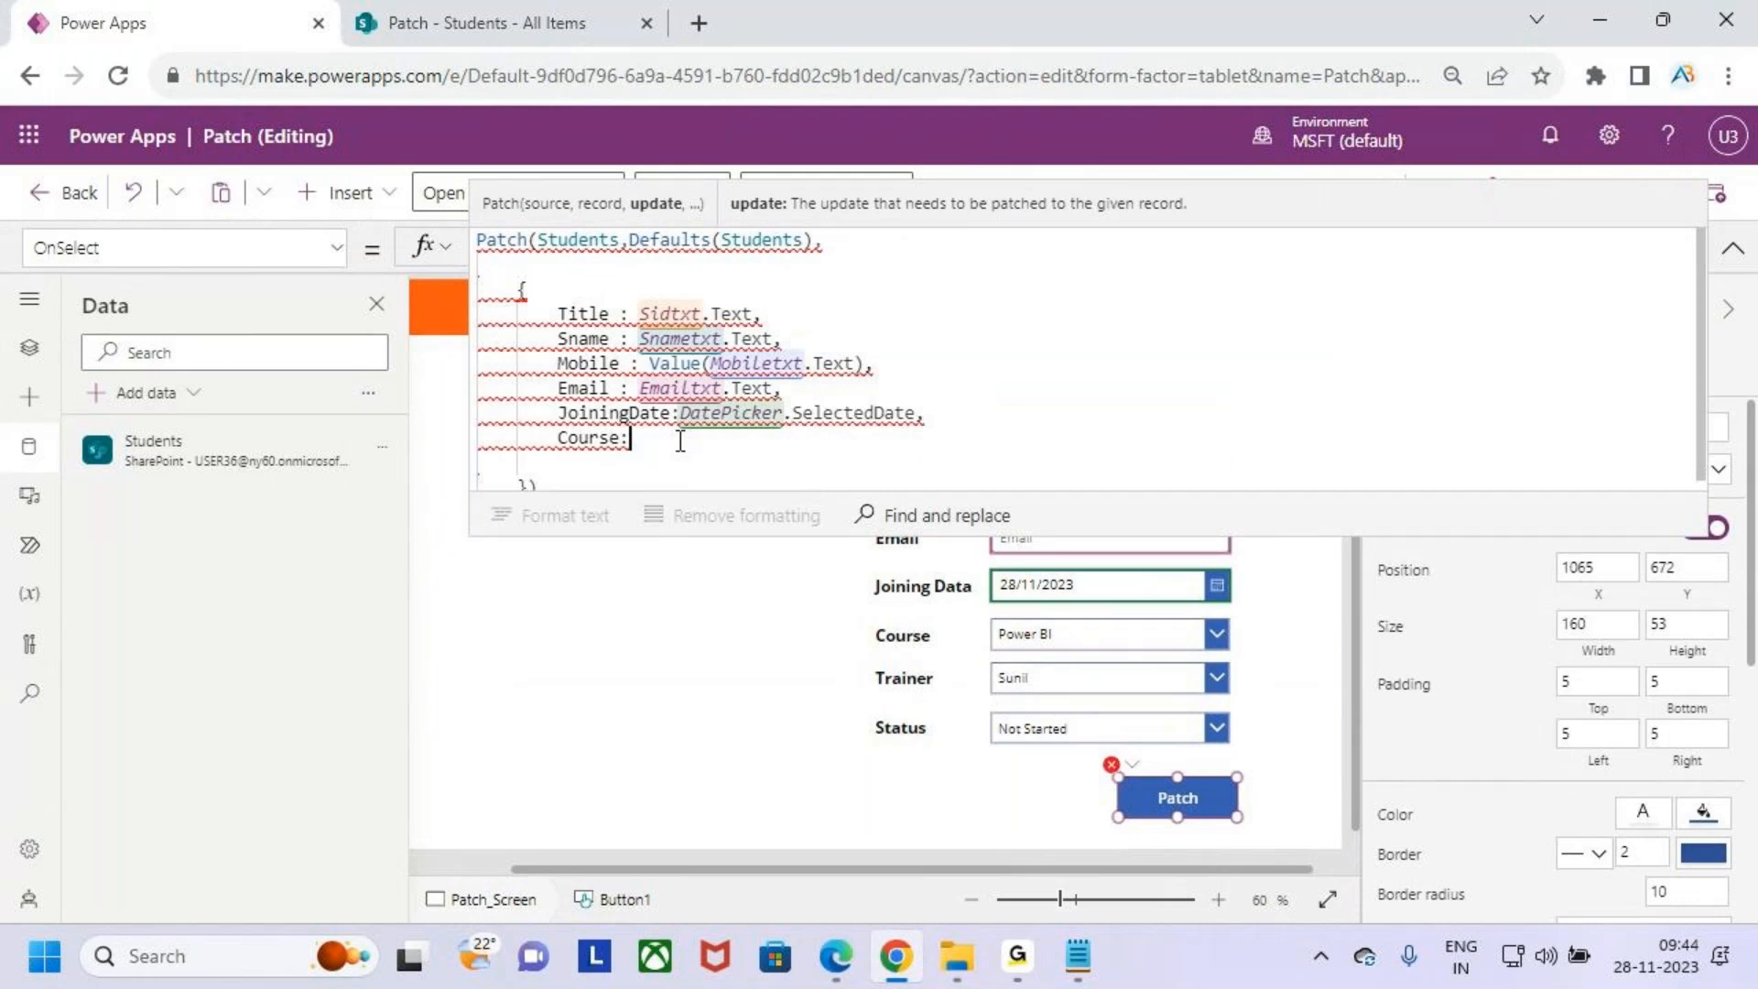
type("DrpCourse")
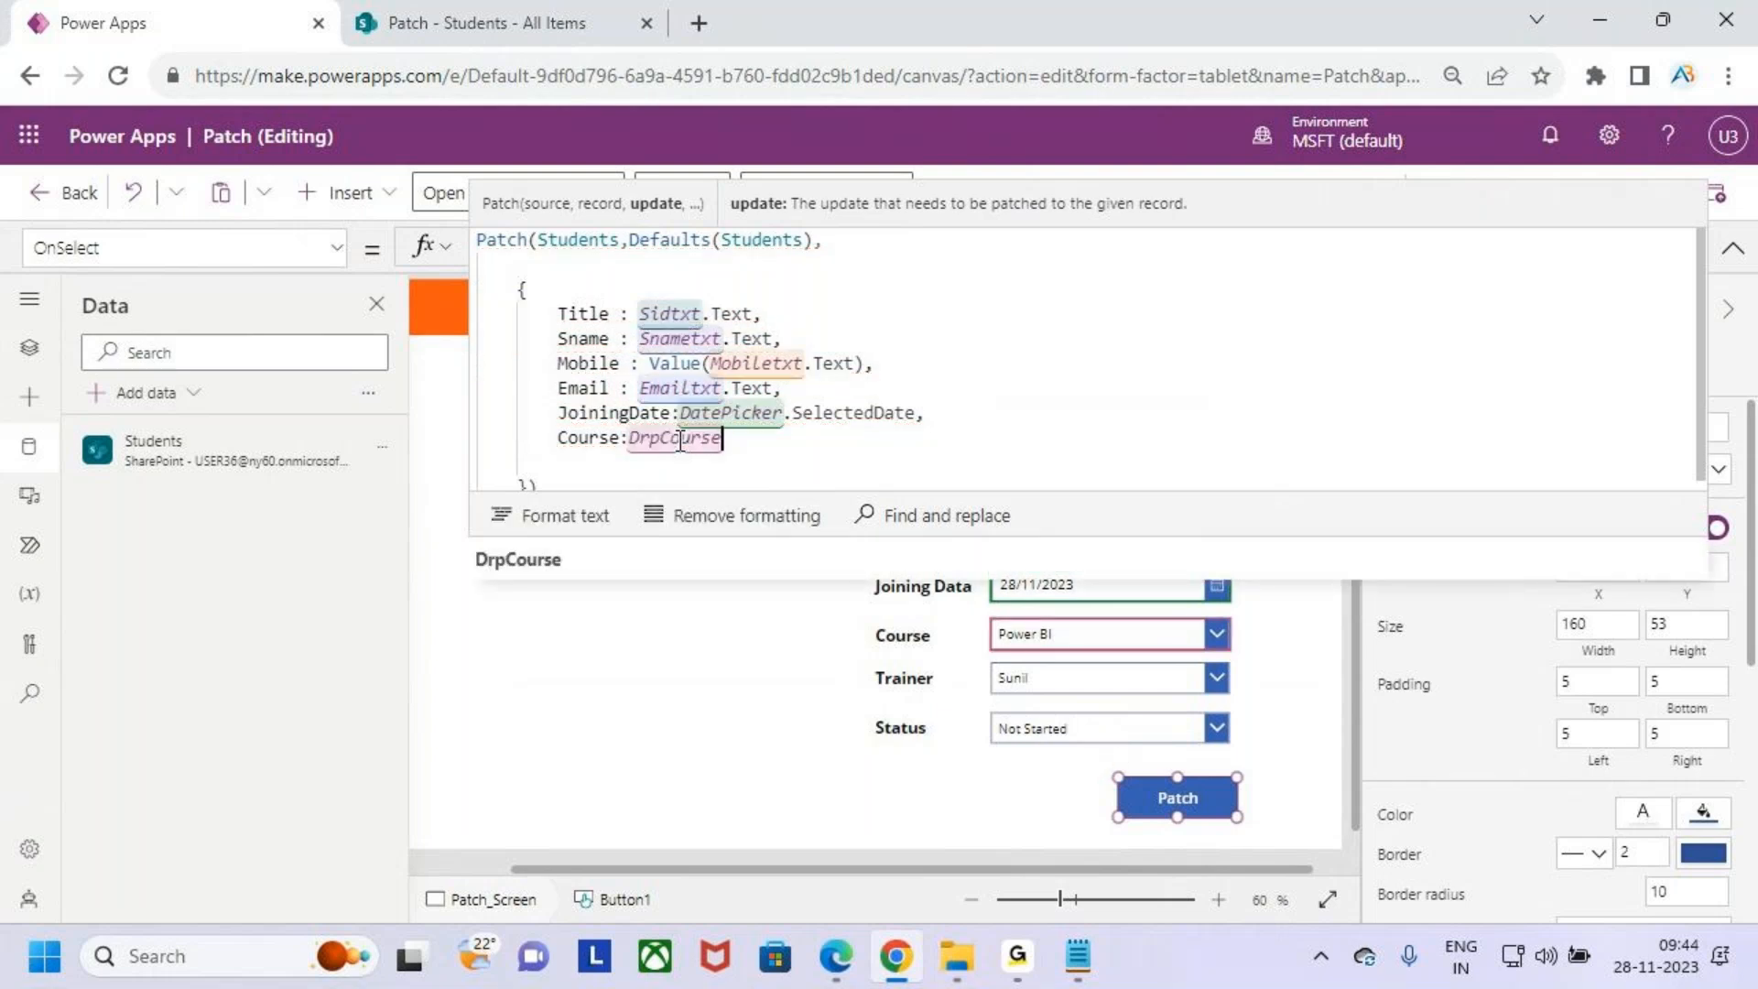
type(".sele")
key("Down")
key("Tab")
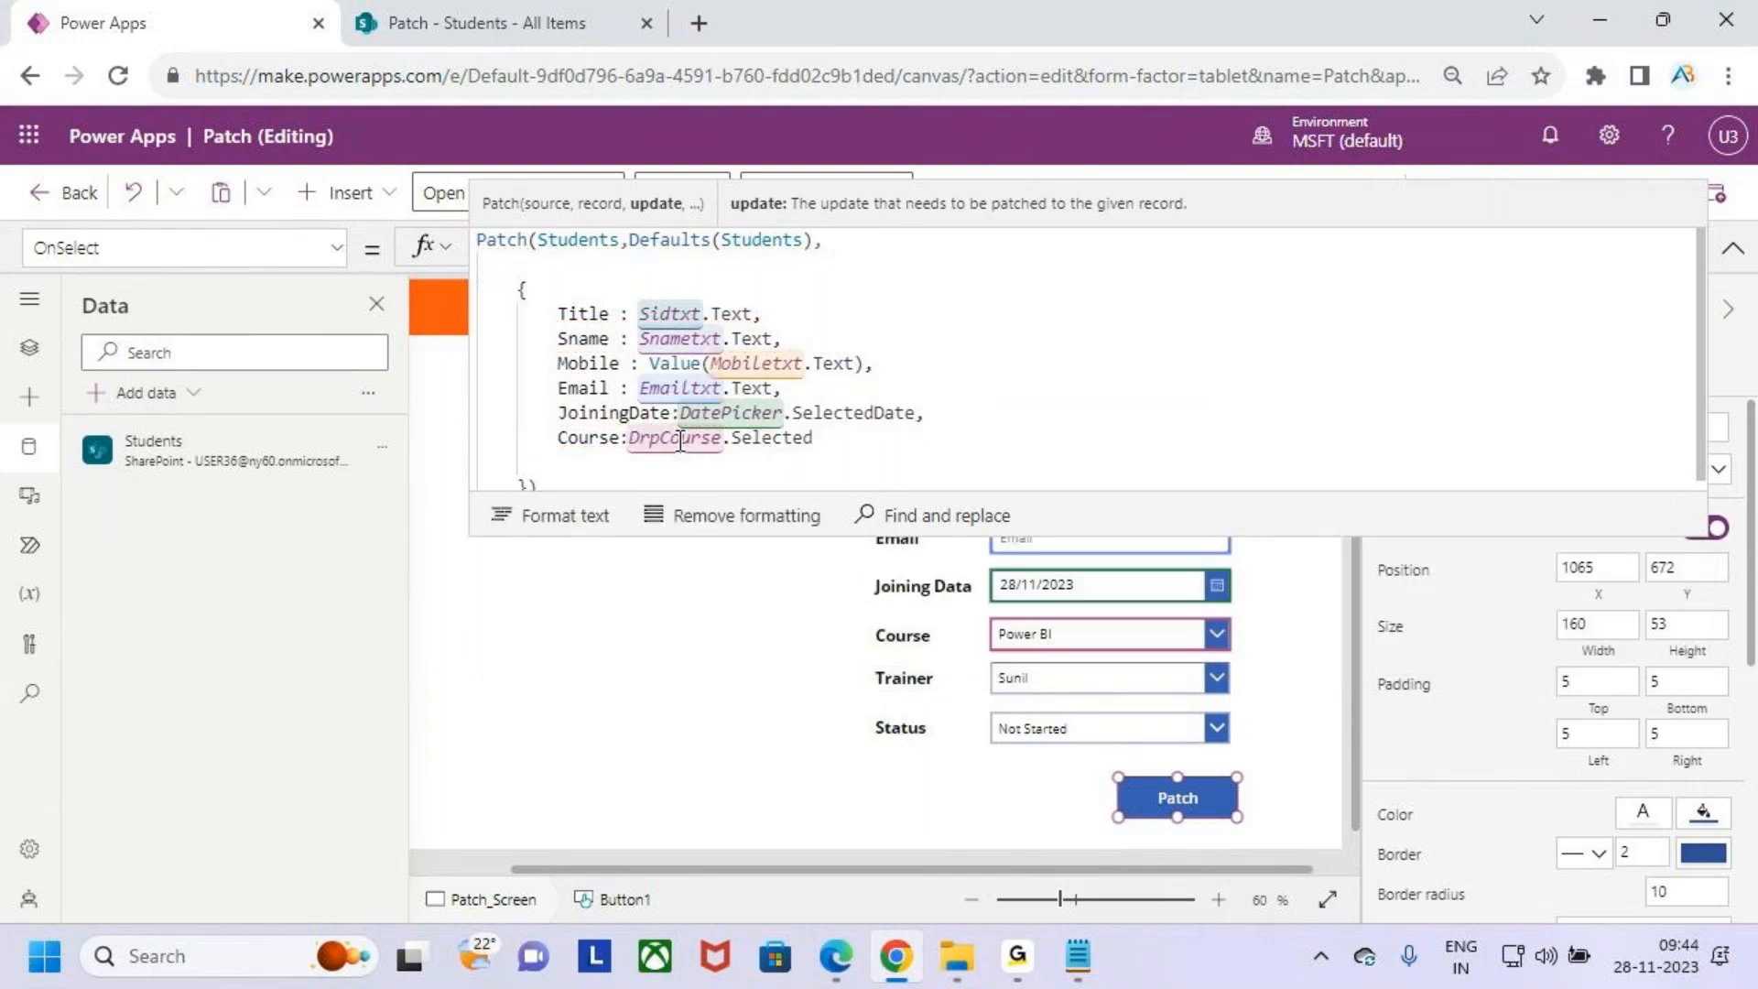
type(".va")
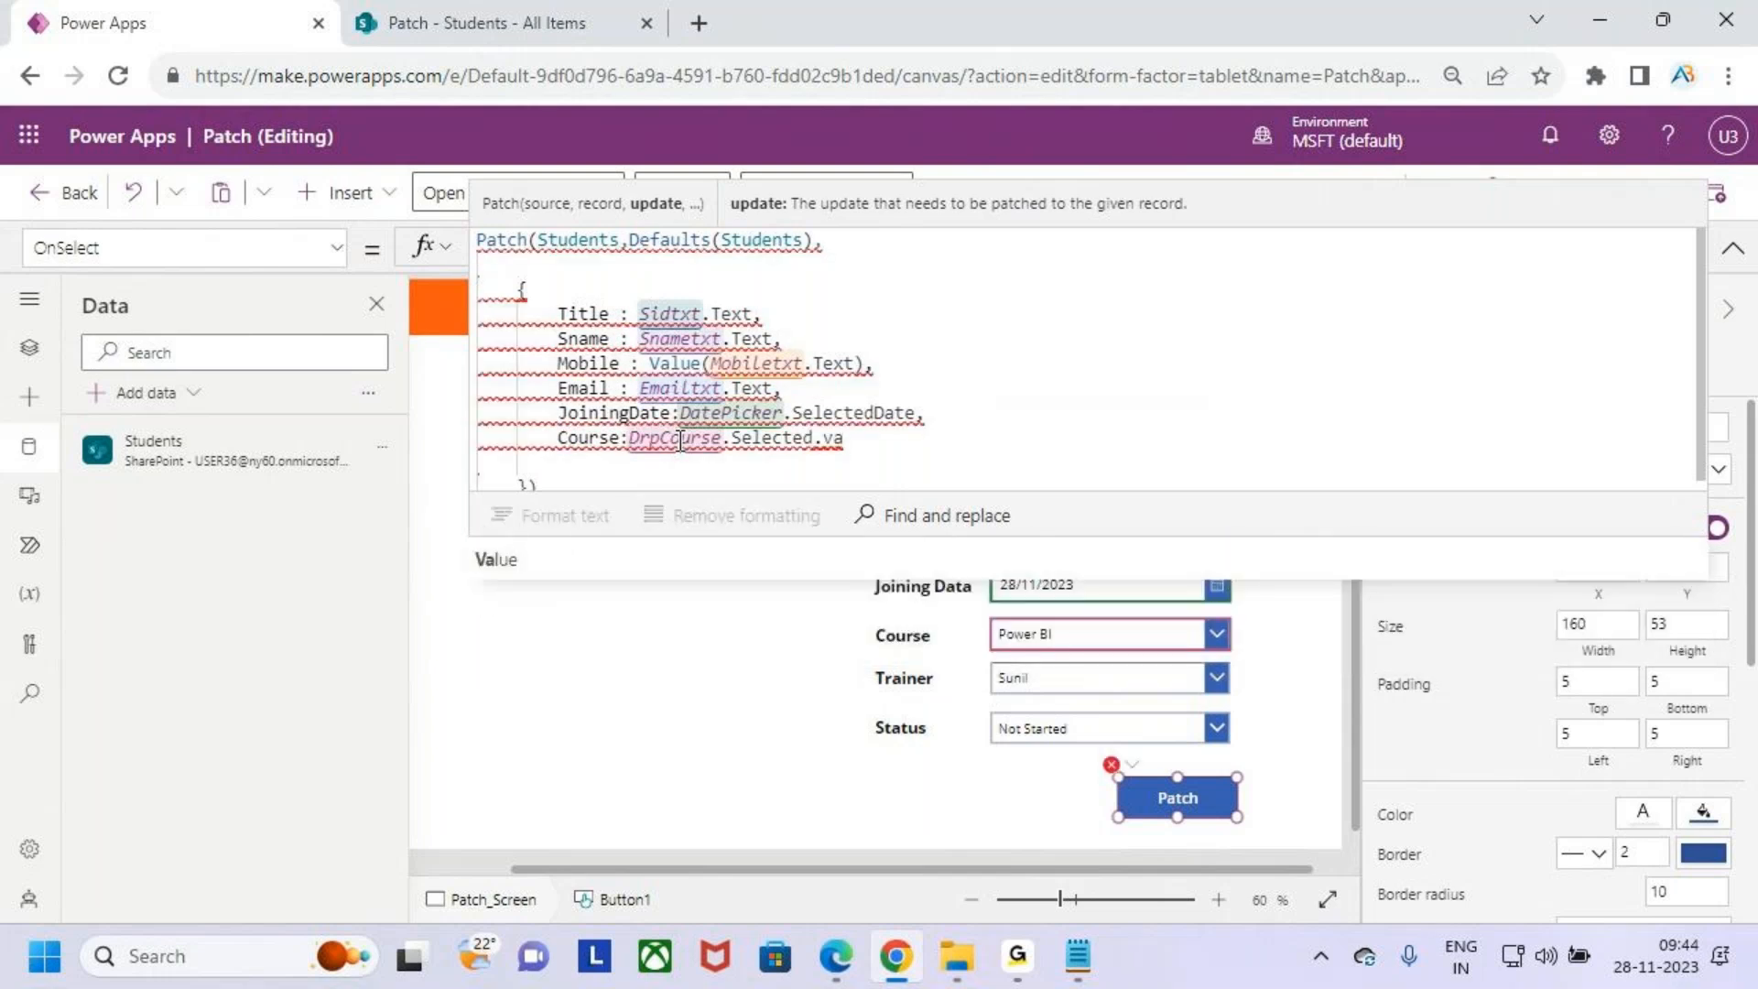
key("Tab")
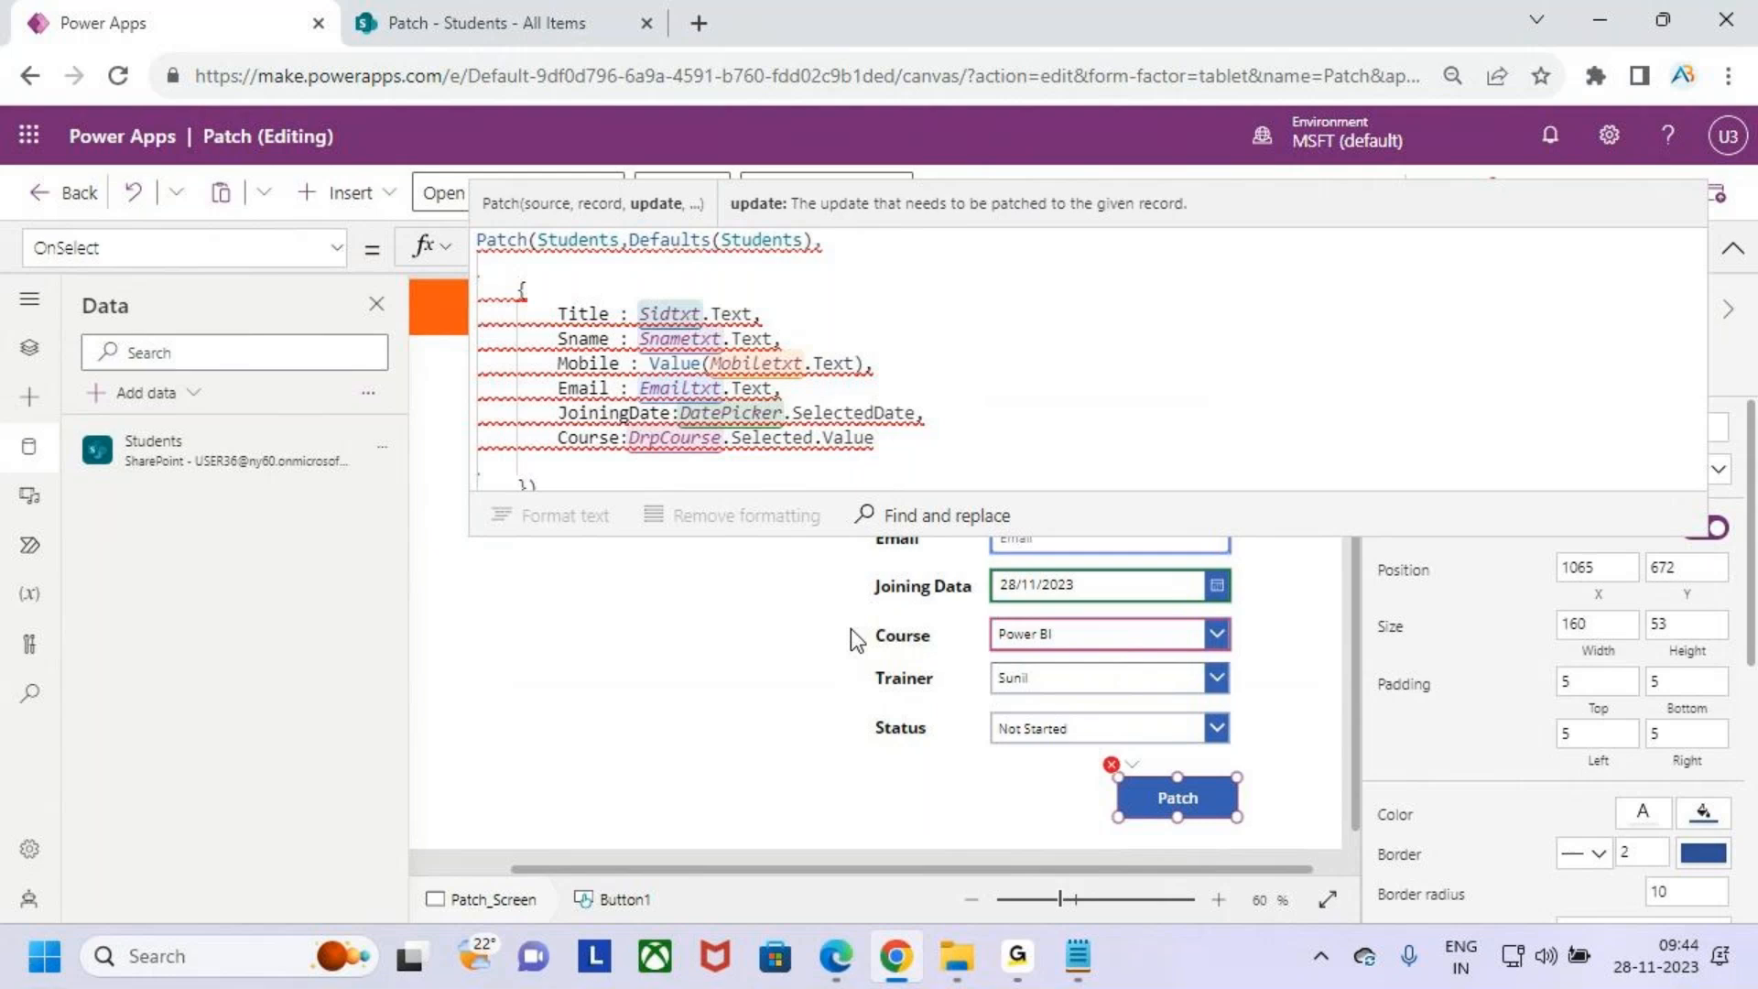
- Wrap the Course value as the record {Value:DrpCourse.Selected.Value}
left_click(641, 436)
key("Left")
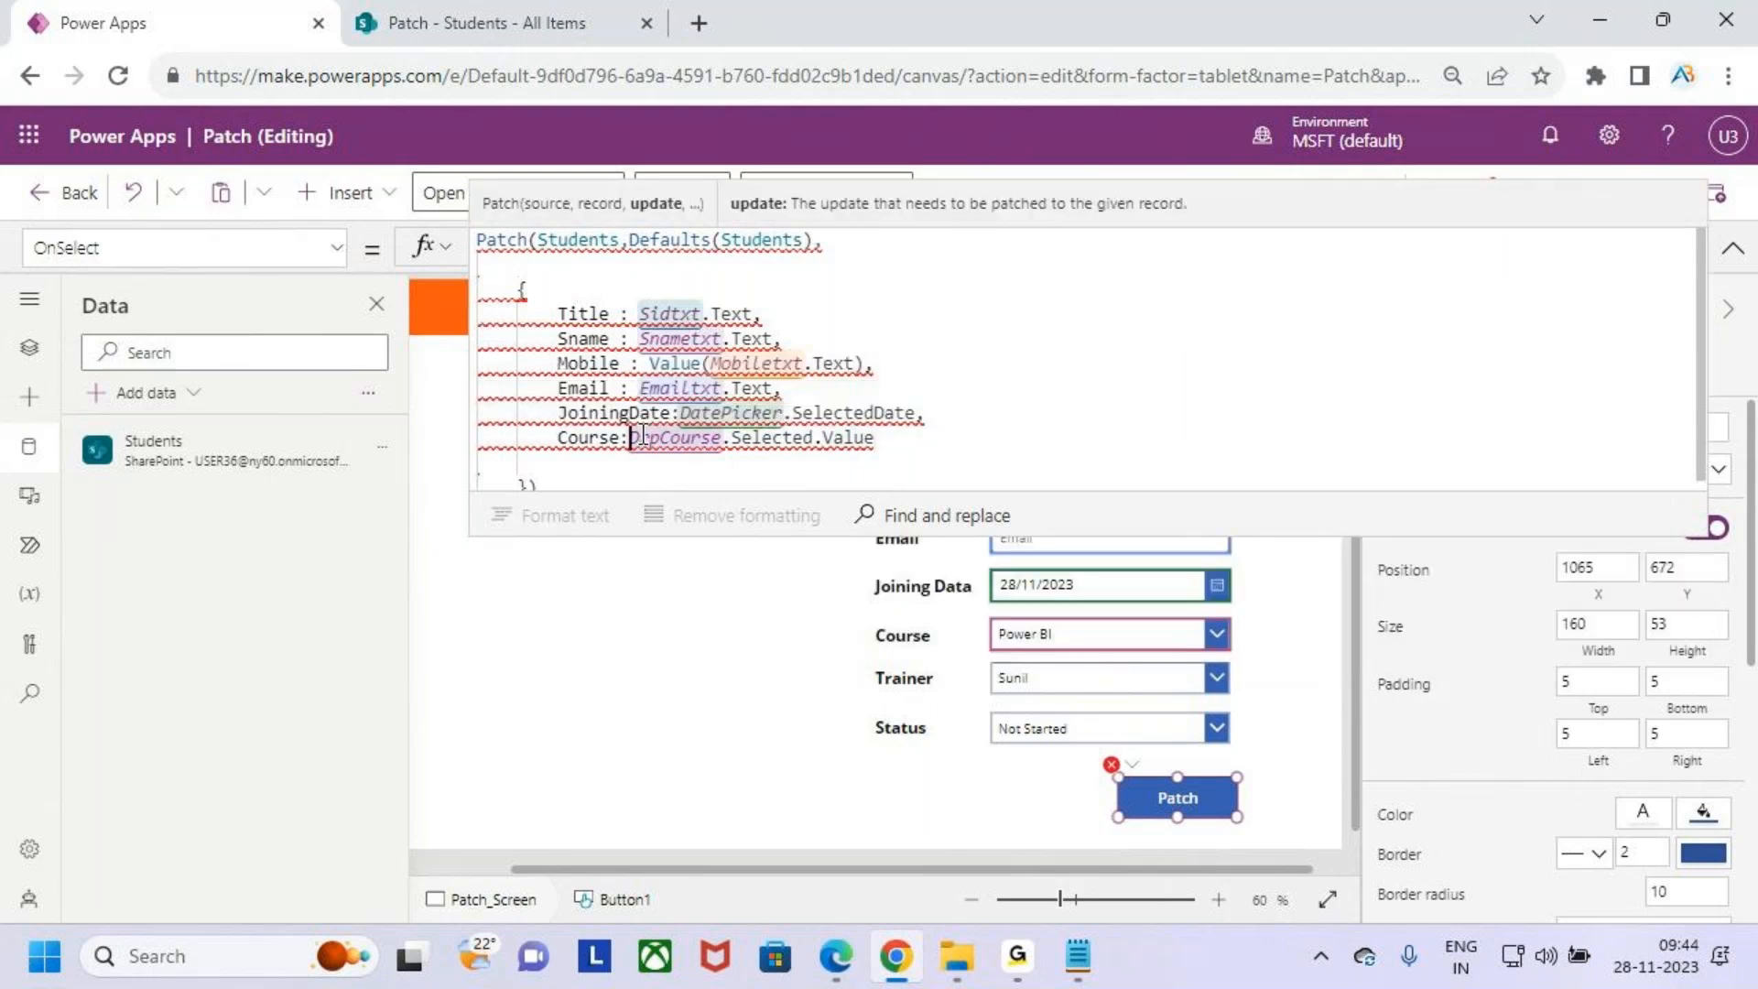
type("{Value")
key("Tab")
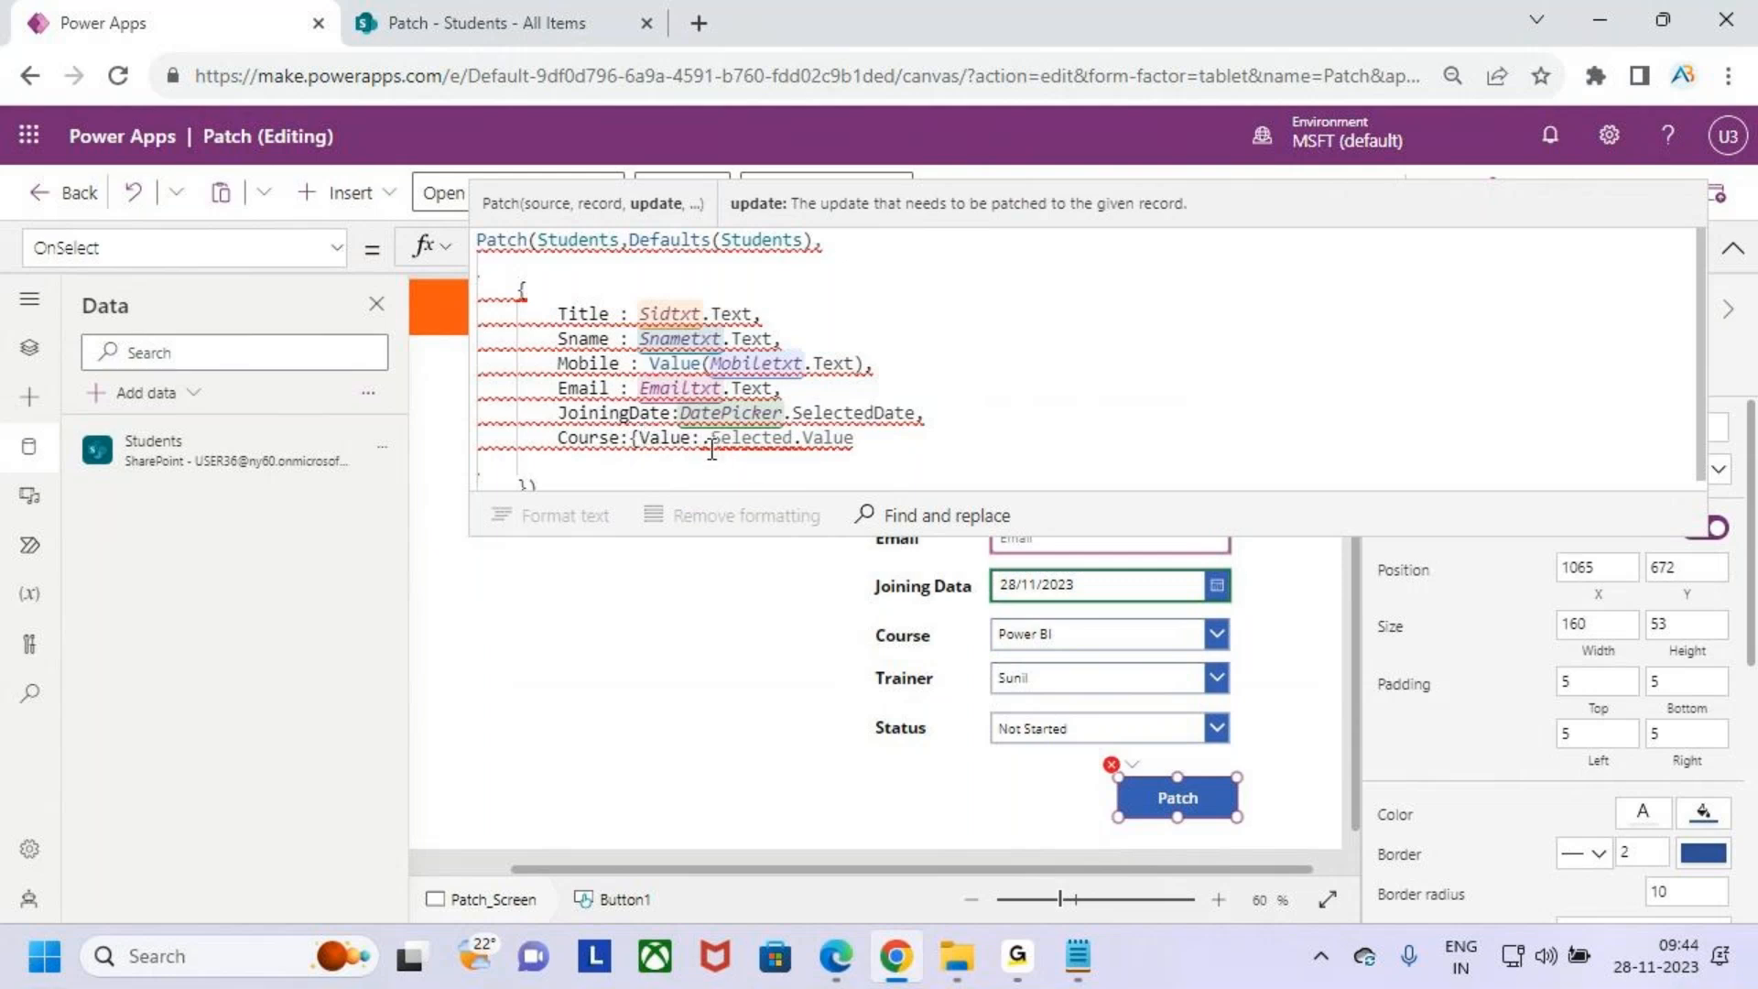
key("ctrl+v")
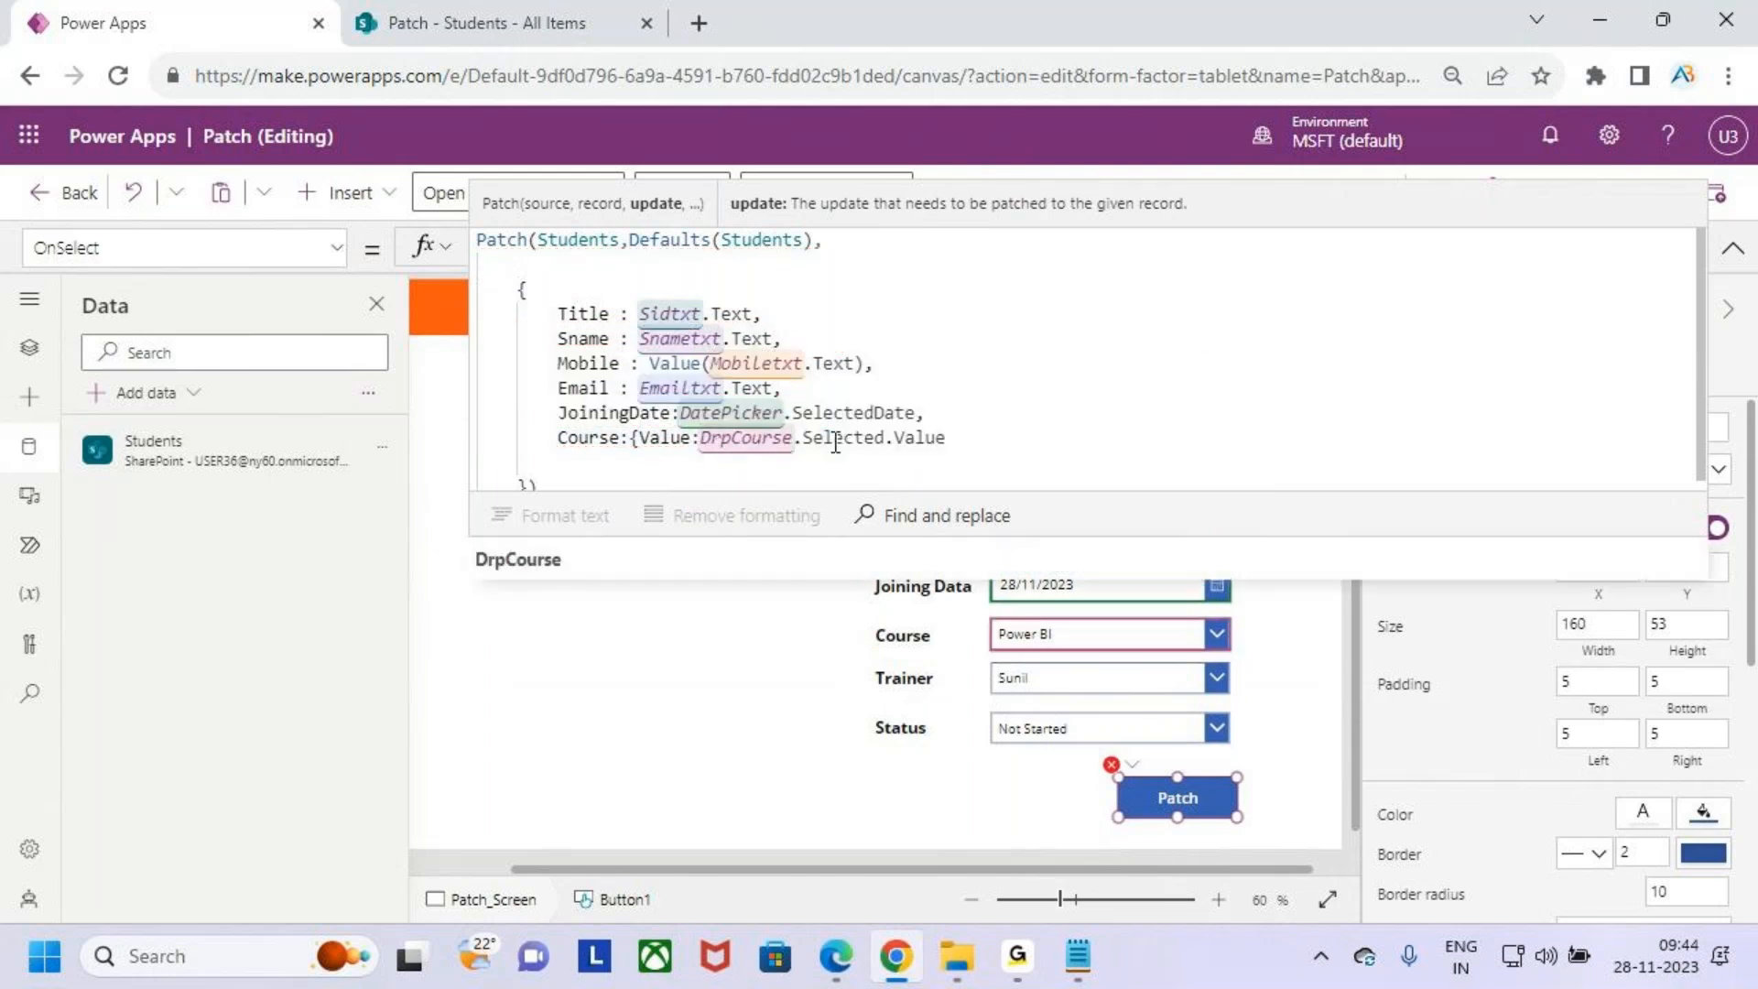
left_click(994, 438)
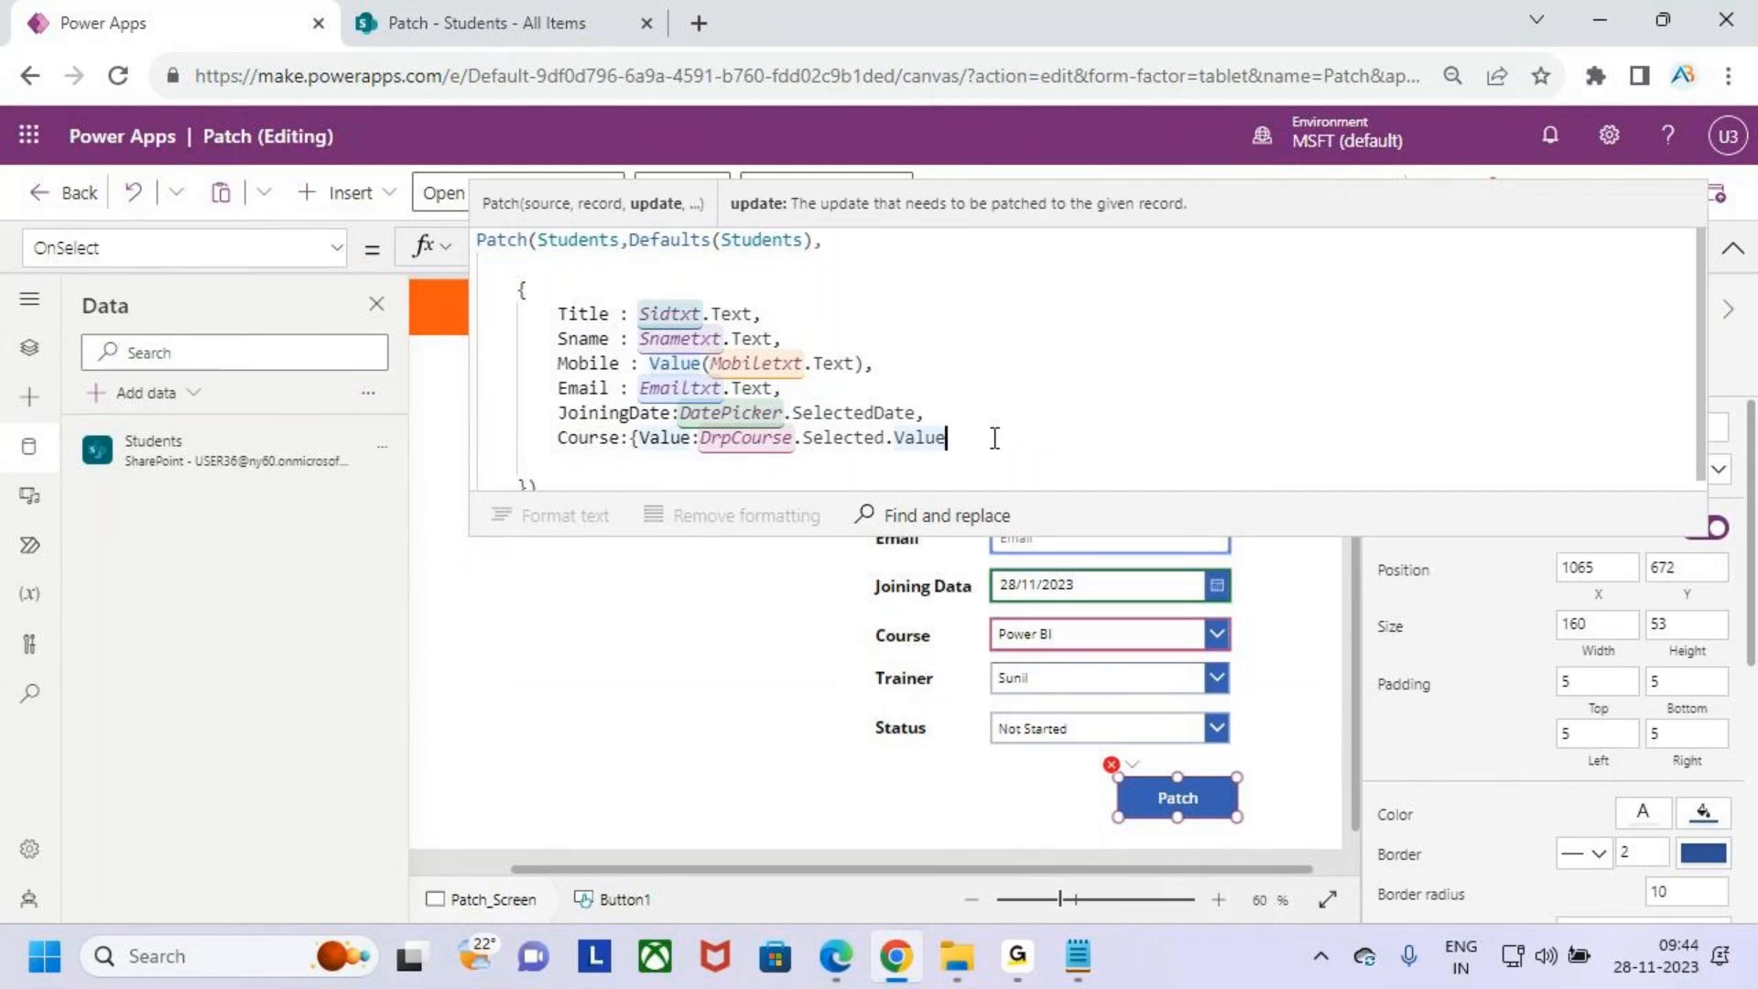
type("}")
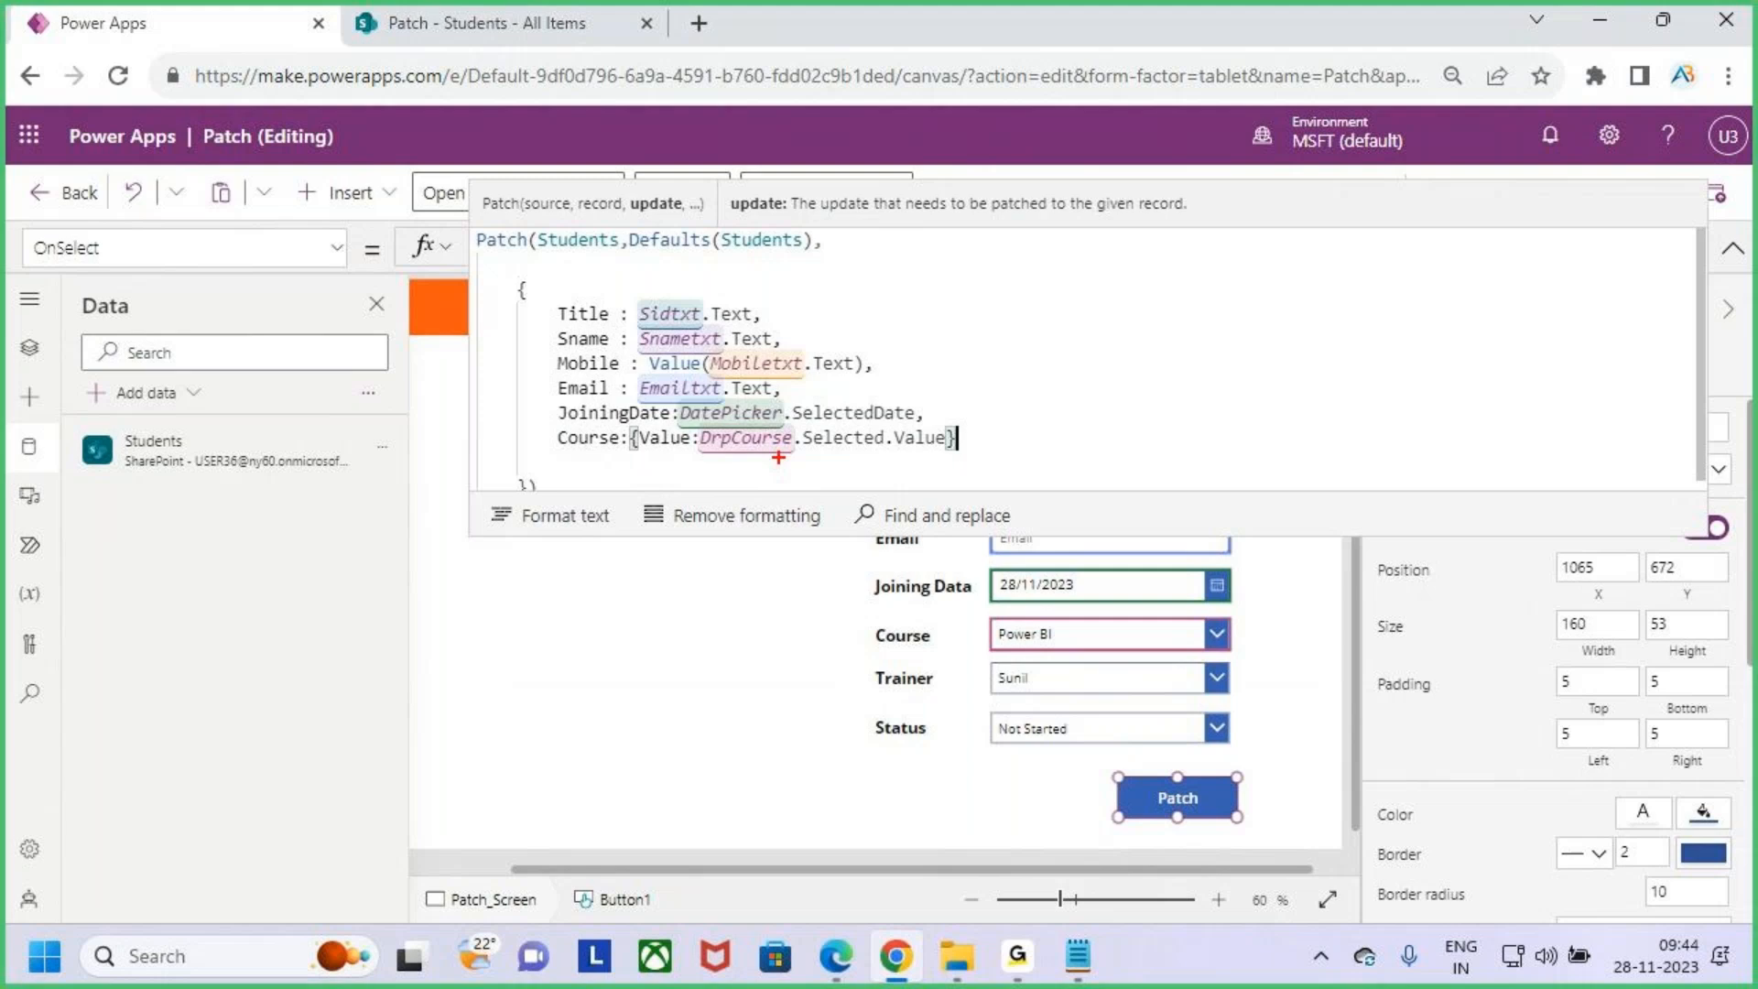
left_click_drag(656, 457, 688, 454)
left_click_drag(730, 456, 908, 443)
mouse_move(557, 453)
left_mouse_down()
mouse_move(612, 450)
mouse_move(593, 446)
left_mouse_up()
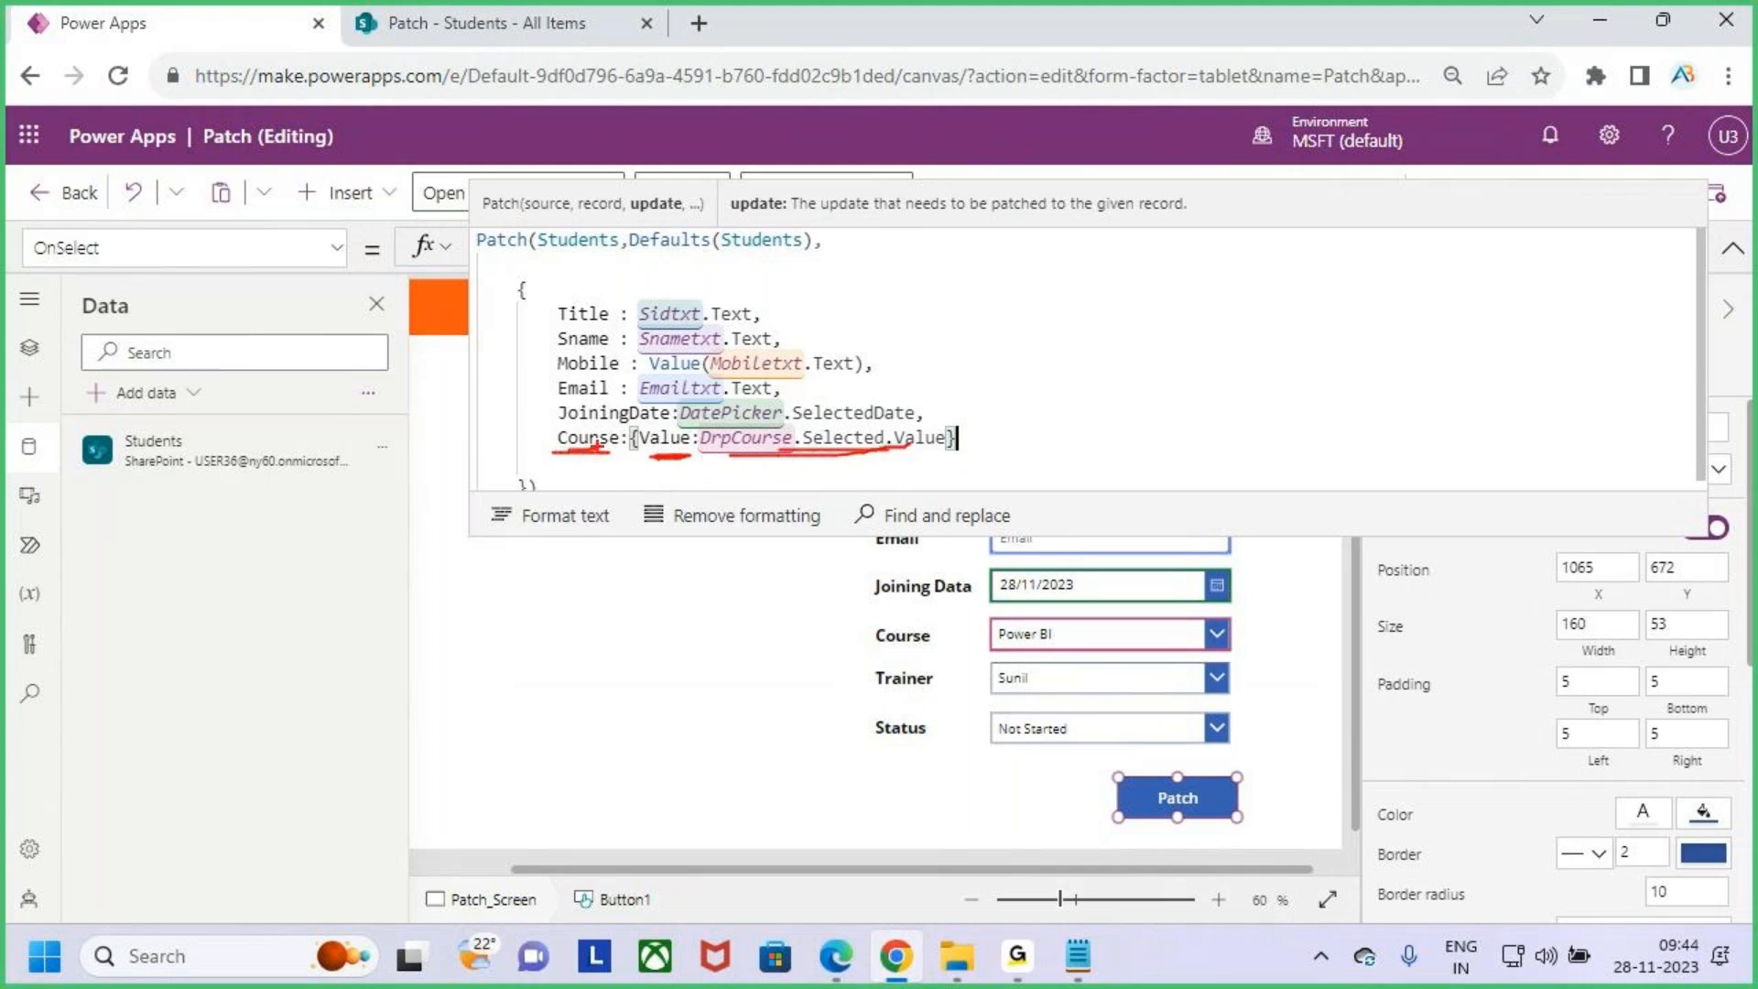
key("Escape")
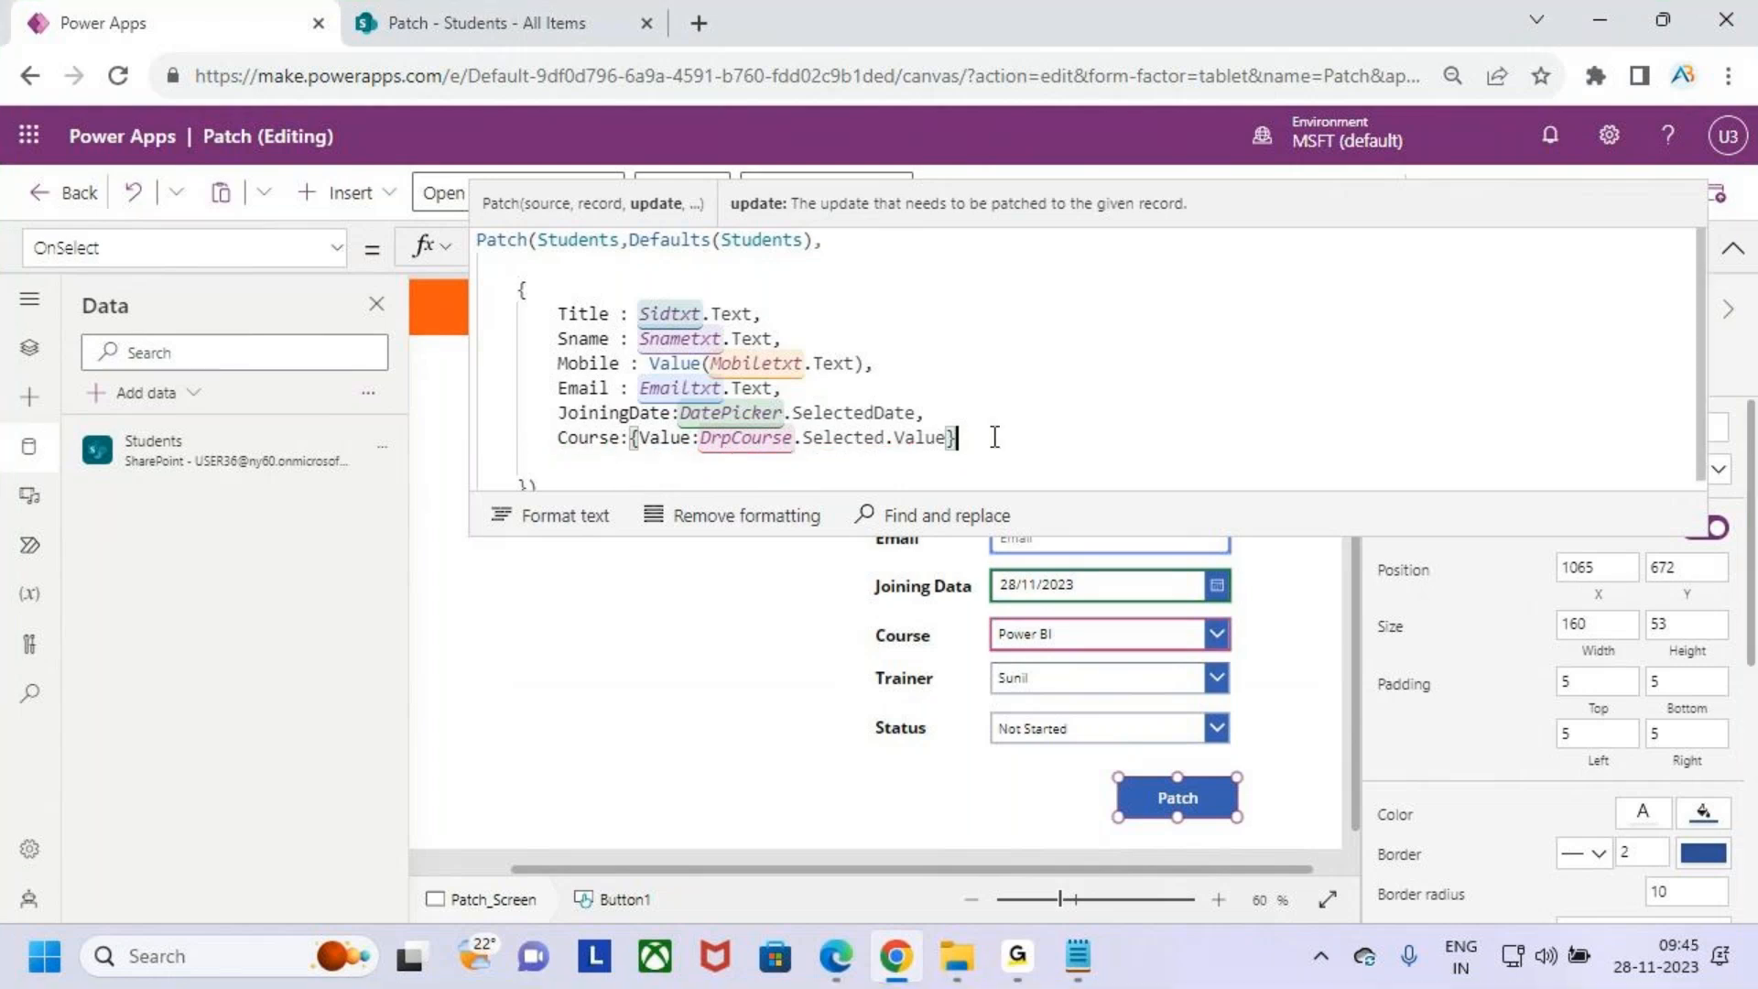
- Add a Trainer field entry to the Patch record and check the Trainer drop down's name
type(",")
key("Return")
type("Train")
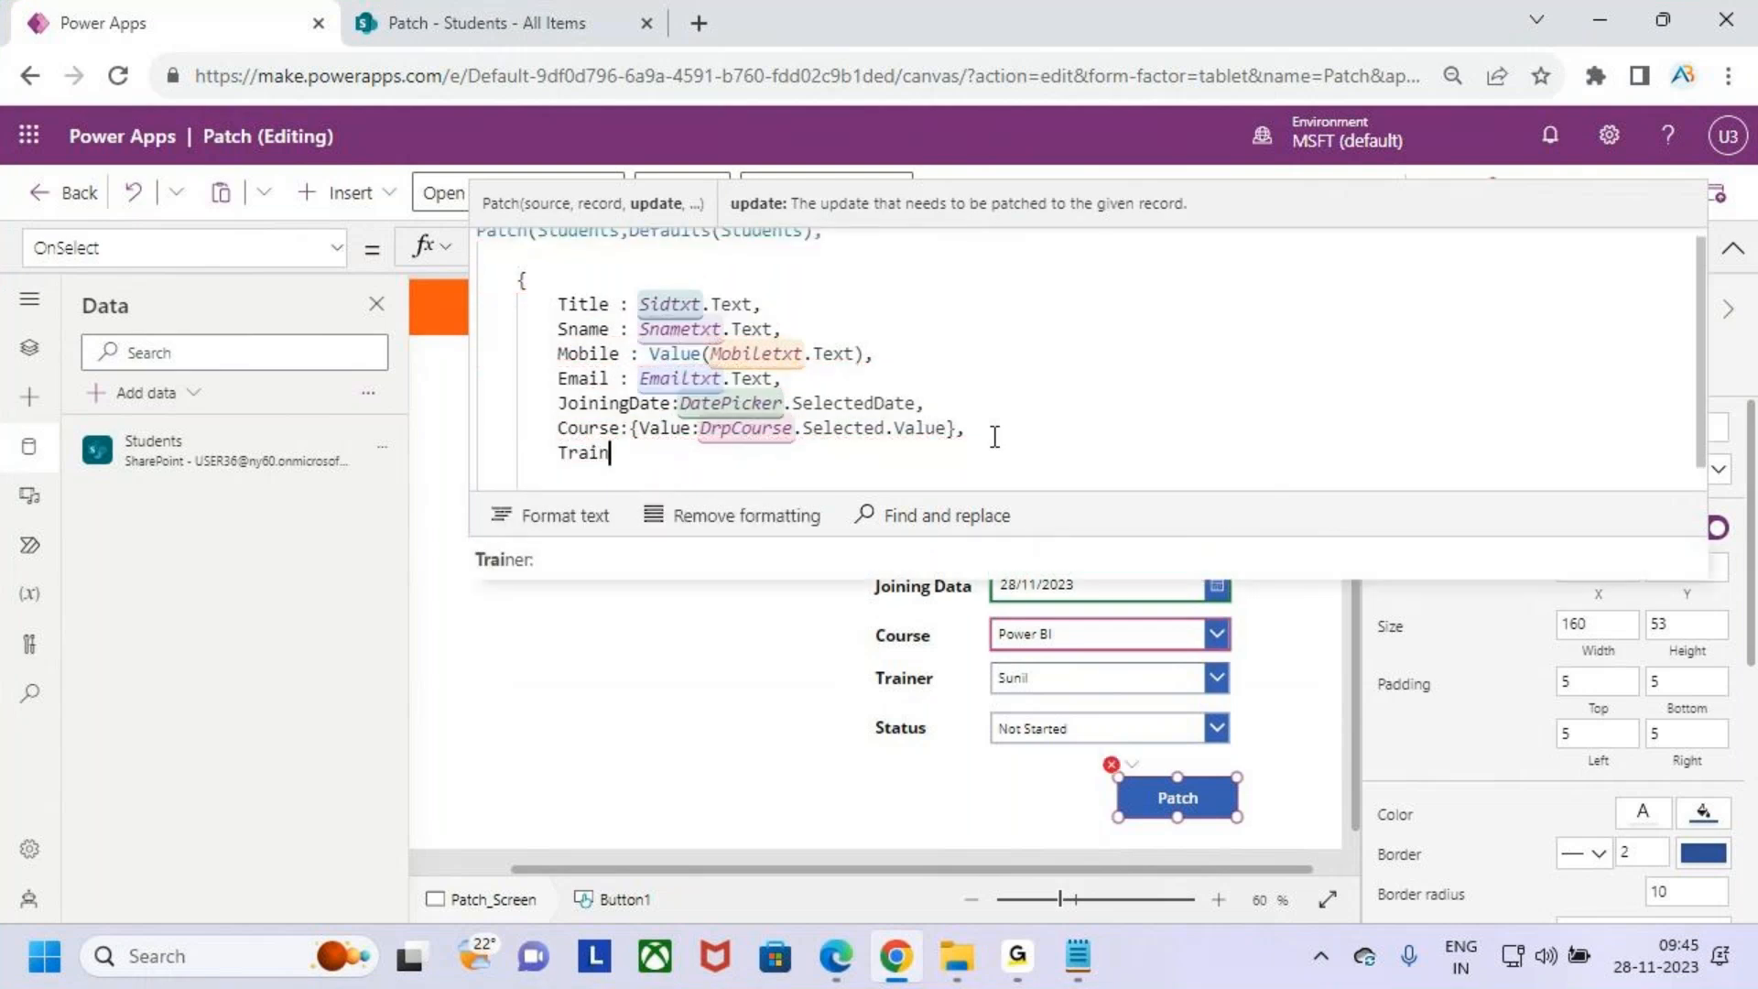
key("Tab")
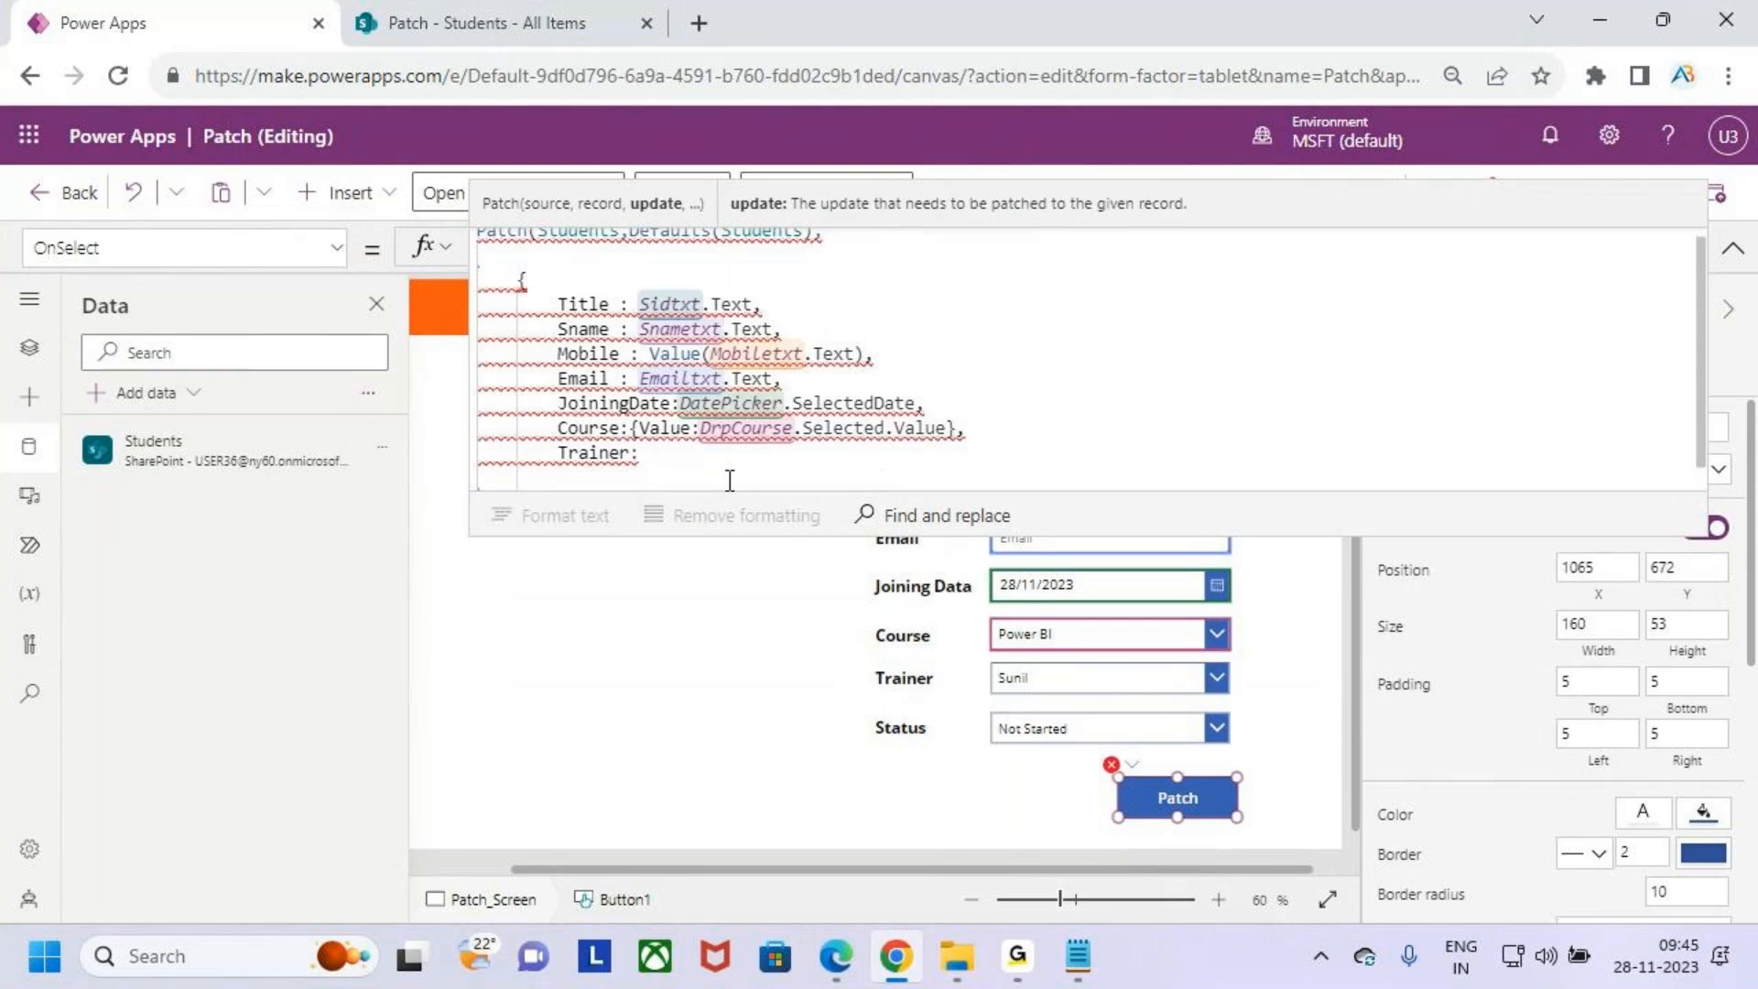
left_click(1117, 677)
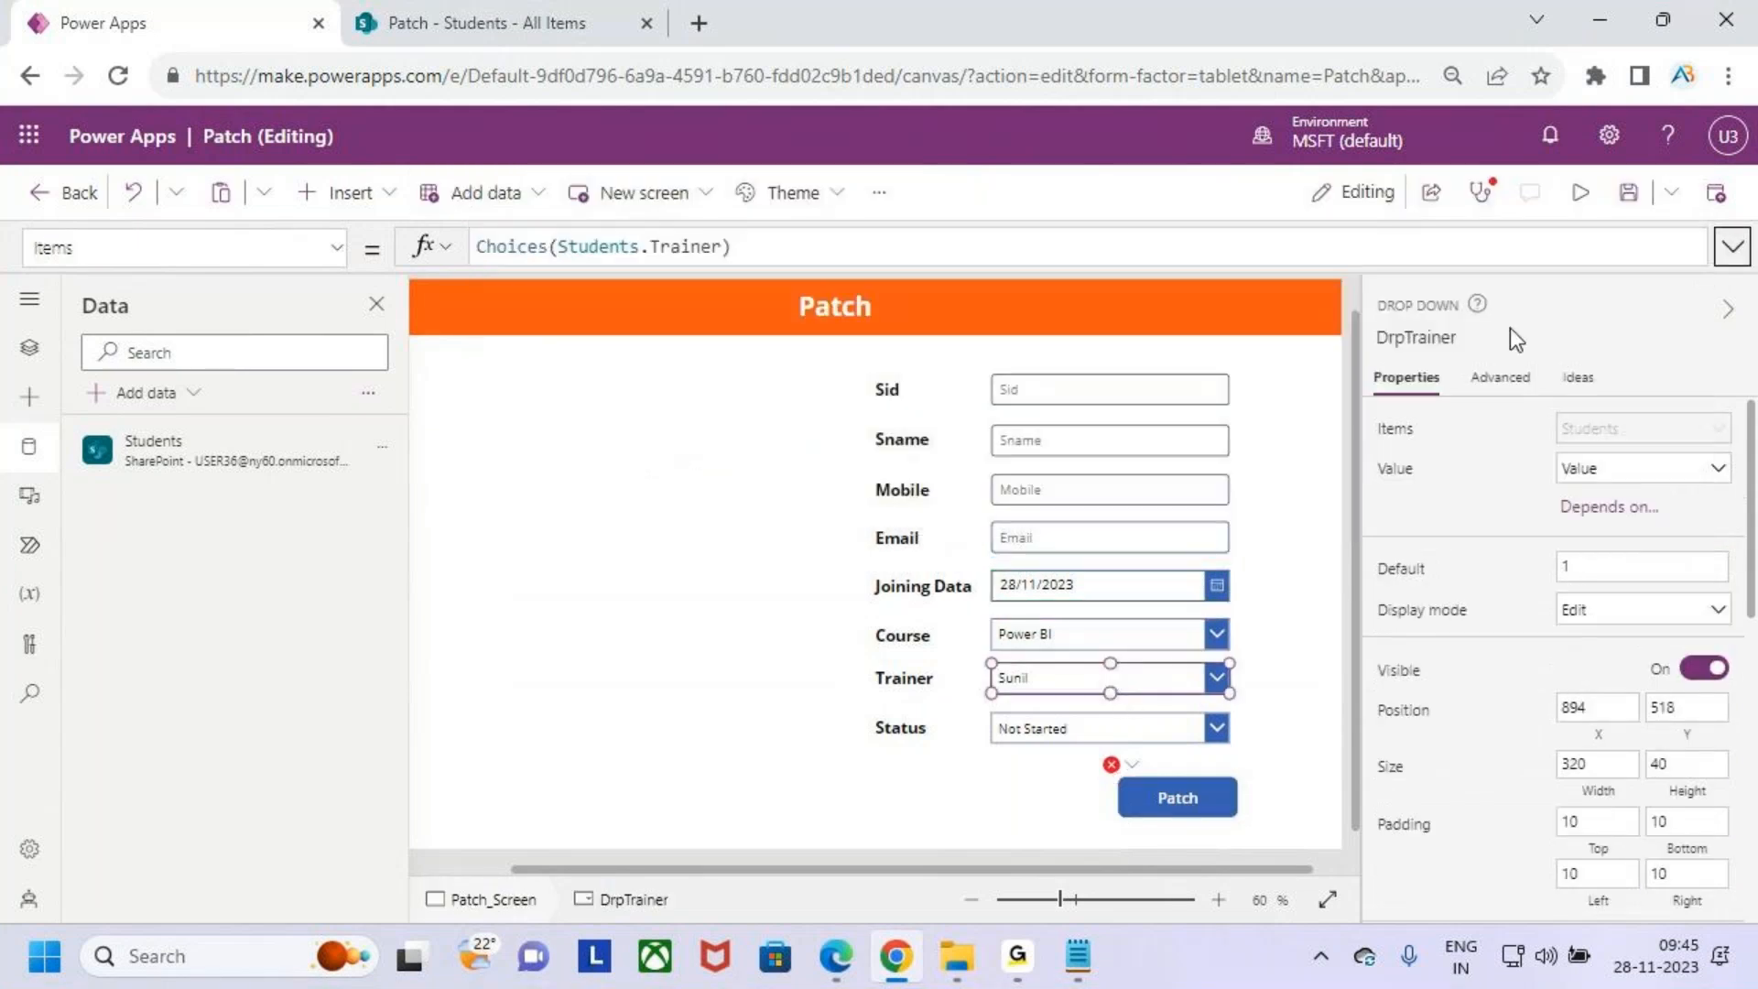
left_click(1426, 337)
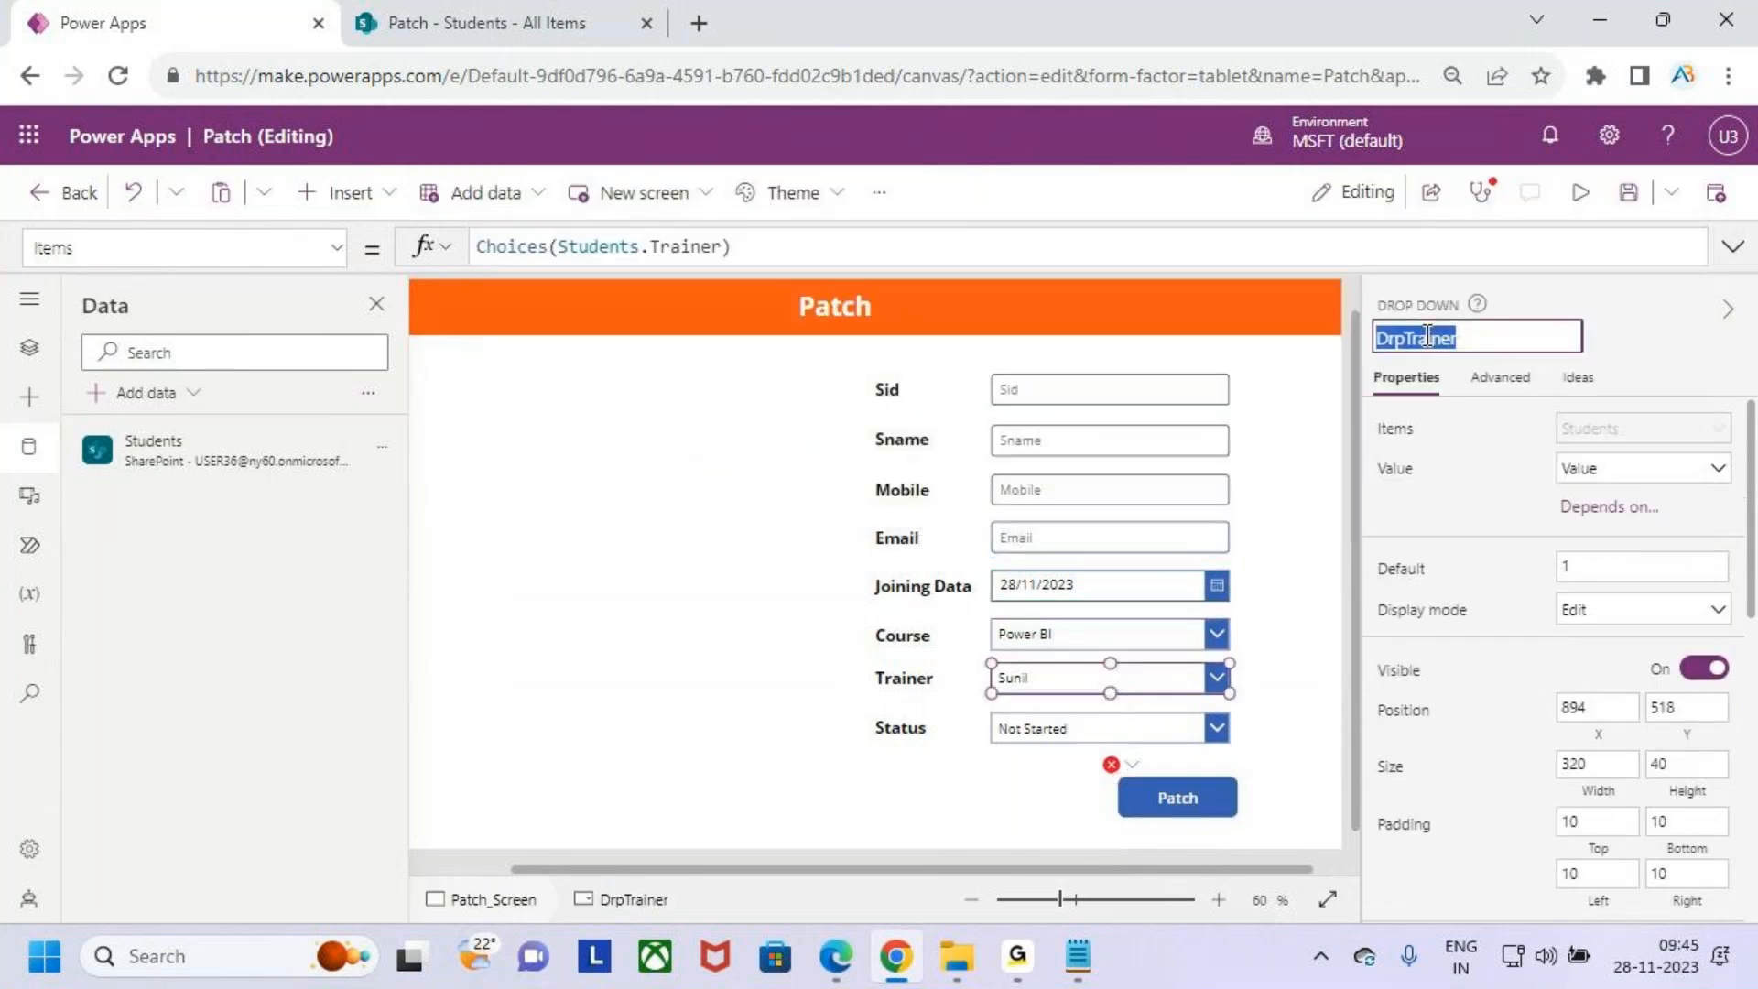
left_click(1181, 799)
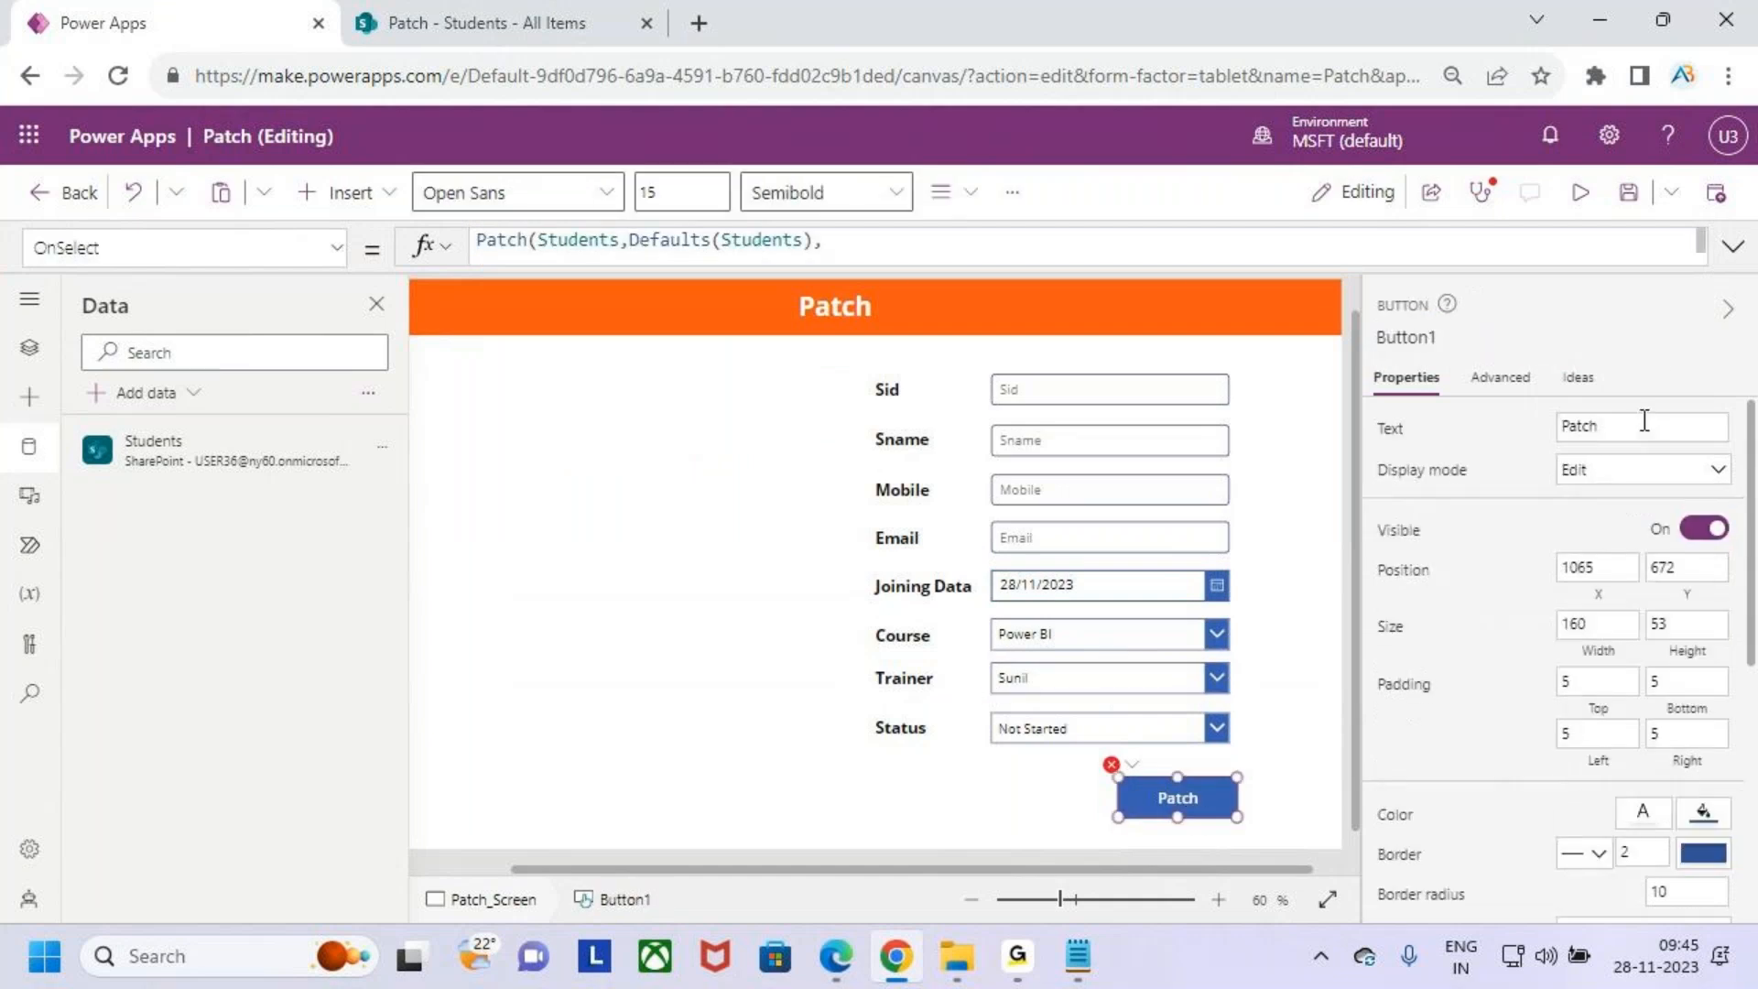
left_click(1731, 247)
left_click(728, 470)
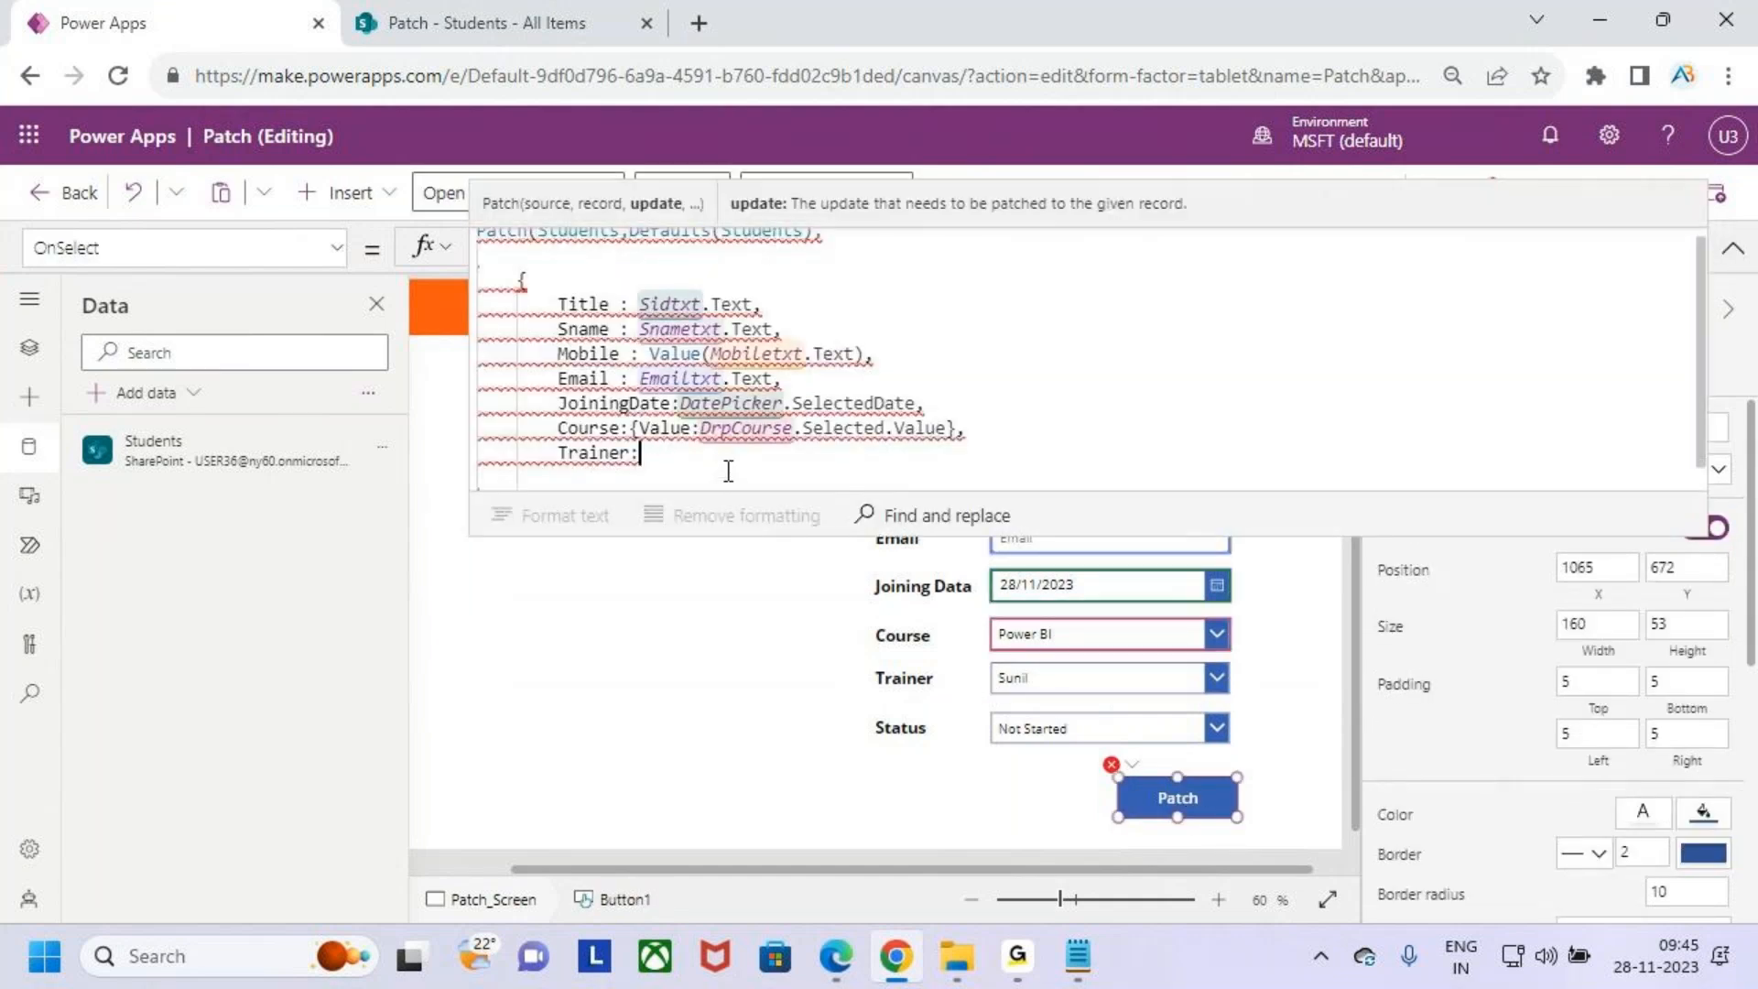
- Set Trainer to DrpTrainer.Selected.Value in the Patch record
type("DrpTrainer")
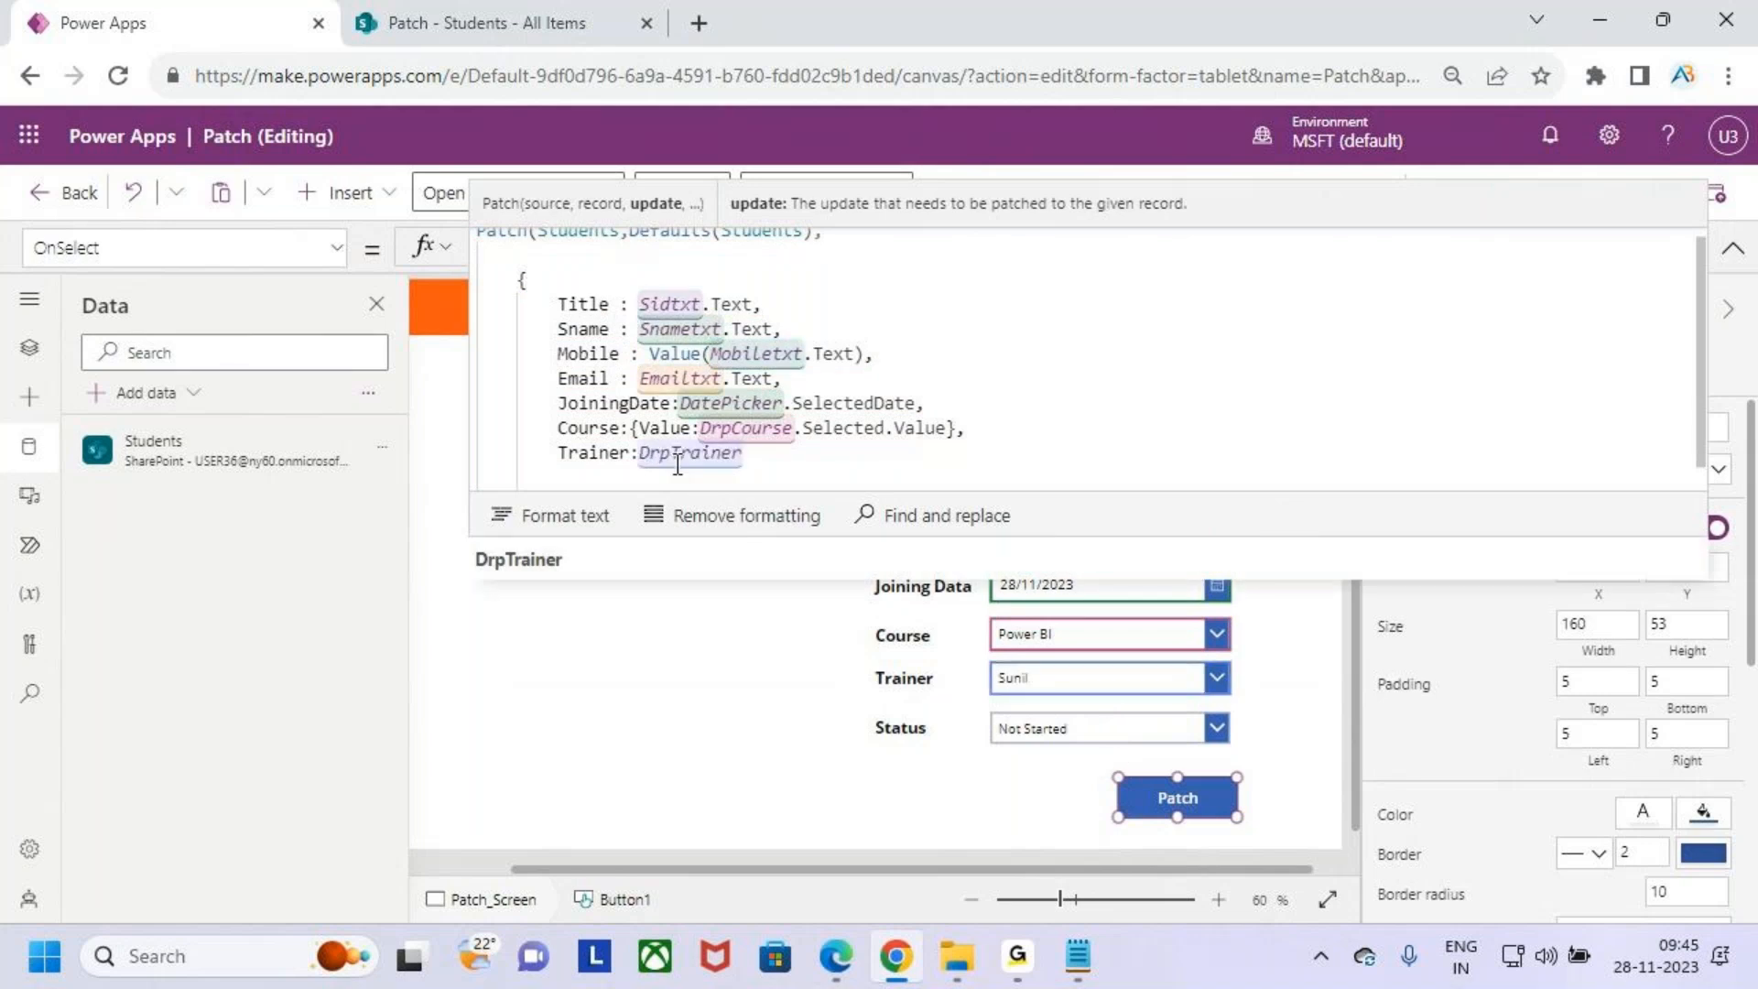
type(".sele")
key("Down")
key("Tab")
type(".va")
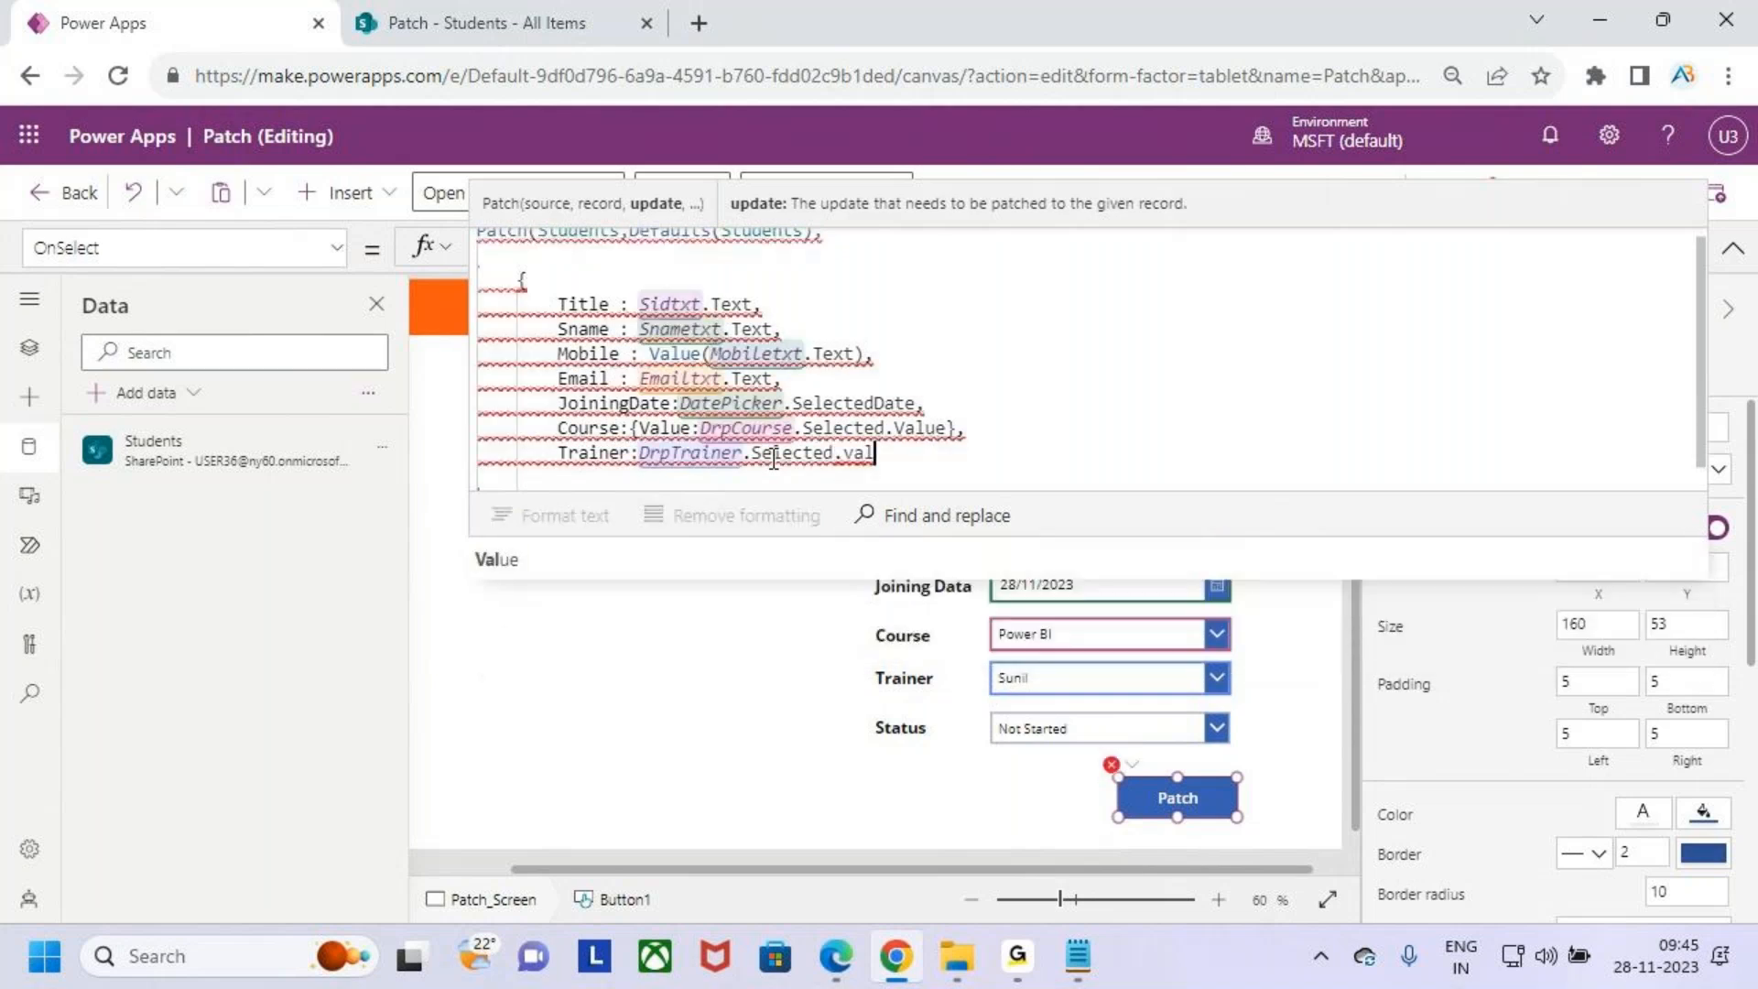
key("Tab")
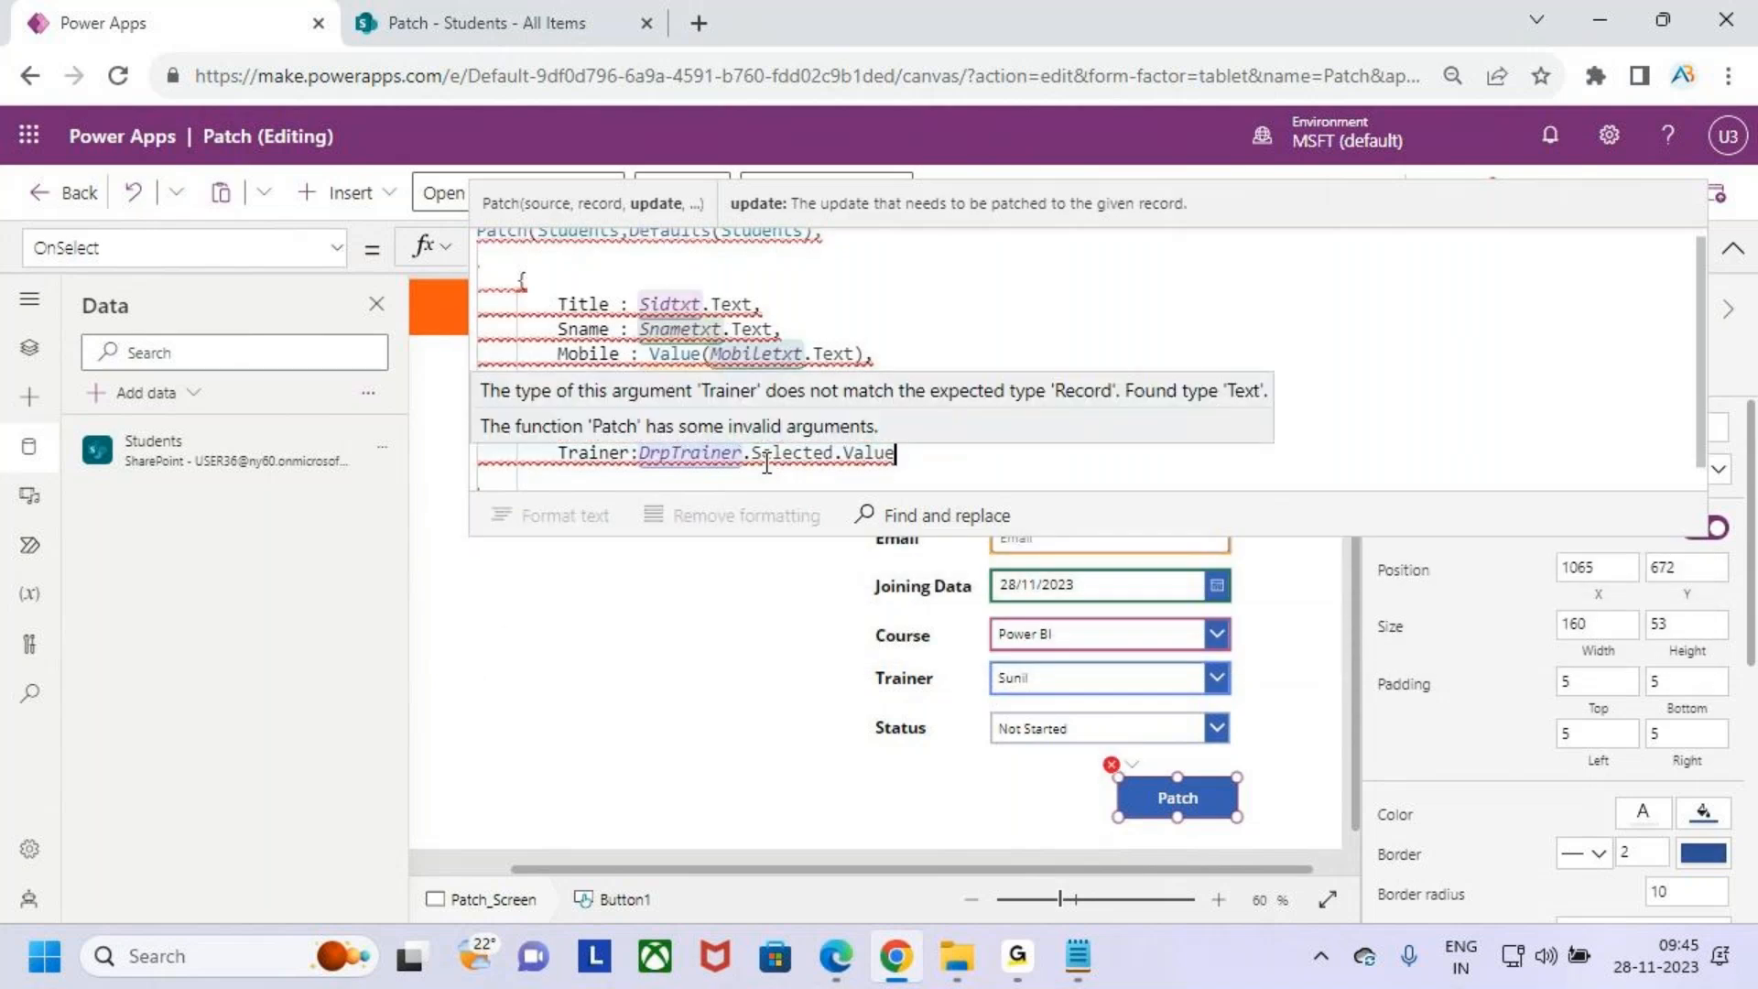
- Wrap the Trainer value as the record {Value:DrpTrainer.Selected.Value}
left_click(633, 455)
type(":Value ")
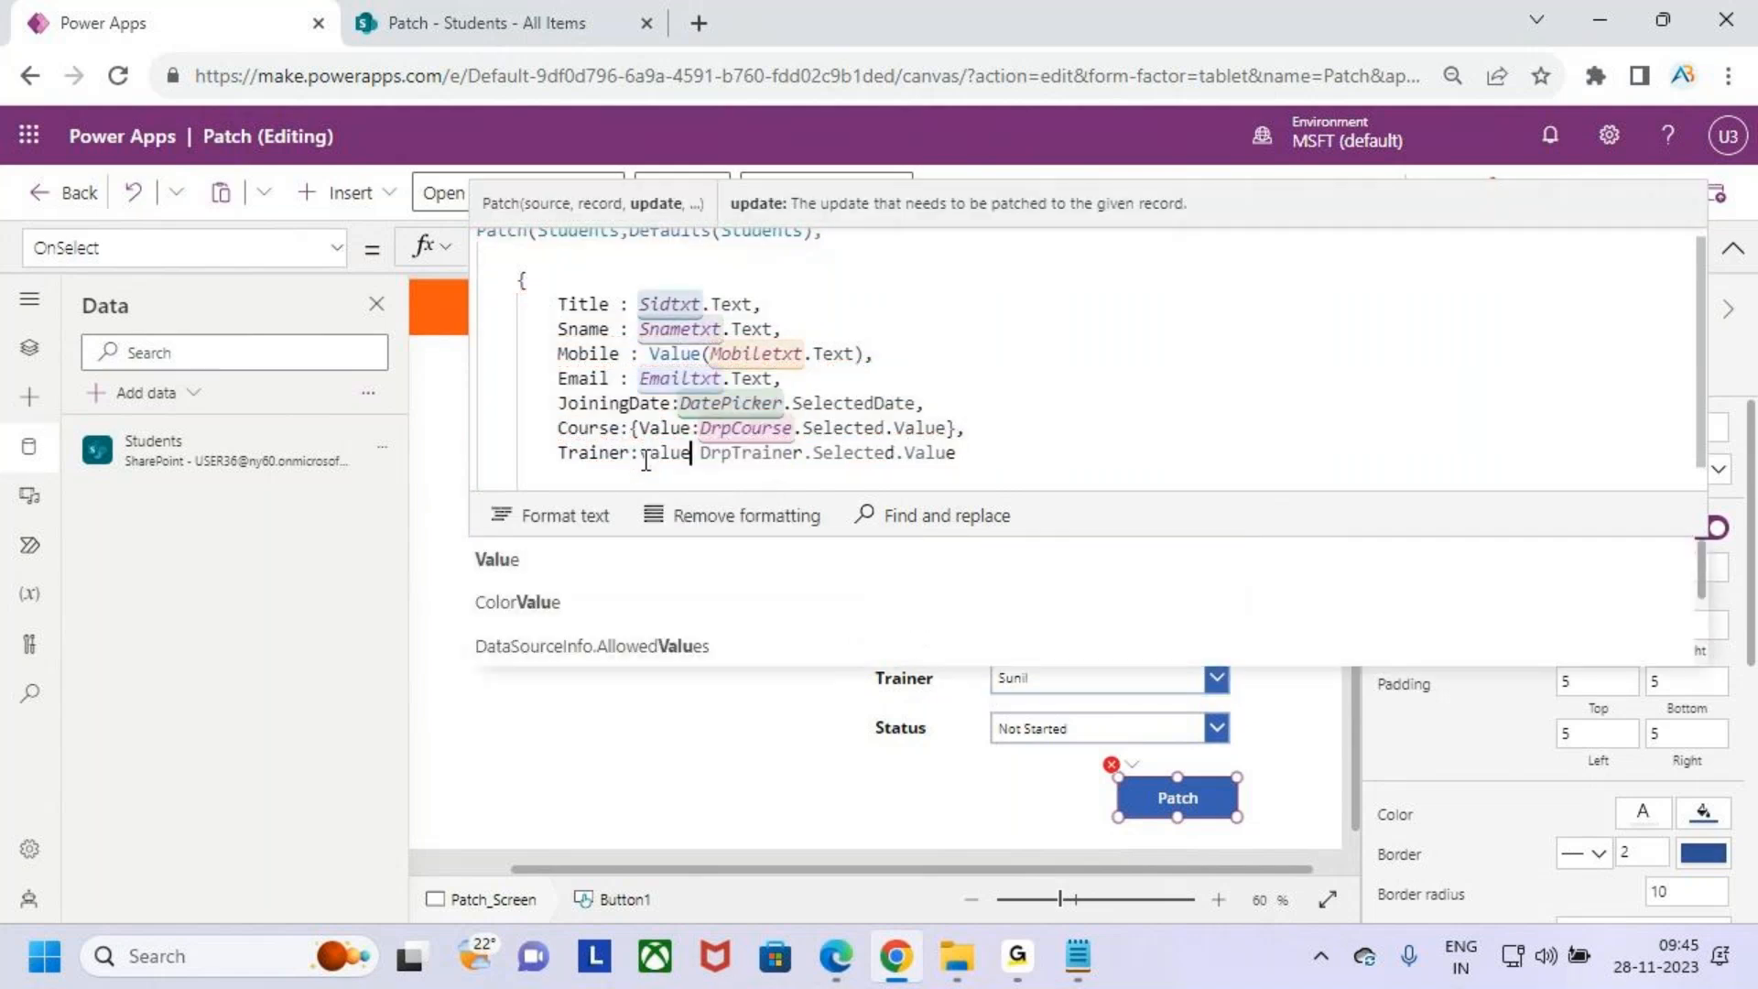
type("(")
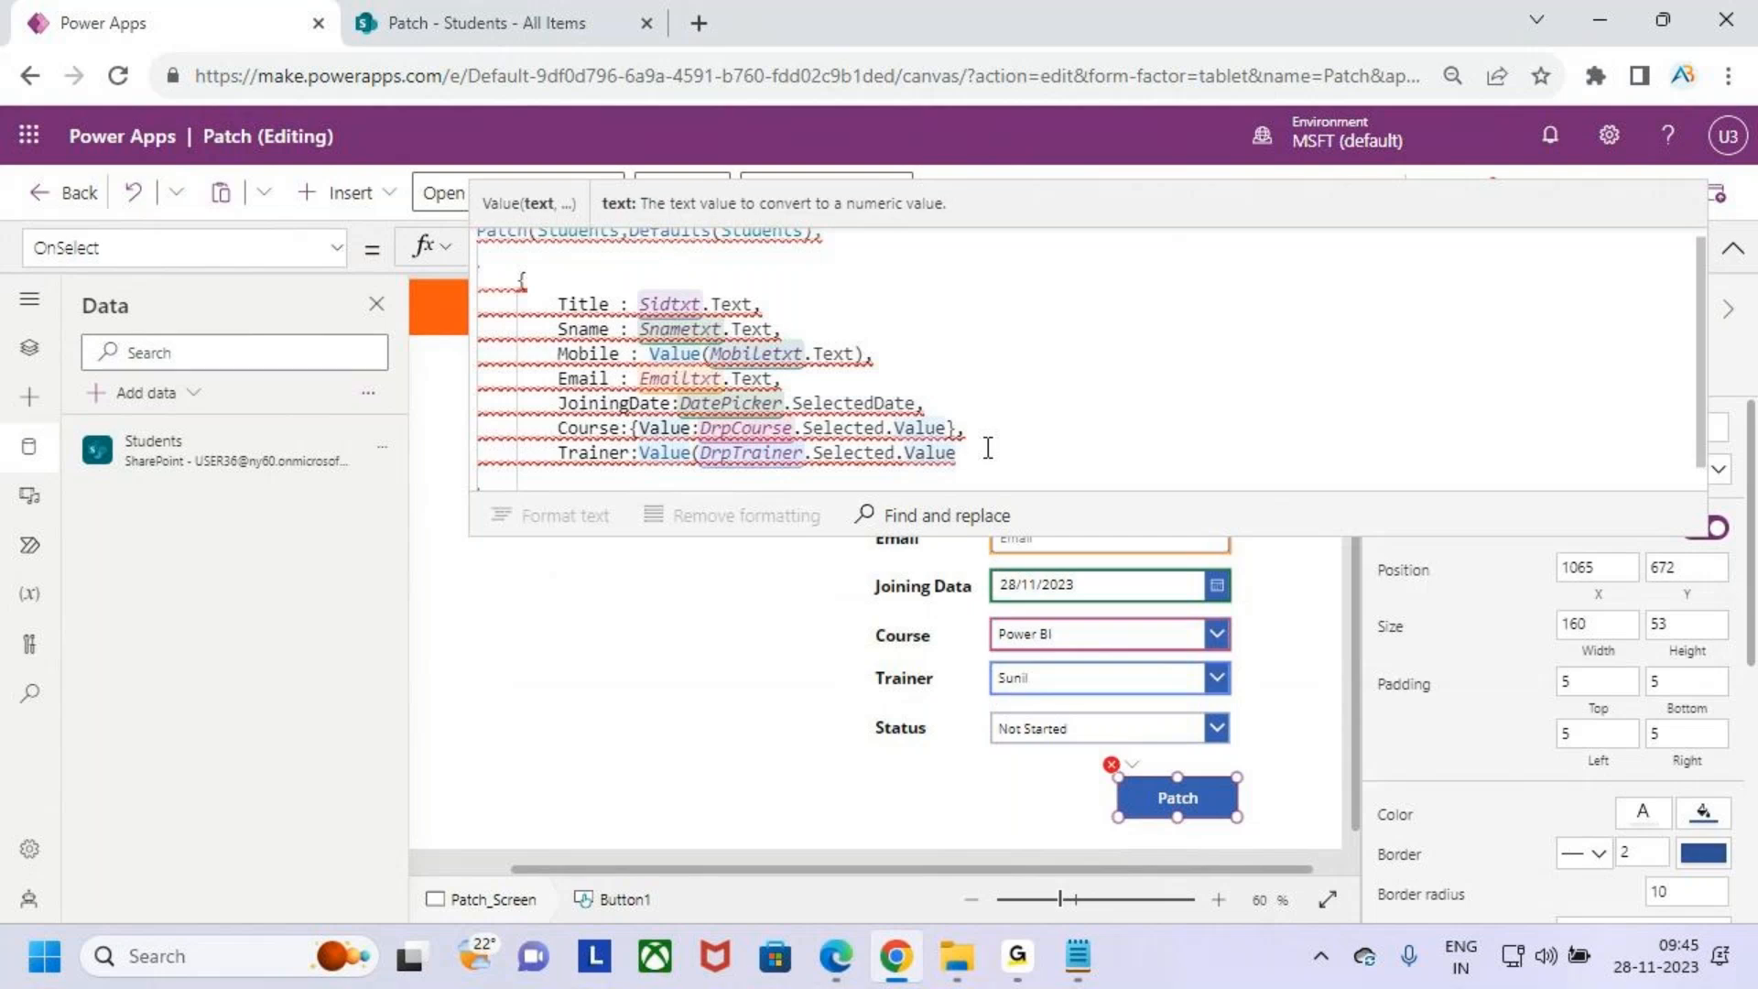
left_click(640, 453)
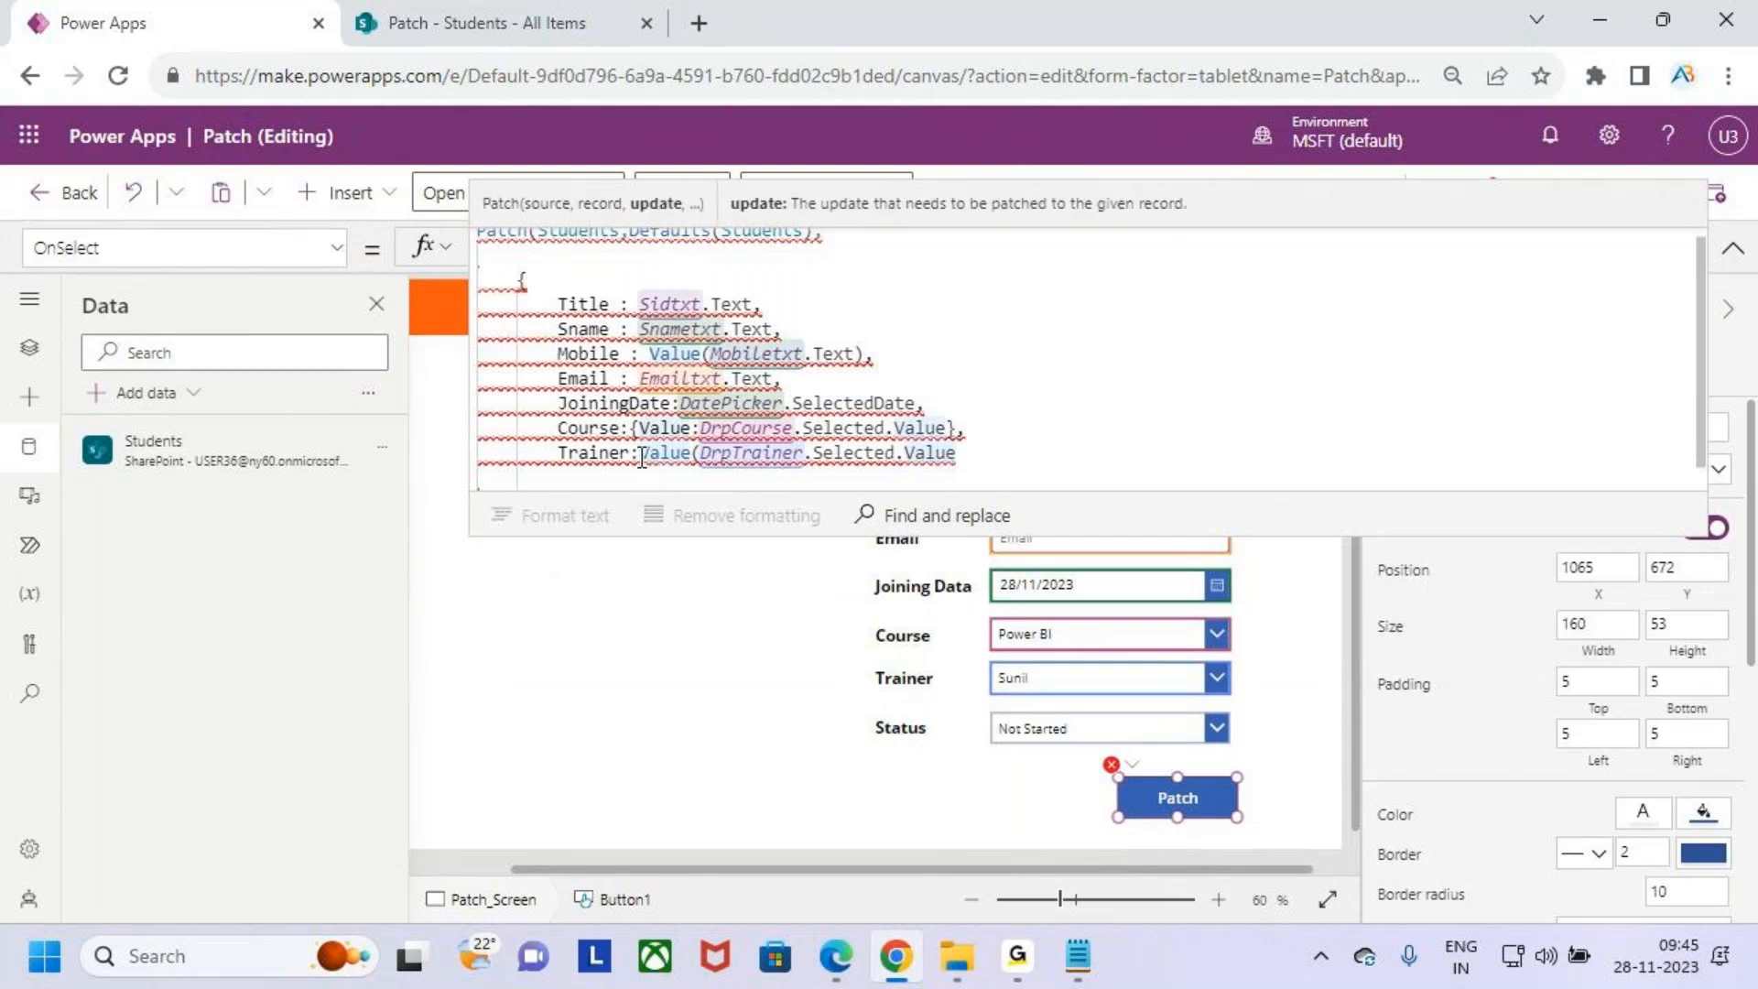
type("{")
left_click(984, 452)
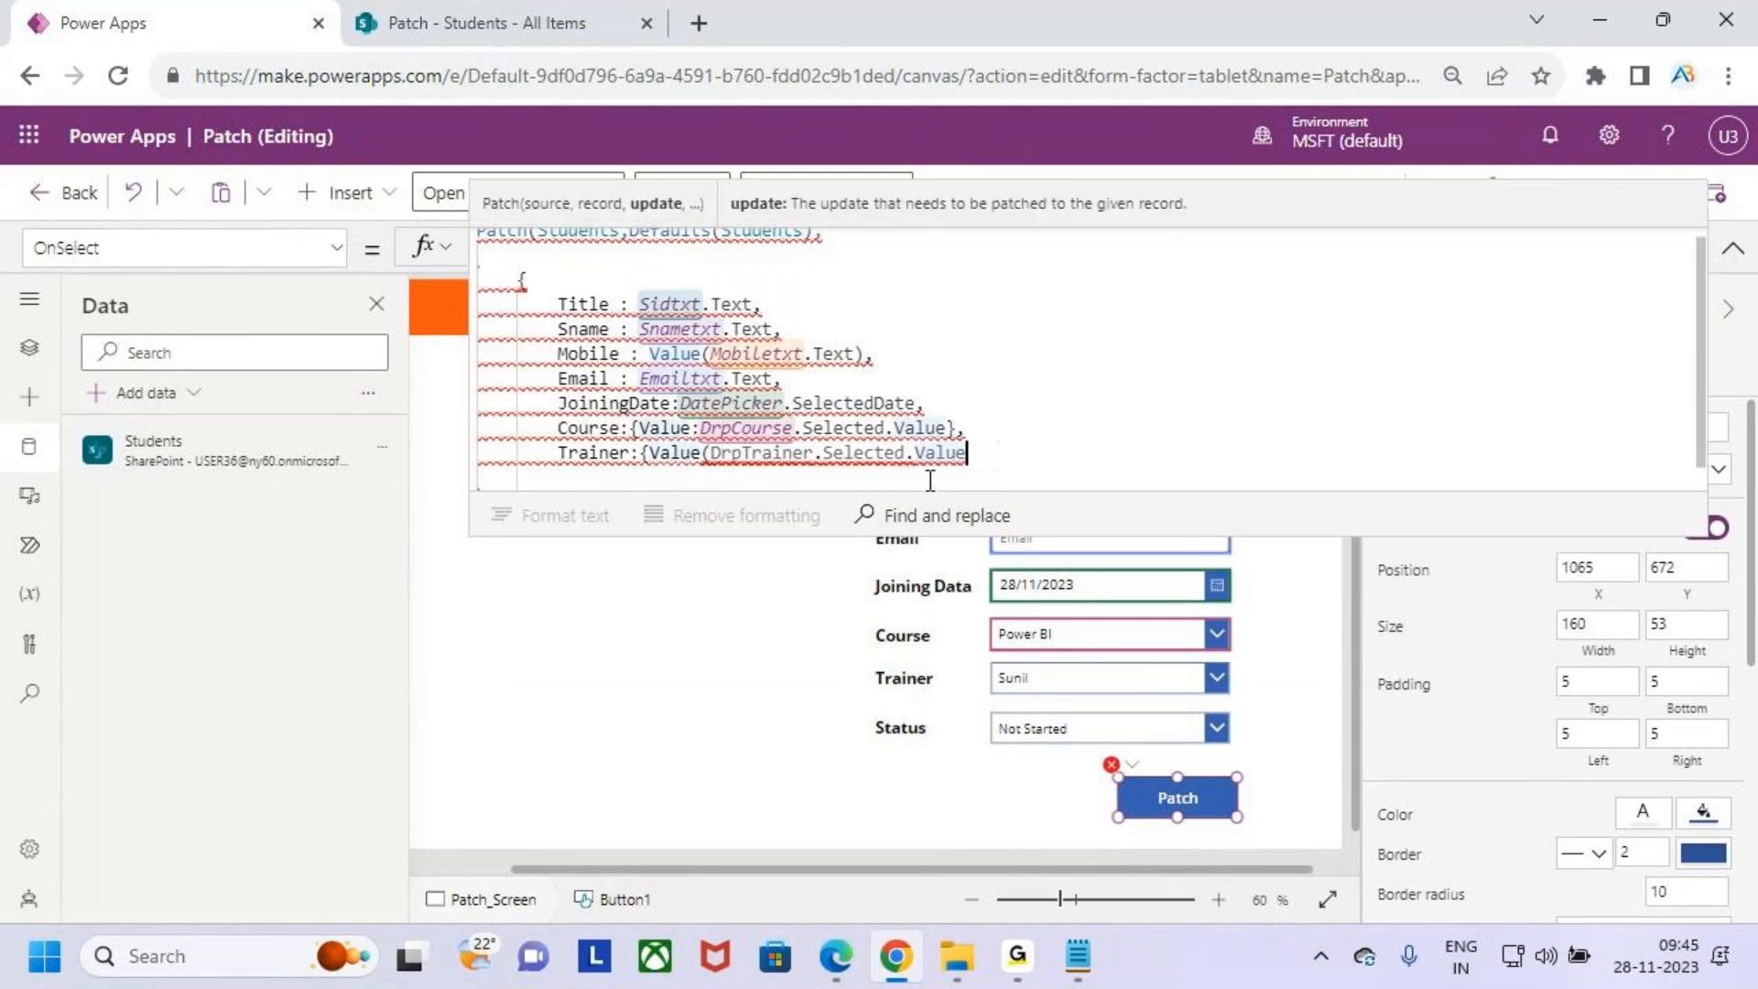
left_click(716, 456)
key("BackSpace")
type(":")
key("ctrl+Delete")
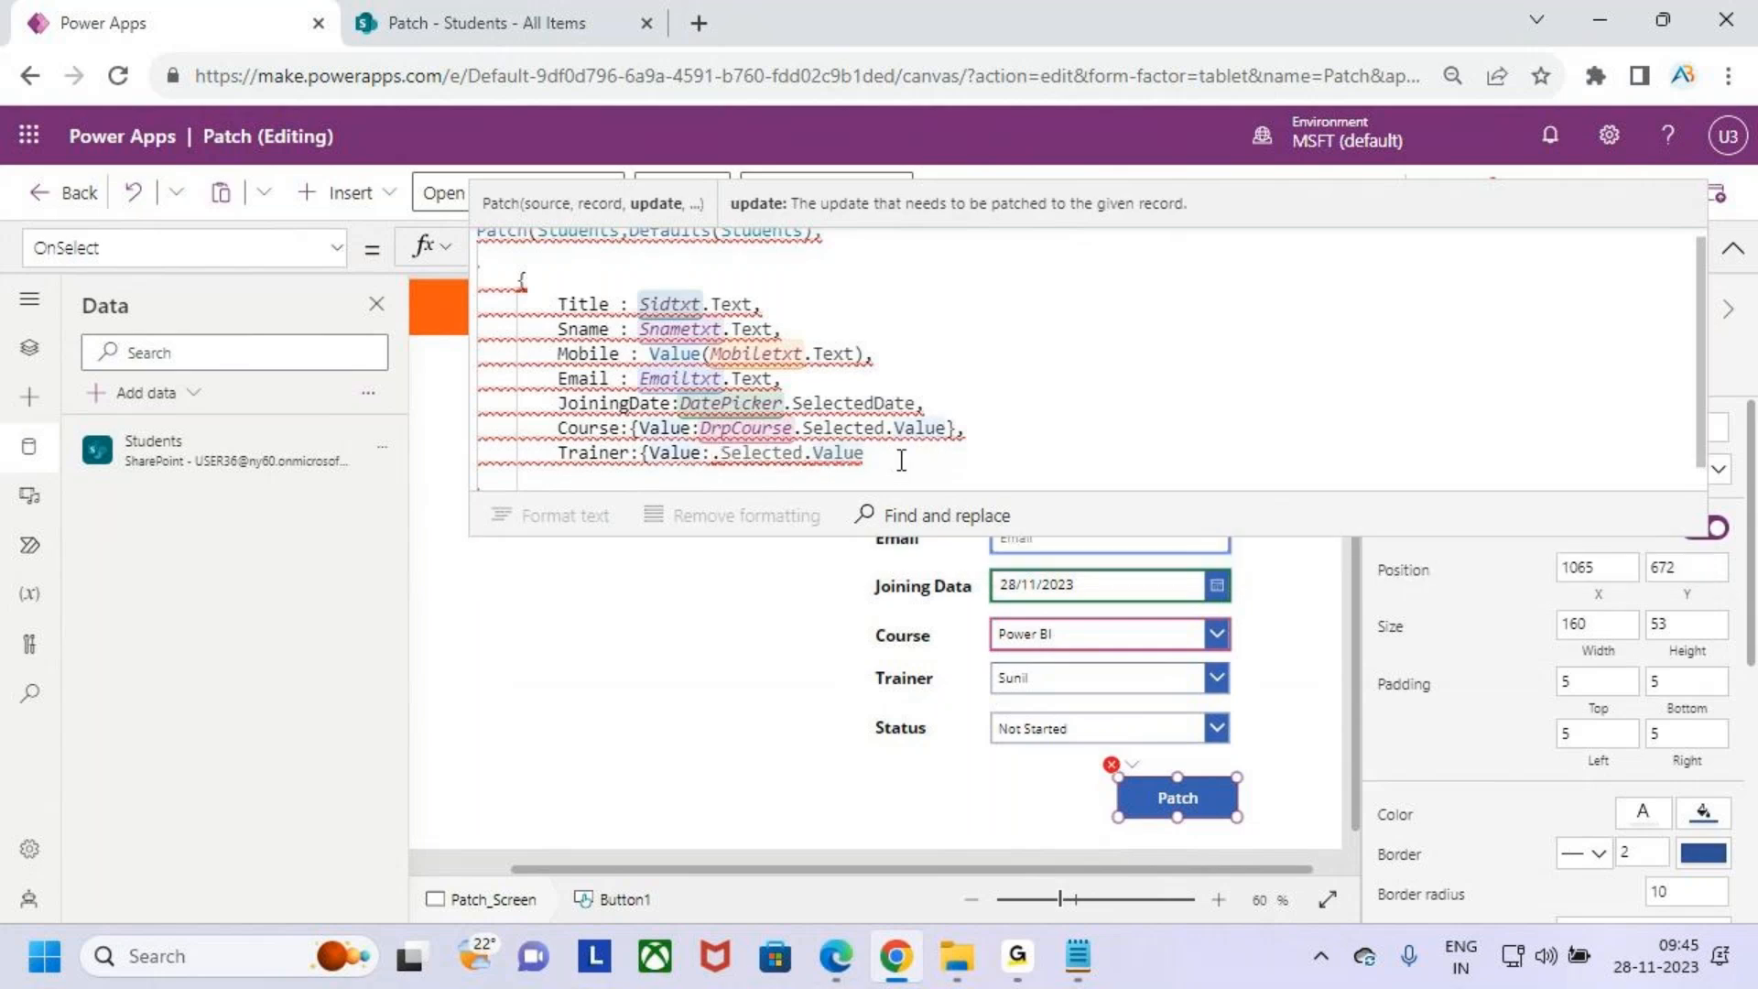
type("}")
left_click(721, 455)
type("dro")
key("BackSpace")
type("pt")
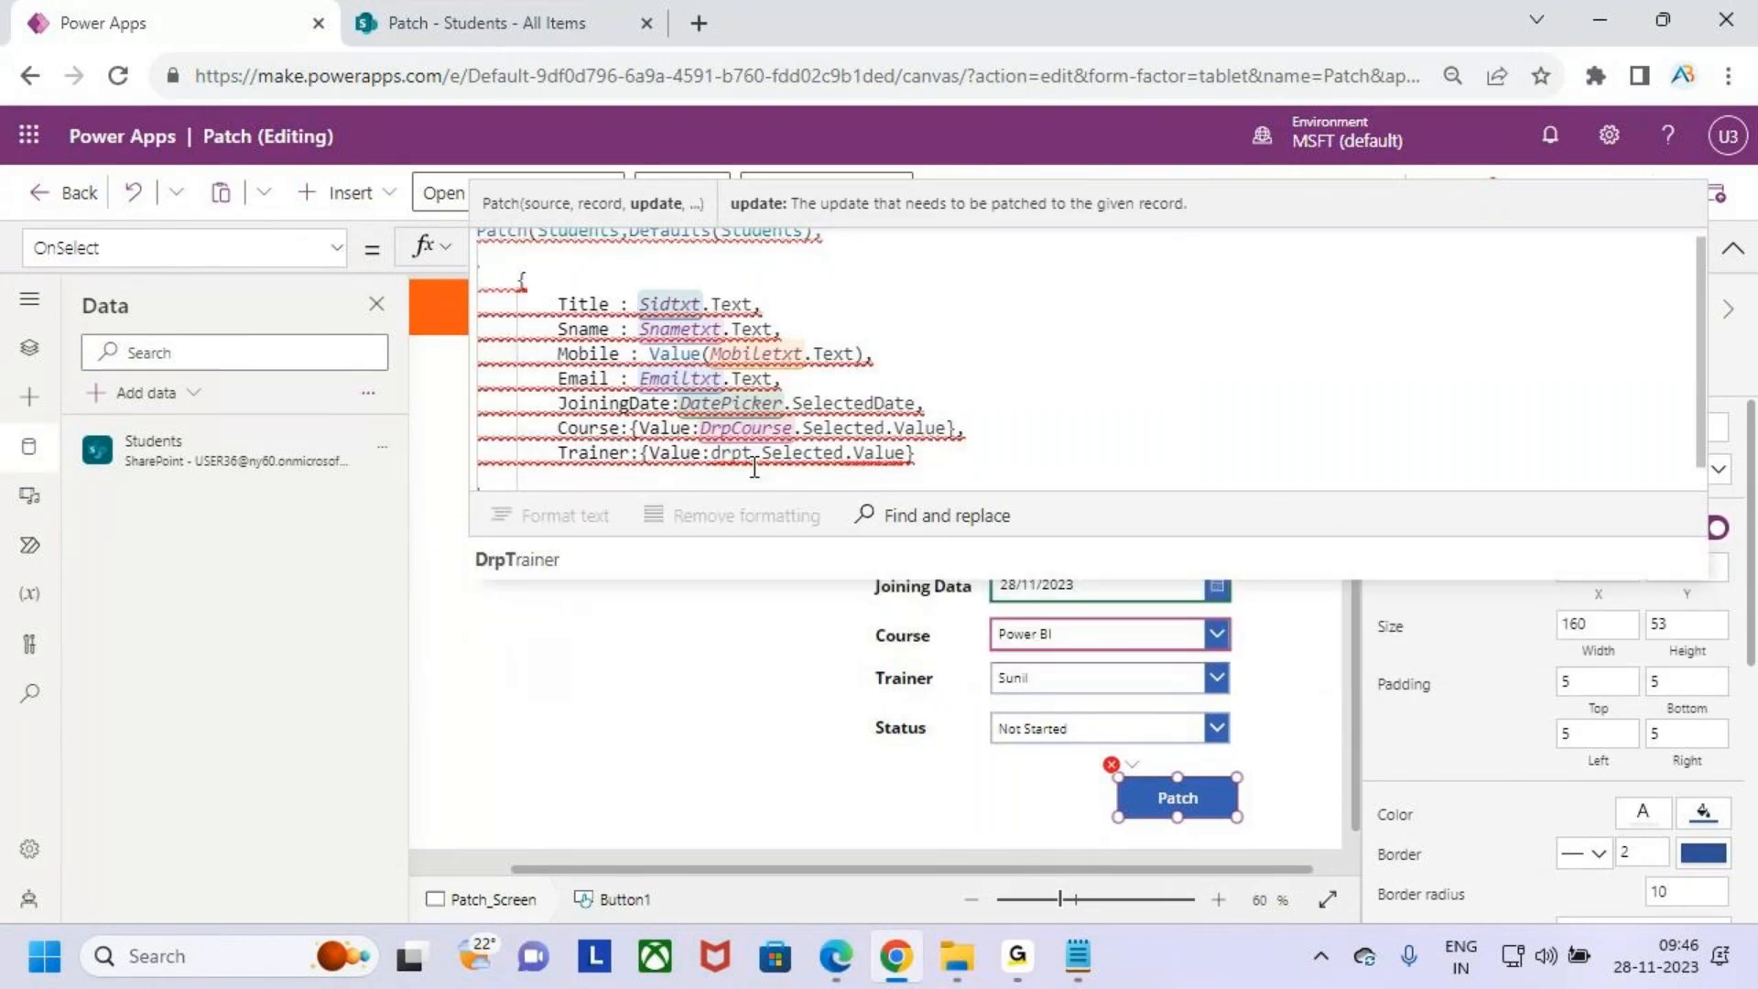
key("Tab")
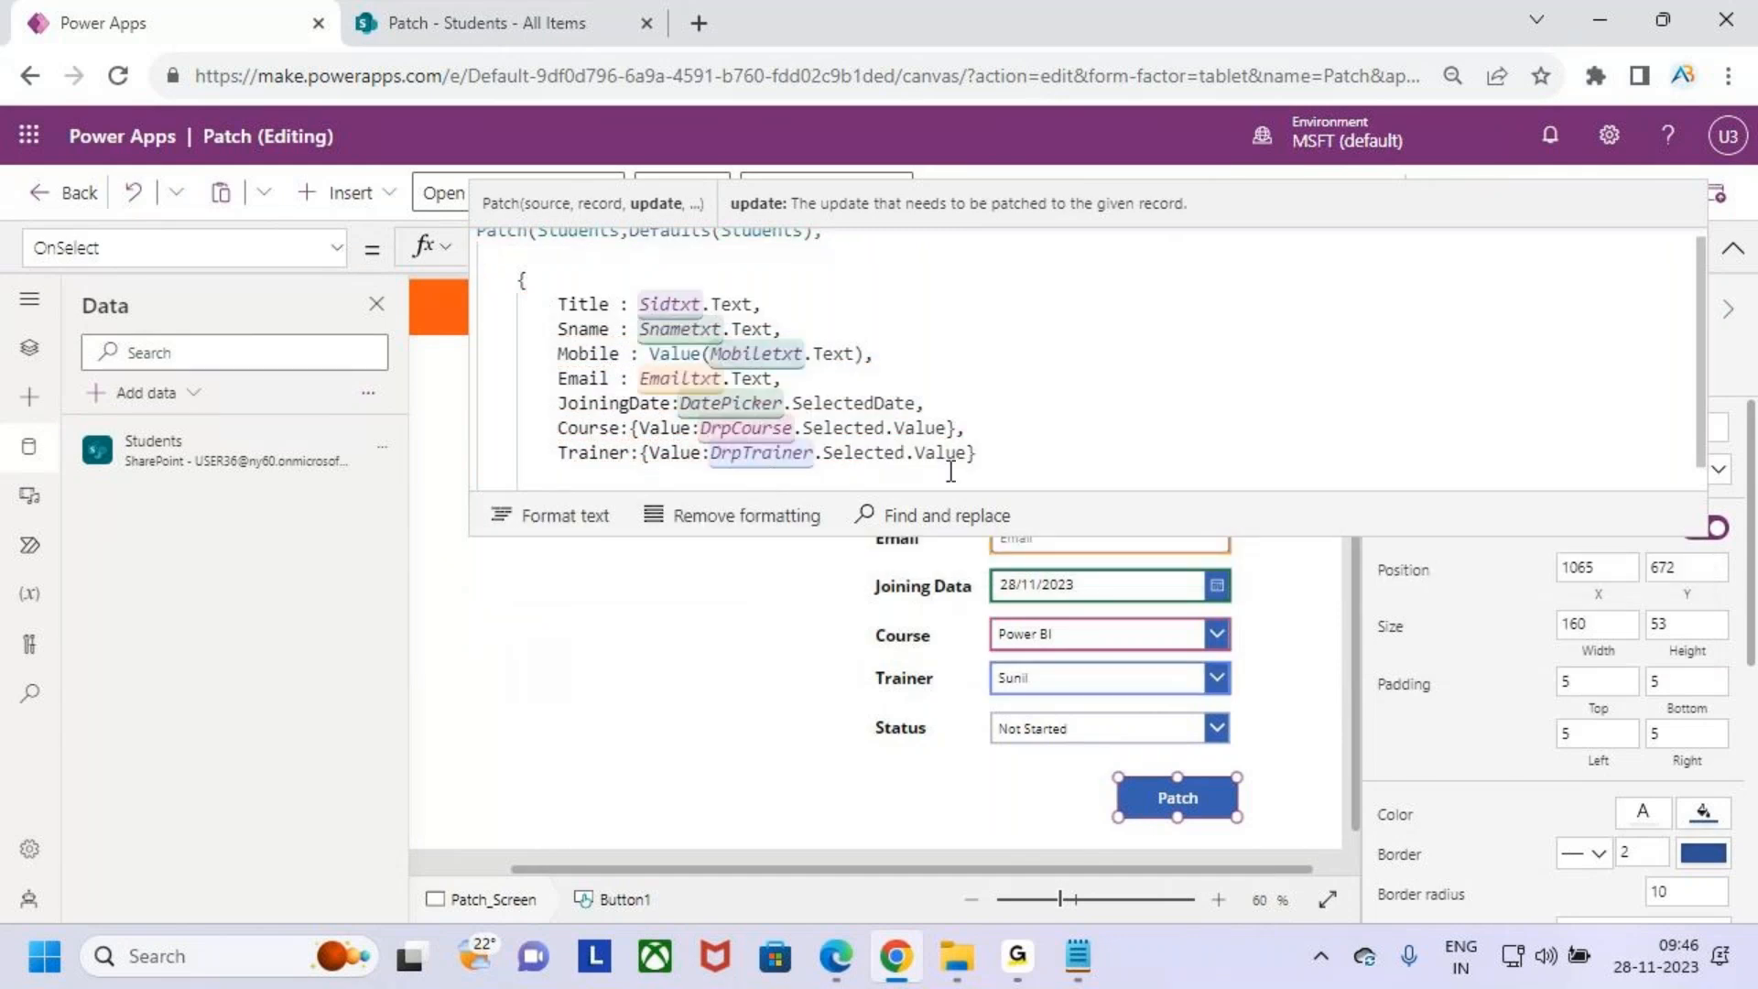
- Add a Status field entry on a new line of the Patch record
type(",")
key("Return")
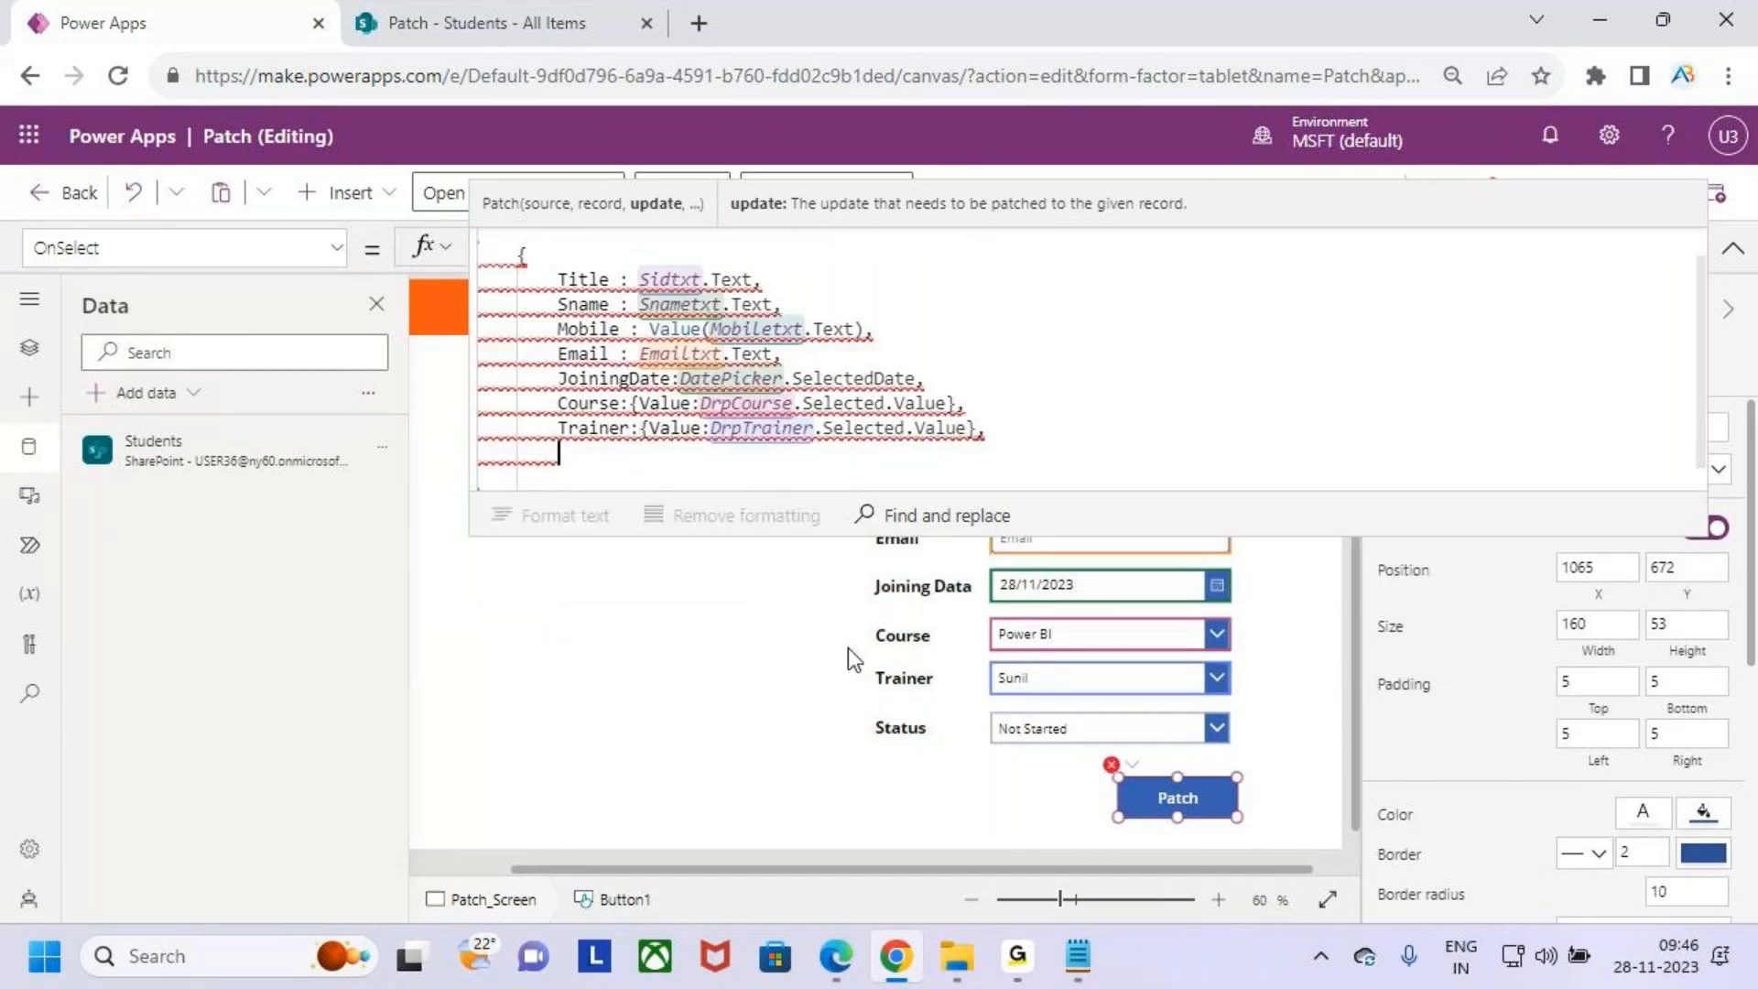
type("Stau")
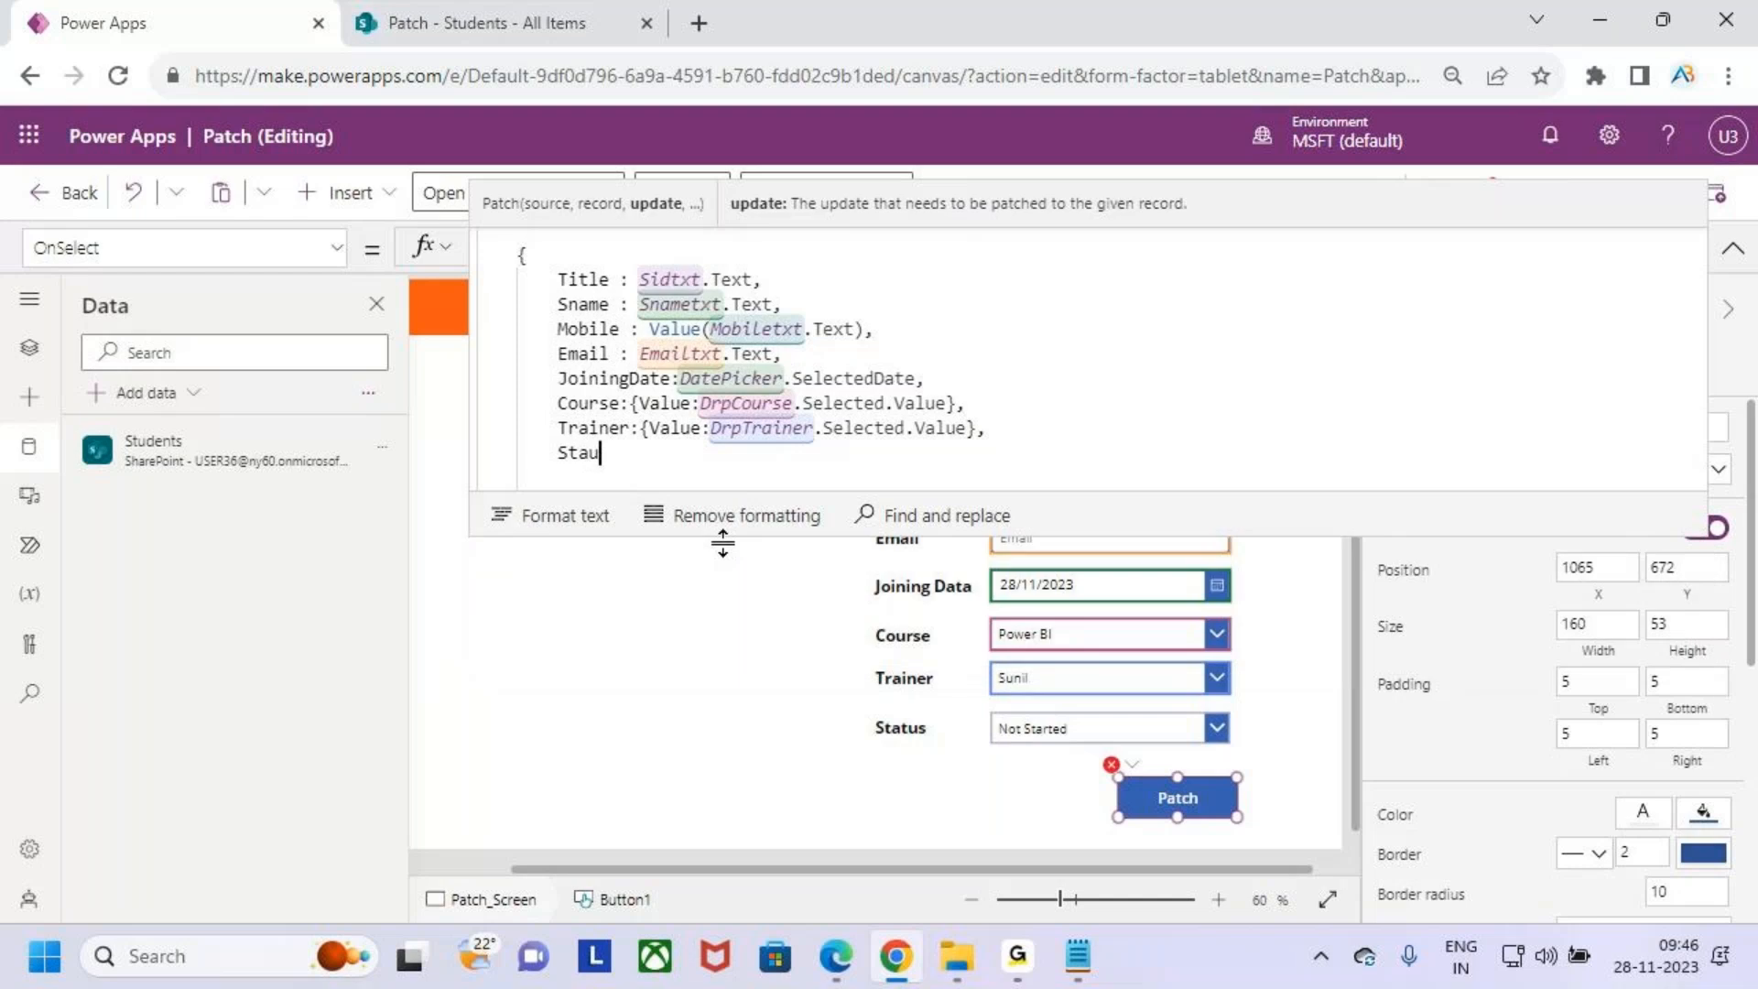
key("Tab")
type(":")
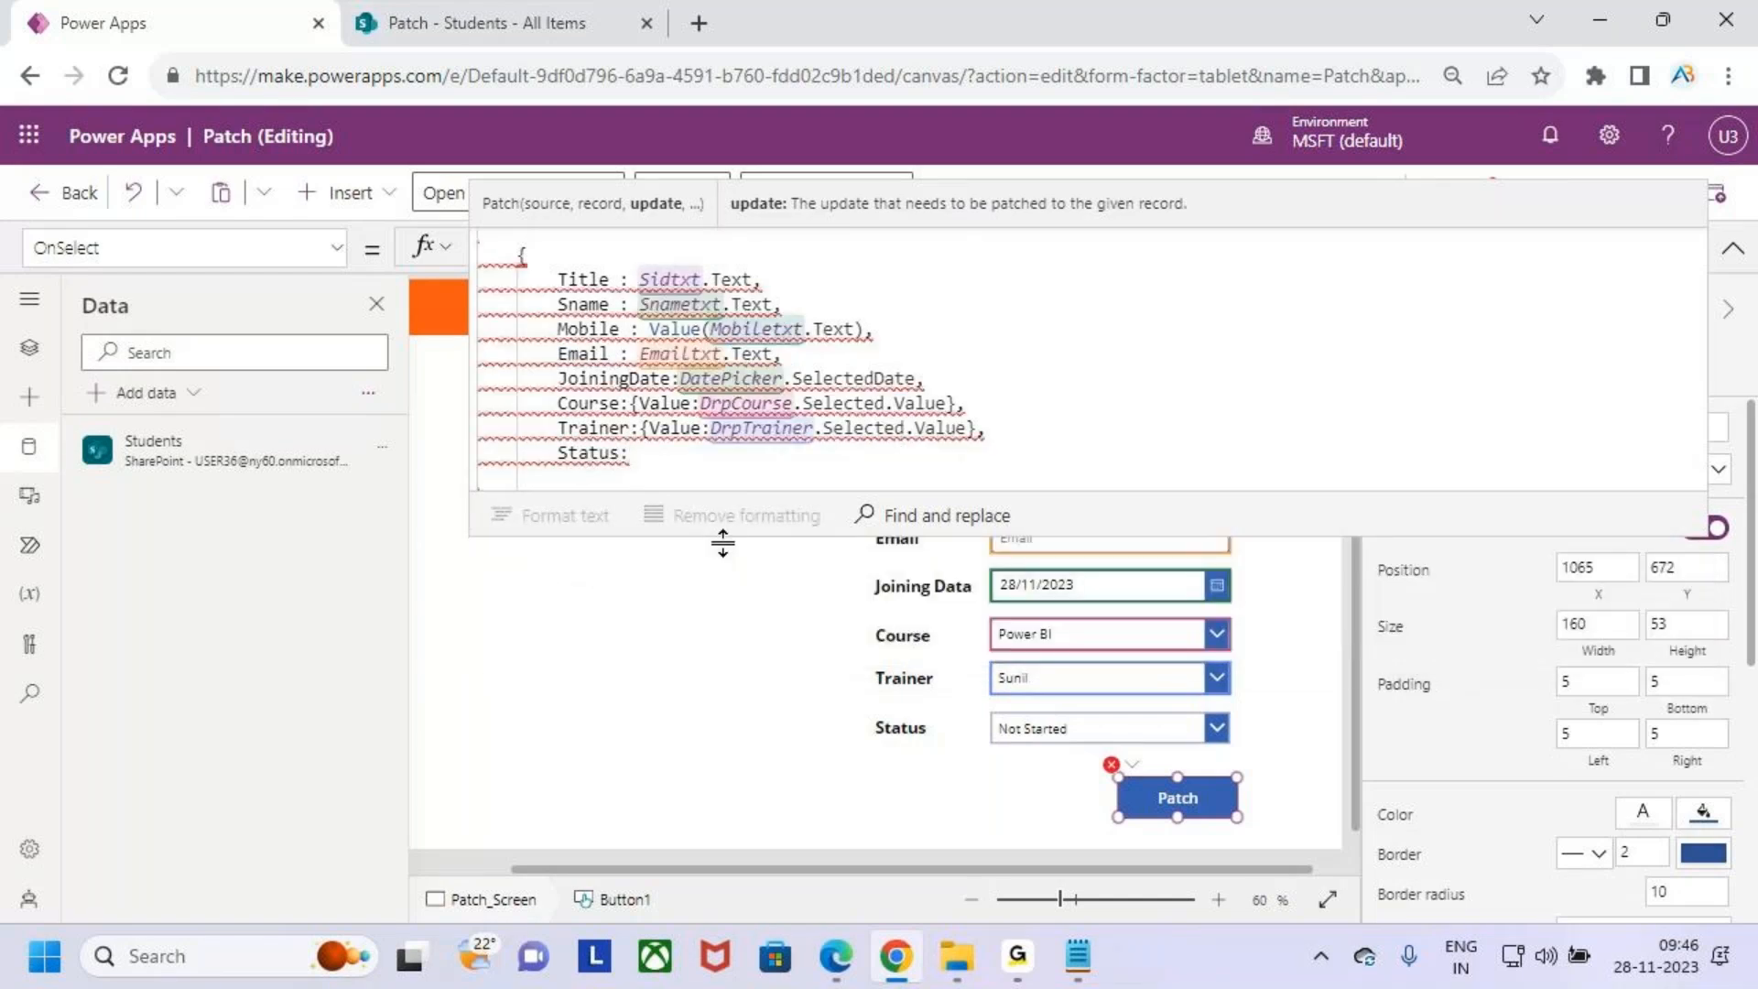
type("{val")
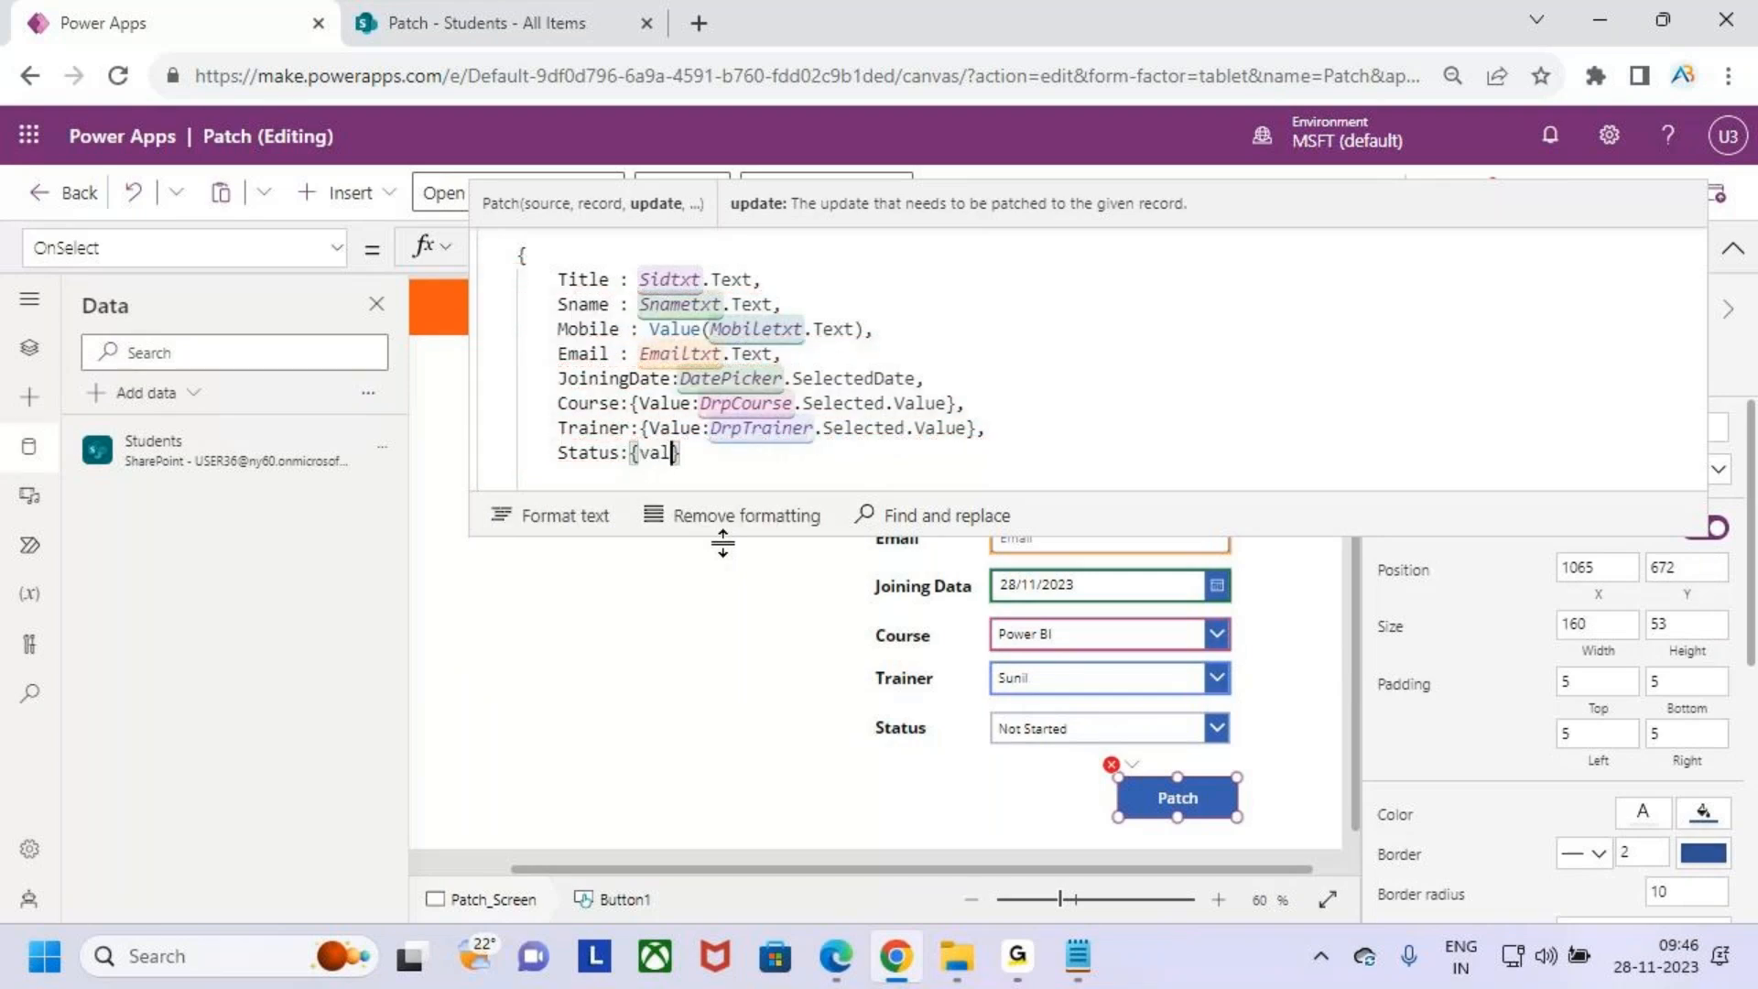
type("ue")
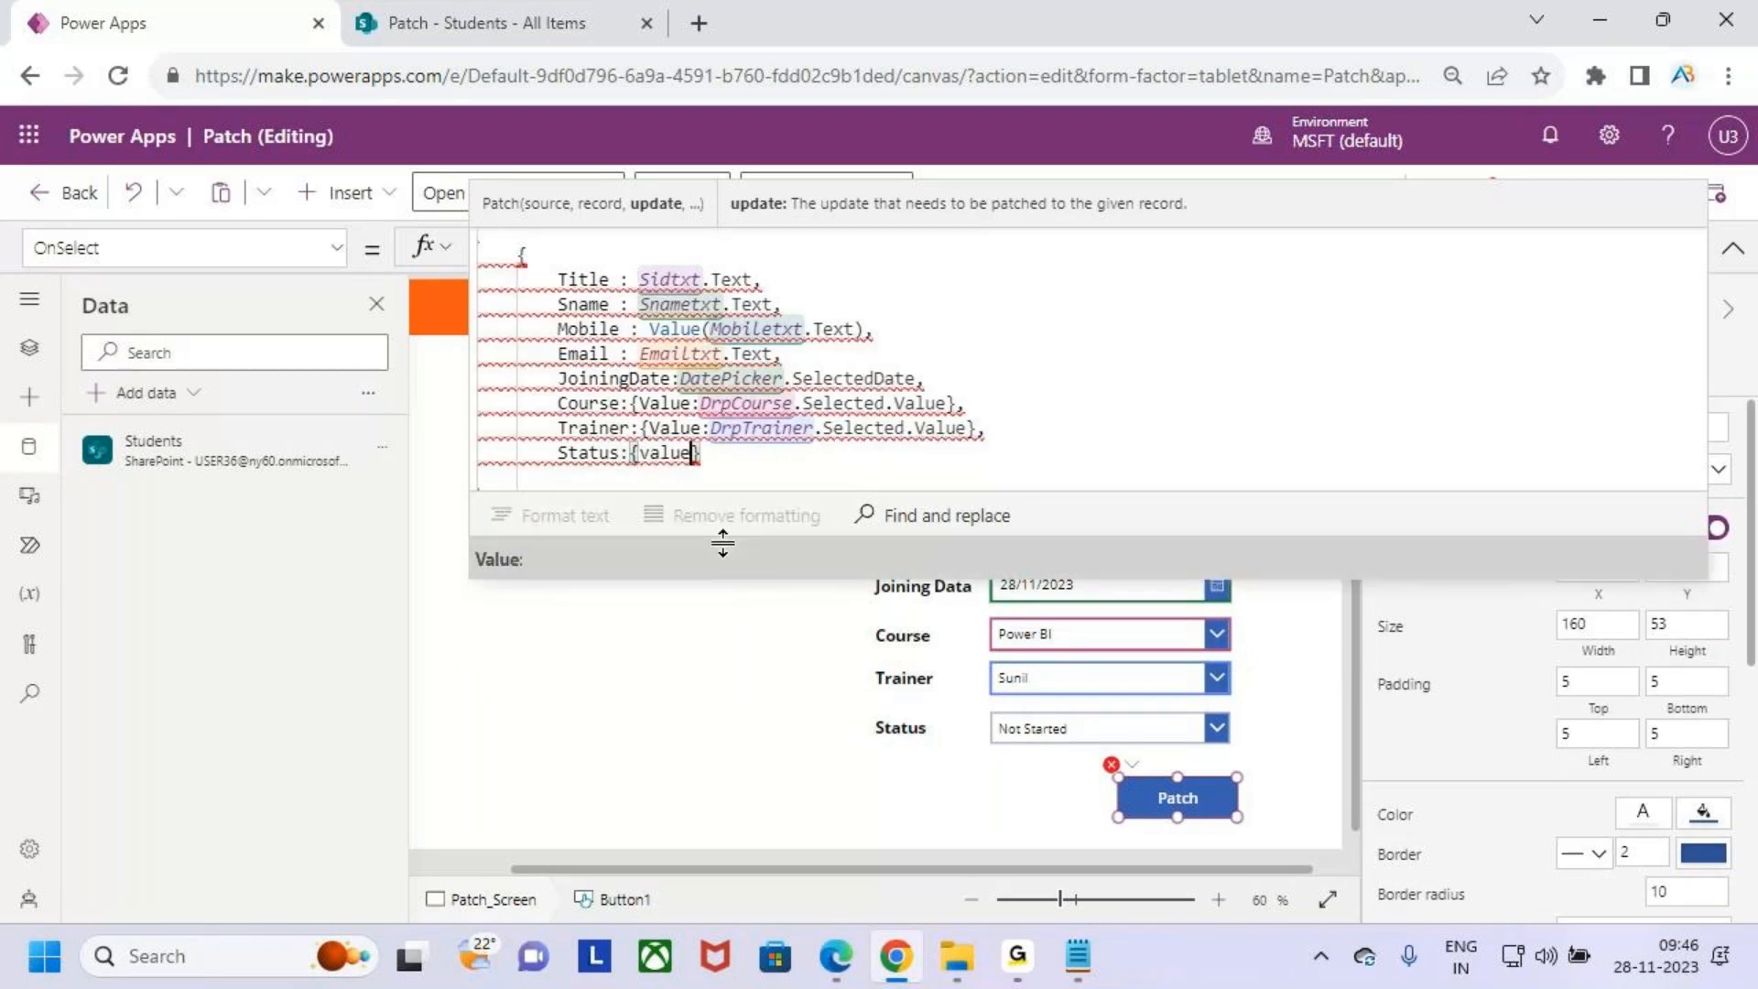
- Set Status to the record {Value:DrpStatus.Selected.Value}
key("Tab")
type("drop")
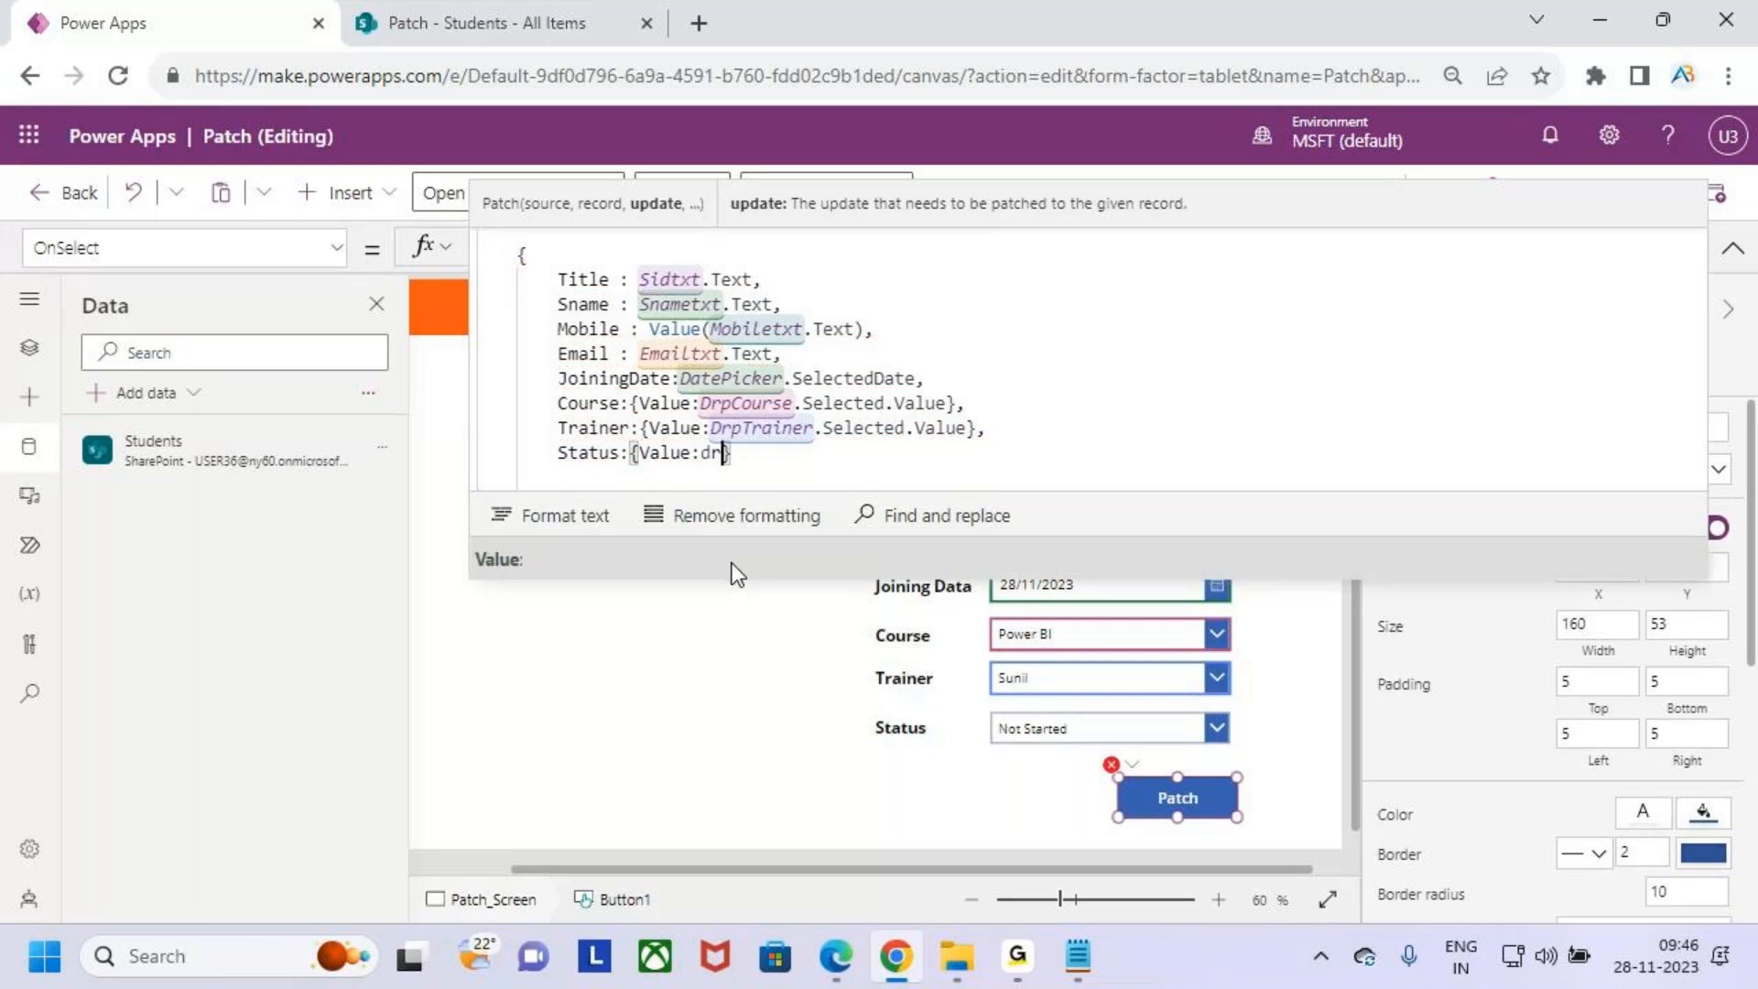
key("BackSpace")
key("BackSpace")
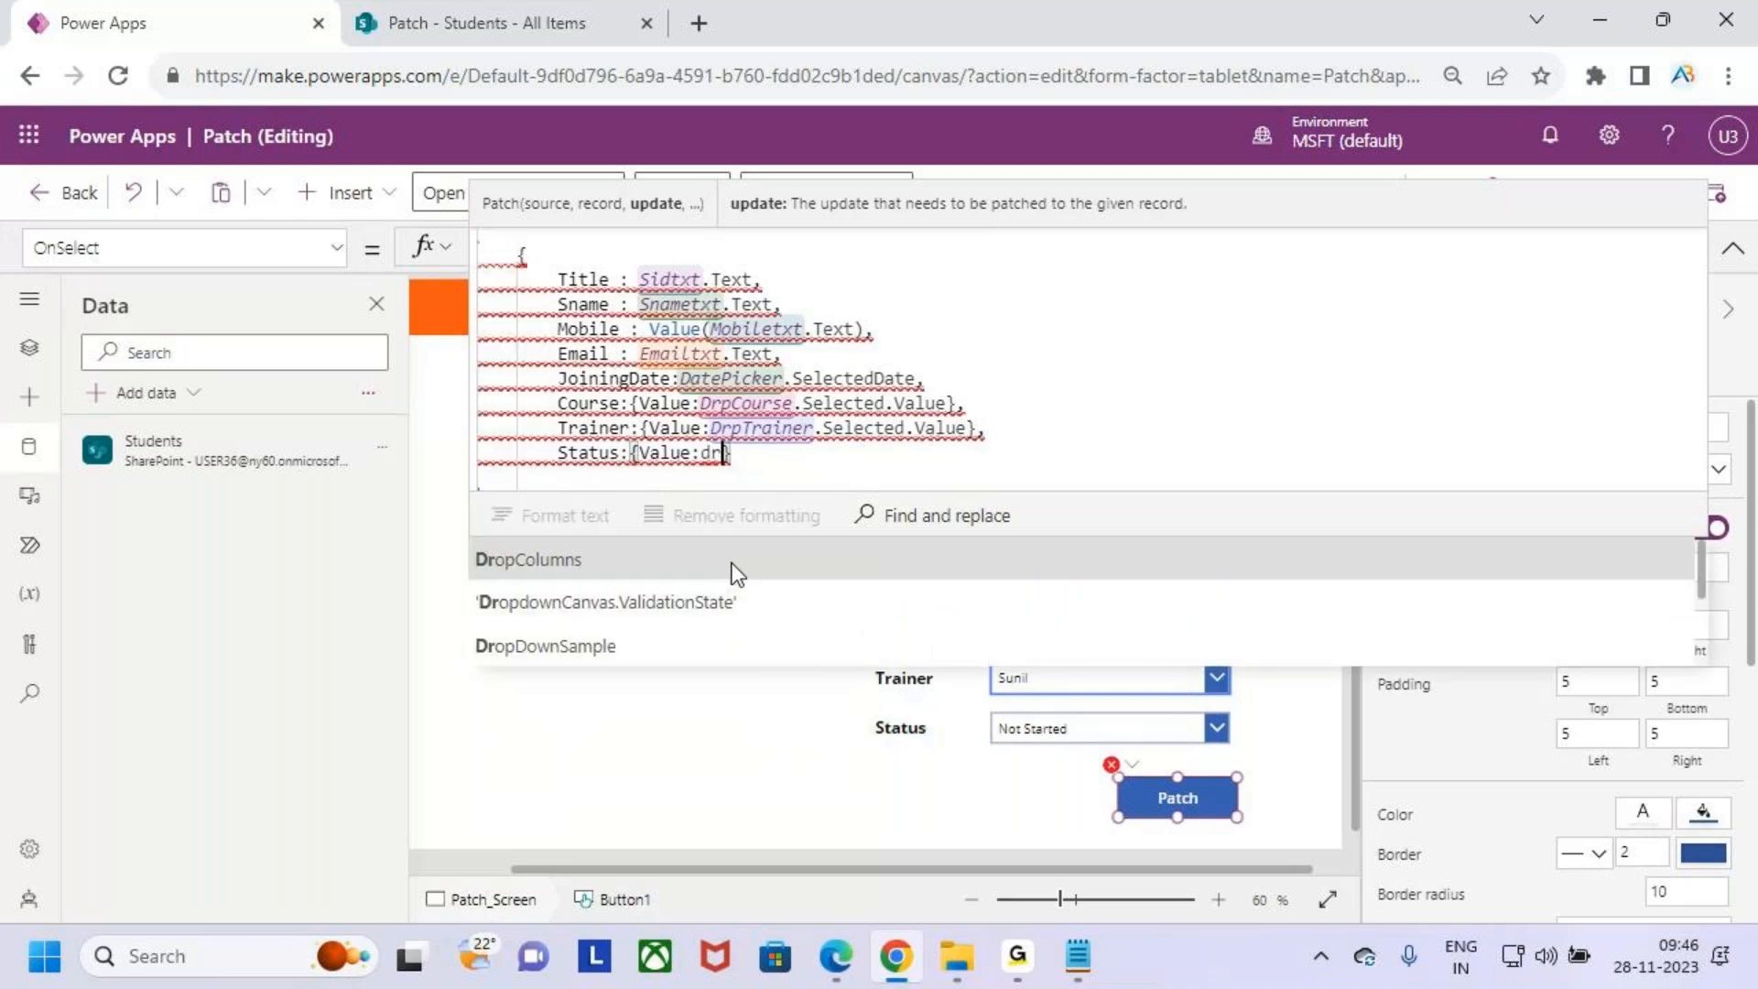
type("p")
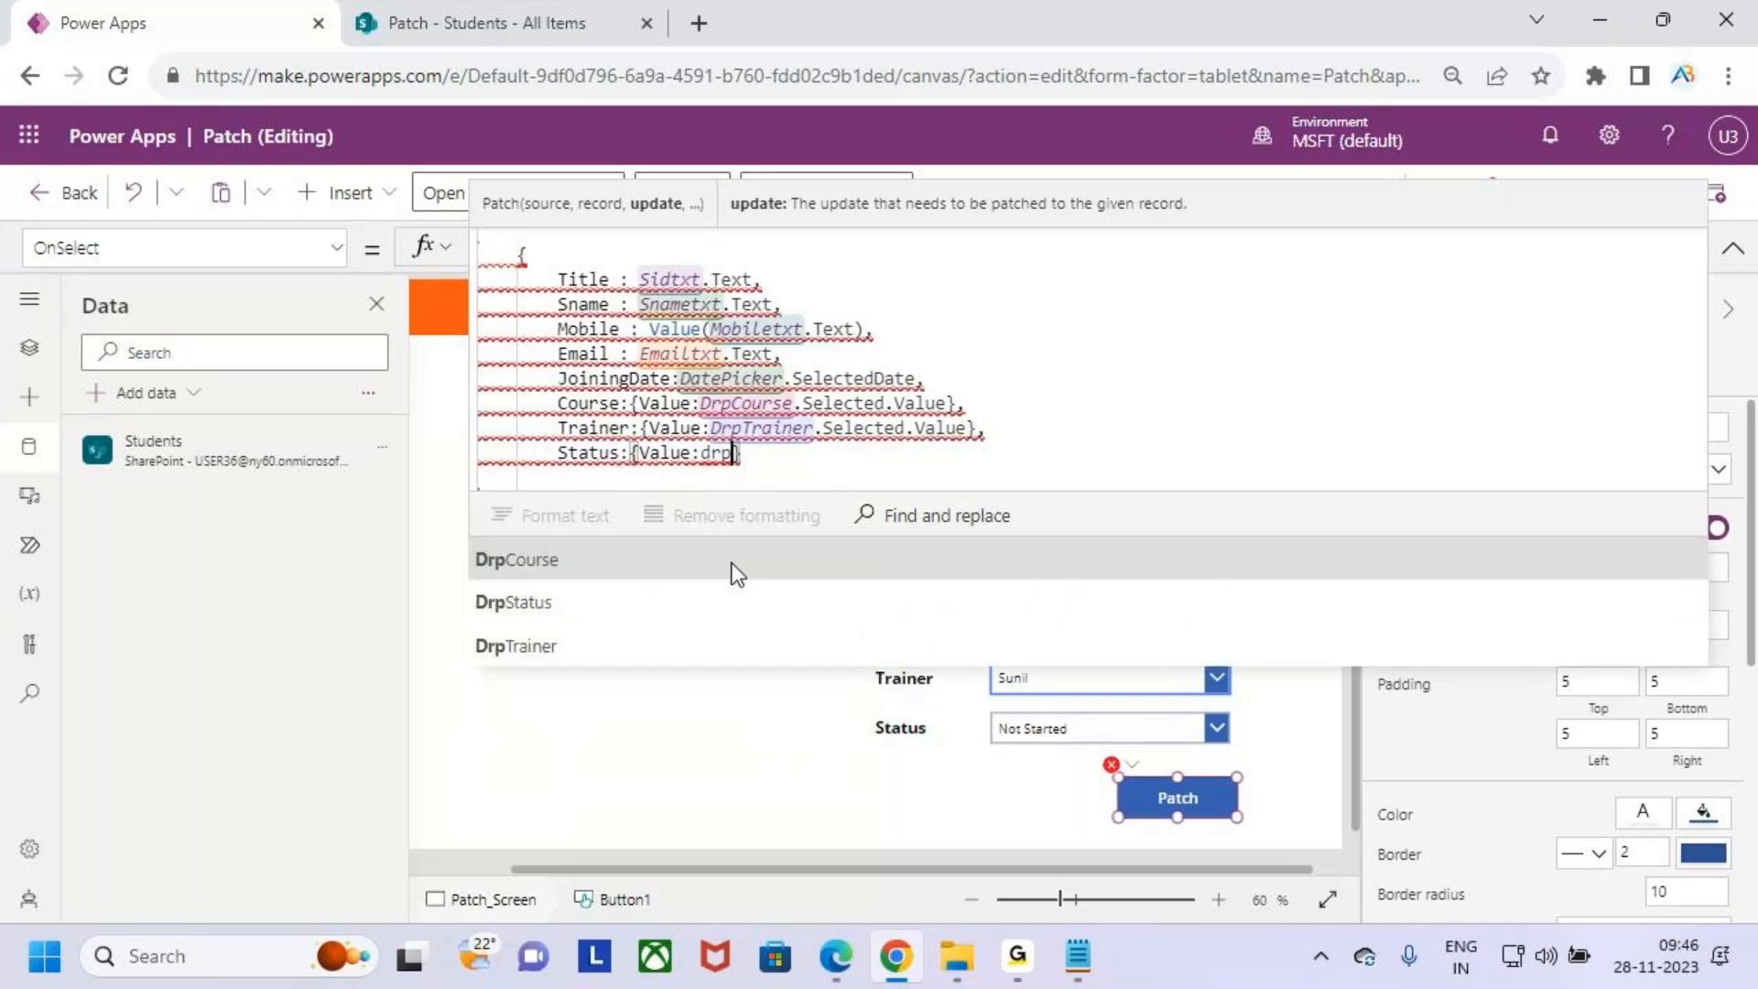
type("s")
left_click(737, 575)
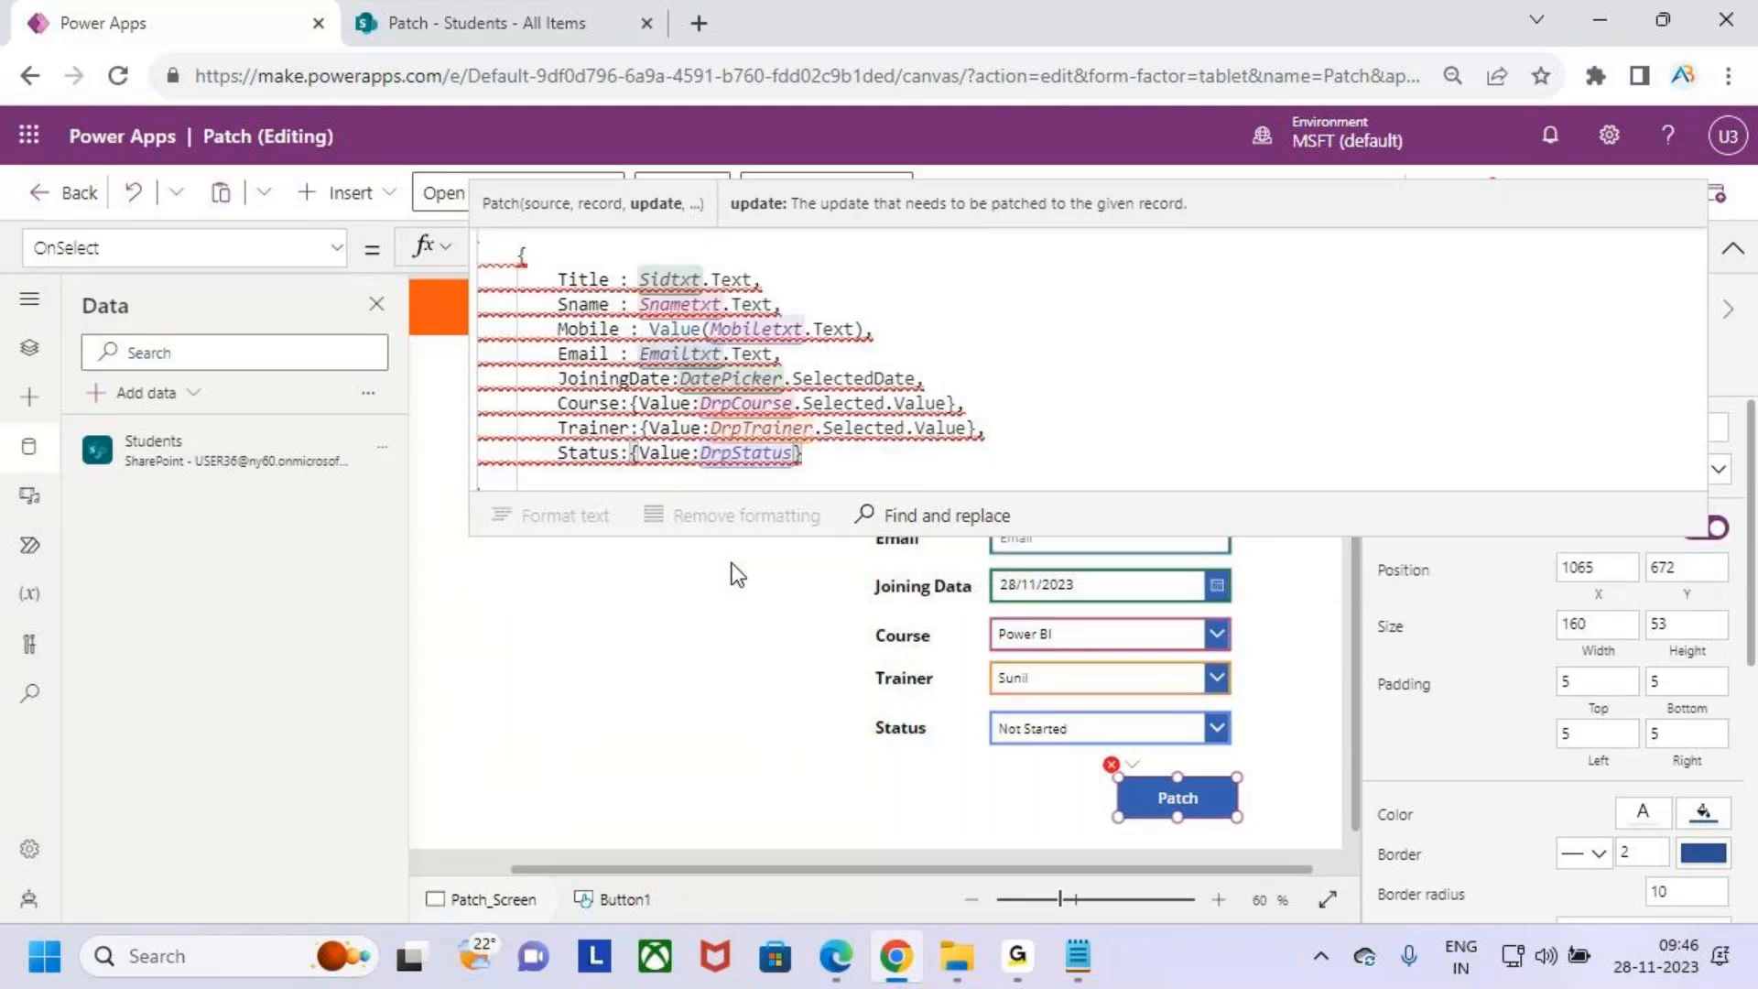
type(".selec")
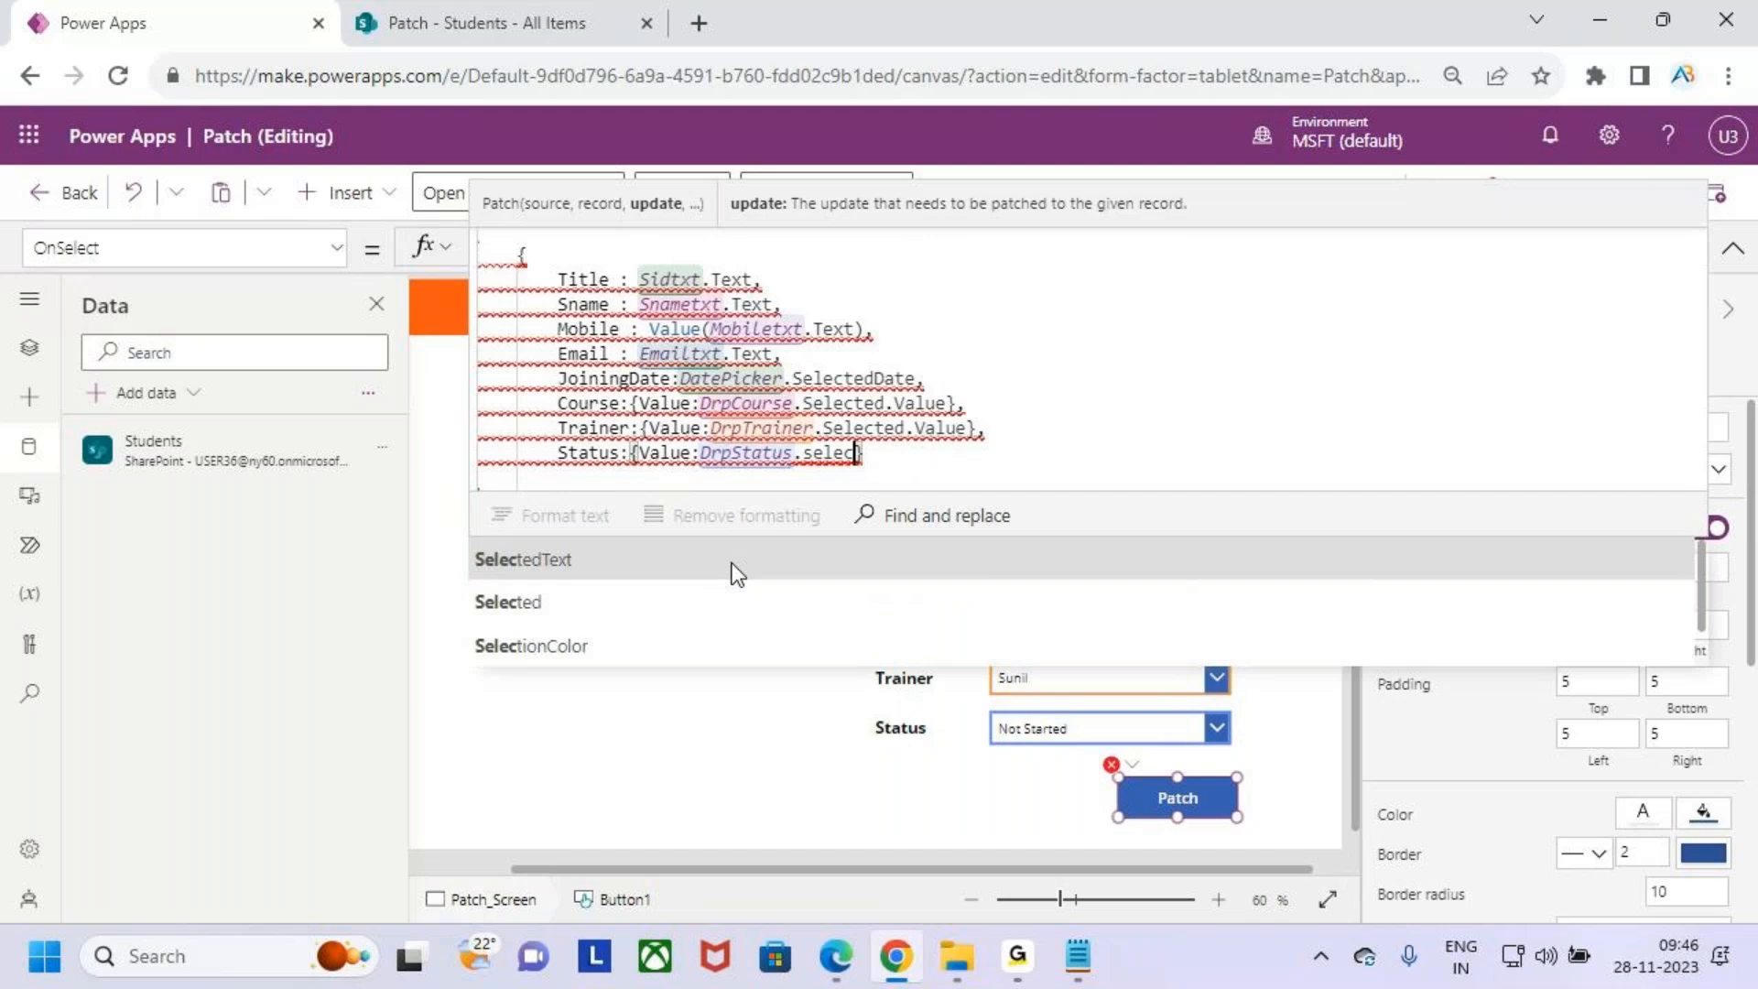
type("ted.vale")
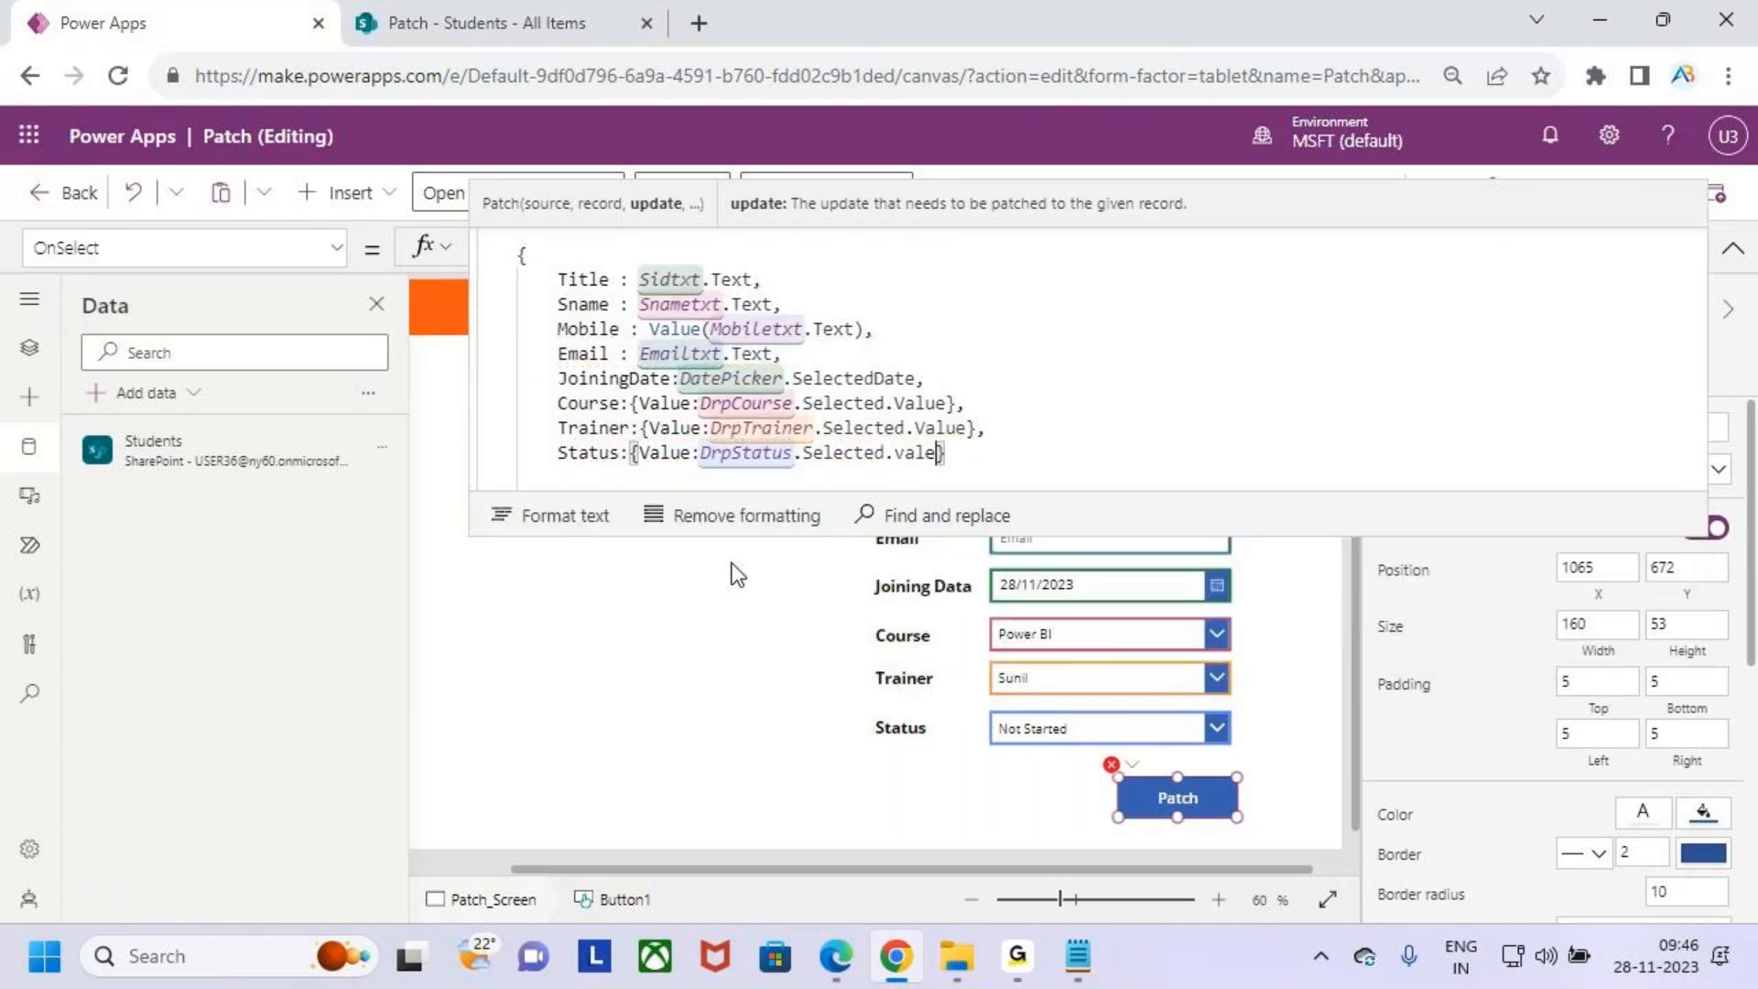
key("BackSpace")
left_click(738, 572)
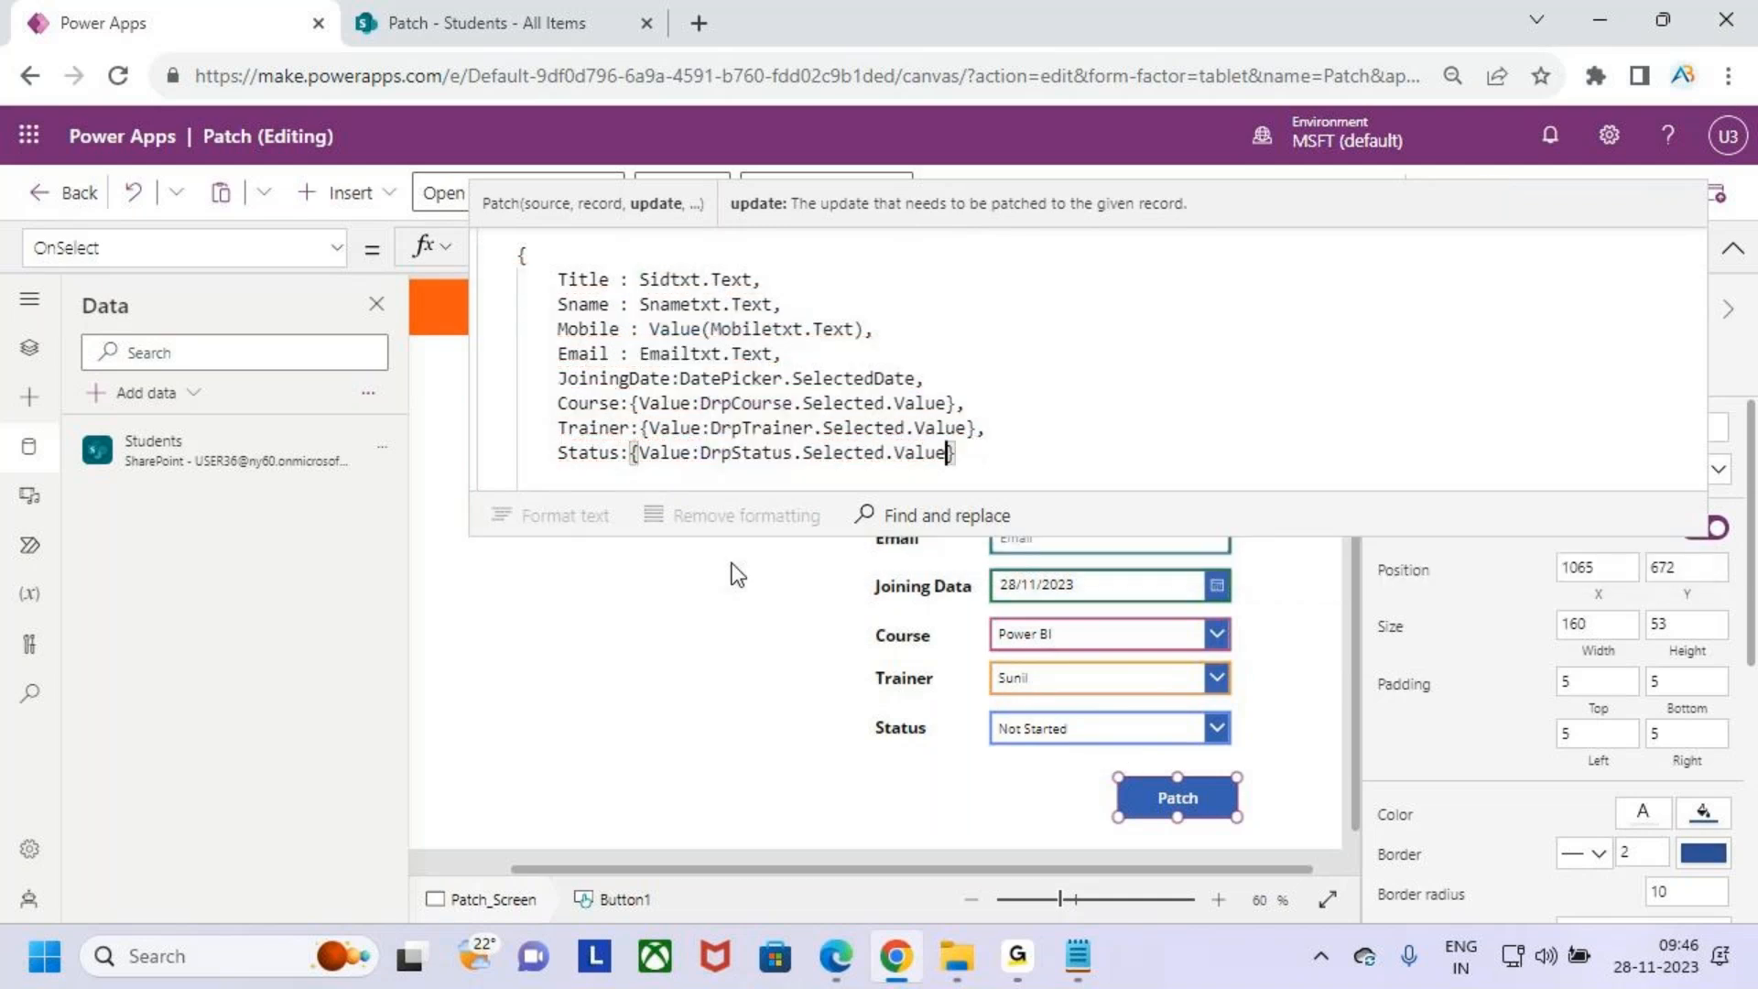
left_click(958, 458)
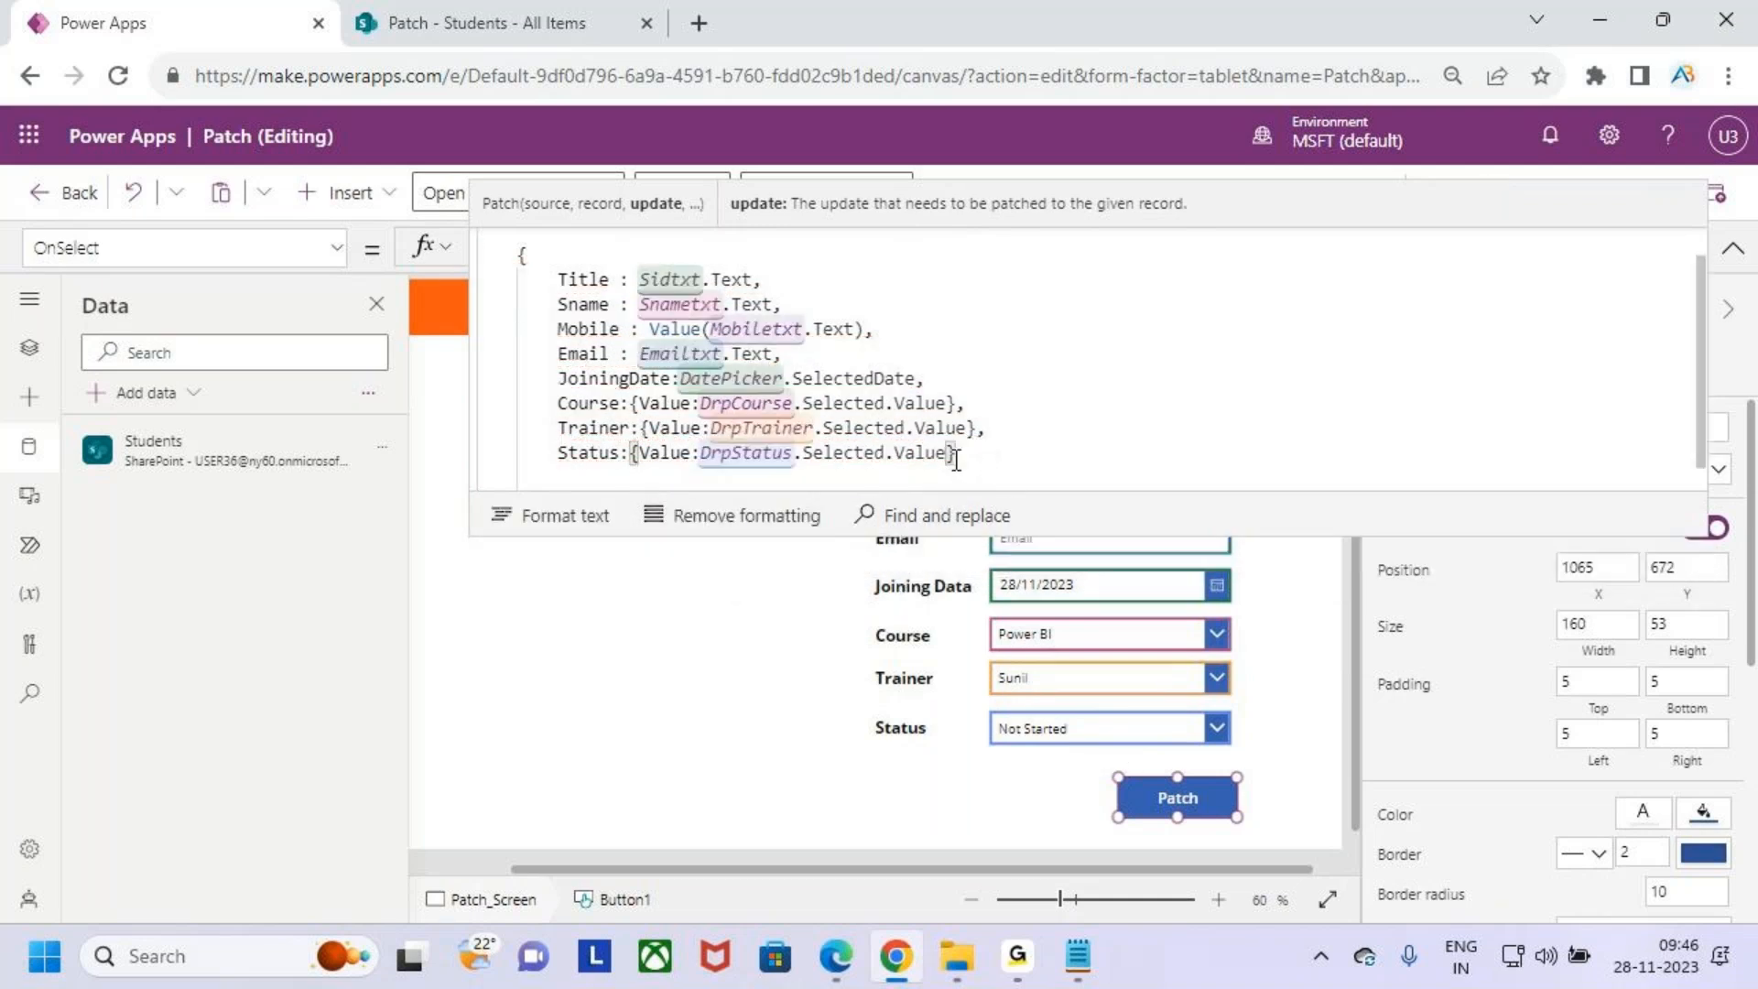
- End the Patch formula with a semicolon after its closing brackets
scroll(962, 462, "down", 1)
left_click_drag(1029, 540, 1018, 755)
key("ctrl+2")
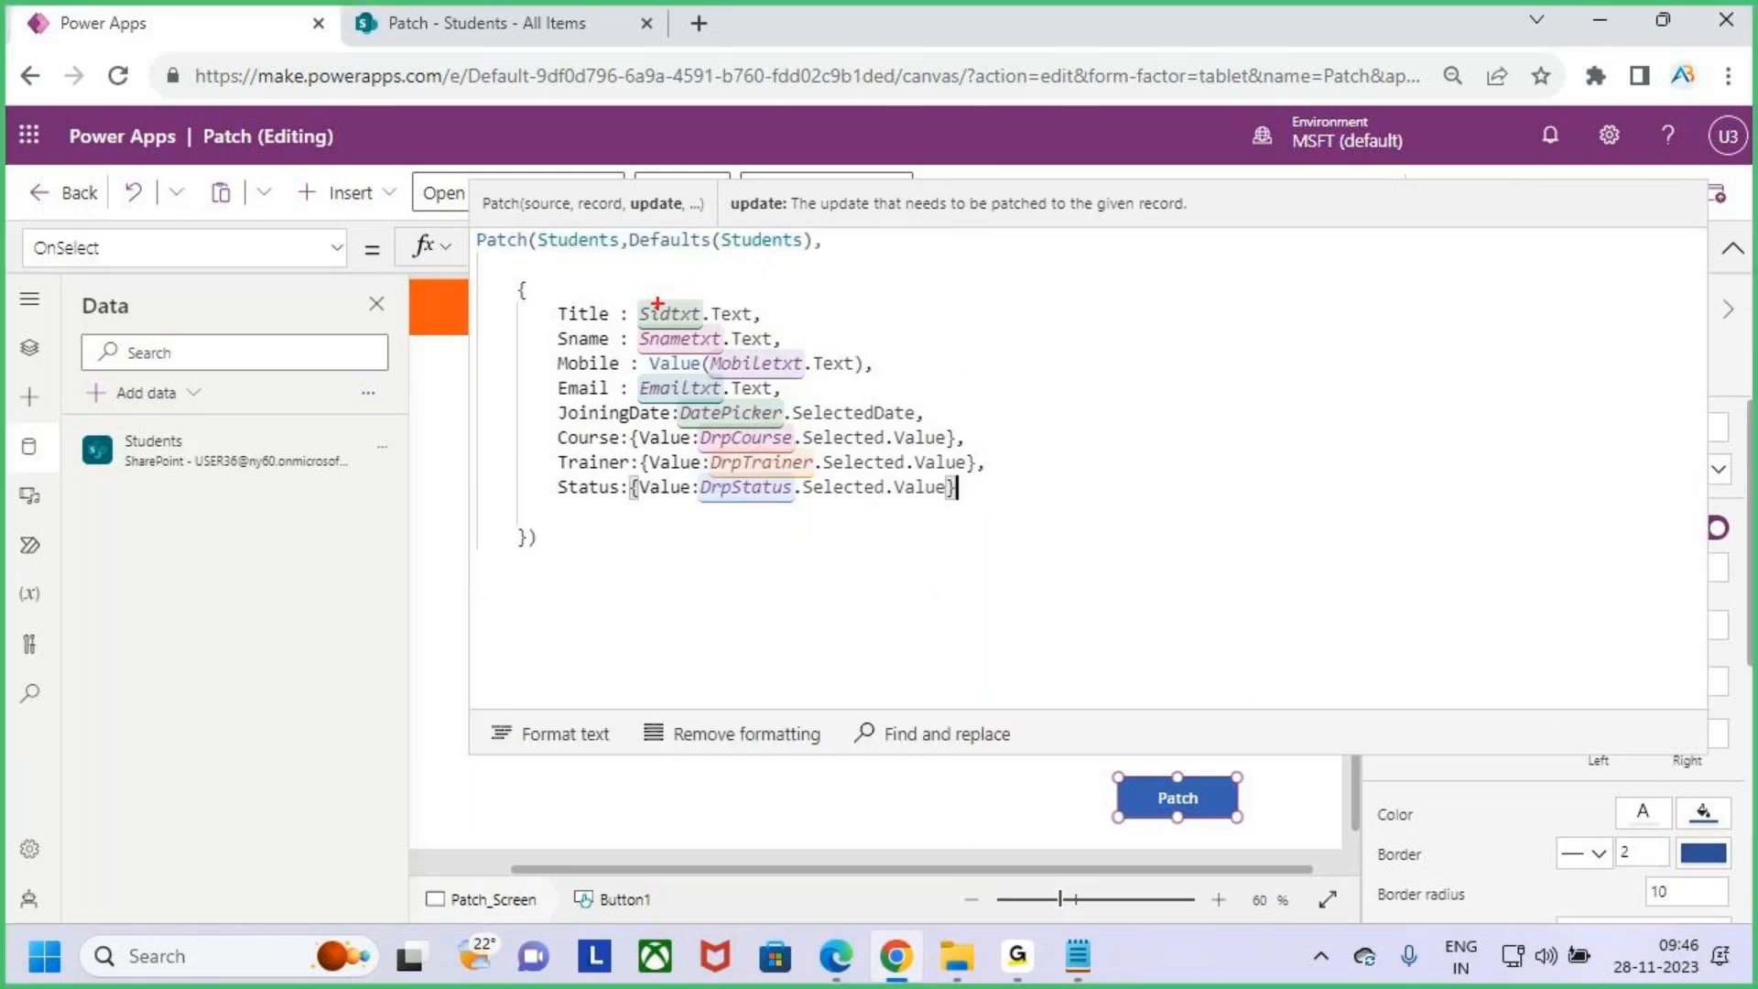
mouse_move(560, 321)
left_mouse_down()
mouse_move(608, 322)
mouse_move(624, 400)
mouse_move(659, 420)
left_mouse_up()
mouse_move(597, 499)
left_mouse_down()
mouse_move(496, 467)
mouse_move(513, 323)
mouse_move(553, 267)
left_mouse_up()
key("Escape")
left_click(546, 572)
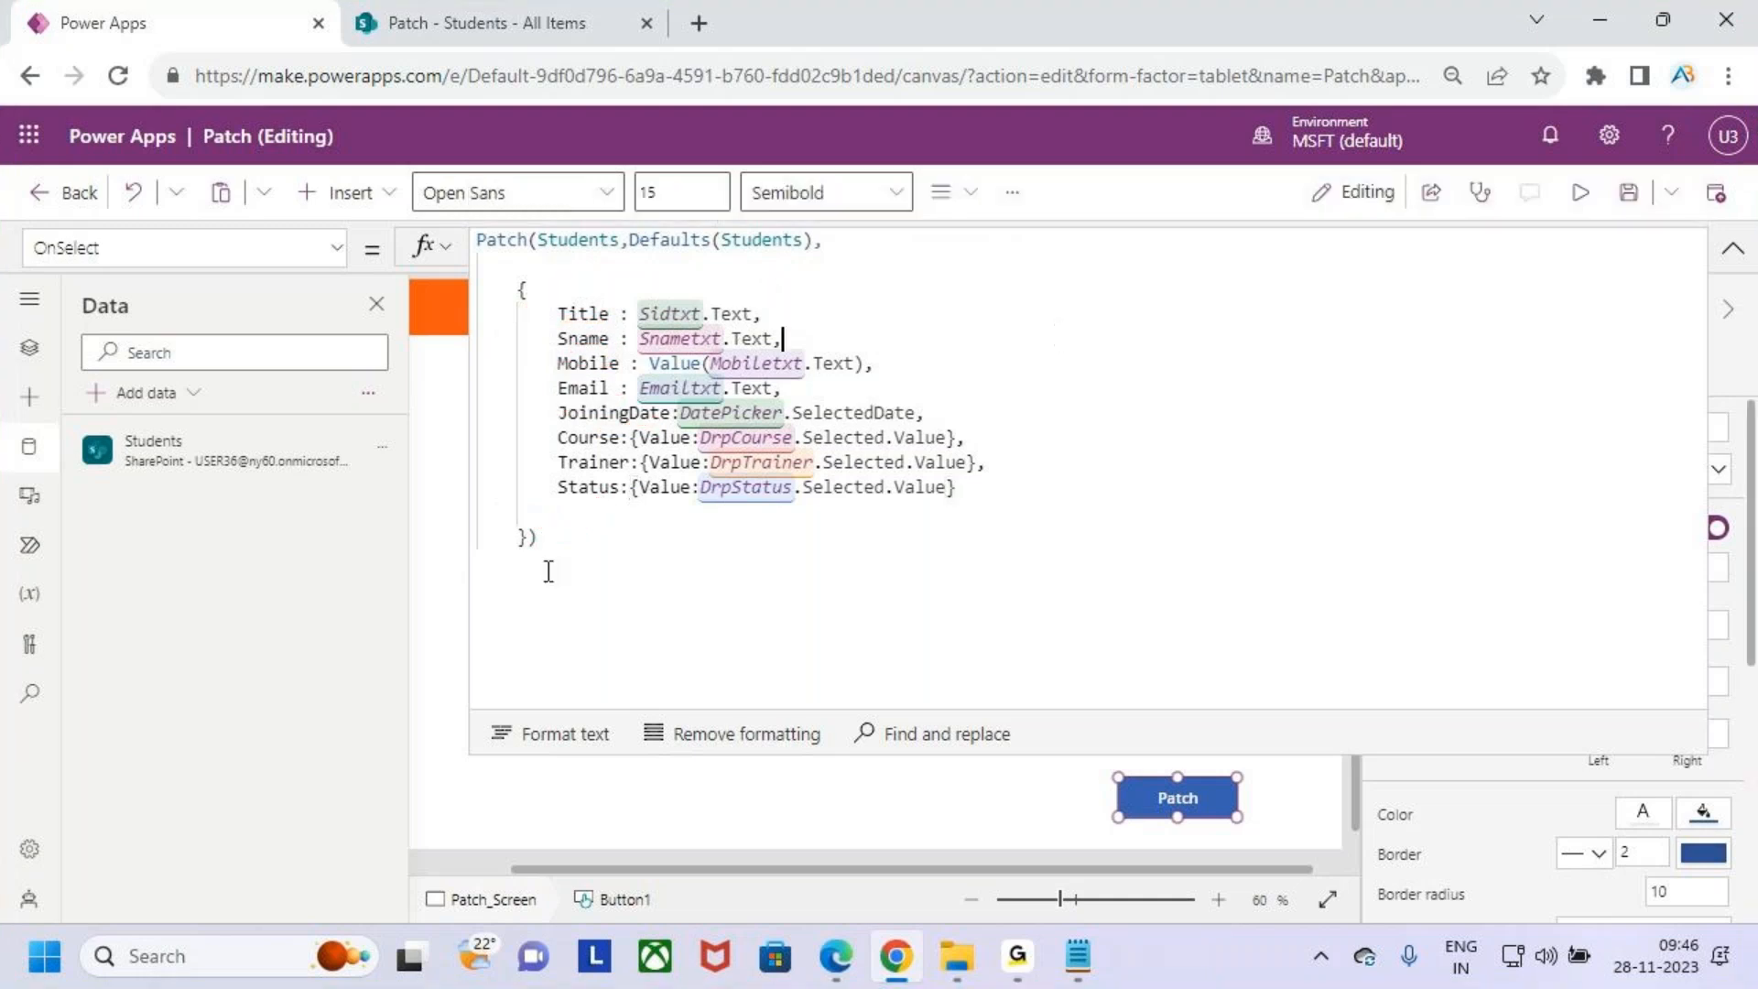
type(";")
left_click_drag(593, 534, 475, 242)
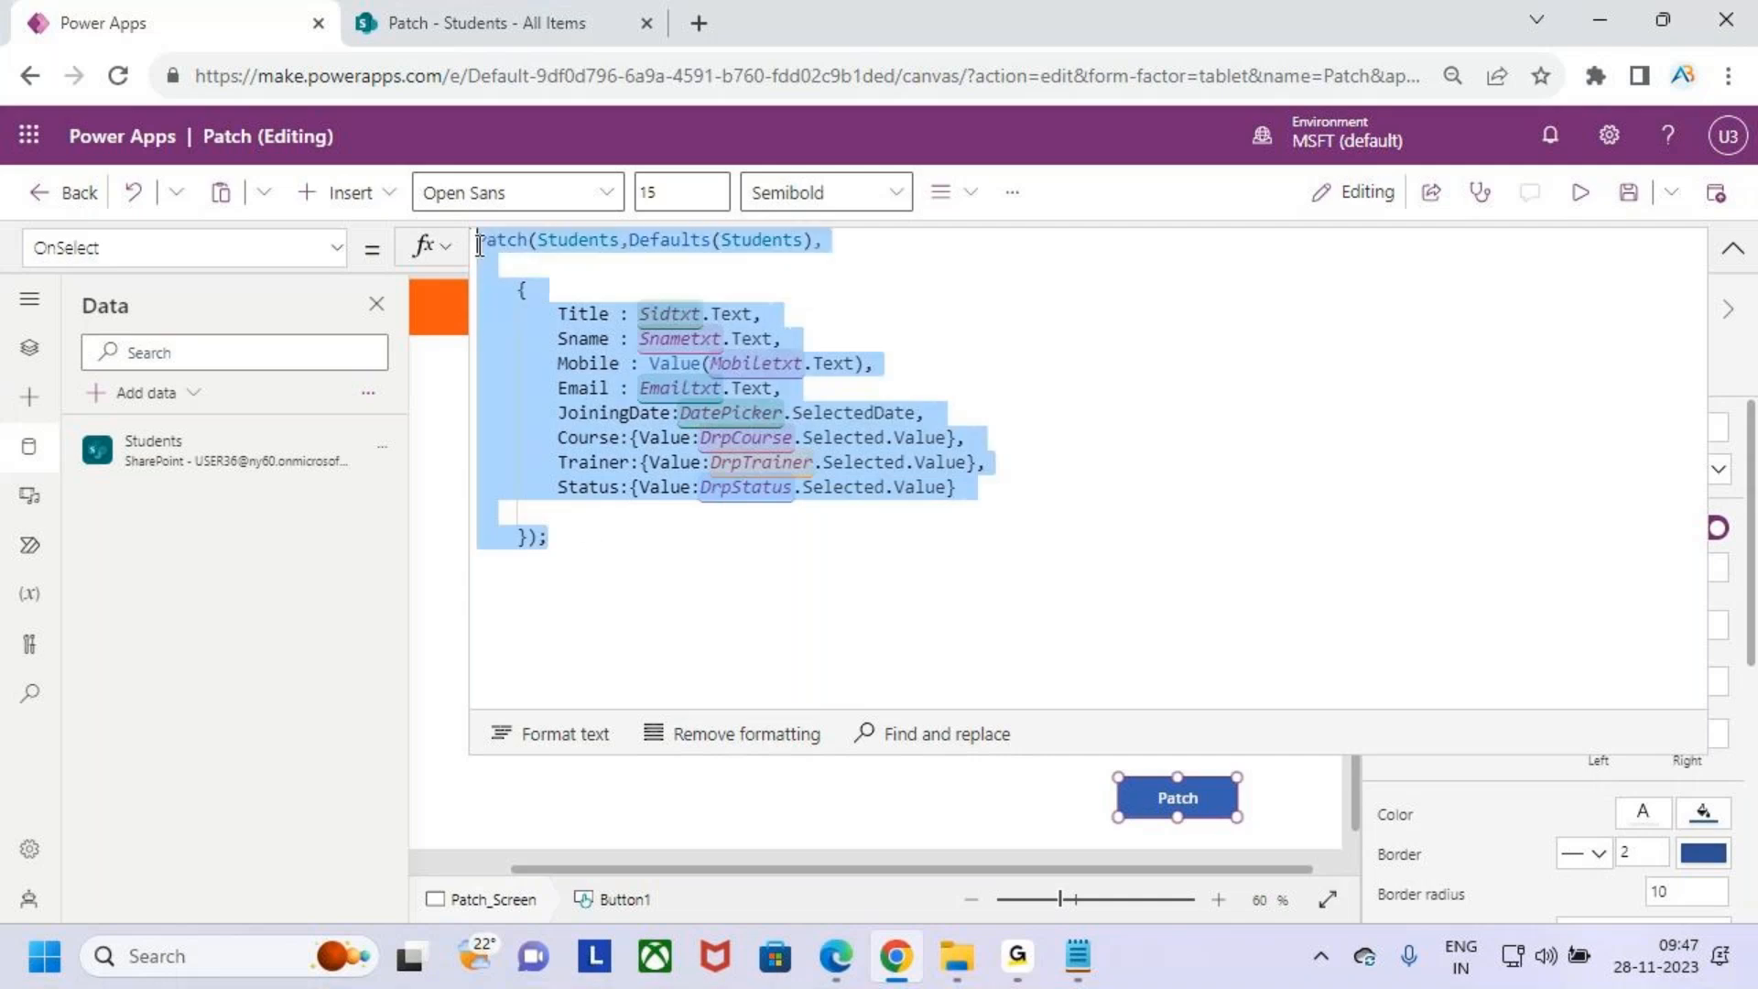
key("ctrl+c")
left_click(832, 577)
key("ctrl+v")
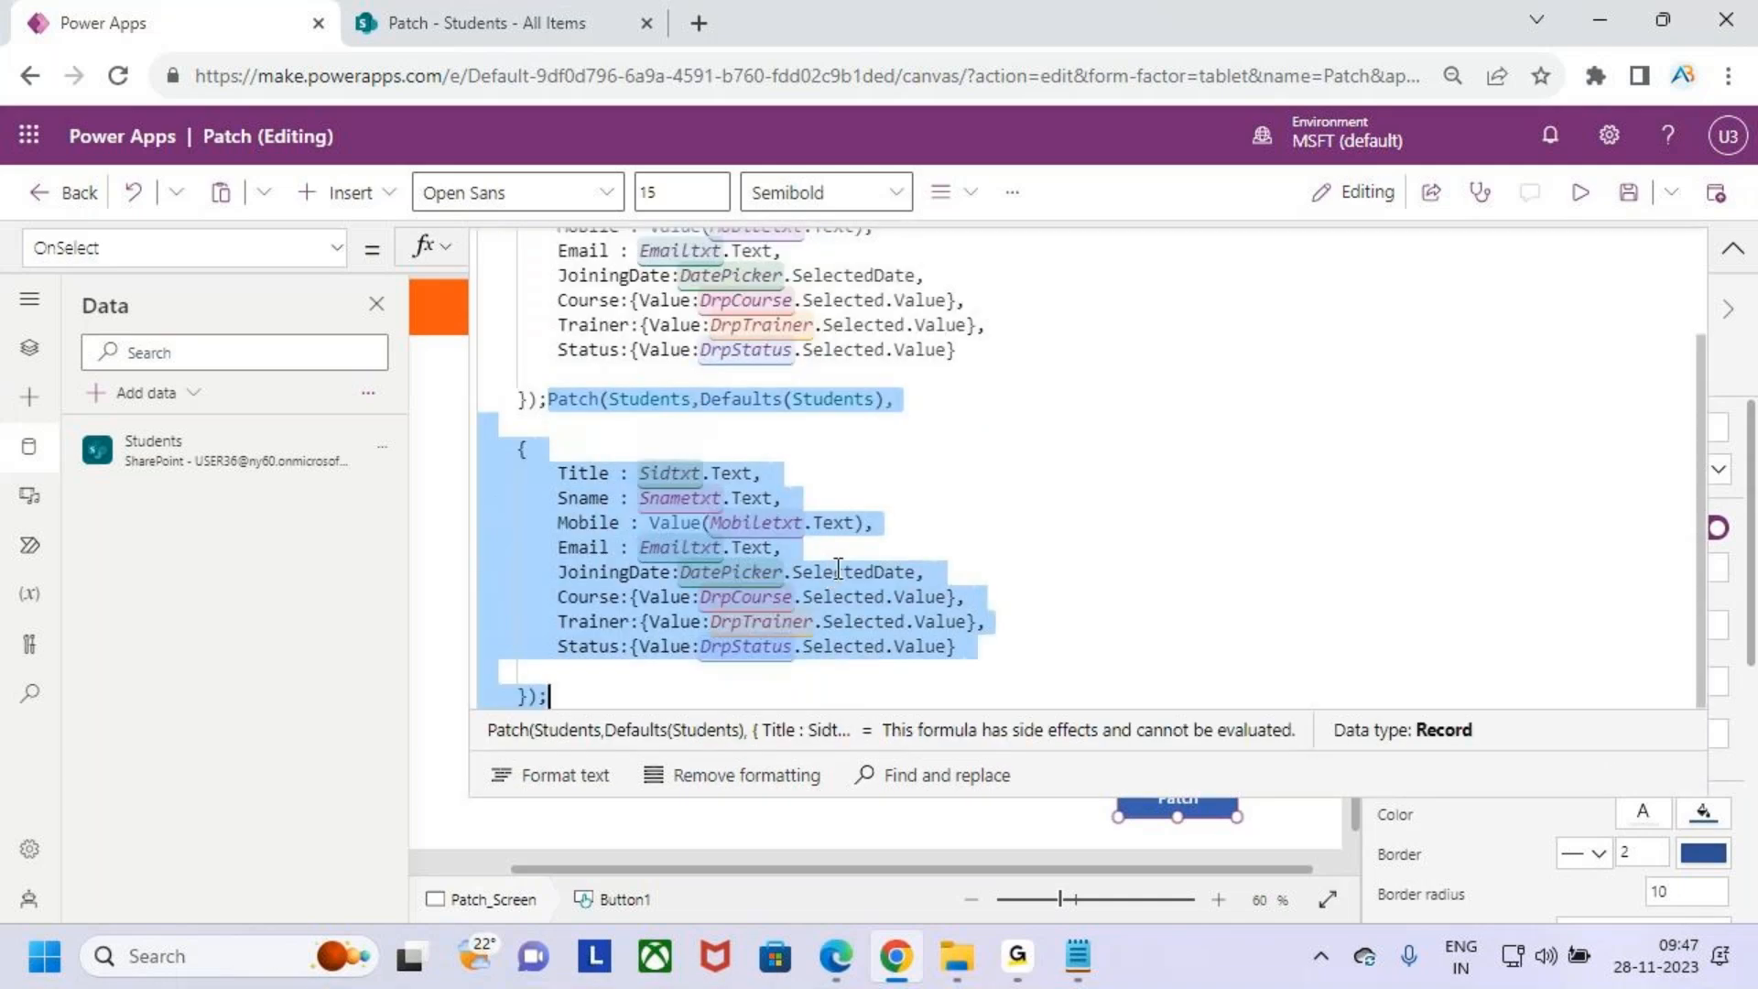
key("ctrl+z")
- Save the app
left_click(873, 550)
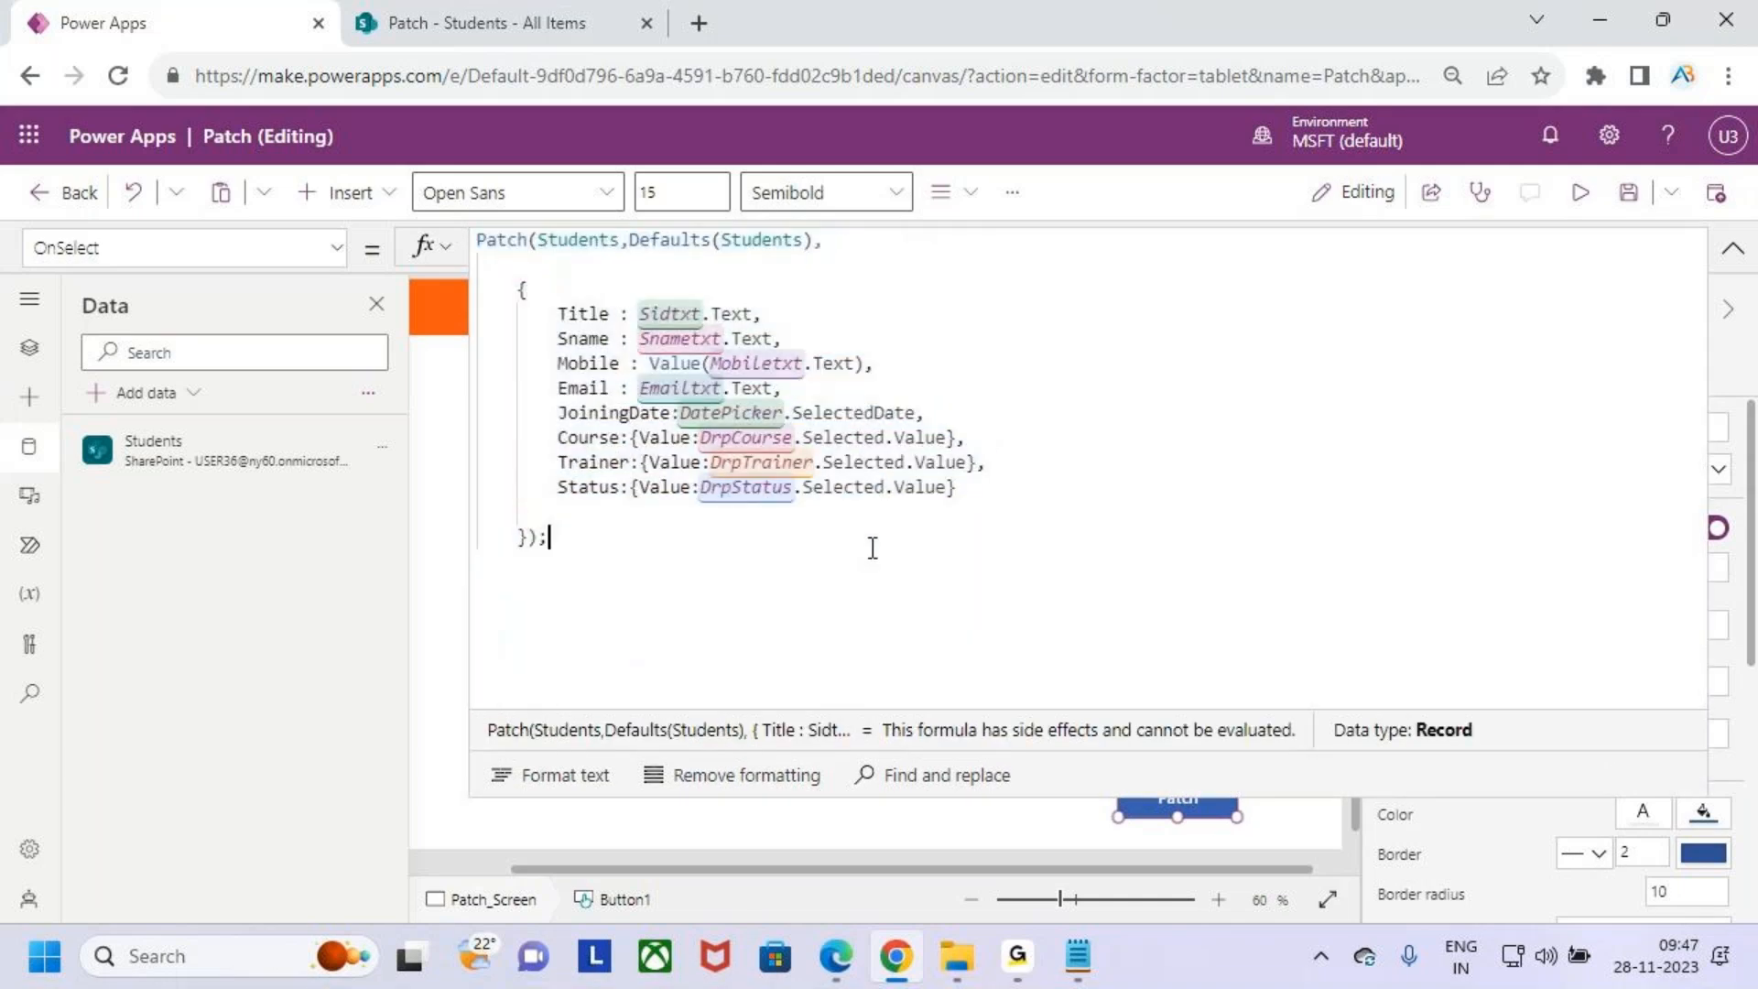
left_click(1630, 194)
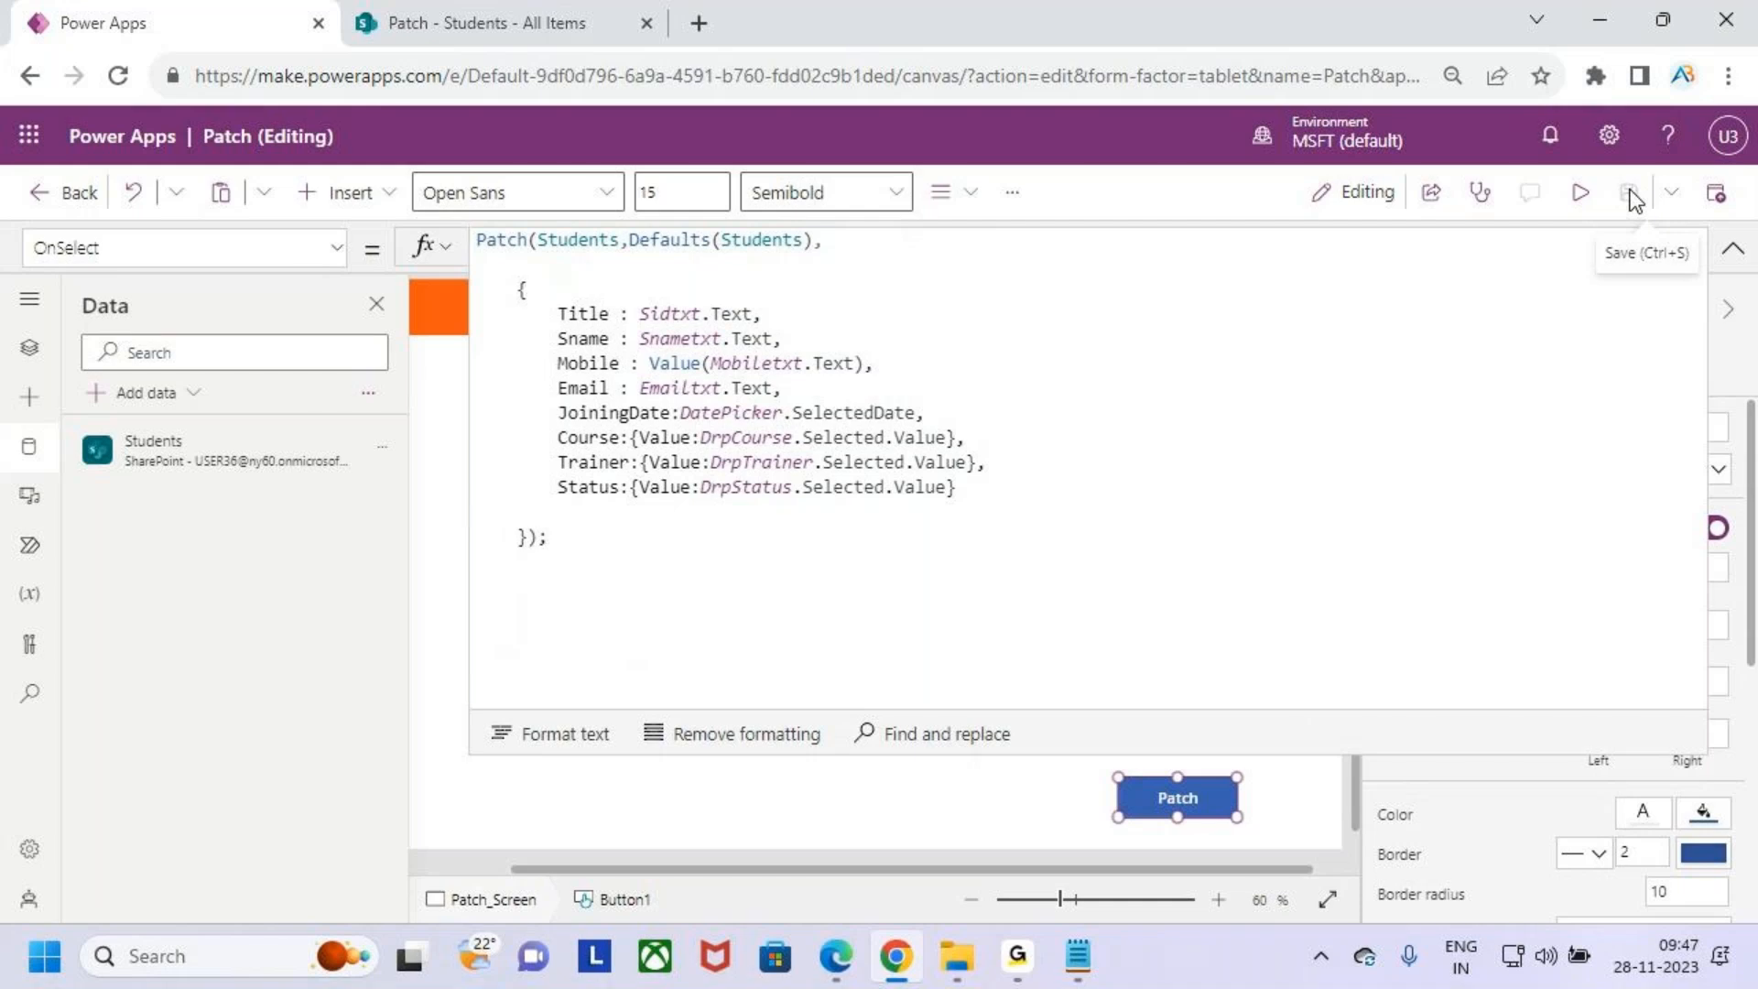
- Preview the app and fill in Sid 101, a student name, a mobile number and an e-mail address
left_click(1580, 193)
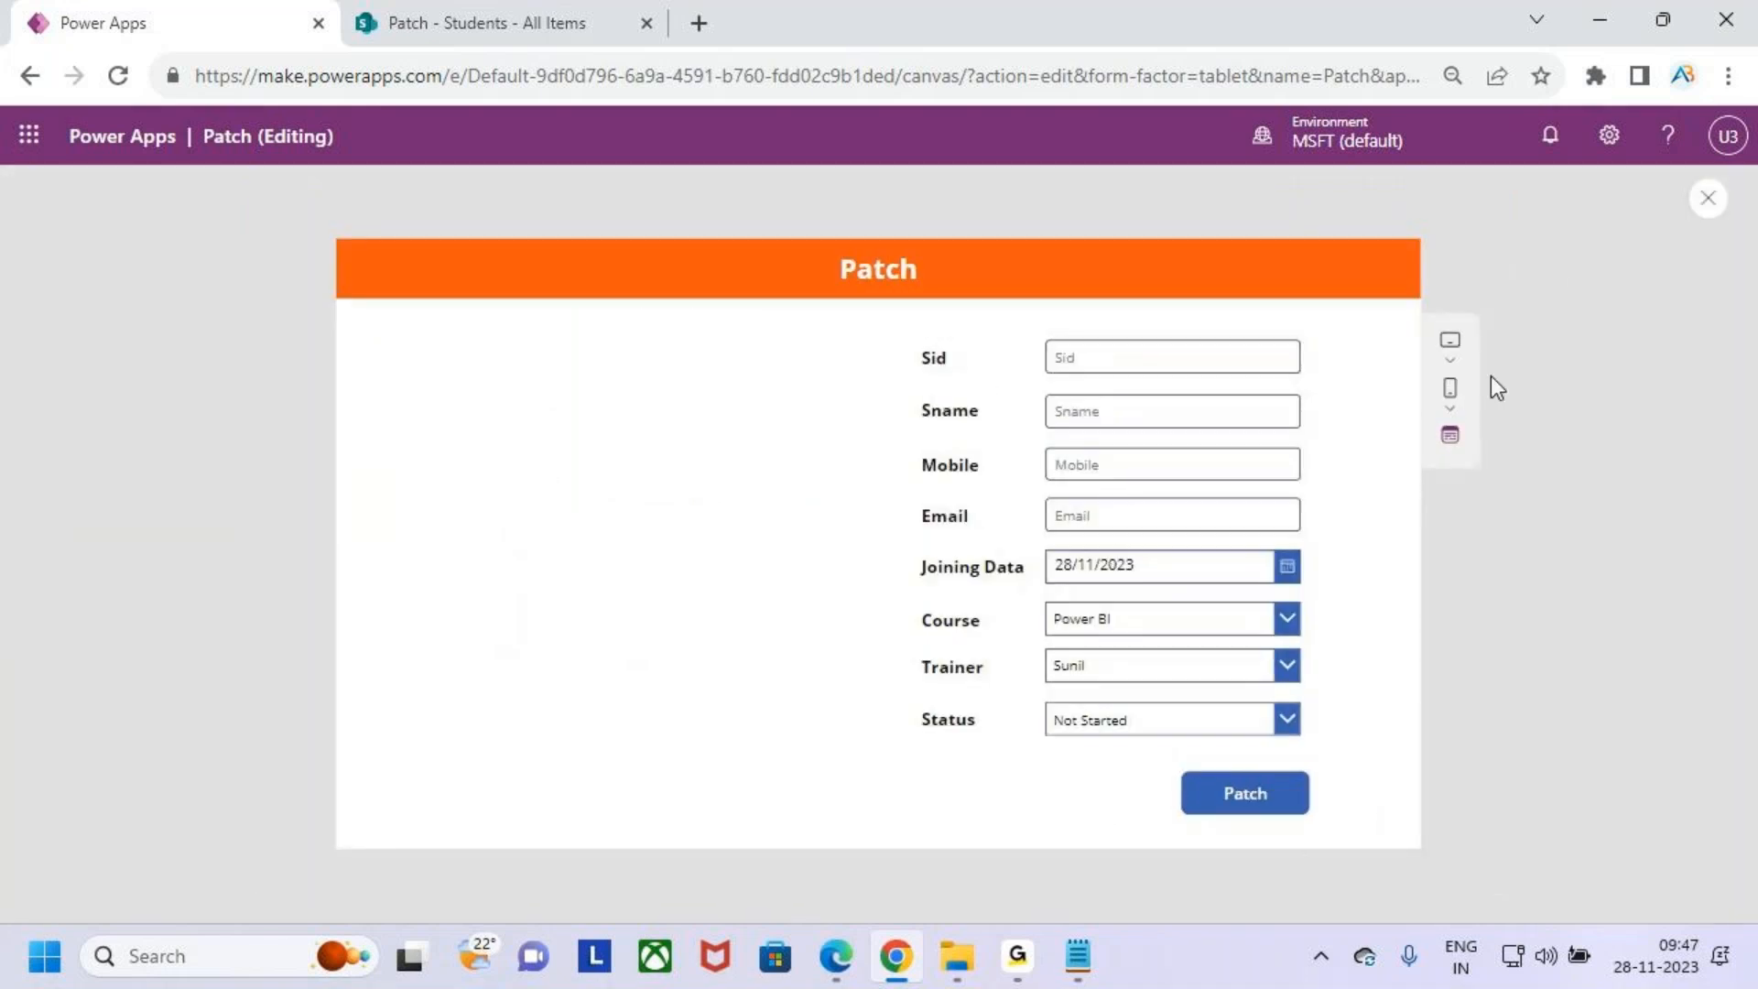
left_click(1128, 366)
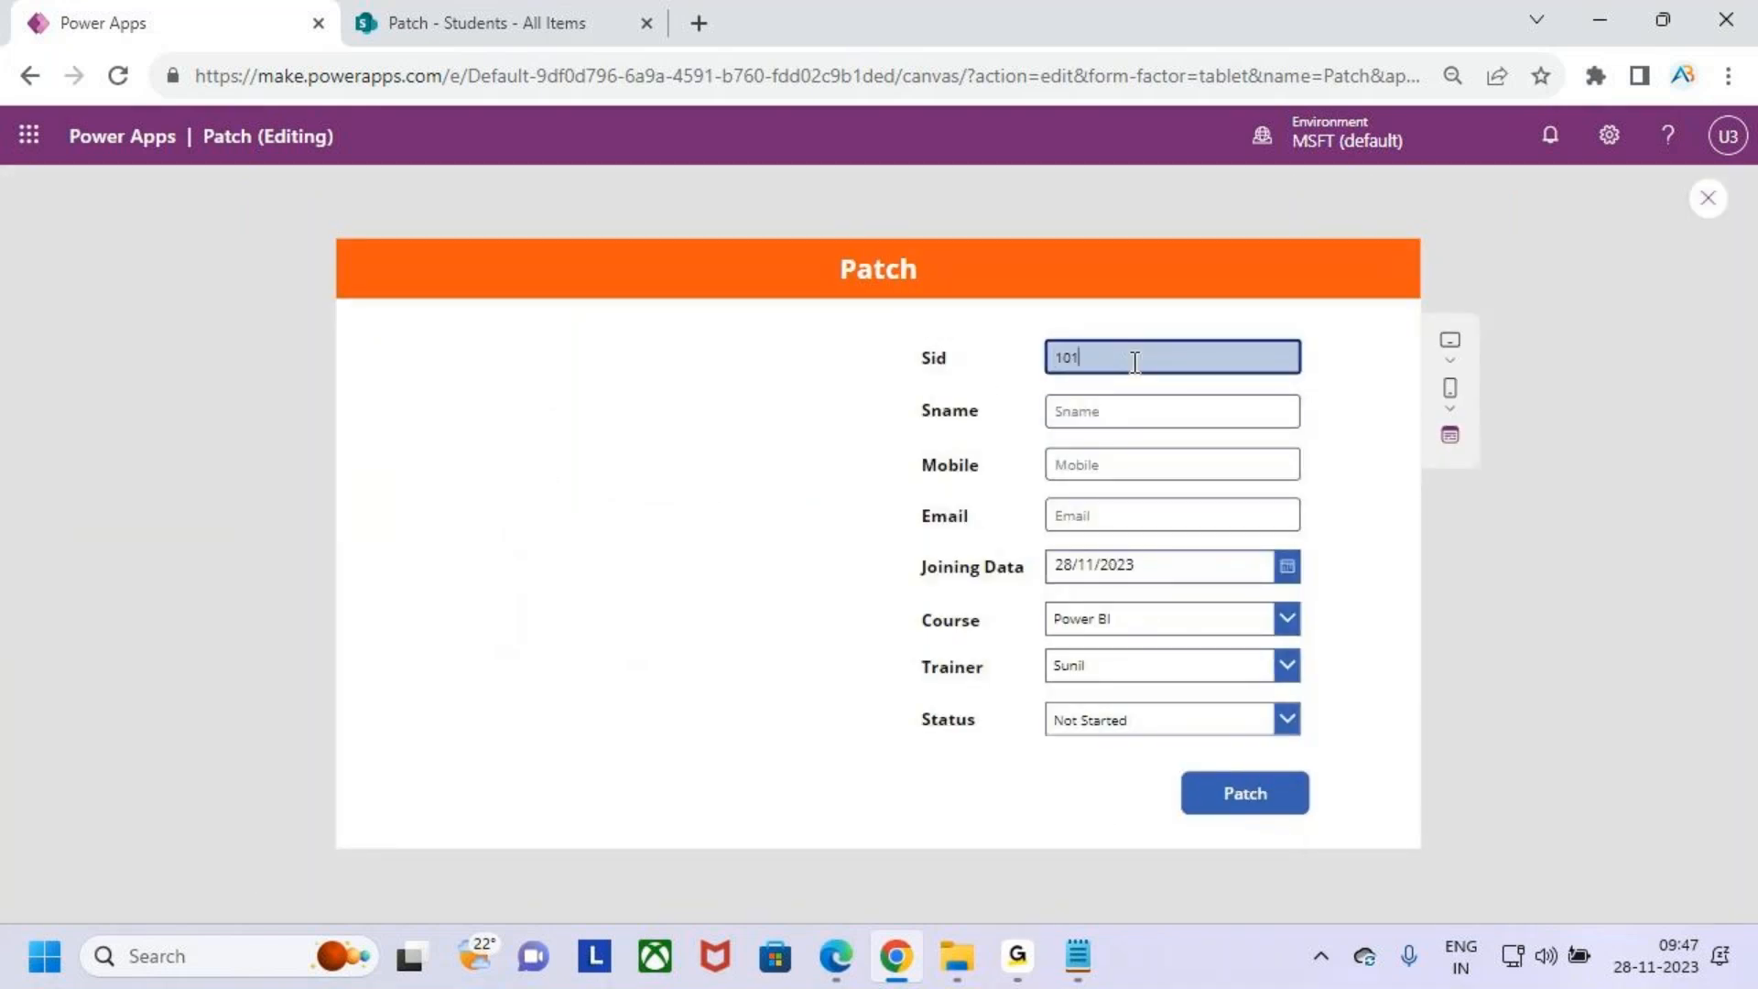
type("101")
left_click(1163, 400)
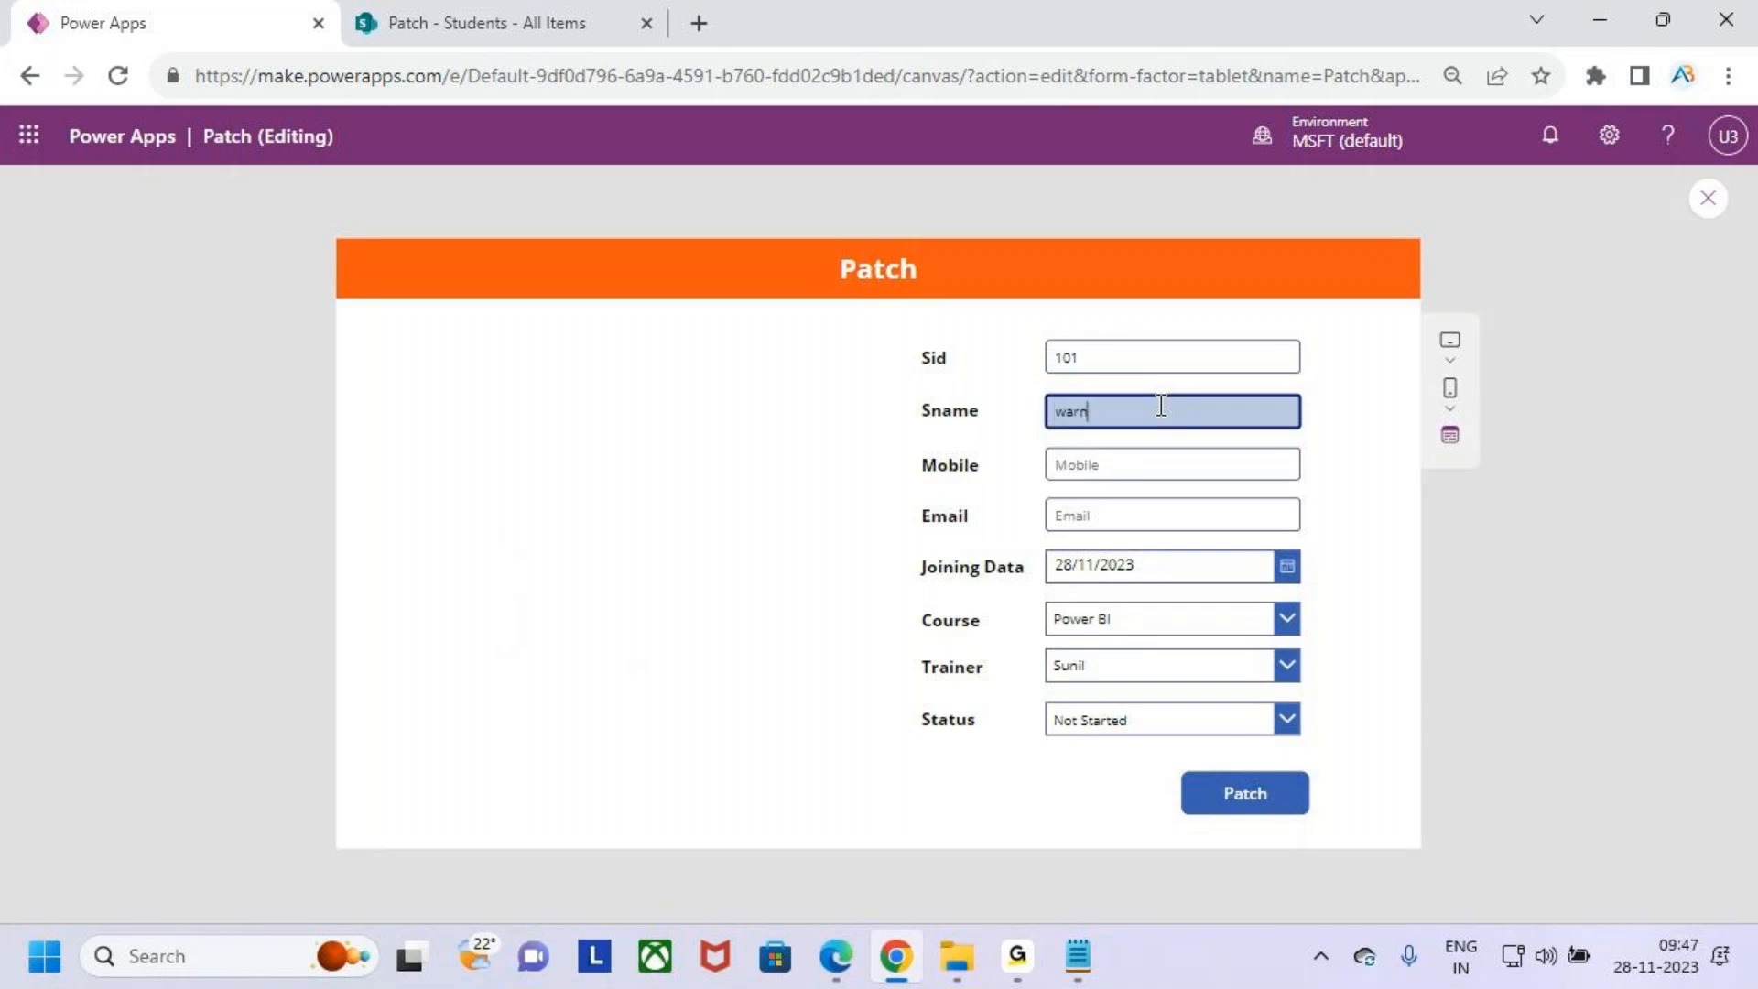
key("Tab")
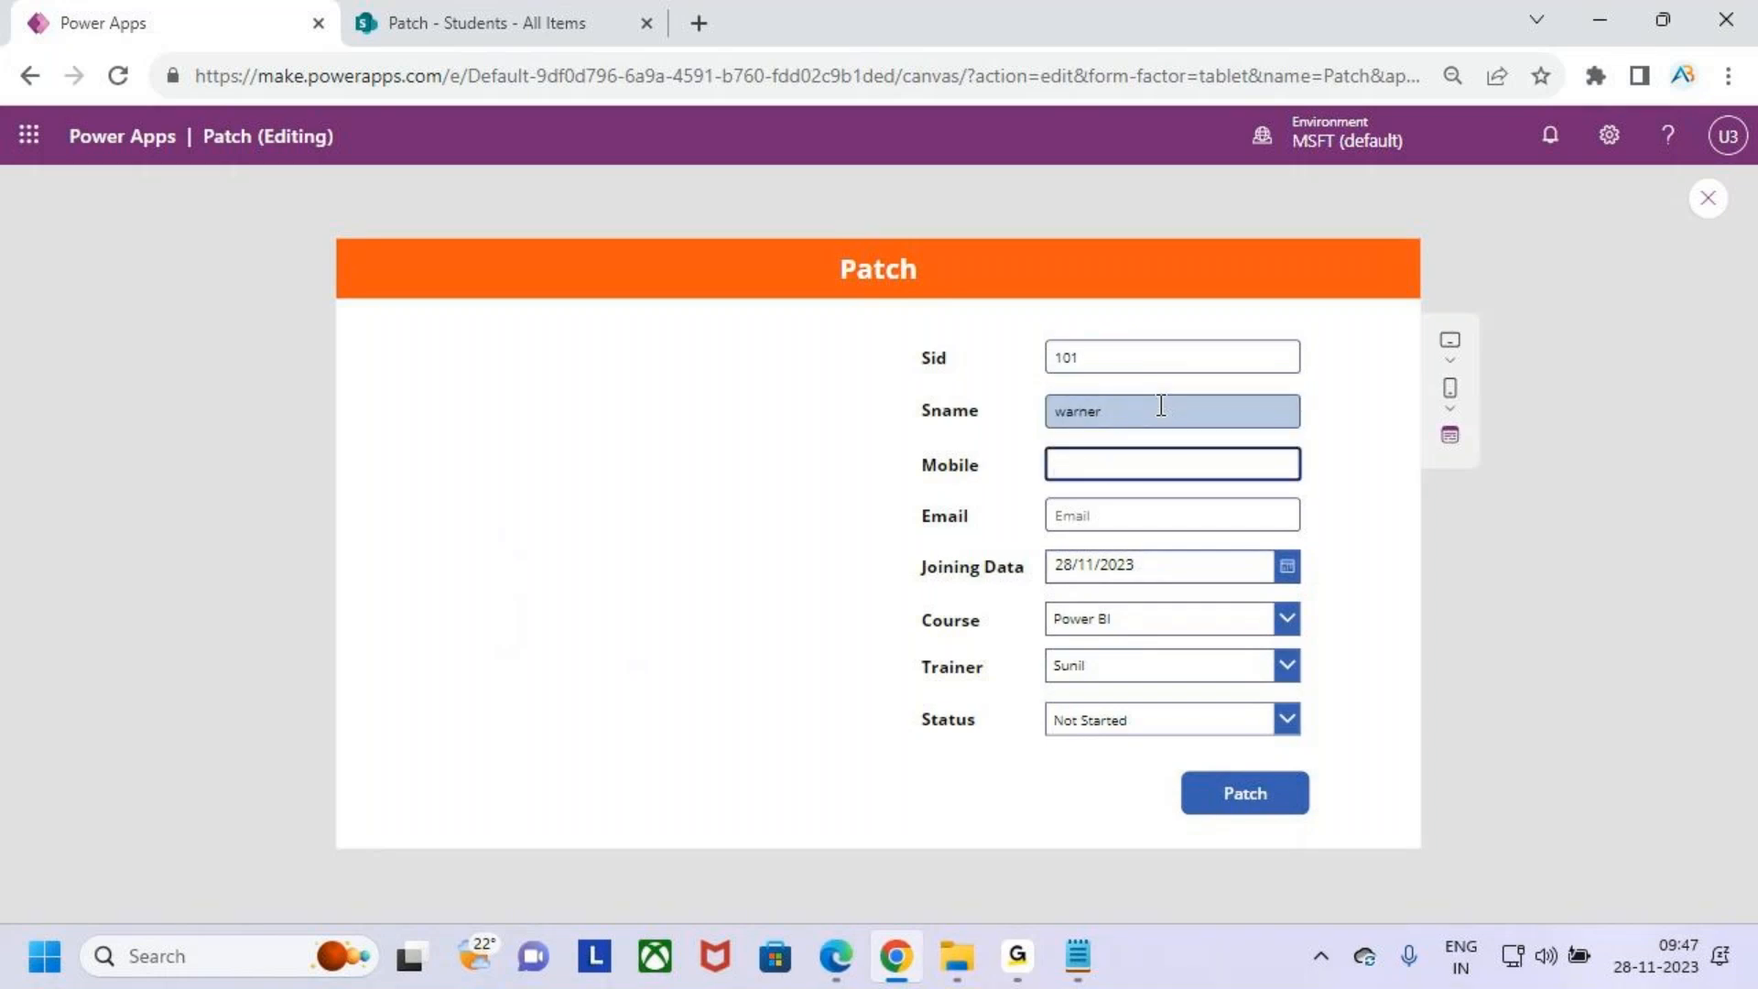
type("989645689")
key("Tab")
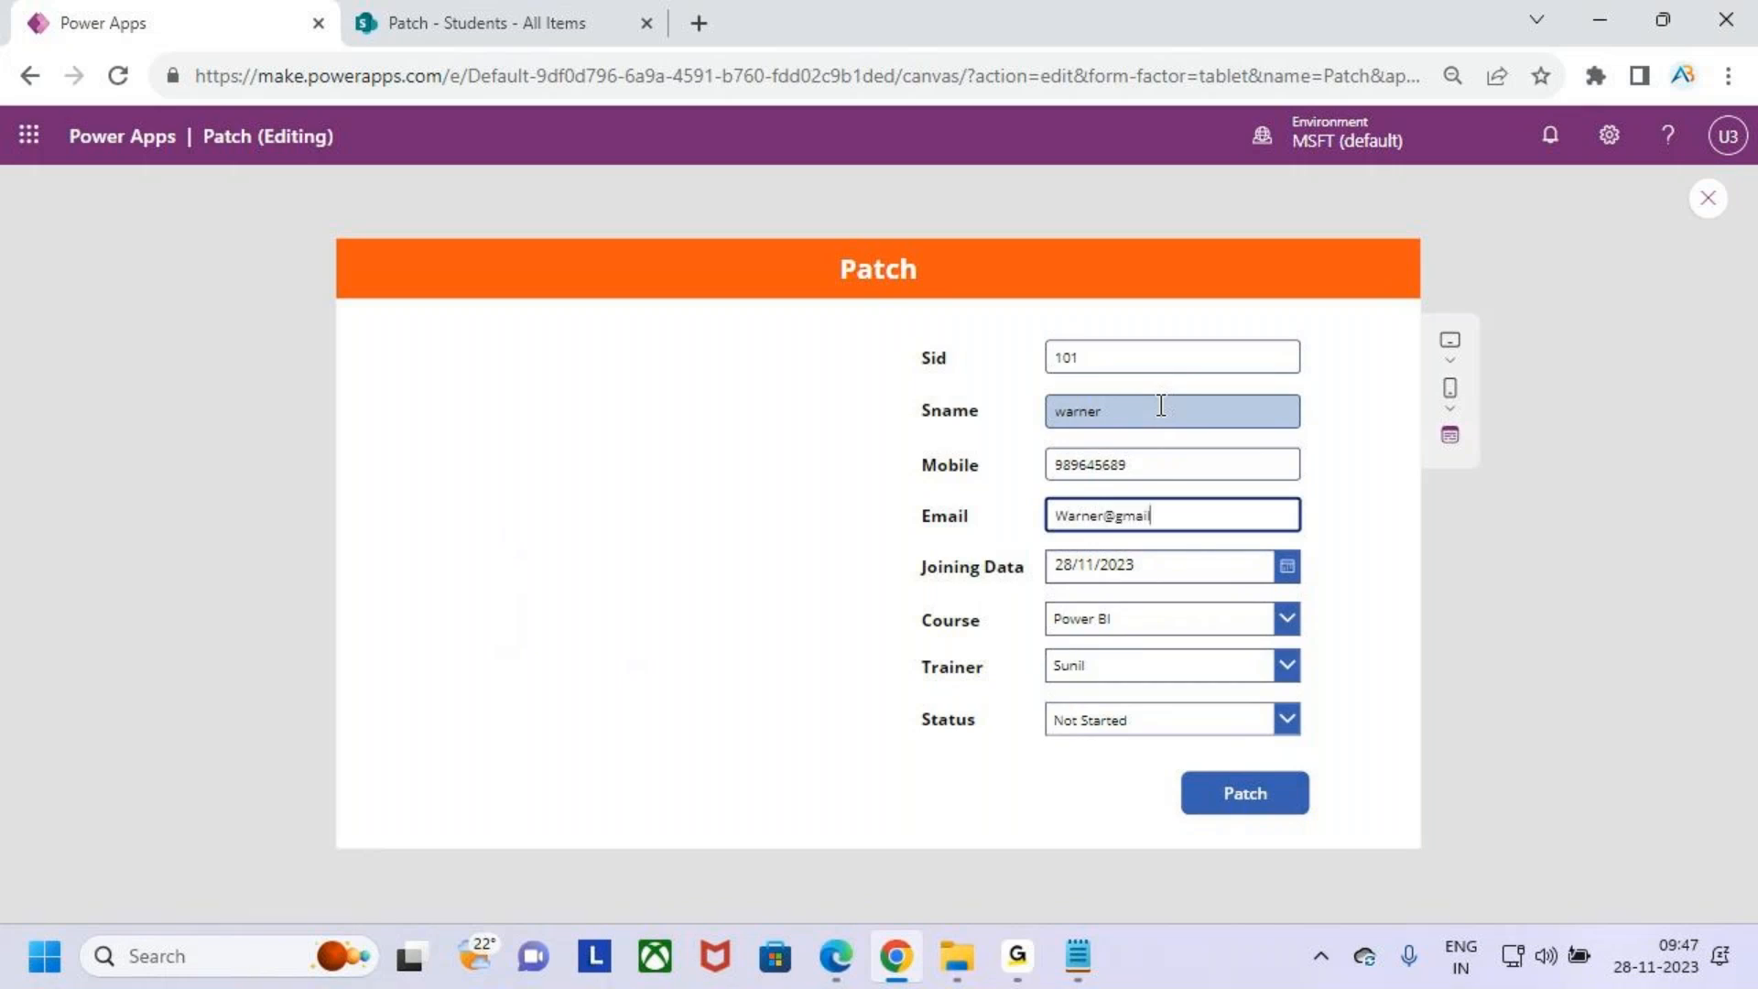
key("Tab")
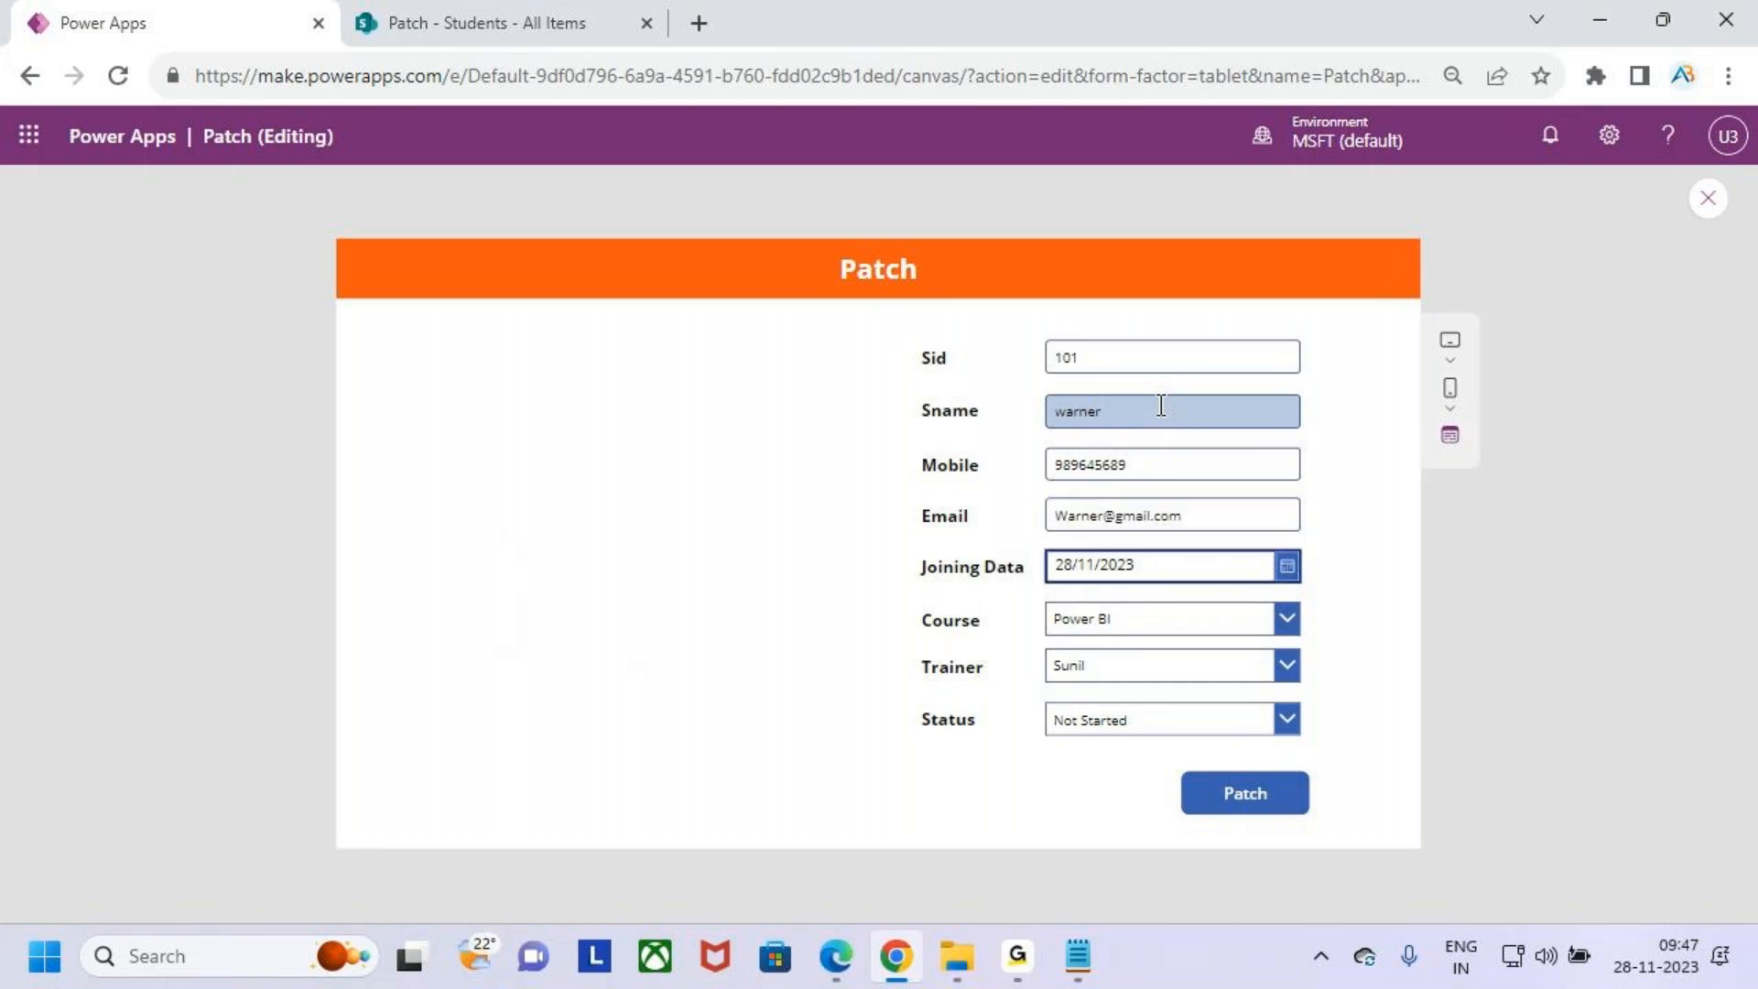
- Pick 3 November 2023 as the joining date in the date picker
left_click(1287, 566)
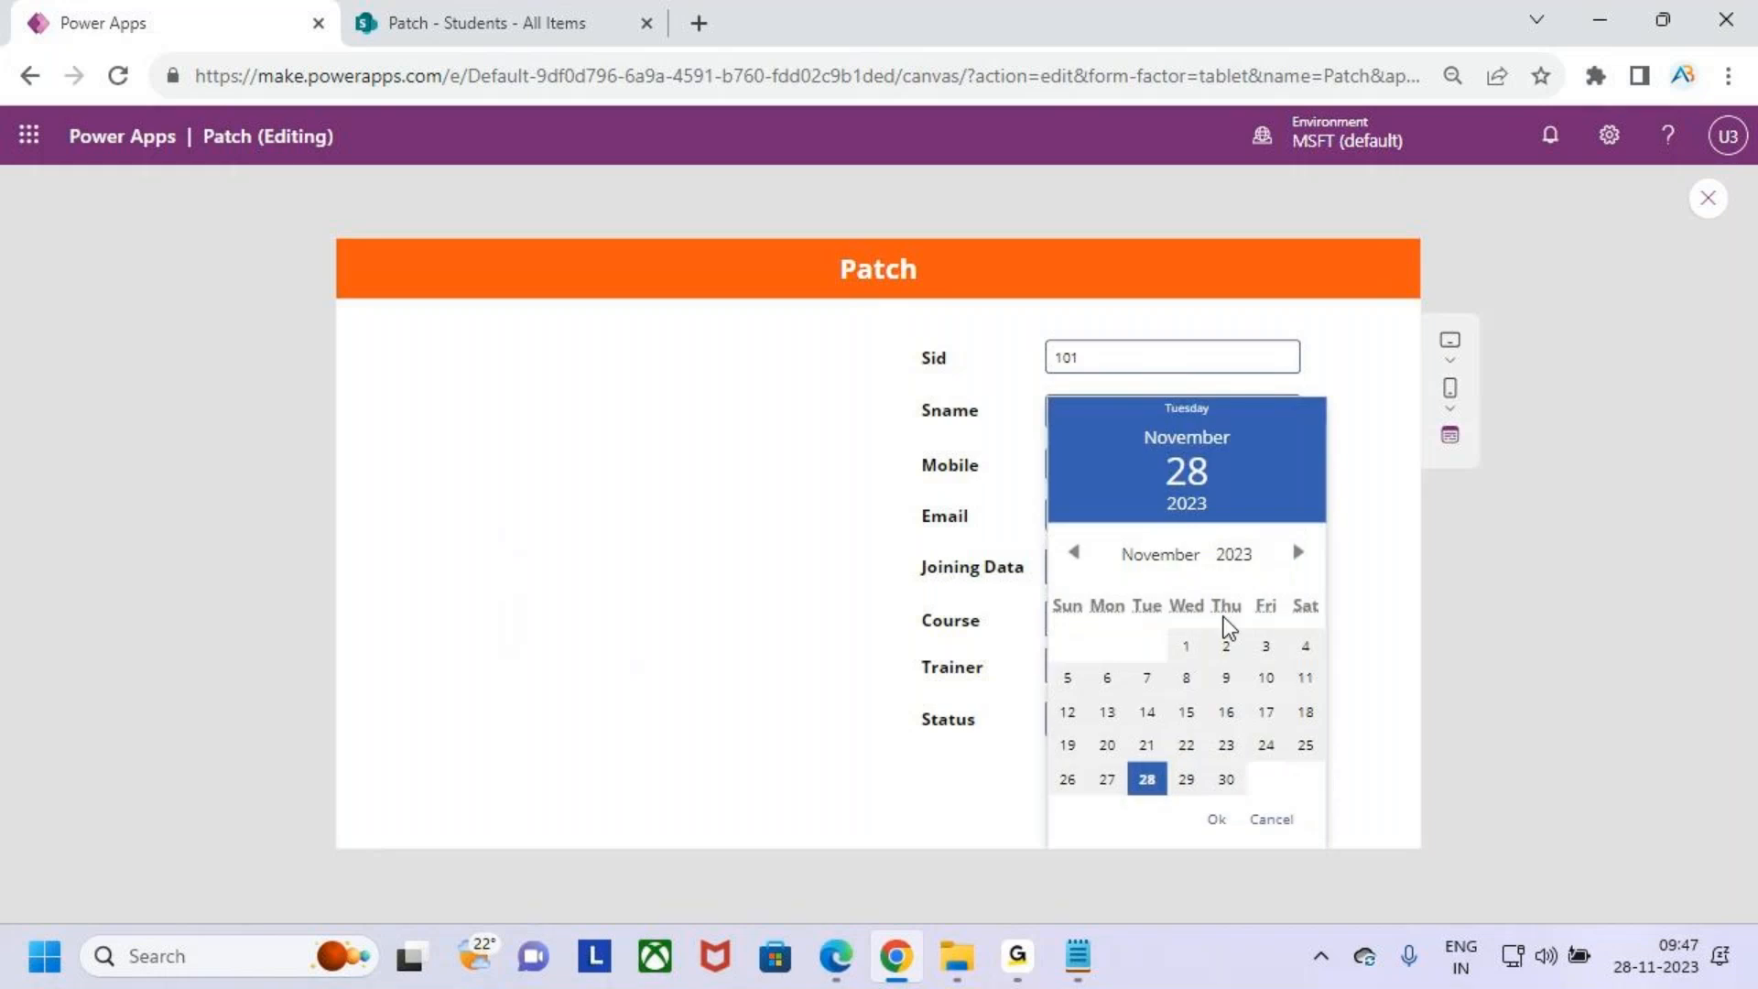
left_click(1226, 647)
left_click(1266, 647)
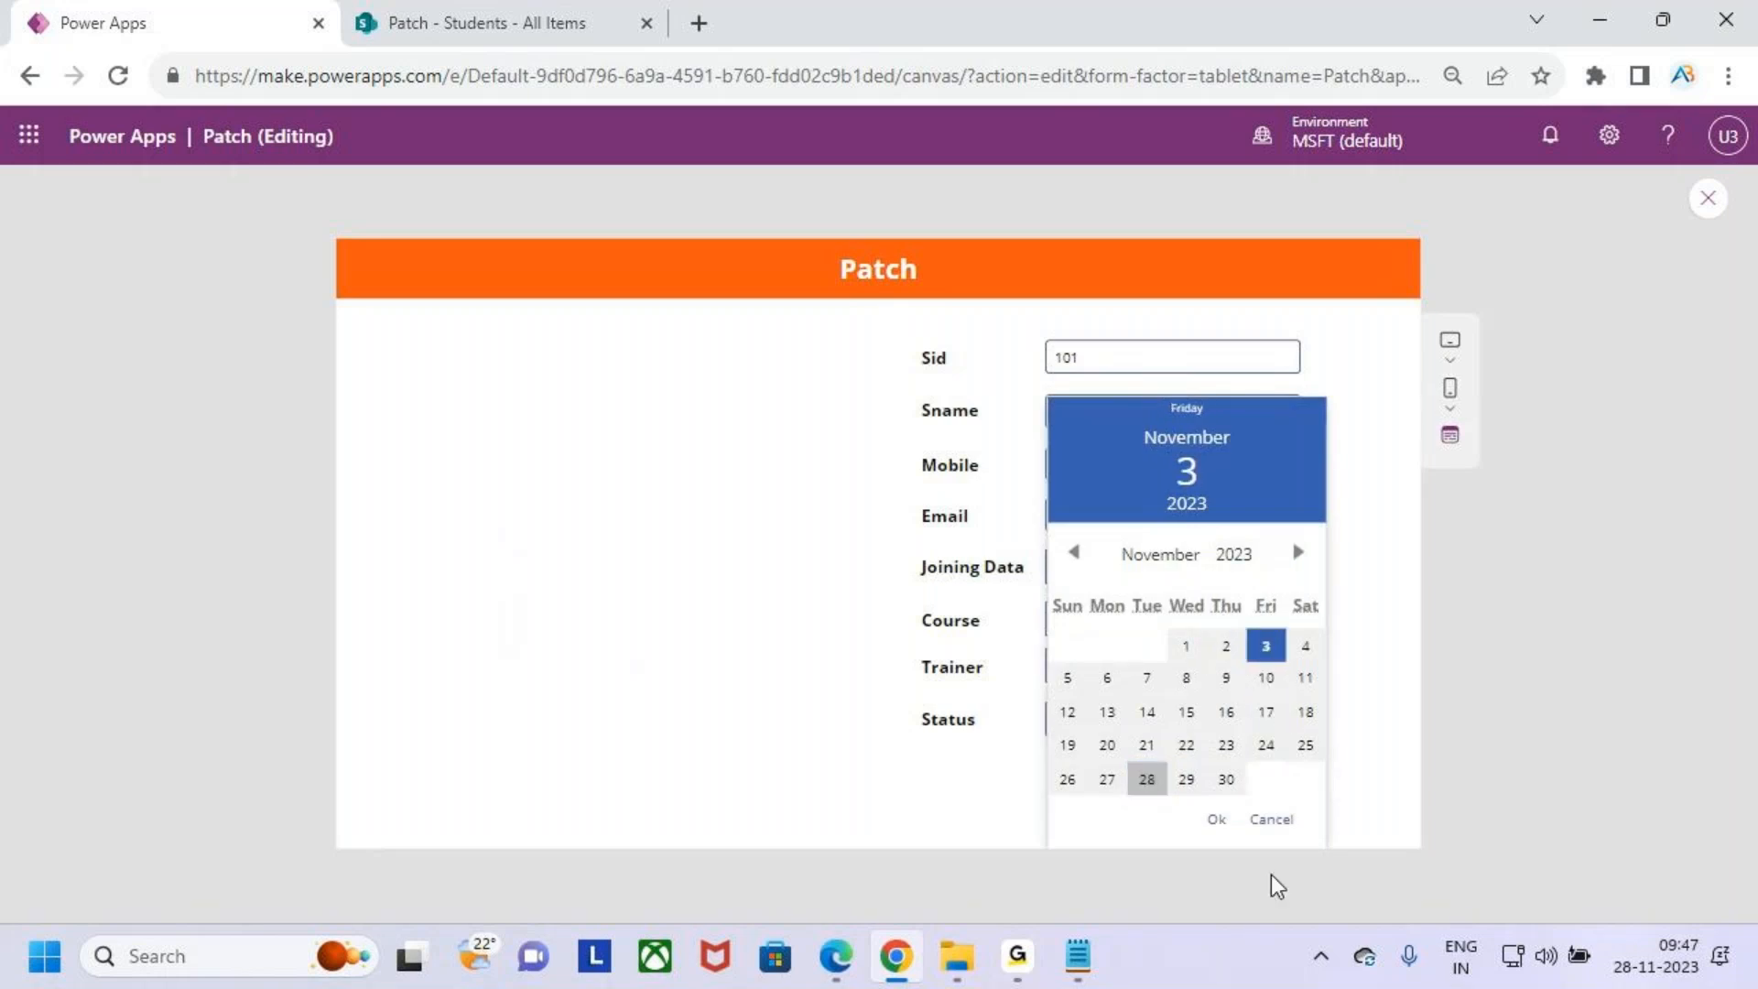
left_click(1218, 822)
- Choose Power Apps as Course, Venky as Trainer and InProgress as Status in the drop downs
left_click(1176, 620)
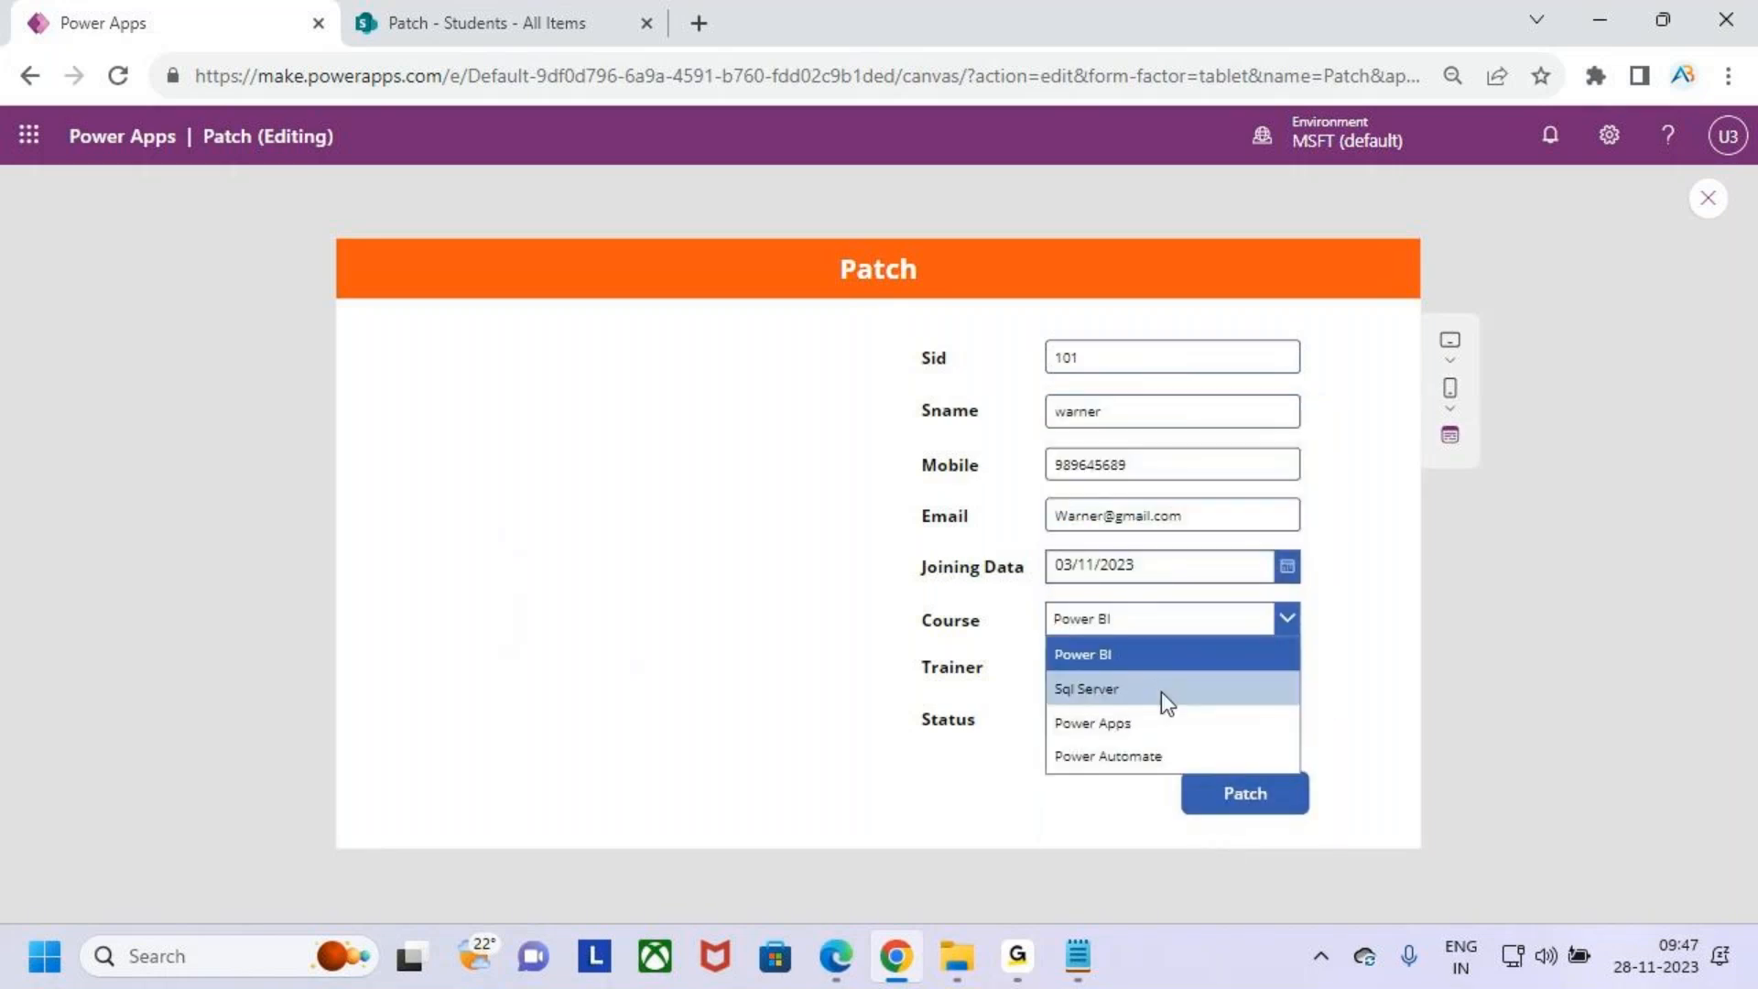
left_click(1154, 722)
left_click(1154, 671)
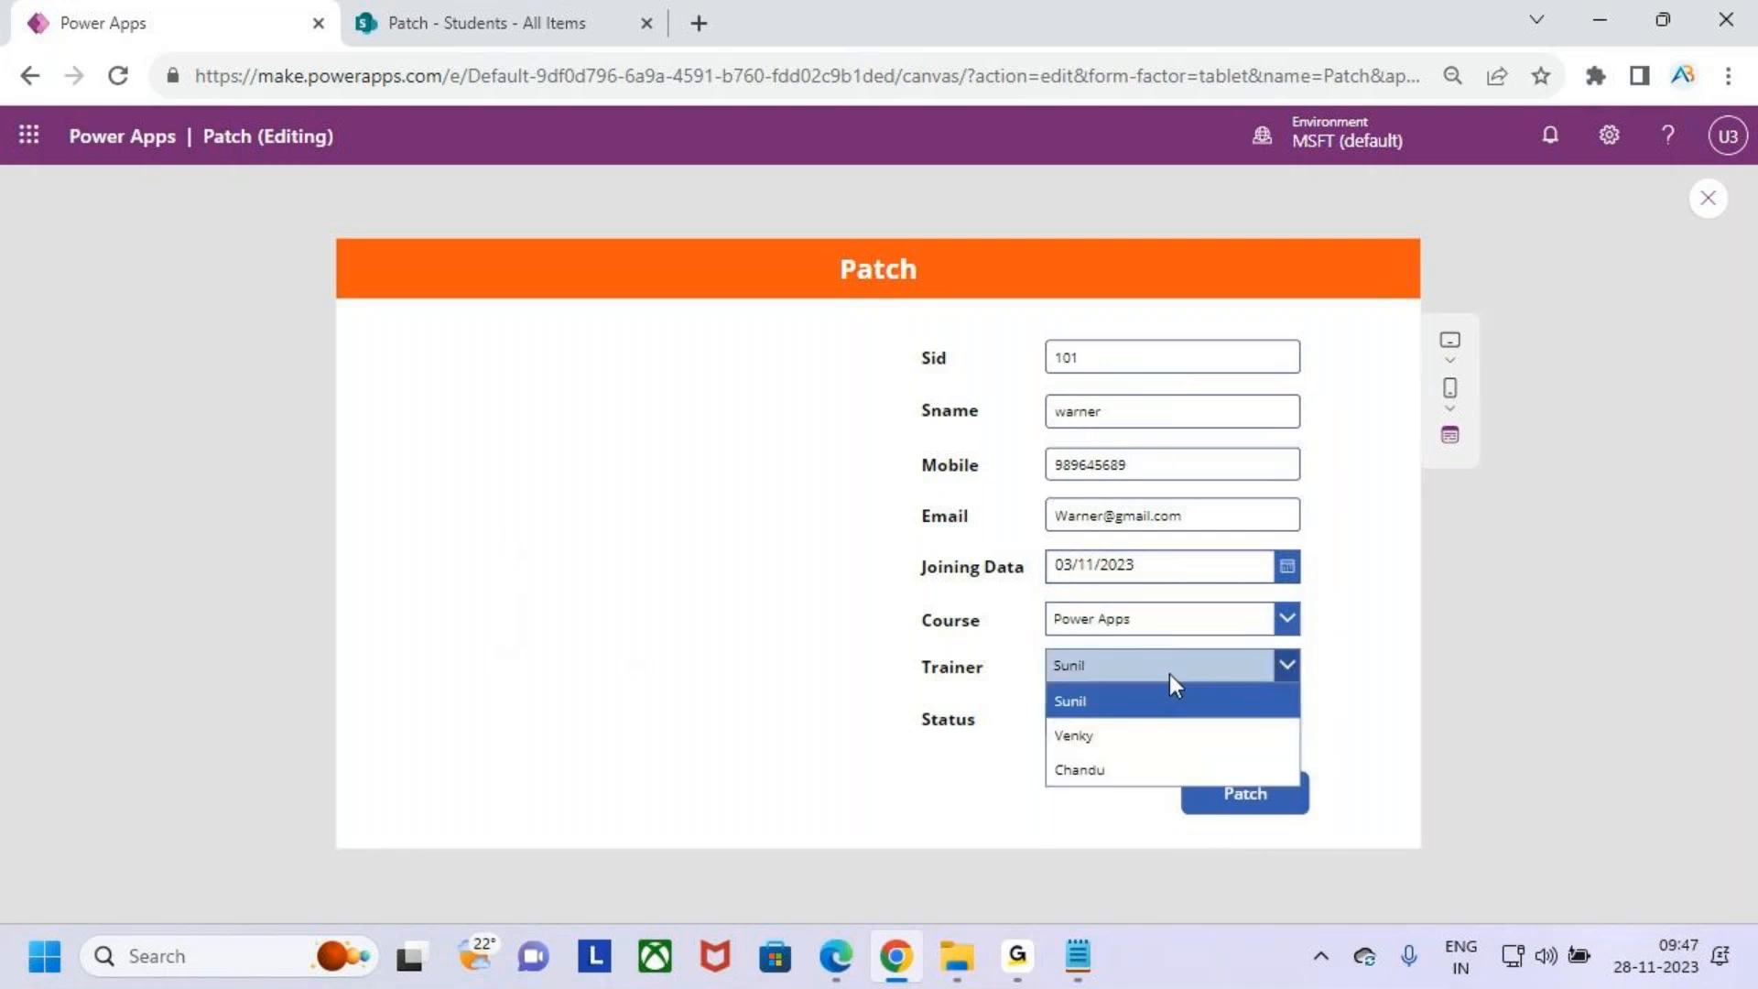
left_click(1141, 739)
left_click(1156, 721)
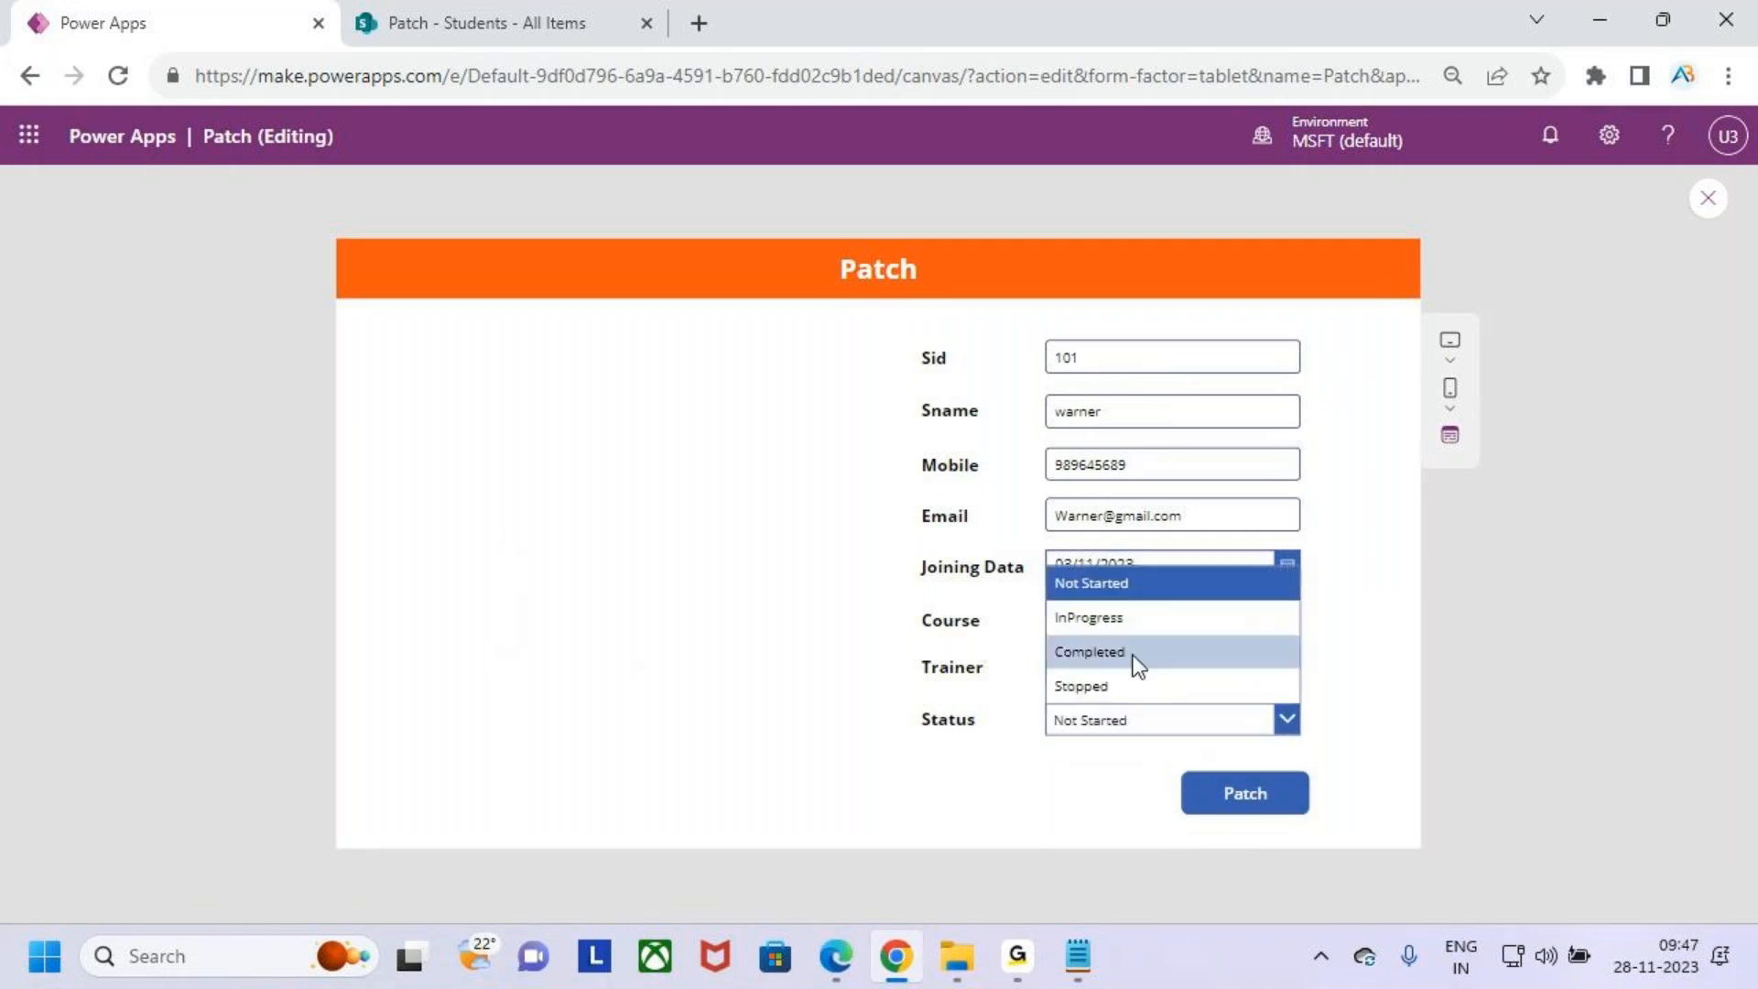
left_click(1136, 626)
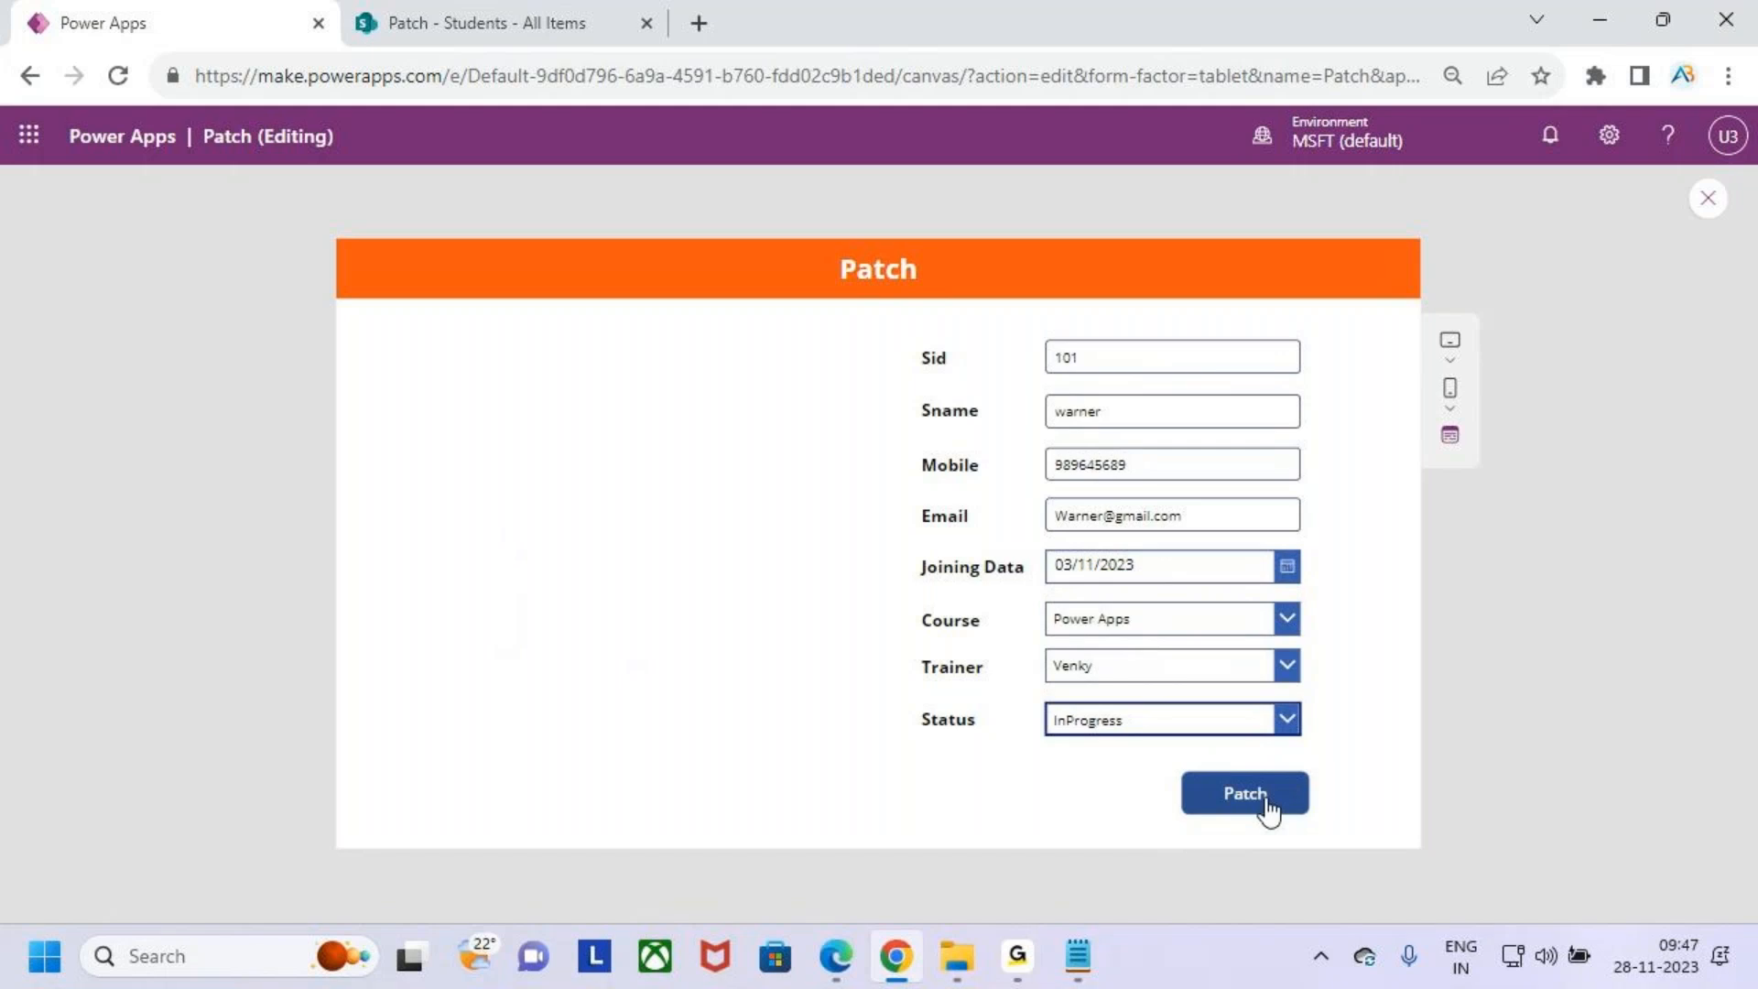
- Exit the preview and review the Patch formula in the button's OnSelect property
mouse_move(1010, 325)
left_mouse_down()
mouse_move(1138, 628)
mouse_move(1330, 764)
left_mouse_up()
key("Escape")
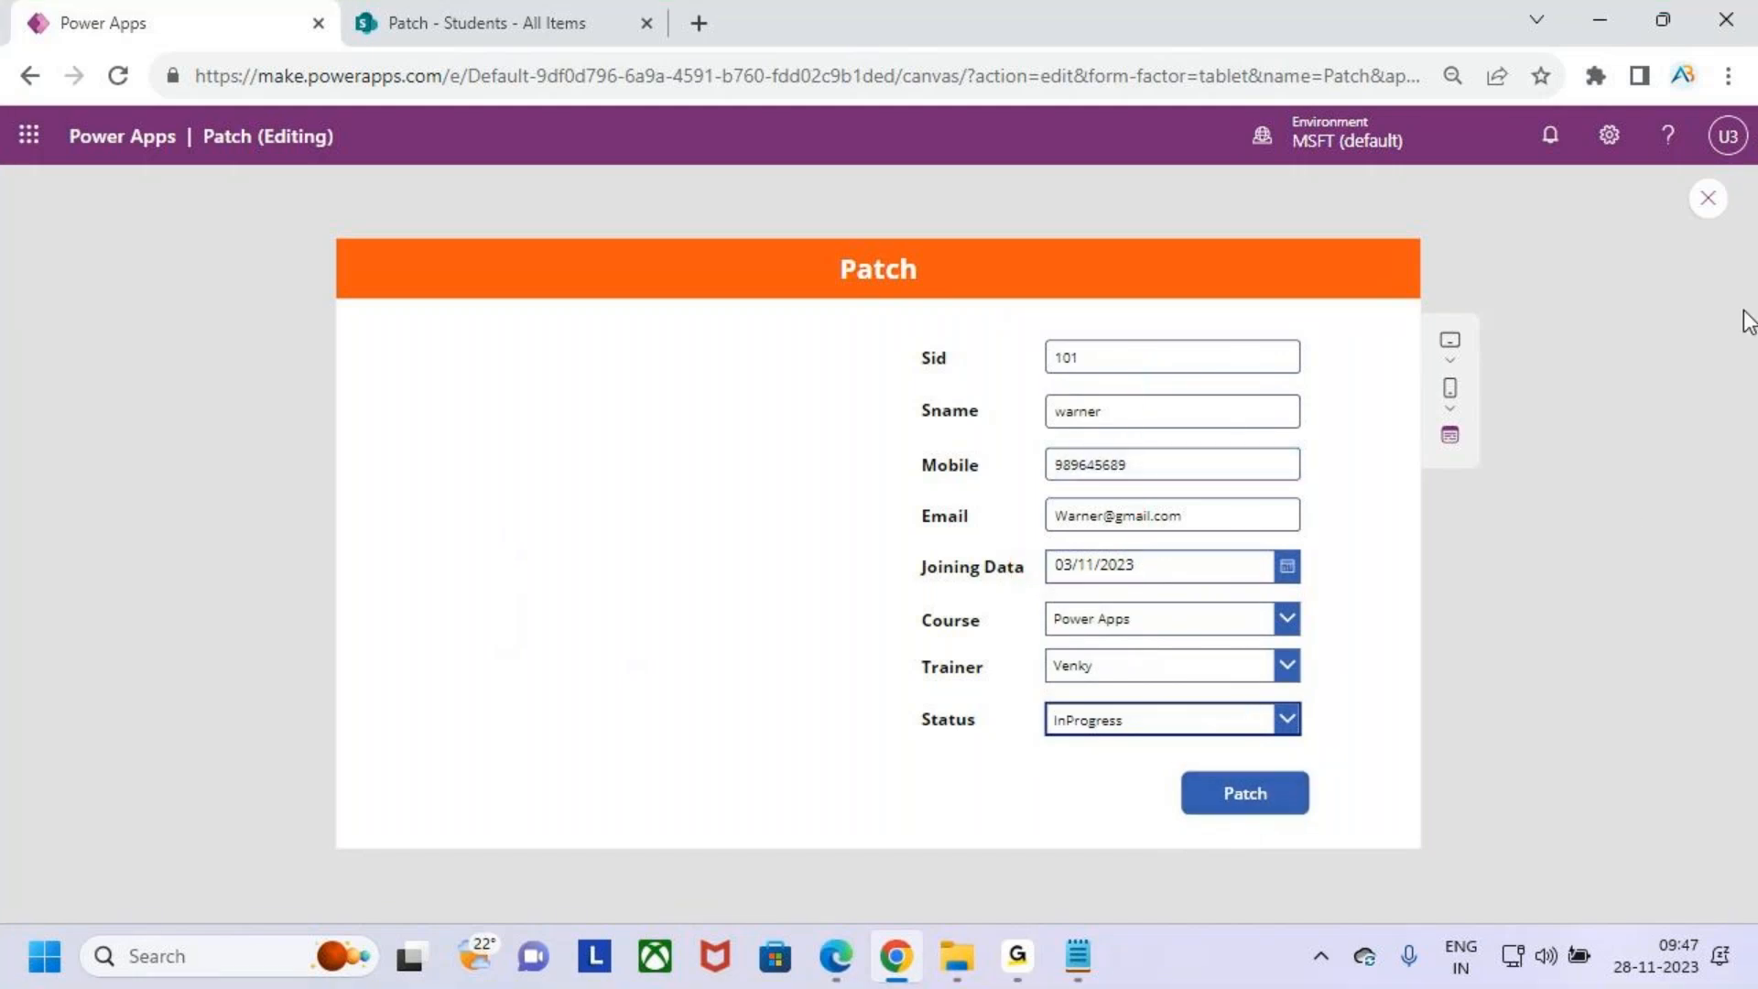
left_click(1708, 198)
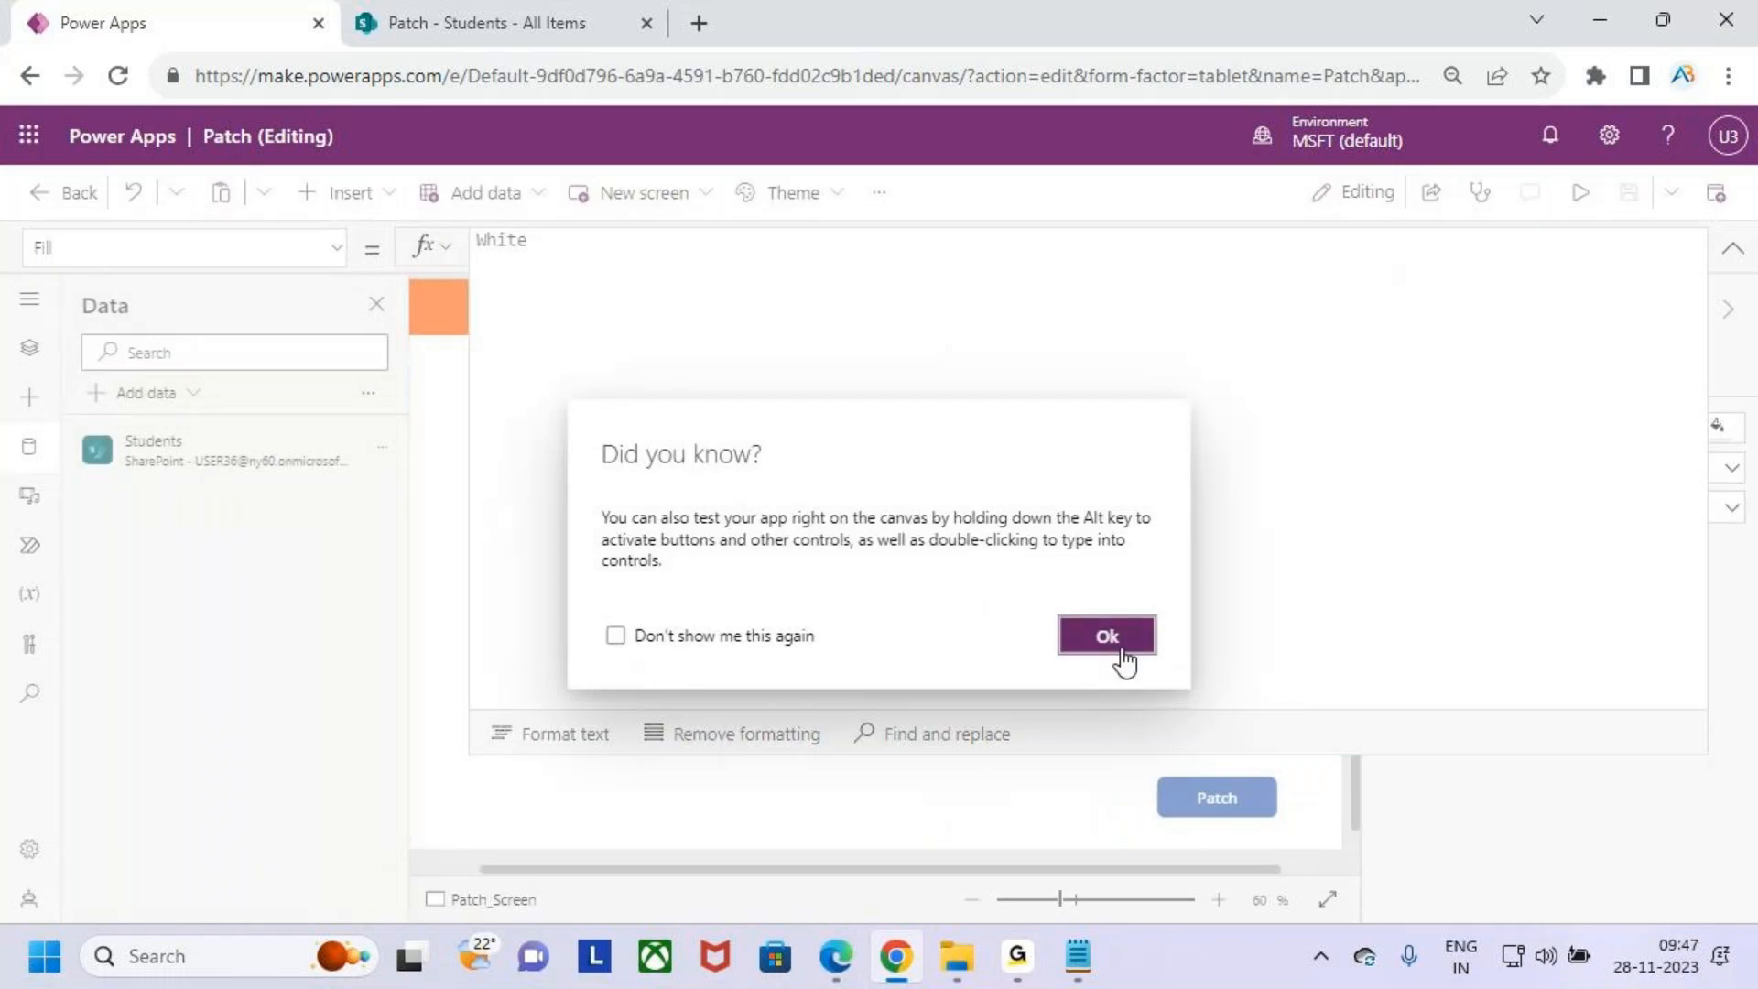
left_click(1110, 632)
left_click(1224, 804)
left_click(1019, 499)
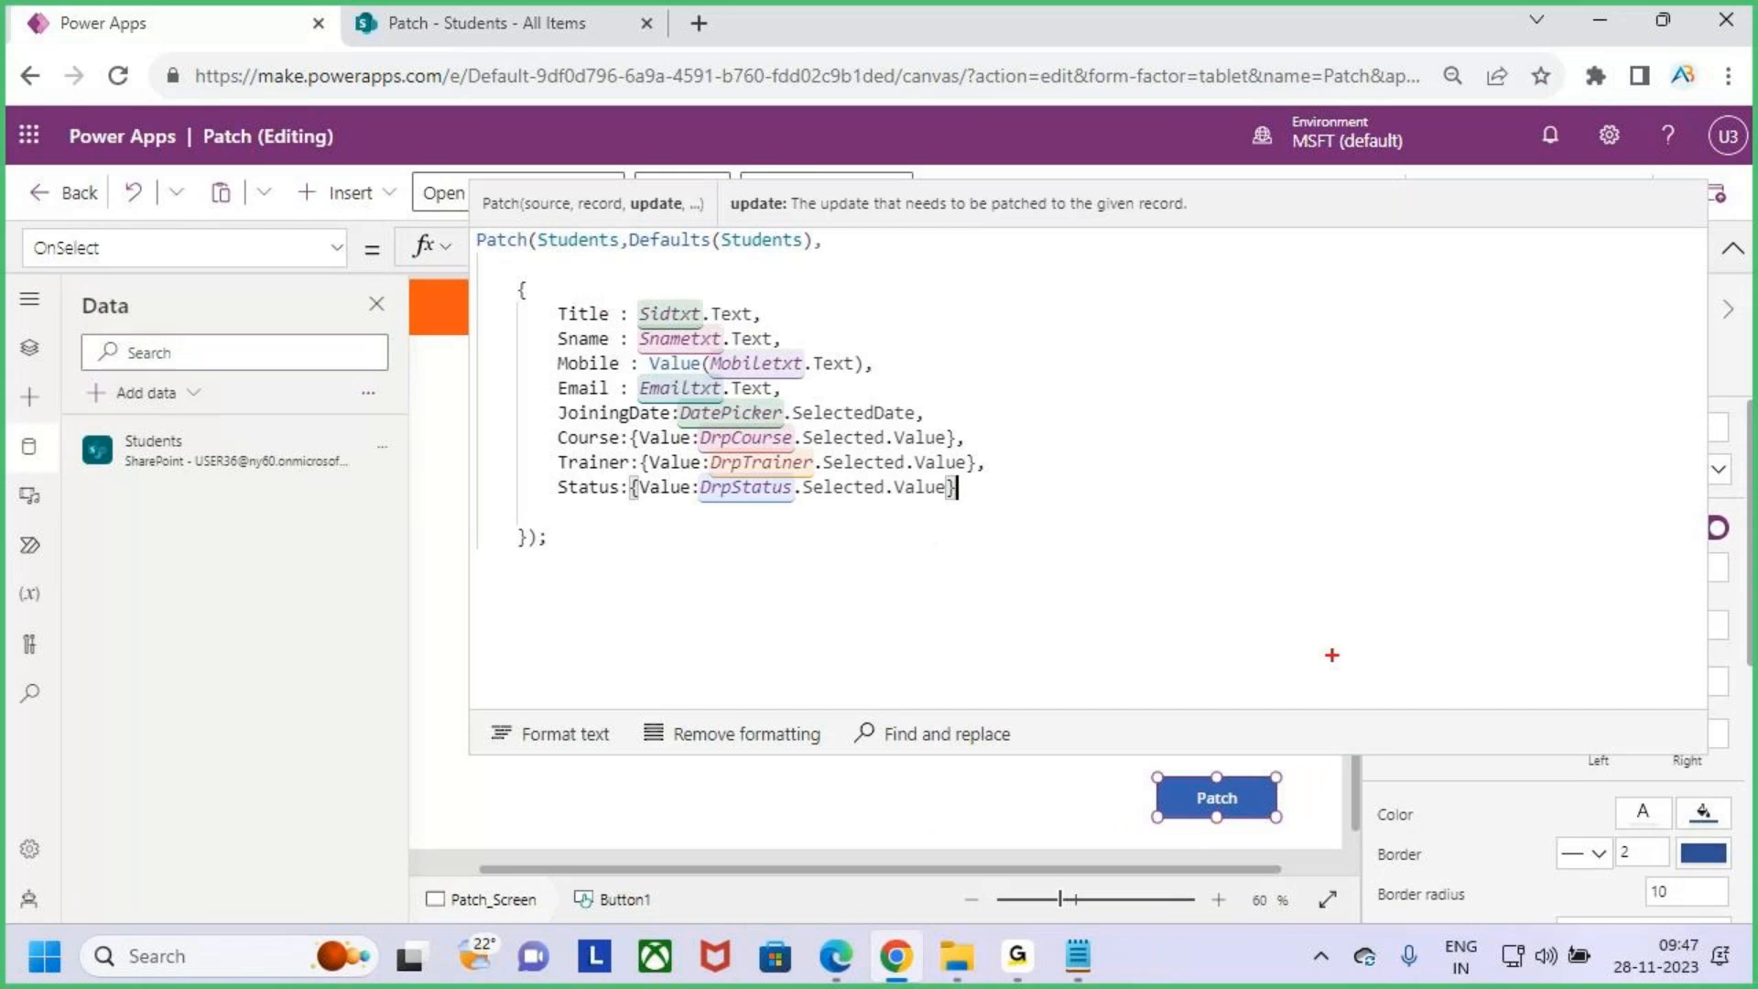
left_click_drag(1432, 754, 1425, 420)
left_click_drag(1316, 457, 1327, 816)
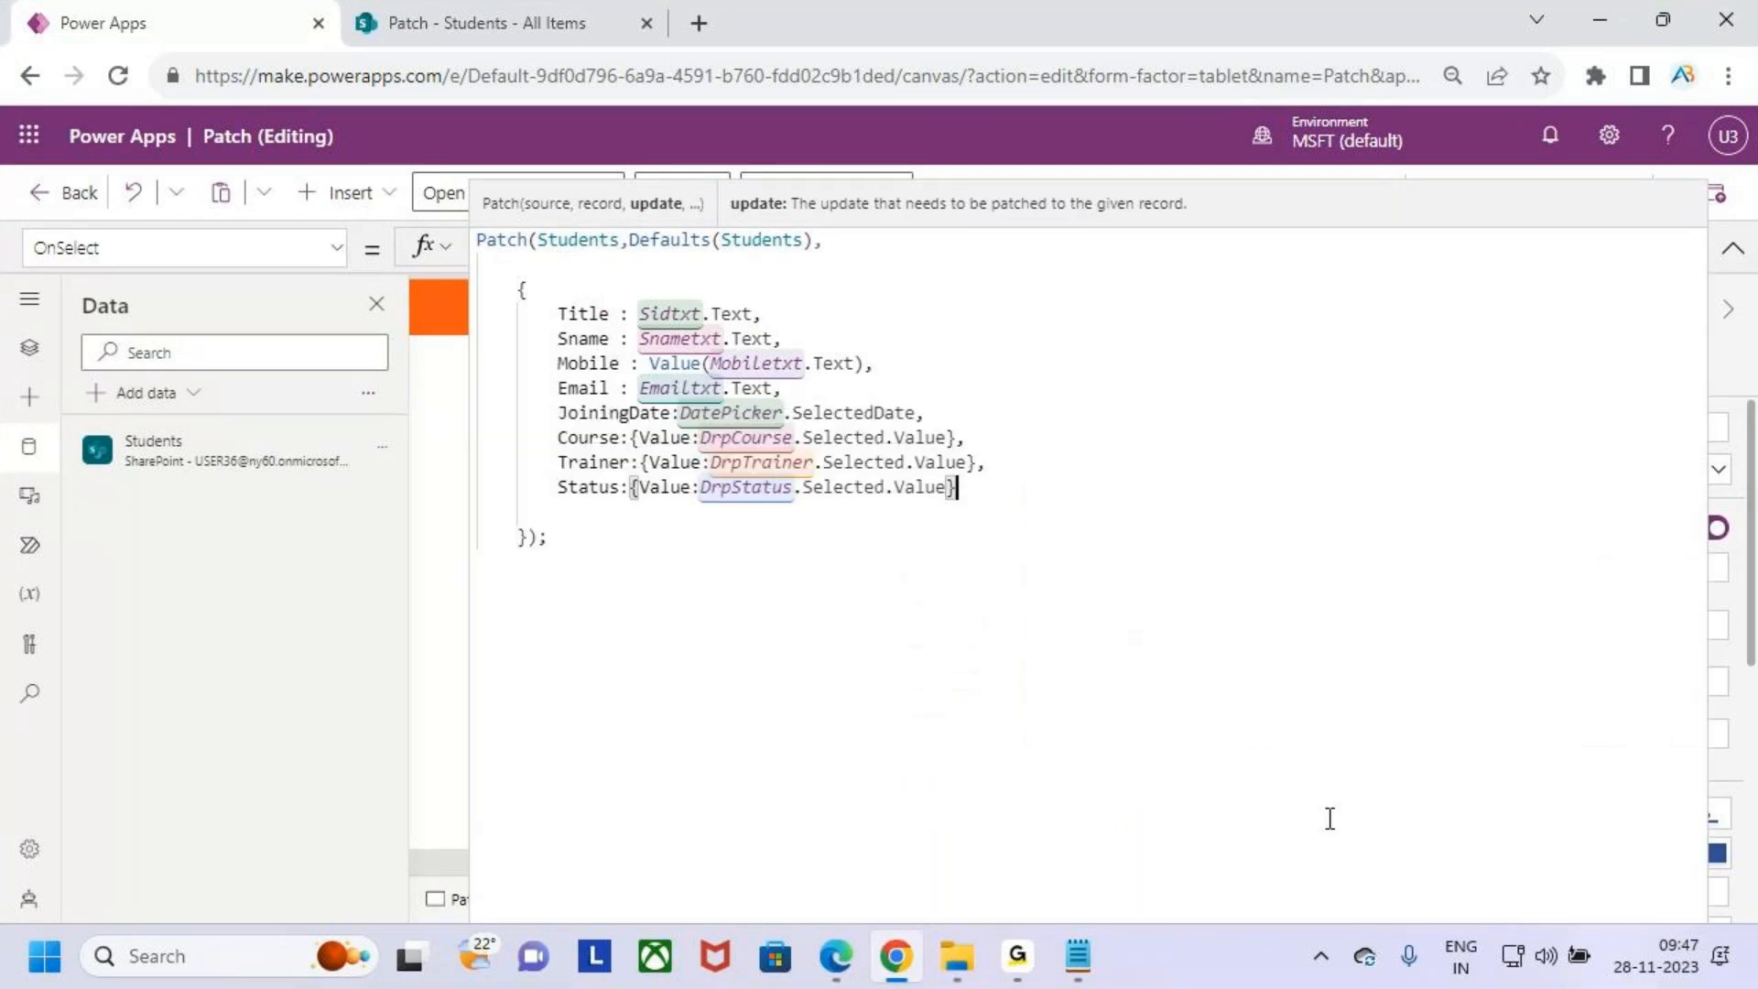
left_click(580, 240)
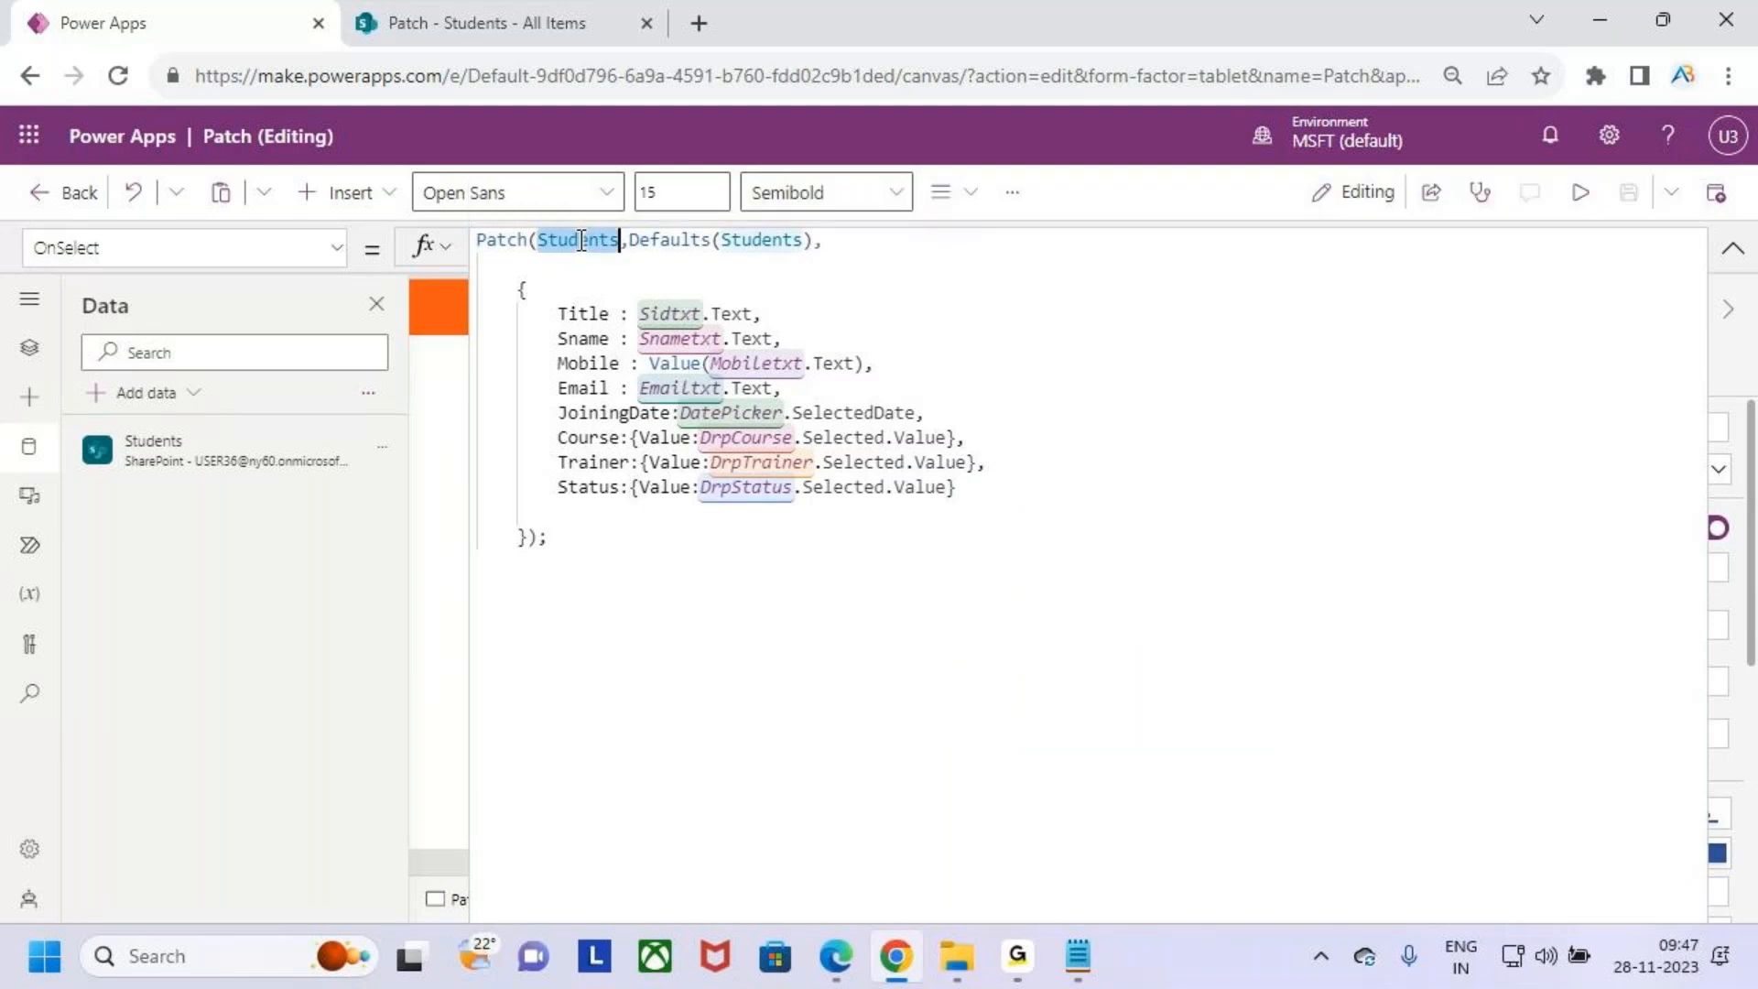
left_click_drag(536, 314, 1040, 574)
key("ctrl+d")
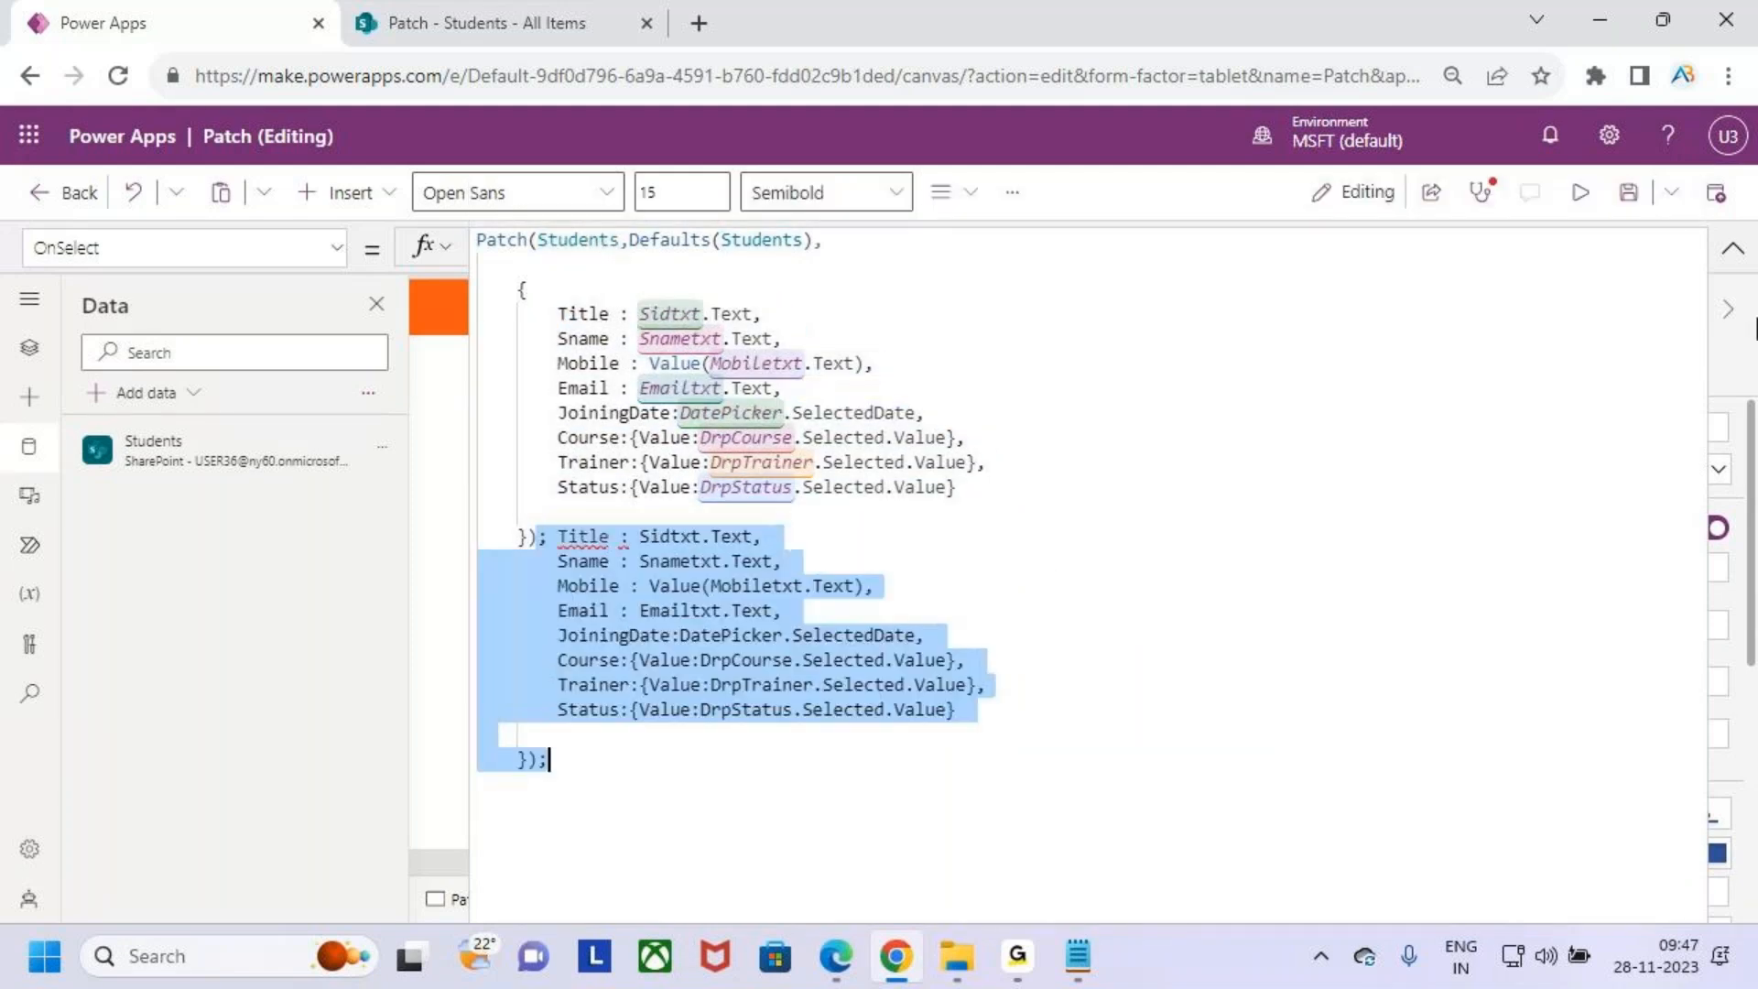
key("ctrl+z")
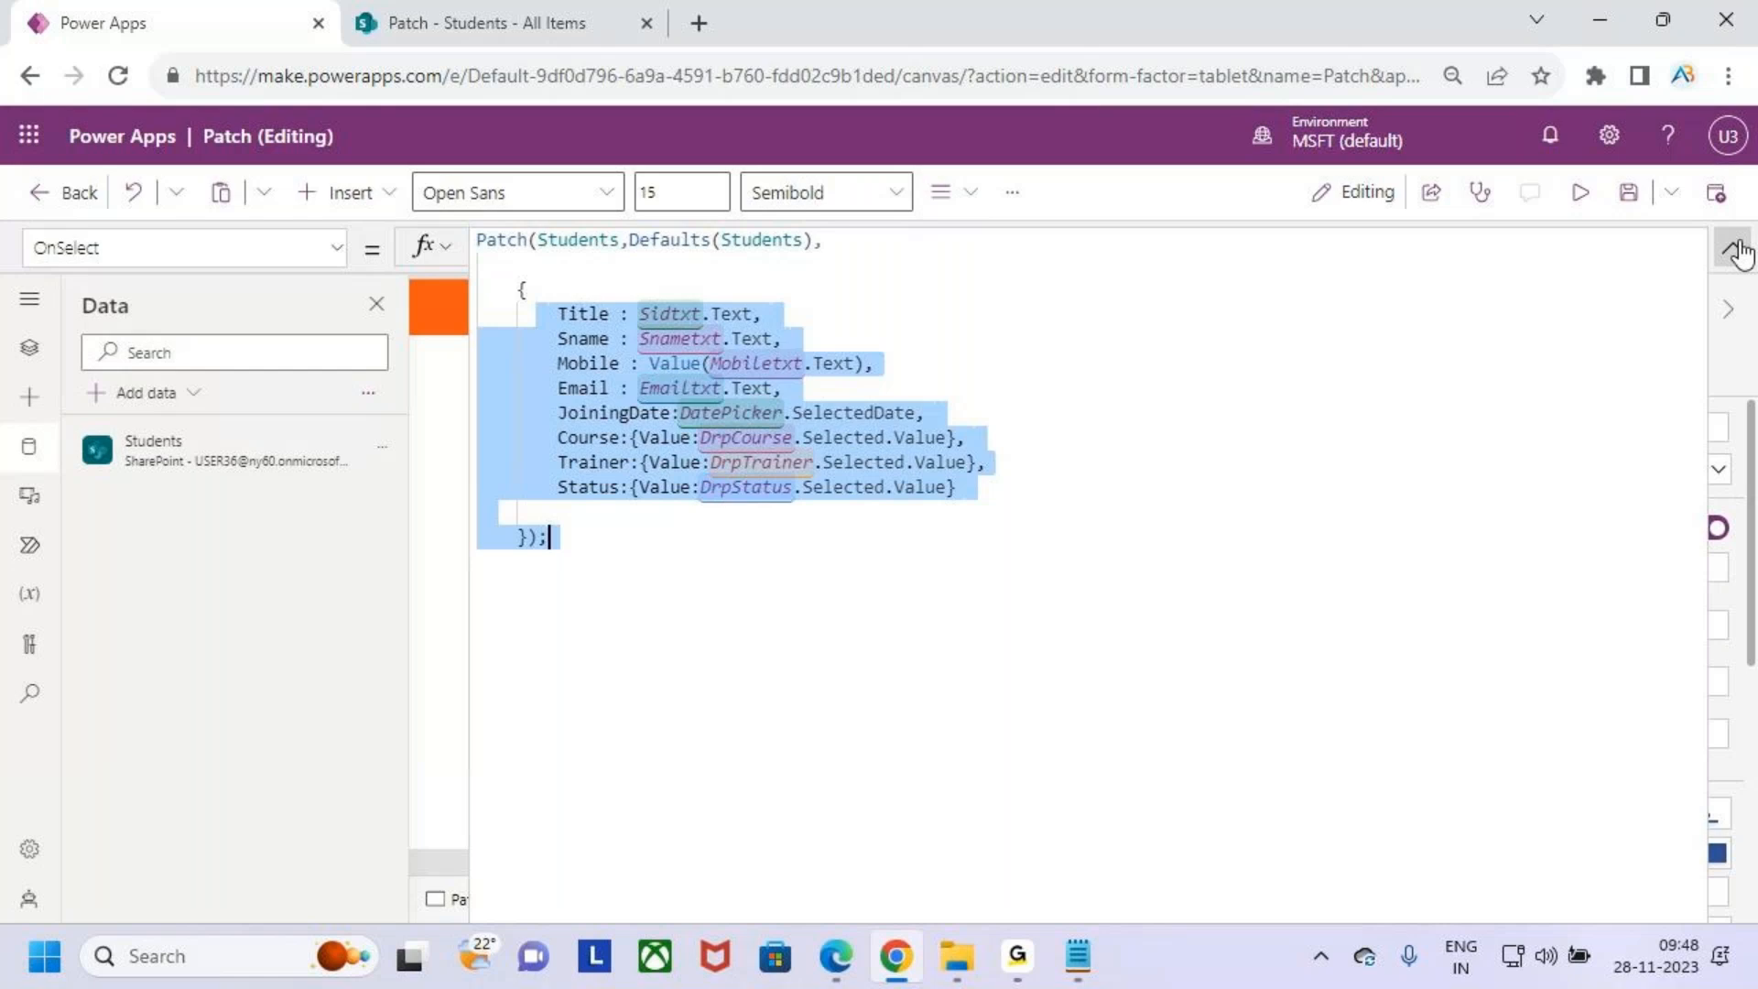
left_click(1737, 248)
- Preview the app again and submit the filled form with the Patch button
left_click(1579, 195)
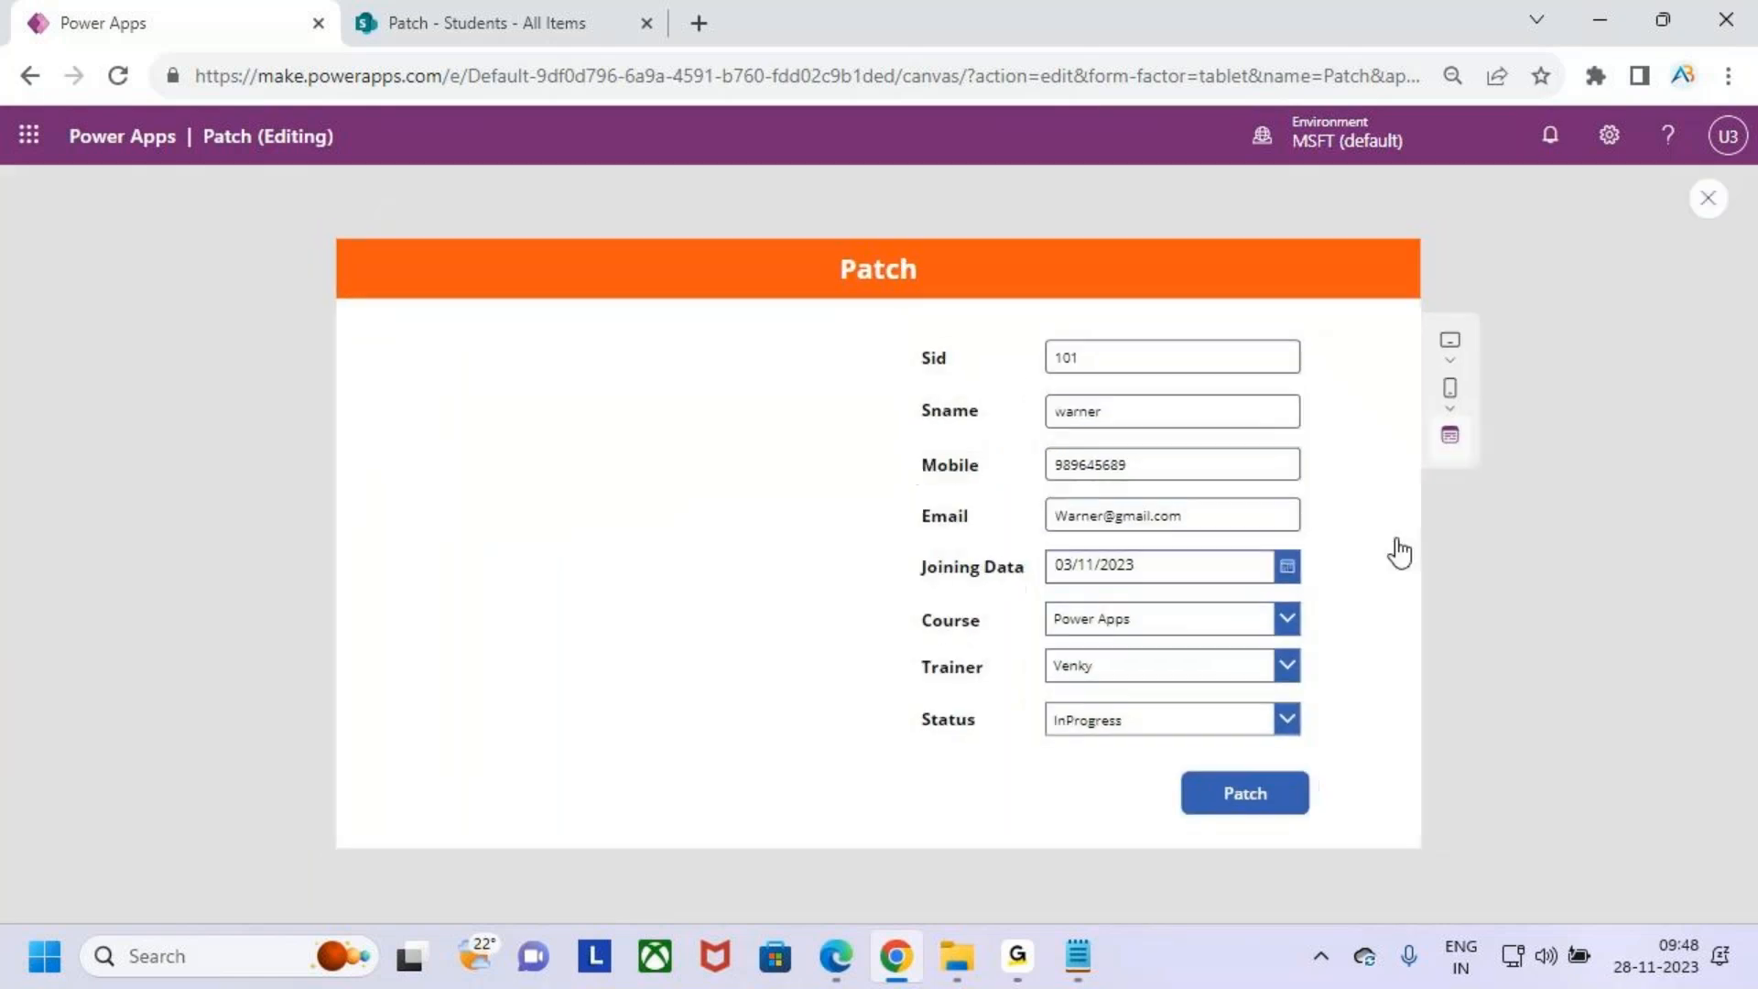
left_click(1263, 802)
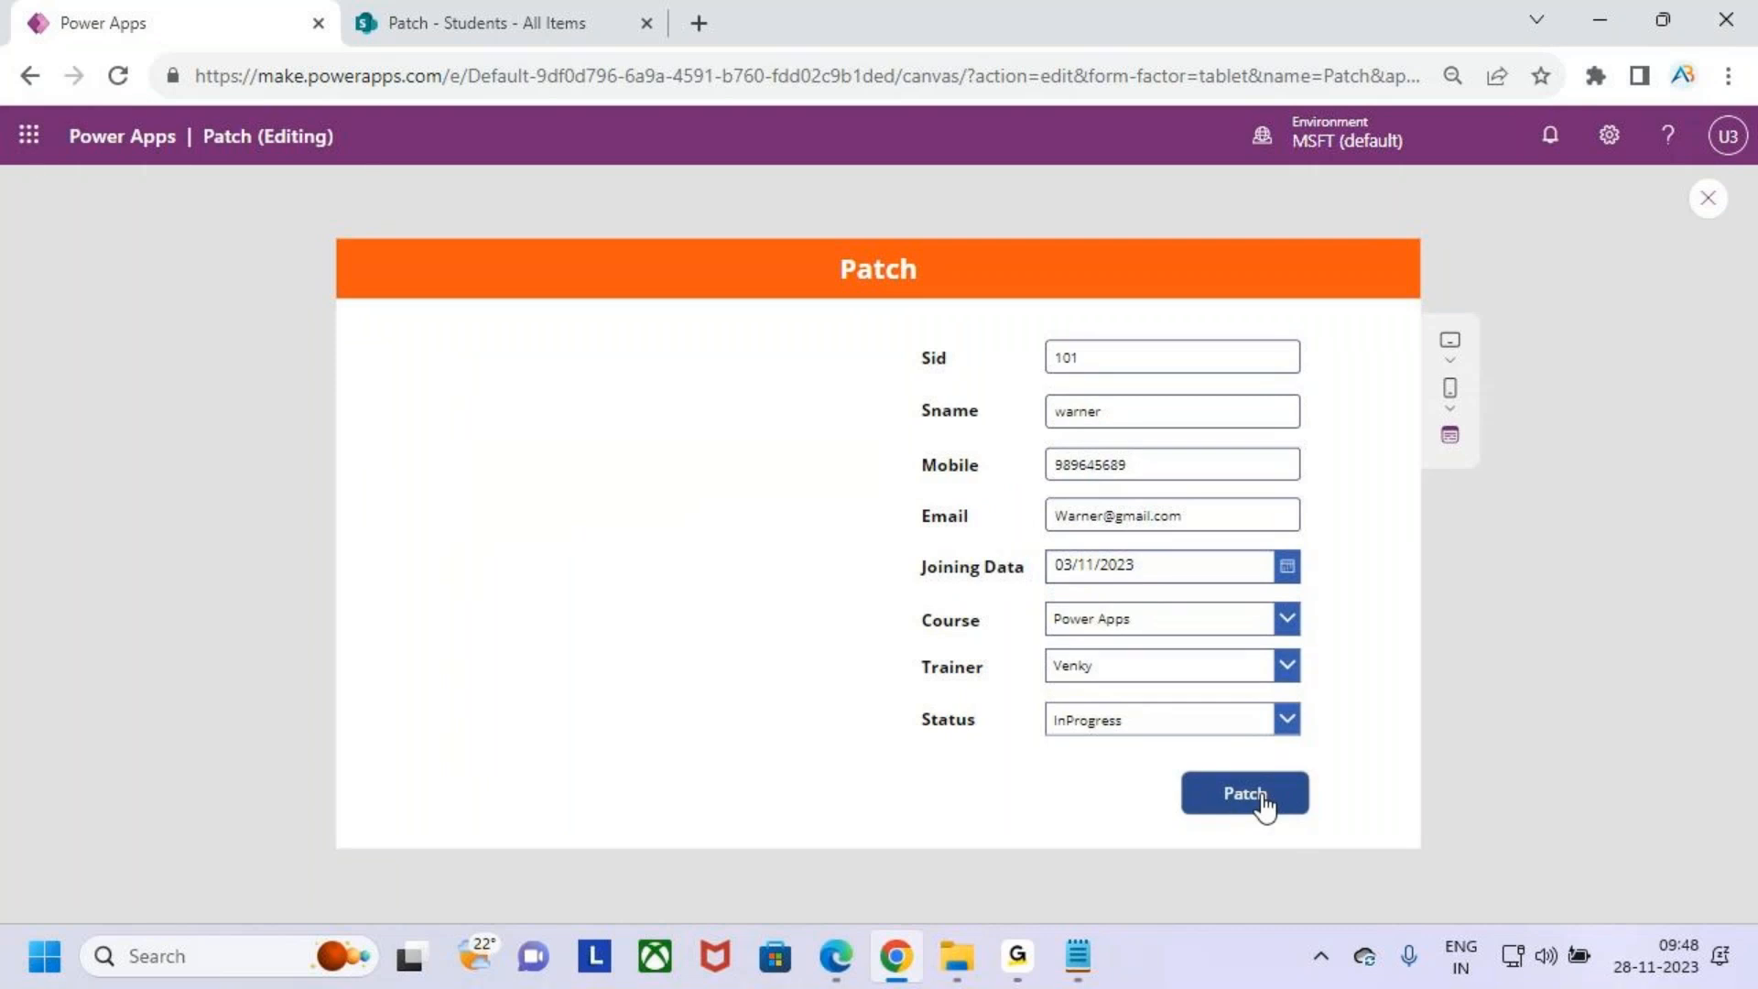
- Refresh the SharePoint Students list to check the new record, then return to the app
left_click(505, 21)
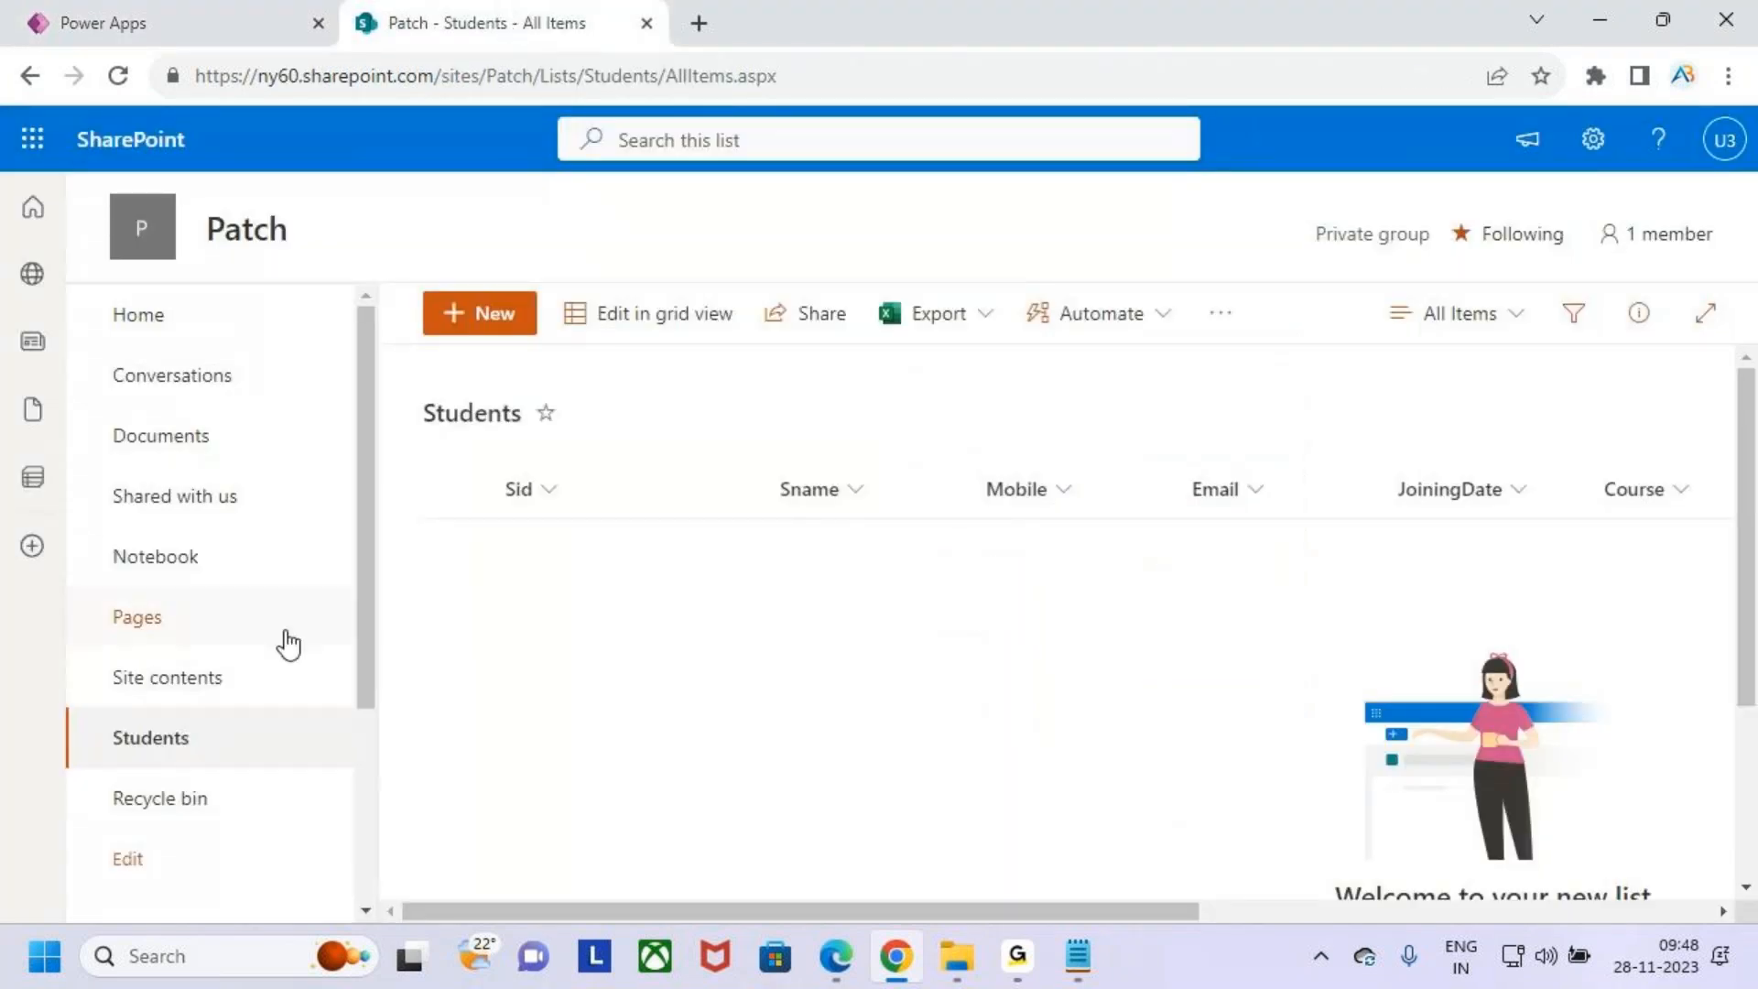
left_click(118, 77)
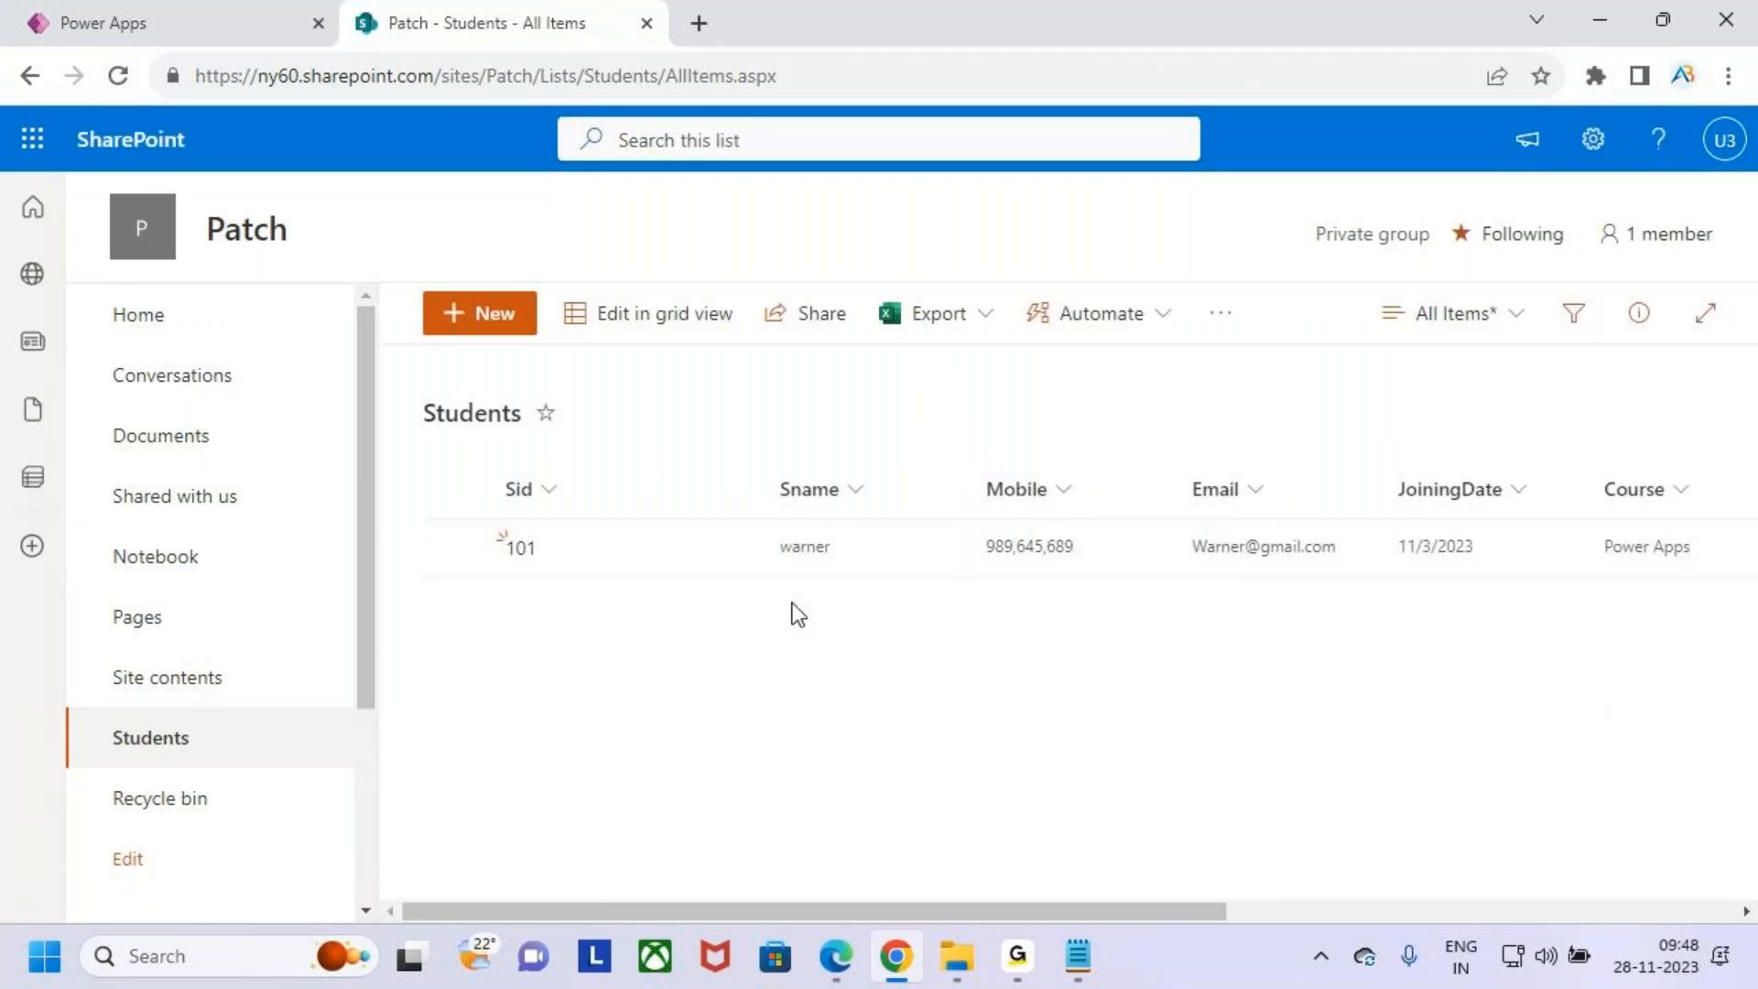
left_click_drag(1141, 905, 799, 867)
left_click(77, 22)
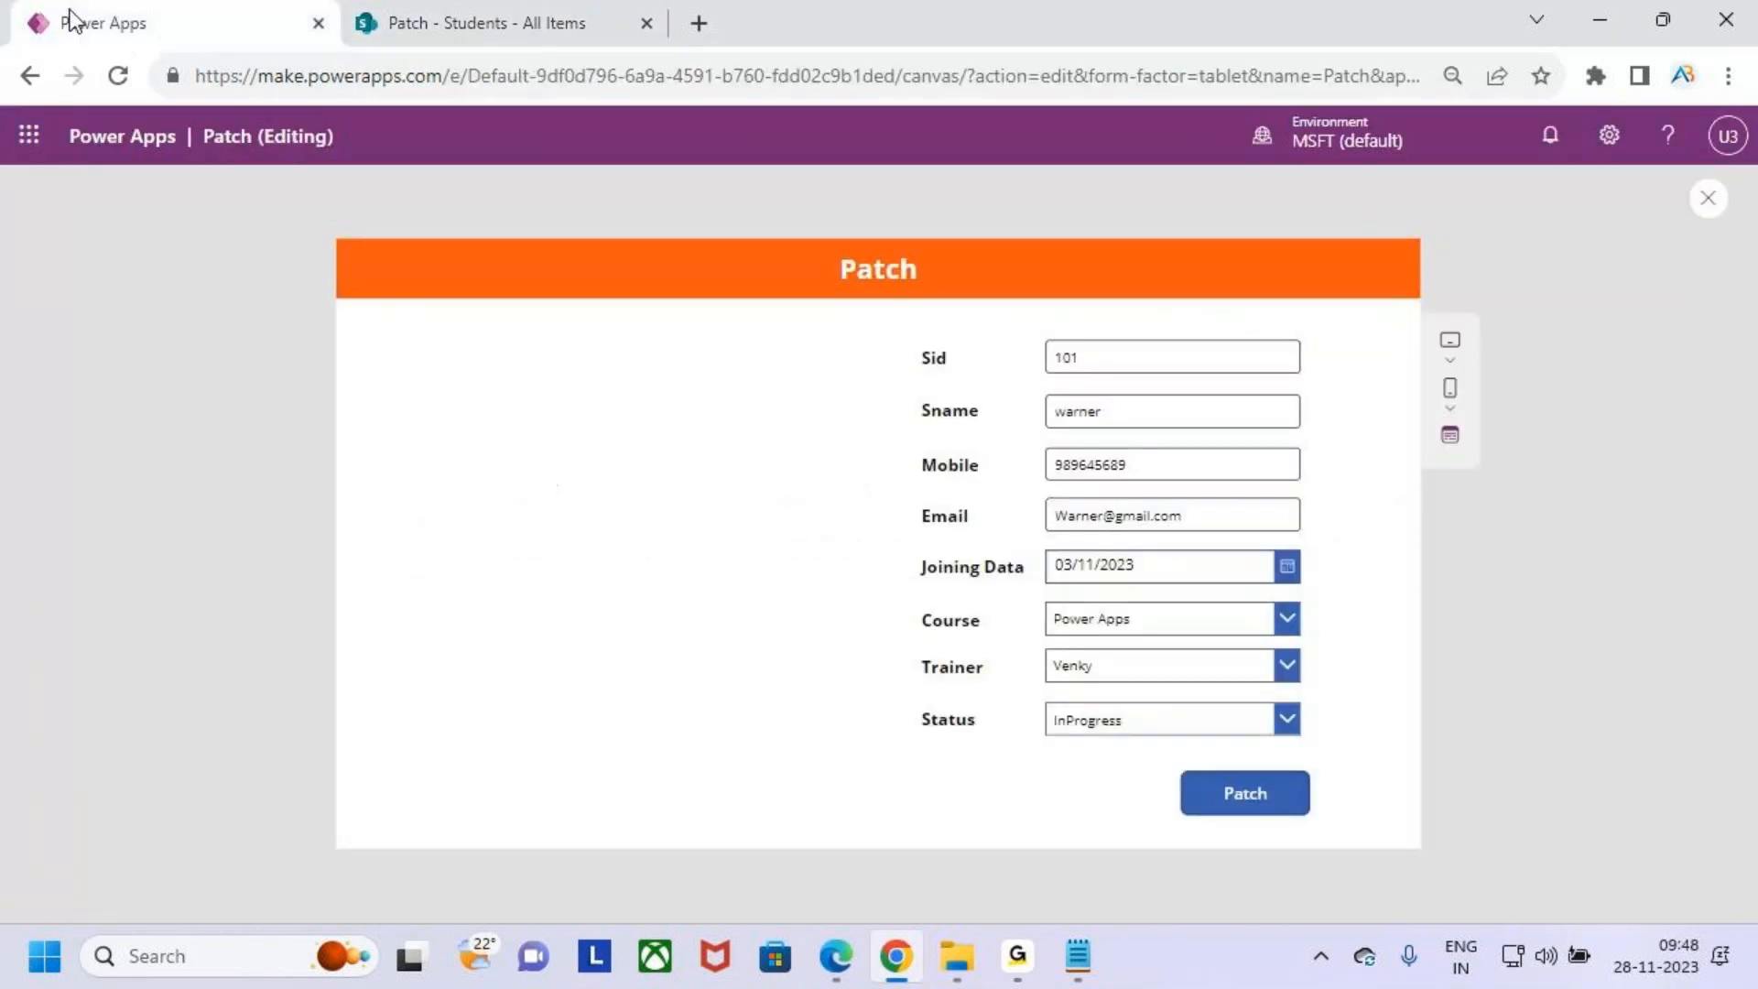
key("ctrl+2")
left_click_drag(1164, 760, 1335, 848)
mouse_move(1271, 800)
left_mouse_down()
mouse_move(1286, 814)
mouse_move(1437, 666)
left_mouse_up()
left_click_drag(1046, 365, 1112, 363)
left_click_drag(1058, 442, 1150, 425)
left_click_drag(1086, 485, 1187, 476)
left_click_drag(1097, 535, 1188, 513)
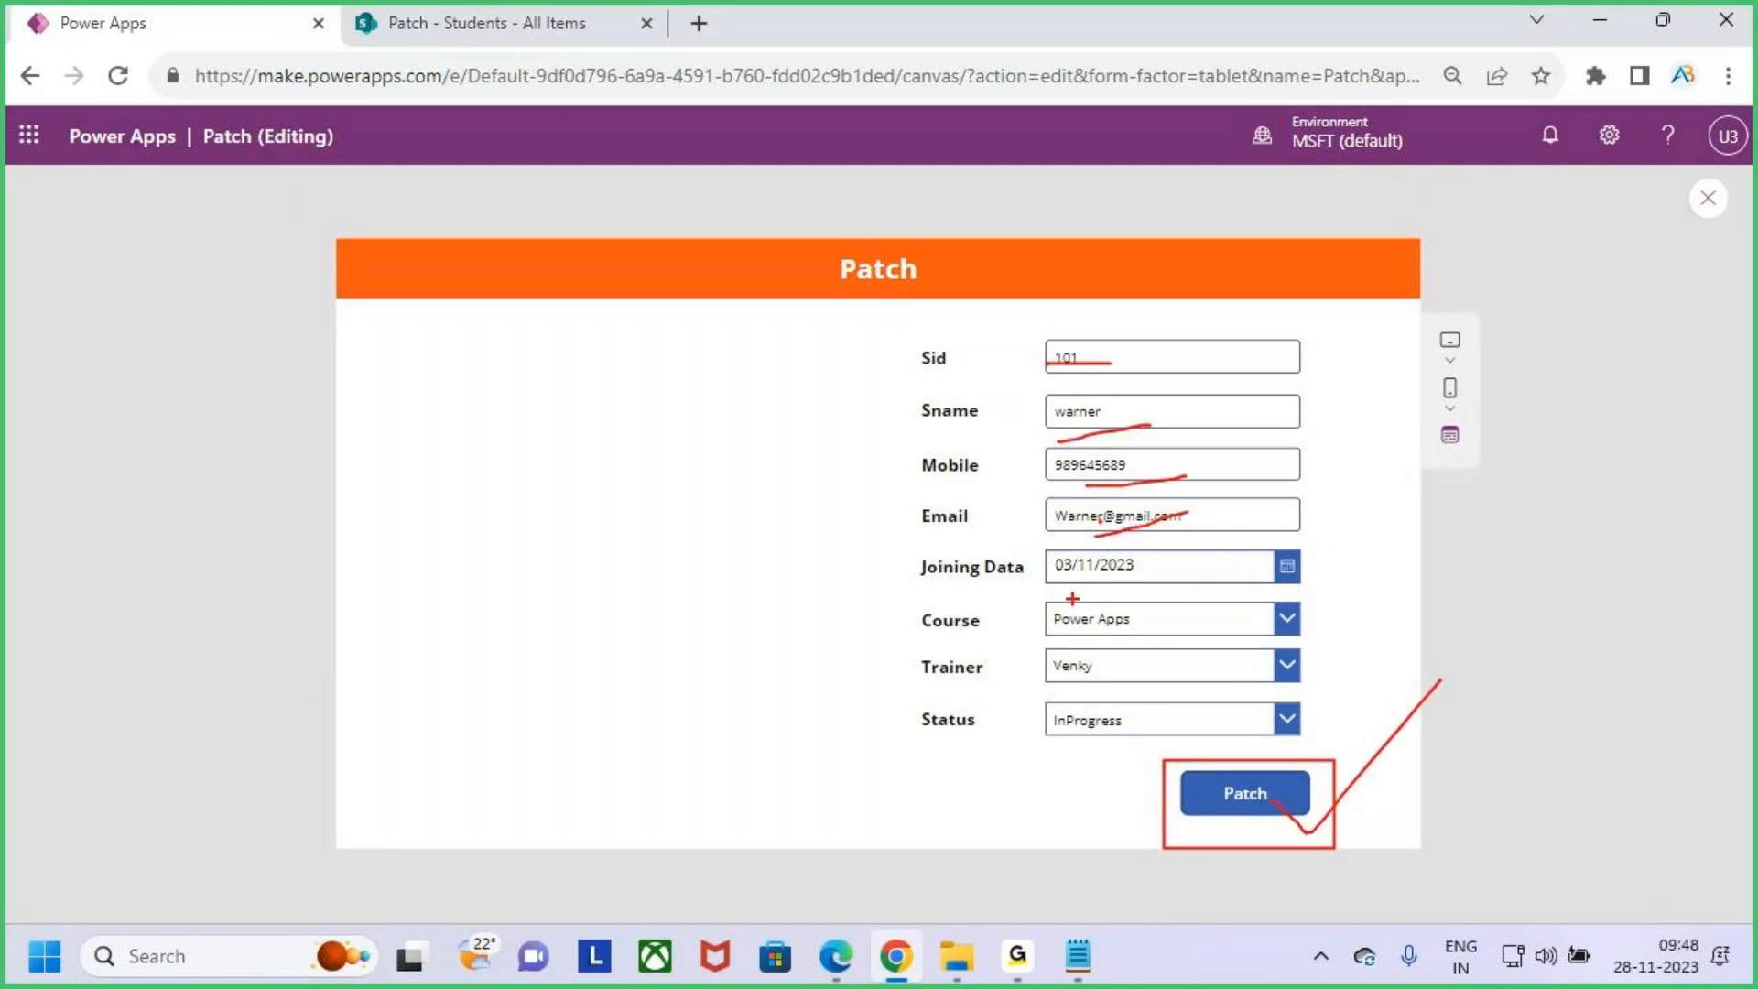
left_click_drag(1298, 835, 1380, 762)
mouse_move(1300, 682)
left_mouse_down()
mouse_move(1414, 639)
mouse_move(1410, 701)
left_mouse_up()
left_click_drag(1491, 626, 1501, 671)
key("Escape")
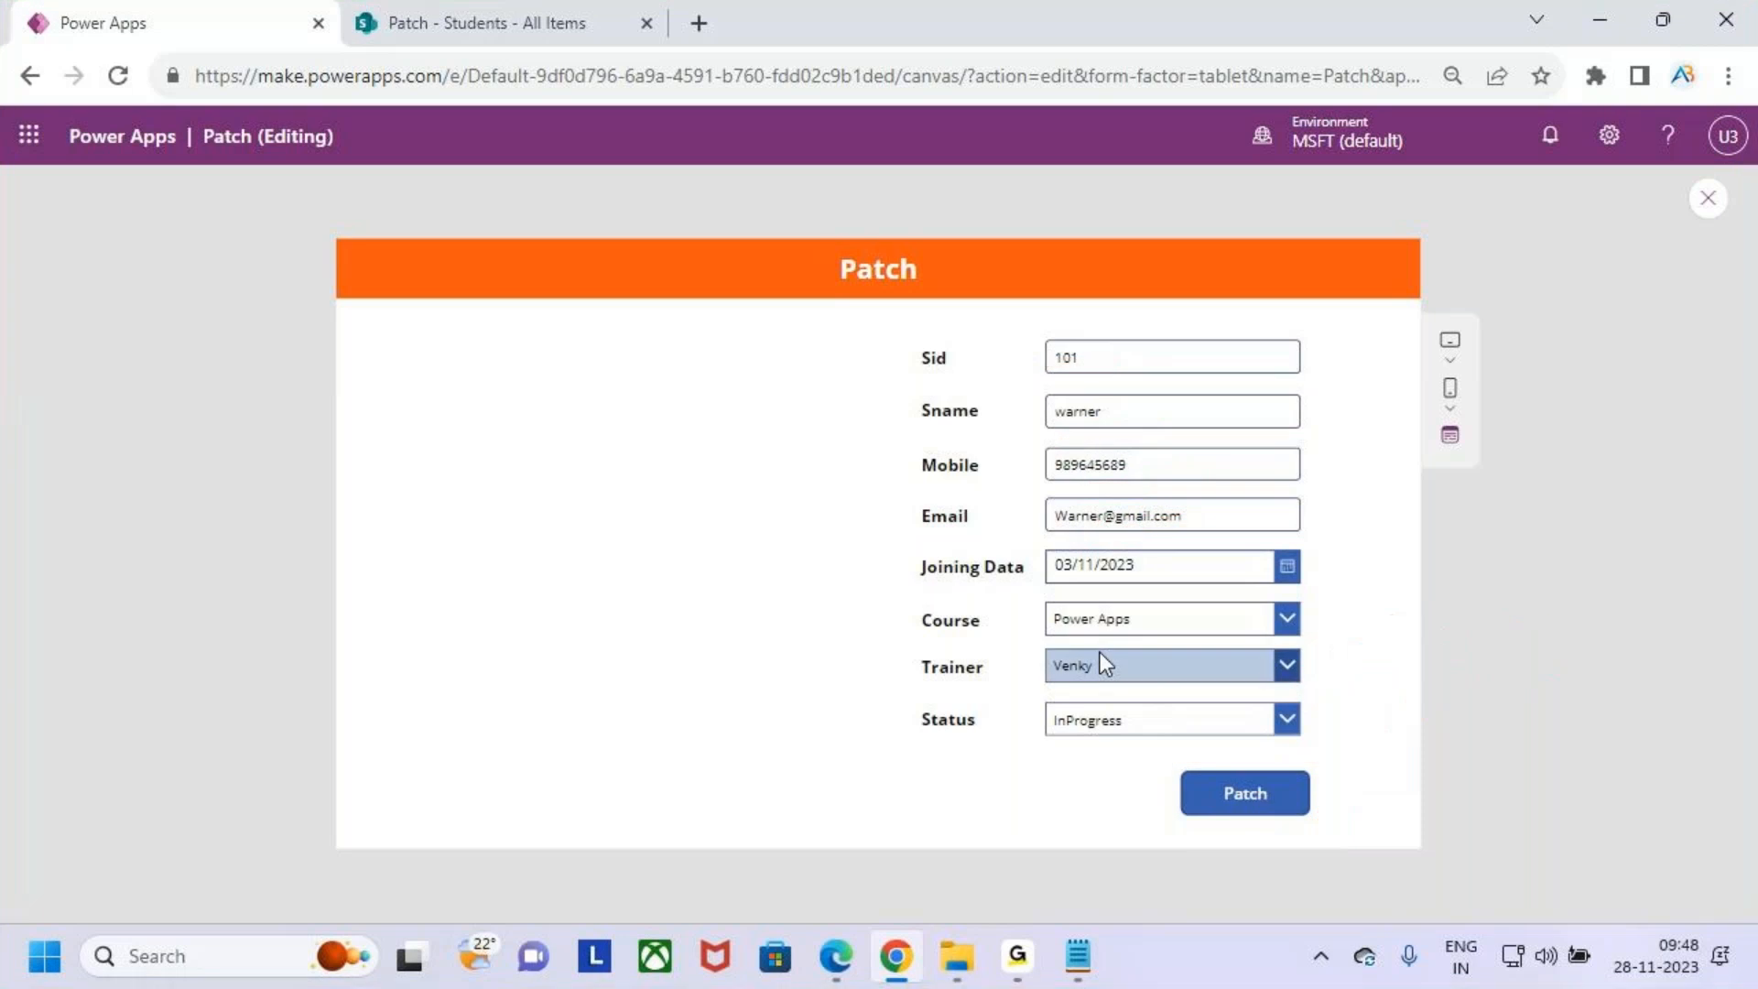
- Exit the preview and add Reset(Sidtxt); on a new line after the Patch formula in the button's OnSelect
left_click(1708, 198)
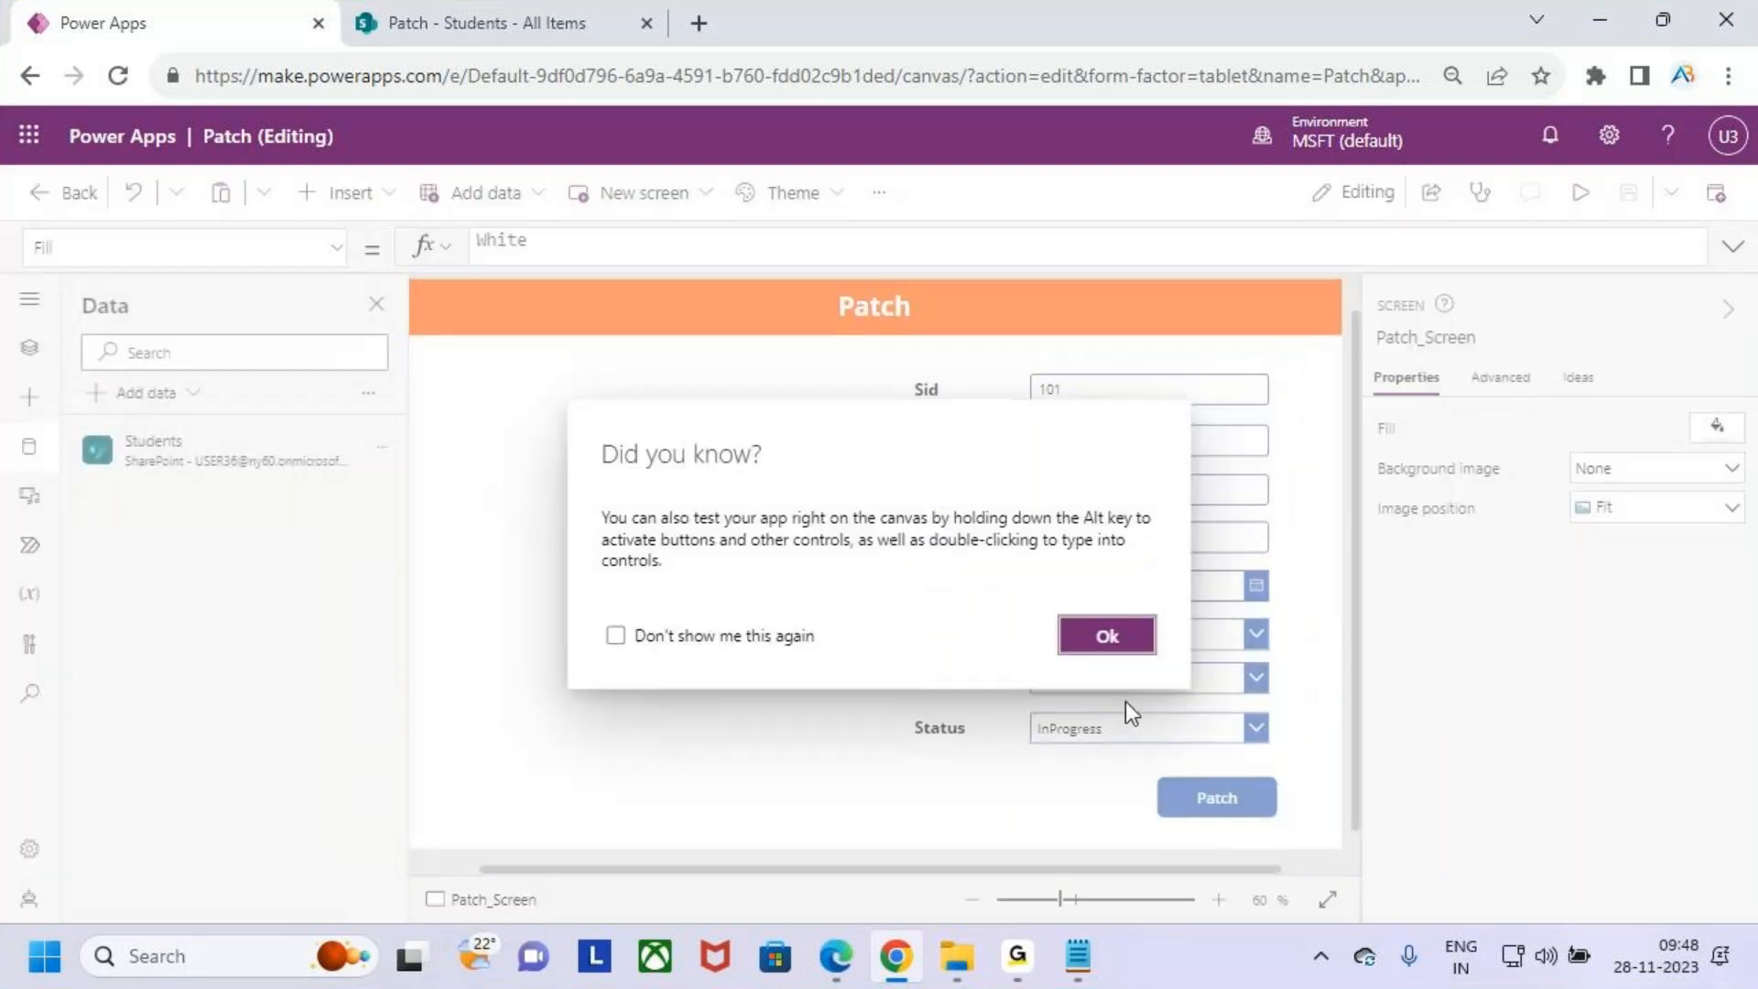
left_click(1112, 638)
left_click(1215, 793)
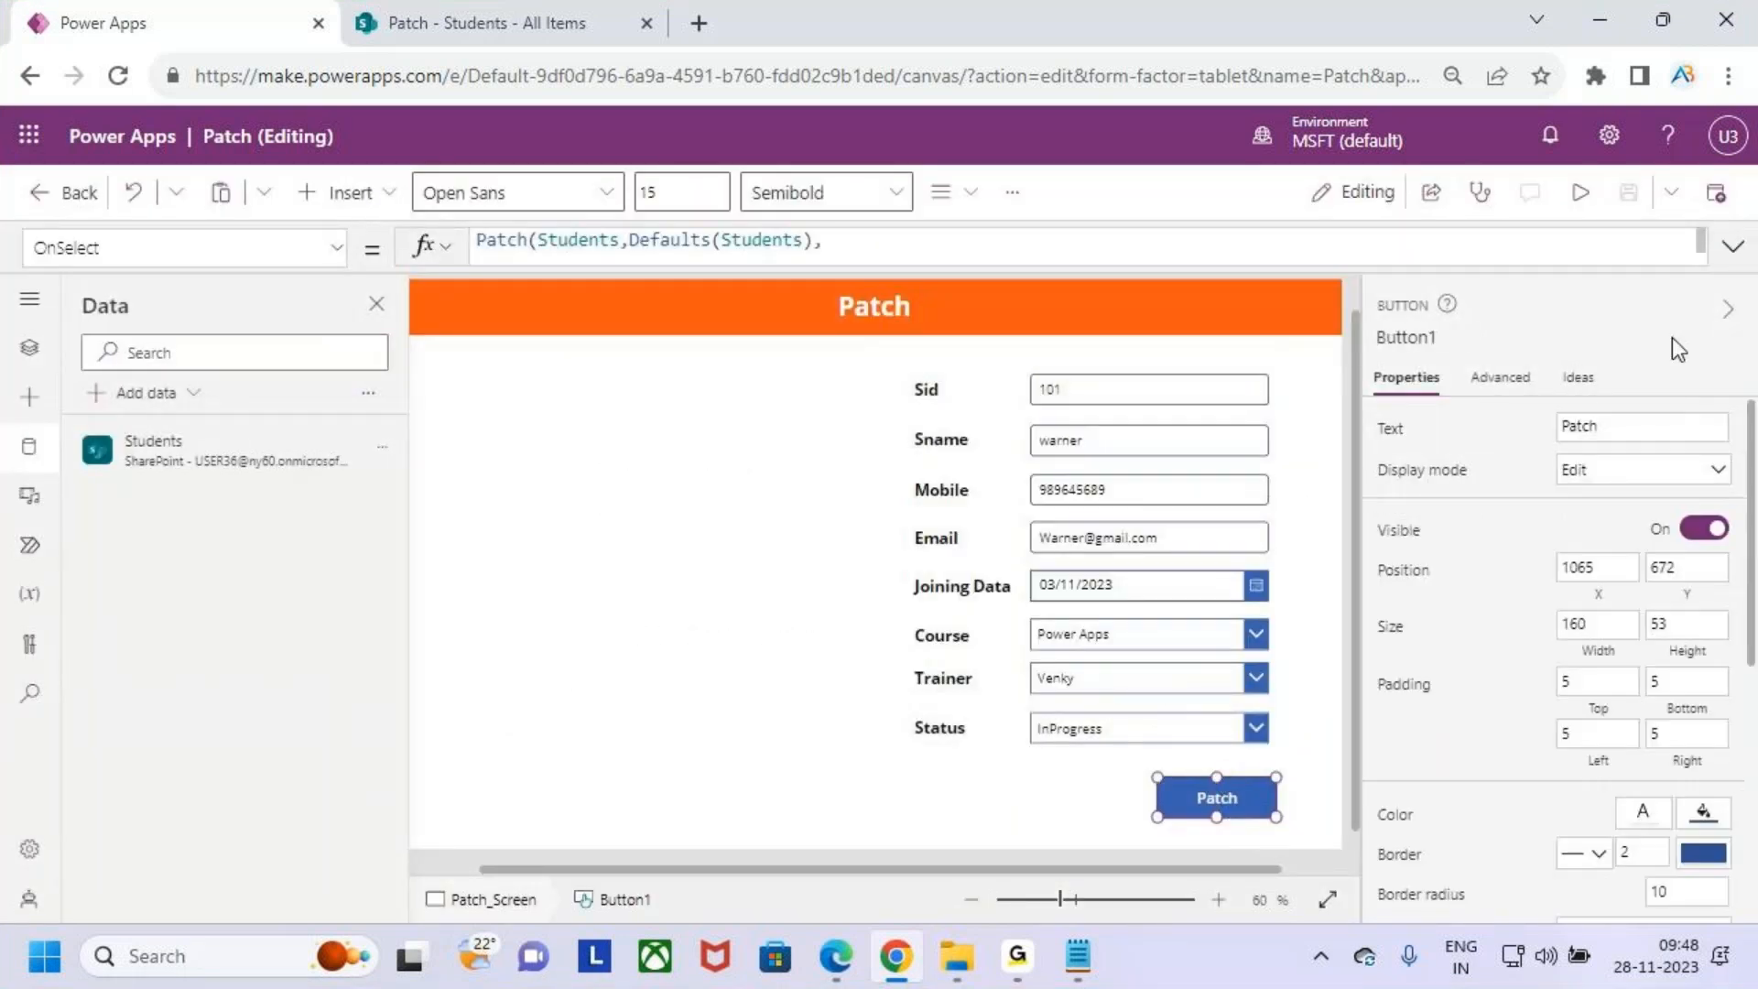
left_click(1734, 245)
left_click(560, 543)
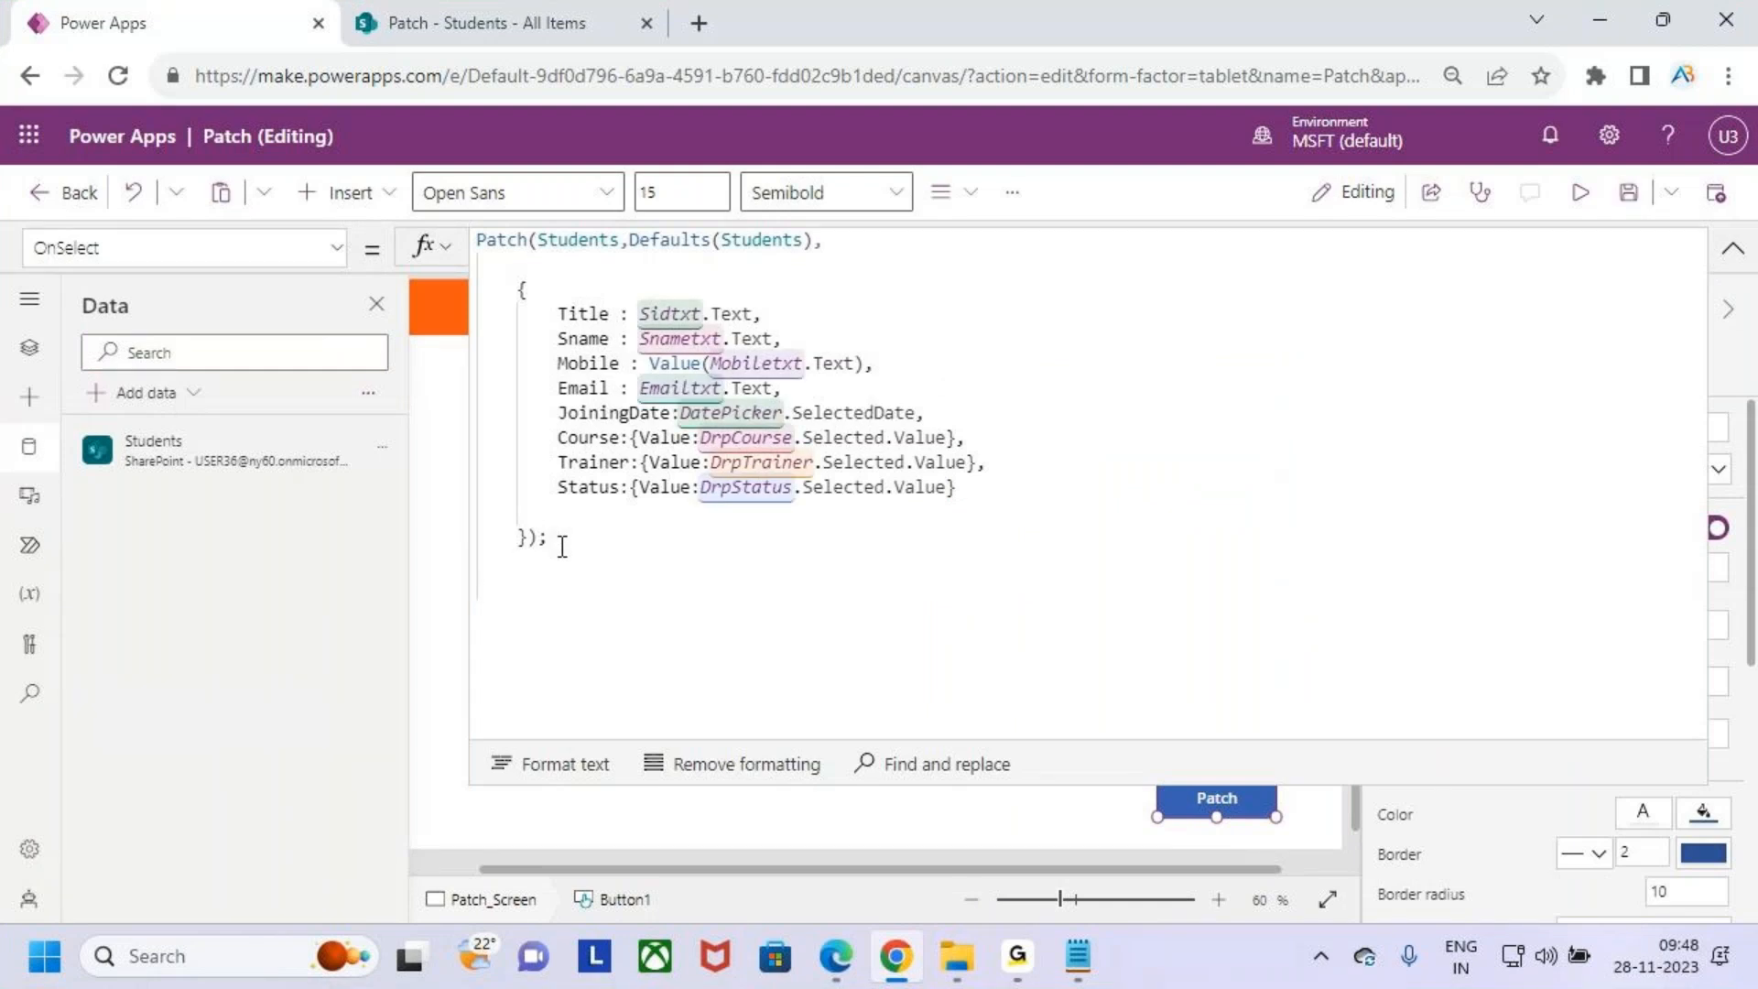
key("Return")
key("Return")
type("res")
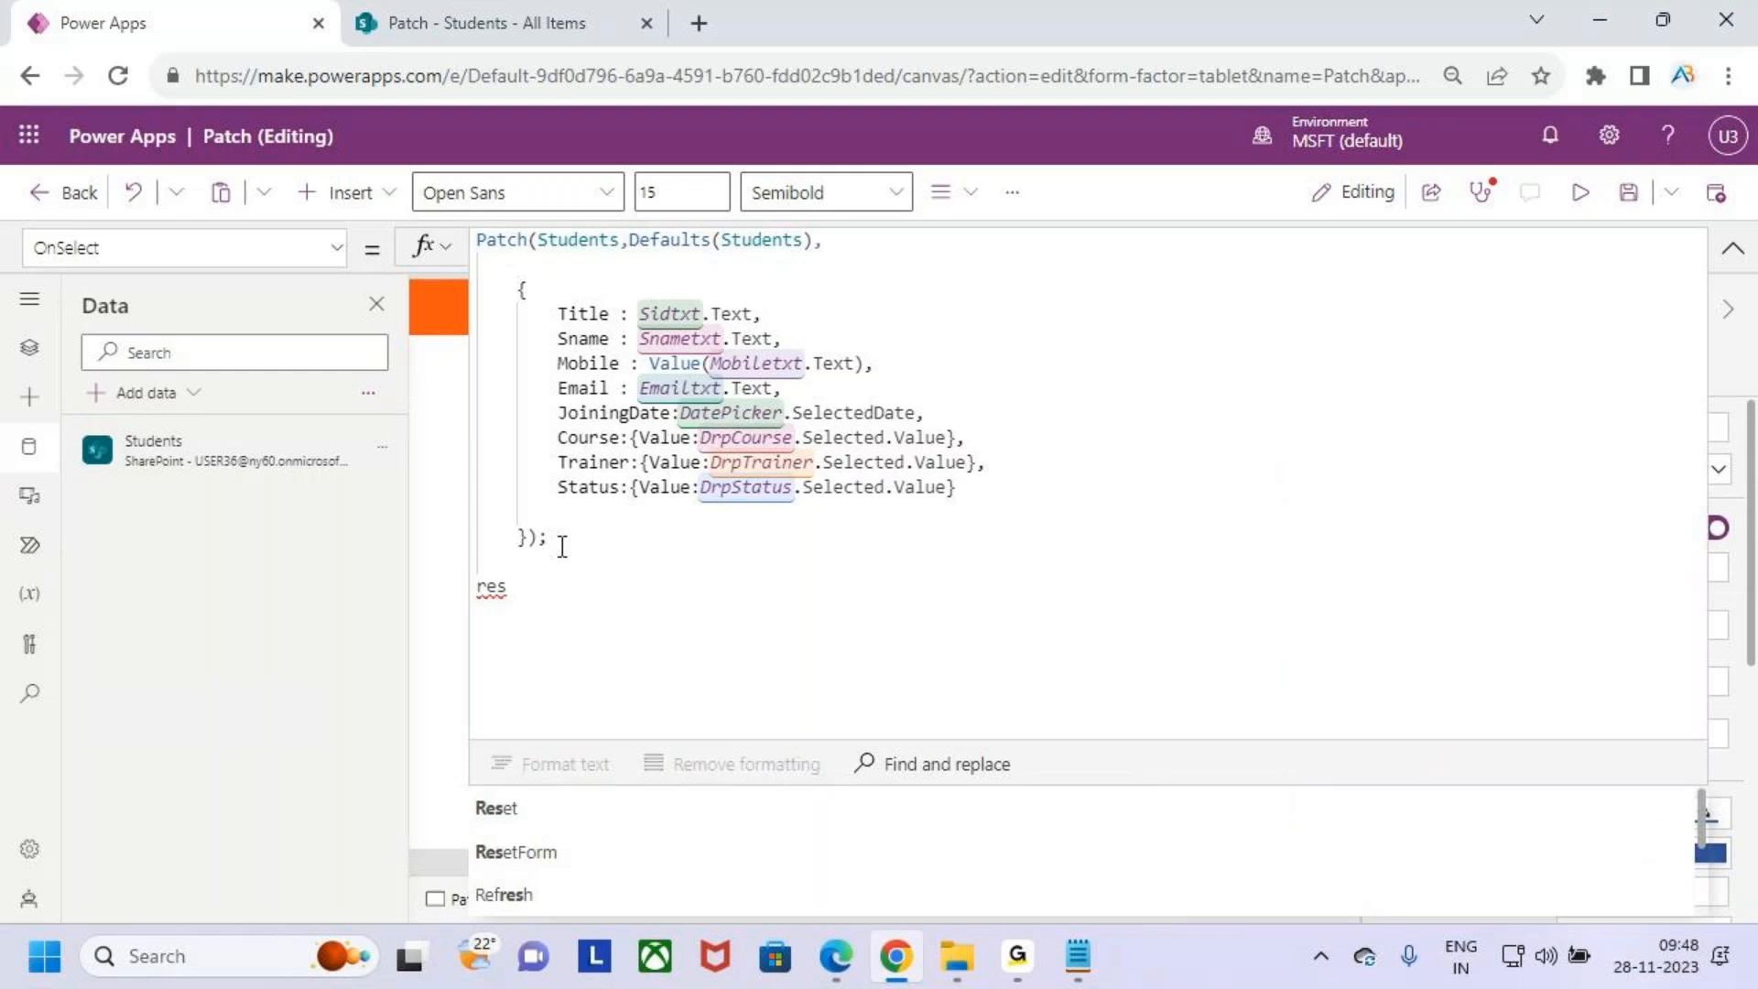
key("Tab")
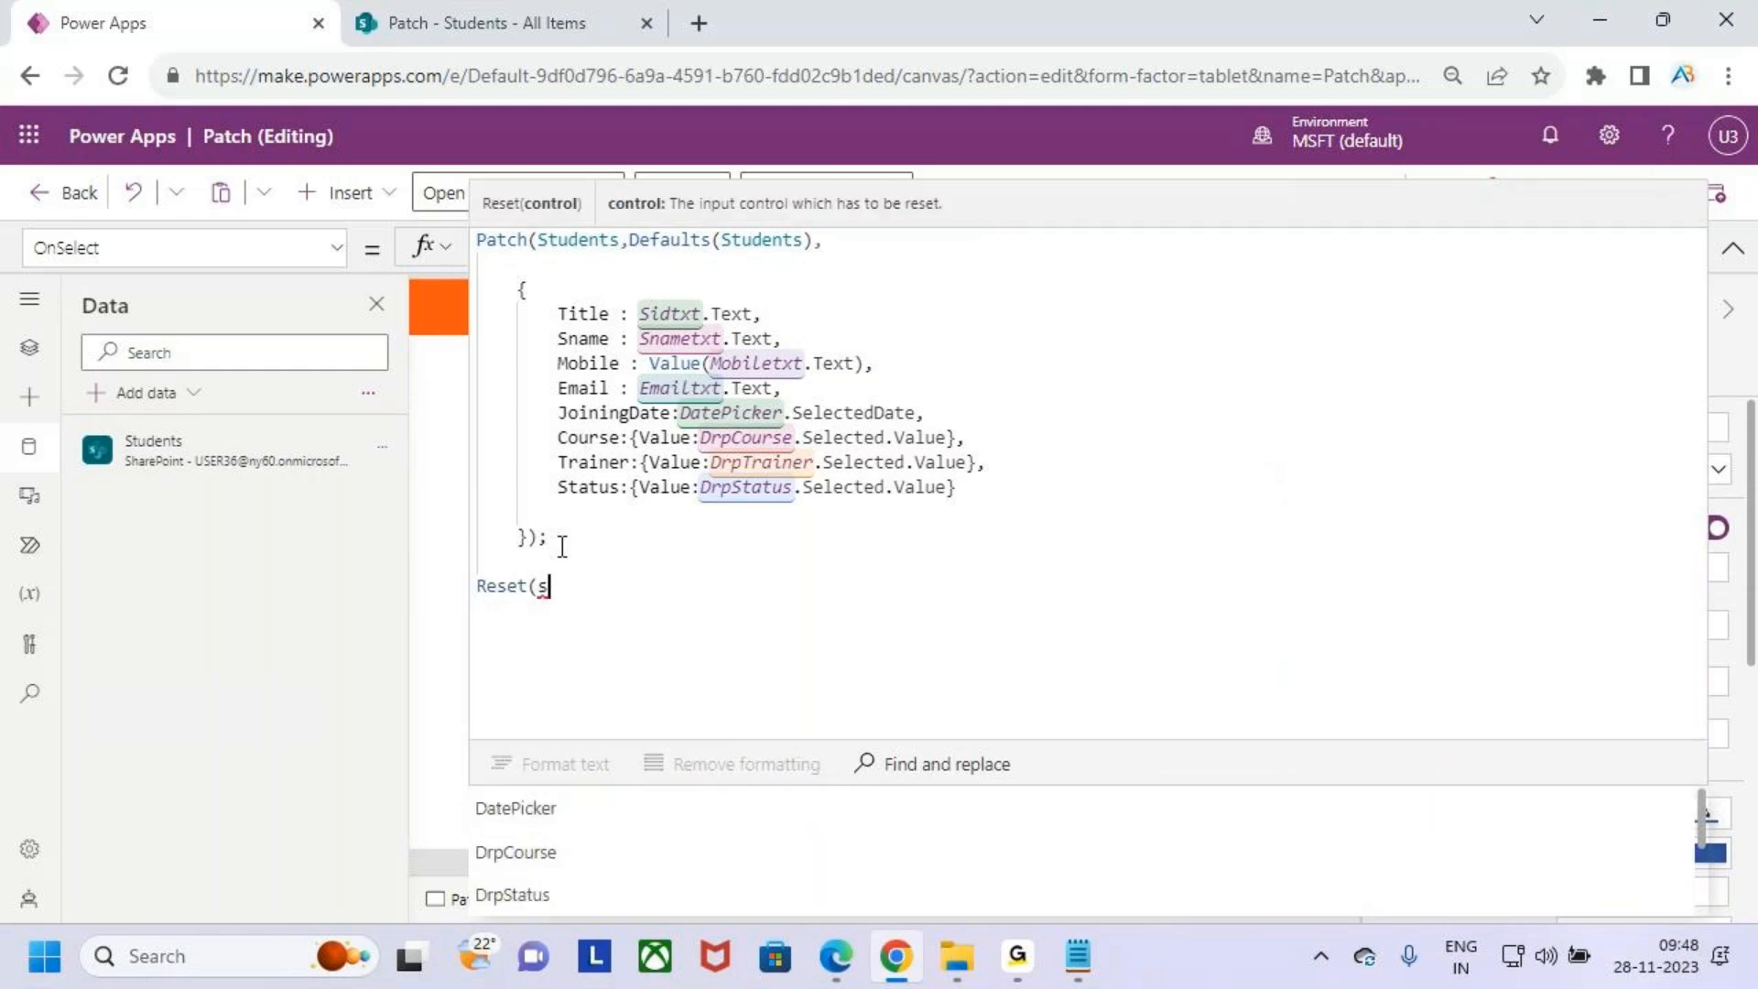
type("sid")
key("Tab")
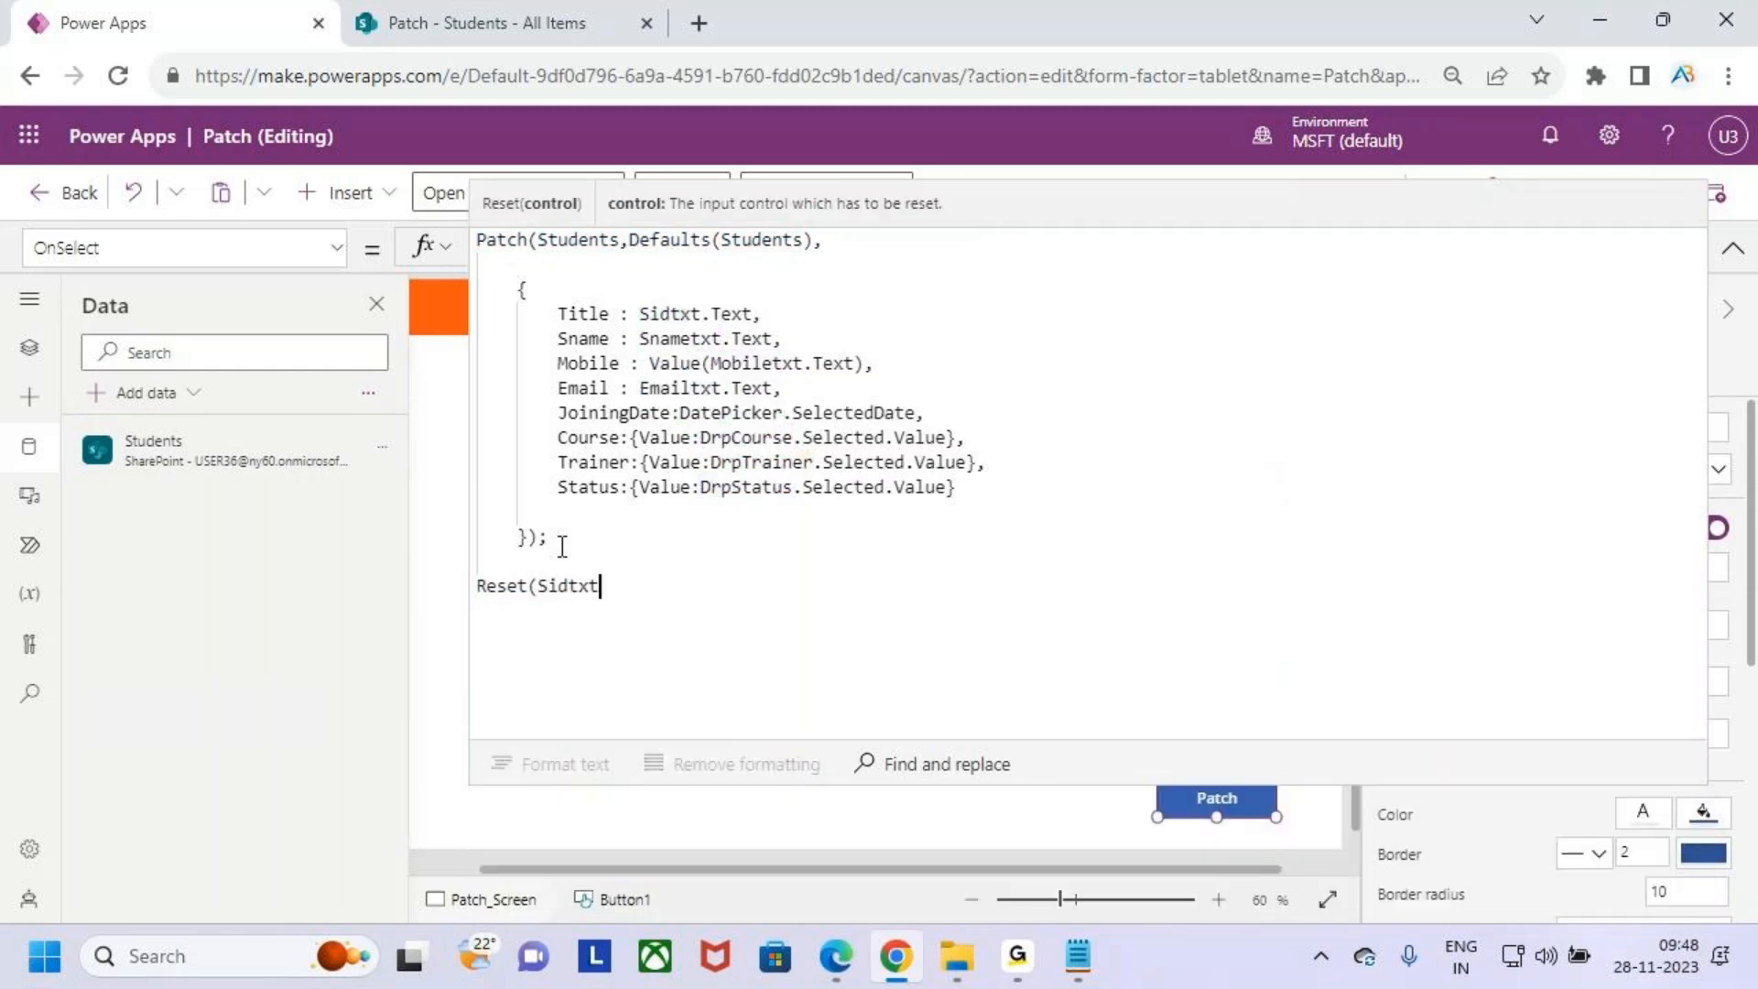
type(");")
key("Return")
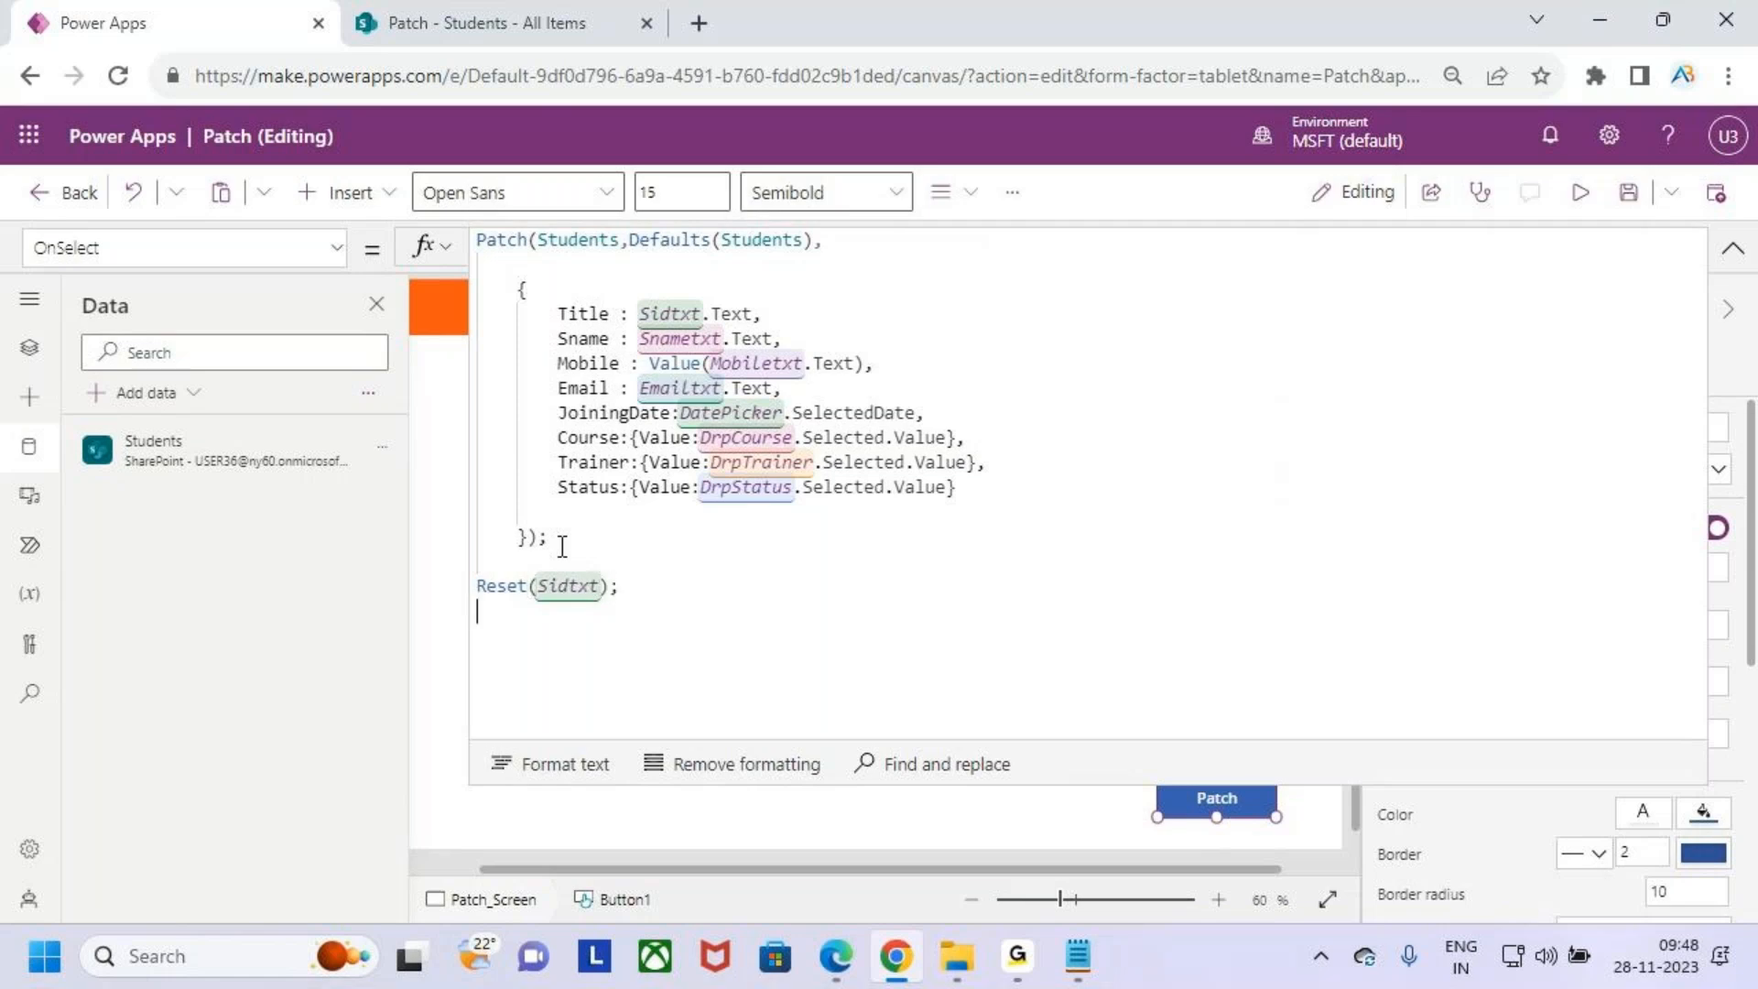
- Add Reset(Snametxt); on a new line below Reset(Sidtxt); in the button's OnSelect formula
type("res")
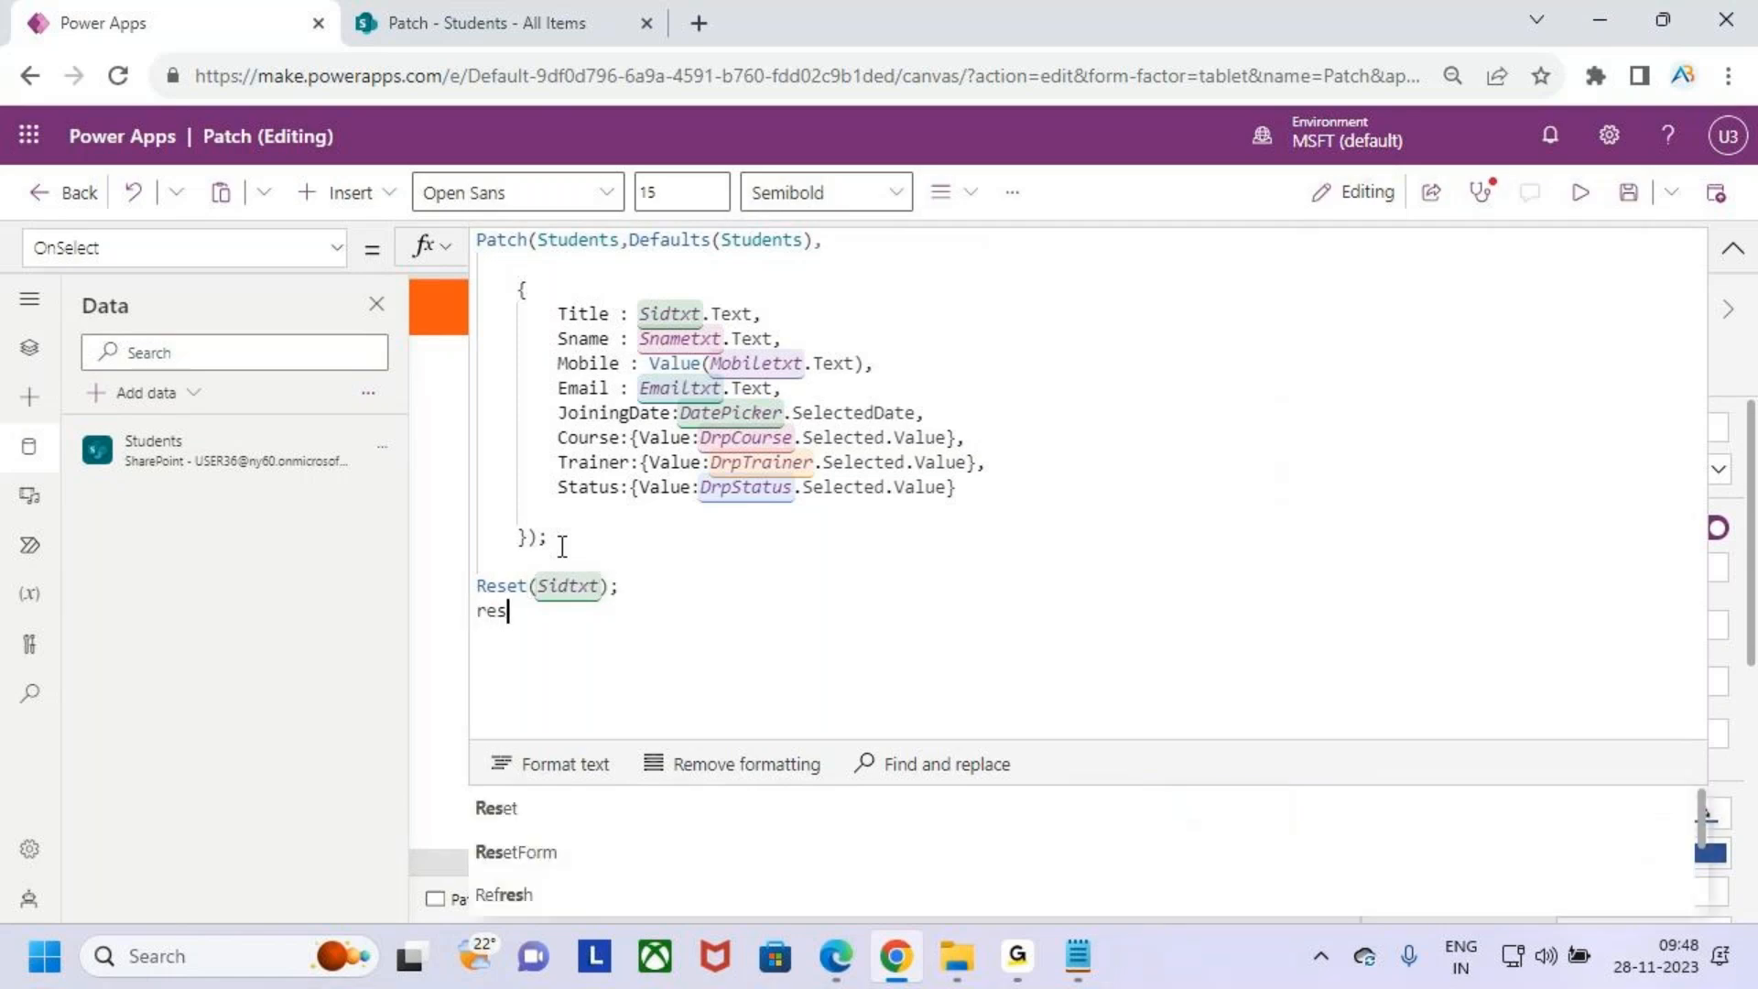
key("Tab")
type("snam")
key("Tab")
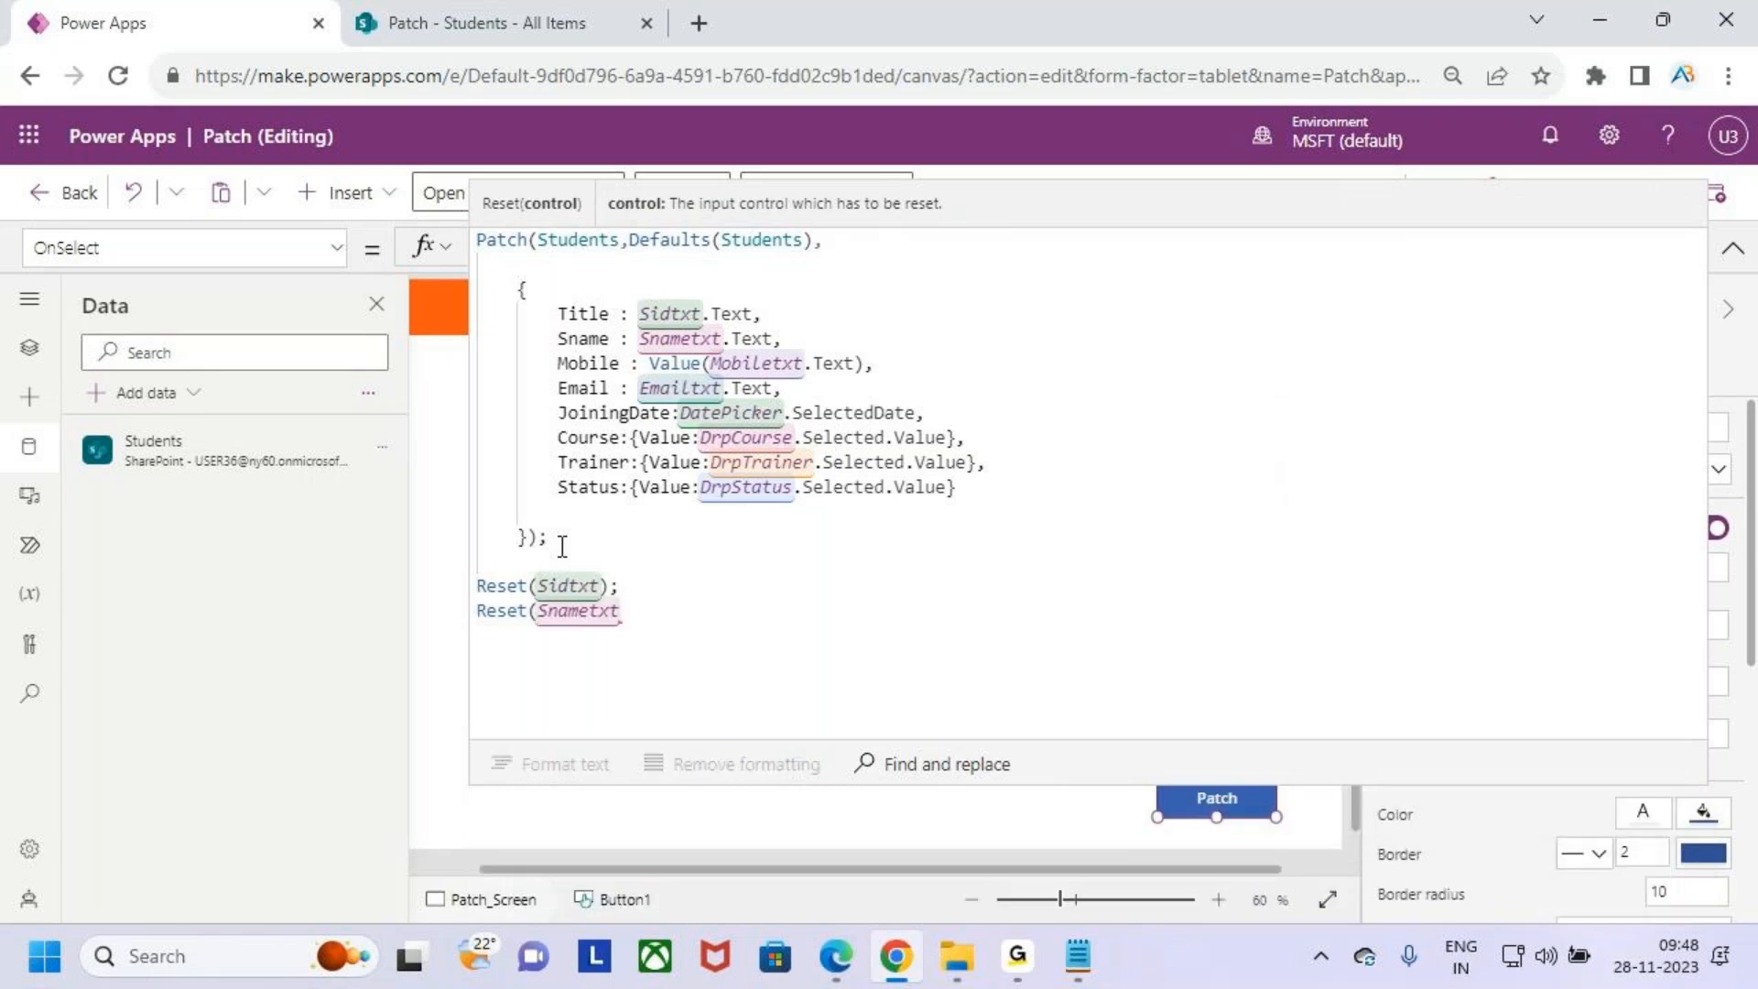
type(");")
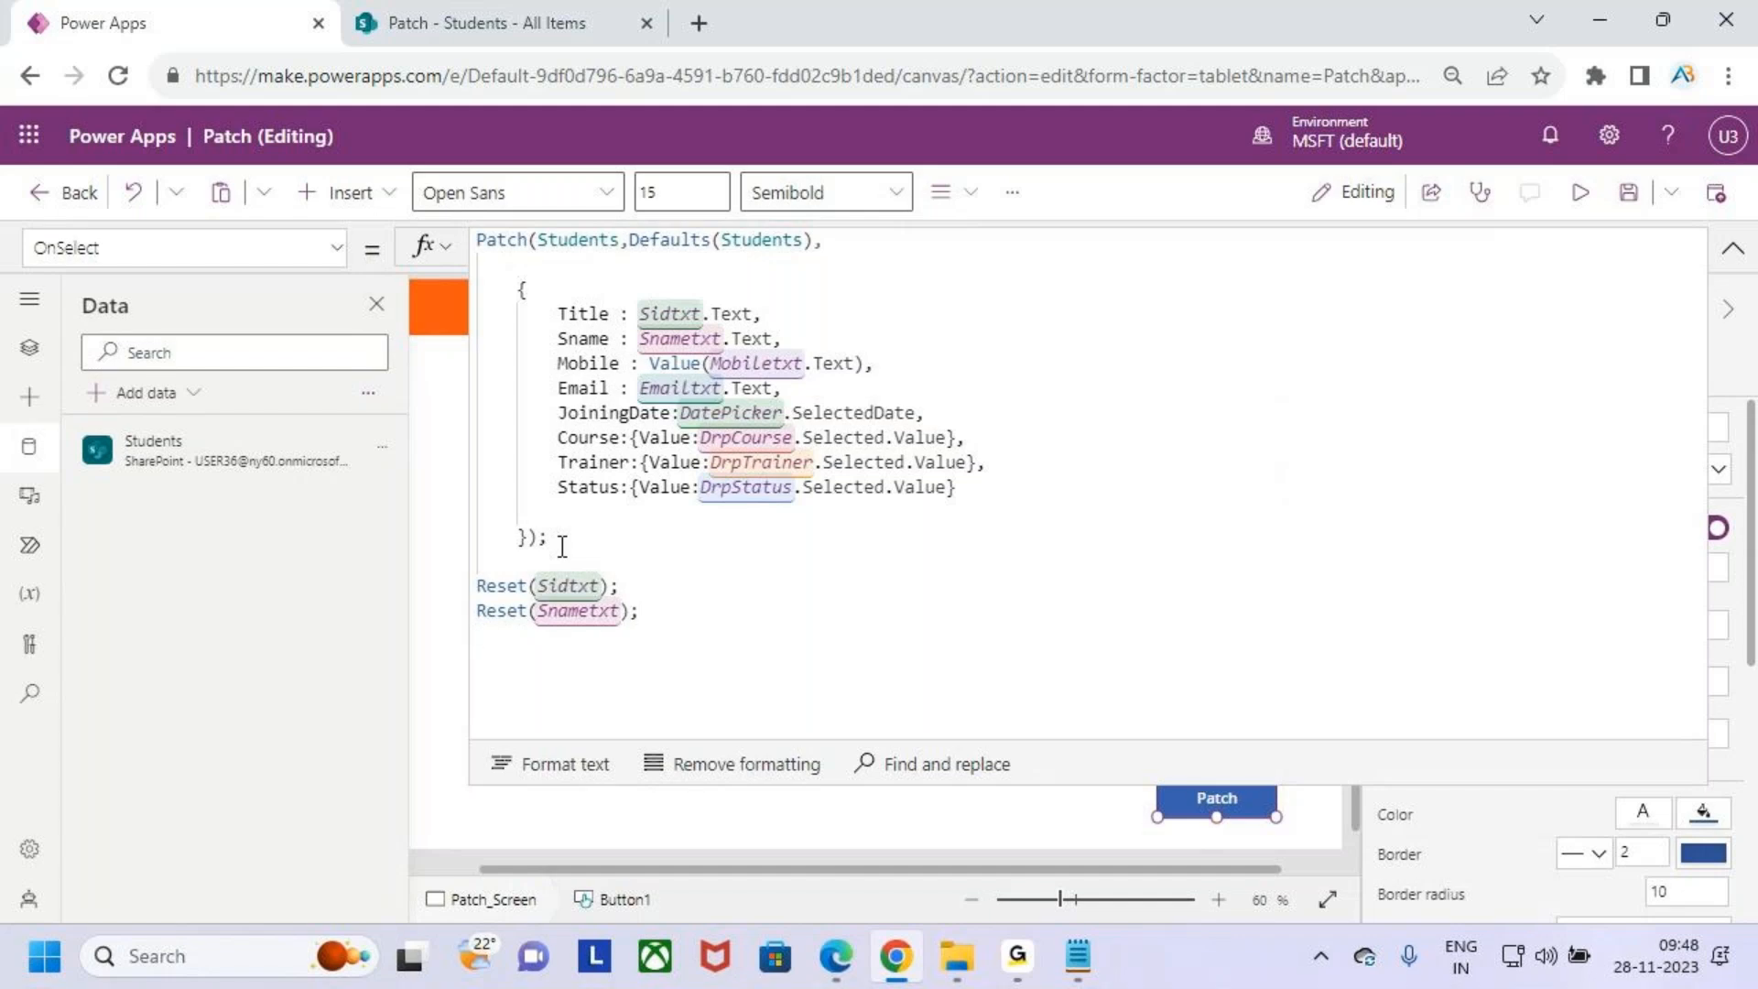
key("Return")
- Add Reset(Mobiletxt); on the next line of the OnSelect formula to clear the mobile input
type("res")
key("Tab")
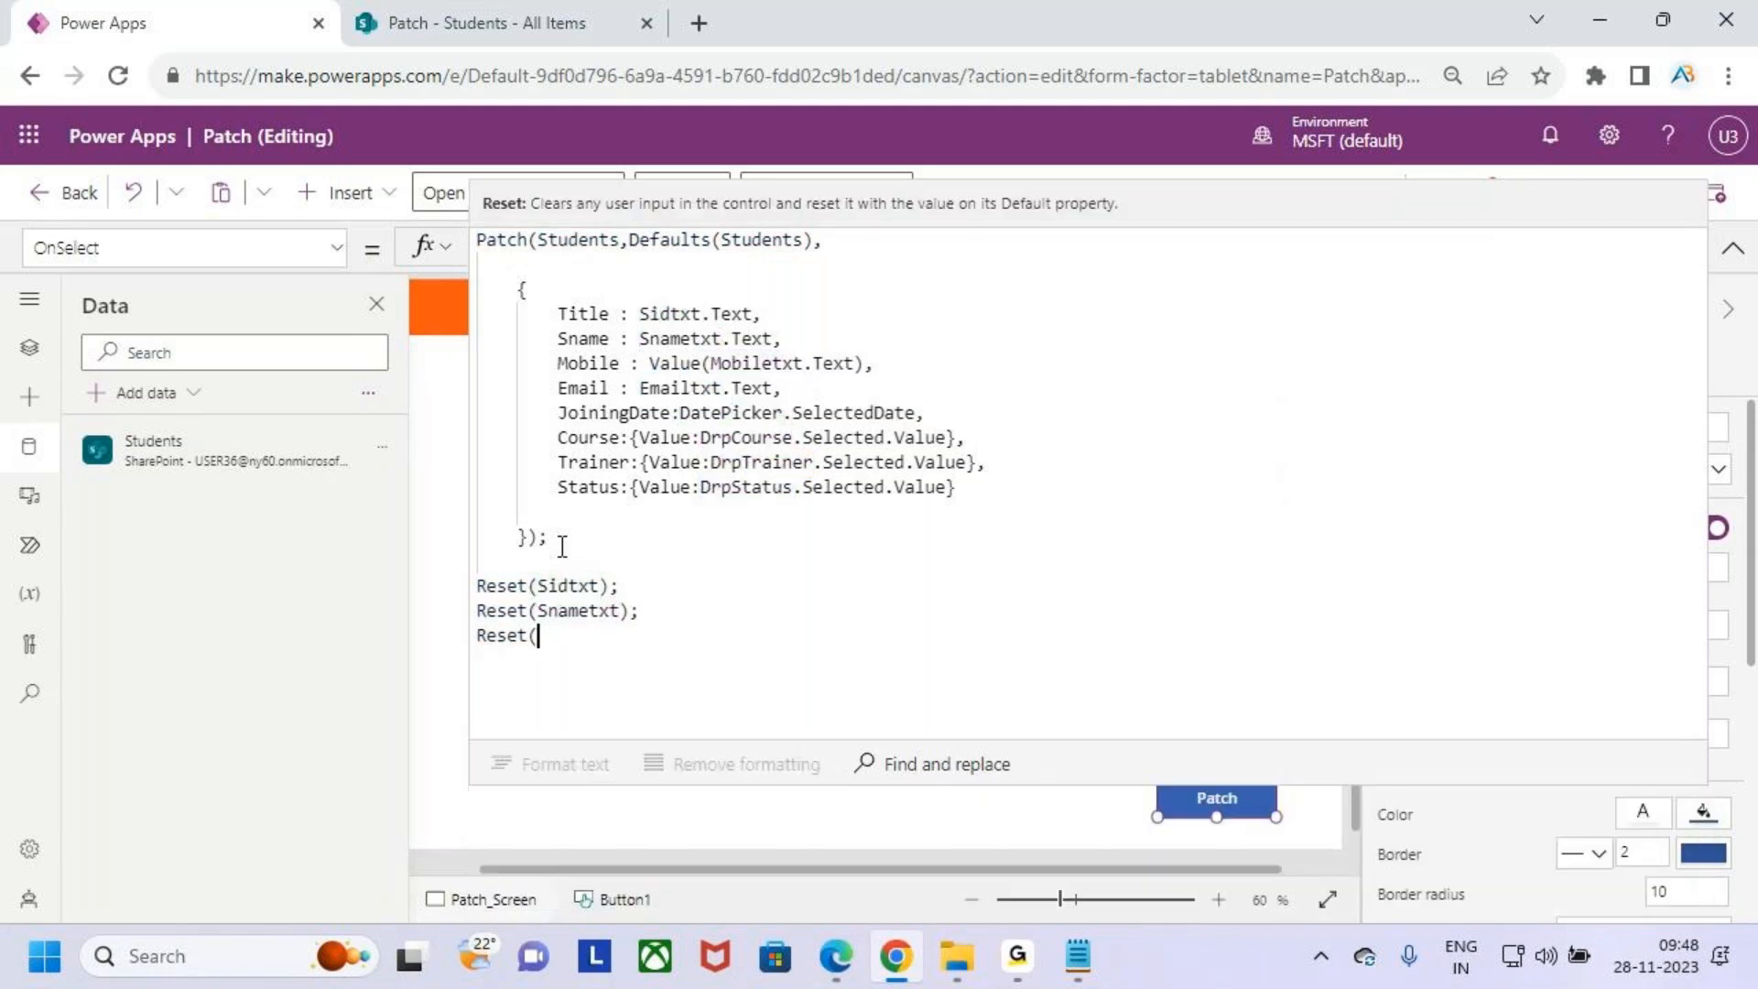
type("mo")
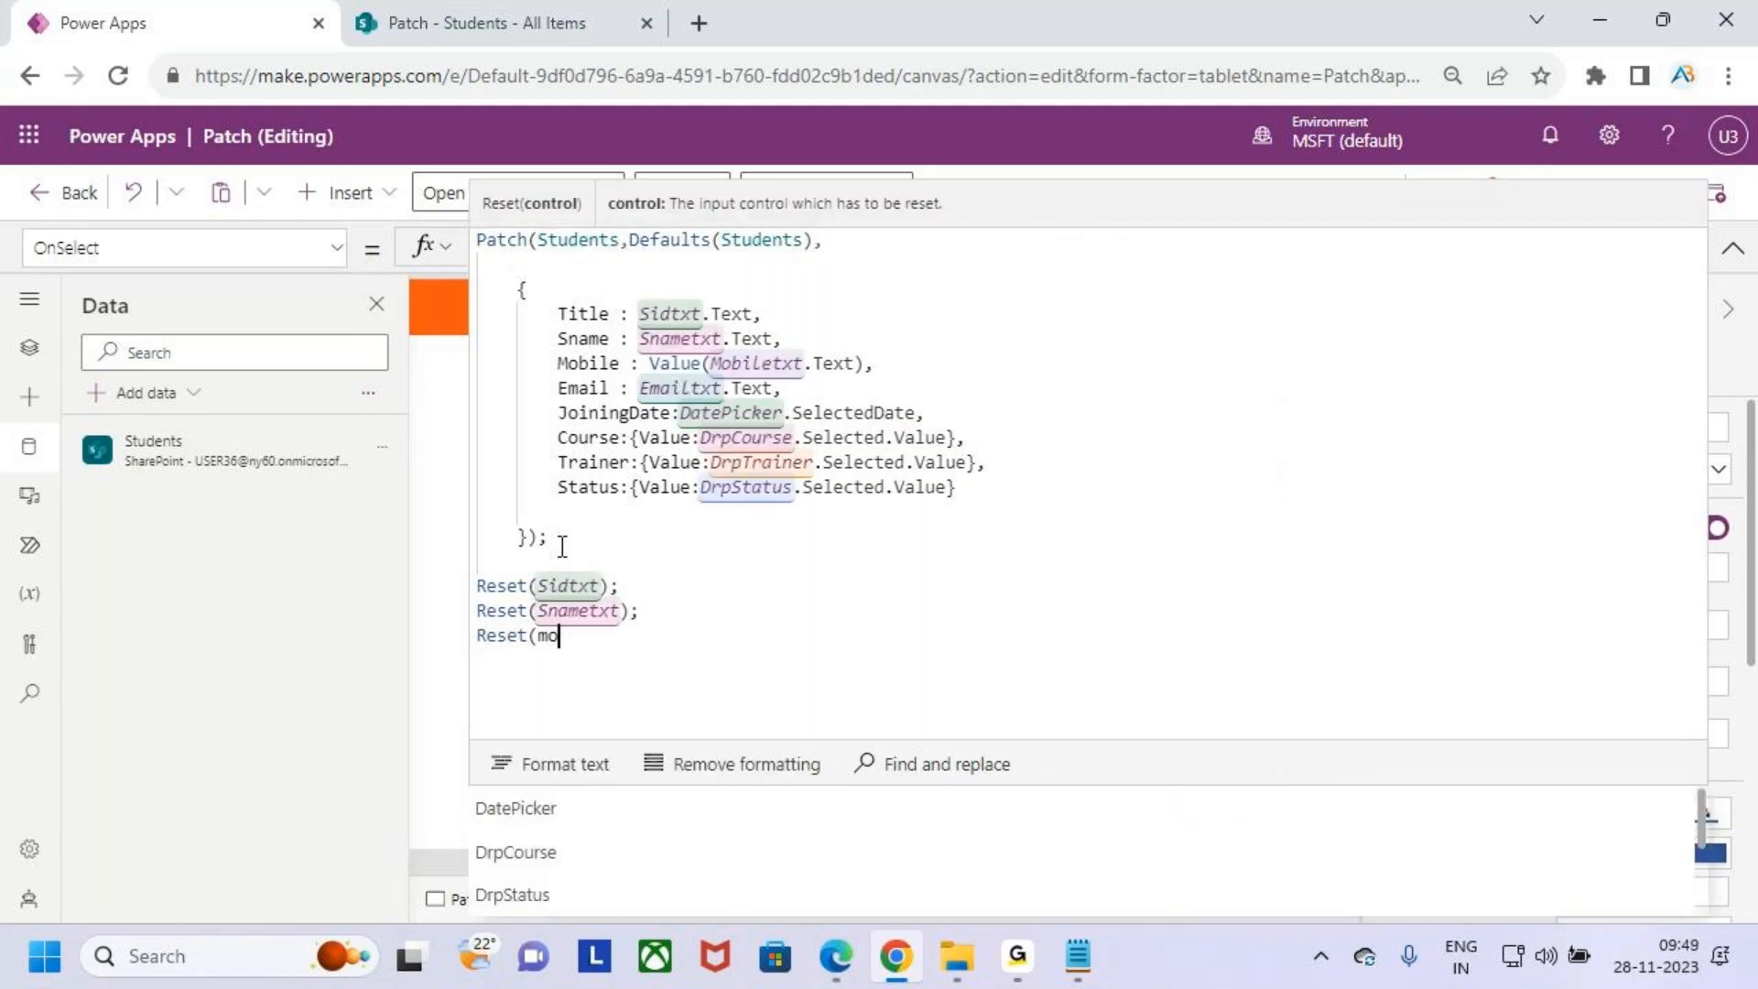
key("Tab")
type(")")
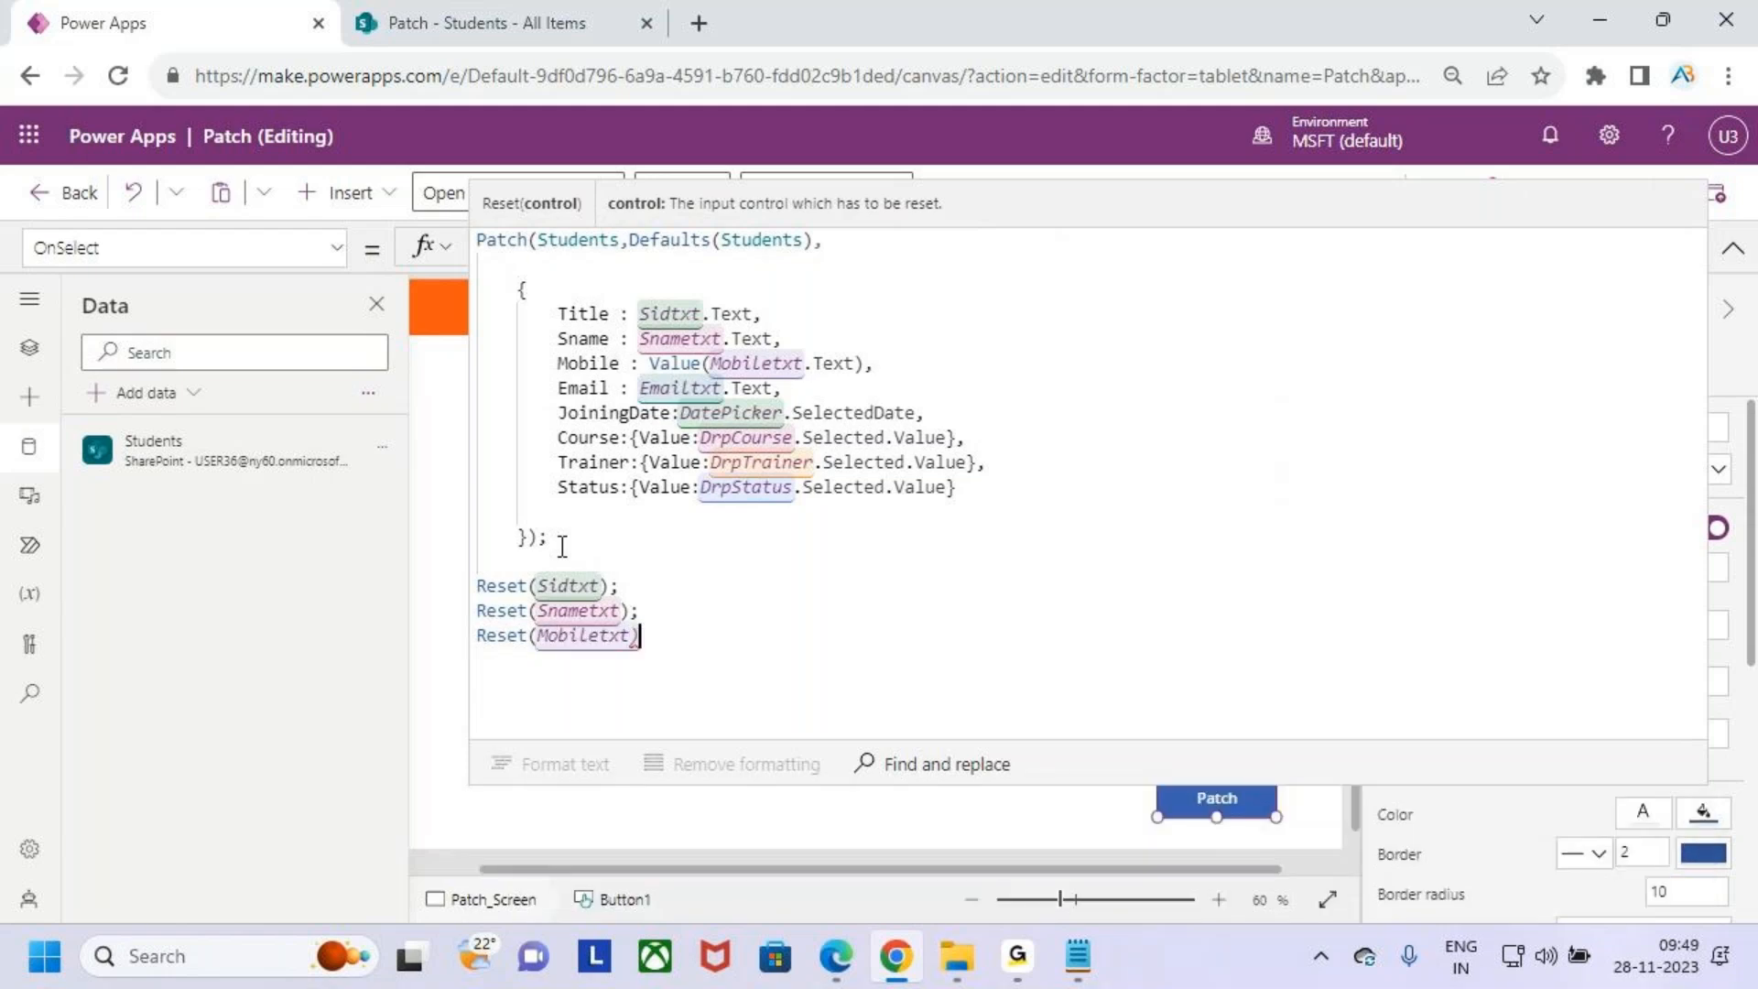
type(";")
key("Return")
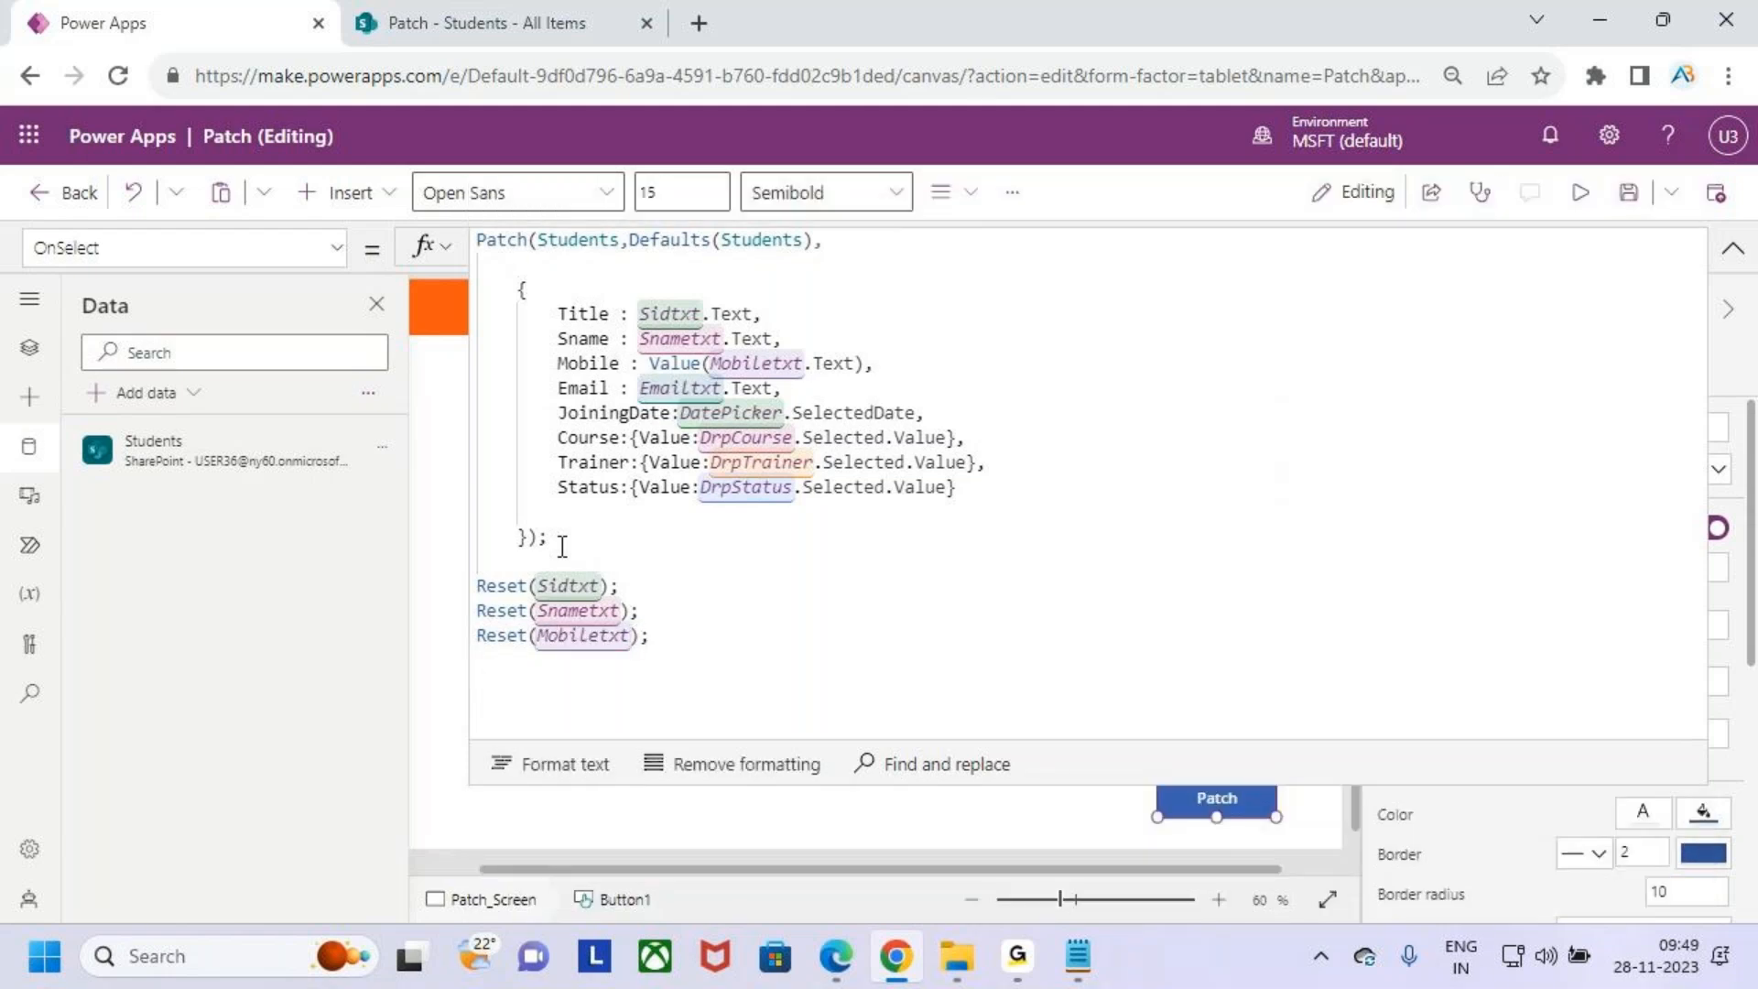
- Add Reset(Emailtxt); on the next line of the OnSelect formula to clear the email input
type("res")
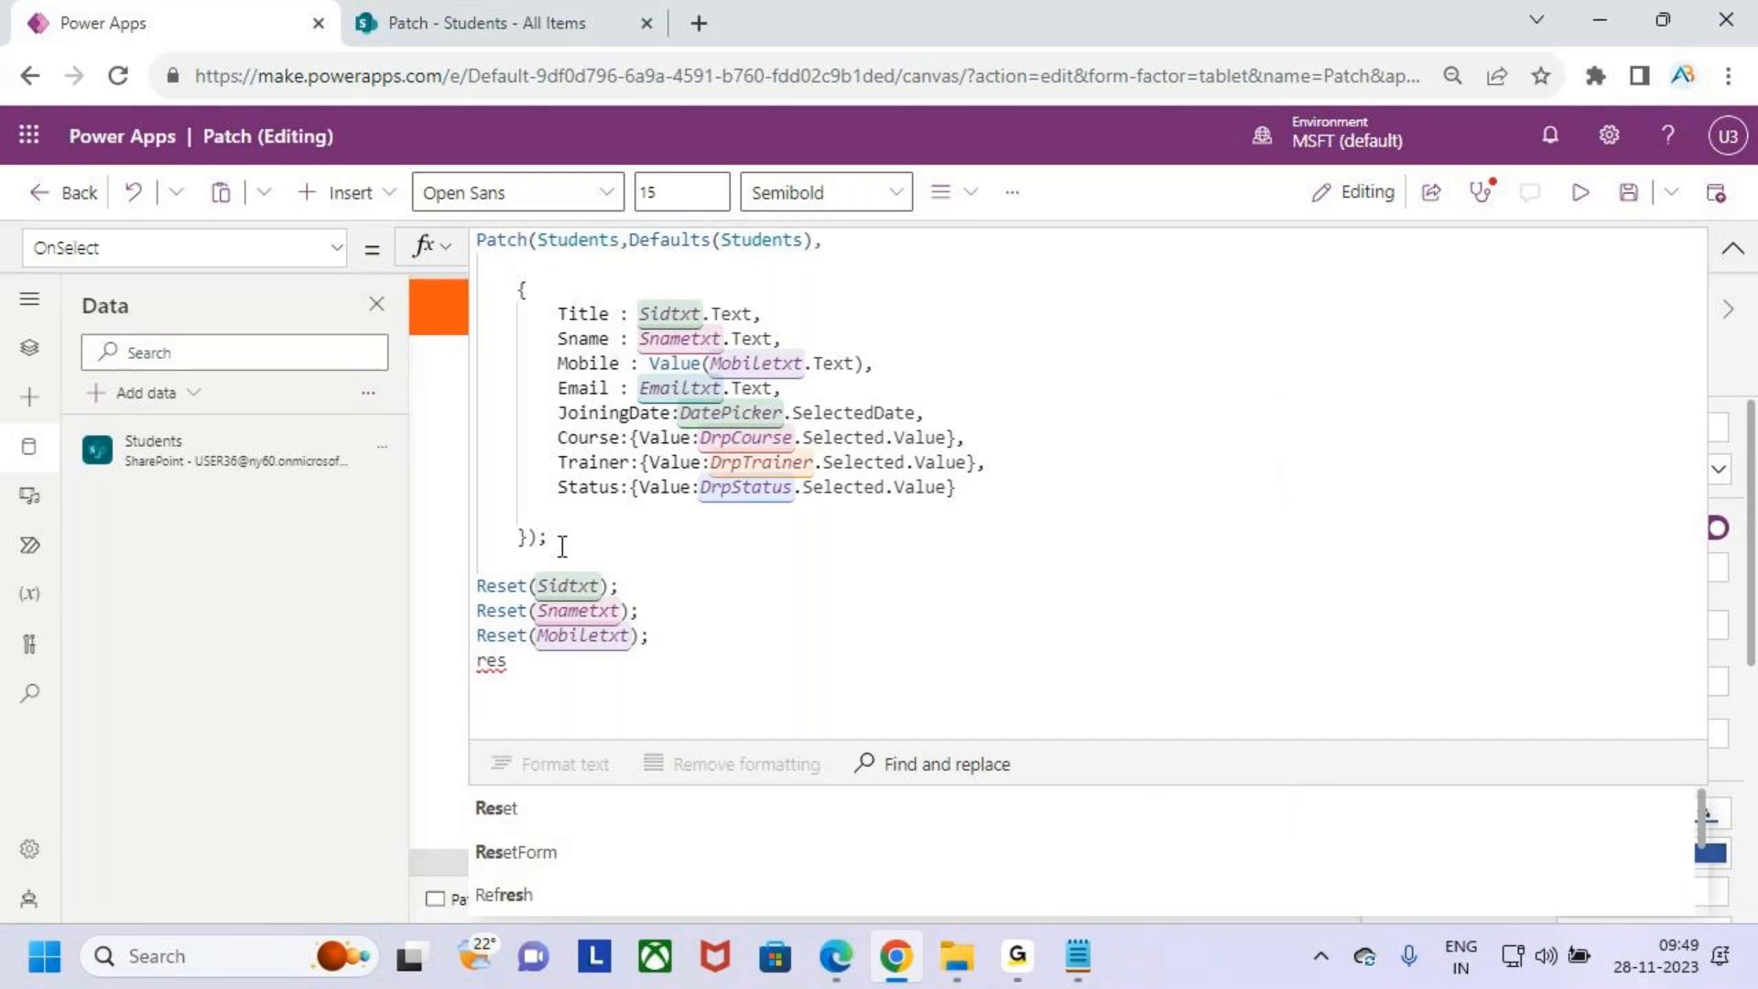
key("Tab")
type("em")
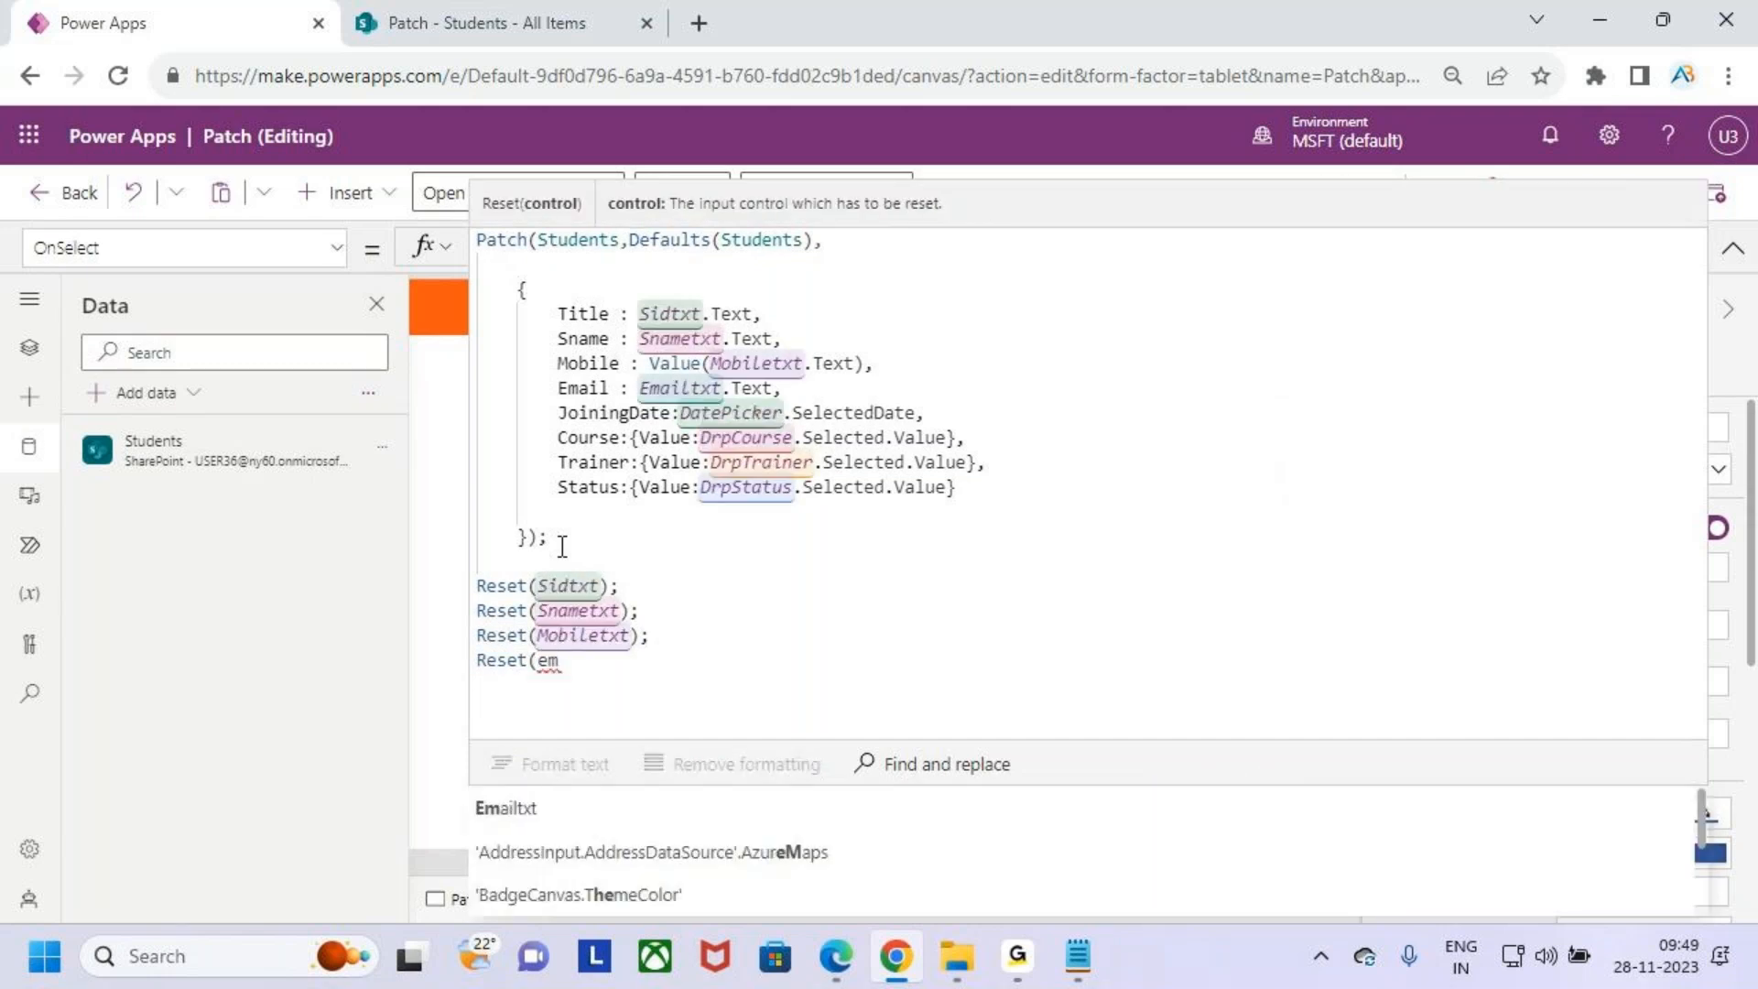
key("Tab")
type(");")
key("Return")
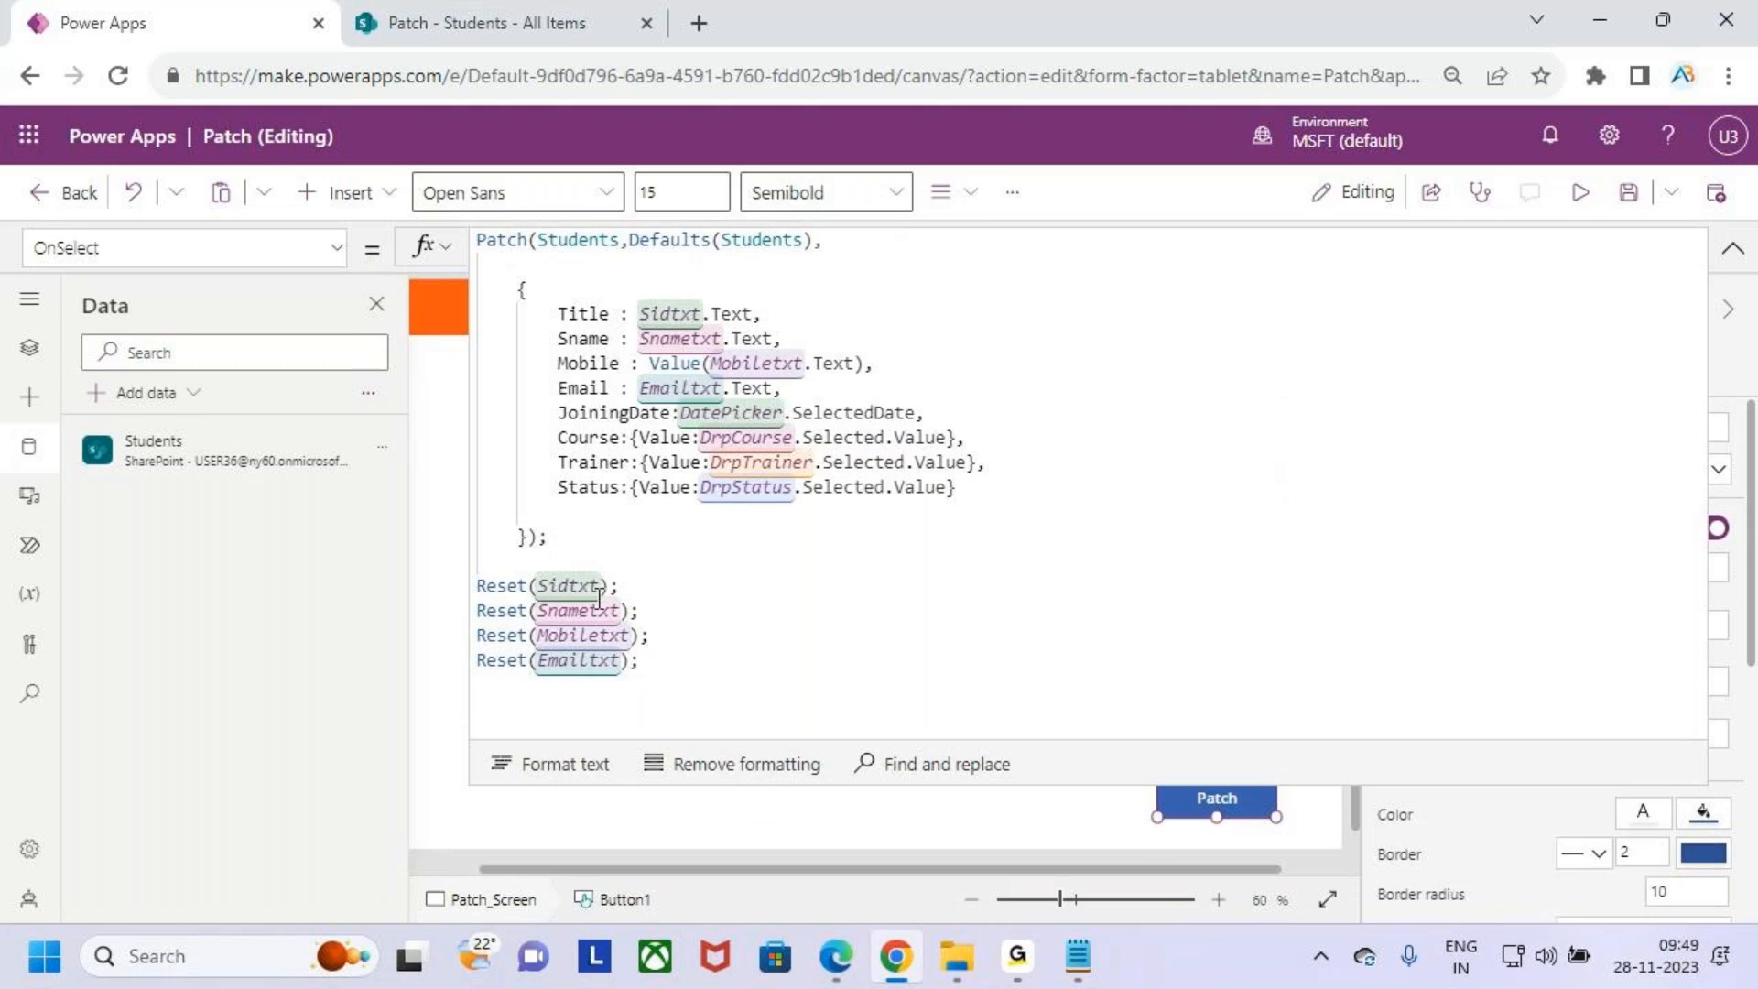
- Start another Reset line in the OnSelect formula for the joining date control
type("res")
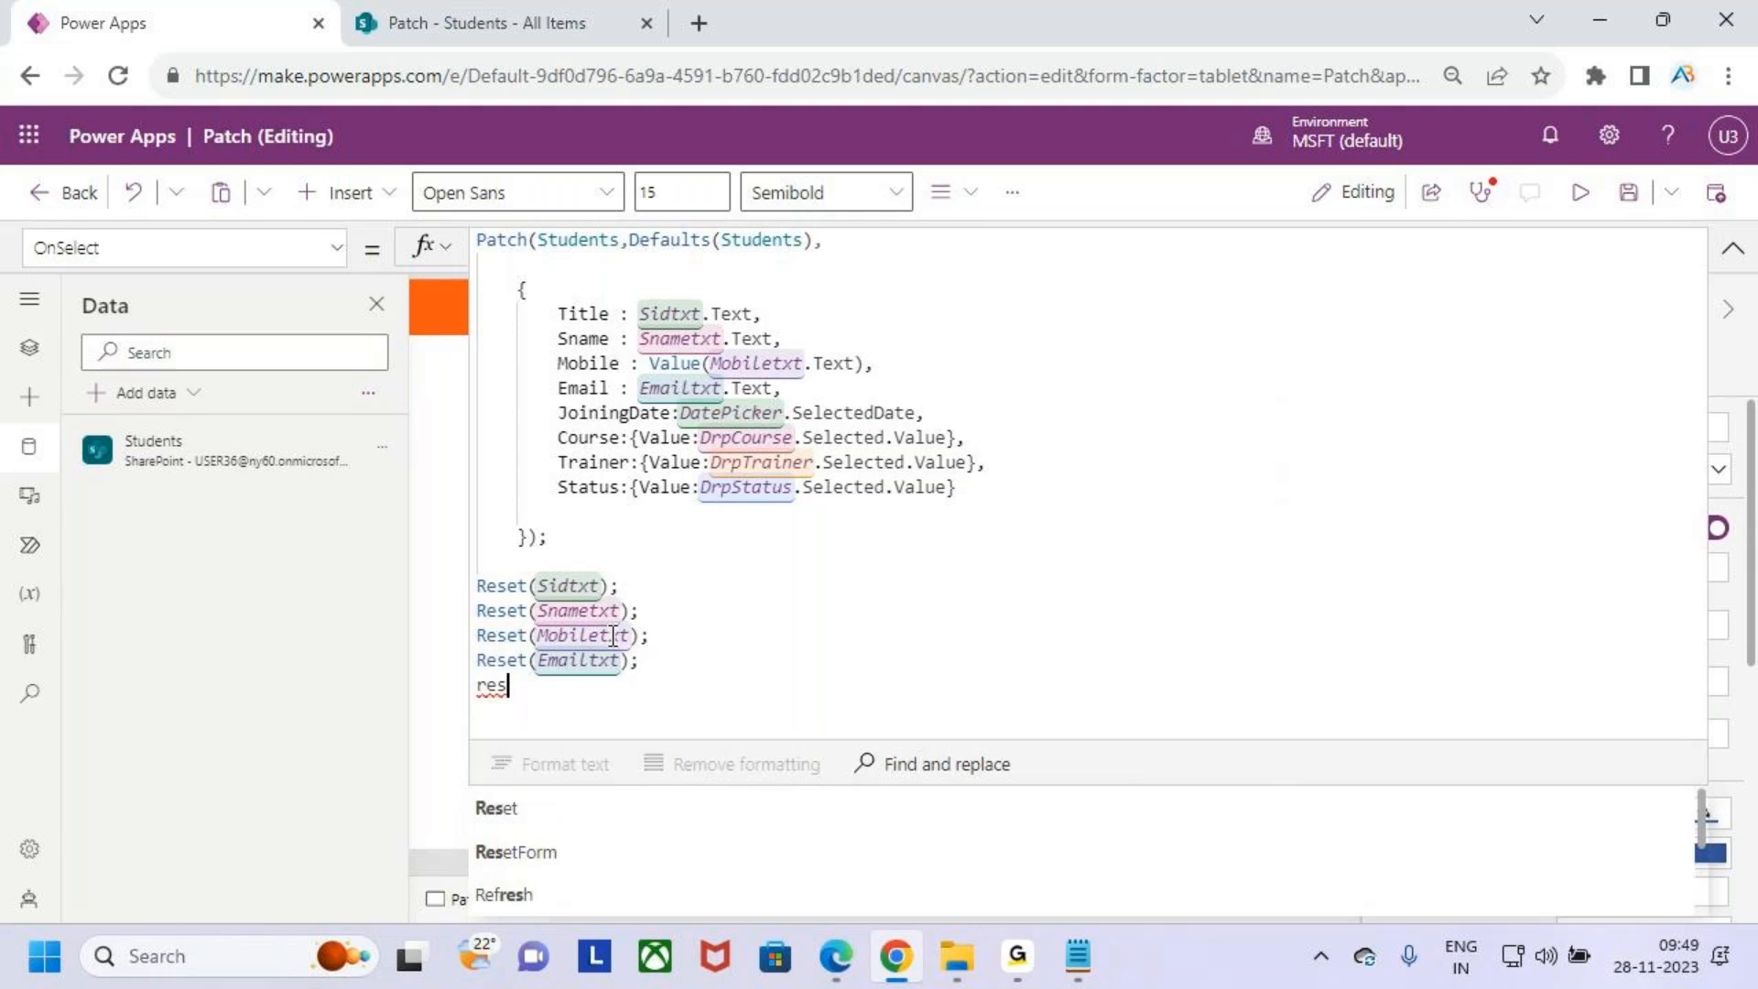
type("et(j")
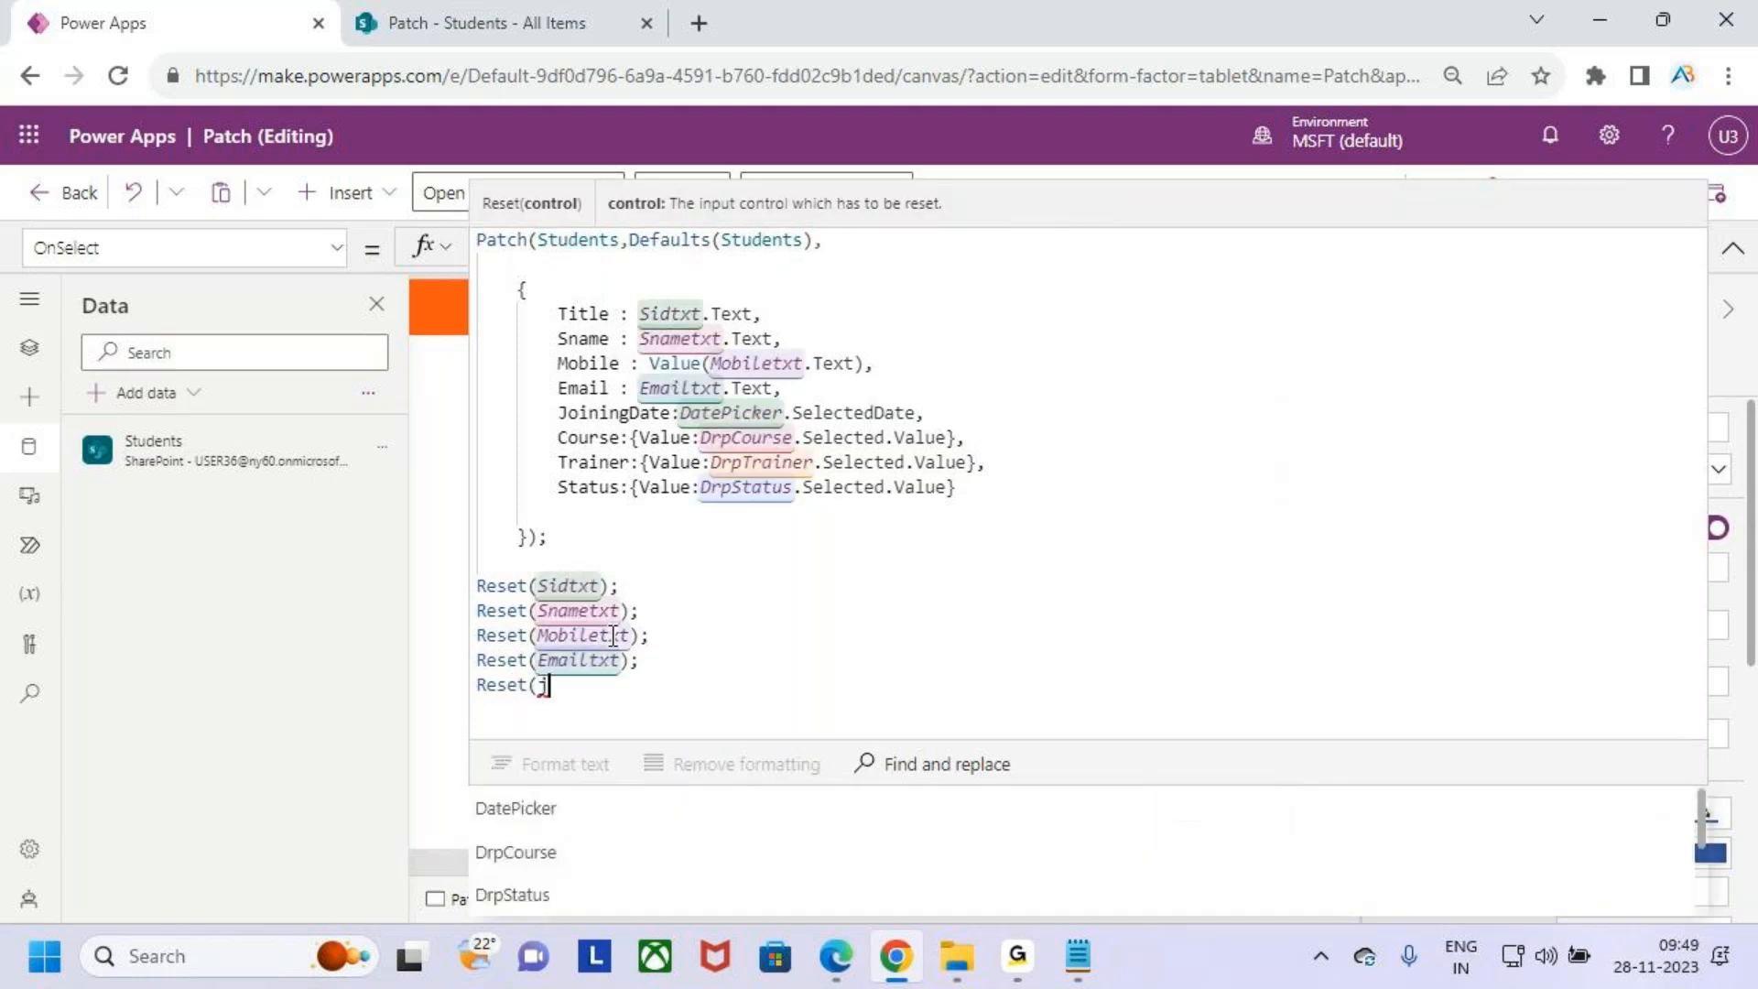
type("oining")
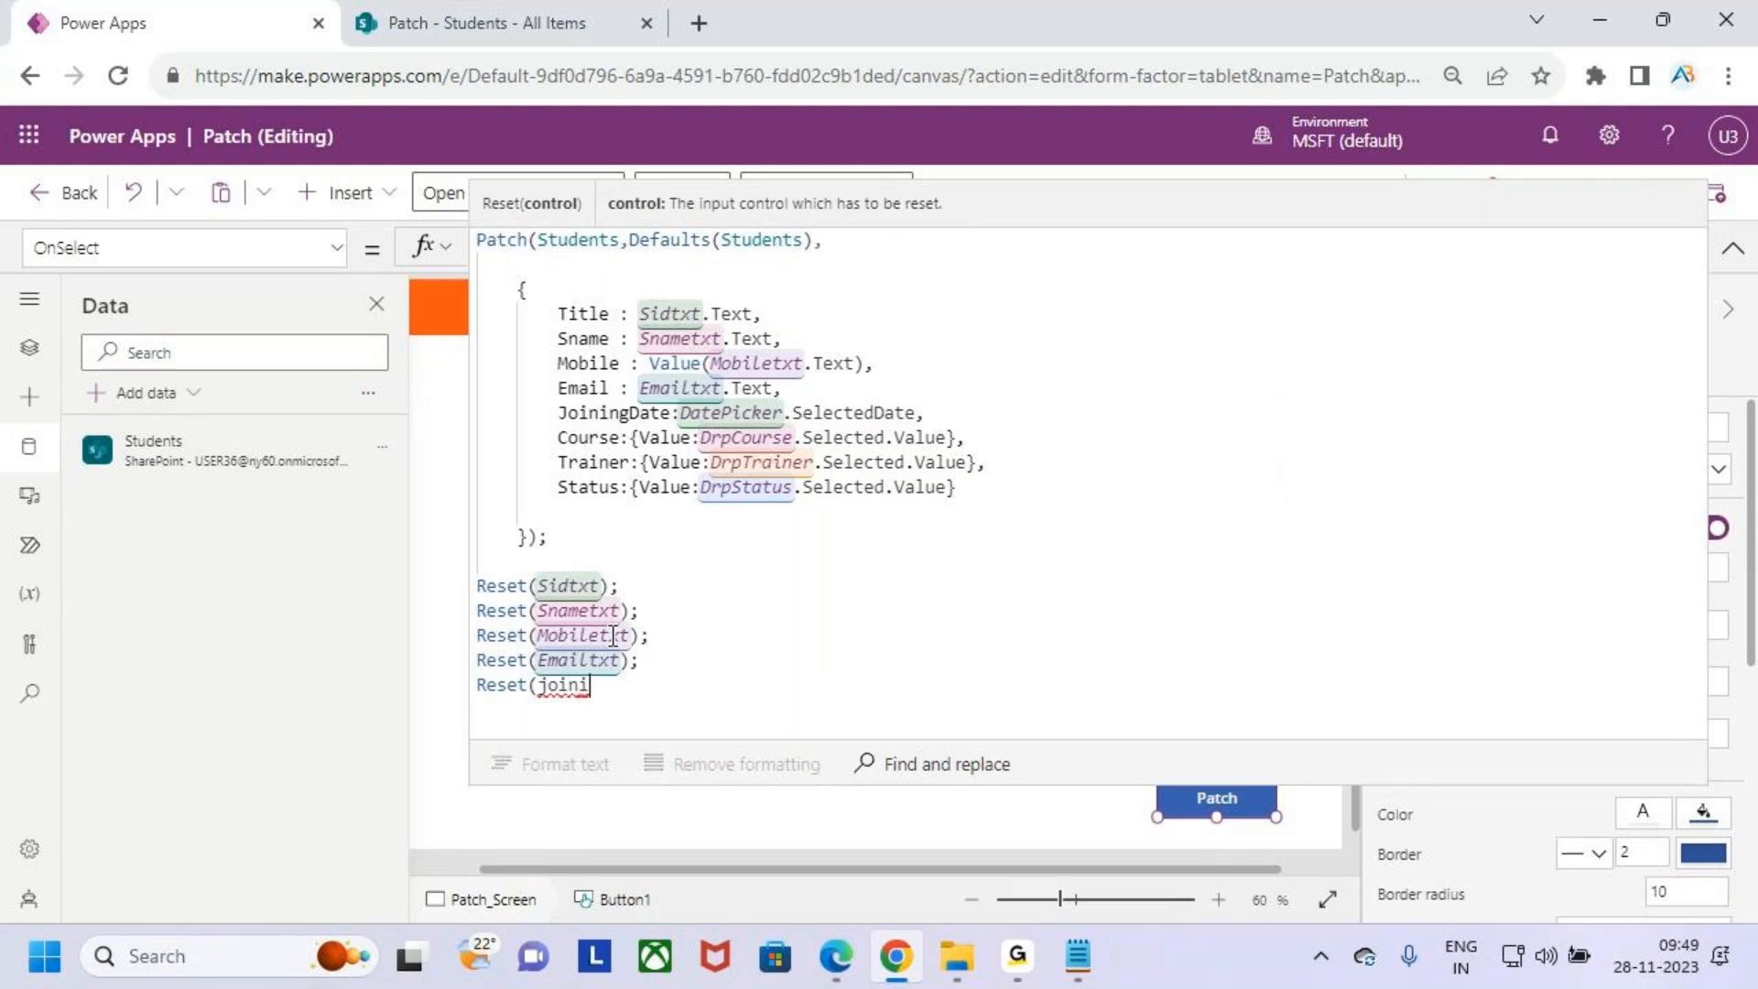
- Complete the line as Reset(DatePicker); in the OnSelect formula to clear the joining date picker
key("BackSpace")
key("BackSpace")
key("BackSpace")
key("BackSpace")
key("BackSpace")
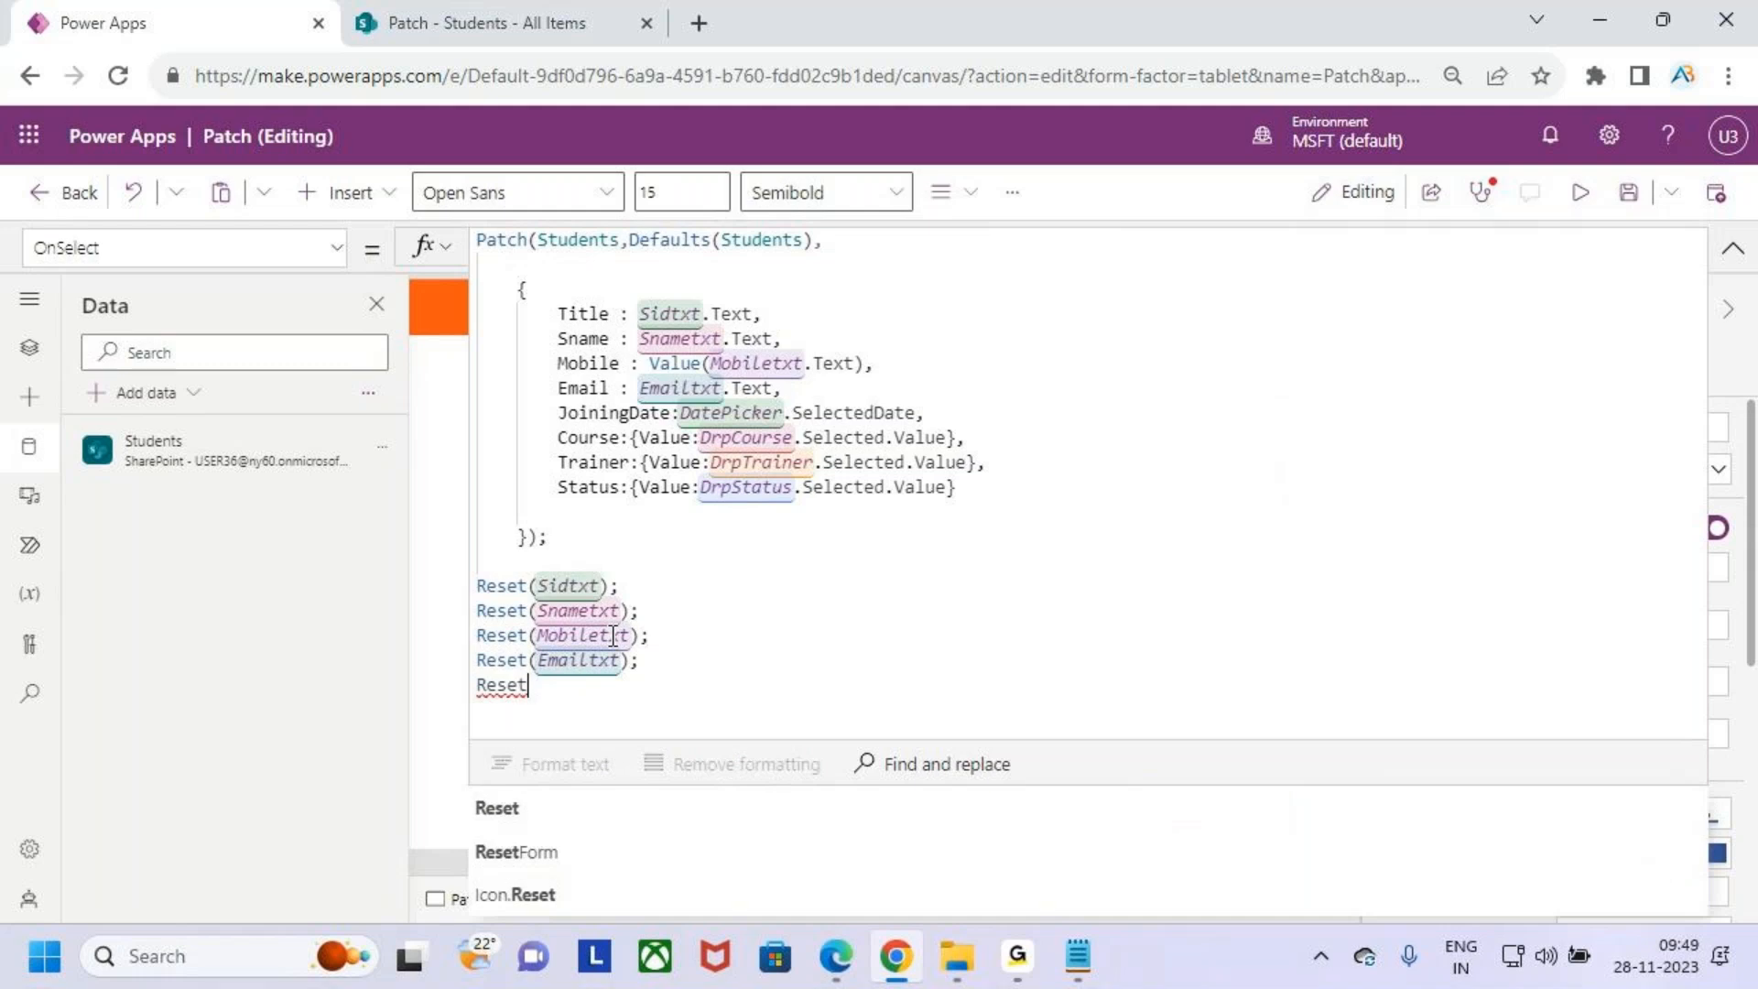
type("(join")
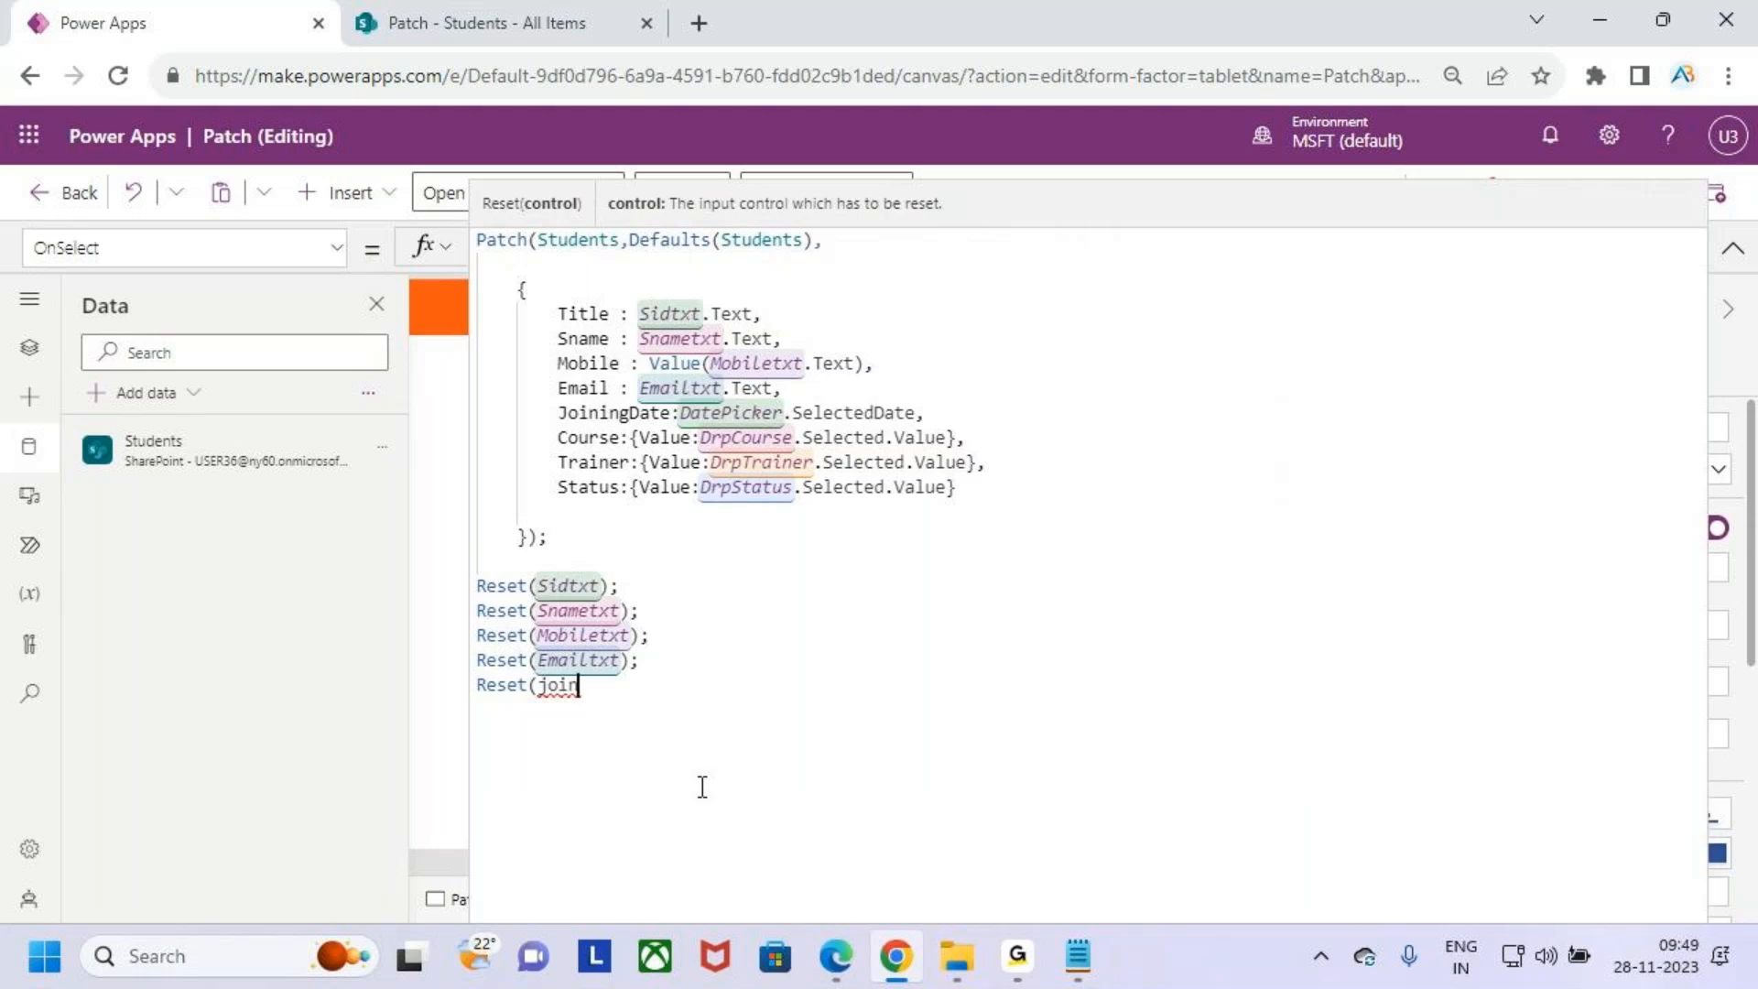
left_click_drag(580, 686, 549, 689)
key("BackSpace")
type("date")
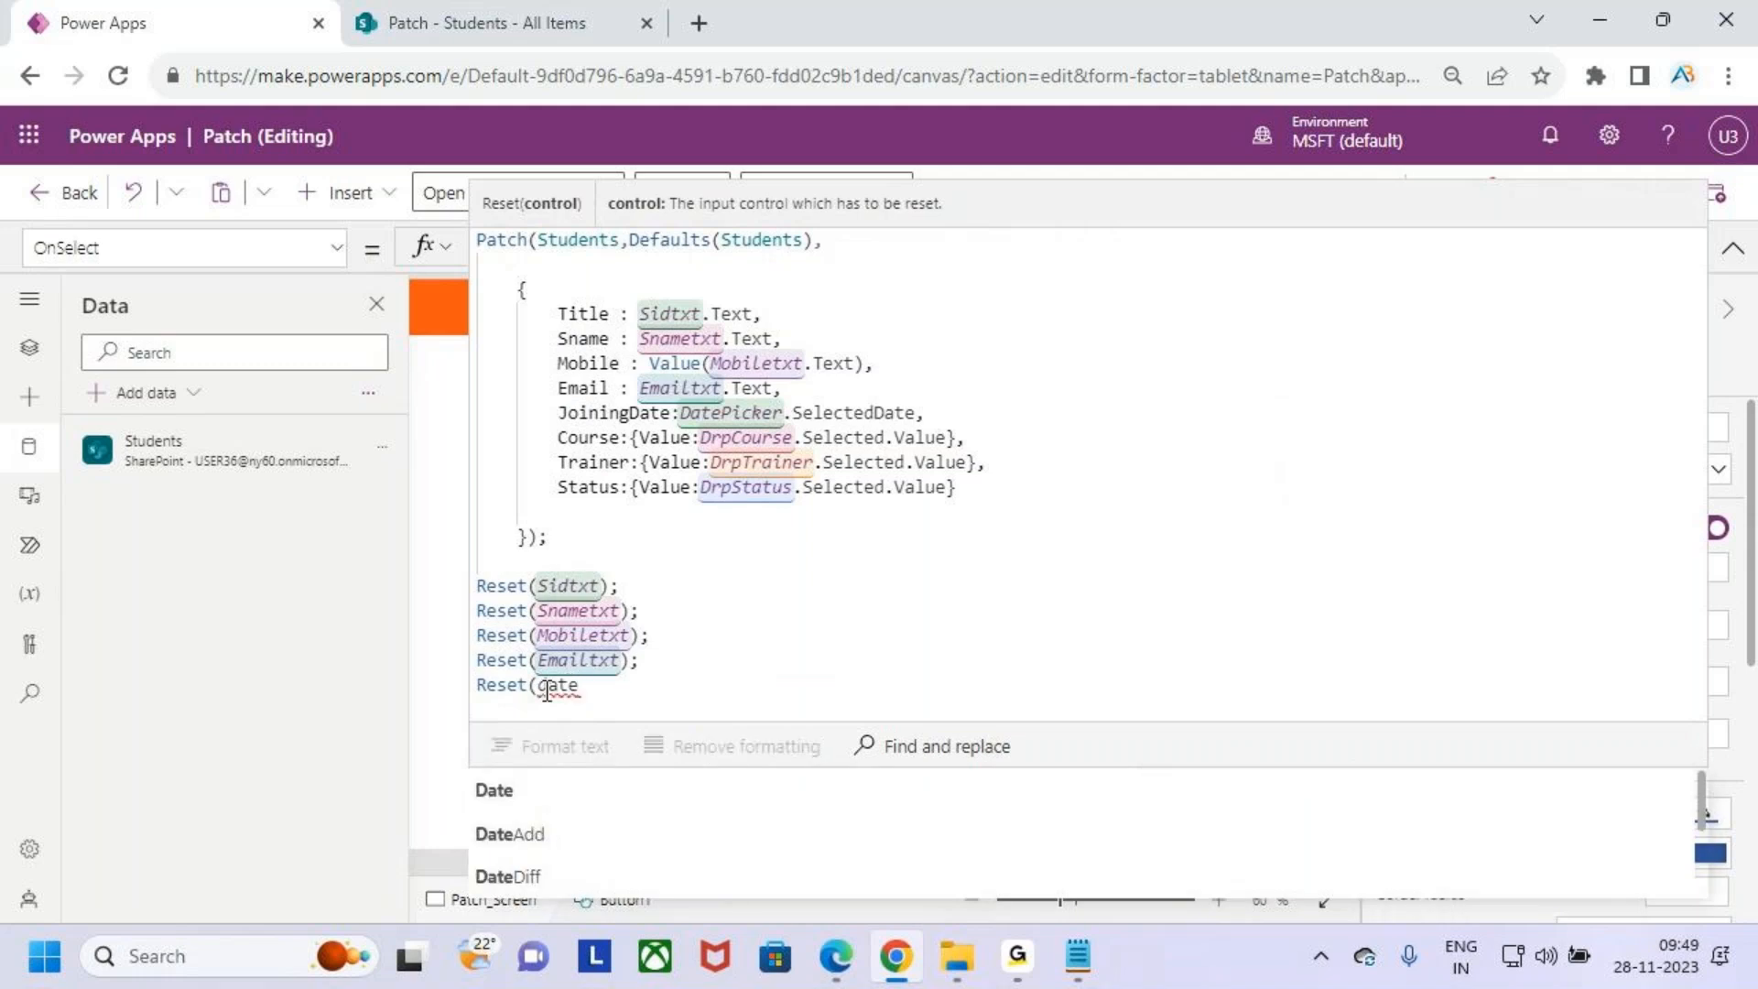
key("BackSpace")
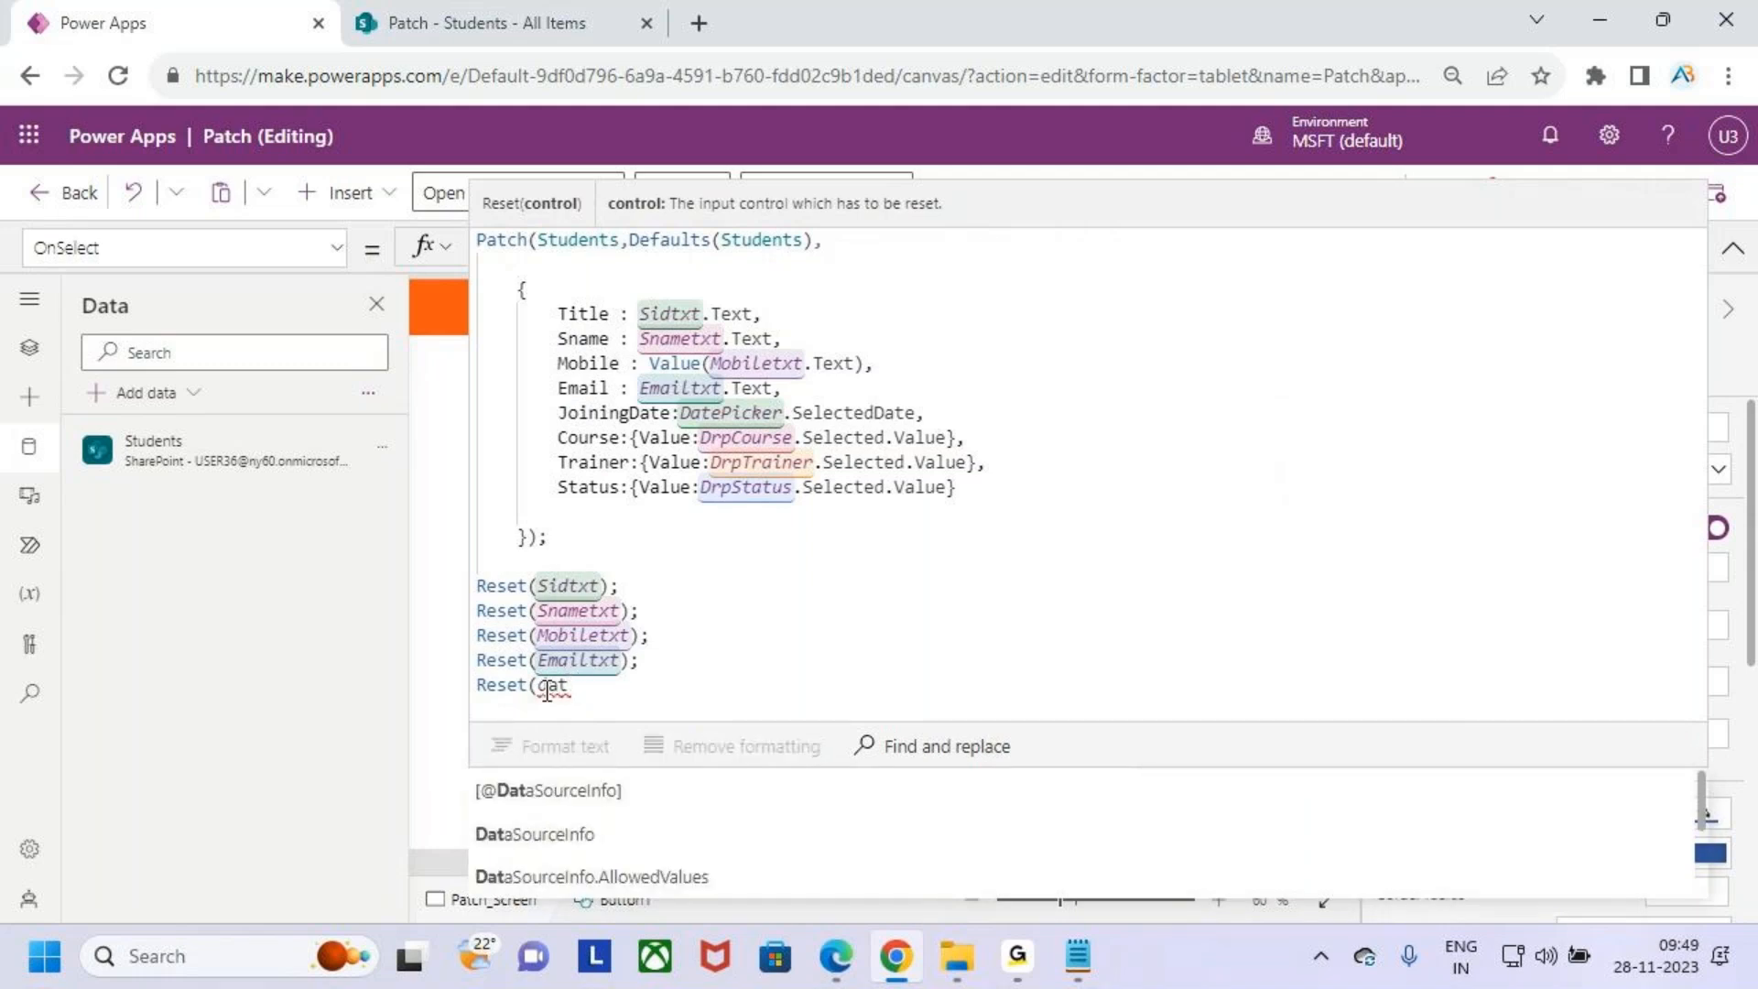
type("epi")
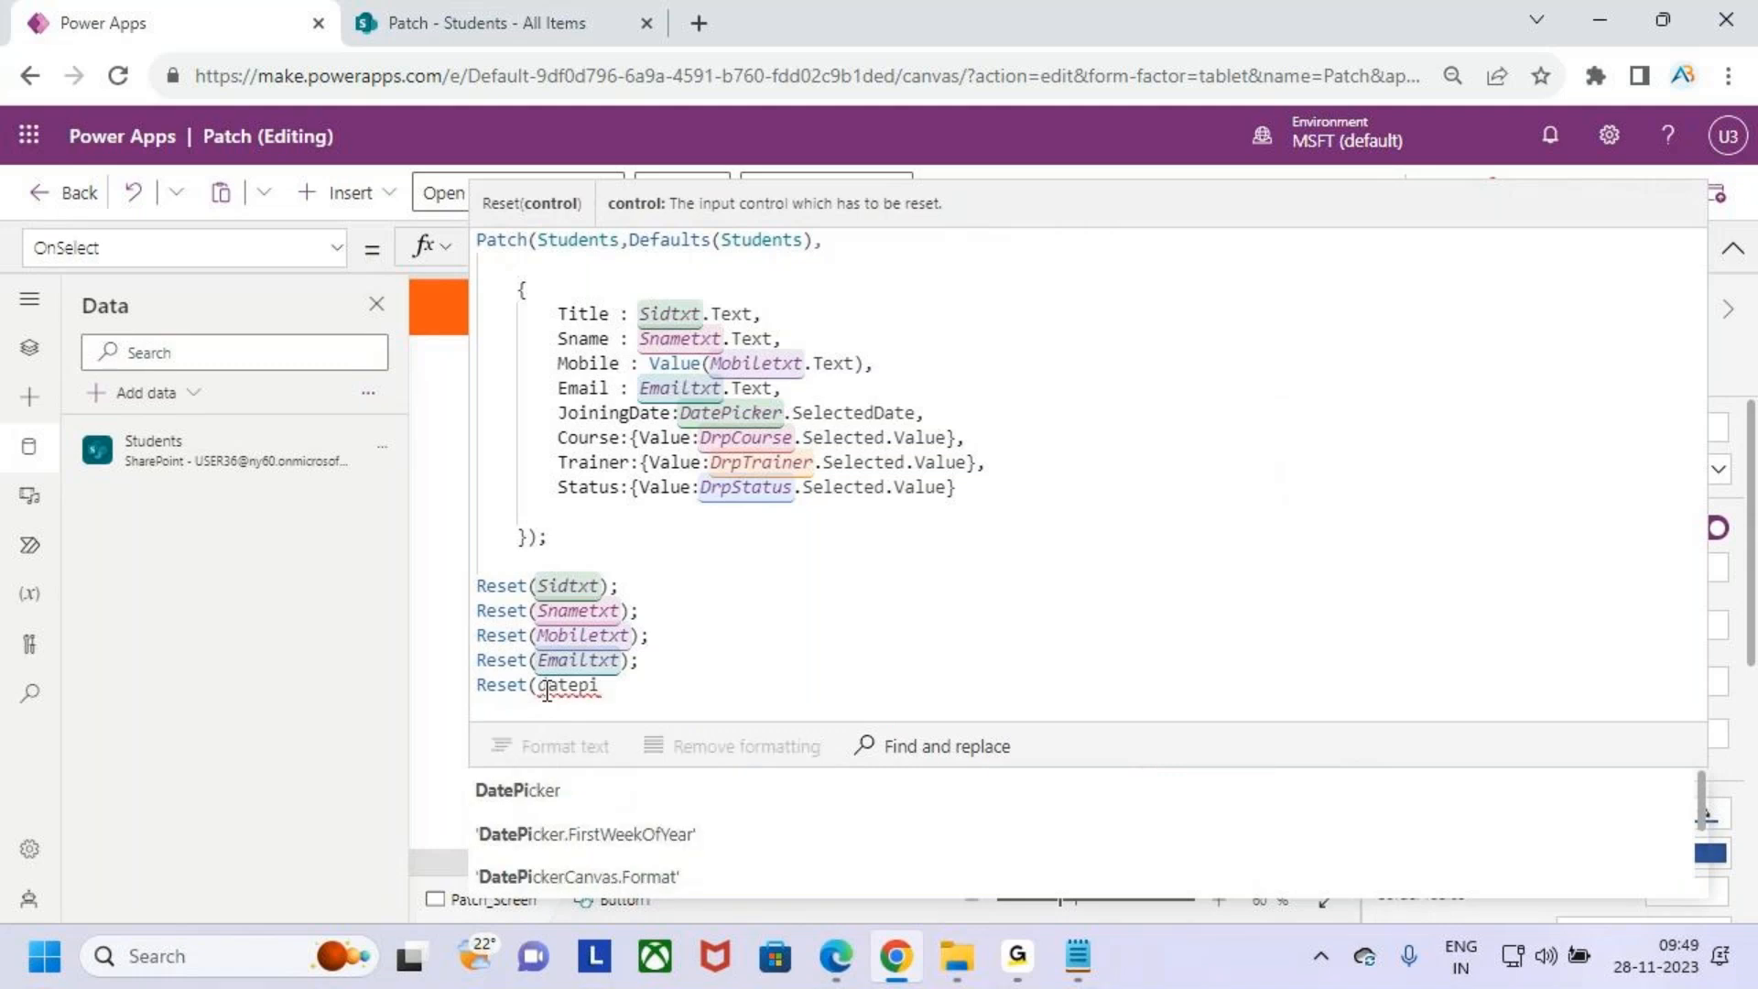
key("Tab")
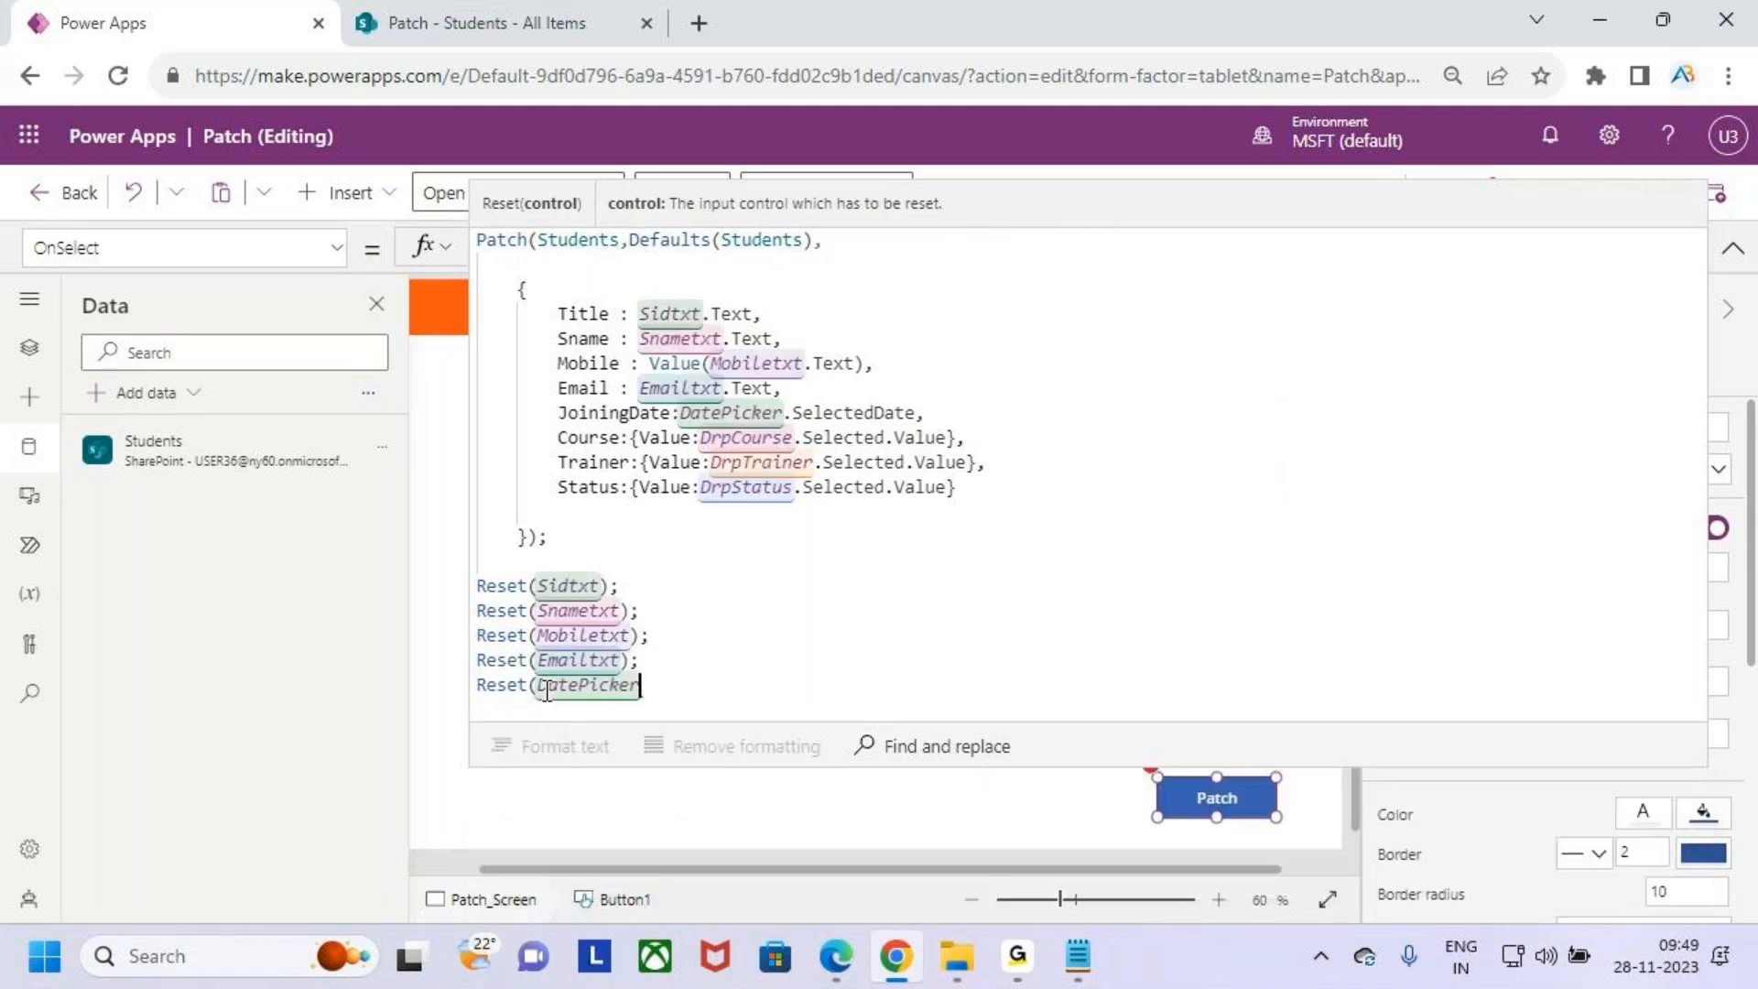
type(")")
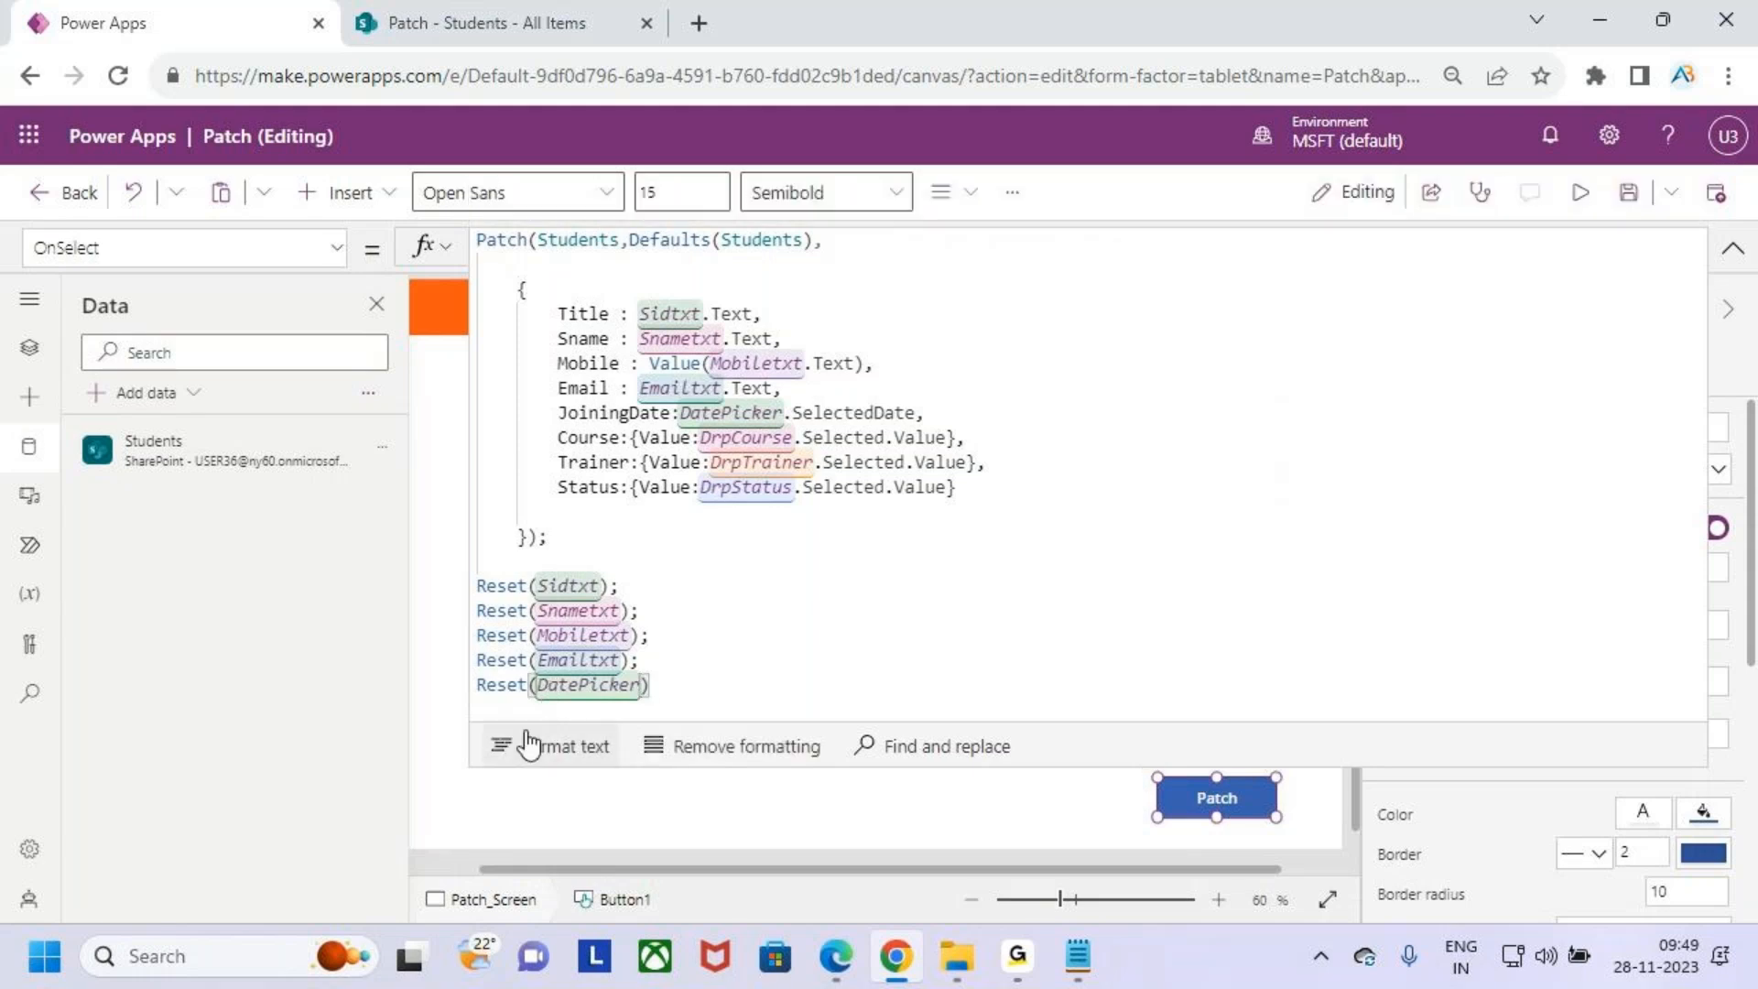
type(";")
- Add Reset(DrpCourse); on a new line of the OnSelect formula to clear the course dropdown
key("Return")
type("res")
key("Tab")
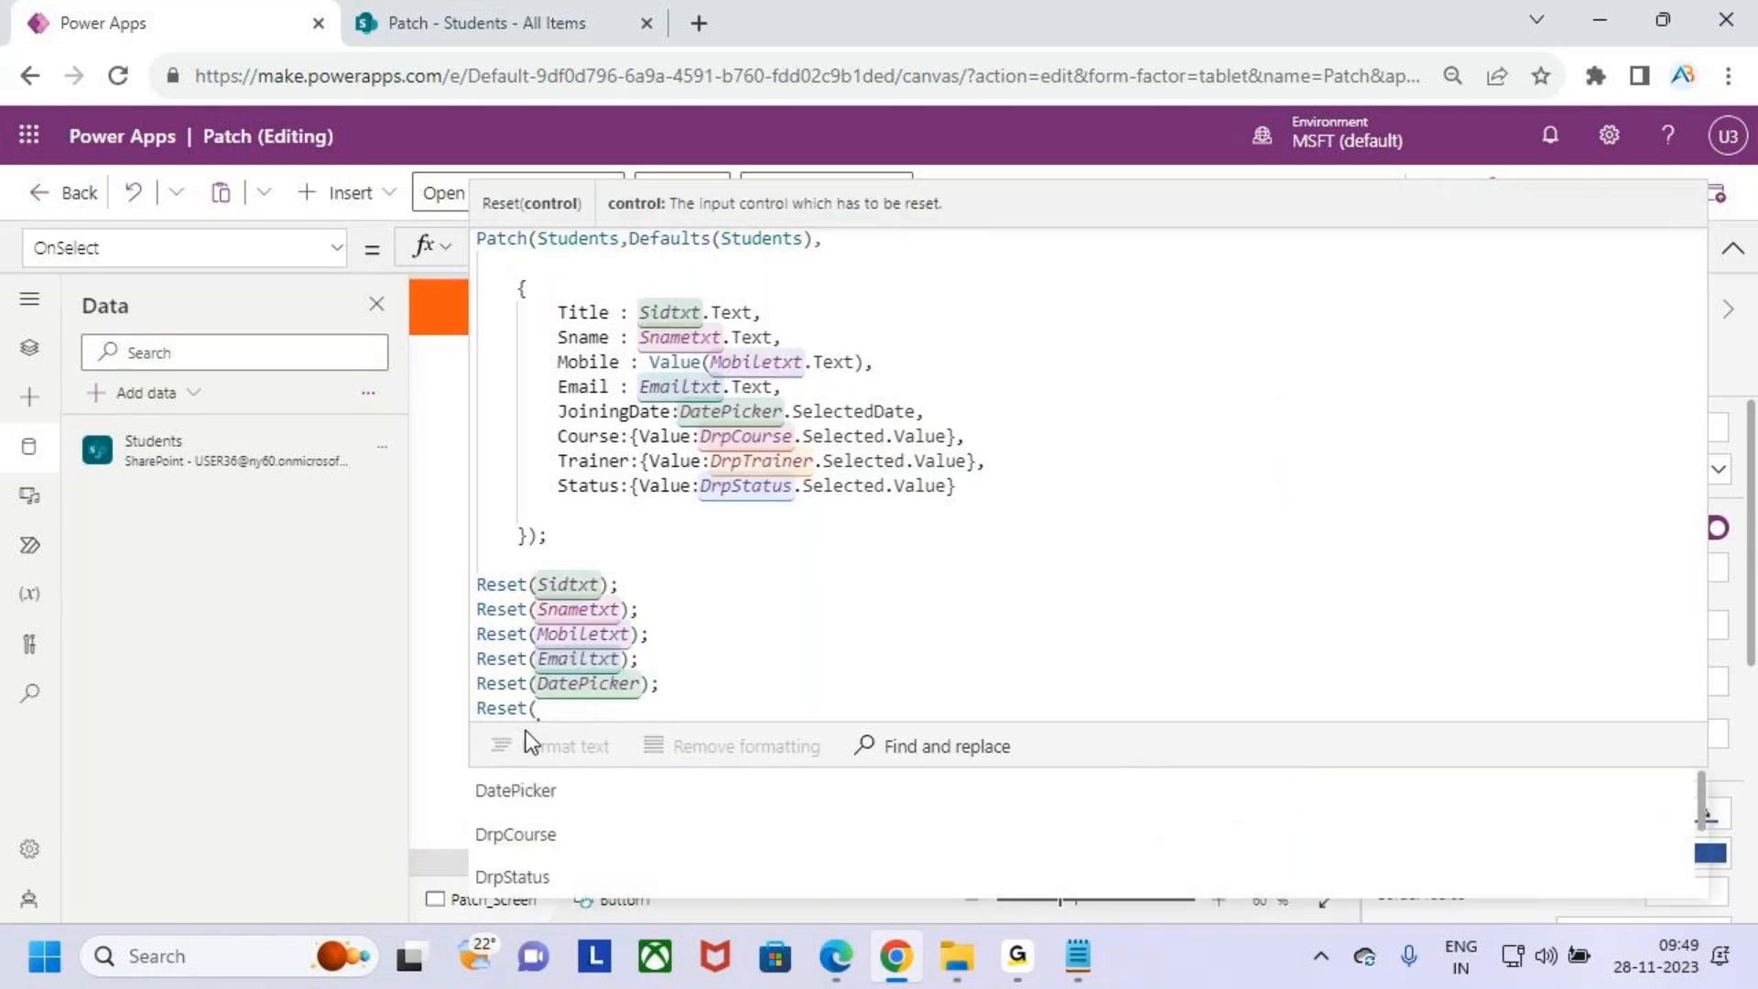
type("cou")
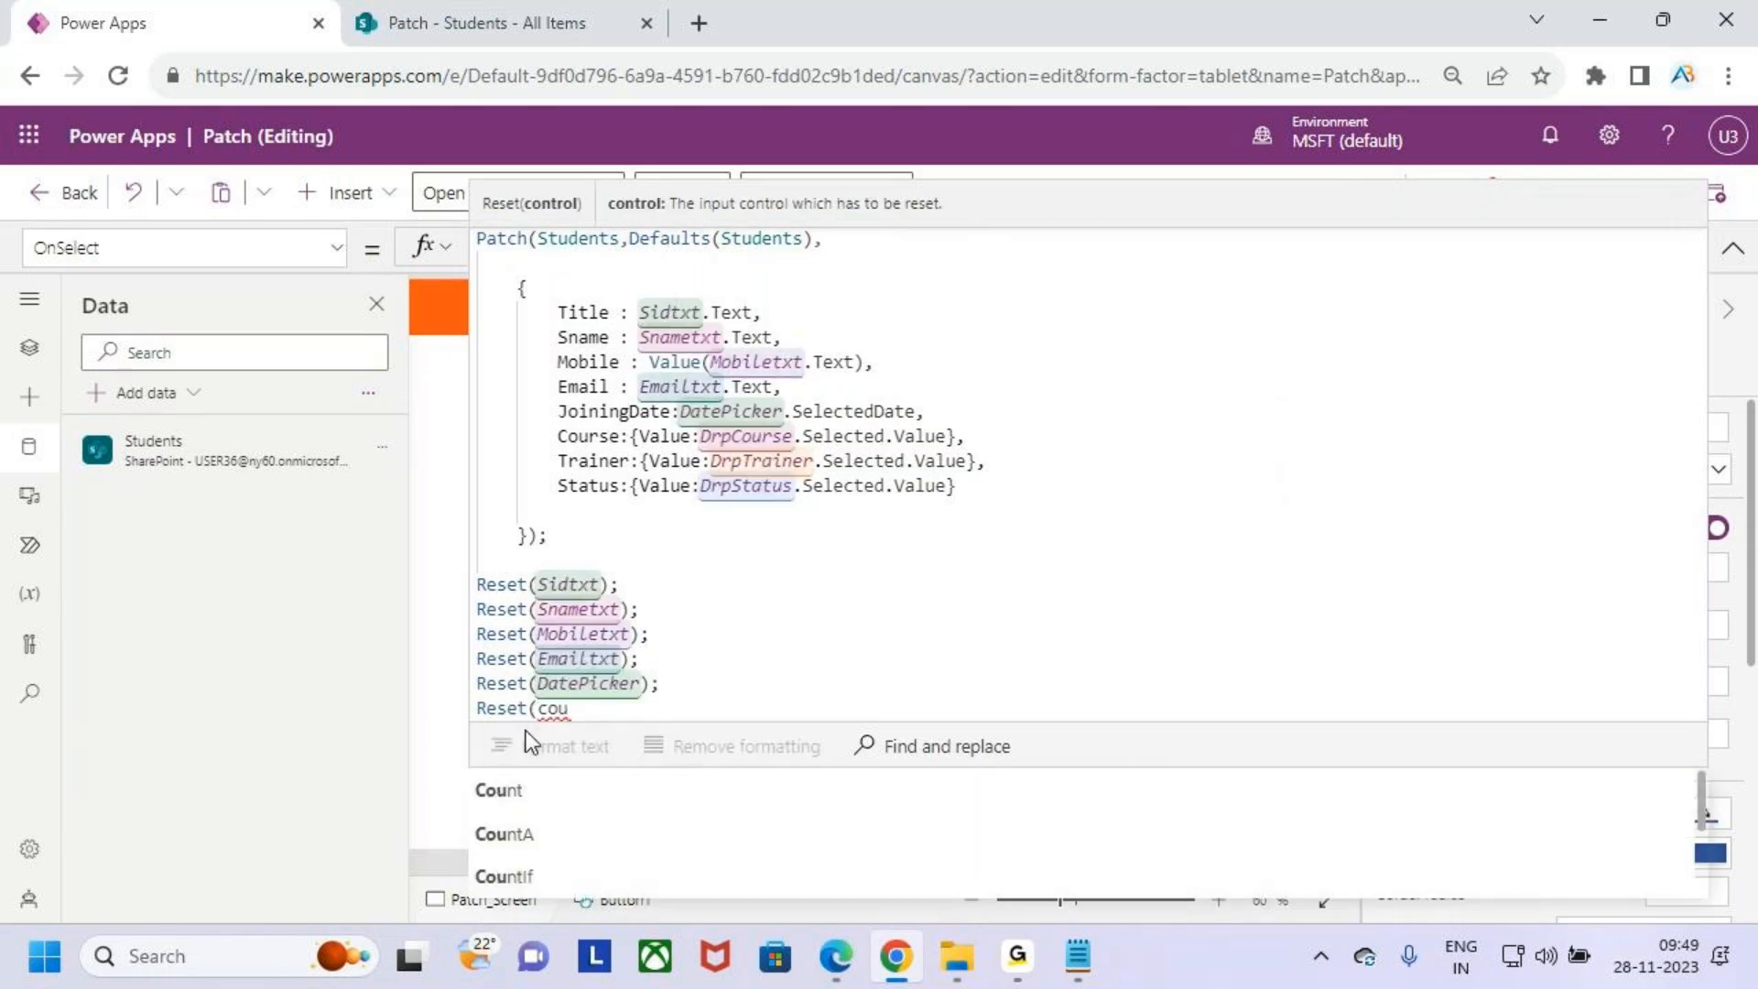
key("BackSpace")
key("BackSpace")
key("BackSpace")
type("drp")
key("Down")
key("Down")
key("Tab")
type(");")
- Add Reset(DrpTrainer); on the next line of the OnSelect formula to clear the trainer dropdown
key("Return")
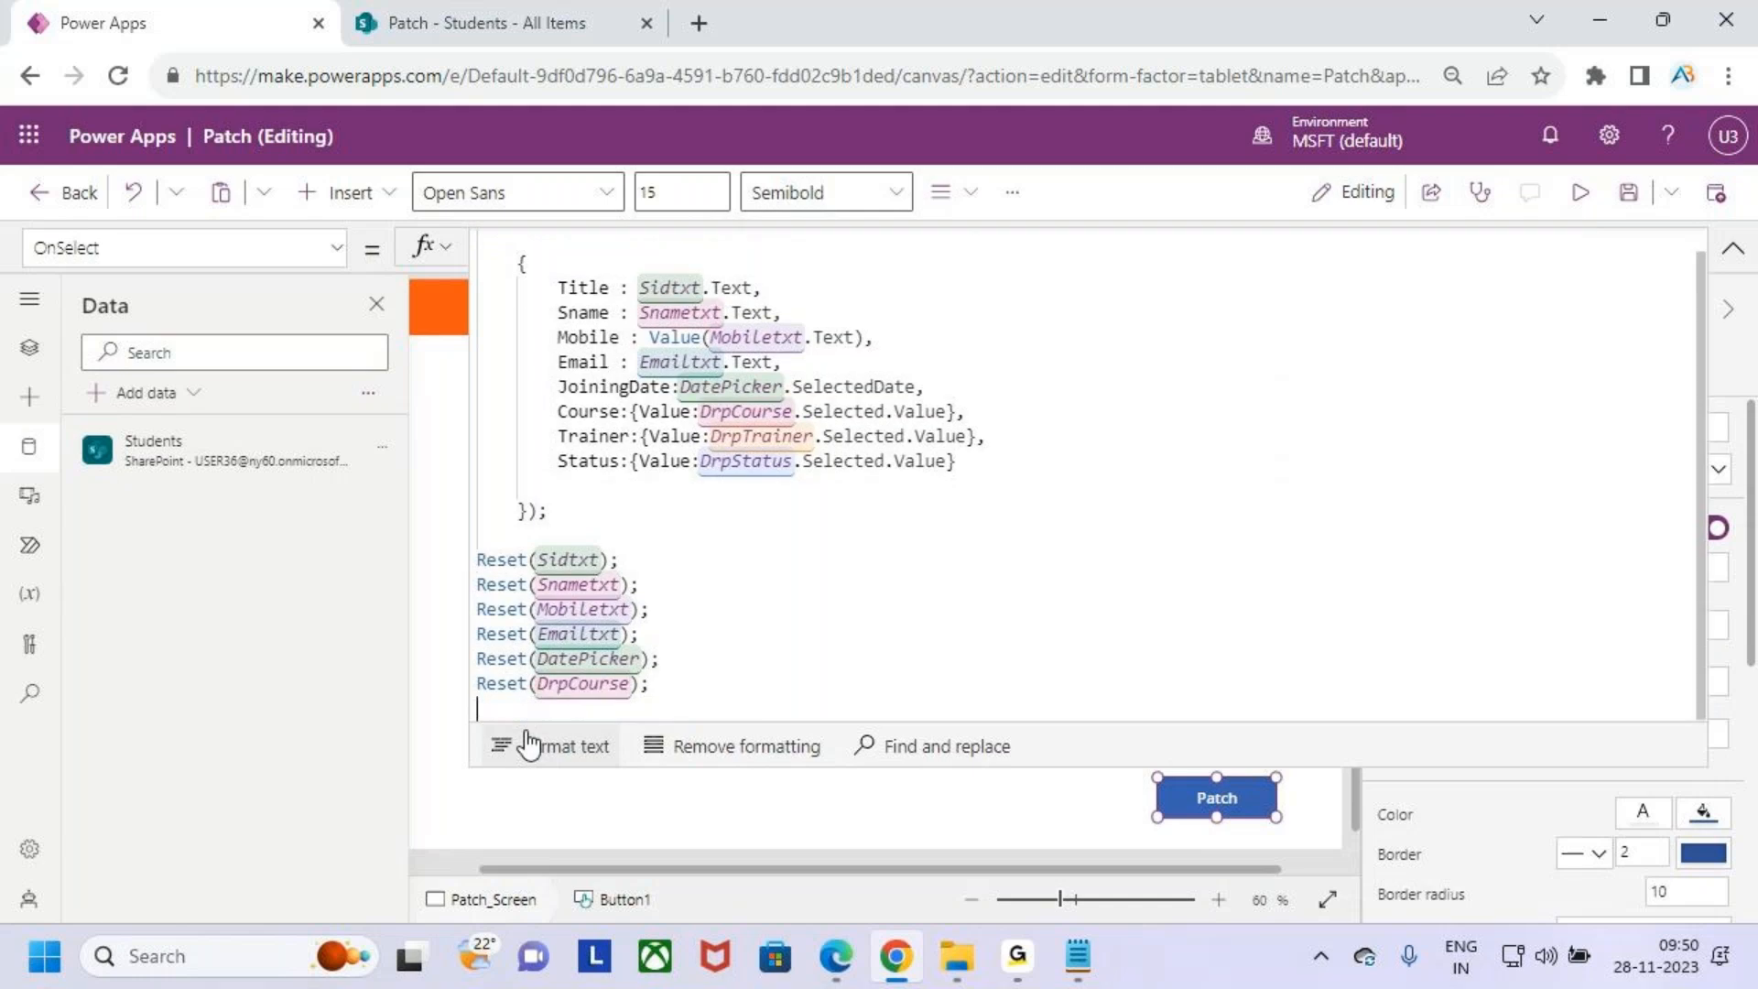
type("re")
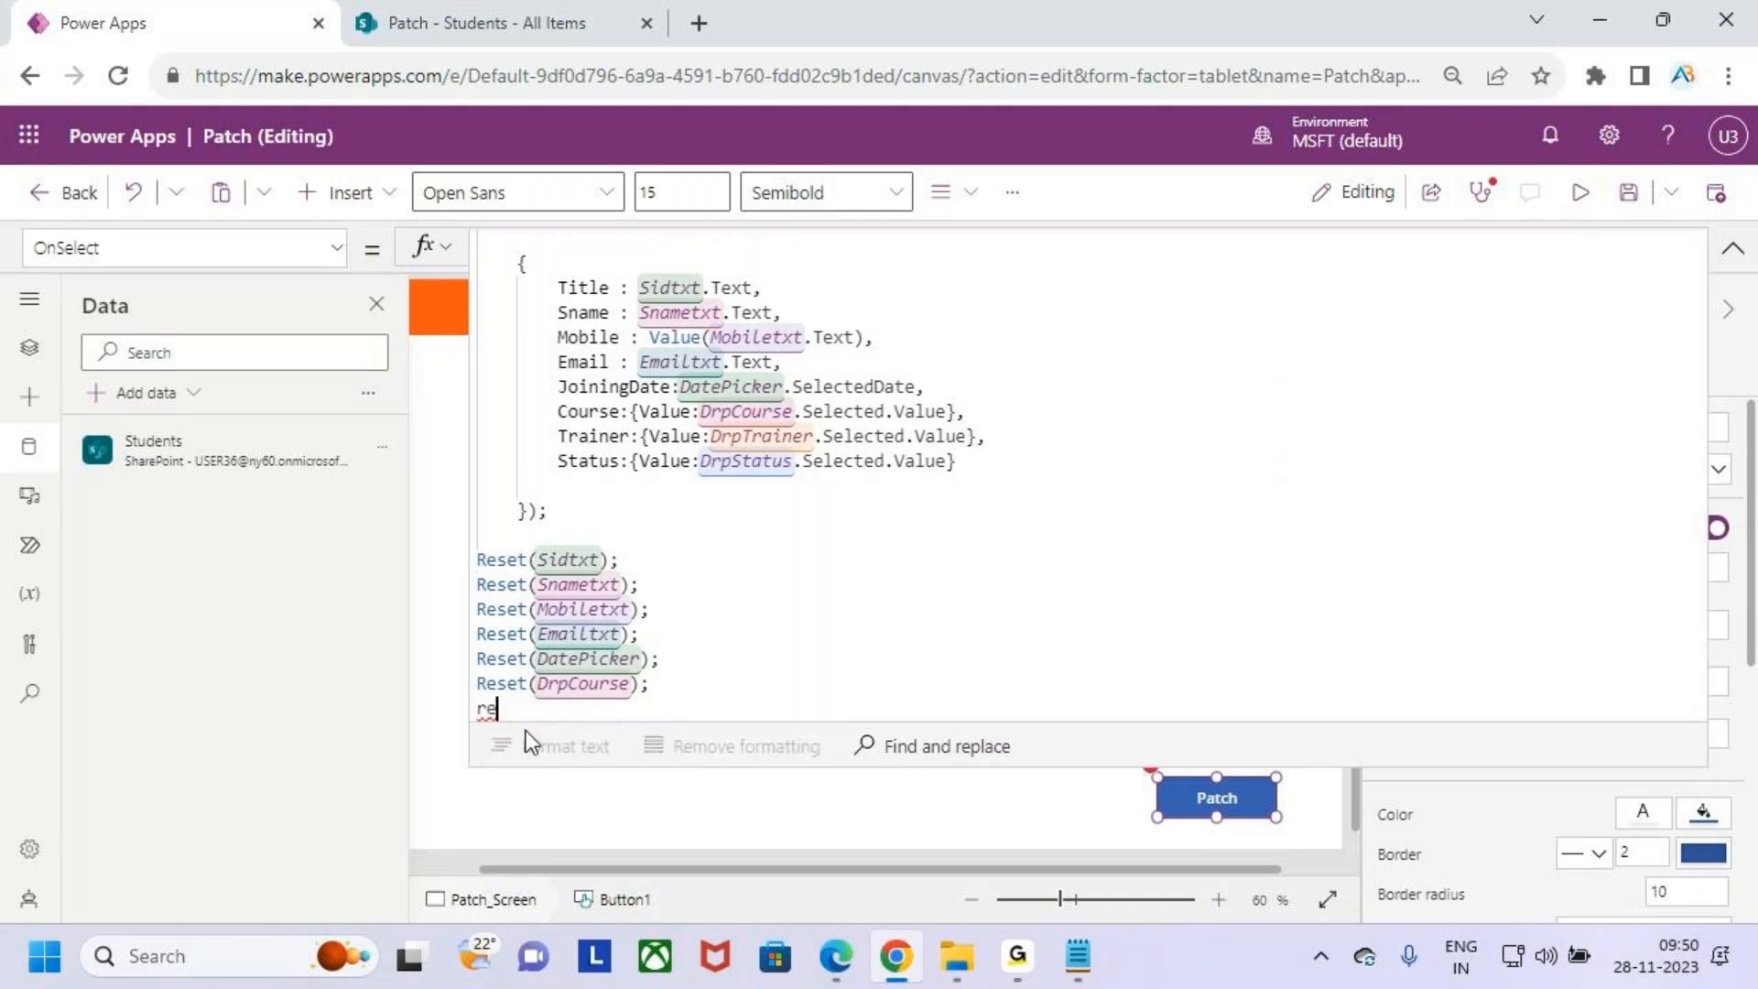
key("Down")
key("Down")
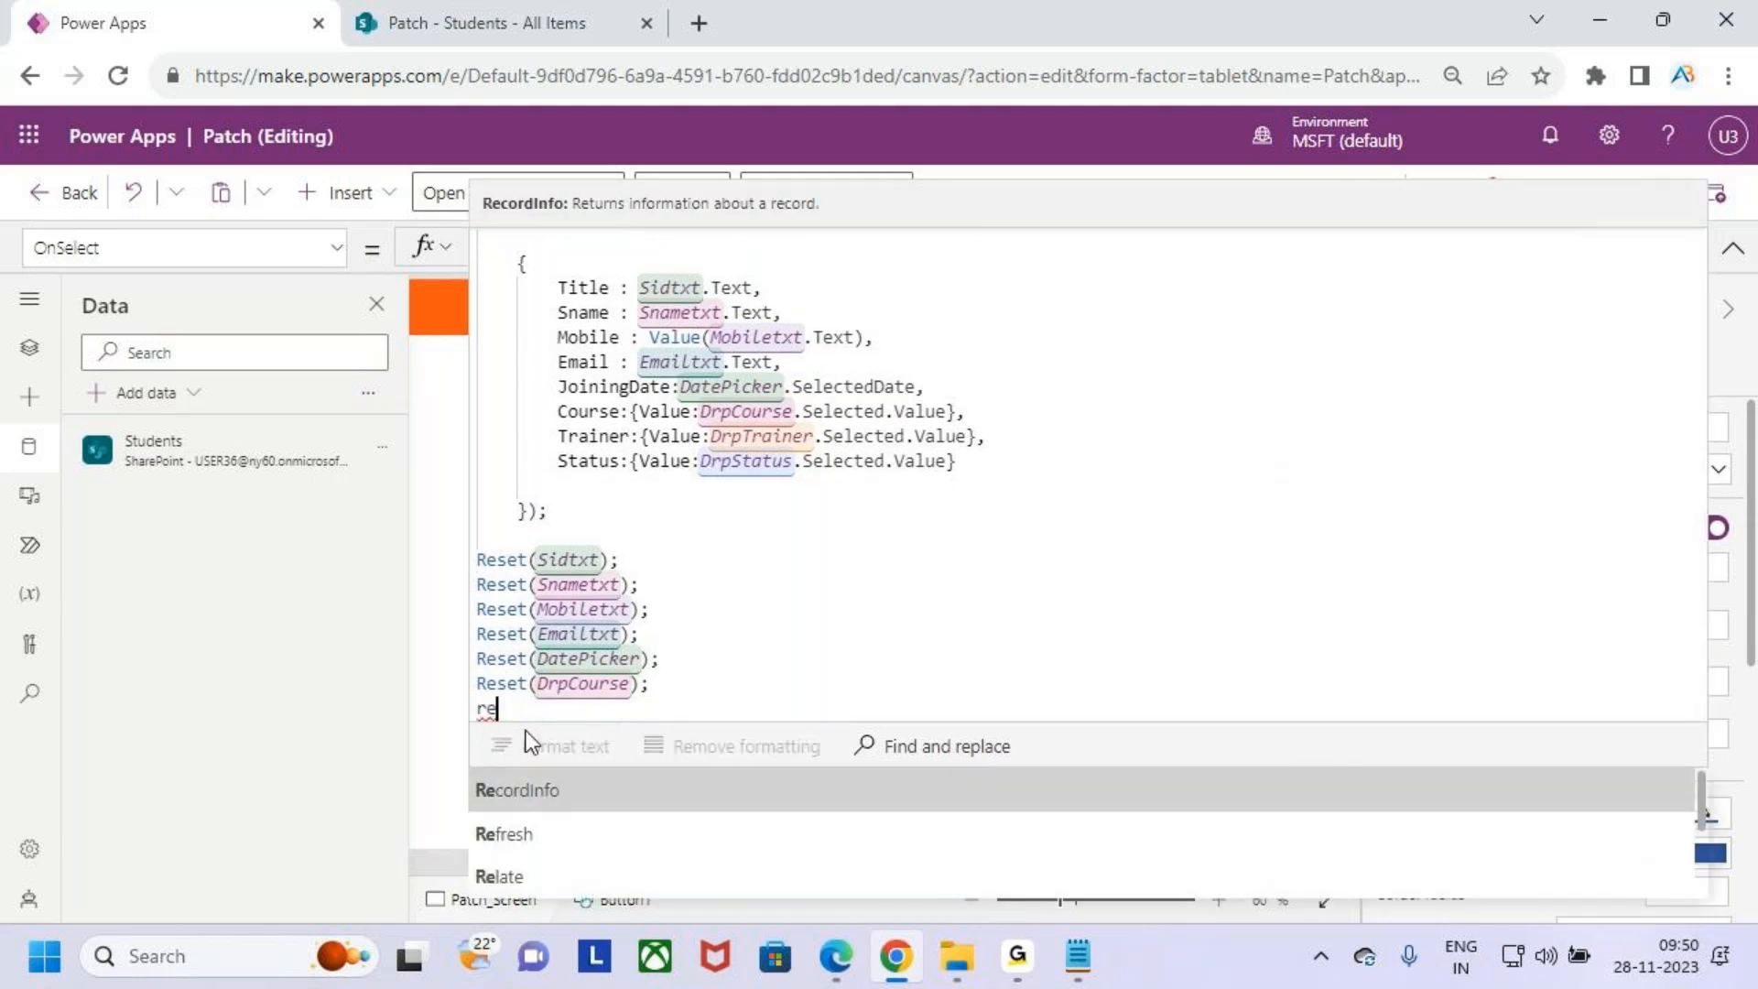
type("s")
key("Down")
key("Tab")
type("drptr")
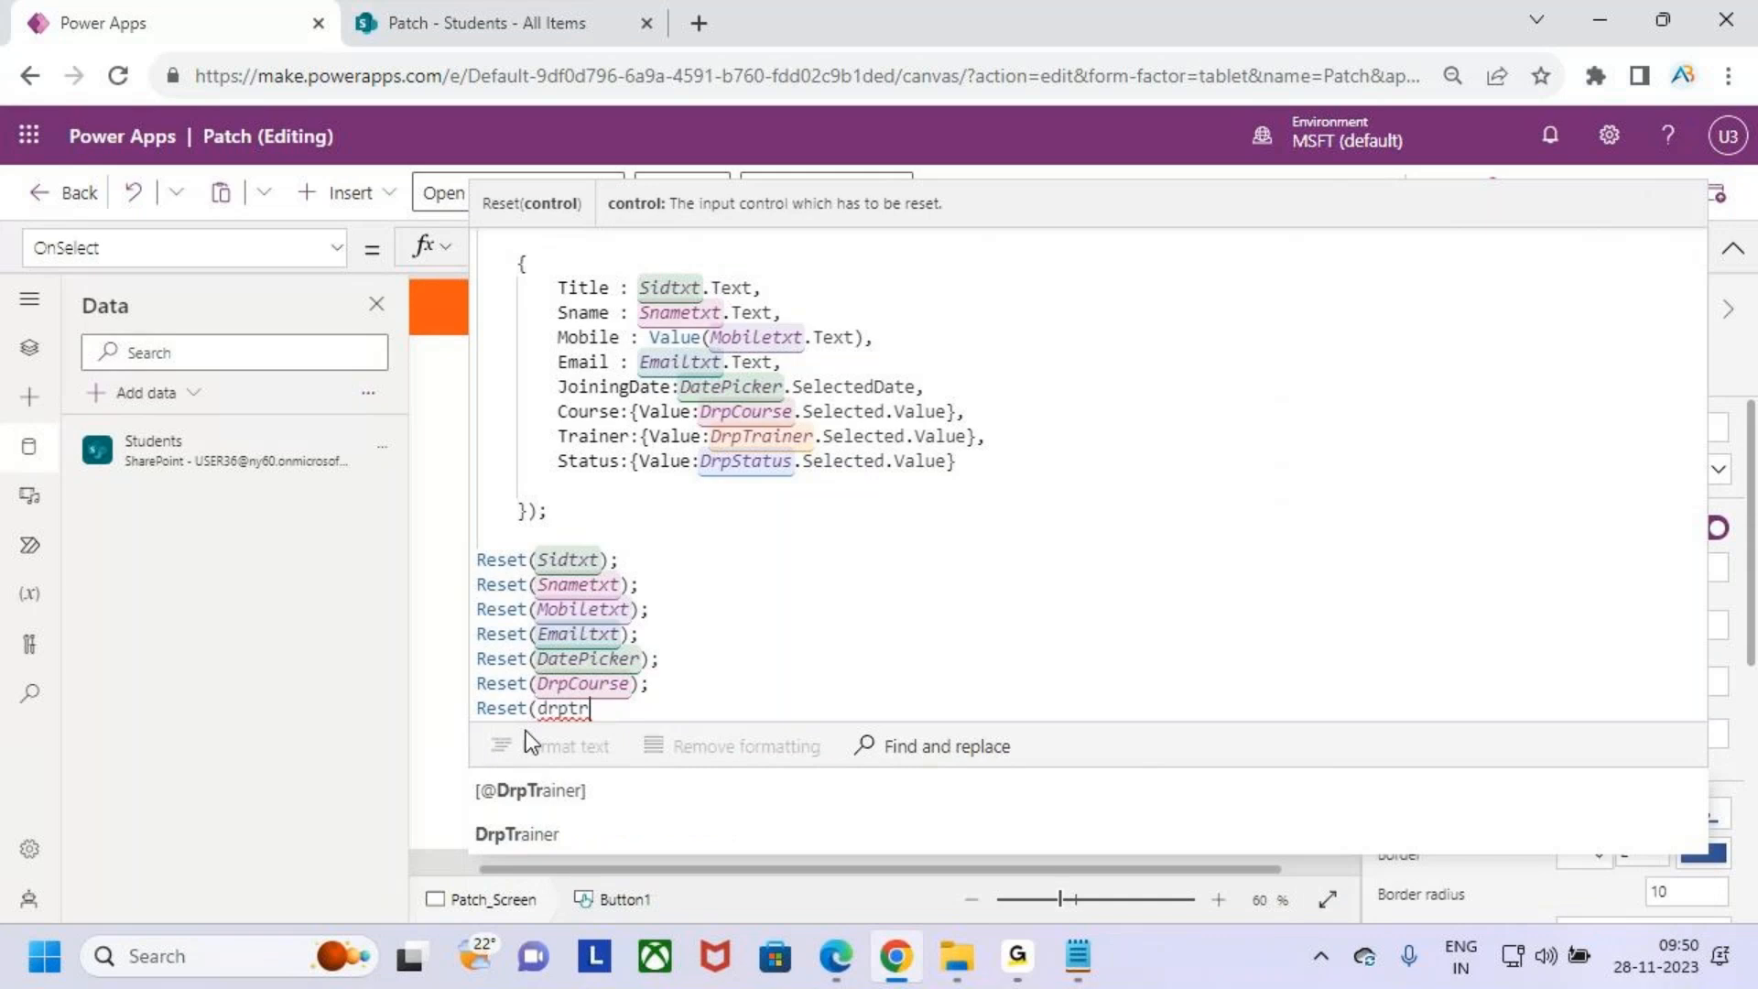
key("Tab")
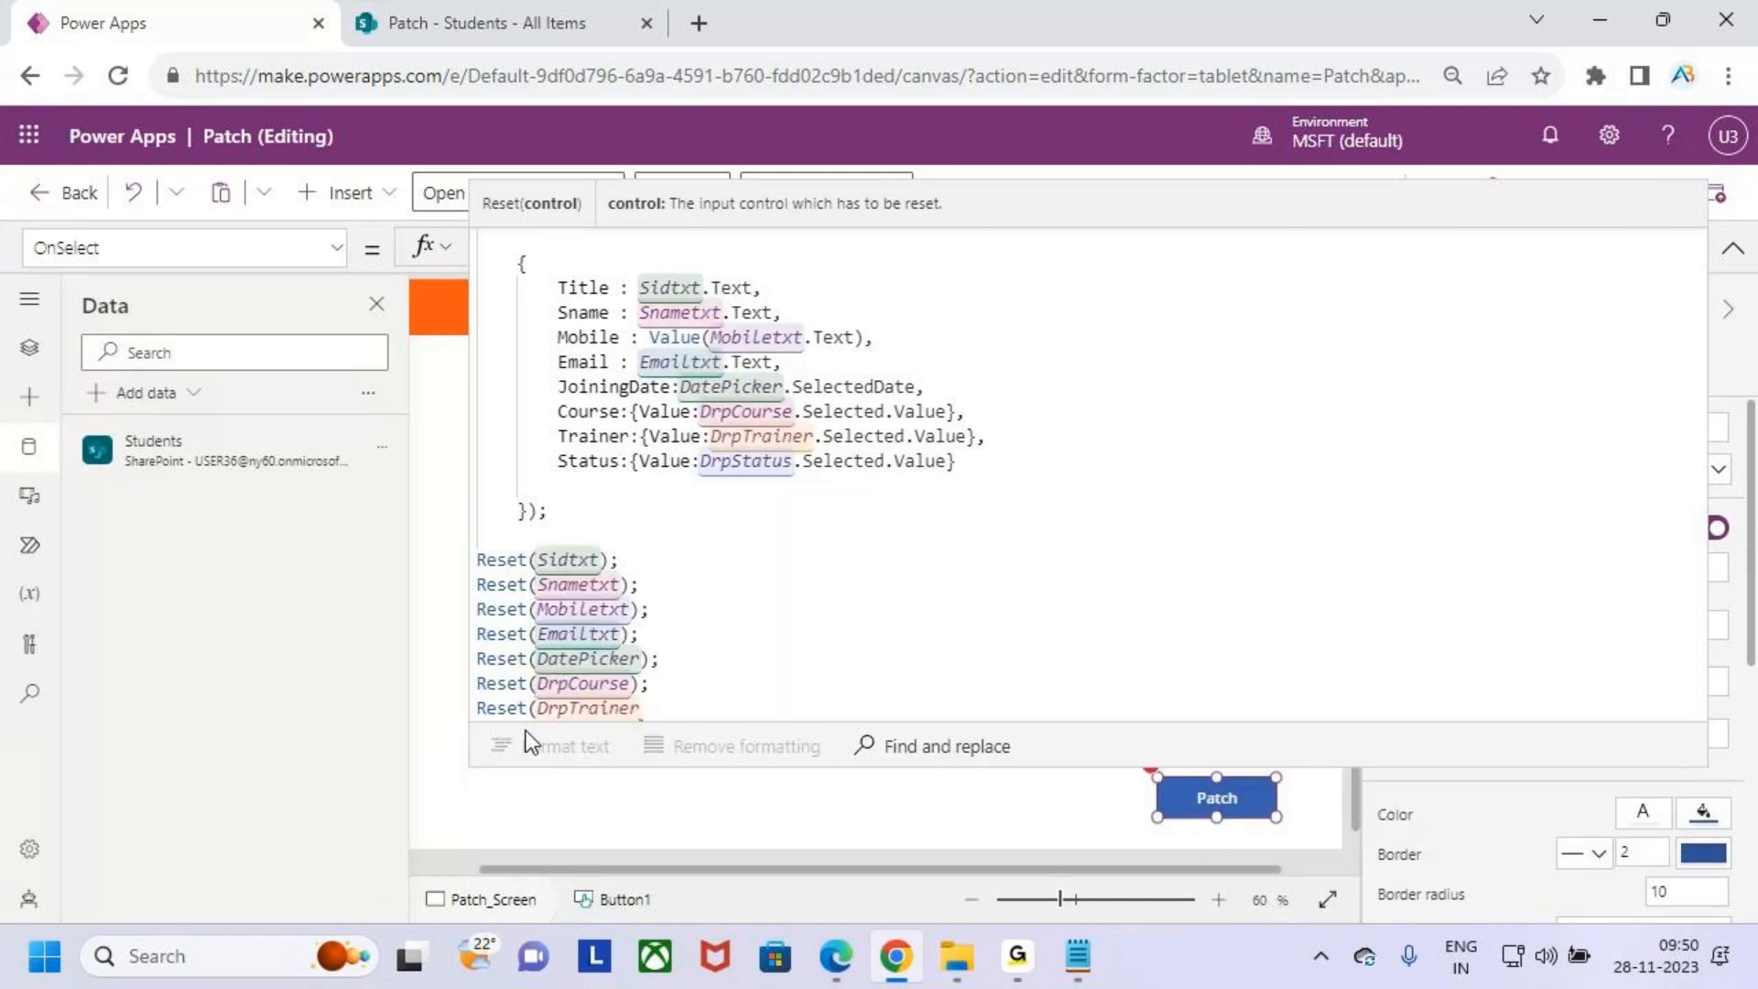
type(");")
- Add Reset(DrpStatus); as the last line of the OnSelect formula to clear the status dropdown
key("shift+Return")
type("r")
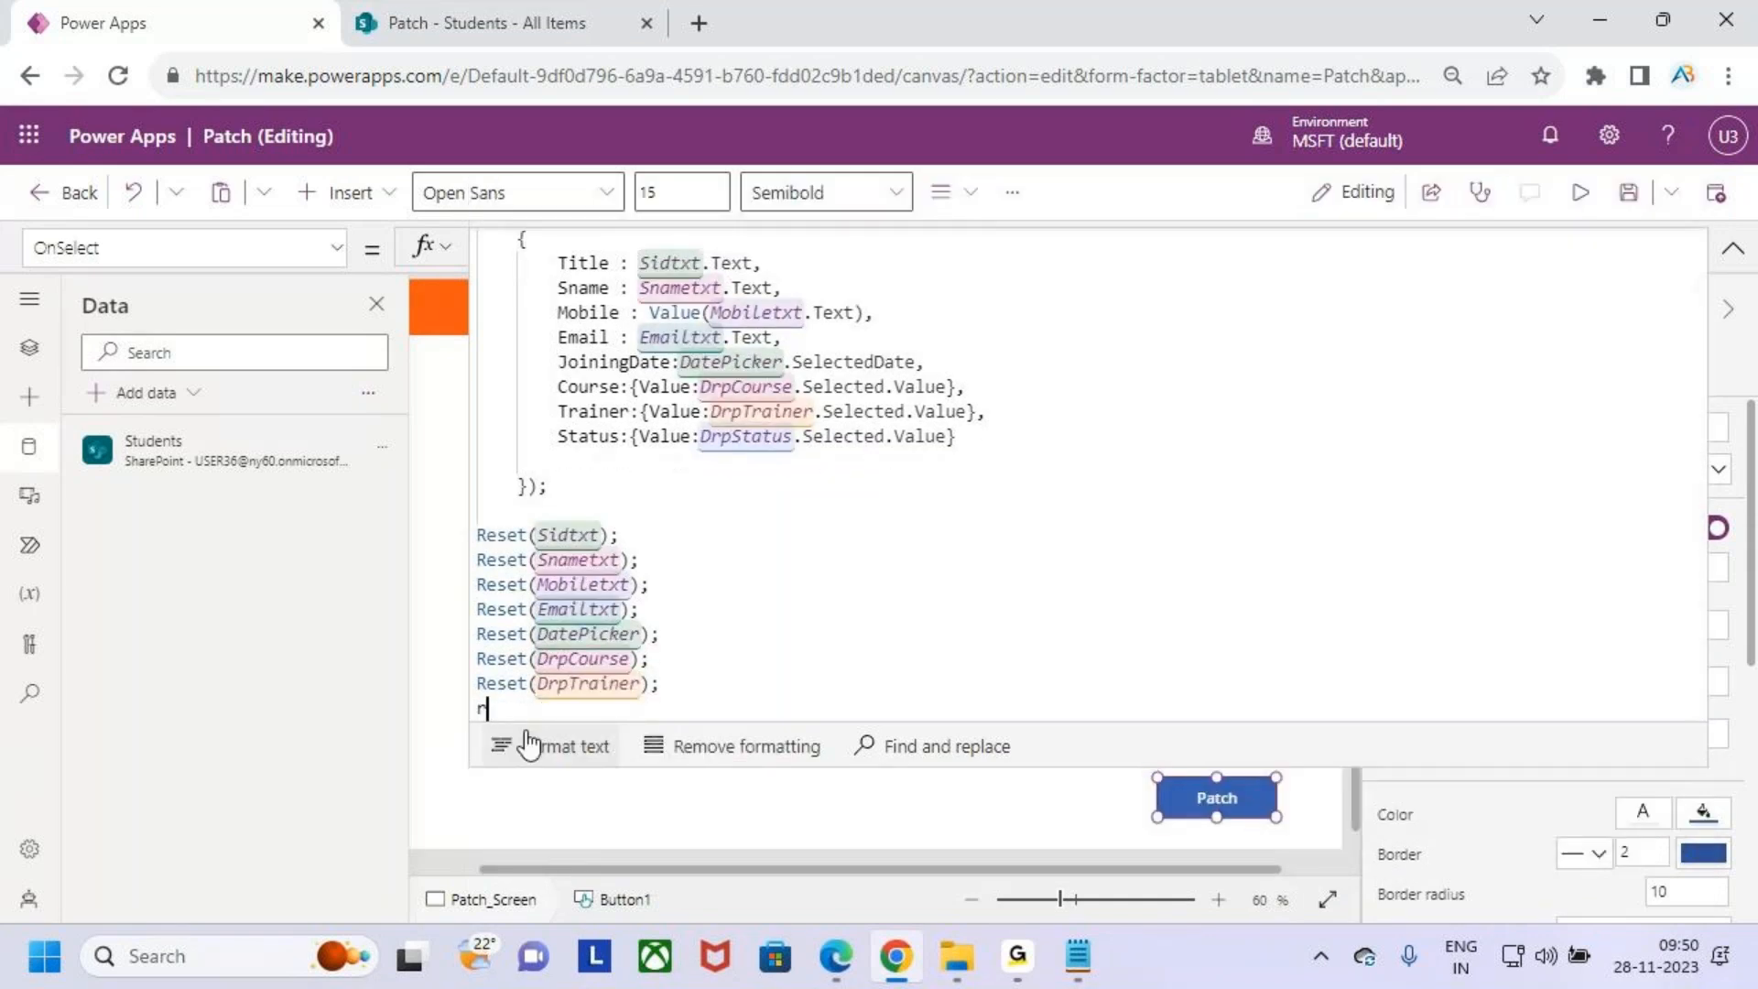
type("eset")
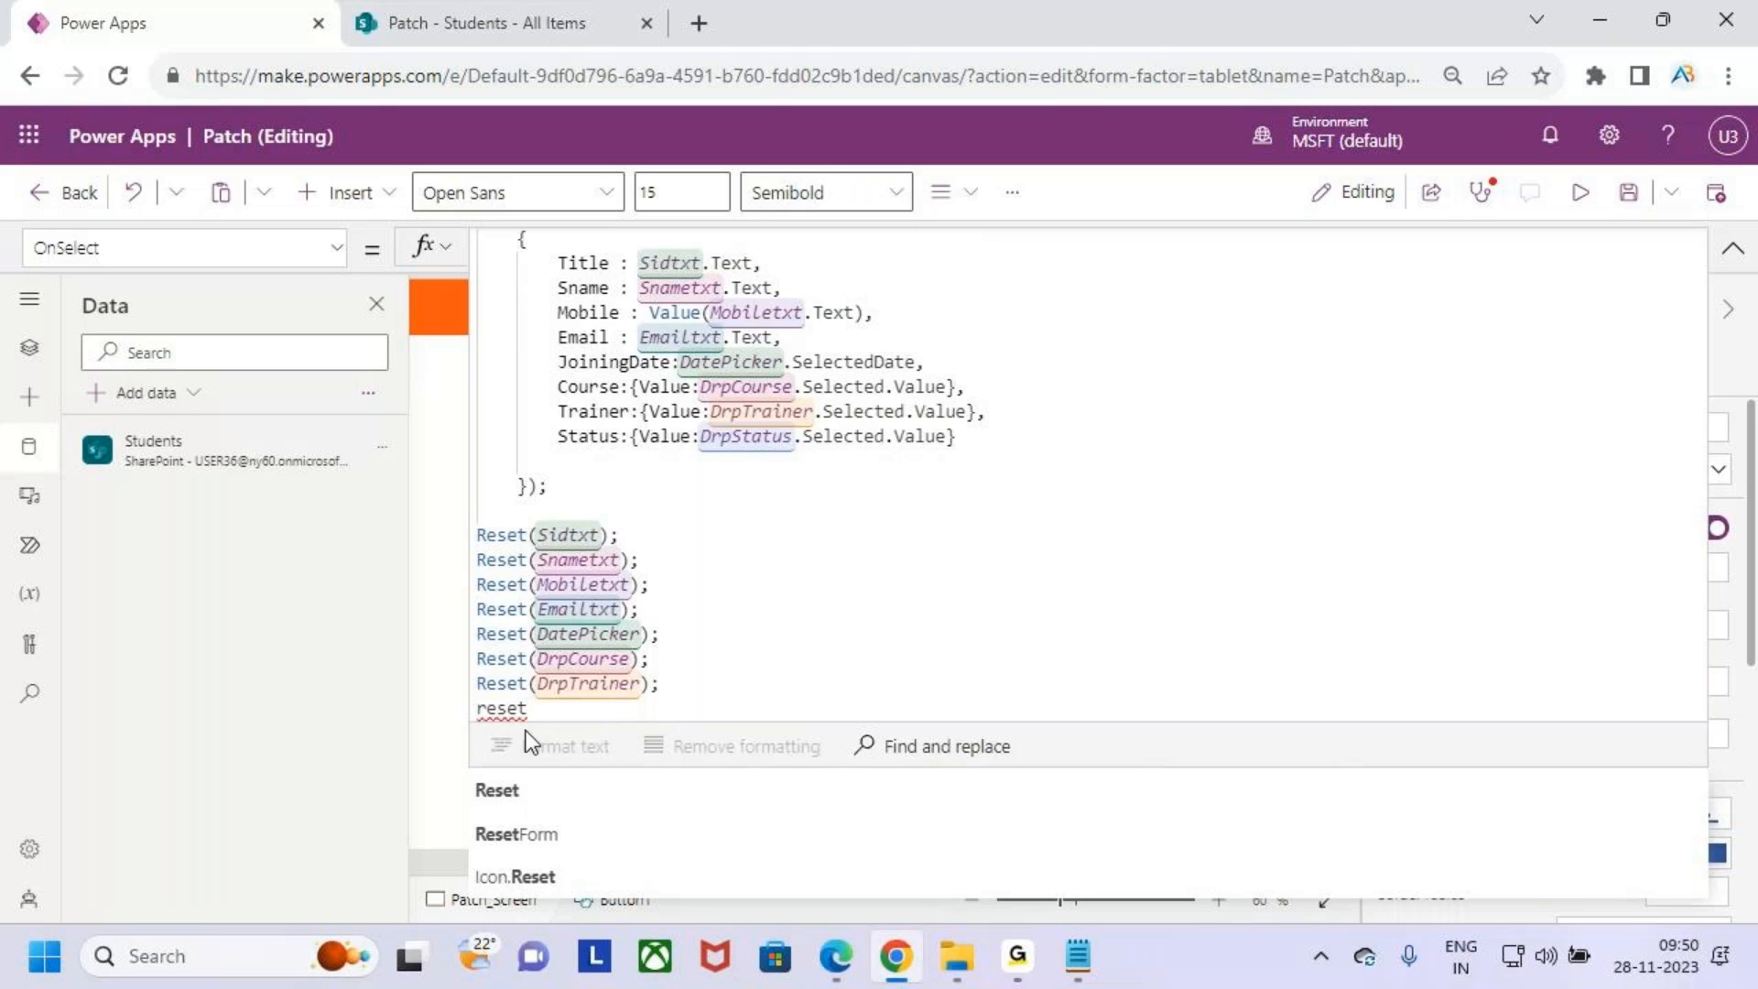
key("Tab")
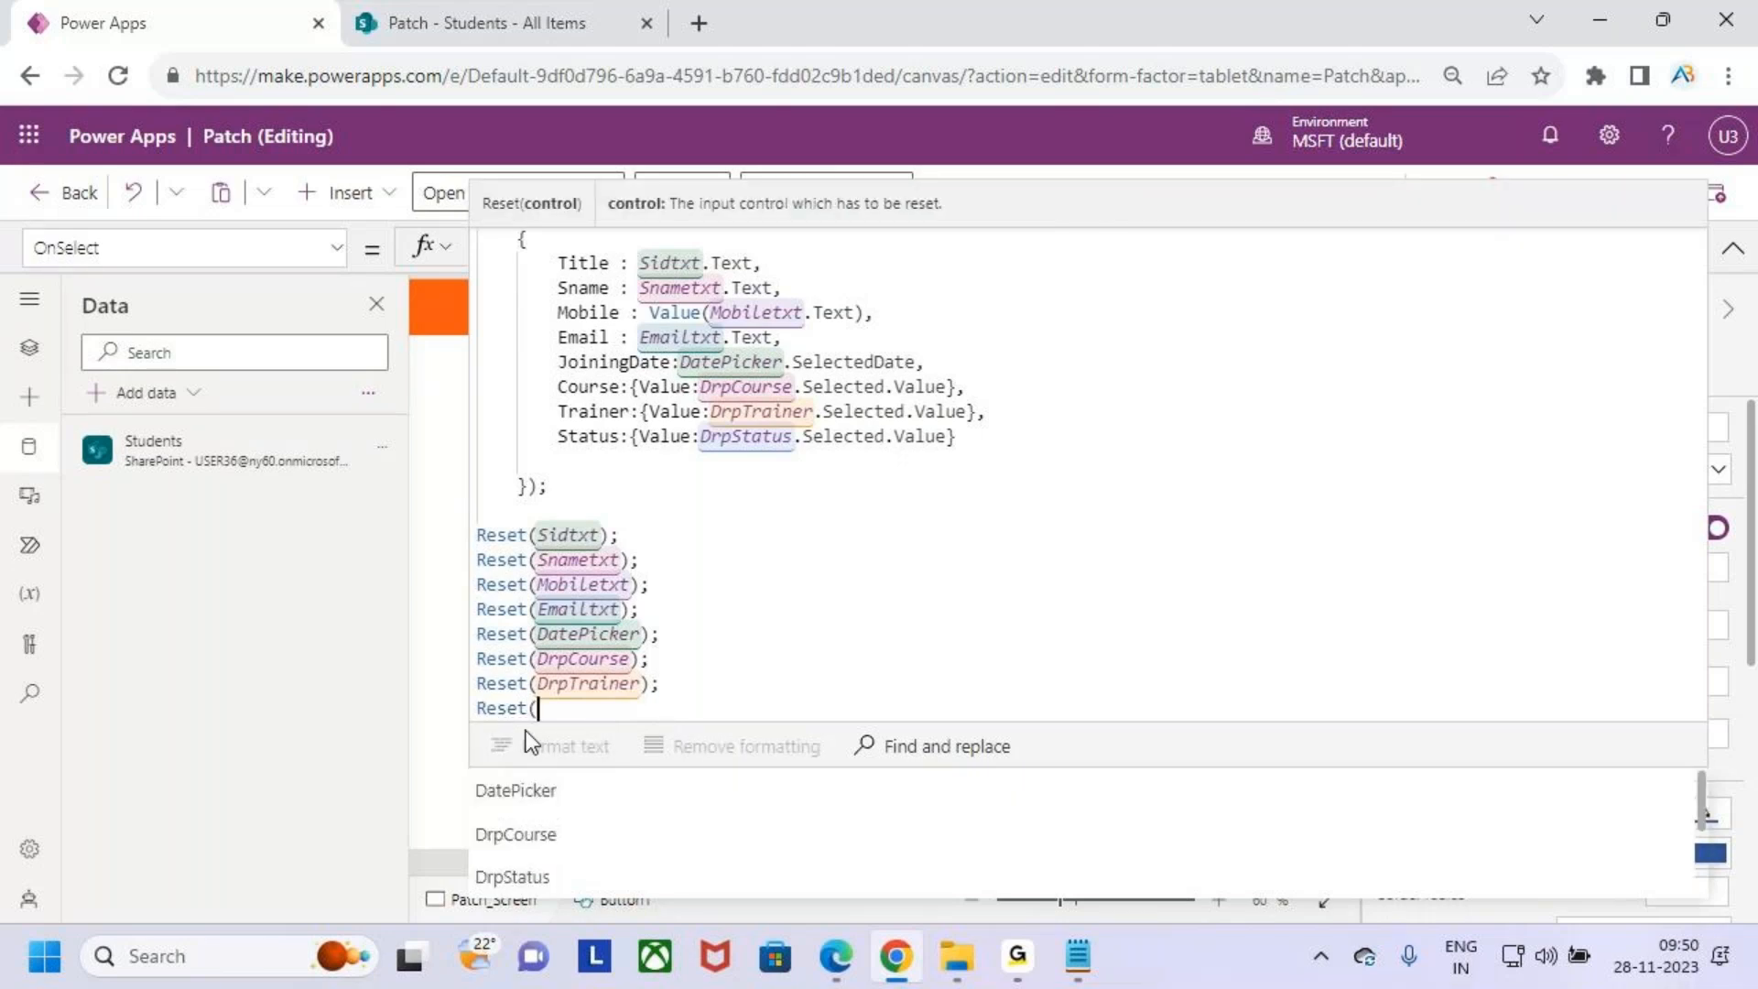
type("St")
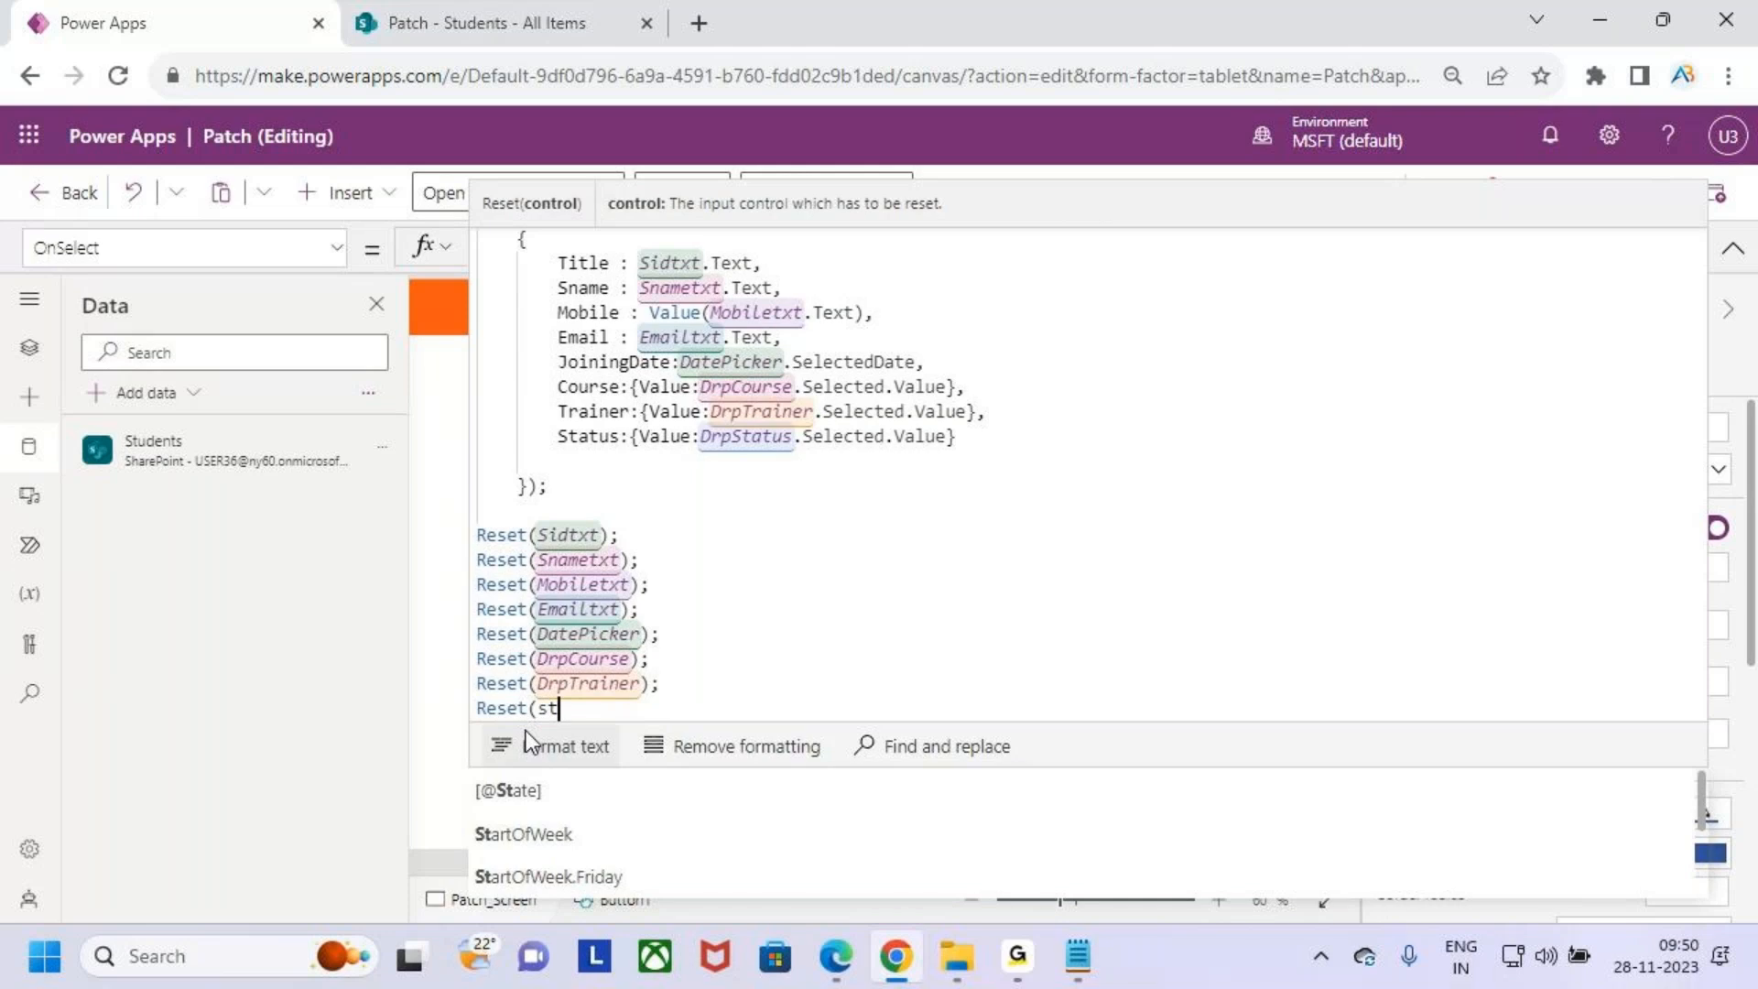
type("drpsta")
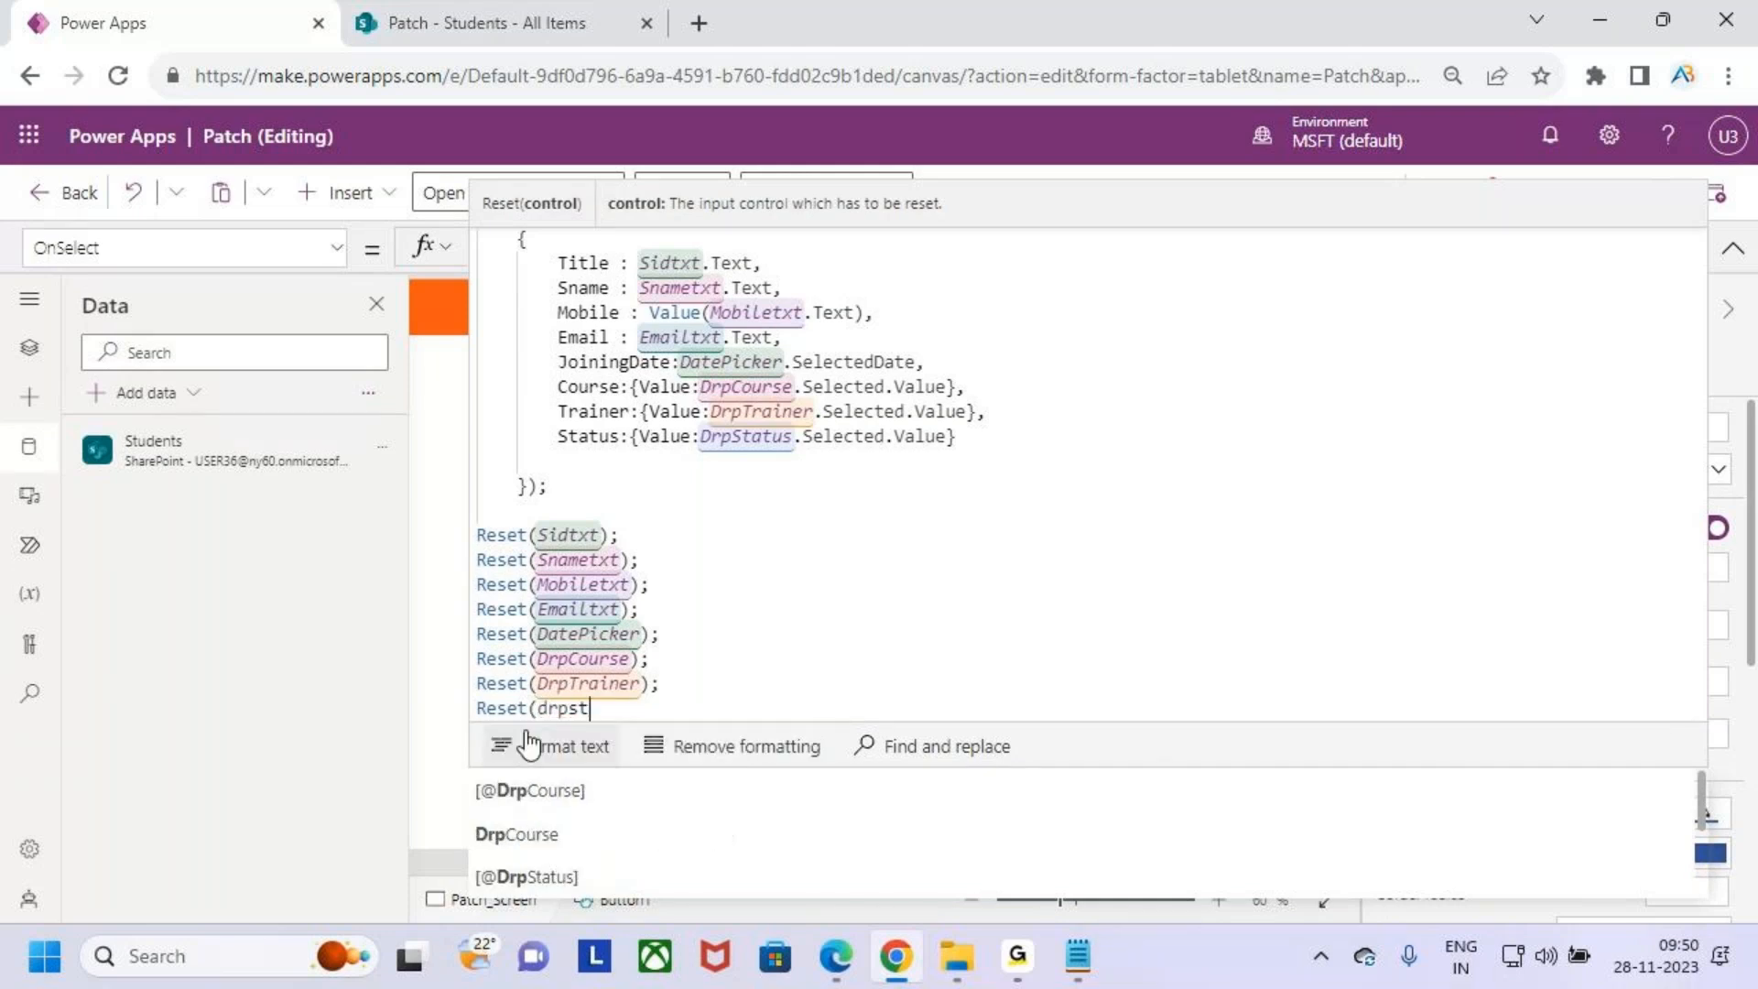
key("Tab")
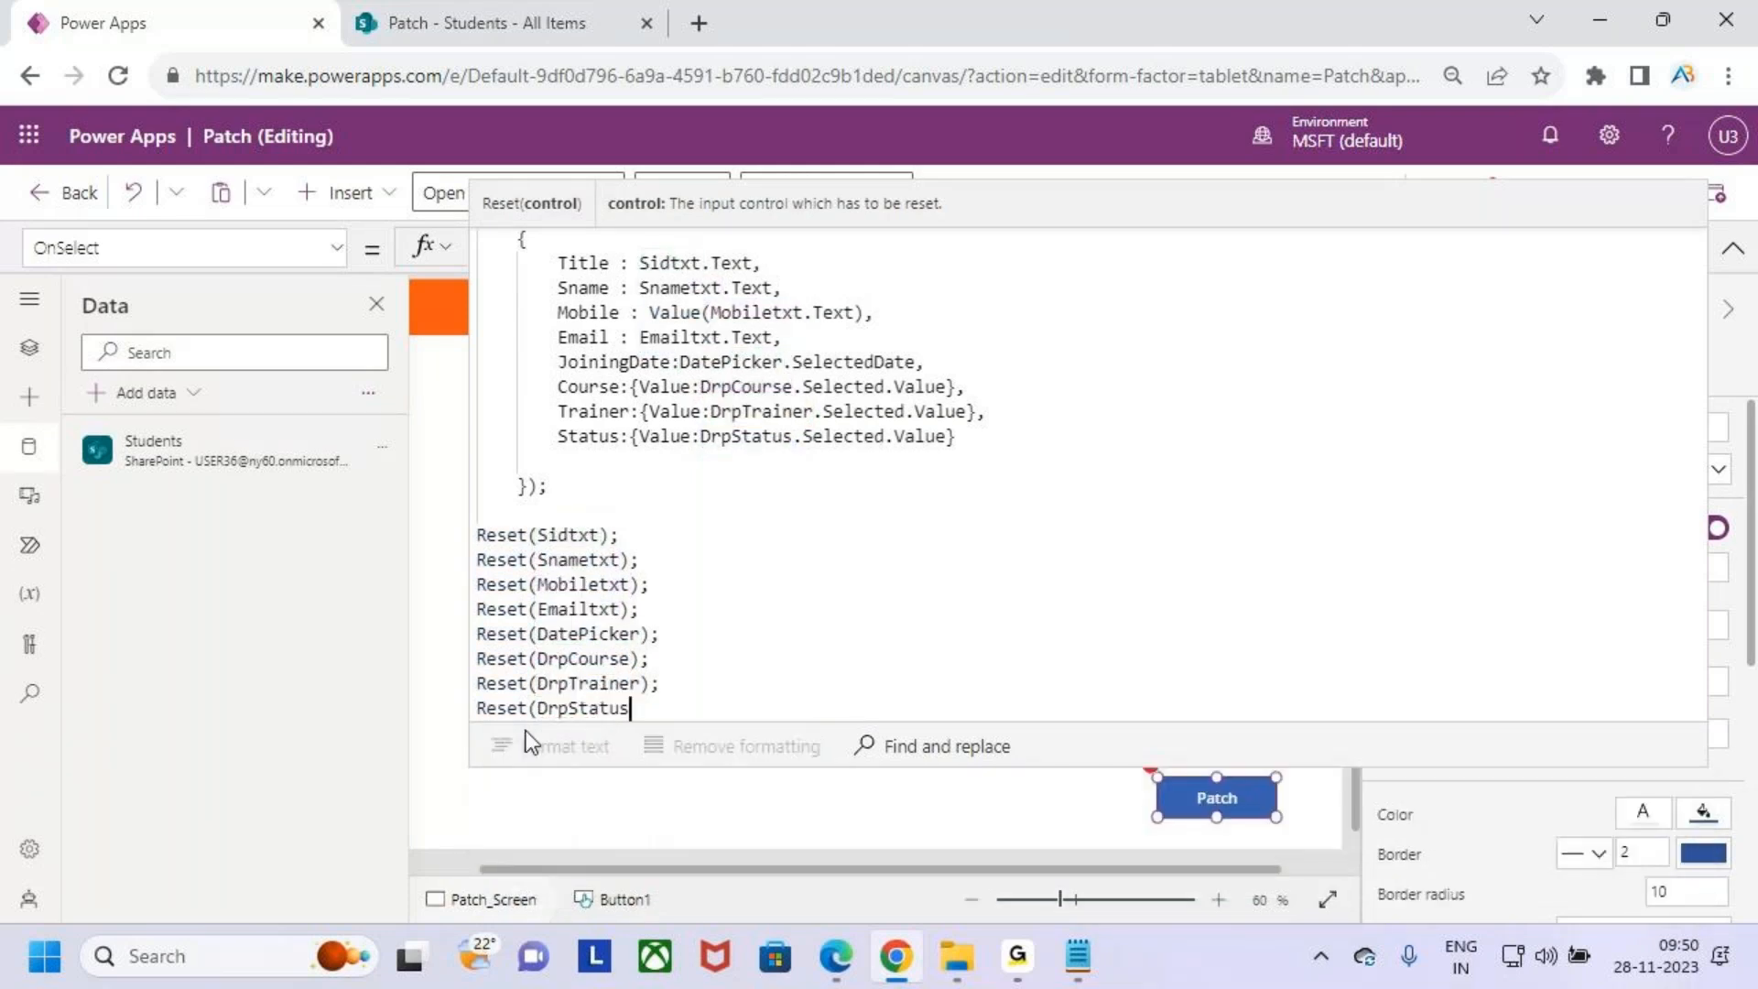
type(");")
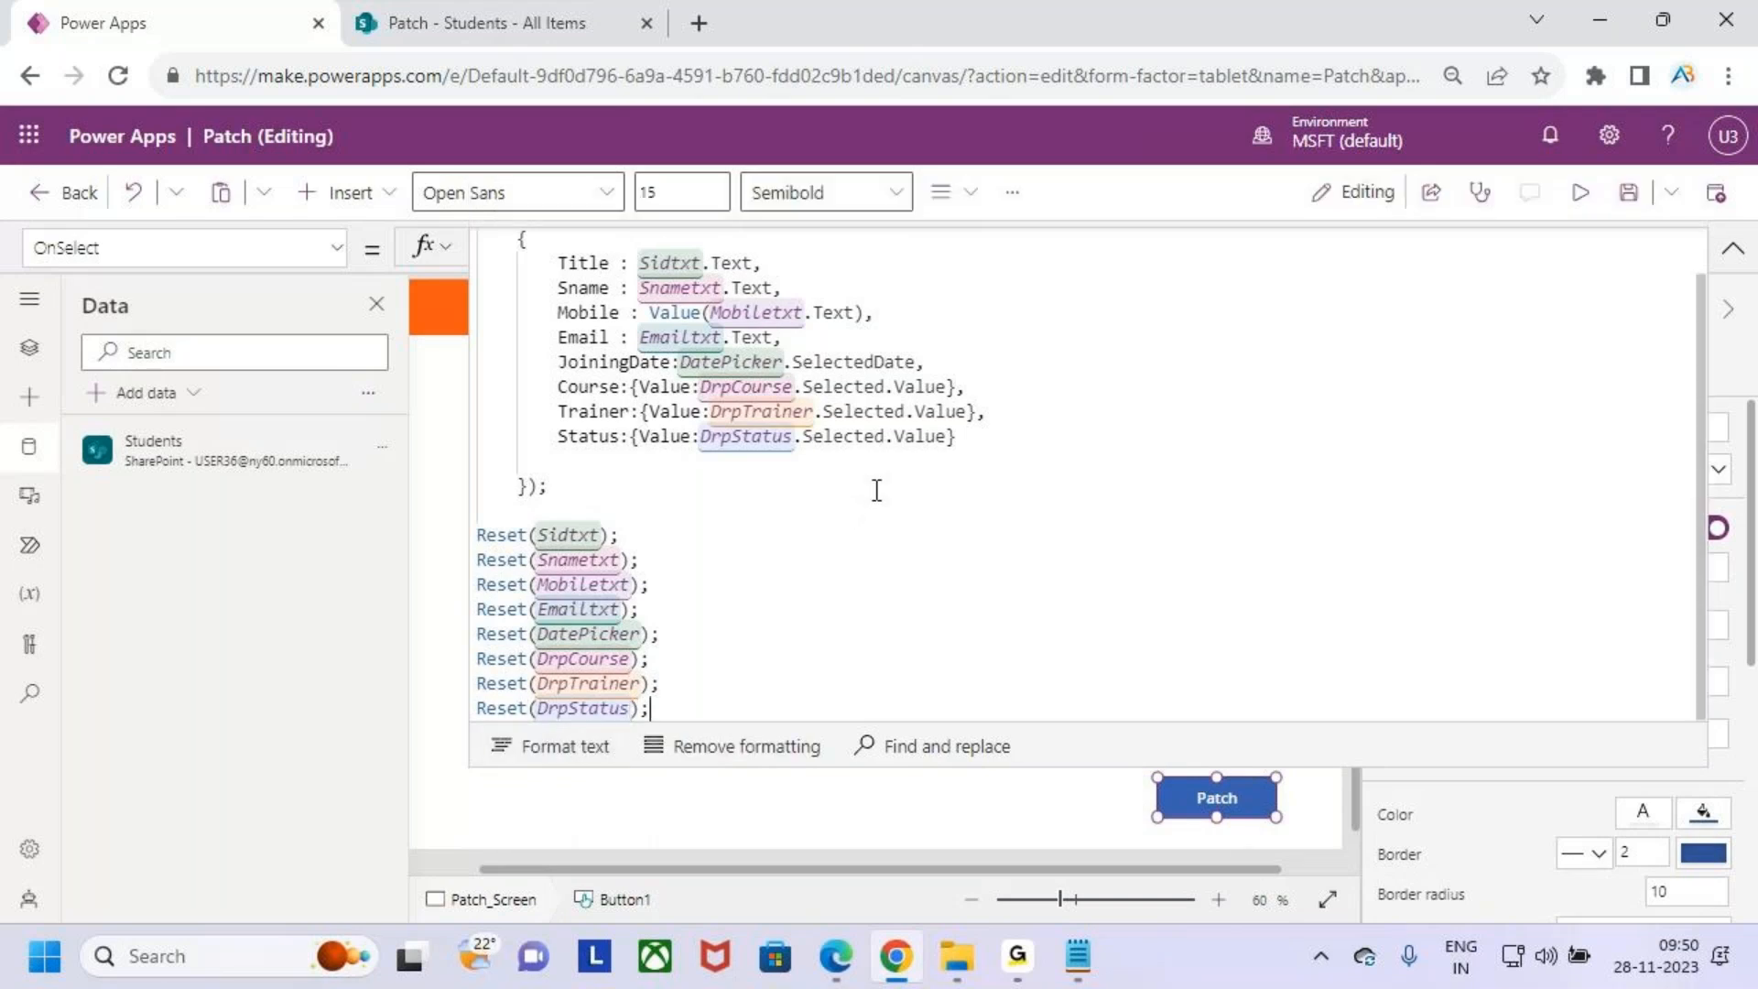
- Collapse the formula bar, preview the app and submit the filled form with the Patch button
scroll(779, 445, "up", 1)
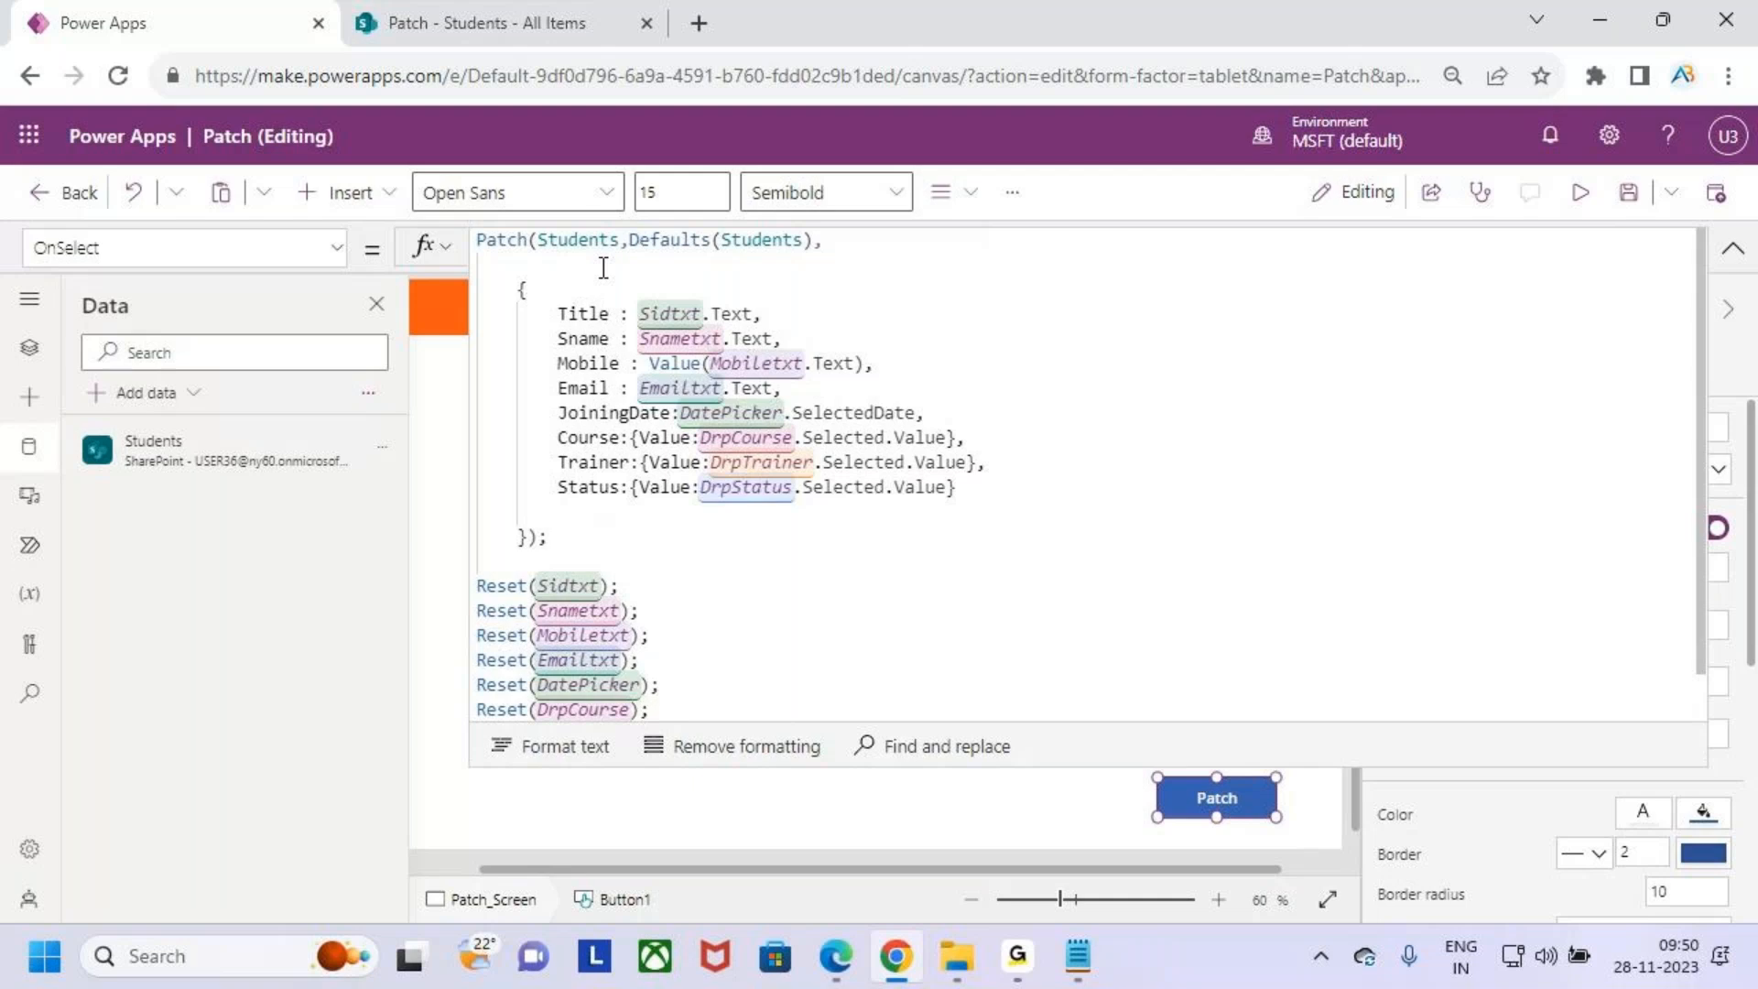
scroll(810, 637, "down", 1)
left_click(1733, 247)
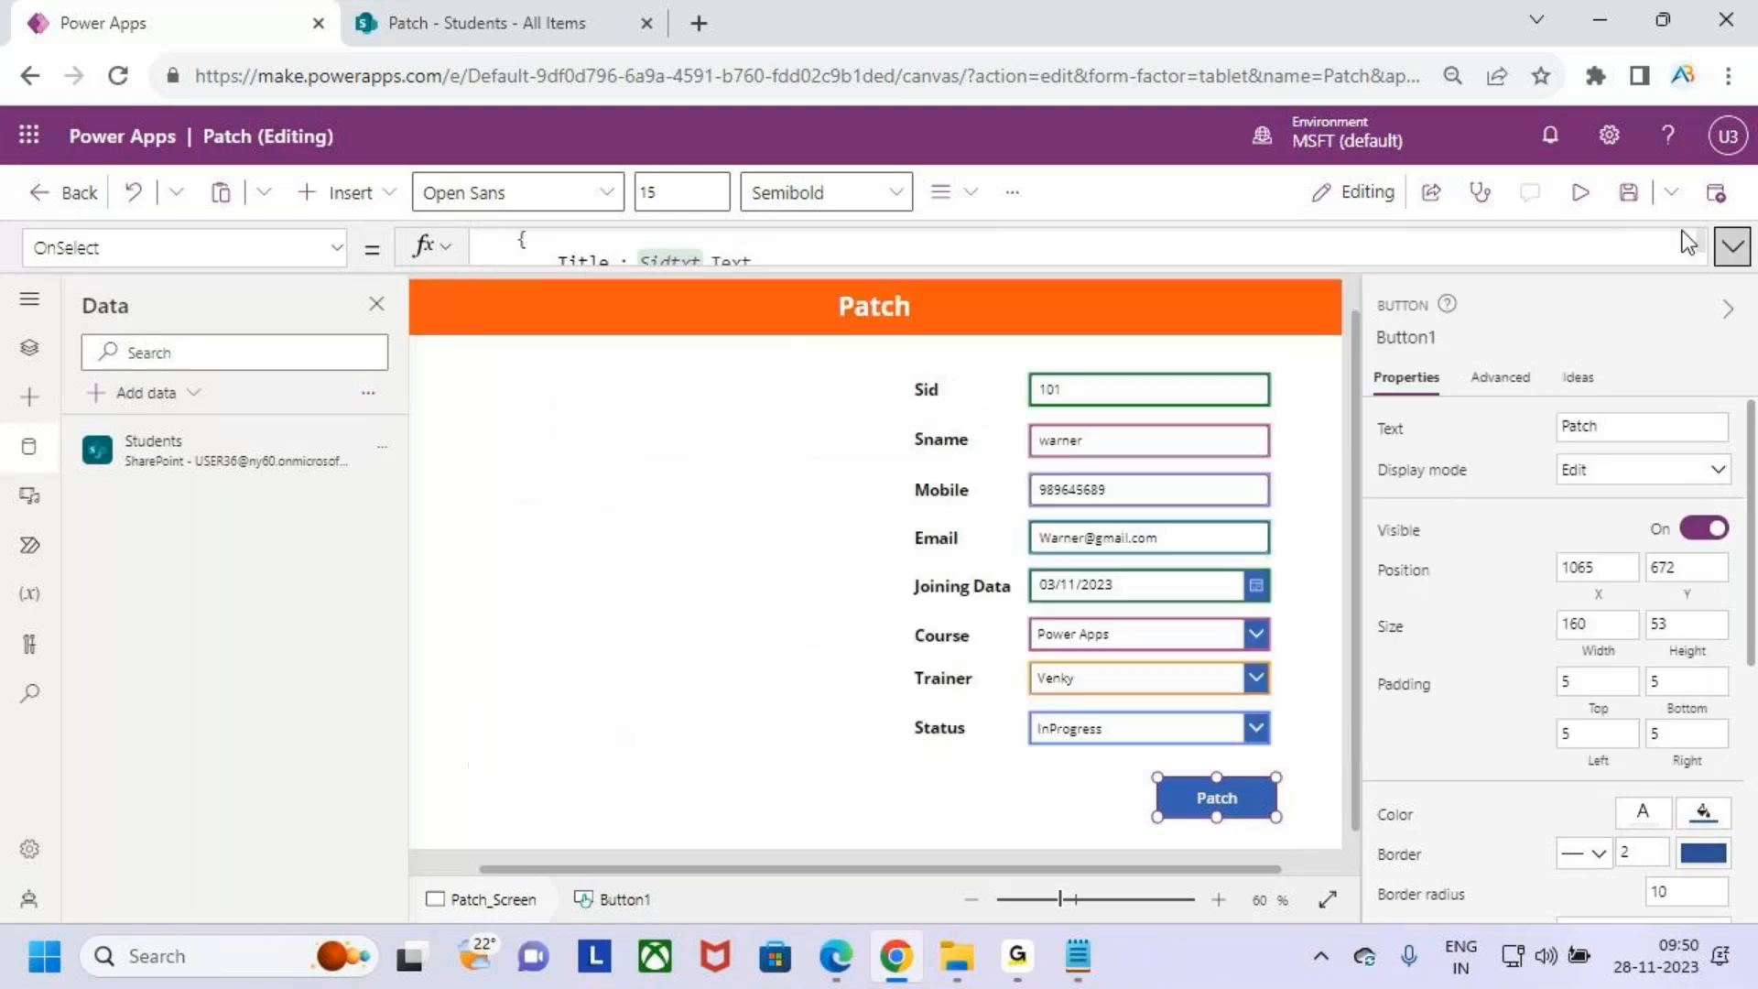
left_click(1580, 193)
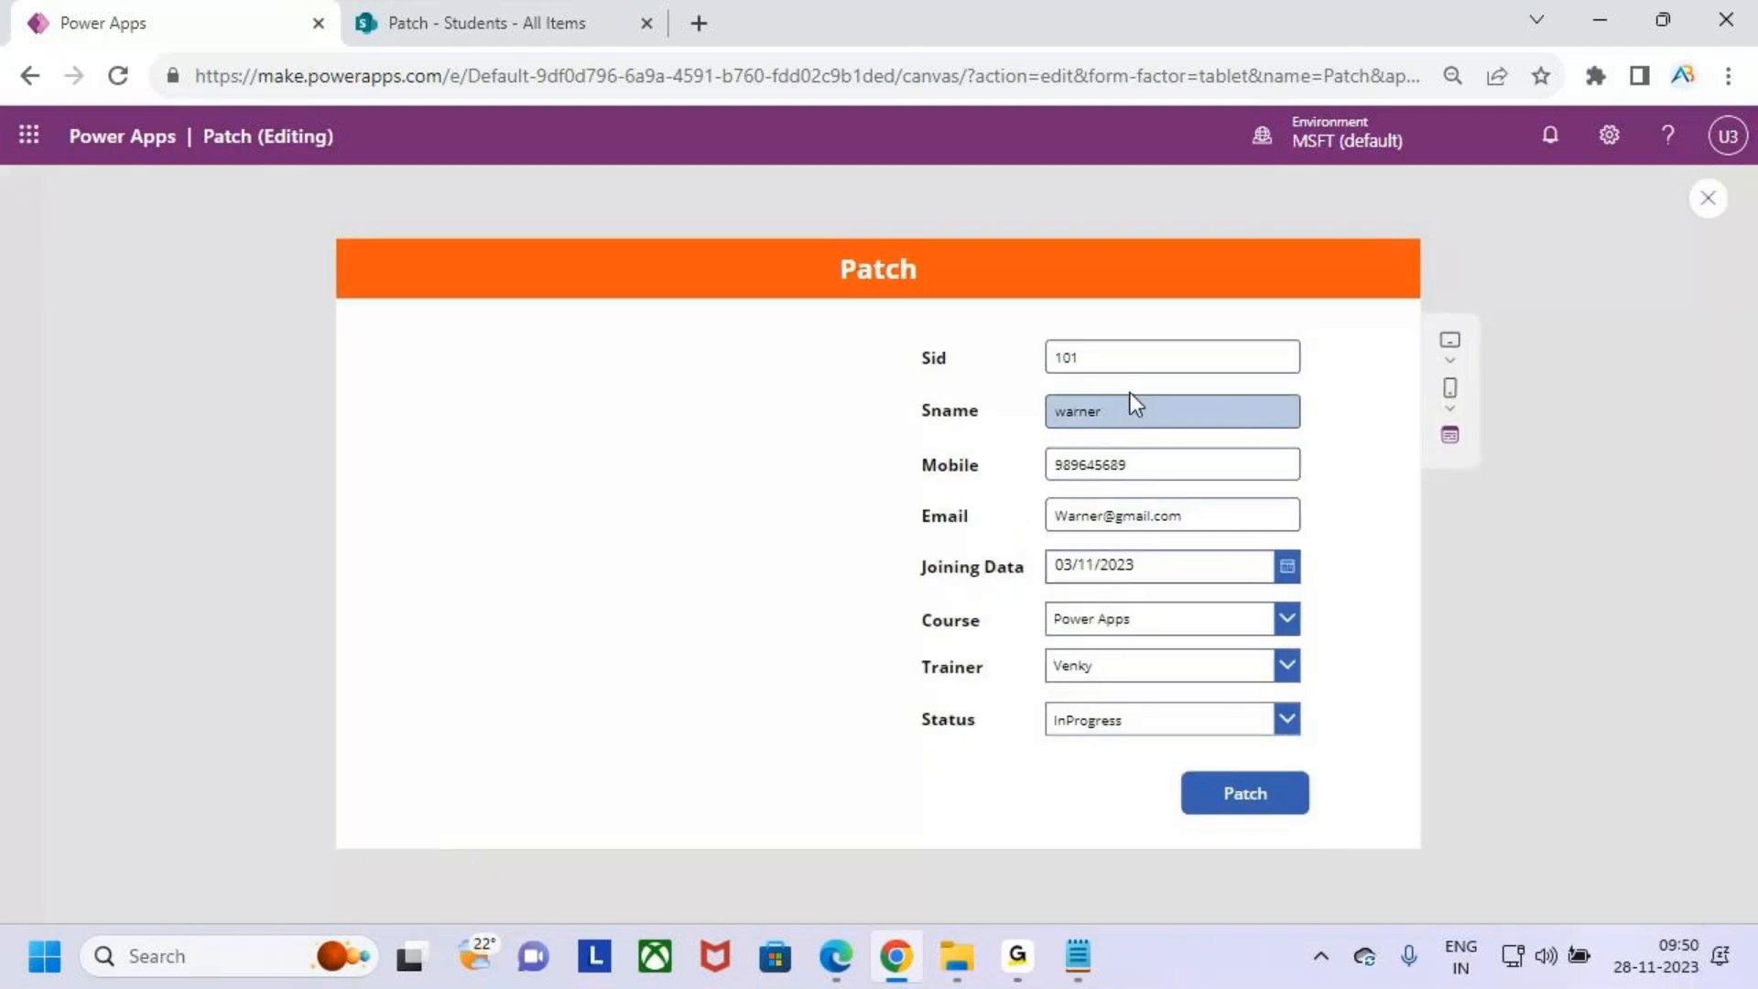
left_click(1255, 799)
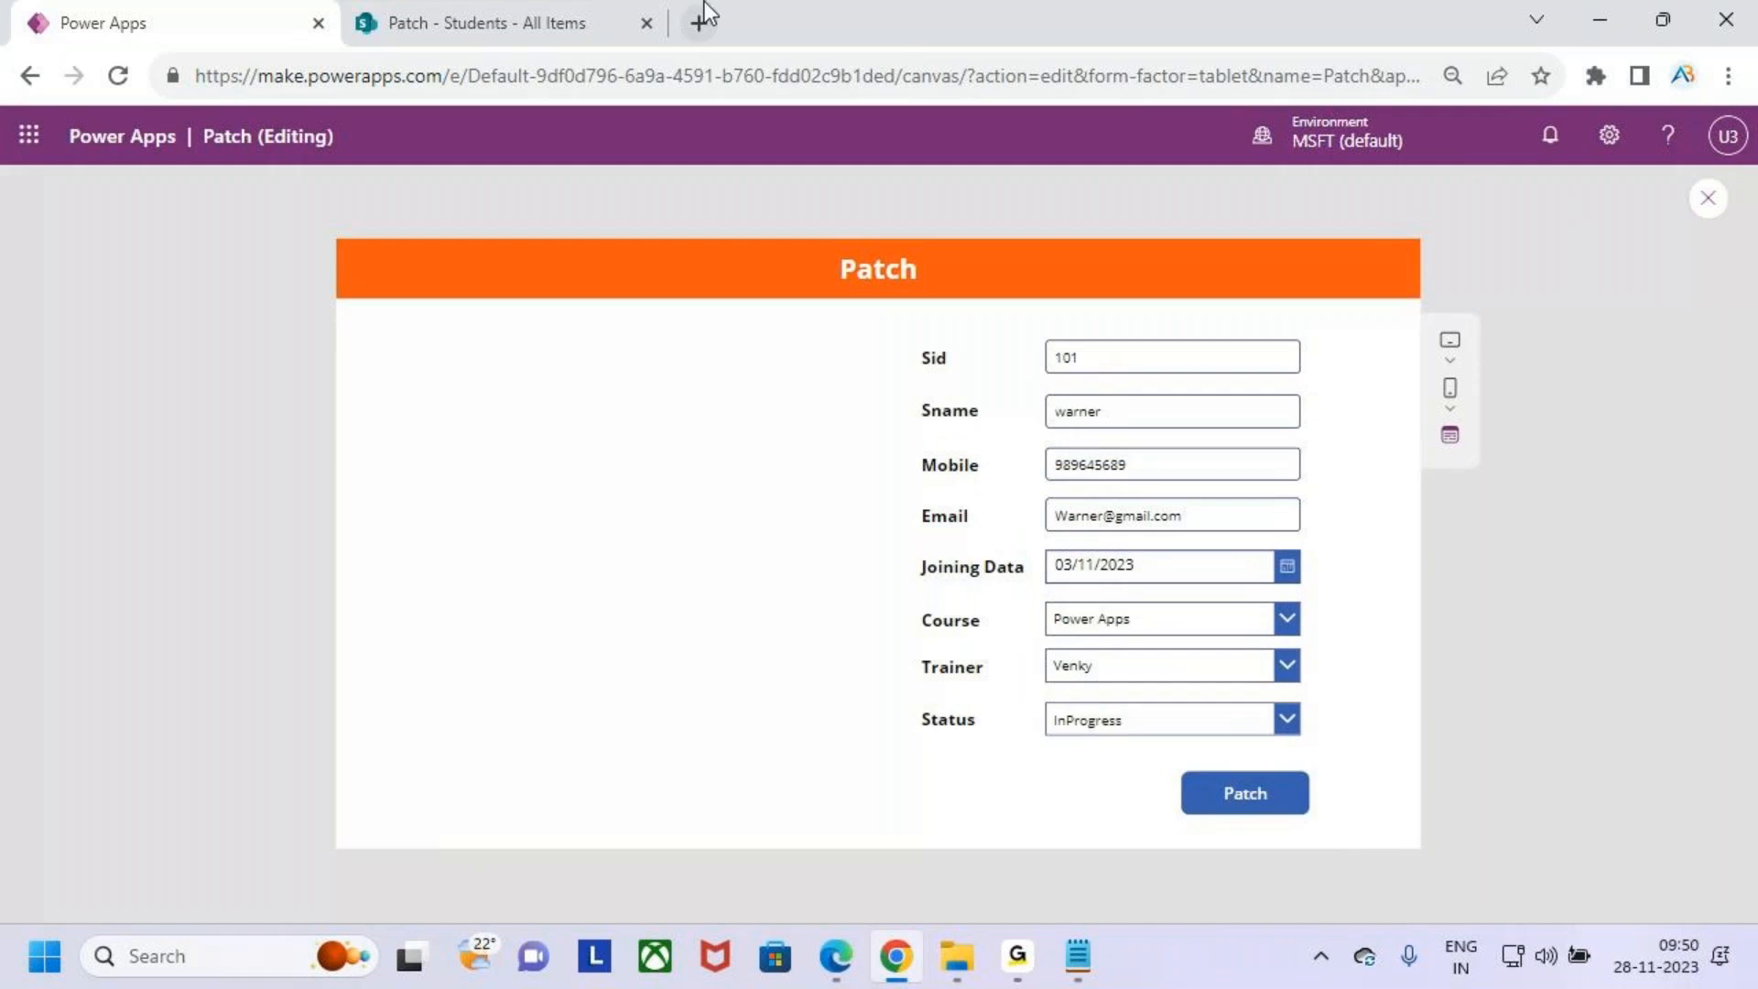
- Switch to the SharePoint Students list and delete the record with Sid 101
left_click(596, 23)
left_click(455, 548)
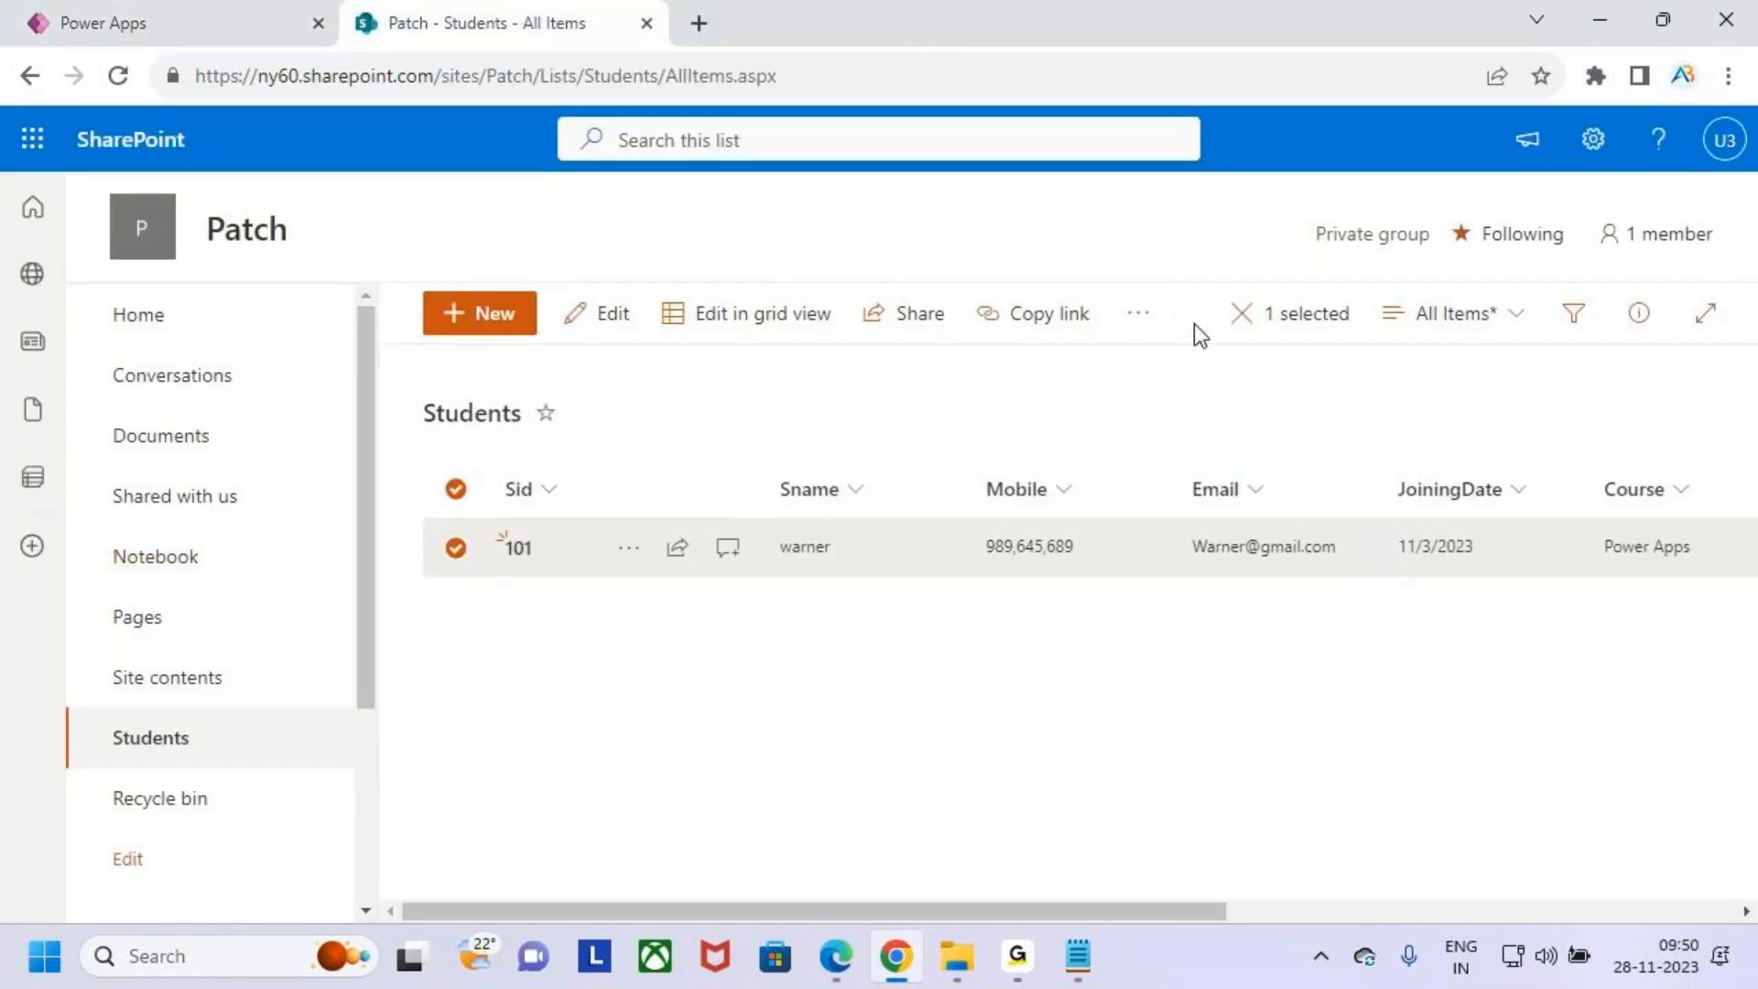
left_click(1139, 313)
left_click(1181, 418)
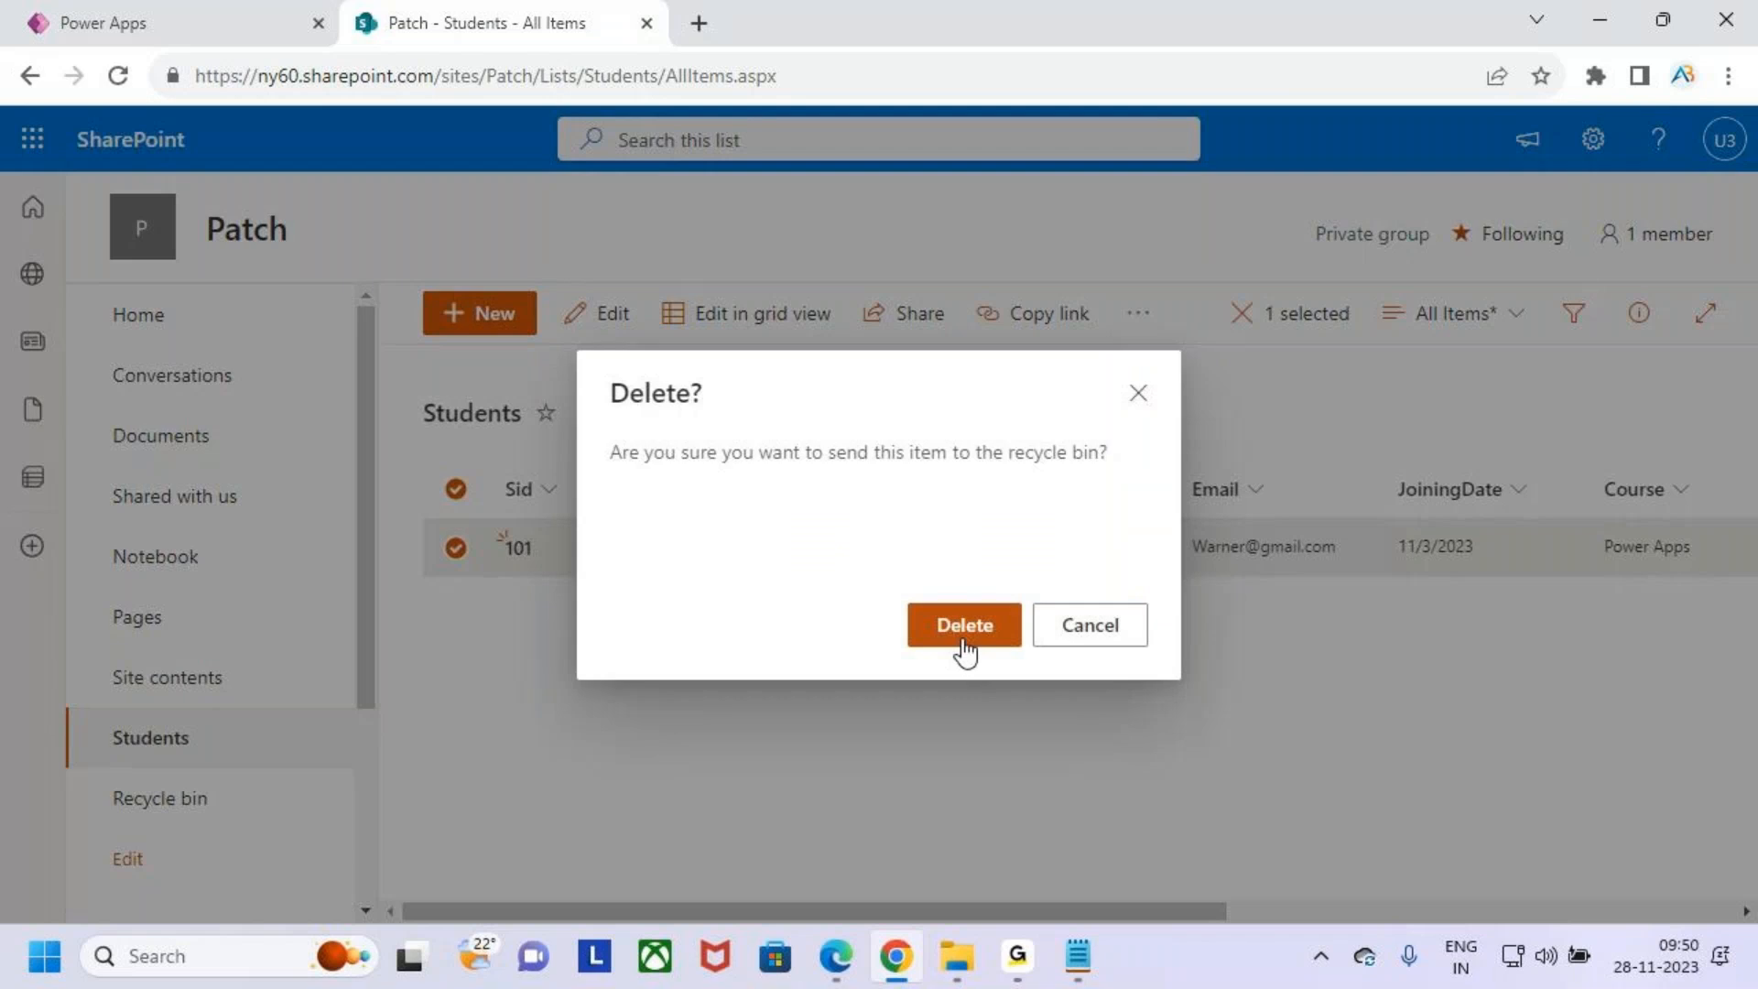
left_click(970, 626)
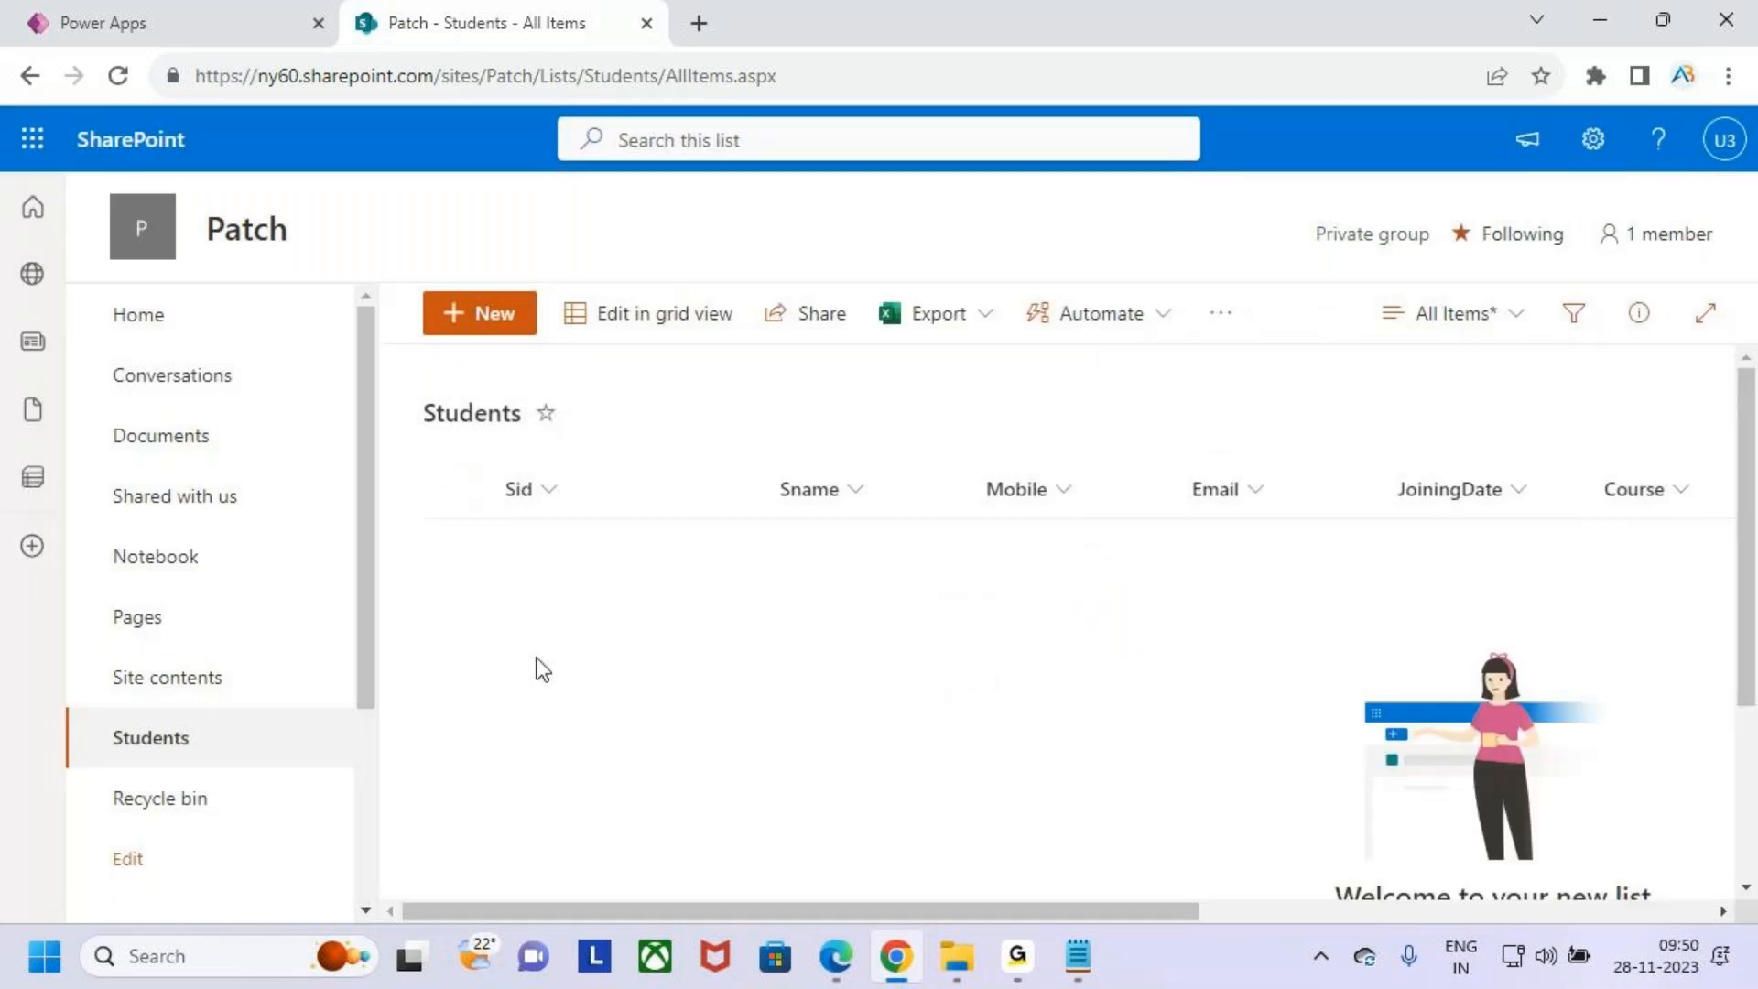
- Return to the app preview and submit the form again with the Patch button
left_click(180, 11)
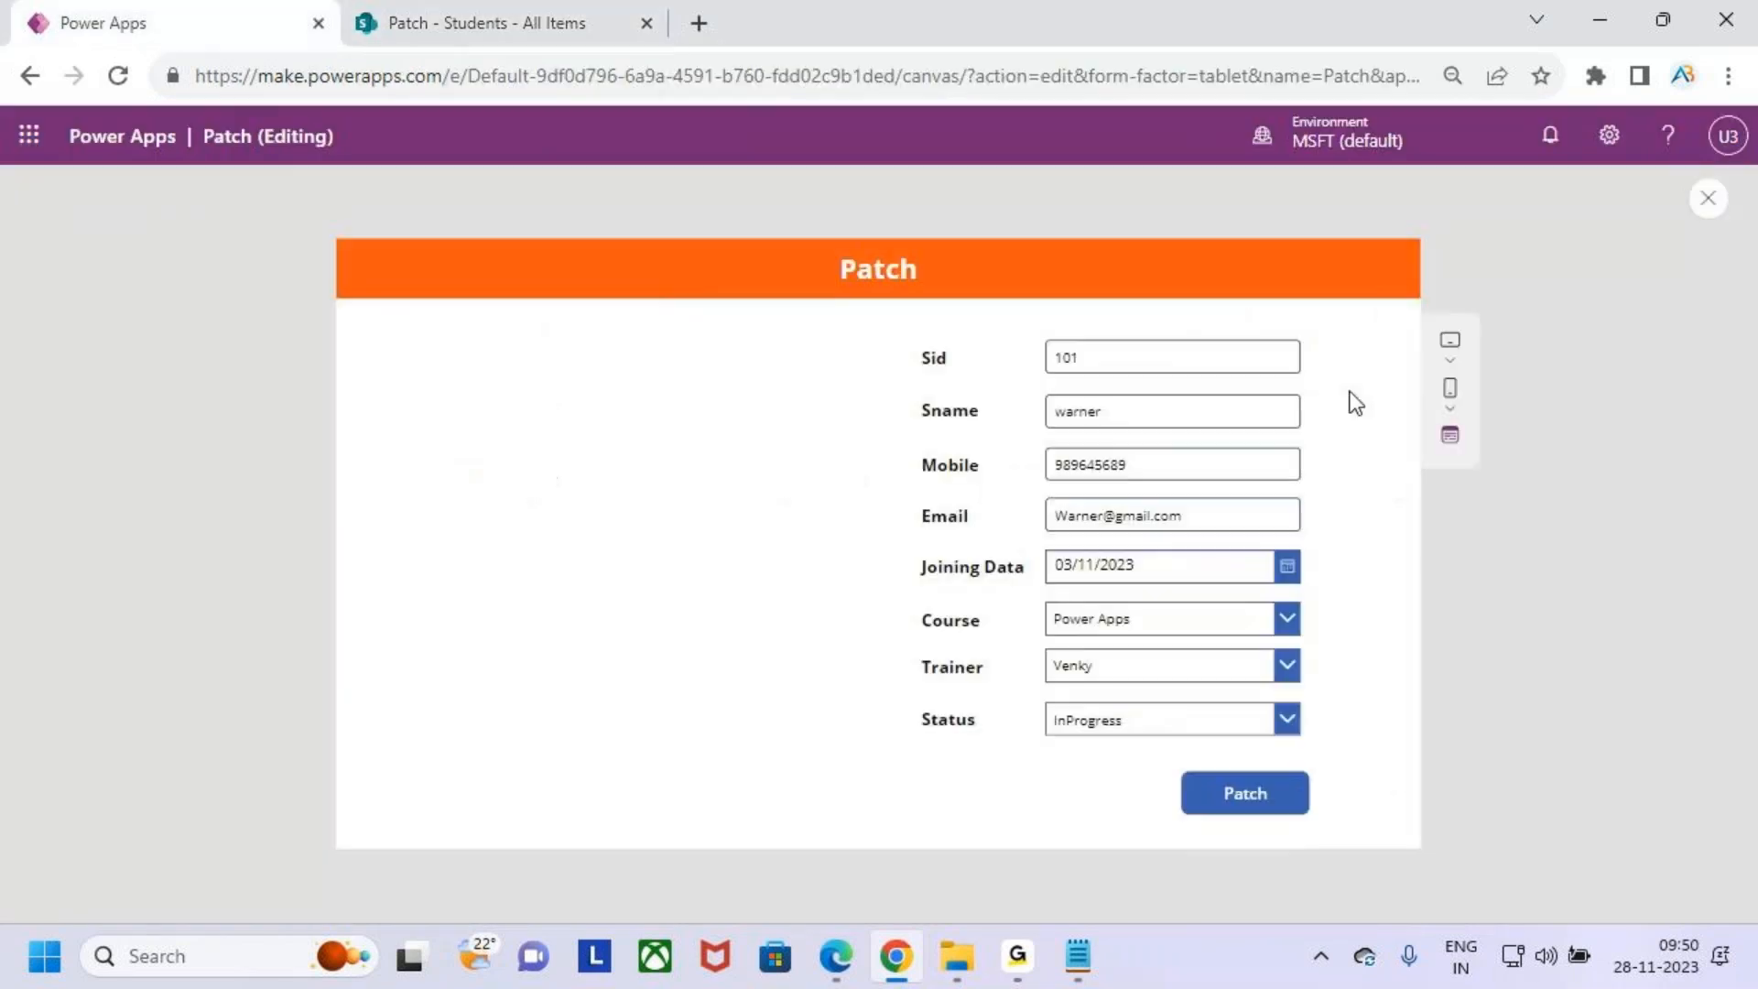
left_click(1273, 804)
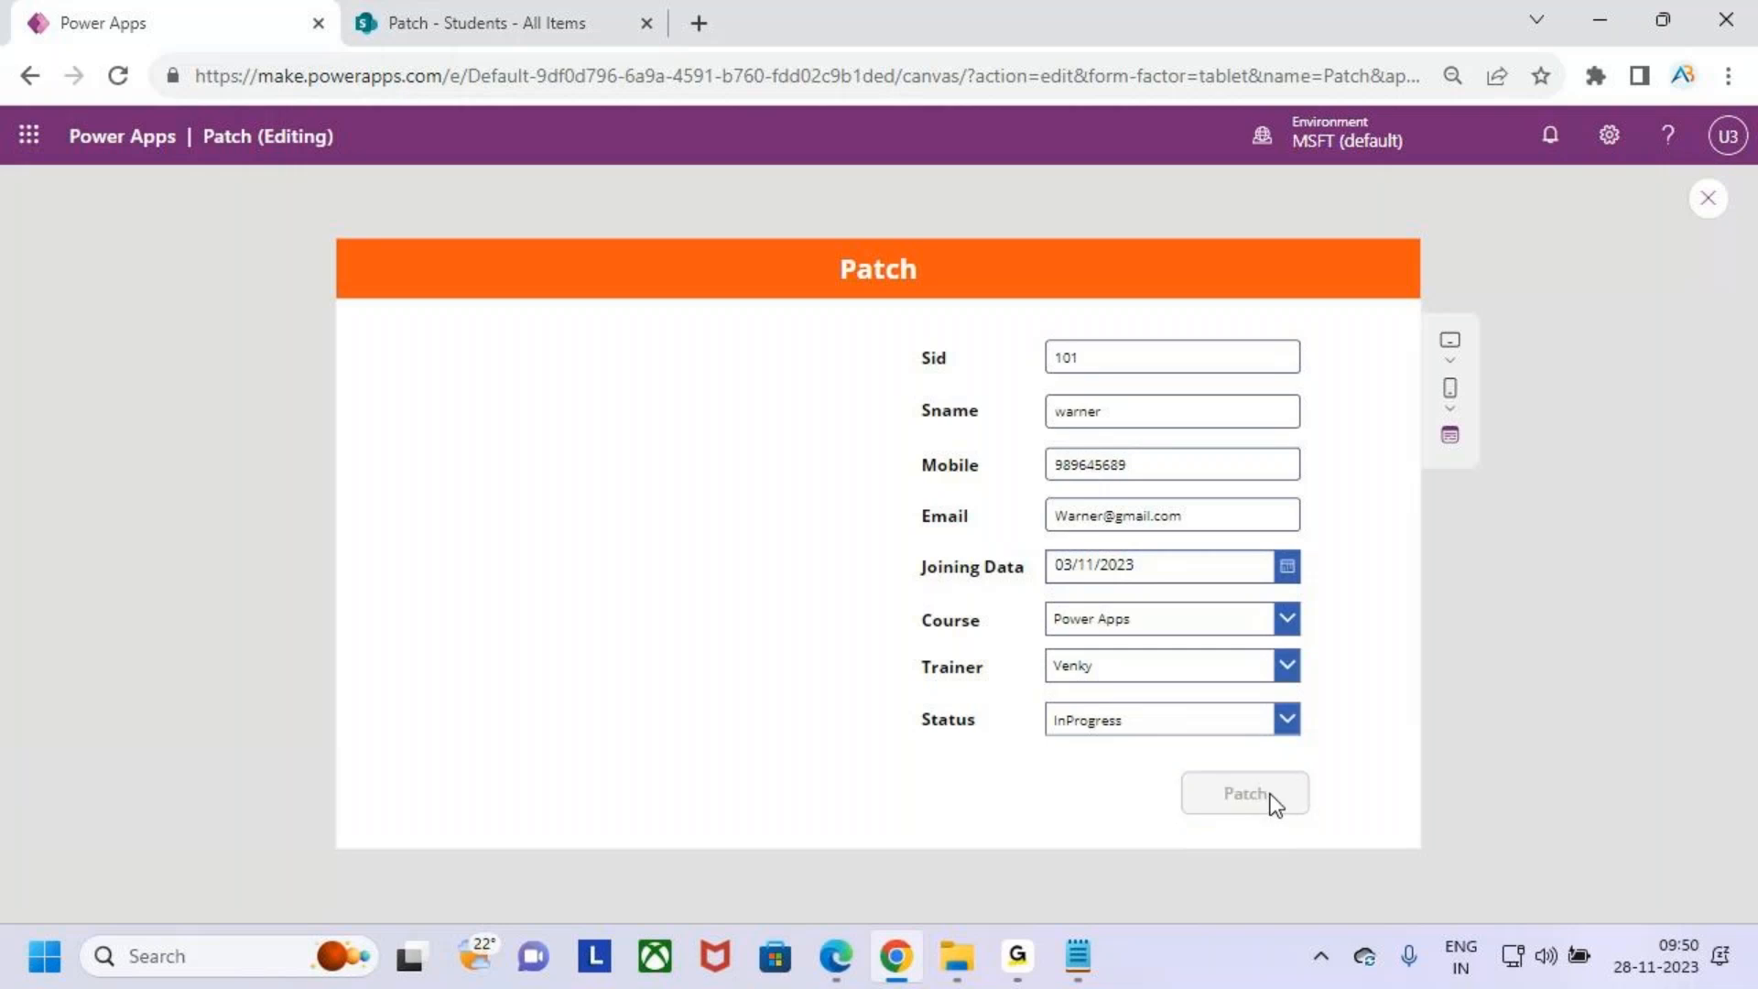
key("ctrl+2")
left_click_drag(1092, 483, 1150, 455)
left_click_drag(1126, 521, 1194, 489)
left_click_drag(1092, 654, 1169, 609)
left_click_drag(1122, 774, 1251, 711)
key("Escape")
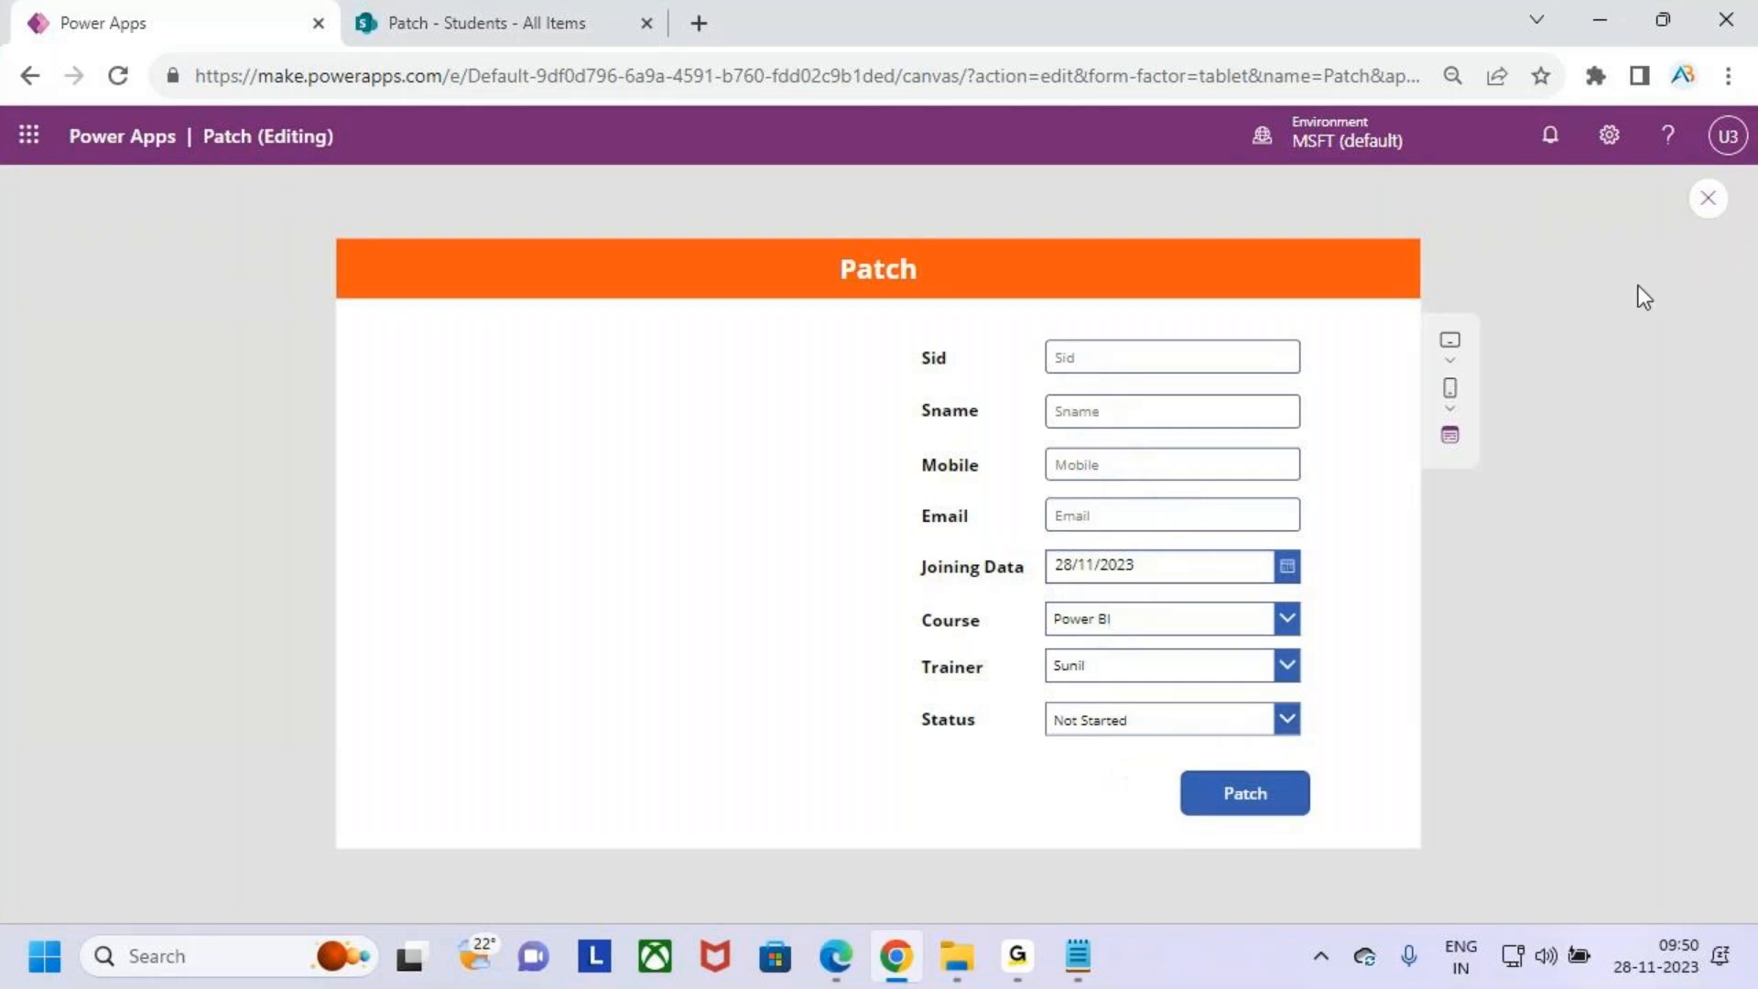
key("ctrl+2")
mouse_move(1037, 600)
left_mouse_down()
mouse_move(1332, 759)
mouse_move(1323, 738)
left_mouse_up()
left_click_drag(1327, 661, 1380, 624)
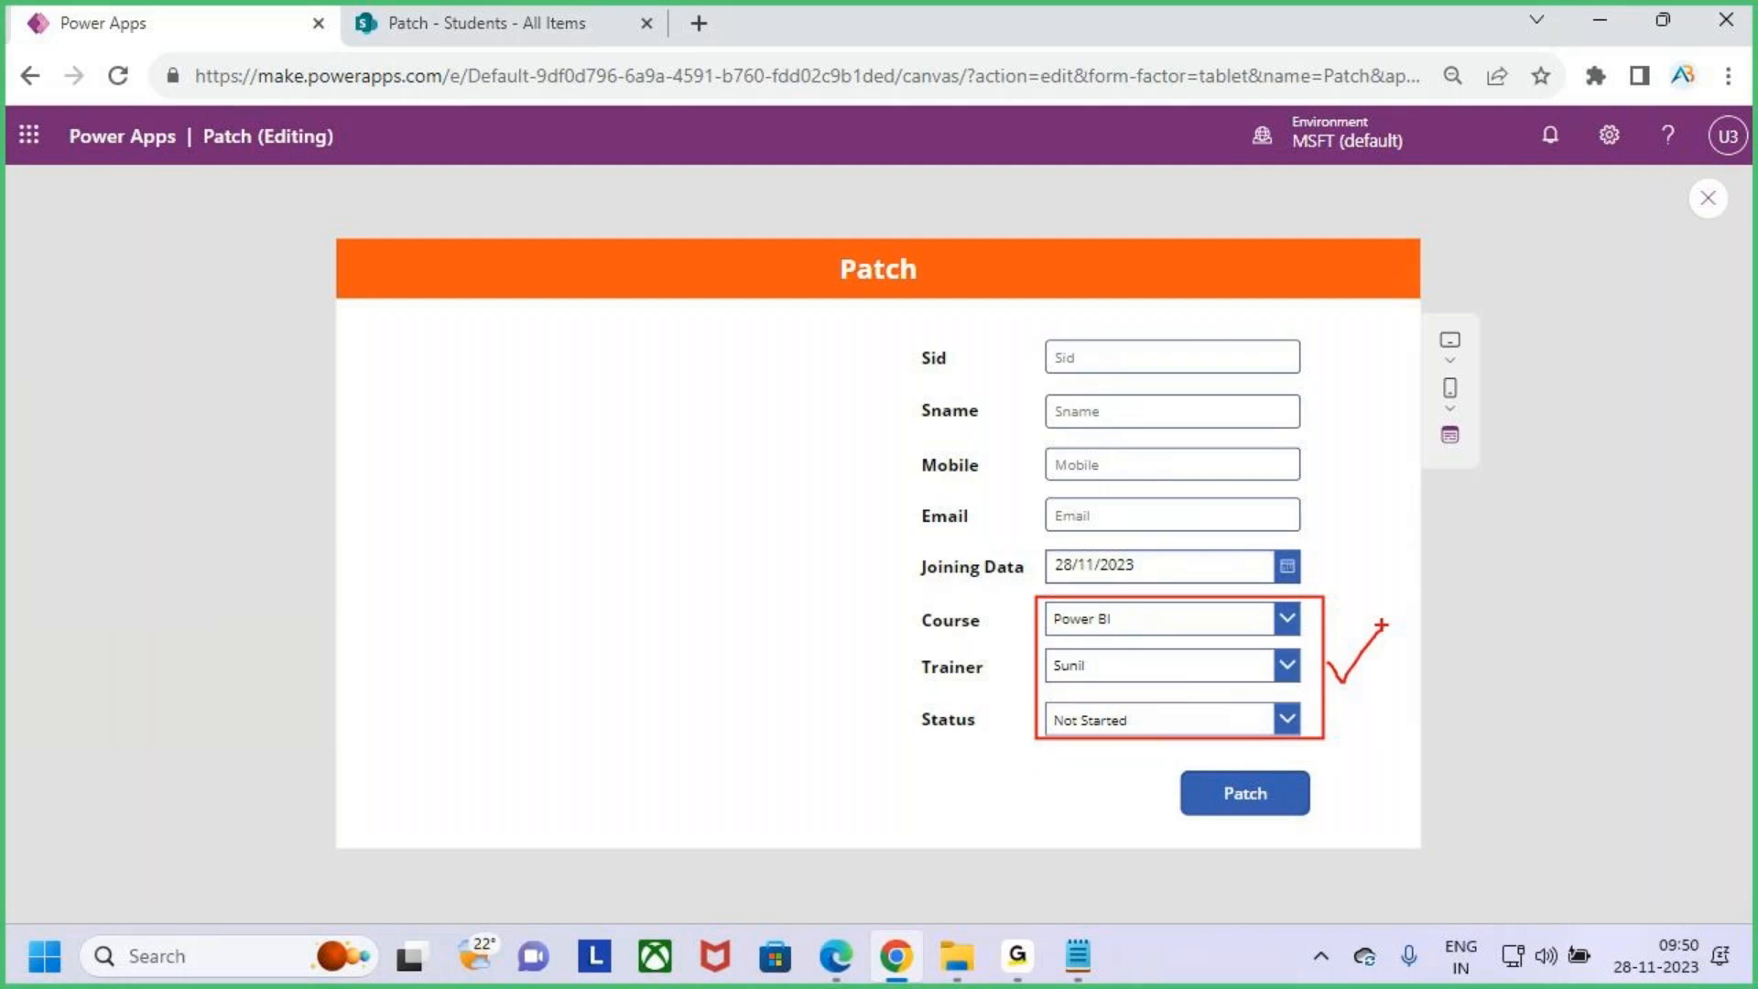
key("Escape")
- Close the preview, dismiss the tip dialog and set the Course dropdown's AllowEmptySelection property to true
left_click(1707, 198)
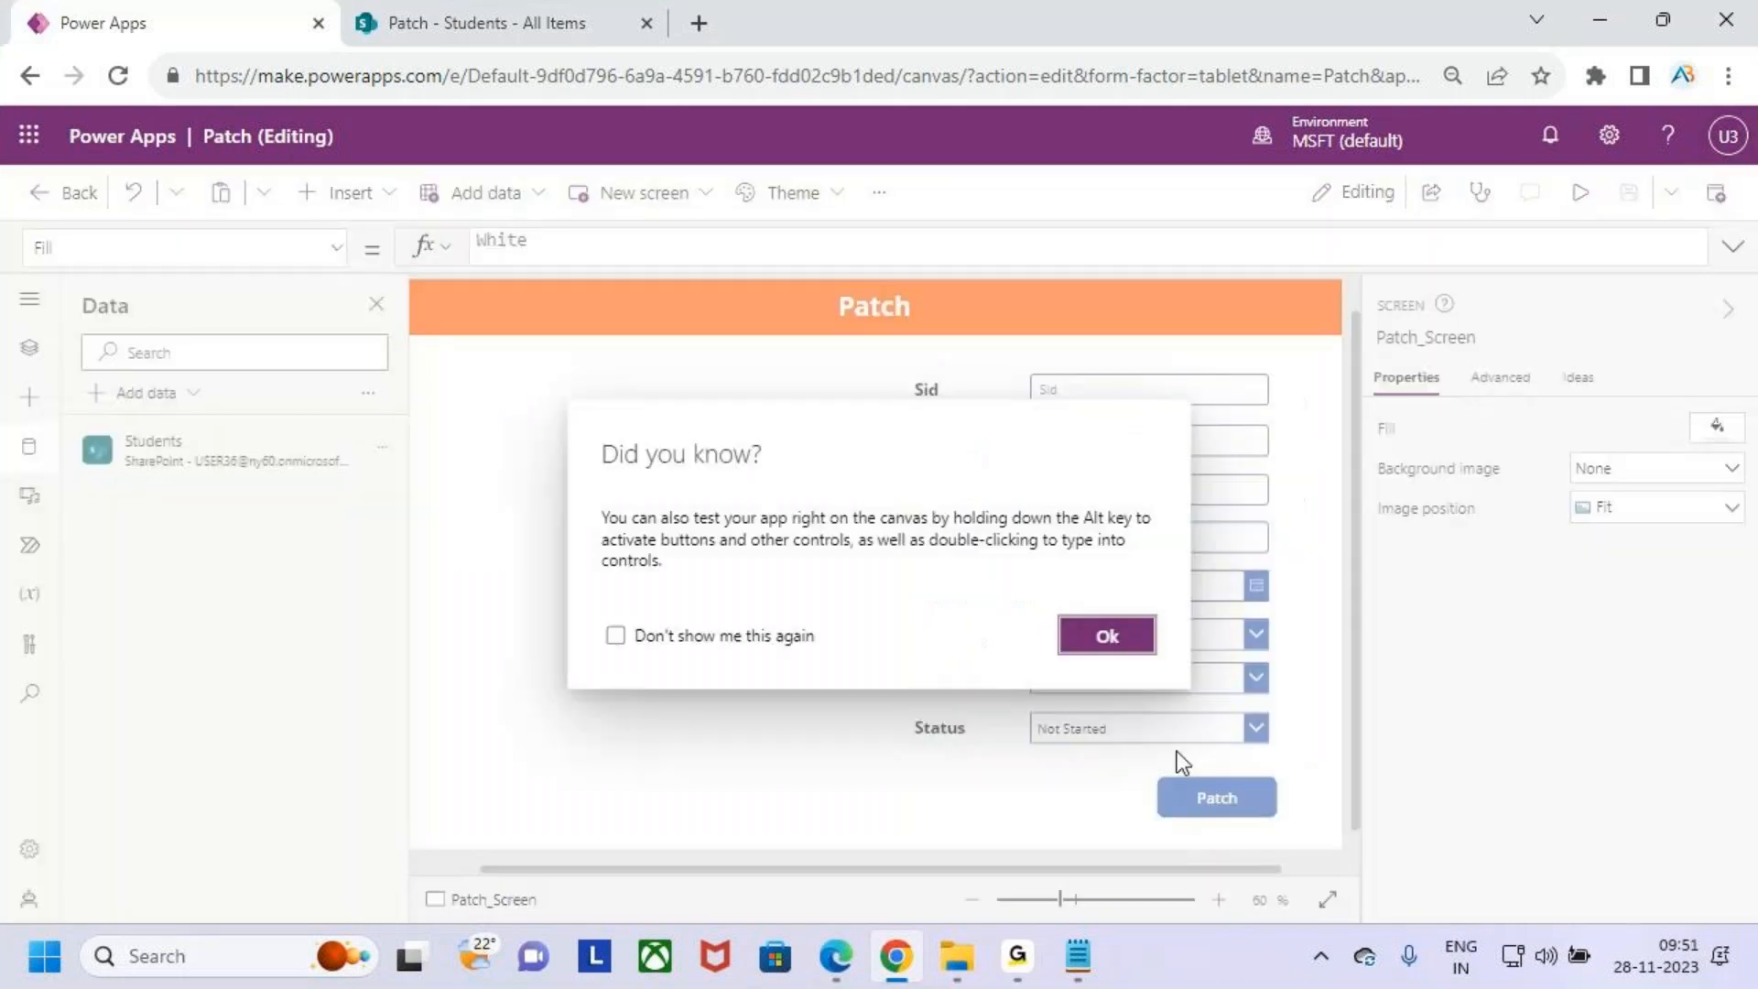
left_click(1142, 648)
left_click(1151, 632)
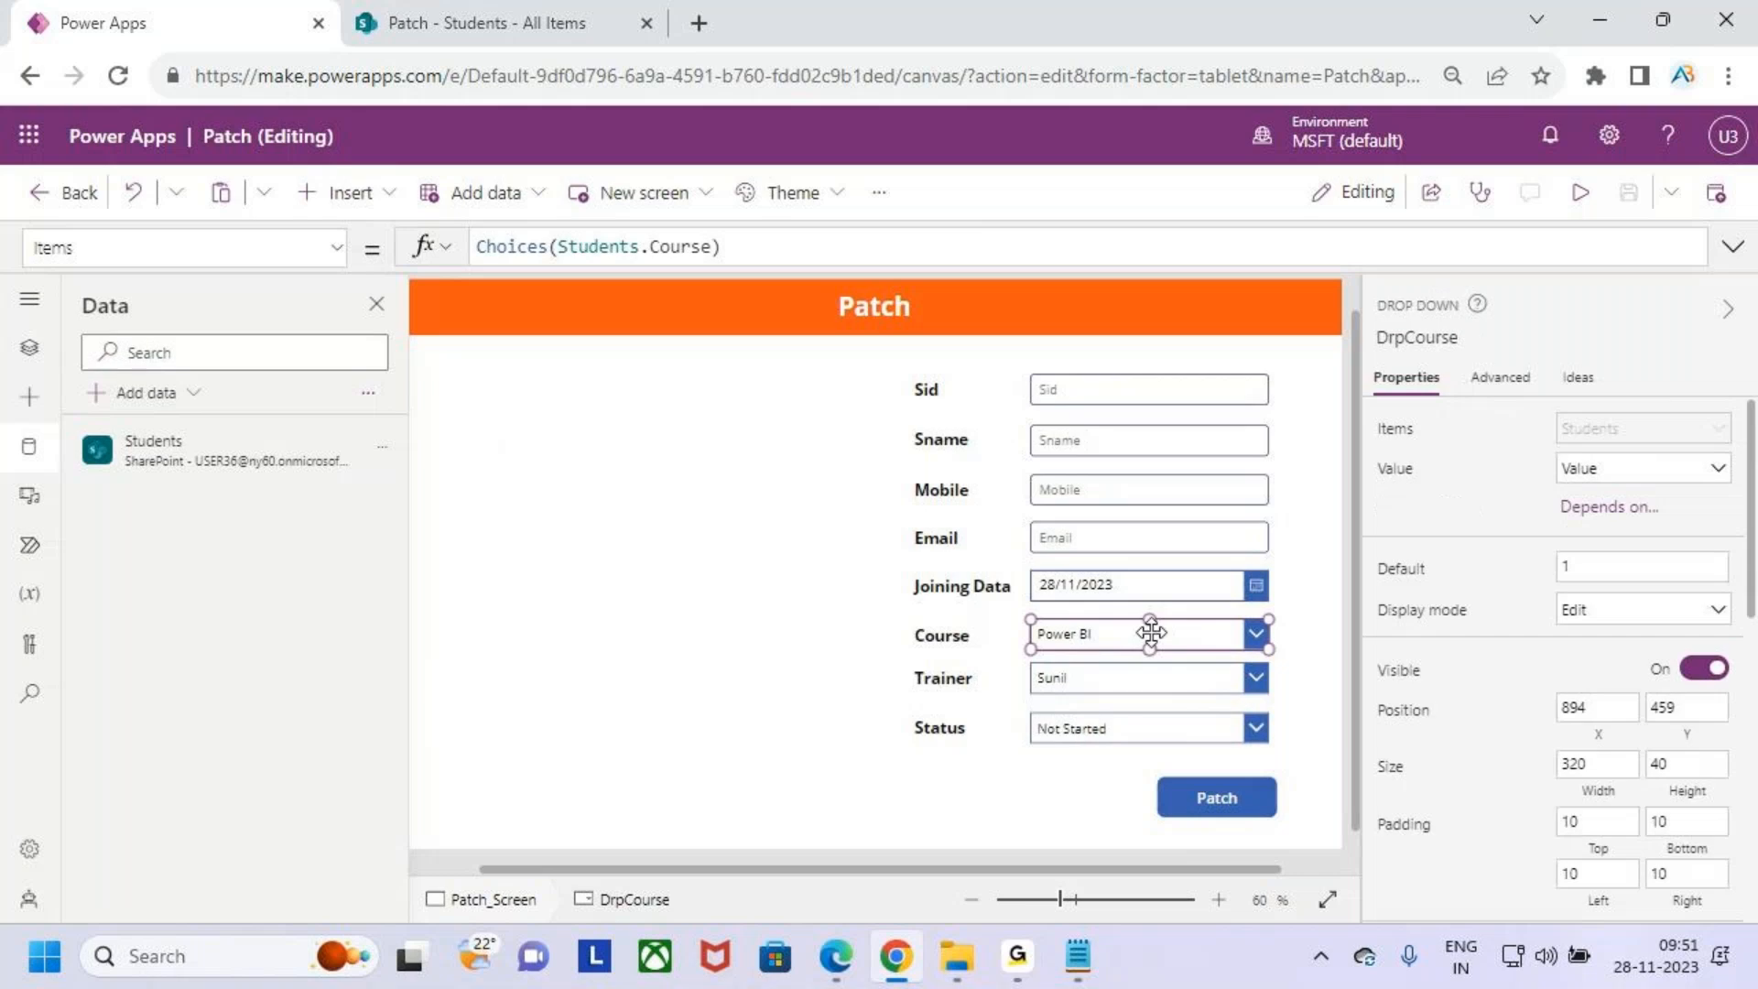
left_click(1515, 381)
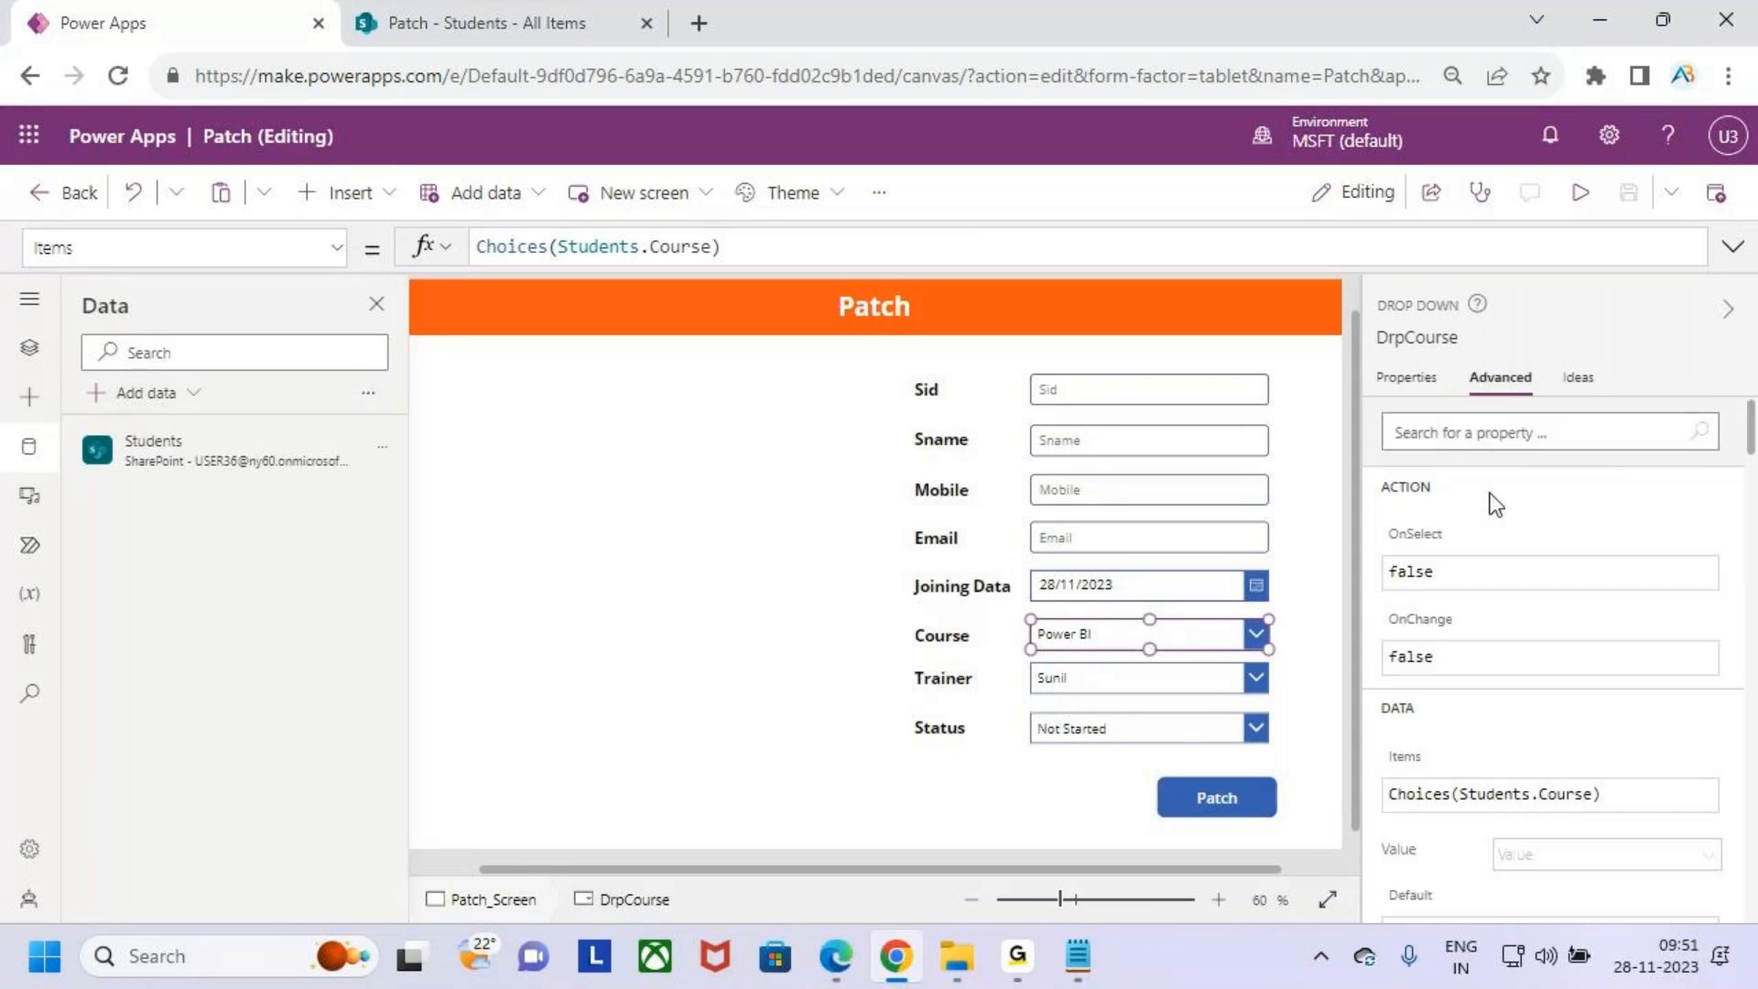
left_click(1491, 433)
type("allow")
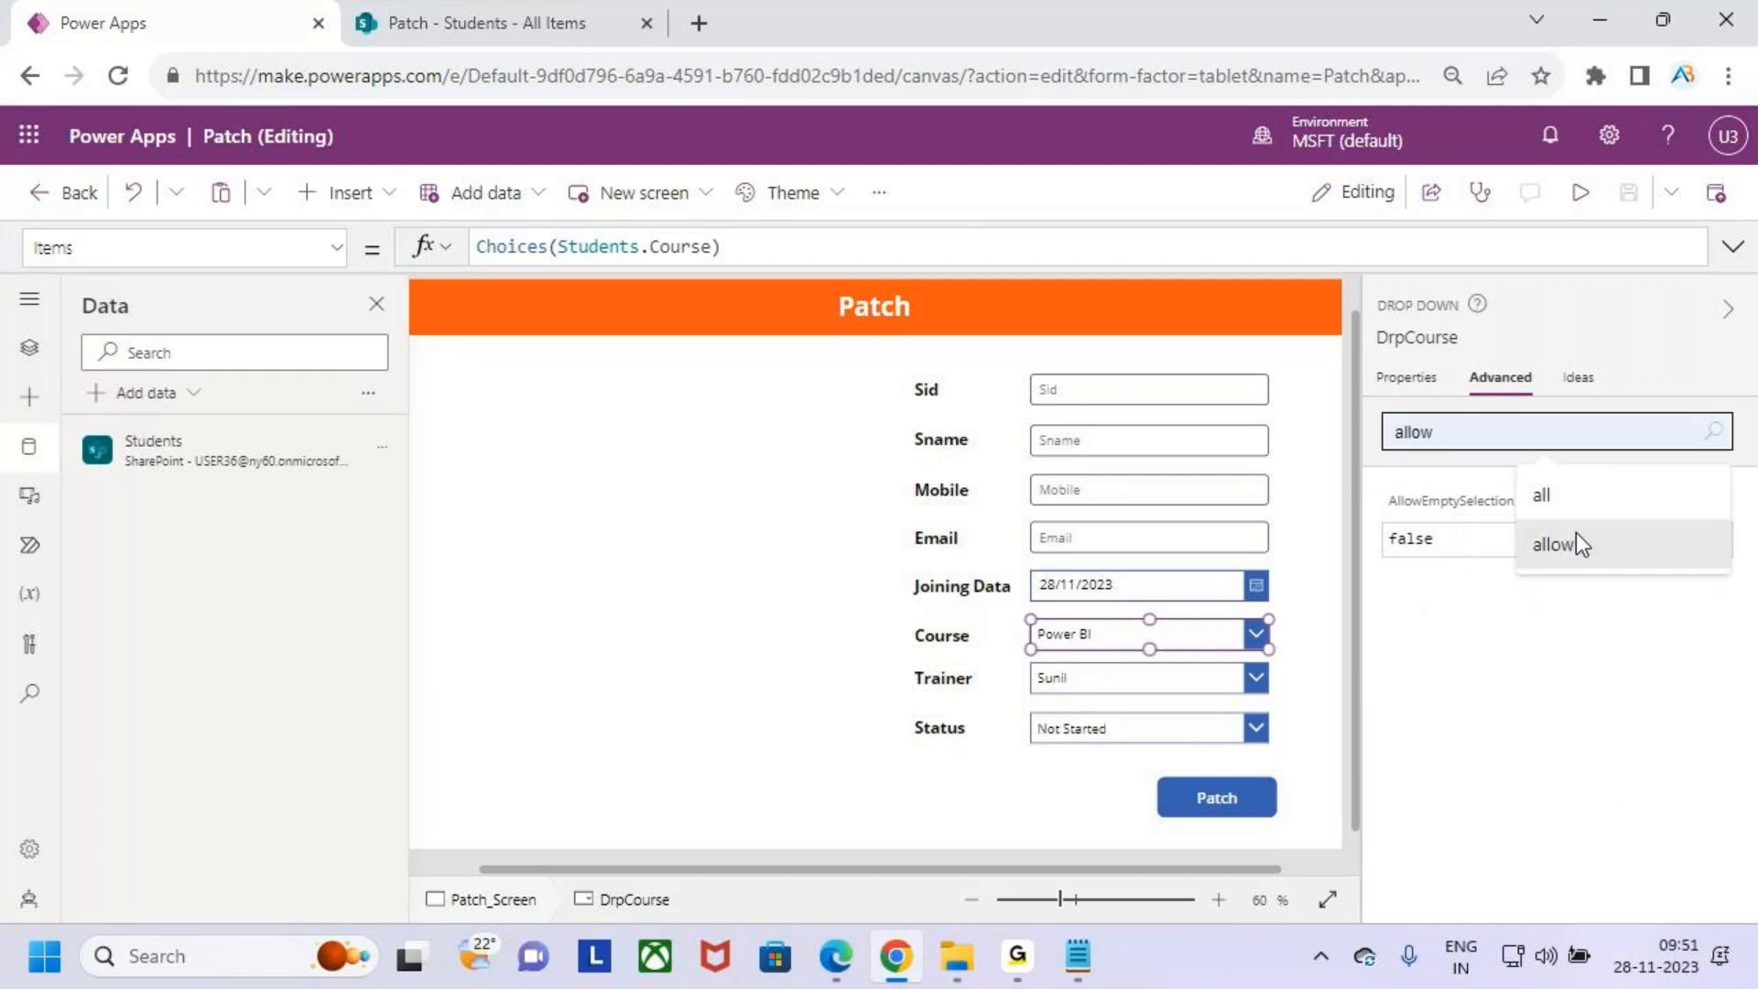
left_click(1474, 545)
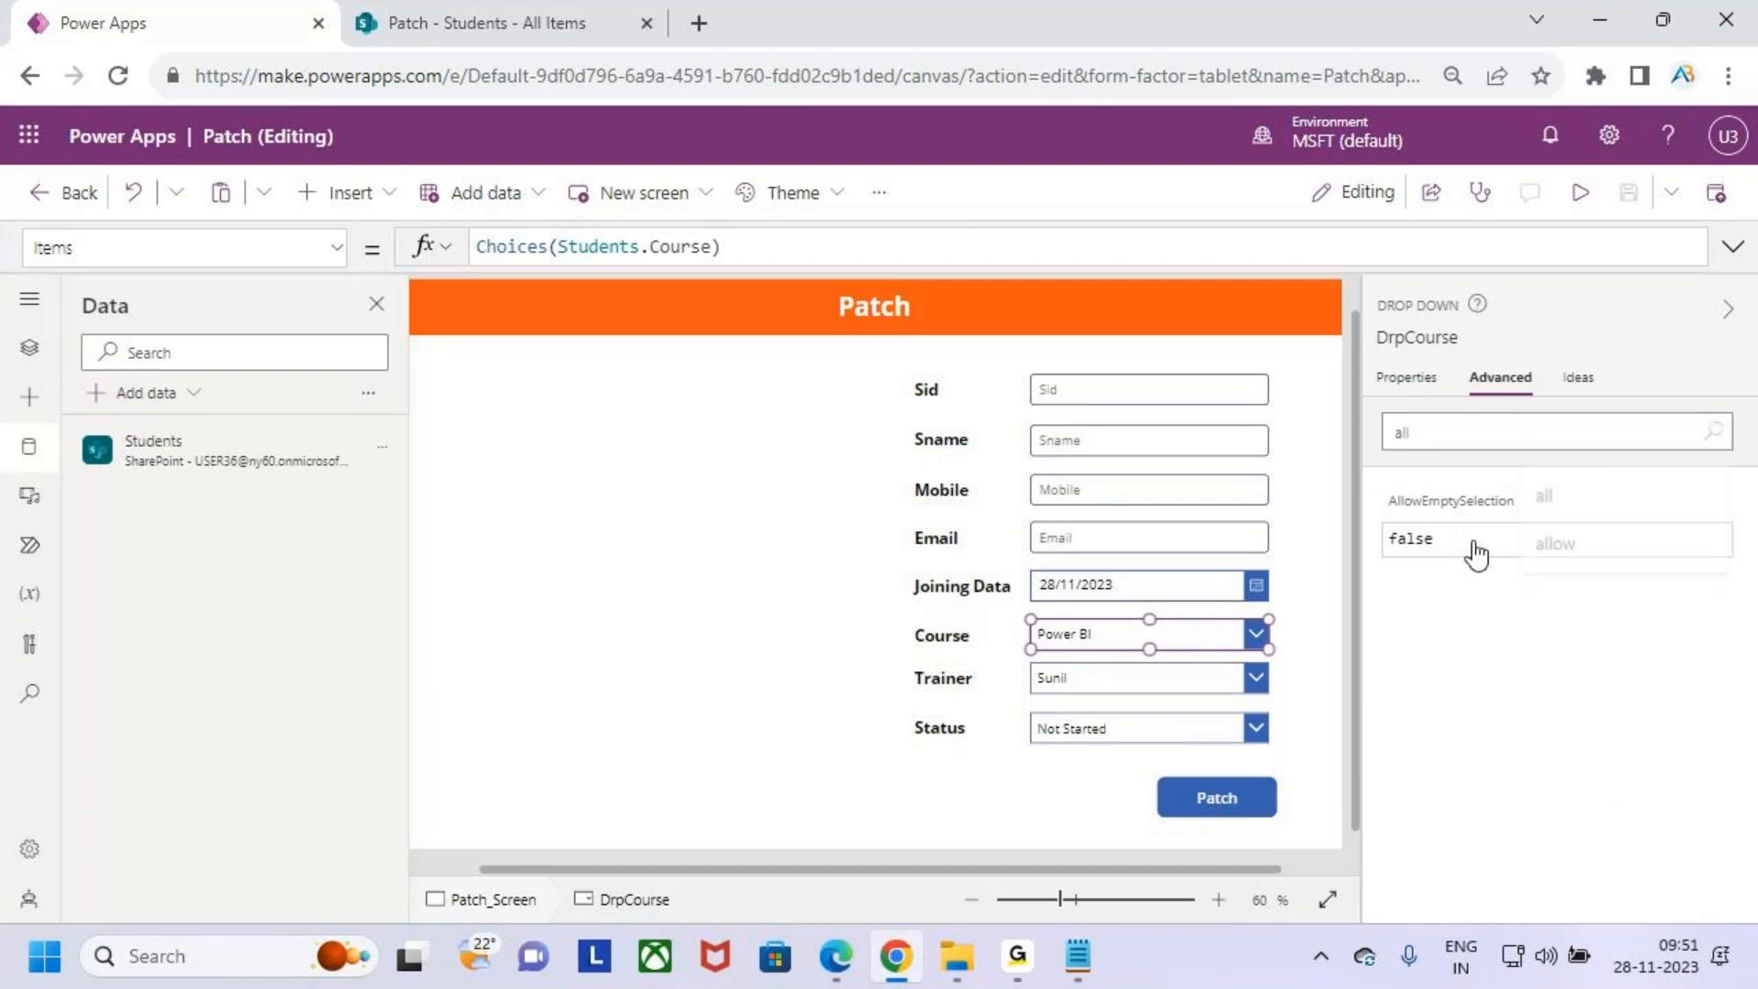
double_click(1475, 541)
type("true")
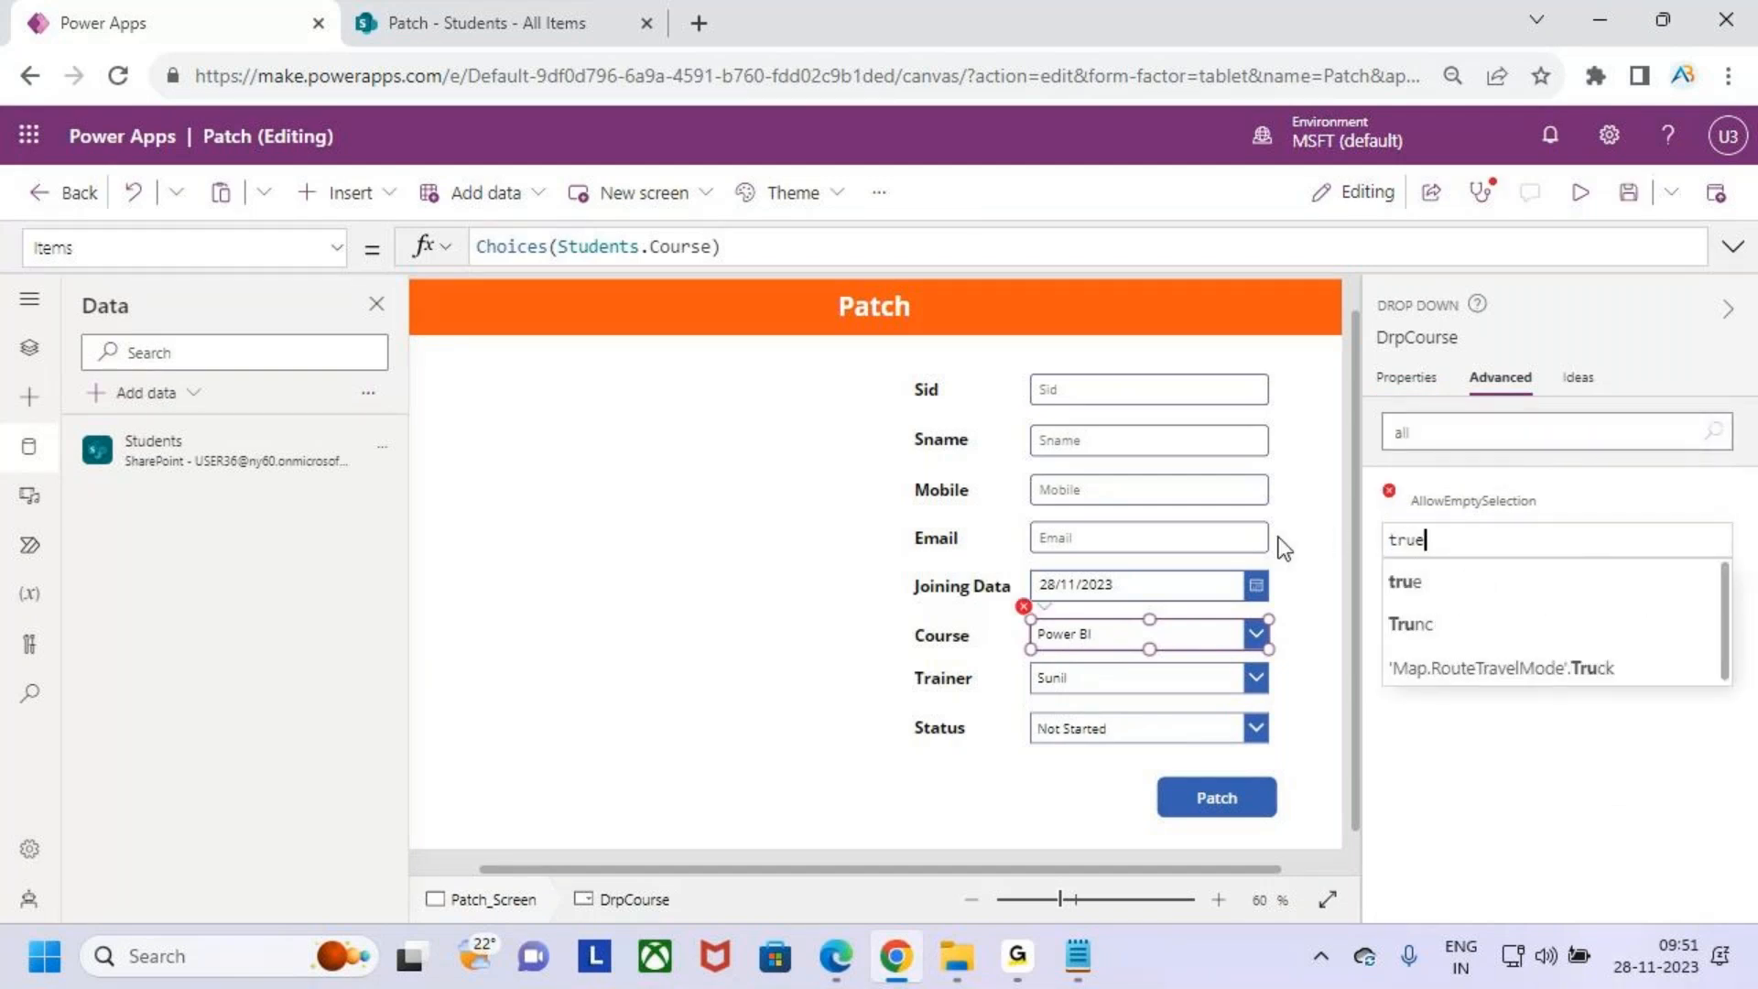
left_click(1421, 581)
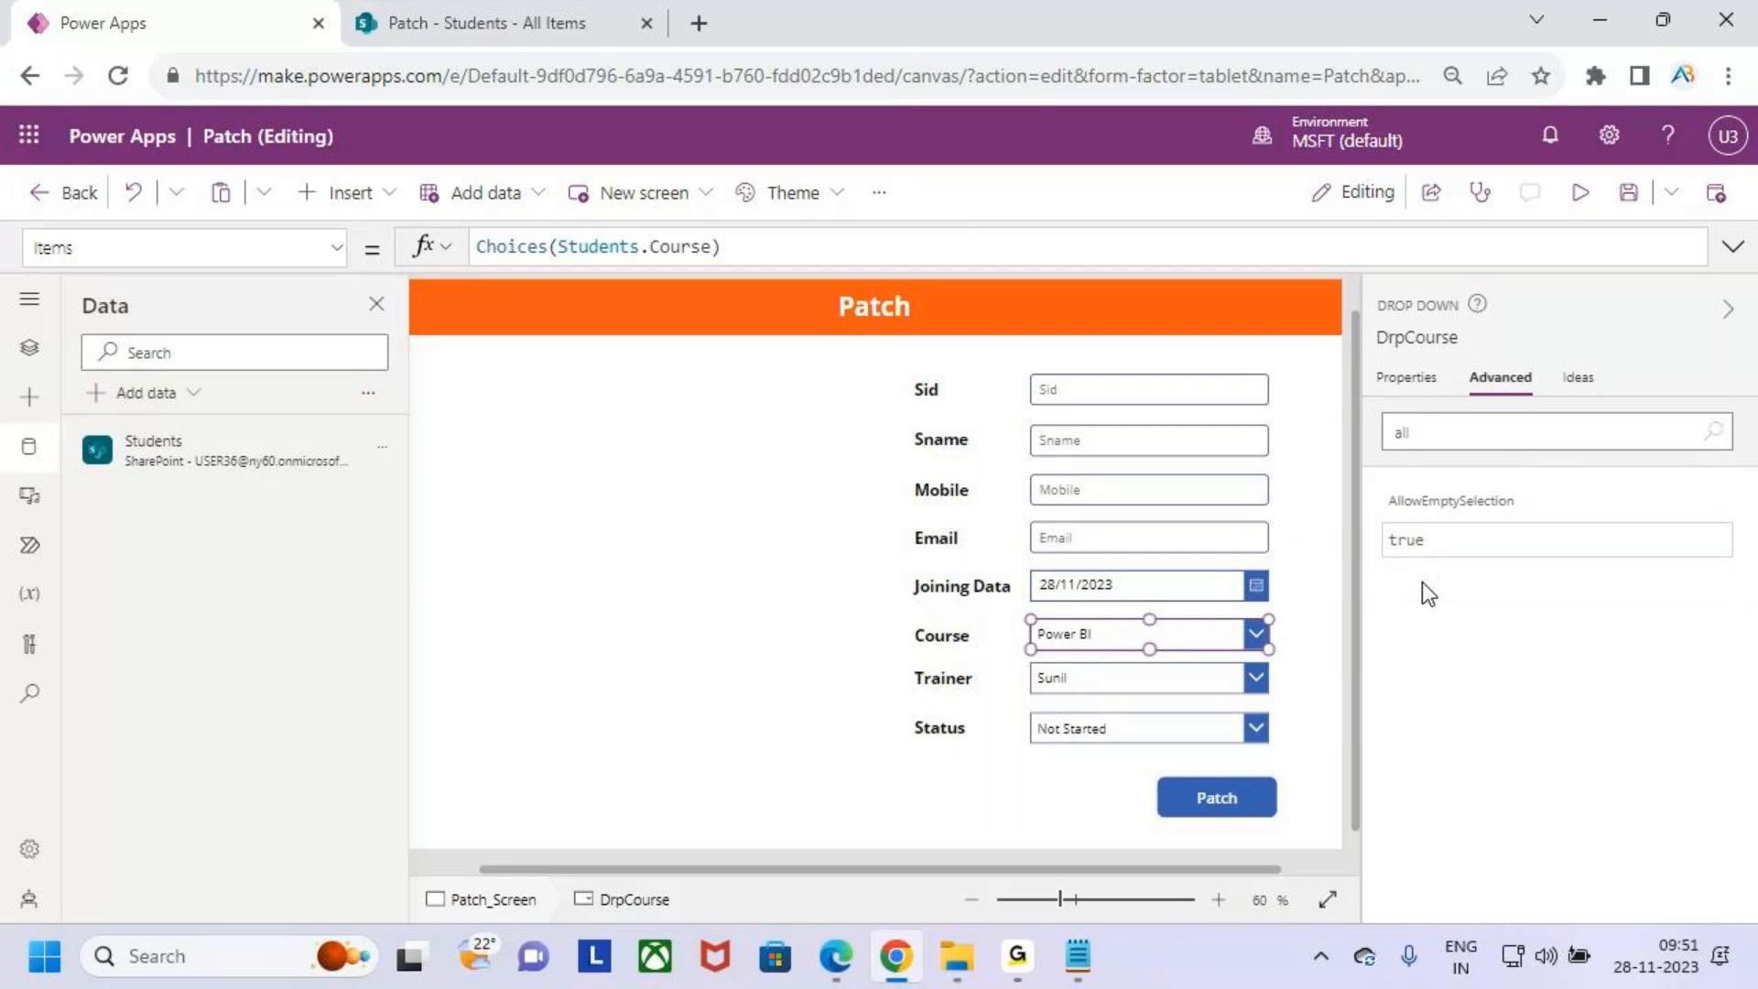
- Set the Trainer dropdown's AllowEmptySelection property to true
left_click(1087, 679)
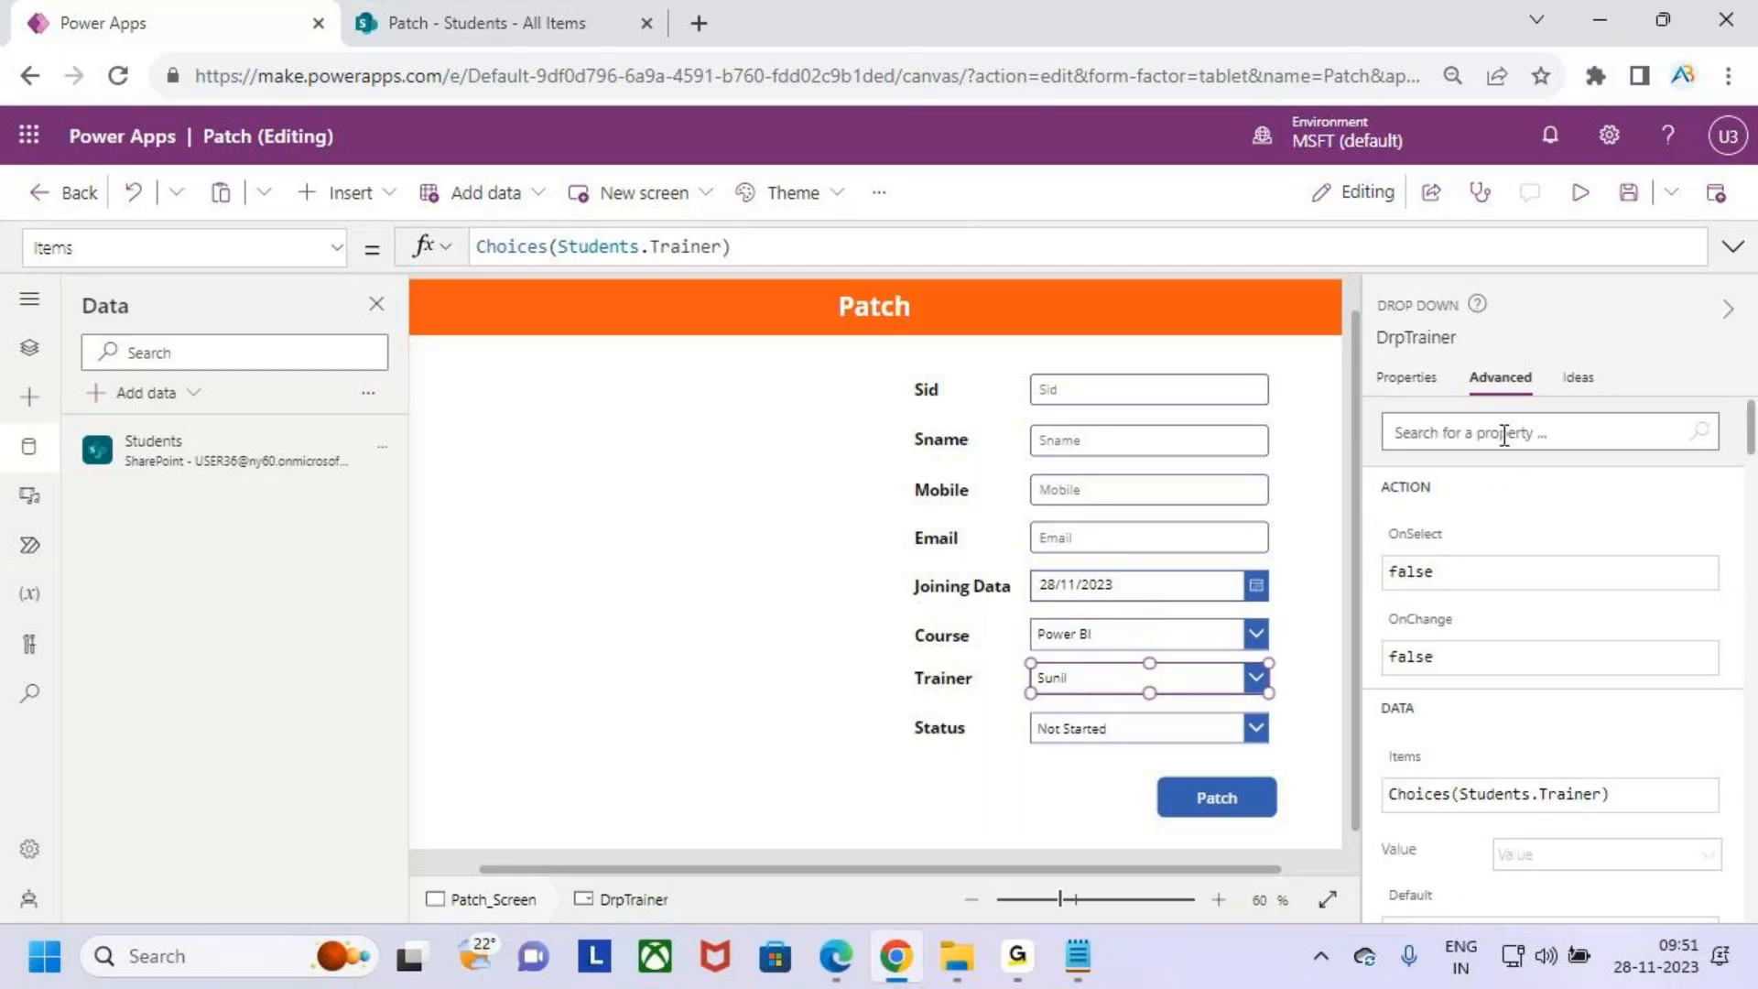
left_click(1457, 433)
type("all")
left_click(1472, 541)
left_click_drag(1472, 541, 1328, 542)
type("tr")
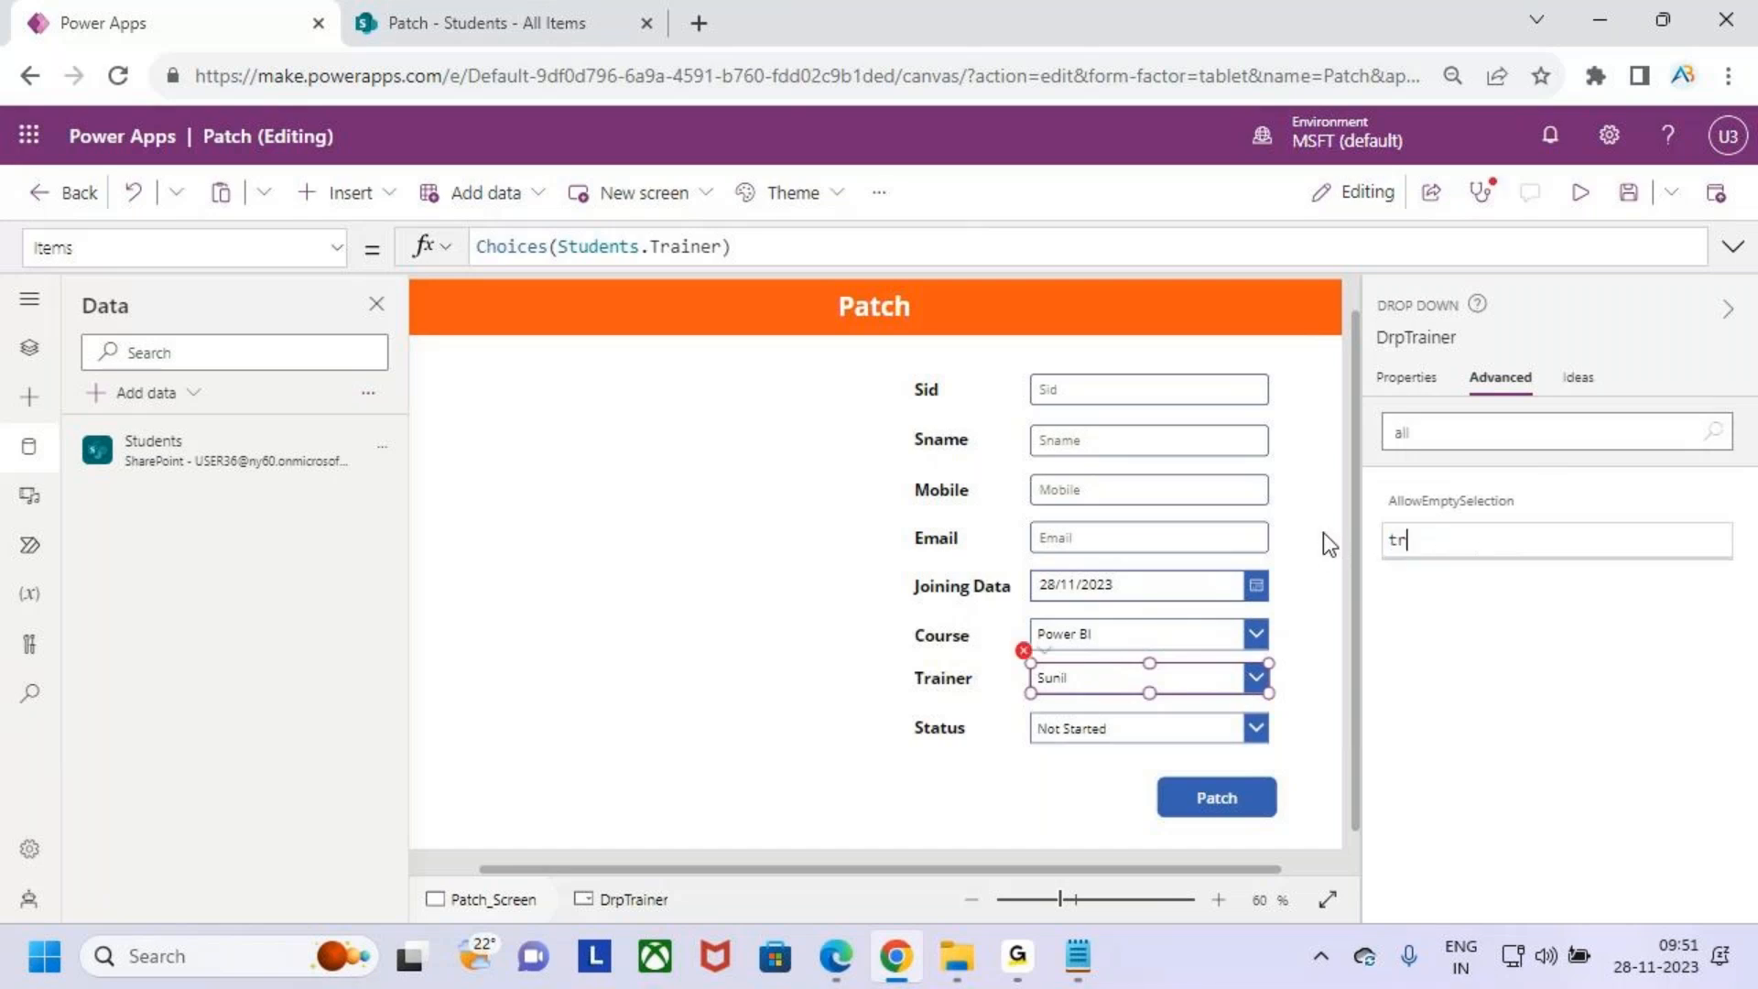
type("uye")
key("BackSpace")
key("BackSpace")
type("e")
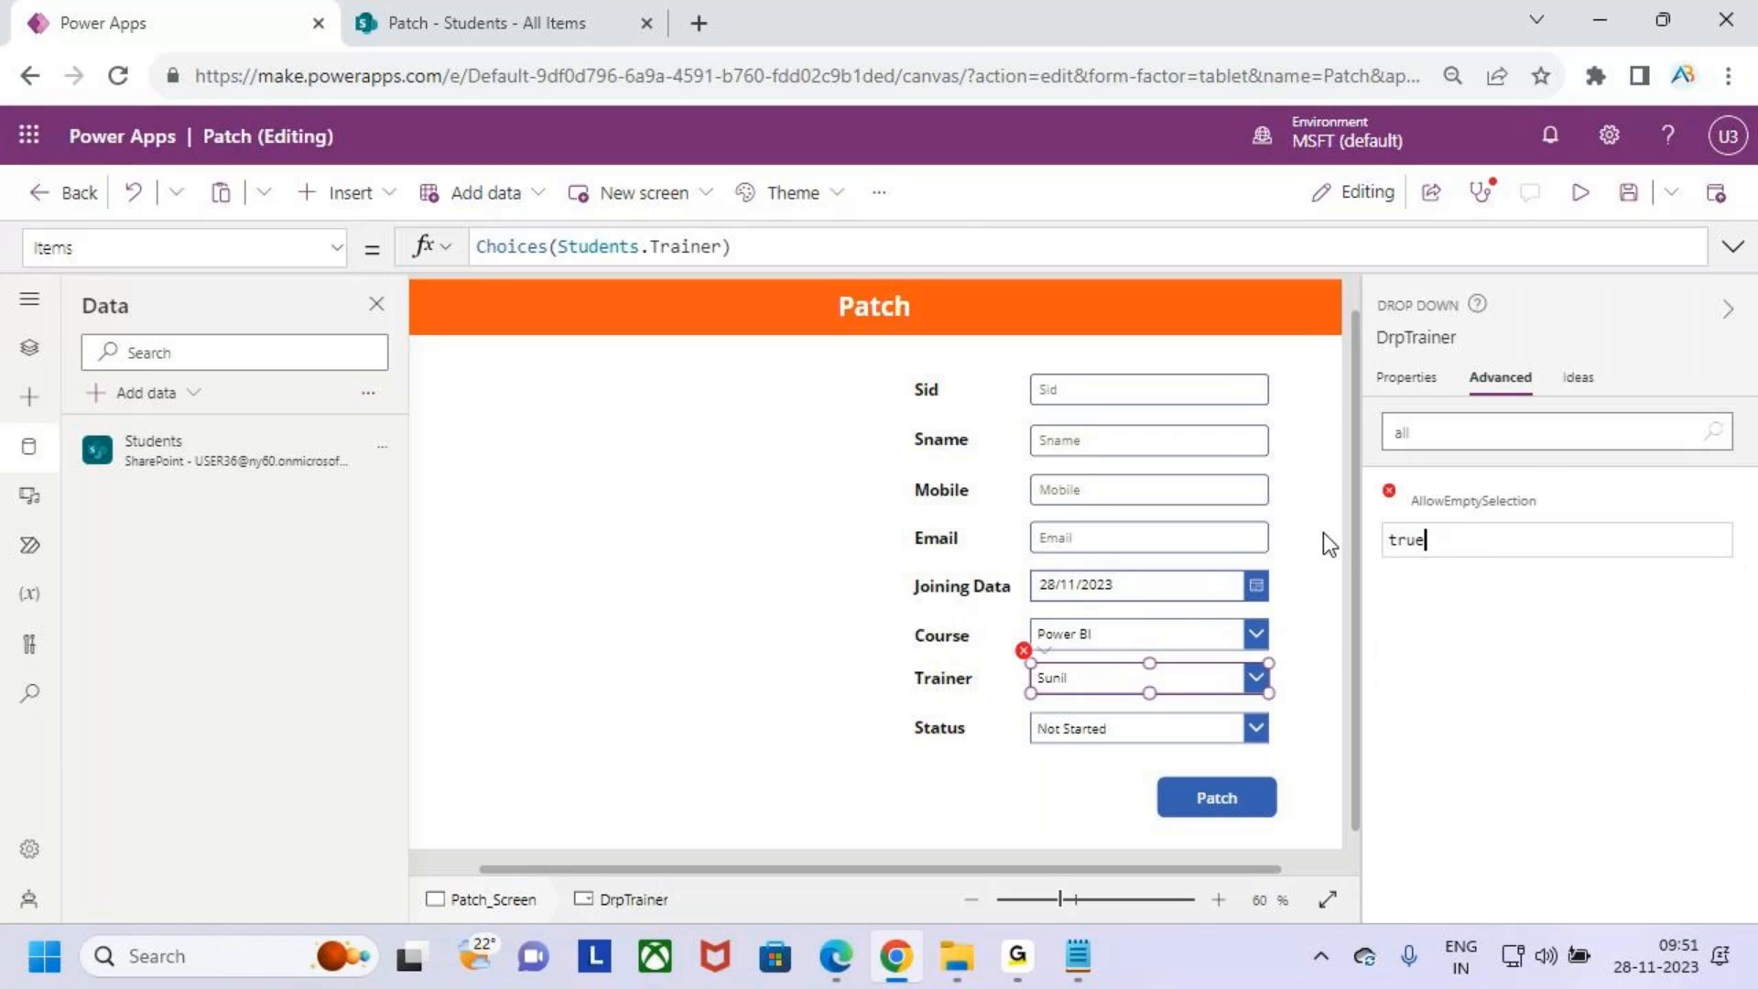
- Set the Status dropdown's AllowEmptySelection property to true
left_click(1157, 730)
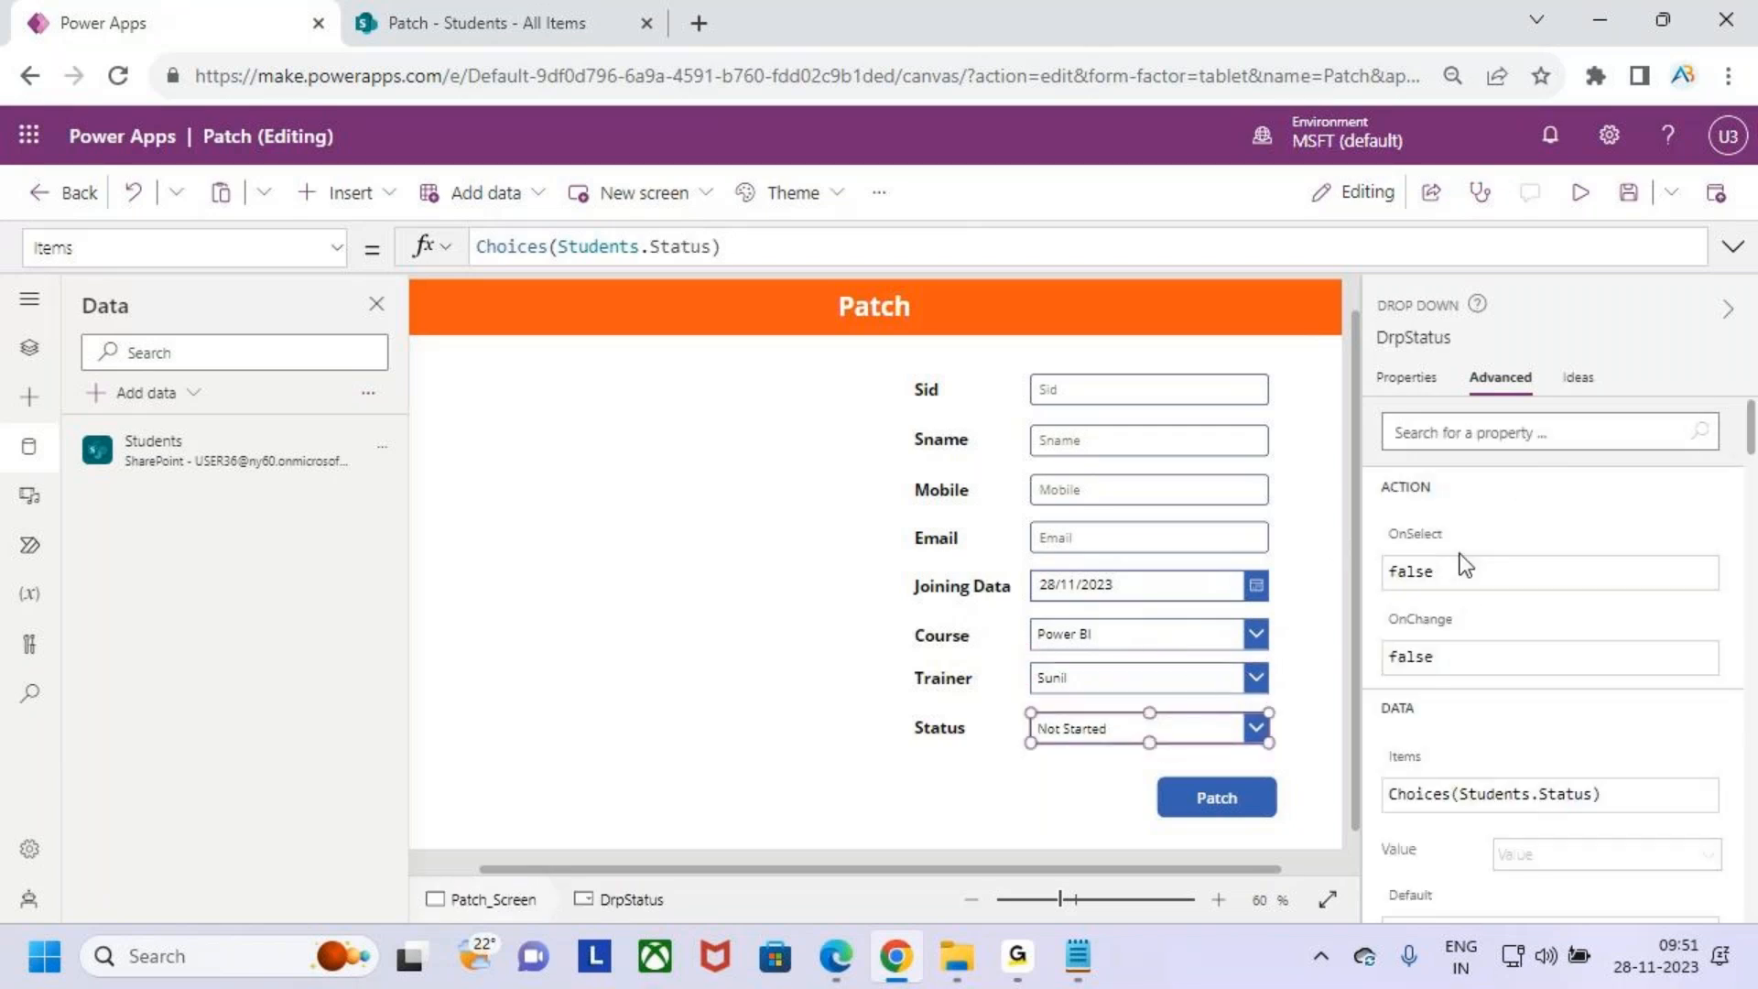
left_click(1439, 430)
type("a")
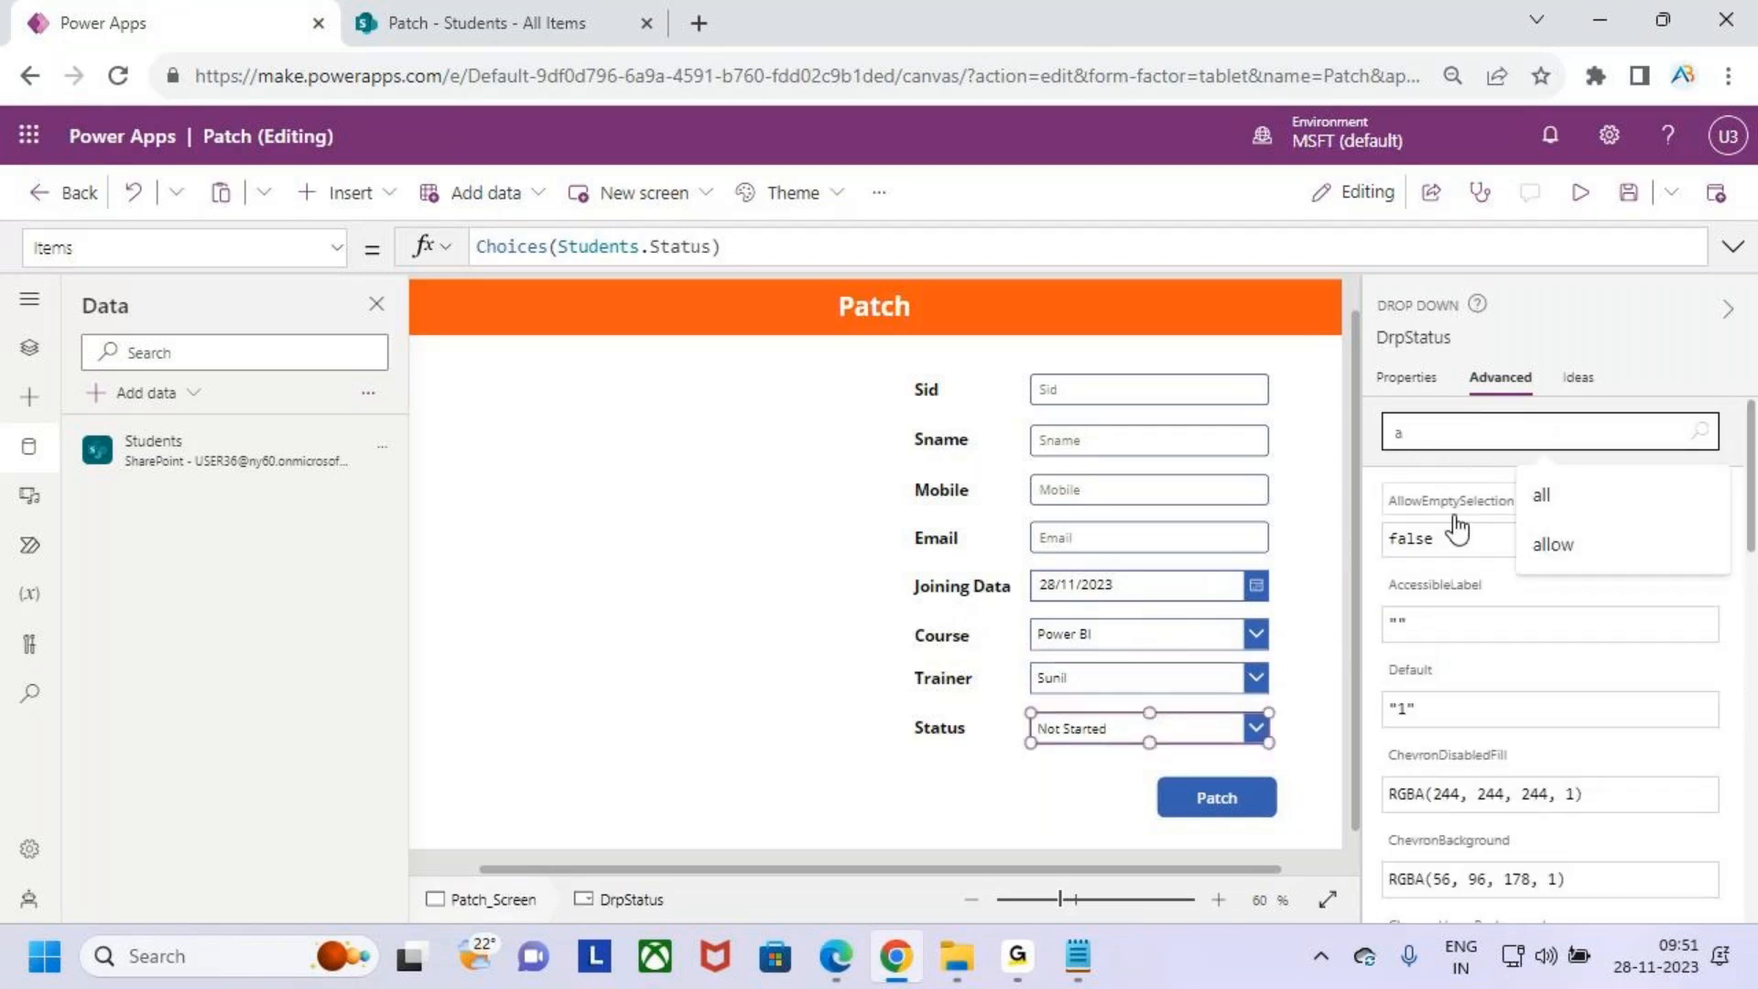
type("ll")
left_click(1462, 541)
double_click(1461, 540)
key("BackSpace")
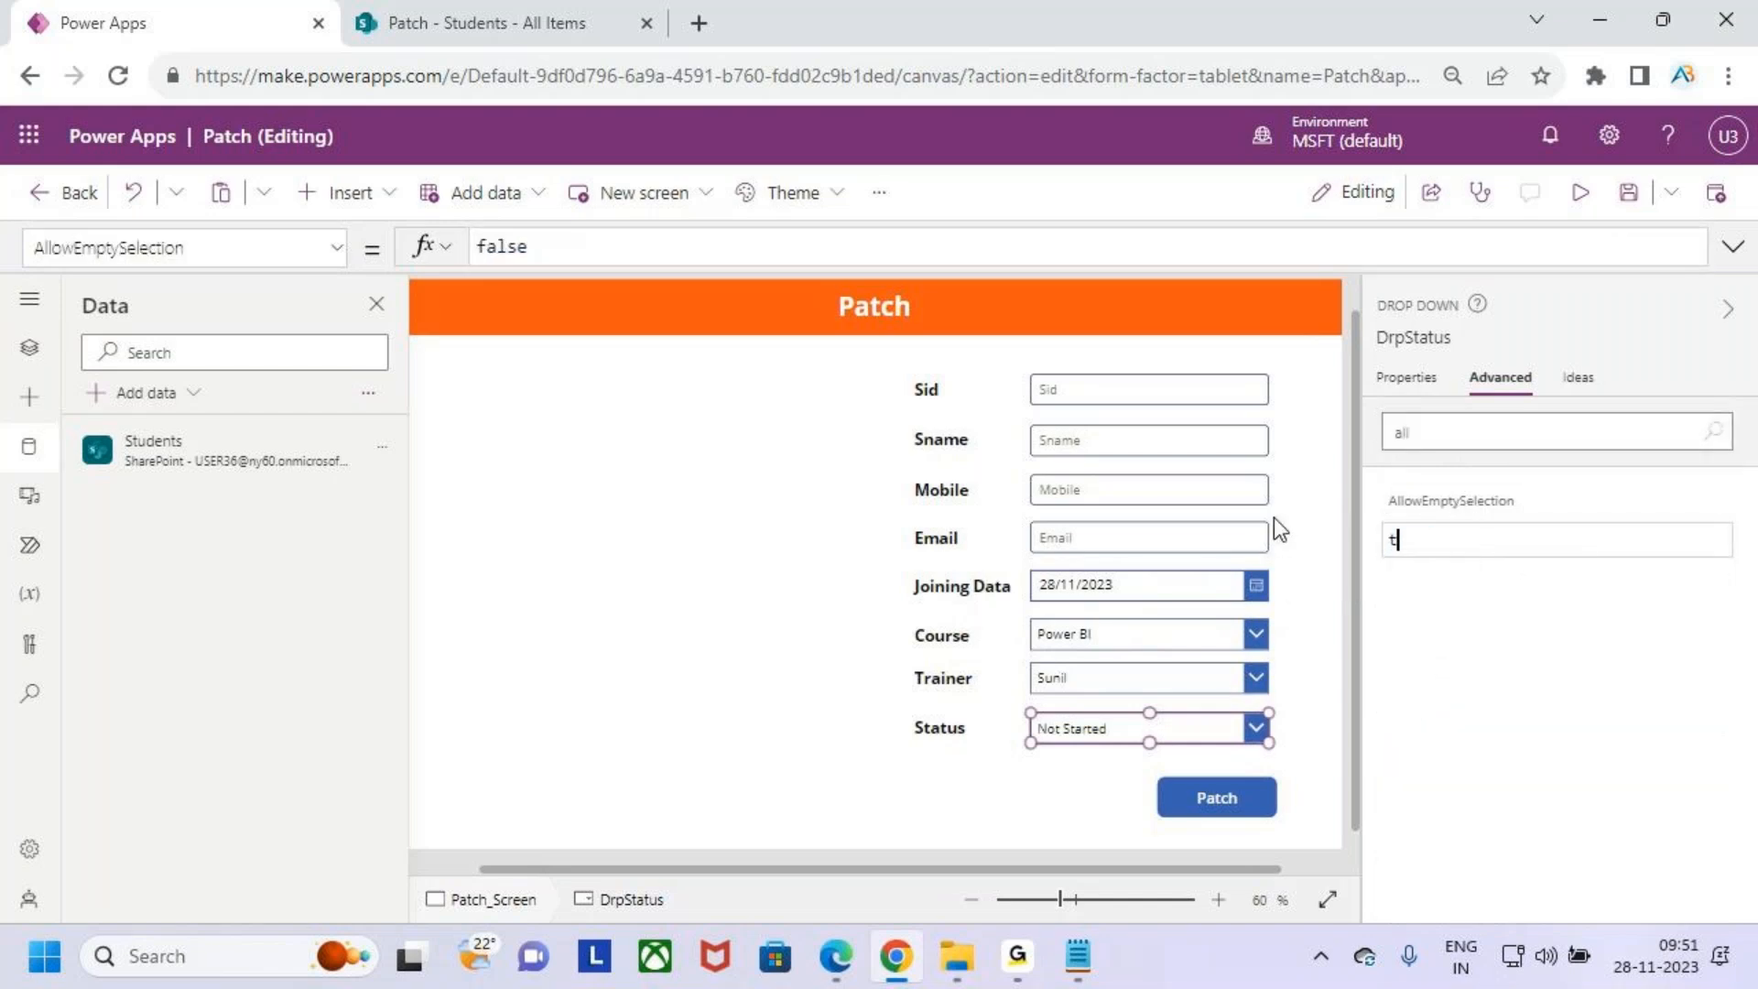
type("true")
left_click(1393, 580)
left_click(1434, 549)
- Preview the app and fill in Sid 102 with a student's name, mobile number and e-mail address
left_click(1580, 192)
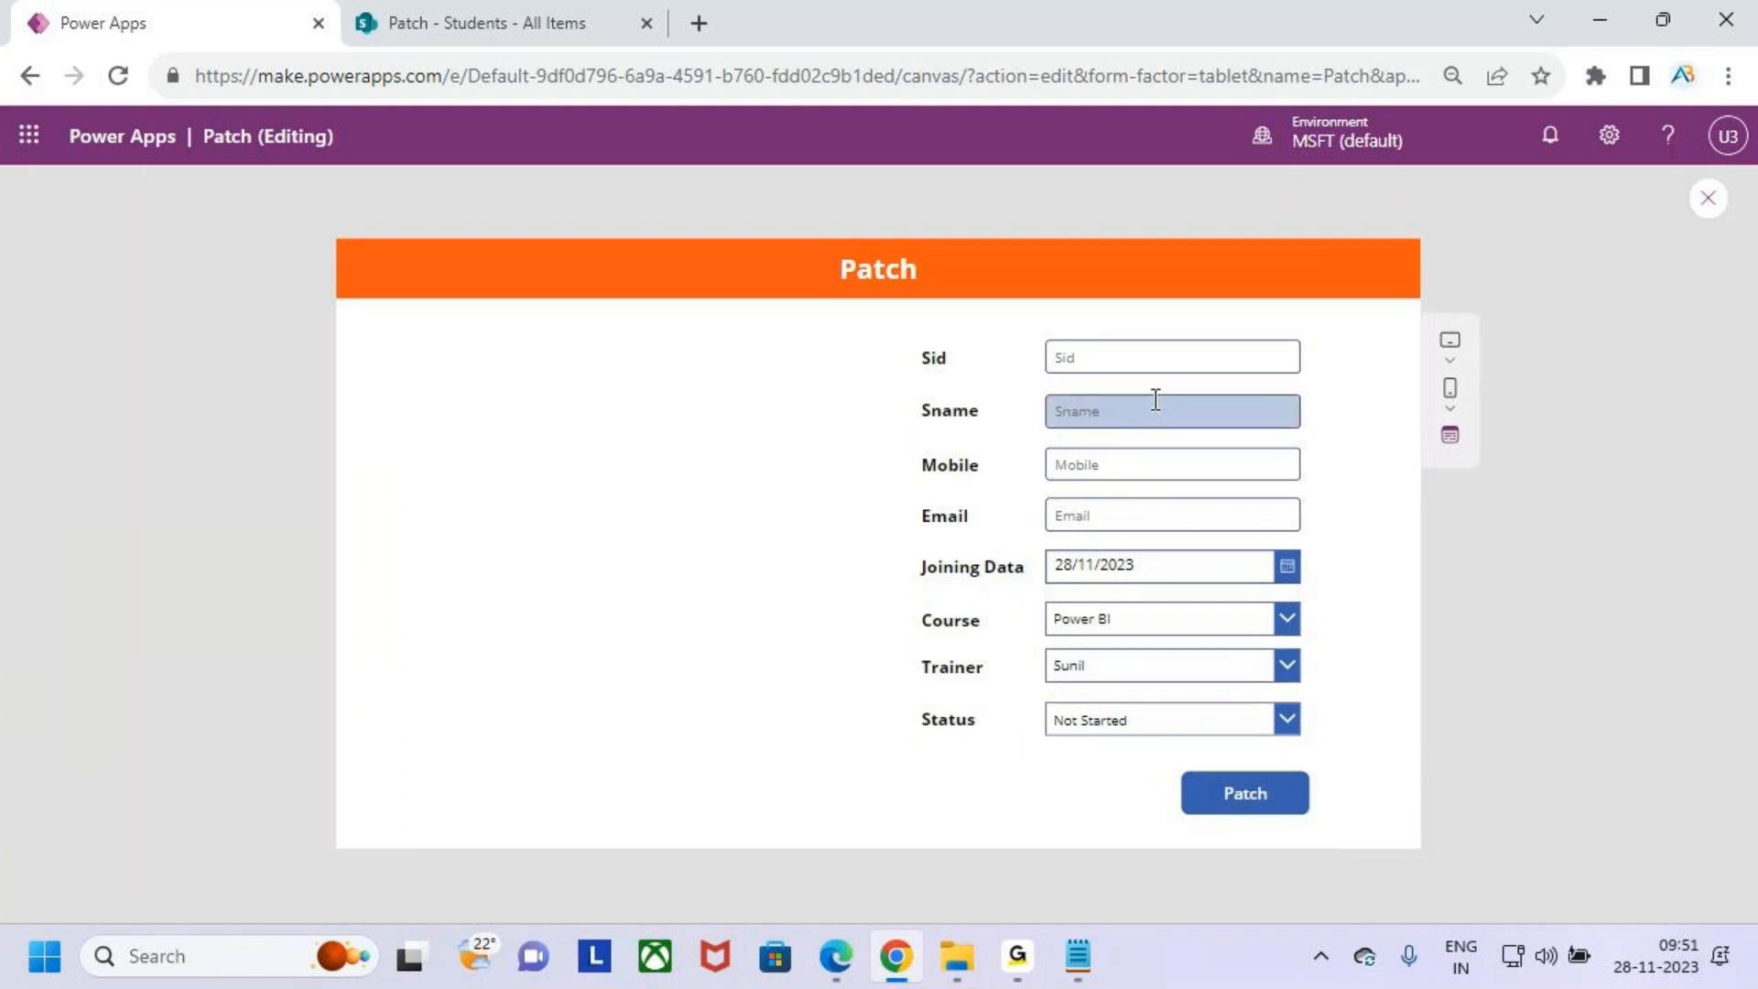
left_click(531, 3)
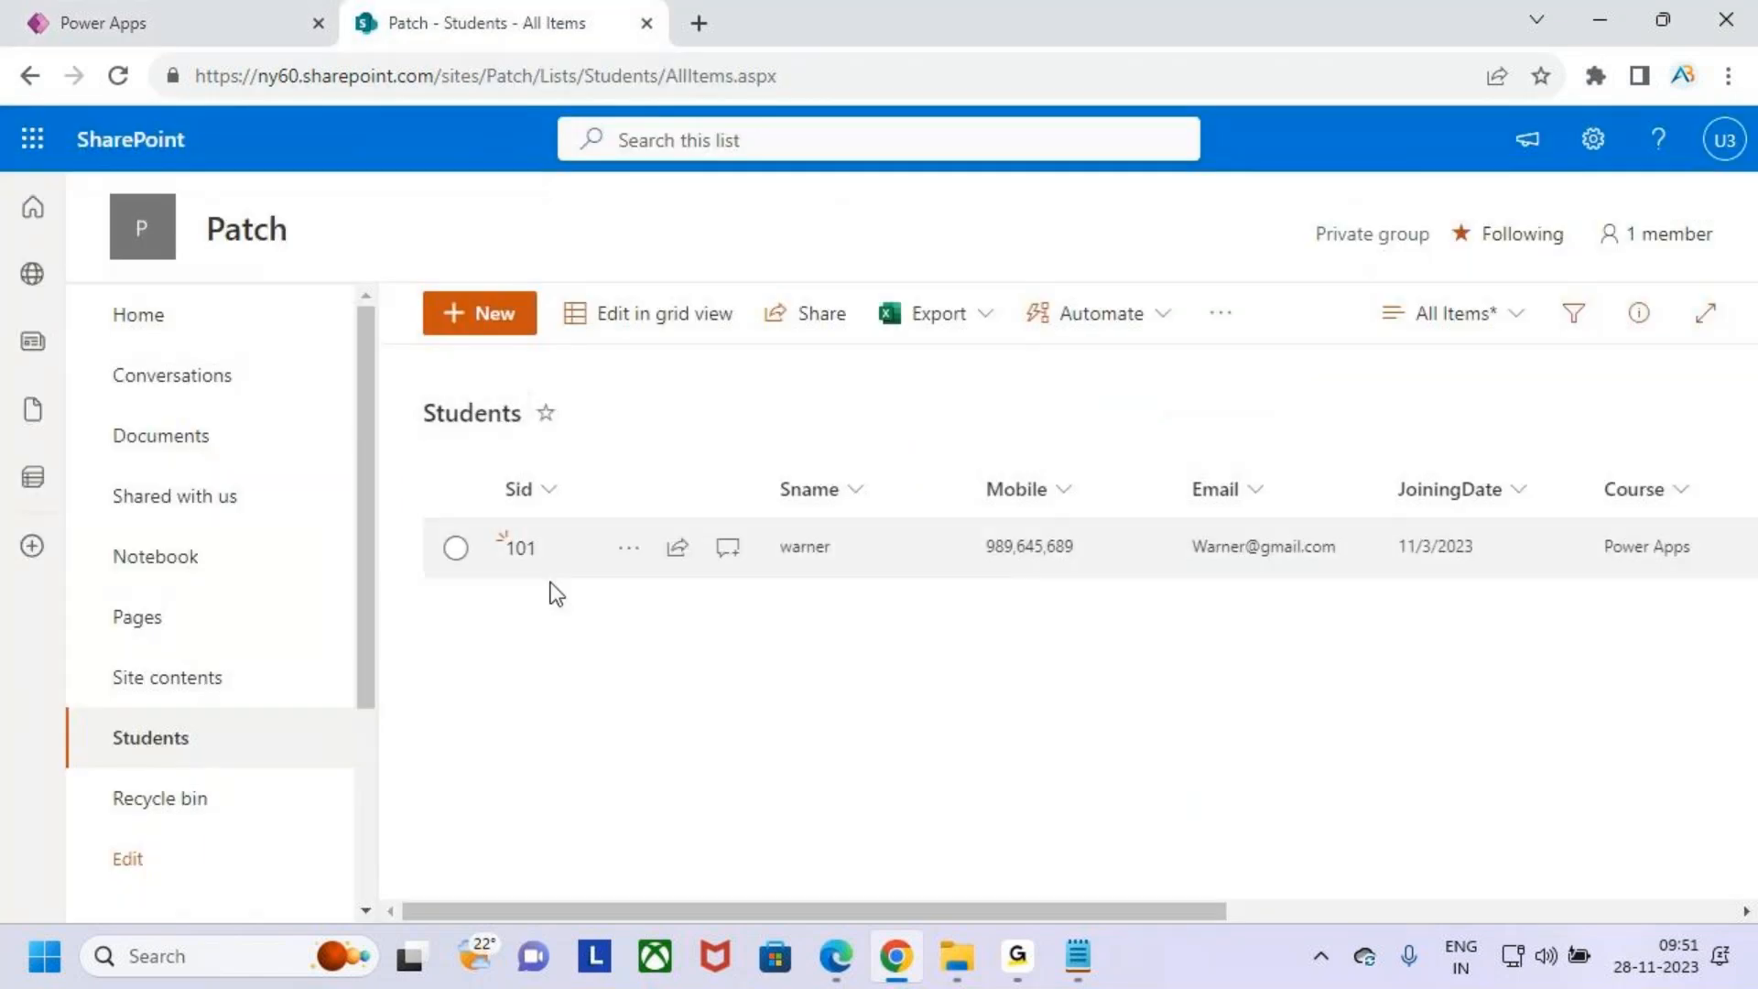
key("ctrl+Tab")
left_click(1150, 359)
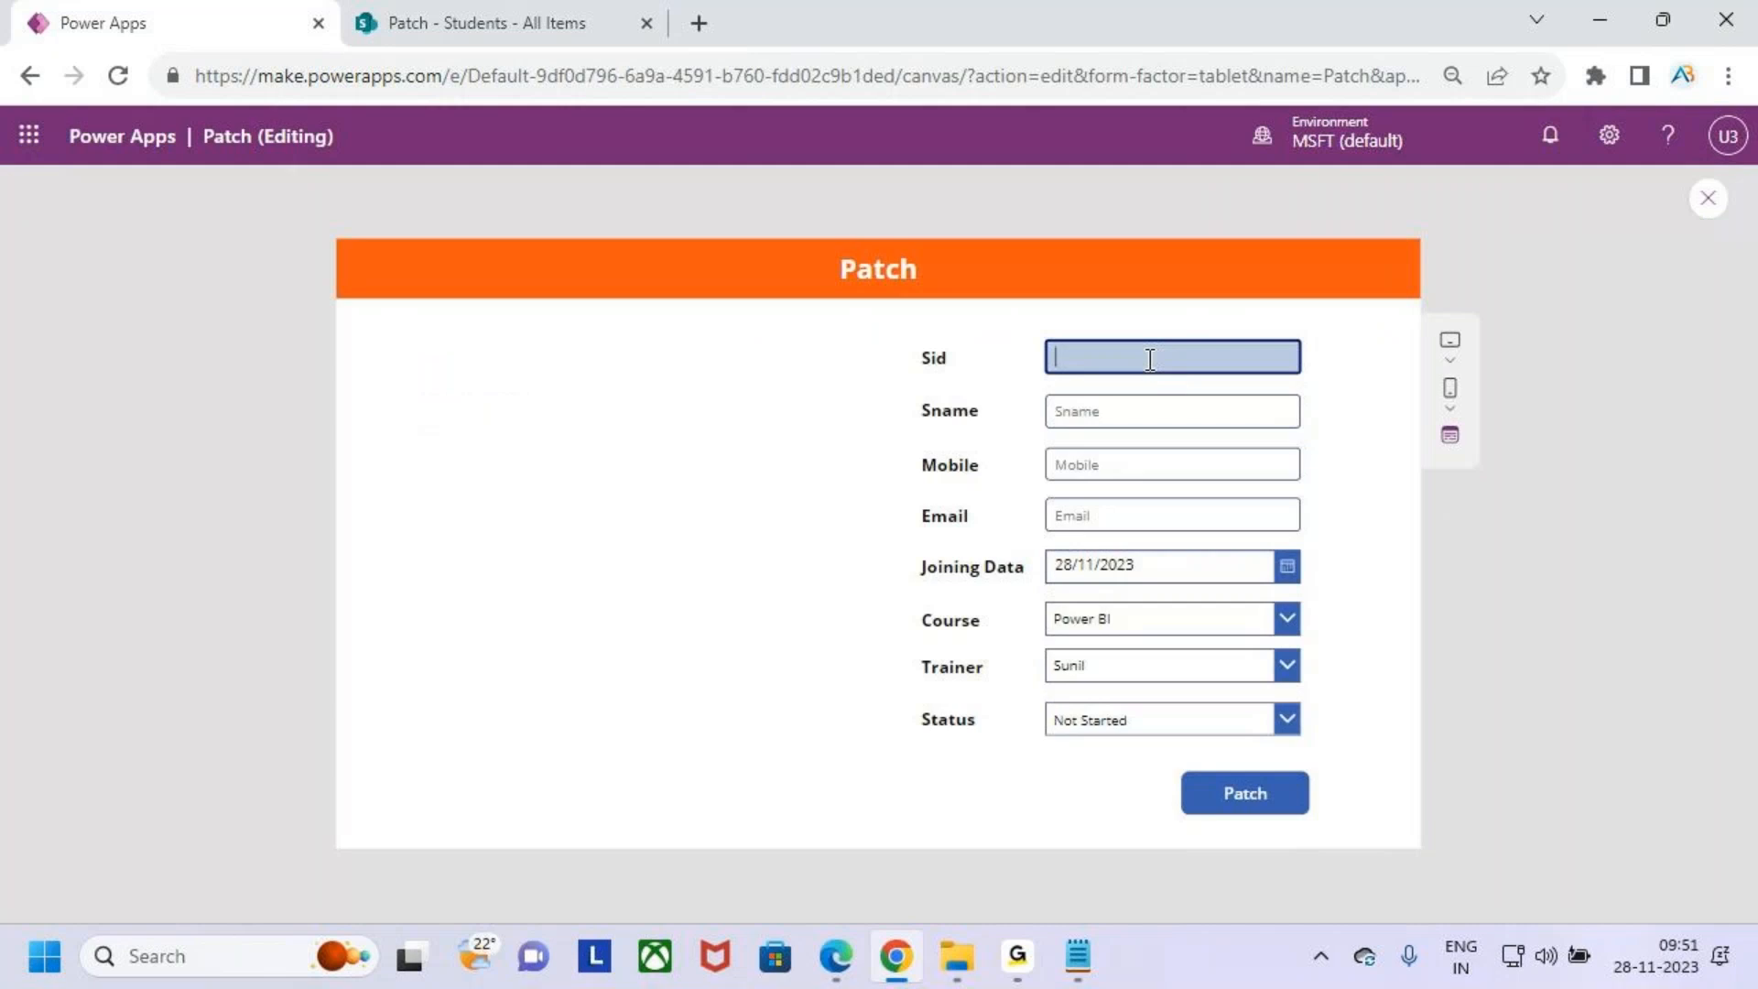
key("Tab")
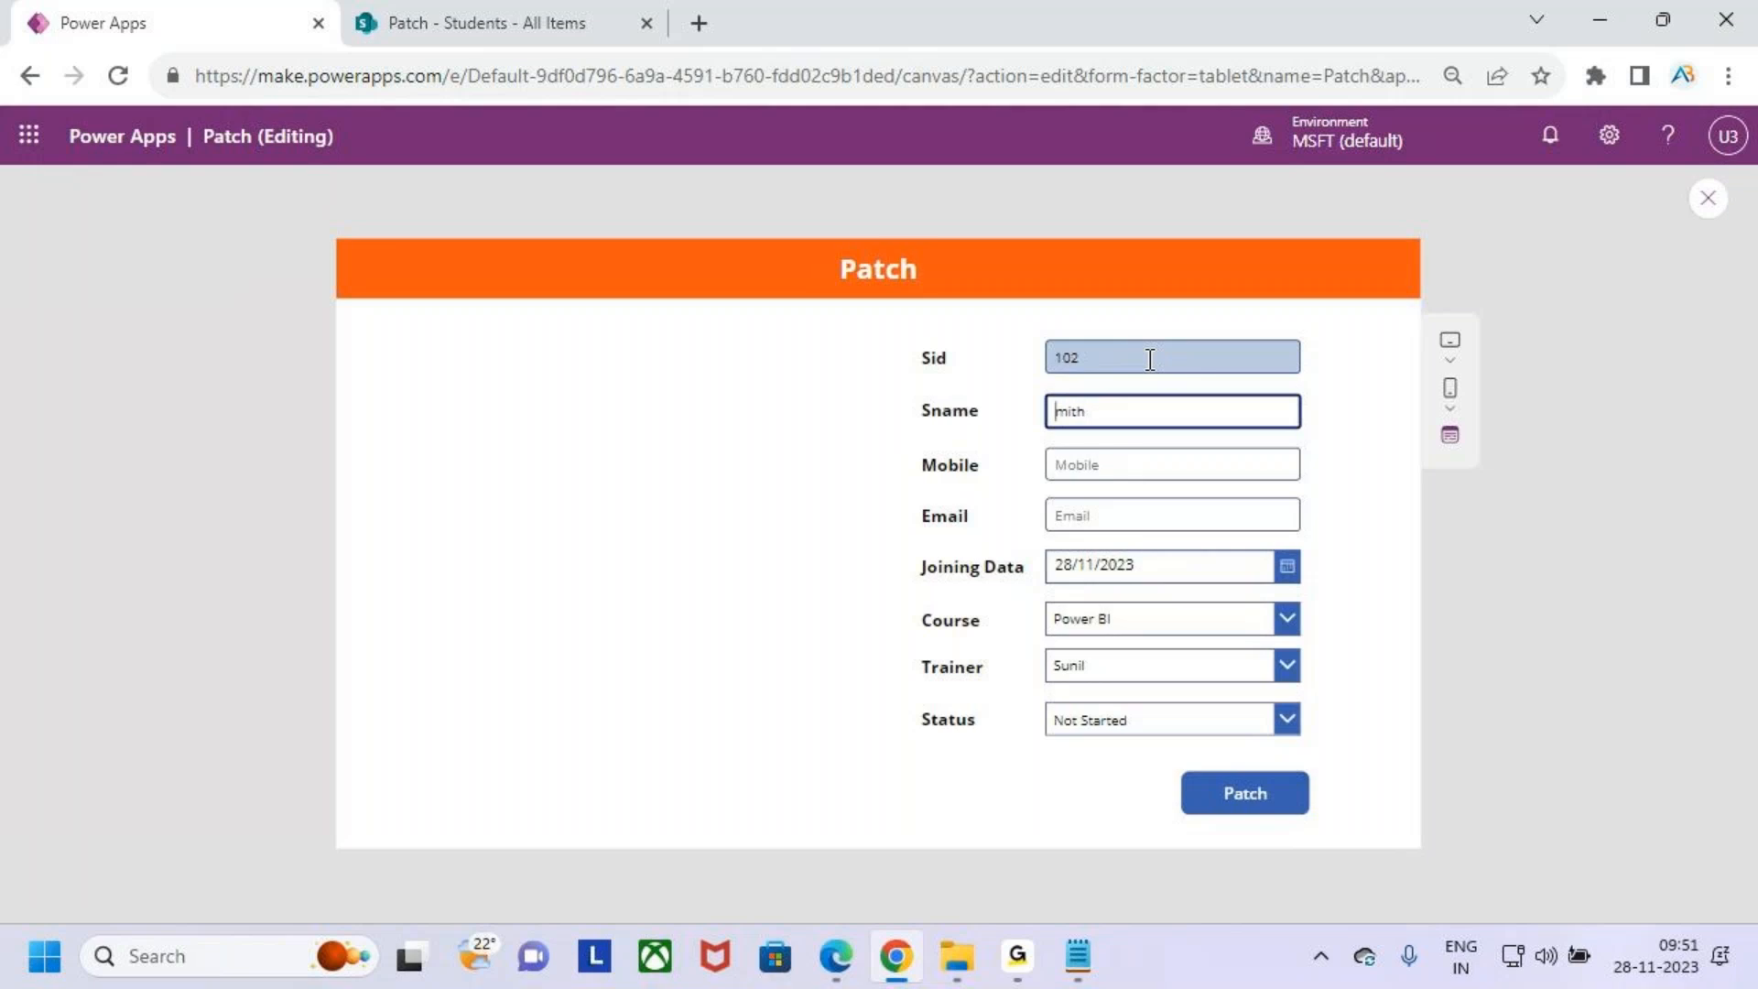
type("S")
key("Tab")
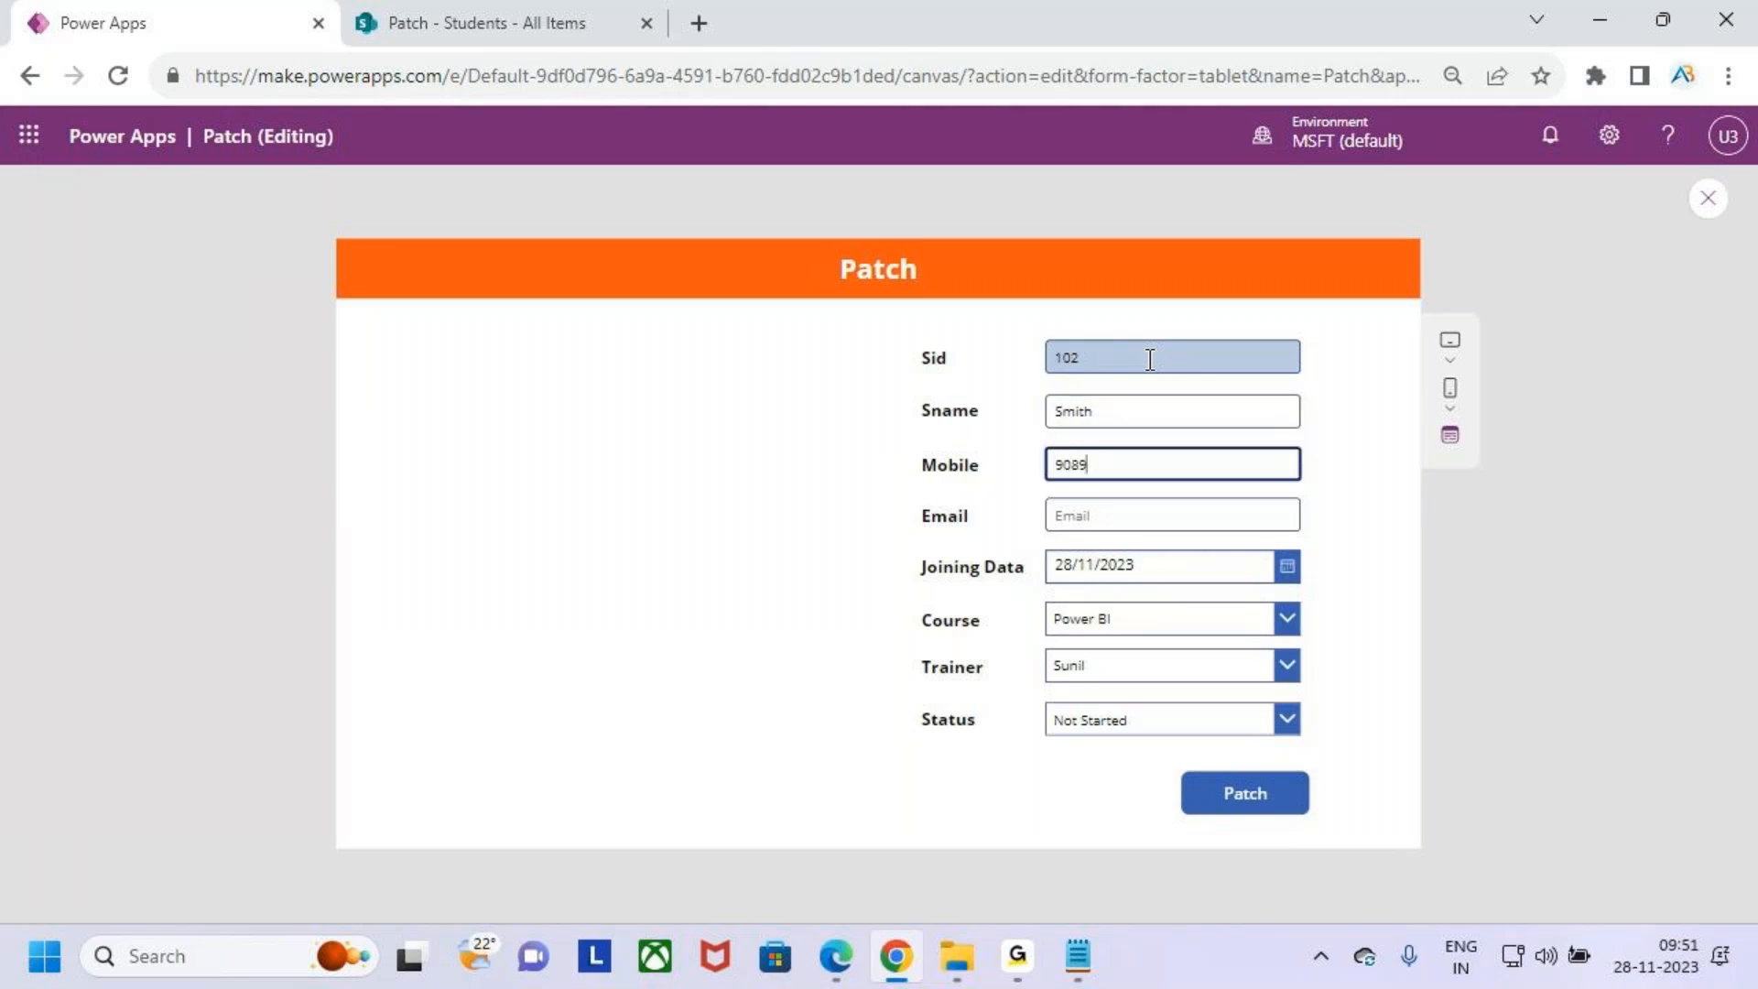
key("Tab")
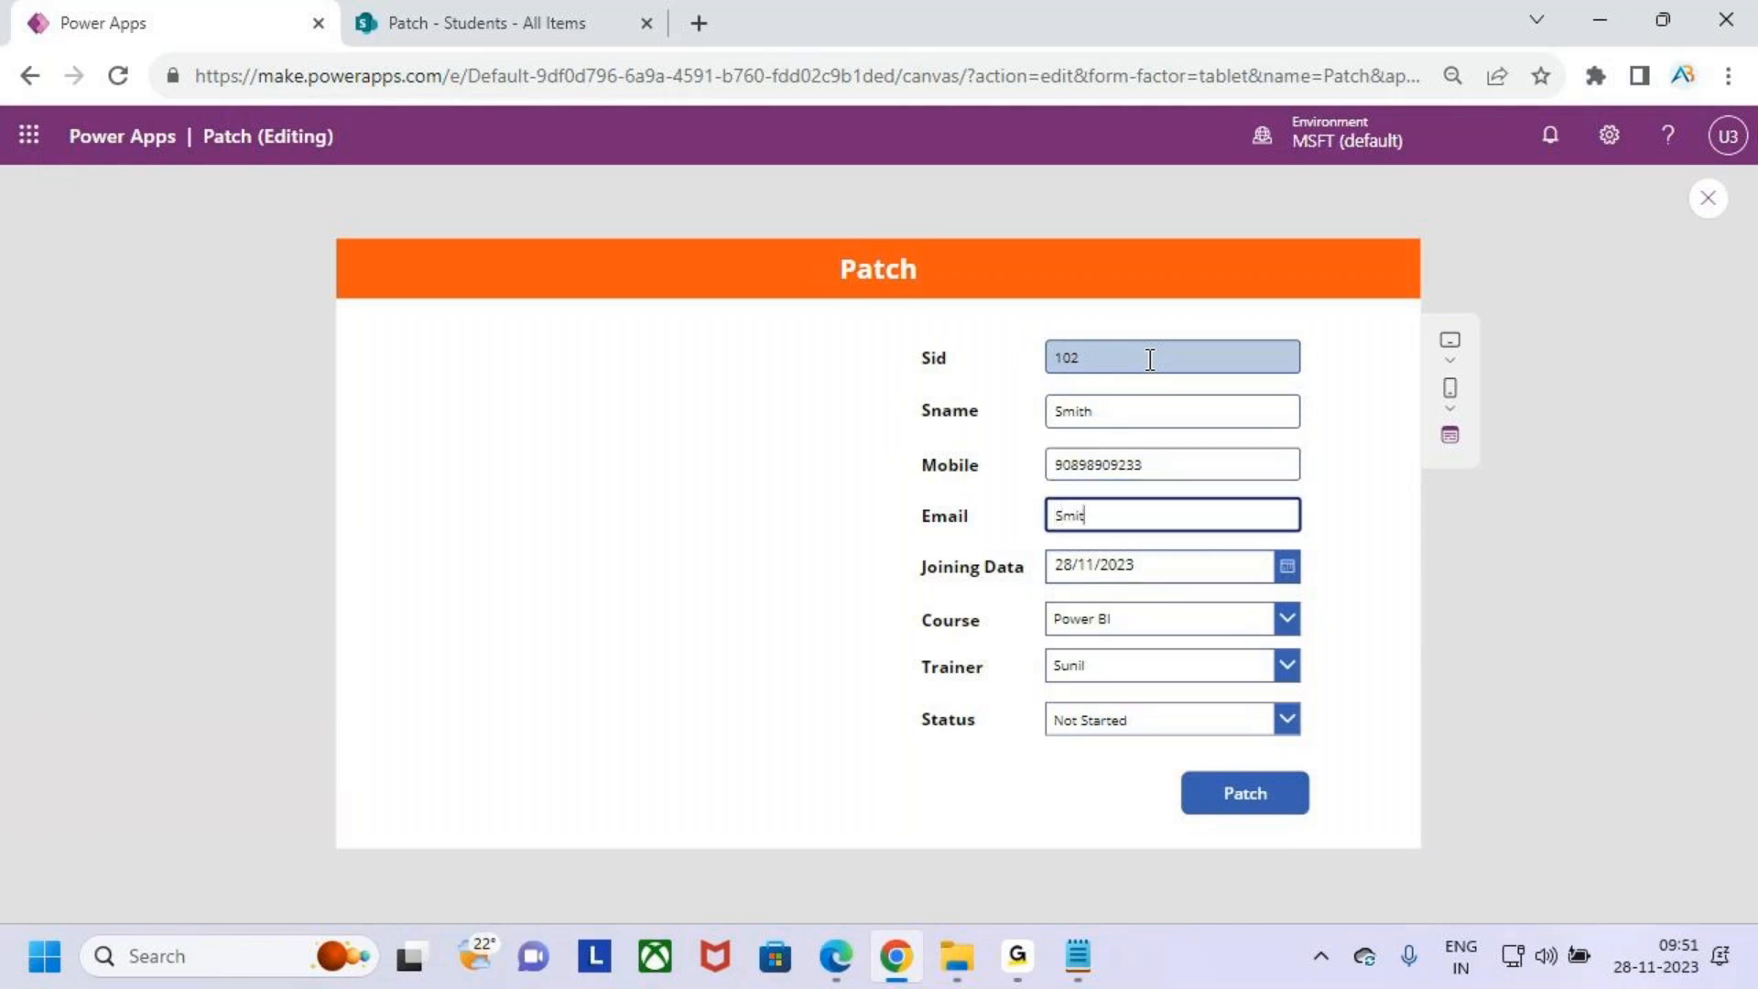
key("Tab")
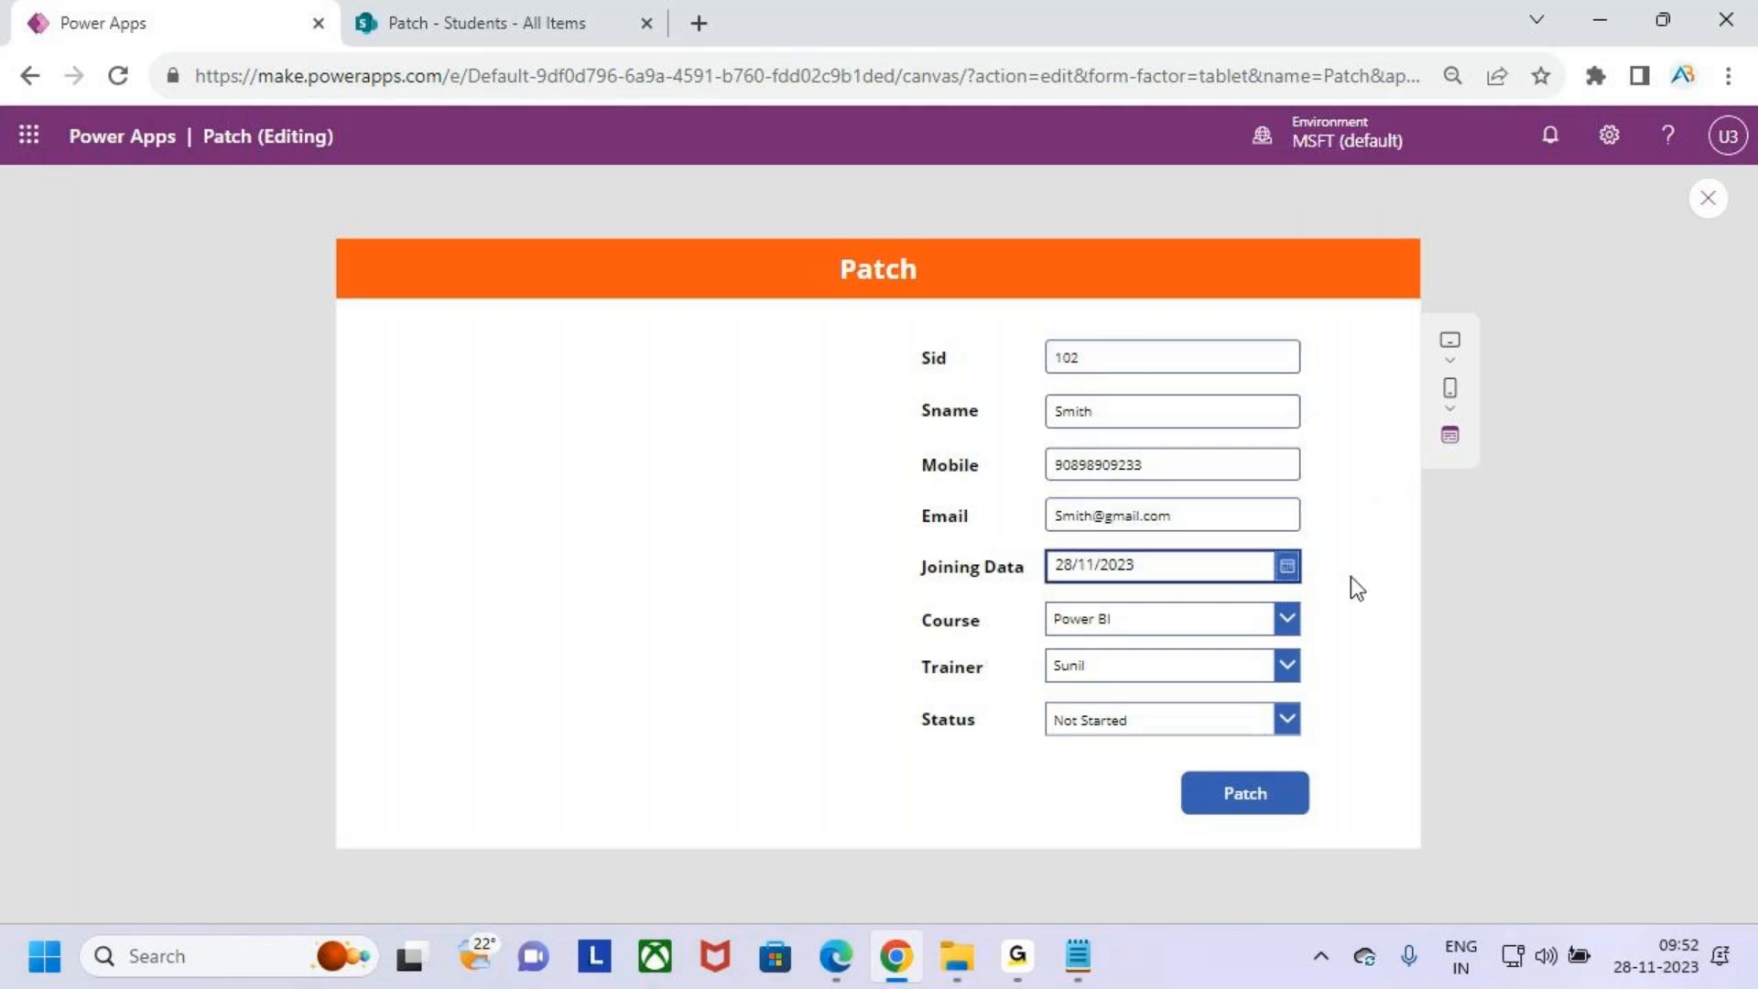
- Pick 10 November 2023 as the joining date
left_click(1287, 566)
left_click(1269, 685)
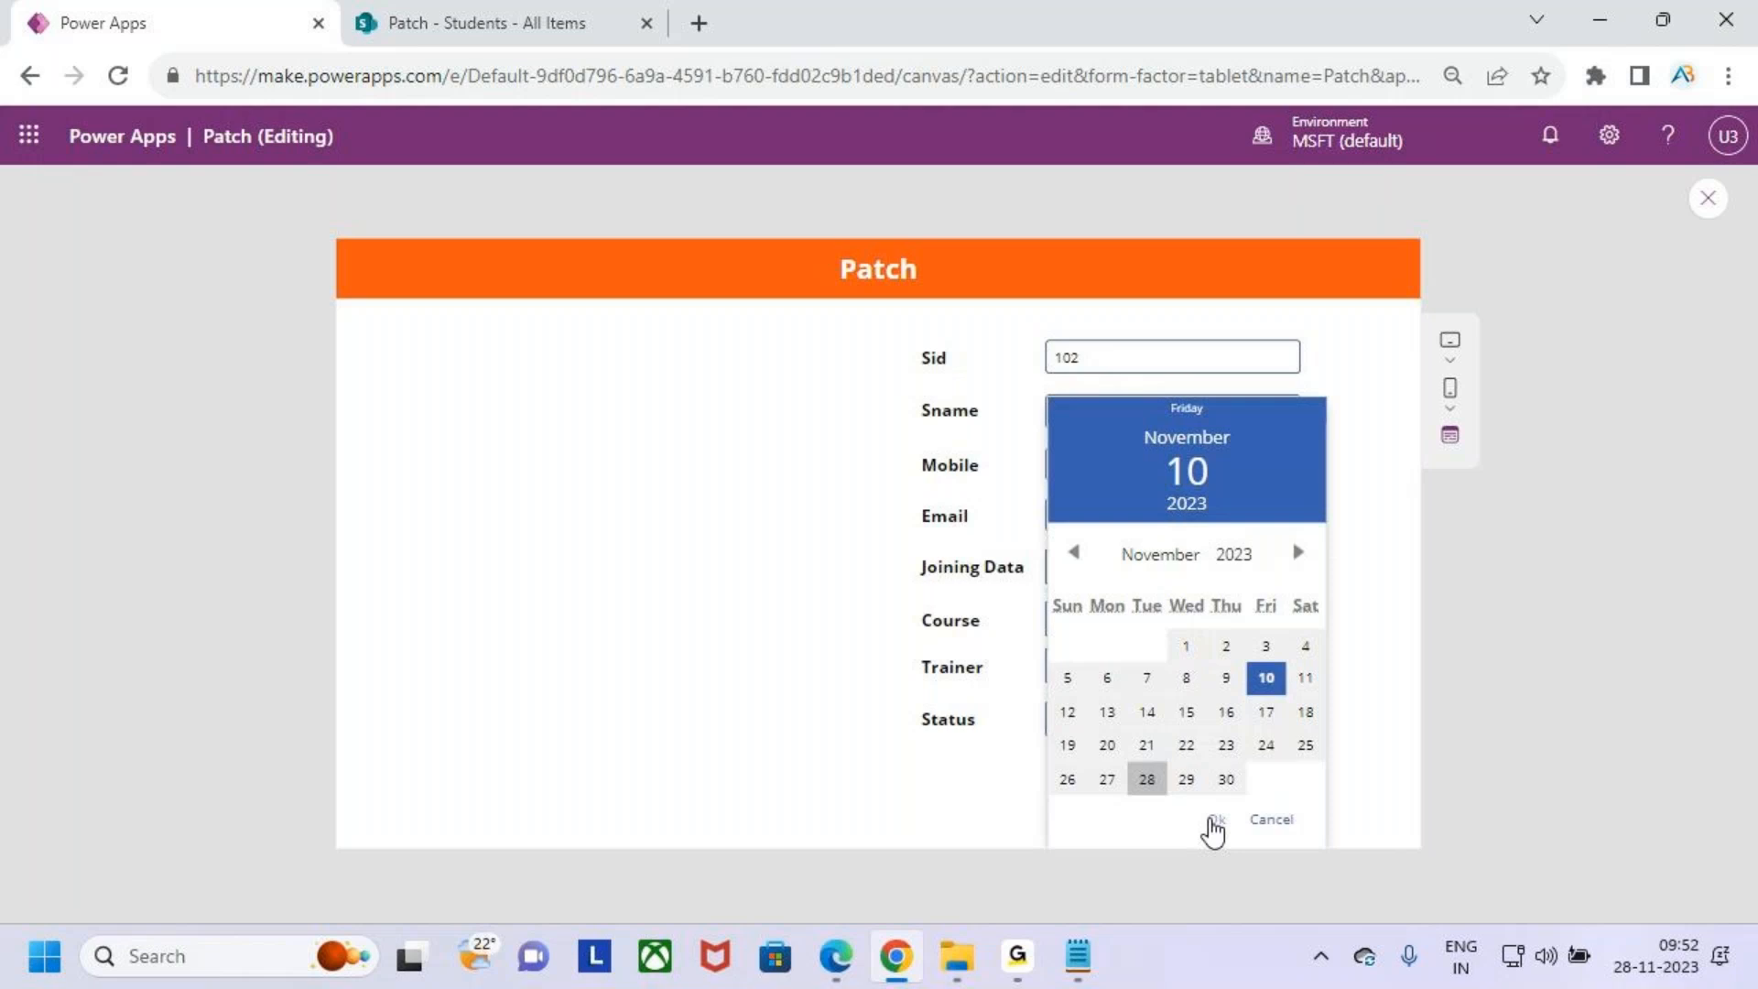
left_click(1216, 820)
- Choose Power BI as course, Sunil as trainer and InProgress as status in the form's dropdowns
left_click(1107, 621)
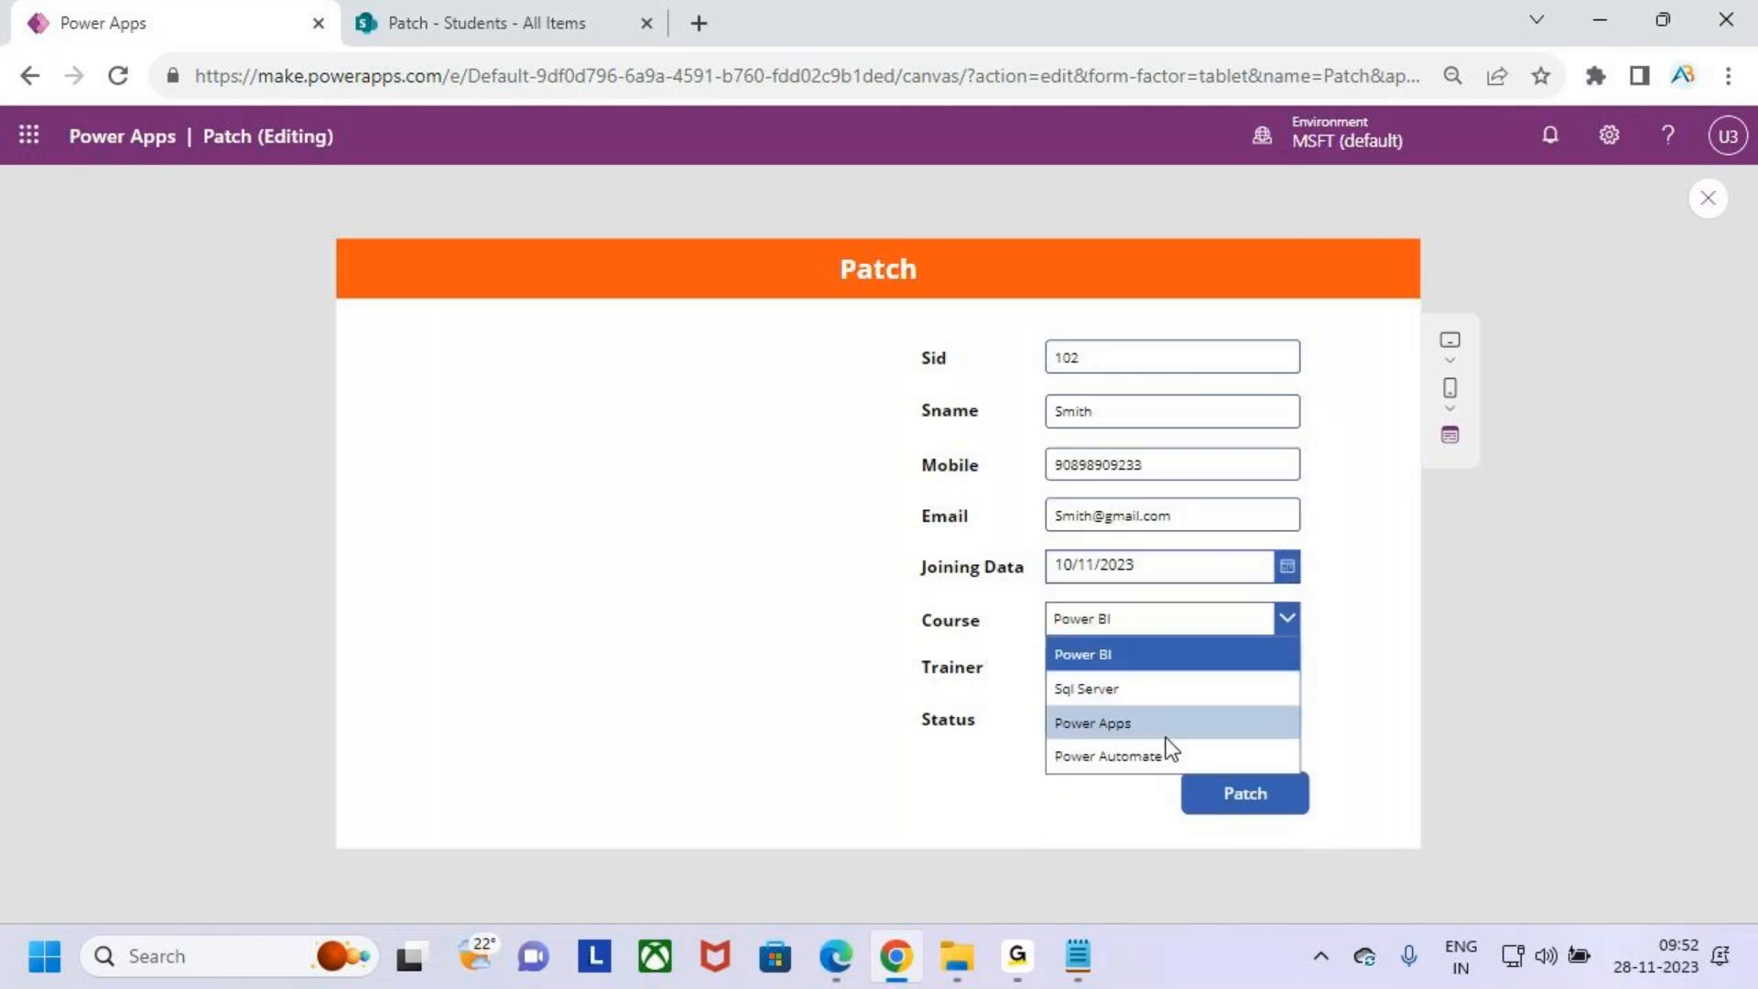
left_click(1140, 660)
left_click(1174, 685)
left_click(1163, 705)
left_click(1152, 718)
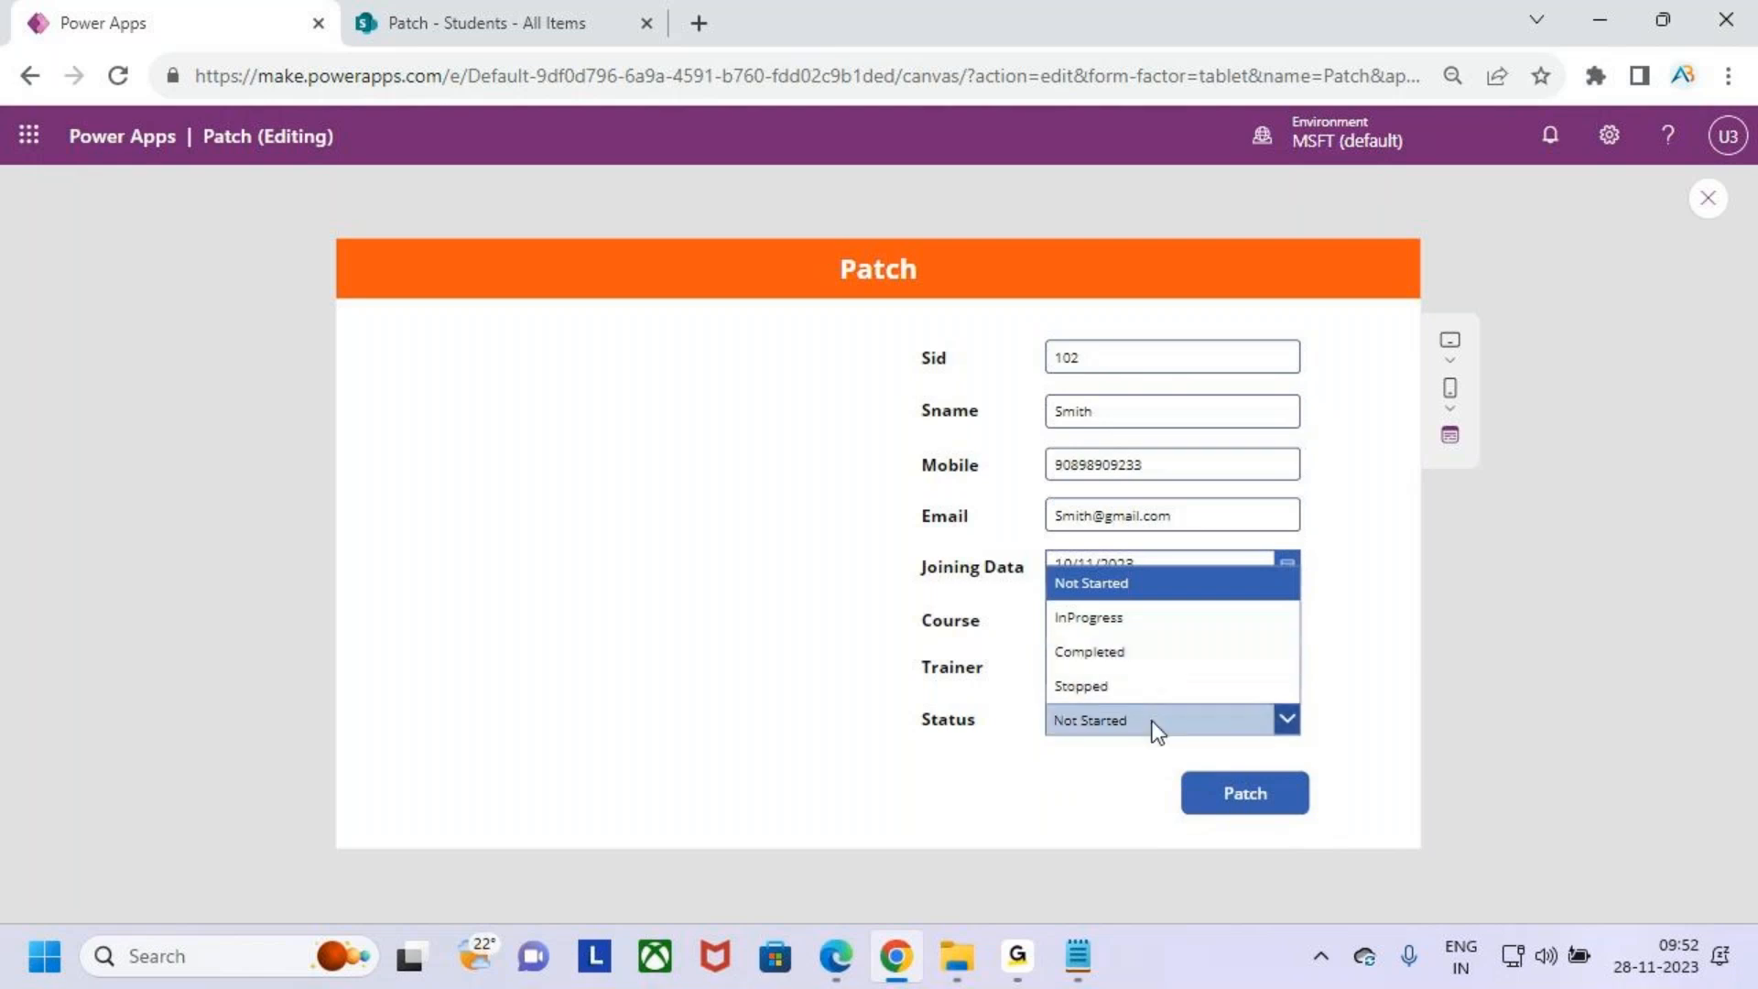
left_click(1134, 619)
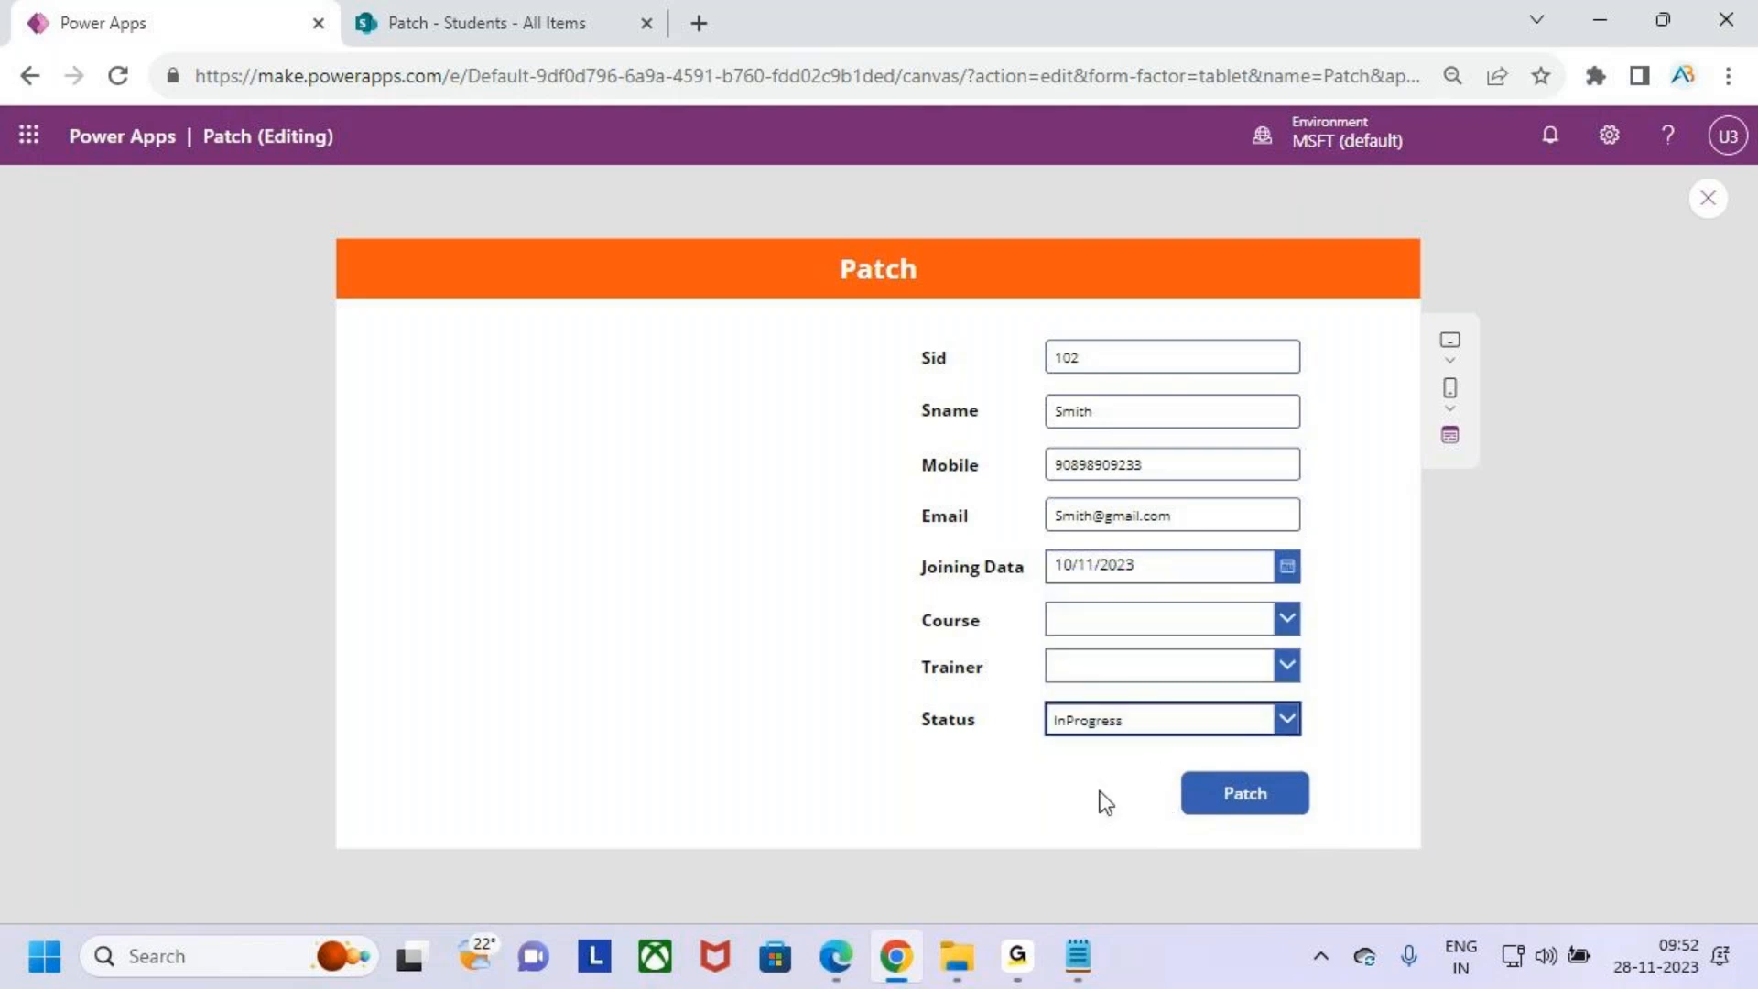
left_click(1130, 665)
left_click(1139, 703)
left_click(1145, 619)
left_click(1150, 656)
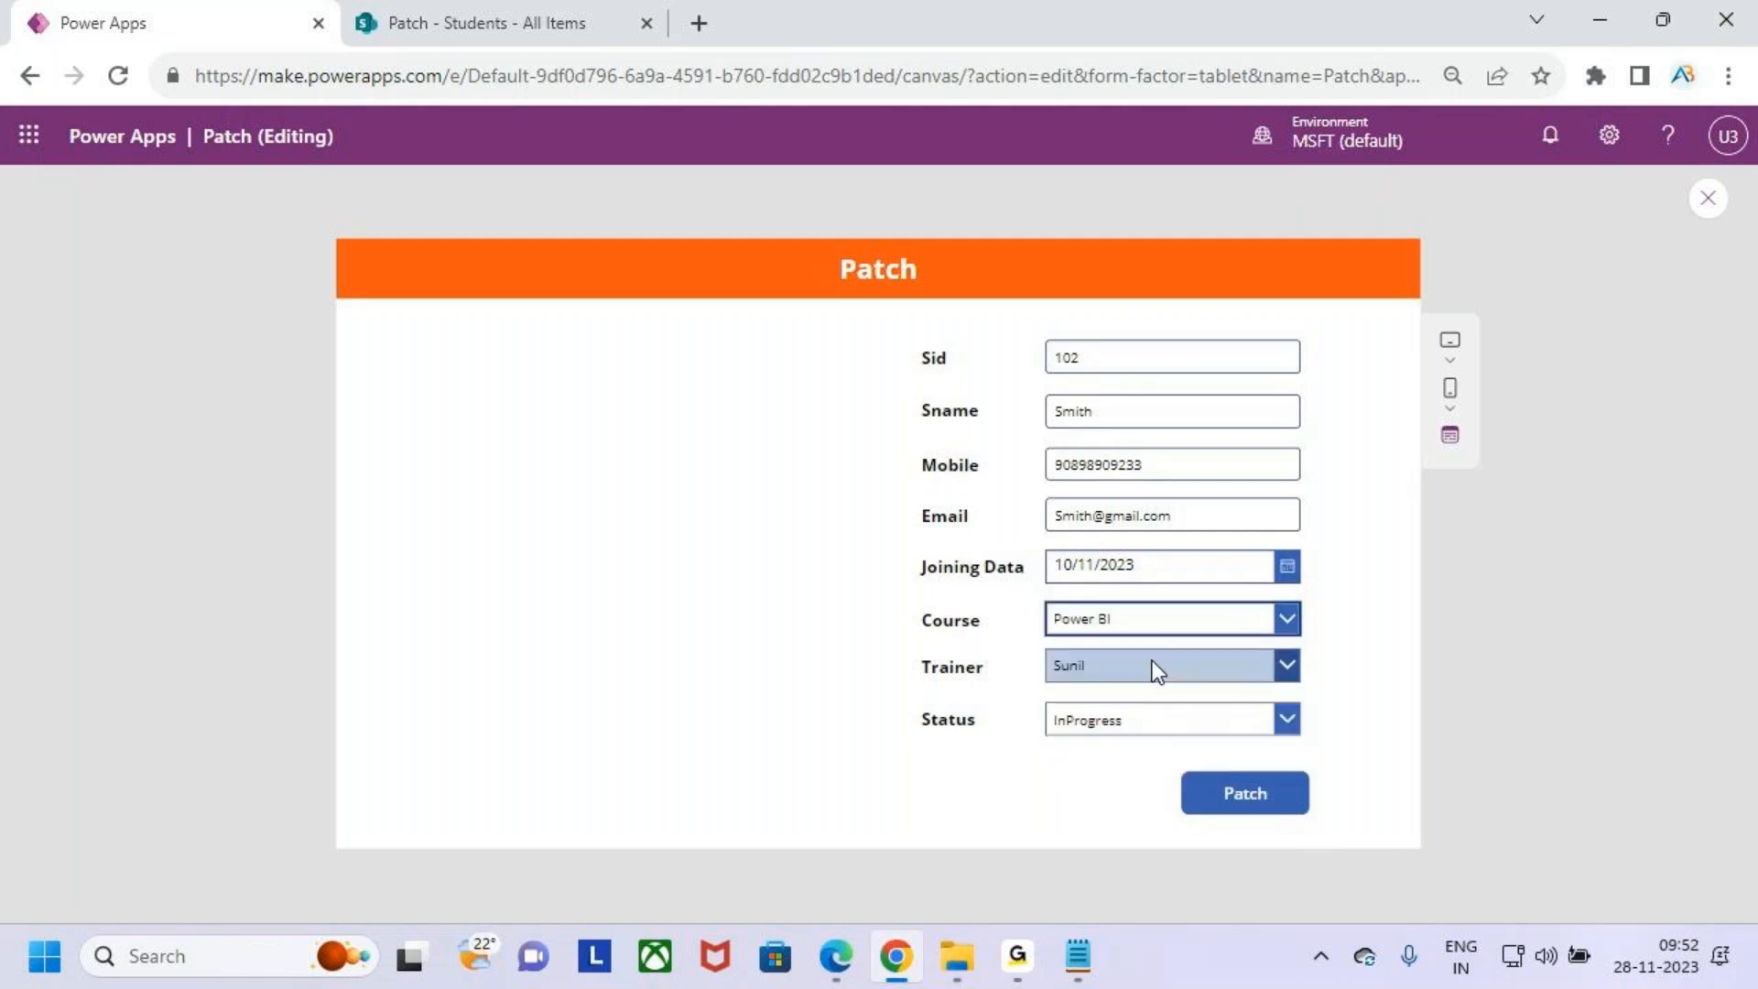
- Submit the form with the Patch button and refresh the SharePoint Students list
left_click(1263, 795)
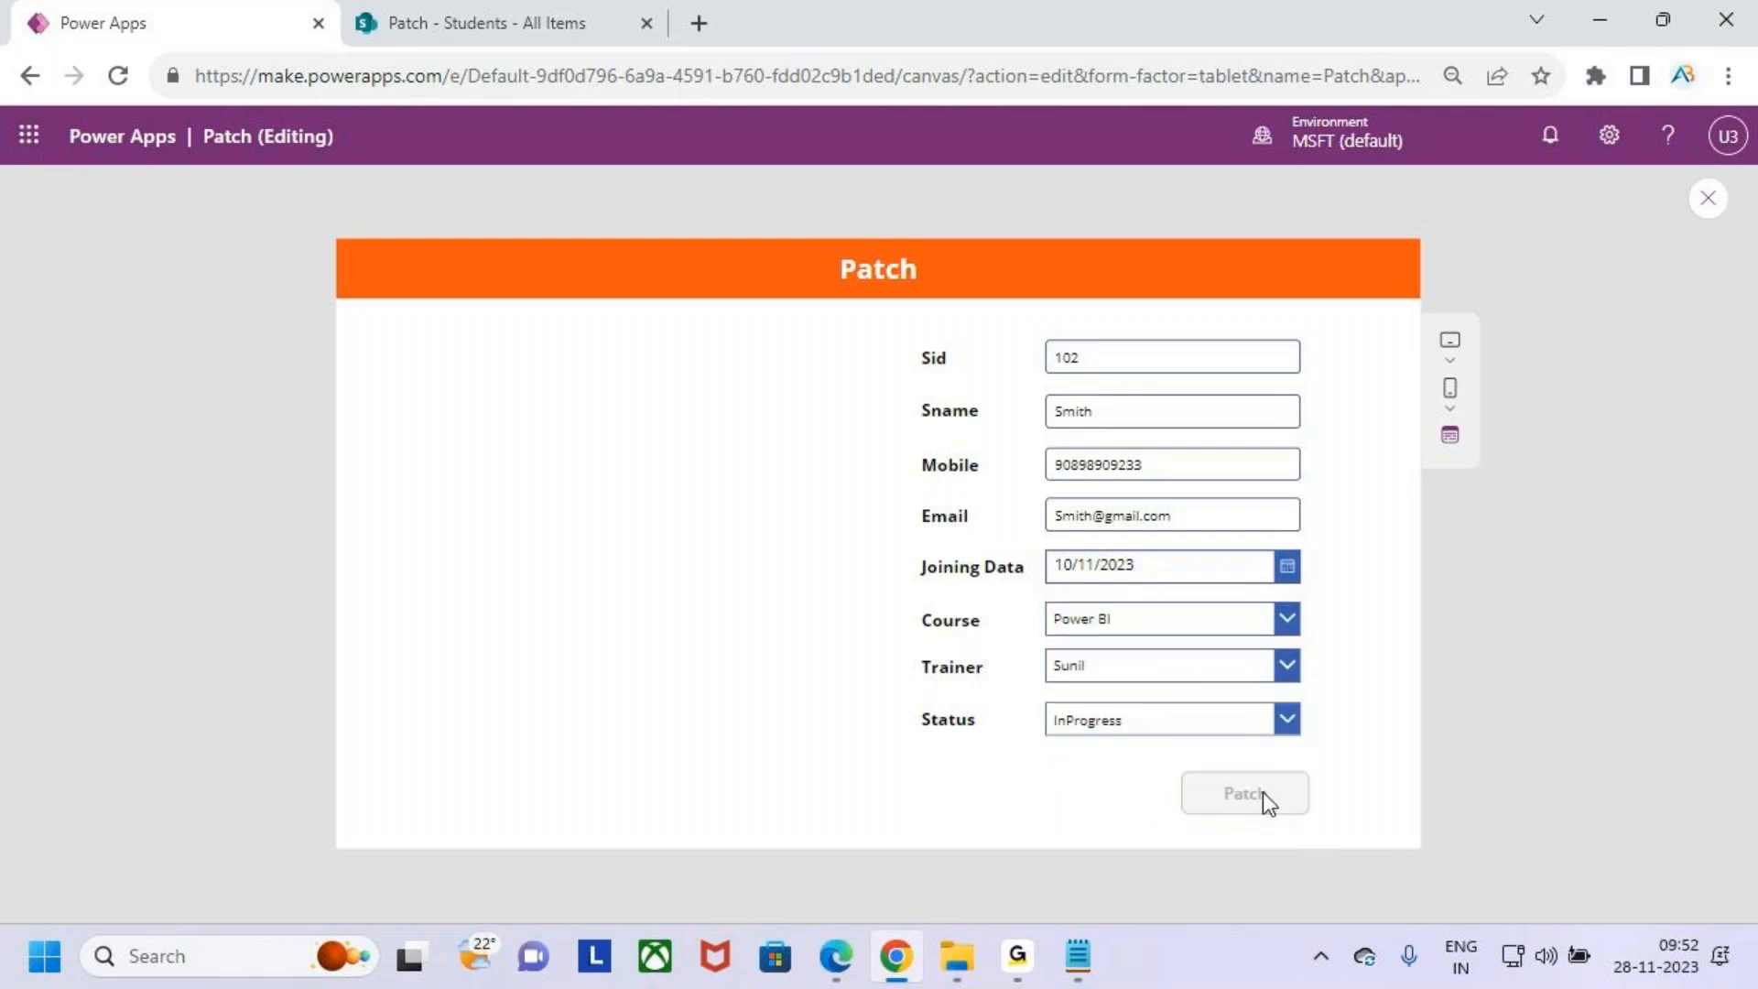
key("ctrl+2")
left_click_drag(1022, 318, 1379, 766)
left_click_drag(1301, 604, 1462, 461)
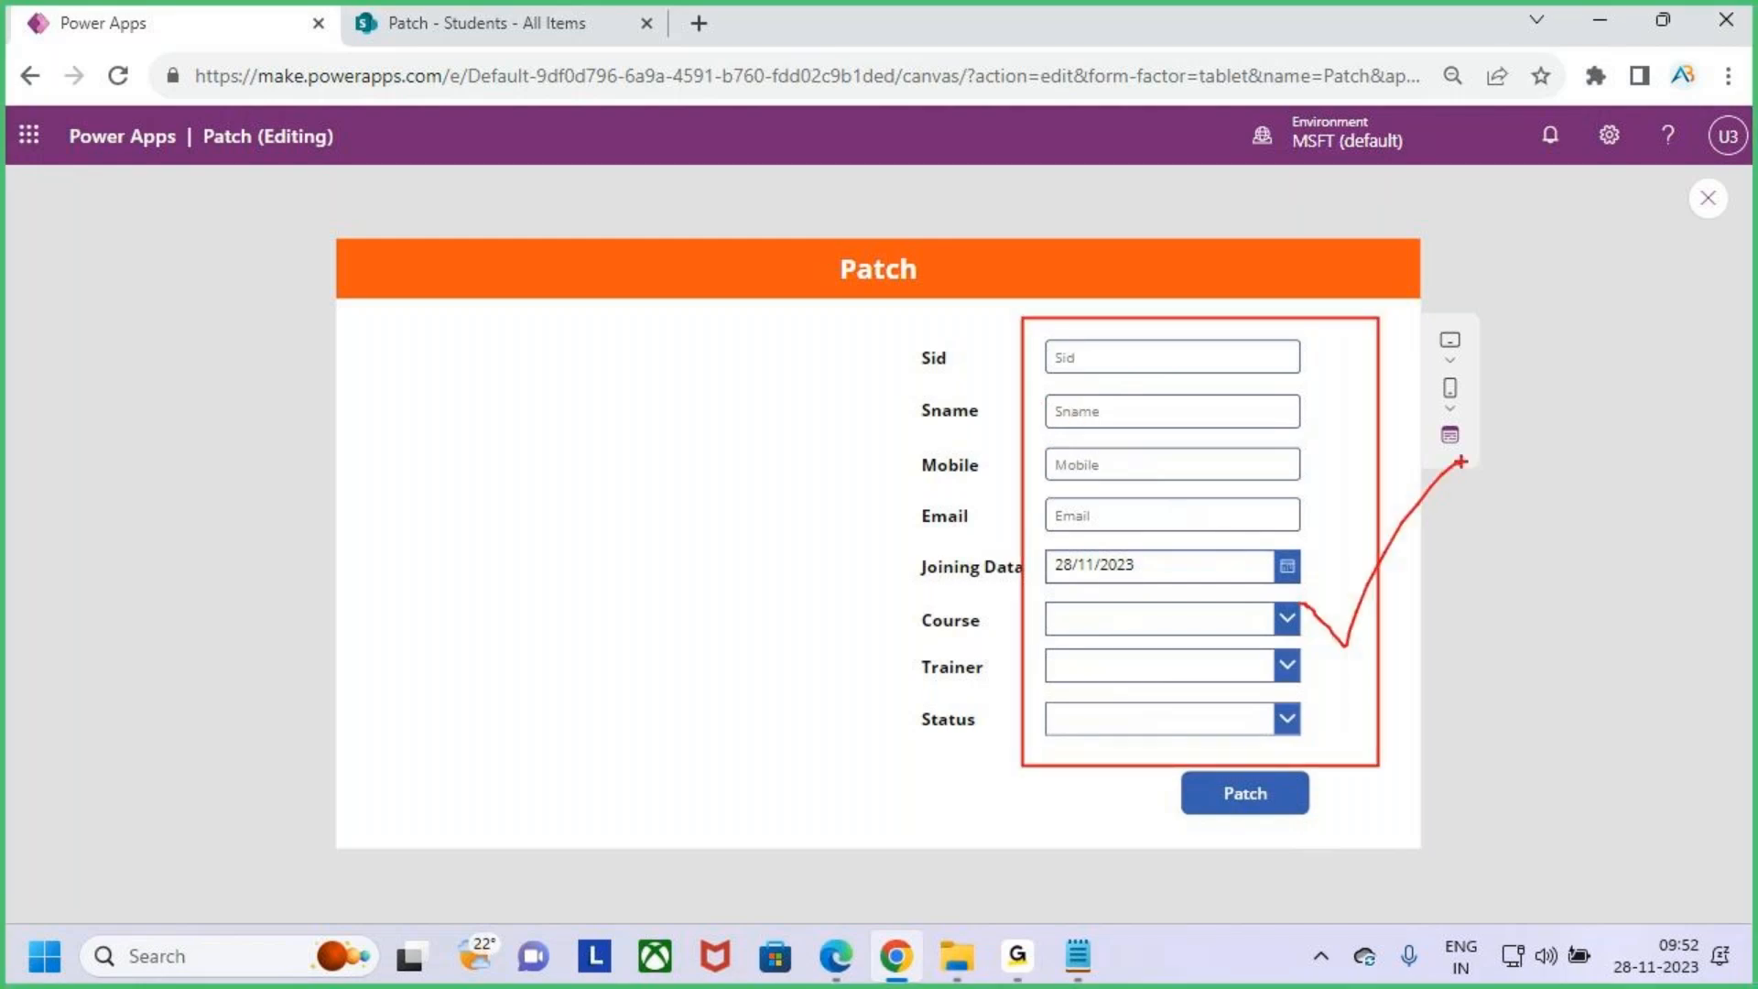
key("Escape")
left_click(514, 19)
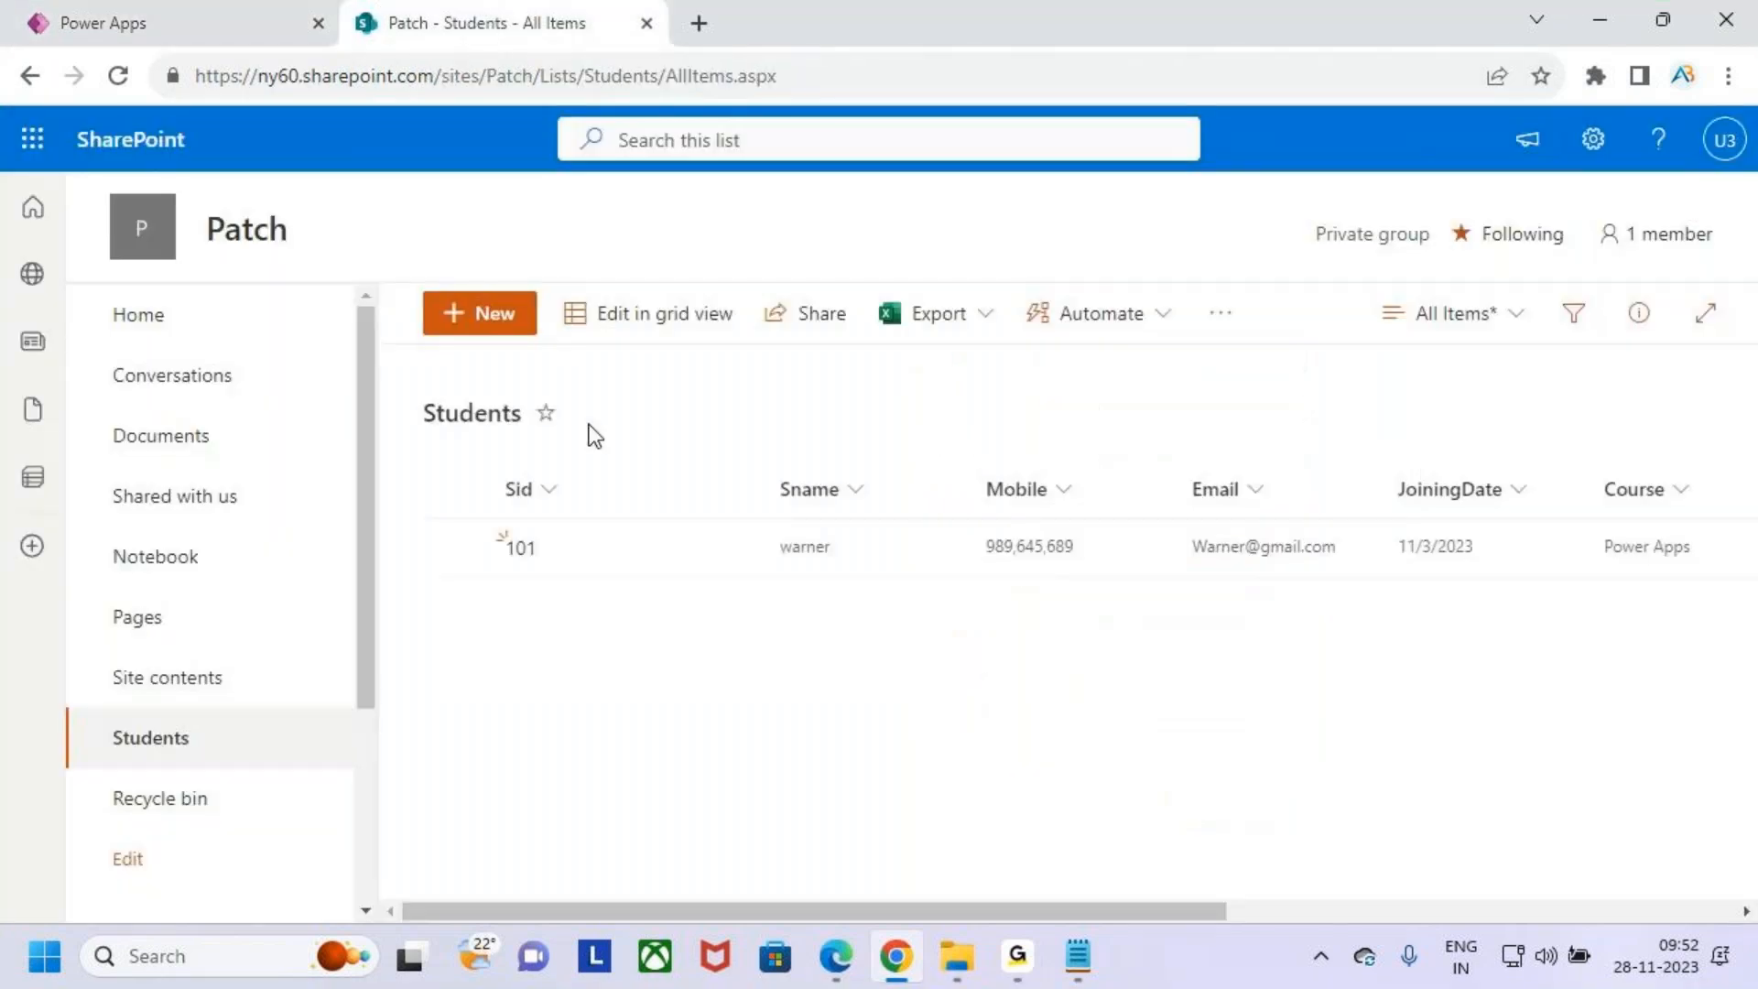
left_click(116, 77)
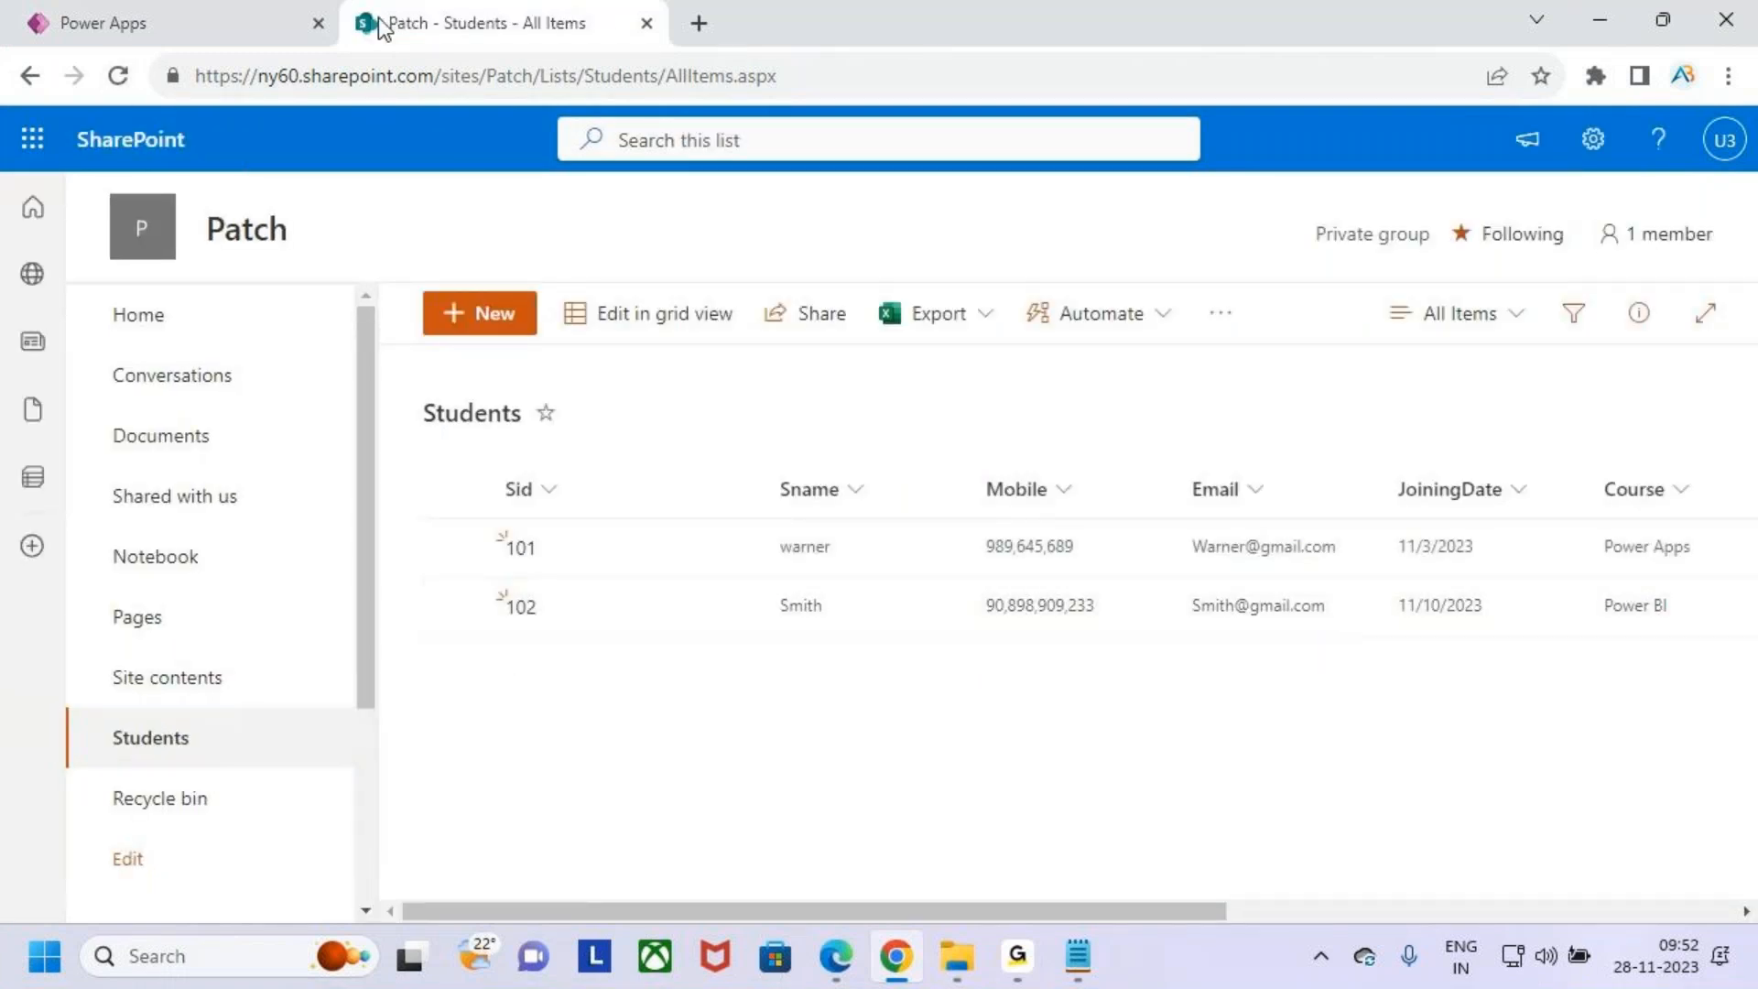
- Return to the app preview and fill in Sid 103 with another student's name, mobile number and e-mail address
left_click(174, 23)
left_click(1108, 356)
type("10")
key("Tab")
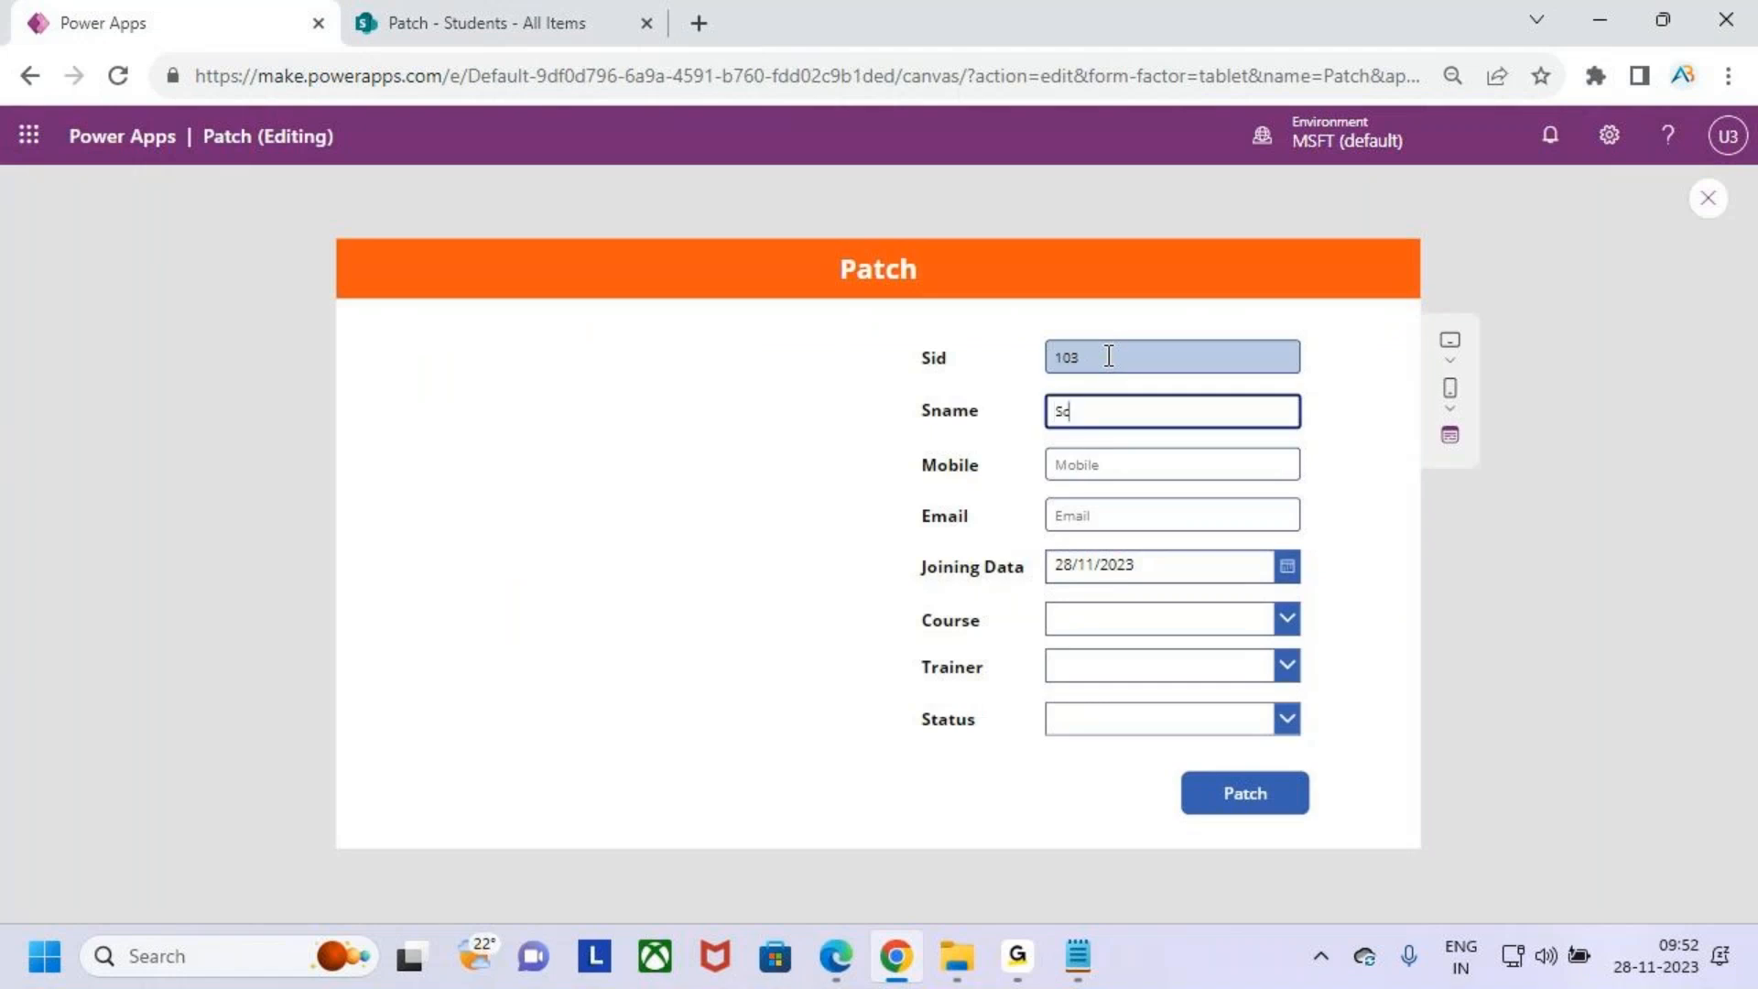
key("Tab")
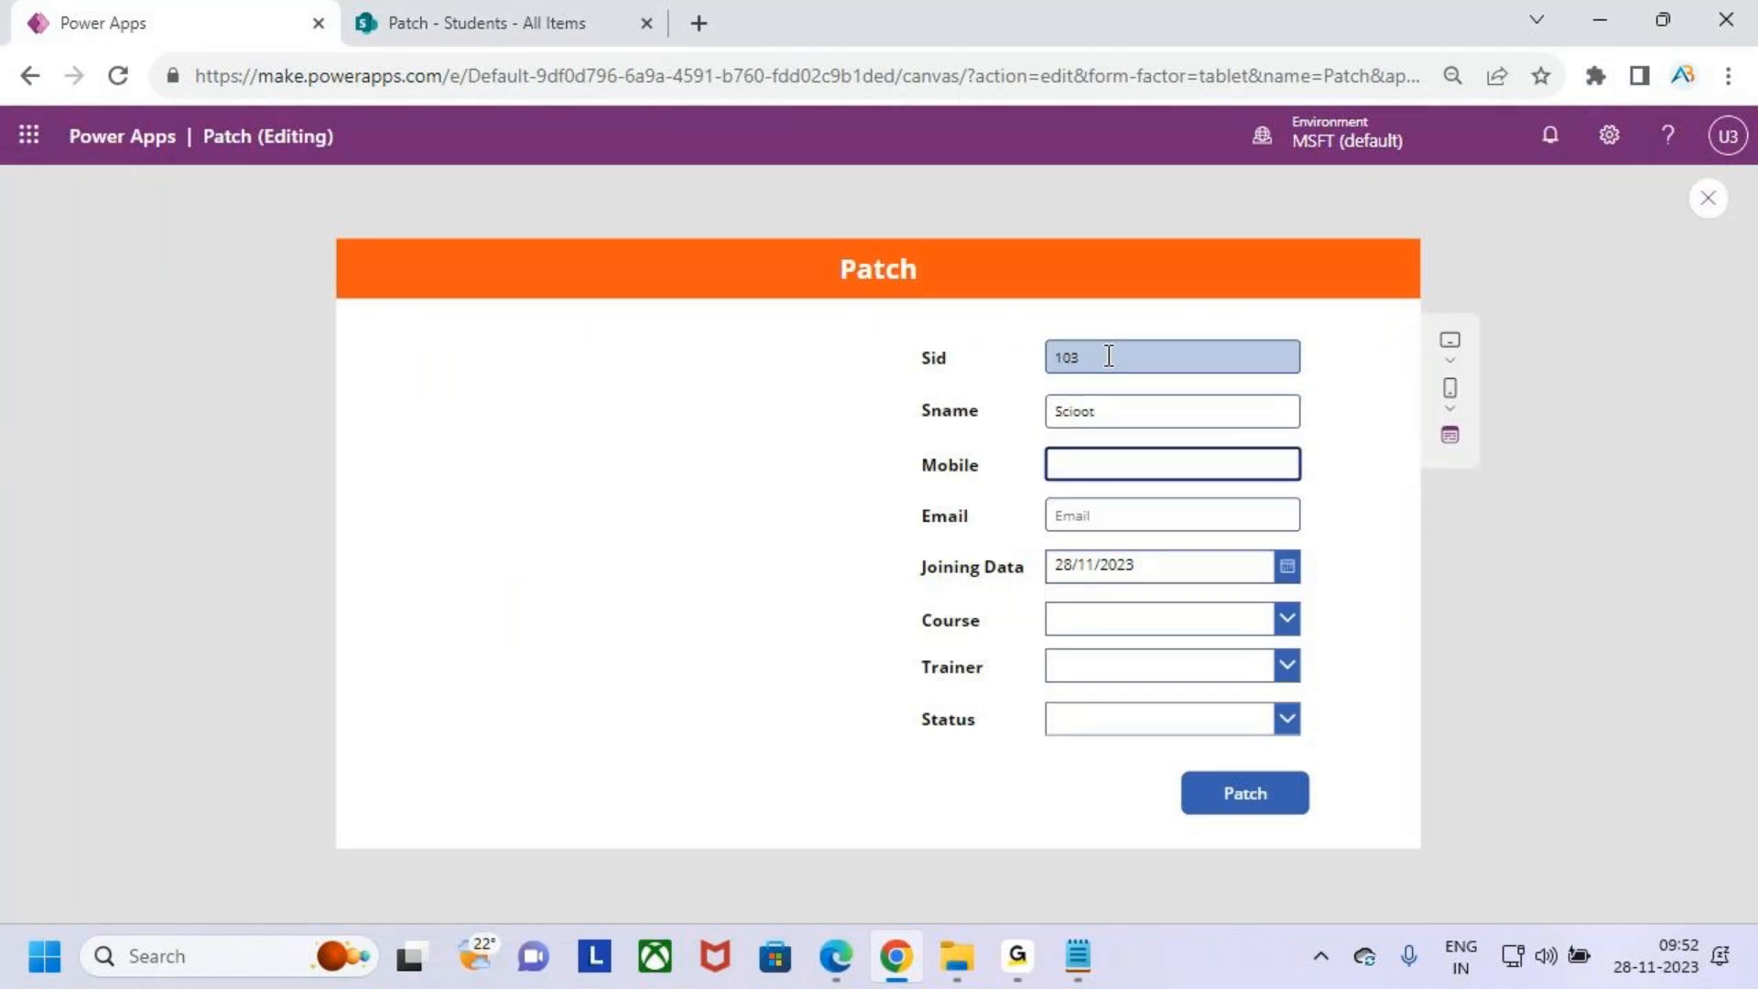
left_click(1159, 421)
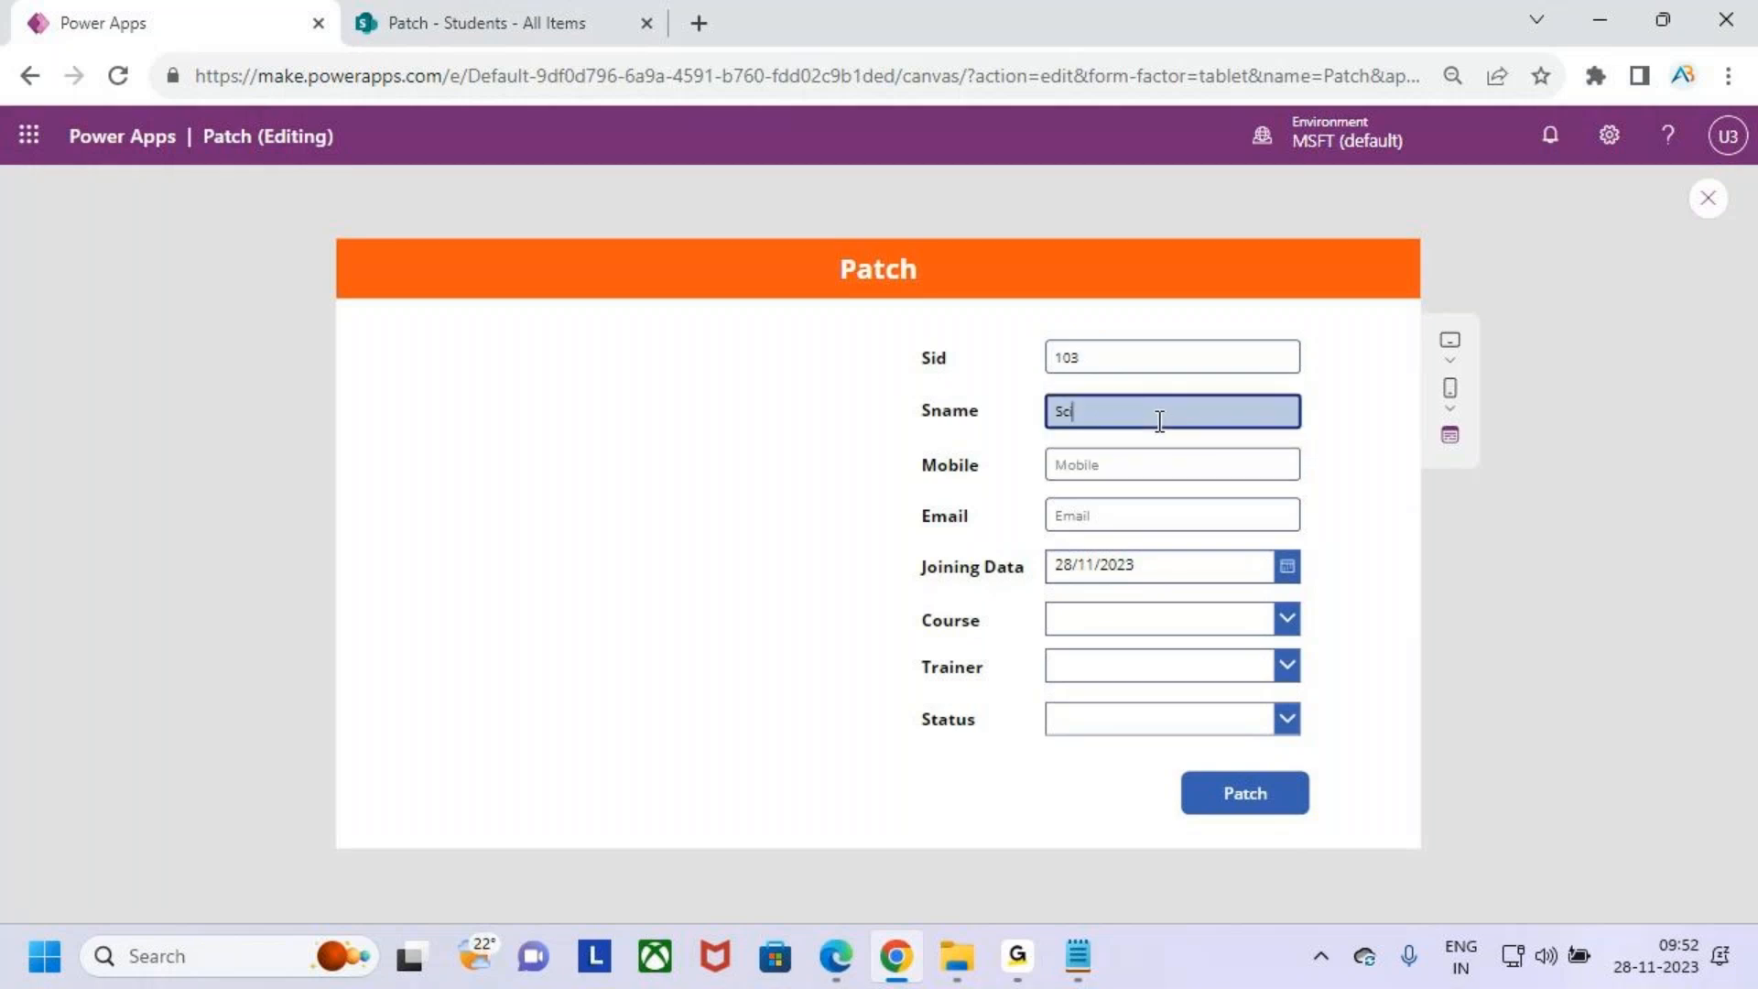
key("Tab")
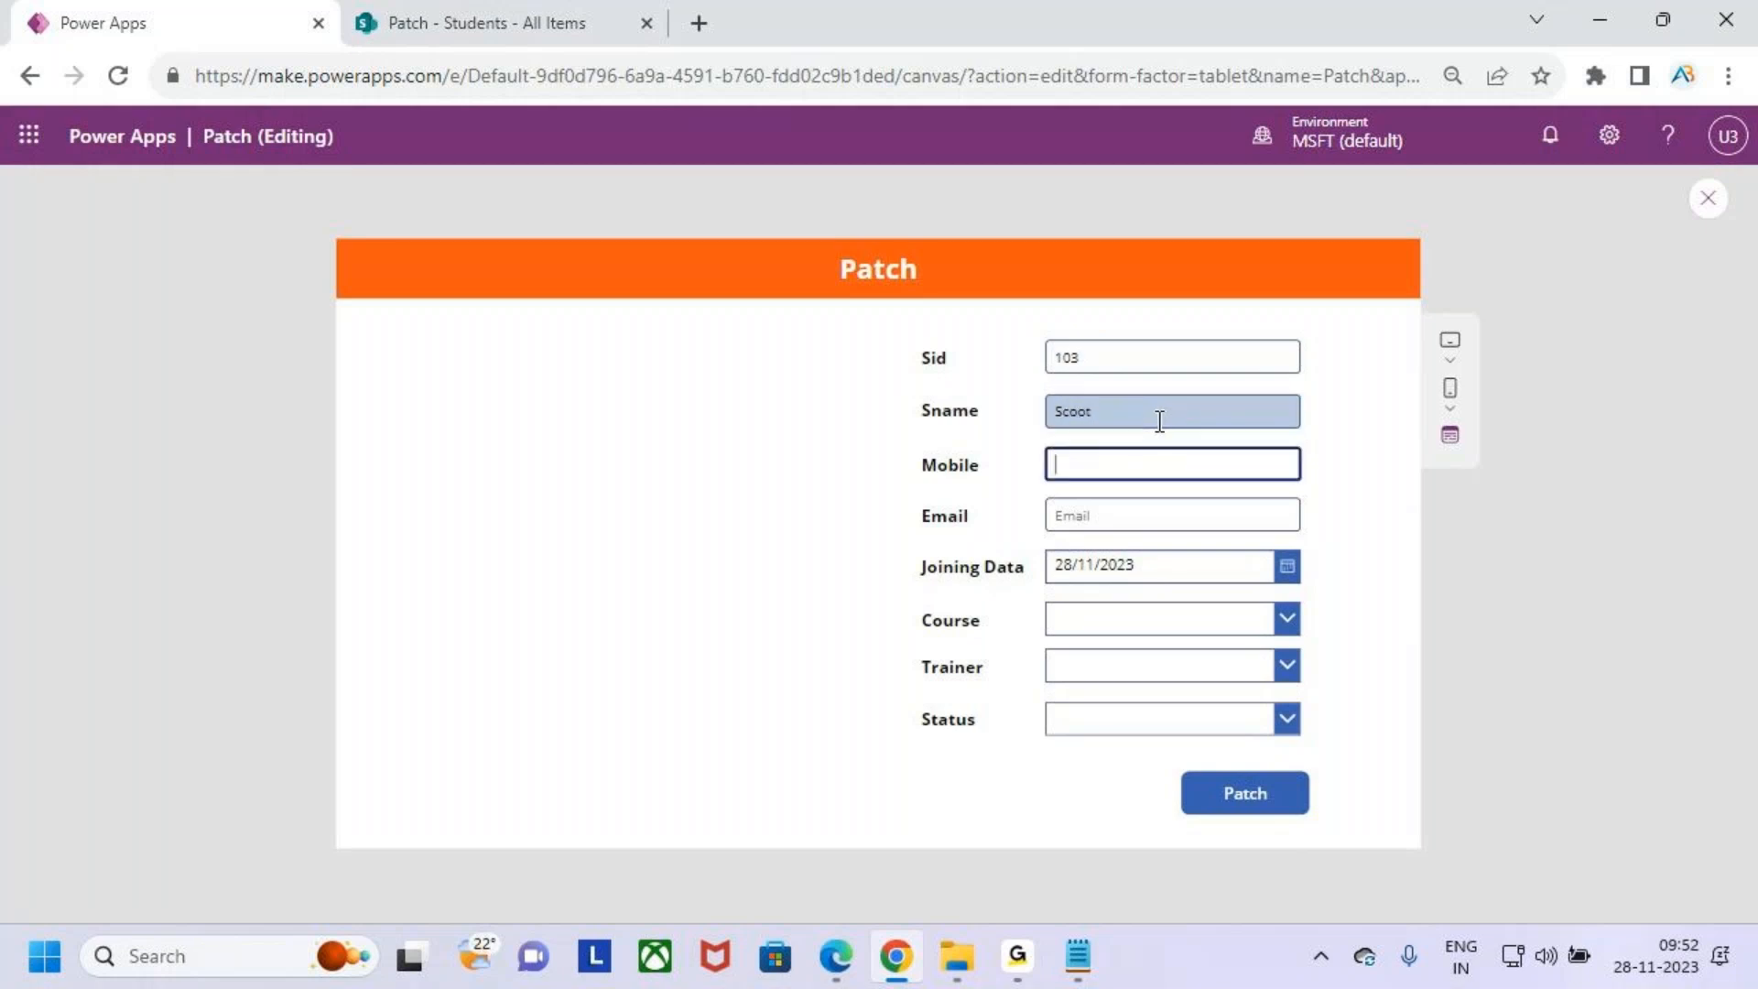
type("895345566")
key("Tab")
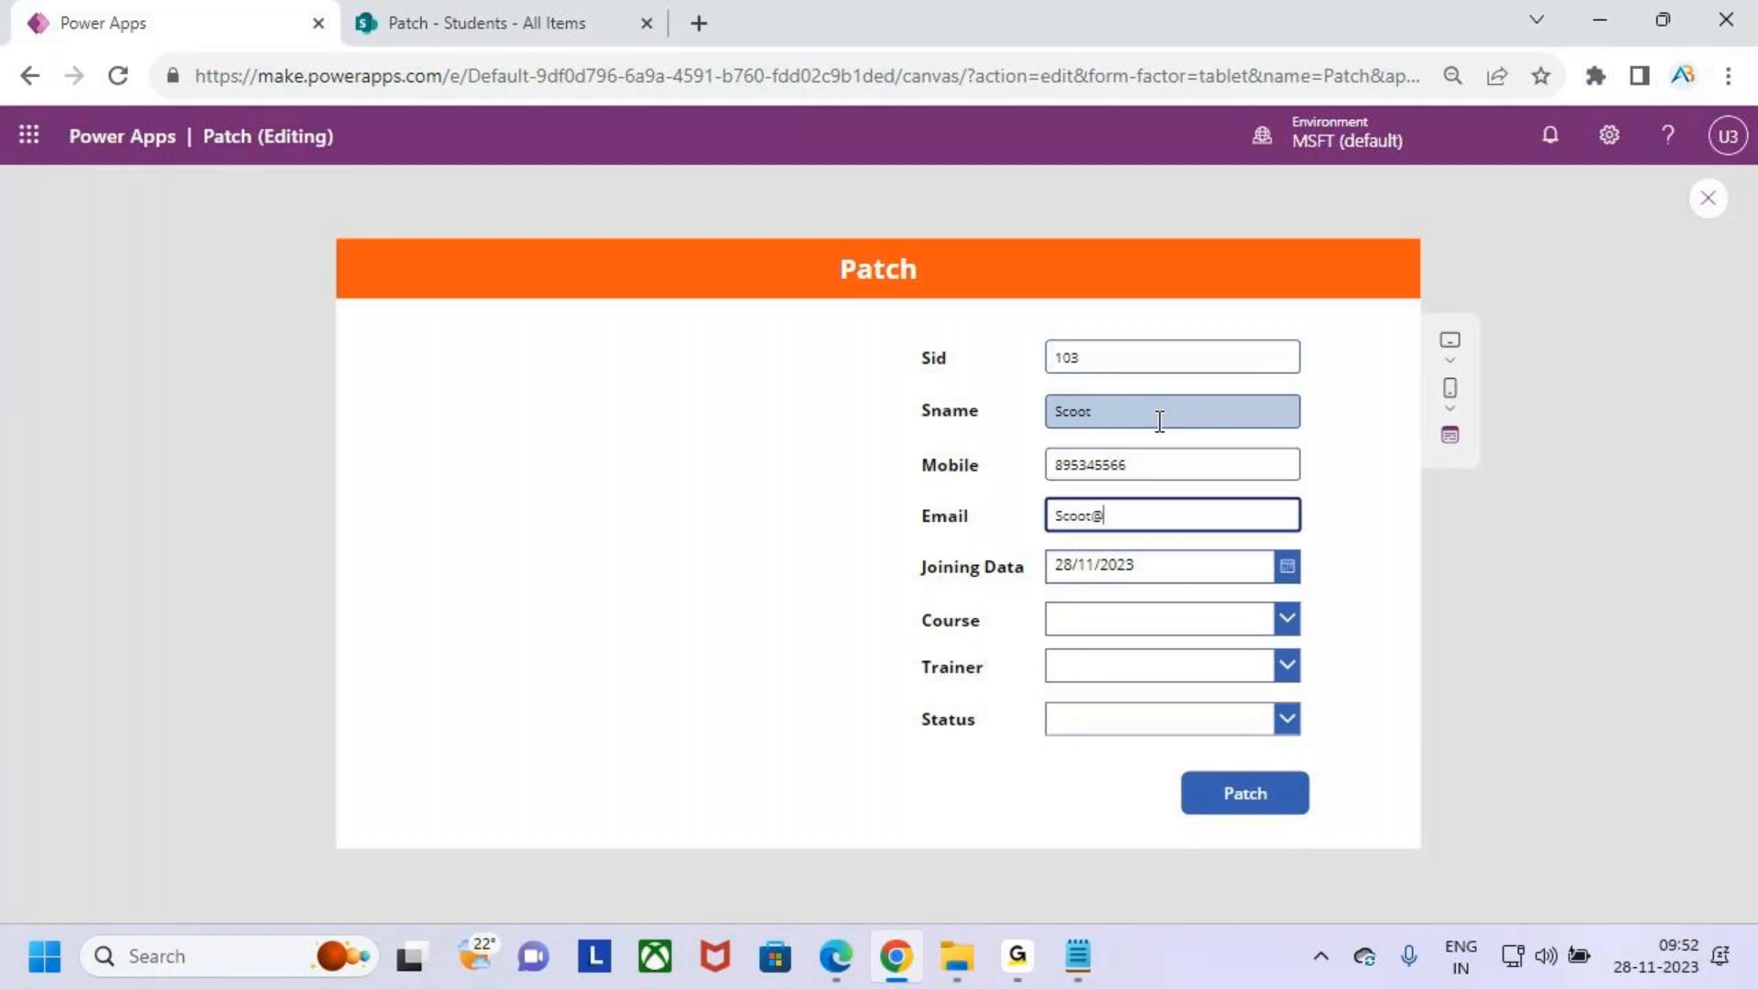
key("Tab")
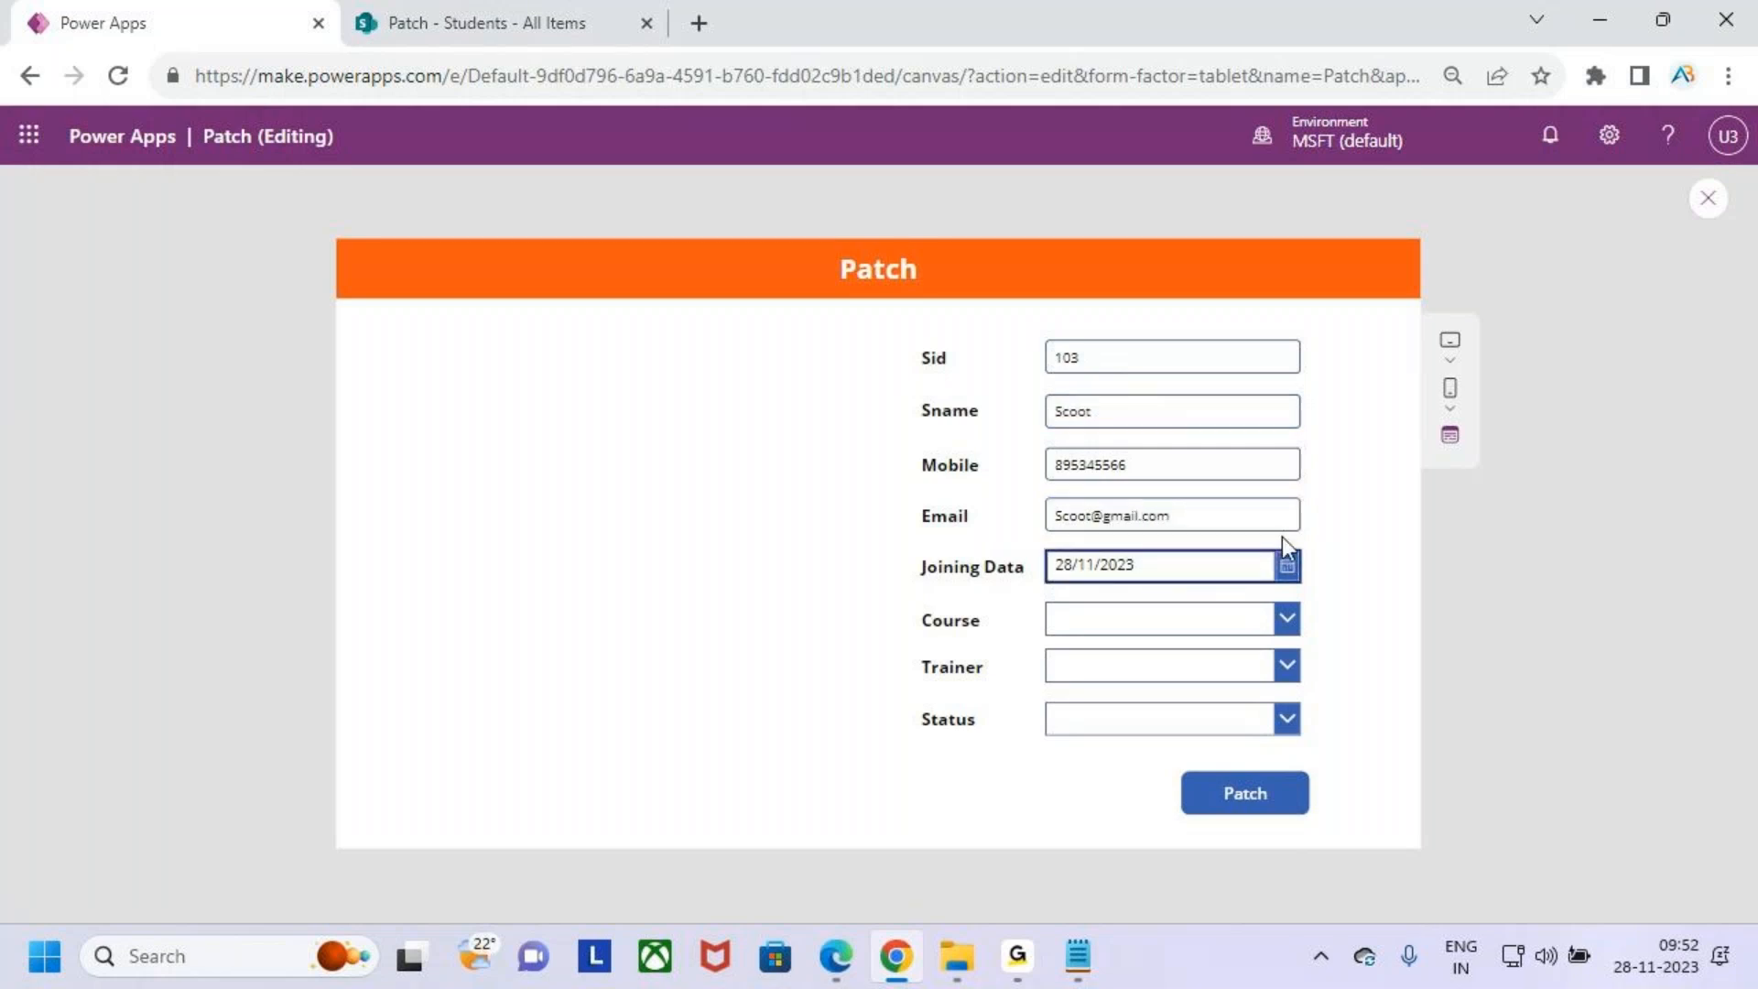
- Pick 10 November 2023 as the joining date
left_click(1284, 563)
left_click(1266, 678)
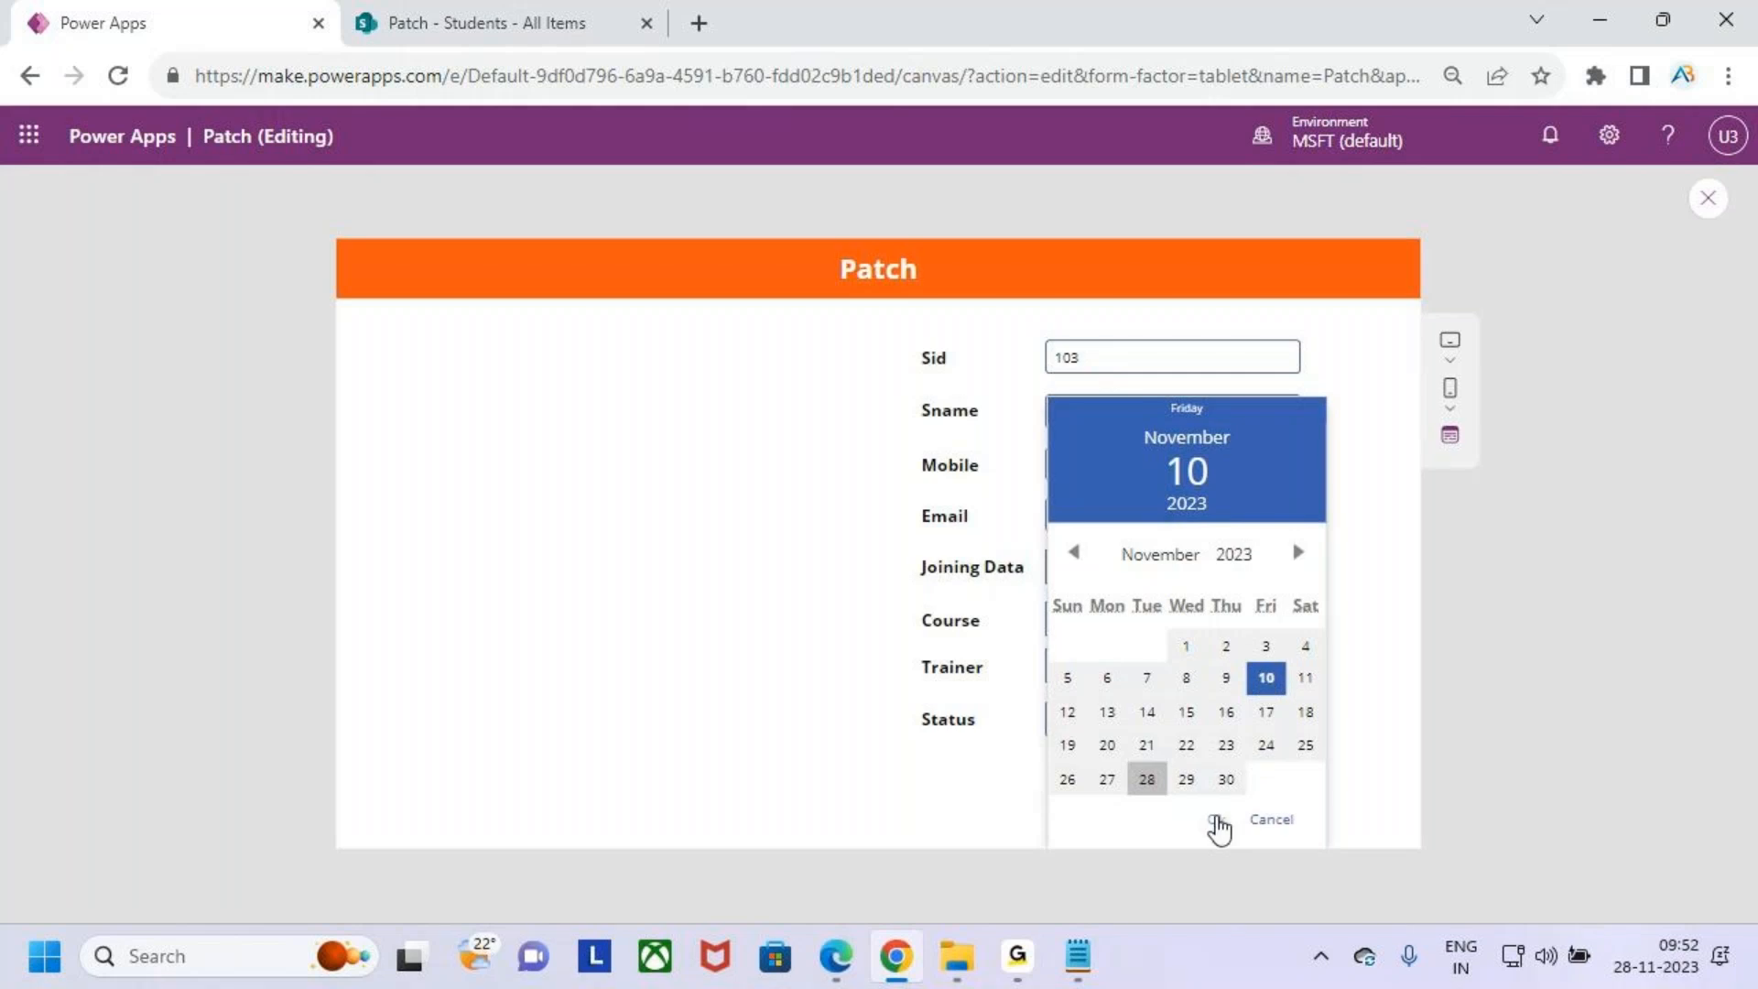
left_click(1216, 819)
- Choose Sql Server as course, Venky as trainer and a status in the form's dropdowns
left_click(1140, 620)
left_click(1150, 696)
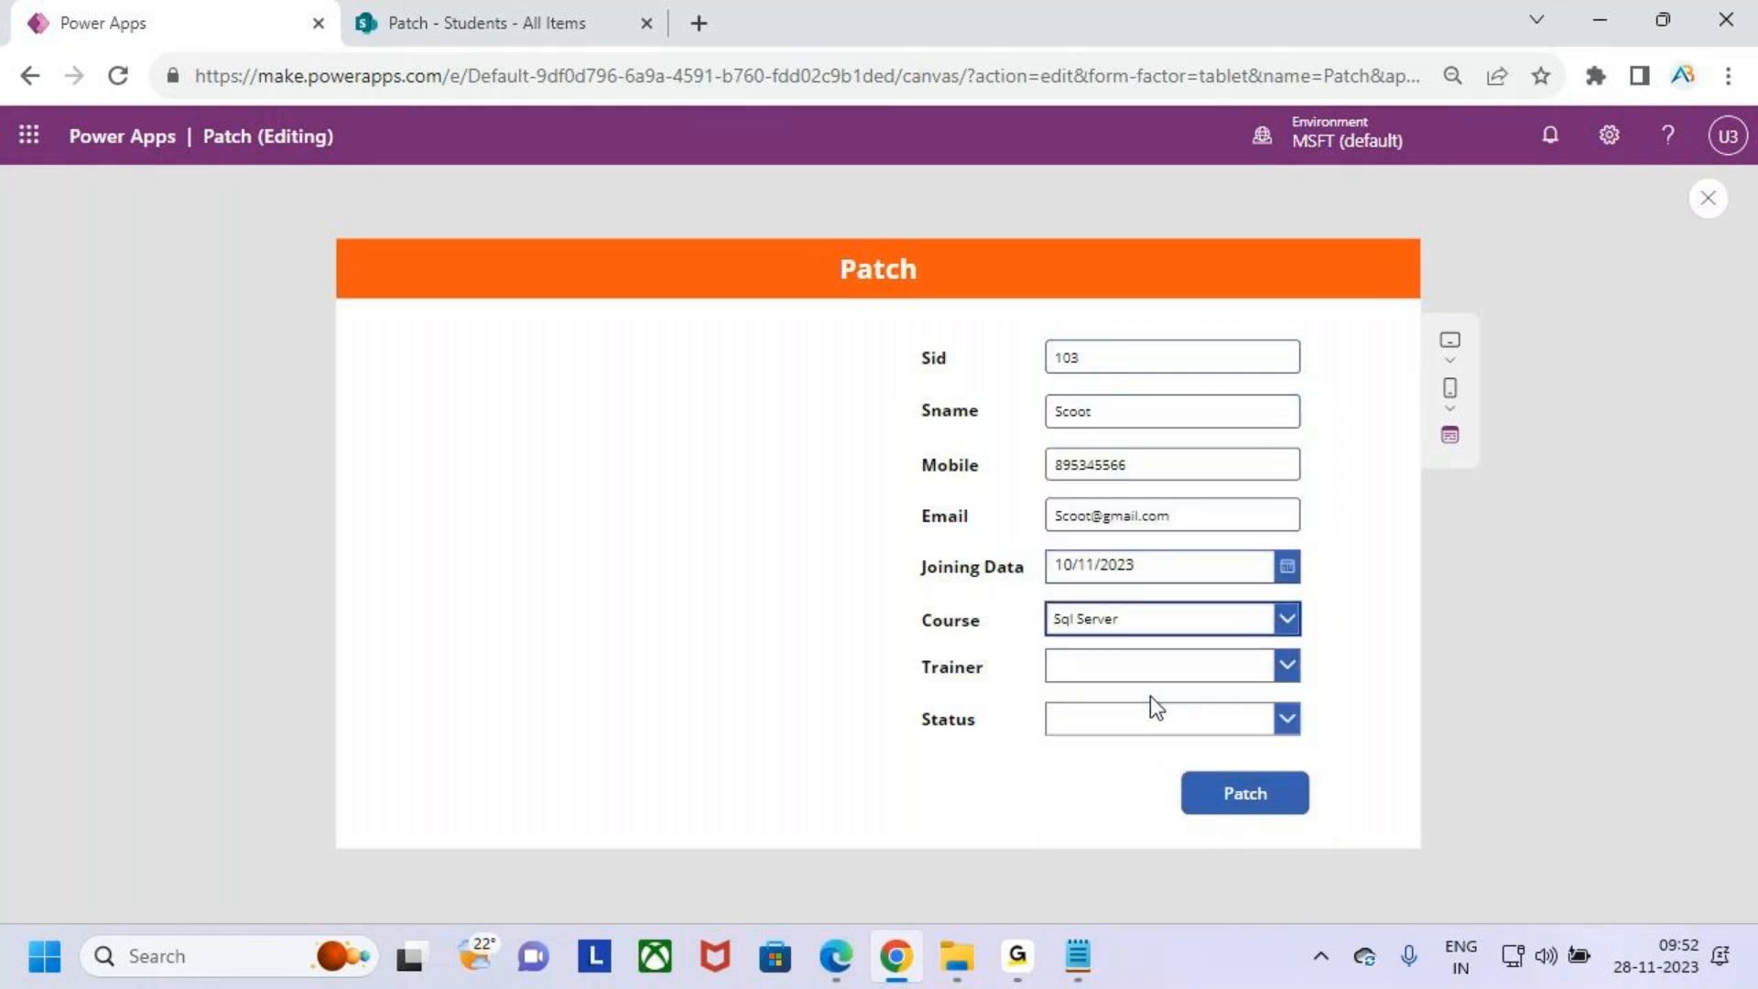
left_click(1127, 667)
left_click(1126, 732)
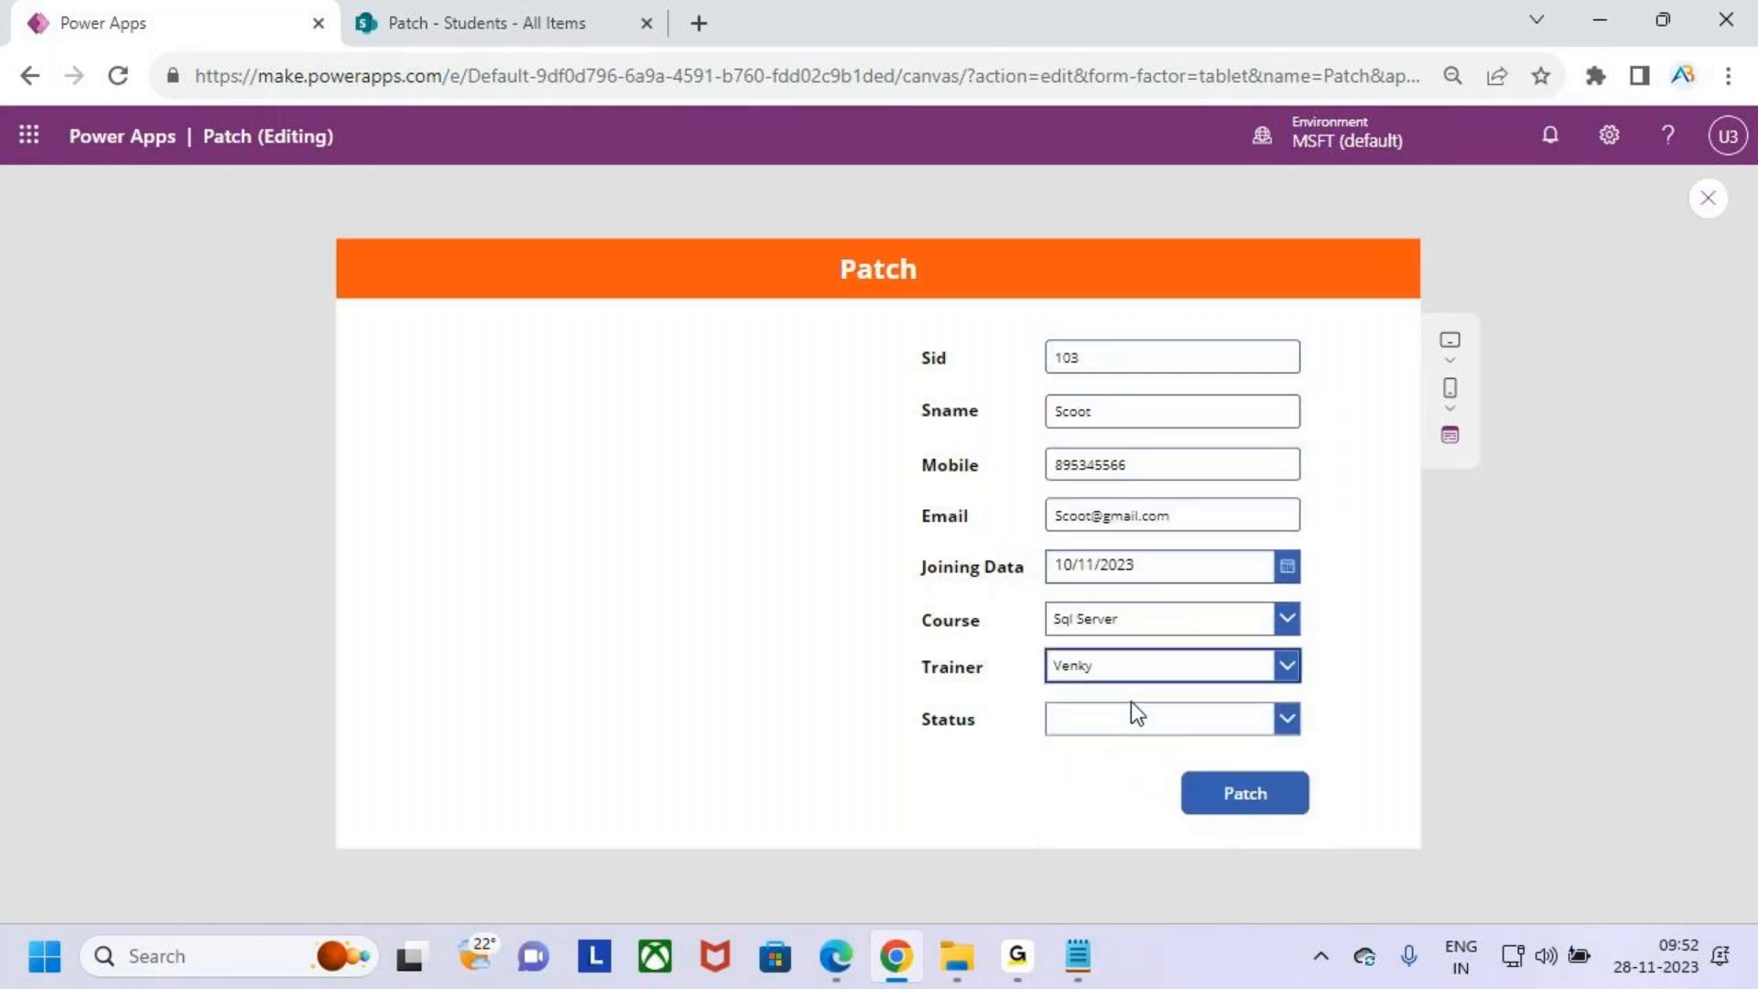
left_click(1145, 723)
left_click(1138, 733)
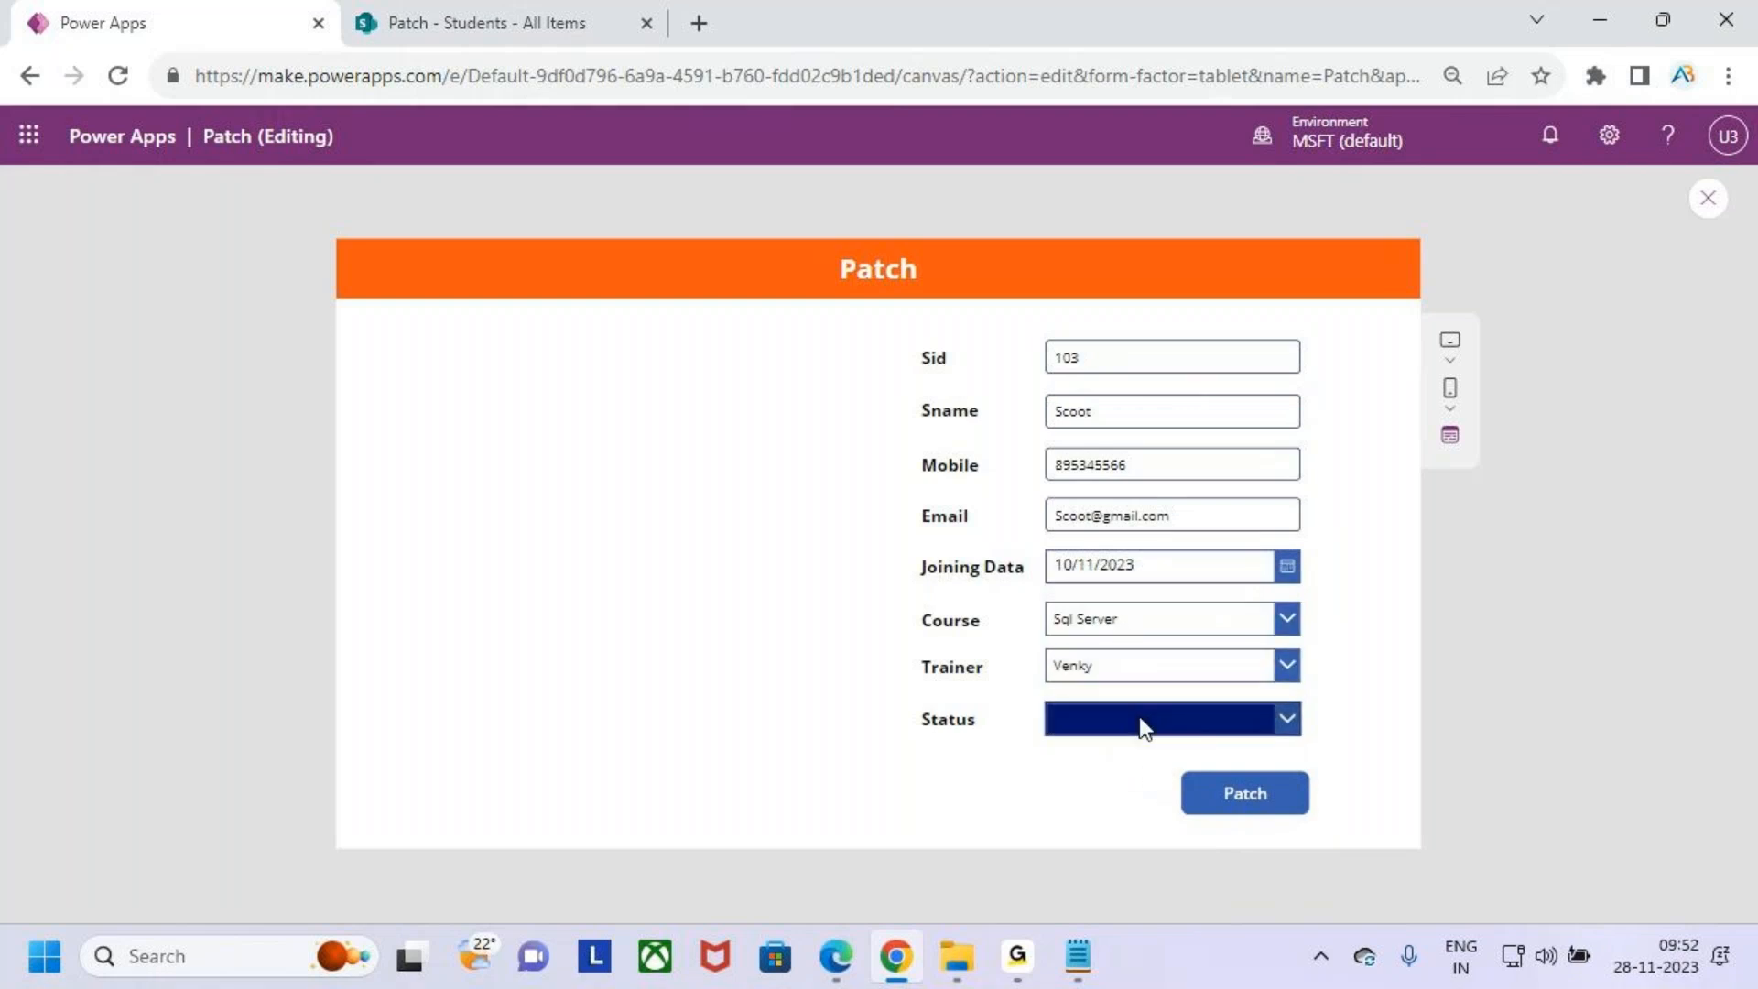
left_click(1142, 723)
left_click(1145, 620)
- Submit the form with the Patch button and refresh the SharePoint Students list
left_click(1269, 810)
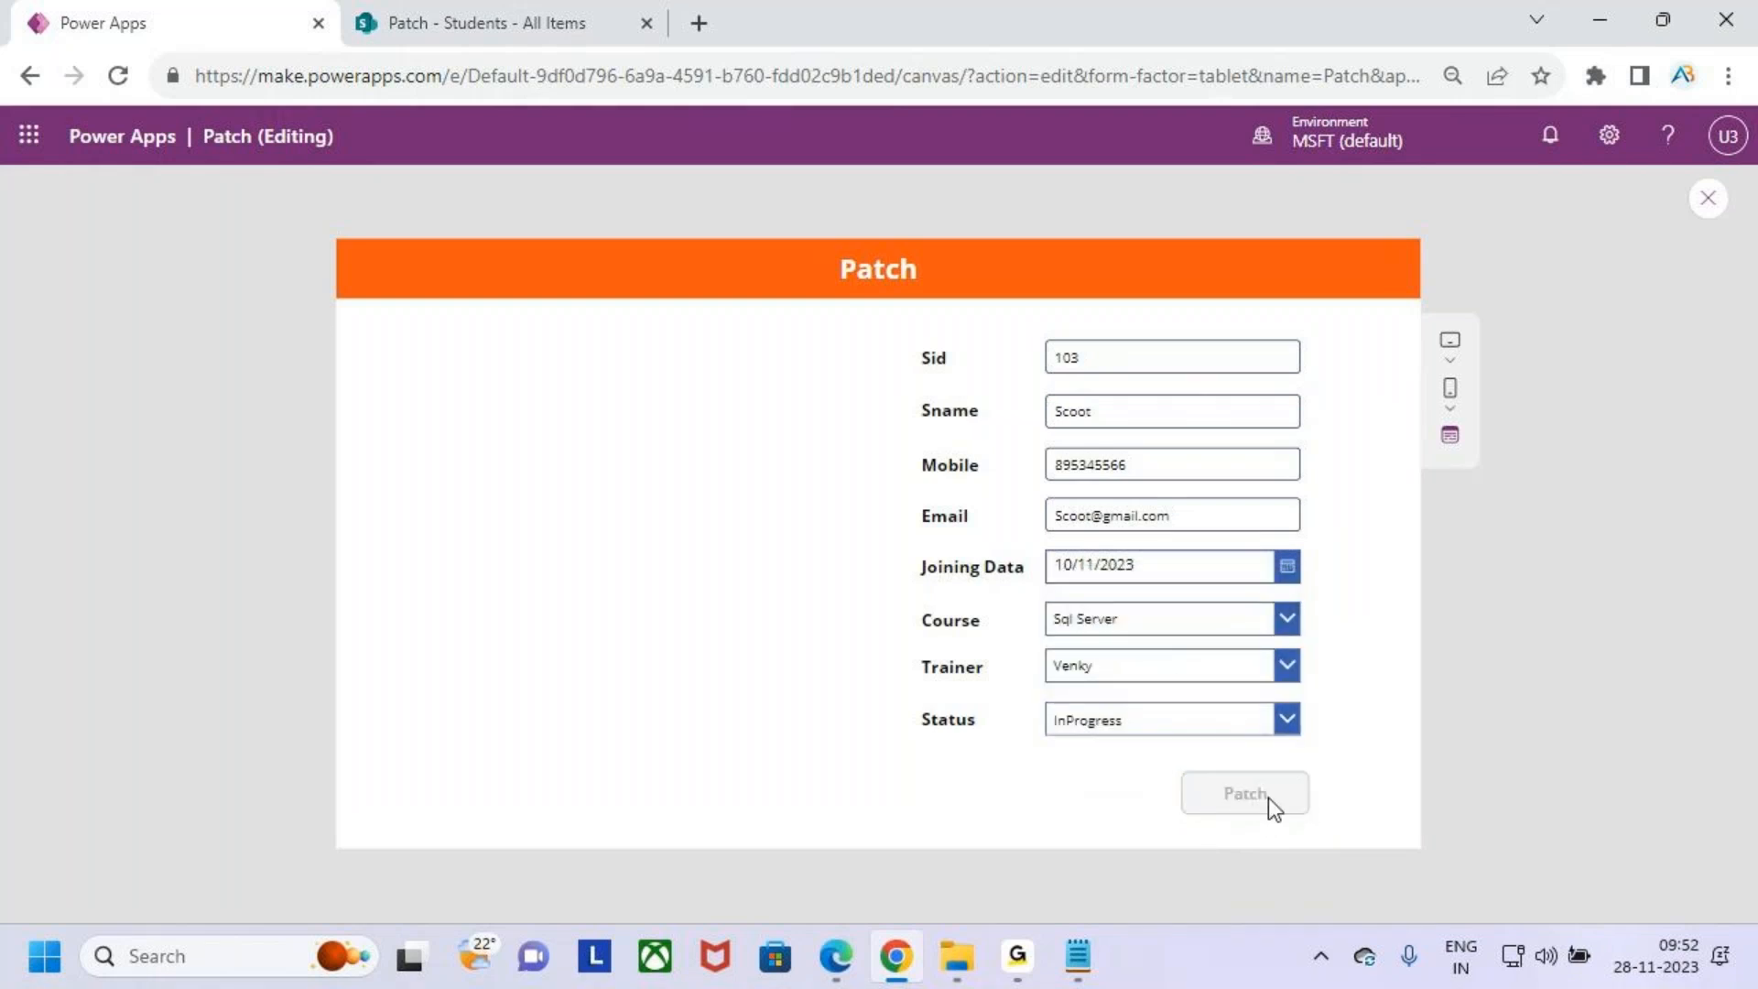
left_click(451, 20)
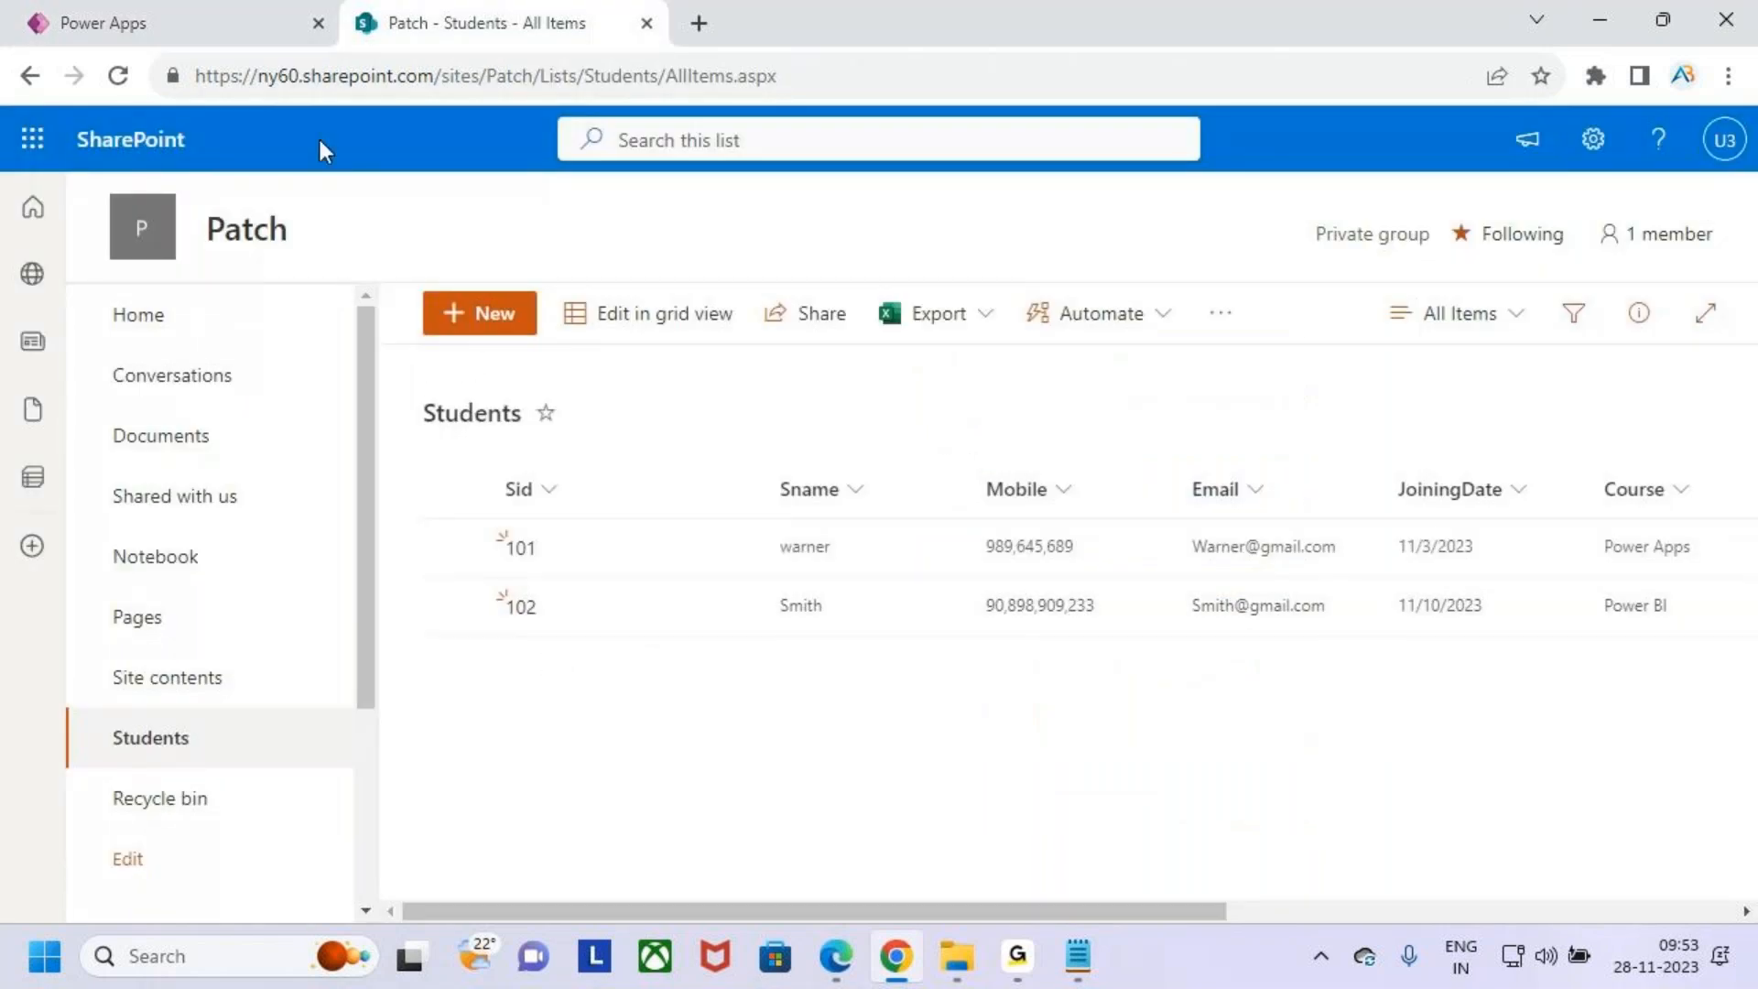
left_click(118, 75)
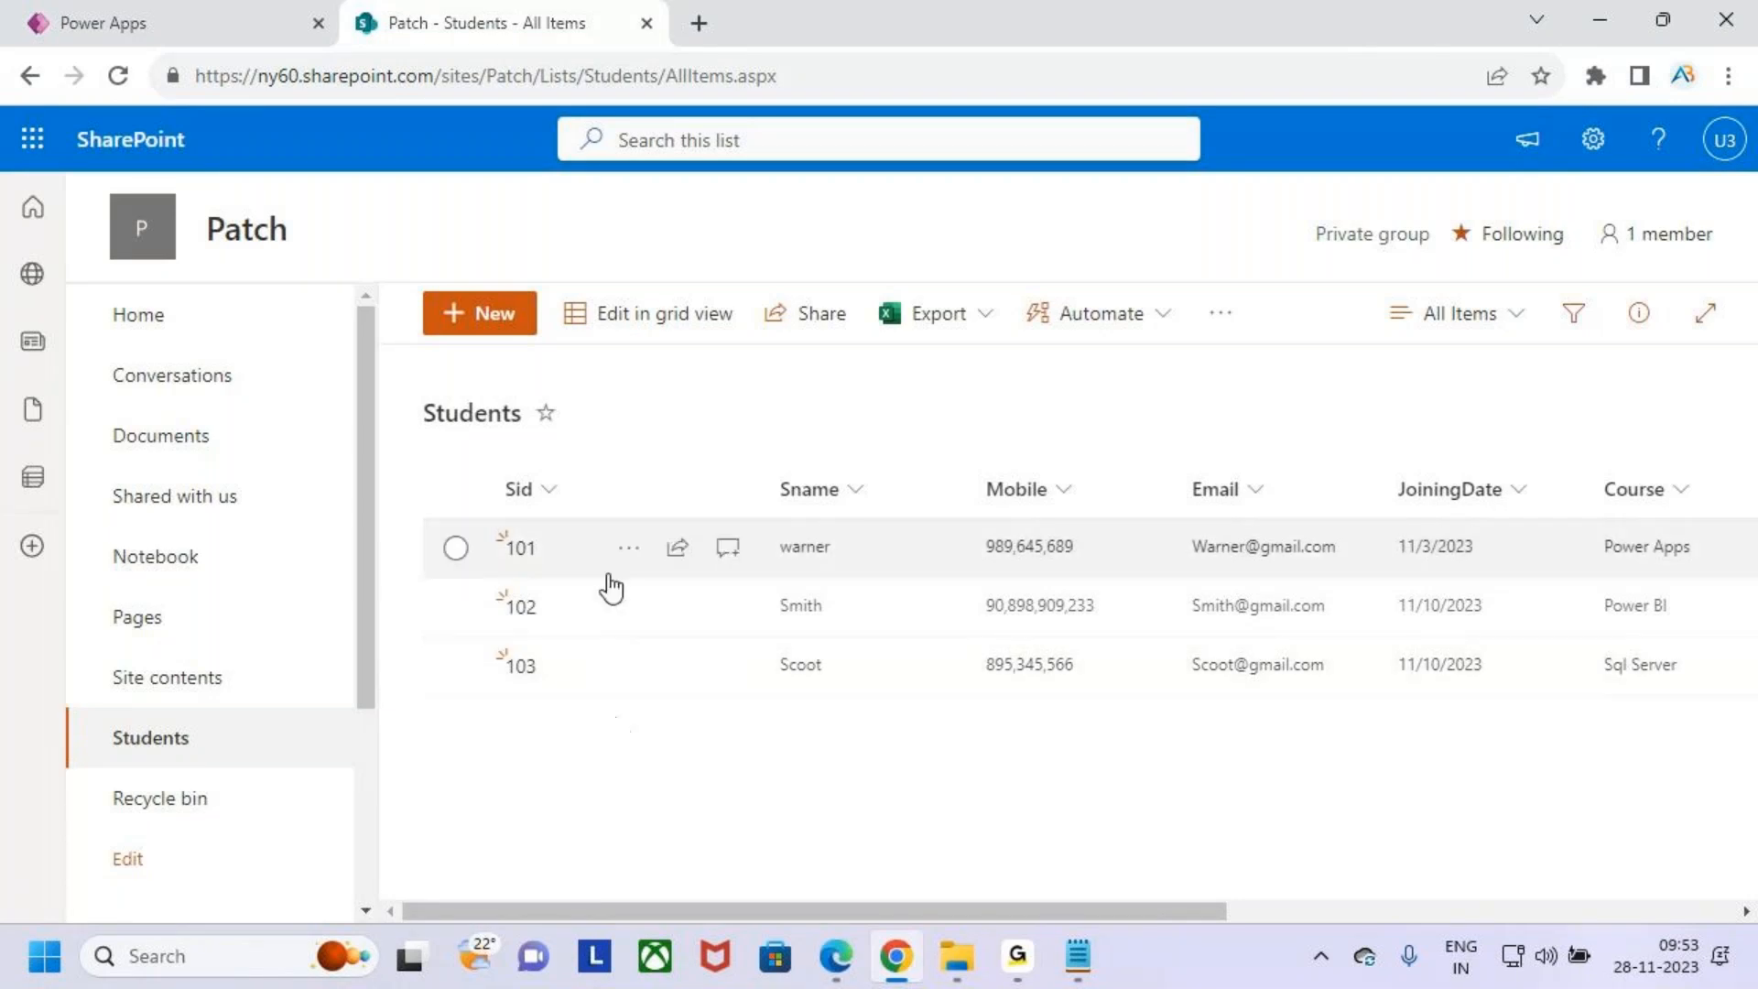
- Compare the cleared app form inputs with the entries in the Students list
left_click(298, 23)
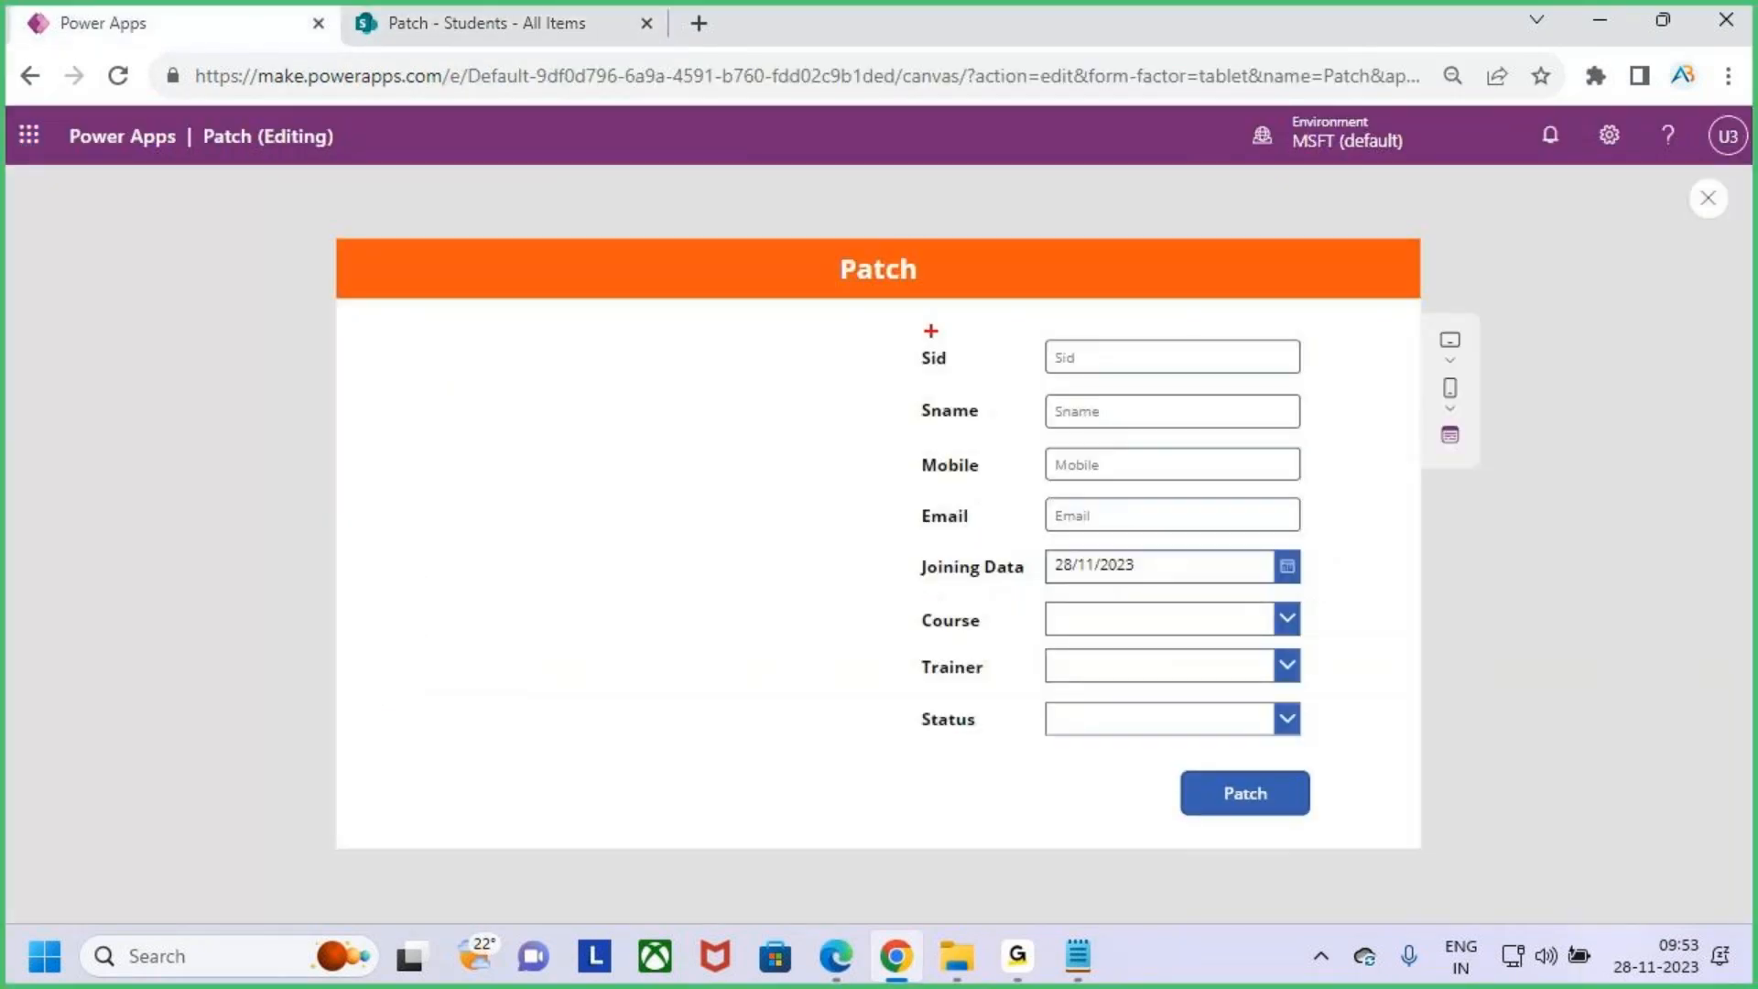
left_click_drag(907, 326, 1234, 714)
left_click_drag(1310, 739, 1330, 752)
left_click_drag(1100, 223, 1127, 306)
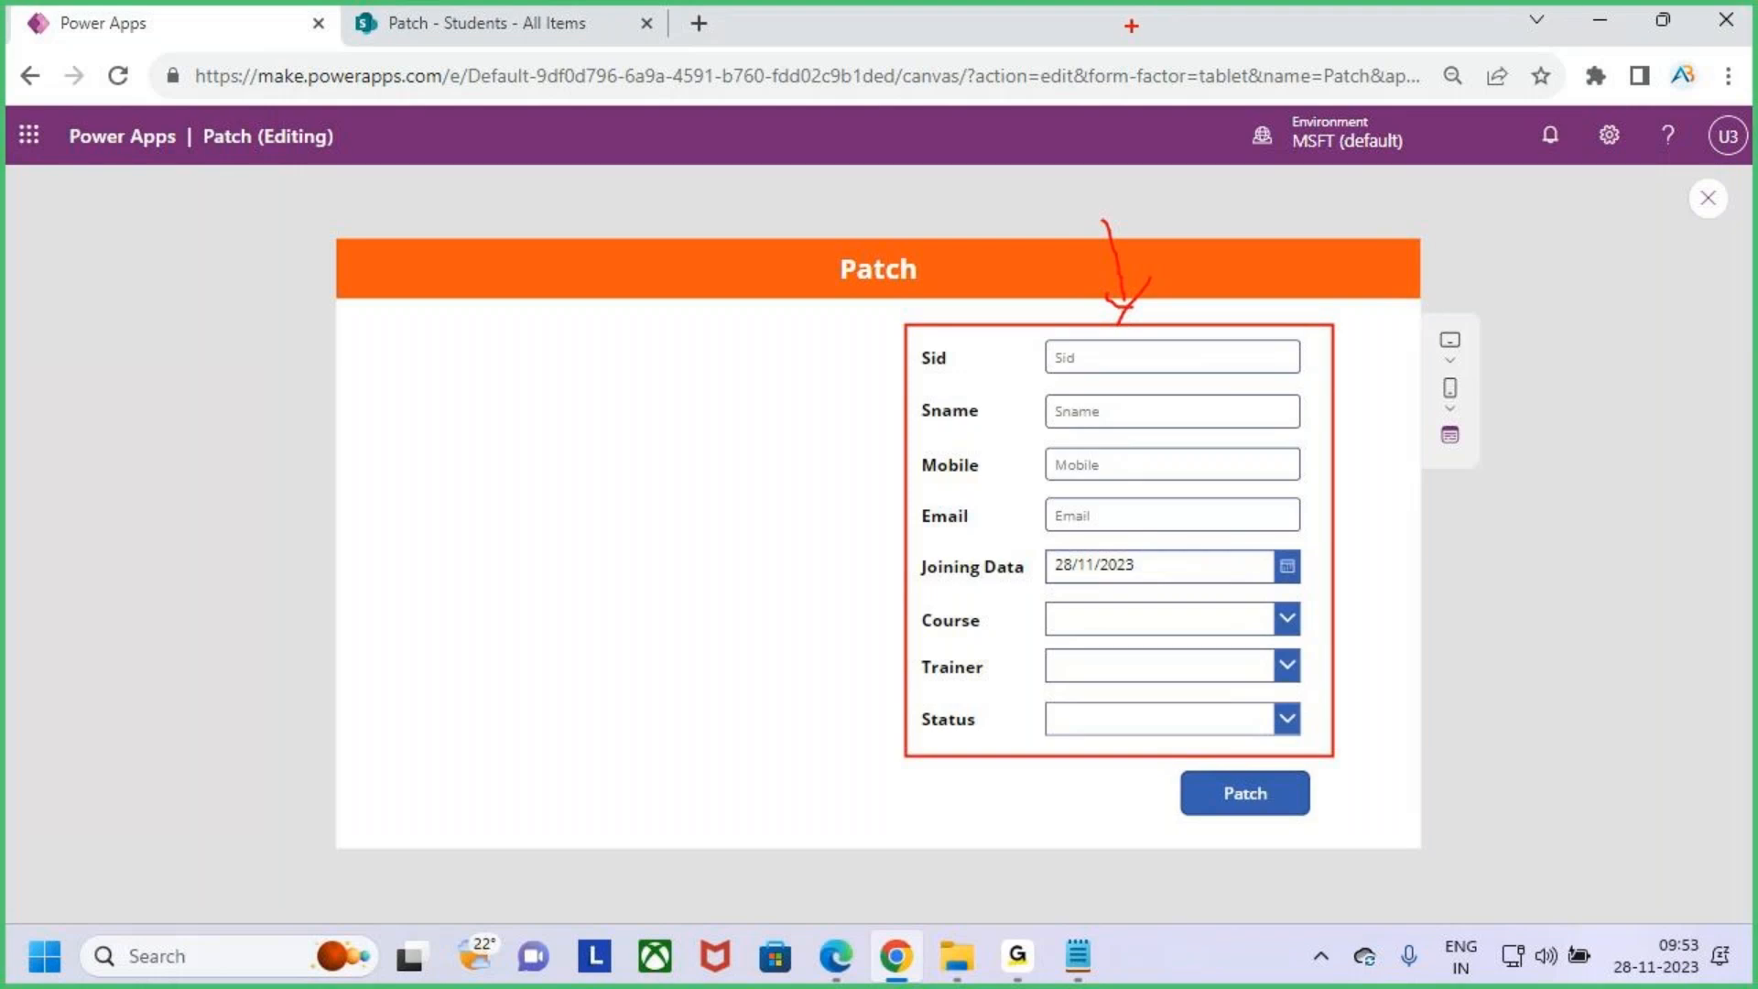
key("Escape")
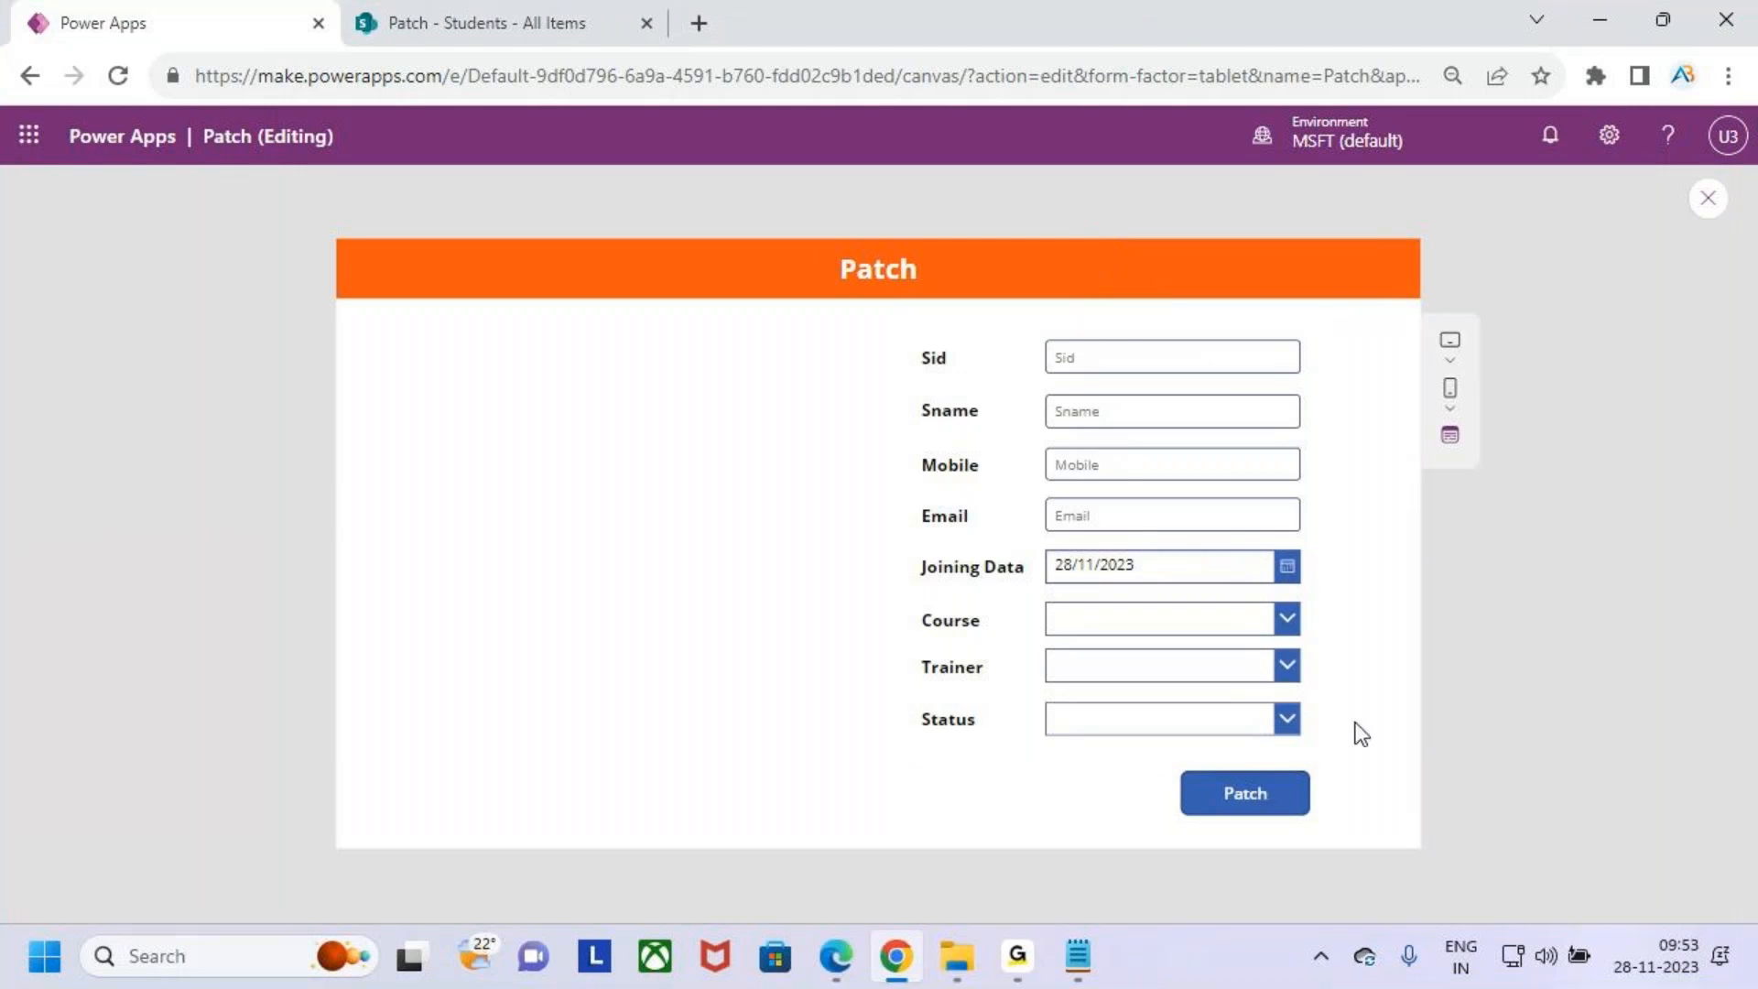
left_click(474, 20)
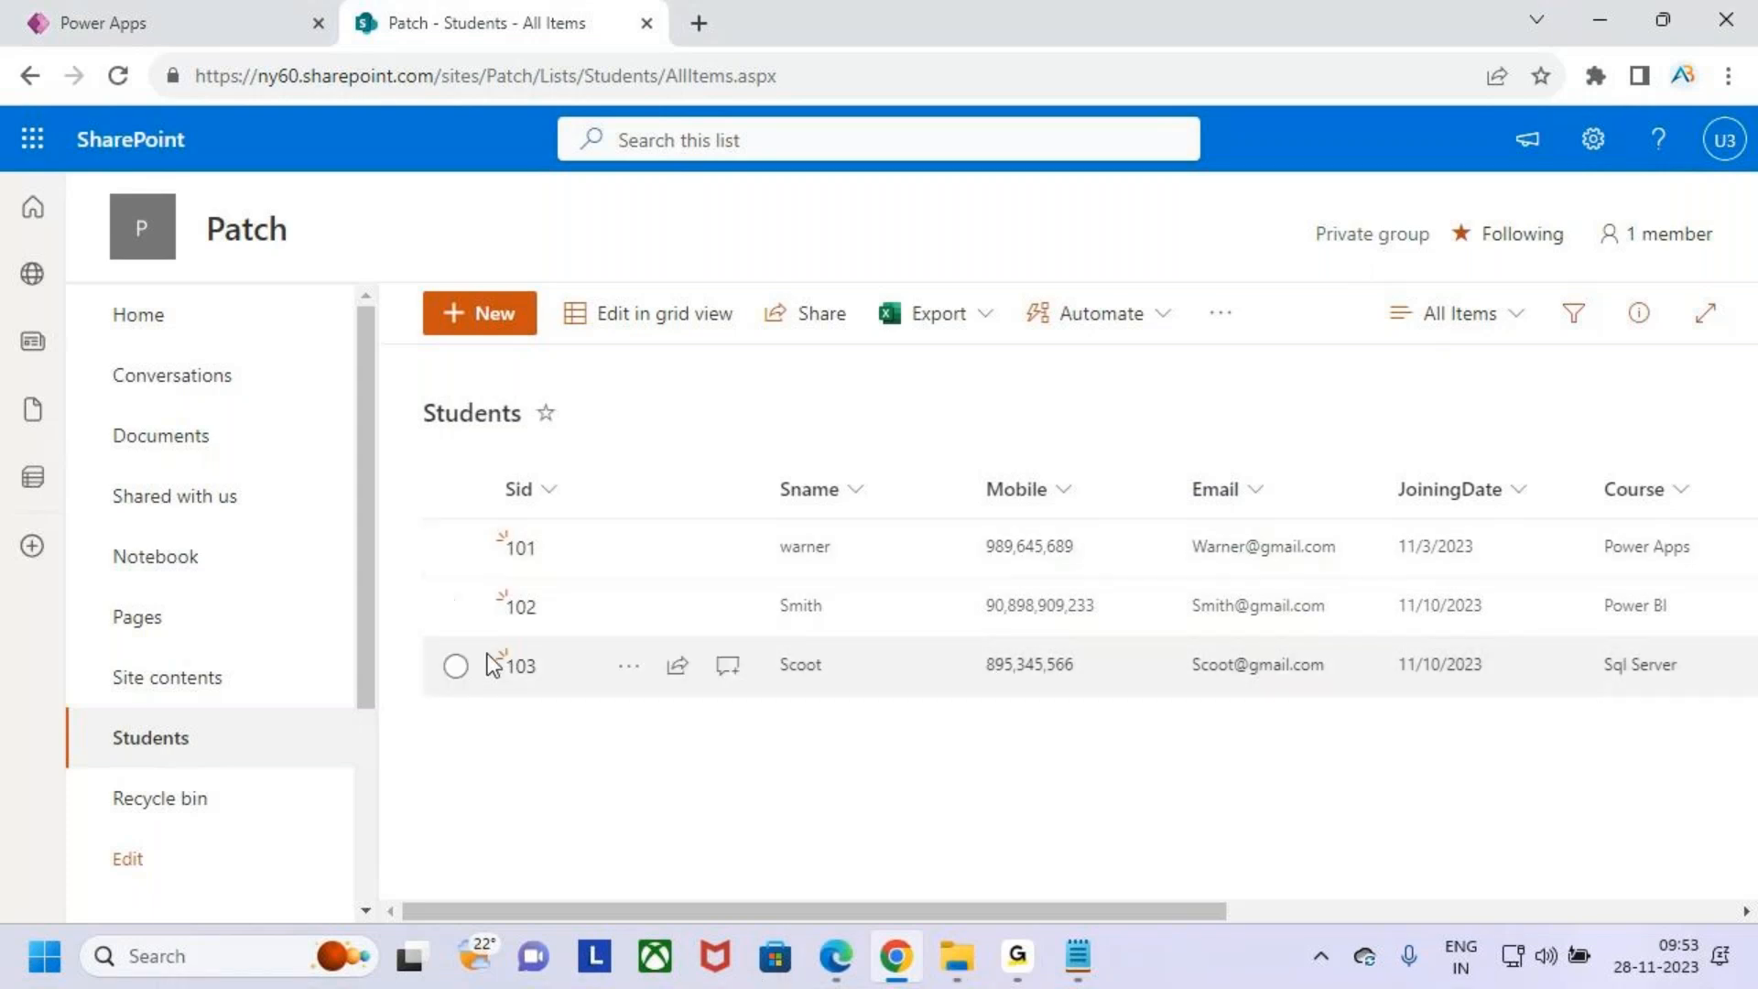
left_click(174, 18)
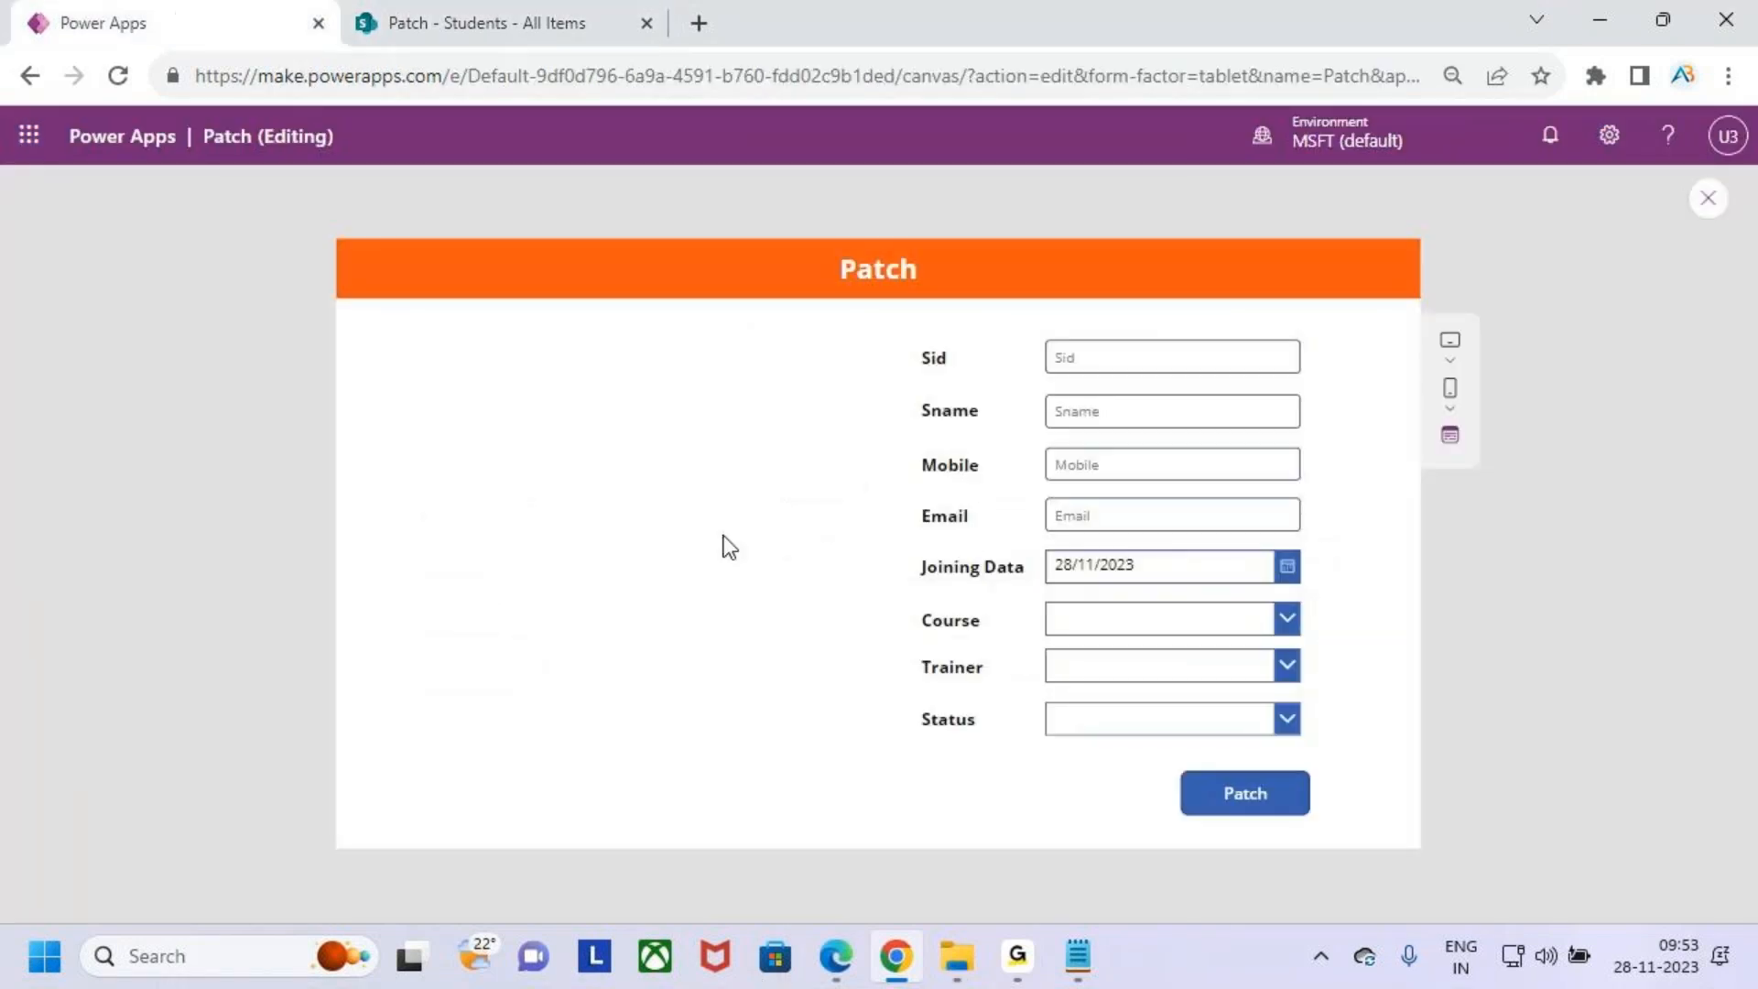
key("ctrl+2")
left_click_drag(1169, 759, 1334, 835)
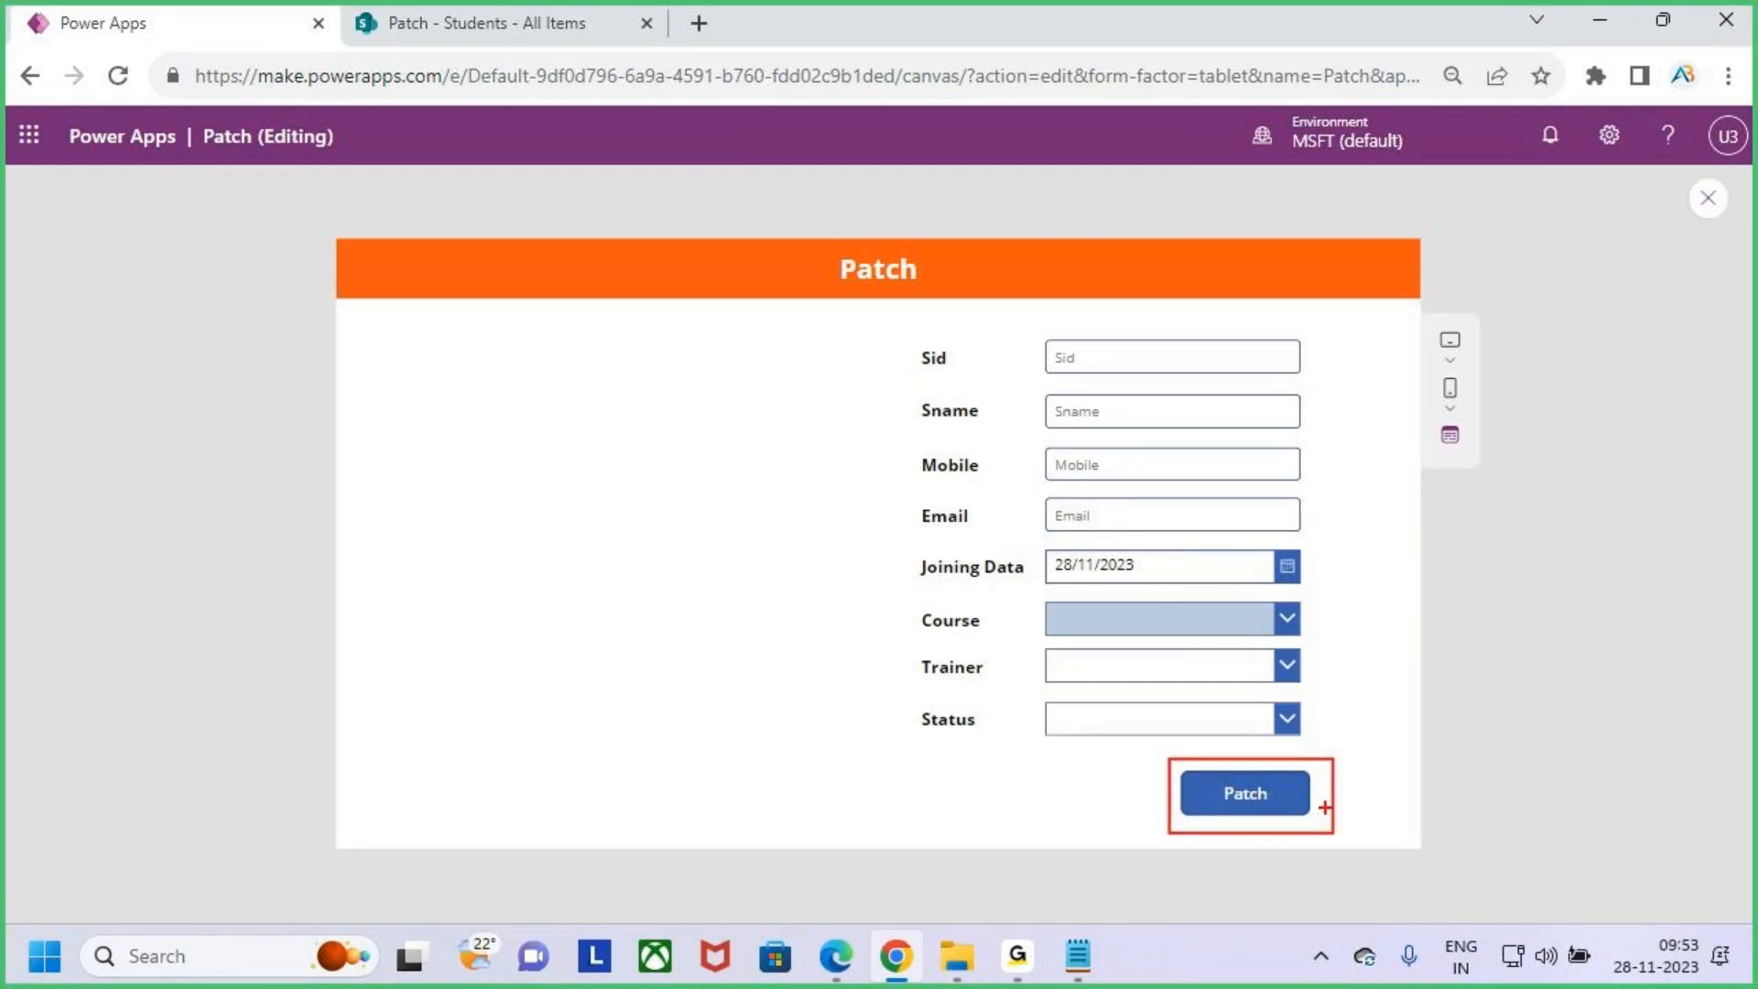
left_click_drag(1285, 783, 1371, 673)
key("Escape")
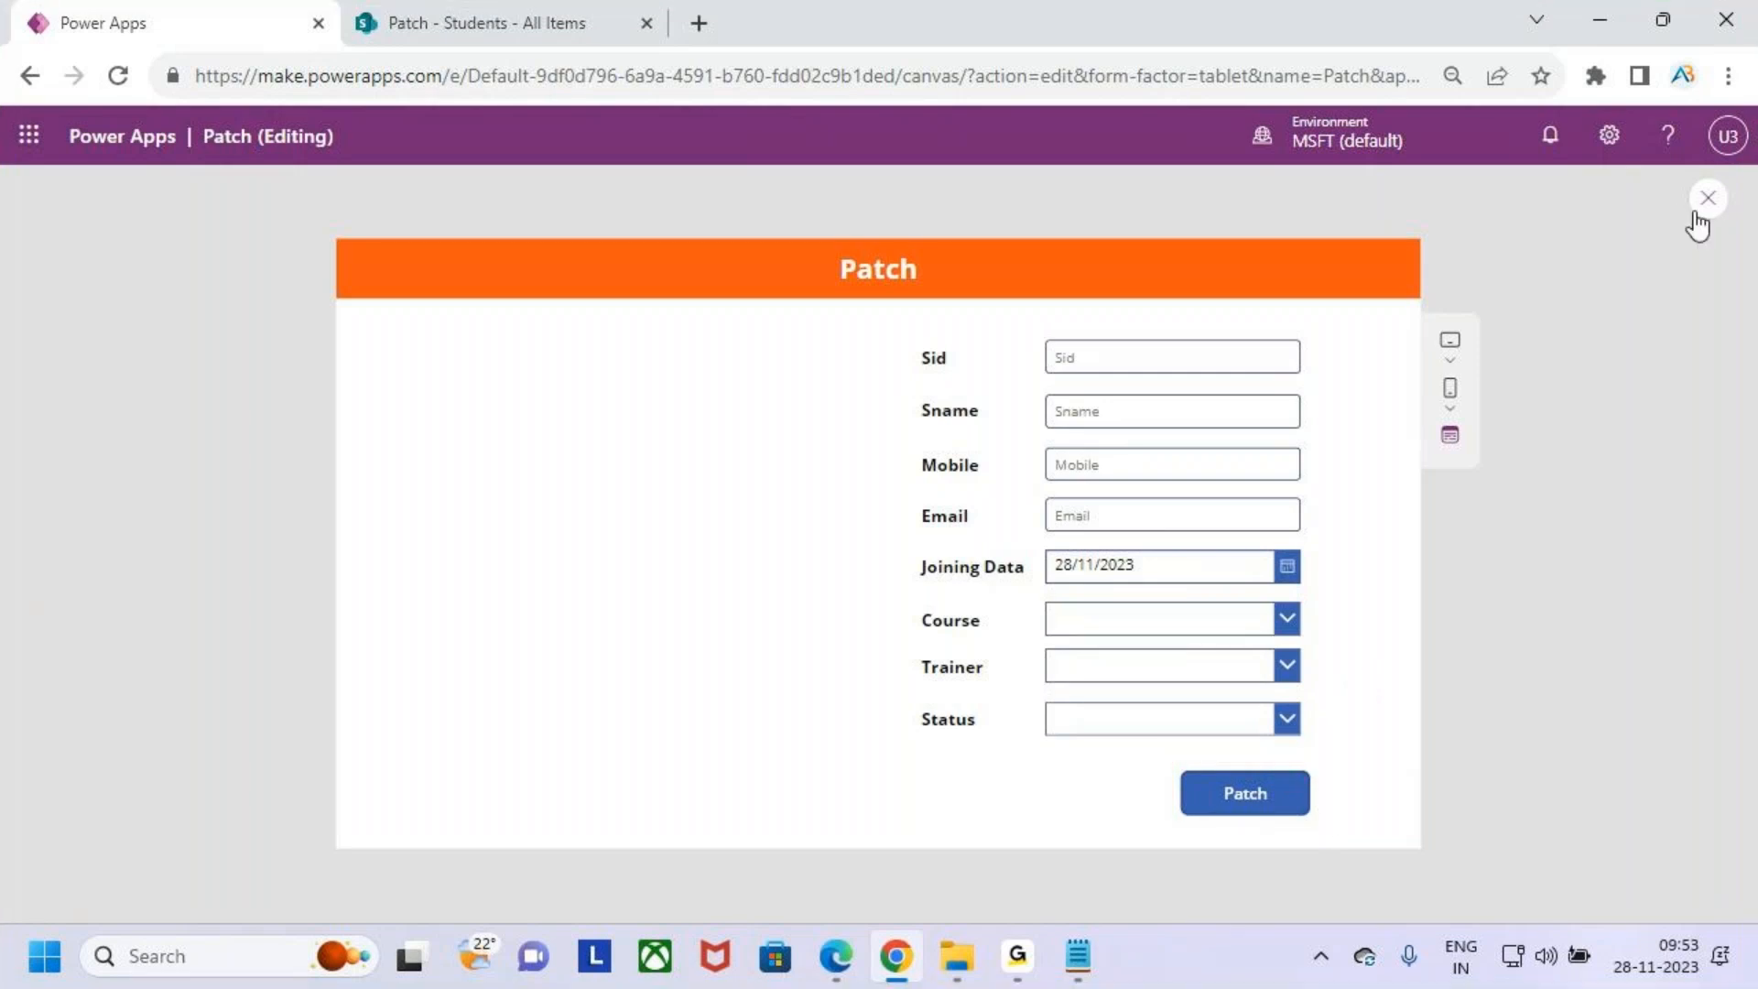
- Close the preview and insert a vertical gallery, placing it beside the form just below the header
left_click(1711, 200)
left_click(1131, 635)
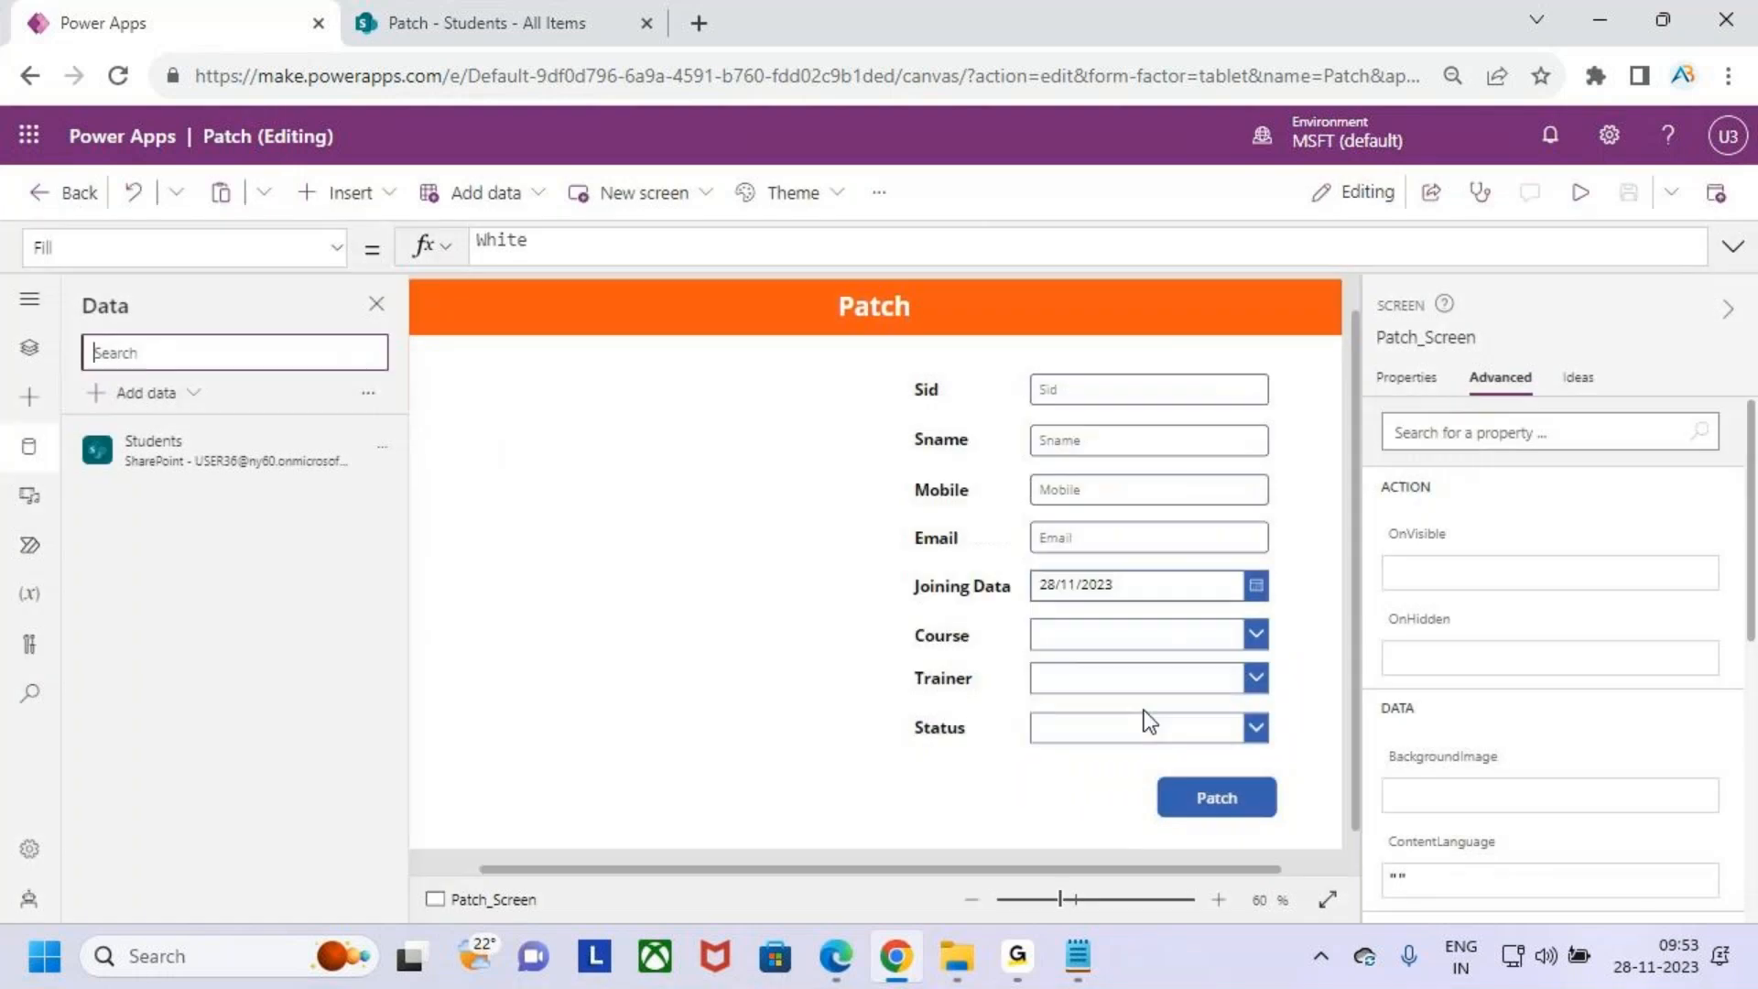
left_click(515, 2)
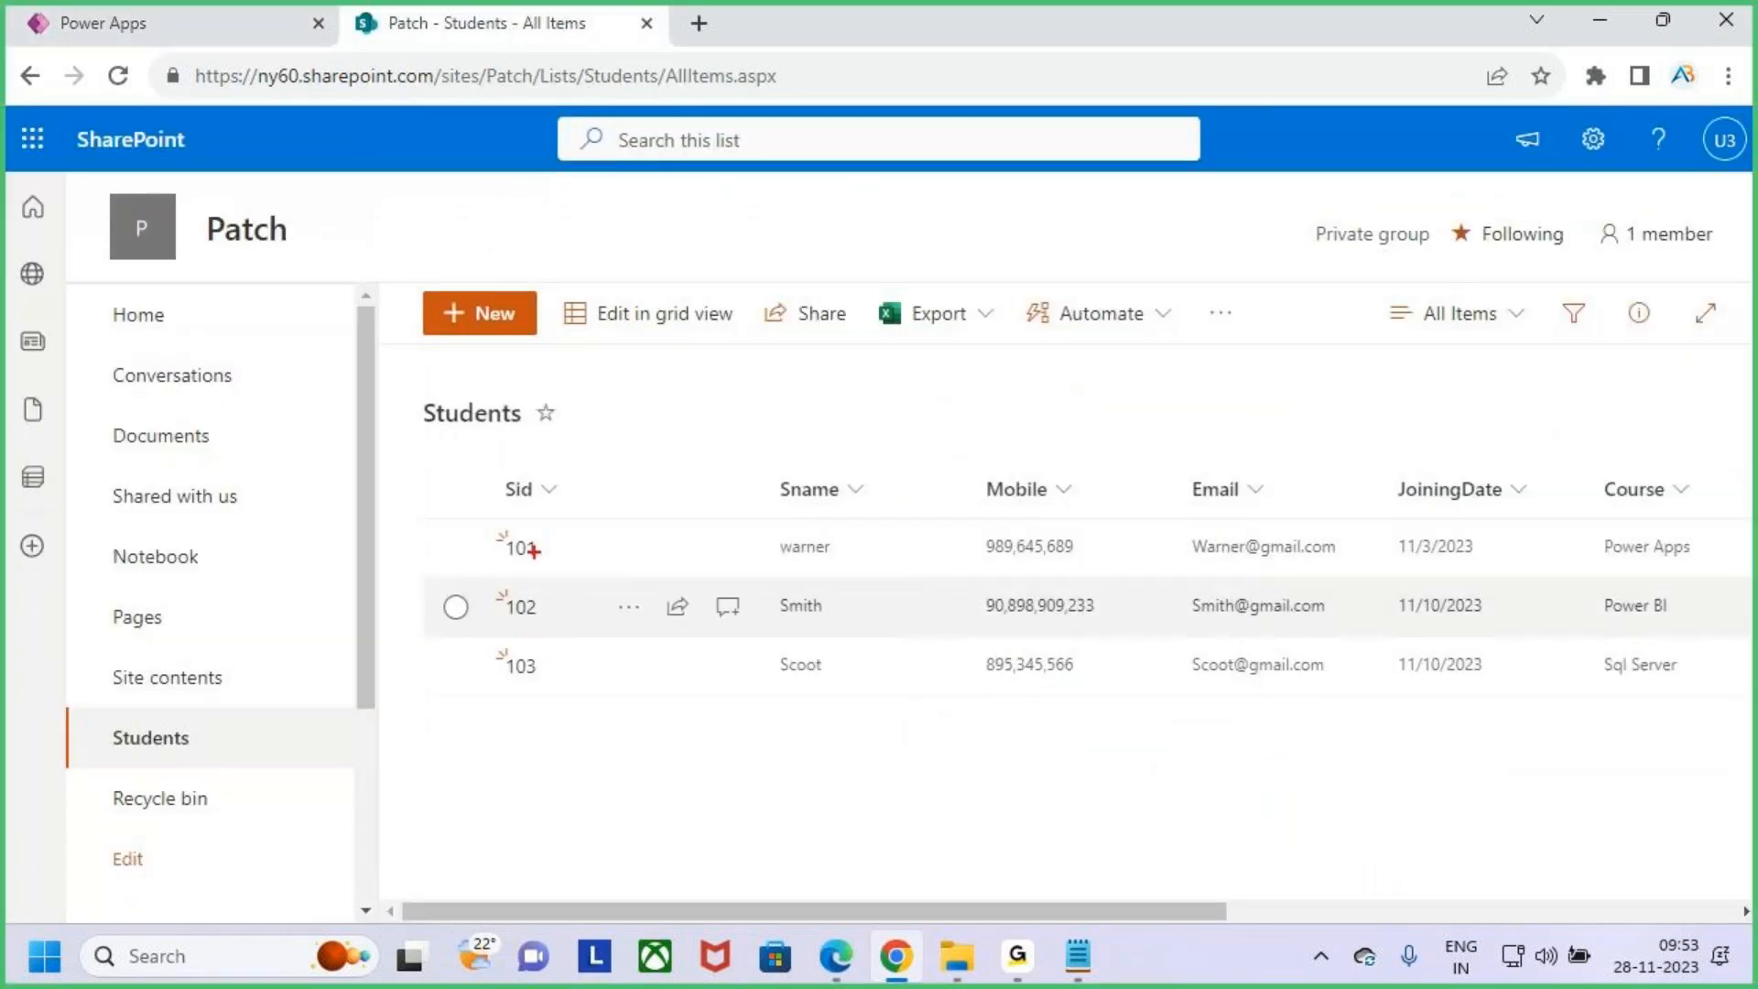
left_click(167, 2)
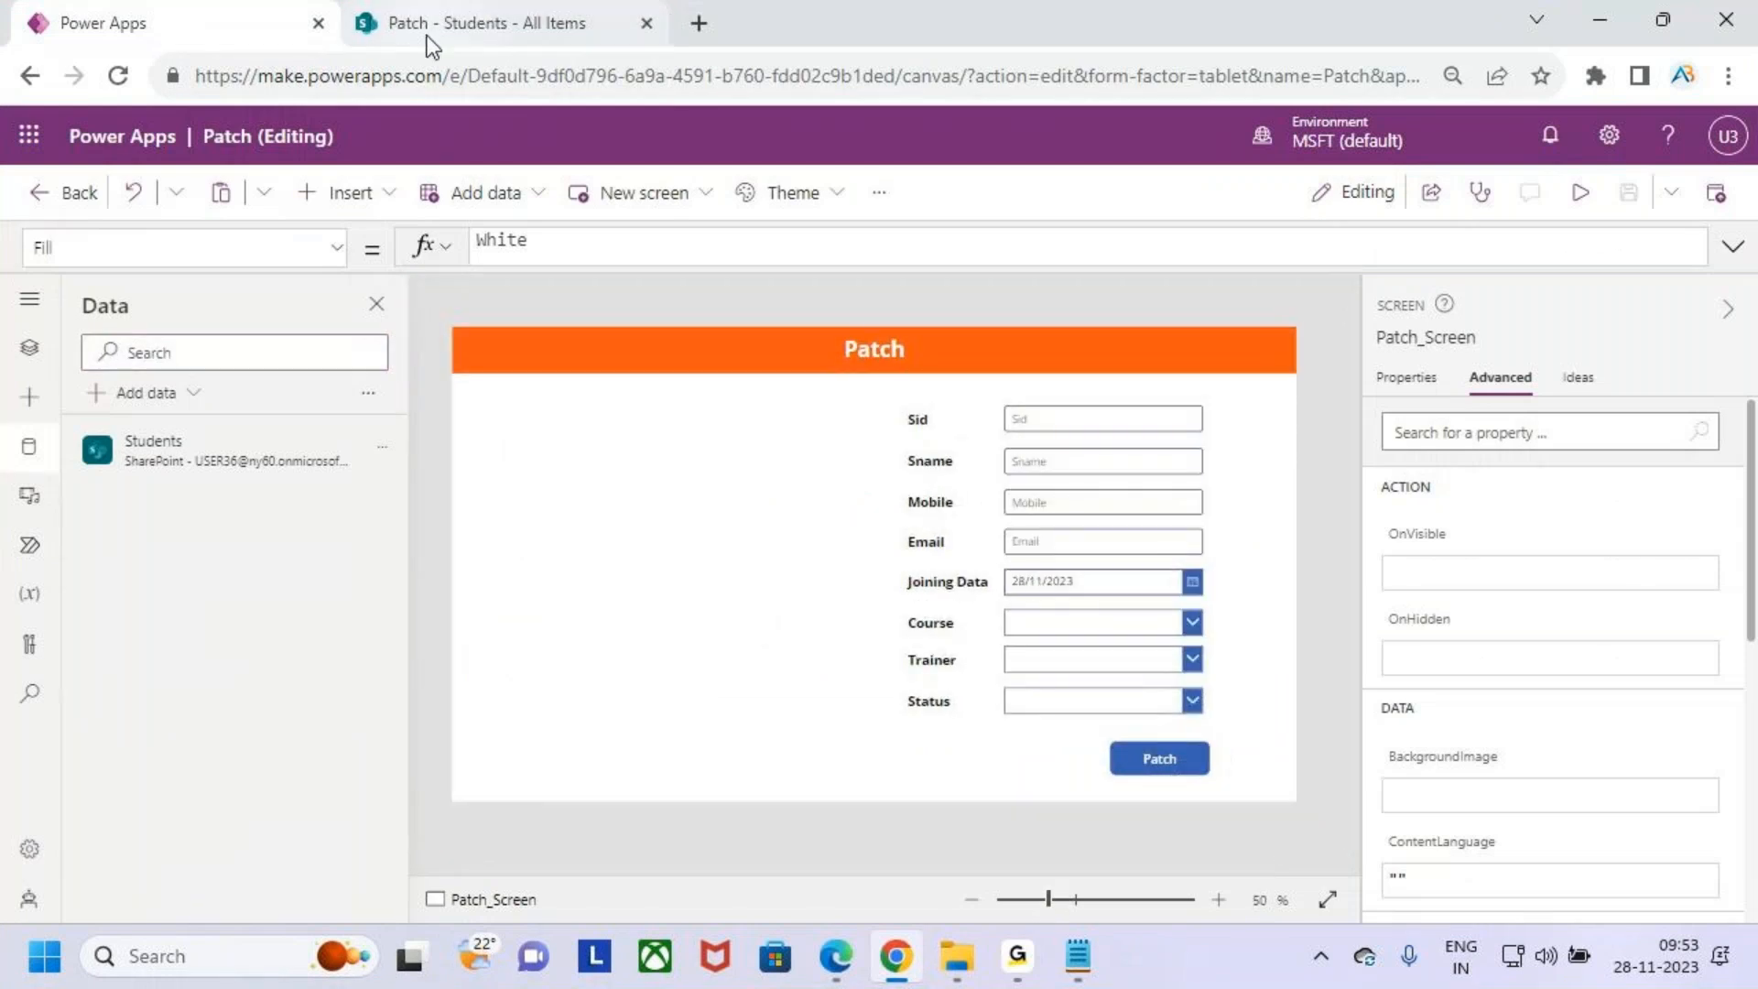
left_click(351, 192)
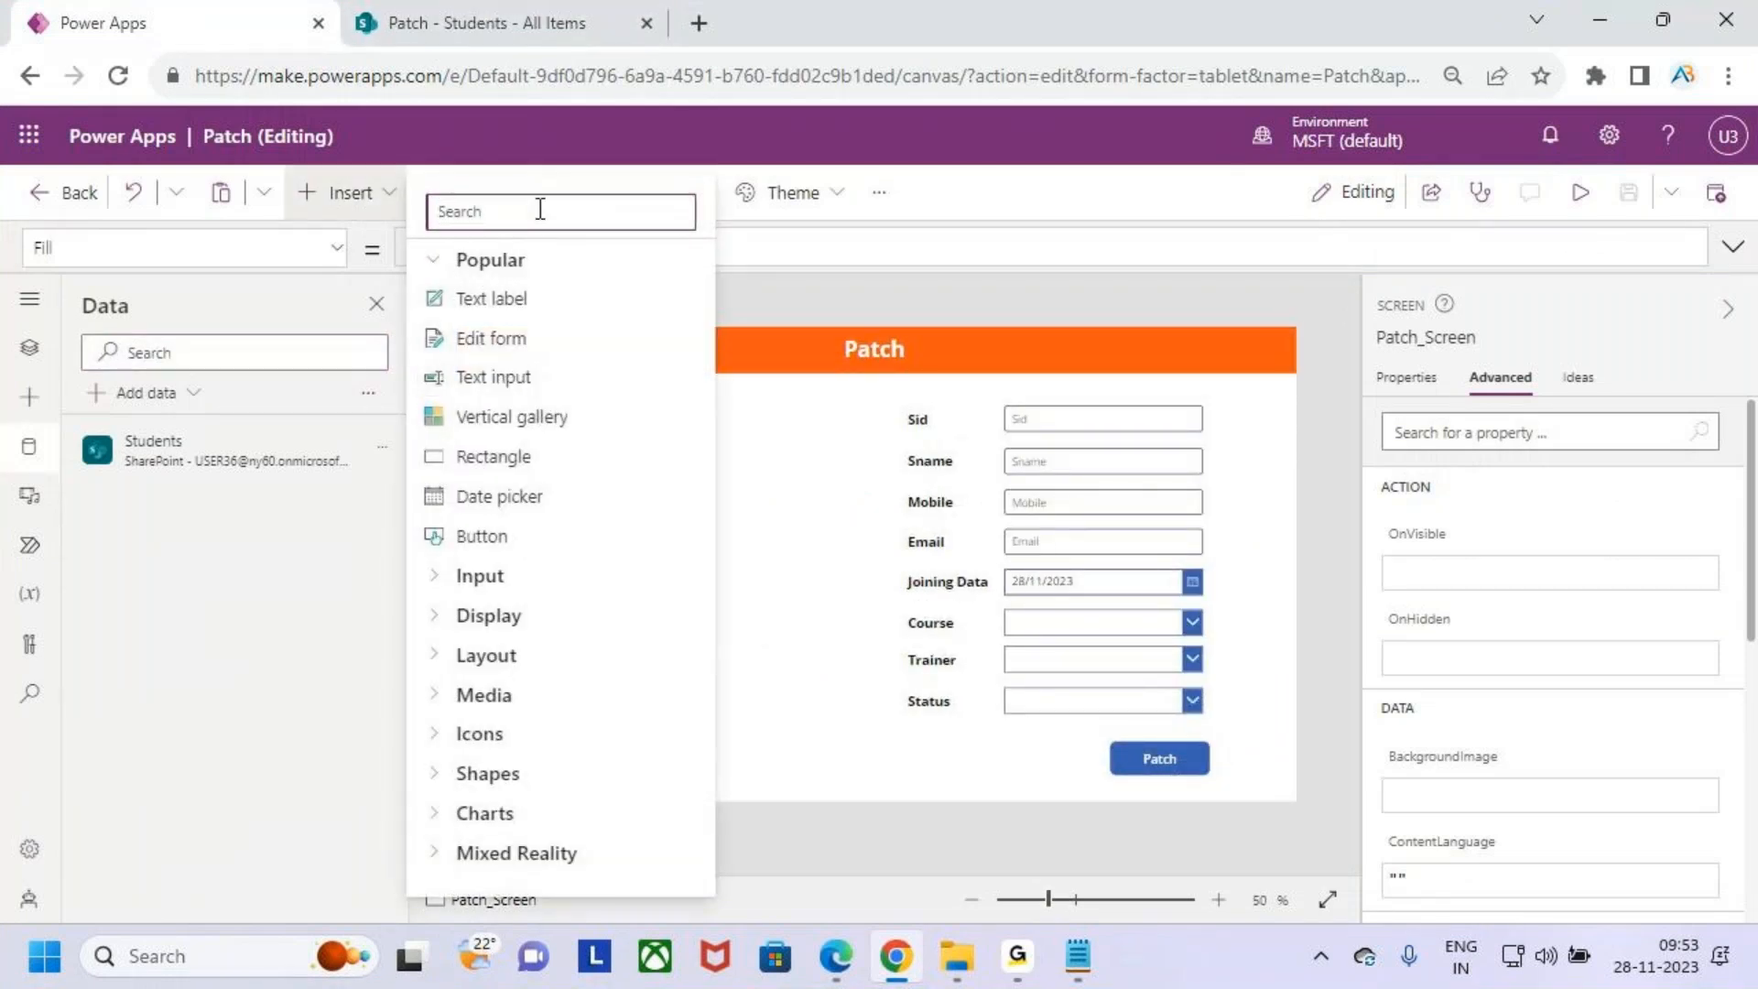
left_click(588, 425)
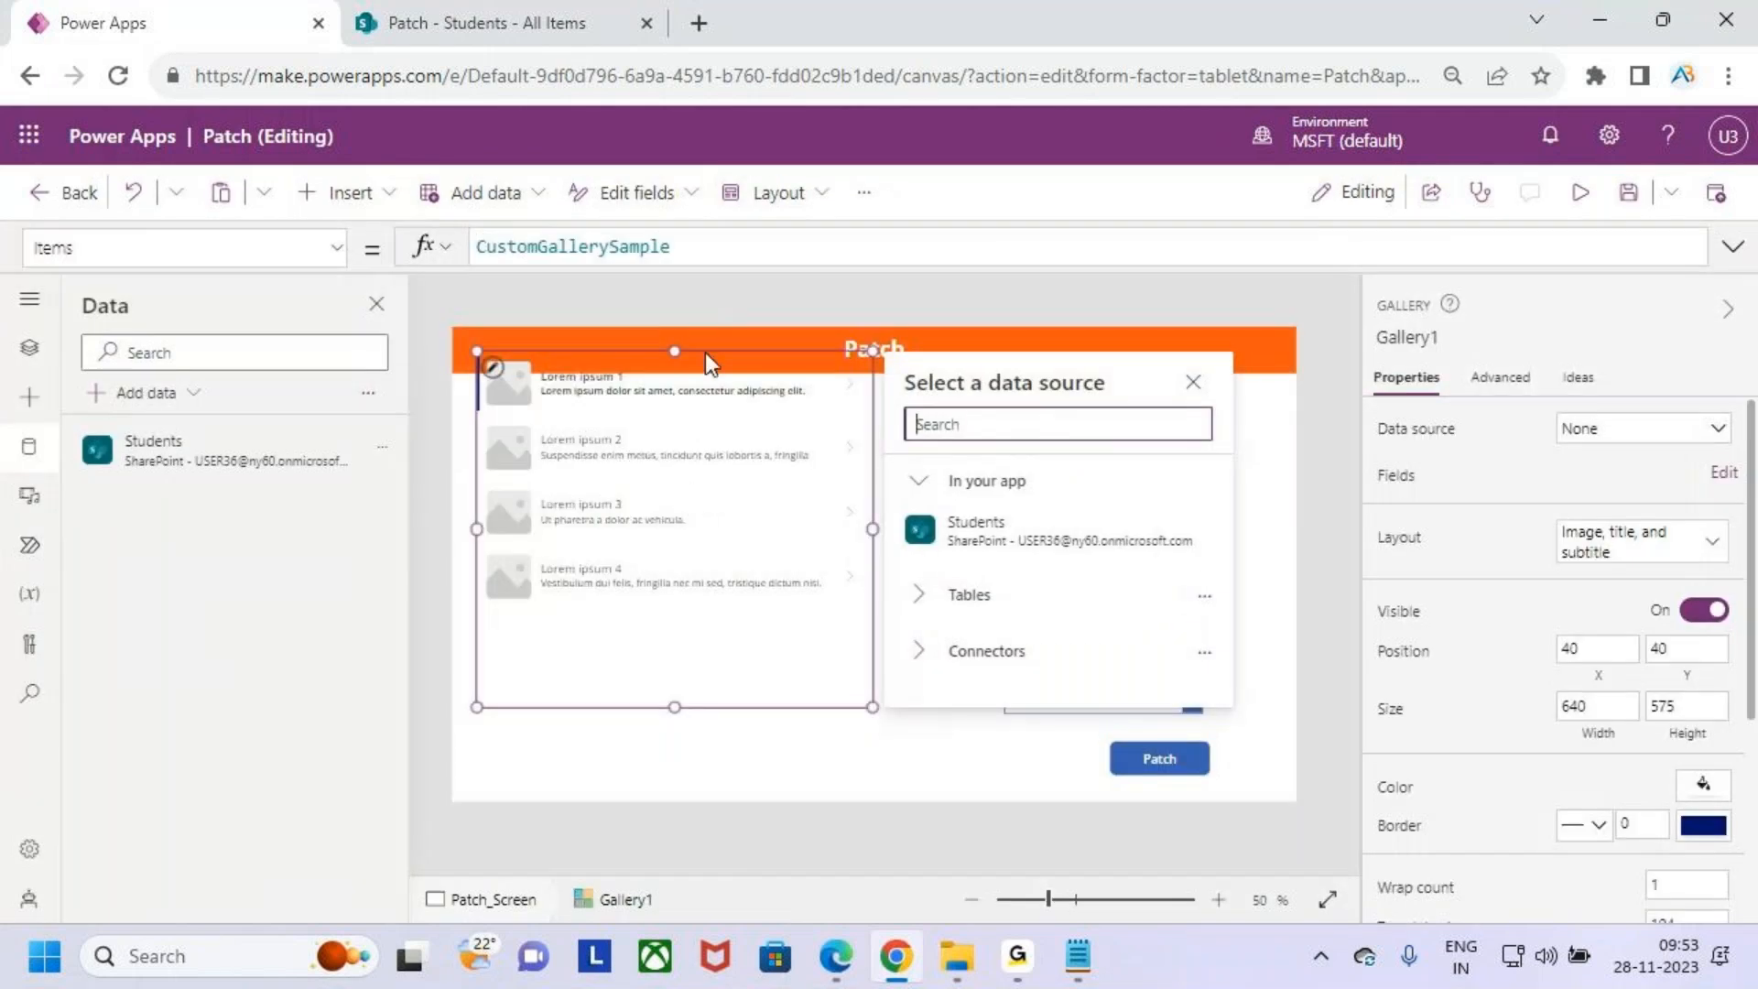
left_click(707, 355)
left_click_drag(710, 359, 711, 400)
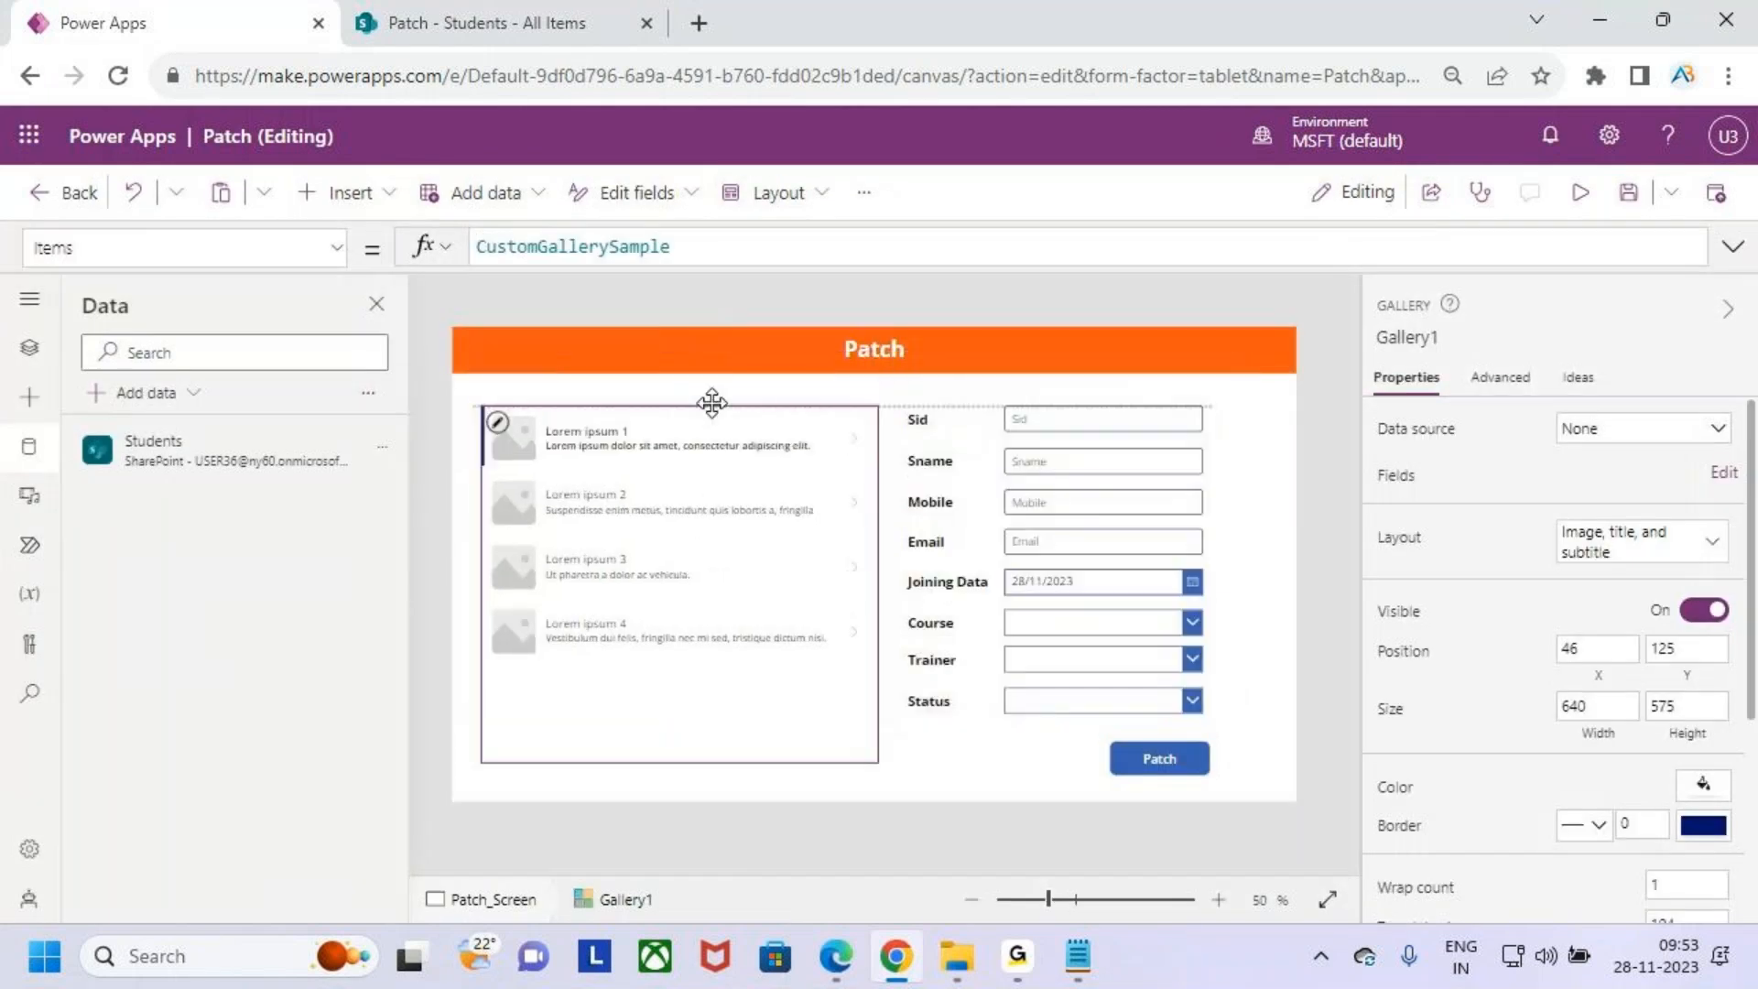
- Set the gallery layout to Title, subtitle, and body and its data source to Students
left_click(1642, 549)
scroll(1644, 760, "down", 1)
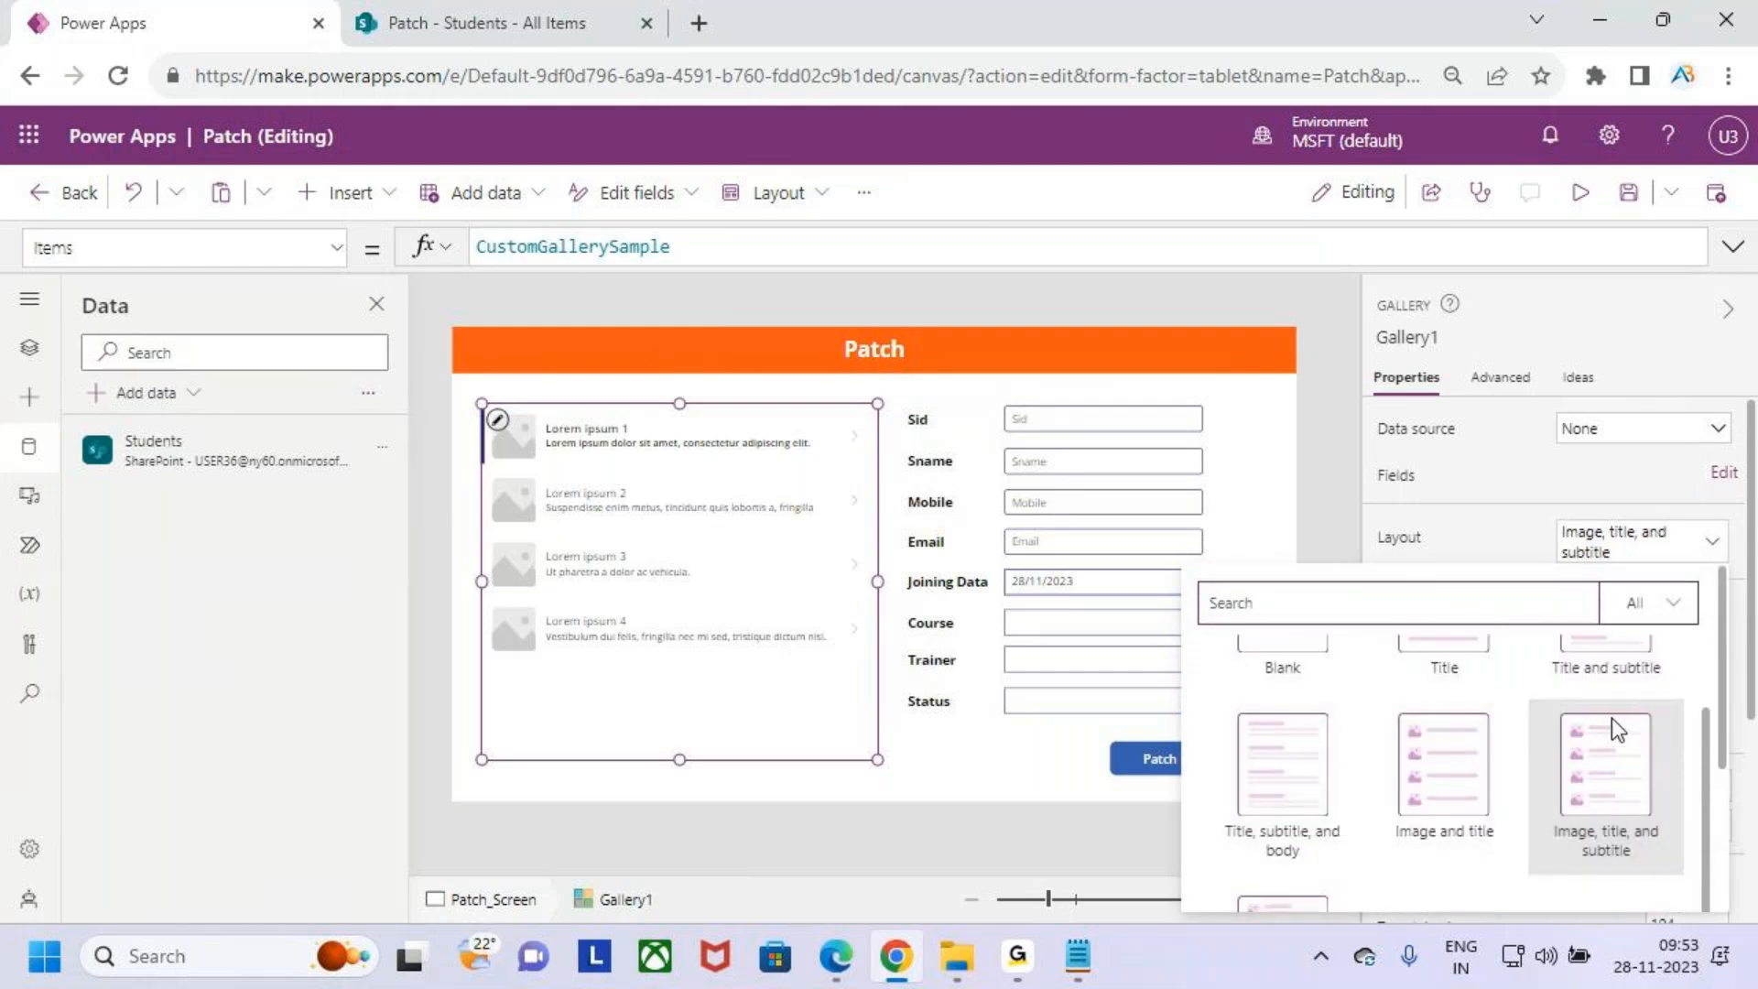
left_click(1282, 769)
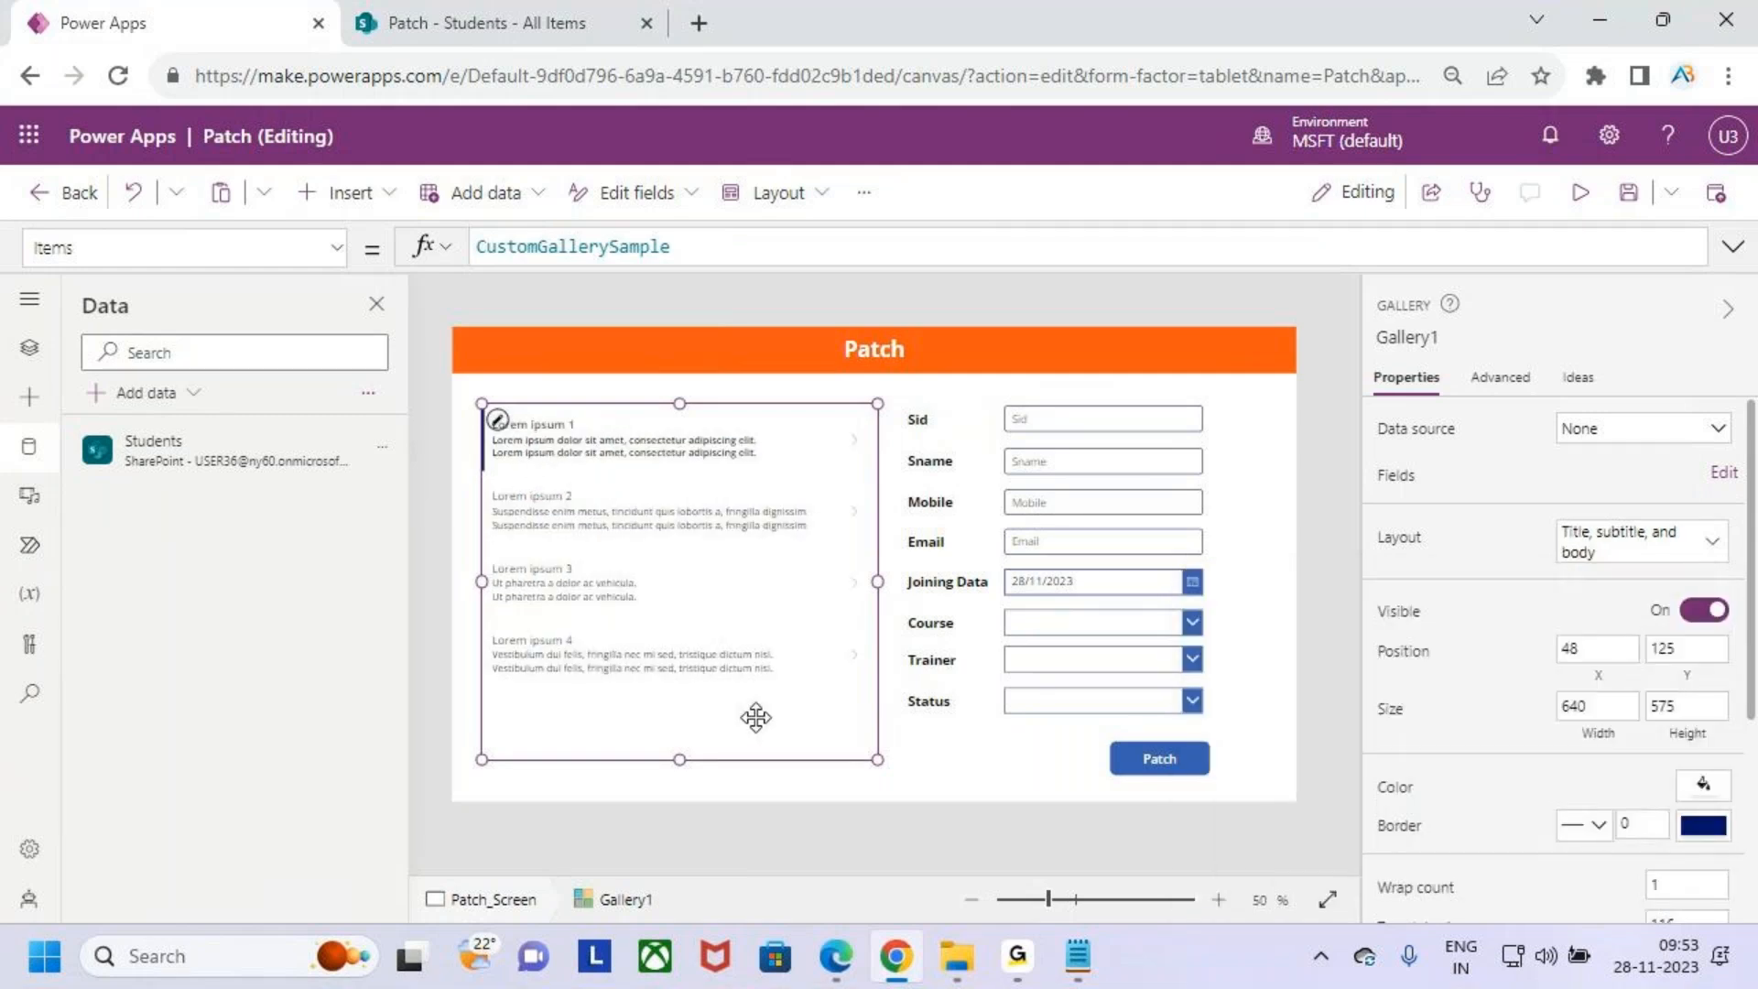
left_click(1630, 431)
left_click(1569, 595)
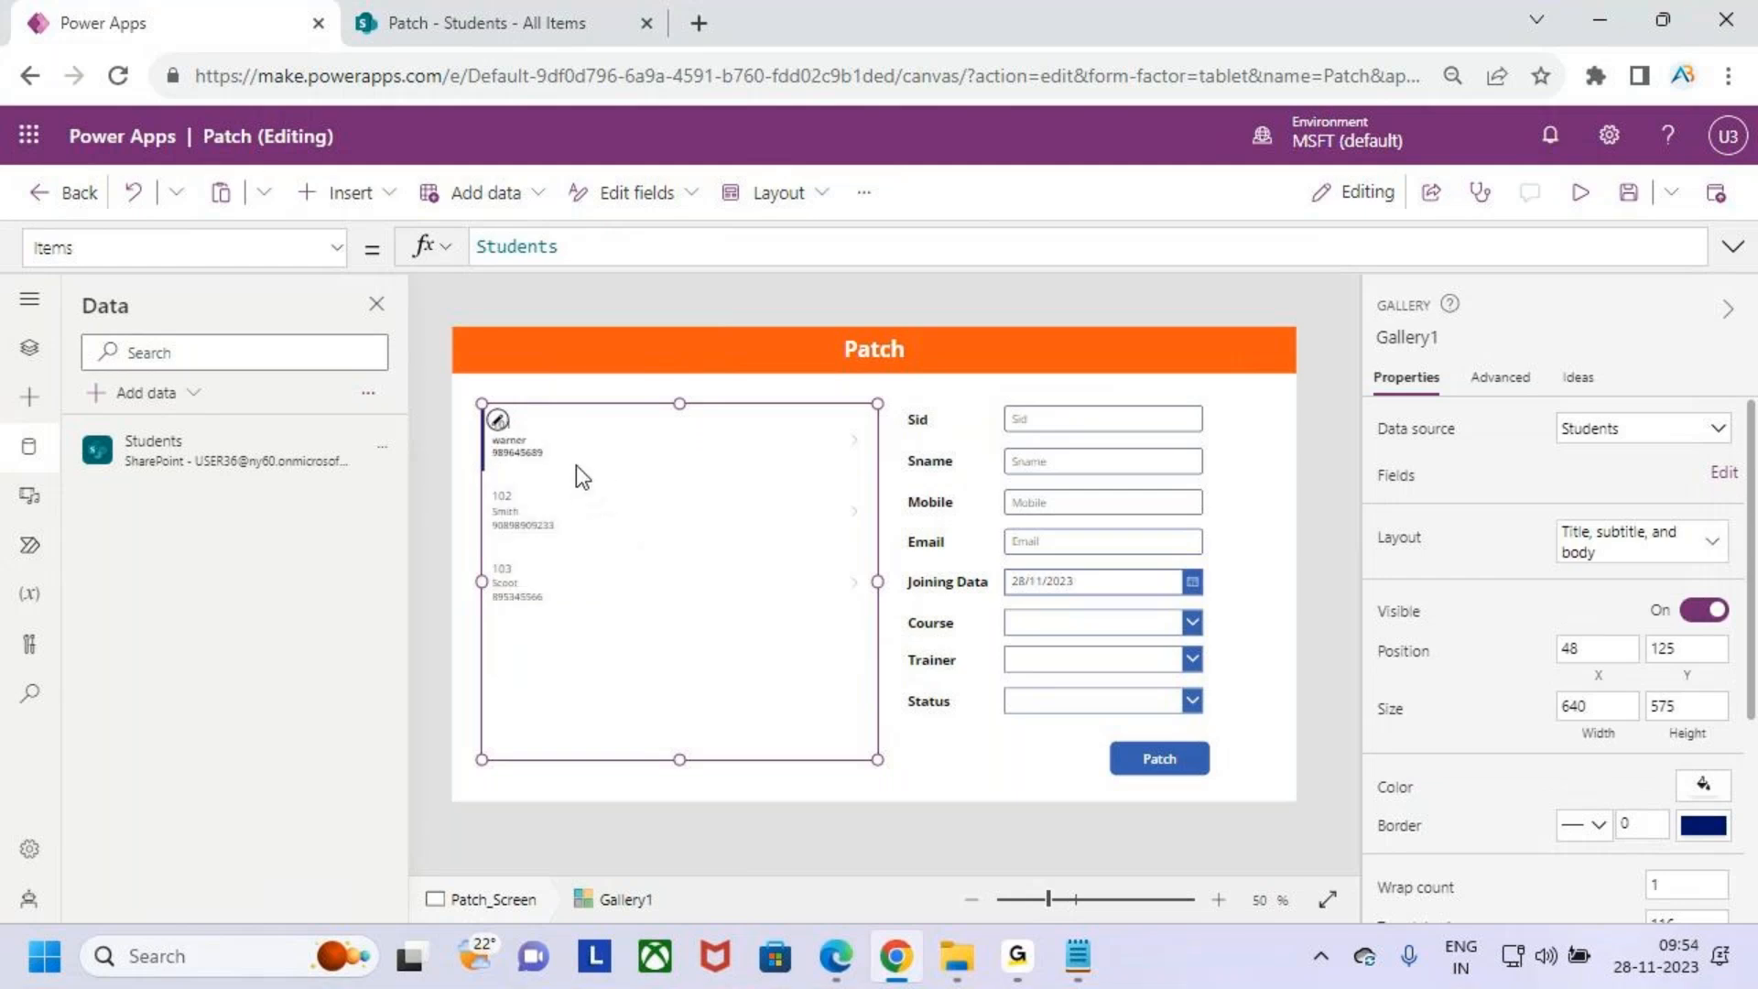
- Format the gallery's Sid title label with font size 16 and Bold weight
scroll(586, 476, "up", 4)
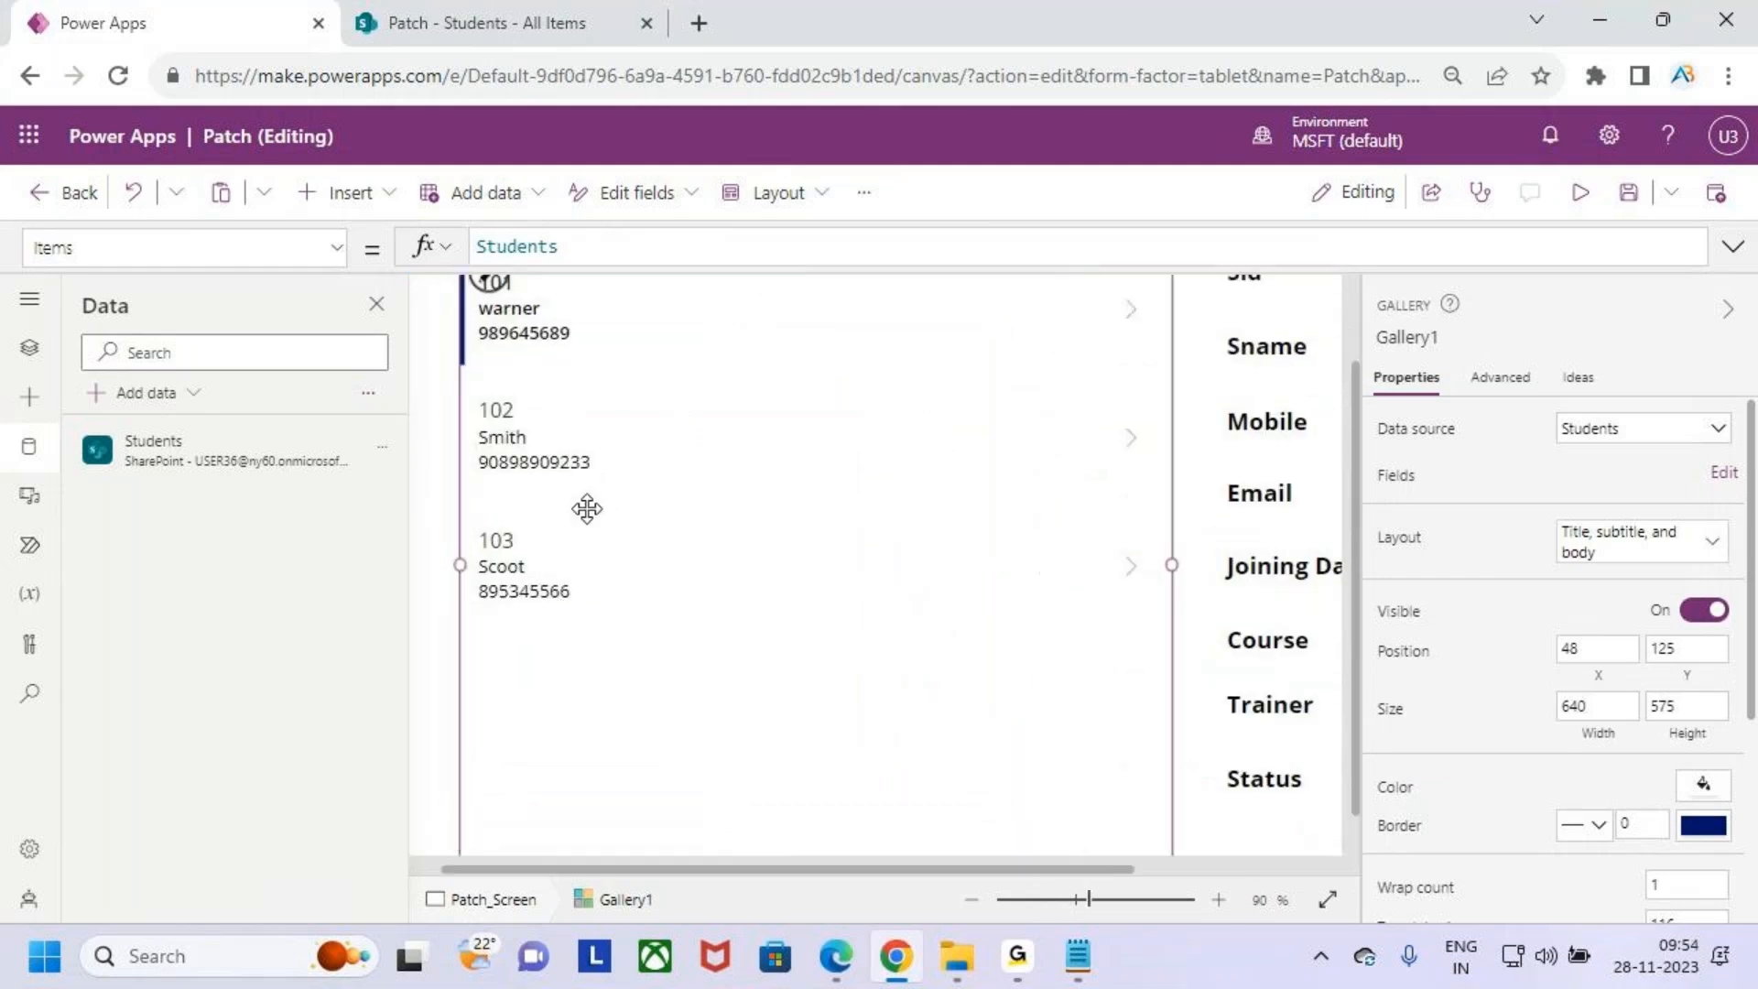
scroll(644, 651, "up", 3)
left_click(513, 492)
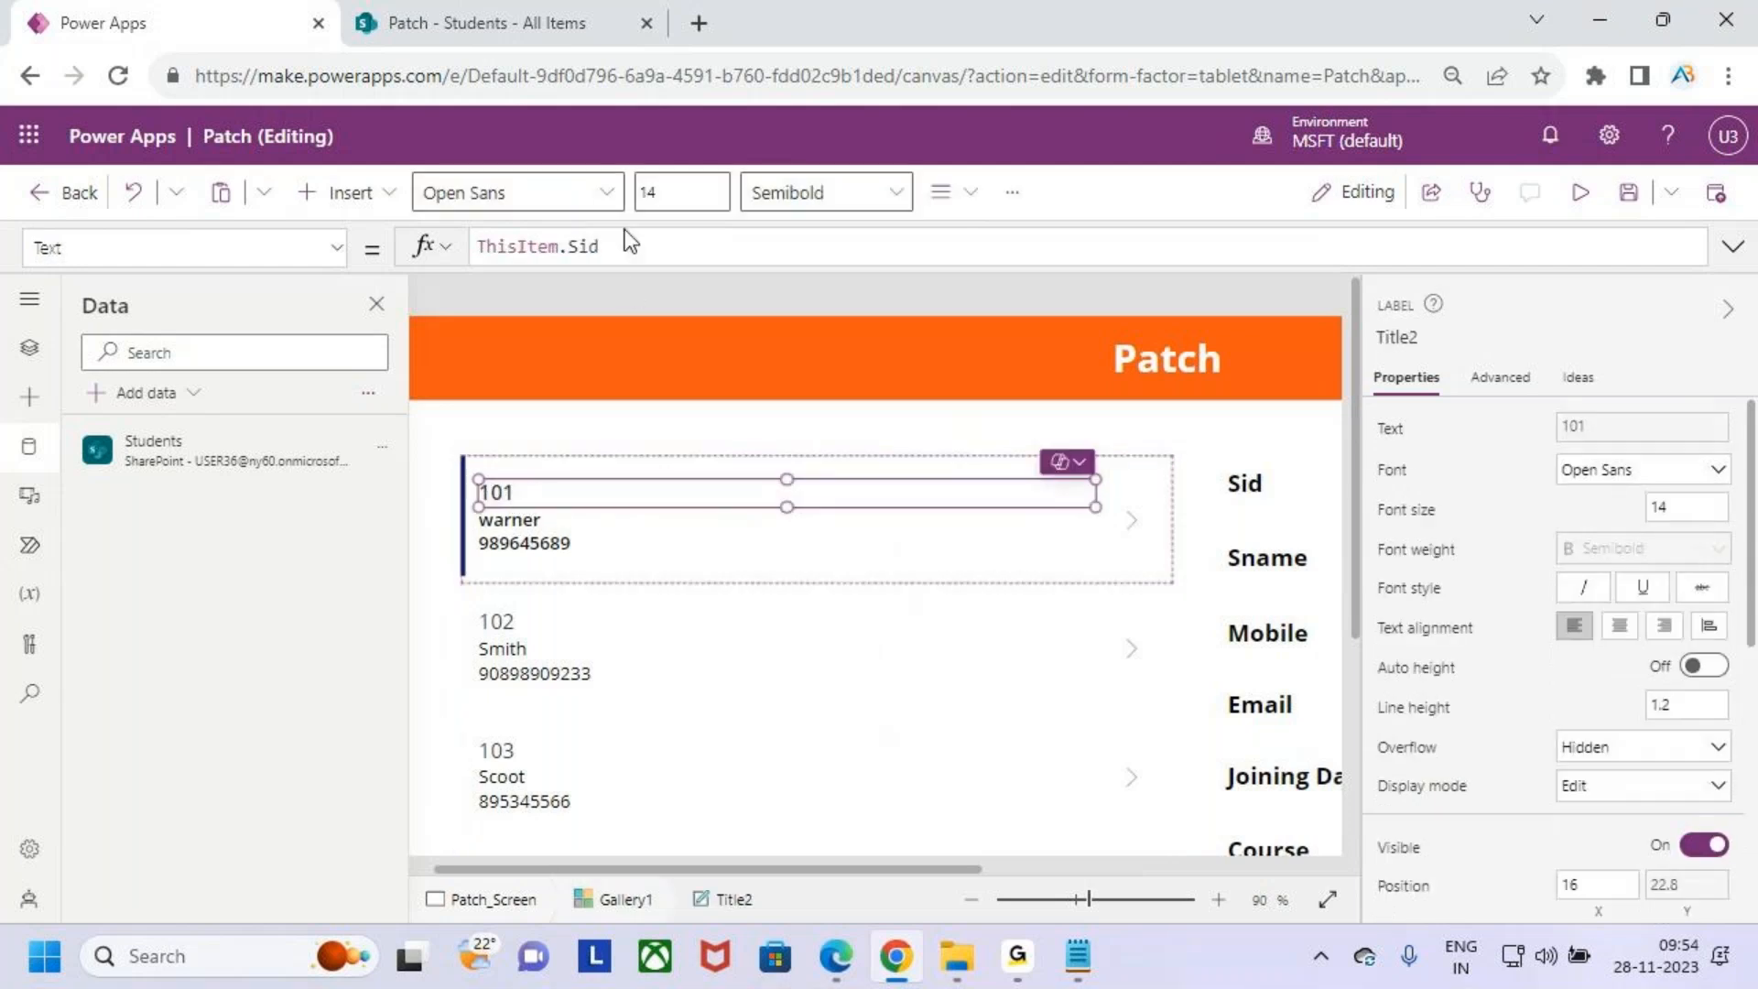
left_click(689, 190)
key("Return")
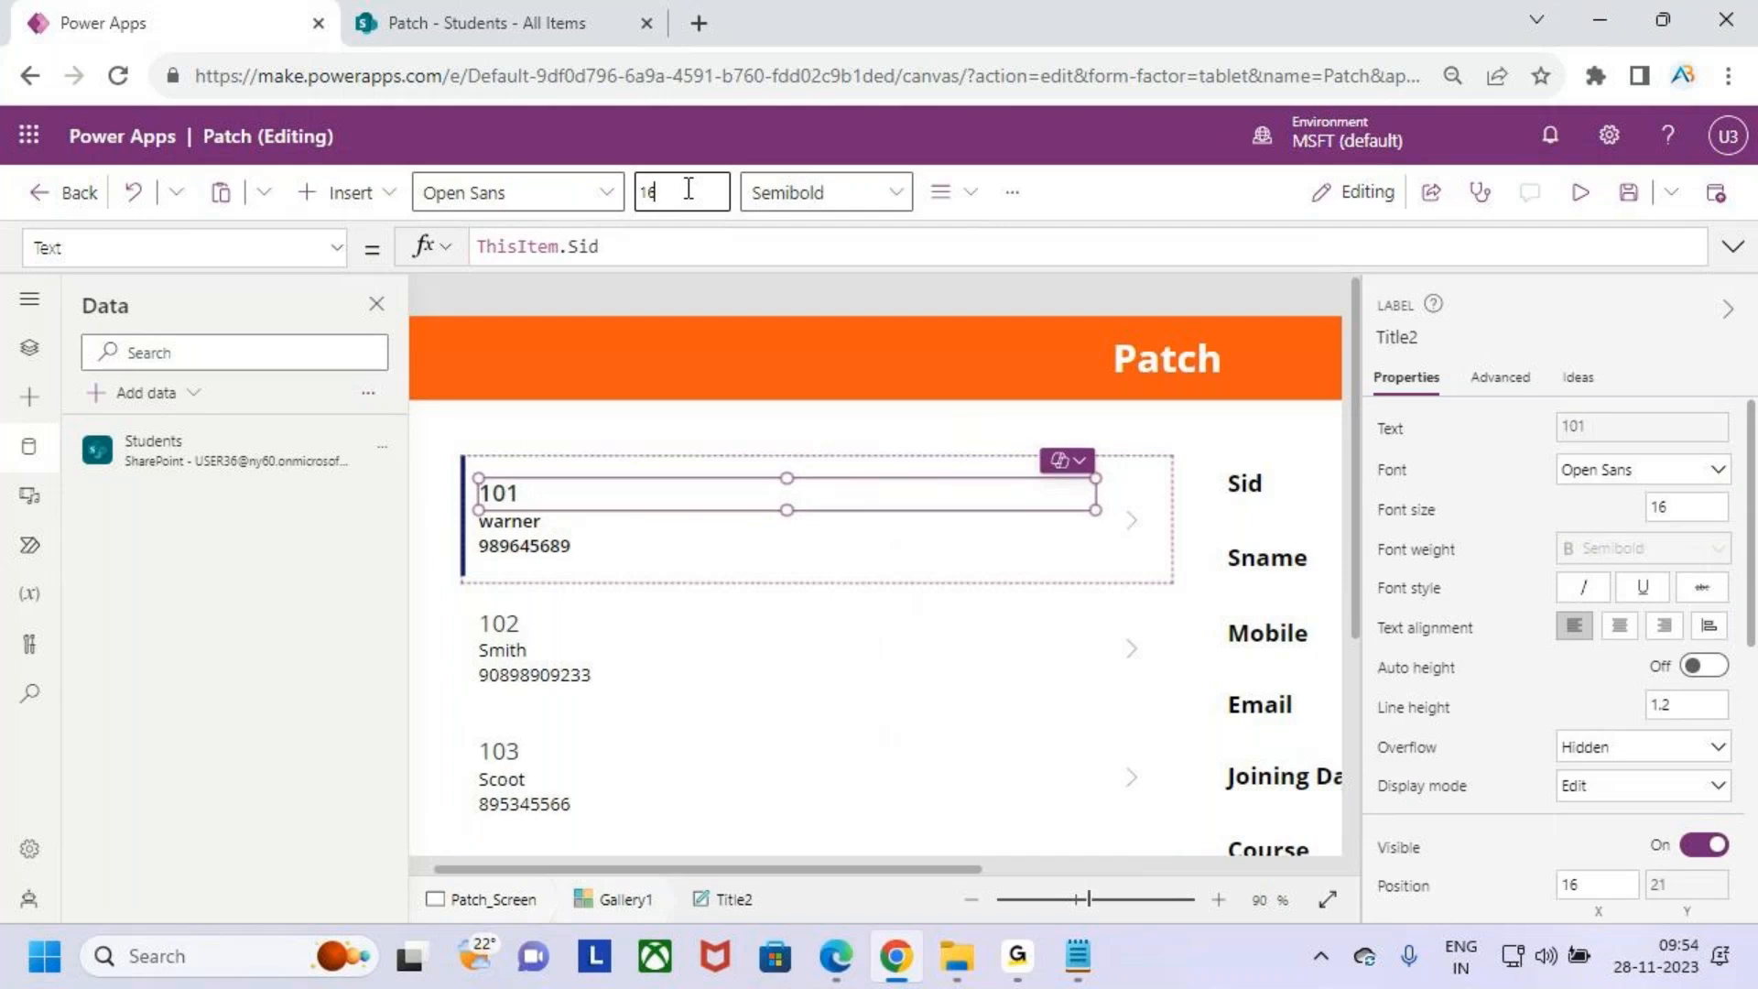
left_click(824, 192)
left_click(816, 239)
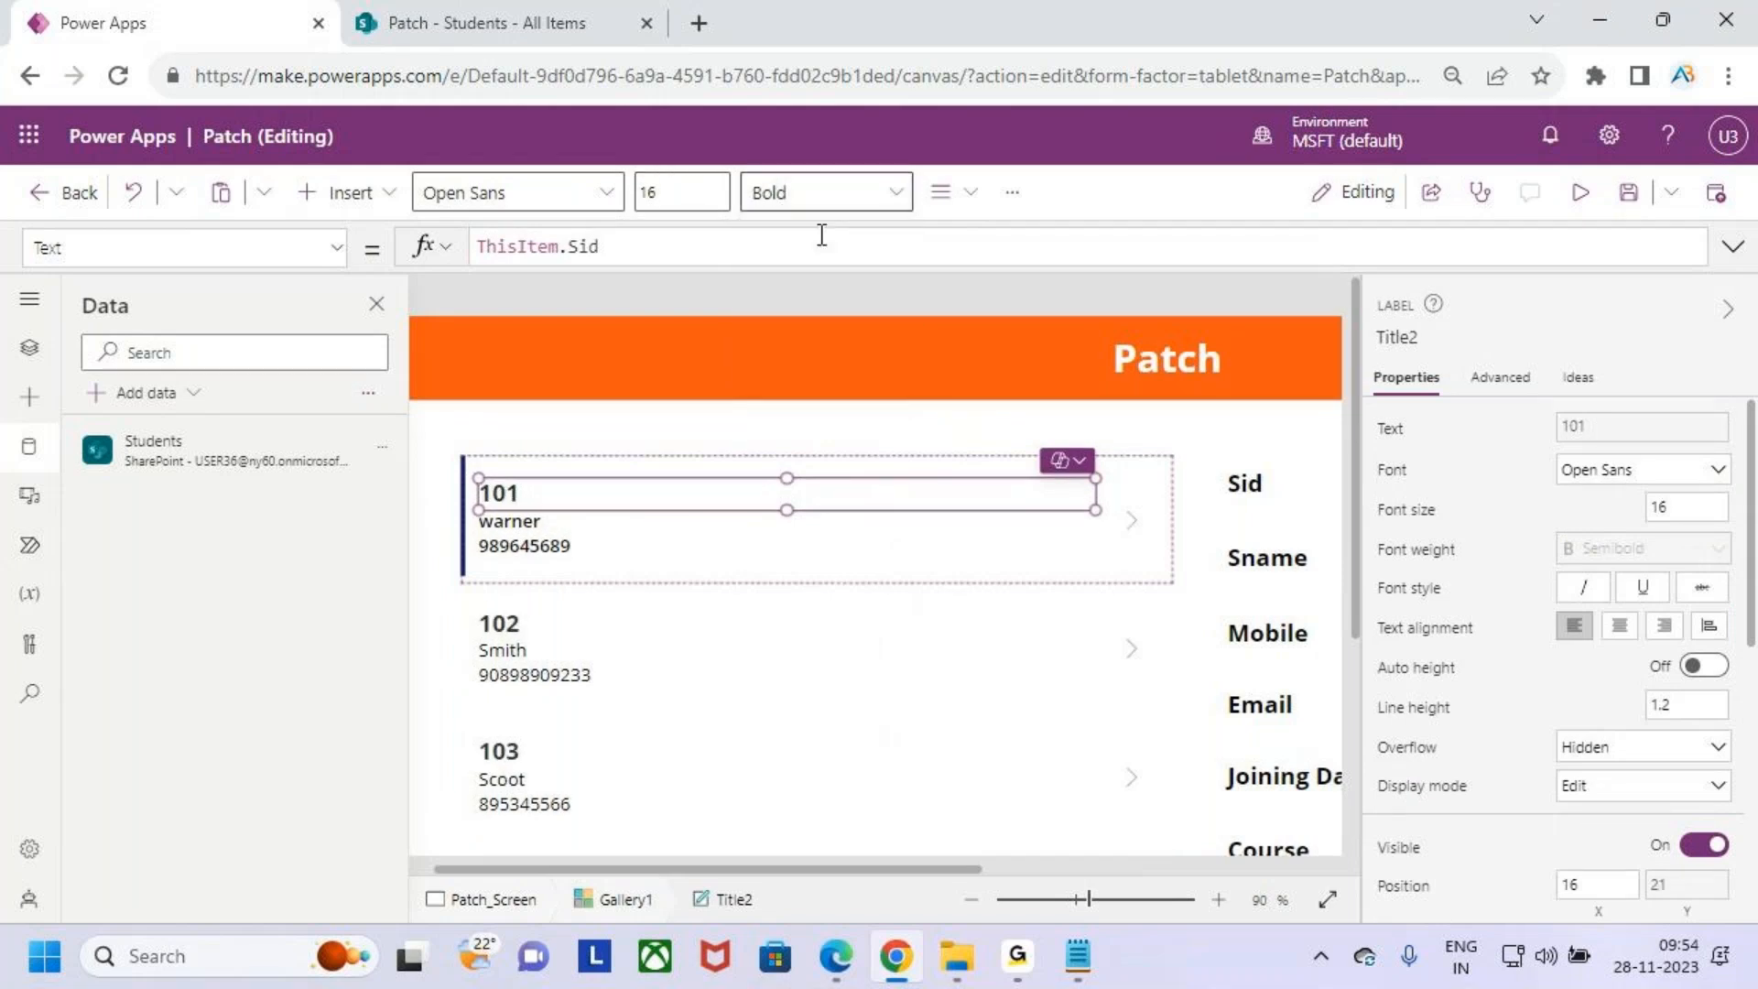
- Format the gallery's Sname subtitle label with font size 14 and Bold weight
left_click(529, 522)
left_click(678, 194)
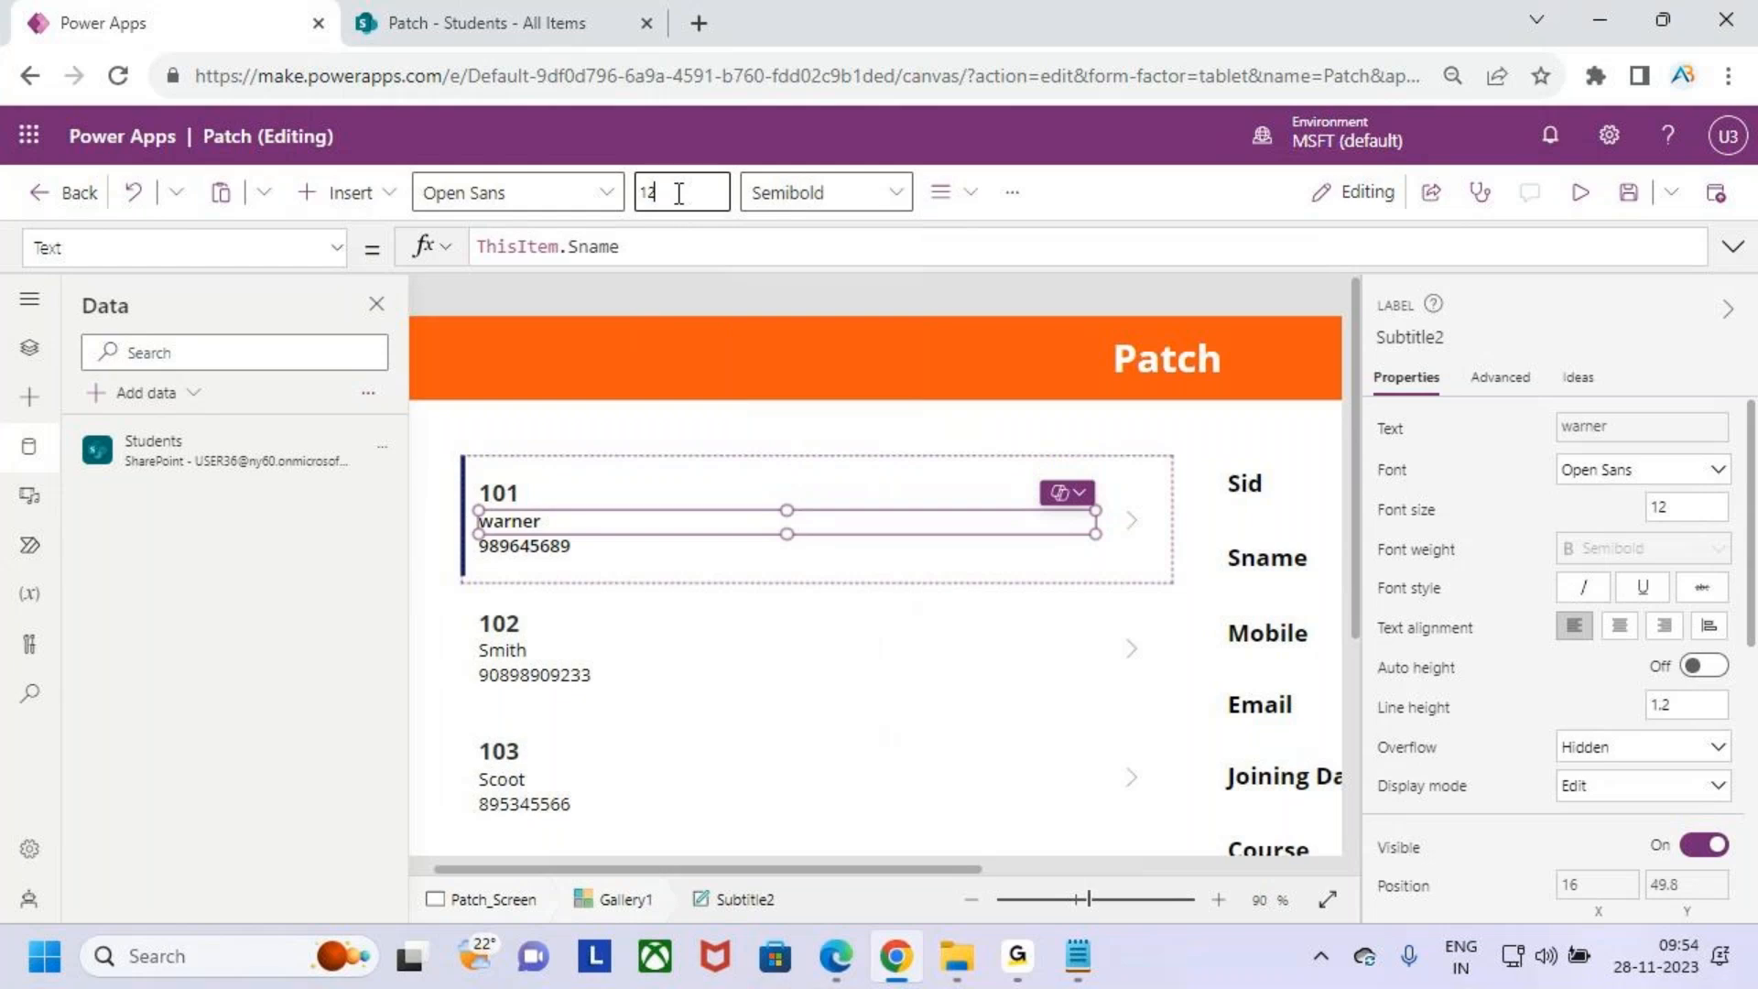
type("4")
key("Return")
left_click(815, 207)
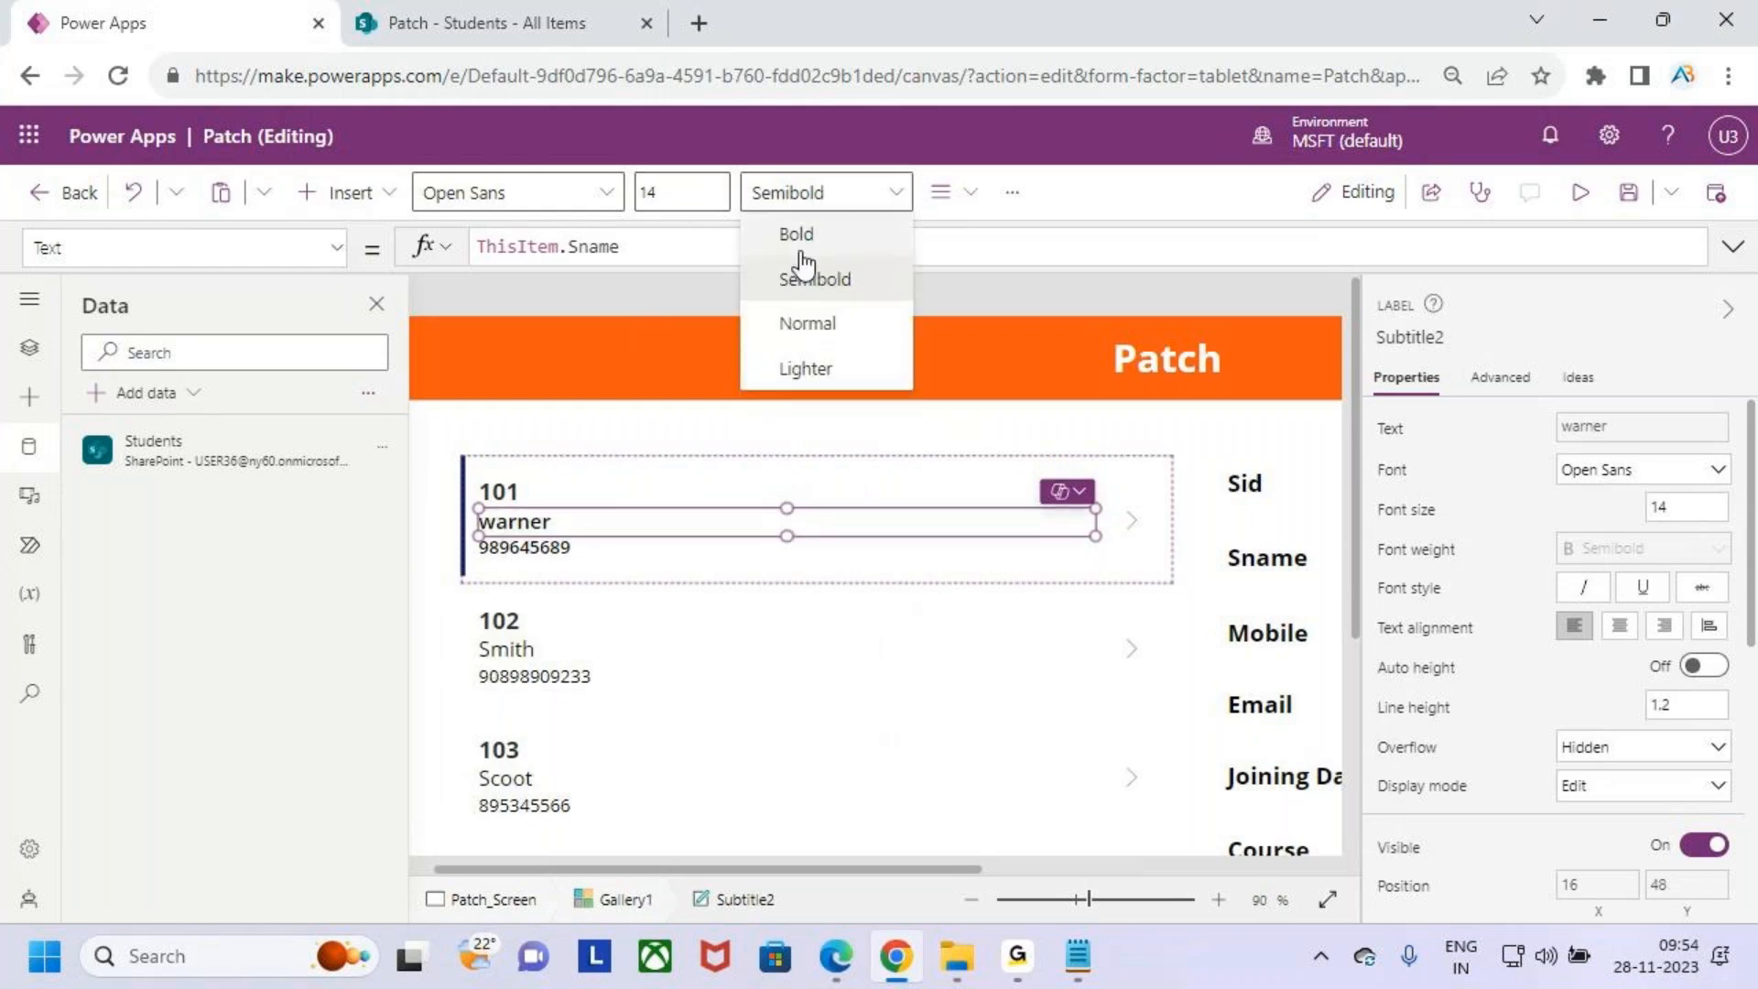
left_click(802, 235)
- Make the gallery's body label show ThisItem.Course.Value with font size 14
left_click(574, 547)
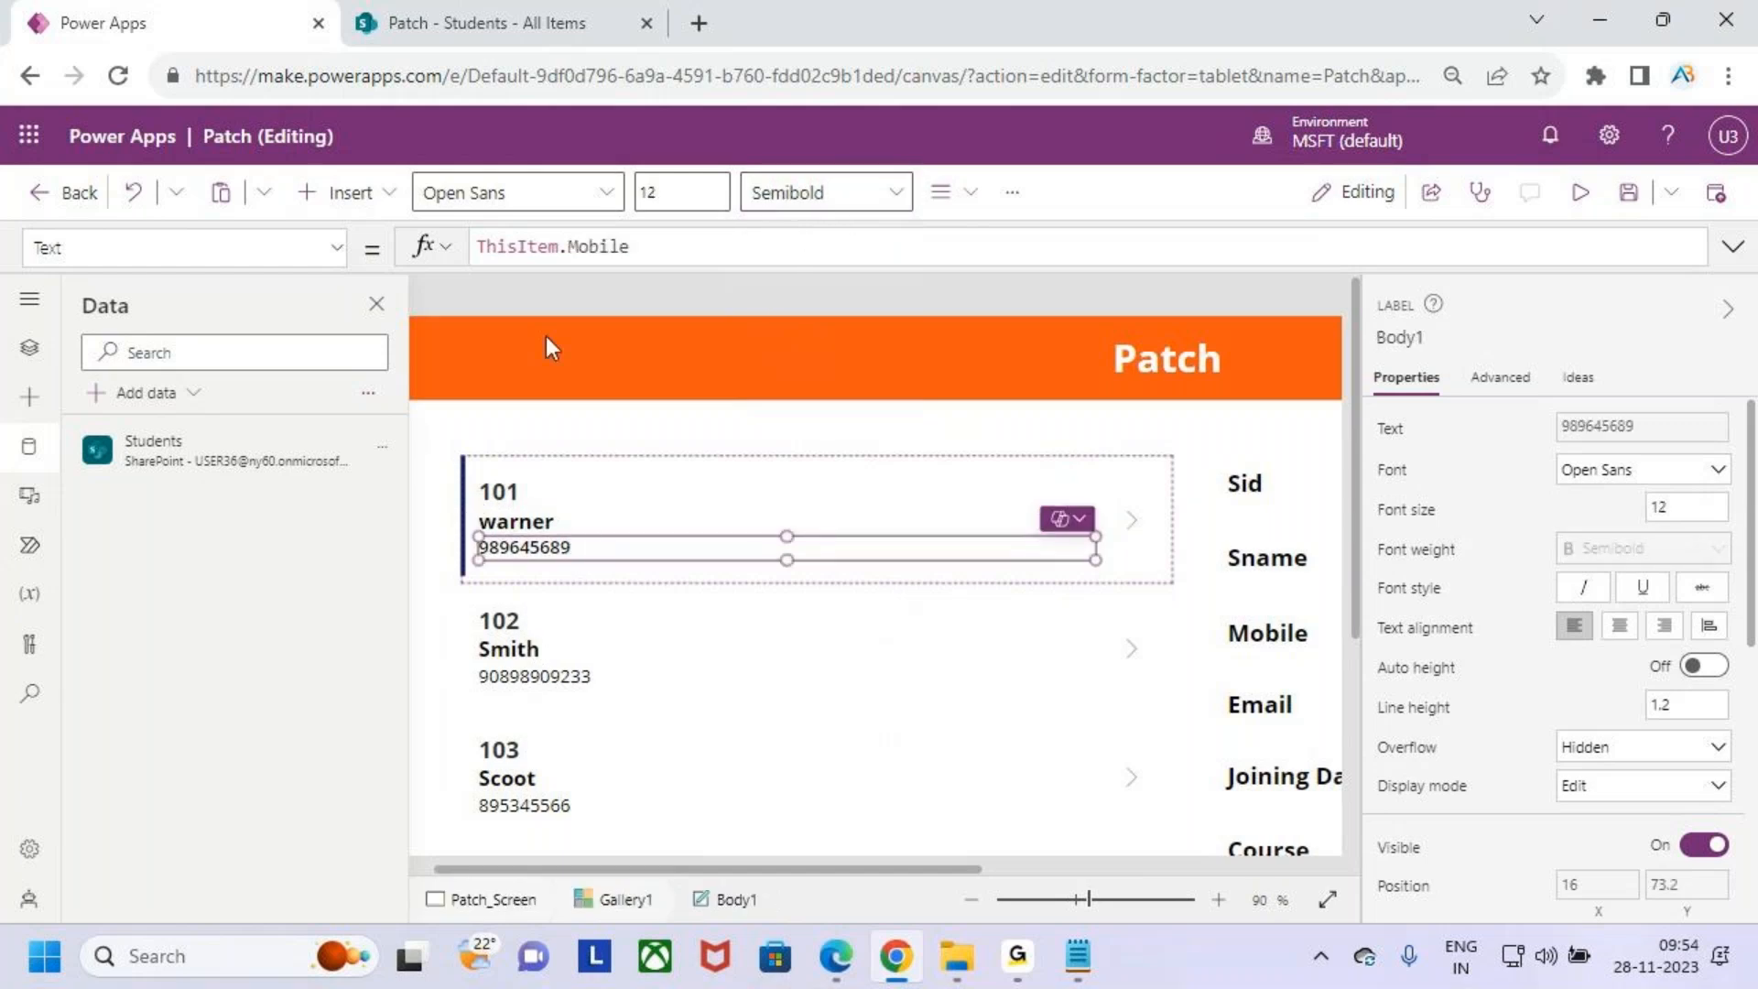
left_click(666, 249)
key("BackSpace")
key("BackSpace")
key("BackSpace")
key("BackSpace")
key("BackSpace")
key("BackSpace")
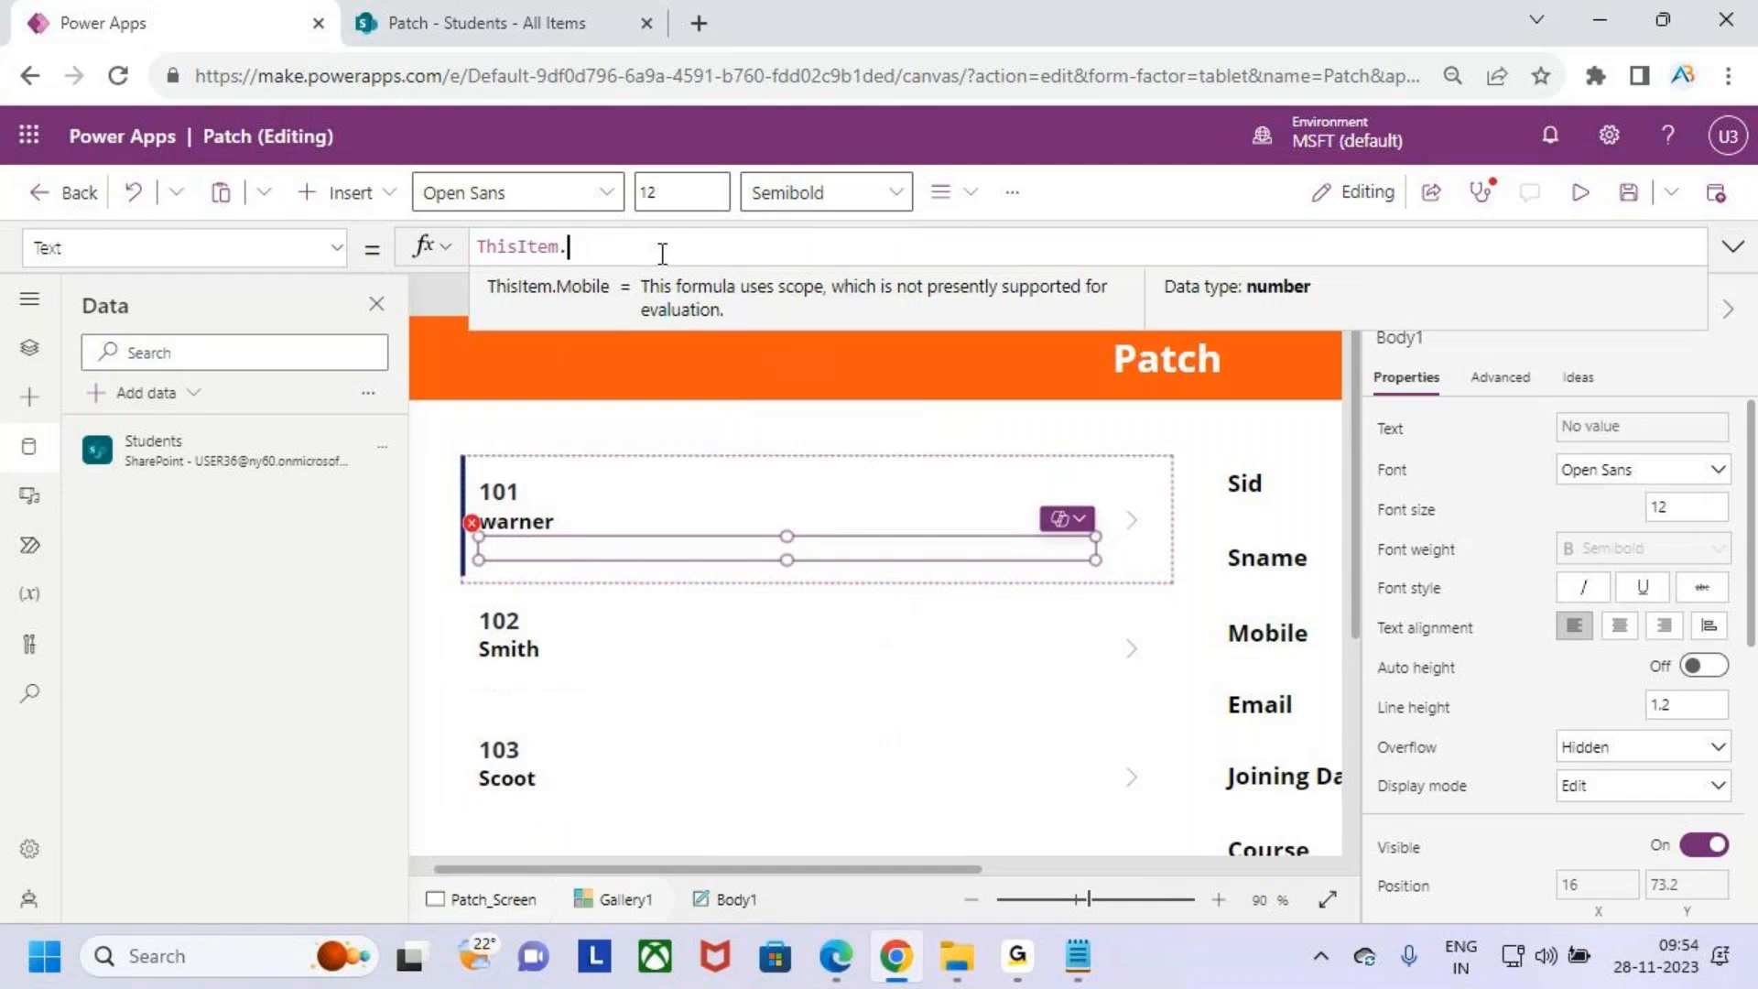
type("cour")
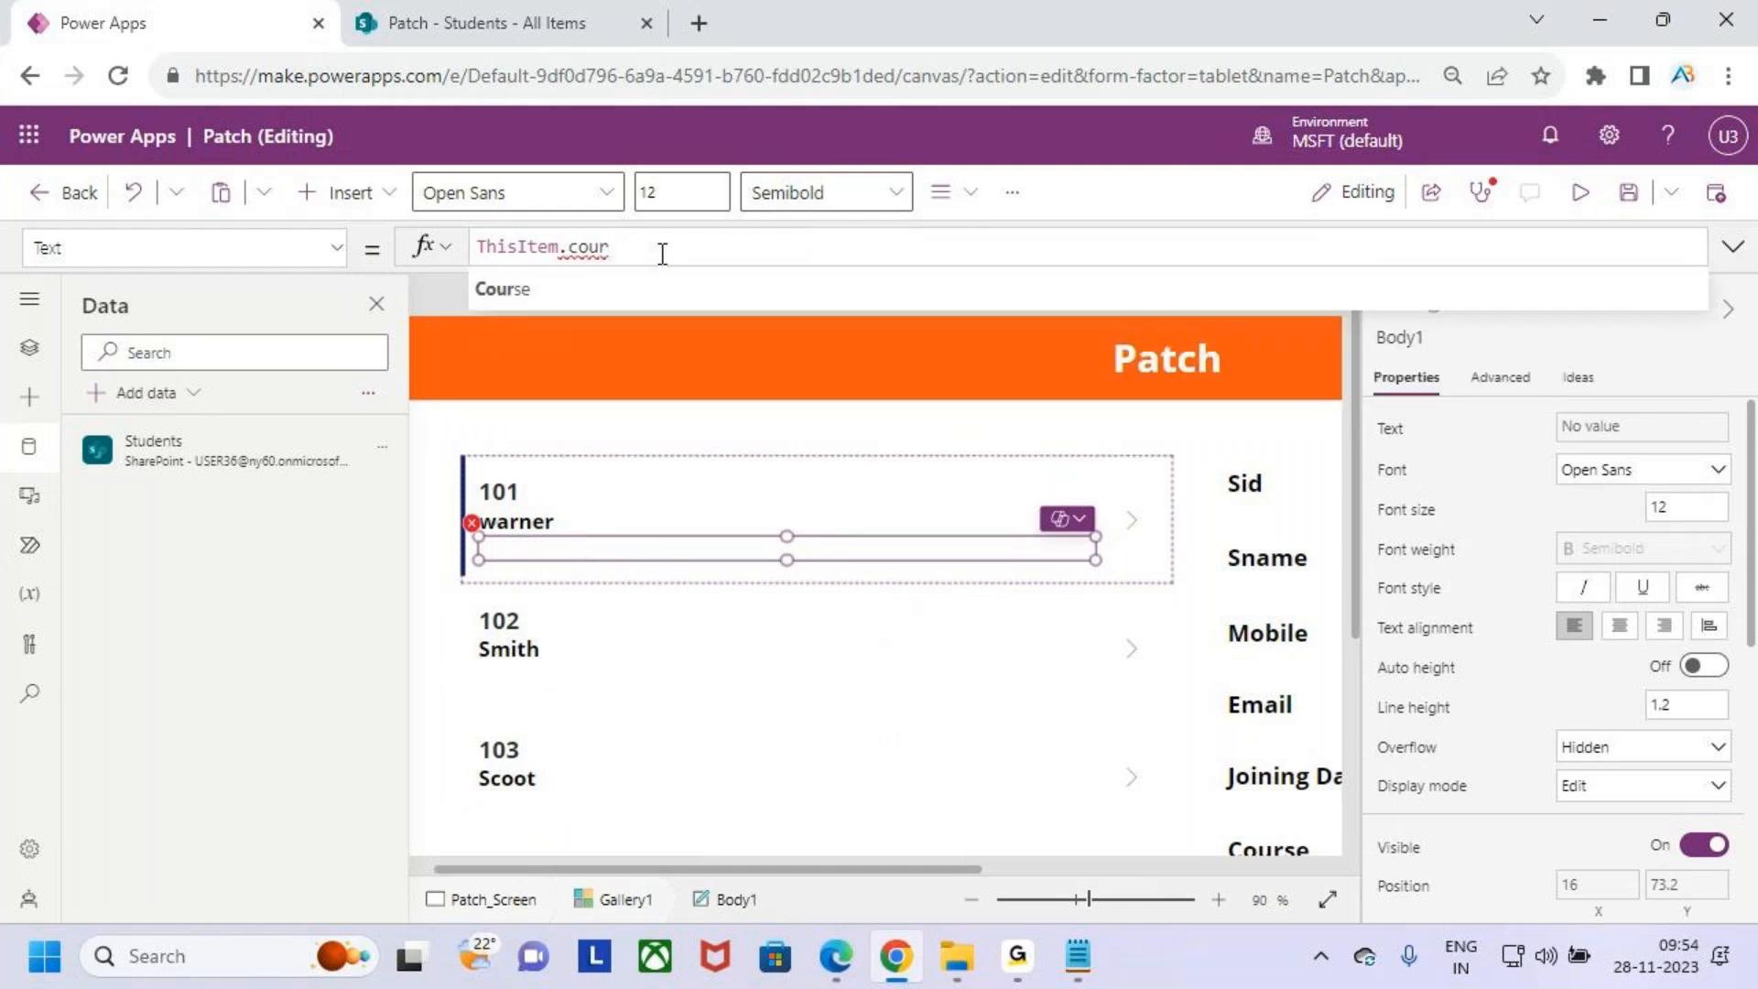
key("Tab")
type(".va")
key("Tab")
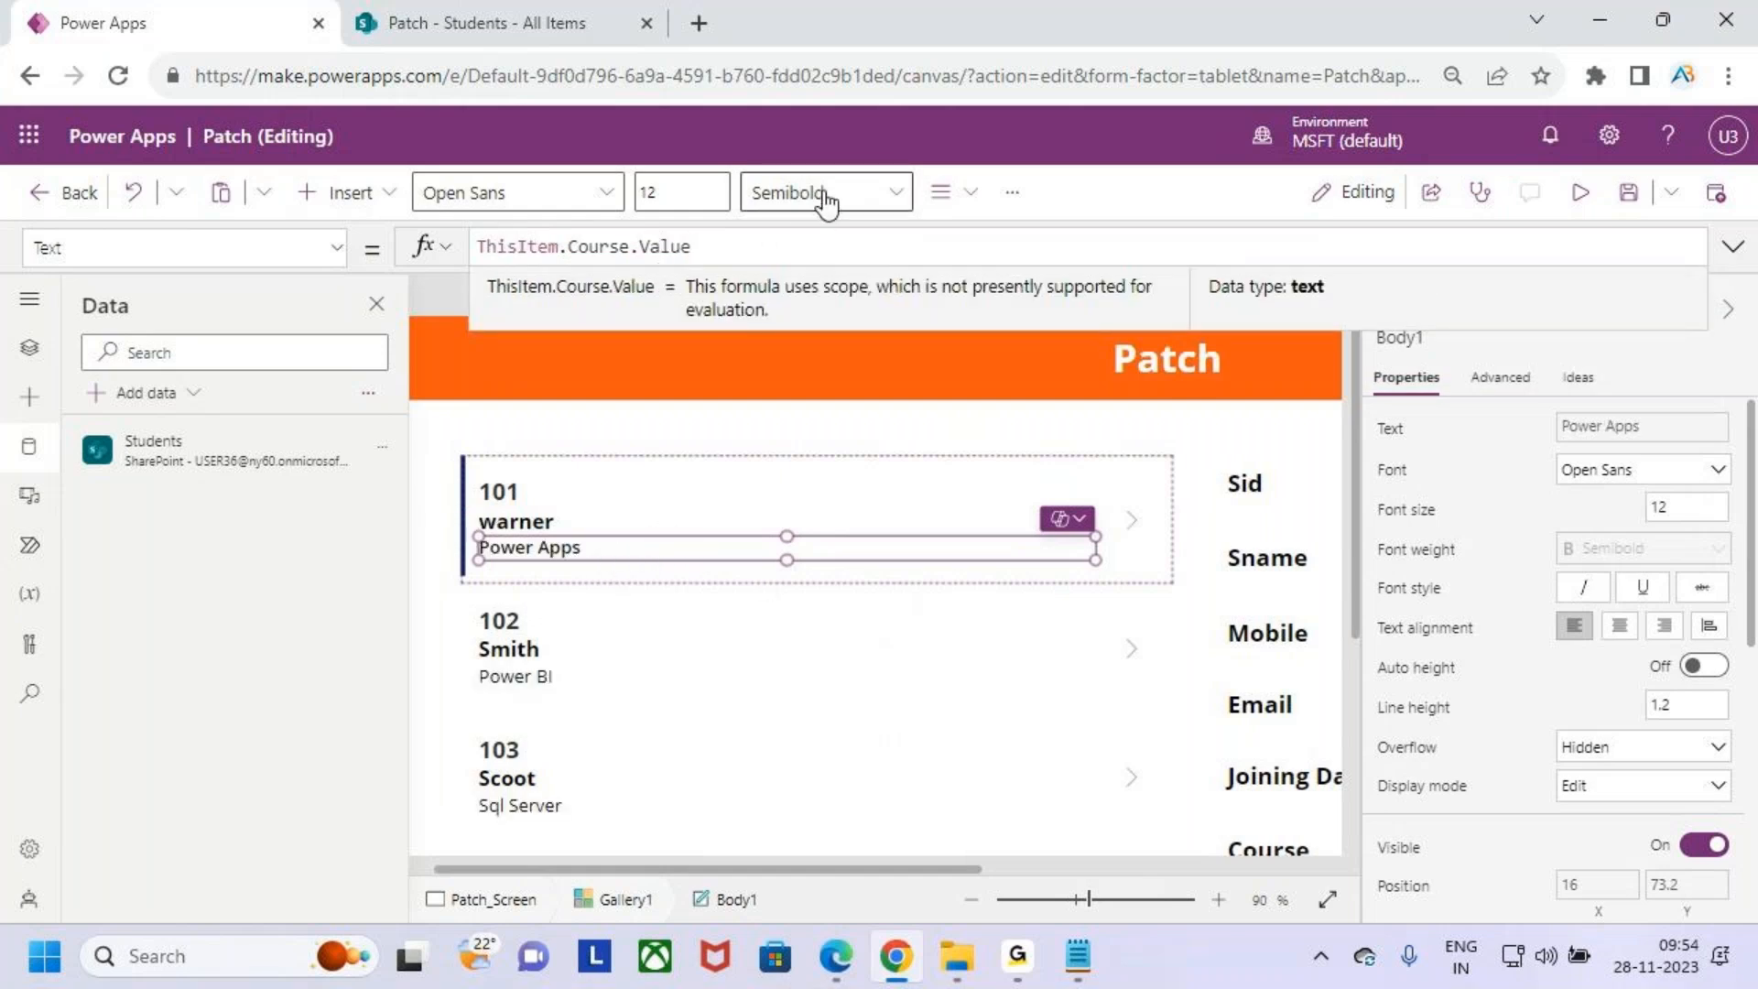
left_click(666, 192)
type("14")
- Enlarge the gallery's name subtitle to font size 16 and the Sid title to 18
left_click(568, 519)
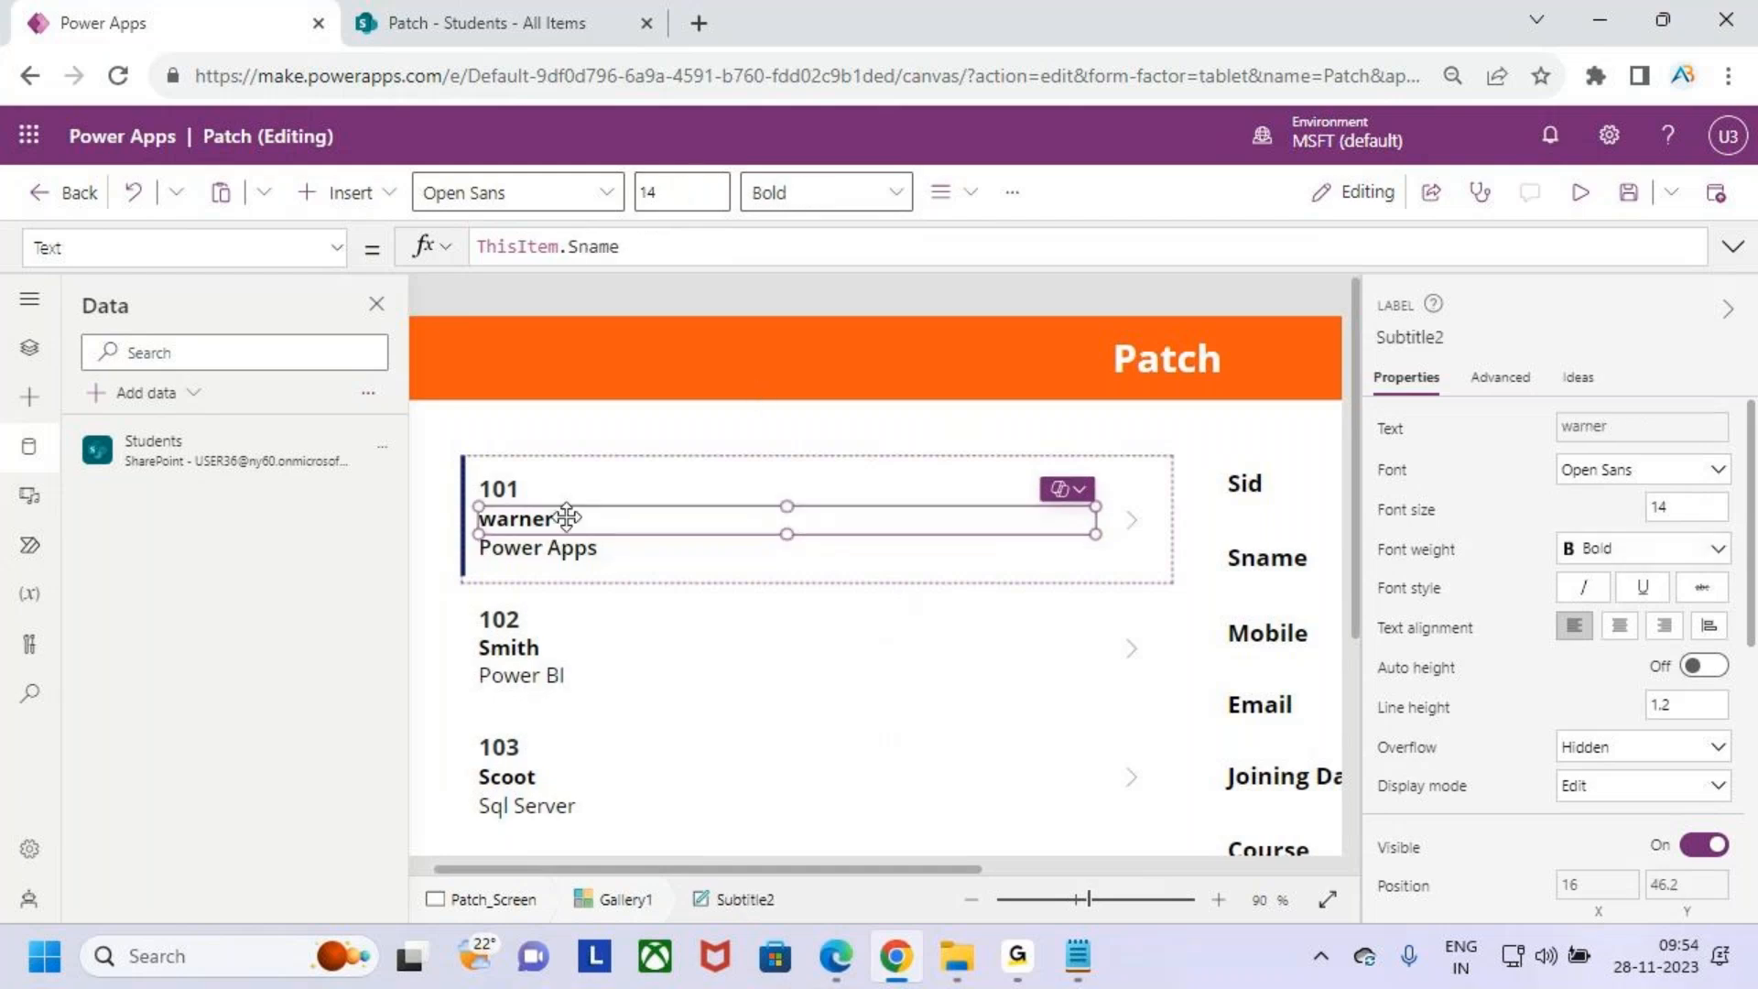
left_click(699, 188)
type("16")
left_click(559, 490)
left_click(680, 193)
type("8")
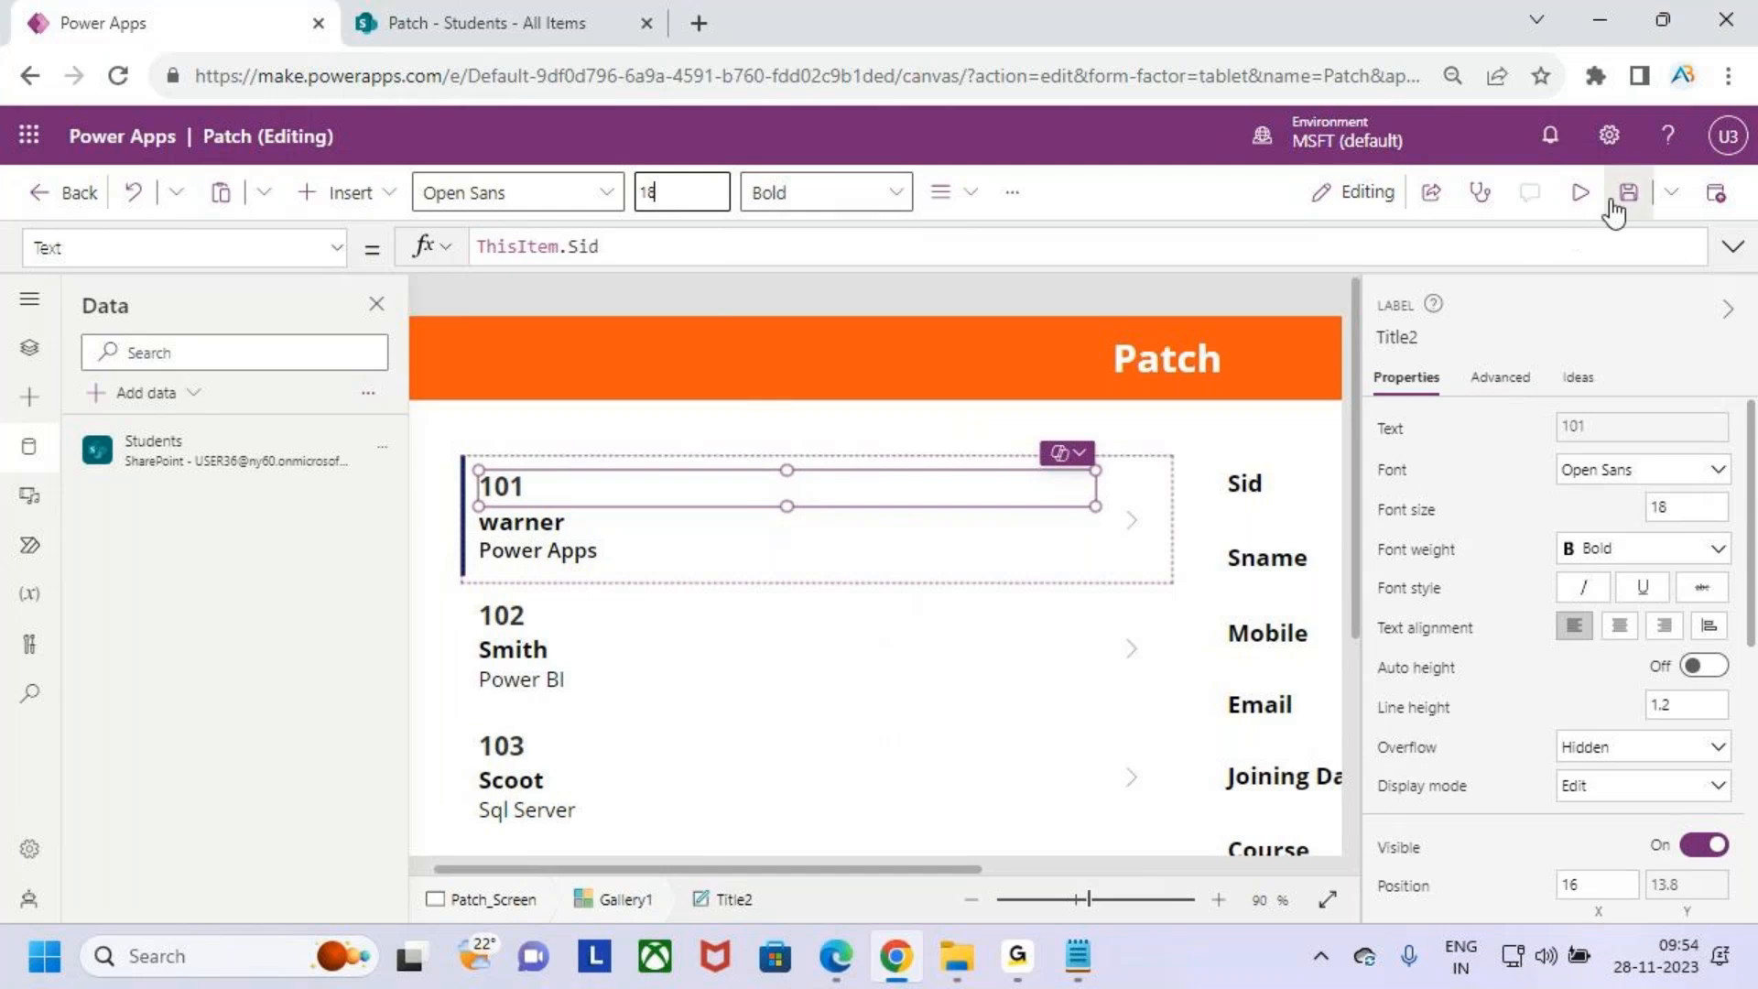
- Preview the app to check the gallery formatting and return to the editor
left_click(1581, 194)
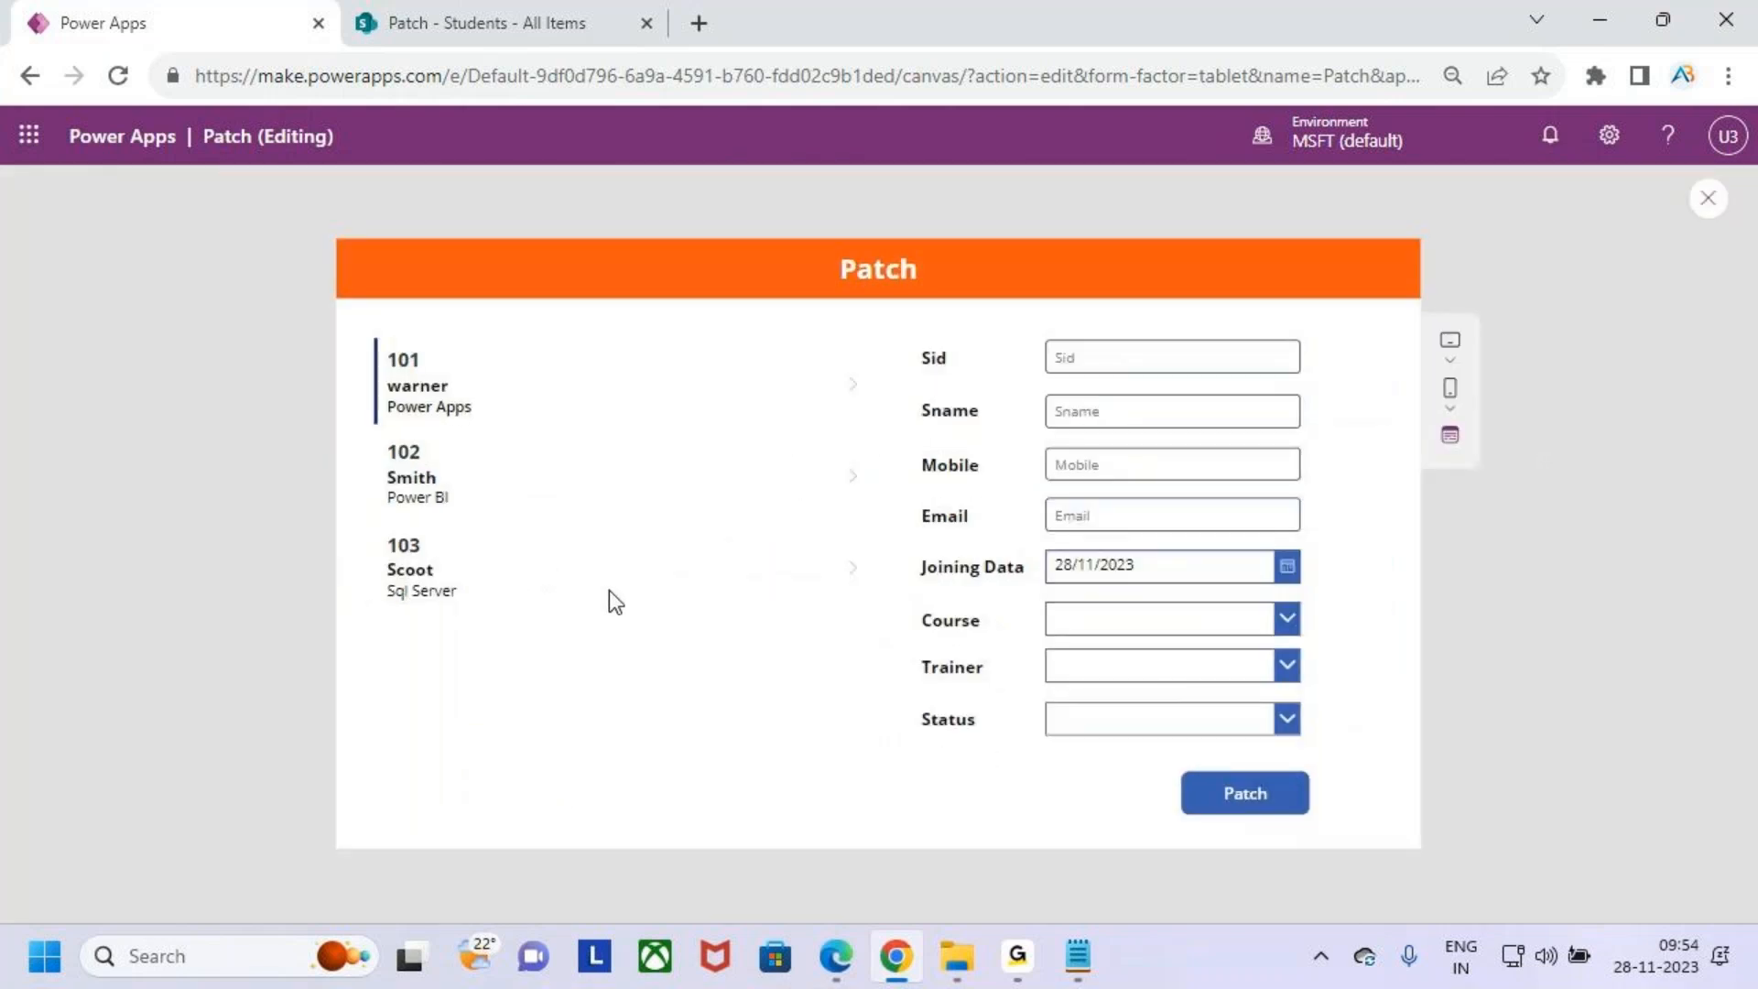
left_click(1709, 198)
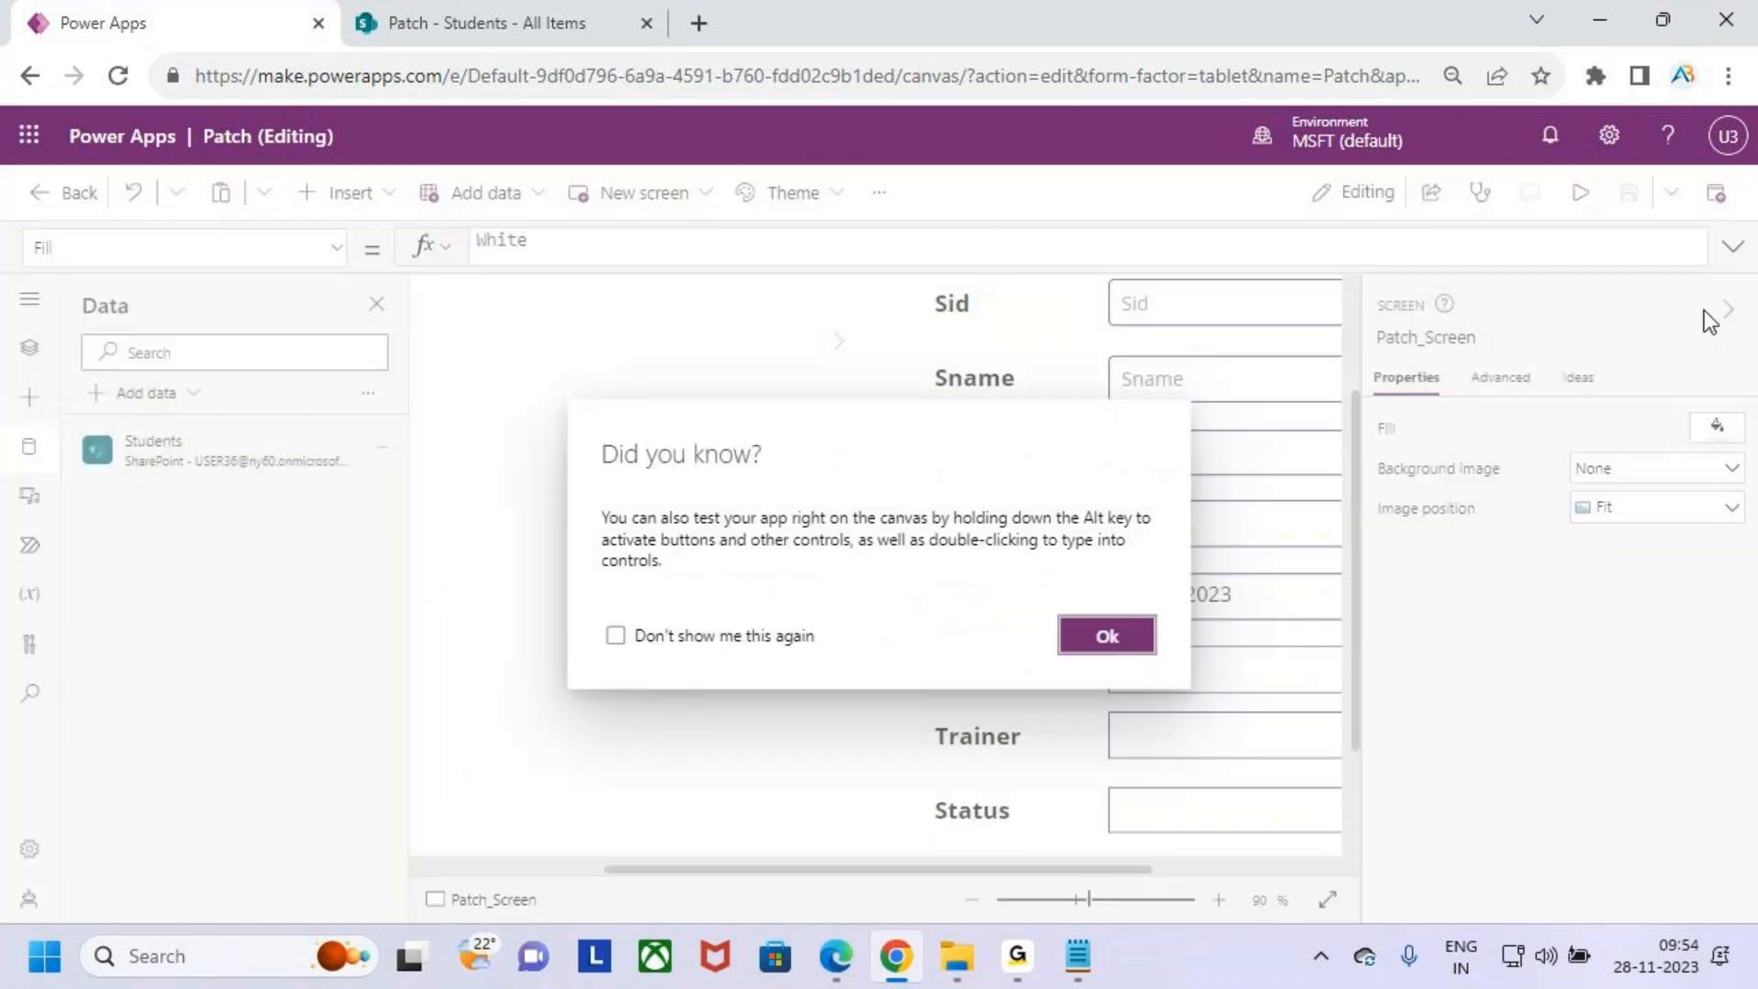
left_click(1107, 634)
- Narrow the gallery to about 556 wide and move it slightly right
left_click(575, 694)
scroll(694, 653, "down", 3)
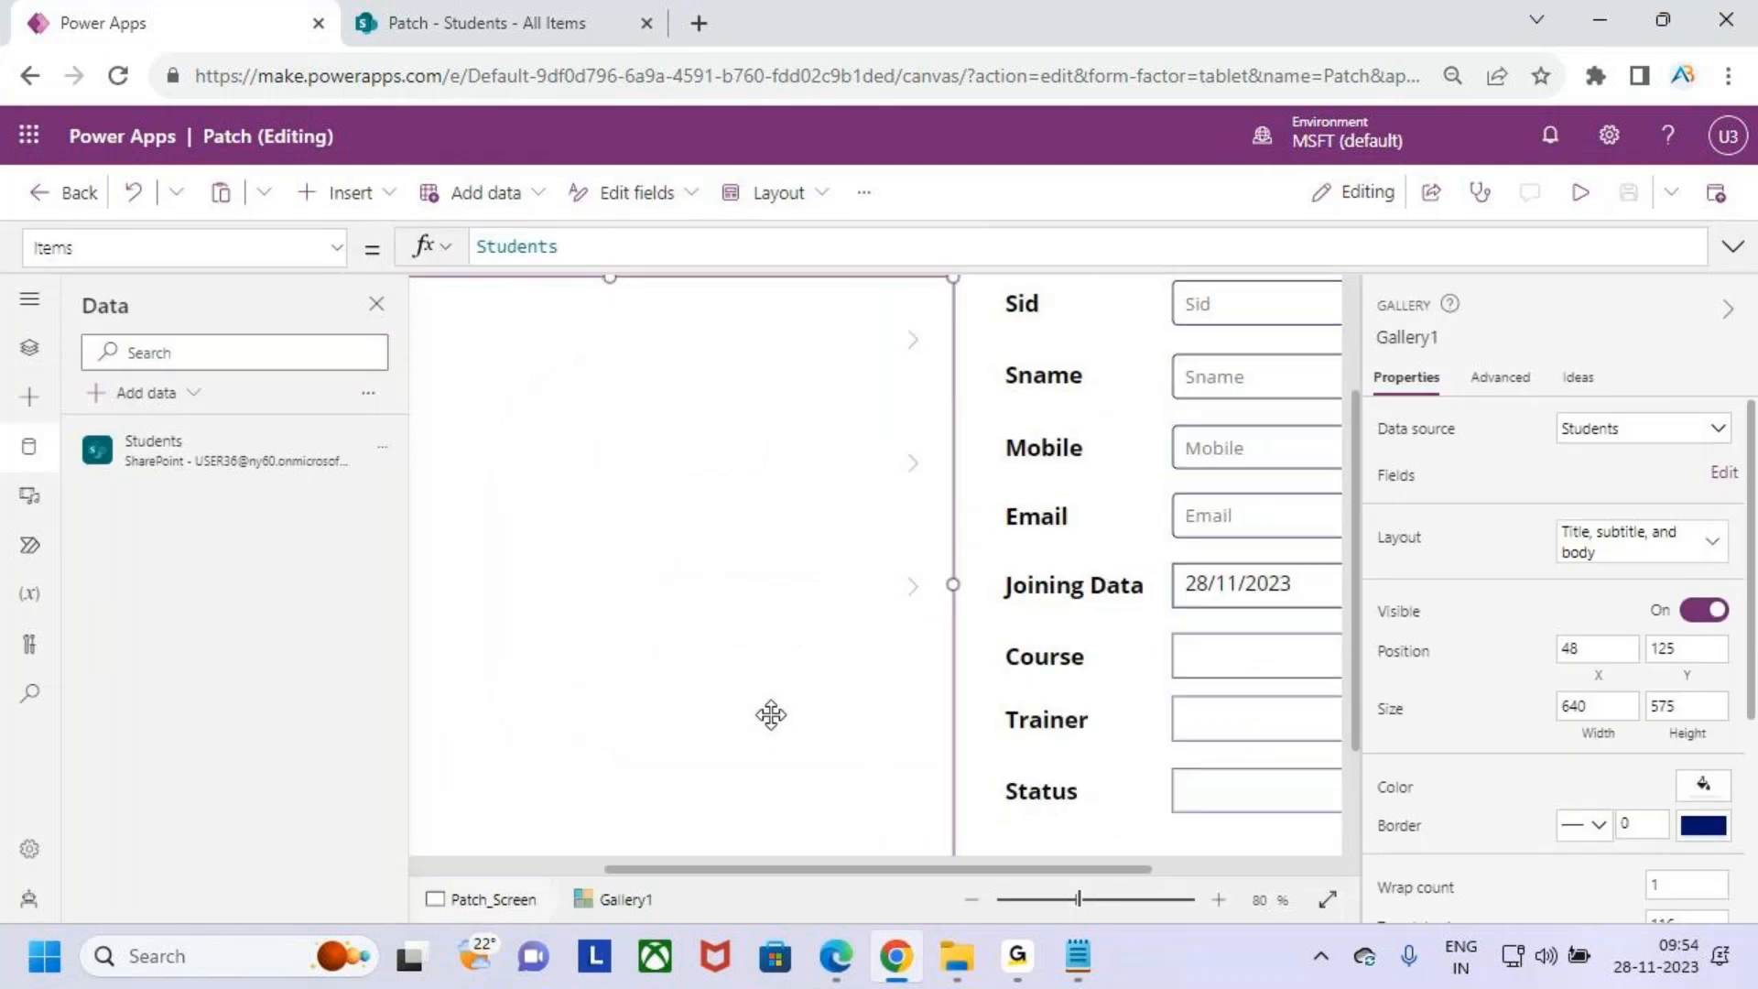
left_click_drag(913, 603, 855, 593)
left_click_drag(757, 616, 773, 620)
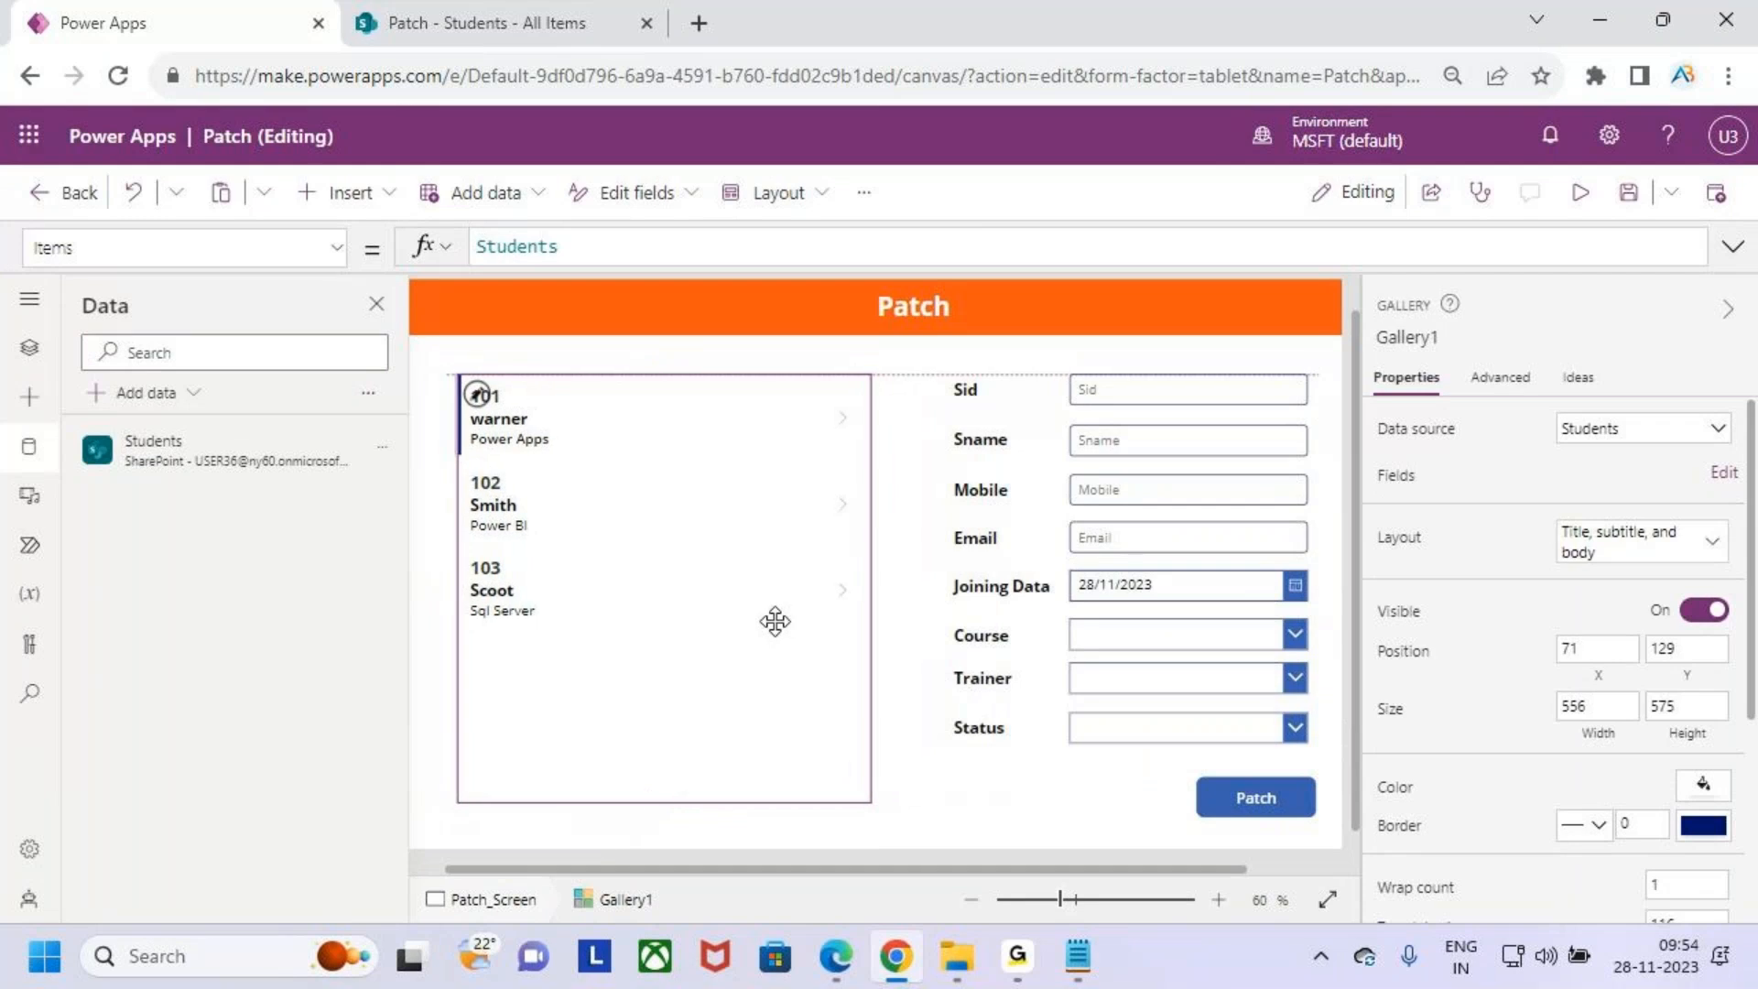
- Set the gallery's border thickness to 2
scroll(866, 753, "down", 1)
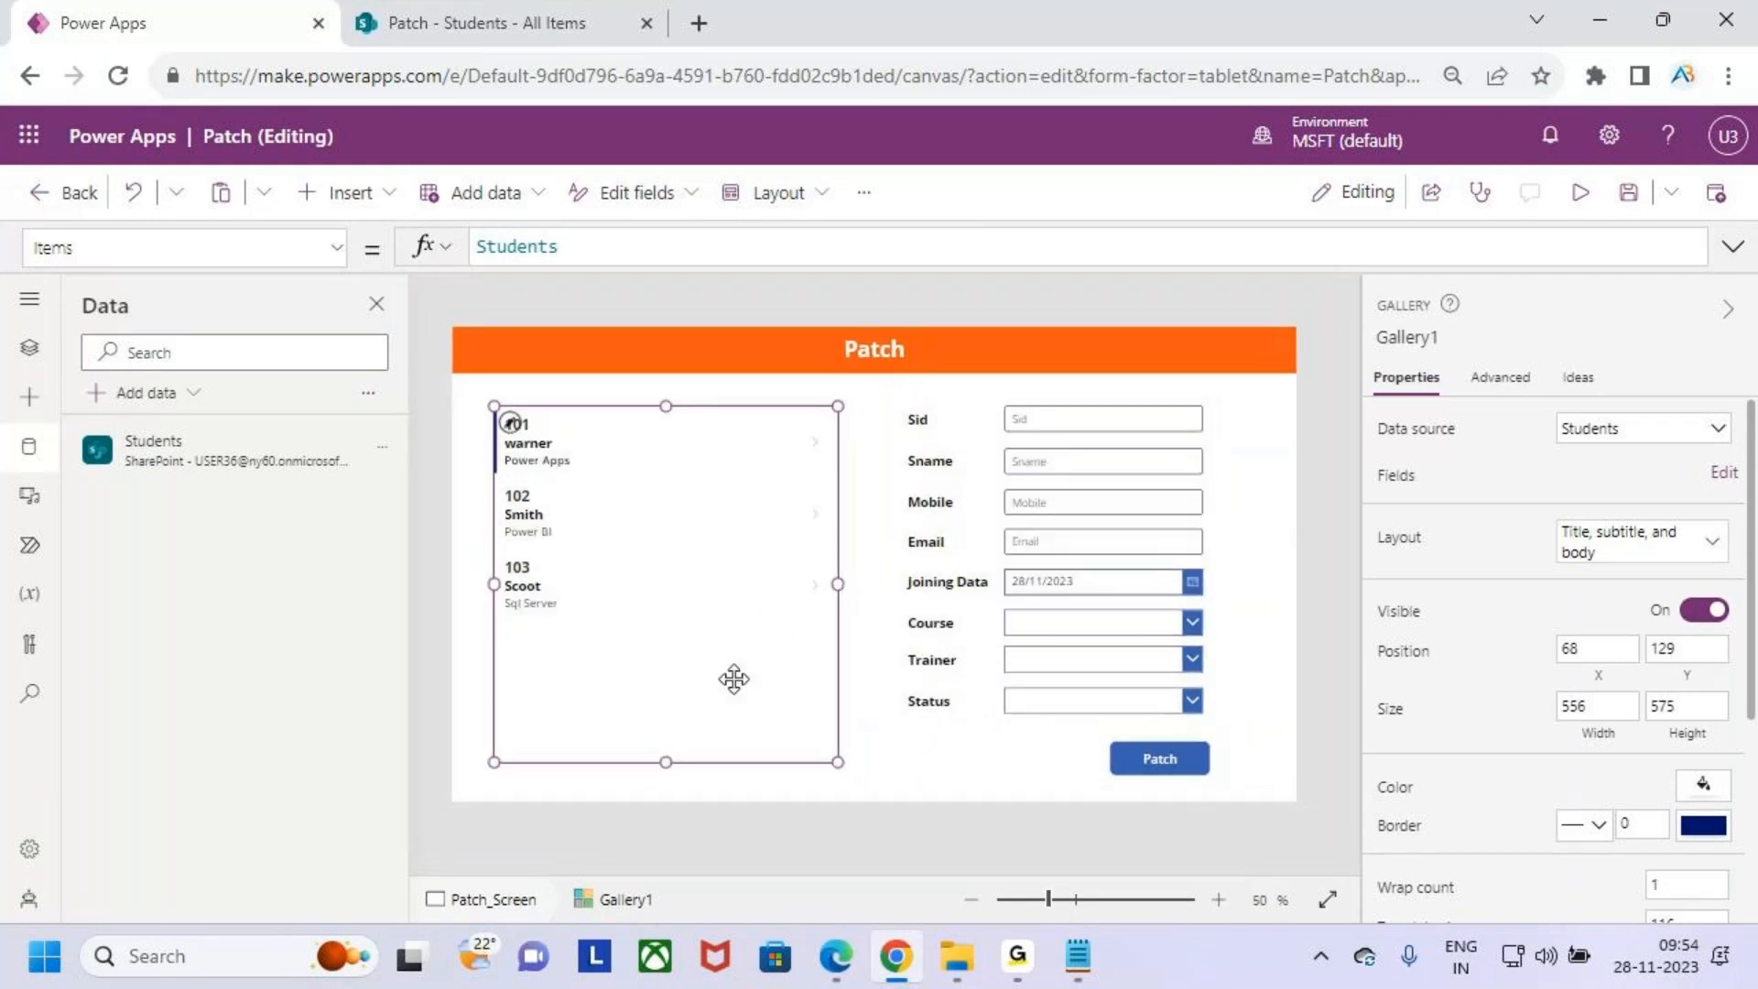
scroll(1691, 754, "down", 3)
left_click(1656, 499)
type("2")
left_click(864, 766)
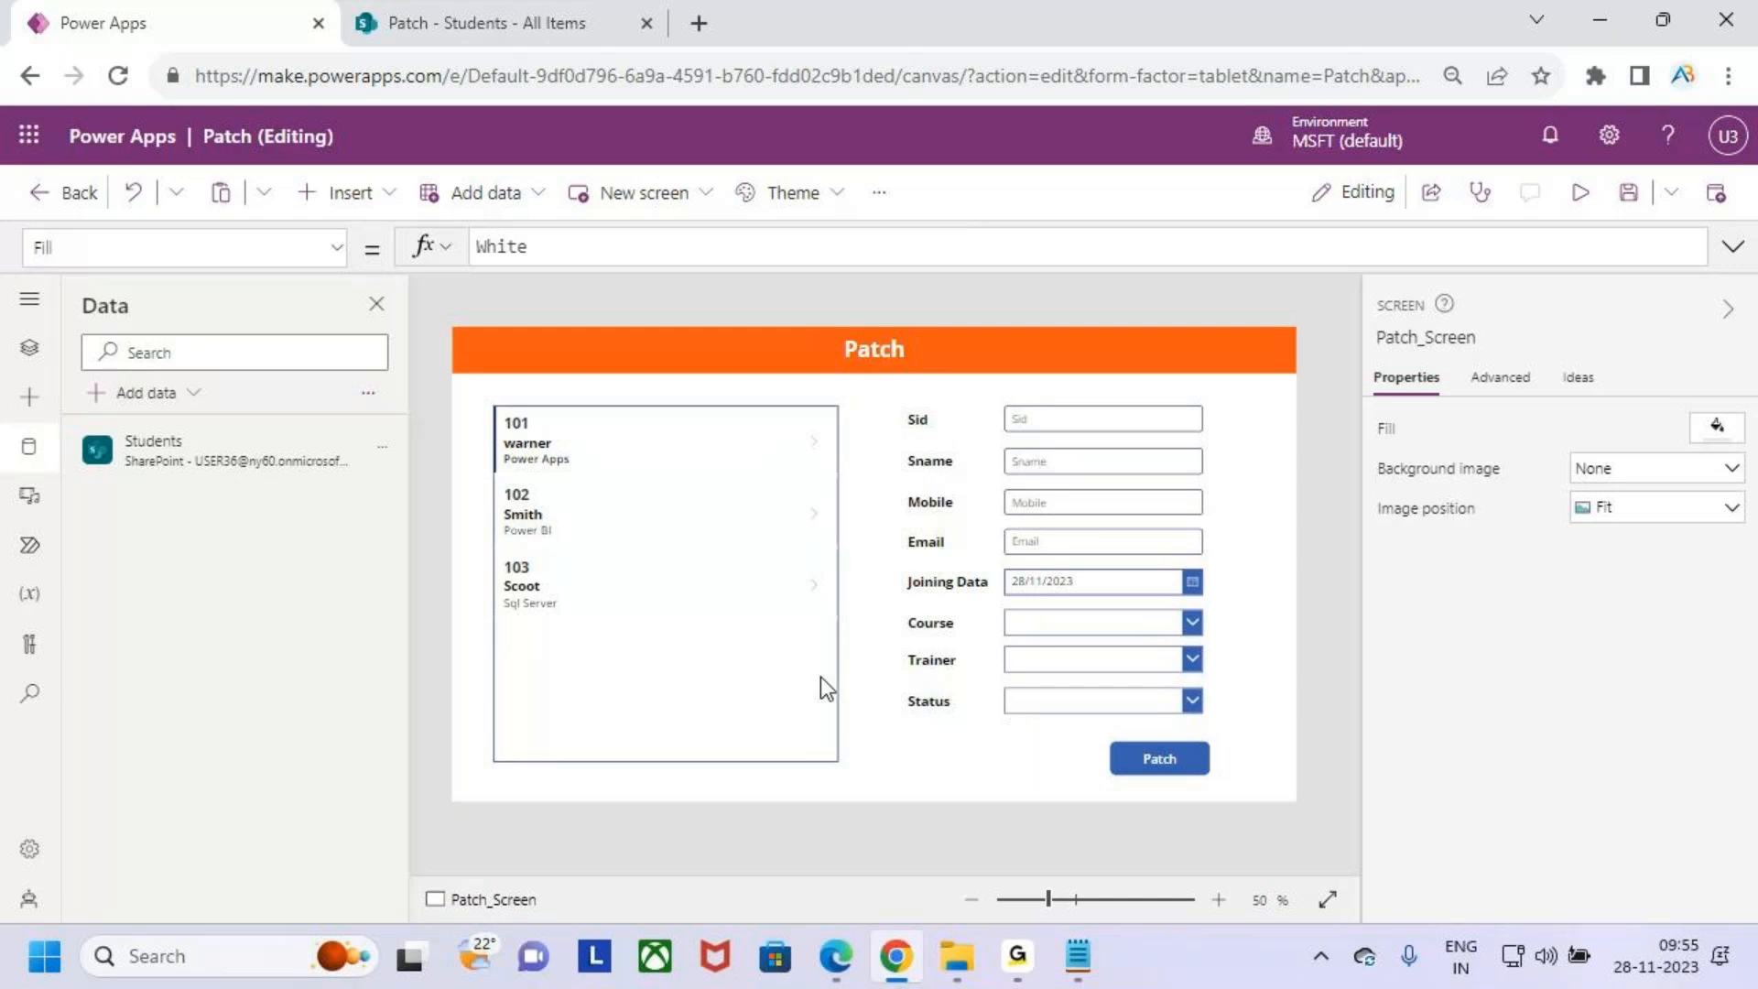
key("ctrl+2")
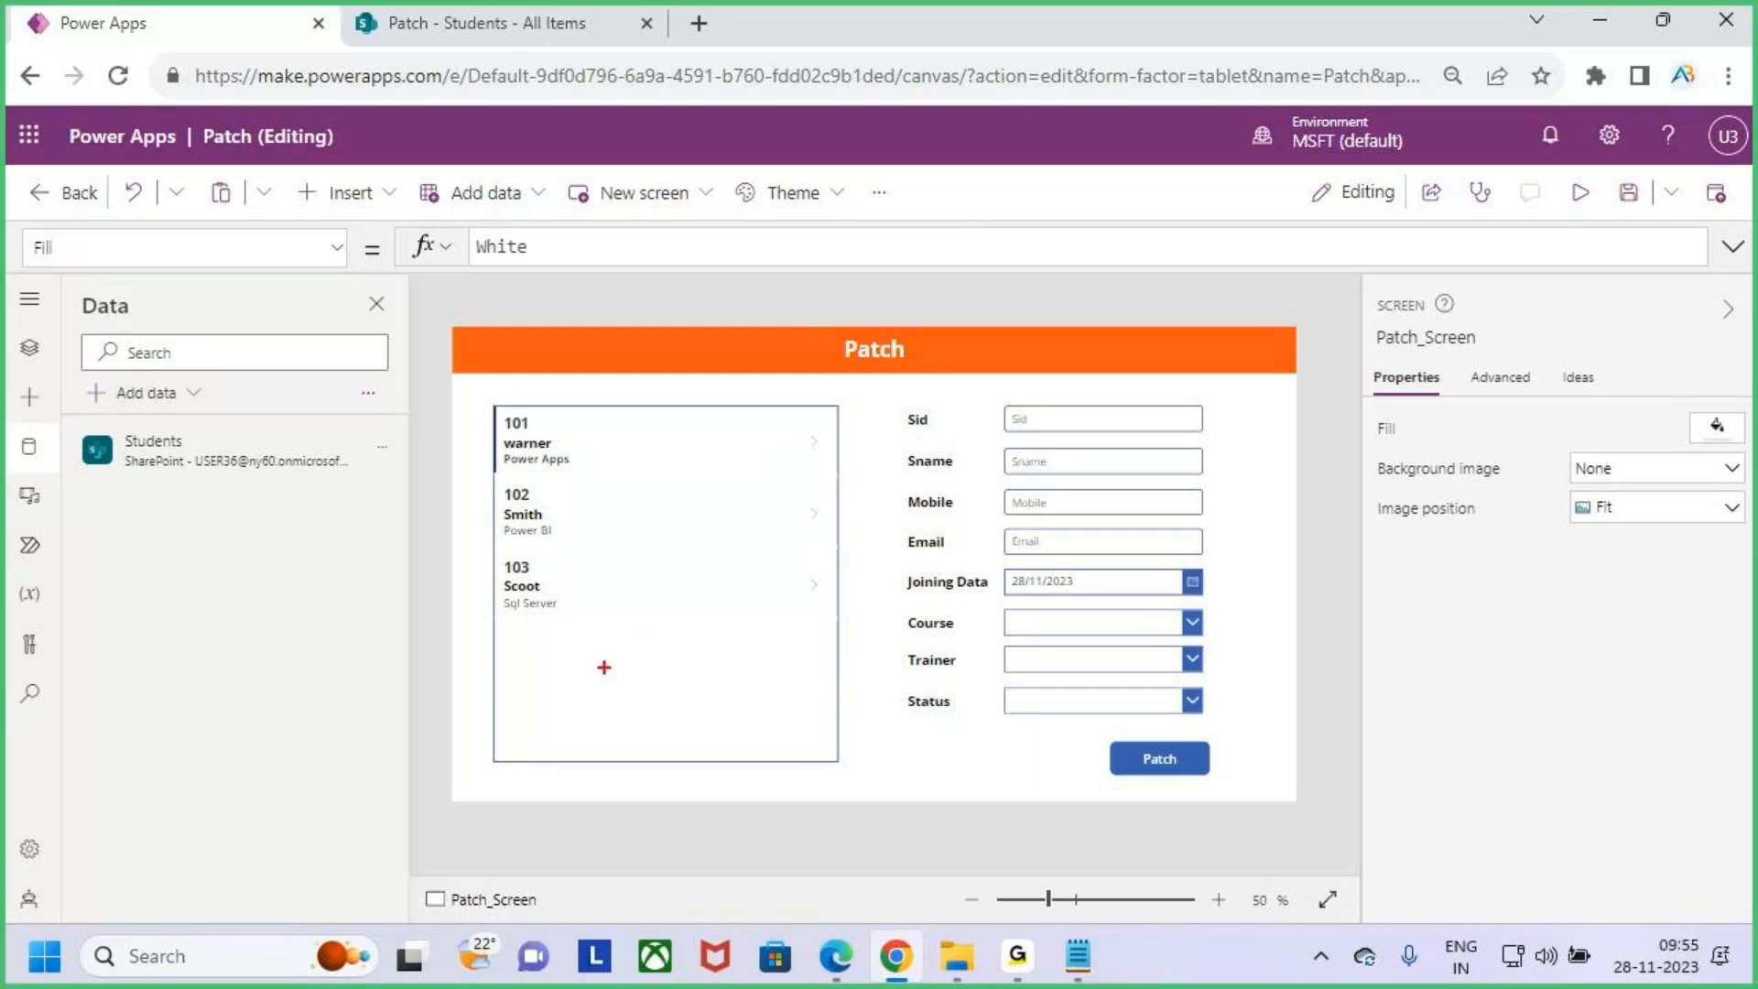
left_click_drag(623, 382, 622, 415)
left_click_drag(637, 406, 622, 416)
key("Escape")
- Set the gallery's Items to Sort(Students,Modified,SortOrder.Descending) so the newest records appear first
left_click(691, 706)
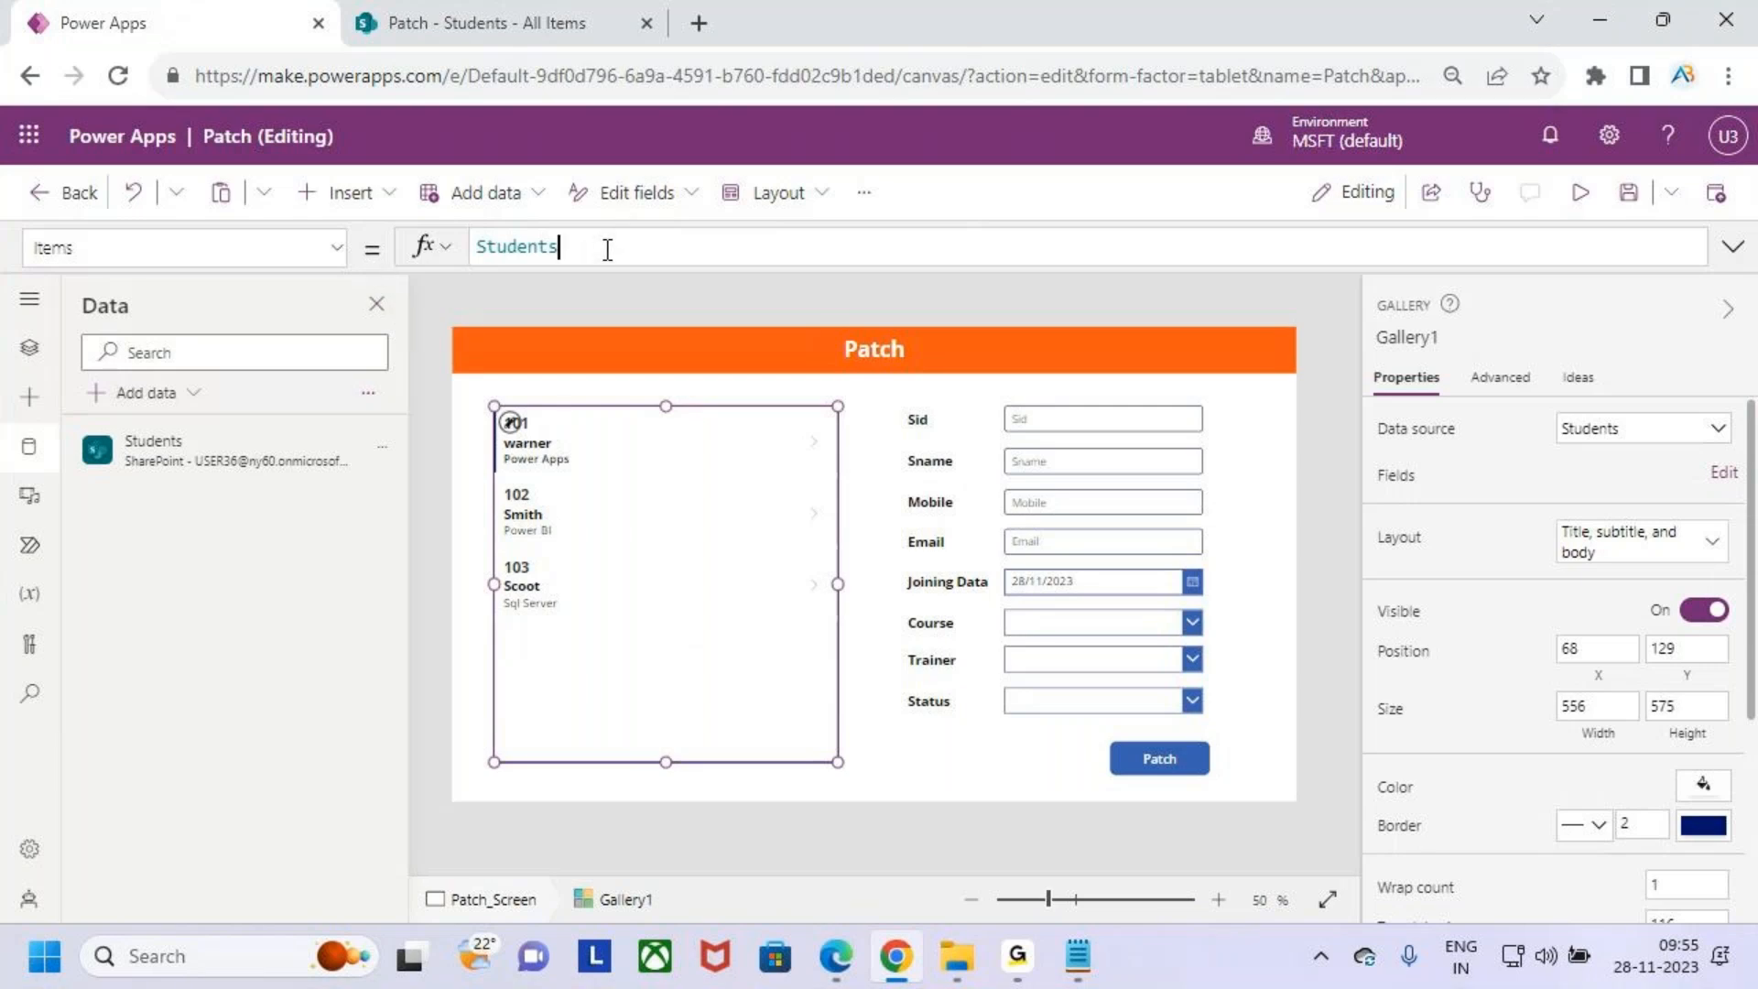
left_click_drag(562, 246, 458, 249)
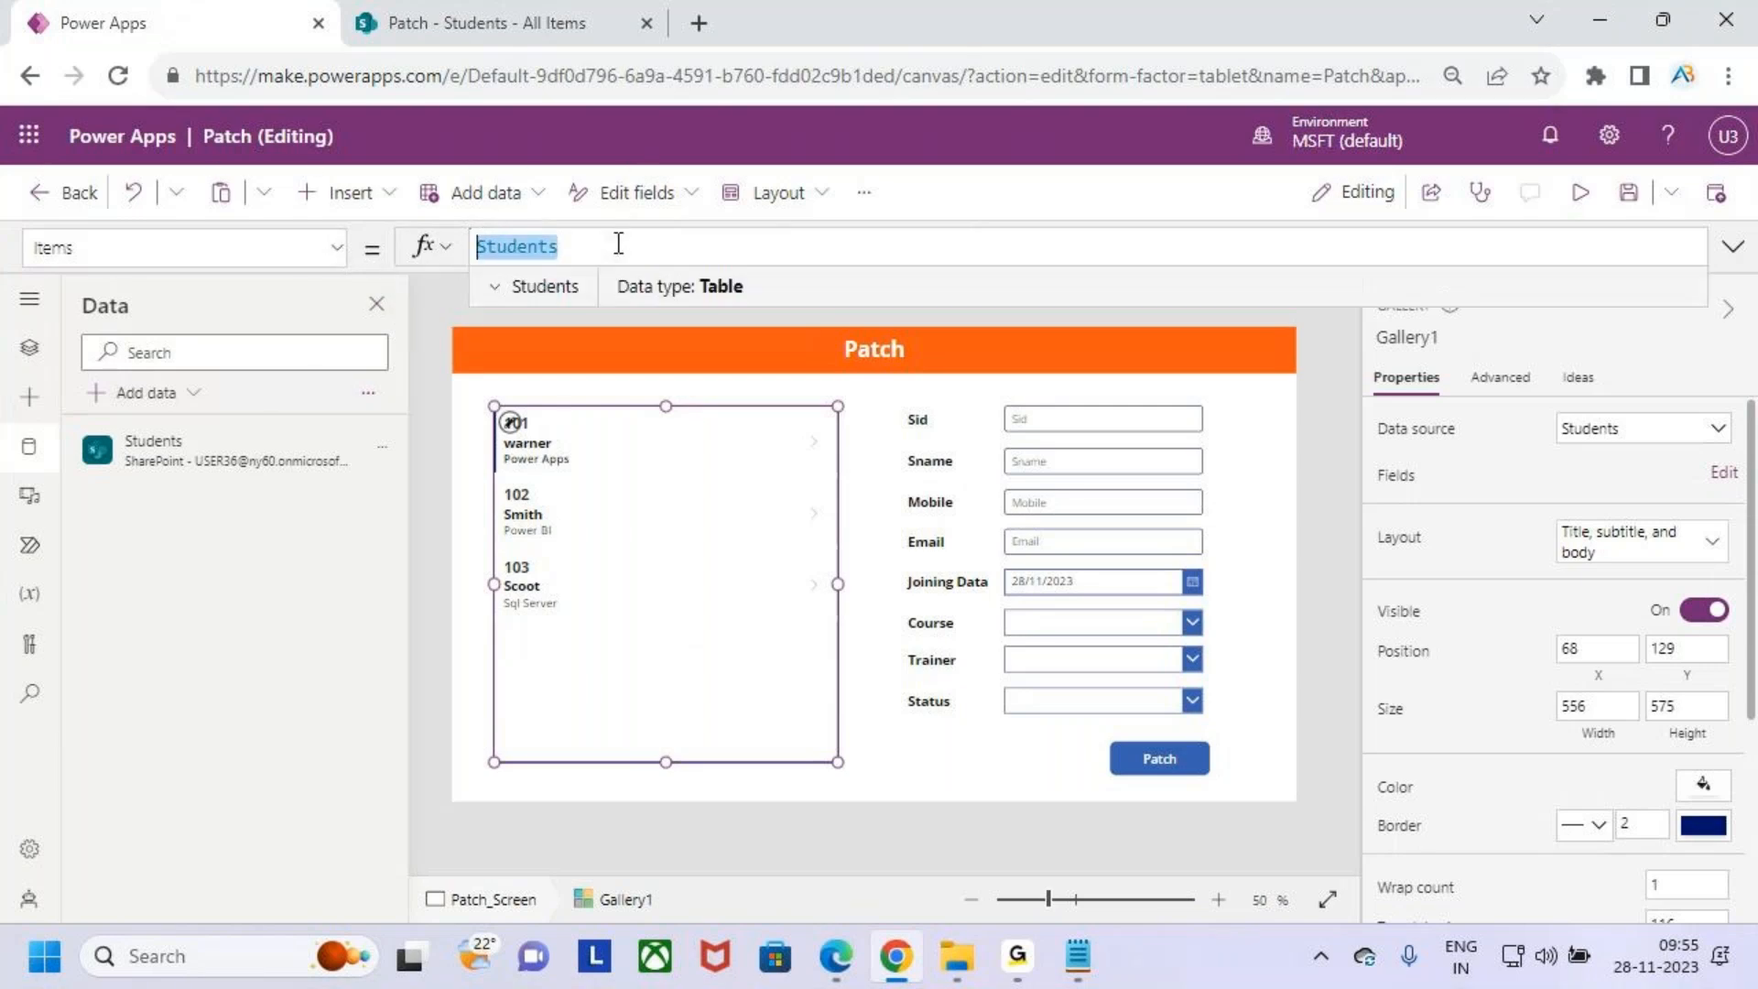
key("Left")
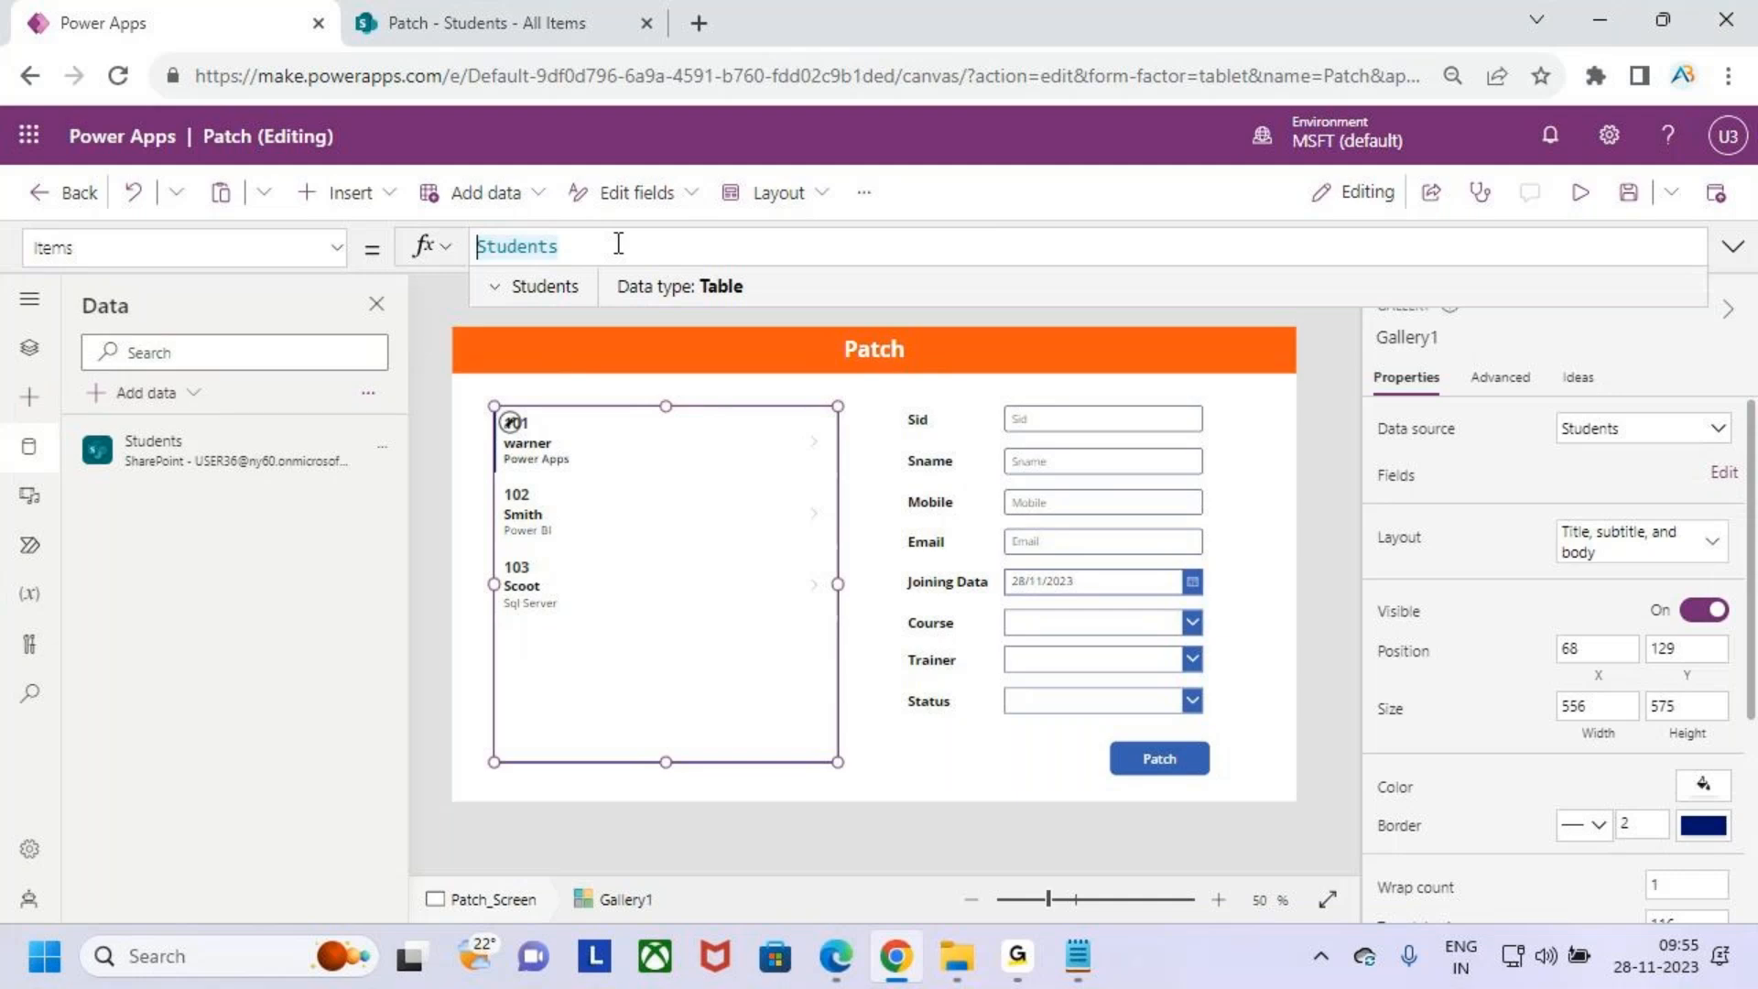
type("sort(")
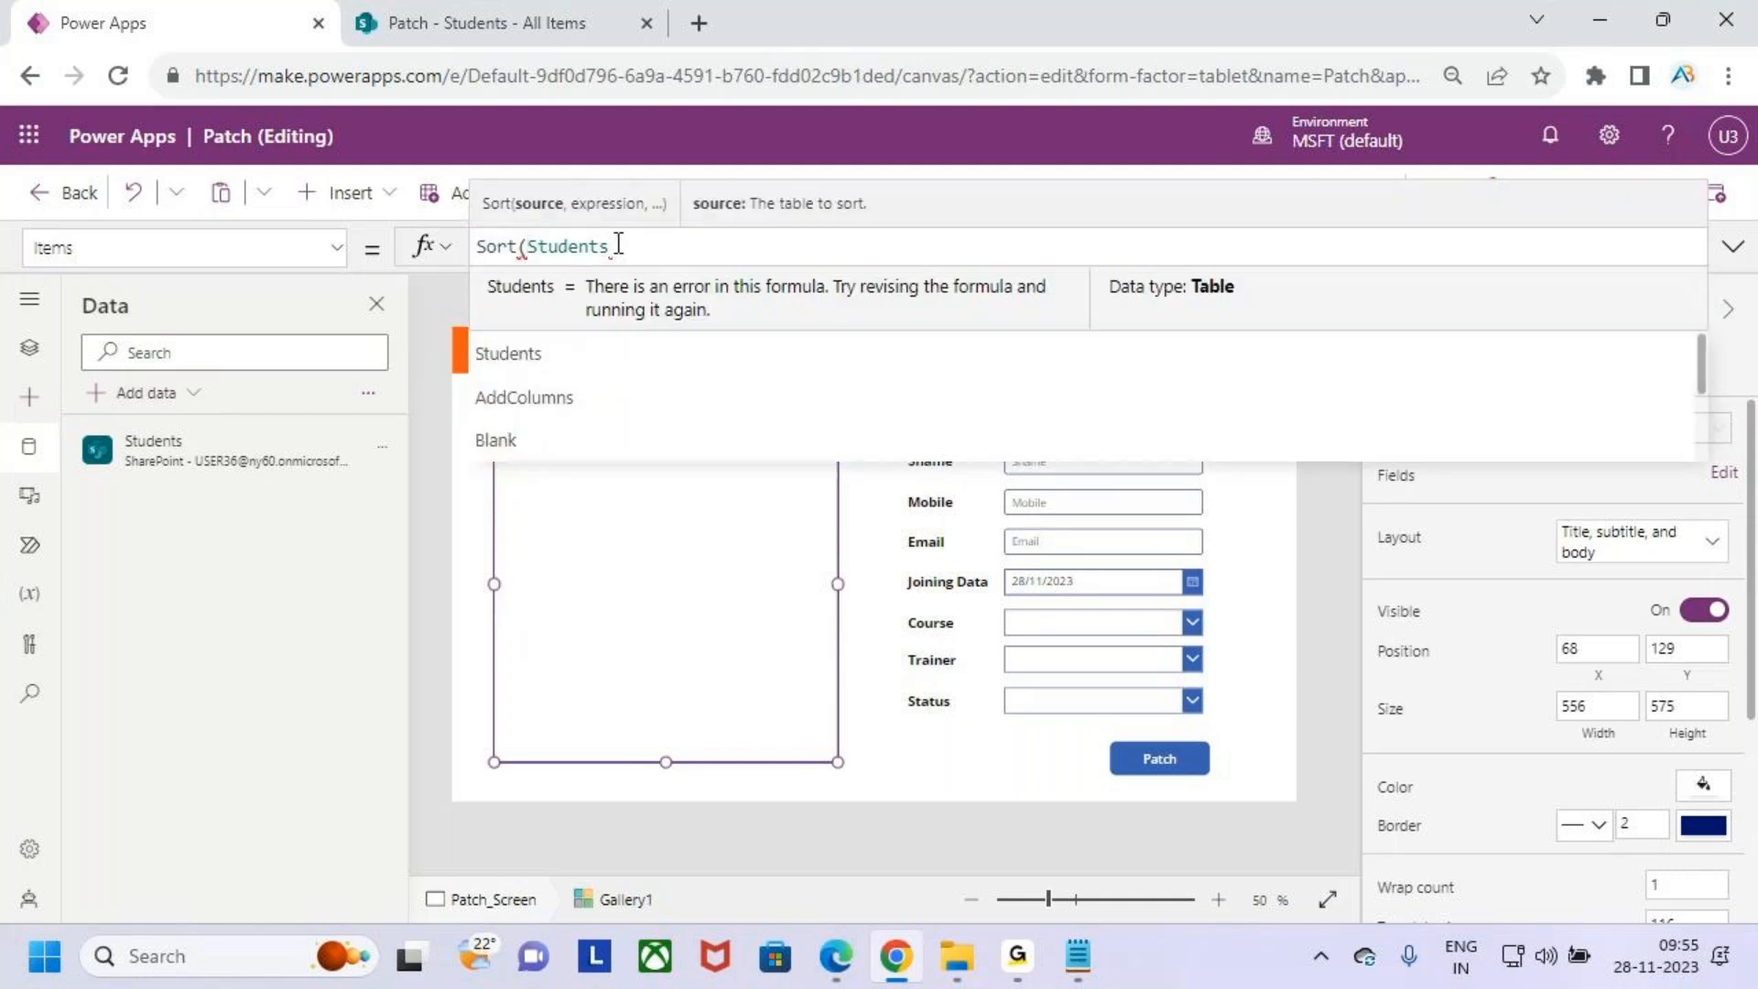
key("Right")
key("Right")
key("Right")
key("Right")
key("Right")
key("Right")
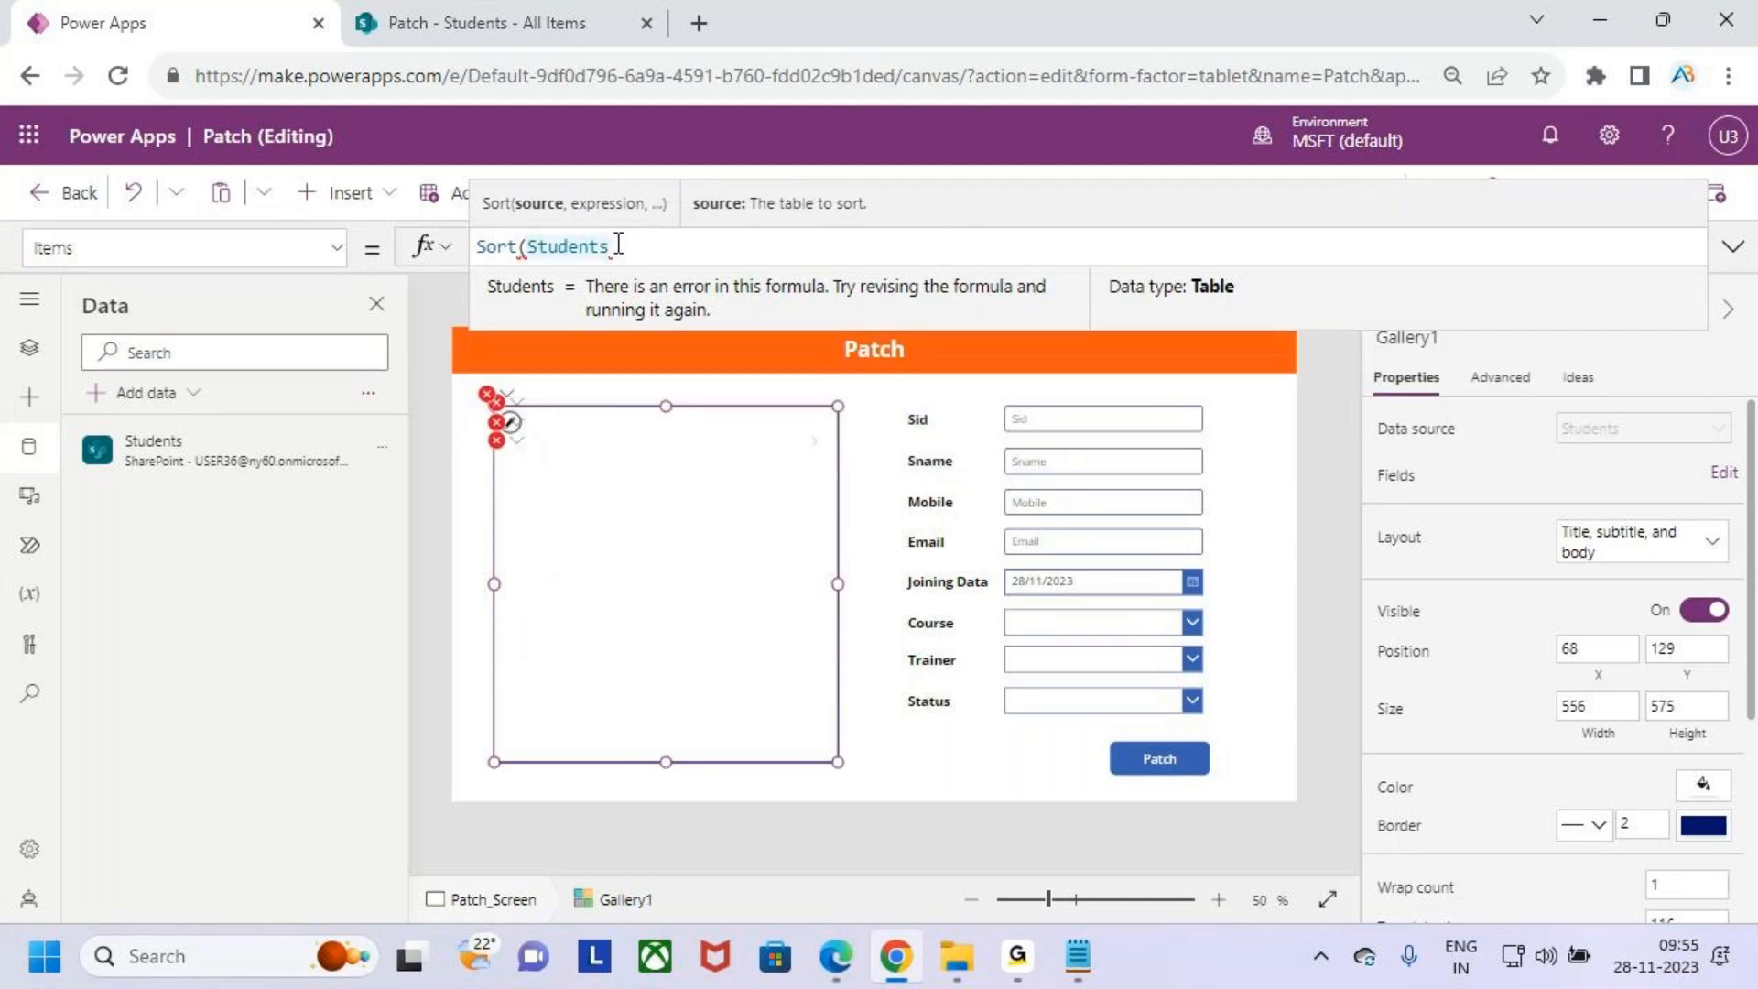
type(",")
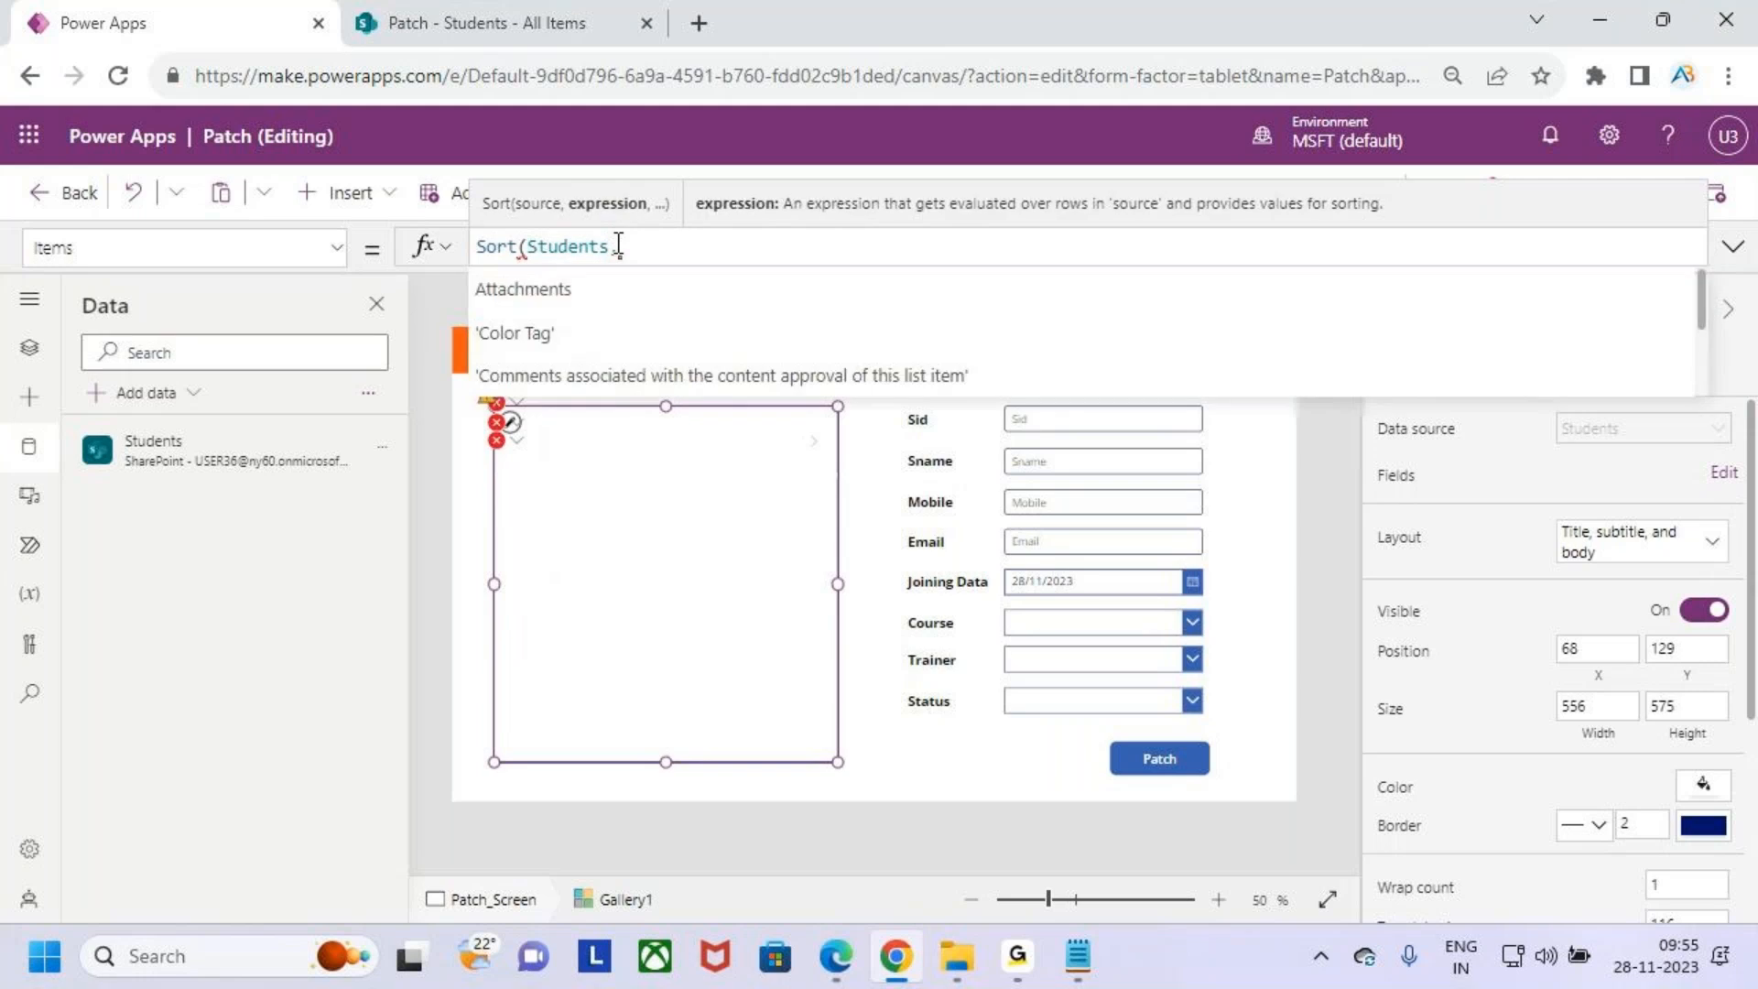
type("mod")
key("Down")
key("Tab")
key("BackSpace")
key("BackSpace")
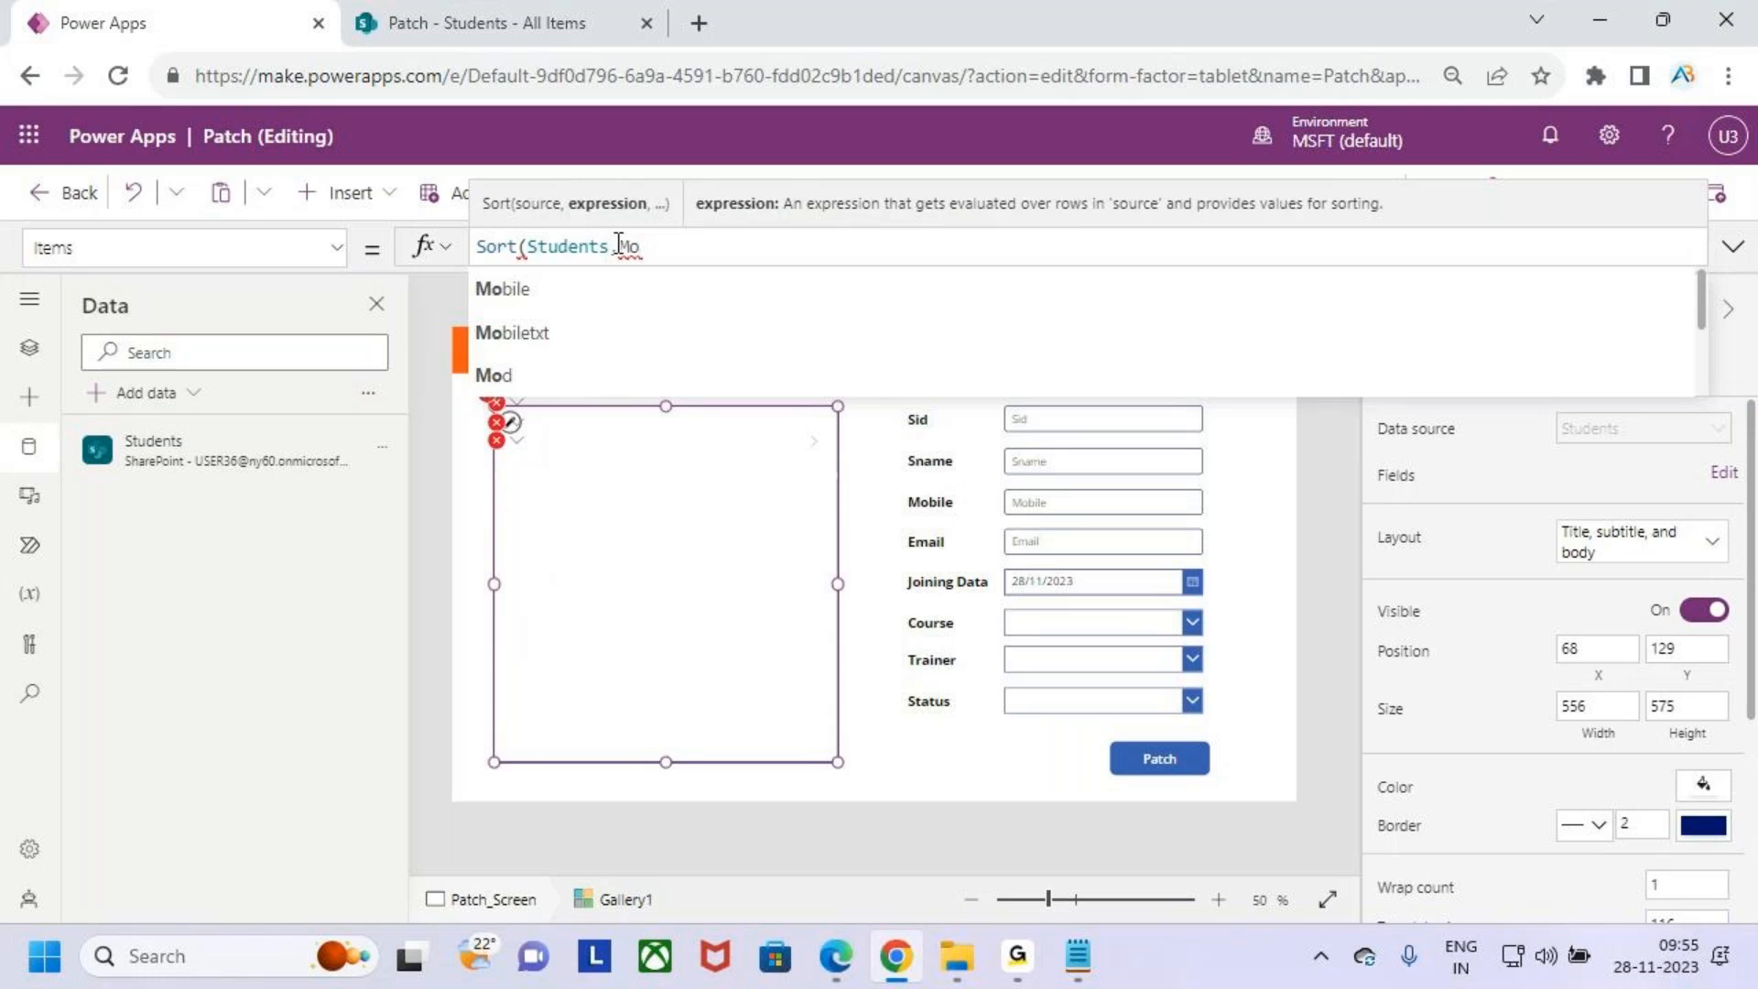
type("d")
key("Down")
key("Down")
key("Tab")
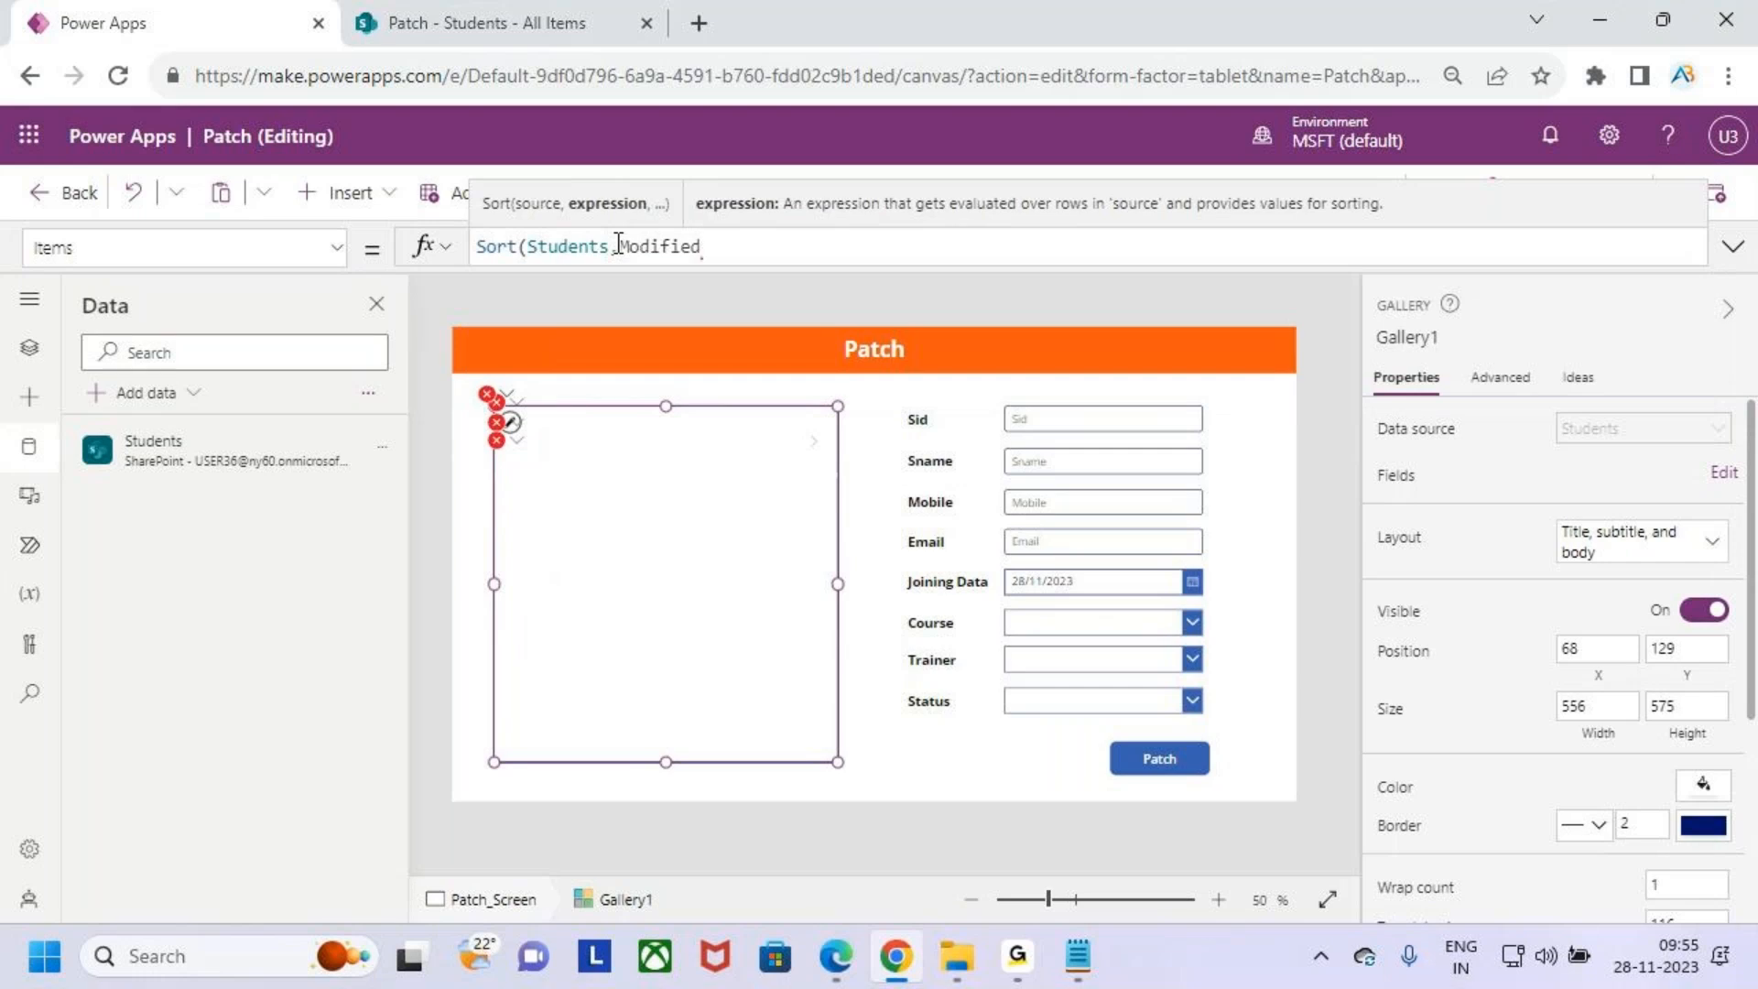
type(",desc")
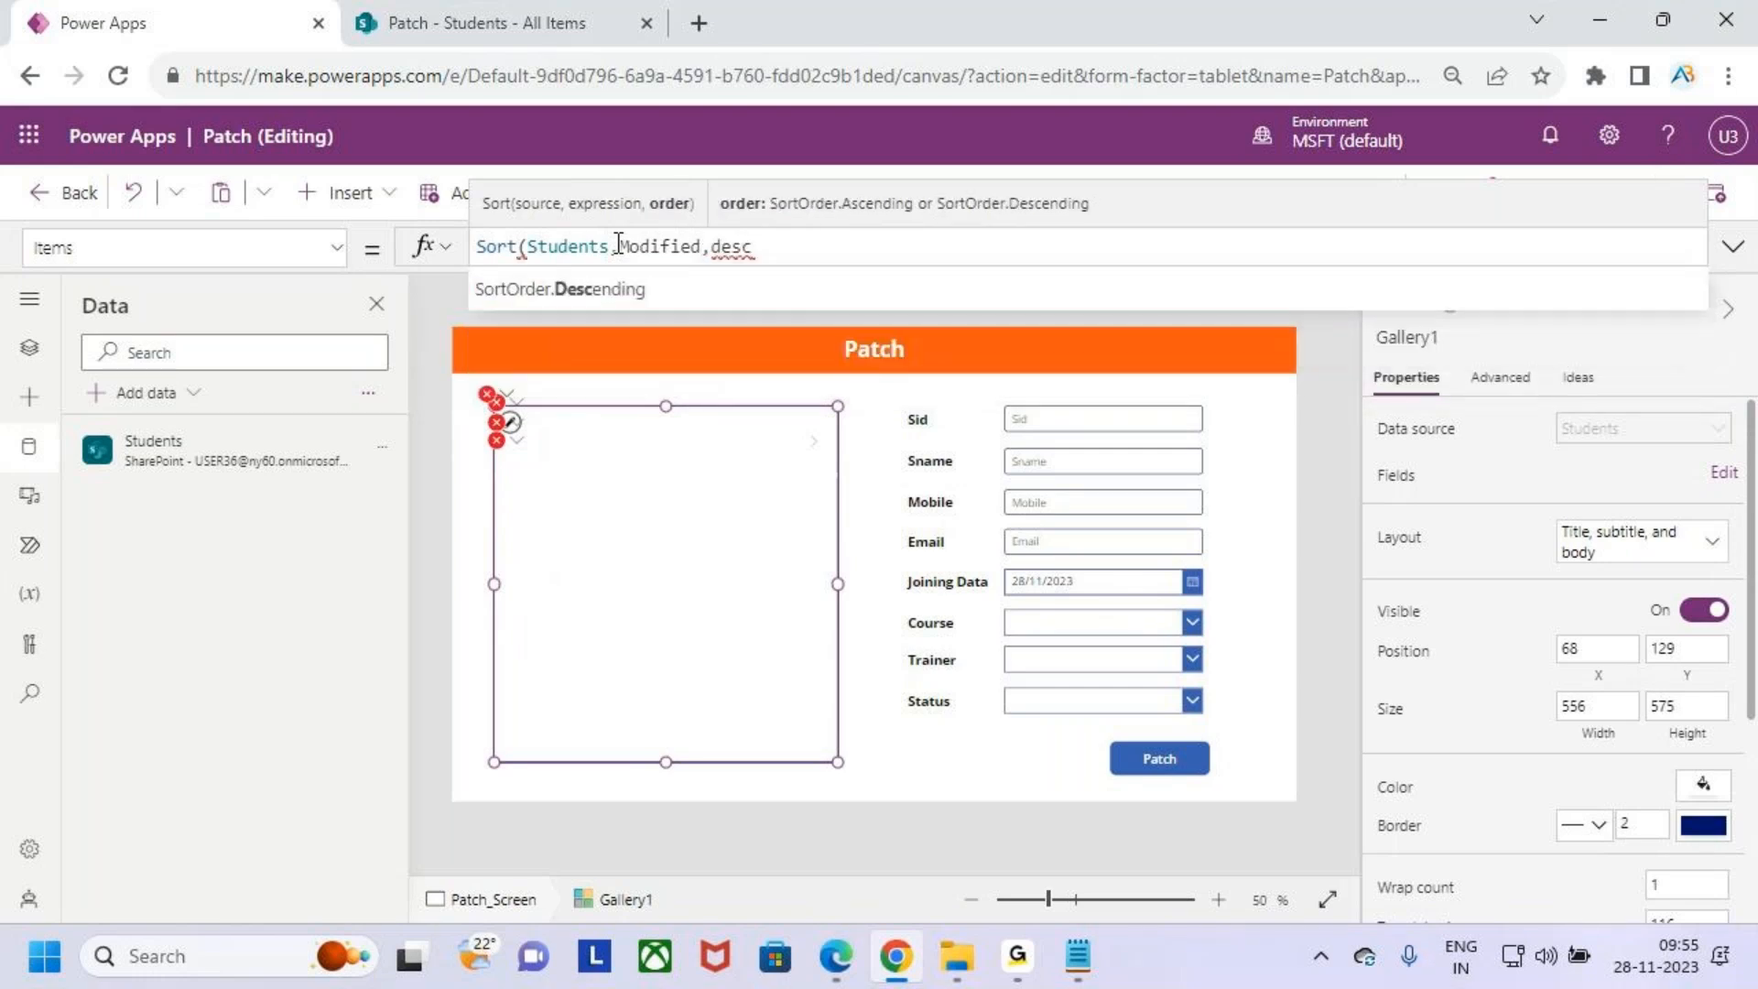
key("Tab")
type(")")
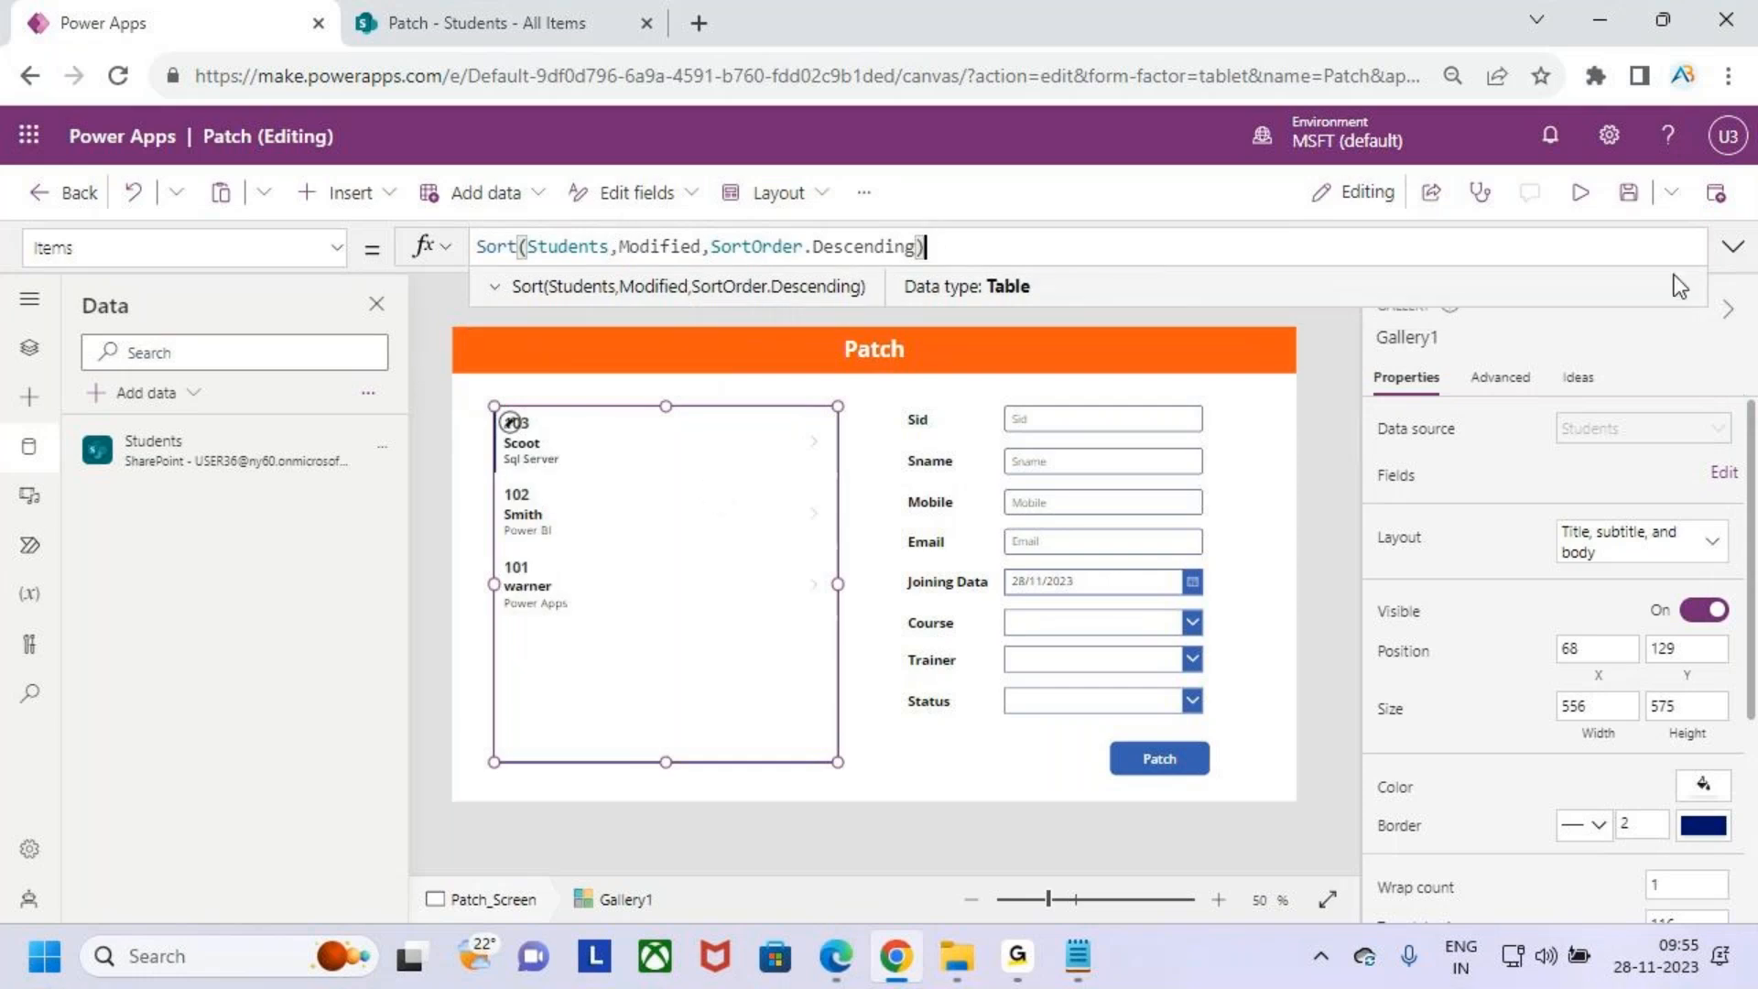
- Save the app and preview the sorted gallery before returning to the editor
left_click(1634, 203)
left_click(1582, 194)
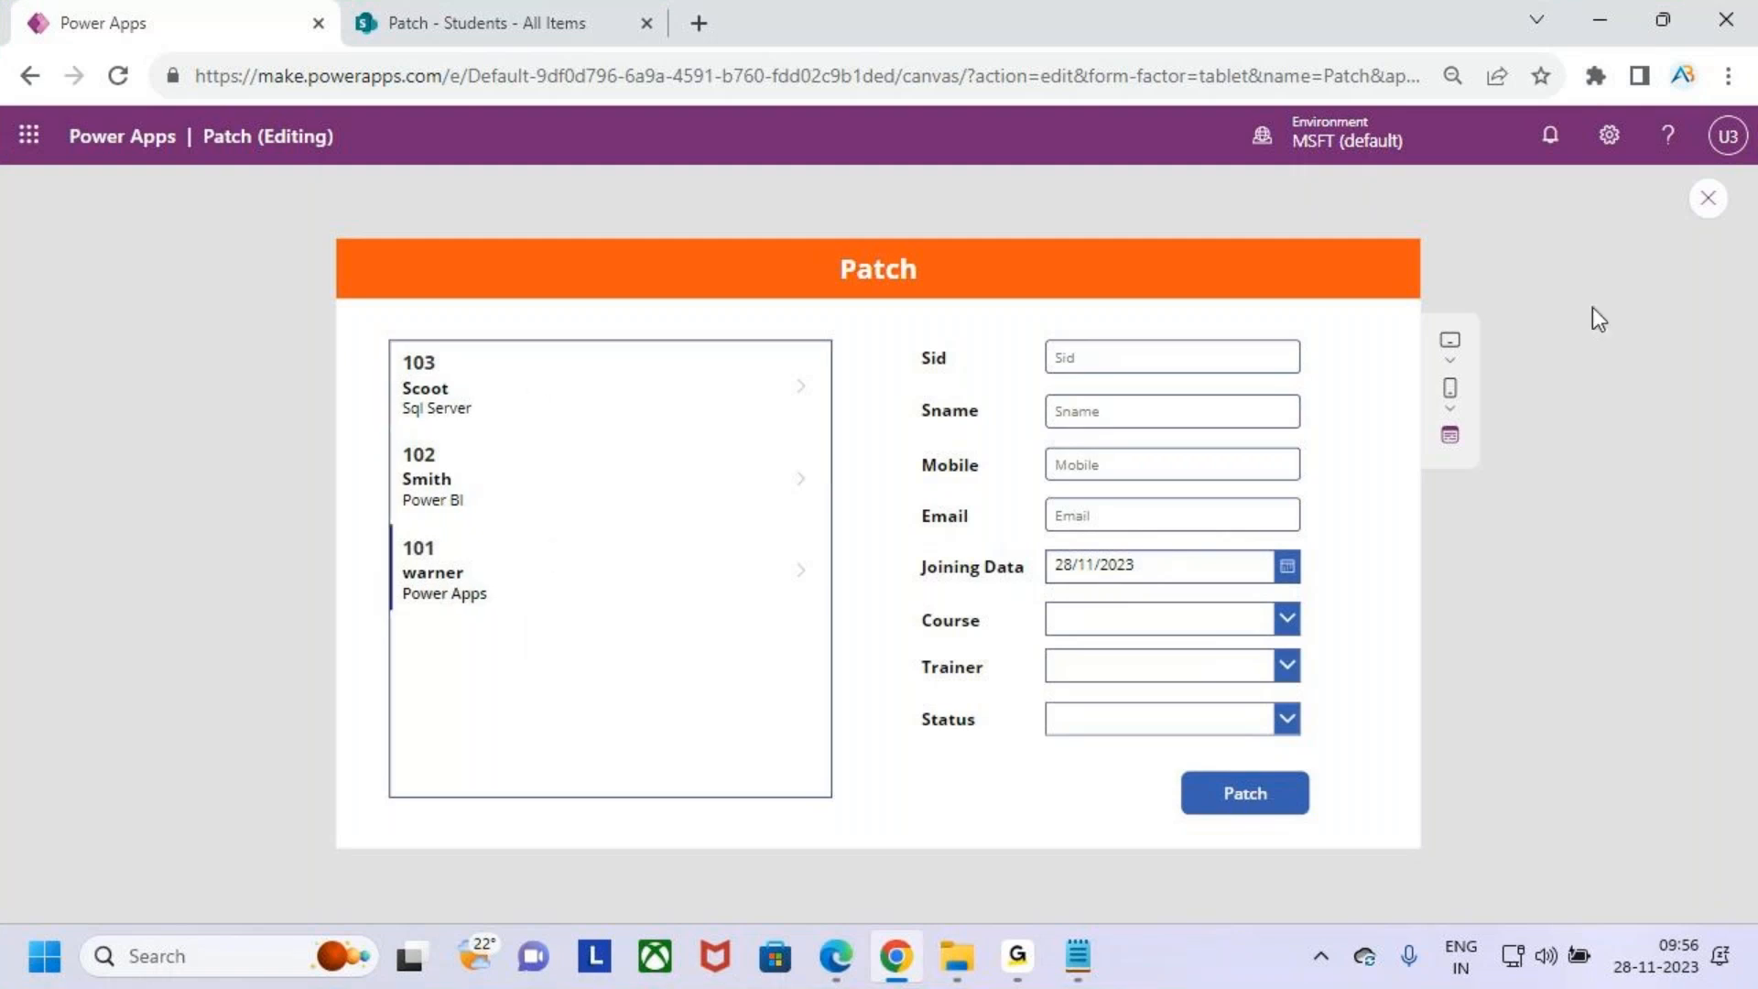
left_click(1709, 200)
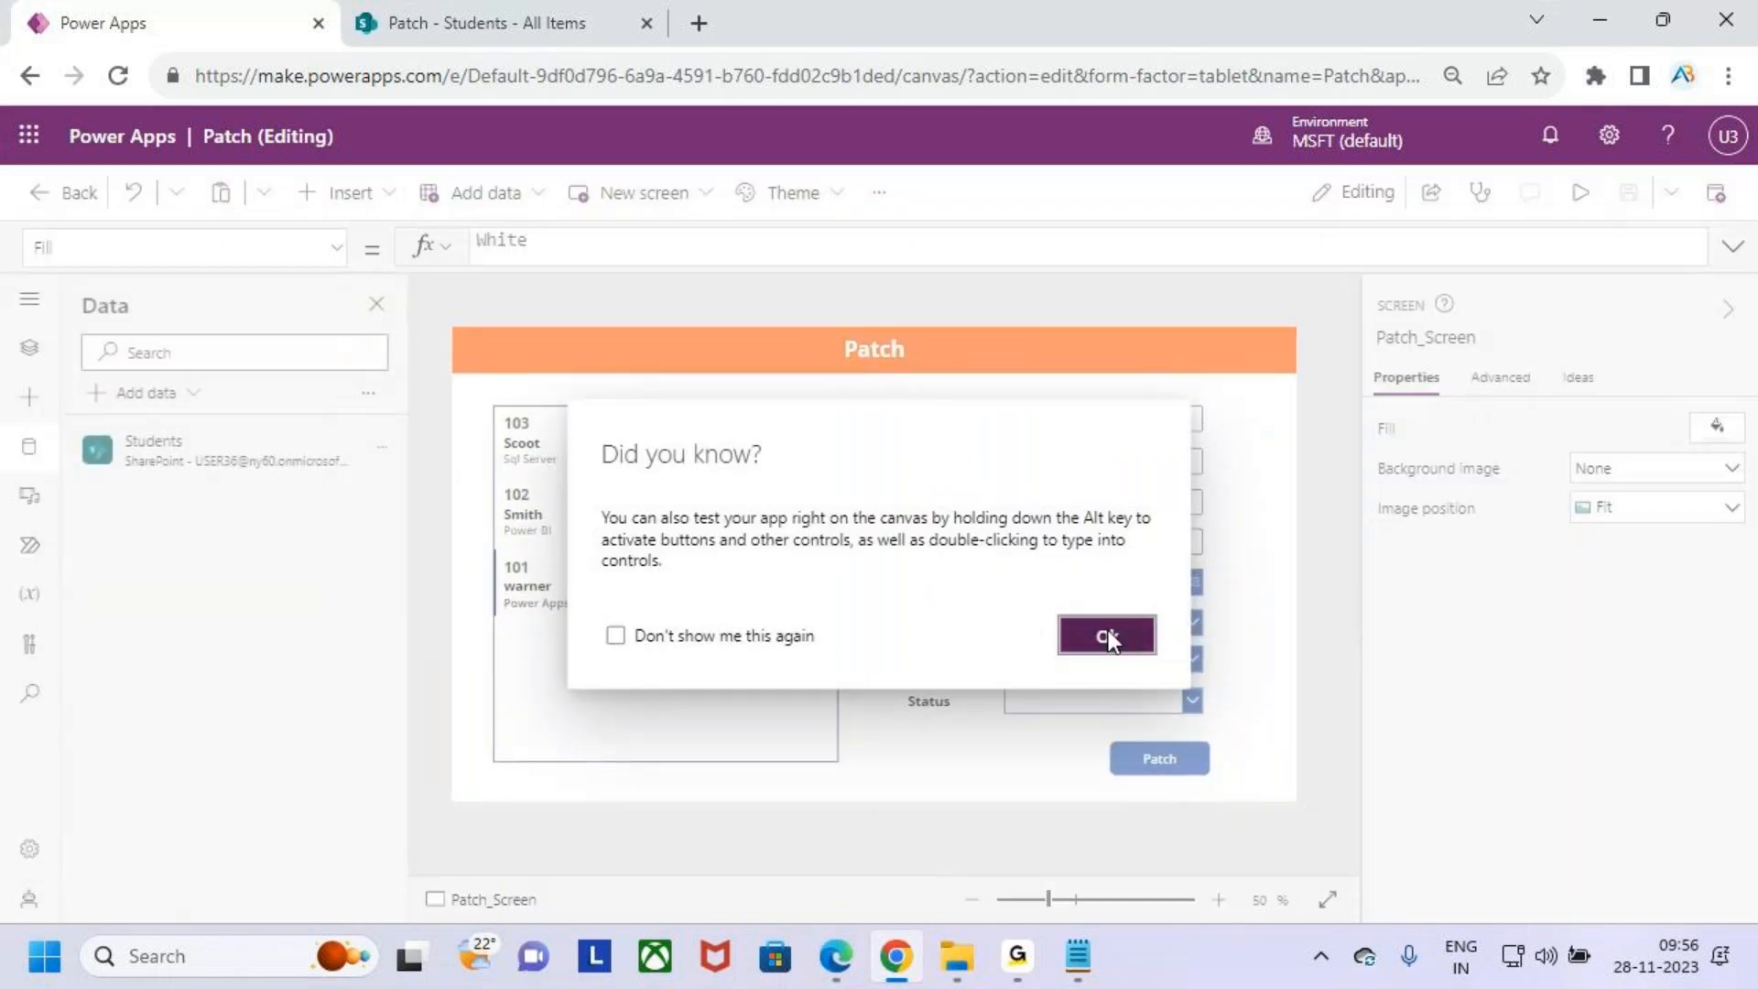
left_click(1108, 630)
- Set the gallery's TemplateFill to If(ThisItem.IsSelected,Color.AliceBlue,RGBA(0, 0, 0, 0)) to highlight the selected item
left_click(678, 648)
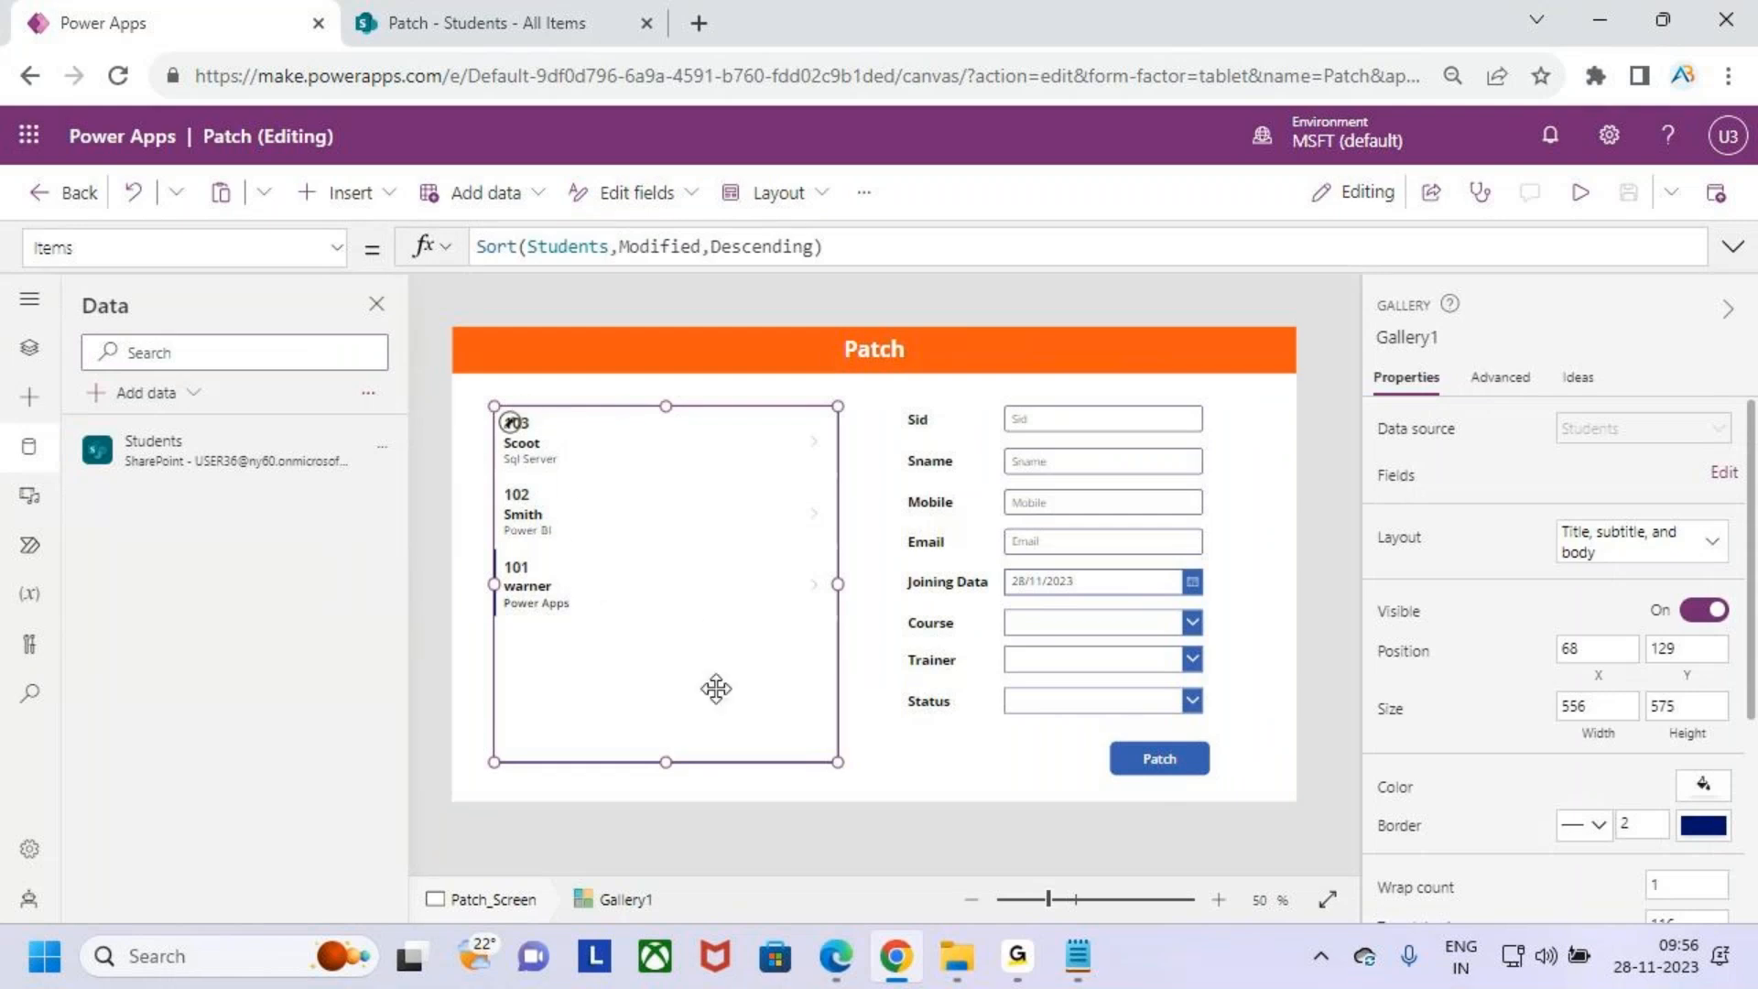
left_click(337, 247)
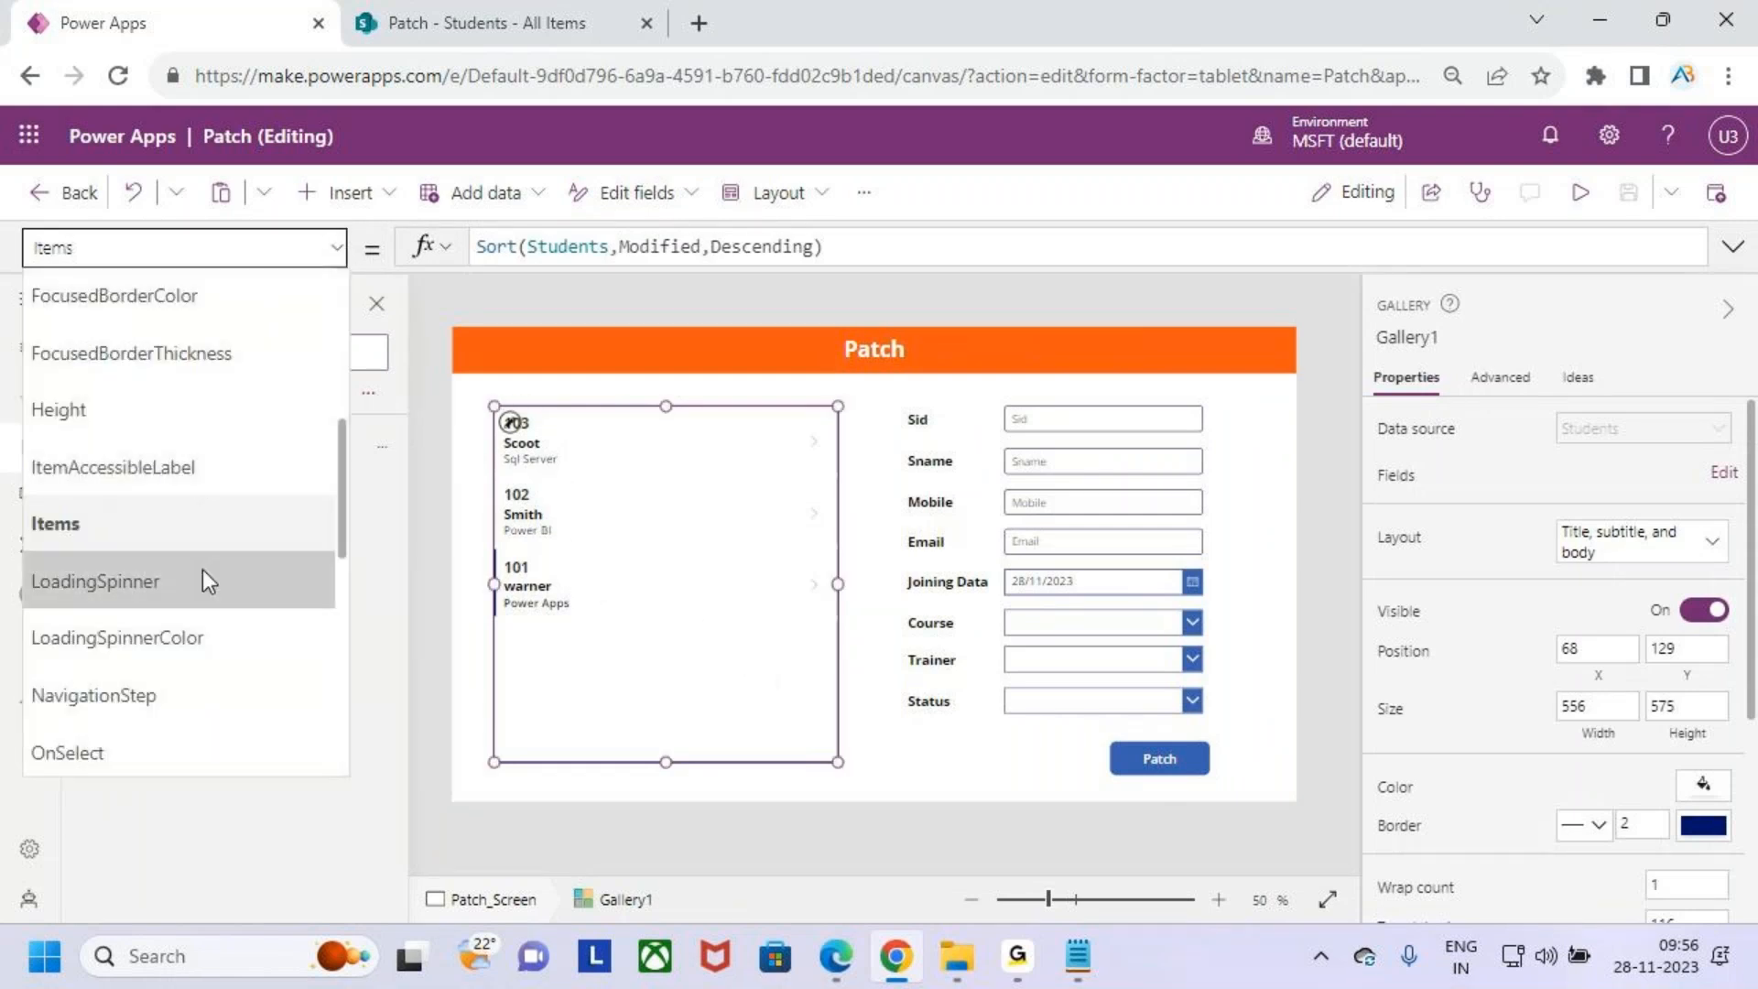
scroll(204, 572, "down", 2)
scroll(163, 575, "down", 4)
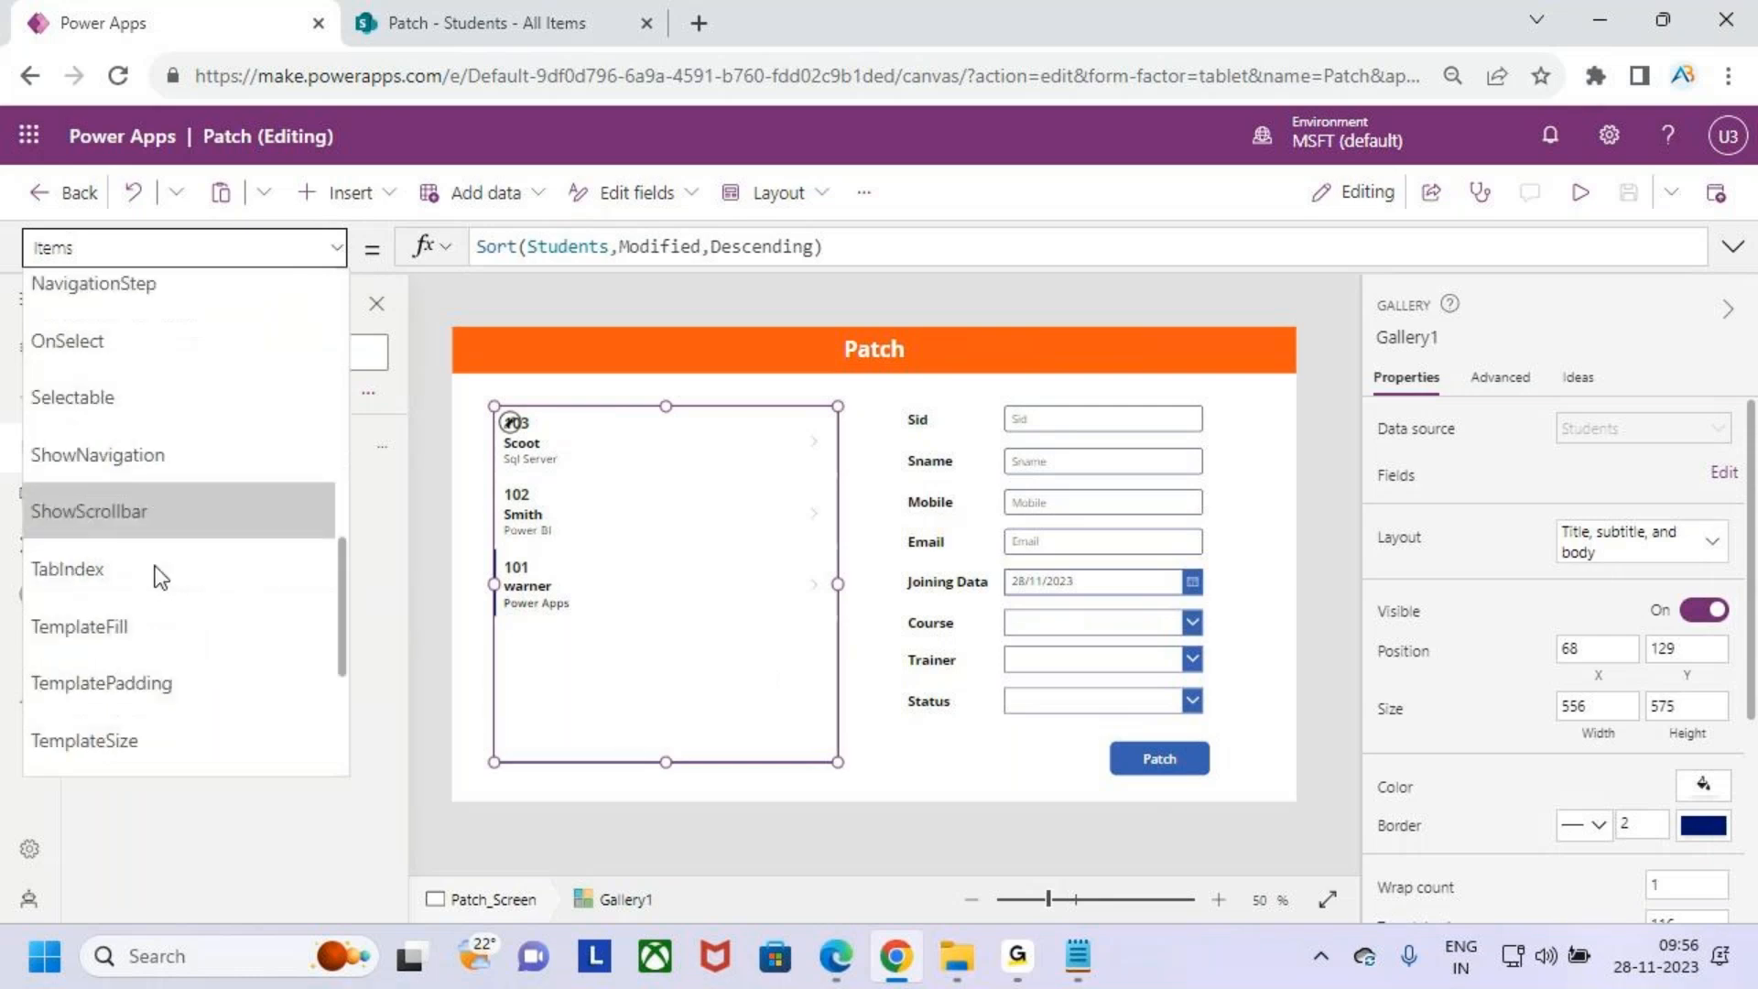
left_click(184, 489)
left_click(678, 248)
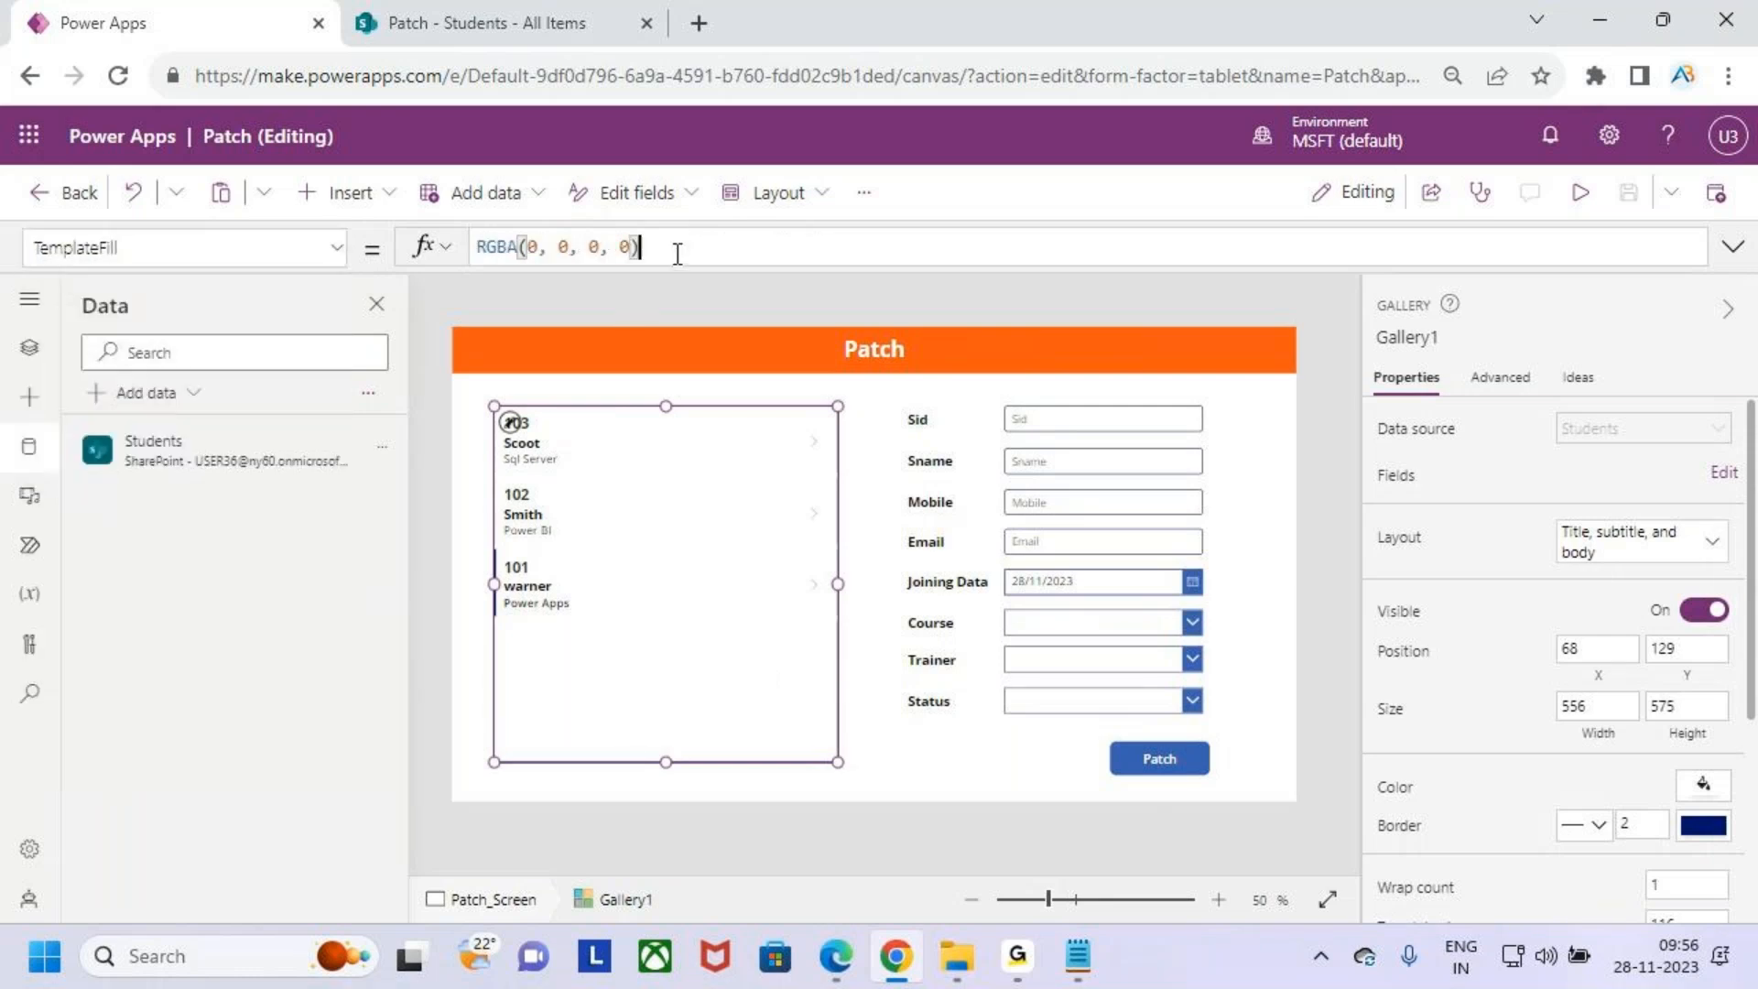
key("Left")
key("Left")
key("Left")
key("Left")
key("Left")
key("Left")
key("Left")
key("Left")
key("Left")
key("Left")
key("Left")
key("Left")
key("Left")
key("Left")
key("Left")
key("Left")
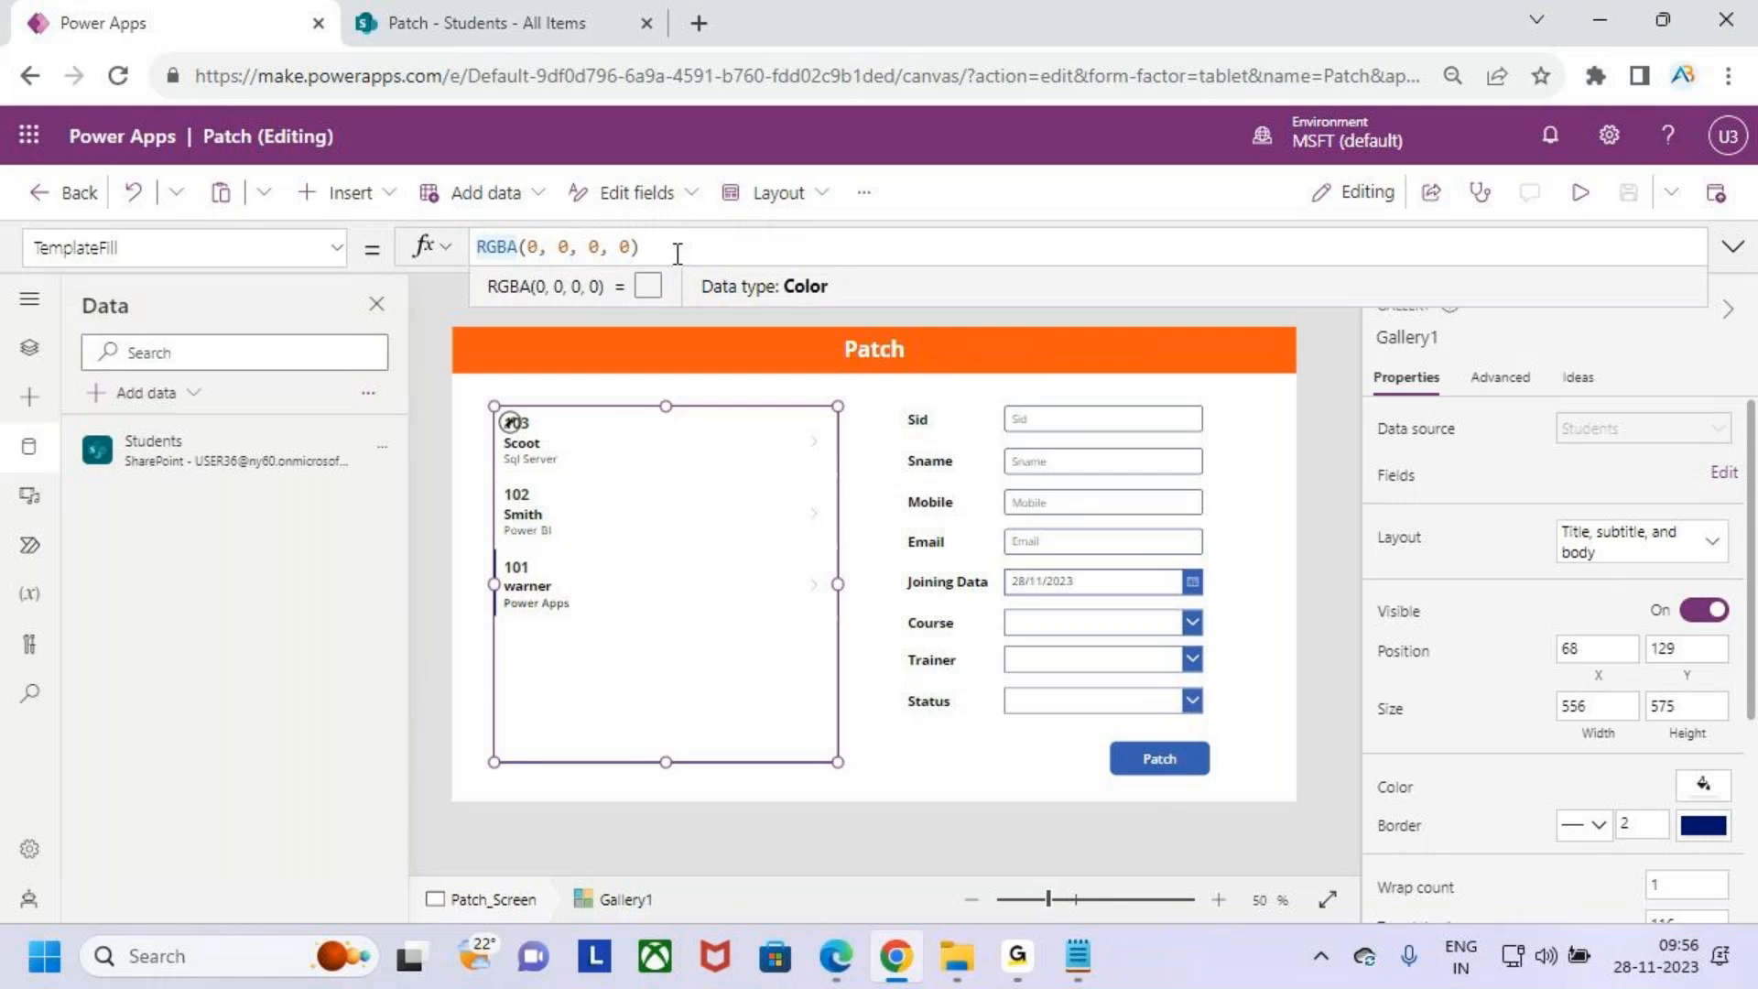
type("if")
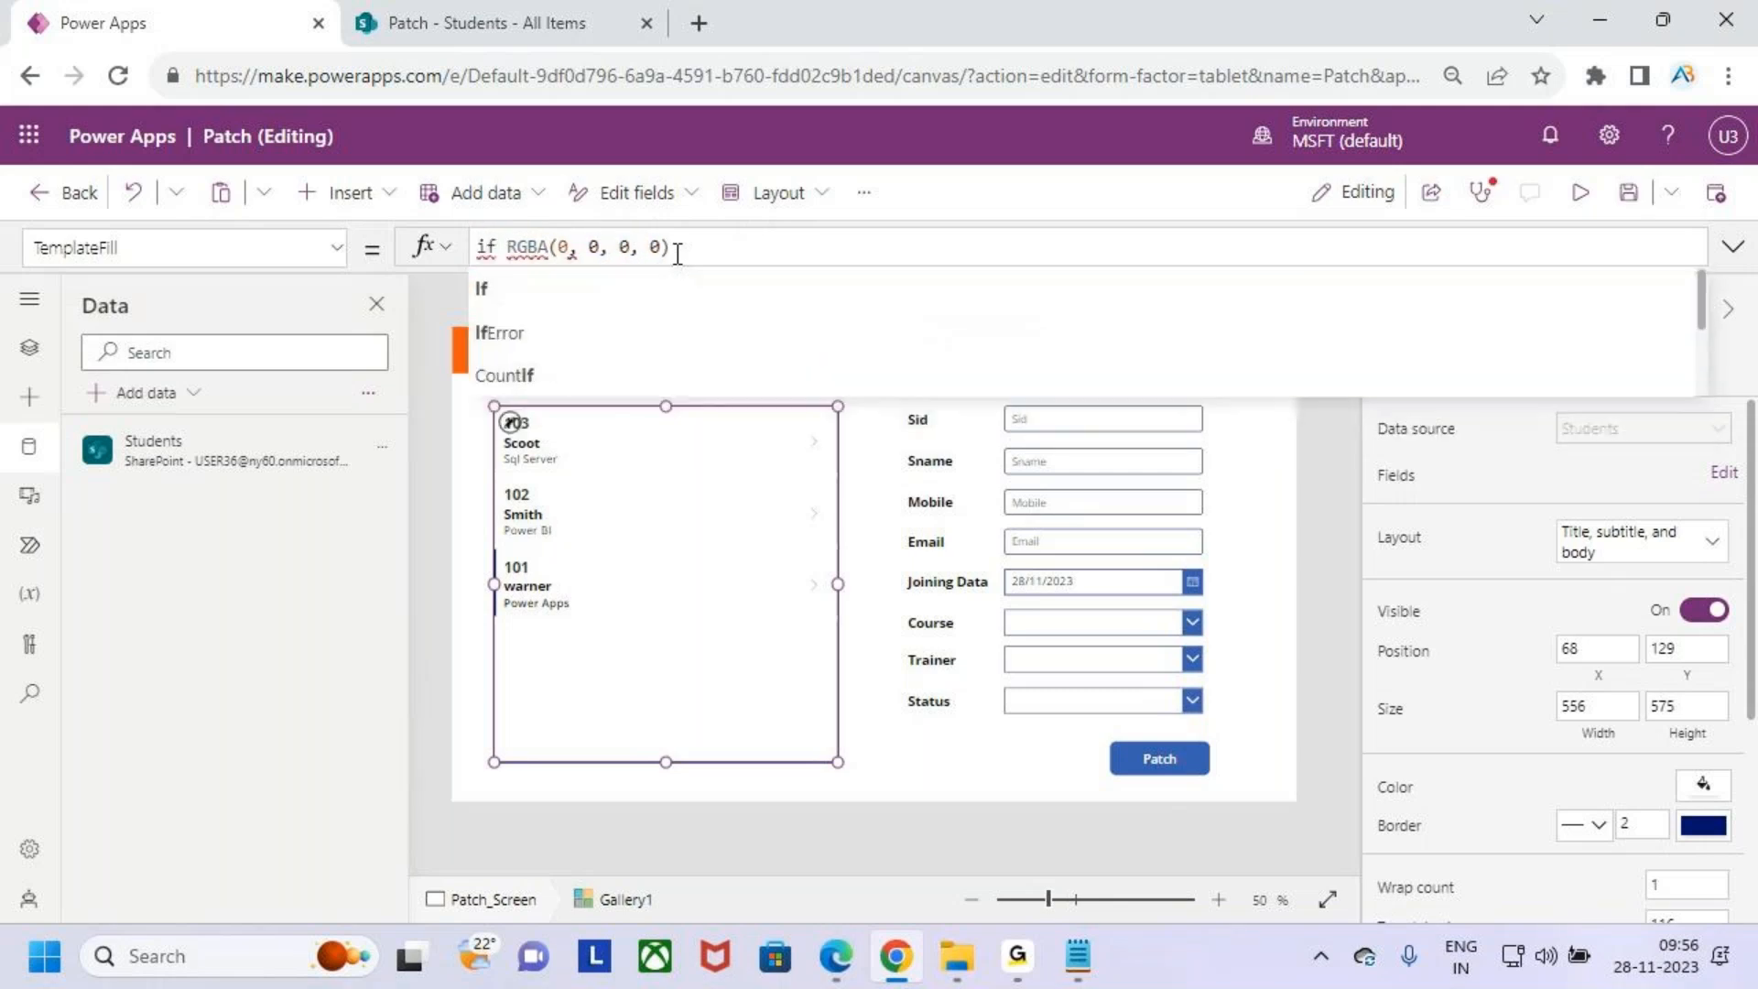
key("Tab")
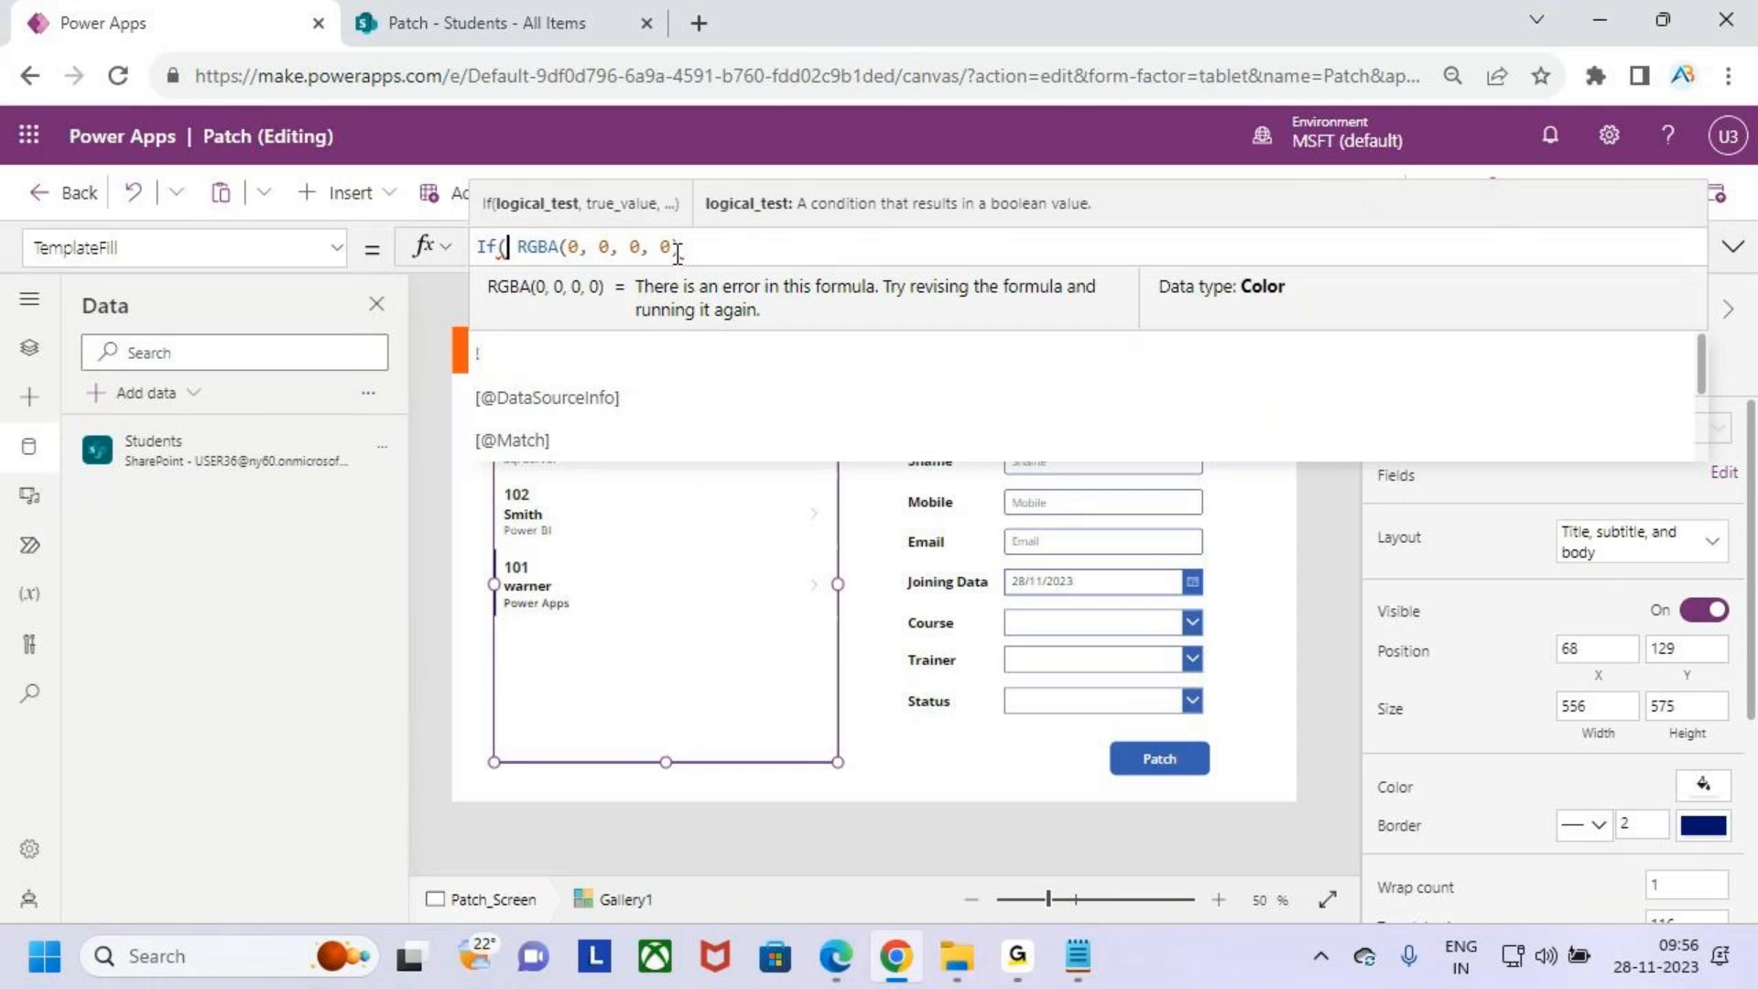
type("this")
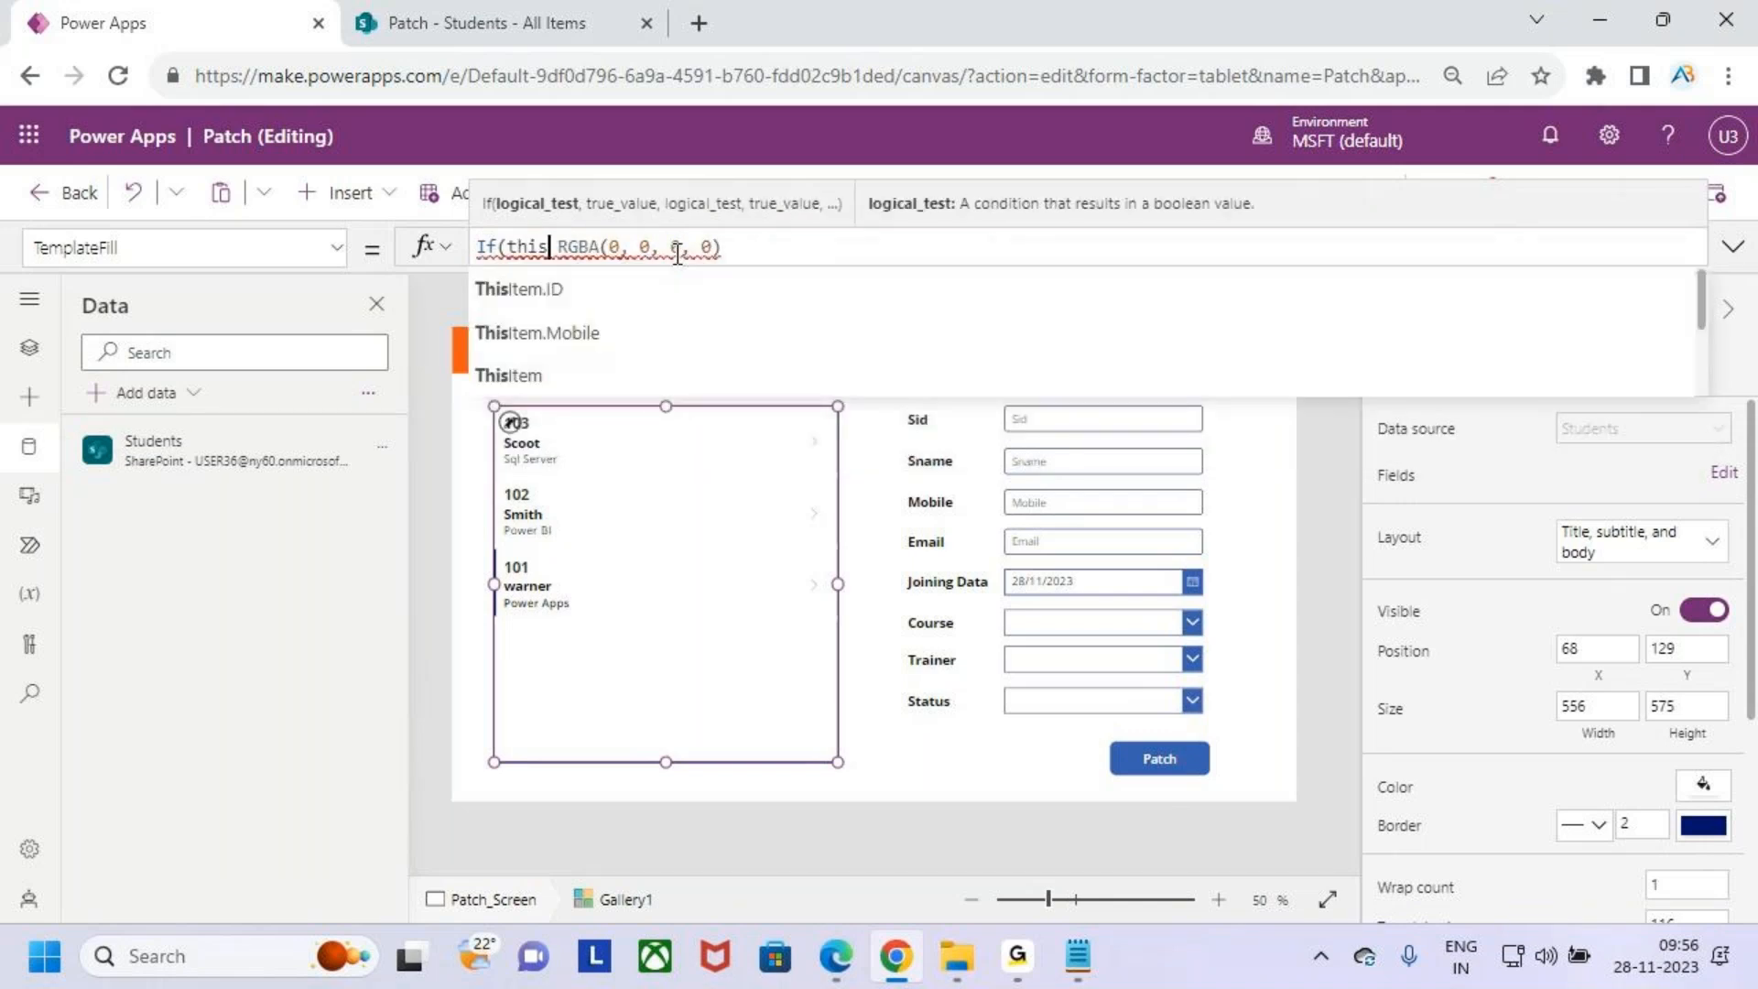
key("Tab")
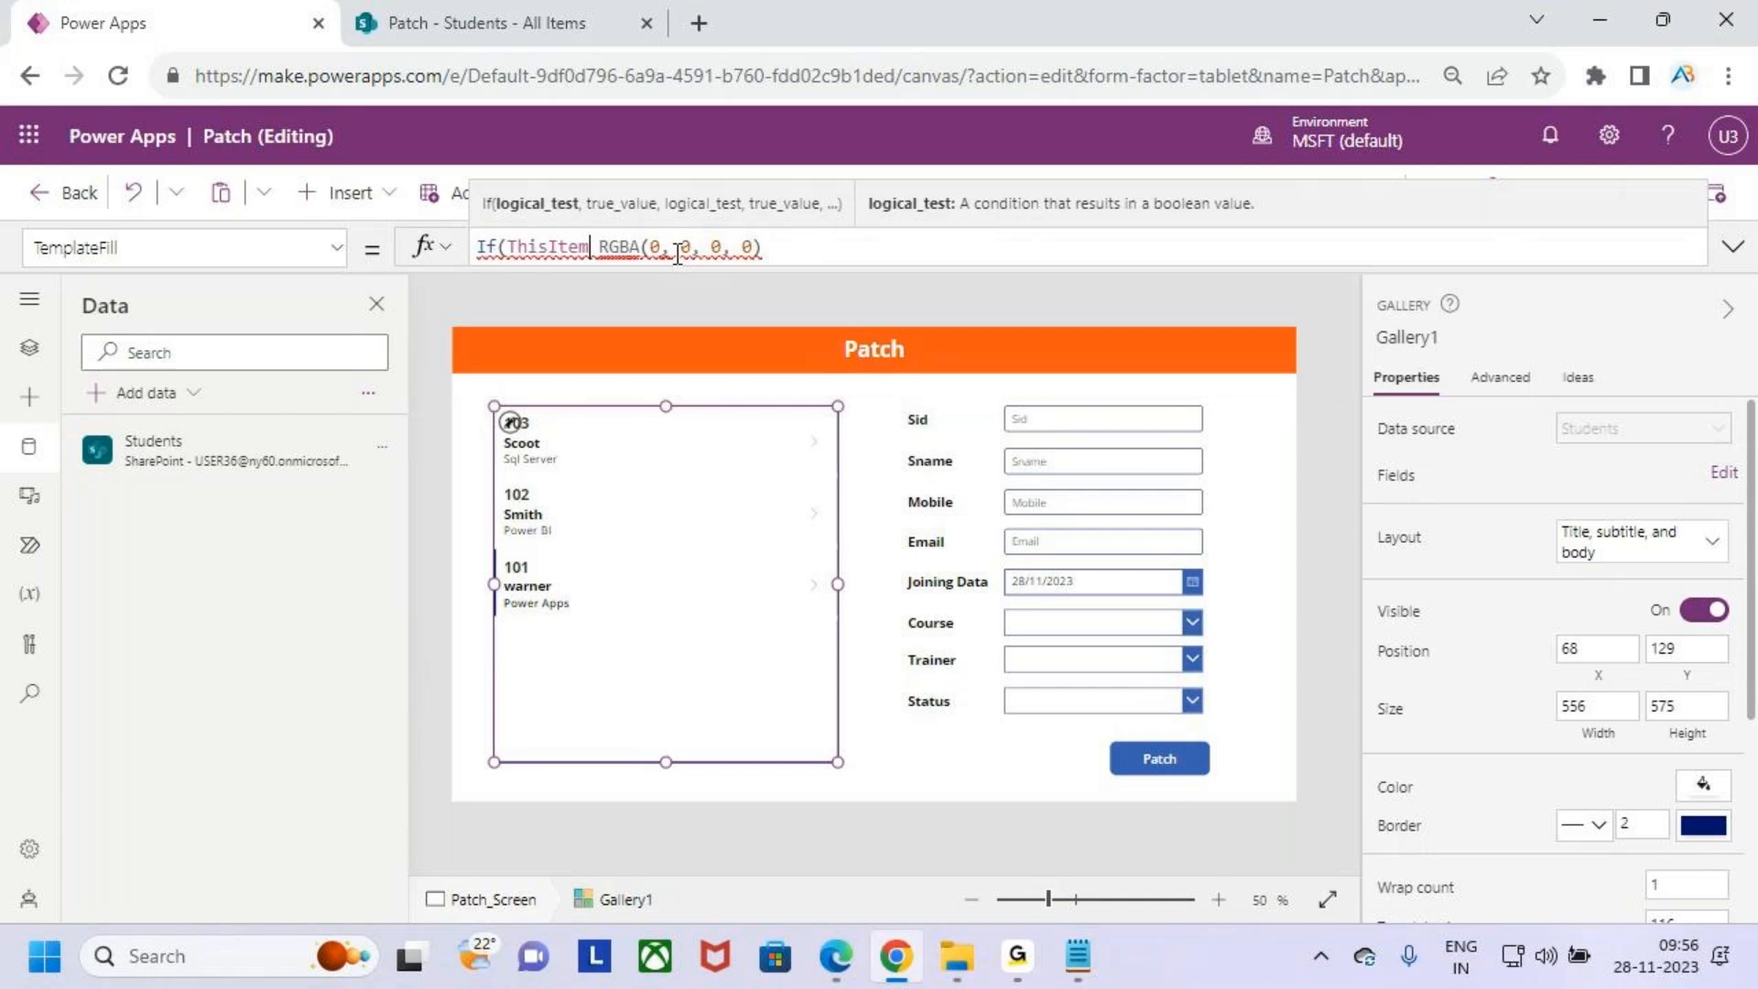
type(".is")
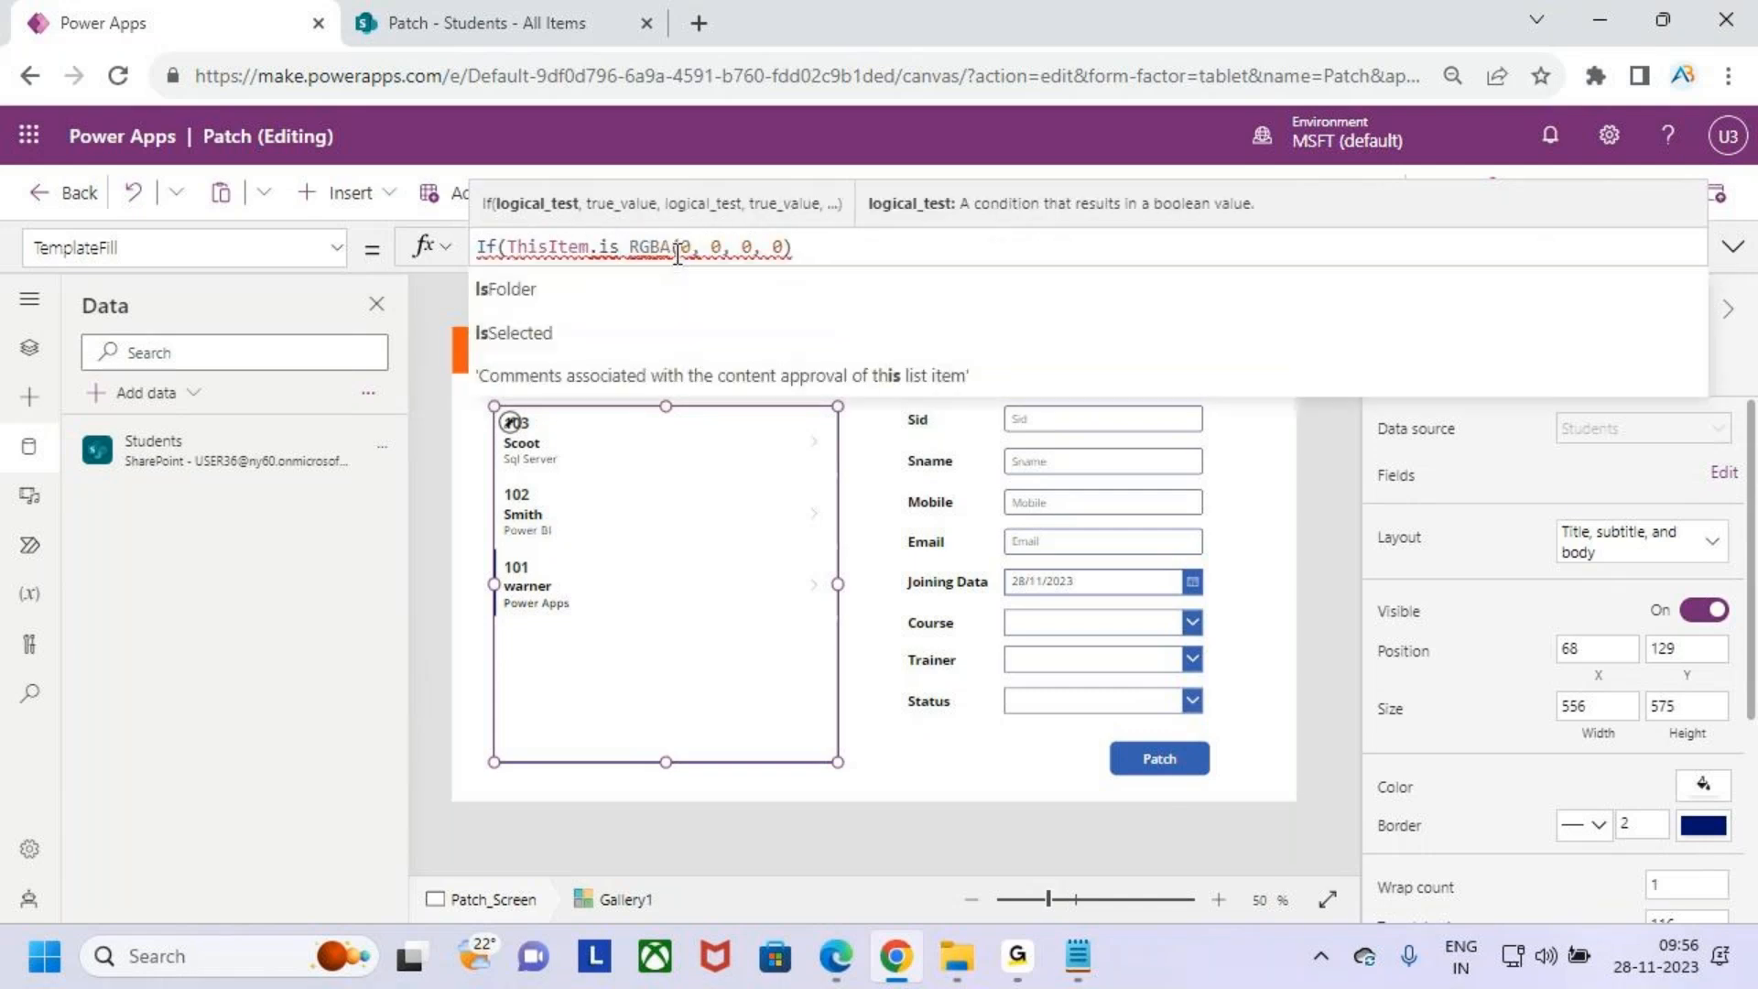
key("Down")
key("Tab")
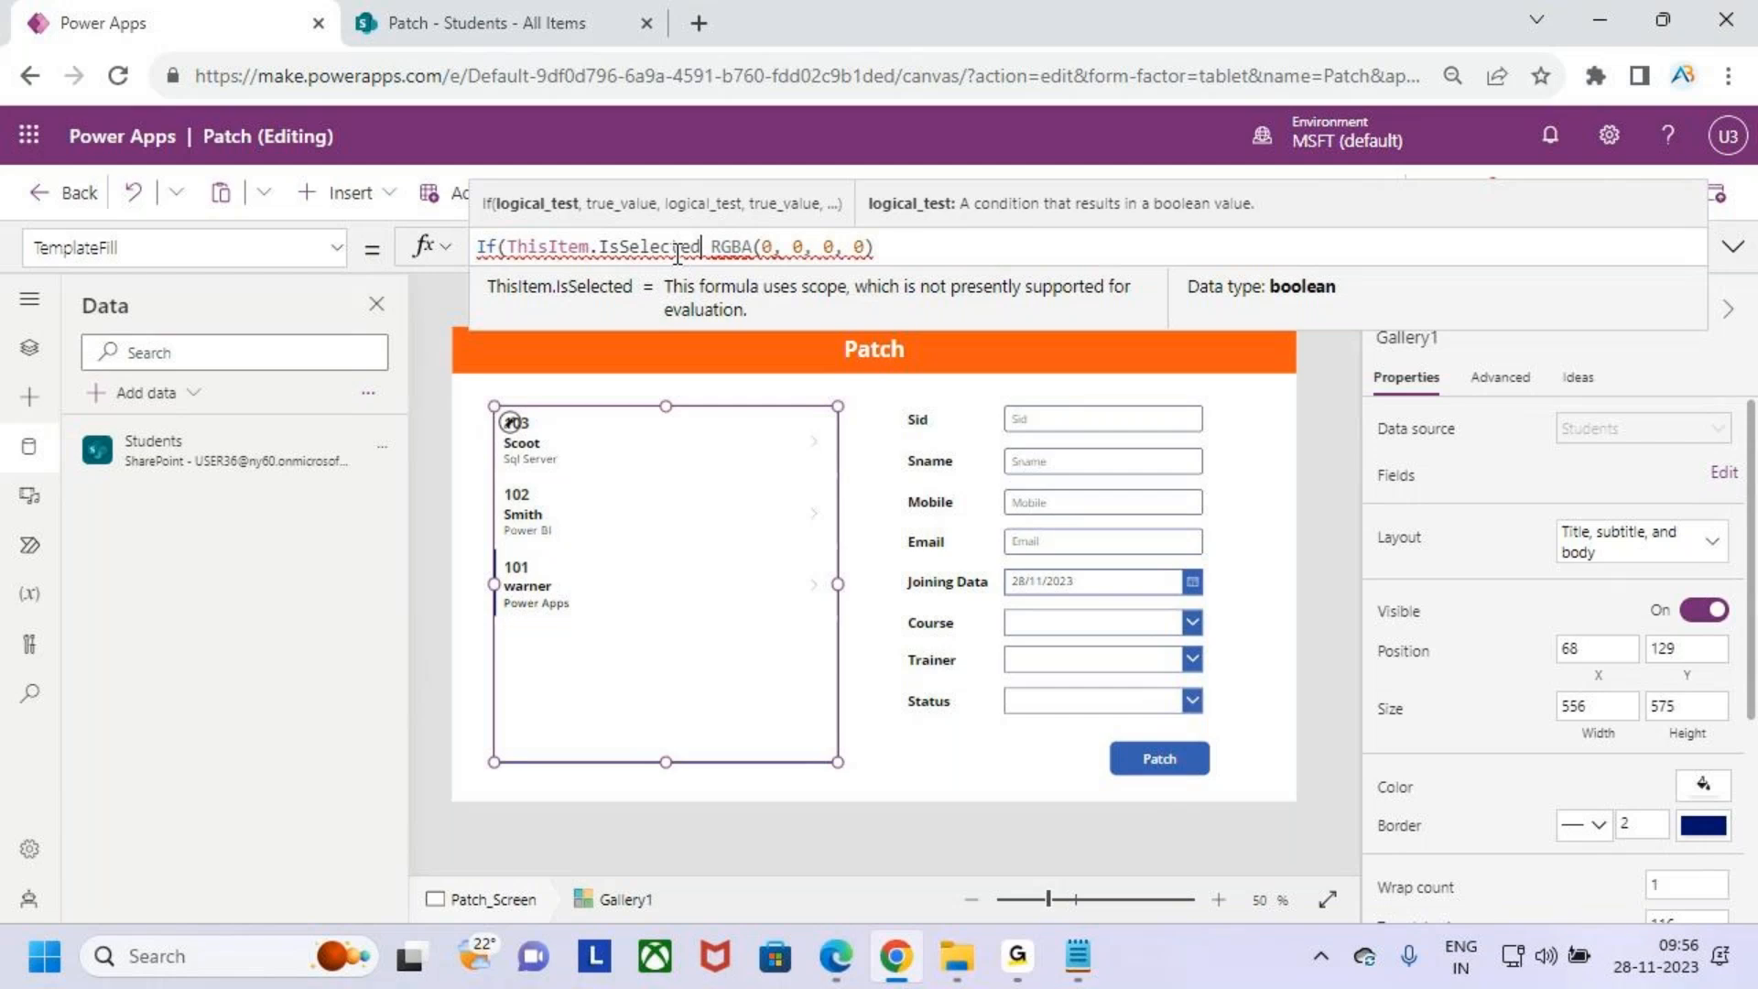
type(",c")
type("olo")
type("r.al")
key("BackSpace")
key("BackSpace")
key("BackSpace")
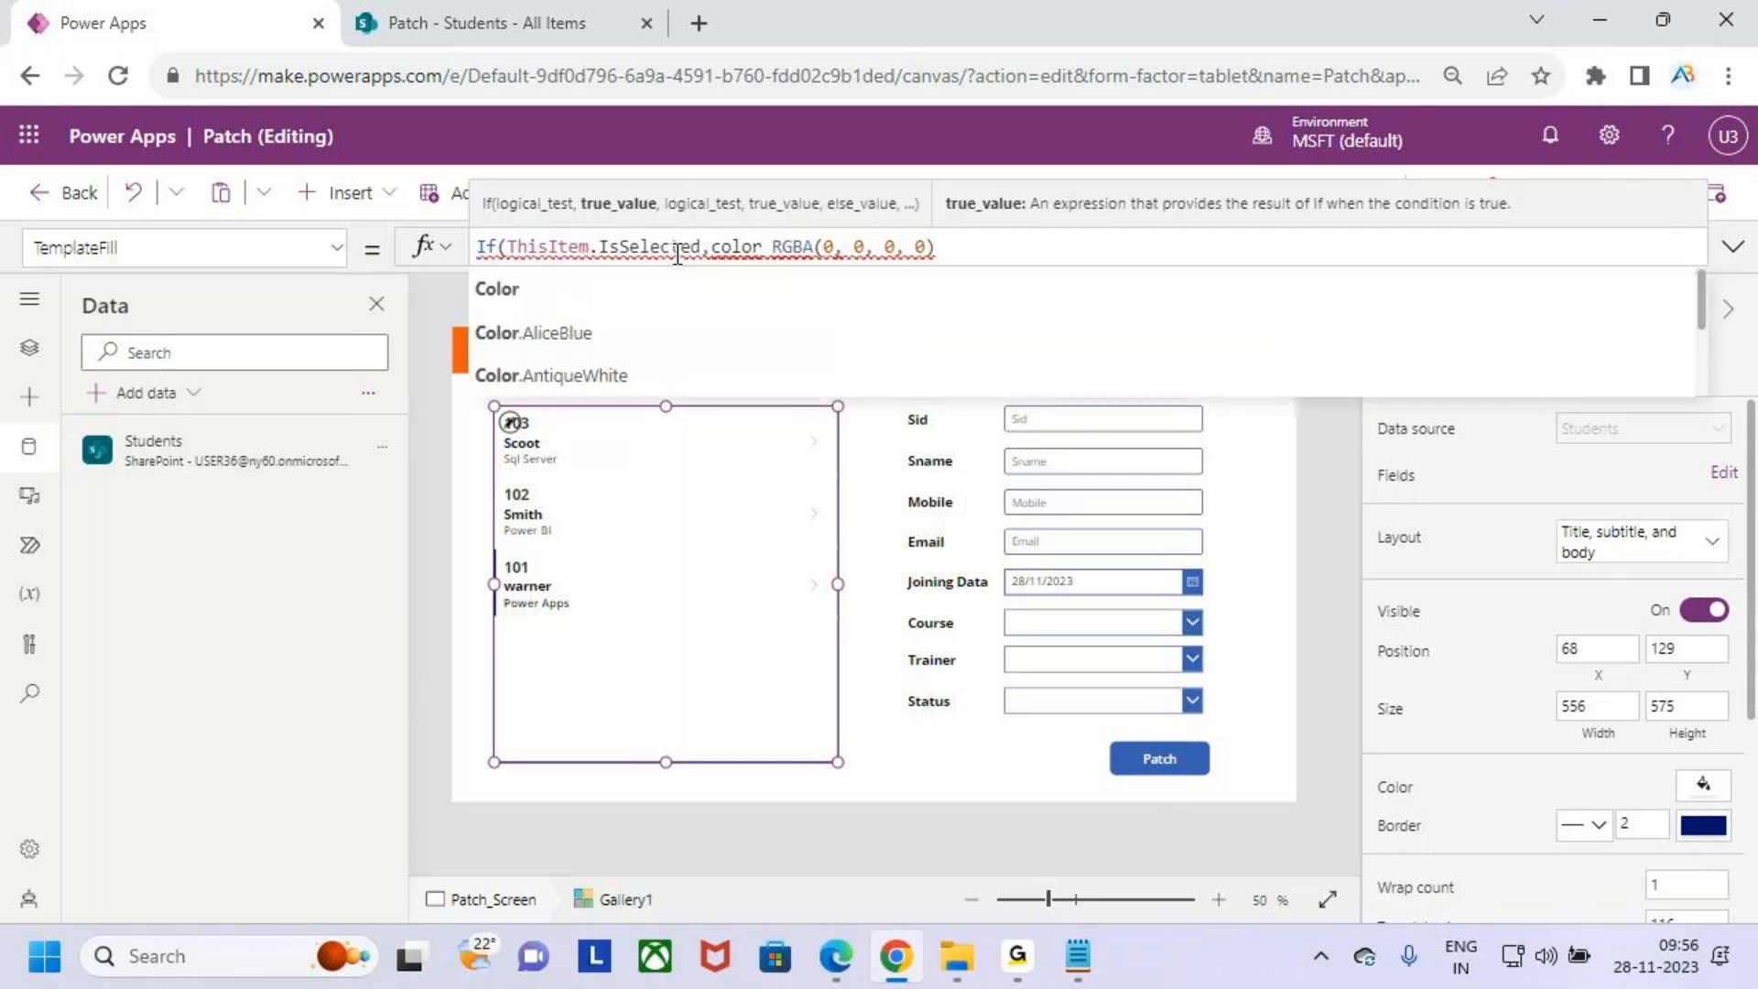
key("Down")
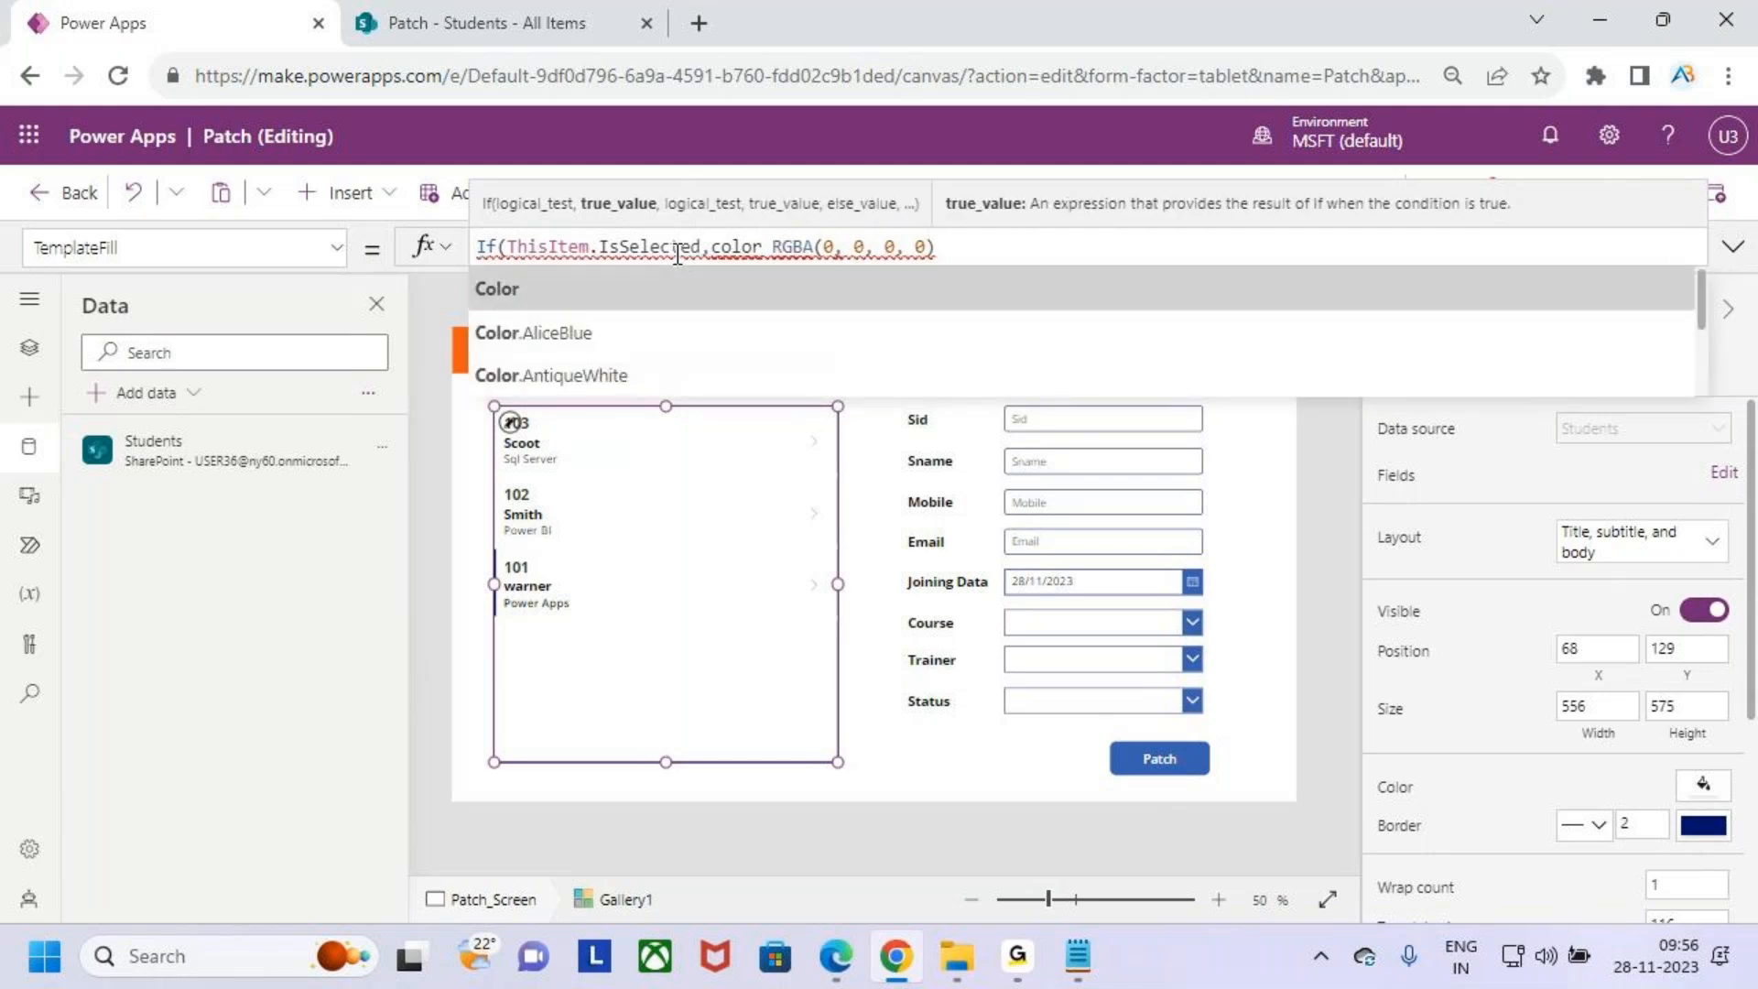
key("Tab")
key("BackSpace")
type(",")
left_click(1089, 248)
type(")")
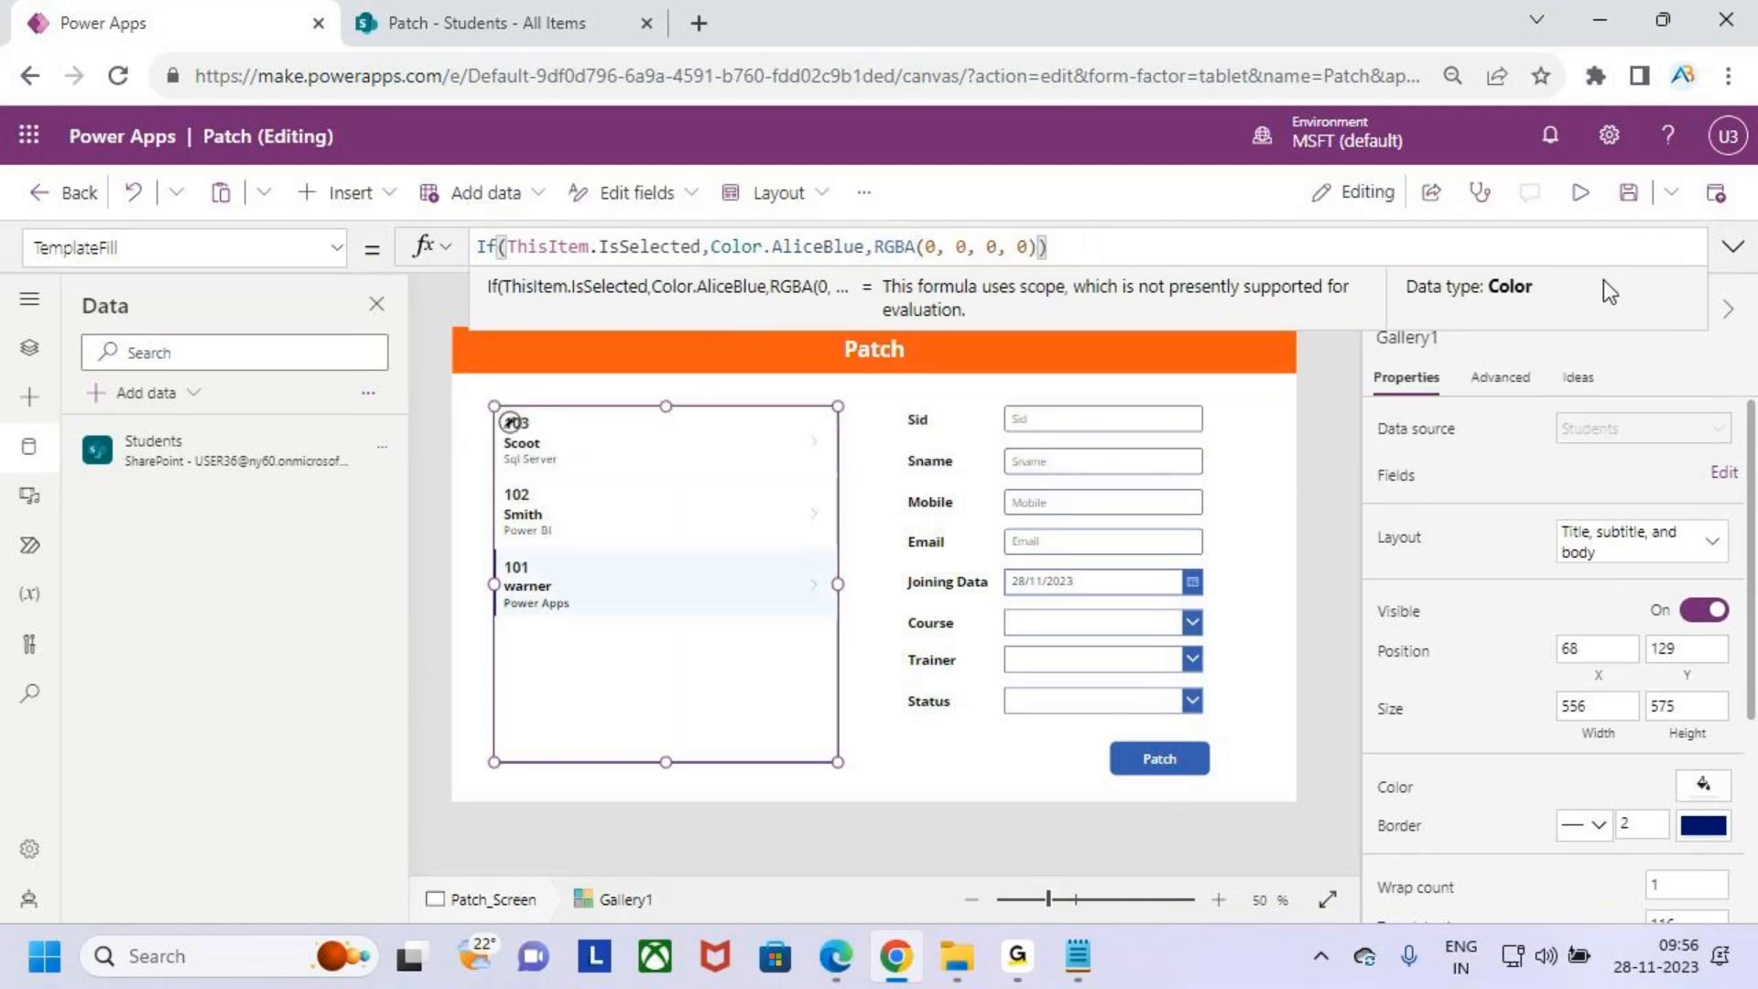
- Preview the app, selecting different gallery records to test the highlight, then return to the editor
left_click(1580, 192)
left_click(523, 394)
left_click(525, 472)
left_click(516, 557)
left_click(495, 490)
left_click(471, 399)
left_click(468, 467)
left_click(515, 548)
left_click(522, 490)
left_click(502, 420)
left_click(520, 499)
left_click(518, 545)
left_click(511, 471)
left_click(495, 390)
left_click(502, 492)
left_click(531, 568)
left_click(514, 479)
left_click(515, 397)
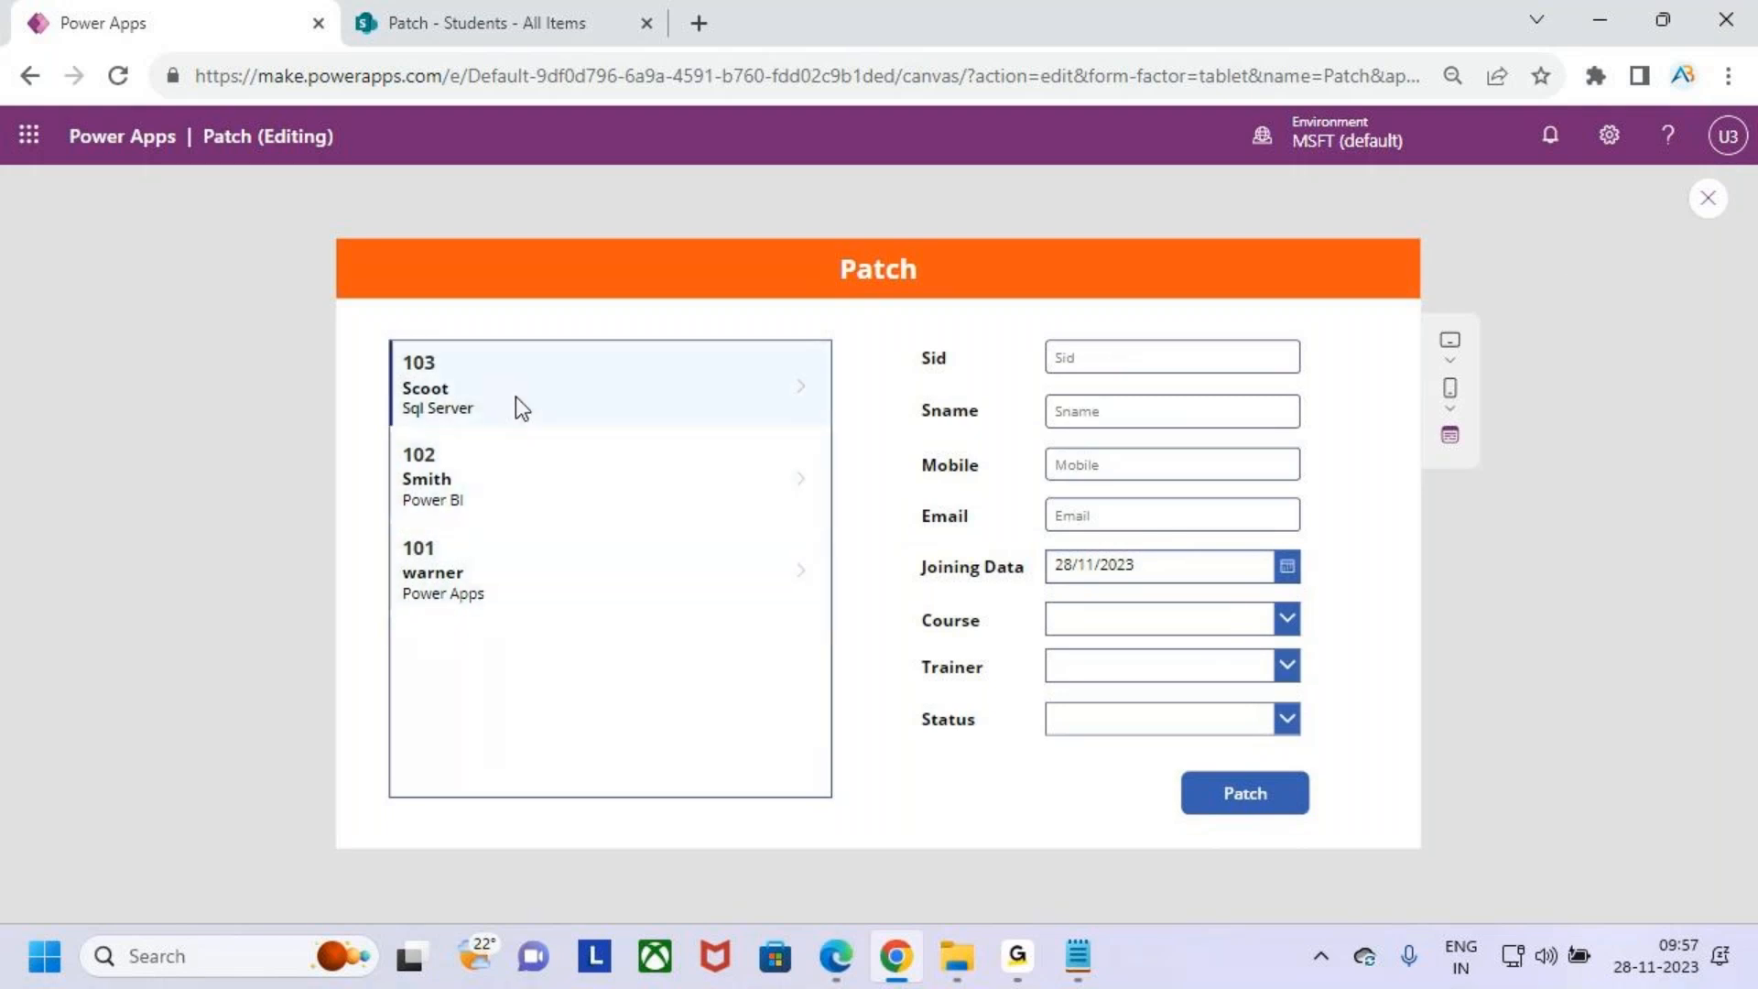
left_click(1702, 209)
left_click(1105, 632)
left_click(719, 696)
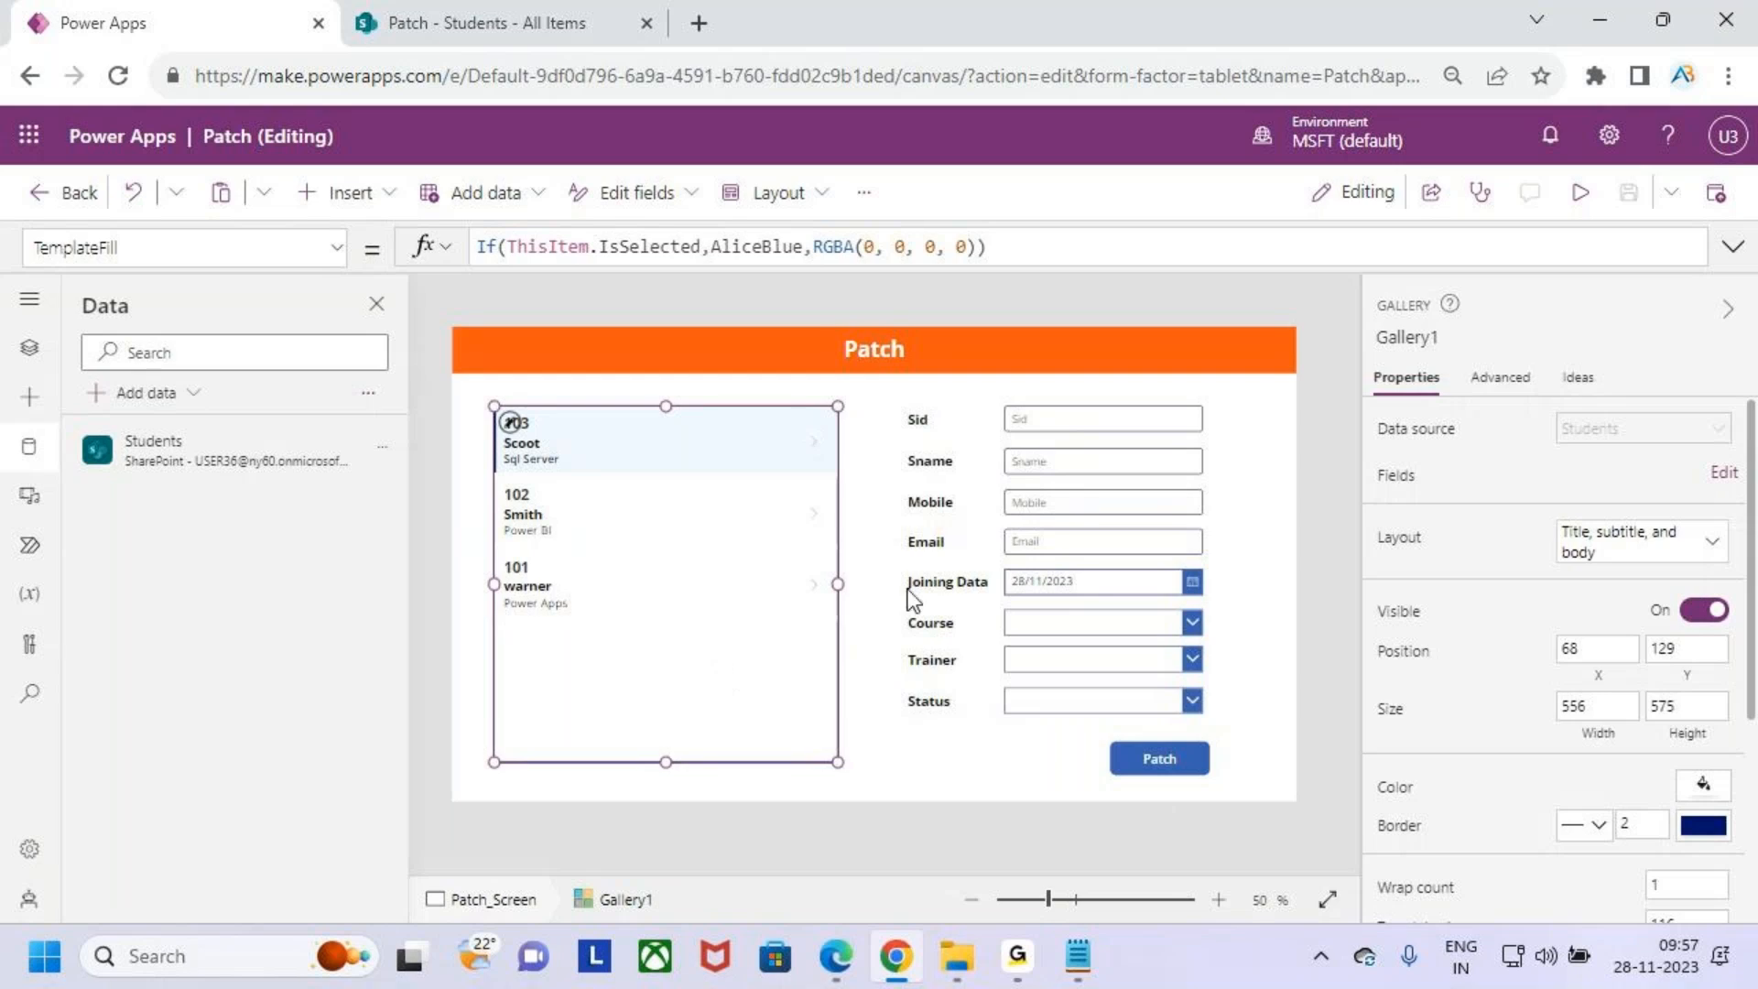
key("ctrl+2")
mouse_move(885, 391)
left_mouse_down()
mouse_move(990, 567)
mouse_move(1115, 708)
mouse_move(1216, 733)
left_mouse_up()
mouse_move(1215, 595)
left_mouse_down()
mouse_move(1279, 590)
mouse_move(1282, 625)
left_mouse_up()
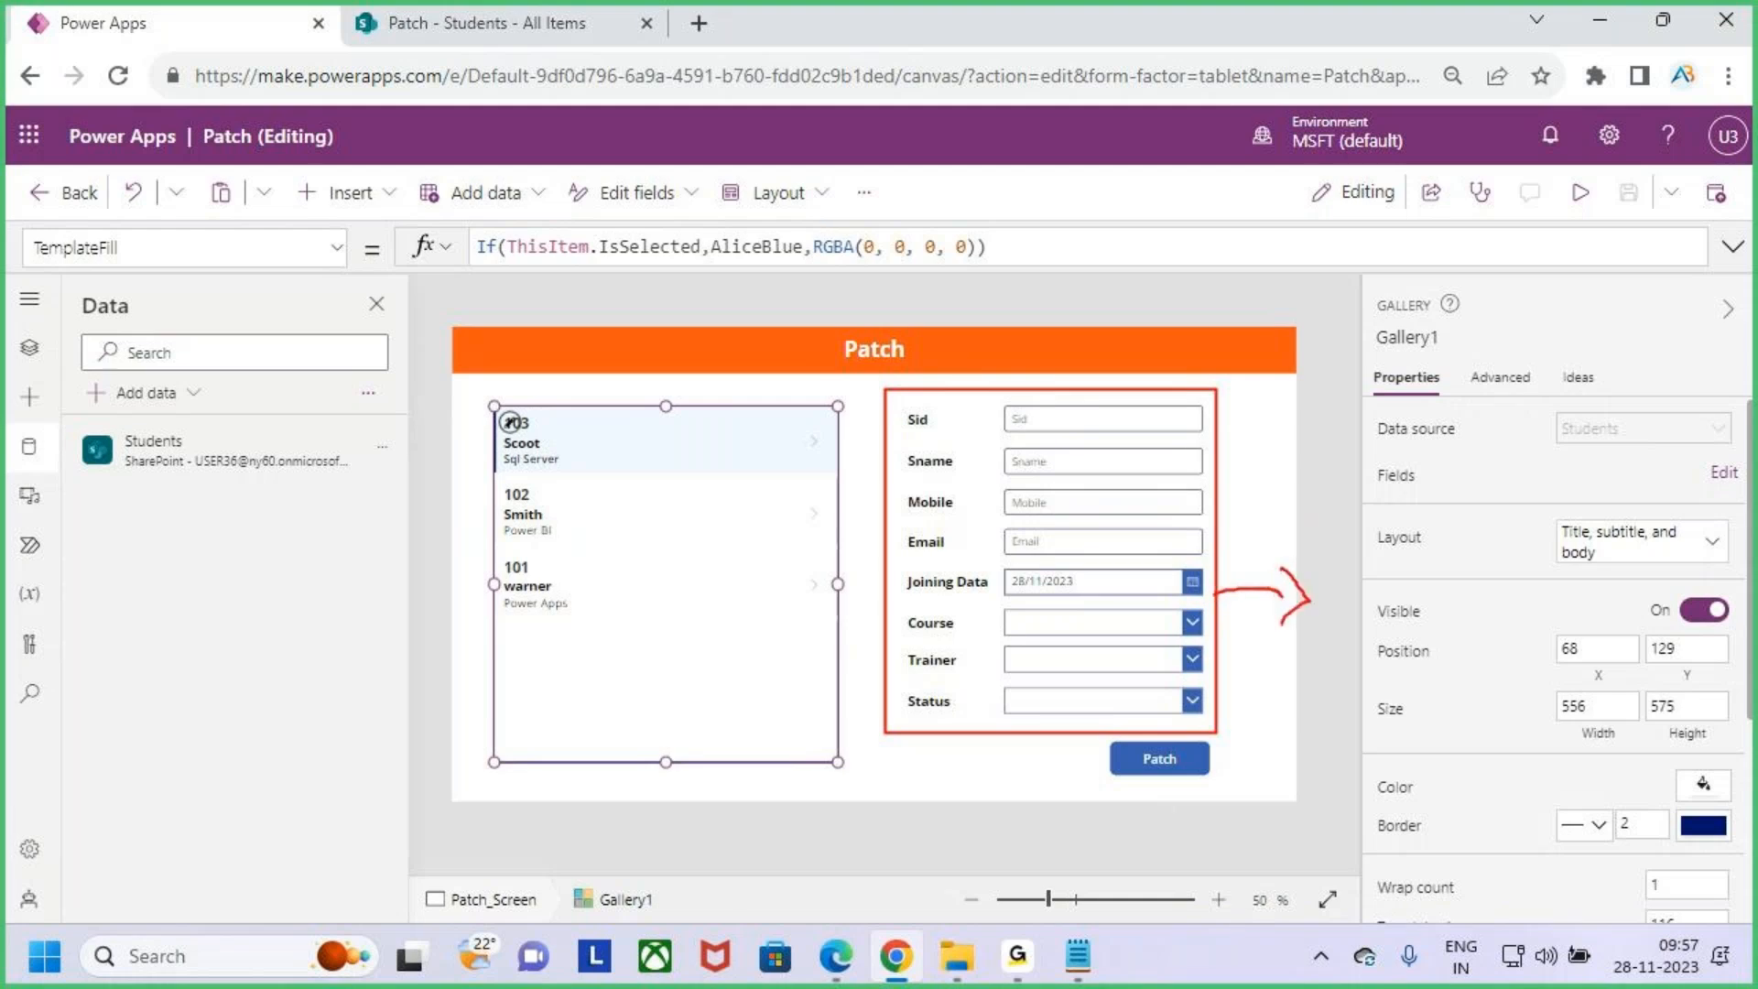
left_click_drag(1112, 735, 1219, 793)
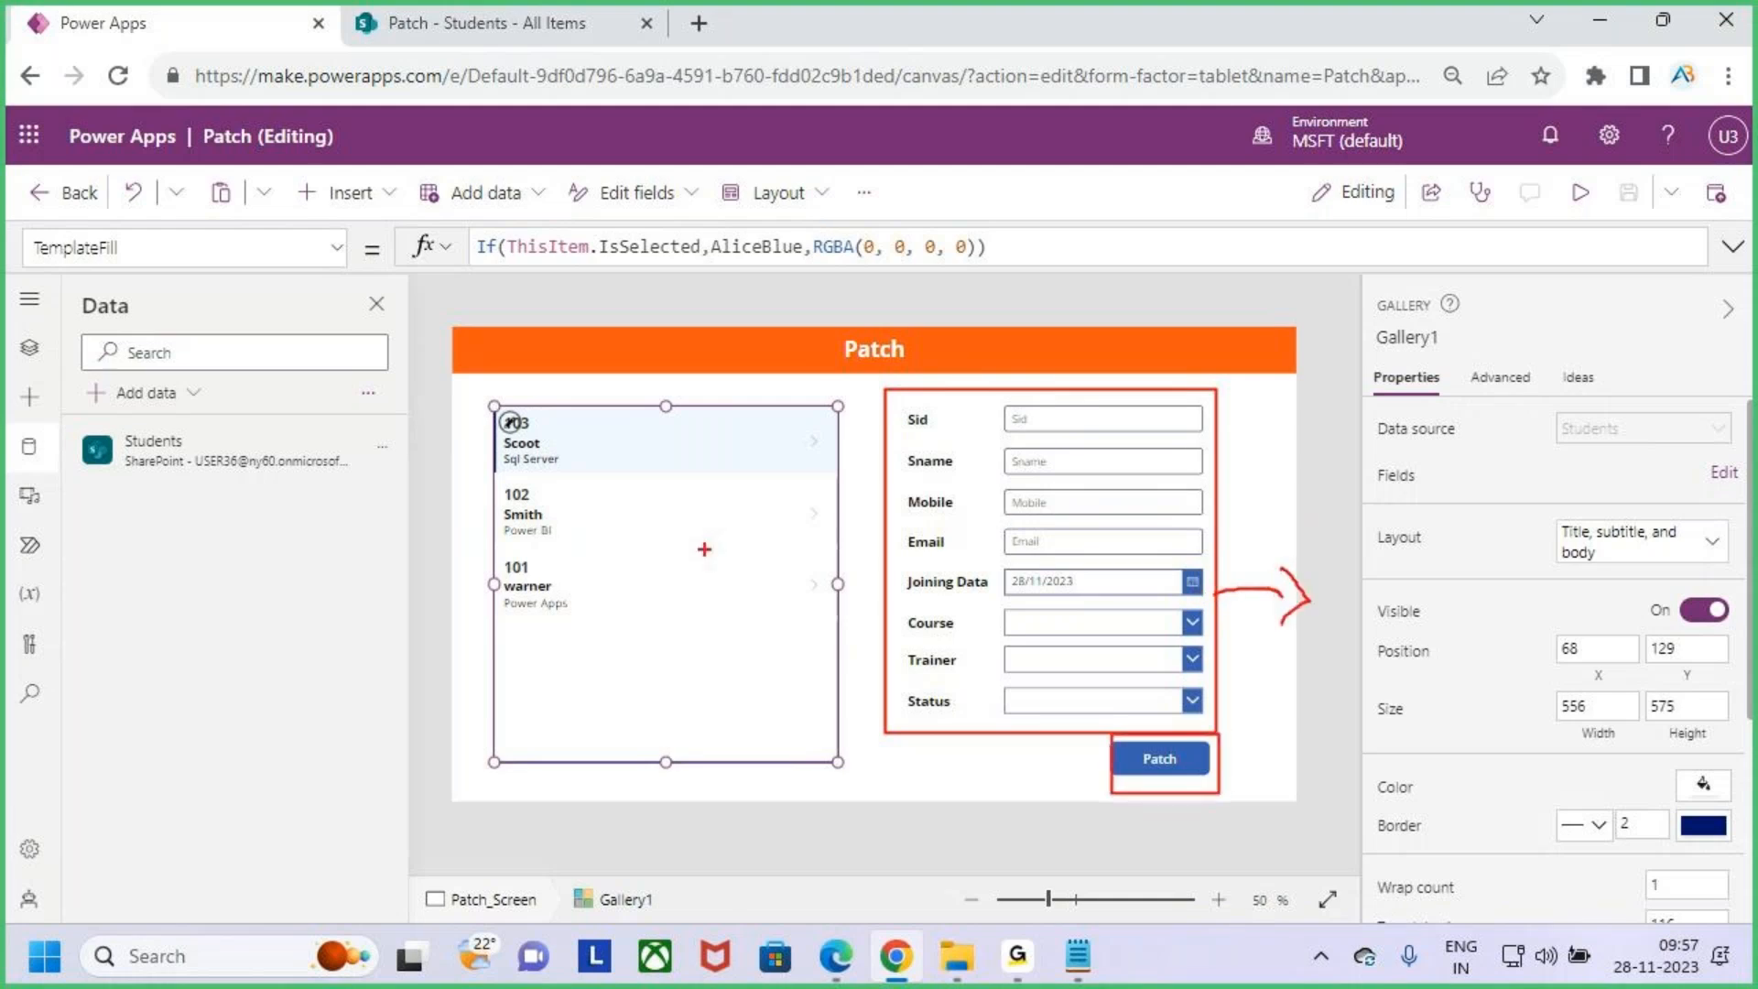
left_click_drag(617, 350, 617, 400)
left_click_drag(593, 389, 624, 414)
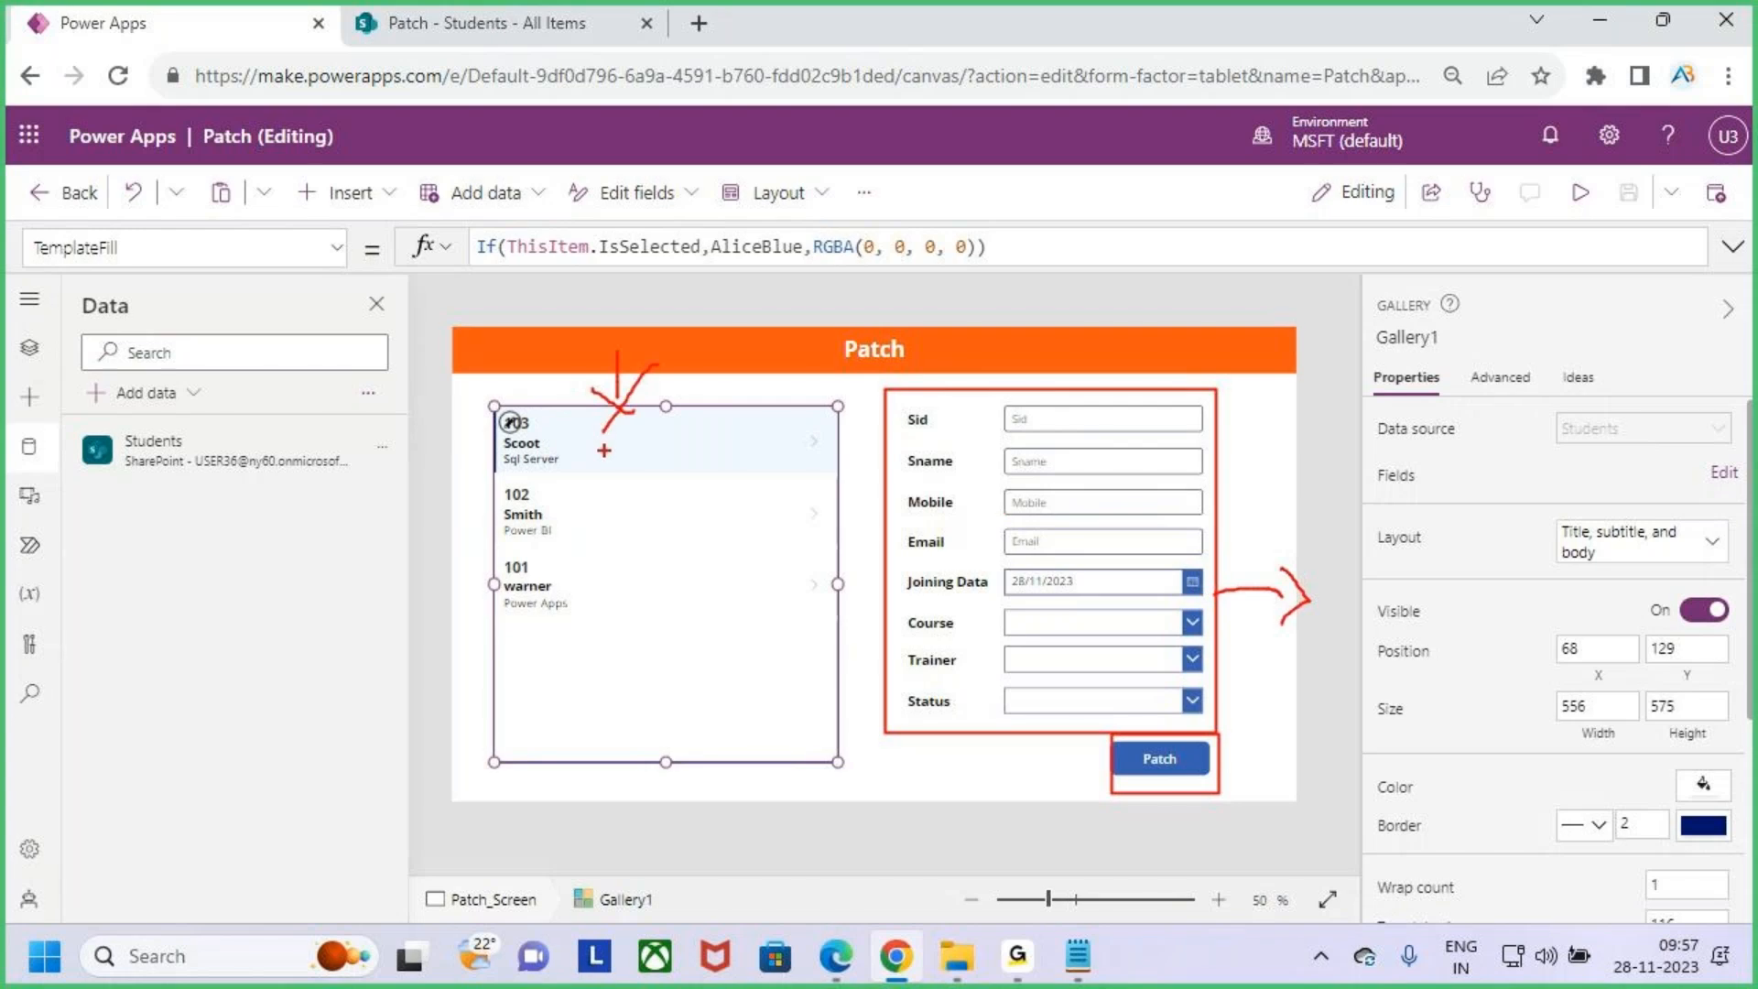
key("Escape")
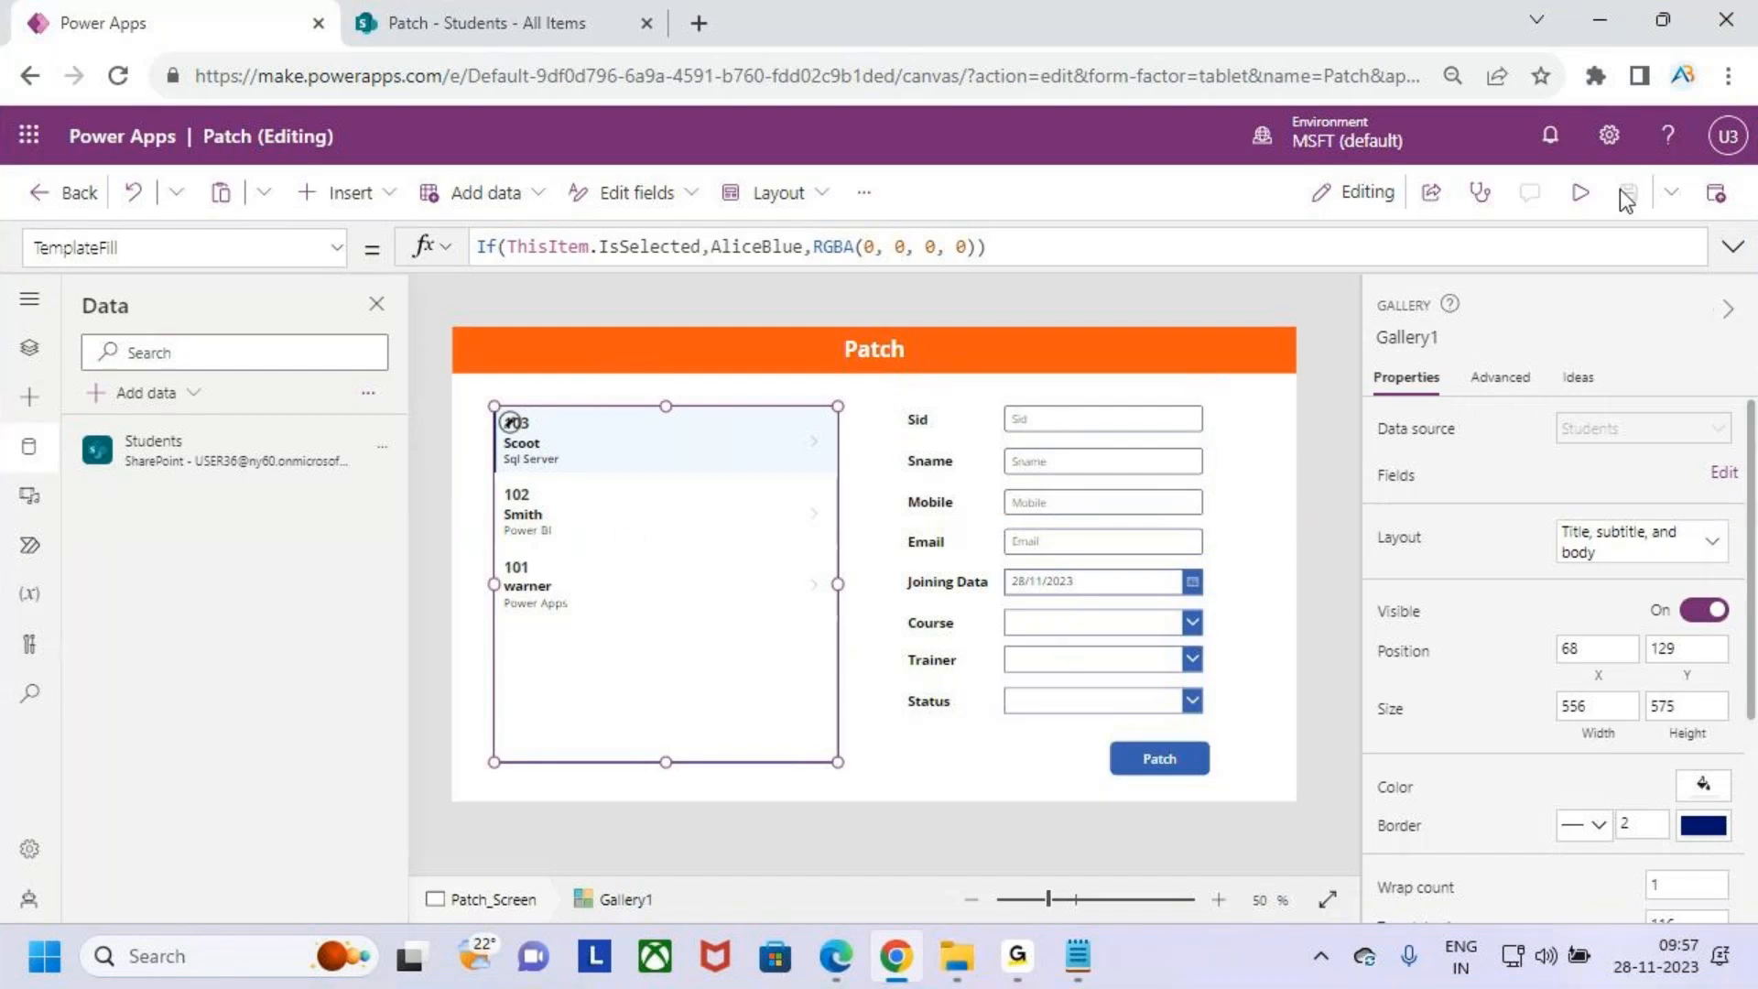
- Preview the app and fill in Sid 104, the student's name, mobile number and e-mail address
left_click(1580, 192)
left_click(1115, 364)
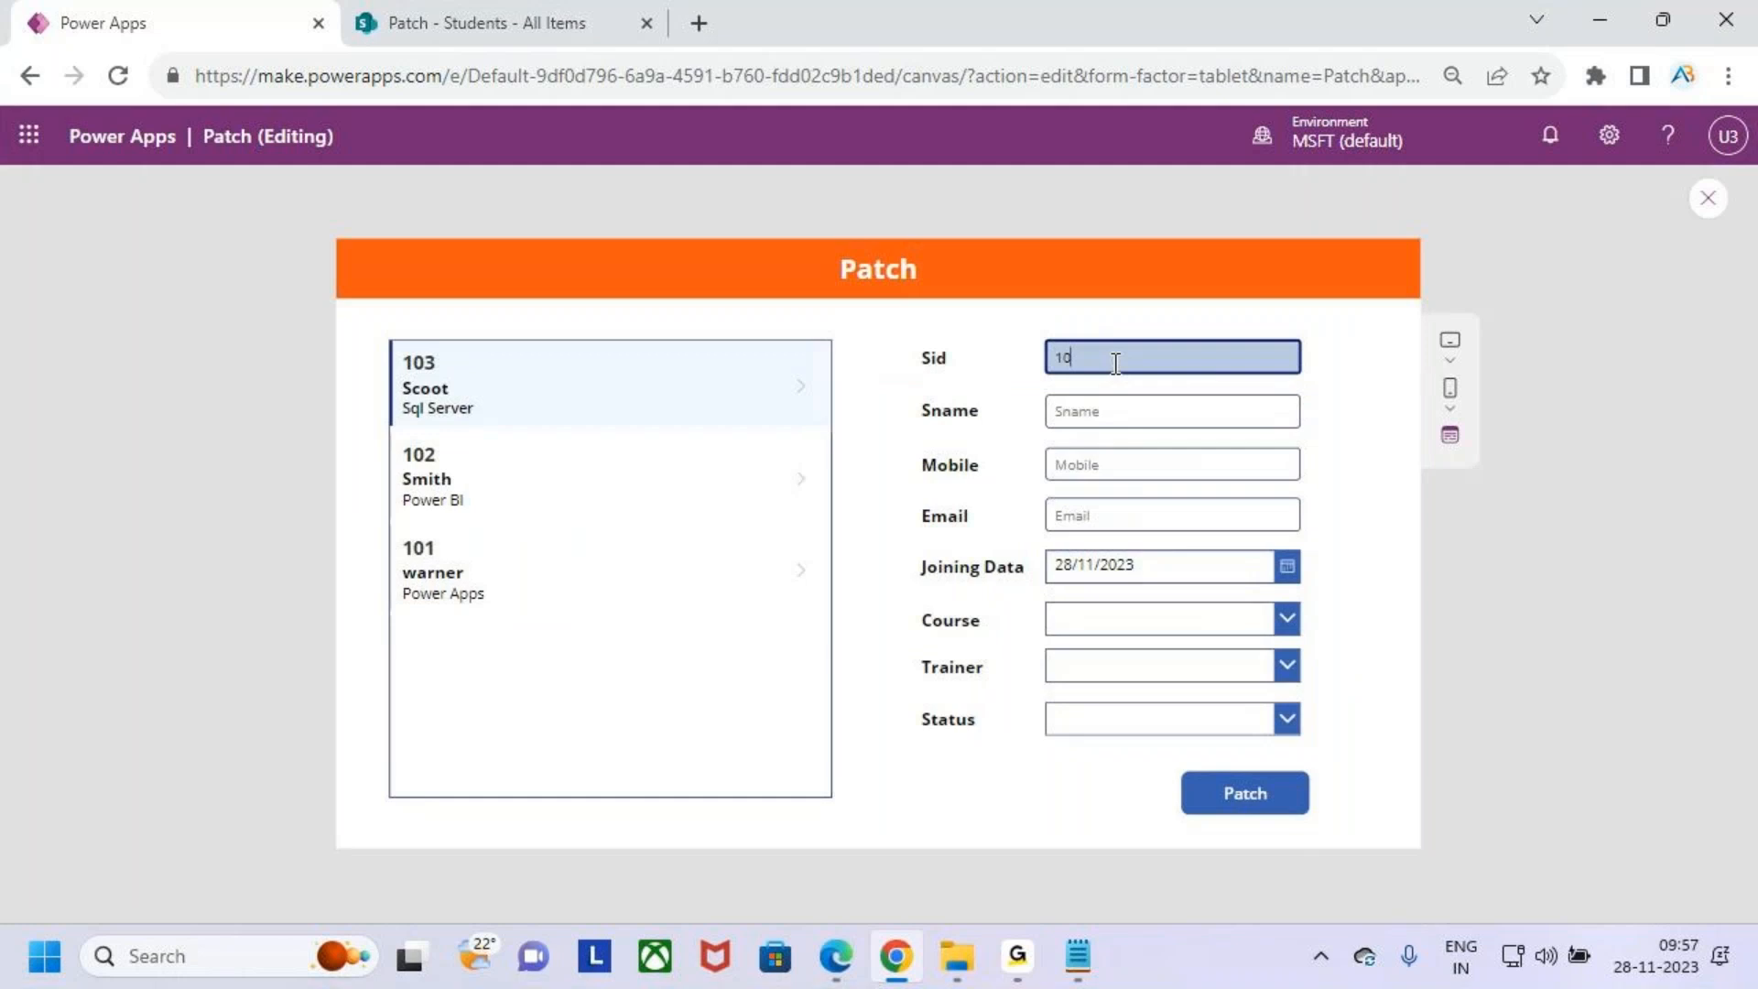
key("Tab")
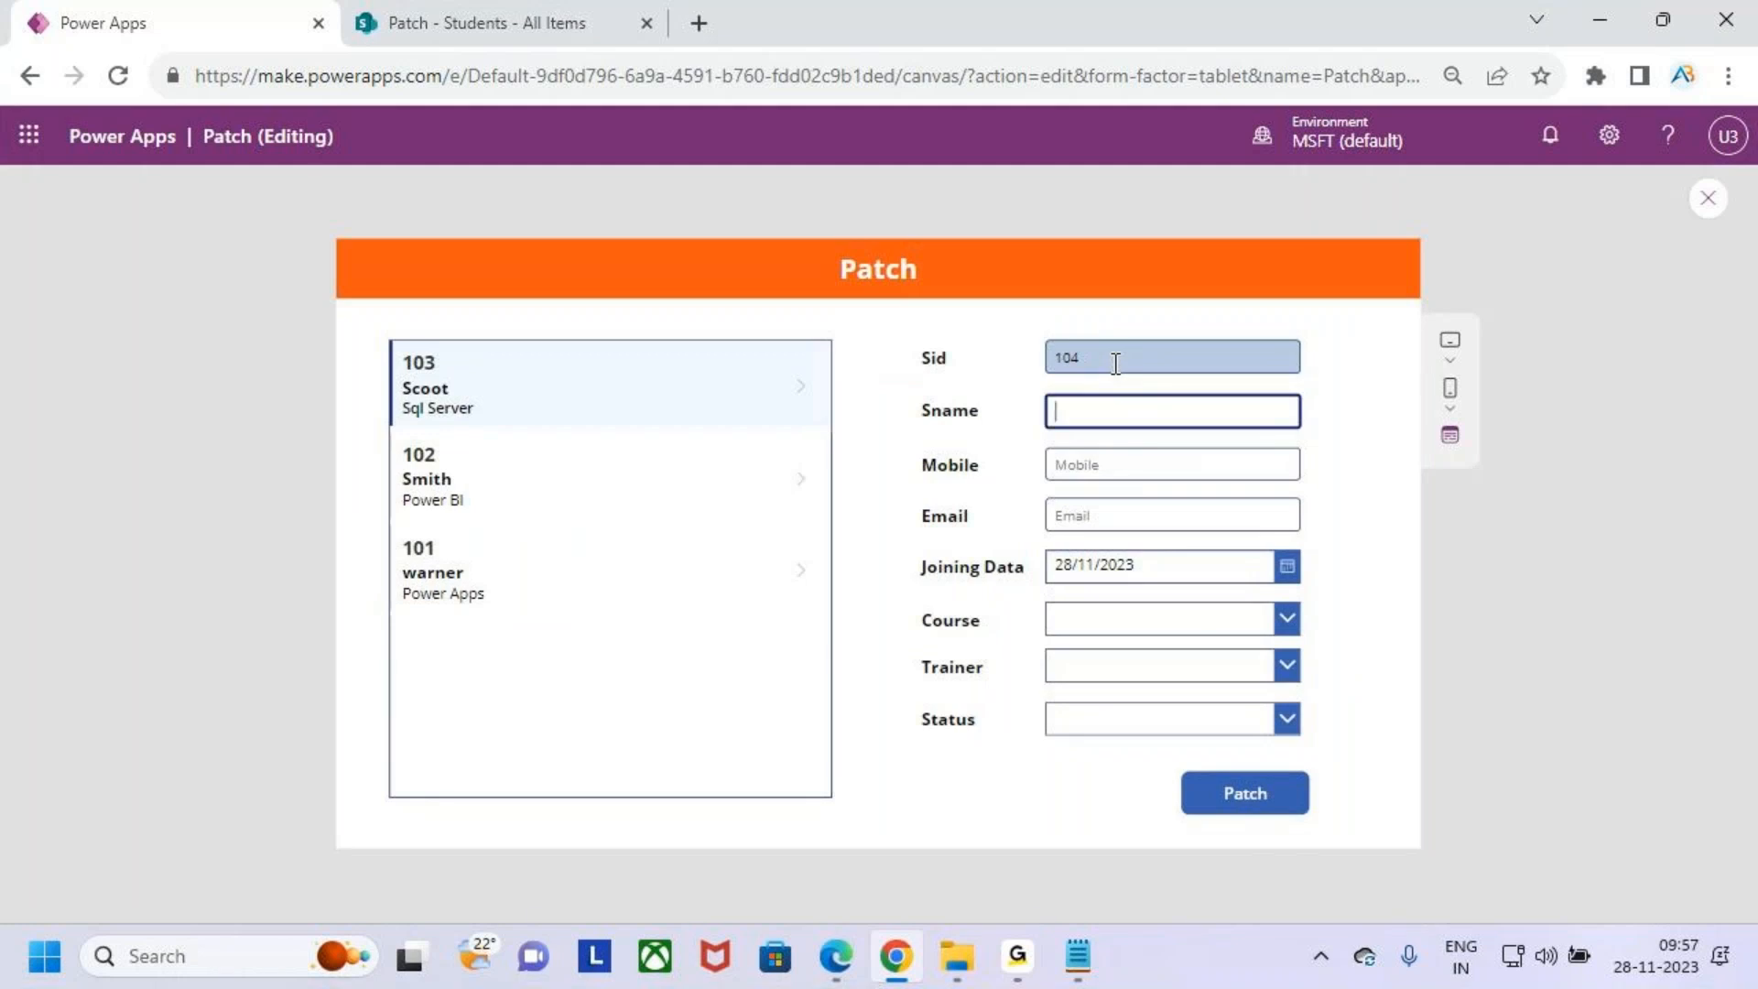
type("Finch")
key("Tab")
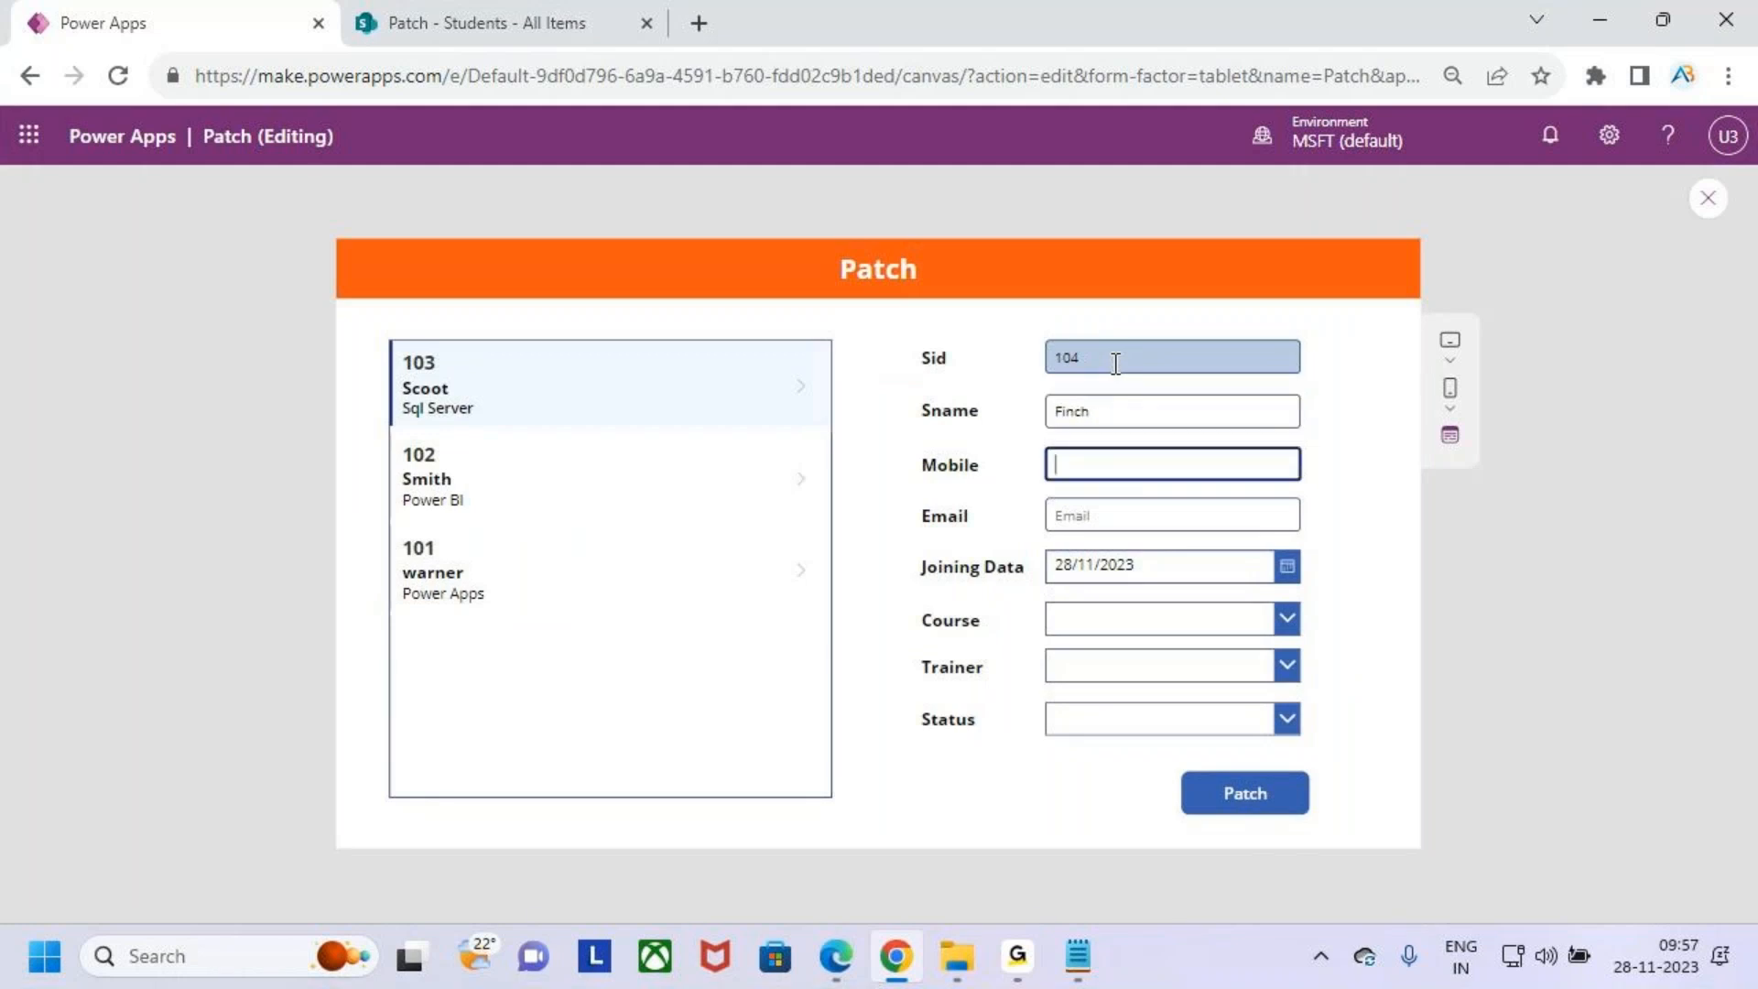
type("890354564")
key("Tab")
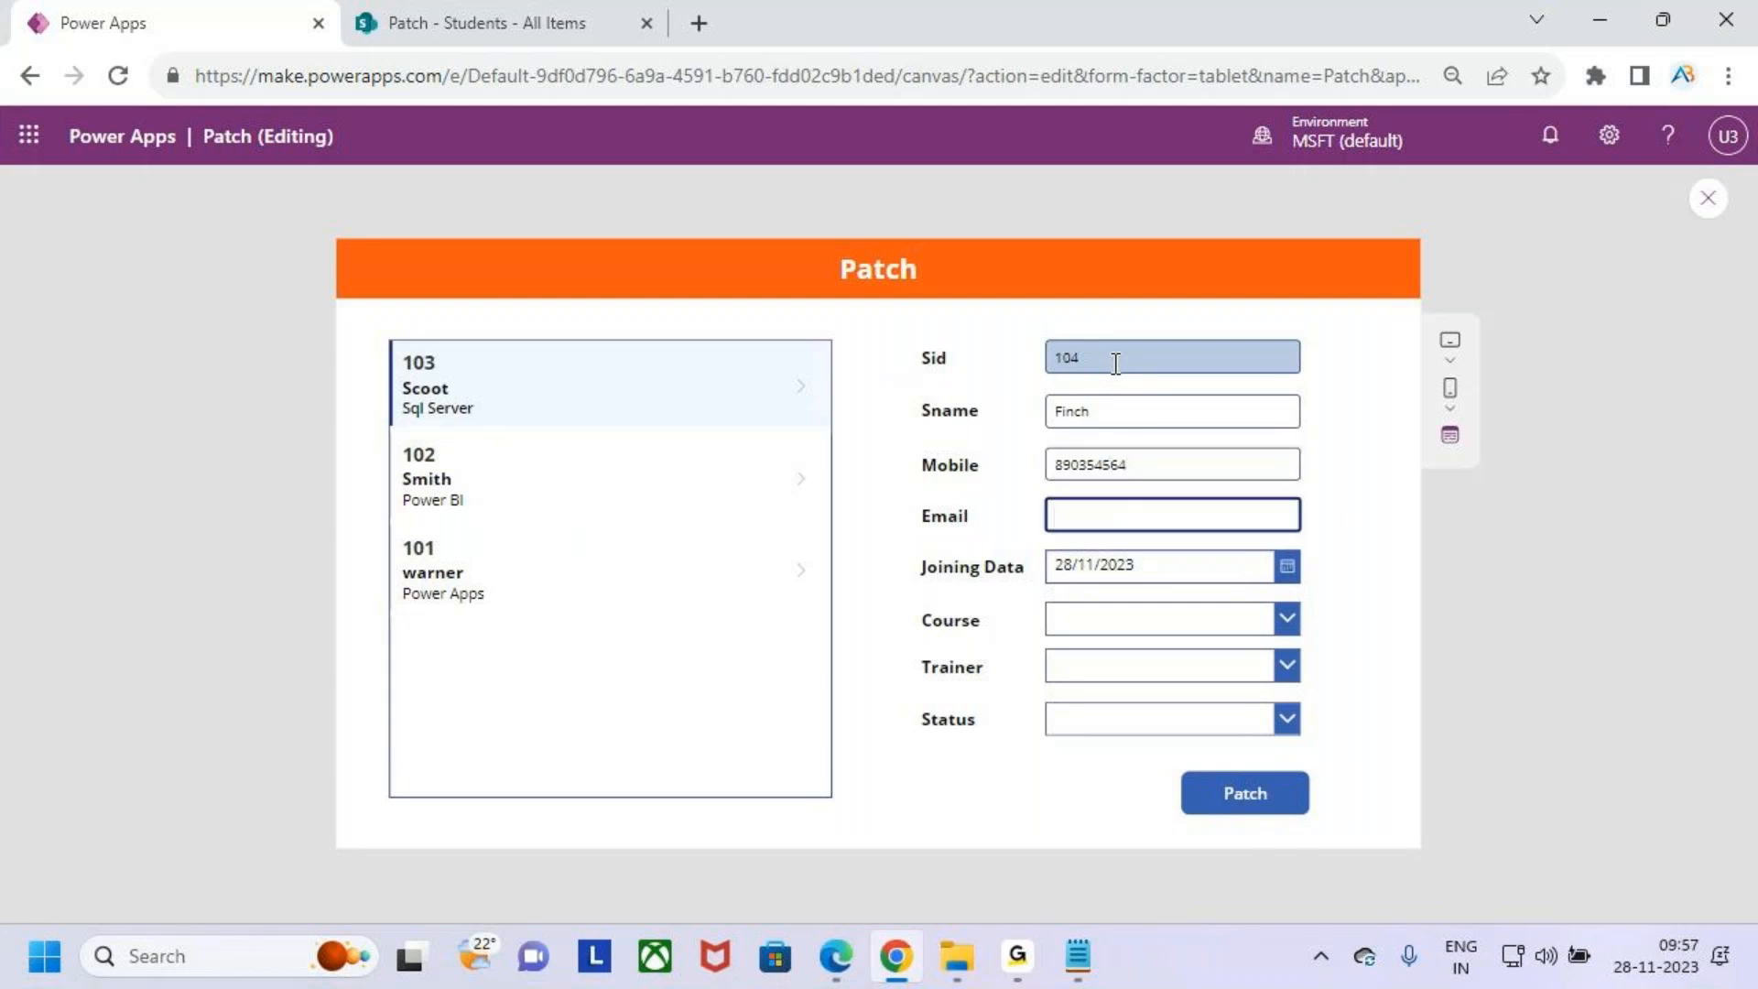
key("Tab")
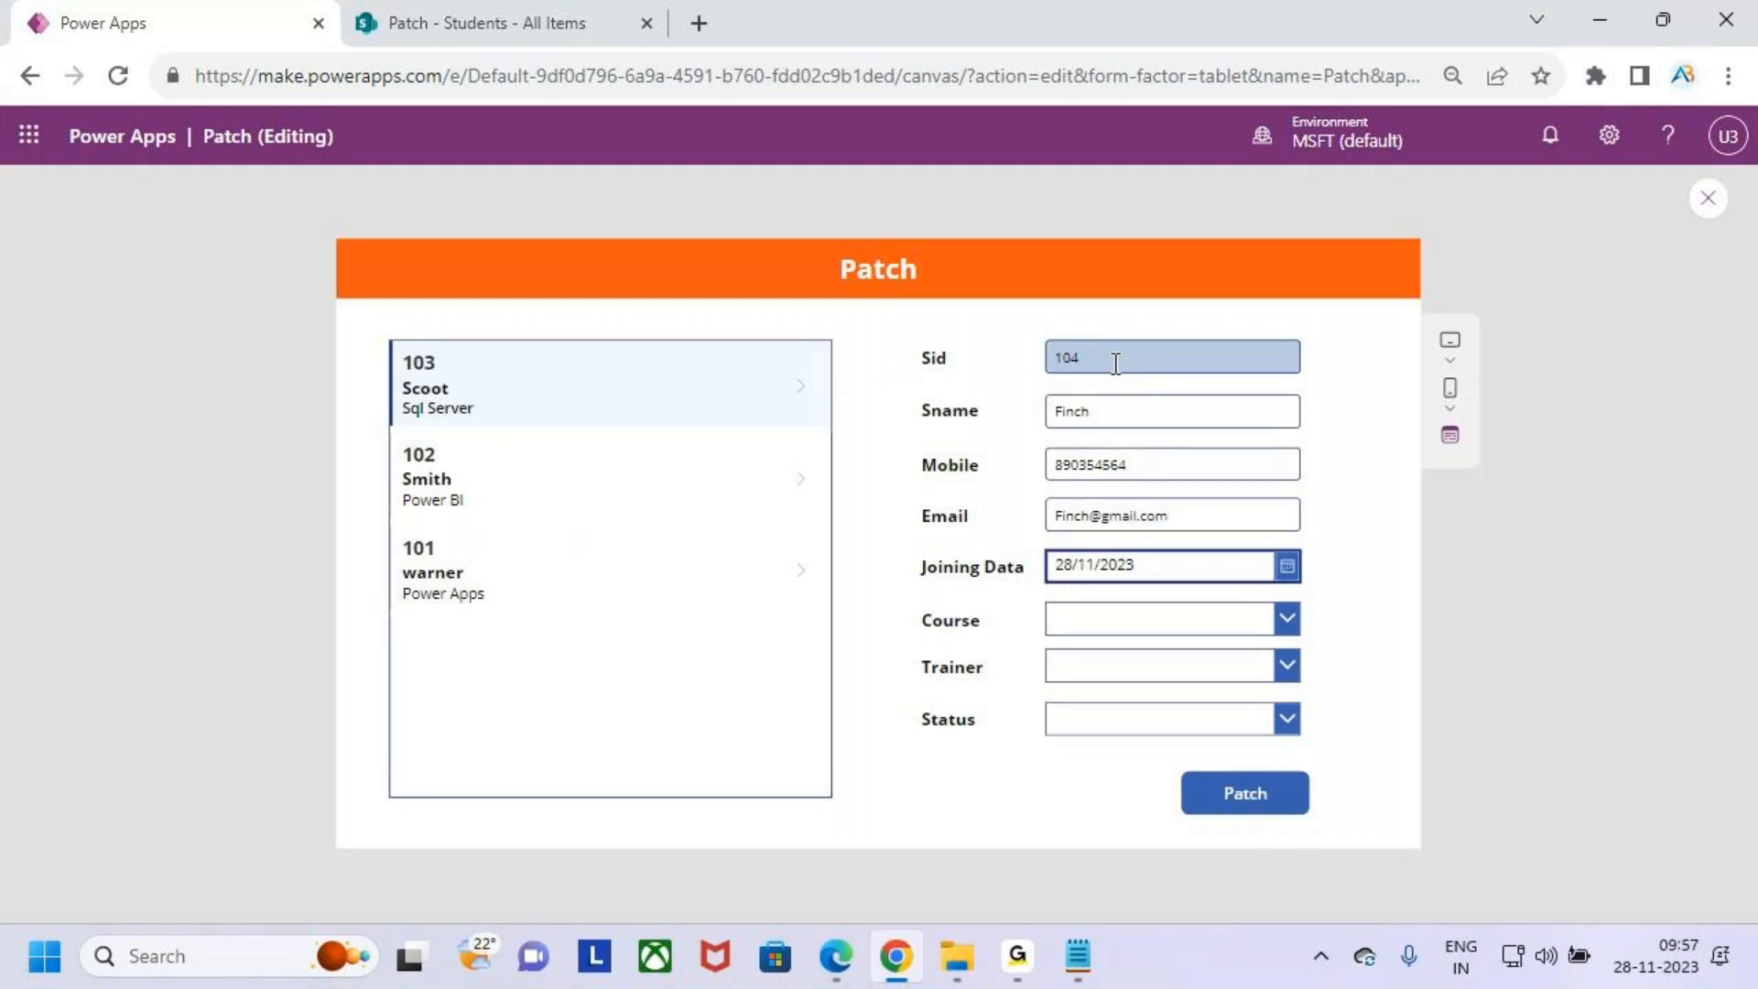
- Set the Joining Data to 03/11/2023 using the date picker and confirm it
left_click(1286, 564)
left_click(1226, 645)
left_click(1265, 646)
left_click(1306, 645)
left_click(1271, 651)
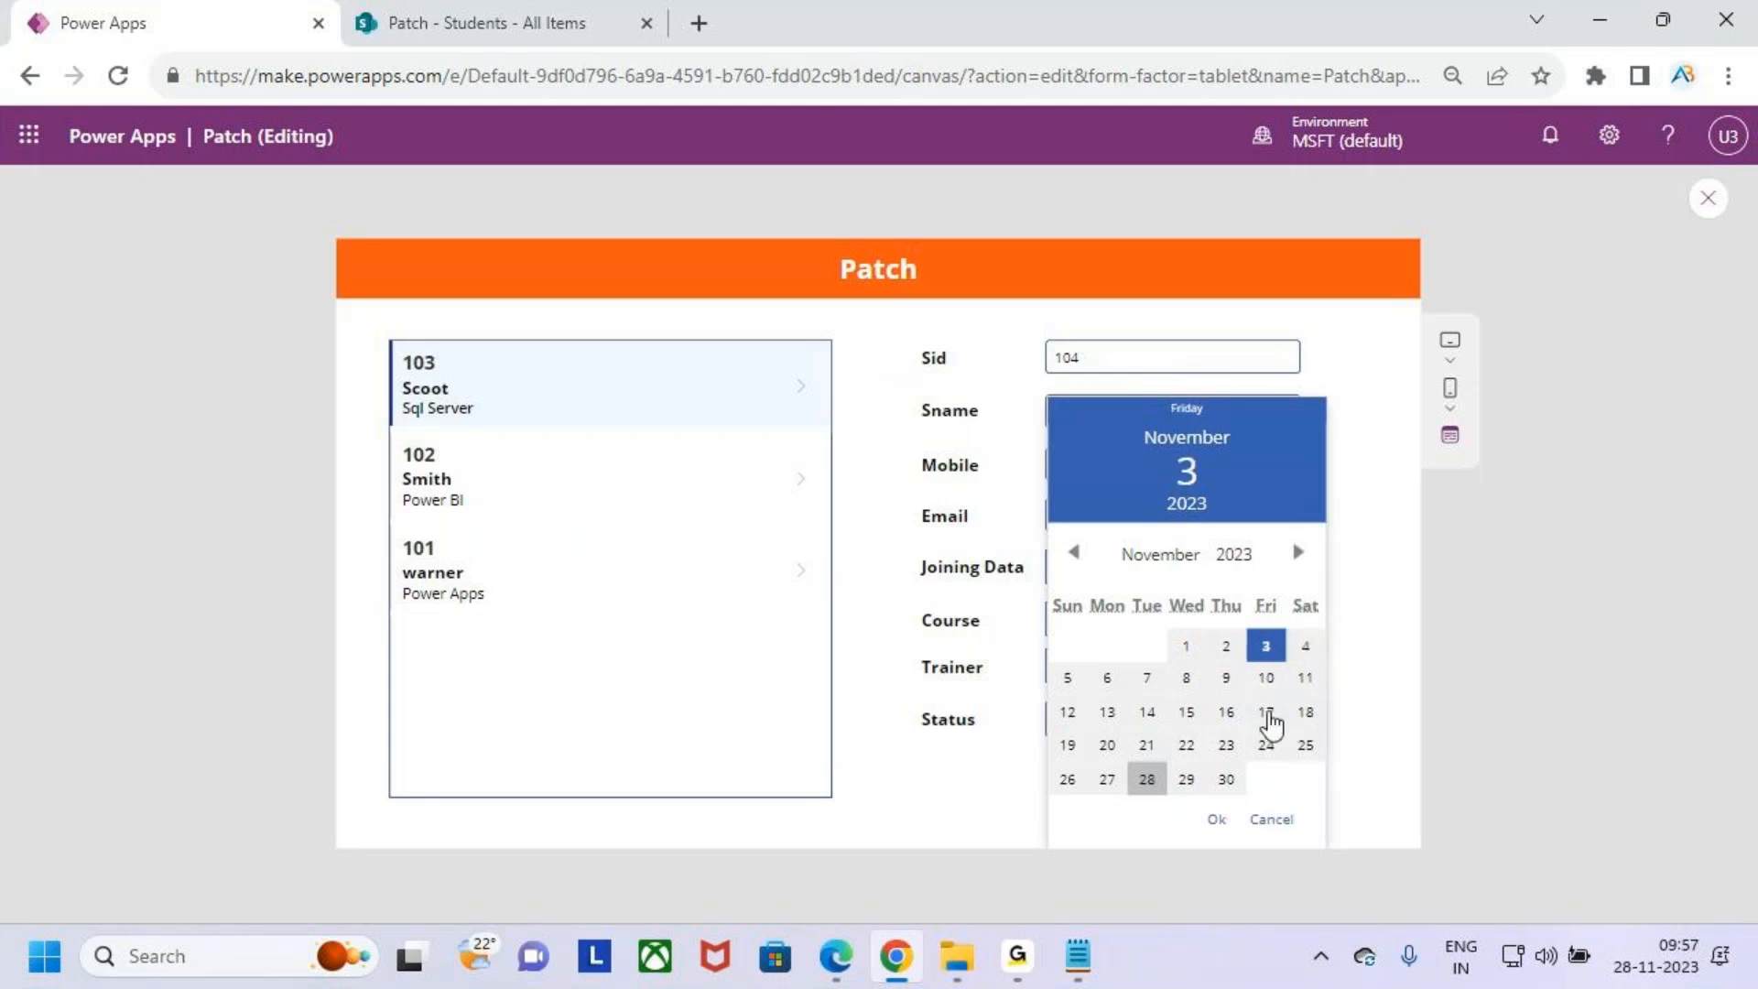
left_click(1217, 819)
- Choose Power Automate as course, the first trainer option, and Not Started as status, then submit the record with Patch
left_click(1183, 623)
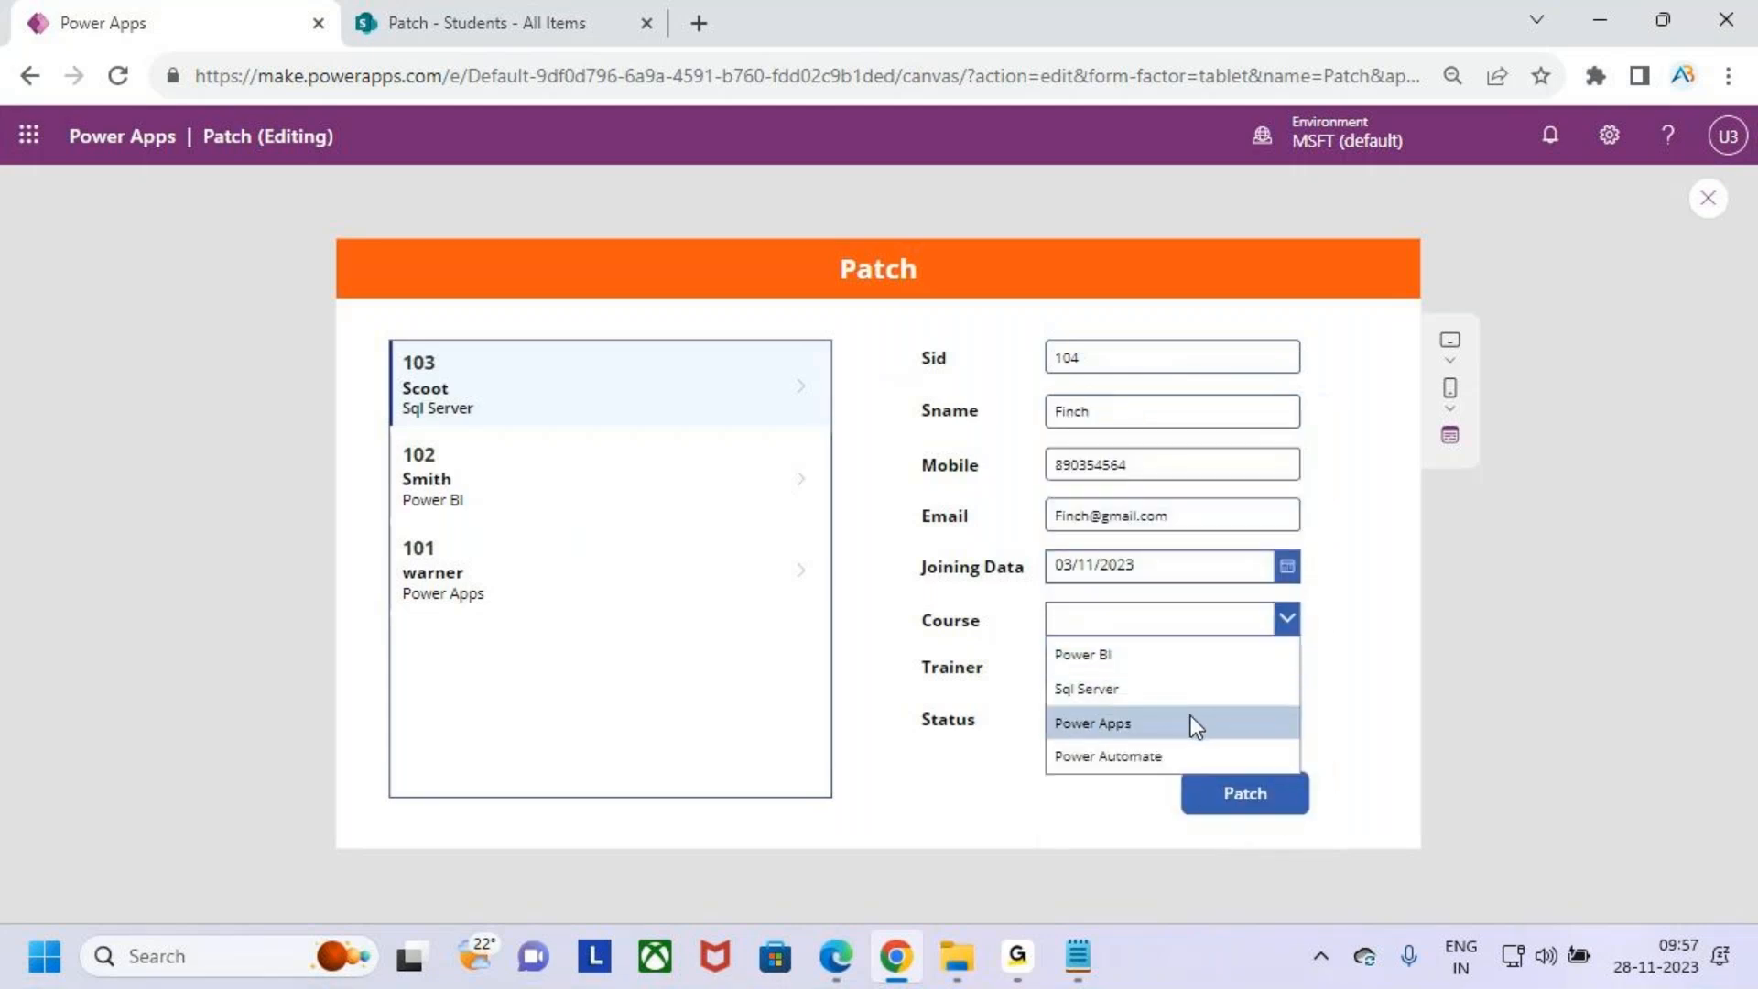
left_click(1208, 747)
left_click(1214, 667)
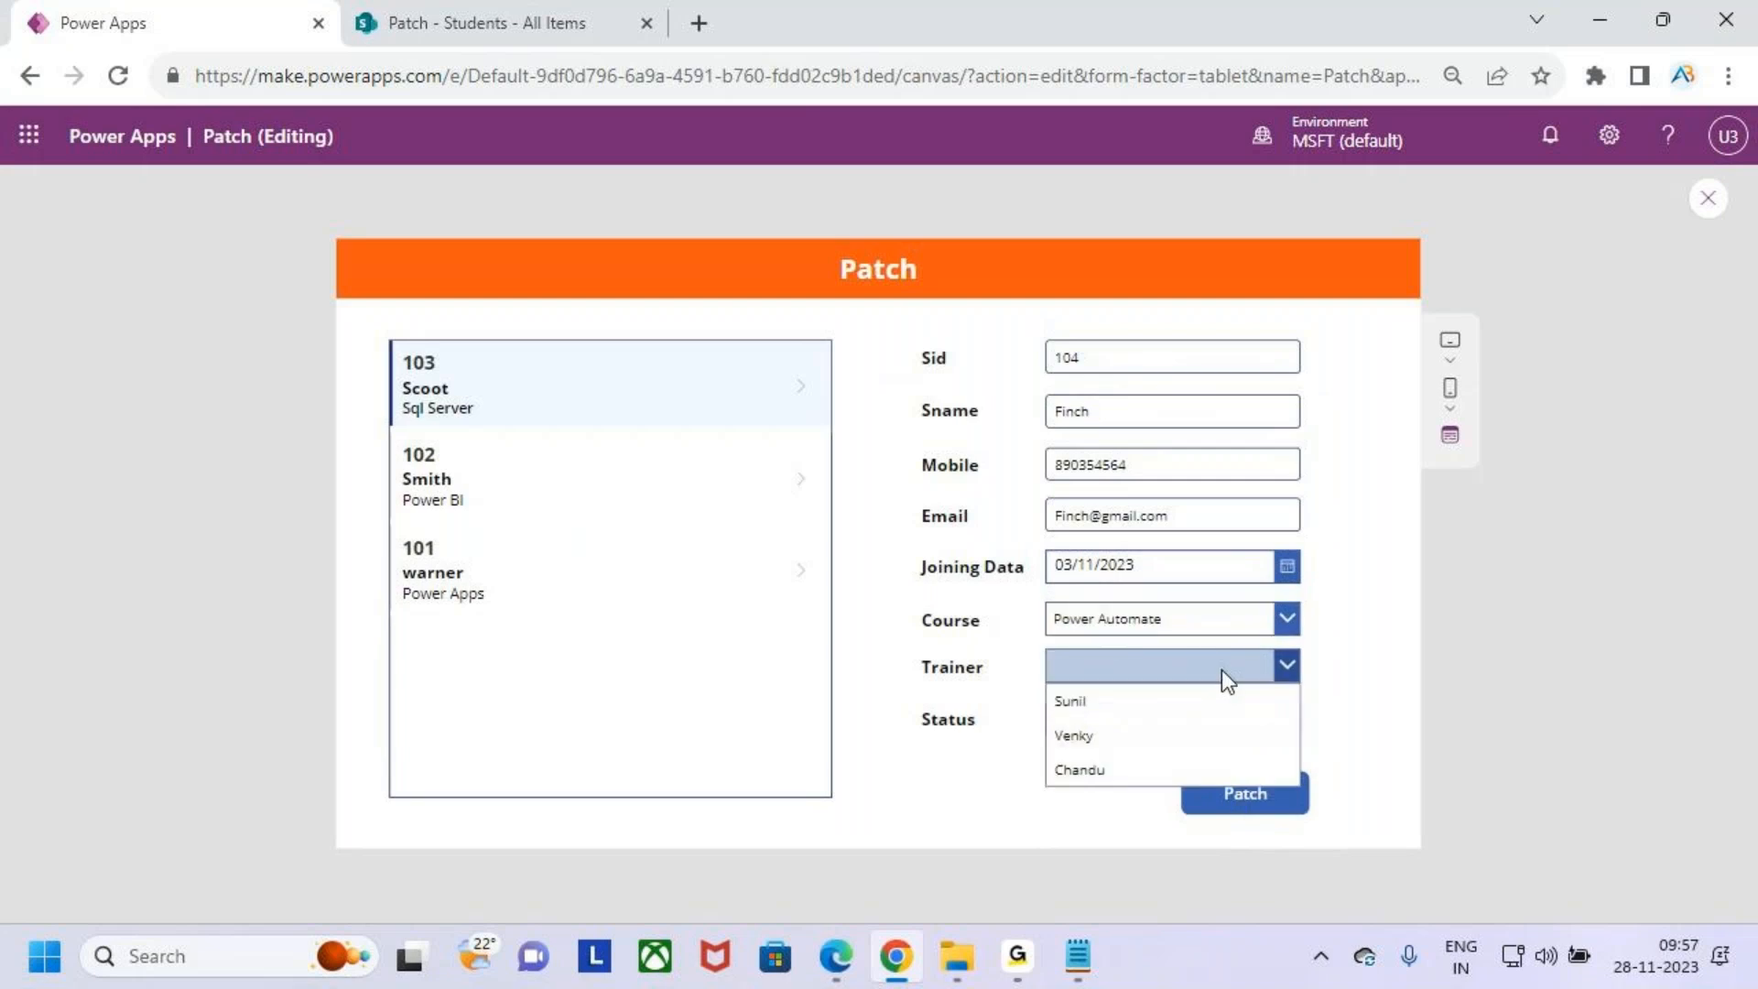
left_click(1174, 707)
left_click(1161, 728)
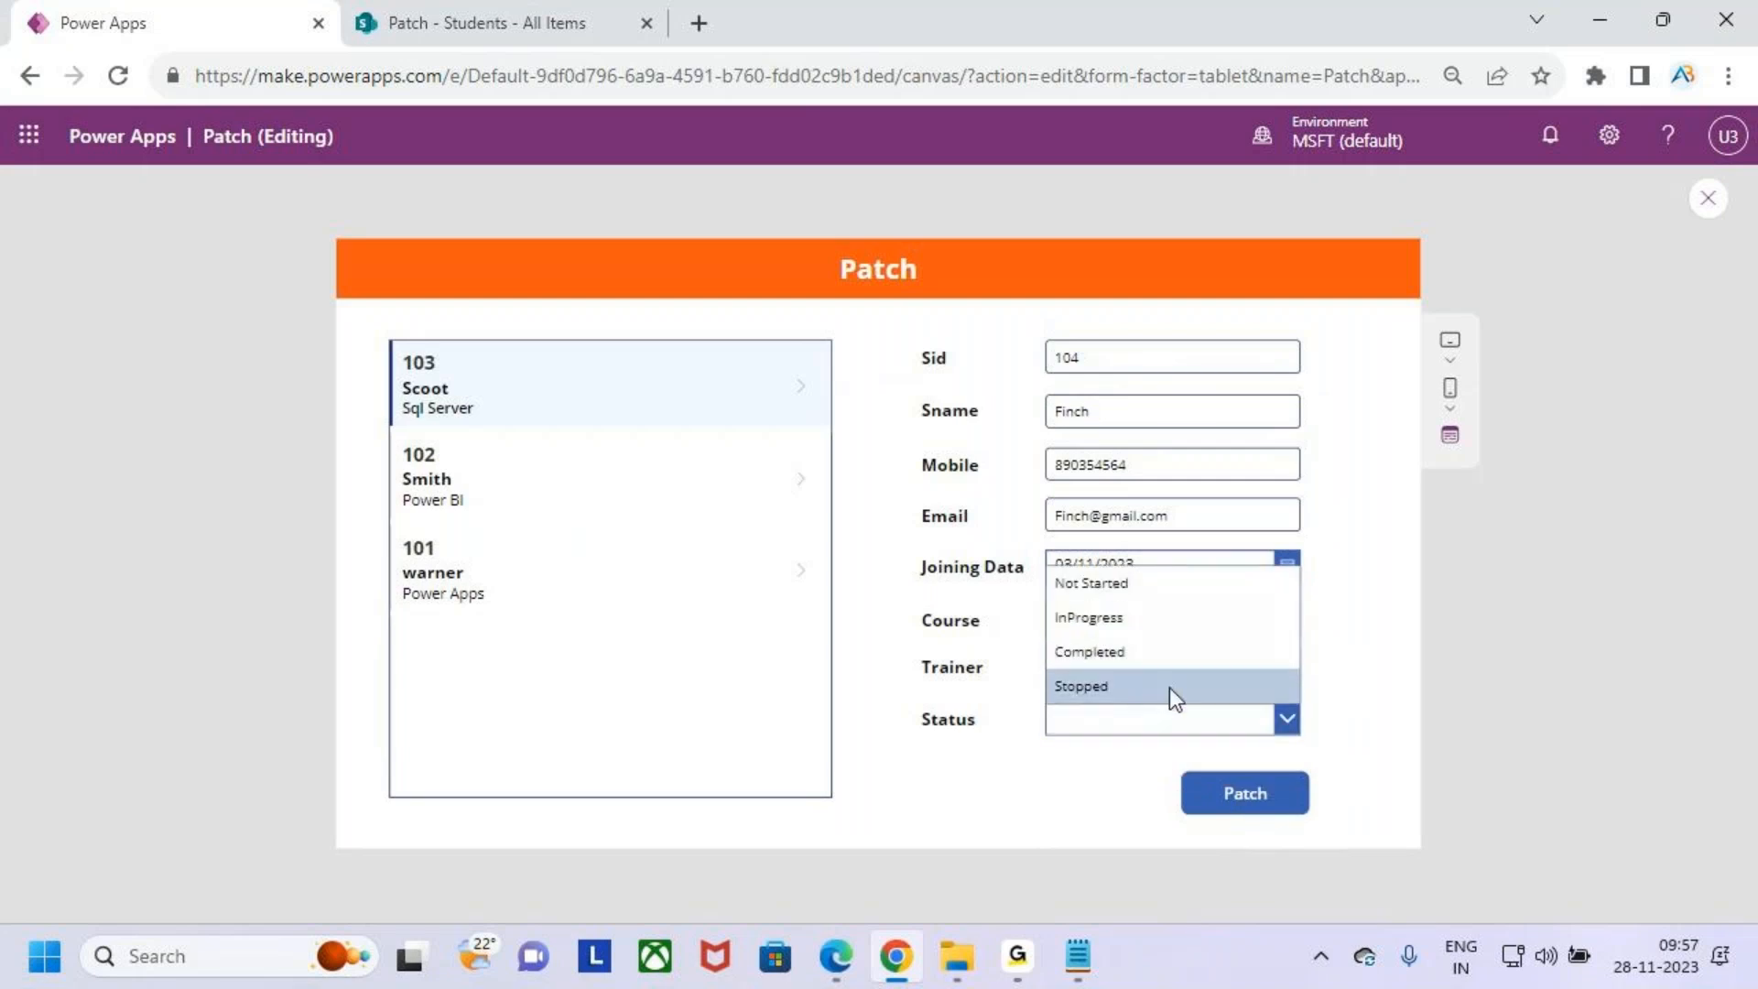
left_click(1161, 593)
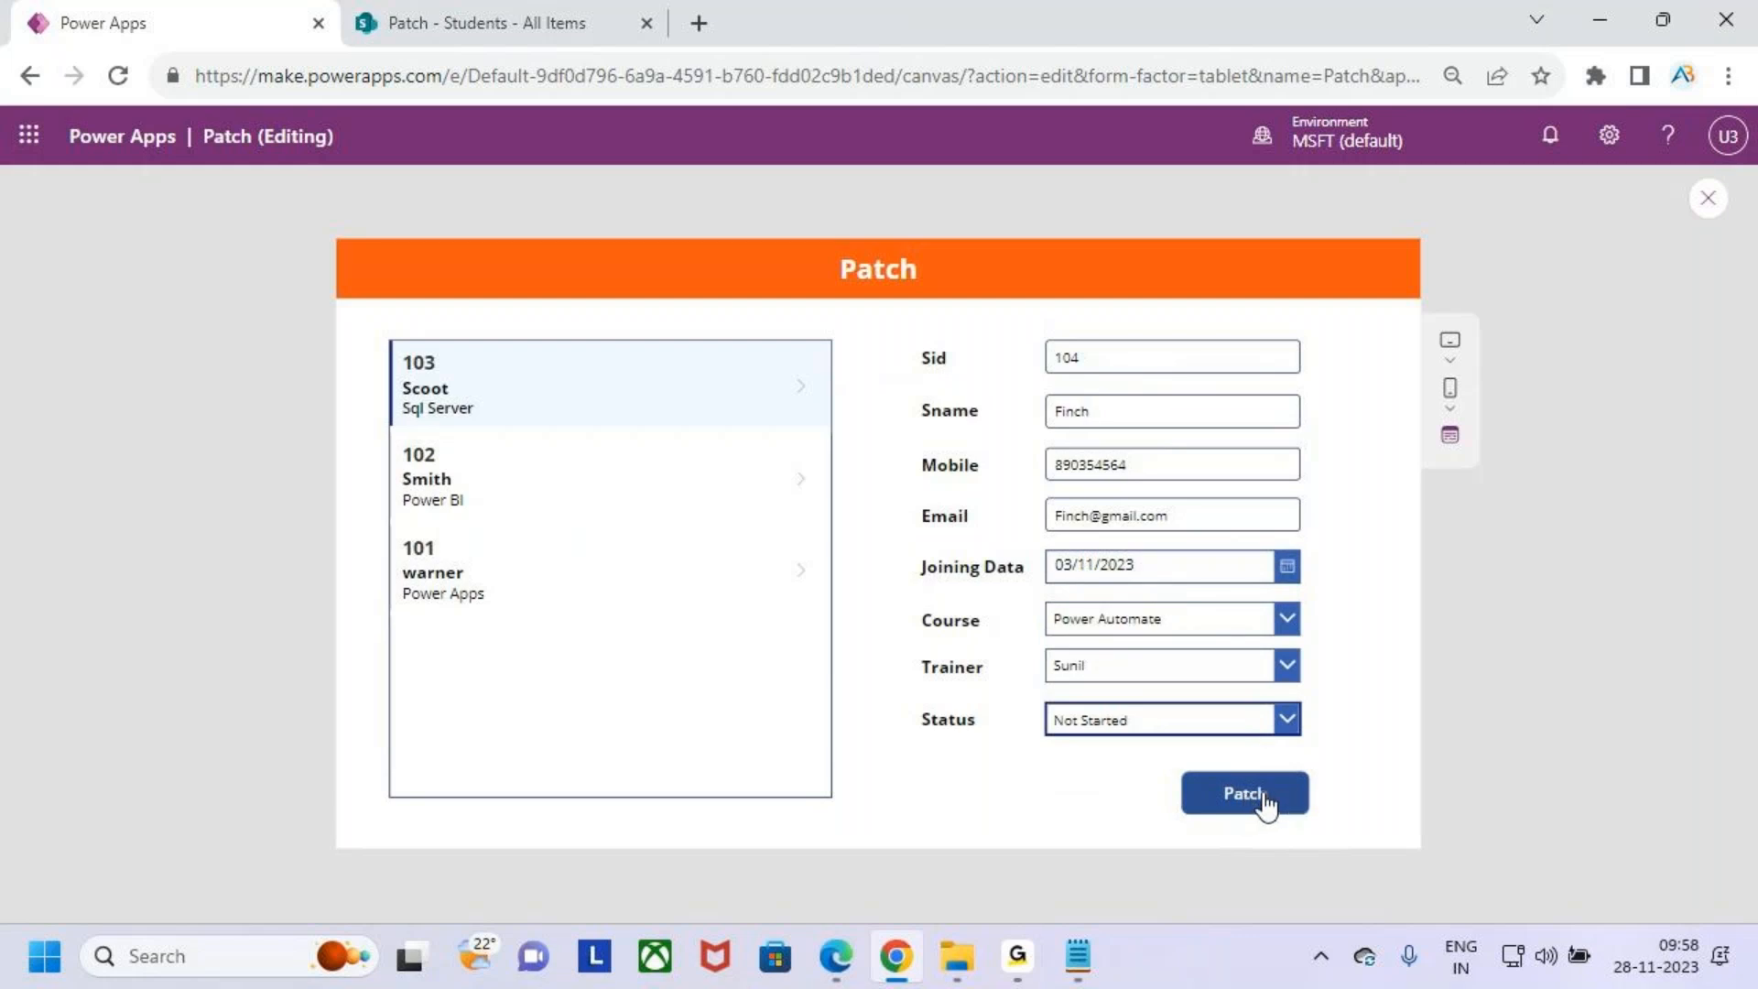
left_click(1280, 799)
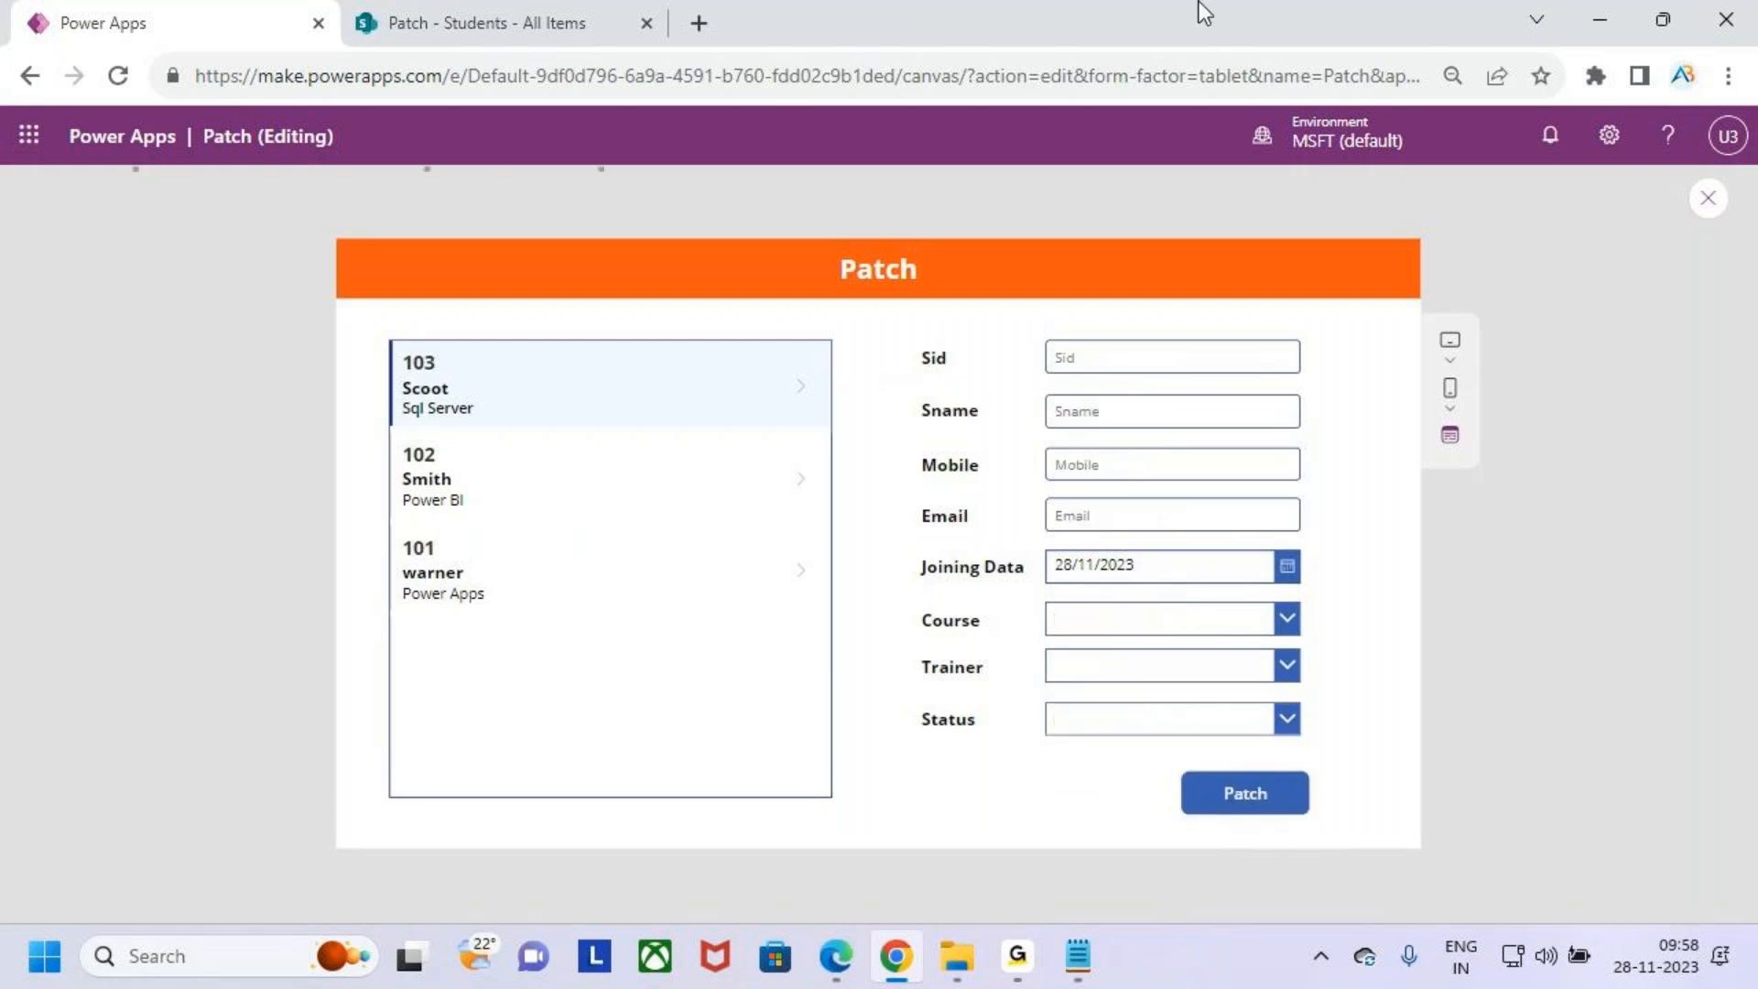
- Inspect the newly added record at the top of the gallery, selecting it to check the highlight
key("ctrl+2")
left_click_drag(386, 335, 807, 431)
left_click_drag(600, 307, 620, 356)
left_click_drag(637, 324, 619, 356)
key("Escape")
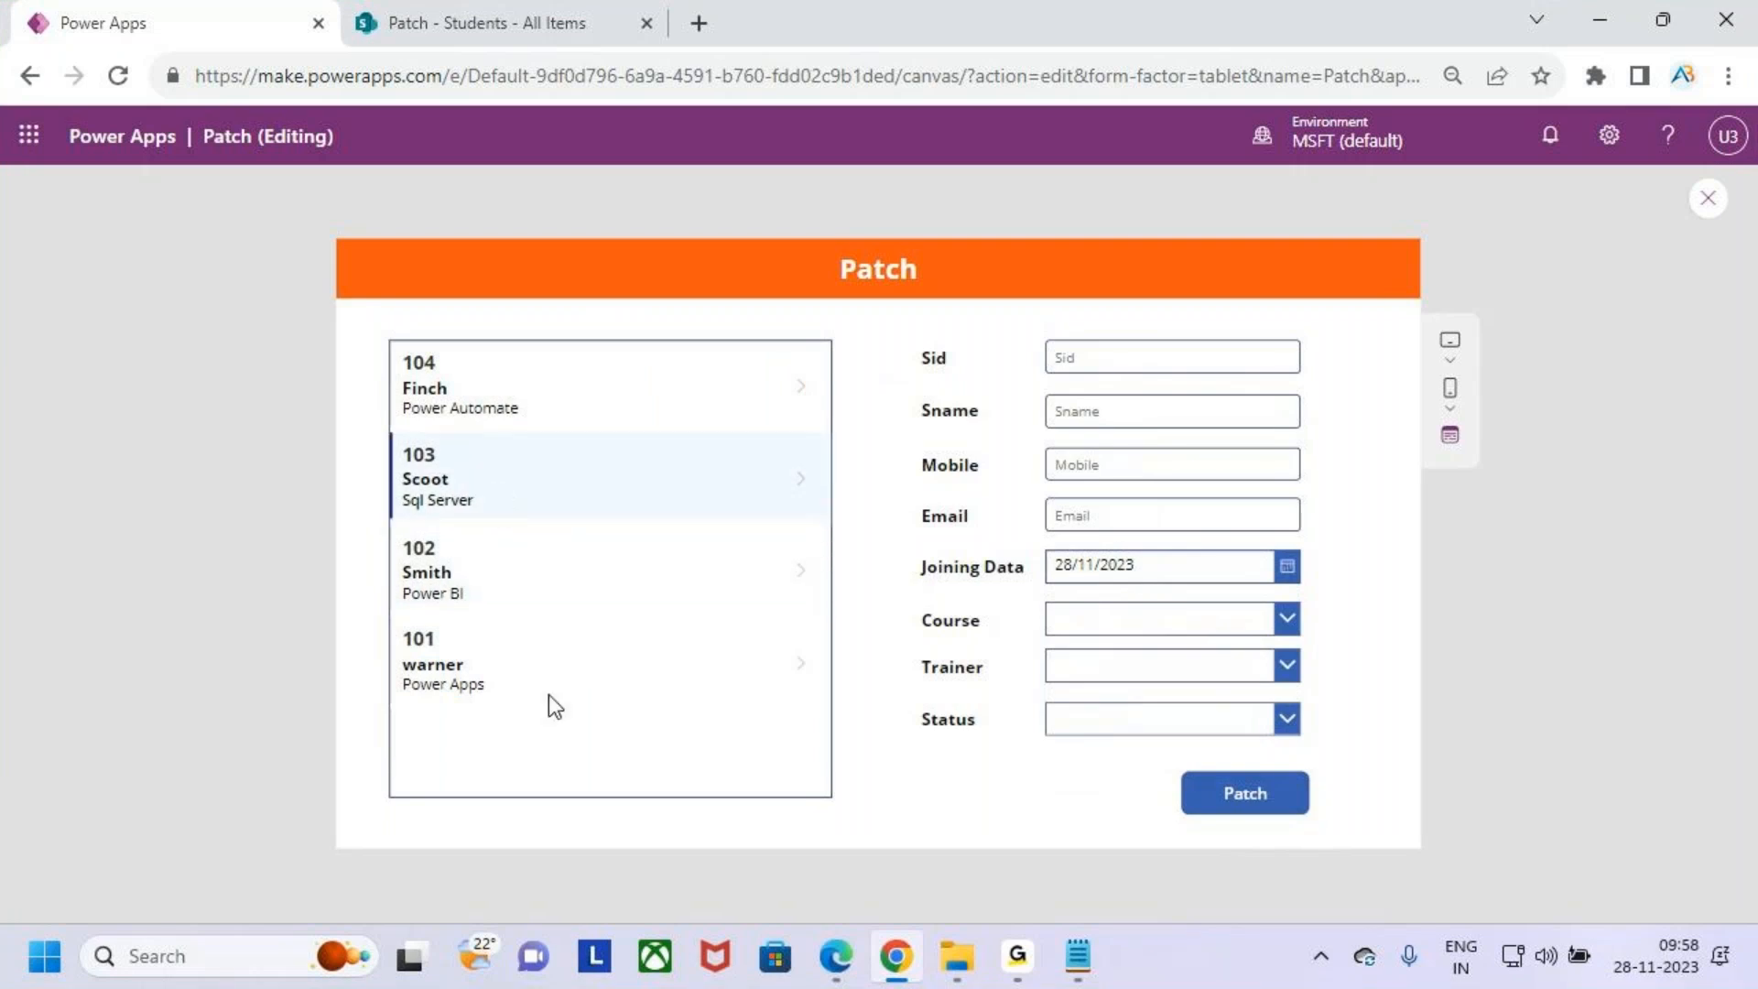
key("ctrl+2")
mouse_move(389, 342)
left_mouse_down()
mouse_move(521, 397)
mouse_move(806, 427)
left_mouse_up()
mouse_move(575, 378)
left_mouse_down()
mouse_move(597, 390)
mouse_move(627, 319)
left_mouse_up()
mouse_move(771, 366)
left_mouse_down()
mouse_move(789, 261)
mouse_move(1044, 216)
mouse_move(1132, 295)
mouse_move(1145, 349)
mouse_move(1109, 332)
mouse_move(1155, 357)
mouse_move(1172, 293)
mouse_move(1156, 359)
mouse_move(1180, 299)
left_mouse_up()
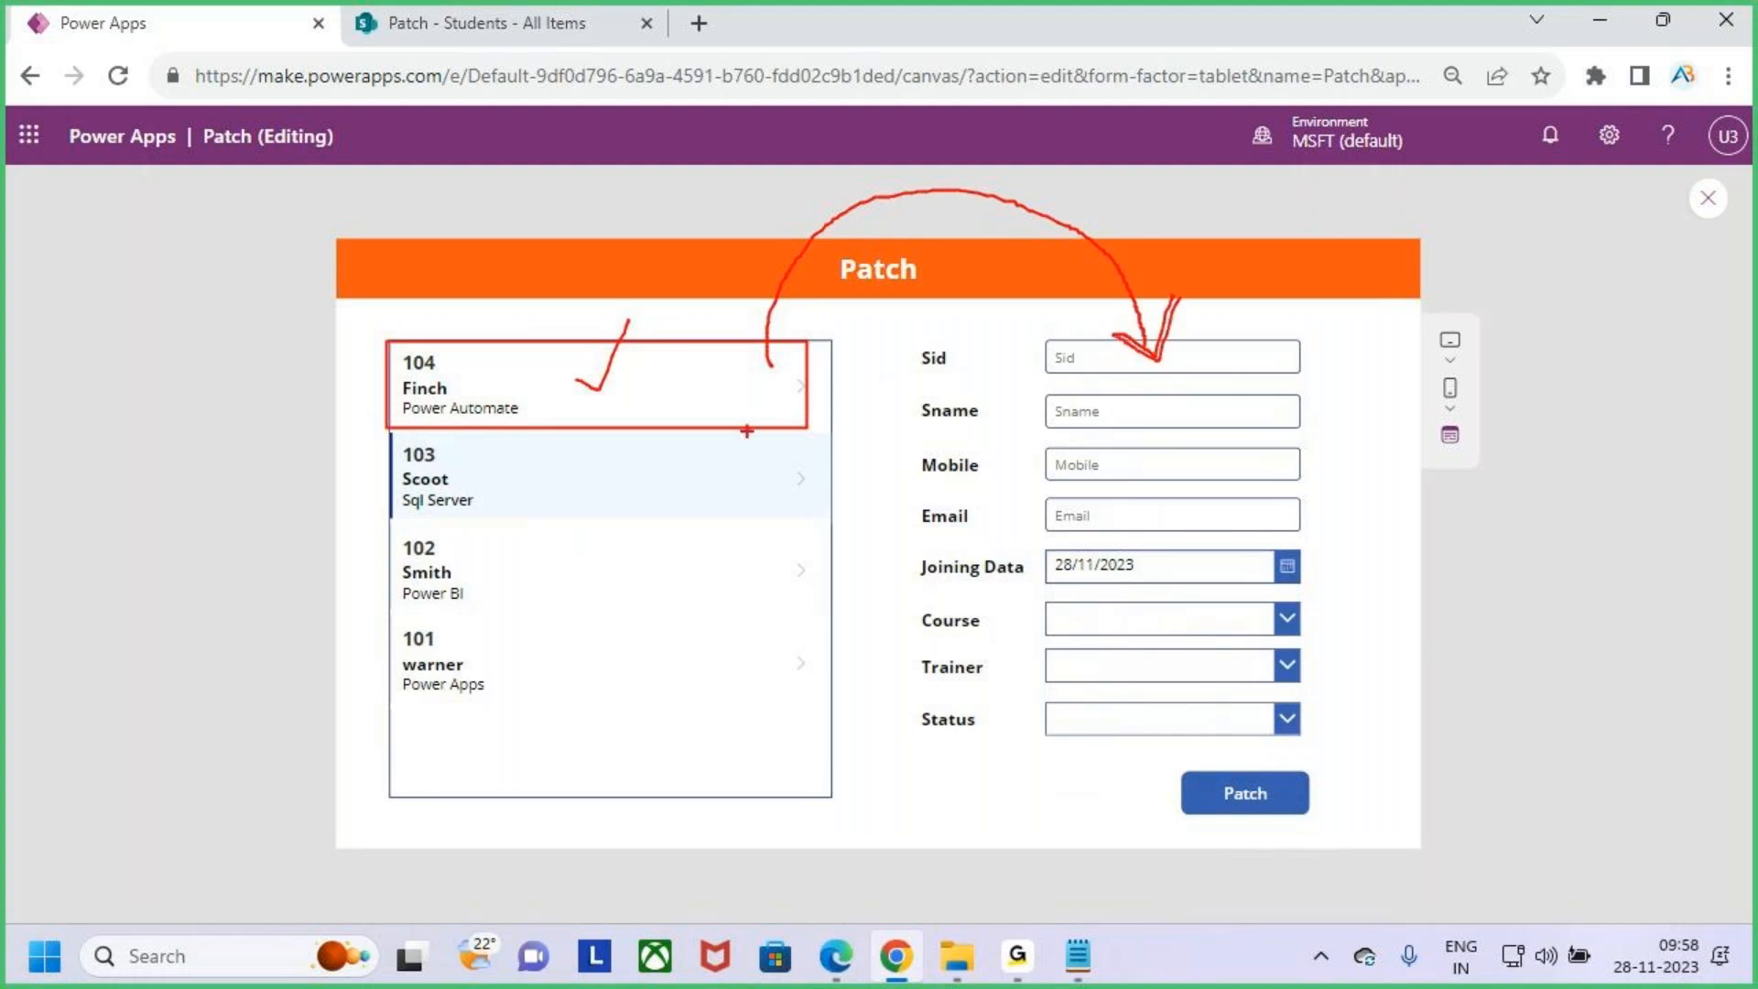
mouse_move(572, 376)
left_mouse_down()
mouse_move(600, 391)
mouse_move(629, 319)
left_mouse_up()
mouse_move(770, 367)
left_mouse_down()
mouse_move(780, 242)
mouse_move(1005, 176)
mouse_move(1113, 289)
mouse_move(1140, 368)
mouse_move(1180, 300)
left_mouse_up()
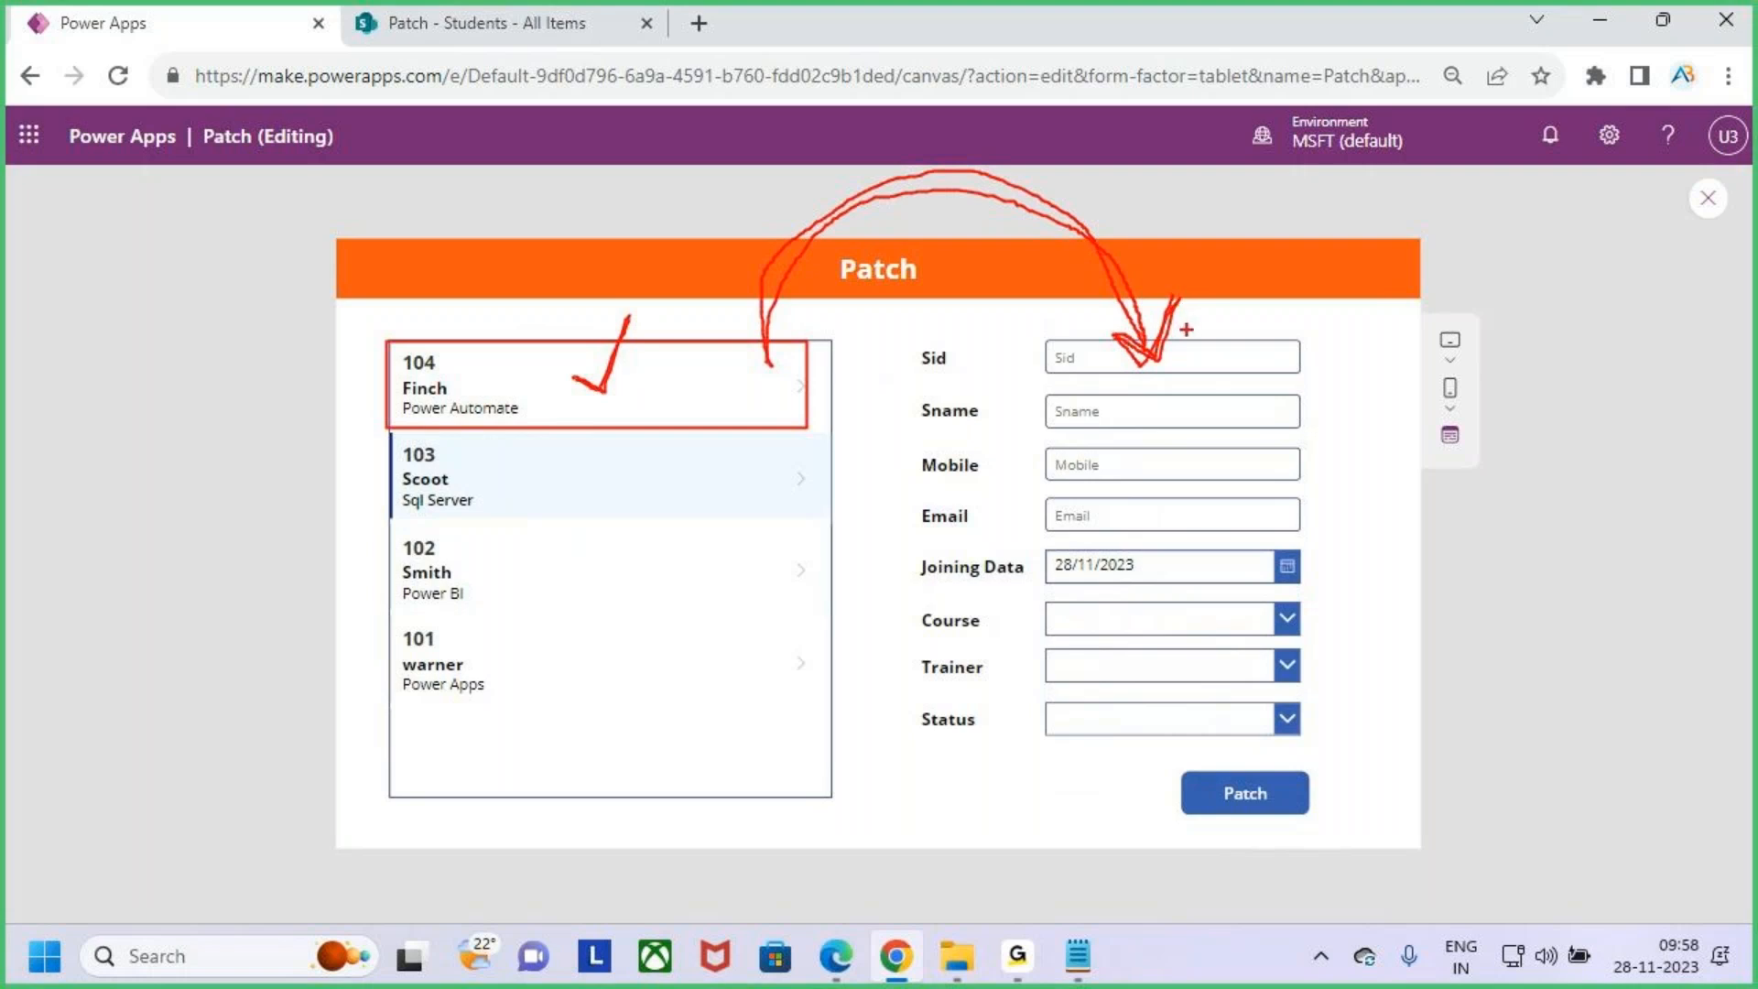
key("Escape")
key("ctrl+2")
mouse_move(781, 365)
left_mouse_down()
mouse_move(818, 407)
mouse_move(836, 375)
mouse_move(870, 367)
mouse_move(868, 387)
left_mouse_up()
mouse_move(960, 295)
left_mouse_down()
mouse_move(929, 364)
mouse_move(1069, 332)
mouse_move(1090, 289)
left_mouse_up()
left_click_drag(1090, 353, 1127, 331)
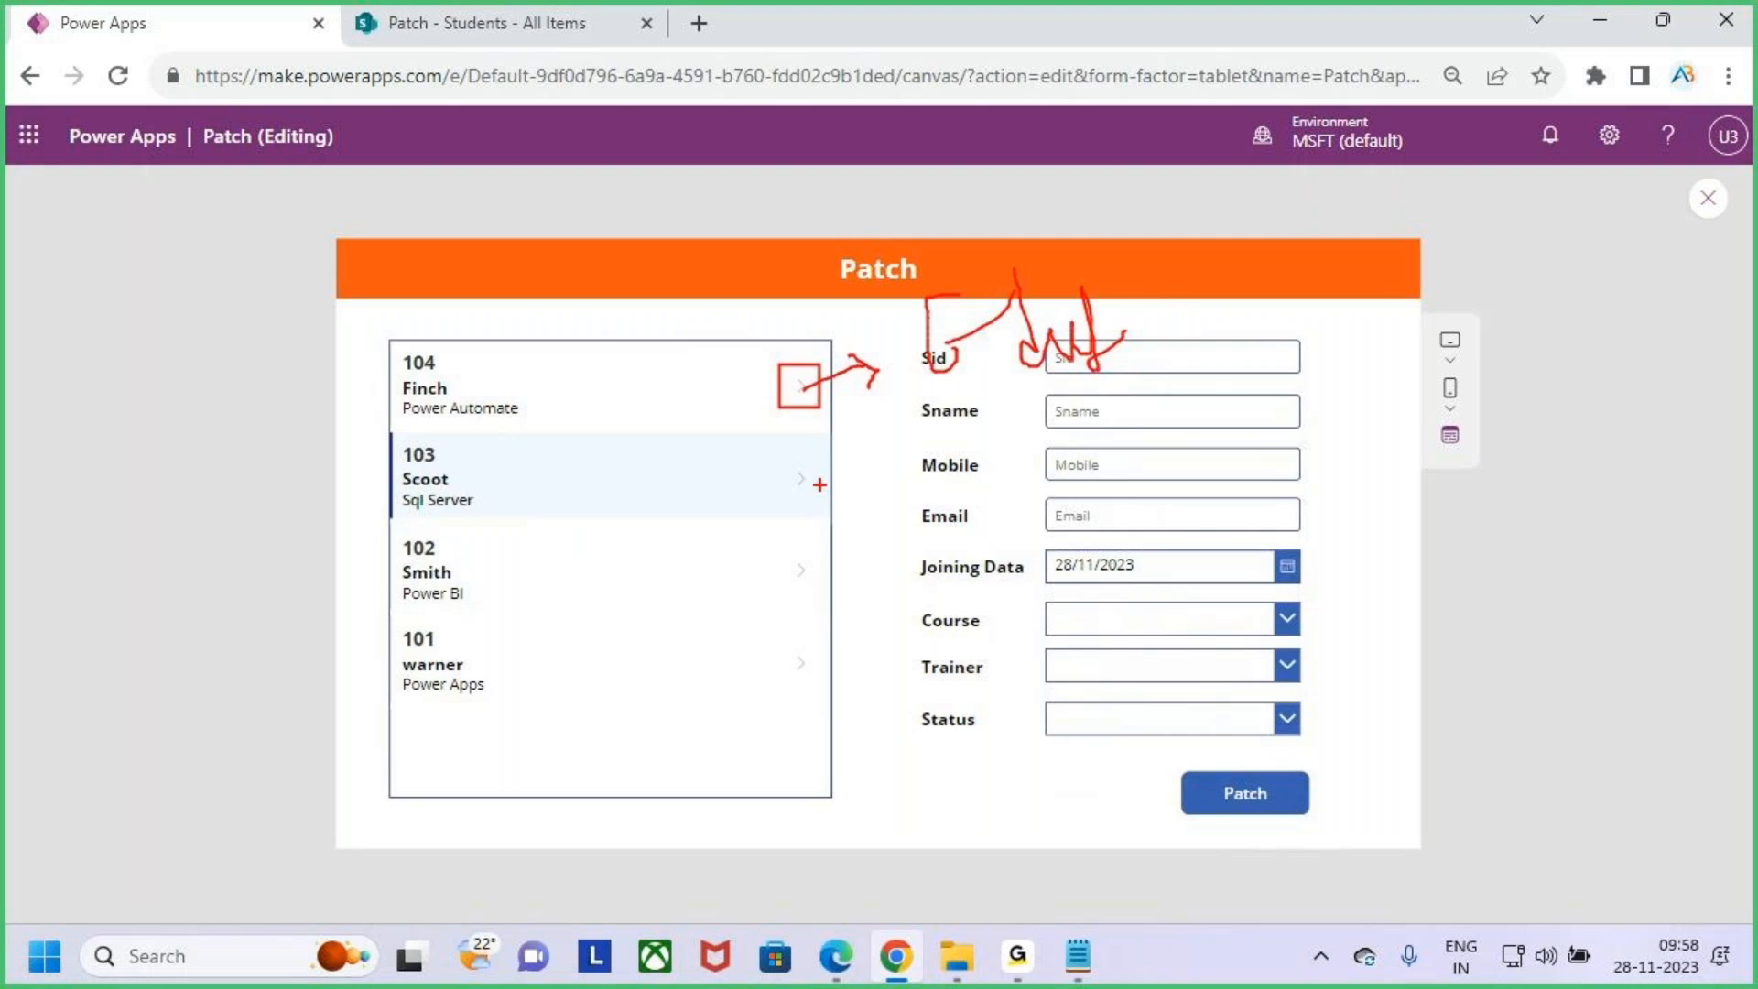
left_click_drag(794, 385, 829, 352)
left_click_drag(939, 412, 1156, 371)
key("Escape")
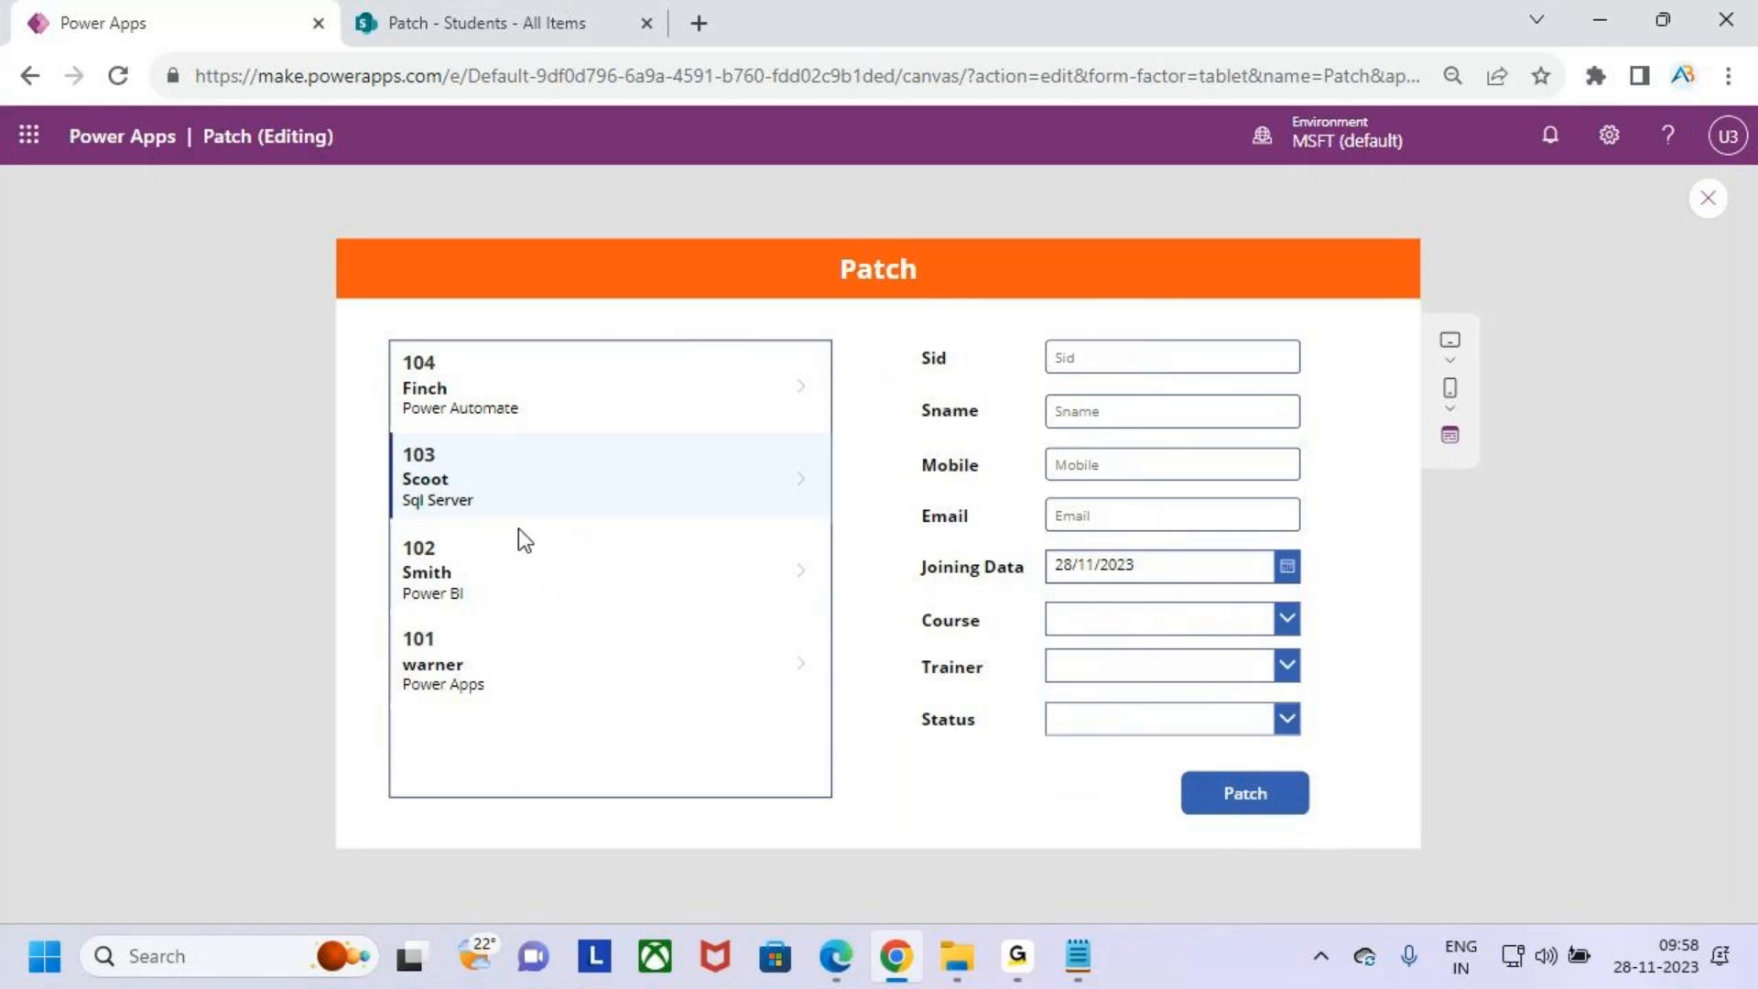
left_click(515, 392)
key("ctrl+2")
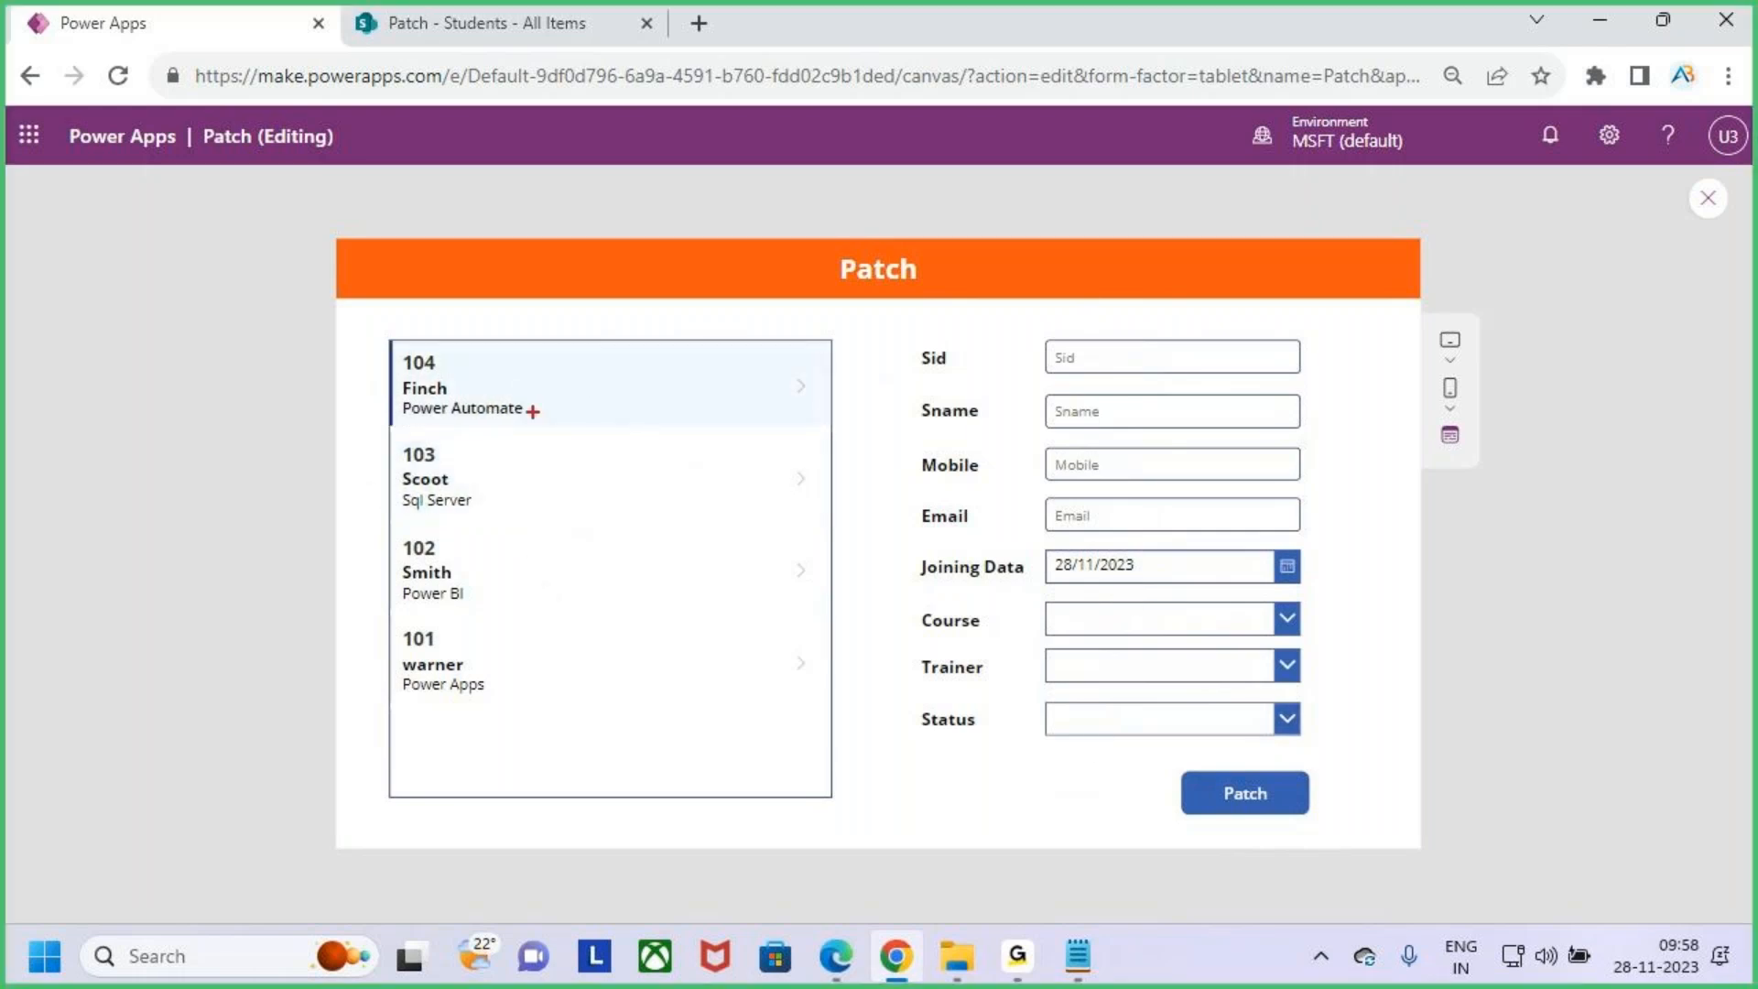
left_click_drag(534, 401, 583, 324)
mouse_move(728, 366)
left_mouse_down()
mouse_move(1114, 242)
mouse_move(1140, 335)
left_mouse_up()
mouse_move(1115, 319)
left_mouse_down()
mouse_move(1143, 362)
mouse_move(1170, 324)
left_mouse_up()
key("Escape")
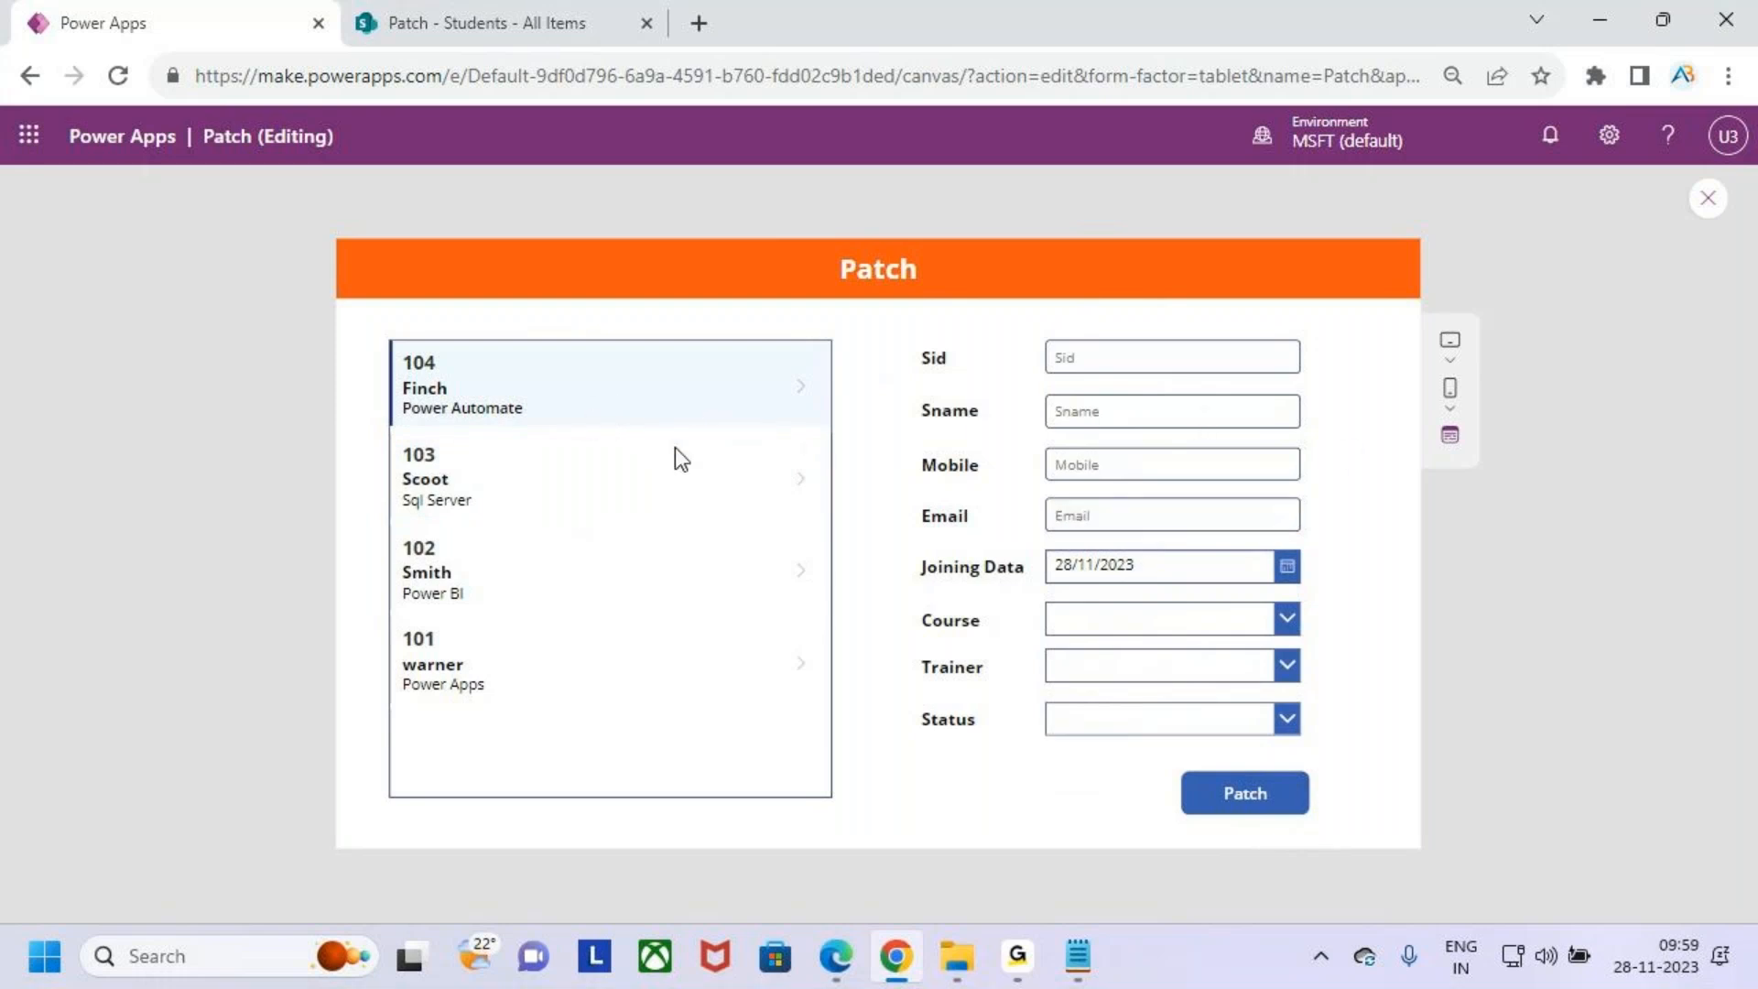
- Return to the editor, select the gallery, and clear the existing value of its OnSelect property
left_click(1708, 198)
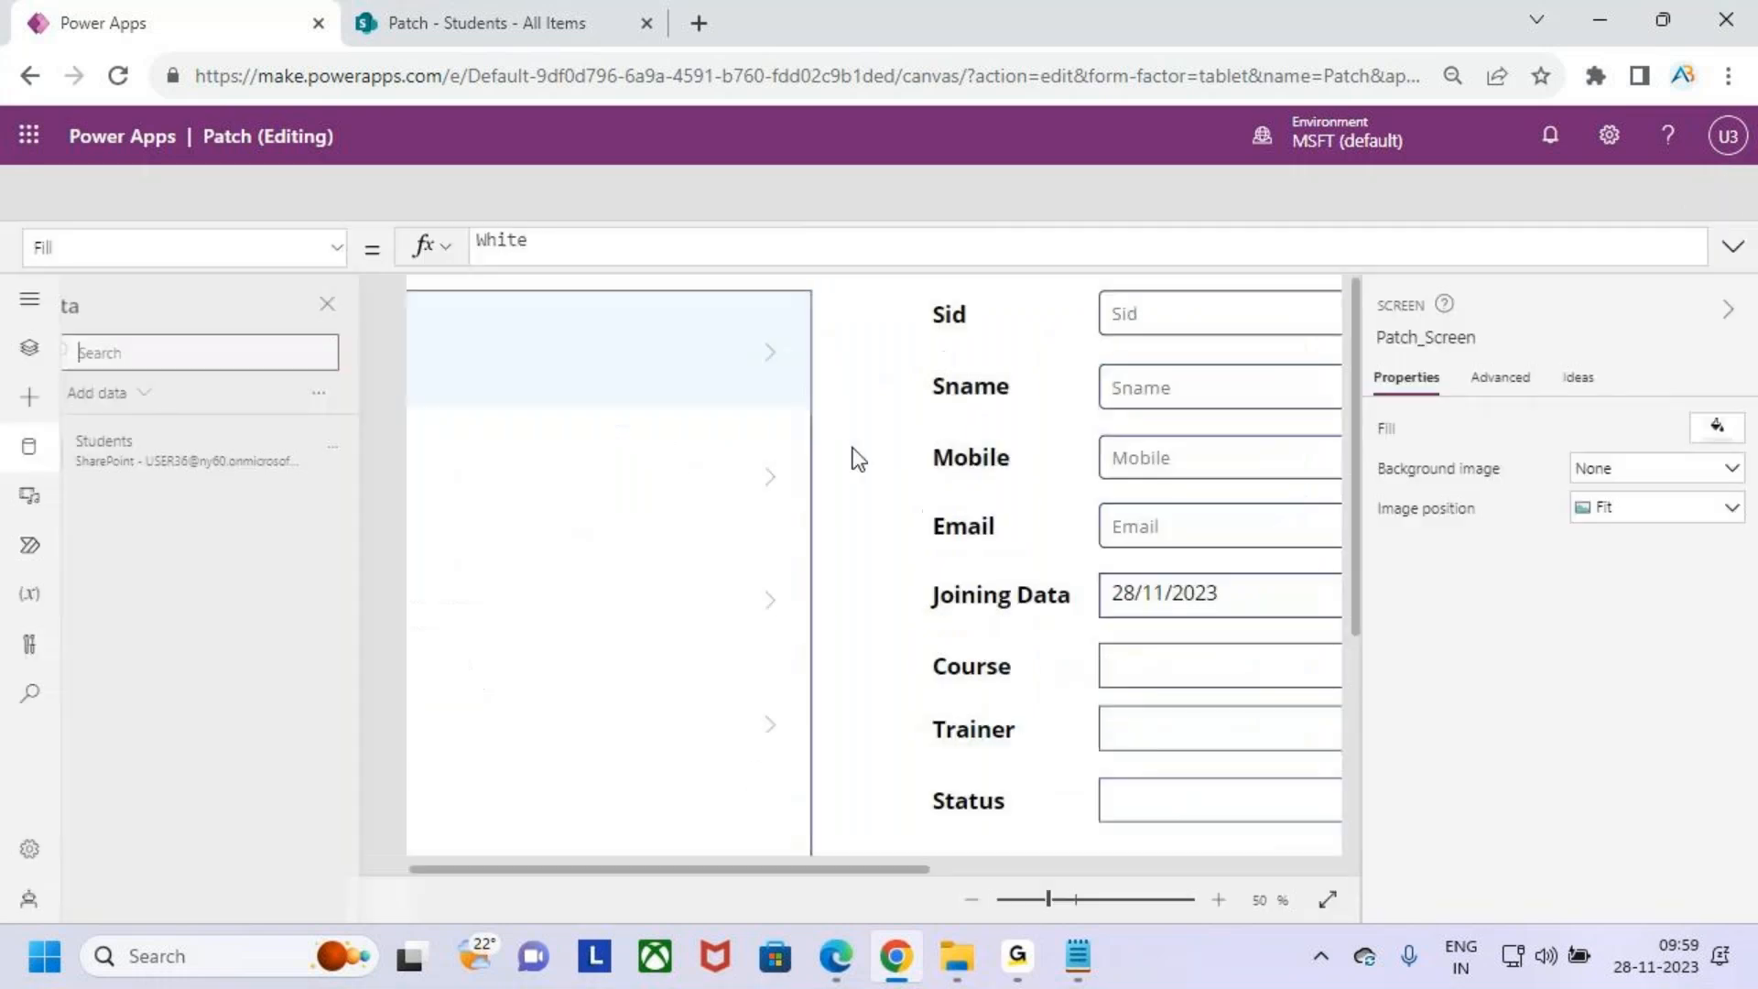
left_click(1111, 643)
left_click(721, 723)
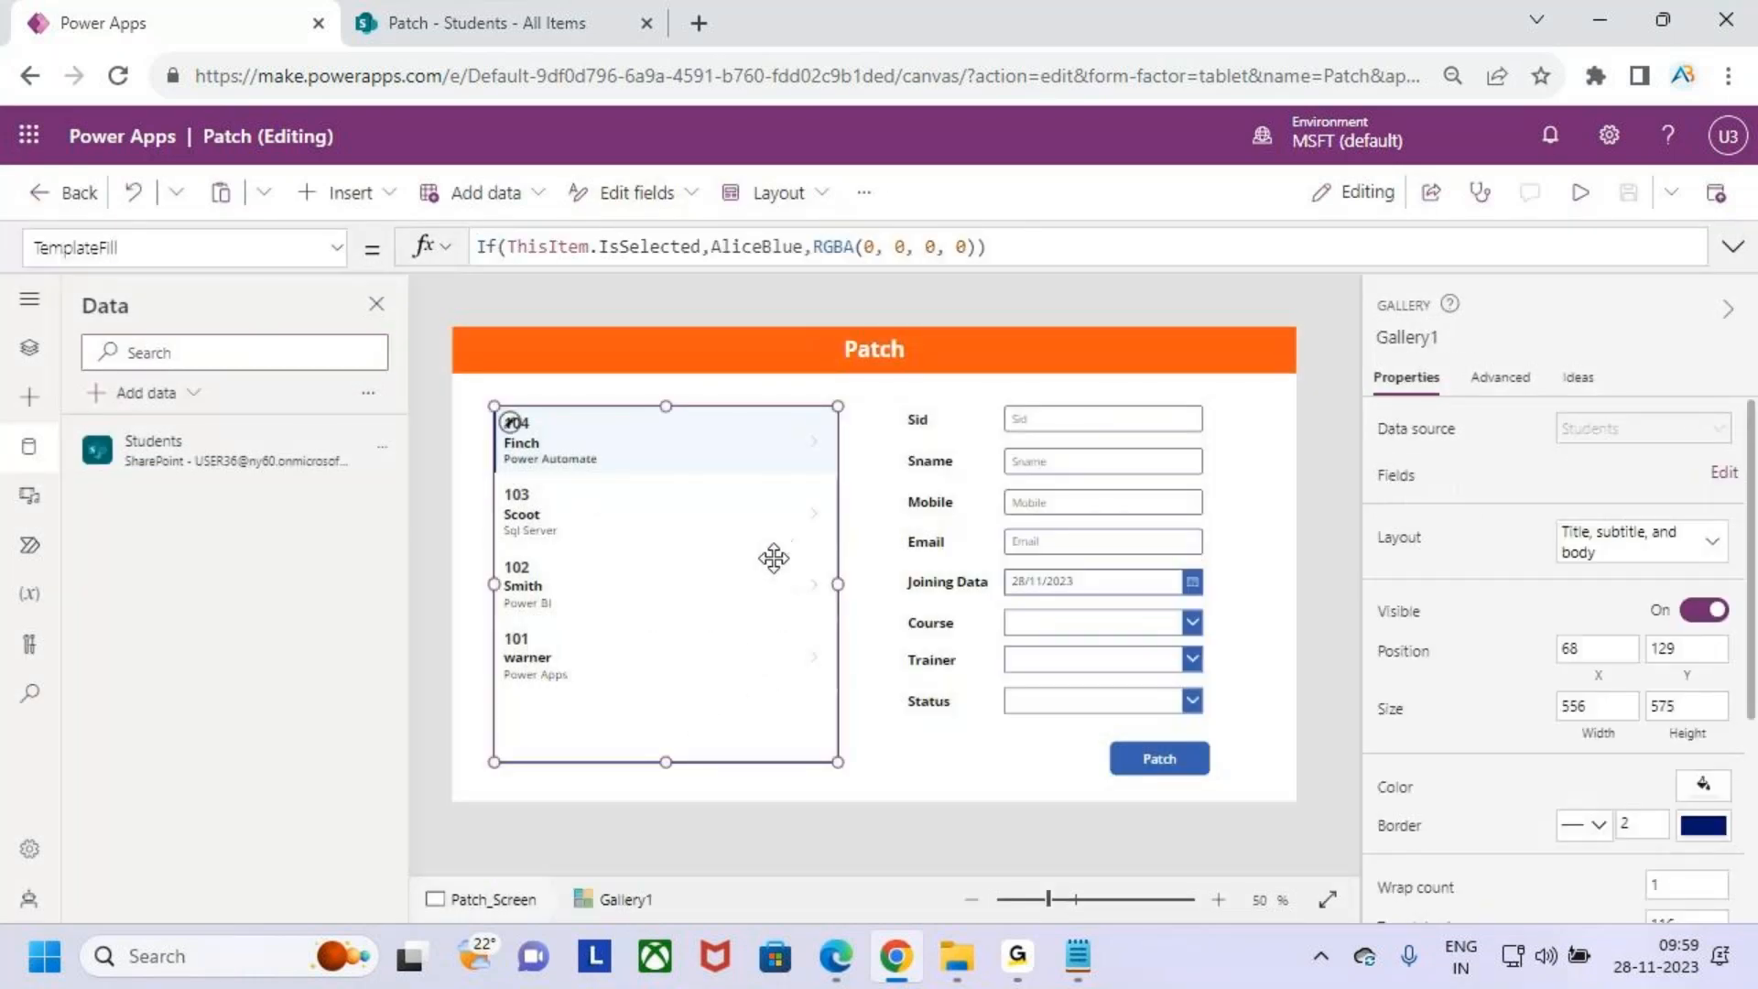
mouse_move(721, 455)
left_mouse_down()
mouse_move(810, 270)
mouse_move(1076, 403)
mouse_move(1108, 352)
left_mouse_up()
key("Escape")
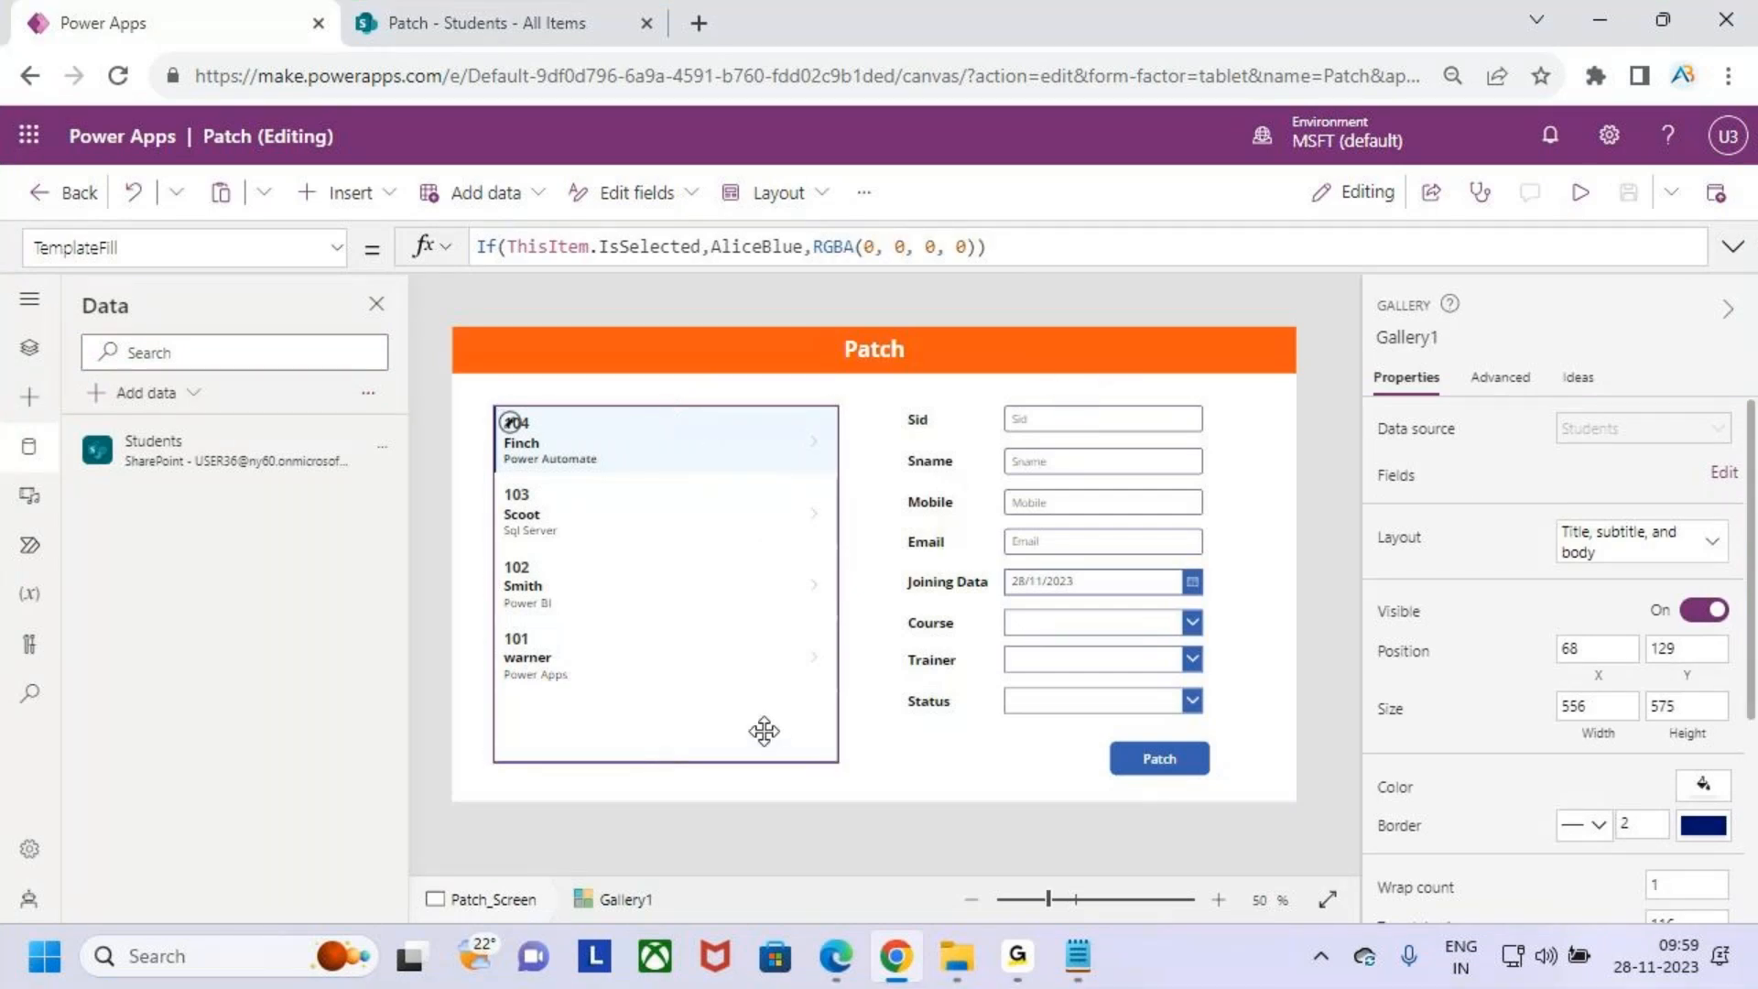
left_click(337, 248)
scroll(213, 608, "down", 3)
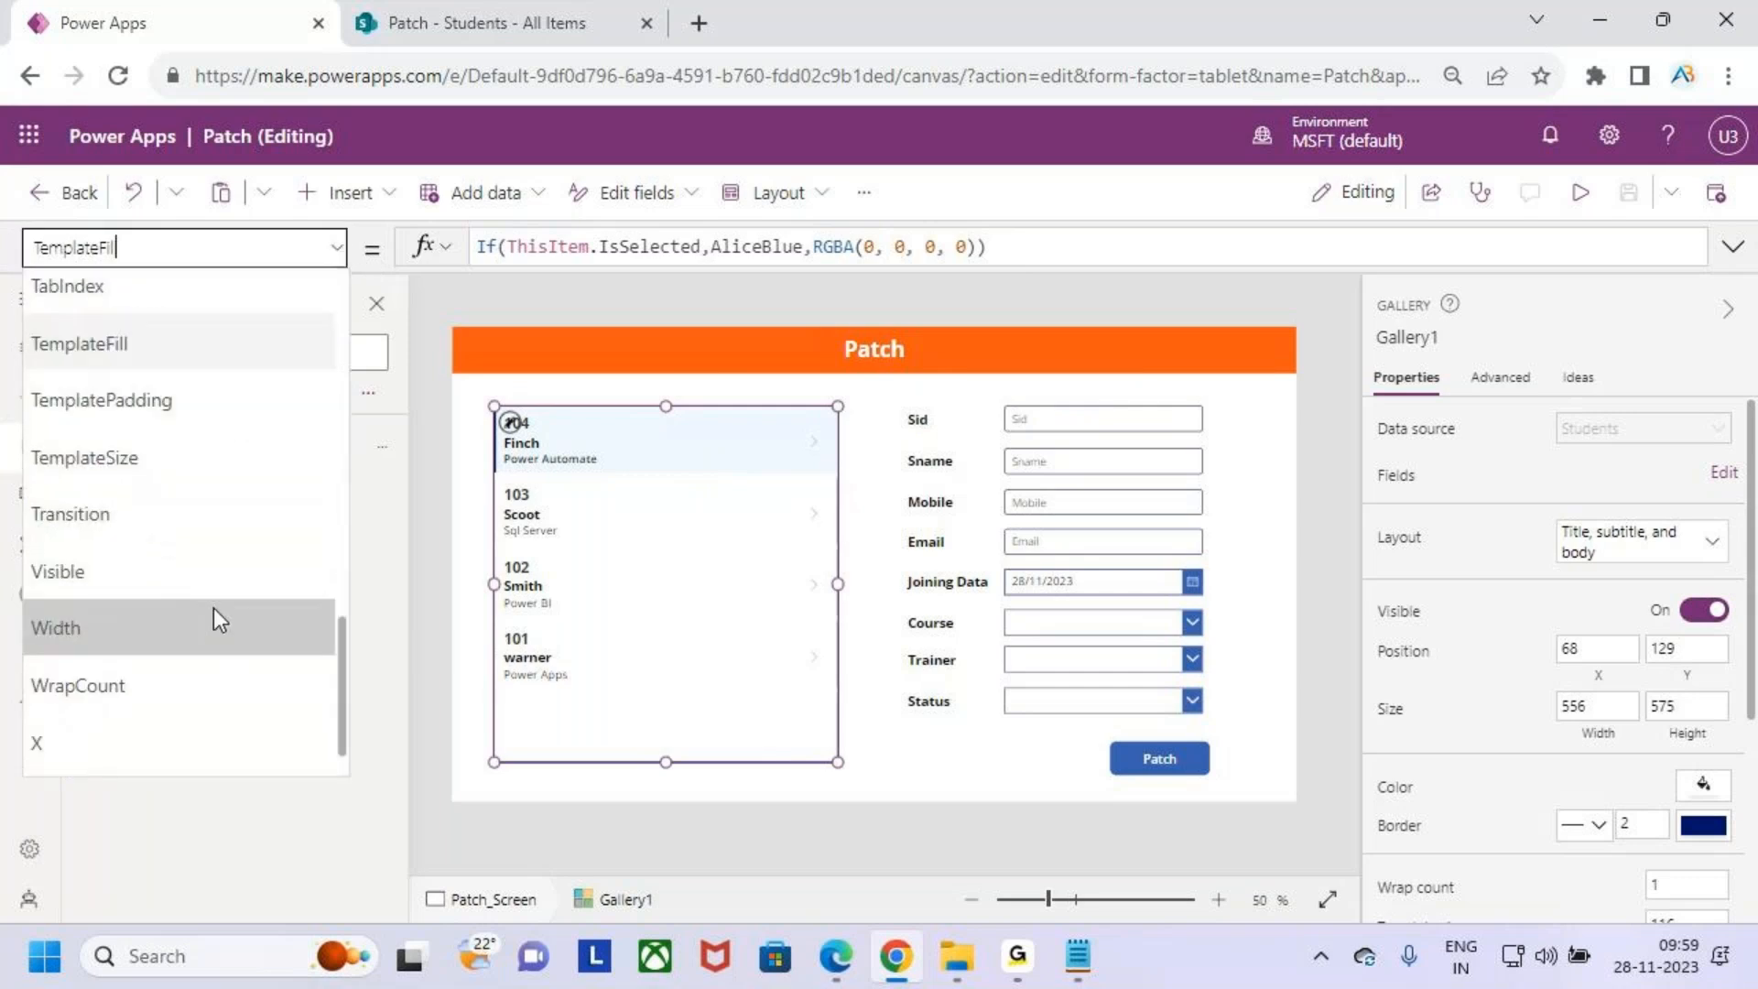
scroll(212, 600, "up", 4)
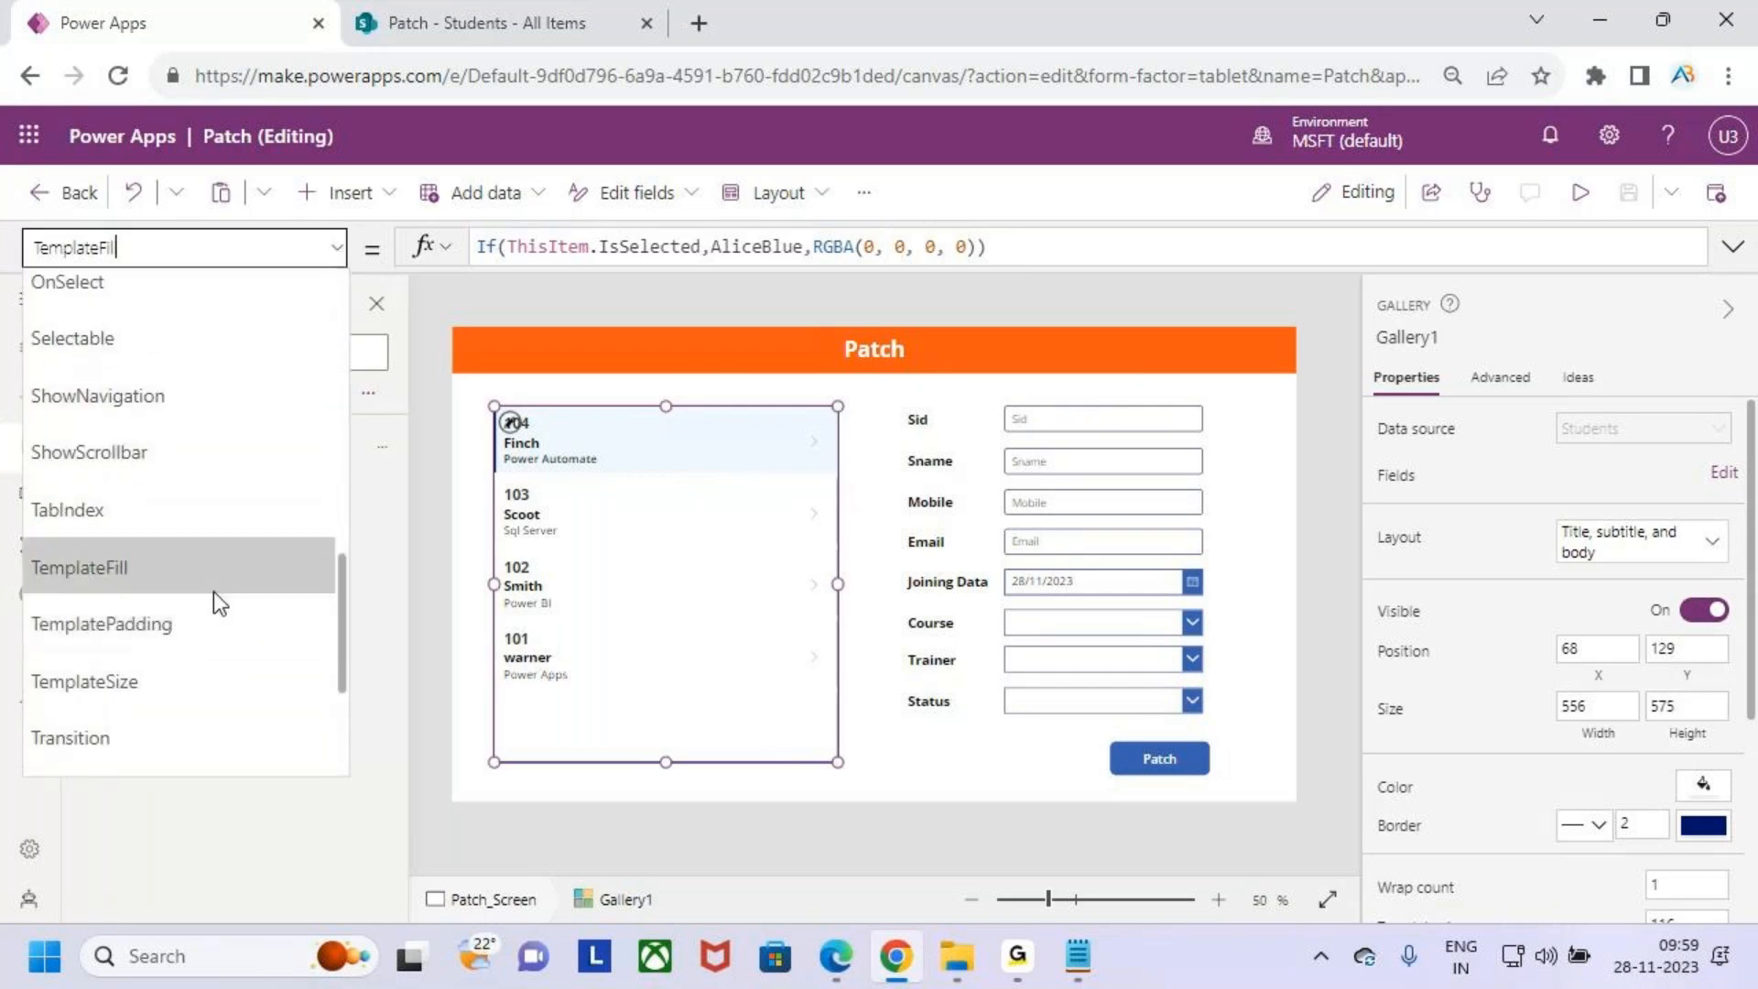
scroll(212, 592, "up", 1)
left_click(142, 407)
left_click_drag(576, 236, 465, 260)
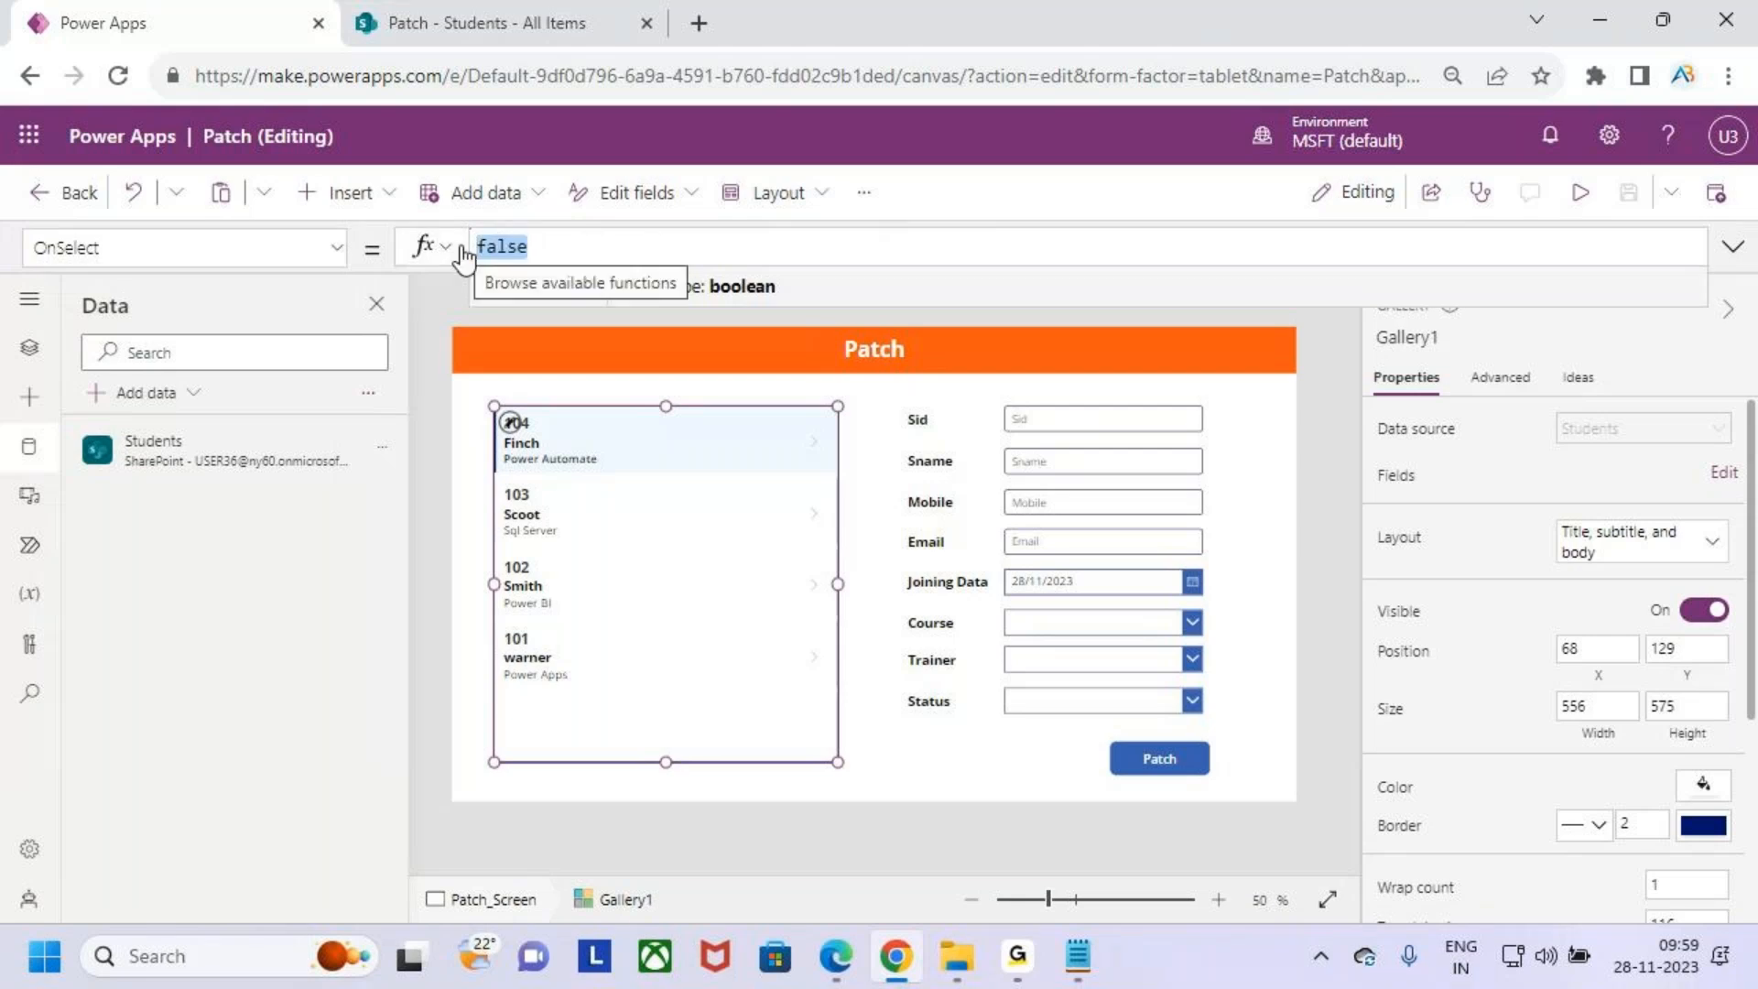
key("BackSpace")
- Set the gallery's OnSelect property to Set(varstudents,ThisItem)
type("set")
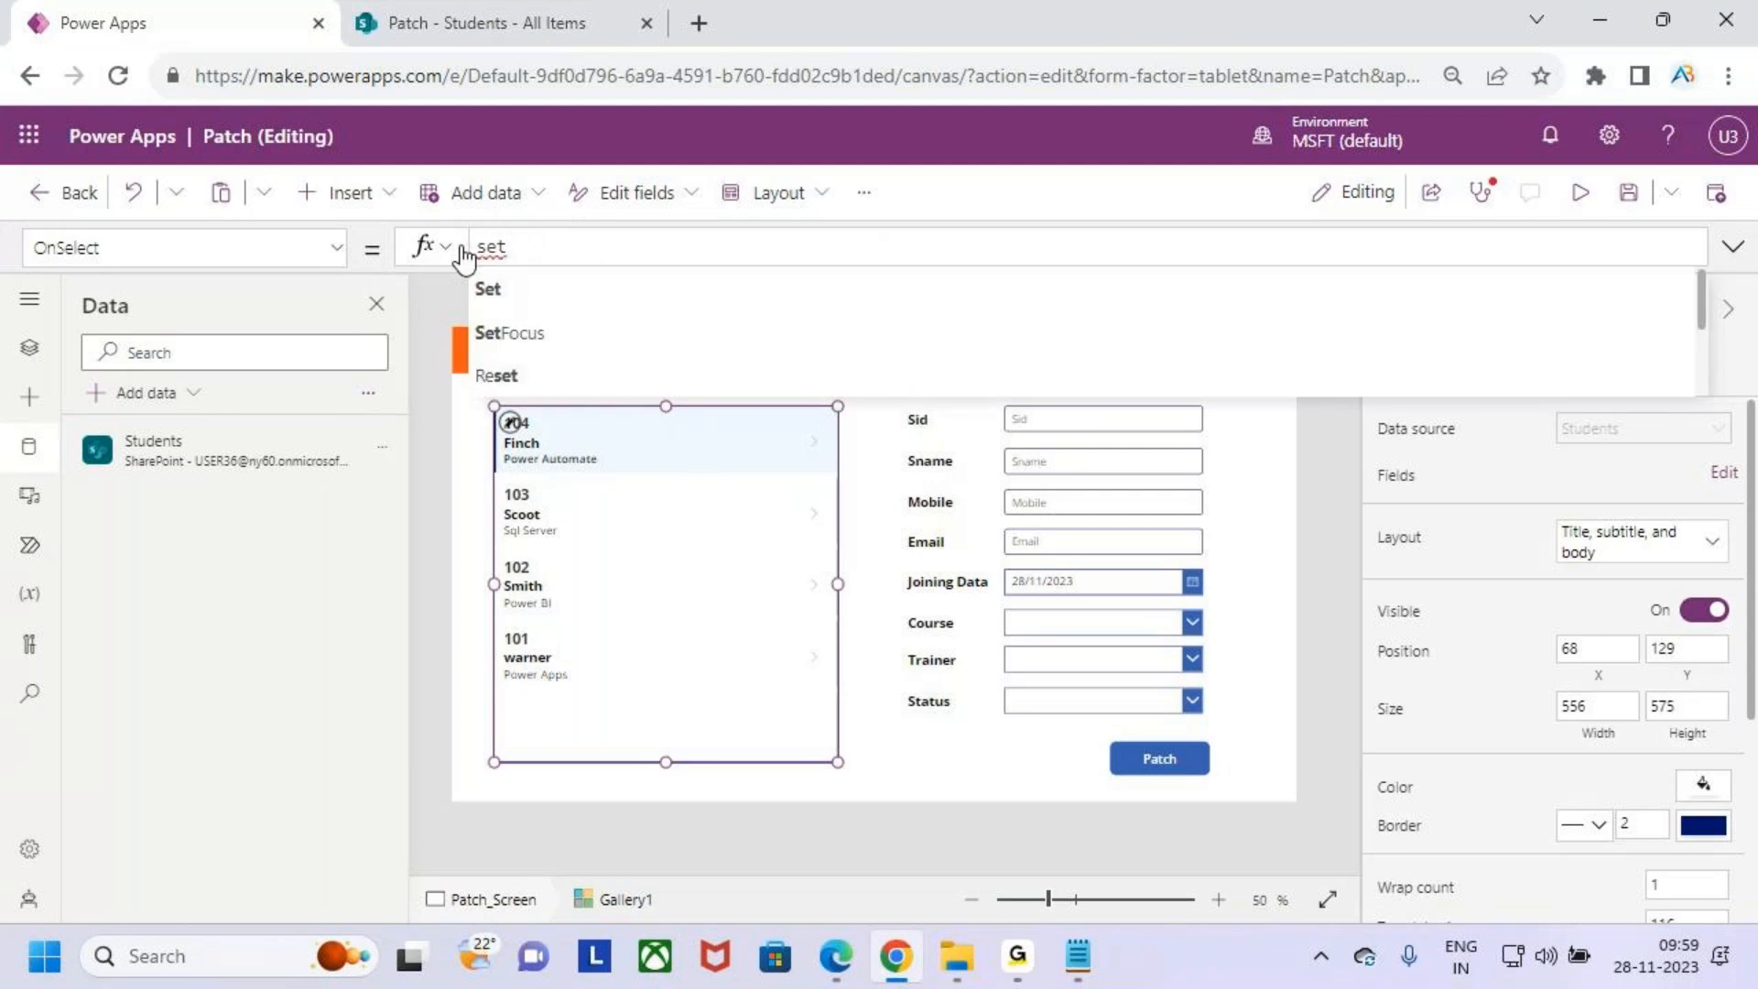
type("(var")
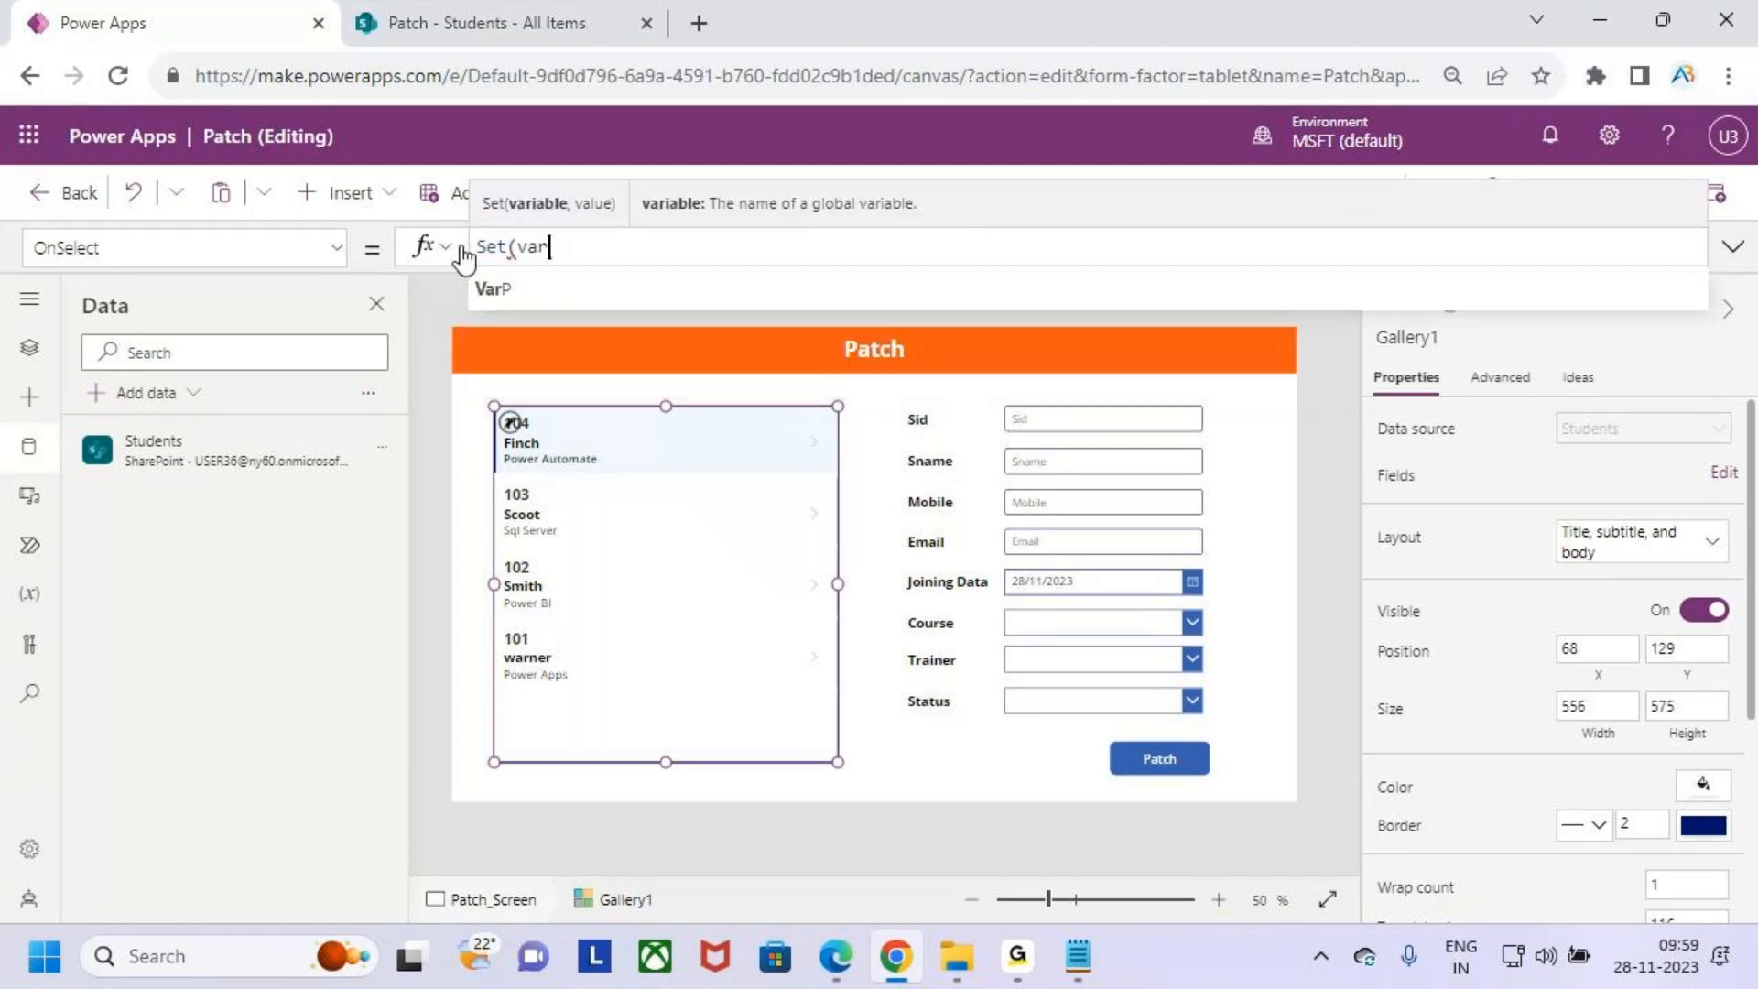
type("s")
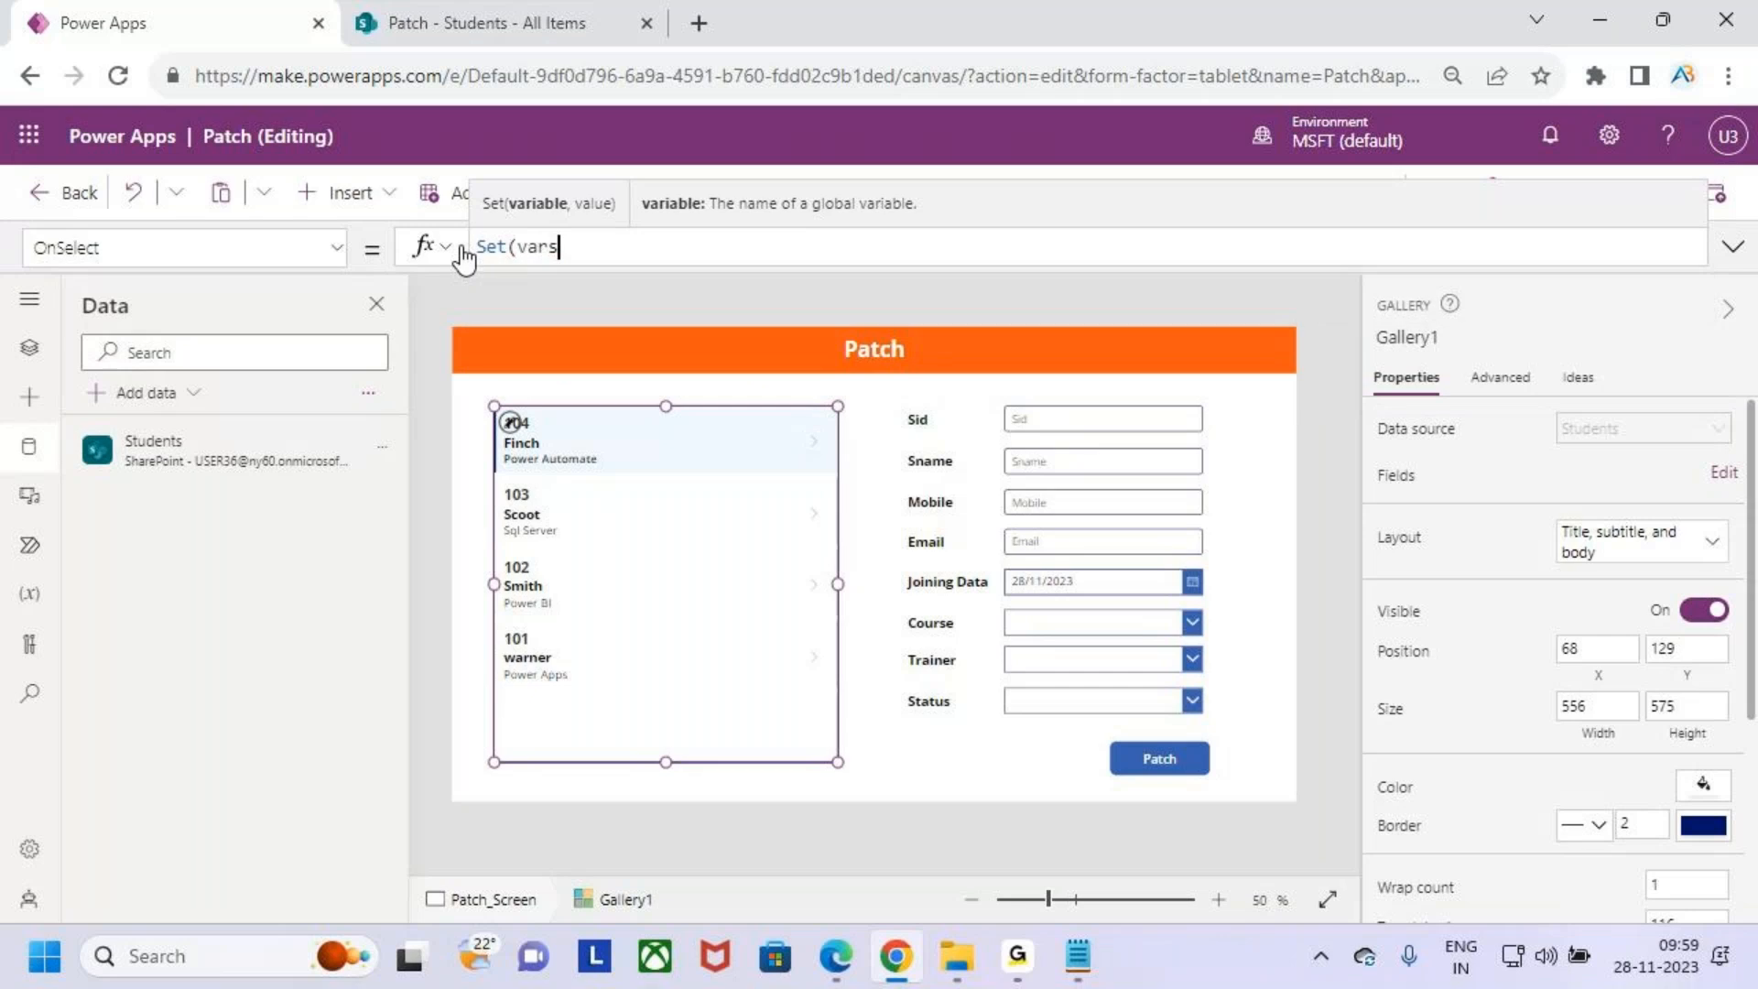
type("tudents,")
key("ctrl+2")
left_click_drag(647, 460, 875, 200)
left_click_drag(737, 165, 588, 229)
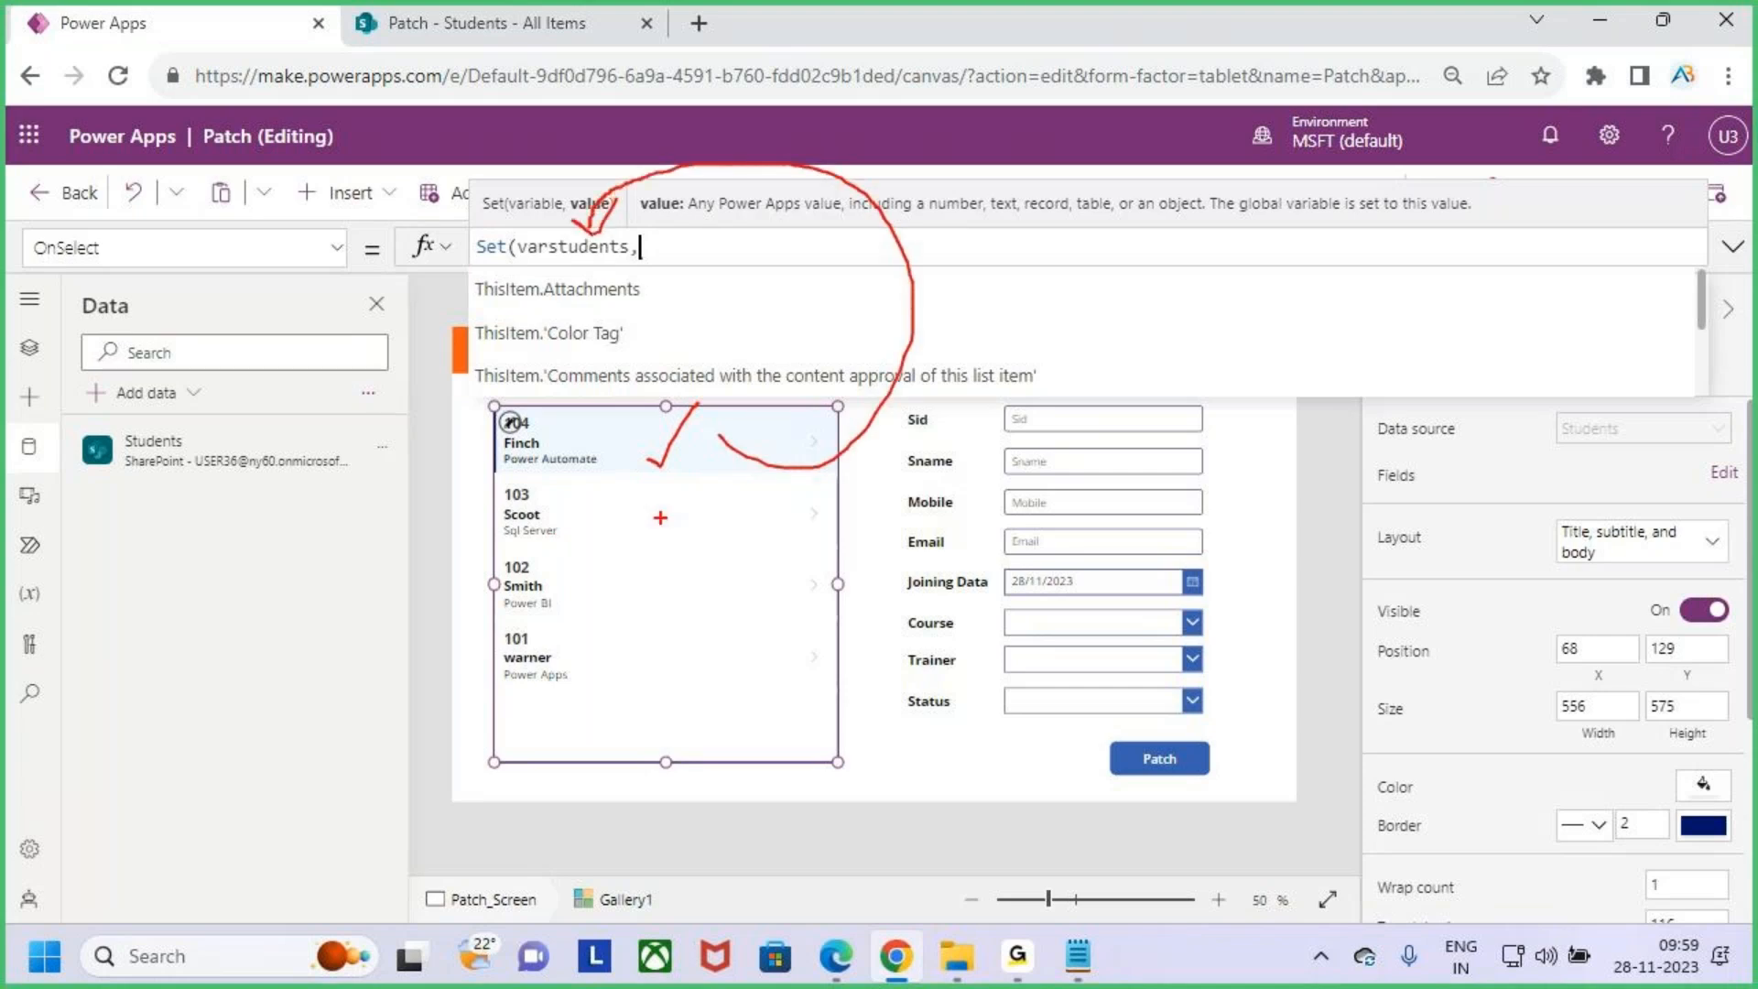
mouse_move(643, 459)
left_mouse_down()
mouse_move(659, 467)
mouse_move(701, 409)
left_mouse_up()
left_click_drag(572, 217, 645, 197)
key("Escape")
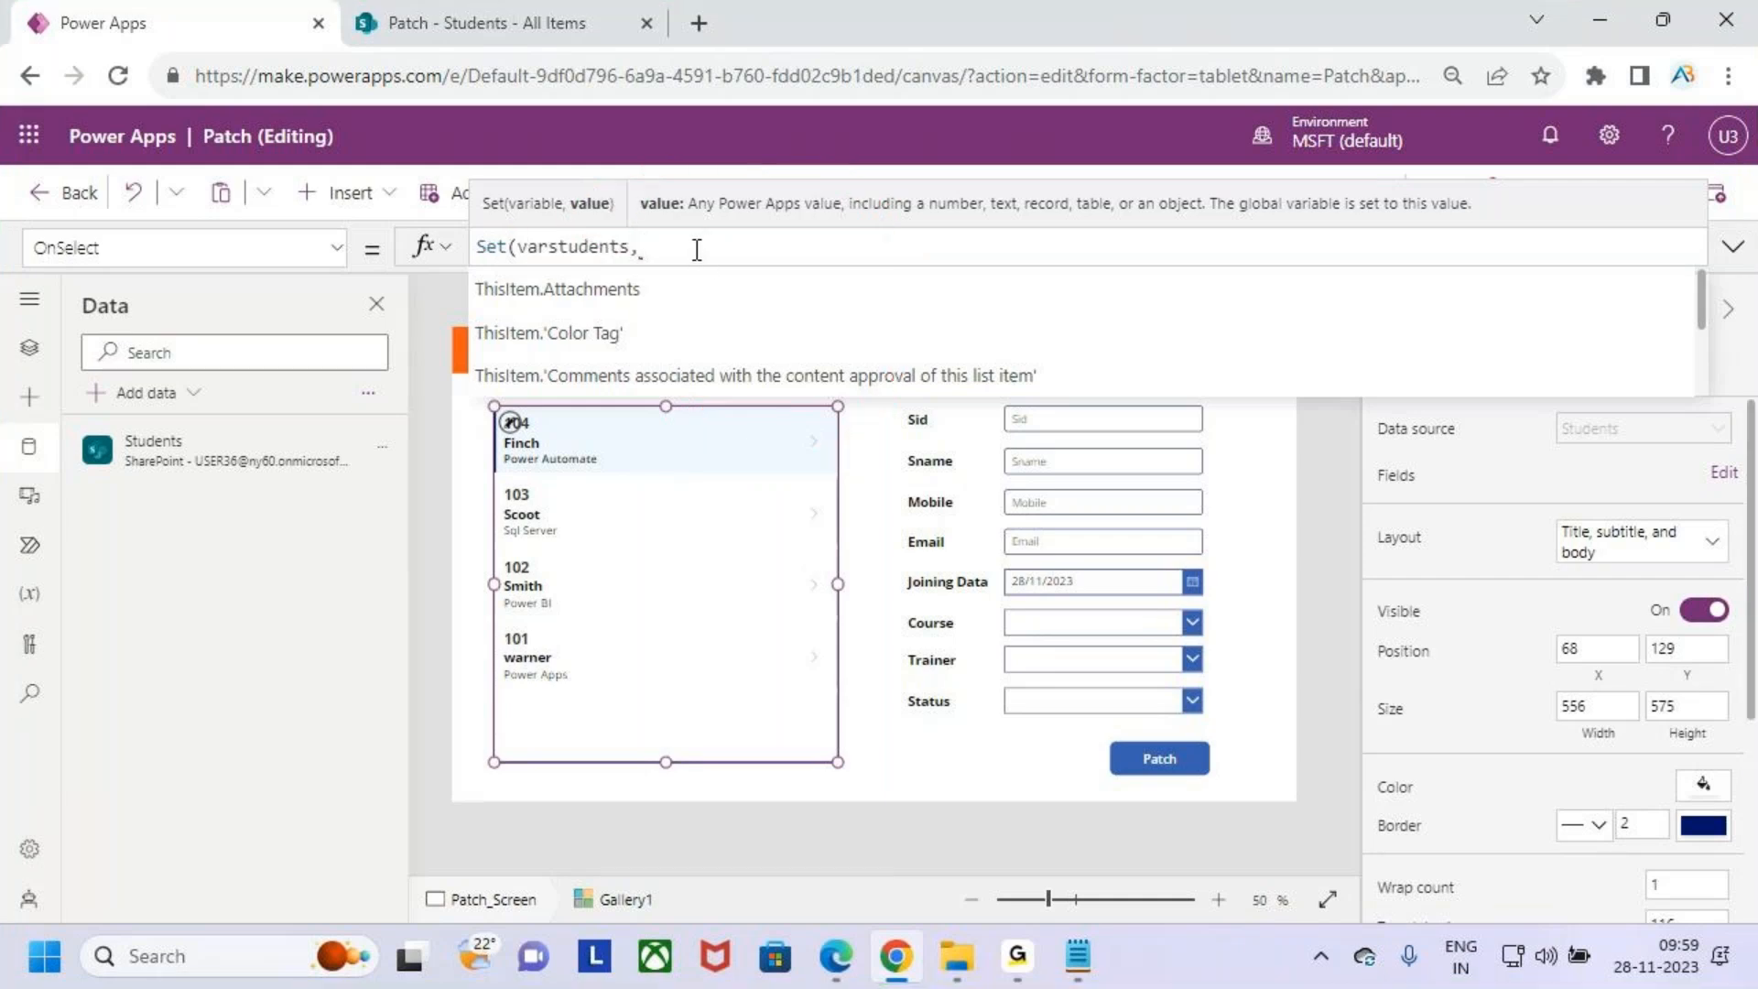
type(",")
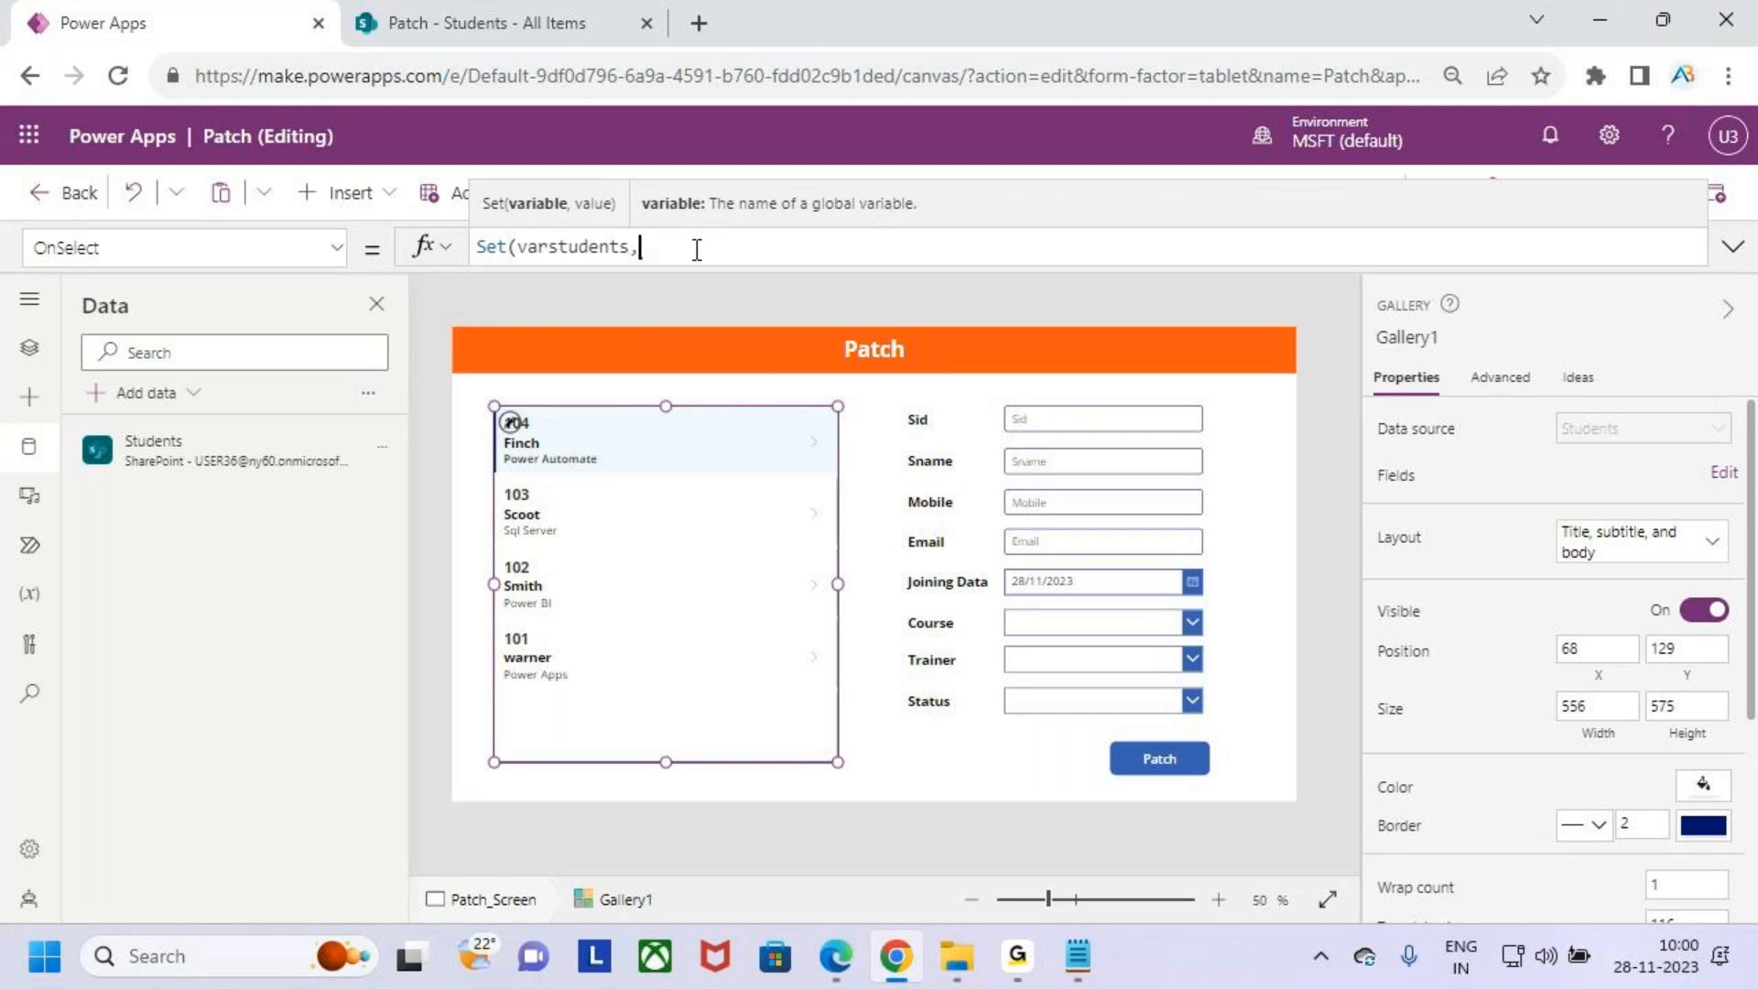
type("this")
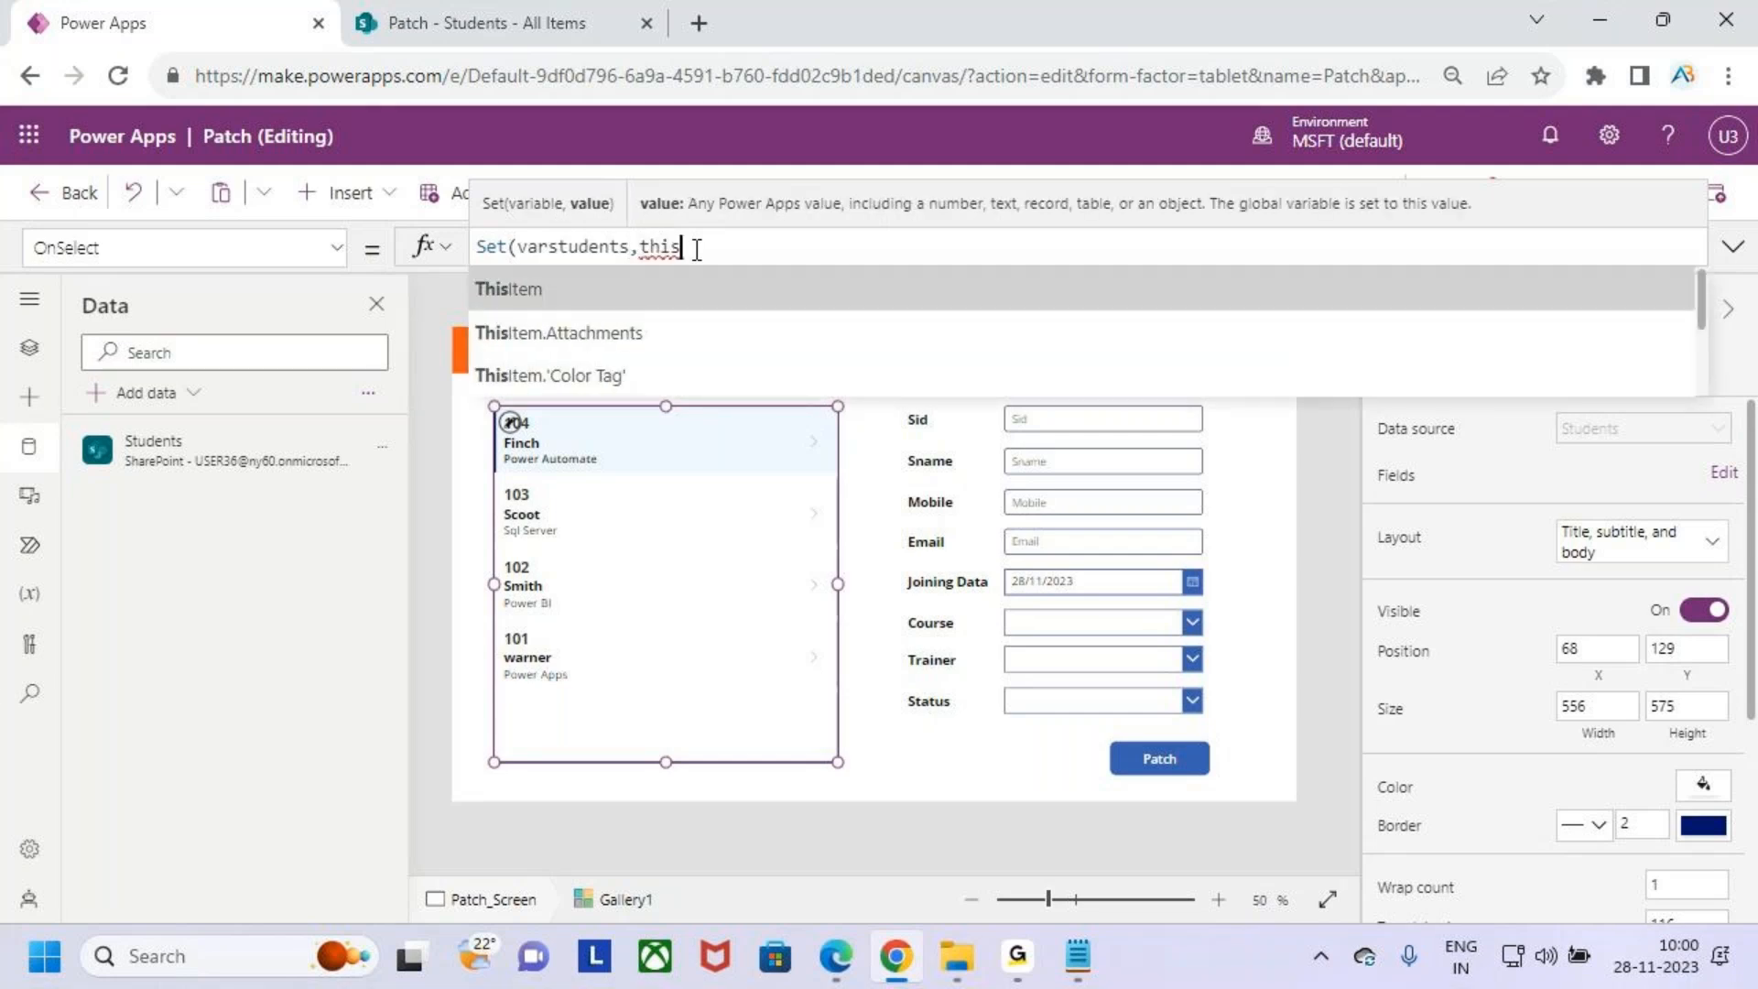
key("Tab")
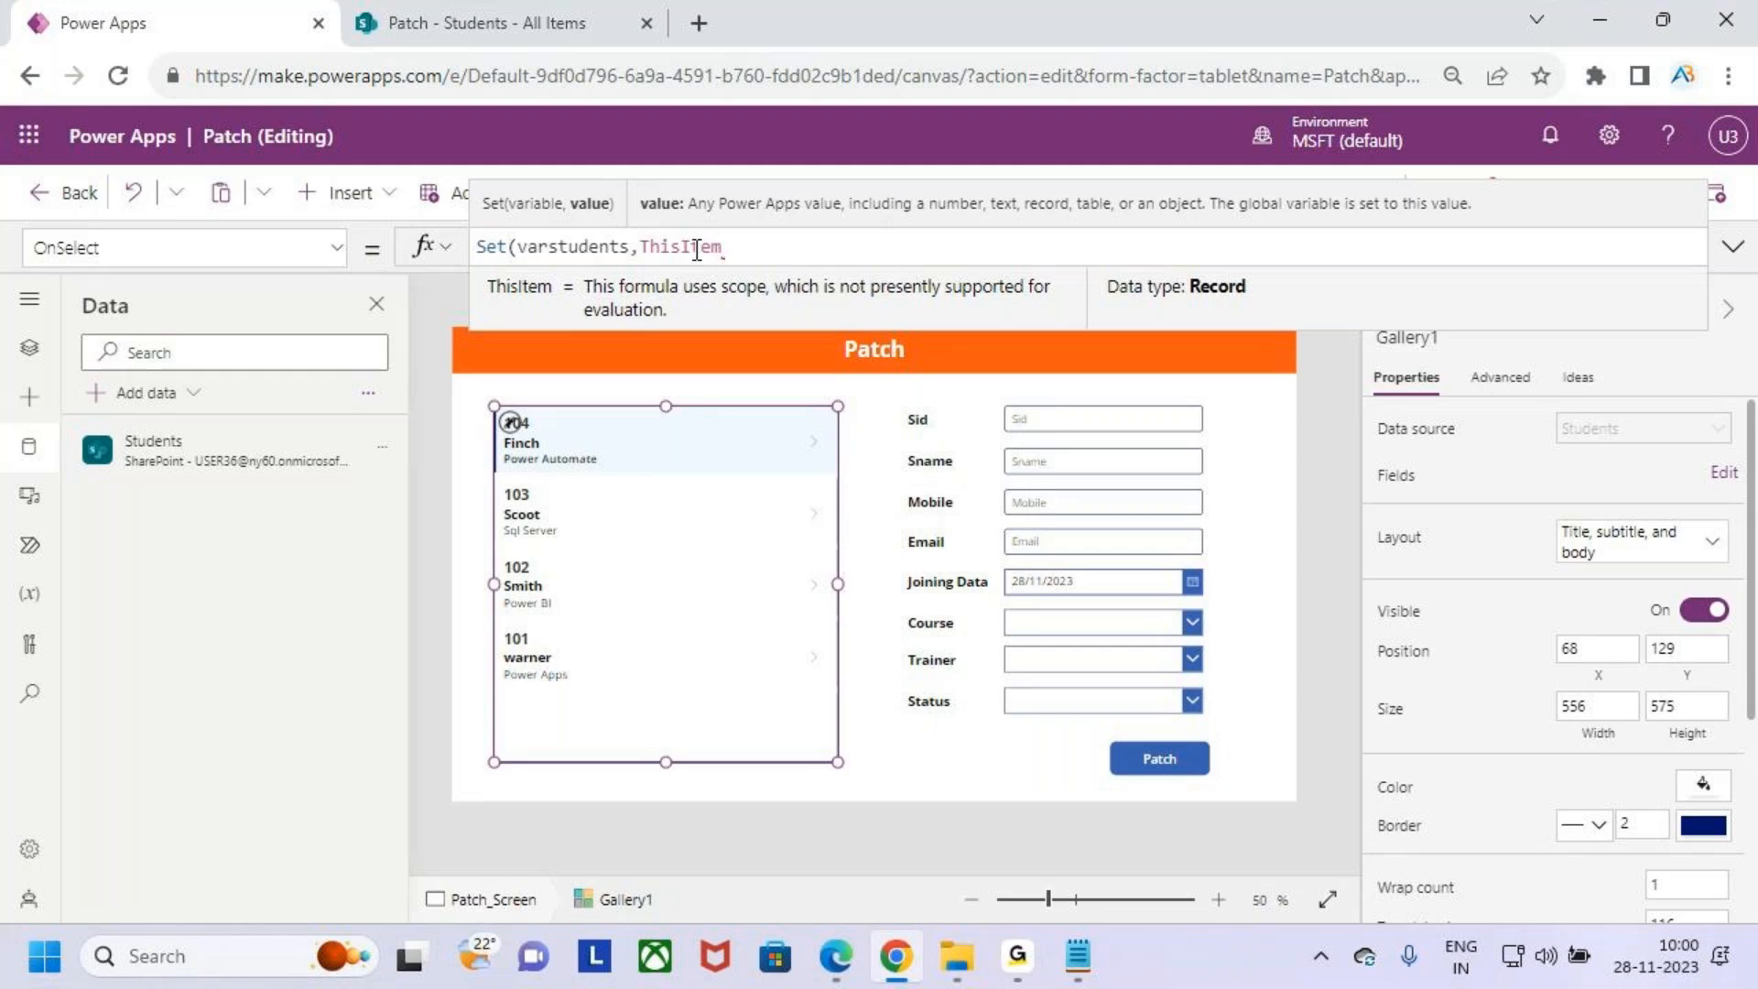
type(")")
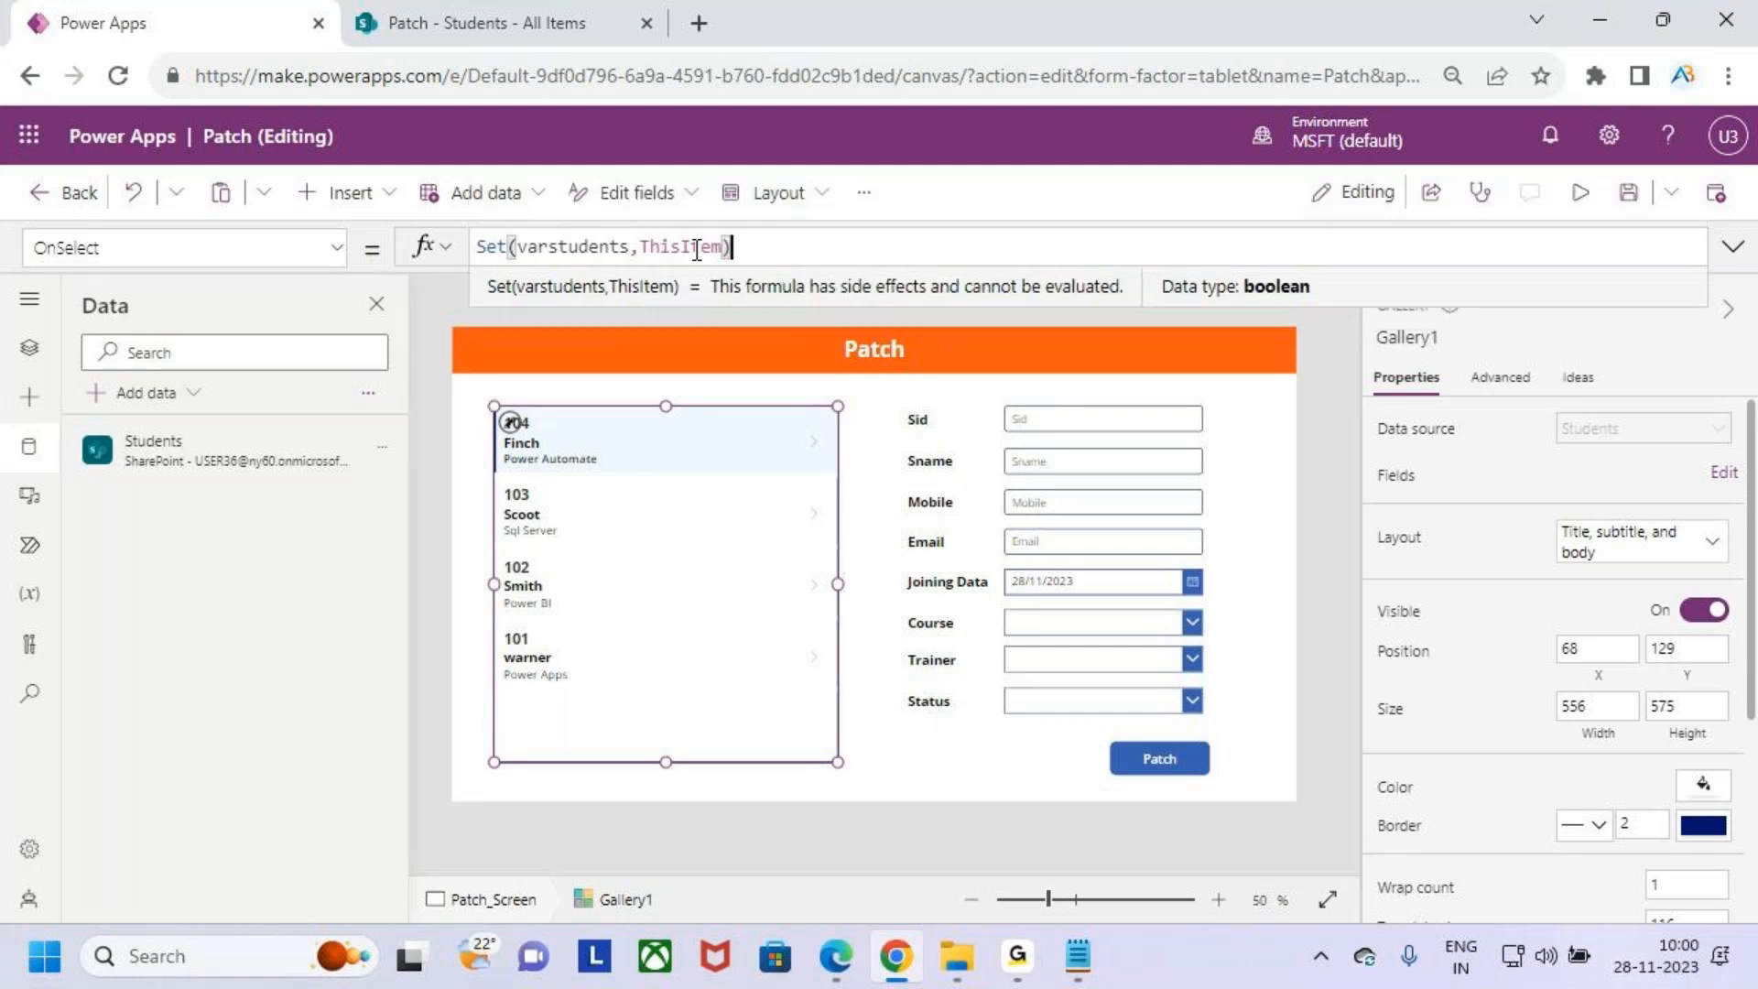
- Preview the app, select Scoot's record in the gallery, and return to the editor, dismissing the tip dialog
double_click(579, 249)
left_click(487, 288)
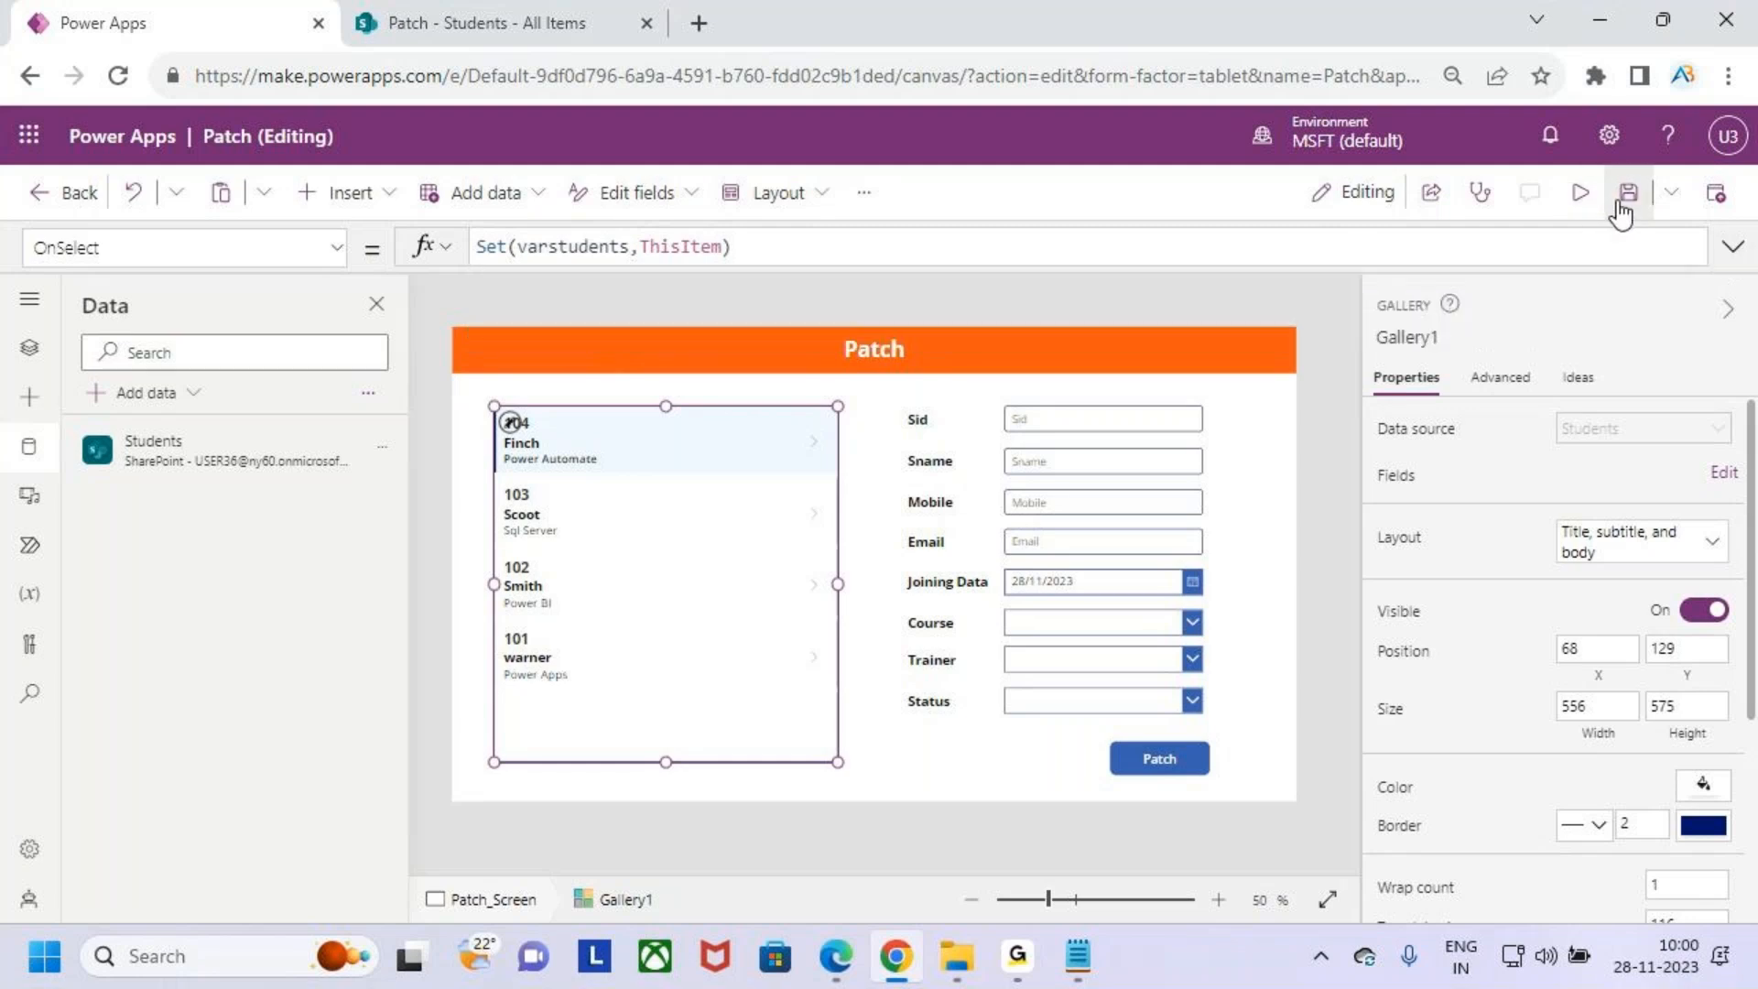
left_click(1580, 194)
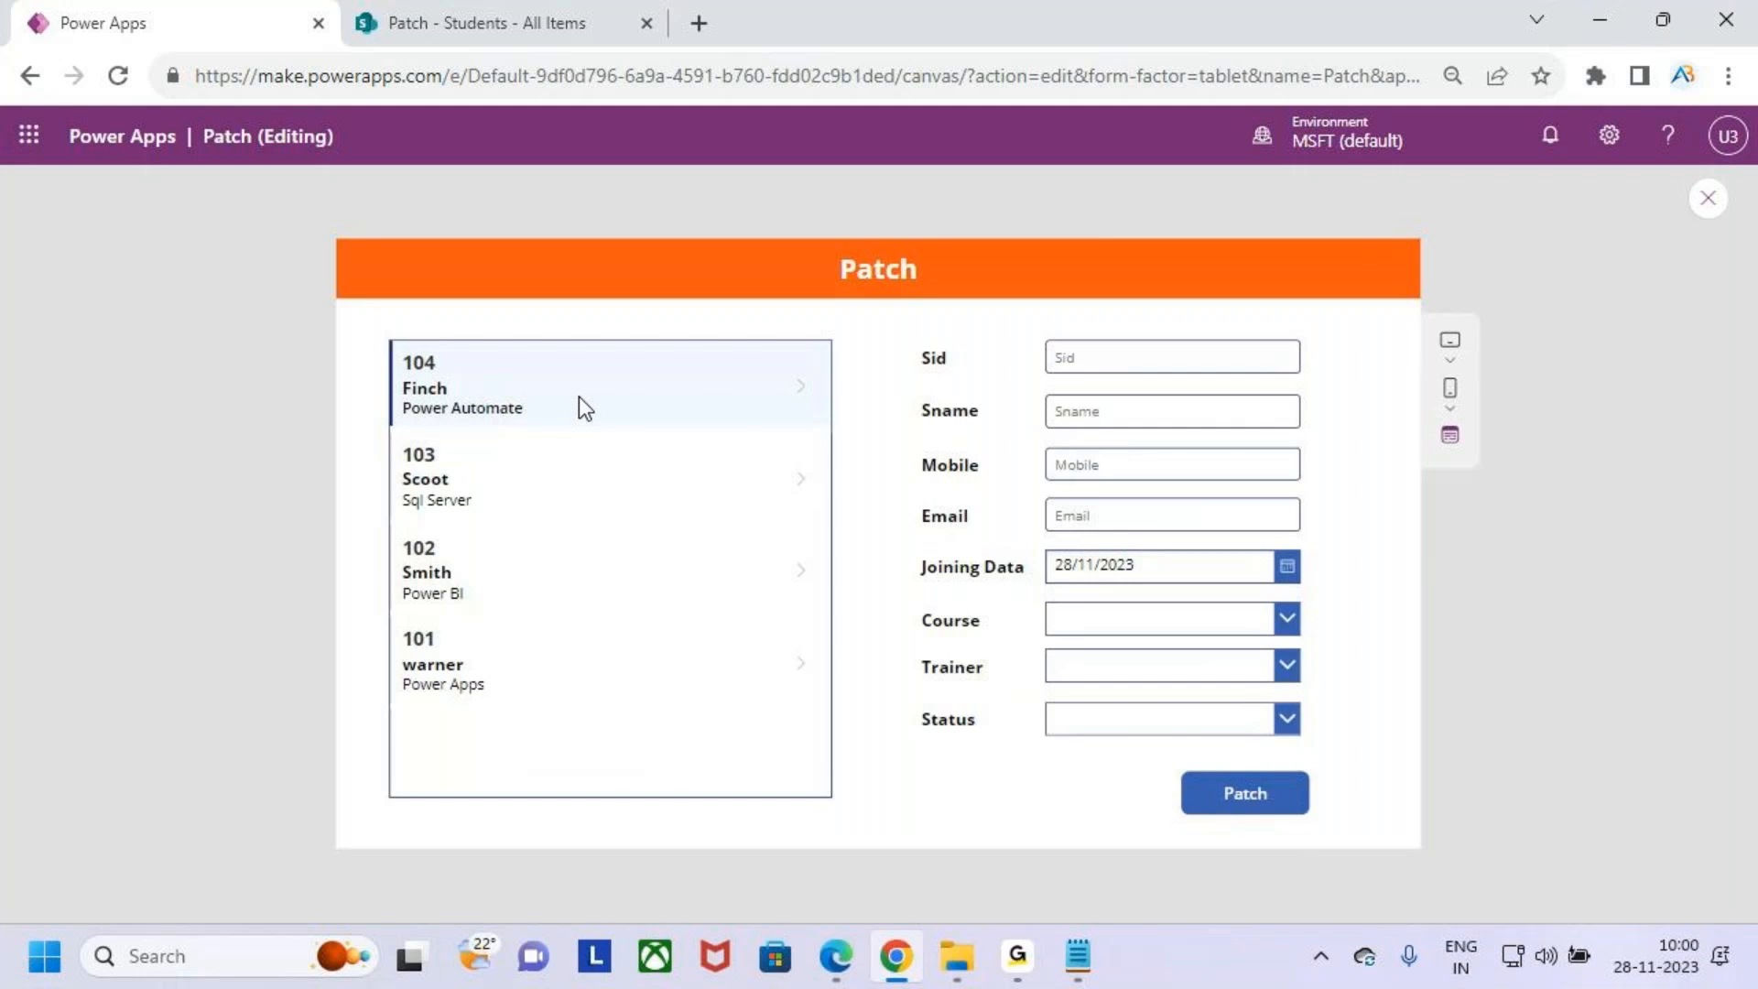
left_click(597, 485)
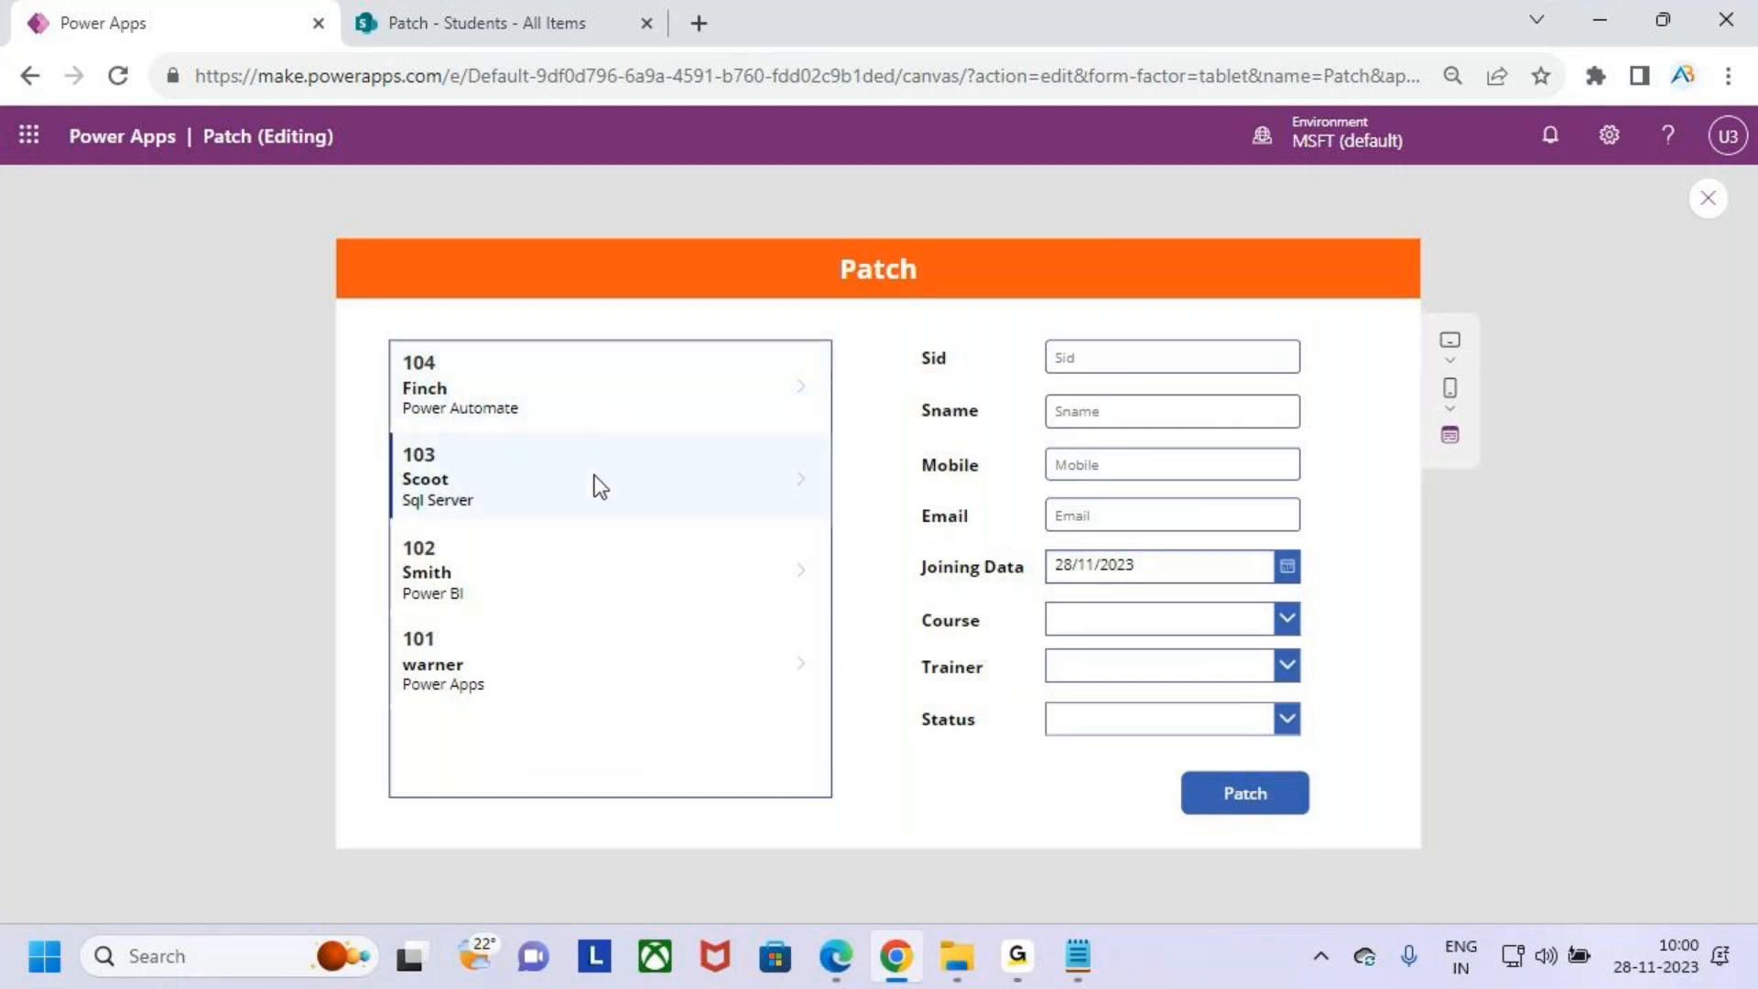
left_click(1721, 209)
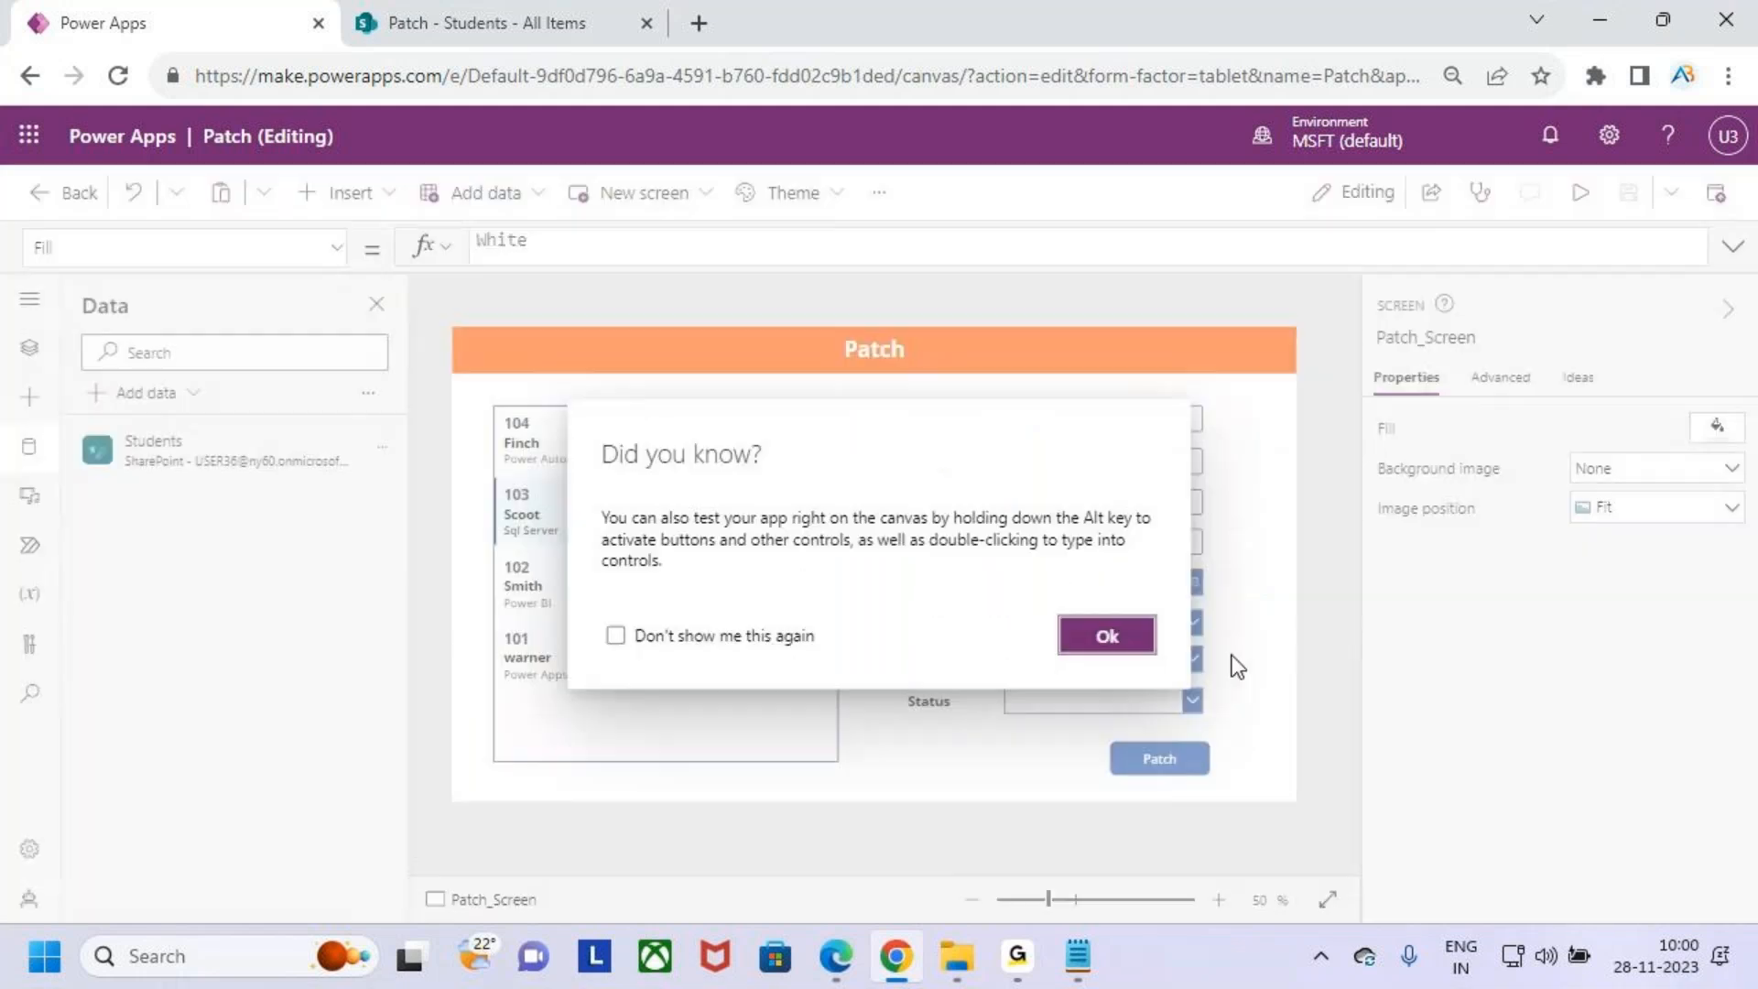
left_click(1108, 641)
- Select the gallery and inspect the record stored in the varstudents variable in the formula bar
left_click(651, 589)
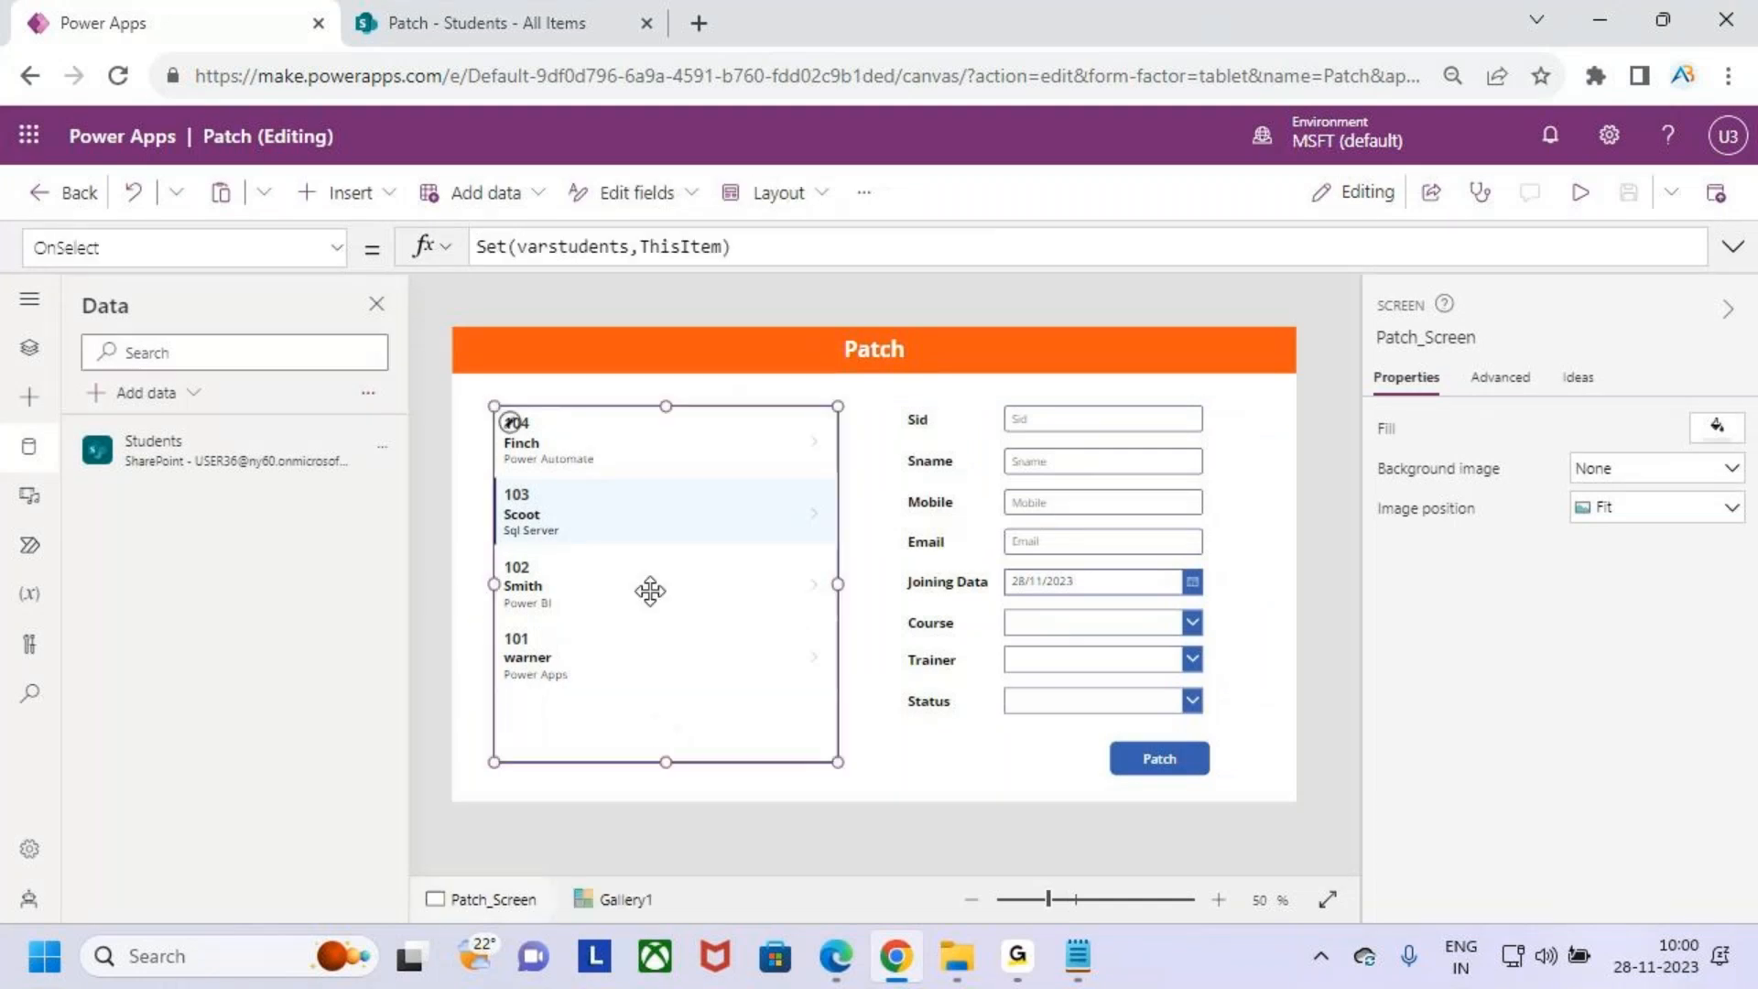
left_click(569, 249)
double_click(569, 247)
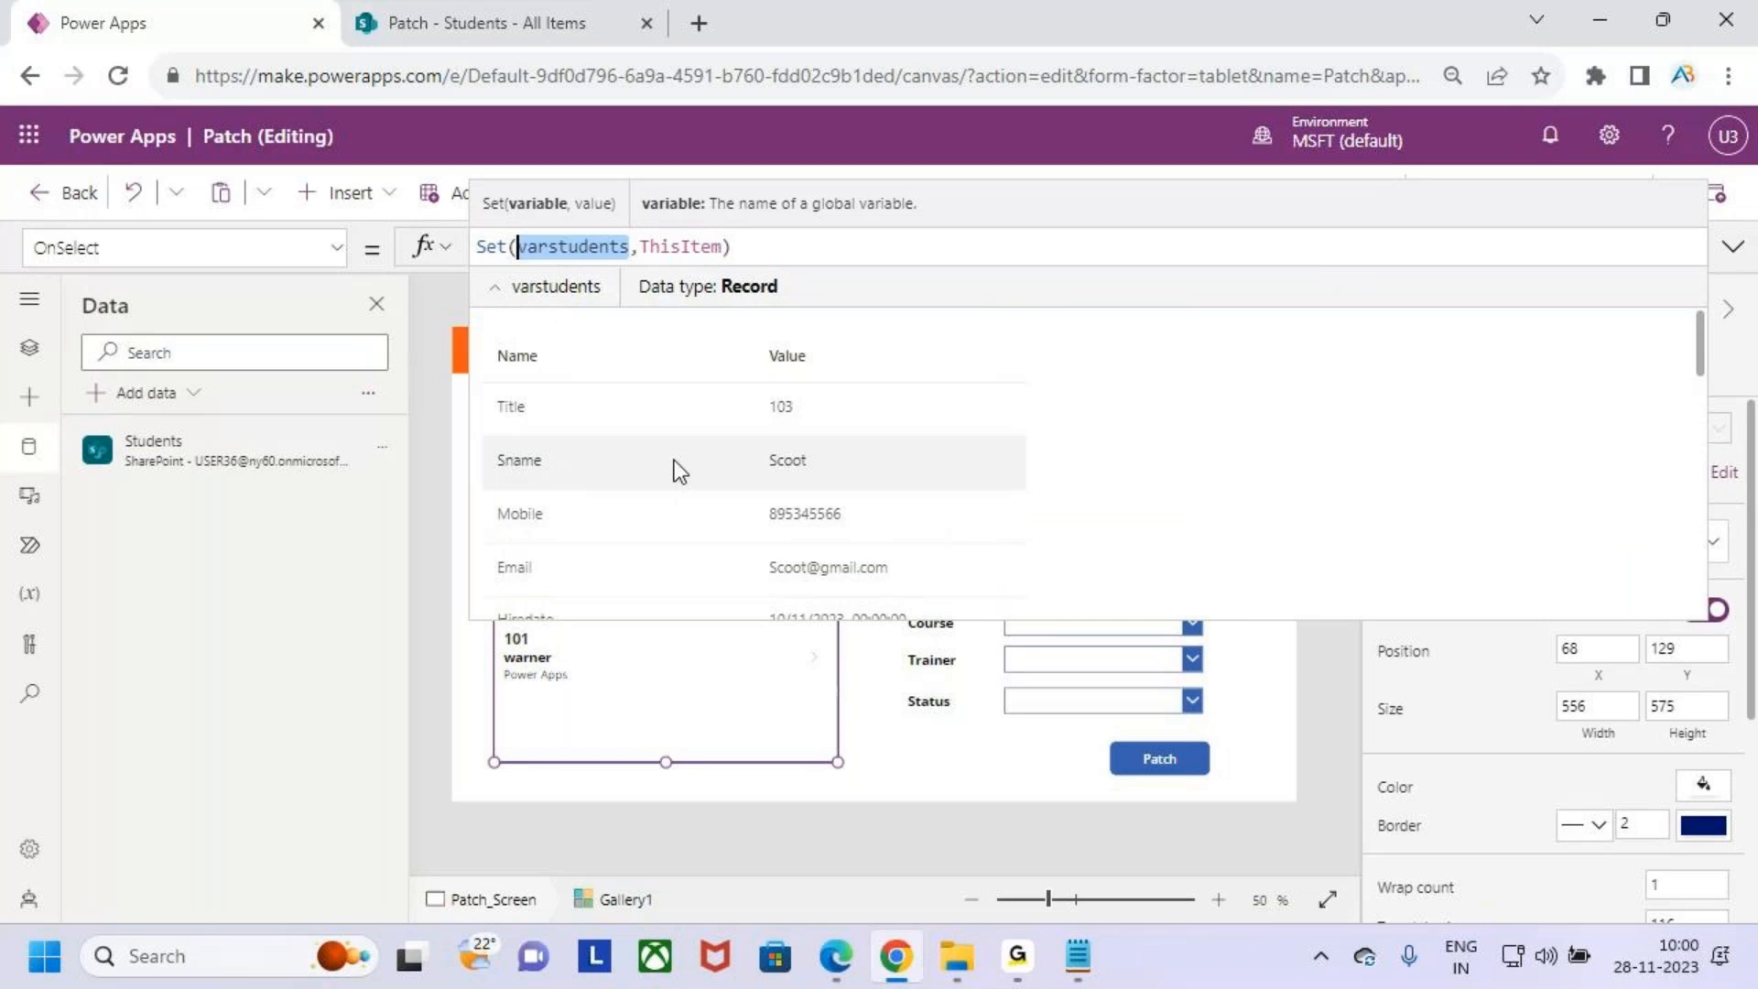
key("ctrl+2")
left_click_drag(746, 448, 898, 496)
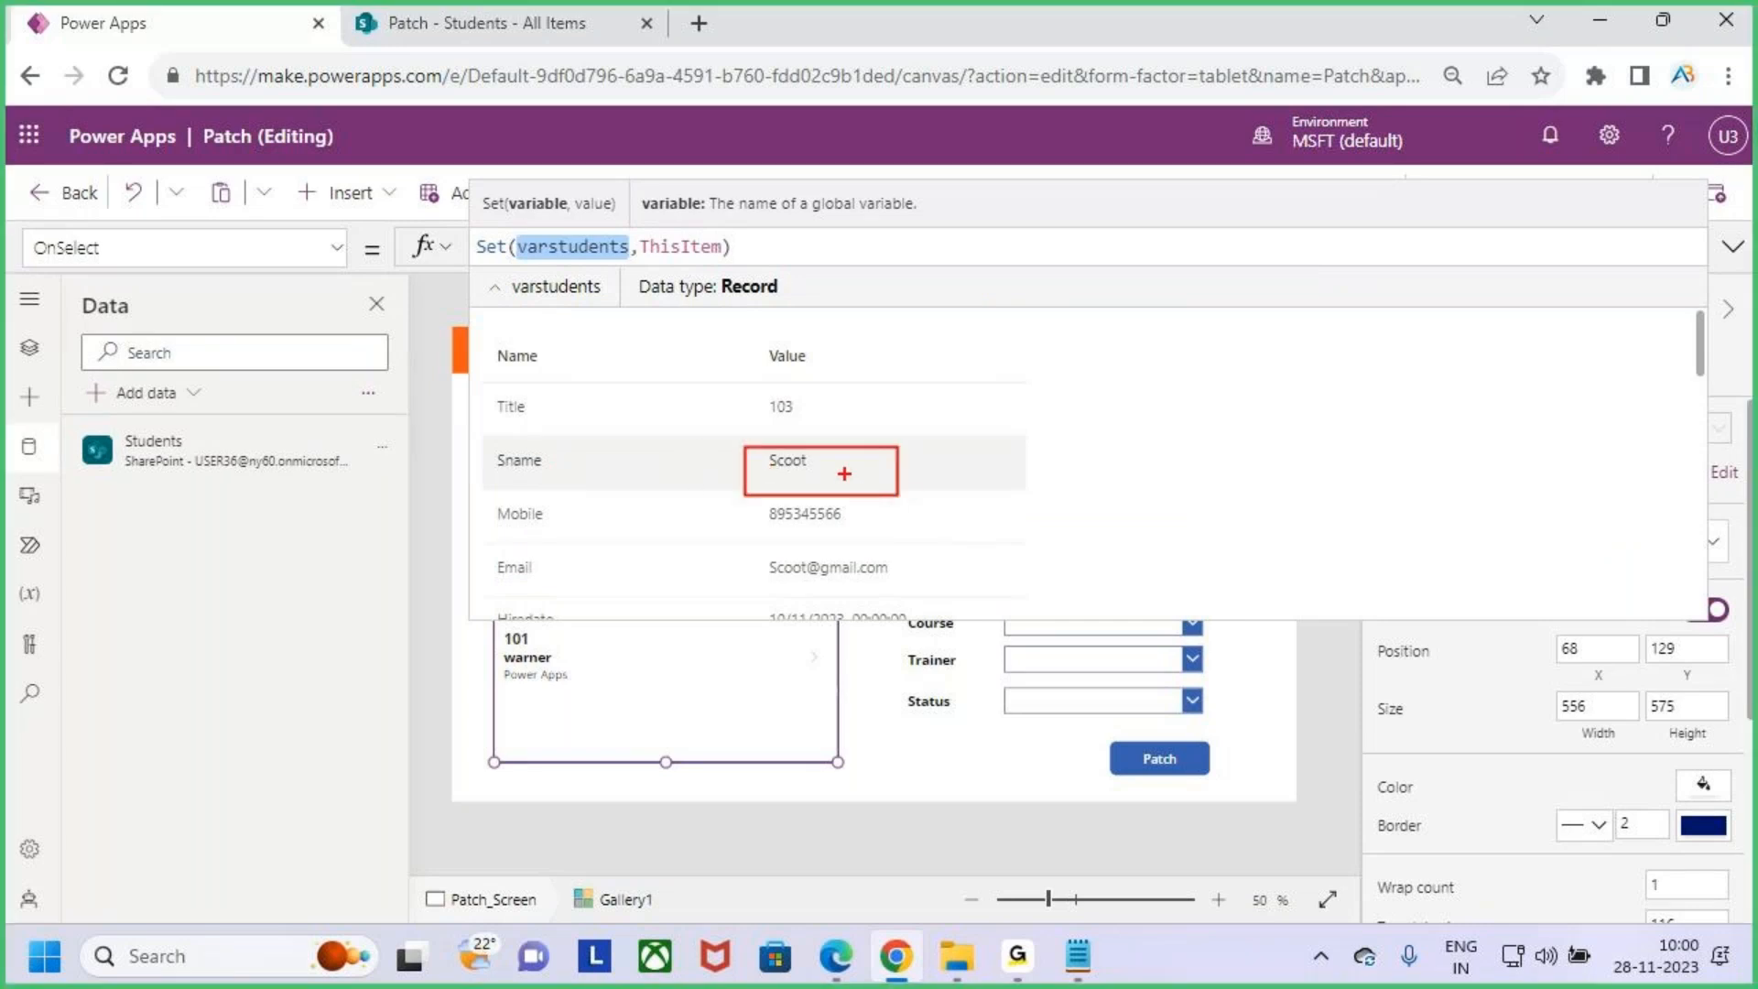
key("Escape")
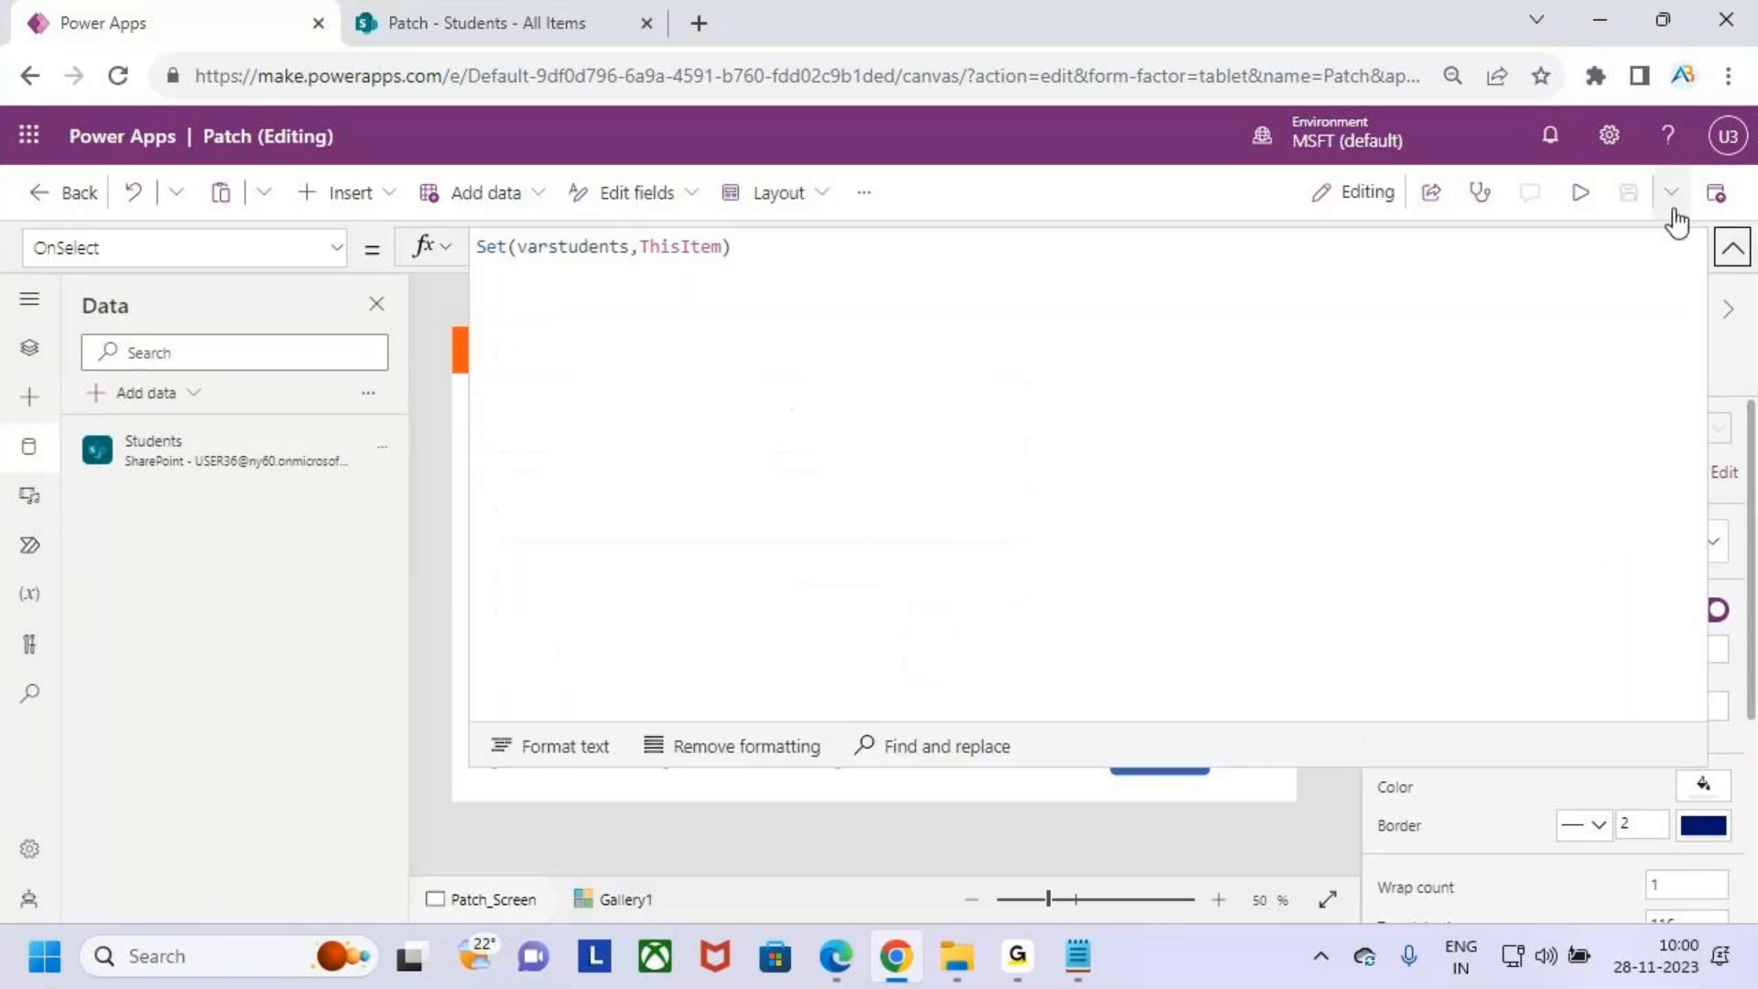
- Preview the app again, select Smith's record, and return to the editor, dismissing the tip dialog
left_click(1597, 197)
left_click(574, 586)
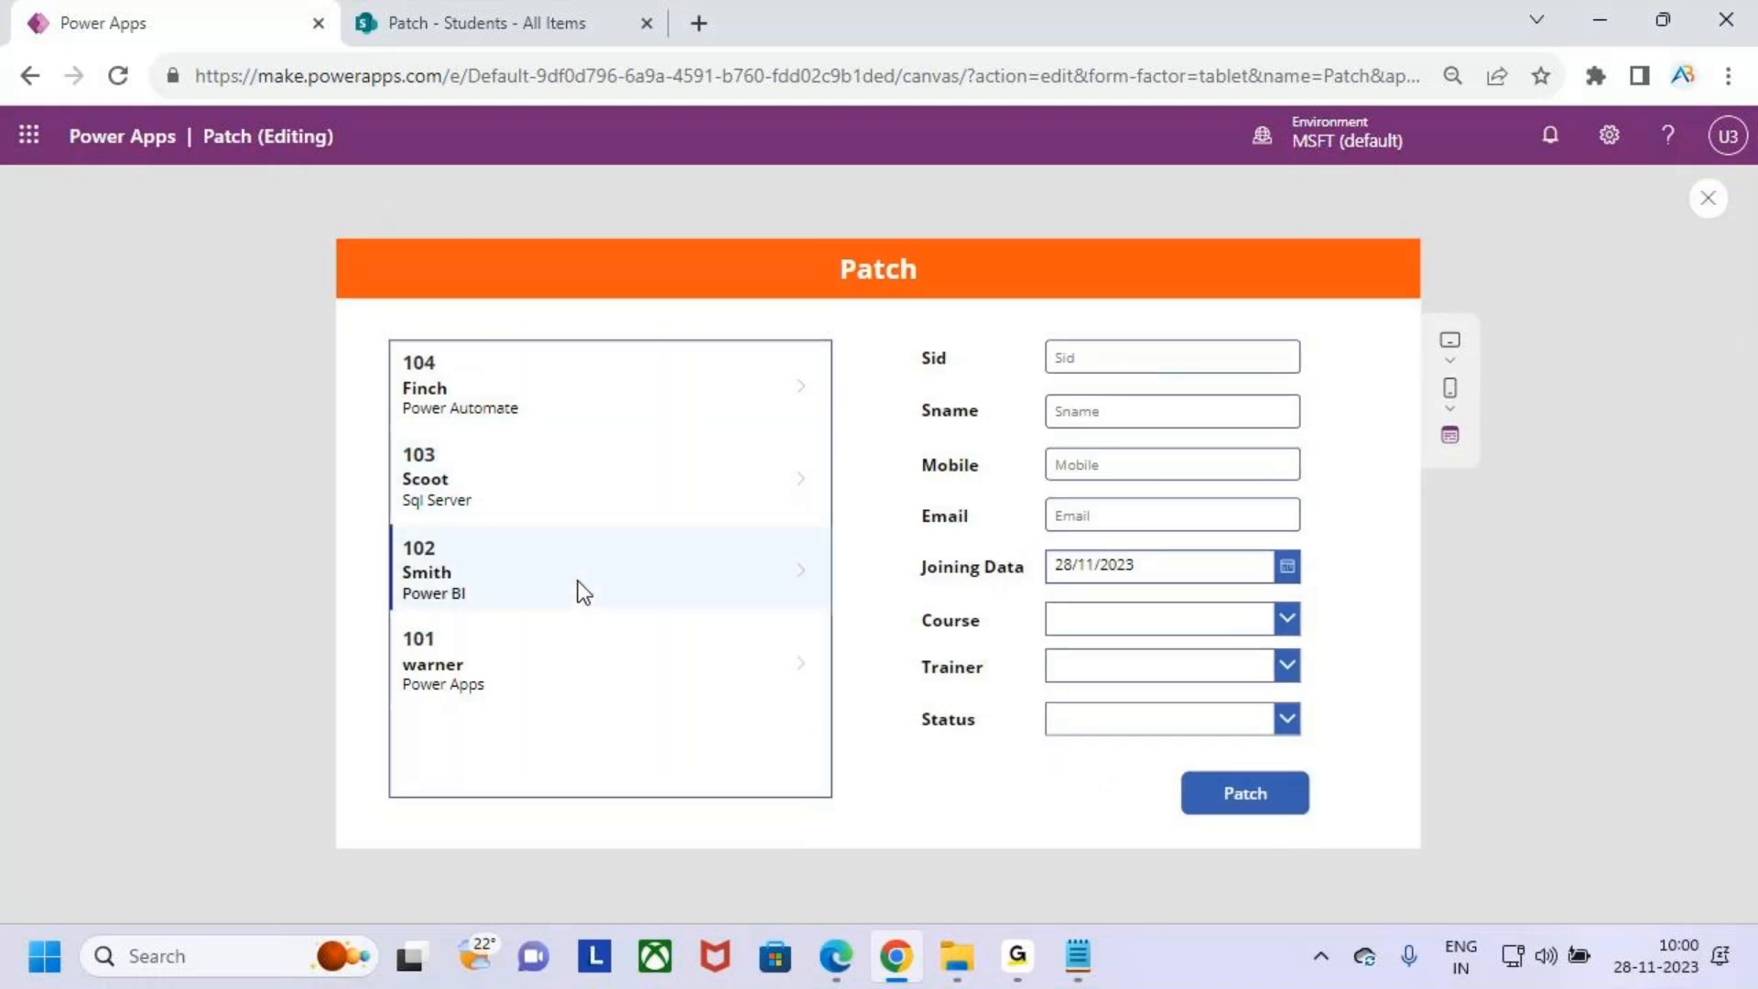
key("Escape")
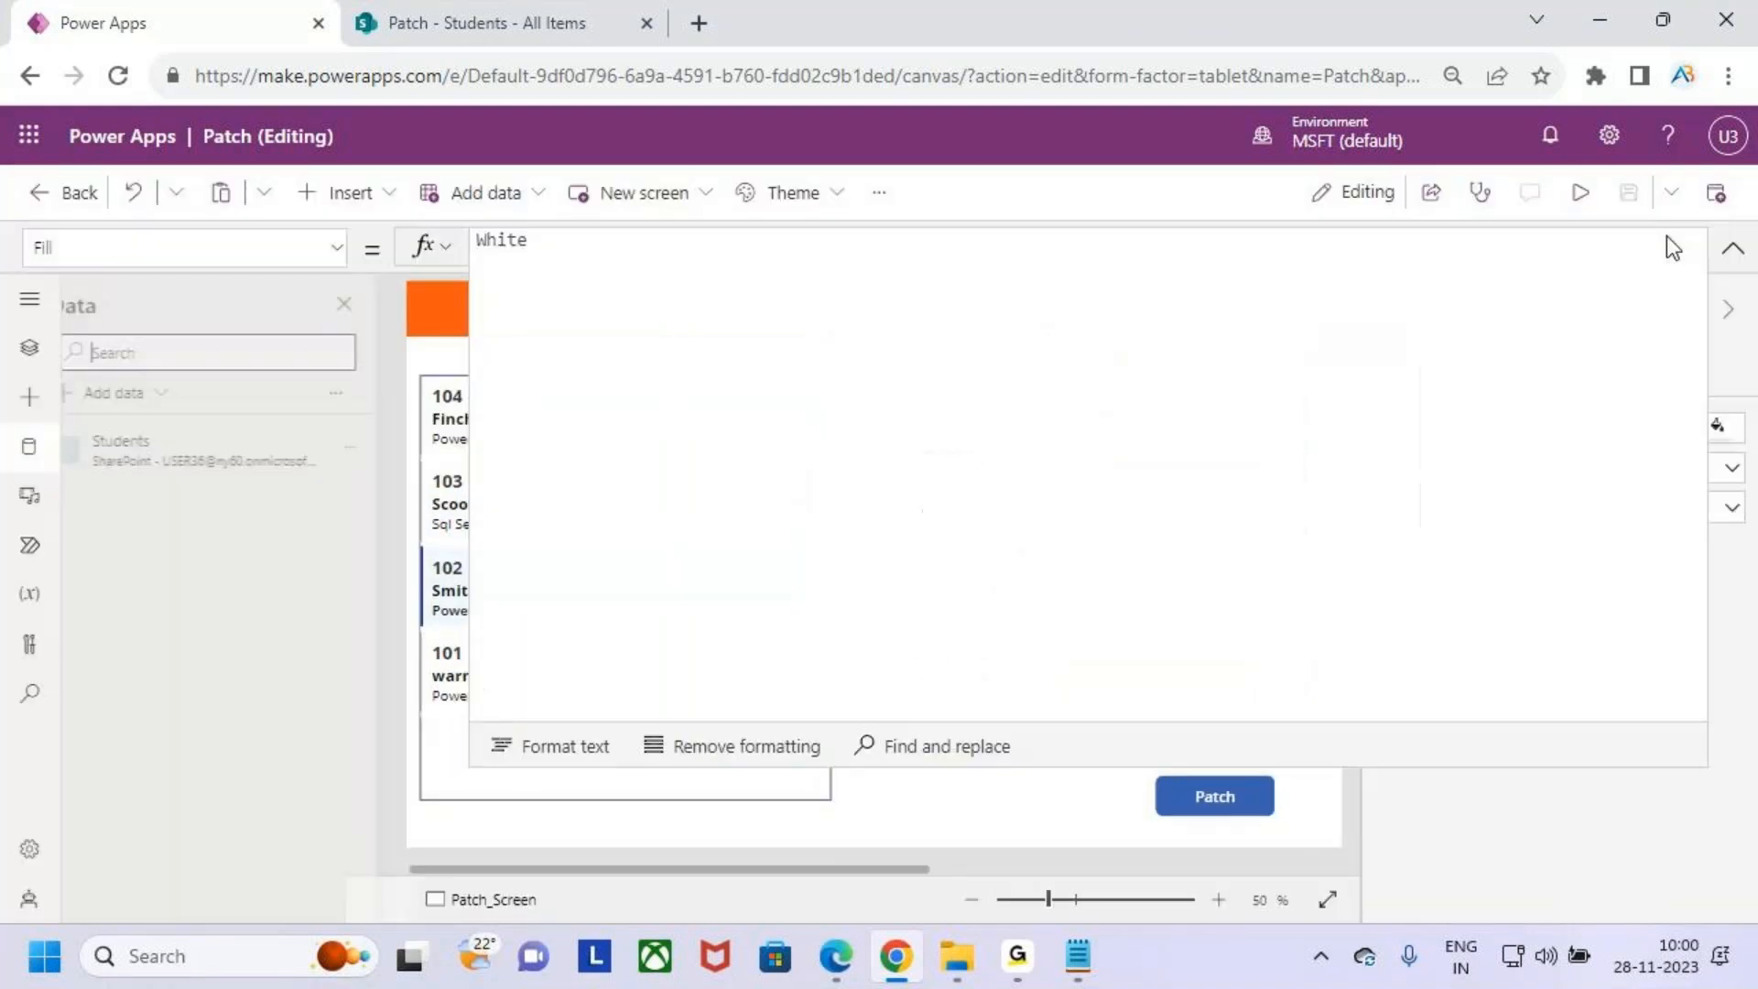
left_click(1107, 632)
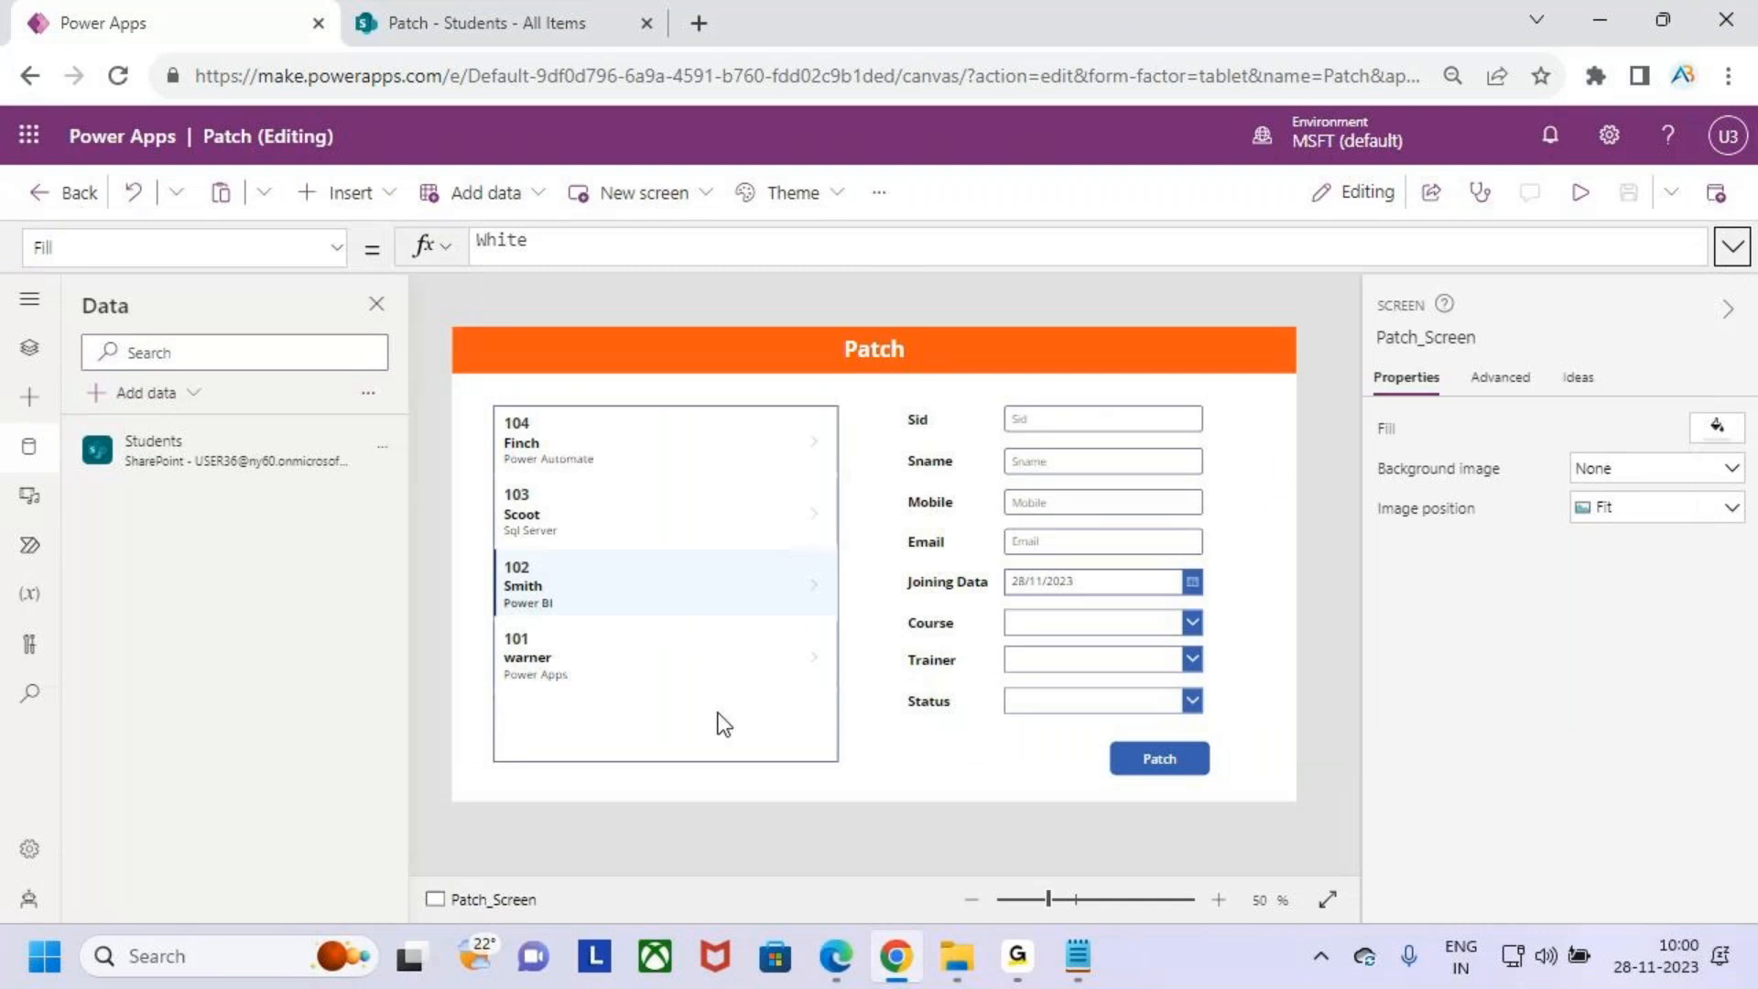
- Select the gallery and check the varstudents variable's stored record values in the formula bar
left_click(510, 421)
double_click(577, 246)
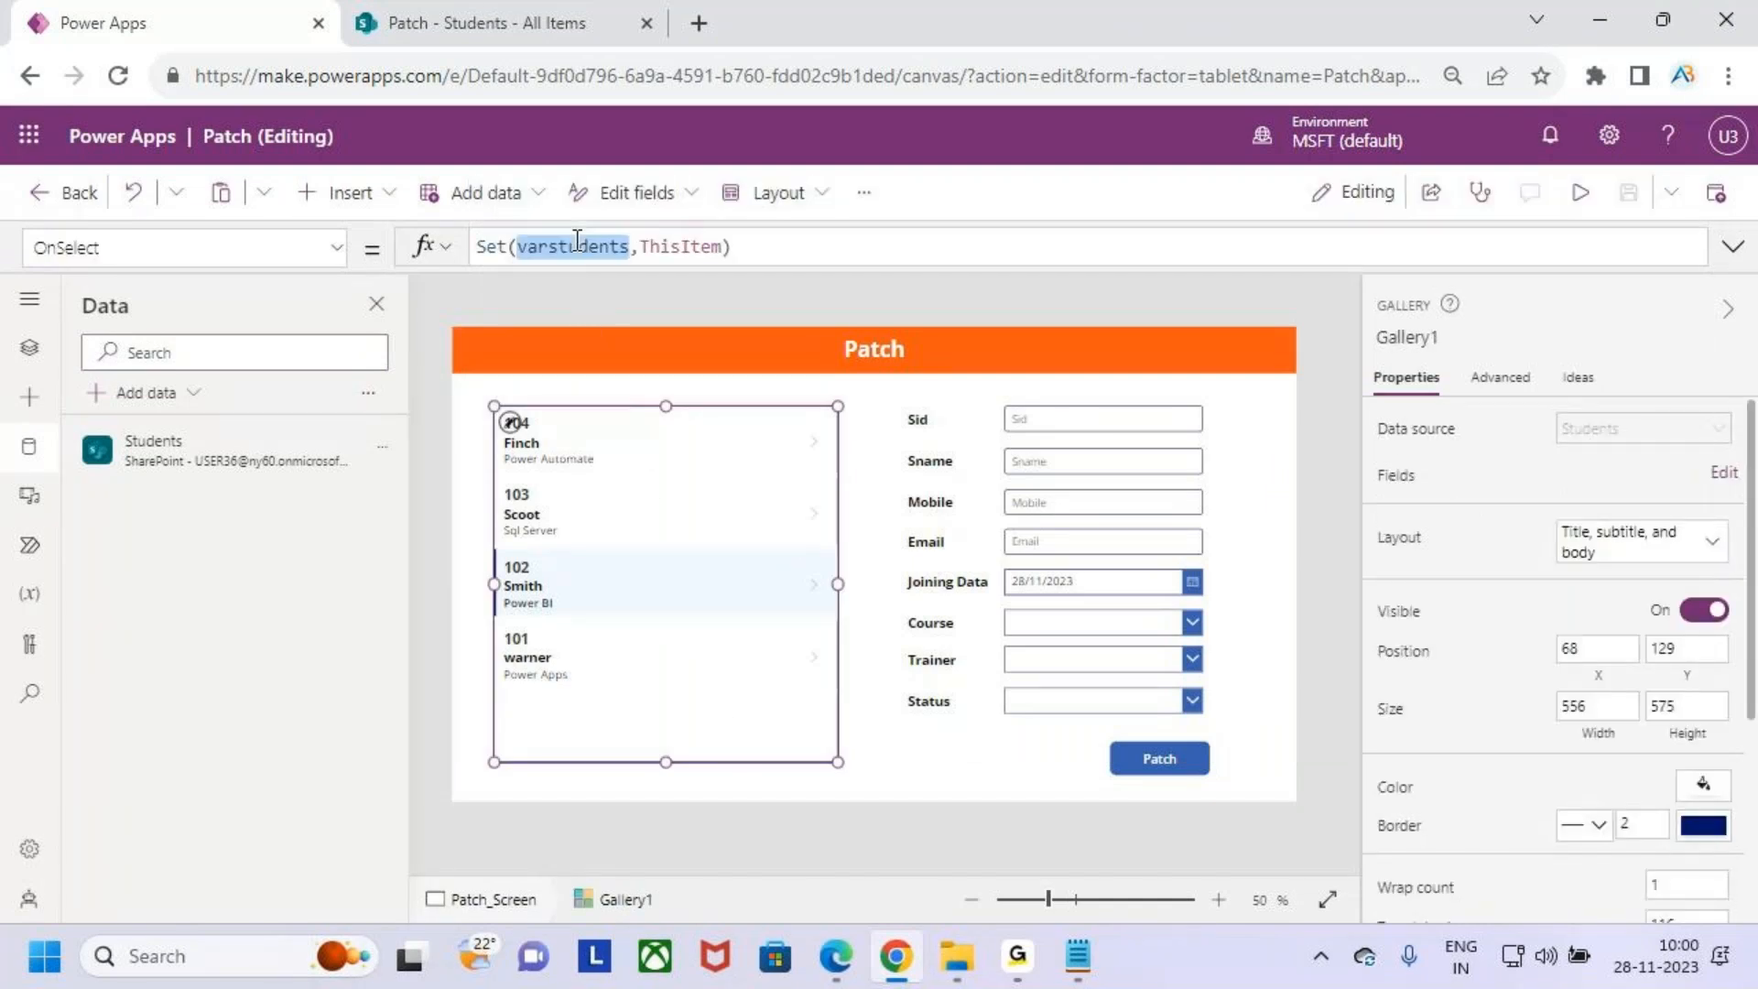
left_click_drag(743, 433, 833, 477)
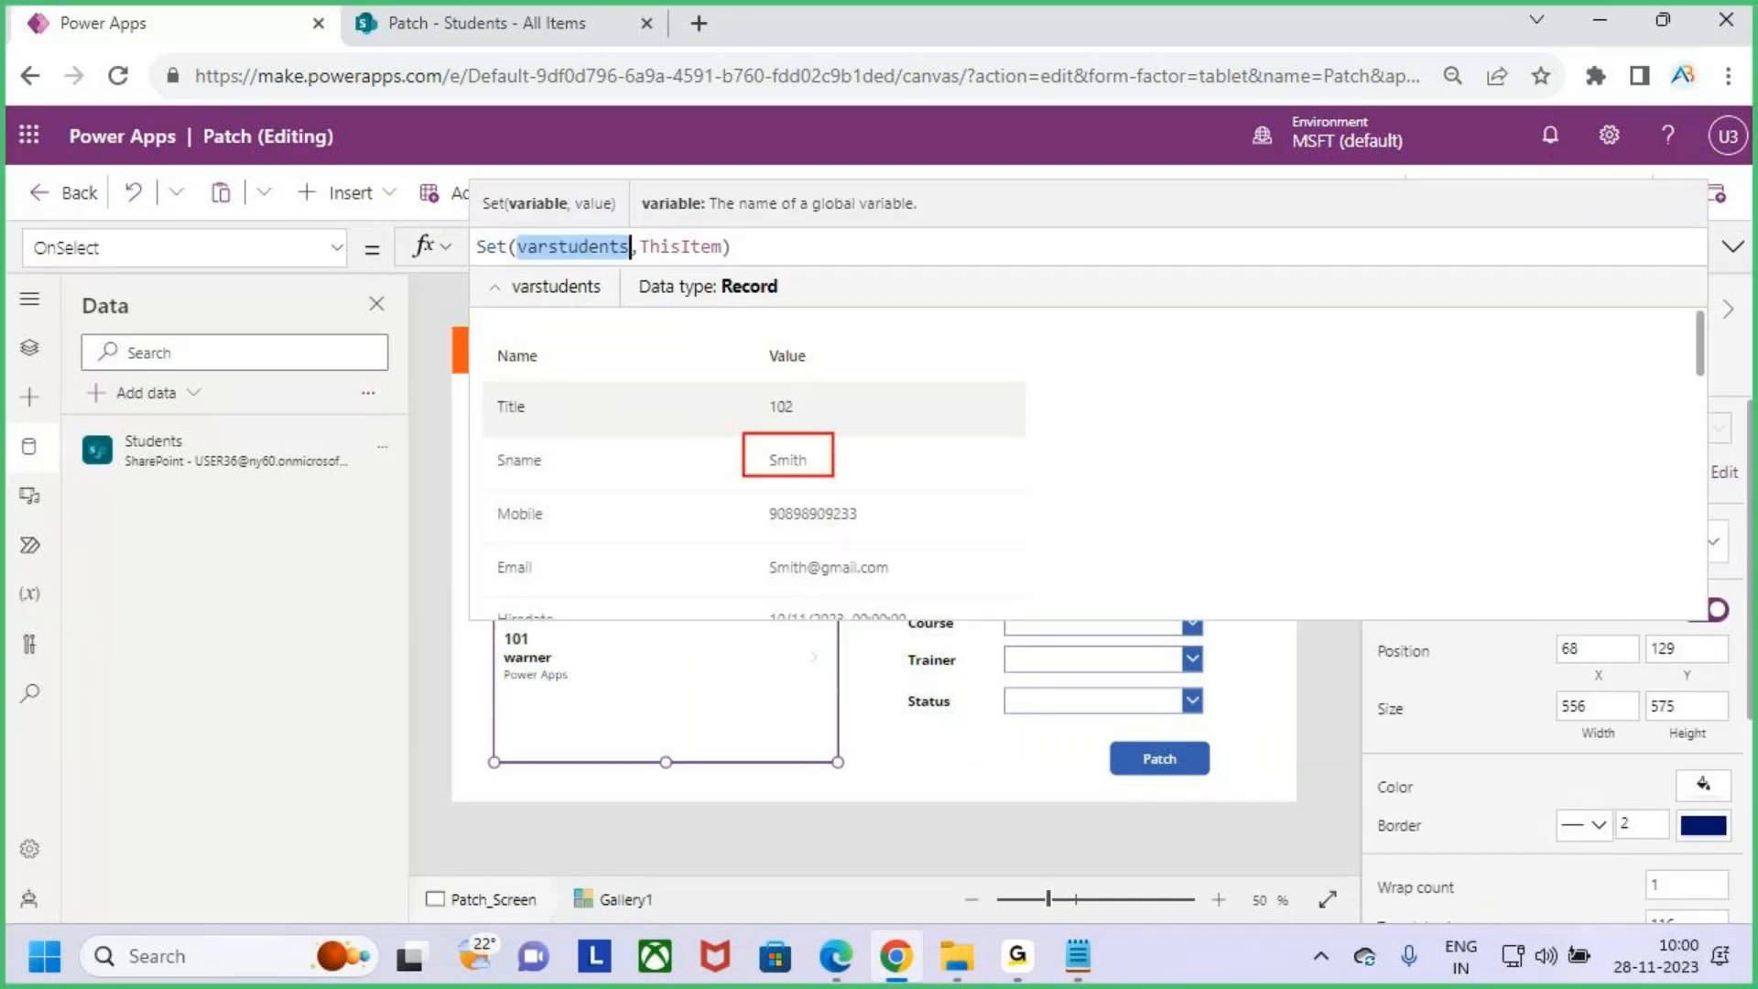
left_click_drag(475, 346, 928, 620)
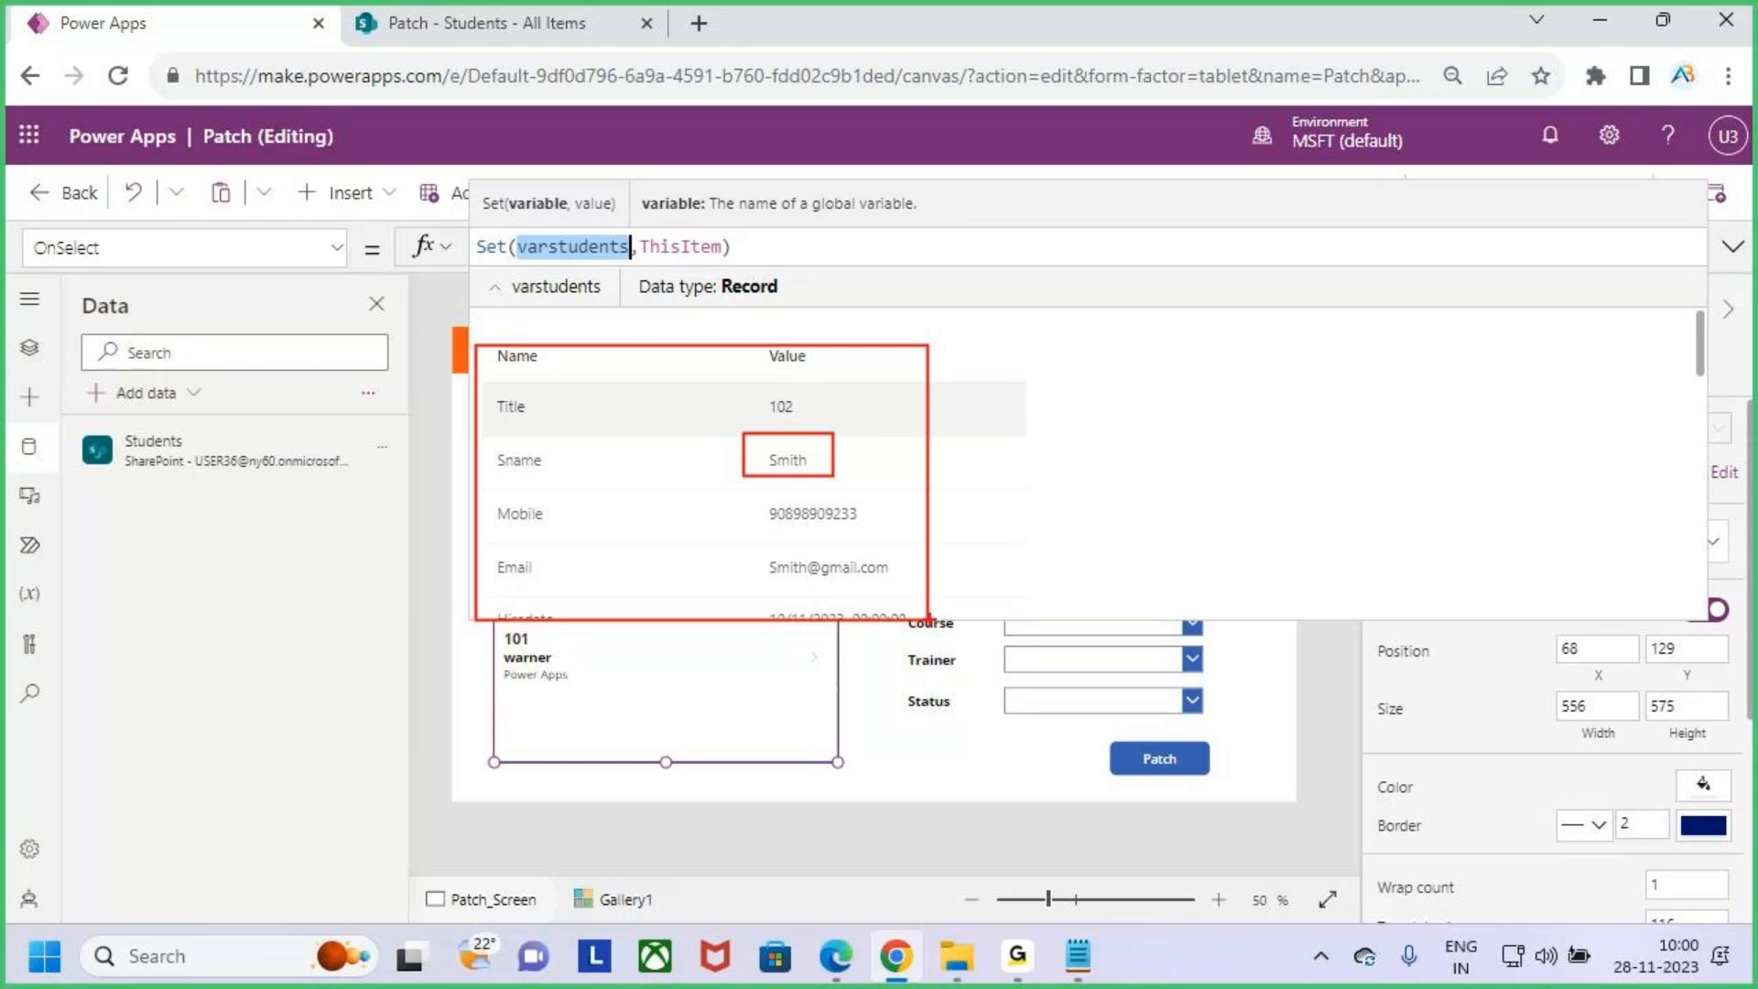
left_click(1733, 246)
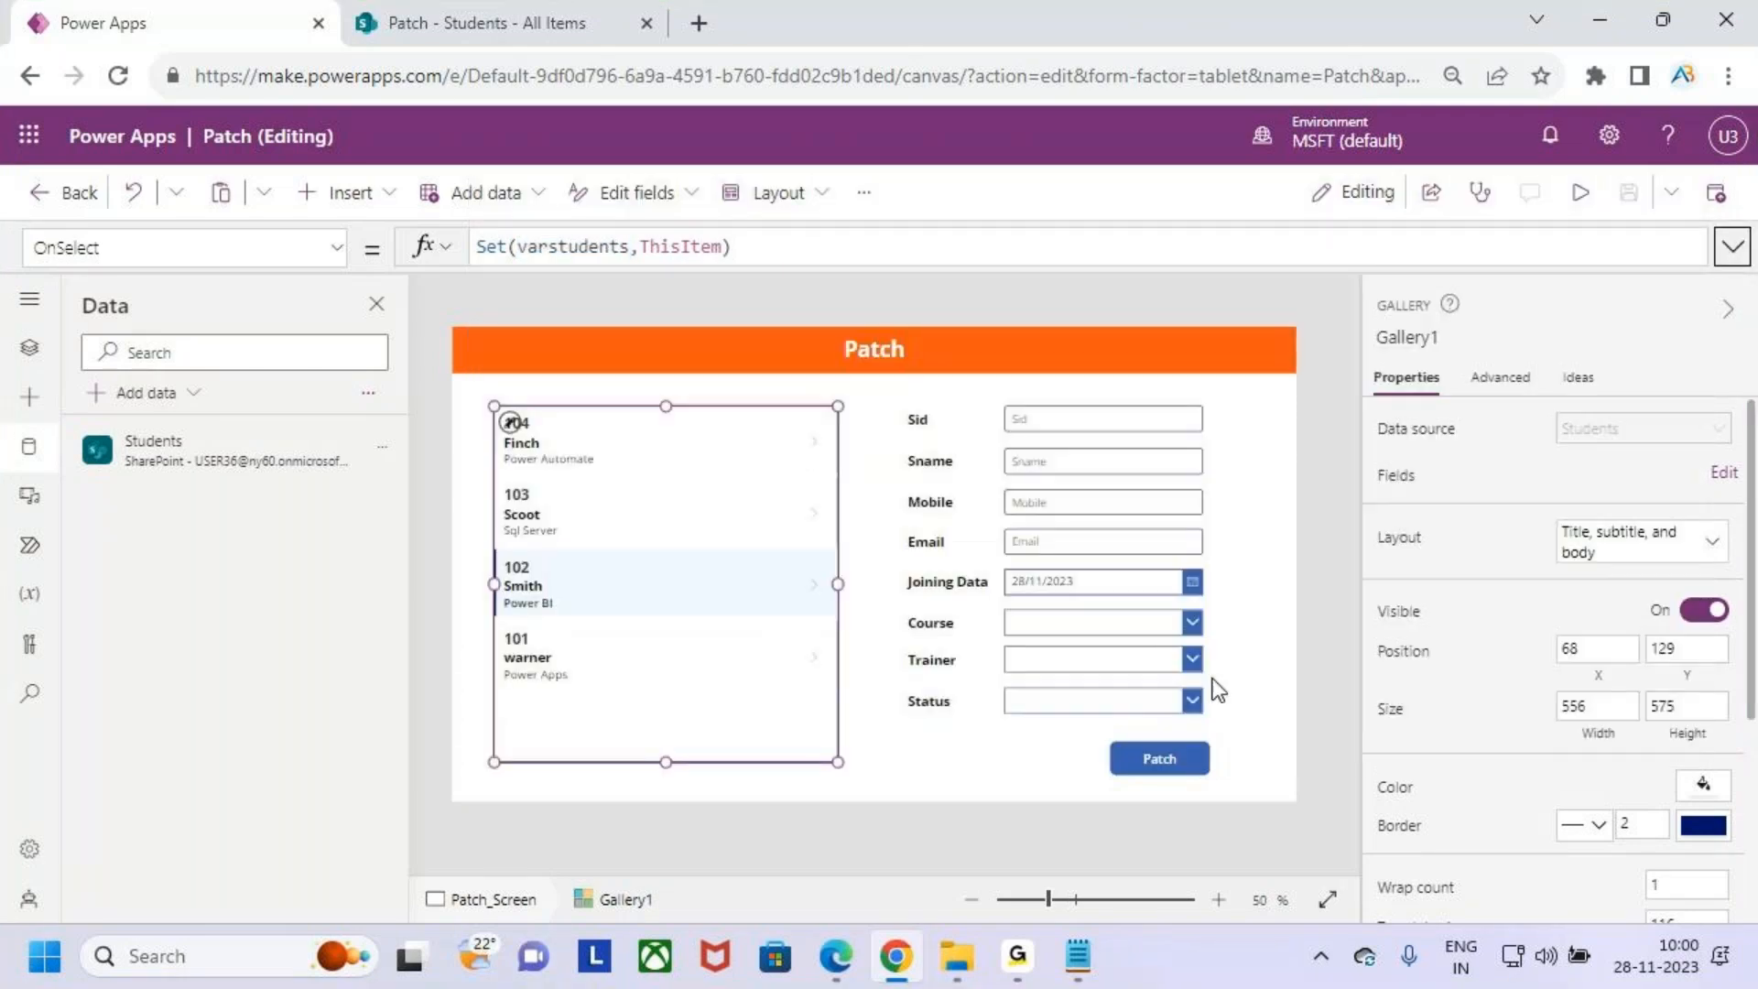
- Review the Set(varstudents,ThisItem) formula on the gallery's OnSelect, expanding and collapsing the formula bar
key("ctrl+2")
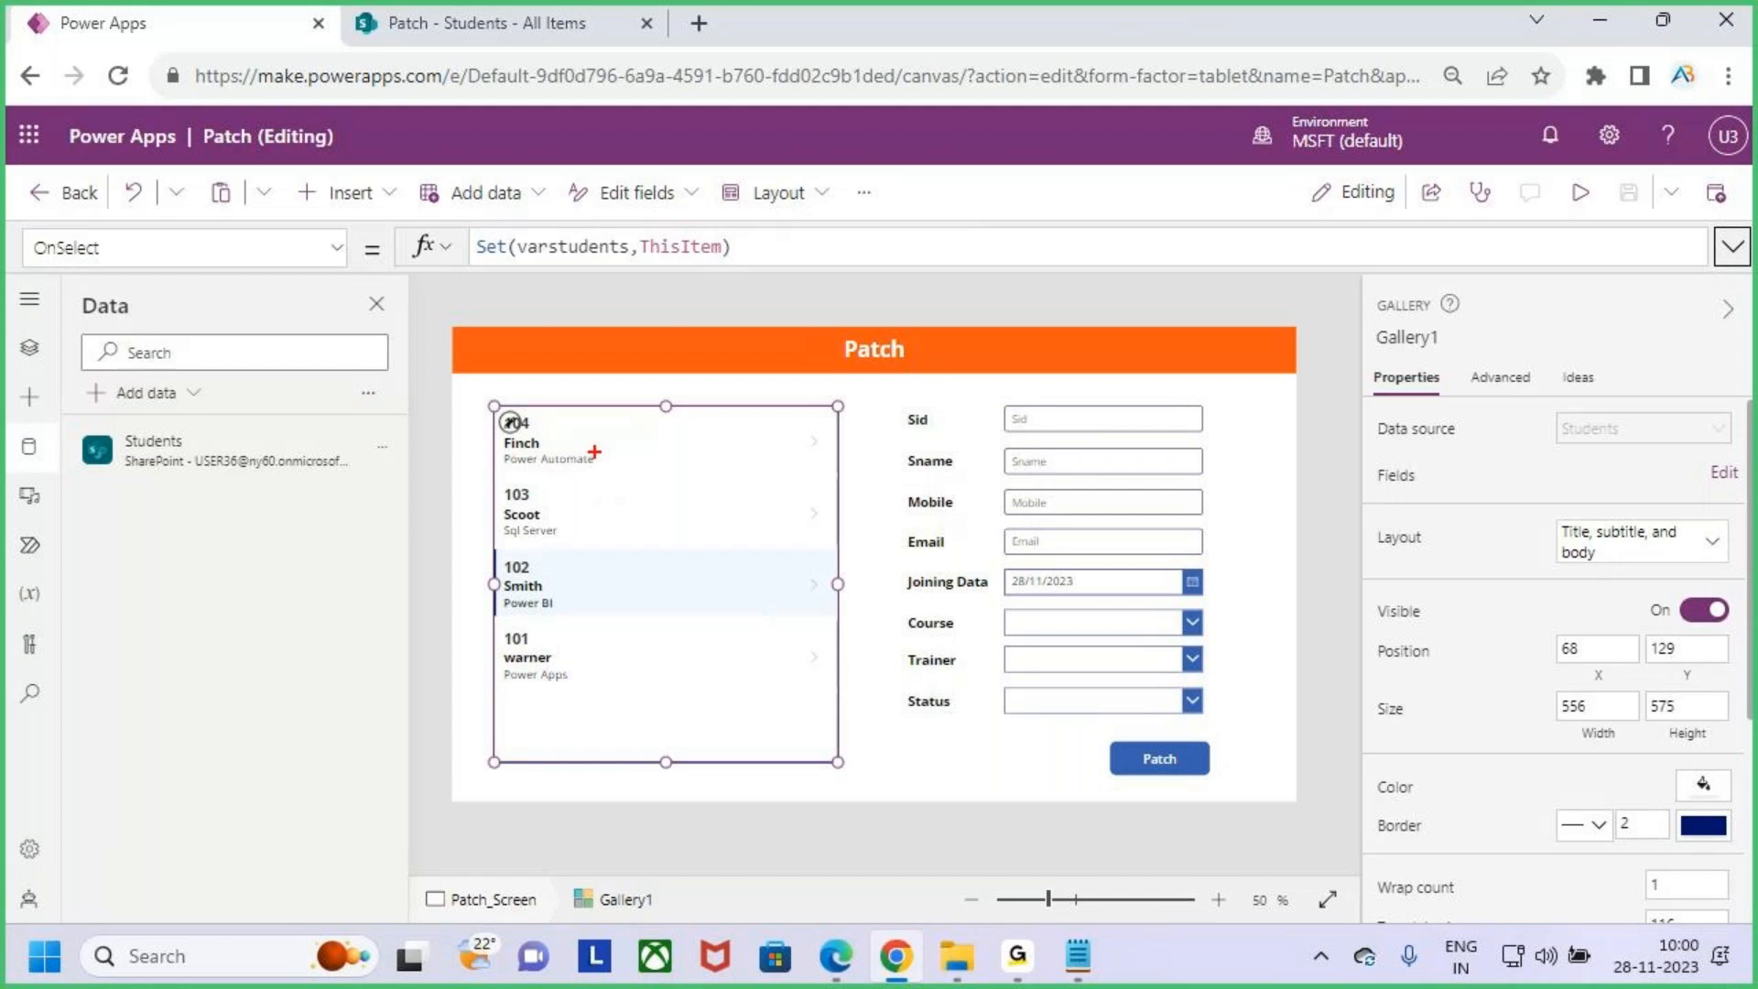
left_click_drag(613, 463, 676, 359)
mouse_move(735, 437)
left_mouse_down()
mouse_move(729, 367)
mouse_move(792, 291)
mouse_move(954, 256)
mouse_move(1104, 414)
left_mouse_up()
key("Escape")
left_click(618, 638)
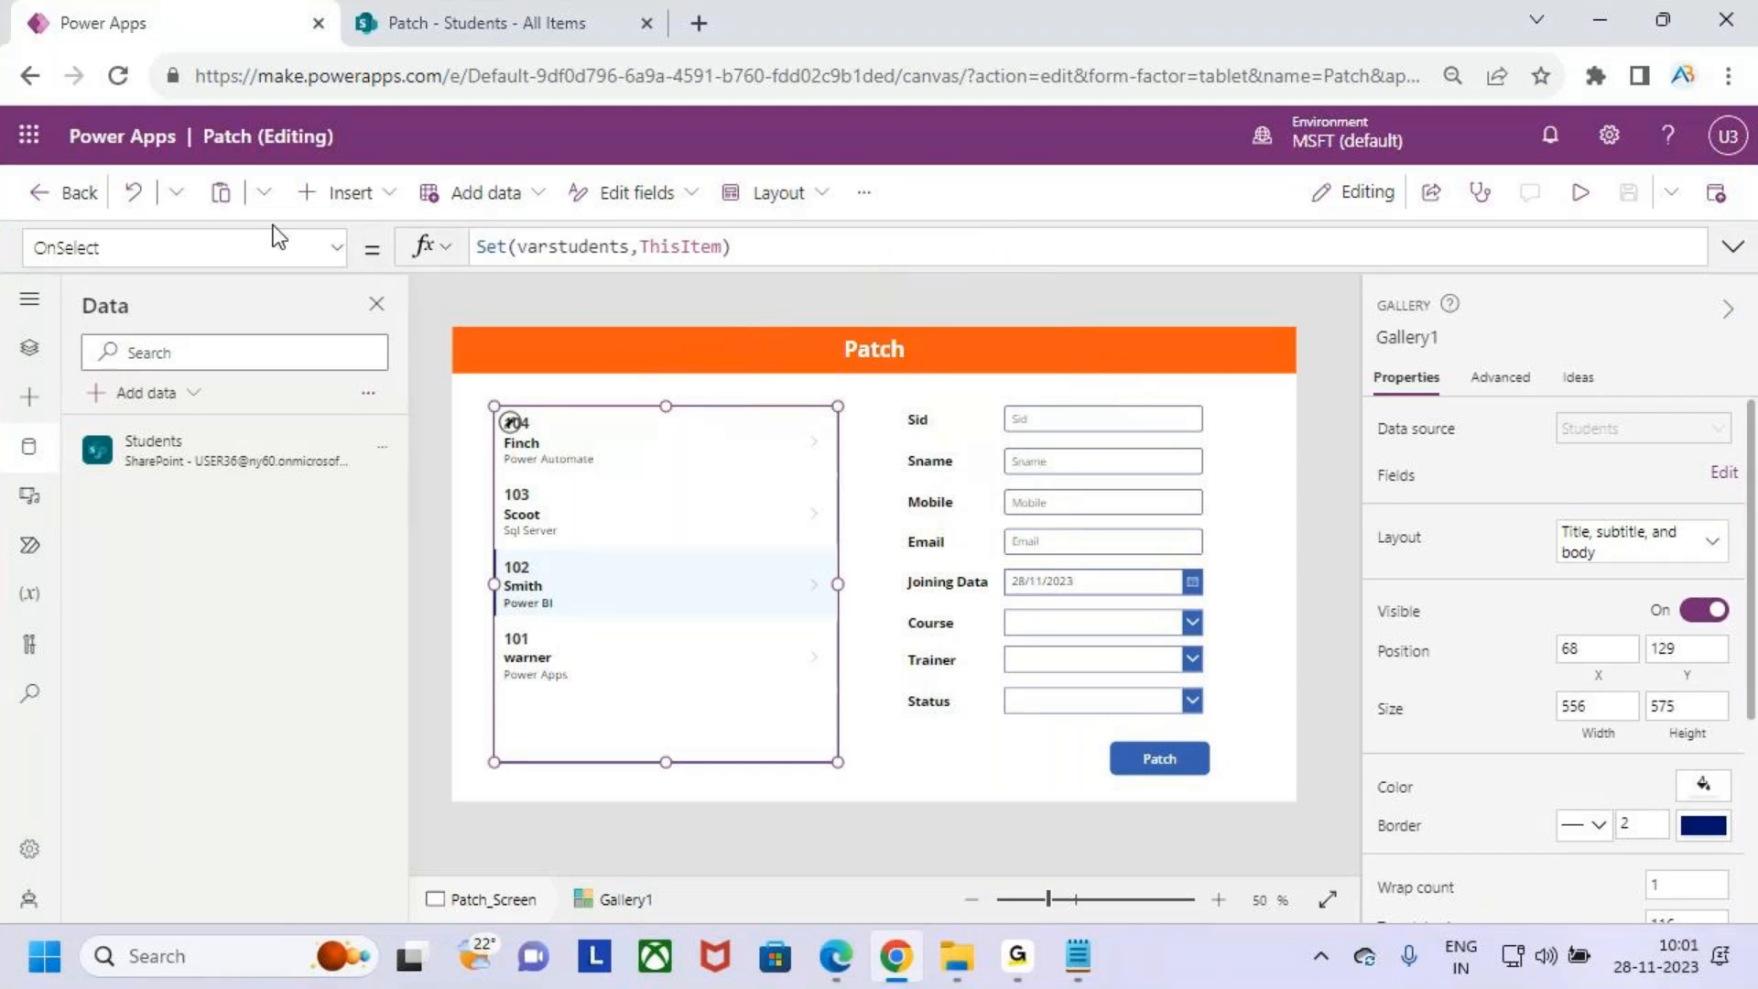
double_click(542, 248)
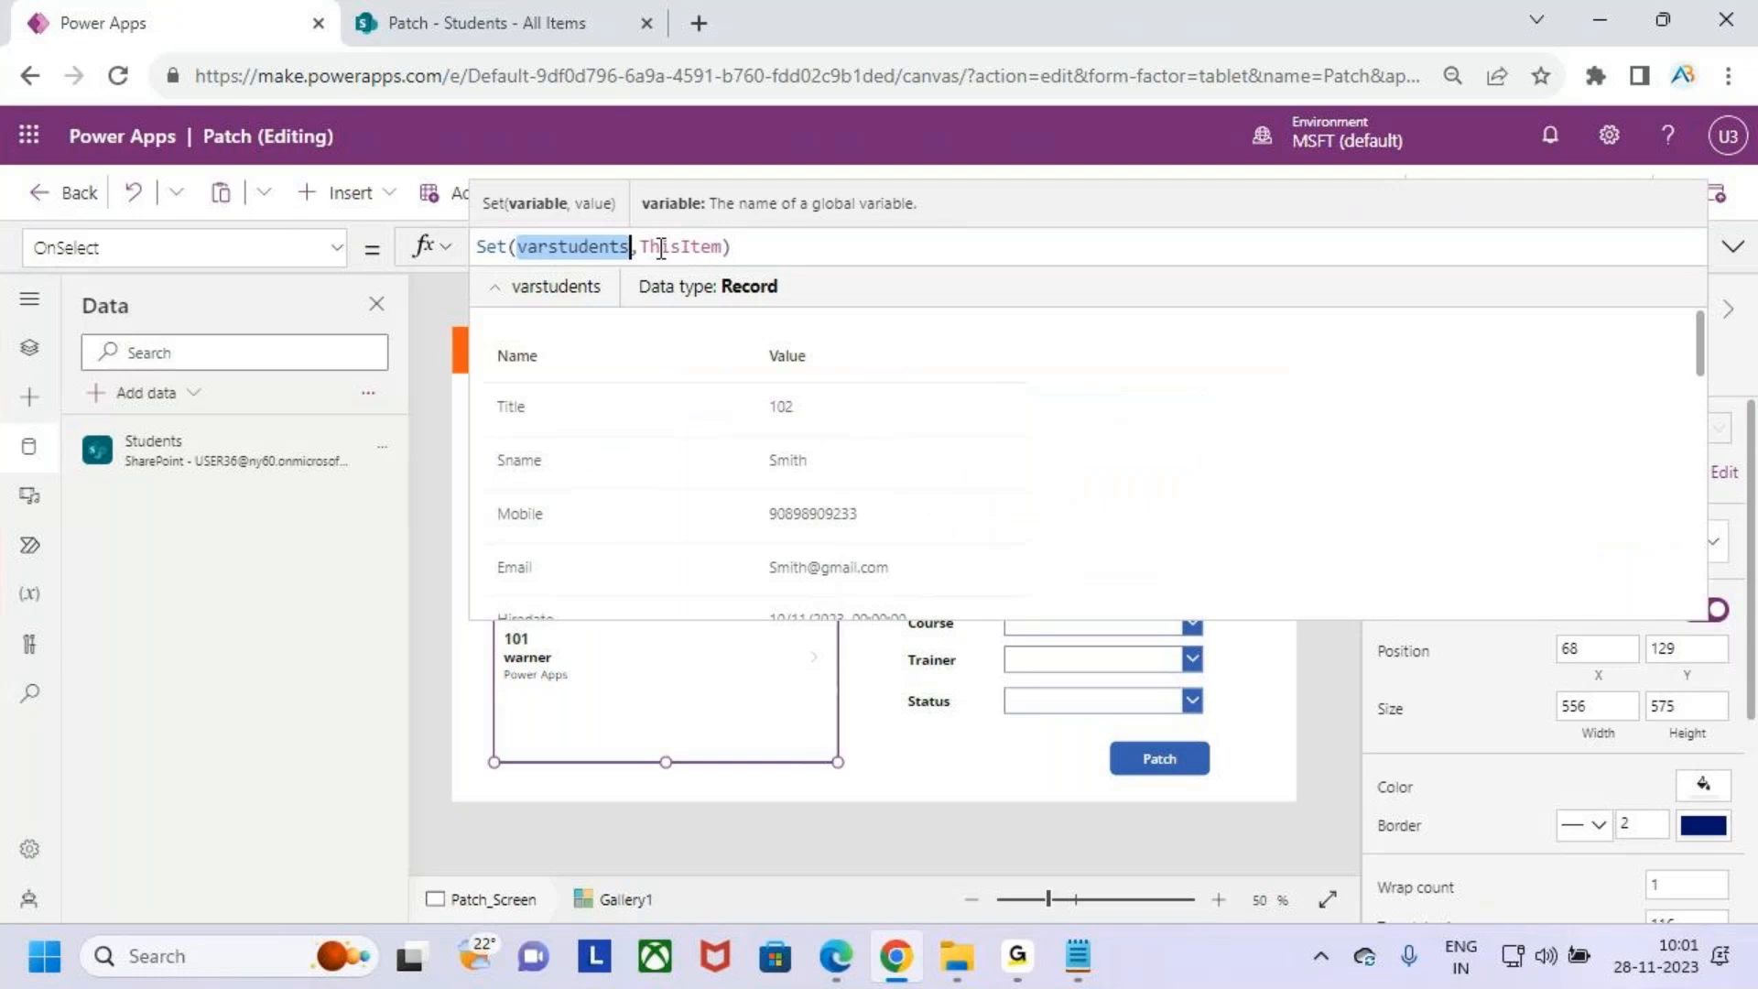
left_click_drag(641, 247, 719, 247)
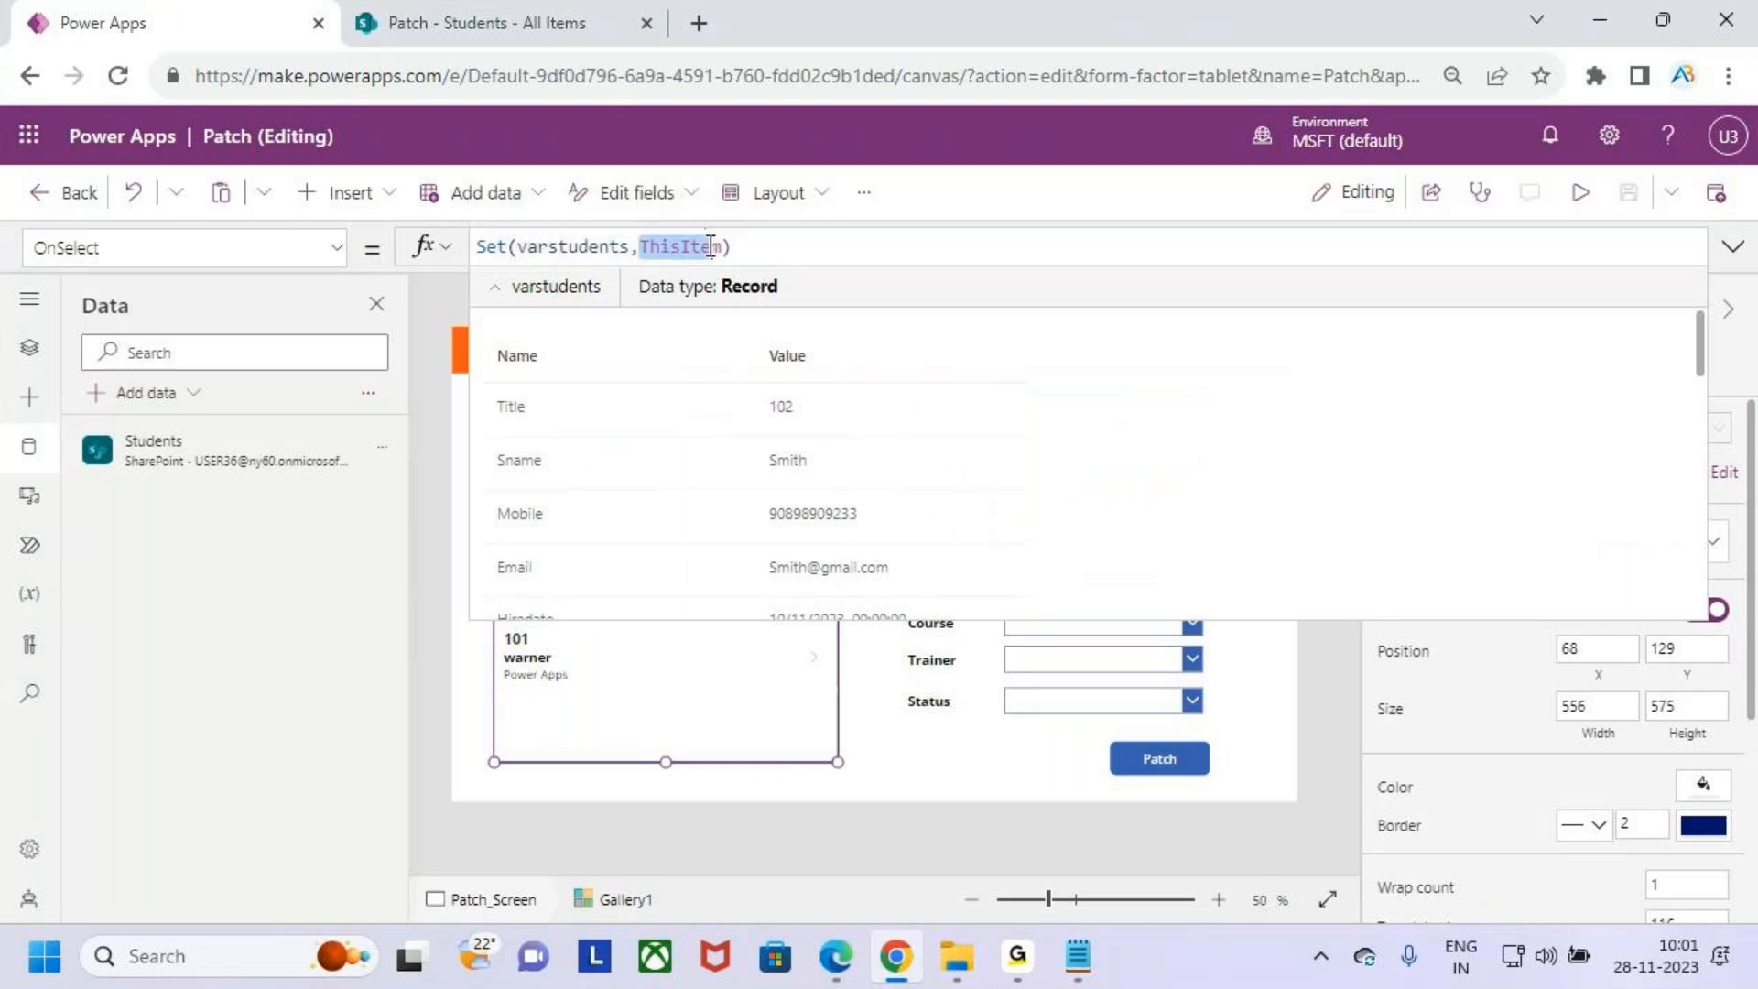
left_click(795, 251)
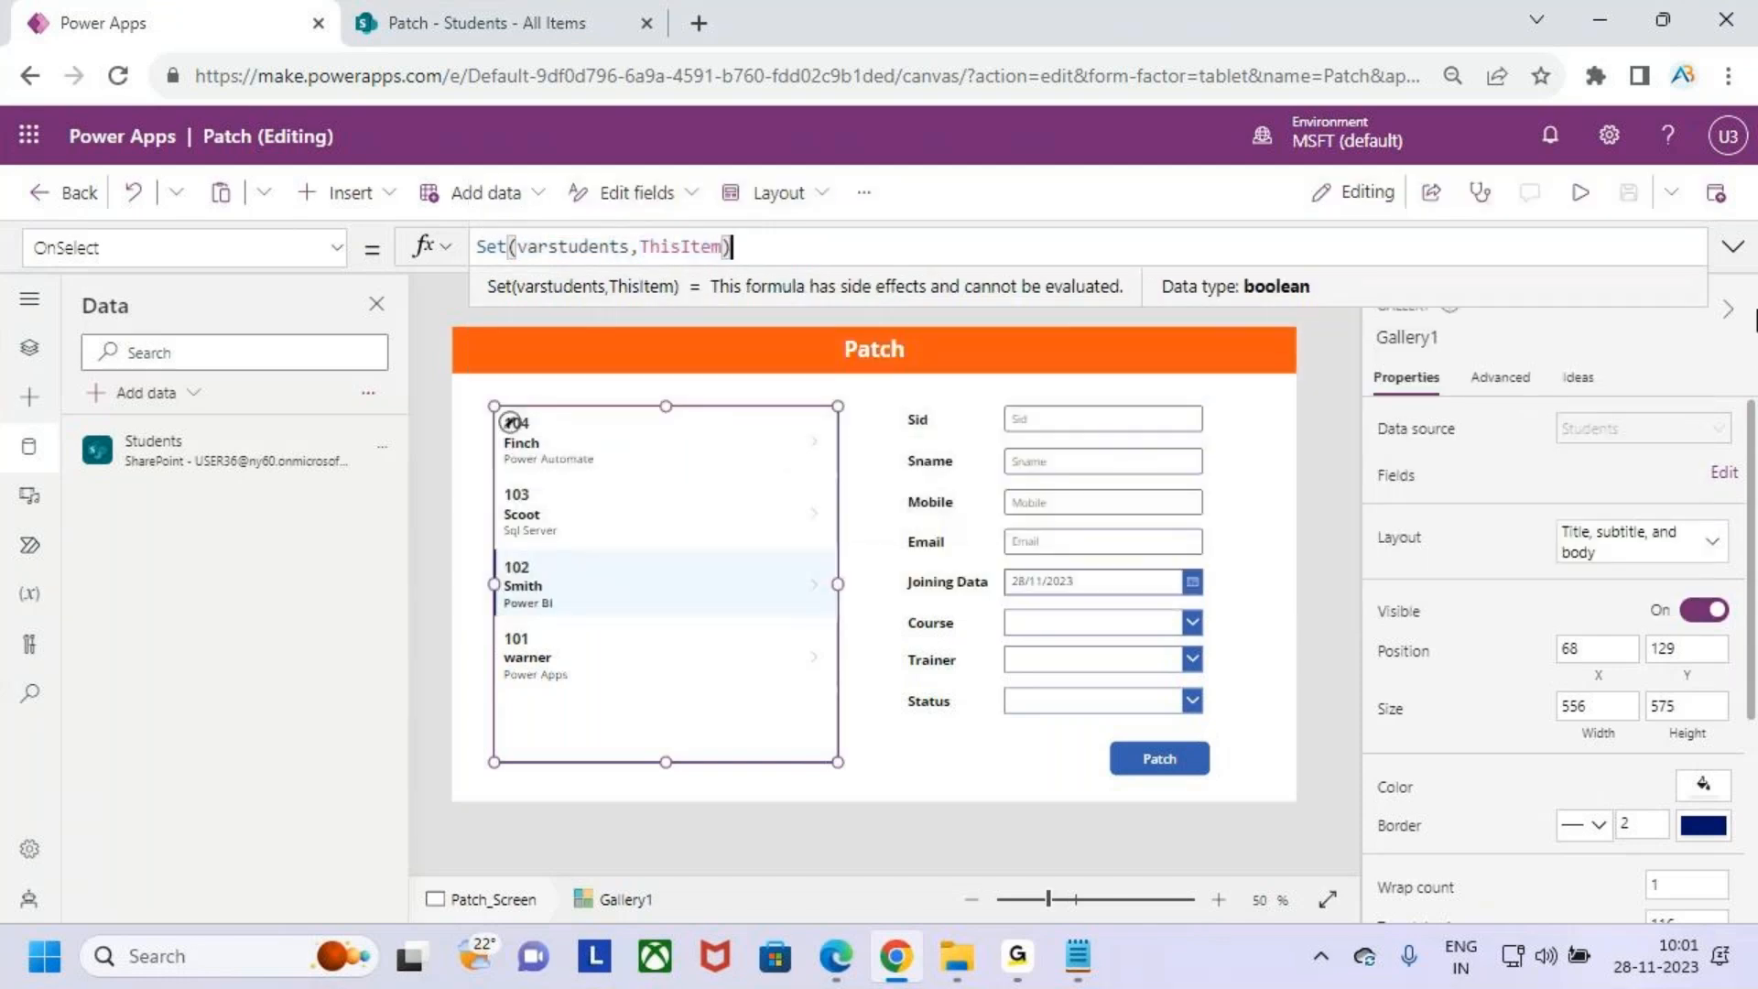
key("ctrl+2")
mouse_move(610, 546)
left_mouse_down()
mouse_move(586, 584)
mouse_move(852, 494)
mouse_move(696, 170)
mouse_move(605, 243)
left_mouse_up()
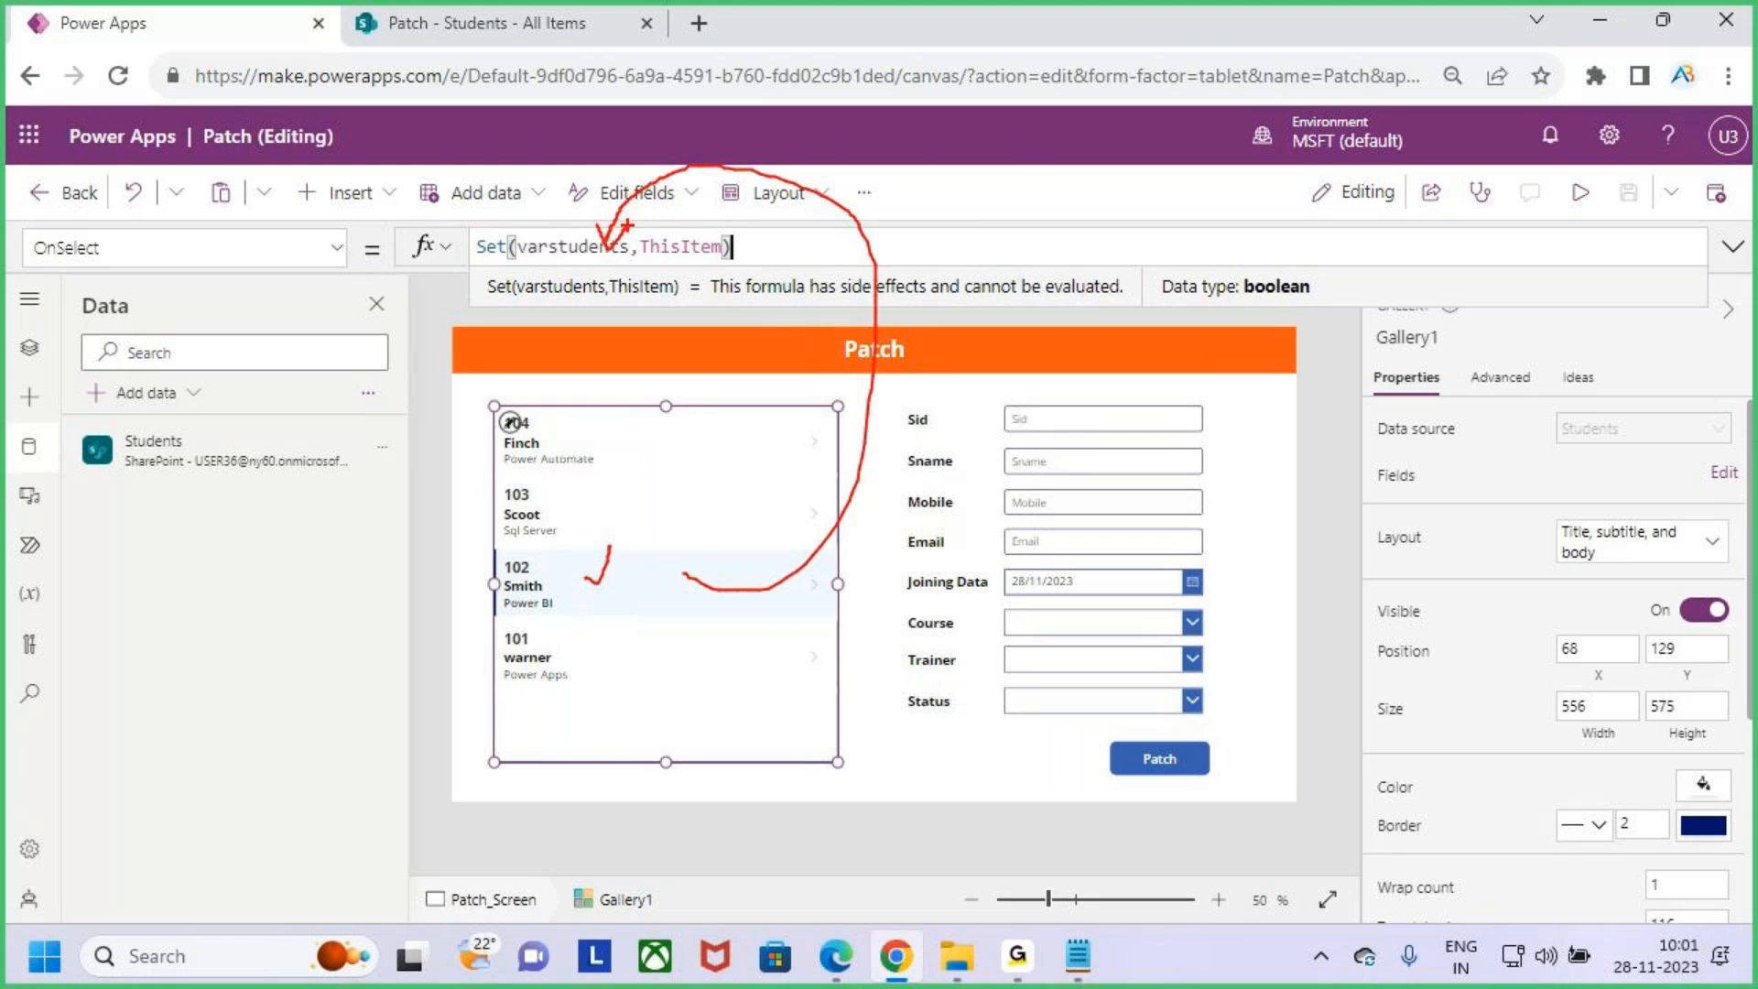
key("Escape")
left_click(1733, 246)
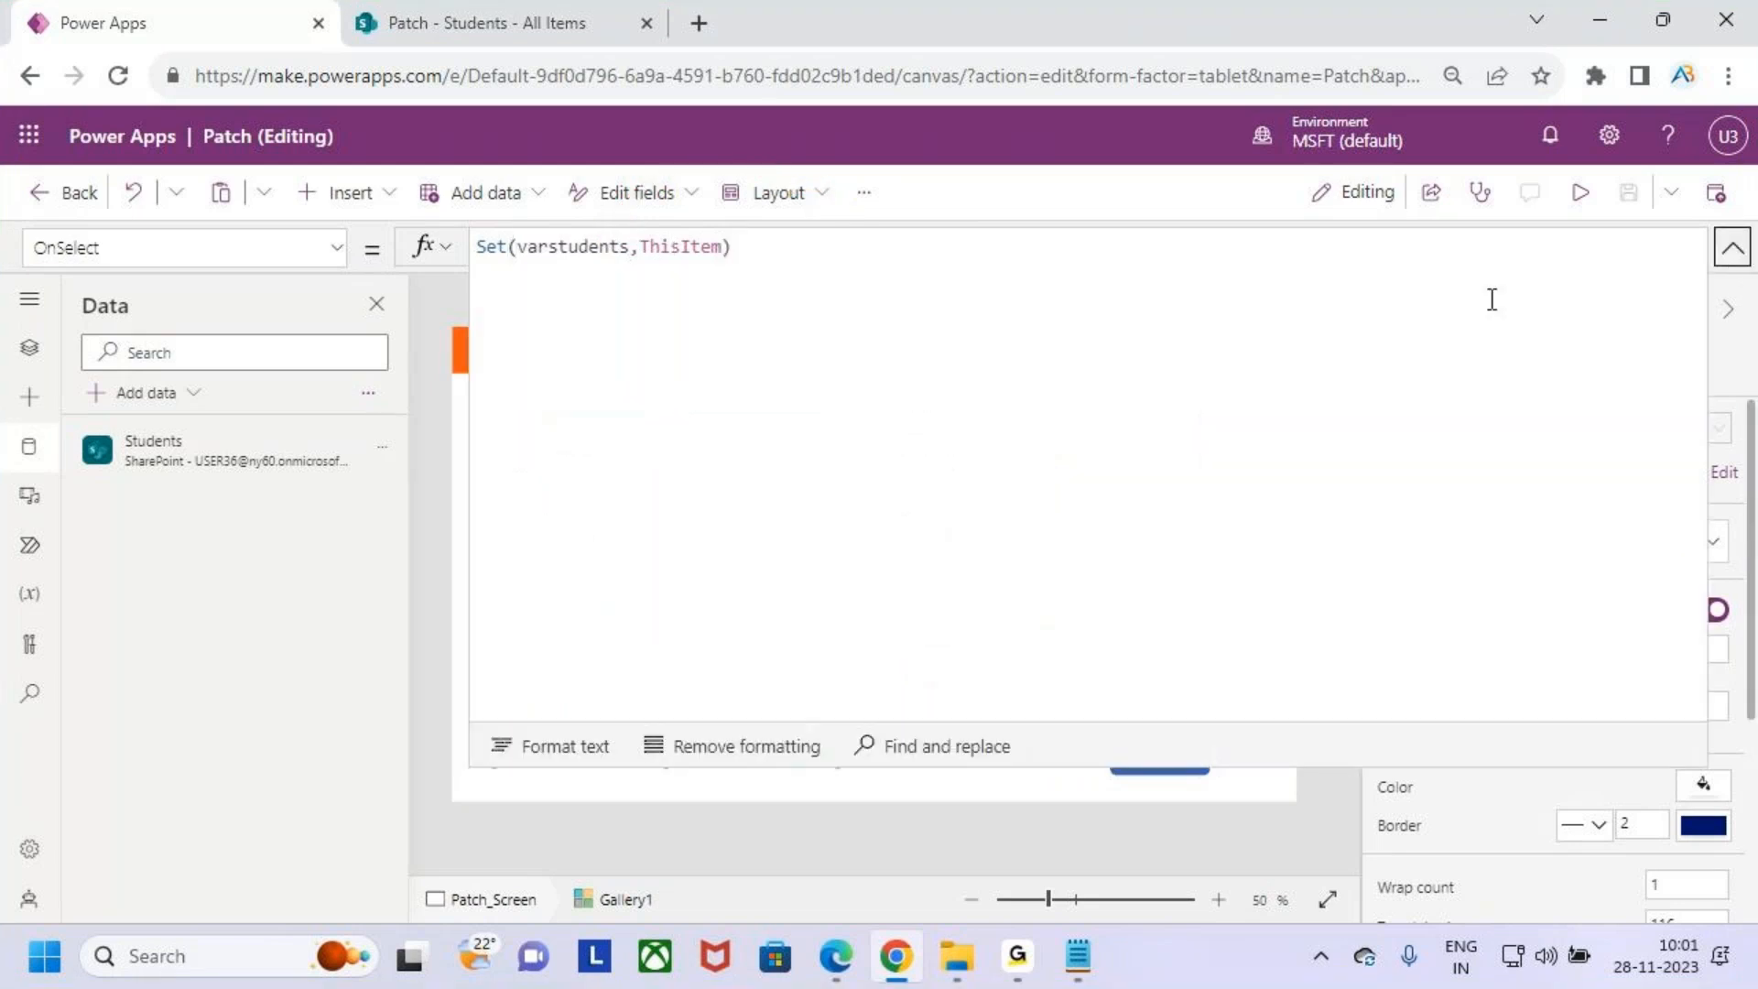
left_click(1732, 246)
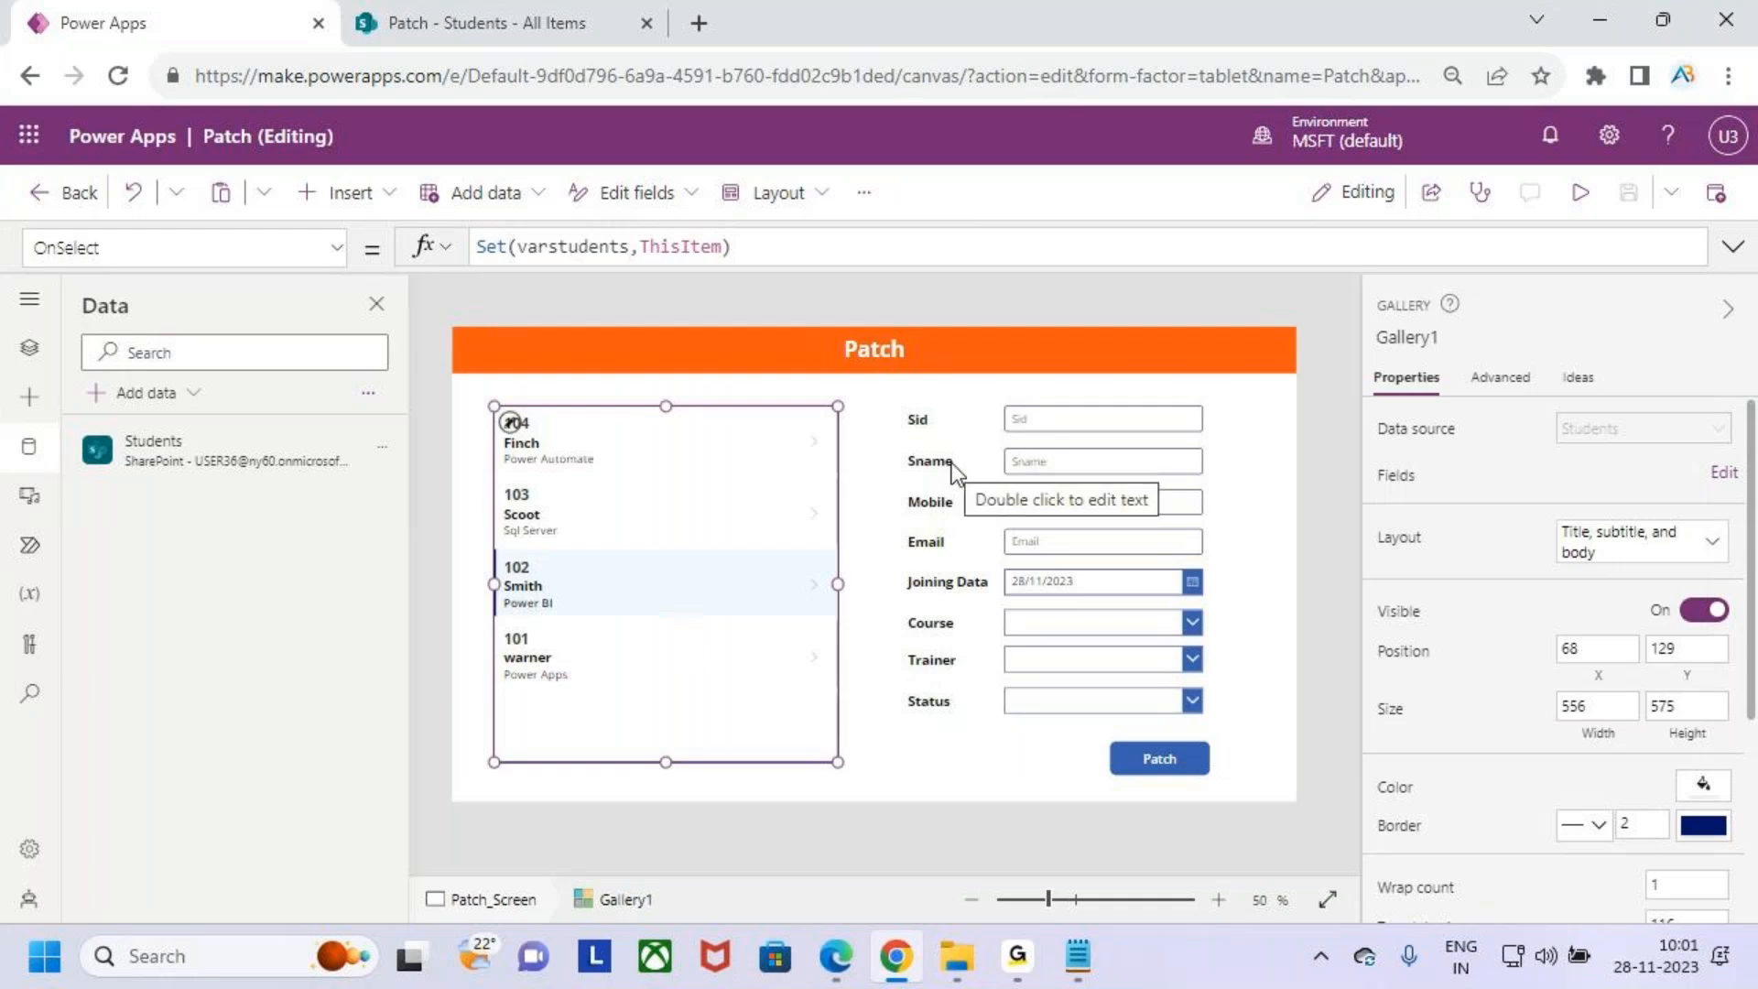
- Set the Sid text input's Default property to varstudents.Sid
left_click(1068, 419)
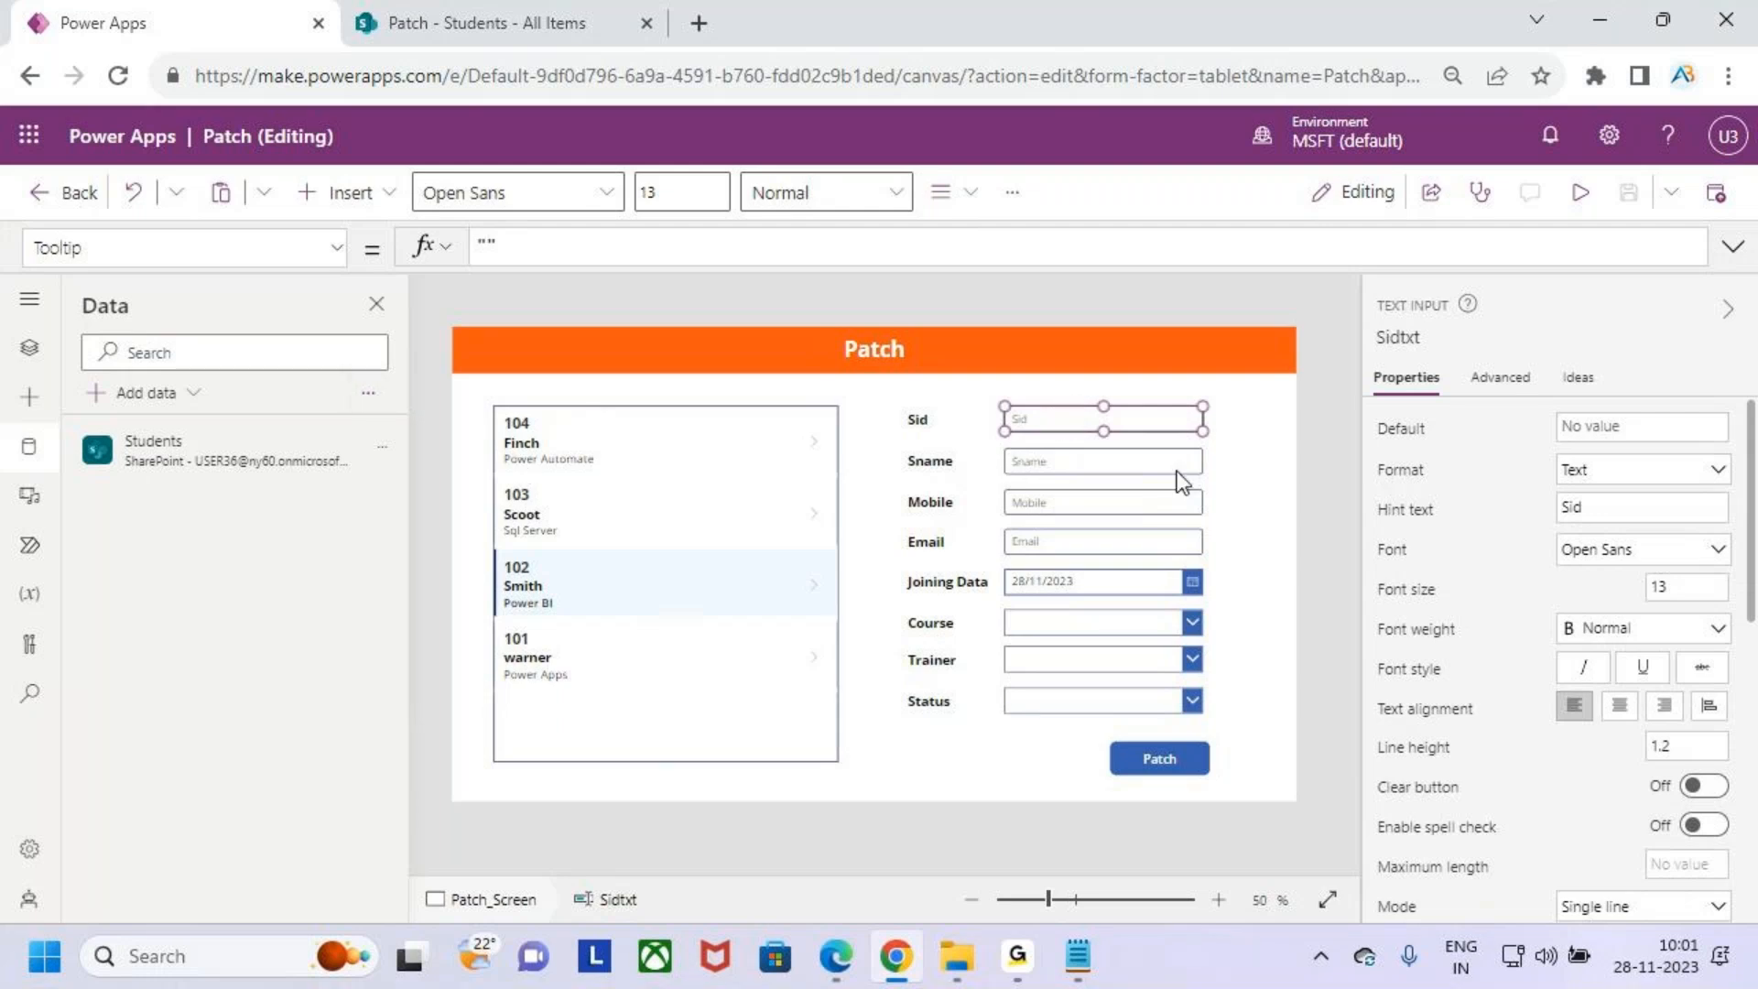
left_click(335, 249)
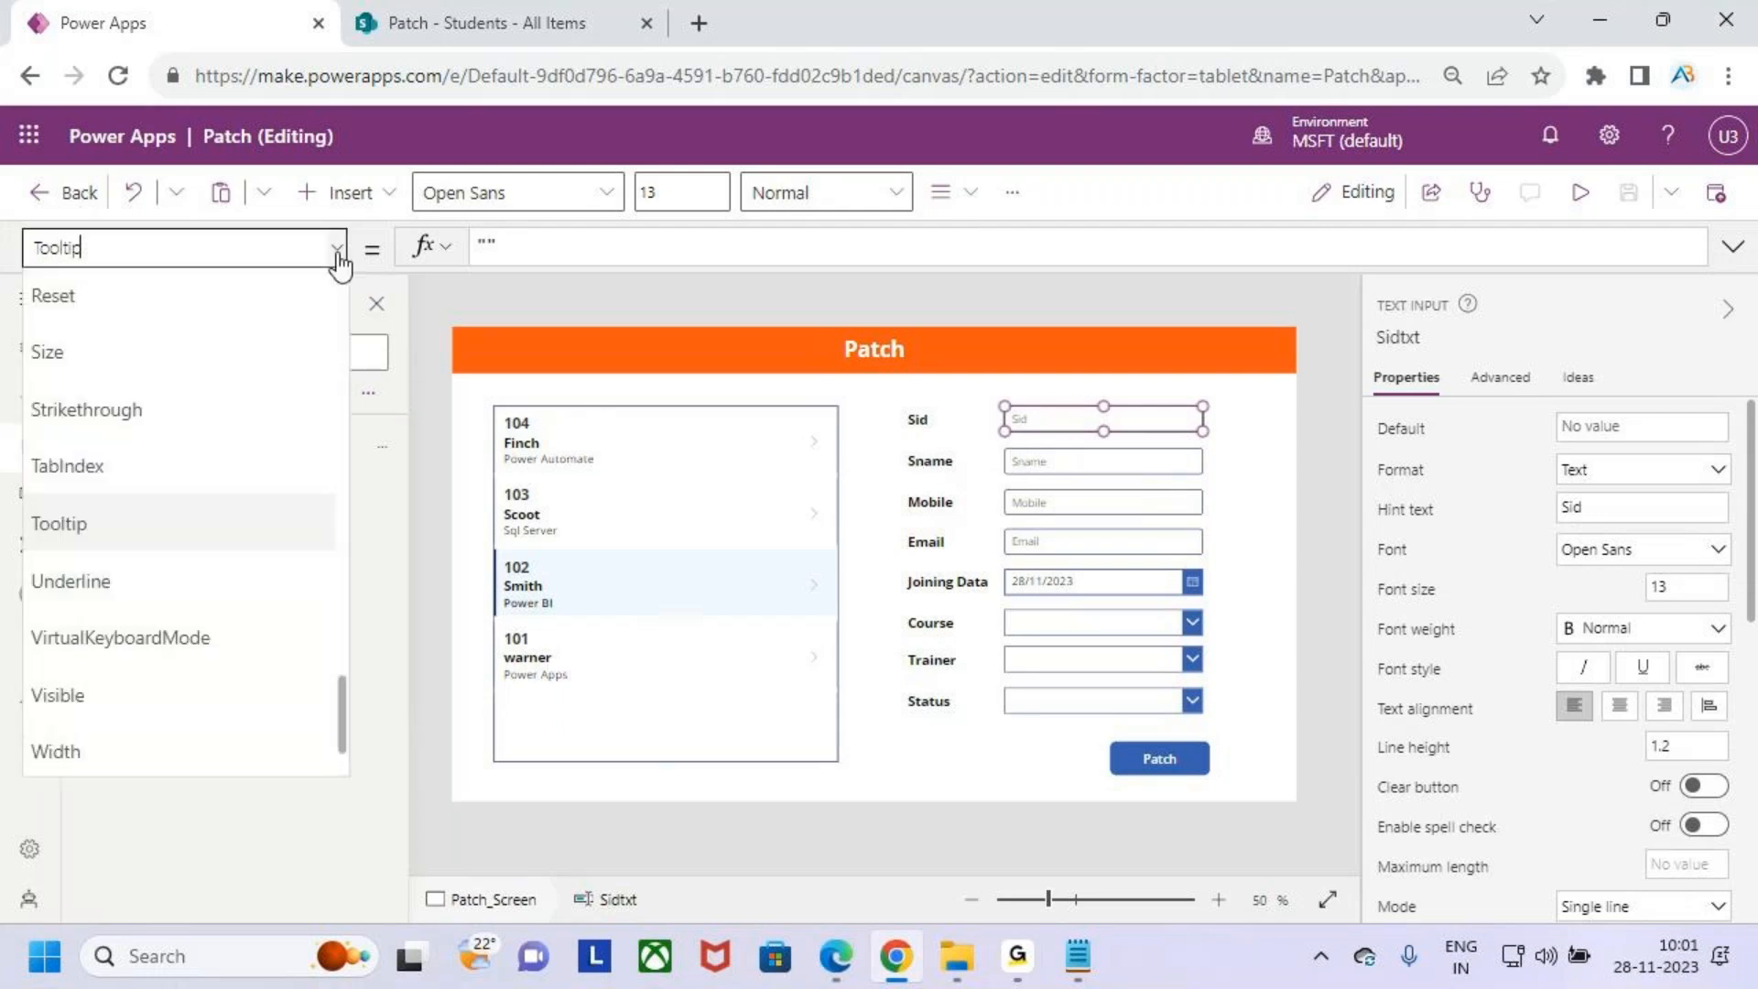
scroll(179, 447, "up", 5)
scroll(157, 447, "up", 6)
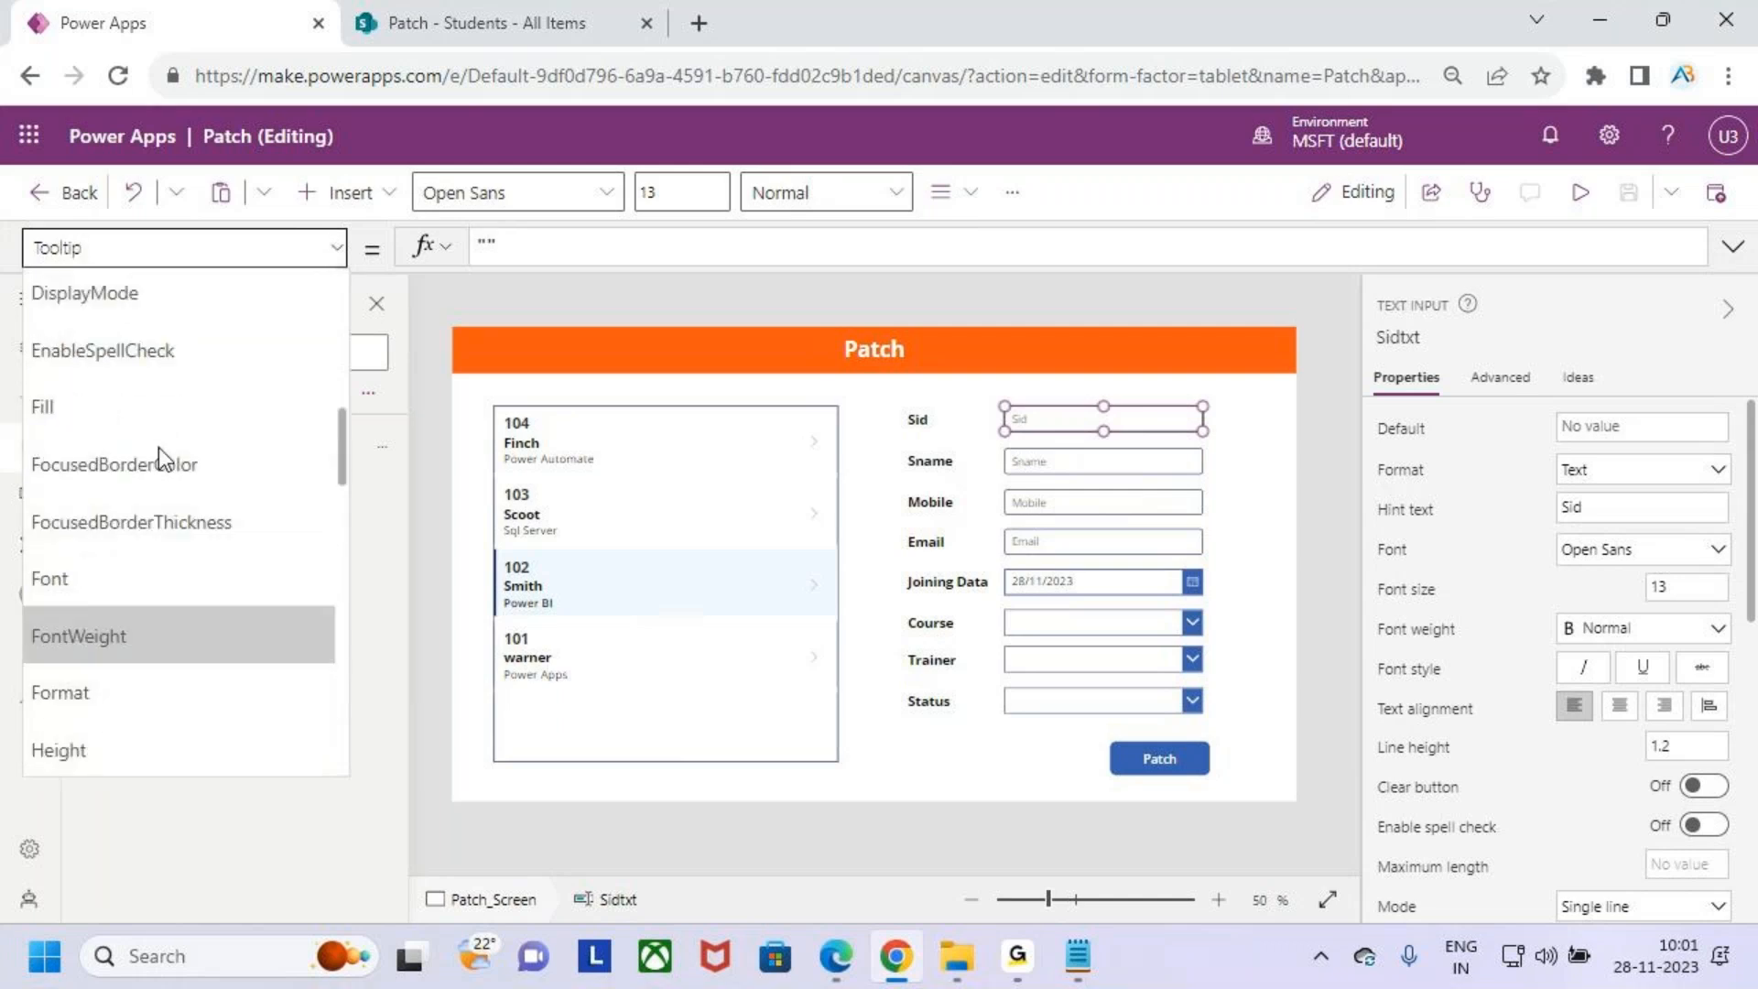
scroll(161, 482, "down", 2)
scroll(190, 463, "down", 2)
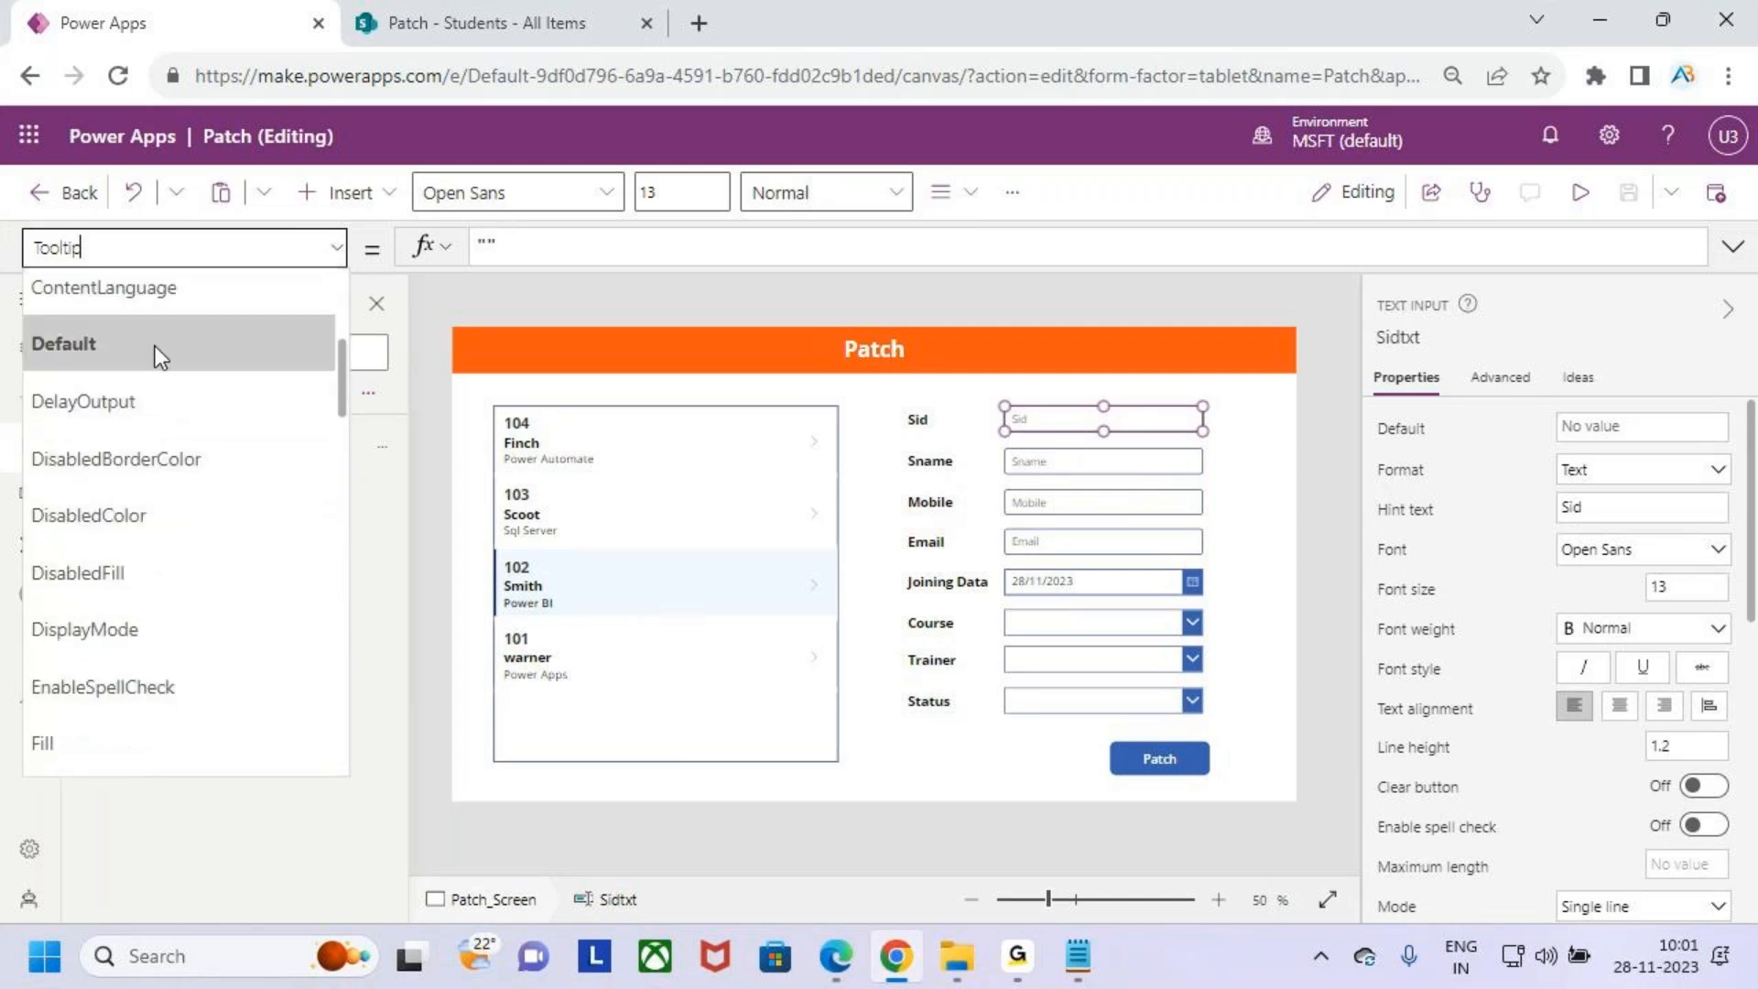
left_click(158, 345)
left_click(559, 245)
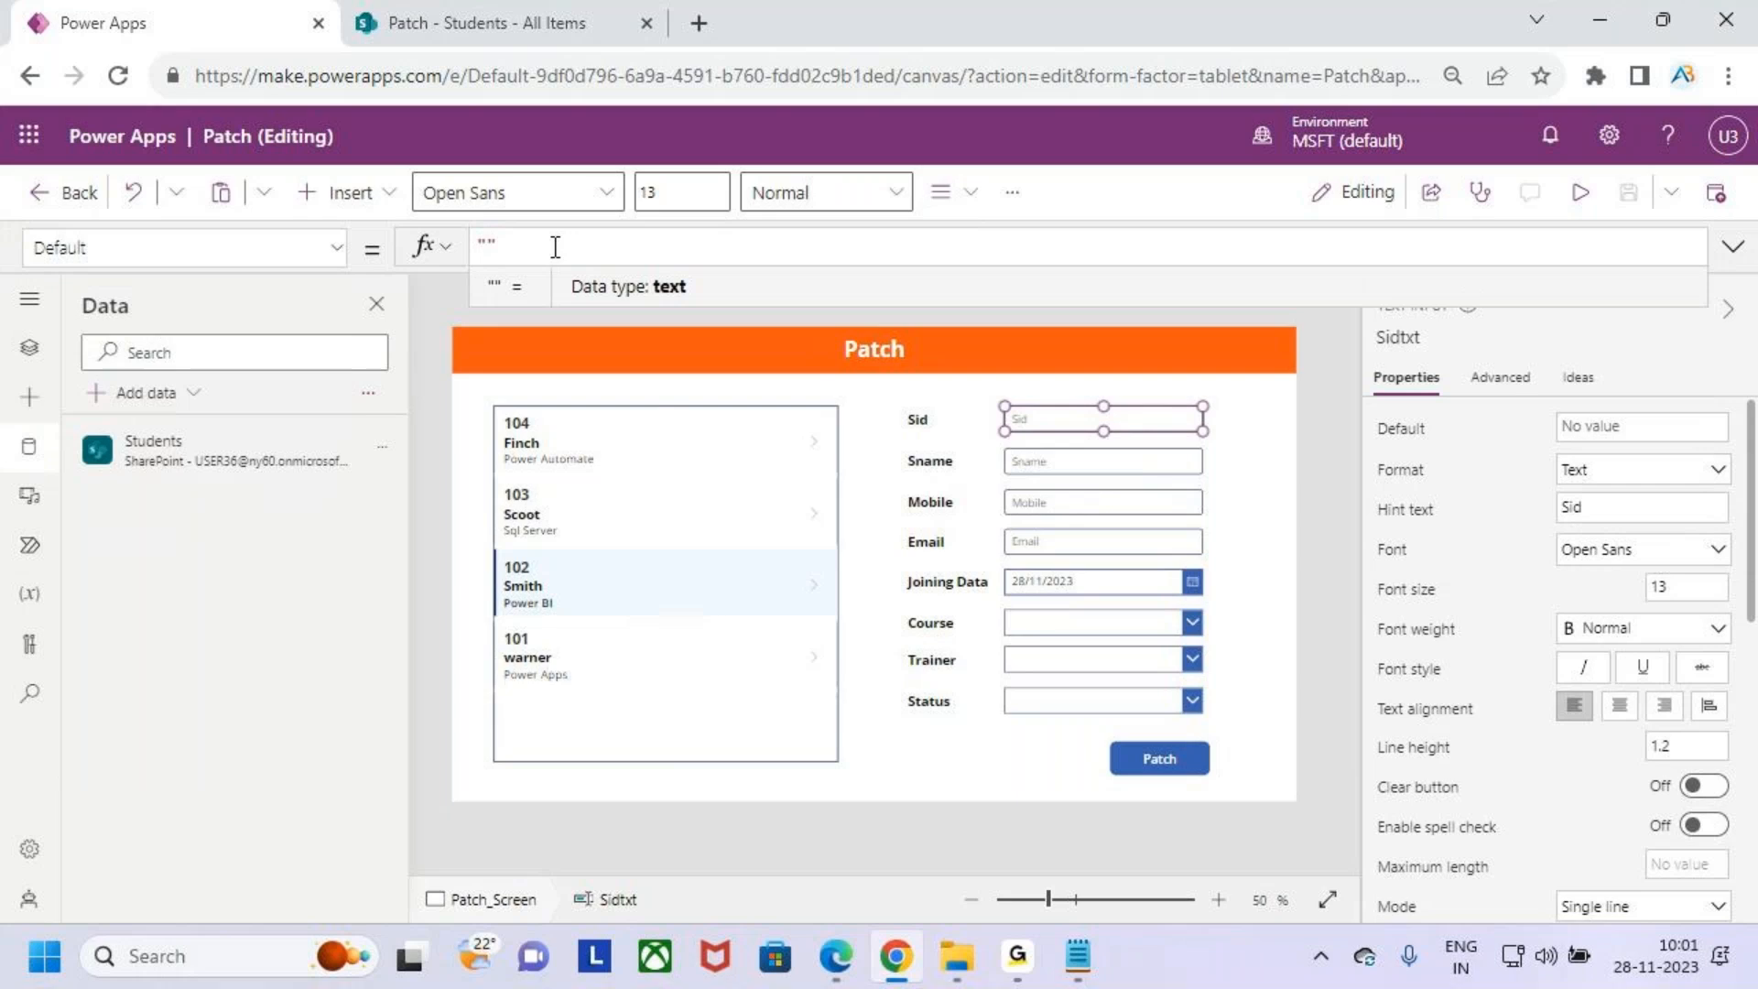
left_click_drag(542, 247, 470, 249)
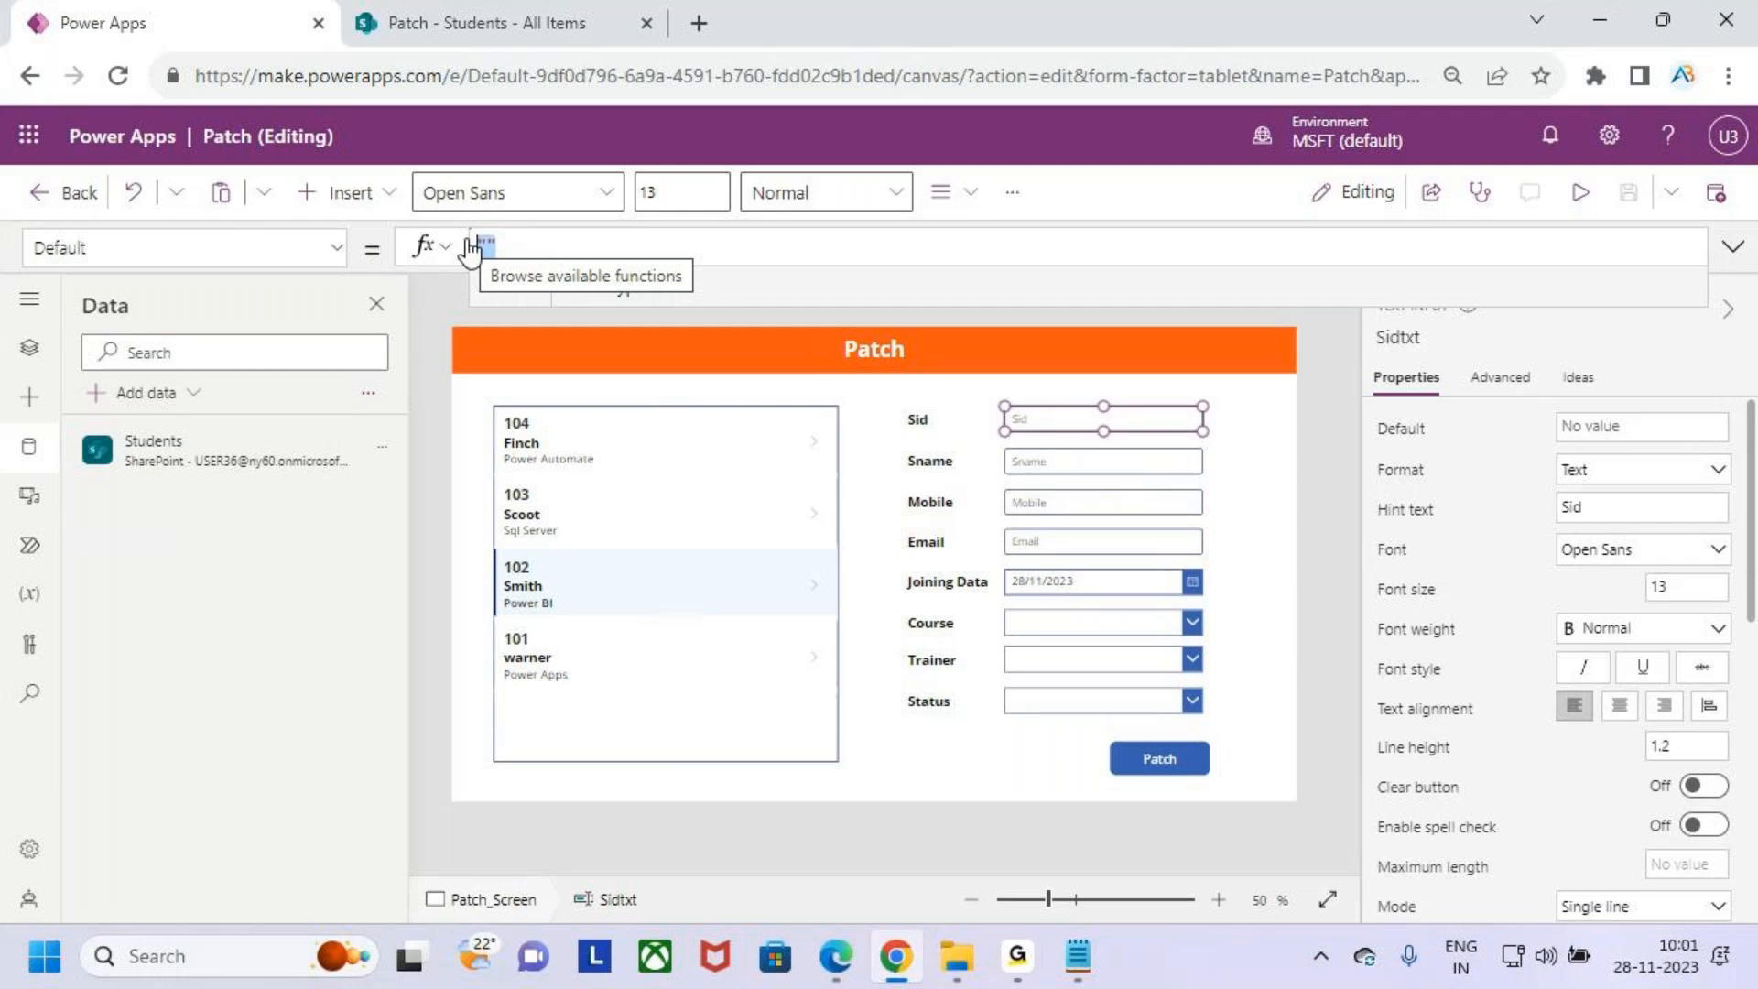
type("var")
key("Down")
key("Return")
key("BackSpace")
key("BackSpace")
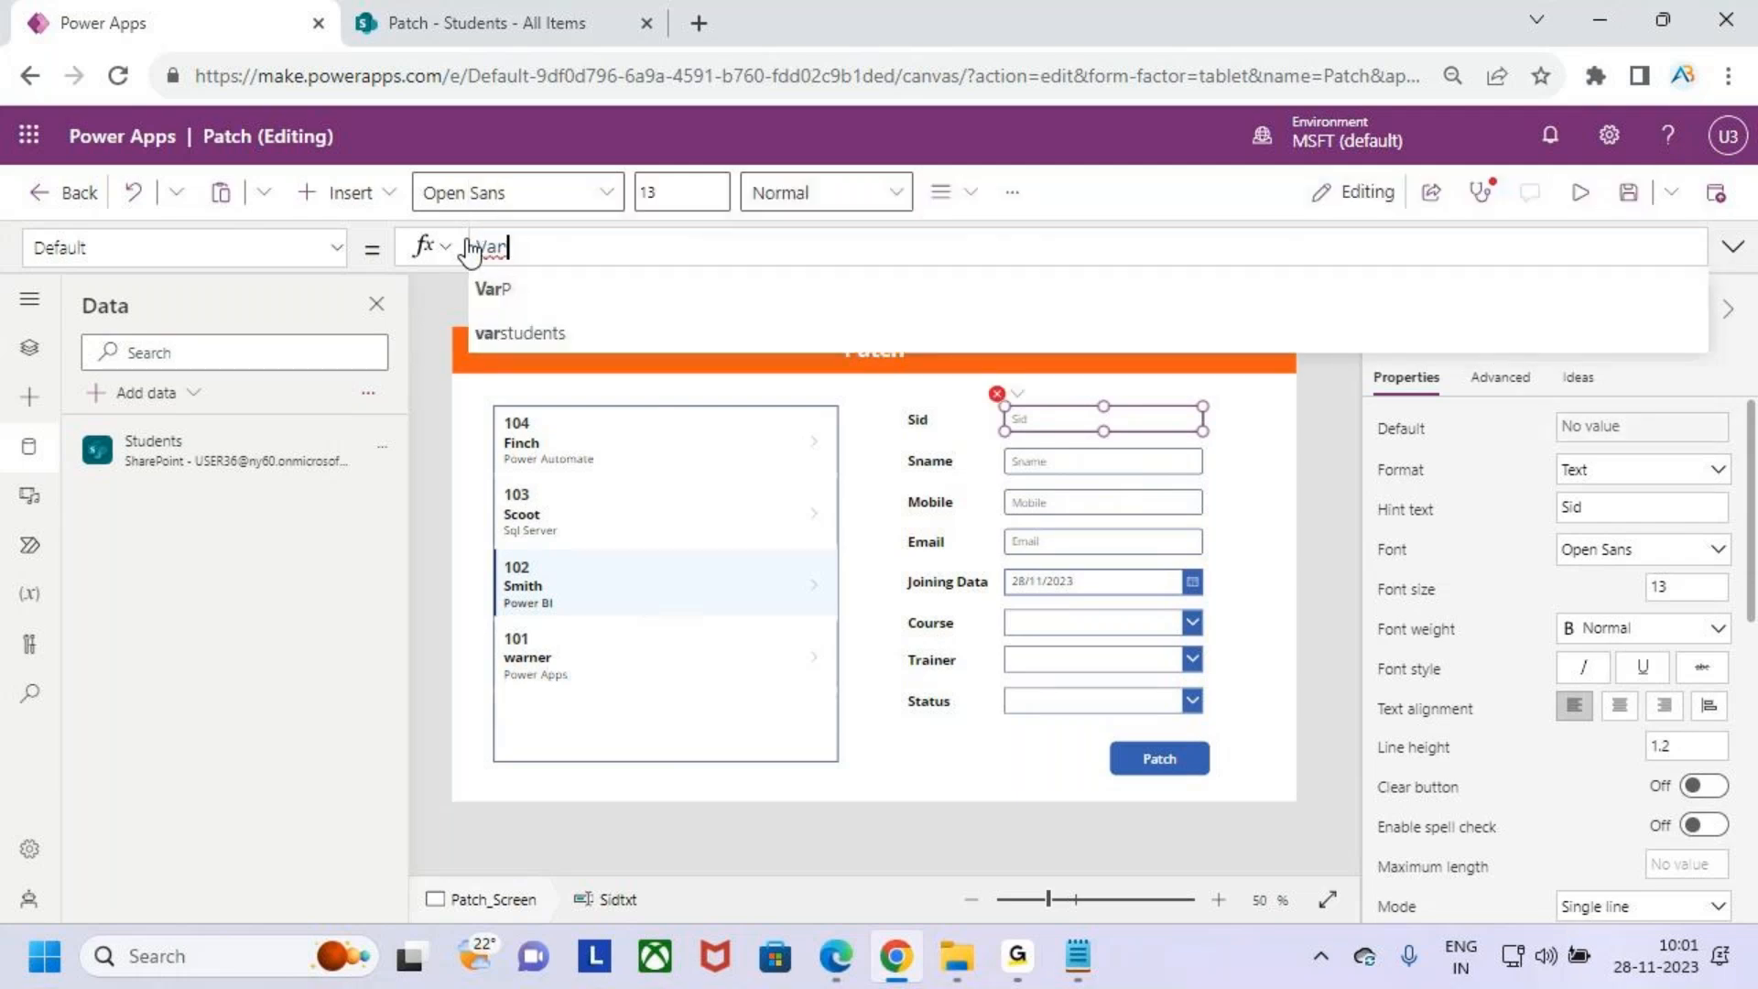
key("Down")
key("Return")
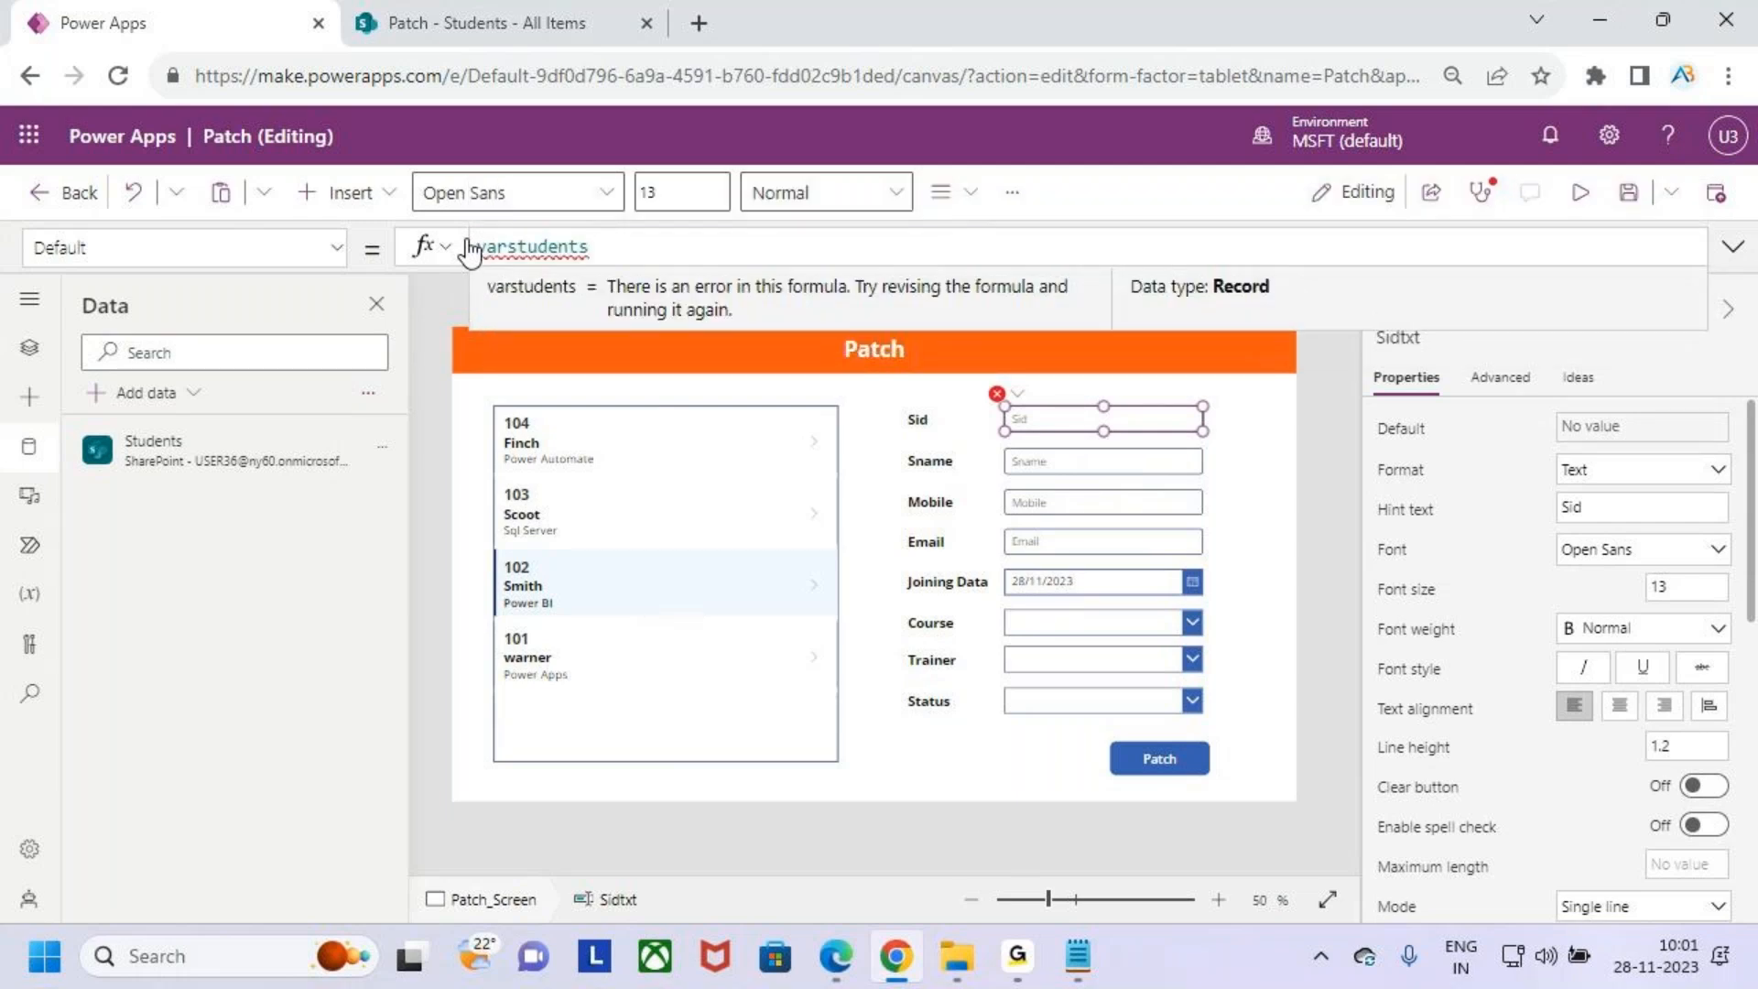
key("ctrl+2")
mouse_move(577, 593)
left_mouse_down()
mouse_move(594, 613)
mouse_move(626, 538)
mouse_move(705, 169)
mouse_move(514, 237)
mouse_move(600, 170)
left_mouse_up()
key("Escape")
left_click(676, 246)
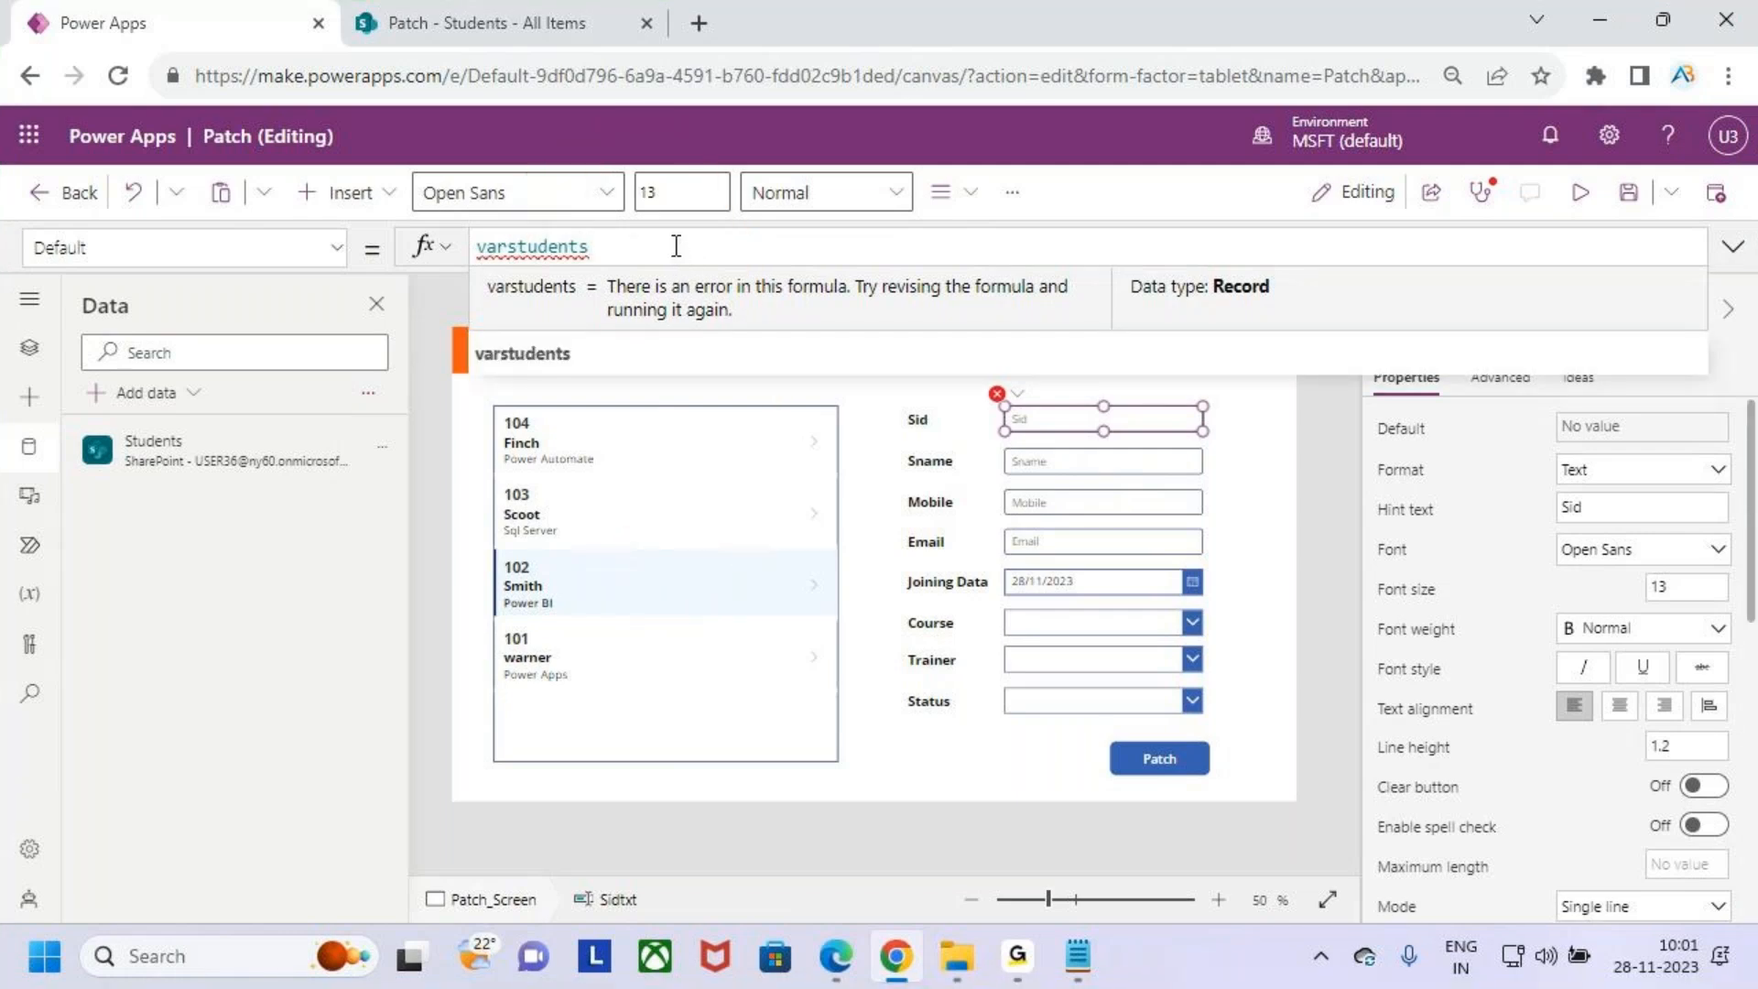
type(".si")
key("Tab")
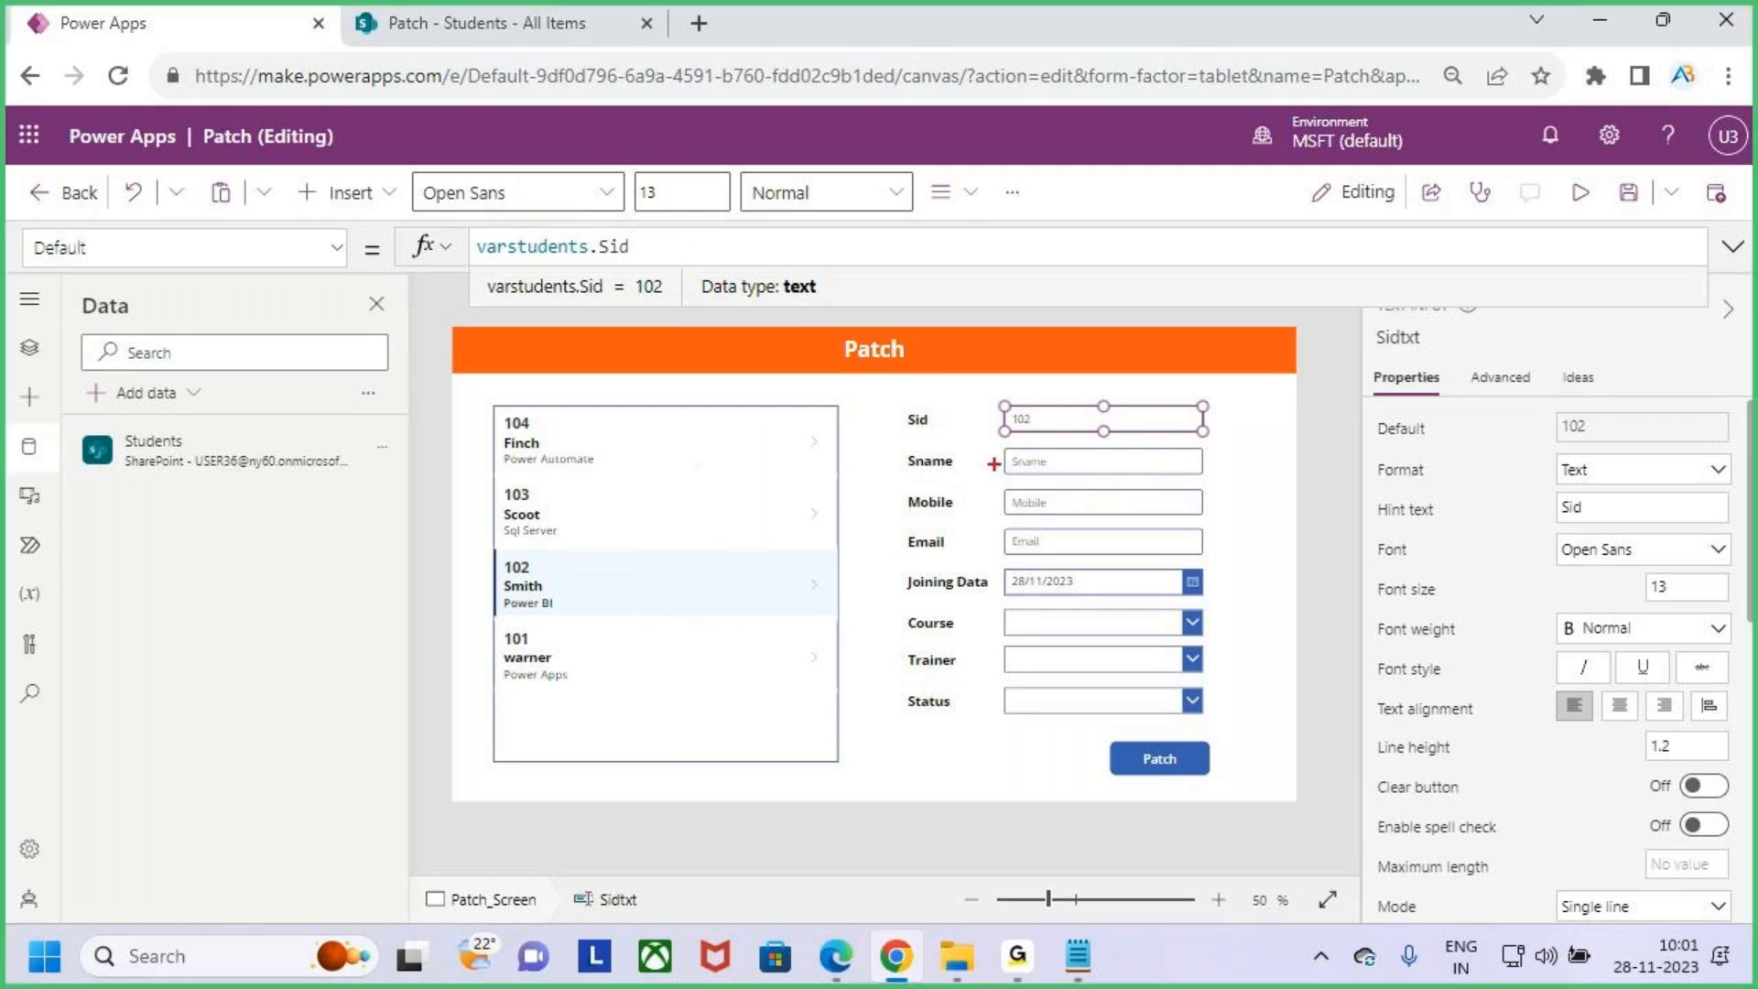
left_click_drag(1010, 439, 1077, 428)
key("Escape")
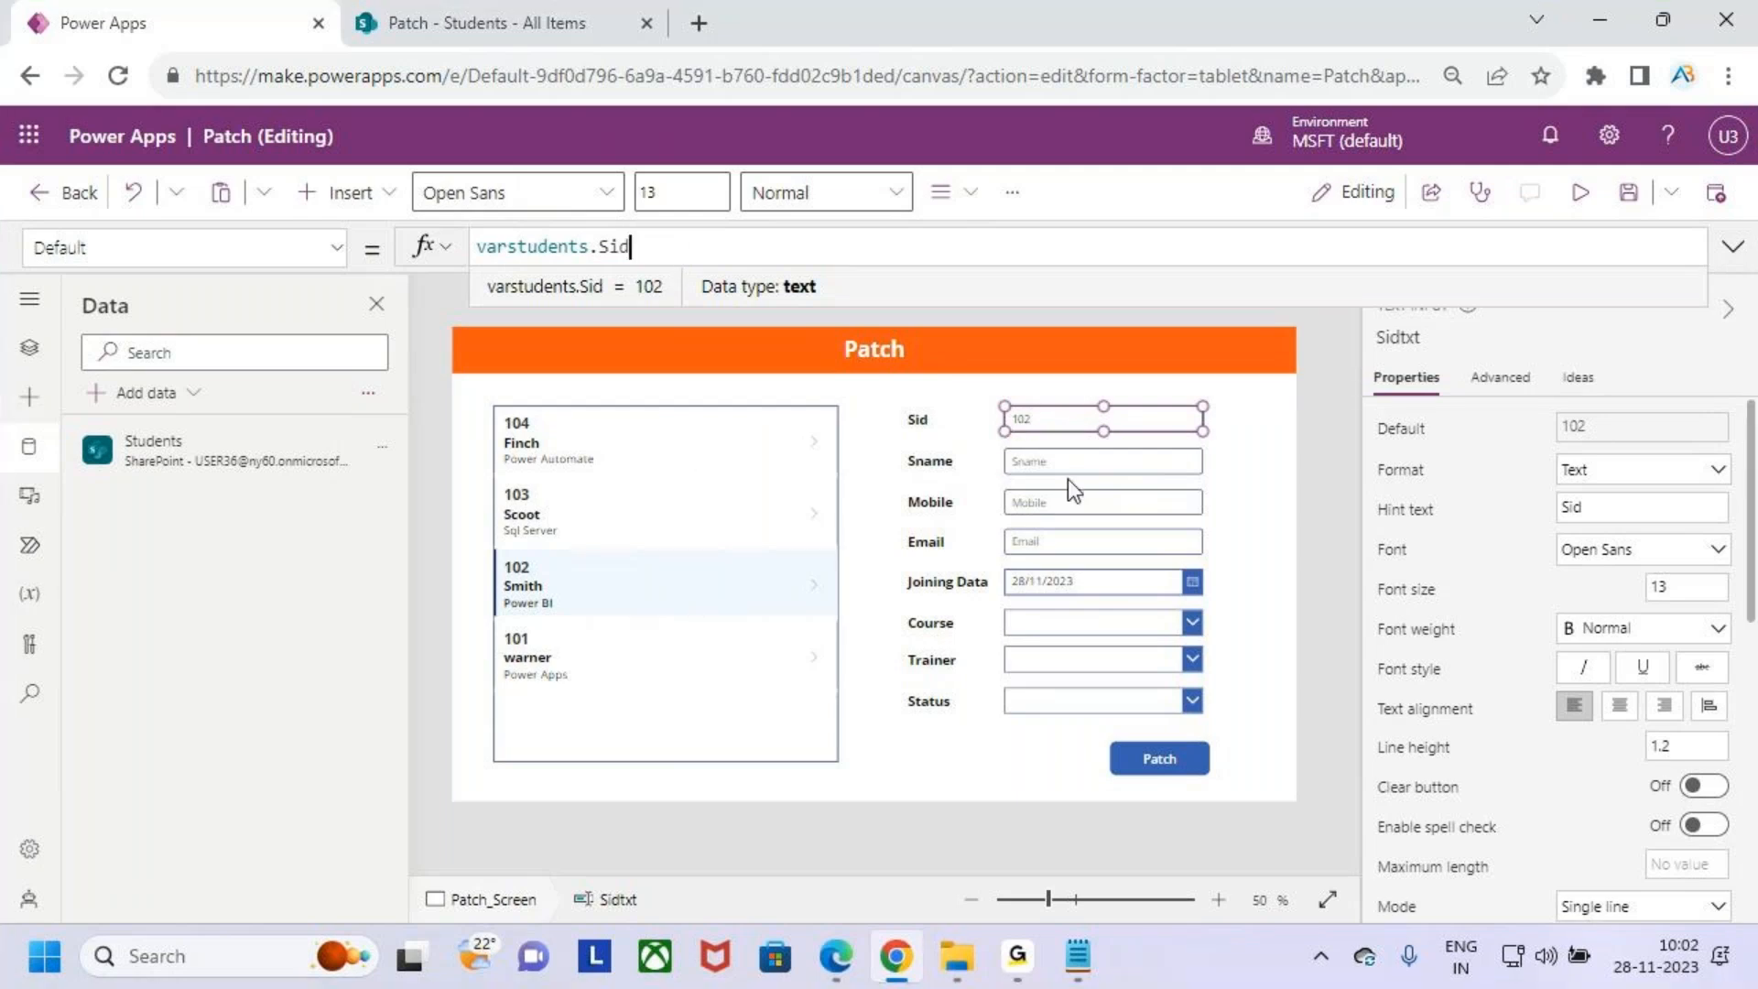
- Set the Sname text input's Default property to varstudents.Sname
left_click(1062, 463)
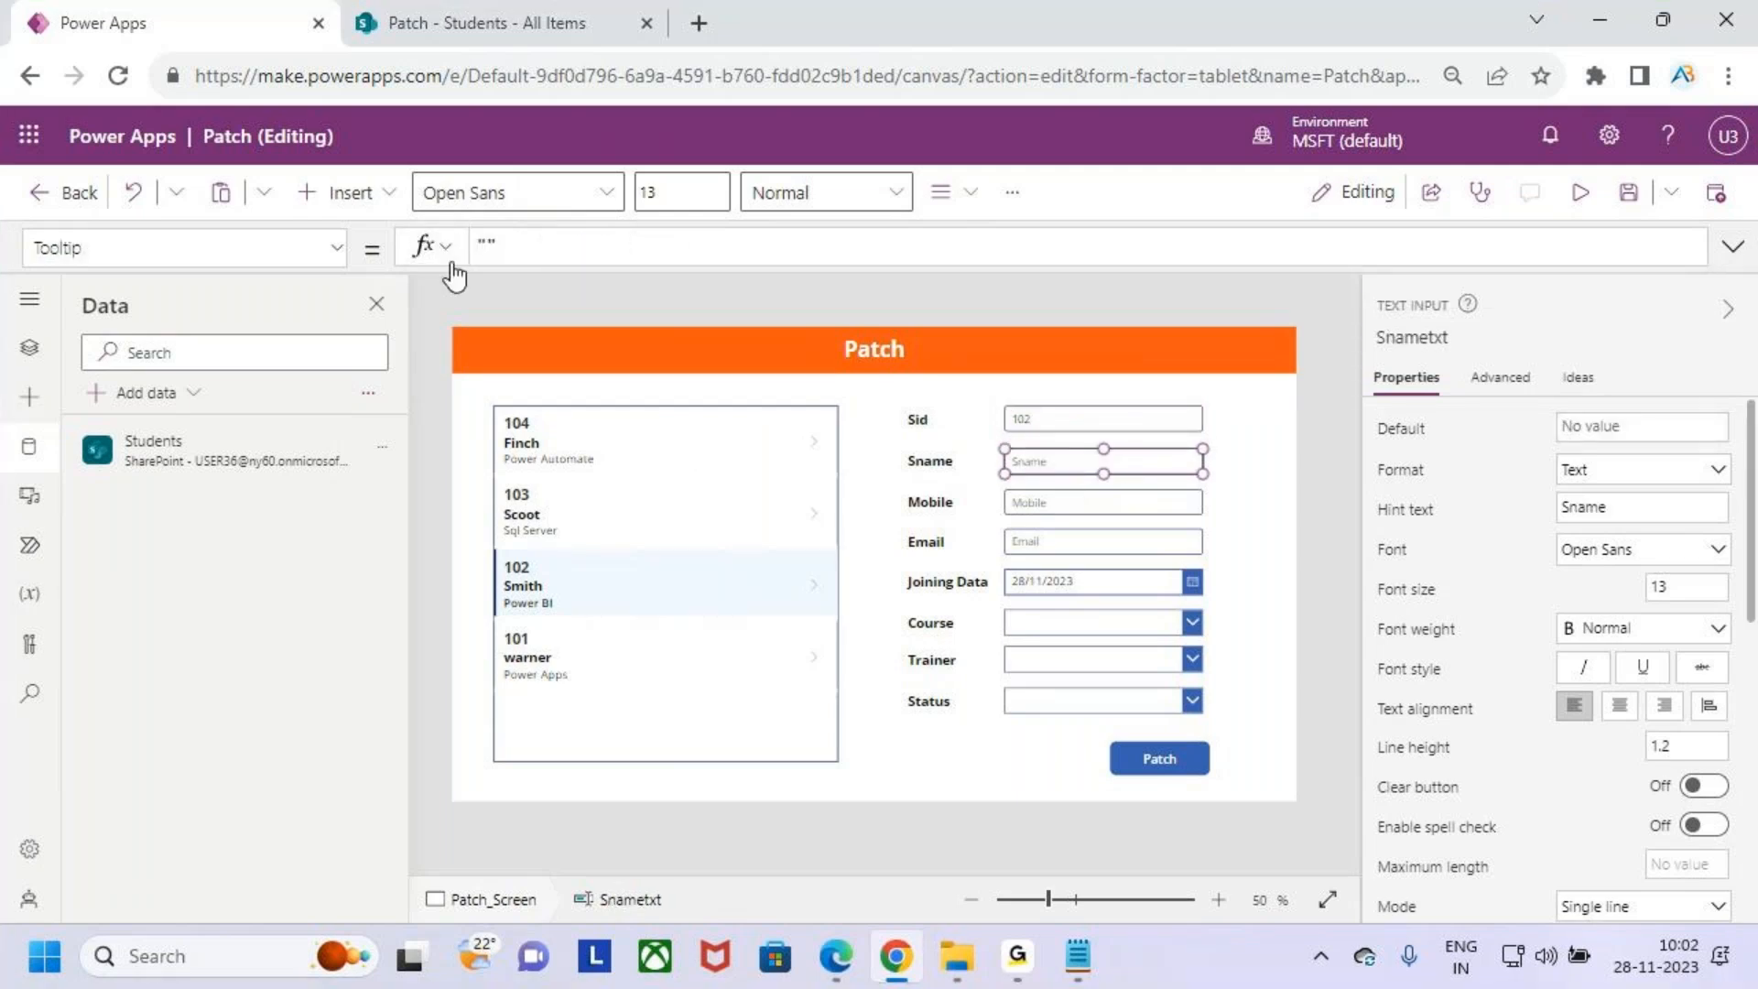
left_click(326, 249)
scroll(192, 422, "up", 10)
scroll(205, 419, "up", 5)
scroll(190, 403, "down", 2)
left_click(162, 502)
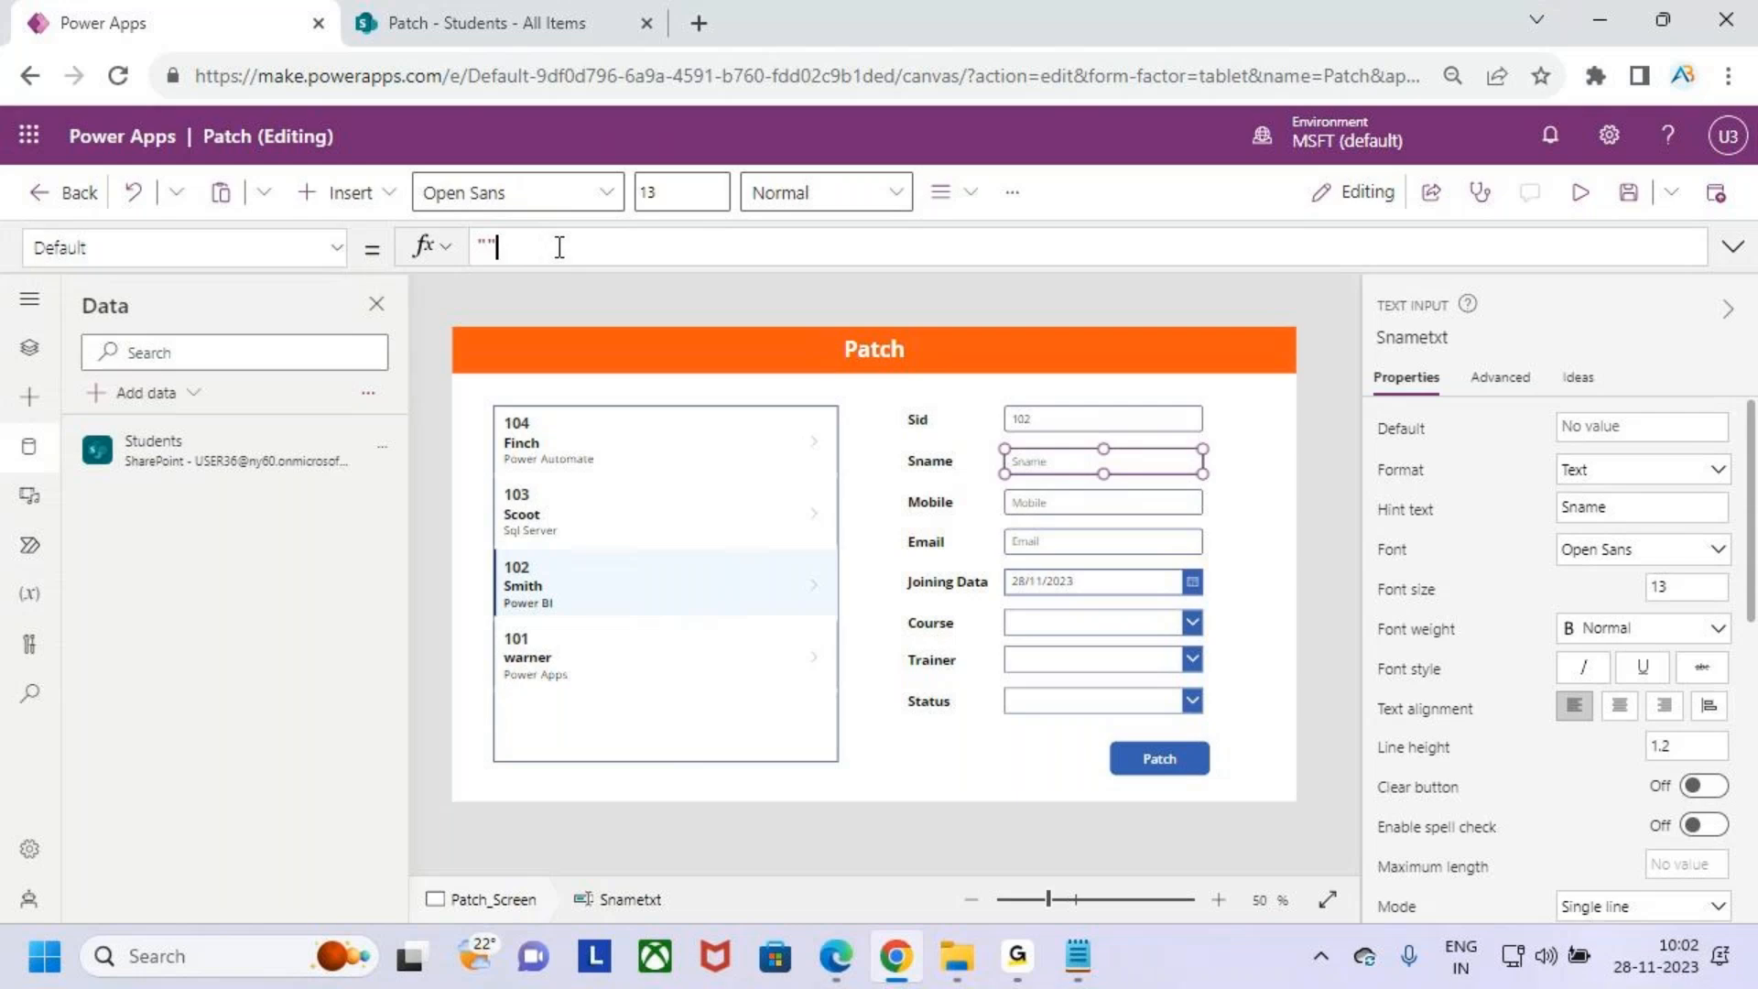
left_click_drag(554, 246, 440, 254)
type("varstudents")
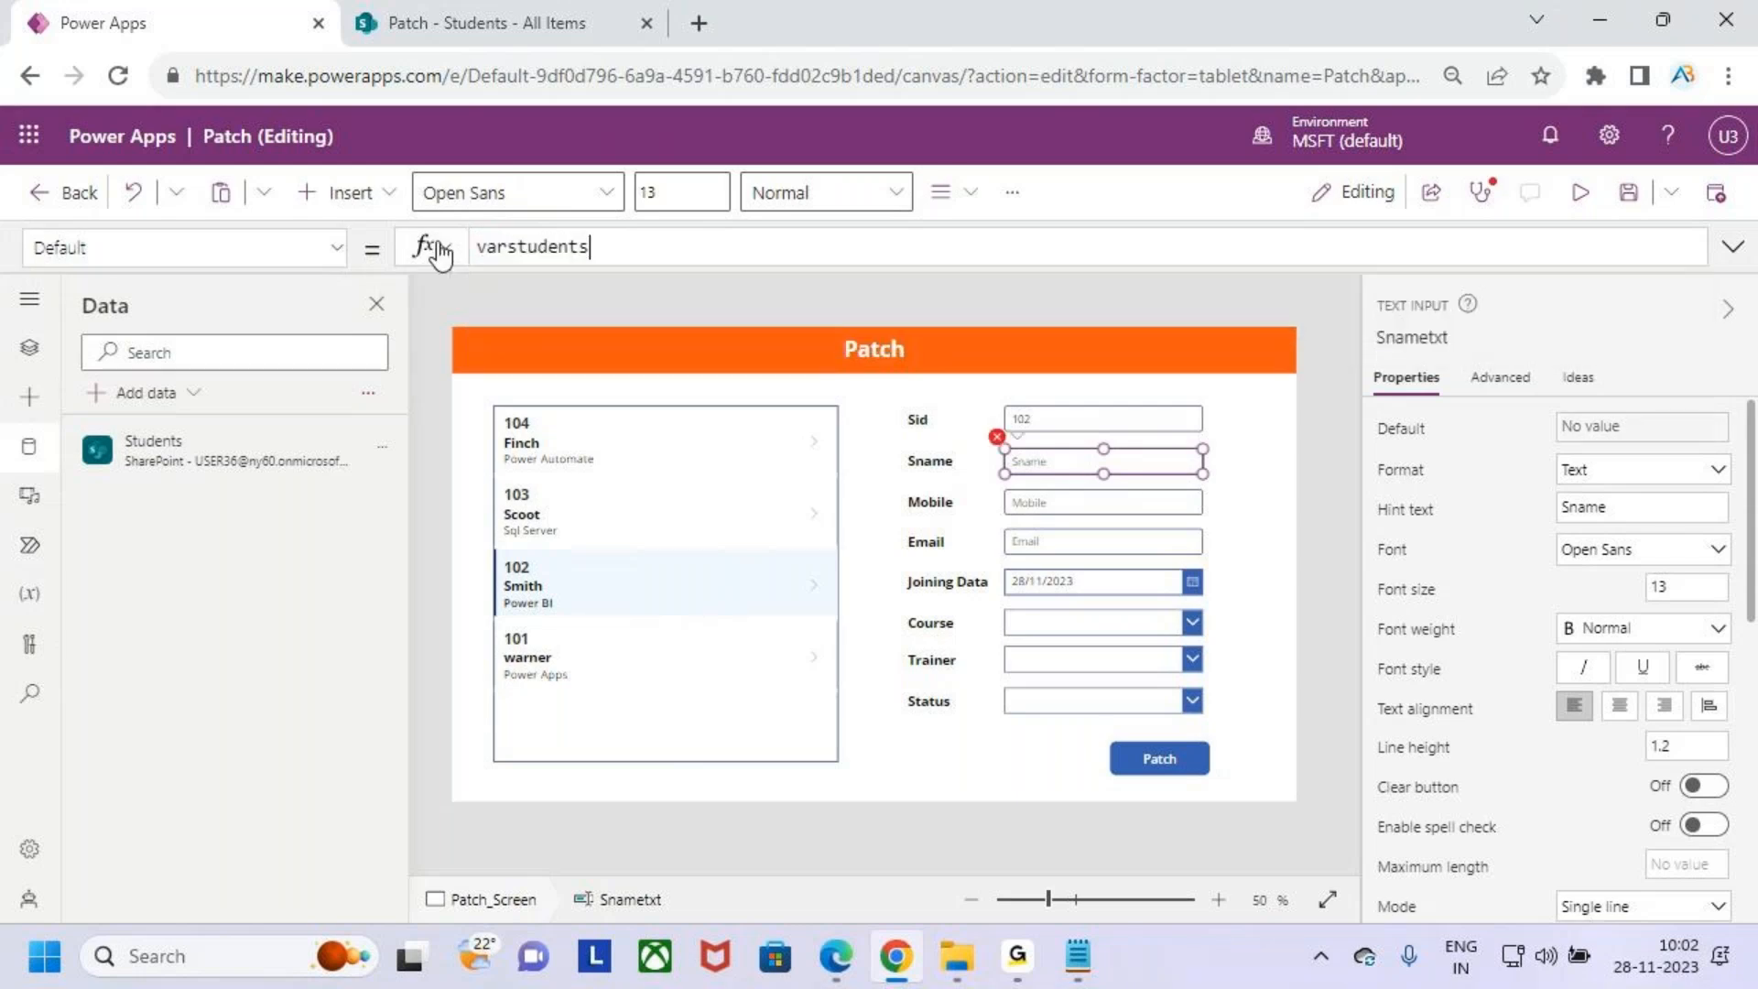
type(".san")
key("BackSpace")
key("BackSpace")
type("na")
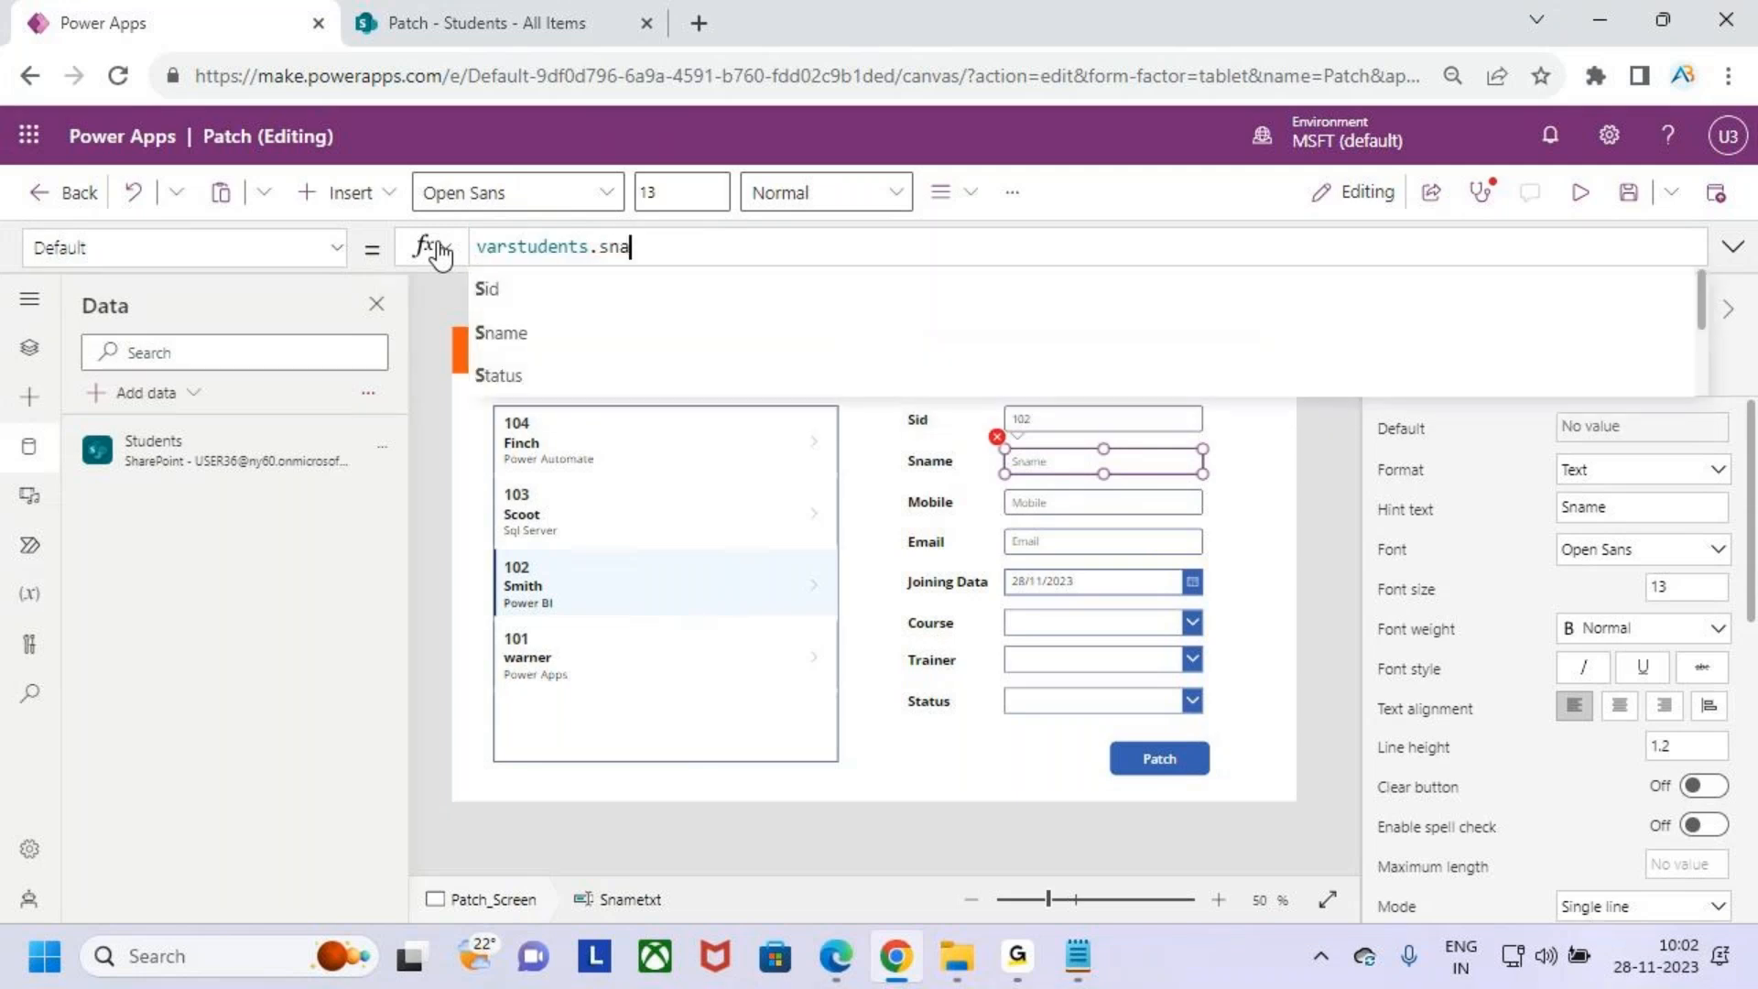
key("Tab")
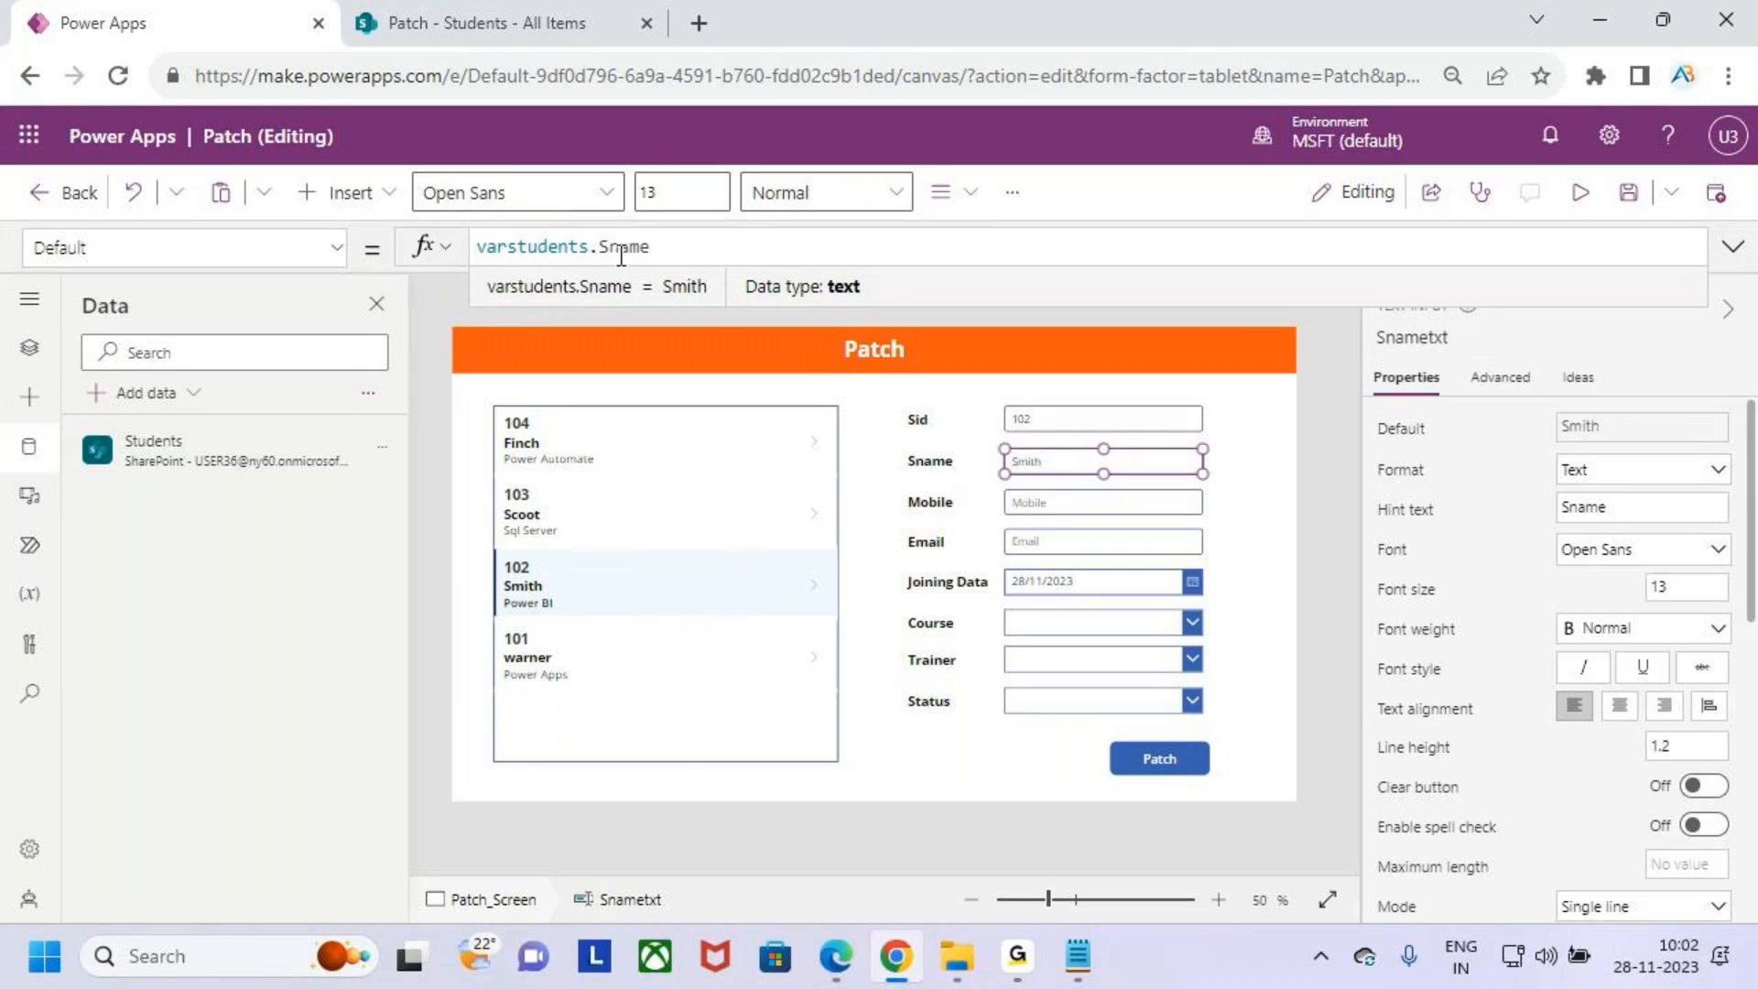
key("ctrl+2")
left_click_drag(1047, 471, 1080, 441)
key("Escape")
- Set the Mobile text input's Default property to varstudents.Mobile
left_click(1064, 503)
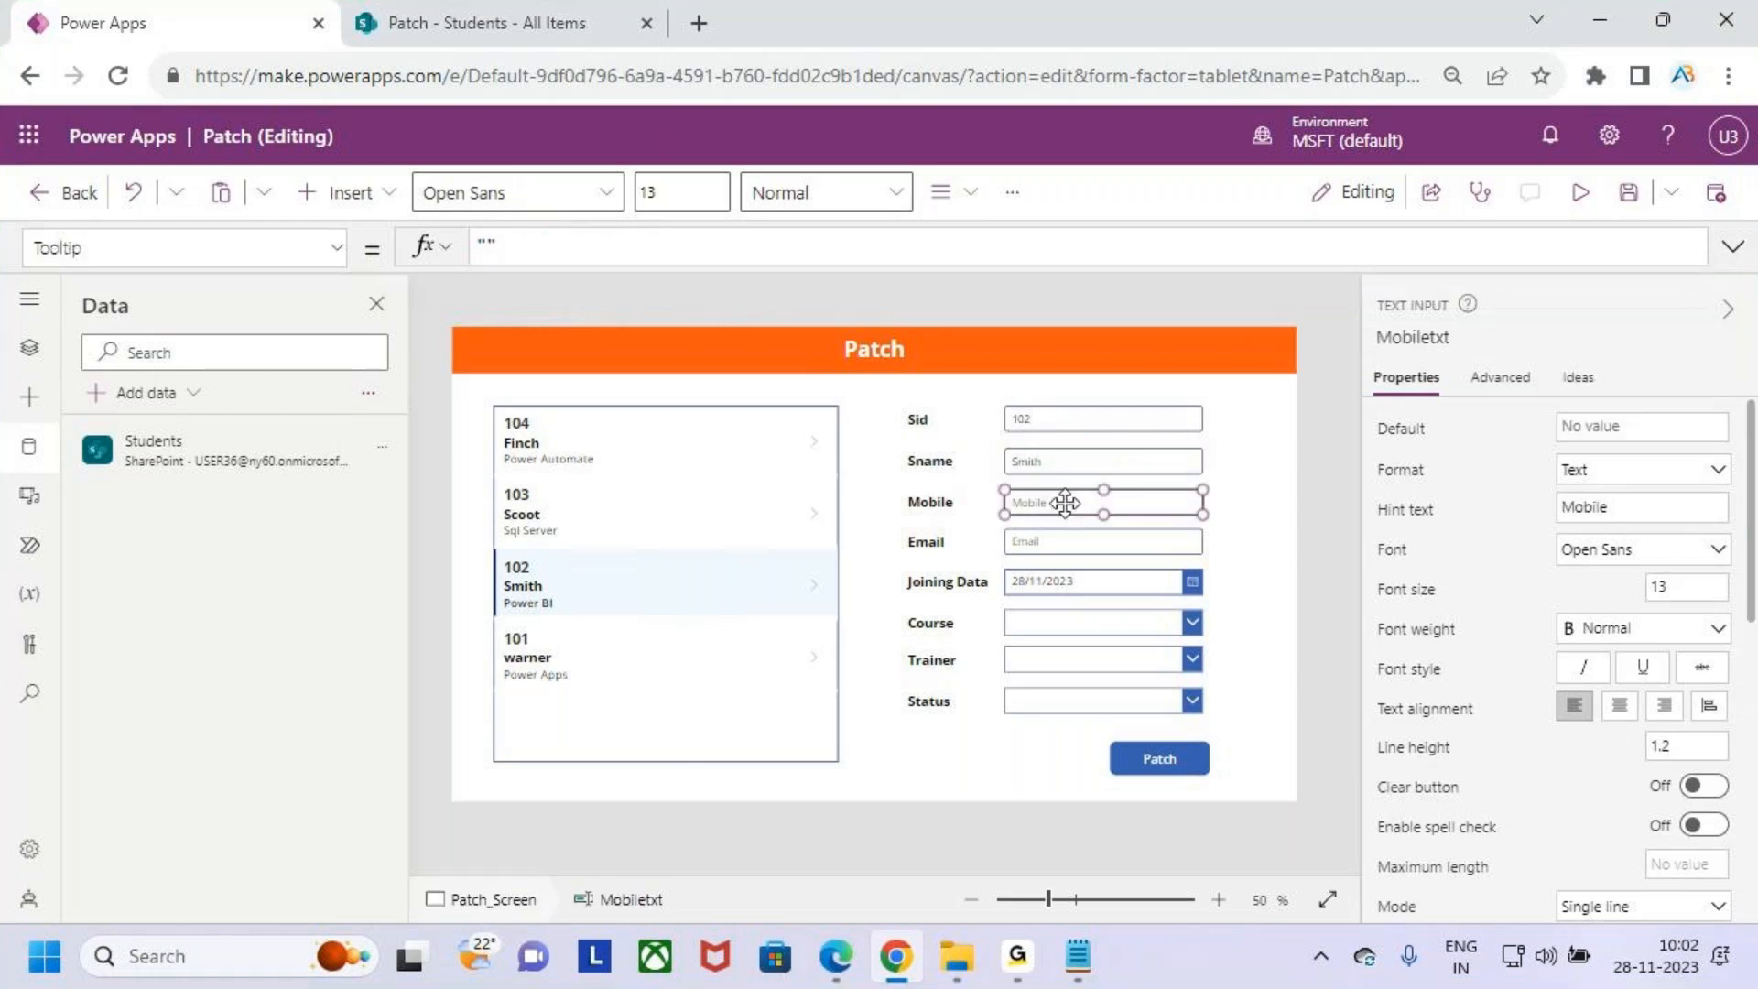
left_click(335, 247)
scroll(183, 474, "up", 10)
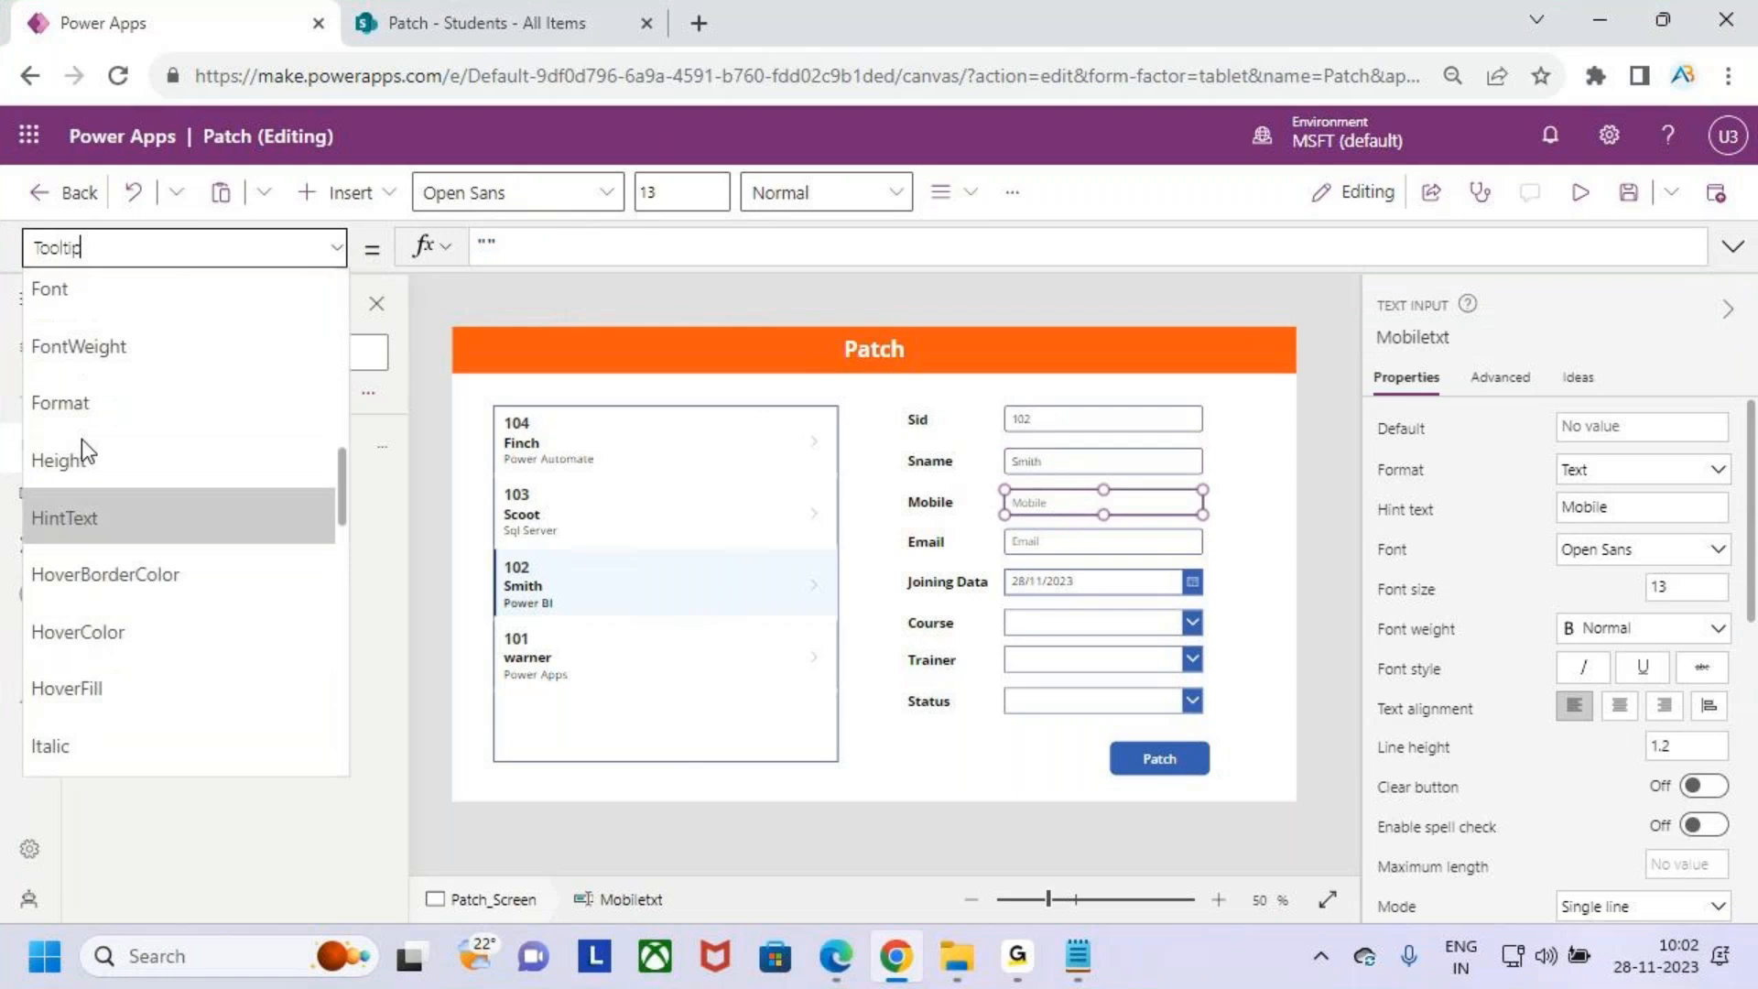
scroll(97, 438, "up", 7)
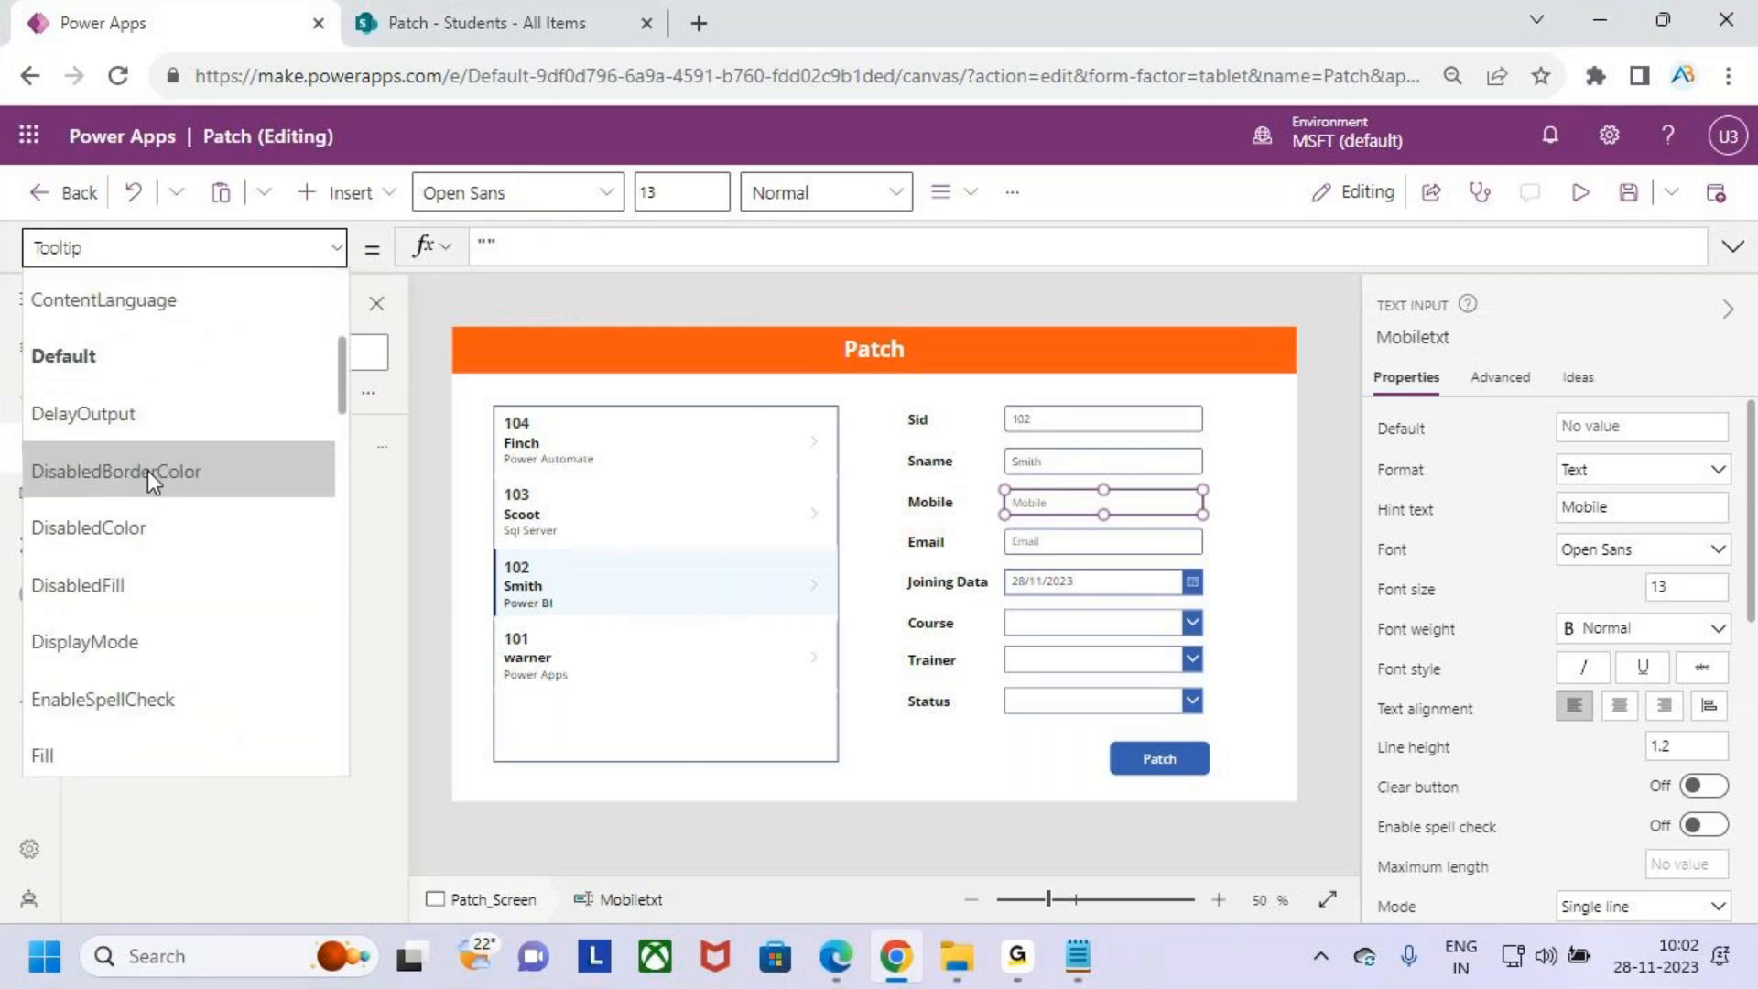
left_click(139, 355)
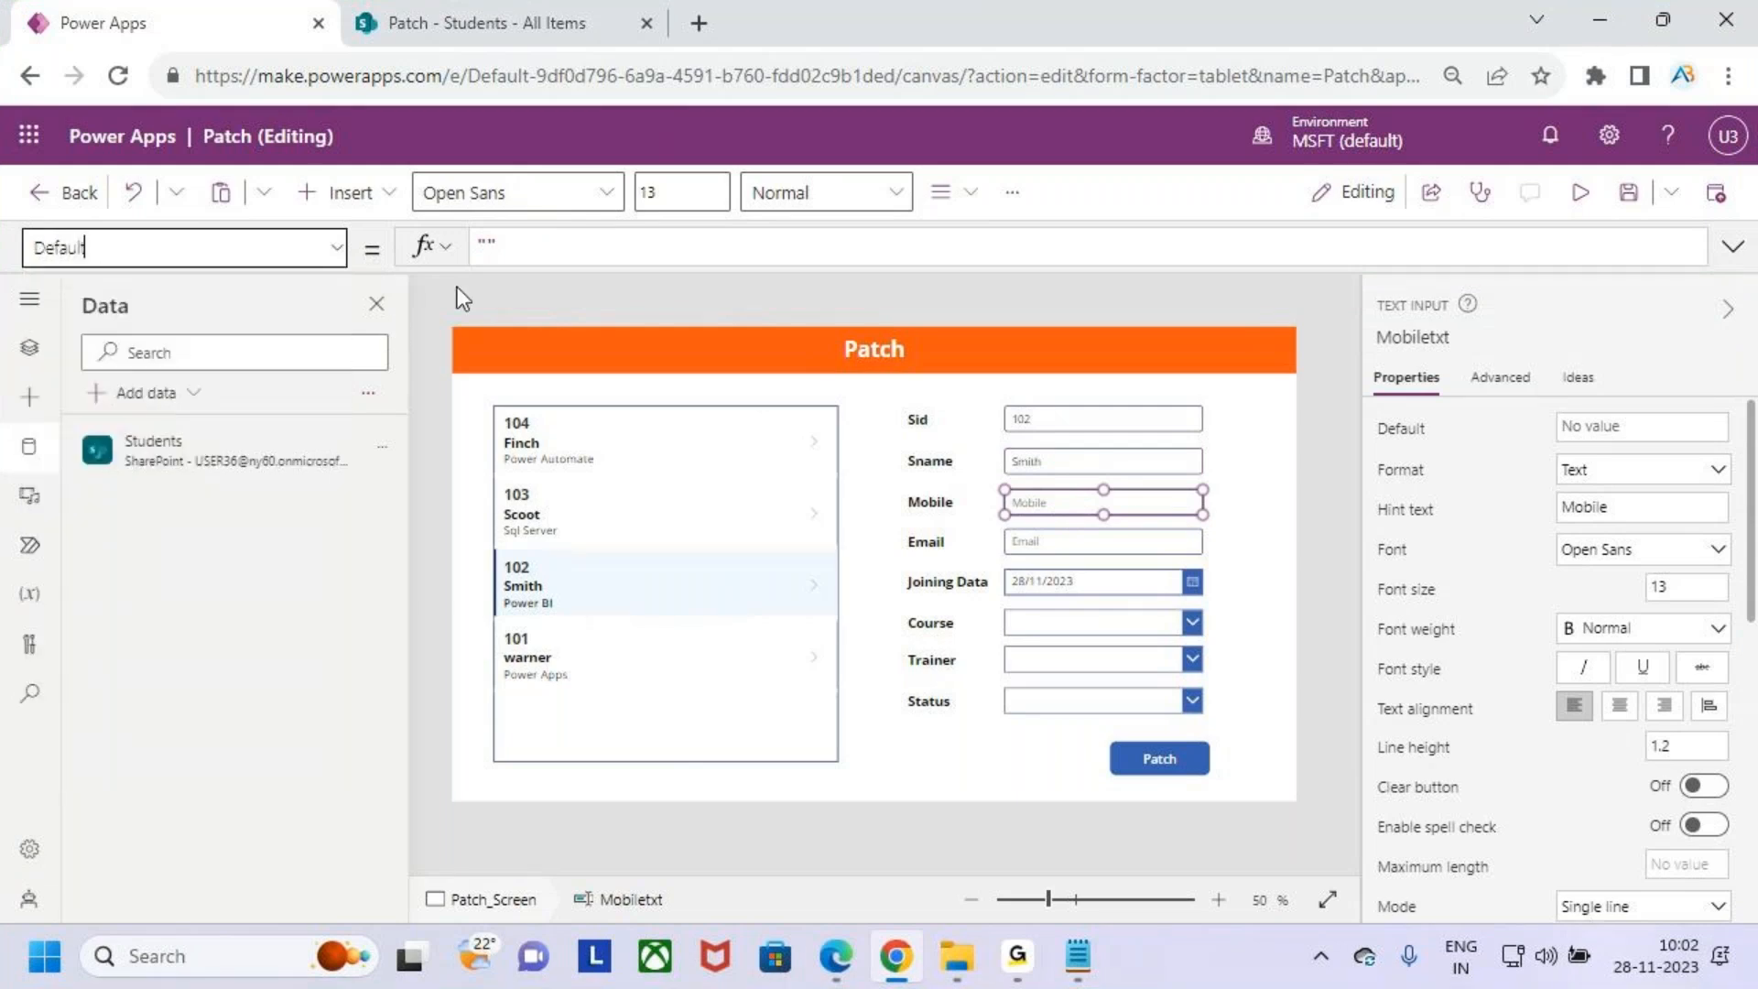
double_click(488, 248)
type("varstudents")
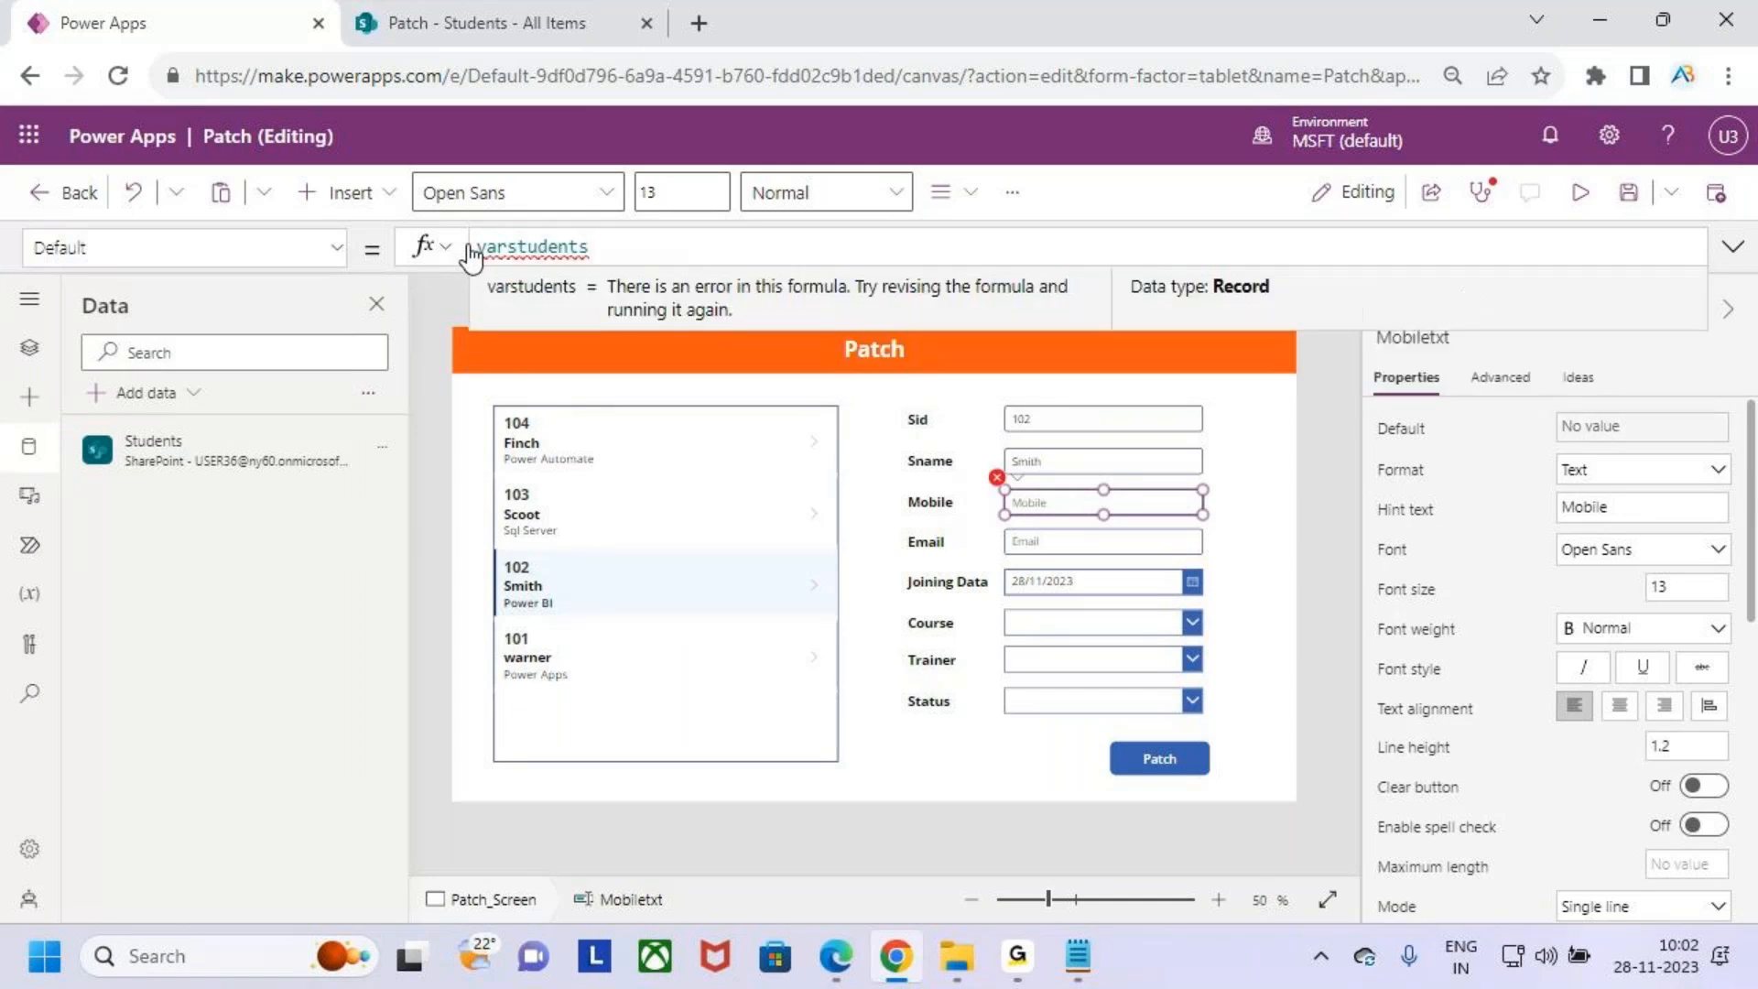
type(".mo")
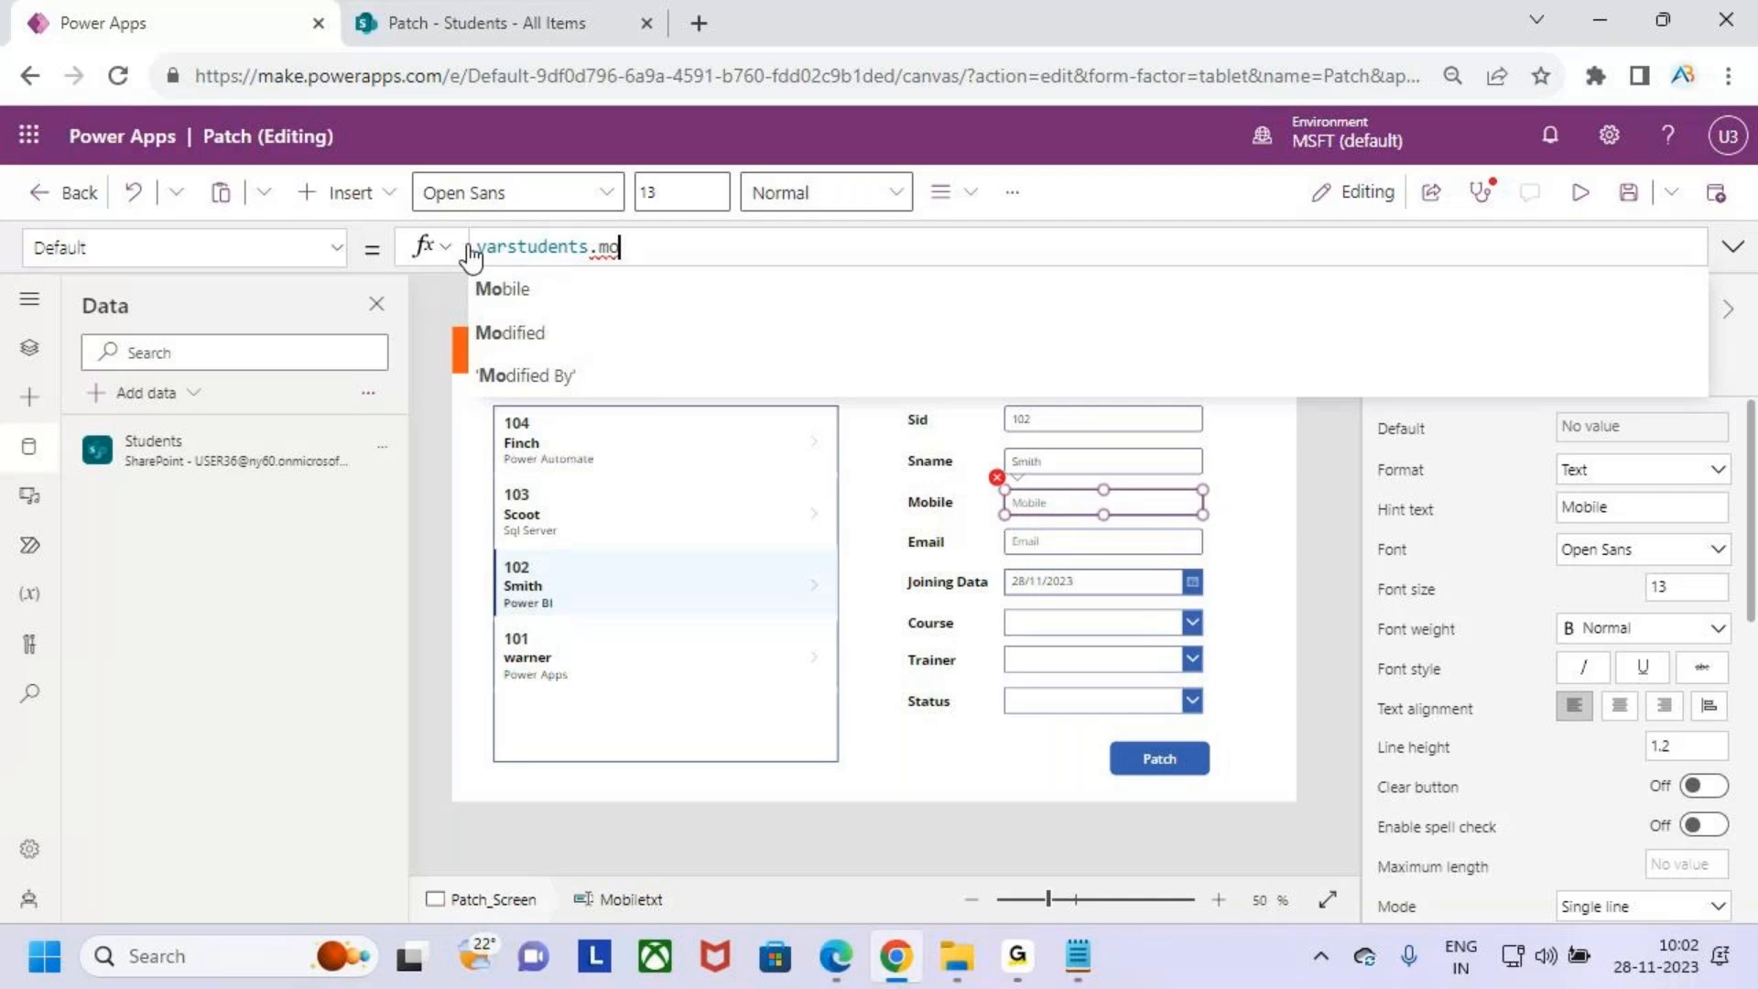
left_click(502, 288)
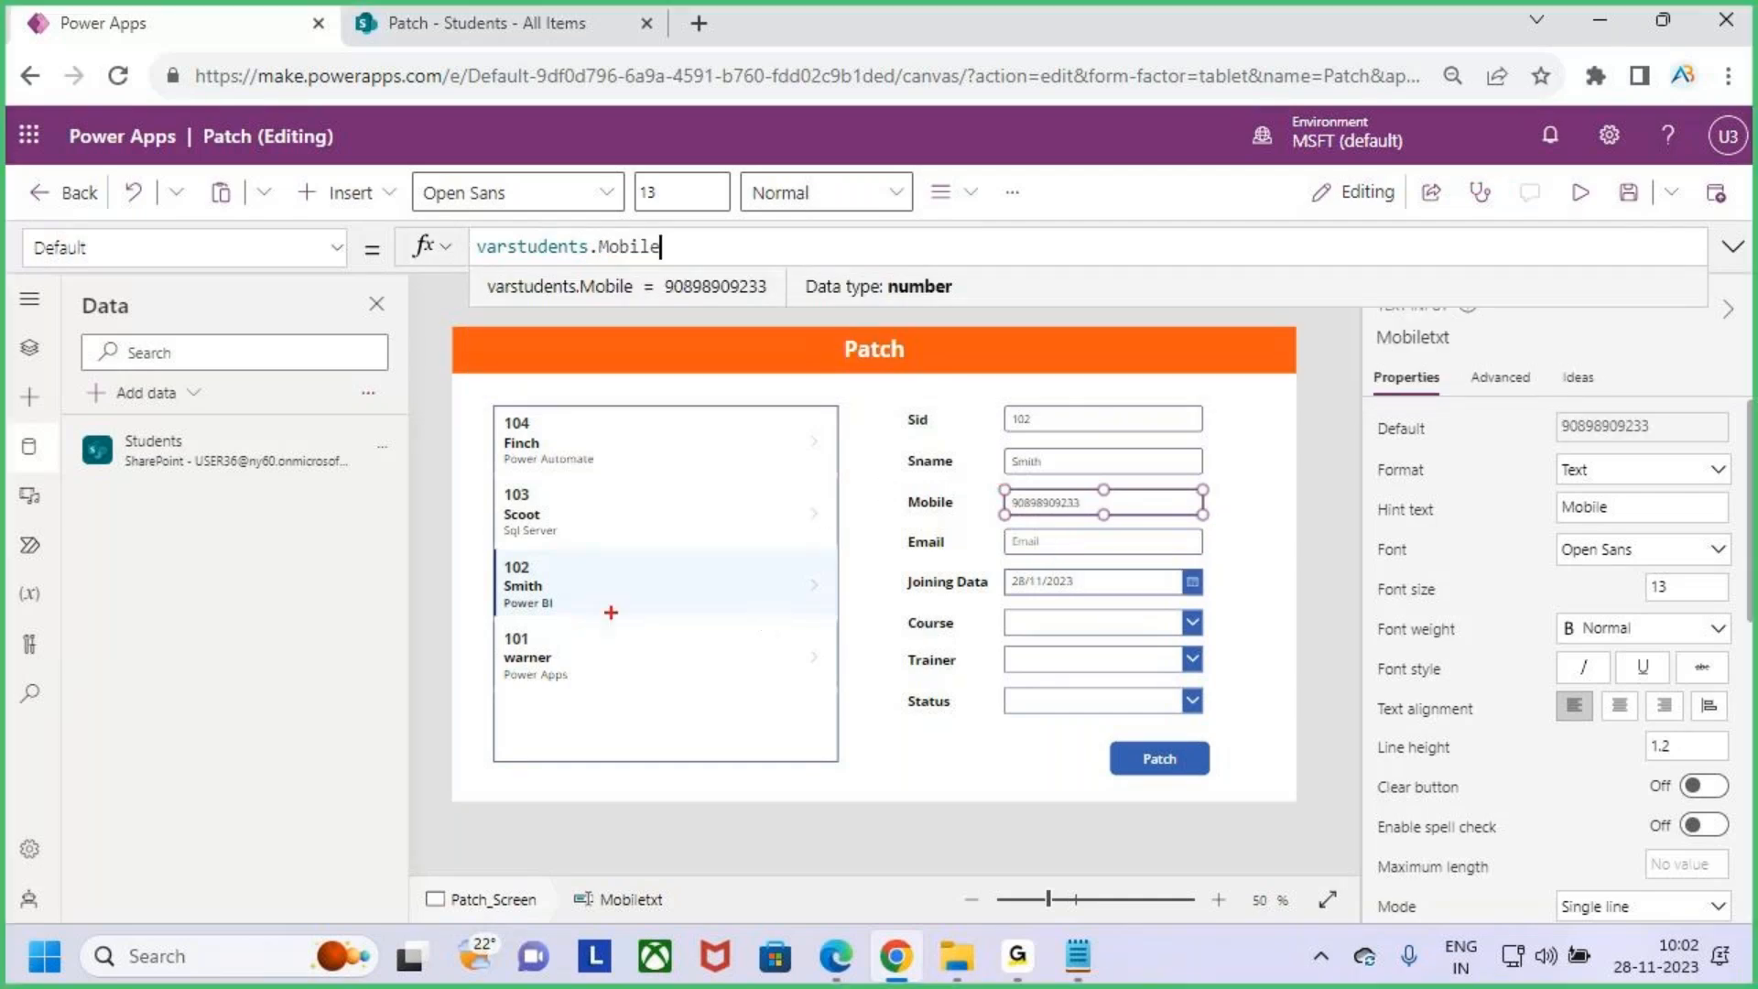
left_click_drag(513, 606, 571, 597)
- Set the Email text input's Default property to varstudents.Email
left_click(1108, 540)
left_click(564, 249)
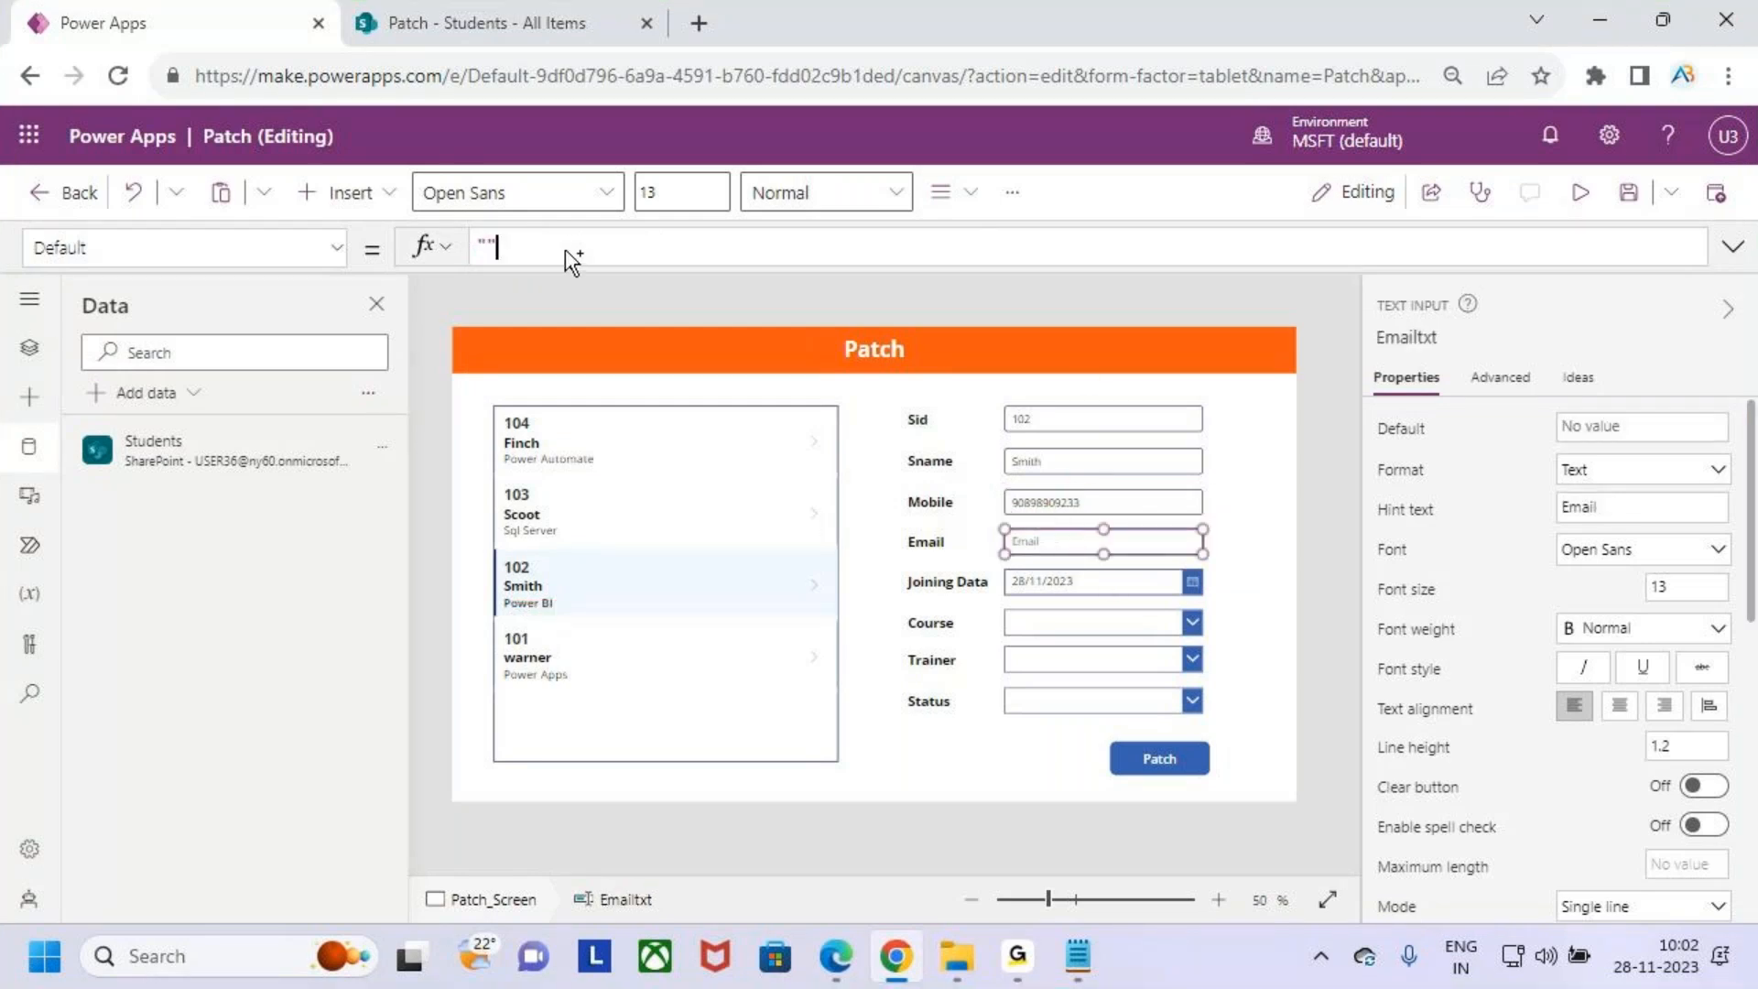
left_click_drag(531, 242, 453, 245)
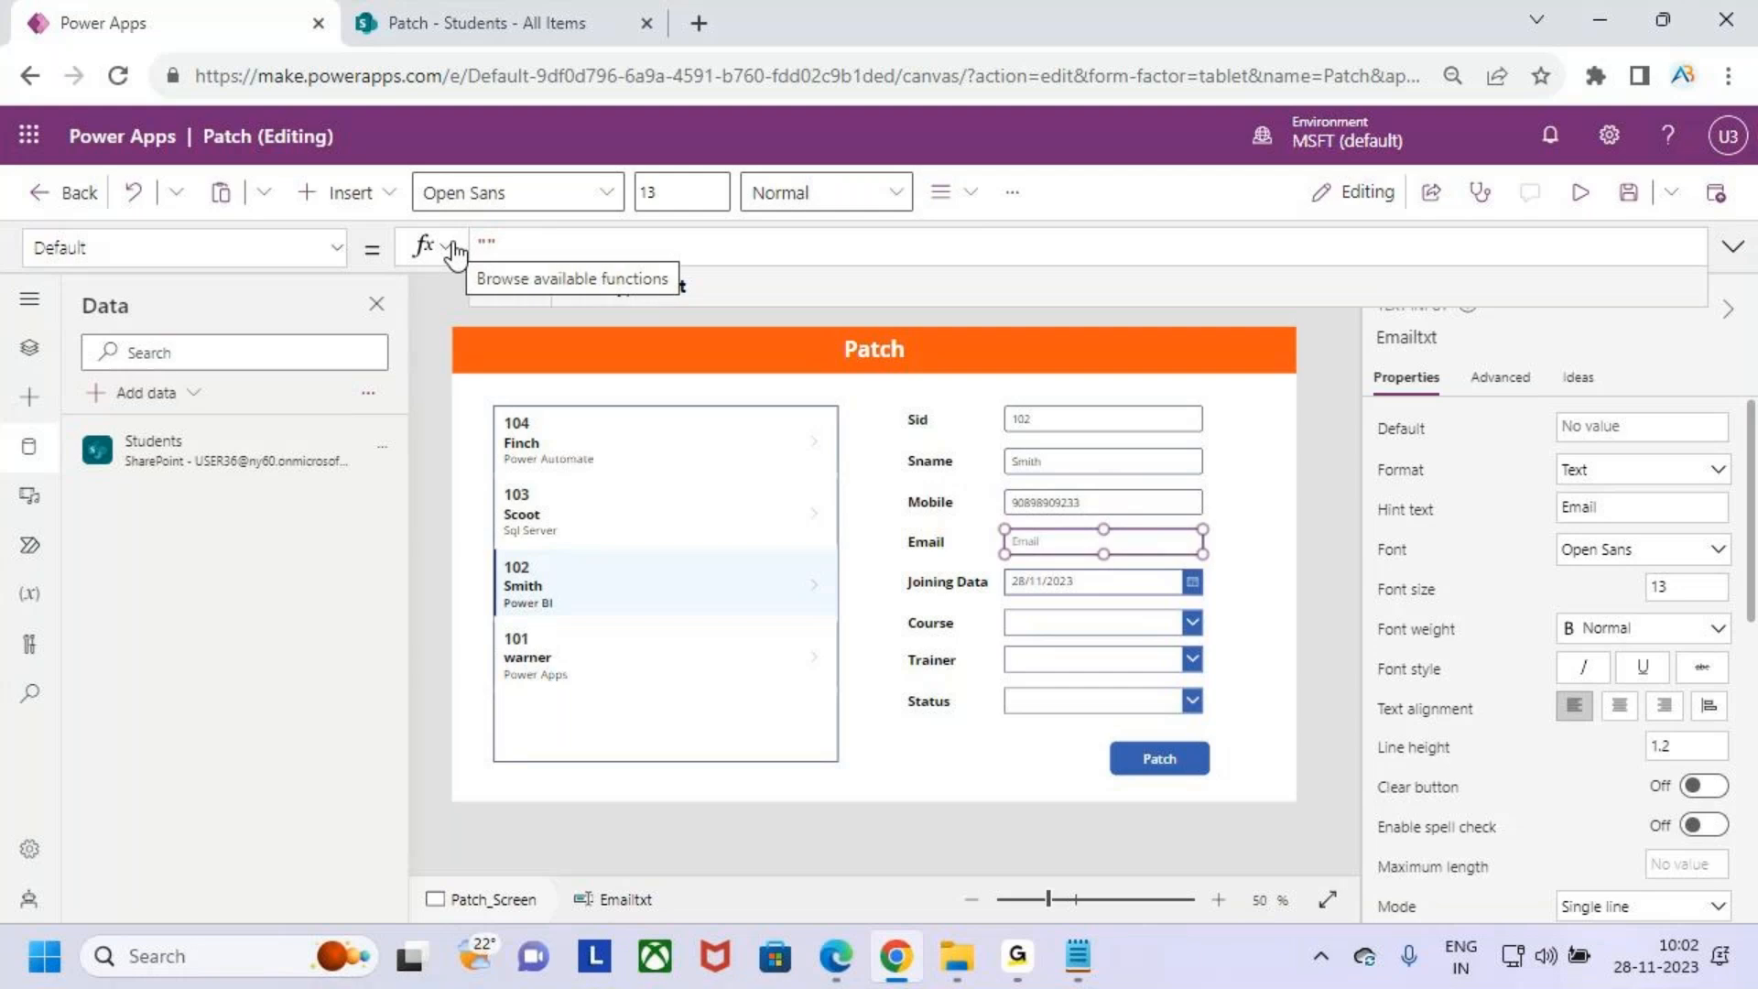
key("Delete")
key("Delete")
type("var")
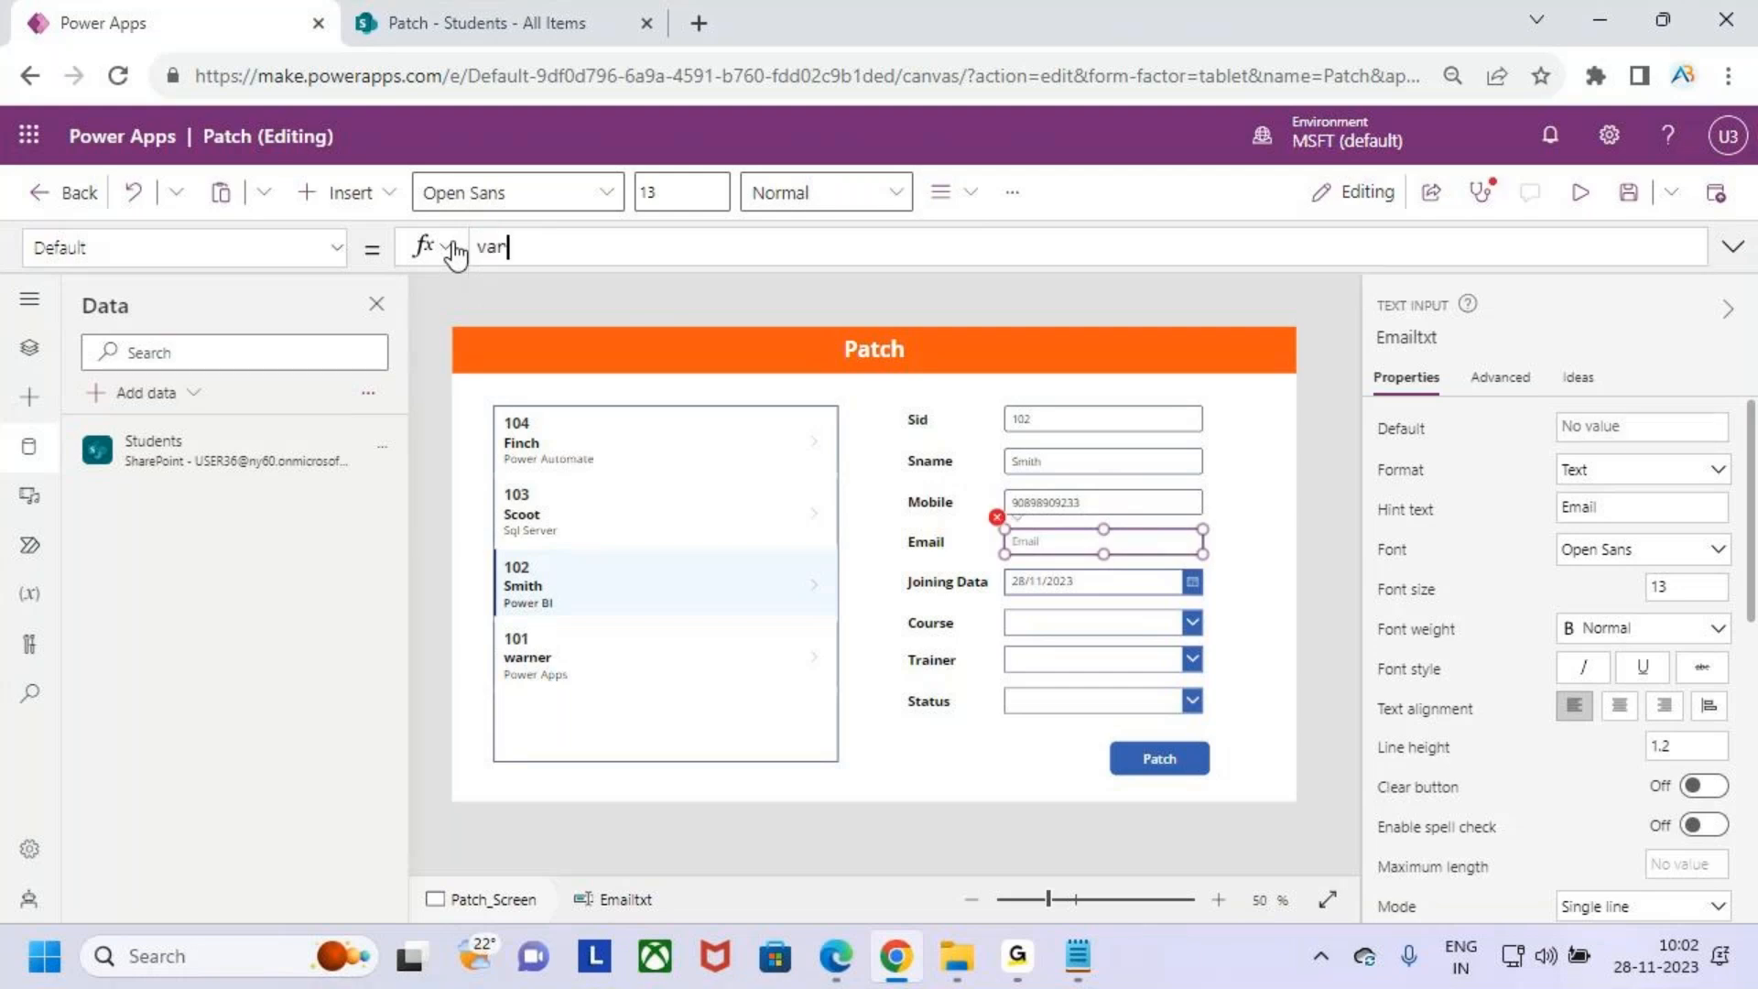
key("Down")
key("Down")
key("Return")
type(".e")
key("Return")
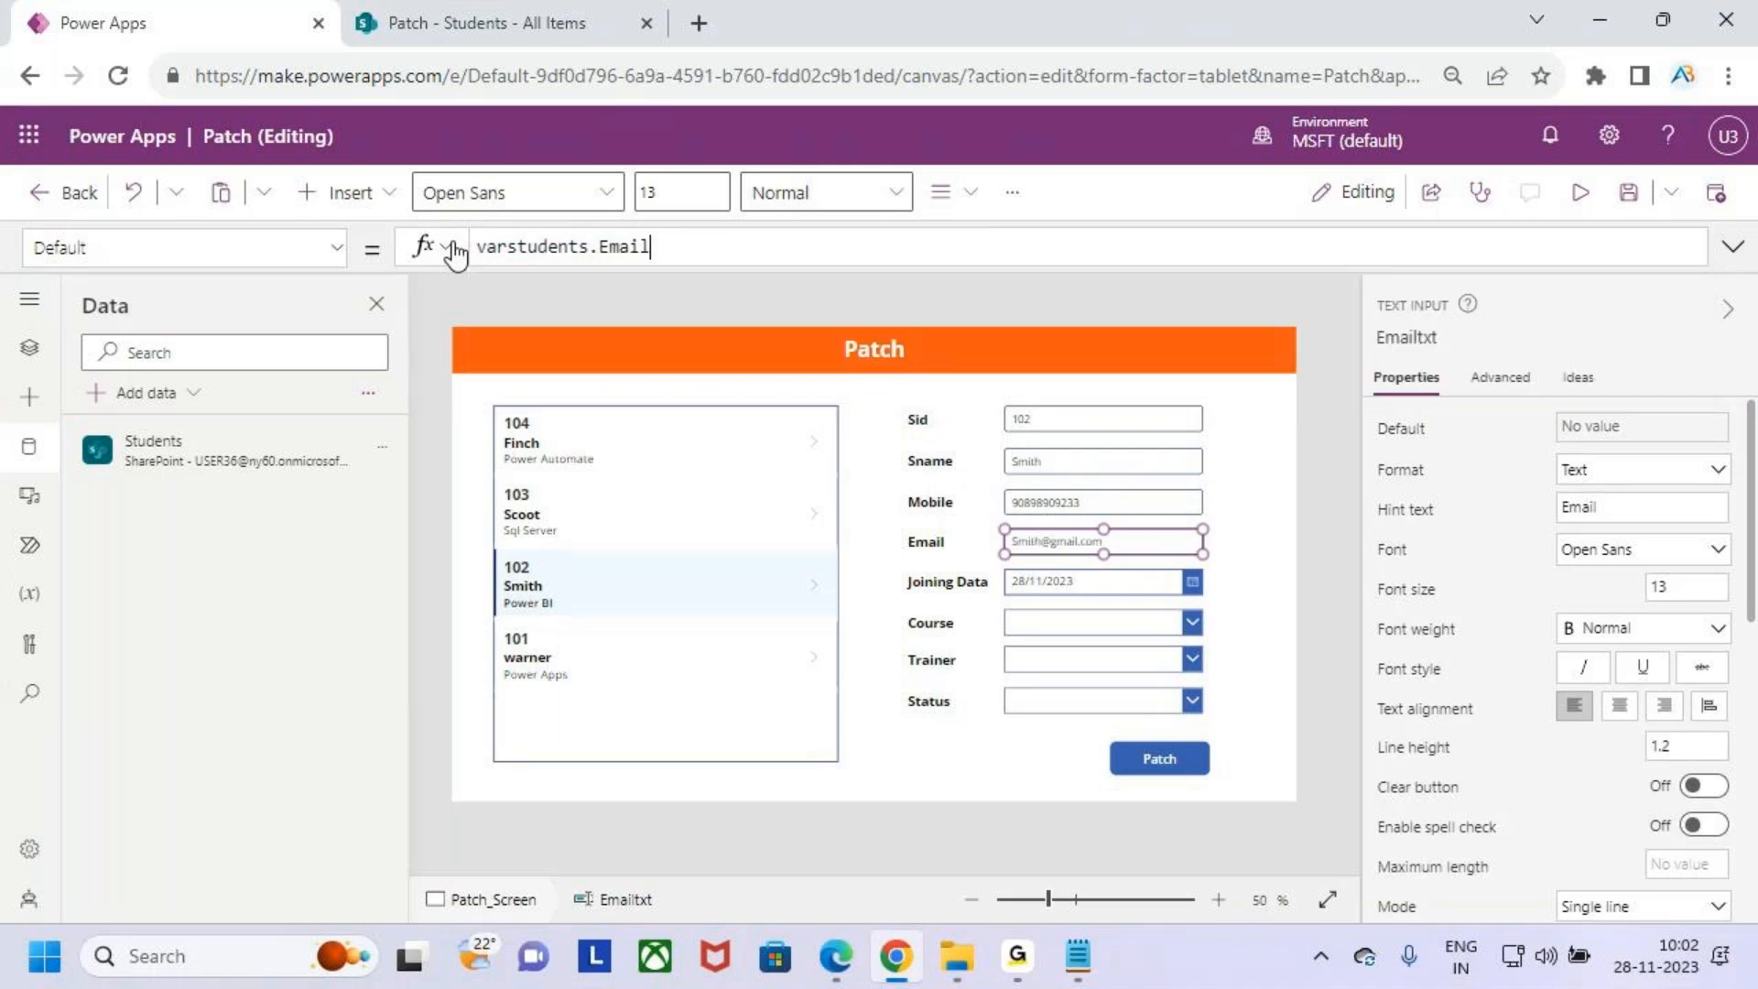
- Set the Joining Data date picker's DefaultDate property to varstudents.JoiningDate
left_click(1126, 583)
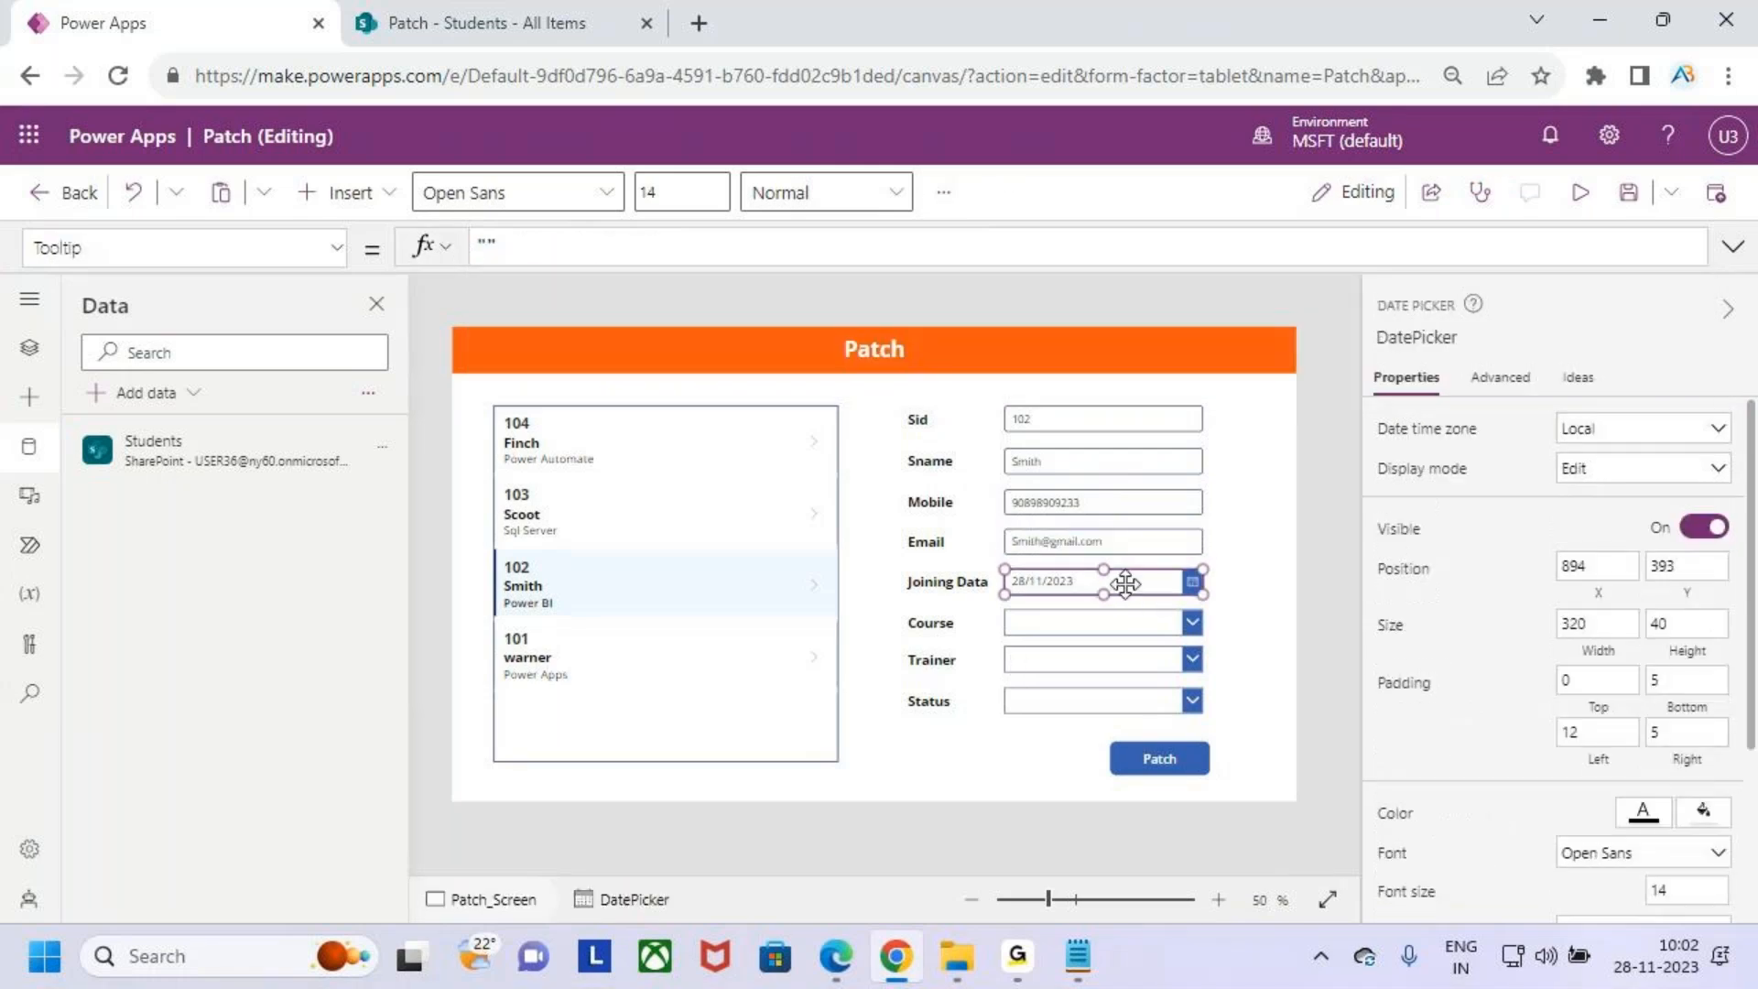
left_click(336, 247)
scroll(217, 432, "up", 5)
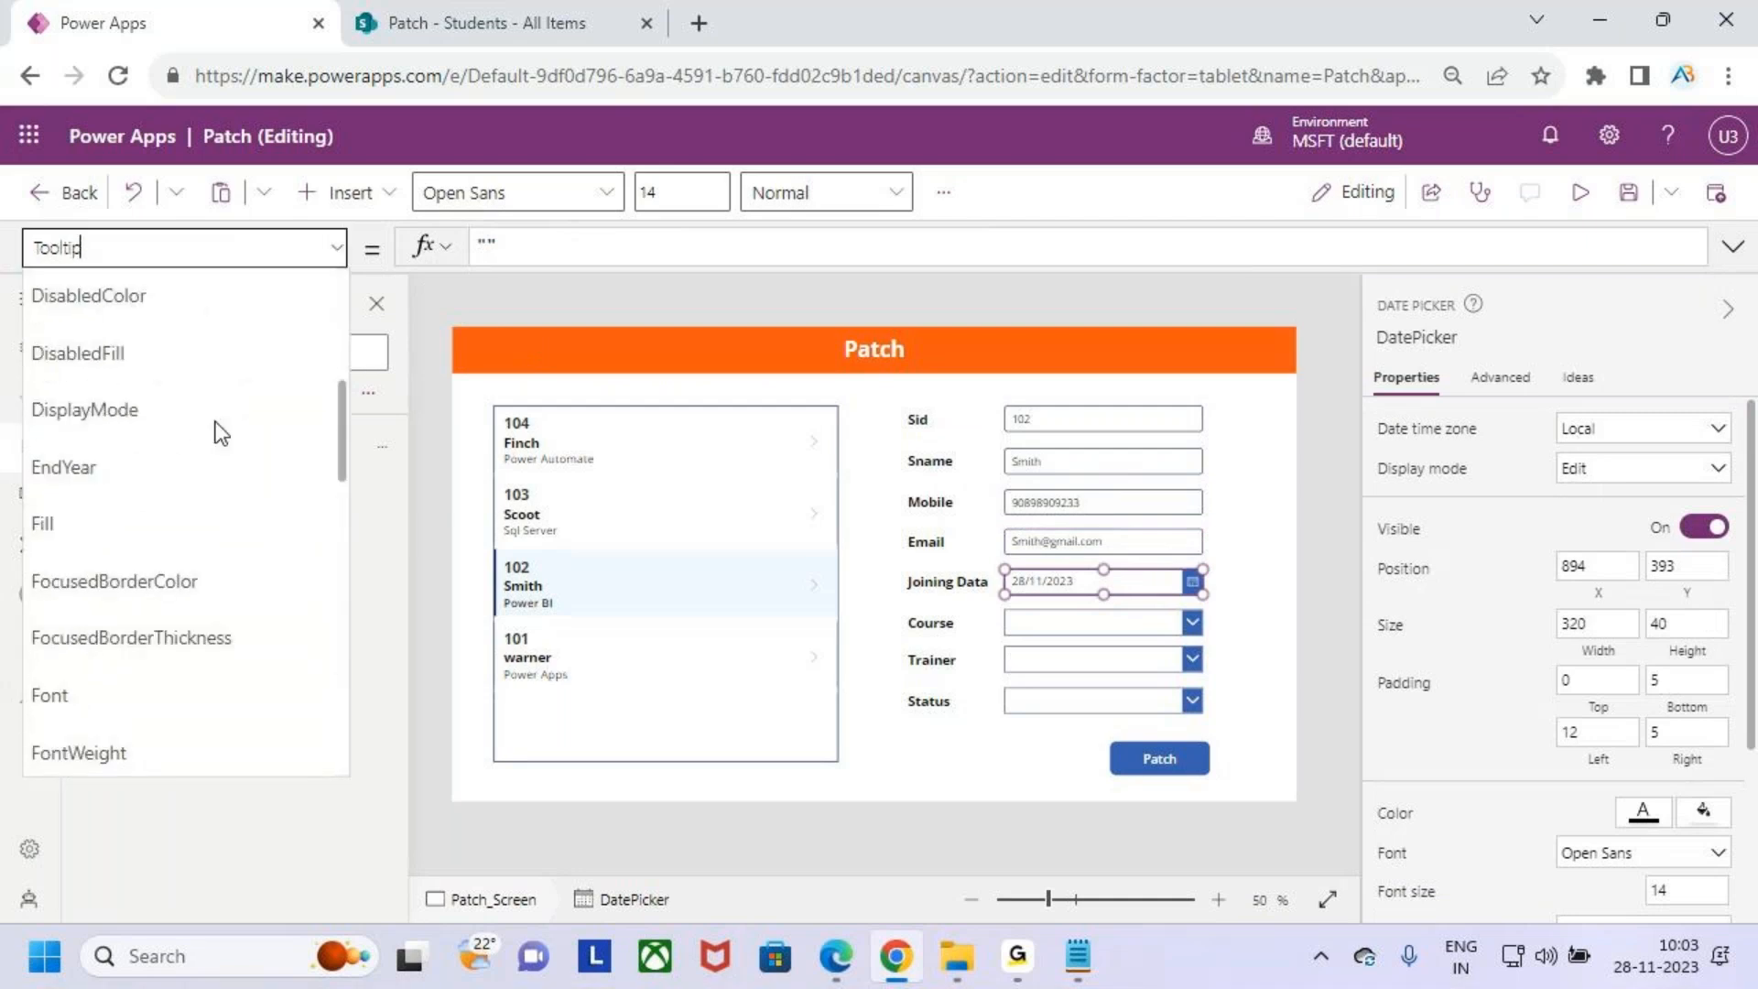
scroll(196, 393, "up", 3)
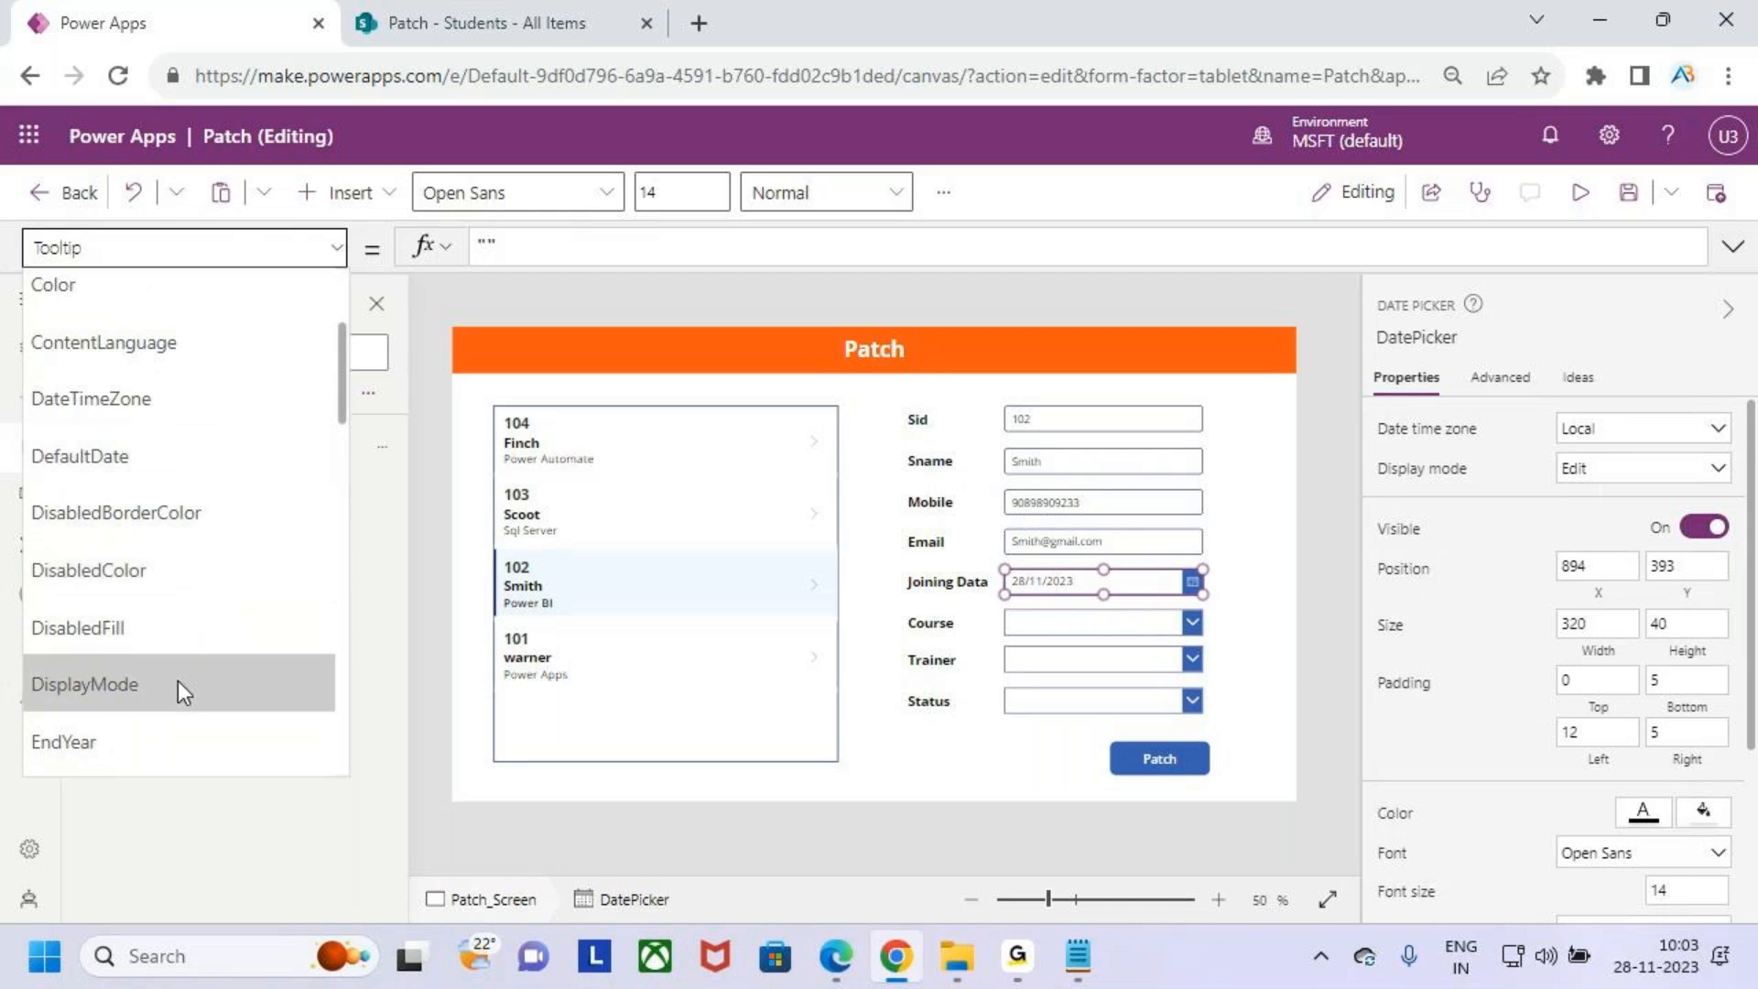
scroll(177, 458, "up", 2)
scroll(177, 454, "down", 3)
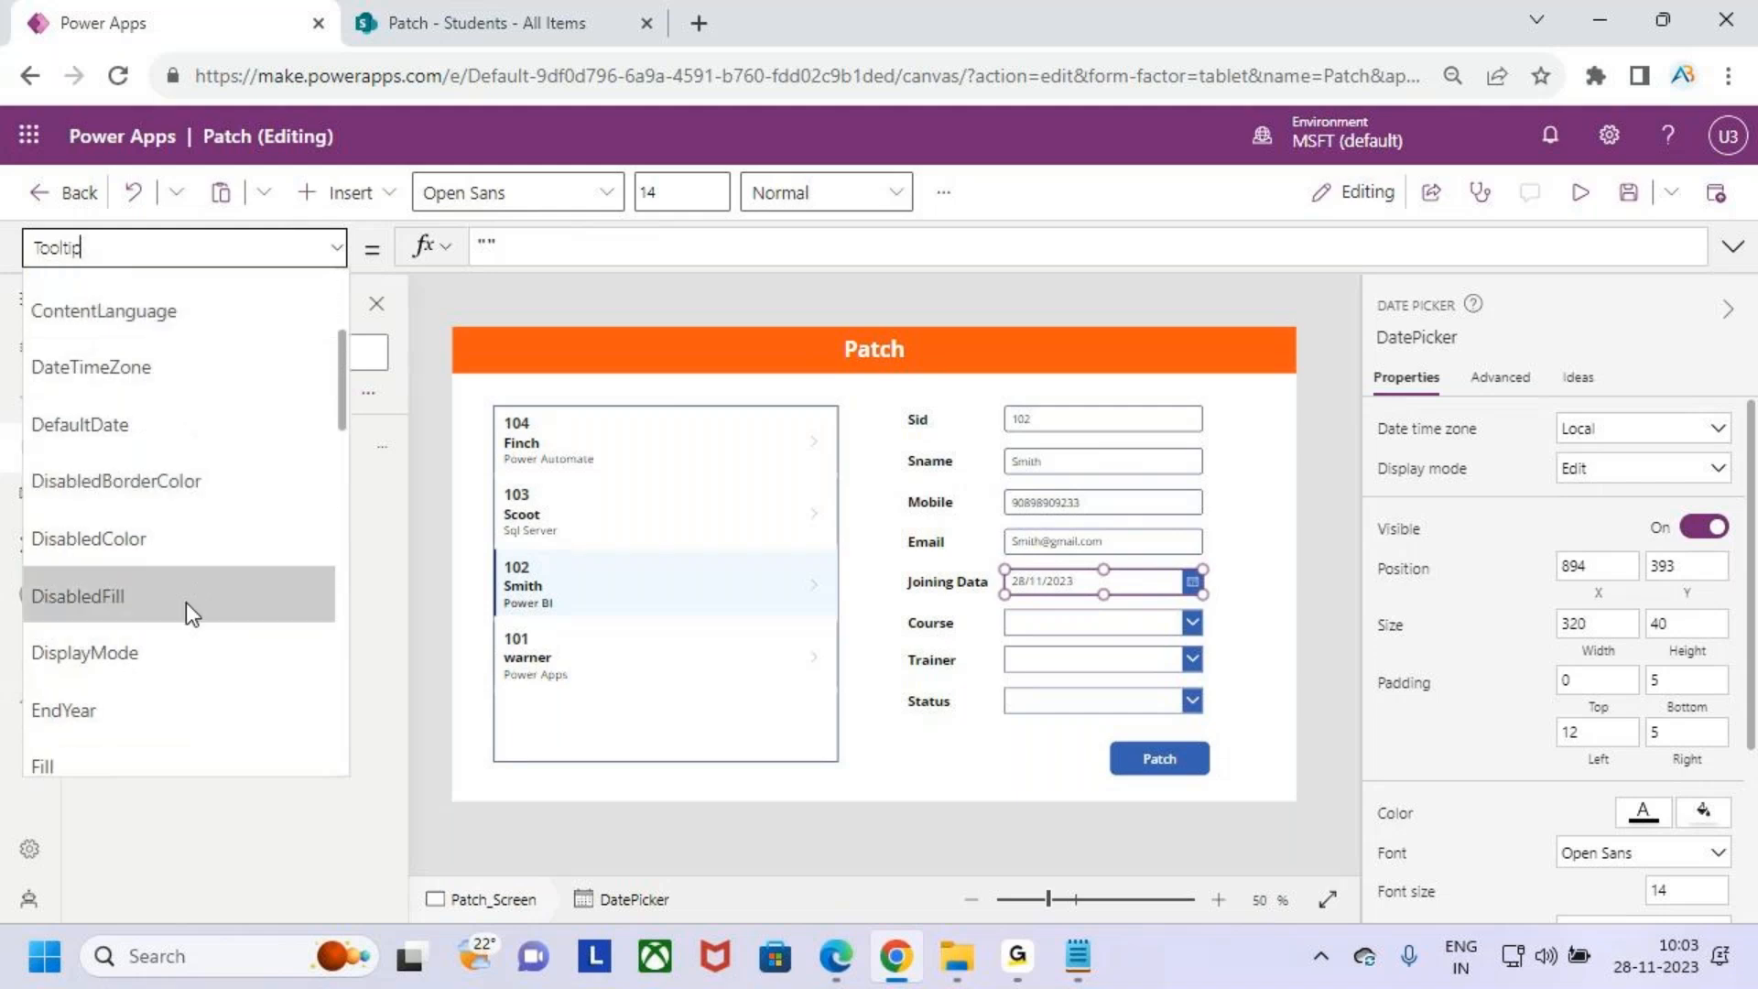
scroll(193, 650, "down", 3)
scroll(195, 641, "down", 5)
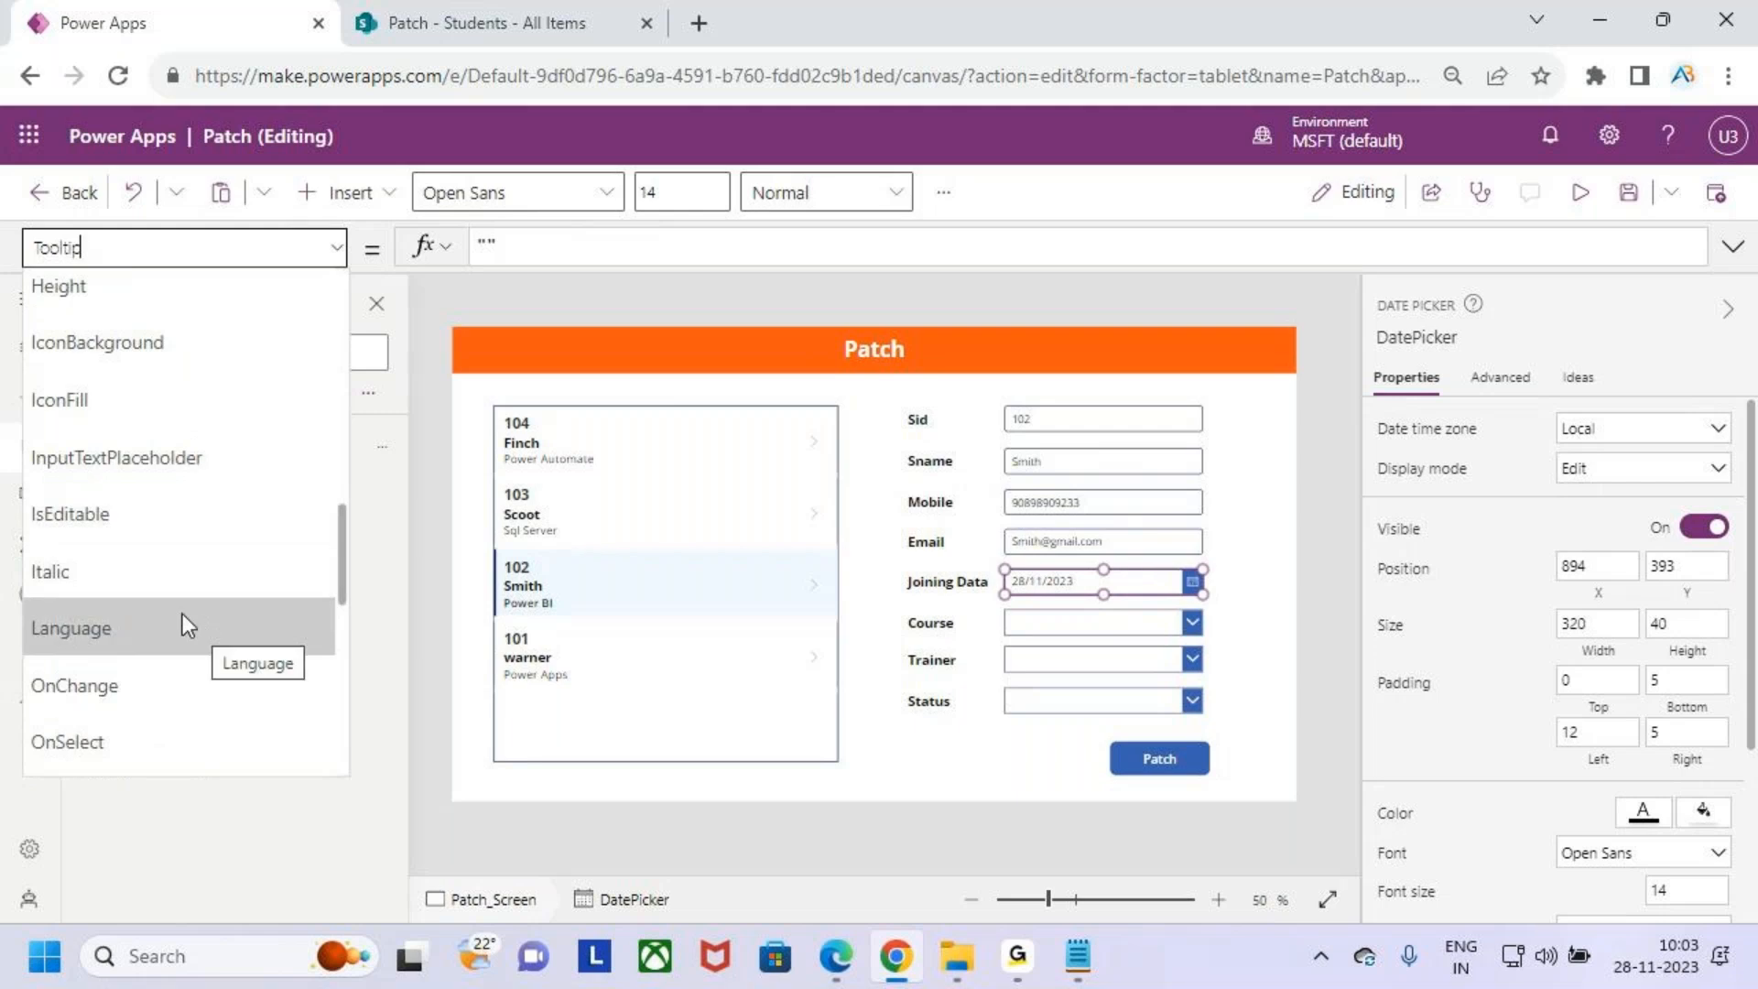
scroll(185, 606, "down", 3)
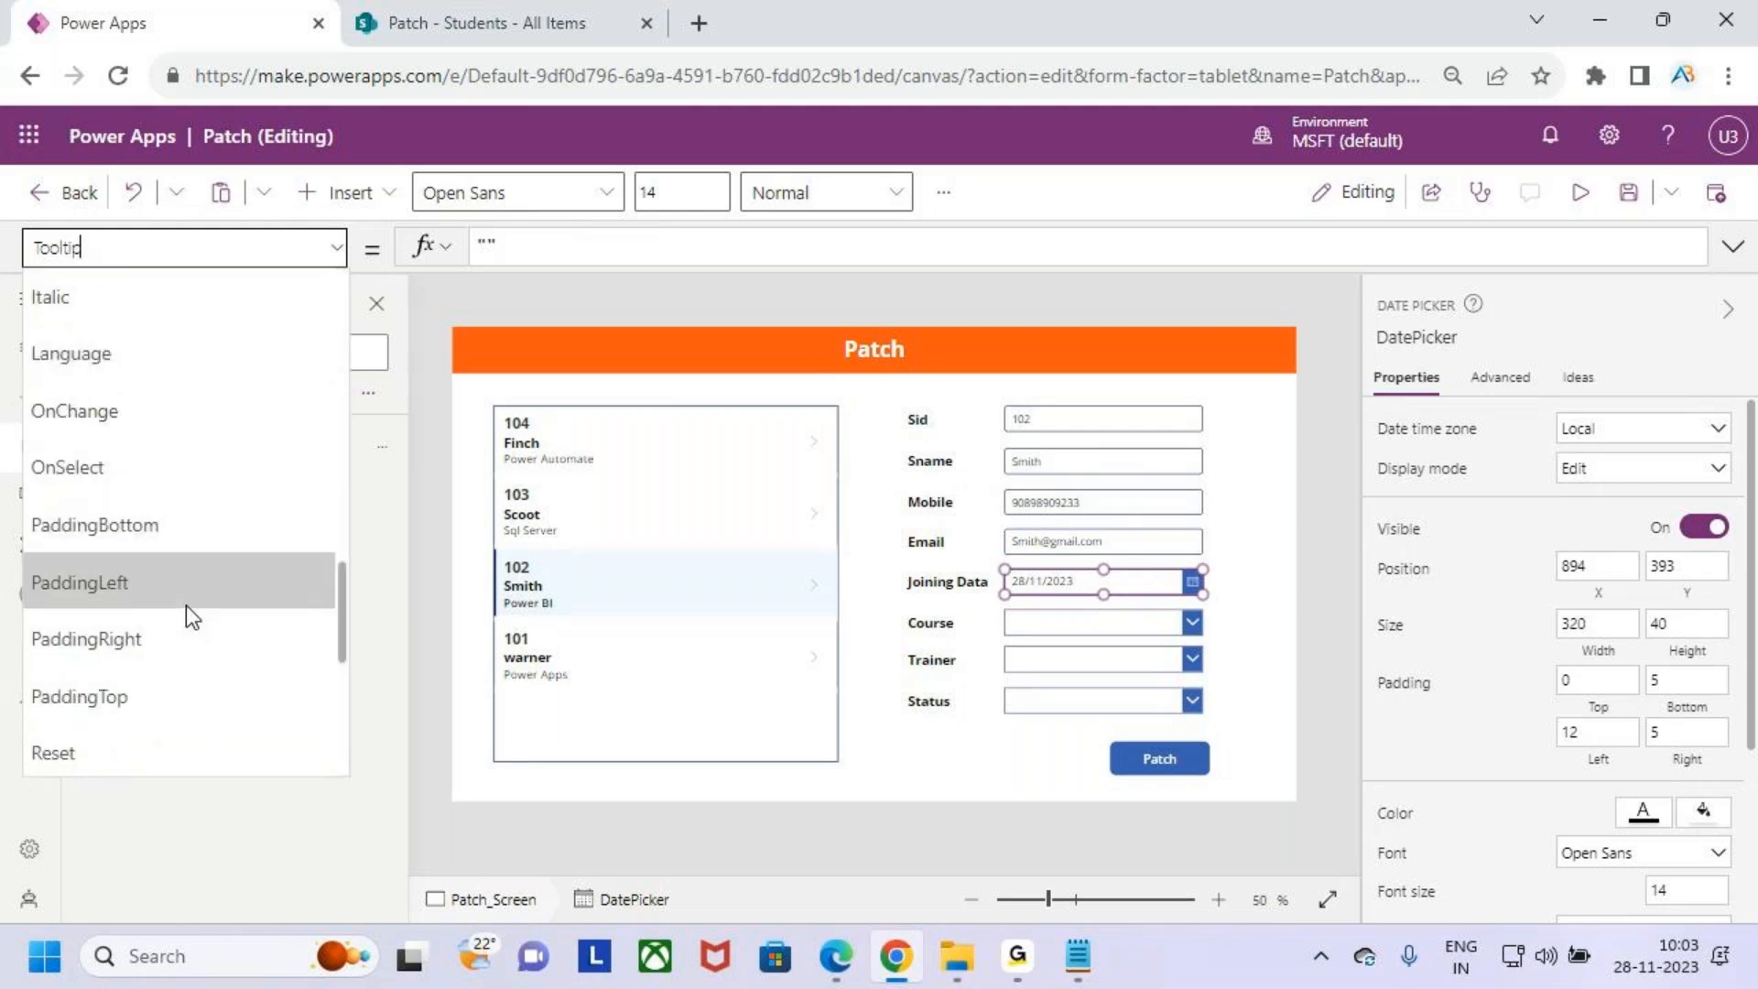
scroll(185, 604, "up", 5)
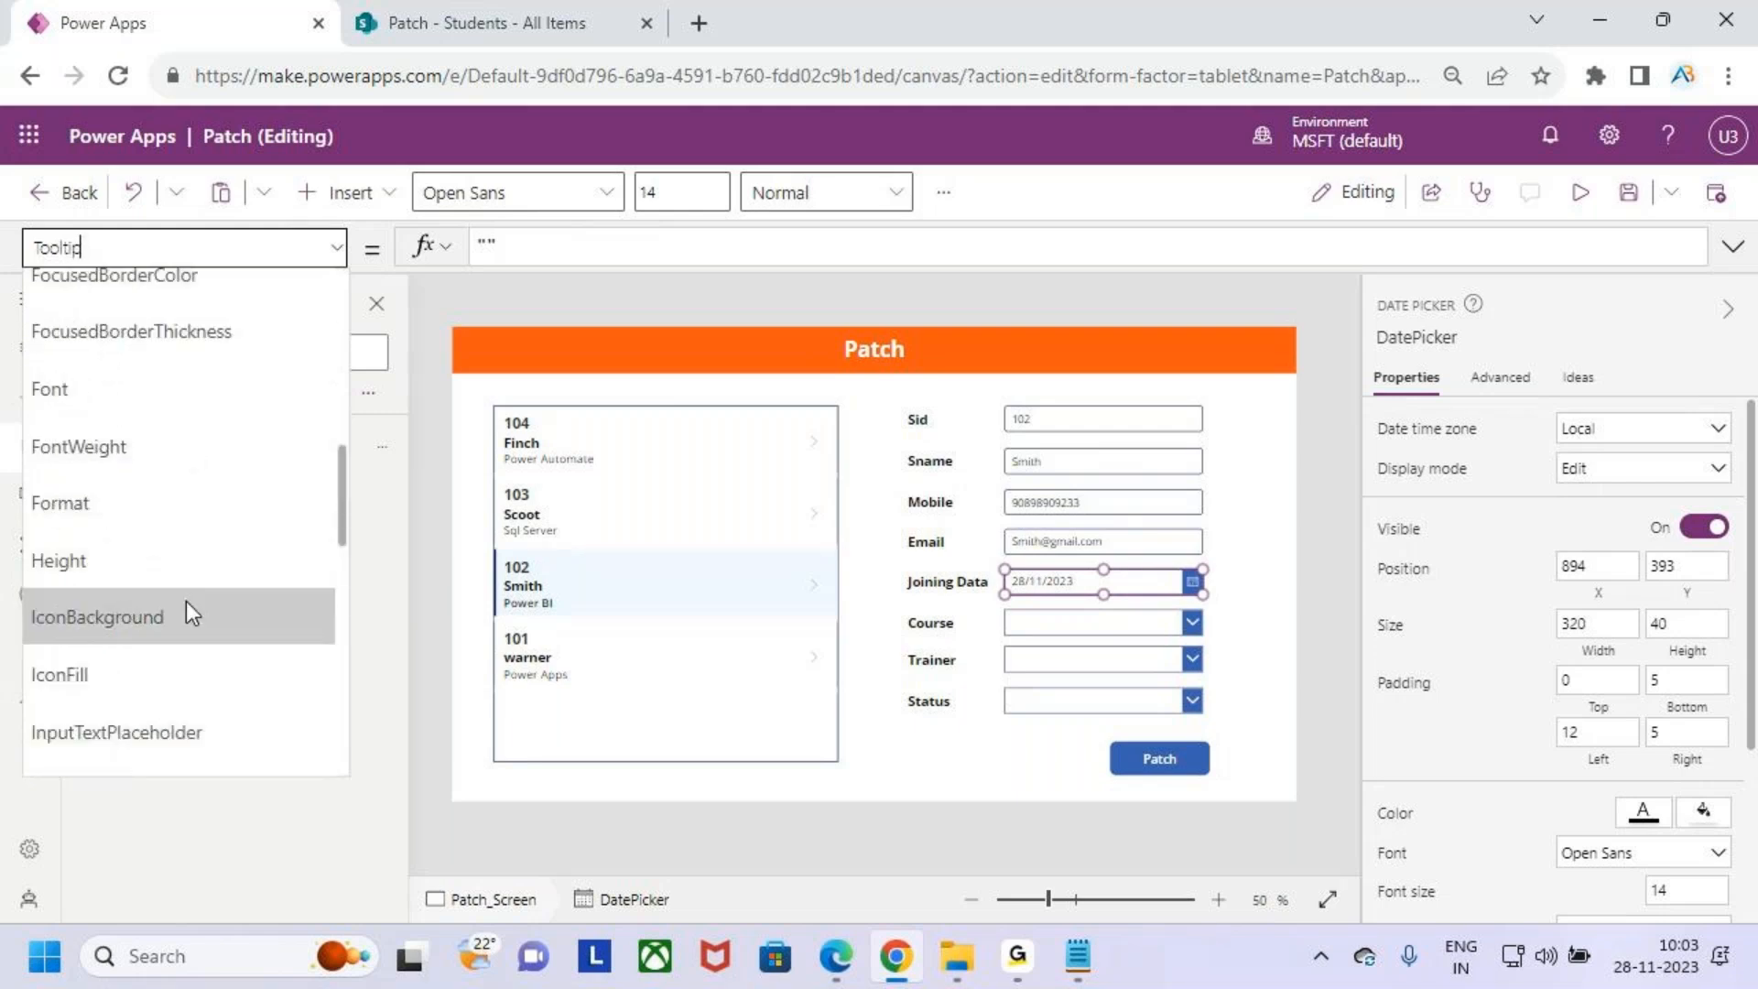
scroll(187, 600, "up", 2)
scroll(192, 591, "up", 5)
scroll(165, 513, "down", 3)
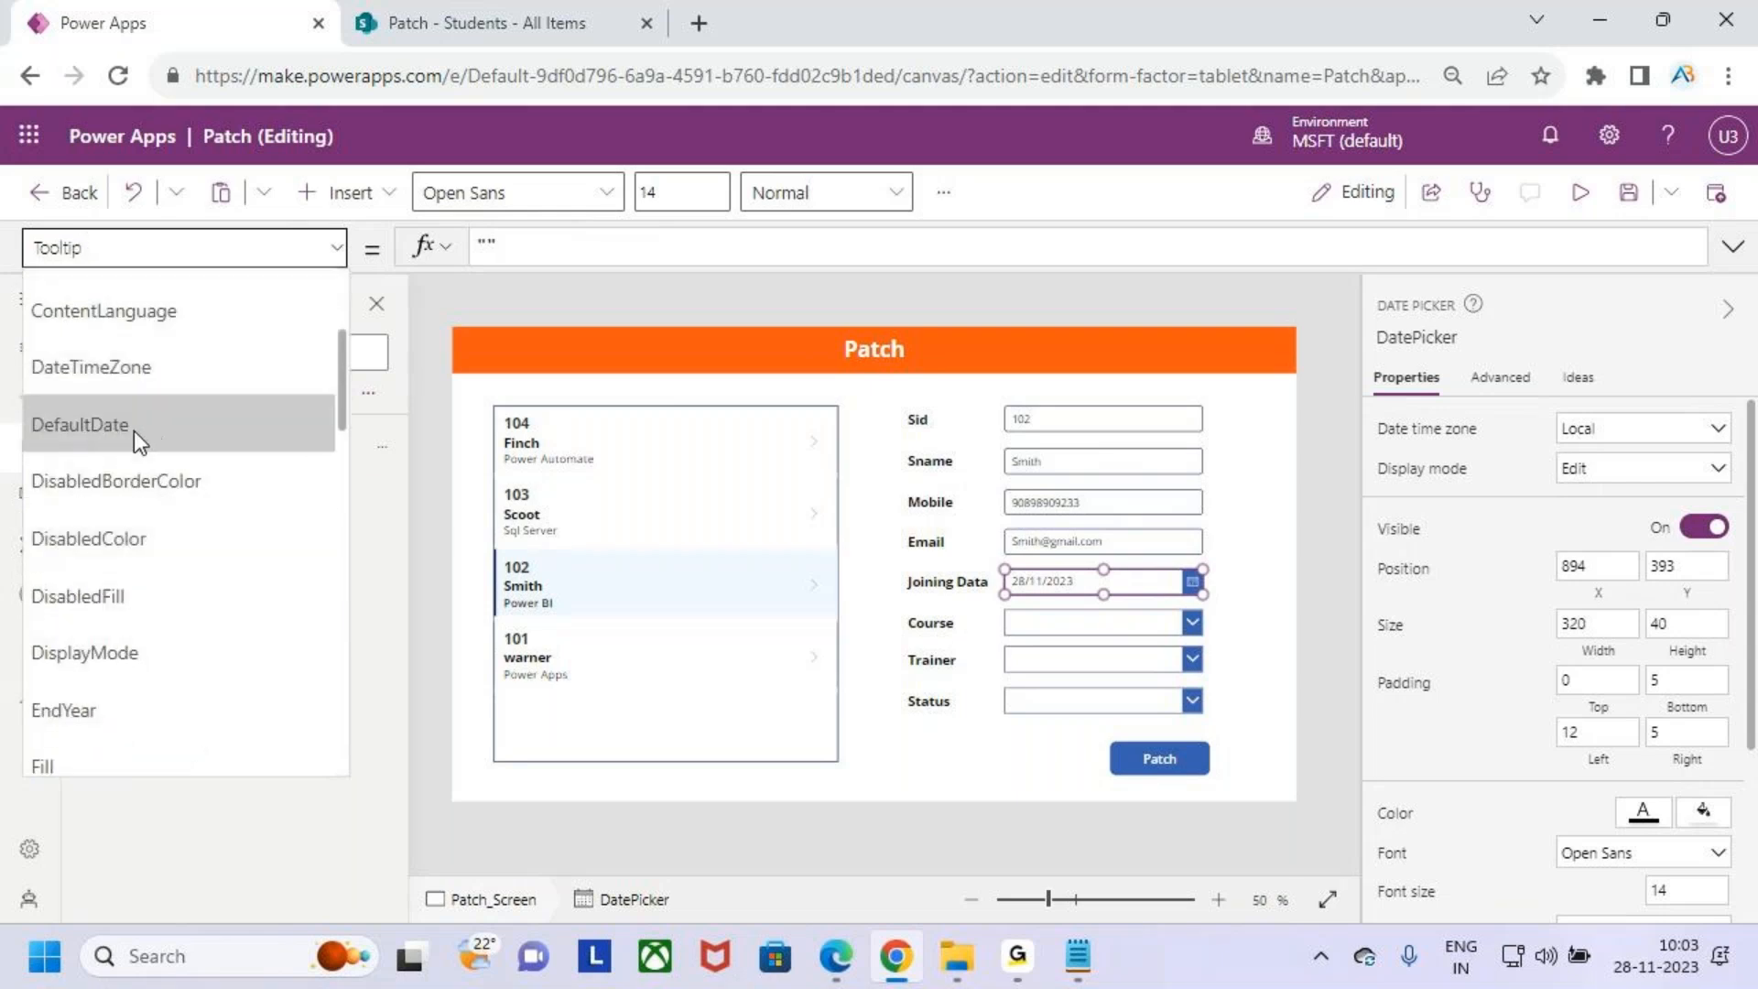
left_click(152, 430)
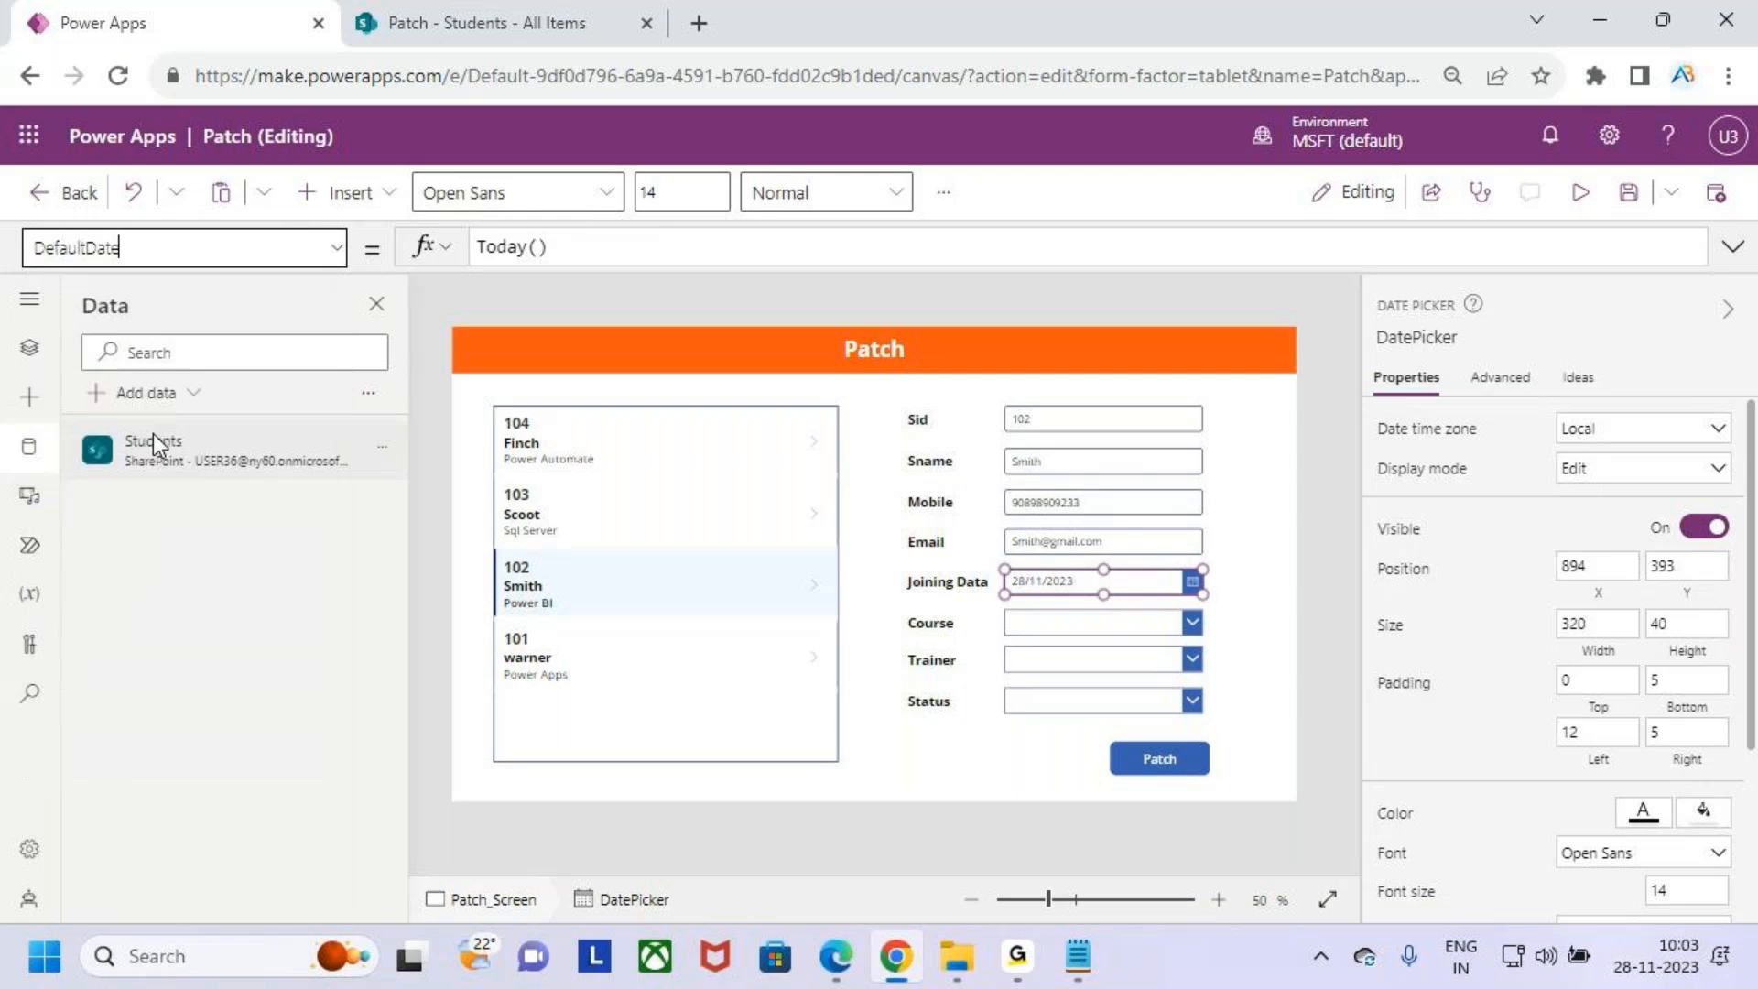
left_click(585, 250)
left_click_drag(585, 250, 400, 263)
type("var")
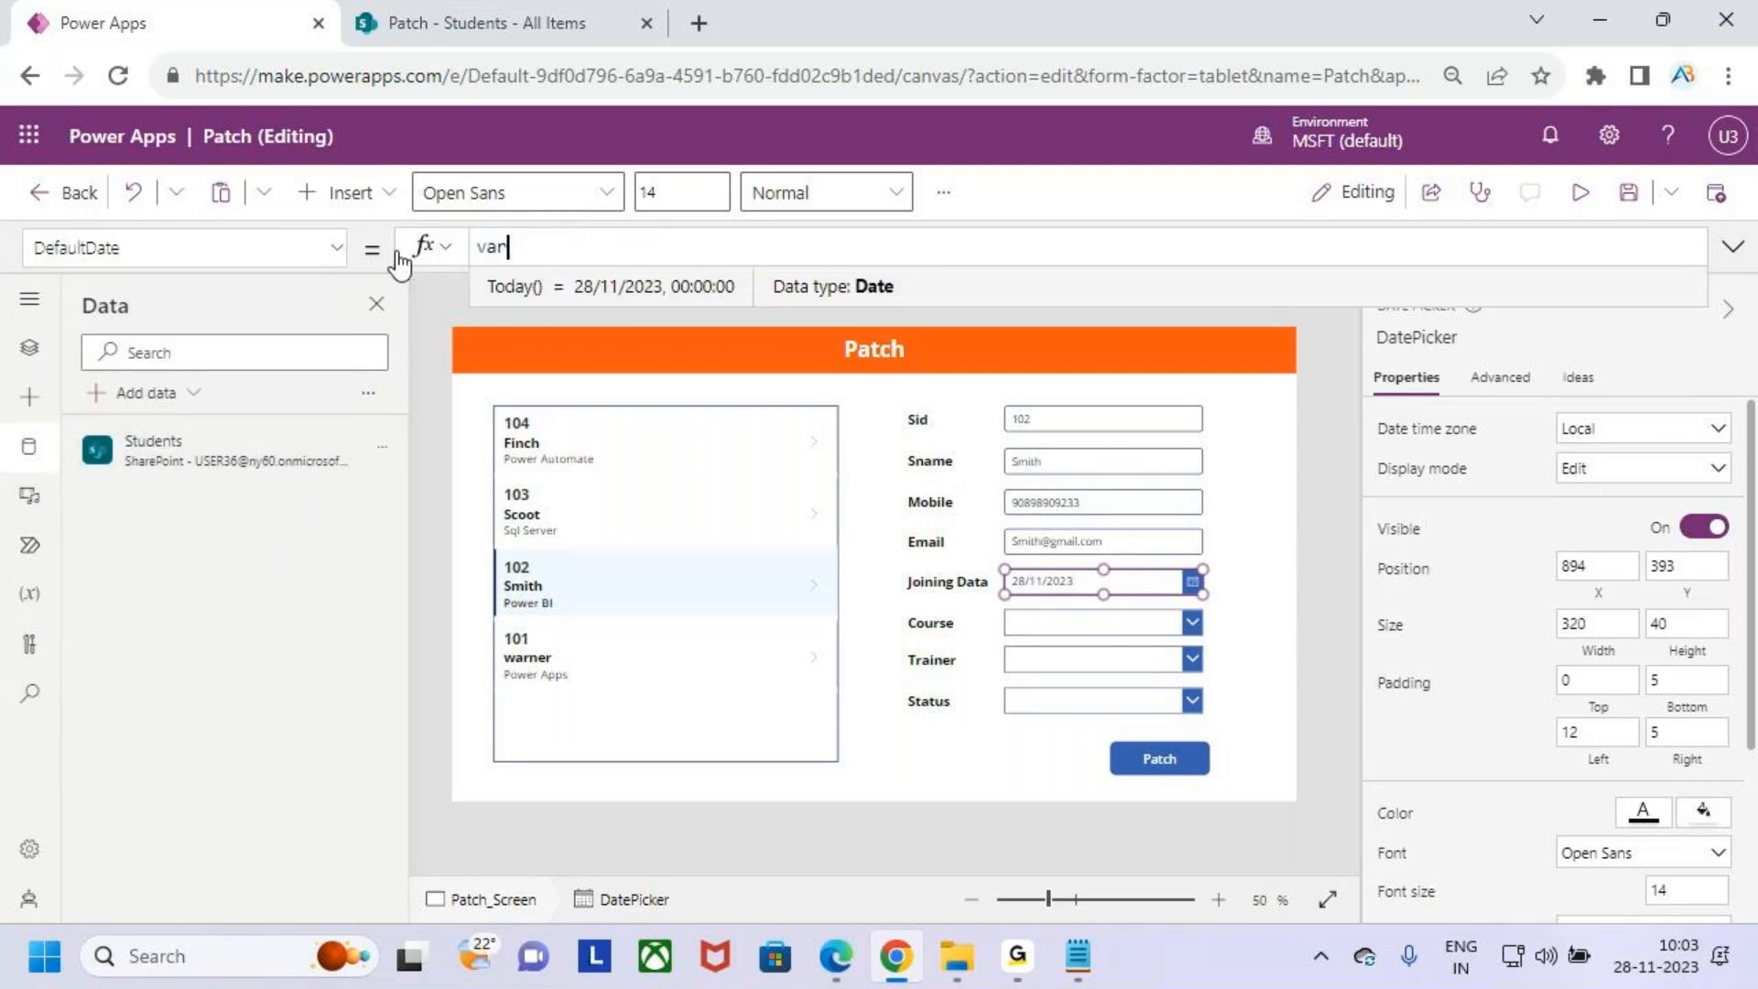
key("Down")
key("Tab")
type(".")
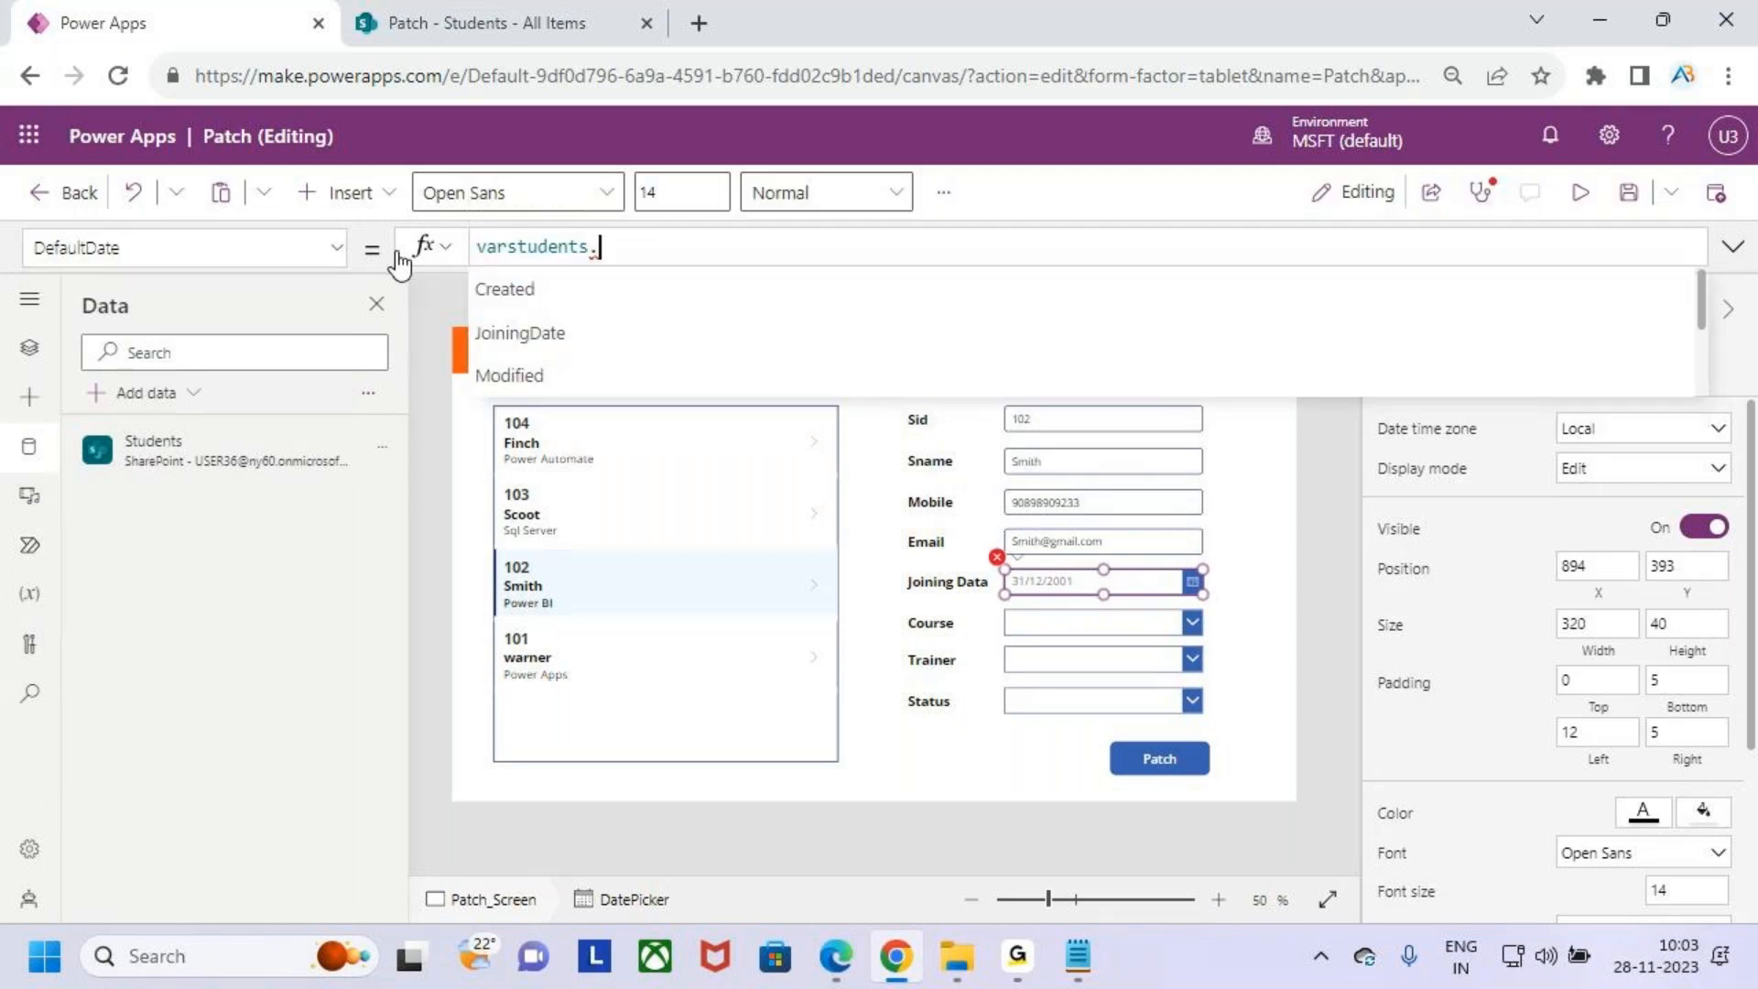
key("Down")
key("Tab")
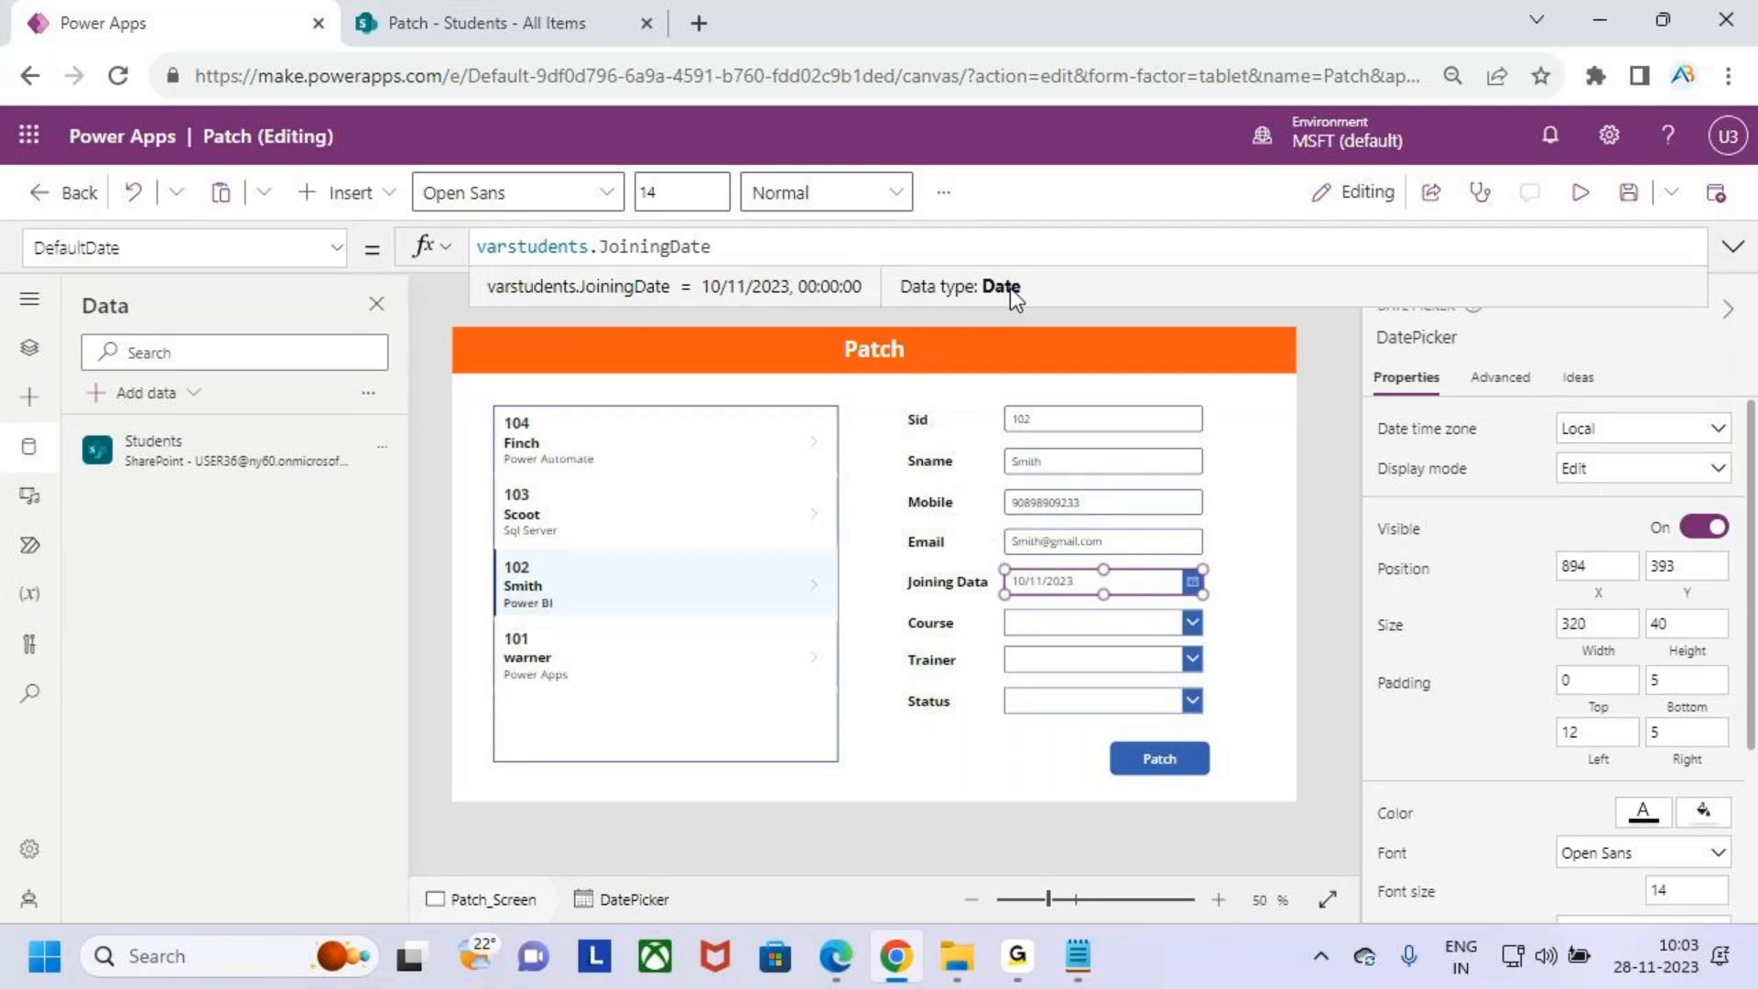
- Set the Course dropdown's Default property to varstudents.Course.Value
left_click(1064, 625)
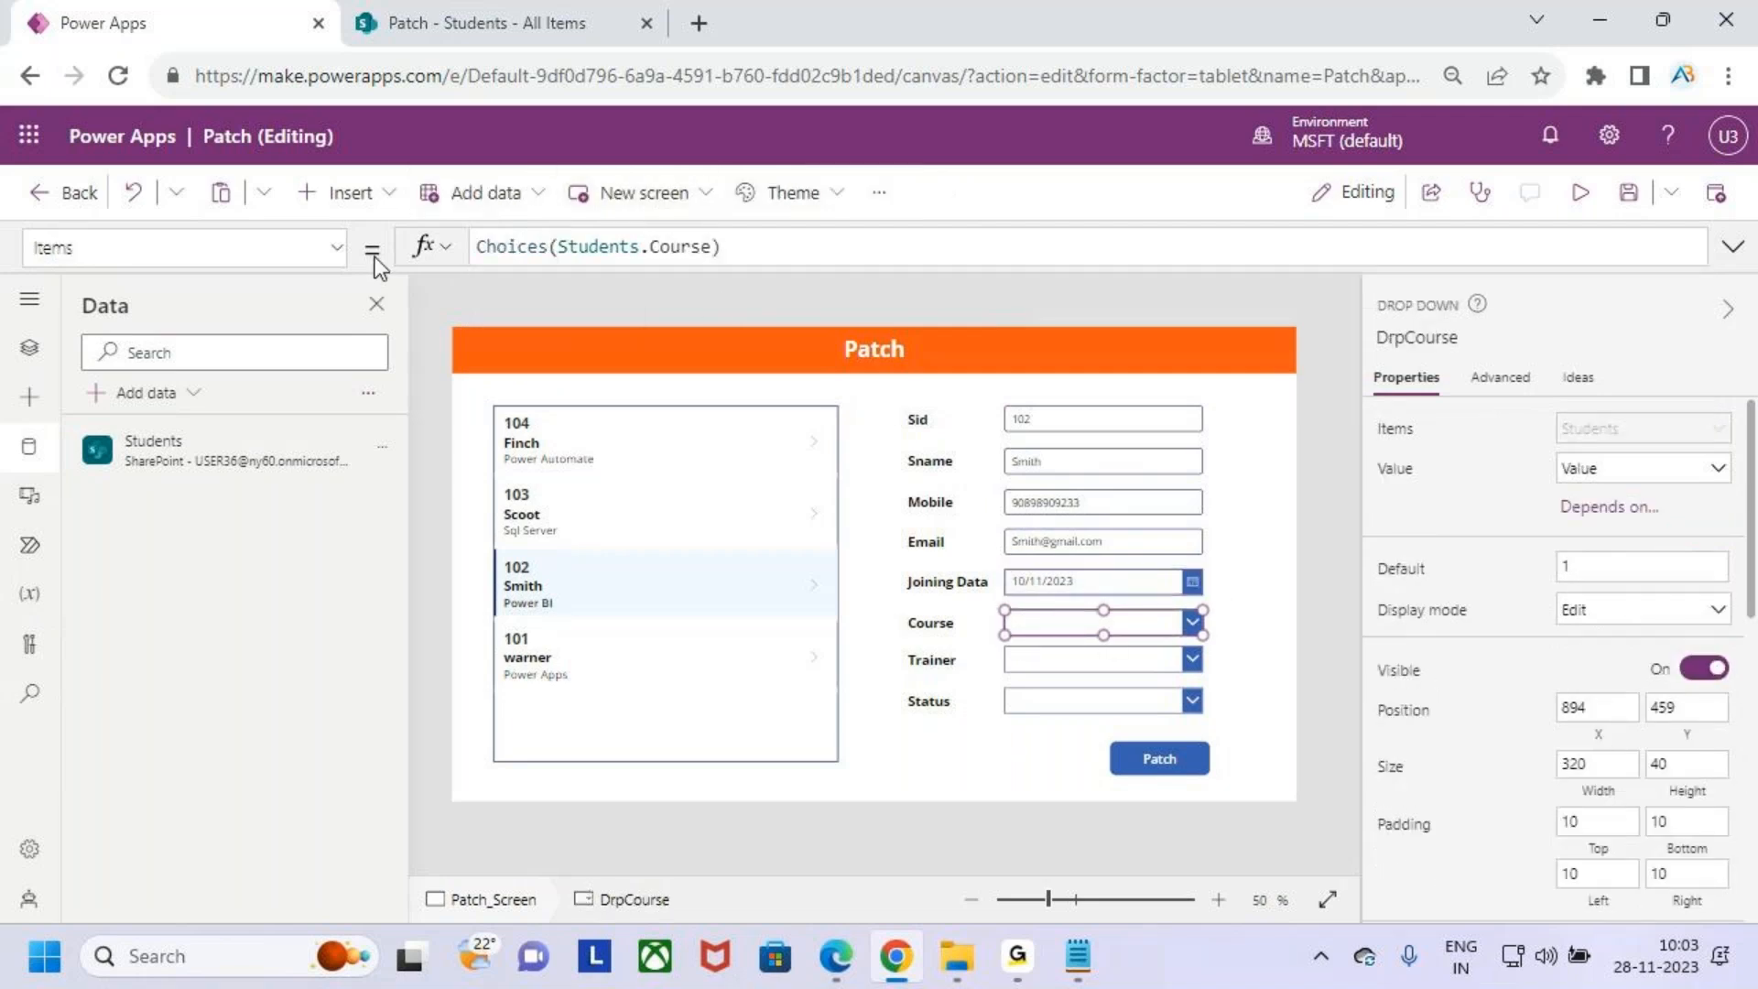
left_click(337, 248)
scroll(178, 430, "up", 5)
scroll(170, 467, "down", 1)
scroll(169, 494, "down", 3)
left_click(136, 503)
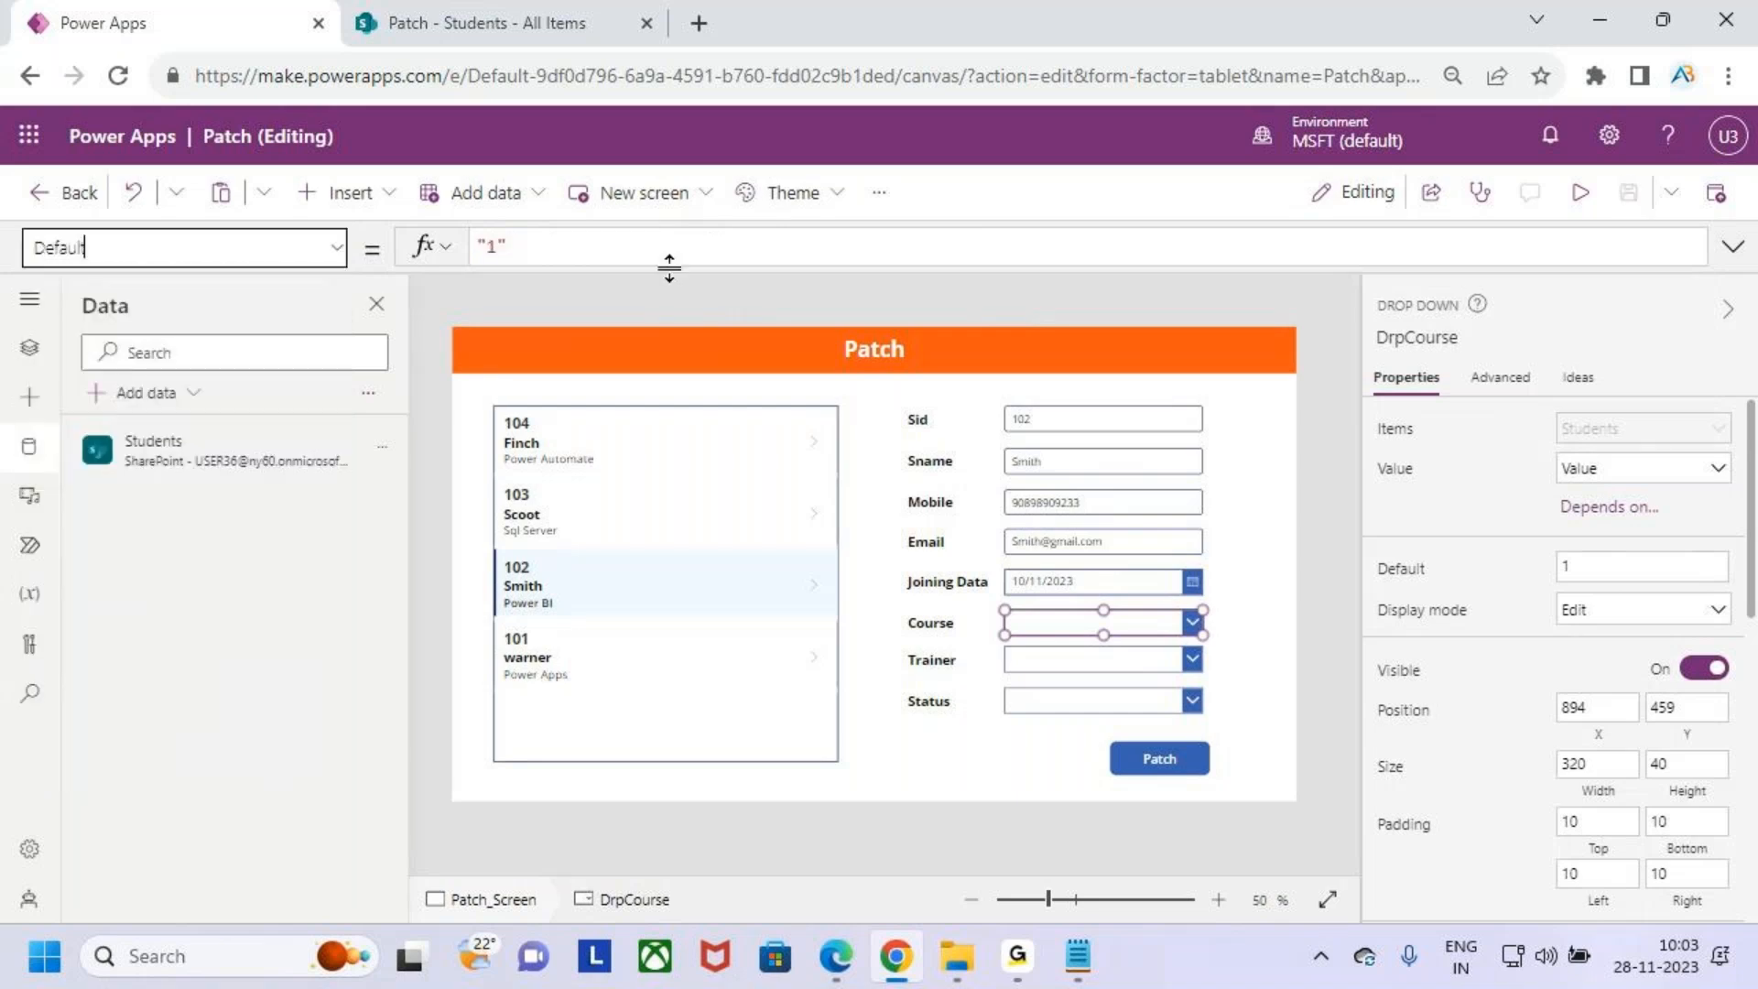
left_click_drag(577, 247, 475, 248)
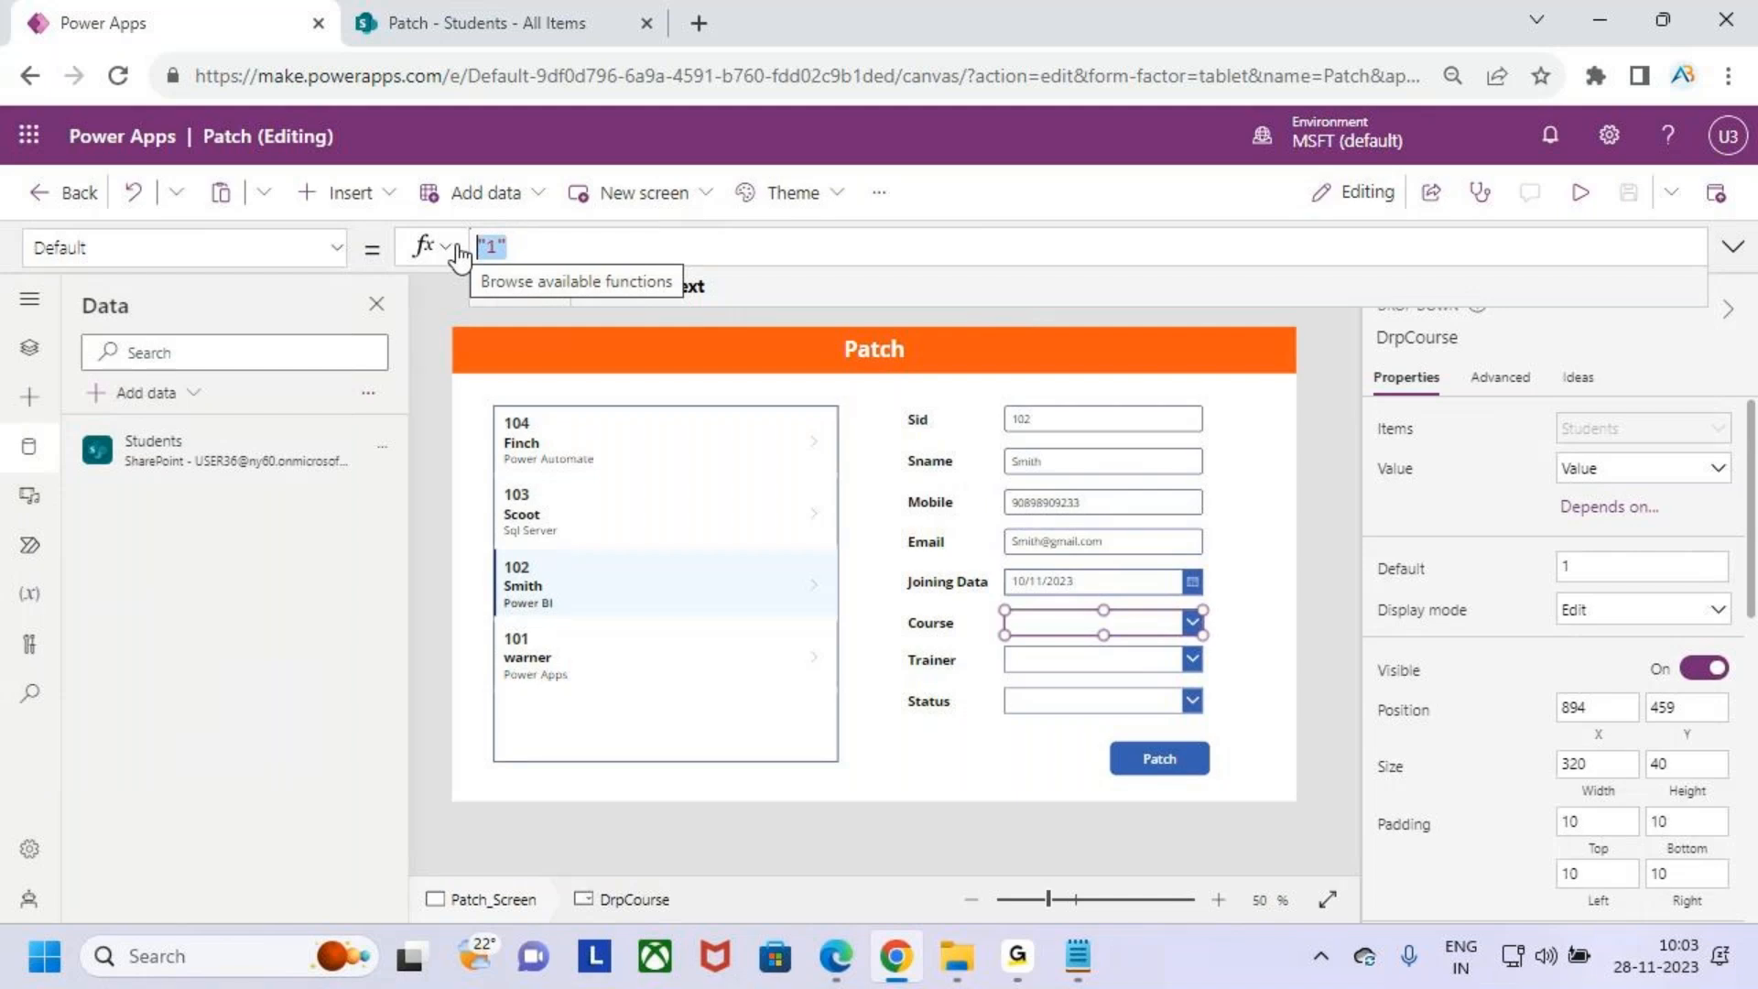
key("BackSpace")
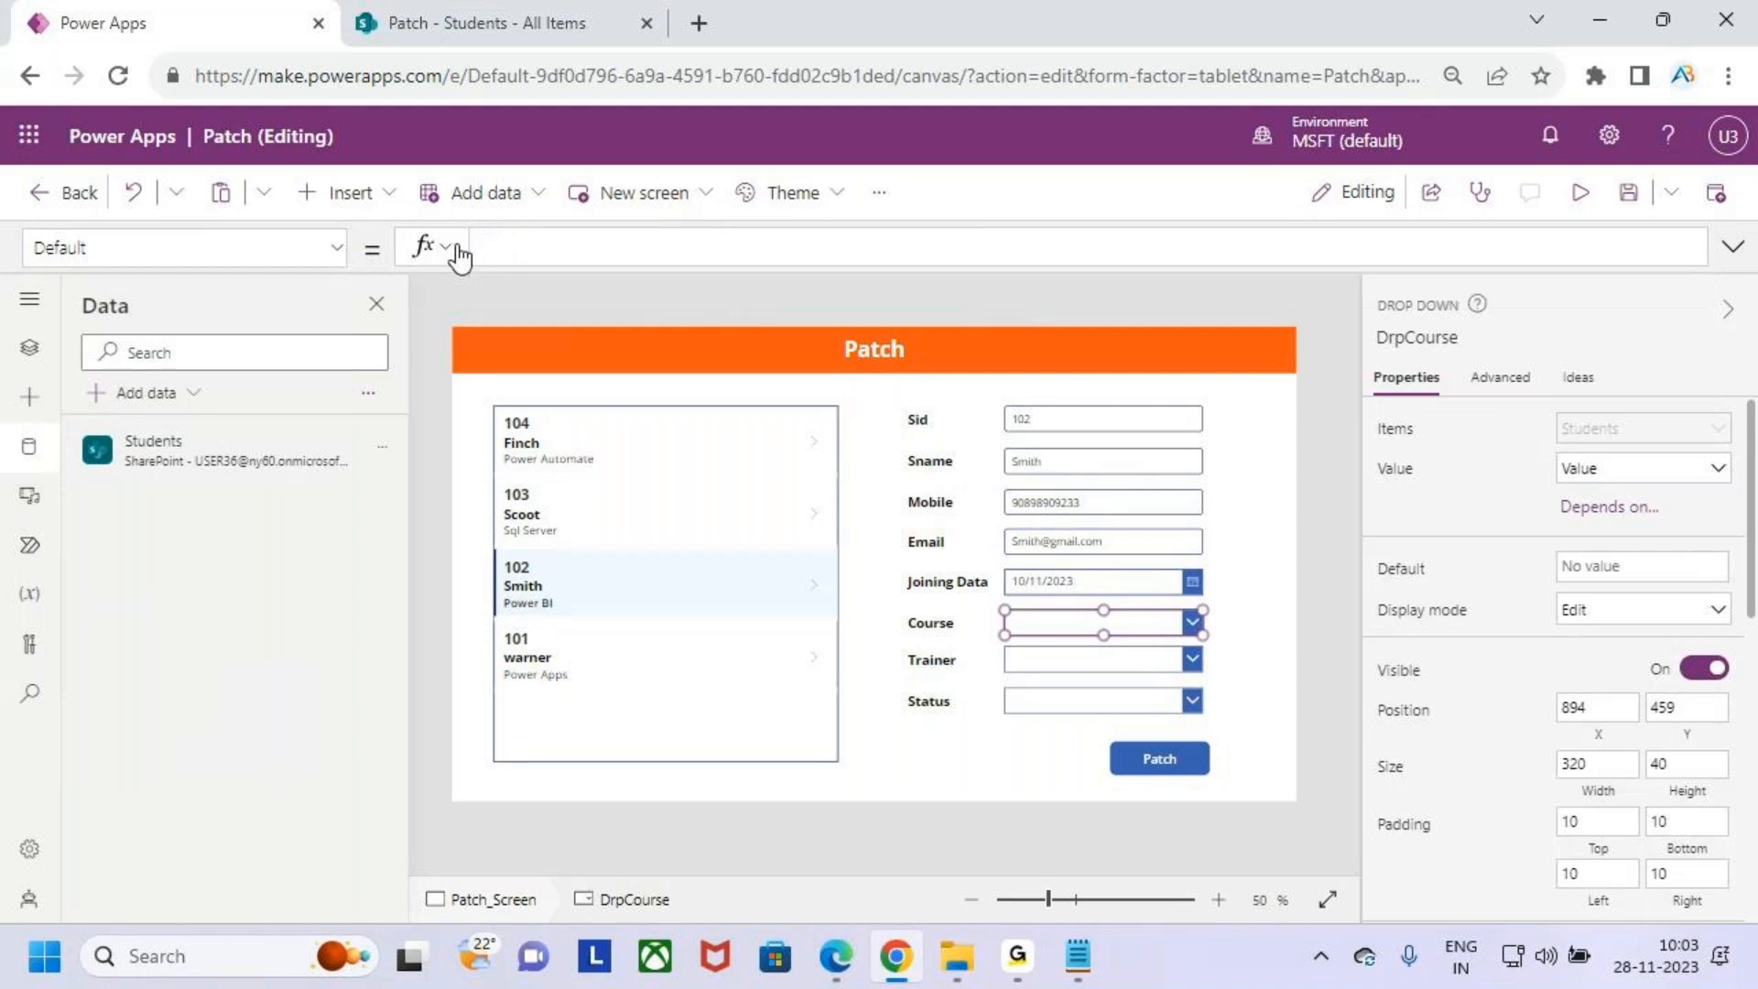
type("varstudents")
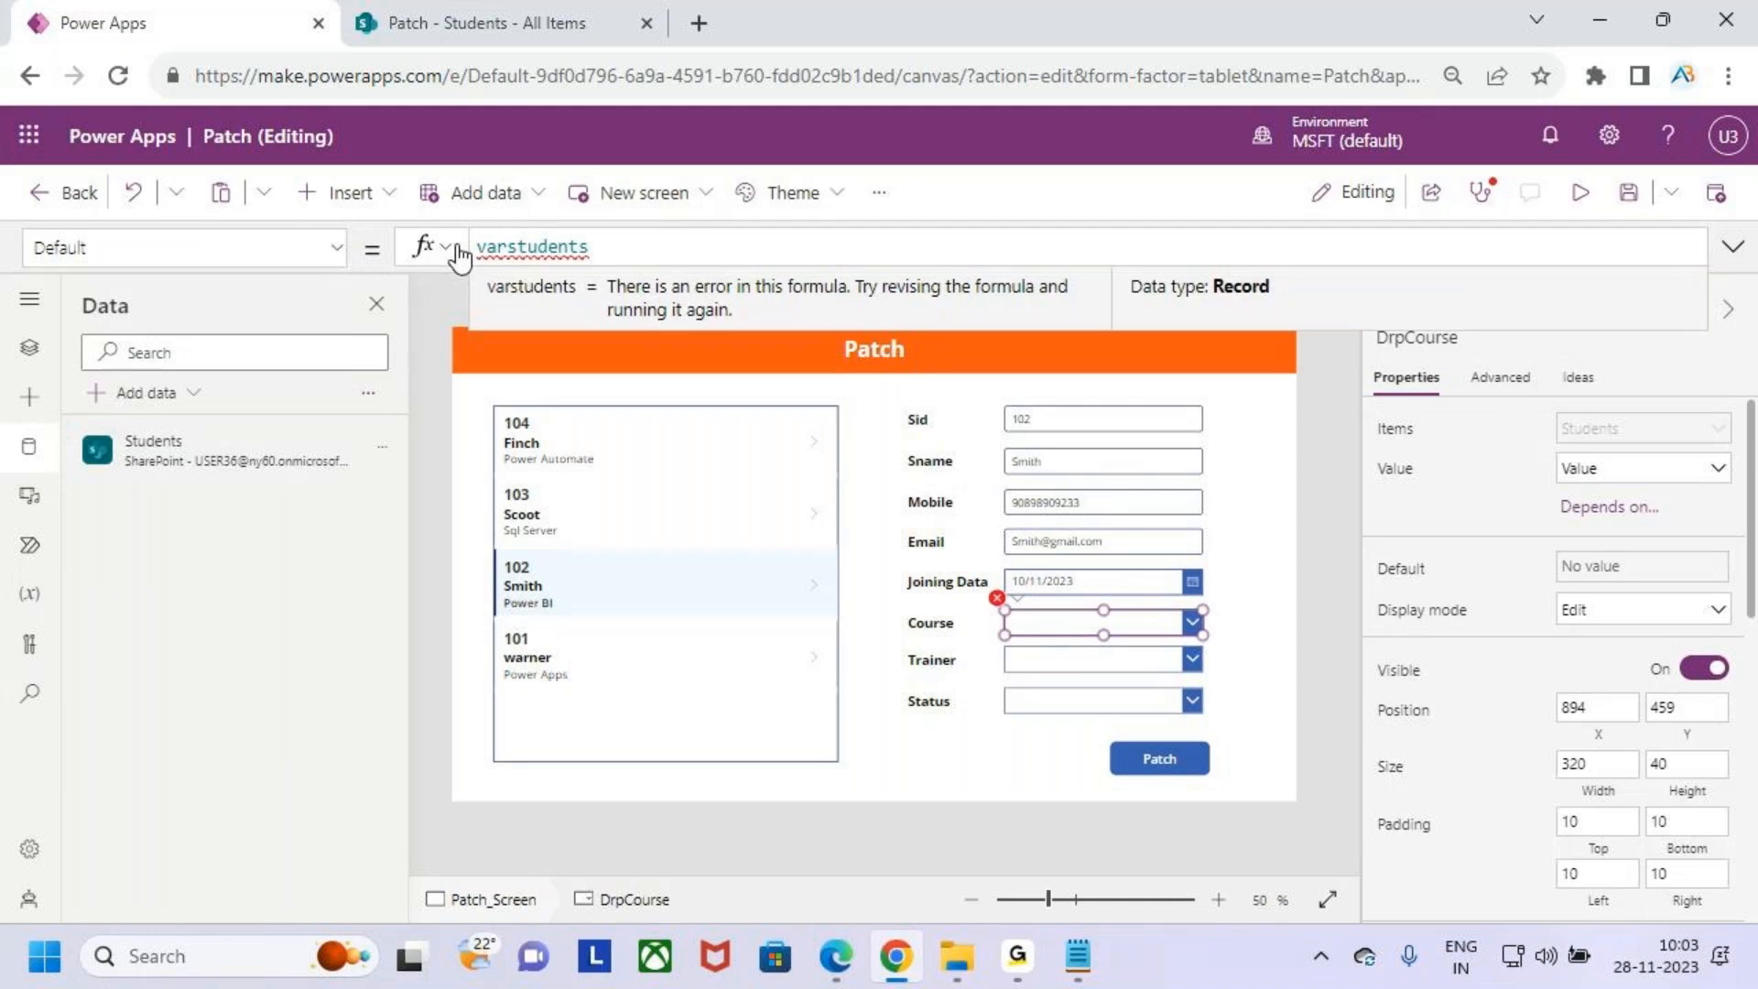
type(".co")
key("Tab")
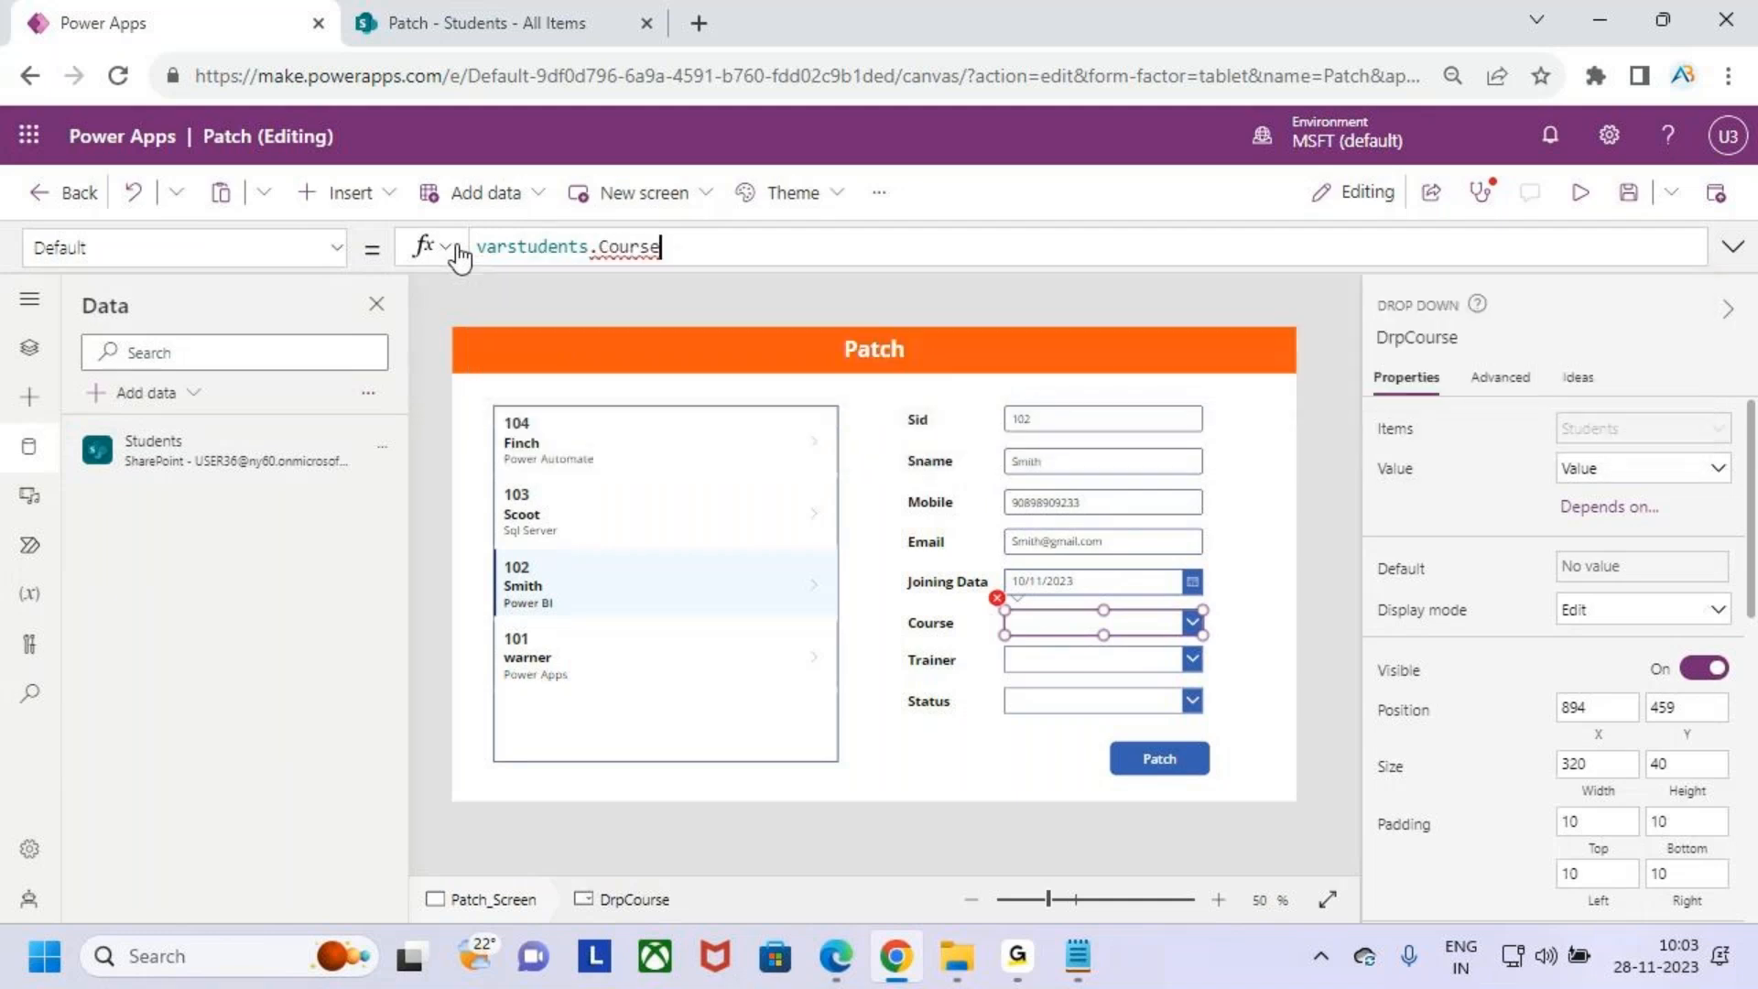
type(".va")
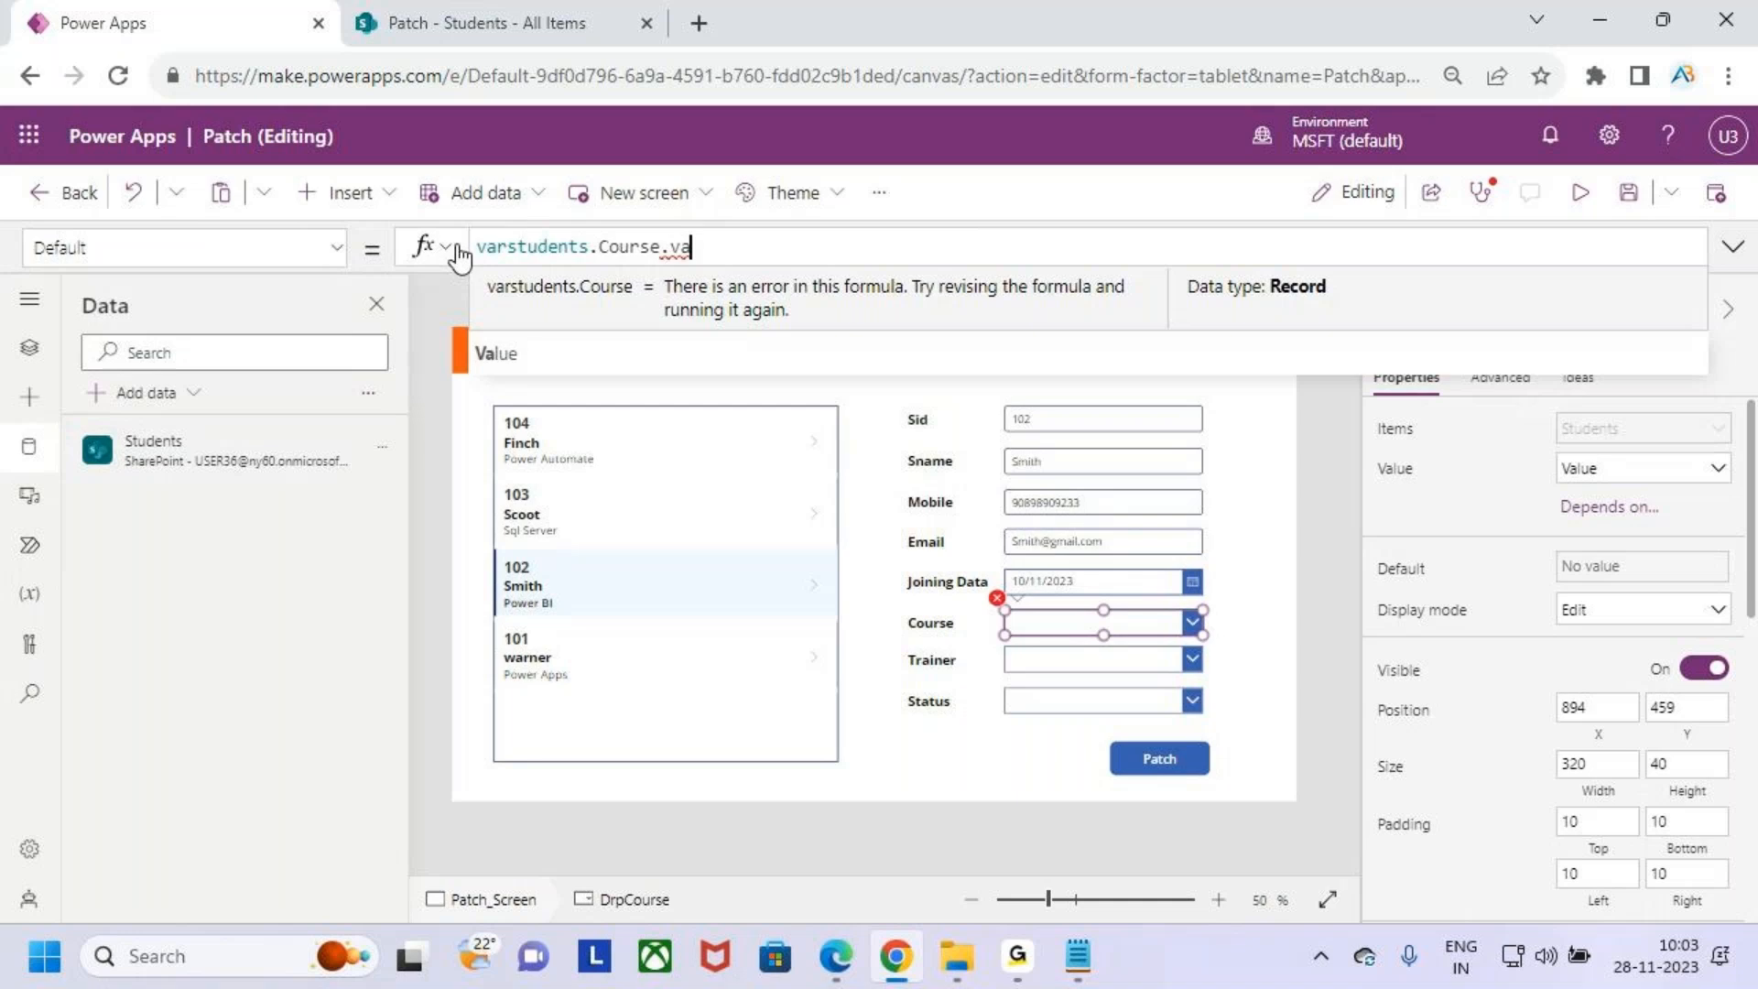
key("Tab")
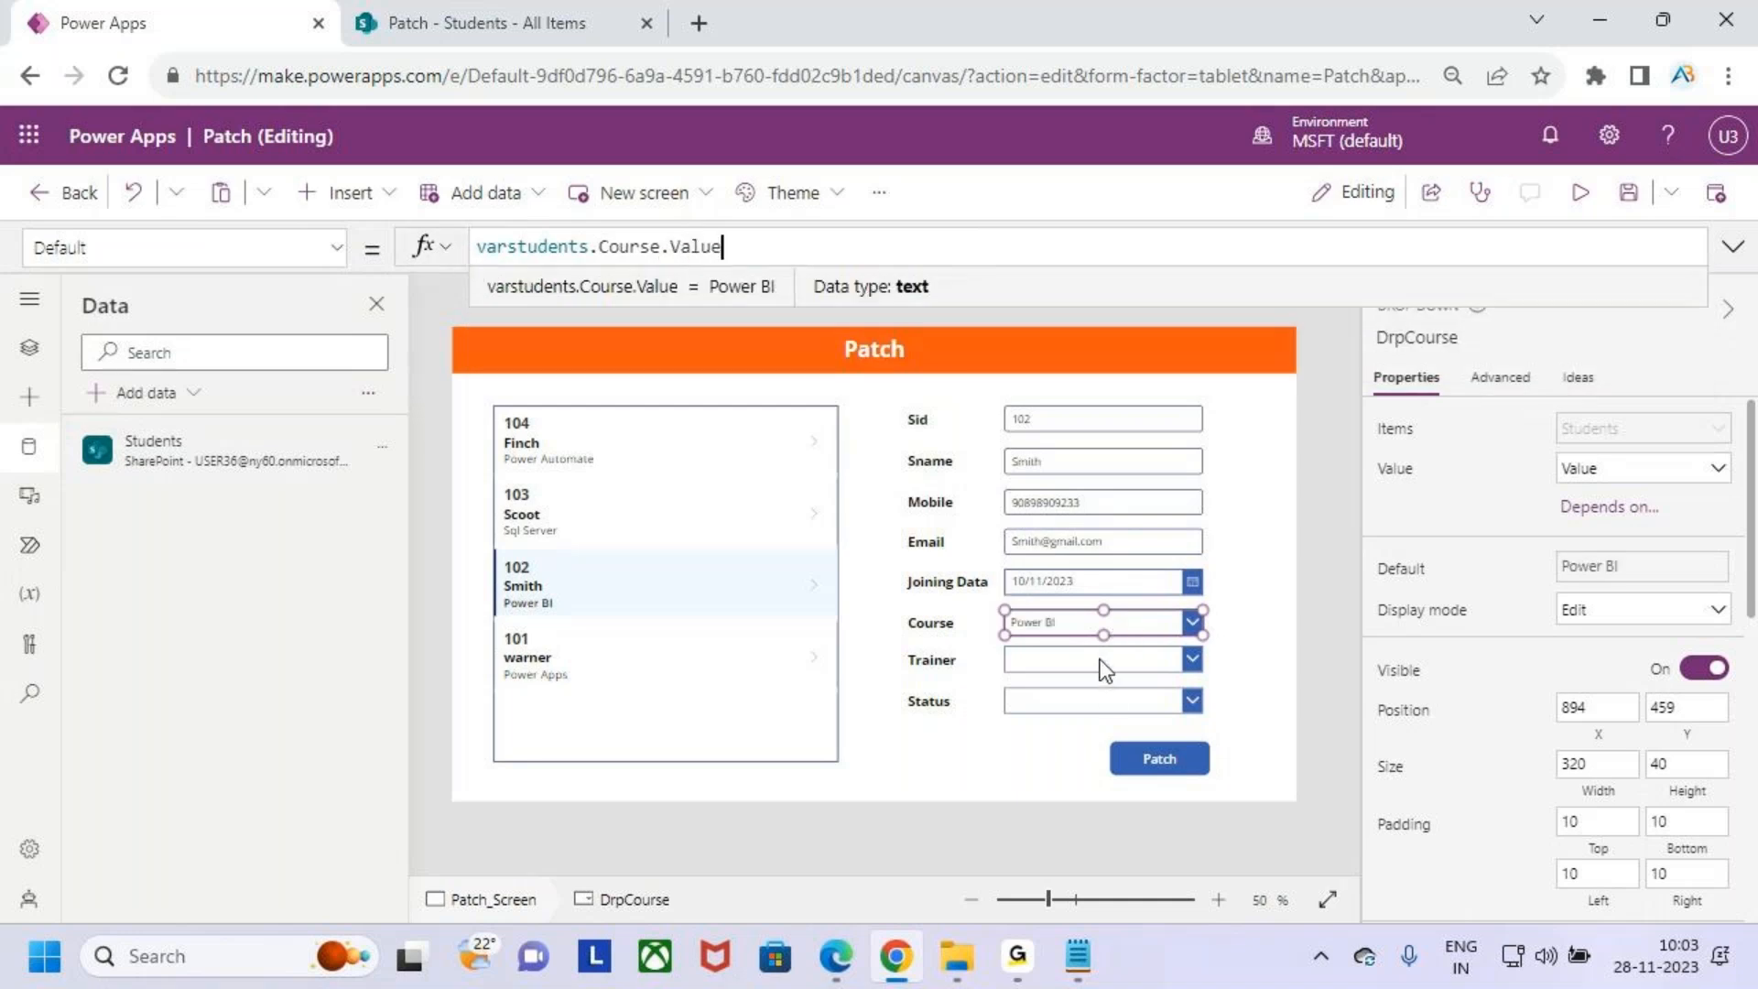
- Set the Trainer dropdown's Default property to varstudents.Trainer.Value
left_click(1103, 661)
left_click(335, 248)
scroll(212, 366, "up", 5)
scroll(218, 380, "down", 3)
left_click(69, 507)
left_click_drag(553, 240, 458, 257)
type("varstudents")
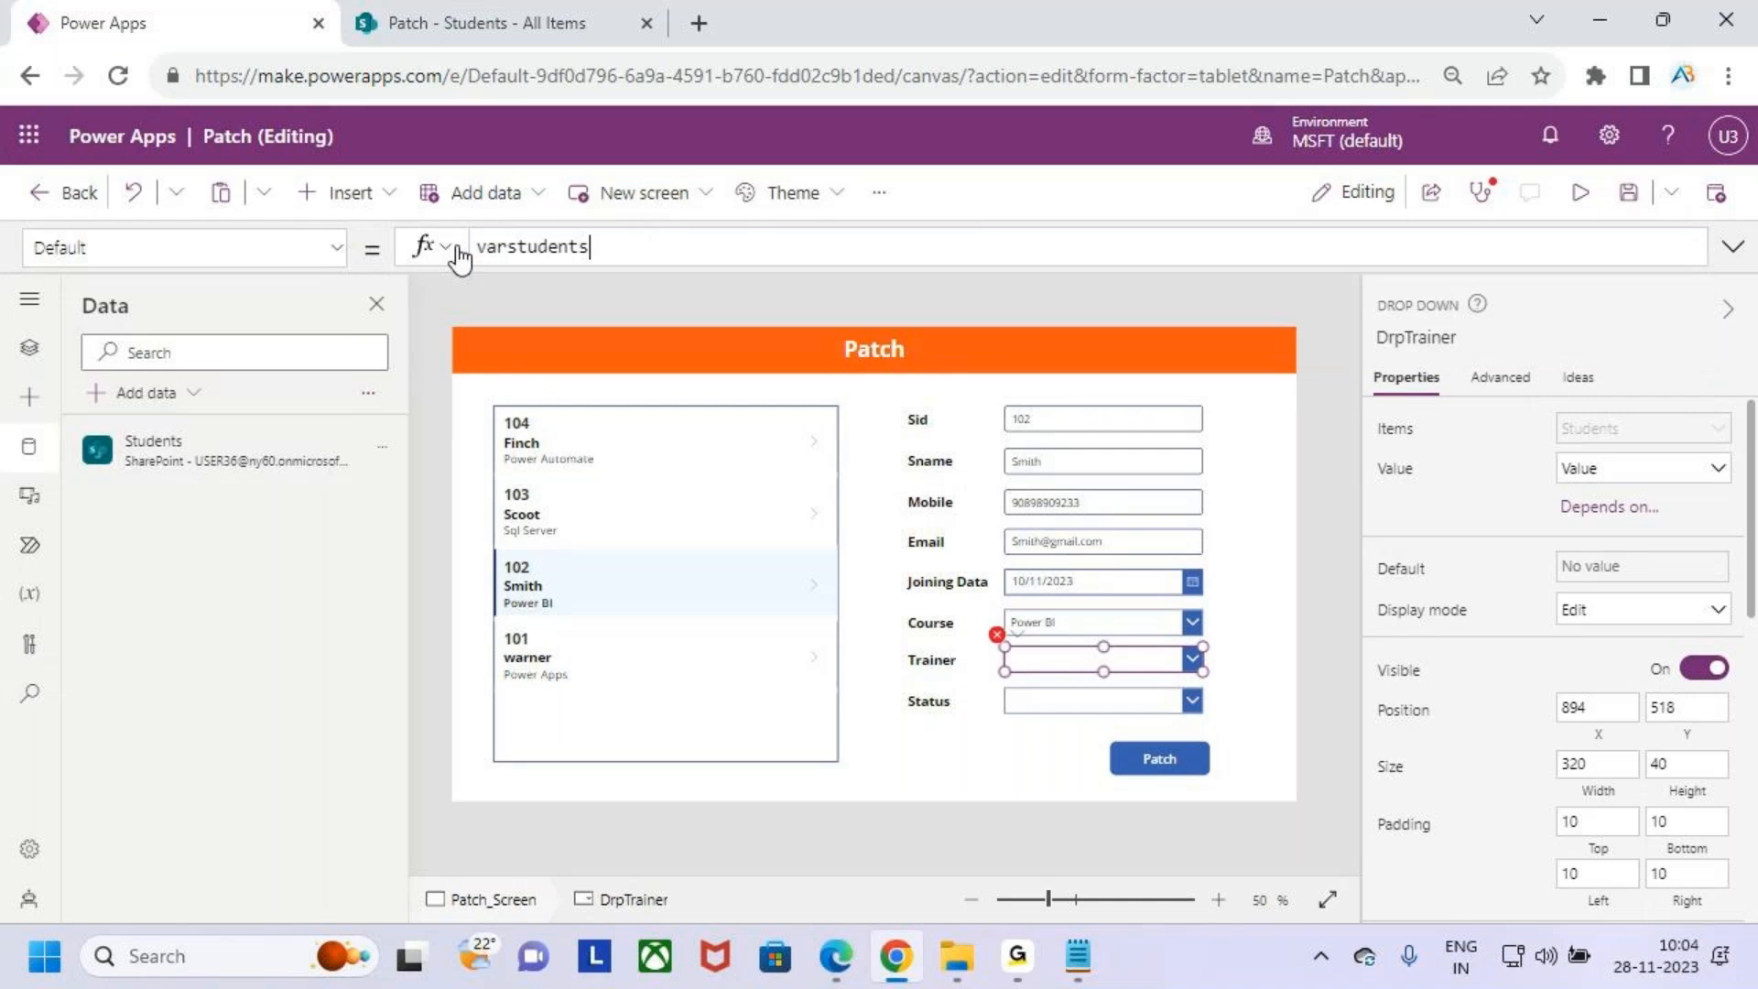
type(".tr")
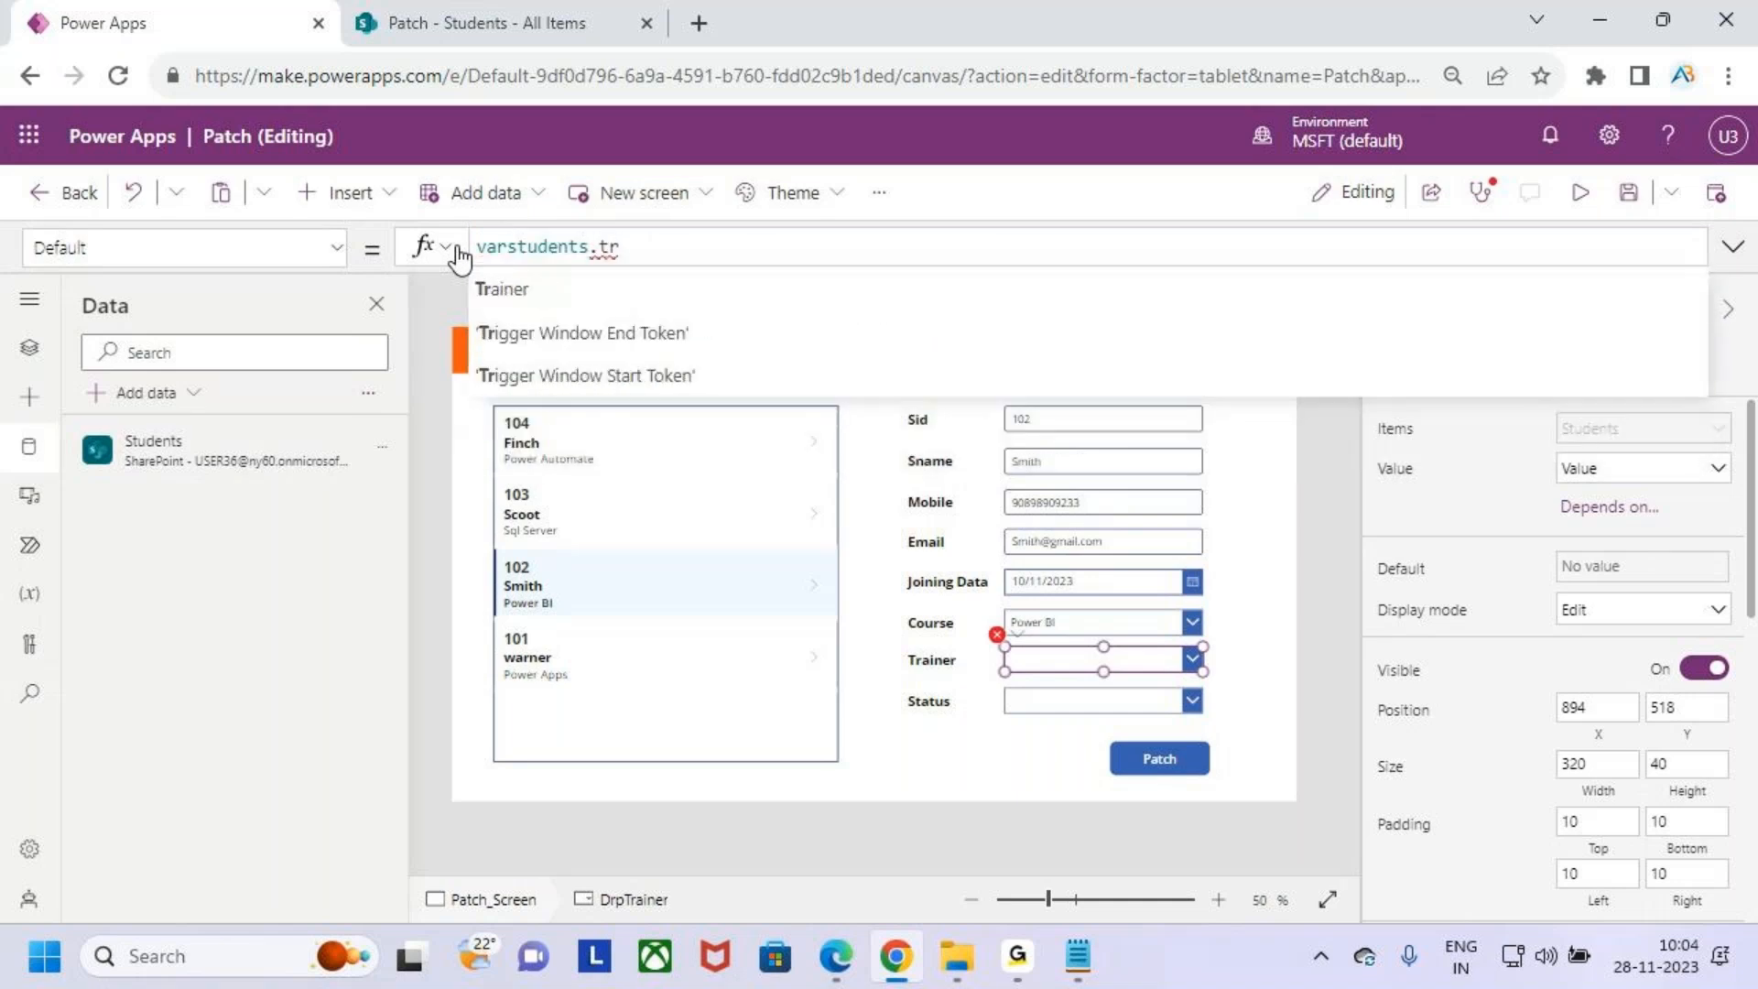
key("Tab")
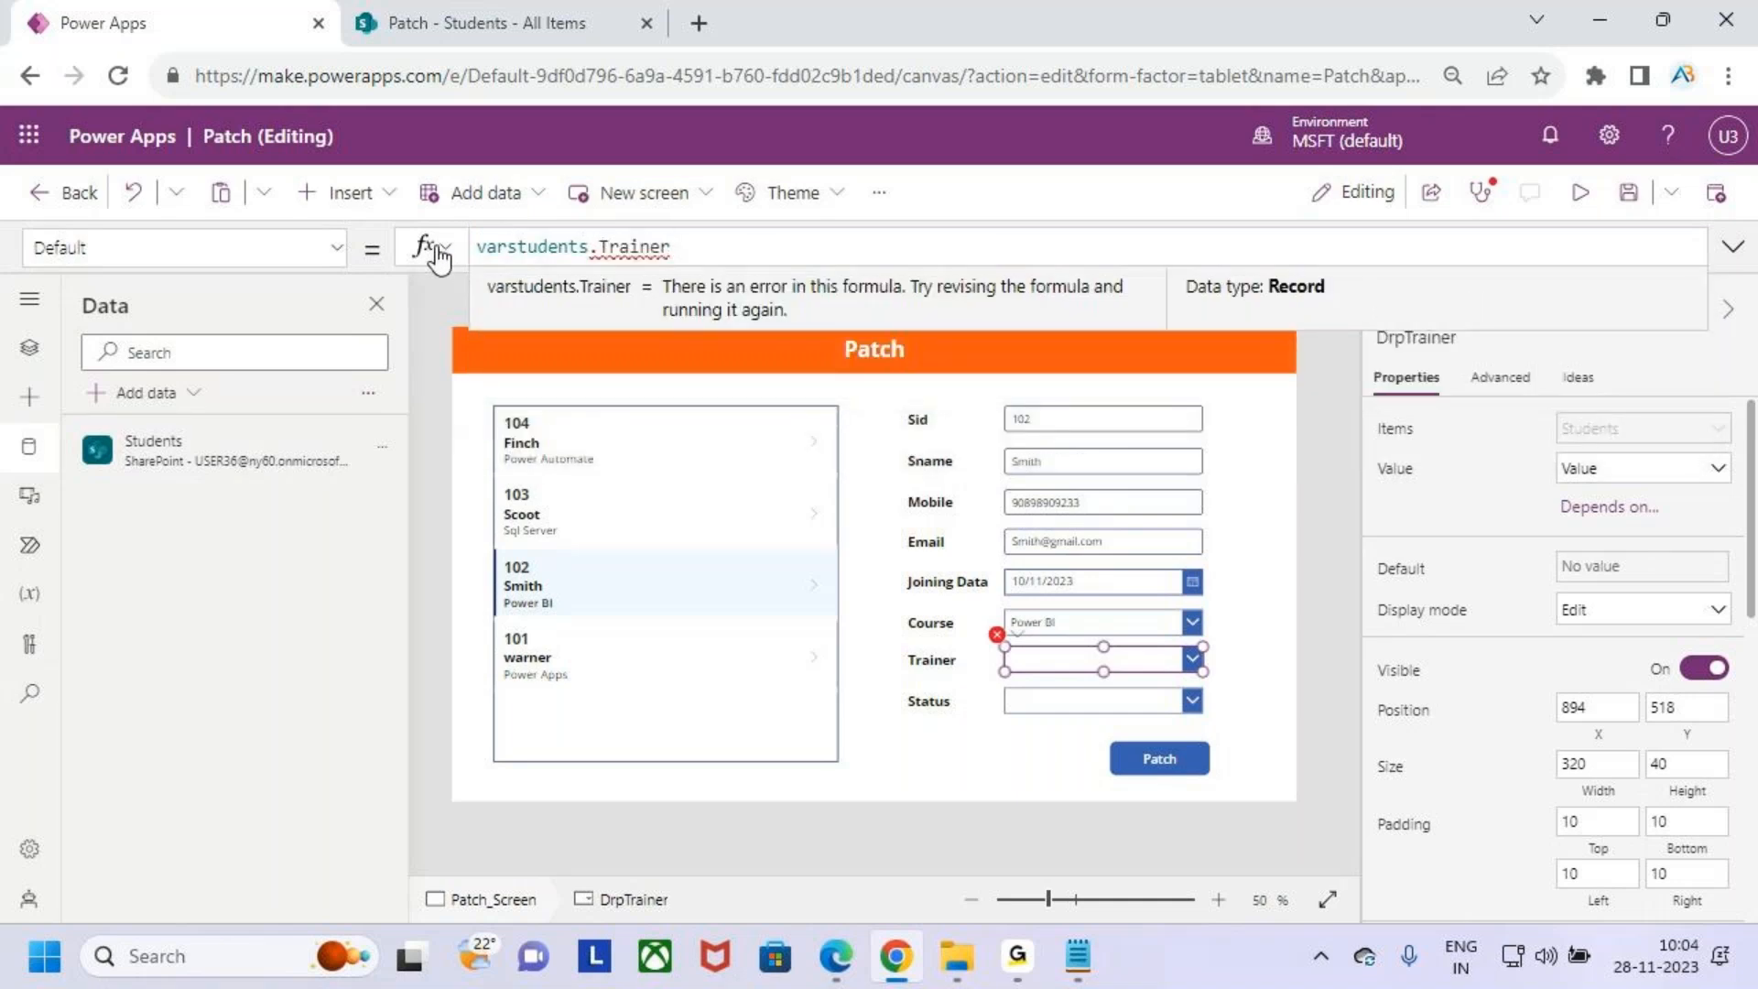
type(".va")
key("Tab")
- Set the Status dropdown's Default property to varstudents.Status.Value
left_click(1039, 701)
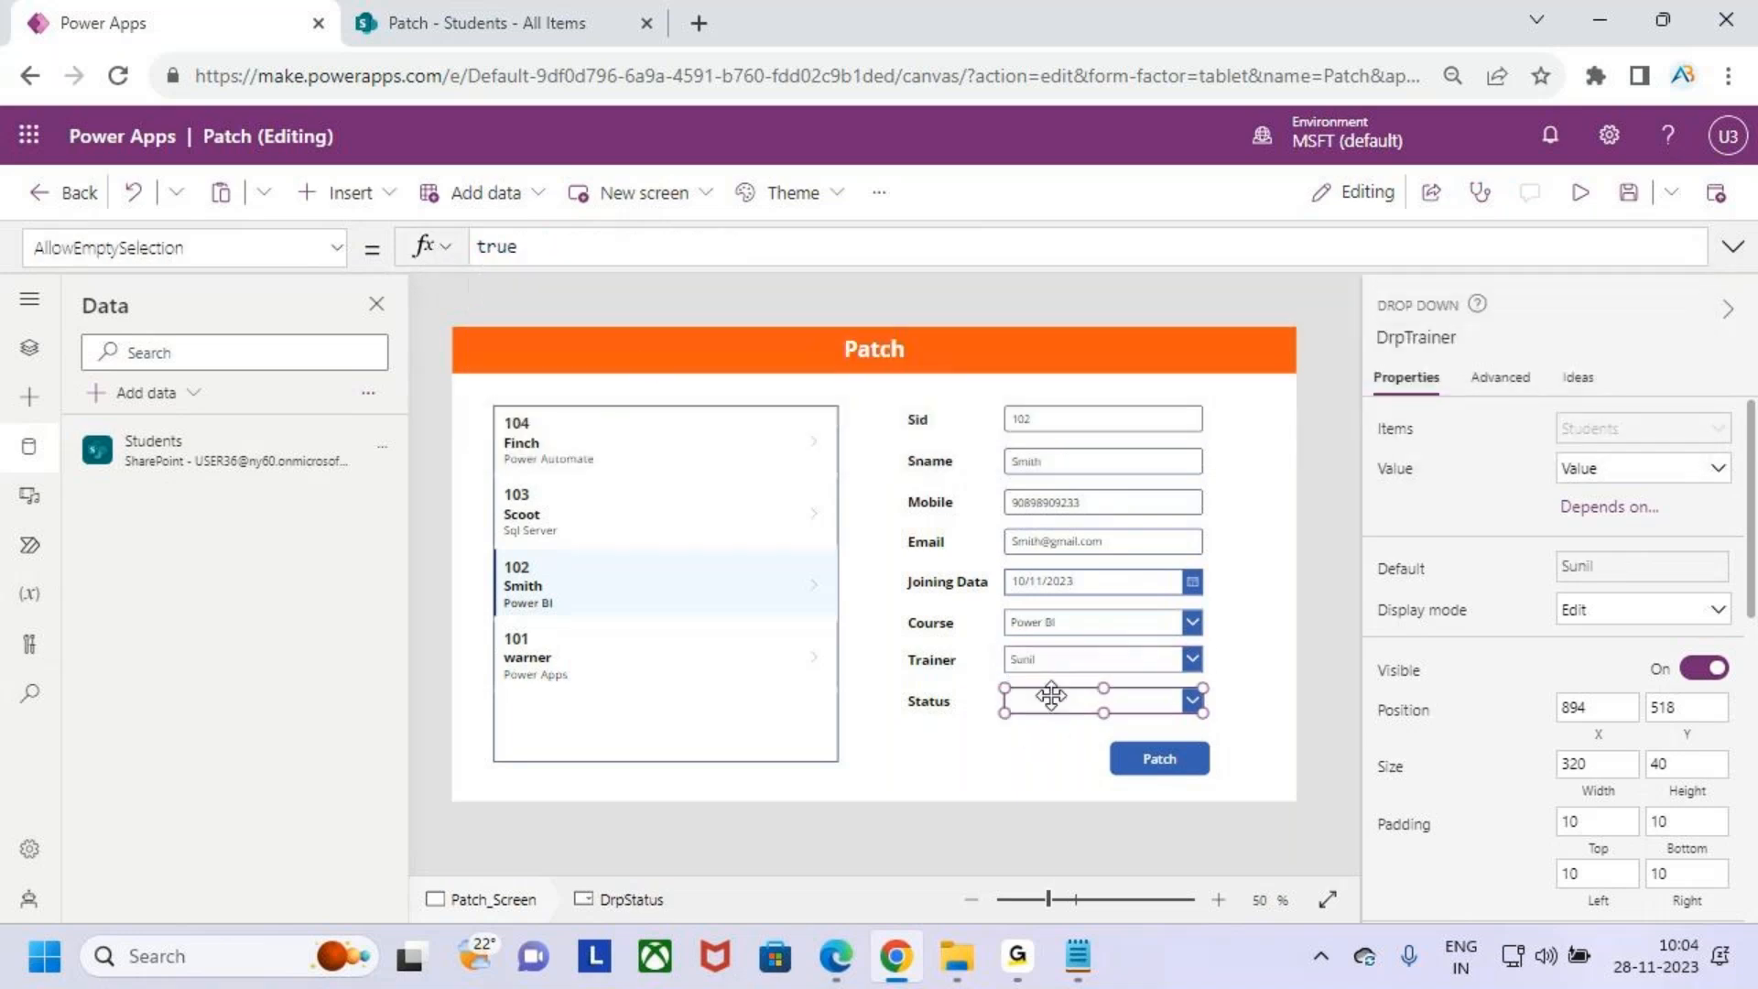
left_click(336, 249)
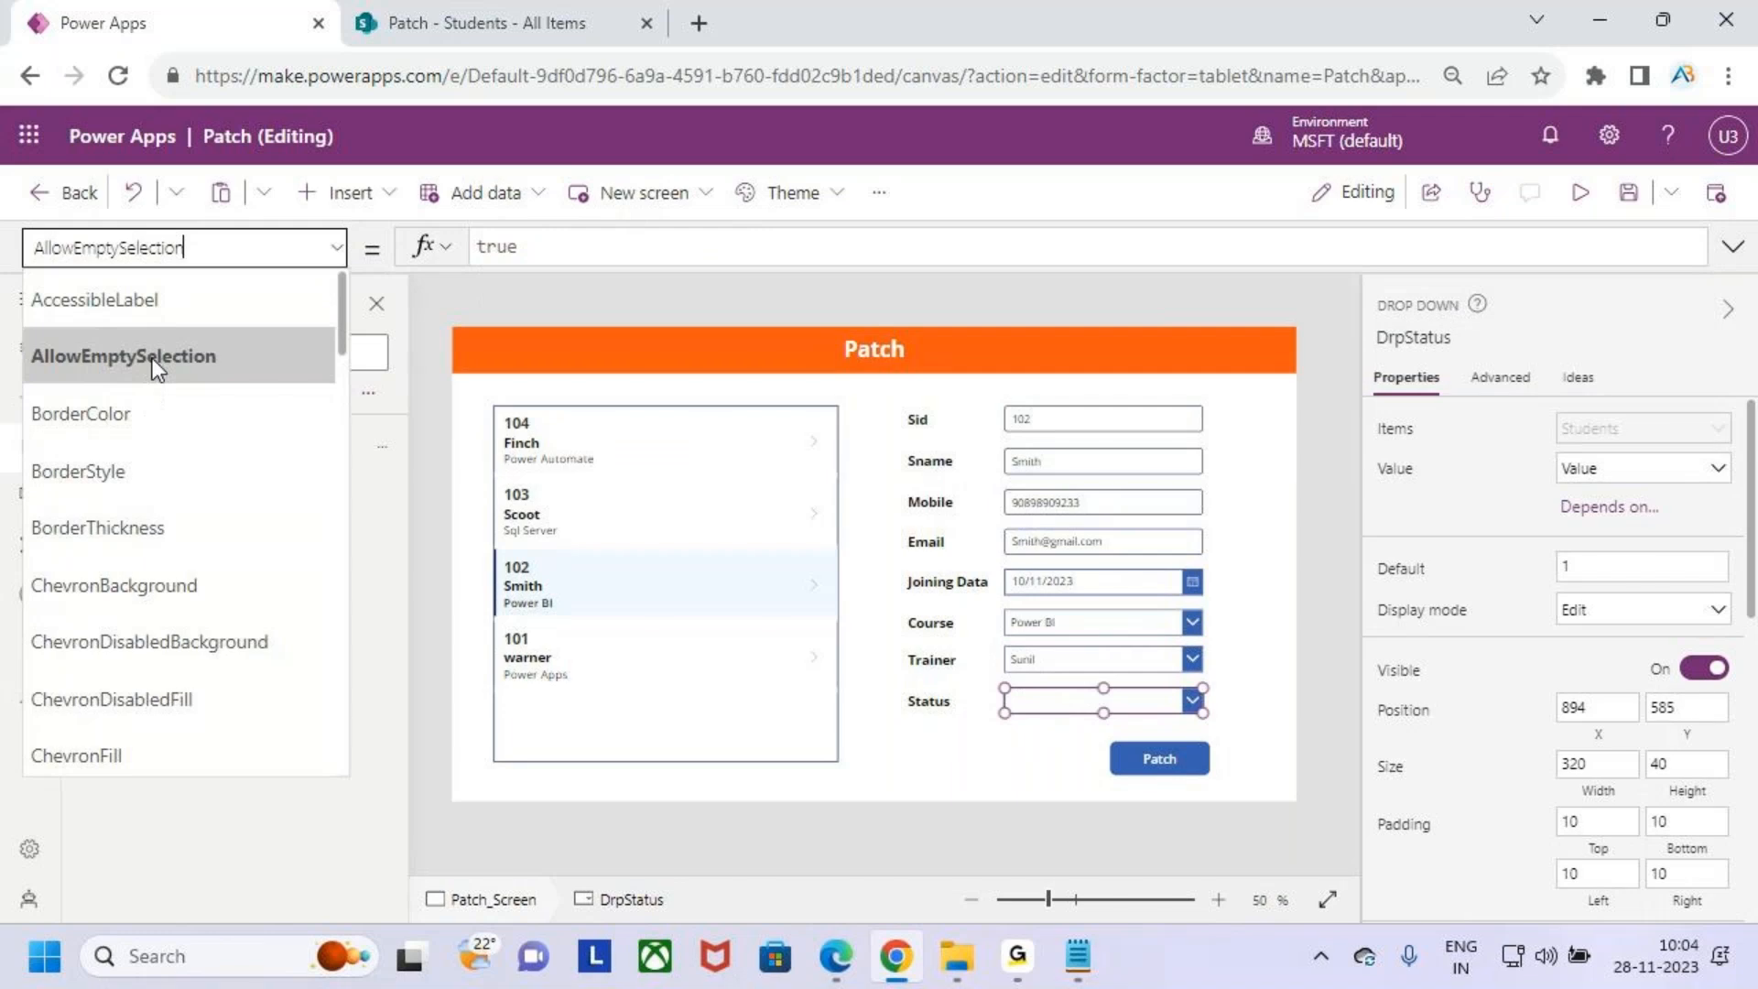
scroll(163, 608, "down", 5)
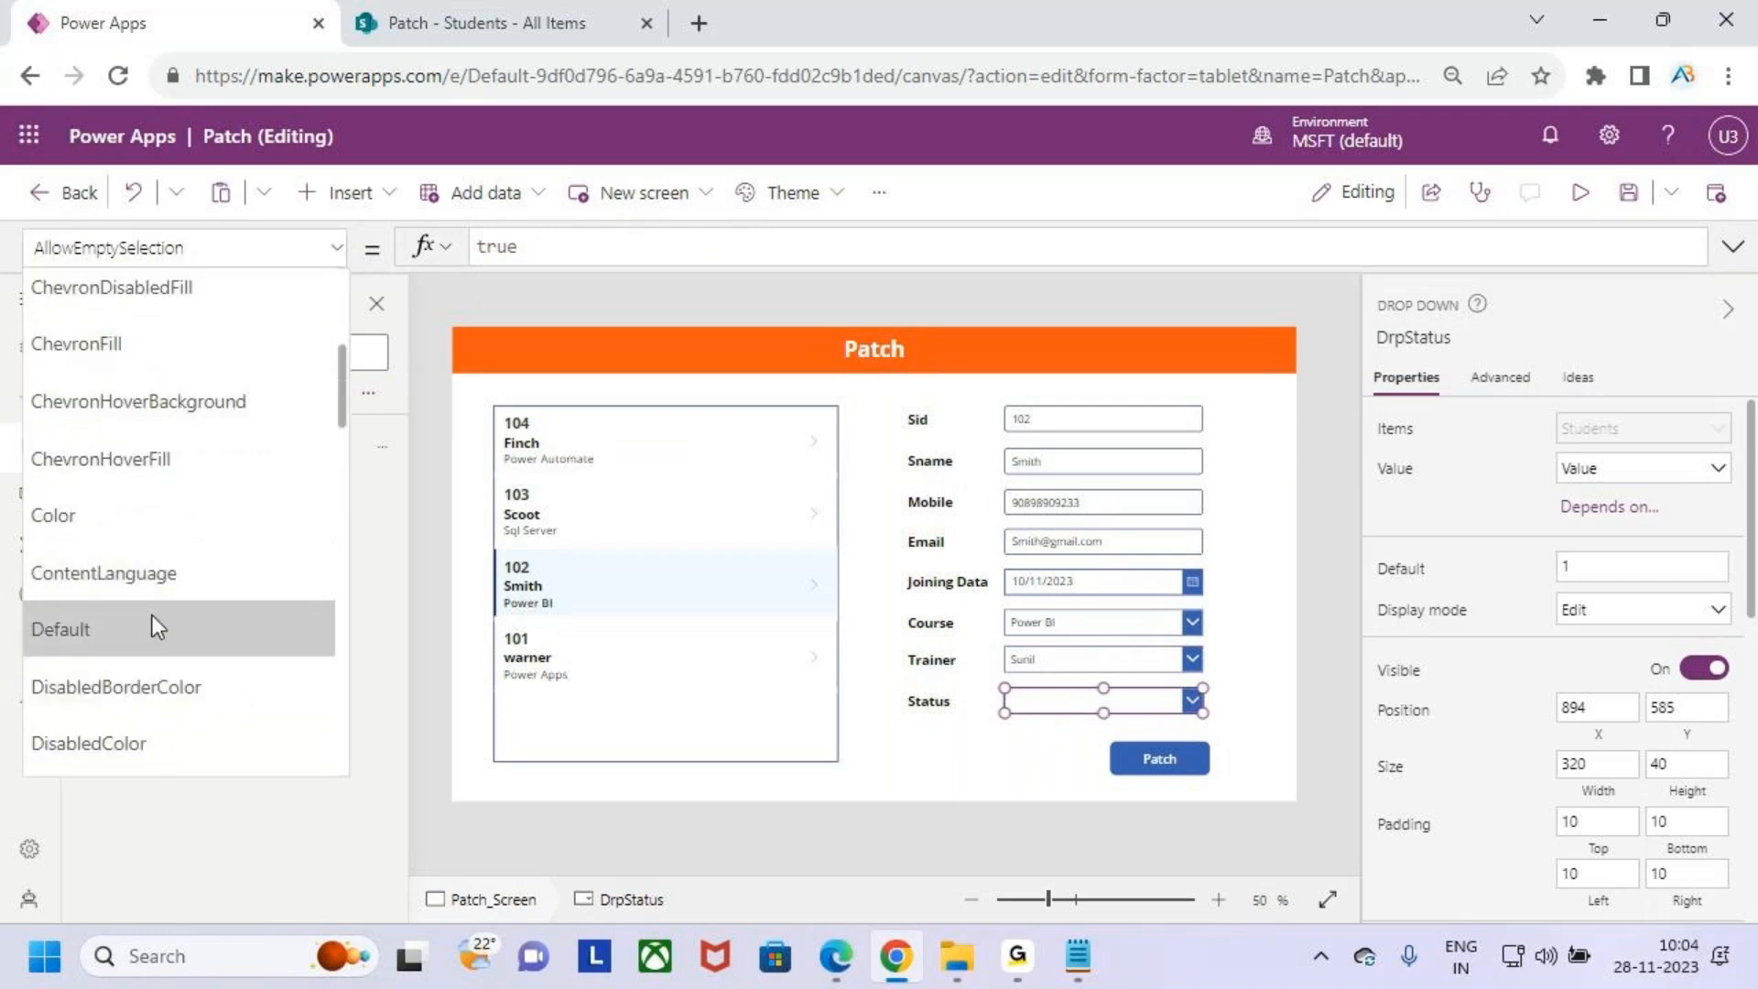
left_click(152, 613)
left_click_drag(548, 254, 463, 254)
key("BackSpace")
type("var")
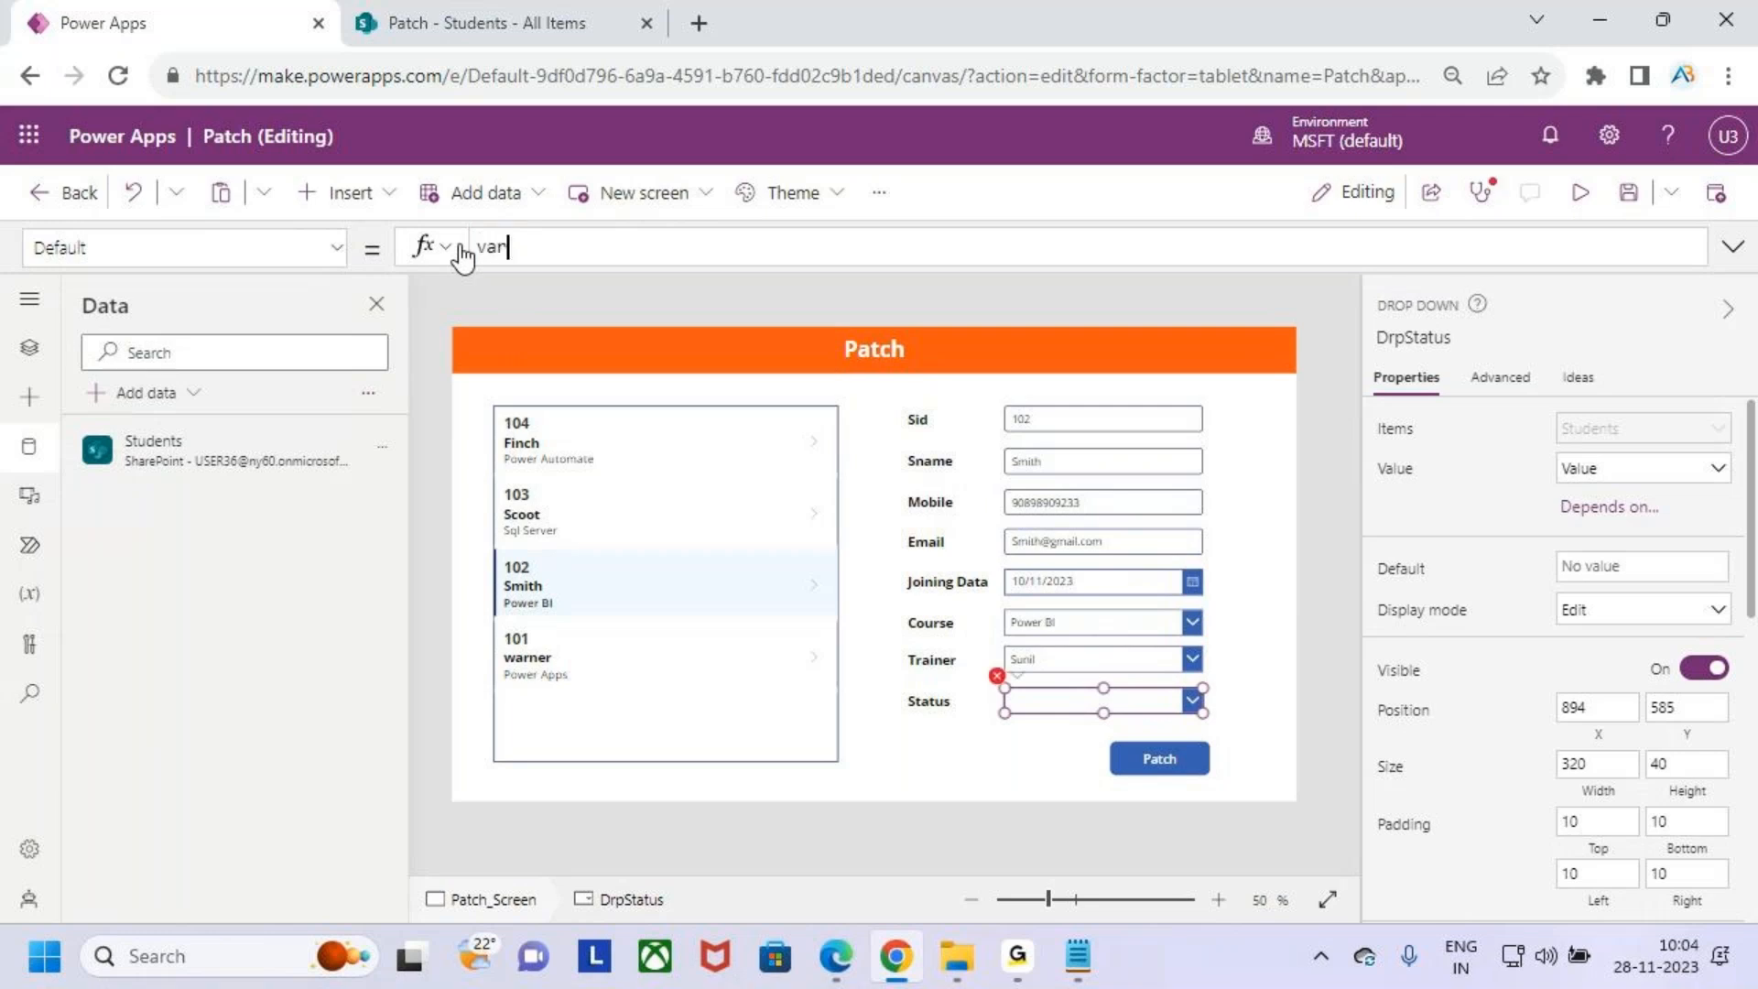
key("Down")
key("Down")
key("Return")
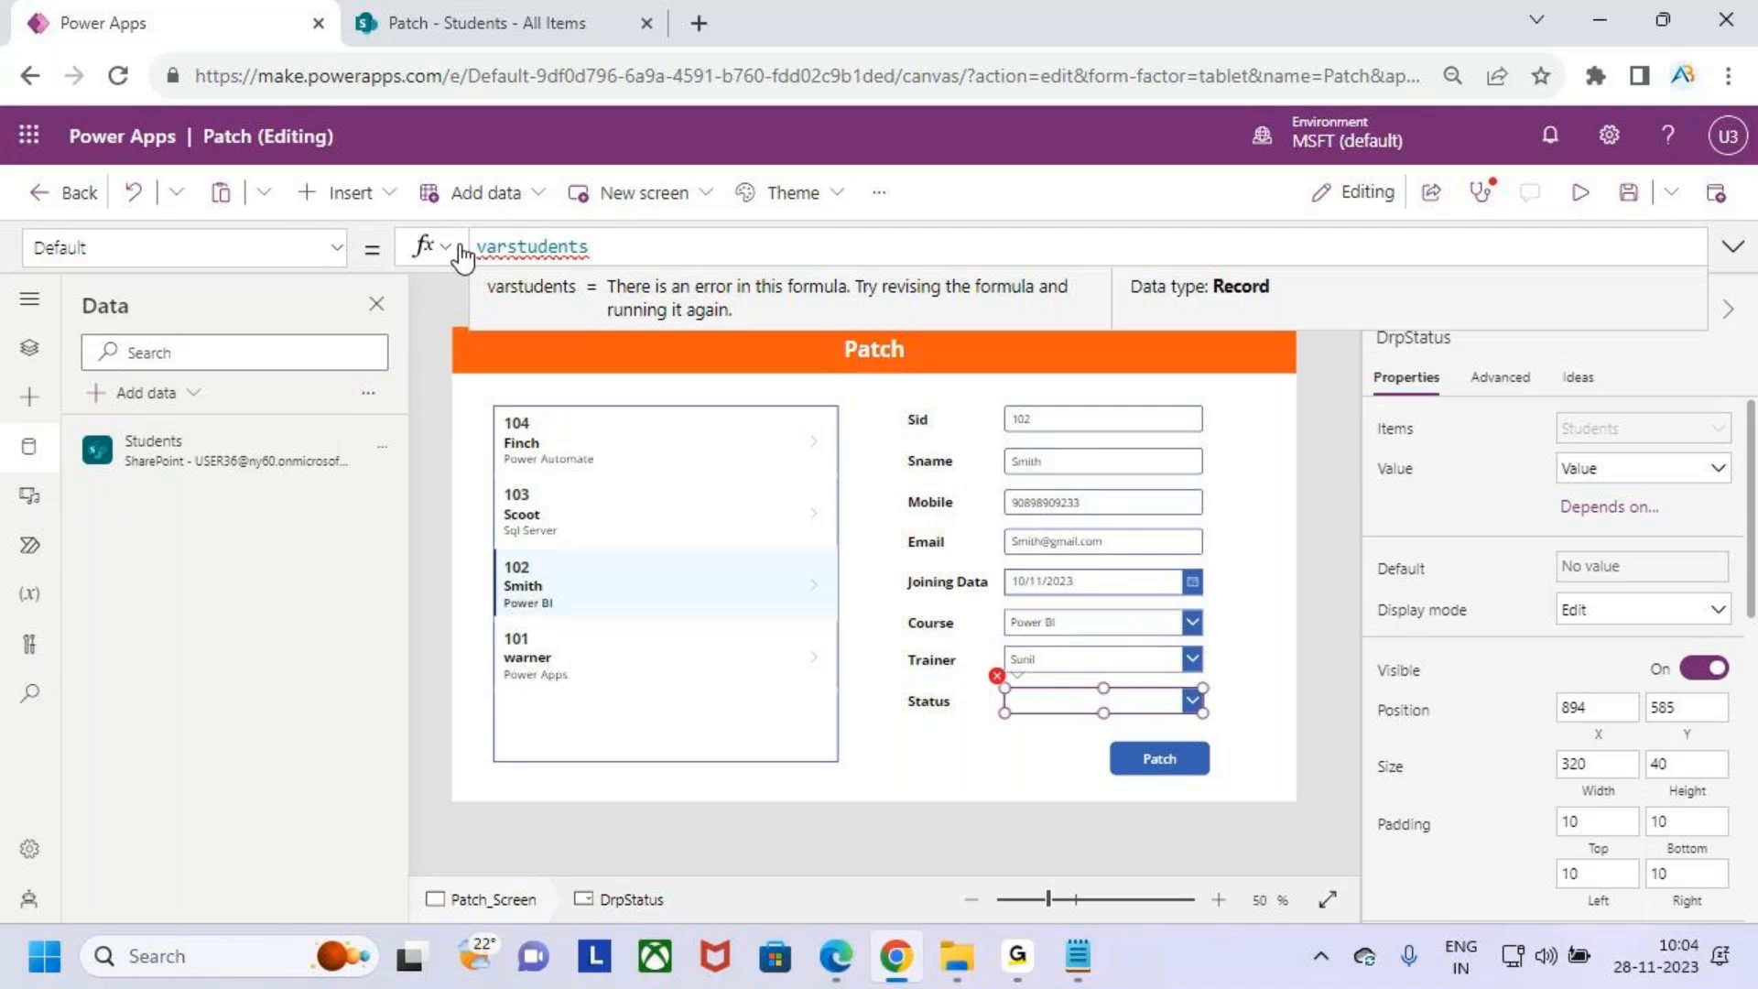
type(".sta")
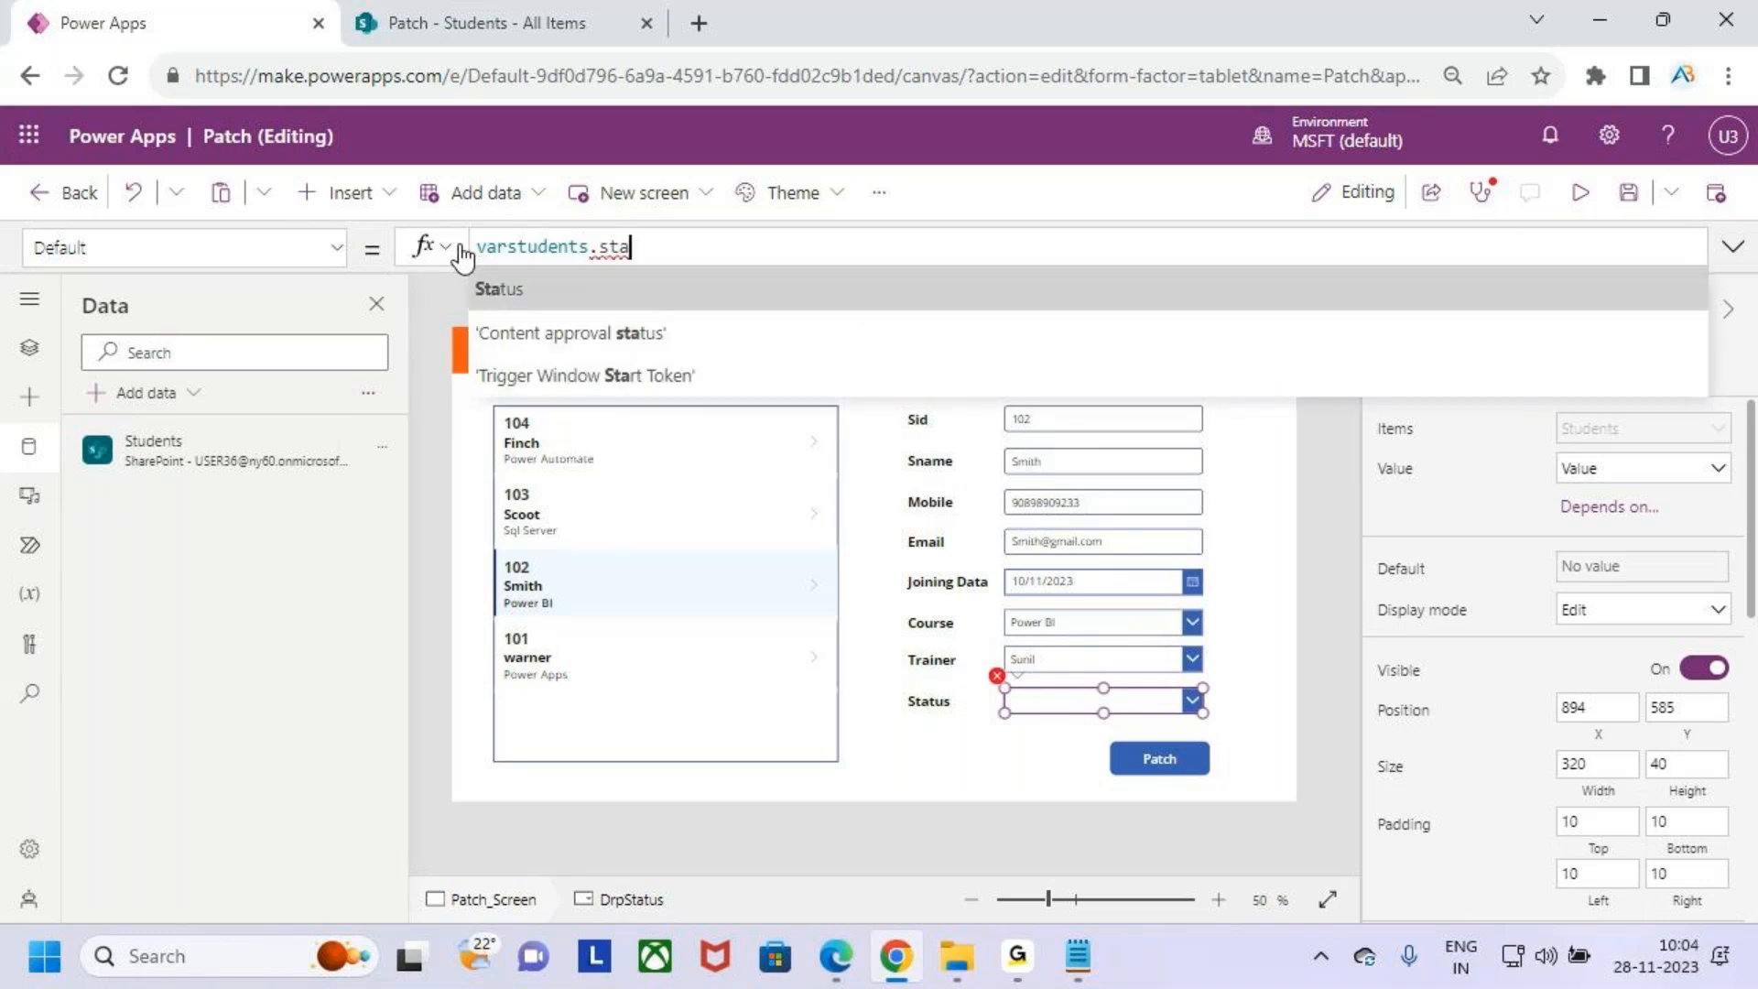
key("Return")
type(".va")
key("Return")
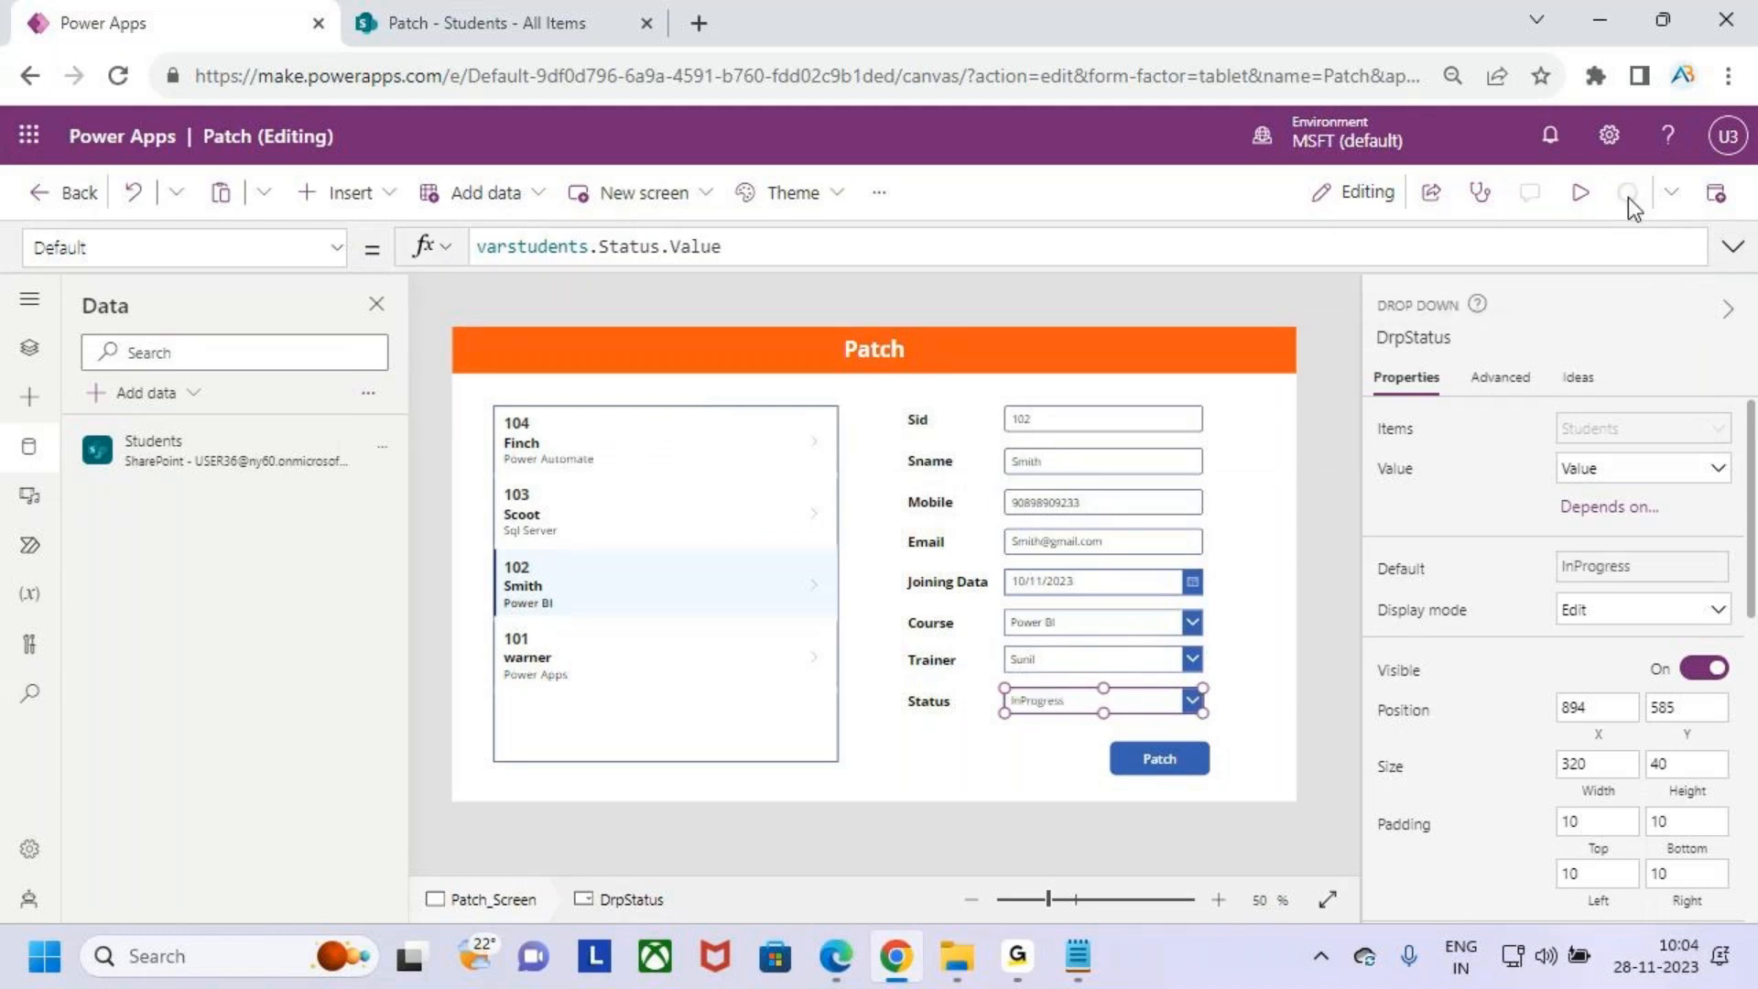
- Preview the app and select several student records in the gallery to check the form fields they fill
left_click(1580, 193)
key("ctrl+2")
mouse_move(1024, 344)
left_mouse_down()
mouse_move(1257, 757)
mouse_move(1380, 764)
left_mouse_up()
key("Escape")
left_click(467, 384)
key("ctrl+2")
left_click_drag(1024, 330, 1347, 718)
key("Escape")
left_click(520, 468)
key("ctrl+2")
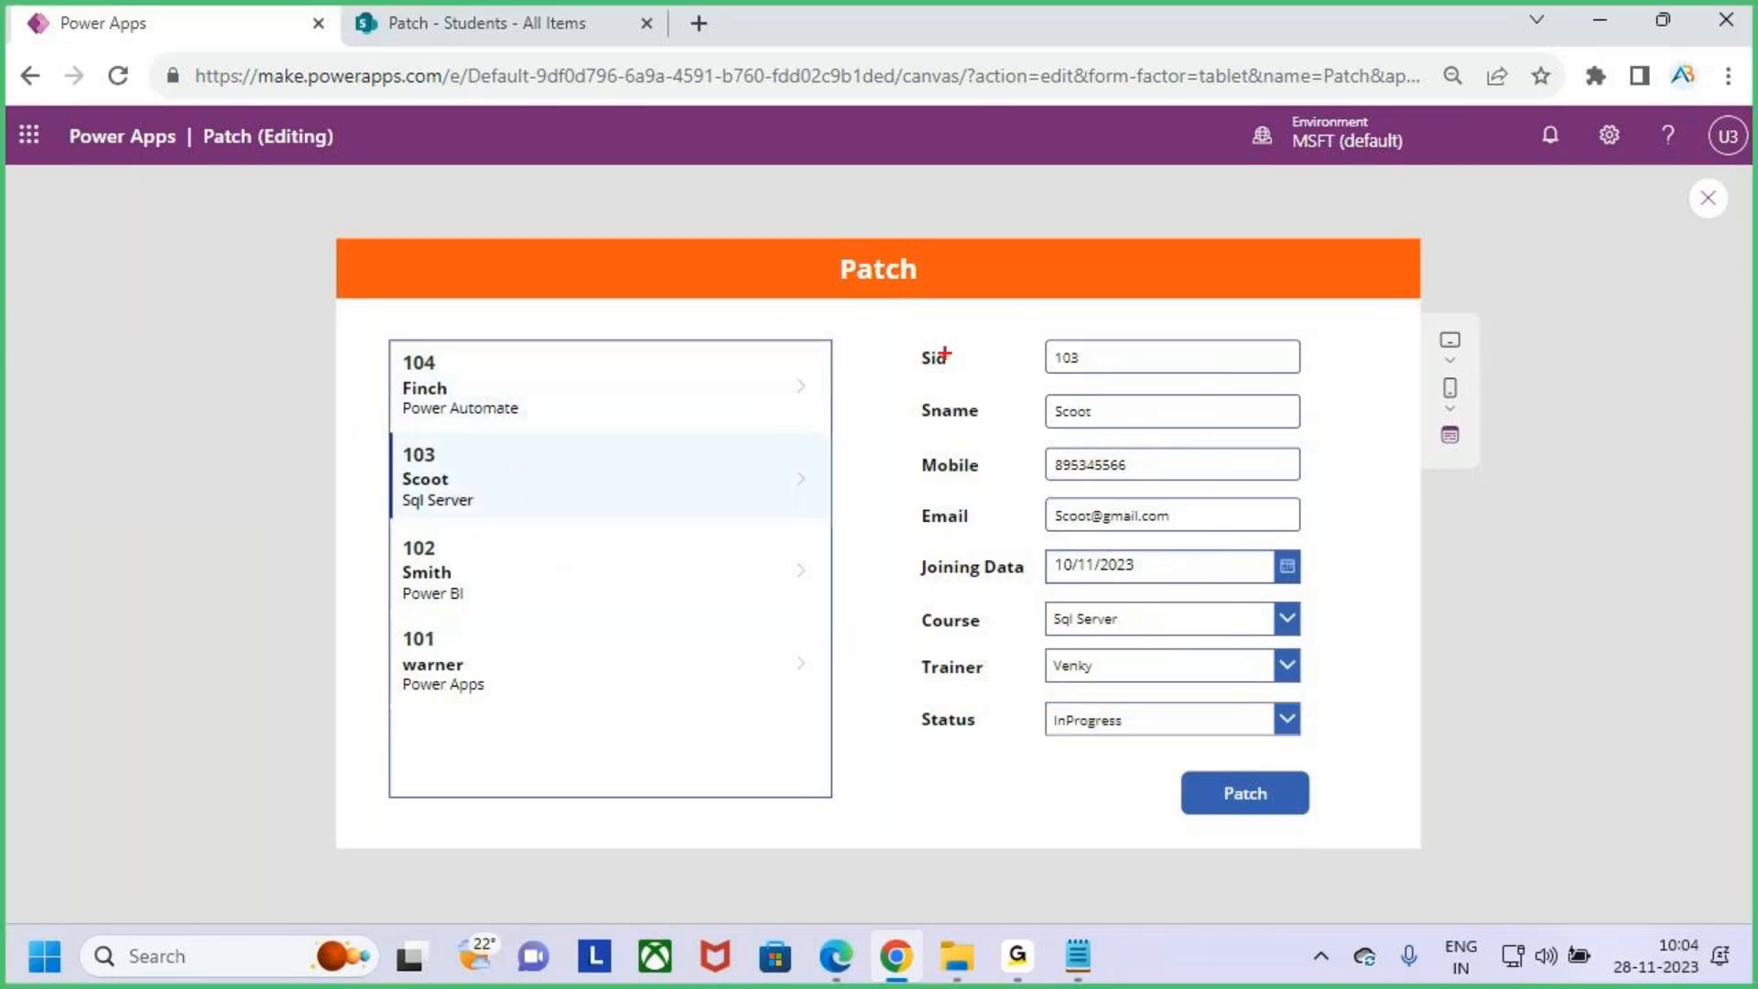
mouse_move(1018, 328)
left_mouse_down()
mouse_move(1190, 682)
mouse_move(1328, 758)
left_mouse_up()
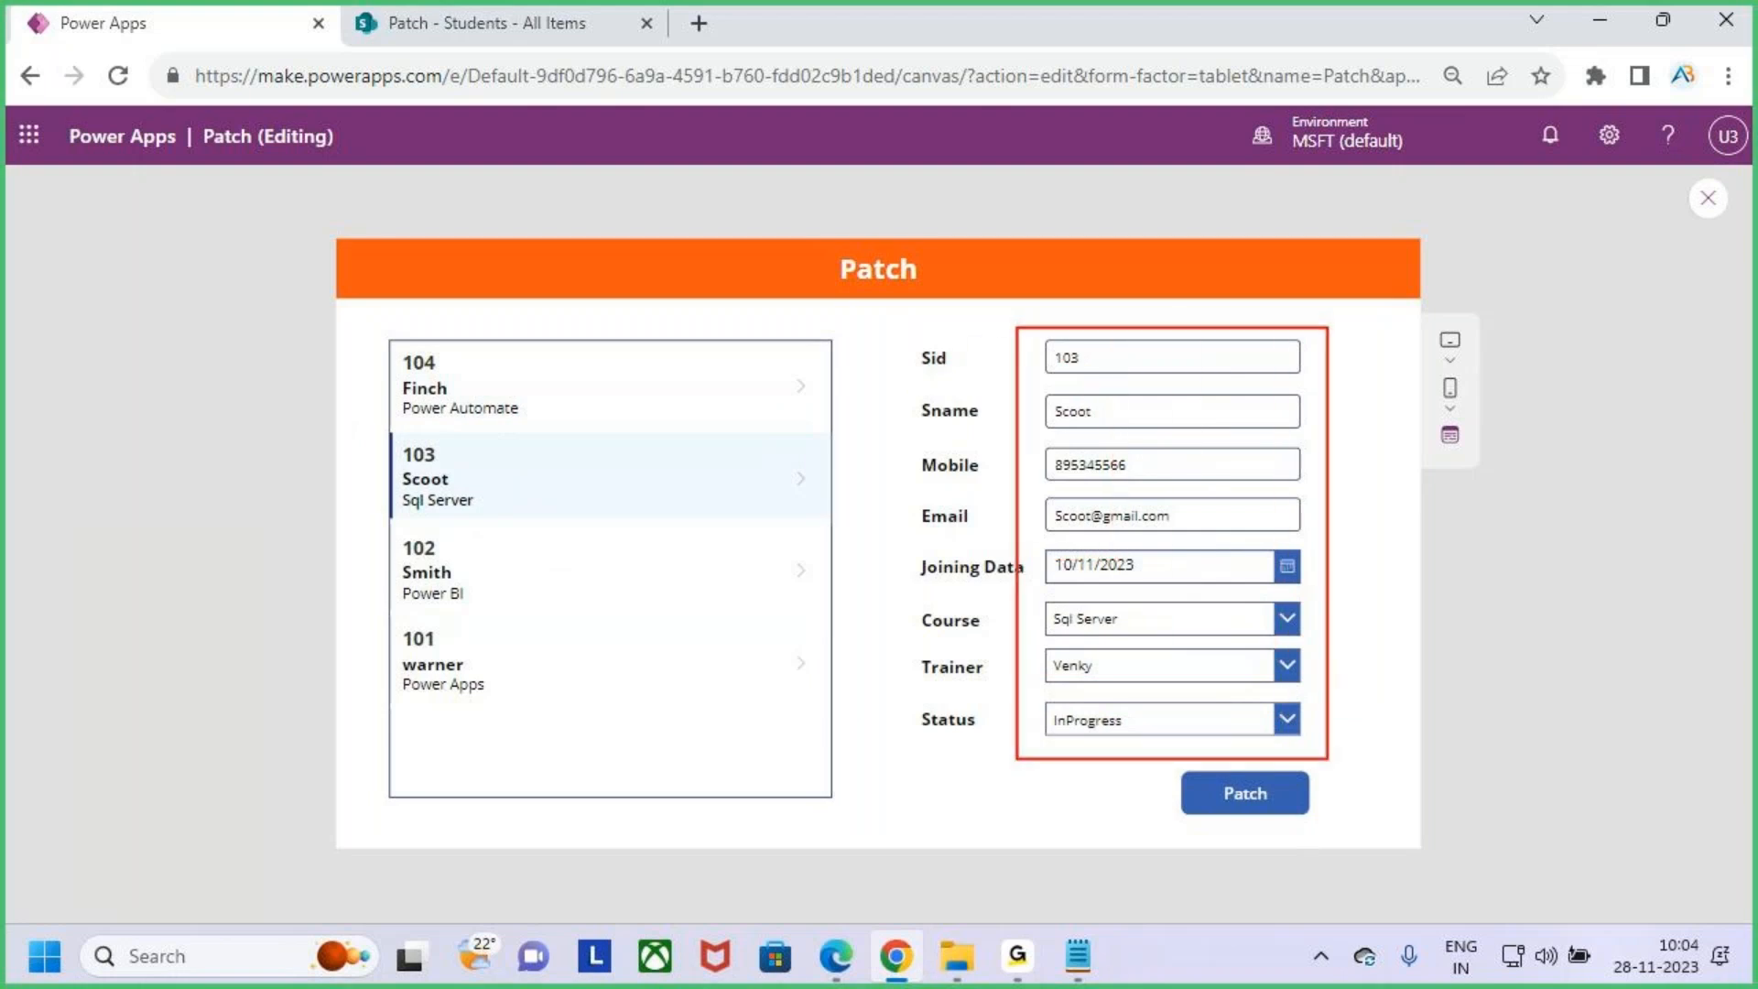
key("Escape")
left_click(471, 661)
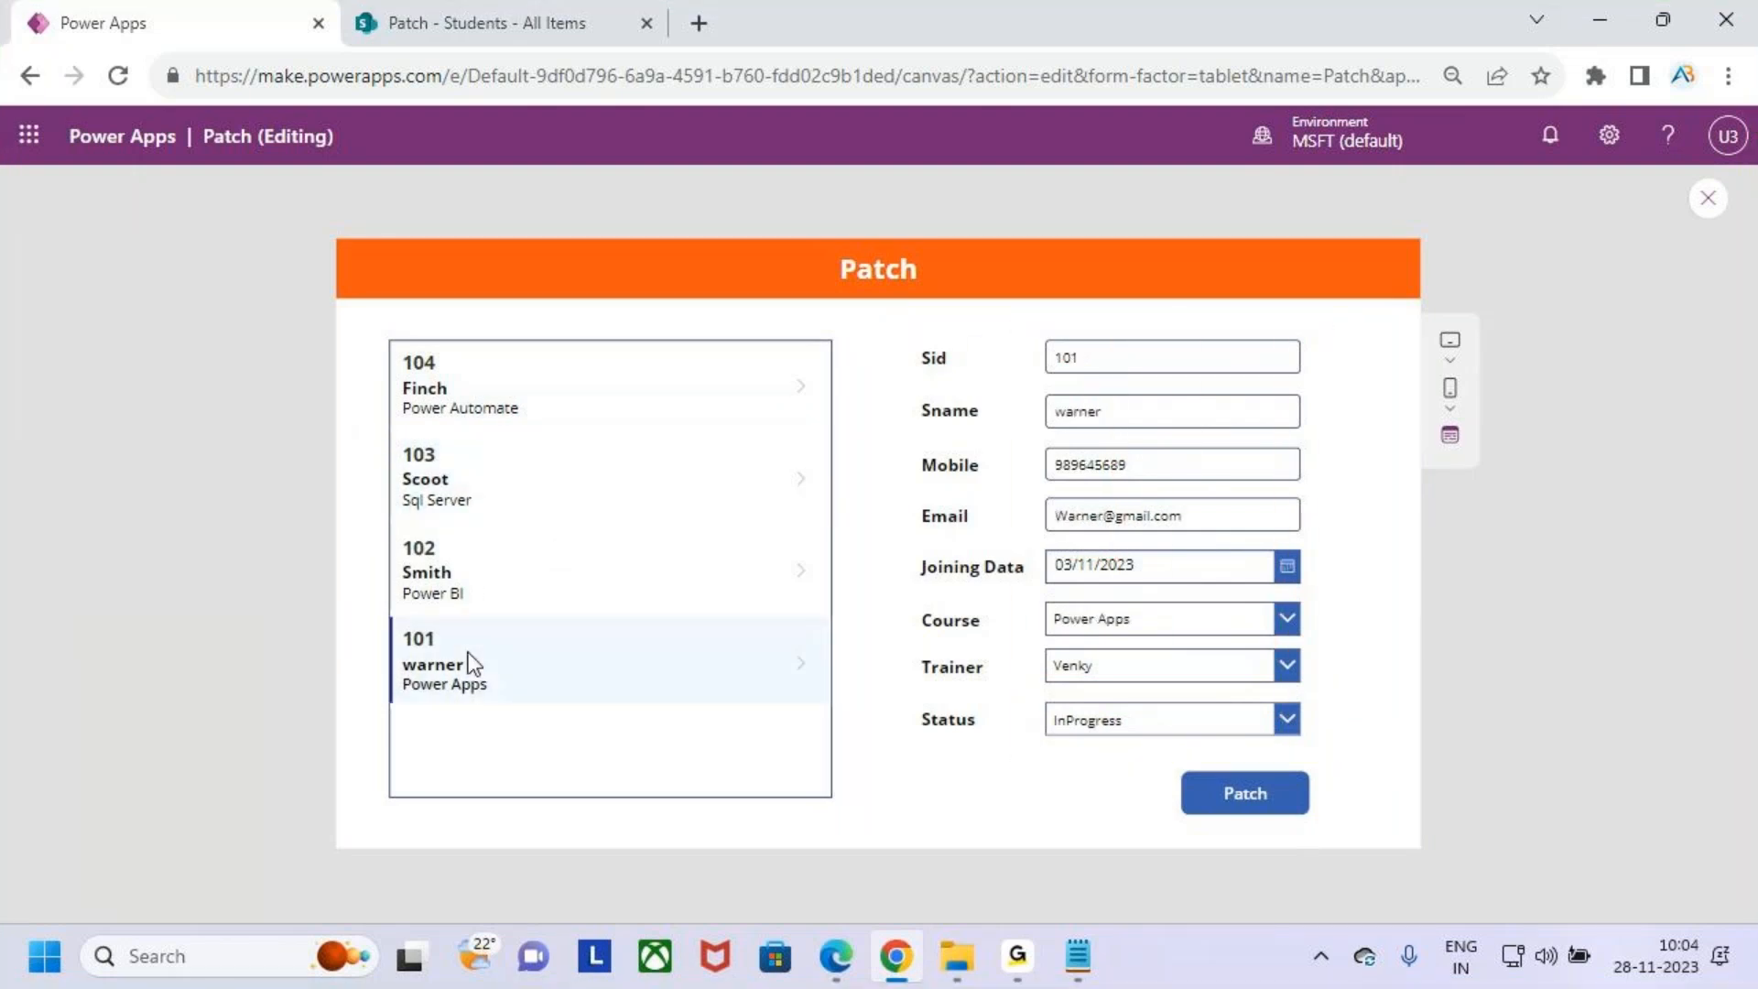
- Select the Finch record in the gallery to check its form values, and close the preview
key("ctrl+2")
left_click_drag(1010, 309, 1363, 791)
left_click_drag(526, 660, 559, 589)
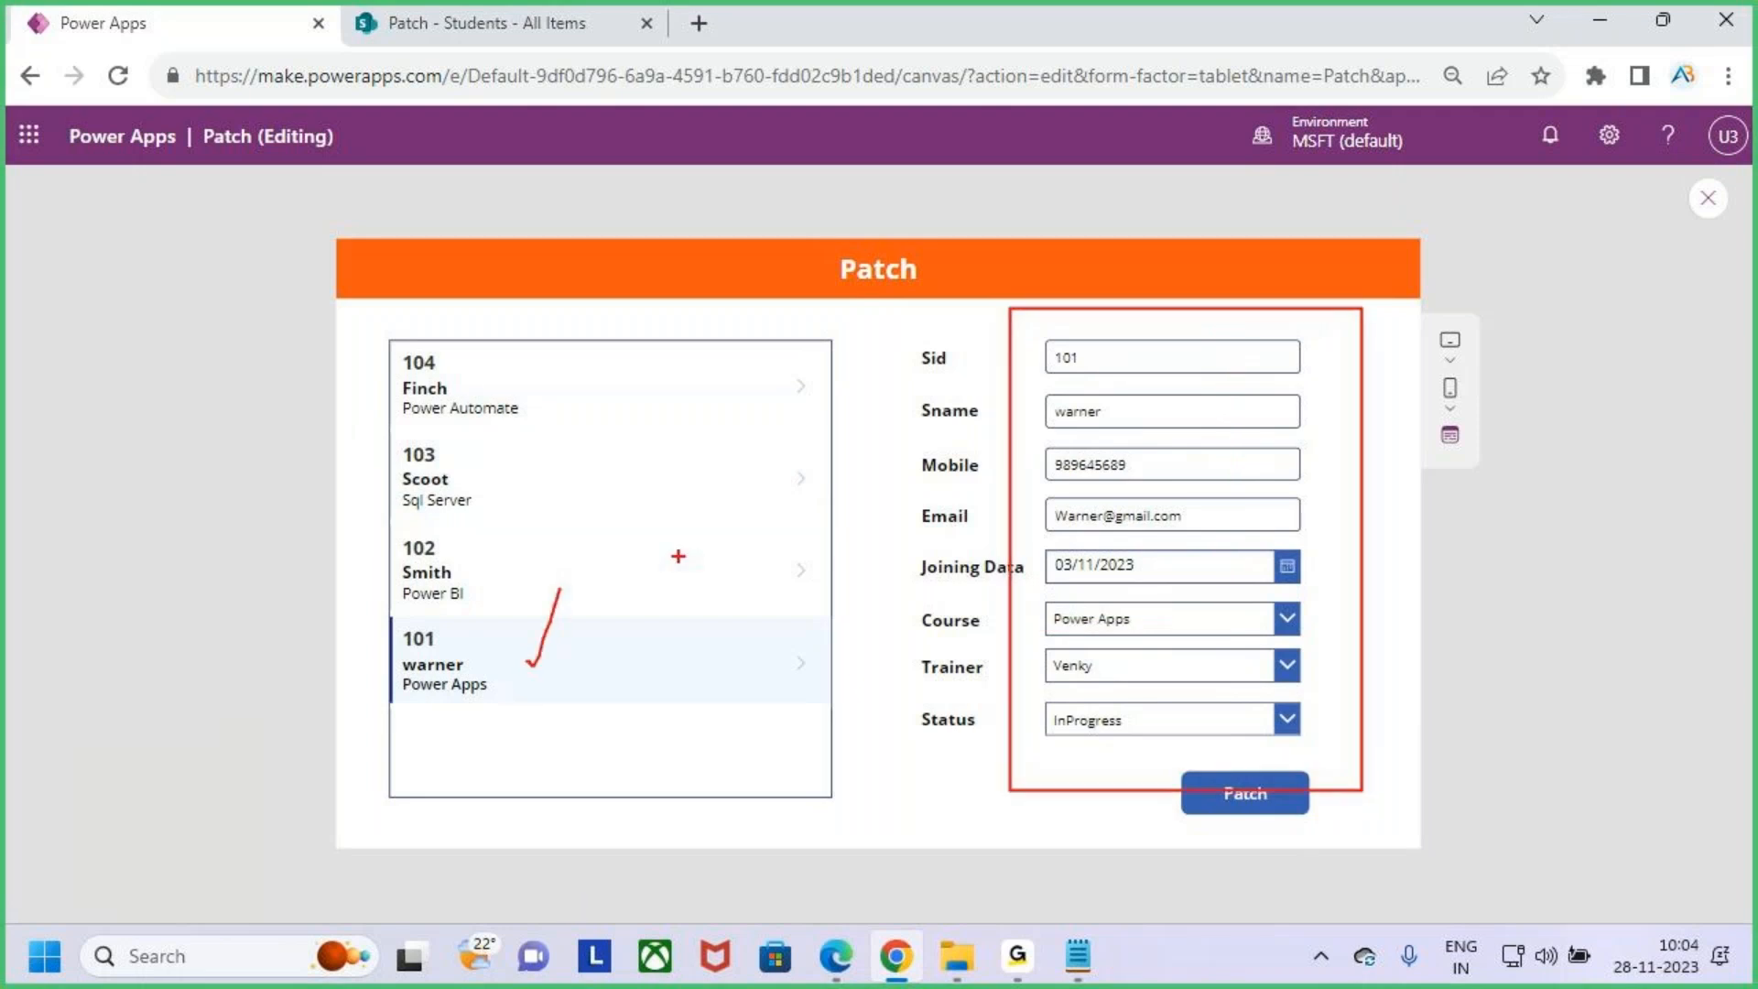
mouse_move(1290, 239)
left_mouse_down()
mouse_move(1305, 327)
mouse_move(1333, 337)
left_mouse_up()
left_click_drag(1332, 308, 1297, 369)
key("Escape")
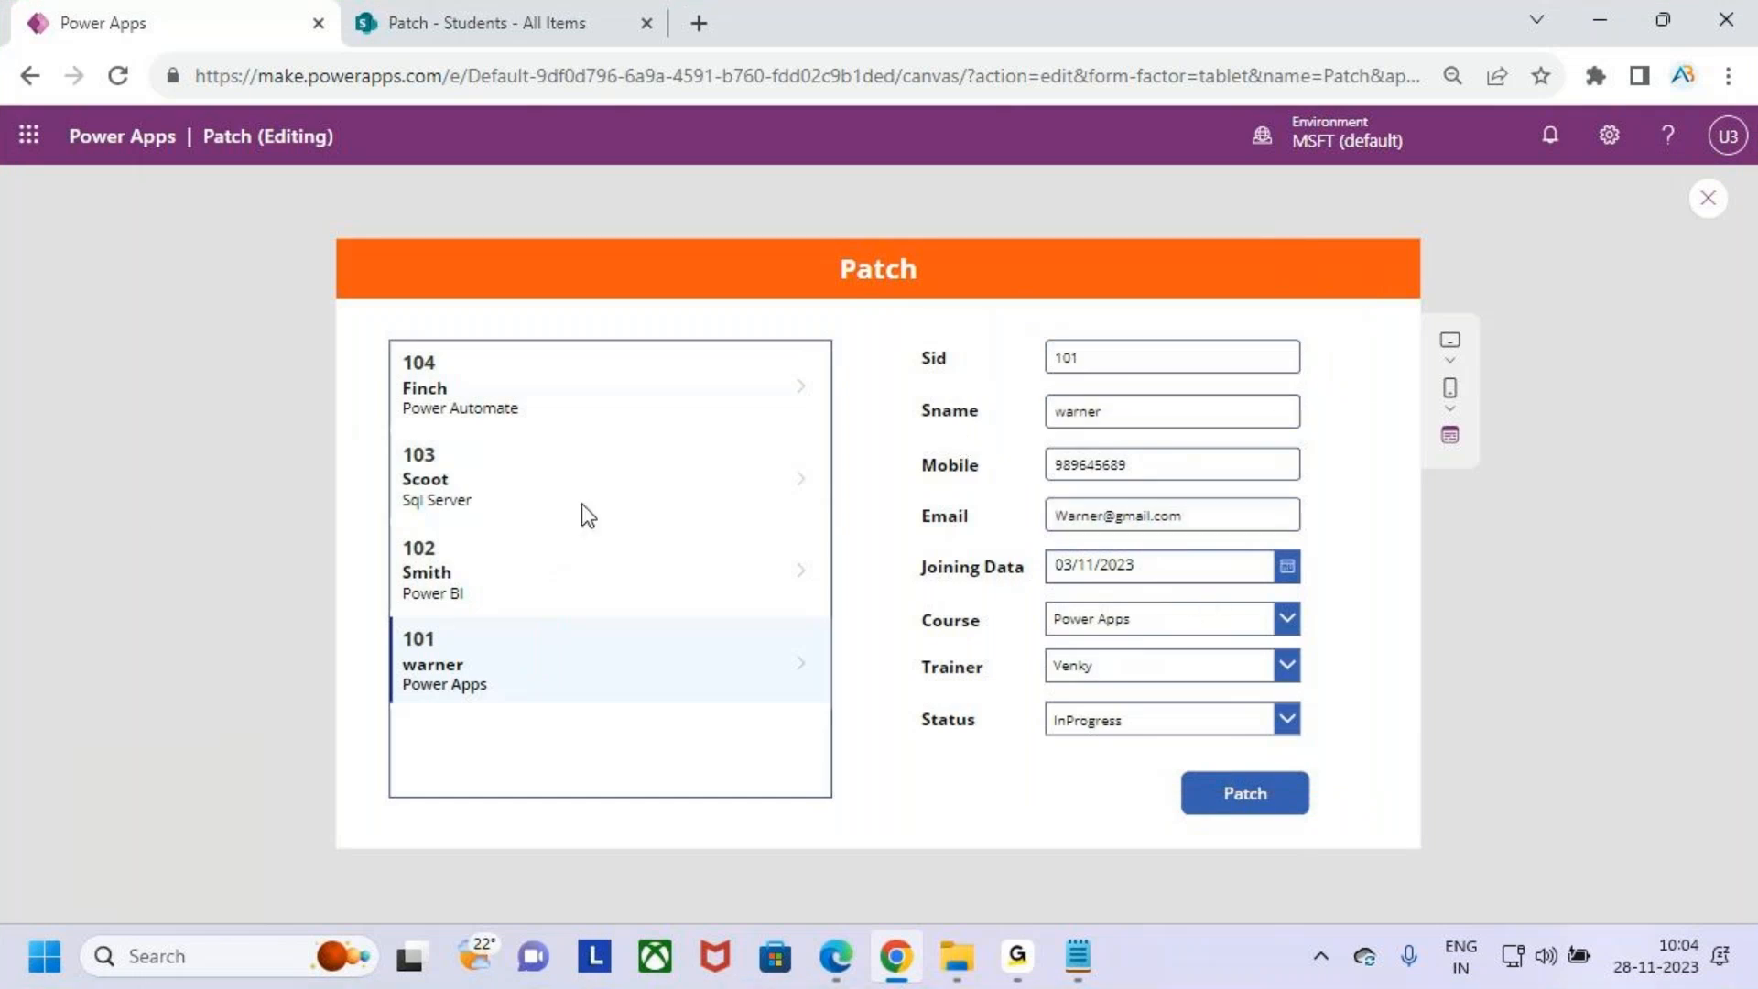
key("ctrl+2")
left_click_drag(478, 392, 529, 335)
mouse_move(628, 376)
left_mouse_down()
mouse_move(638, 289)
mouse_move(1135, 392)
left_mouse_up()
left_click_drag(1104, 355, 1185, 334)
key("Escape")
left_click(550, 407)
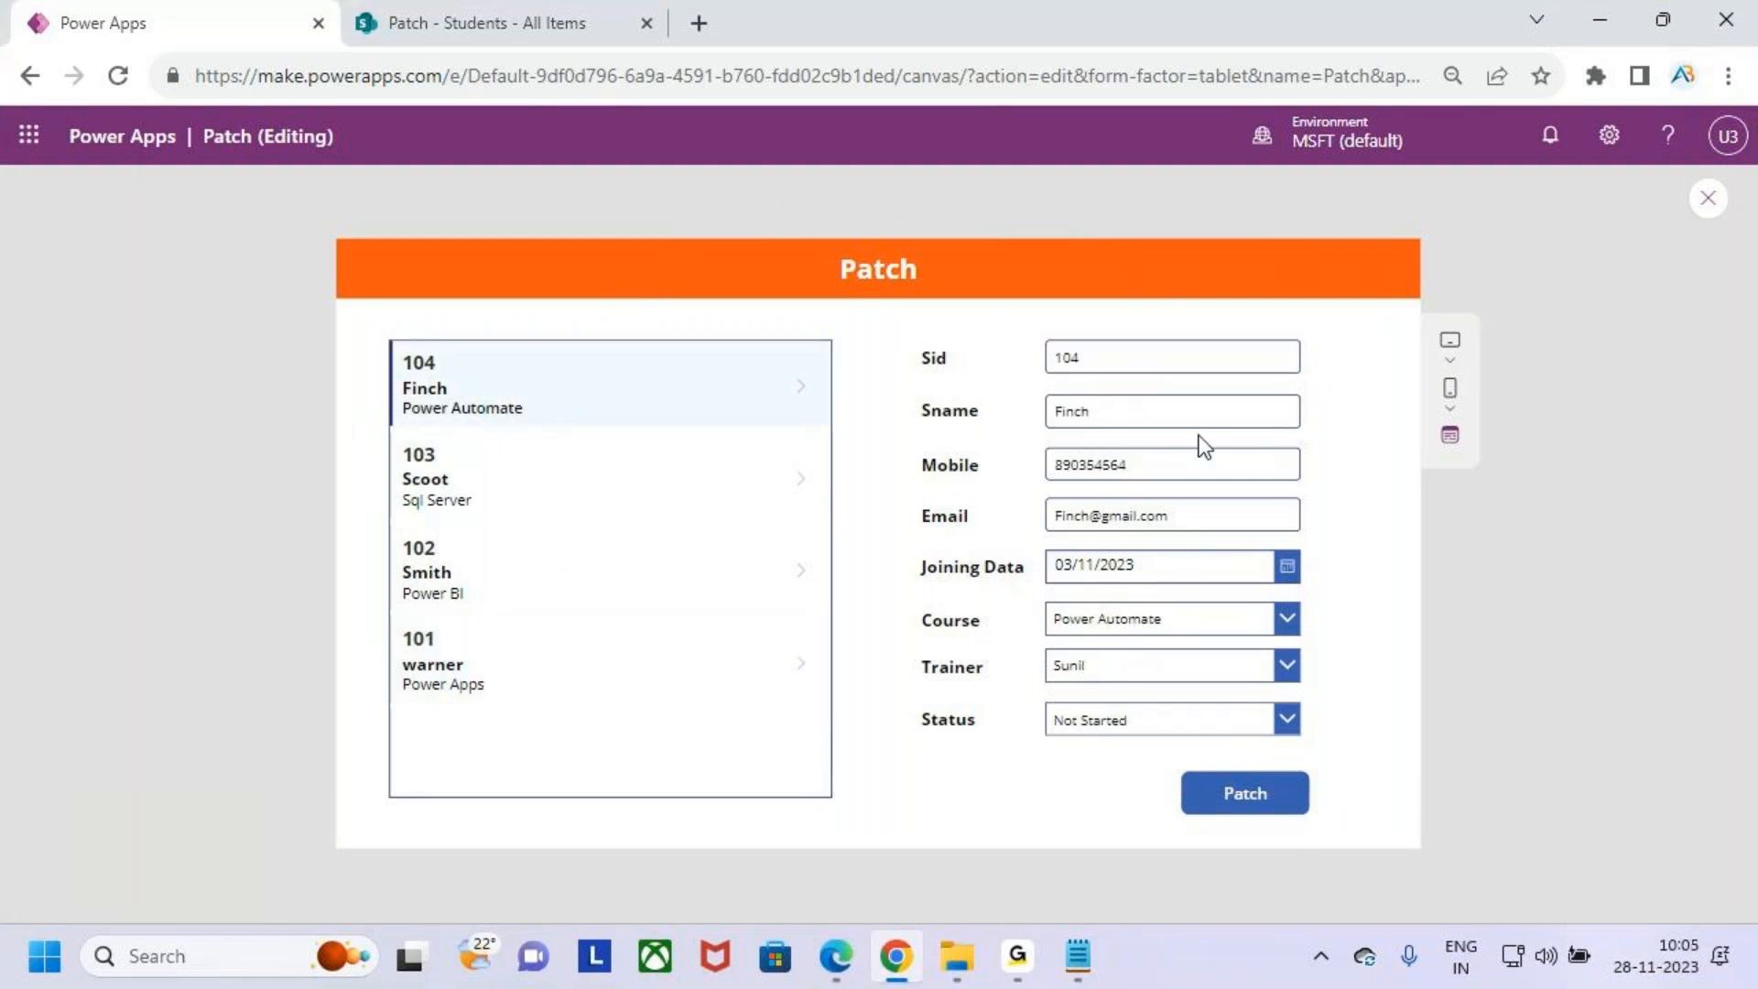
left_click(1708, 200)
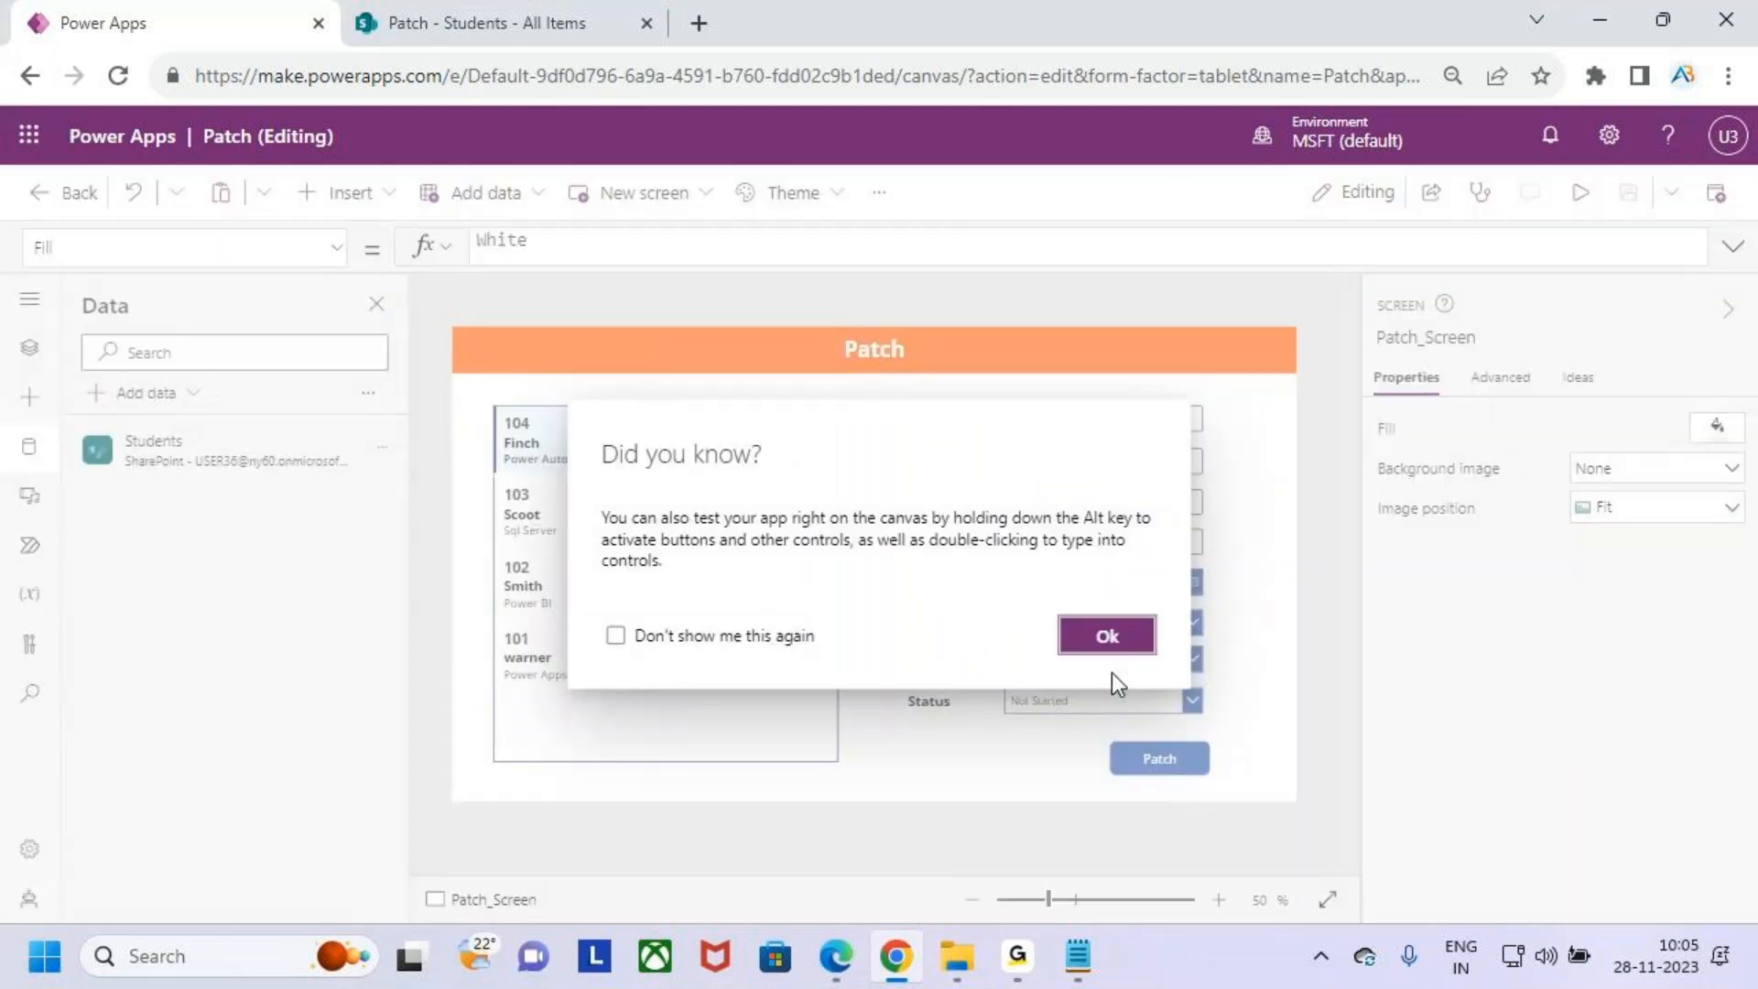
left_click(1111, 645)
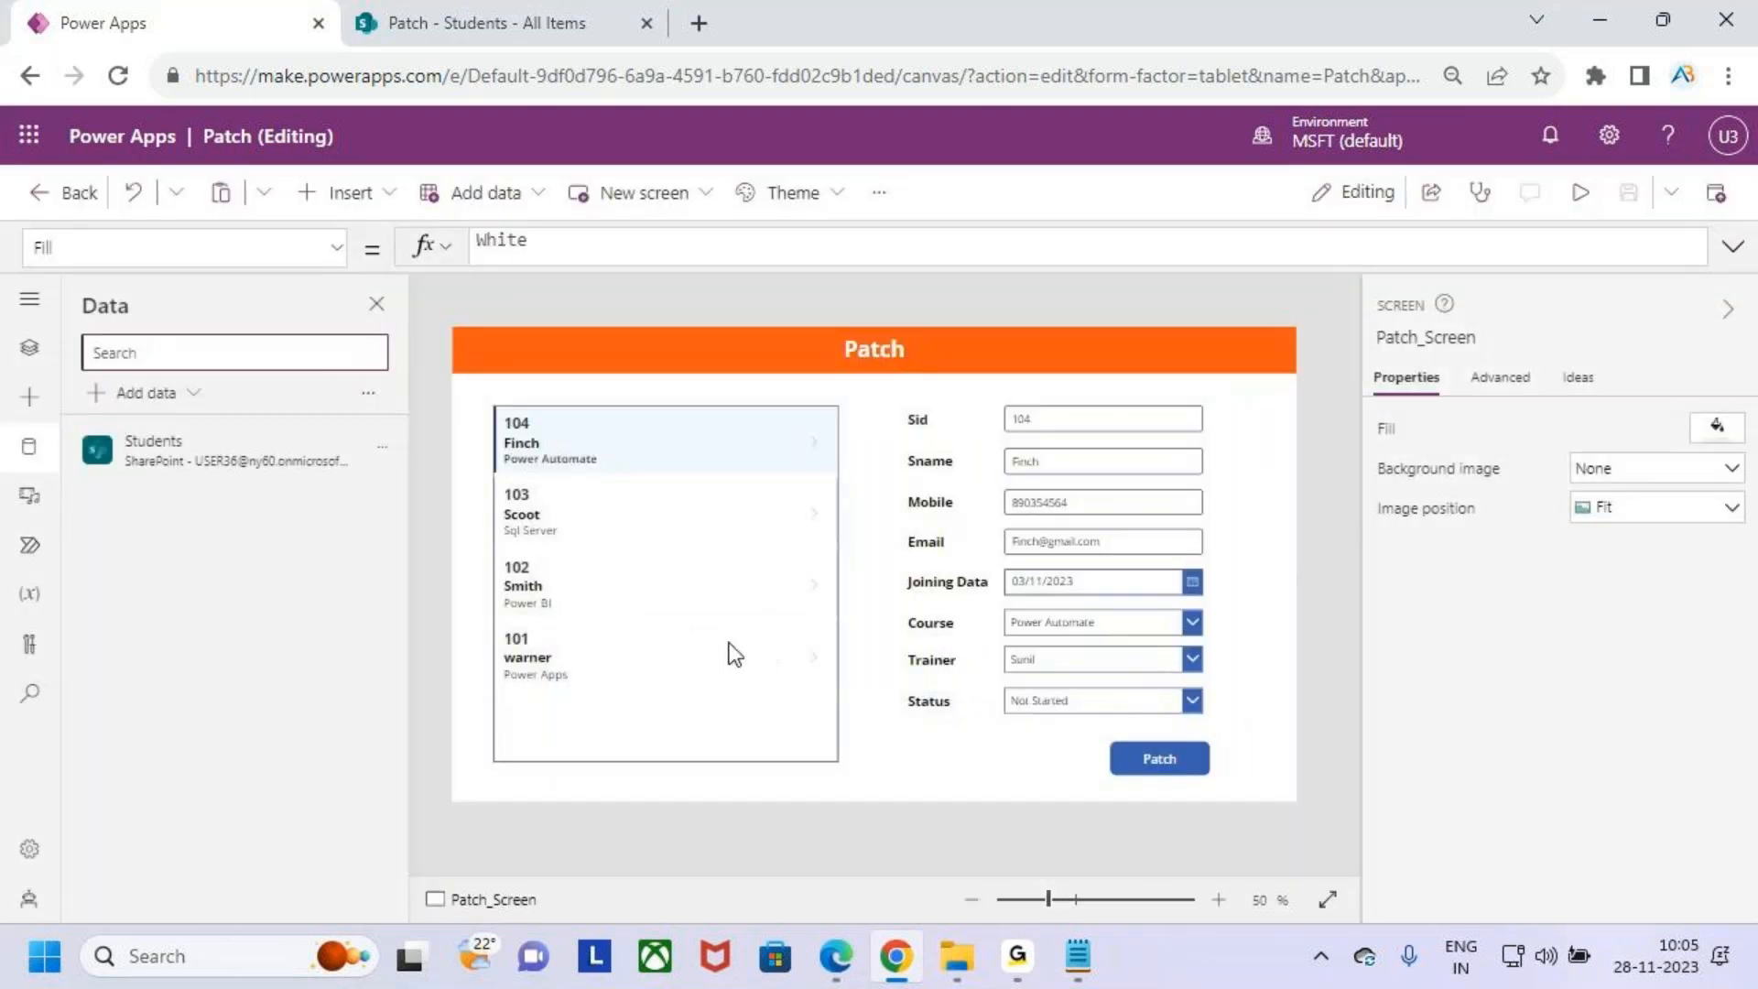
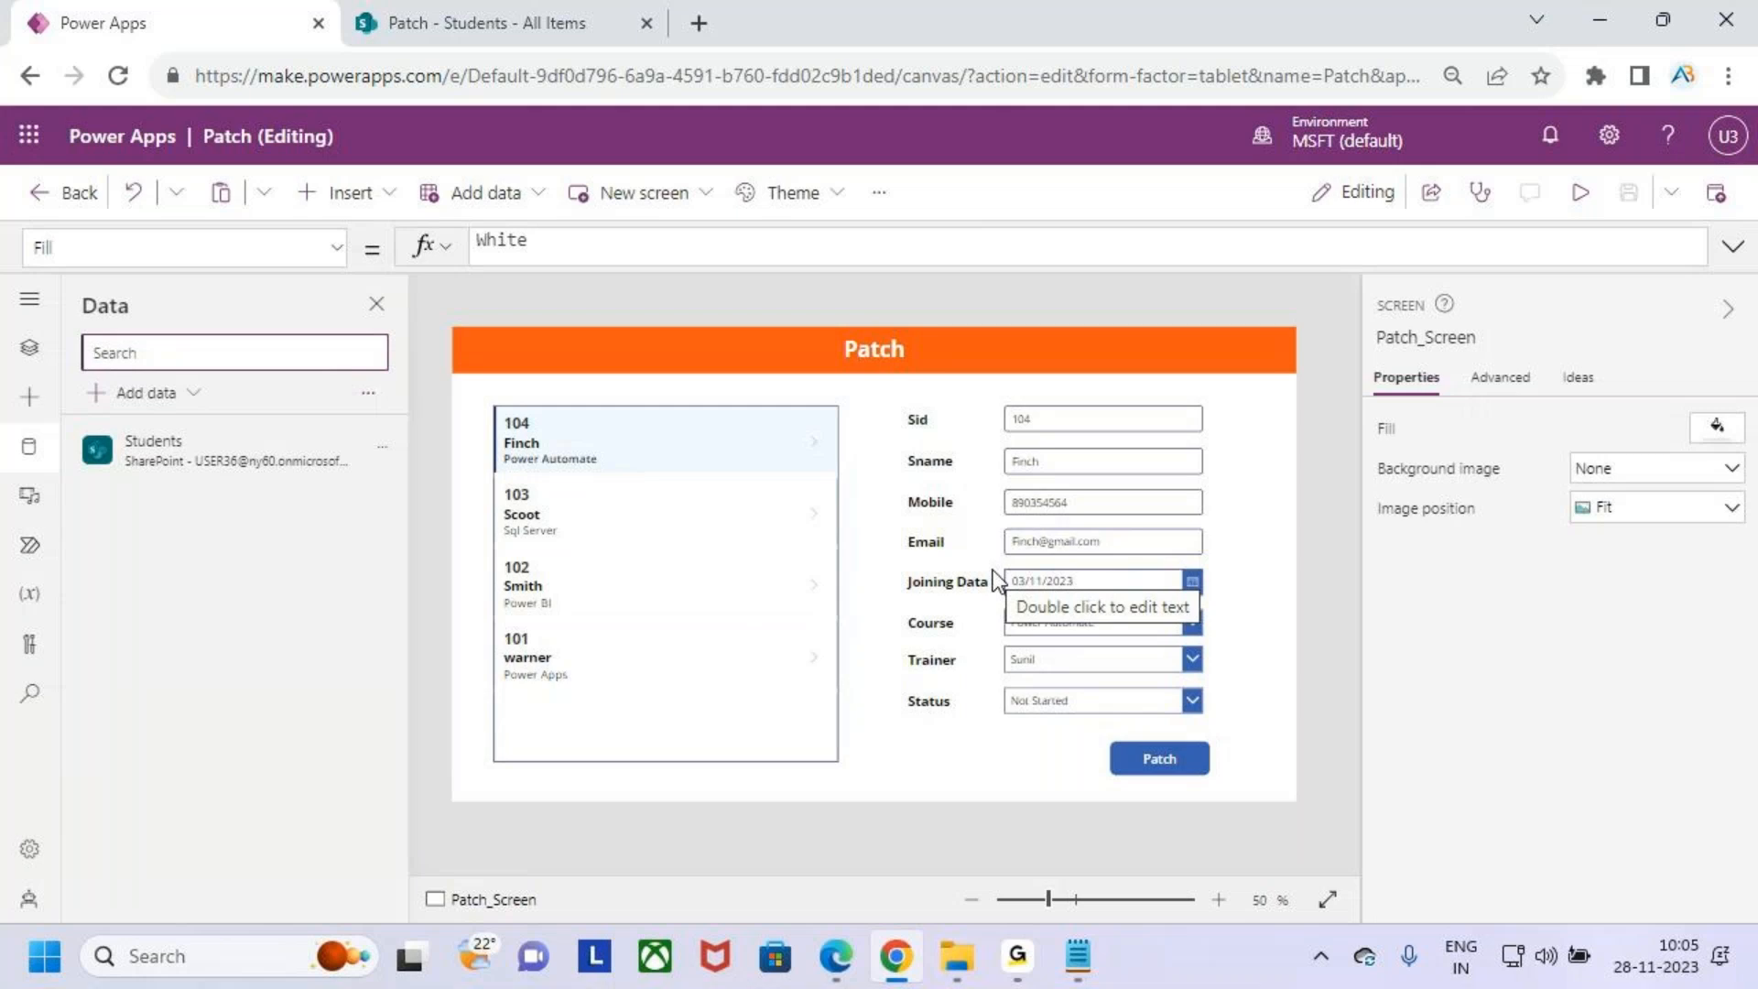
- Preview the app and select student 103 in the gallery
left_click(1576, 209)
left_click(590, 467)
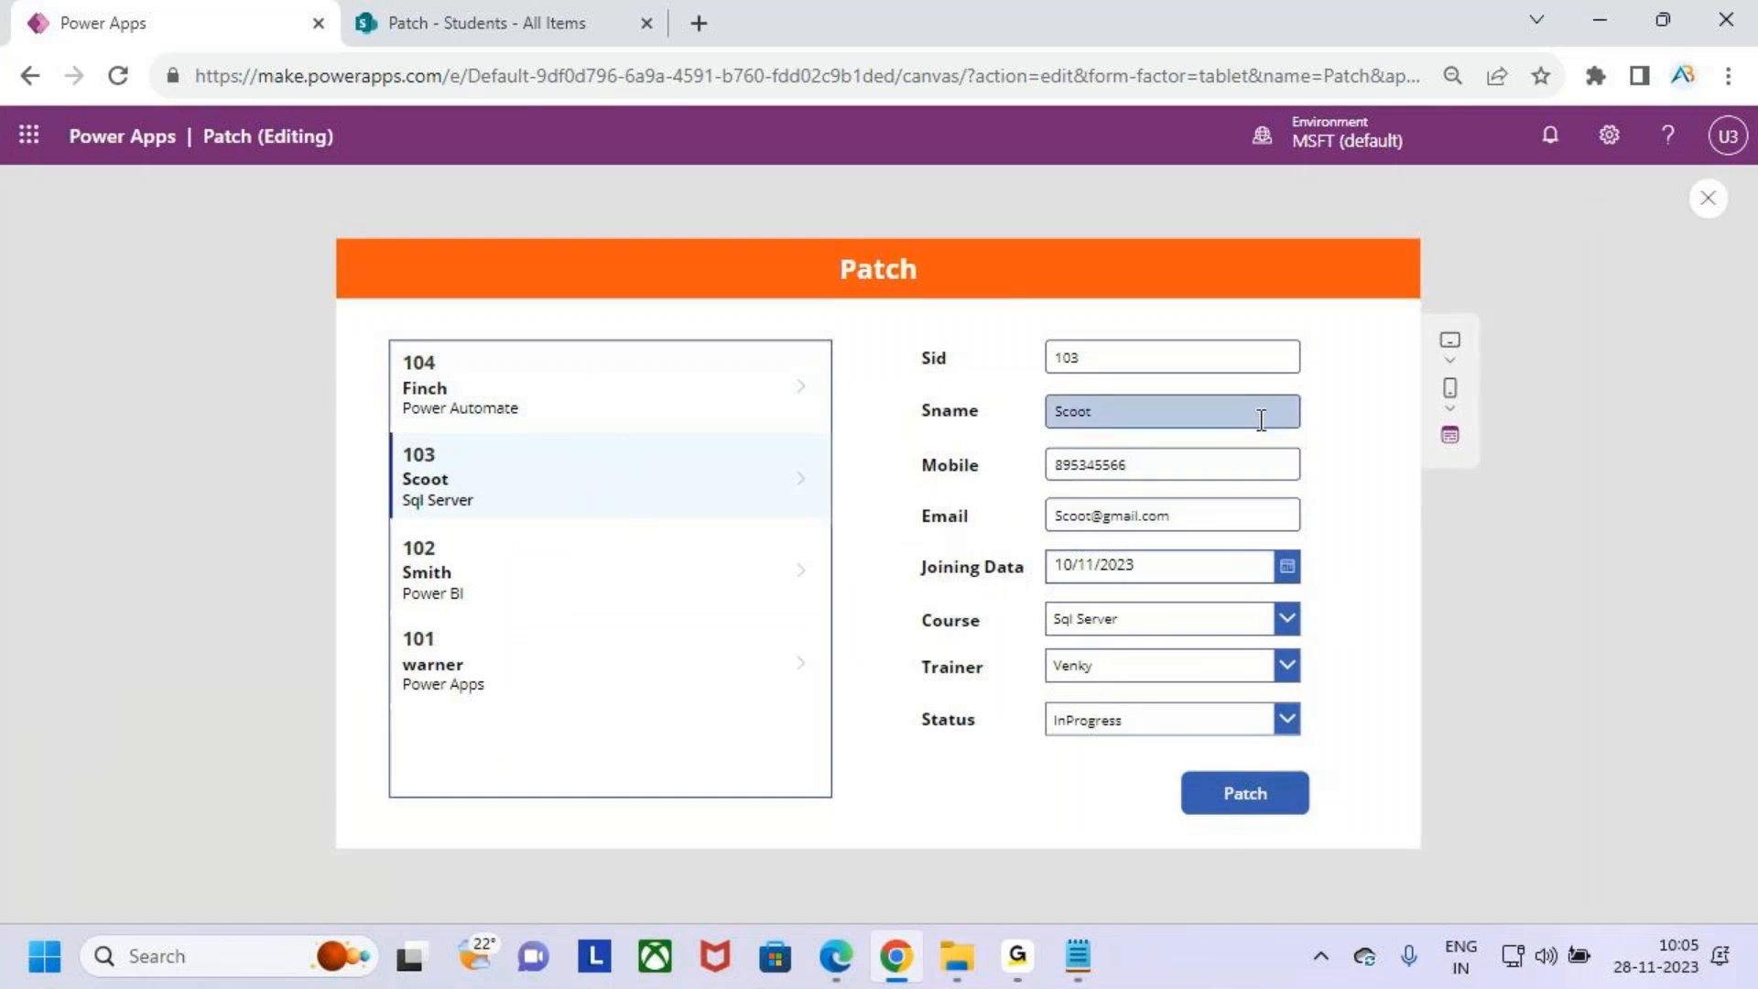
- Clear the Sid, Sname and Mobile boxes in the previewed form
key("ctrl+2")
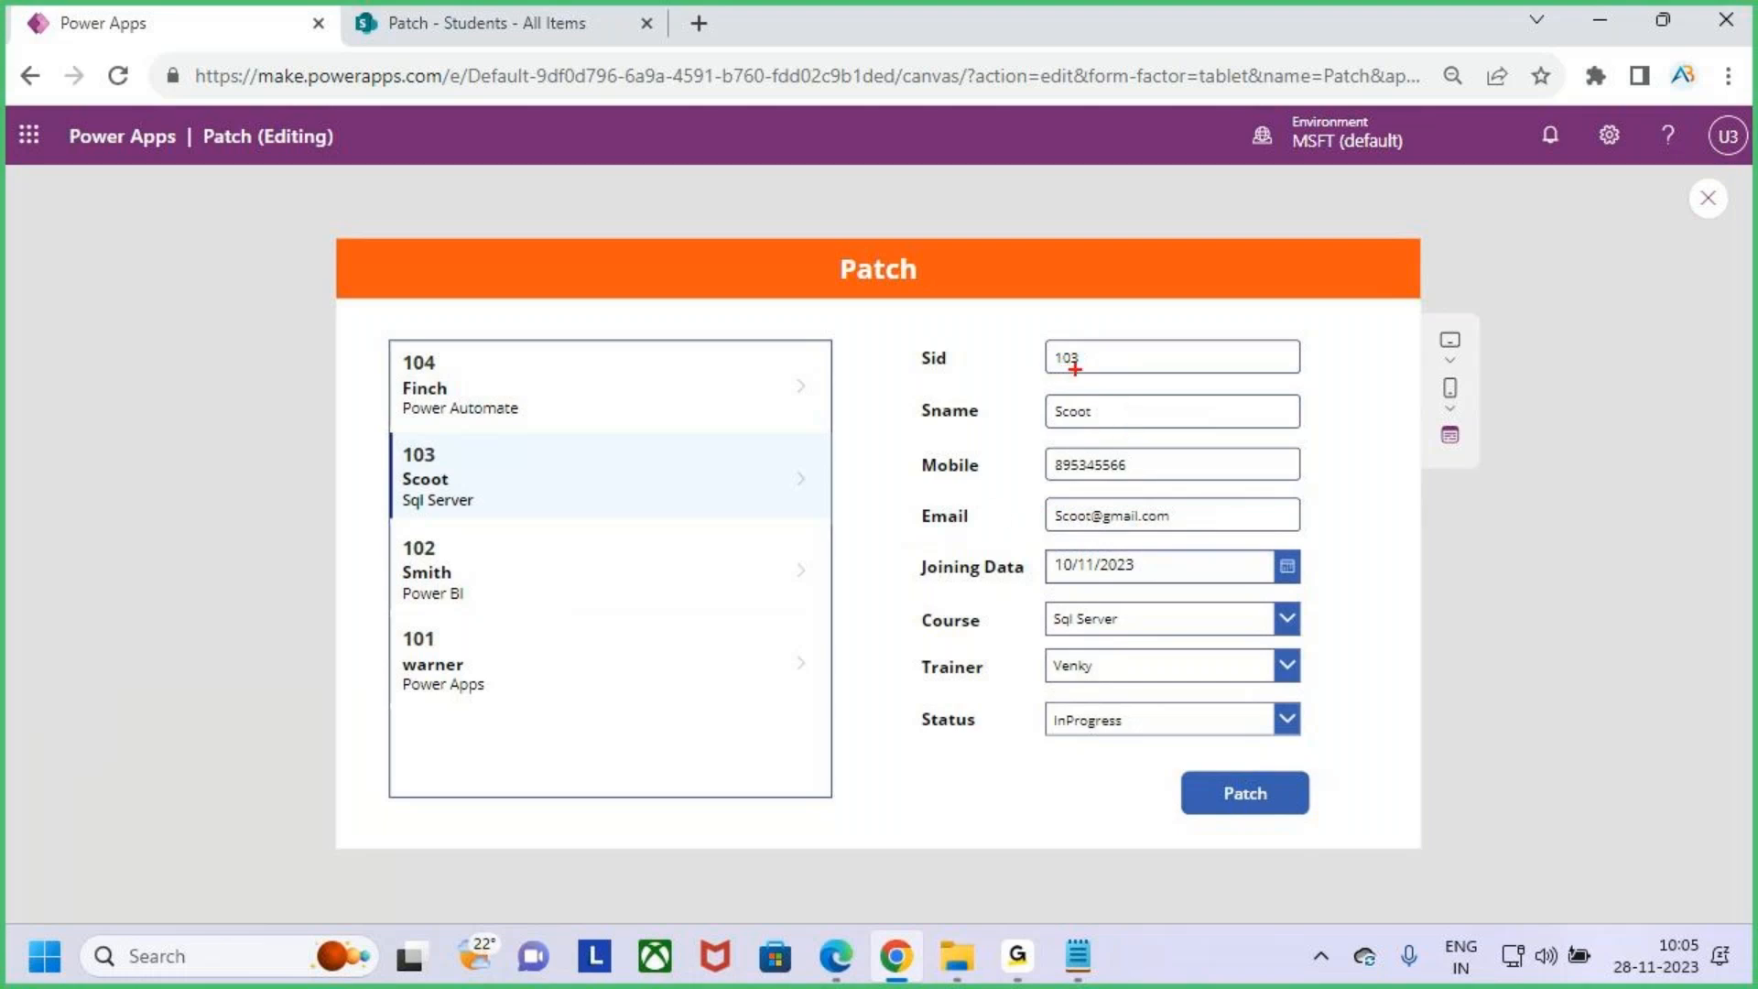
key("Escape")
left_click_drag(1103, 366, 1058, 383)
key("BackSpace")
left_click_drag(1139, 425, 1007, 405)
key("BackSpace")
left_click(1097, 461)
double_click(1097, 460)
key("BackSpace")
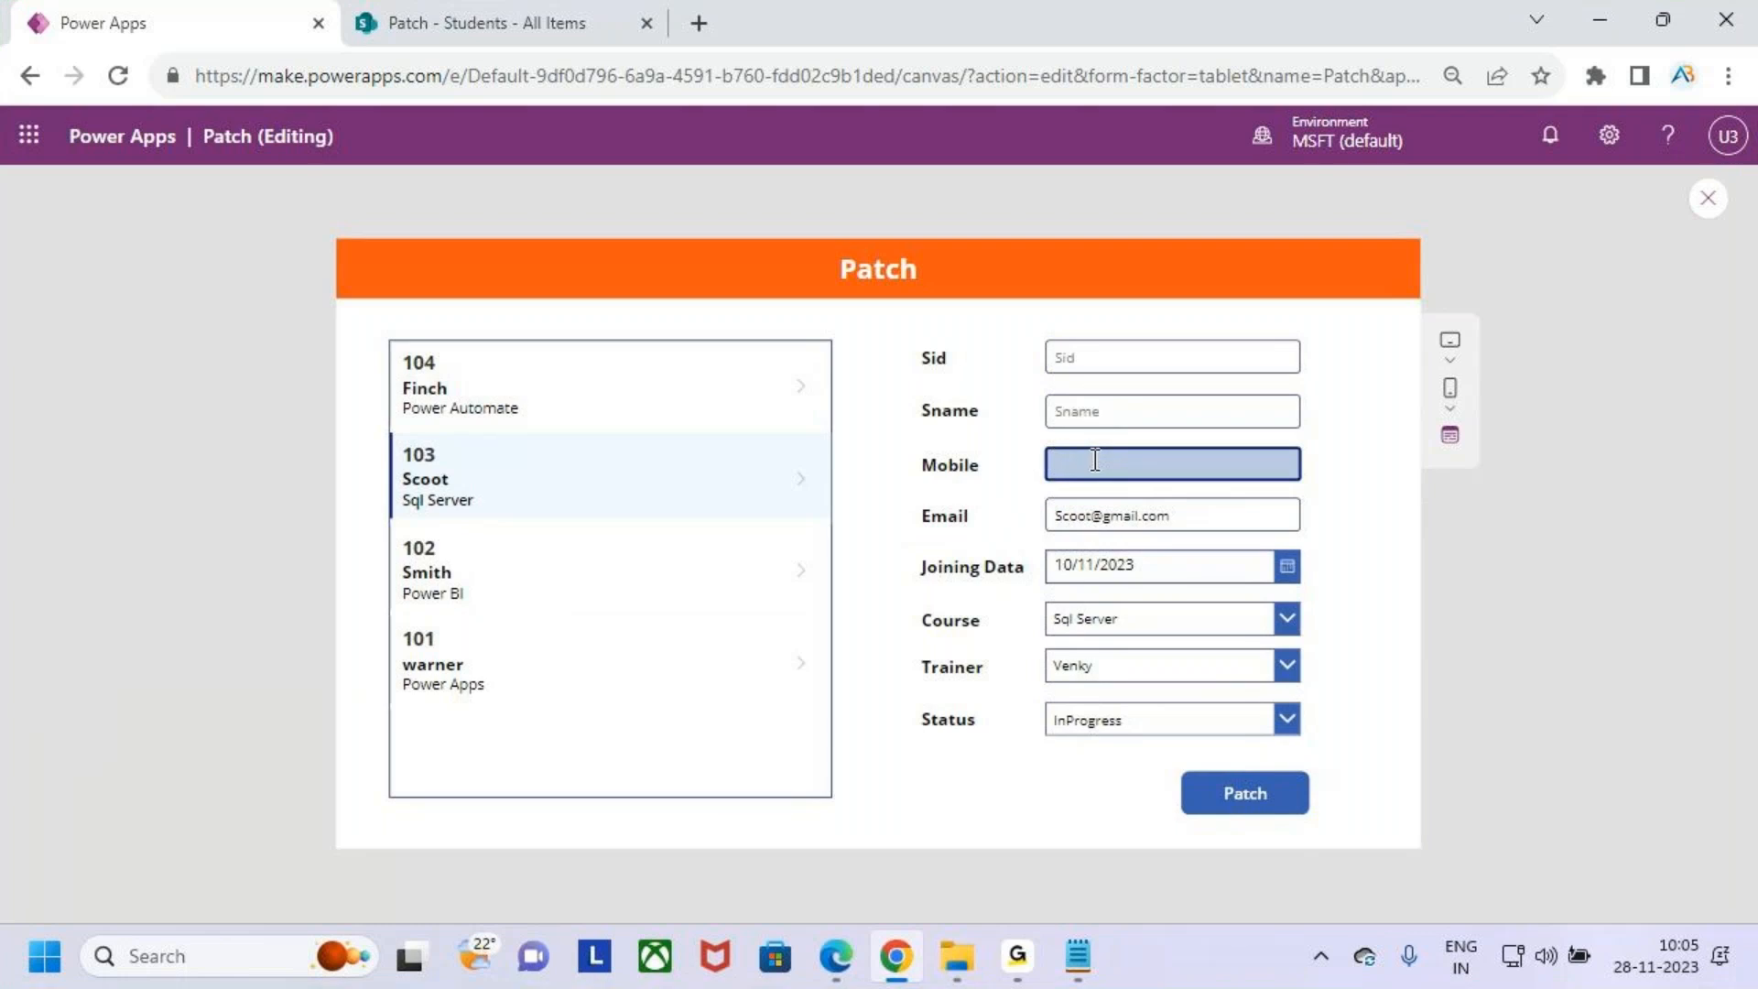
- Select student 104 in the gallery, close the preview and dismiss the tip dialog
left_click(547, 409)
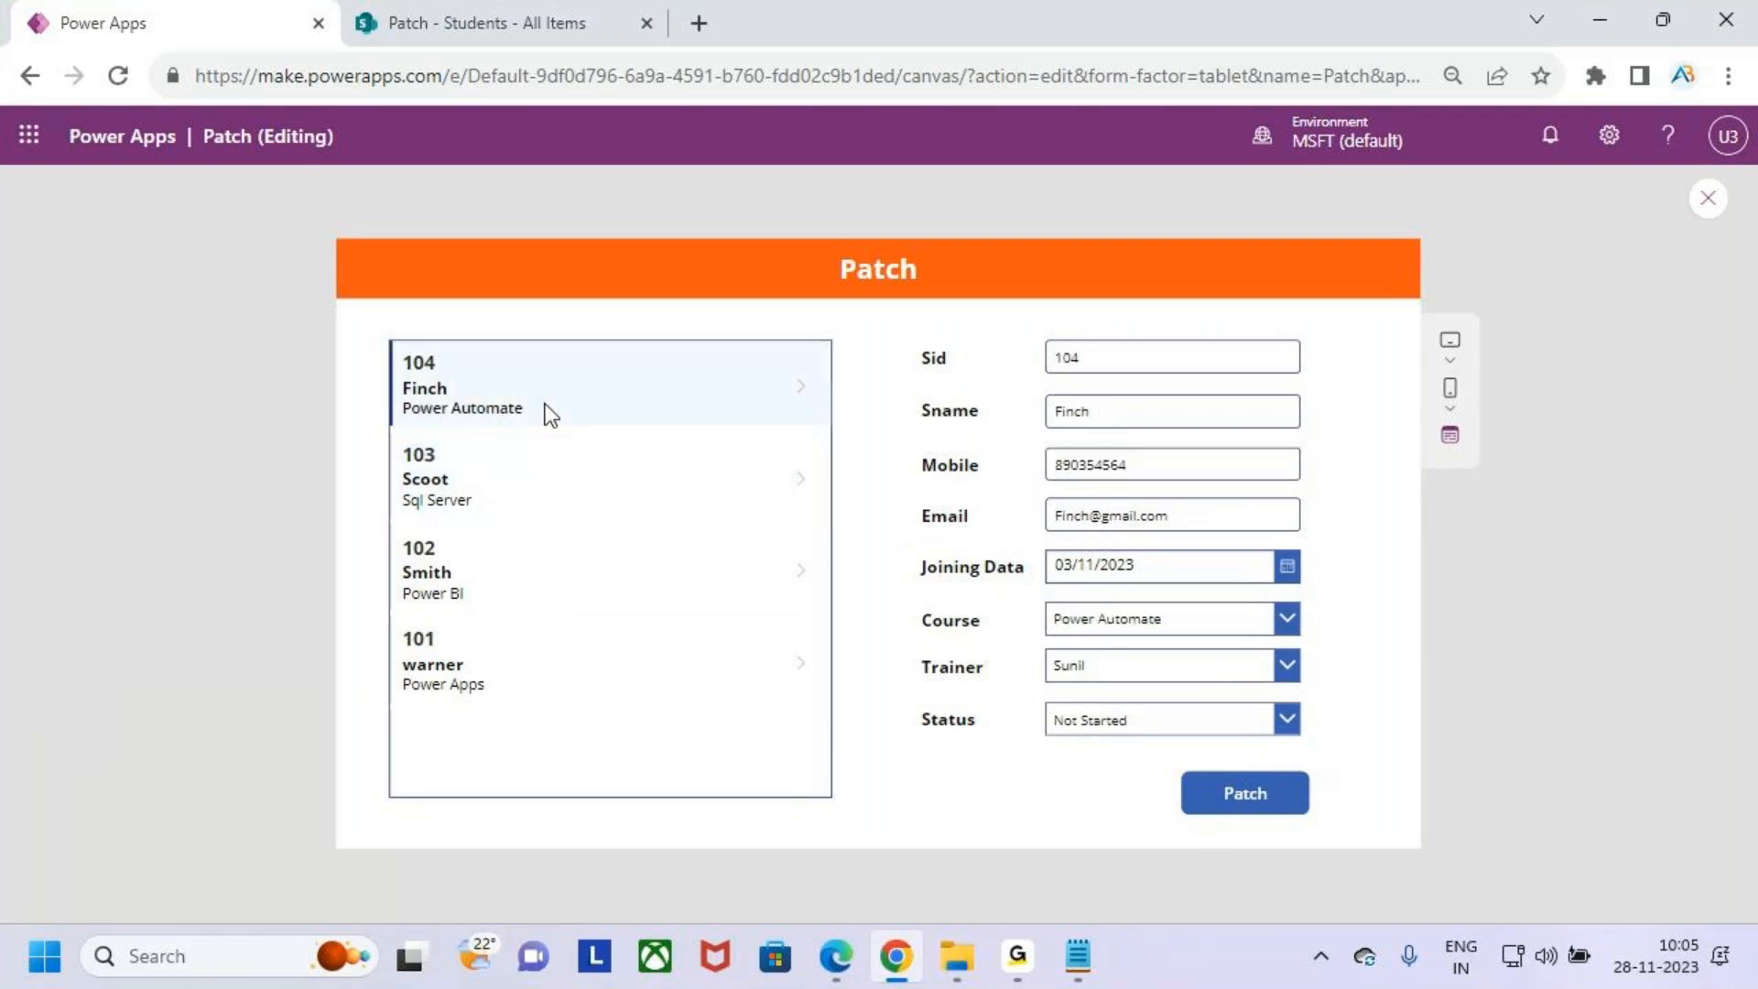
key("ctrl+2")
left_click_drag(1293, 248, 1374, 306)
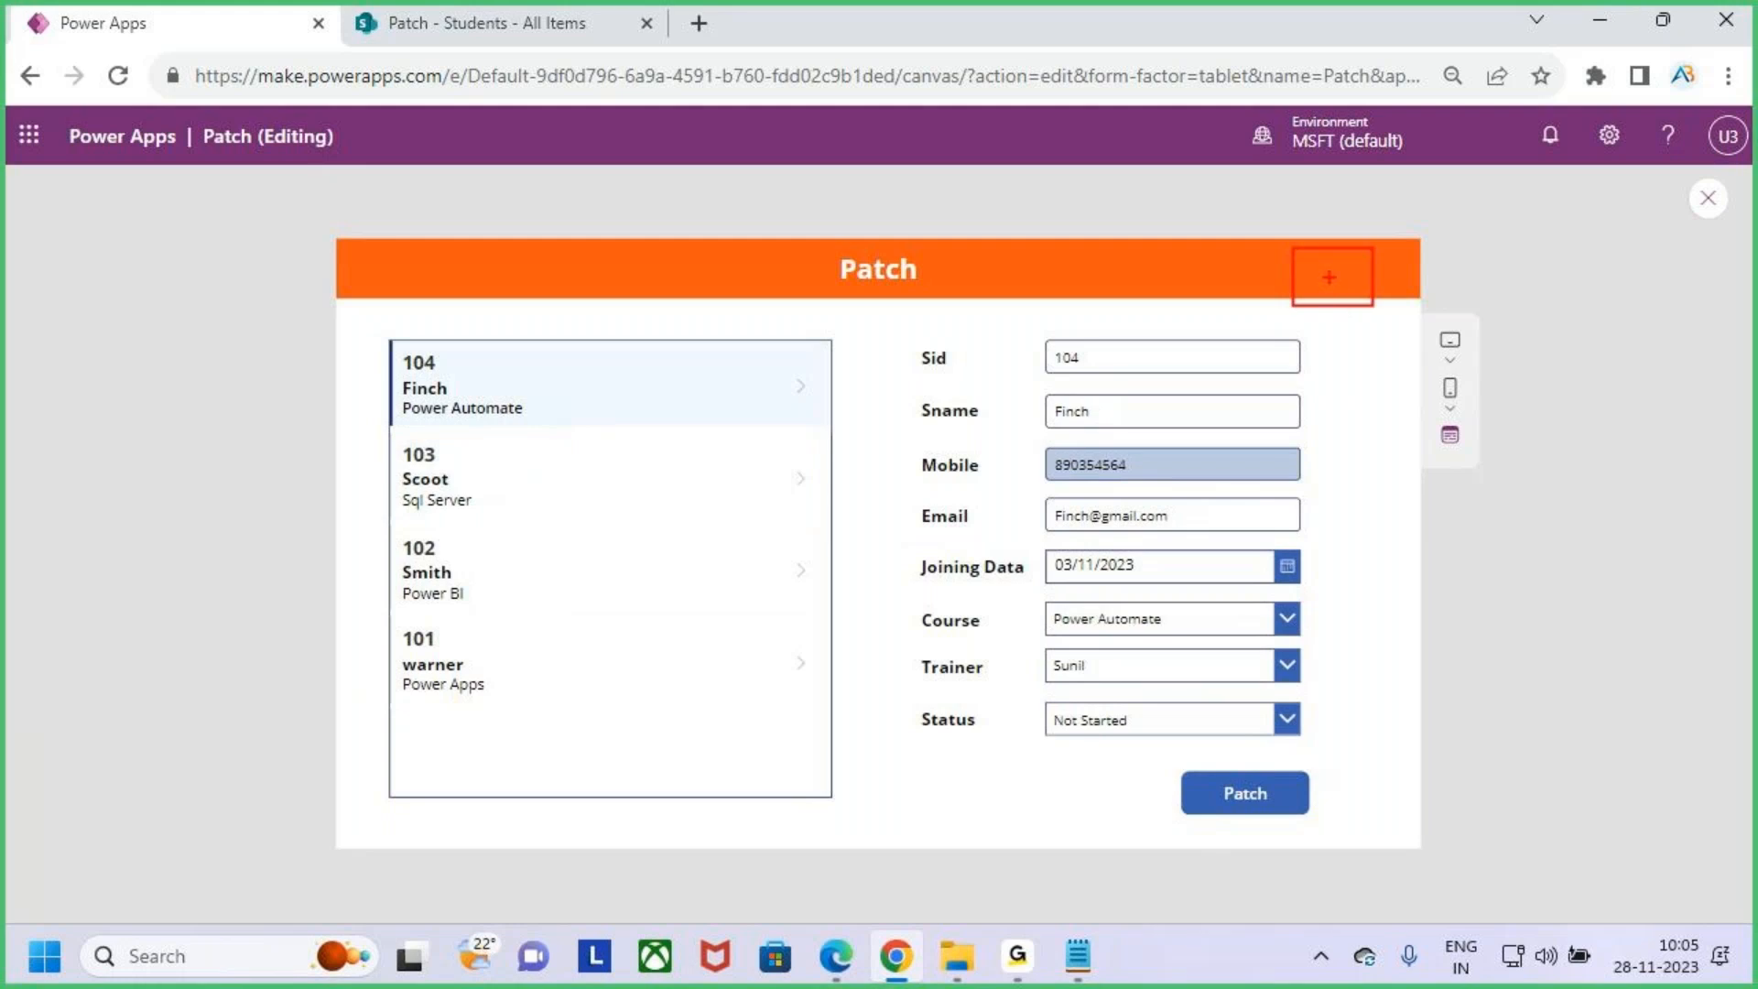
key("Escape")
key("ctrl+2")
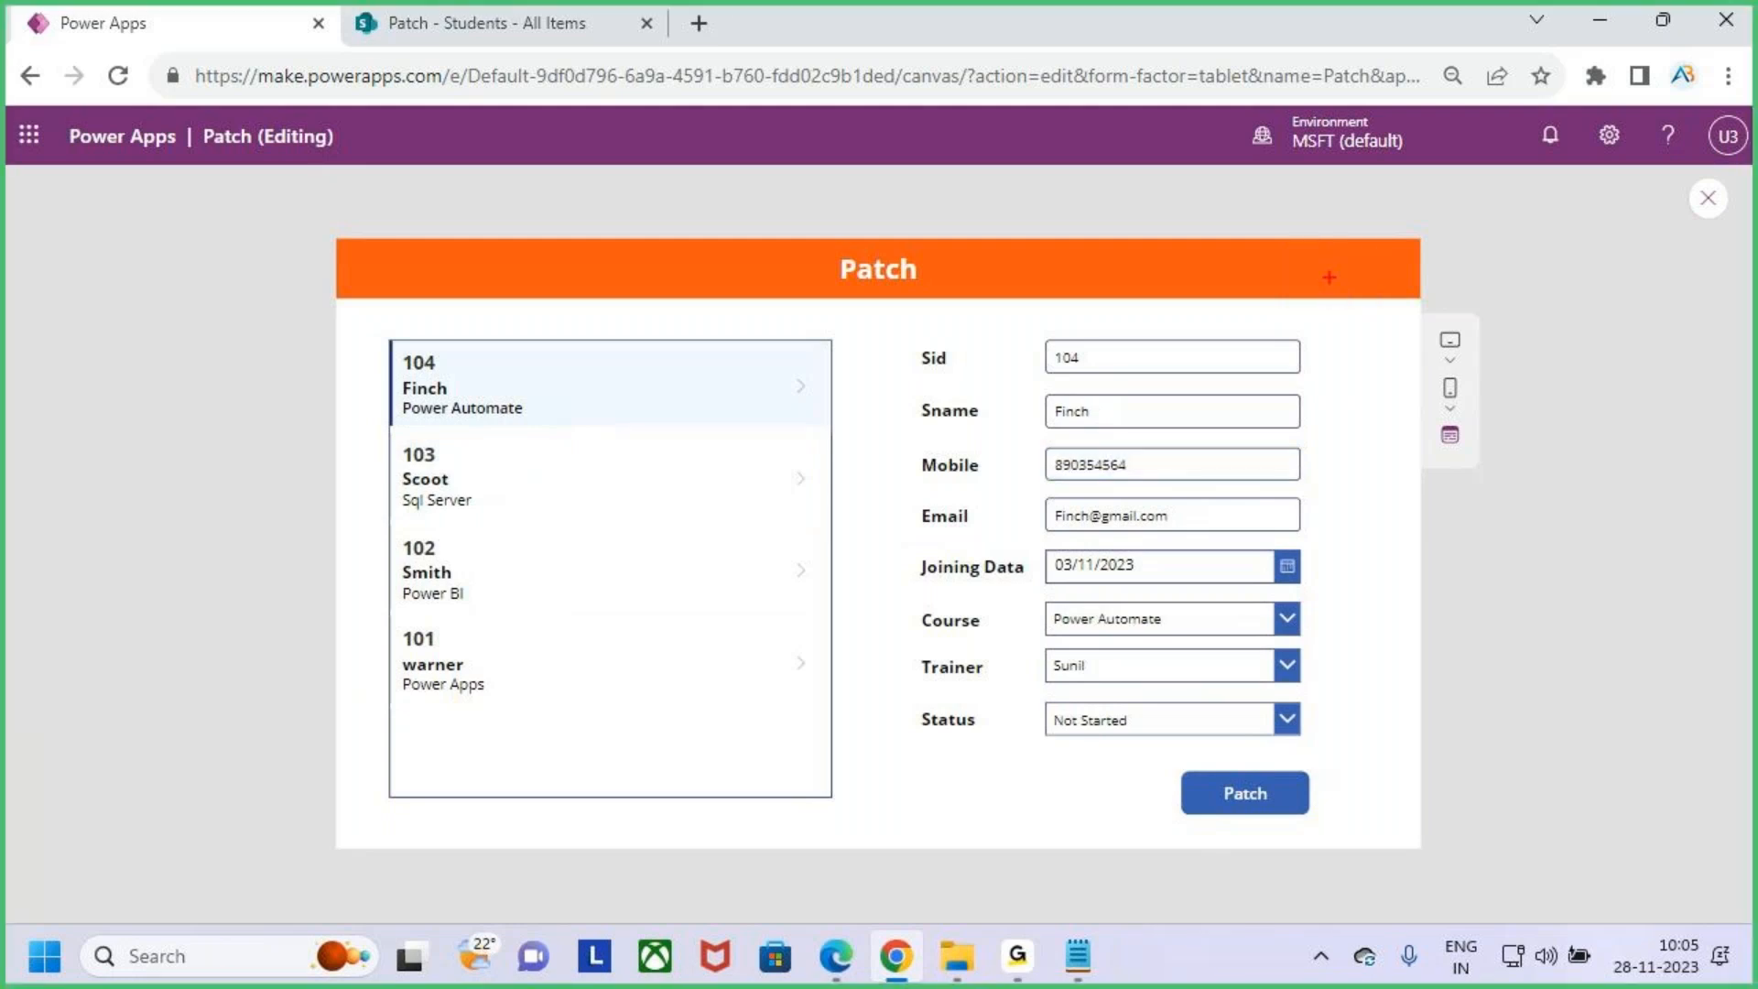
mouse_move(1326, 252)
left_mouse_down()
mouse_move(1329, 297)
mouse_move(1363, 281)
mouse_move(1287, 257)
mouse_move(1349, 247)
left_mouse_up()
key("Escape")
left_click(1709, 197)
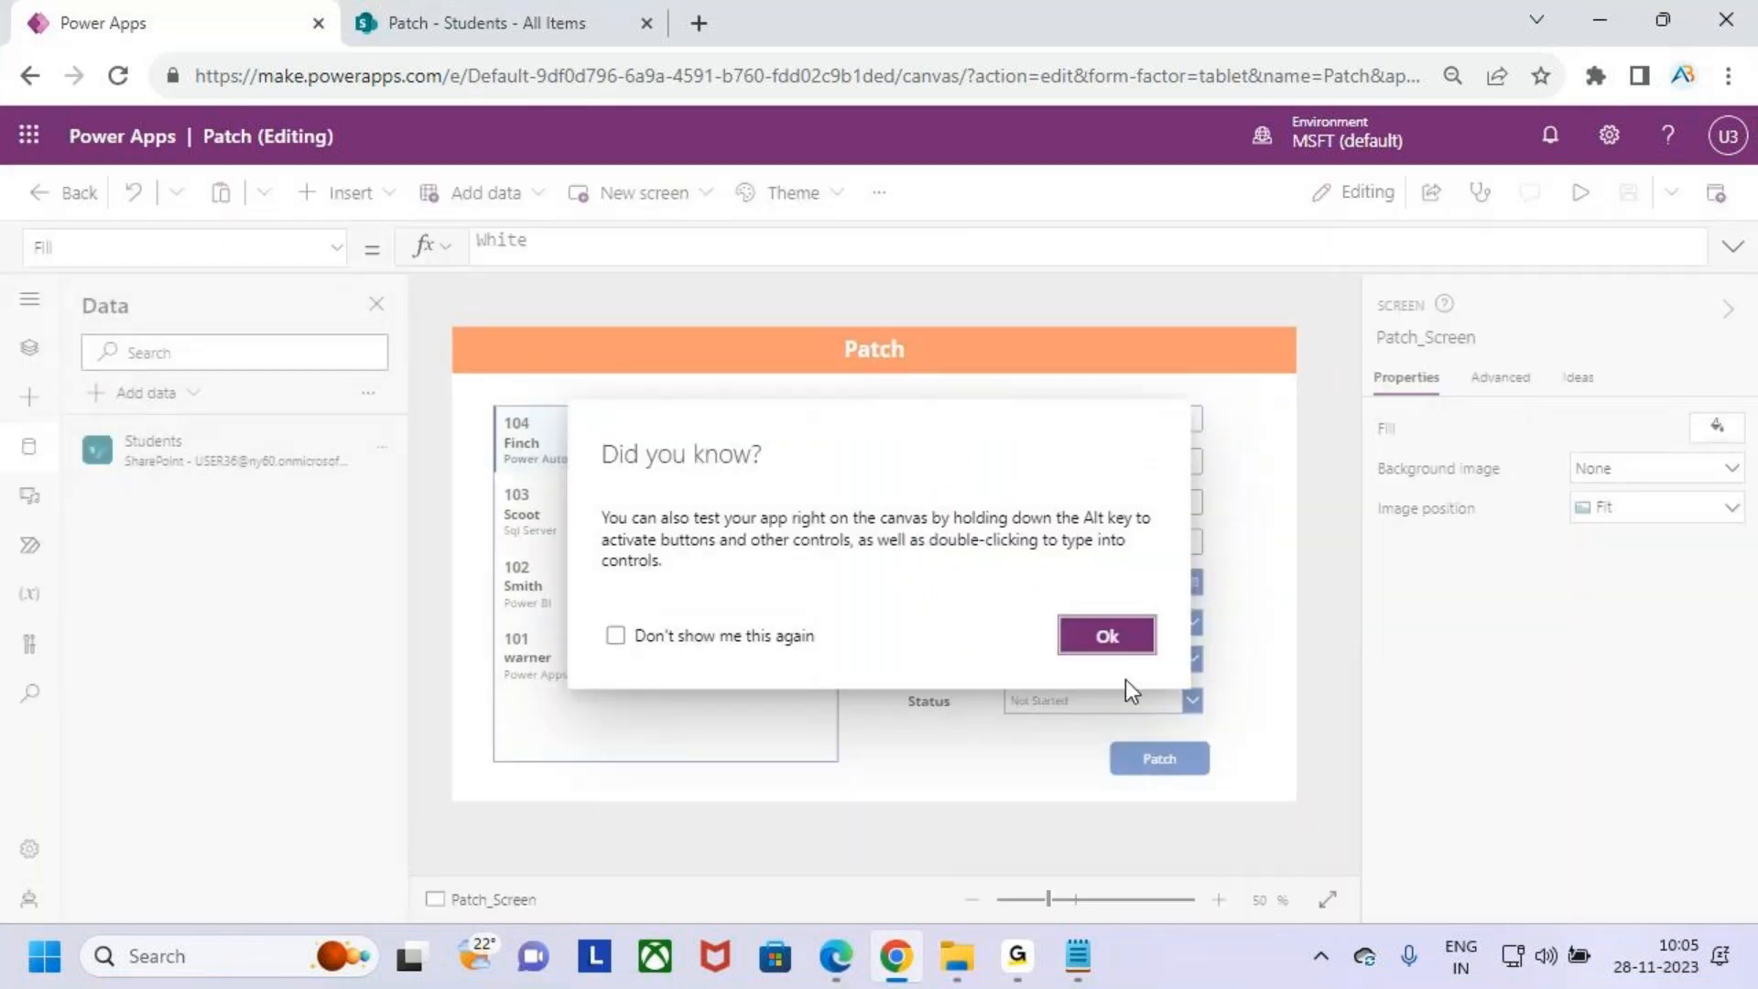
left_click(1103, 643)
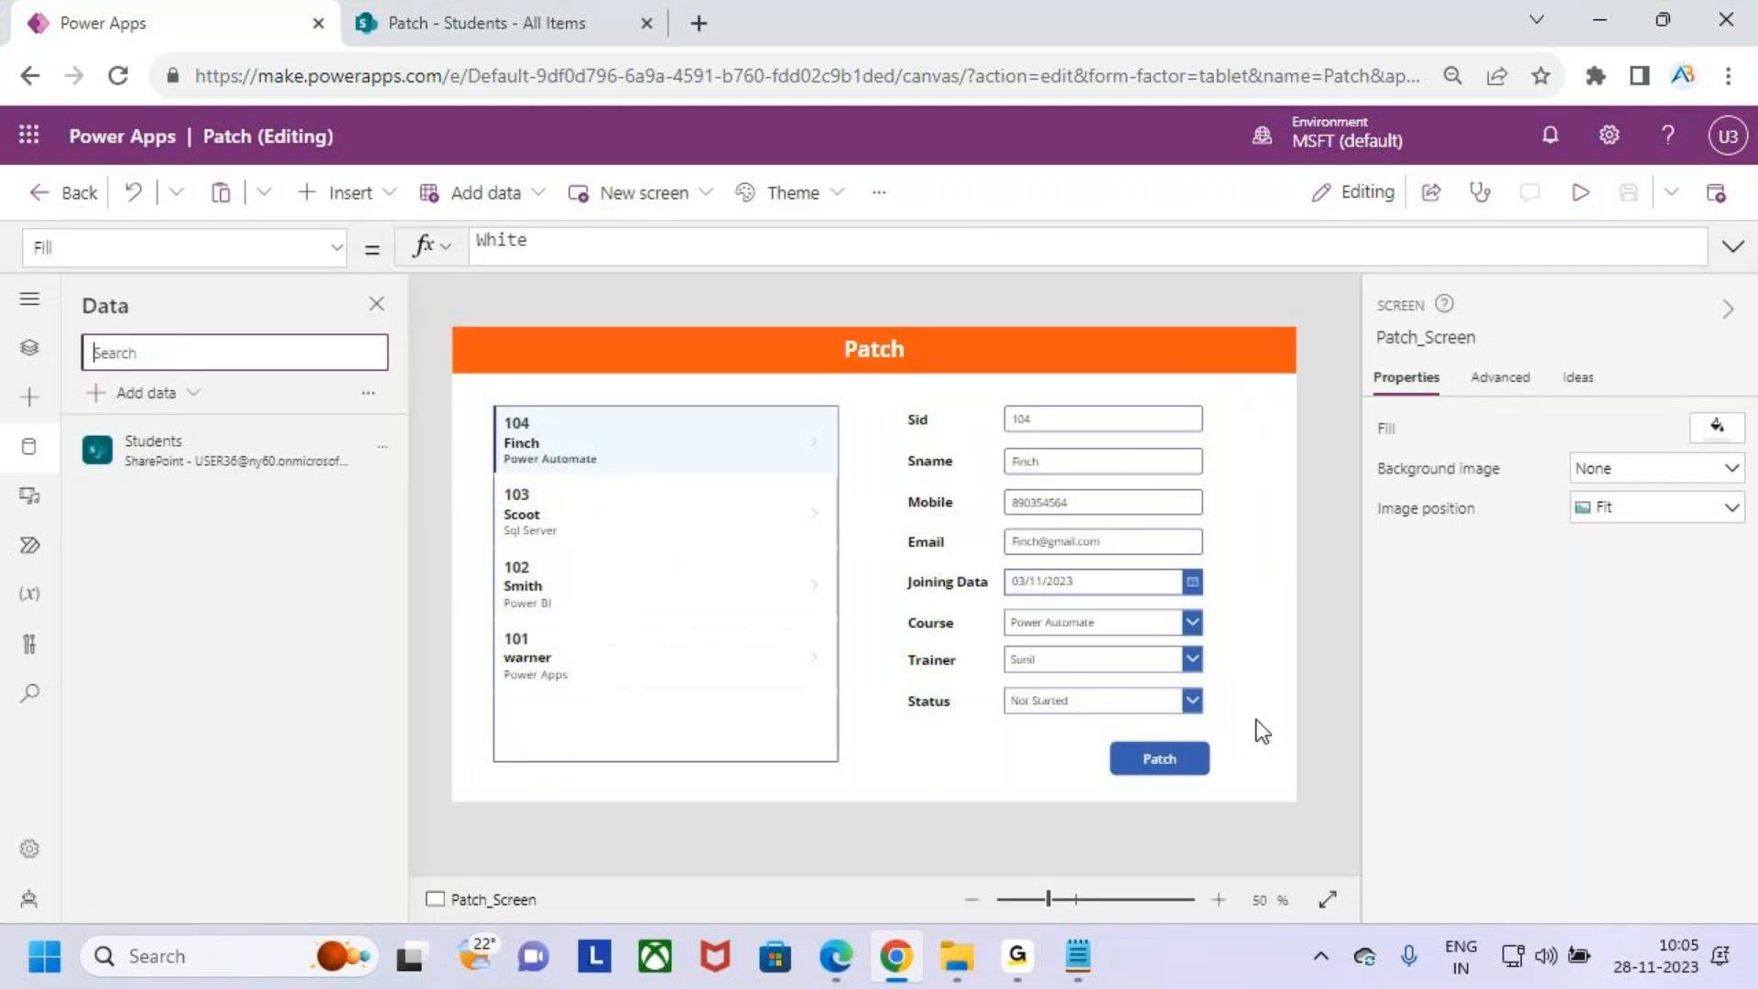
- Search the insertable controls for a plus icon
left_click(334, 194)
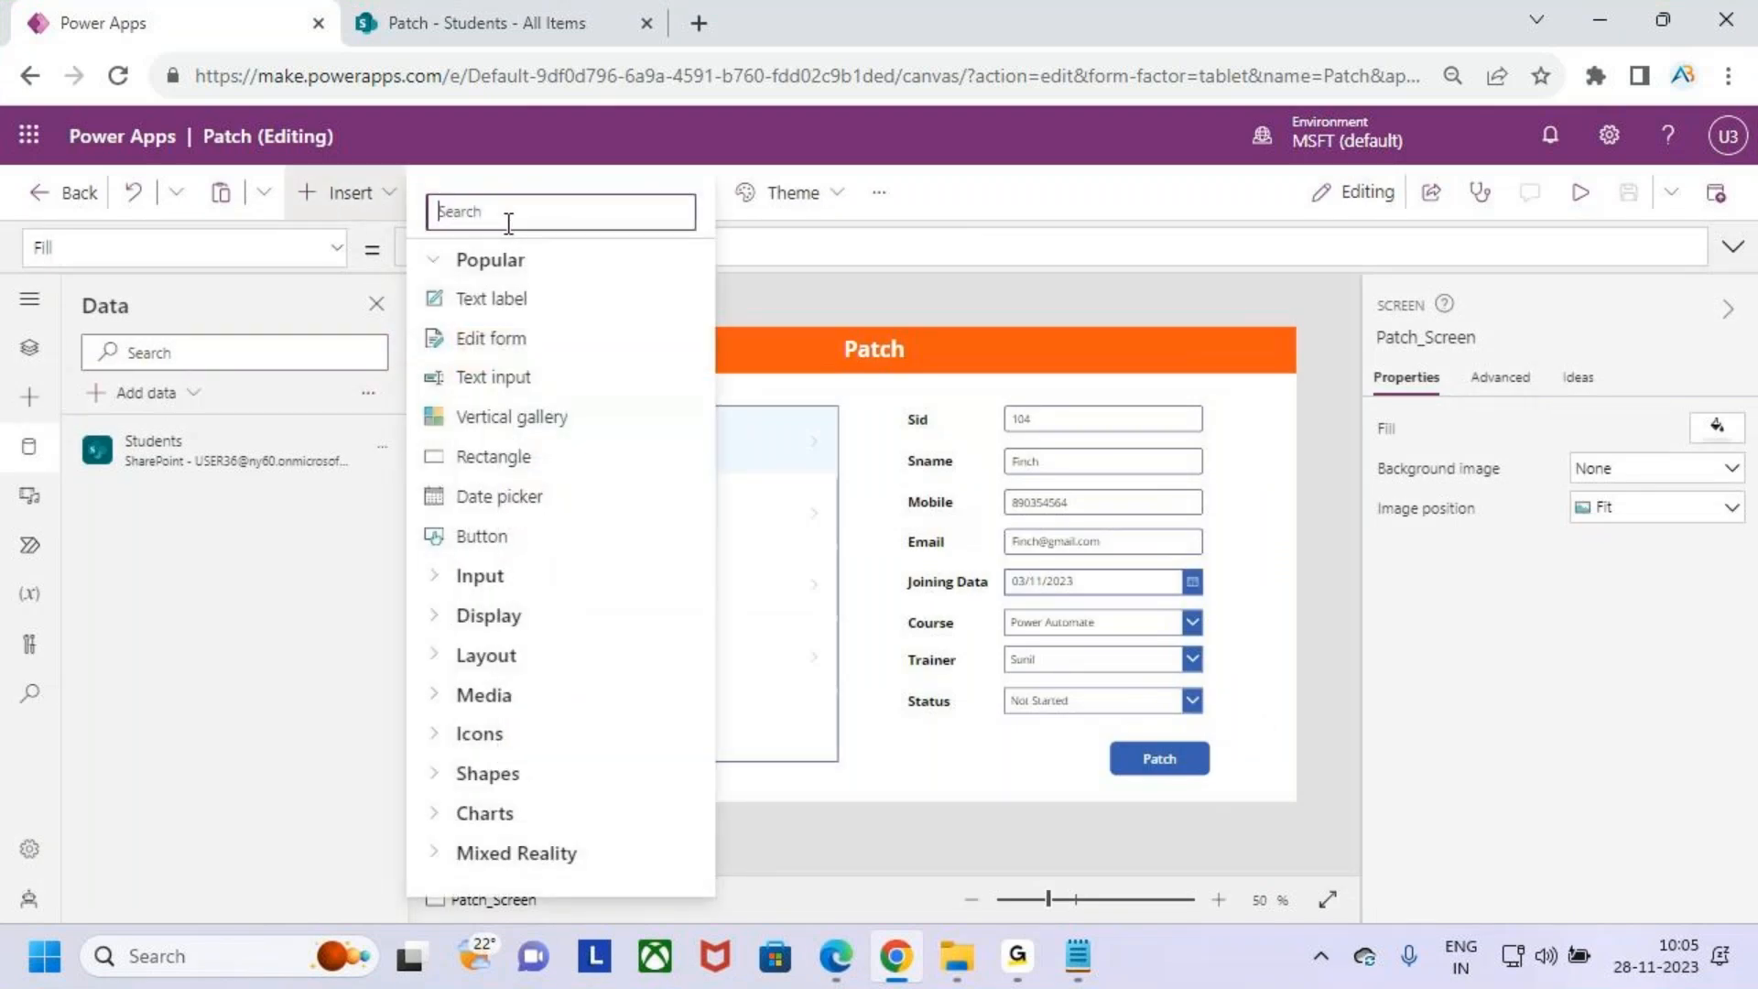
type("ins")
key("BackSpace")
key("BackSpace")
key("BackSpace")
type("iplu")
key("BackSpace")
key("BackSpace")
key("BackSpace")
key("BackSpace")
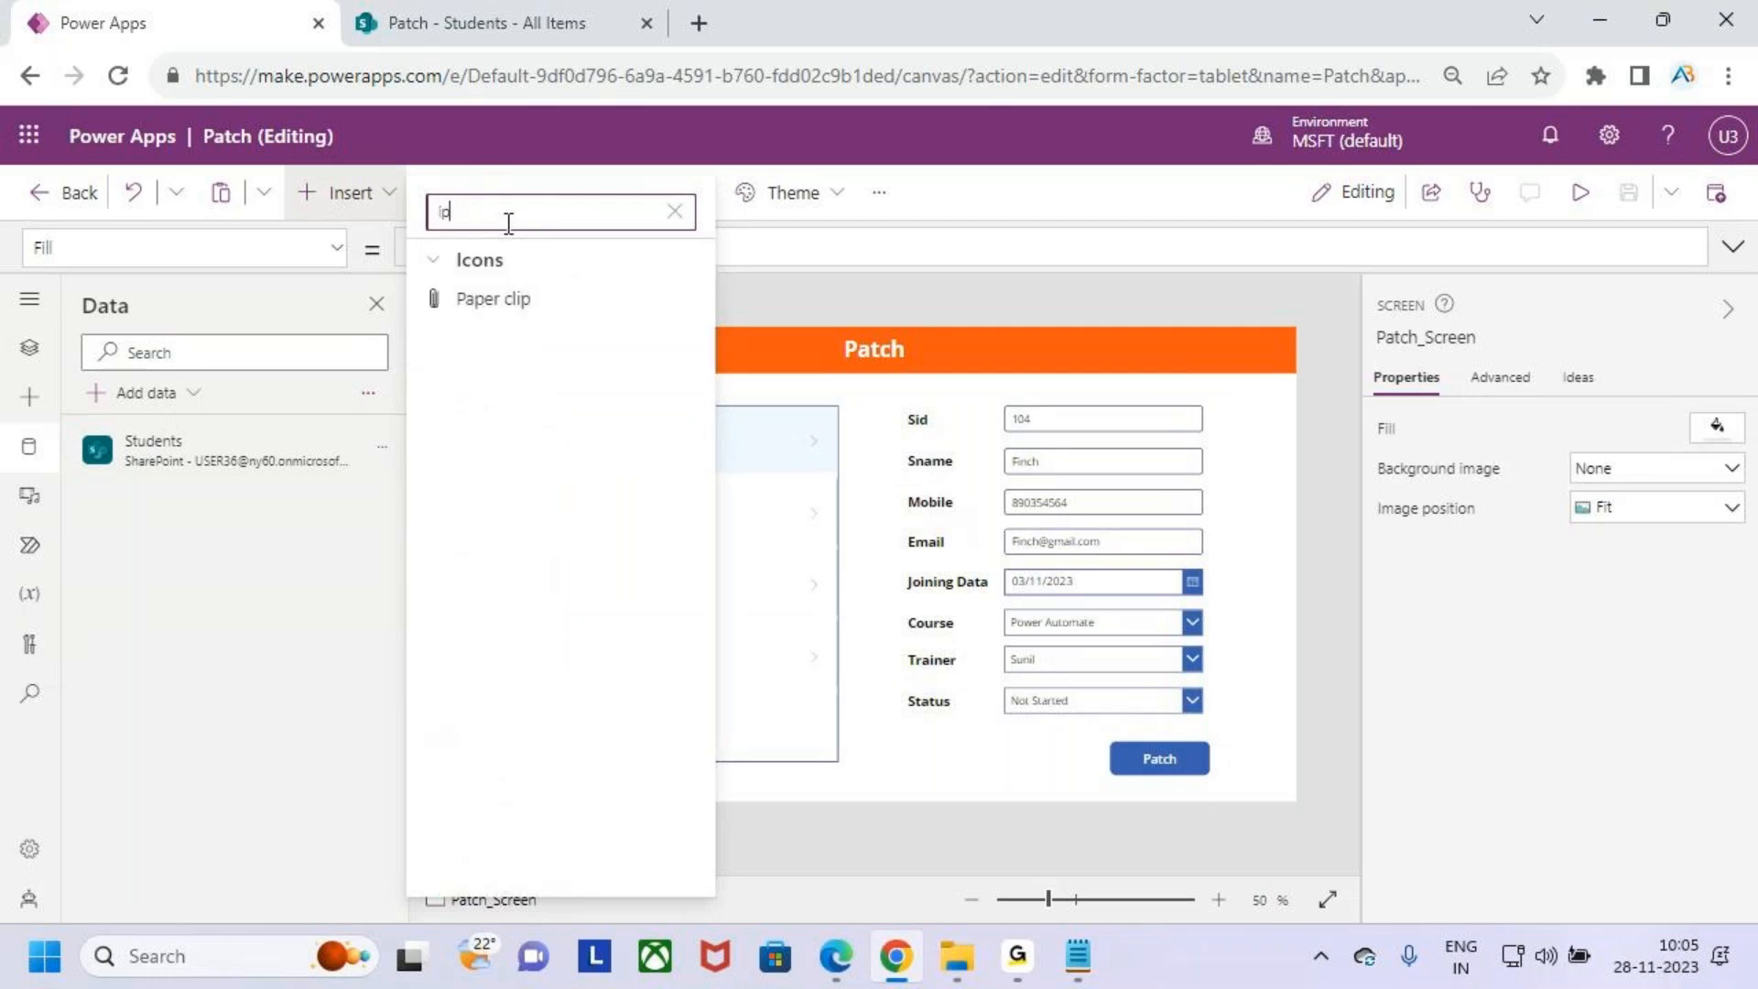
type("plu")
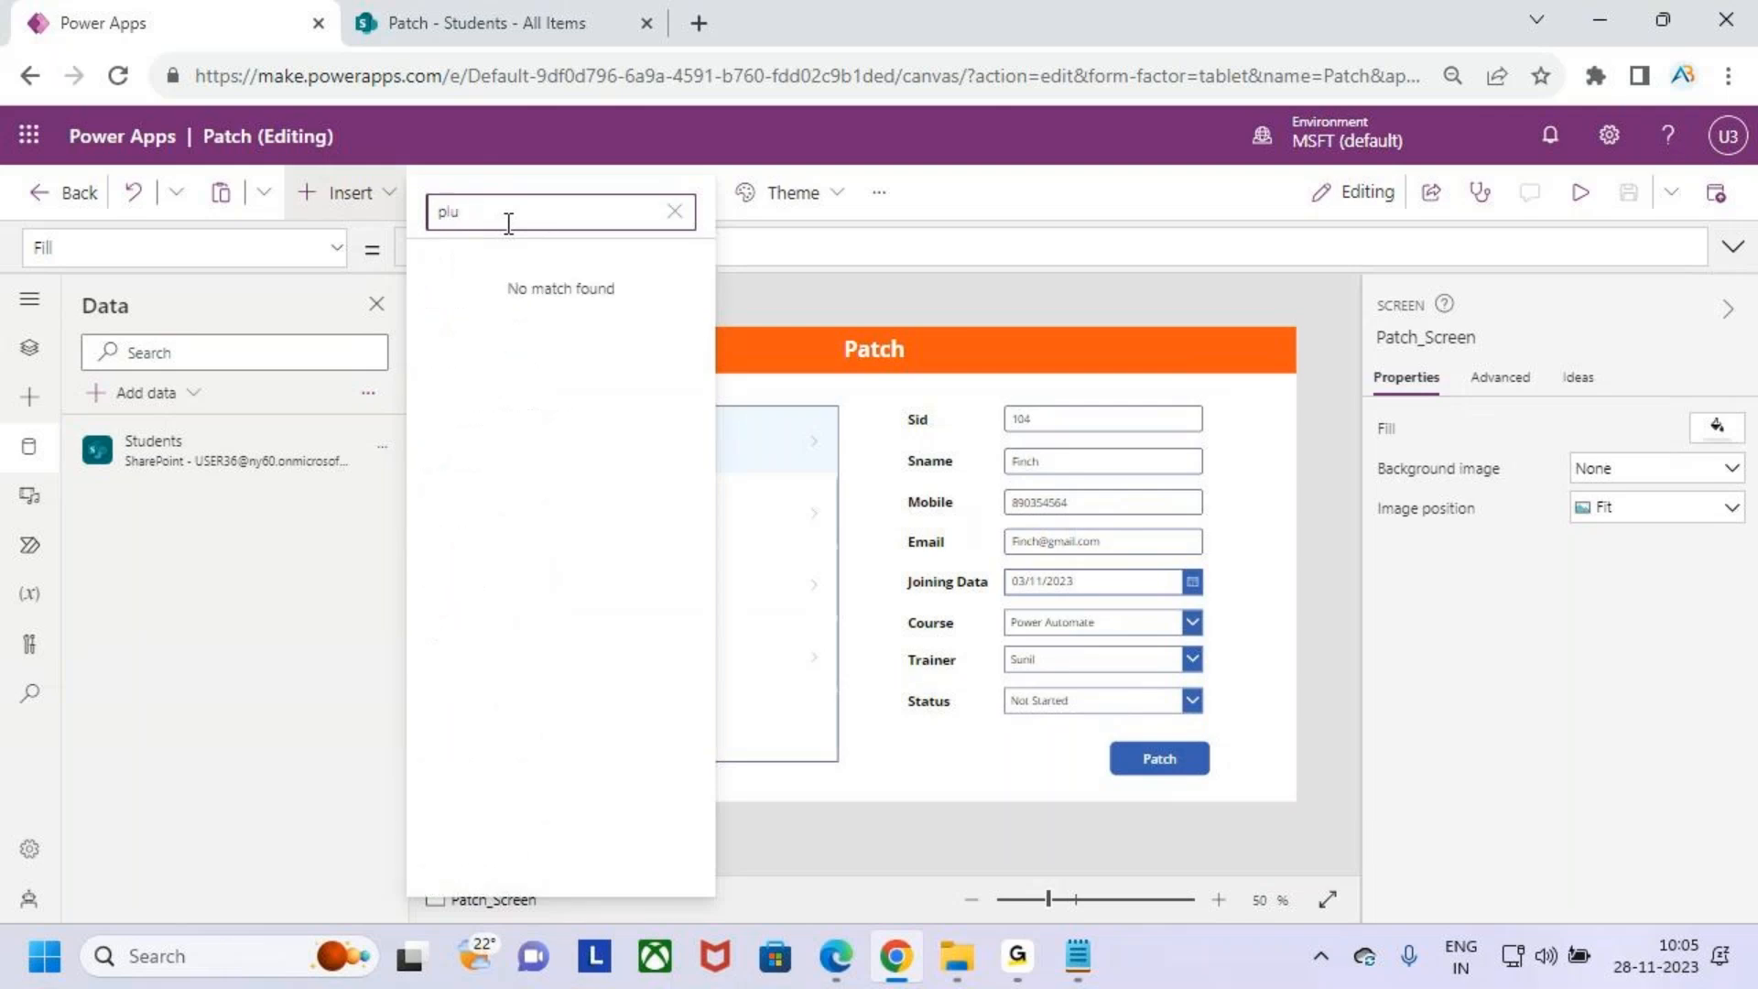
key("BackSpace")
key("BackSpace")
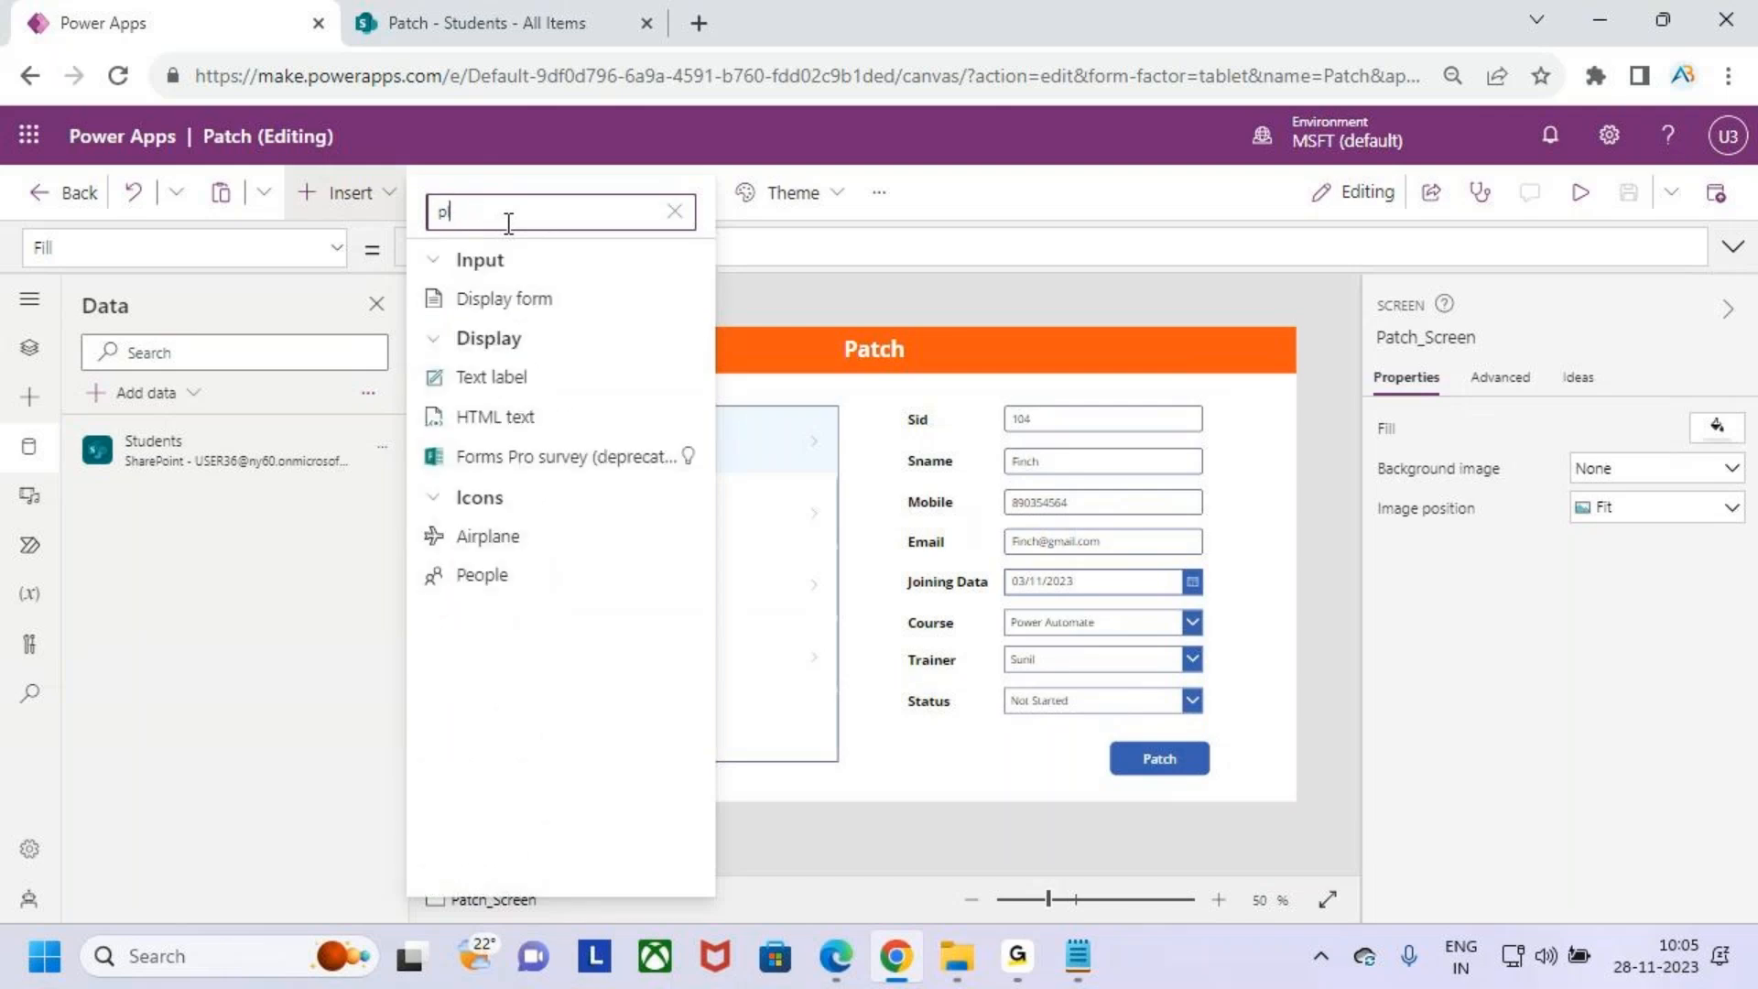
key("BackSpace")
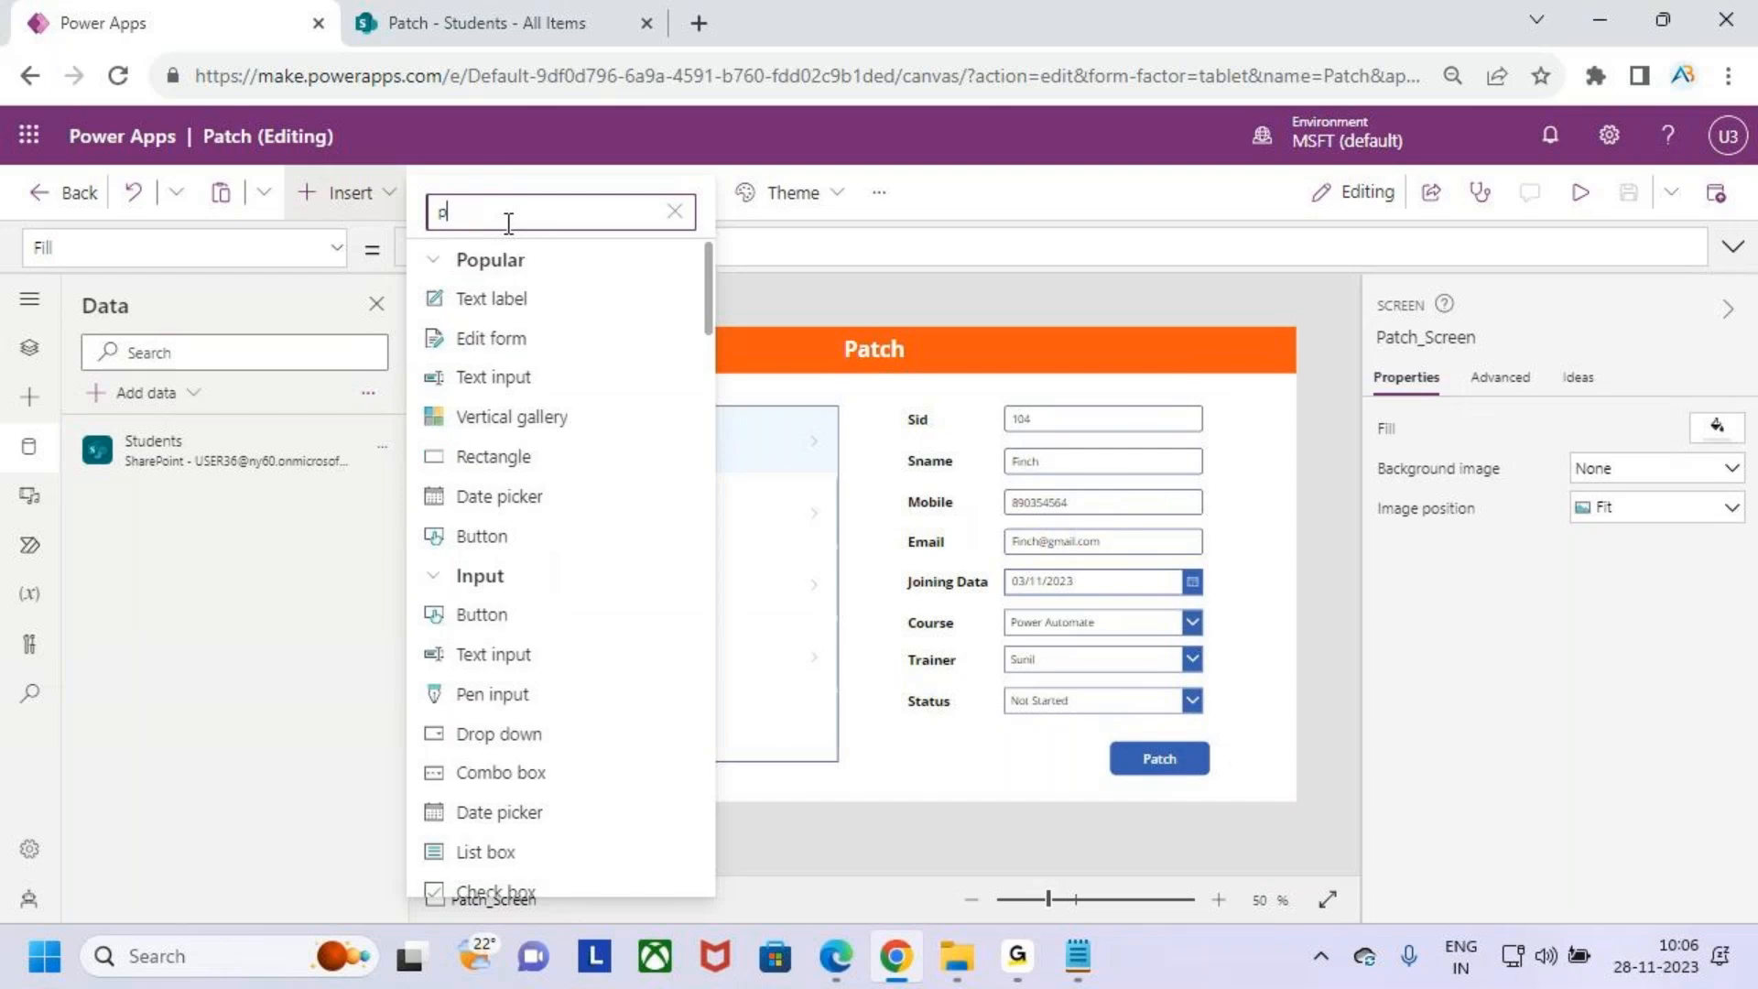
key("BackSpace")
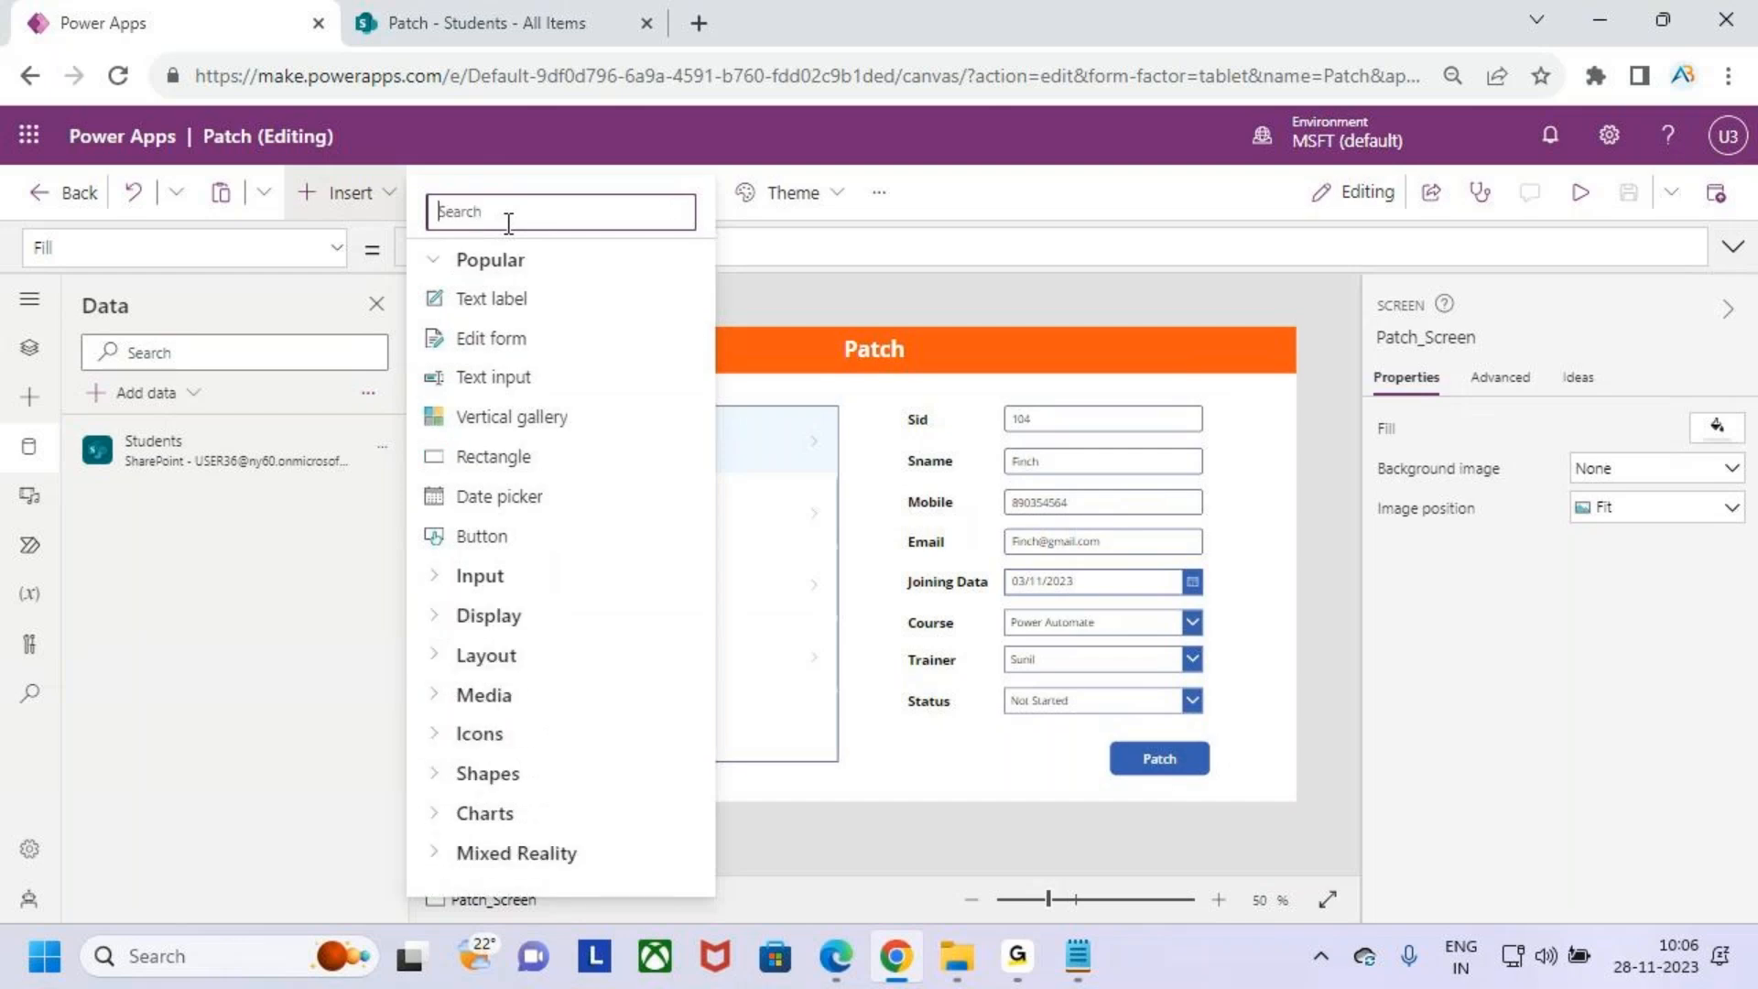
- Insert the Add icon from the Icons category onto the screen
left_click(477, 585)
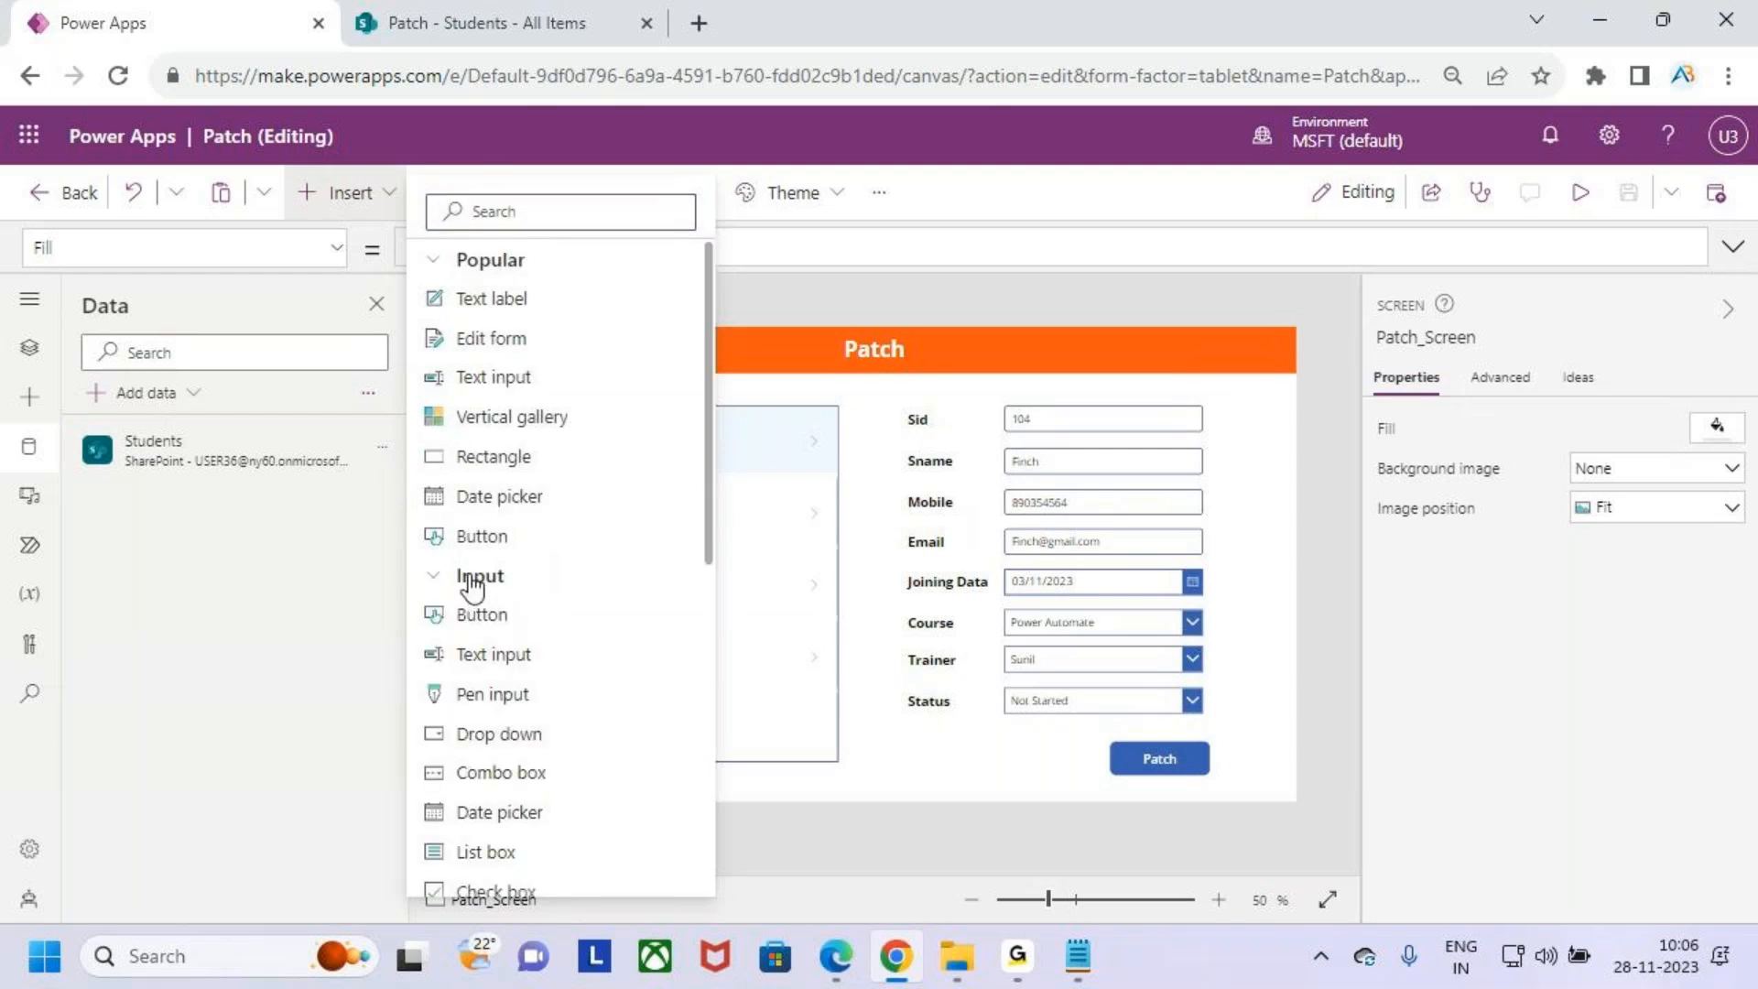
left_click(477, 586)
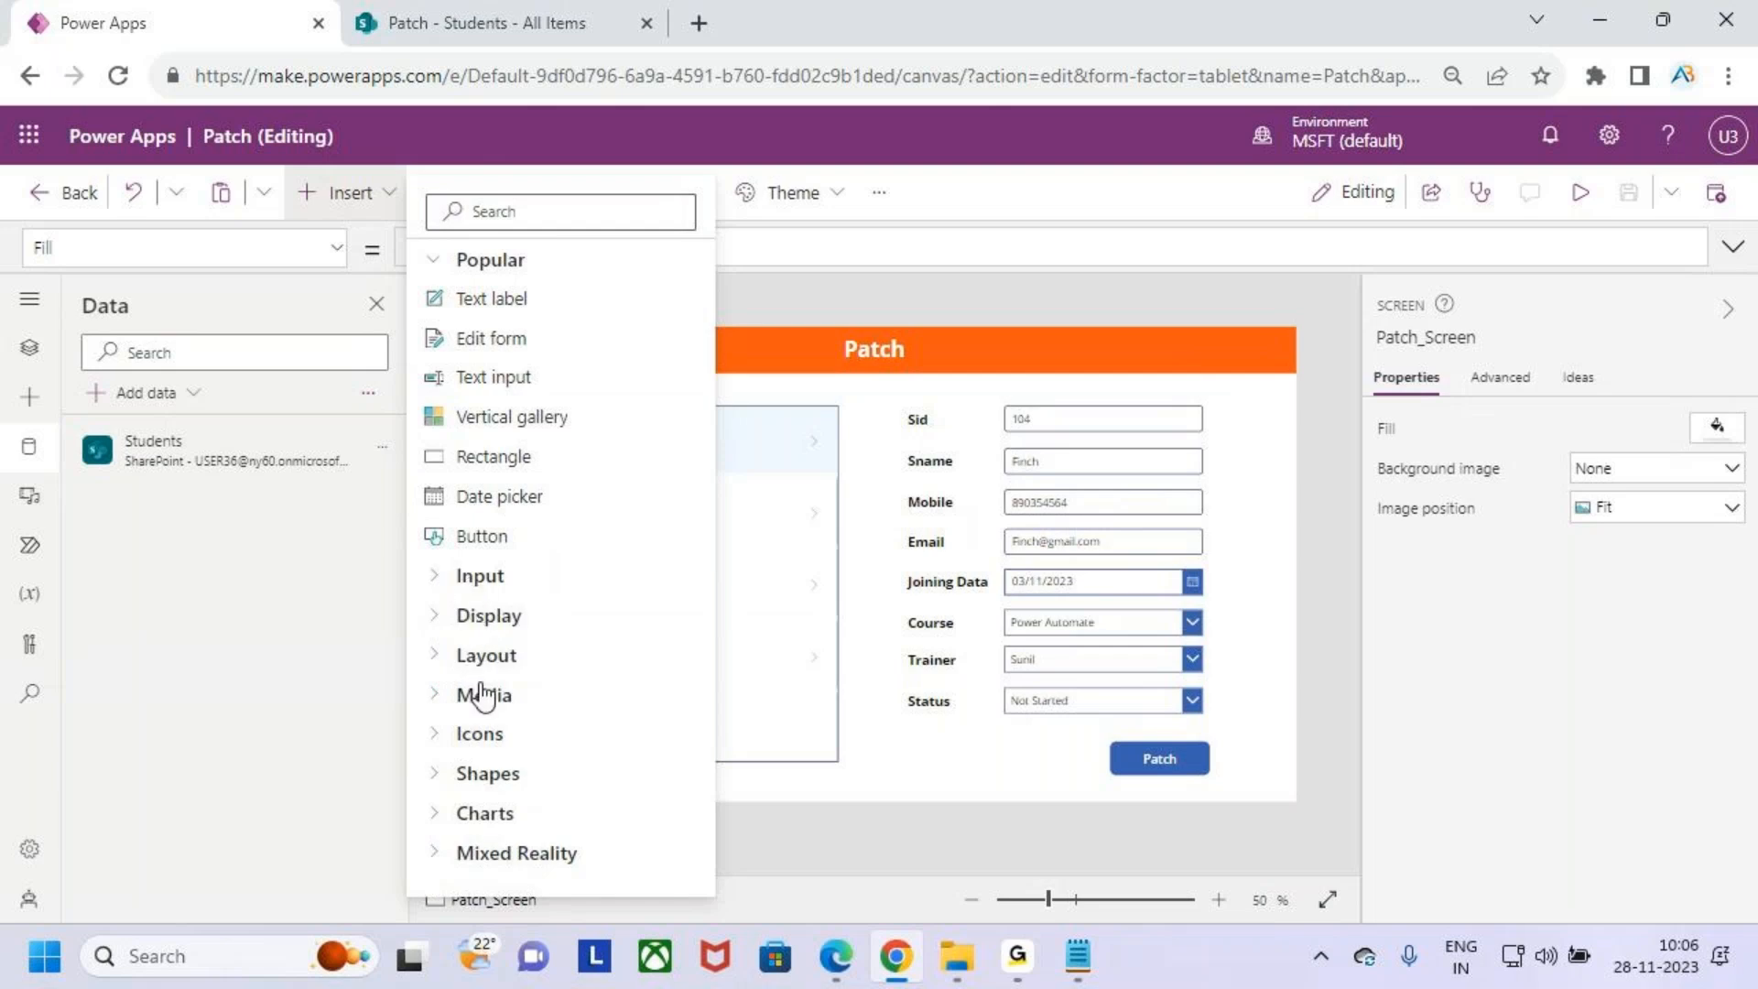
left_click(490, 741)
scroll(549, 705, "down", 3)
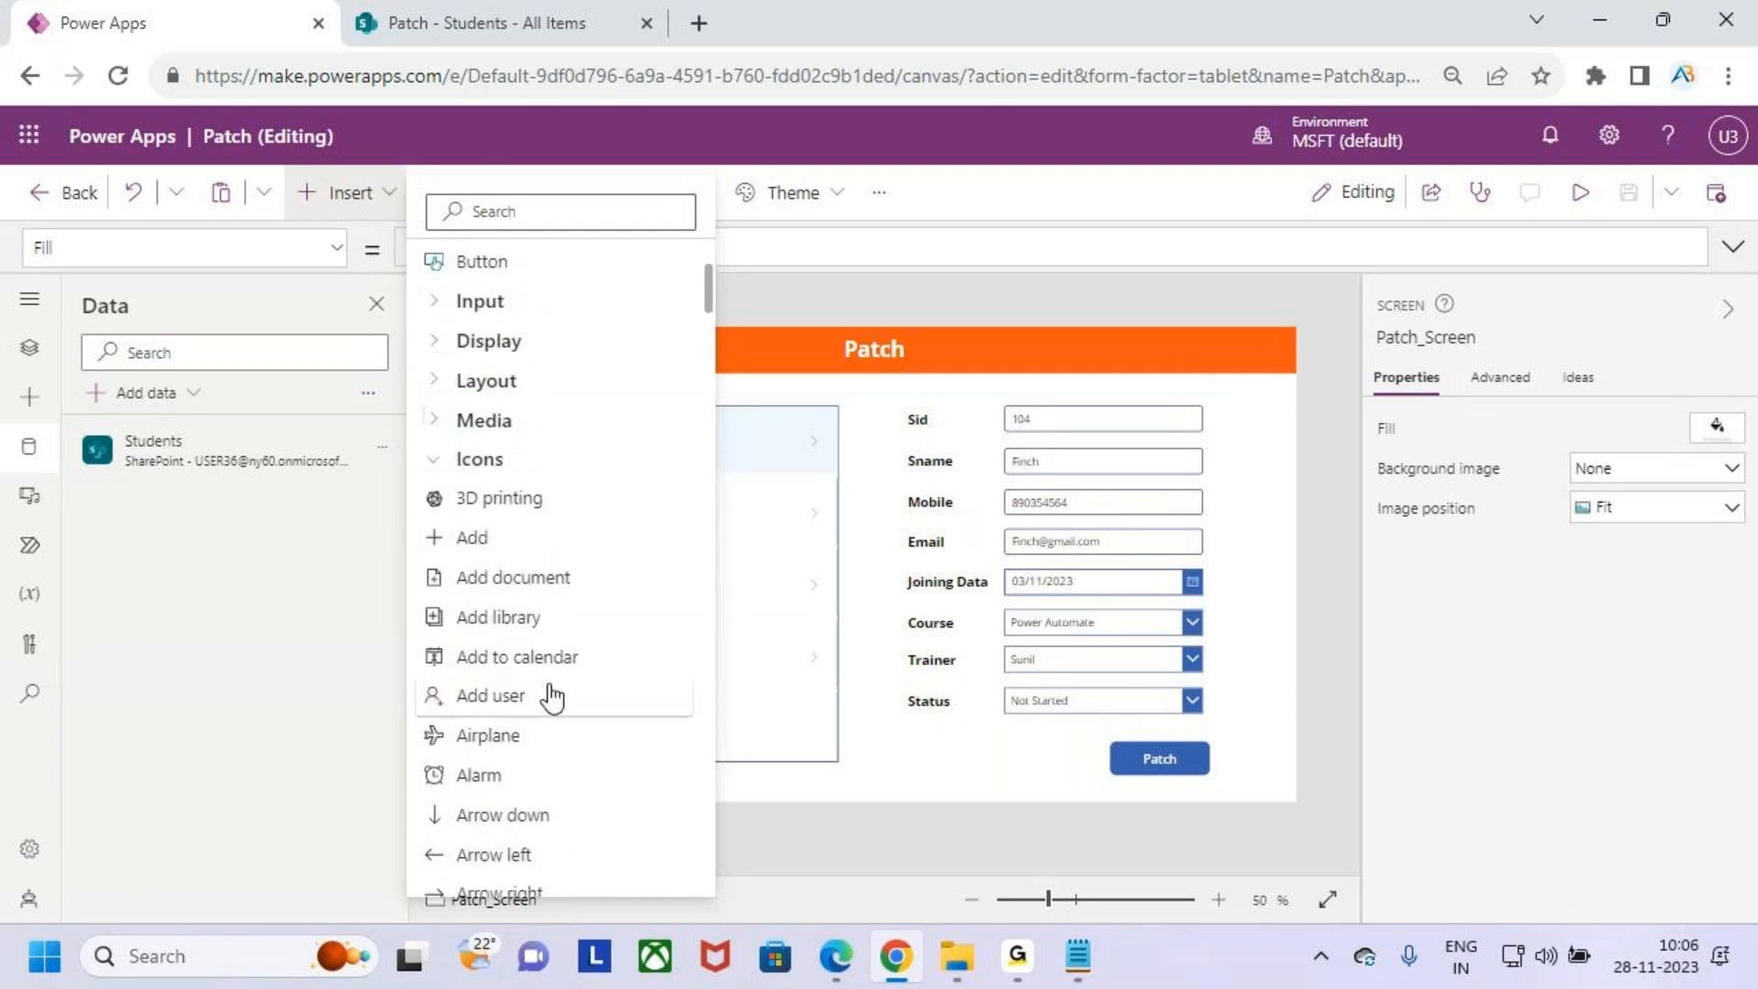
left_click(502, 540)
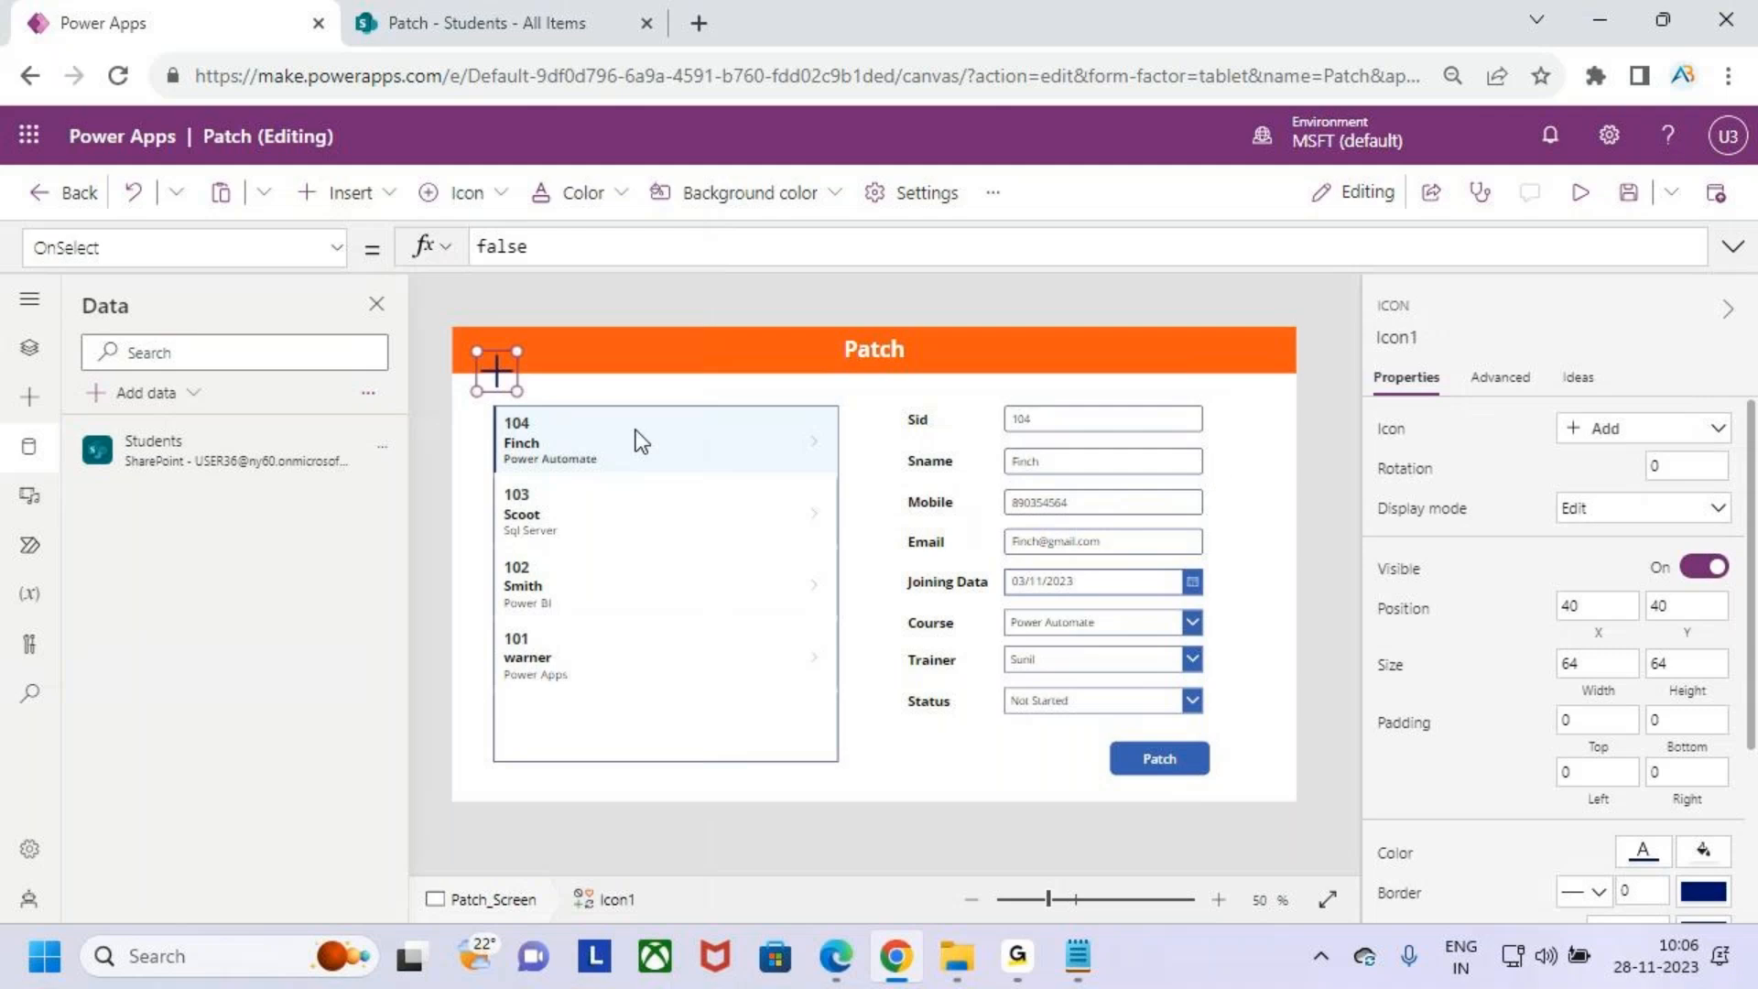
- Move the Add icon to the header's right end and enlarge it to about 118 by 70
left_click_drag(495, 373, 1232, 352)
left_click(477, 197)
left_click(584, 194)
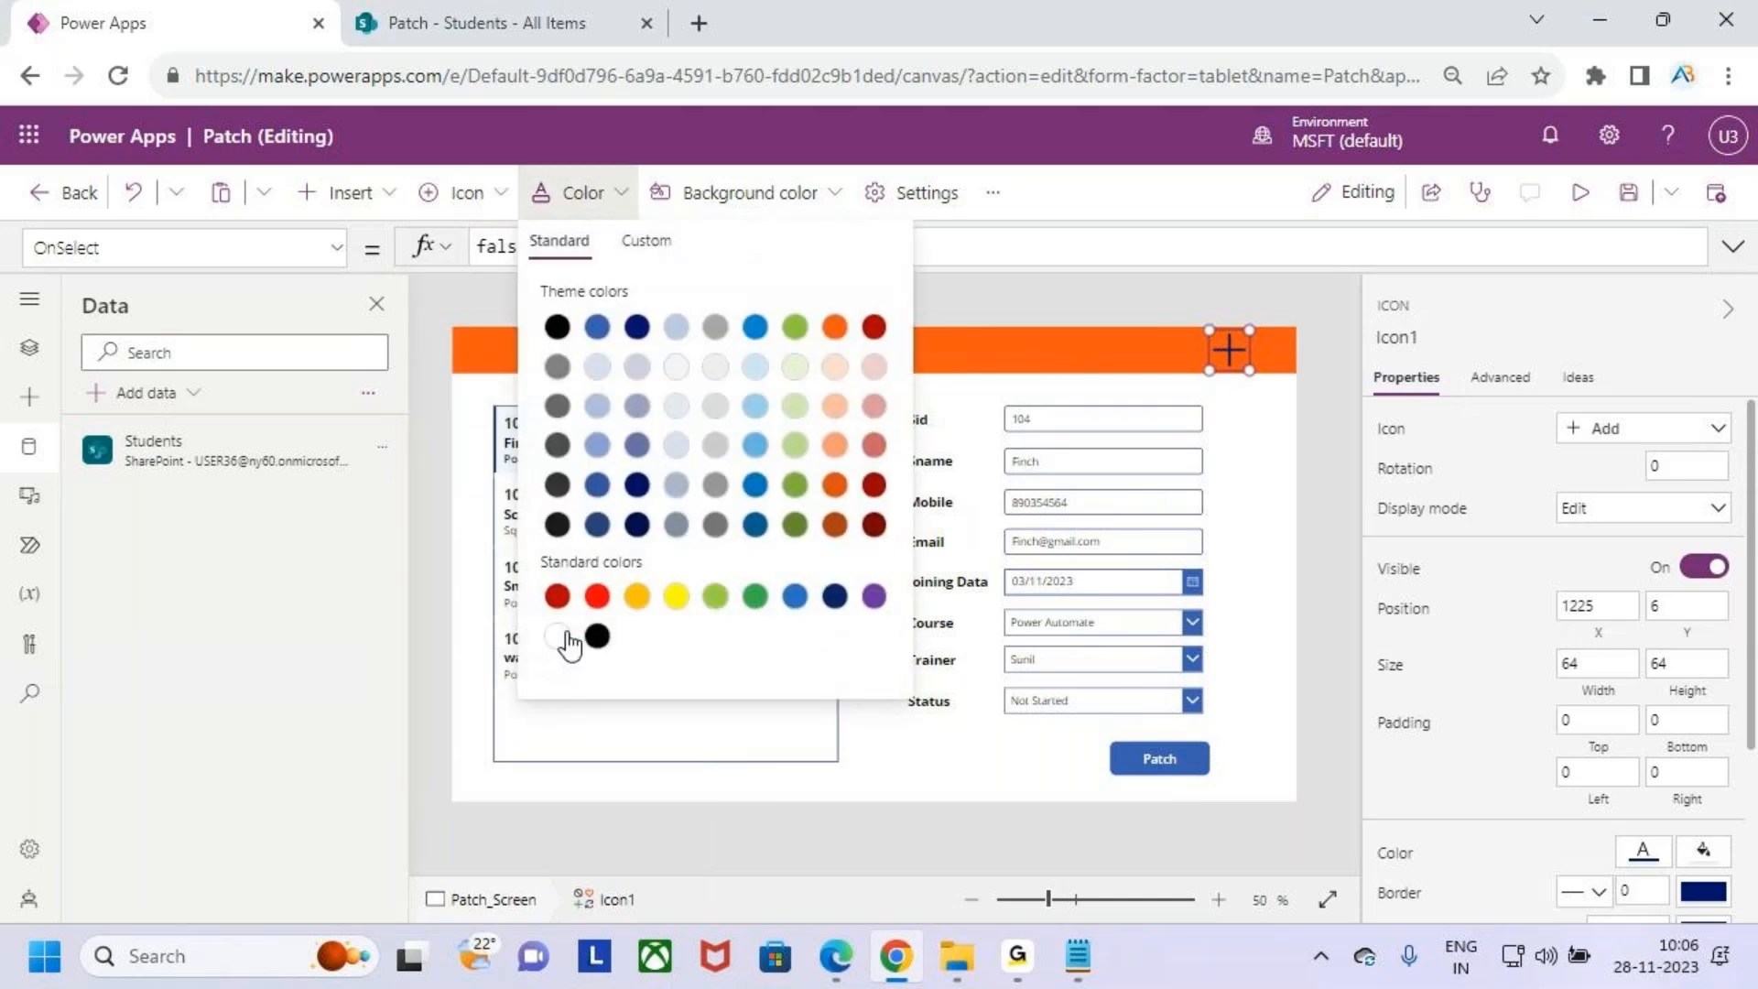
left_click_drag(1209, 371, 1260, 373)
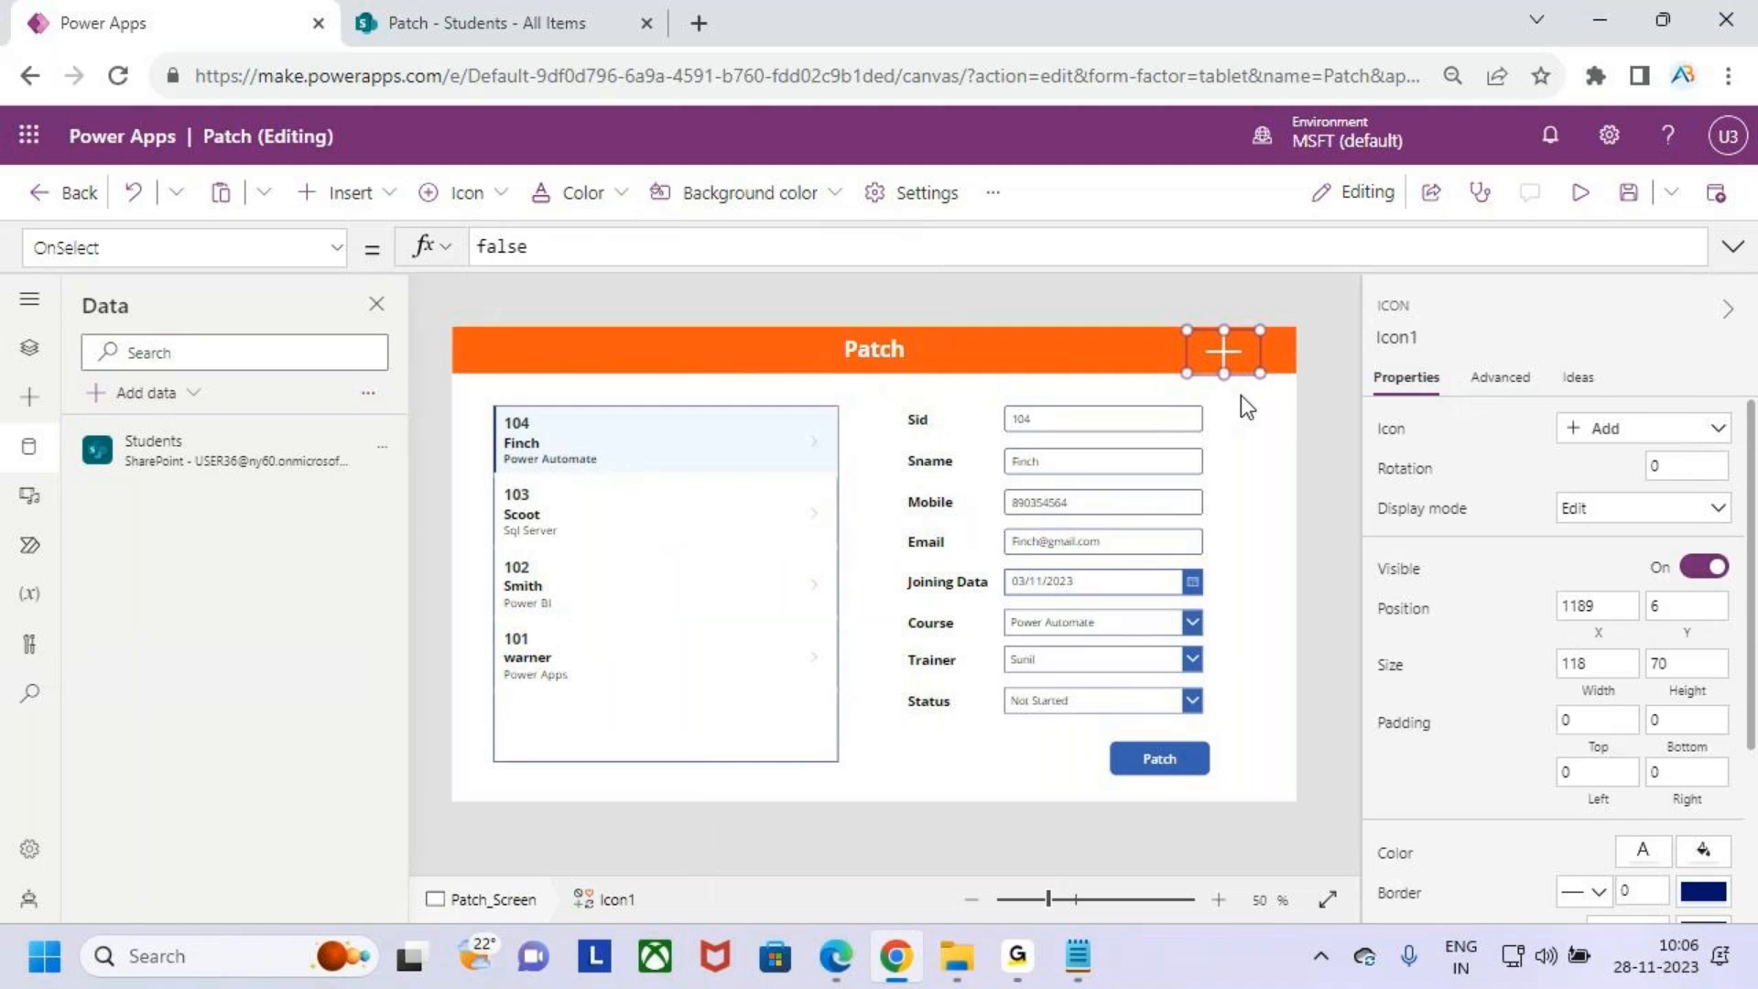
left_click(1238, 440)
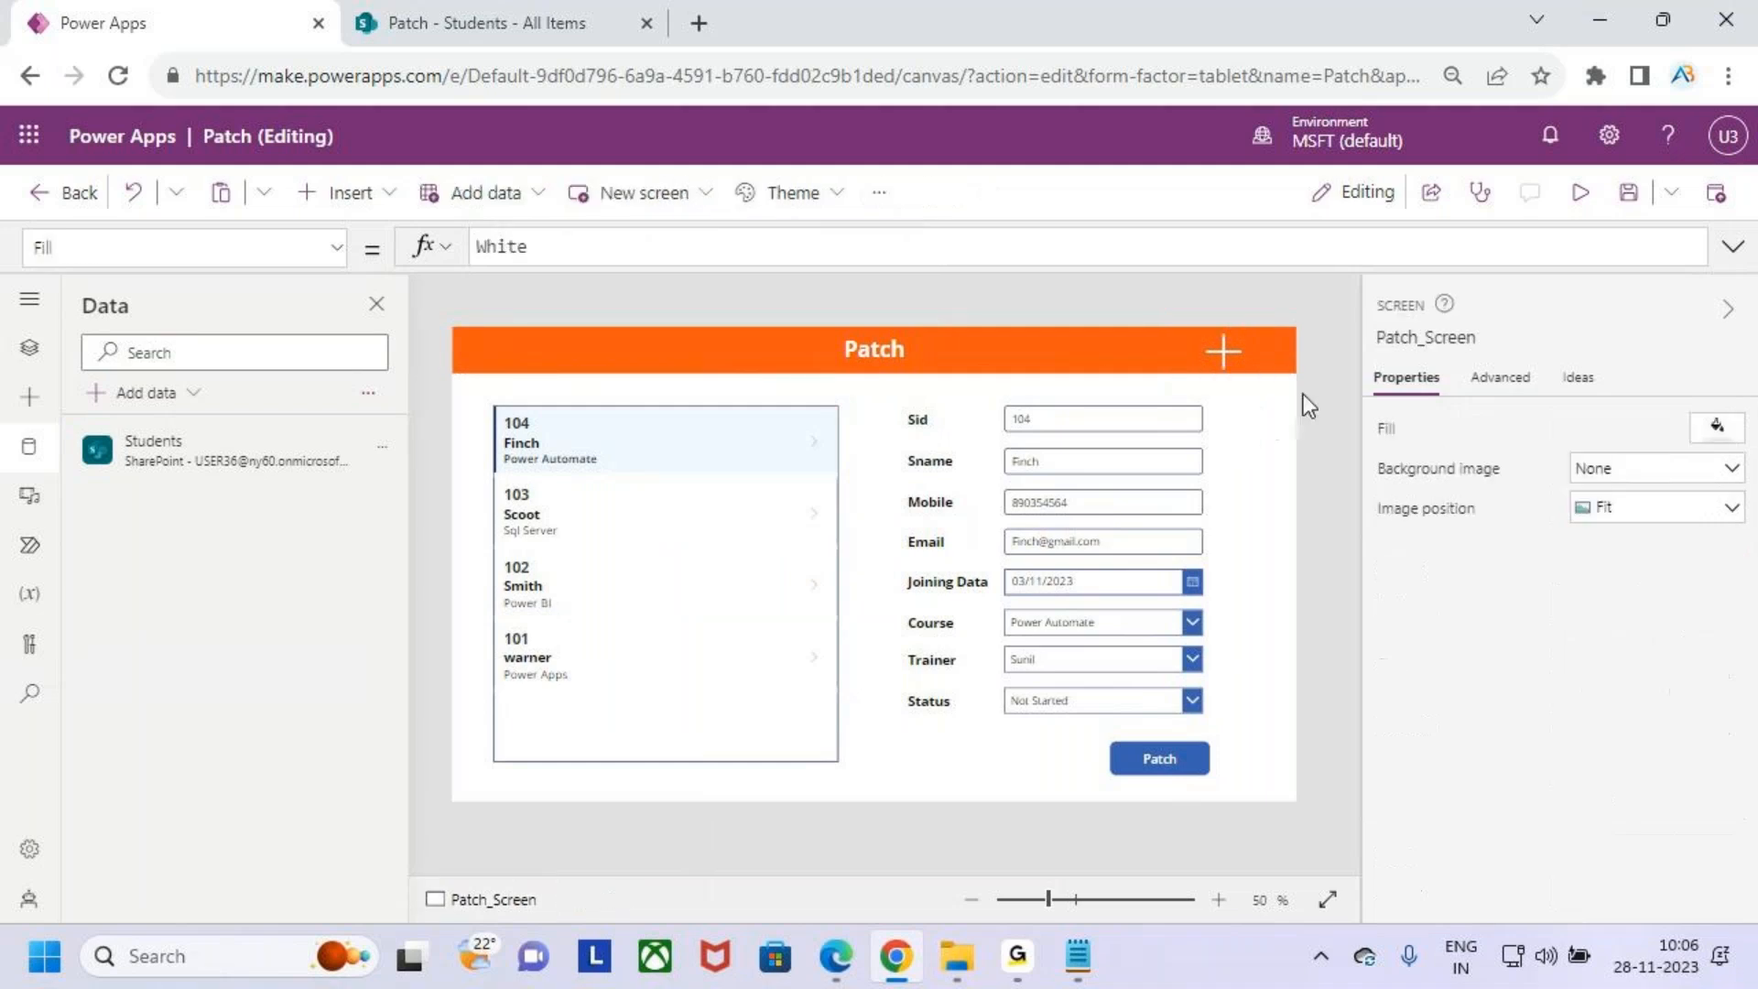
left_click(1224, 350)
left_click_drag(991, 401, 1220, 687)
left_click_drag(1200, 579, 1241, 559)
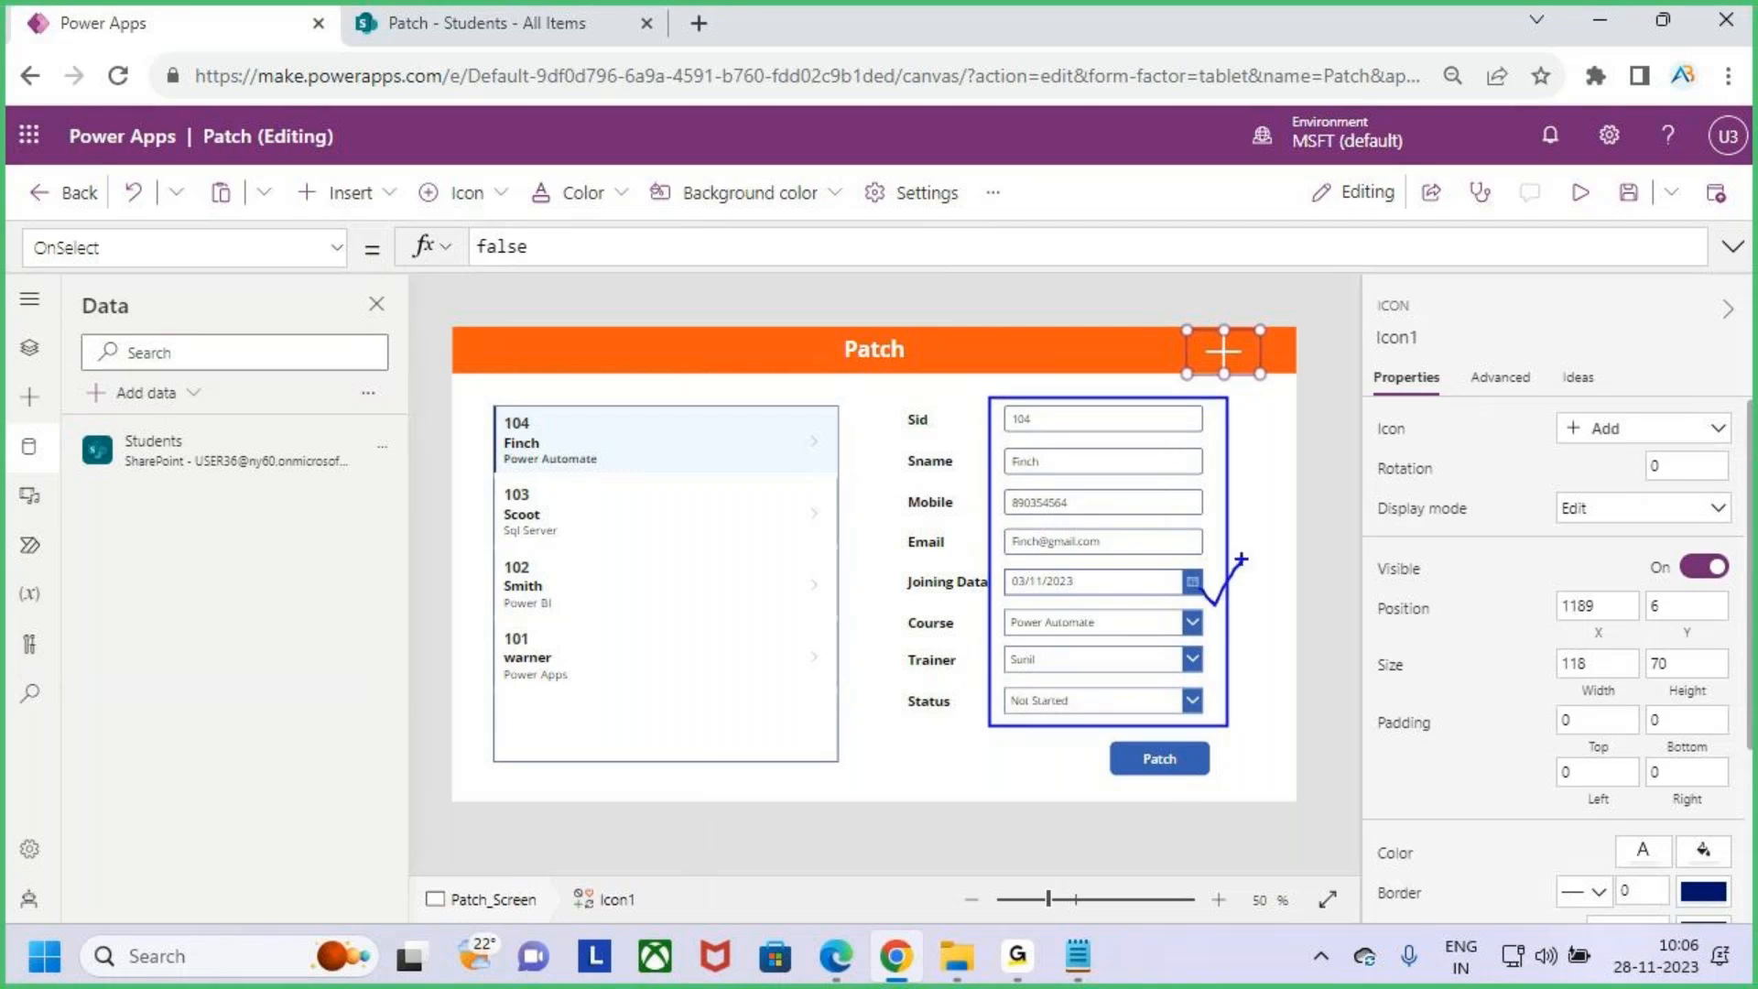
key("Escape")
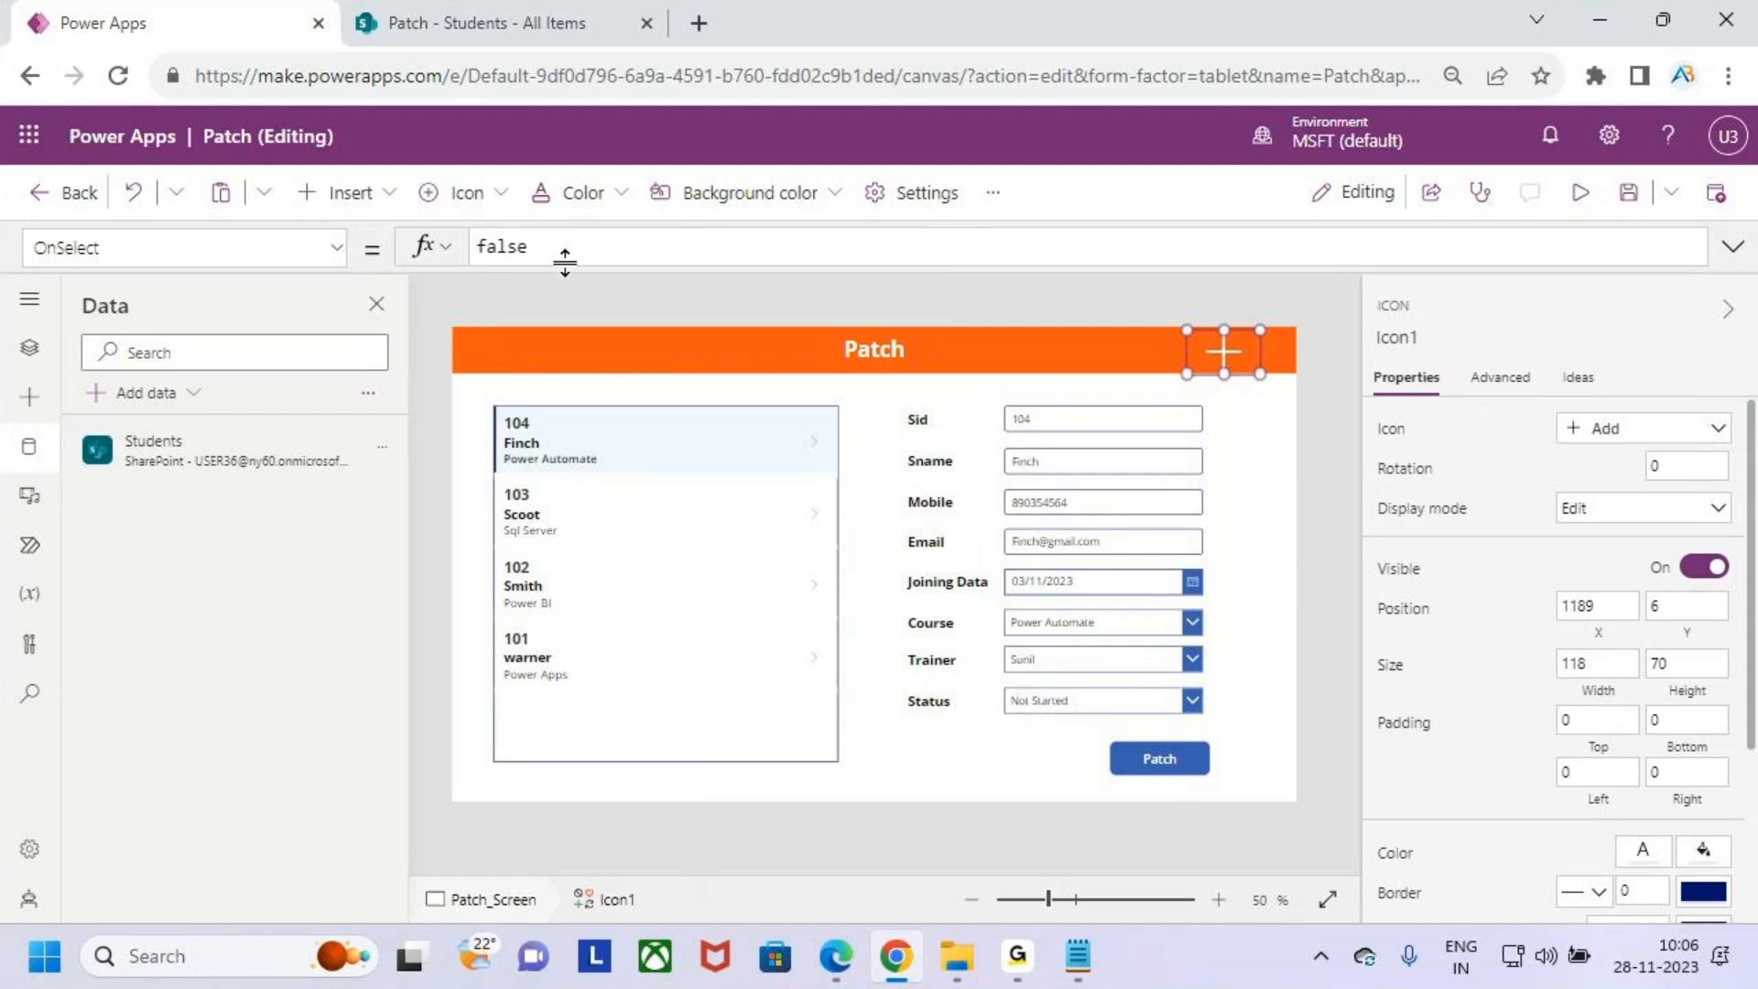
- Set the Add icon's OnSelect formula to Set(varstudents,Blank())
left_click_drag(600, 243, 423, 254)
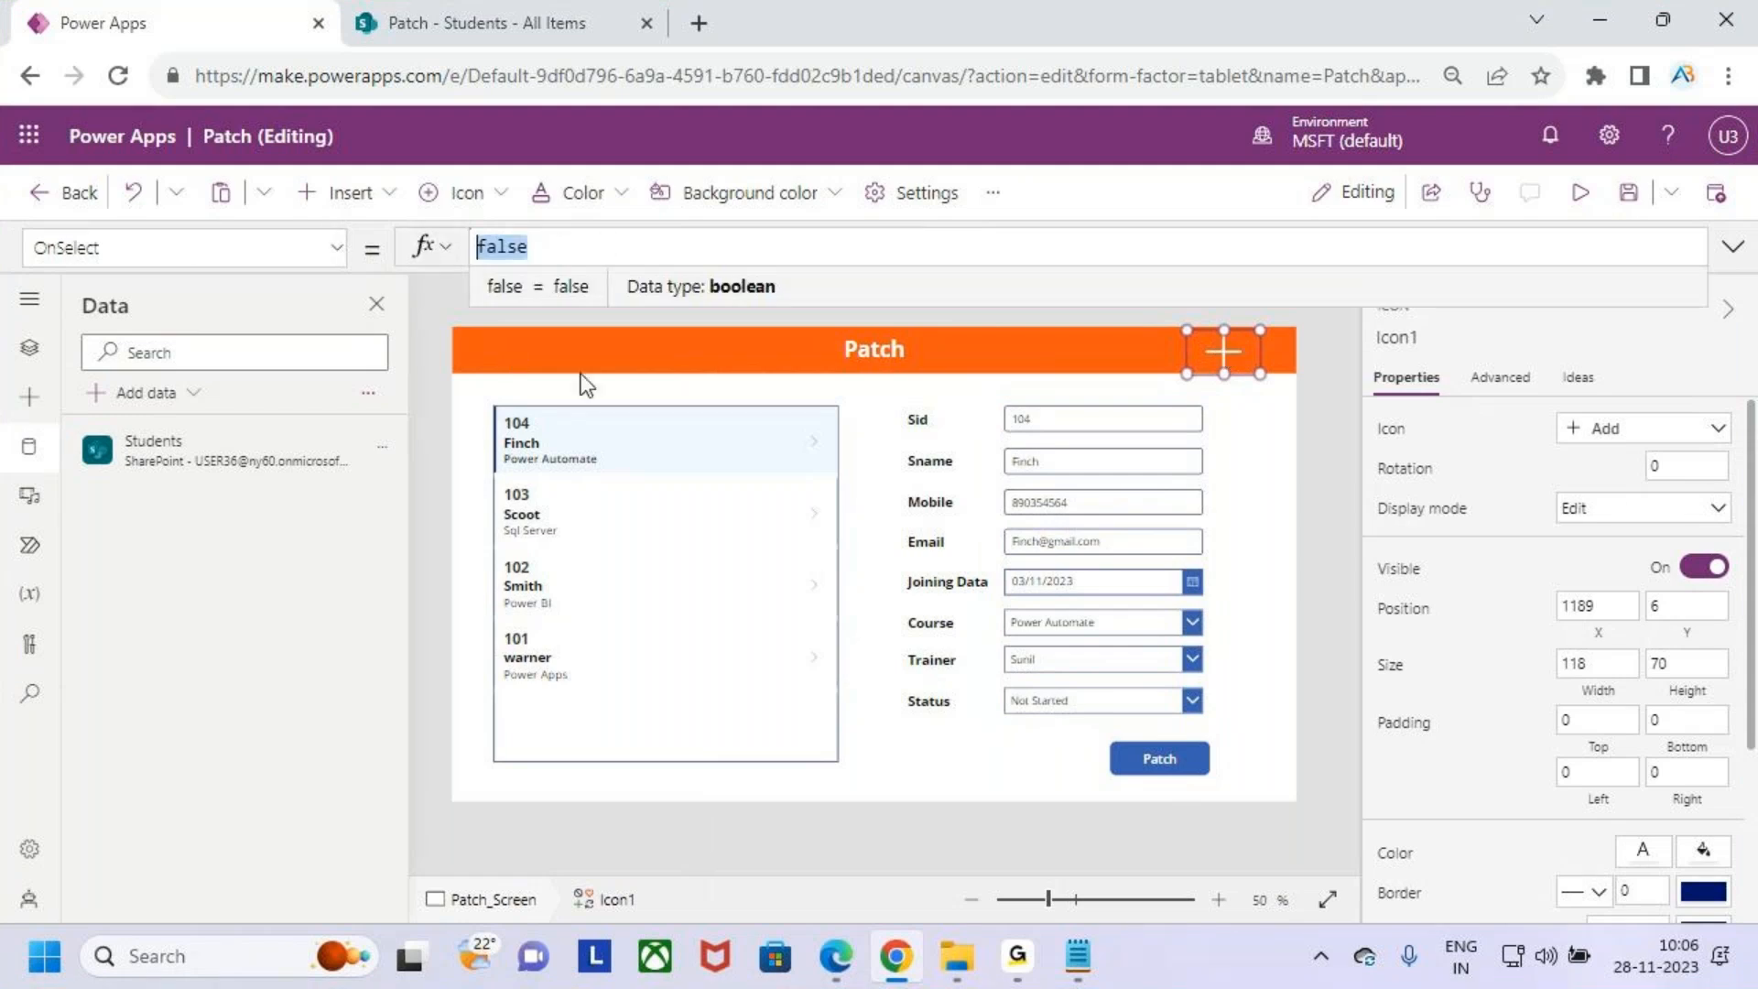
left_click_drag(989, 391, 1201, 714)
mouse_move(600, 439)
left_mouse_down()
mouse_move(613, 449)
mouse_move(646, 378)
left_mouse_up()
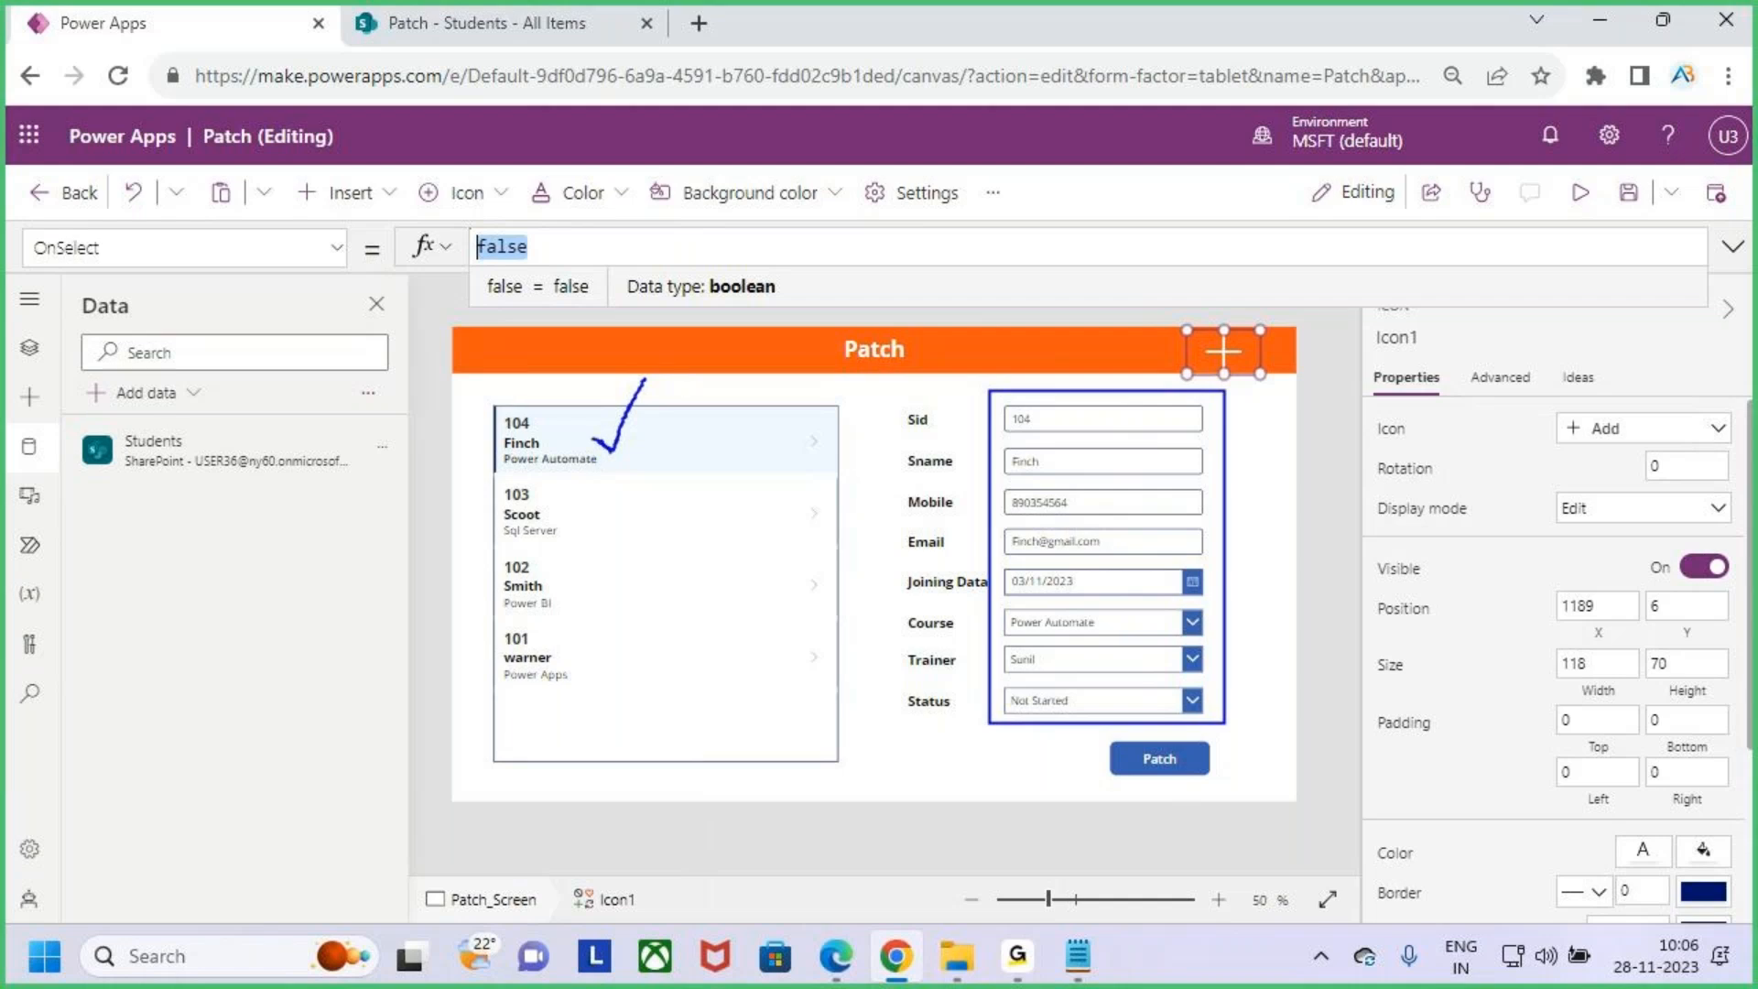
left_click_drag(587, 441, 637, 394)
mouse_move(773, 248)
left_mouse_down()
mouse_move(789, 295)
mouse_move(847, 245)
mouse_move(890, 291)
left_mouse_up()
mouse_move(952, 222)
left_mouse_down()
mouse_move(956, 291)
mouse_move(998, 275)
mouse_move(1069, 320)
left_mouse_up()
left_click_drag(852, 322, 1049, 291)
left_click_drag(857, 335, 982, 328)
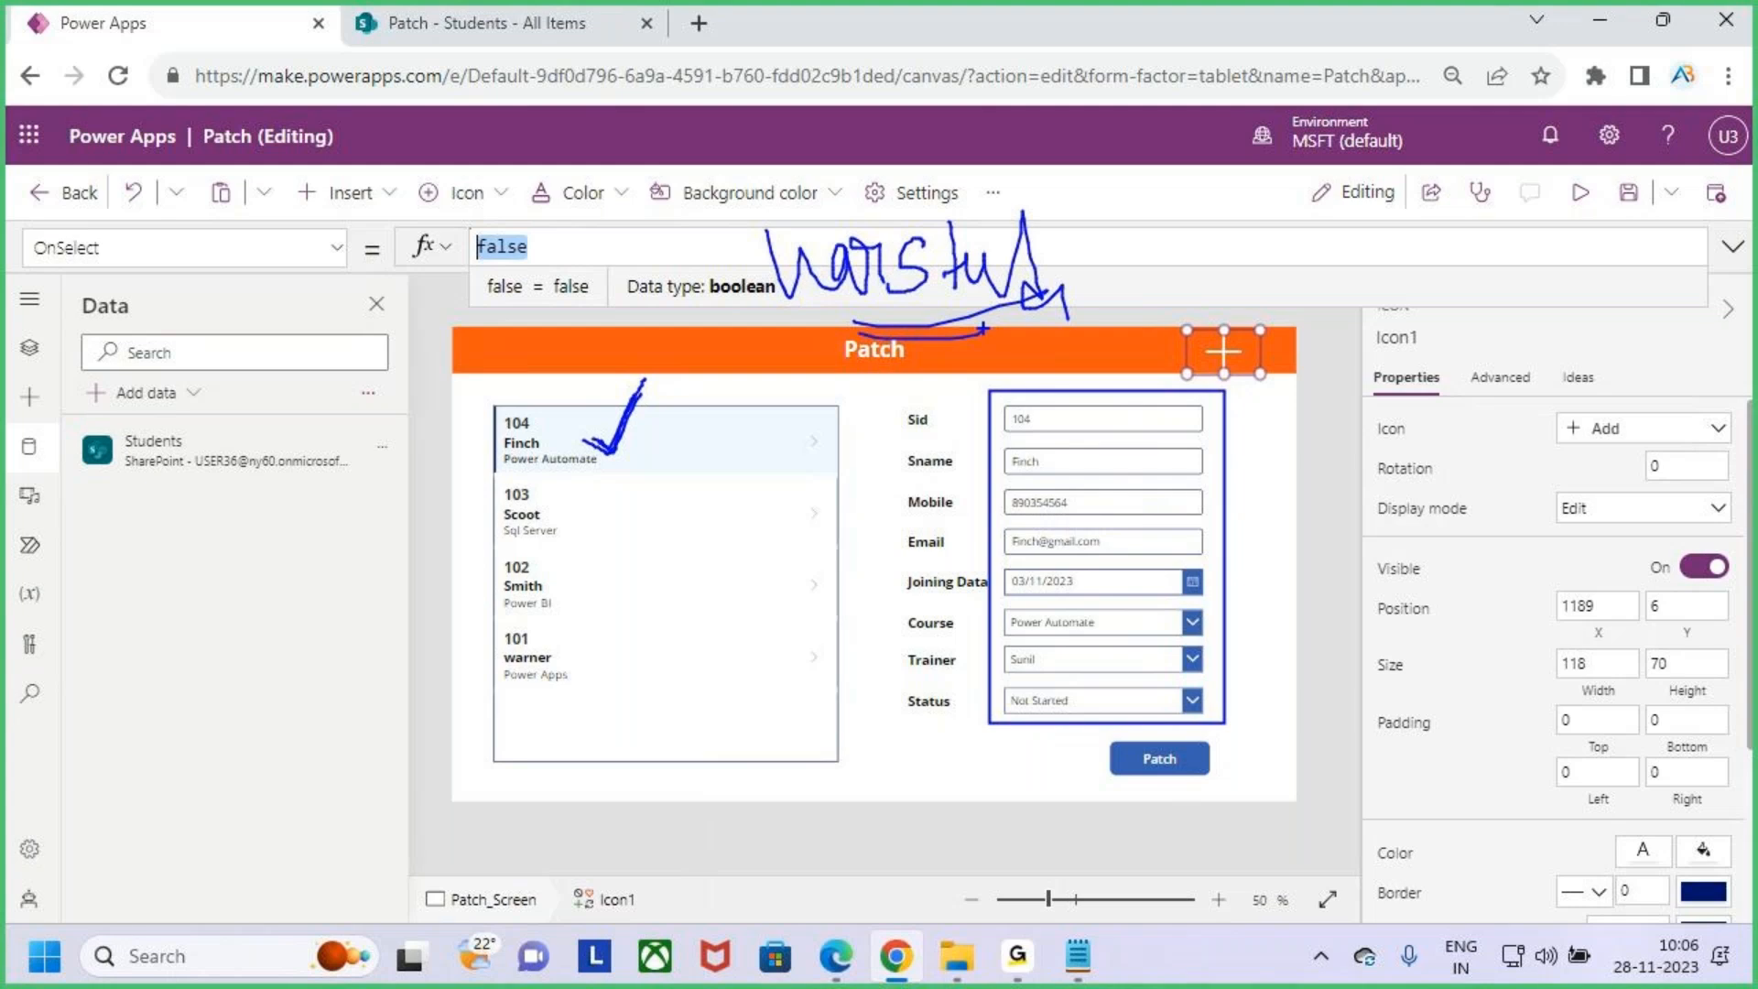
key("Escape")
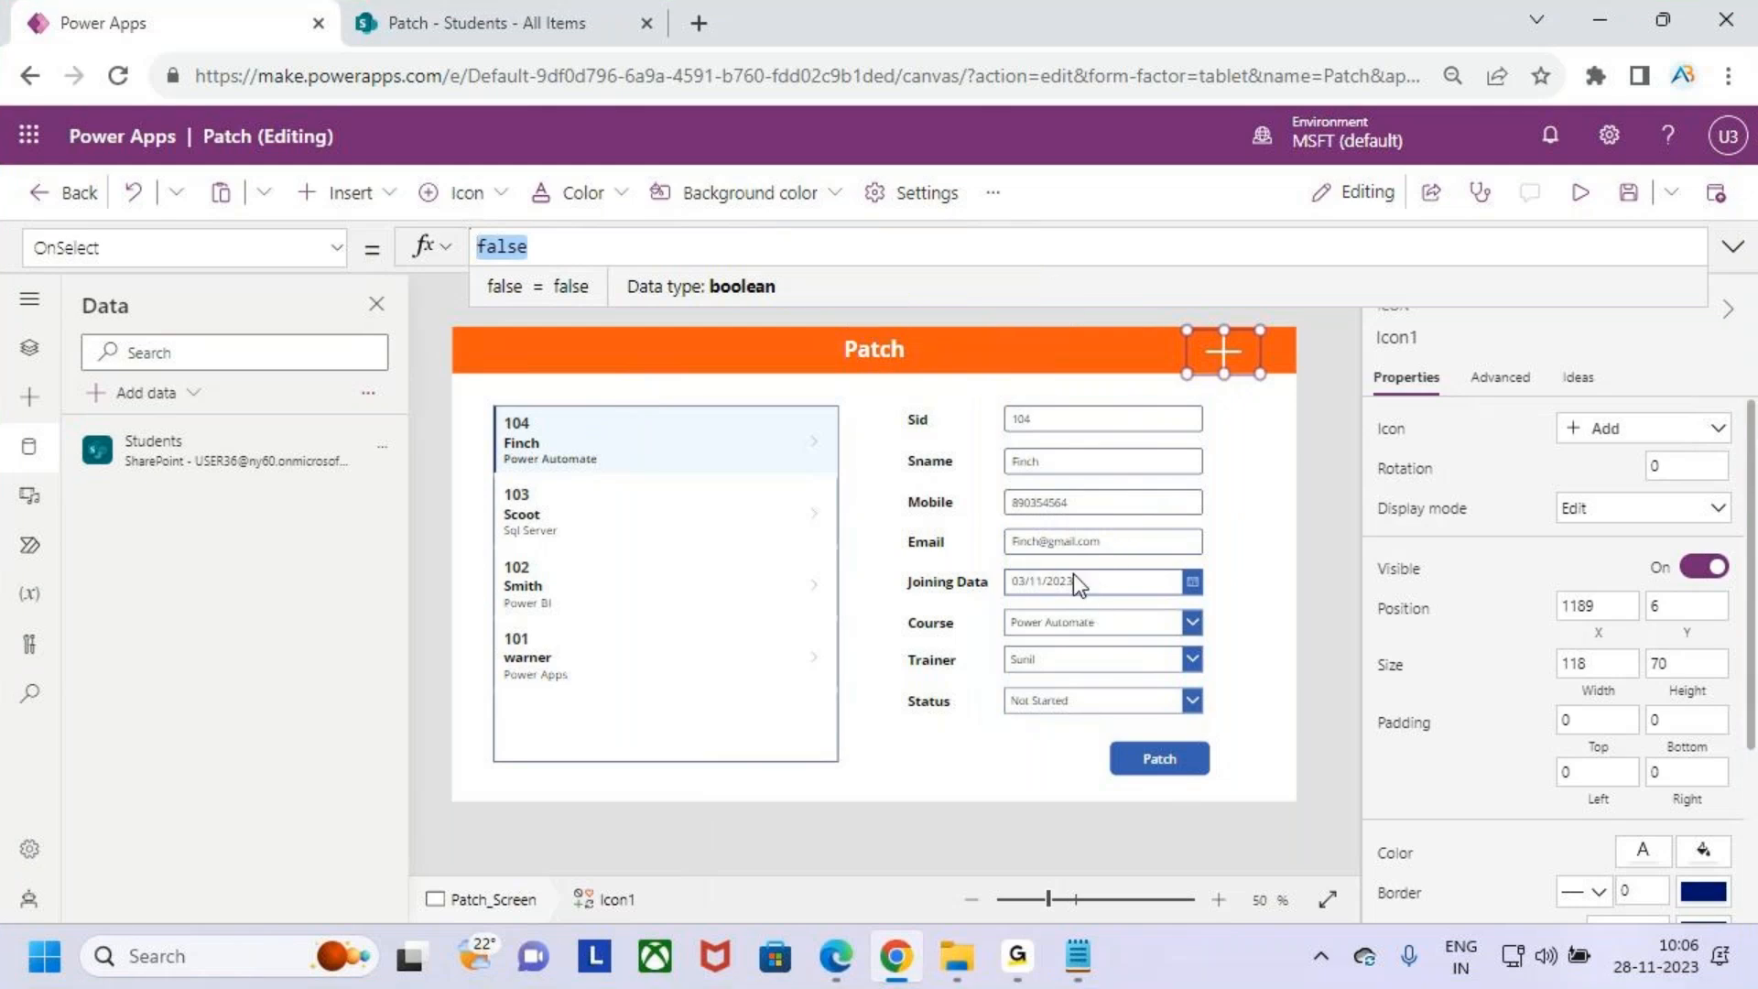
type("var")
key("BackSpace")
key("BackSpace")
key("BackSpace")
type("s")
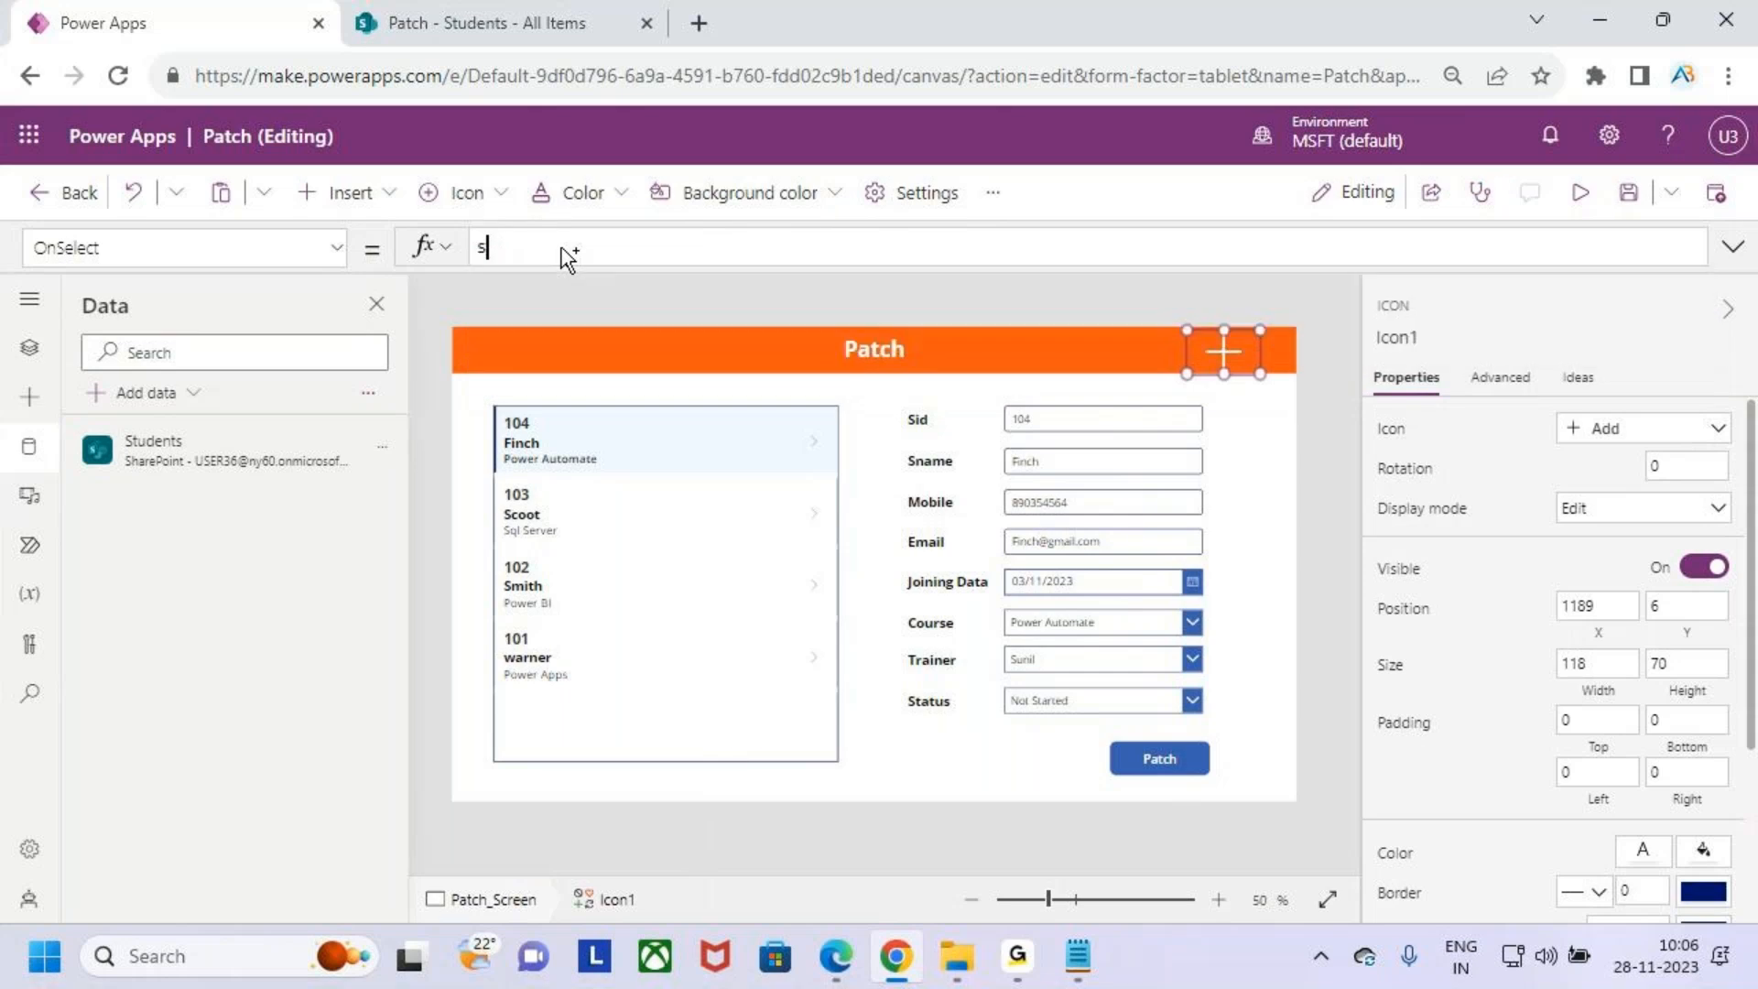
type("et")
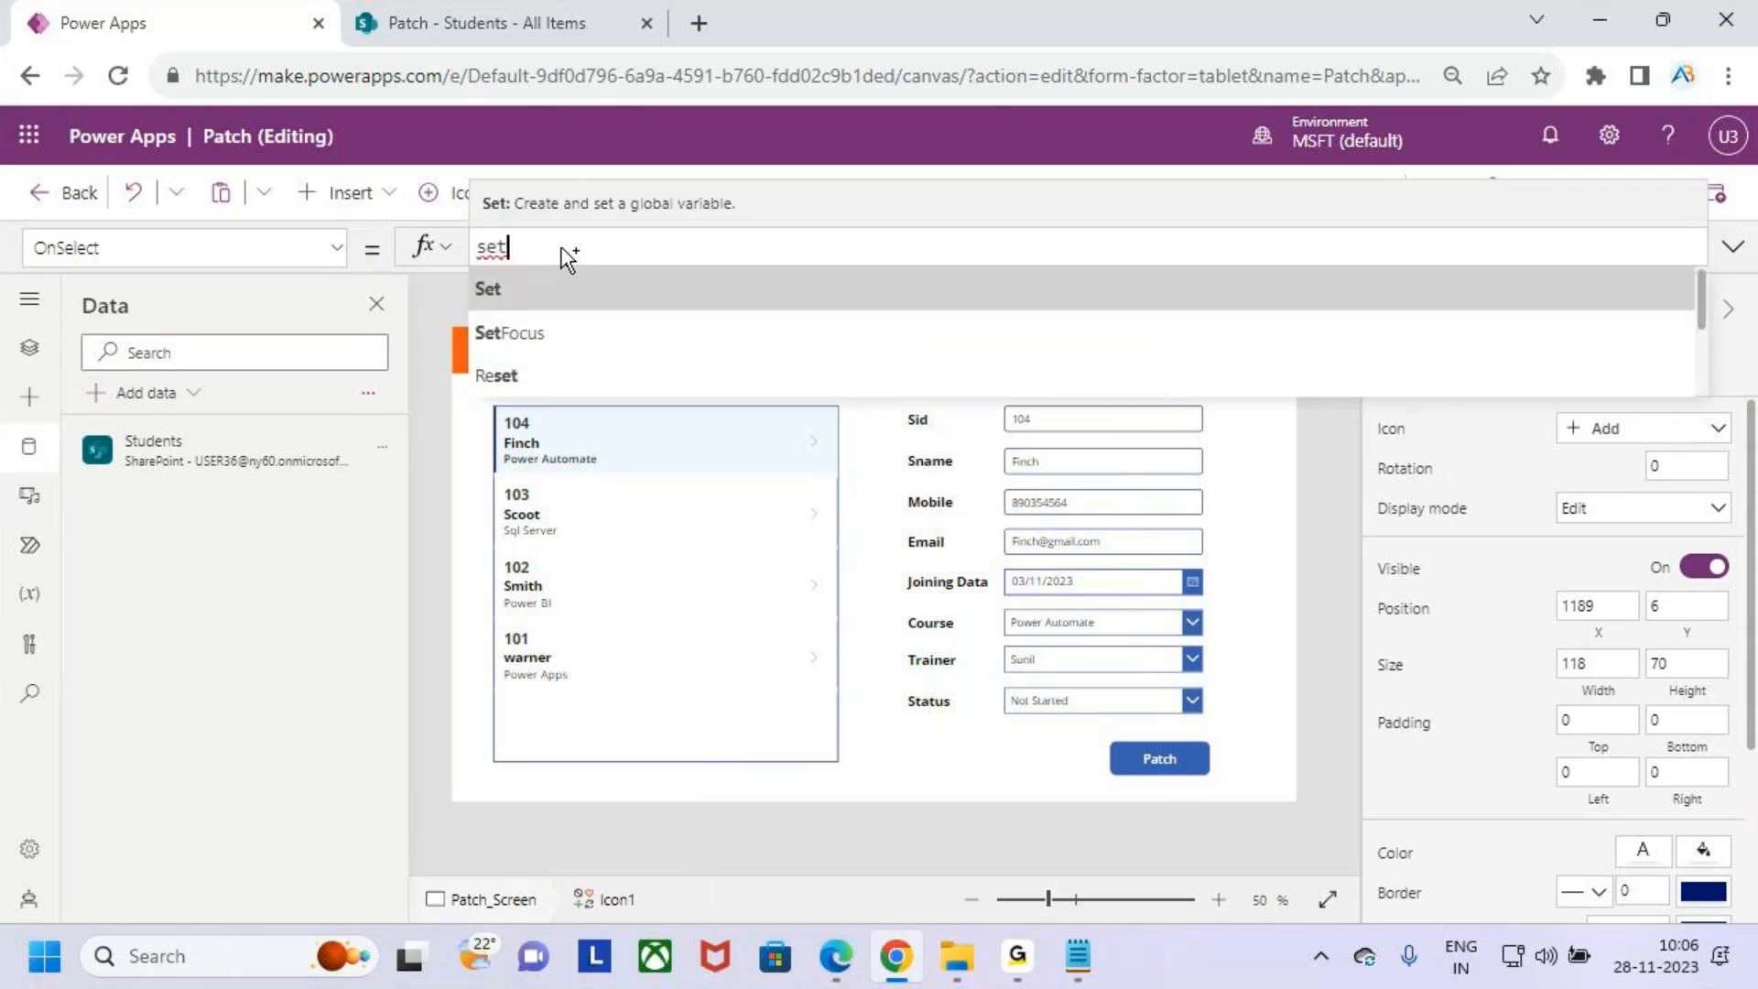
type("(var")
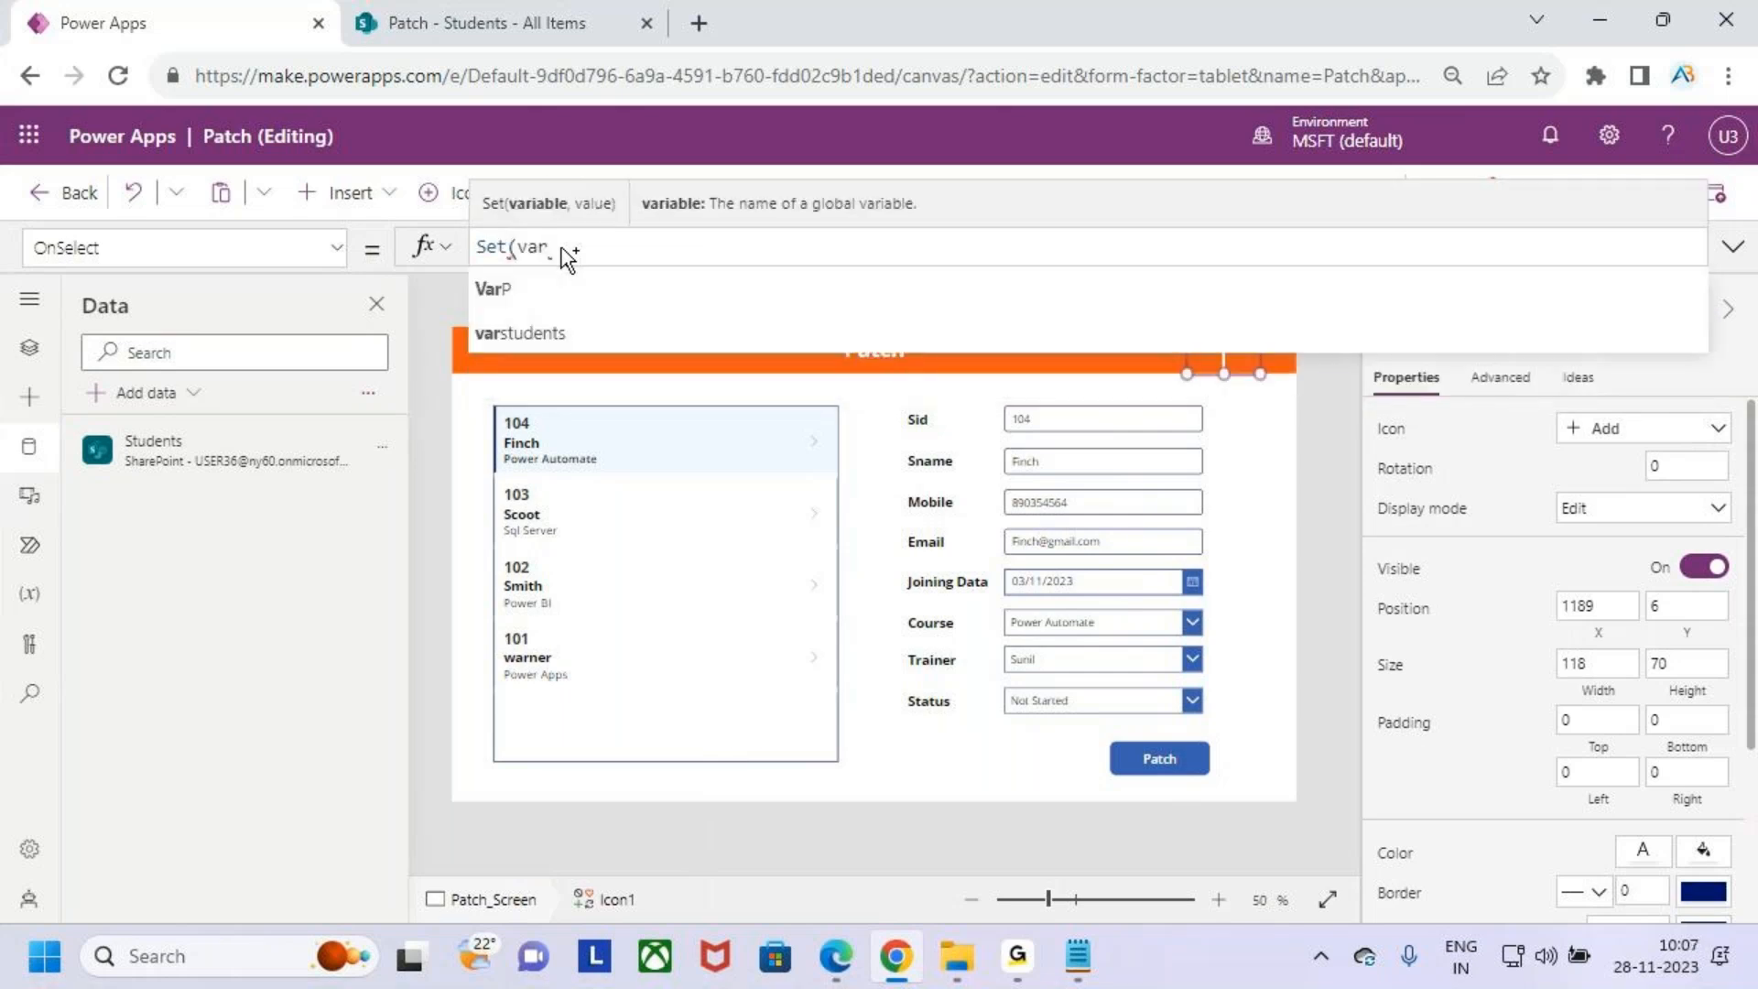
key("Tab")
type(",")
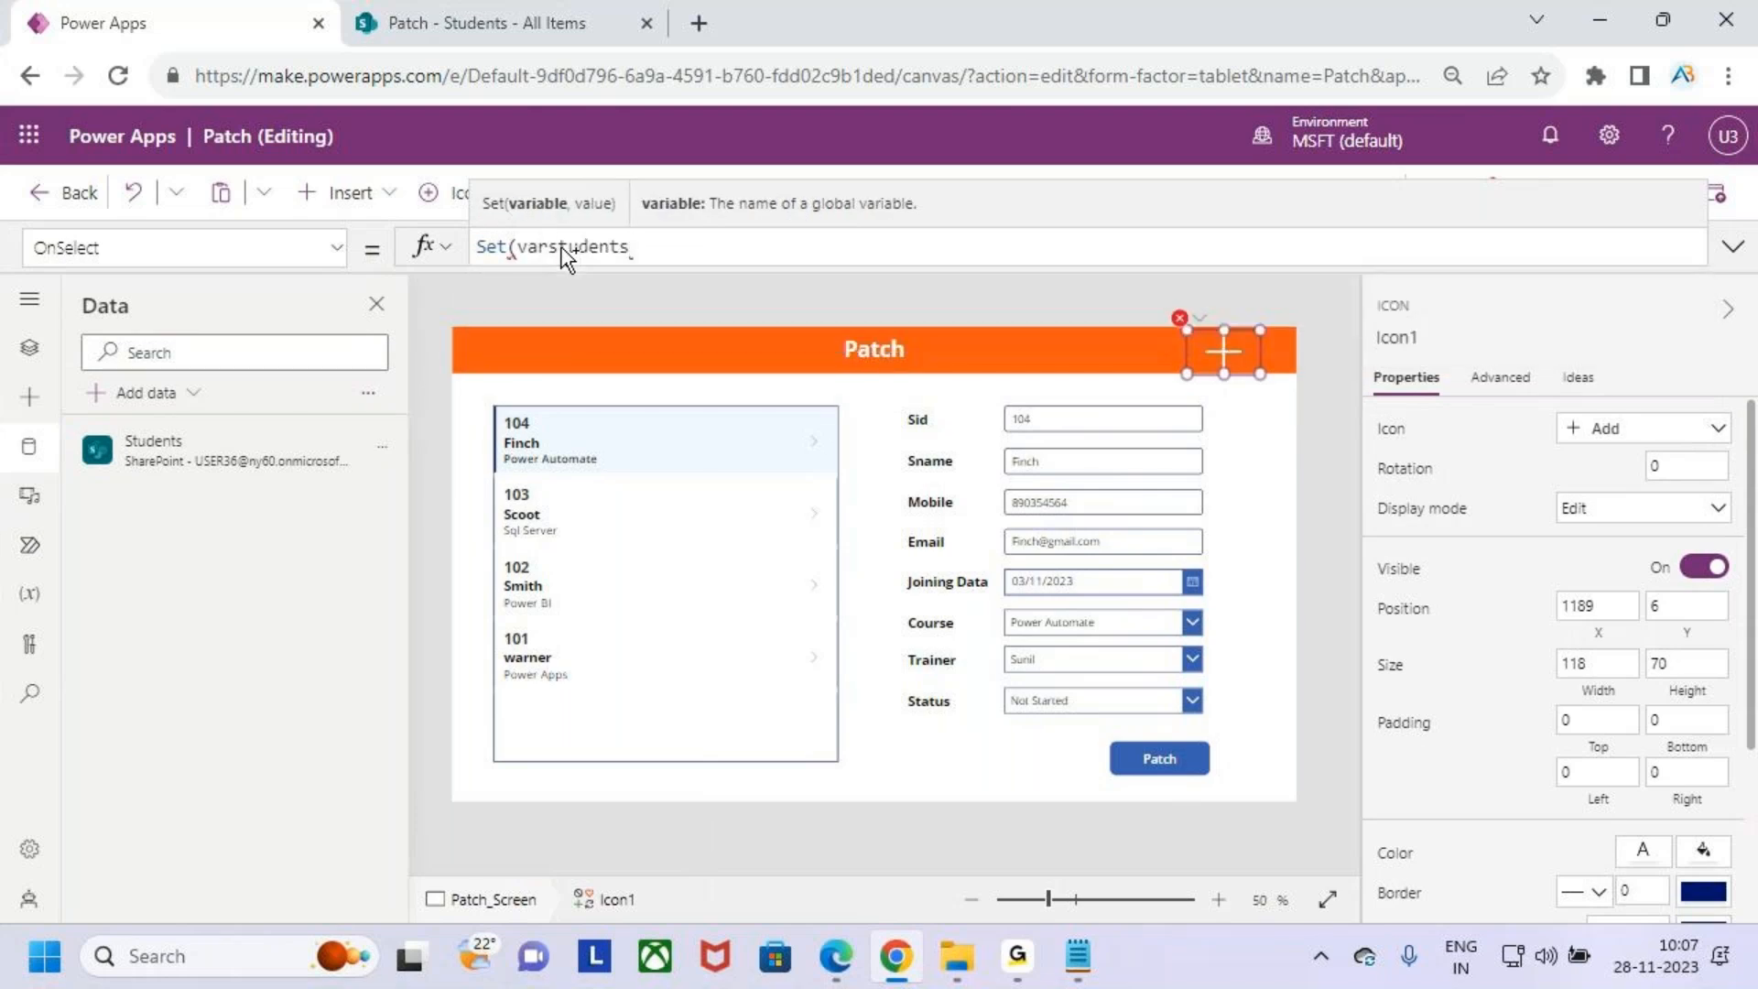
type("blan")
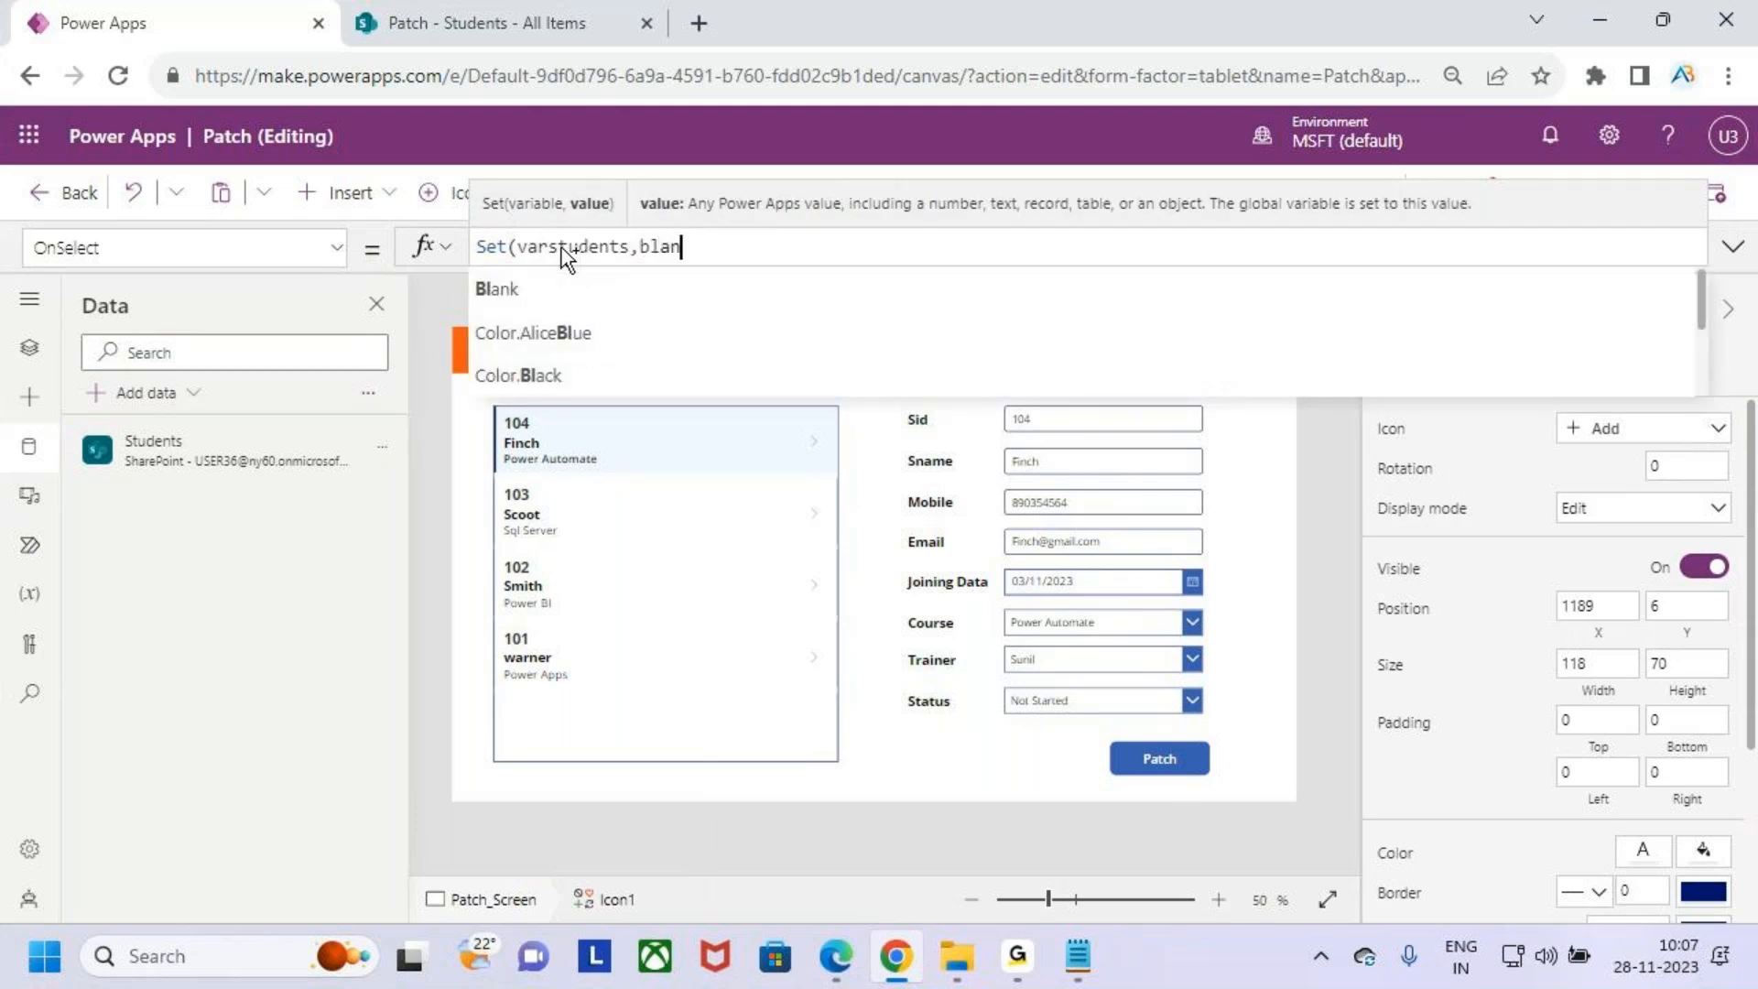
key("Tab")
type("())")
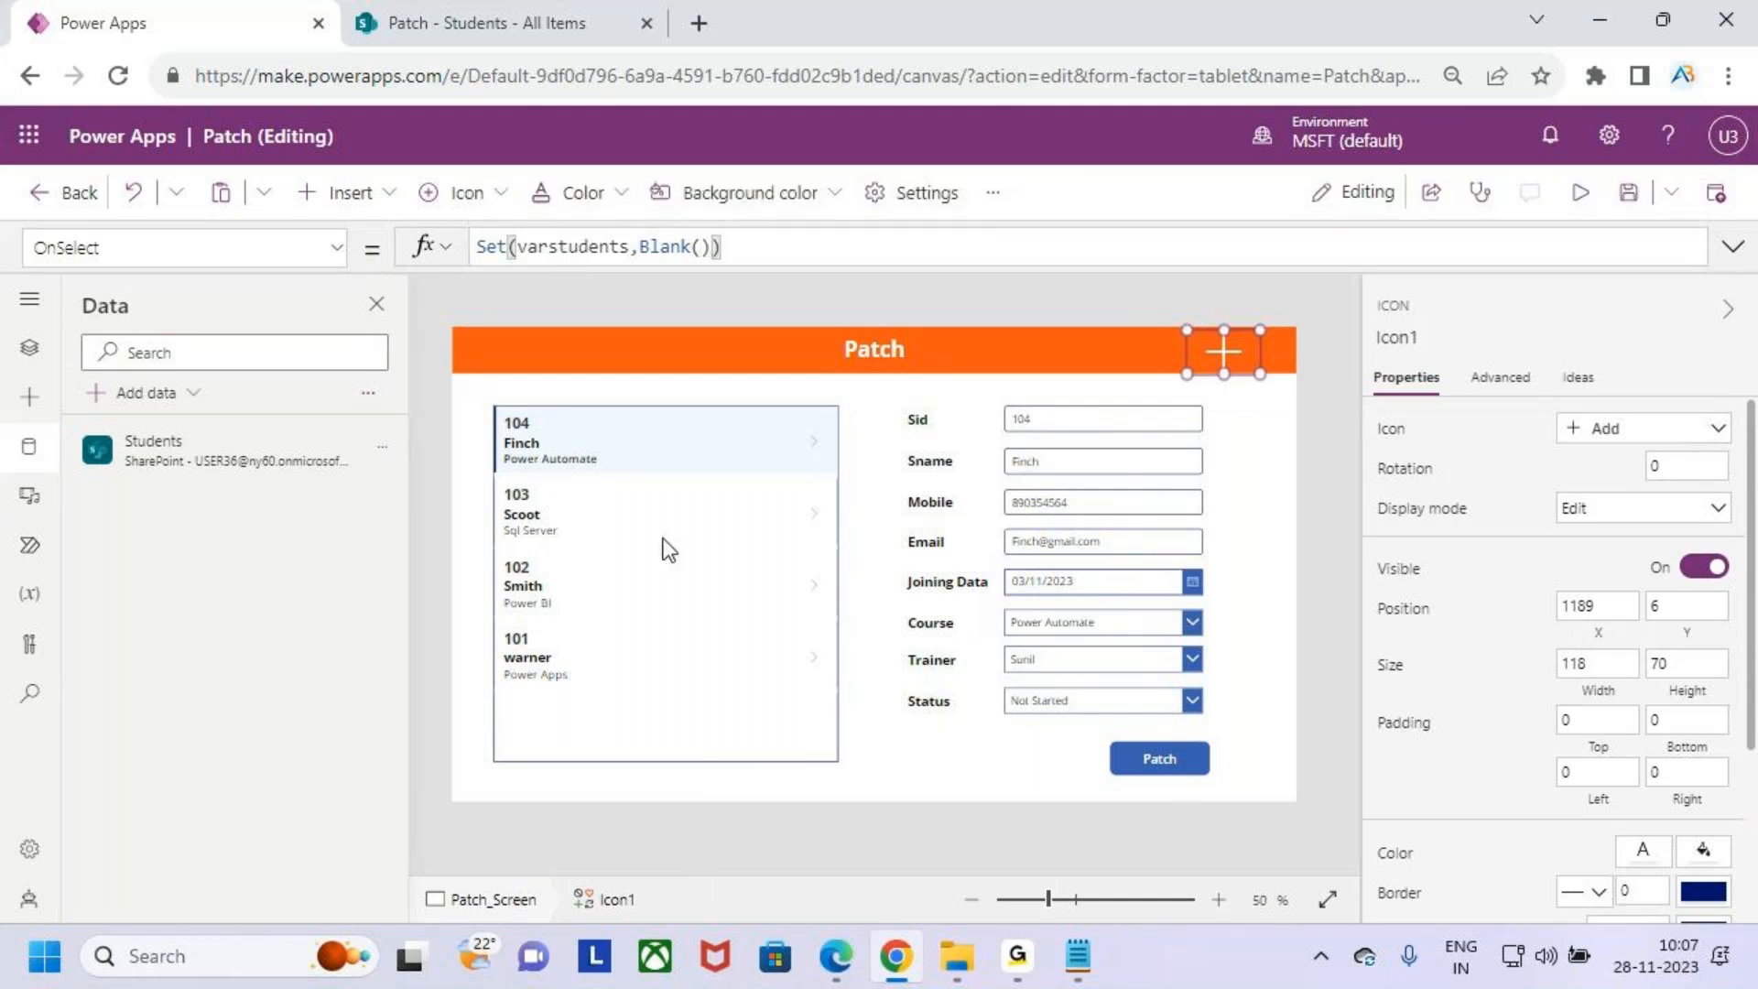
left_click_drag(581, 264, 606, 270)
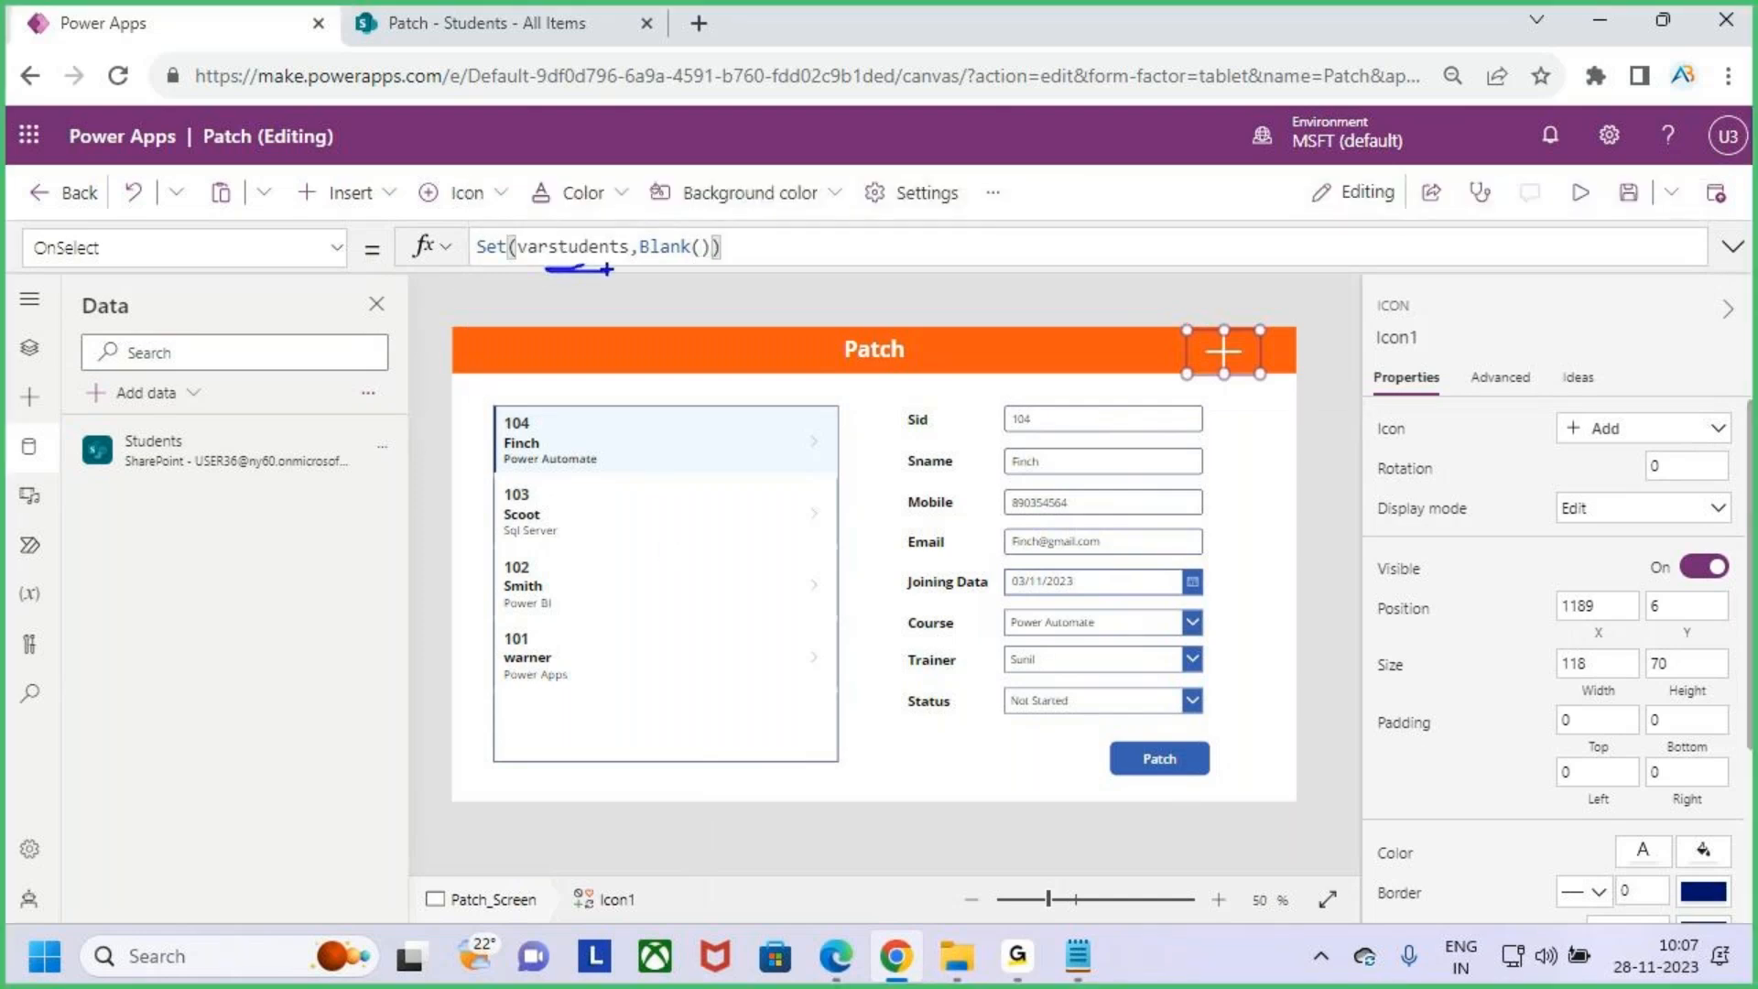
mouse_move(1042, 374)
left_mouse_down()
mouse_move(952, 681)
mouse_move(1191, 749)
mouse_move(1030, 407)
left_mouse_up()
key("Escape")
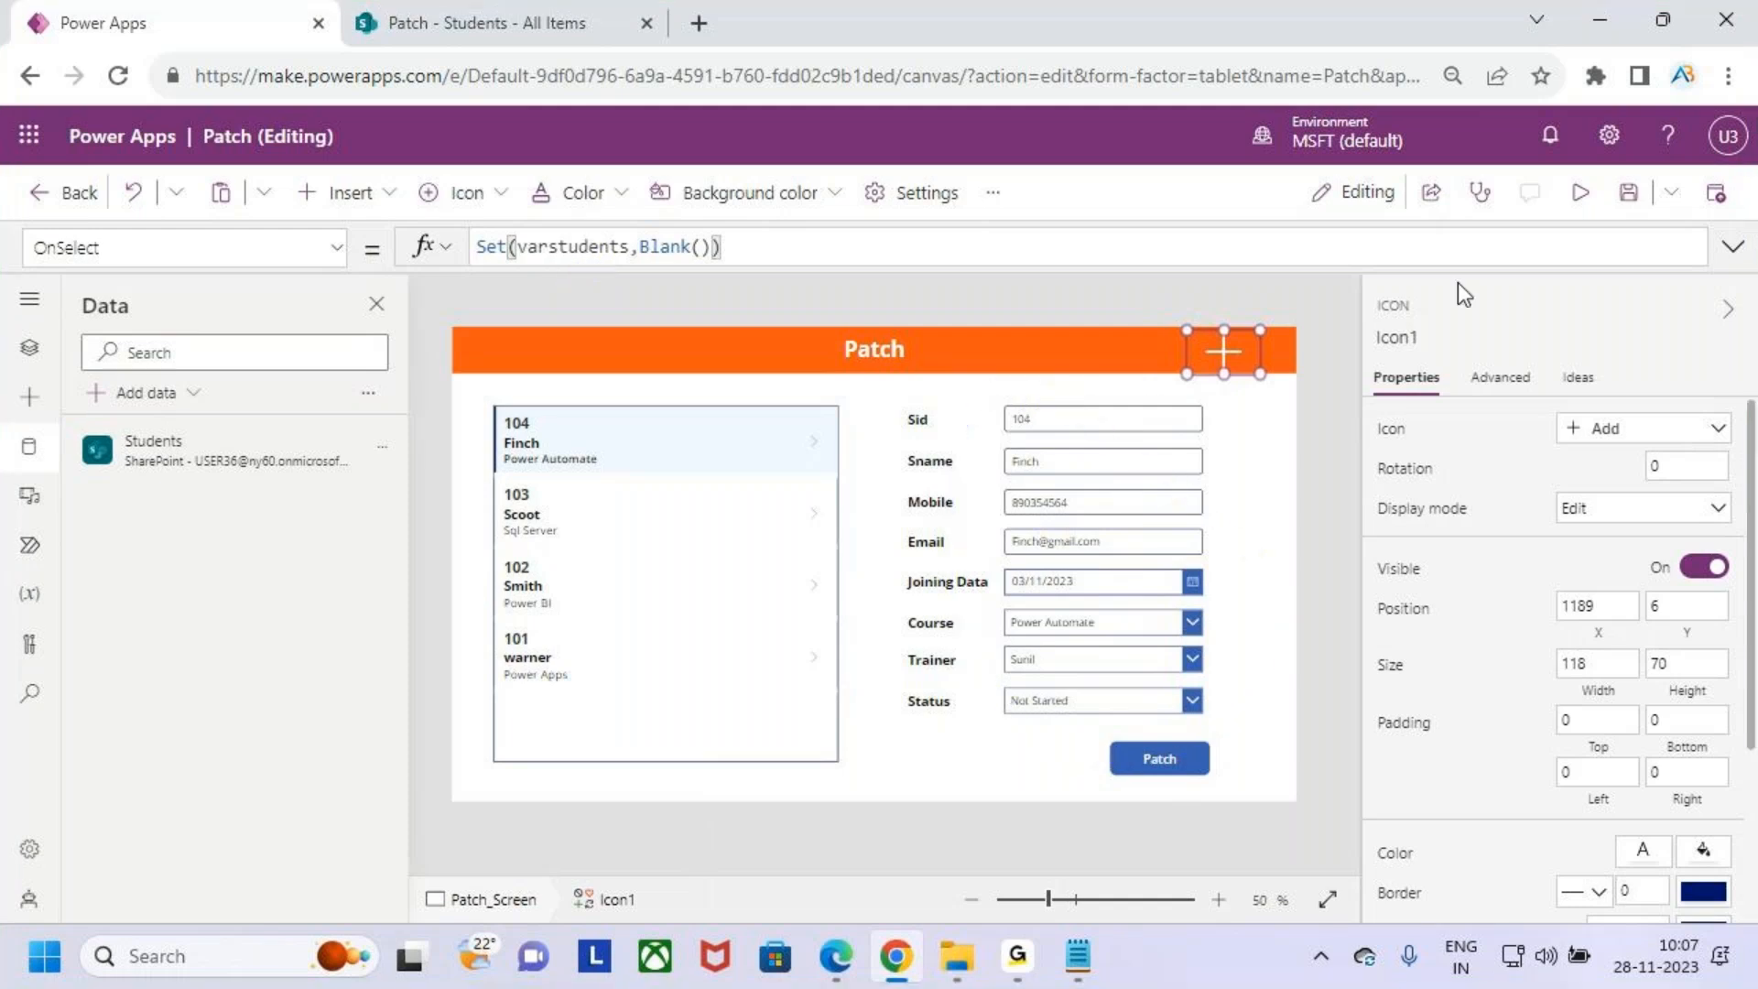
- Preview the app and tap the Add icon to clear the form
left_click(1589, 194)
left_click(1327, 270)
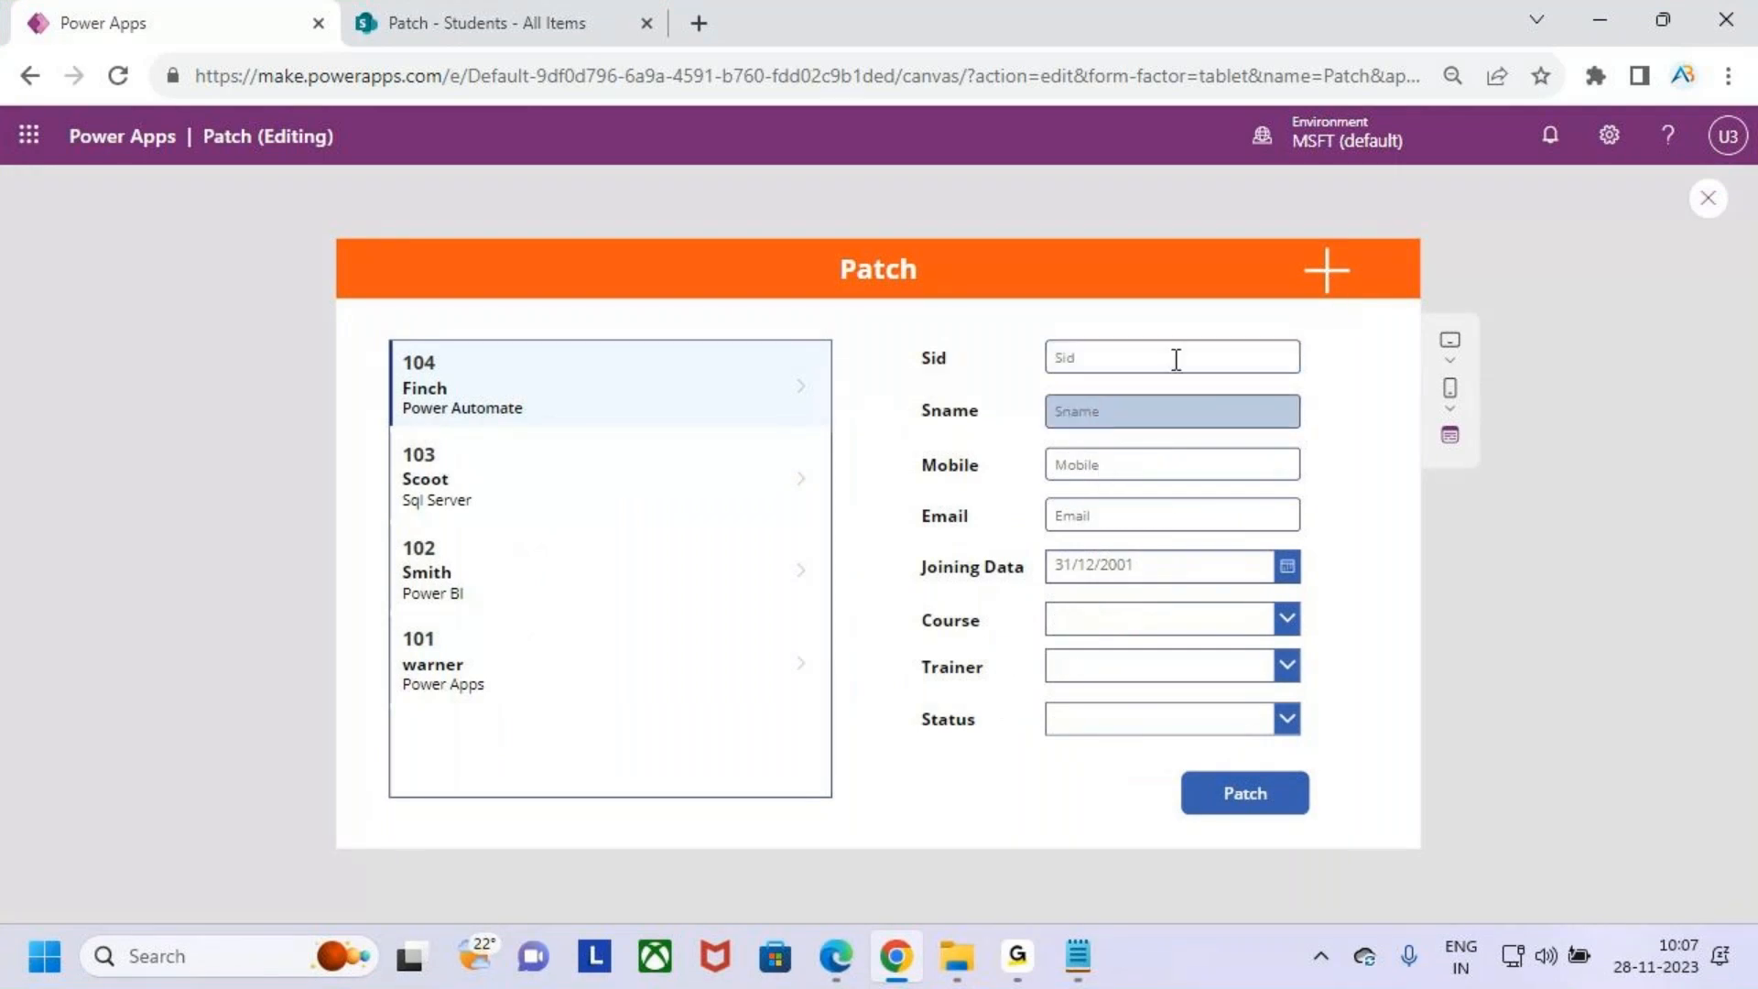
key("ctrl+2")
left_click_drag(1332, 360, 1333, 434)
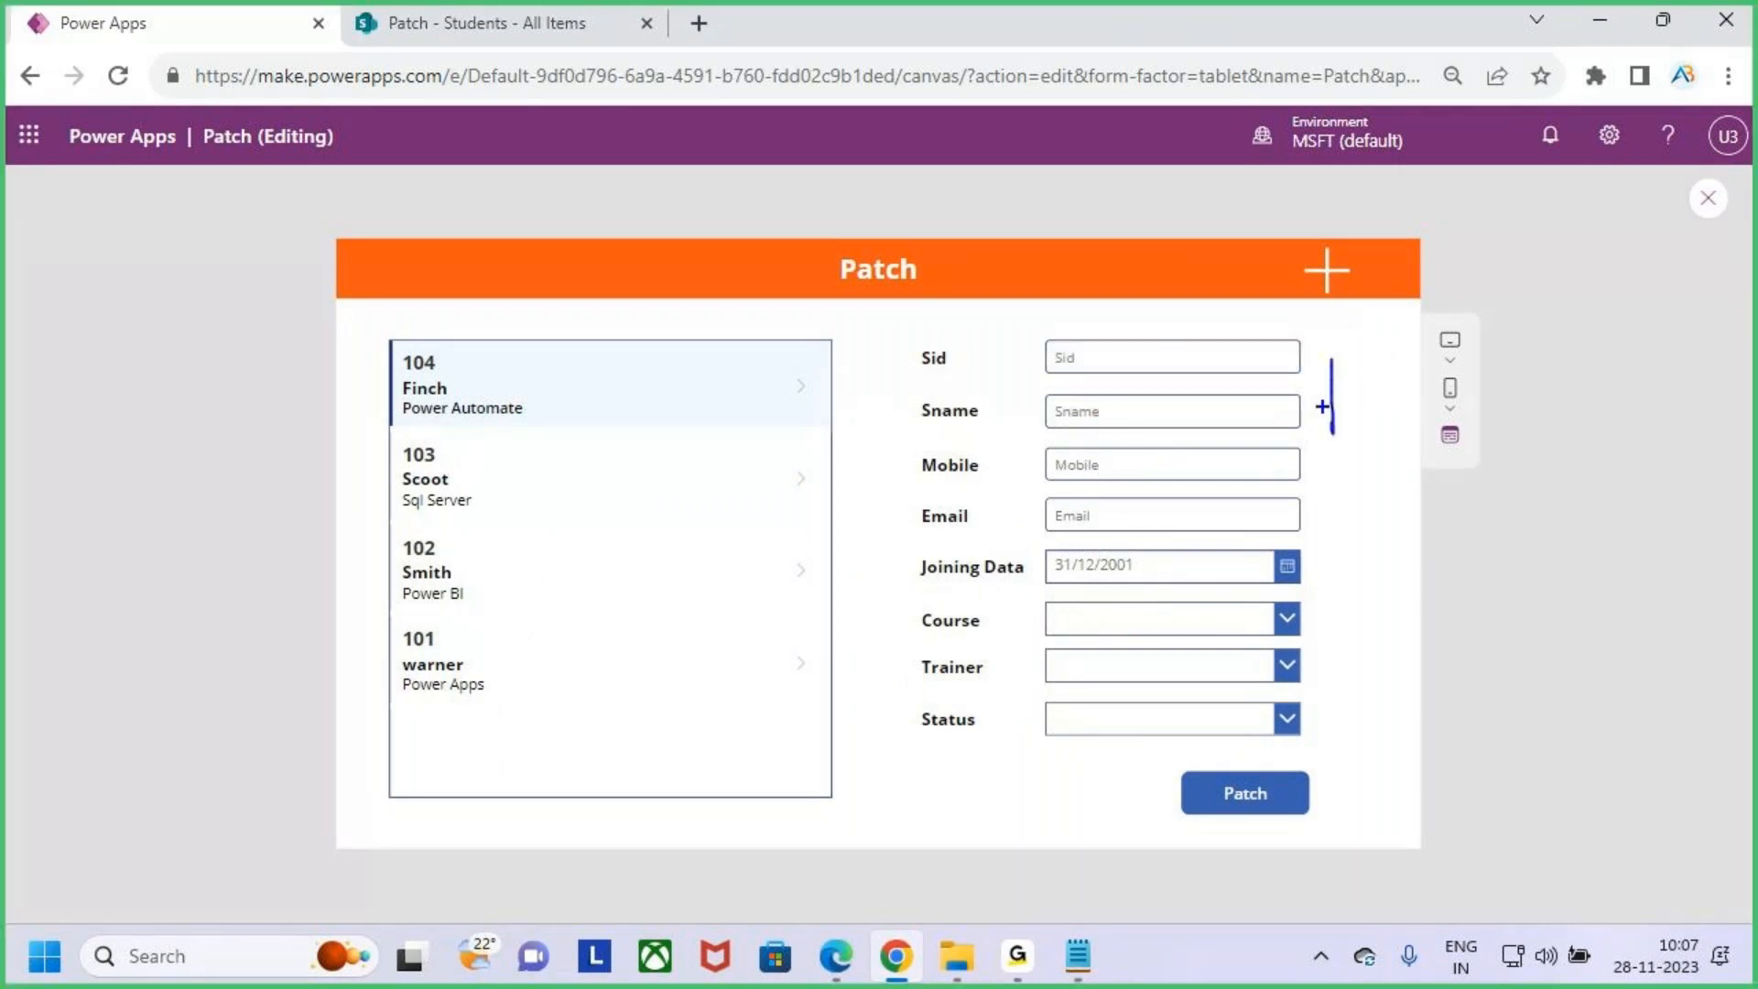
mouse_move(1291, 371)
left_mouse_down()
mouse_move(1343, 447)
mouse_move(1339, 362)
left_mouse_up()
left_click_drag(1376, 411, 1475, 446)
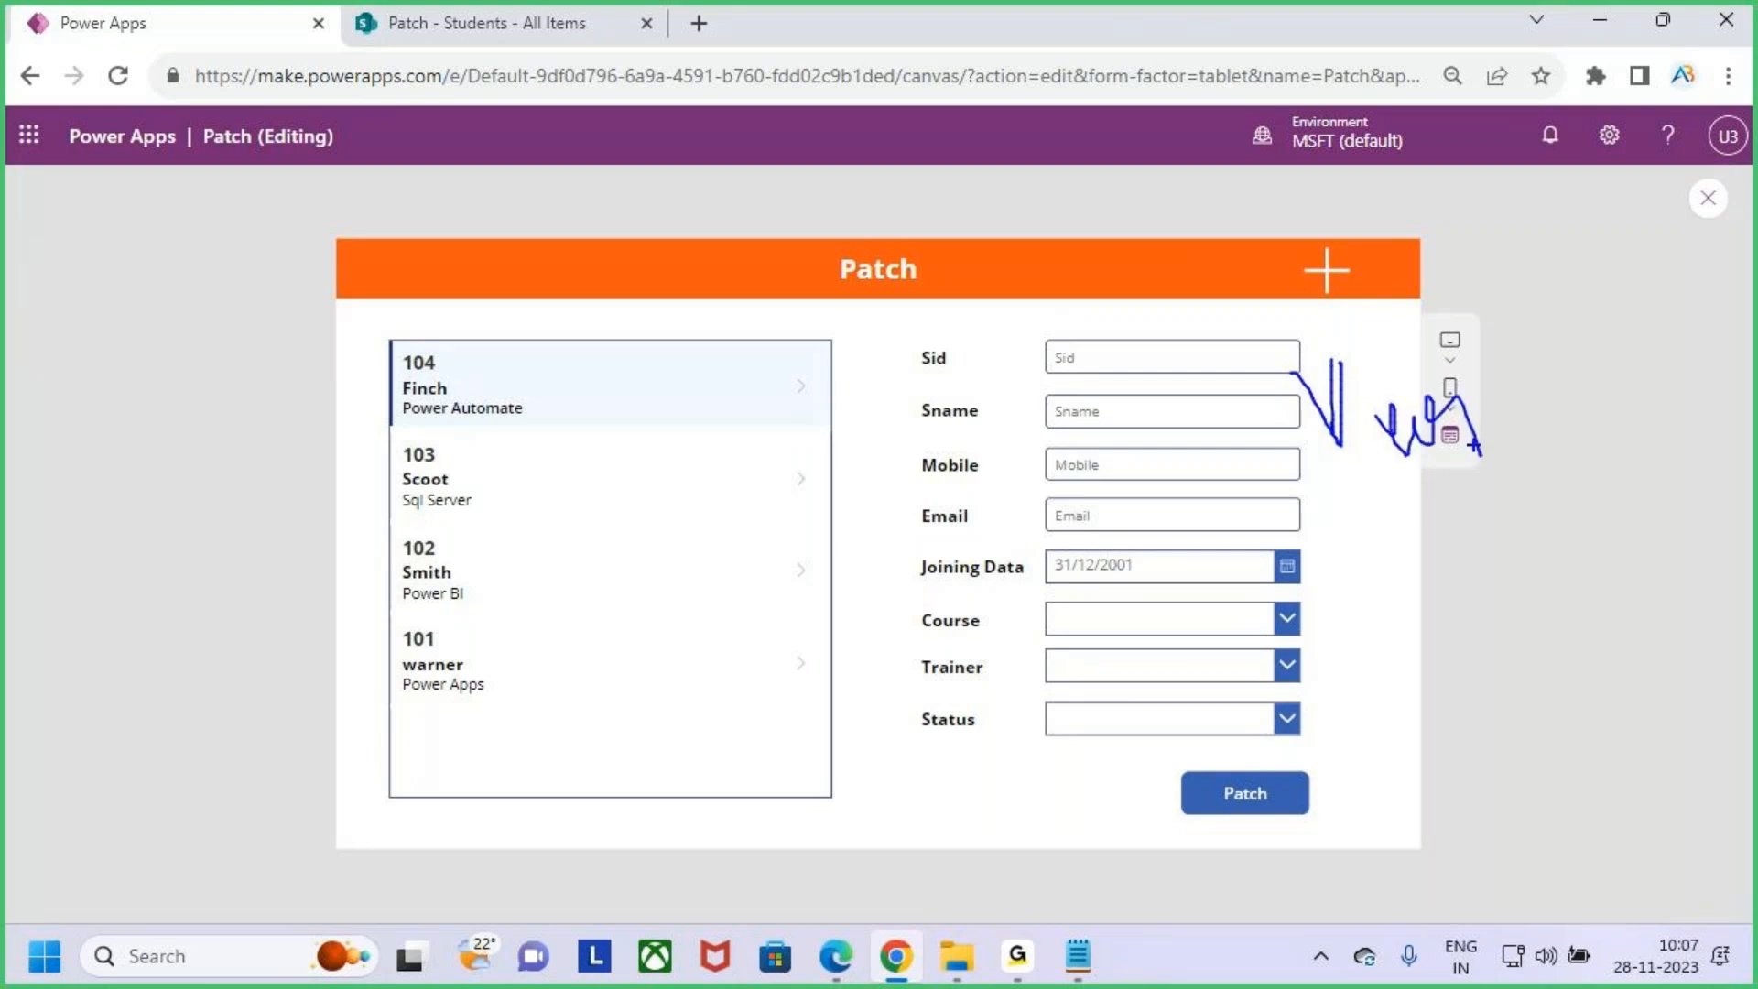
left_click_drag(1110, 284, 1138, 364)
key("Escape")
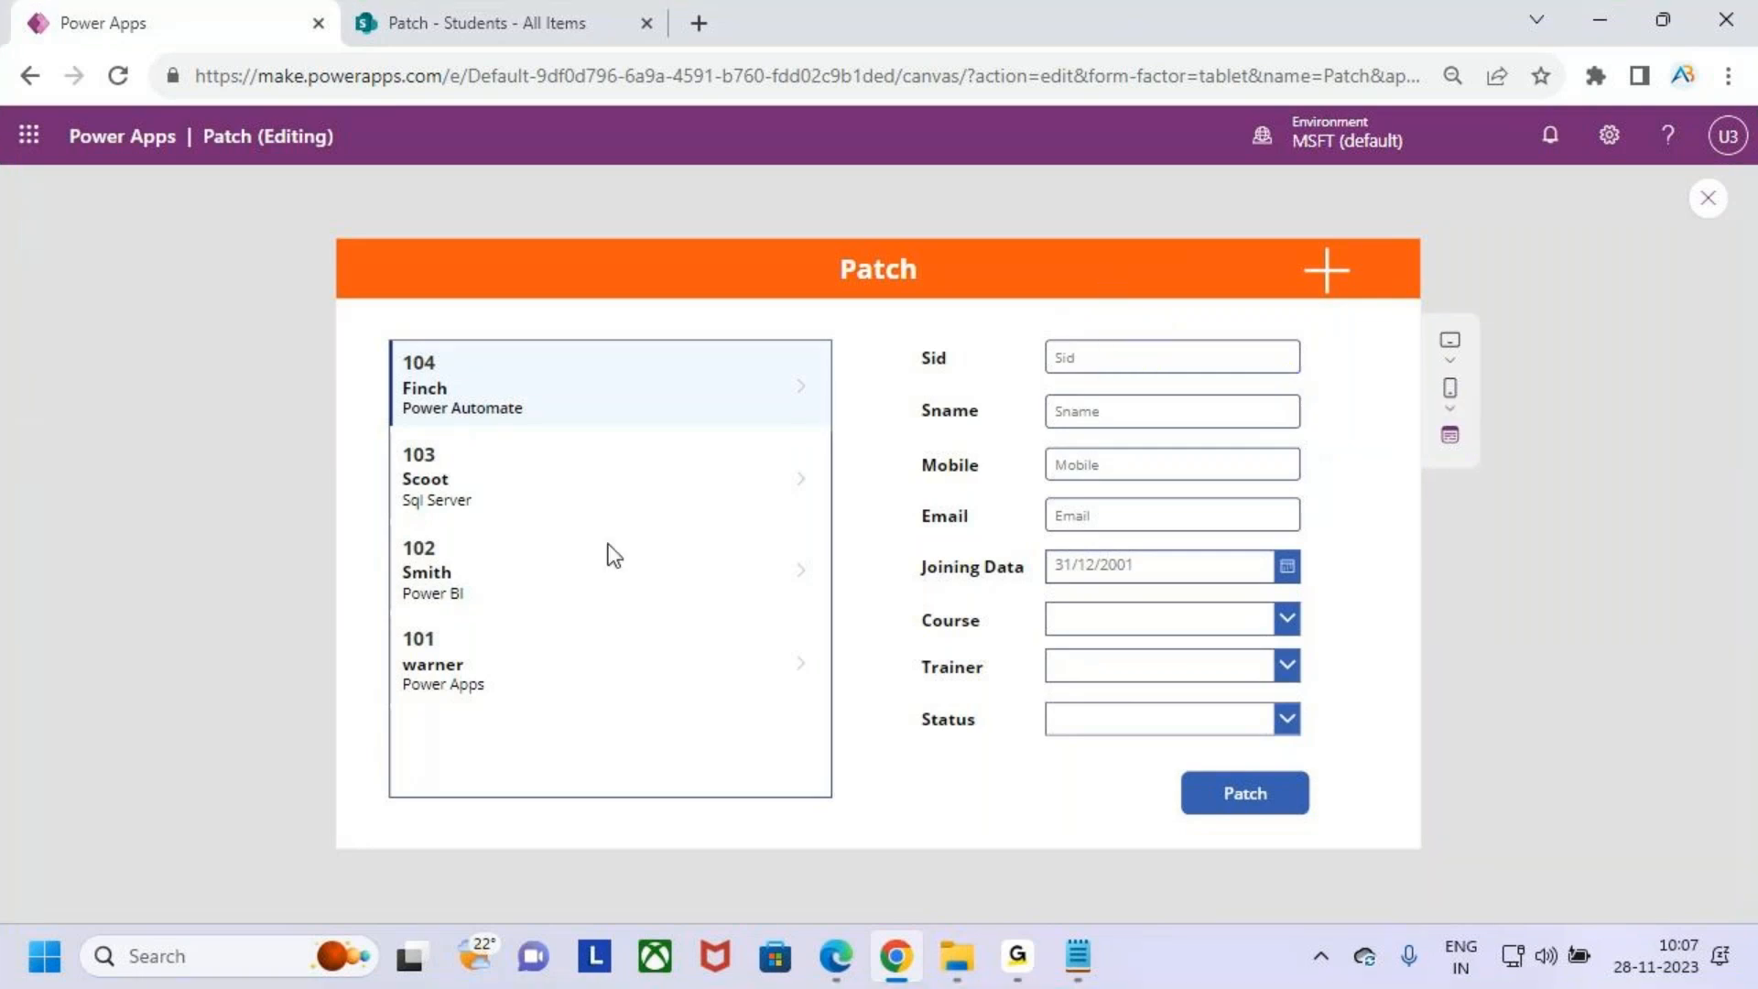
- Select different students in the gallery to load their details into the form
left_click(484, 480)
left_click(493, 575)
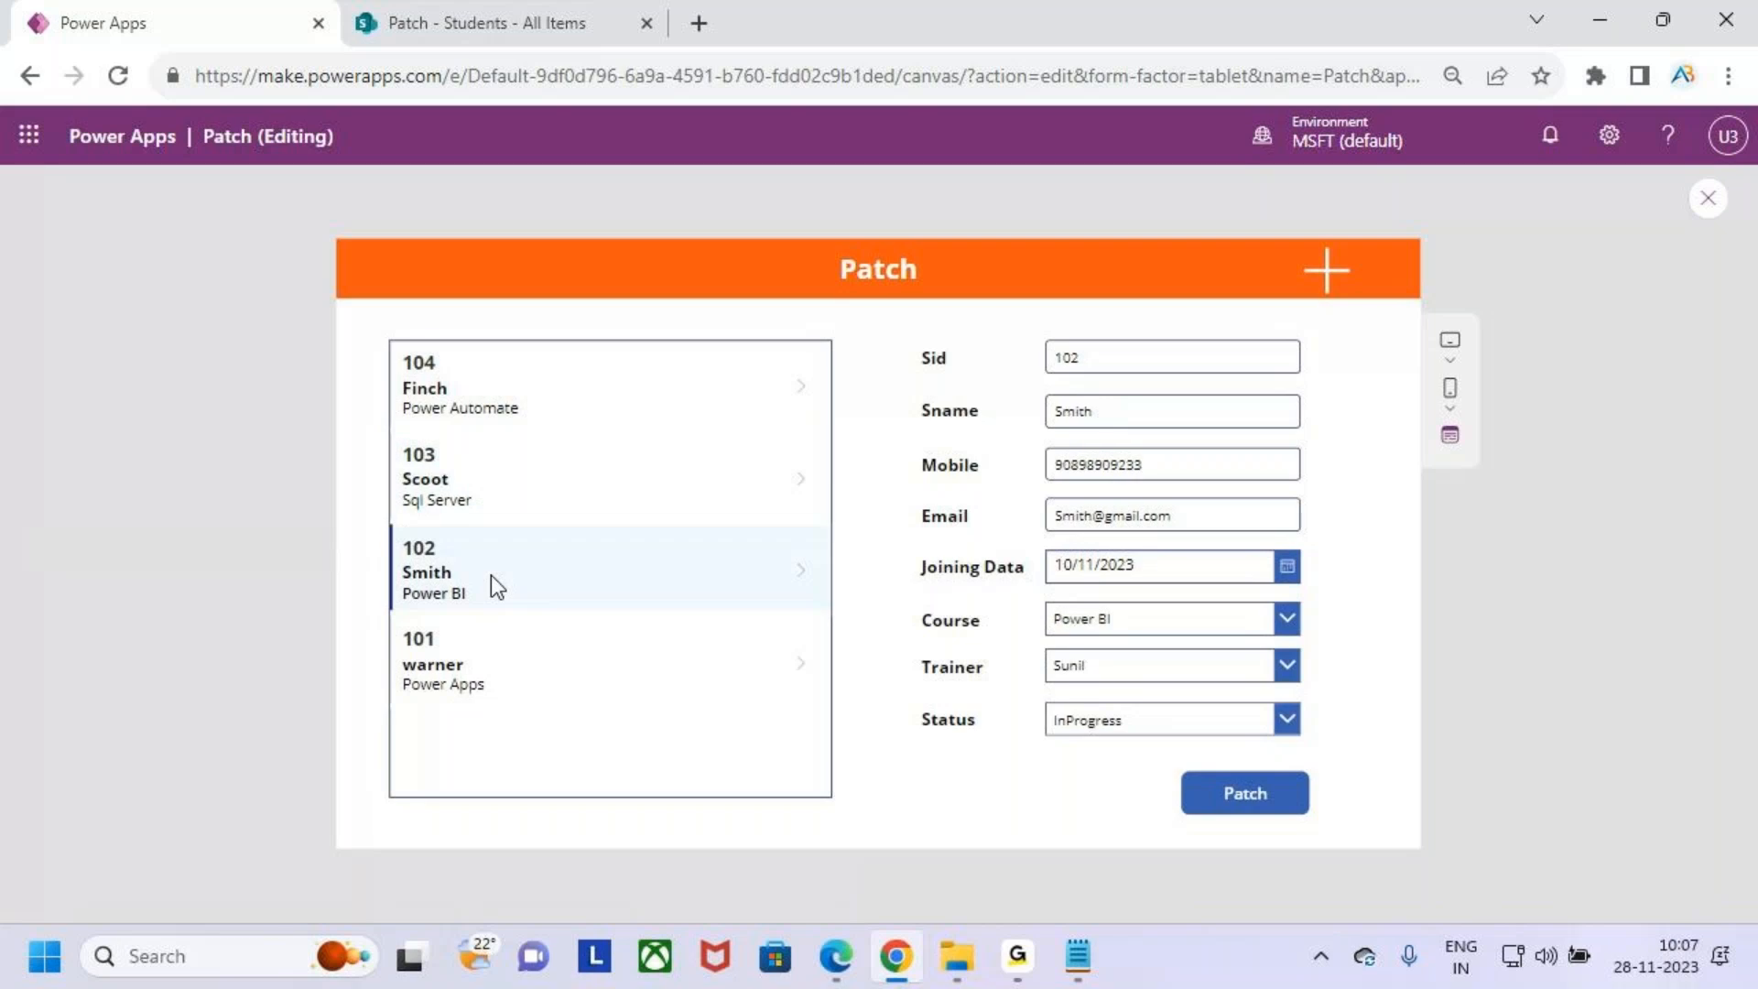
left_click(476, 390)
left_click(459, 503)
left_click(513, 567)
key("ctrl+2")
mouse_move(1371, 258)
left_mouse_down()
mouse_move(1305, 334)
mouse_move(1323, 259)
left_mouse_up()
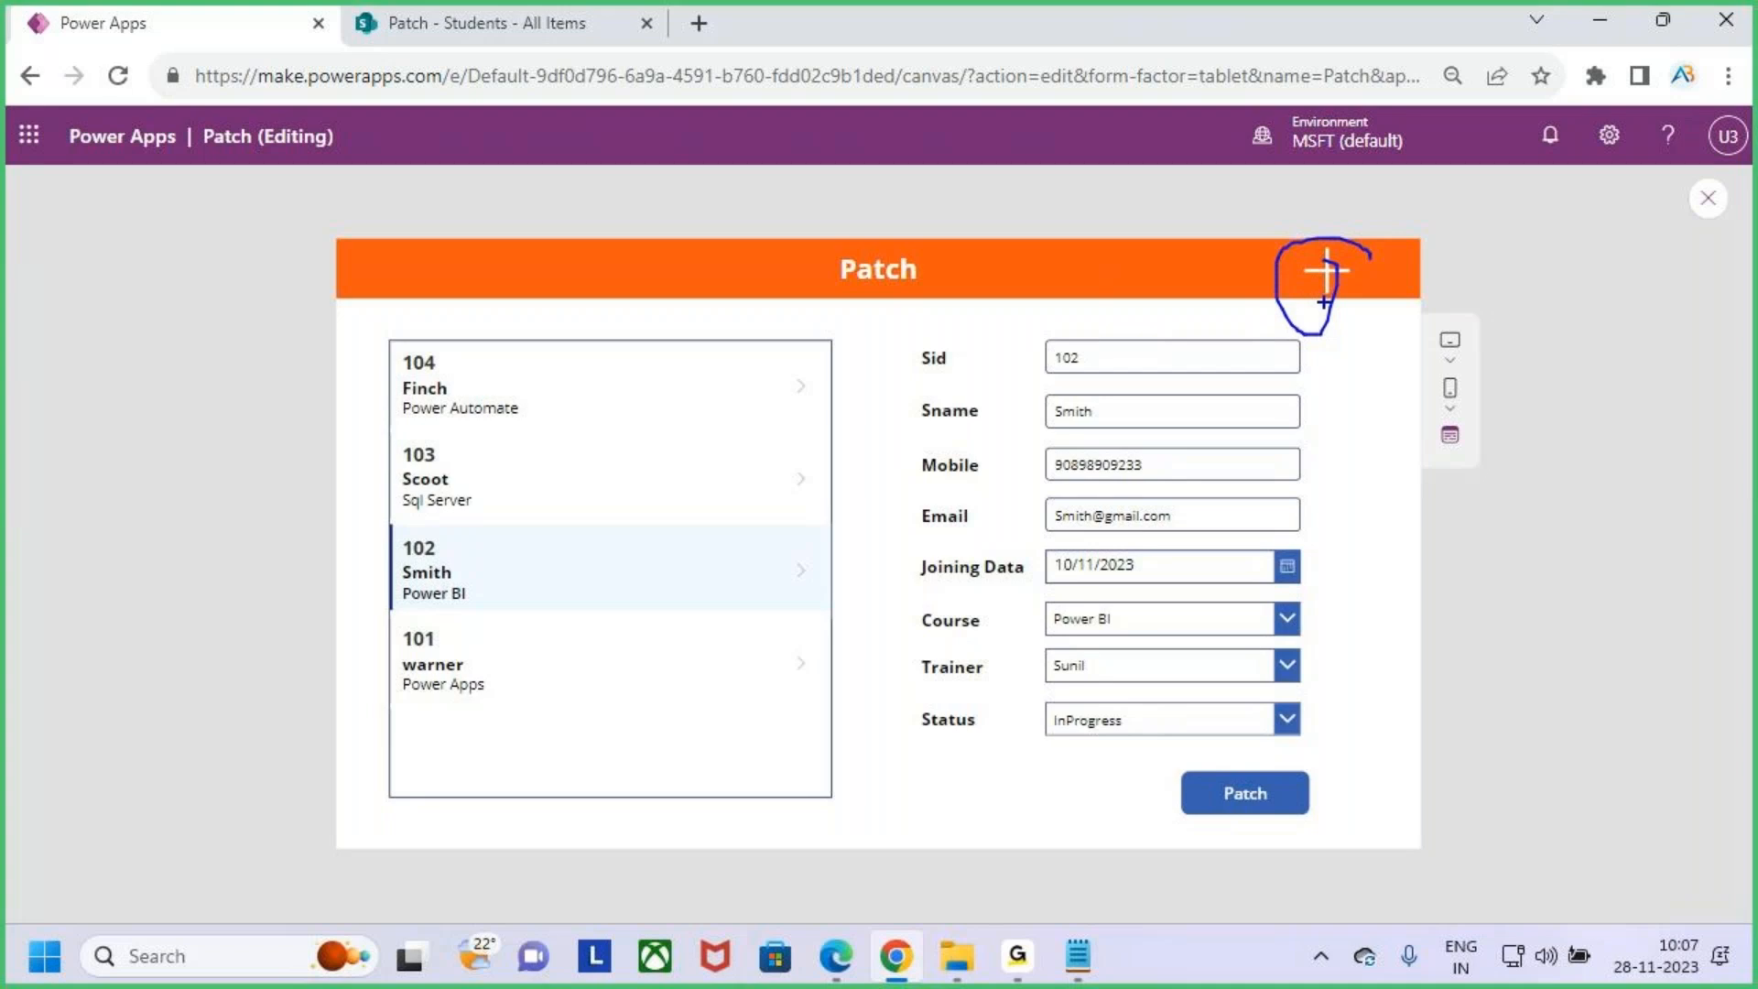
left_click_drag(1312, 295, 1248, 338)
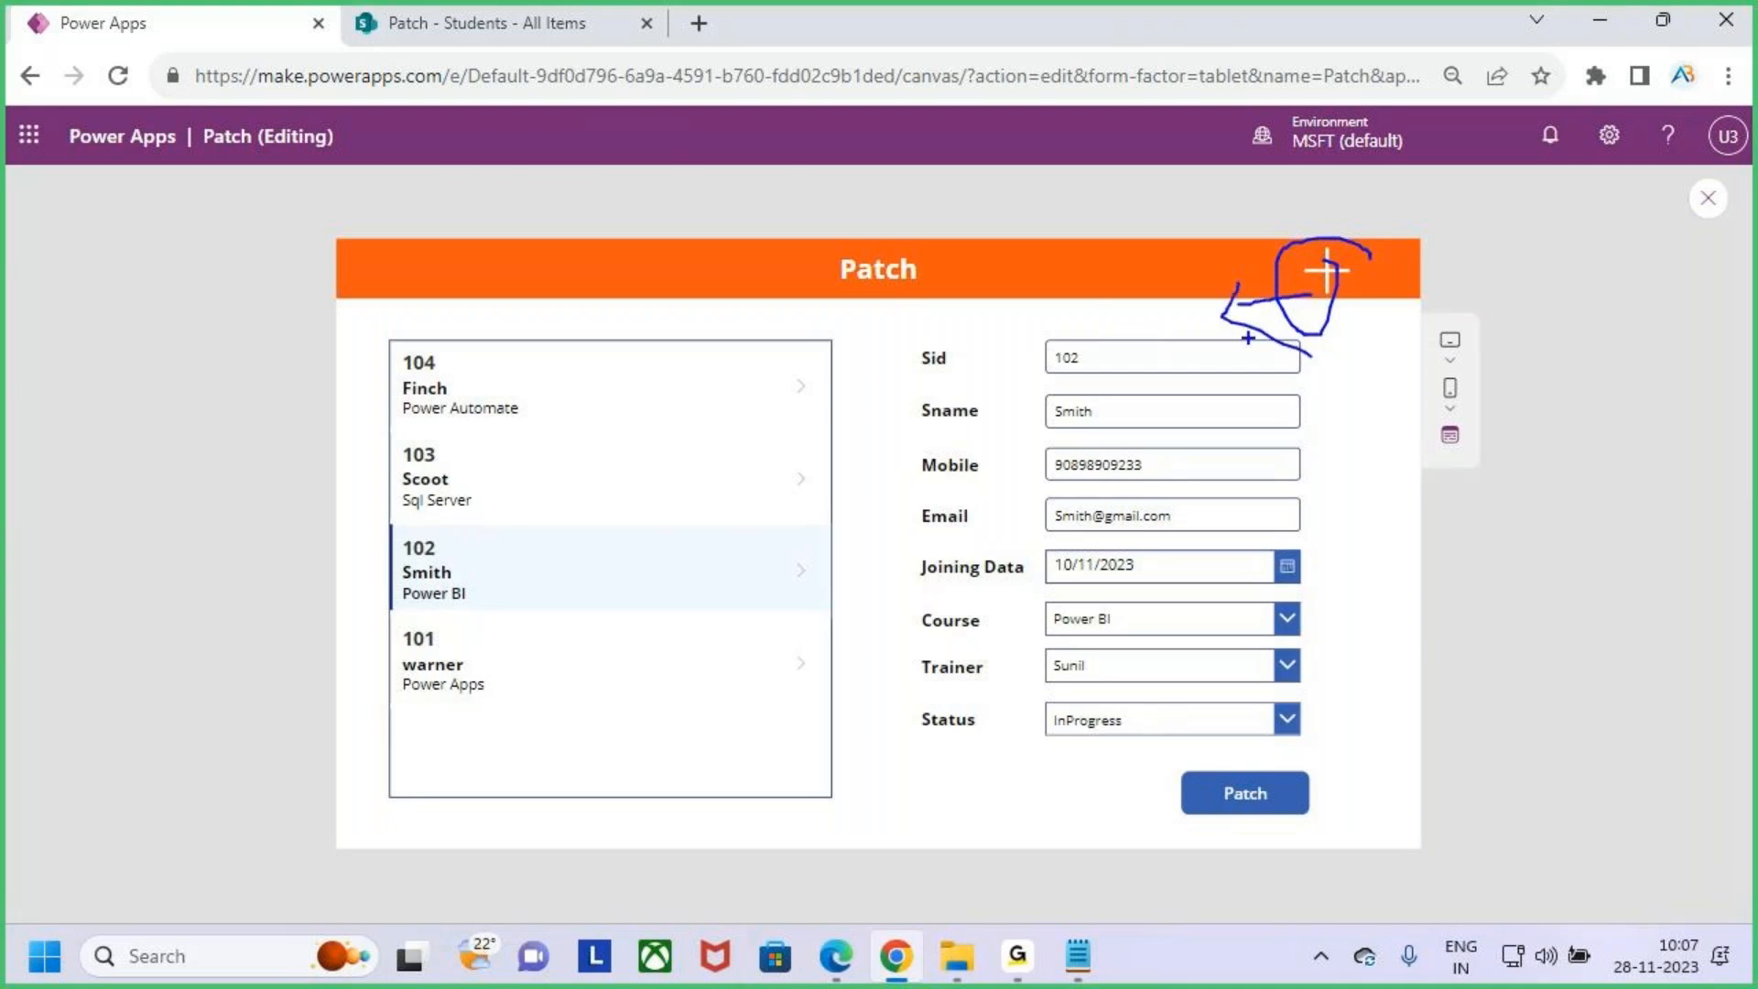
mouse_move(946, 289)
left_mouse_down()
mouse_move(1000, 277)
mouse_move(1026, 318)
mouse_move(1058, 315)
left_mouse_up()
mouse_move(1126, 261)
left_mouse_down()
mouse_move(1113, 299)
mouse_move(1066, 324)
left_mouse_up()
mouse_move(1192, 232)
left_mouse_down()
mouse_move(1179, 290)
mouse_move(1190, 275)
left_mouse_up()
mouse_move(1186, 264)
left_mouse_down()
mouse_move(1216, 291)
mouse_move(1232, 273)
left_mouse_up()
mouse_move(1241, 247)
left_mouse_down()
mouse_move(1035, 210)
mouse_move(1225, 302)
mouse_move(1187, 211)
left_mouse_up()
key("Escape")
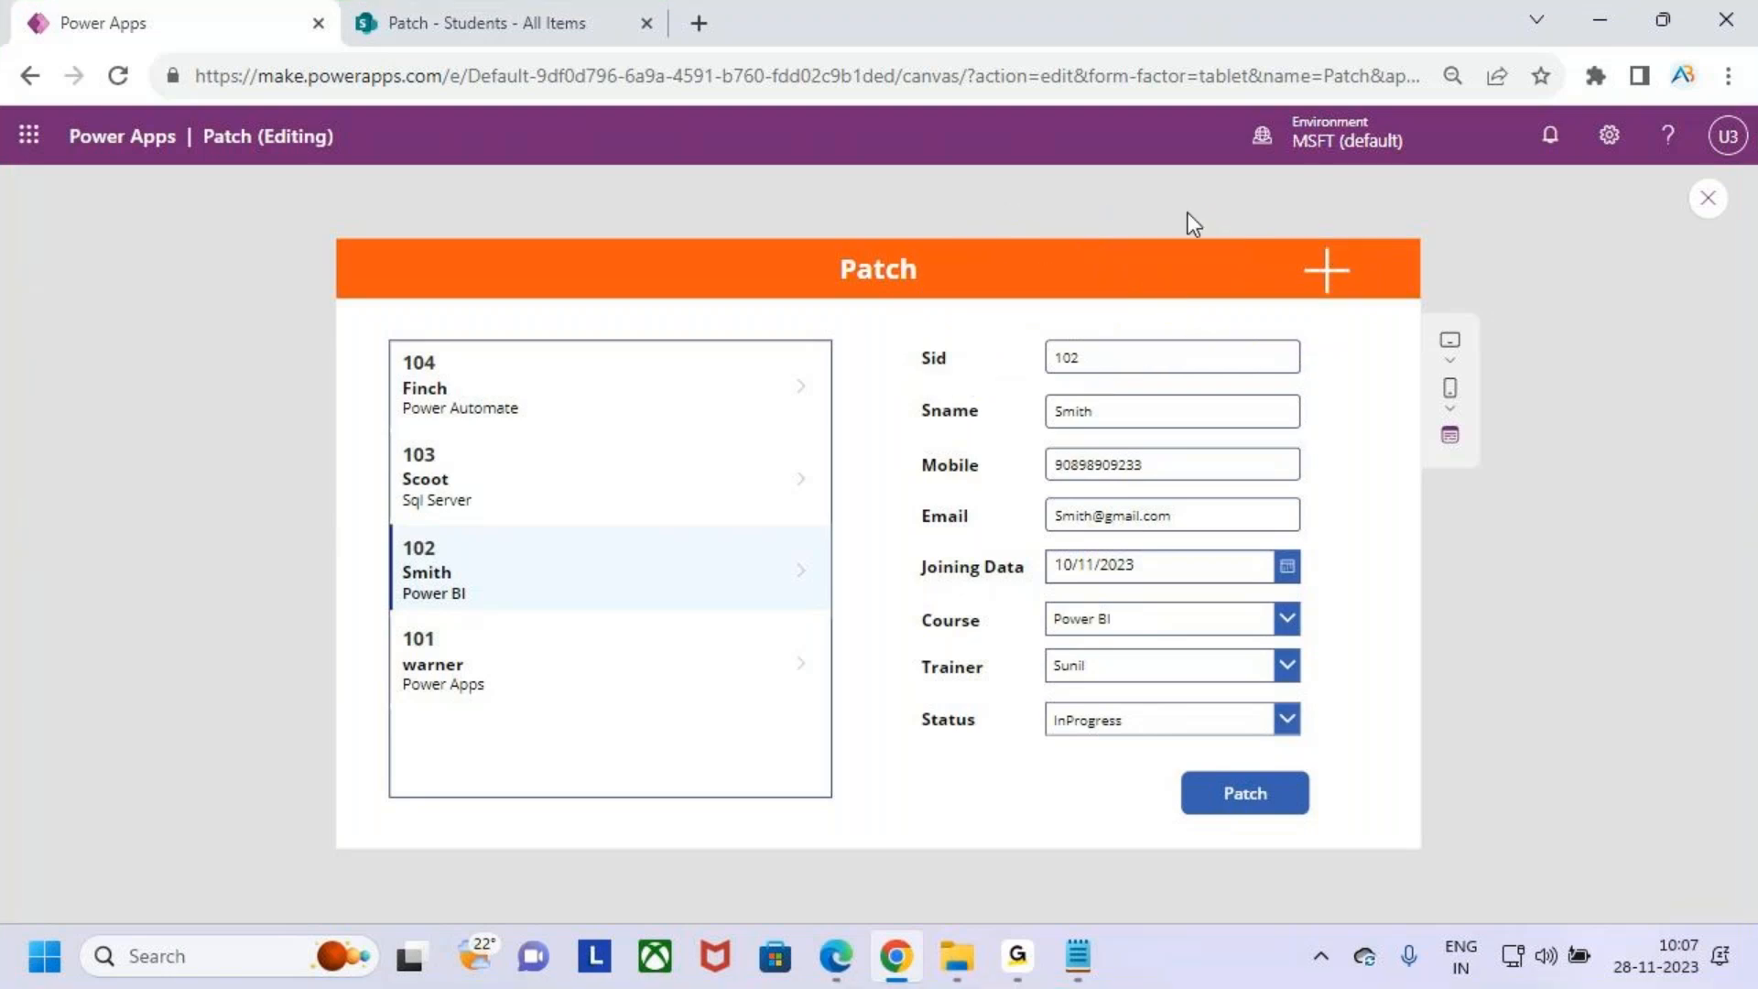
- Restart the preview, select a few gallery students, and tap the Add icon to blank the form
key("Escape")
key("Escape")
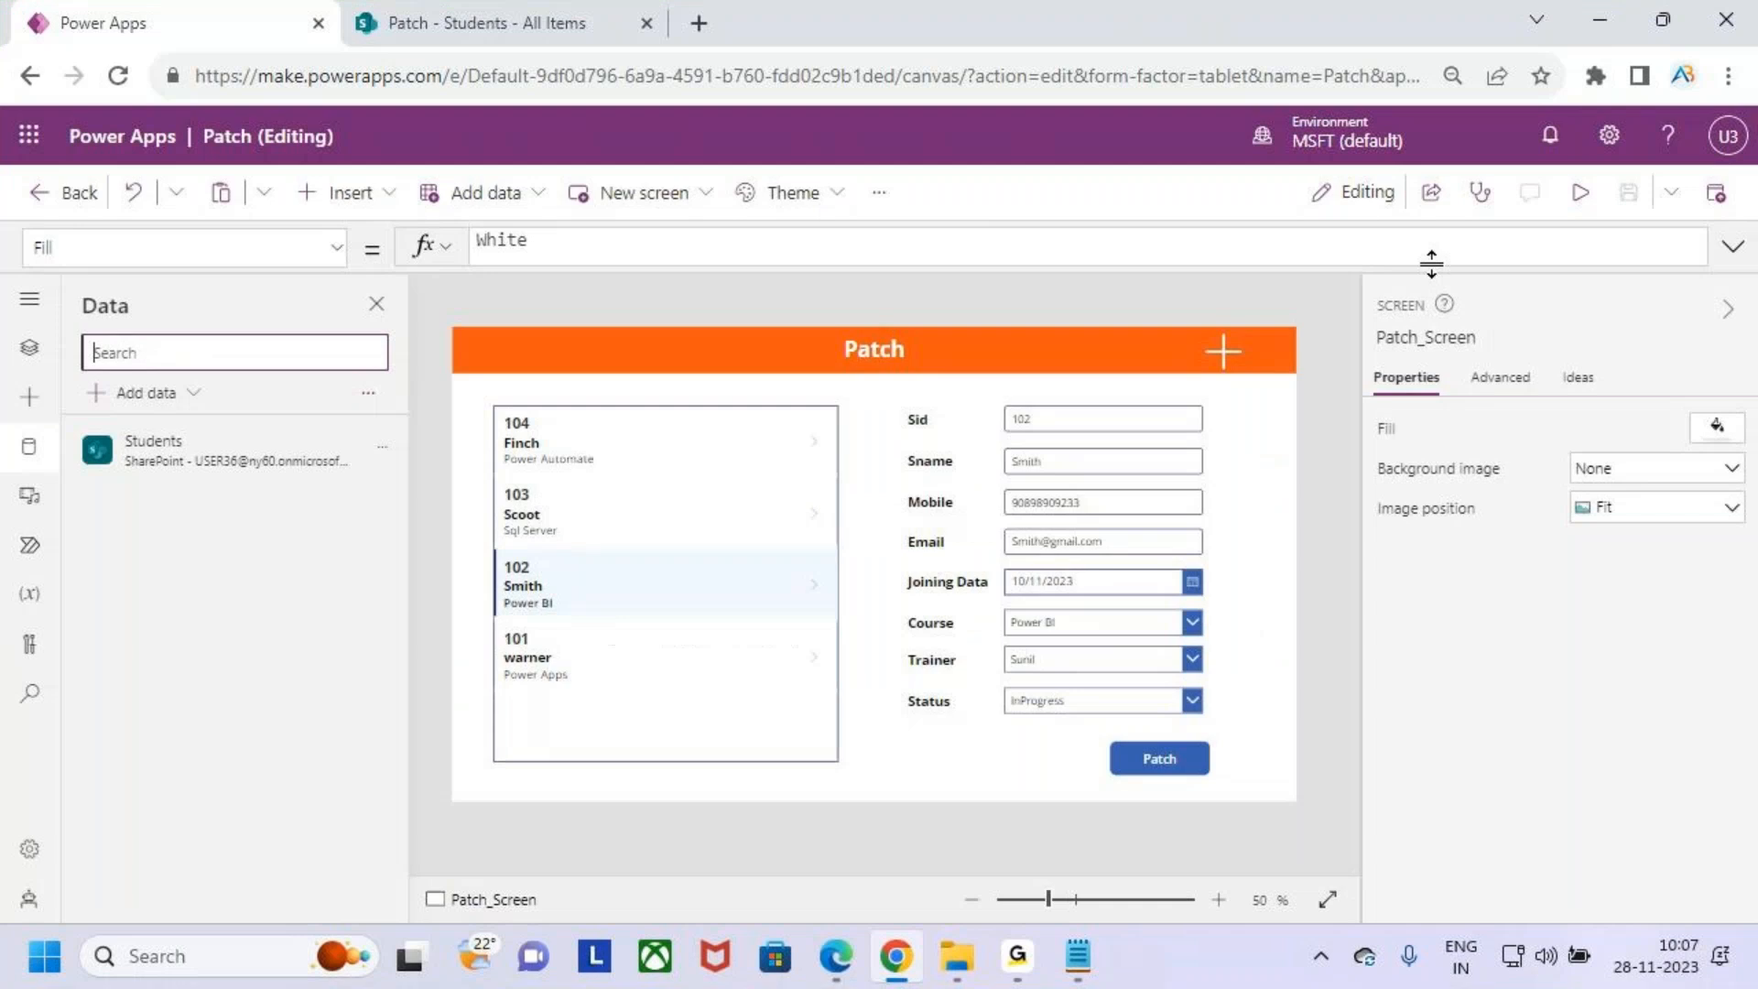
left_click(1577, 192)
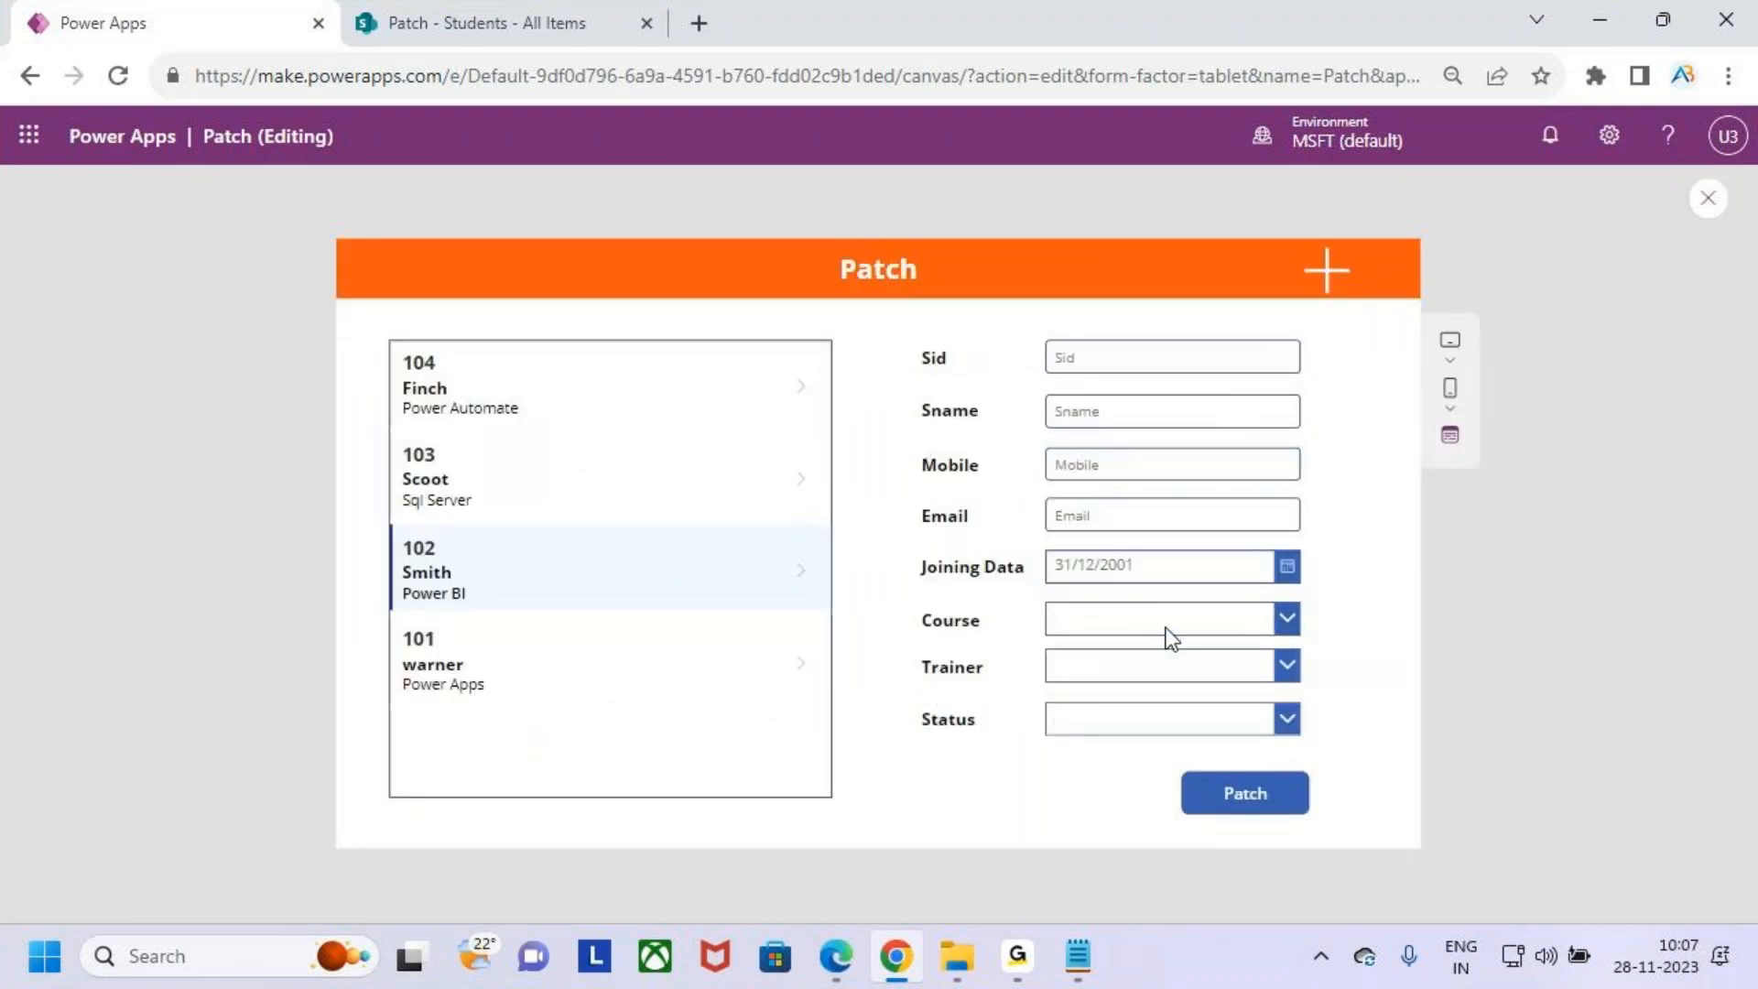
left_click(587, 385)
left_click(552, 476)
left_click(555, 400)
left_click(1339, 269)
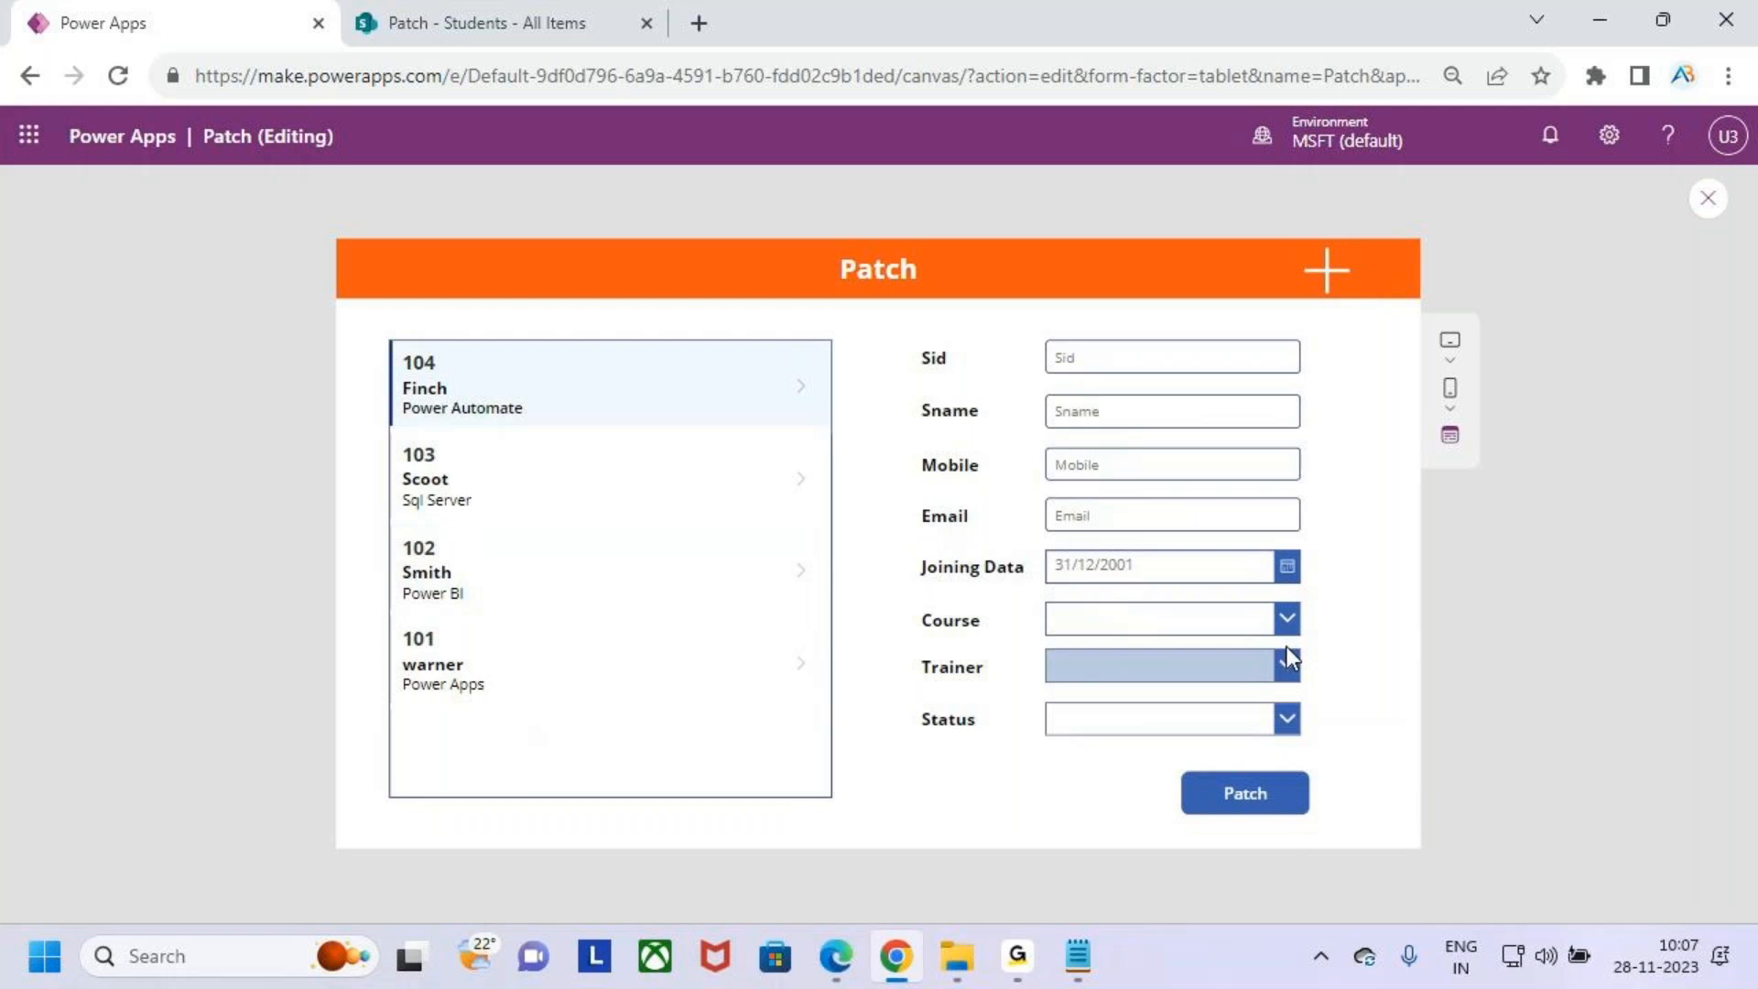
- Enter Sid 105 for a new student, then fill in the student's name, mobile number and e-mail
left_click(1221, 362)
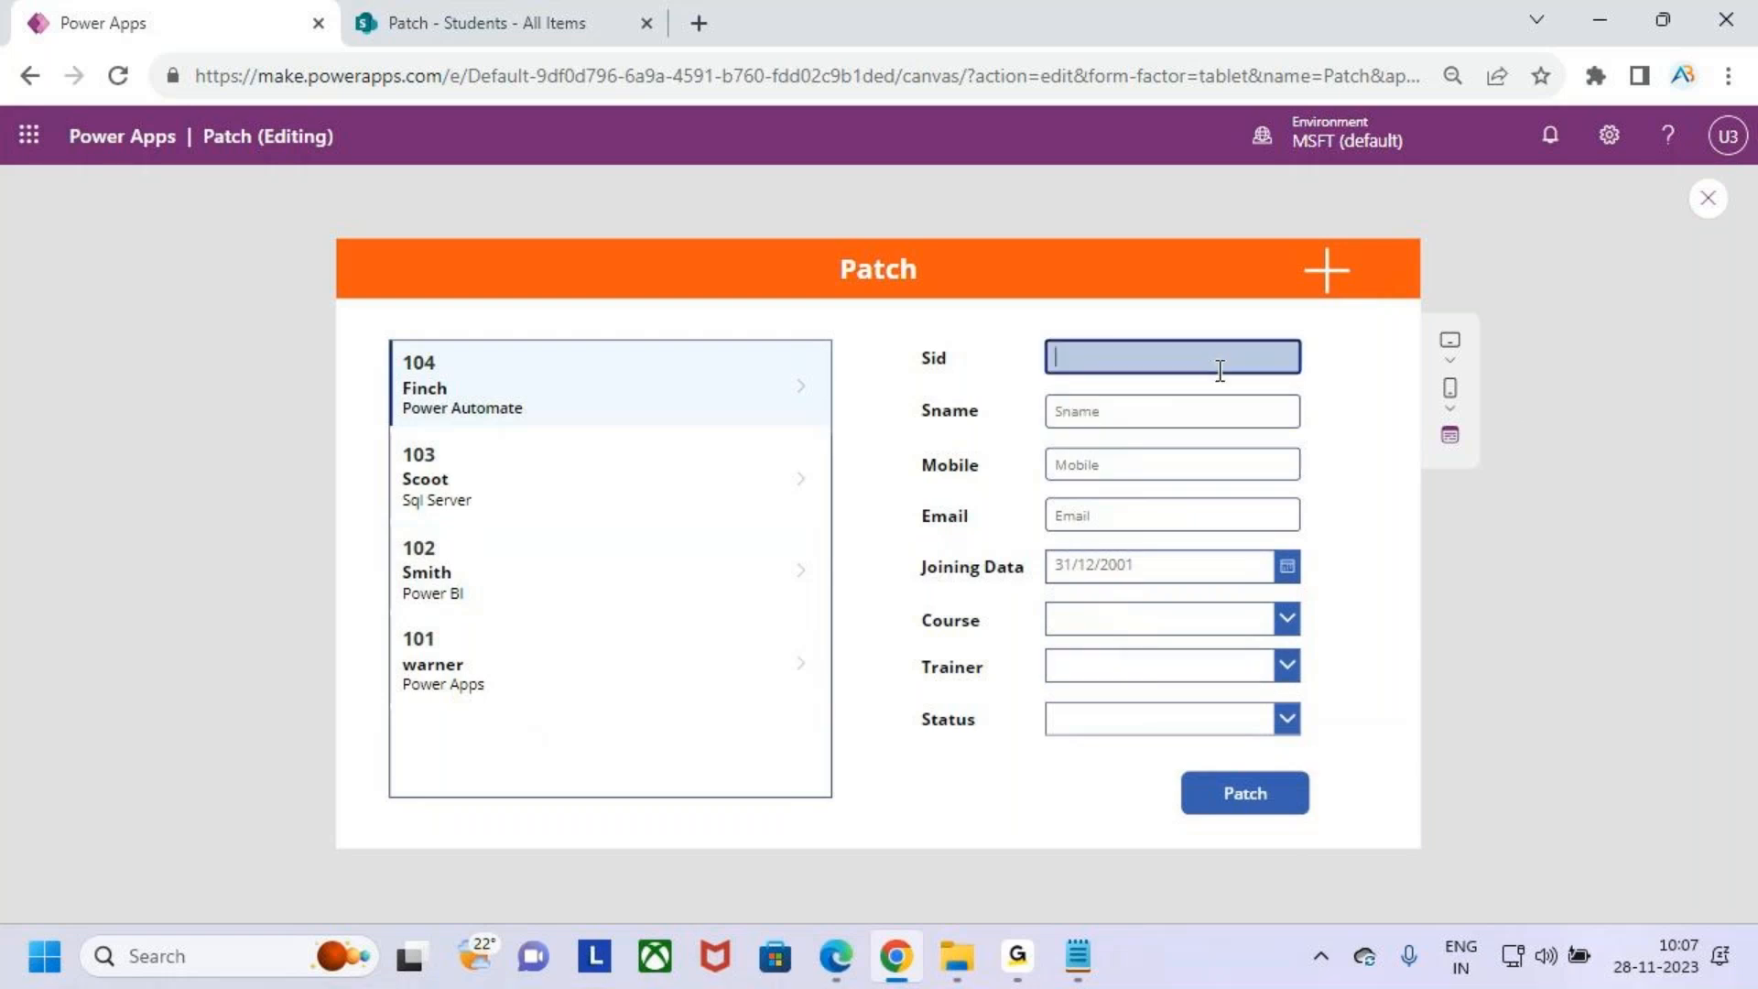
type("104")
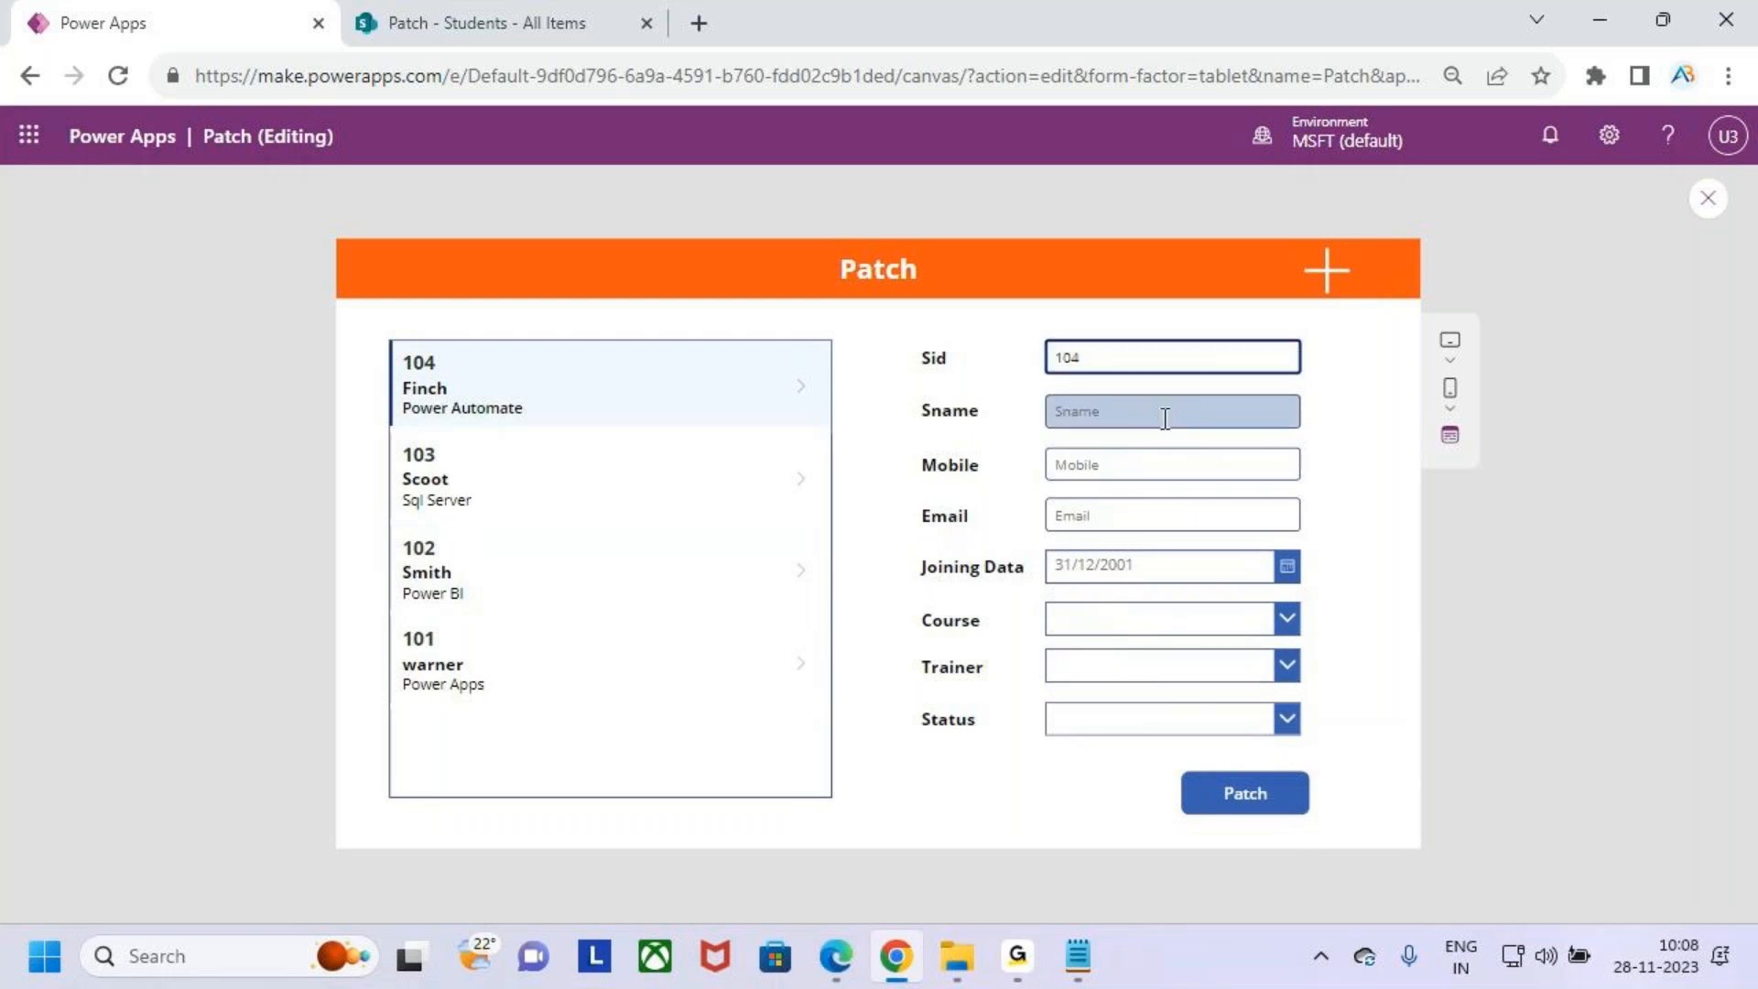
left_click(1128, 411)
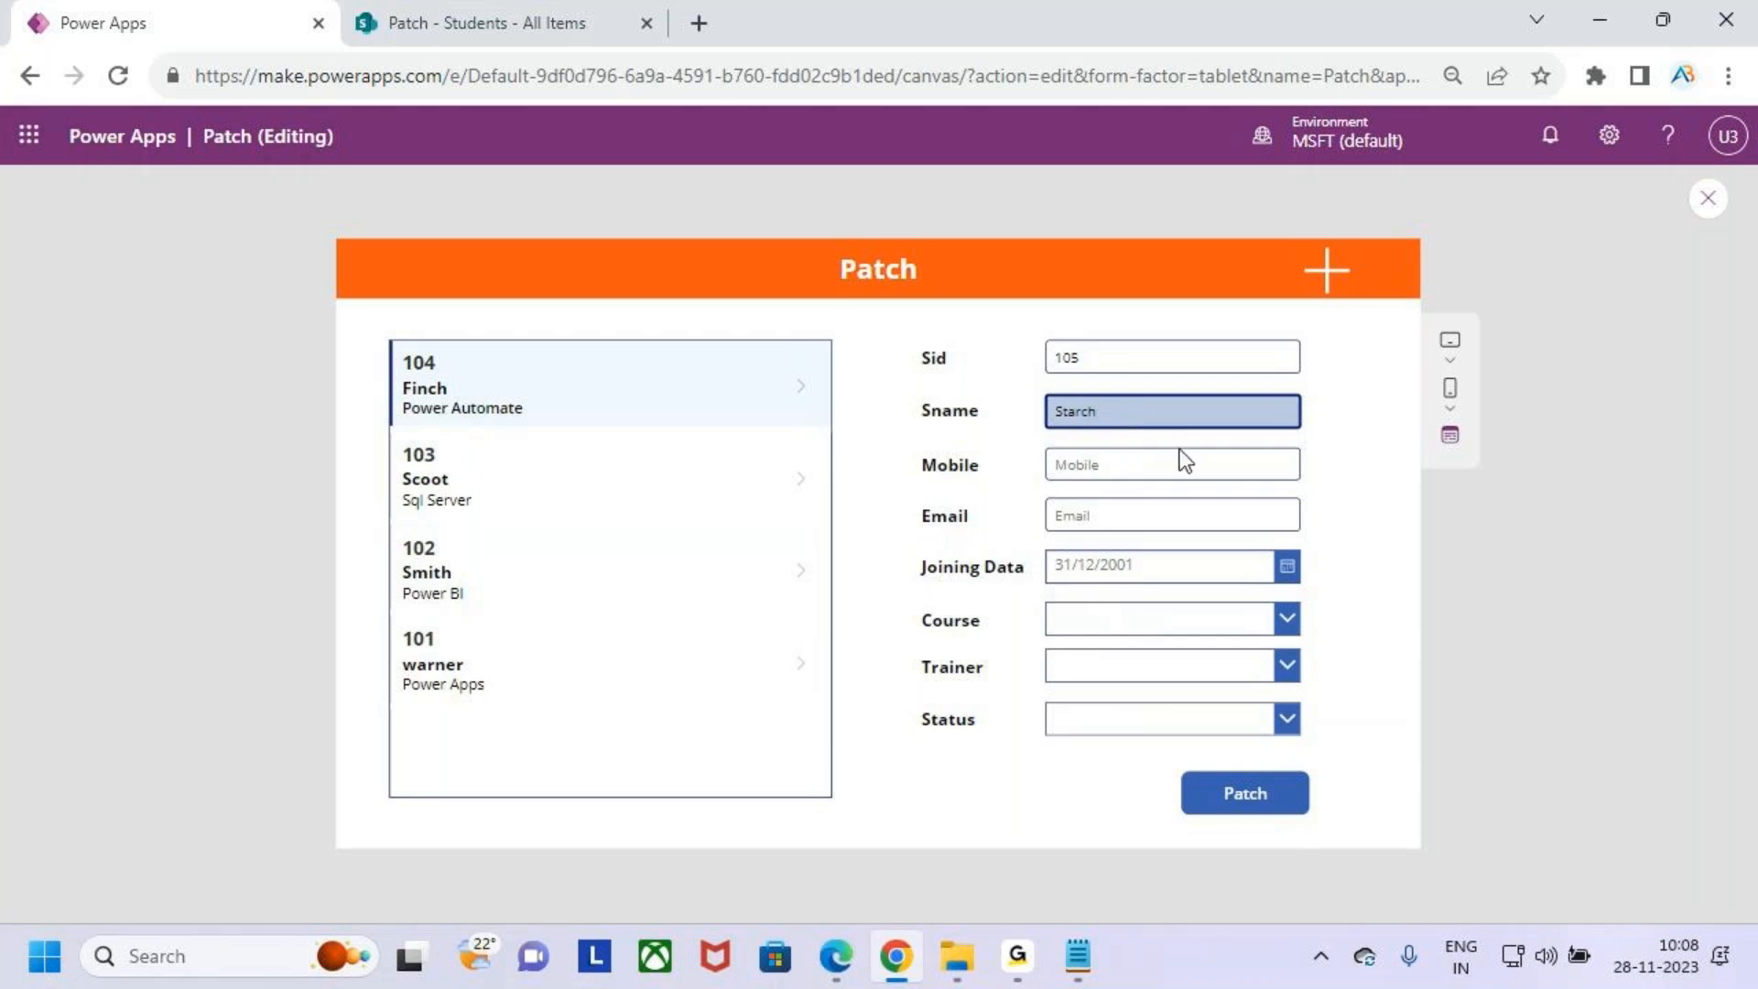
left_click(1195, 475)
left_click(1153, 514)
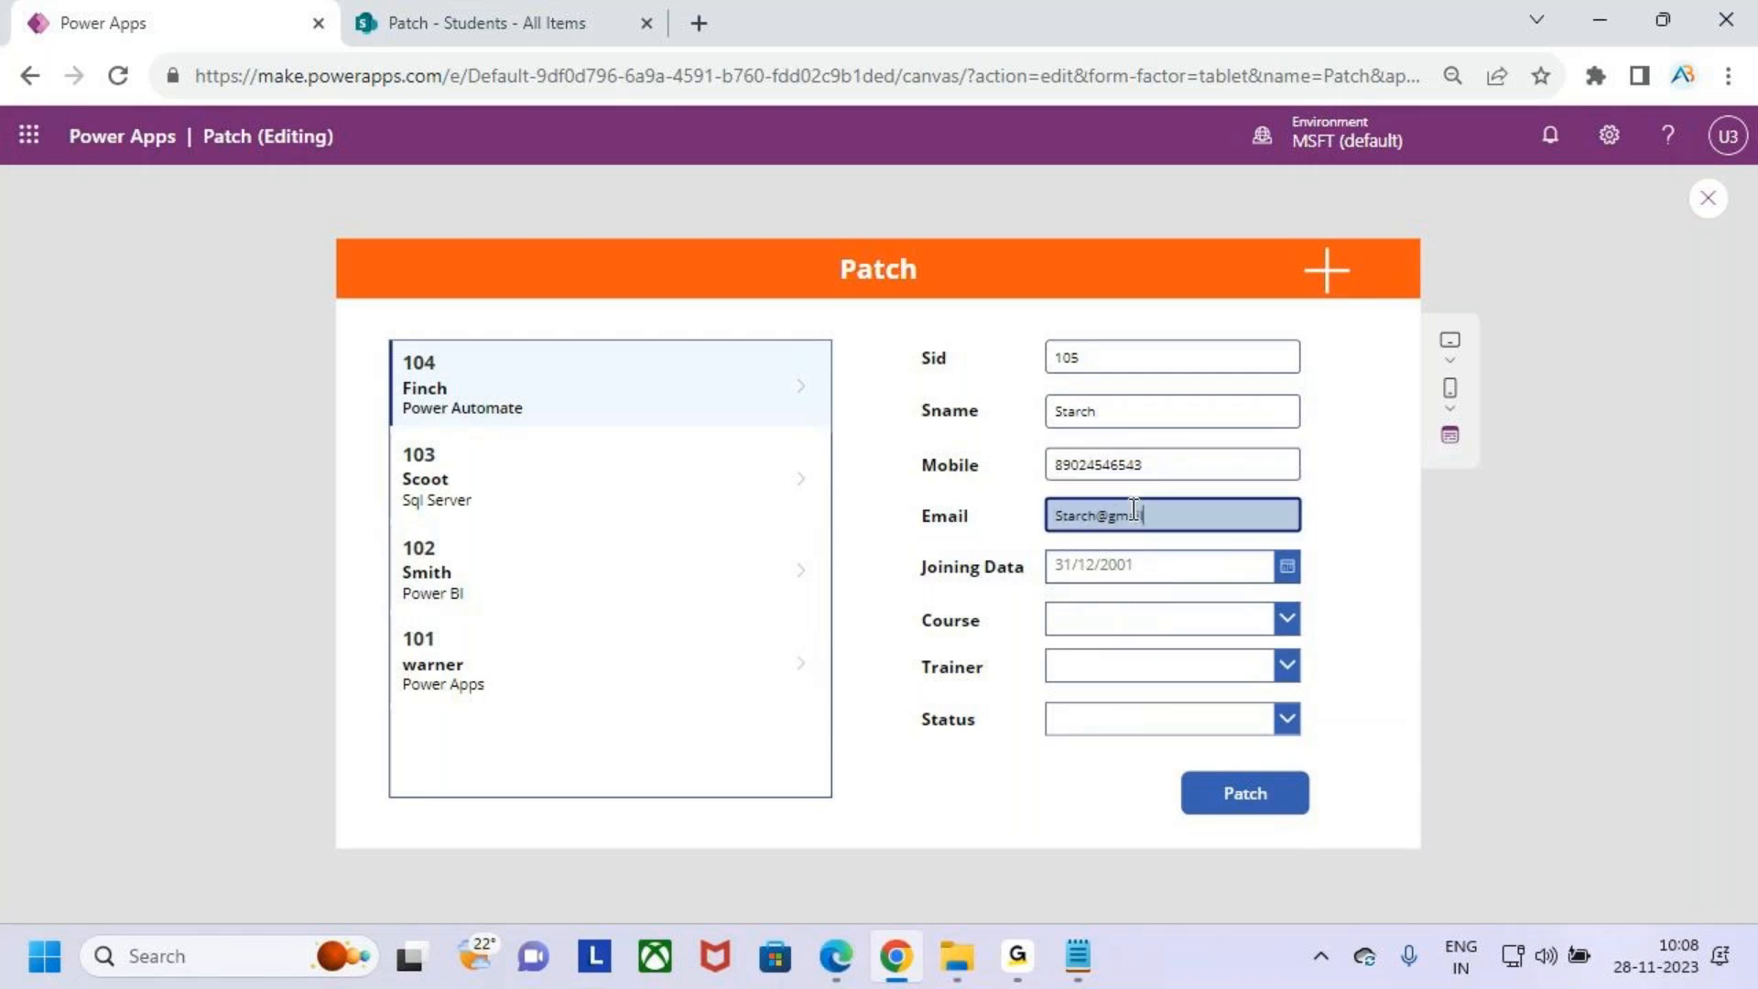
- Set the Joining Data to 03/11/2023 with the date picker
left_click(1287, 566)
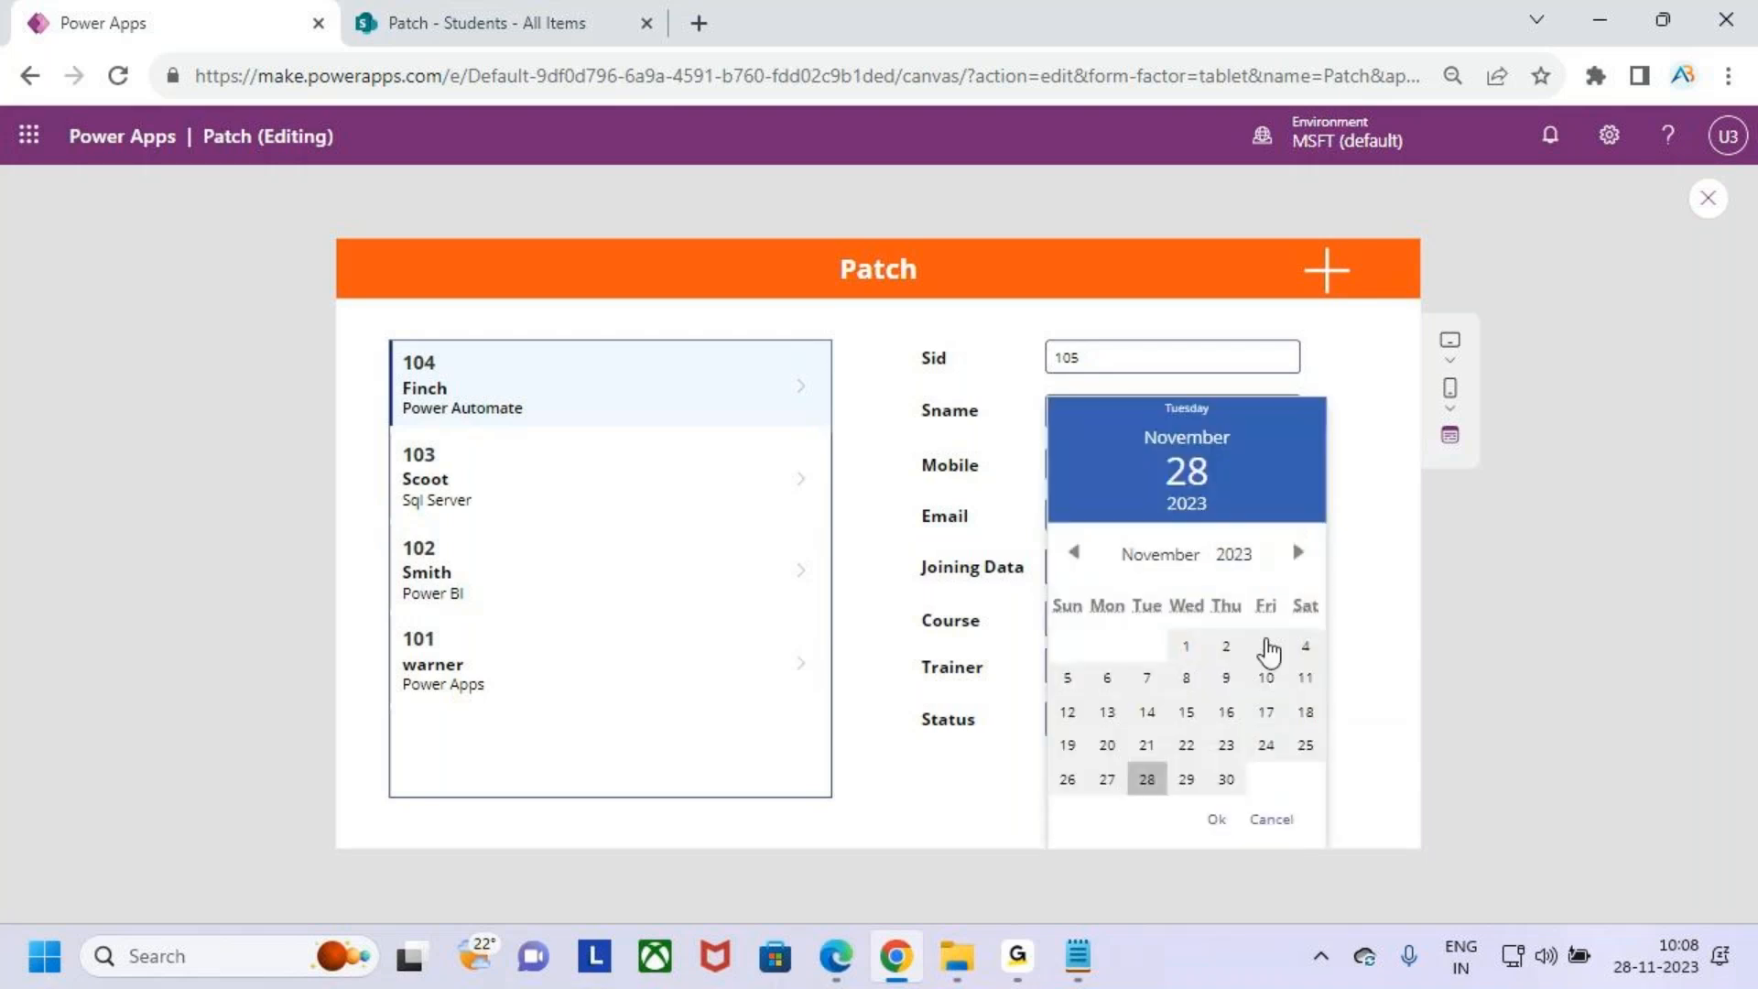
left_click(1265, 646)
left_click(1215, 820)
- Choose Power Apps as the course, pick a trainer, and set the status to Not Started
left_click(1156, 630)
left_click(1157, 655)
left_click(1178, 619)
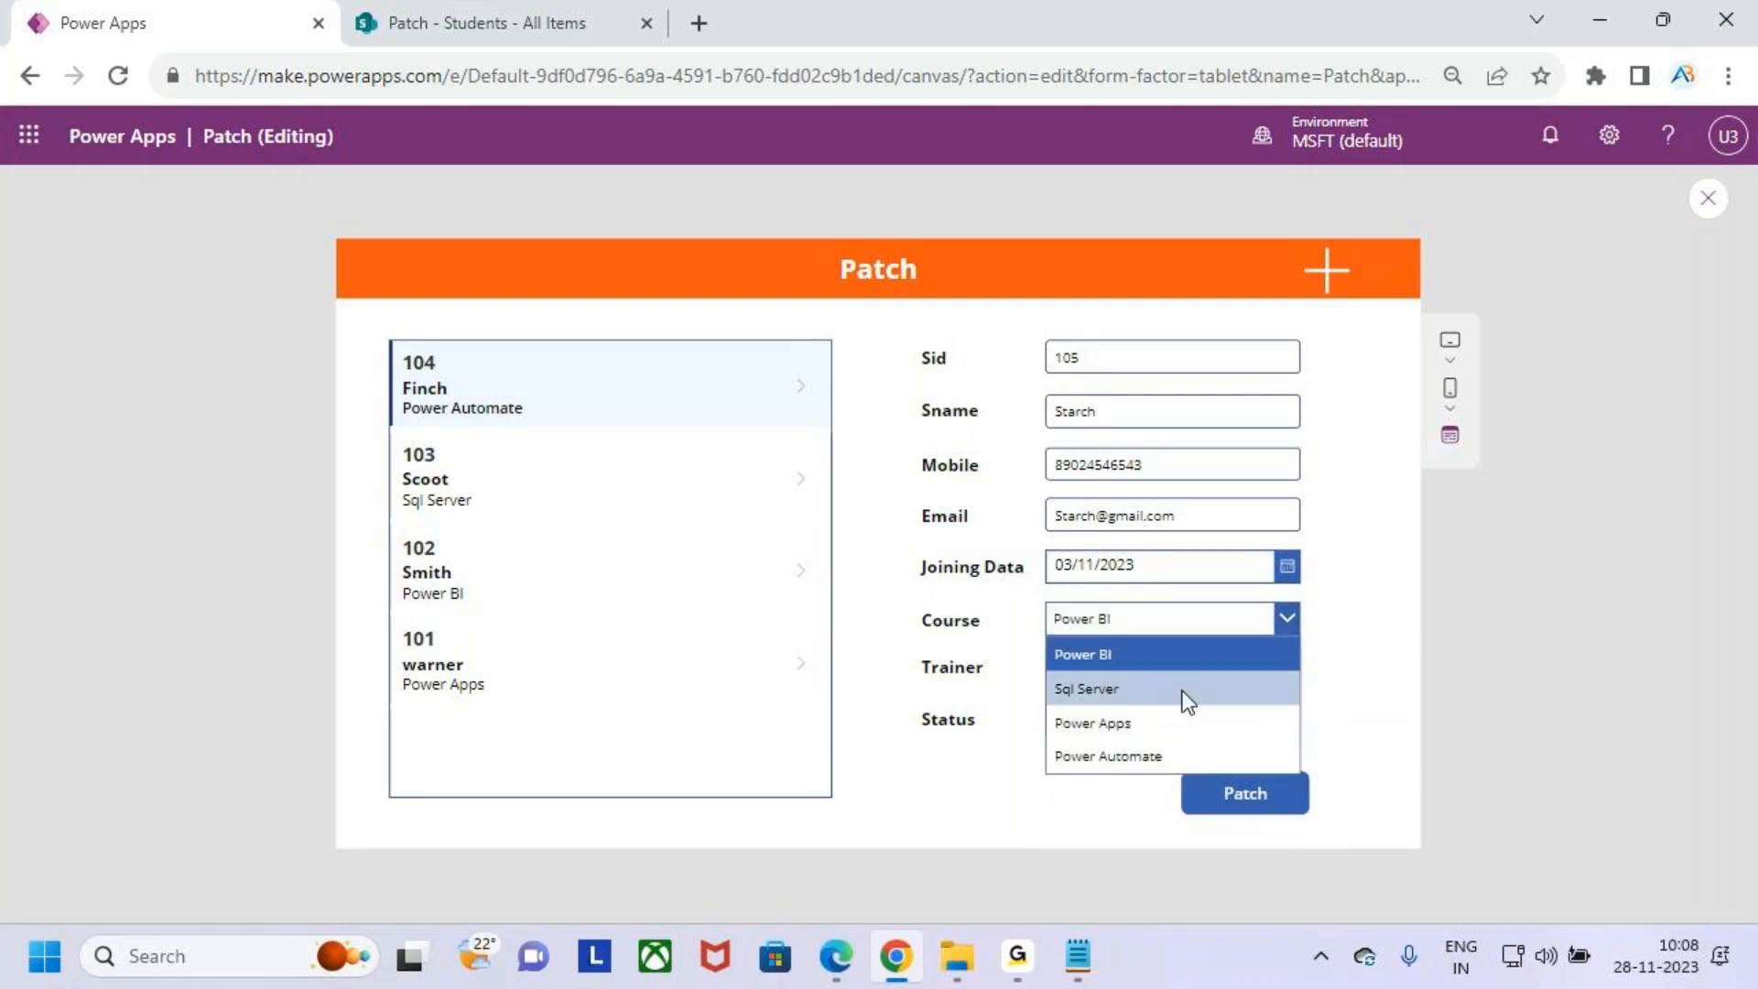
left_click(1186, 723)
left_click(1187, 666)
left_click(1185, 704)
left_click(1172, 668)
left_click(1187, 732)
left_click(1192, 740)
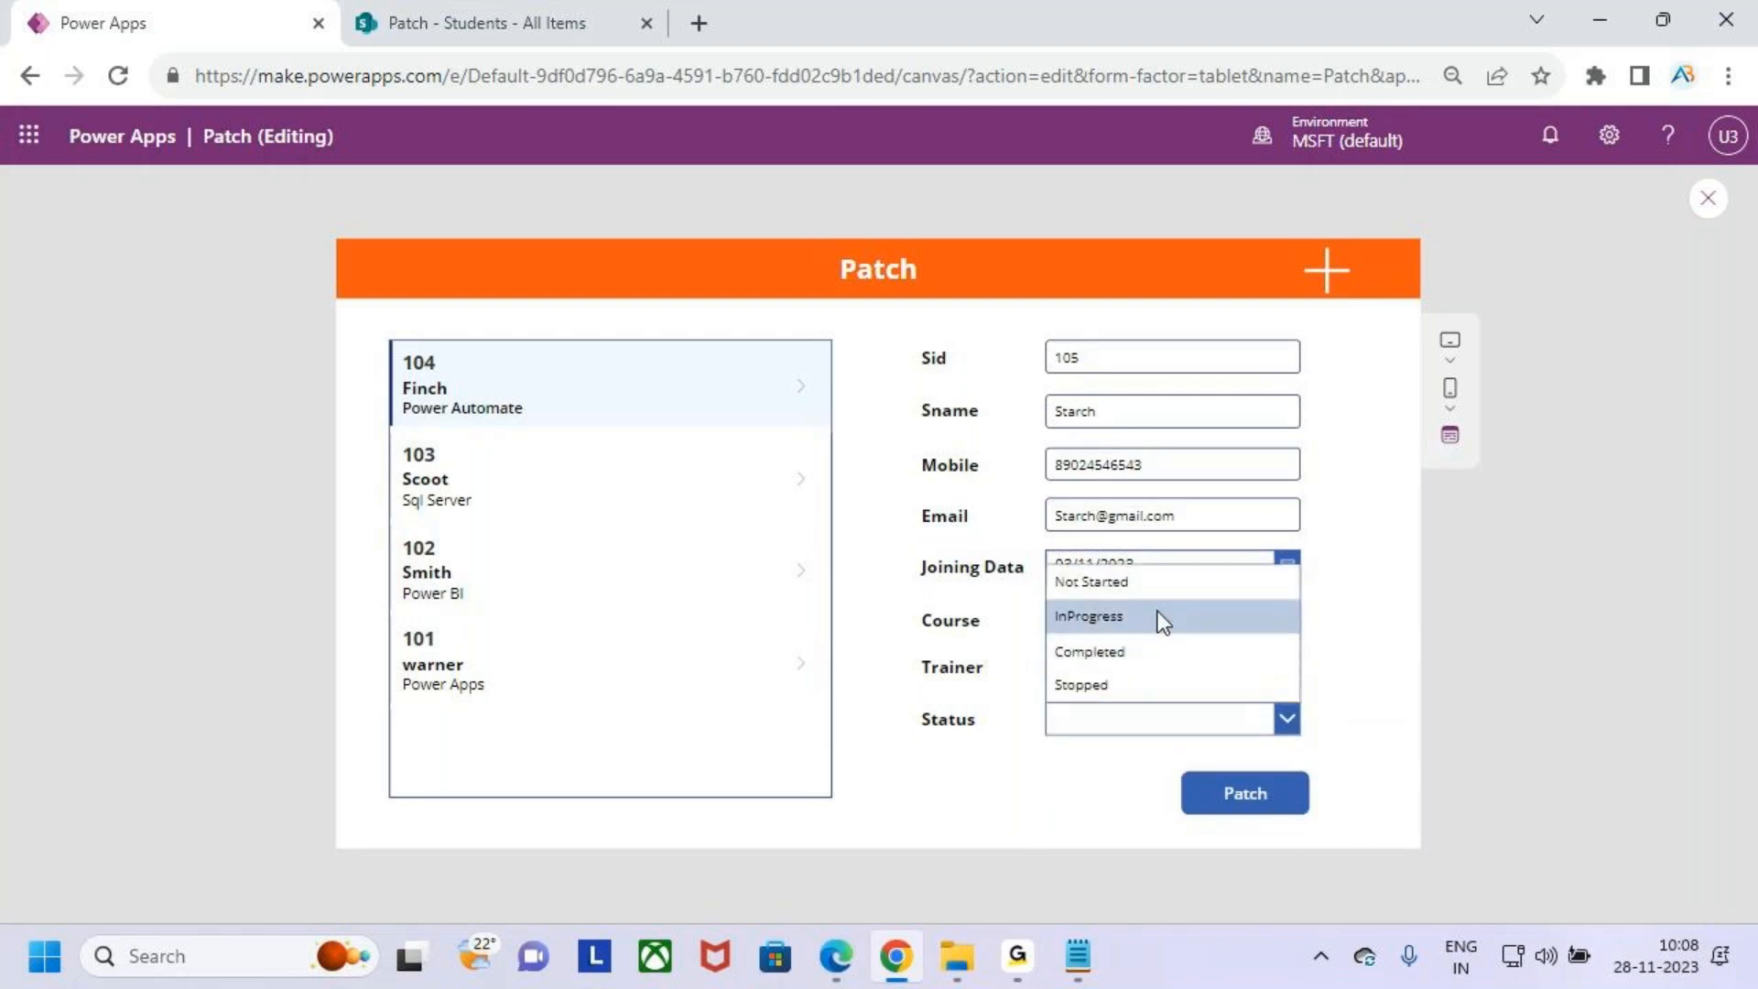
left_click(1157, 580)
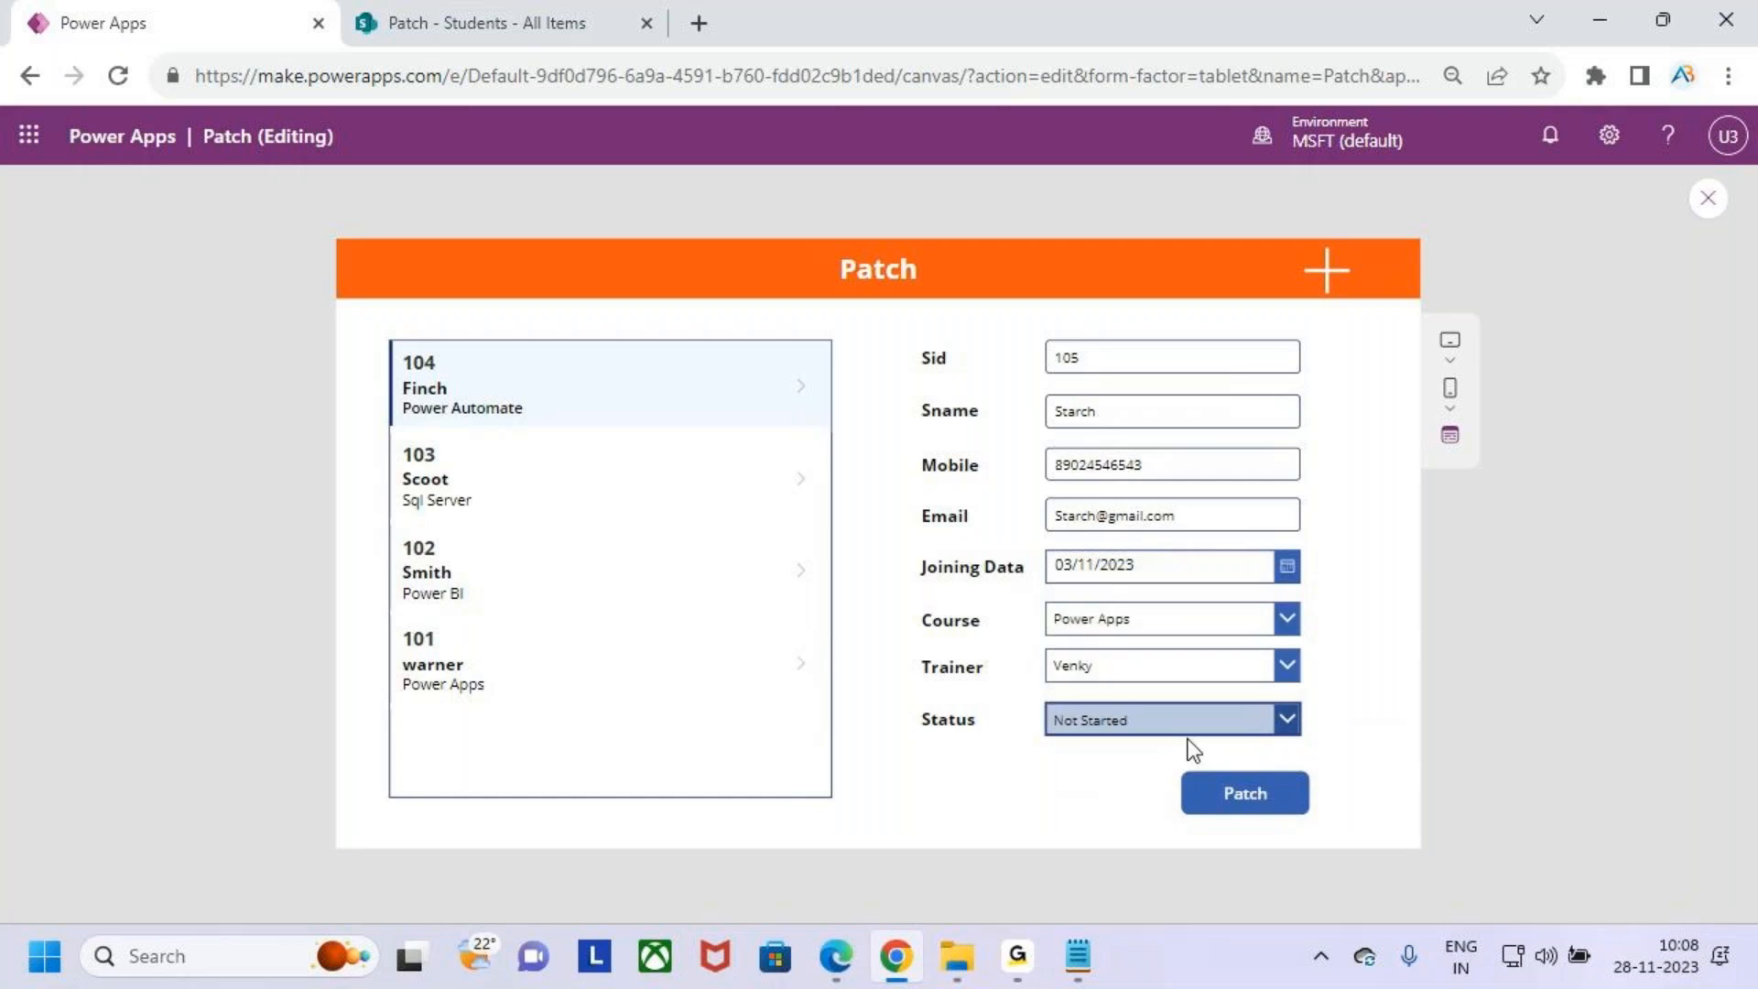
- Submit the new student record with the Patch button
left_click(1269, 796)
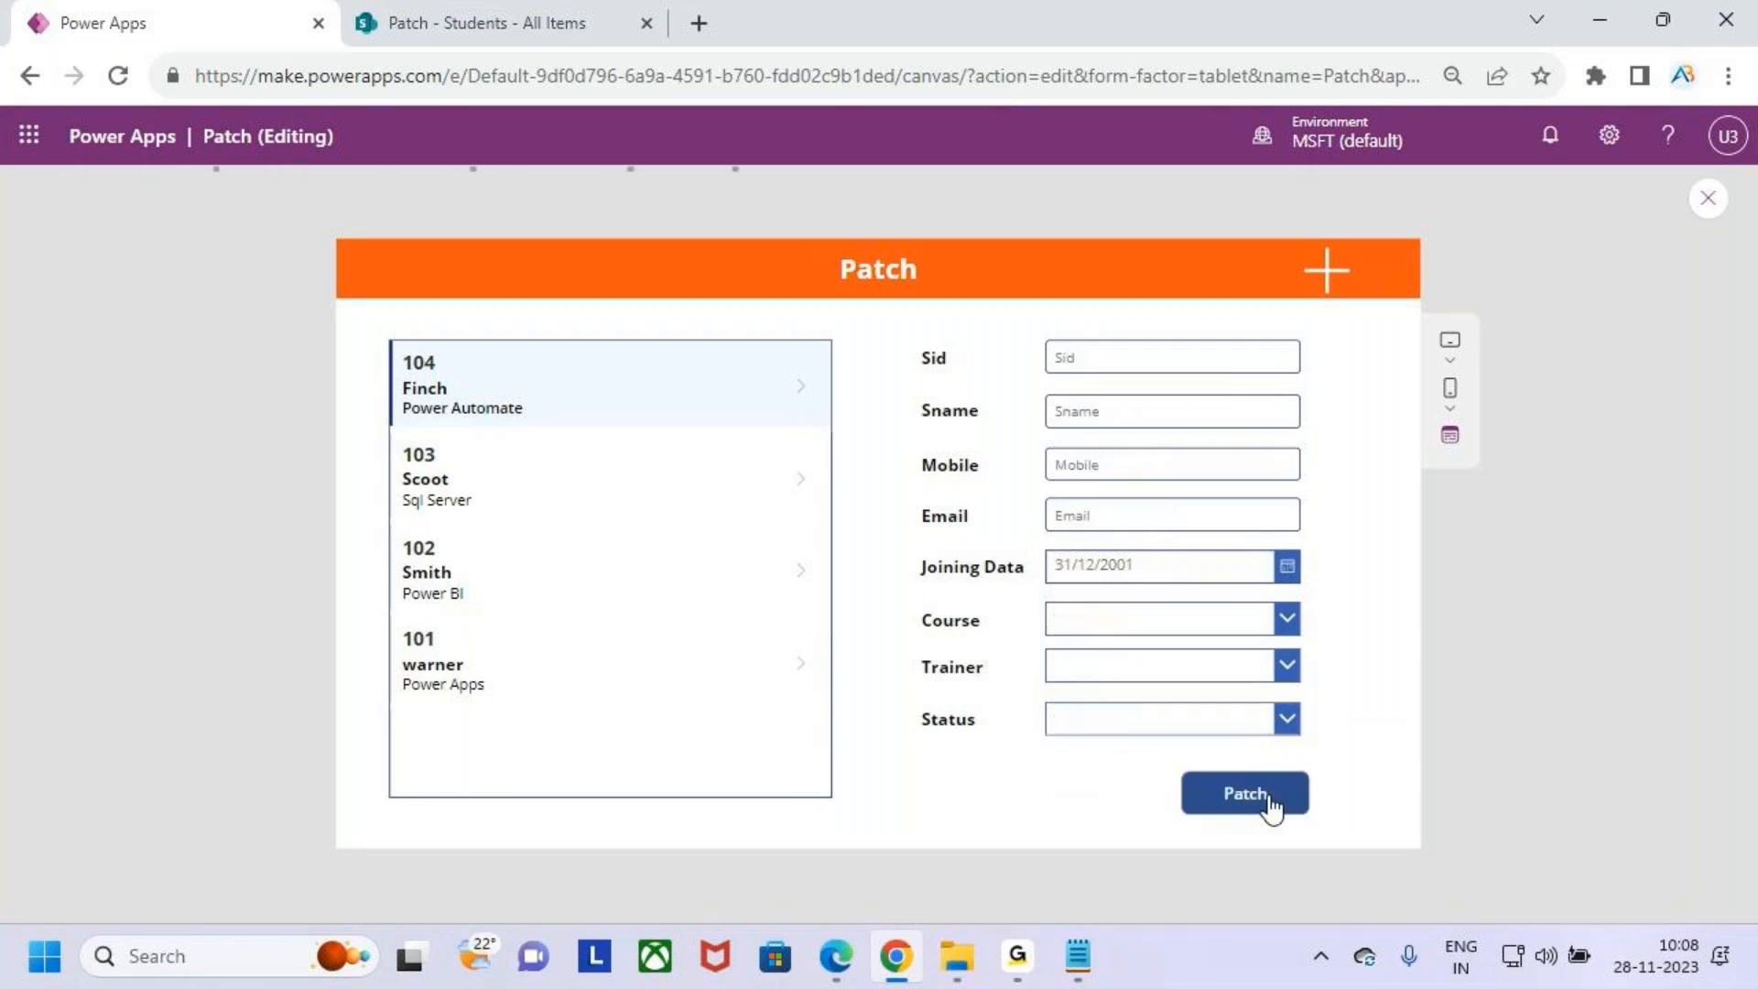
key("ctrl+2")
left_click_drag(391, 341, 652, 438)
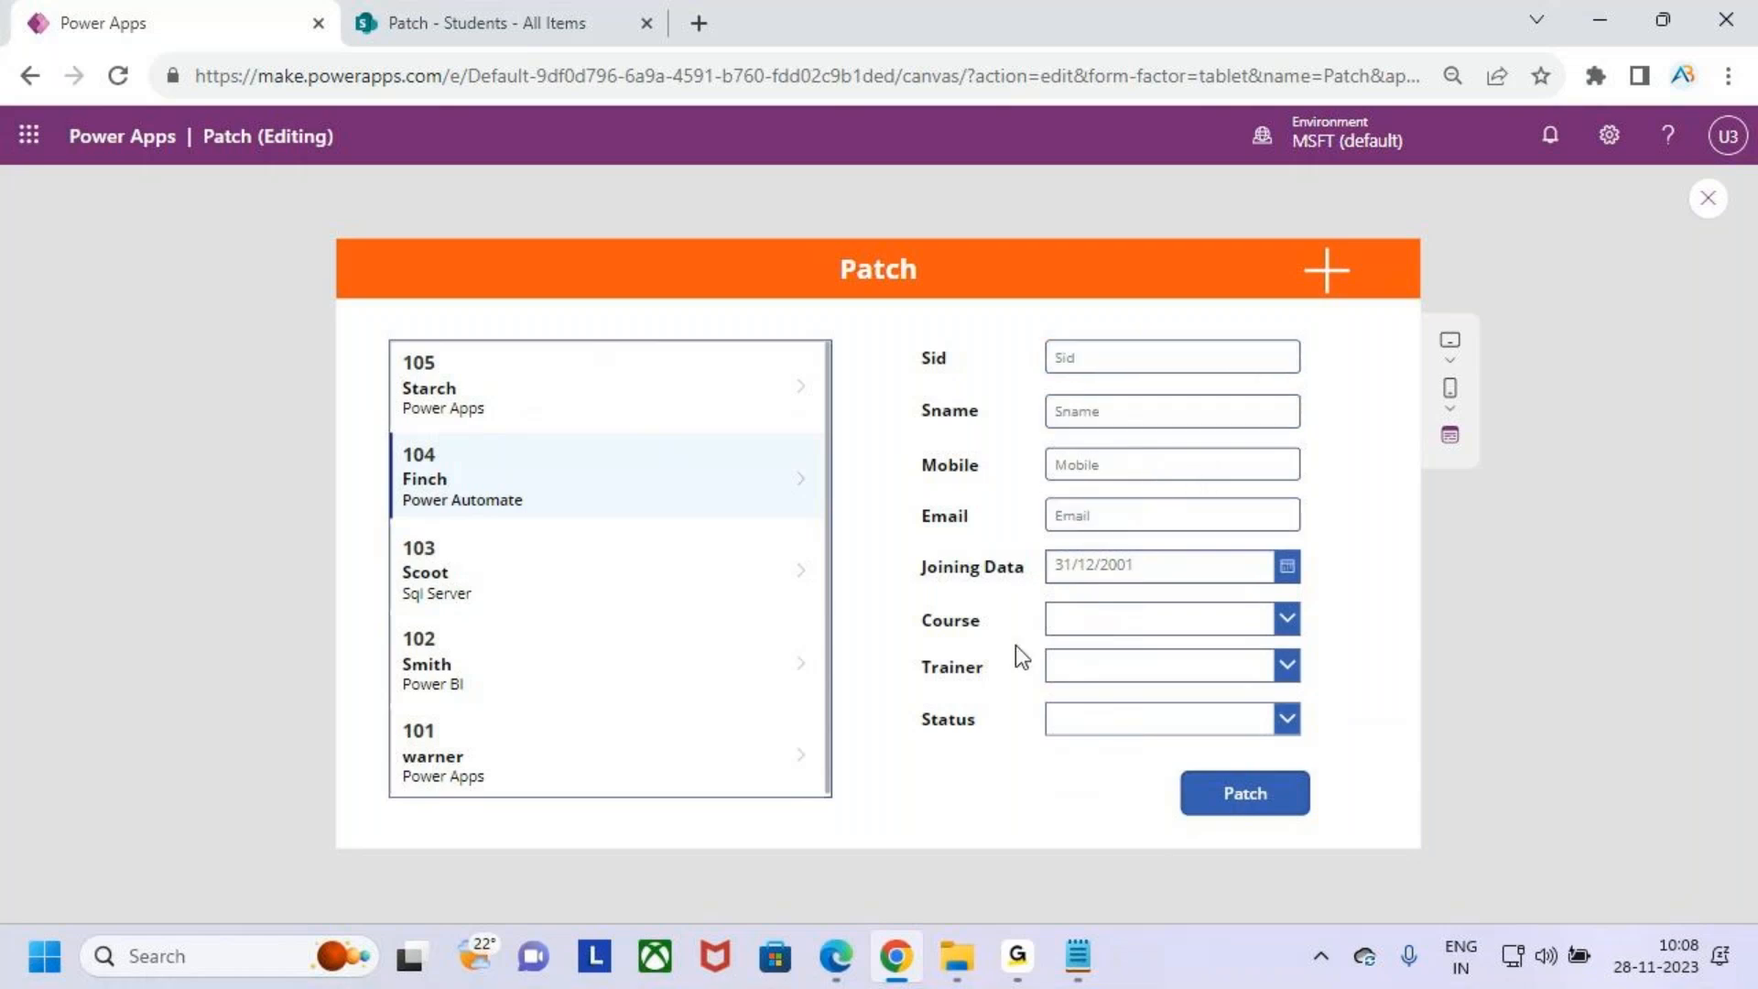
- Select the newly added student in the gallery to check its details in the form
left_click(506, 426)
left_click(518, 448)
left_click(565, 423)
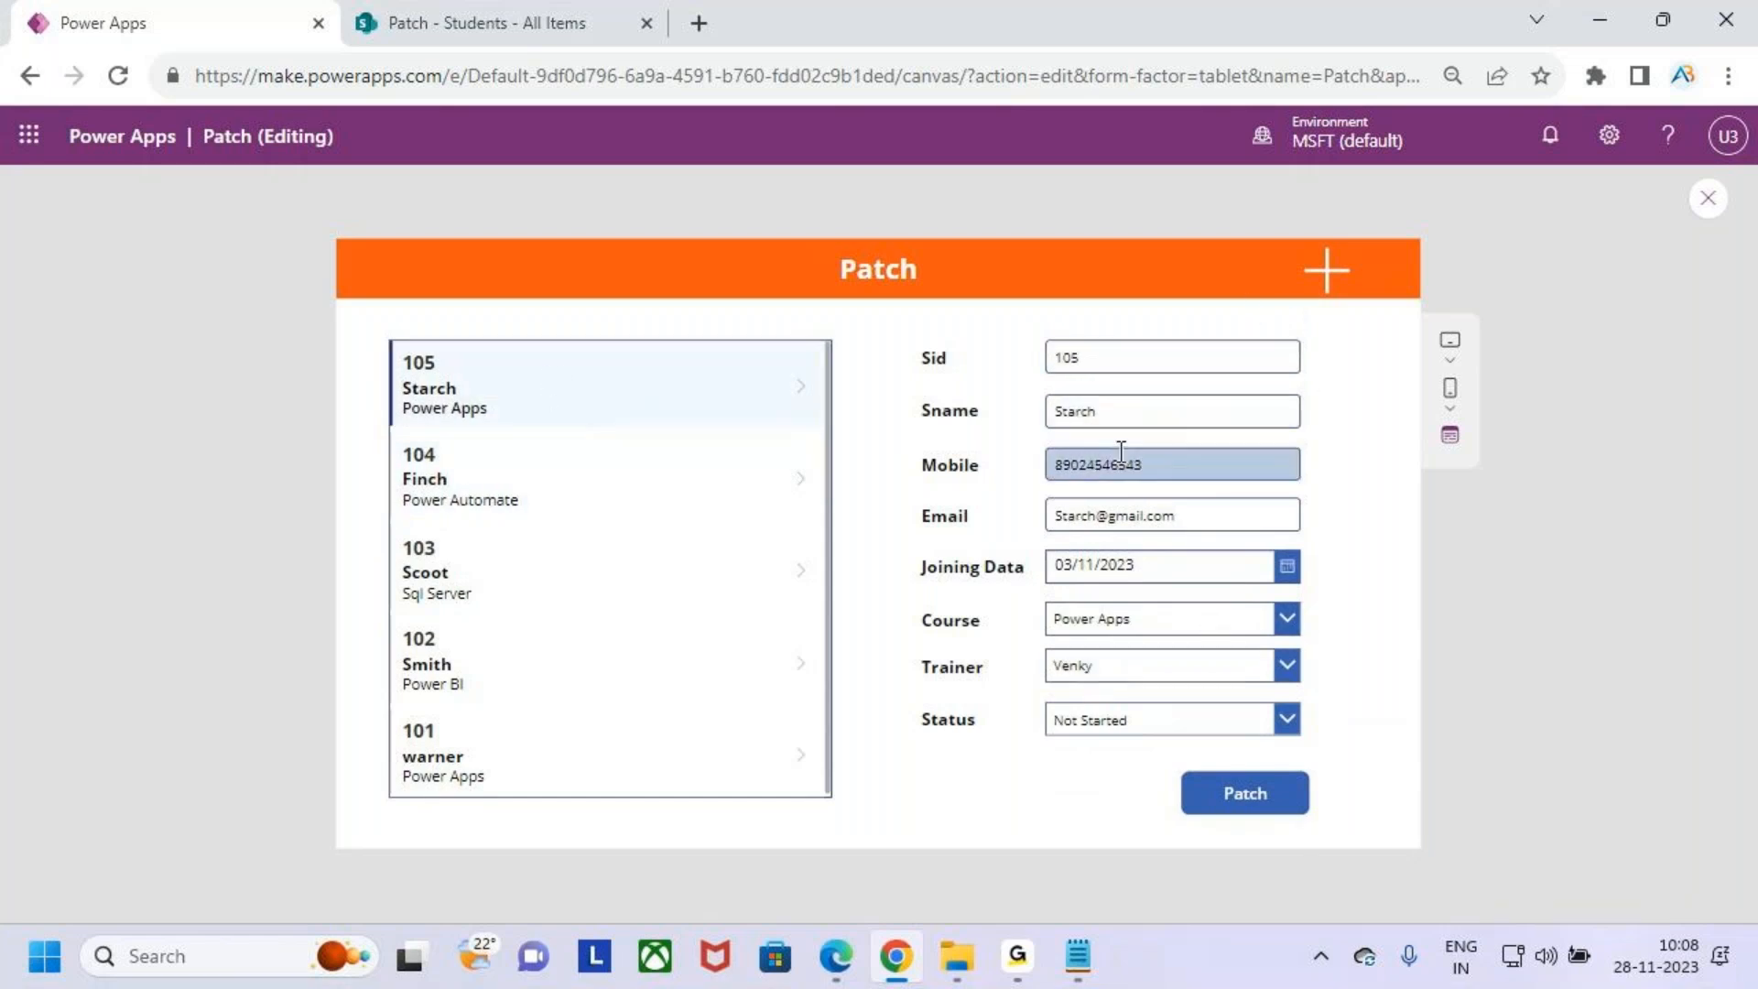
left_click(514, 490)
left_click(522, 357)
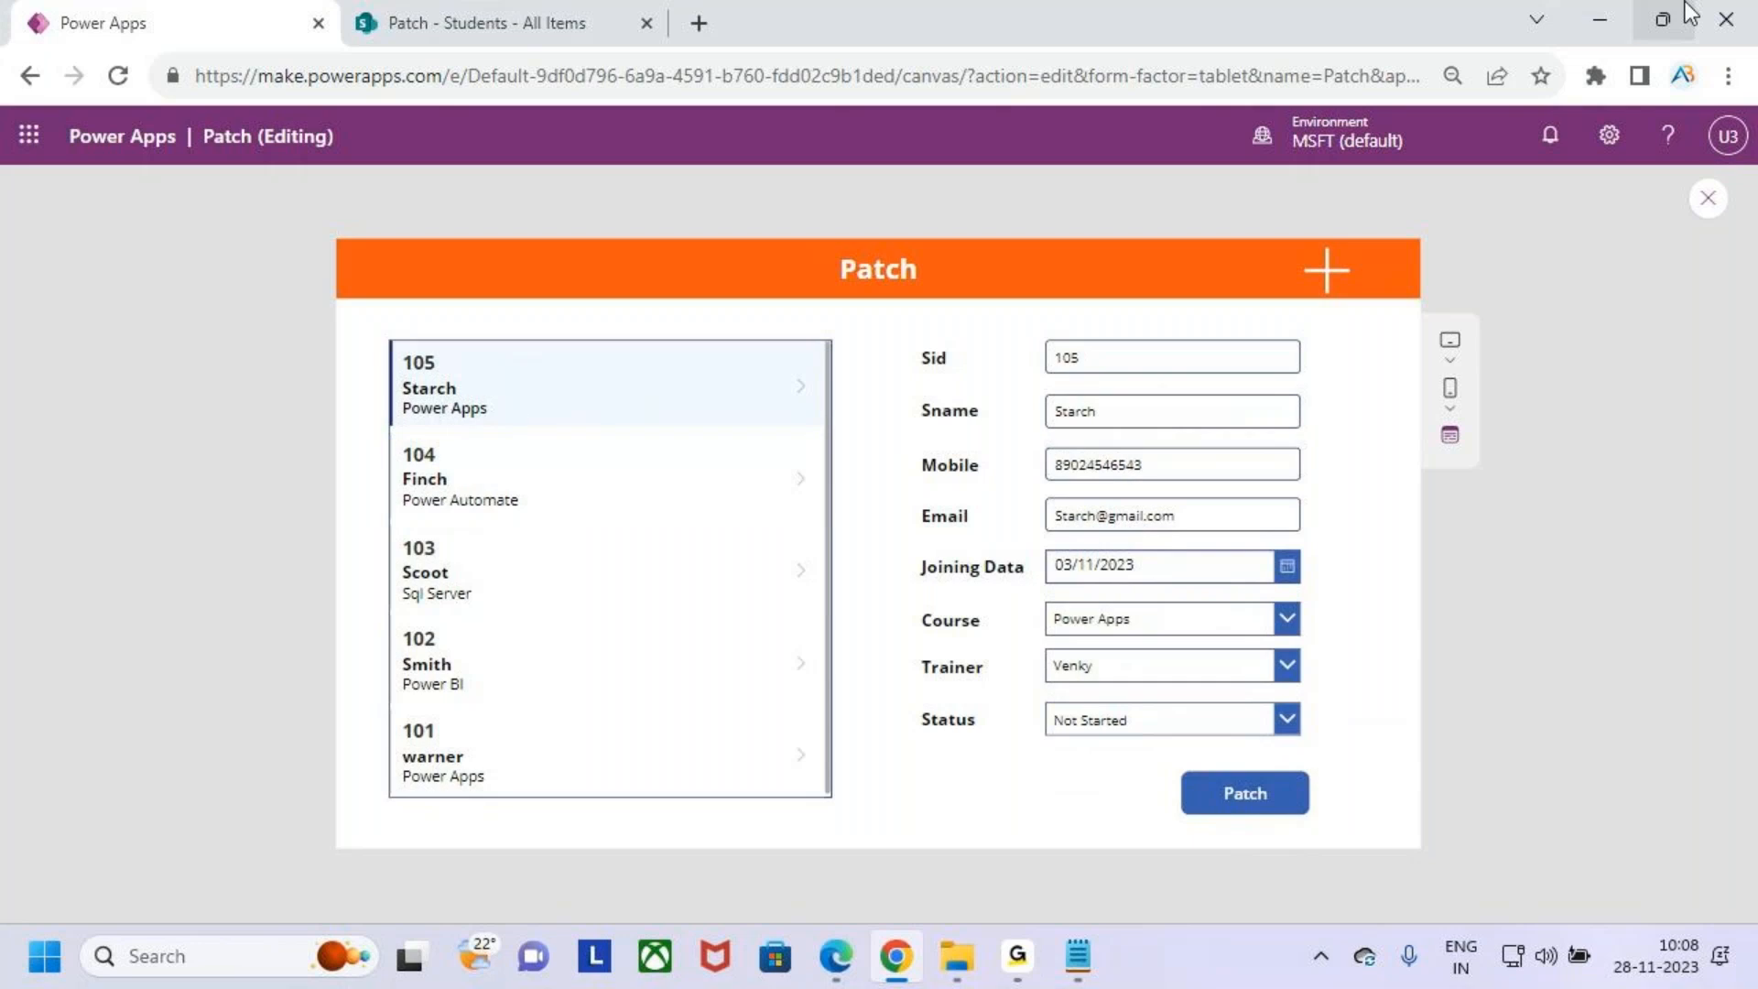
left_click(1608, 18)
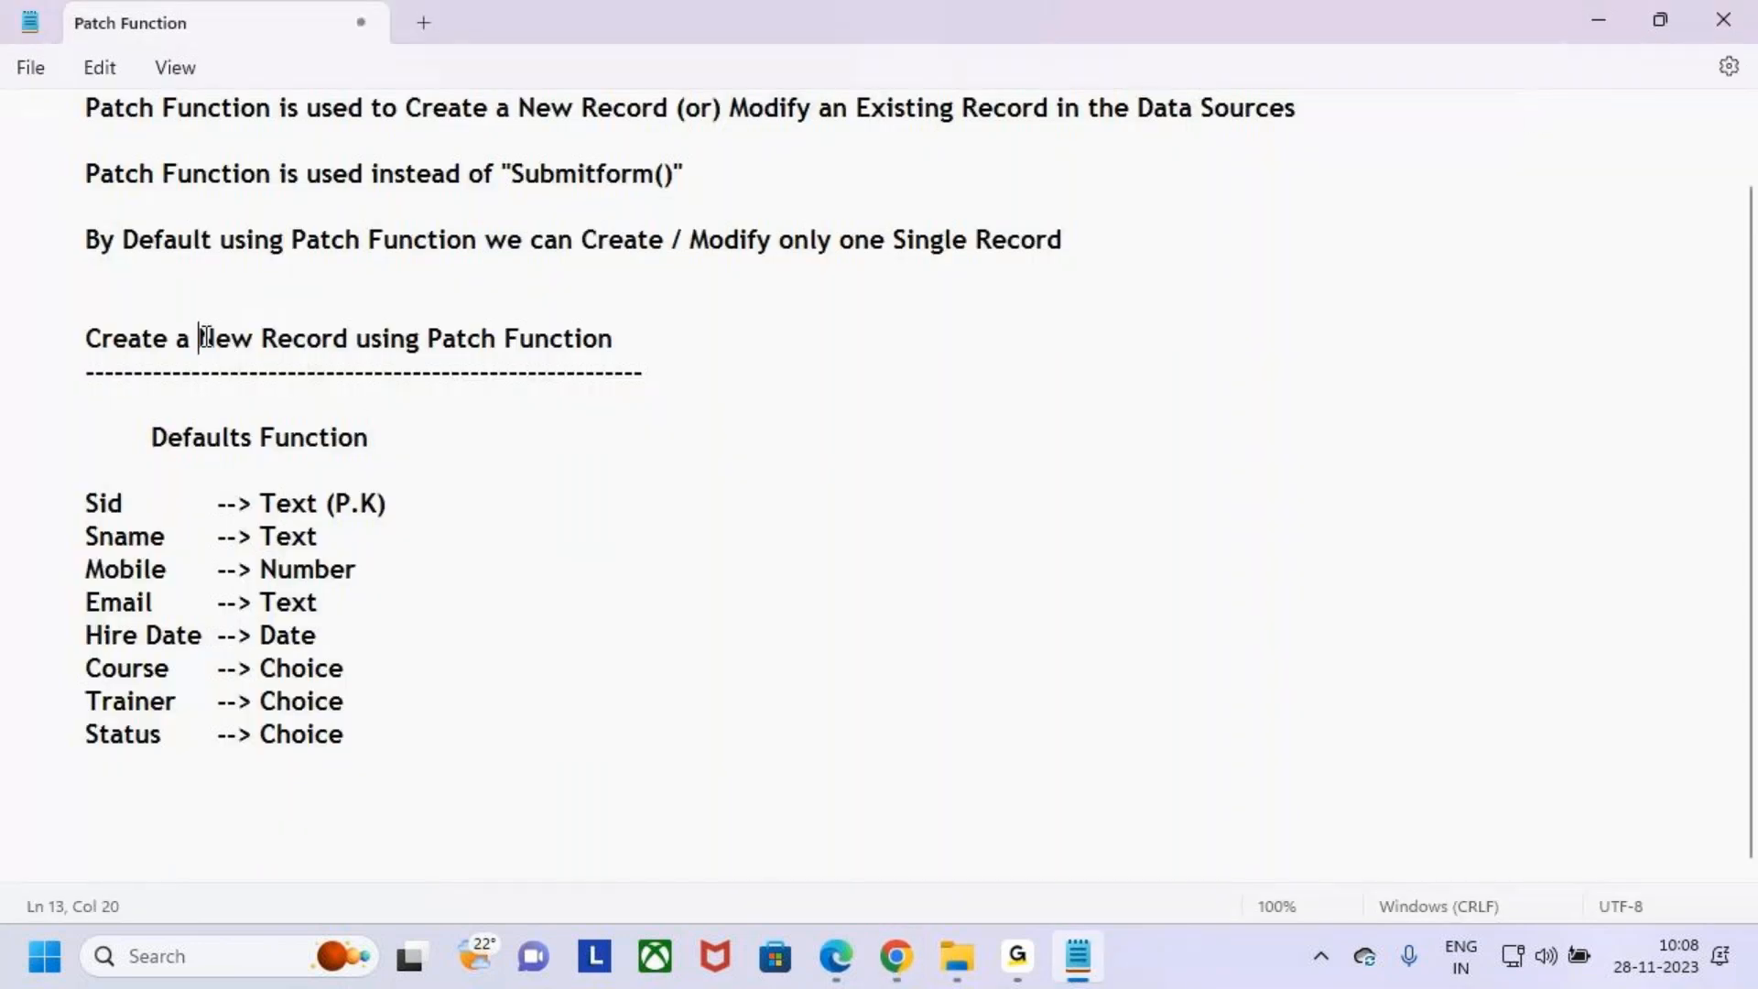
left_click_drag(200, 338, 386, 339)
left_click(1597, 21)
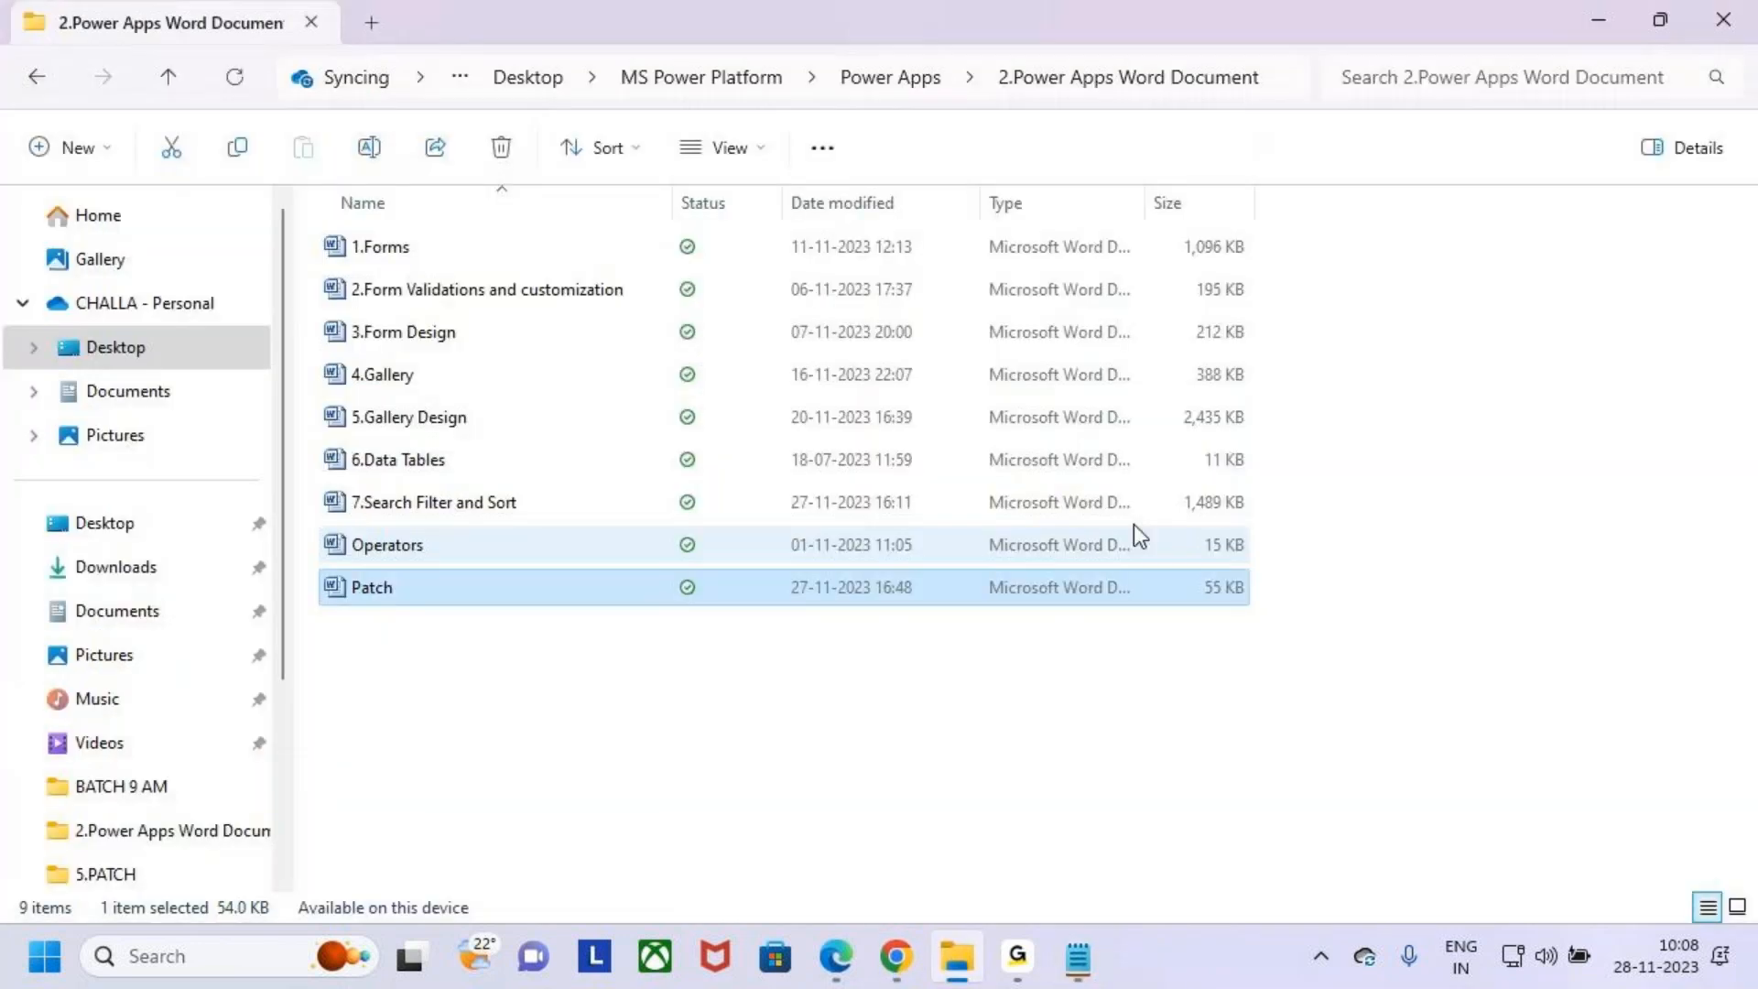
left_click(1647, 22)
left_click(1587, 20)
left_click(897, 956)
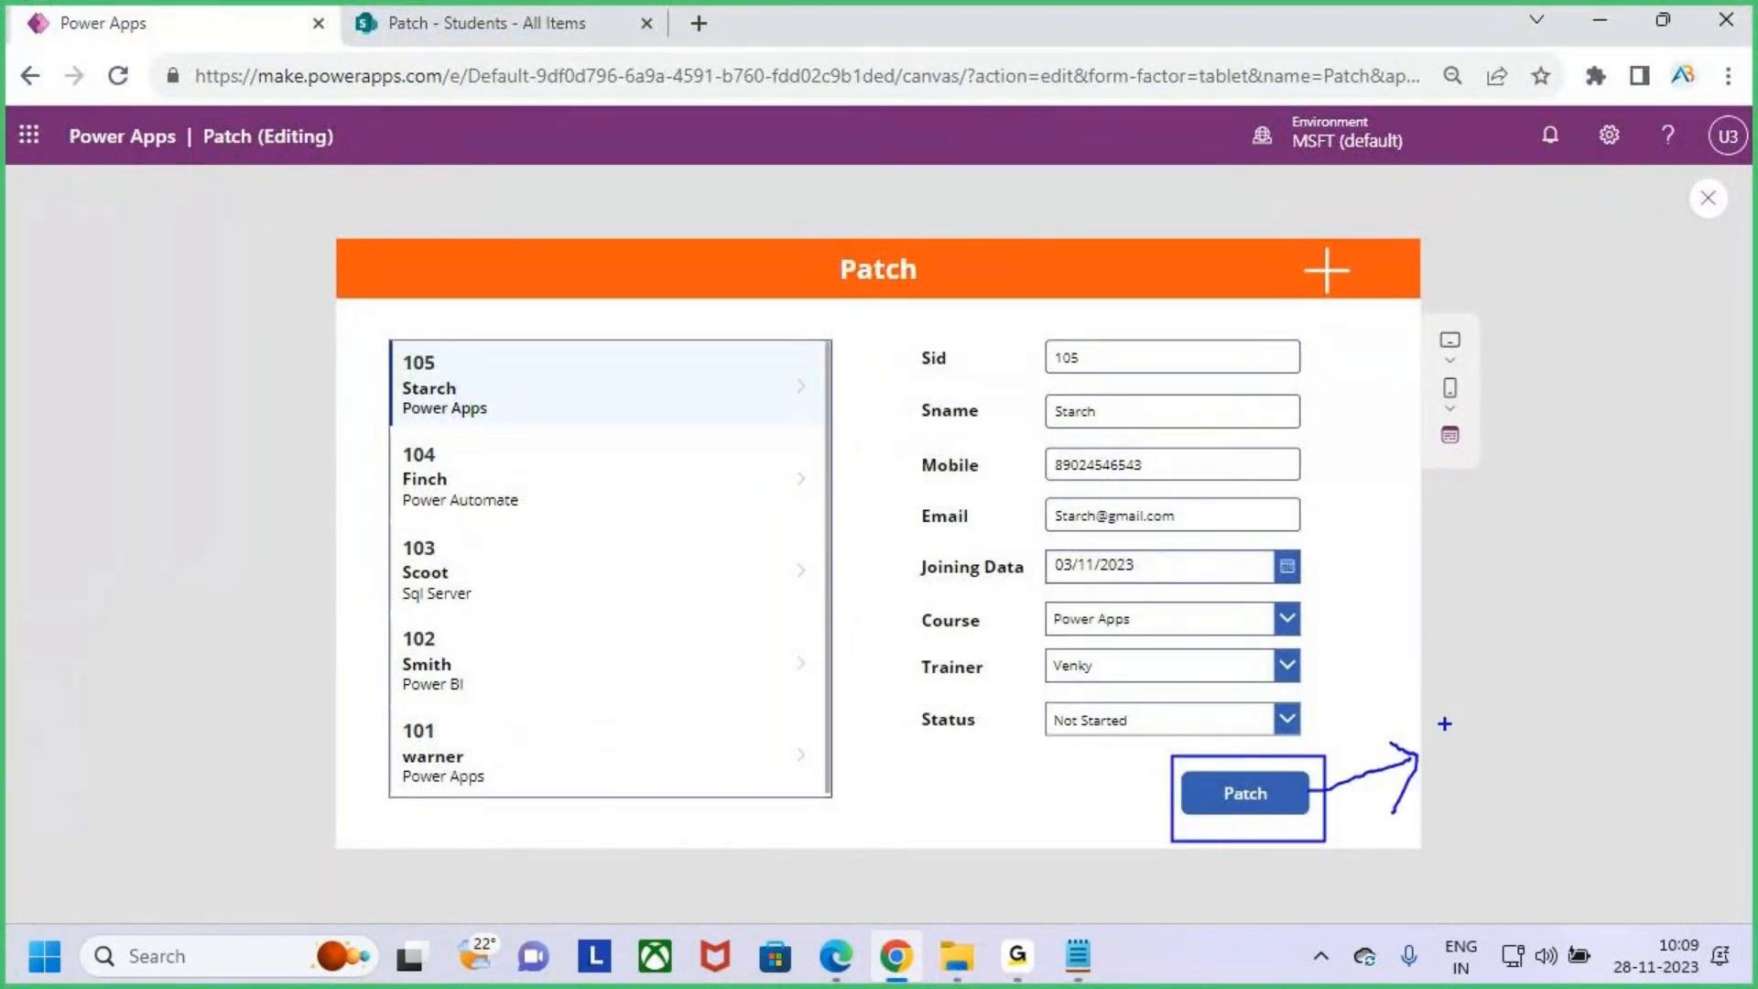
left_click_drag(1445, 724, 1436, 793)
mouse_move(1524, 749)
left_mouse_down()
mouse_move(1554, 794)
mouse_move(1436, 819)
left_mouse_up()
mouse_move(392, 347)
left_mouse_down()
mouse_move(398, 388)
mouse_move(839, 802)
left_mouse_up()
mouse_move(584, 272)
left_mouse_down()
mouse_move(585, 341)
mouse_move(623, 303)
left_mouse_up()
left_click_drag(535, 397, 572, 339)
mouse_move(749, 375)
left_mouse_down()
mouse_move(732, 340)
mouse_move(1099, 218)
mouse_move(1105, 311)
left_mouse_up()
left_click_drag(1071, 282, 1122, 273)
mouse_move(1016, 316)
left_mouse_down()
mouse_move(1169, 744)
mouse_move(1326, 740)
left_mouse_up()
key("Escape")
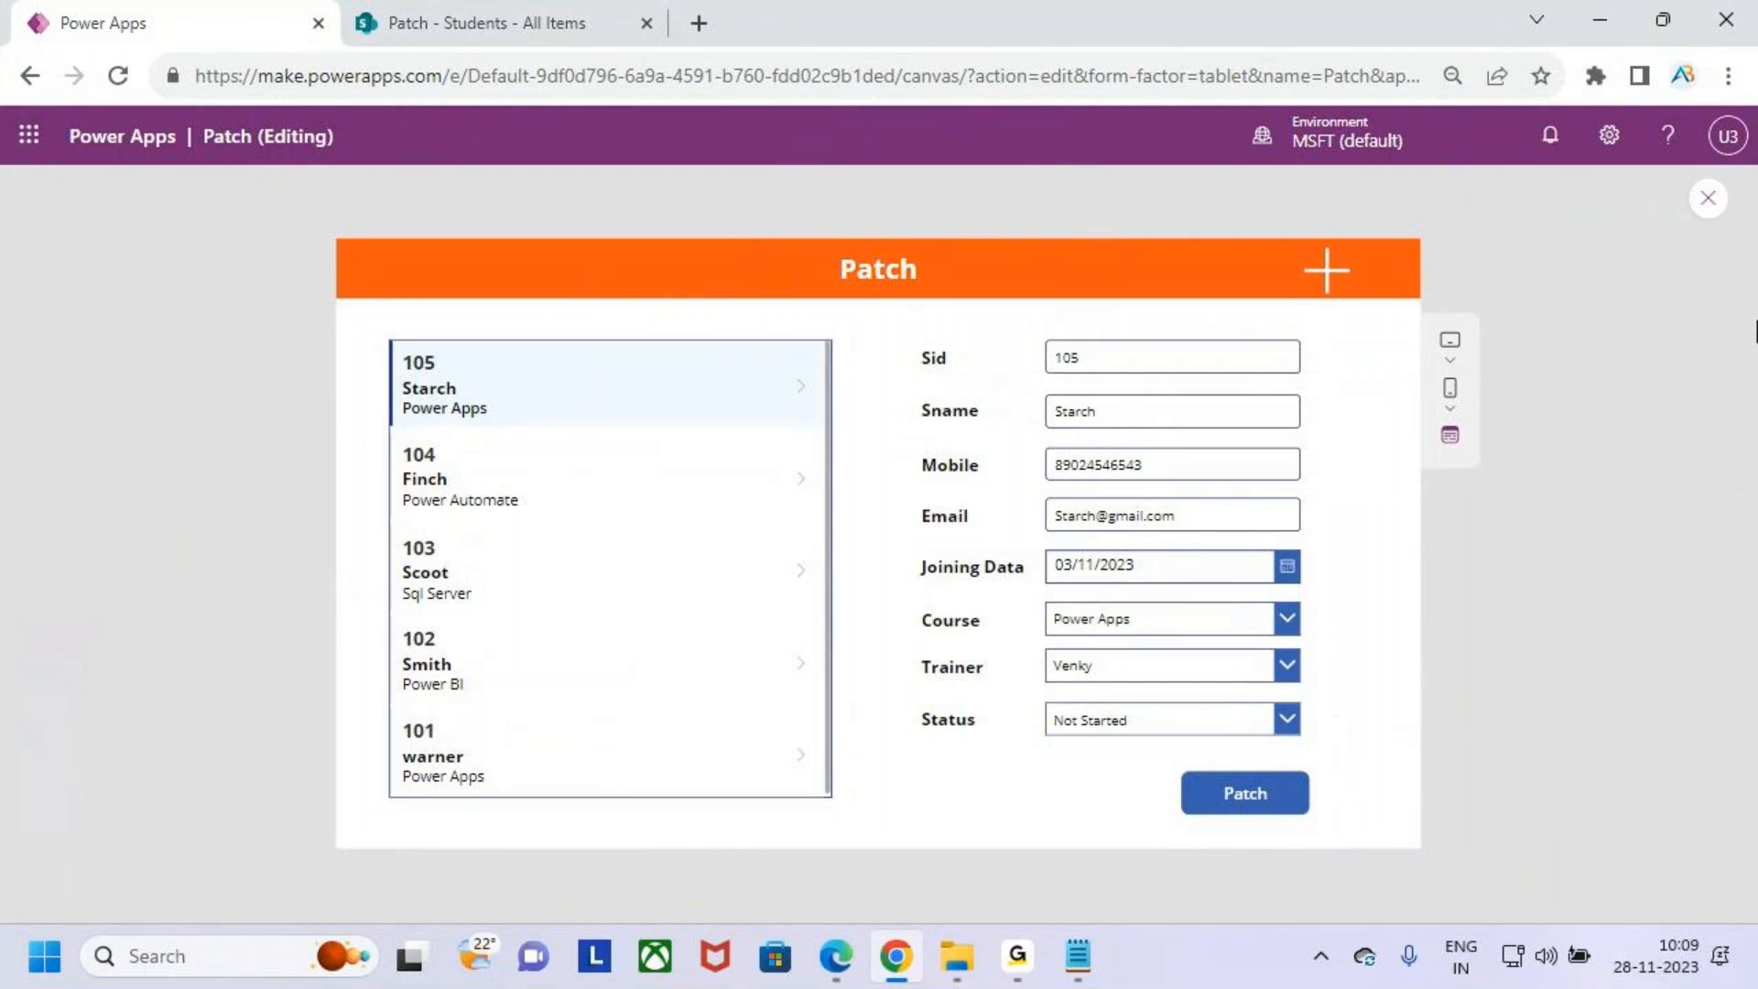
- In the Patch Function notes, duplicate the 'Create a New Record using Patch Function' heading below the field list
left_click(1610, 18)
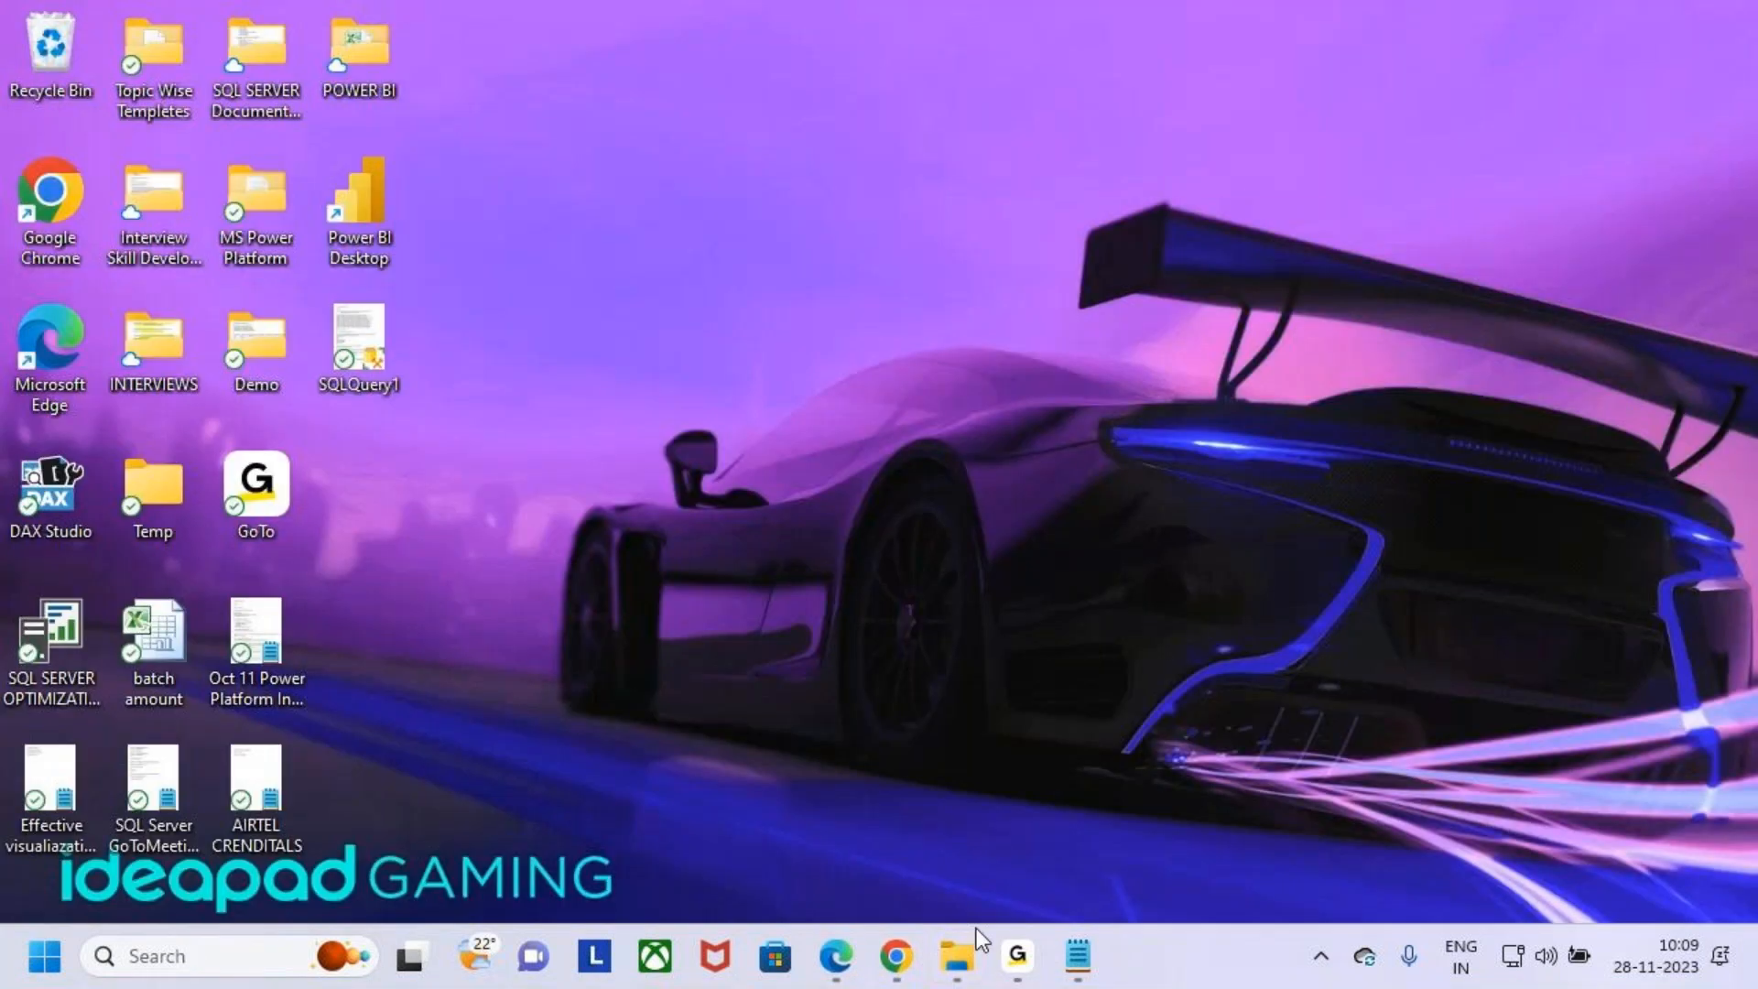
left_click(1078, 956)
left_click(147, 376)
left_click_drag(137, 397, 19, 342)
key("ctrl+c")
left_click(122, 394)
left_click(33, 381)
left_click(709, 390)
left_click_drag(708, 390, 15, 326)
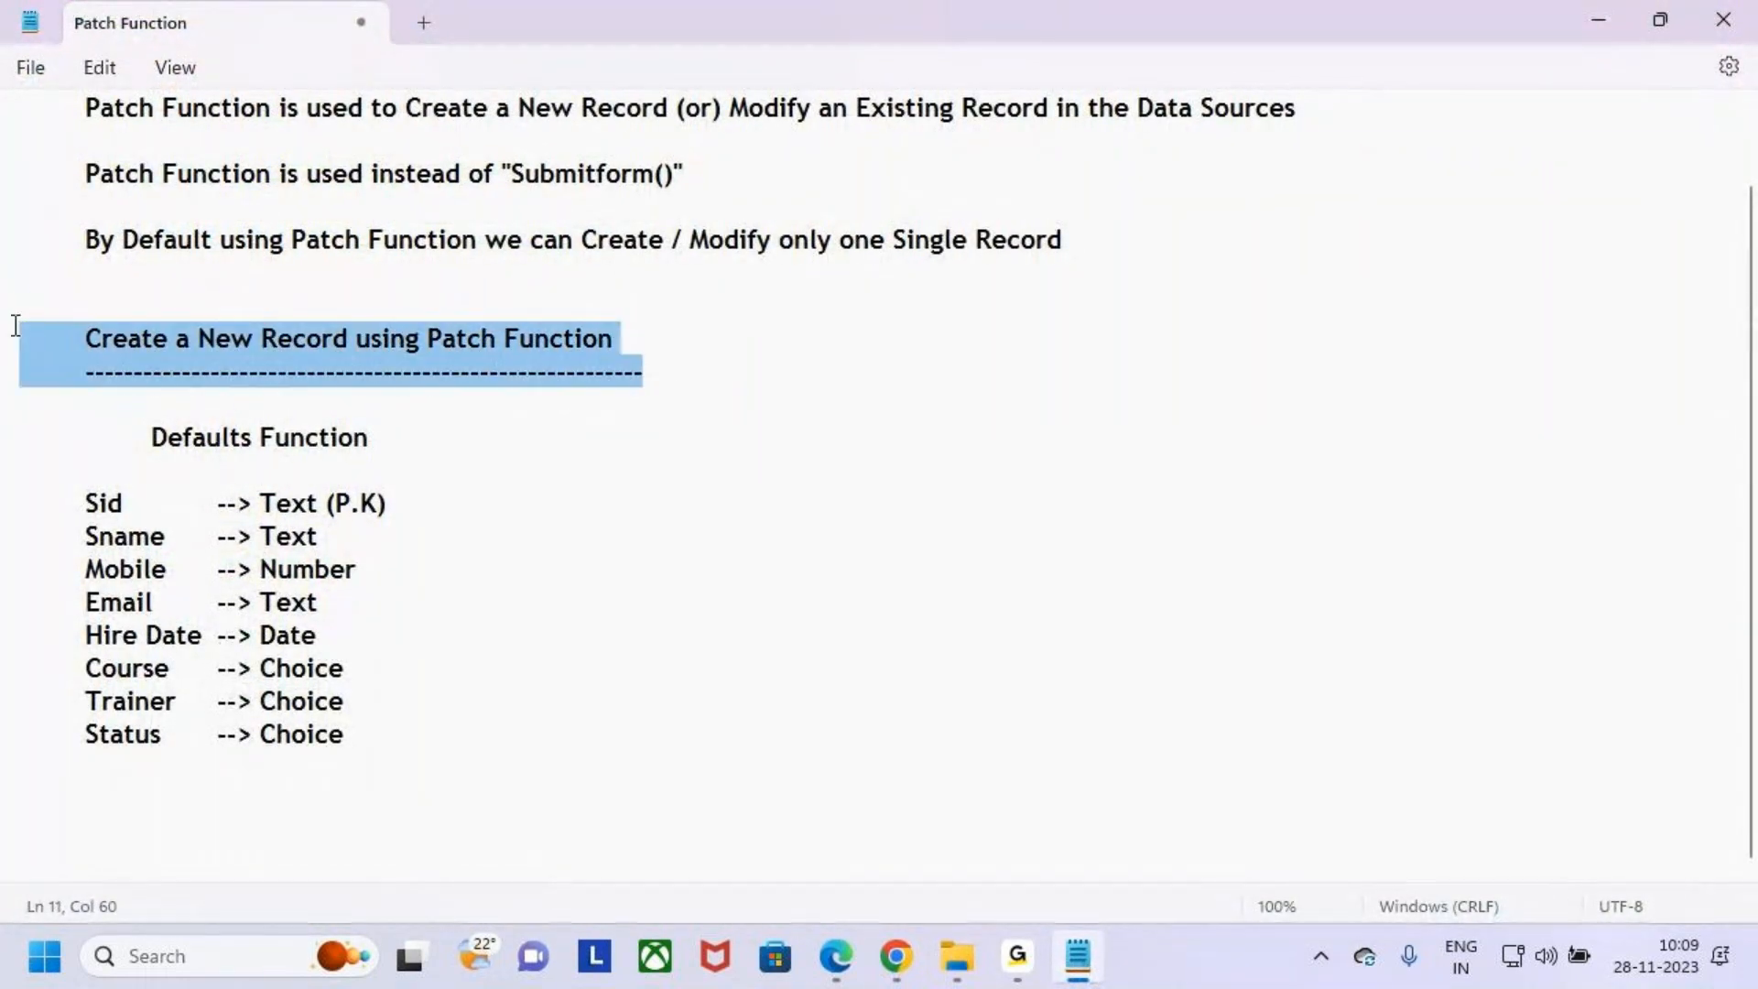
left_click(129, 791)
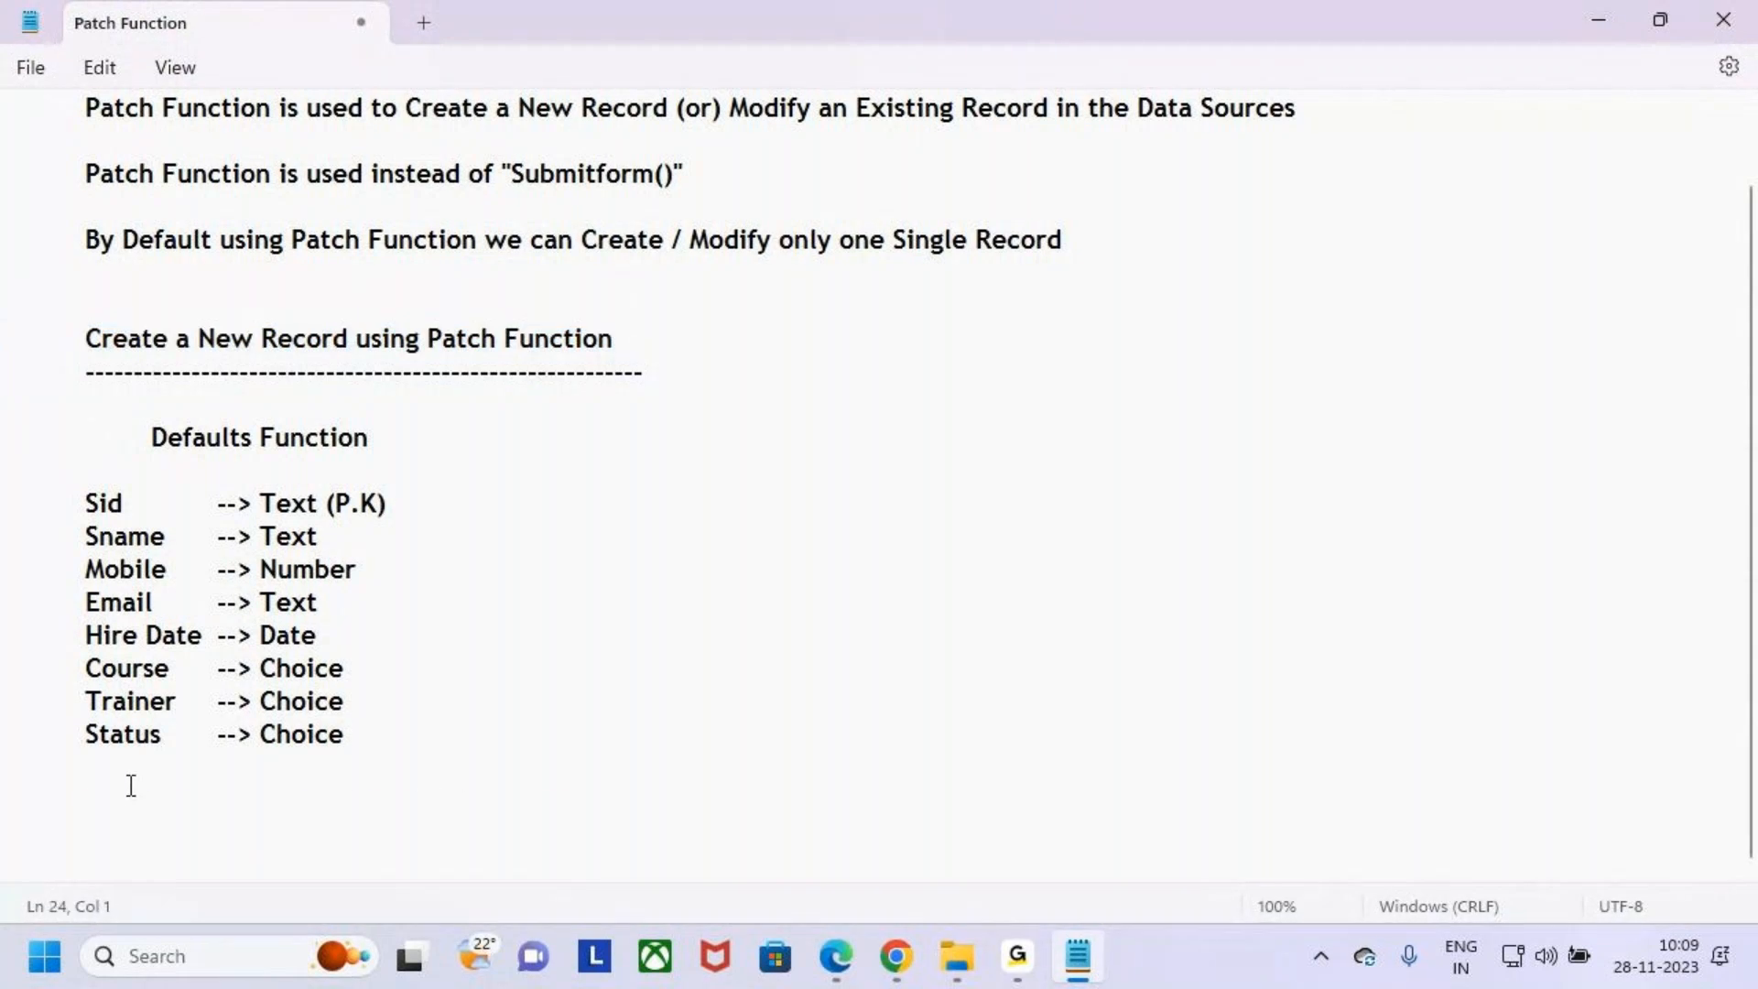
key("ctrl+v")
- Rename the duplicated heading to 'Update the Existing Record using Patch Function'
double_click(133, 804)
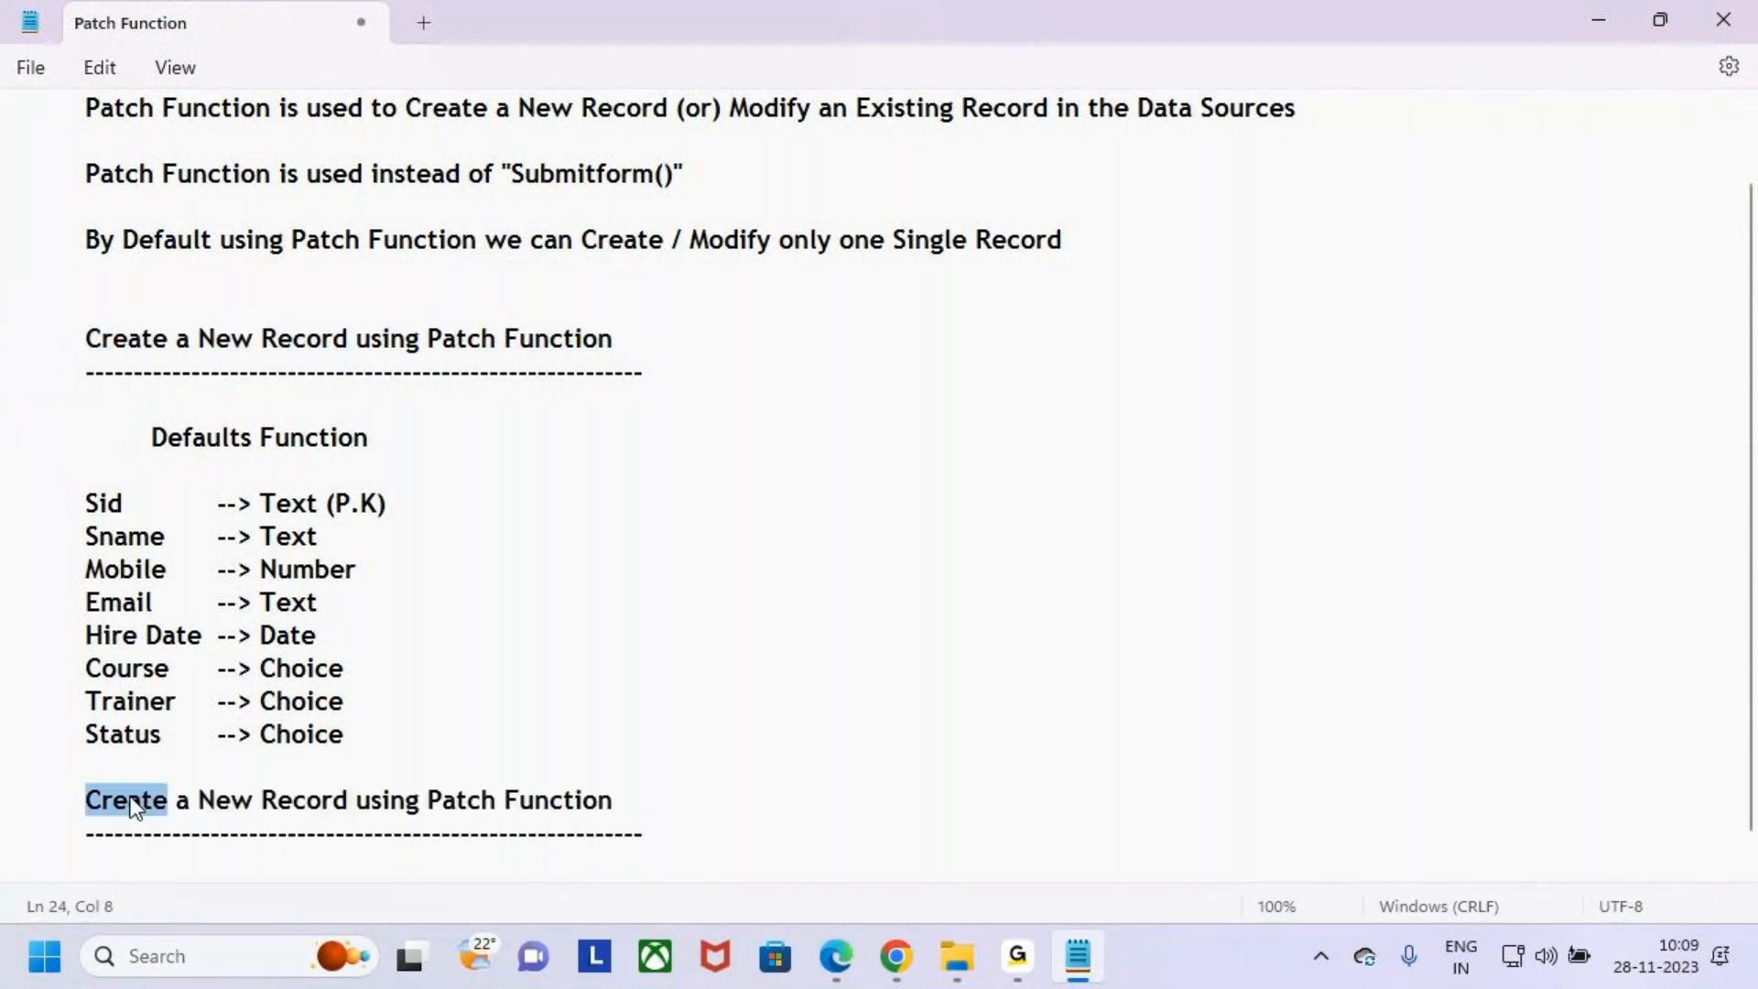
type("Update")
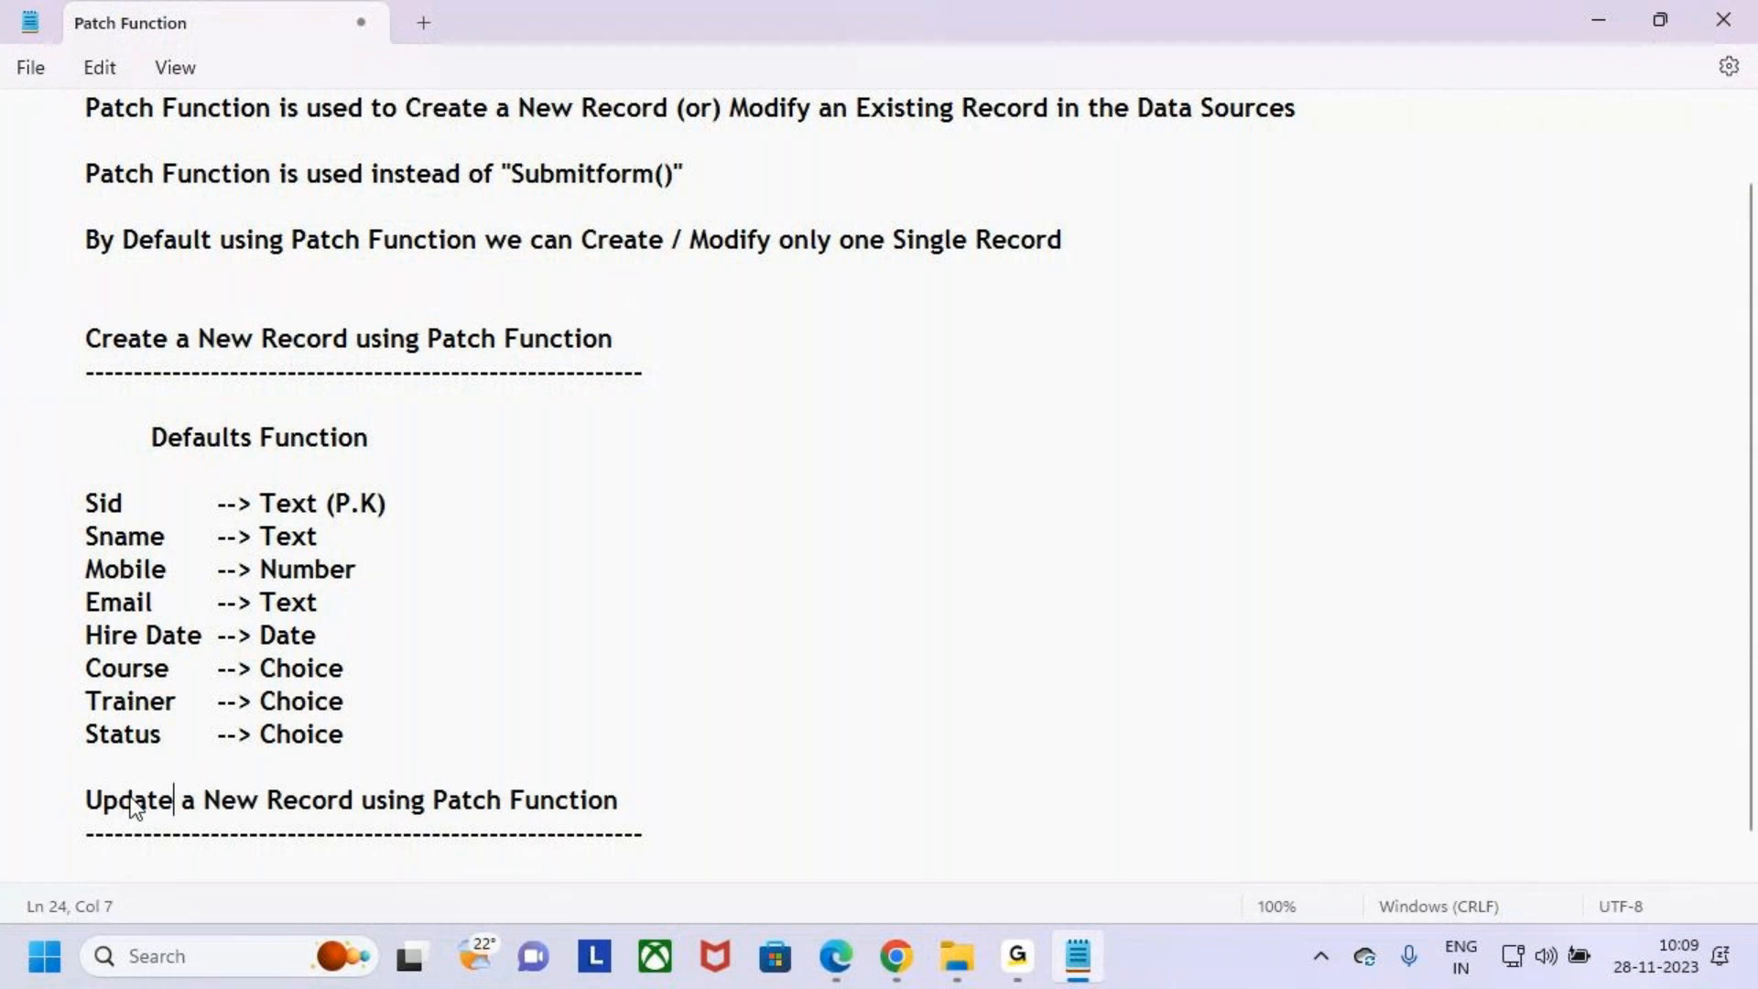
left_click_drag(265, 801, 187, 800)
key("BackSpace")
key("BackSpace")
key("BackSpace")
key("BackSpace")
key("BackSpace")
type("te the ExisRecord ")
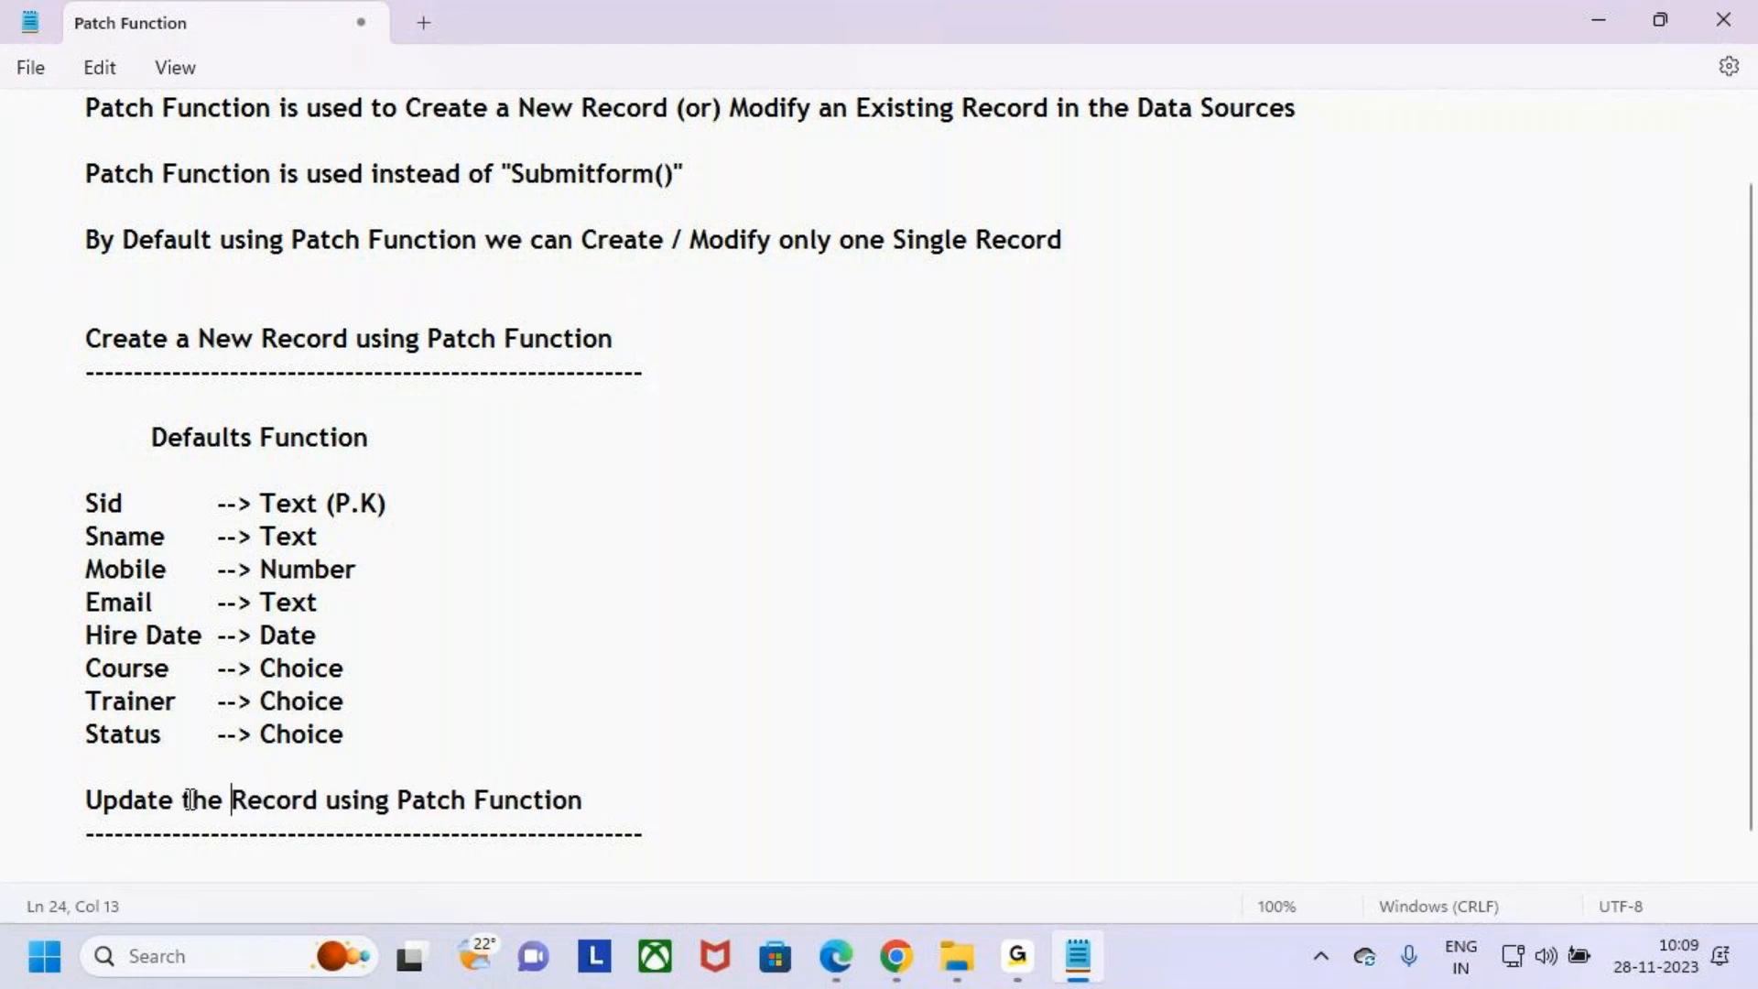
type("us")
key("BackSpace")
key("BackSpace")
type("is")
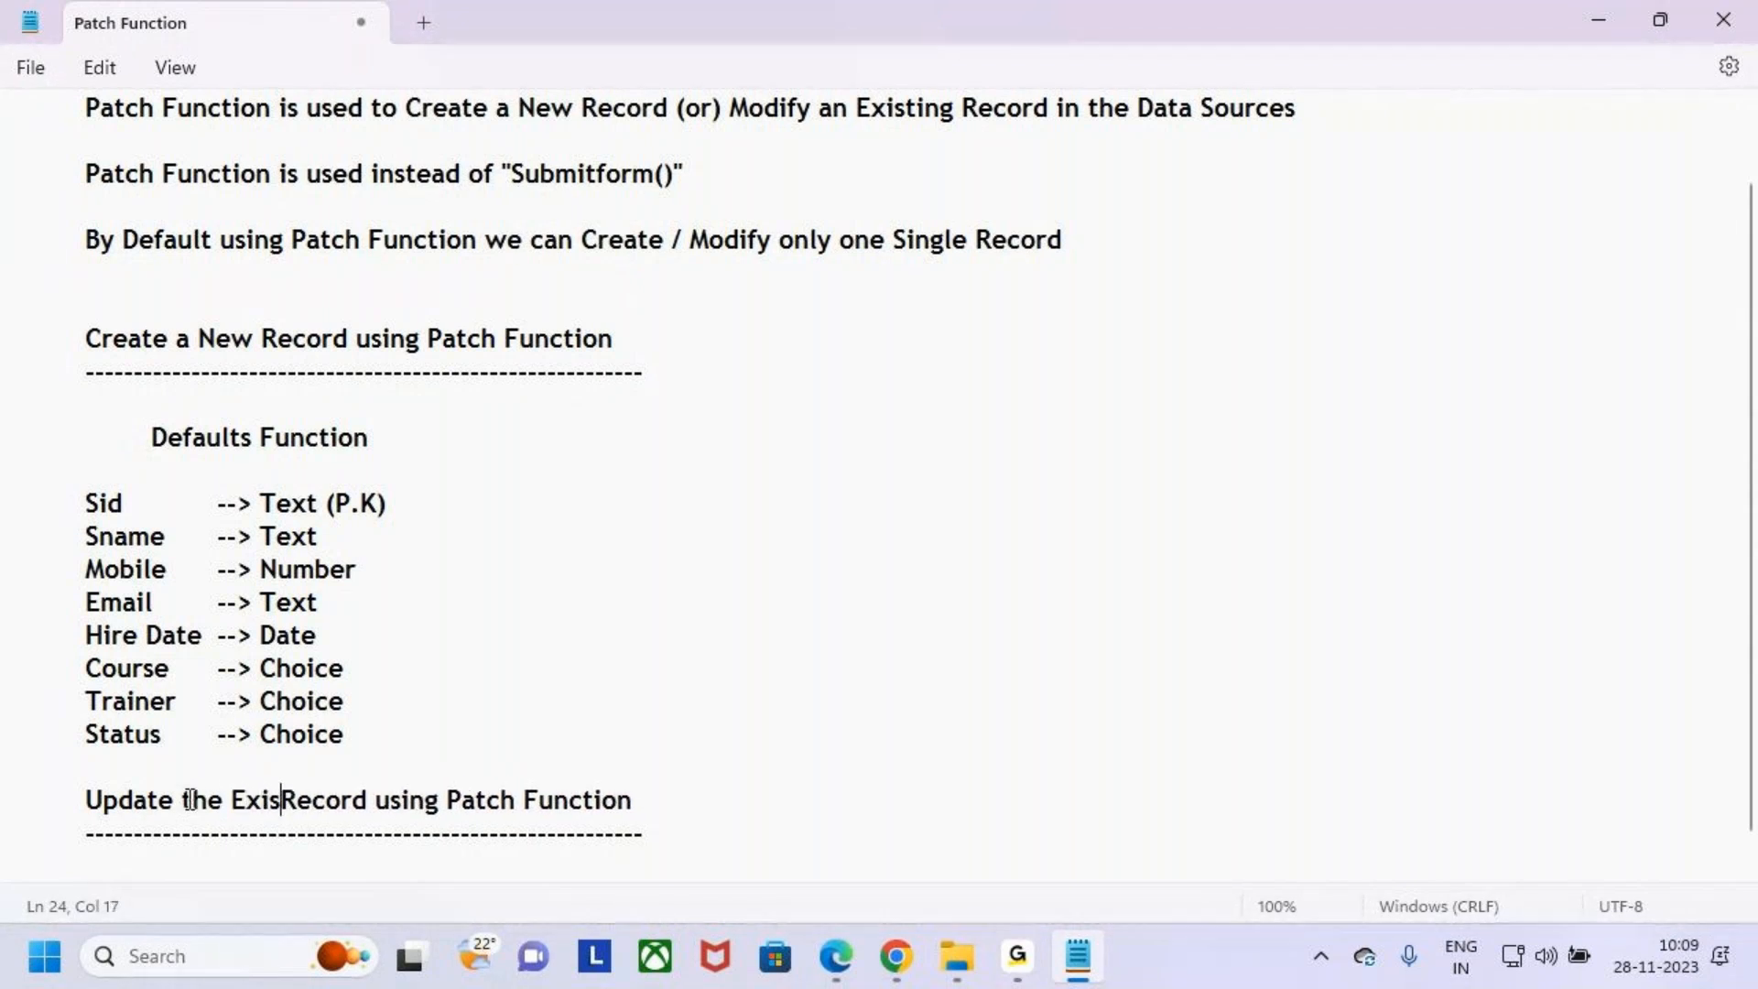
type("ting")
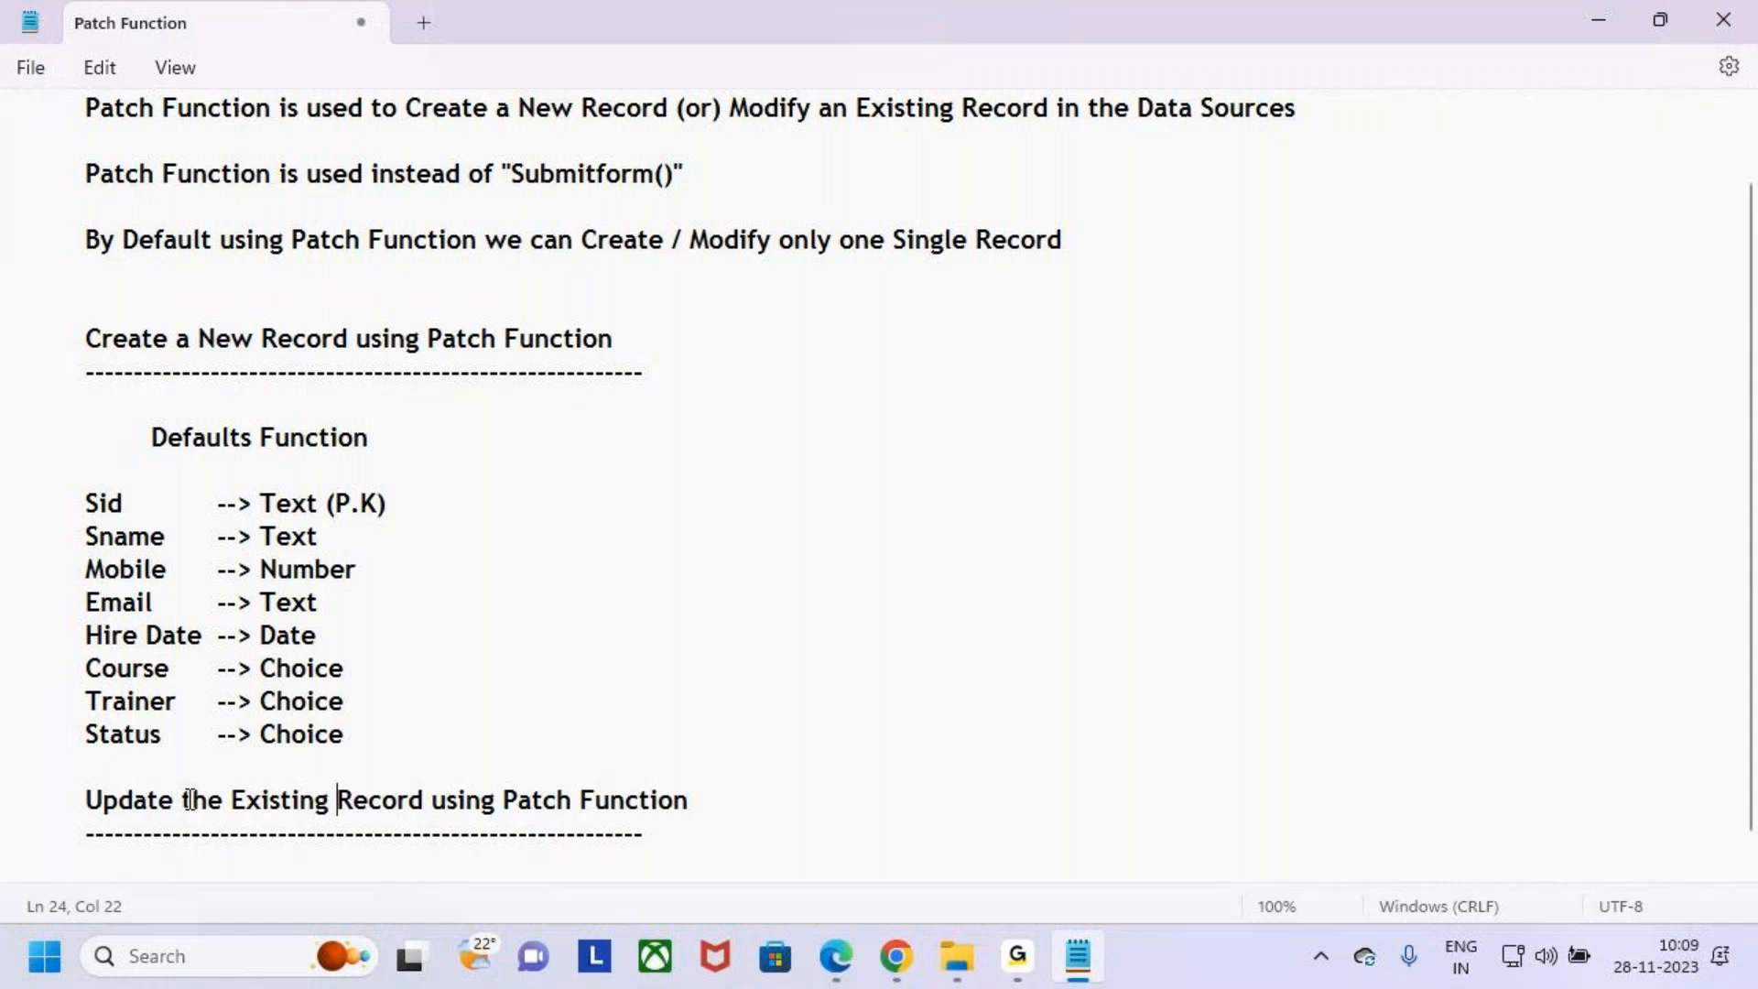
- Extend the dashed underline beneath the 'Update the Existing Record using Patch Function' heading in the notes
left_click(653, 833)
key("BackSpace")
key("BackSpace")
type("--------")
scroll(907, 756, "down", 1)
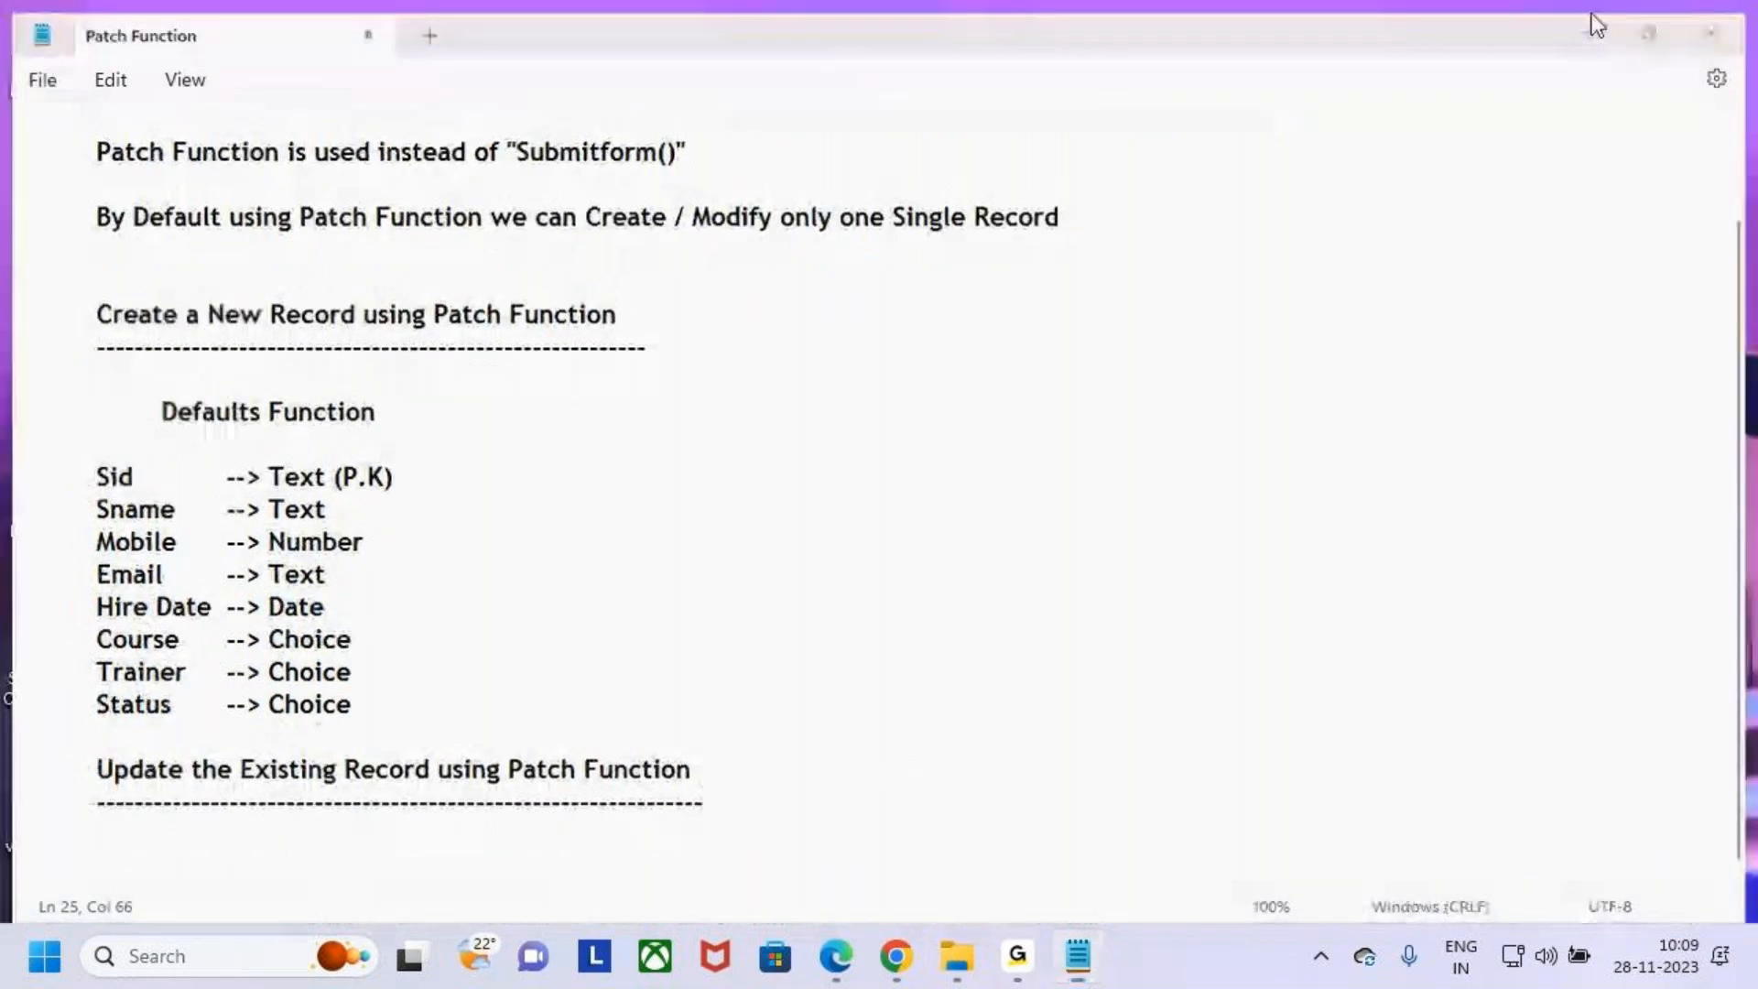
- Switch to the app preview, select student 102 in the gallery and set its Status to Completed
left_click(1599, 22)
left_click(897, 956)
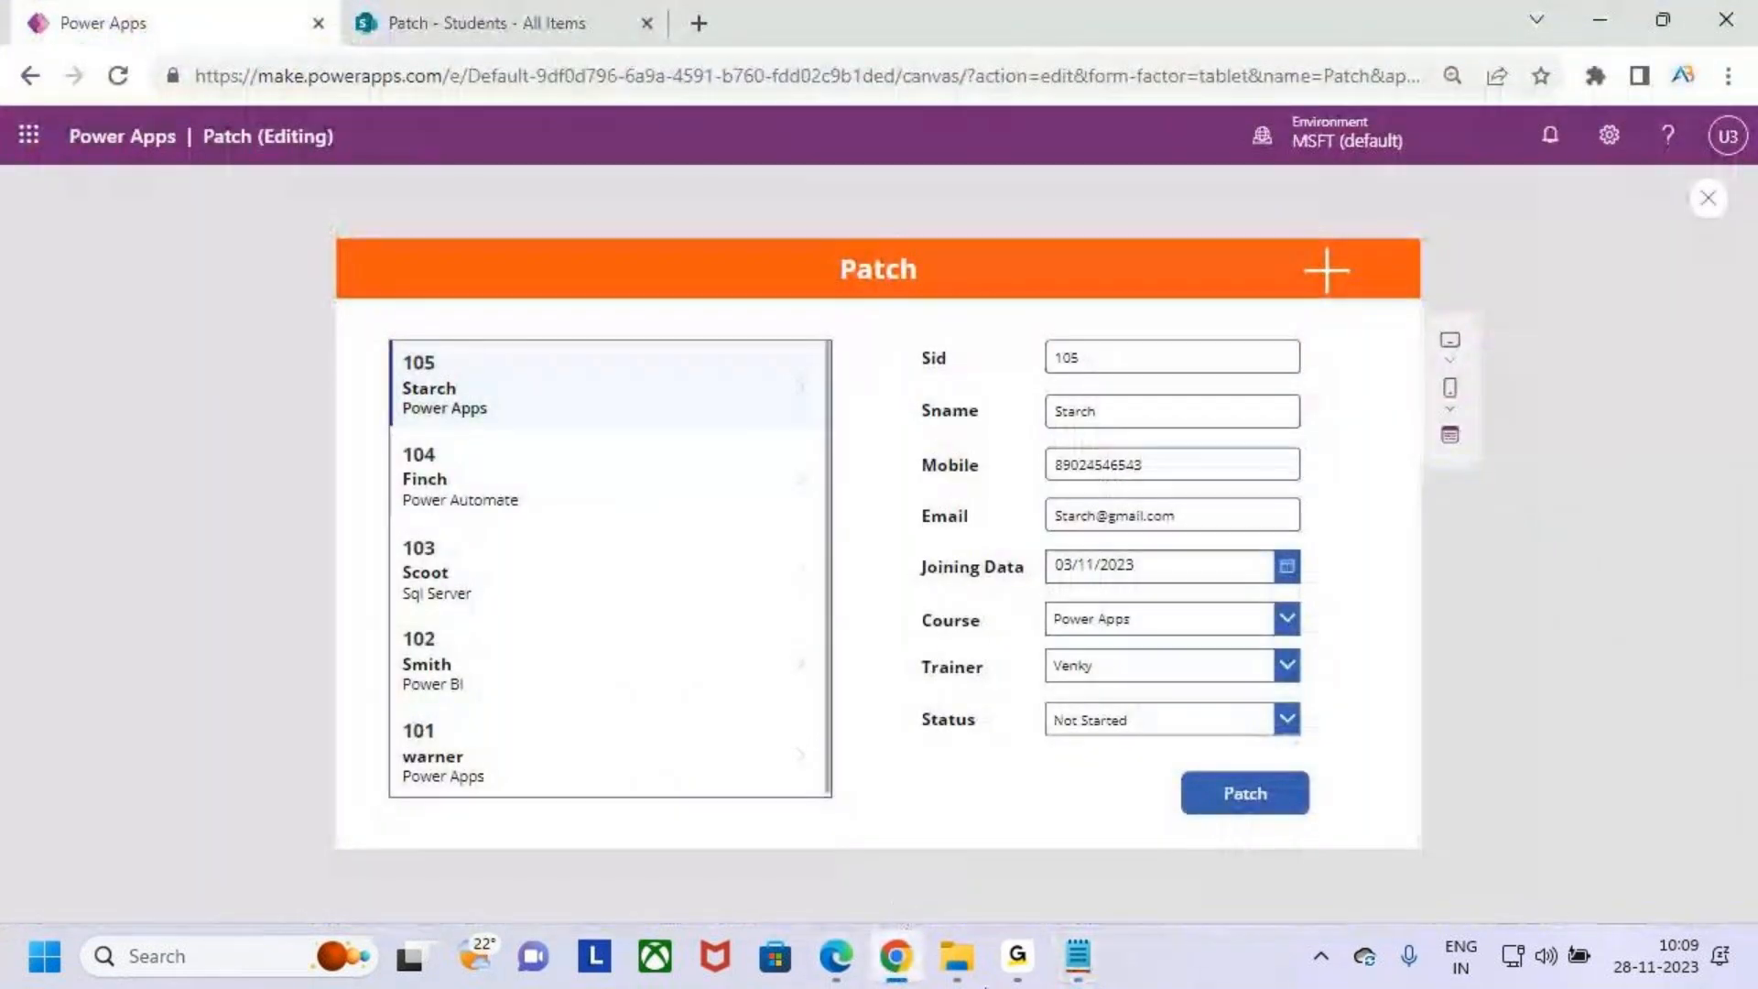
mouse_move(910, 961)
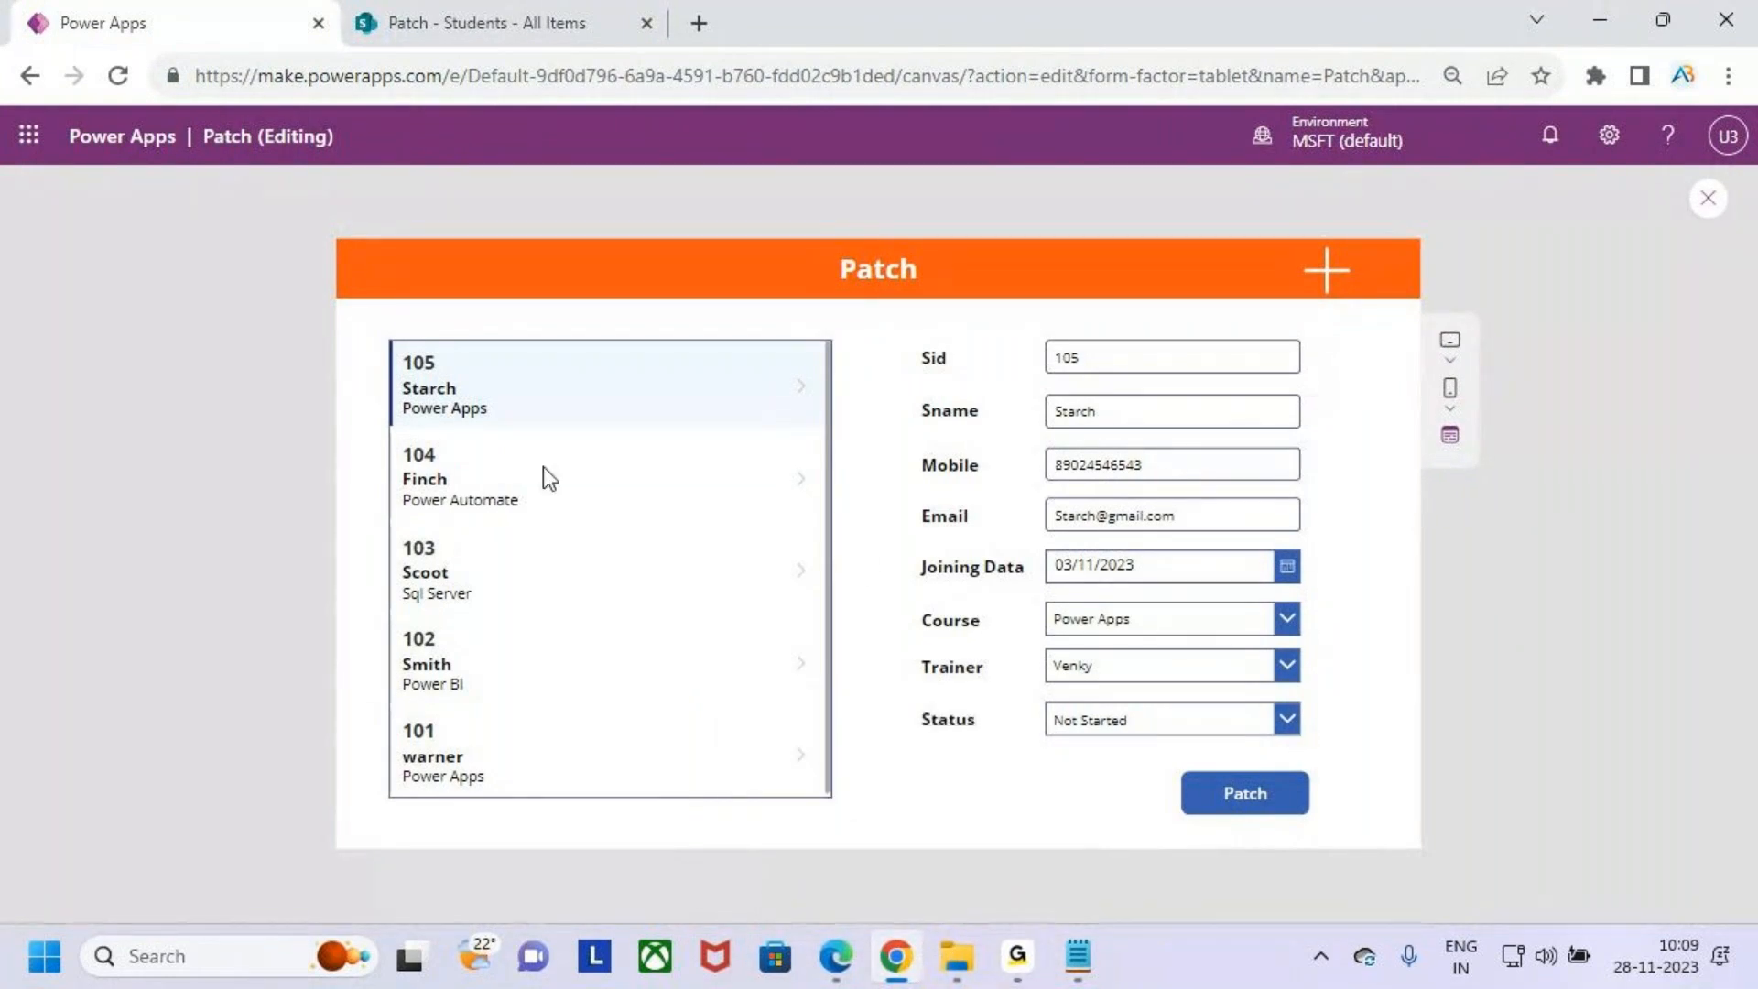
scroll(560, 701, "down", 1)
left_click(554, 777)
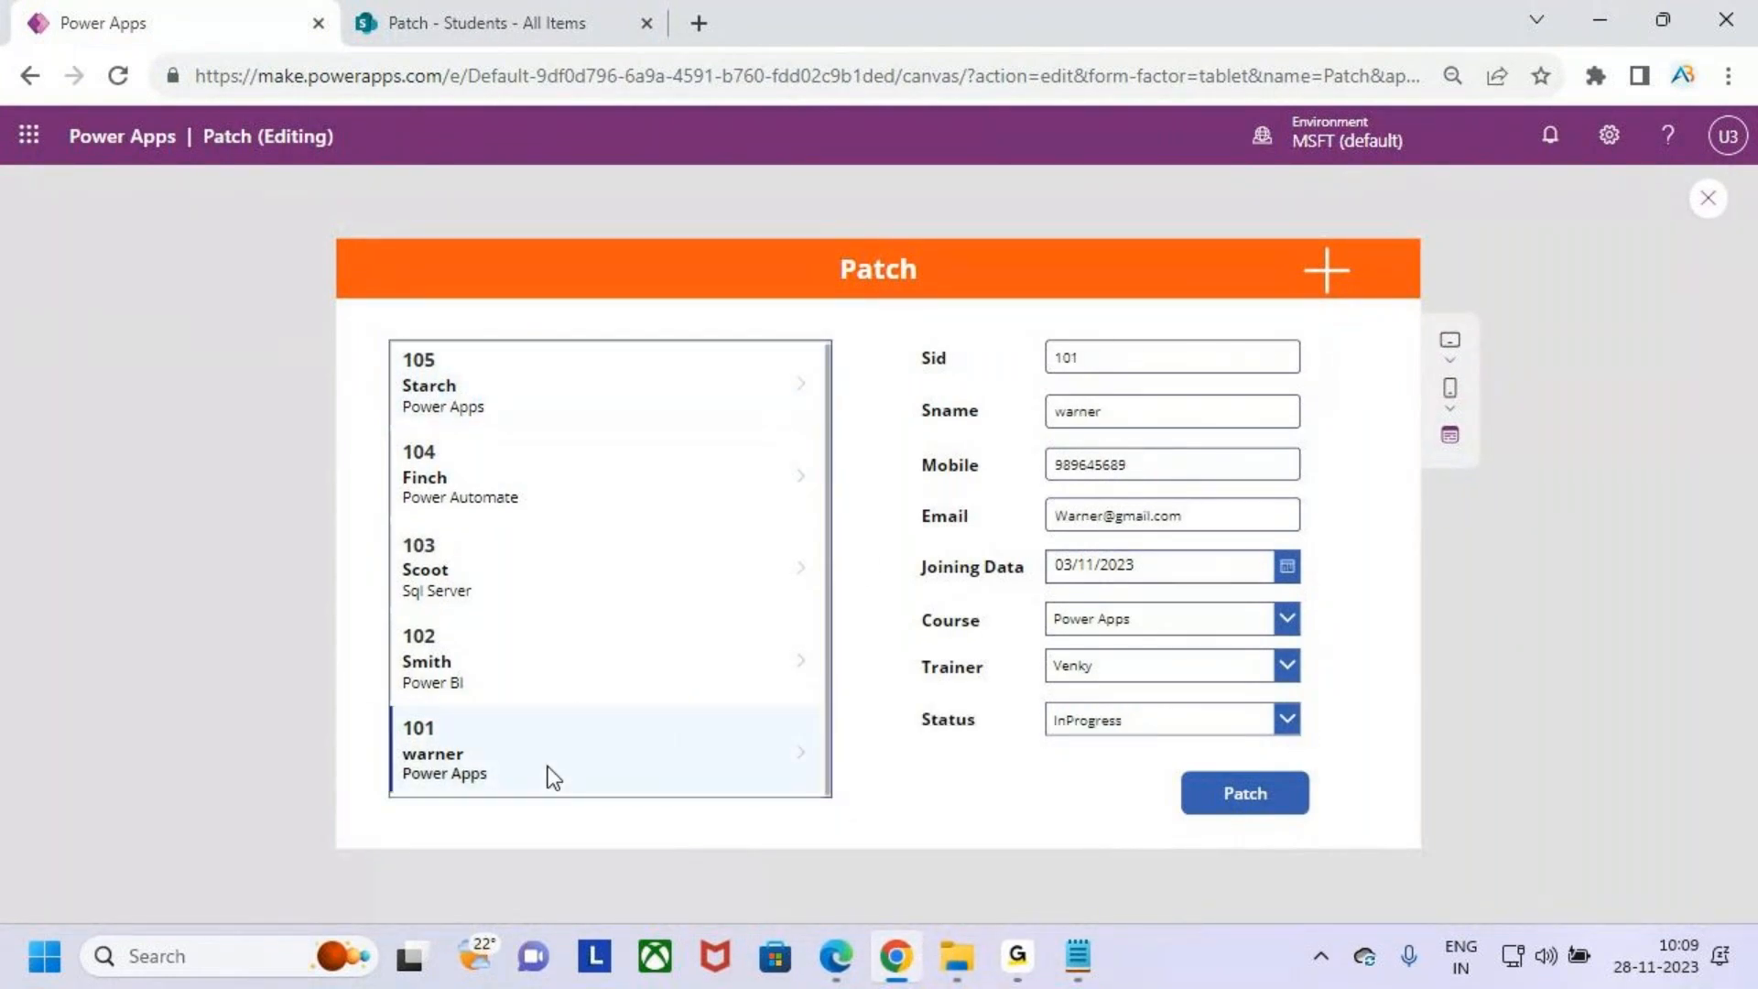
left_click(526, 660)
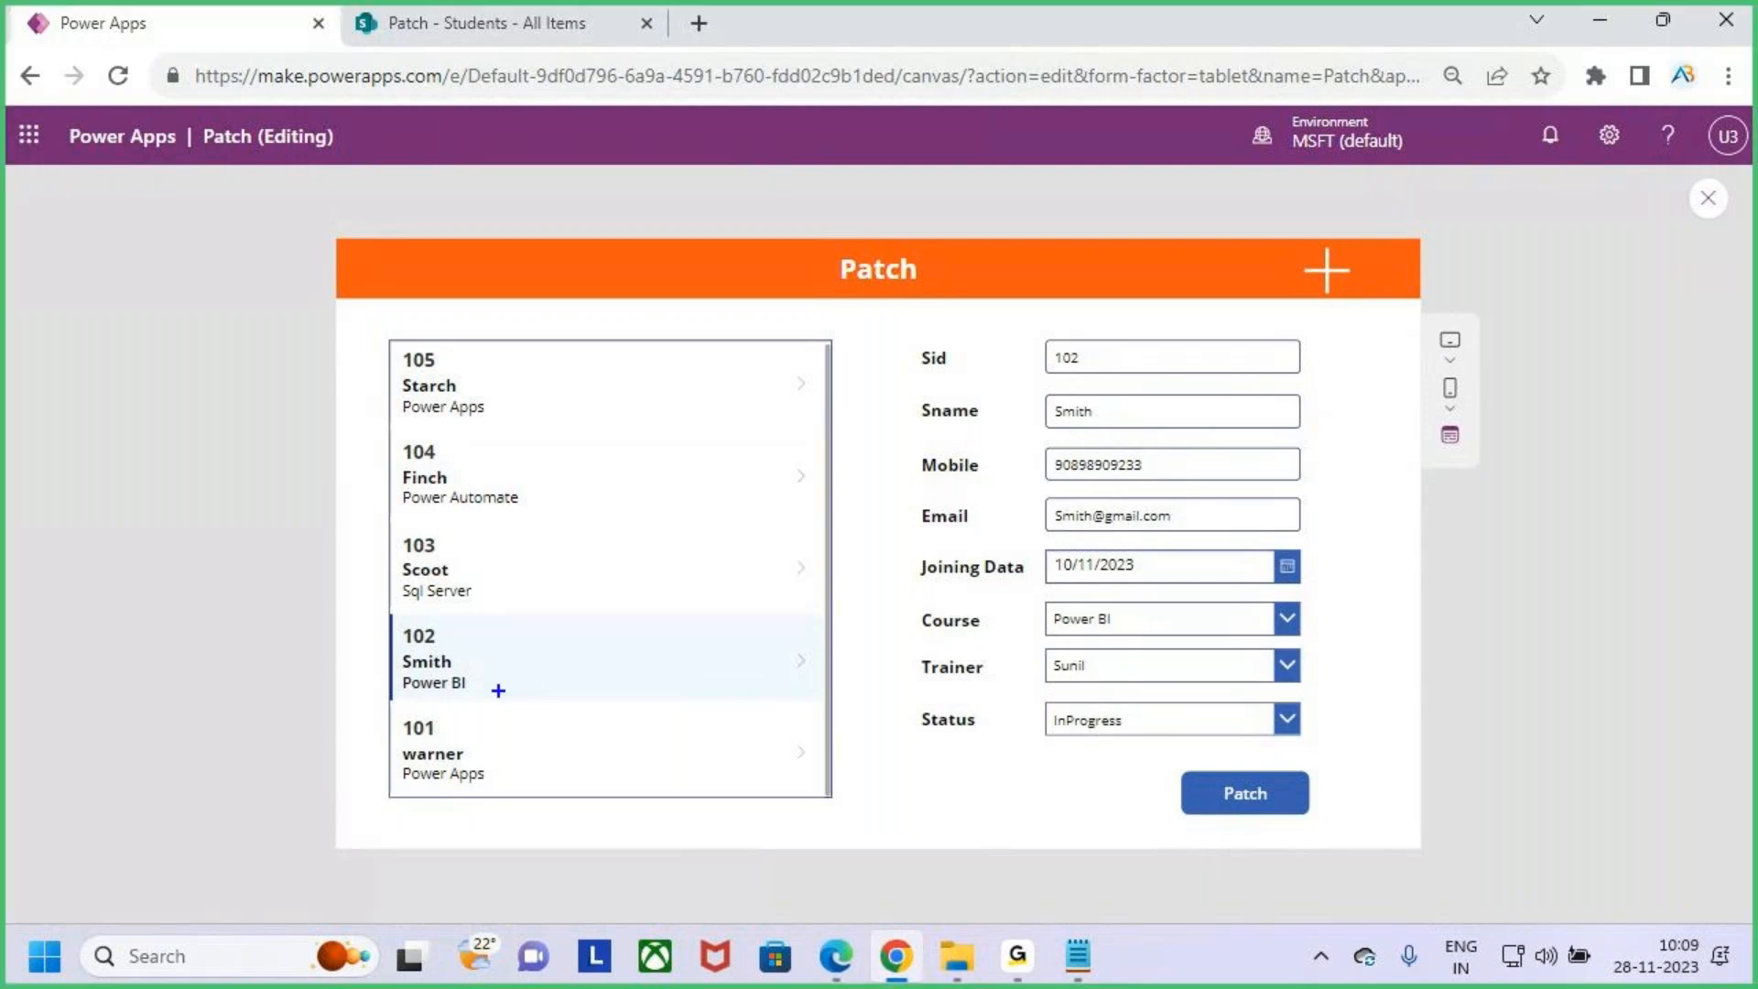
mouse_move(369, 617)
left_mouse_down()
mouse_move(538, 678)
mouse_move(744, 707)
mouse_move(1080, 350)
mouse_move(1062, 502)
mouse_move(1308, 756)
left_mouse_up()
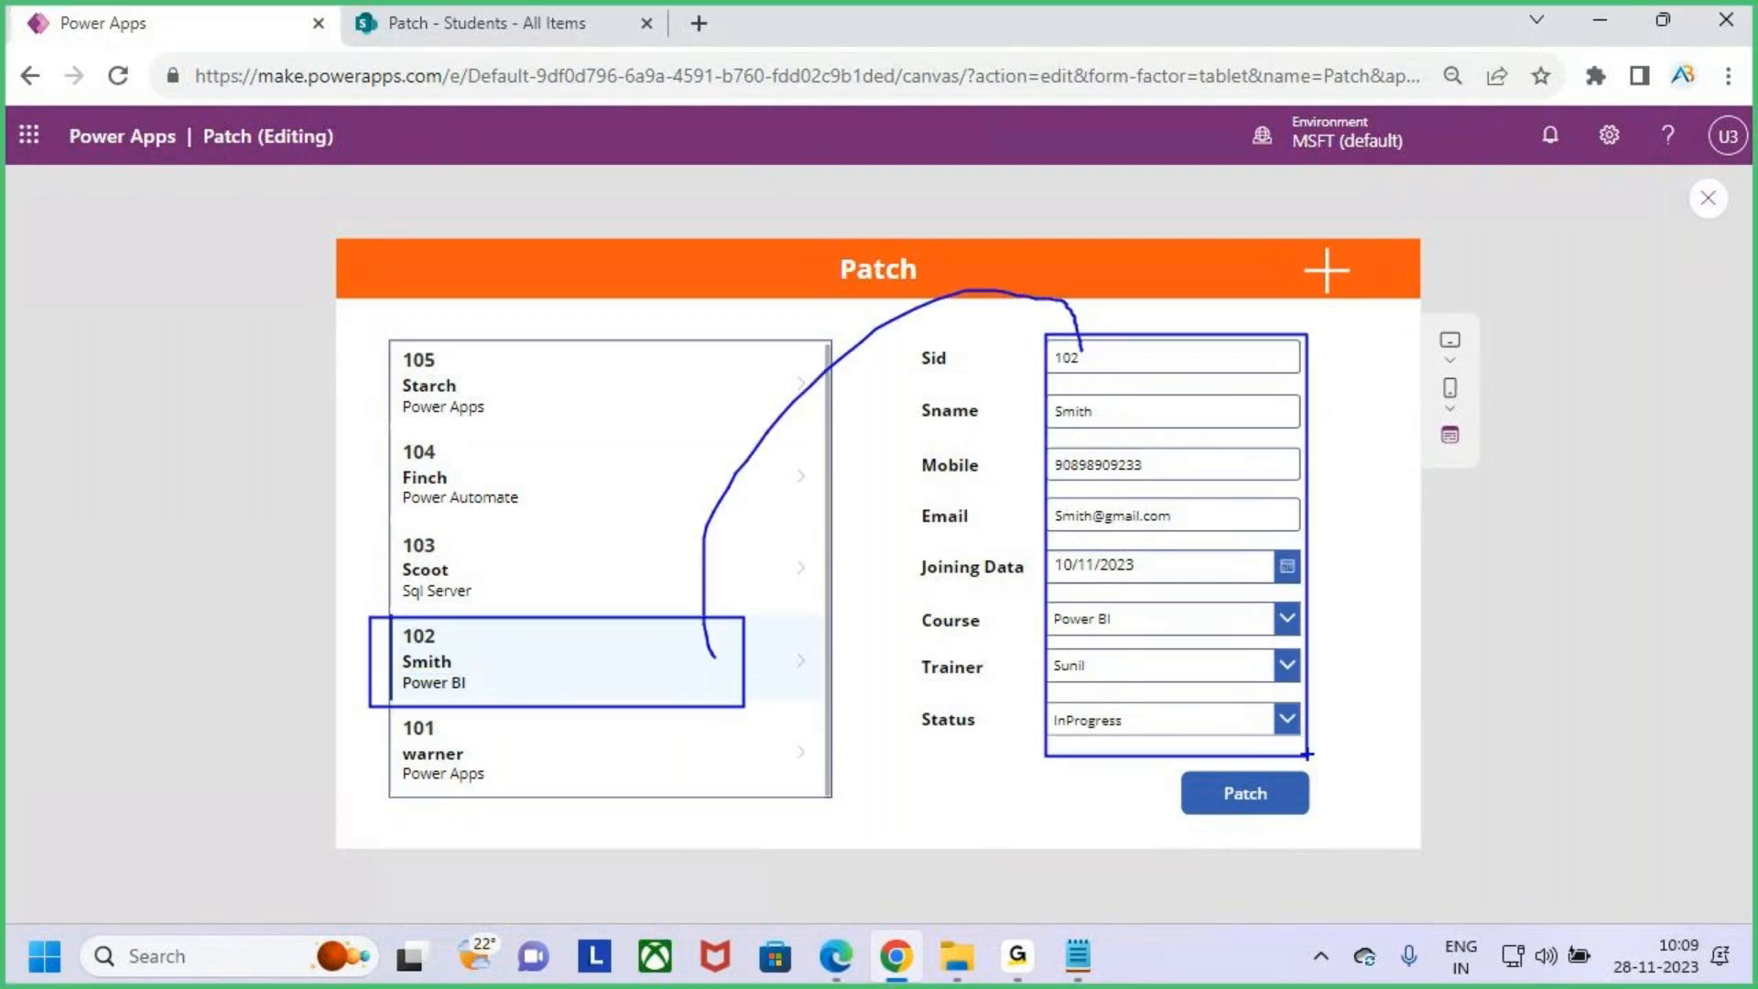
key("Escape")
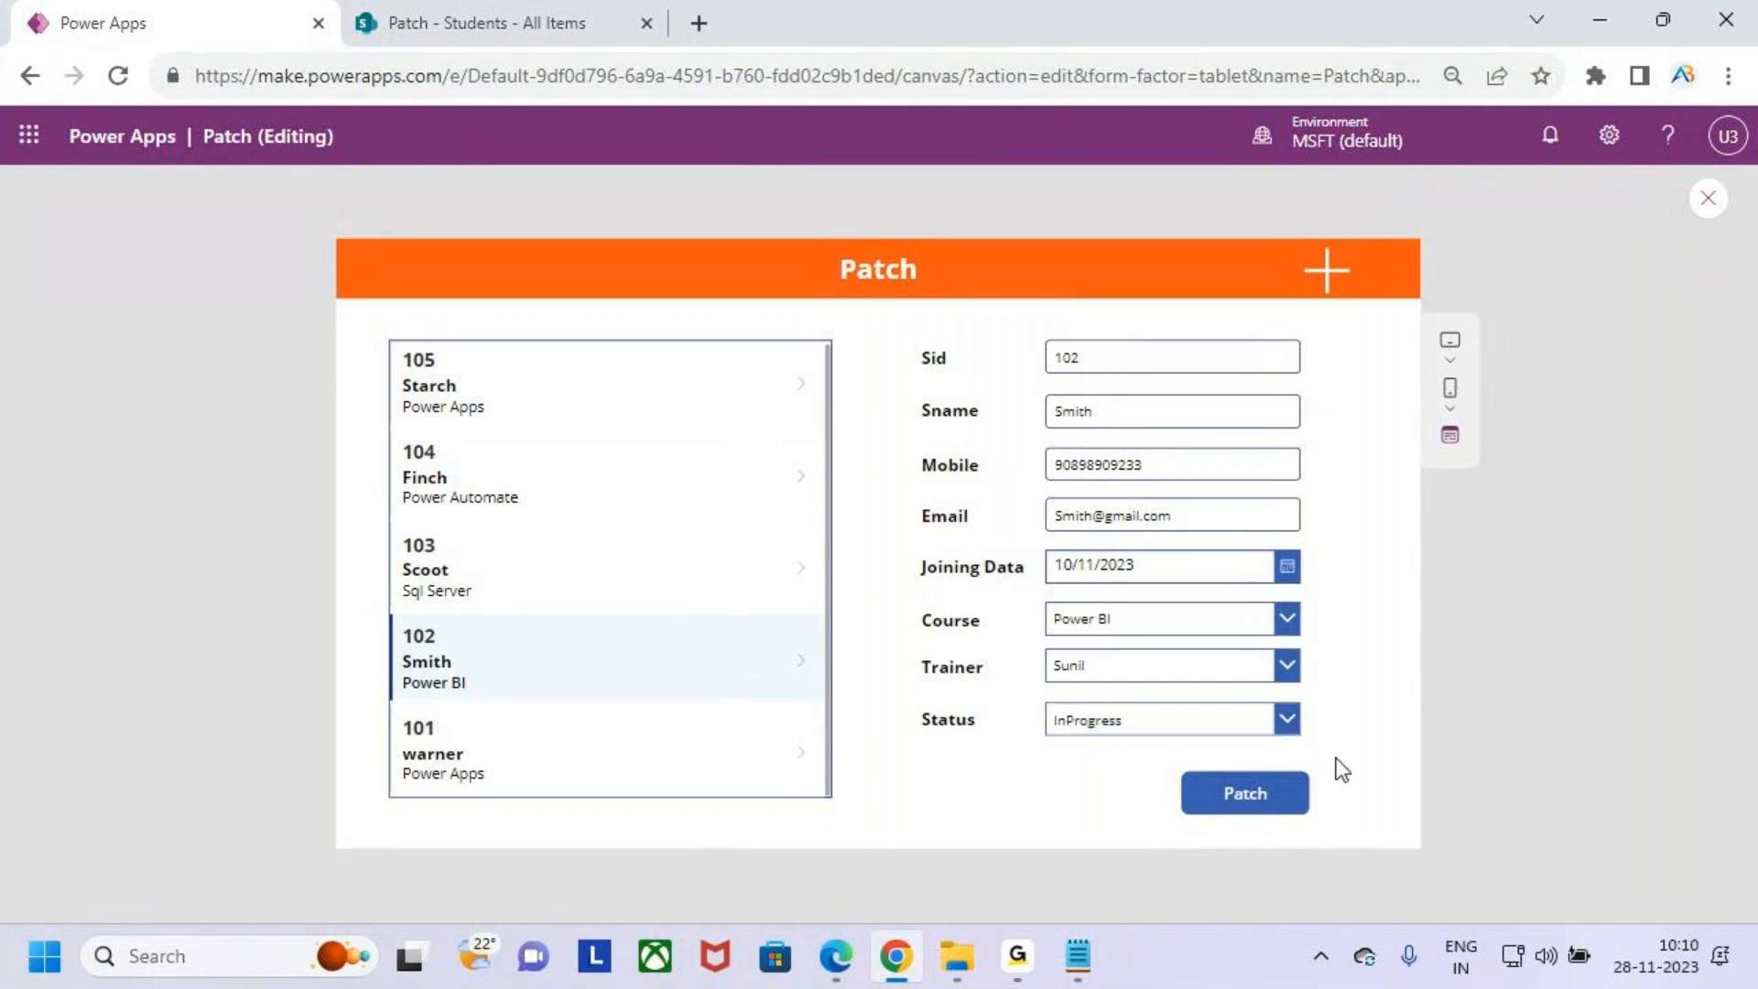
left_click(1284, 719)
left_click(1157, 652)
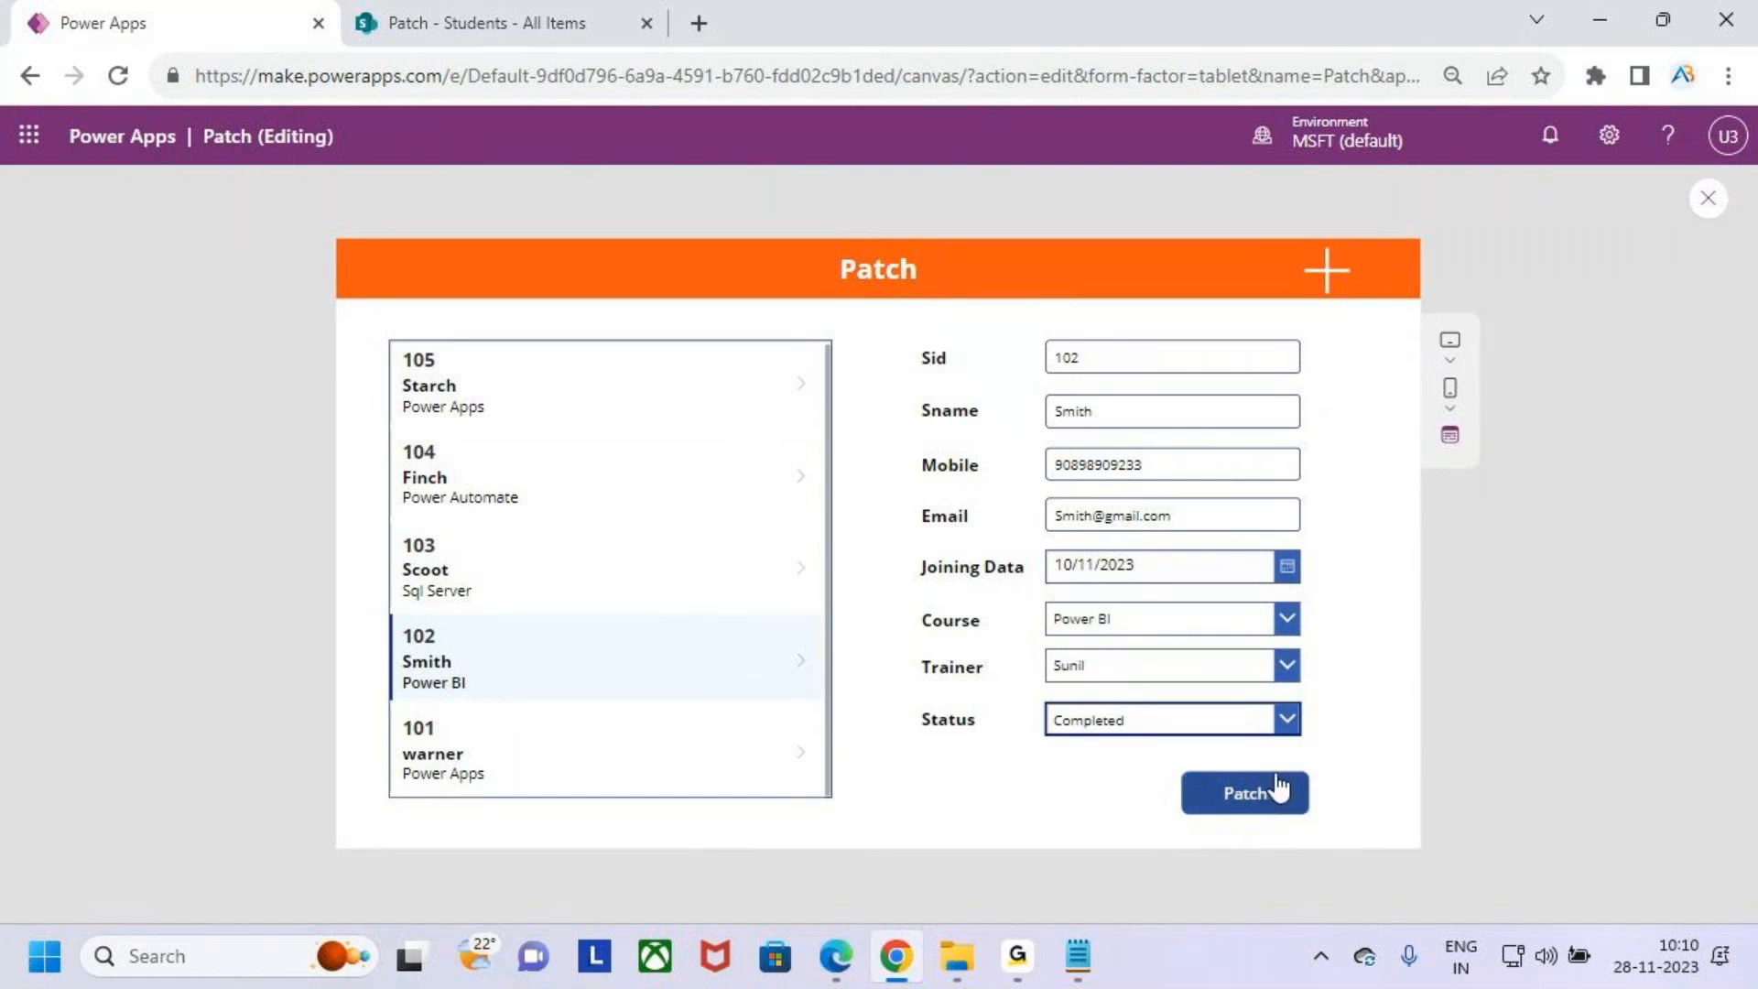
- Switch to the SharePoint Students list and examine student 102's Status column
left_click(495, 14)
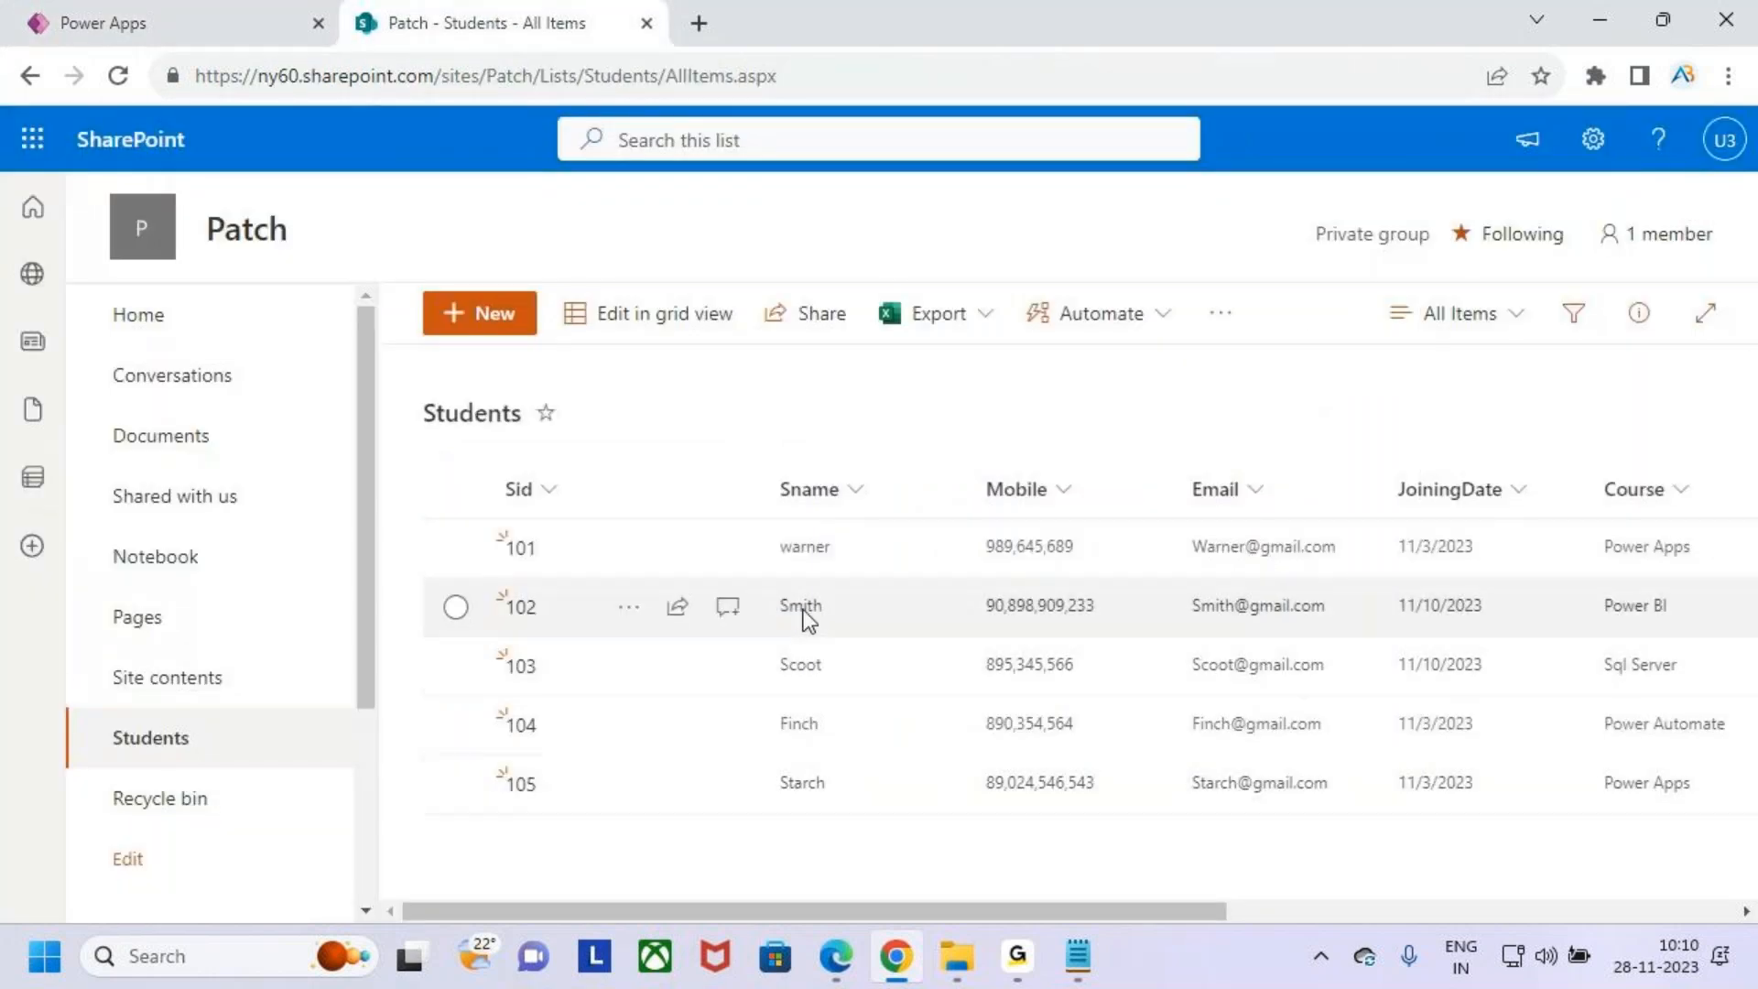
left_click_drag(1189, 911, 1506, 911)
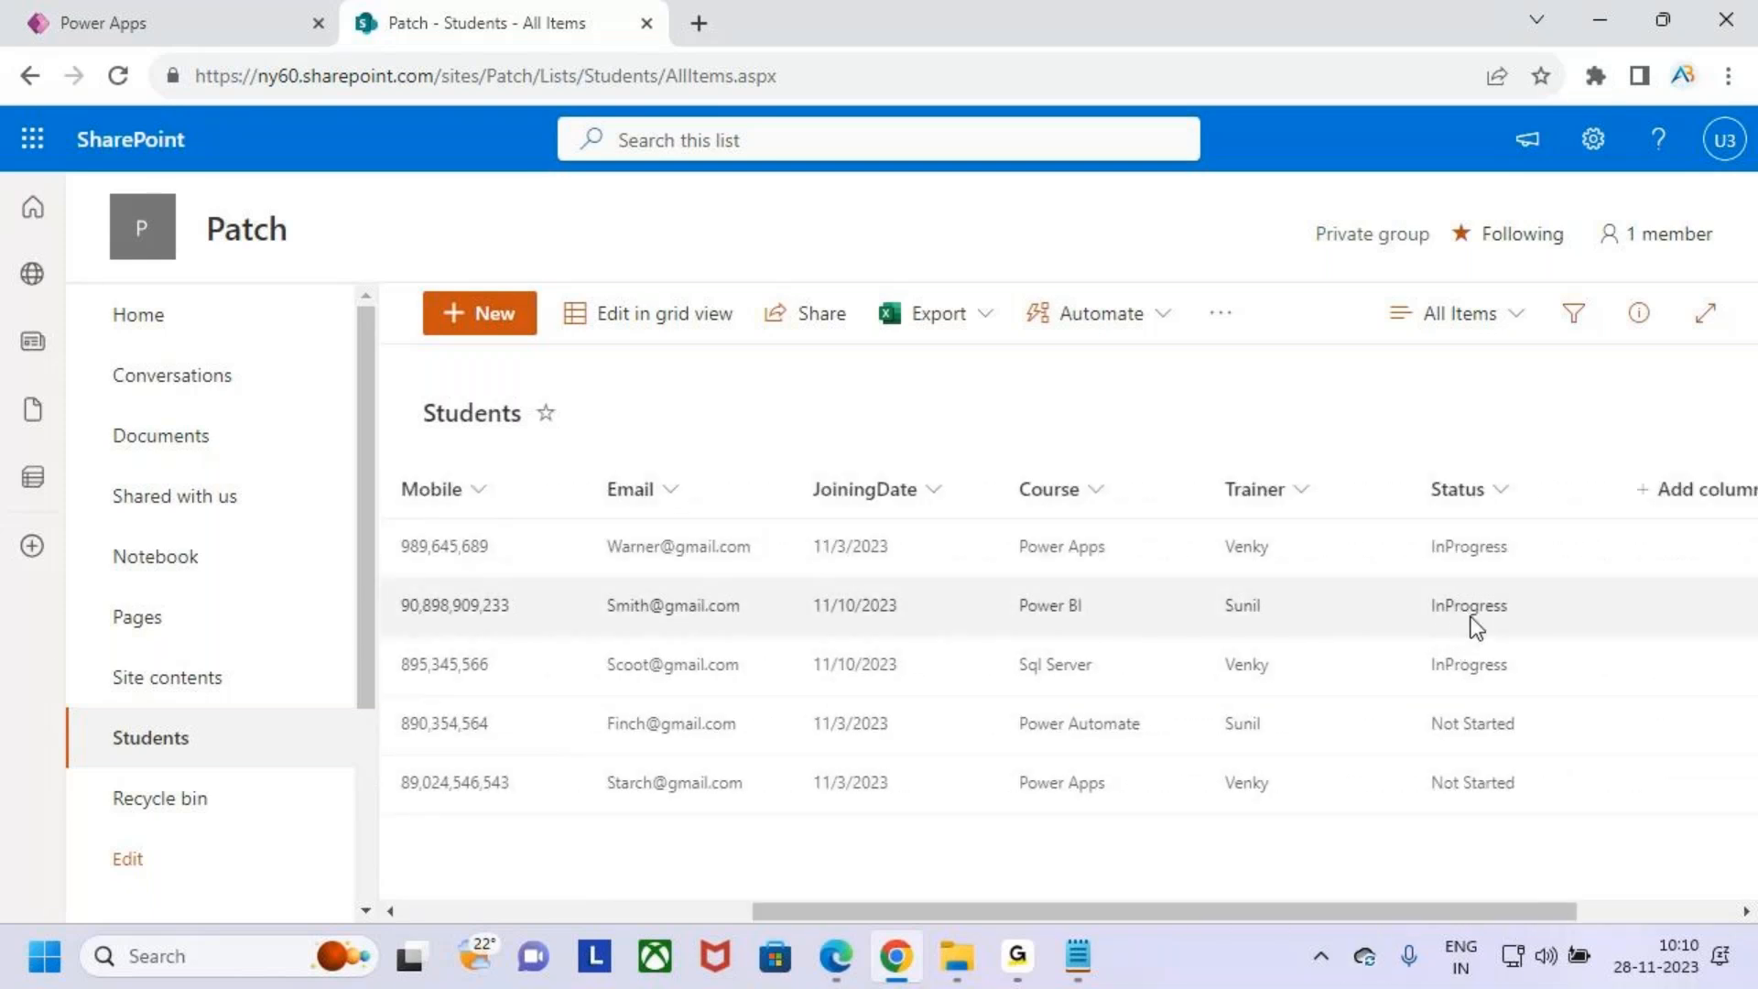
left_click_drag(1509, 911, 529, 972)
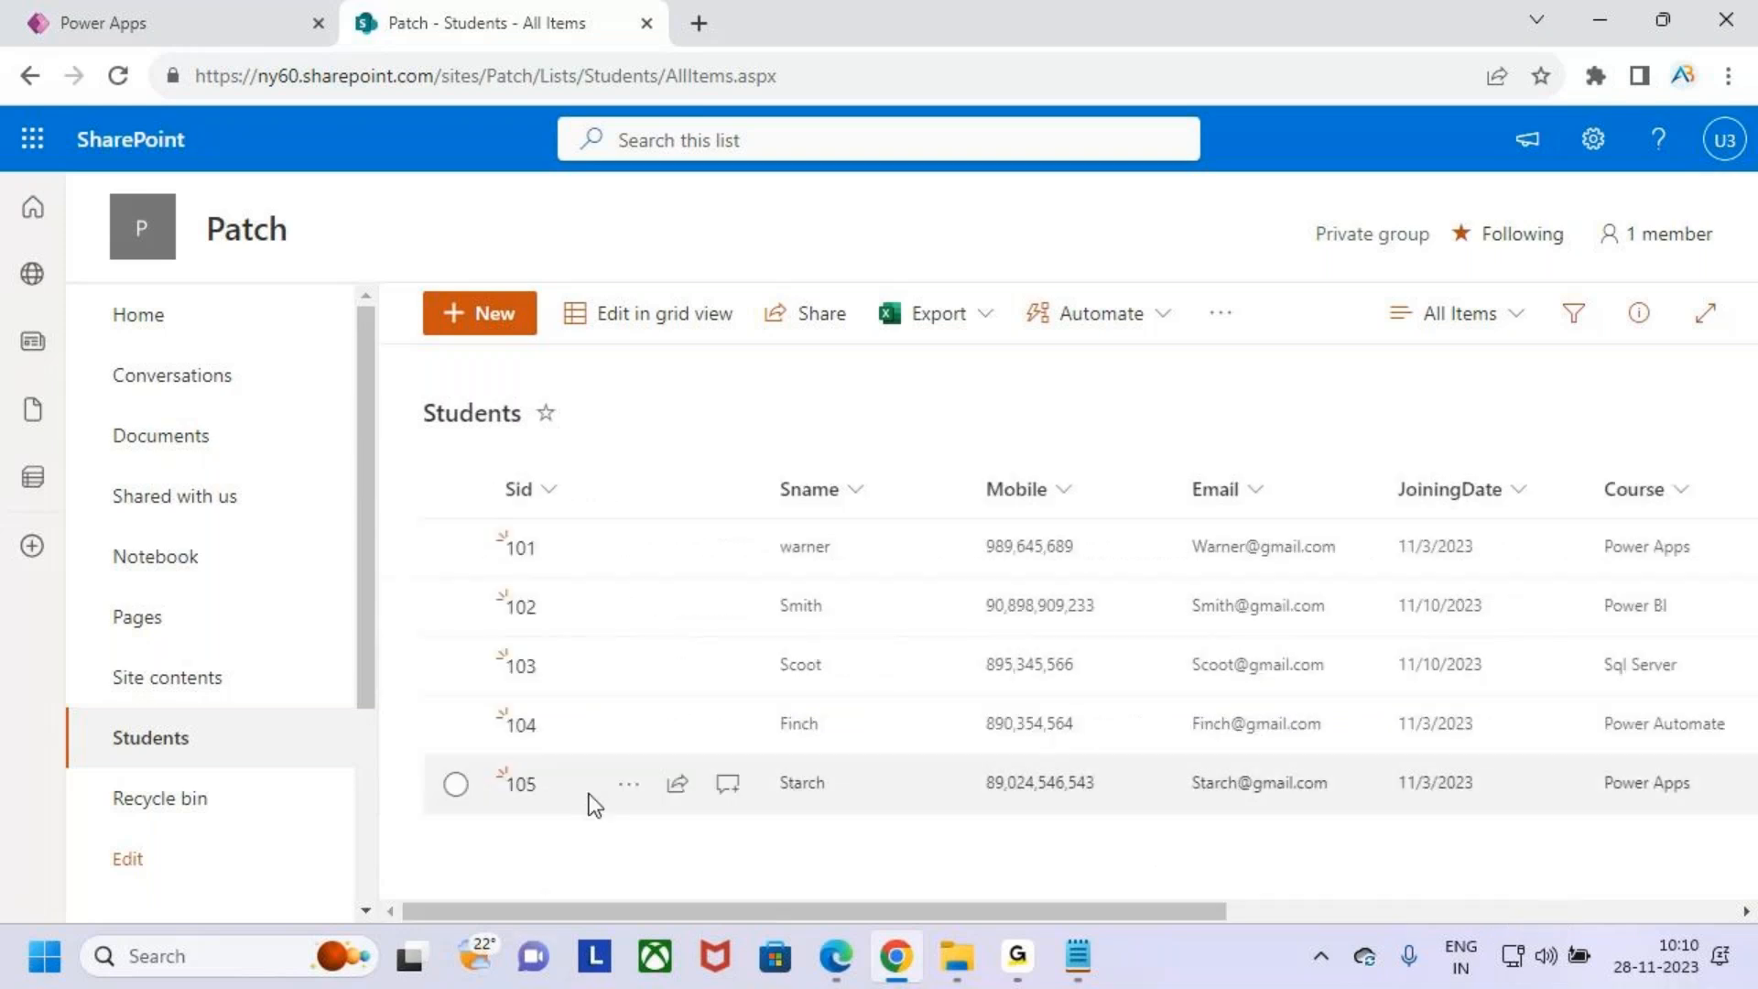
key("ctrl+2")
mouse_move(490, 820)
left_mouse_down()
mouse_move(558, 800)
mouse_move(480, 793)
left_mouse_up()
left_click_drag(488, 517, 570, 829)
key("Escape")
- Return to the app, set student 102's Status to Stopped and try to save it with the Patch button
left_click(197, 24)
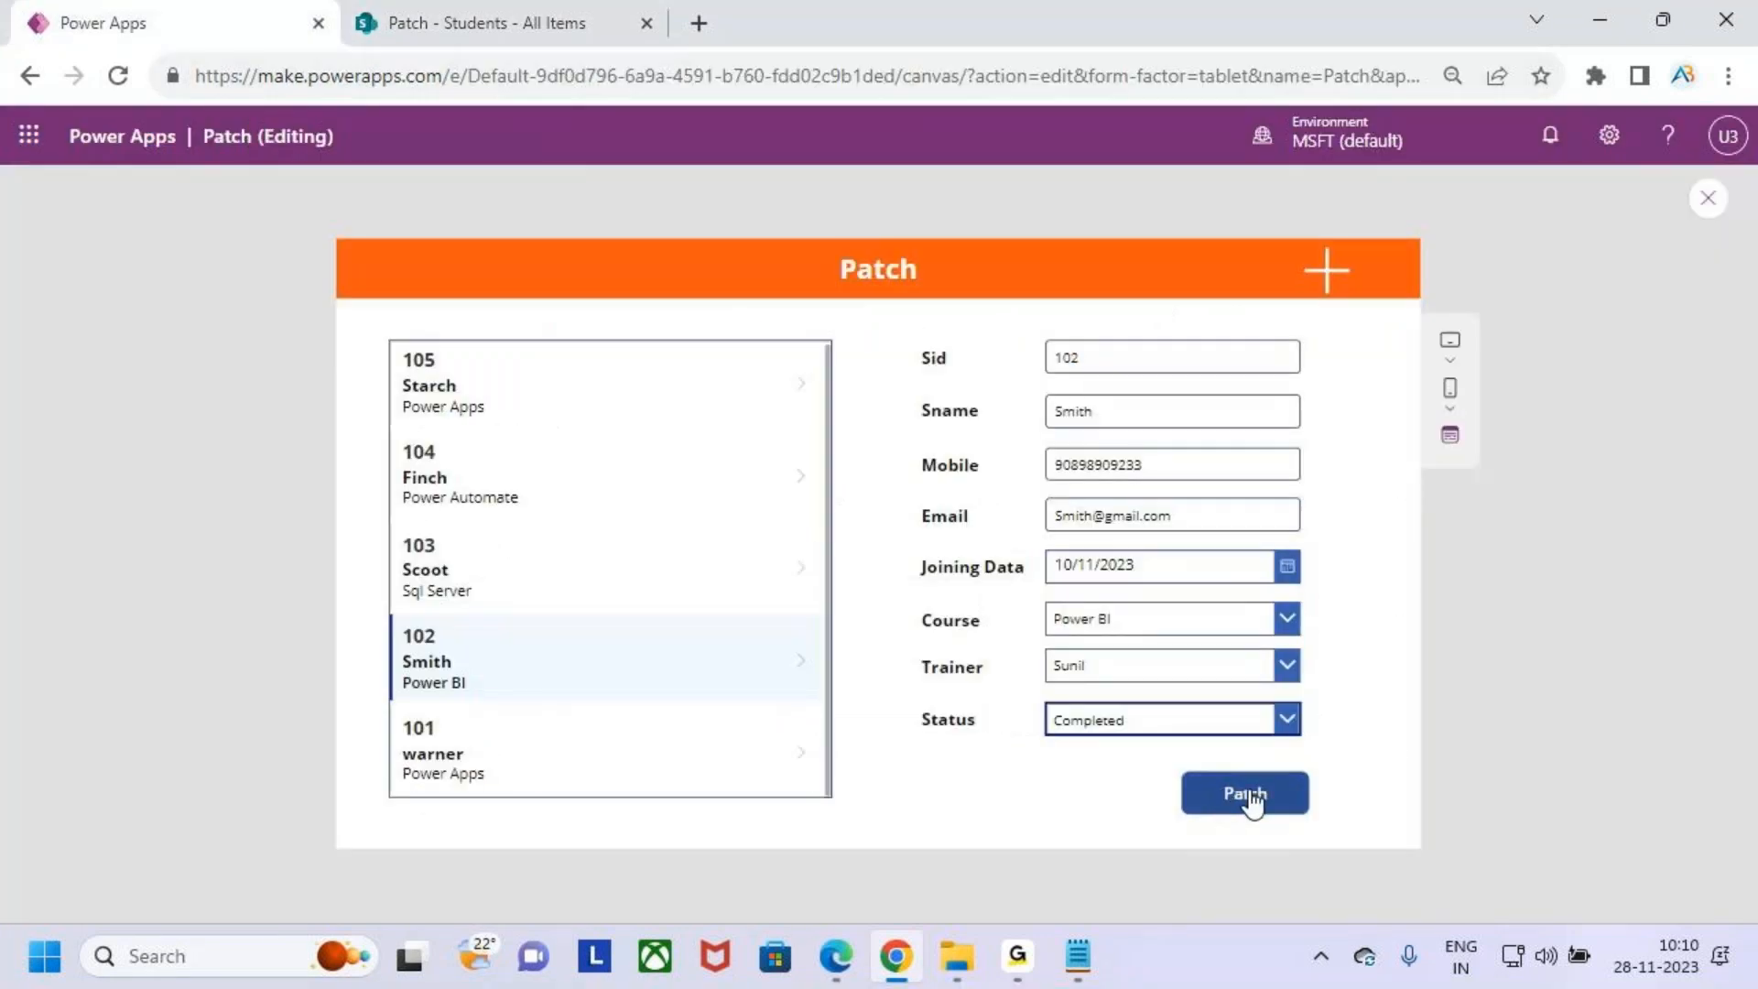
left_click(1279, 718)
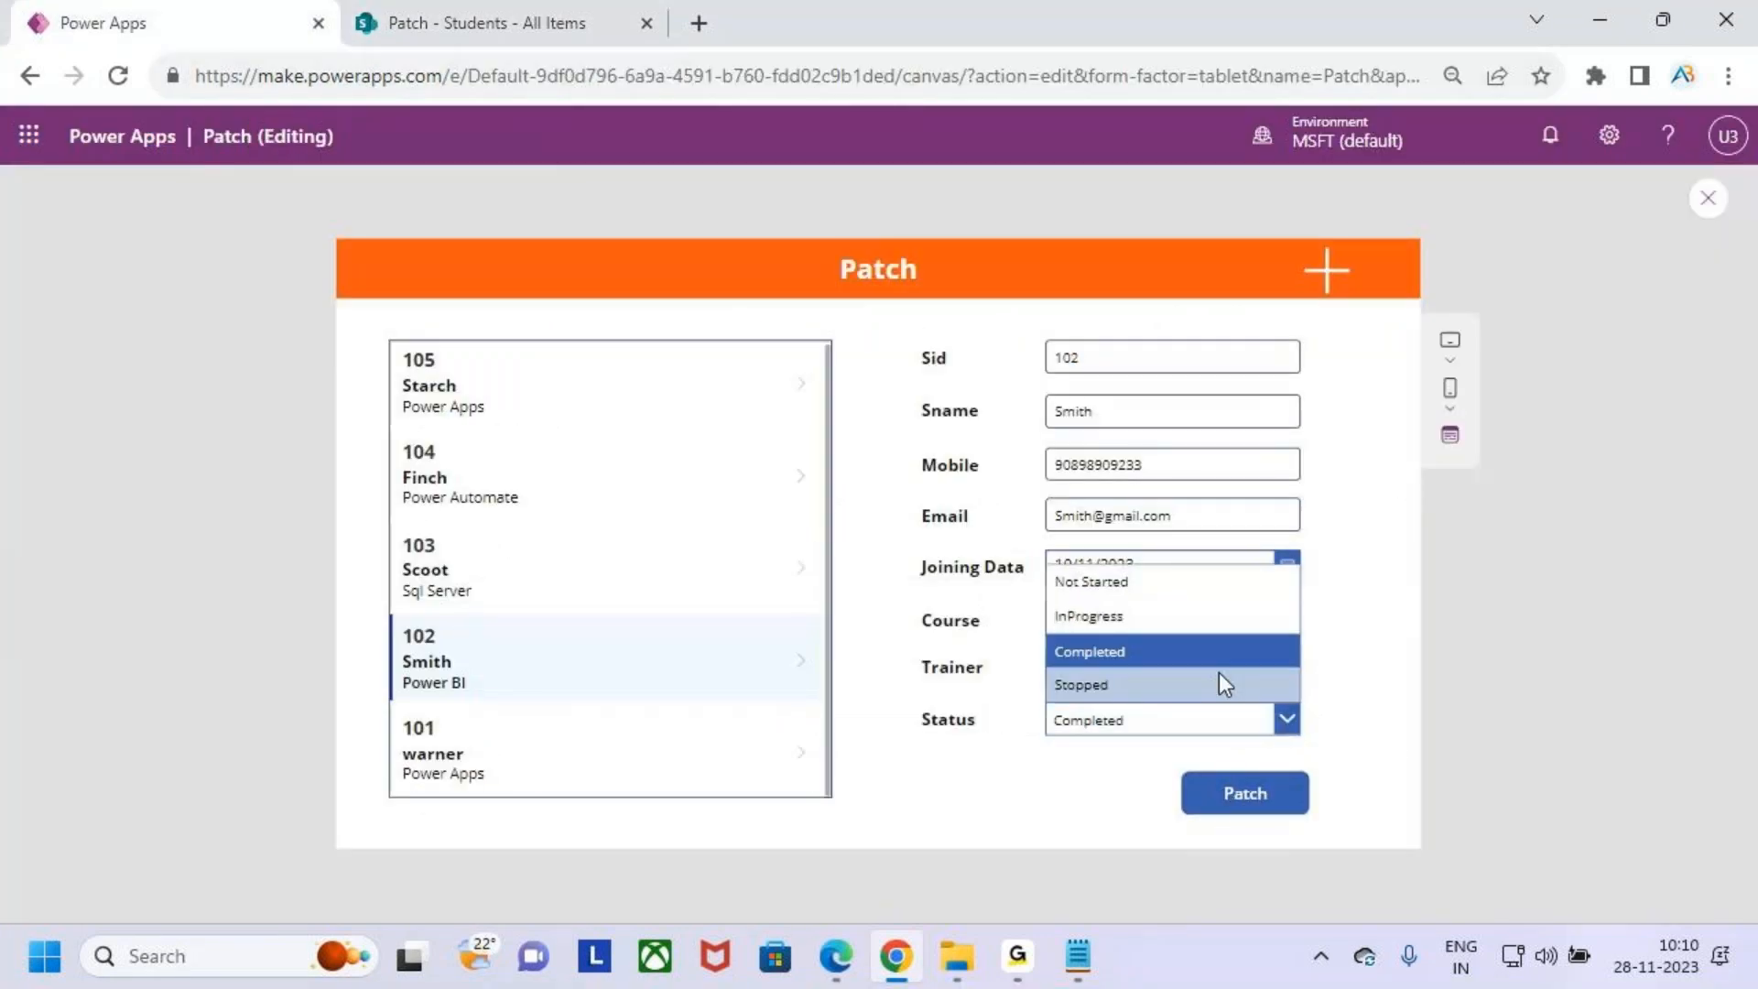
left_click(1217, 678)
left_click(1260, 797)
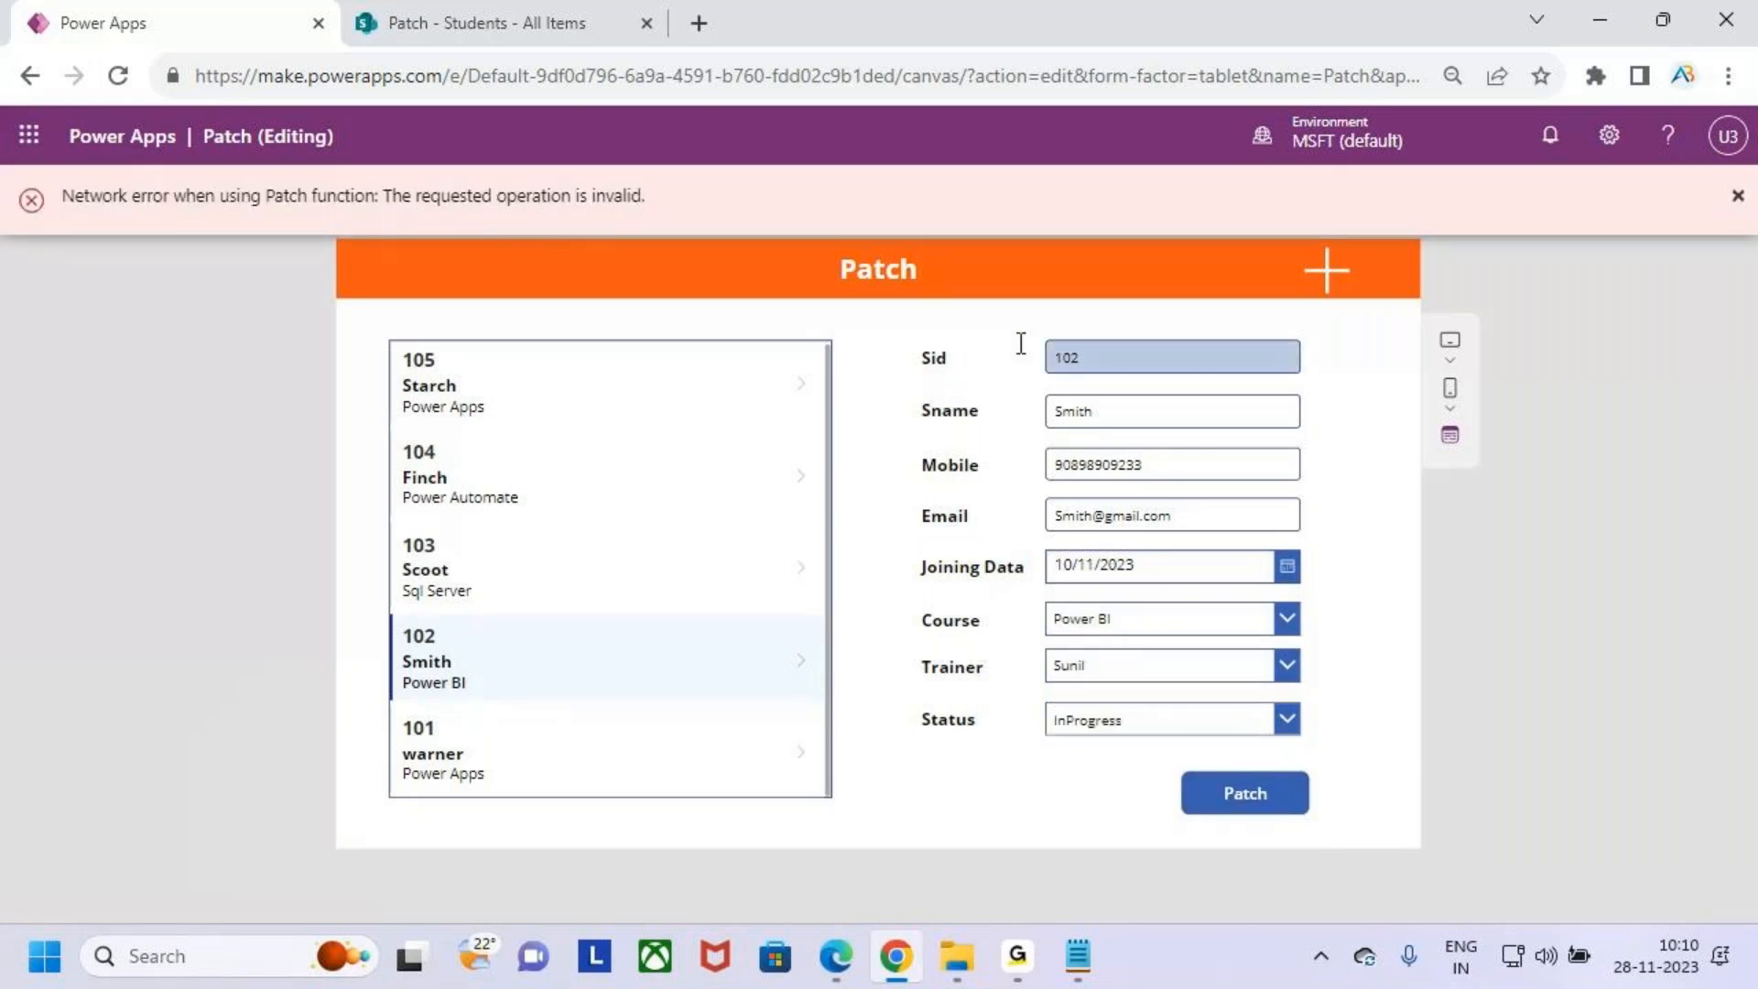
left_click_drag(68, 209, 685, 216)
left_click_drag(385, 221, 584, 224)
key("Escape")
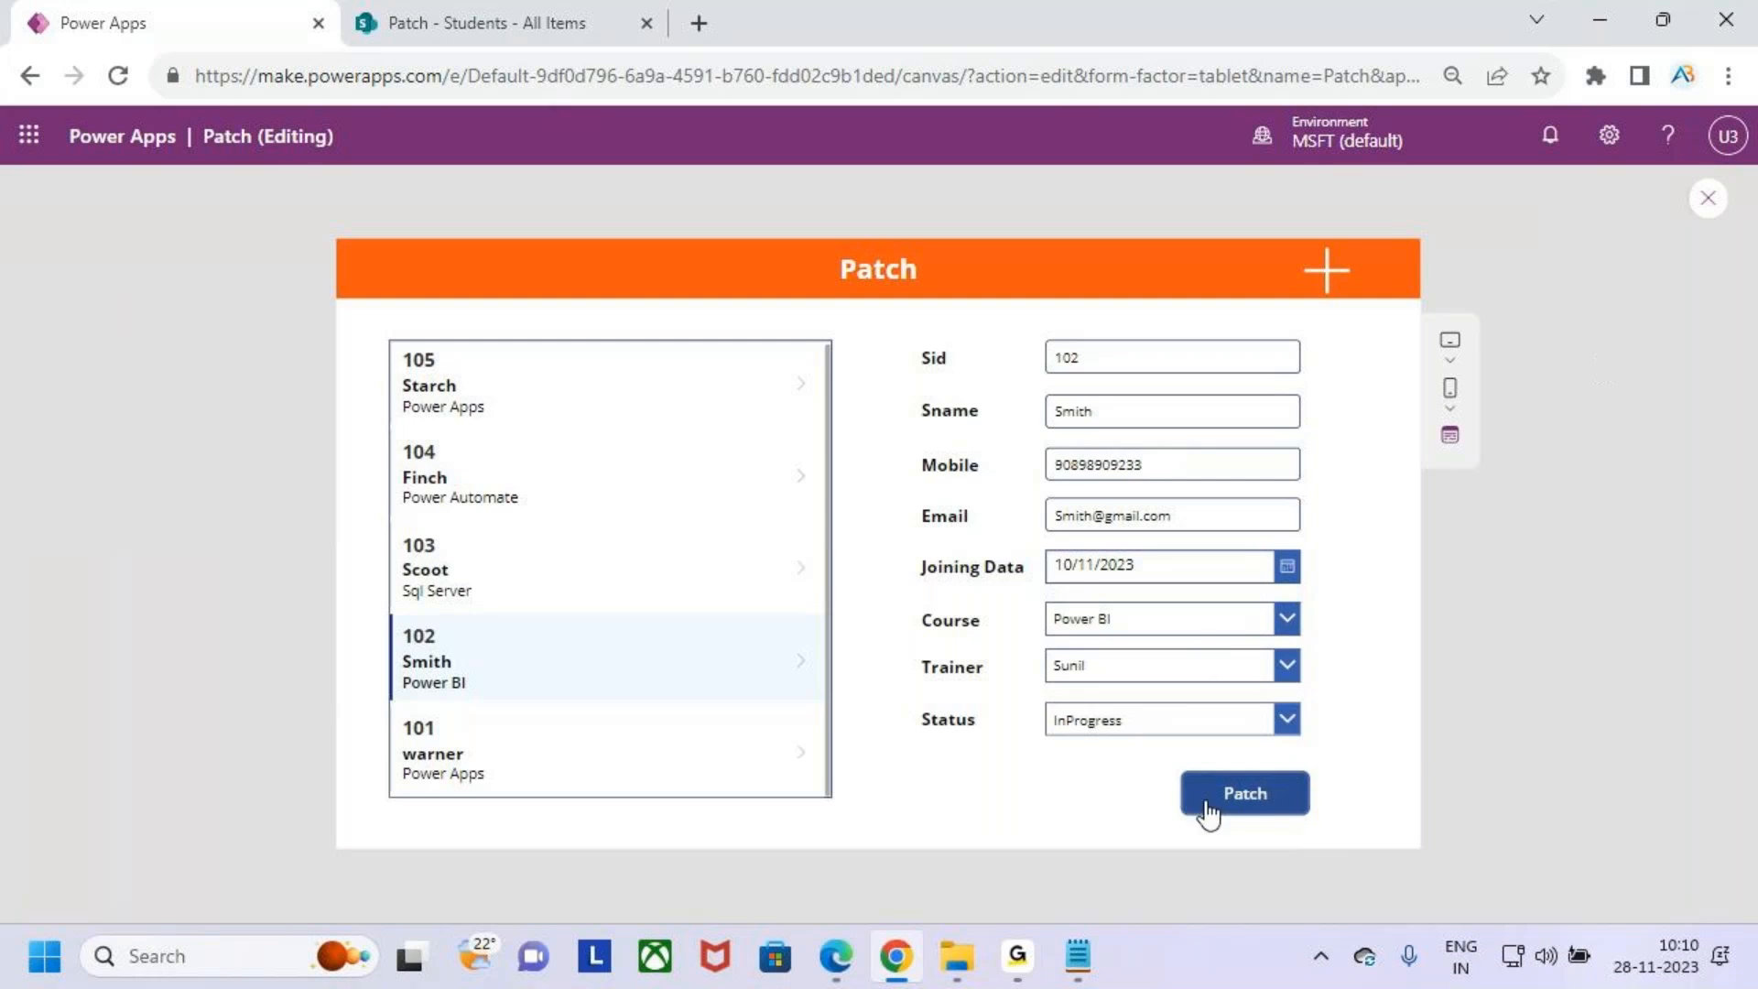
- Close the preview and open the Patch button's OnSelect formula in the expanded formula bar, examining its Defaults(Students) argument
left_click(1707, 200)
left_click(1104, 634)
left_click(1125, 730)
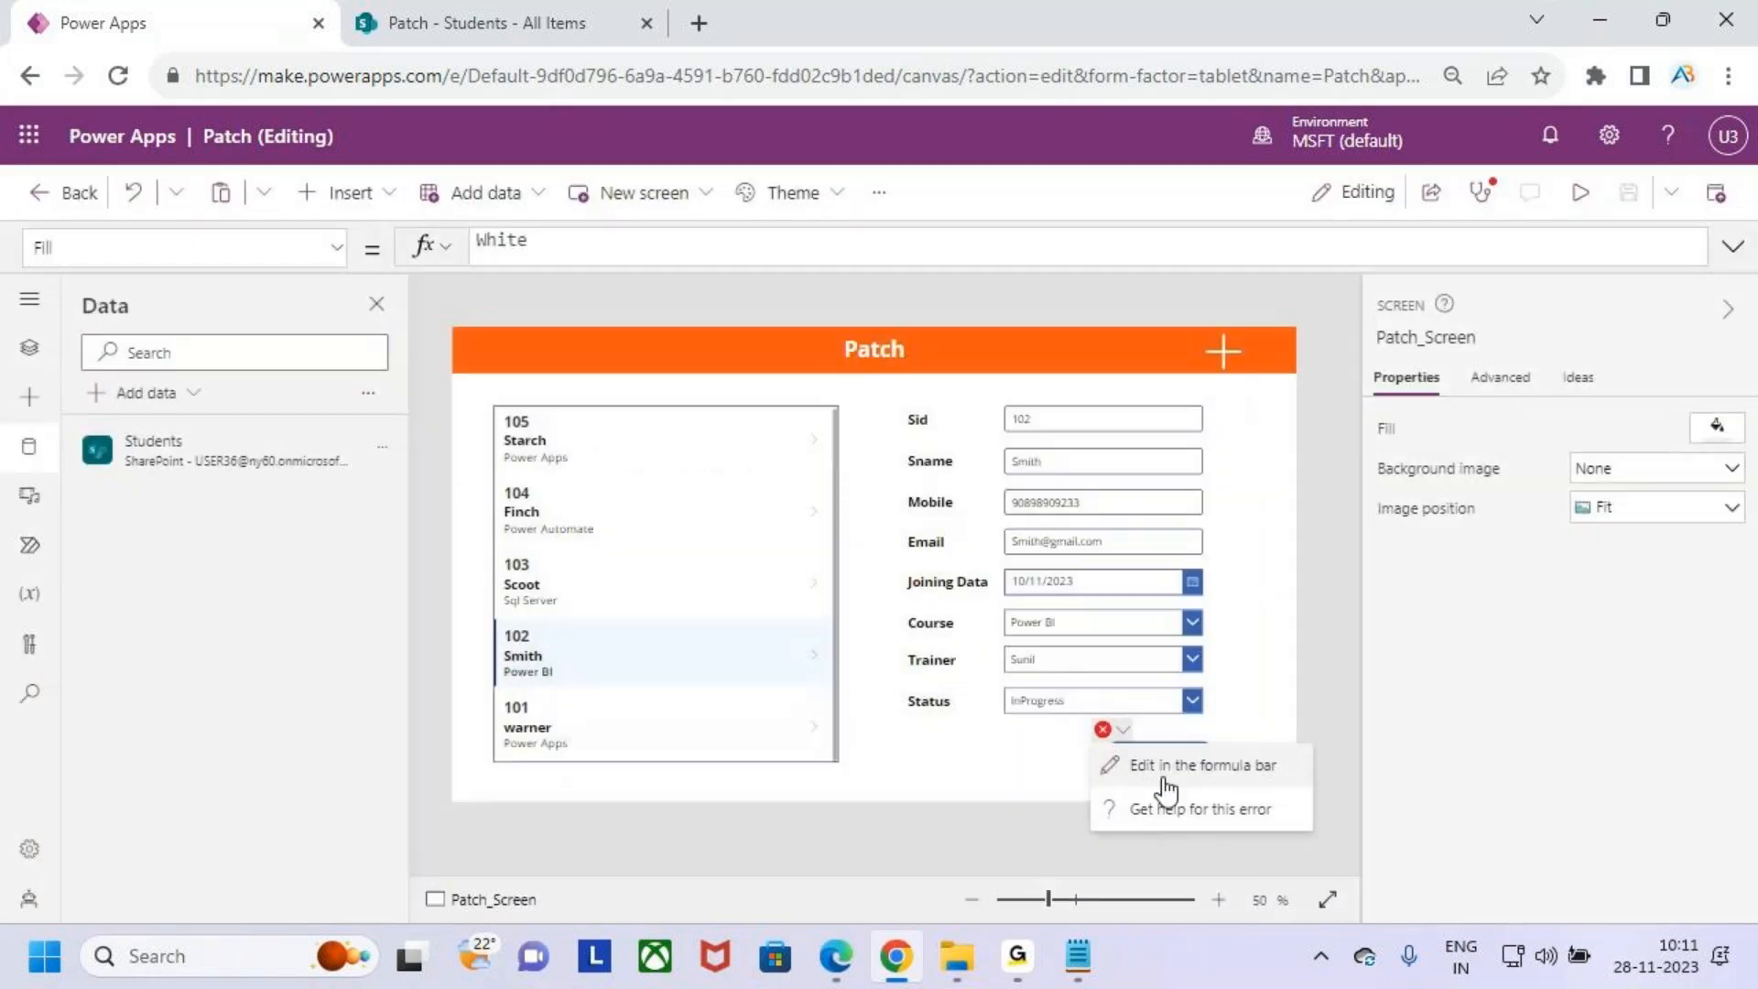
left_click(1163, 766)
left_click(1733, 247)
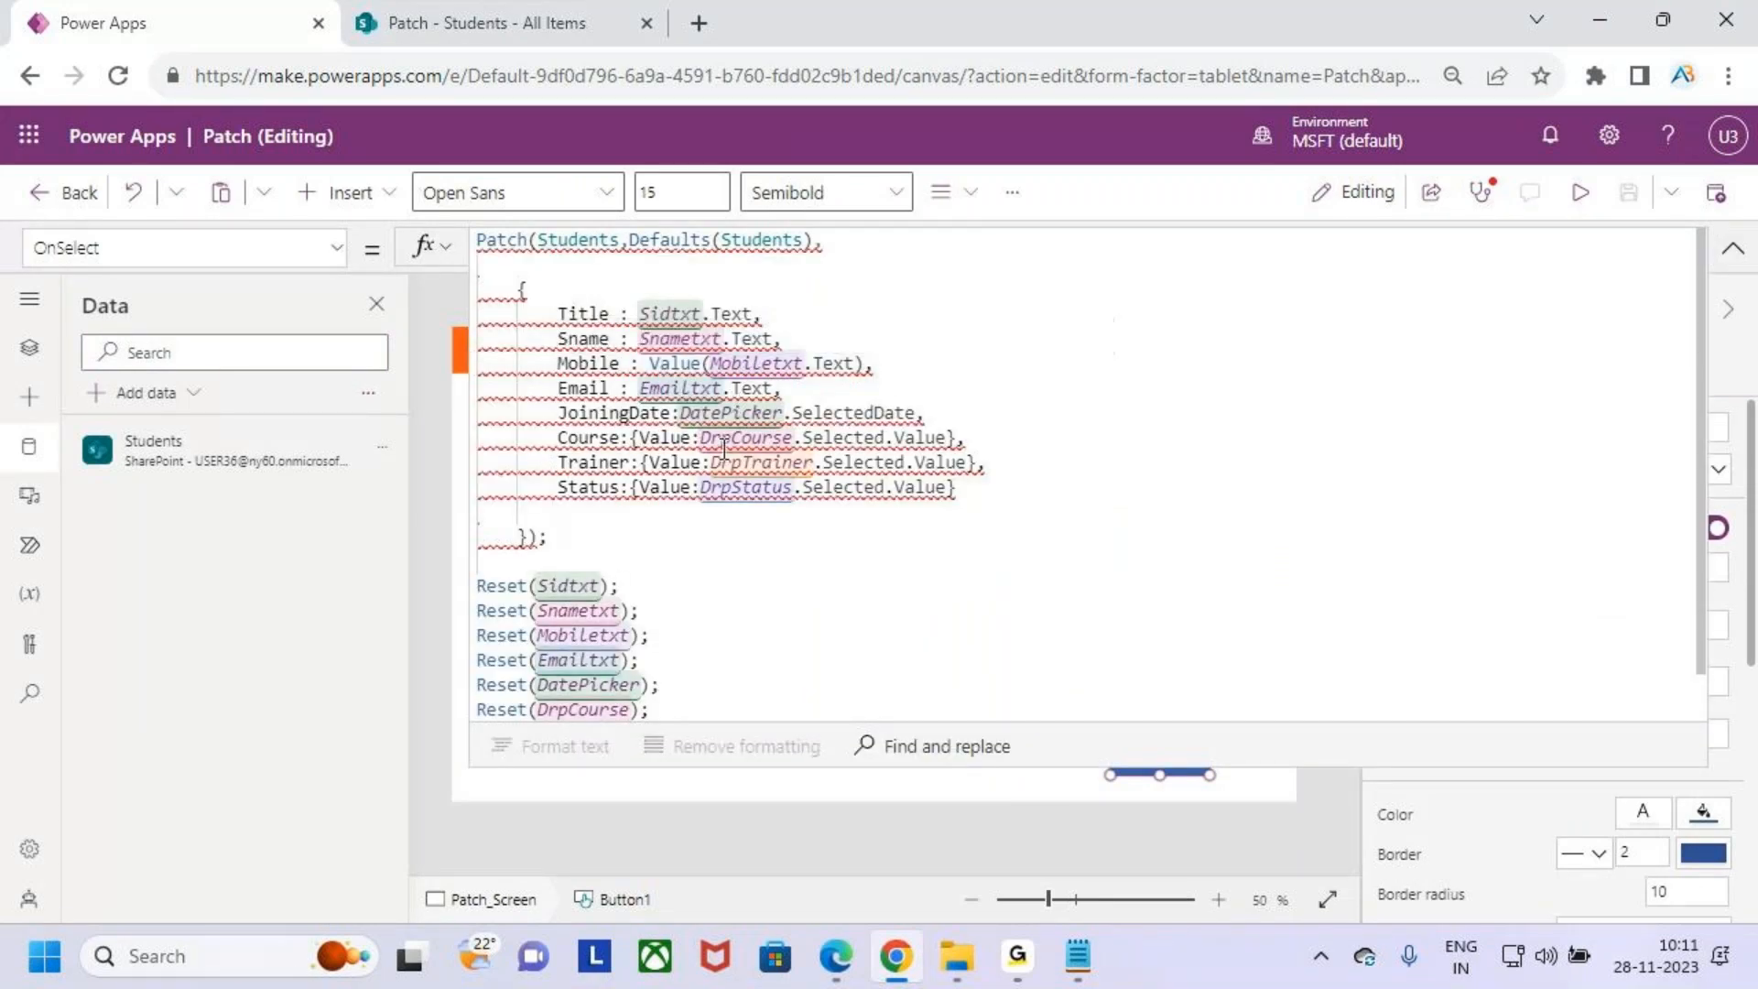
left_click_drag(630, 240, 715, 240)
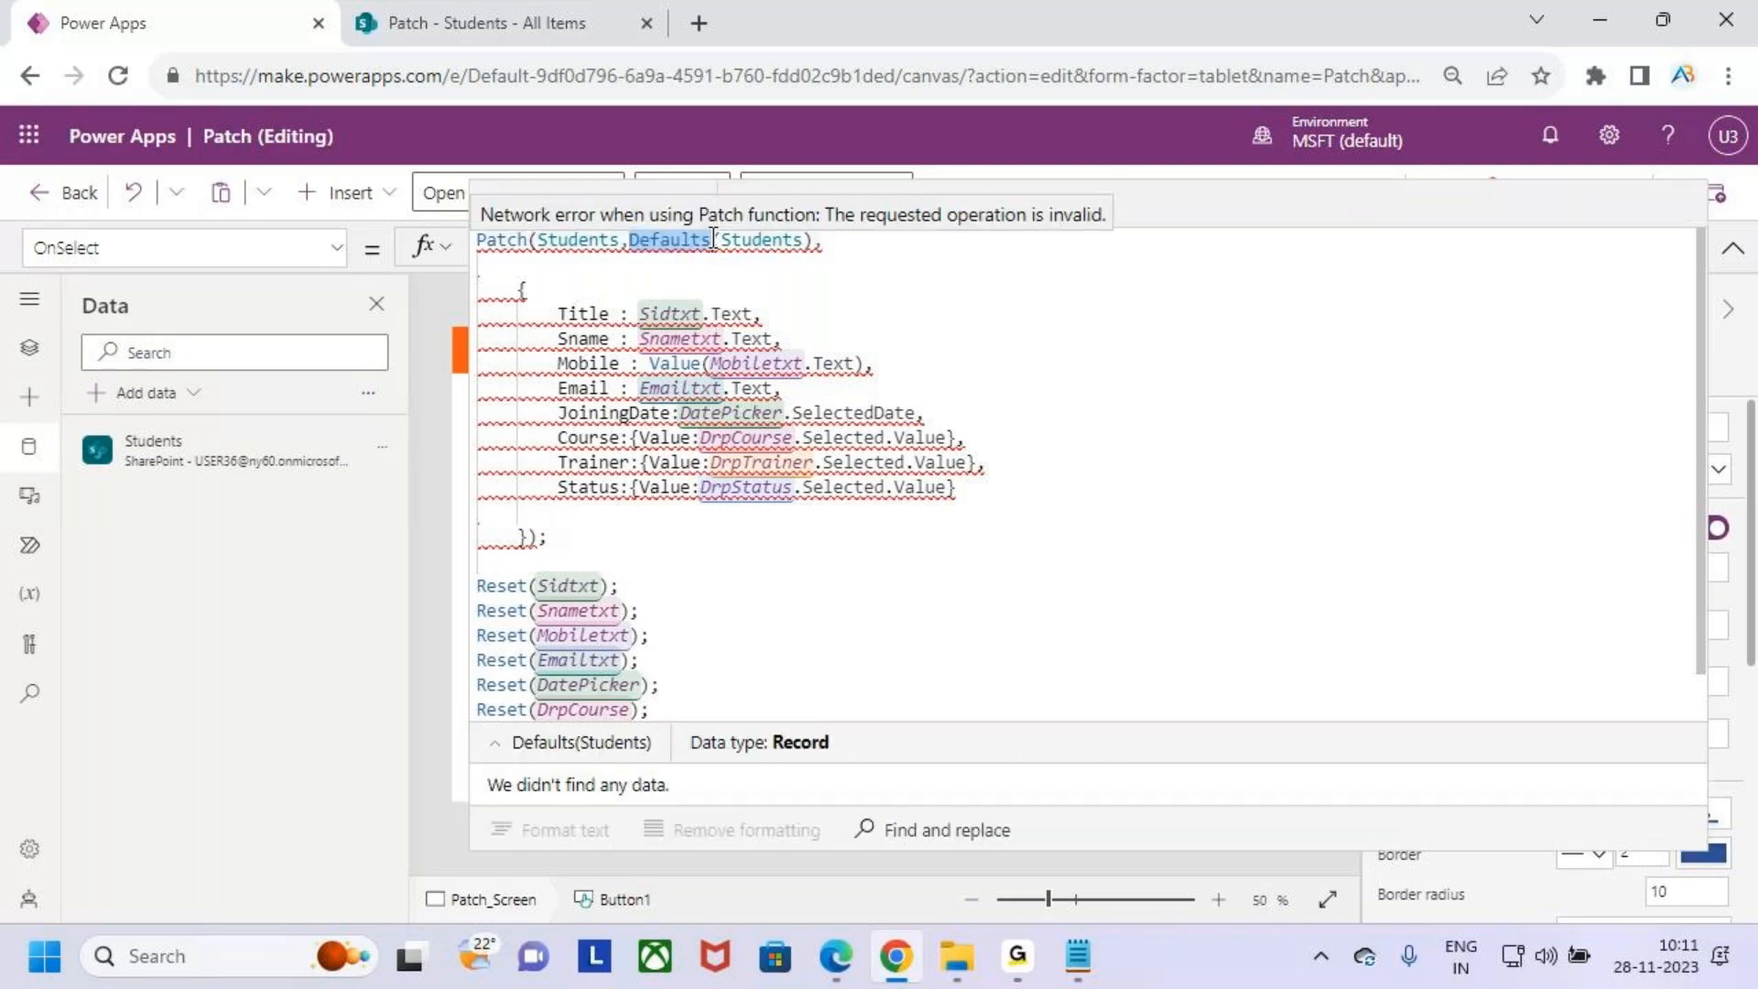
left_click(1028, 355)
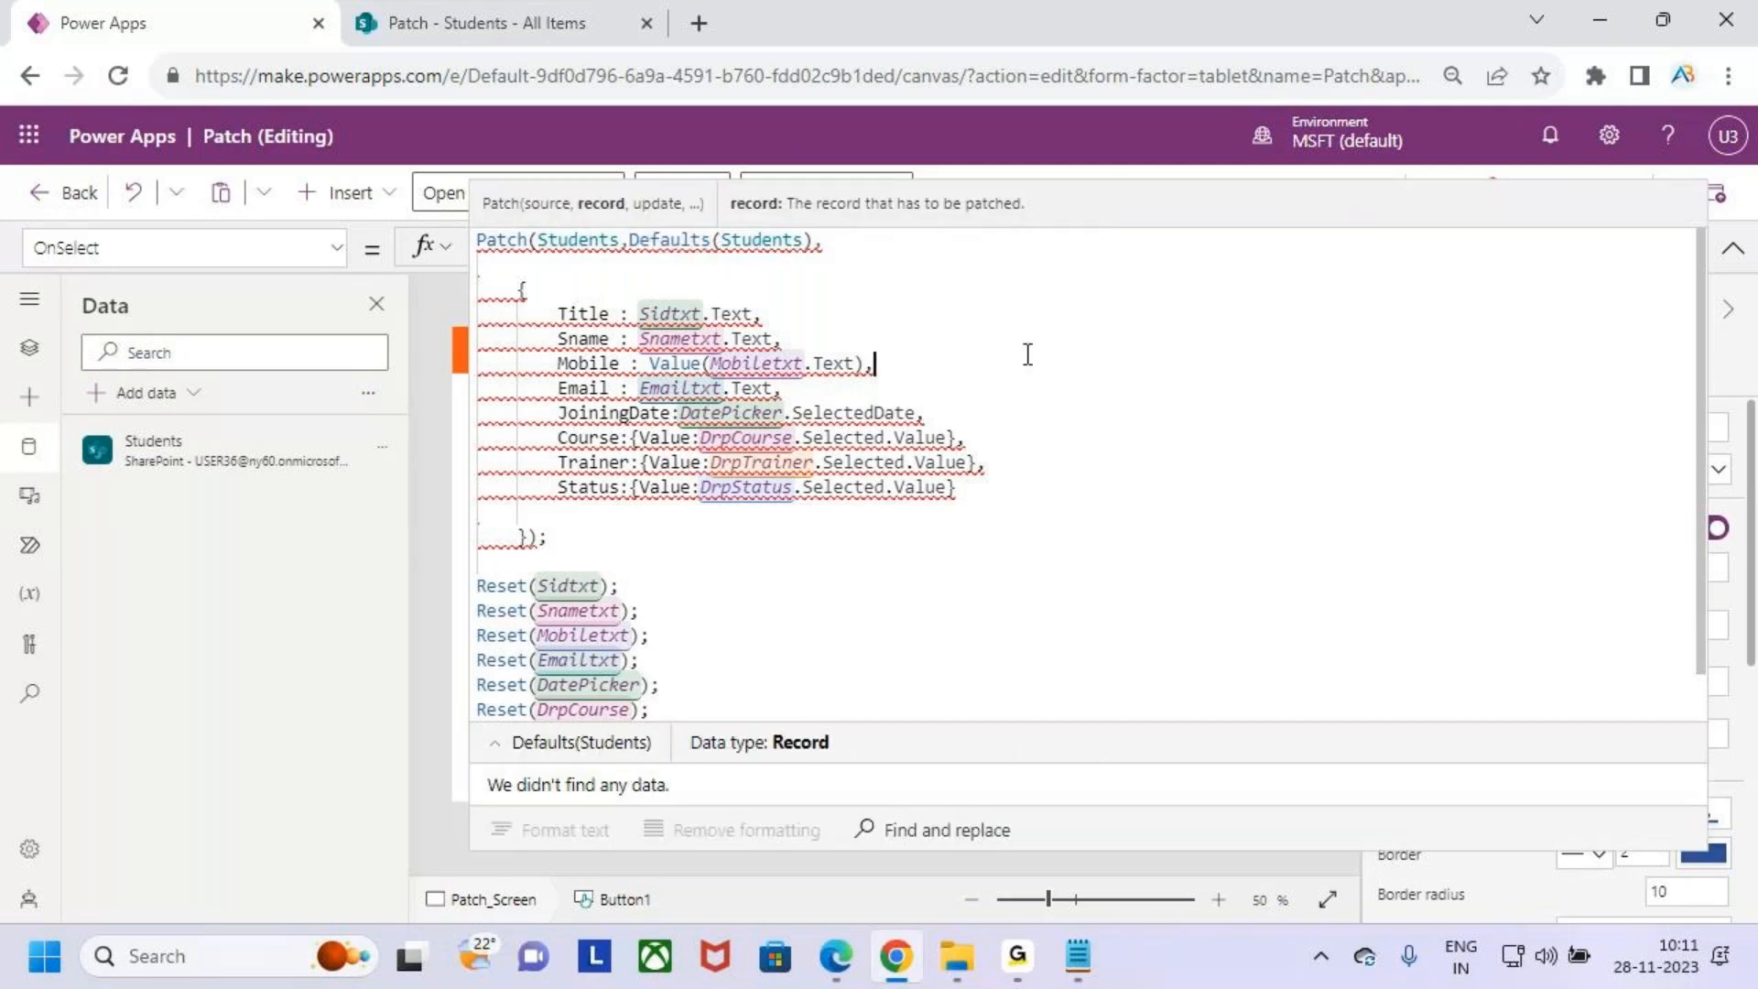
- Switch to the Patch Function notes and review the Defaults Function line under the Create a New Record heading
left_click(1077, 956)
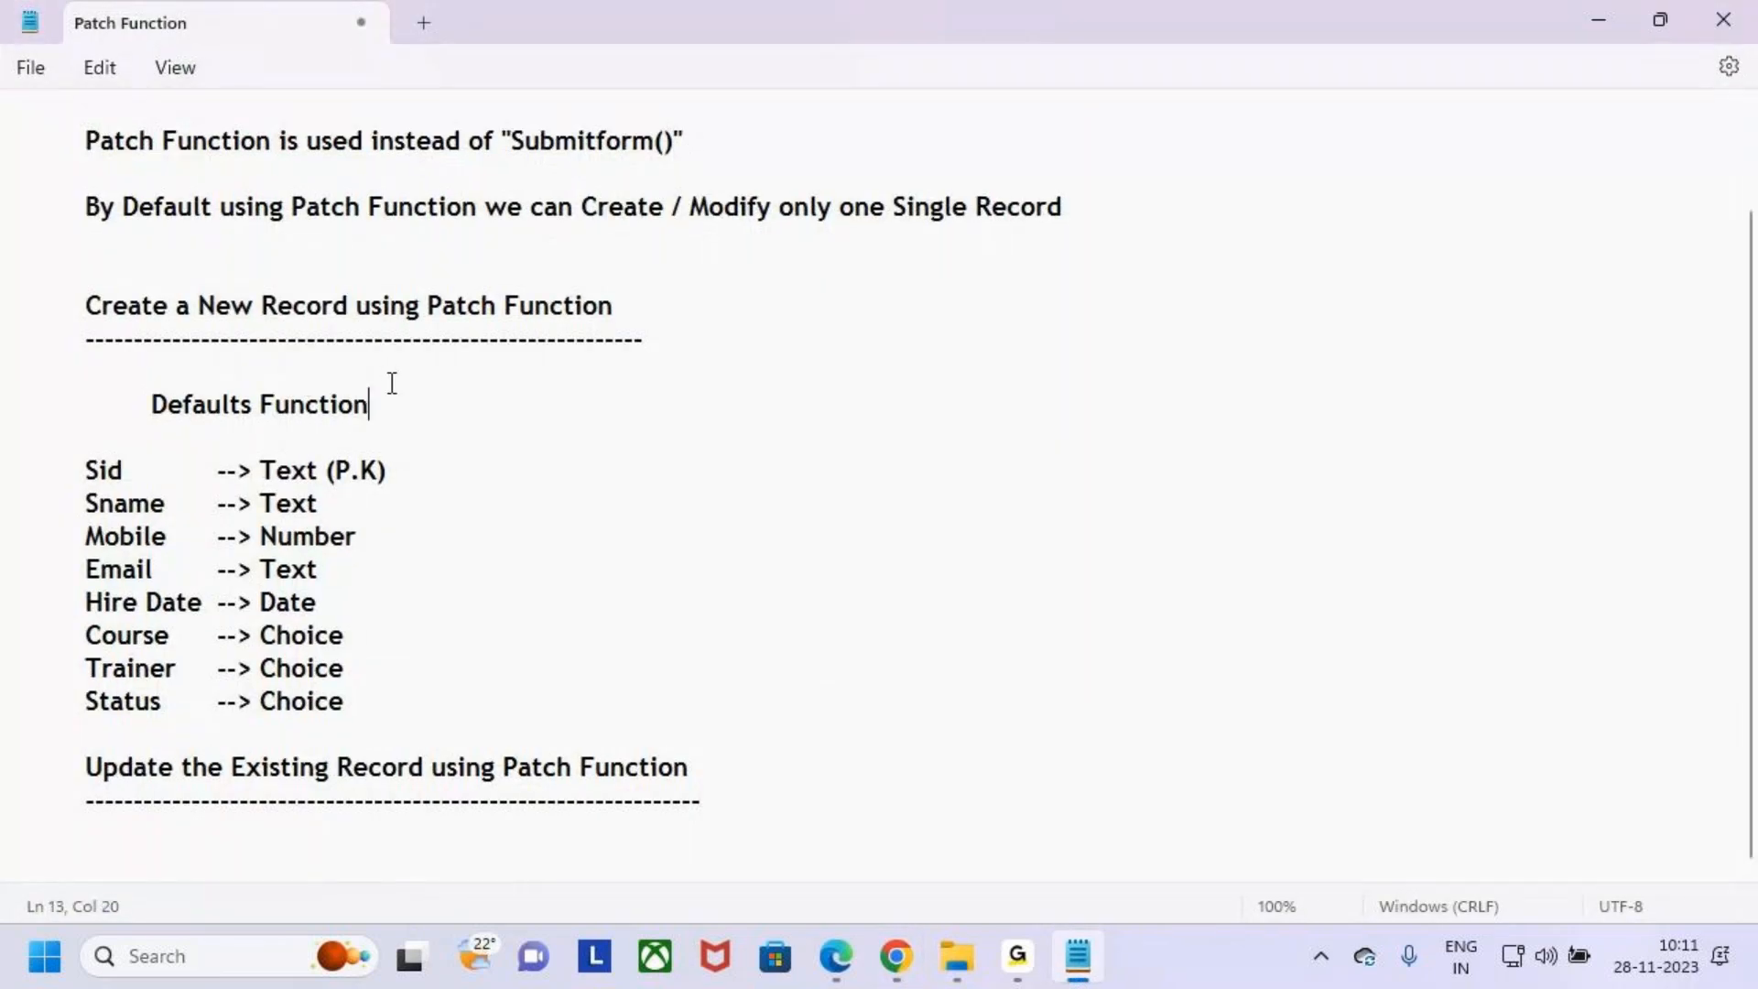
left_click_drag(137, 404, 379, 405)
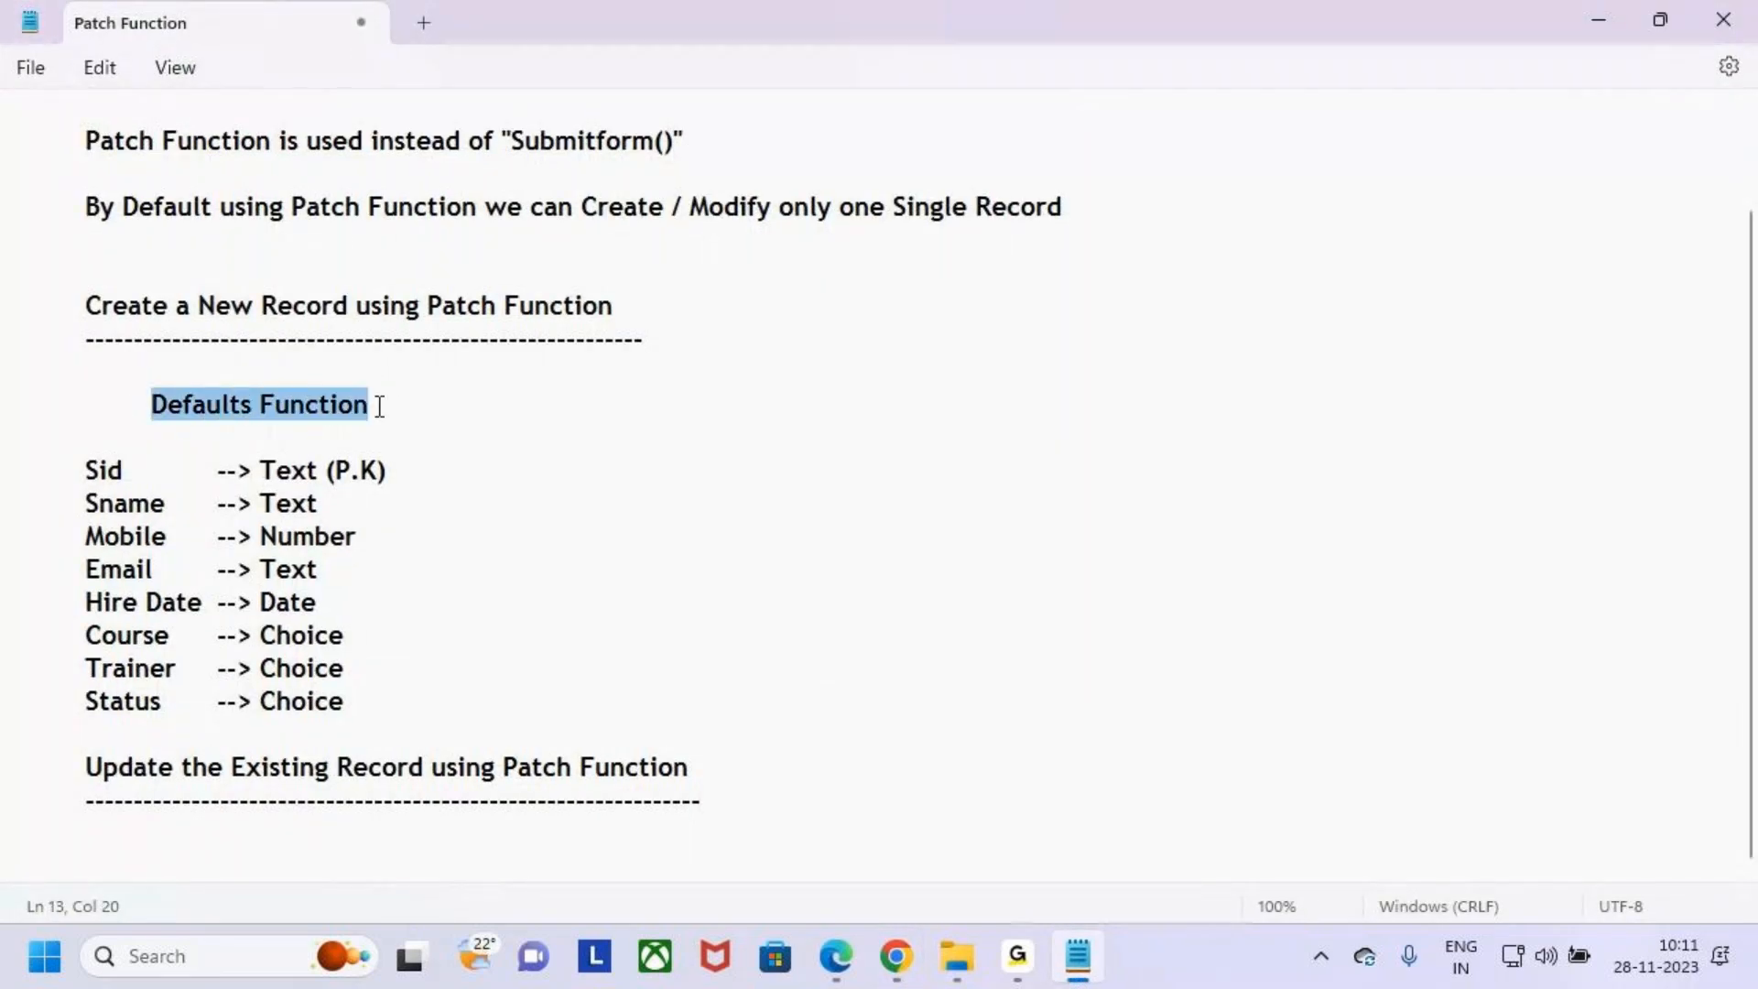
left_click_drag(198, 305, 536, 307)
left_click(770, 381)
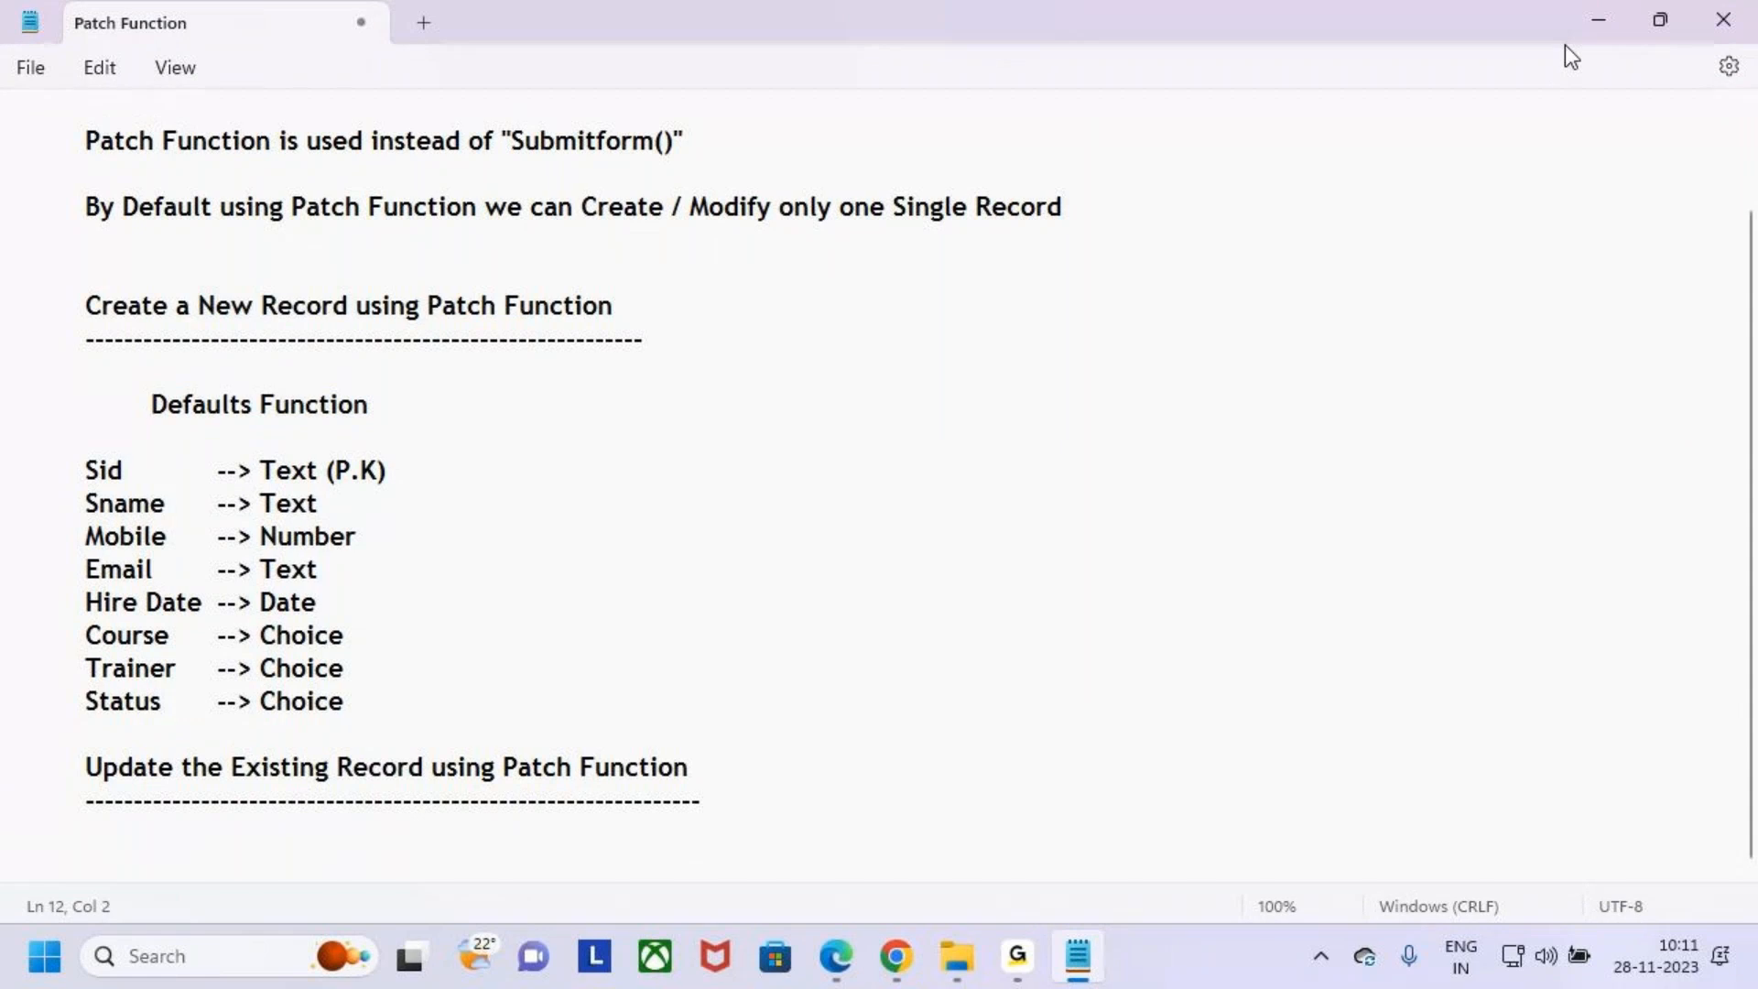
left_click(1598, 20)
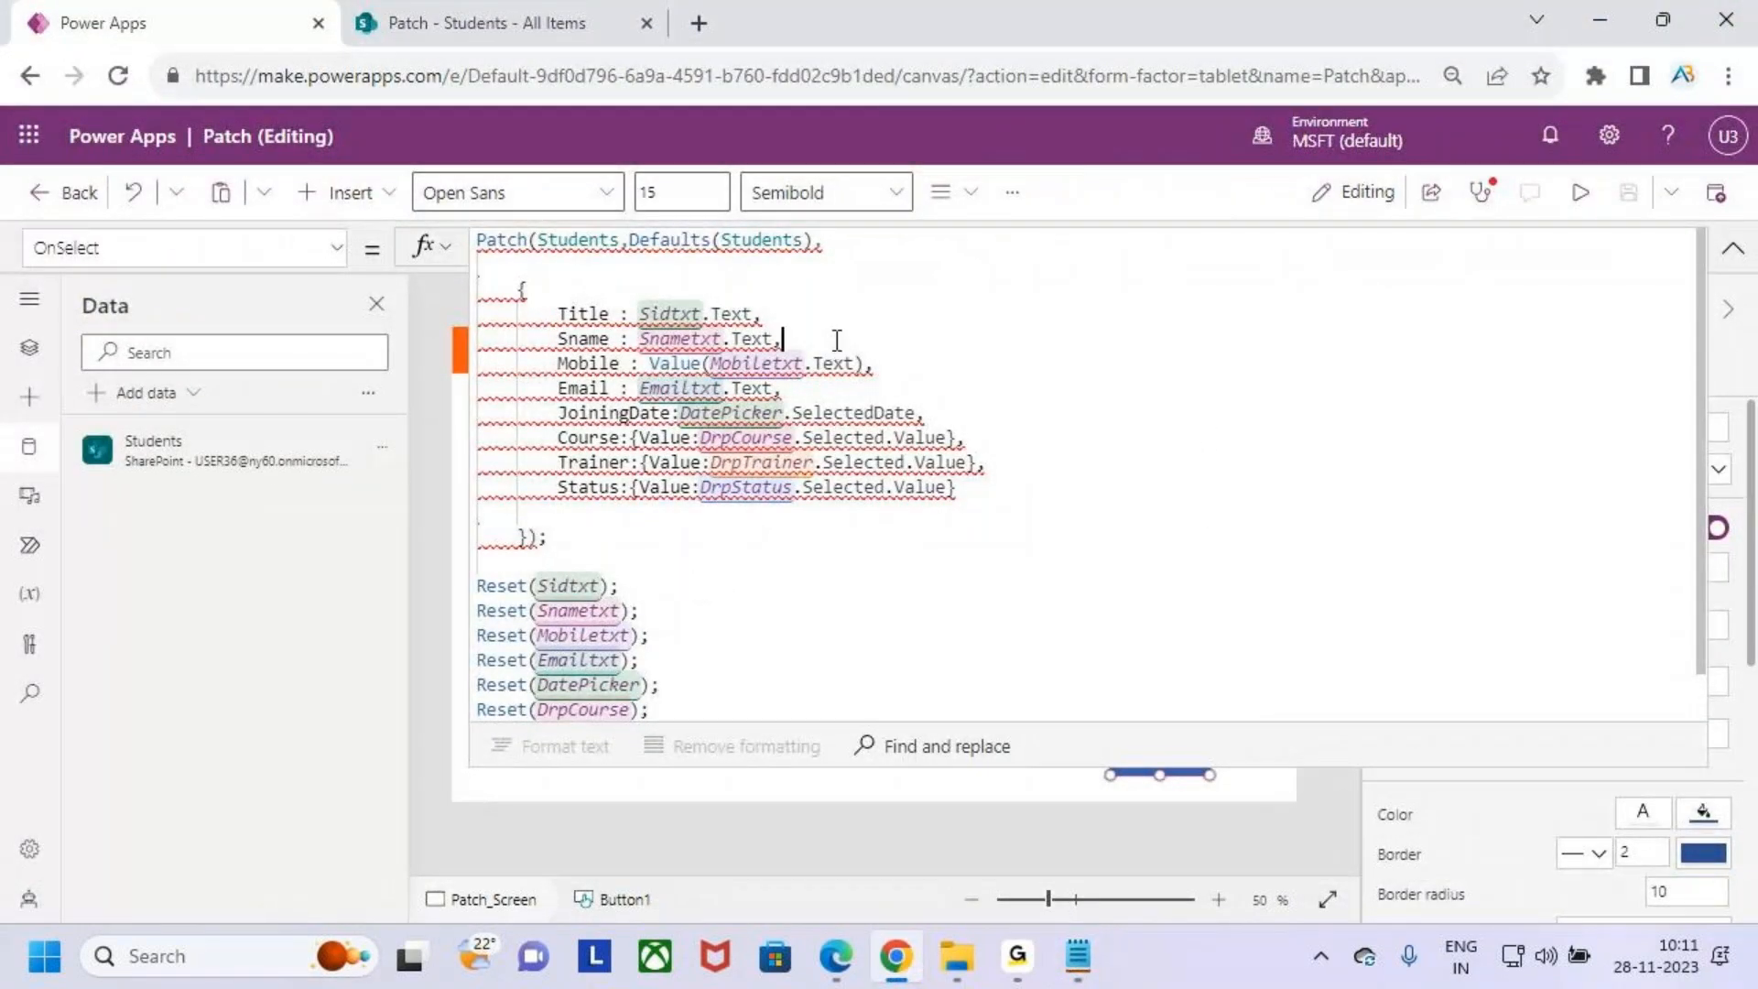
- Preview the app again, select student 102 in the gallery and set its Status to Completed
left_click(1008, 311)
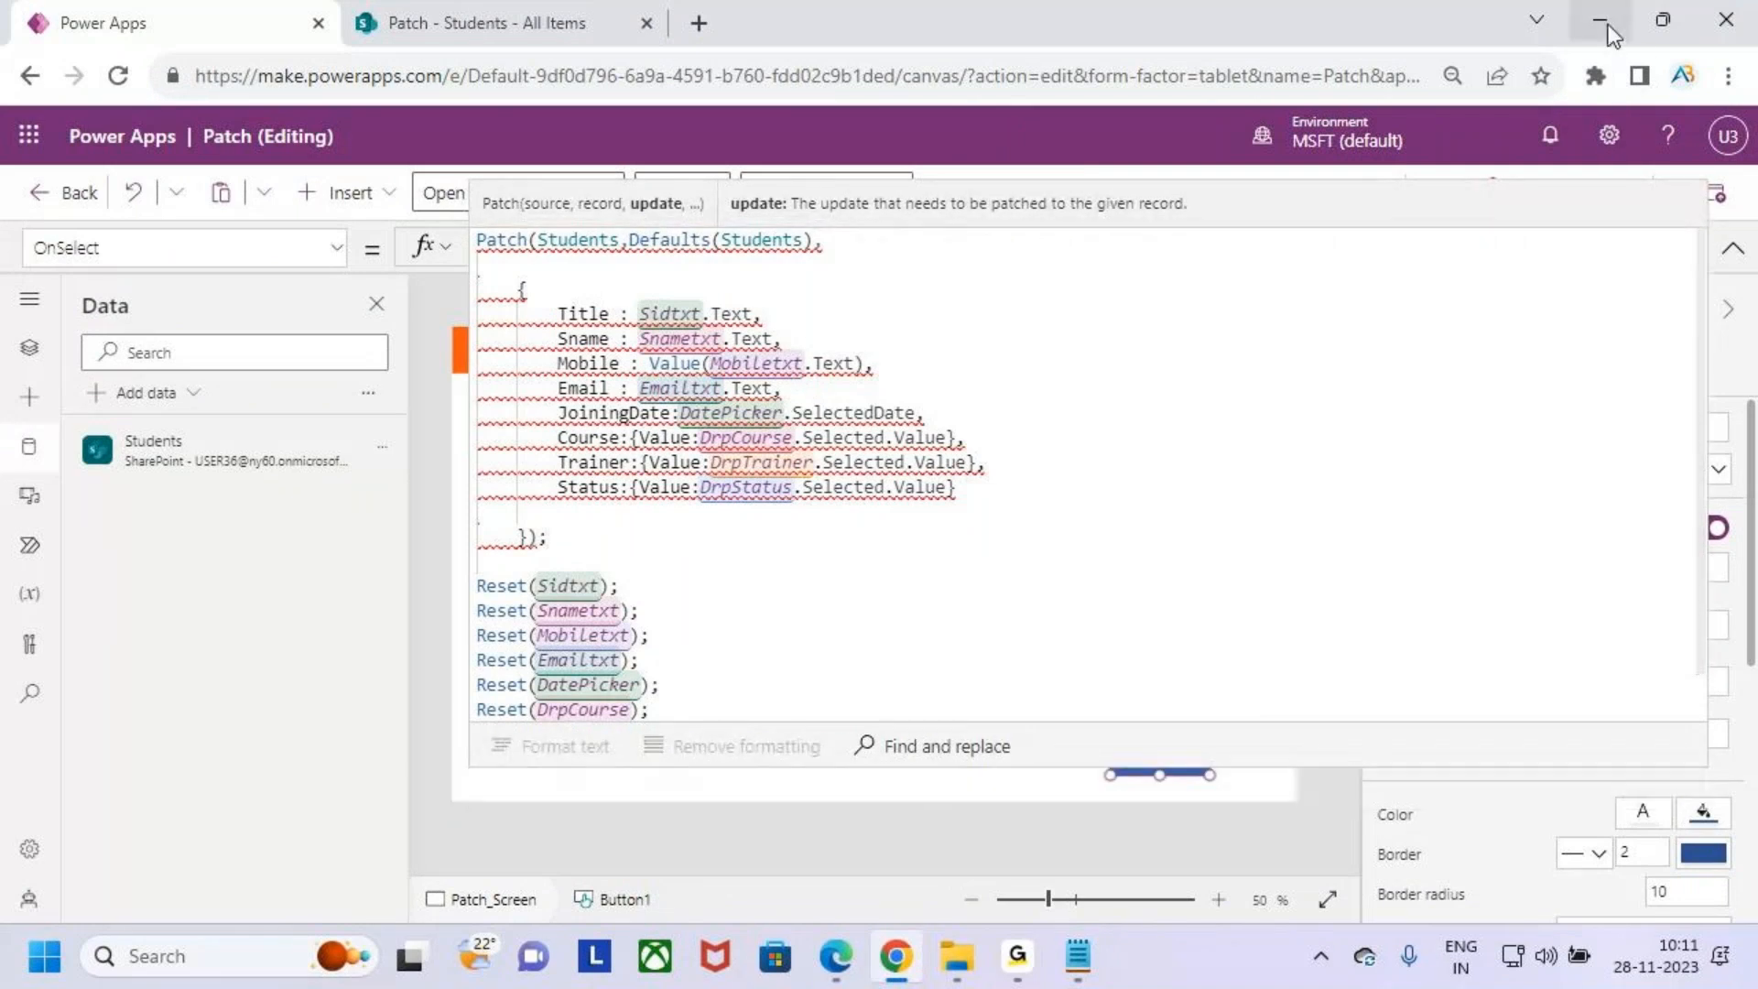
left_click(1600, 20)
left_click(897, 956)
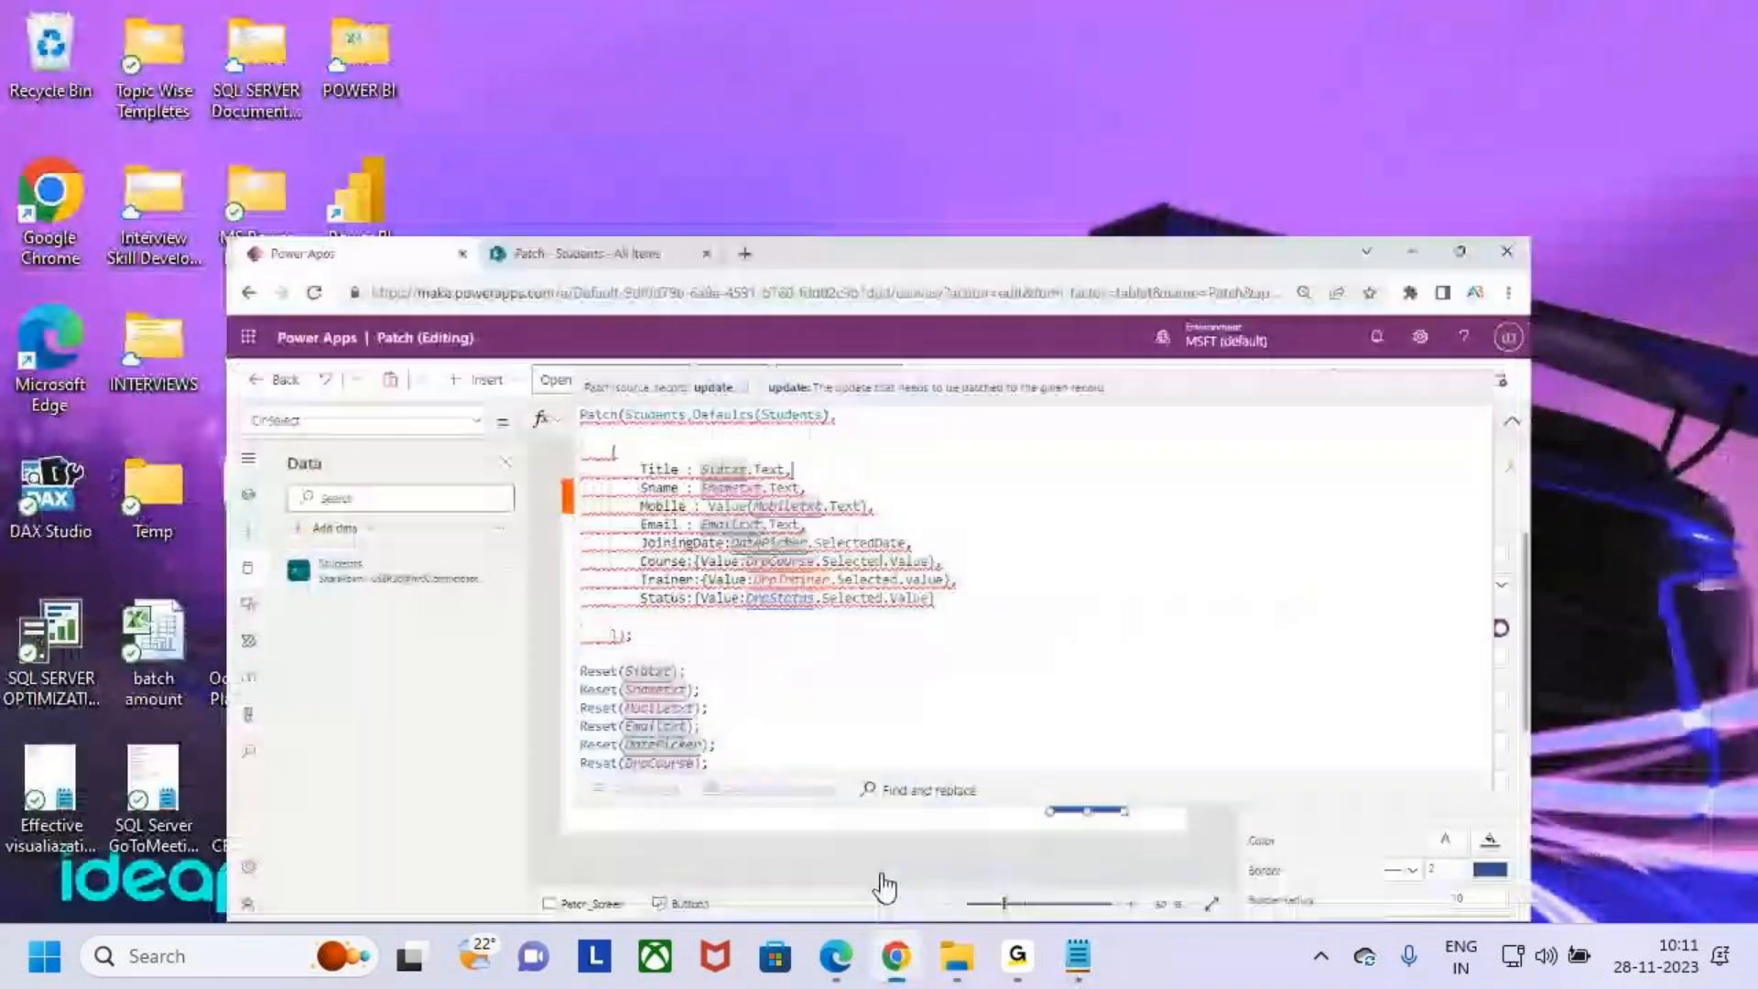
left_click(1186, 769)
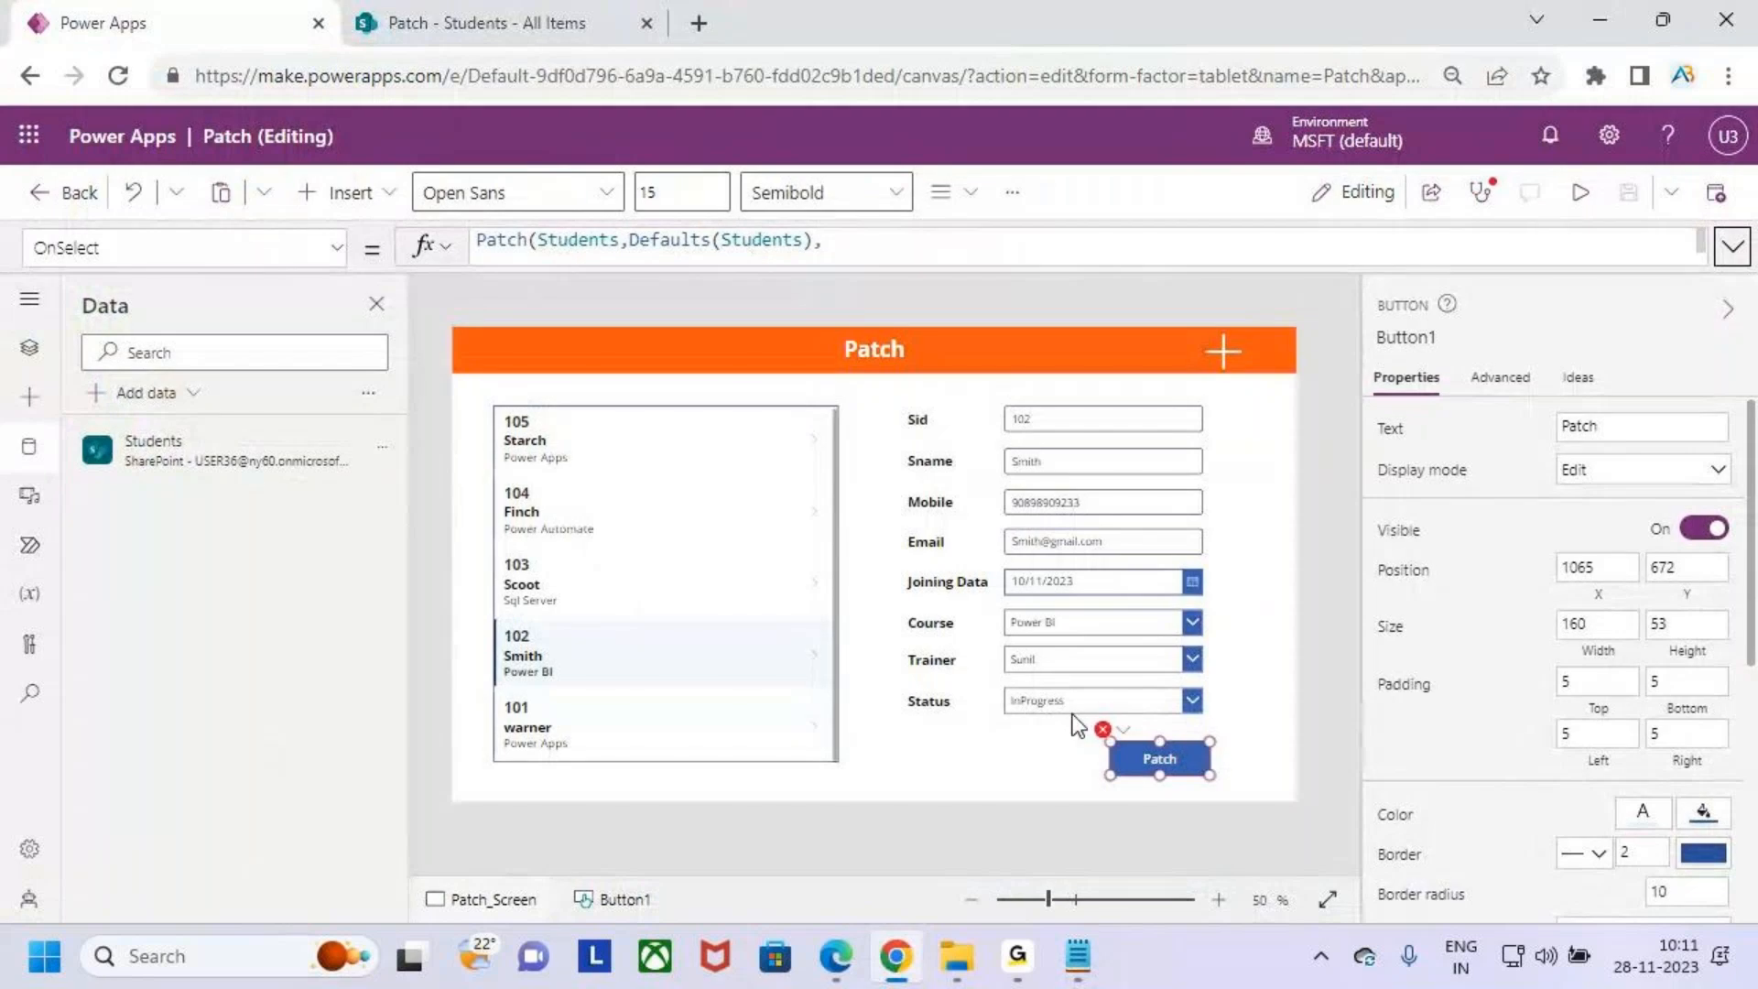
left_click(1582, 194)
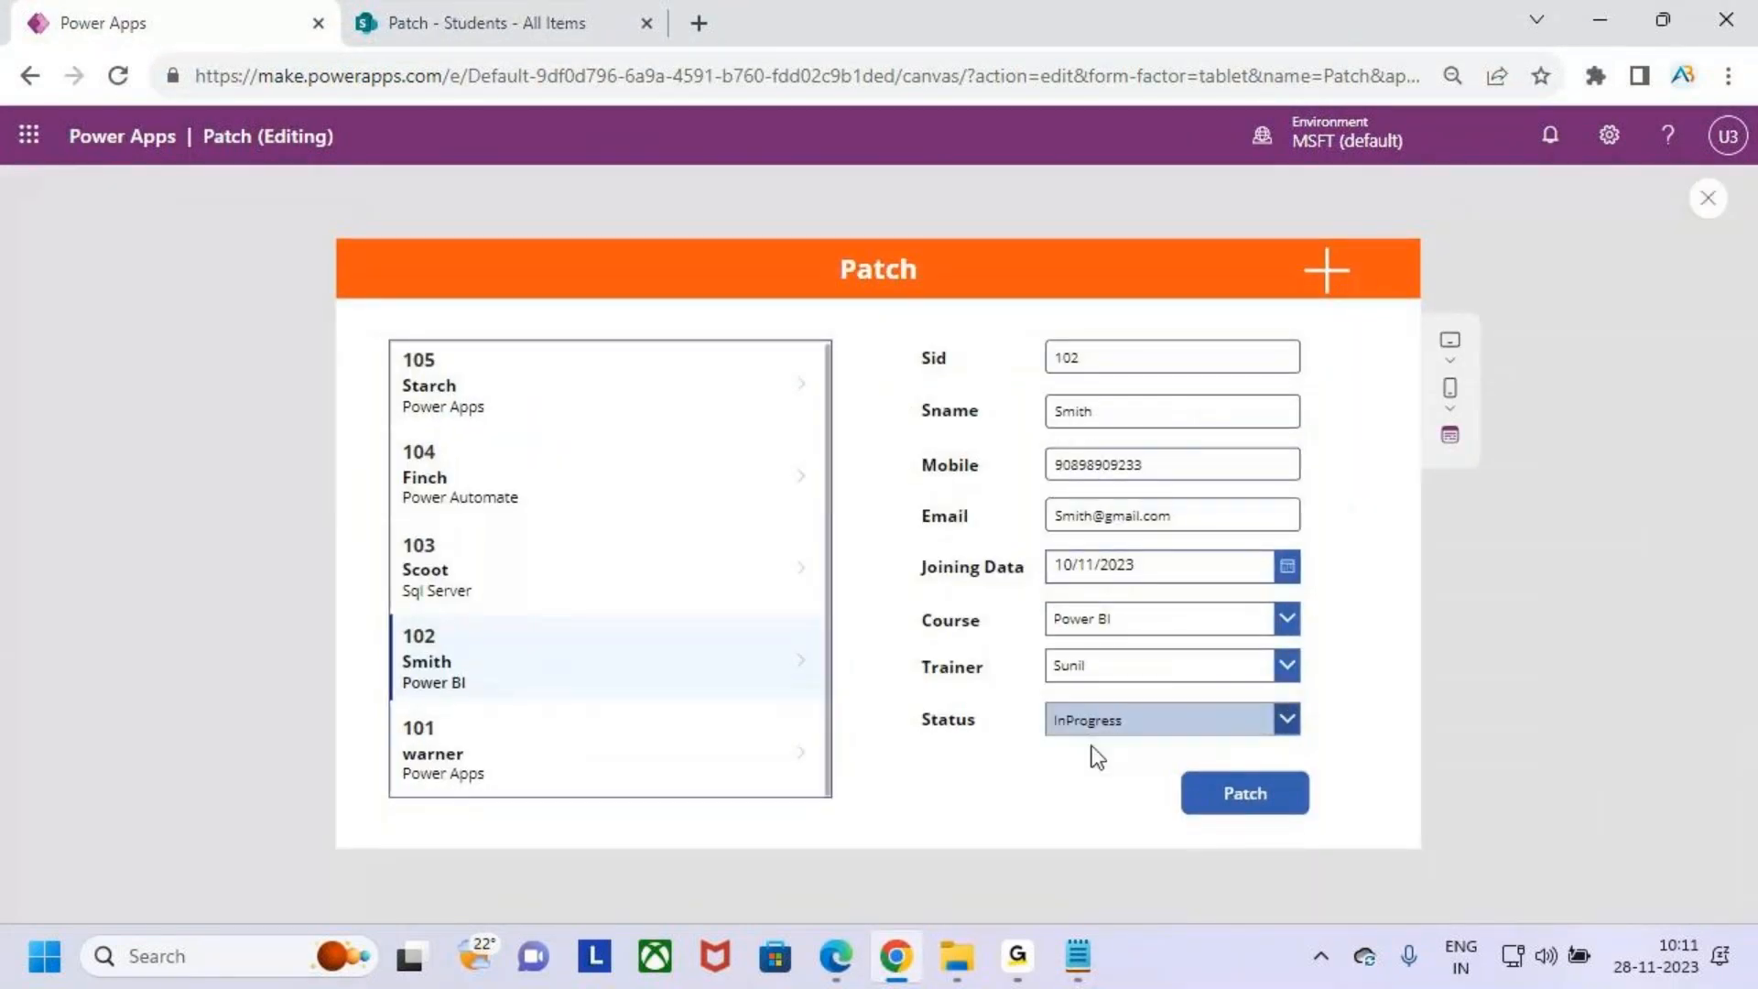
left_click(537, 370)
left_click(534, 698)
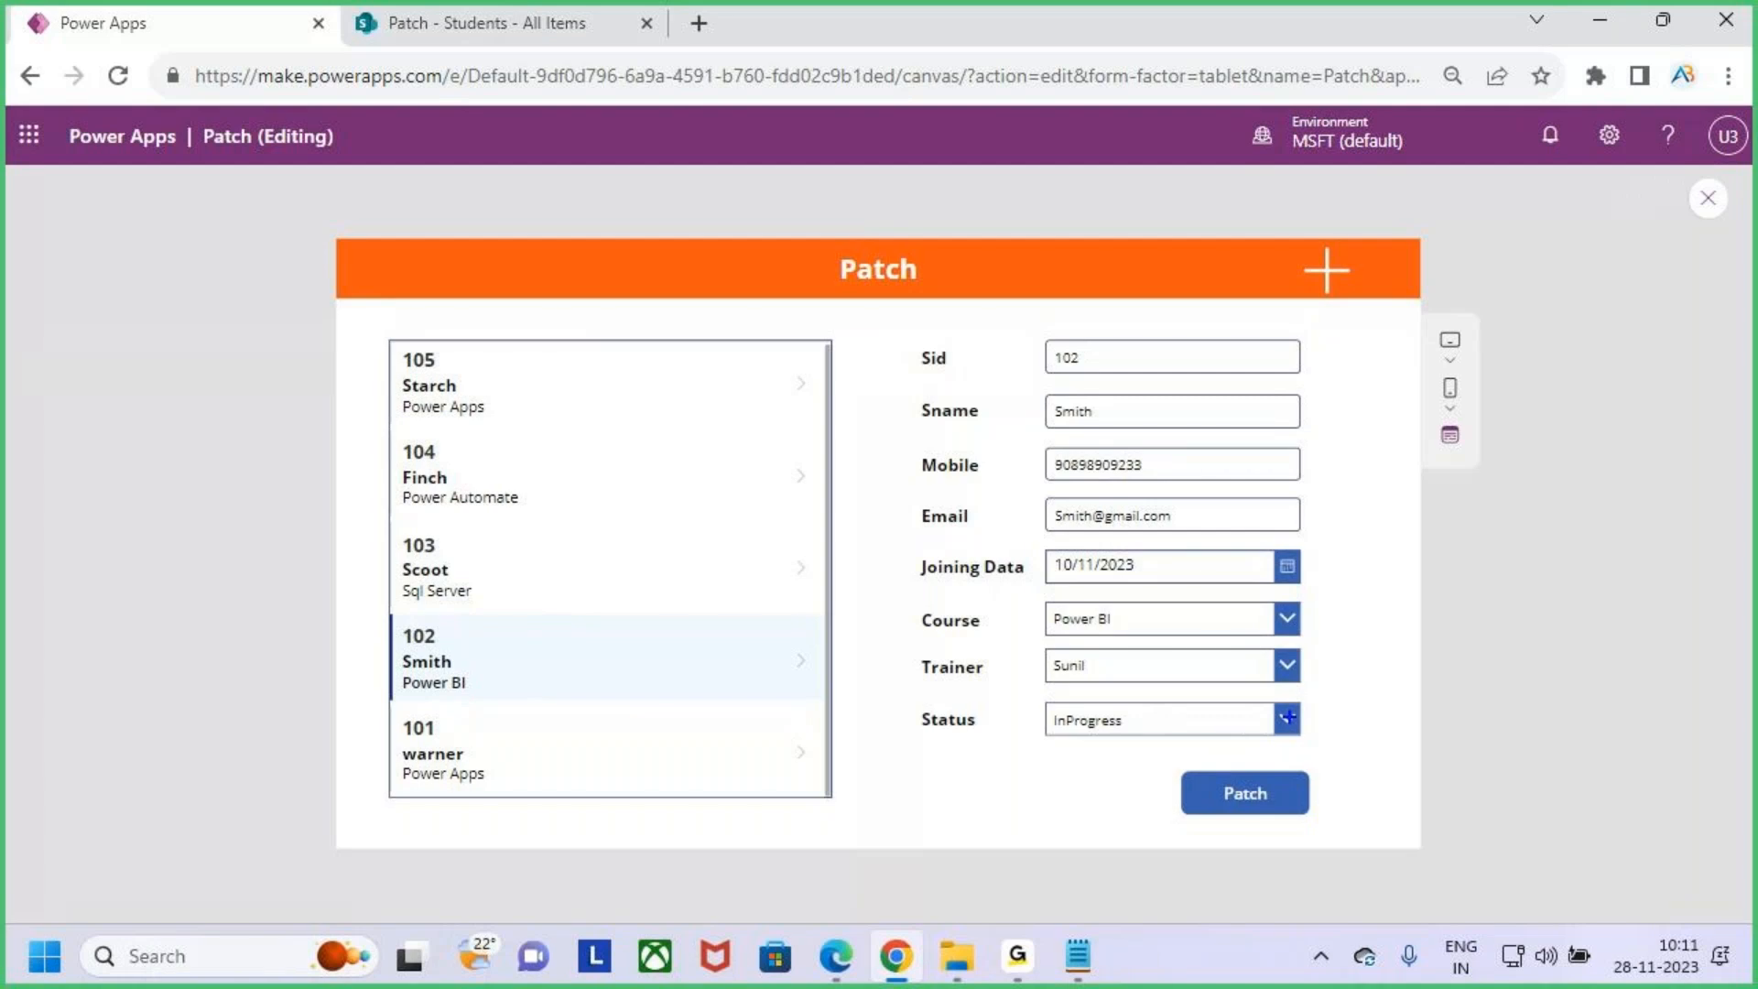
left_click(1286, 719)
left_click(1201, 652)
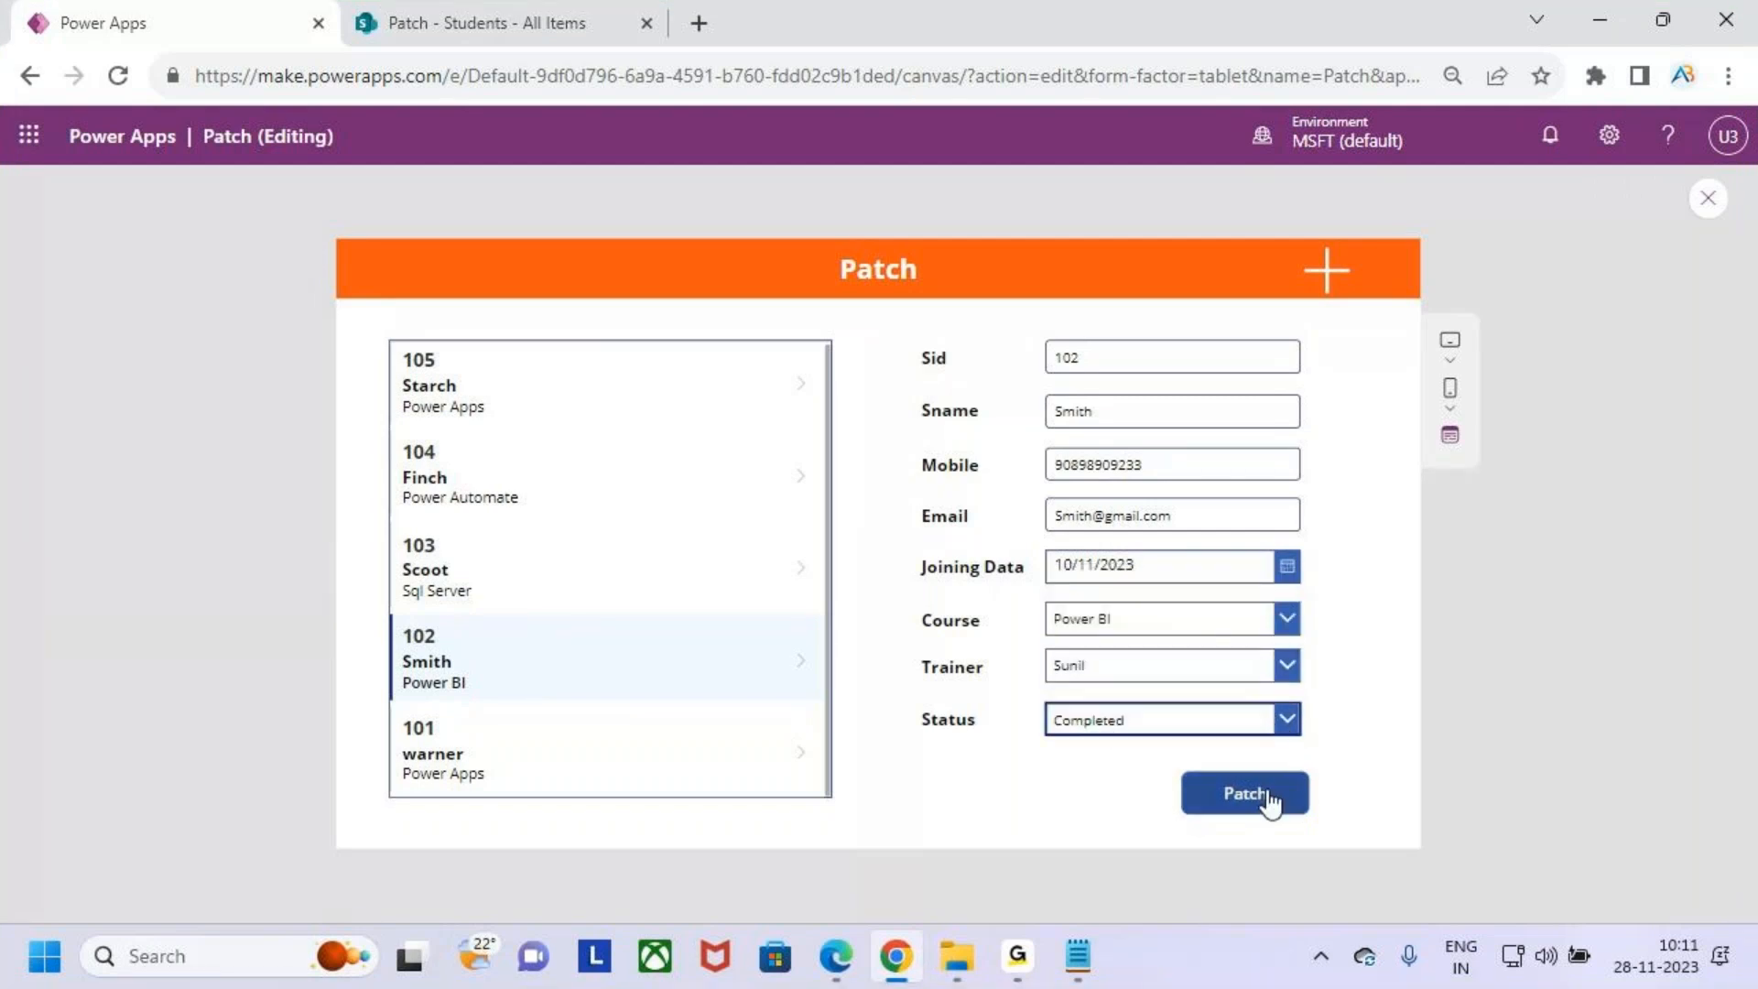
- Reopen the Patch button's OnSelect formula and move the Defaults(Students) argument onto its own indented line
left_click(1709, 201)
left_click(1145, 646)
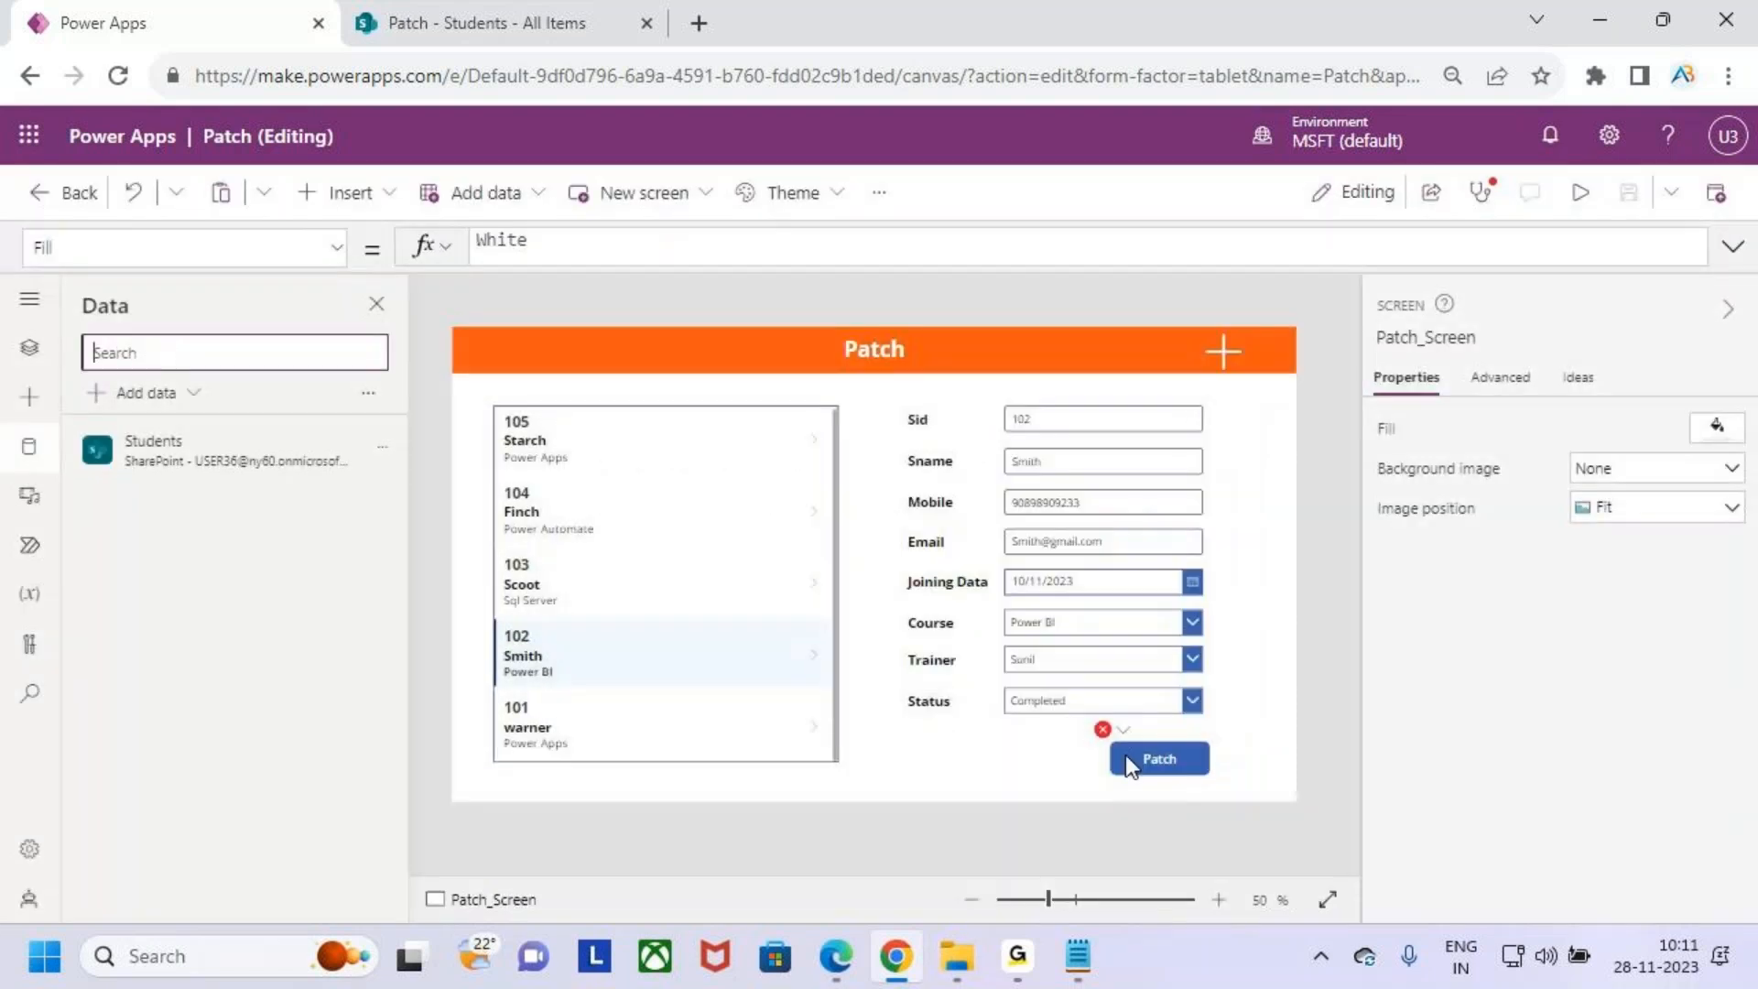
left_click(1128, 771)
left_click(1732, 246)
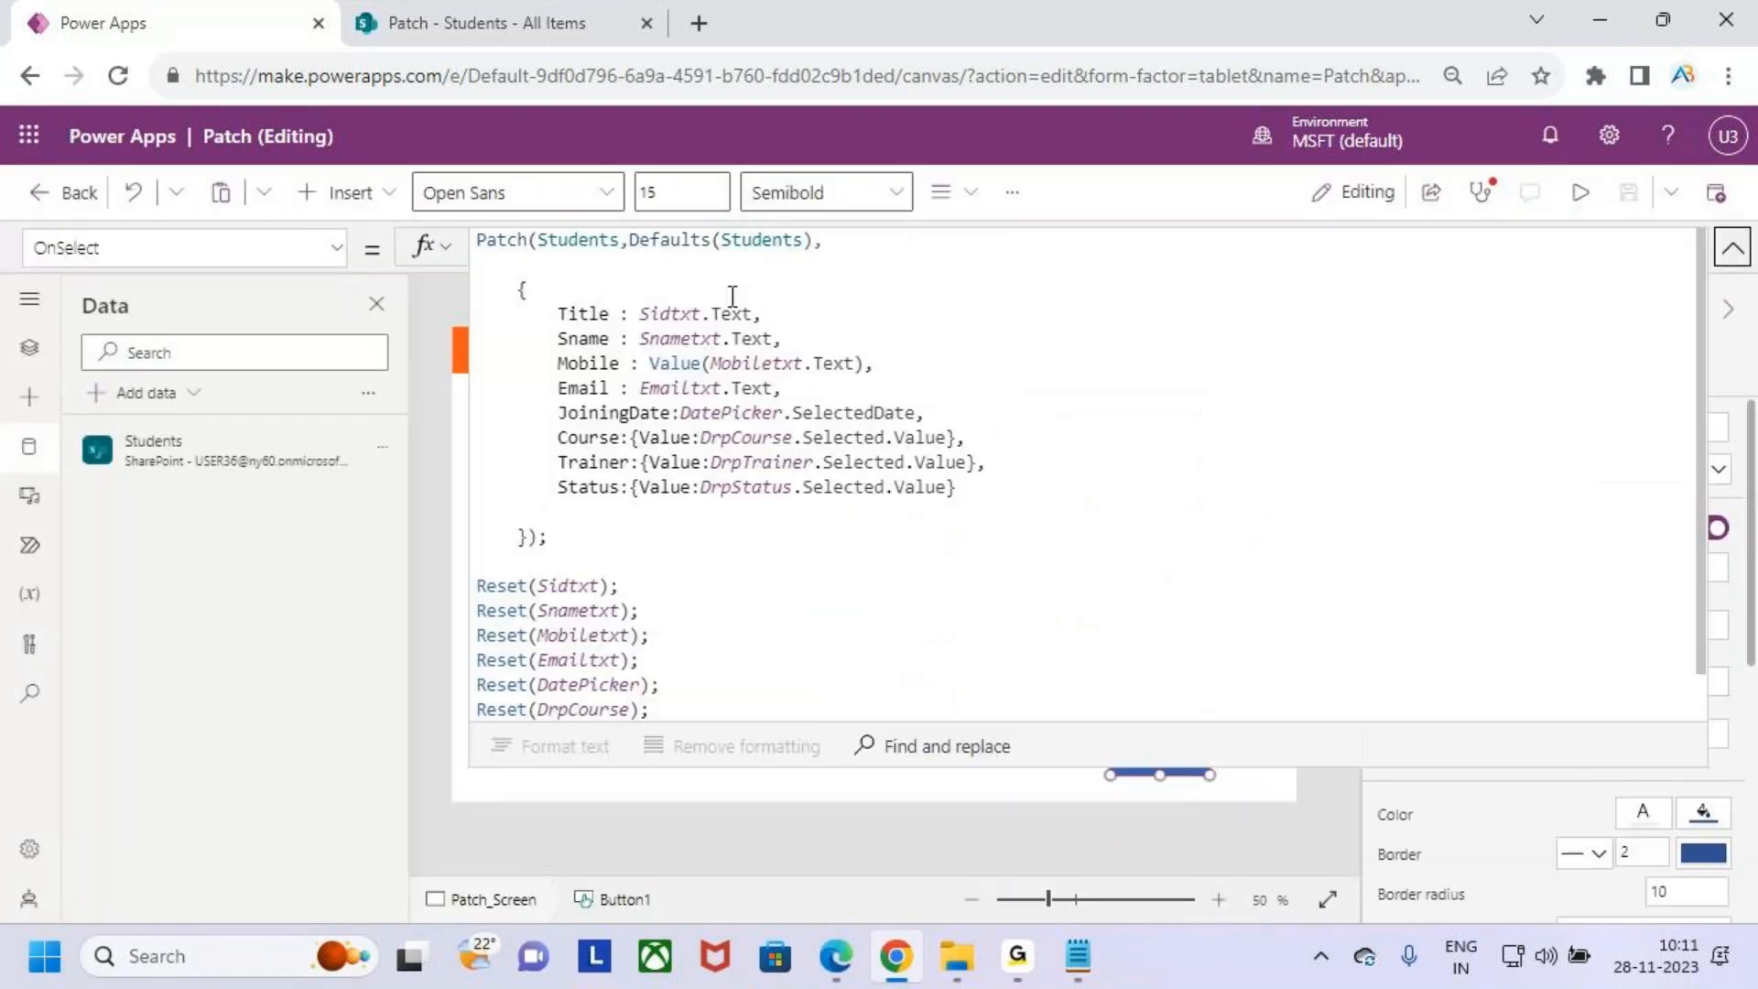
left_click(732, 296)
double_click(701, 242)
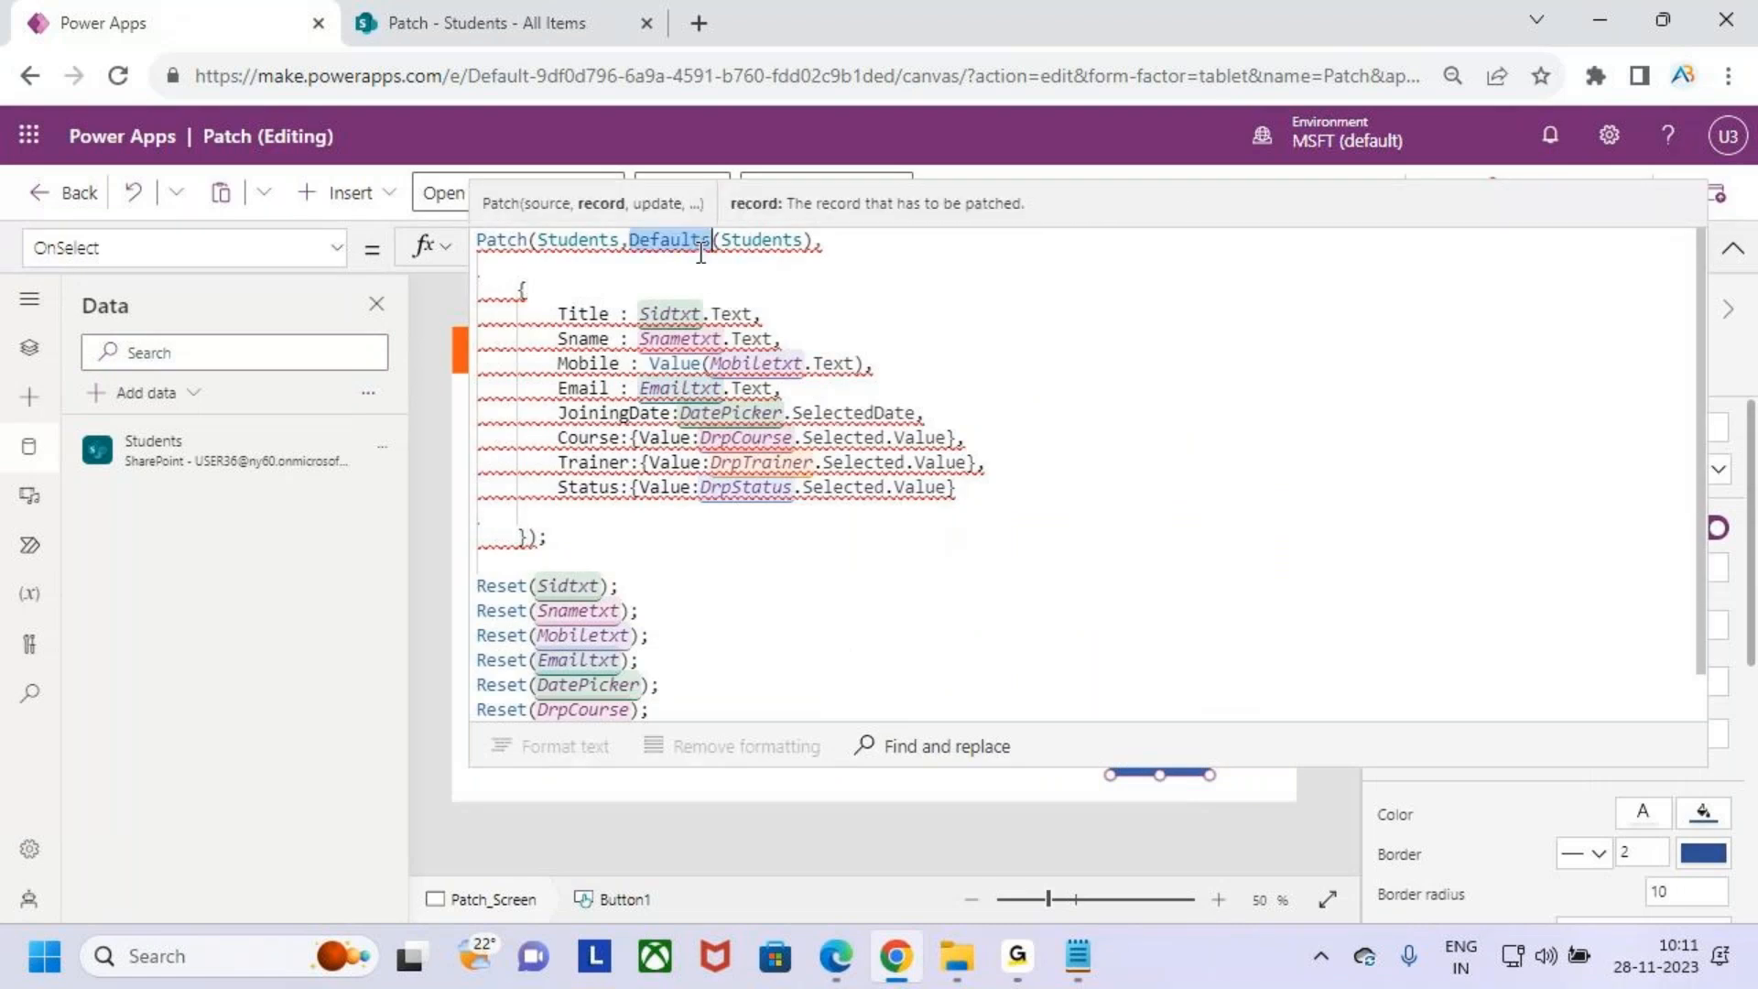
left_click(868, 291)
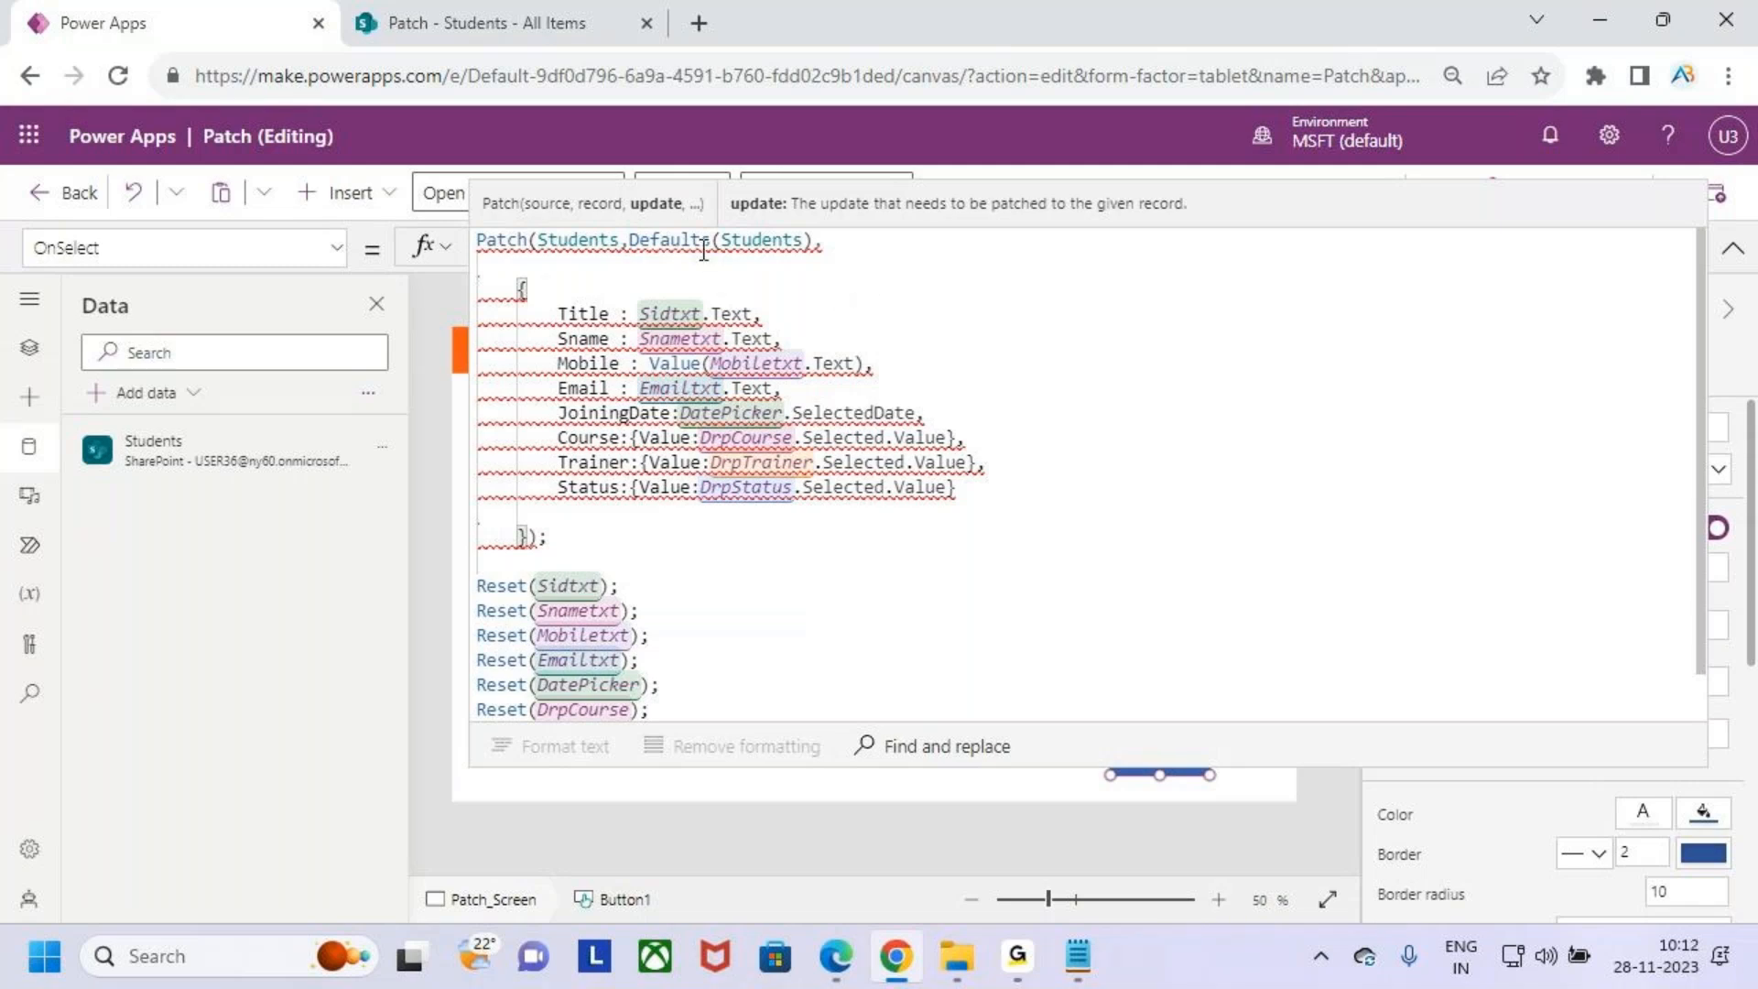
left_click(641, 265)
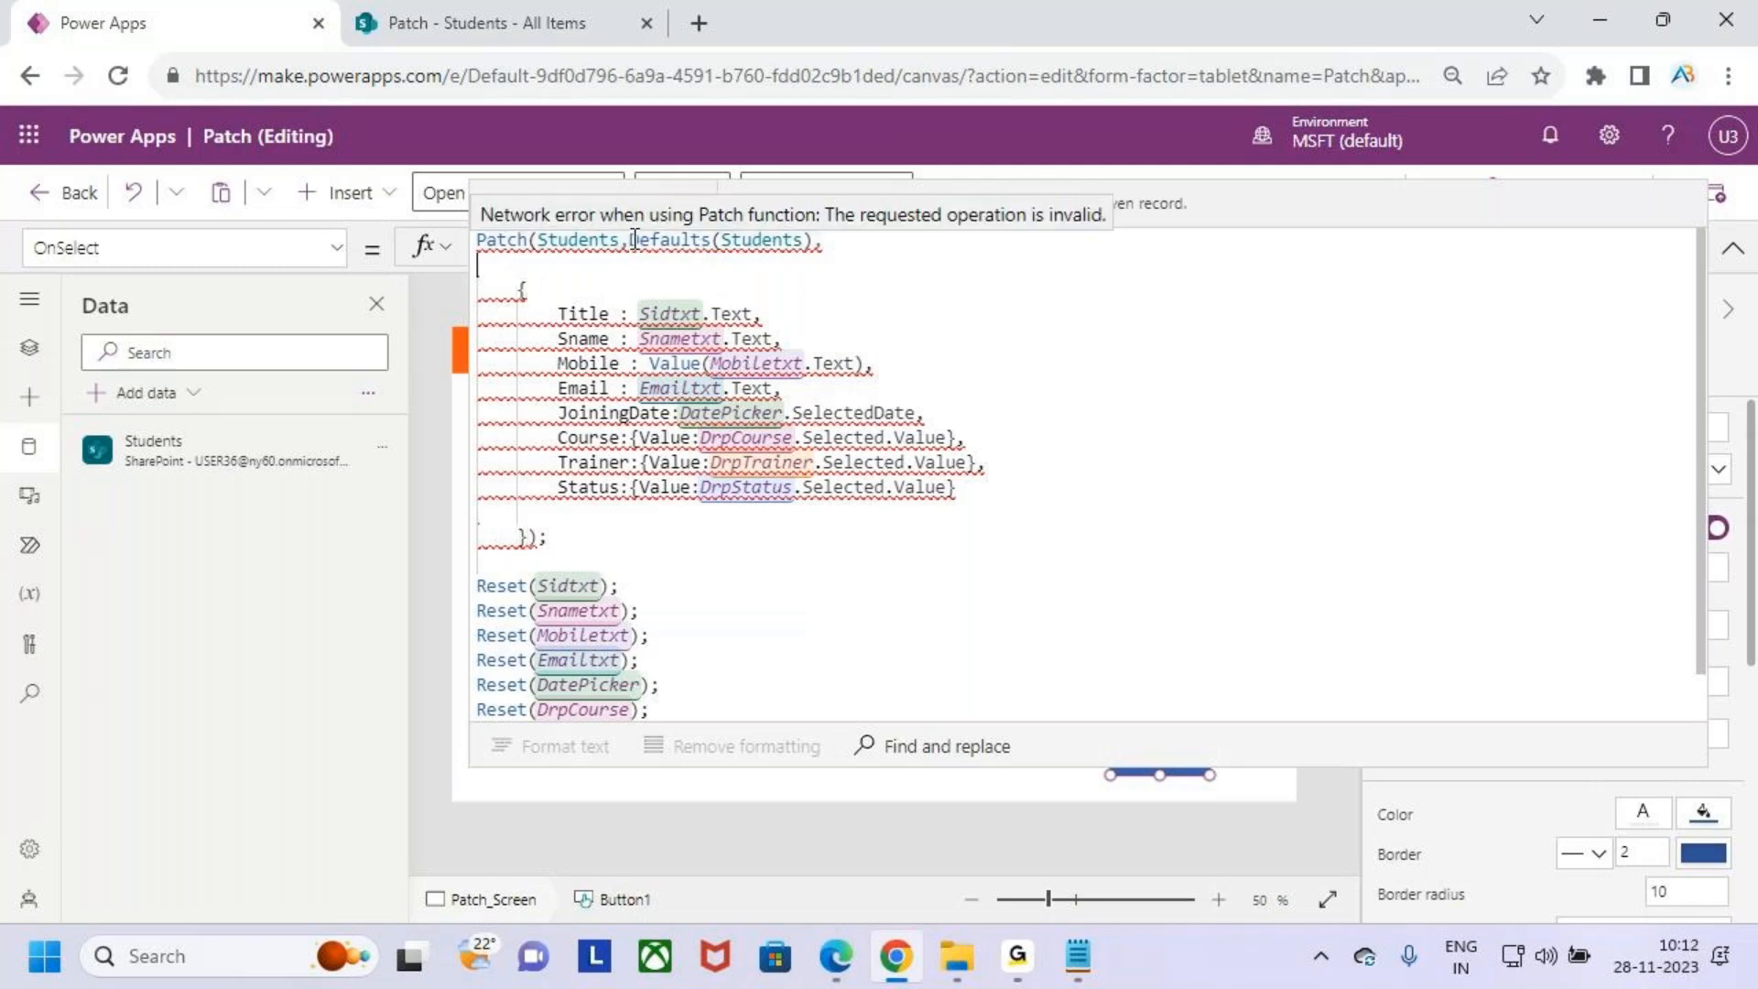
left_click(631, 240)
key("Return")
key("Tab")
key("Tab")
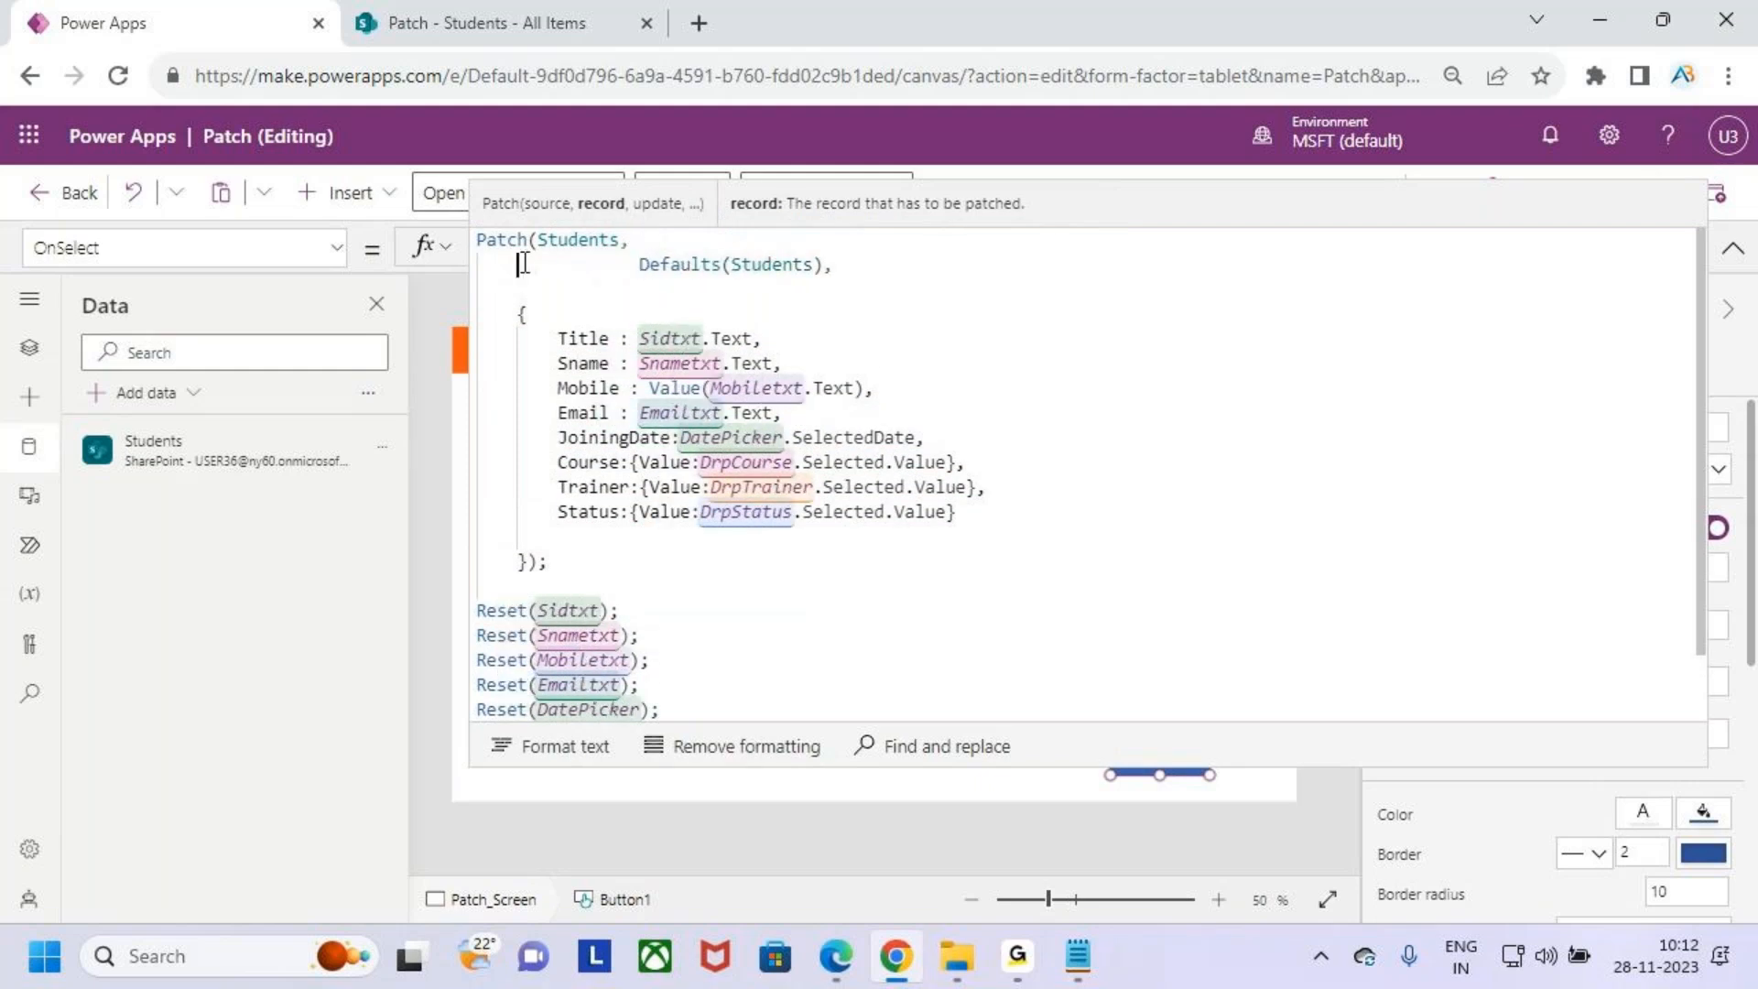
- Begin an If(IsBlank(varstudents)) condition in front of the Defaults(Students) argument of the Patch formula
left_click(525, 262)
type("If            ")
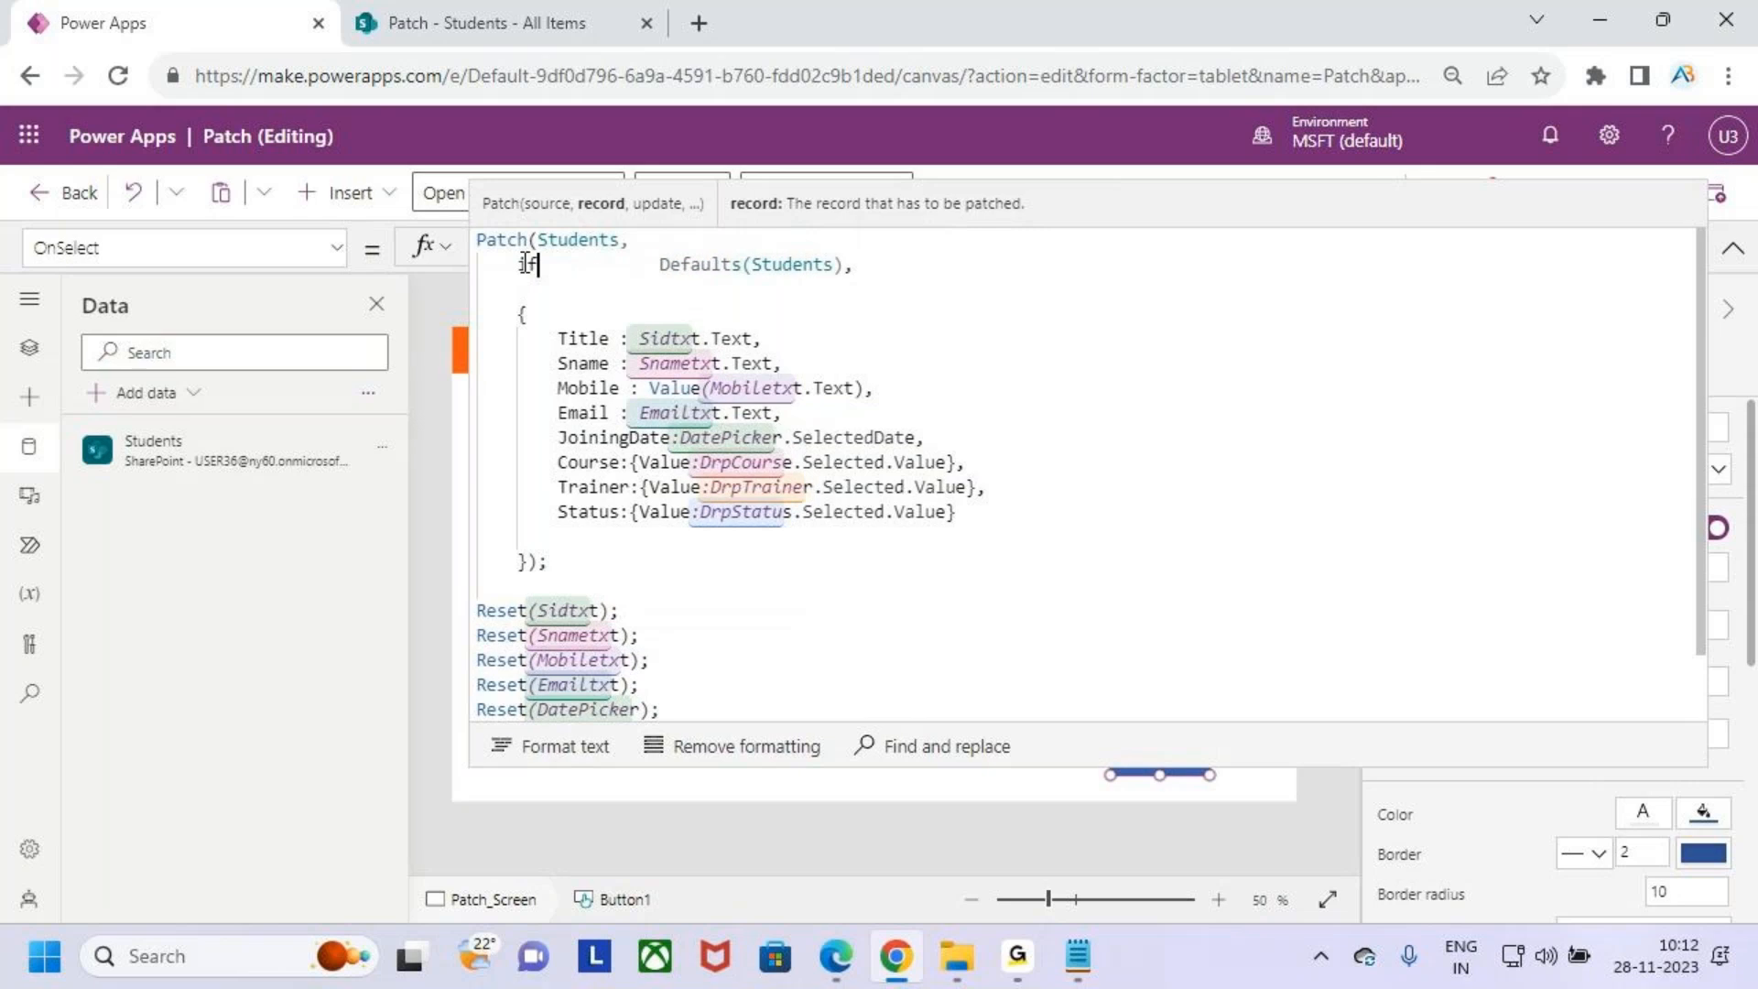
type("(is")
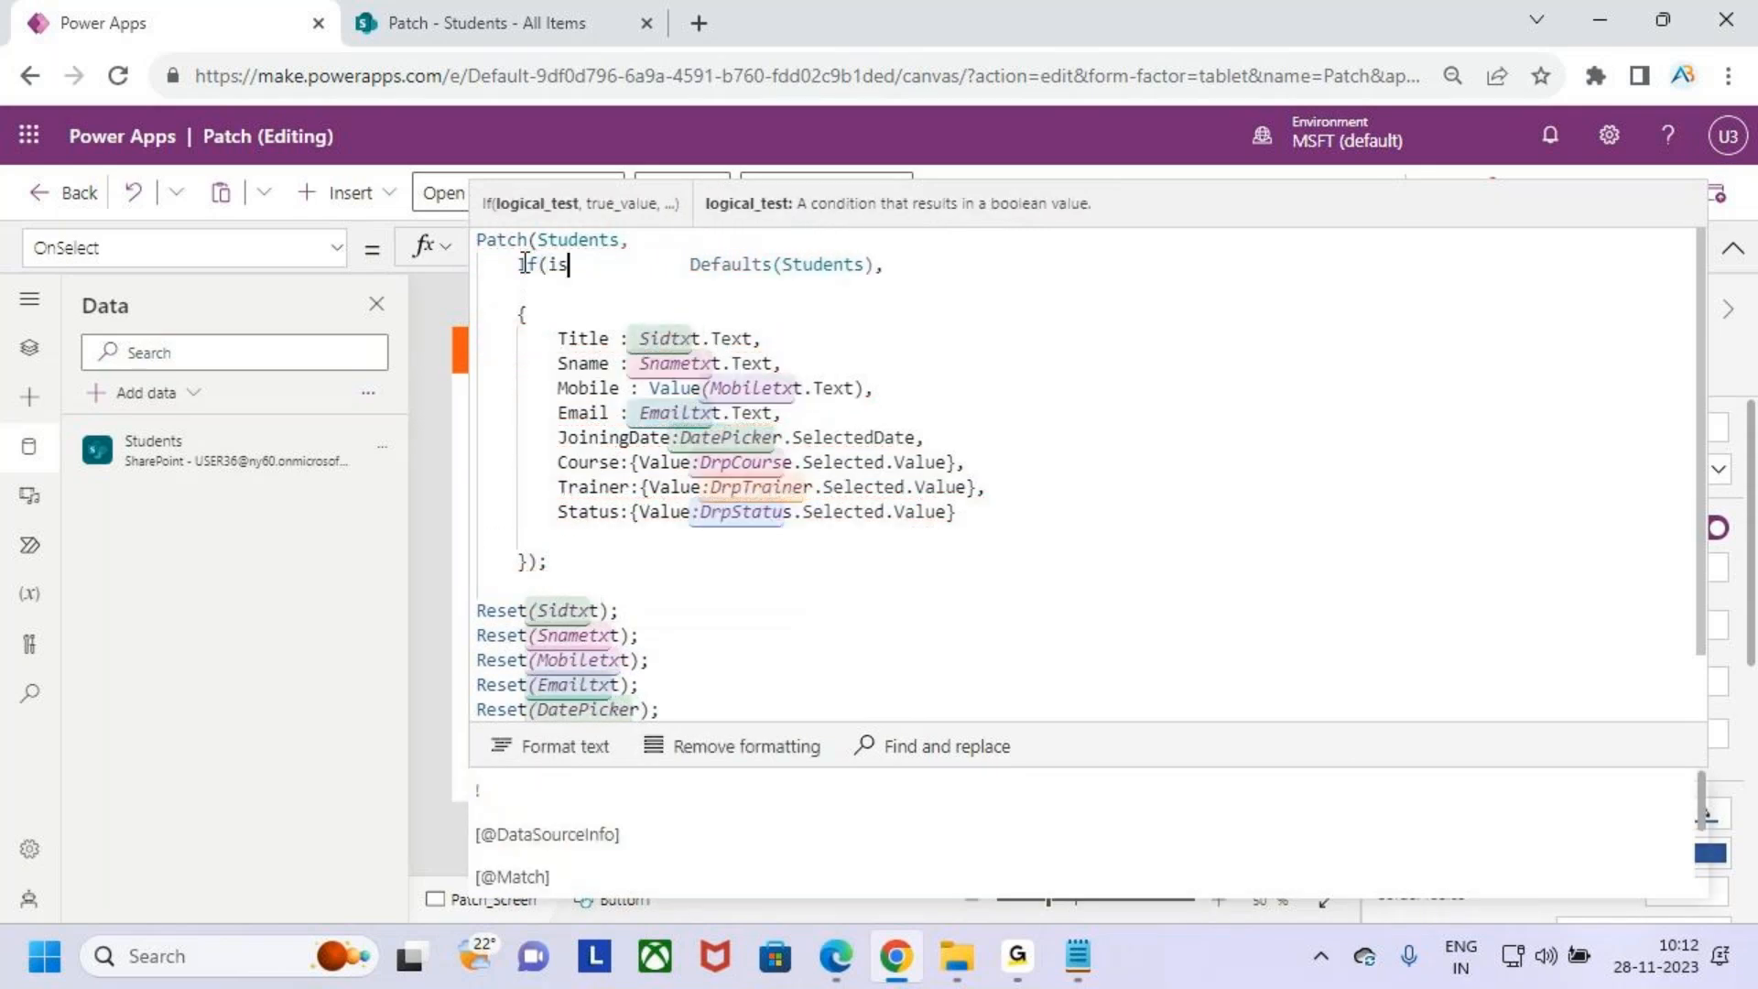
type("bla")
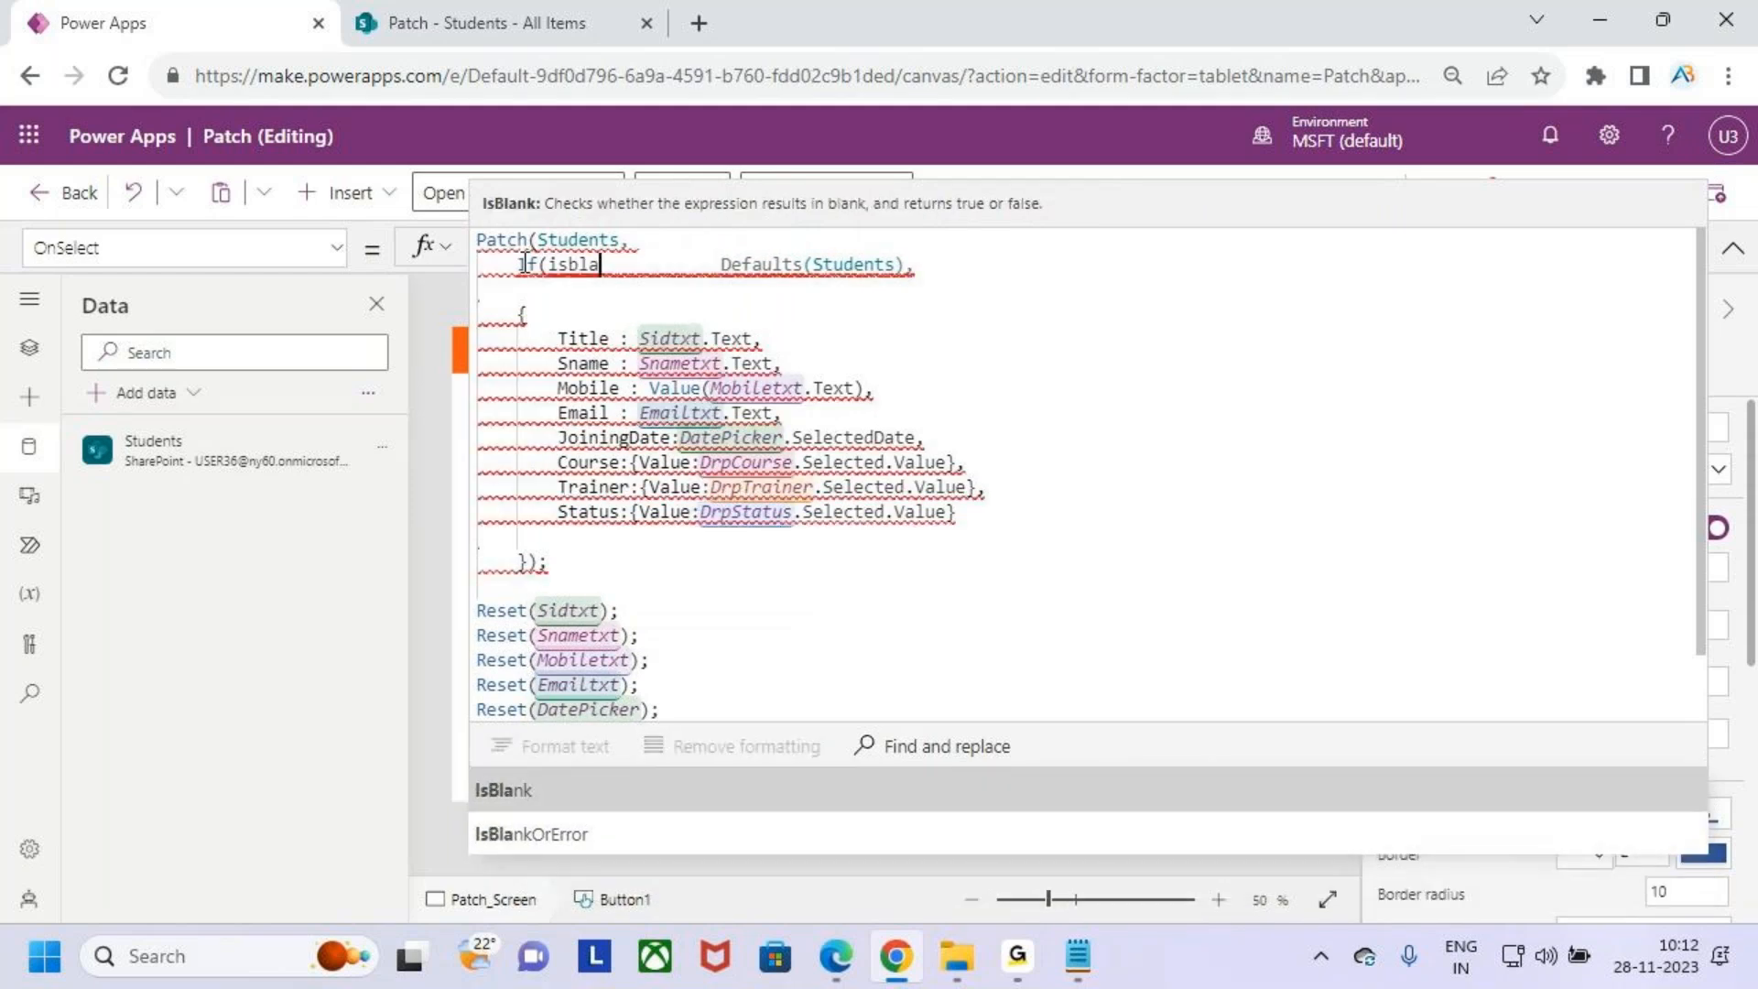
key("Tab")
type("var")
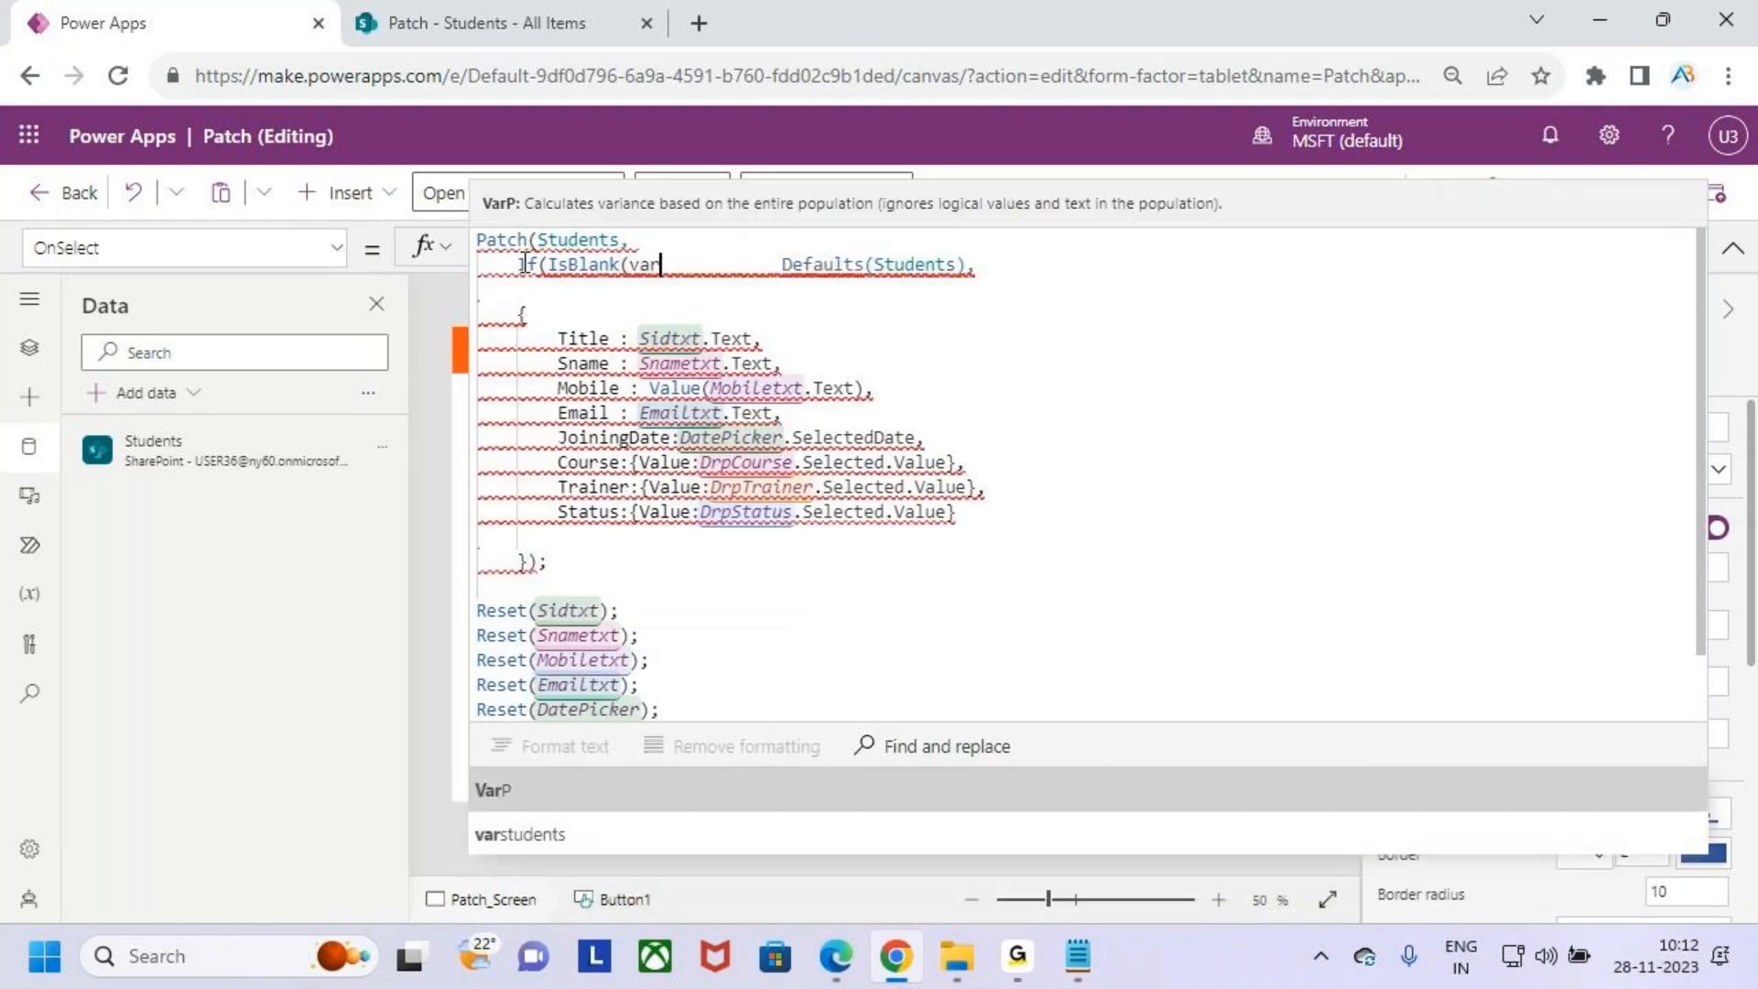
key("Down")
key("Tab")
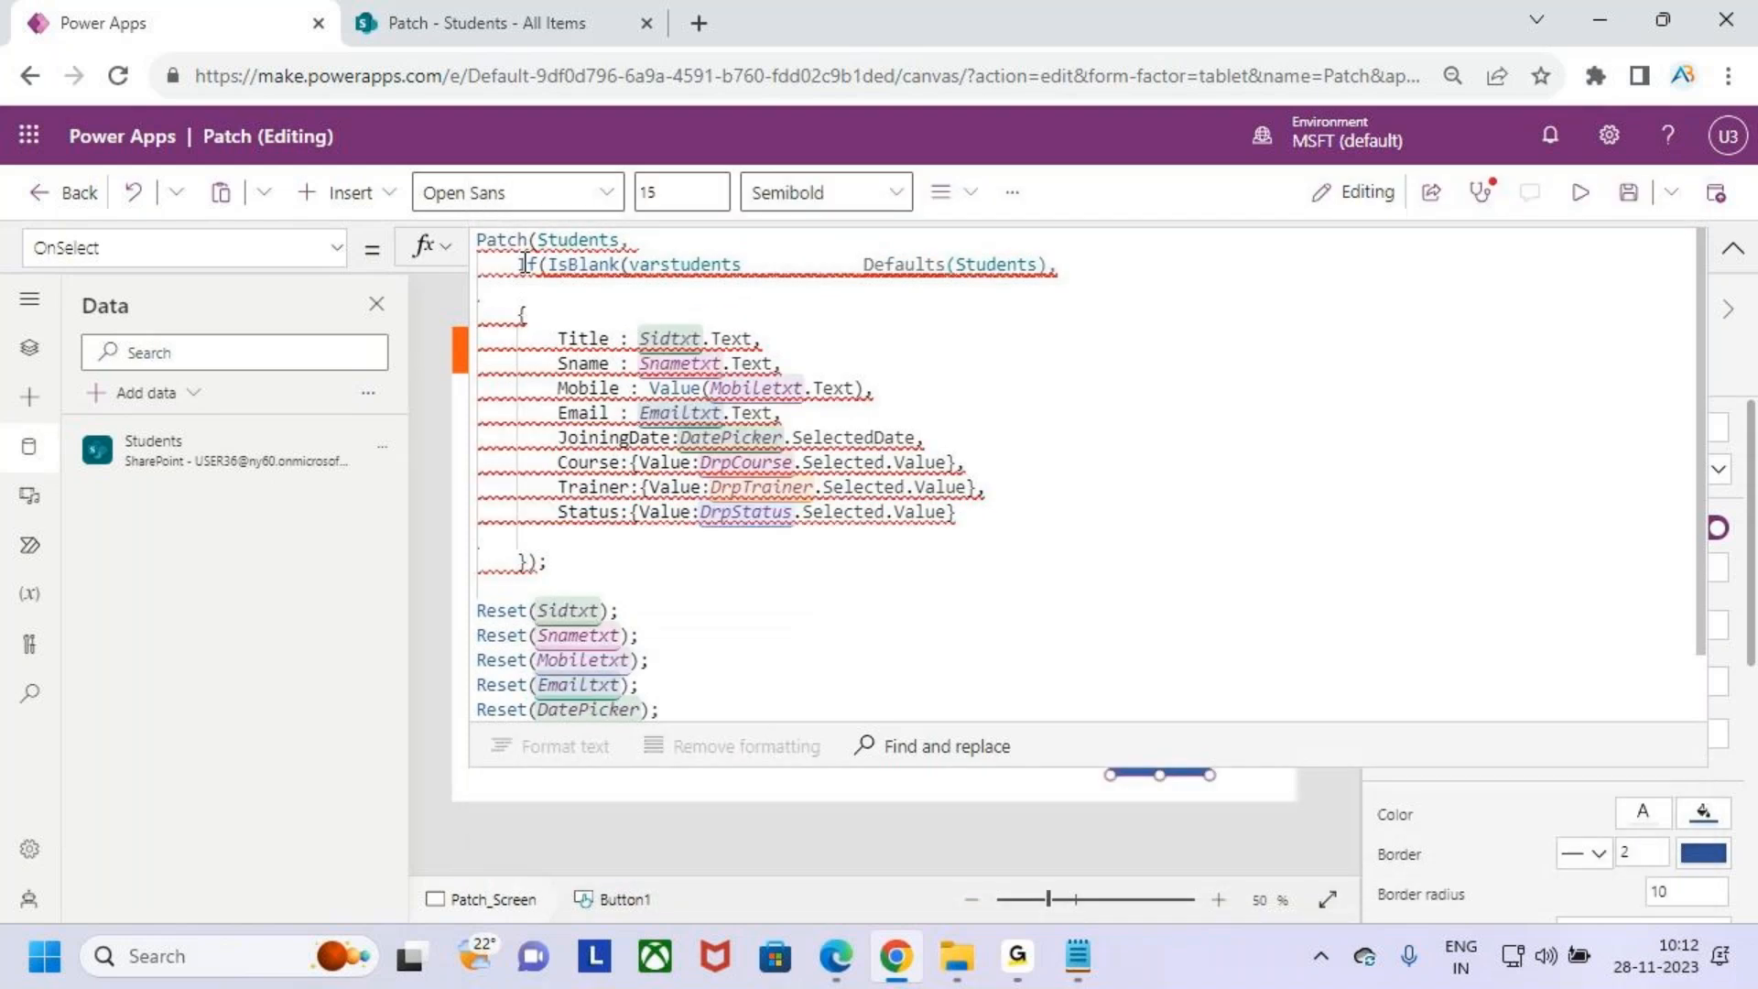
type(")")
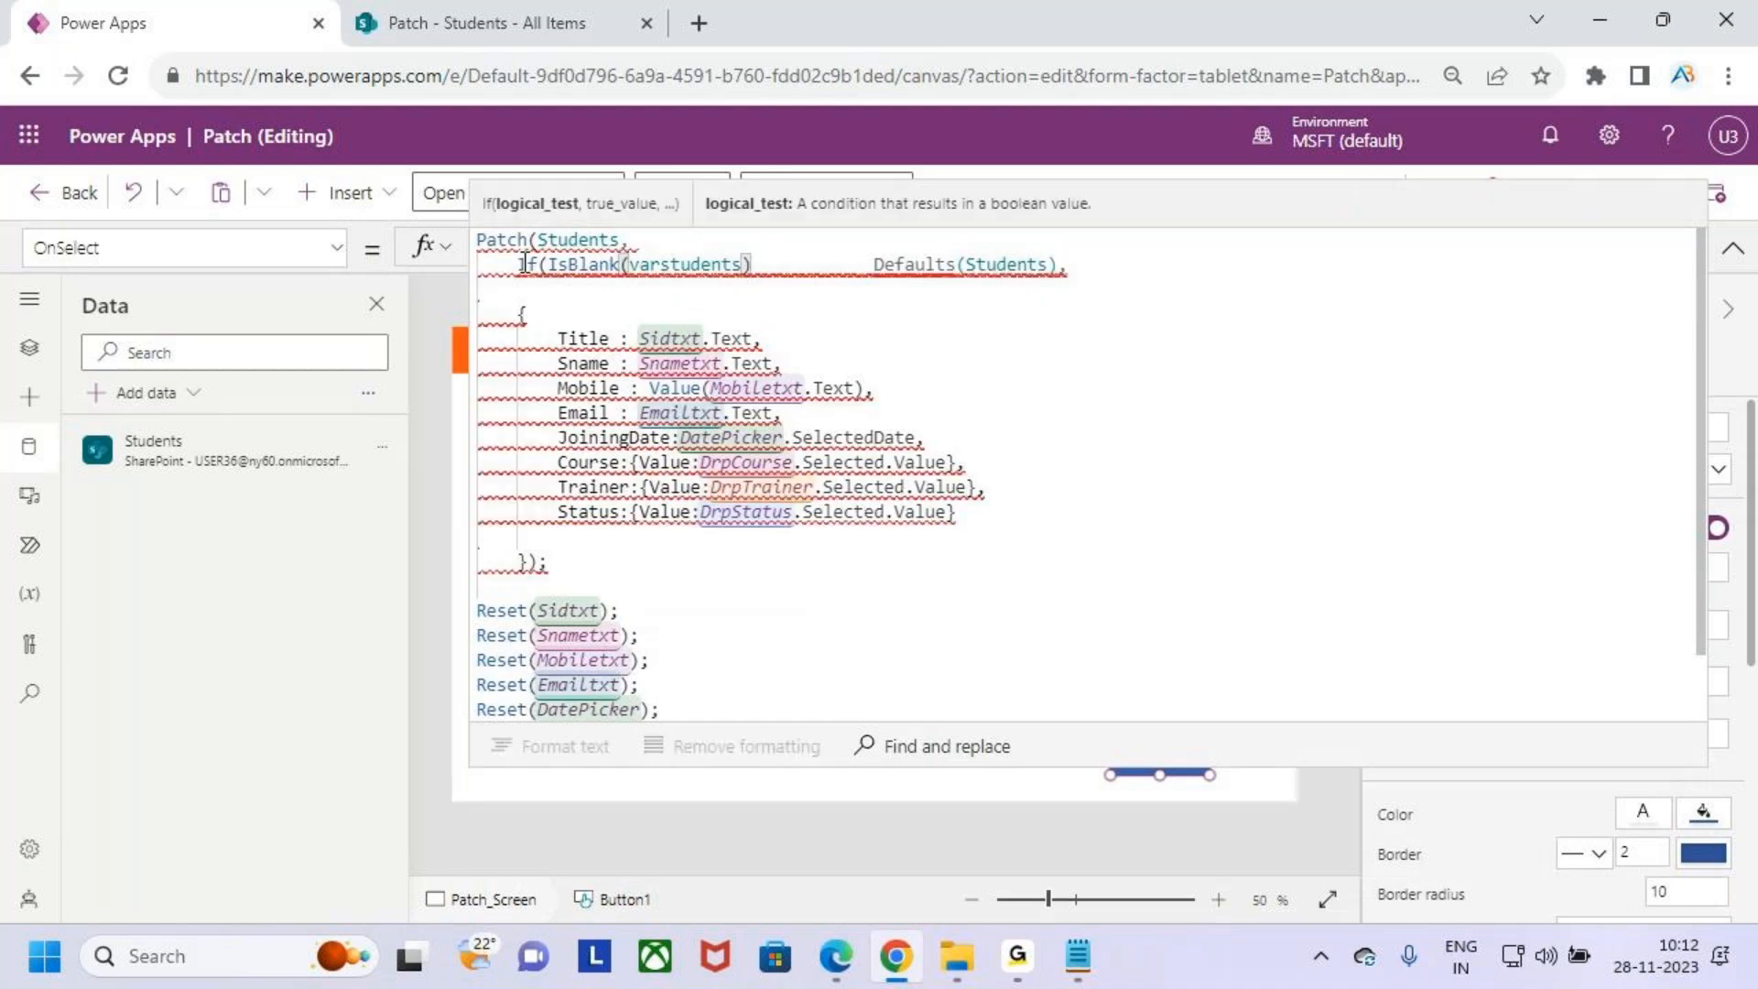
- Remove the gap before Defaults(Students) and add a comma so it becomes the If's true value
left_click(870, 271)
key("BackSpace")
key("BackSpace")
key("BackSpace")
key("BackSpace")
key("BackSpace")
key("BackSpace")
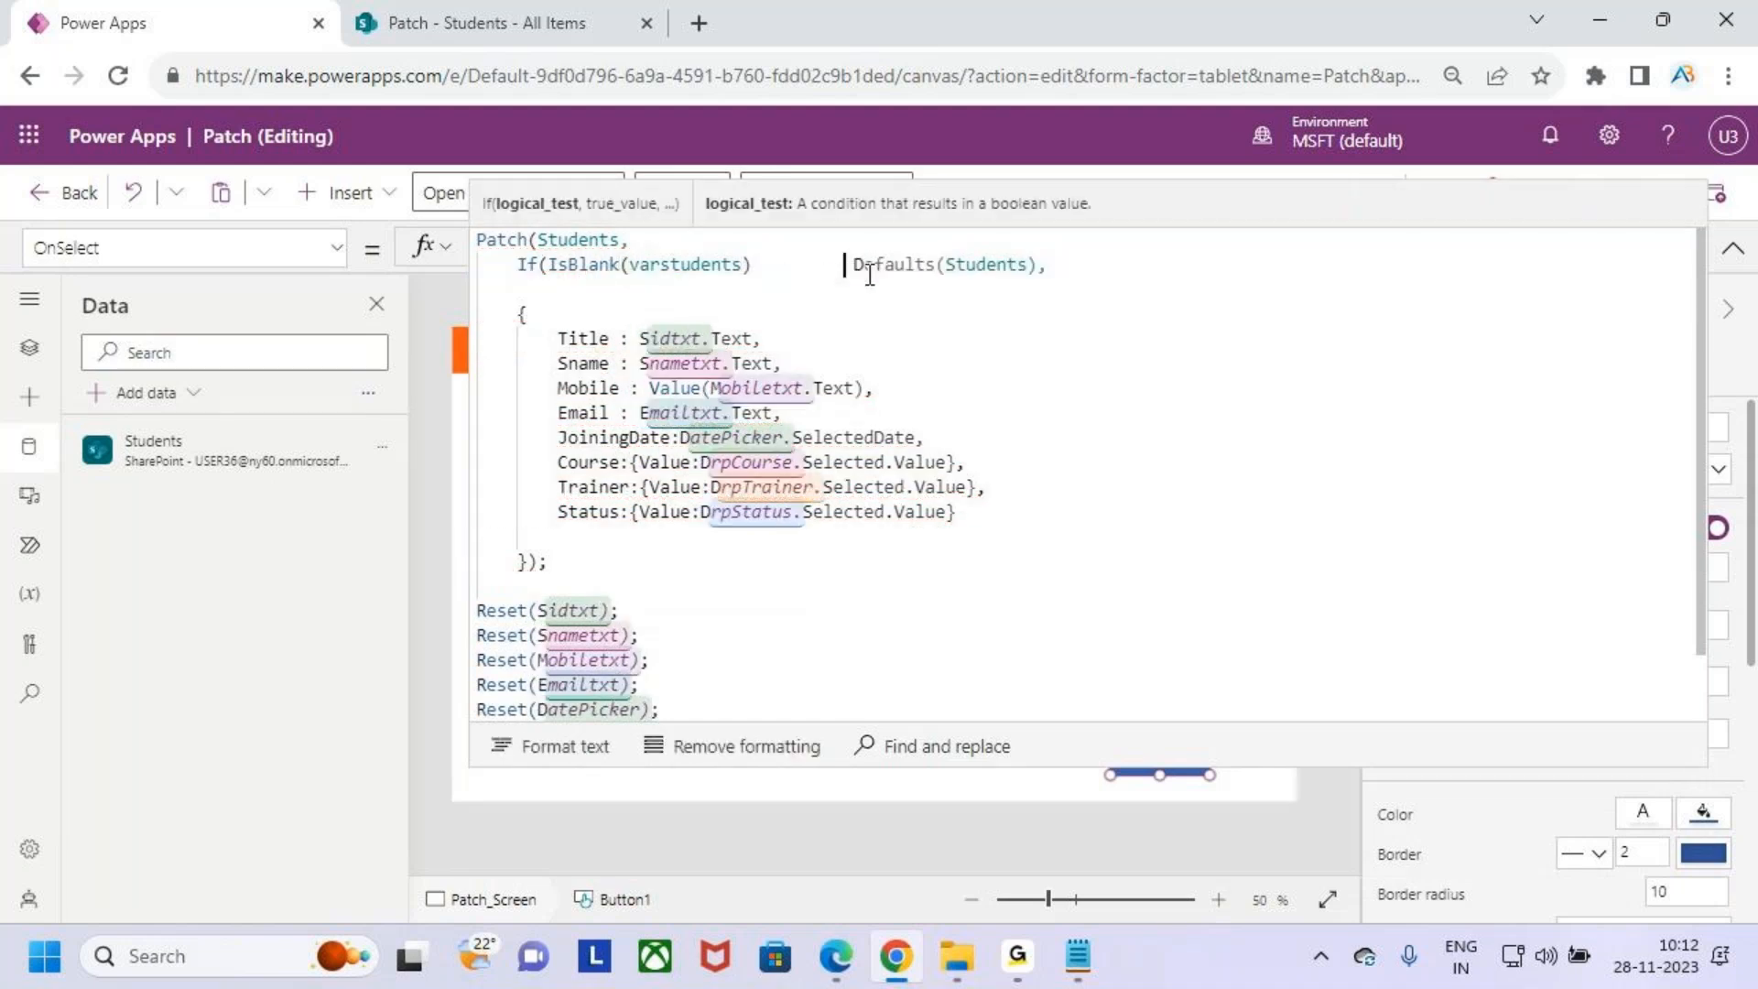
key("BackSpace")
key("BackSpace")
key("BackSpace")
key("BackSpace")
key("BackSpace")
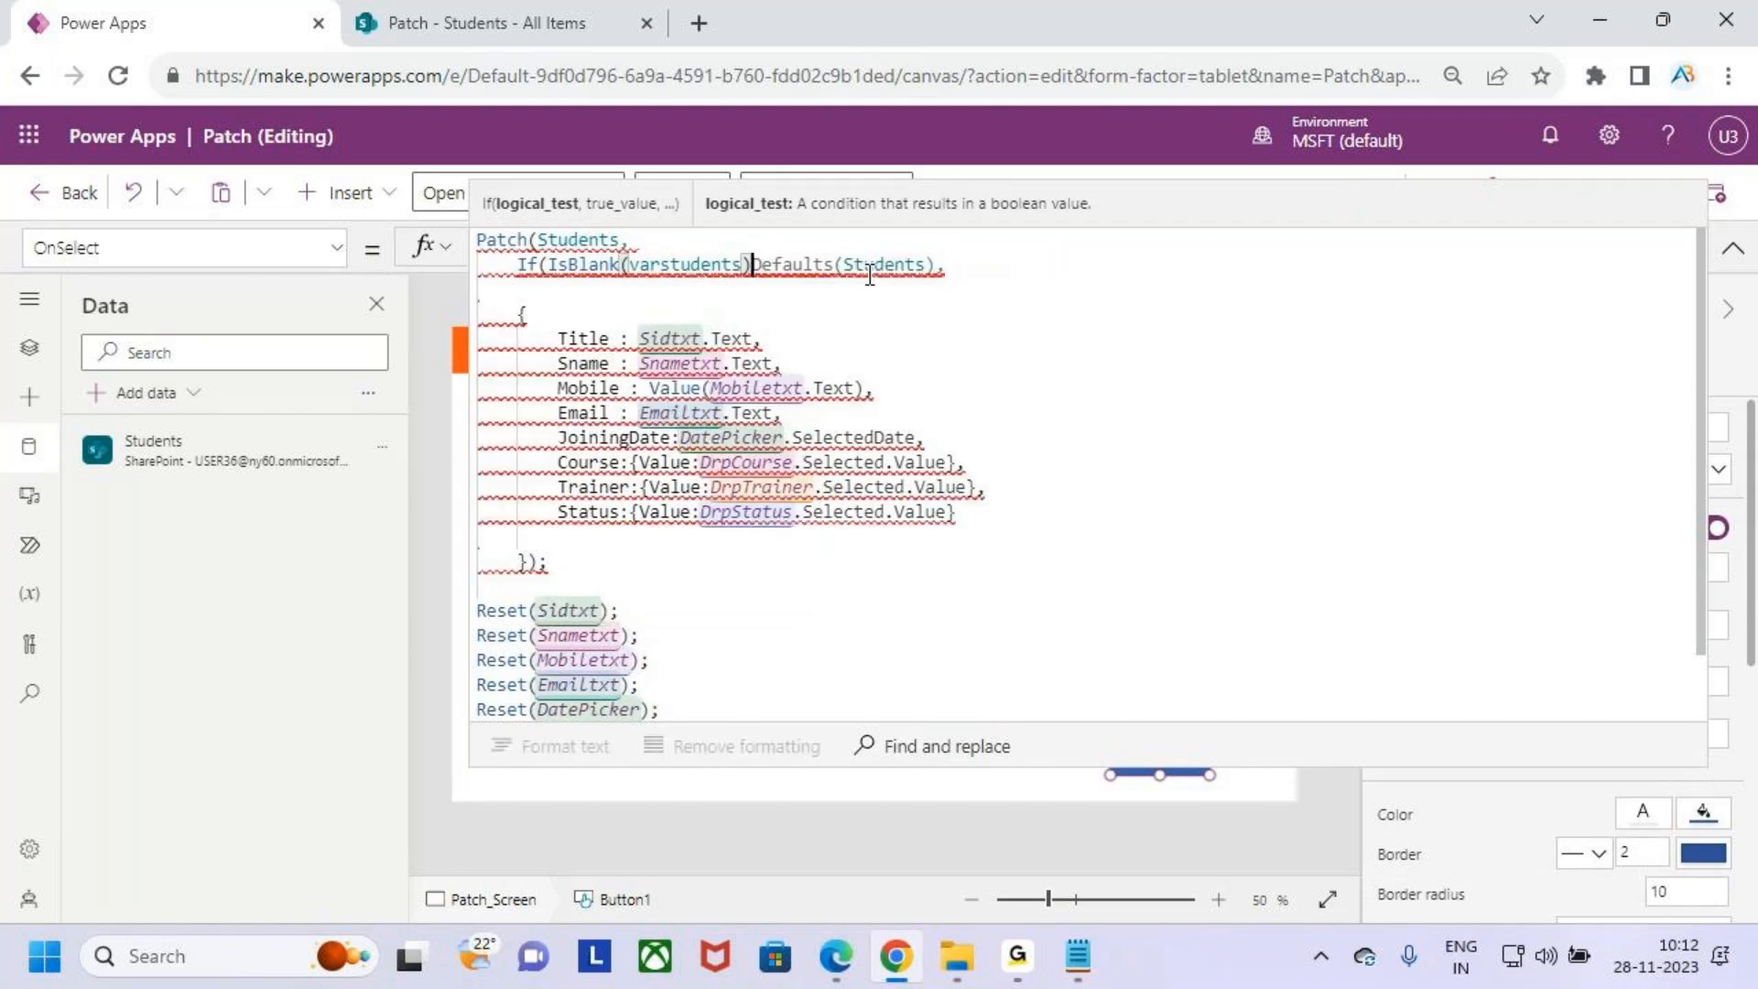
type(",")
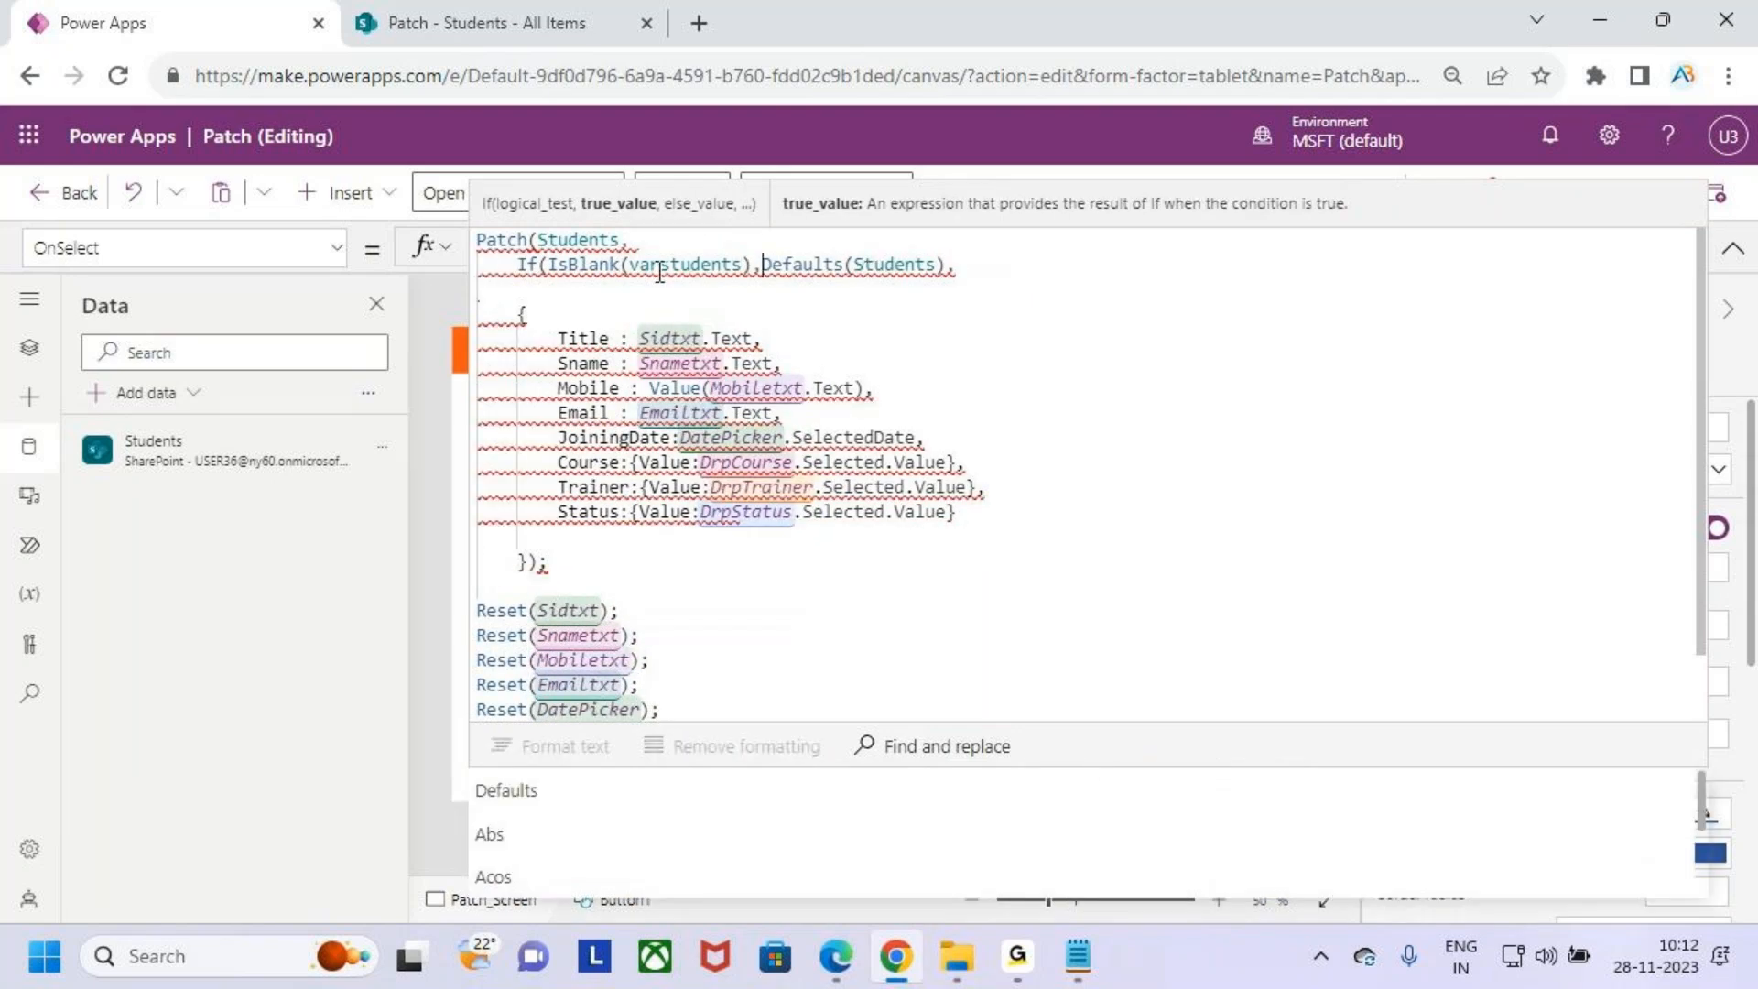
- Examine the IsBlank(varstudents) condition and the Defaults(Students) true value in the formula
left_click_drag(813, 266, 944, 267)
left_click(962, 266)
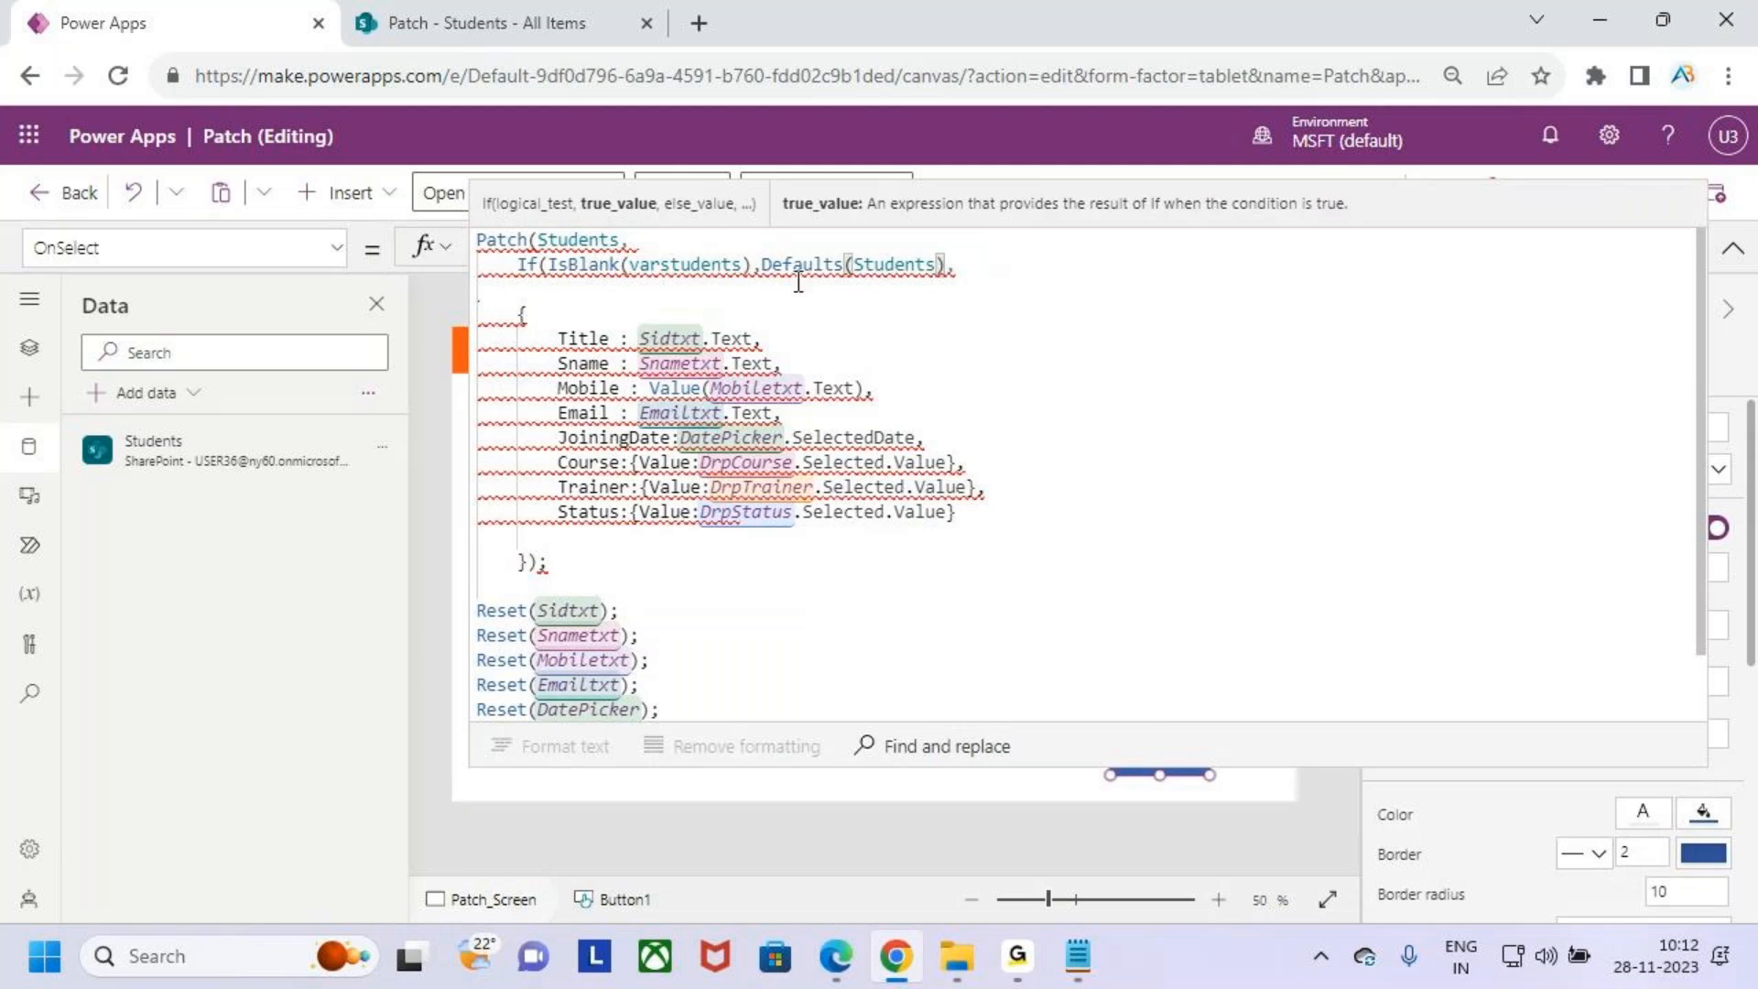
key("ctrl+2")
mouse_move(550, 251)
left_mouse_down()
mouse_move(720, 288)
mouse_move(850, 282)
left_mouse_up()
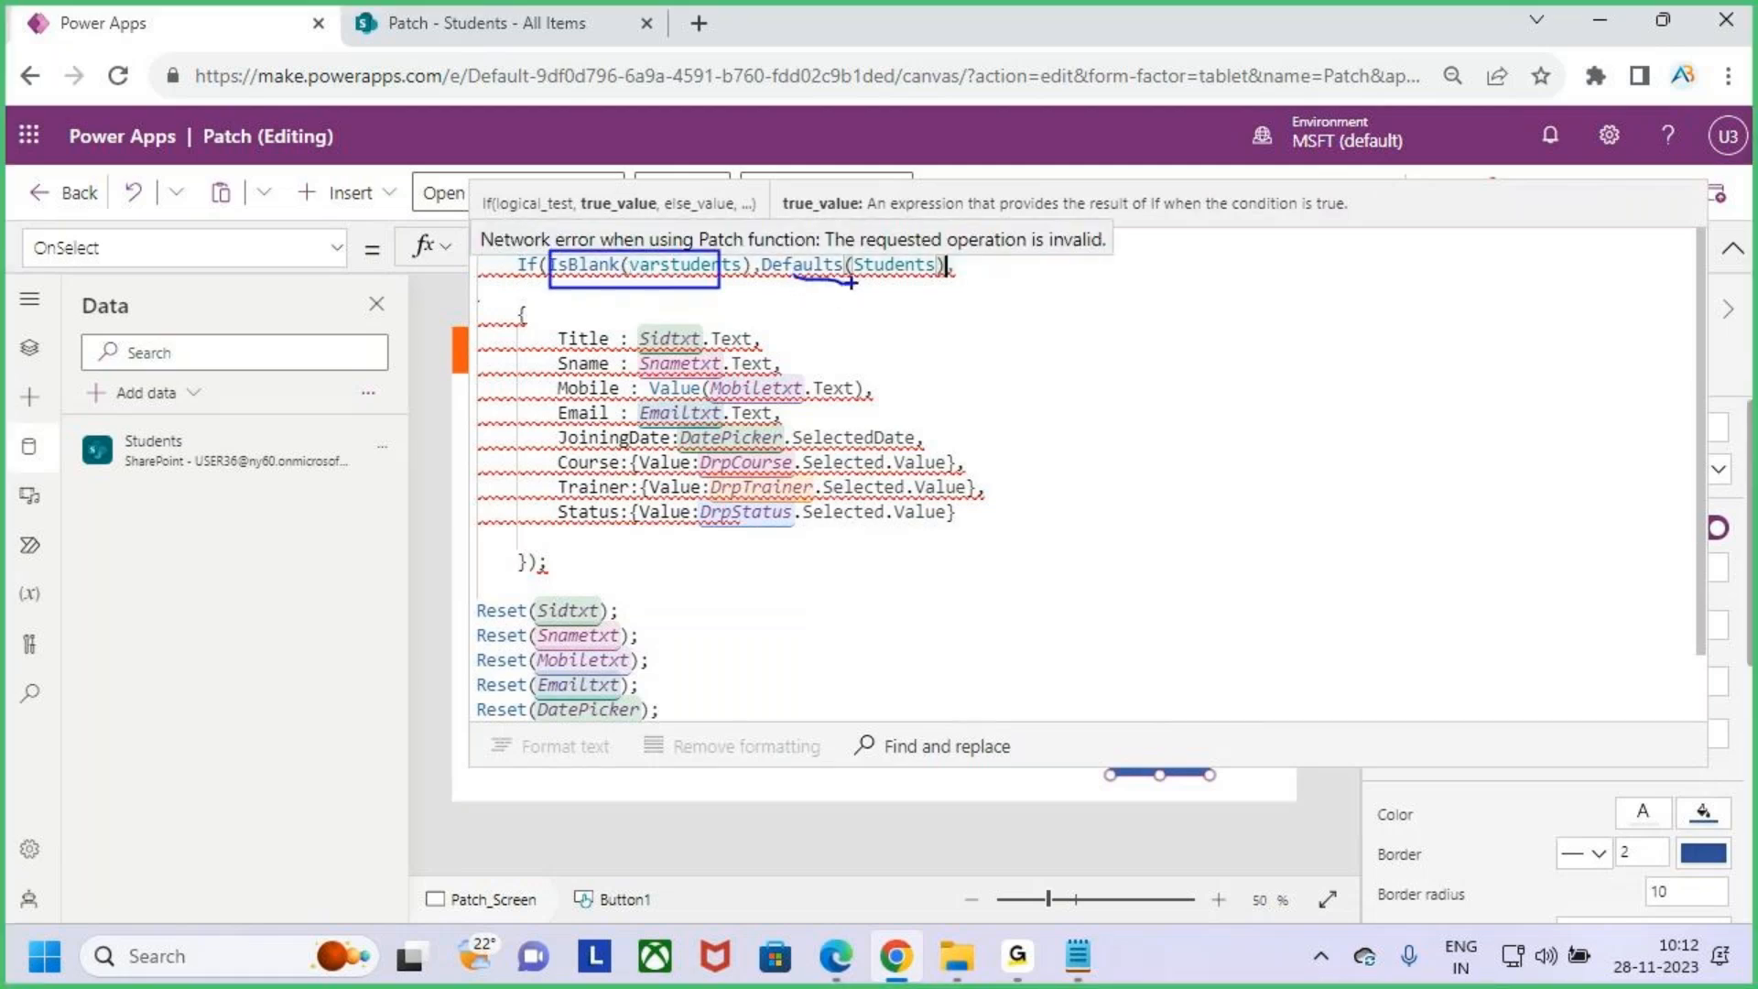
key("Escape")
left_click(681, 264)
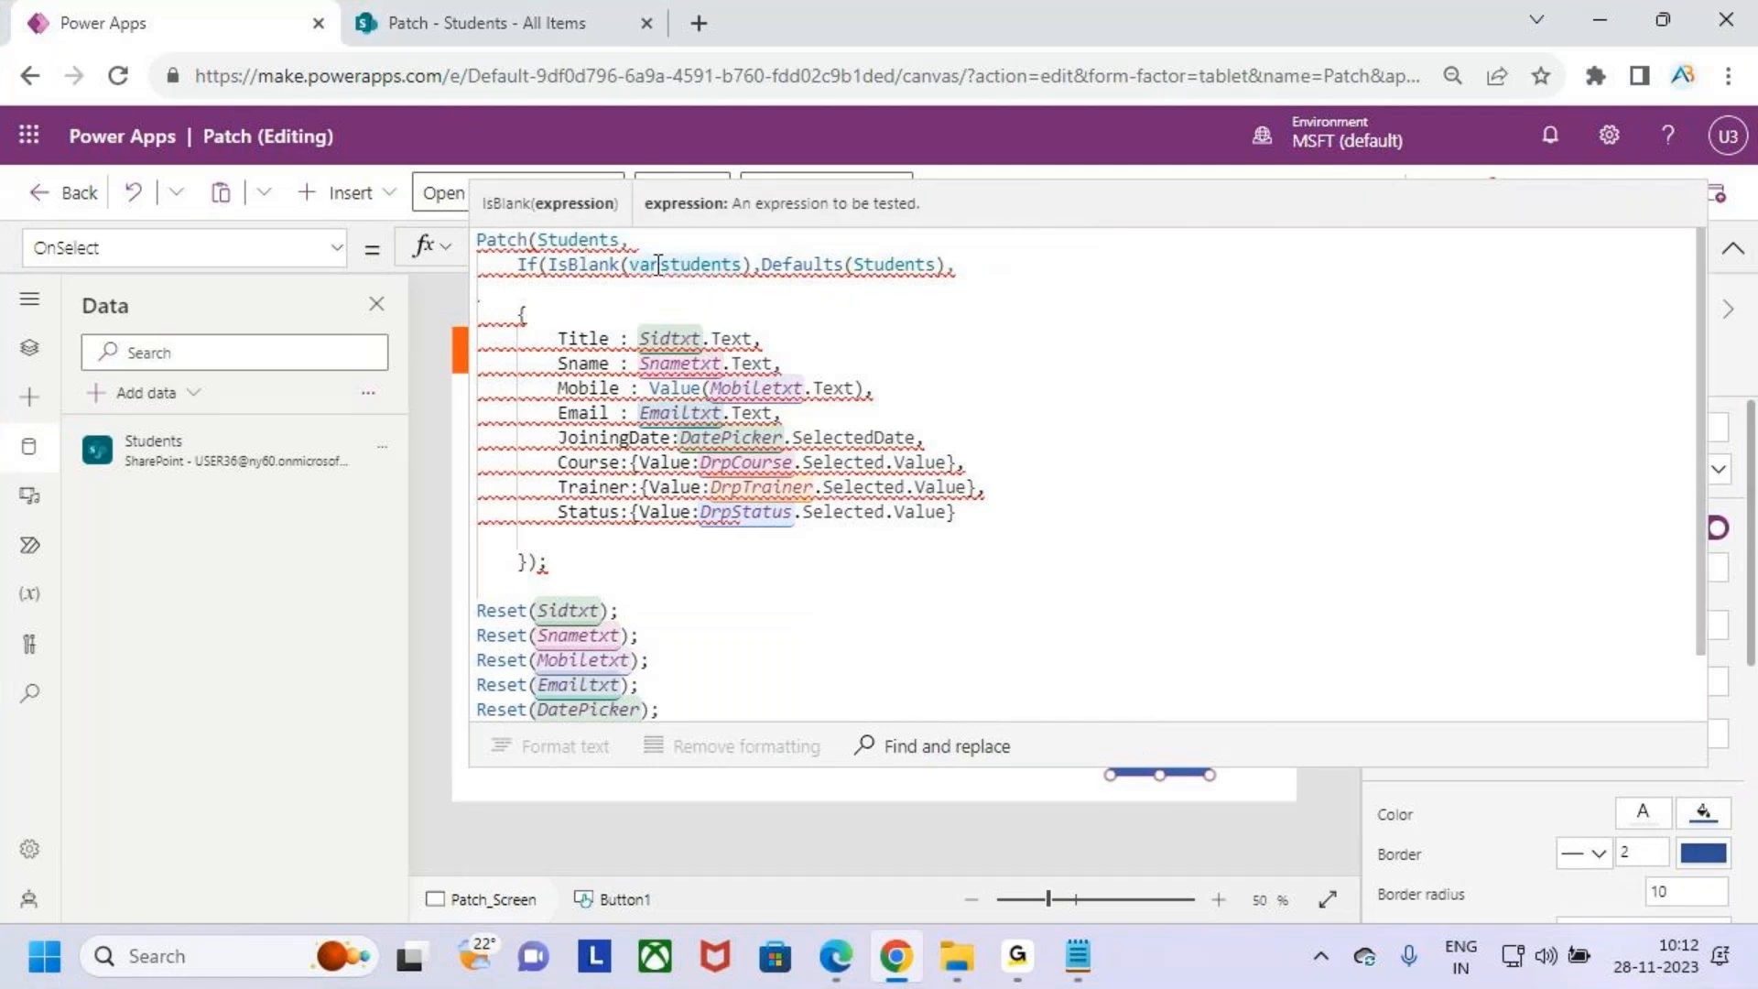
- Inspect the gallery's OnSelect formula Set(varstudents,ThisItem), then reopen the Patch button's OnSelect formula
left_click(1733, 247)
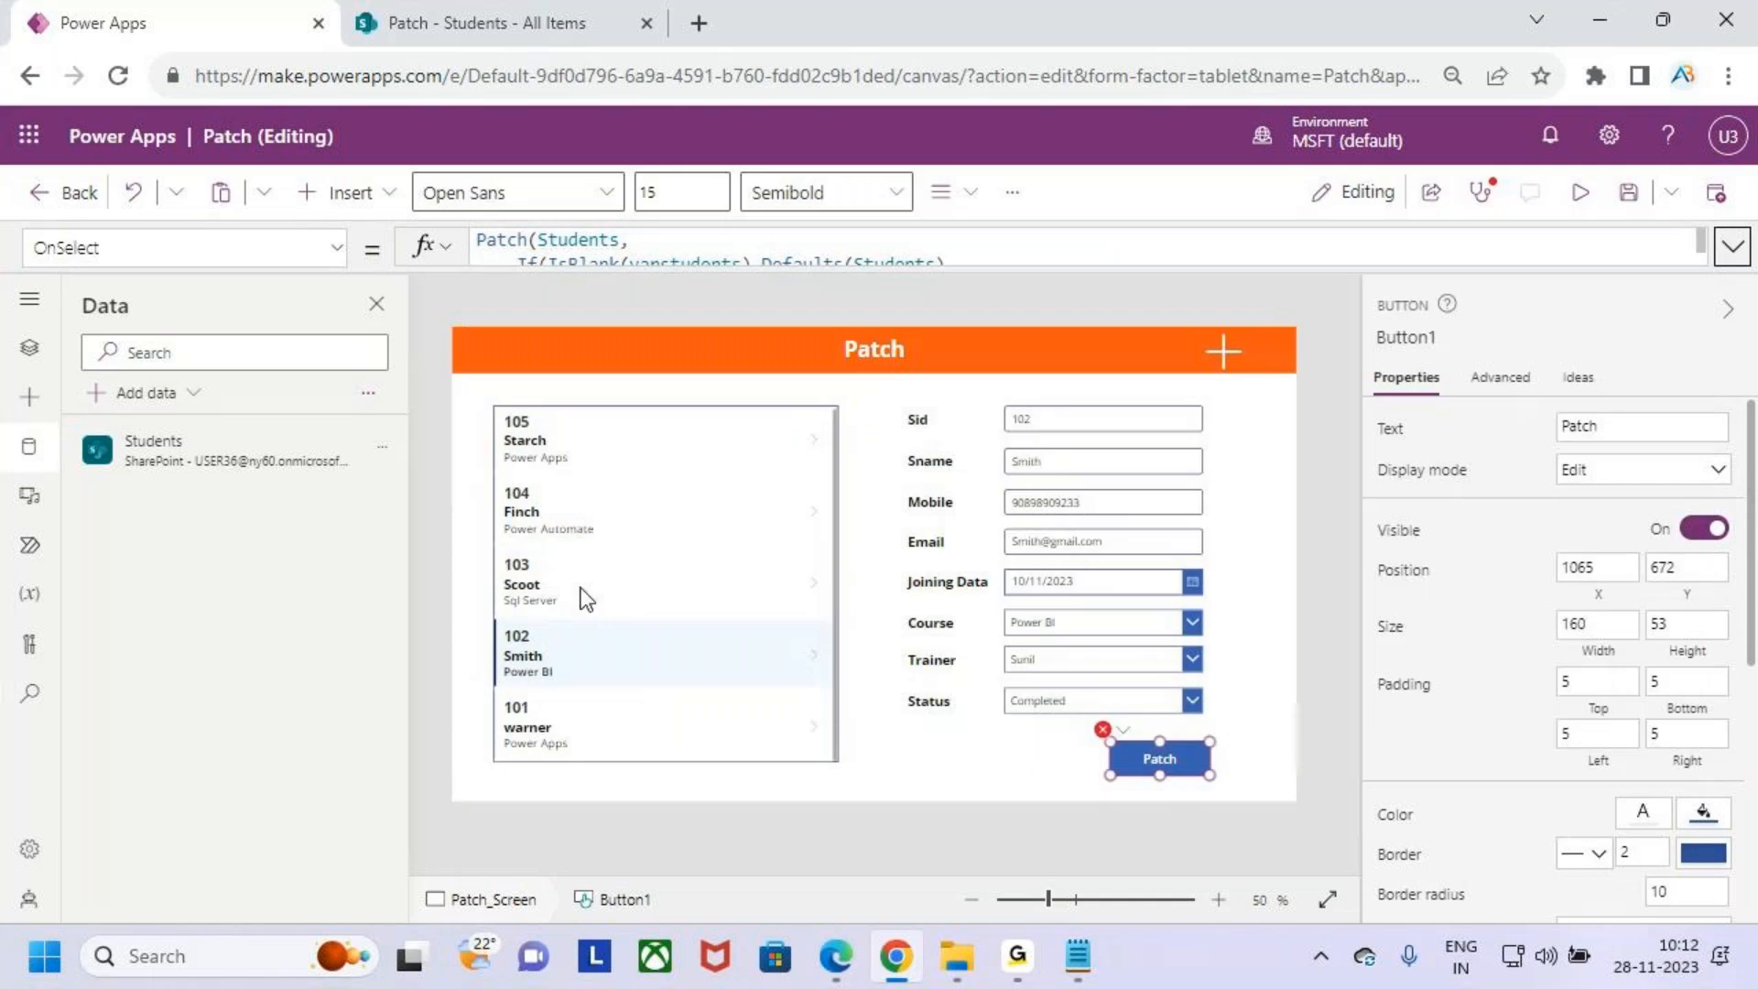
left_click(608, 496)
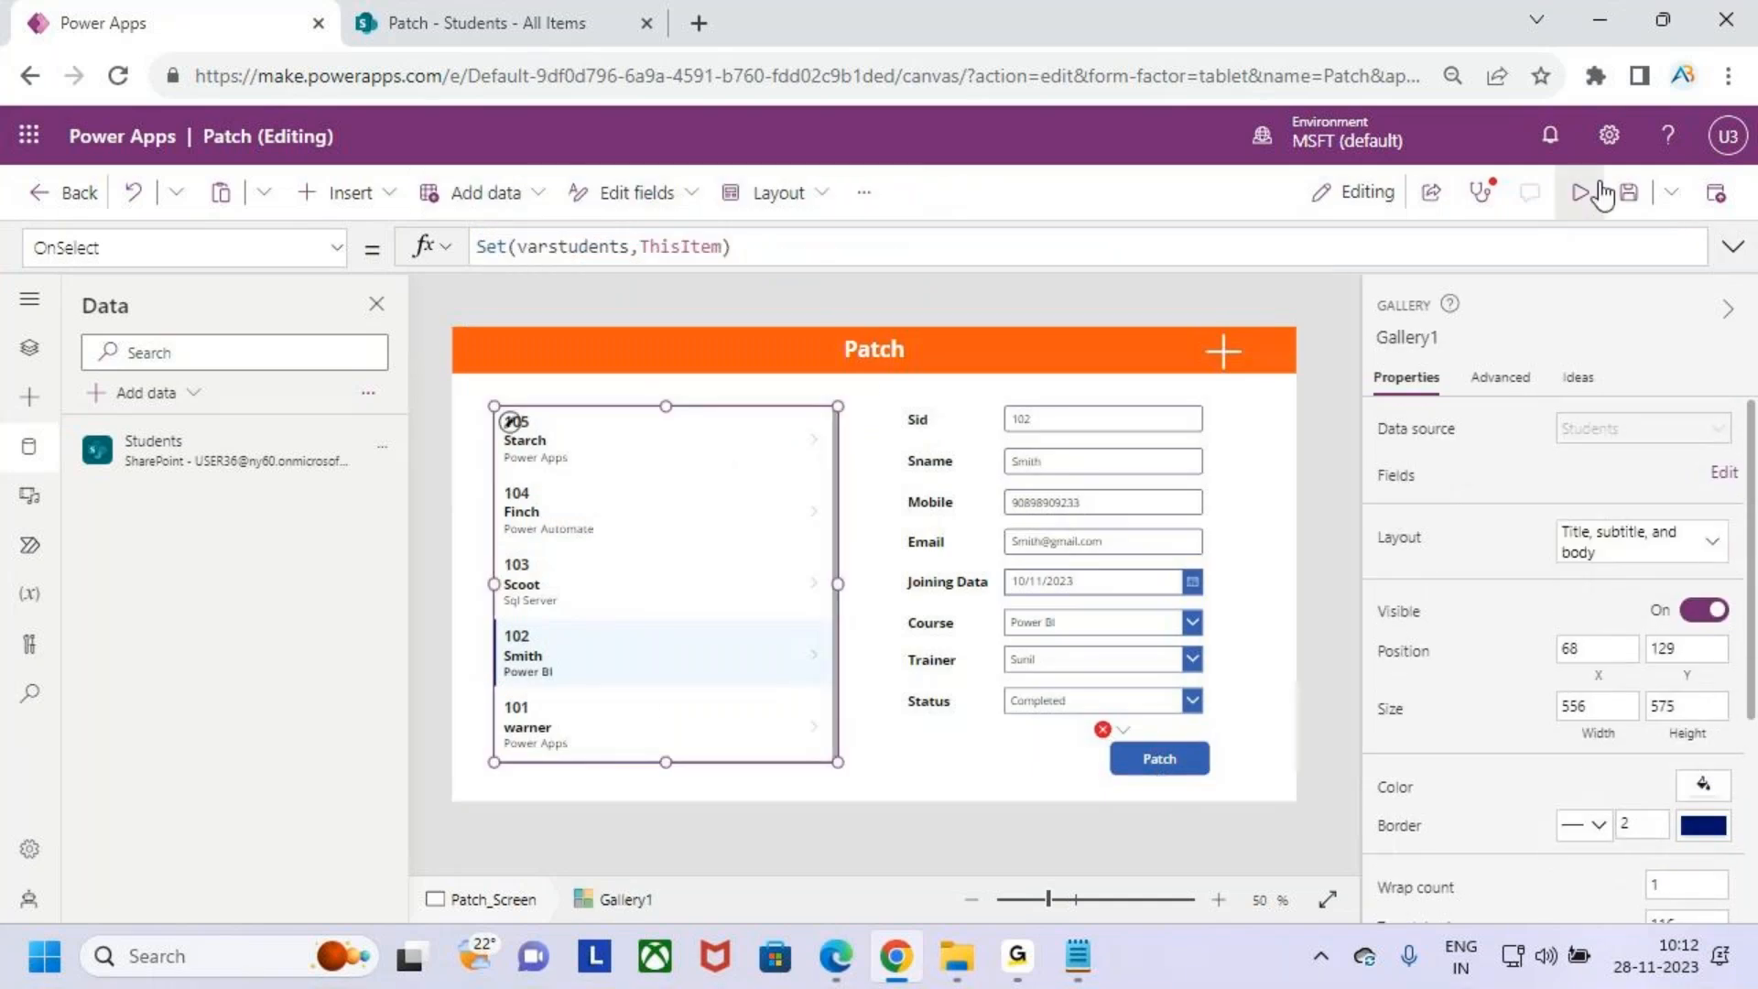
left_click(1734, 247)
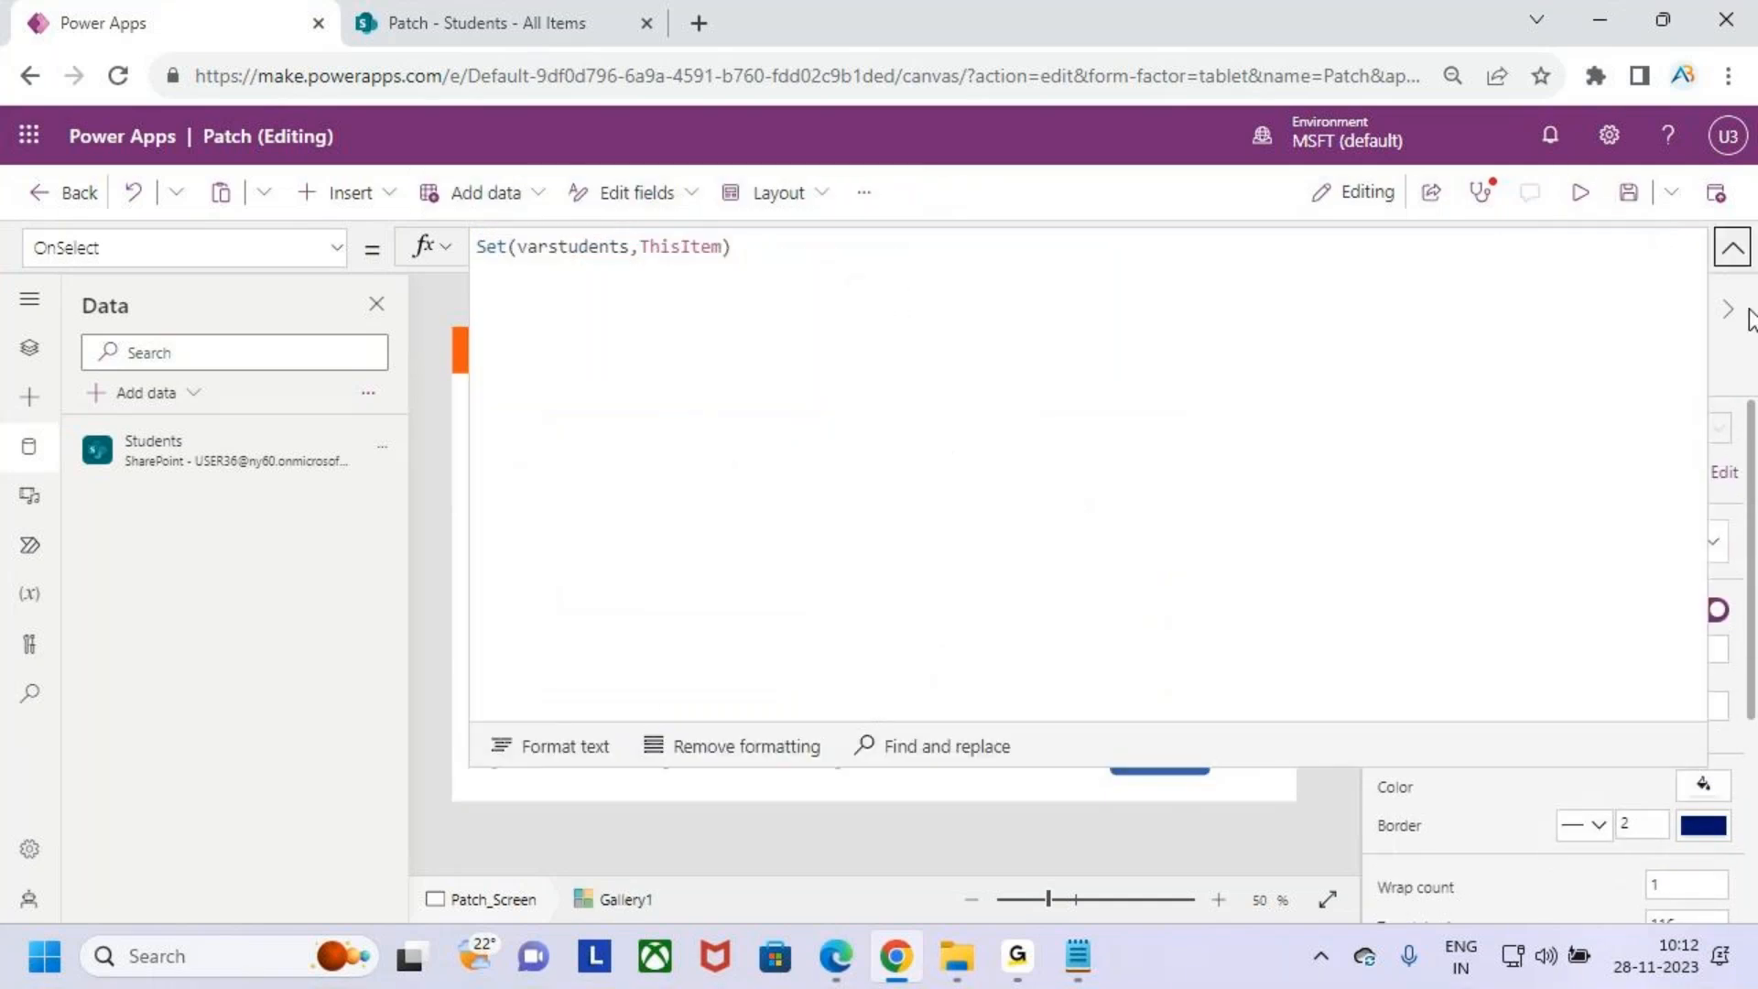
left_click(1734, 247)
left_click(1159, 758)
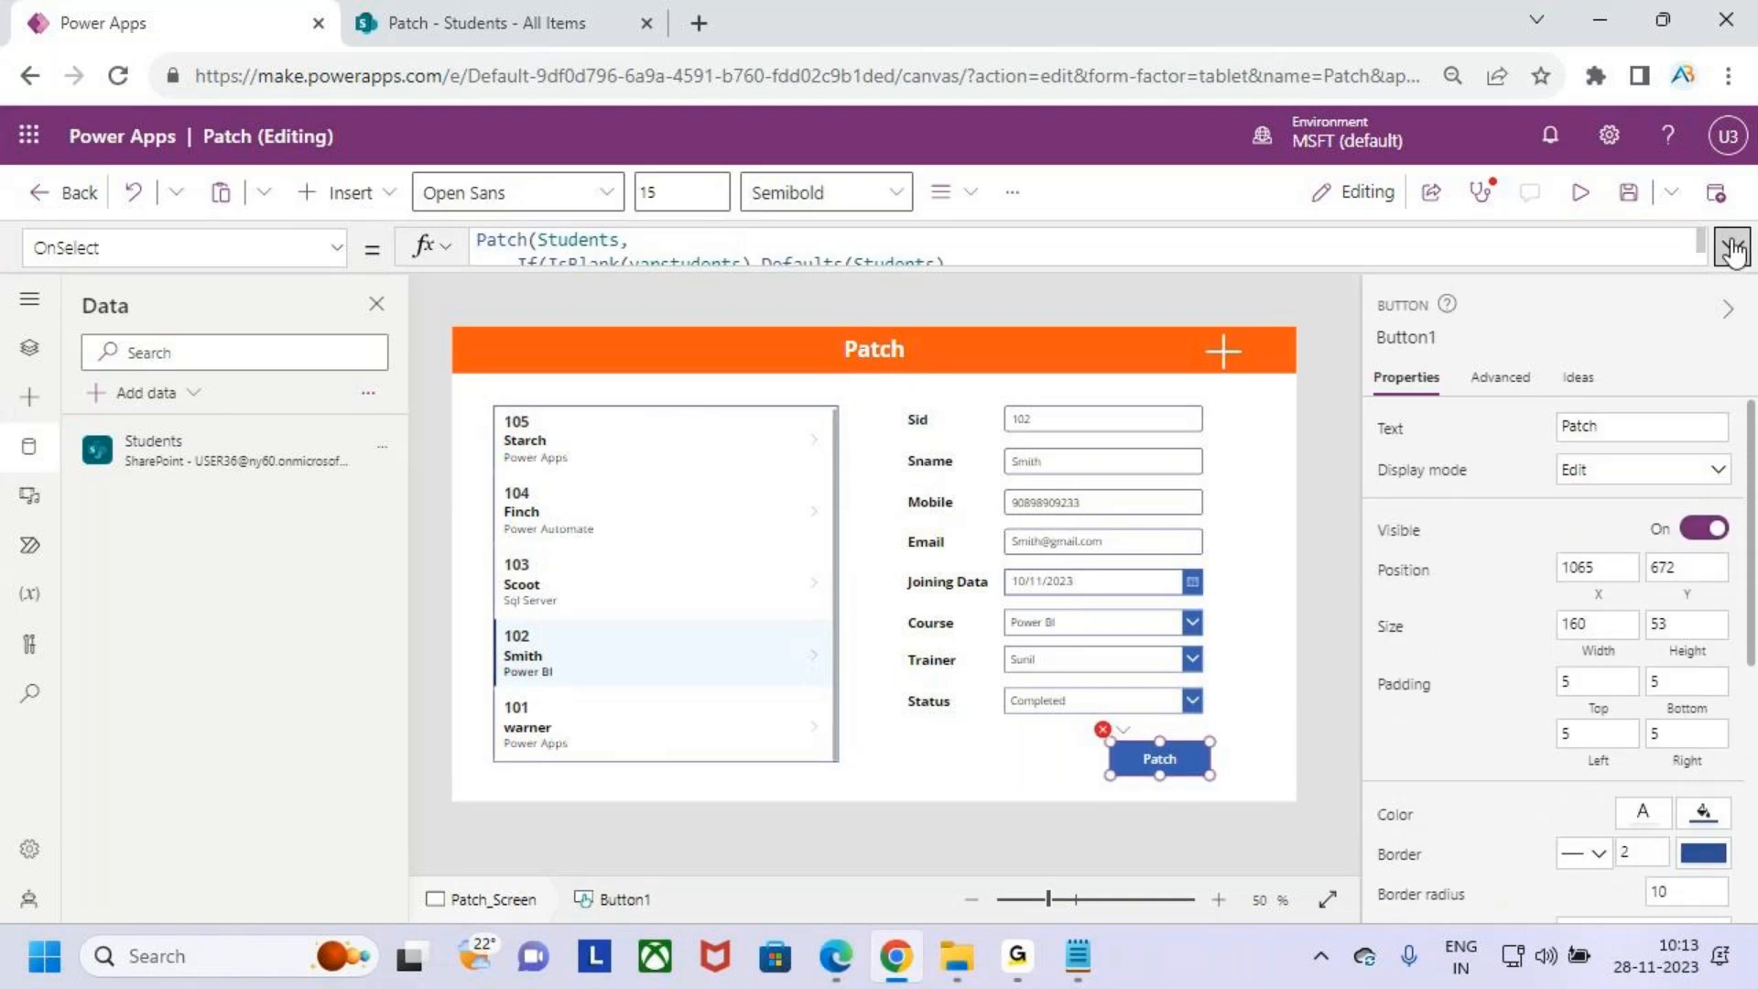
left_click(1733, 247)
- Add varstudents as the If's else value, close the If and add a comma after it
left_click(997, 273)
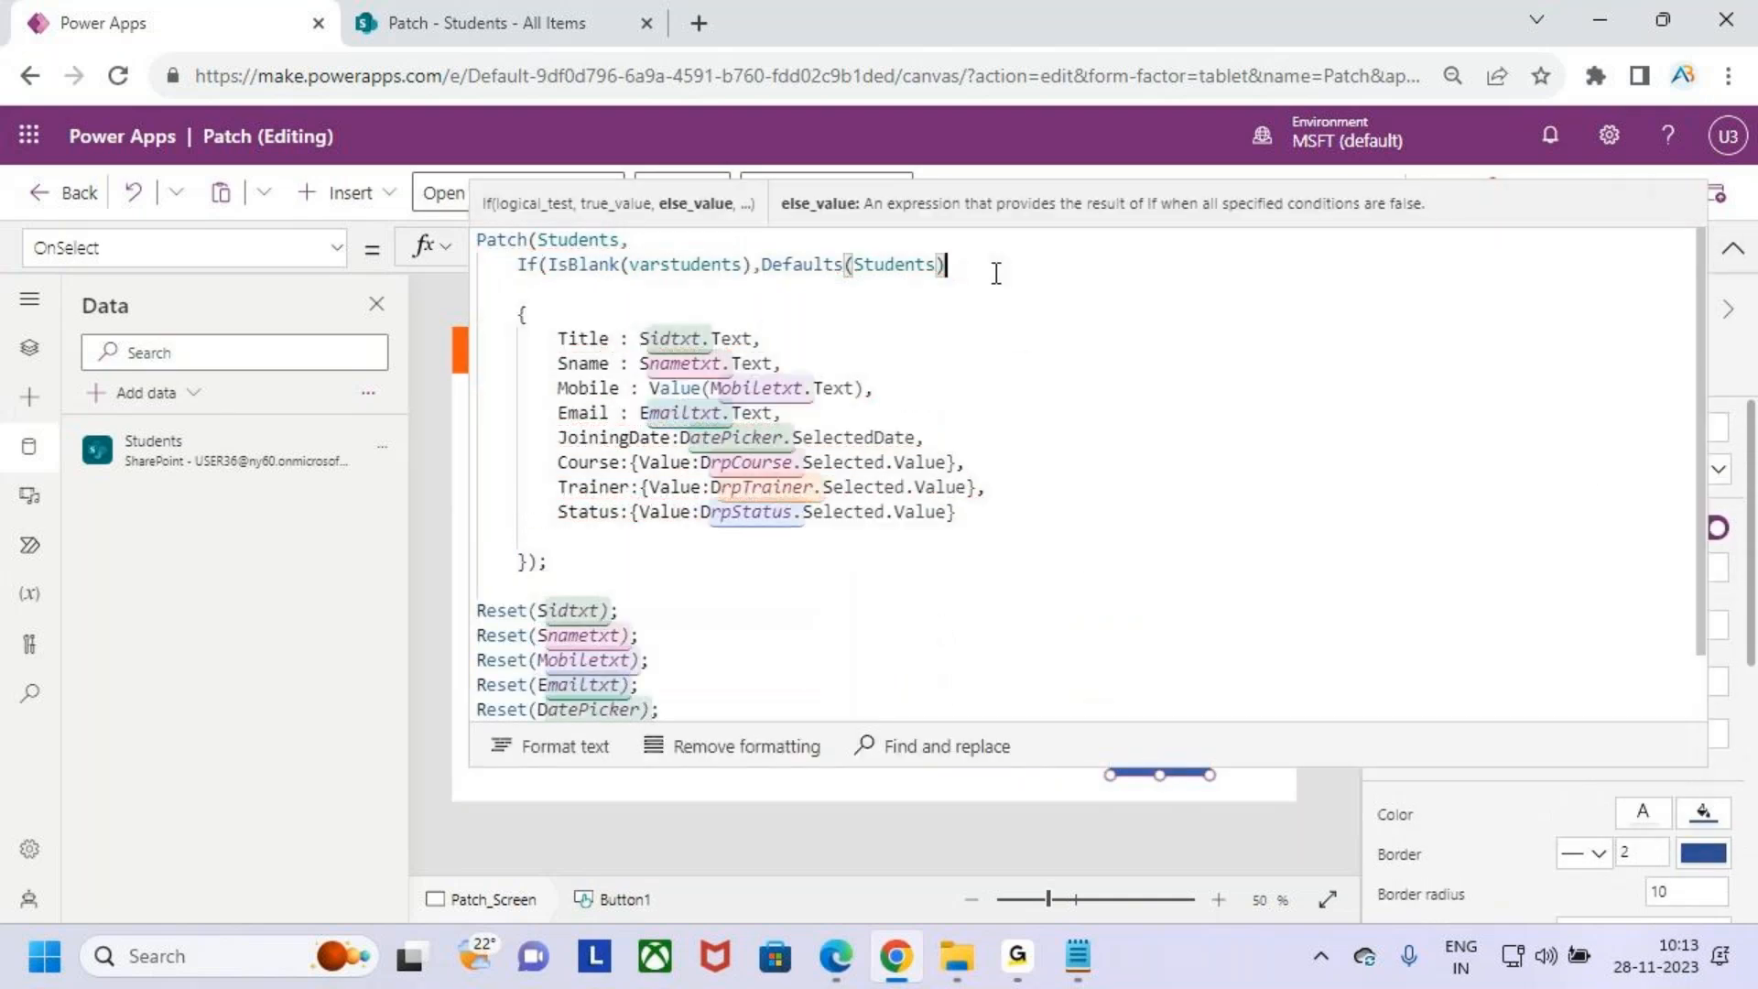
type(",")
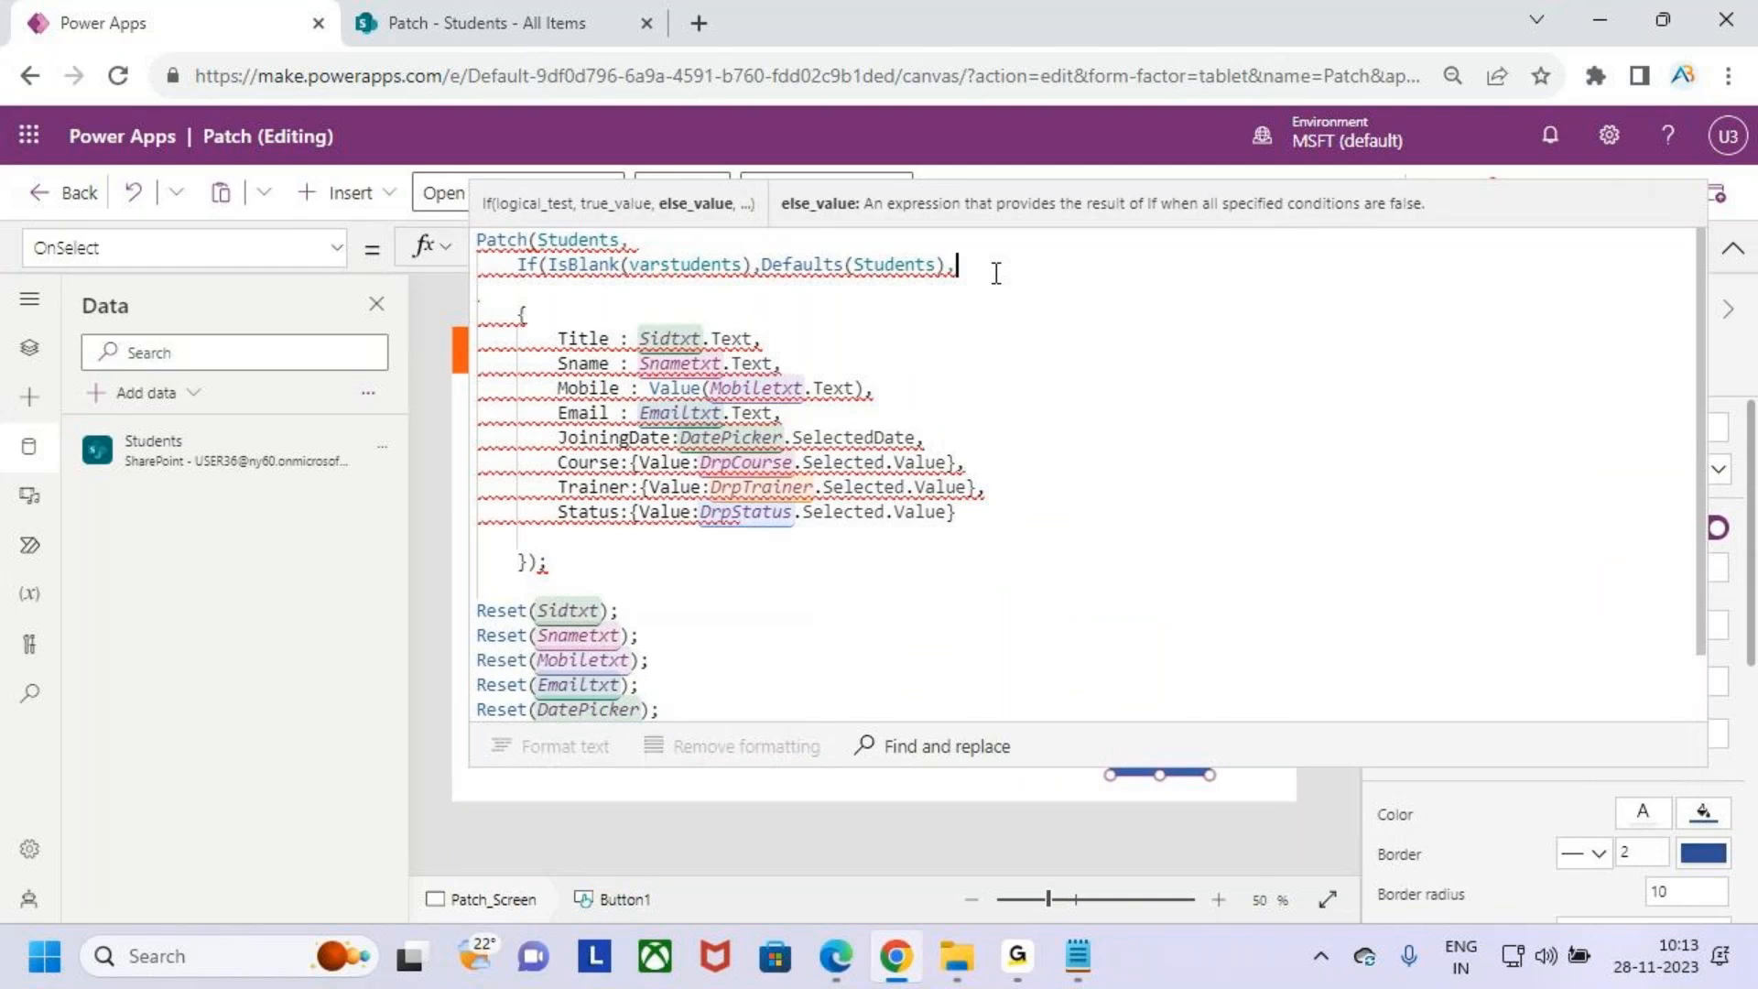
type("var")
key("Down")
key("Tab")
type(")")
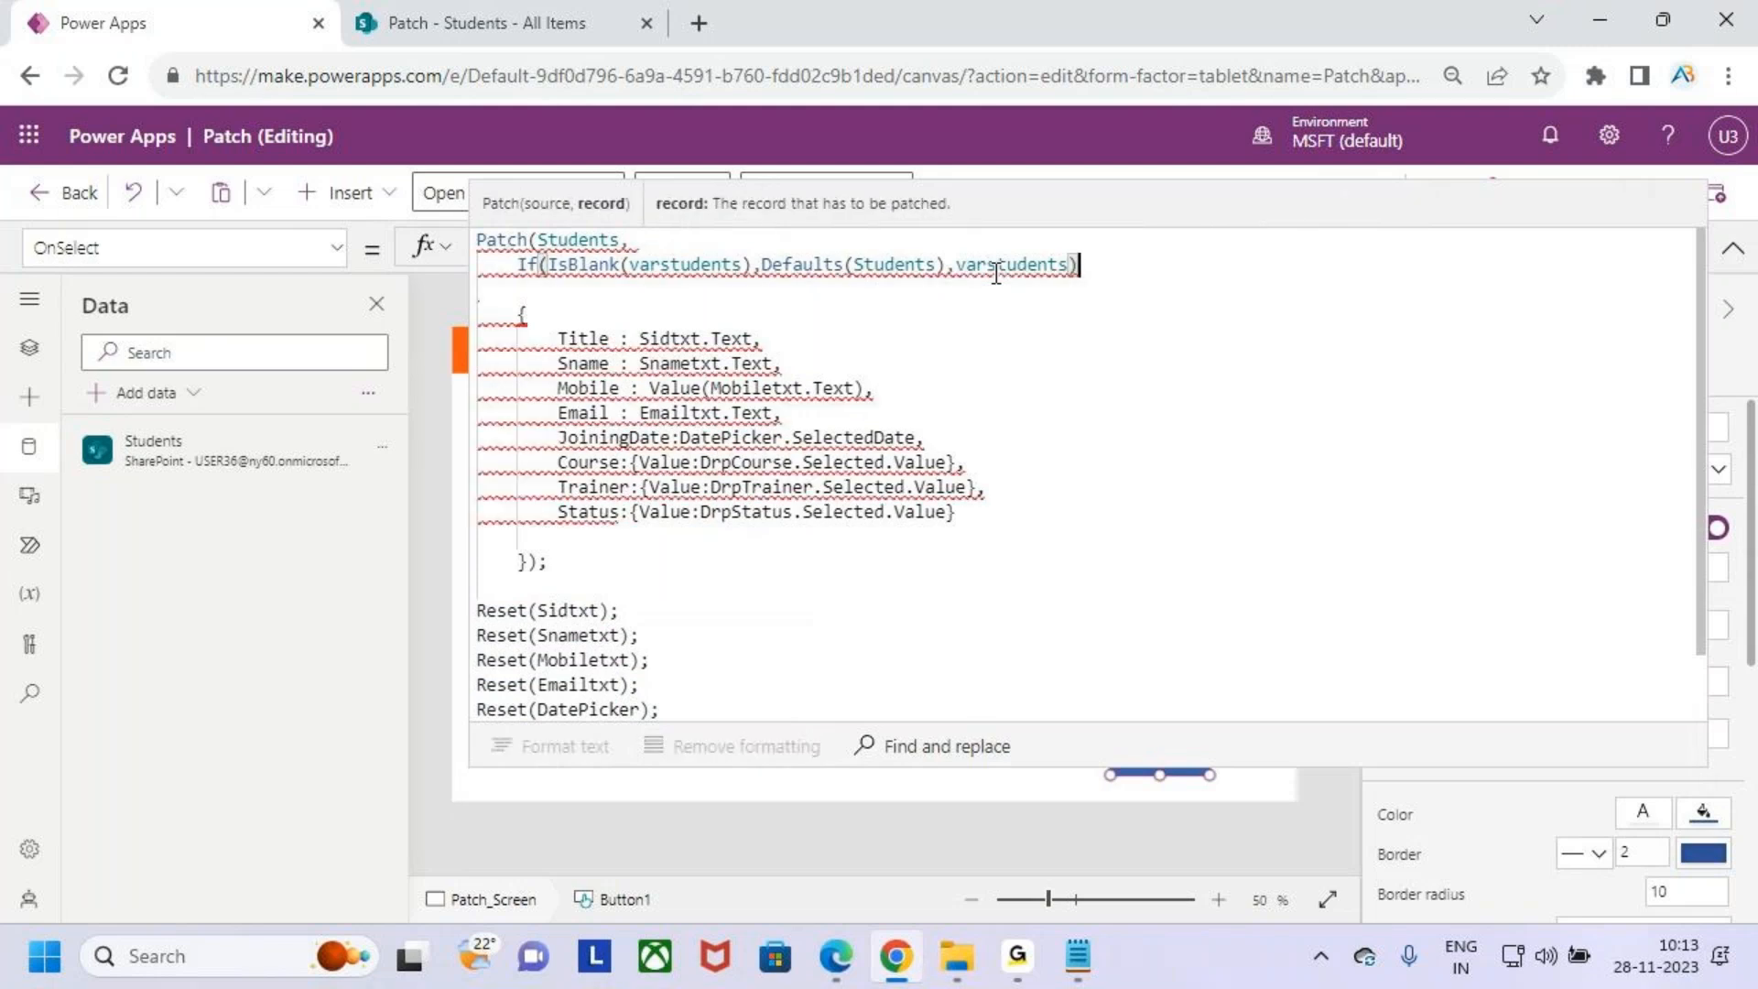
type(",")
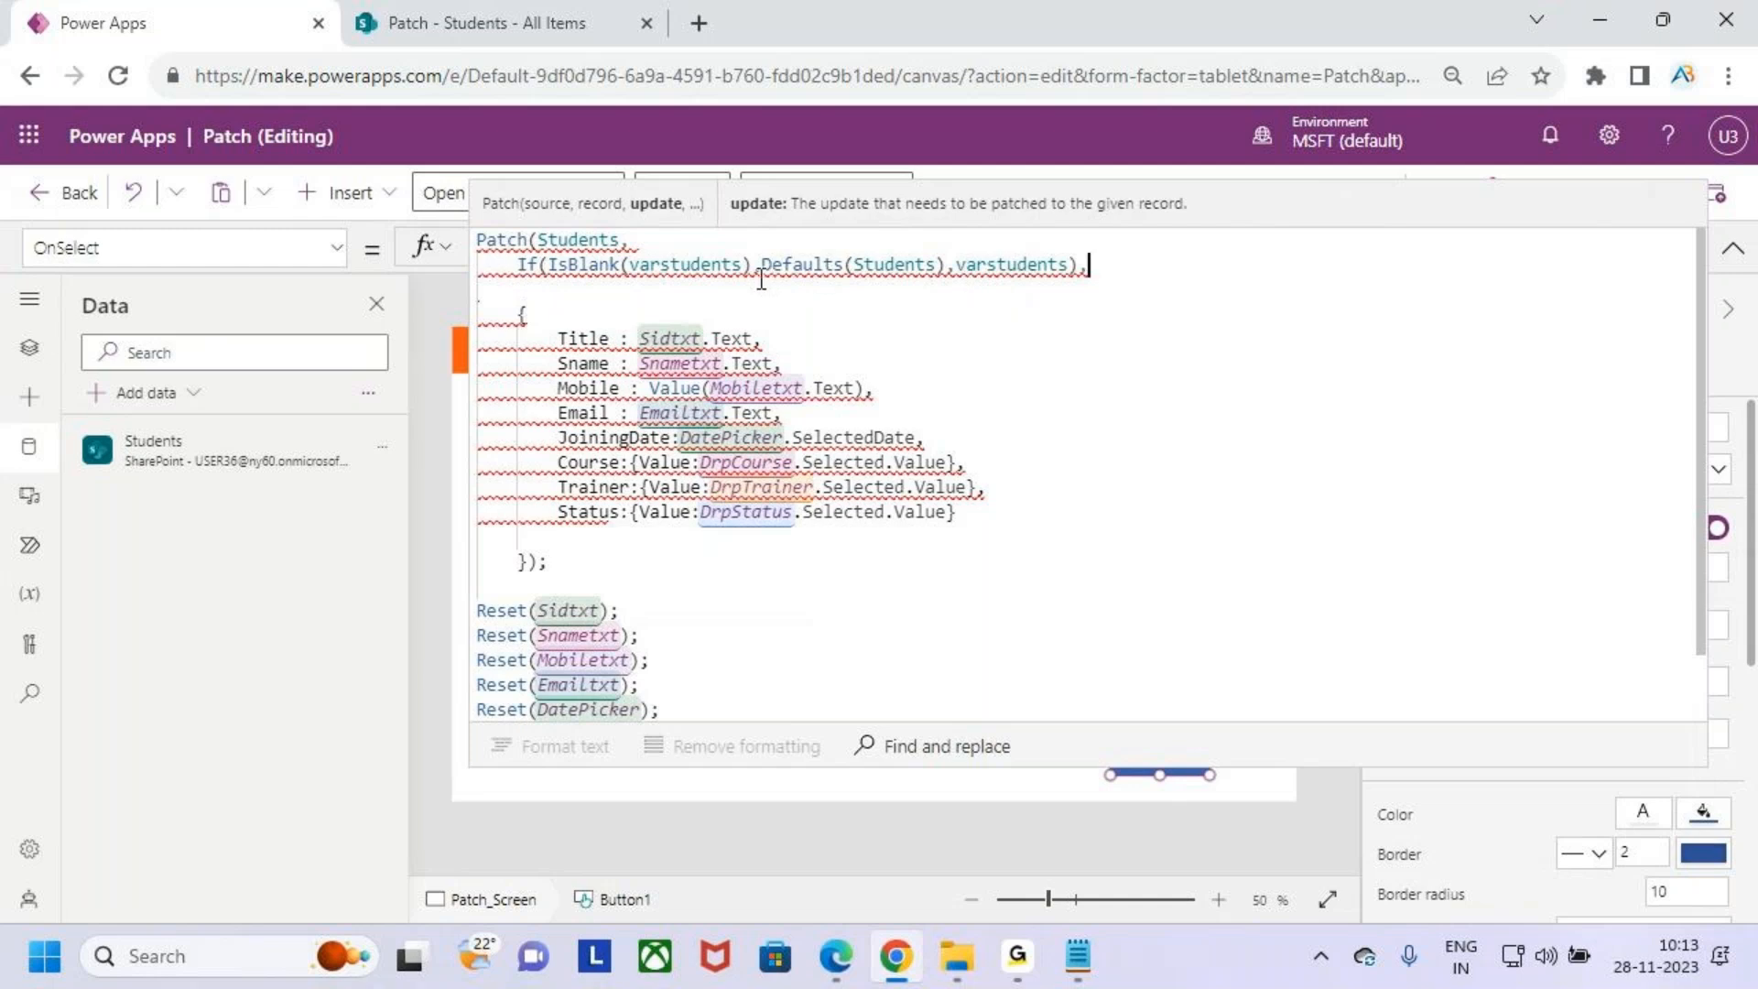
- Review the completed If expression with its condition, true value and else value
key("ctrl+2")
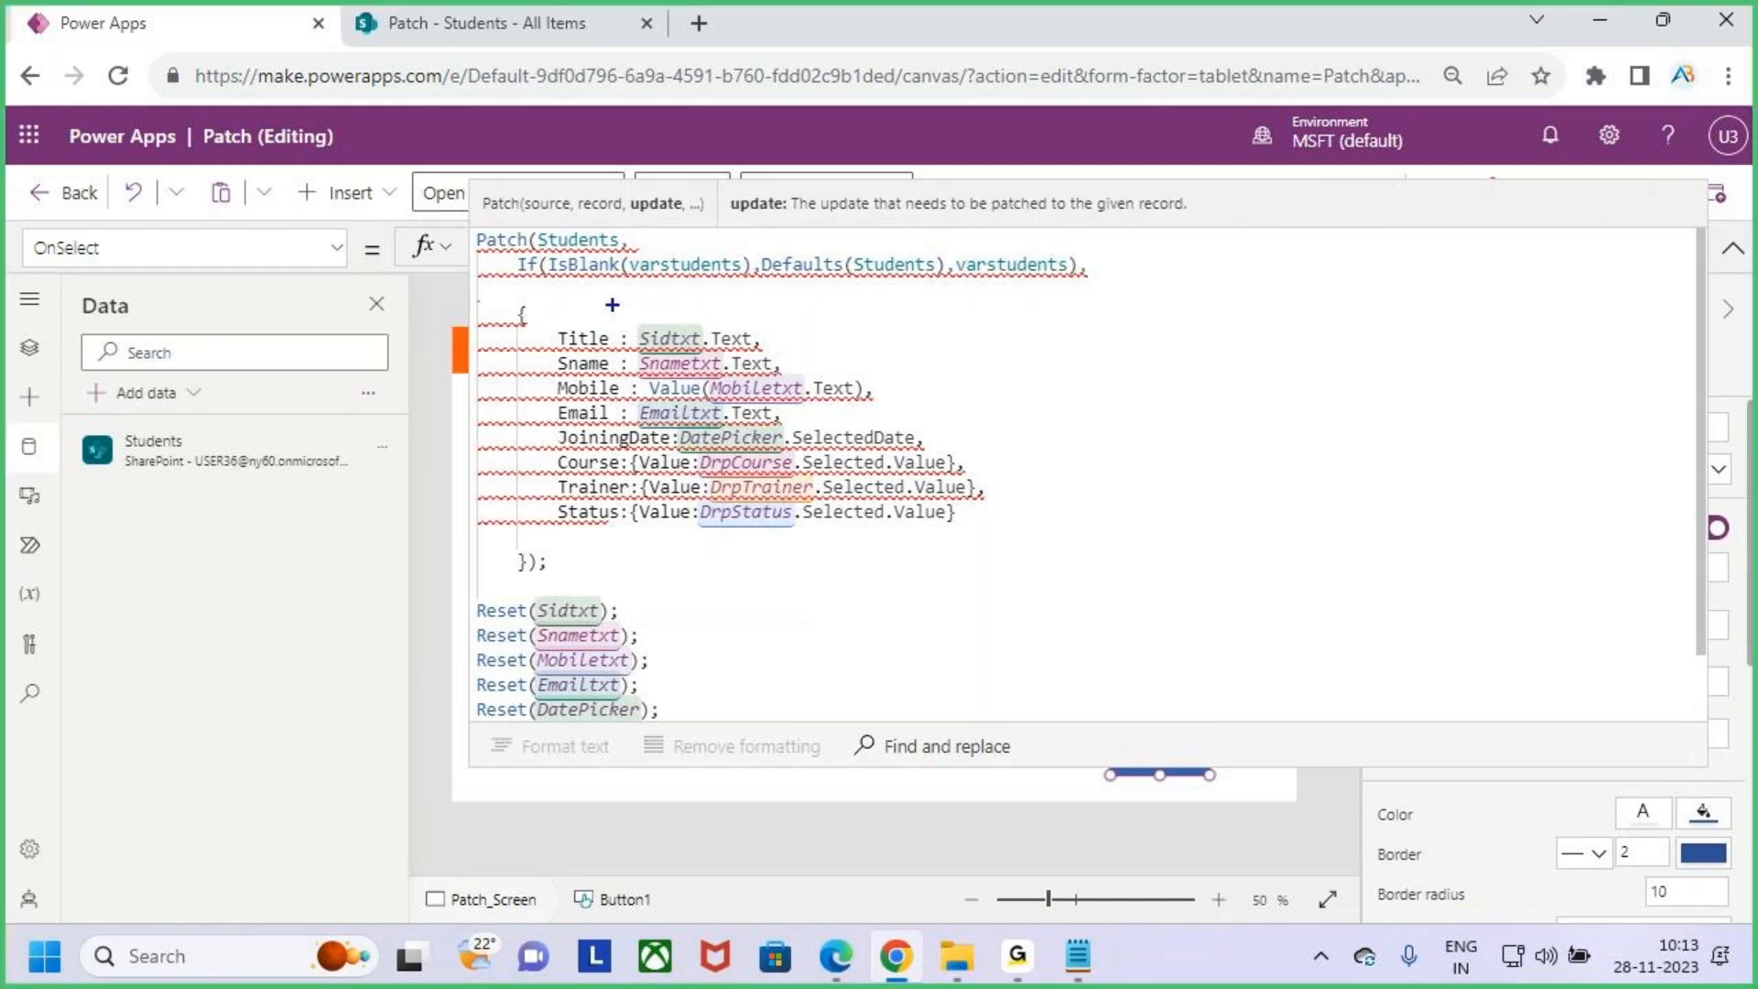
left_click_drag(548, 256, 749, 286)
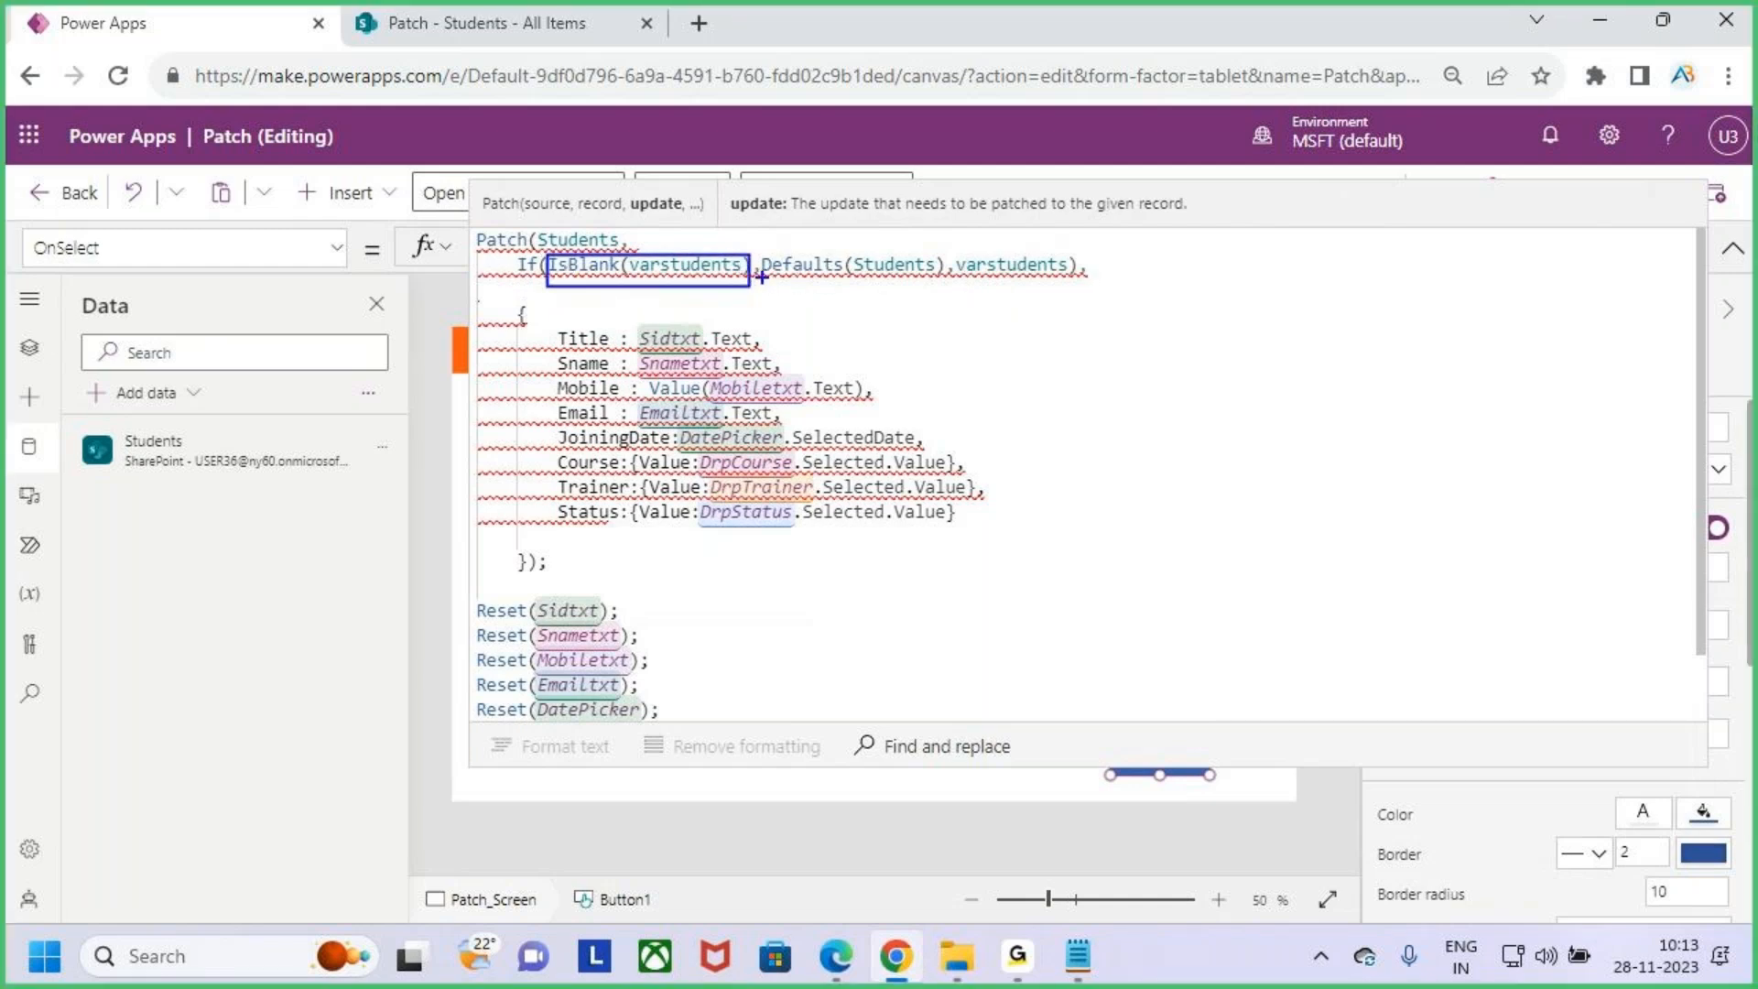
mouse_move(790, 284)
left_mouse_down()
mouse_move(936, 284)
mouse_move(758, 265)
mouse_move(790, 293)
left_mouse_up()
left_click_drag(635, 220, 640, 249)
left_click_drag(623, 245, 661, 236)
left_click_drag(653, 254, 651, 280)
mouse_move(977, 280)
left_mouse_down()
mouse_move(1066, 219)
mouse_move(957, 274)
mouse_move(998, 286)
left_mouse_up()
mouse_move(1018, 161)
left_mouse_down()
mouse_move(1019, 209)
mouse_move(1035, 179)
left_mouse_up()
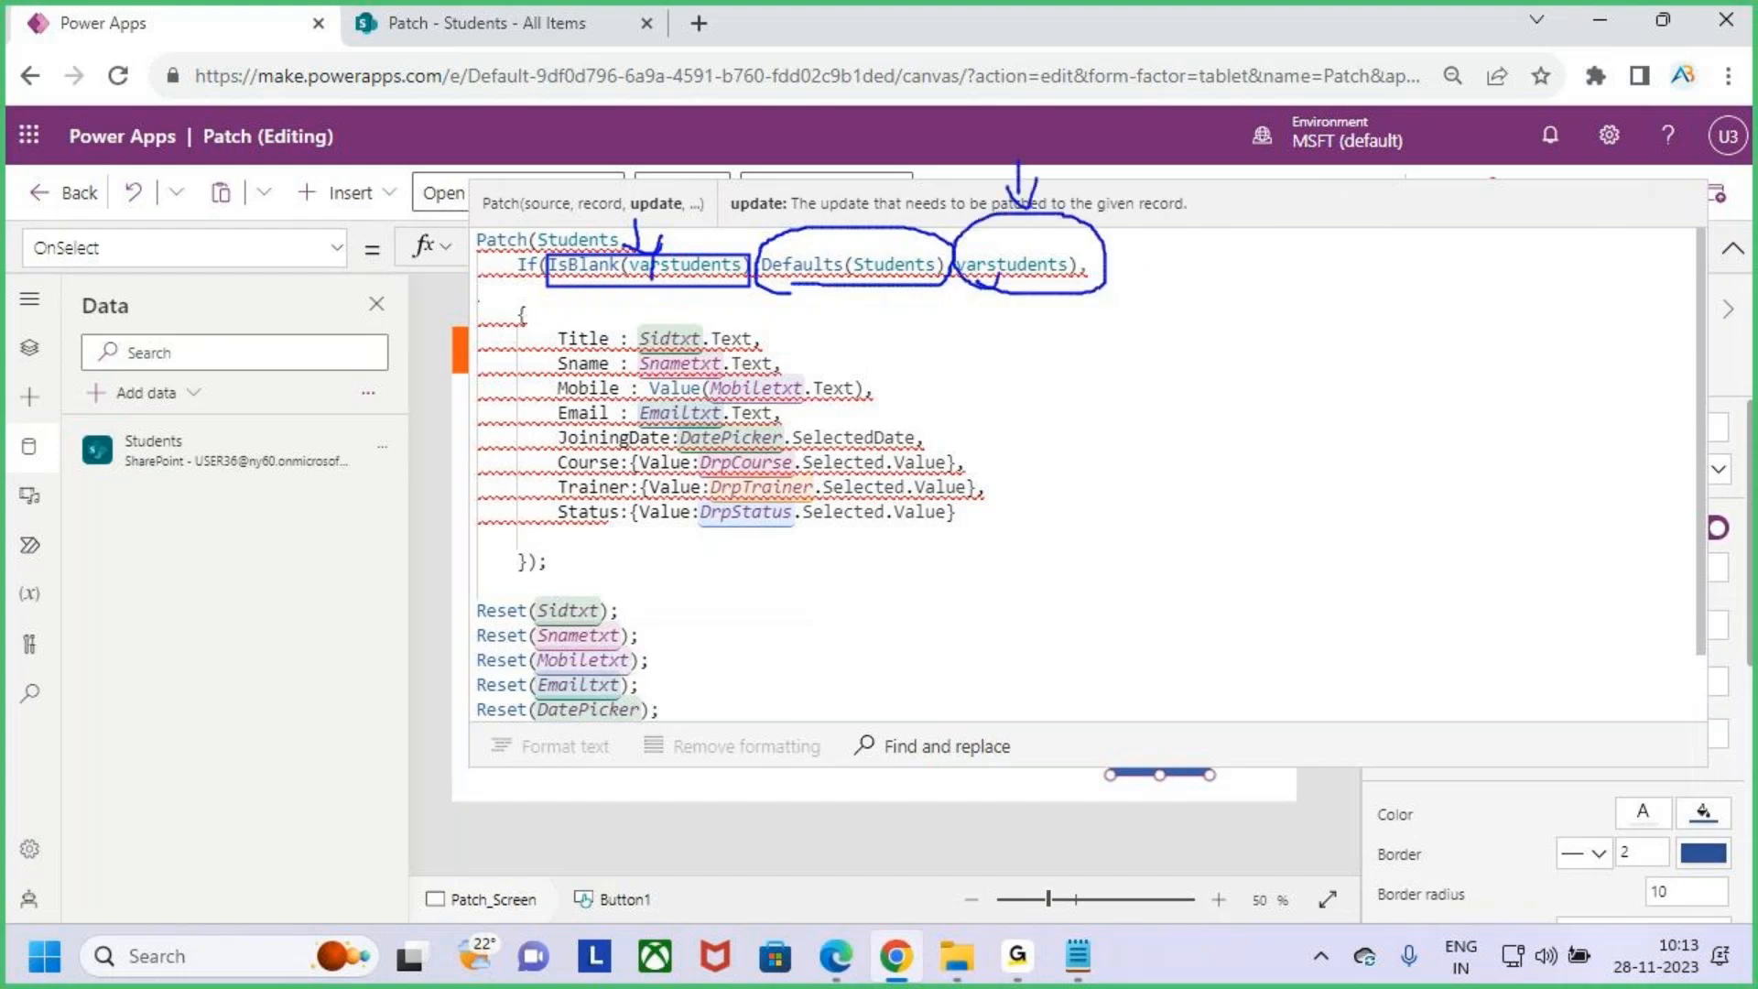
key("Escape")
- Scroll through the whole OnSelect formula including the Reset calls
left_click(754, 588)
left_click(962, 511)
scroll(760, 622, "down", 1)
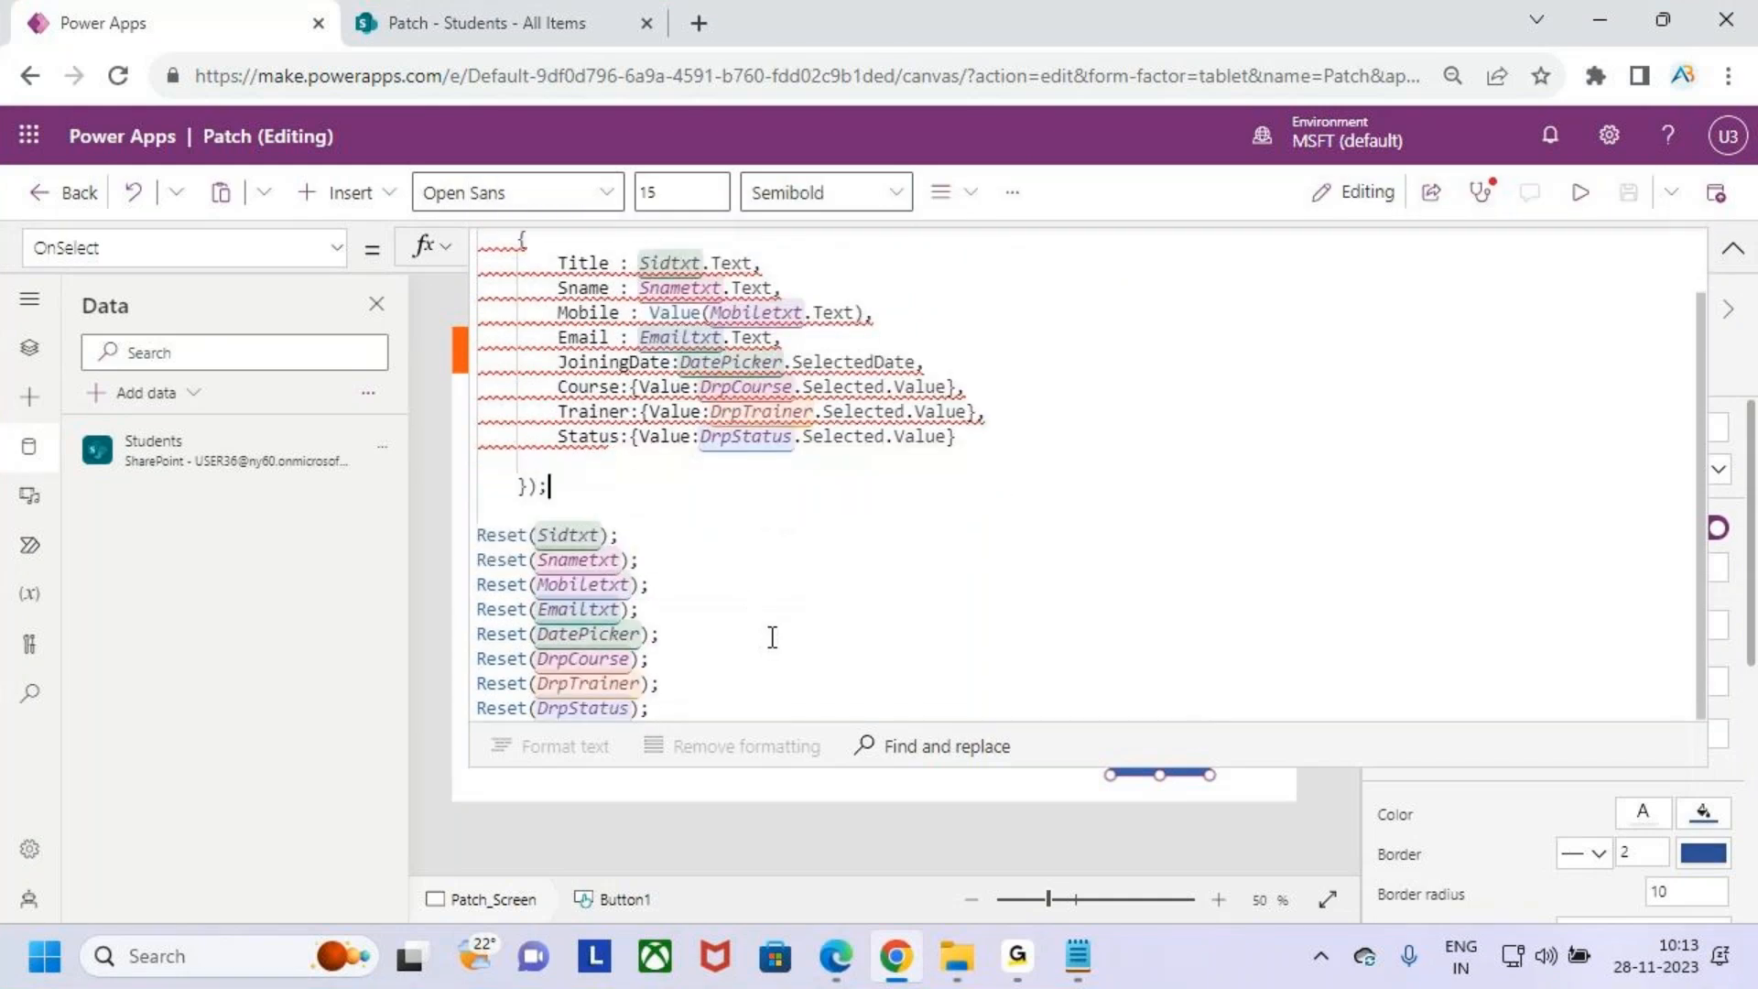
scroll(774, 632, "up", 1)
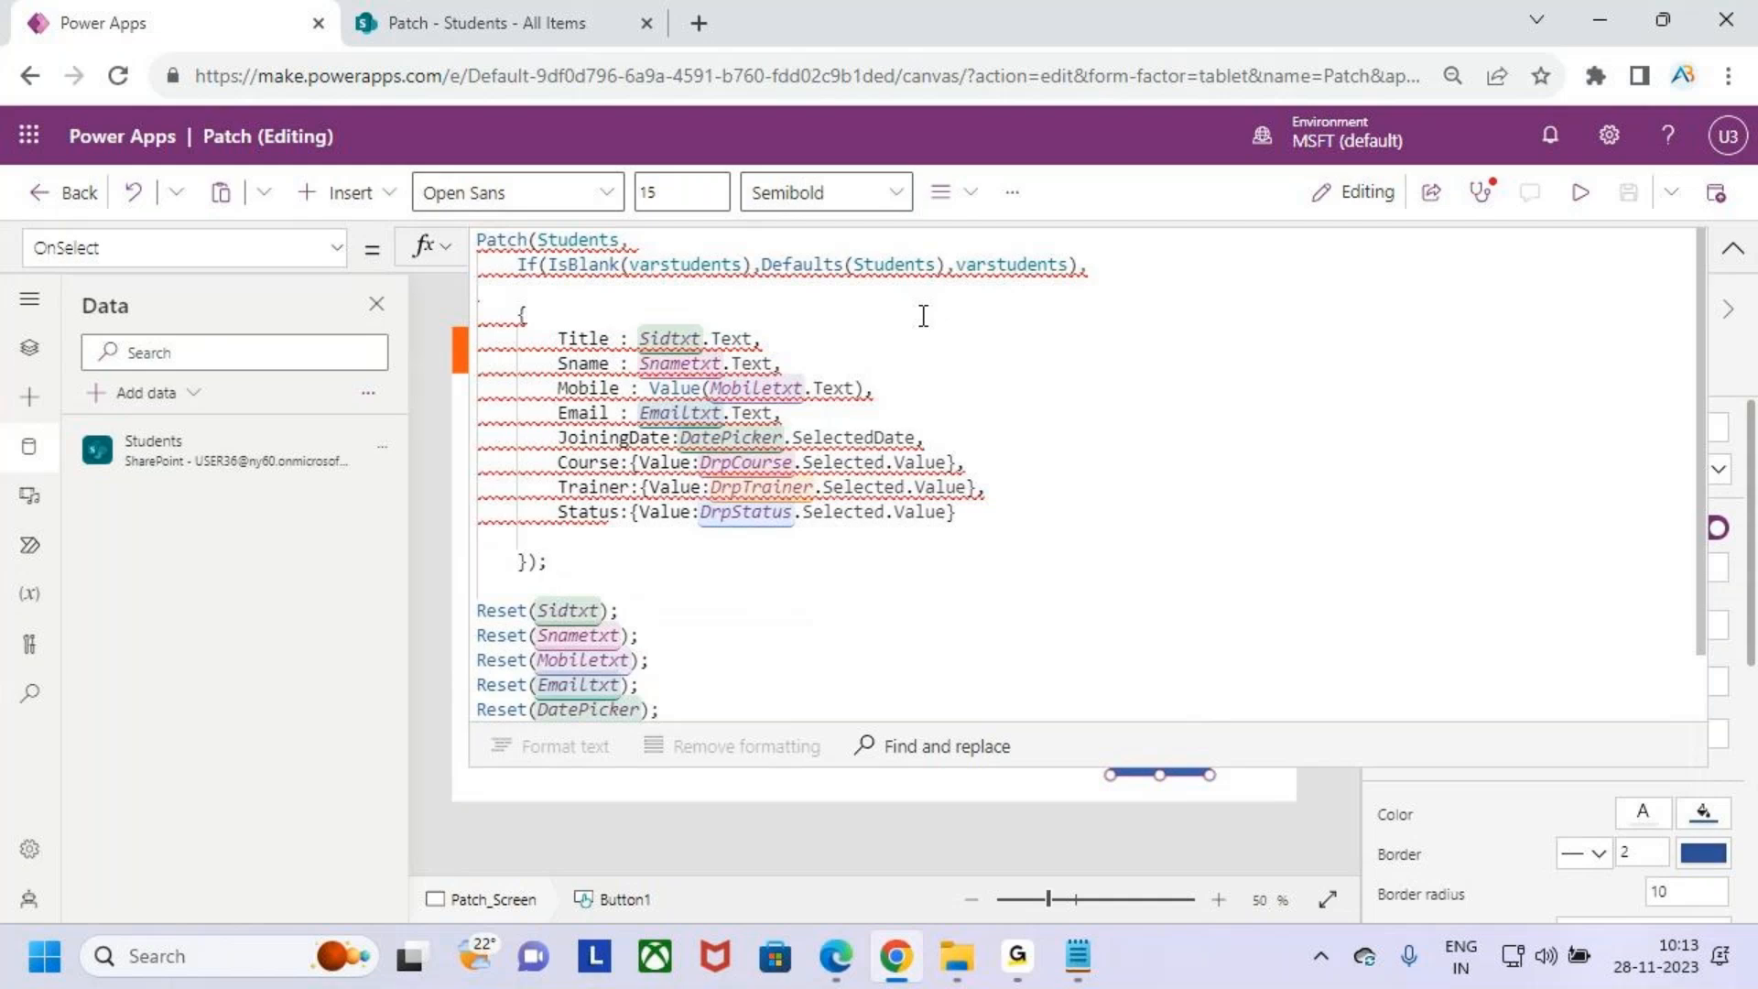
left_click(972, 298)
- Open the App checker and review the runtime errors listed for the Patch button
left_click(1483, 193)
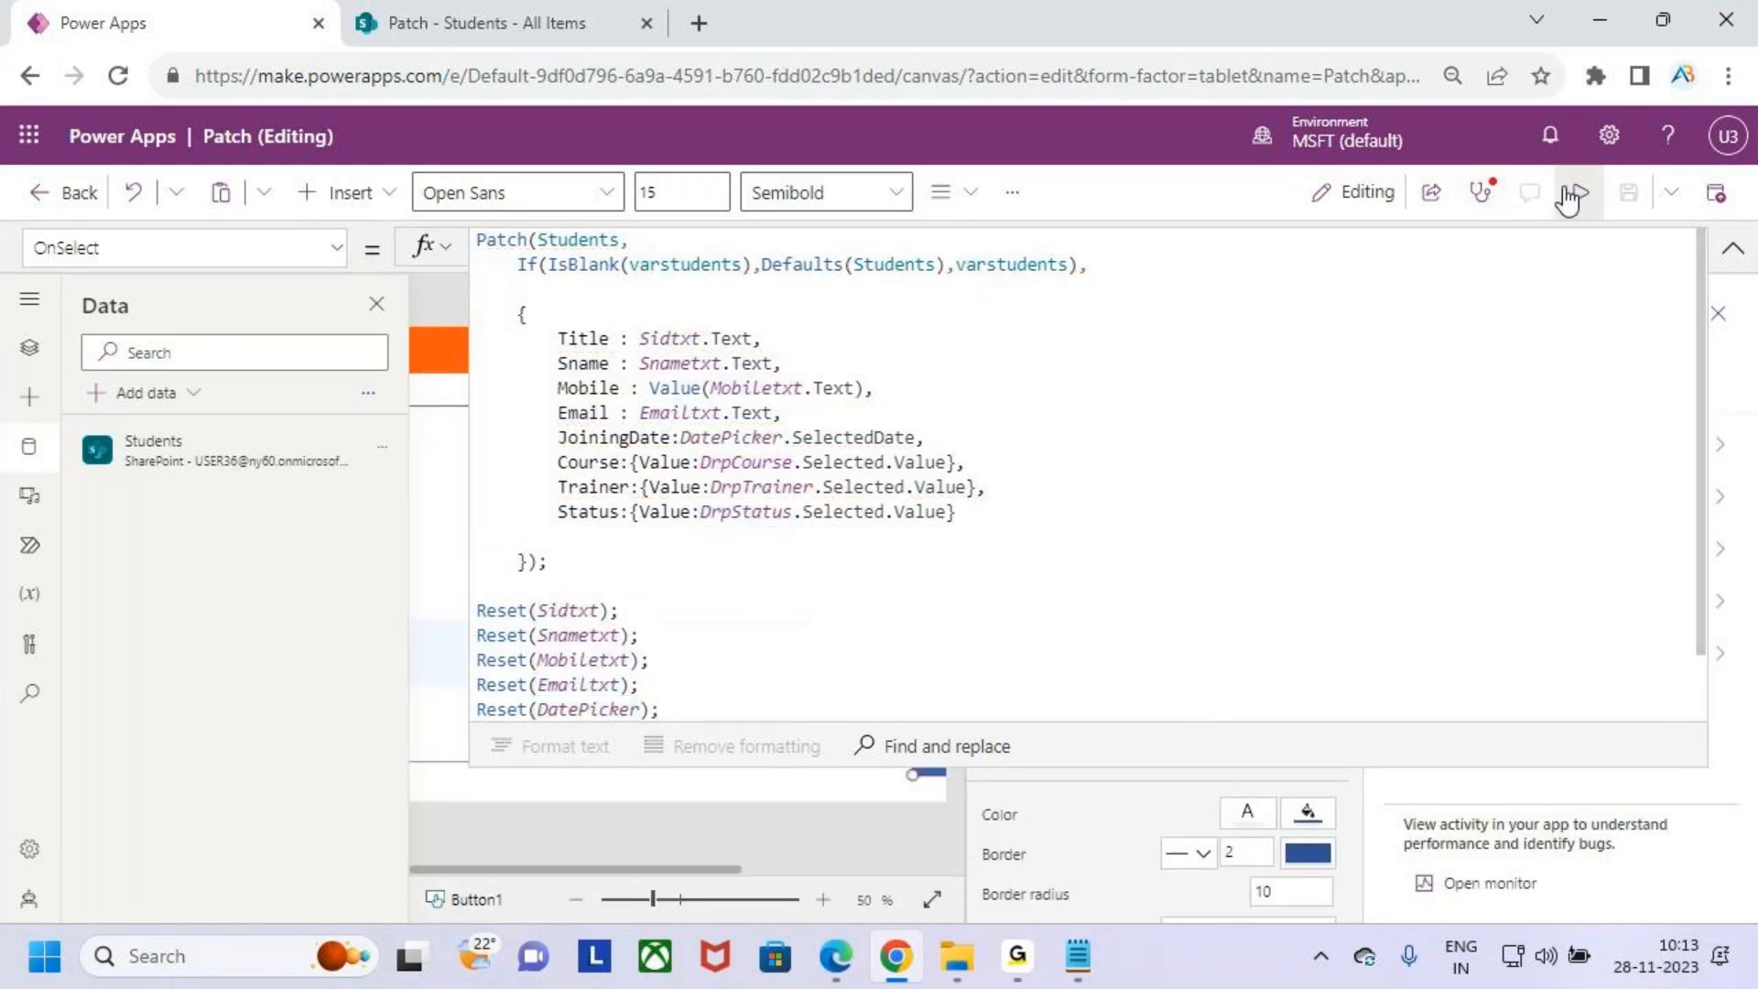
left_click(1734, 248)
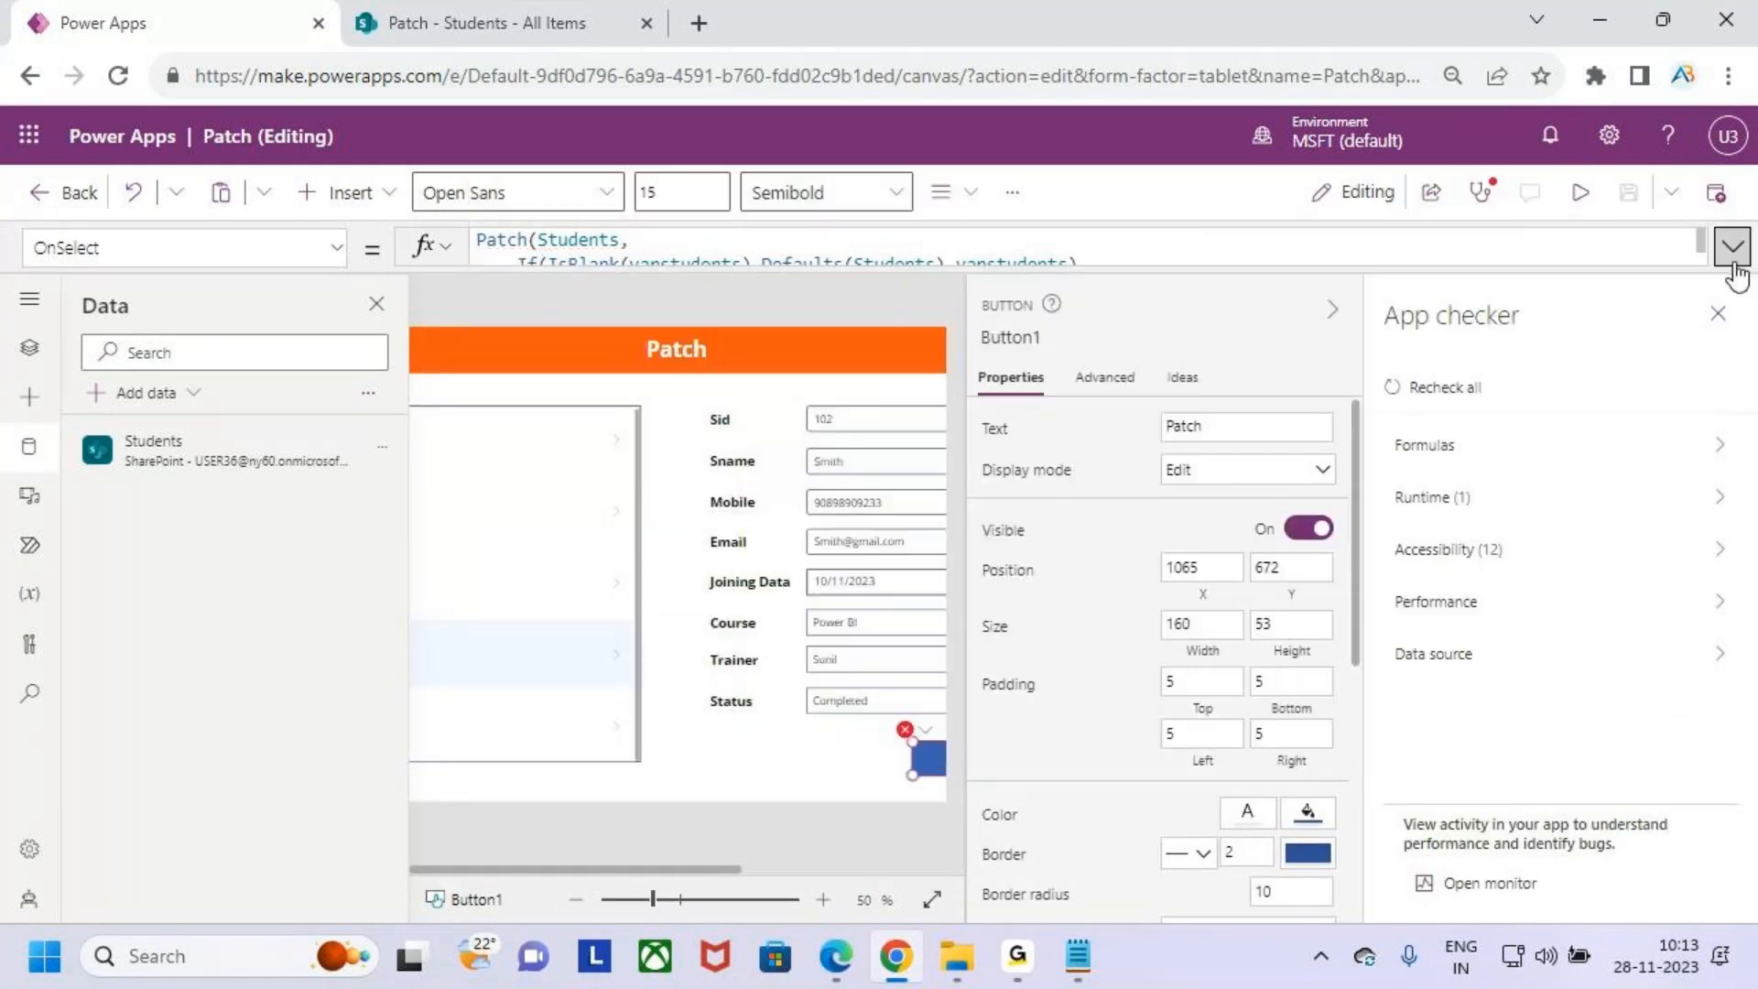
left_click(1477, 195)
left_click(1477, 195)
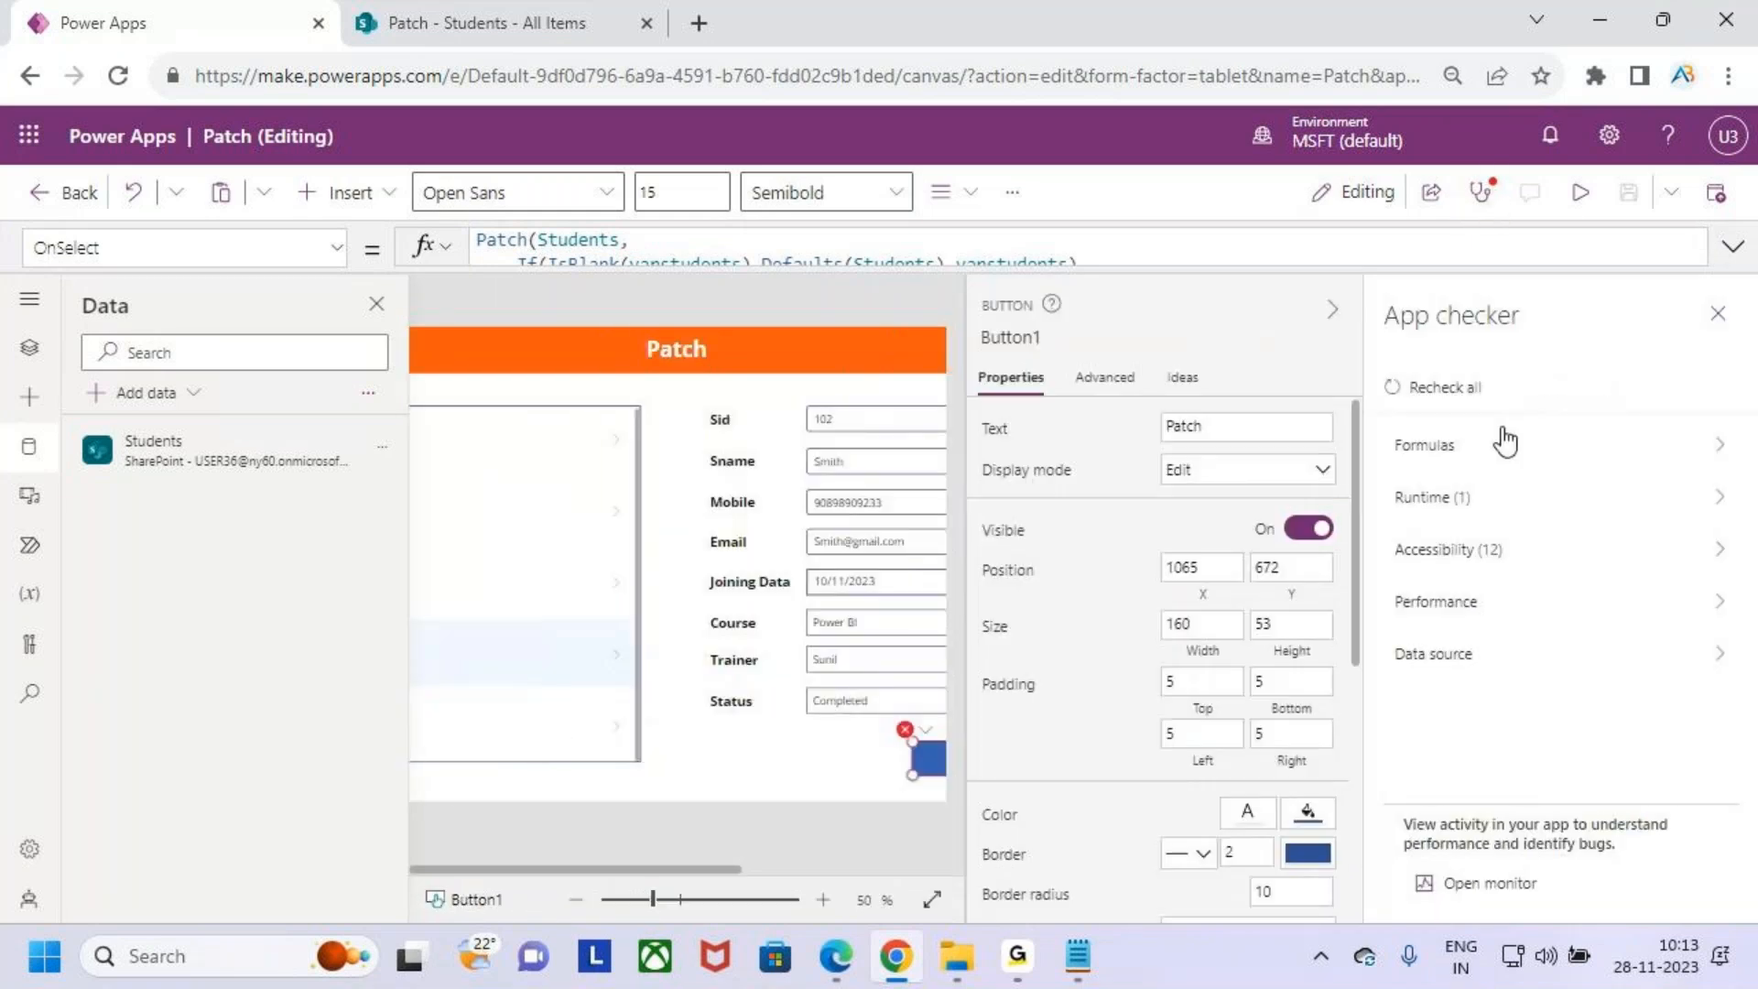
left_click(1495, 499)
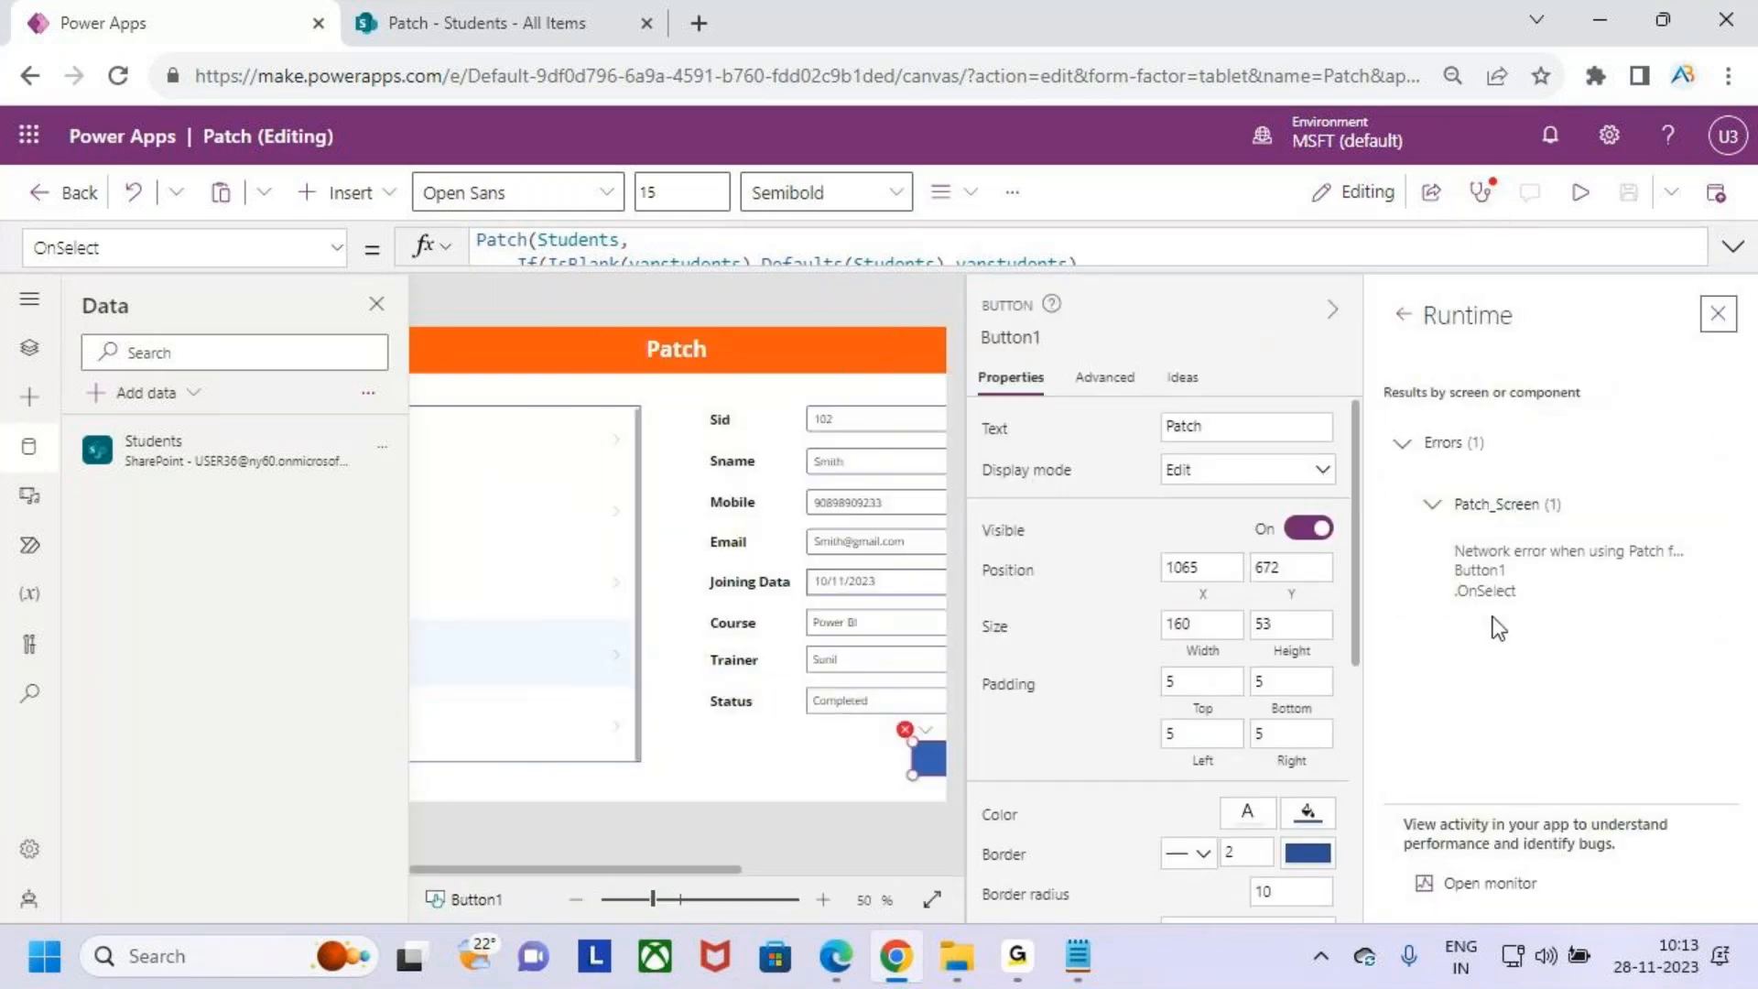
left_click(1734, 248)
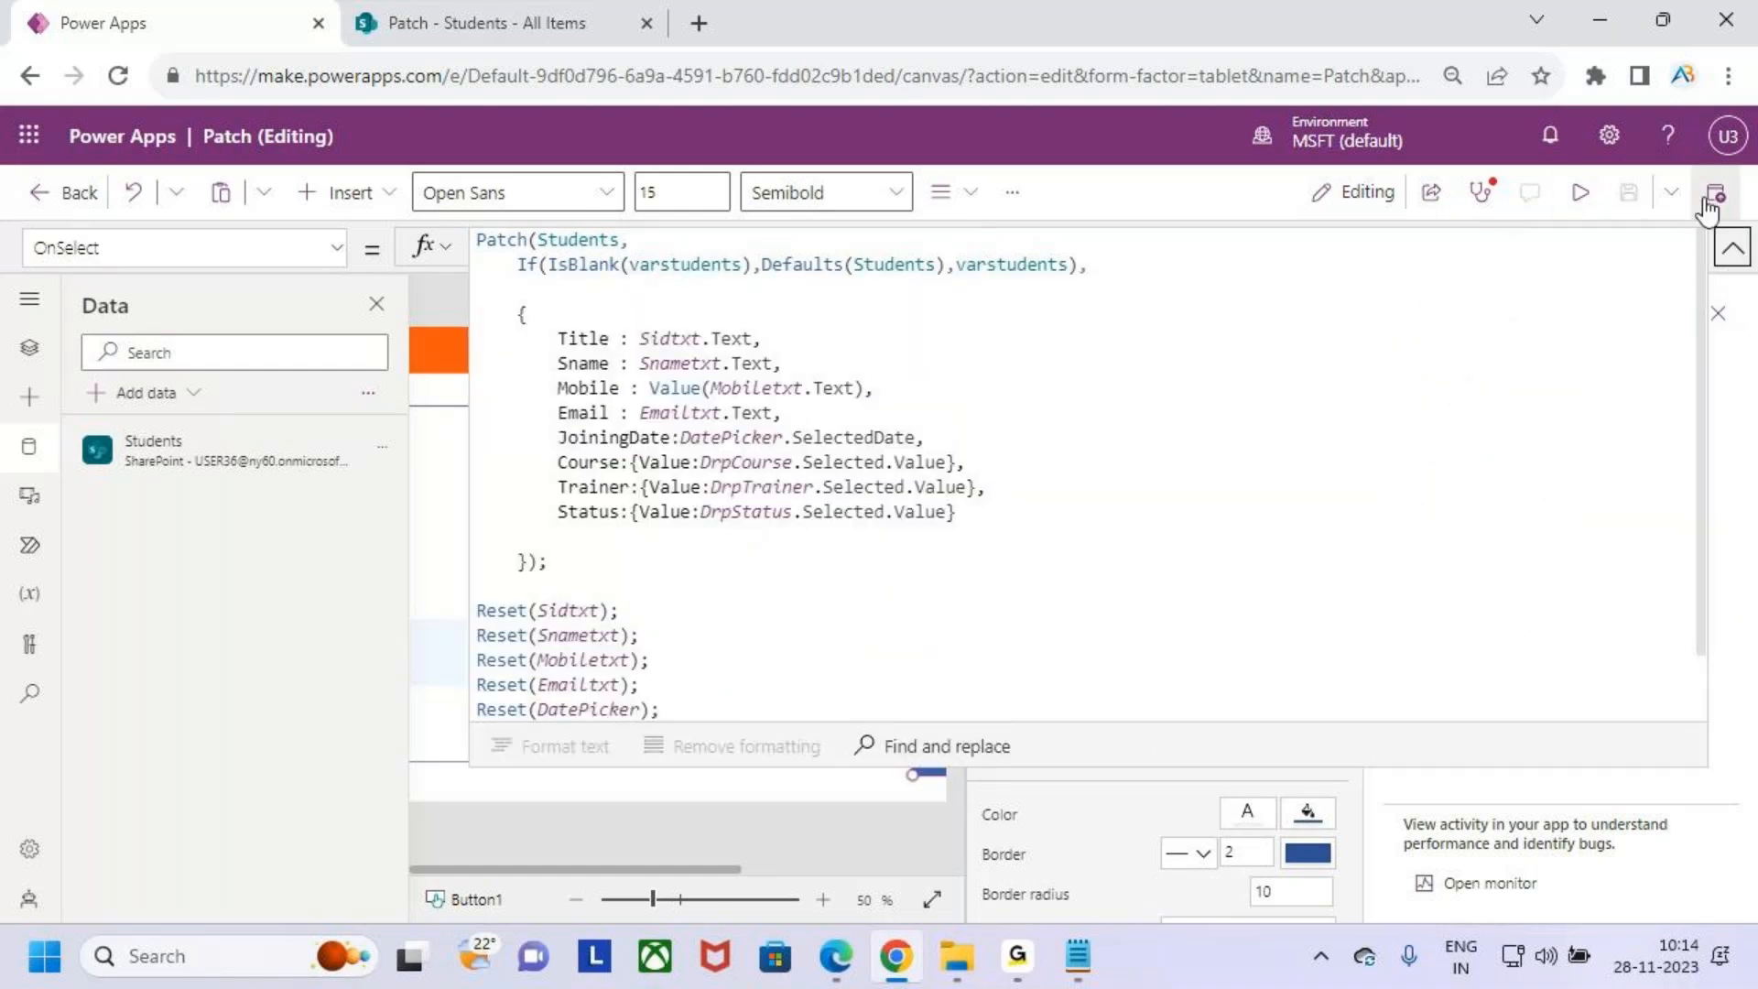
left_click(1731, 249)
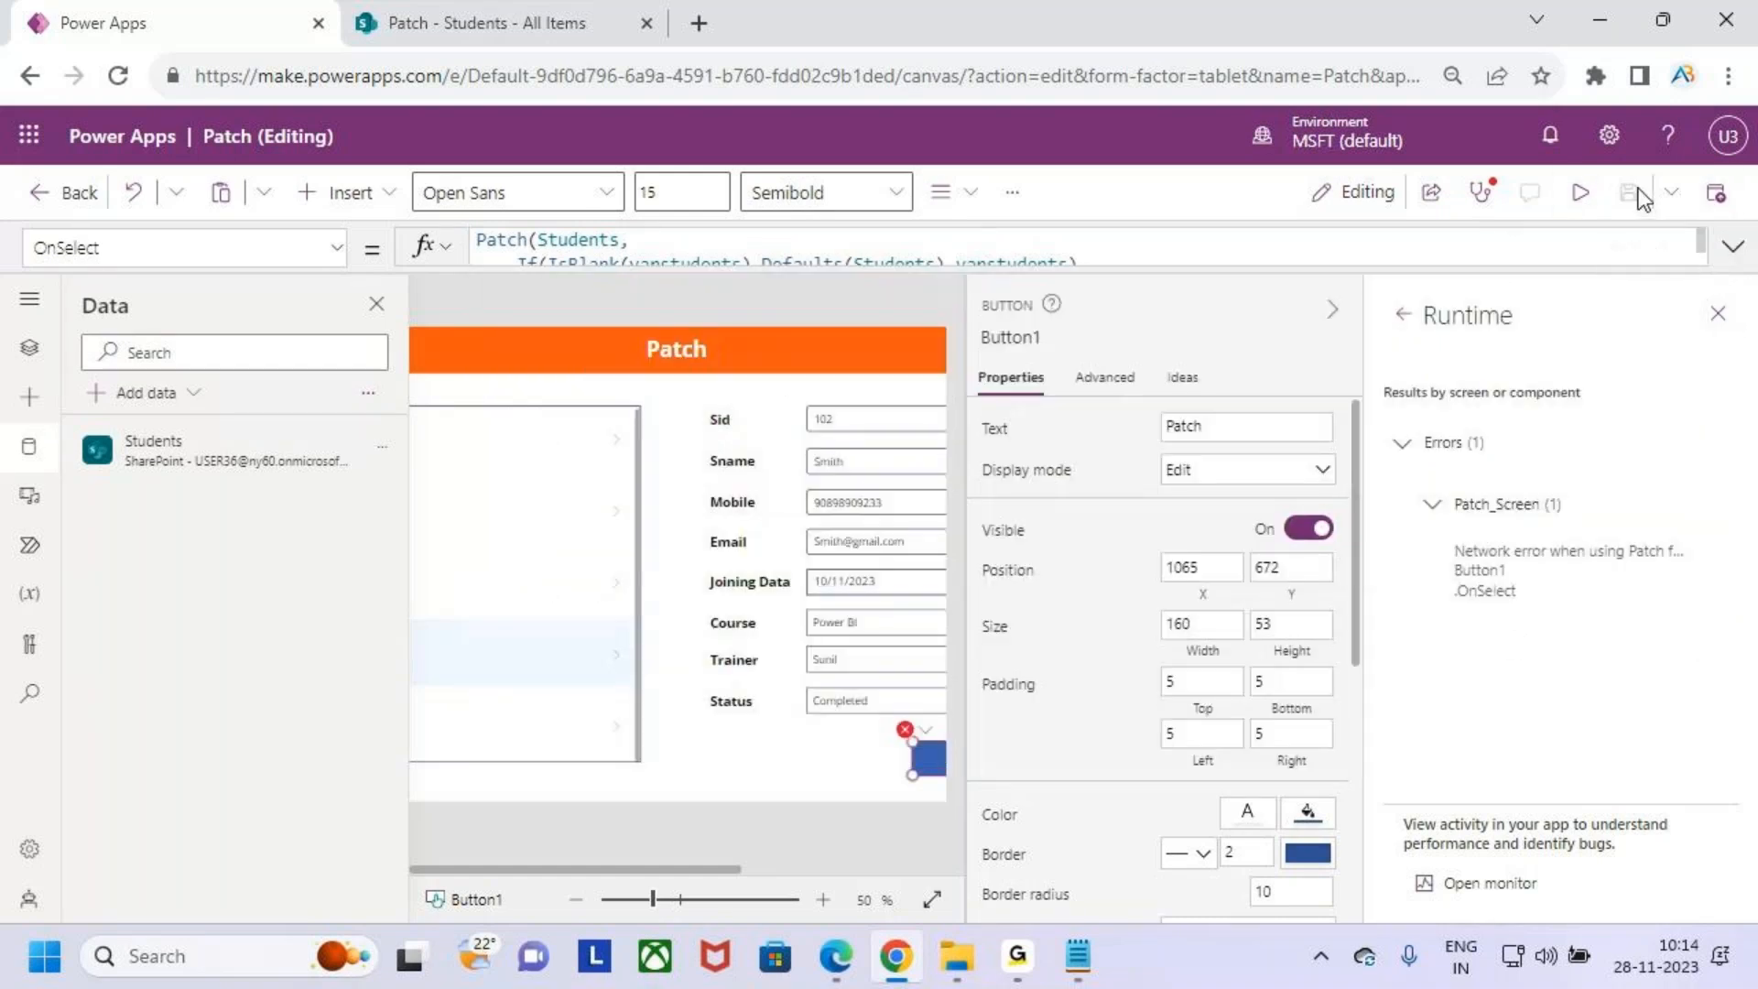
left_click(1720, 315)
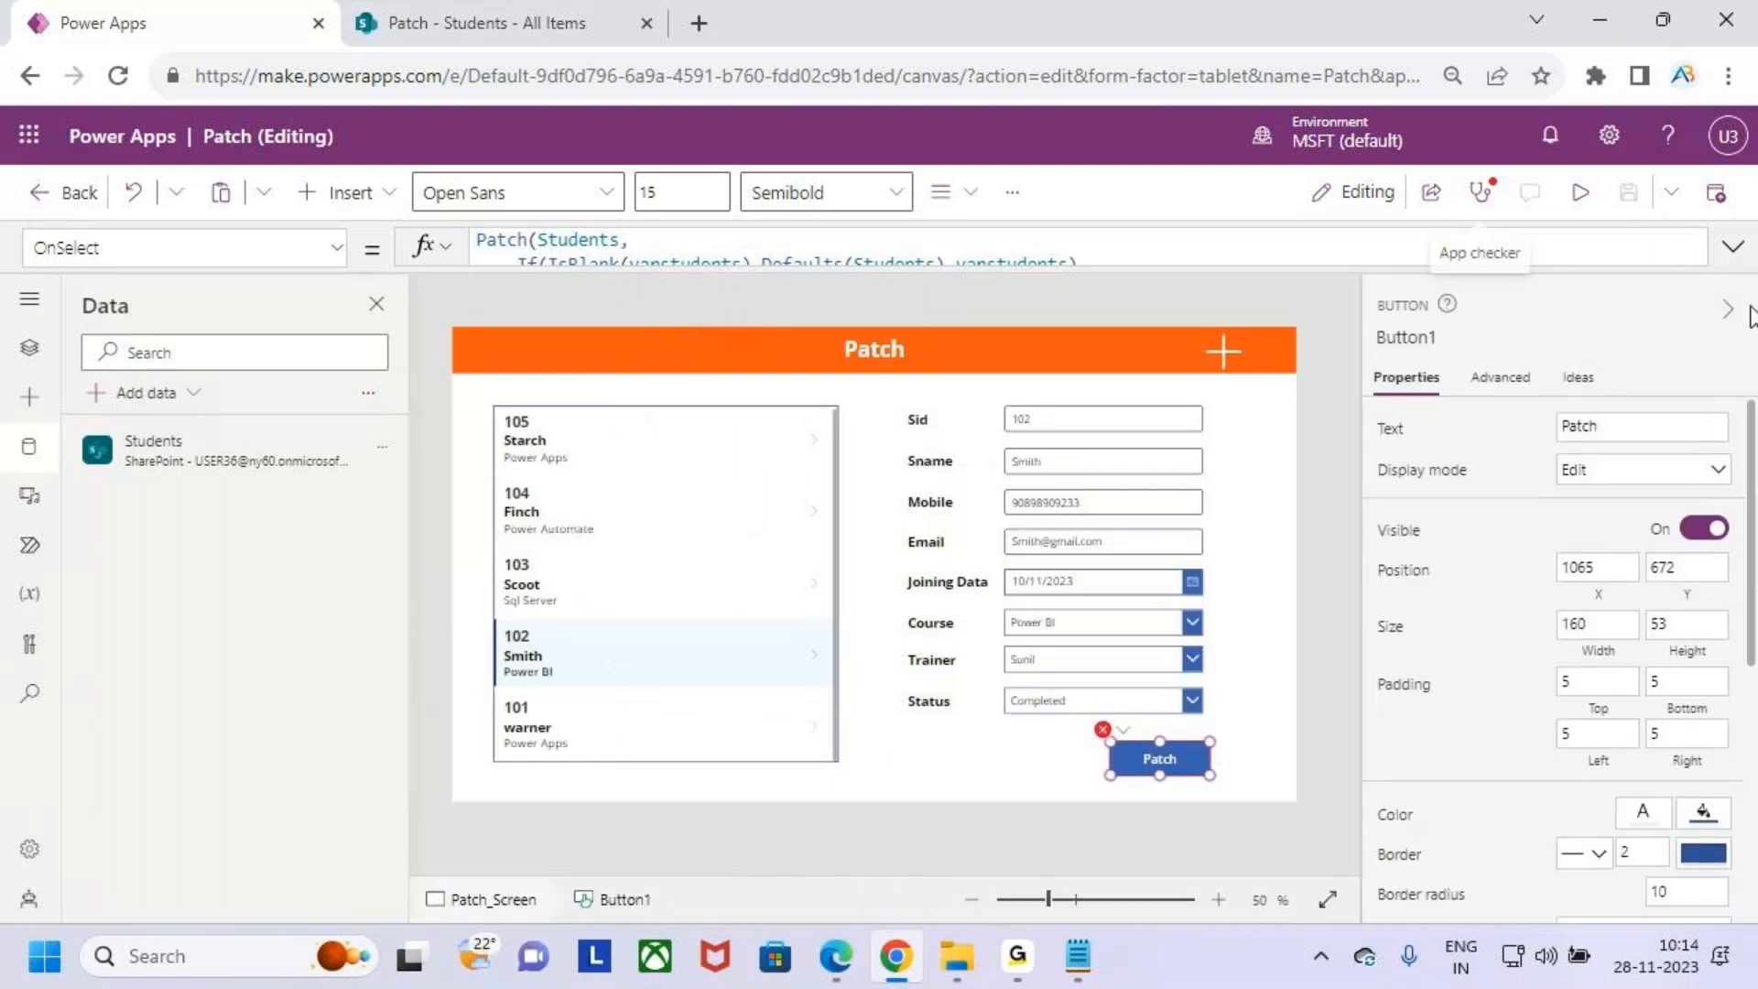
- Publish the current version of the app, then reload the studio and dismiss the welcome dialog
left_click(1626, 201)
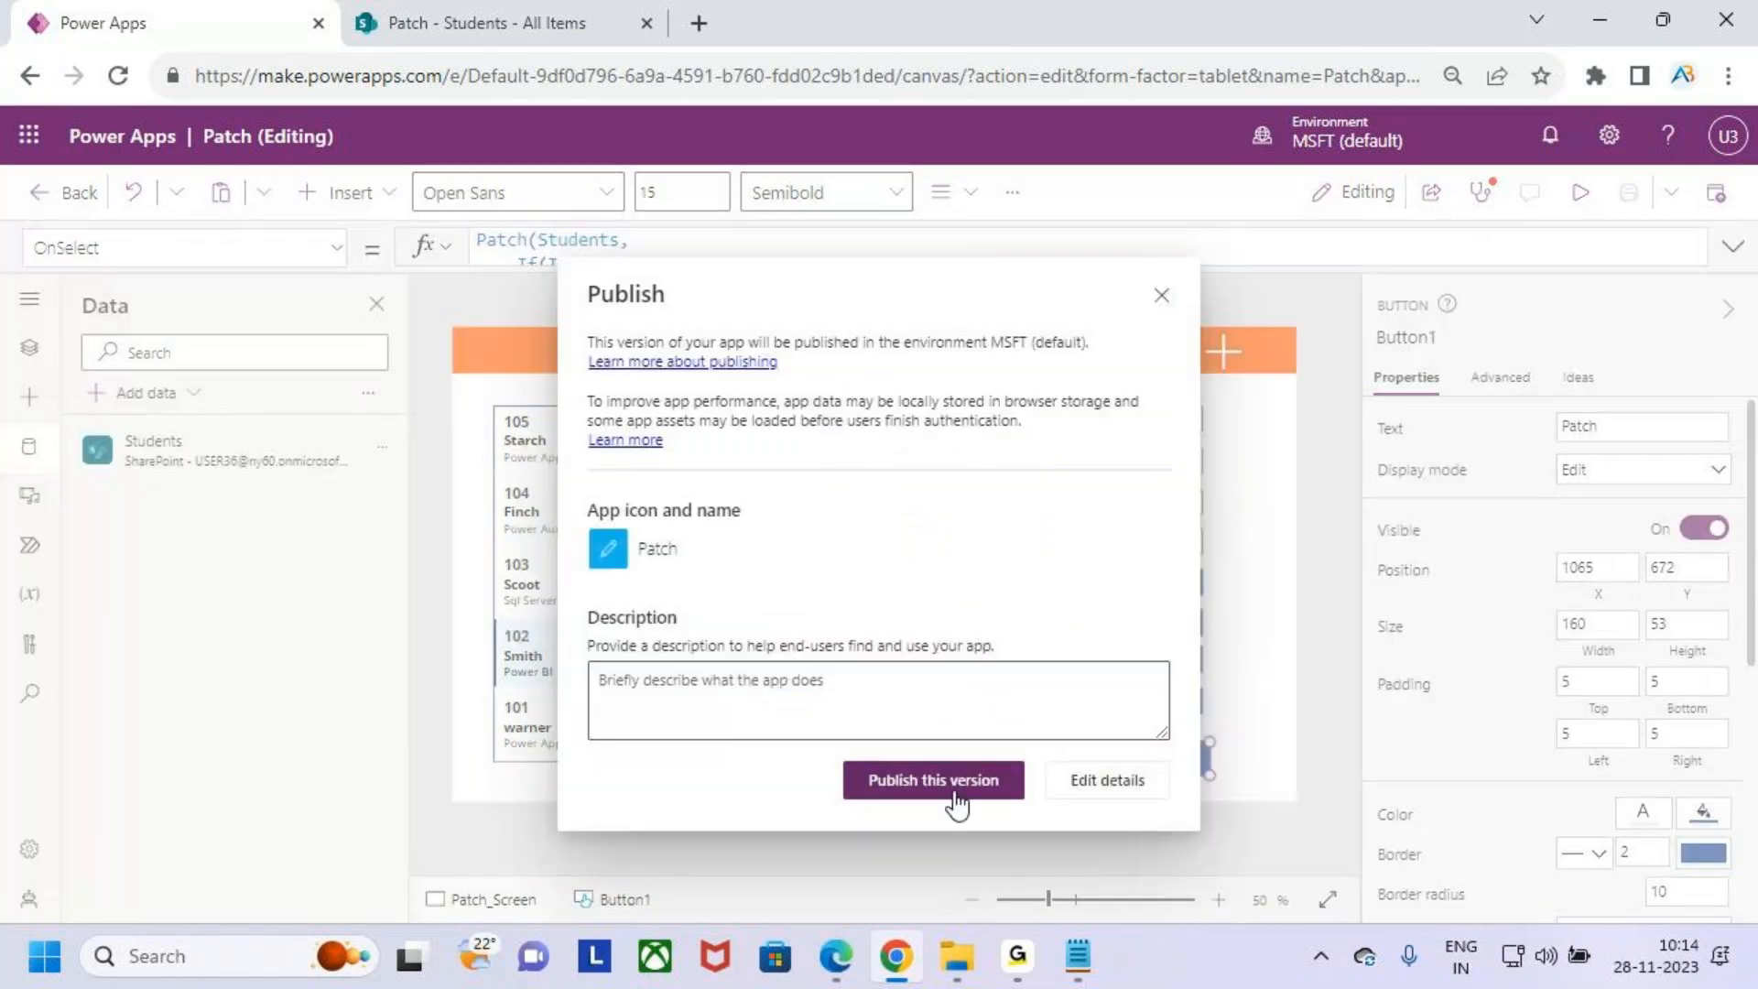
left_click(948, 797)
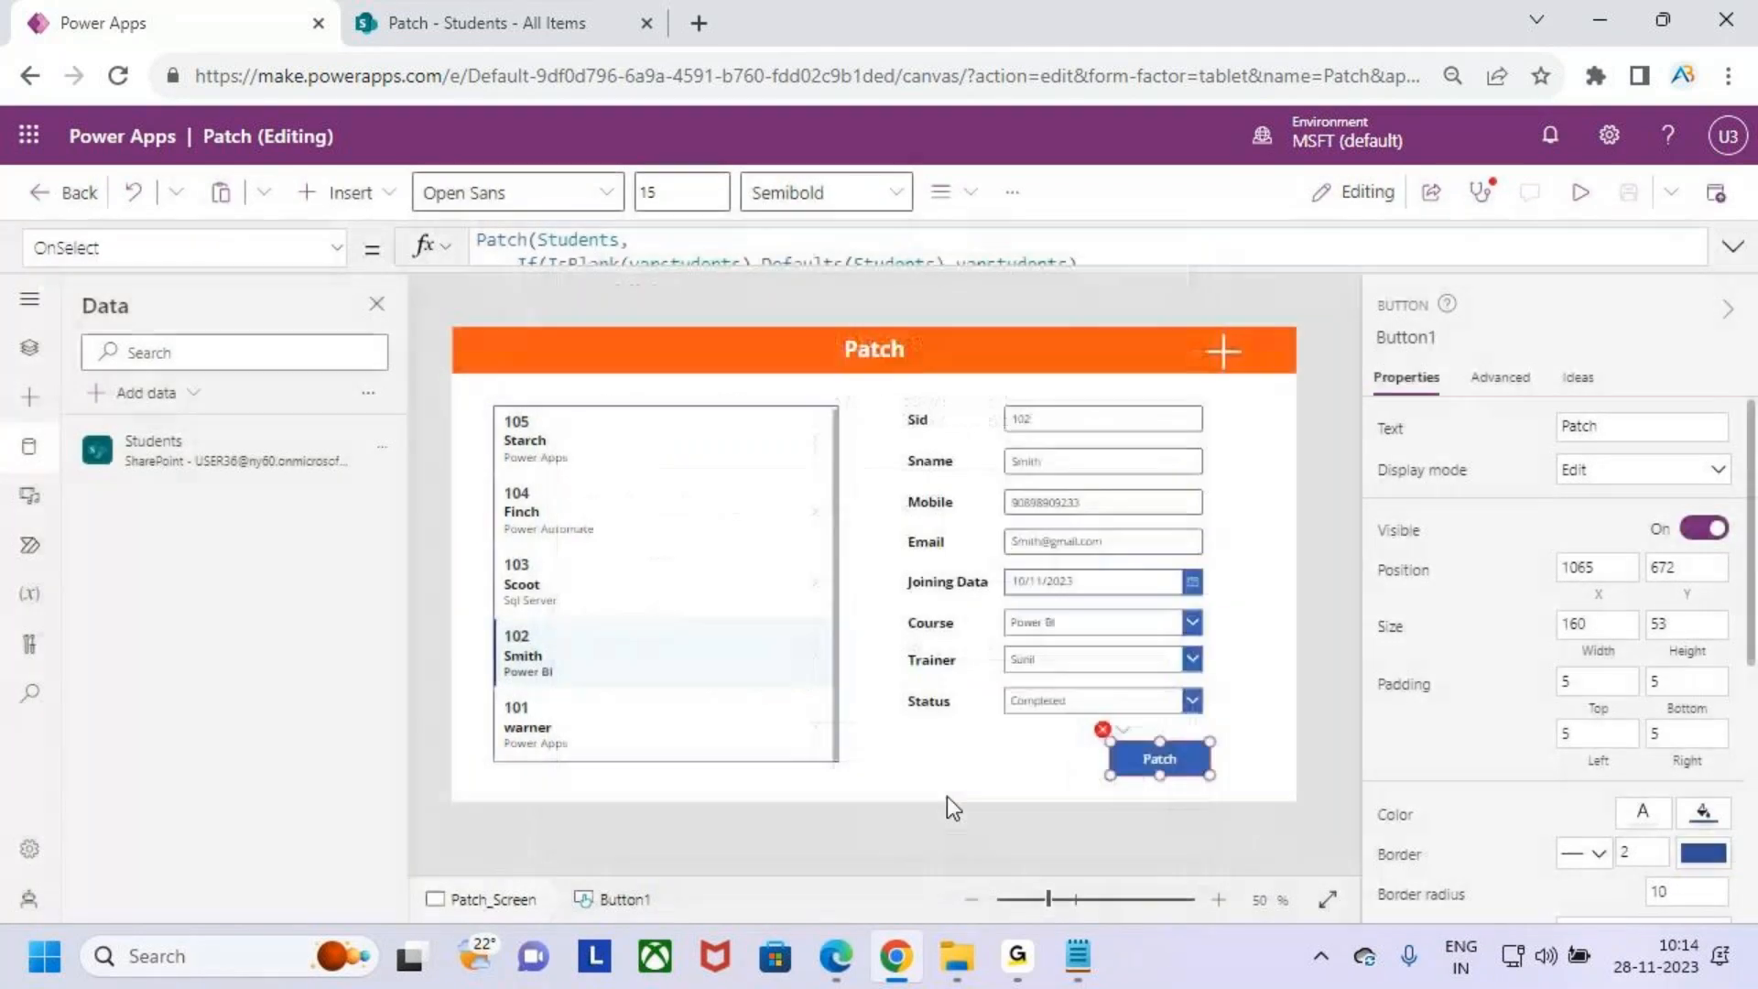
left_click(117, 75)
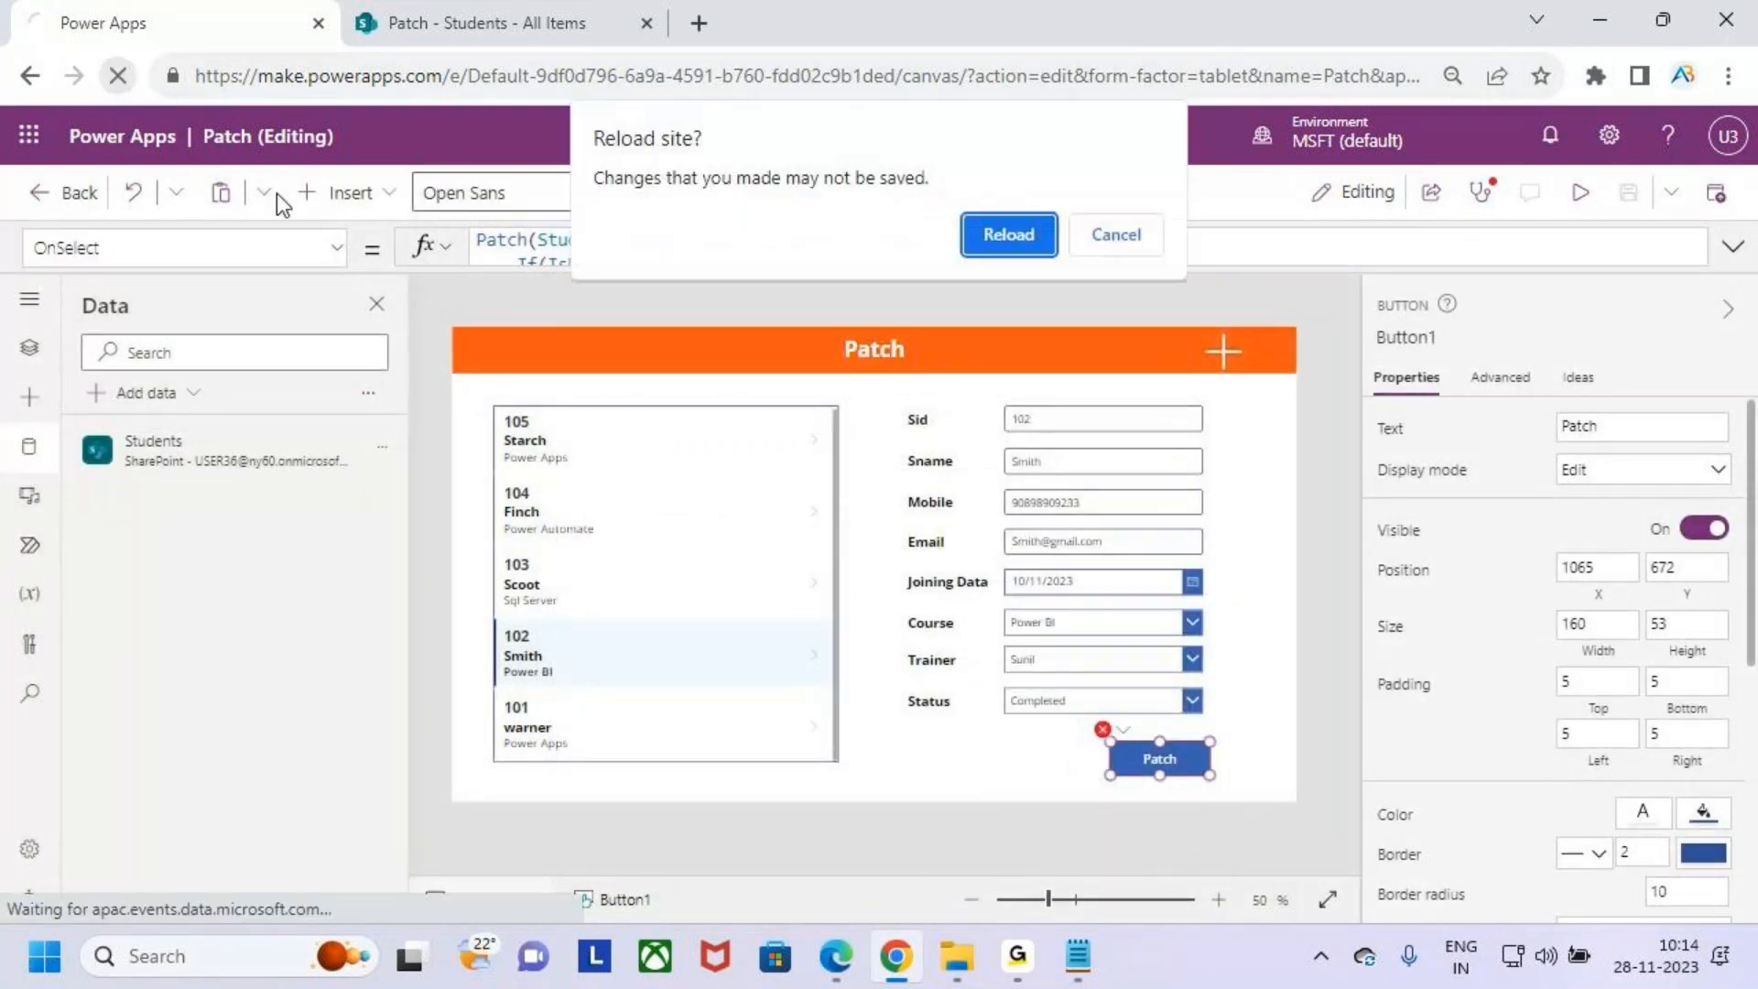
left_click(1004, 234)
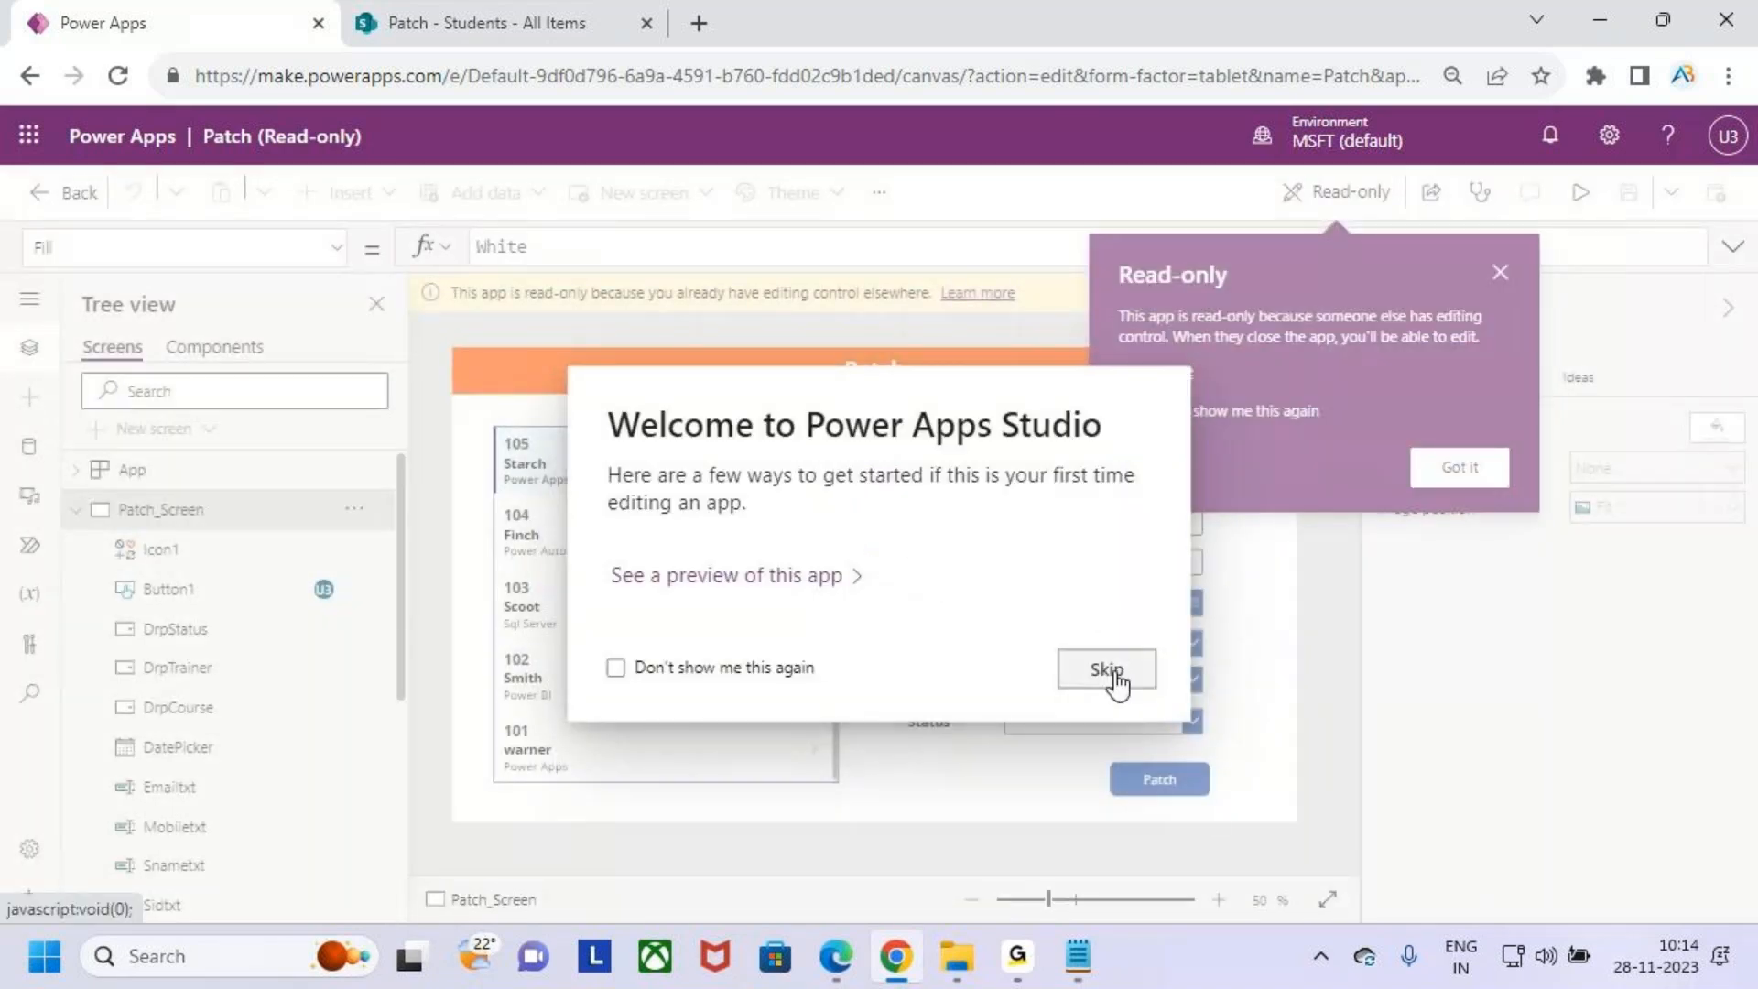
left_click(1107, 673)
left_click(1274, 291)
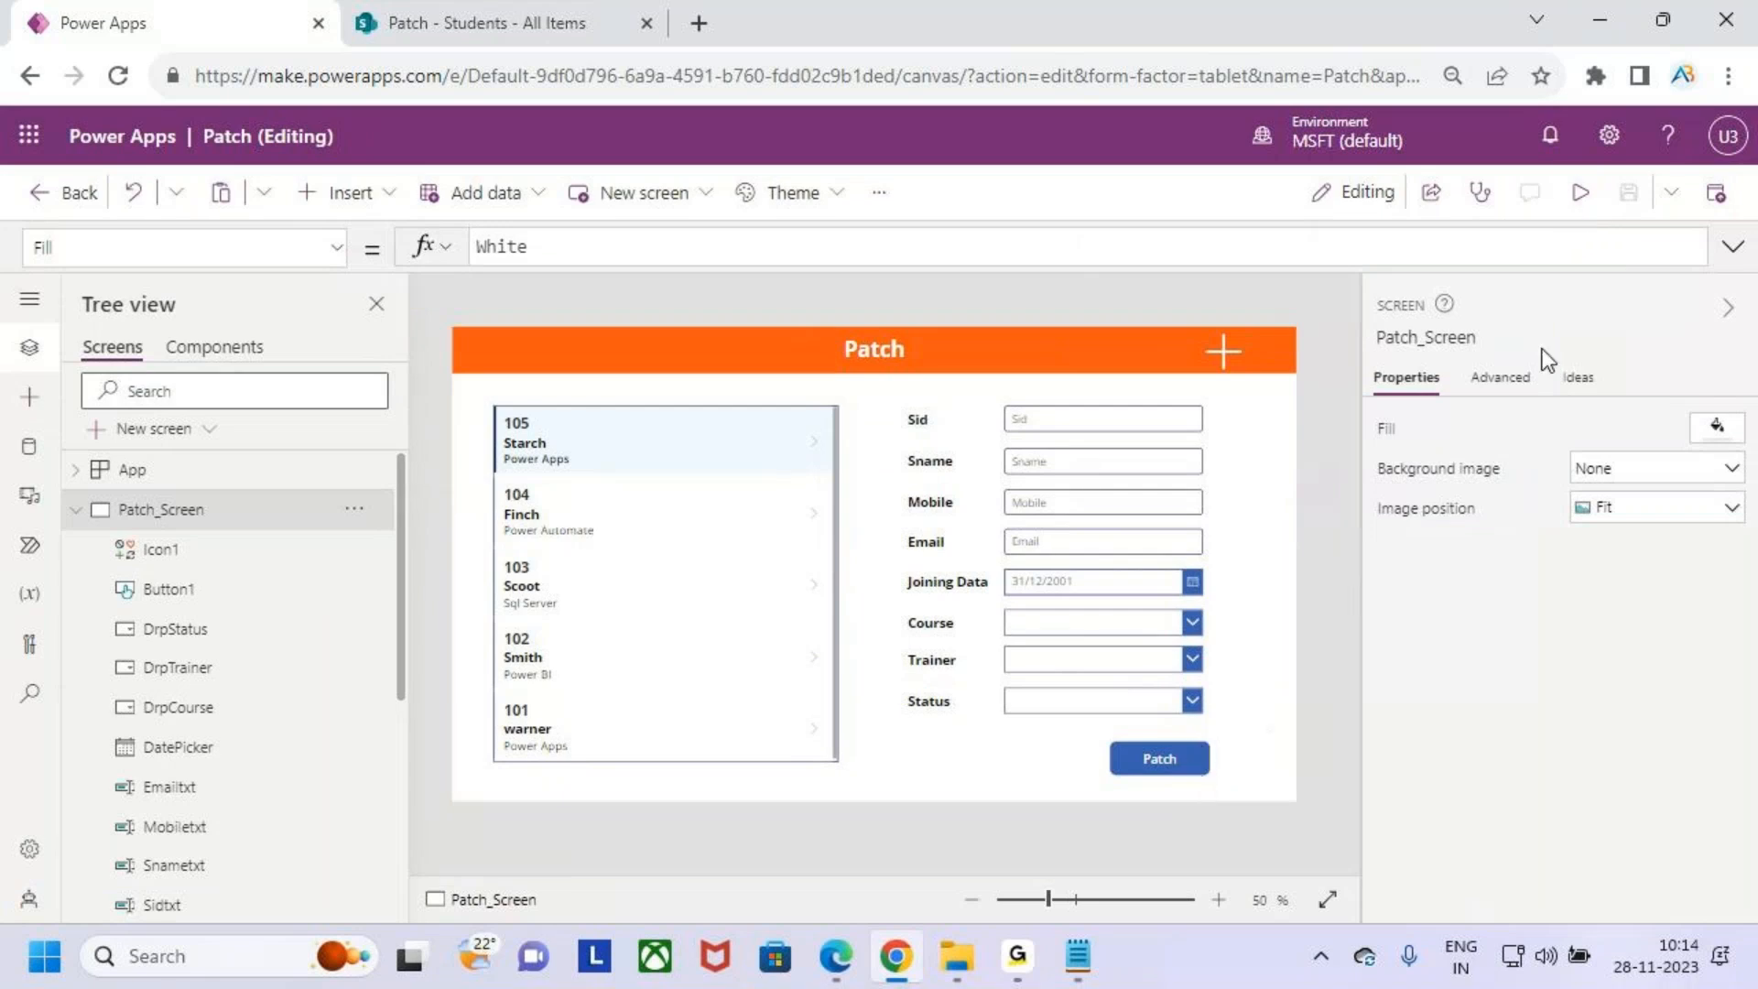
left_click(1582, 192)
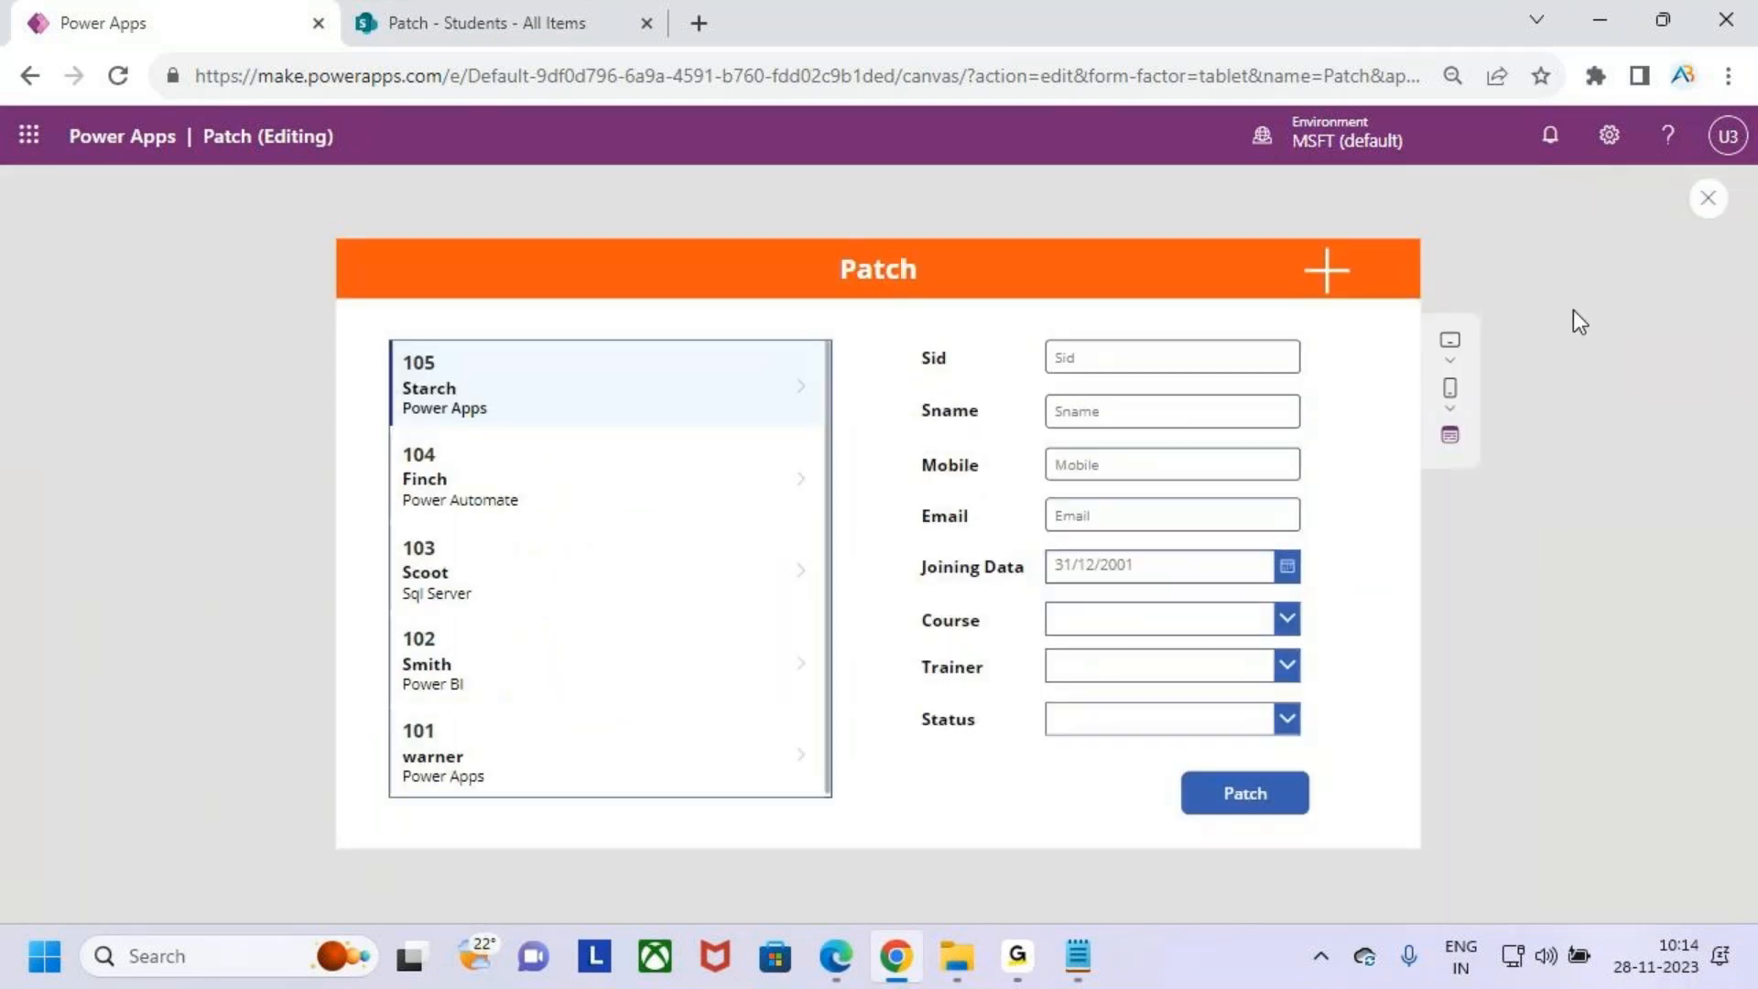
key("Escape")
left_click(1124, 642)
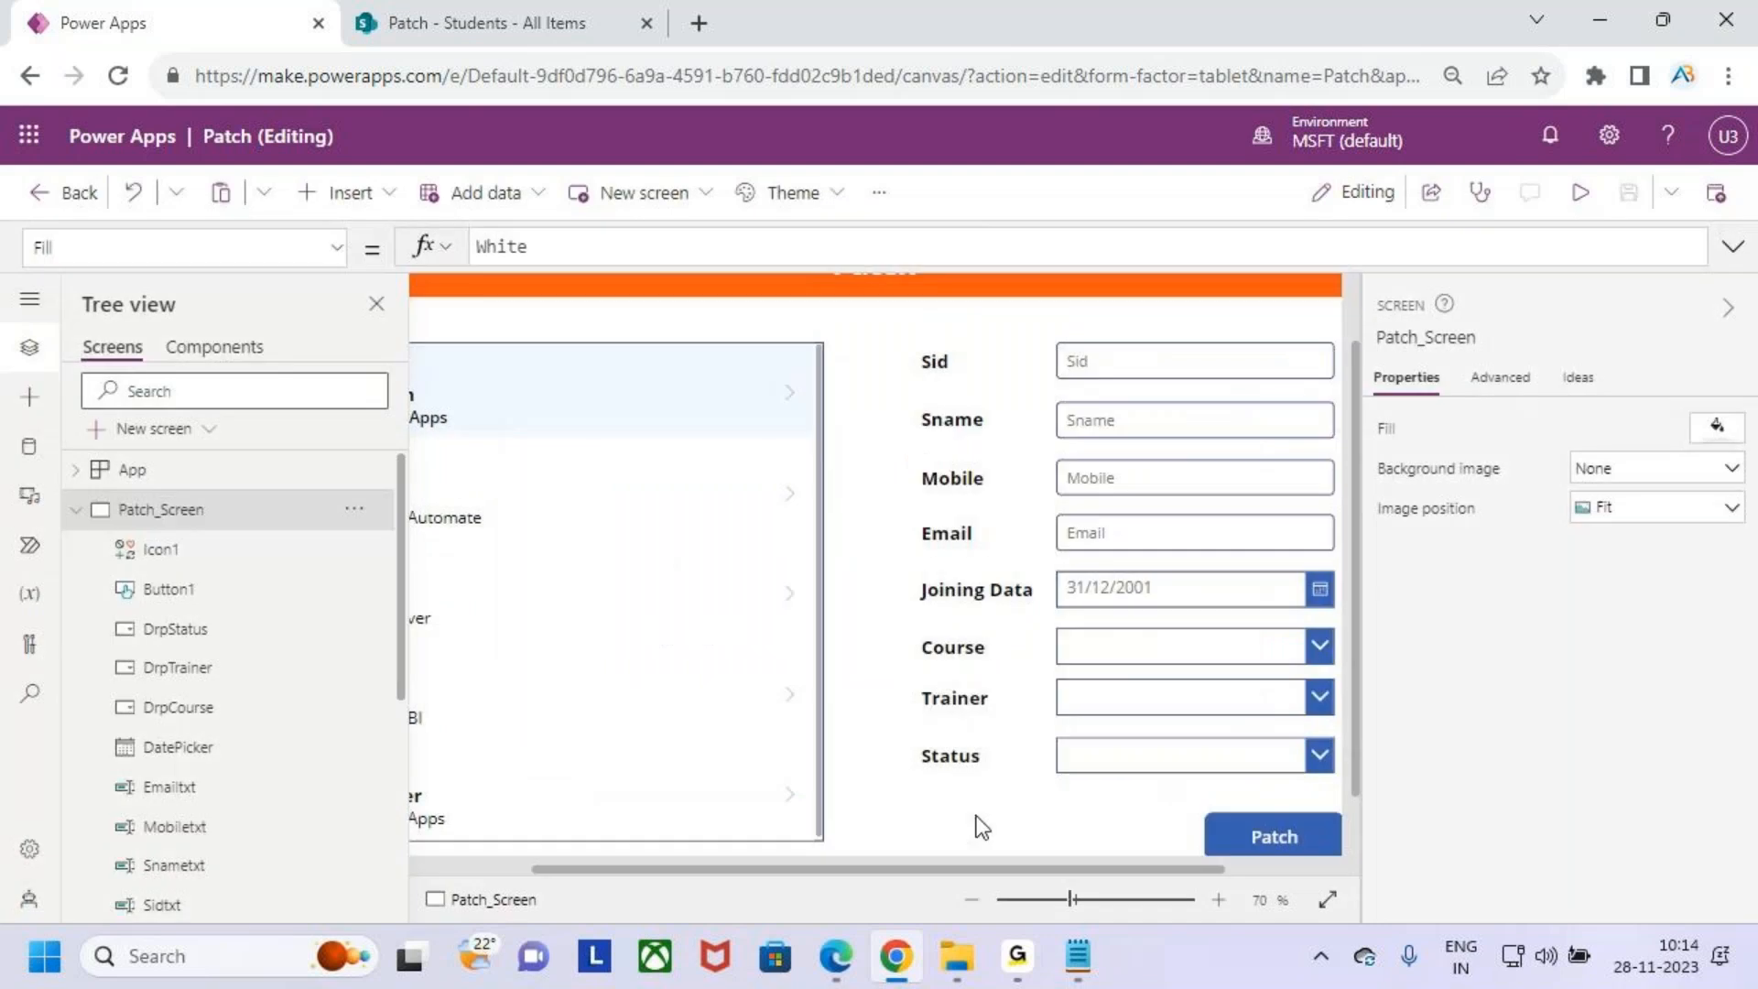
scroll(965, 792, "down", 4)
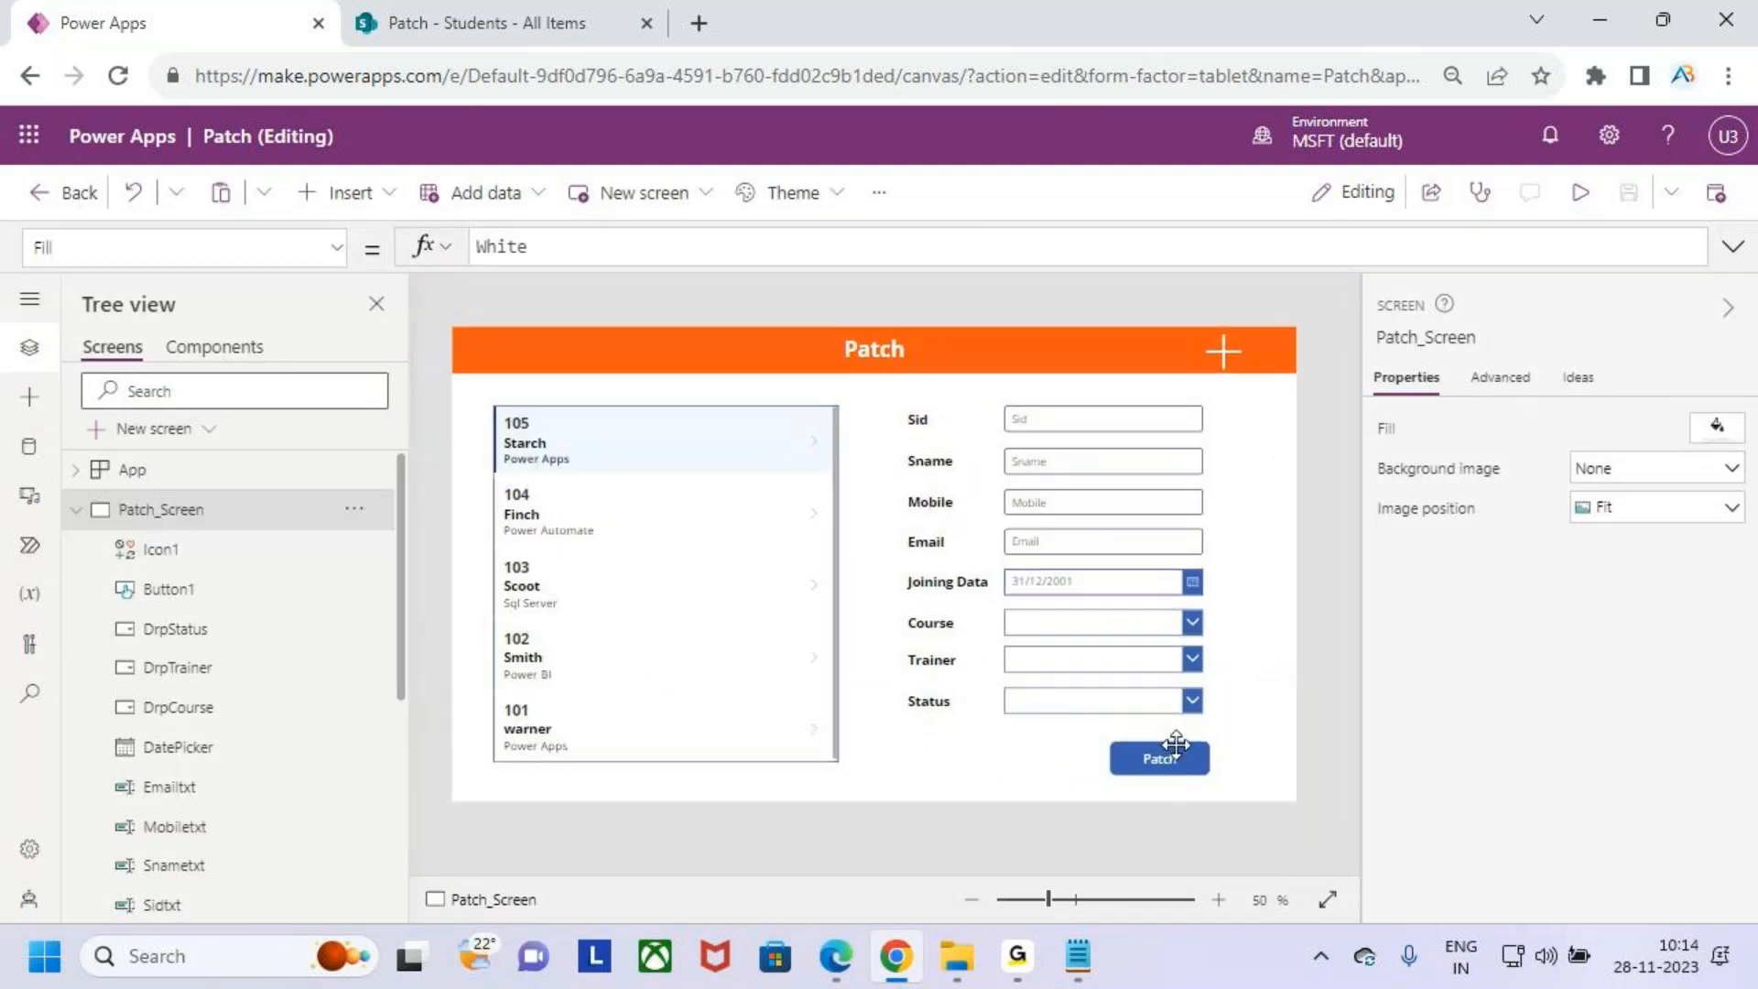
- Review the If expression at the start of the Patch button's OnSelect formula
left_click(1176, 743)
left_click(1158, 259)
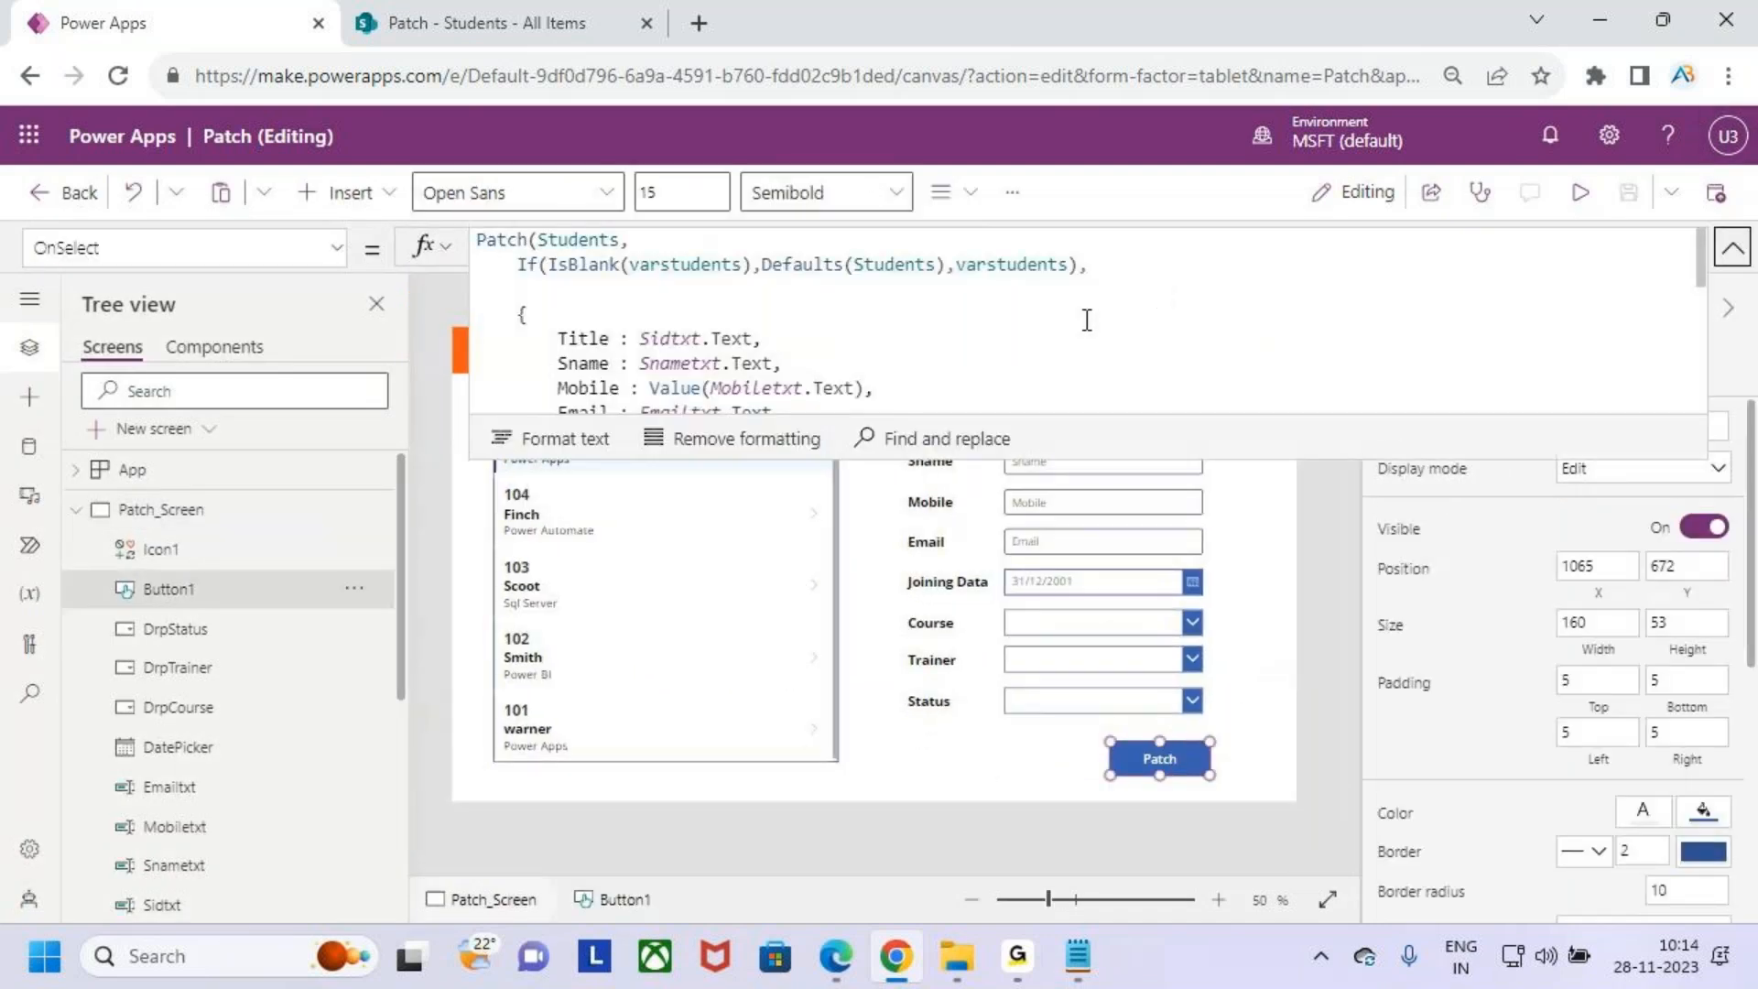
left_click(657, 290)
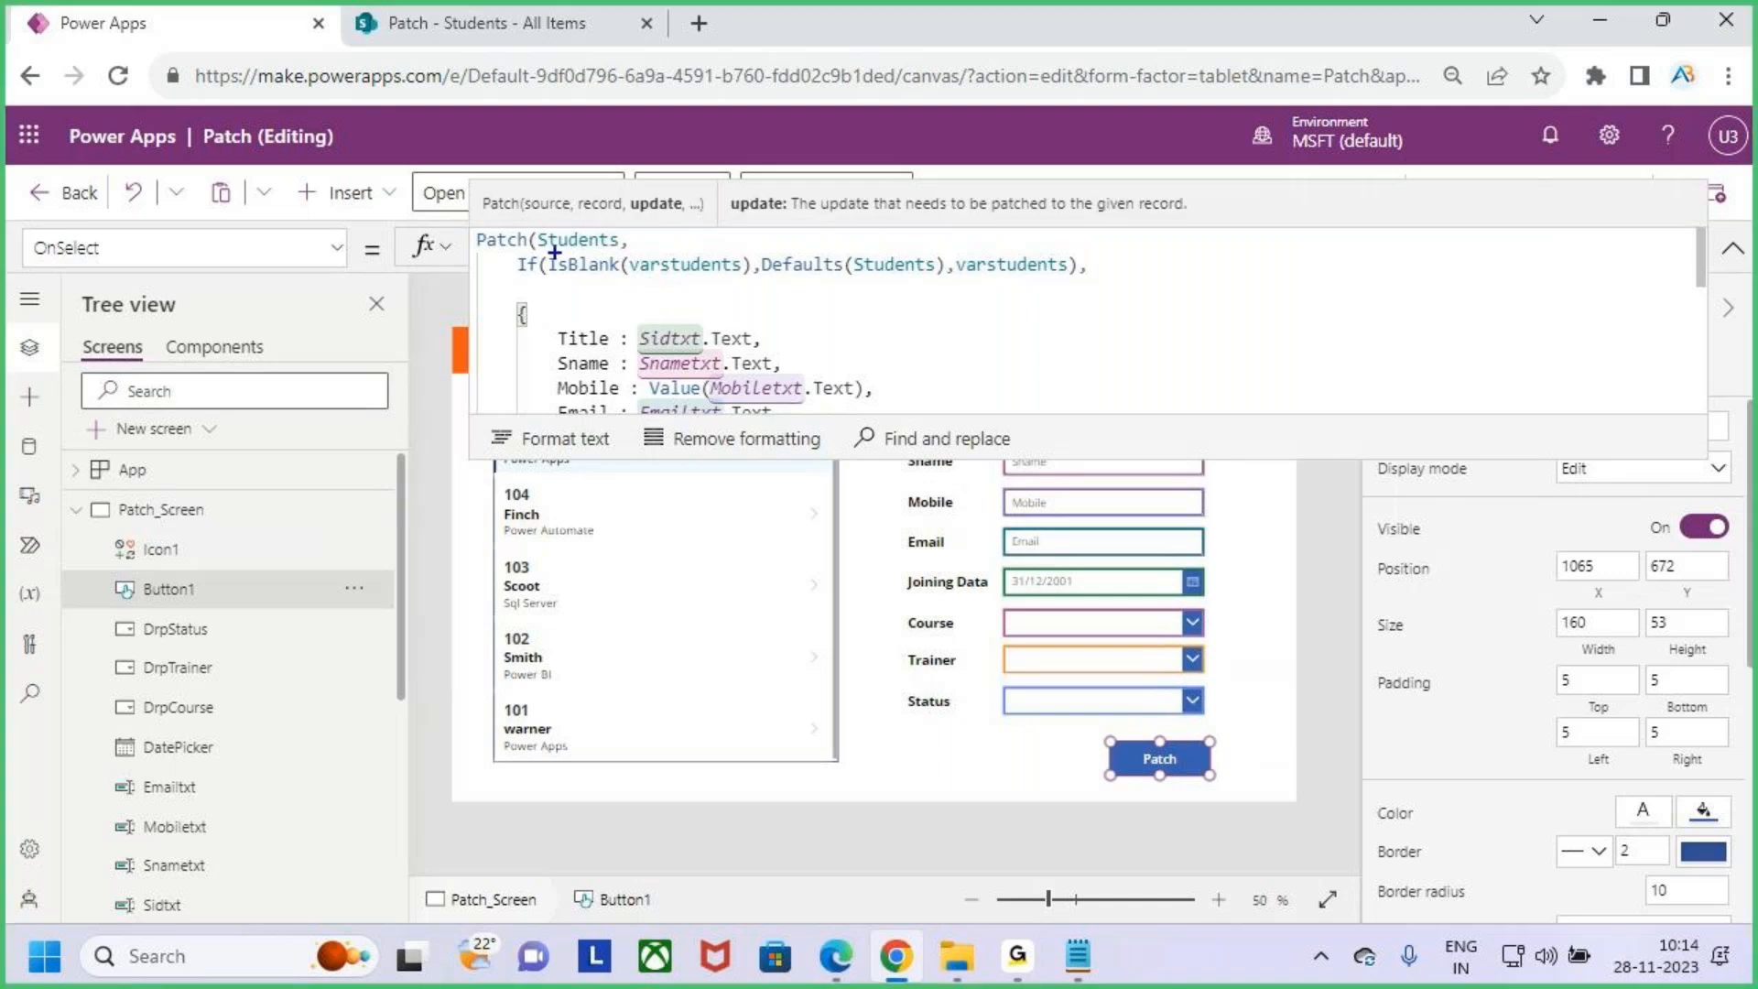
mouse_move(645, 279)
left_mouse_down()
mouse_move(752, 266)
mouse_move(634, 245)
left_mouse_up()
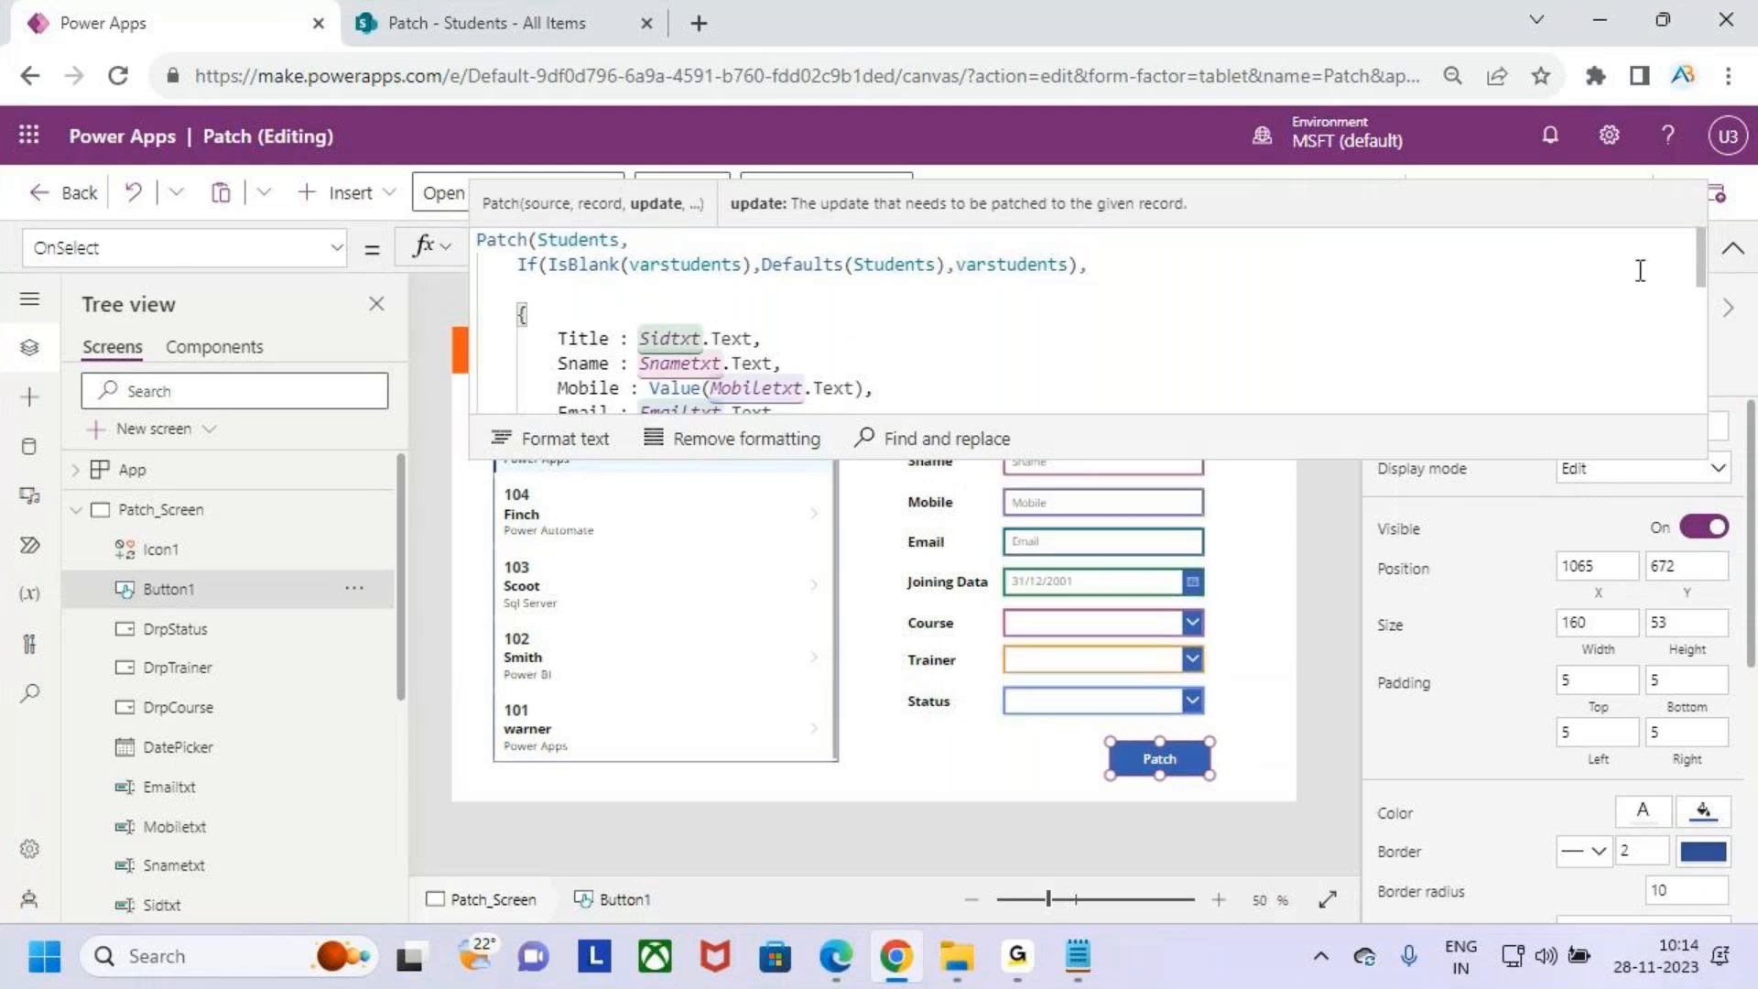
left_click(1733, 248)
left_click_drag(594, 448, 682, 360)
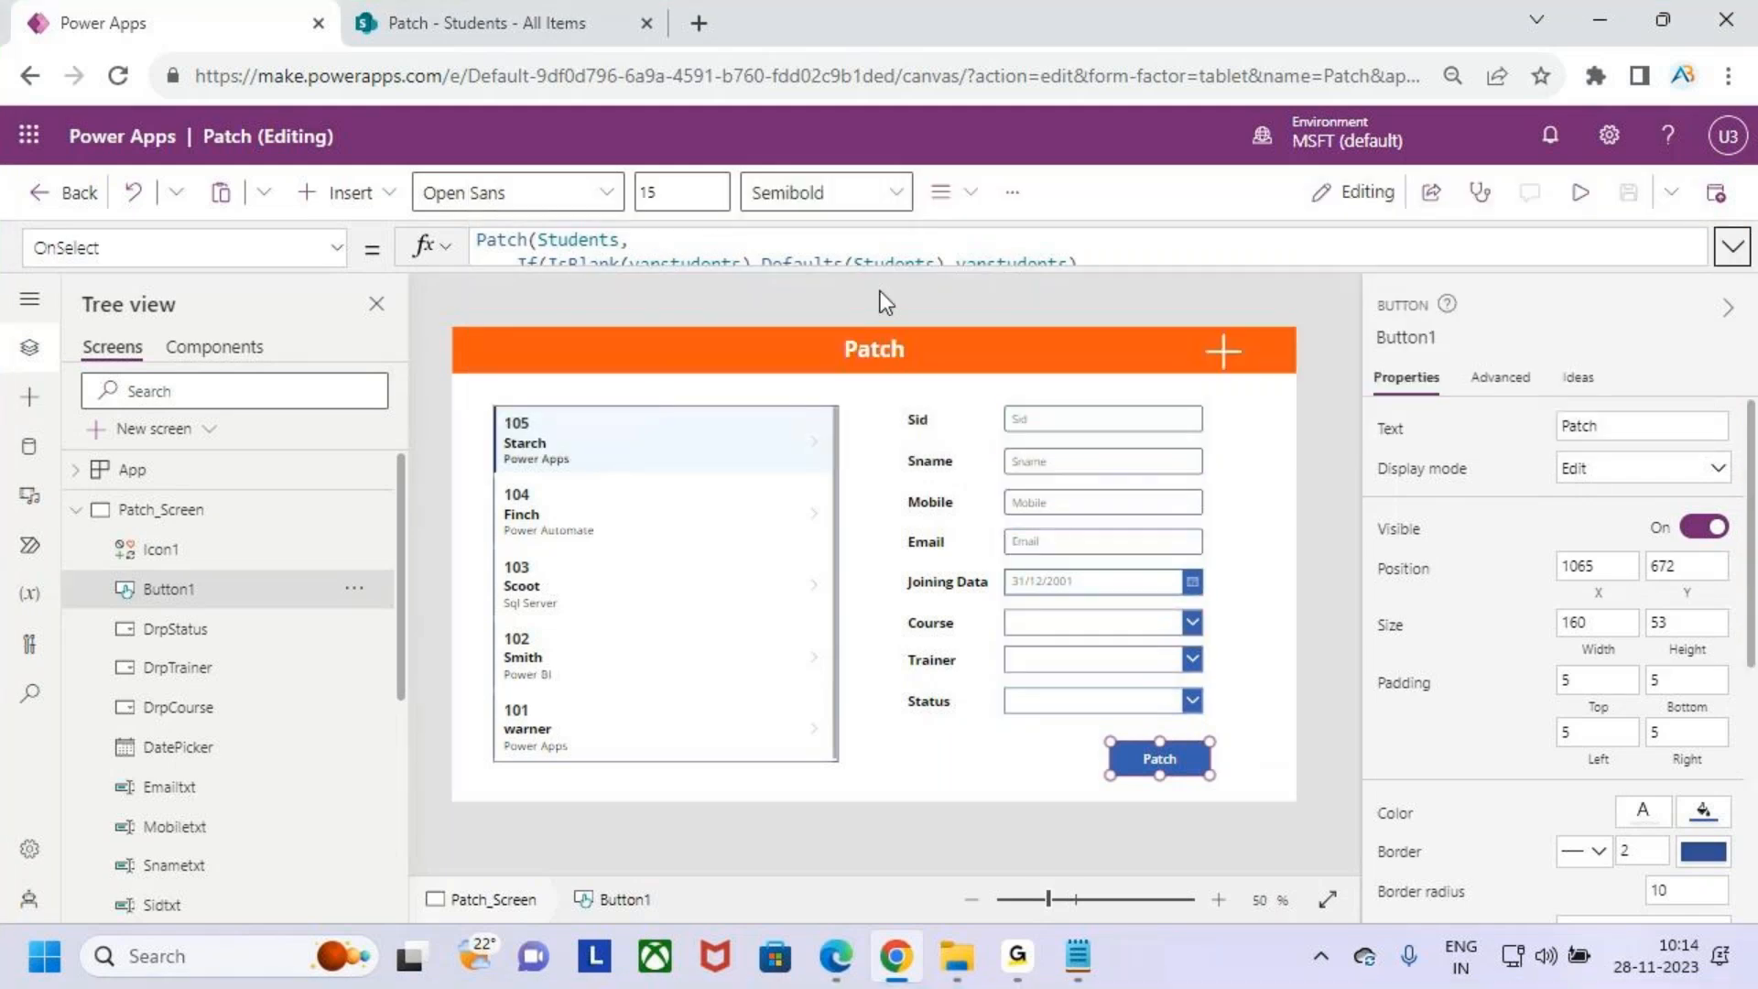
left_click(881, 268)
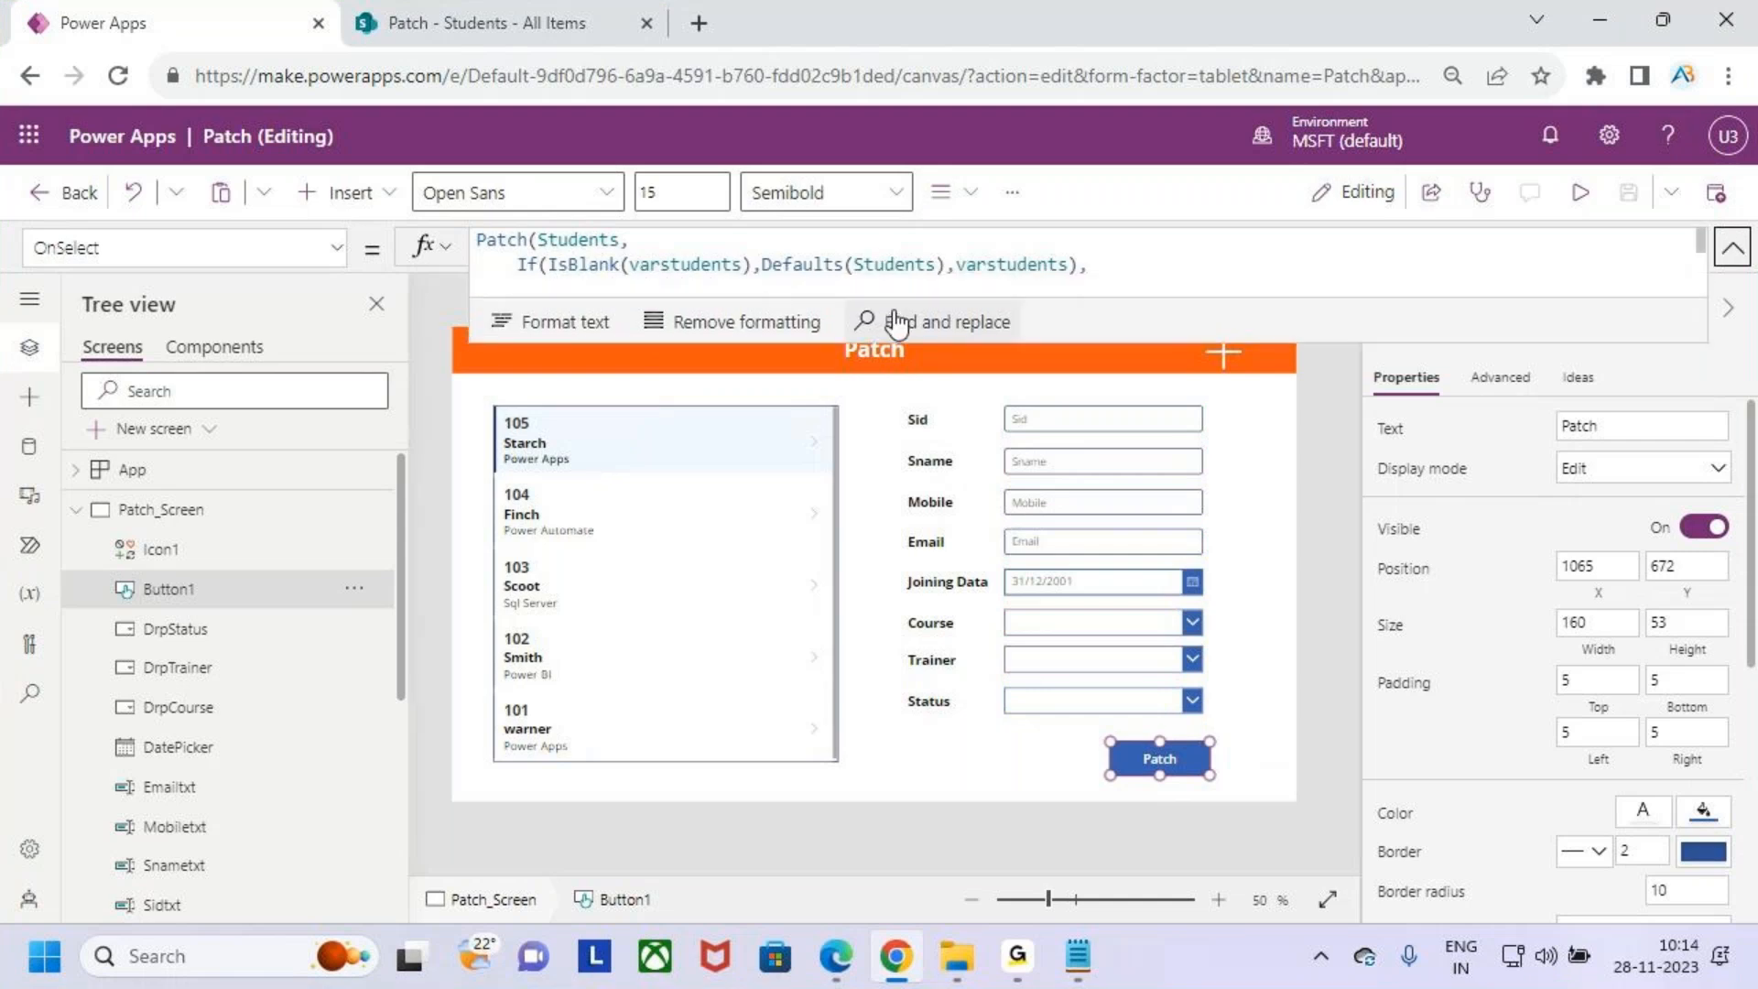
left_click_drag(636, 246, 722, 282)
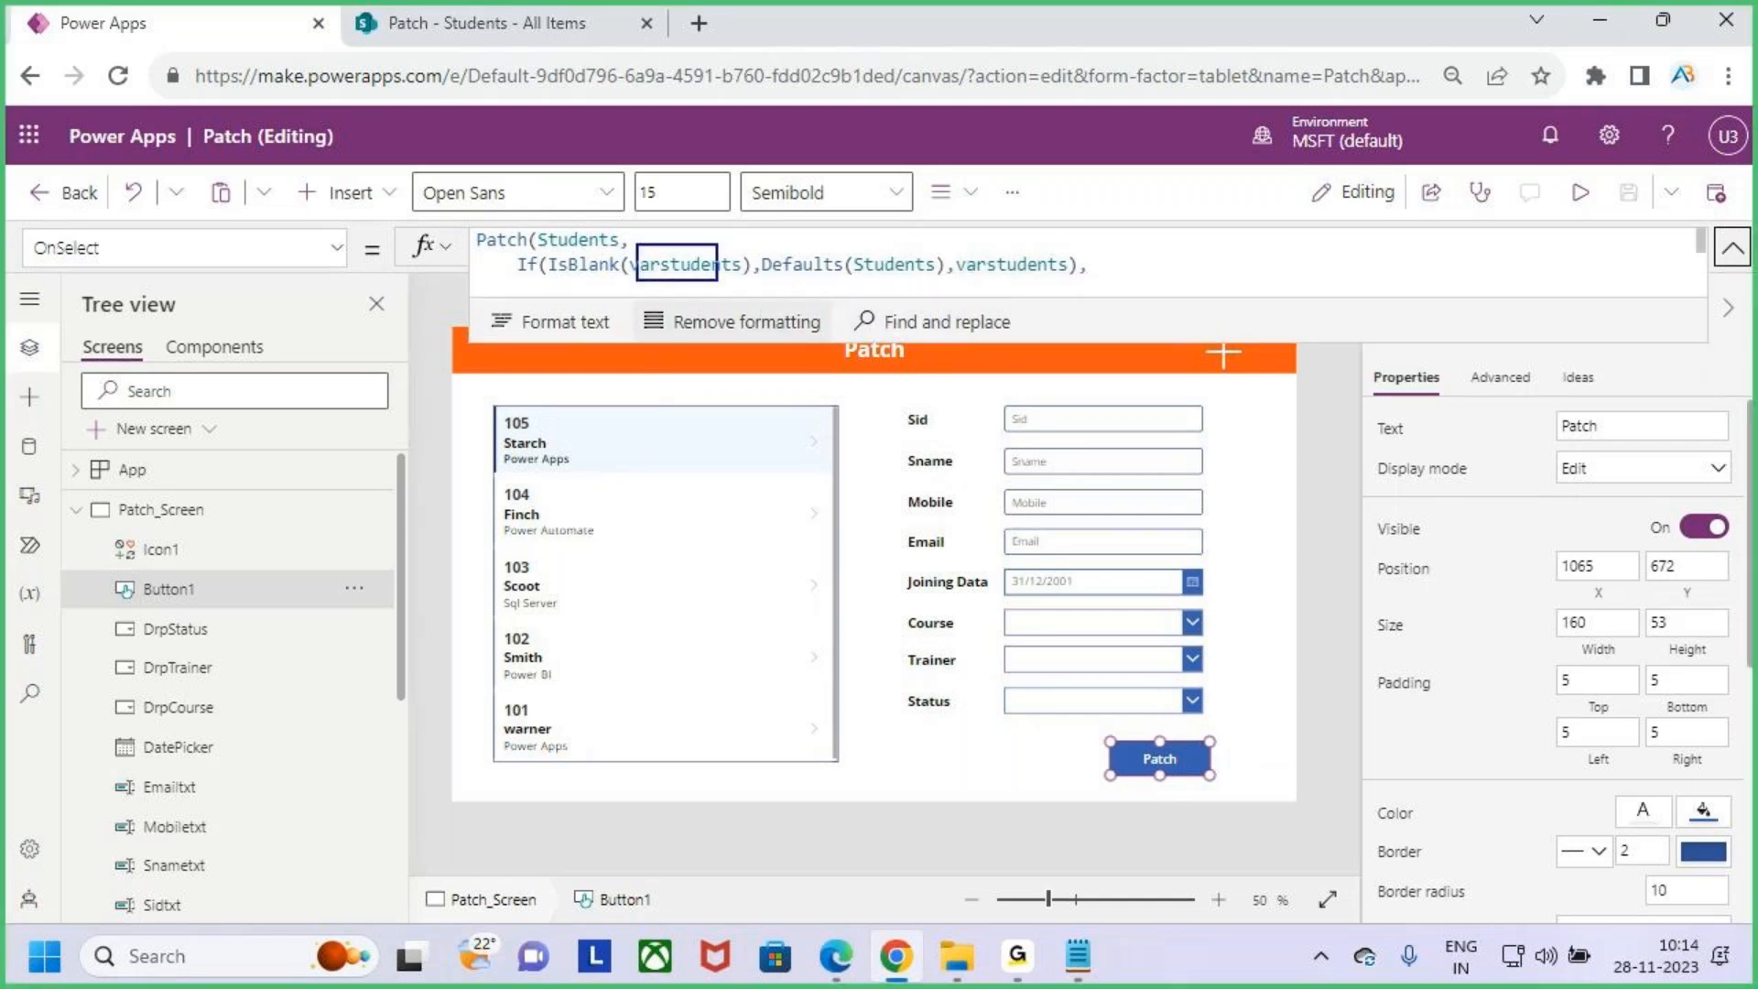
left_click_drag(630, 449, 664, 387)
left_click_drag(675, 215, 674, 242)
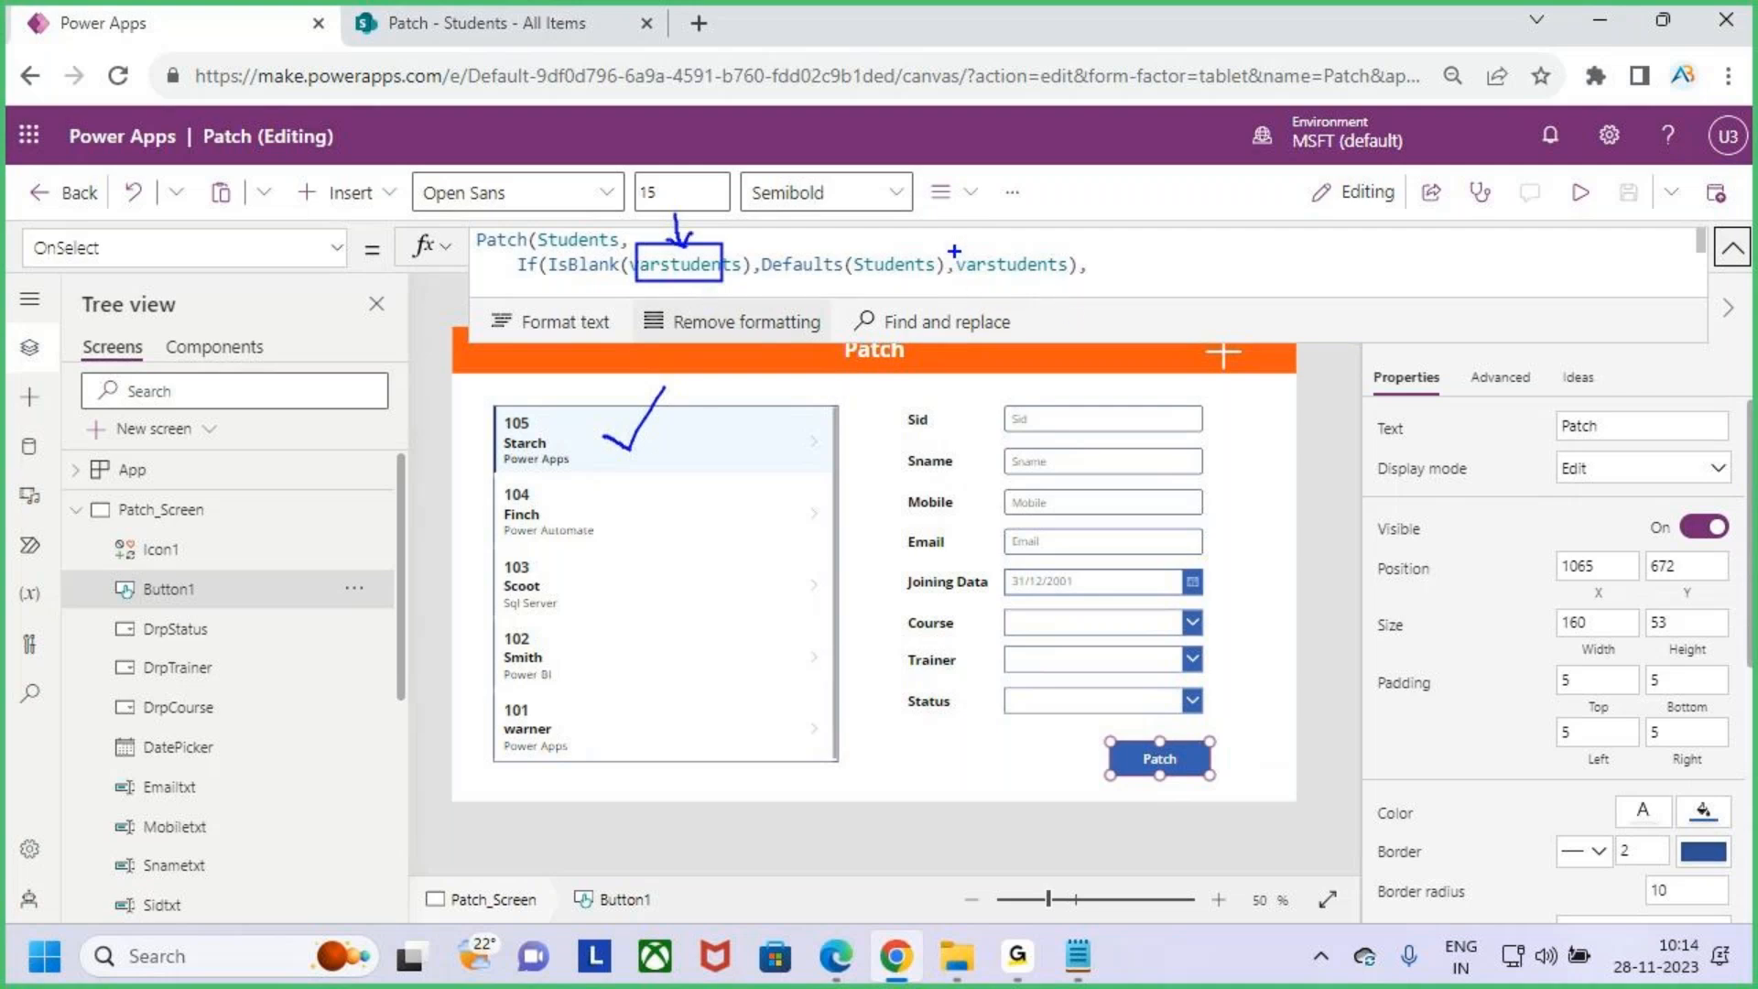
mouse_move(960, 246)
left_mouse_down()
mouse_move(1038, 283)
mouse_move(1101, 284)
left_mouse_up()
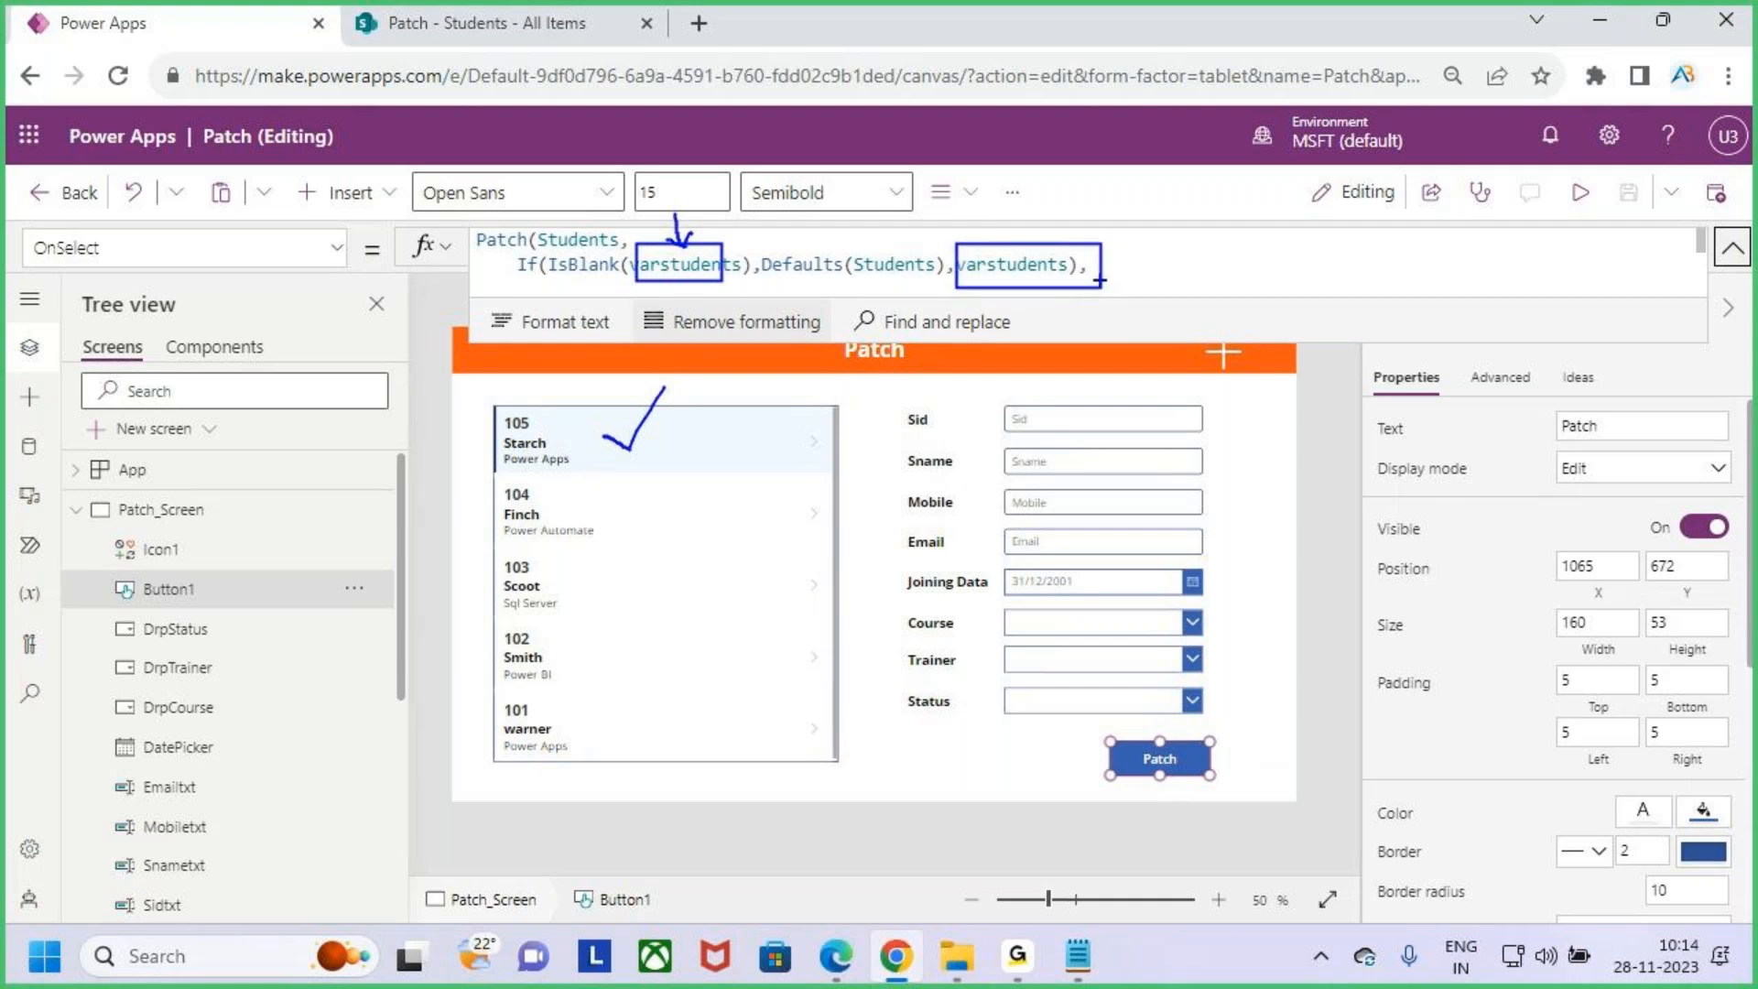
key("Escape")
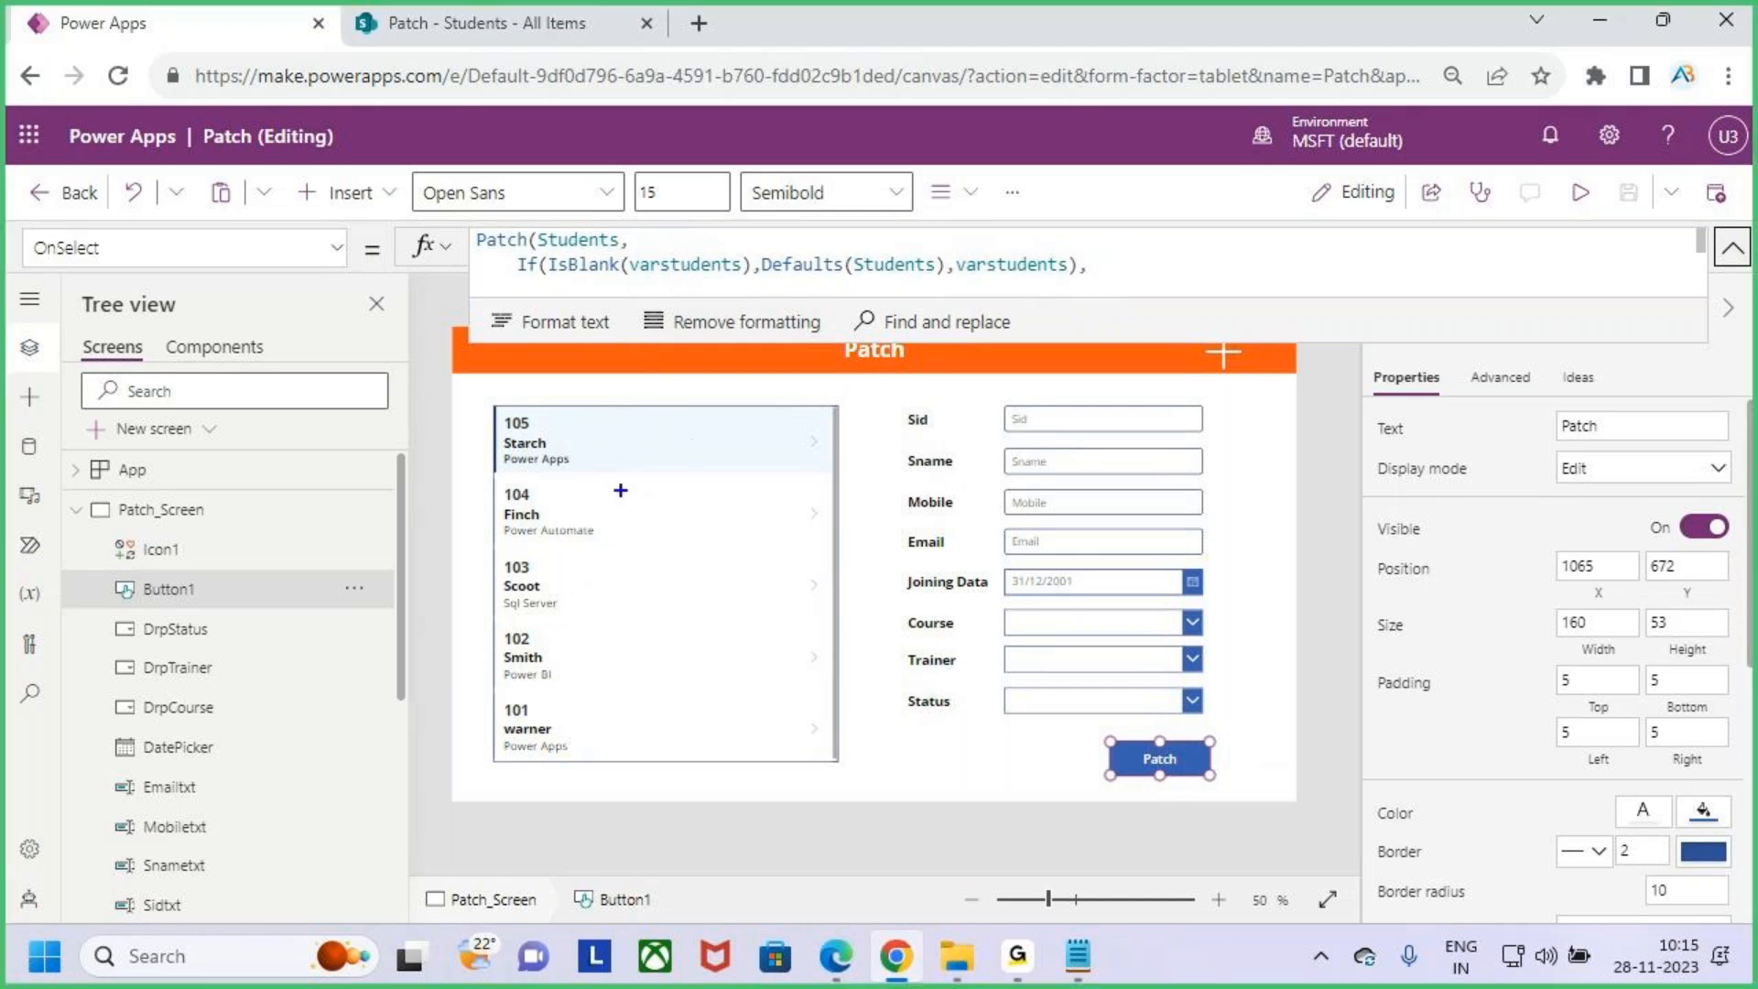
left_click_drag(638, 284, 879, 280)
key("Escape")
left_click(1732, 247)
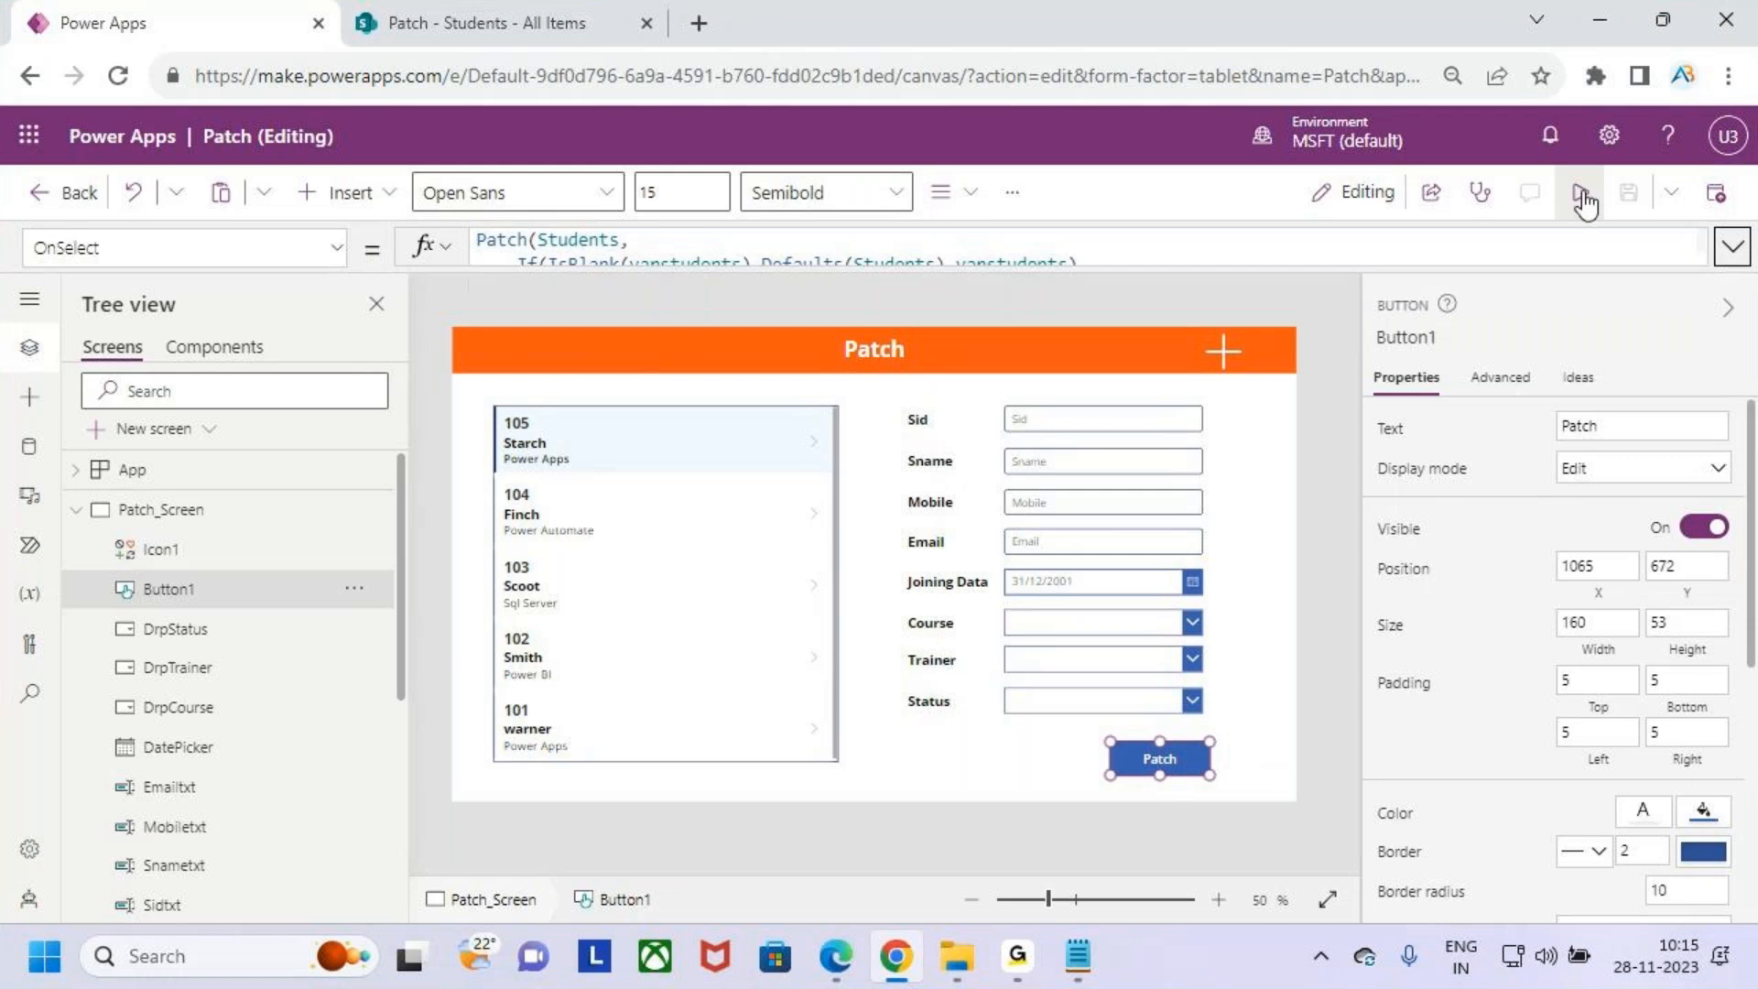
- Preview the app and enter a new student's ID, name, mobile number and e-mail in the form
left_click(1581, 193)
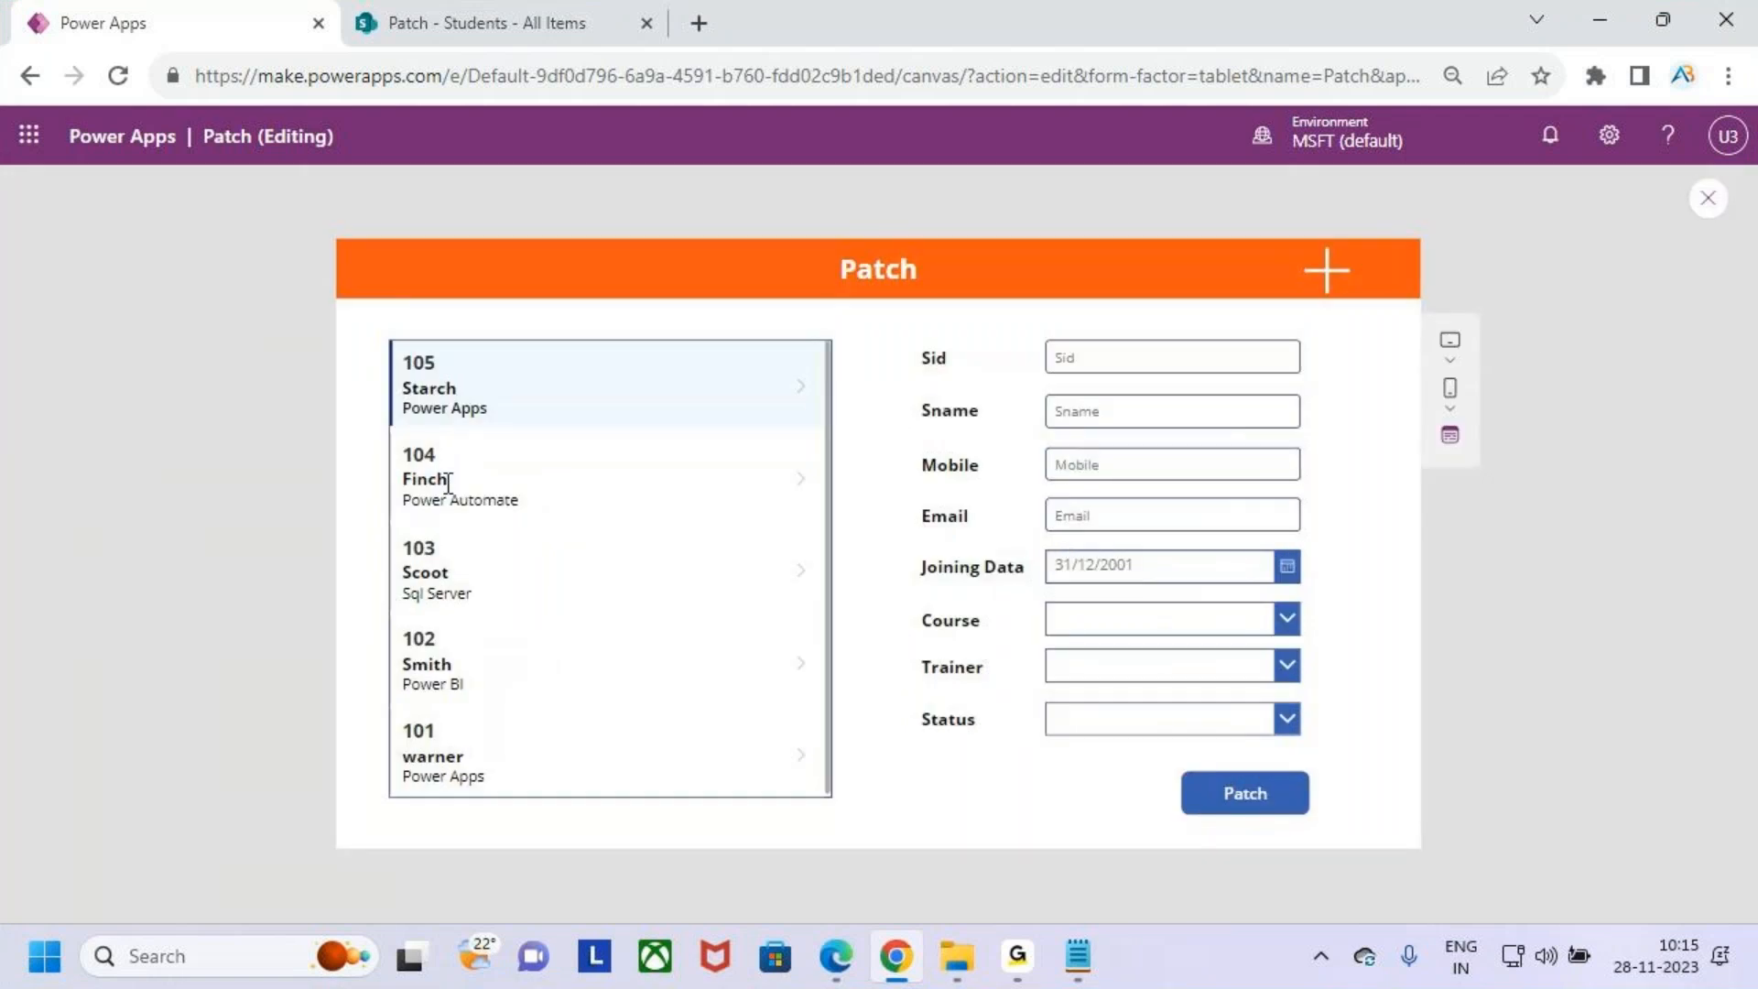
key("ctrl+2")
mouse_move(1021, 326)
left_mouse_down()
mouse_move(1228, 662)
mouse_move(1310, 748)
left_mouse_up()
key("Escape")
left_click(1161, 357)
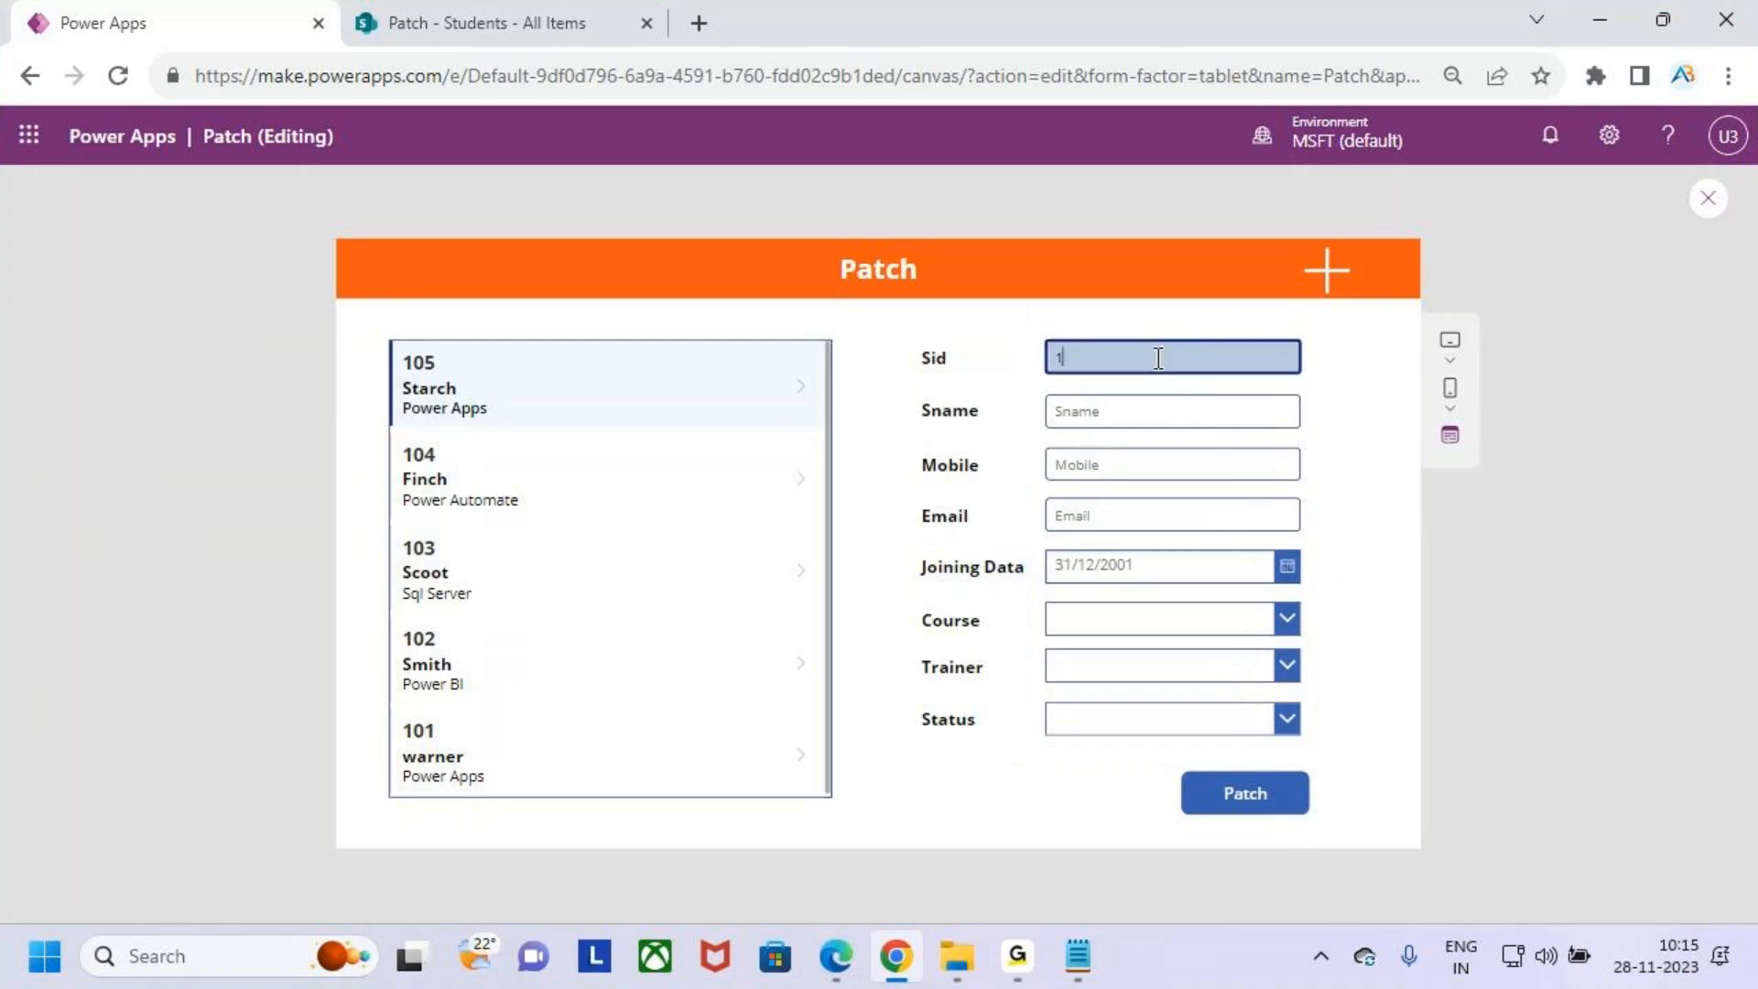
left_click(1168, 414)
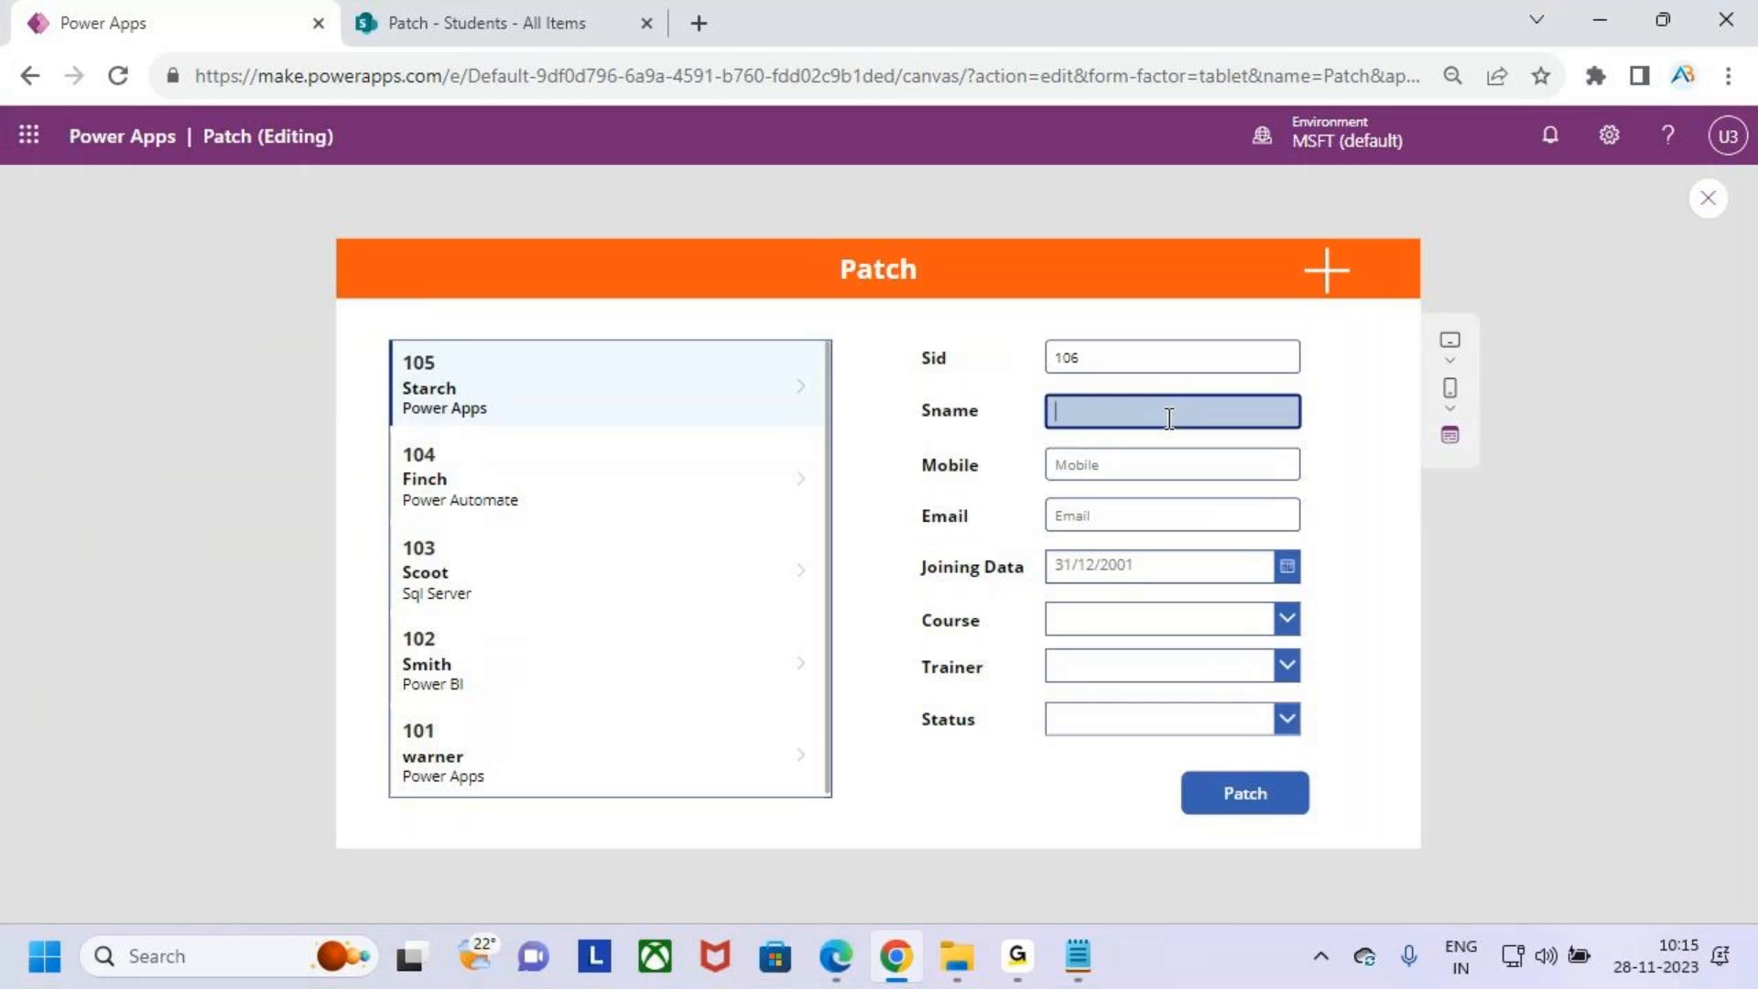
type("abd")
left_click(1163, 455)
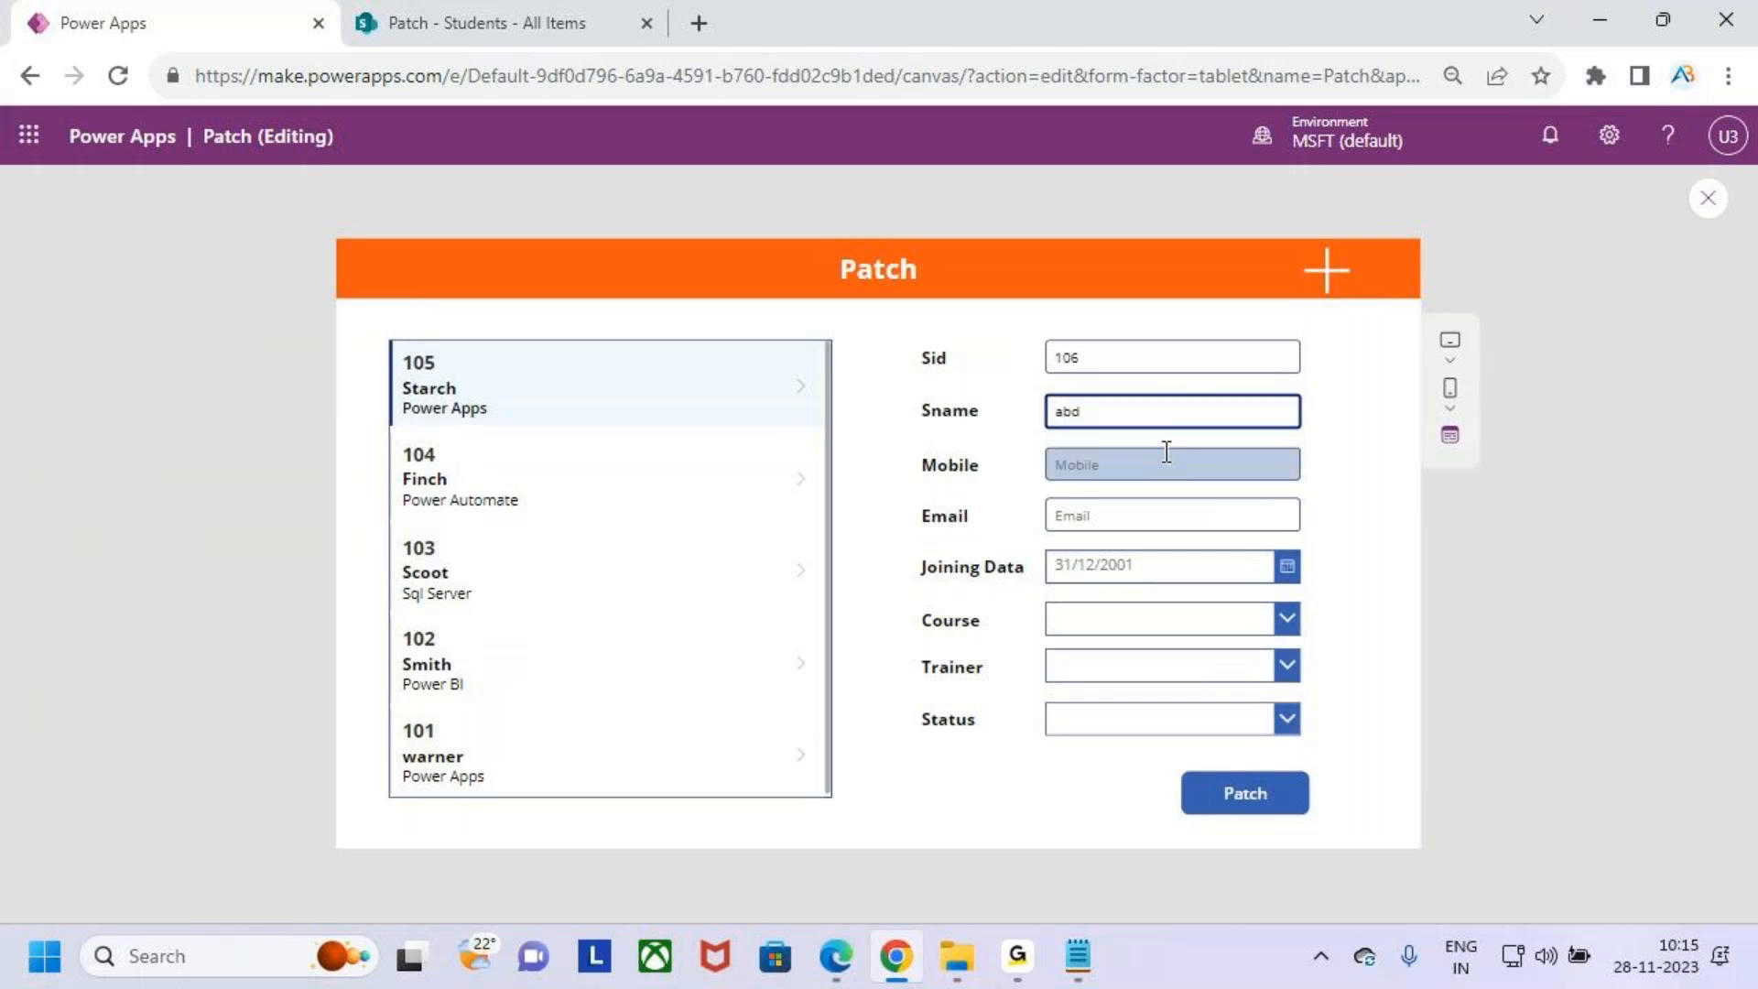
type("8944555")
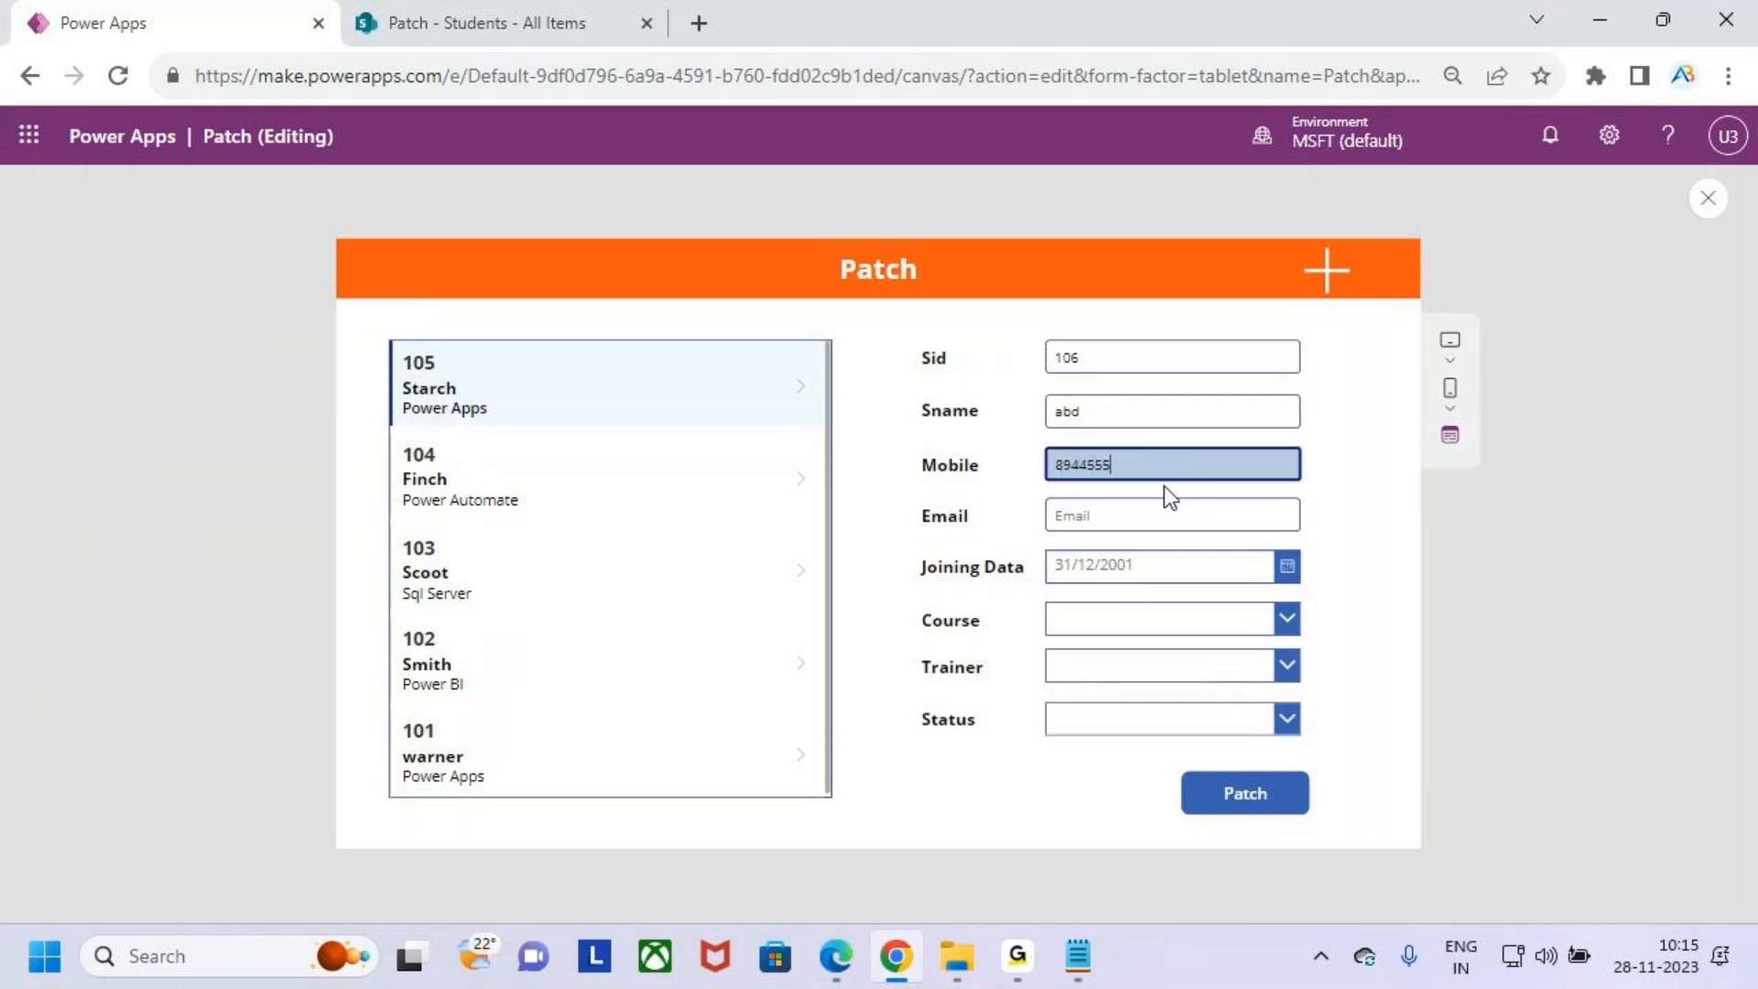
left_click(1143, 515)
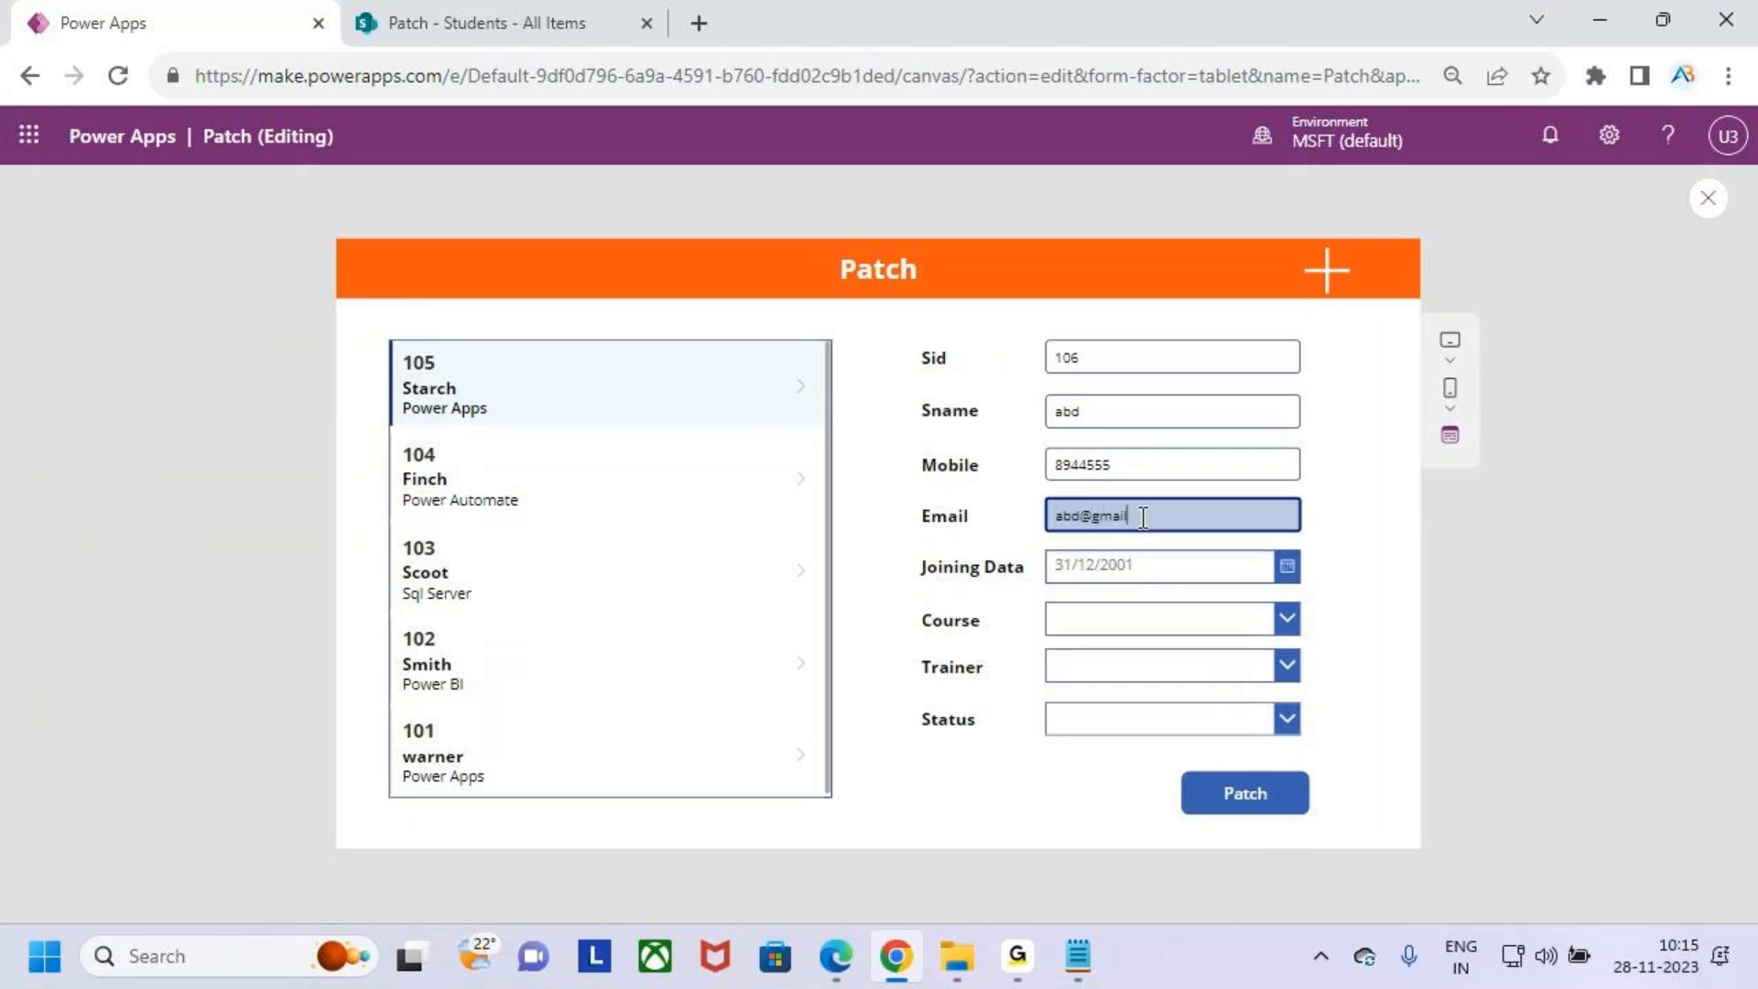
- Set the joining date to 16/11/2023, course to Sql Server, trainer to Venky and status to InProgress
left_click(1181, 577)
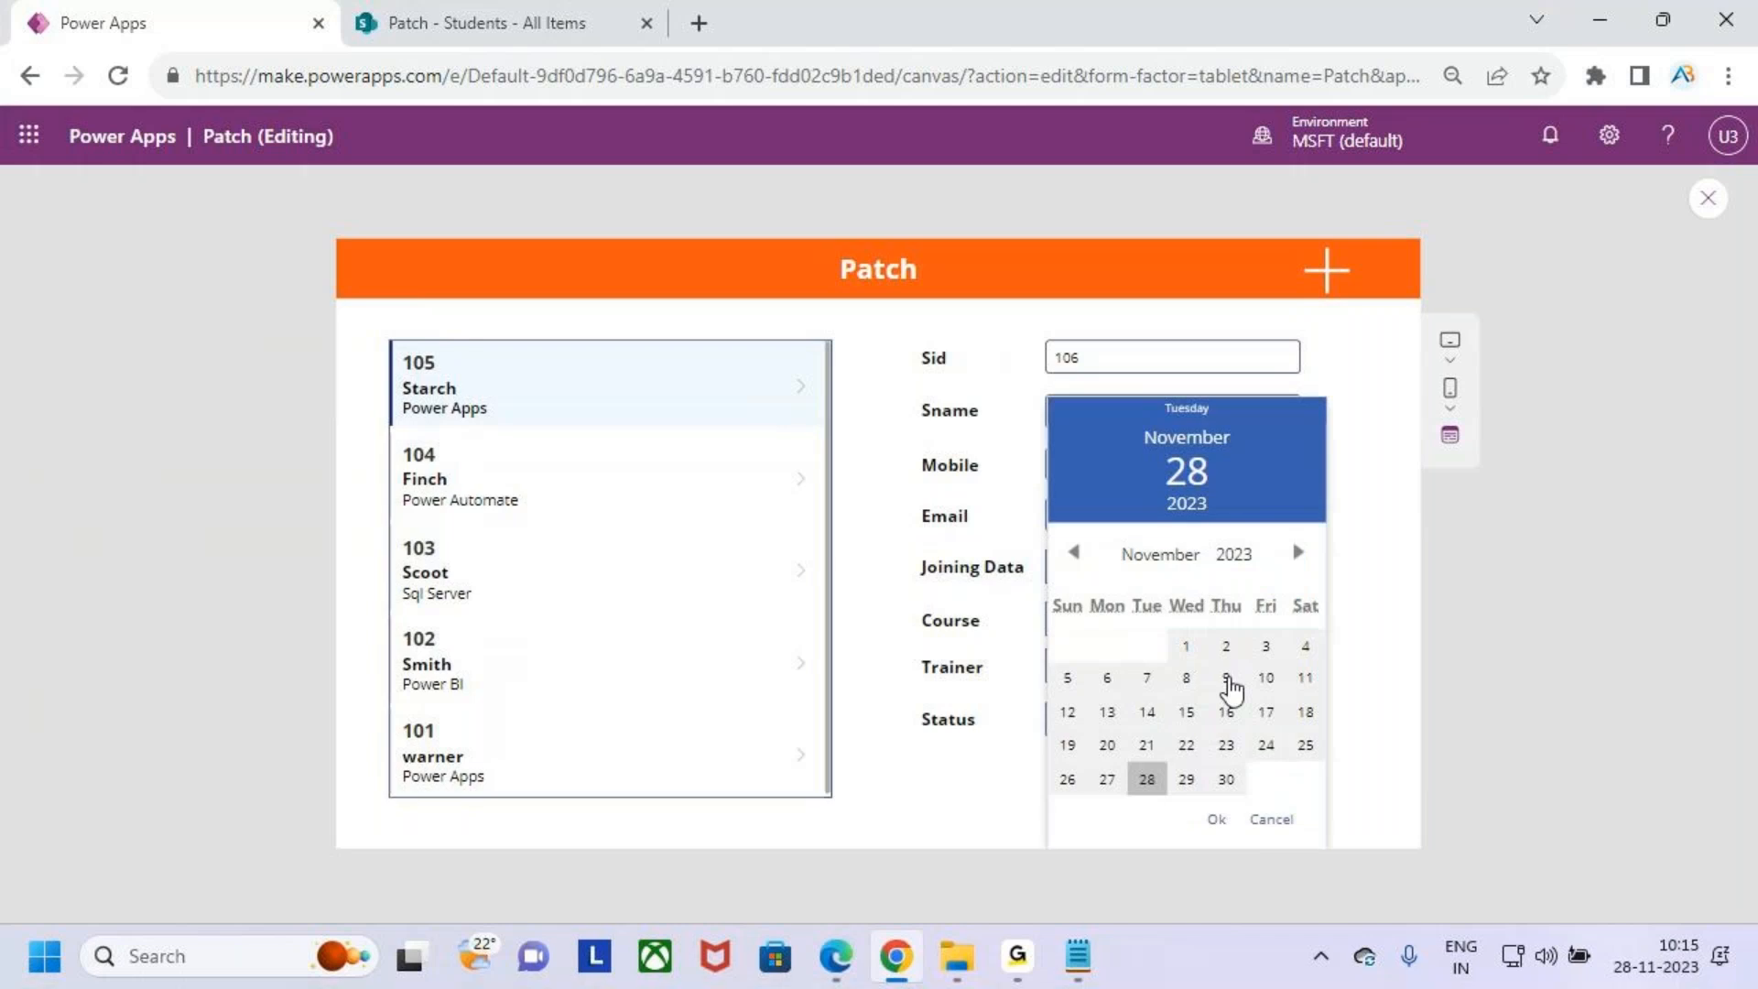
left_click(1227, 713)
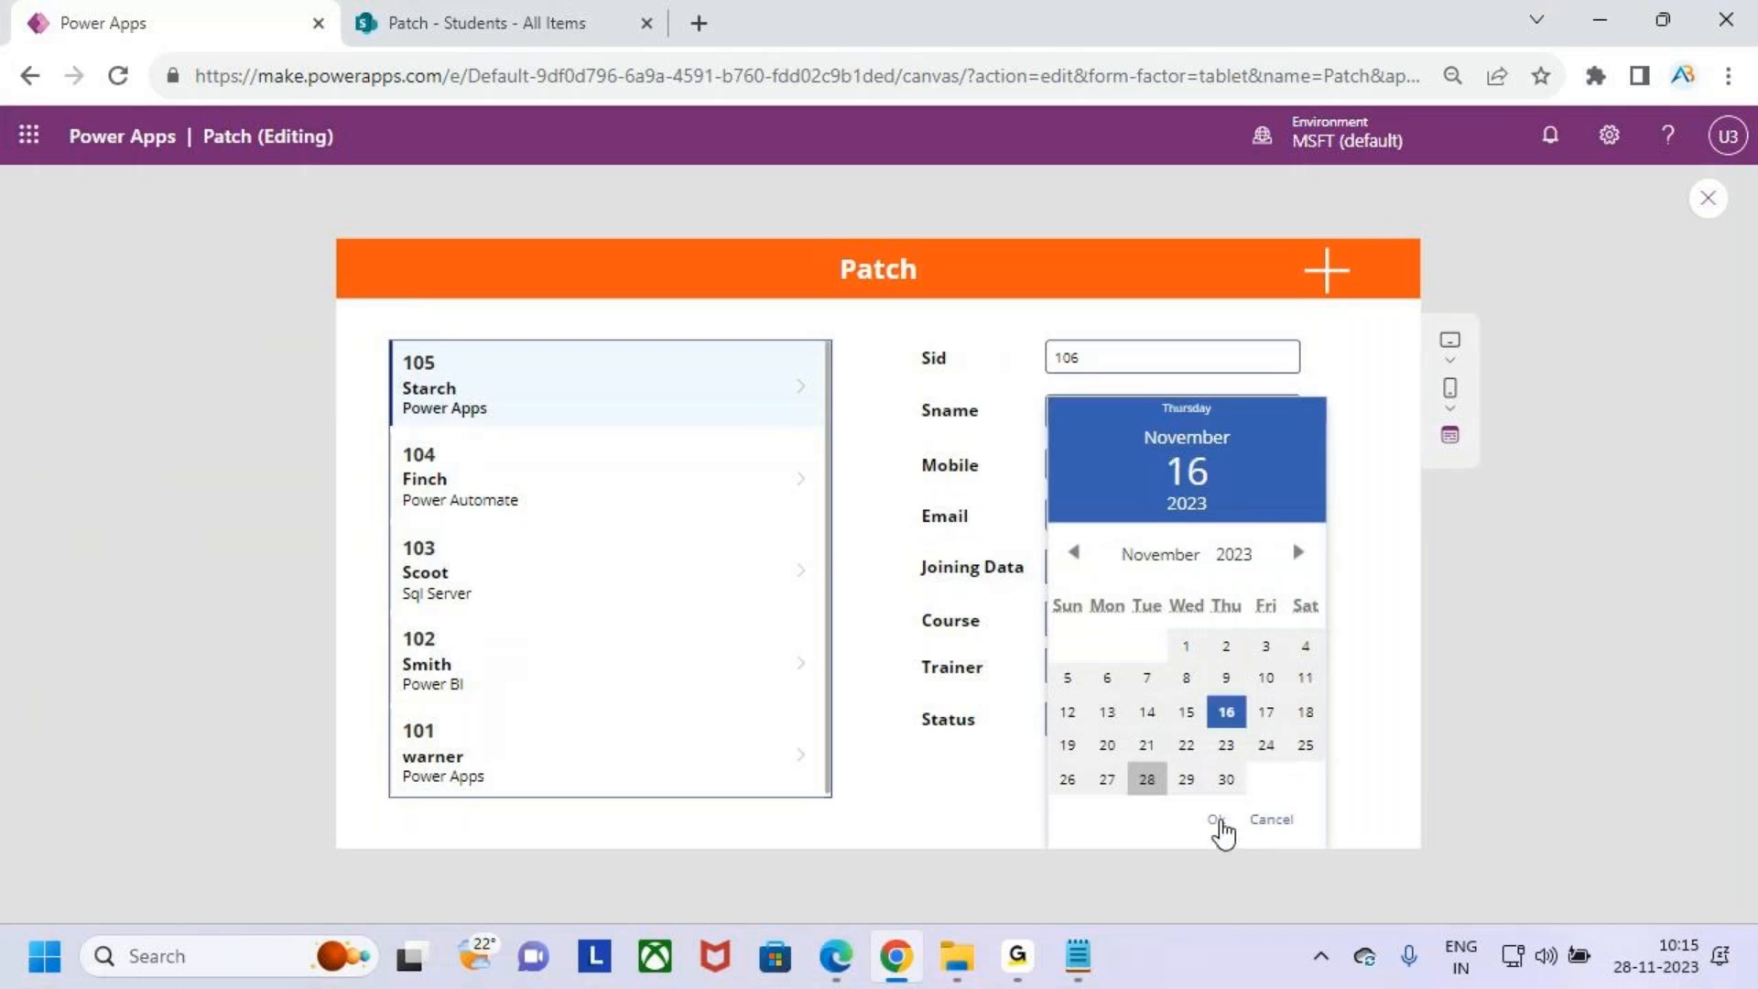
left_click(1216, 819)
left_click(1176, 635)
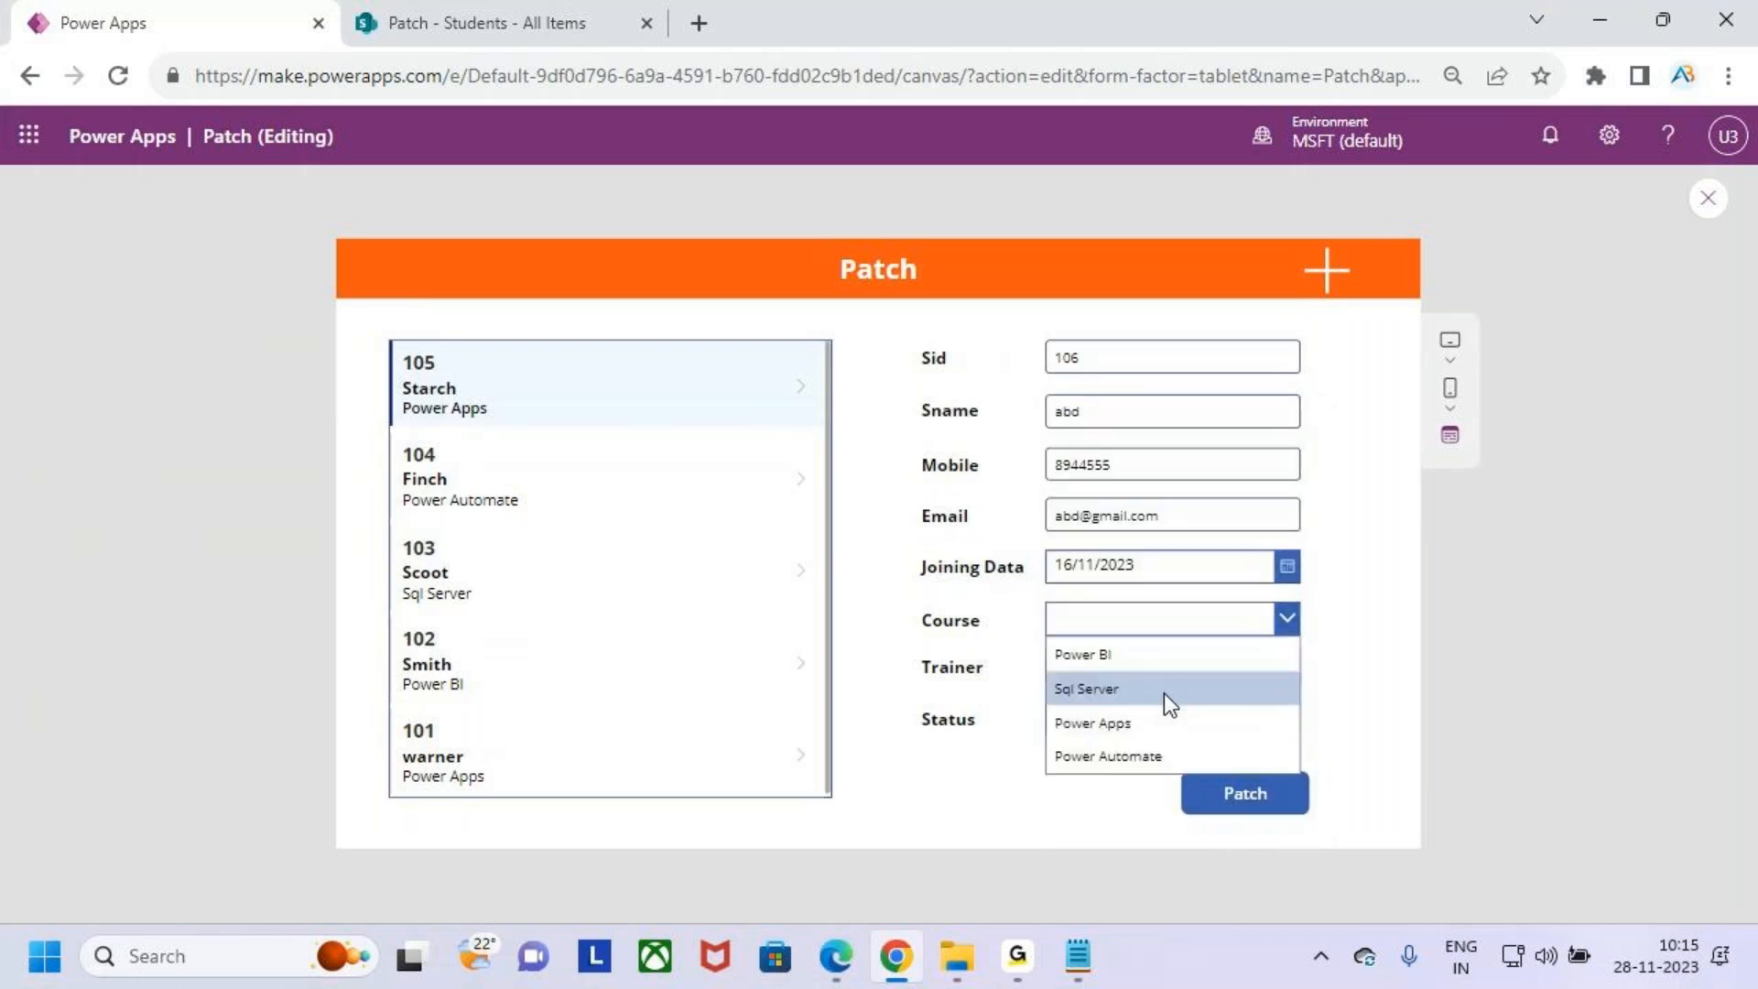
left_click(1163, 692)
left_click(1198, 673)
left_click(1160, 711)
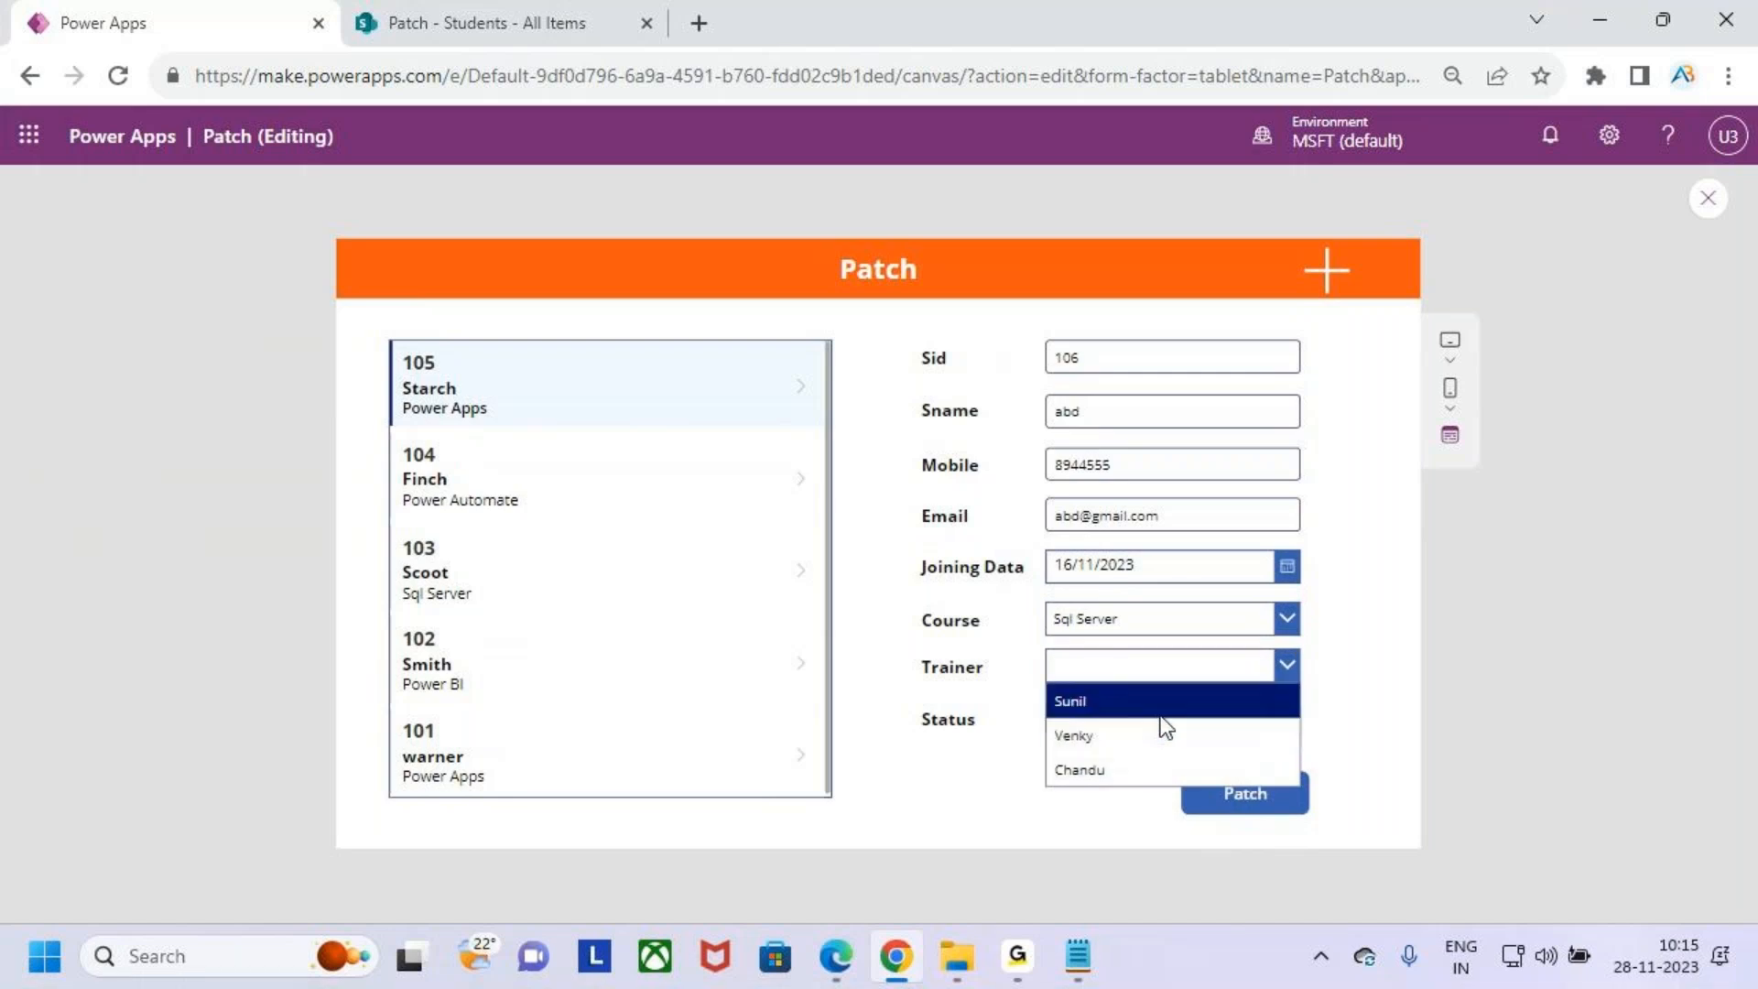
left_click(1167, 674)
left_click(1171, 734)
left_click(1169, 715)
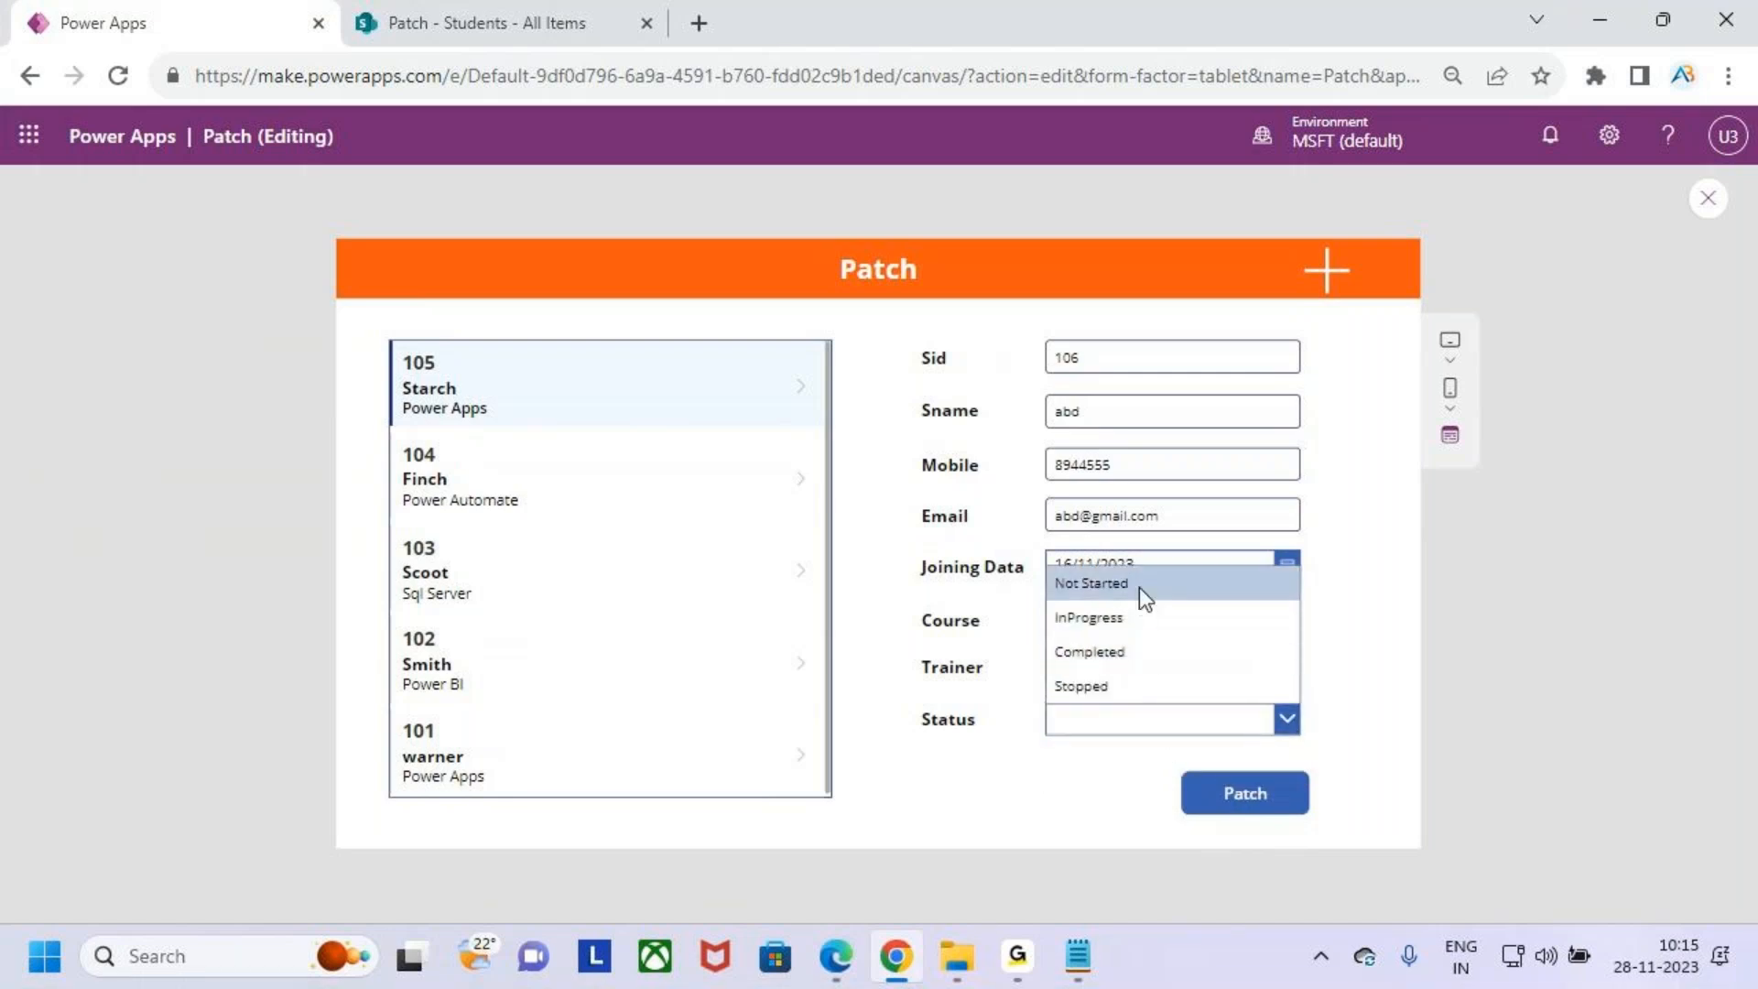
left_click(1152, 620)
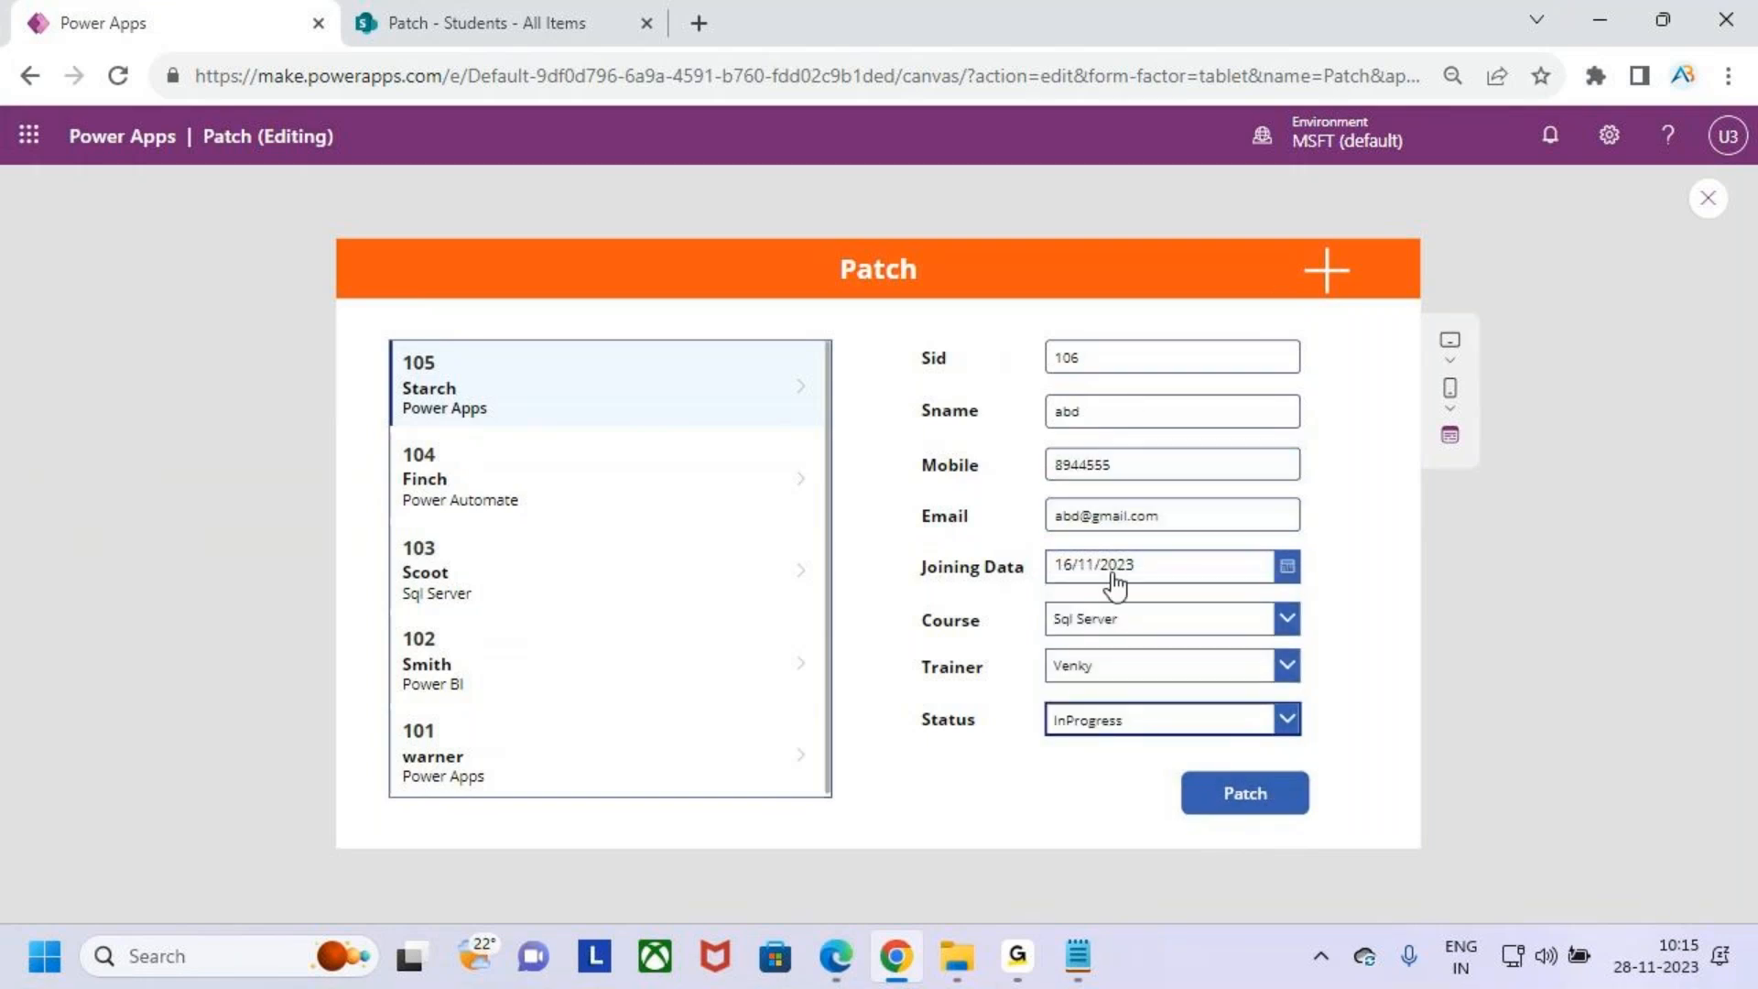
- Submit the new student record with the Patch button
left_click(1260, 802)
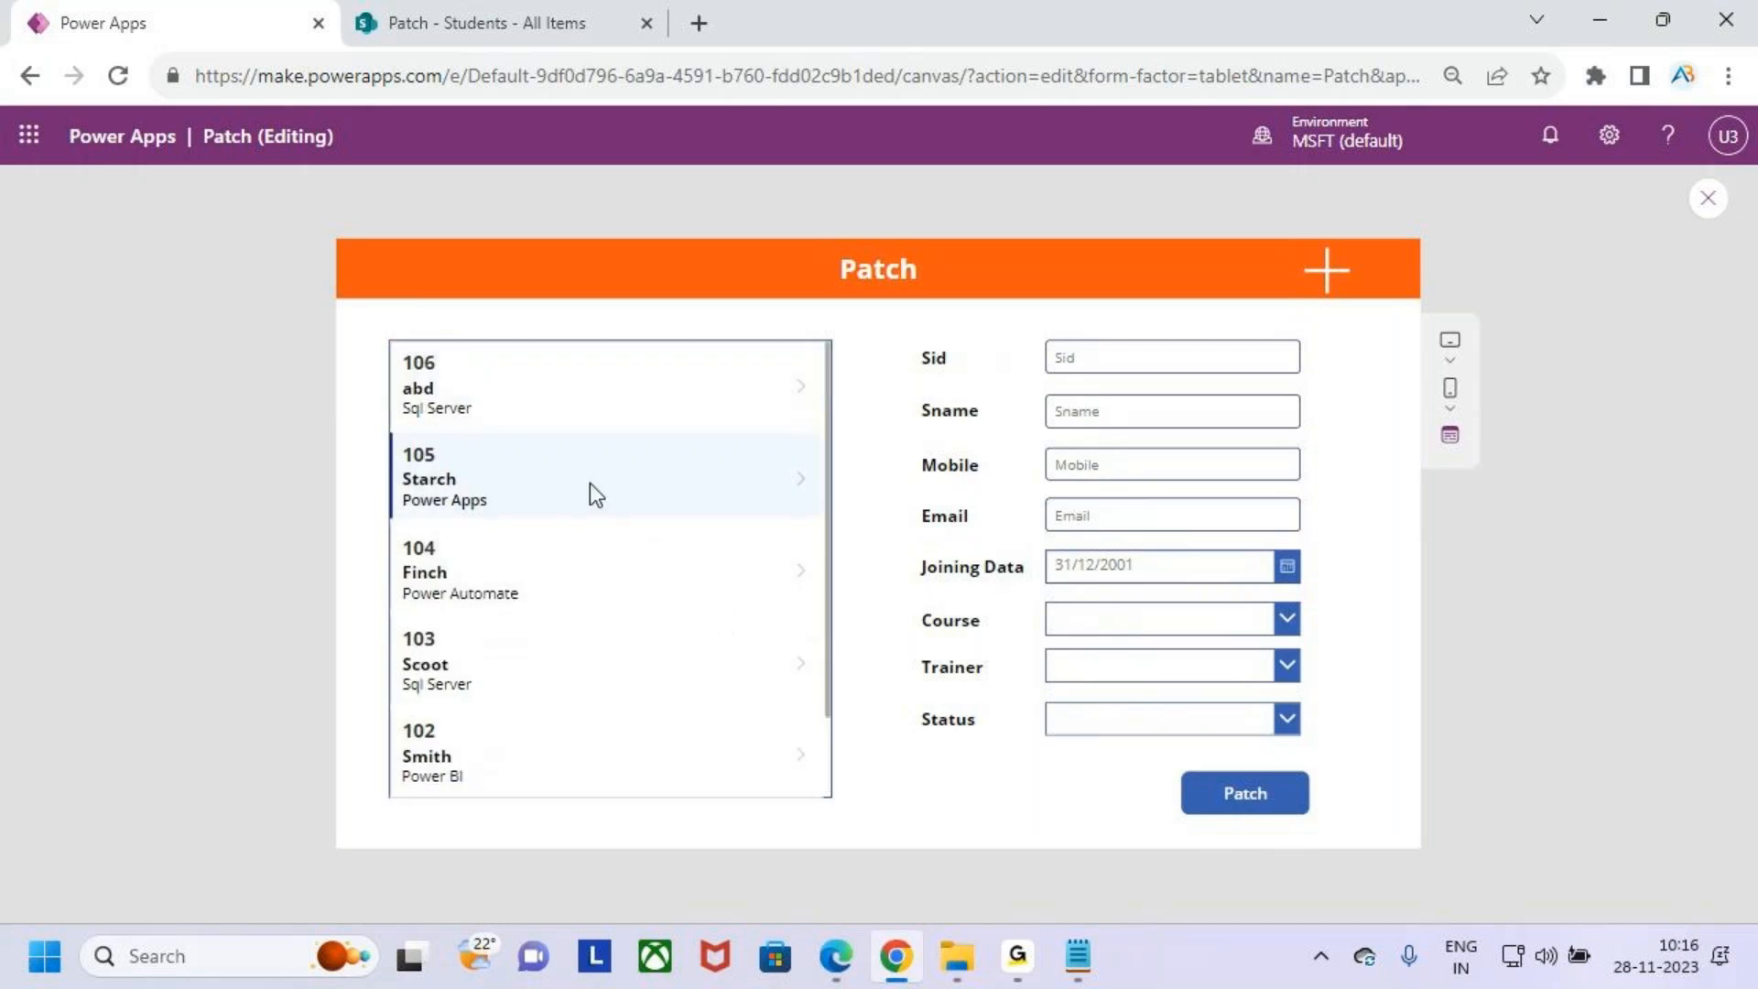
mouse_move(381, 342)
left_mouse_down()
mouse_move(573, 423)
mouse_move(611, 302)
left_mouse_up()
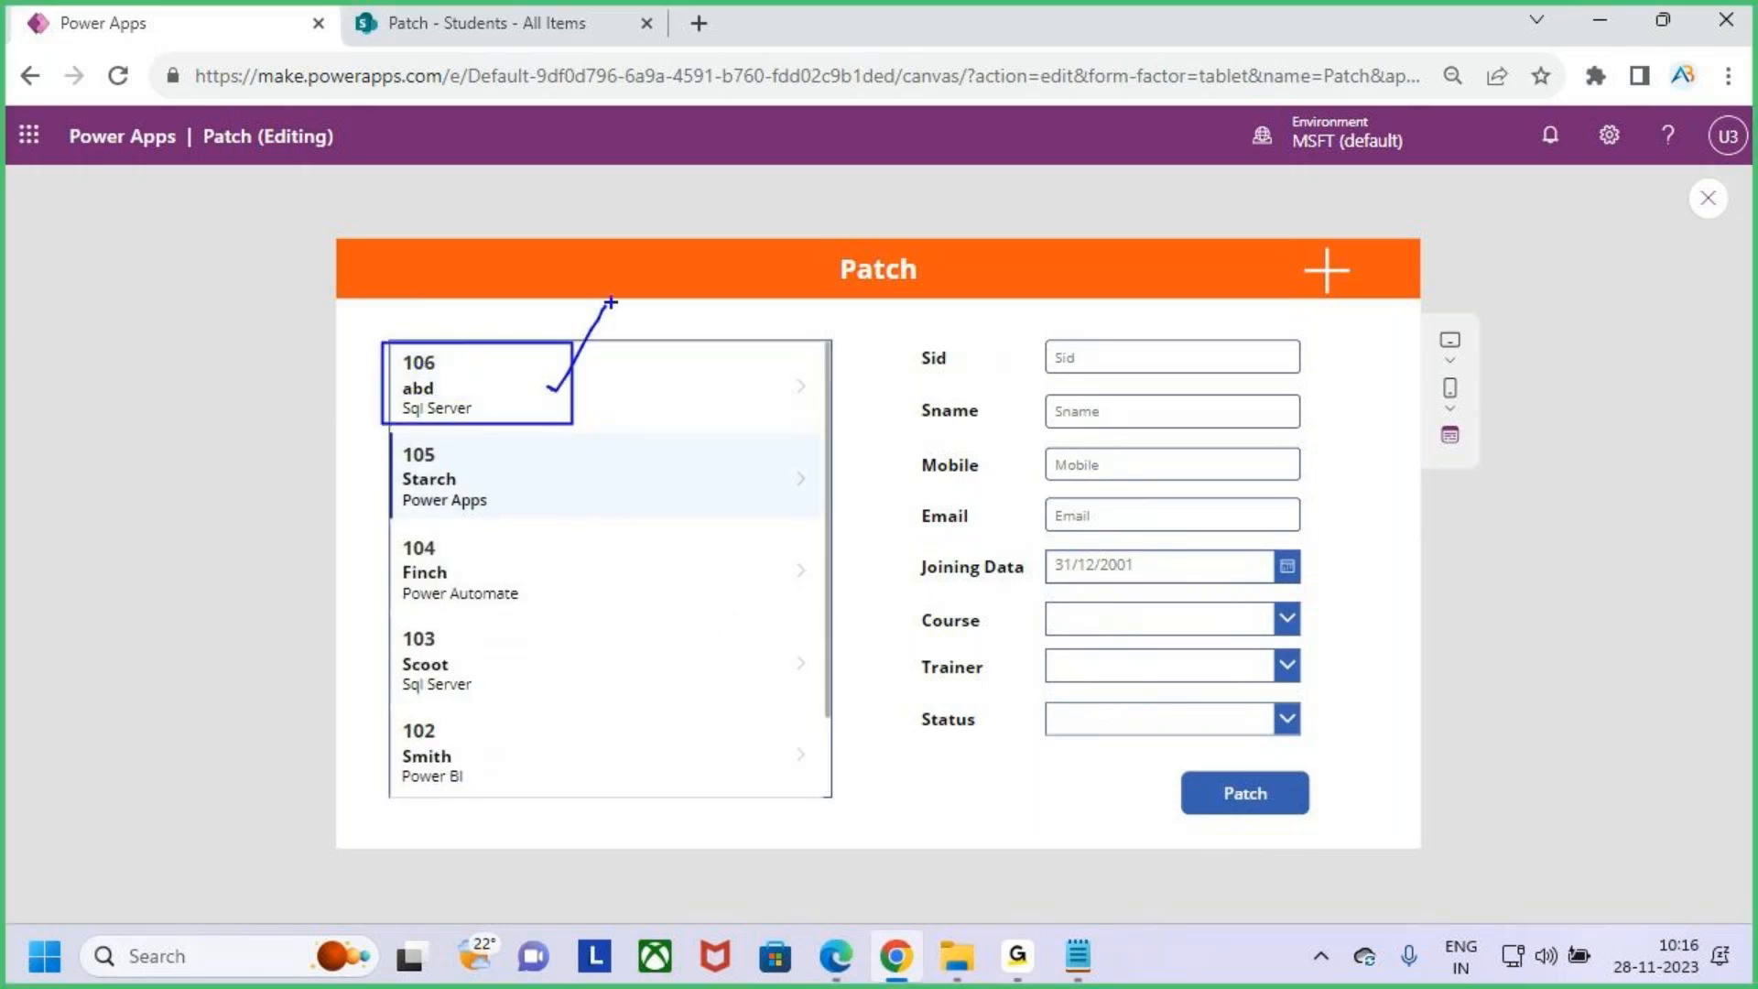
key("Escape")
scroll(495, 623, "down", 1)
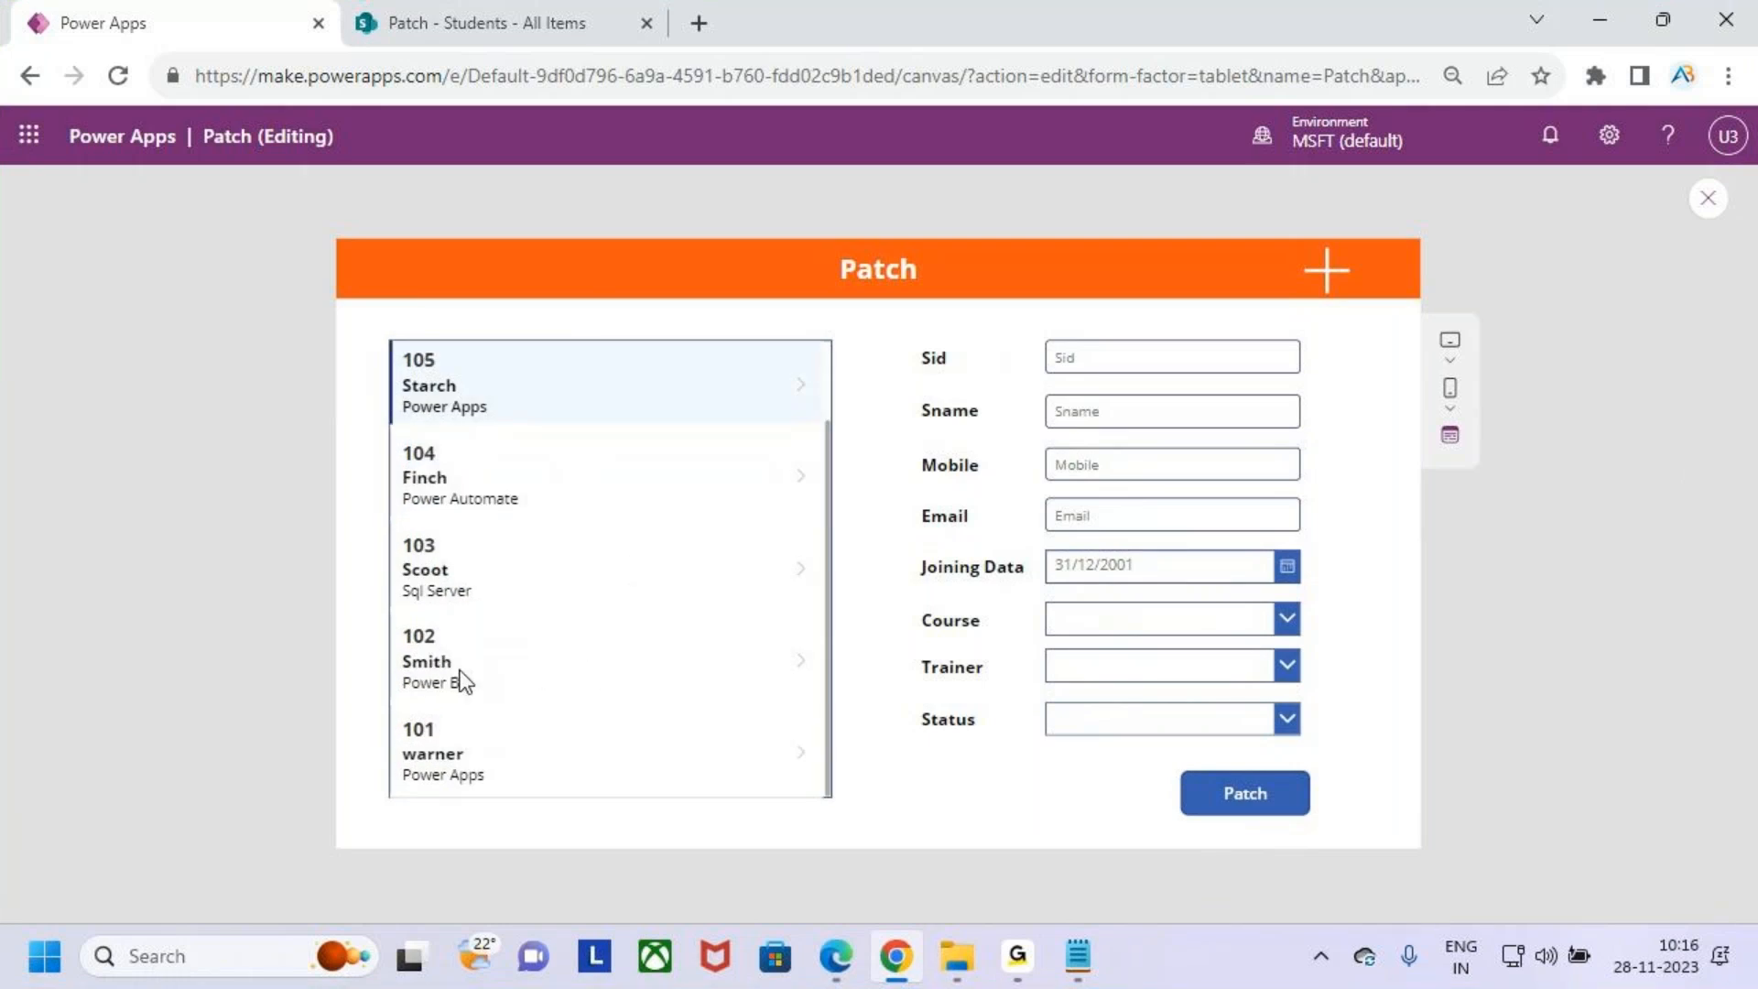
- Select the 102 student in the gallery to load its details into the form
left_click(540, 653)
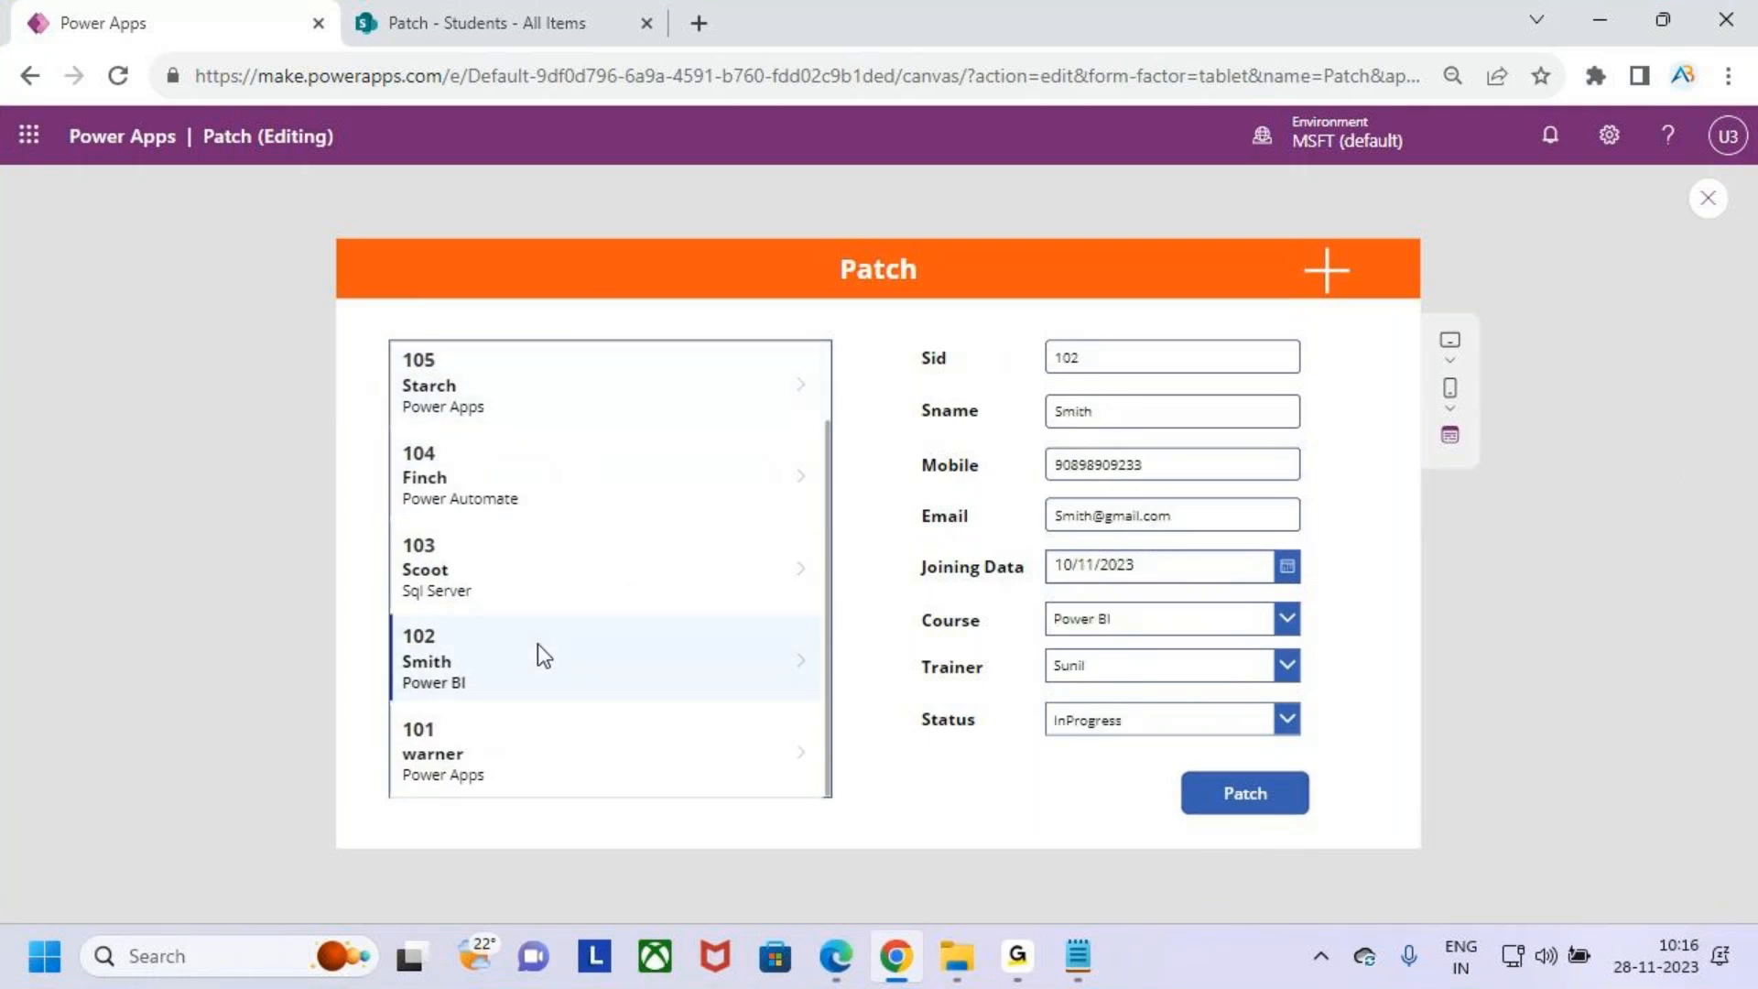
key("ctrl+2")
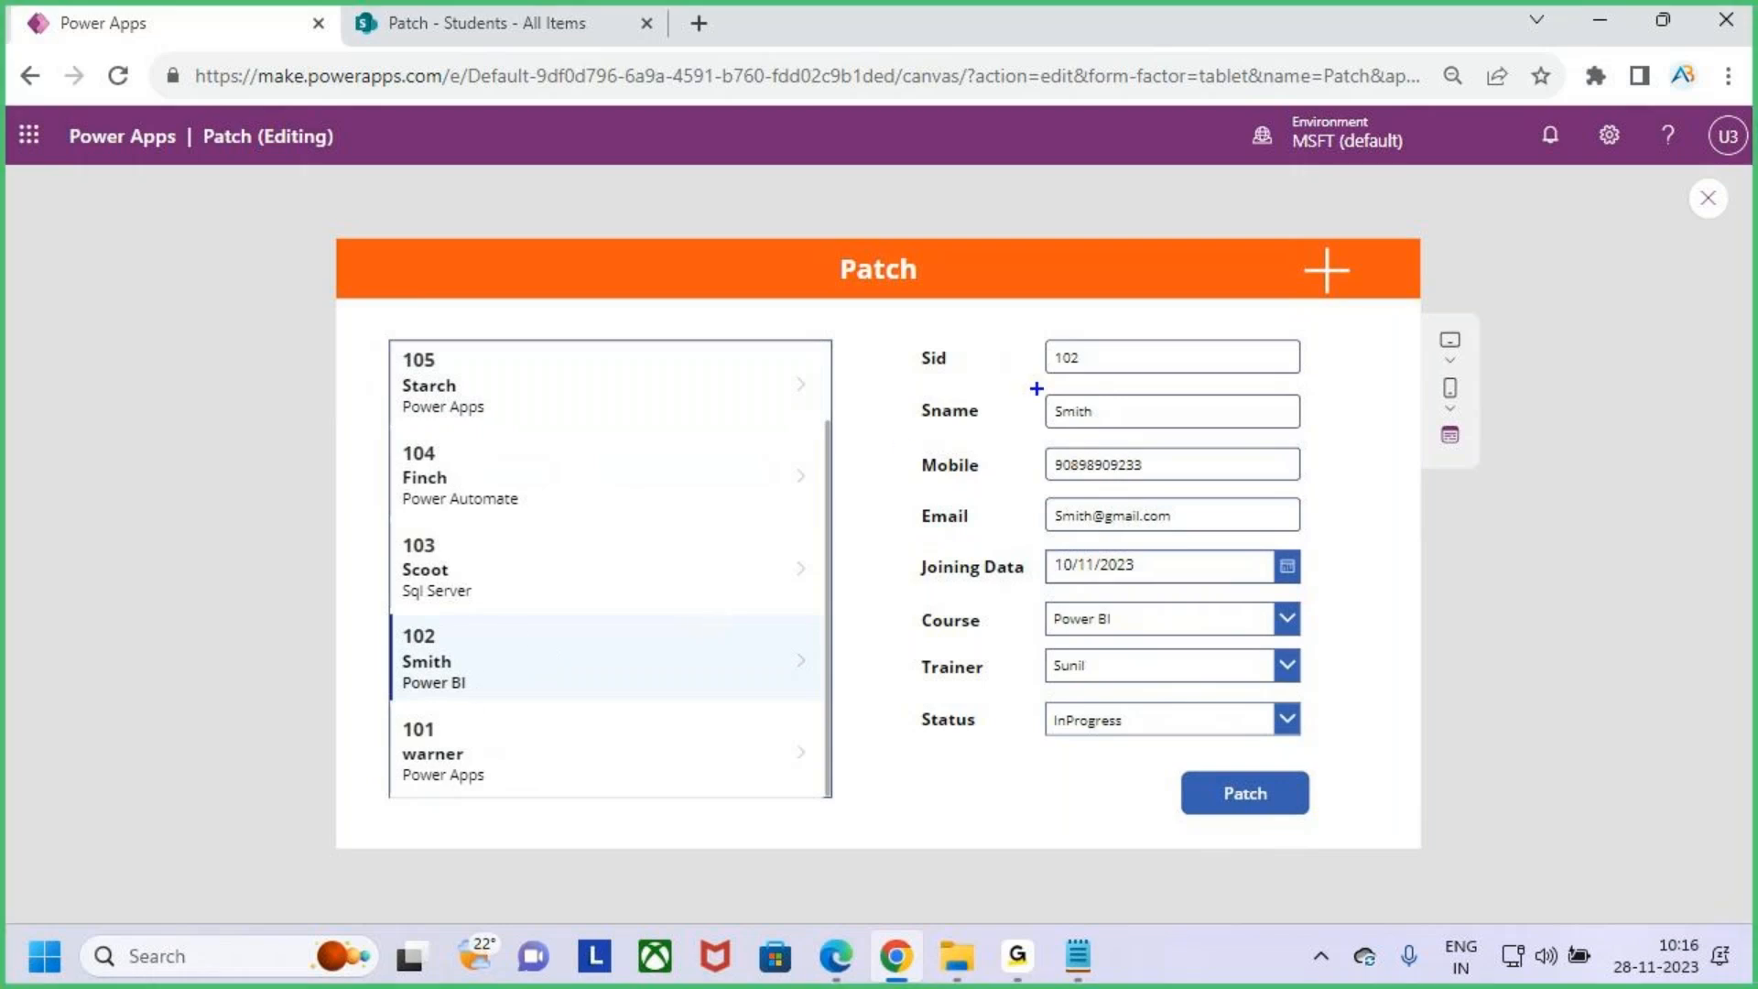
mouse_move(1027, 327)
left_mouse_down()
mouse_move(1324, 765)
mouse_move(1327, 751)
left_mouse_up()
left_click_drag(1316, 600, 1429, 504)
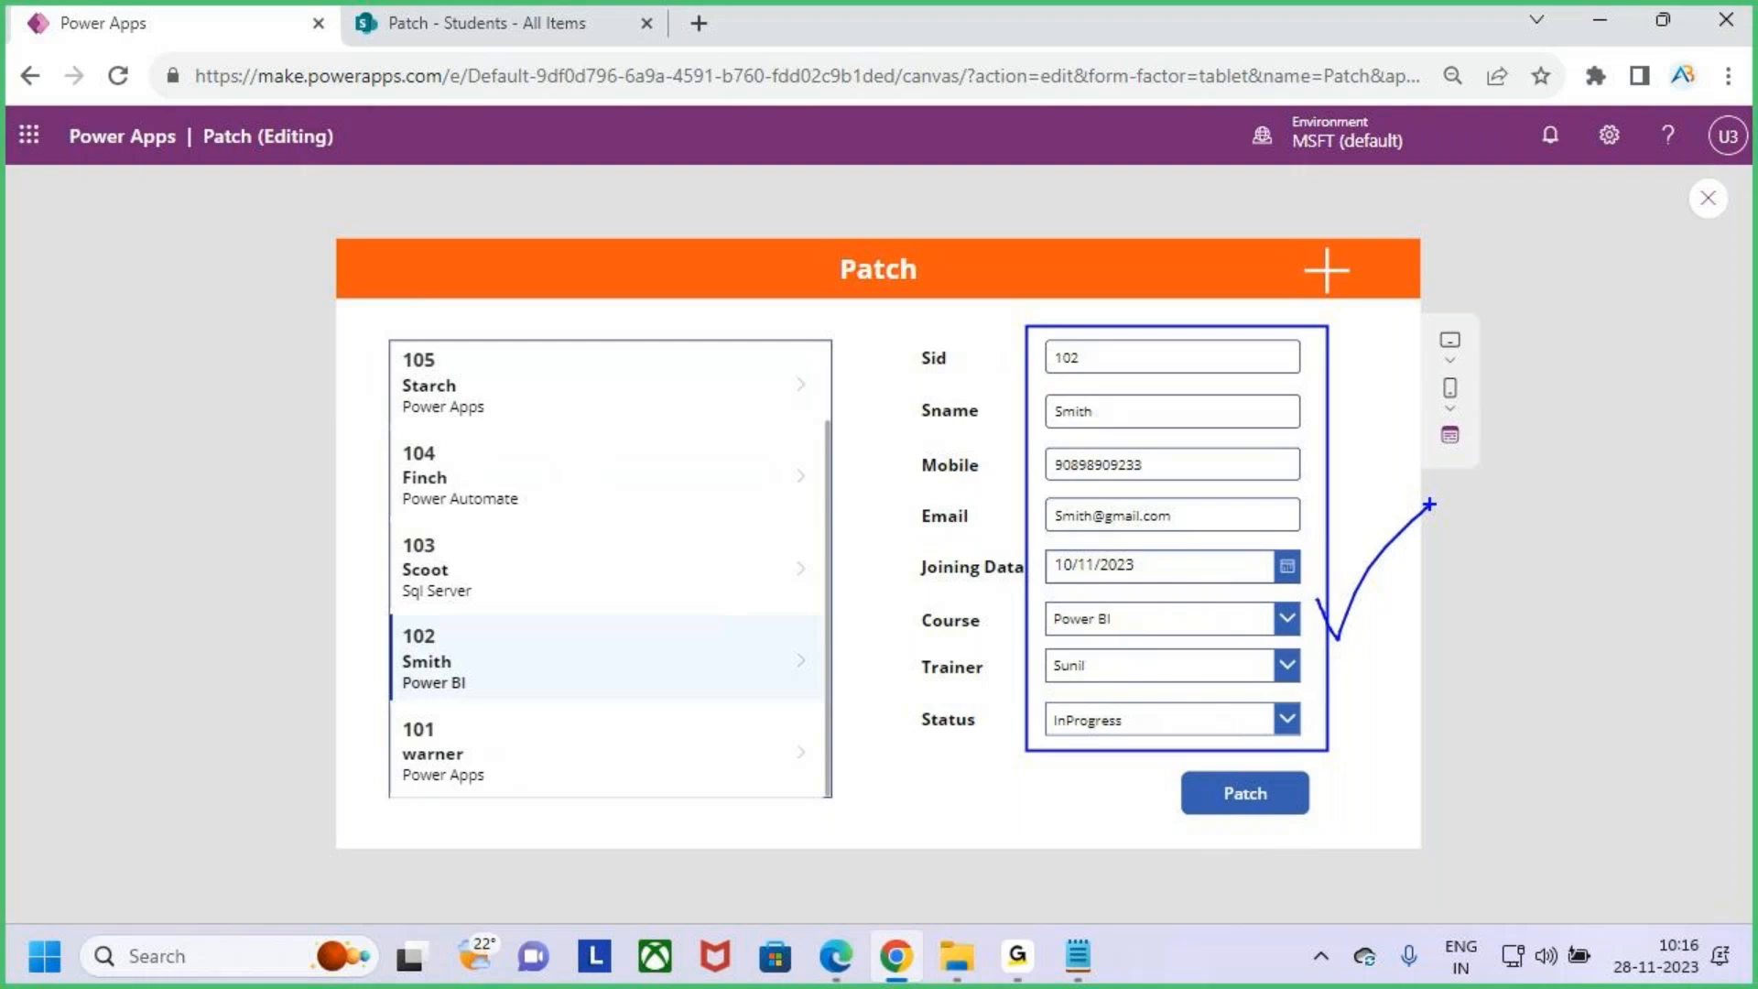
key("Escape")
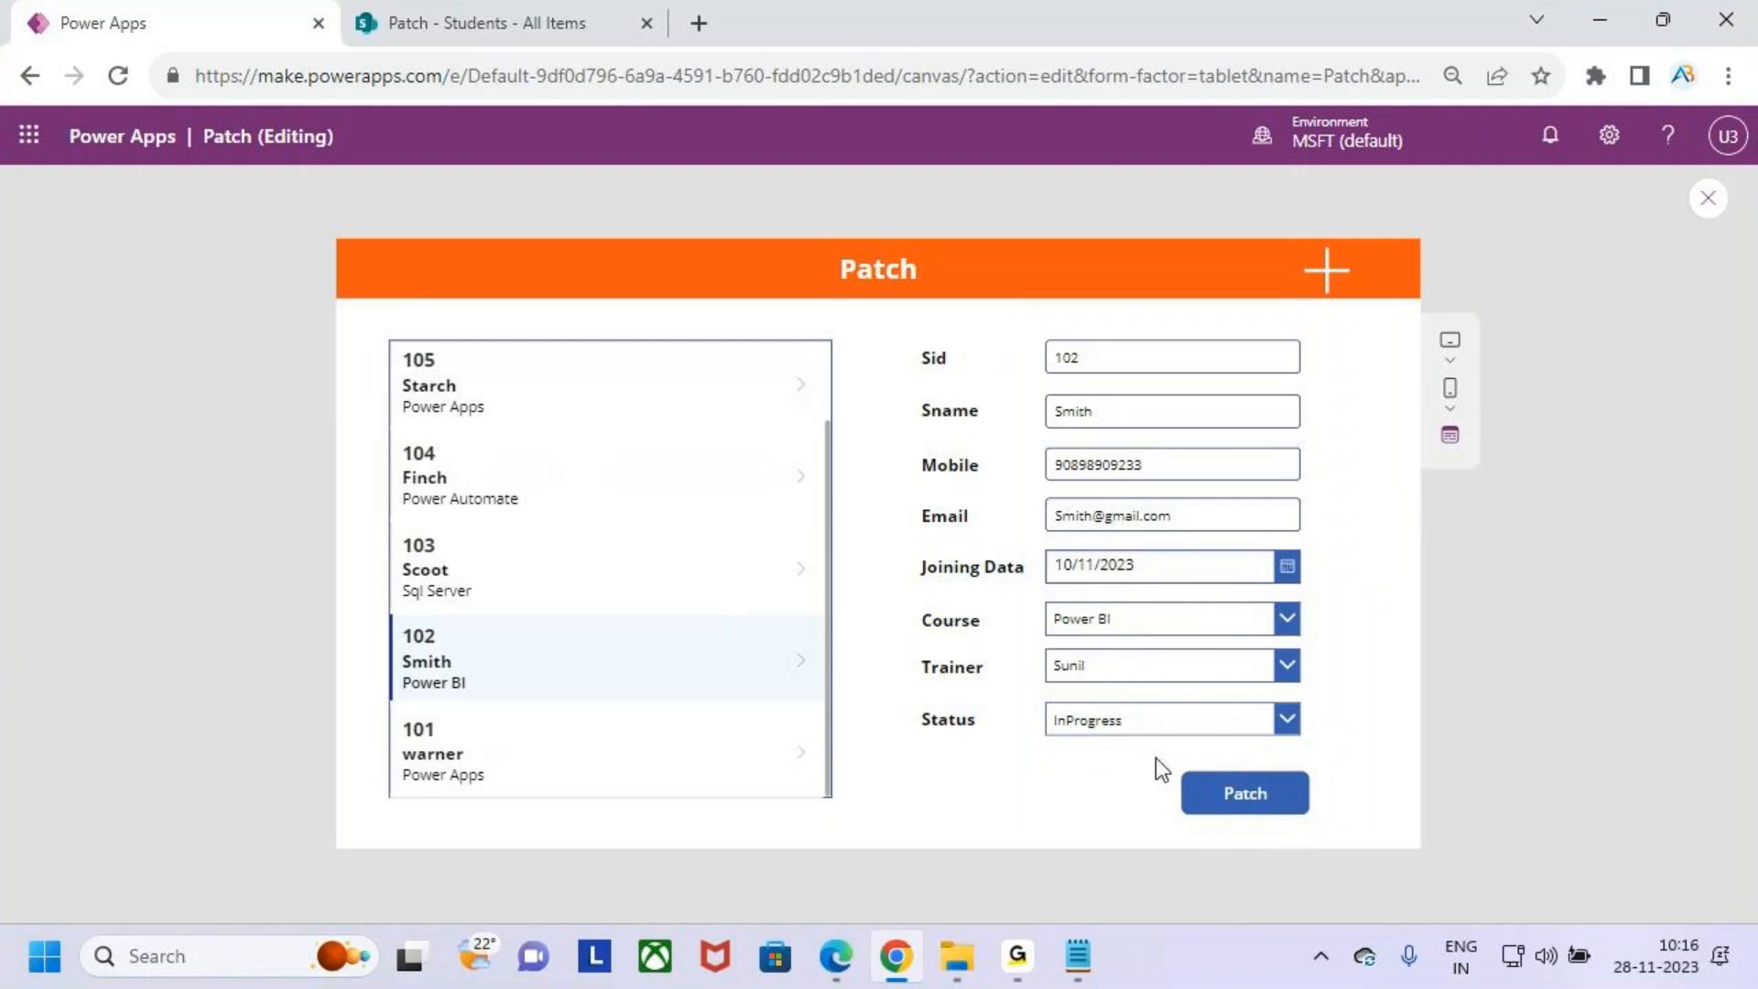
- Change student 102's status to Completed and submit the update with the Patch button
left_click(1243, 722)
left_click(1162, 652)
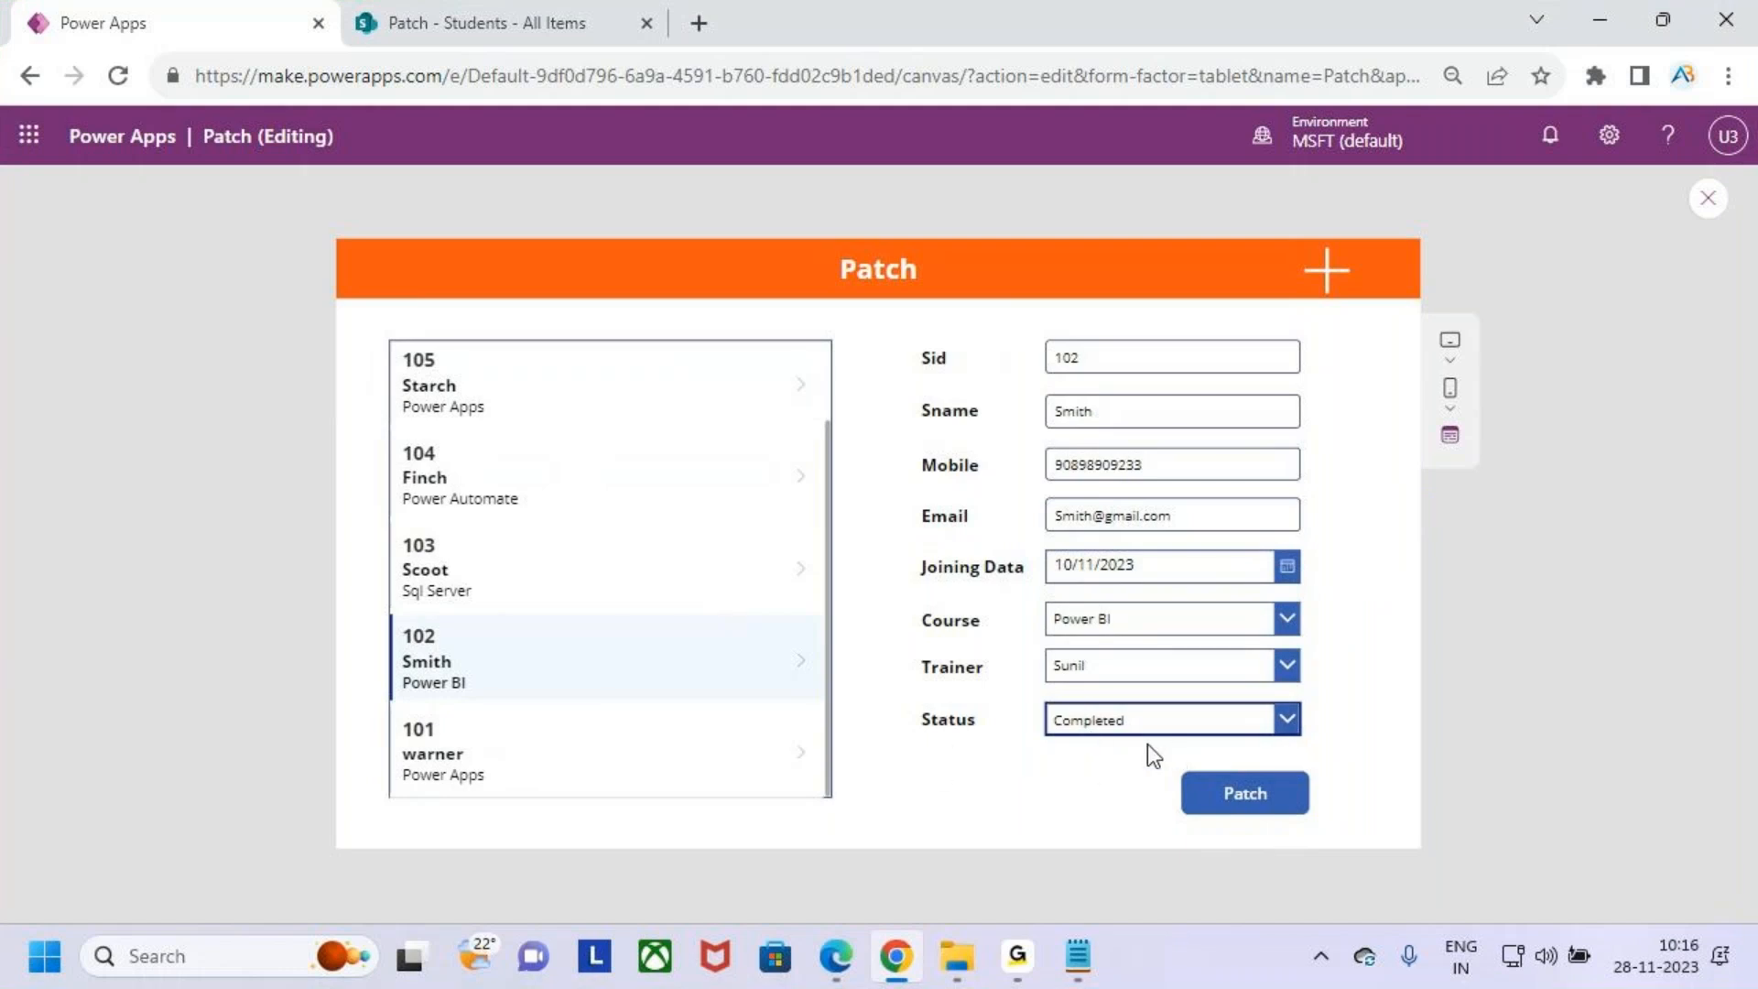
left_click(1287, 718)
left_click(1200, 654)
left_click(1214, 711)
left_click(1202, 653)
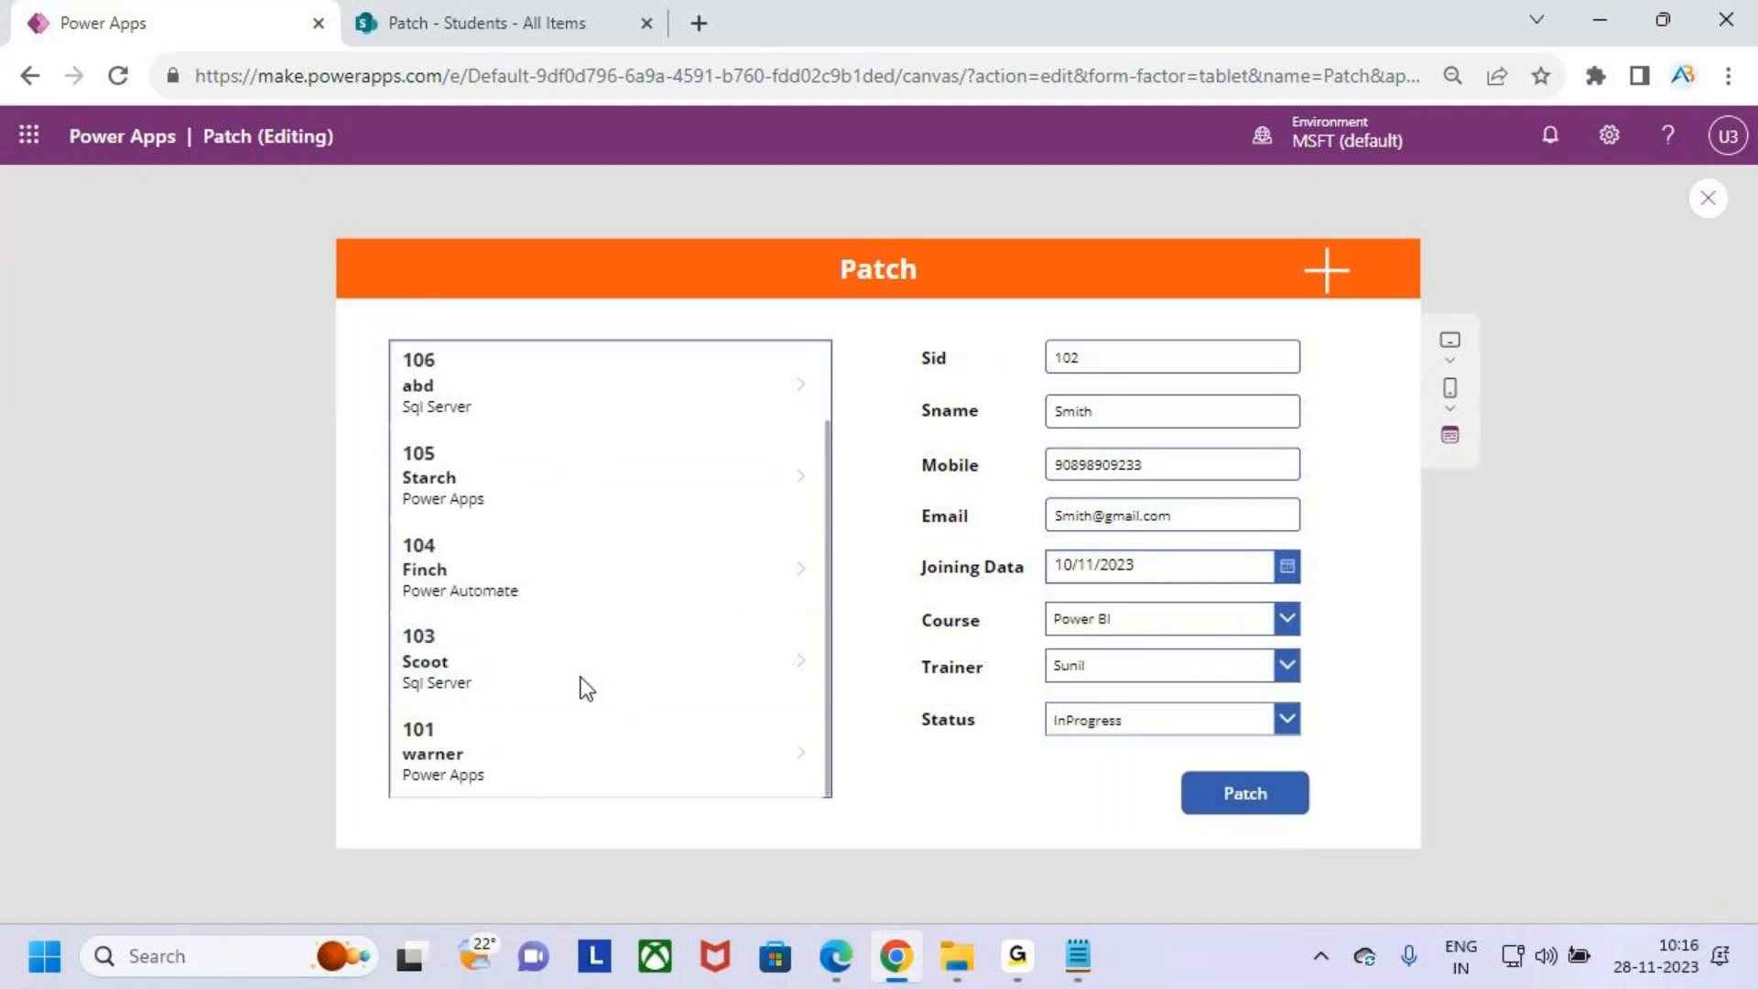
- Refresh the Students list in SharePoint and inspect student 102's Status column
left_click(465, 2)
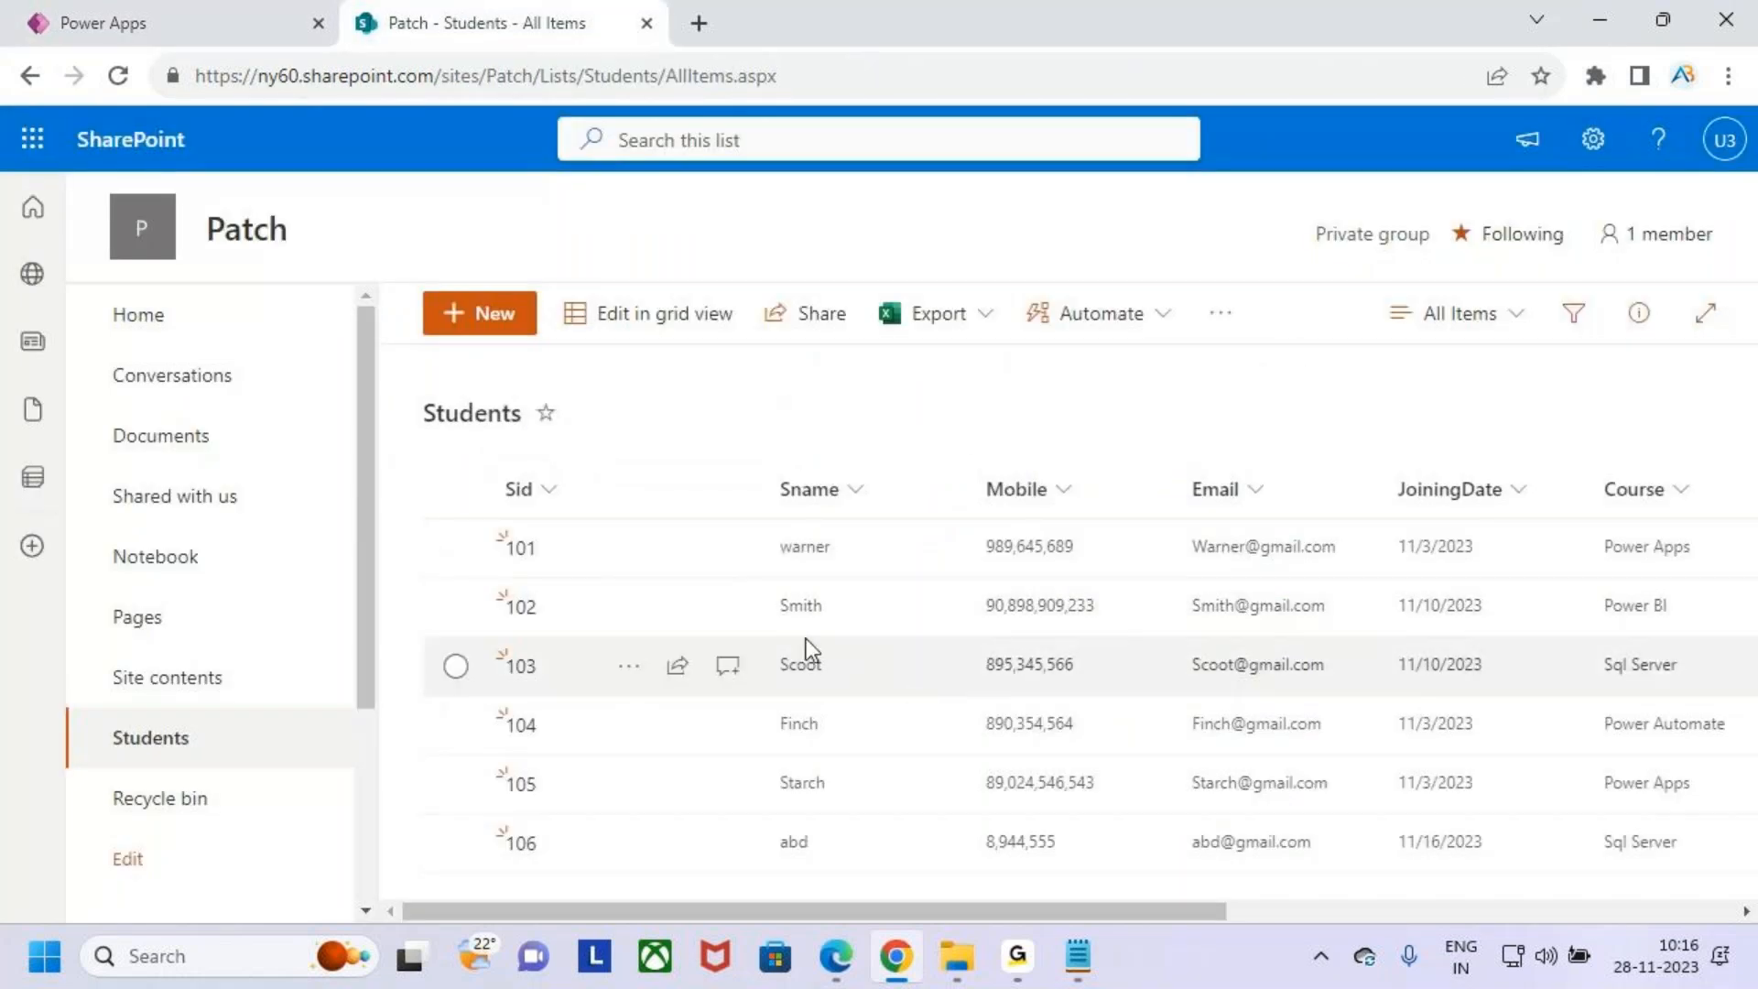
left_click(457, 607)
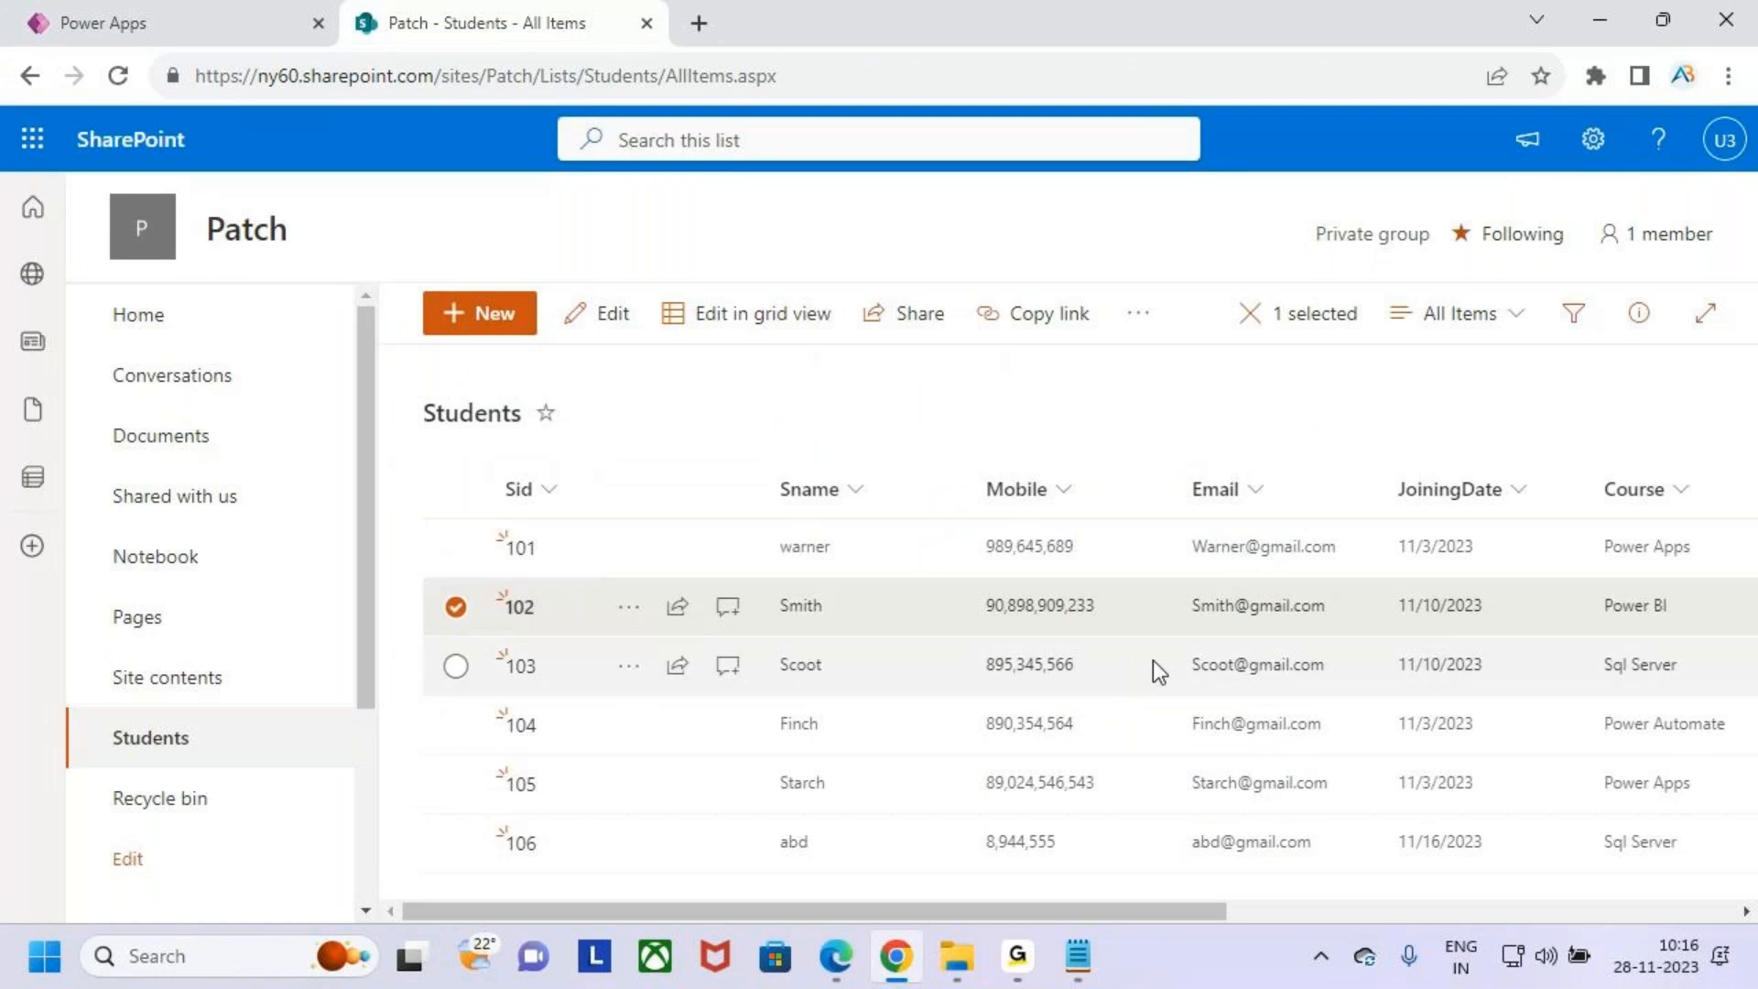
left_click_drag(1196, 910, 1593, 906)
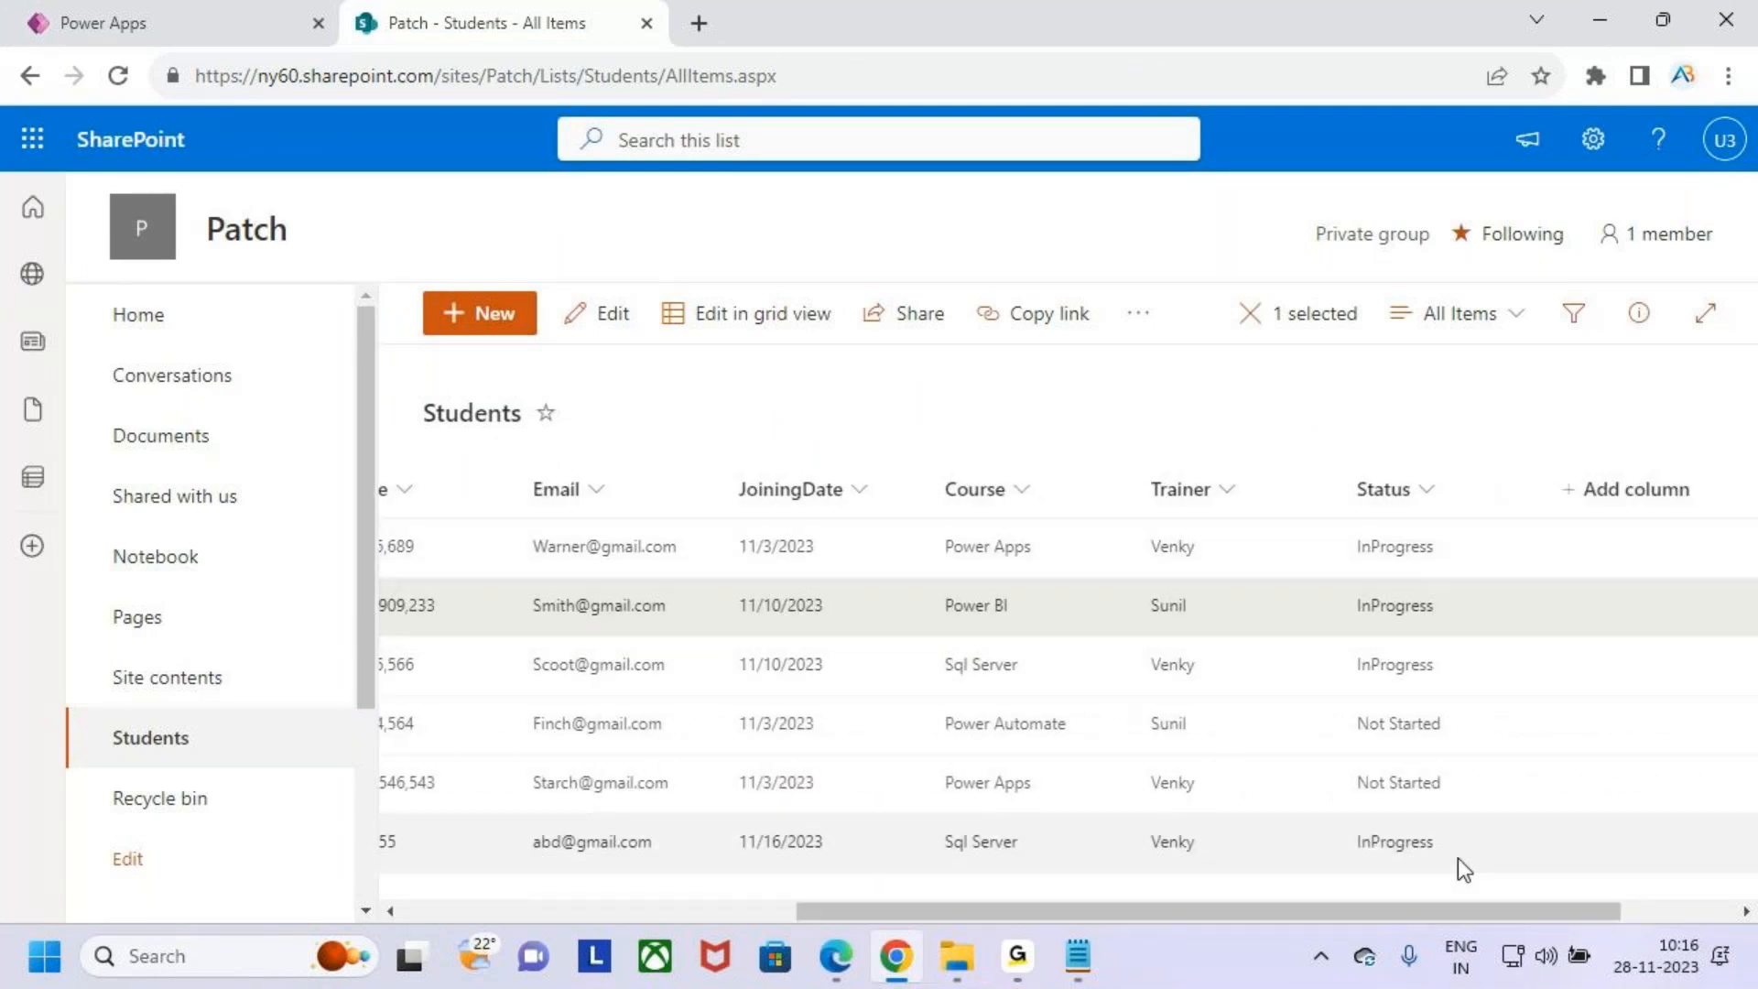
left_click(117, 75)
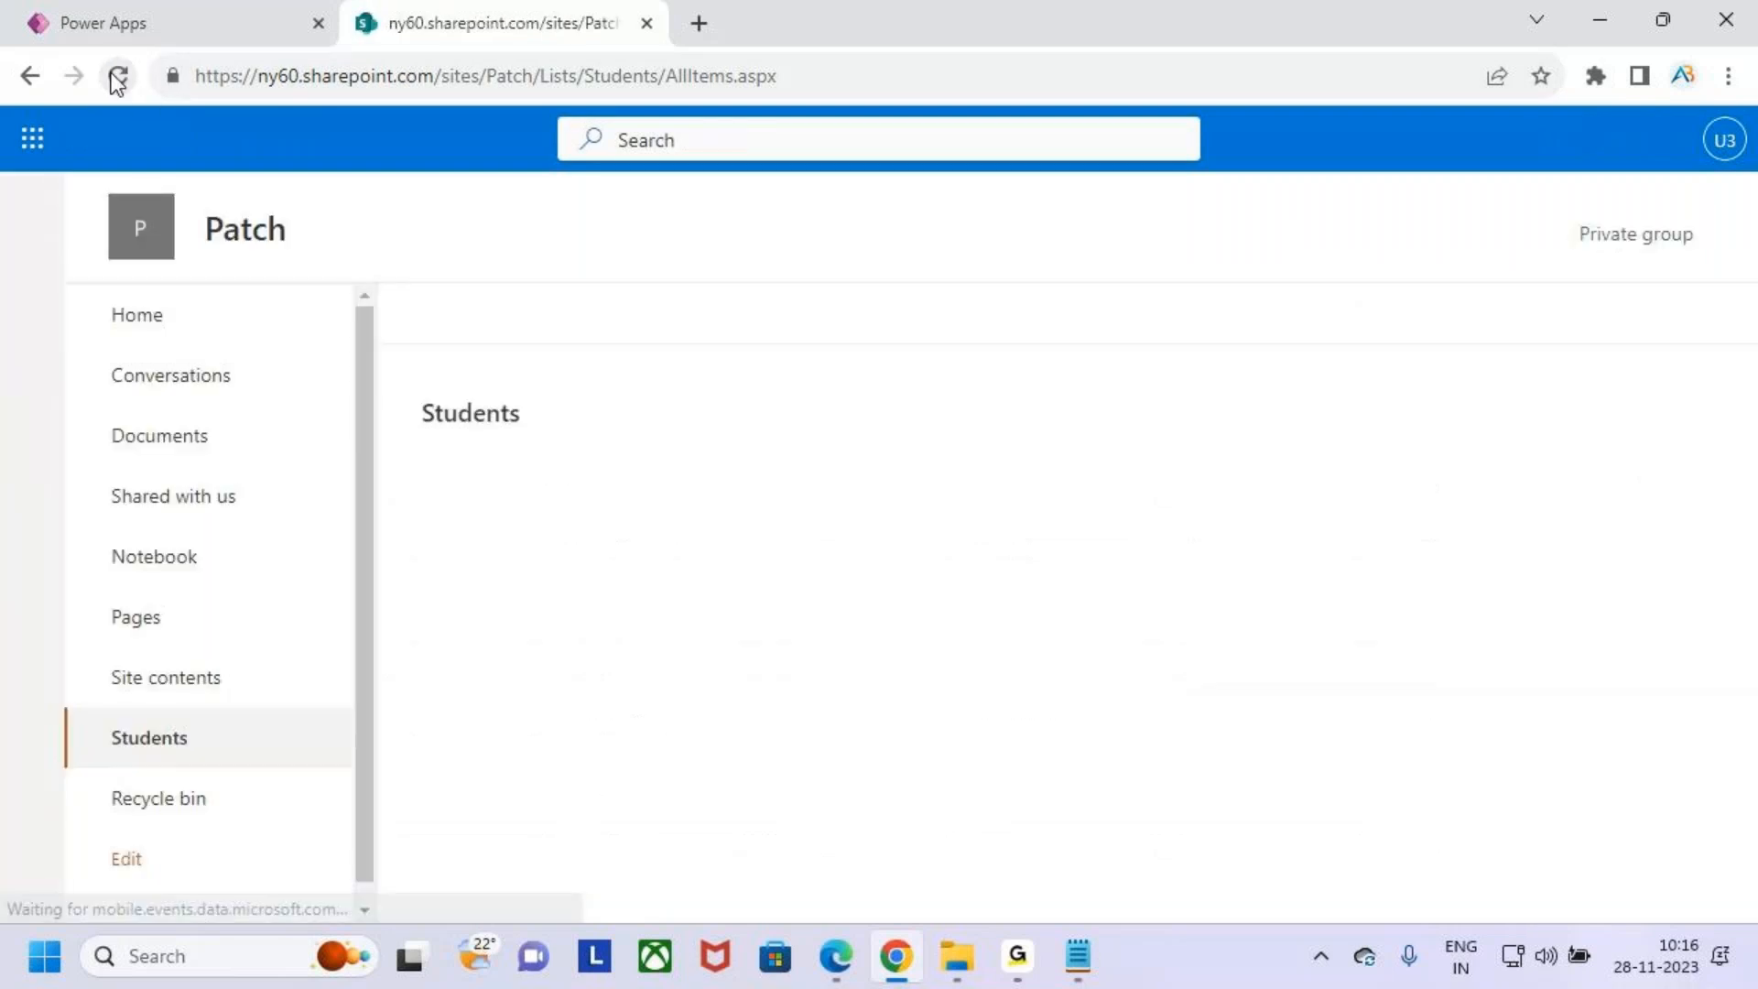
left_click_drag(1154, 910, 821, 908)
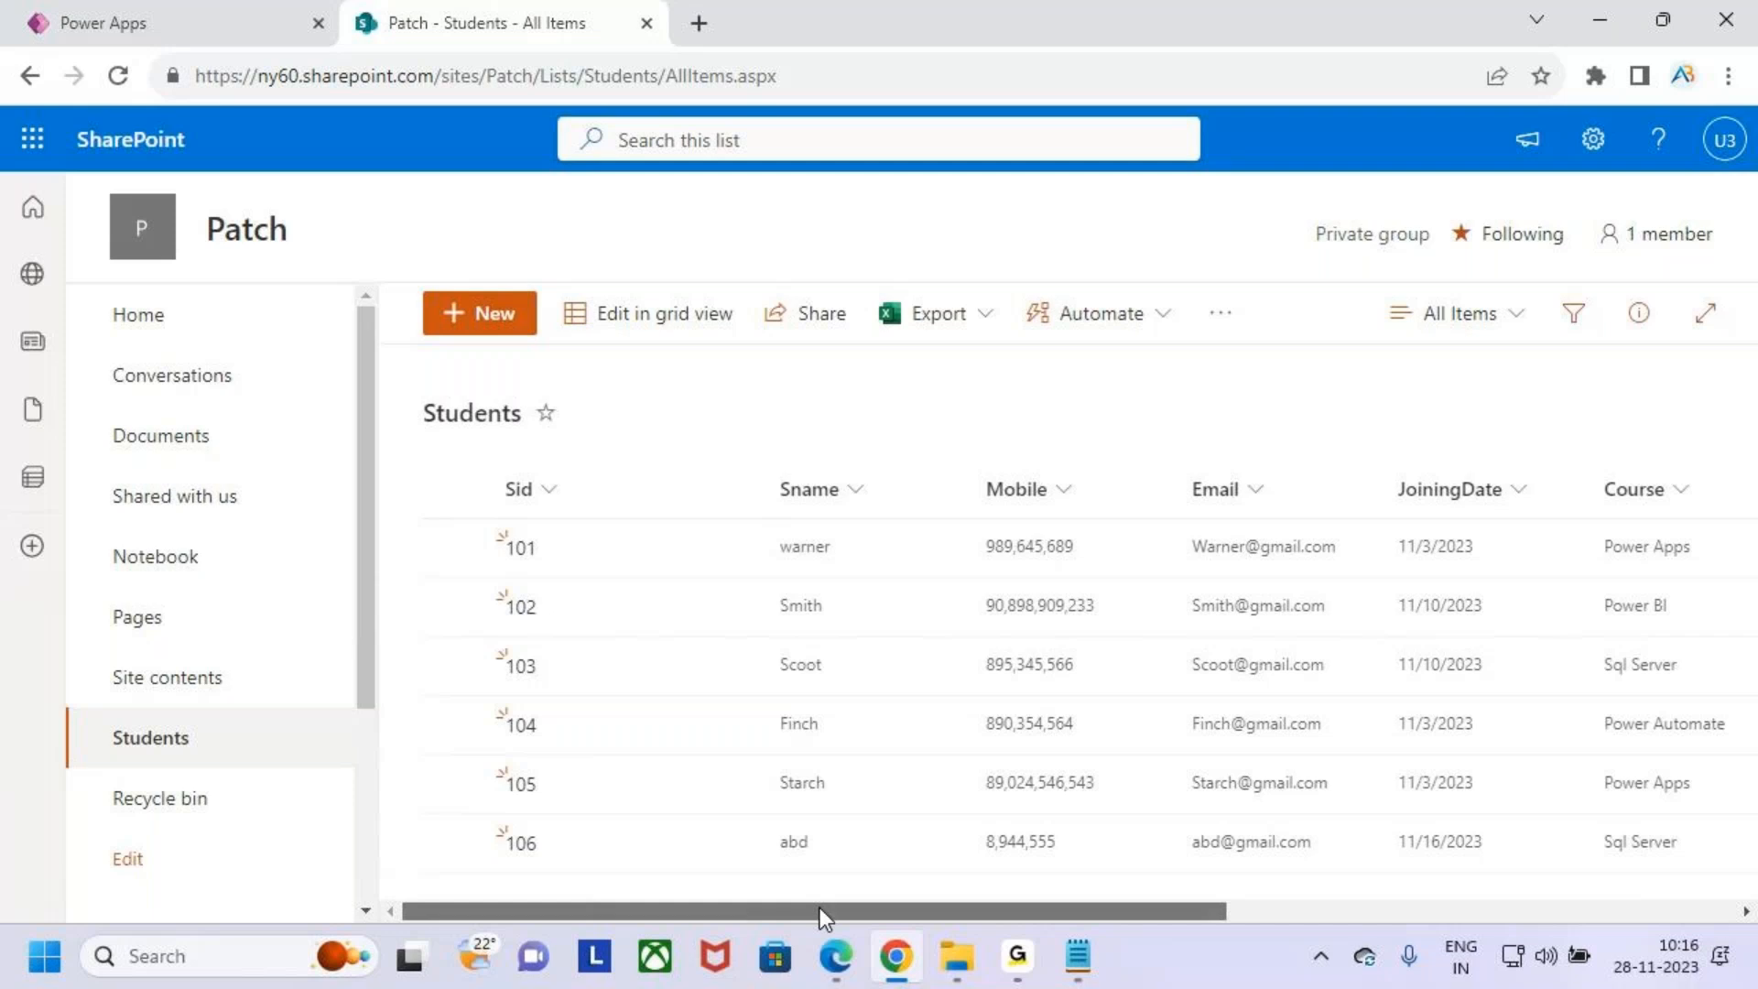
left_click(460, 612)
left_click_drag(996, 920, 1493, 909)
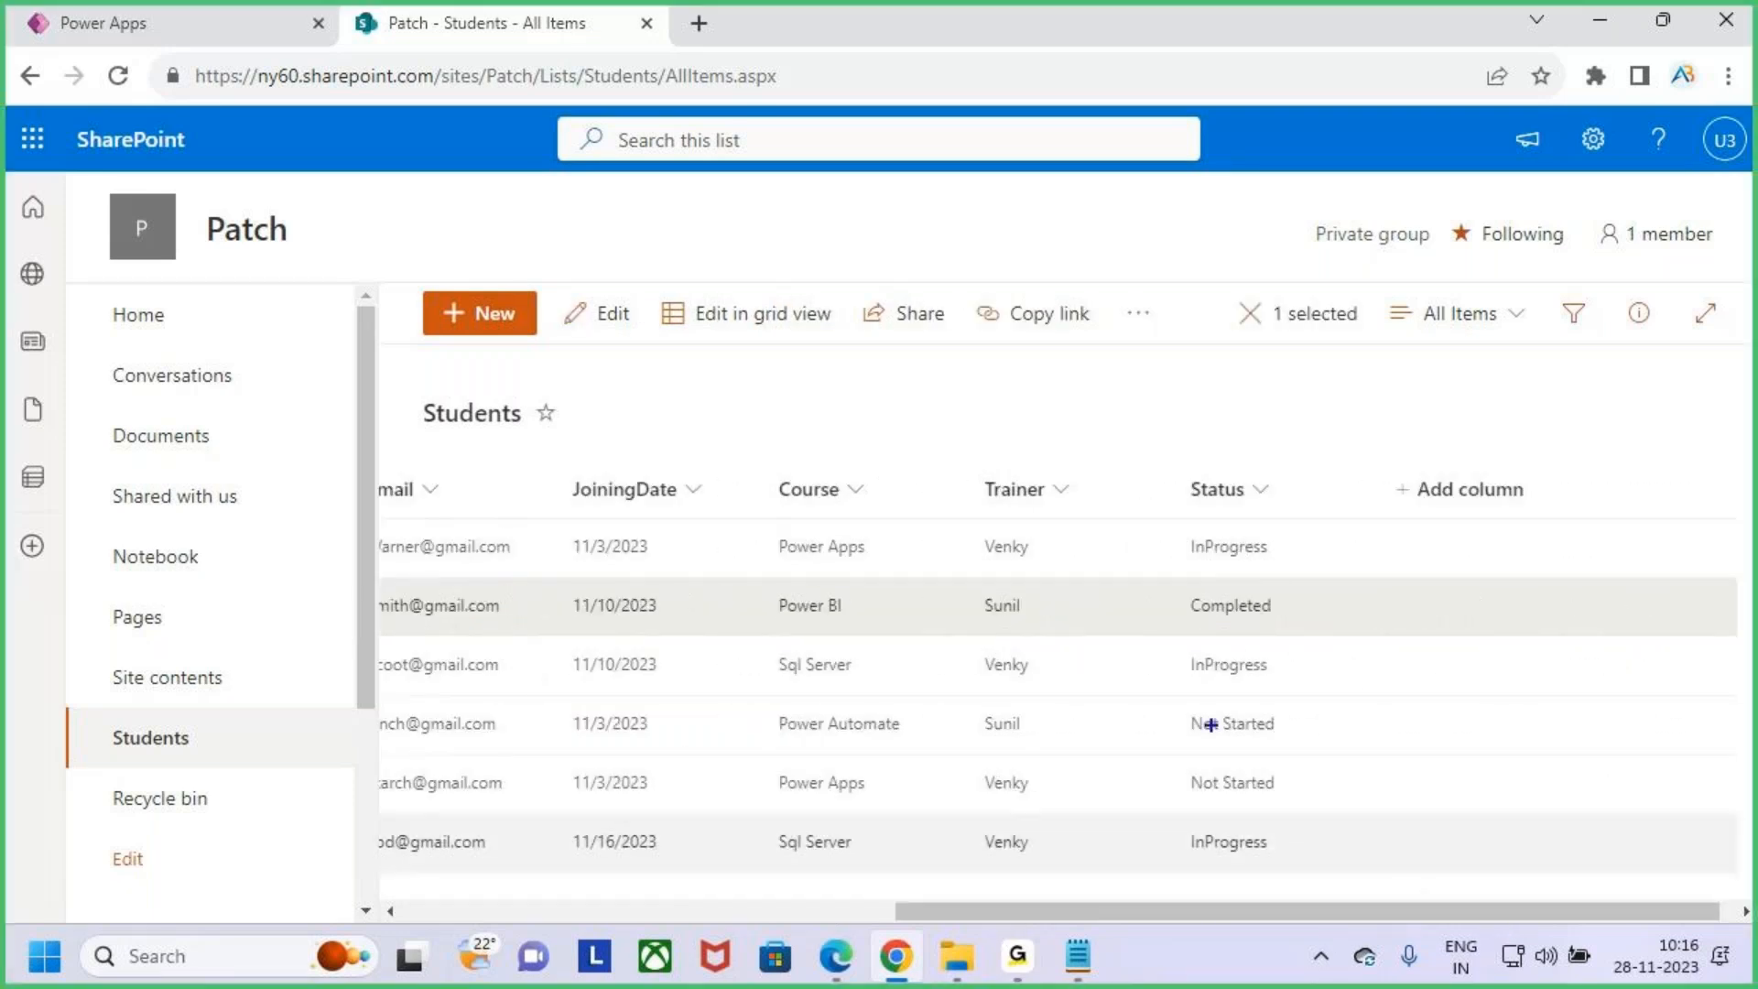
left_click(1185, 569)
left_click_drag(1278, 596, 1351, 529)
key("Escape")
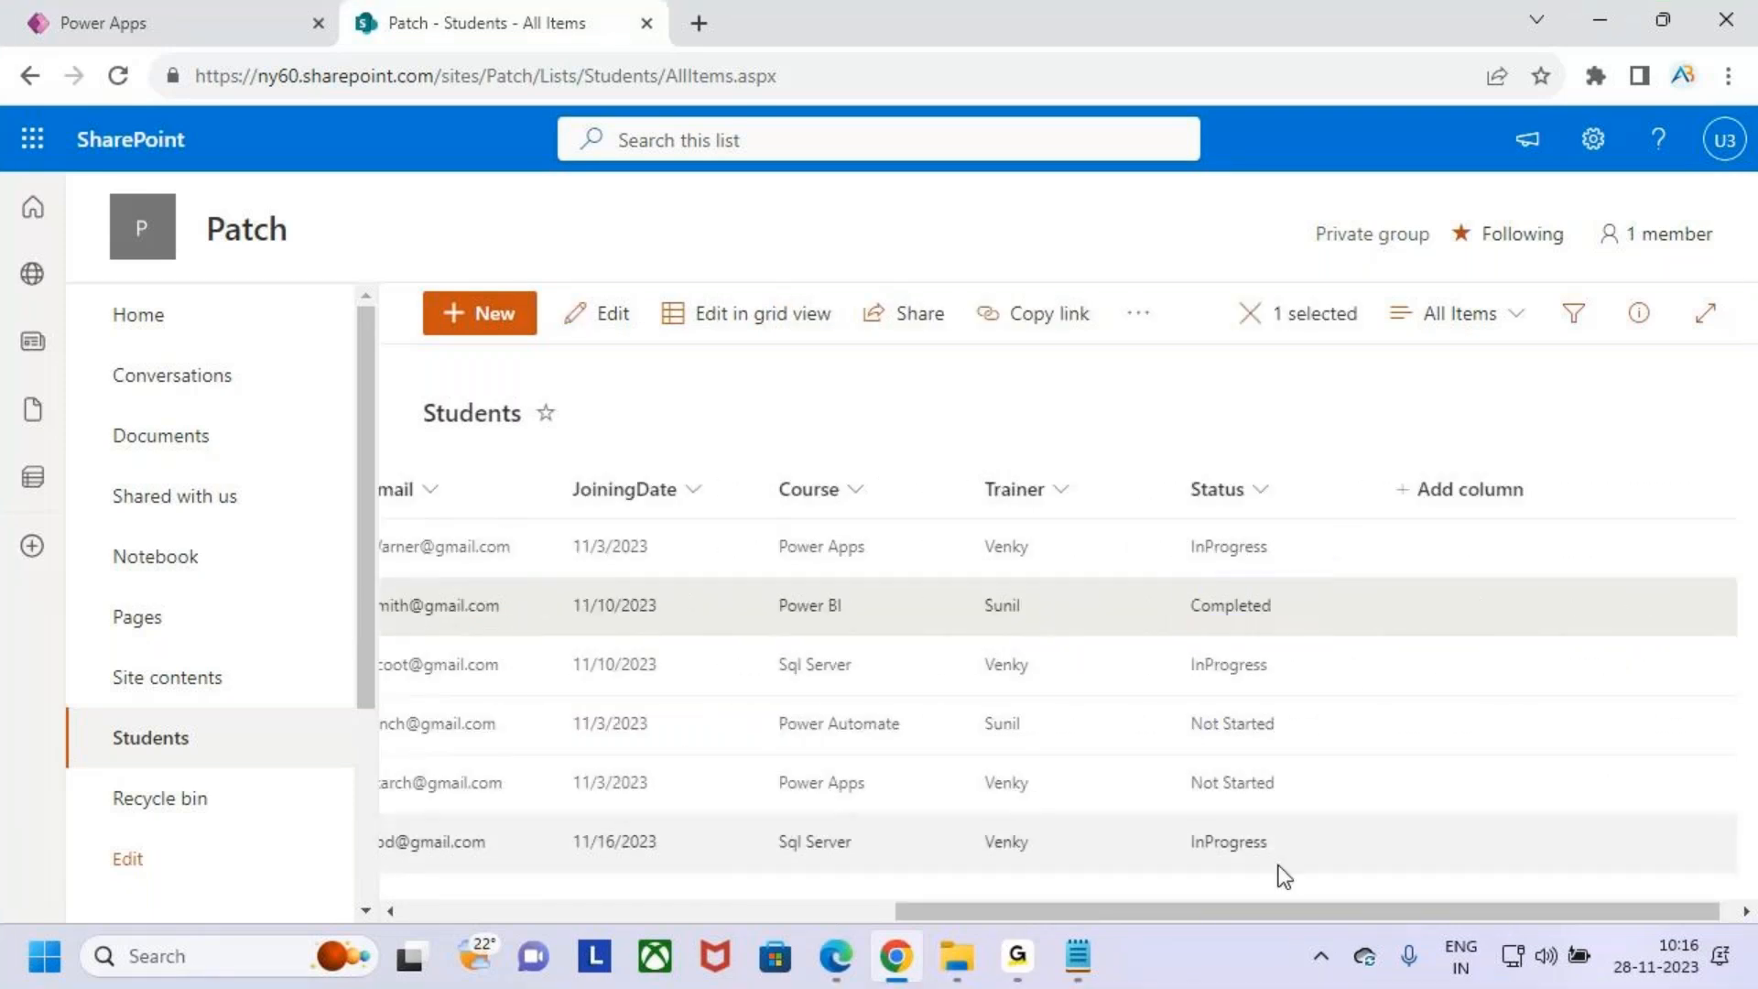
left_click_drag(1311, 911, 807, 910)
- Return to the app, close the preview, and select the gallery's item template for editing
left_click(183, 23)
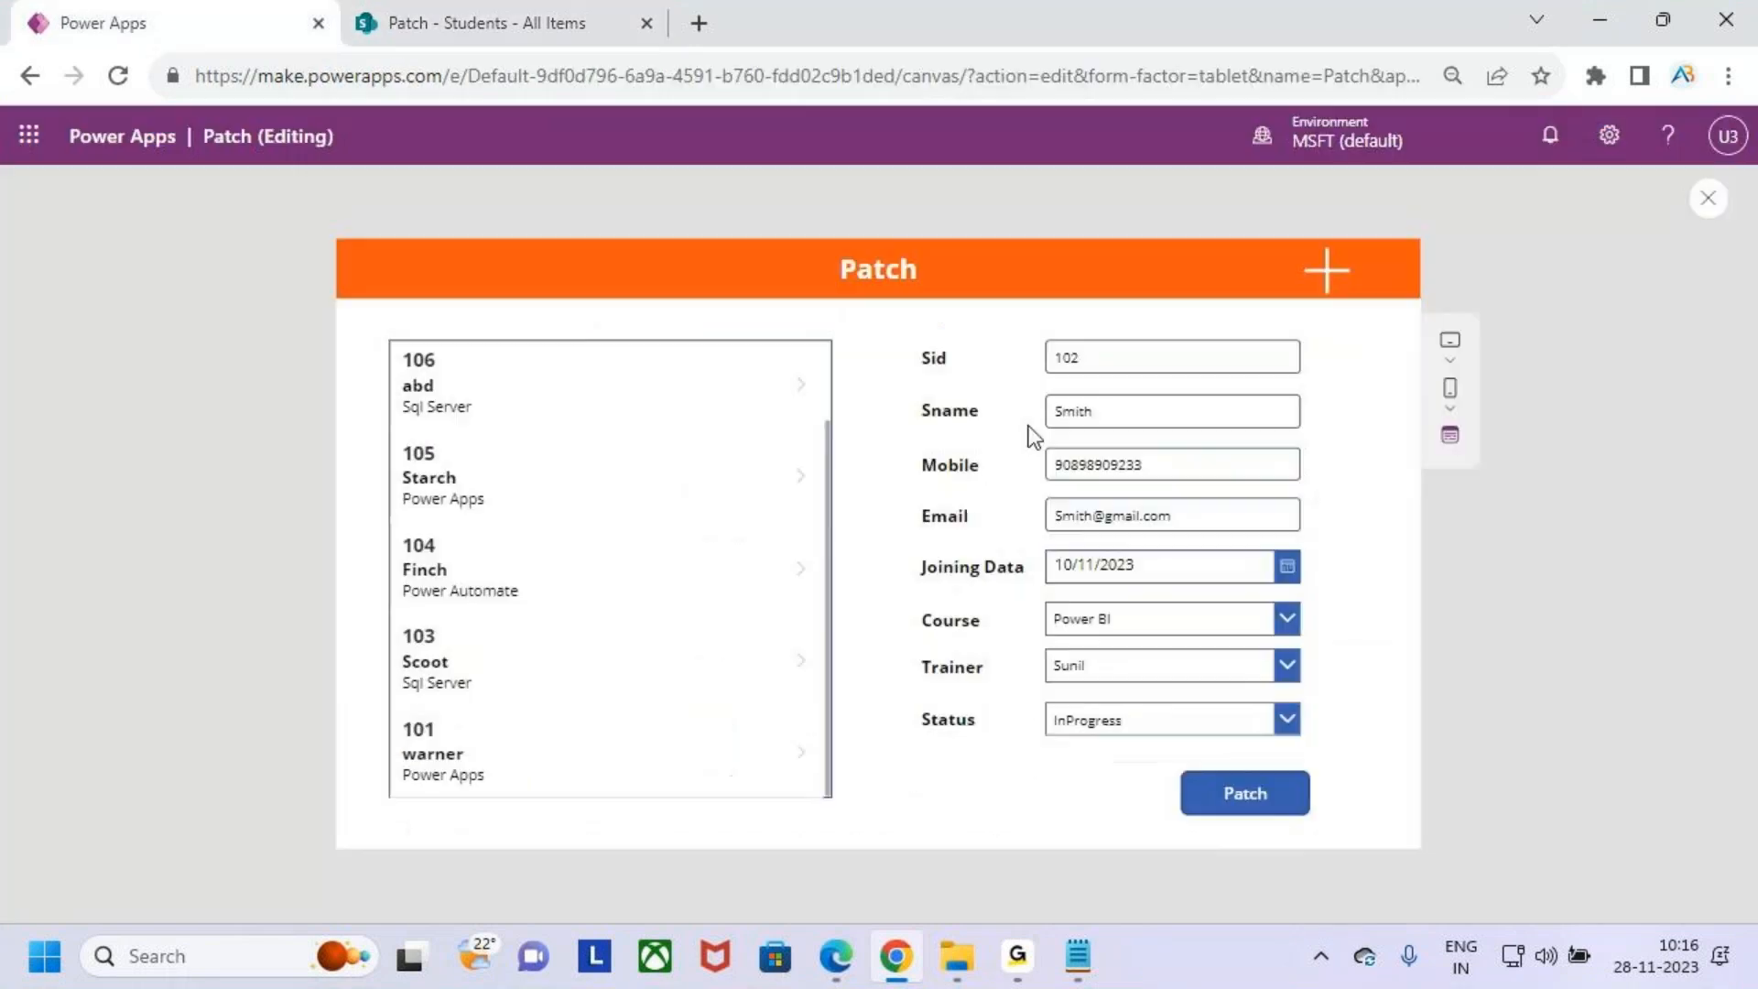
left_click(565, 378)
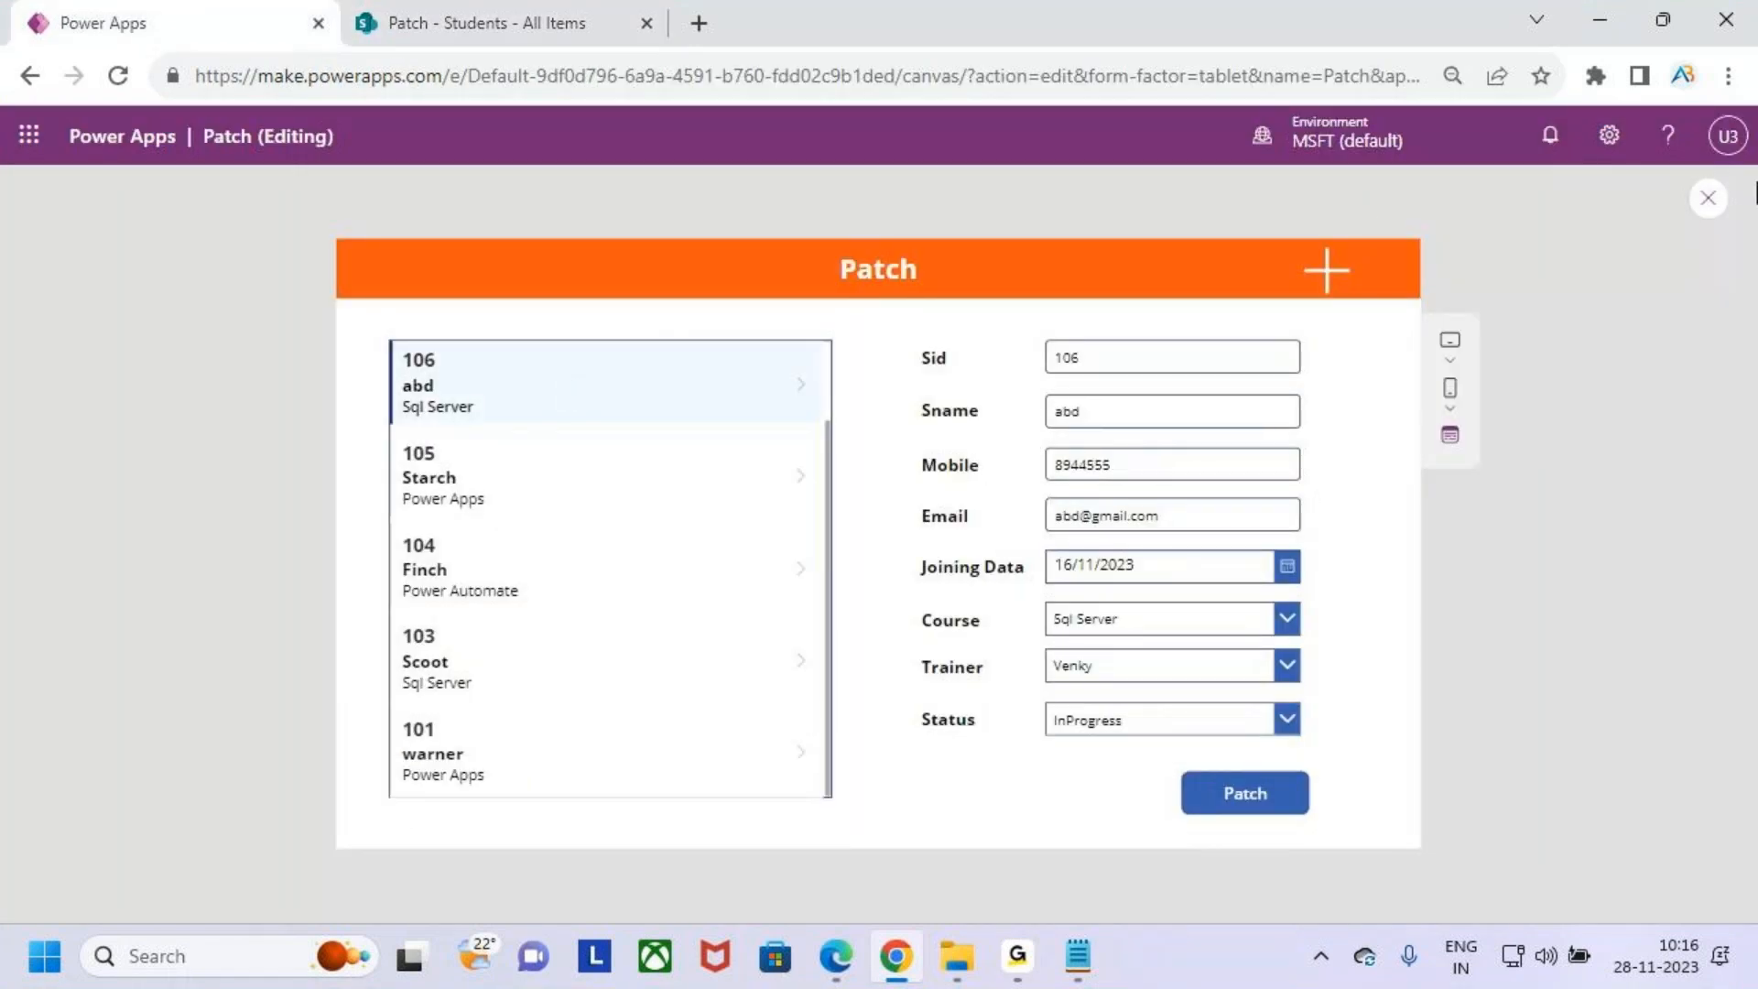
left_click(1707, 197)
left_click(1091, 652)
left_click(510, 440)
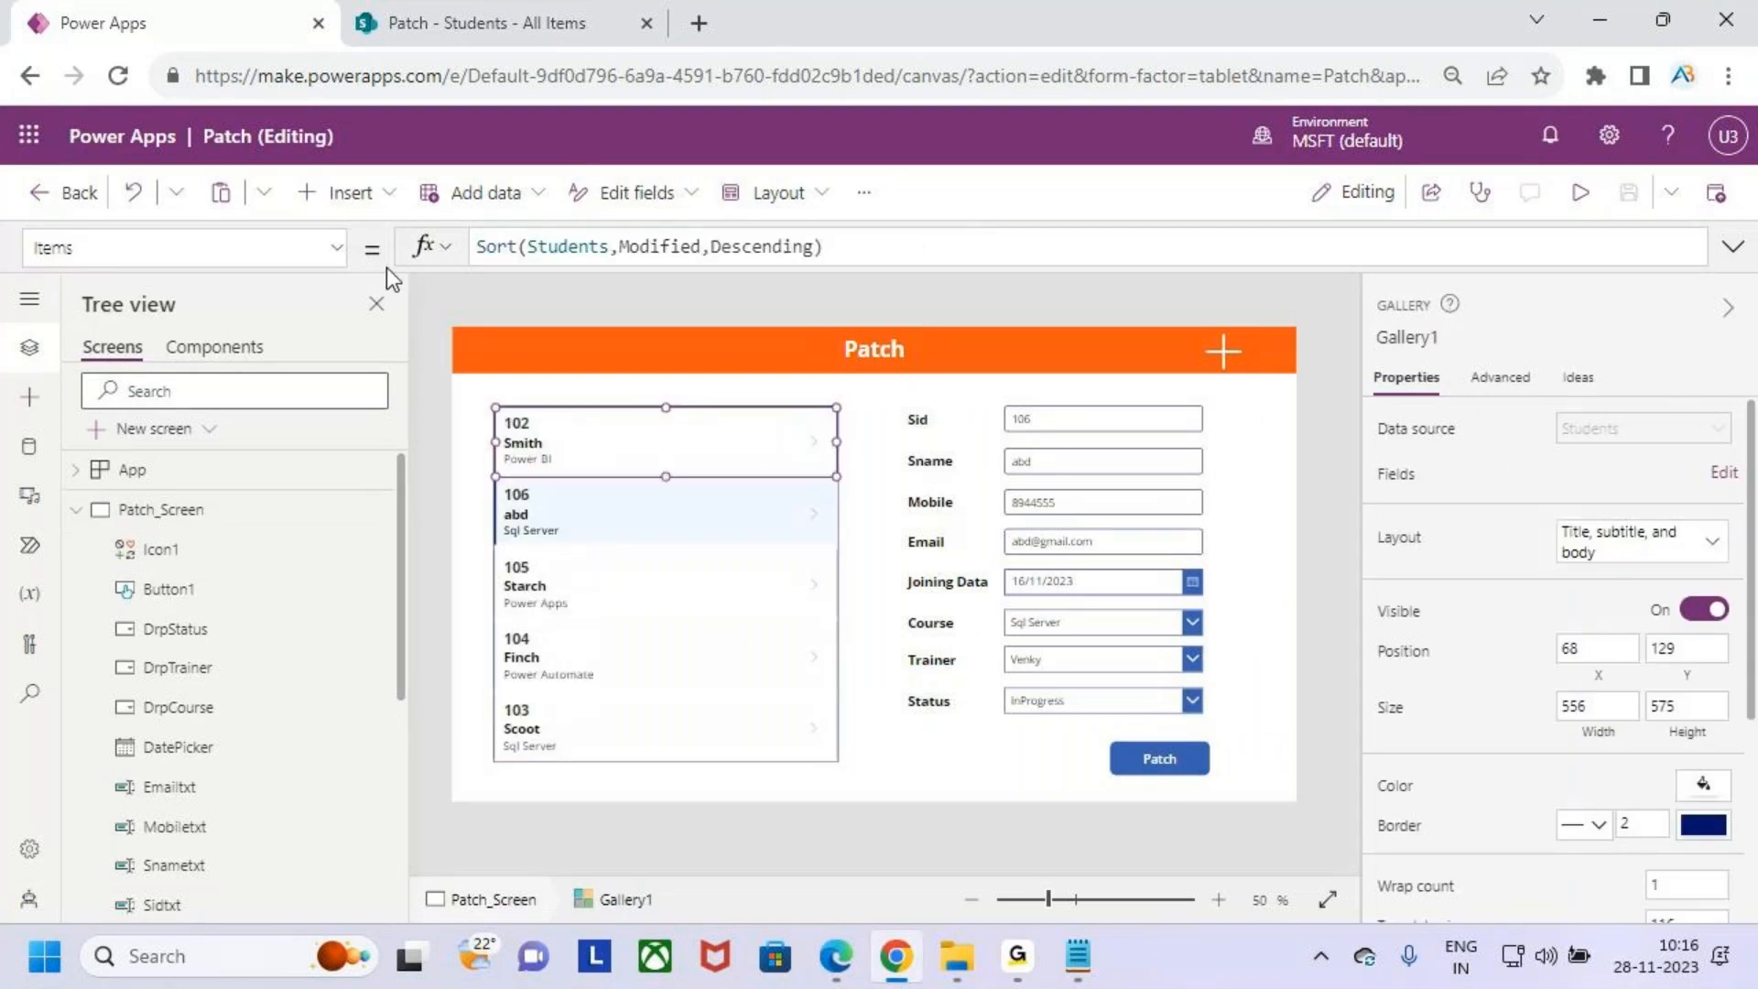
- Insert a text label into the gallery template and position it beside the student name
left_click(351, 211)
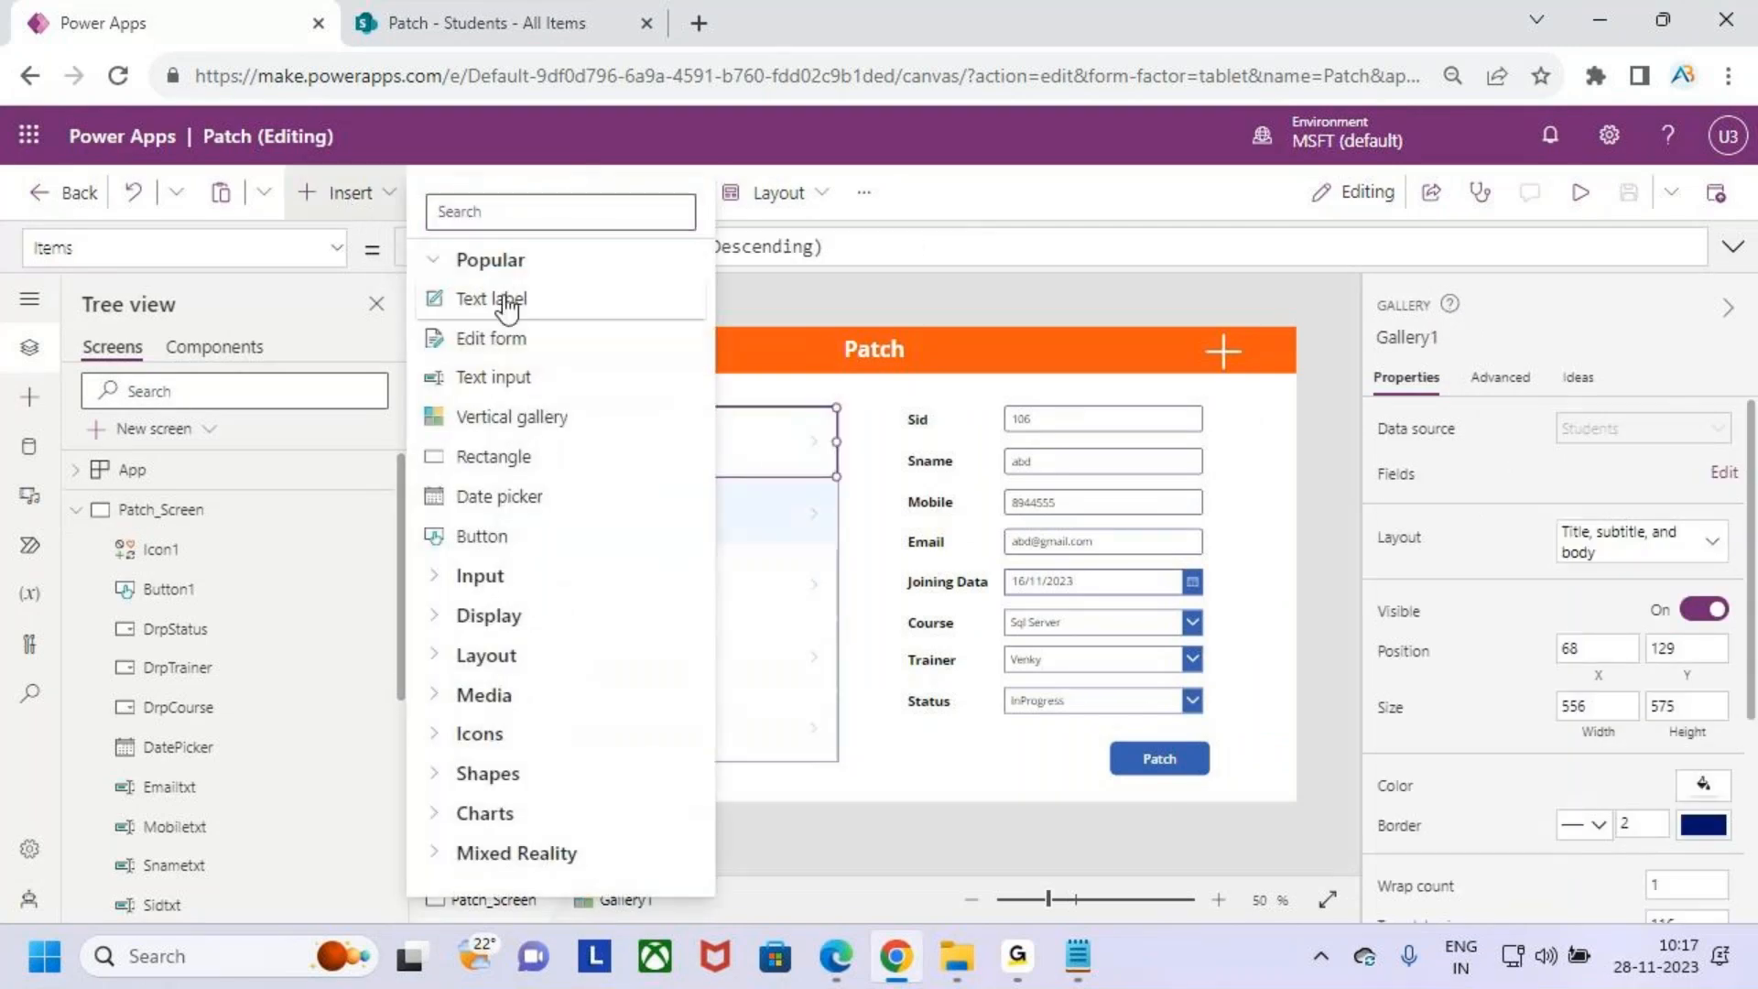
key("Escape")
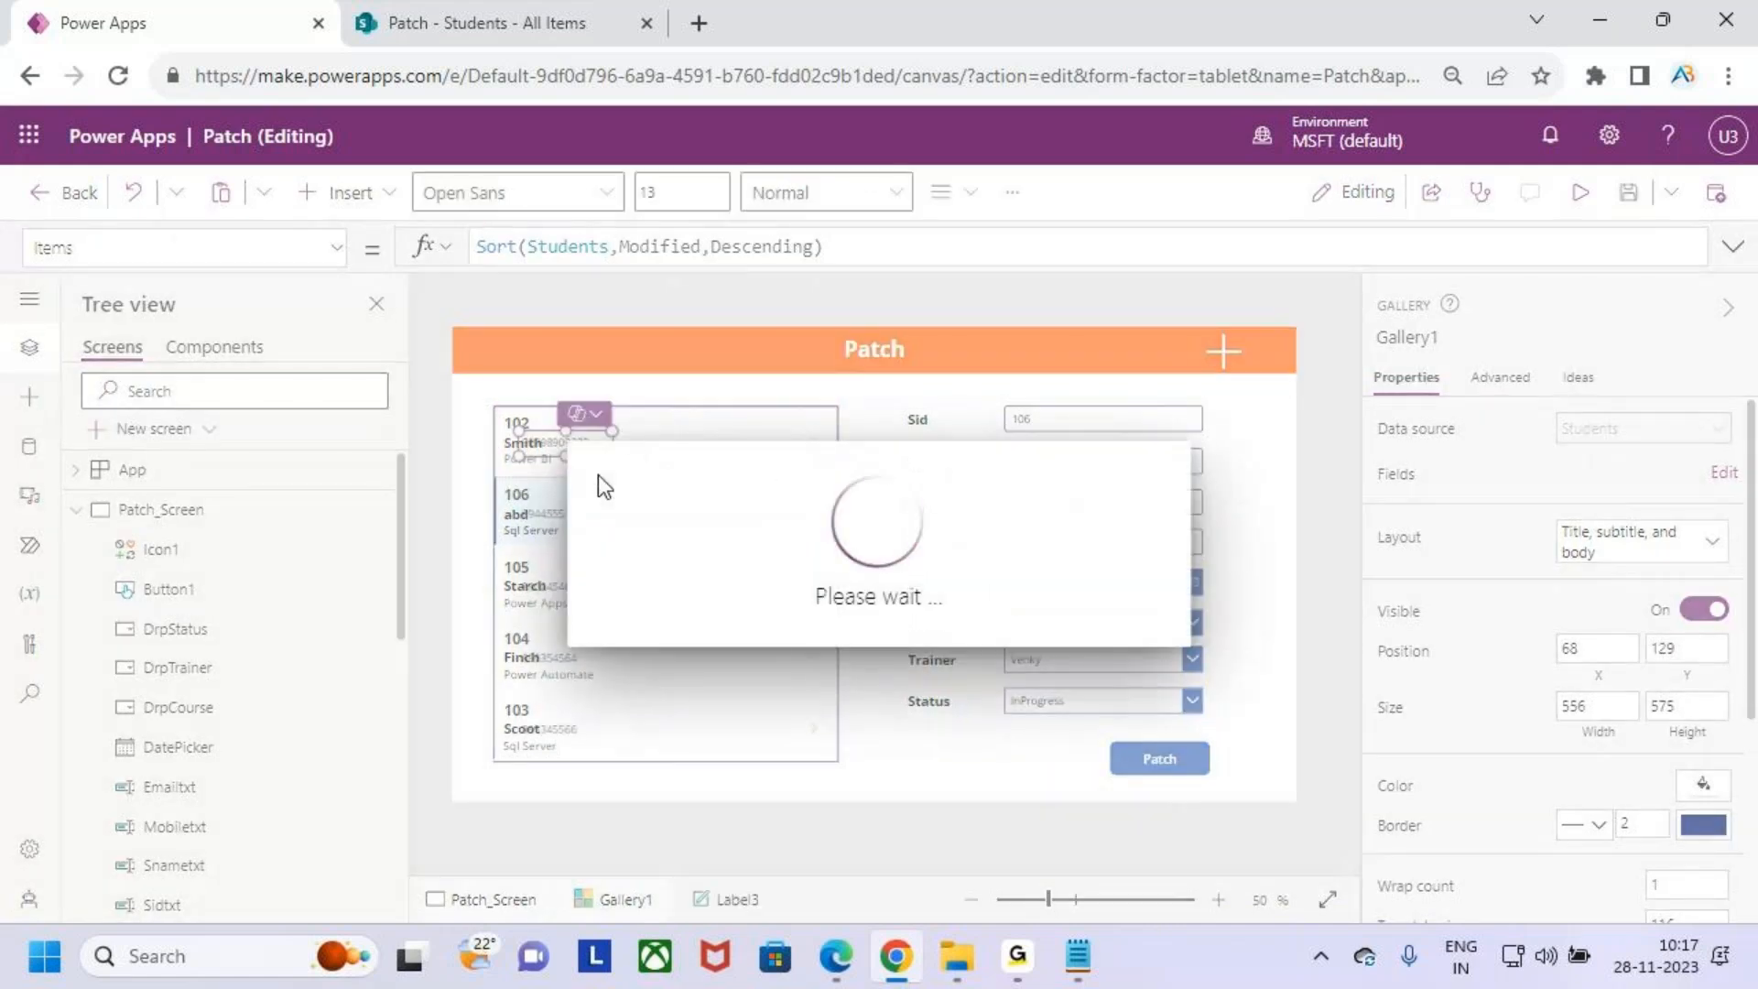
left_click_drag(577, 444, 675, 440)
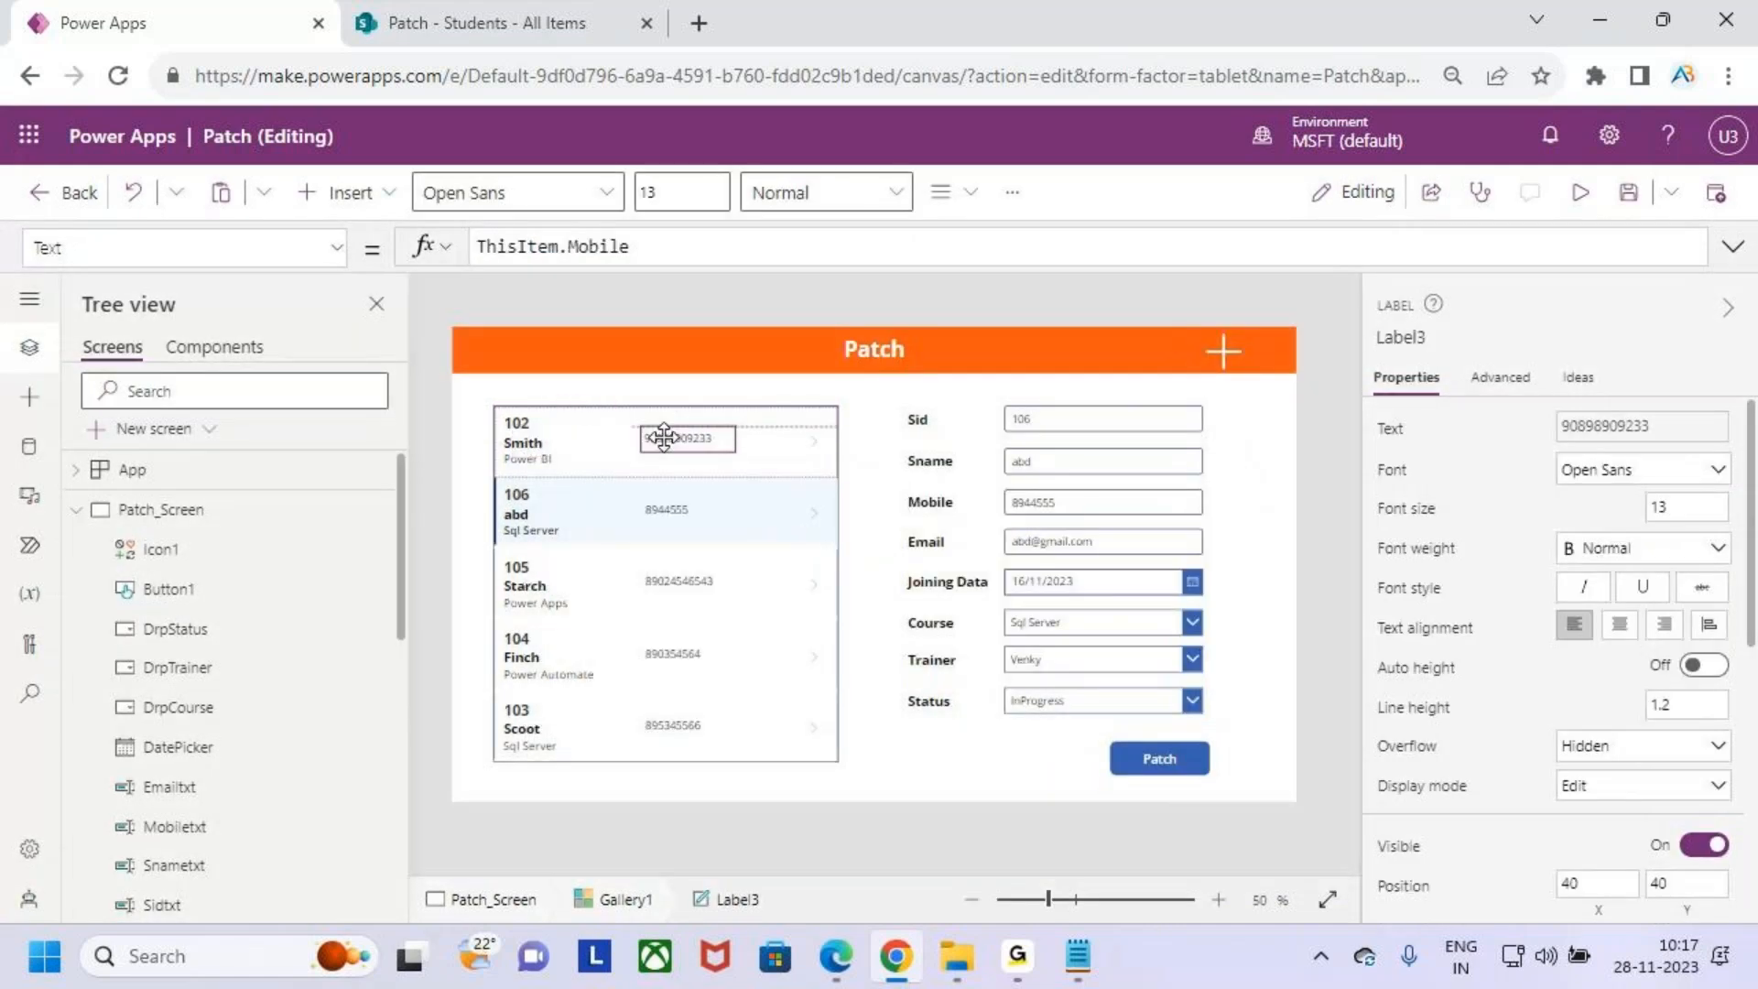
- Set the new label's Text formula to ThisItem.Status.Value
left_click(646, 247)
key("BackSpace")
key("BackSpace")
key("BackSpace")
key("BackSpace")
key("BackSpace")
key("BackSpace")
type("st")
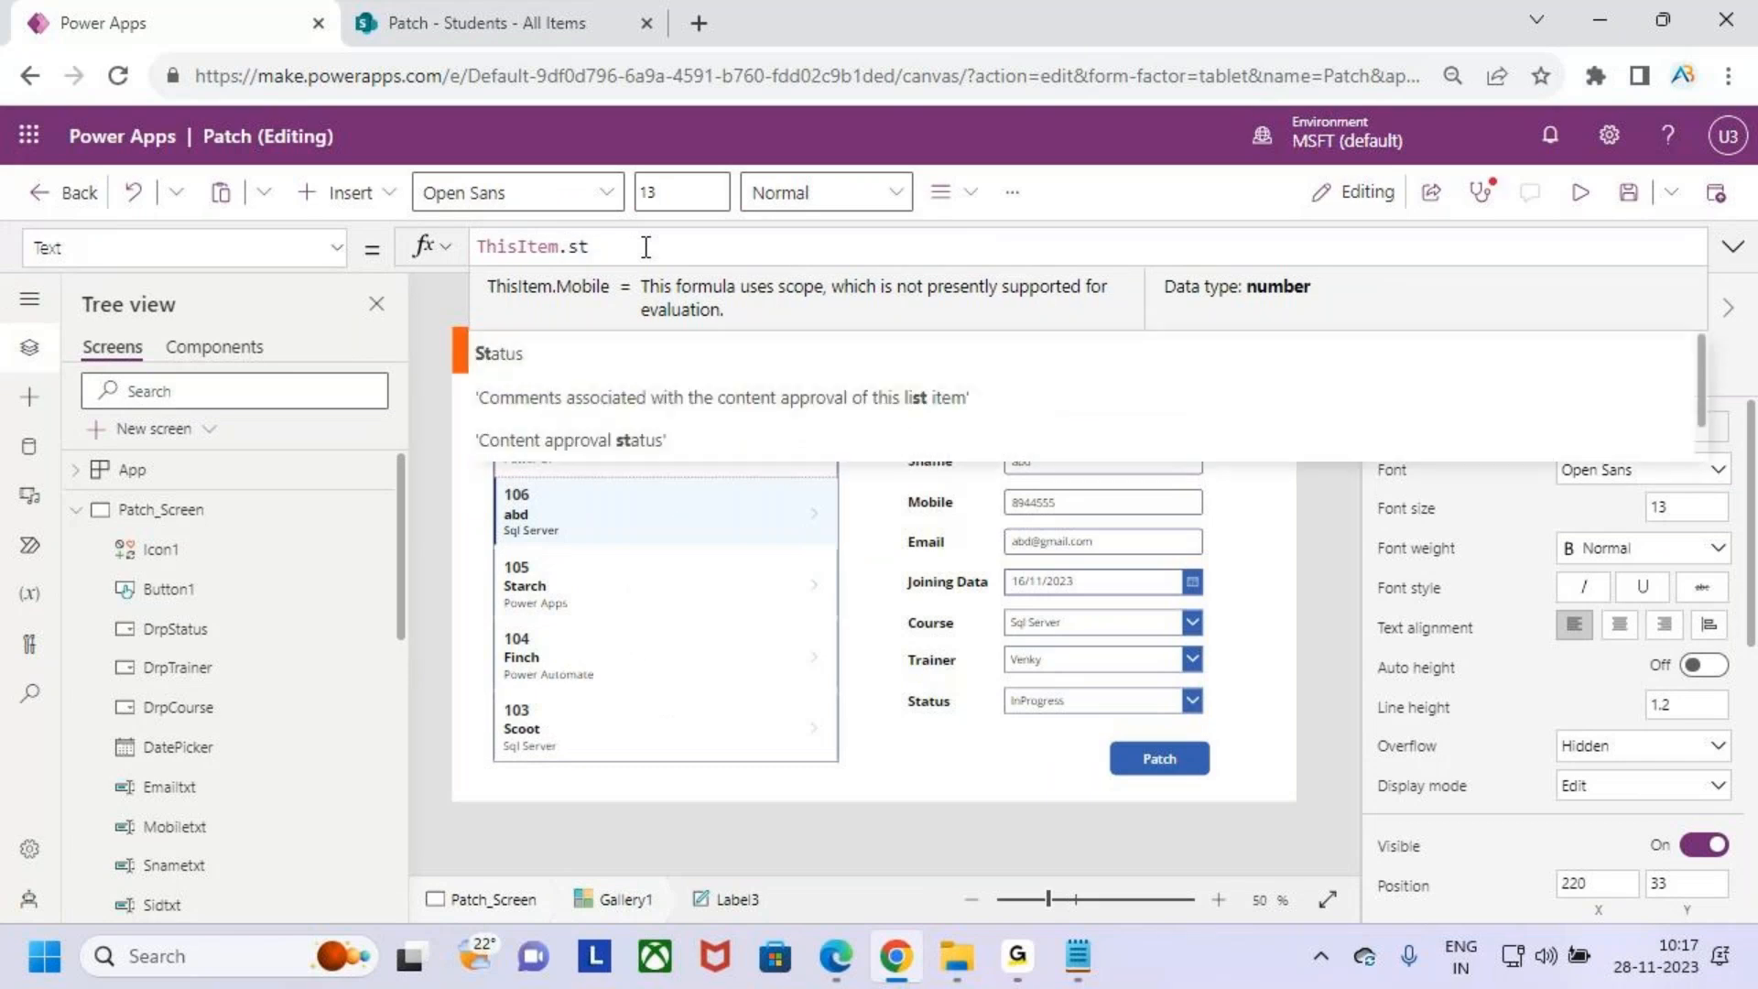
key("Tab")
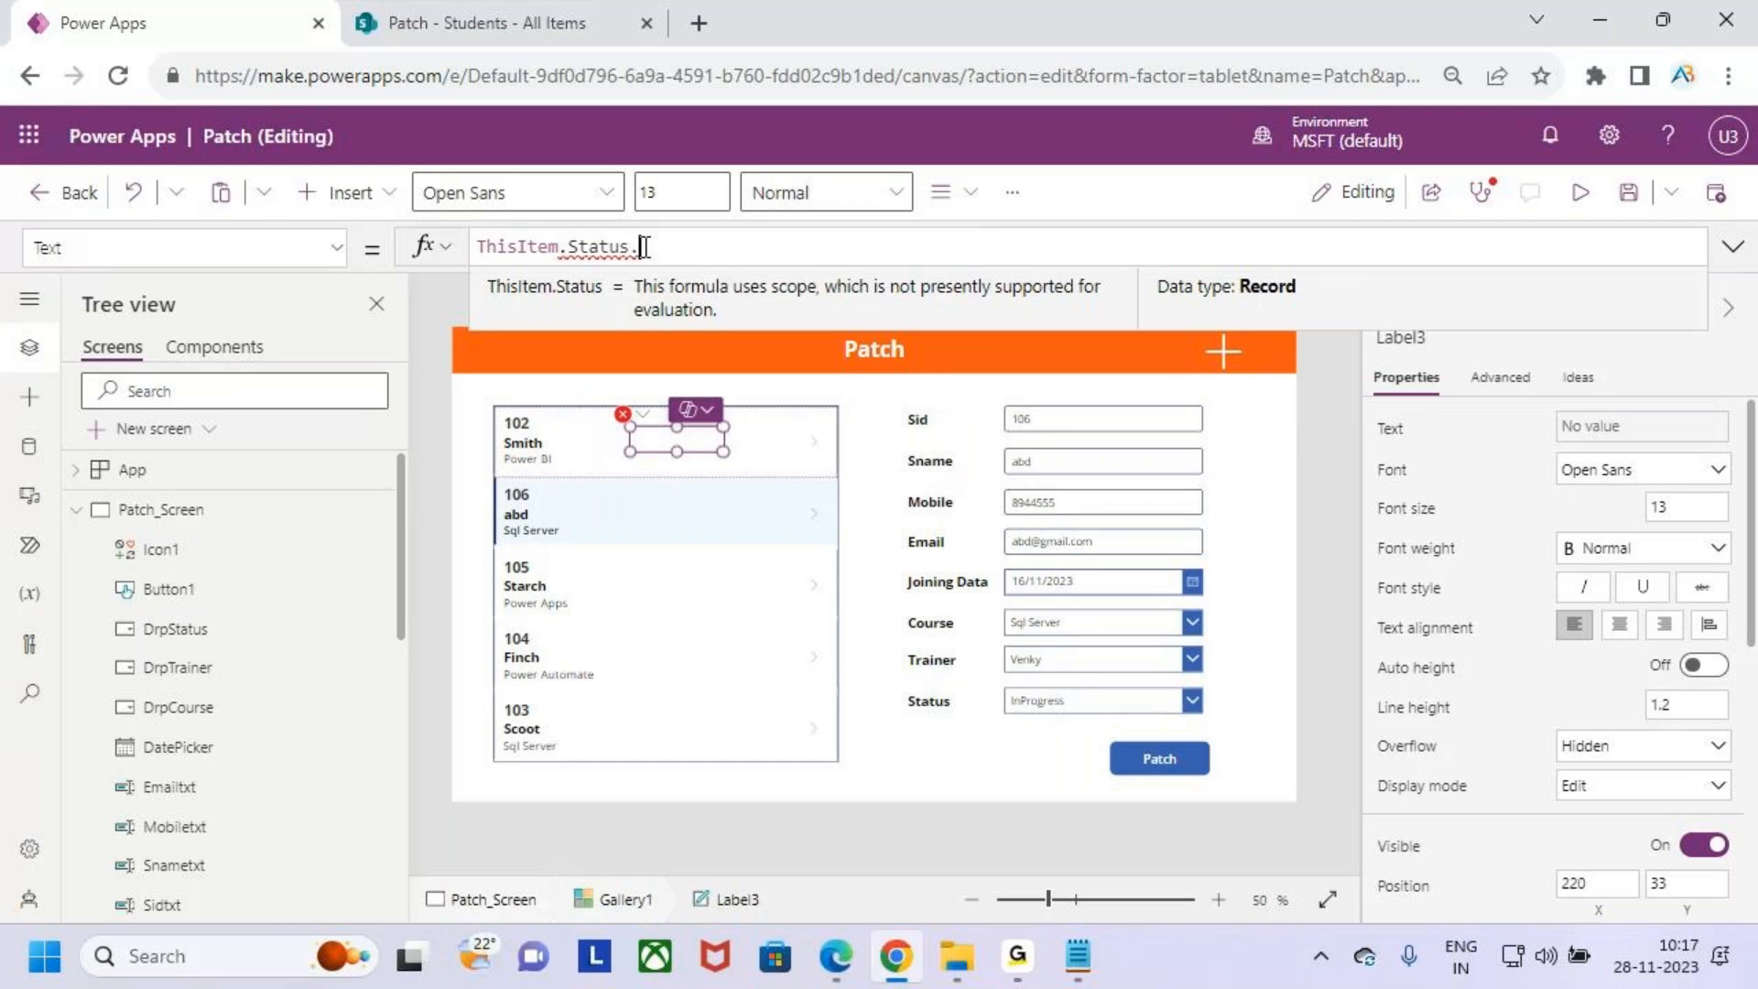
type(".Value")
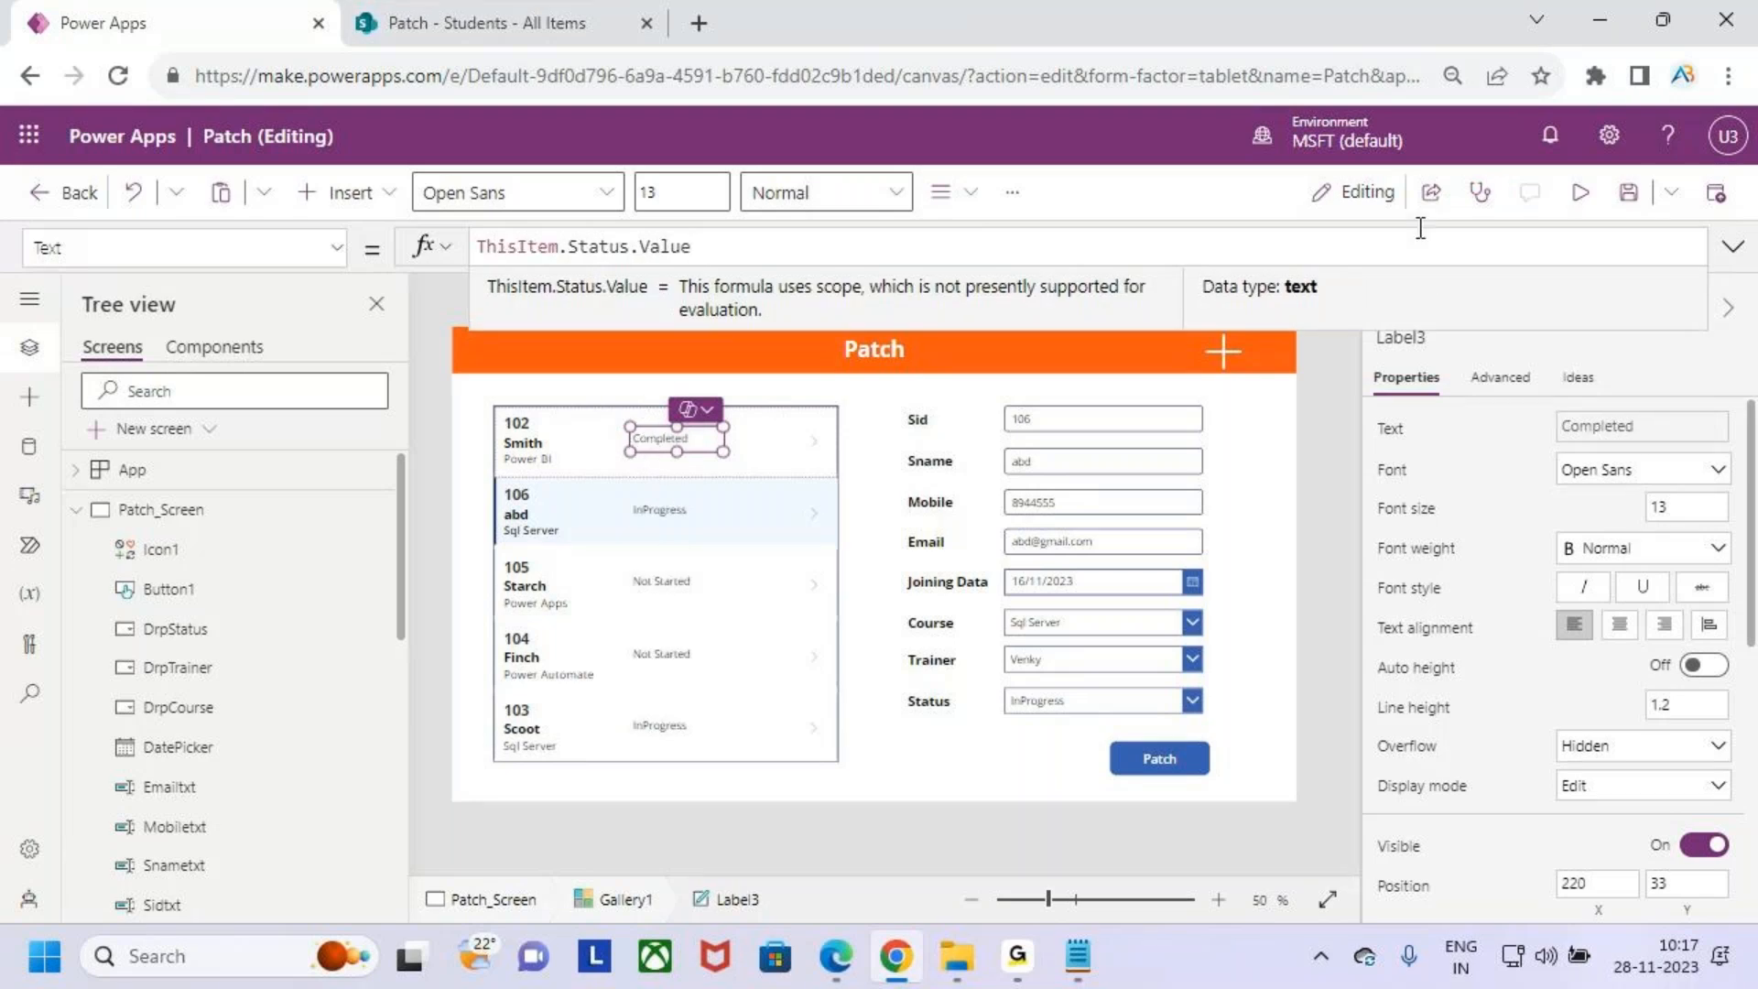
- Save the app and preview it, selecting students 102 and 106 in the gallery
left_click(1628, 192)
left_click(1584, 194)
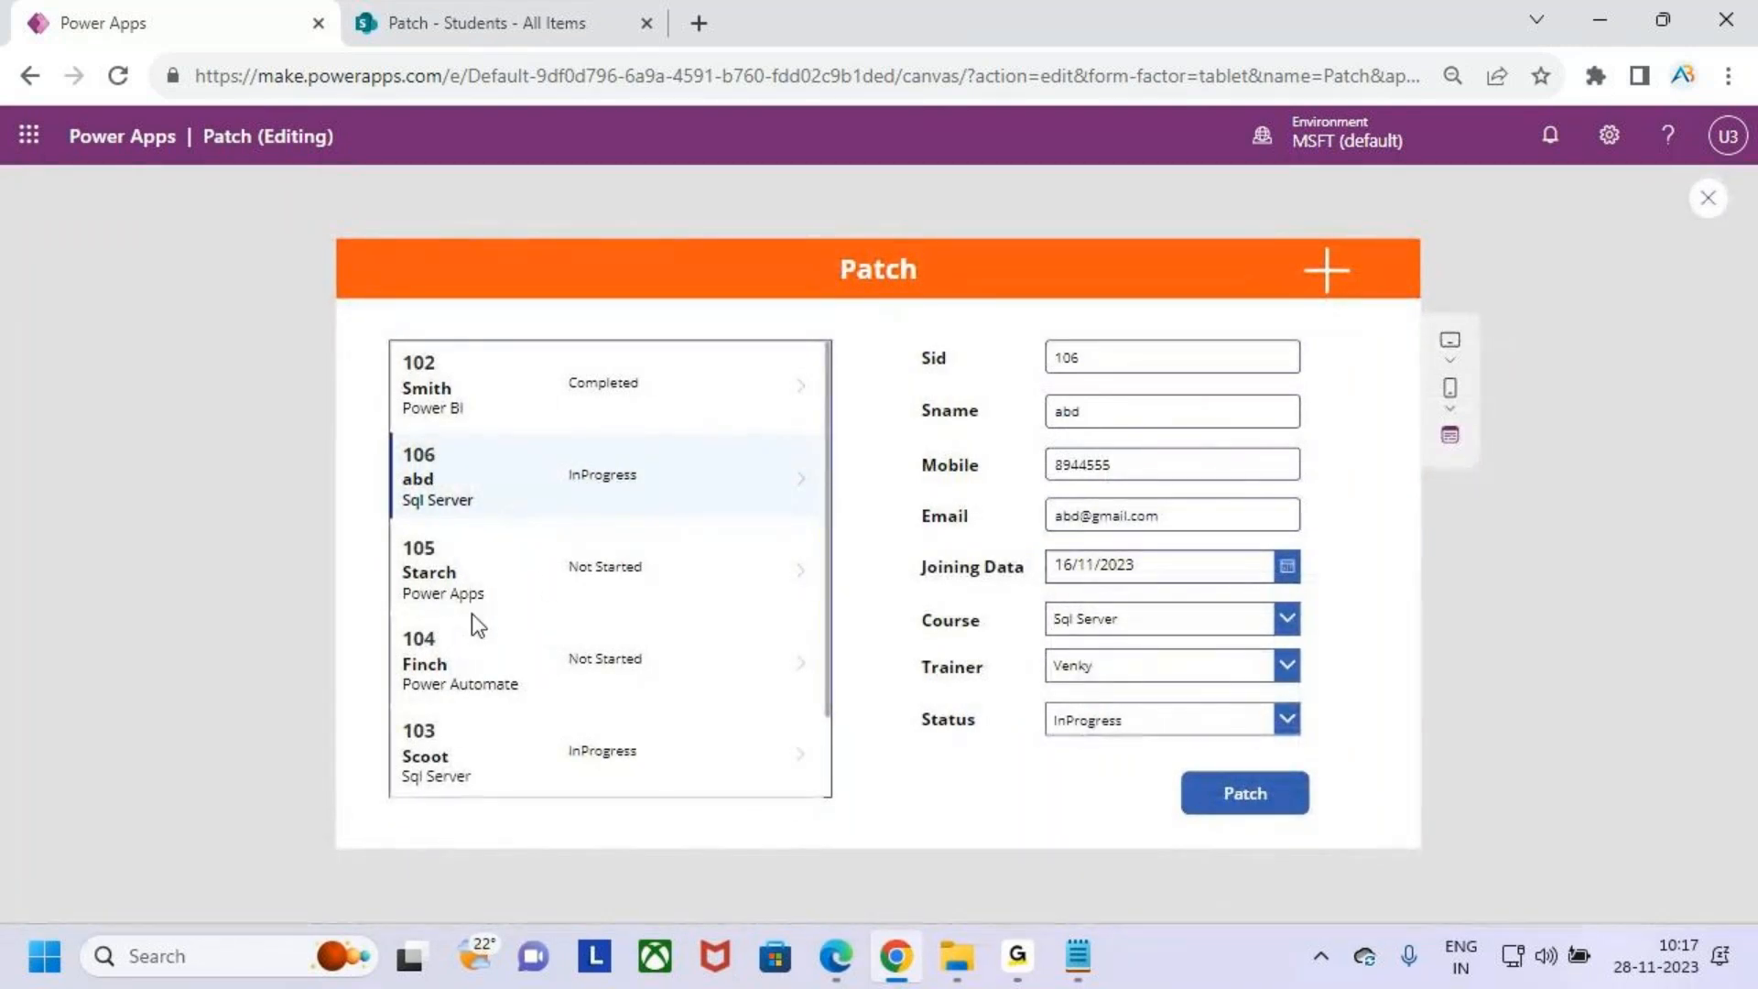
left_click(448, 379)
left_click(459, 480)
key("ctrl+2")
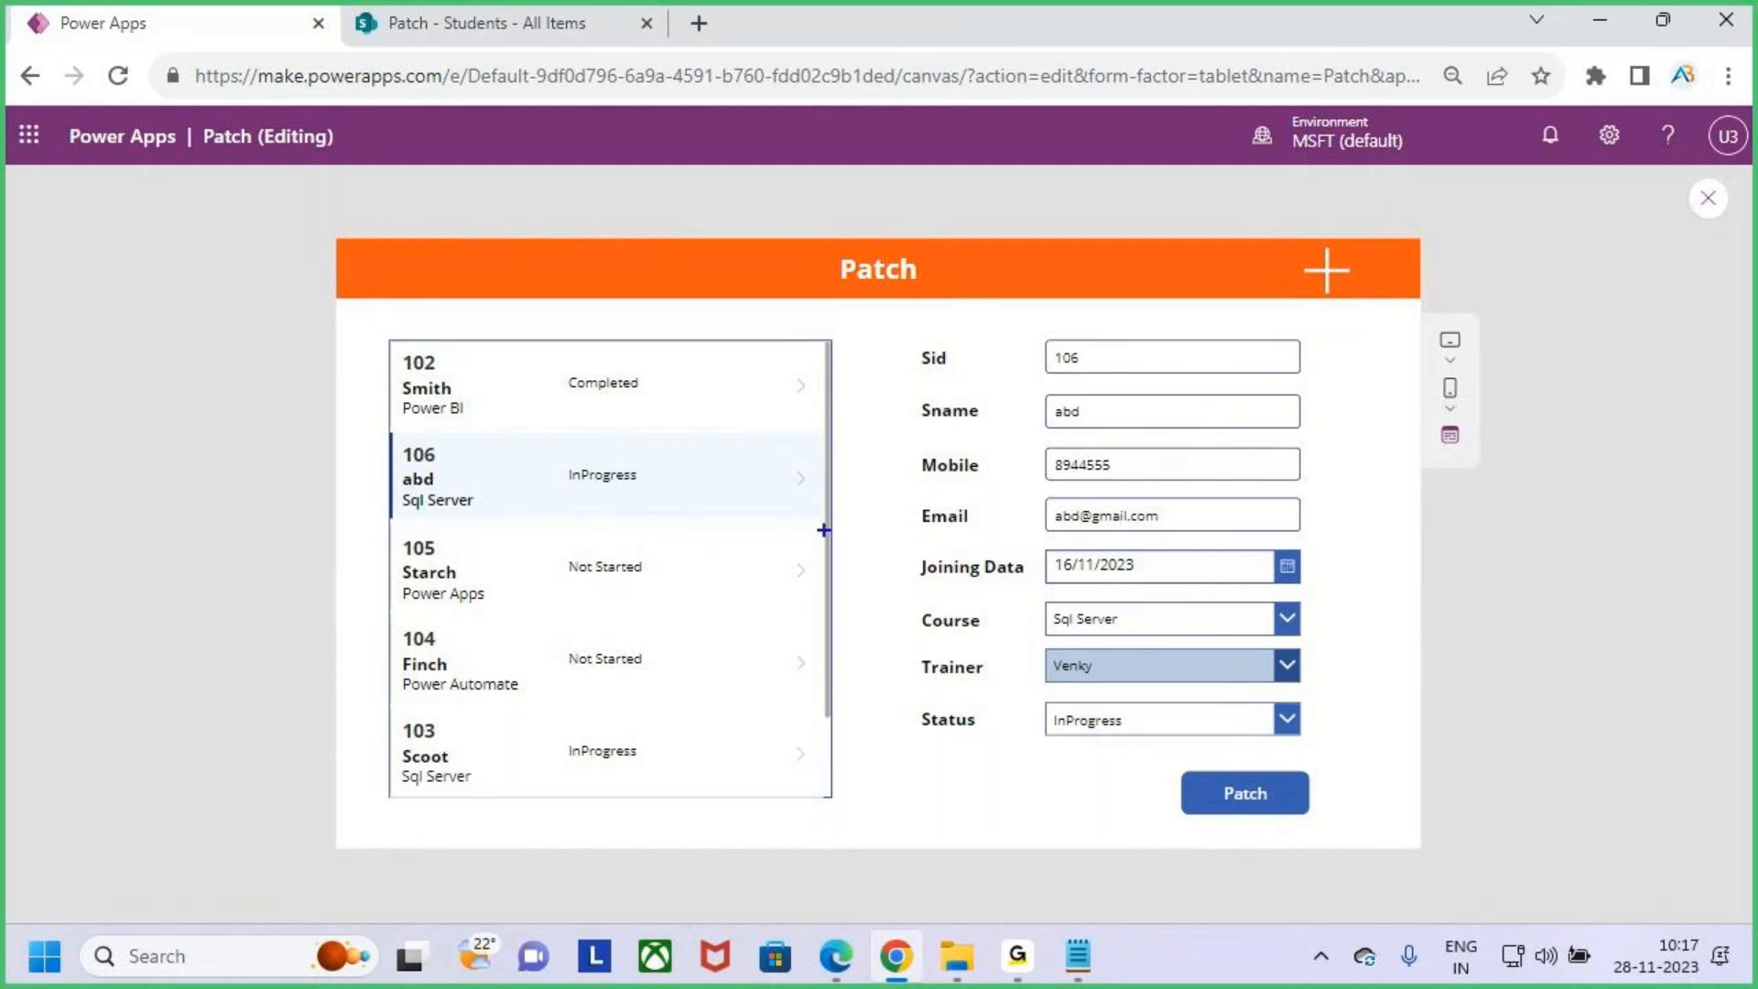
mouse_move(406, 518)
left_mouse_down()
mouse_move(630, 501)
mouse_move(577, 493)
left_mouse_up()
left_click_drag(625, 393, 628, 451)
left_click_drag(605, 426, 662, 425)
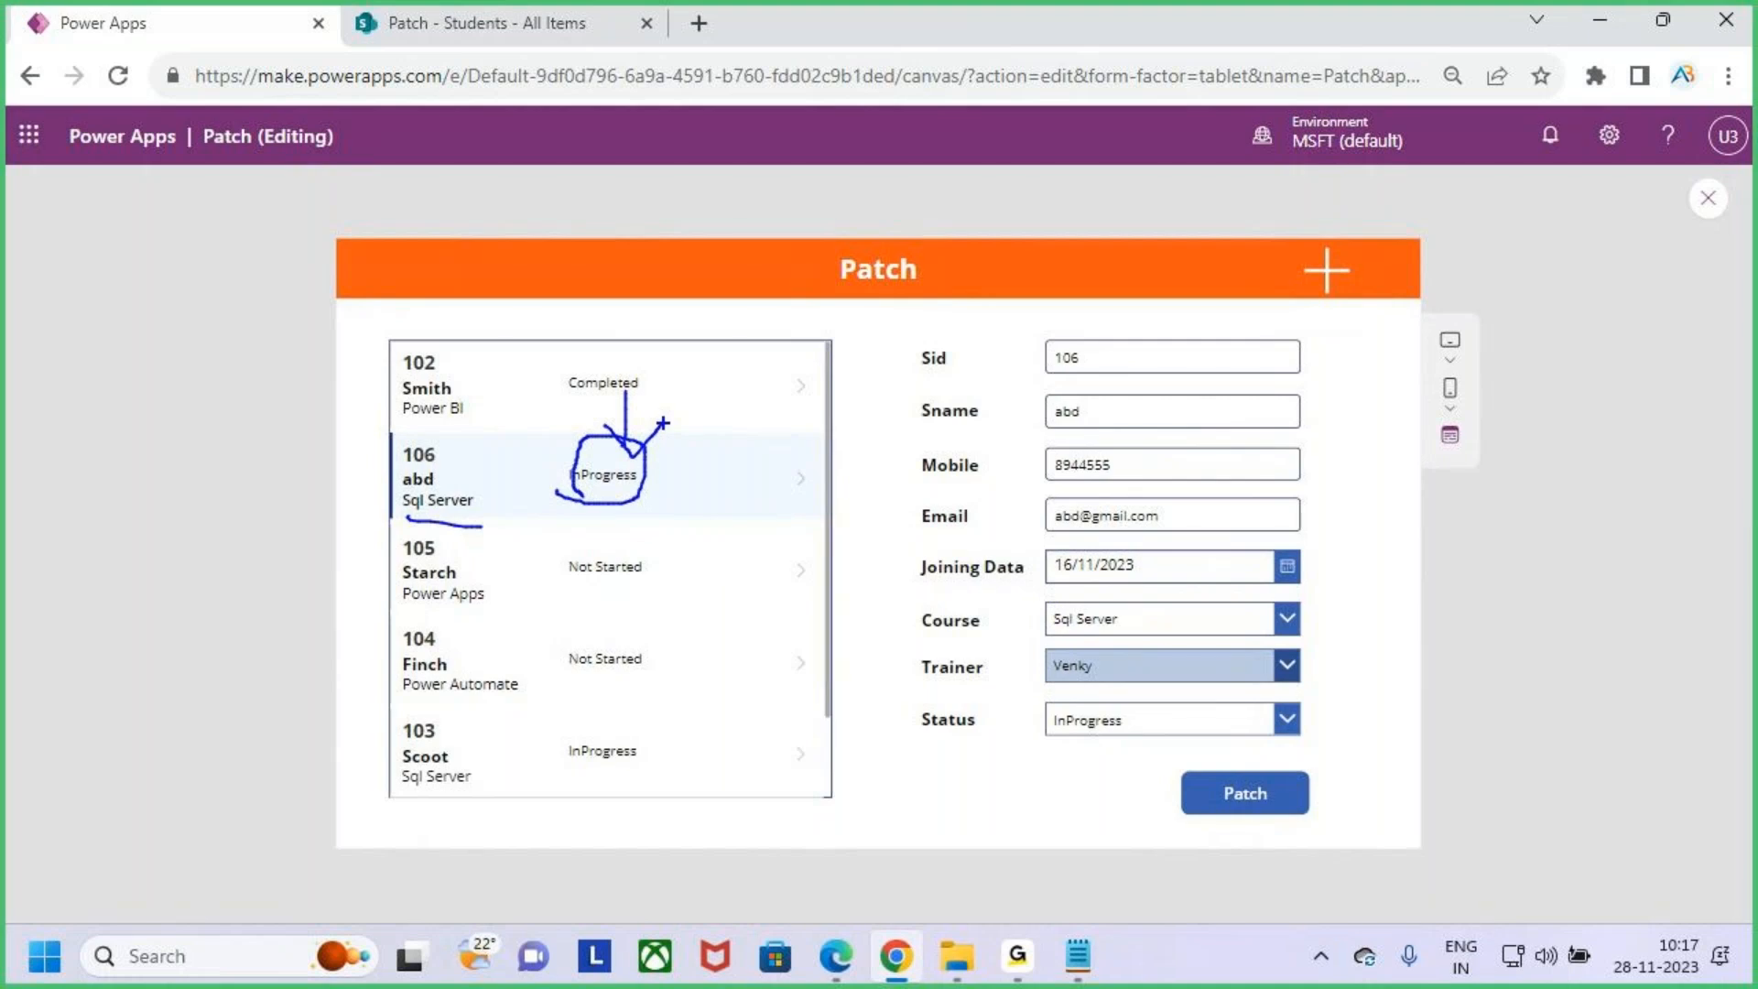
key("Escape")
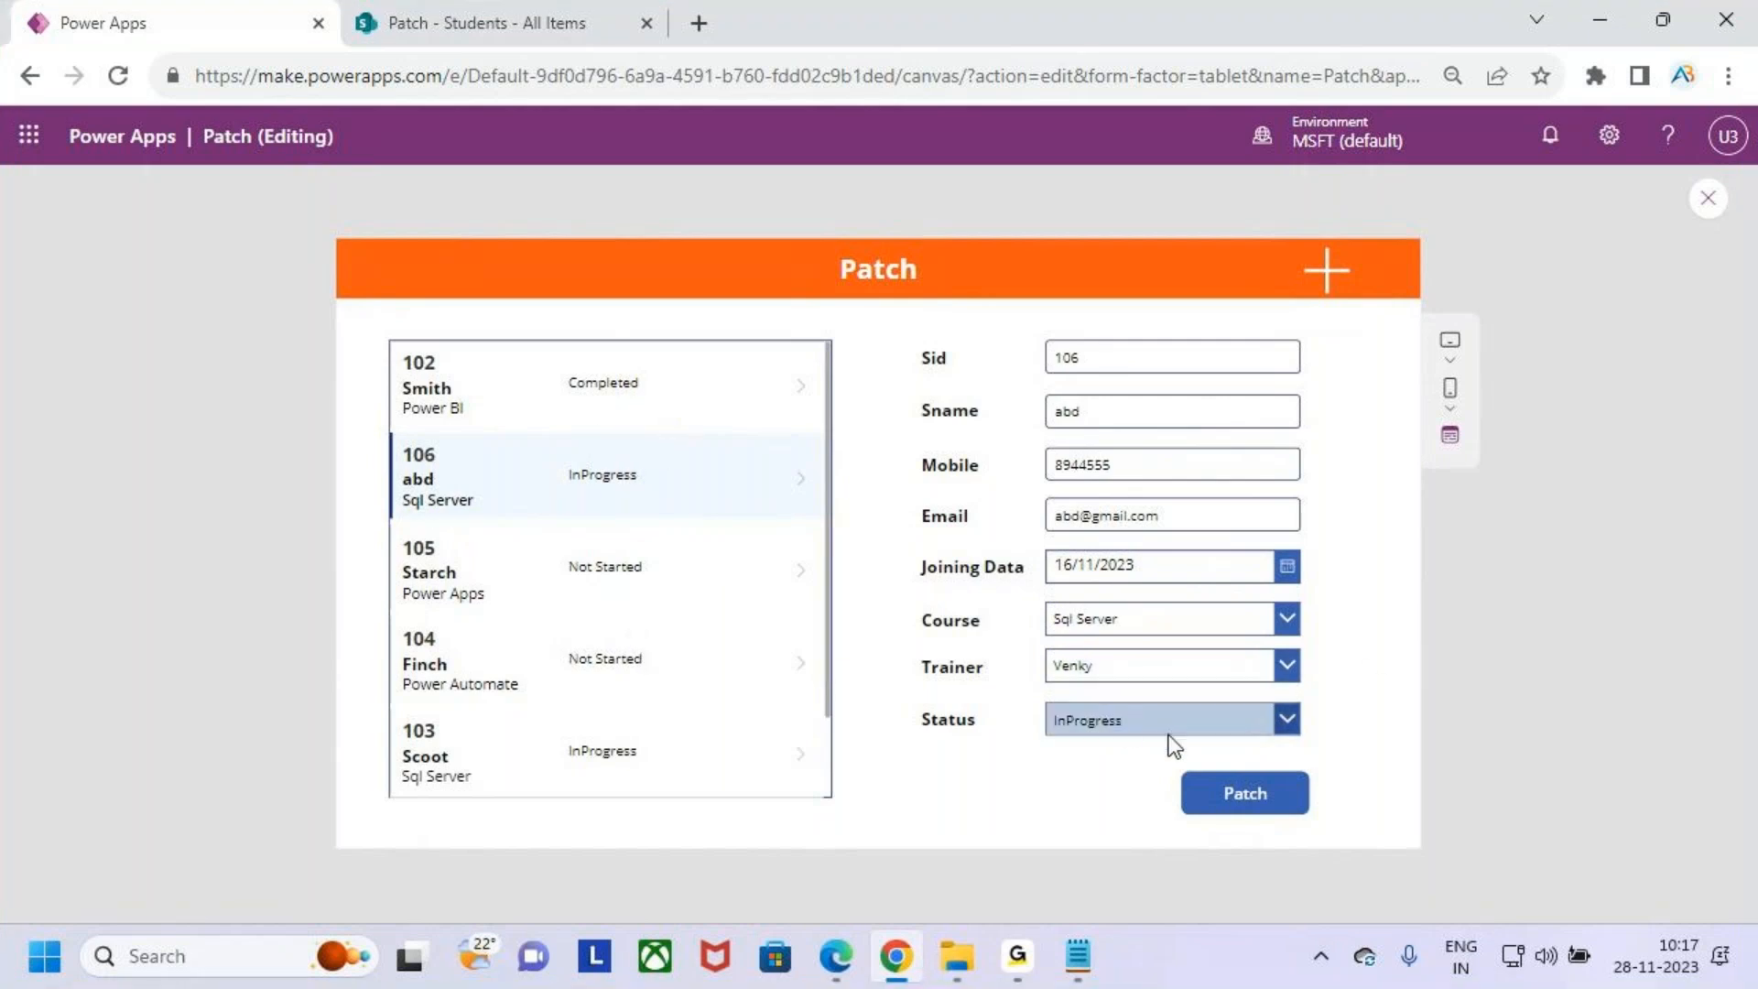
- Set student 106's status to Completed and submit it with the Patch button
left_click(1264, 724)
left_click(1214, 656)
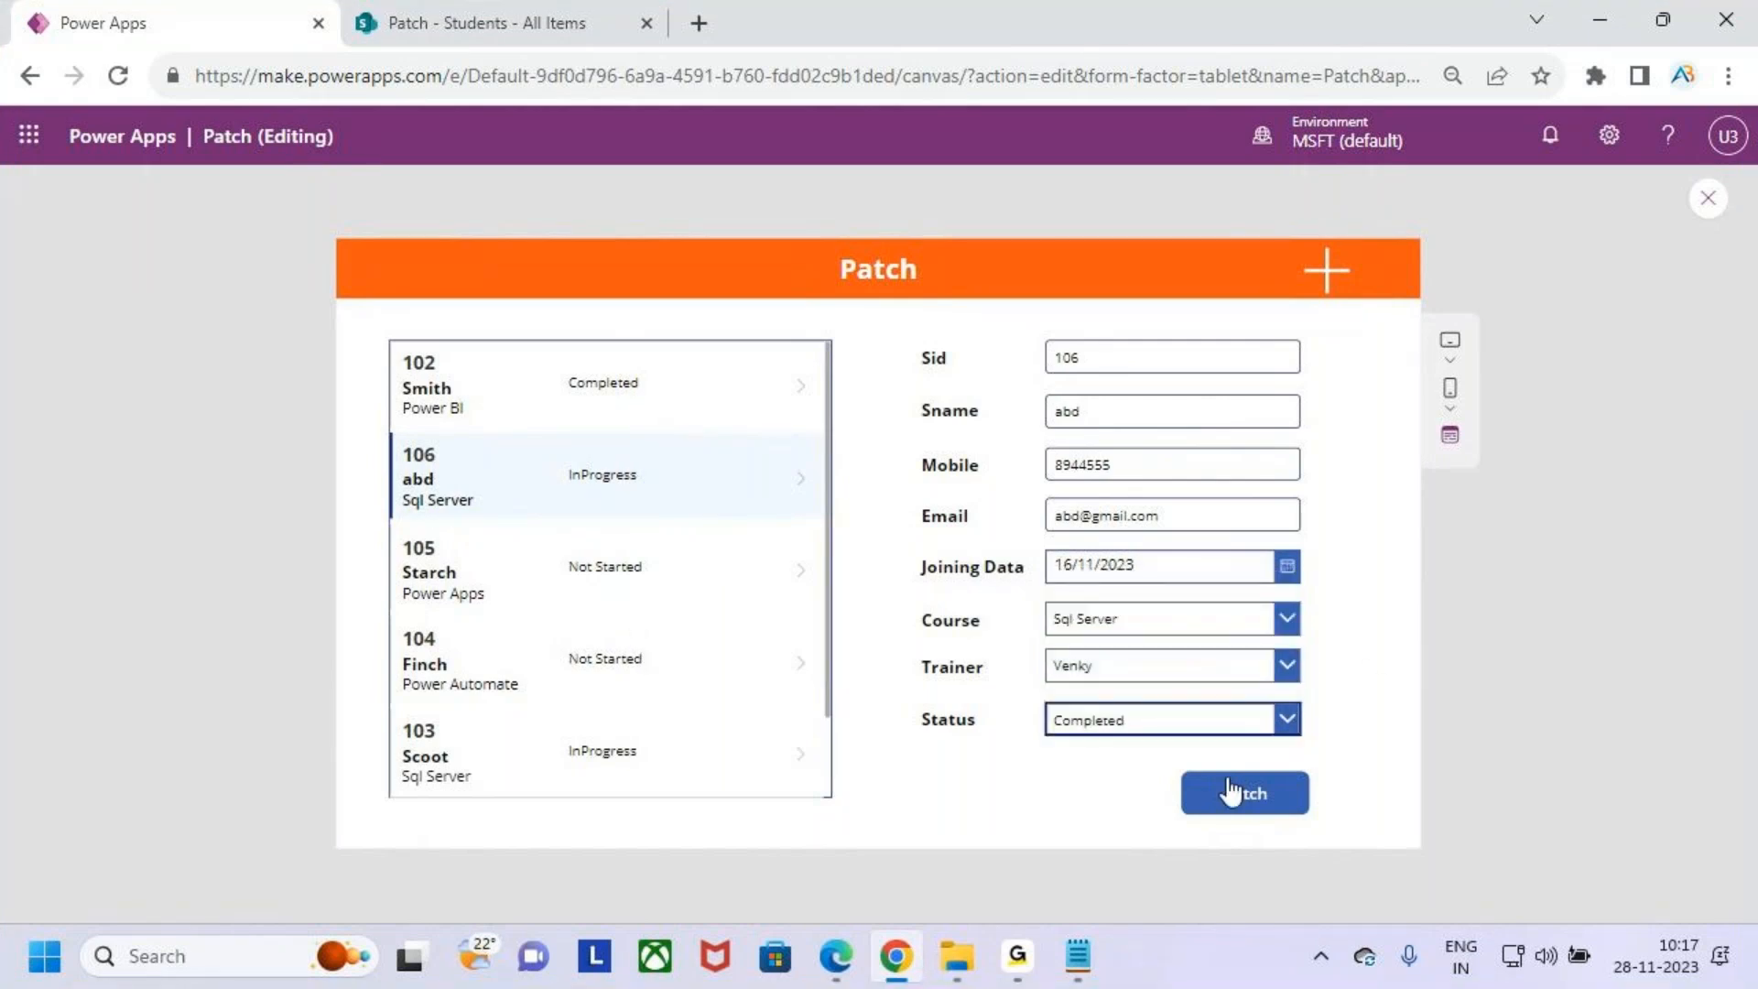
left_click(1232, 791)
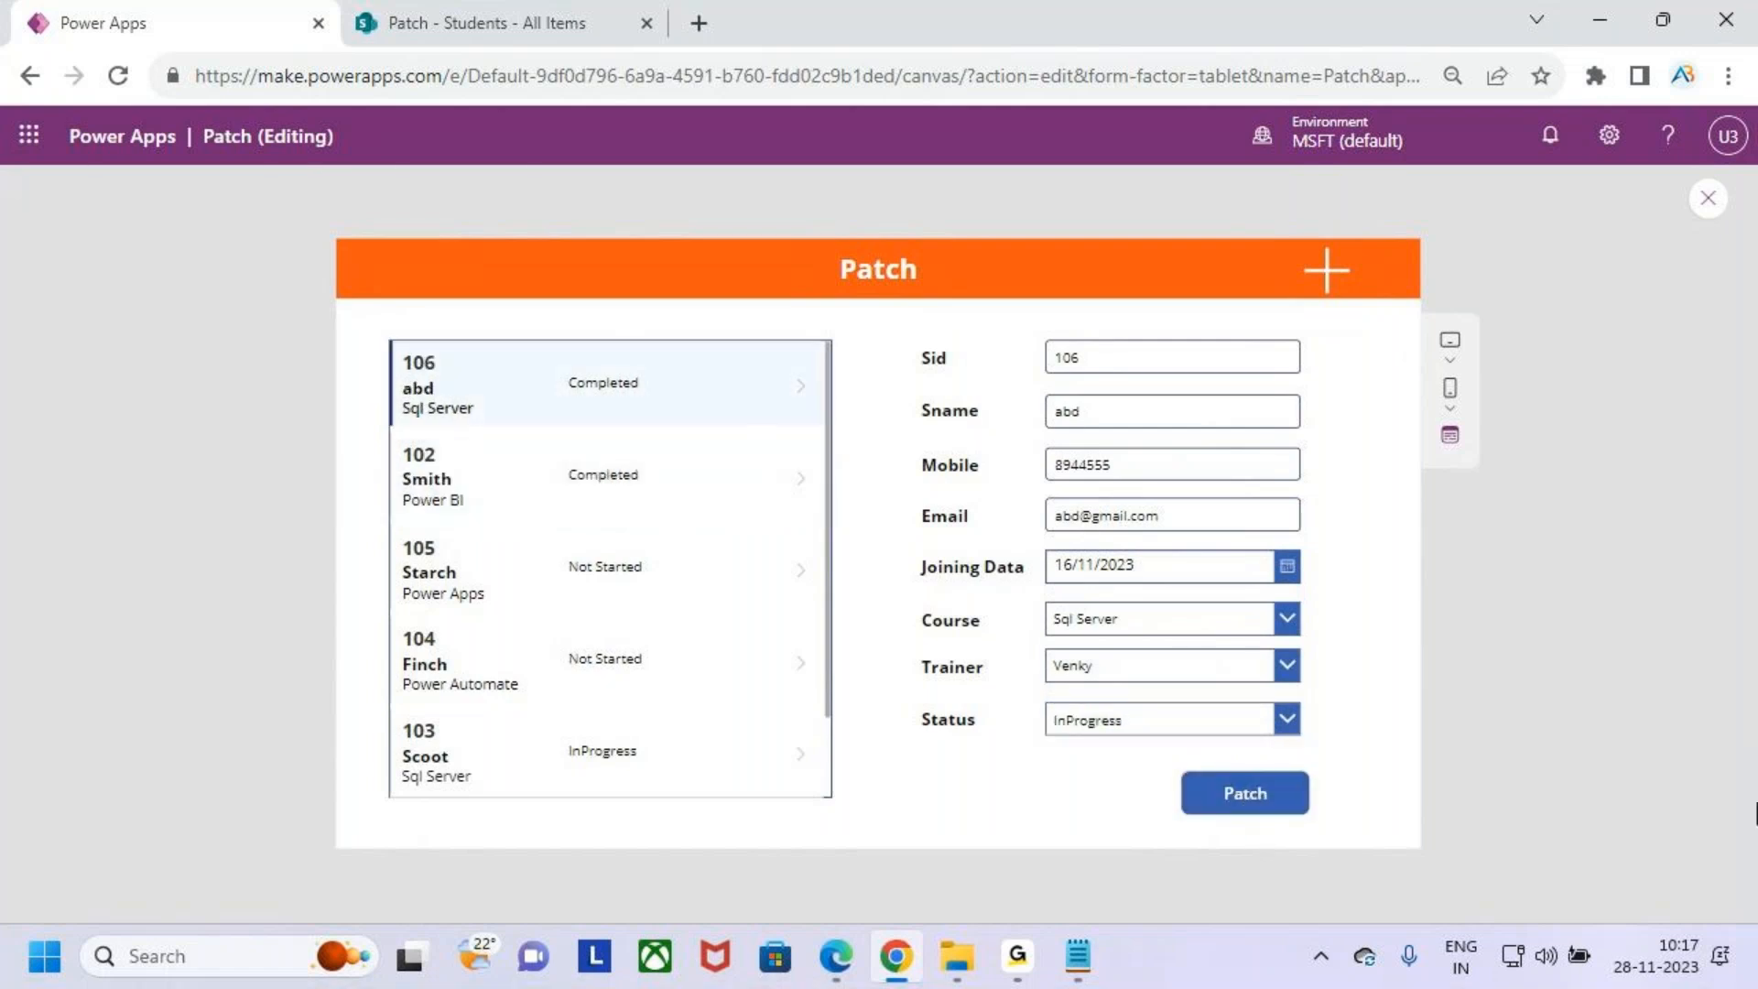
key("ctrl+2")
mouse_move(391, 346)
left_mouse_down()
mouse_move(473, 430)
mouse_move(615, 397)
left_mouse_up()
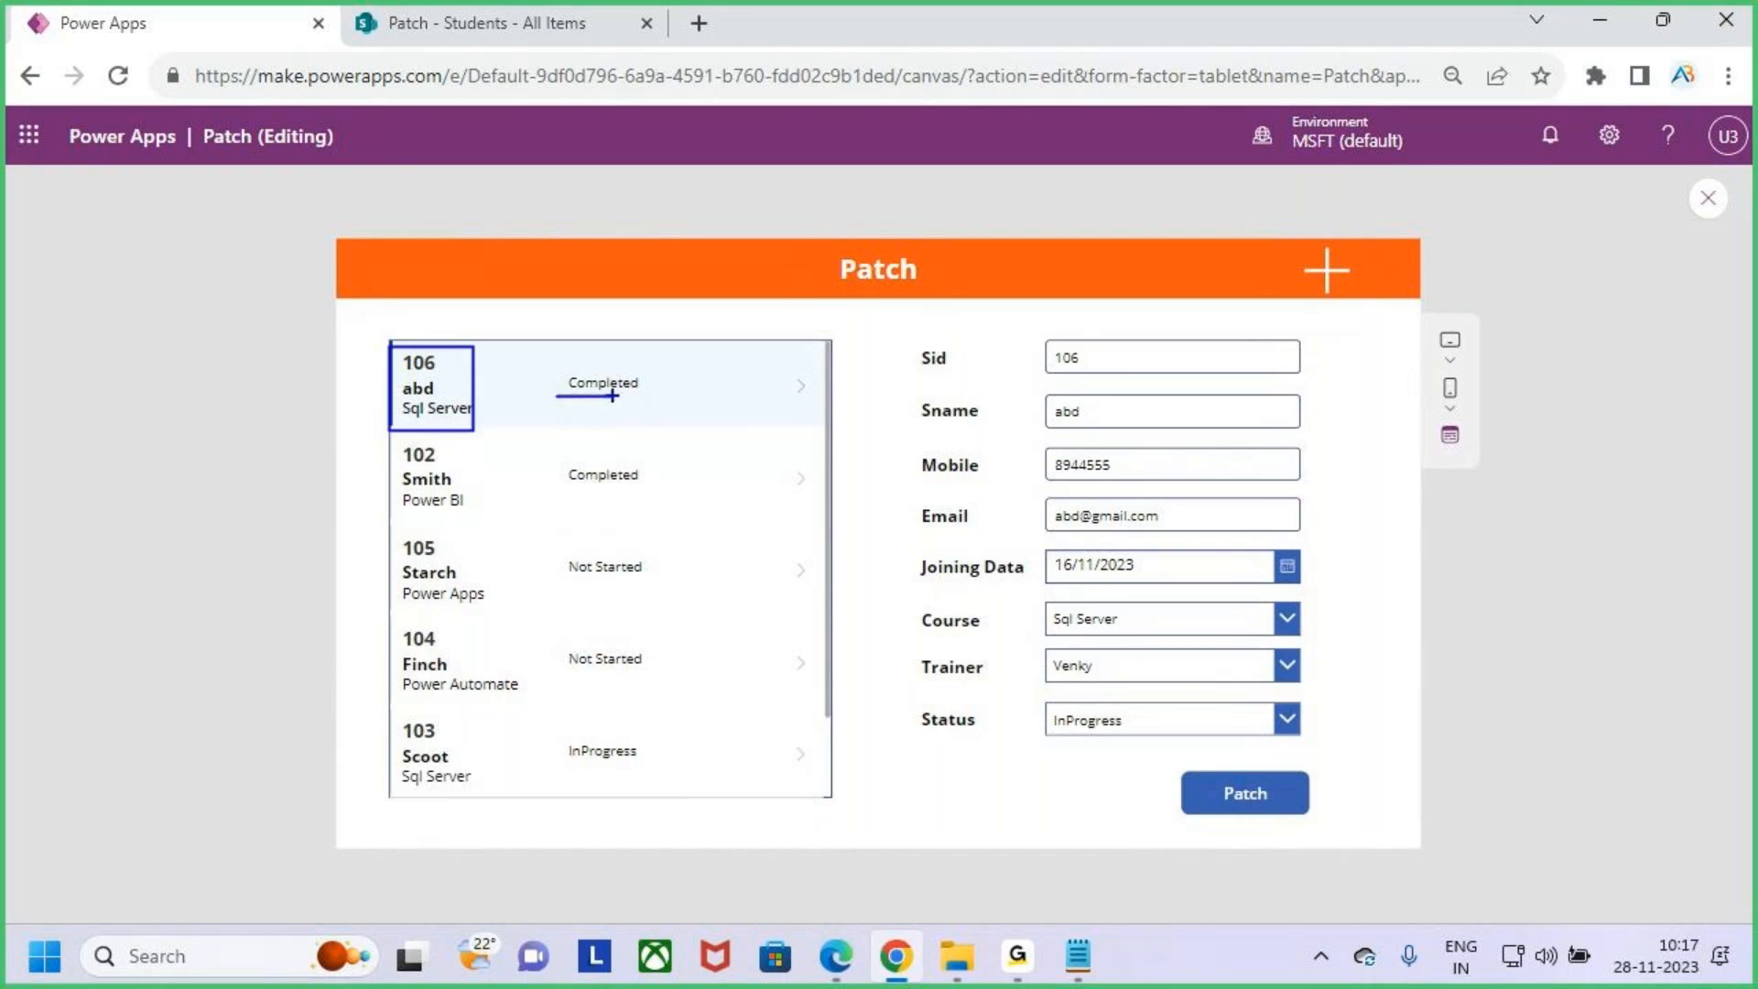
key("Escape")
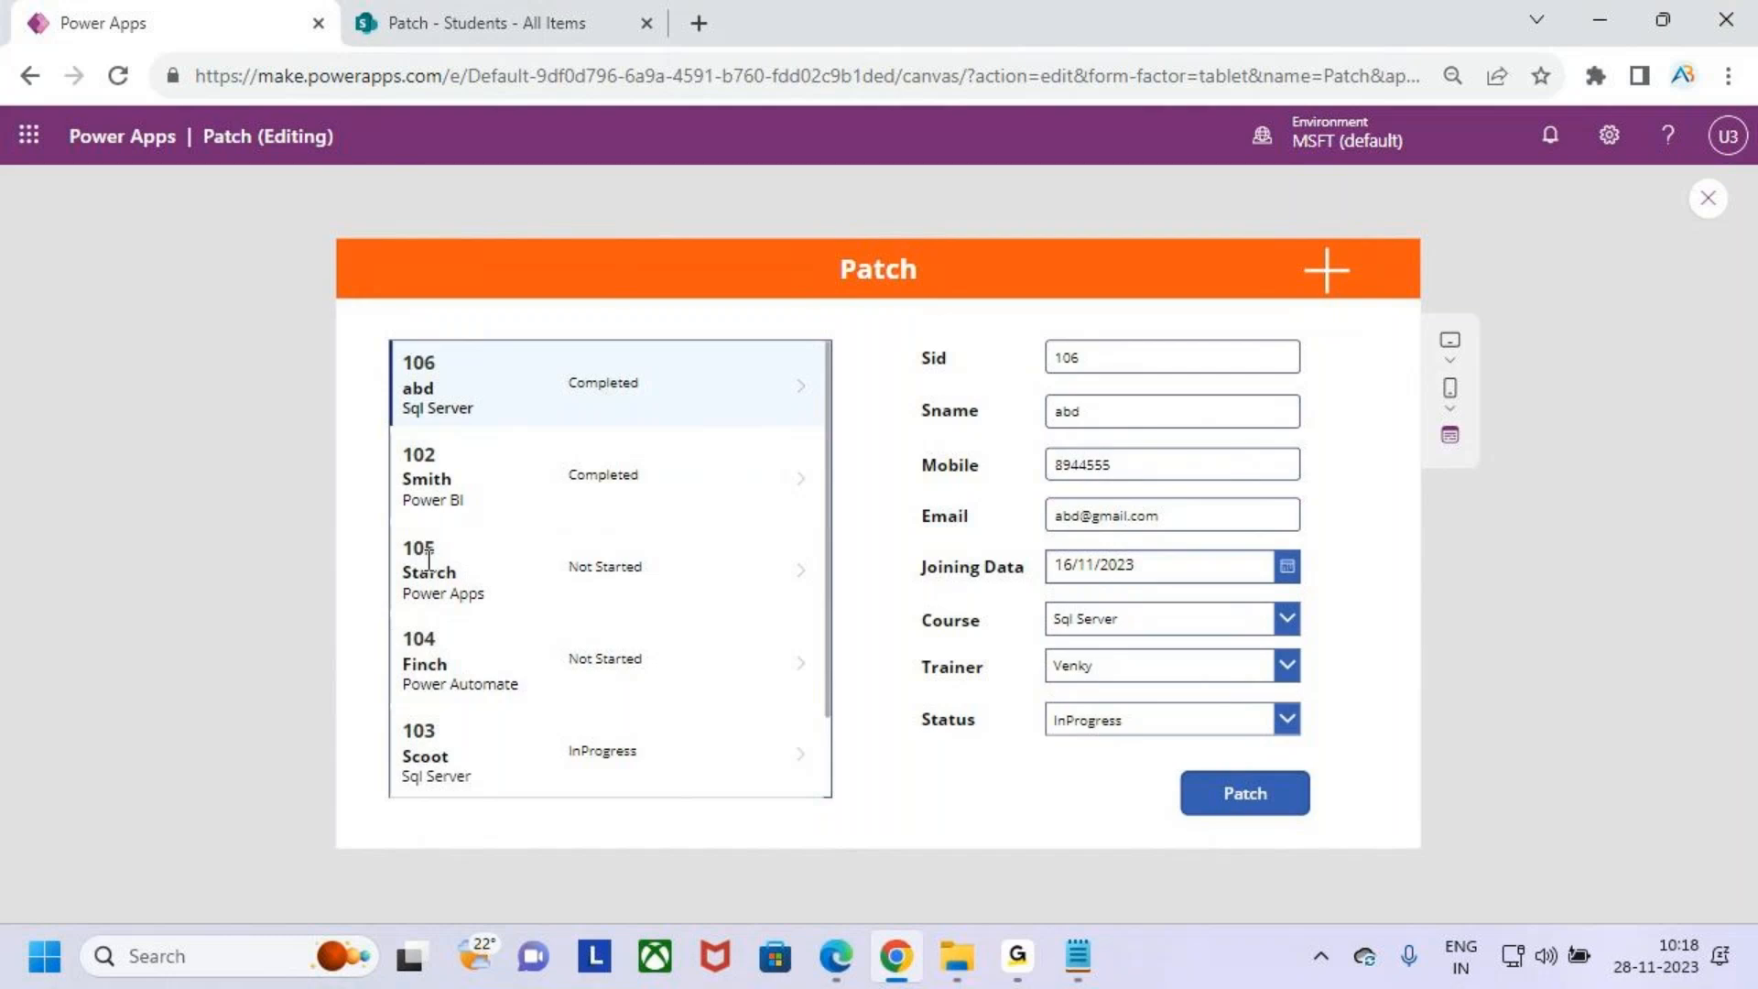
- Select student 105, set its status to InProgress, and submit it with the Patch button
left_click(452, 583)
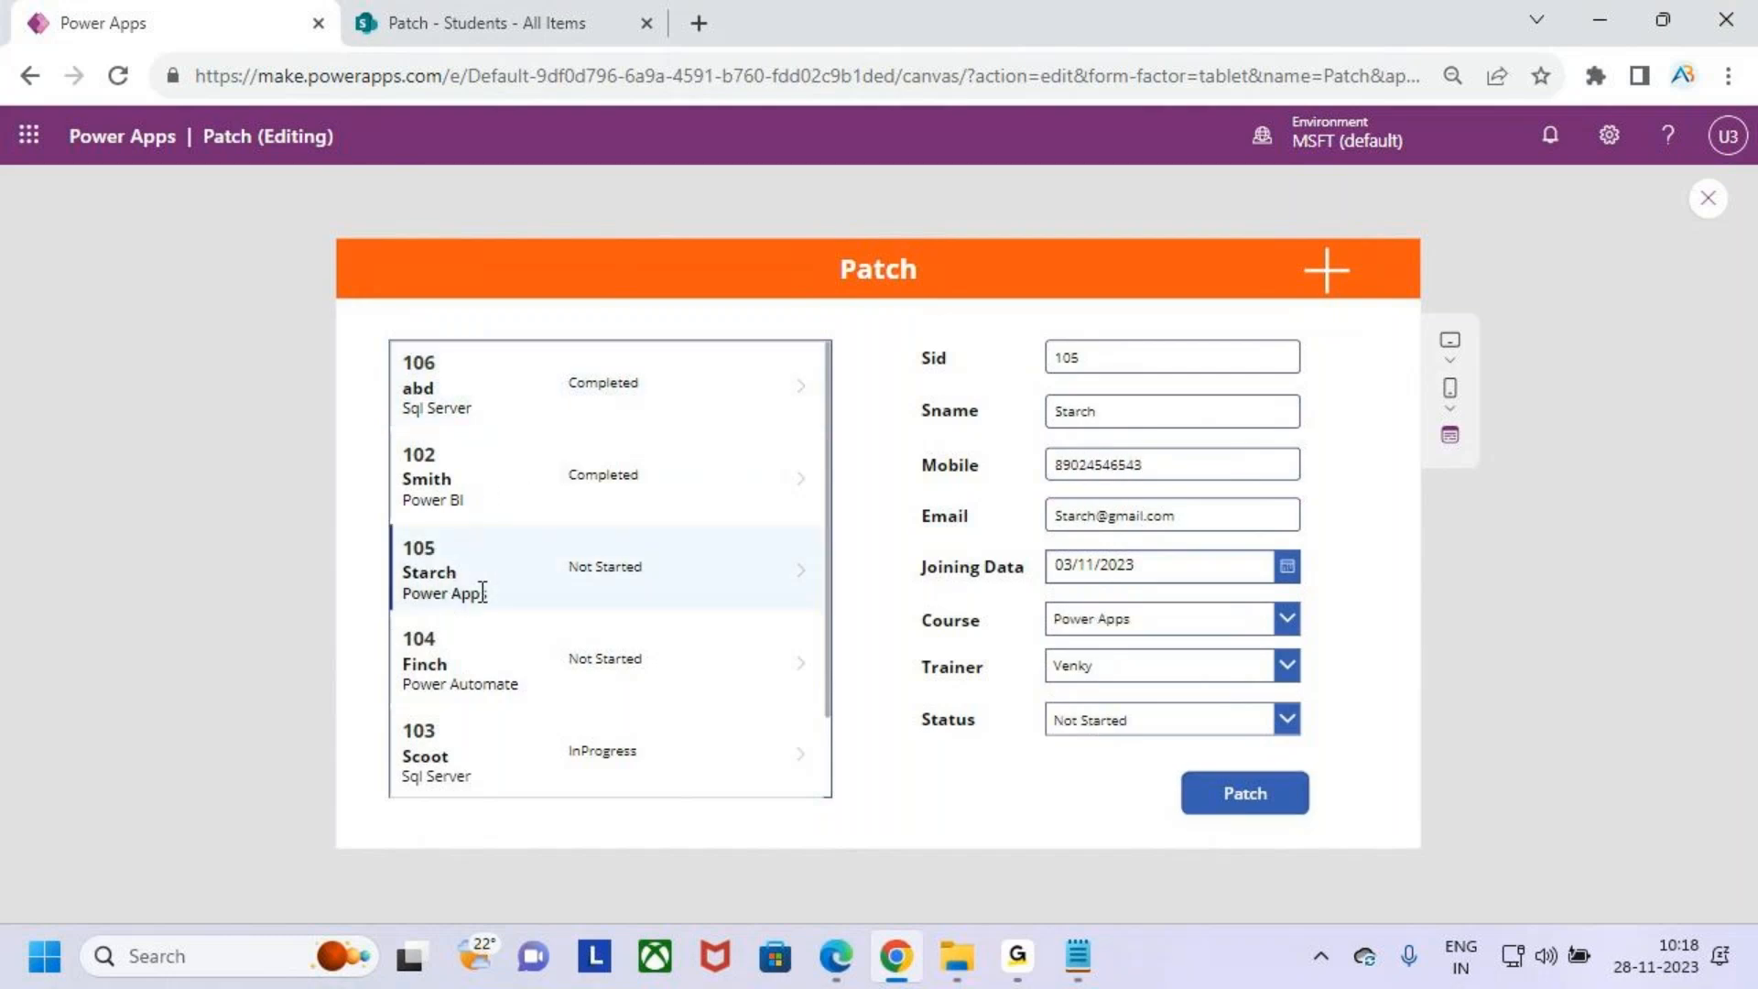
key("ctrl+2")
left_click_drag(563, 593, 617, 584)
key("Escape")
left_click(1216, 722)
left_click(1164, 616)
left_click(1244, 797)
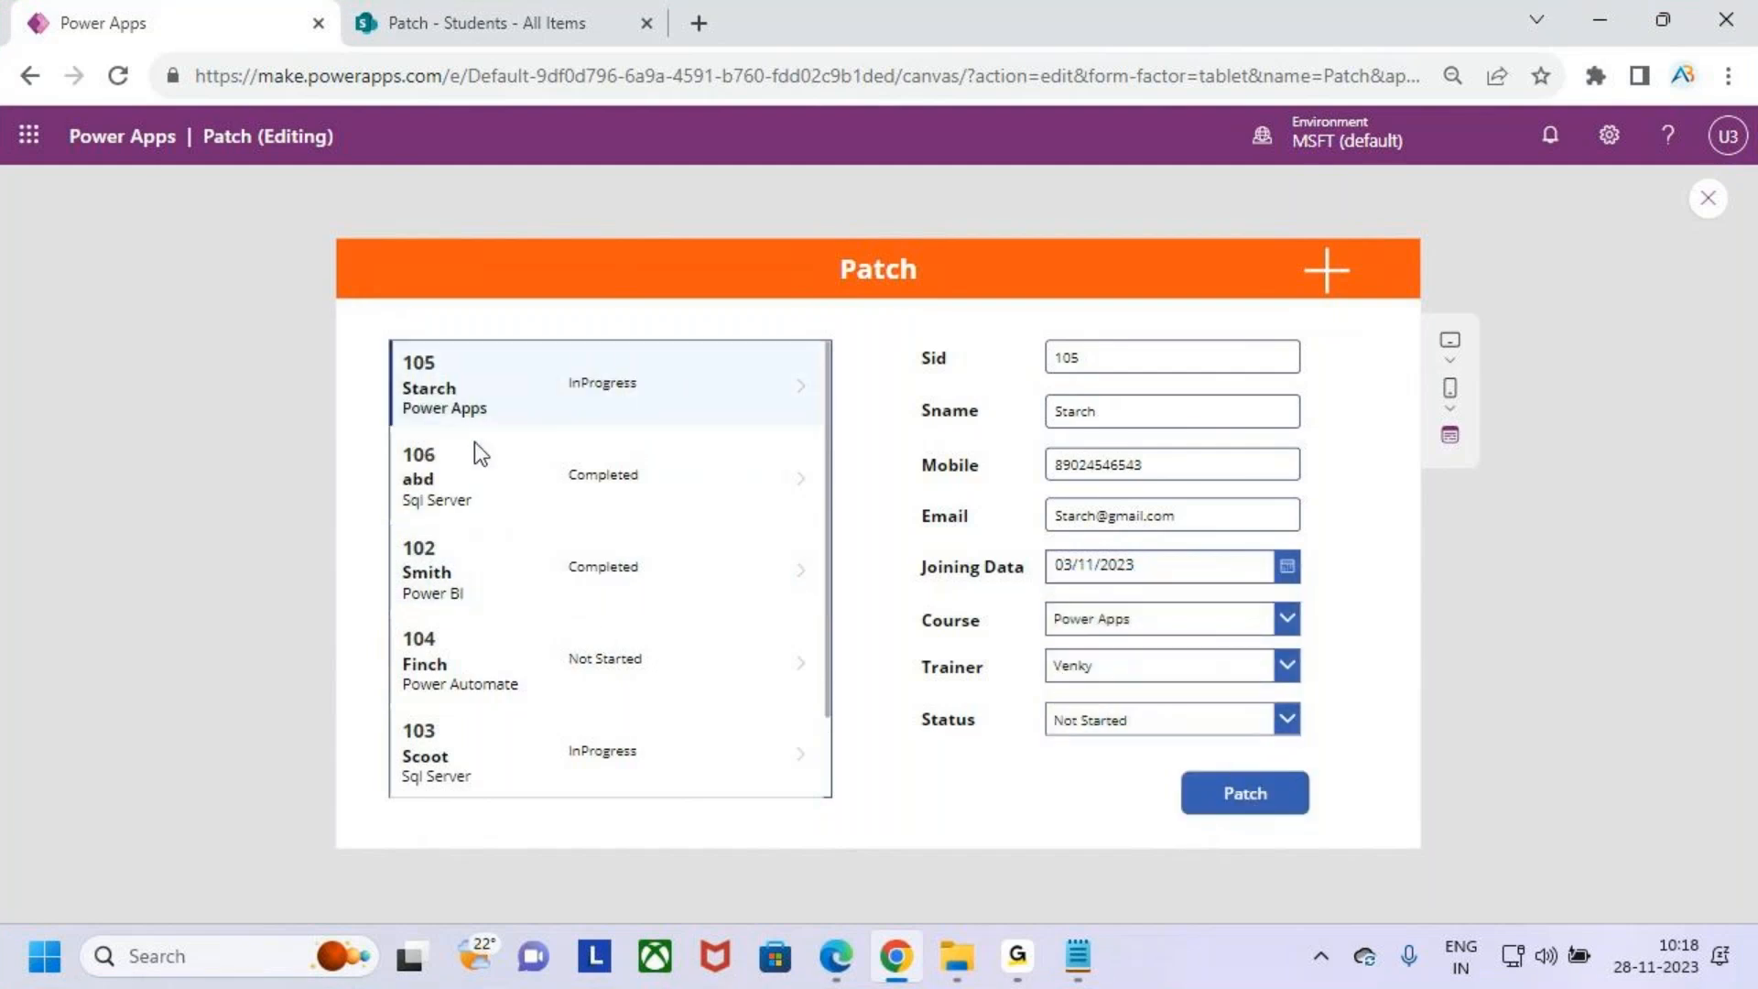
key("ctrl+2")
mouse_move(540, 357)
left_mouse_down()
mouse_move(686, 414)
mouse_move(720, 295)
left_mouse_up()
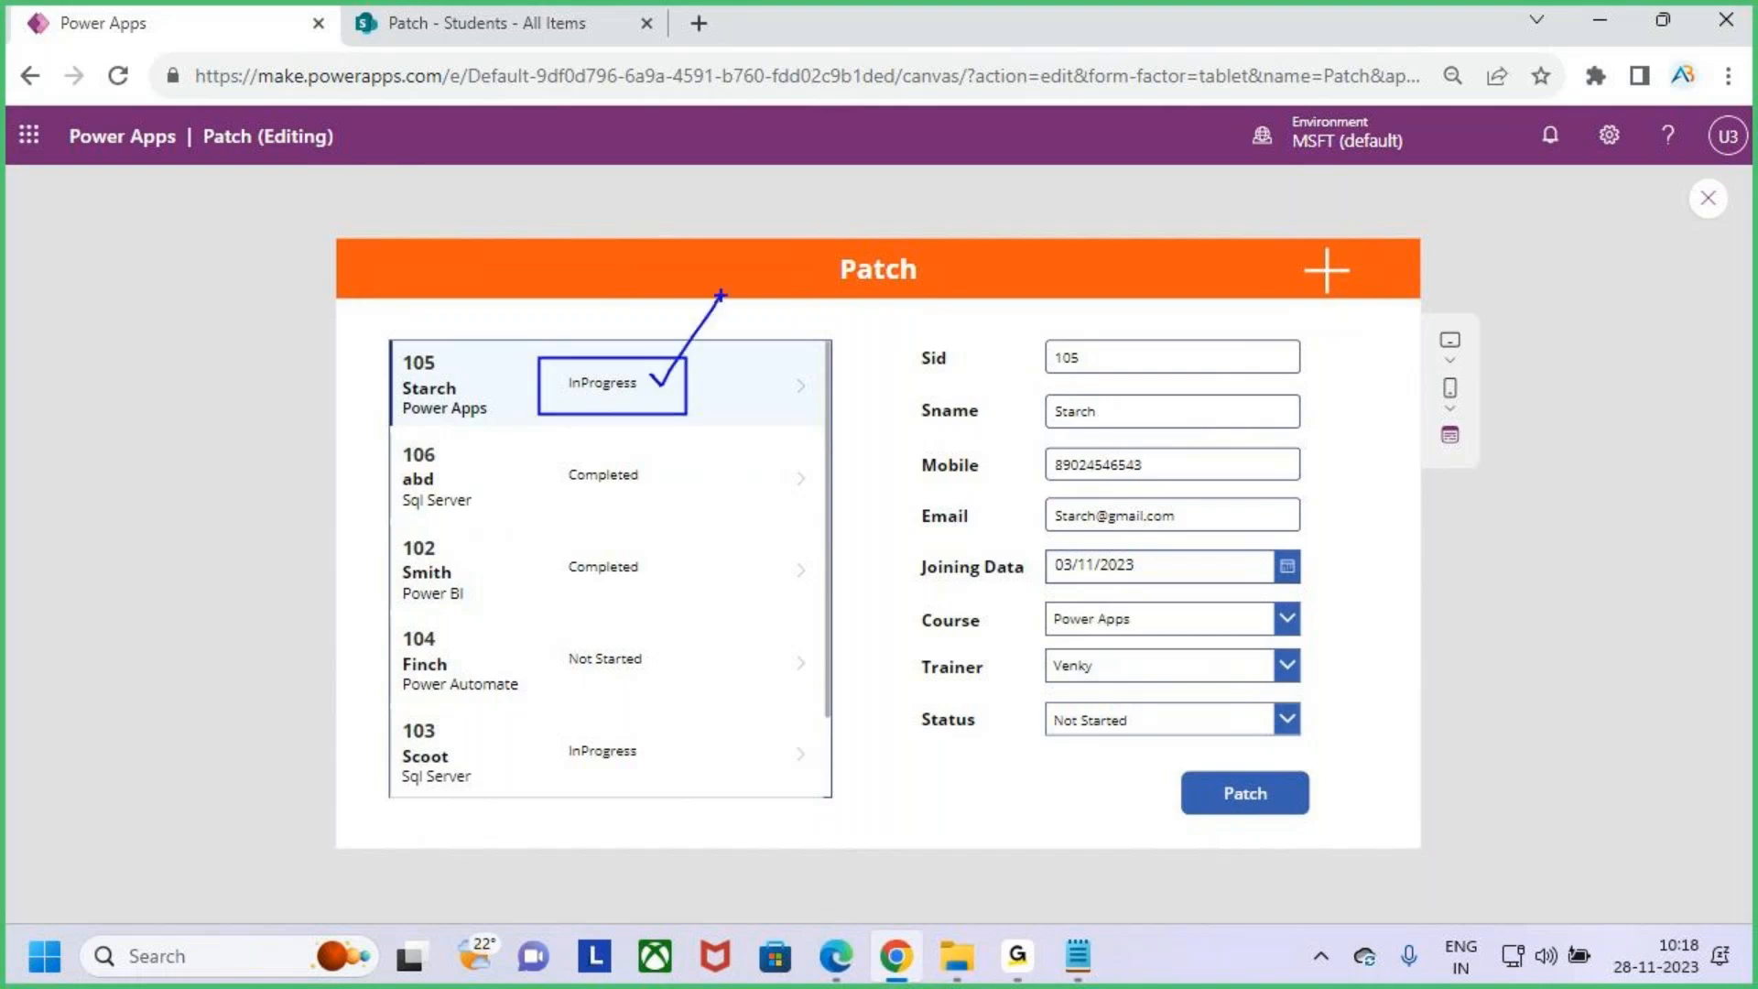
key("Escape")
- Select students 106 and 105 in the gallery to review their loaded details
left_click(549, 494)
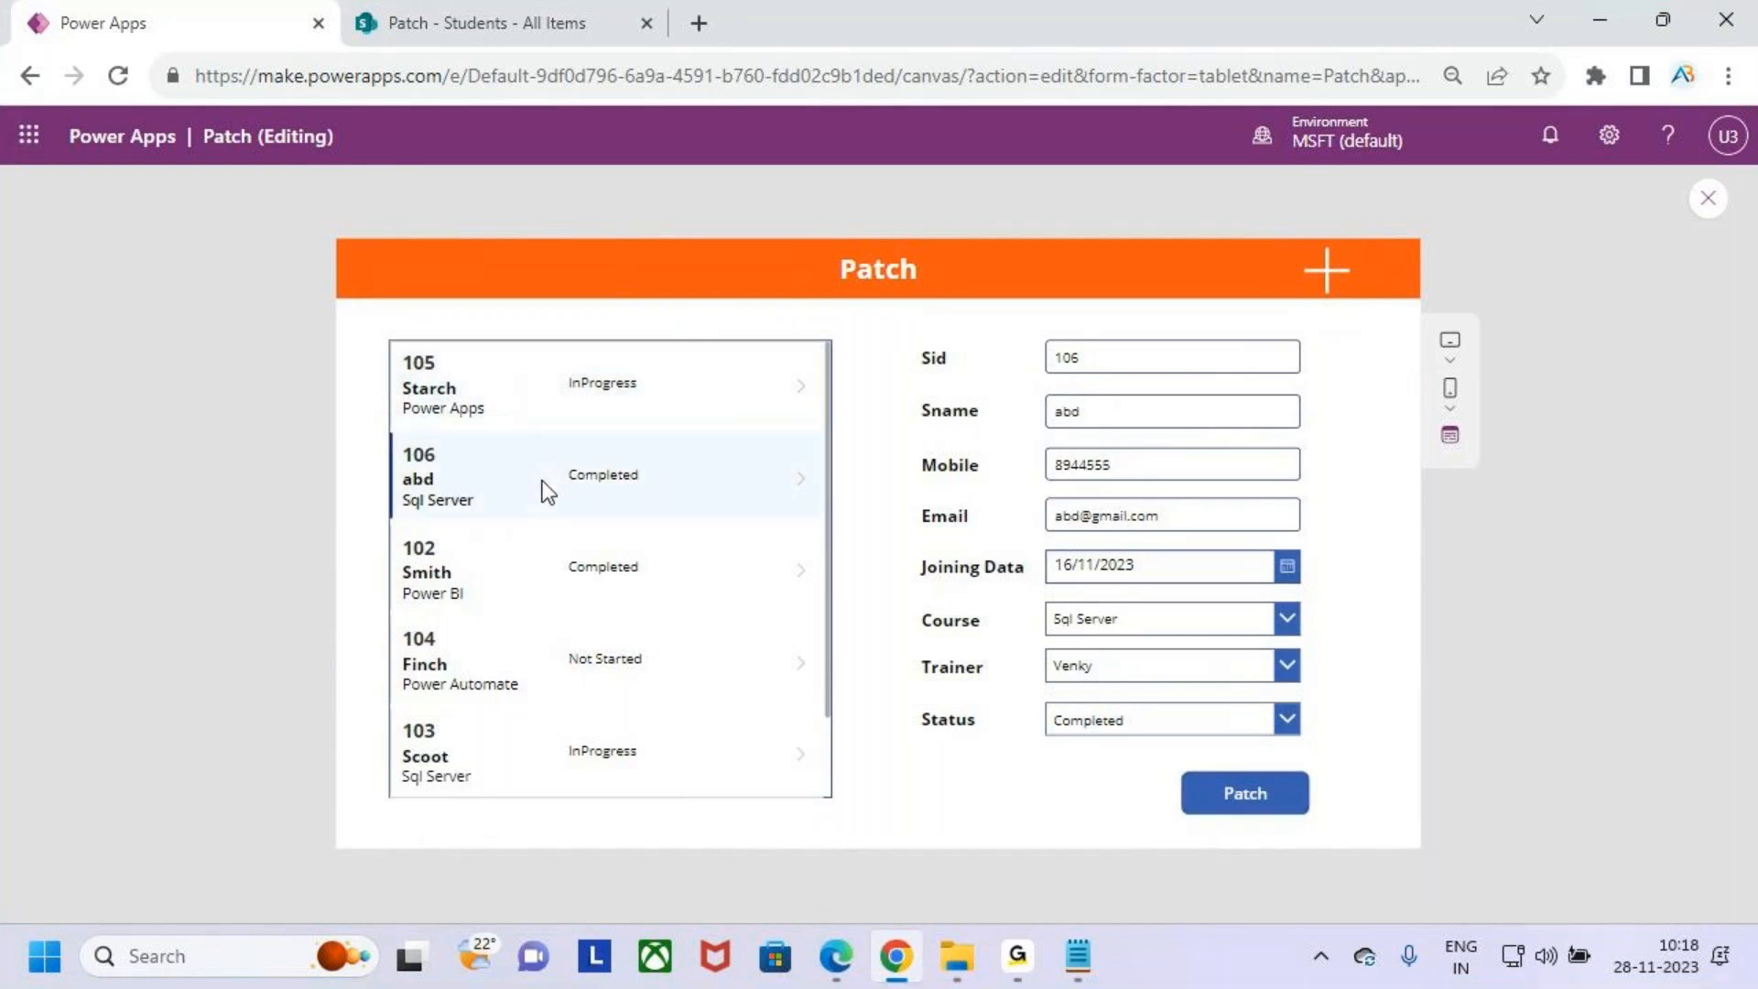
left_click(495, 408)
left_click(502, 499)
key("ctrl+2")
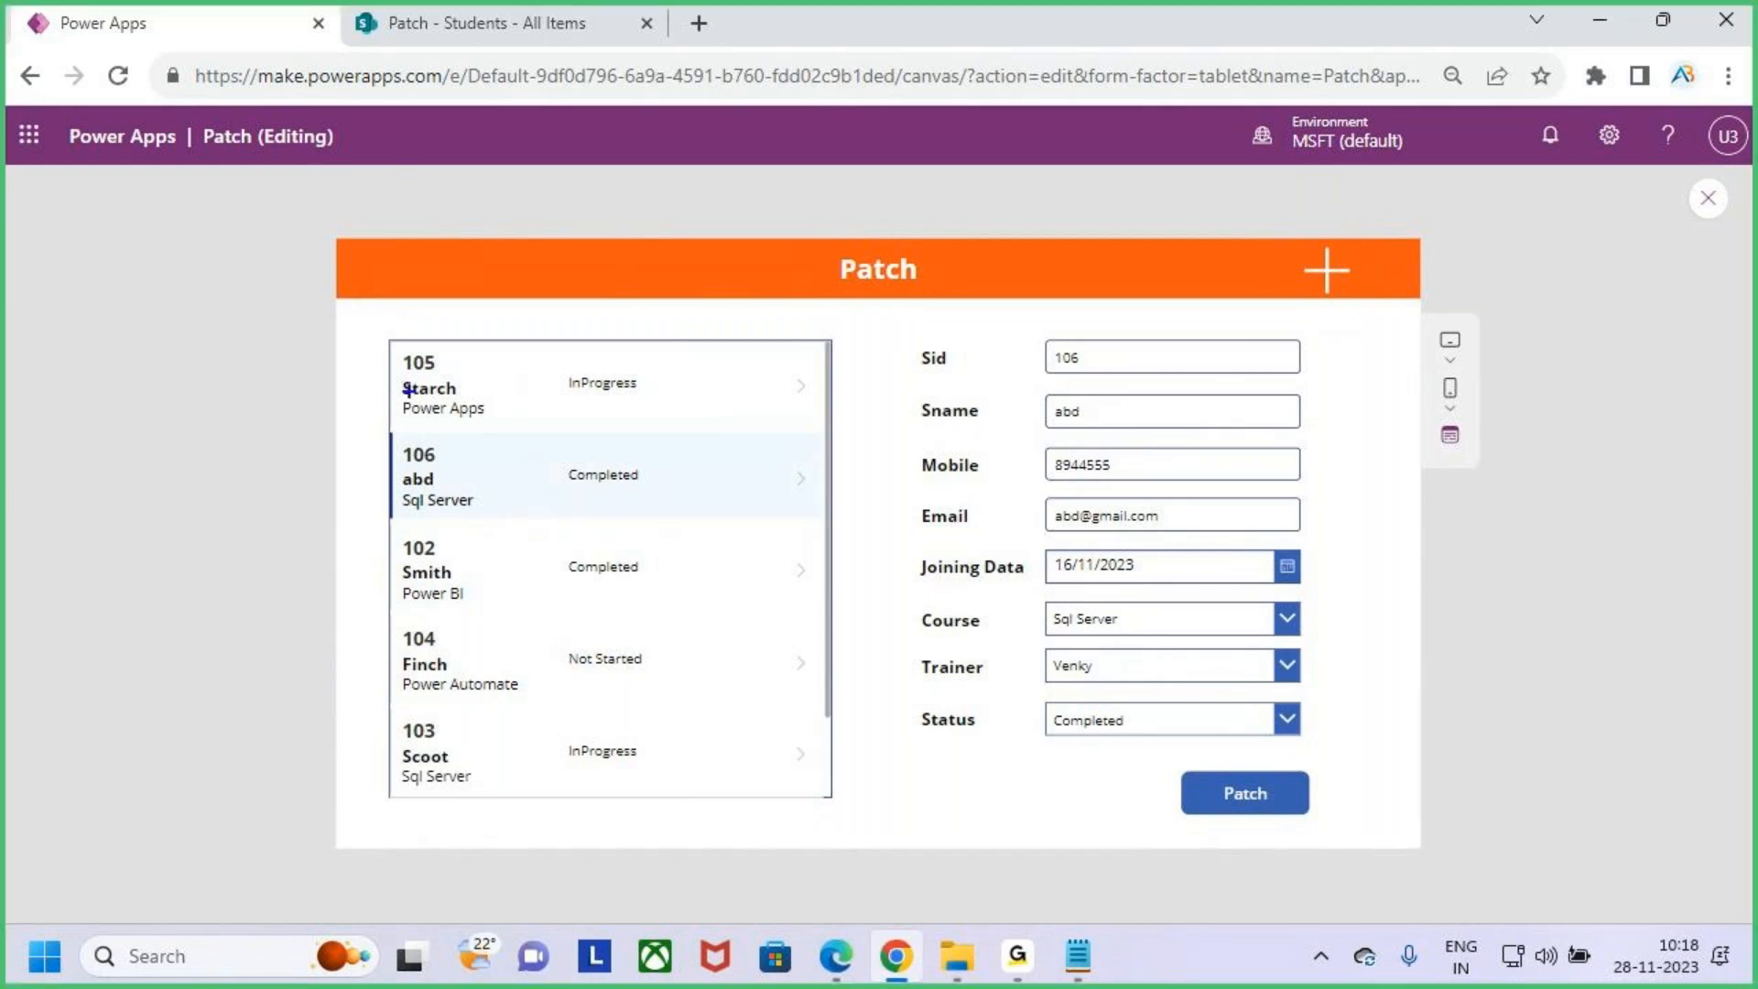
left_click_drag(392, 382, 458, 314)
left_click_drag(389, 655, 442, 601)
mouse_move(560, 407)
left_mouse_down()
mouse_move(605, 339)
mouse_move(556, 398)
mouse_move(579, 446)
left_mouse_up()
mouse_move(645, 635)
left_mouse_down()
mouse_move(546, 650)
mouse_move(614, 644)
left_mouse_up()
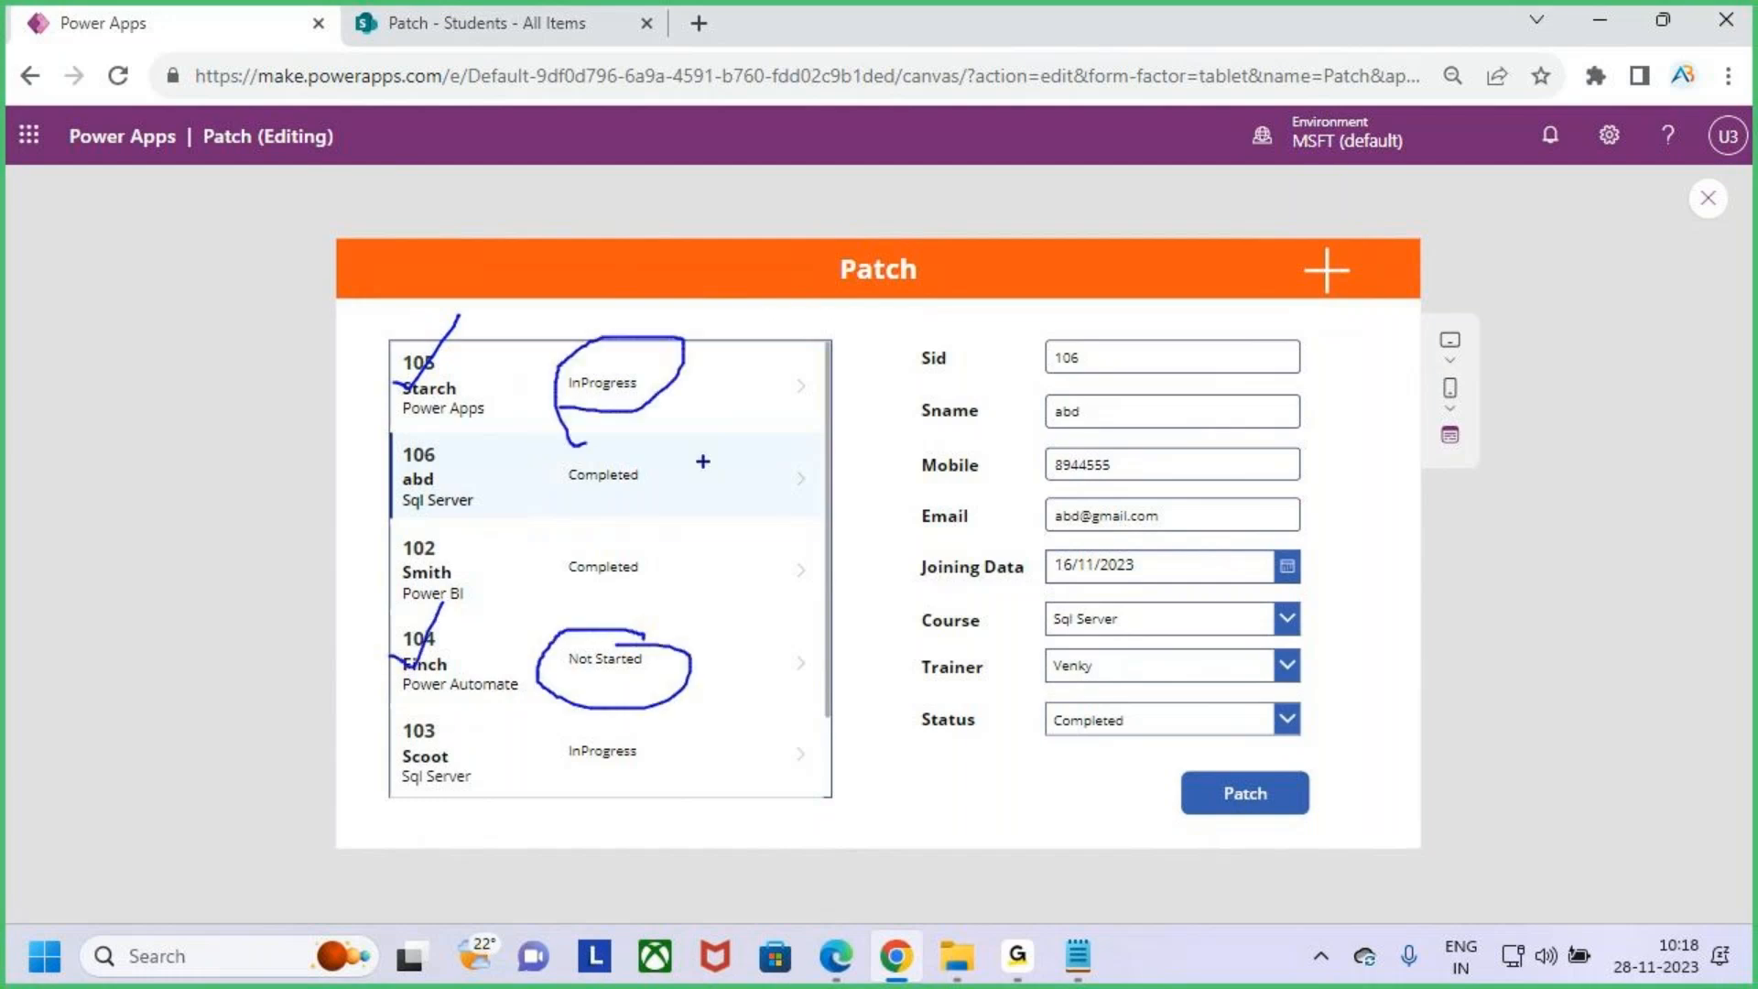
mouse_move(752, 190)
left_mouse_down()
mouse_move(792, 177)
mouse_move(722, 245)
left_mouse_up()
left_click_drag(831, 152, 814, 220)
mouse_move(817, 199)
left_mouse_down()
mouse_move(941, 222)
mouse_move(936, 203)
mouse_move(979, 203)
left_mouse_up()
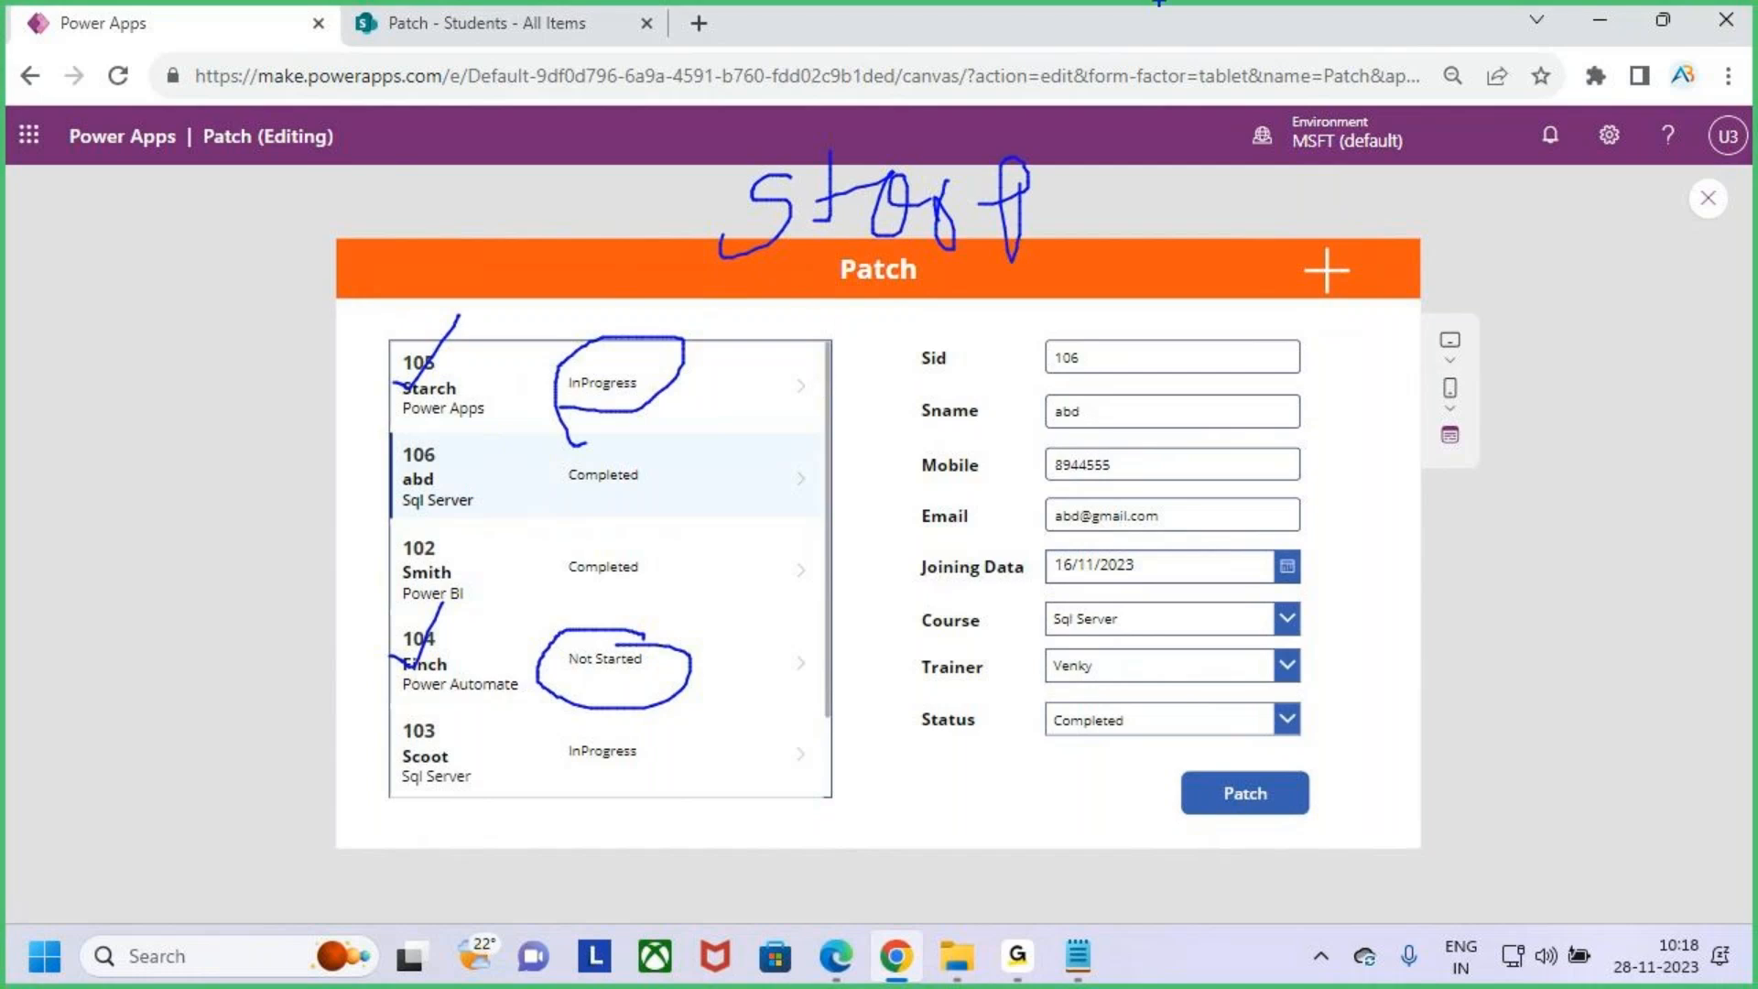
- Select students 105 and 104 in the gallery and open each one's status choices without changing them
key("Escape")
left_click(514, 386)
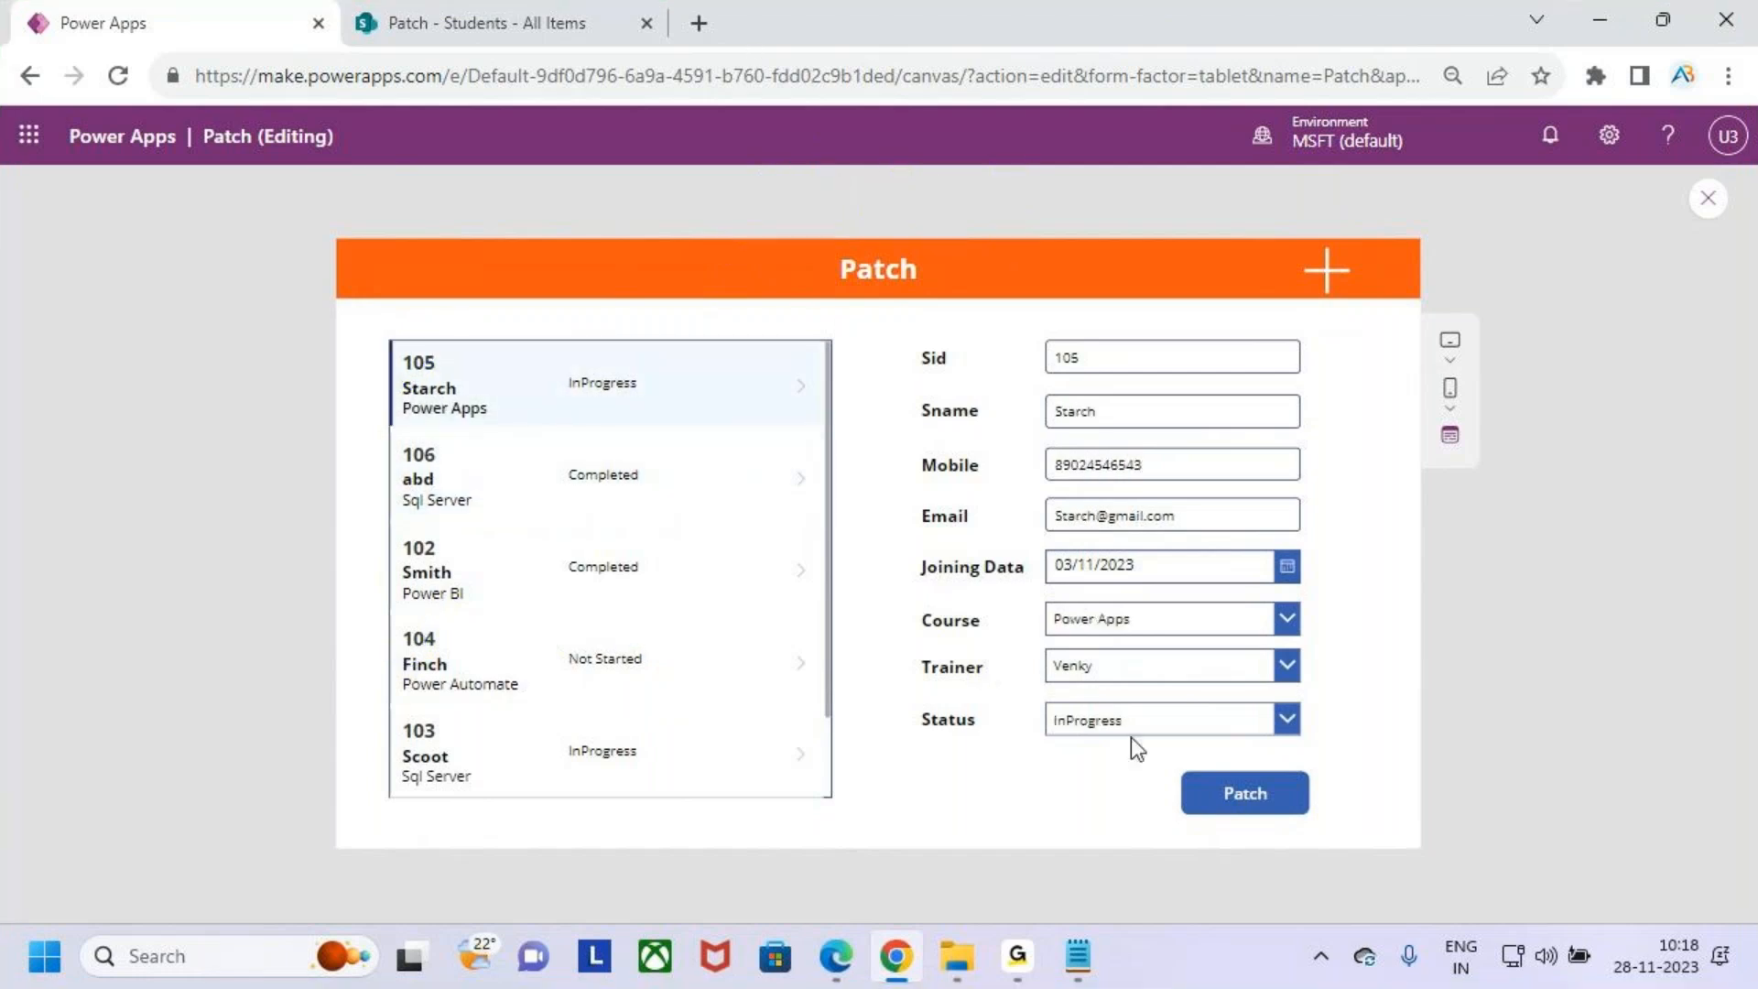
left_click(1151, 716)
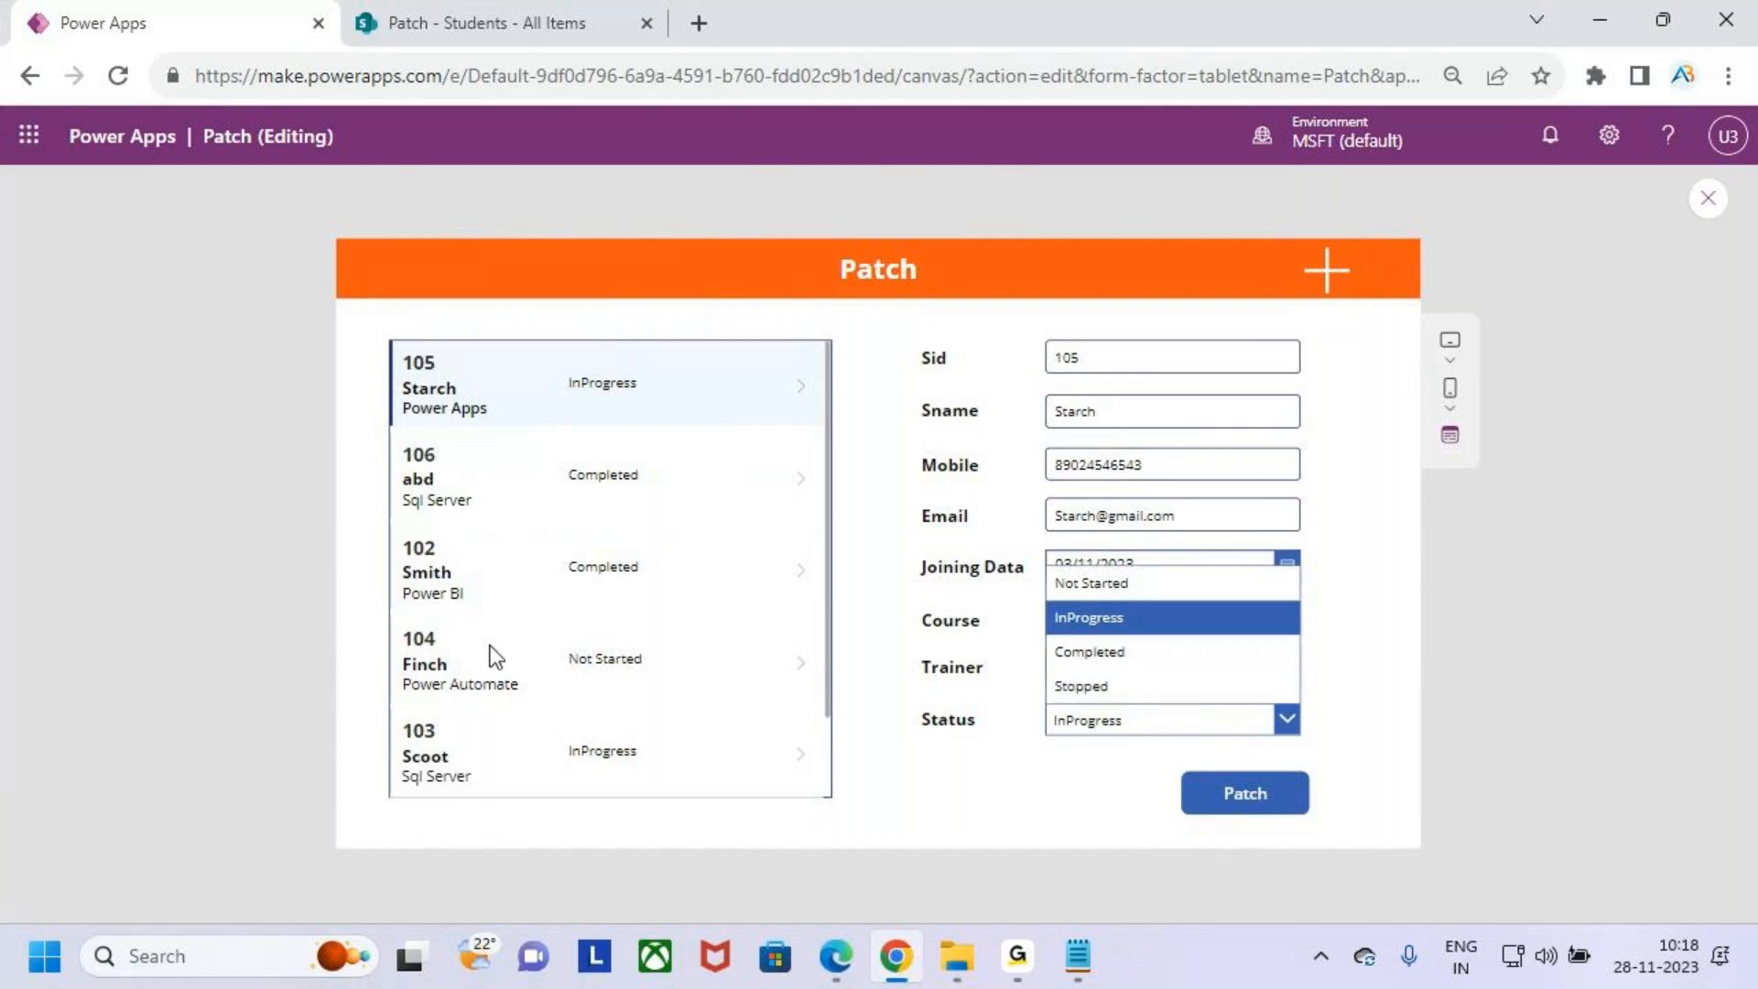
left_click(467, 682)
left_click(451, 668)
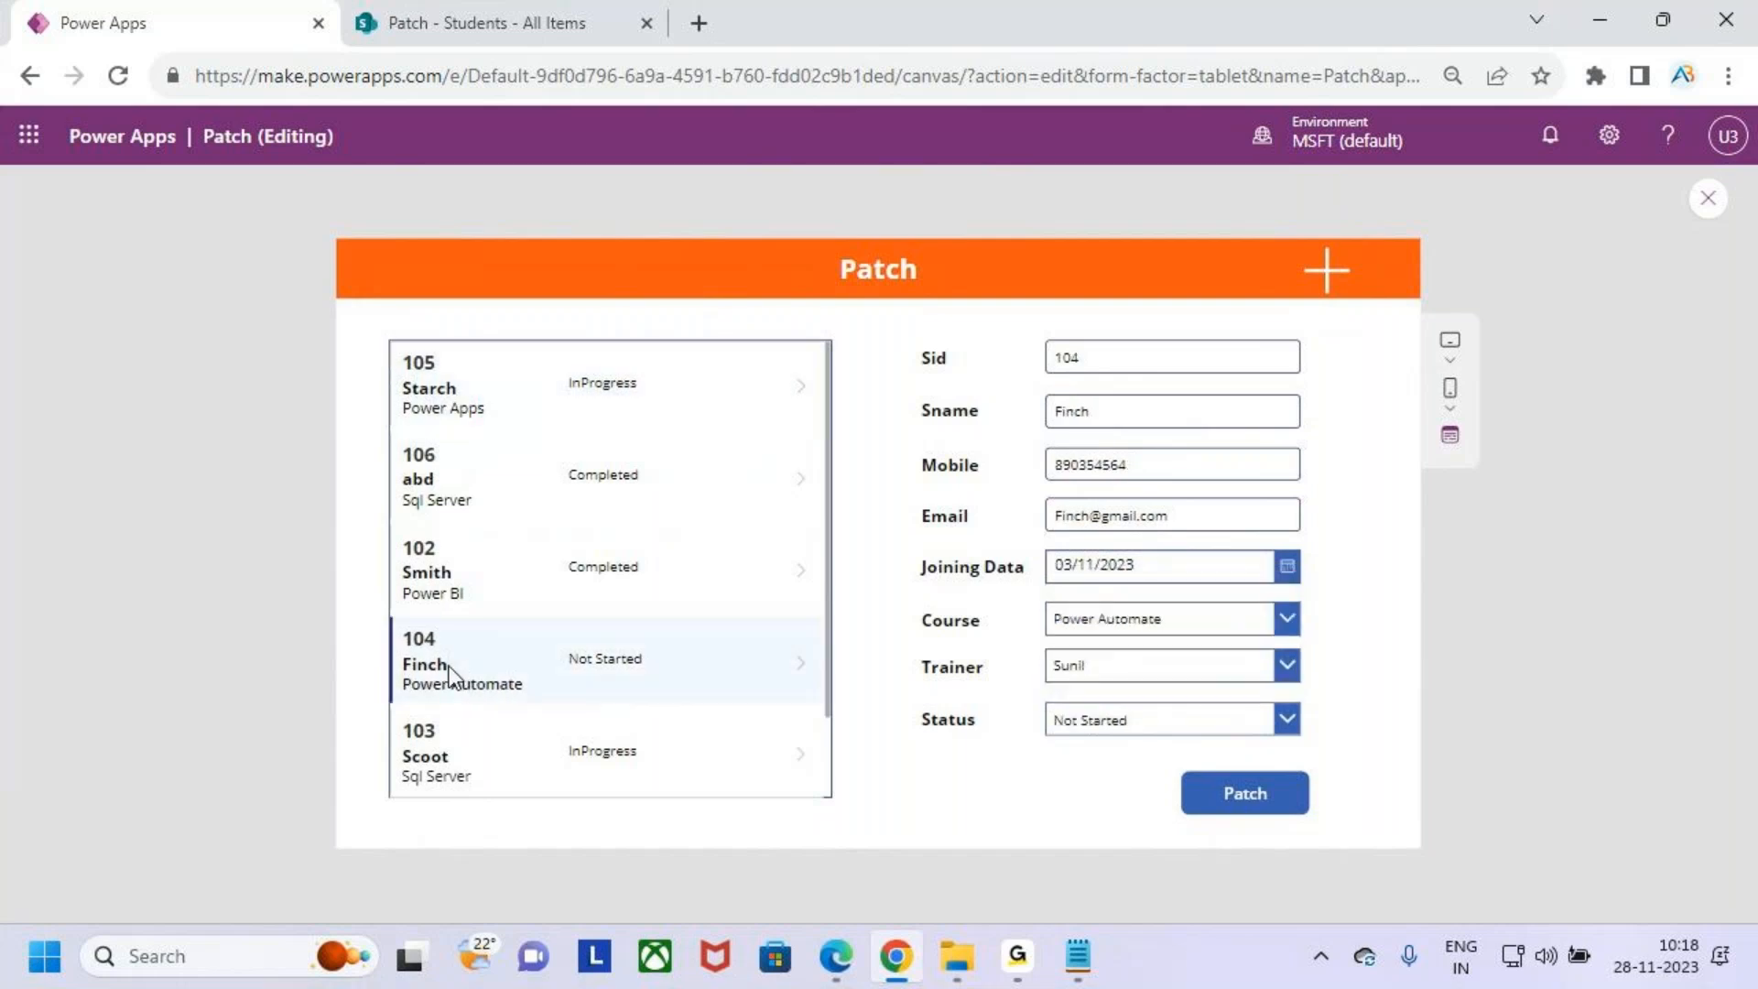
left_click(1204, 728)
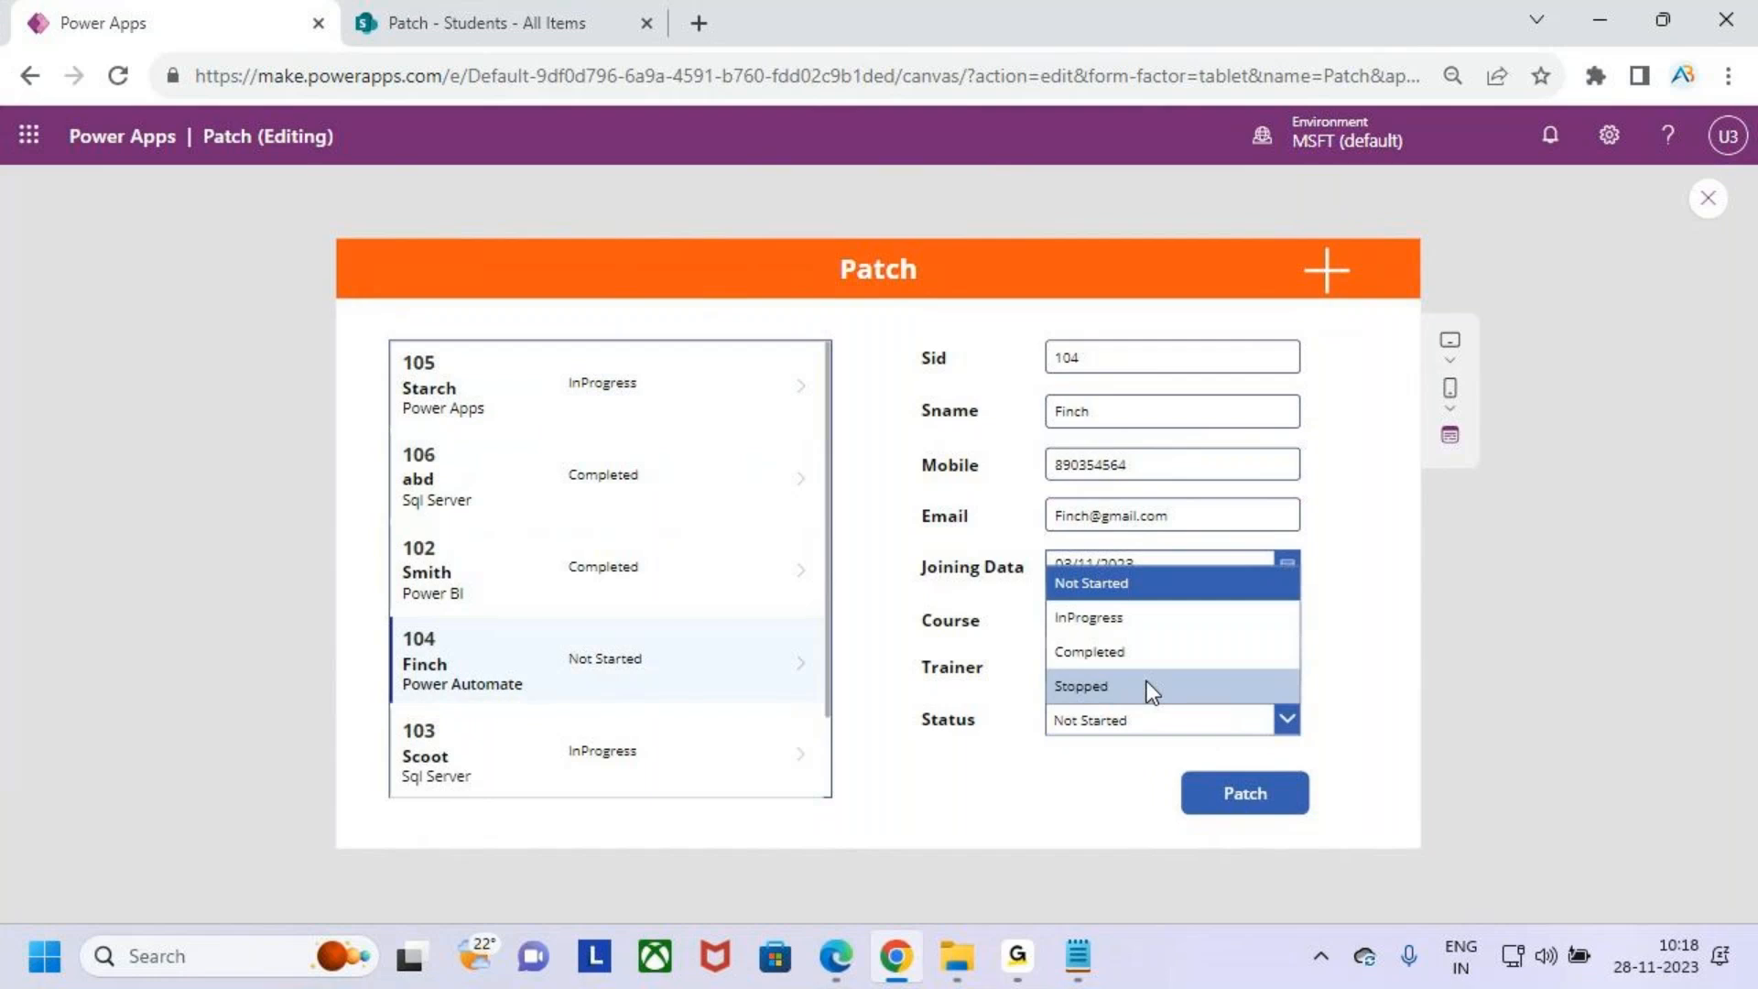
left_click(1600, 641)
key("ctrl+2")
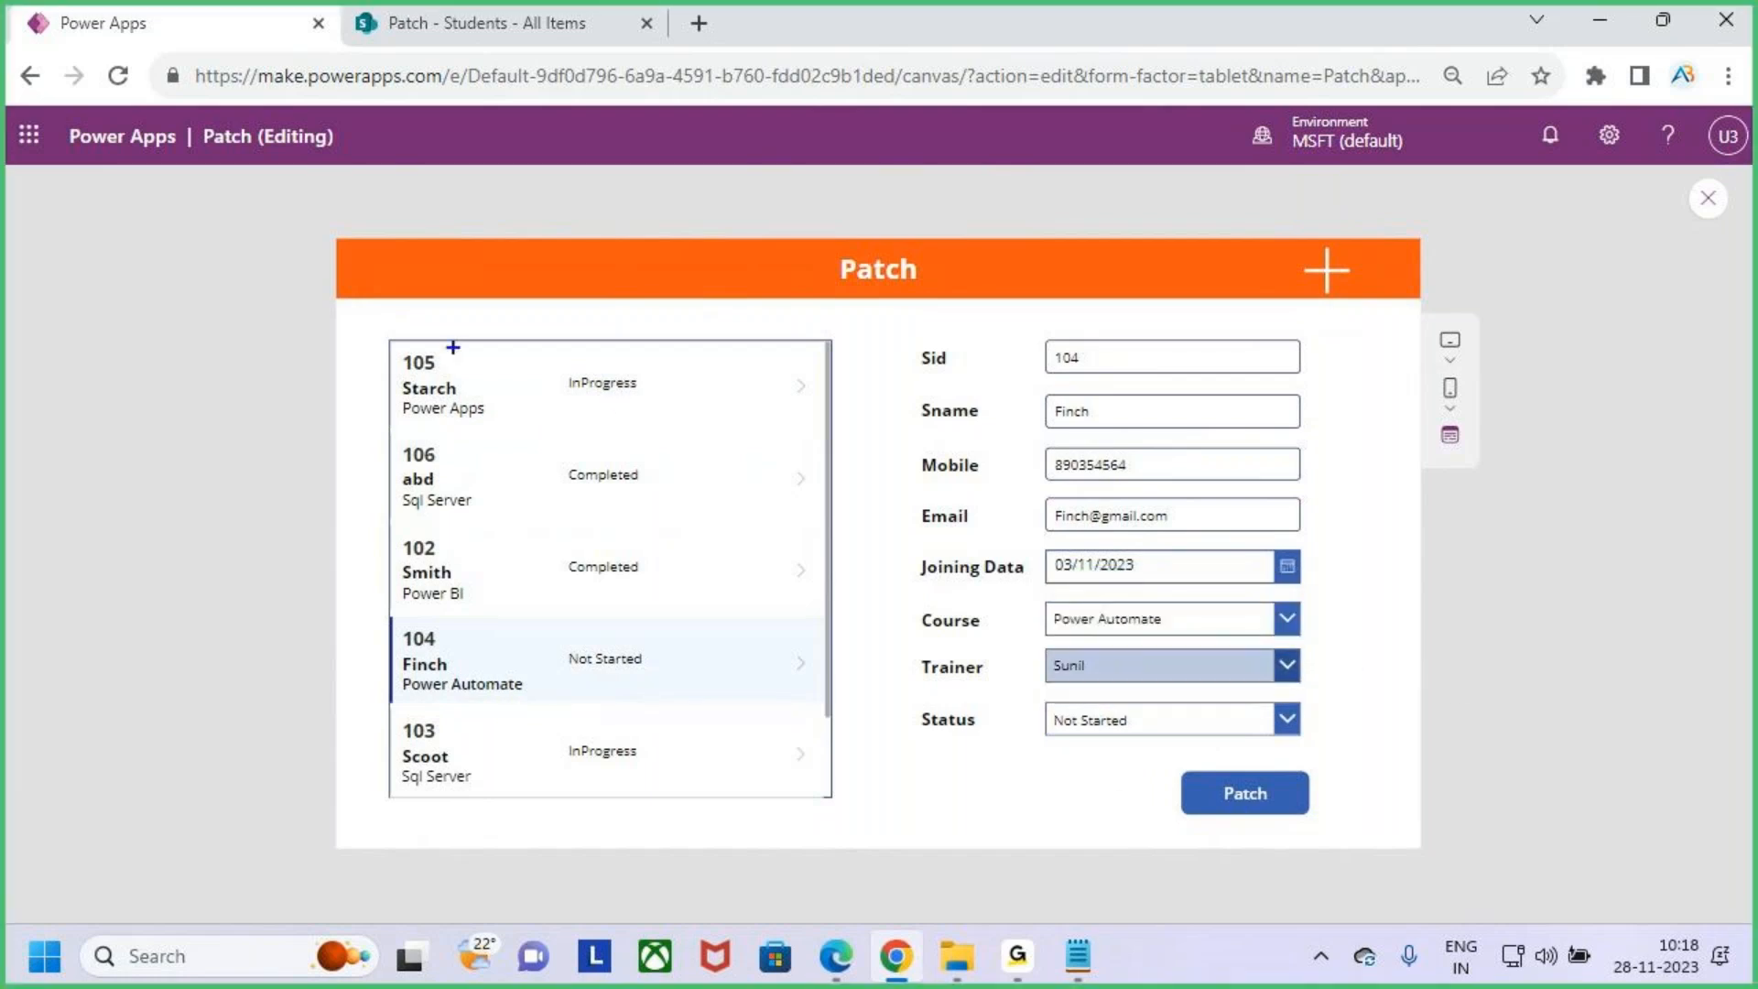
mouse_move(385, 339)
left_mouse_down()
mouse_move(687, 440)
mouse_move(753, 438)
left_mouse_up()
mouse_move(387, 608)
left_mouse_down()
mouse_move(577, 690)
mouse_move(704, 698)
left_mouse_up()
left_click_drag(575, 404, 685, 388)
left_click_drag(557, 696, 693, 671)
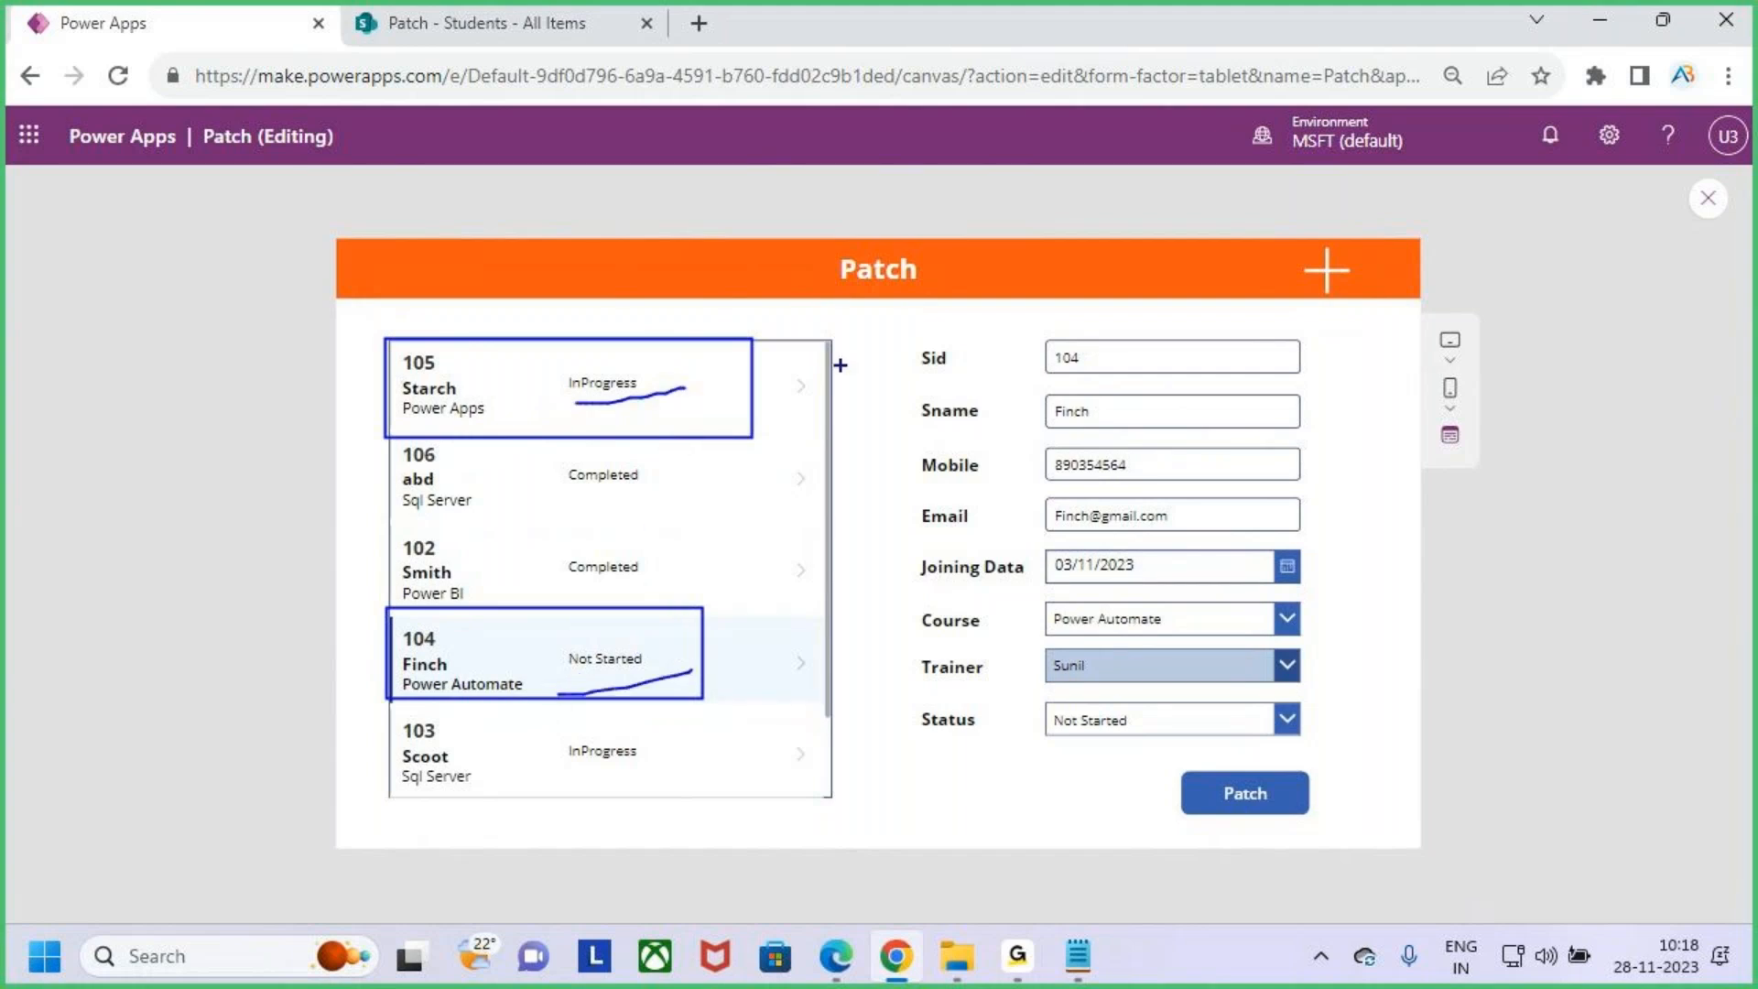
mouse_move(990, 167)
left_mouse_down()
mouse_move(950, 224)
mouse_move(1061, 221)
mouse_move(1069, 243)
left_mouse_up()
mouse_move(1102, 182)
left_mouse_down()
mouse_move(1123, 223)
mouse_move(1217, 236)
left_mouse_up()
left_click_drag(1235, 142, 1283, 212)
left_click_drag(827, 325, 1544, 217)
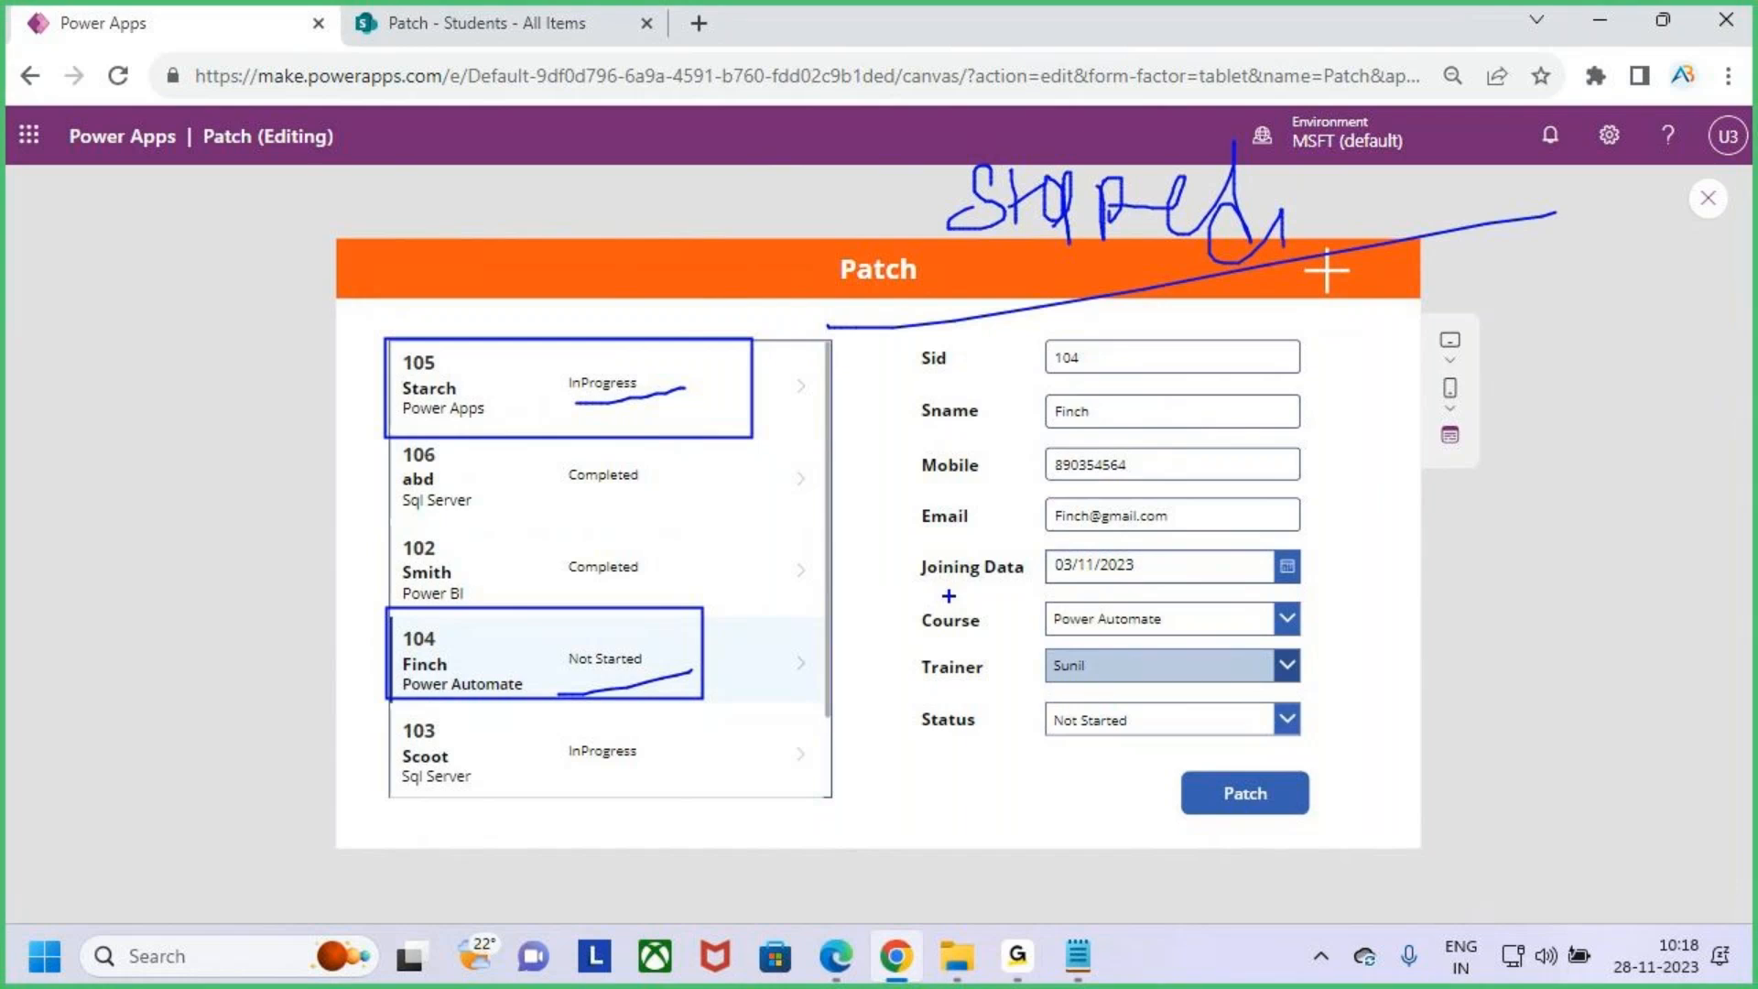
key("Escape")
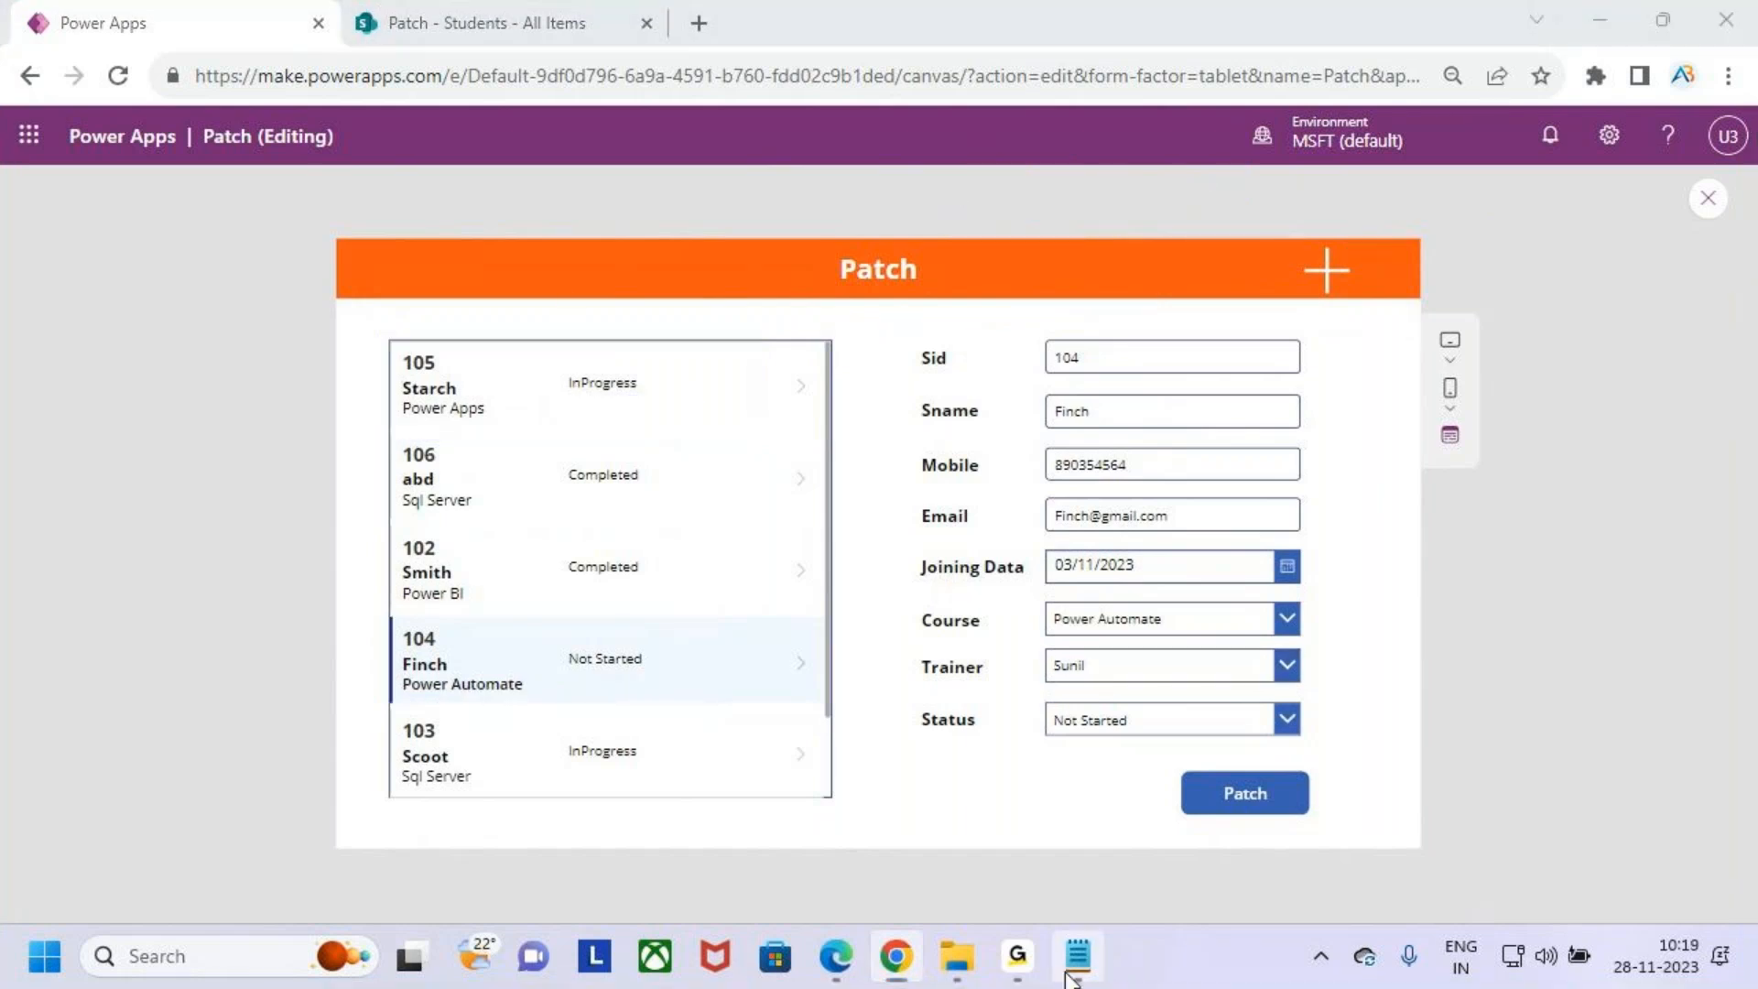
- Switch to the Patch Function notes and review the line about creating or modifying a single record
left_click(1077, 956)
scroll(355, 469, "up", 2)
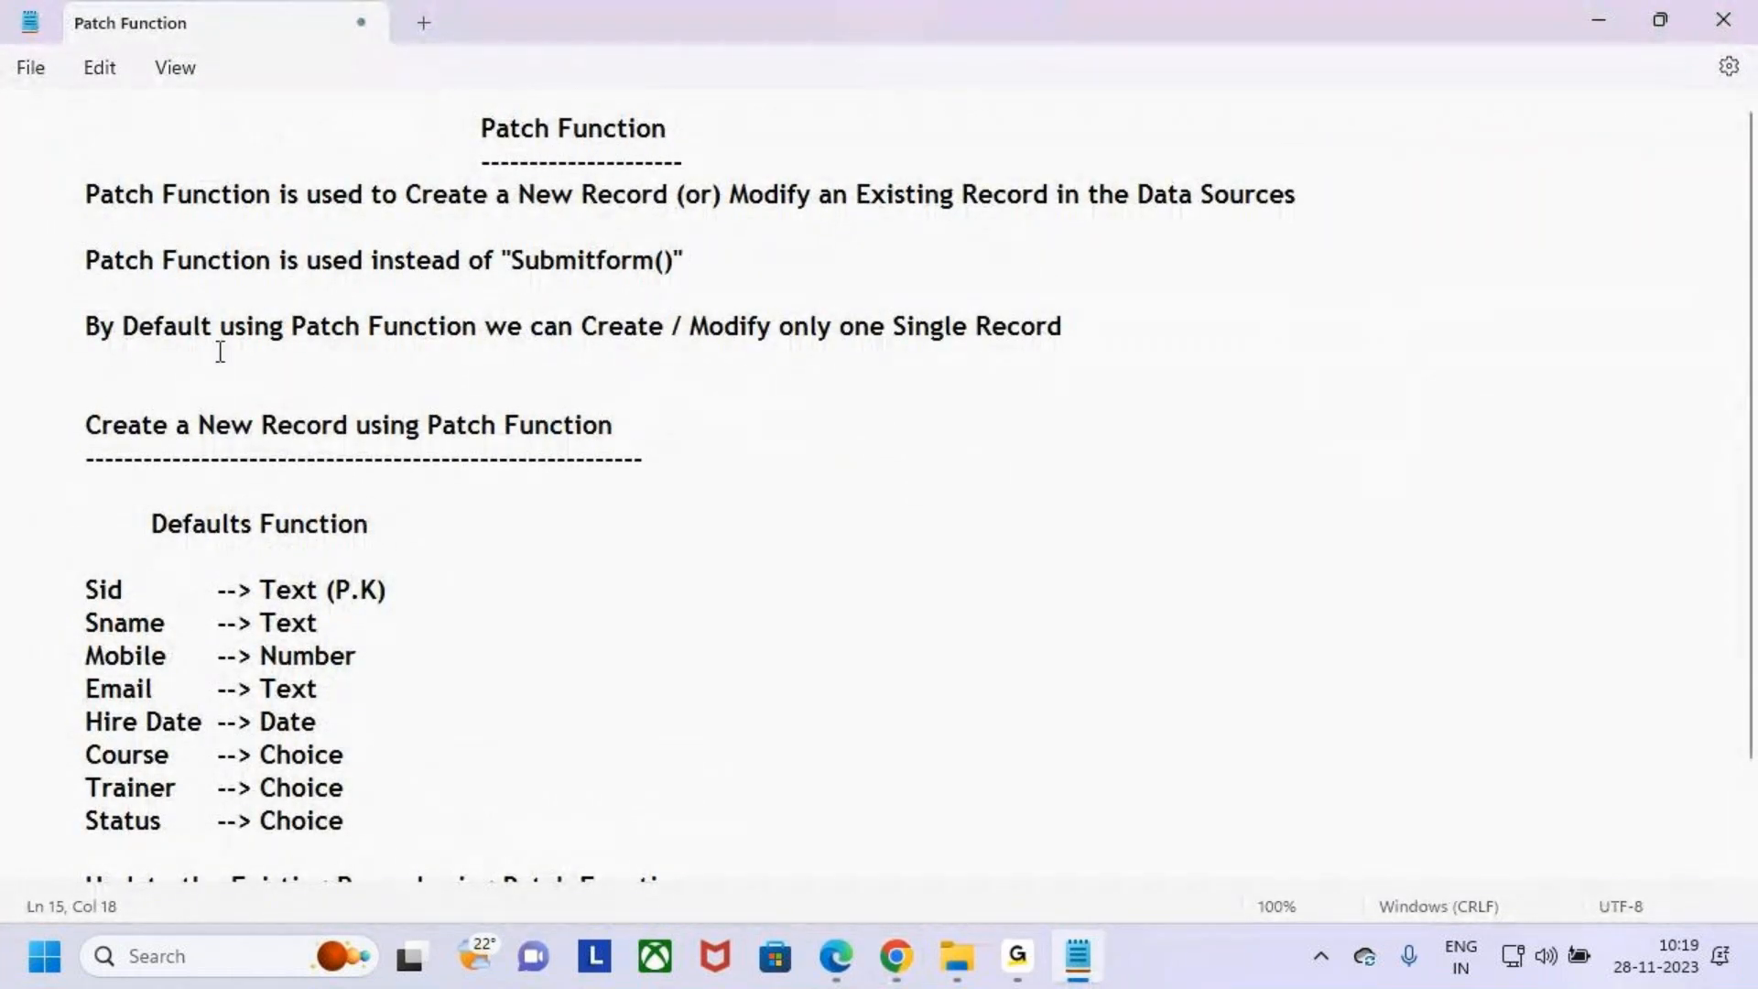
left_click_drag(86, 328, 1181, 341)
left_click(1181, 342)
left_click(1600, 17)
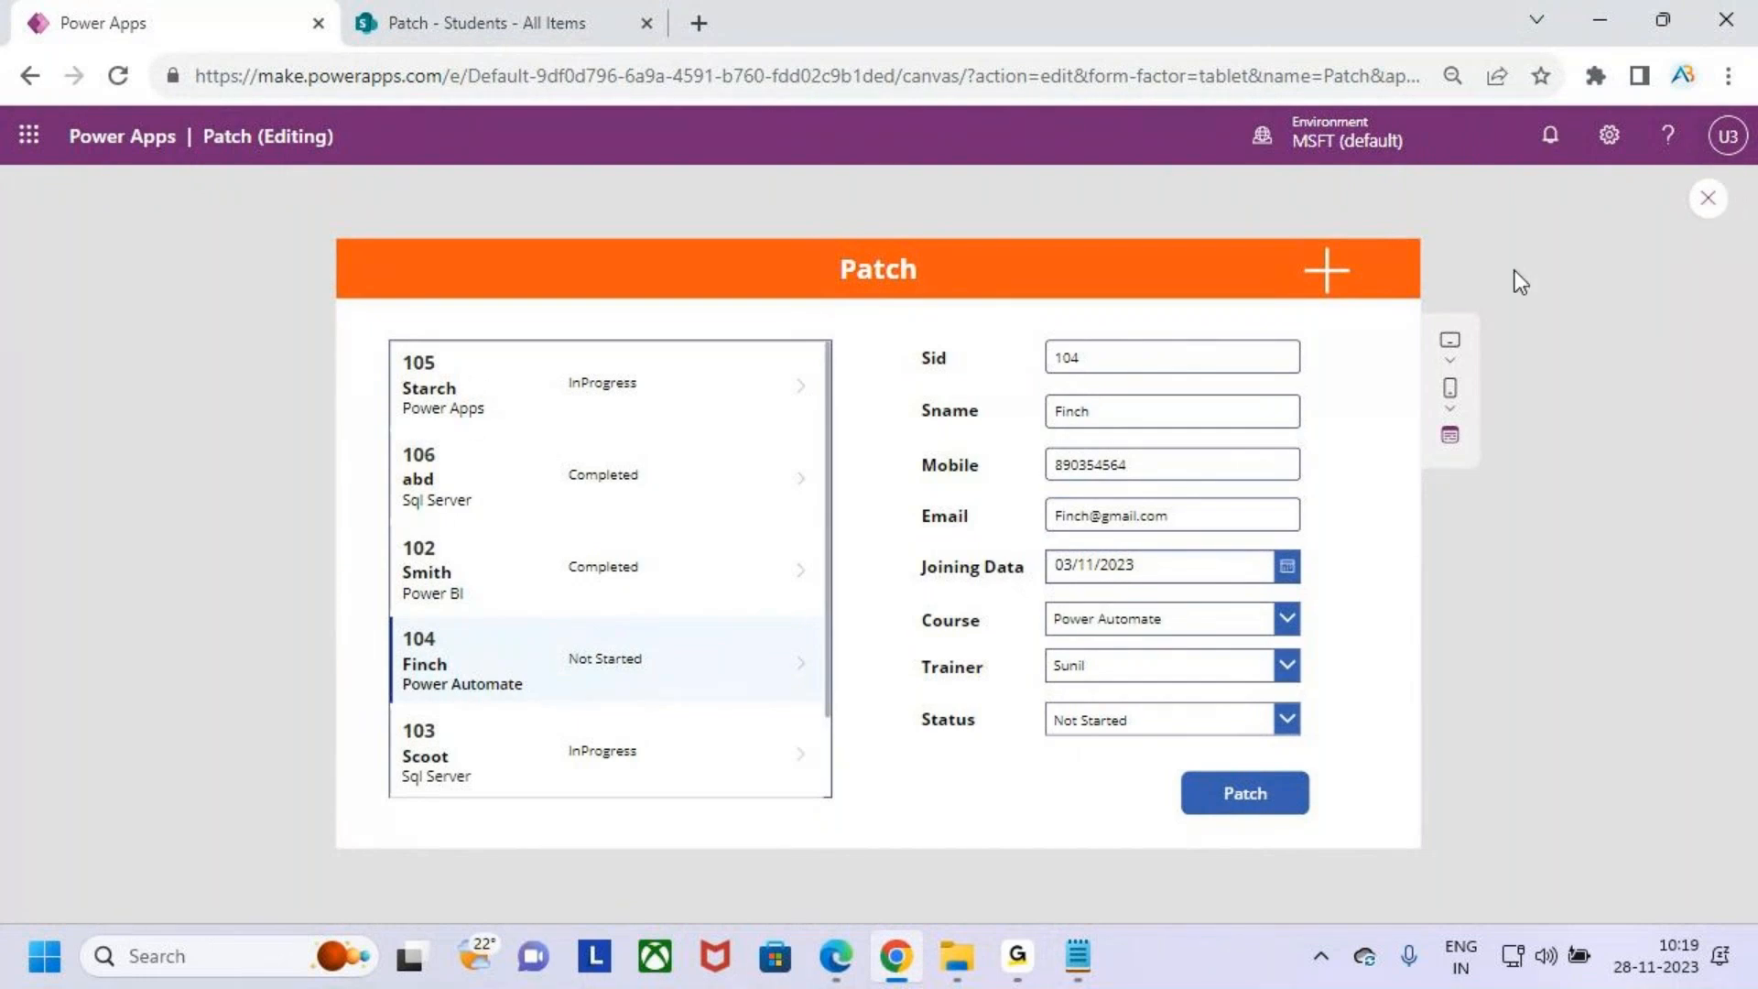
left_click_drag(394, 346, 652, 463)
left_click_drag(400, 610, 653, 693)
key("Escape")
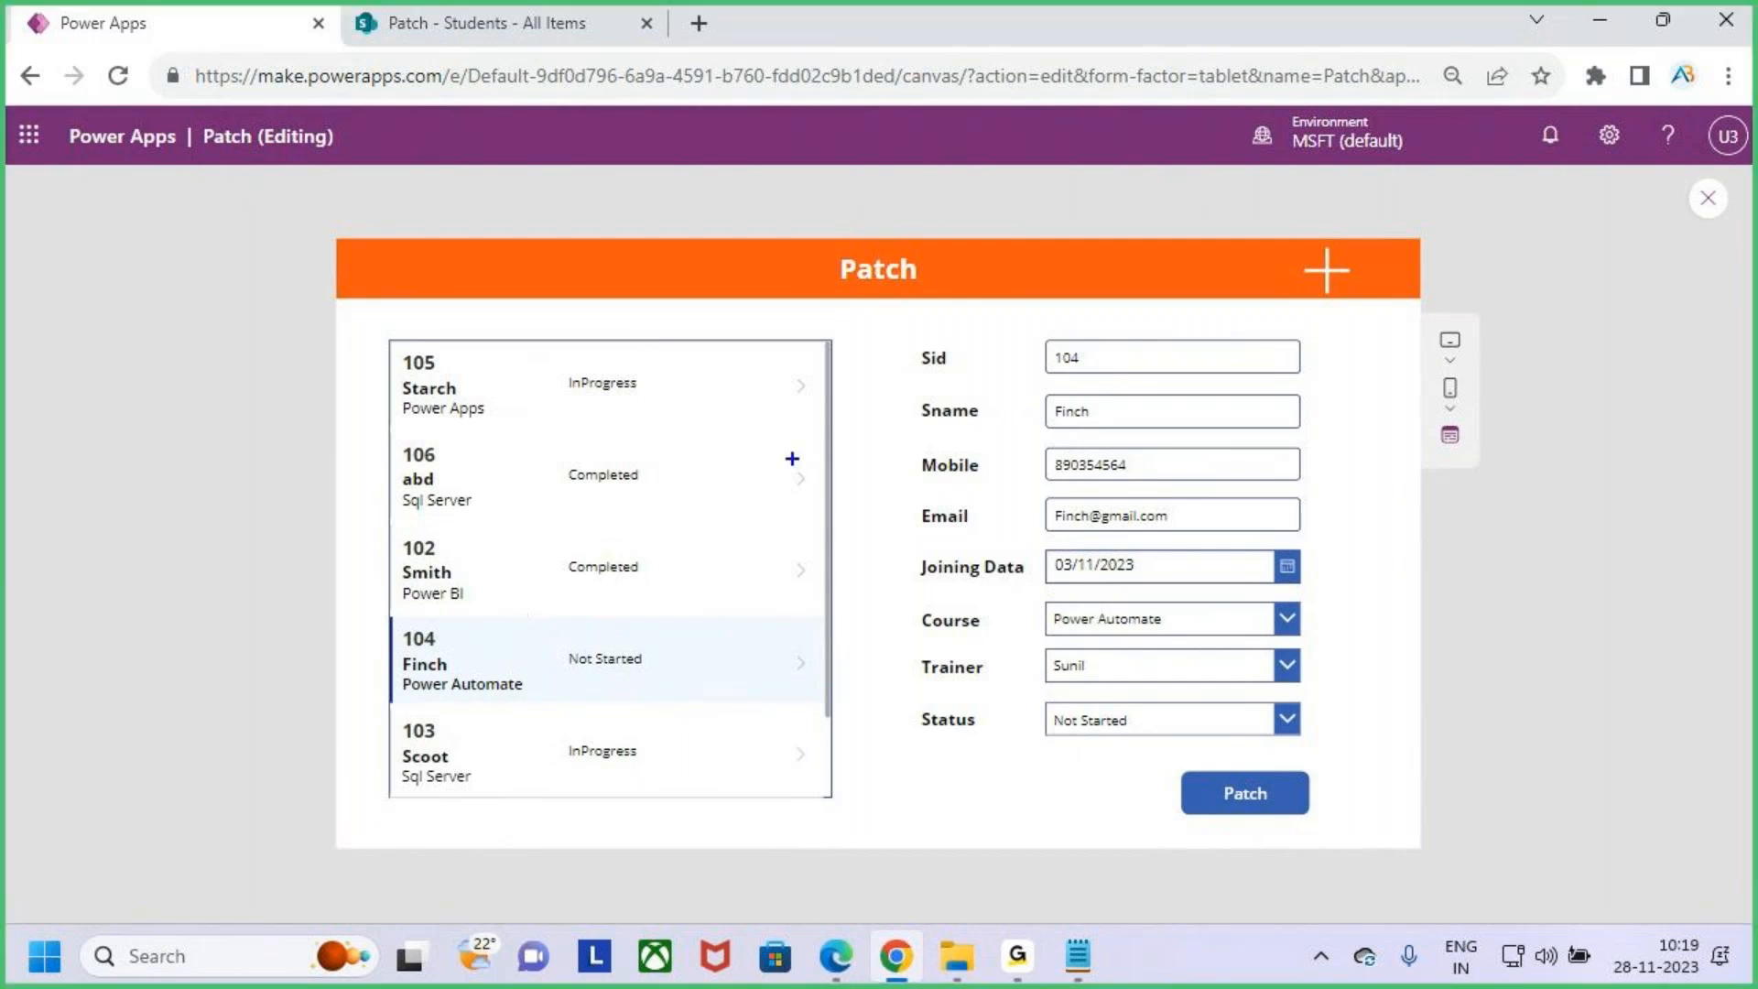
left_click_drag(568, 389, 646, 308)
key("Escape")
key("ctrl+2")
mouse_move(1459, 518)
left_mouse_down()
mouse_move(1407, 519)
mouse_move(1399, 611)
mouse_move(1623, 533)
mouse_move(1557, 614)
left_mouse_up()
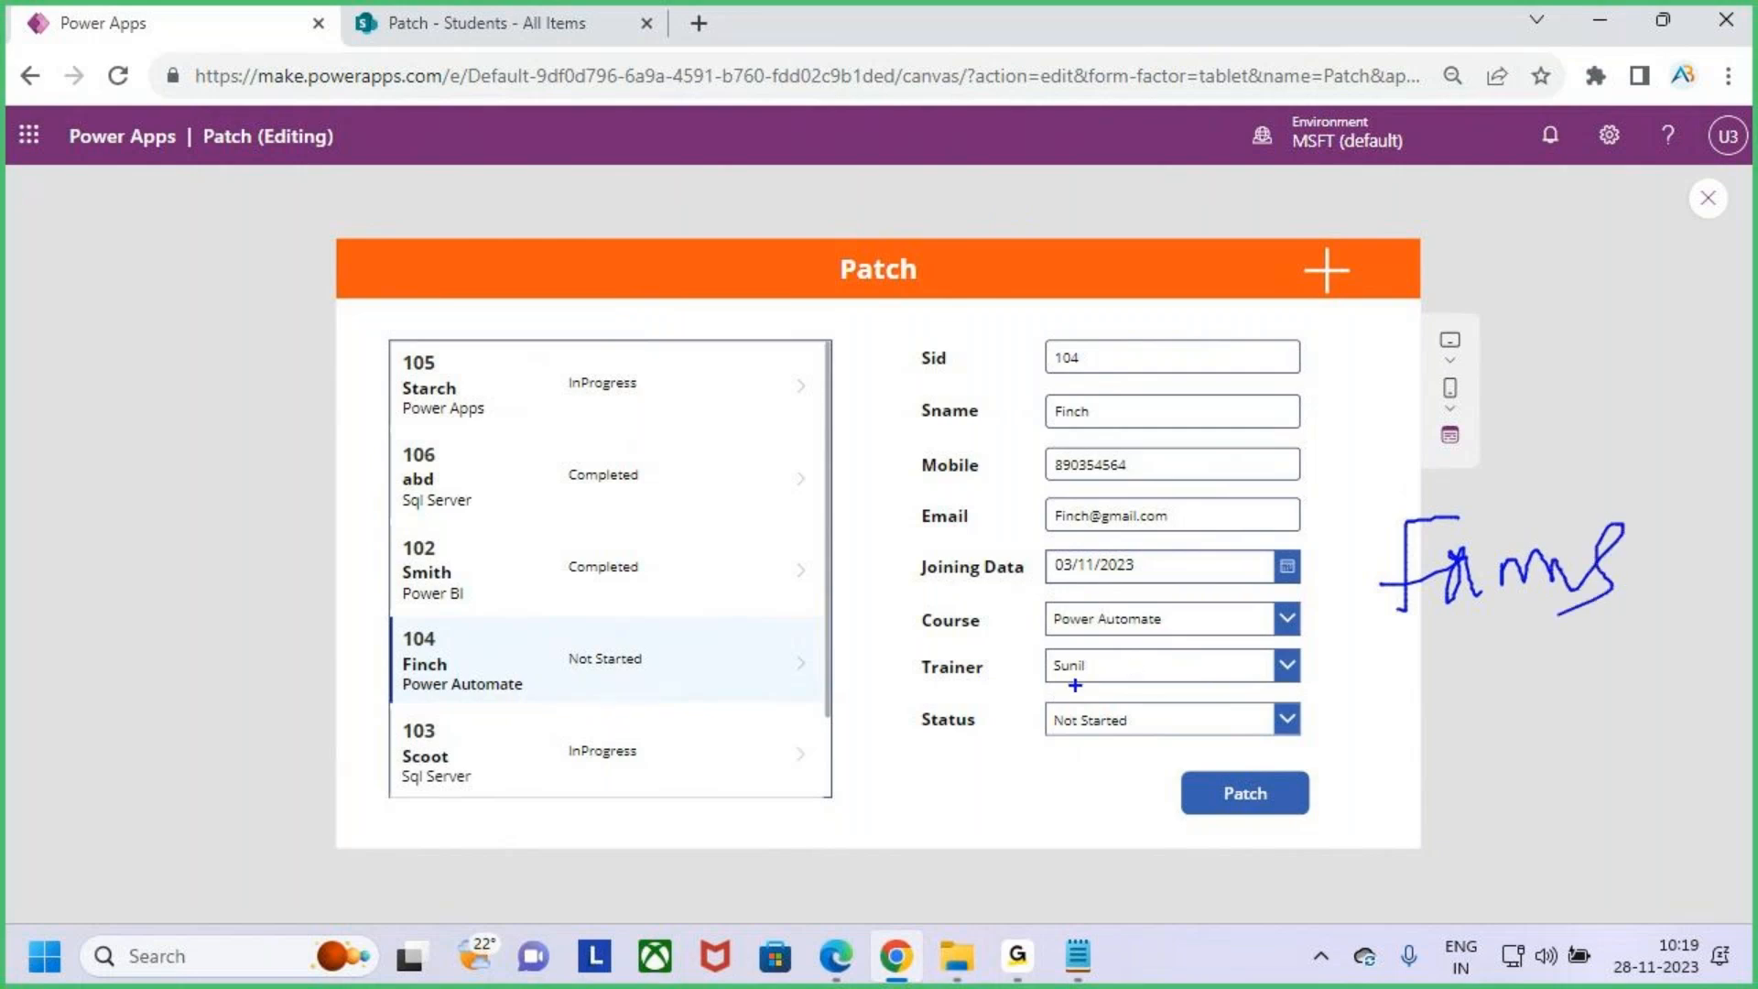
type("t")
type("Edit")
type(" Form")
key("Escape")
left_click_drag(1513, 378, 1664, 431)
left_click_drag(1597, 336, 1601, 394)
left_click_drag(1585, 371, 1597, 407)
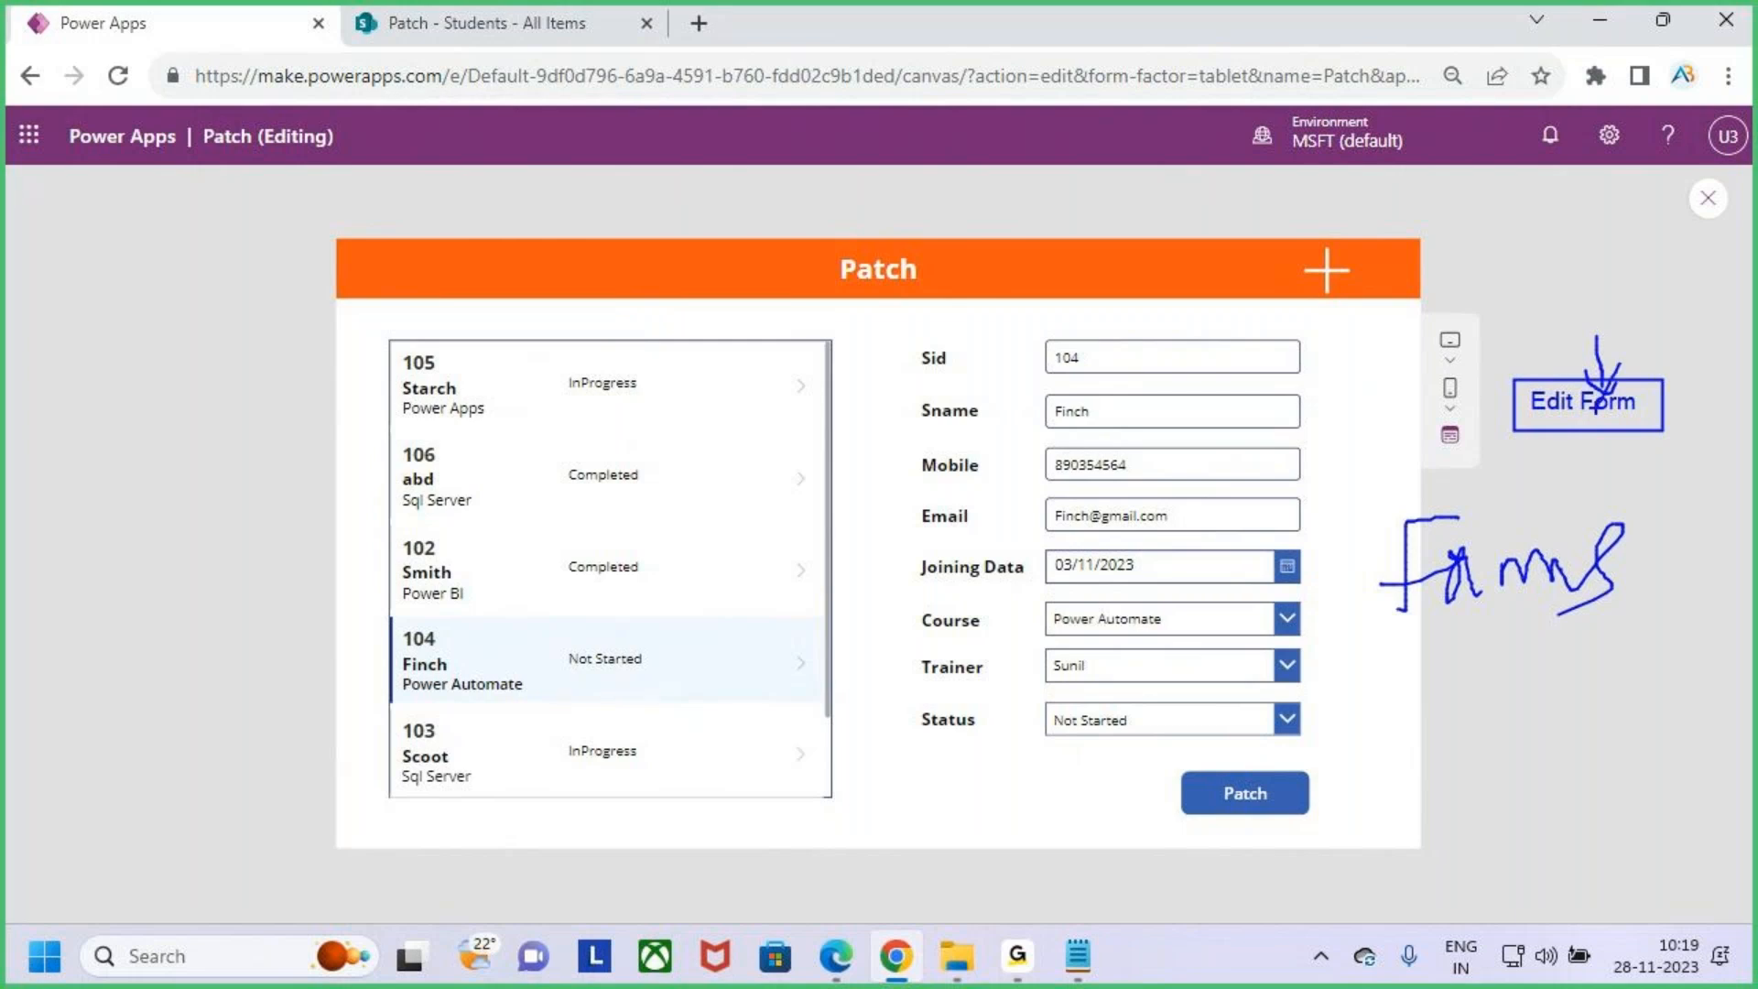
left_click_drag(819, 248, 959, 297)
left_click_drag(878, 216, 879, 291)
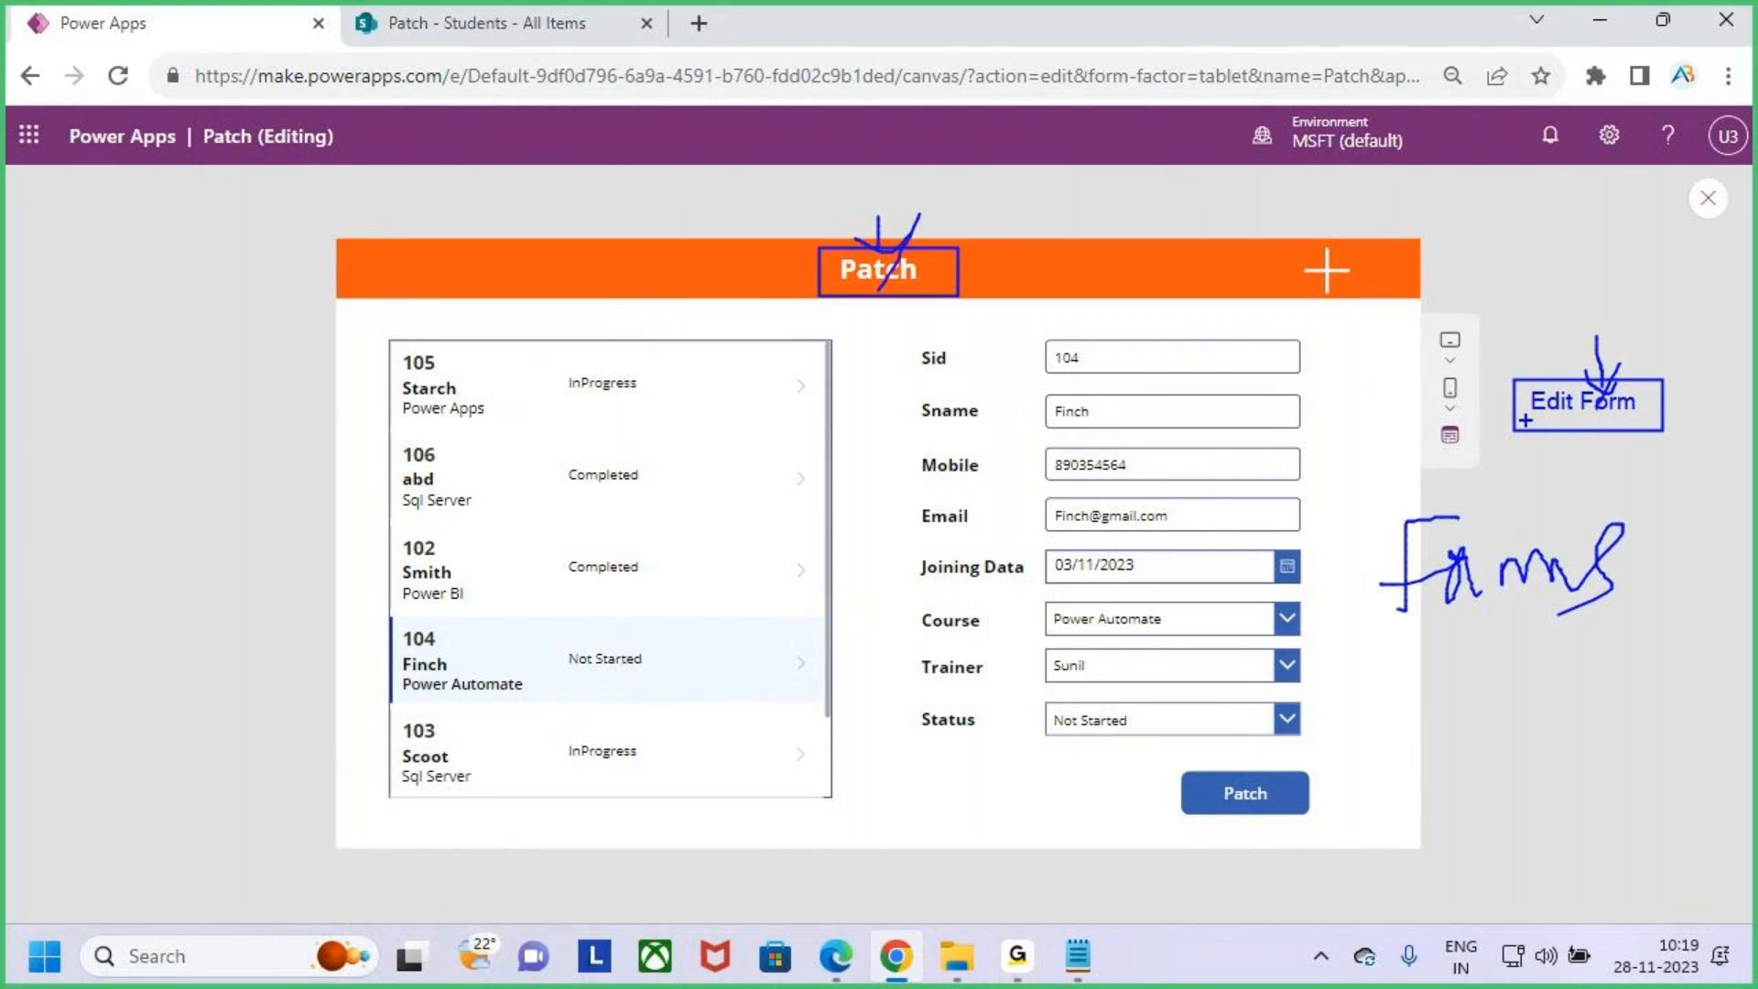
left_click_drag(384, 354, 728, 424)
left_click_drag(636, 389, 716, 325)
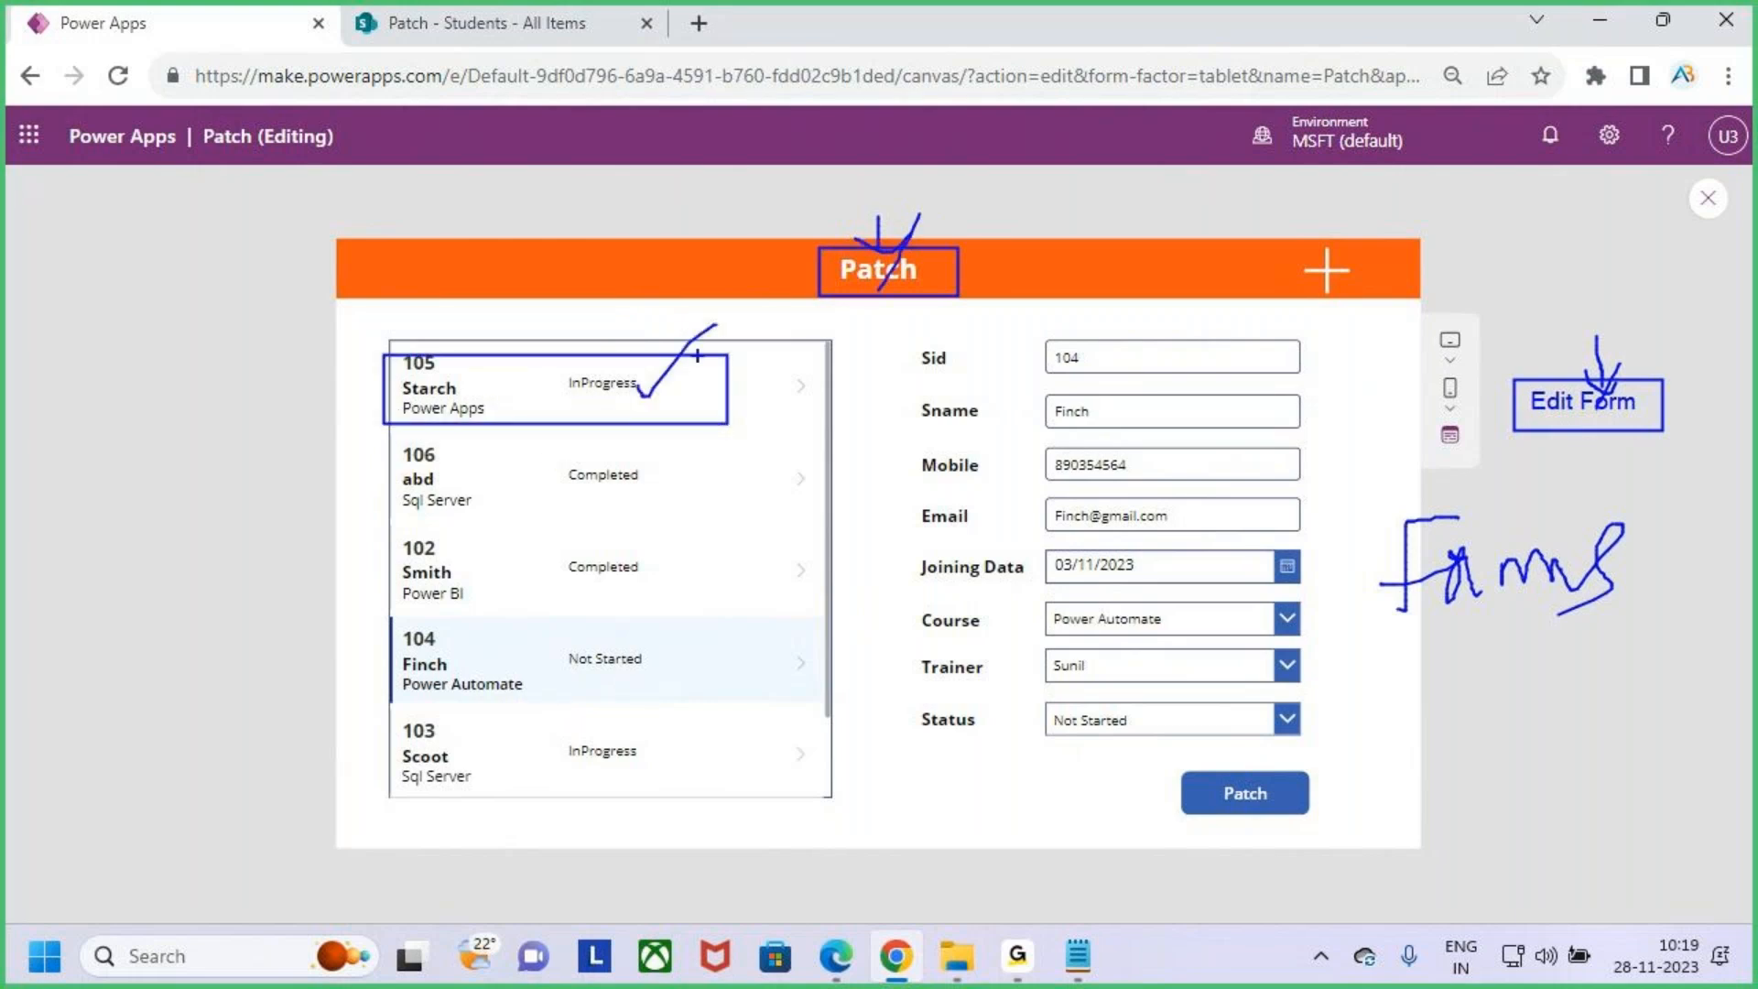
mouse_move(370, 614)
left_mouse_down()
mouse_move(697, 713)
mouse_move(866, 538)
left_mouse_up()
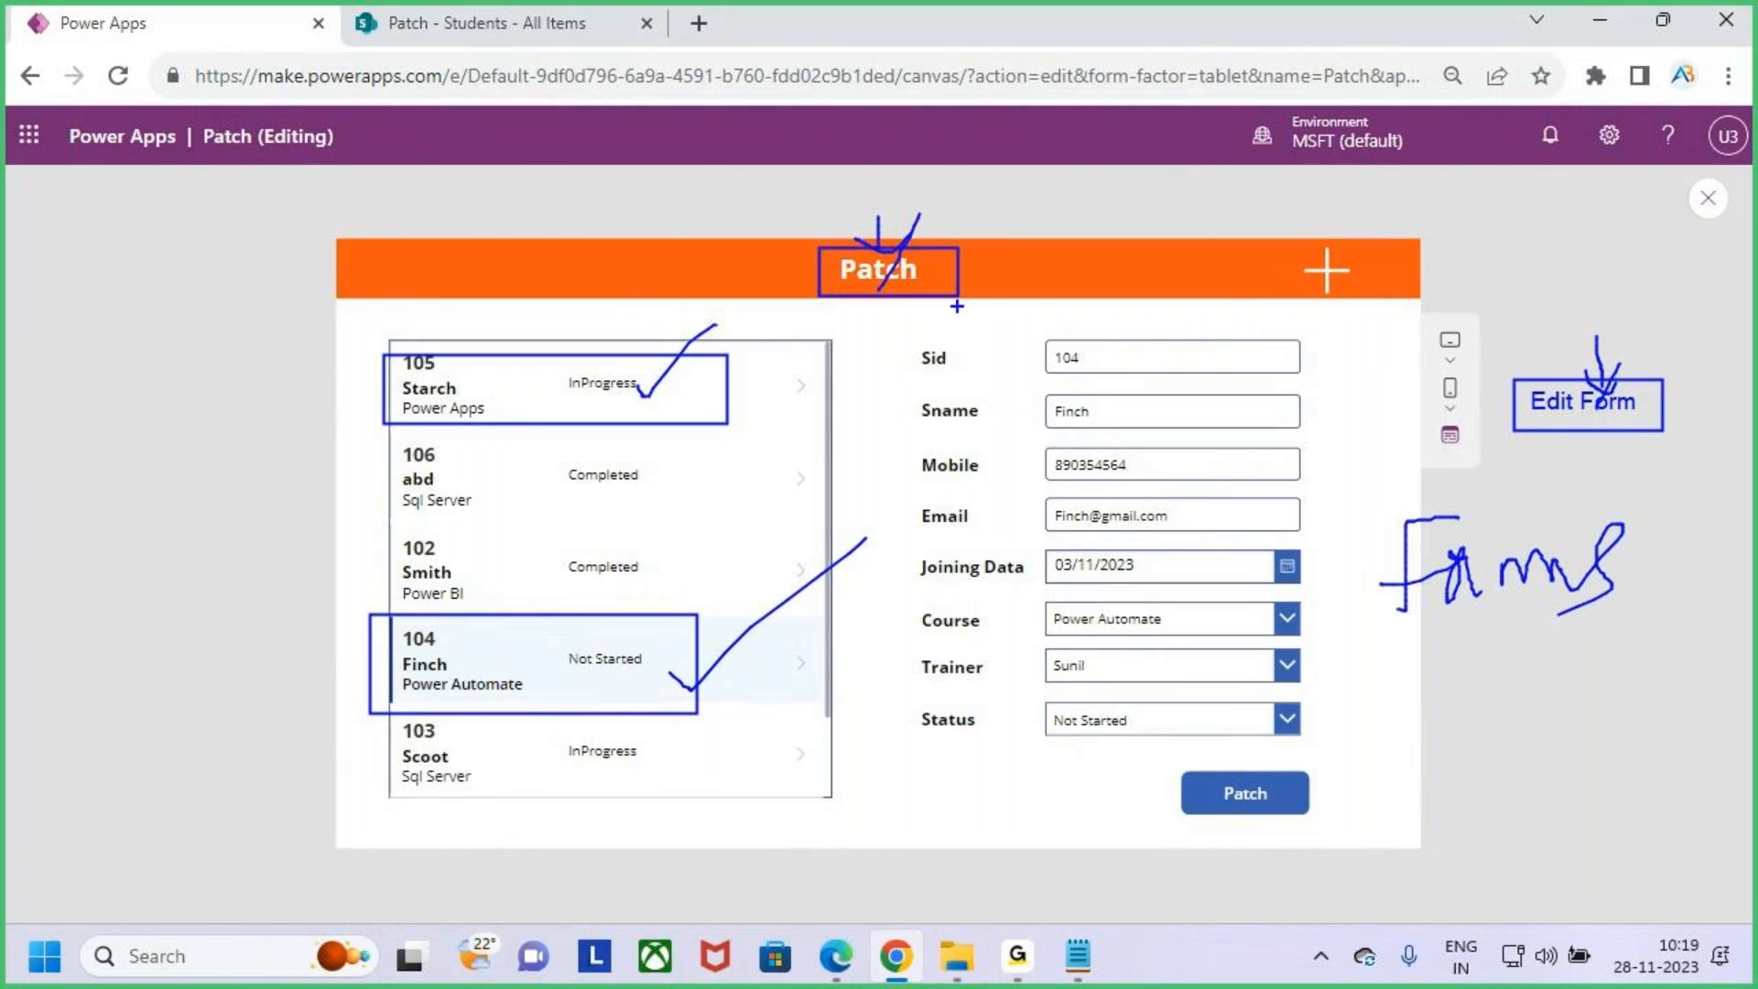
mouse_move(1052, 148)
left_mouse_down()
mouse_move(1053, 188)
mouse_move(1074, 158)
mouse_move(1055, 187)
mouse_move(1167, 110)
mouse_move(1240, 156)
left_mouse_up()
left_click_drag(1150, 147, 1236, 145)
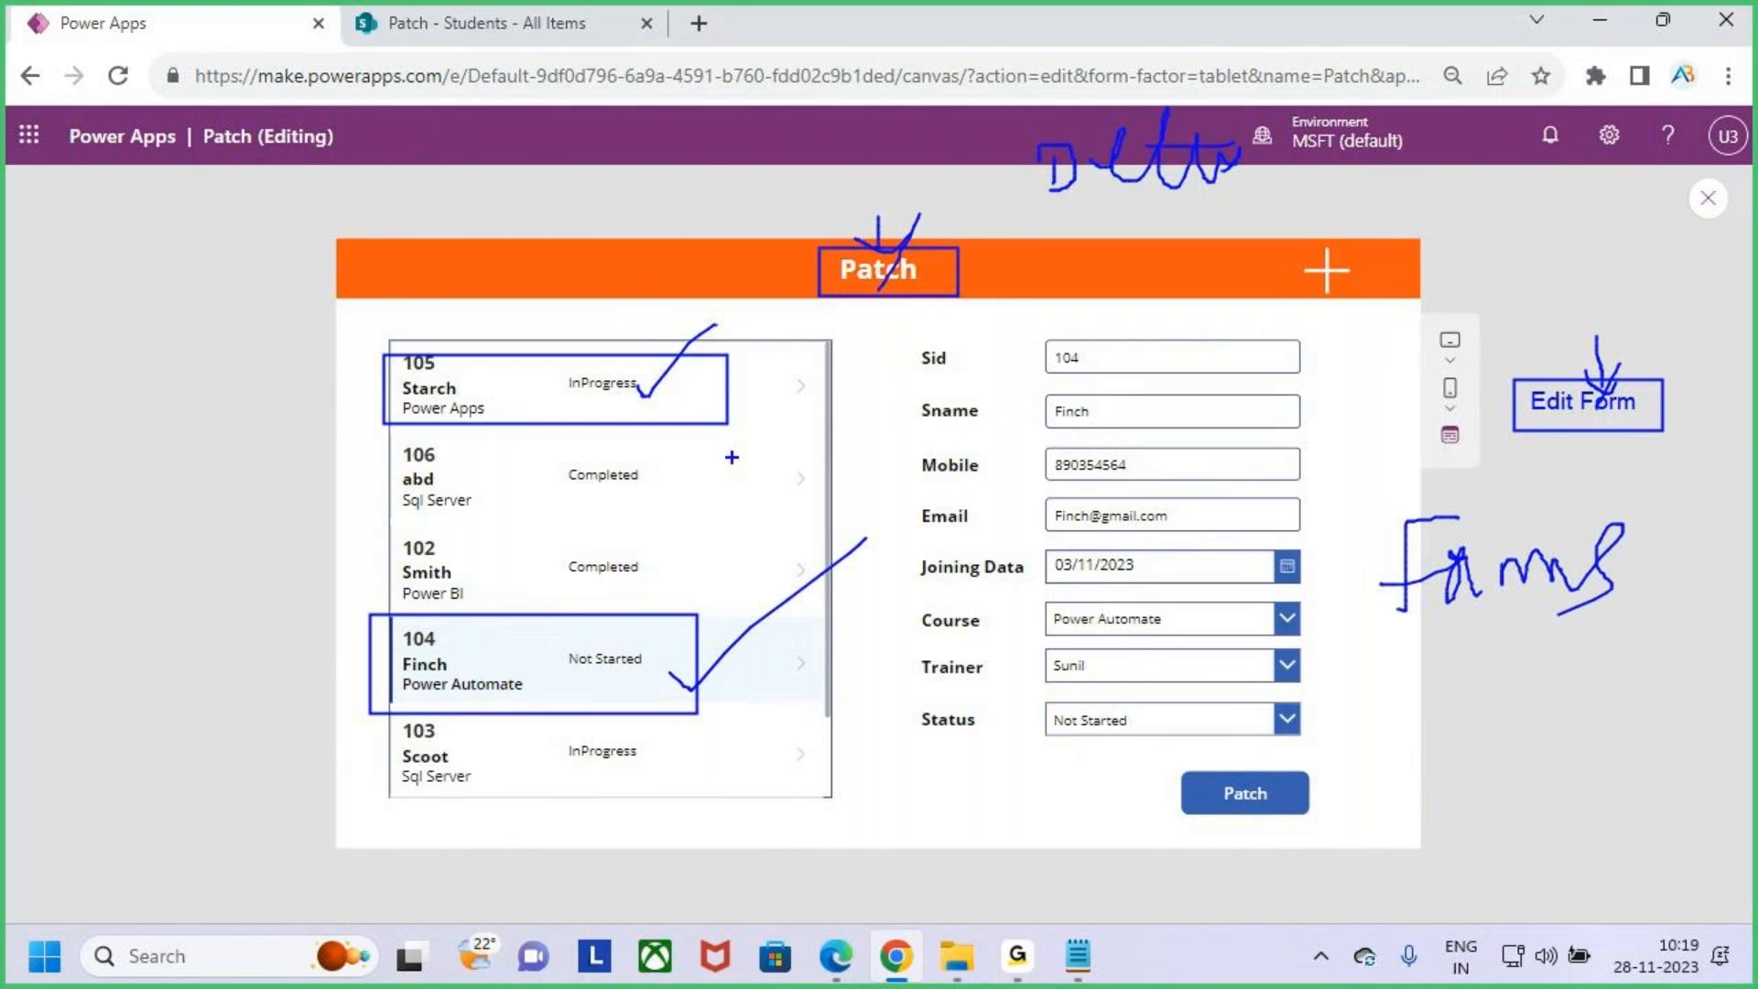
key("Escape")
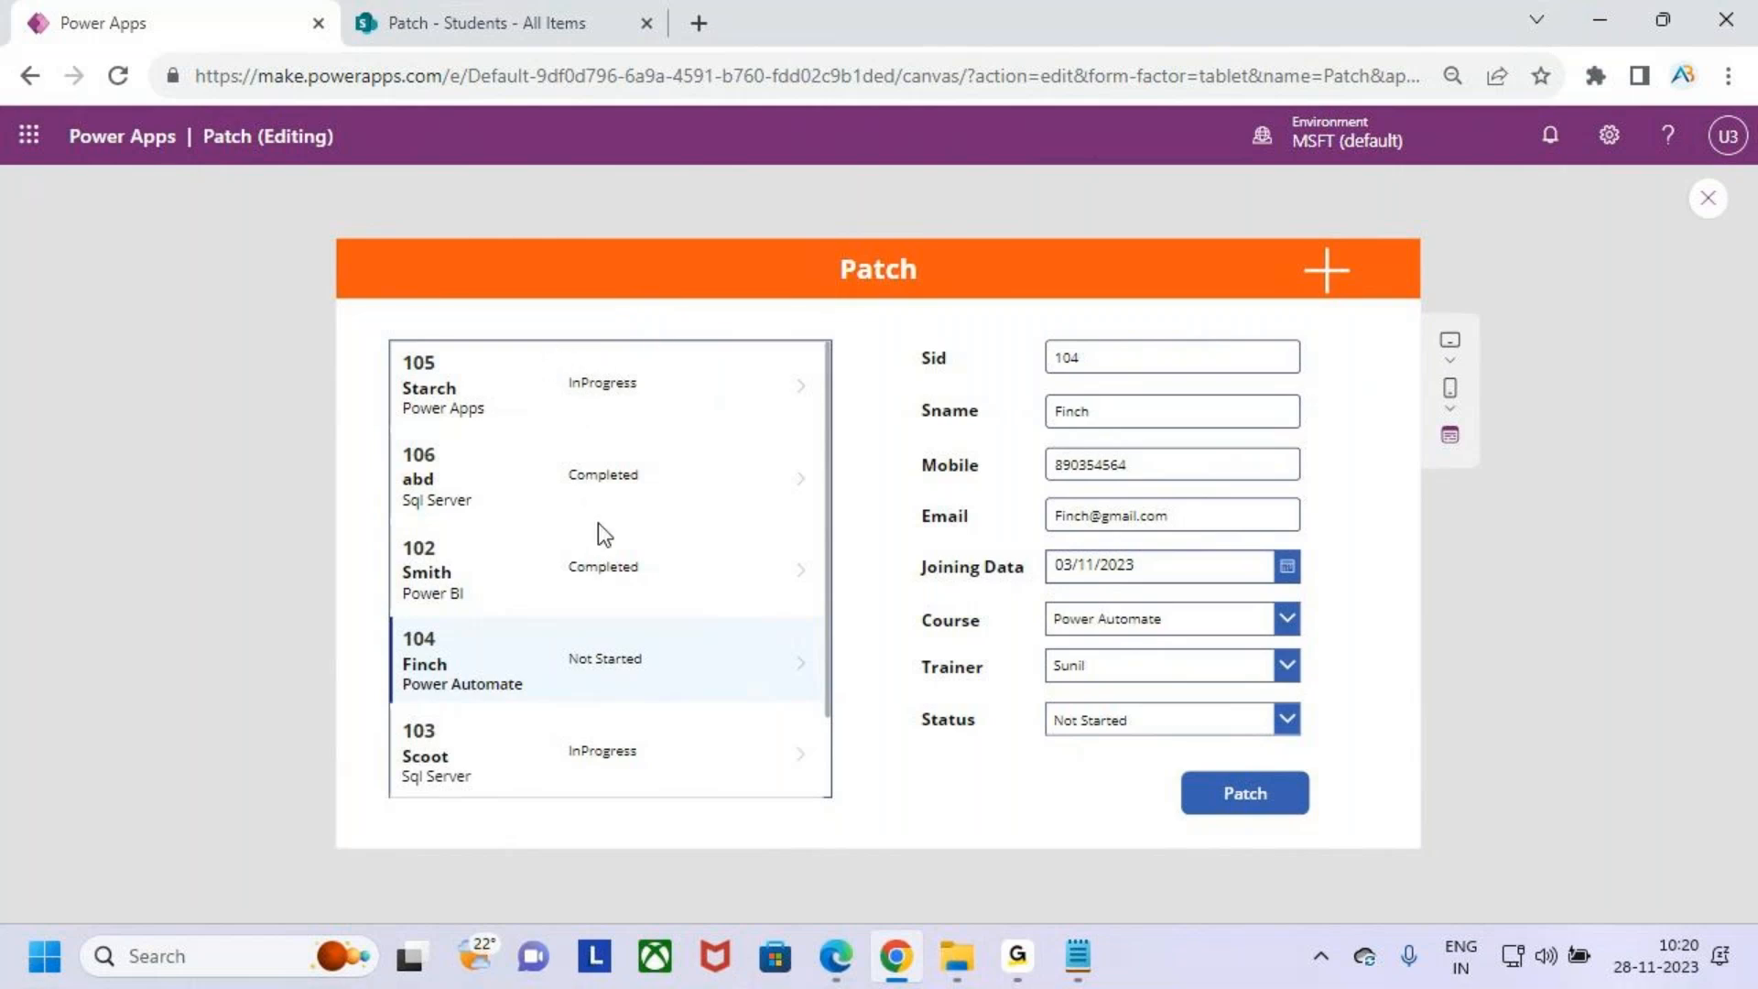
left_click_drag(382, 293, 959, 346)
left_click_drag(570, 286, 595, 308)
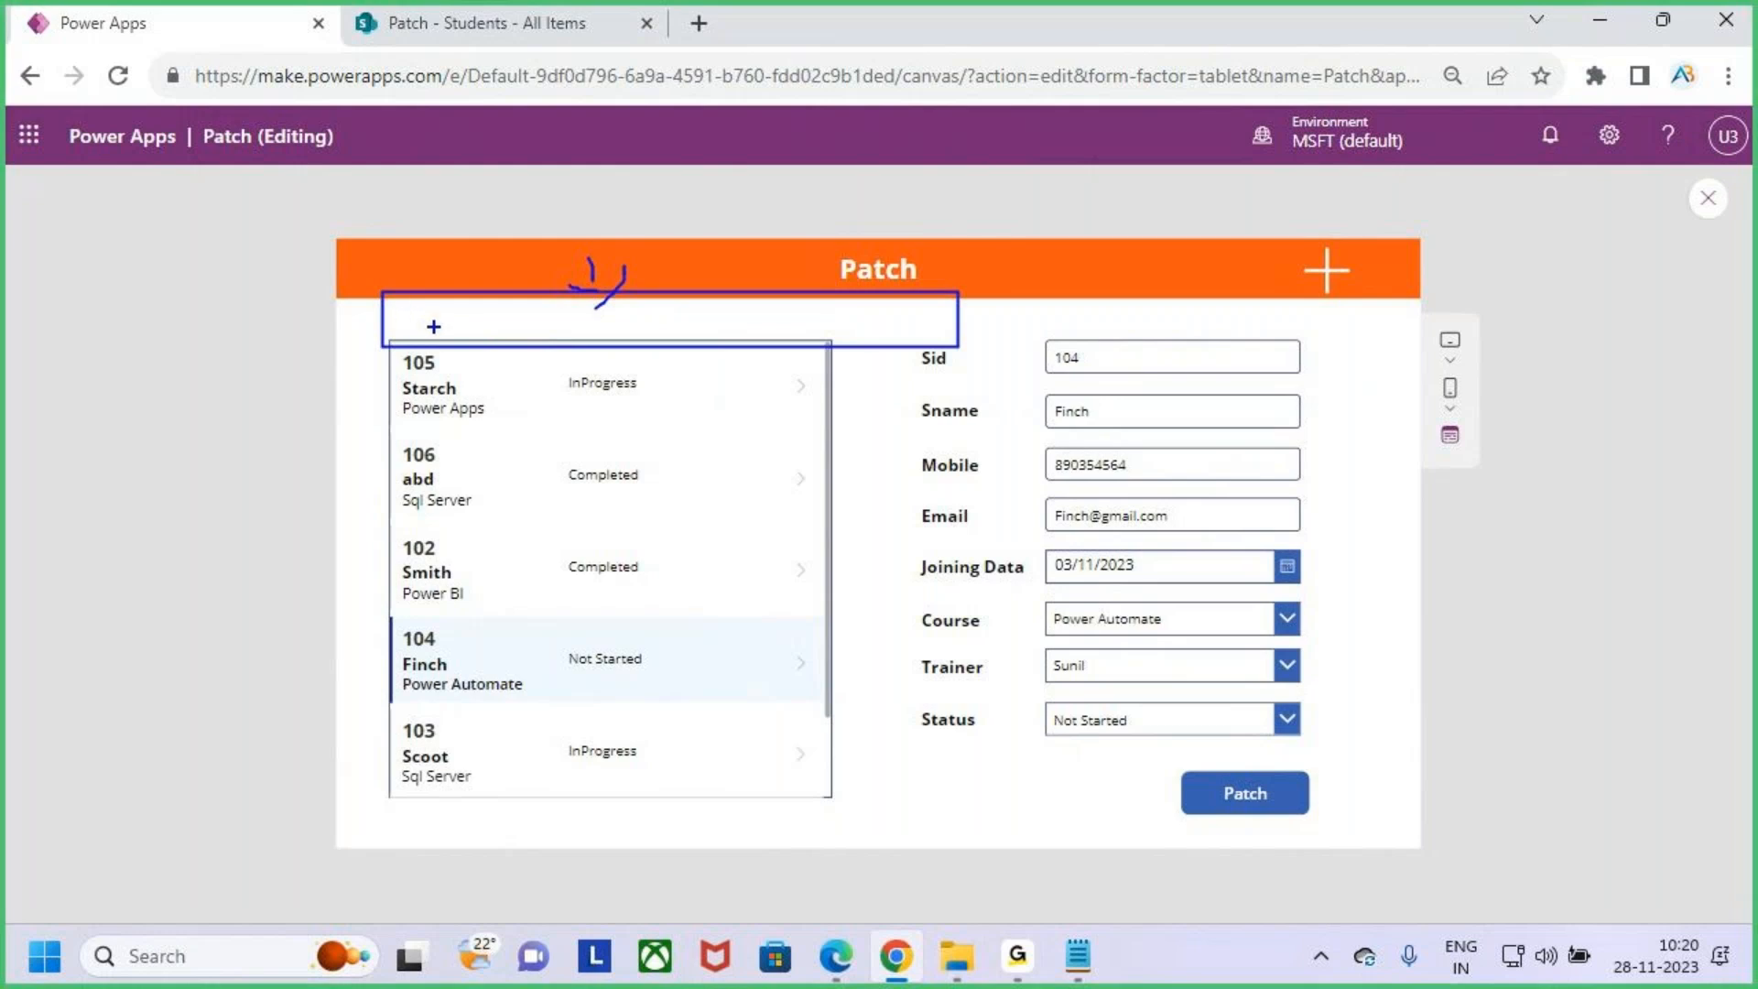
left_click_drag(424, 328, 531, 325)
left_click_drag(633, 332, 715, 320)
mouse_move(828, 330)
left_mouse_down()
mouse_move(975, 330)
mouse_move(945, 255)
left_mouse_up()
mouse_move(391, 373)
left_mouse_down()
mouse_move(490, 513)
mouse_move(747, 779)
left_mouse_up()
mouse_move(618, 626)
left_mouse_down()
mouse_move(661, 651)
mouse_move(858, 456)
left_mouse_up()
key("Escape")
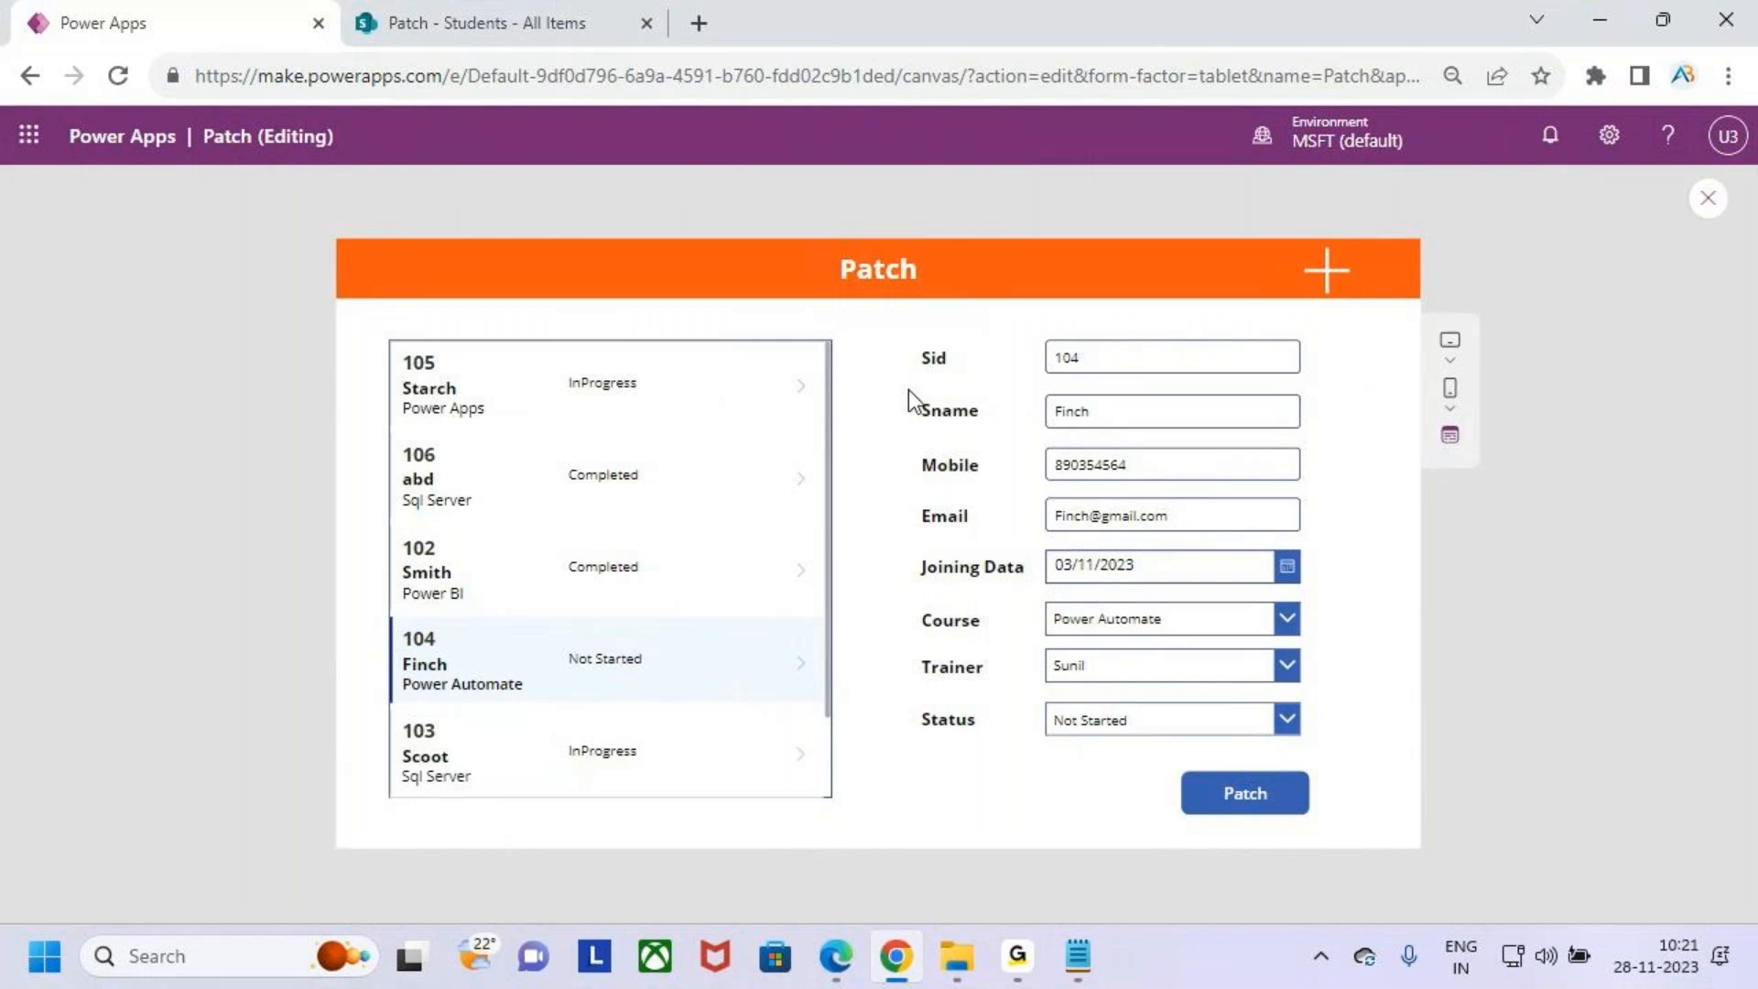
key("ctrl+2")
left_click_drag(1038, 600, 1322, 647)
mouse_move(980, 631)
left_mouse_down()
mouse_move(1115, 625)
mouse_move(794, 626)
left_mouse_up()
left_click_drag(836, 540, 851, 651)
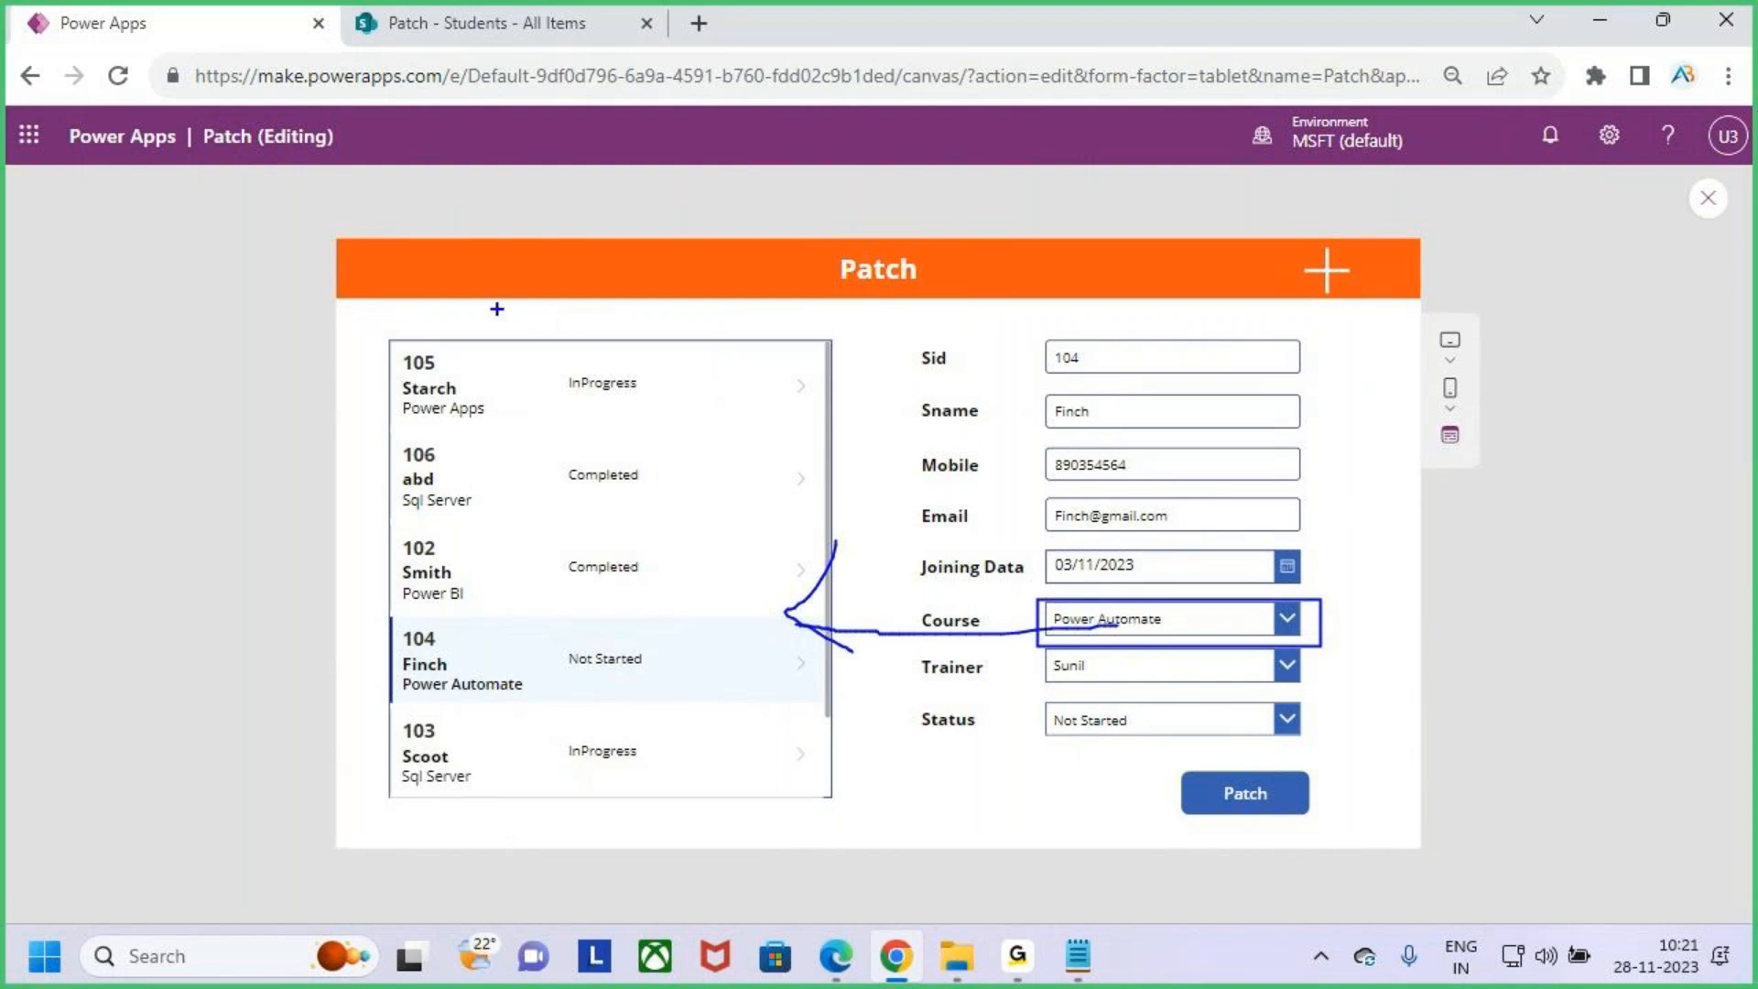
mouse_move(479, 294)
left_mouse_down()
mouse_move(619, 343)
mouse_move(697, 243)
left_mouse_up()
key("Escape")
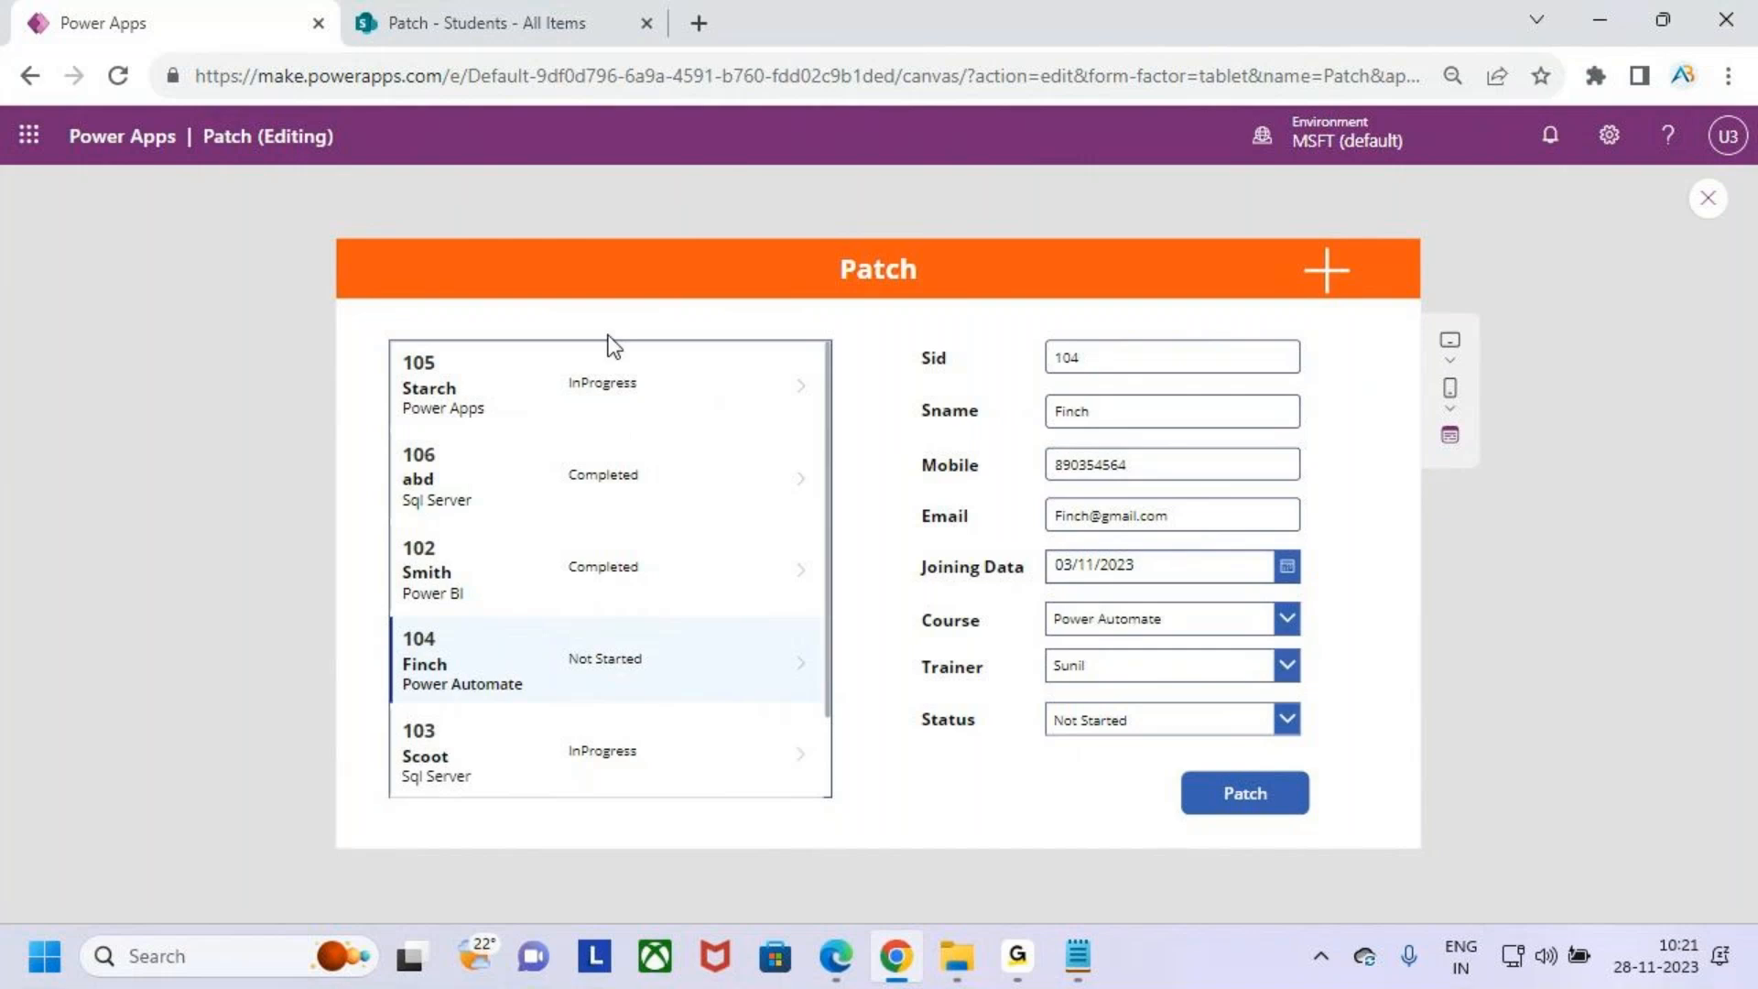
- Close the app preview and dismiss the tip dialog to return to the Patch_Screen editor
left_click(1710, 201)
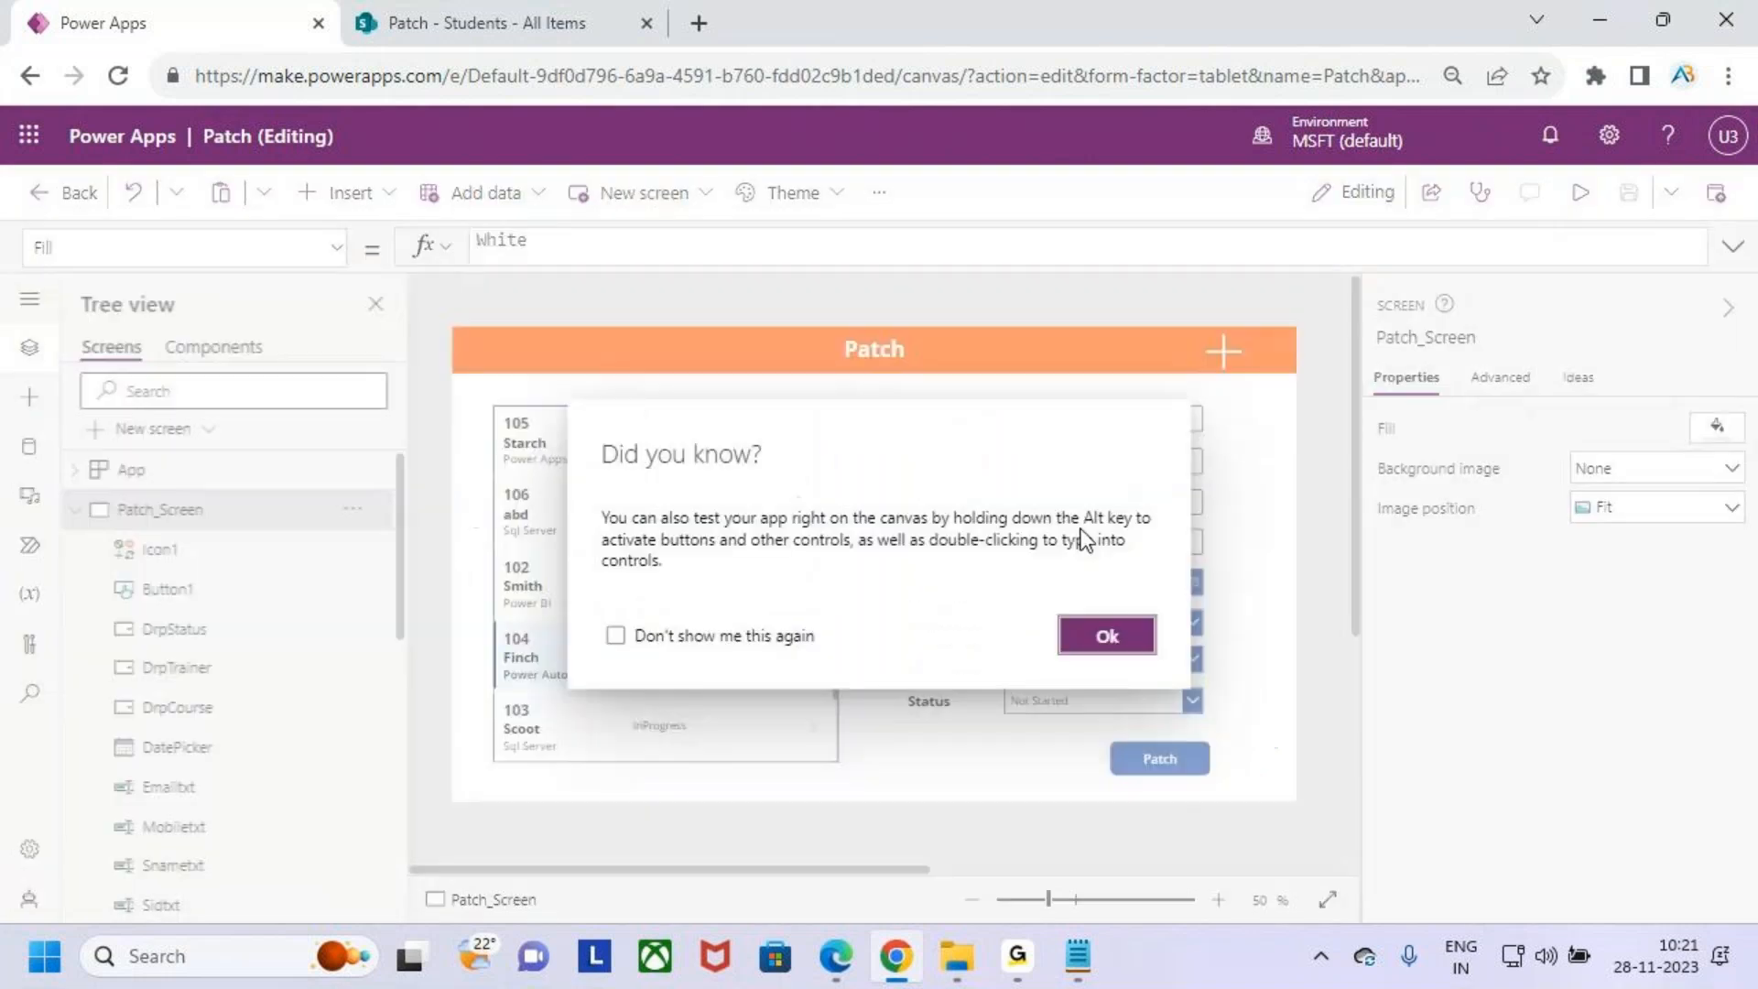
left_click(1100, 633)
left_click(1017, 956)
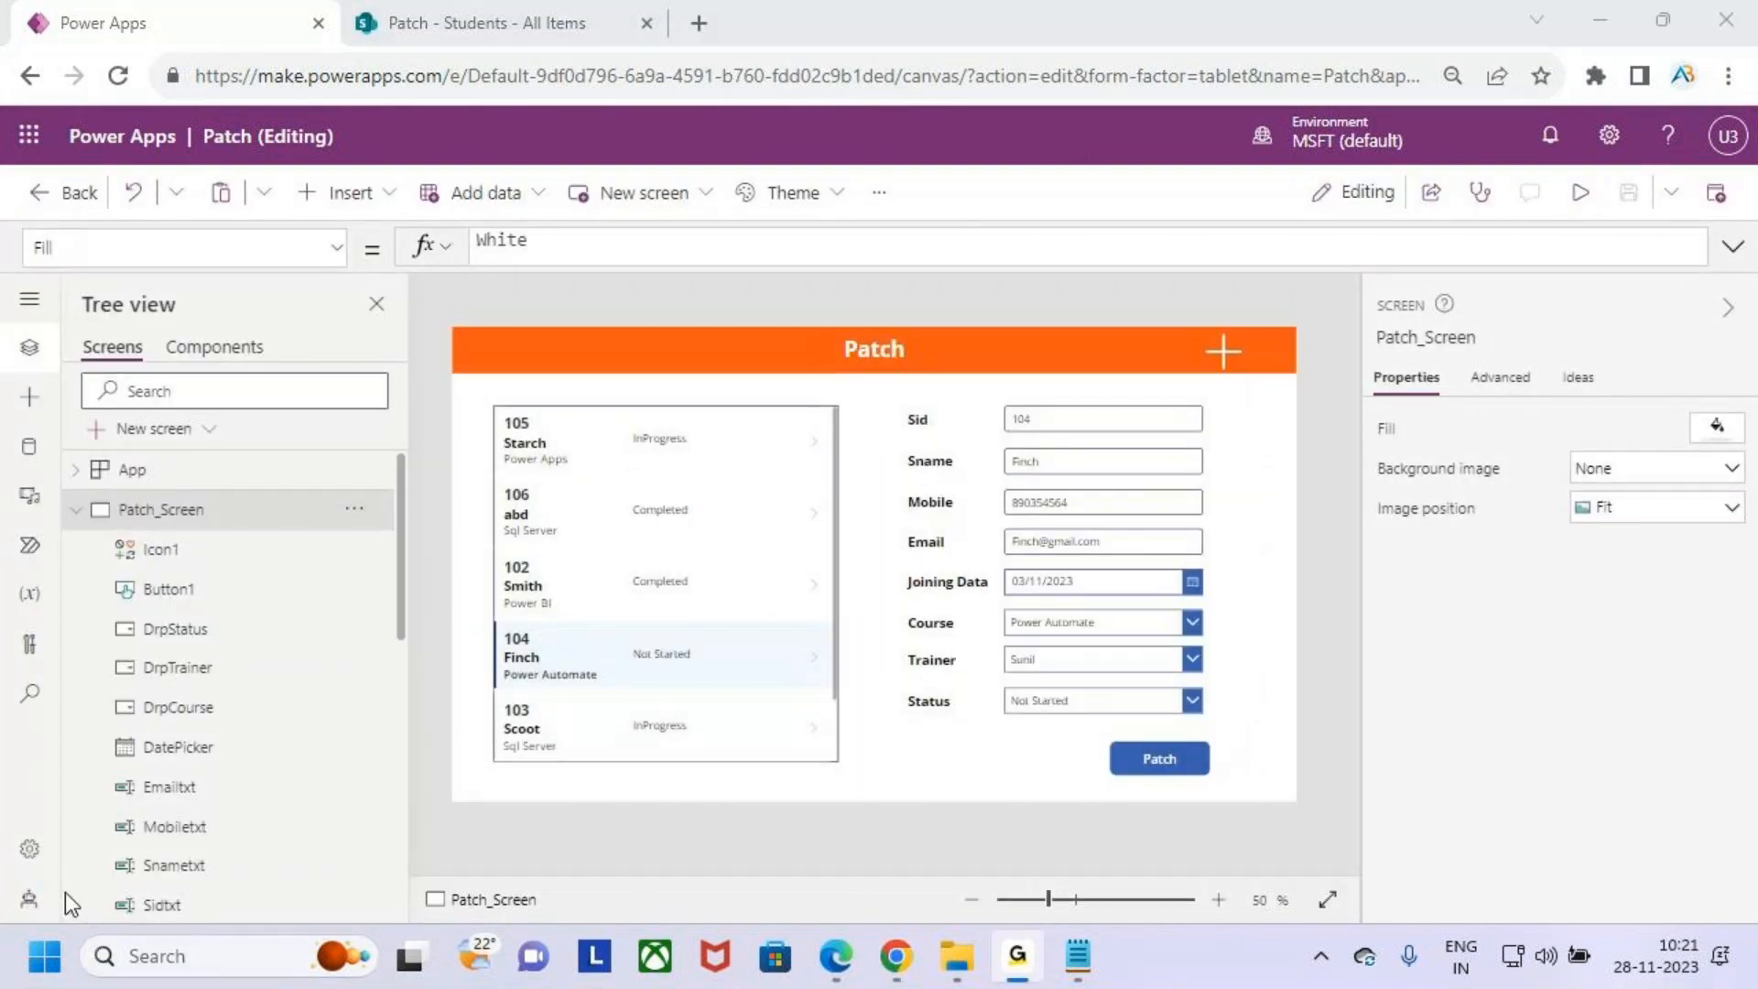